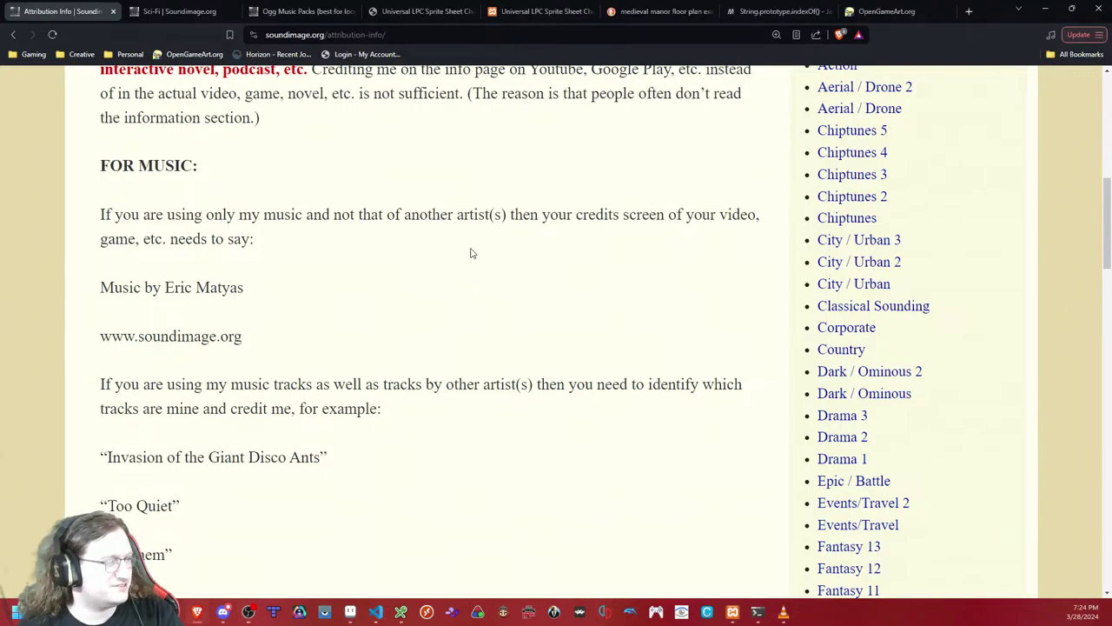
- Look through the free sci-fi track listings on Soundimage.org's Sci-Fi / Space page
key("ctrl+Tab")
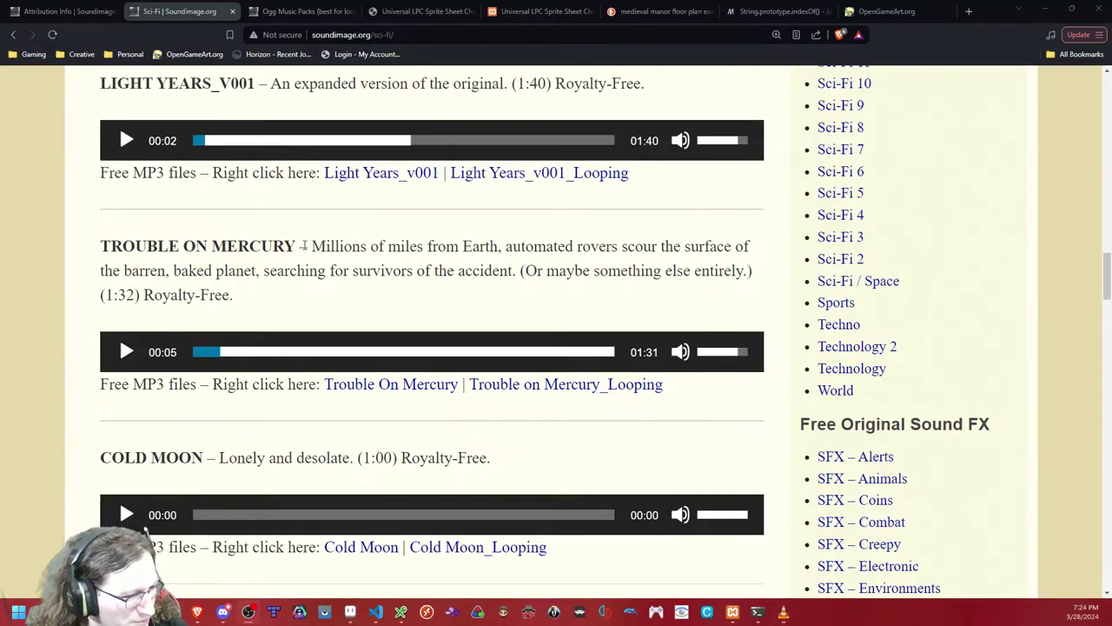
scroll(325, 243, "up", 5)
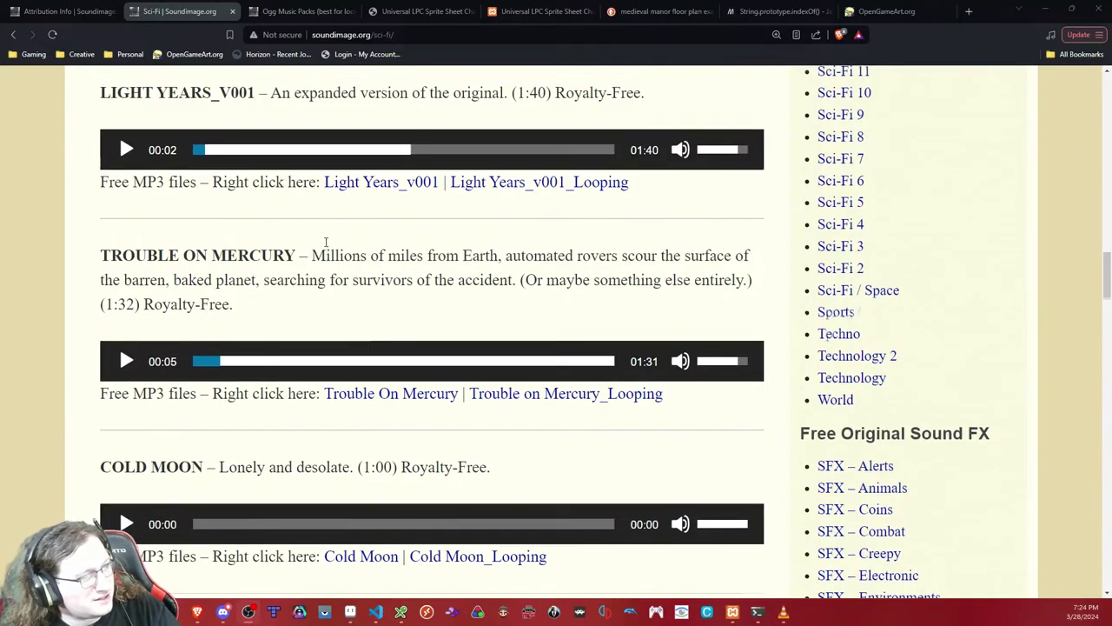
scroll(120, 497, "down", 5)
scroll(232, 295, "up", 20)
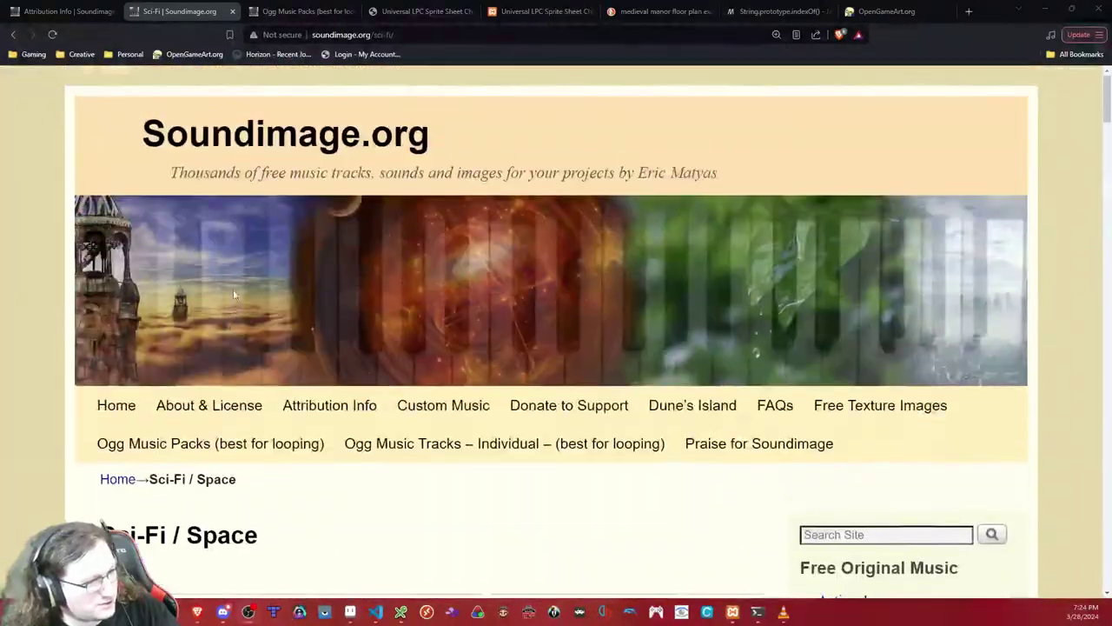
- Open the Ogg Music Packs (best for looping) page separately and look through the genre packs and their prices
right_click(277, 451)
left_click(378, 318)
key("ctrl+Tab")
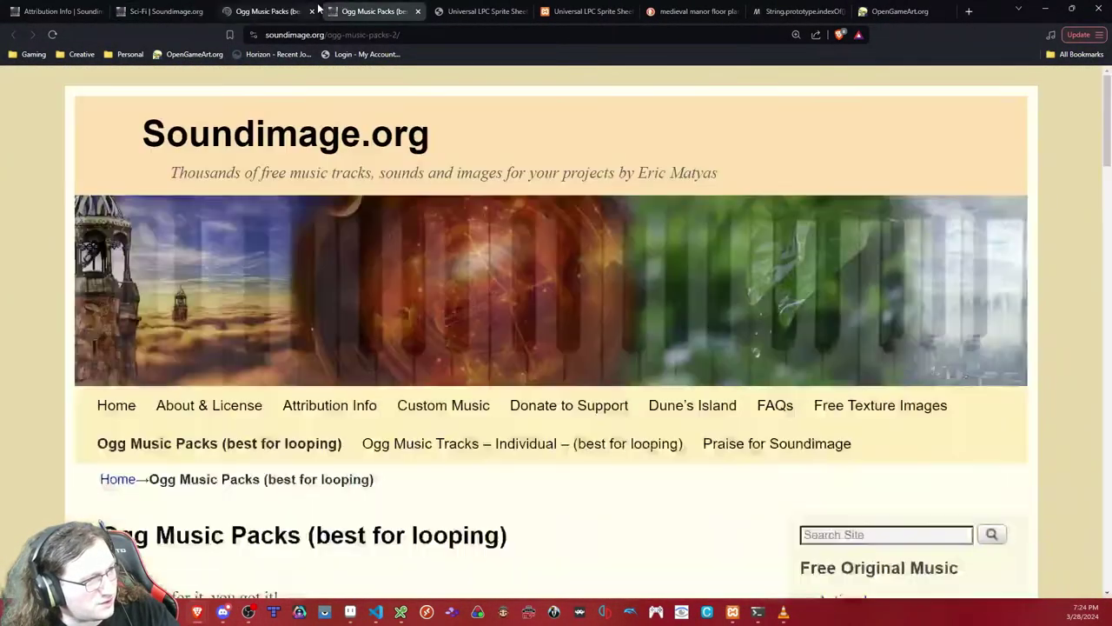
scroll(302, 353, "down", 12)
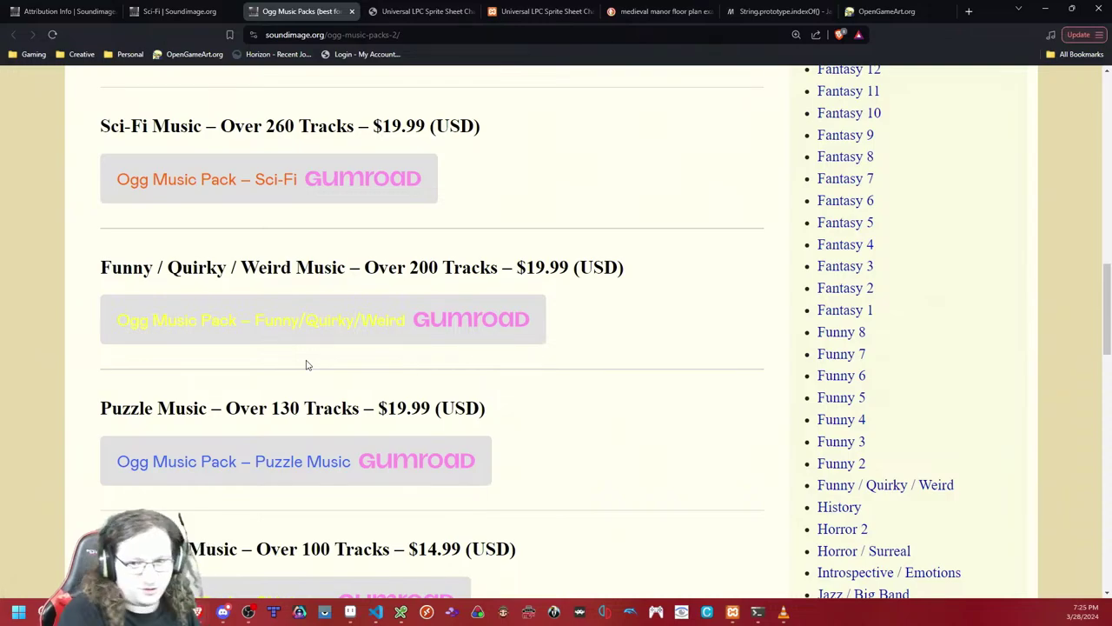
scroll(442, 256, "down", 3)
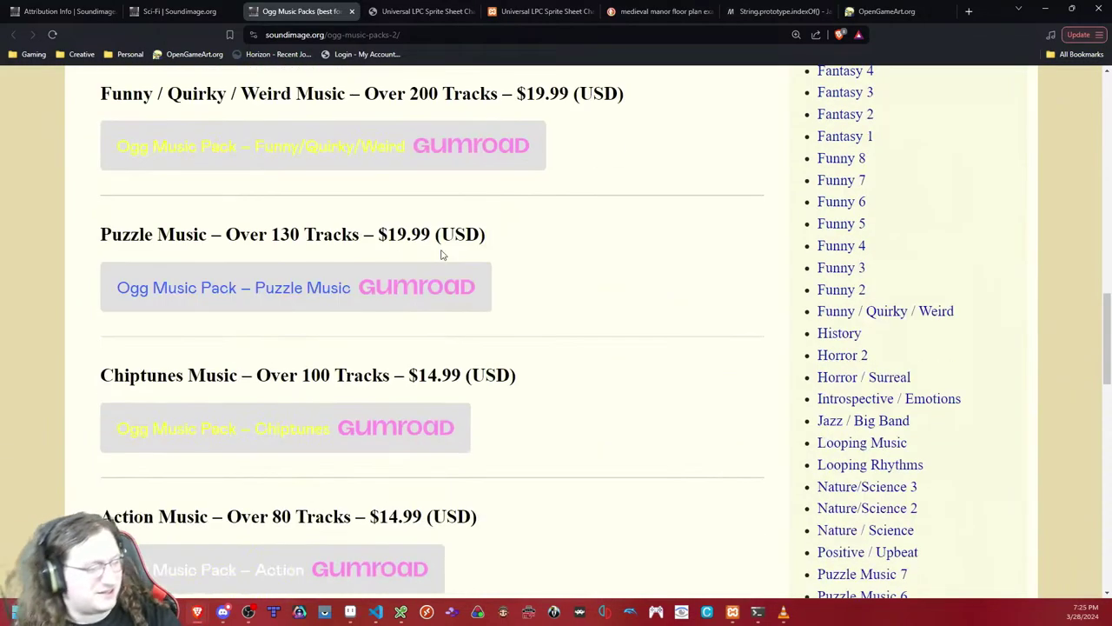
scroll(442, 256, "down", 3)
scroll(425, 378, "down", 1)
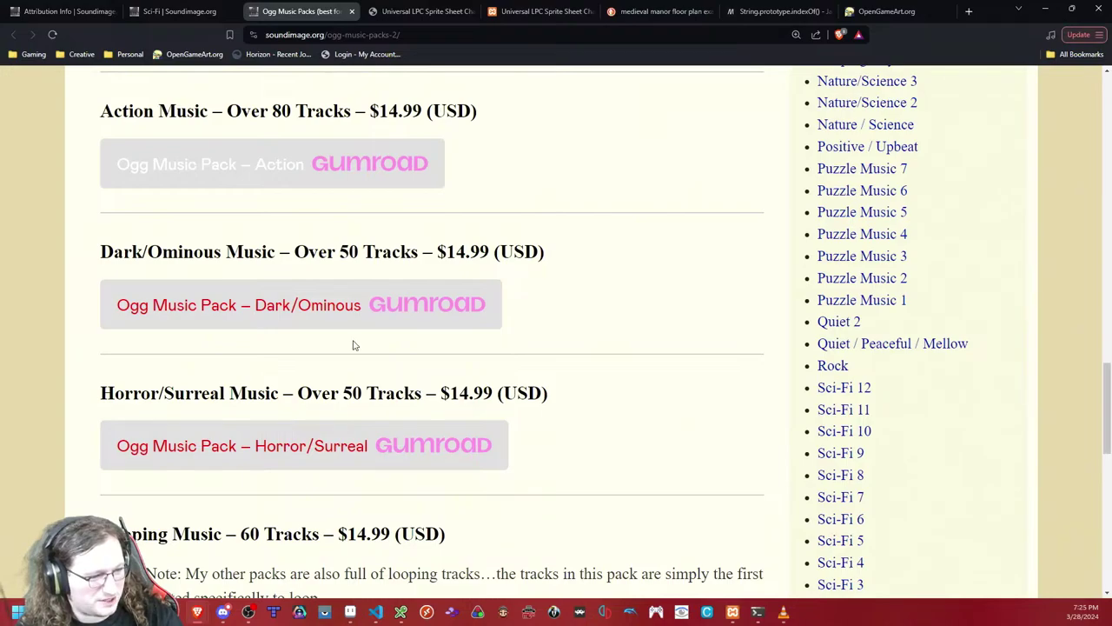
scroll(353, 345, "down", 10)
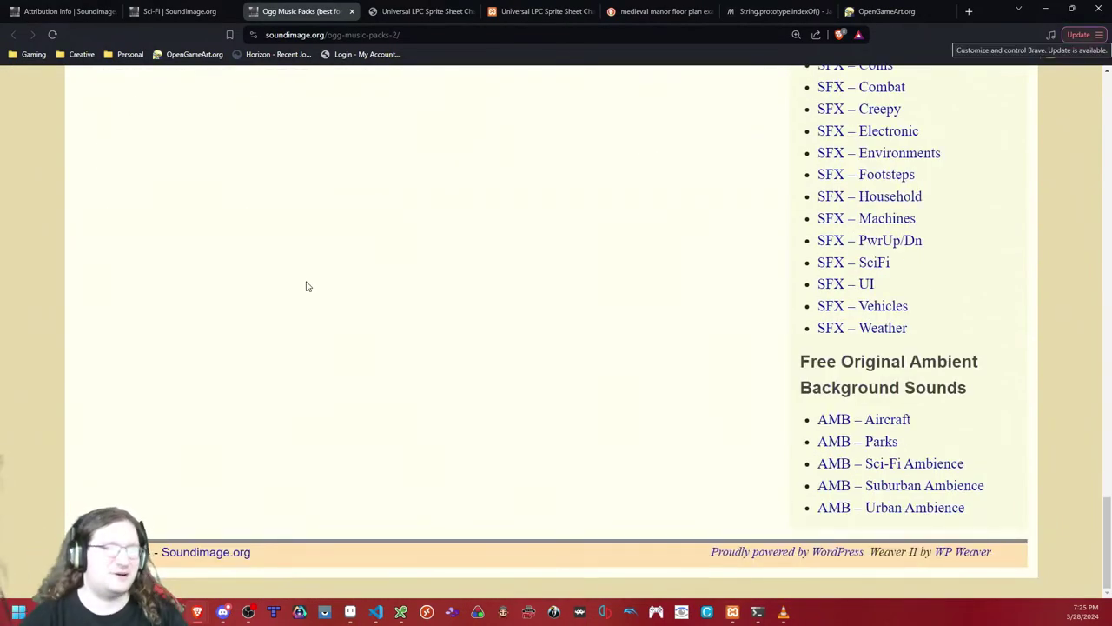
scroll(244, 187, "up", 2)
- Return to the Attribution Info page and view its header with the site navigation
left_click(115, 8)
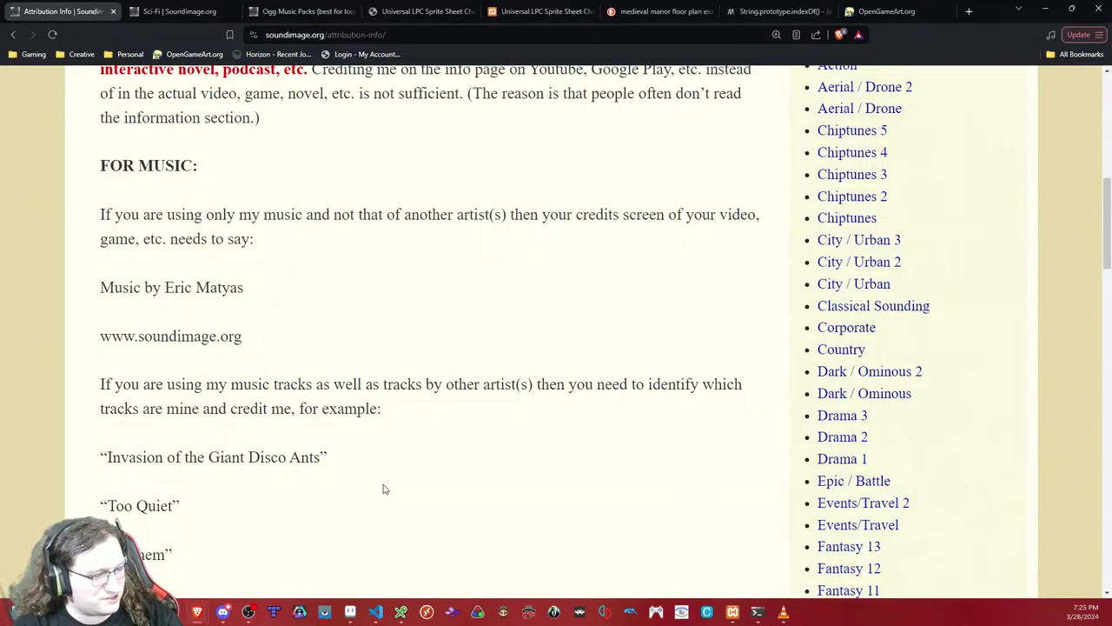
left_click(783, 612)
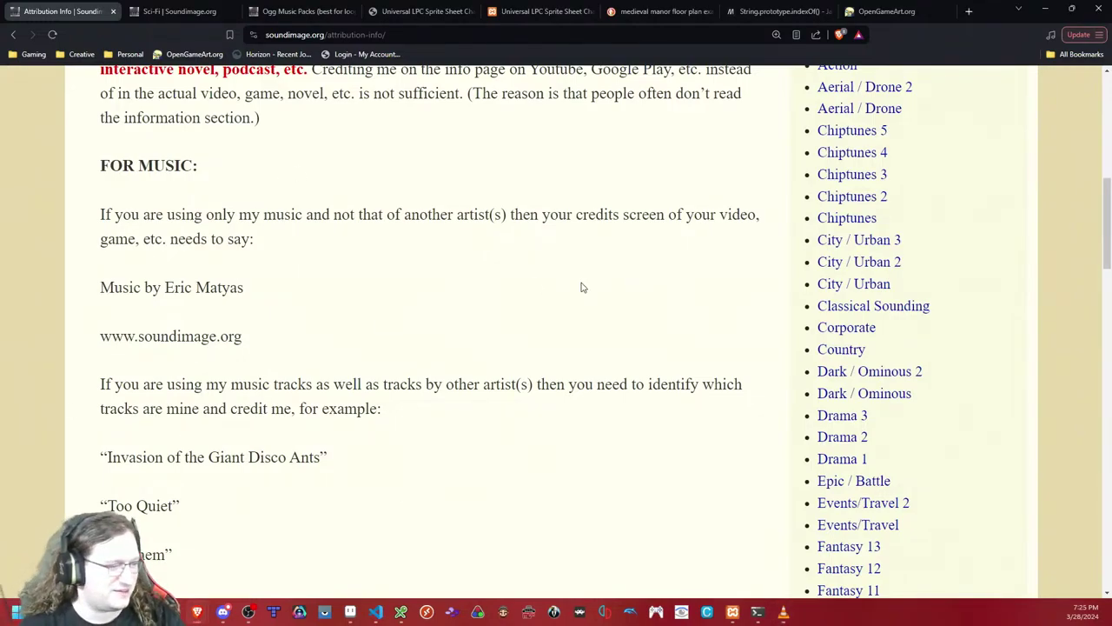
scroll(487, 313, "up", 10)
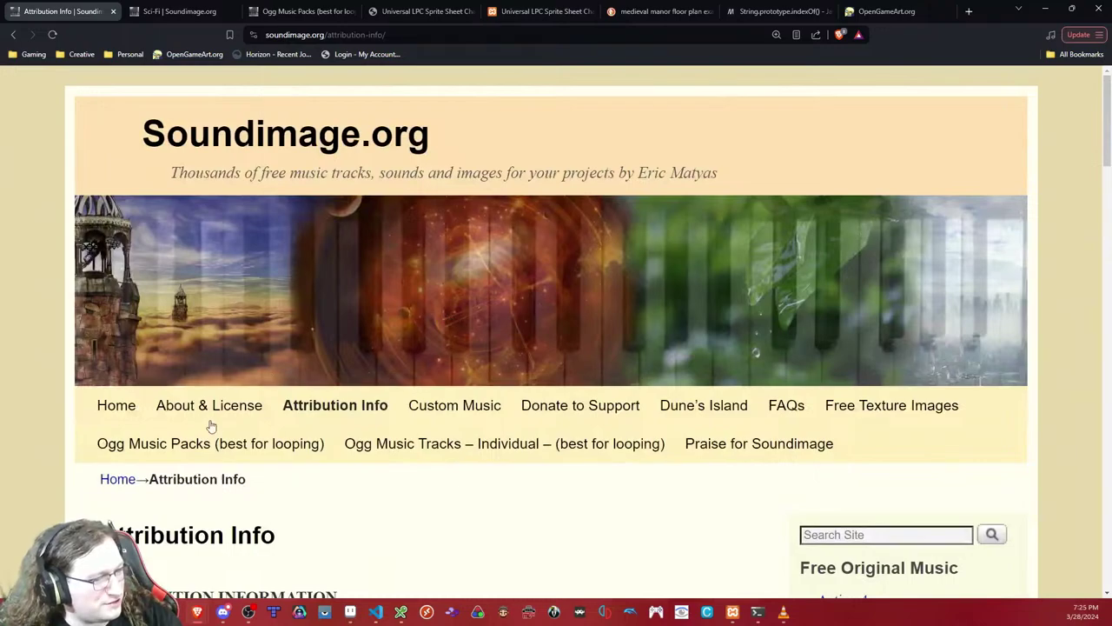
- Switch to Aseprite with universal-animated.ase open and step through the walk animation frames of the sprite
left_click(350, 612)
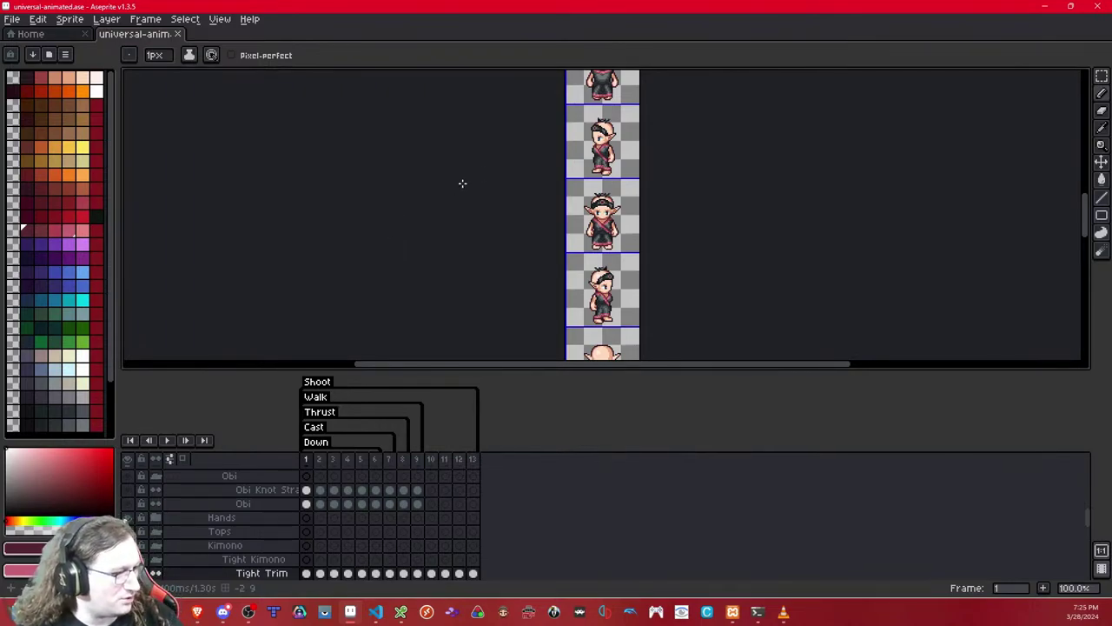
key("Right")
key("Right")
key("Right")
key("Right")
key("Right")
key("Right")
key("Right")
key("Right")
key("Right")
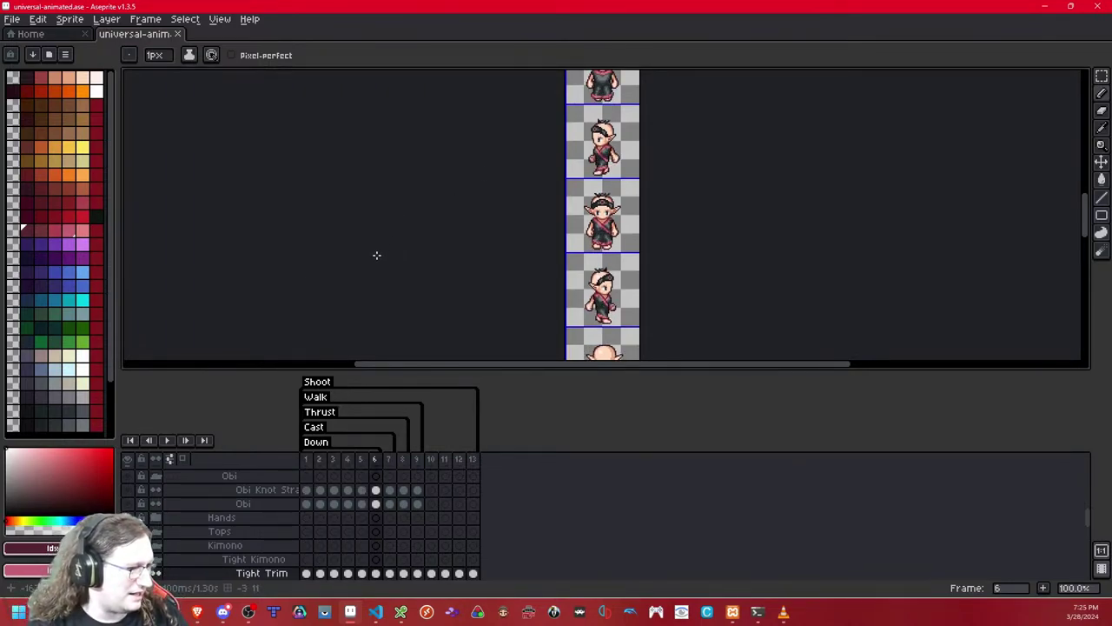
key("Left")
- Examine the front-facing figure's kimono trim and hands up close in frames 6 to 9
scroll(599, 239, "up", 5)
scroll(551, 265, "down", 2)
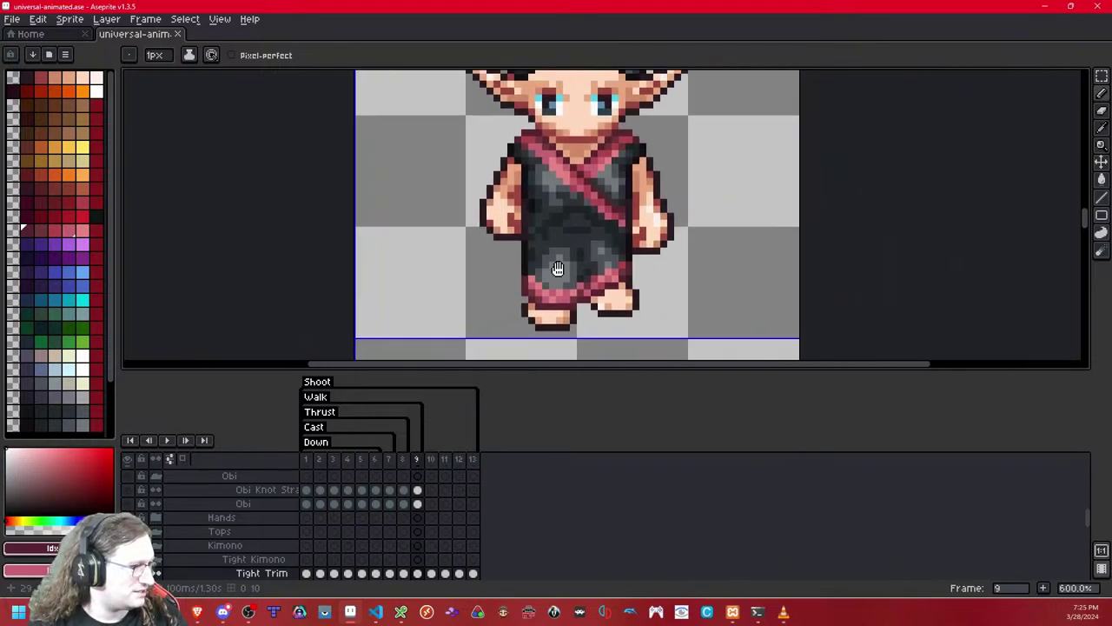
key("Left")
scroll(593, 252, "up", 4)
scroll(593, 251, "down", 5)
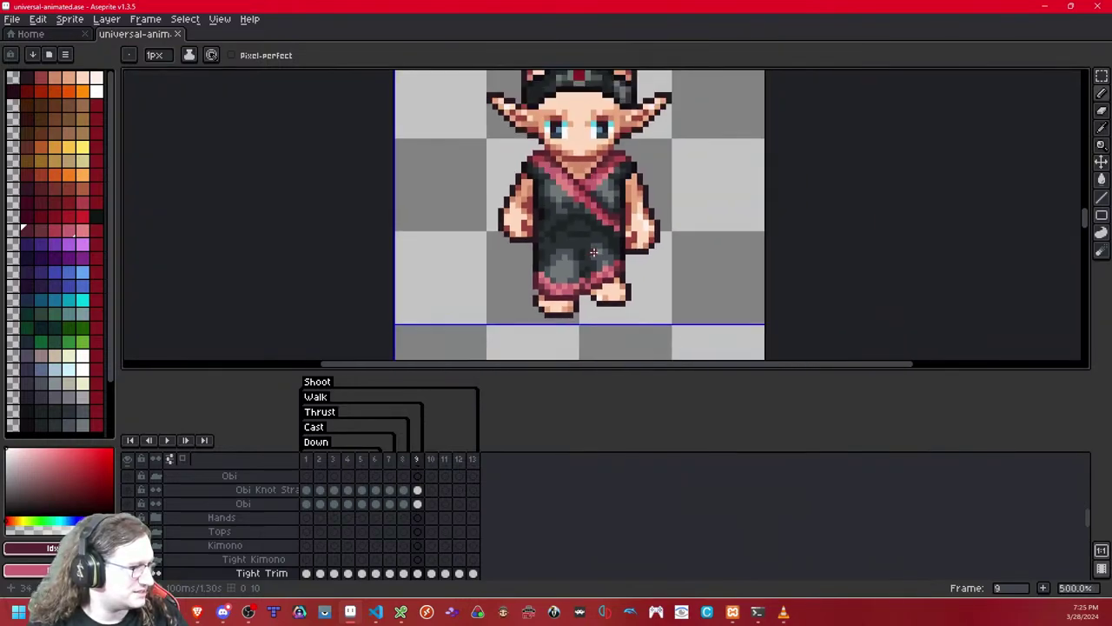
key("Left")
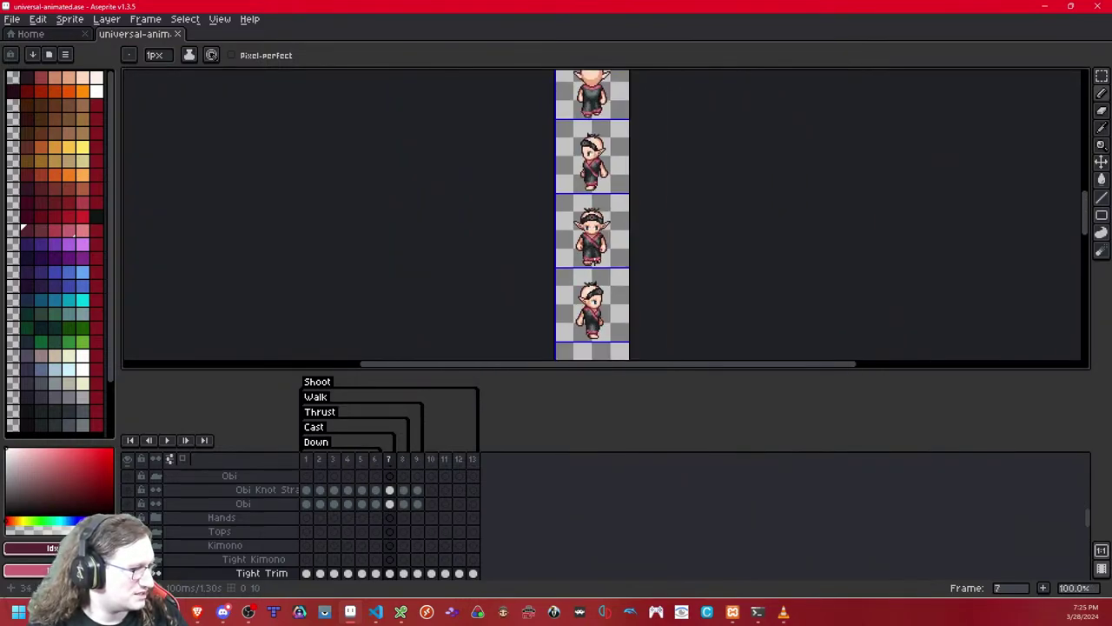
scroll(602, 253, "up", 4)
scroll(583, 226, "up", 2)
left_click_drag(524, 164, 503, 295)
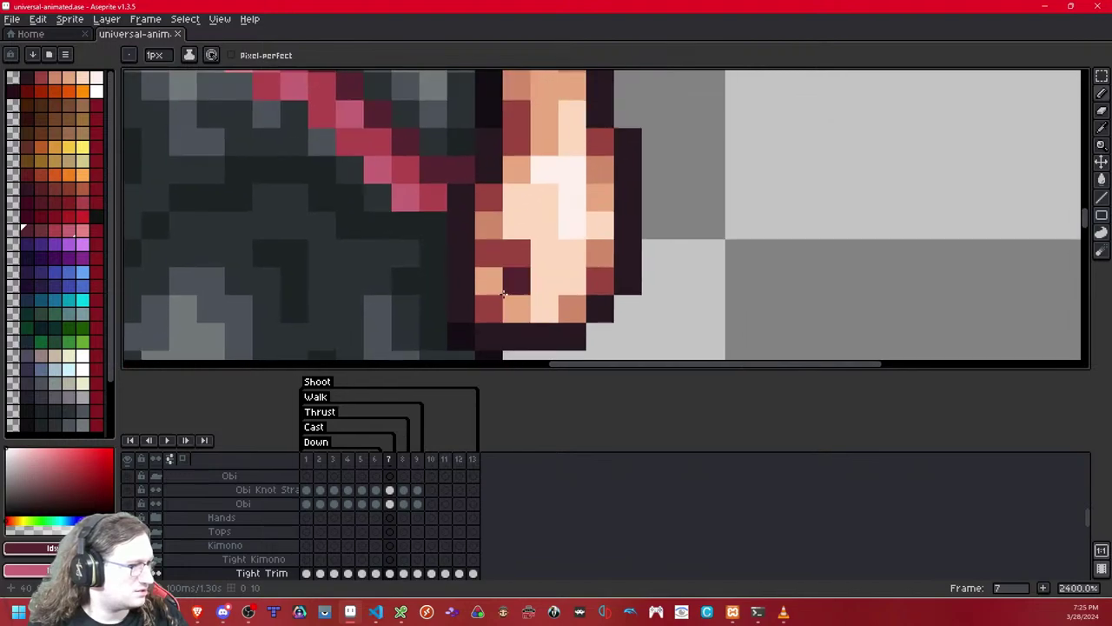
key("Right")
key("Left")
key("Left")
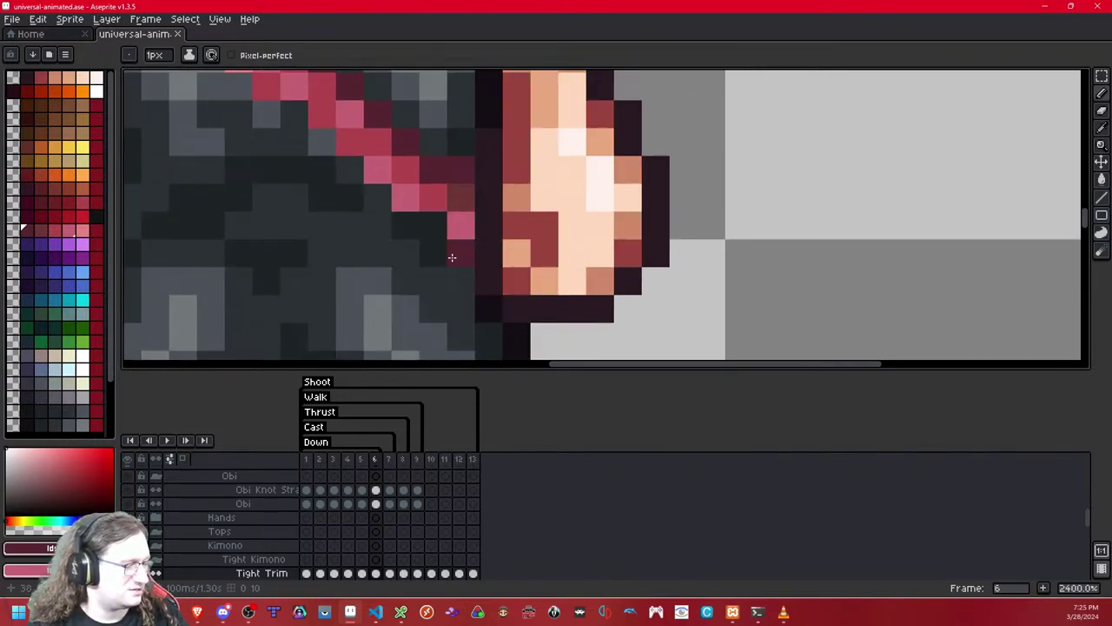
key("Right")
key("Left")
scroll(452, 257, "down", 4)
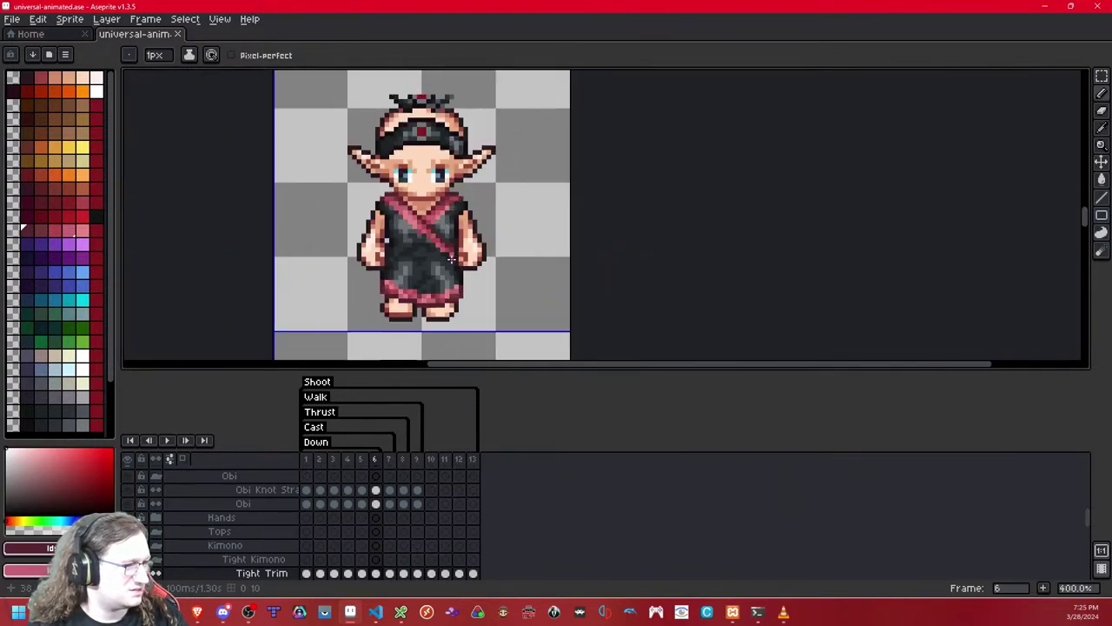
- Compare the lower end of the diagonal kimono trim beside the hand across the walk frames
scroll(451, 258, "up", 4)
key("Left")
key("Left")
key("Left")
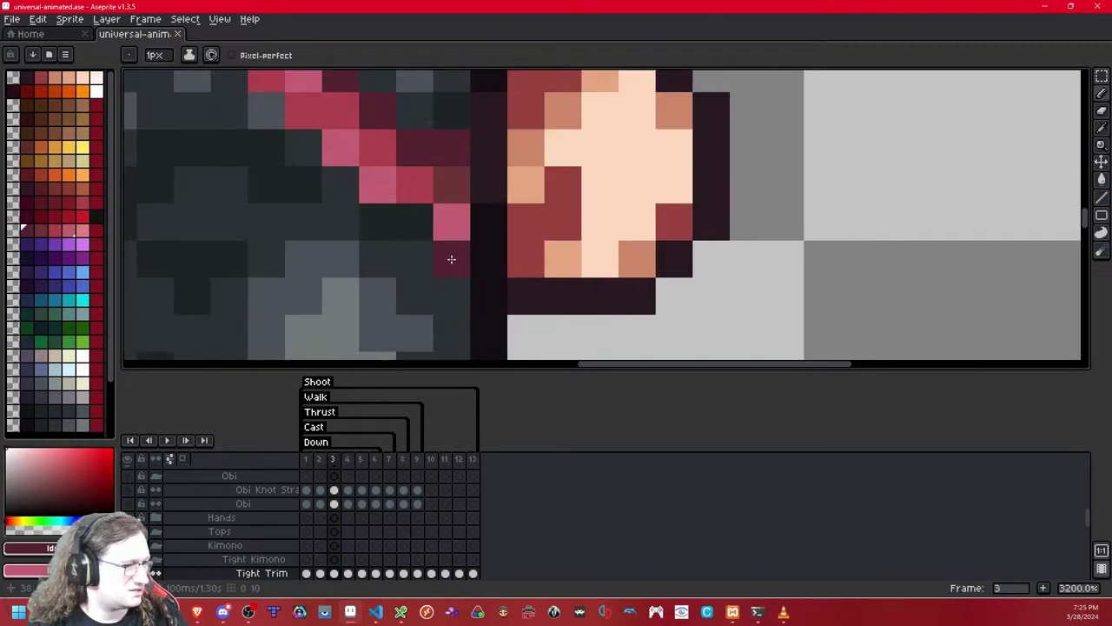
key("Left")
key("Left")
key("Left")
key("Right")
key("Right")
key("Right")
key("Right")
key("Right")
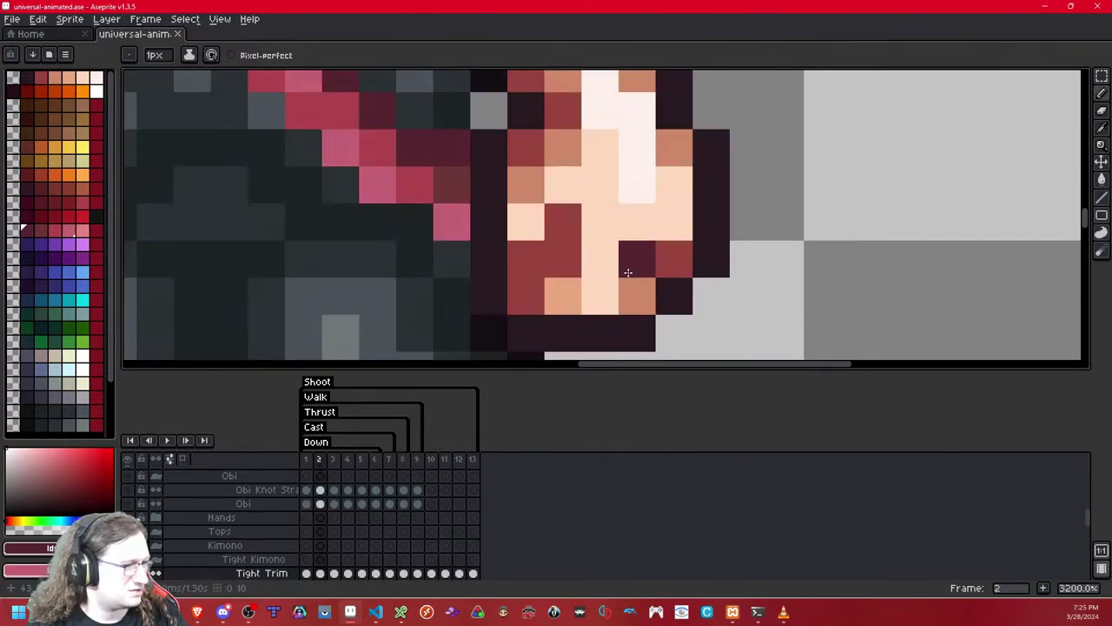
key("Right")
key("Right")
key("Left")
scroll(628, 273, "down", 9)
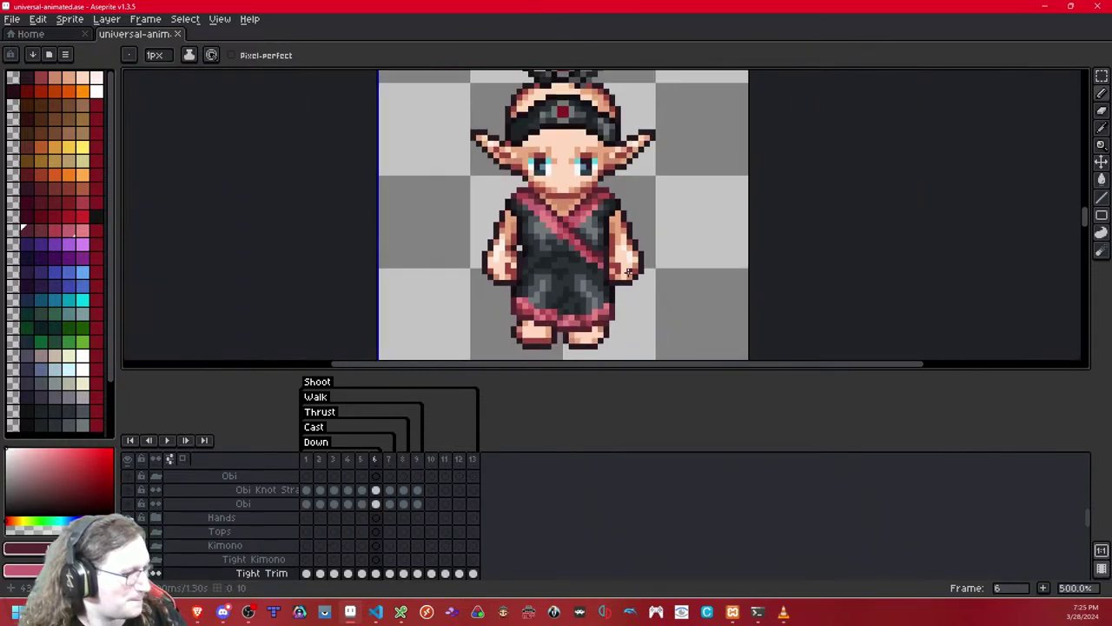
- Play the walk frames back and forth at reduced zoom to check how the trim moves
scroll(631, 271, "down", 2)
scroll(634, 267, "up", 1)
key("Right")
key("Right")
key("Right")
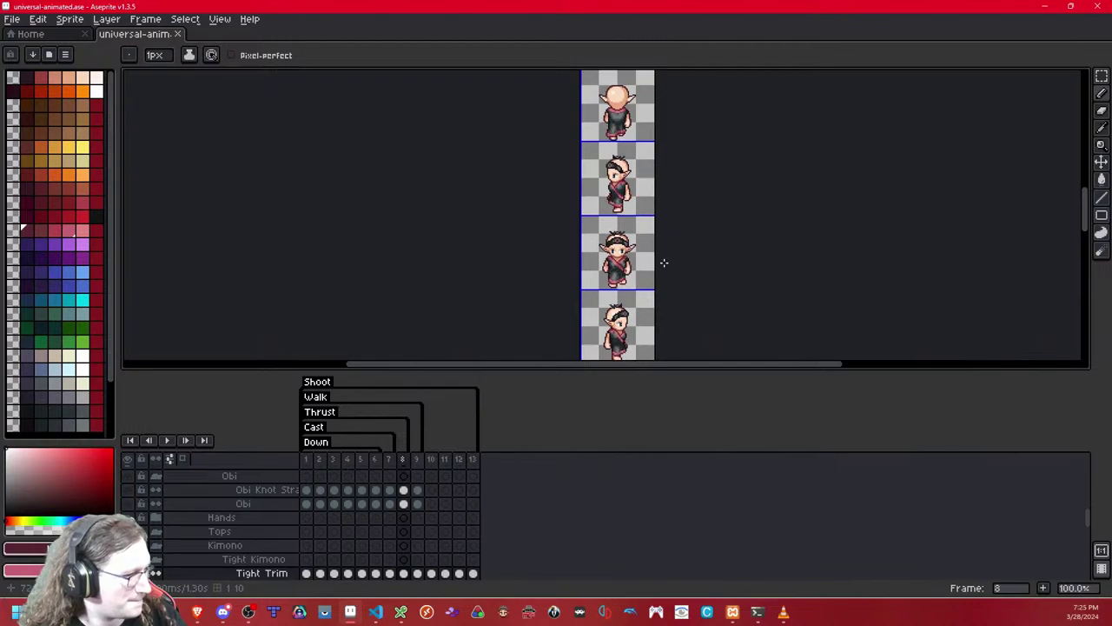
key("Left")
key("Left")
key("Left")
key("Left")
key("Left")
key("Left")
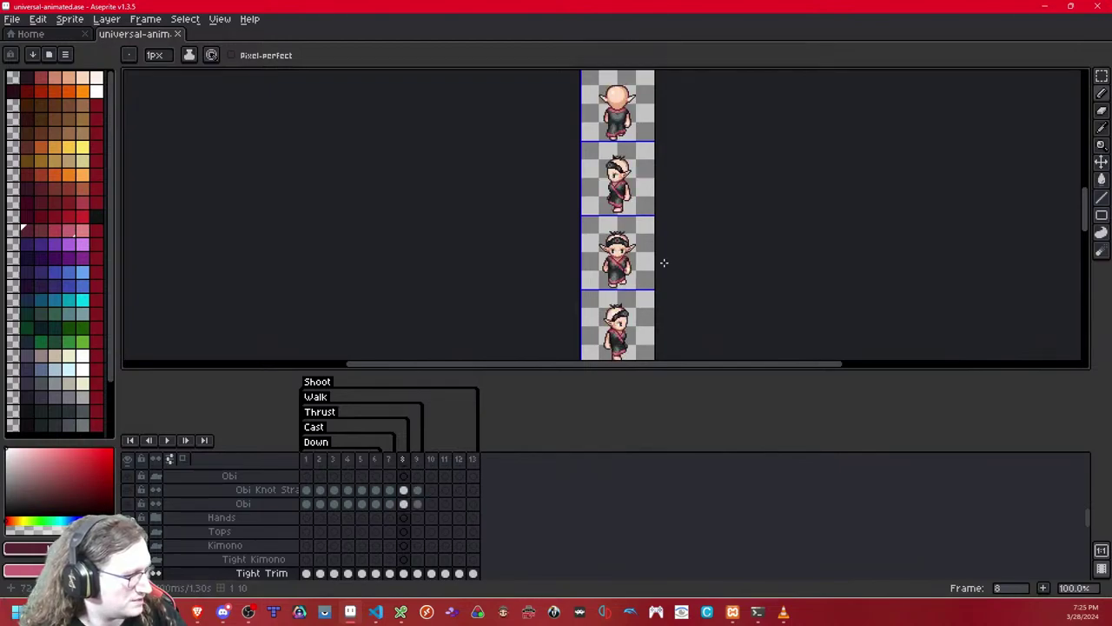
- In frame 3, paint a light salmon-pink pixel at the lower end of the front-facing kimono's diagonal trim
scroll(663, 262, "up", 9)
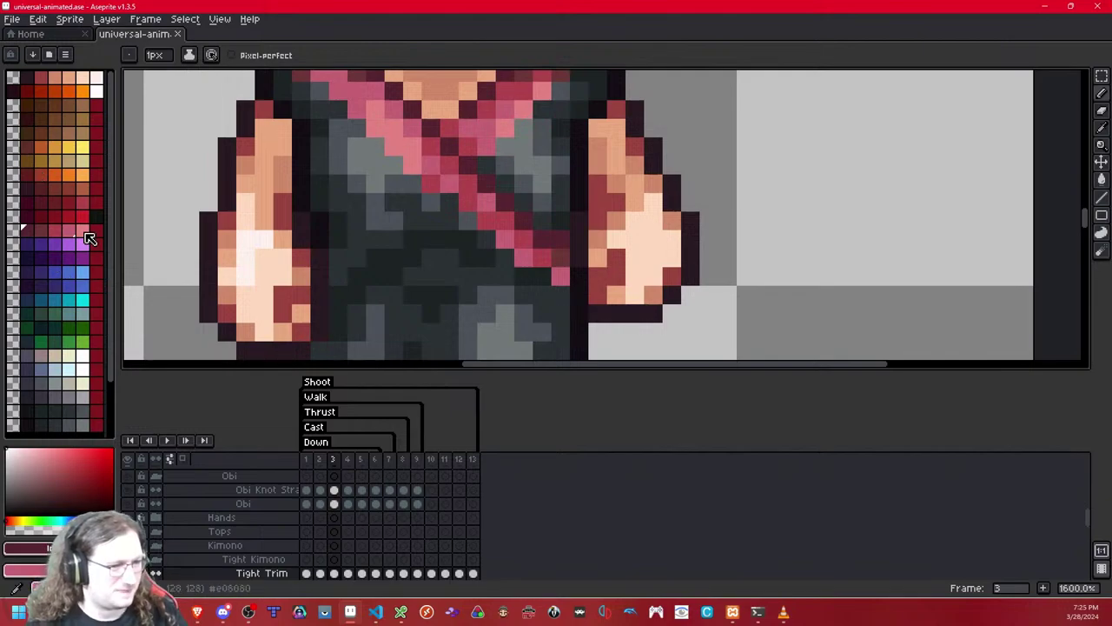
left_click(85, 232)
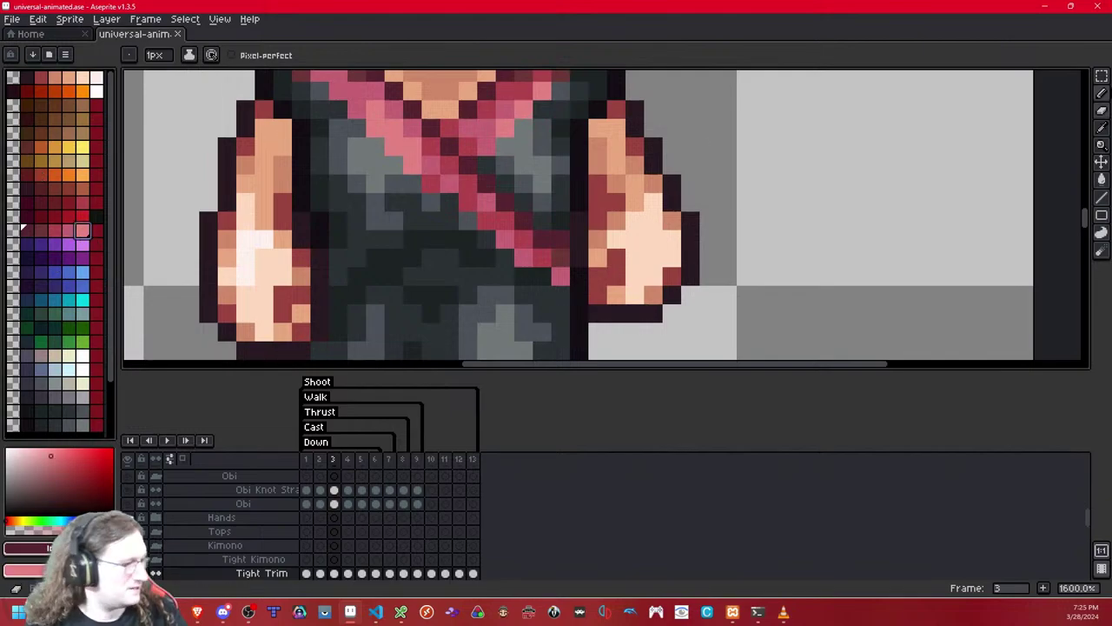
left_click(544, 275)
- Compare the end of the diagonal trim in frame 3 with the neighbouring frames 1, 2 and 4
key("comma")
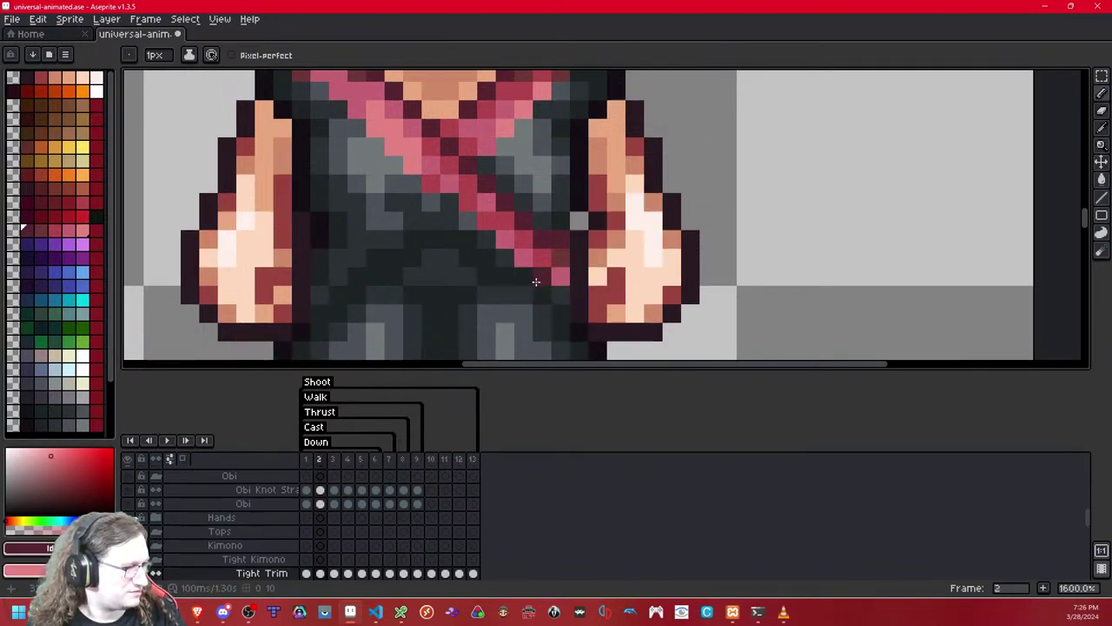
key("comma")
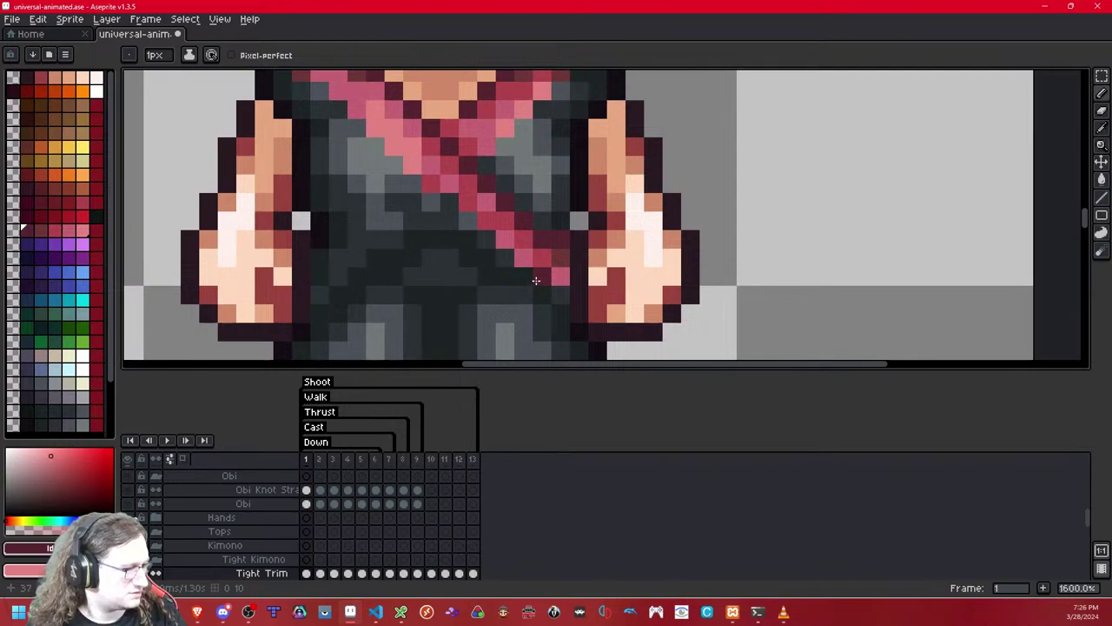
key("period")
key("period")
key("period")
key("period")
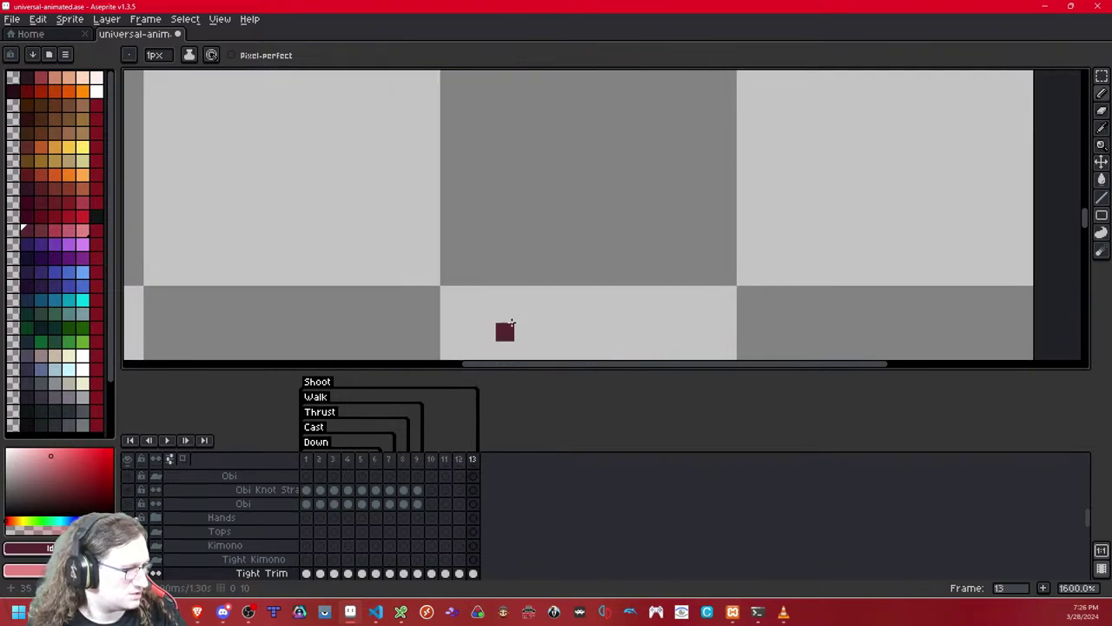
key("comma")
key("comma")
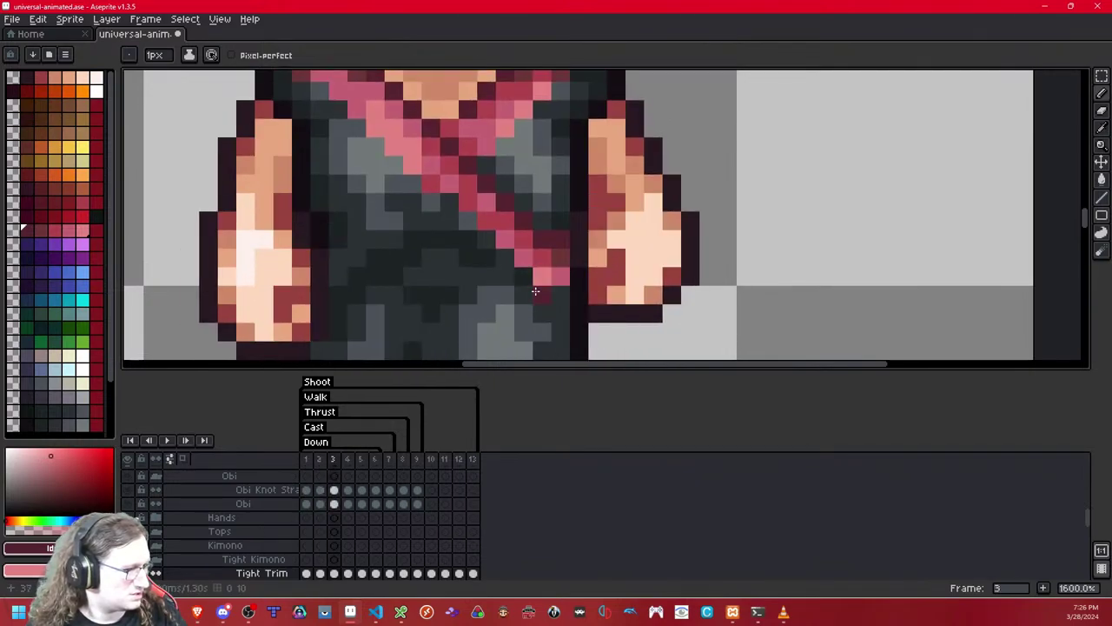
key("period")
key("comma")
key("period")
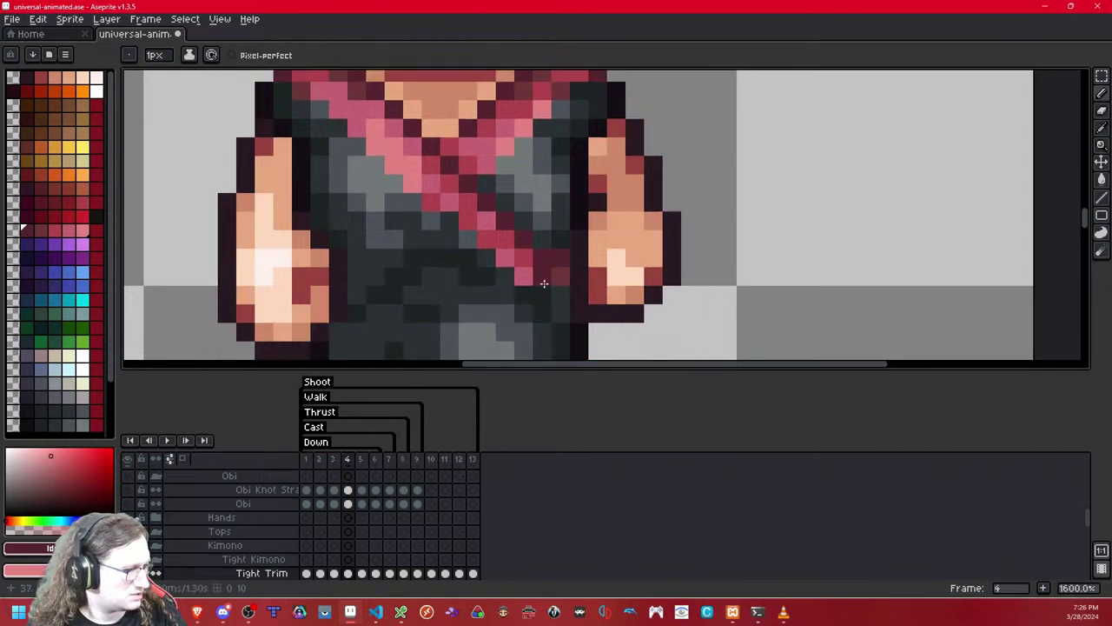
- Touch up the lower end of the front-facing kimono's diagonal trim with medium pink, checking walk frames 3 to 9
key("comma")
left_click(69, 232)
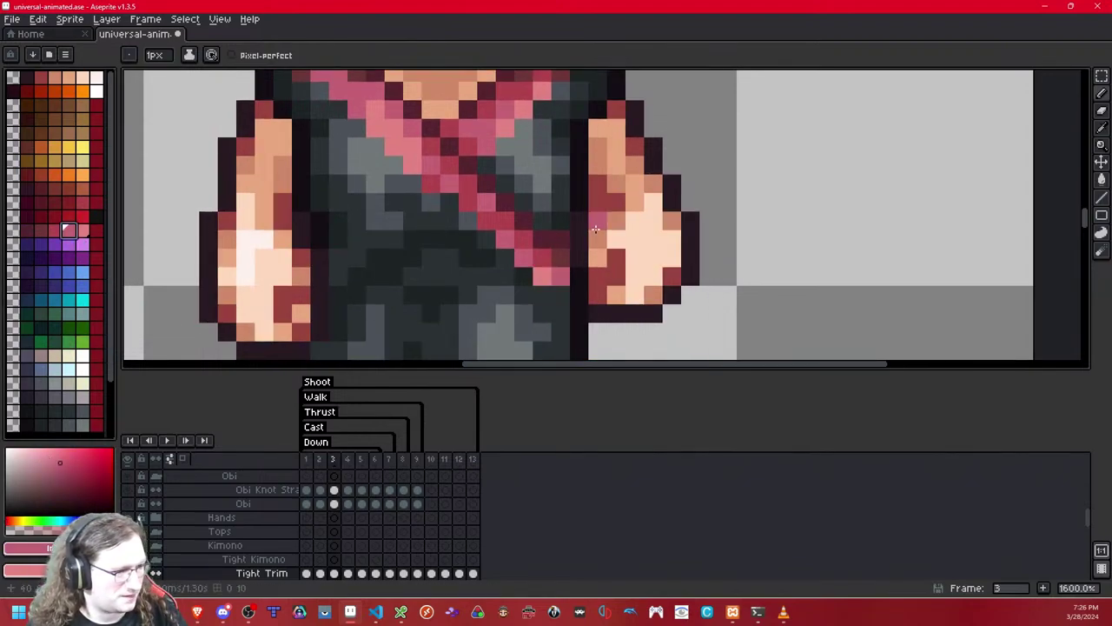
key("period")
key("period")
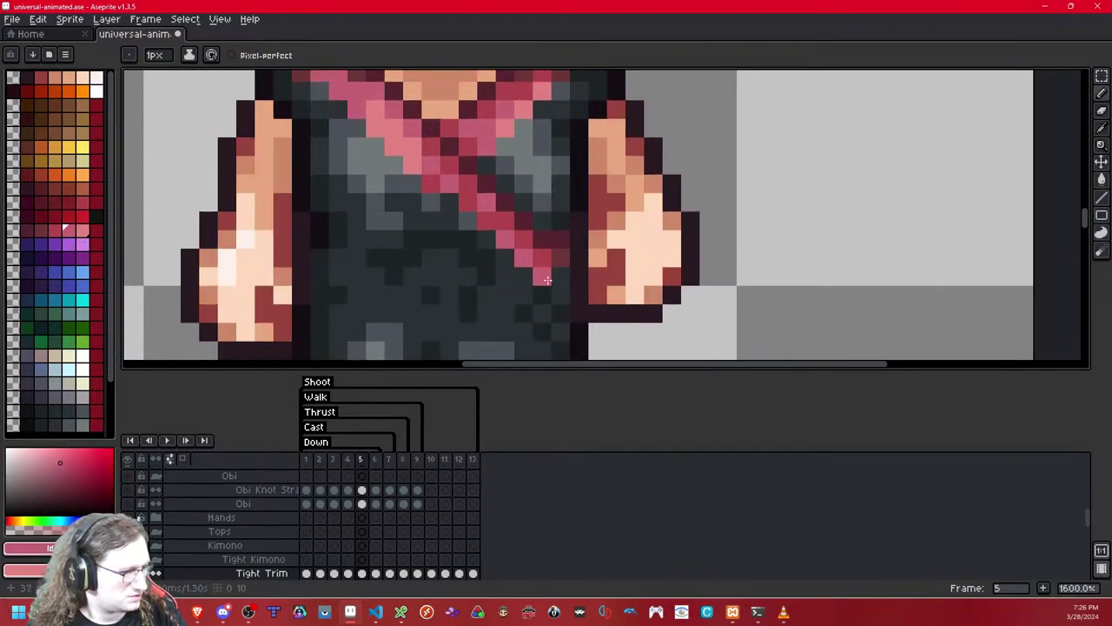
key("period")
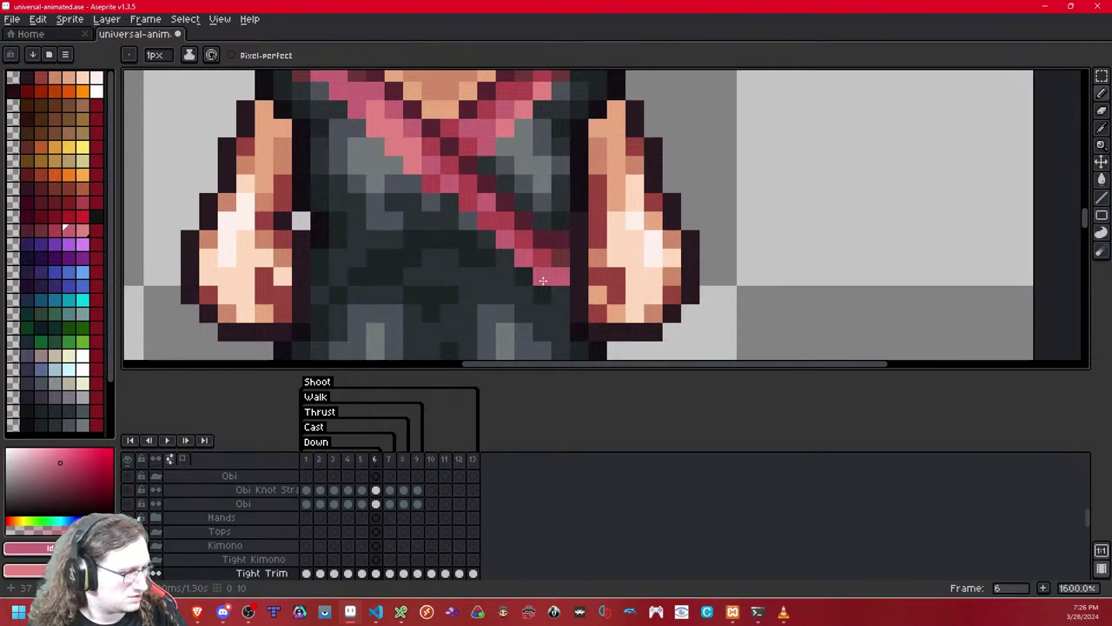
key("period")
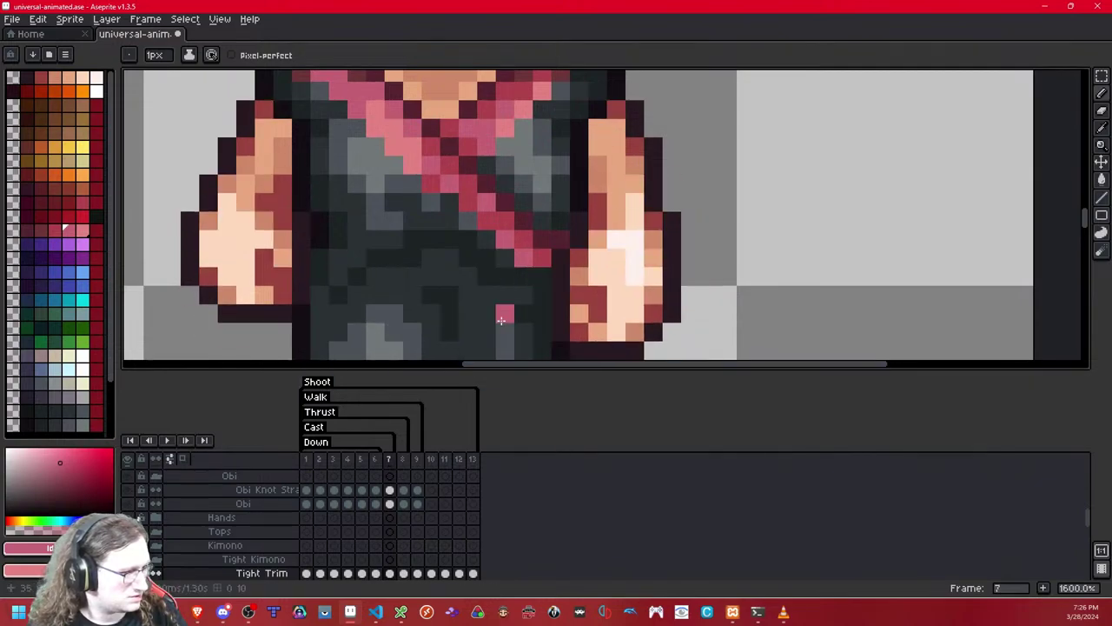
key("period")
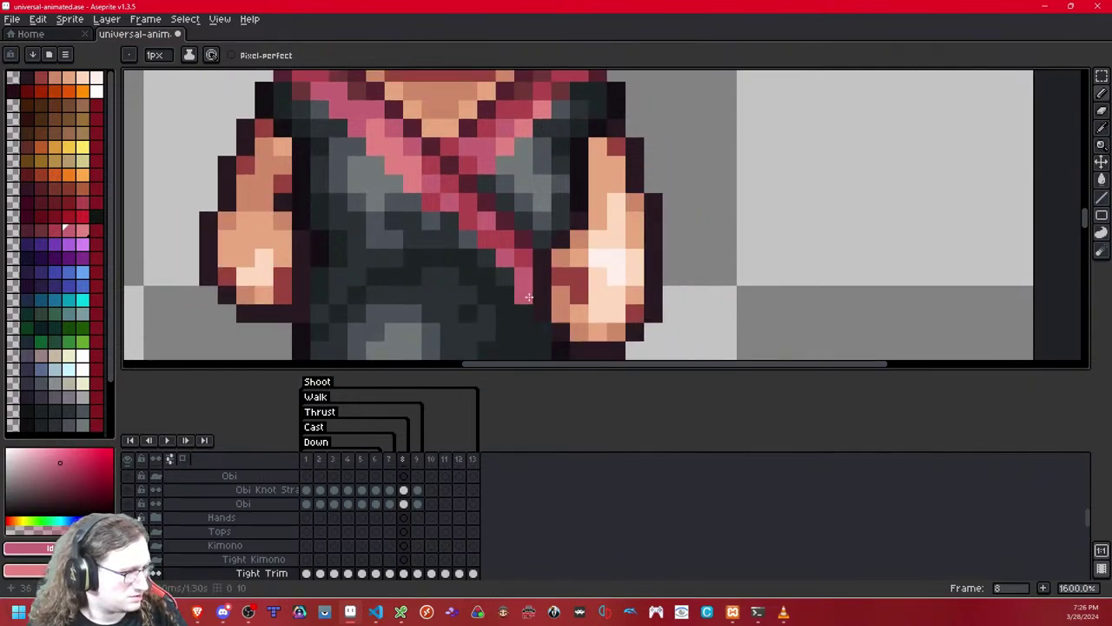
key("period")
key("comma")
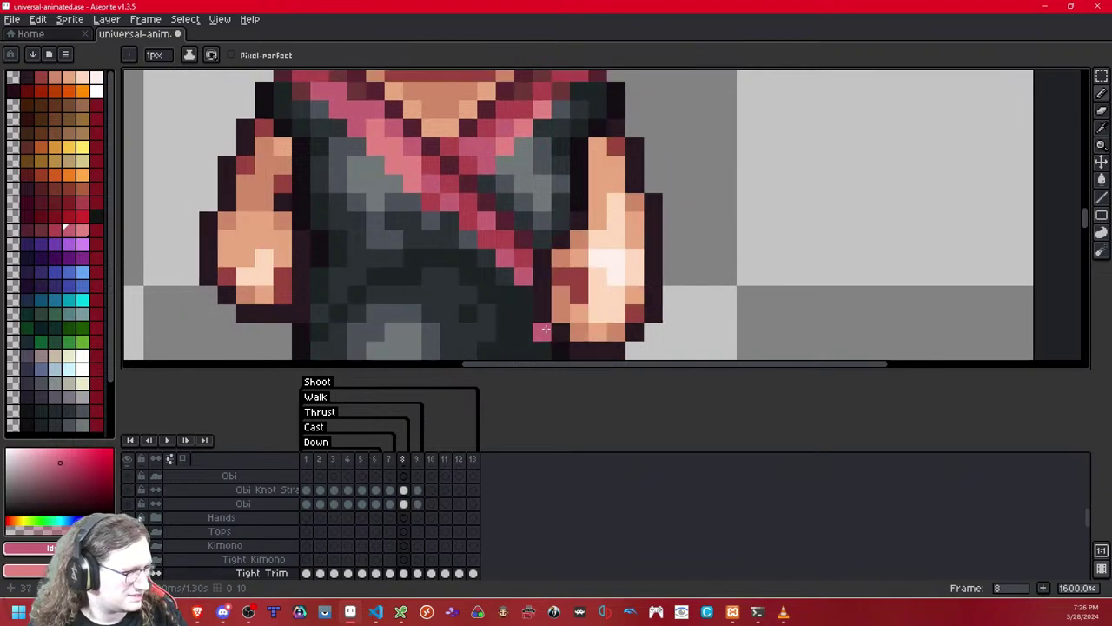
key("period")
key("comma")
key("comma")
key("period")
key("period")
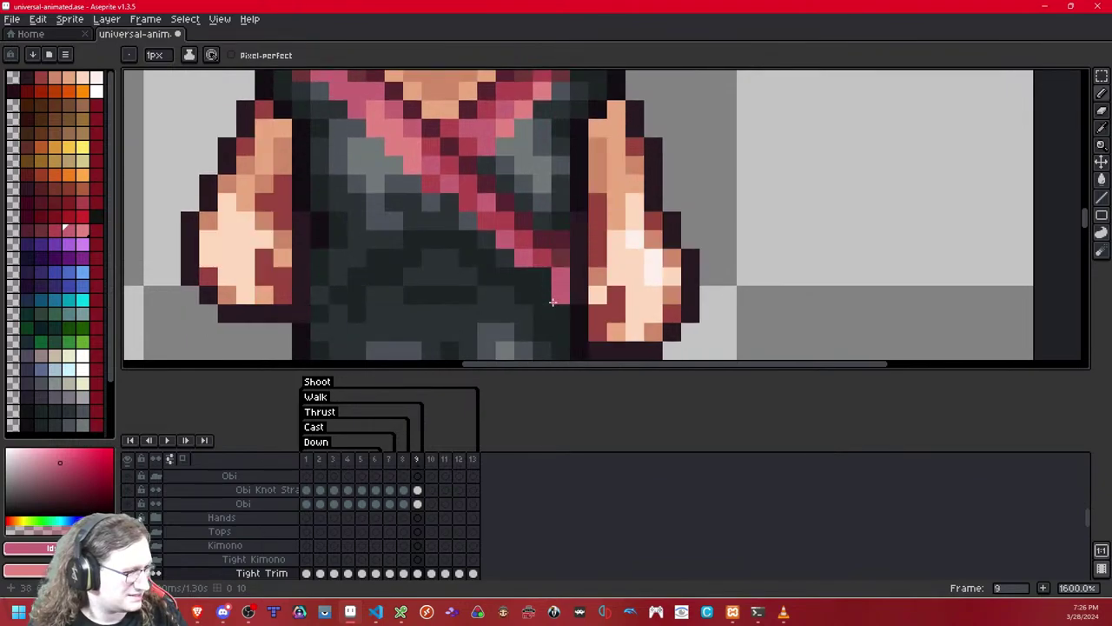
- Play back the walk animation at 100% zoom to check the diagonal trim in motion
scroll(540, 331, "down", 8)
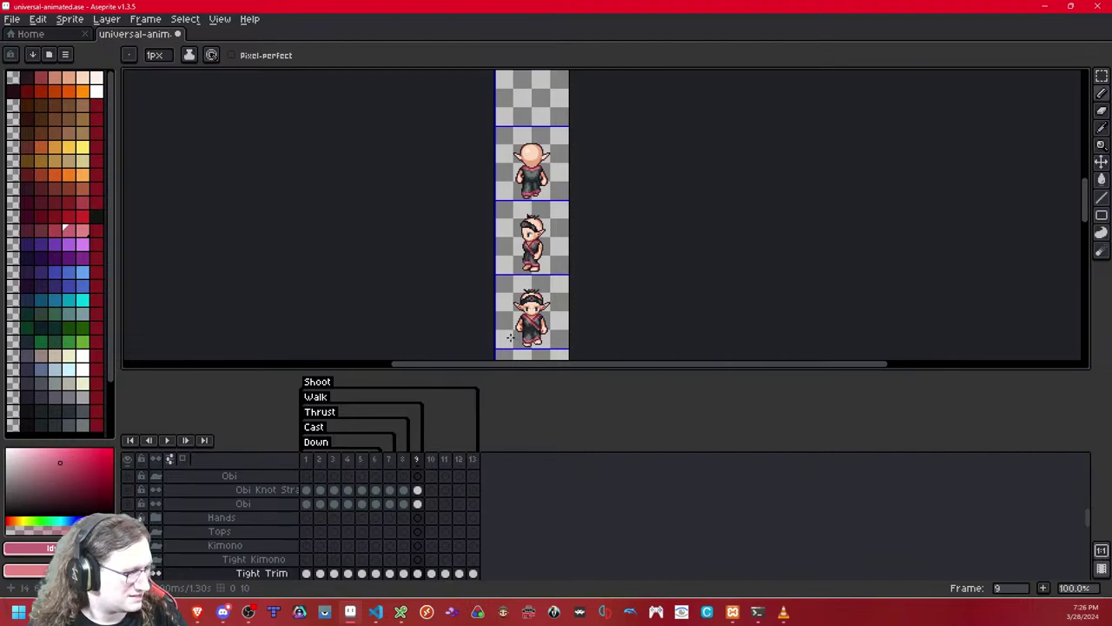
left_click_drag(510, 337, 542, 286)
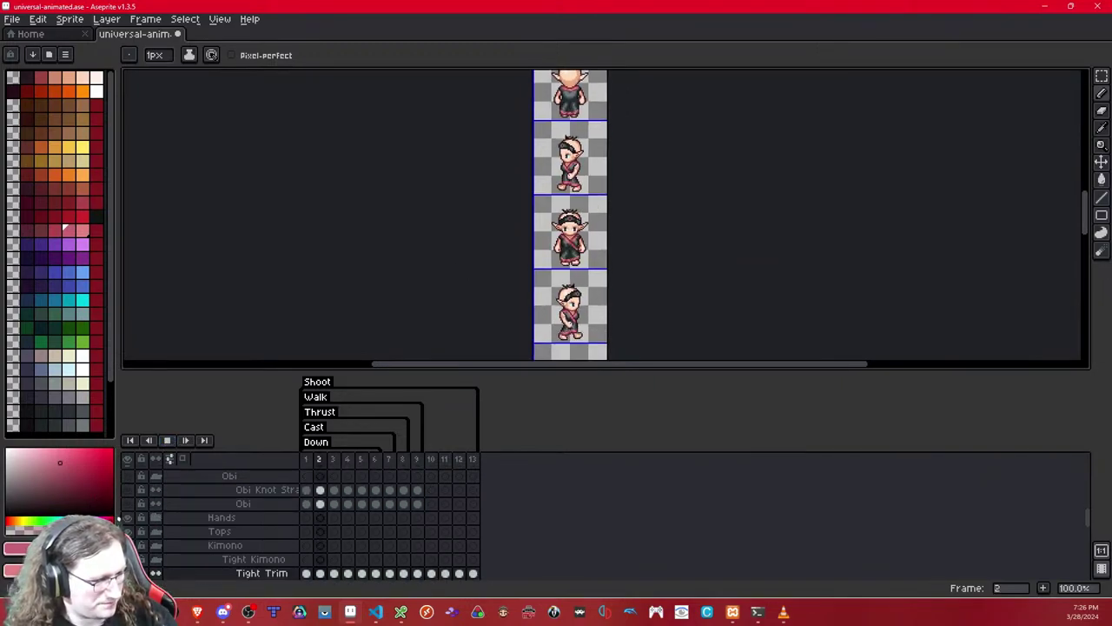
left_click(174, 444)
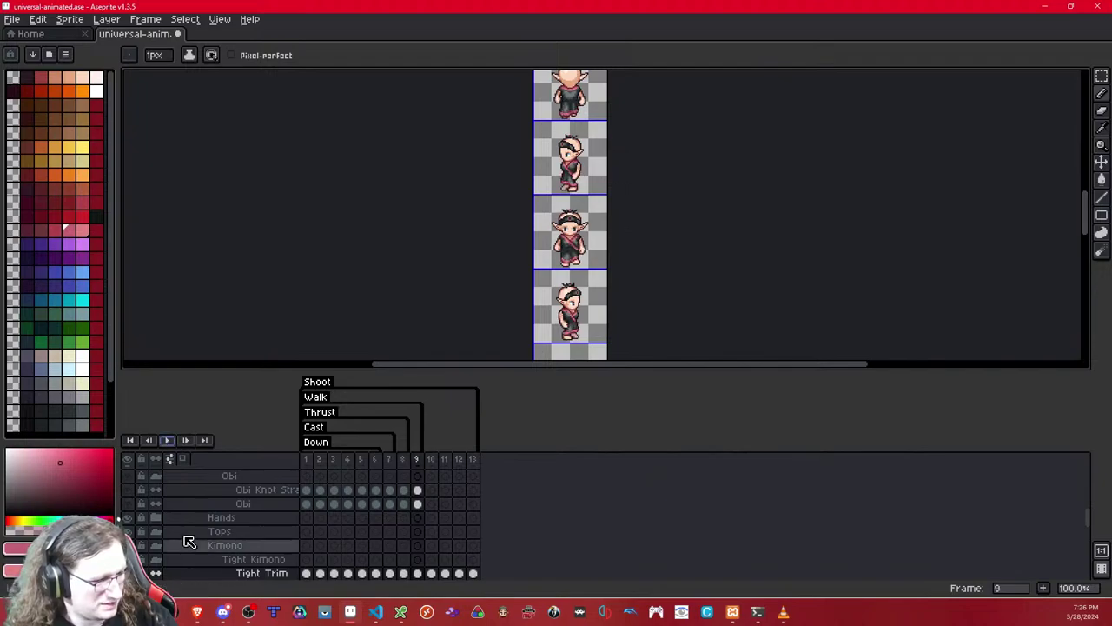
- Show the Longsleeve layers and review the sleeves in the upper animation rows, flipping between neighbouring frames
scroll(206, 521, "down", 2)
scroll(206, 526, "up", 5)
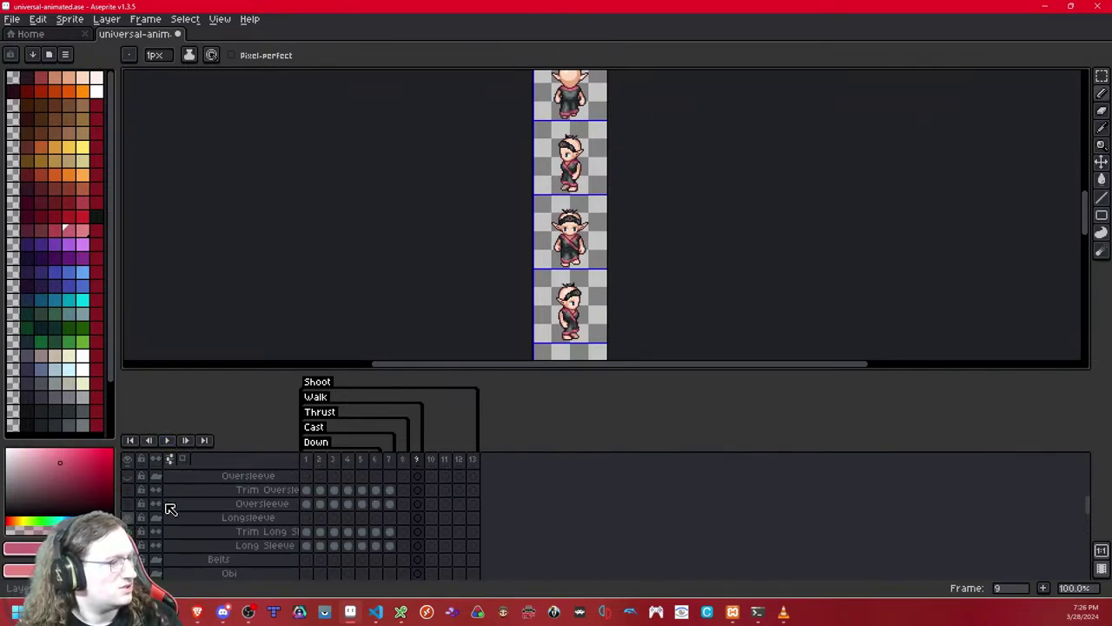
scroll(722, 357, "up", 10)
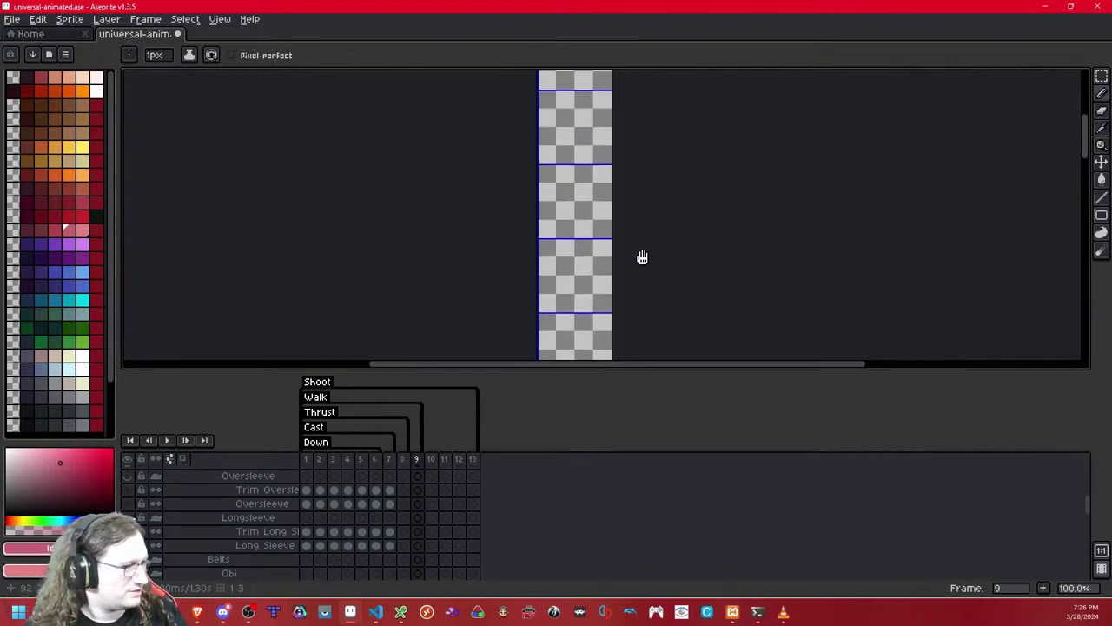
left_click_drag(642, 257, 638, 249)
key("Left")
left_click_drag(683, 180, 675, 147)
key("Left")
key("Left")
key("Right")
key("Right")
key("Left")
left_click_drag(655, 316, 658, 162)
left_click_drag(651, 317, 627, 251)
scroll(645, 169, "up", 5)
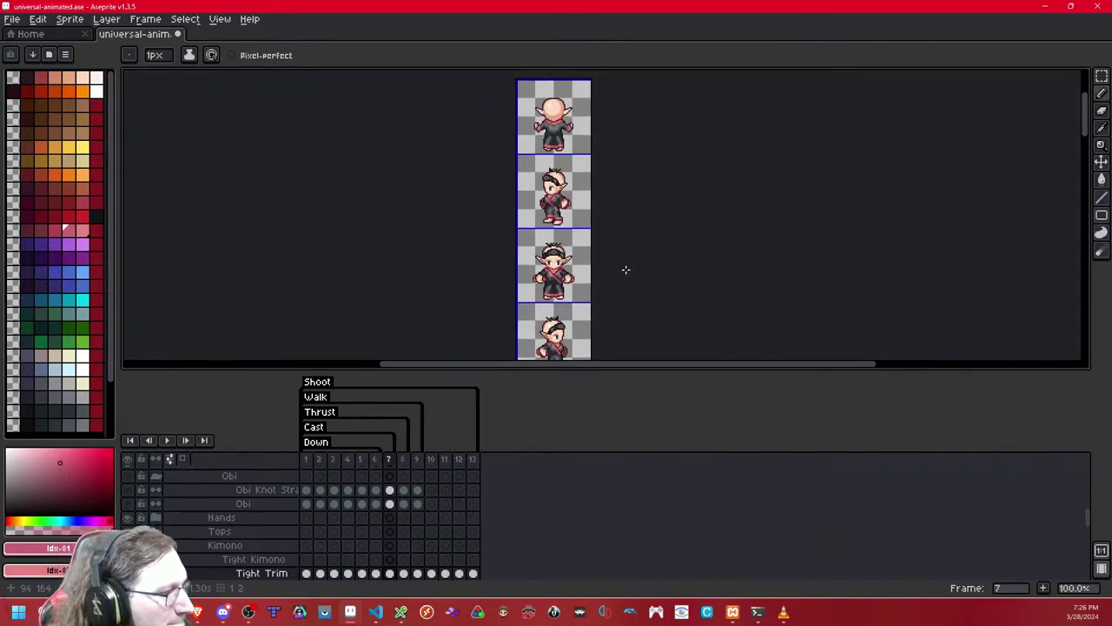
- Set up a rectangular marquee selection on frame 1 of the Long Sleeve layer with snap to grid enabled
left_click(1101, 77)
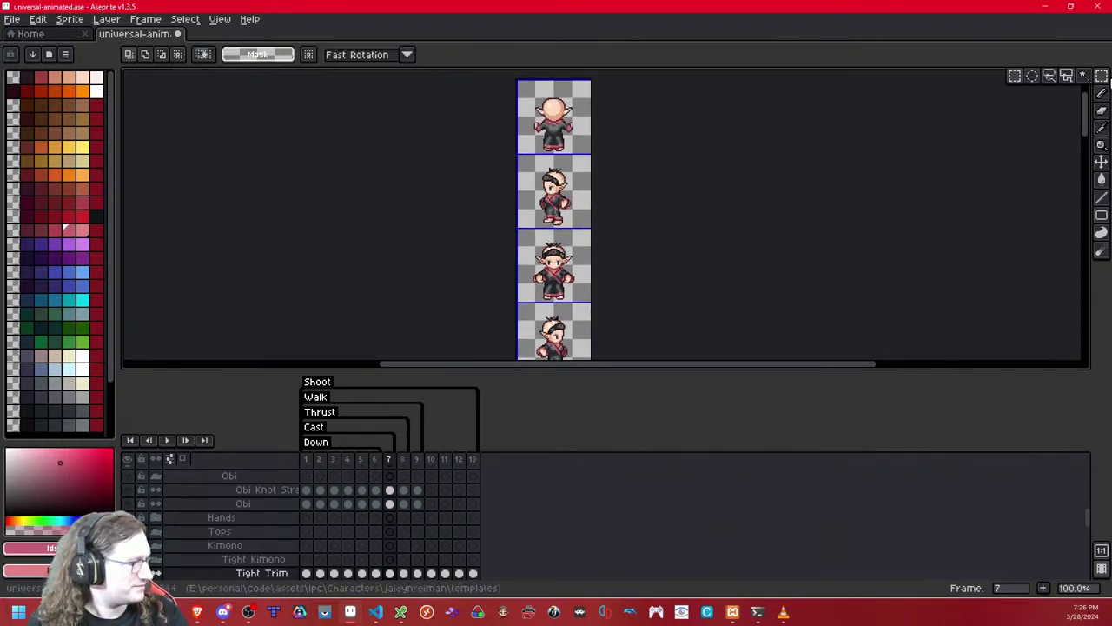
left_click_drag(673, 247, 673, 211)
key("Left")
key("Left")
key("Left")
key("Left")
key("Left")
key("Left")
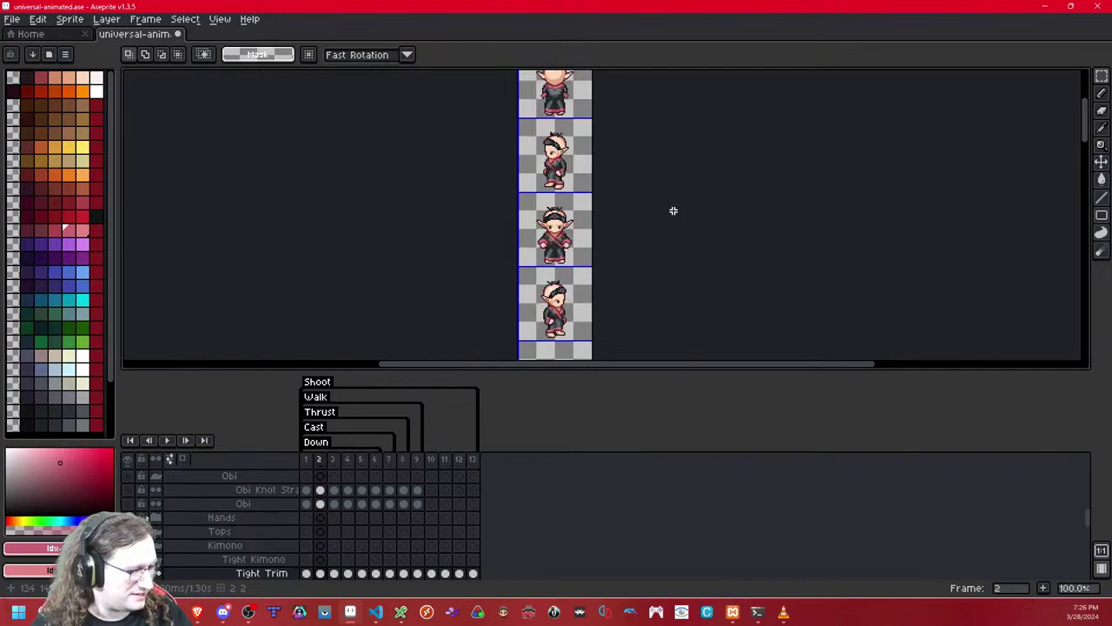
key("Up")
key("Up")
key("Up")
key("Up")
key("Up")
key("Up")
key("Up")
key("Up")
key("Up")
key("Up")
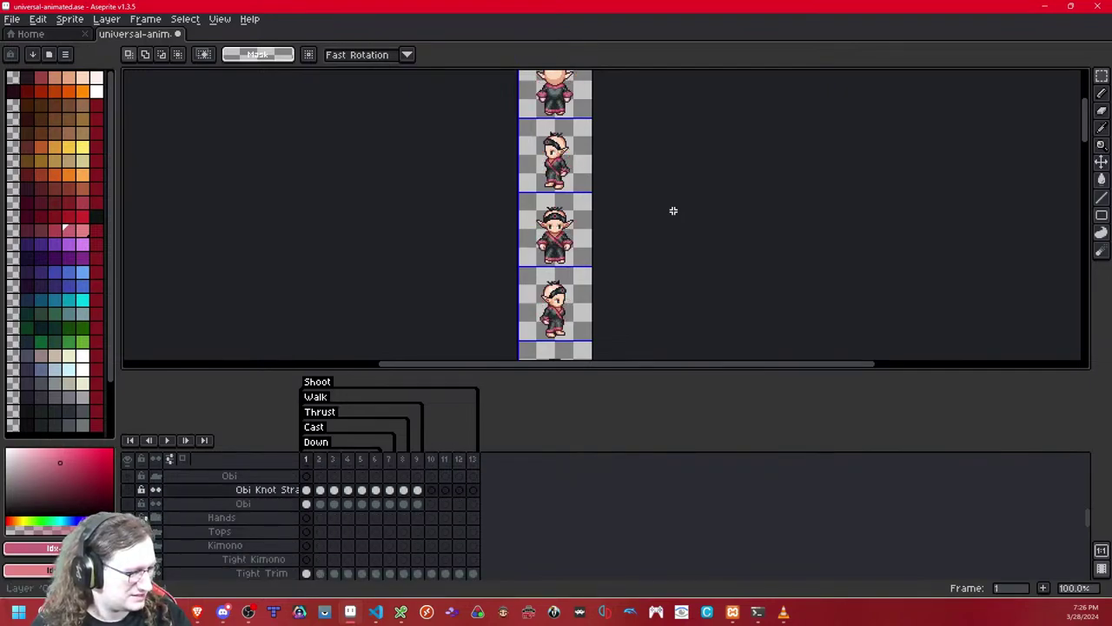
key("Down")
left_click_drag(673, 208, 681, 232)
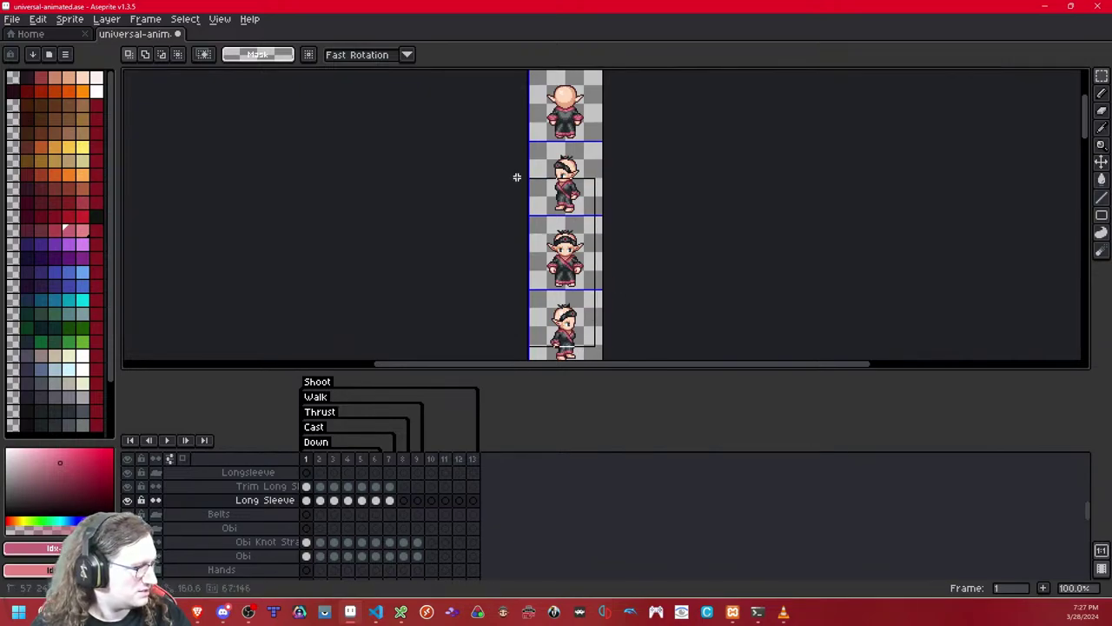
key("shift+s")
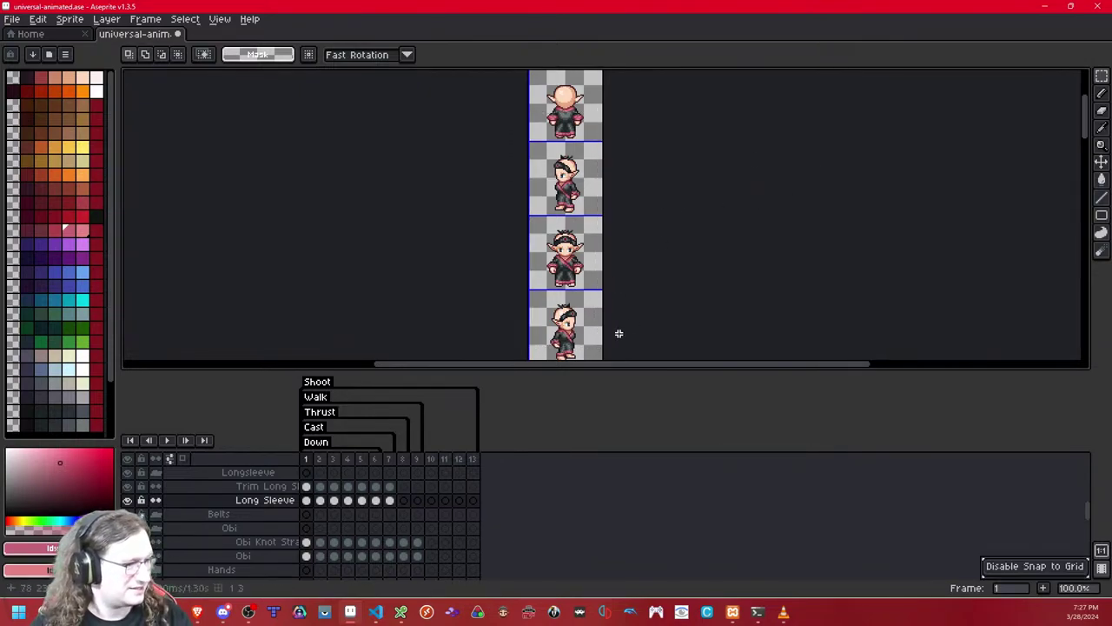
- Copy the 64 × 256 px block of the first four Long Sleeve rows in frame 1 down to Y 768 and deselect
key("ctrl+a")
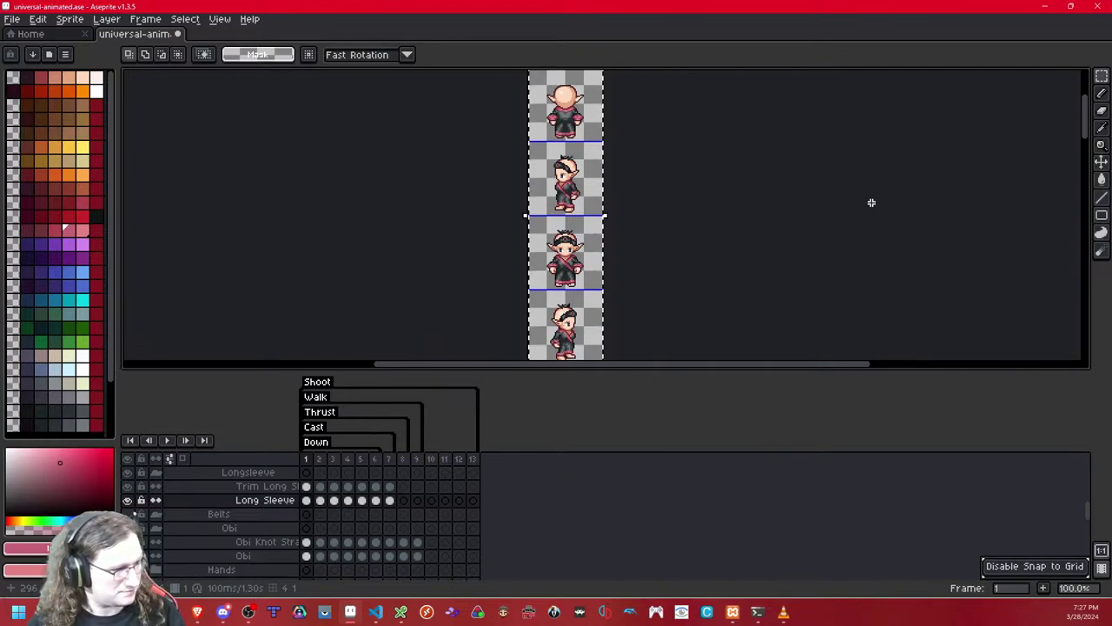
key("ctrl+t")
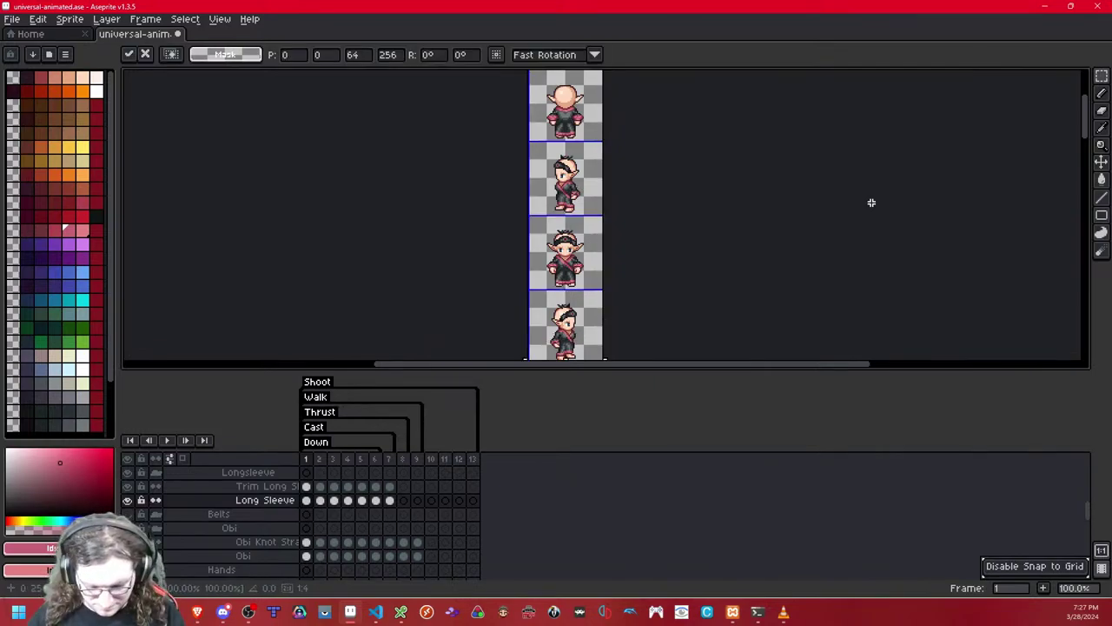
key("Return")
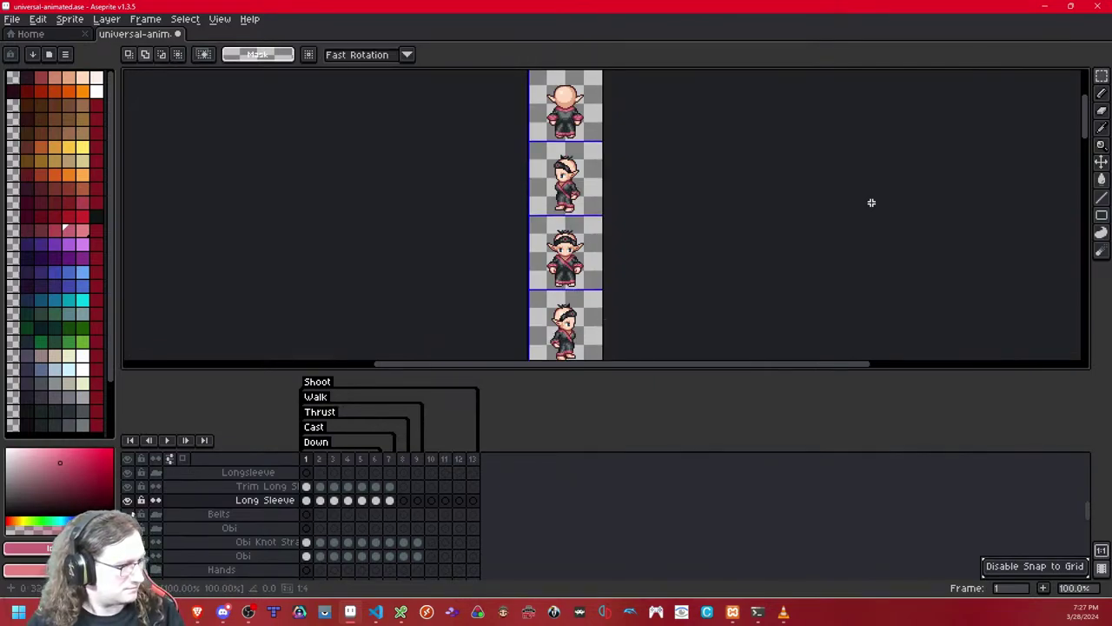
key("shift+Up")
key("shift+Up")
key("shift+Up")
key("shift+Up")
key("shift+Up")
key("shift+Up")
key("shift+Up")
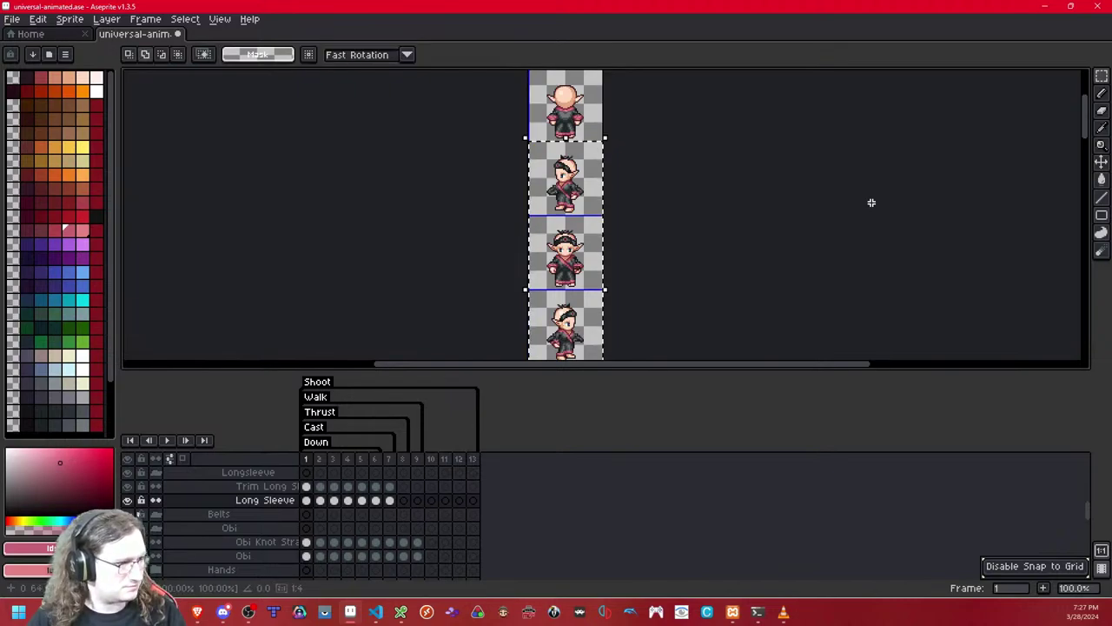
key("shift+Down")
key("shift+Down")
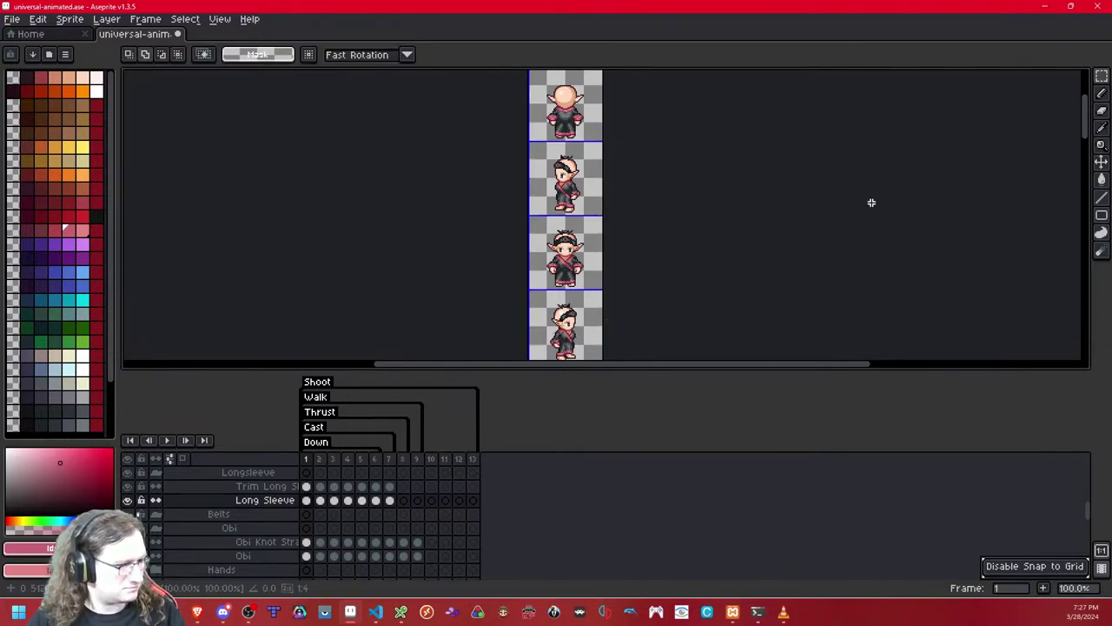
left_click_drag(787, 145, 666, 253)
scroll(710, 200, "down", 1)
scroll(668, 137, "up", 1)
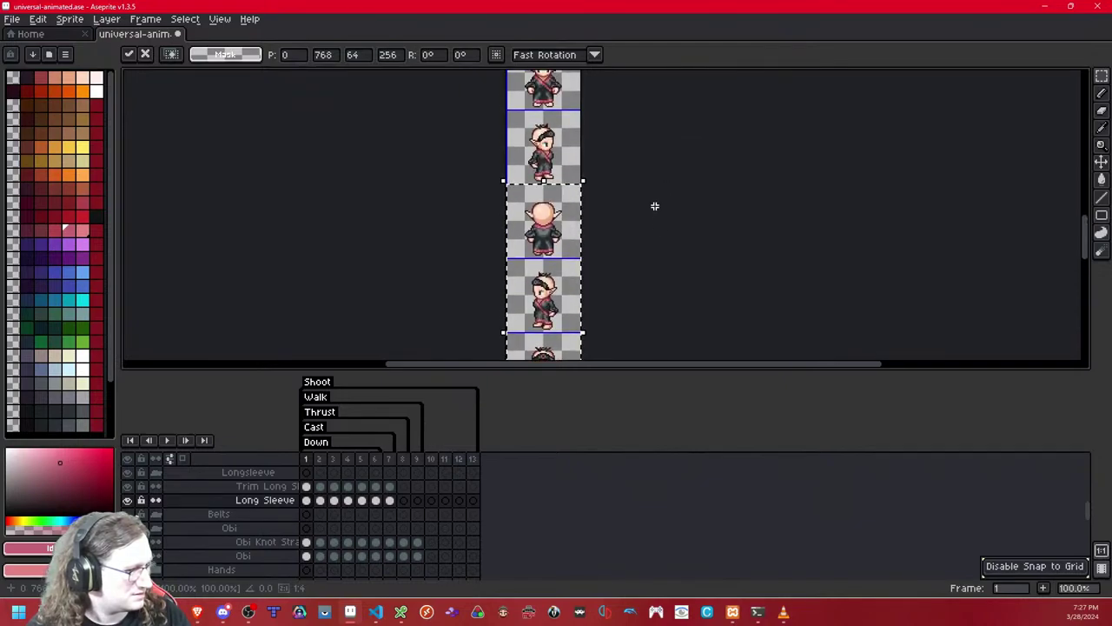
key("ctrl+d")
- On the long-sleeve trim layer, copy the first four rows of frame 1 as a 64 × 256 px block down to Y 768
left_click_drag(648, 168, 628, 352)
left_click_drag(651, 217, 651, 270)
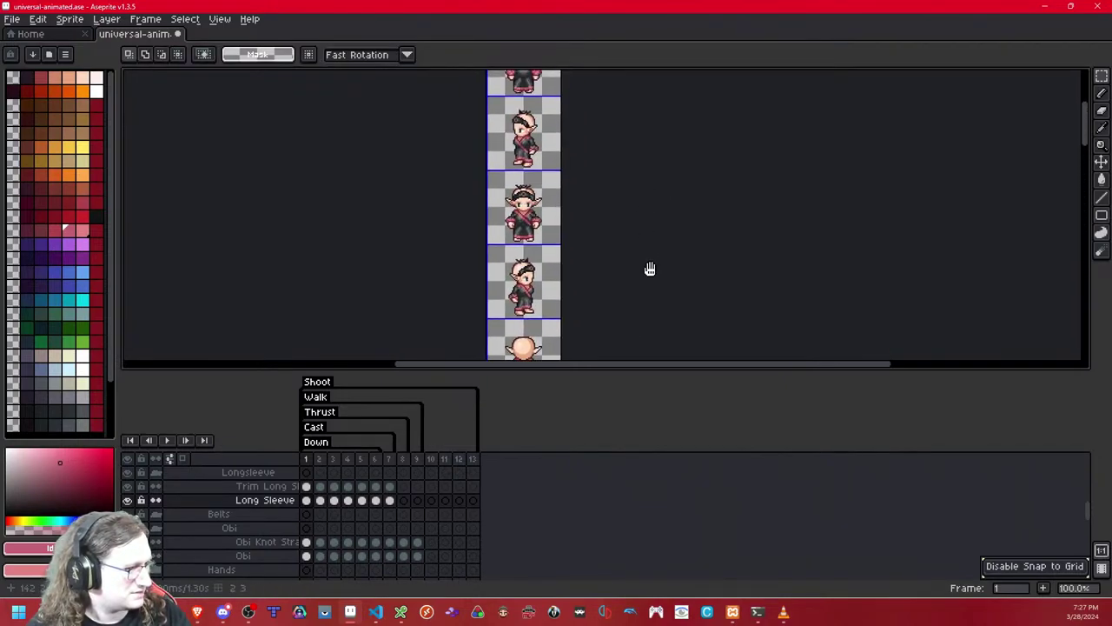
left_click_drag(630, 157, 635, 179)
key("Up")
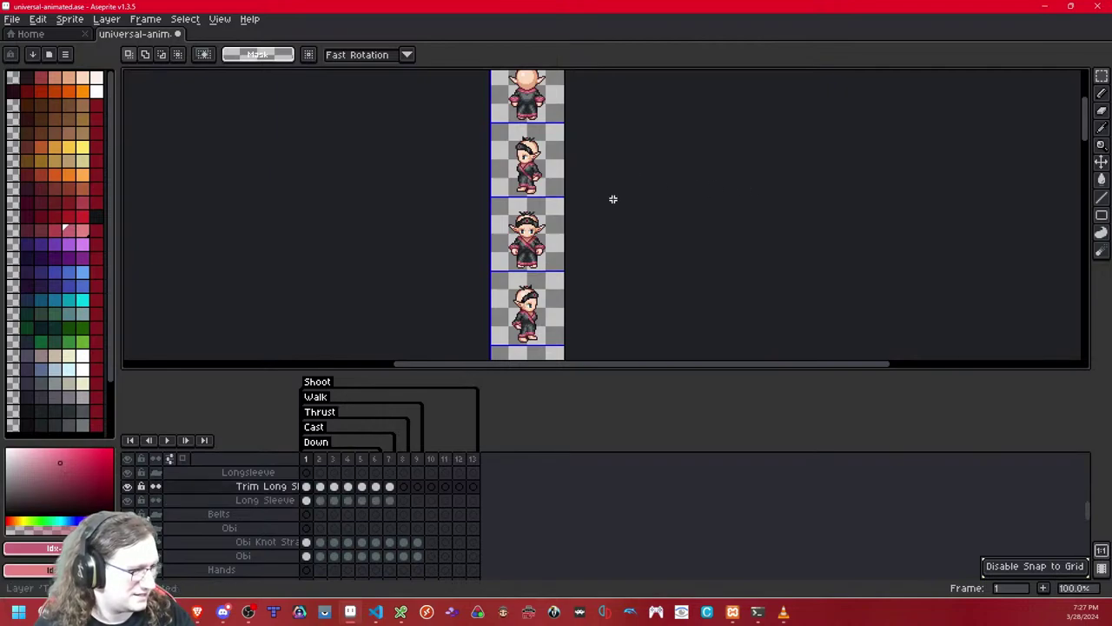
left_click_drag(551, 322, 552, 323)
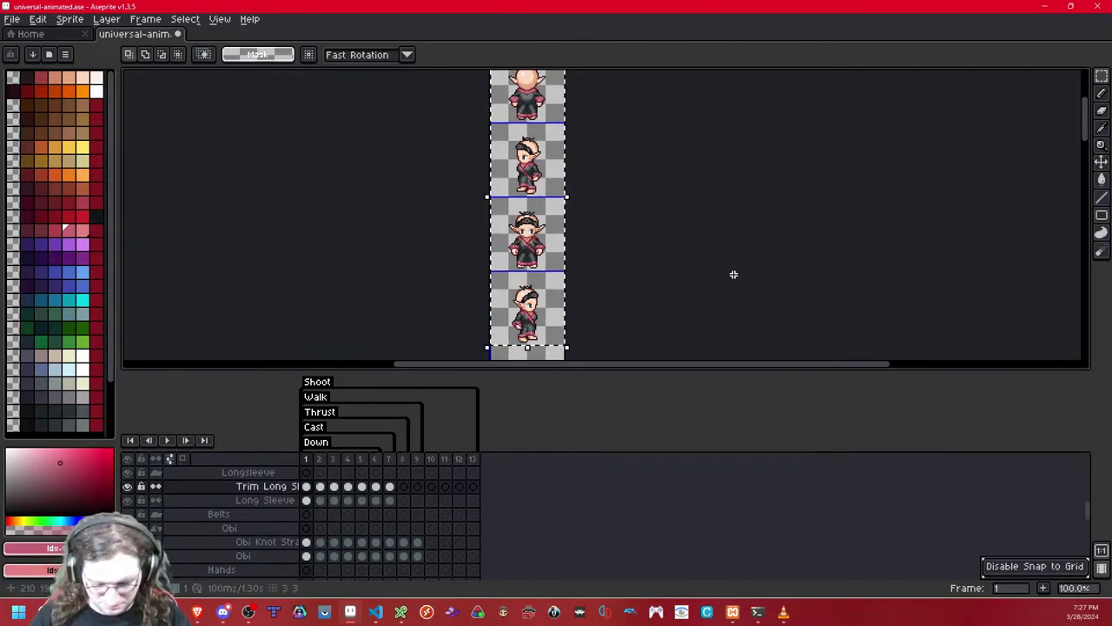
key("ctrl+t")
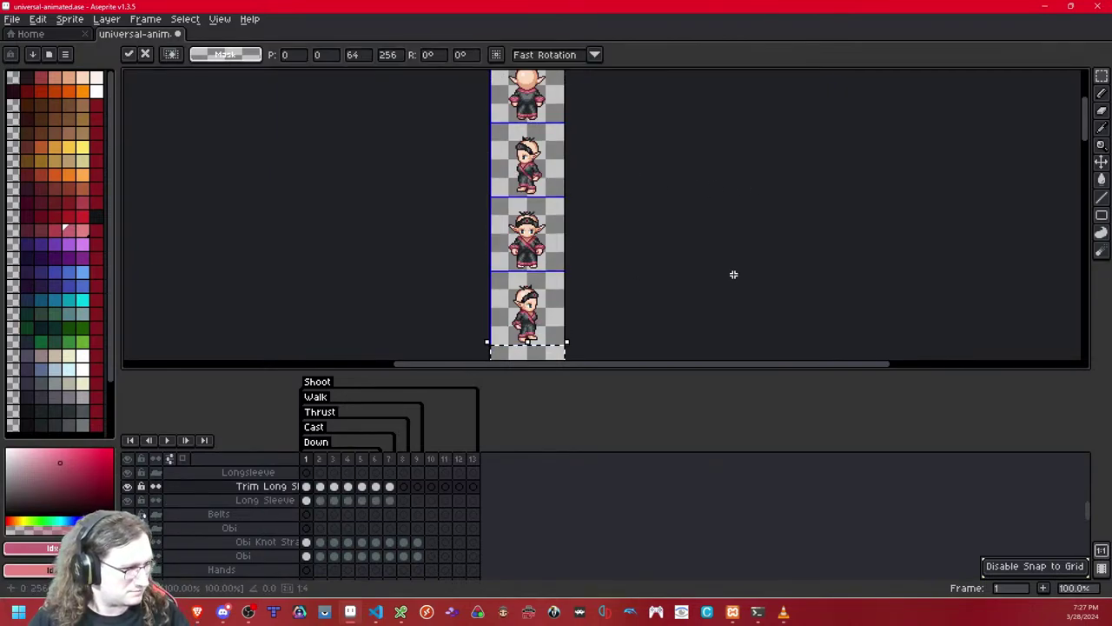
key("Return")
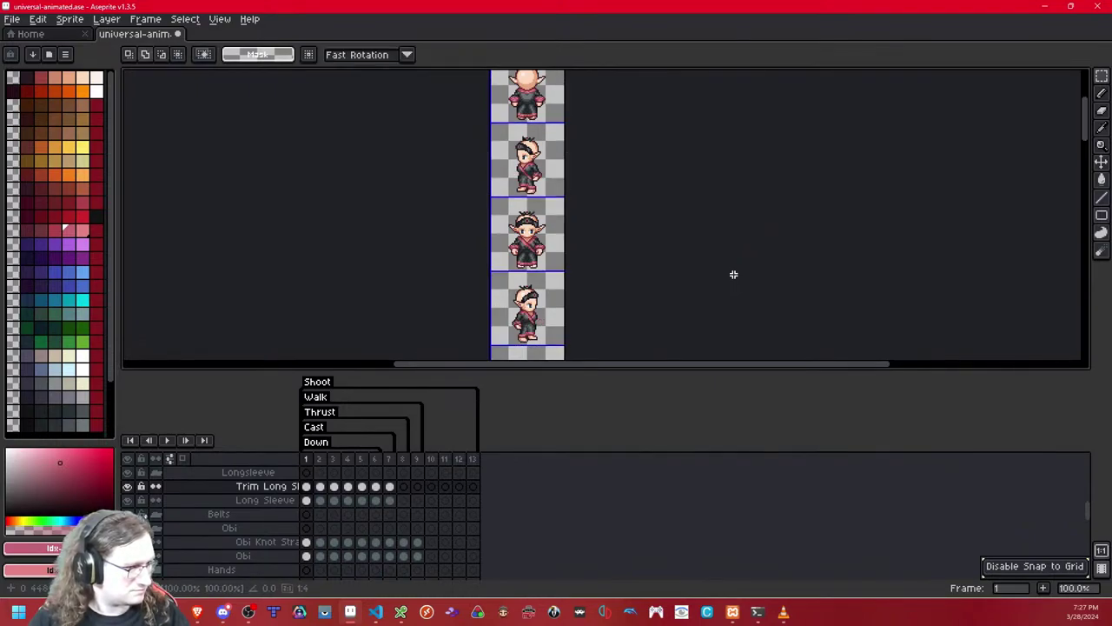
key("ctrl+t")
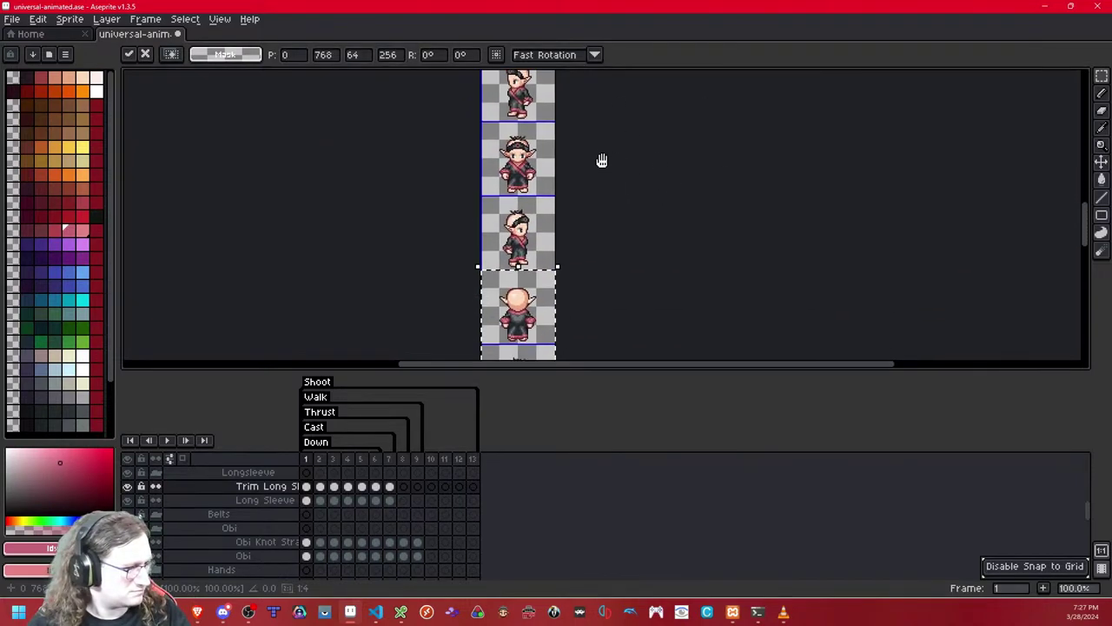
key("Return")
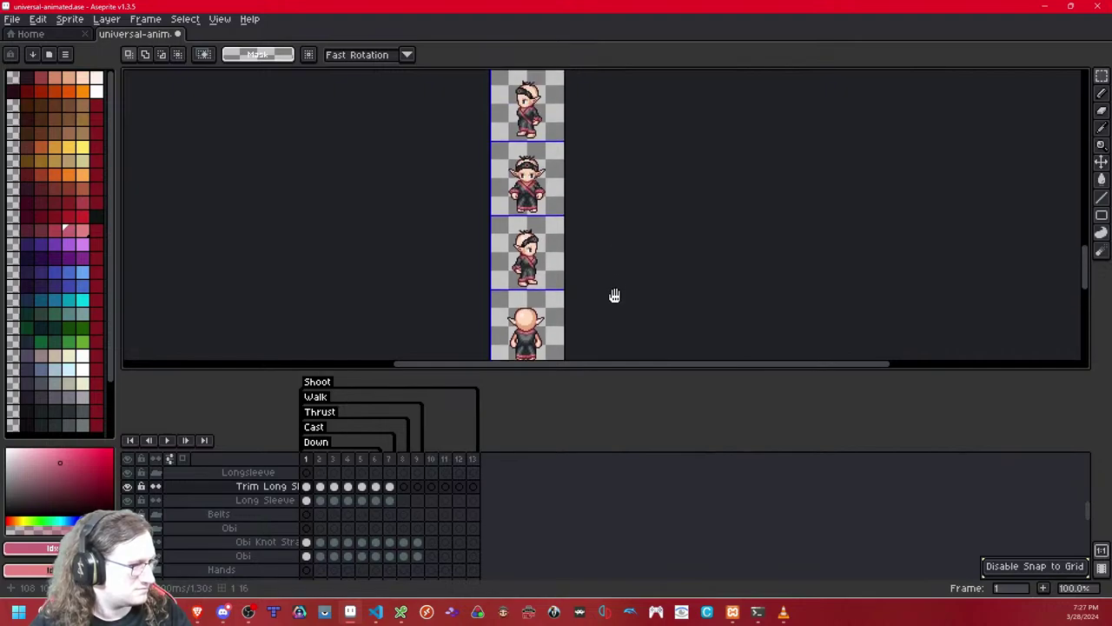
- Copy the long-sleeve trim block at Y 768 down toward the next four rows of frame 1 and deselect
left_click_drag(478, 112, 477, 81)
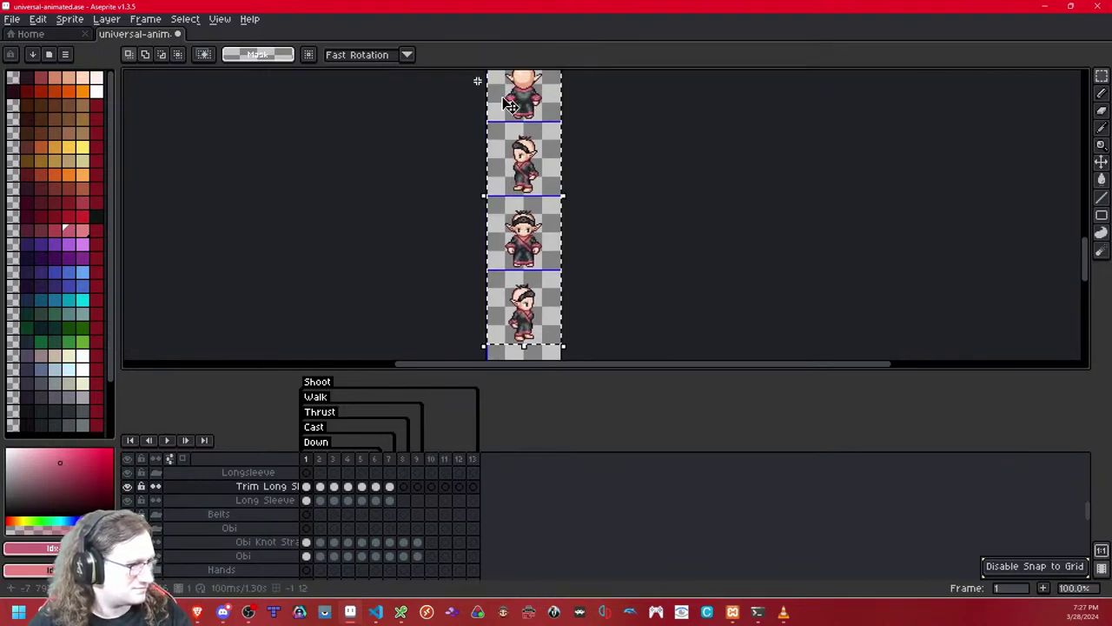
key("ctrl+t")
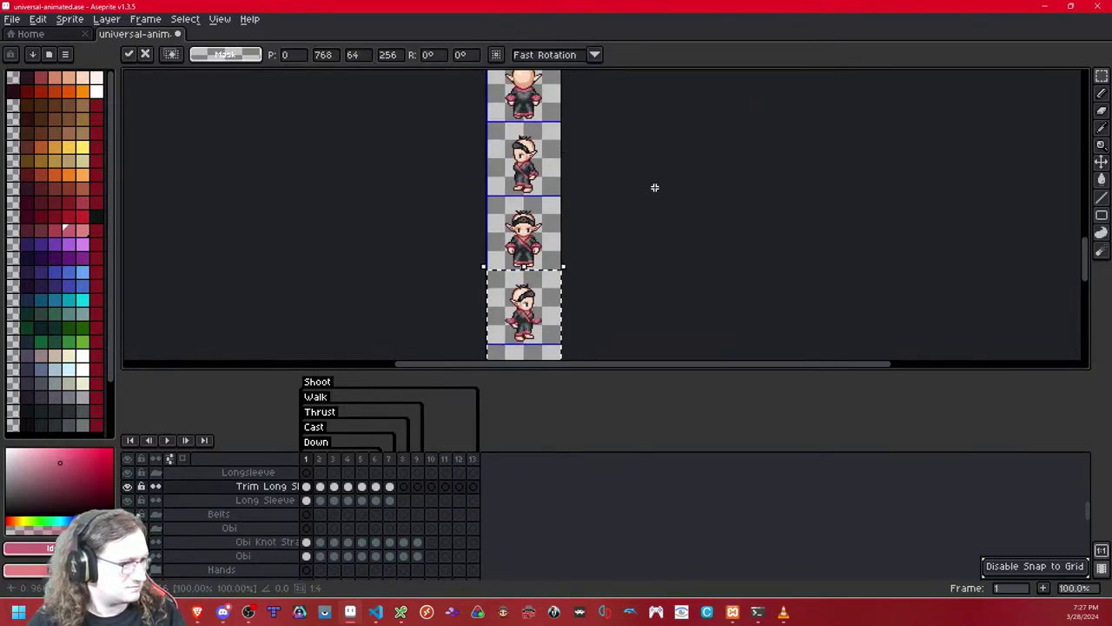
key("ctrl+d")
- On the Long Sleeve layer, copy the block at Y 768 in frame 1 down to the next four rows and deselect
key("Down")
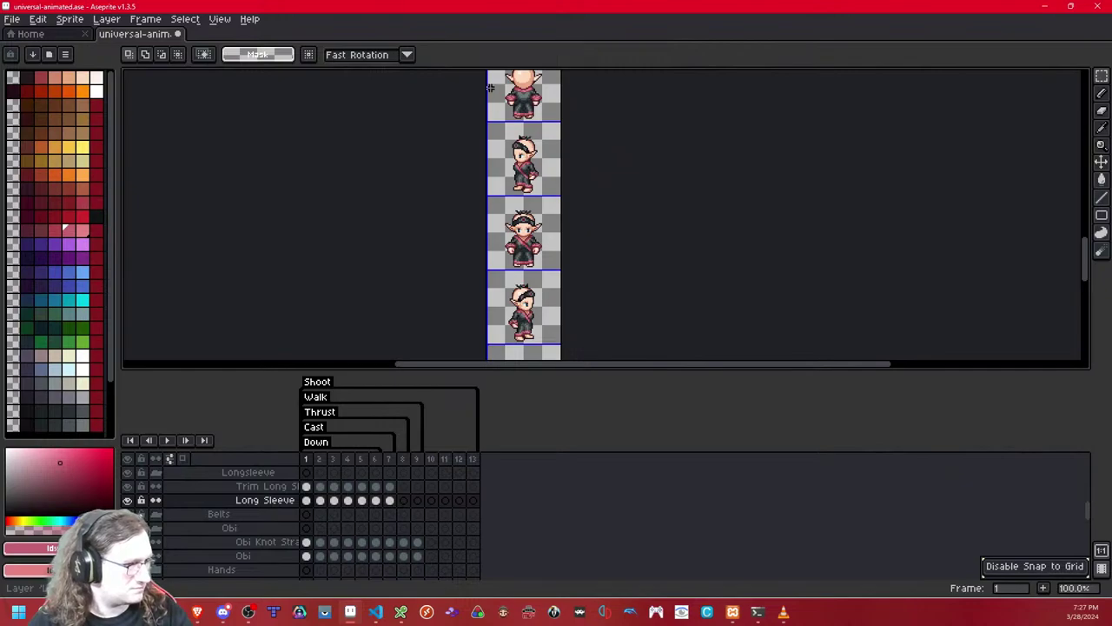
key("ctrl+t")
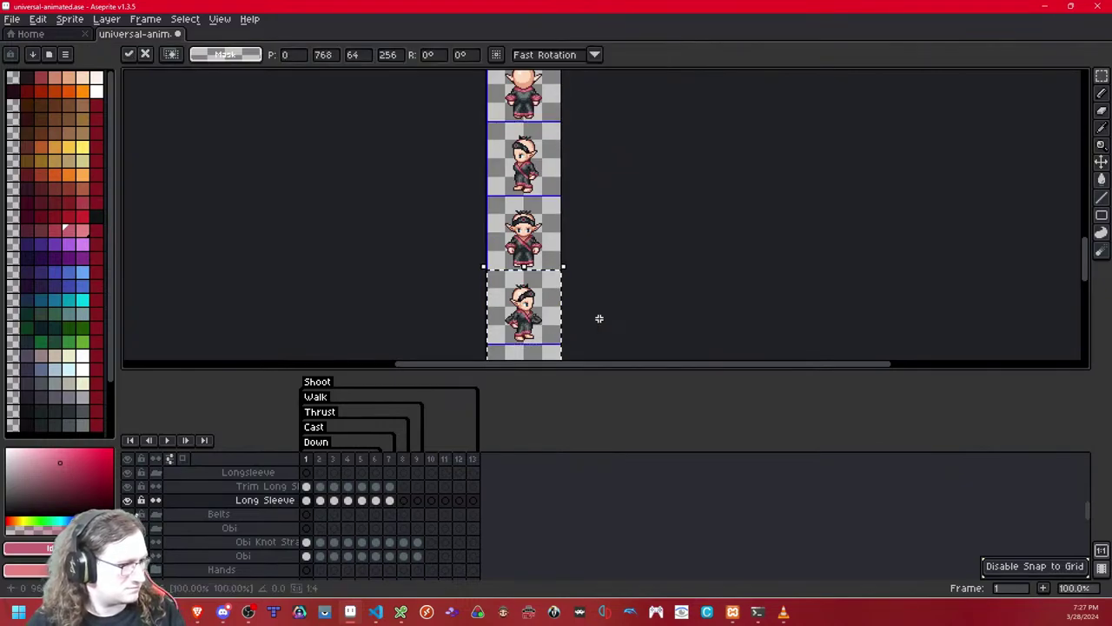
key("ctrl+d")
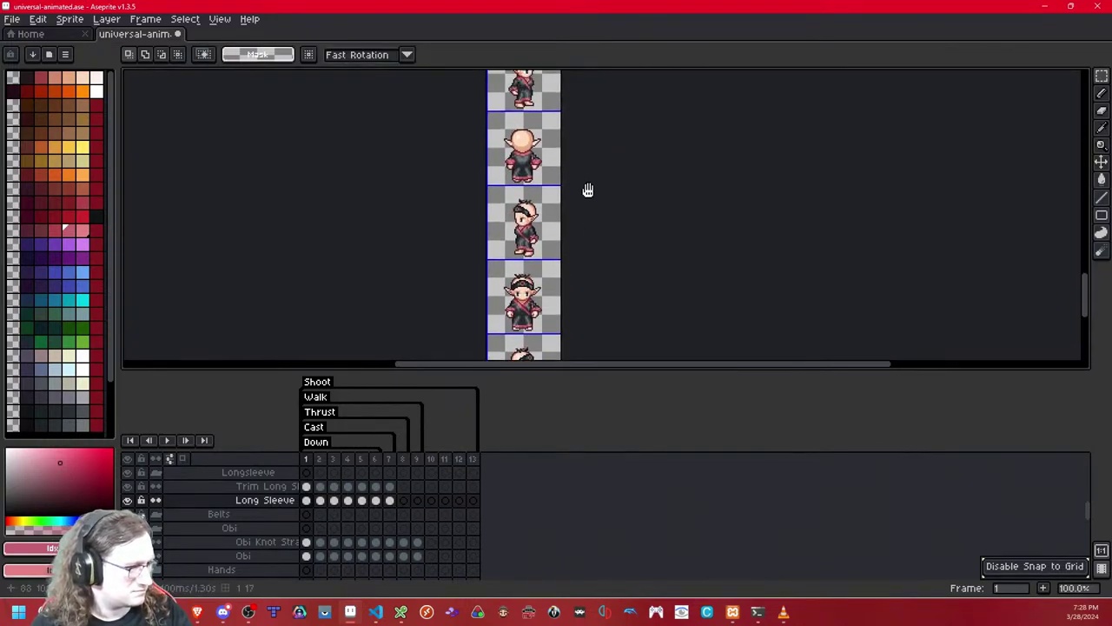
- Examine the copied long sleeves and their trim up close in the lowest rows of frame 1 for misalignment
key("Down")
key("Up")
scroll(558, 283, "up", 4)
left_click_drag(559, 283, 652, 136)
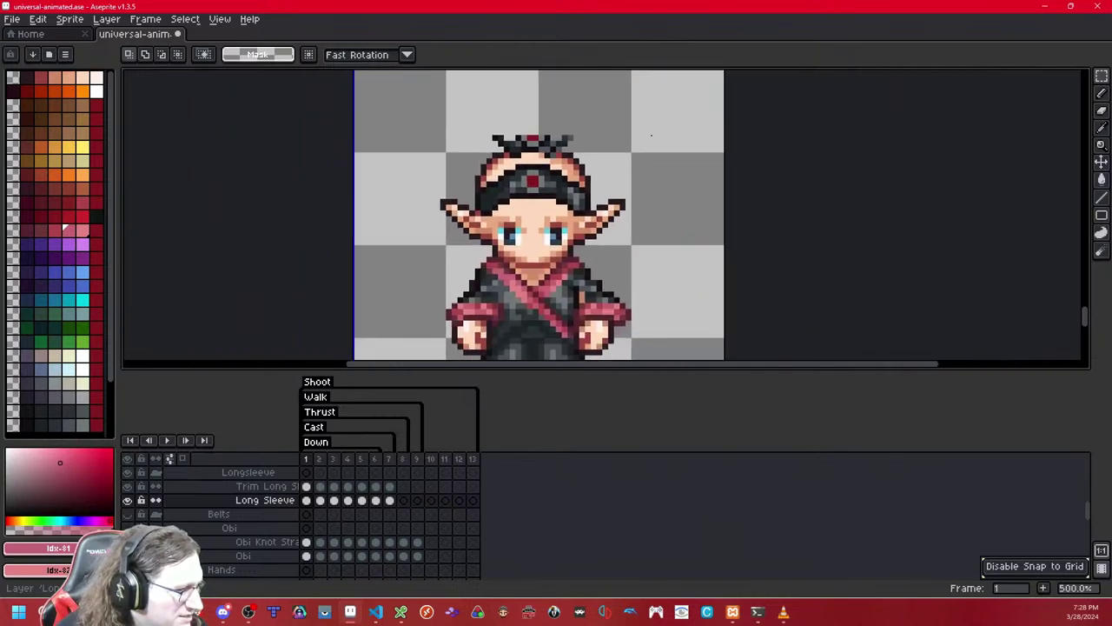
scroll(799, 174, "down", 5)
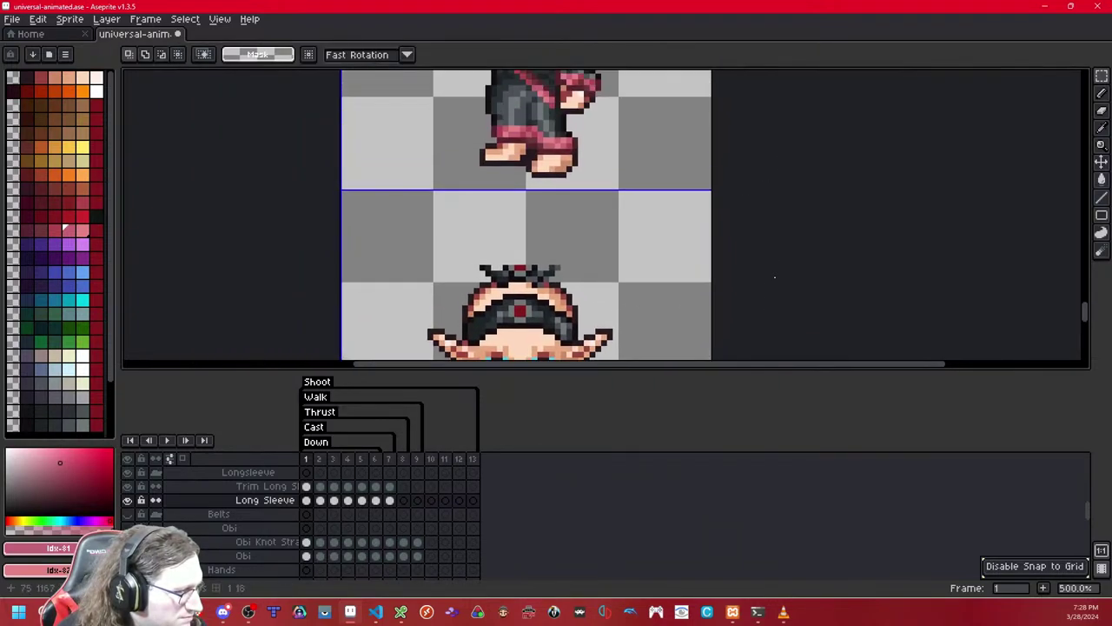
scroll(774, 249, "up", 2)
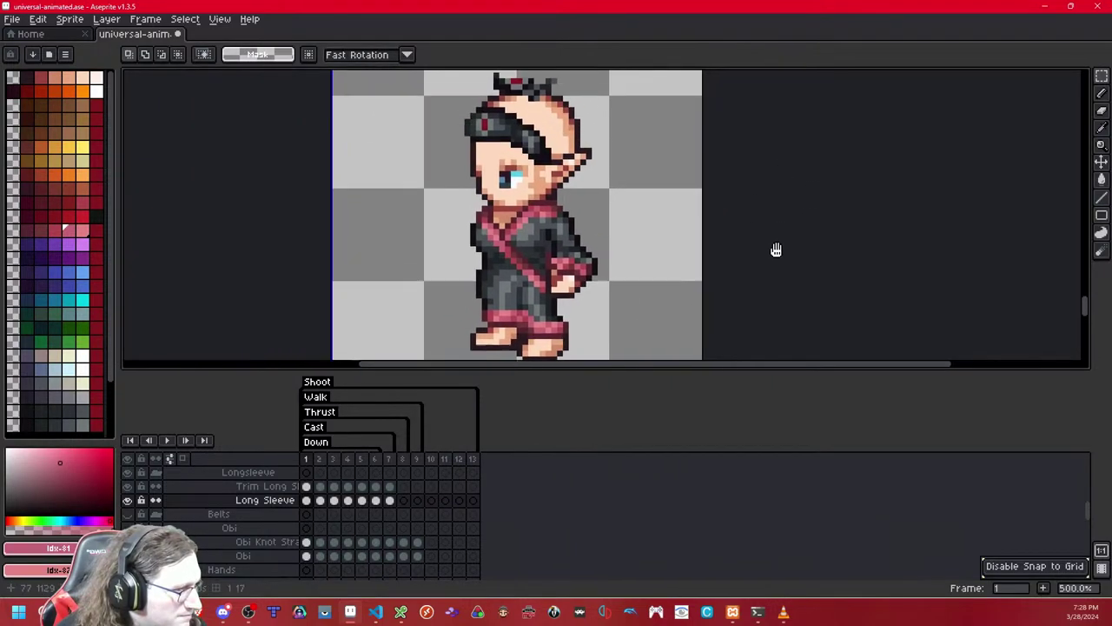
scroll(727, 194, "down", 5)
scroll(707, 211, "down", 5)
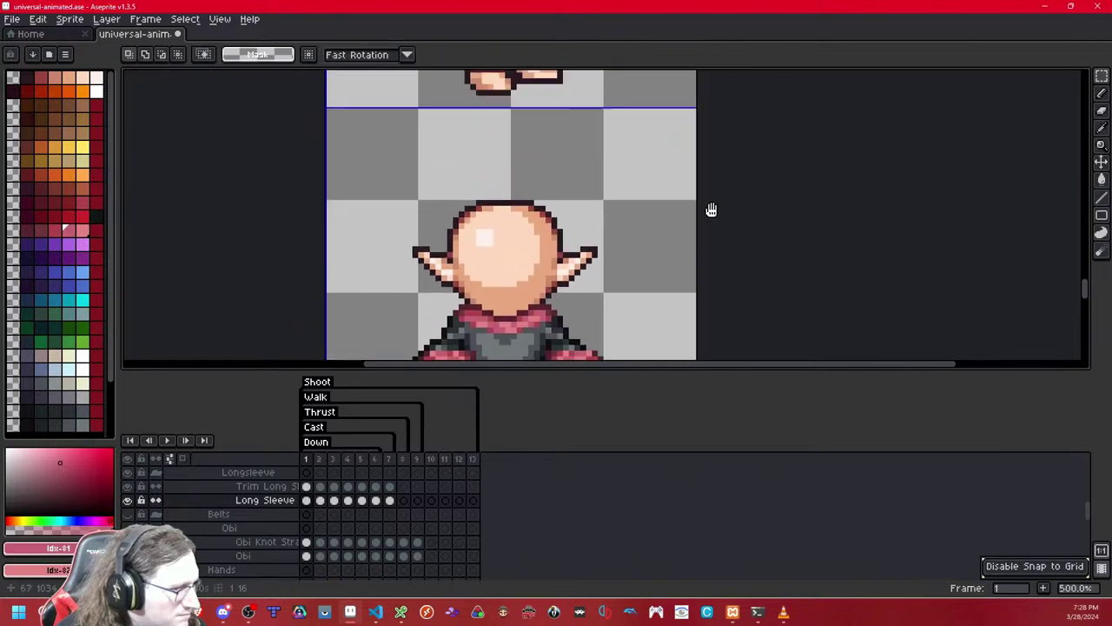
scroll(556, 225, "down", 3)
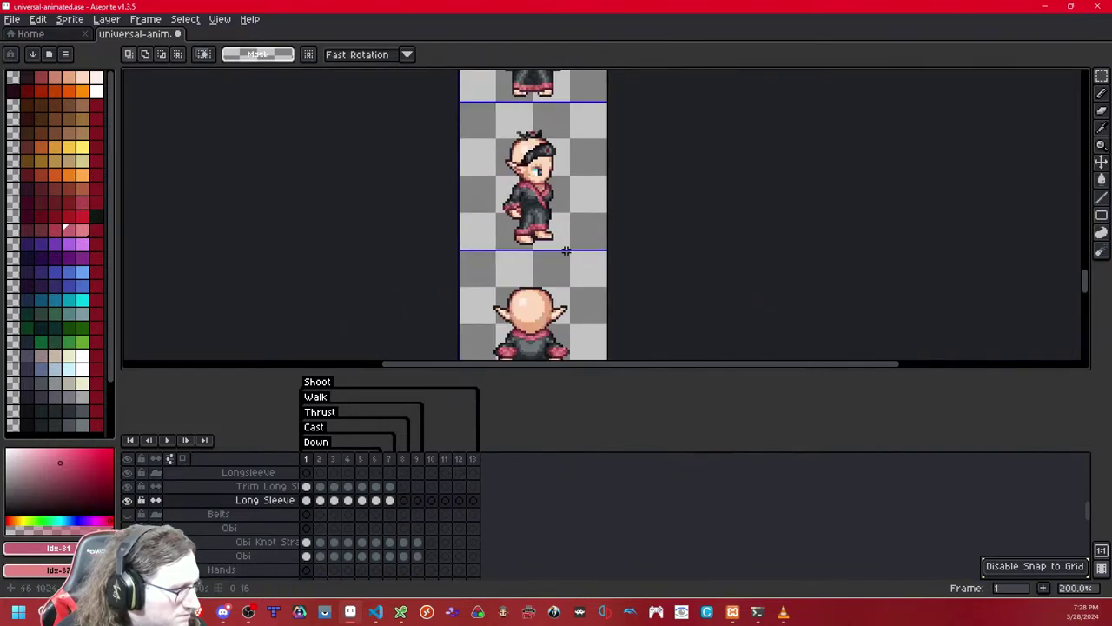
- Nudge the Long Sleeve artwork in the bottom right-facing cell of frame 1 one pixel left
left_click_drag(580, 347, 559, 249)
left_click_drag(553, 303, 576, 174)
double_click(547, 276)
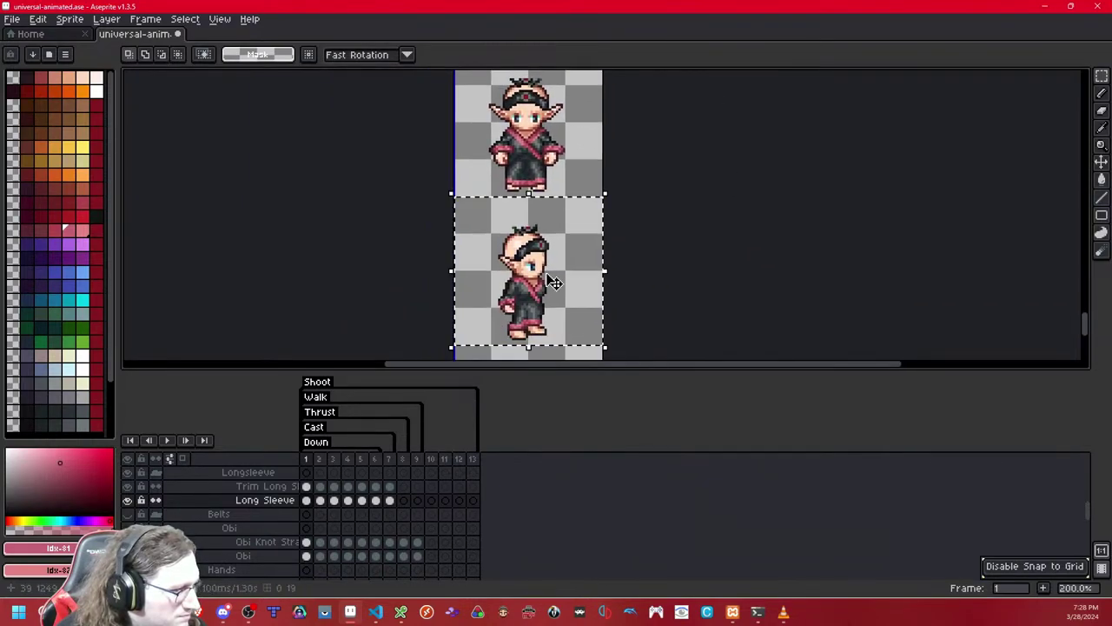
key("Left")
left_click(646, 251)
- Nudge the long-sleeve trim in the bottom right-facing cell of frame 1 one pixel left and deselect
key("Up")
double_click(564, 260)
key("Left")
left_click(609, 248)
double_click(550, 153)
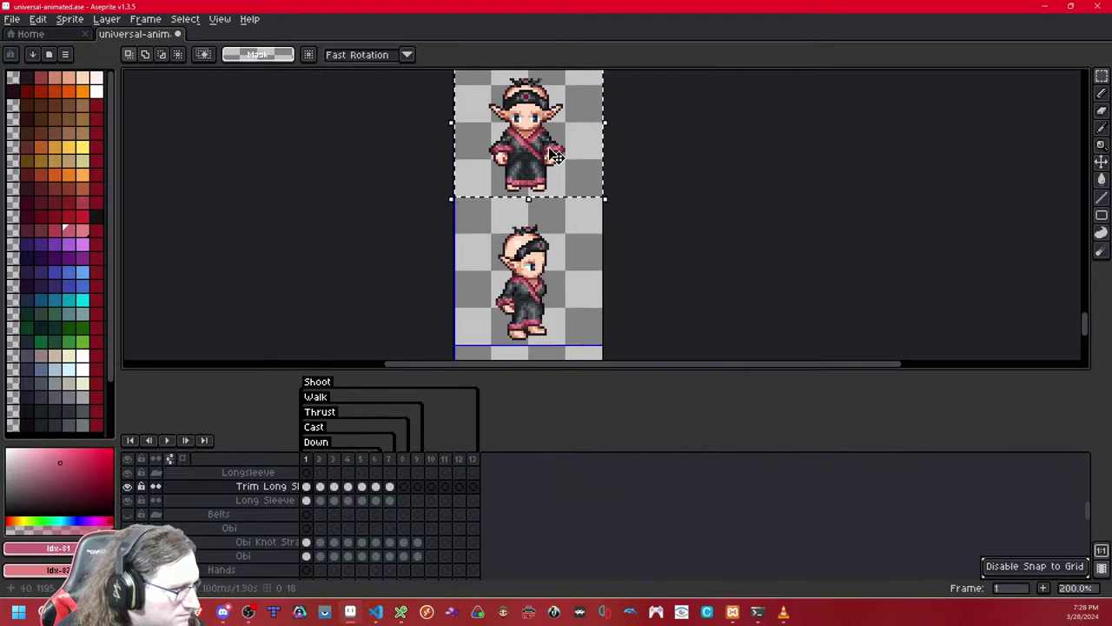
key("ctrl+d")
- Nudge the long-sleeve trim in the back-facing 64 × 64 px cell at Y 1024 one pixel left and deselect
scroll(620, 176, "down", 3)
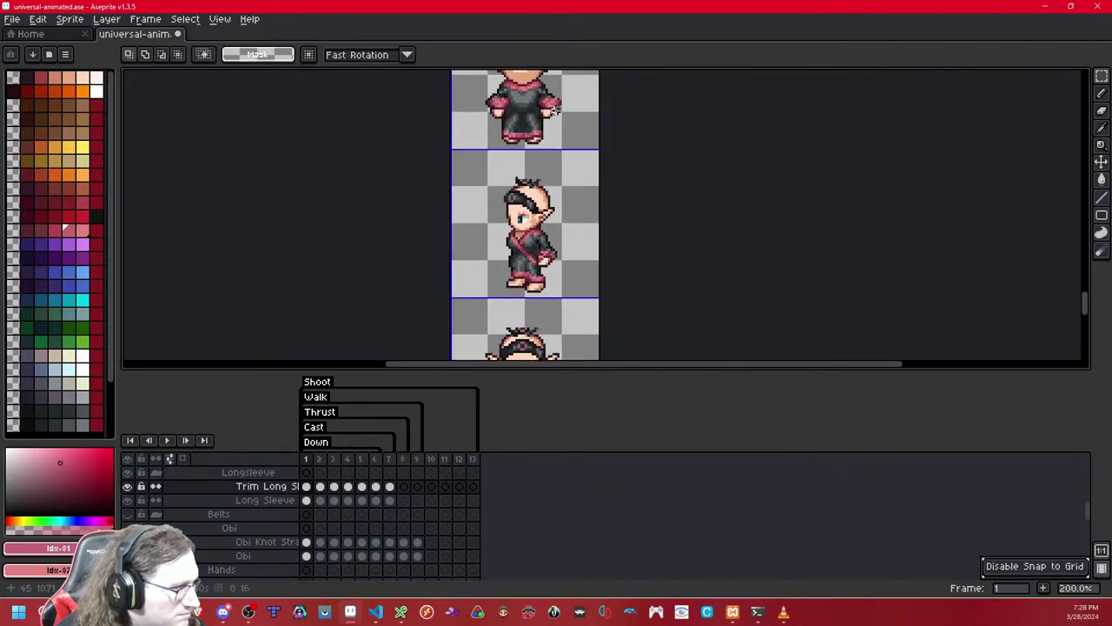
left_click_drag(558, 120, 561, 129)
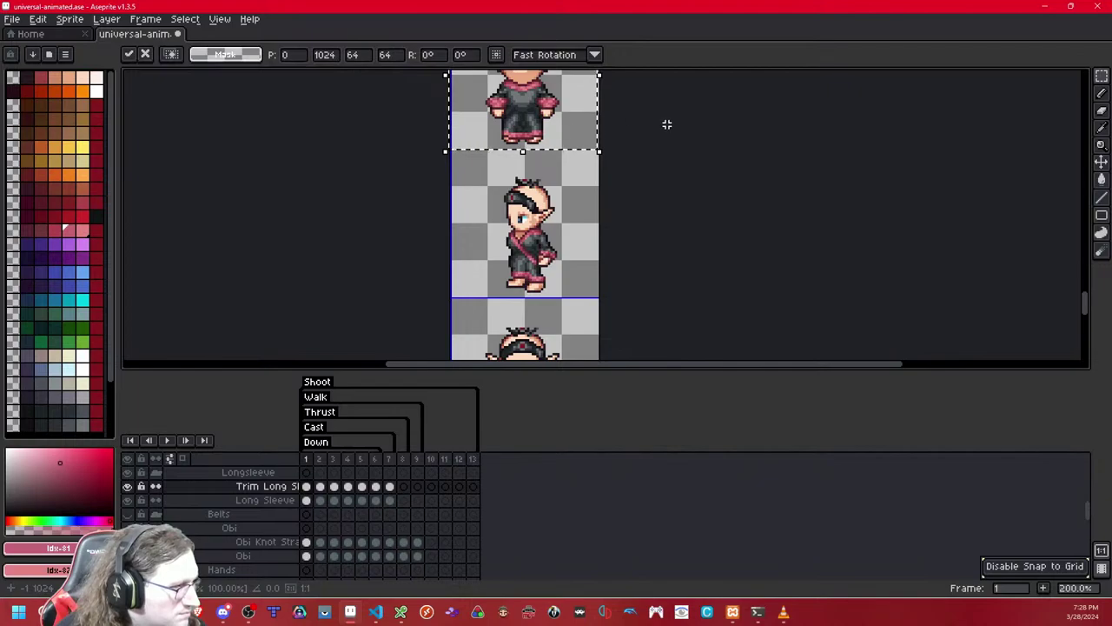
key("ctrl+d")
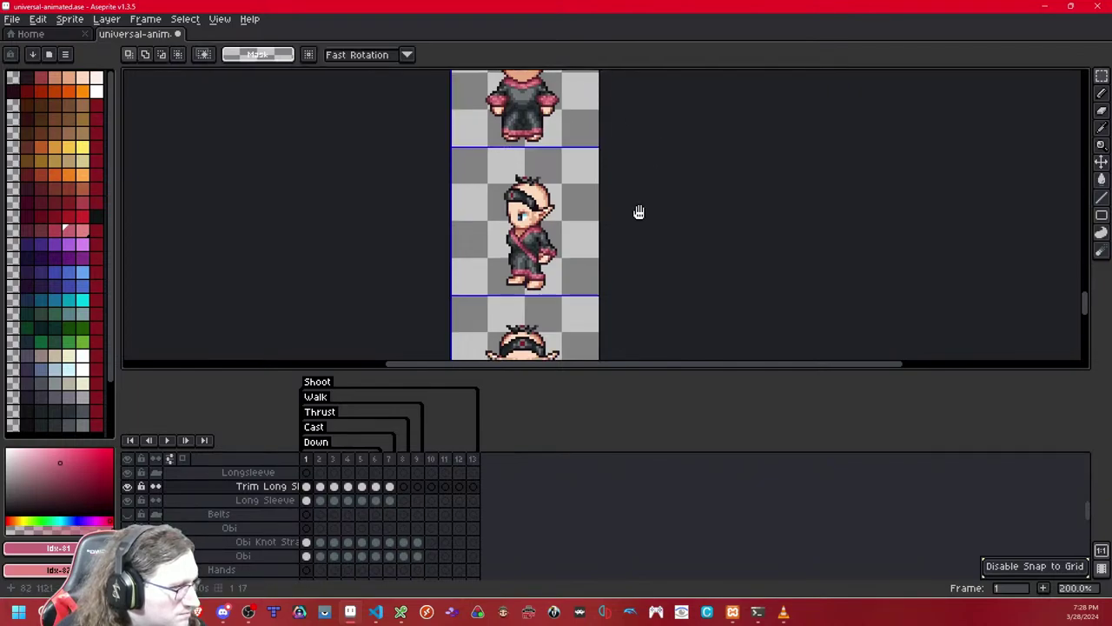
- Review the long sleeves across the rows of frame 1 and save the sprite file
left_click_drag(637, 214, 630, 121)
left_click_drag(635, 273, 624, 177)
mouse_move(620, 243)
left_mouse_down()
mouse_move(616, 142)
mouse_move(622, 260)
left_mouse_up()
scroll(616, 142, "down", 2)
scroll(616, 142, "up", 1)
left_click_drag(618, 197, 615, 348)
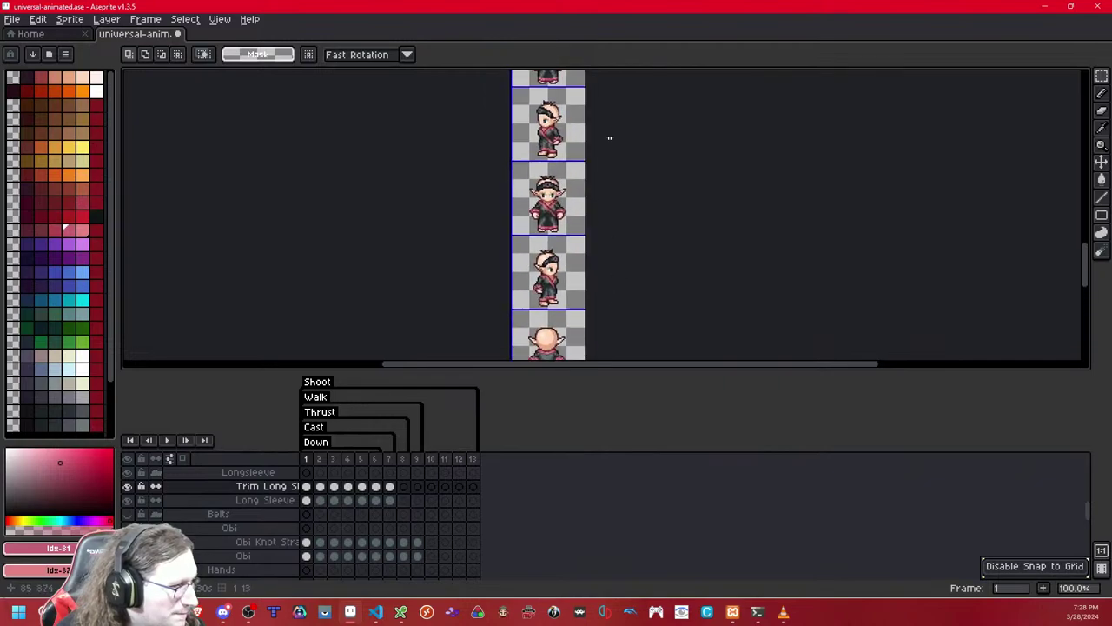
left_click_drag(611, 136, 594, 250)
left_click_drag(594, 139, 591, 265)
left_click_drag(632, 156, 625, 318)
left_click_drag(628, 163, 628, 250)
key("ctrl+s")
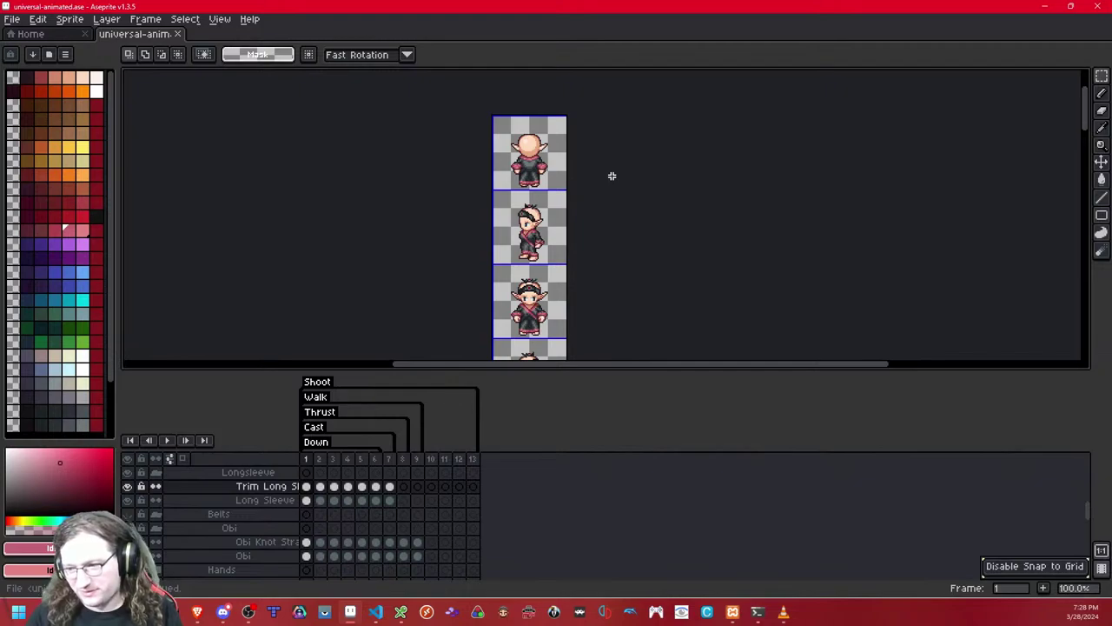
- On the Oversleeve layer, copy the first four rows of frame 1 as a 64 × 256 px block down to Y 512
scroll(299, 509, "up", 3)
left_click(308, 515)
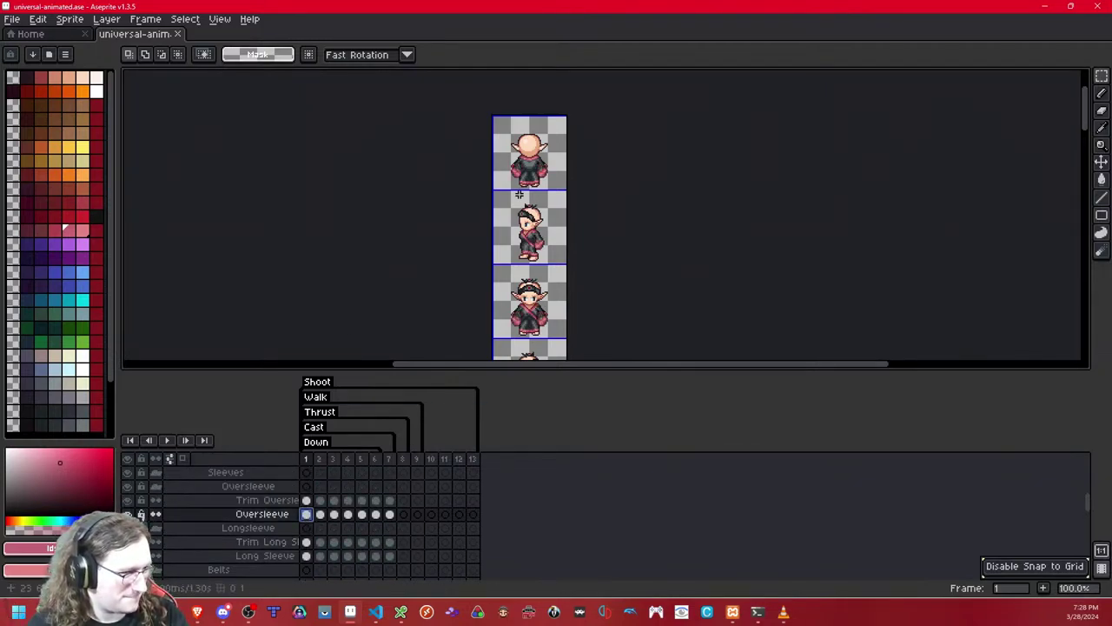
scroll(611, 131, "down", 3)
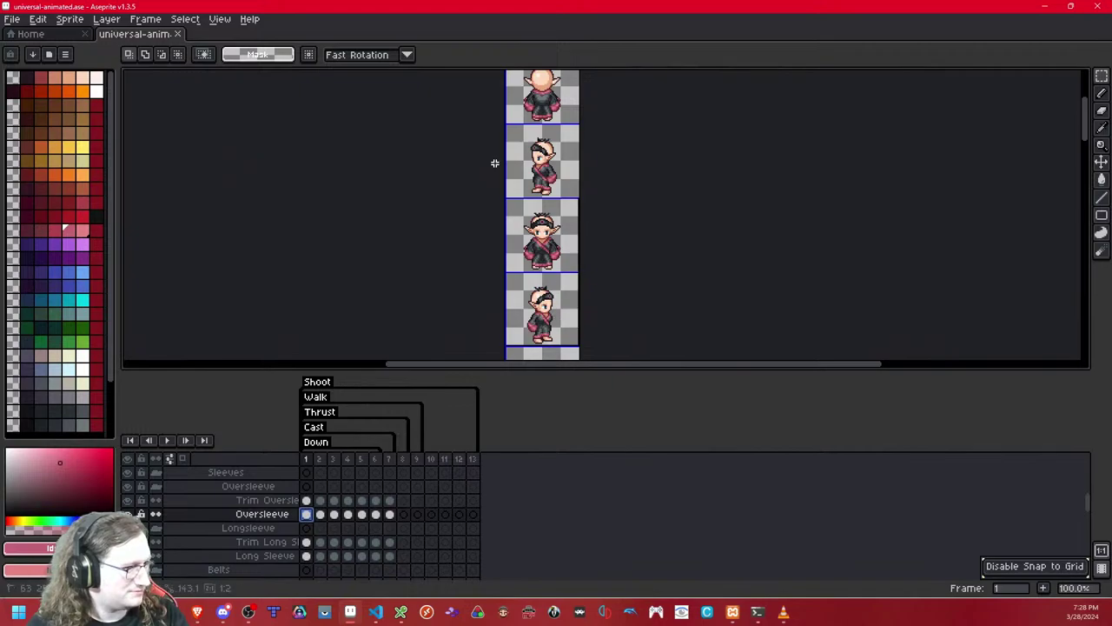
left_click_drag(459, 75, 459, 75)
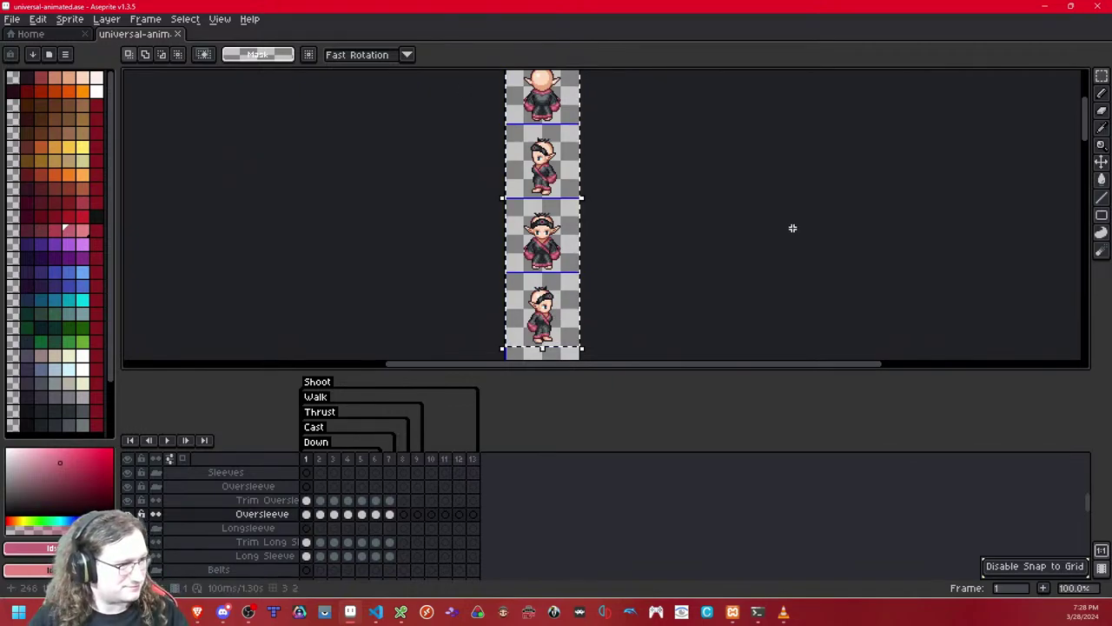
key("shift+Down")
key("shift+Down")
key("shift+Down")
key("shift+Down")
key("ctrl+z")
key("shift+Down")
key("shift+Down")
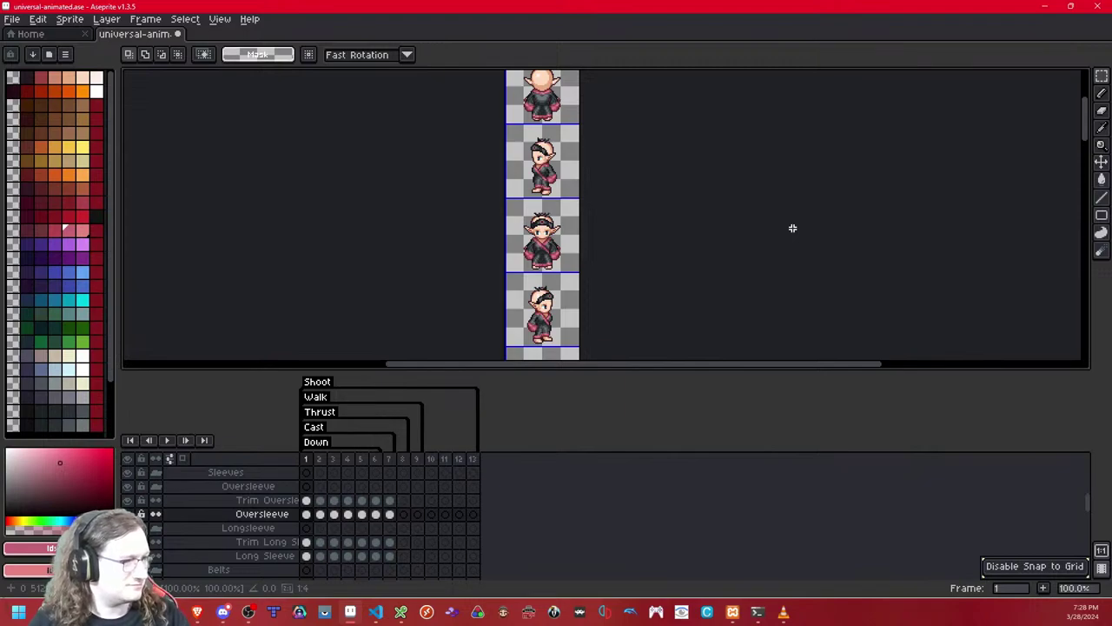
- Place another 64 × 256 px copy of the Oversleeve block at Y 768 in frame 1 and deselect
key("ctrl+v")
key("shift+Down")
key("shift+Down")
key("shift+Down")
key("shift+Down")
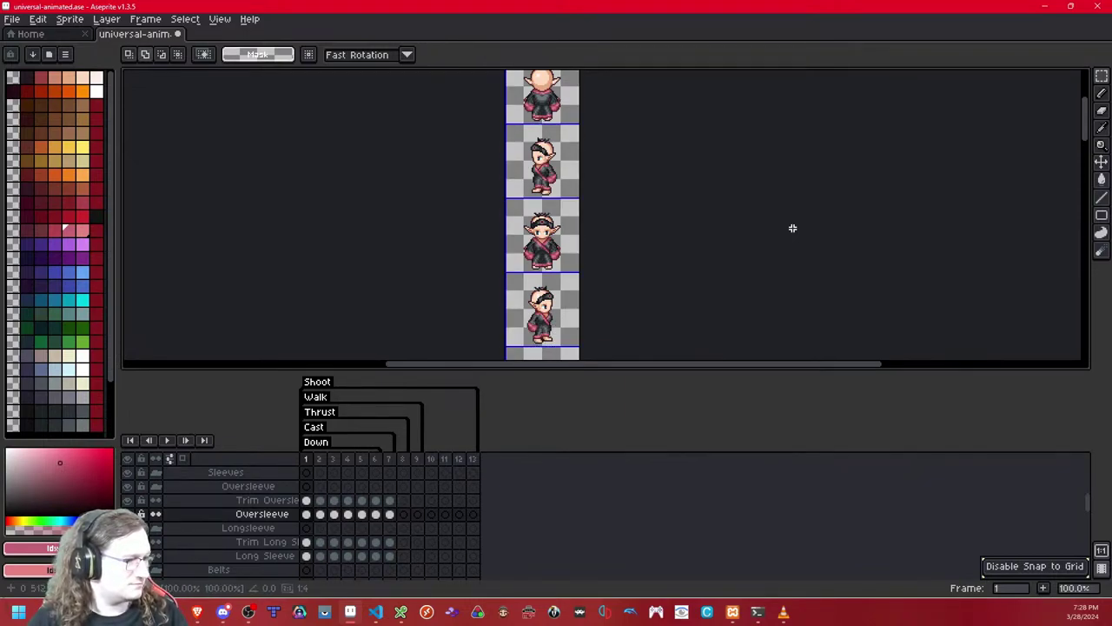
left_click_drag(745, 306, 728, 217)
scroll(630, 216, "down", 1)
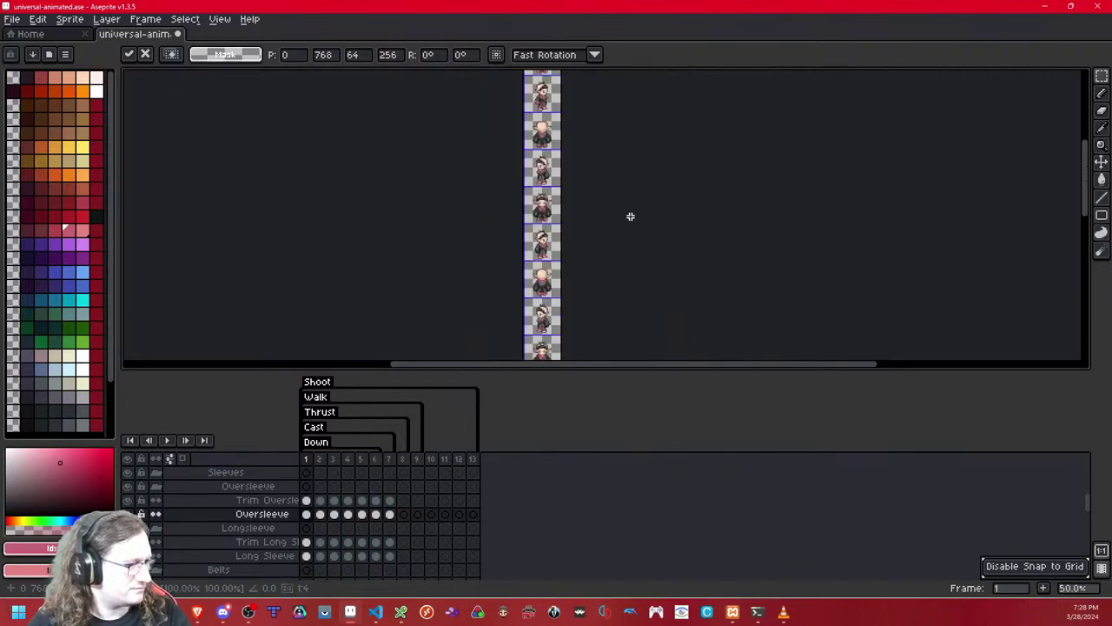
left_click_drag(599, 347, 608, 193)
scroll(609, 198, "up", 1)
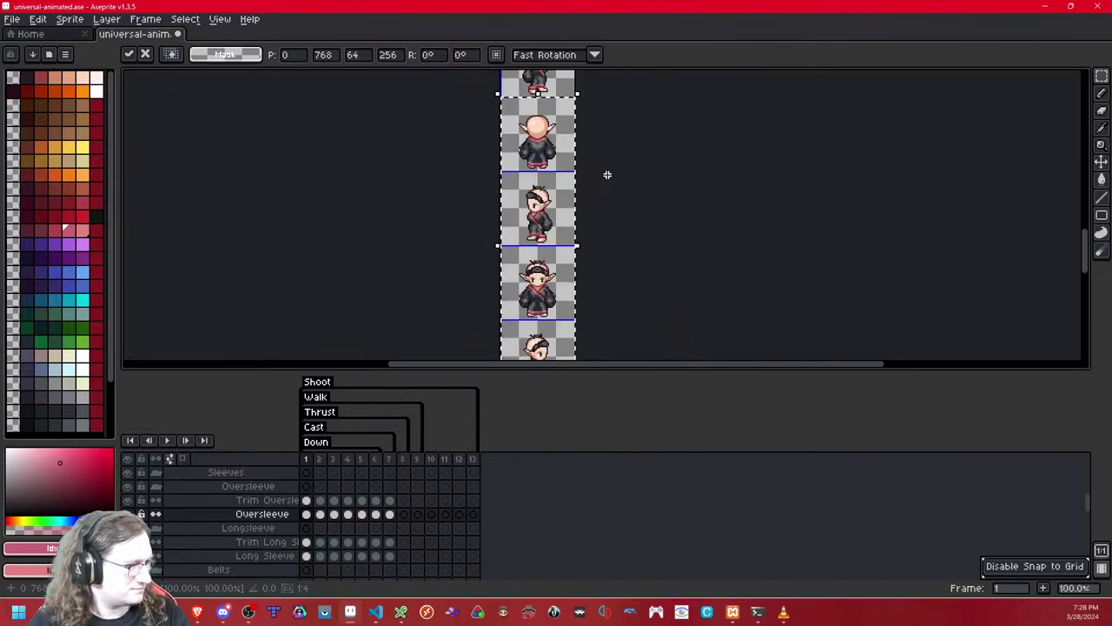
left_click(603, 180)
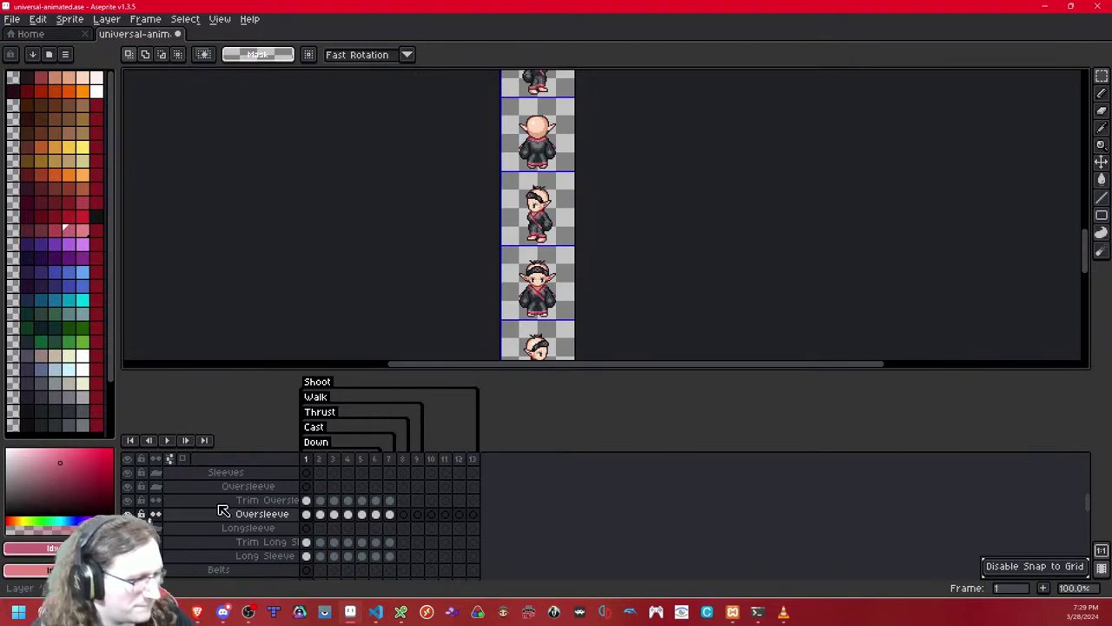
- On the oversleeve trim layer, copy the first four rows of frame 1 as a 64 × 256 px block to the rows below
left_click(310, 503)
scroll(626, 218, "up", 8)
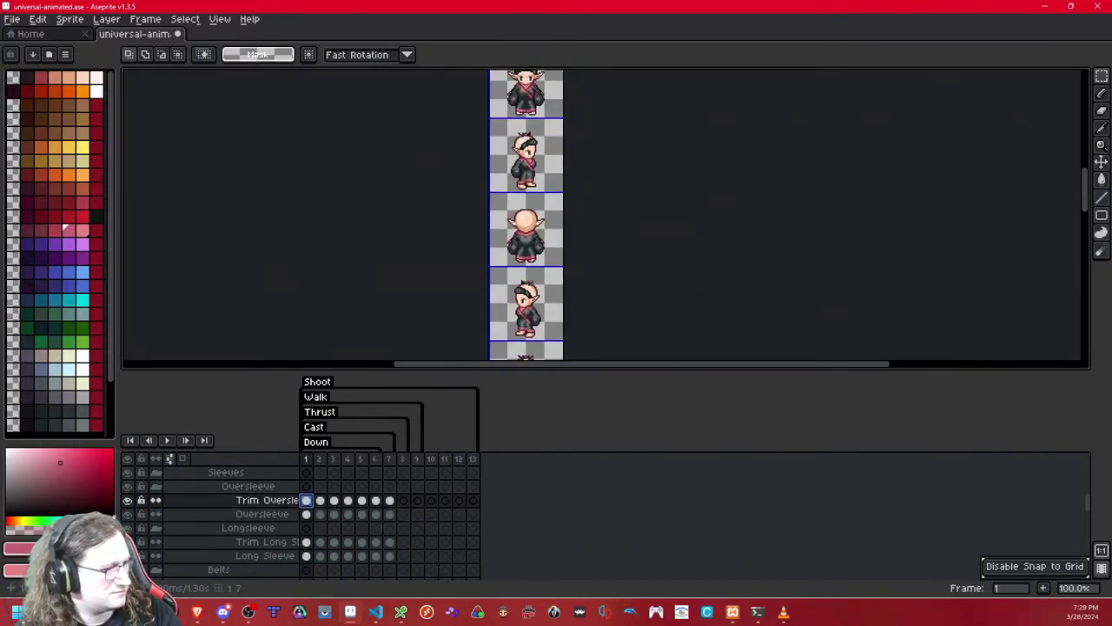
left_click_drag(604, 237, 607, 206)
left_click_drag(489, 101, 575, 219)
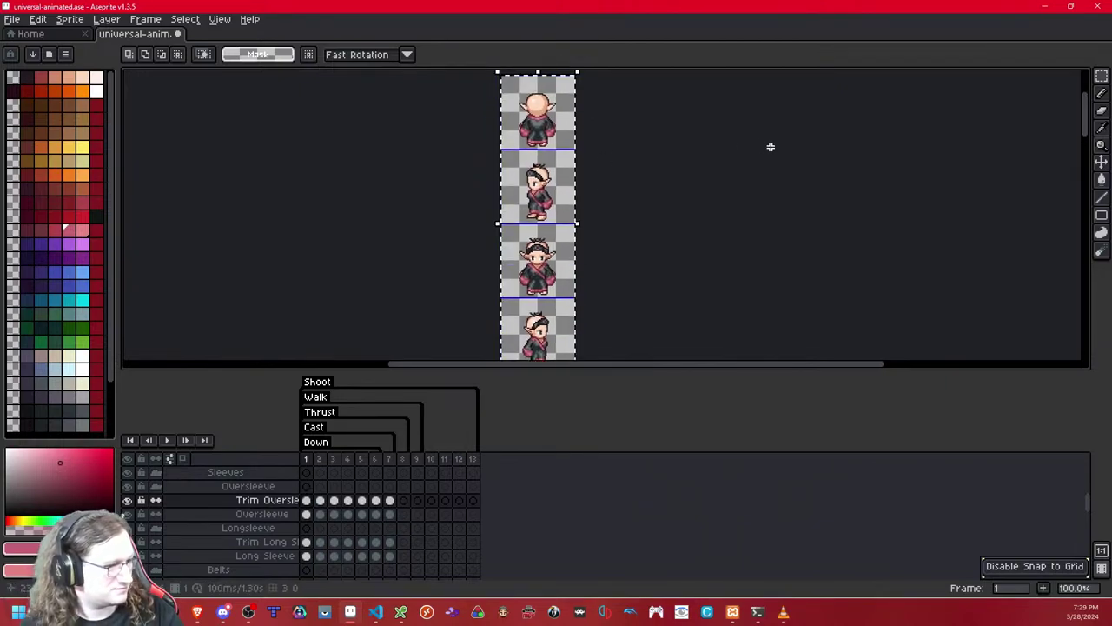
key("ctrl+t")
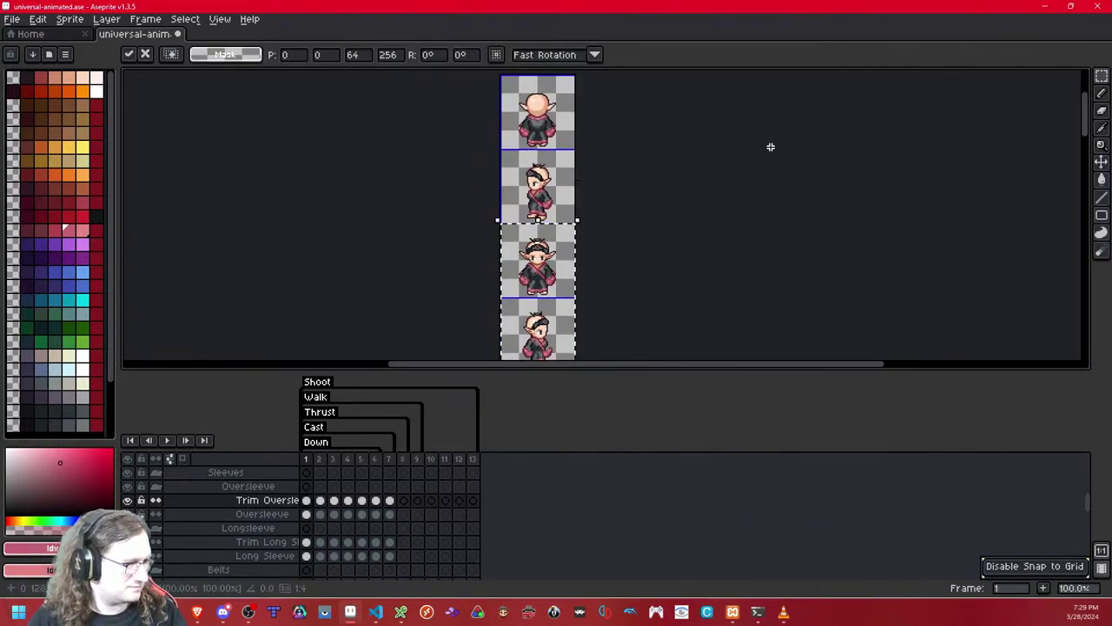
key("Return")
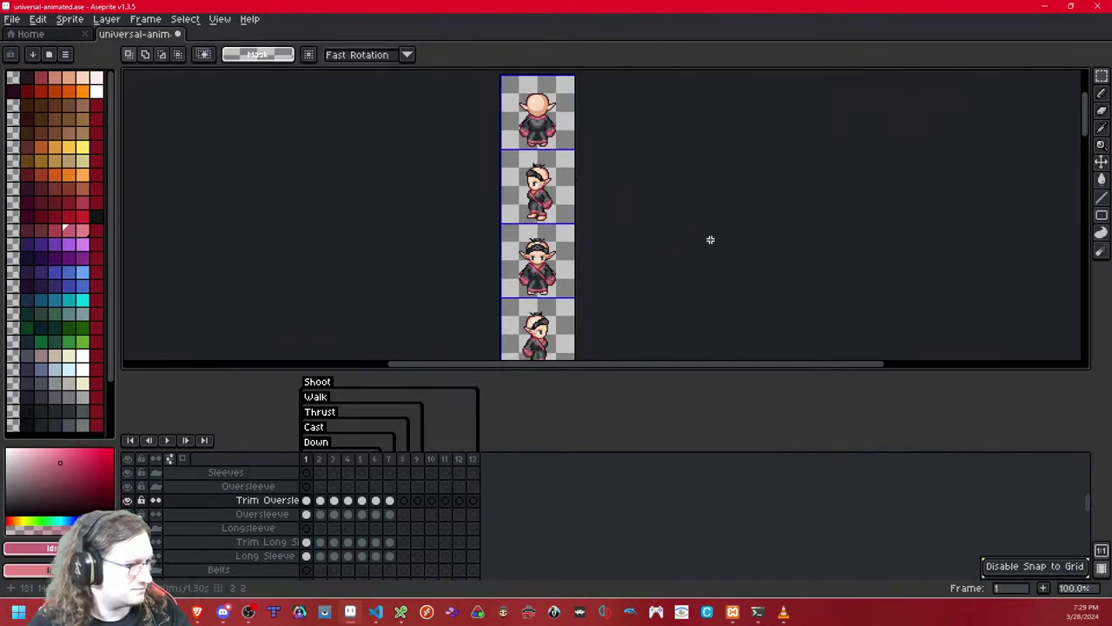
- Copy the oversleeve trim from the third group of four rows in frame 1 down to the fourth group and deselect
mouse_move(670, 238)
left_mouse_down()
mouse_move(655, 248)
mouse_move(635, 239)
mouse_move(633, 121)
left_mouse_up()
left_click_drag(648, 212, 660, 96)
mouse_move(631, 279)
left_mouse_down()
mouse_move(631, 100)
mouse_move(616, 177)
mouse_move(636, 357)
left_mouse_up()
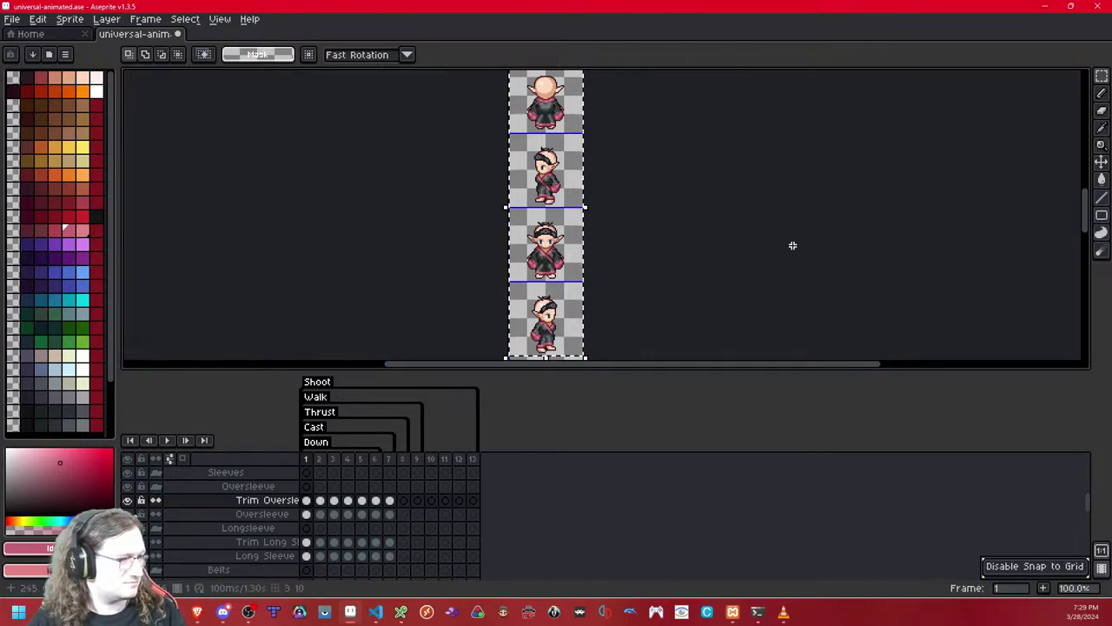
key("ctrl+t")
key("ctrl+d")
- Copy the oversleeve trim from the fourth group of four rows in frame 1 down to the next four rows
left_click_drag(735, 248, 738, 106)
left_click_drag(718, 291, 708, 130)
mouse_move(704, 219)
left_mouse_down()
mouse_move(706, 147)
mouse_move(721, 243)
left_mouse_up()
key("ctrl+v")
key("ctrl+z")
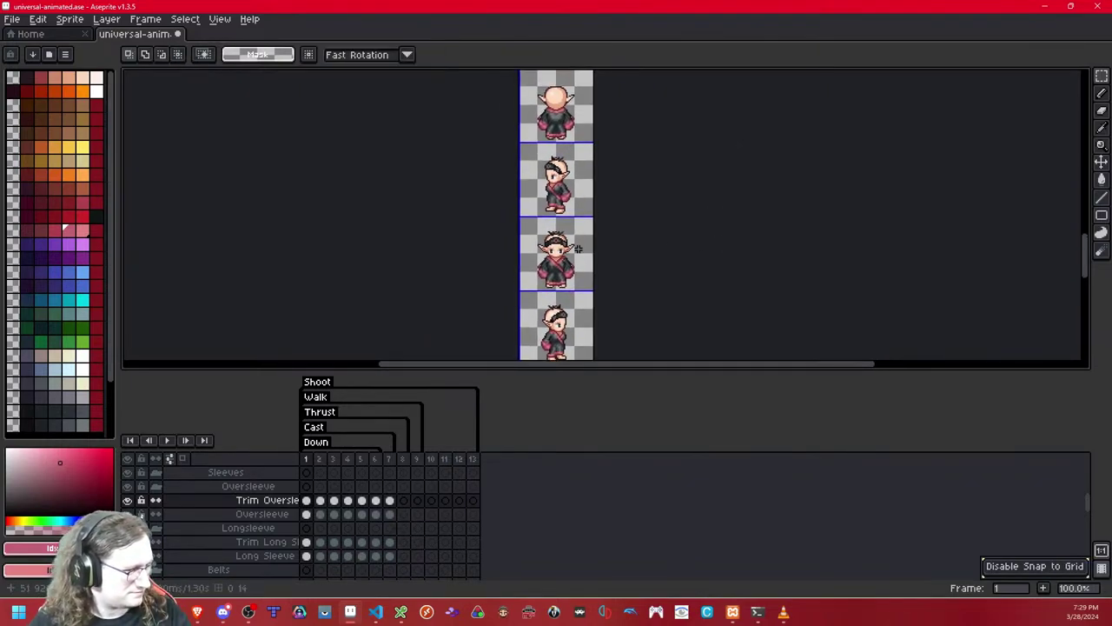
left_click_drag(576, 322, 507, 87)
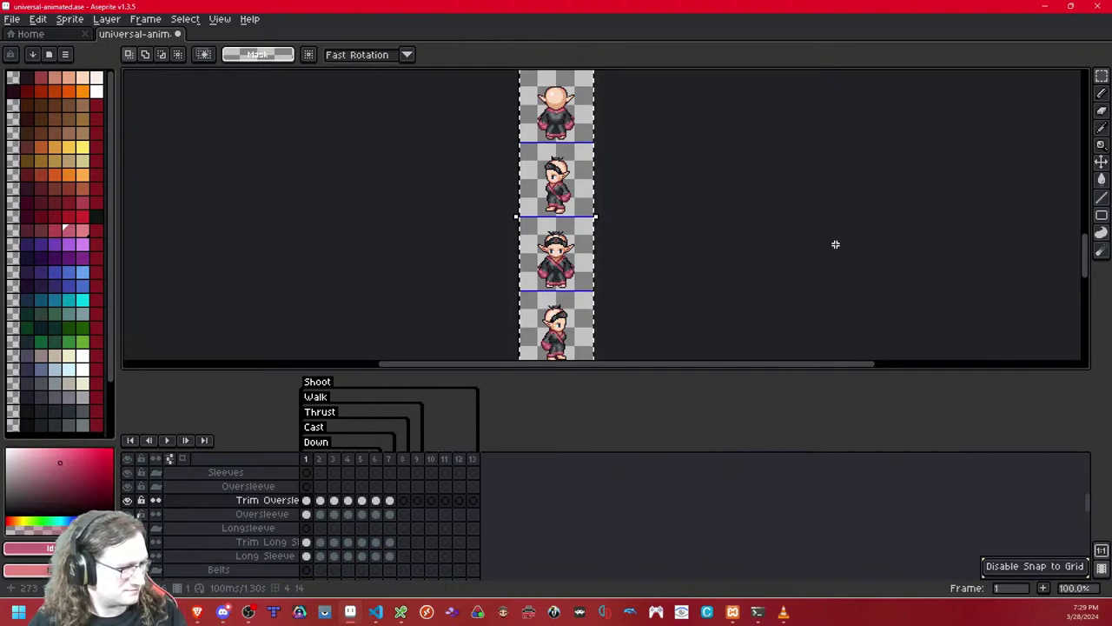
key("ctrl+v")
key("shift+Down")
key("shift+Down")
key("shift+Down")
key("Return")
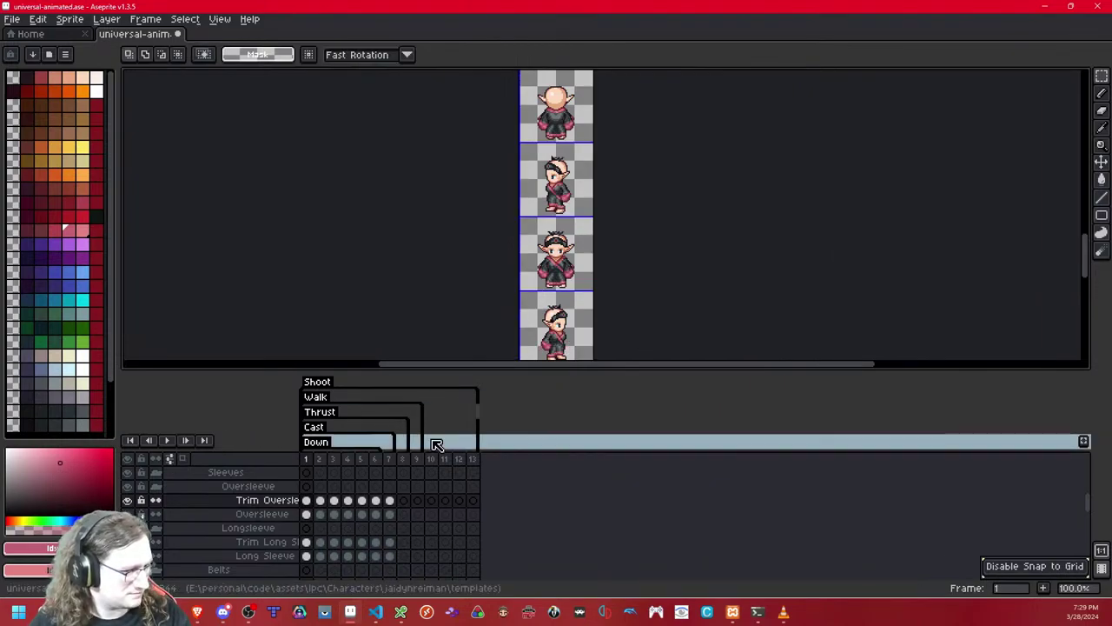
- Copy the Oversleeve block at Y 768 in frame 1 down to the next four rows and check its alignment
left_click(305, 513)
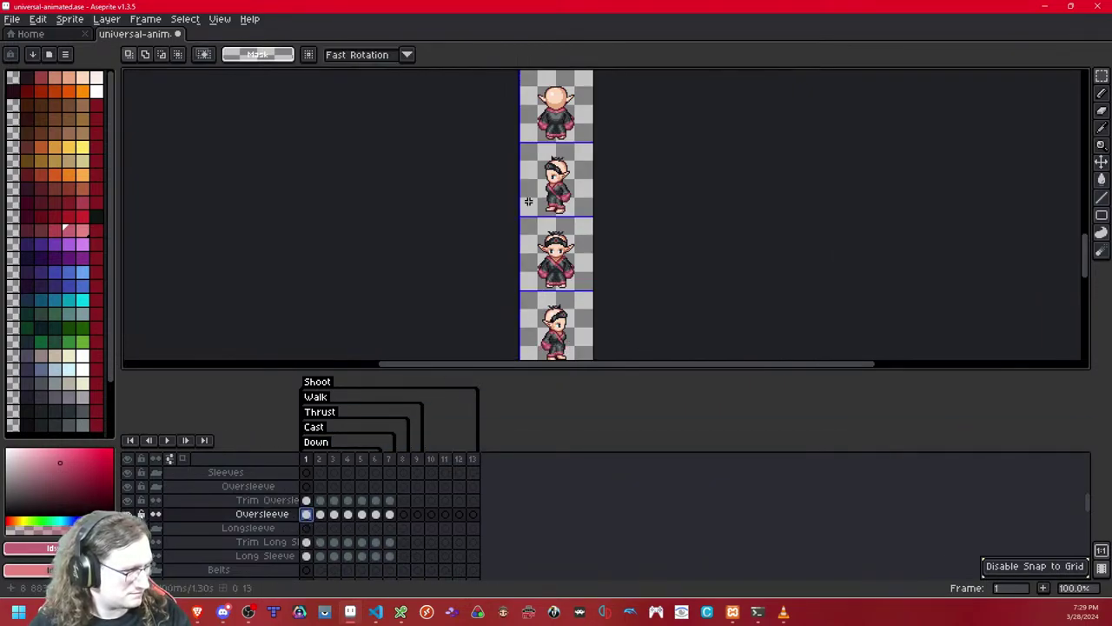
key("ctrl+v")
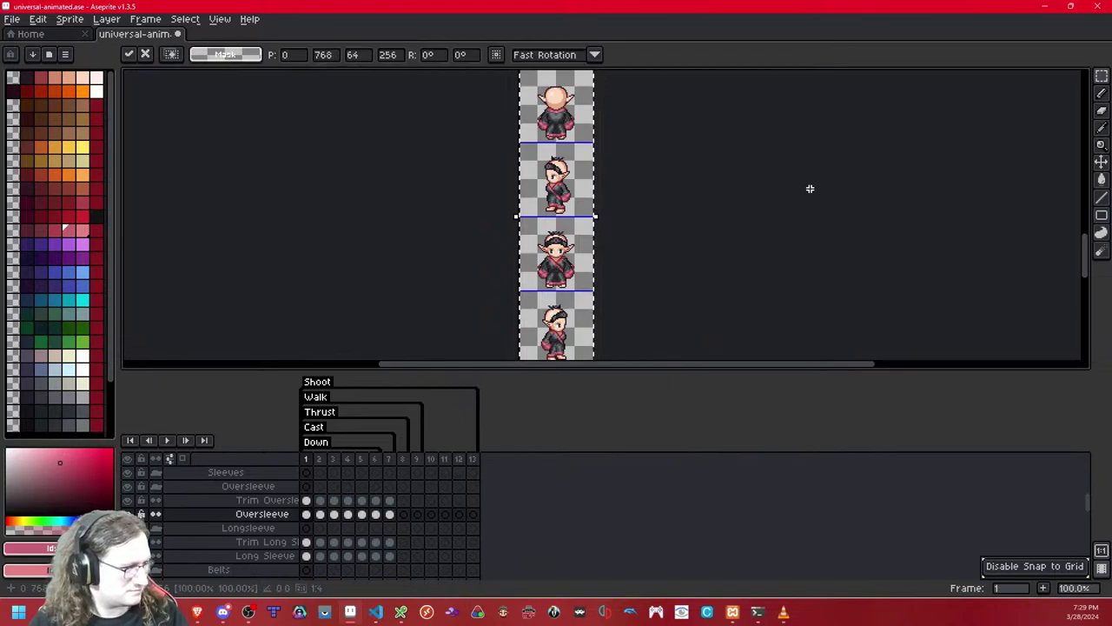
key("Return")
scroll(782, 182, "down", 5)
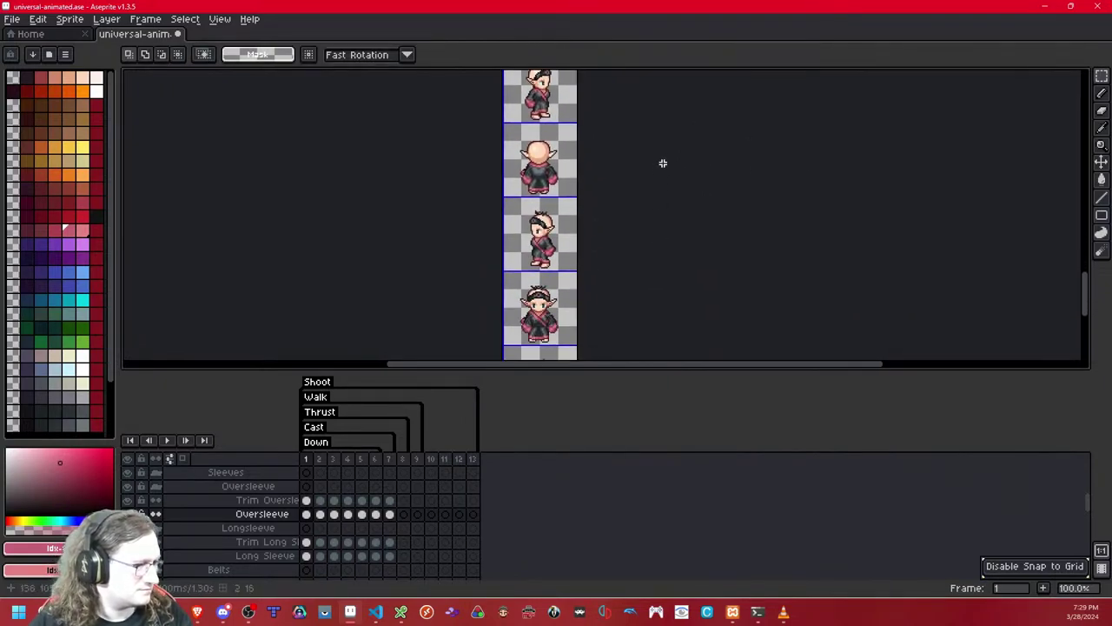
left_click_drag(636, 154, 636, 231)
scroll(554, 280, "up", 1)
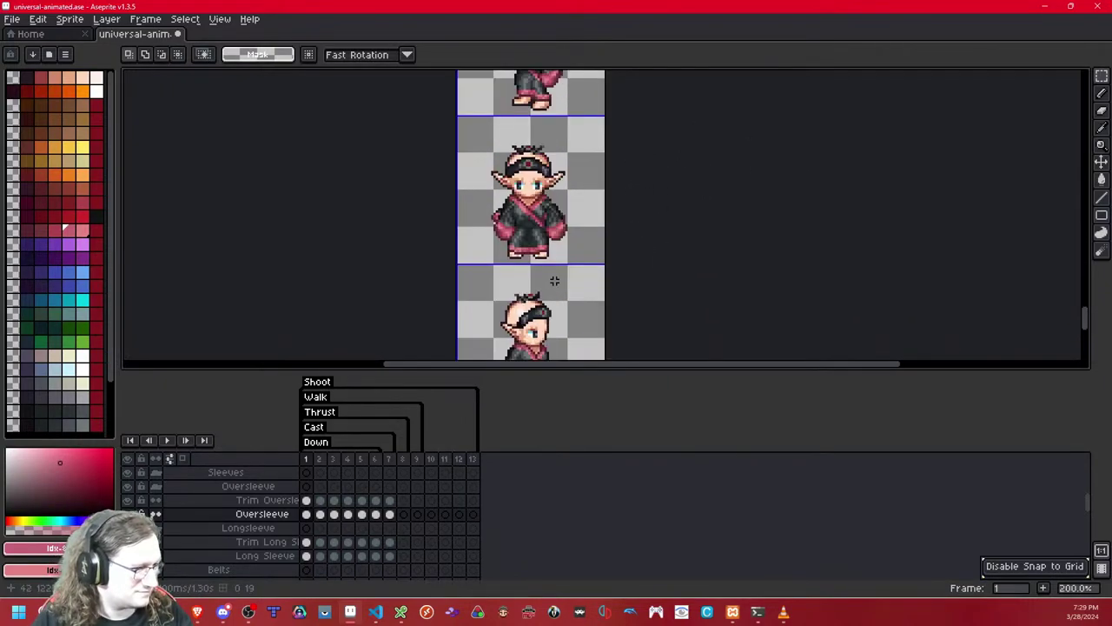
- On the Oversleeve layer in frame 1, align the right-facing cell and the front-facing cell at Y 1152 with the character
left_click_drag(554, 281, 566, 211)
double_click(568, 216)
left_click(568, 218)
left_click(699, 188)
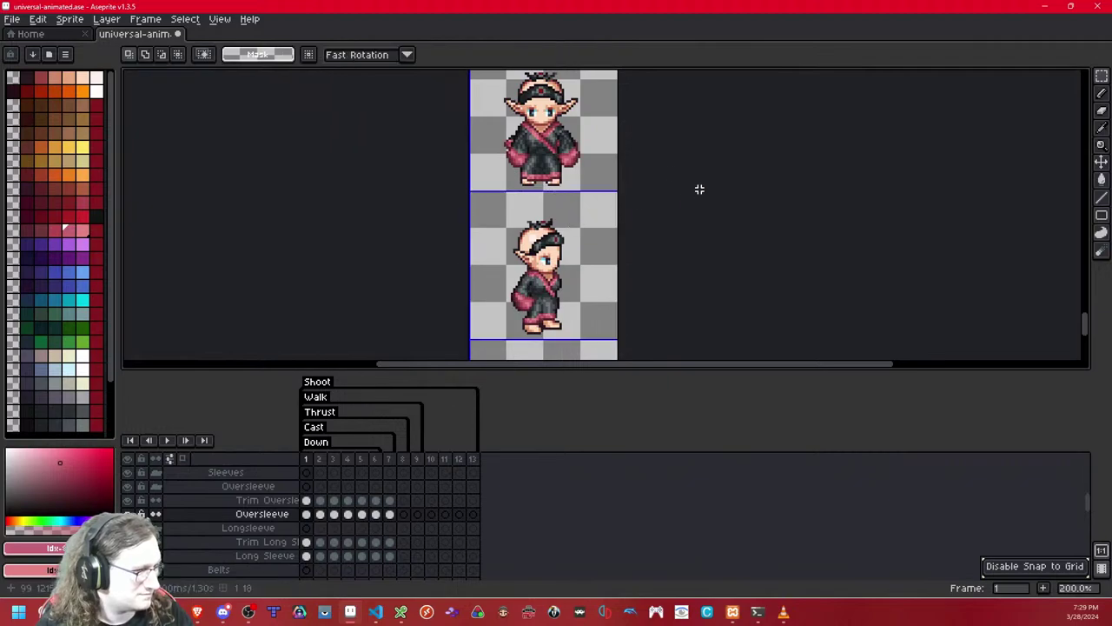
double_click(556, 131)
left_click(563, 137)
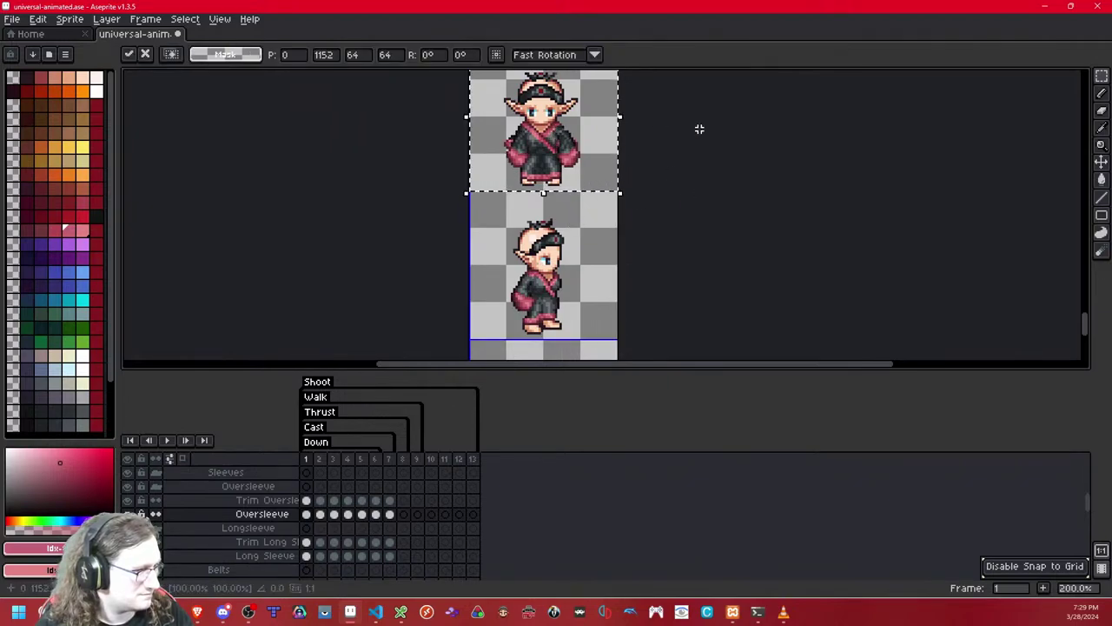
left_click(699, 129)
- Nudge the Oversleeve in the left-facing cell one pixel right, and align the back-view cell at Y 1024 in frame 1
left_click_drag(699, 146, 702, 320)
double_click(580, 144)
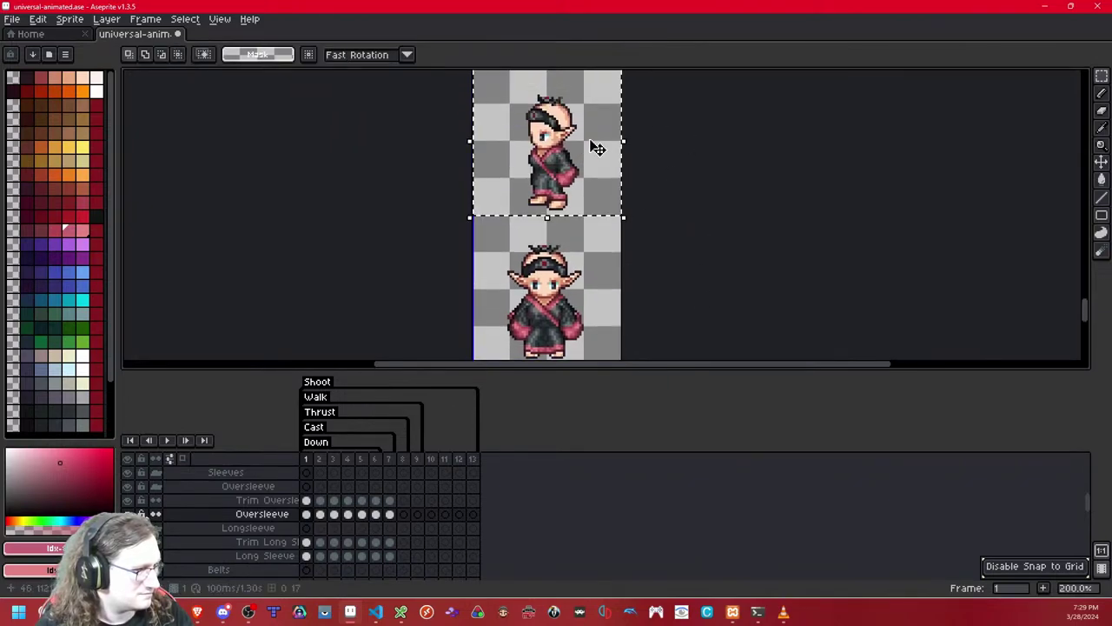
left_click(591, 143)
key("Right")
left_click(696, 104)
left_click_drag(696, 105, 697, 275)
double_click(576, 153)
left_click(605, 154)
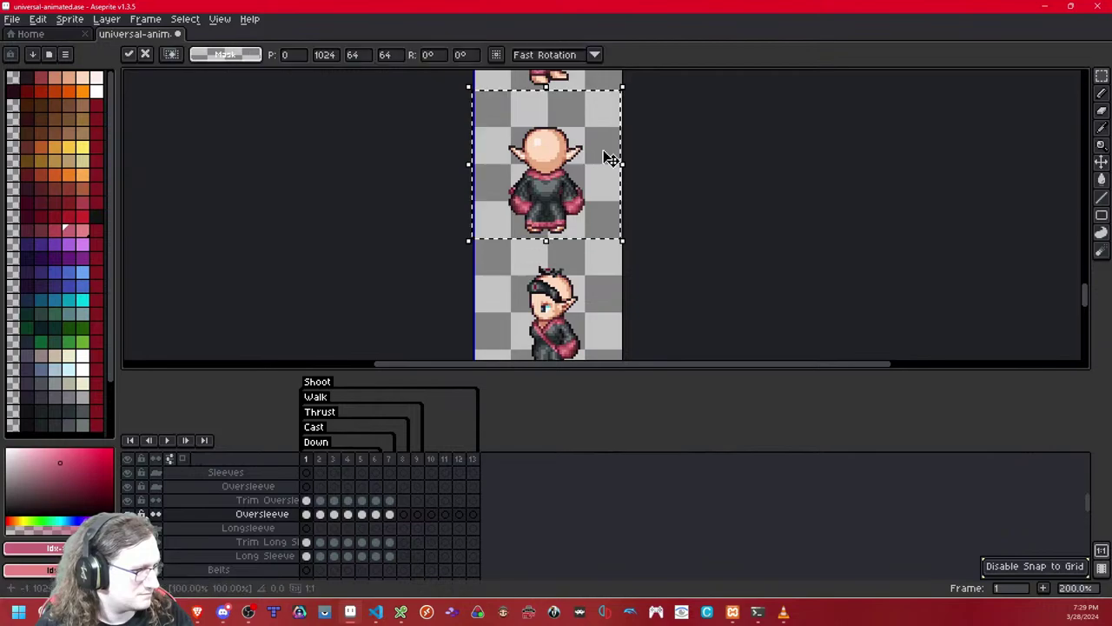
left_click(660, 169)
- On the oversleeve trim layer in frame 1, align the back-view cell at Y 1024 and shift the left-facing cell at Y 1088 one pixel right
left_click(308, 501)
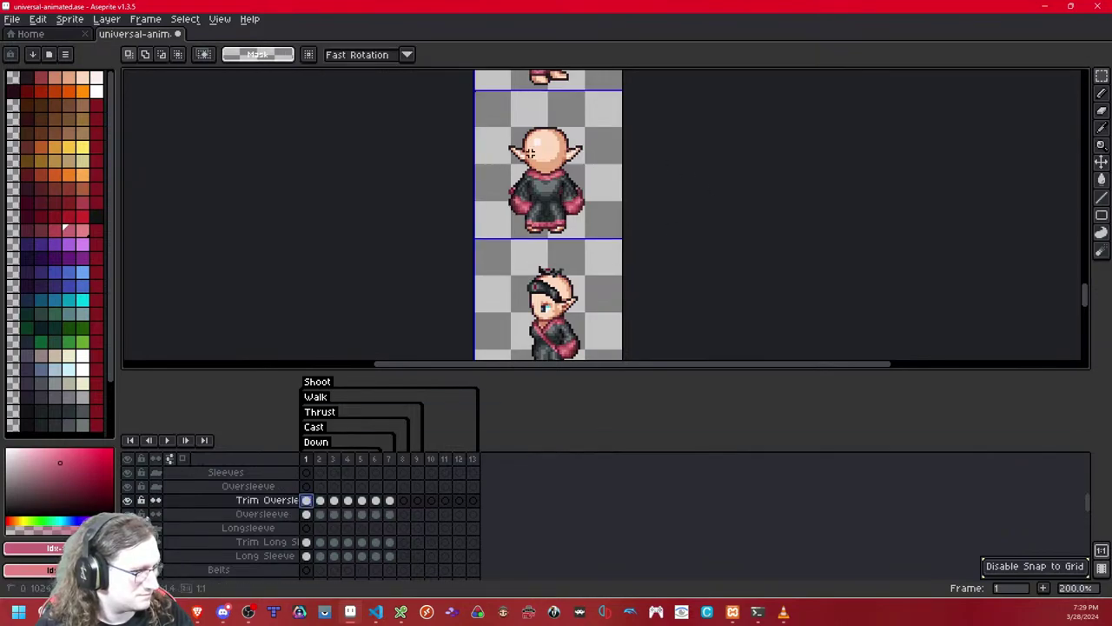
key("ctrl+v")
left_click(684, 248)
left_click_drag(685, 241, 679, 99)
double_click(579, 184)
left_click(581, 185)
key("Right")
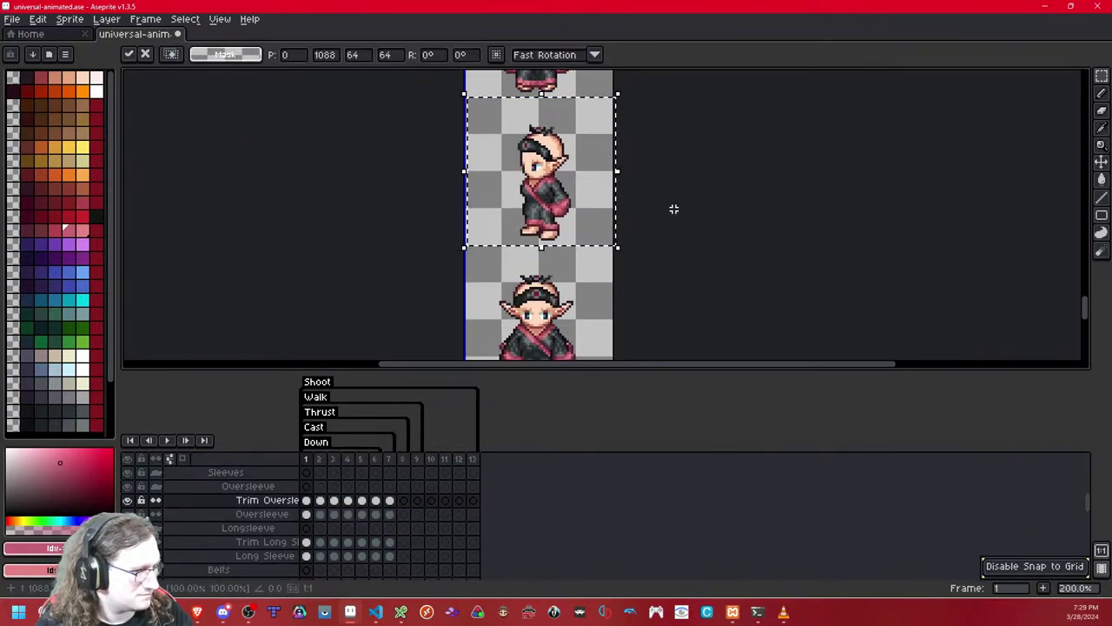
left_click(673, 211)
- Shift the oversleeve trim in the front-facing cell below it one pixel right
left_click_drag(665, 275, 660, 177)
double_click(576, 261)
key("Right")
left_click(683, 288)
- Try the oversleeve trim one pixel farther right in the right-facing cell, then move it back one pixel left
left_click_drag(684, 287, 674, 147)
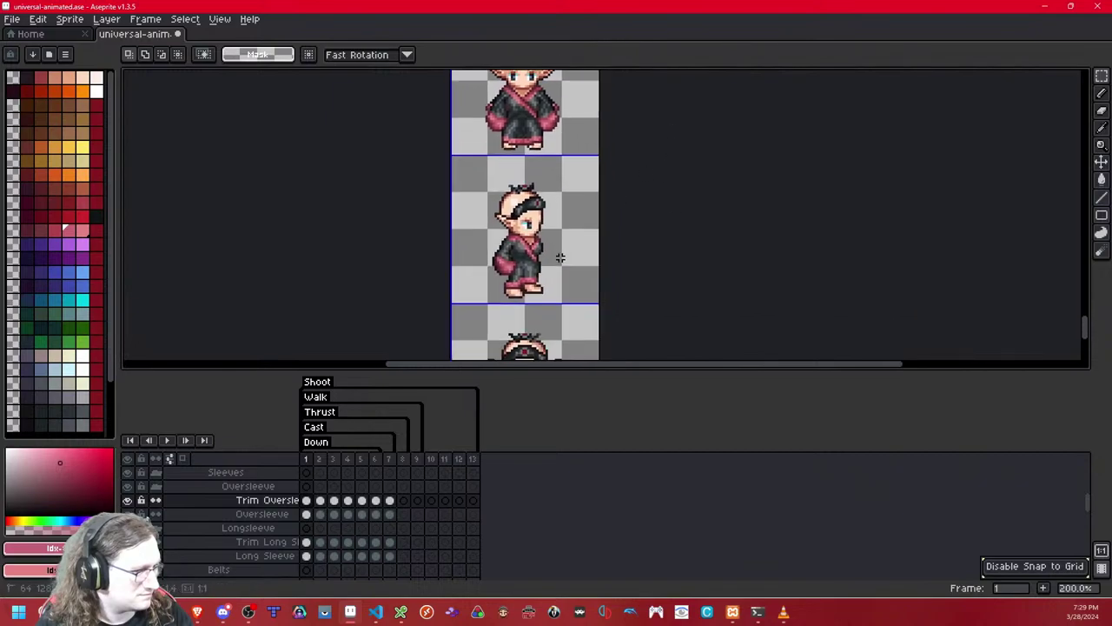
double_click(560, 258)
key("Right")
left_click(681, 225)
double_click(469, 255)
key("Left")
left_click(670, 228)
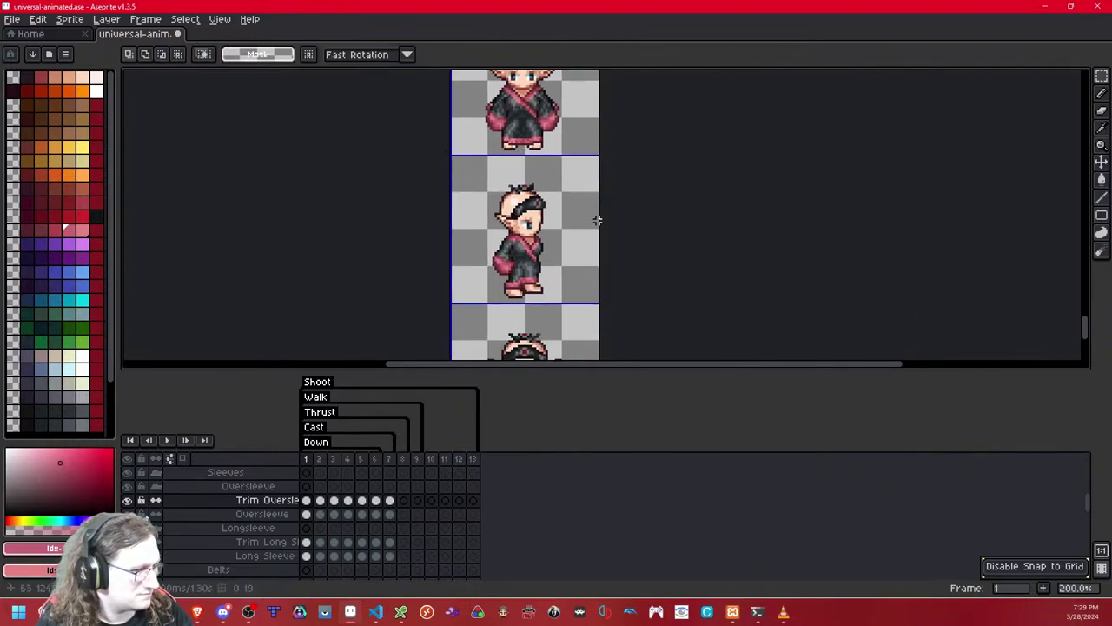
- Check the oversleeves up through the rows of frame 1 and save the sprite file
left_click_drag(581, 165, 594, 214)
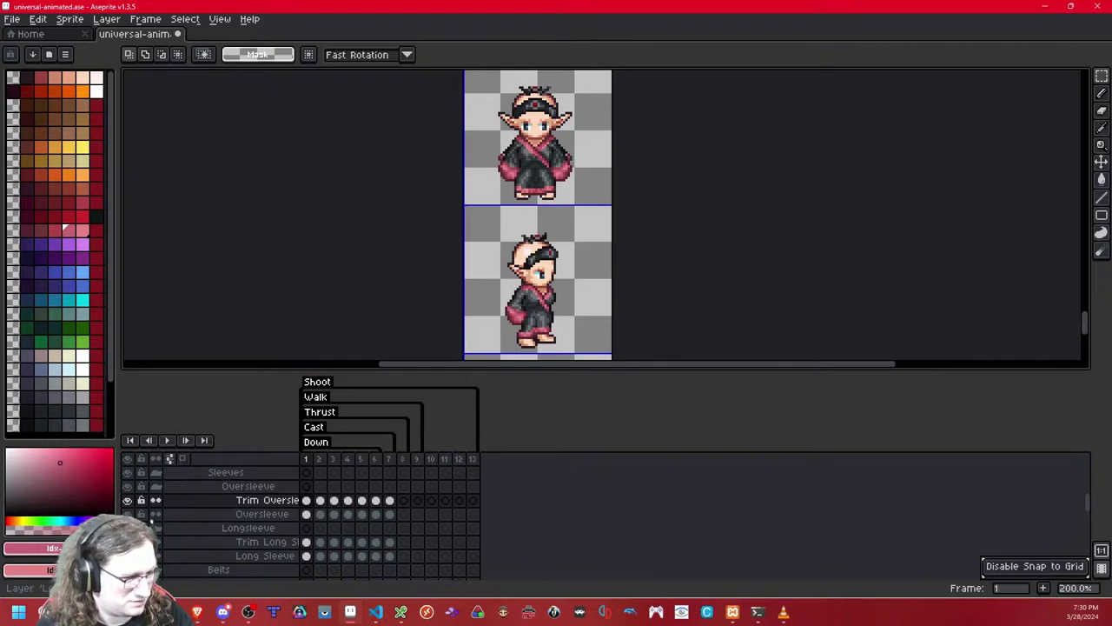
left_click_drag(635, 190, 656, 307)
left_click_drag(655, 195, 647, 269)
left_click_drag(645, 171, 642, 269)
left_click_drag(645, 159, 652, 239)
left_click_drag(650, 153, 647, 249)
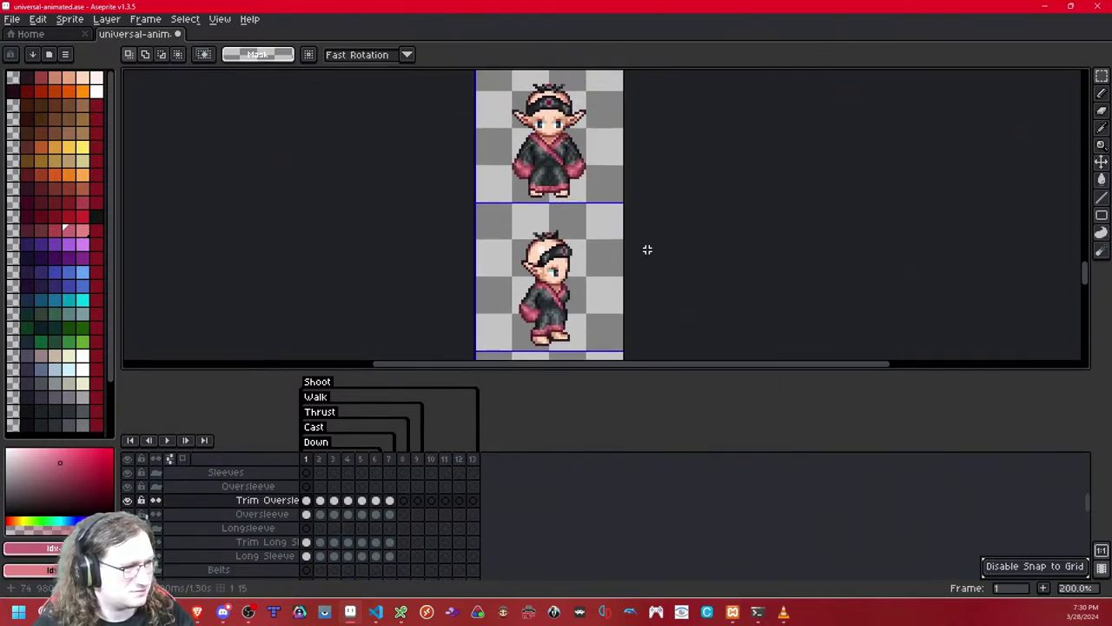
key("ctrl+s")
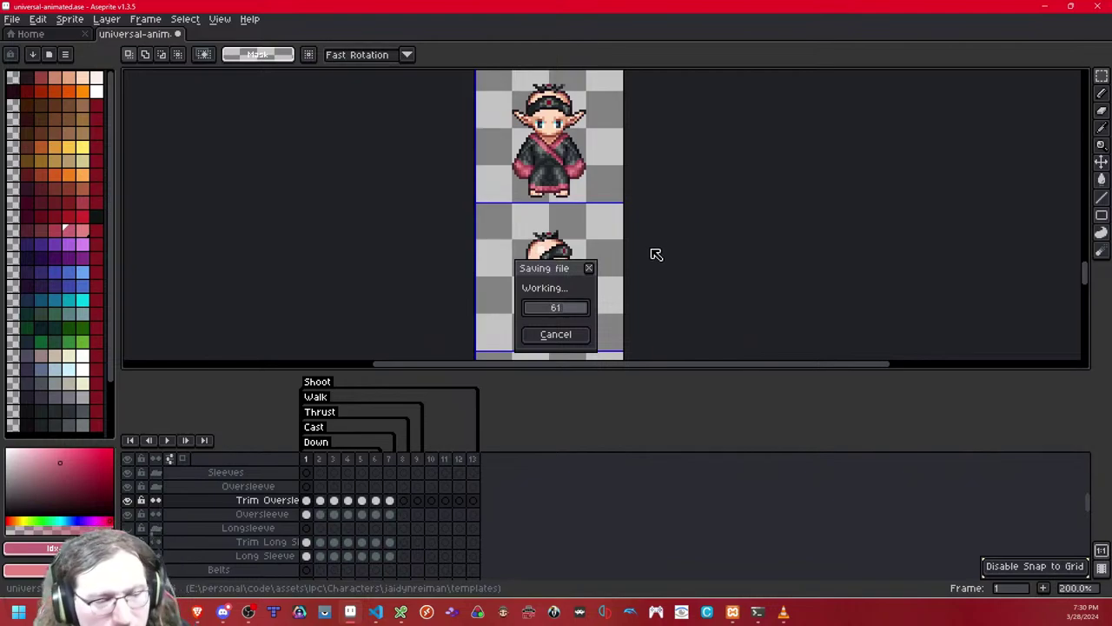
- Recheck the oversleeve and trim alignment in the lower rows of frame 1 and save the file again
left_click_drag(643, 242, 646, 114)
left_click_drag(647, 213, 650, 139)
left_click_drag(648, 249, 649, 150)
left_click_drag(642, 189, 643, 117)
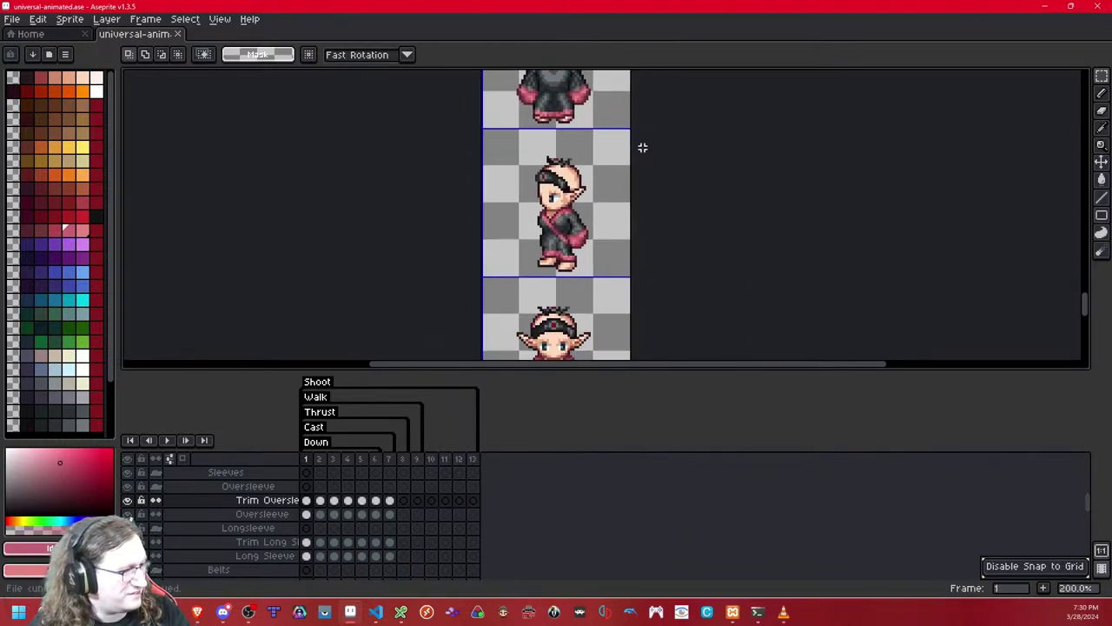
scroll(637, 154, "down", 1)
scroll(672, 169, "down", 2)
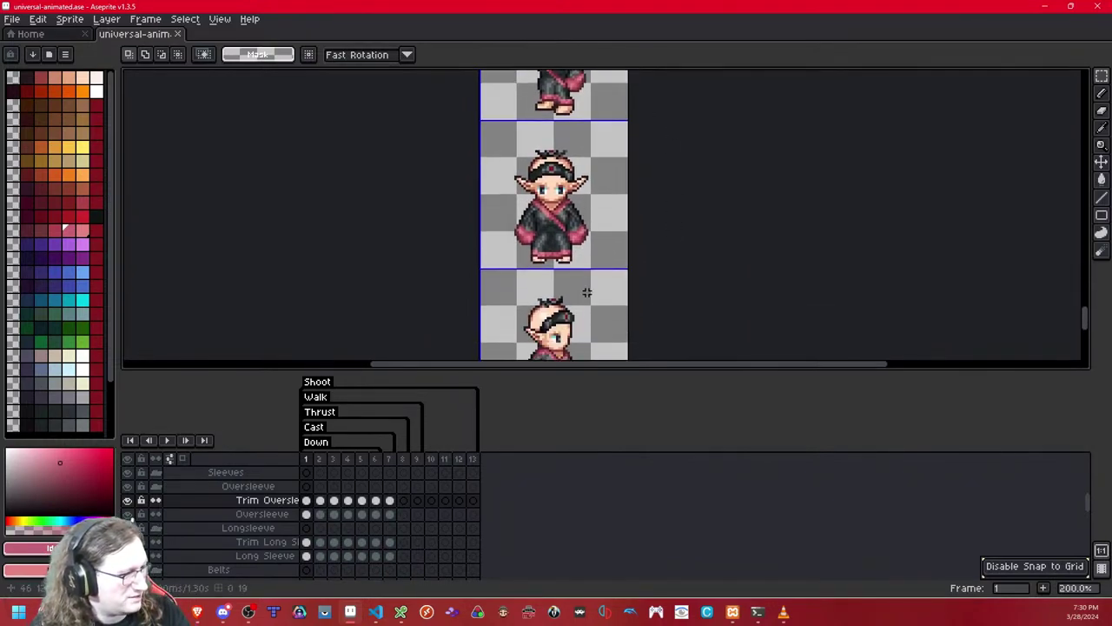
scroll(587, 293, "up", 2)
scroll(673, 215, "up", 1)
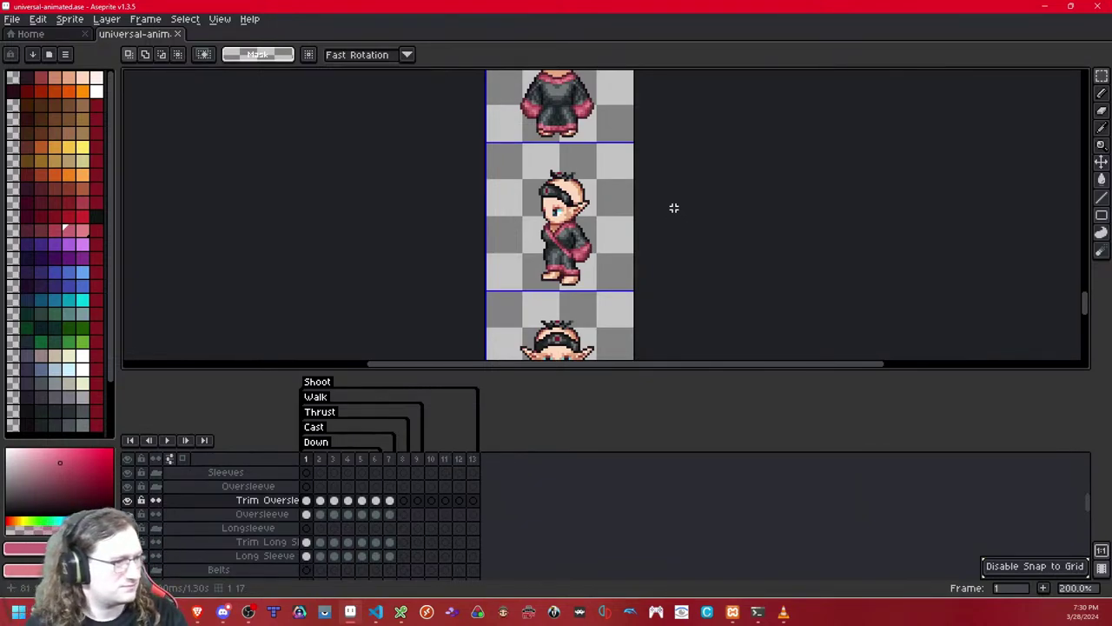
key("ctrl+s")
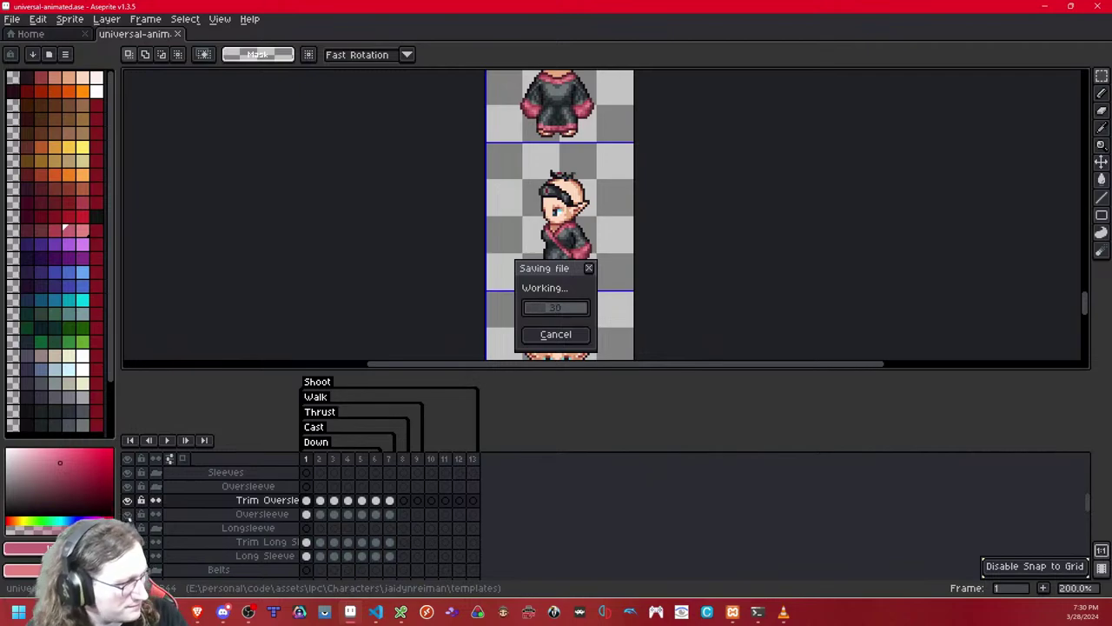
- Examine the oversleeves in the upper rows and compare frame 1 with frame 2
left_click_drag(648, 139, 643, 325)
left_click_drag(643, 105, 664, 338)
left_click_drag(722, 81, 654, 341)
scroll(653, 342, "down", 1)
left_click_drag(715, 238, 717, 293)
left_click_drag(726, 83, 707, 336)
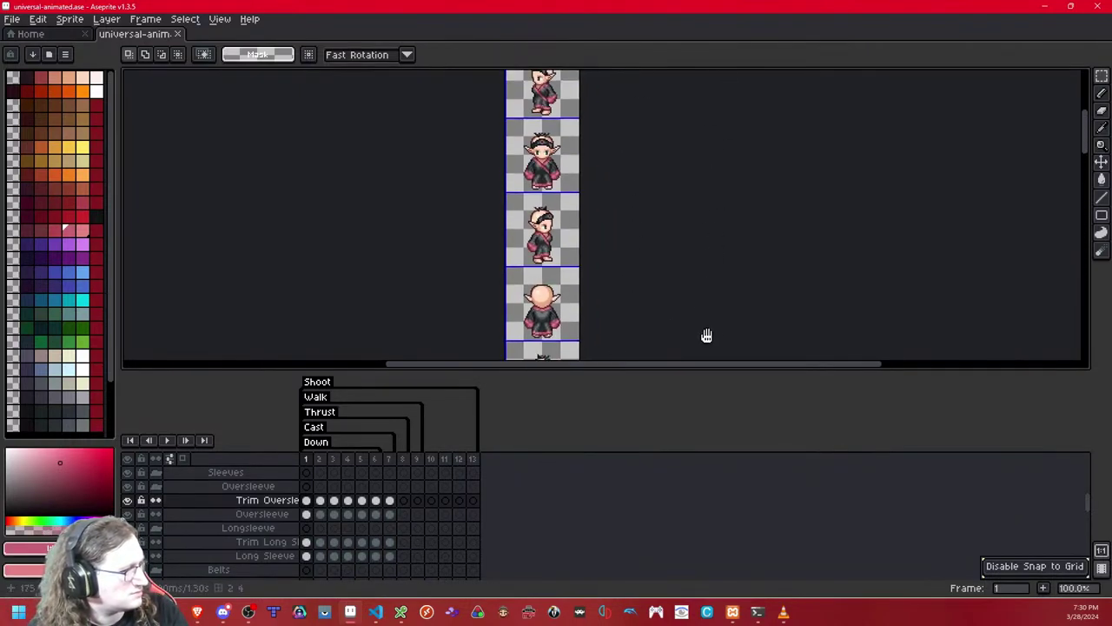
left_click_drag(668, 112, 640, 258)
scroll(640, 258, "up", 1)
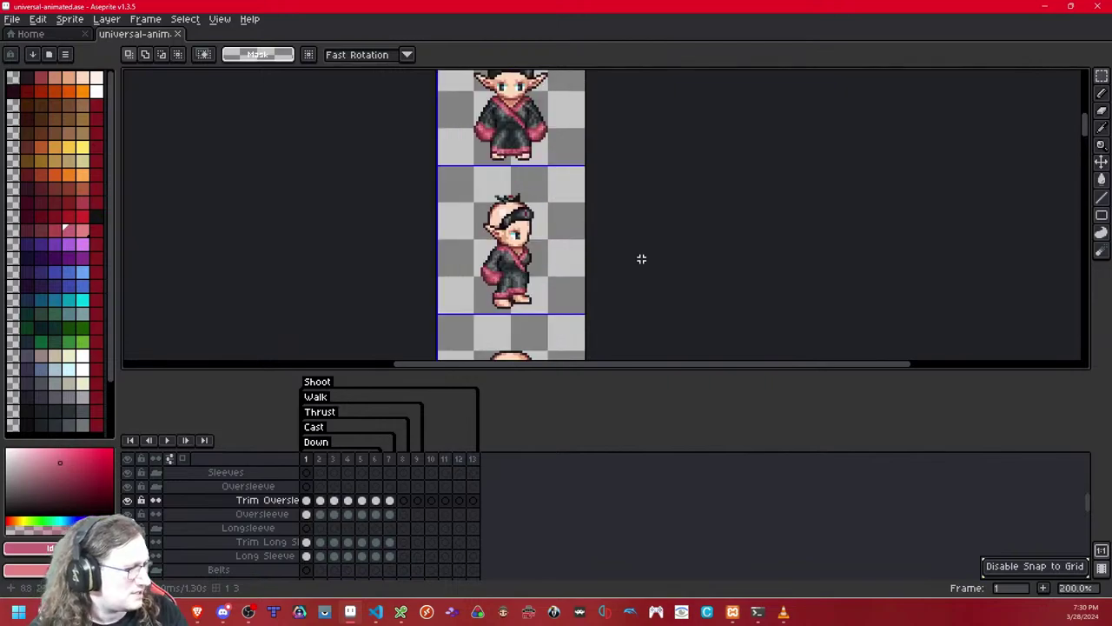
key("period")
scroll(597, 159, "down", 1)
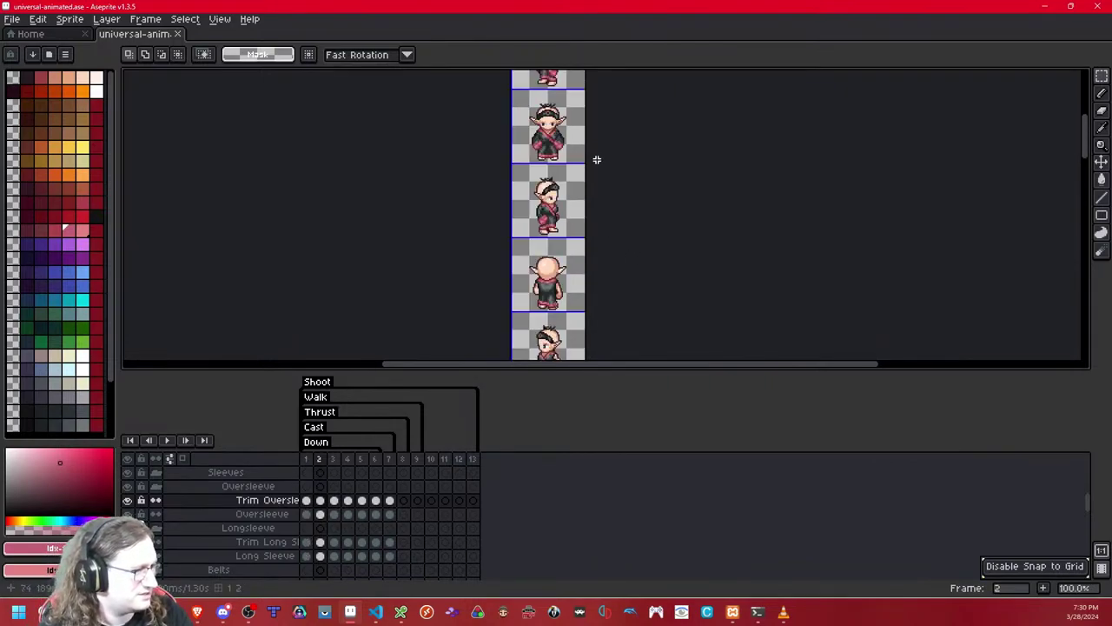
left_click_drag(597, 161, 599, 86)
left_click_drag(620, 244, 621, 151)
key("comma")
key("period")
mouse_move(628, 205)
left_mouse_down()
mouse_move(628, 164)
mouse_move(634, 217)
left_mouse_up()
key("comma")
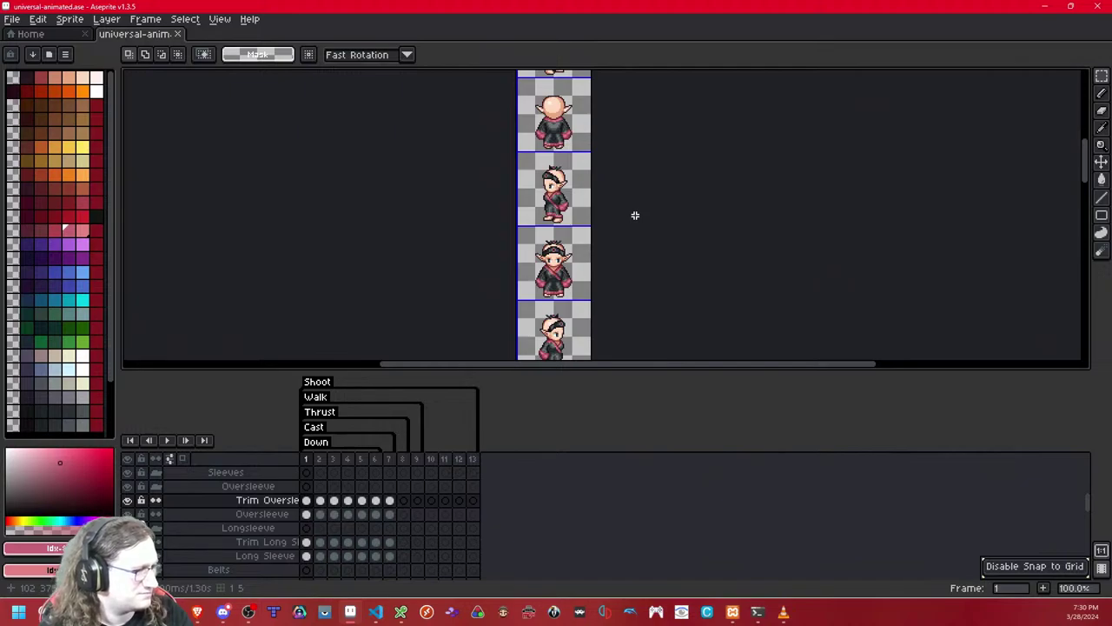
- Hide the Oversleeve group, show the Longsleeve group, and make the Long Sleeve layer active
left_click(131, 488)
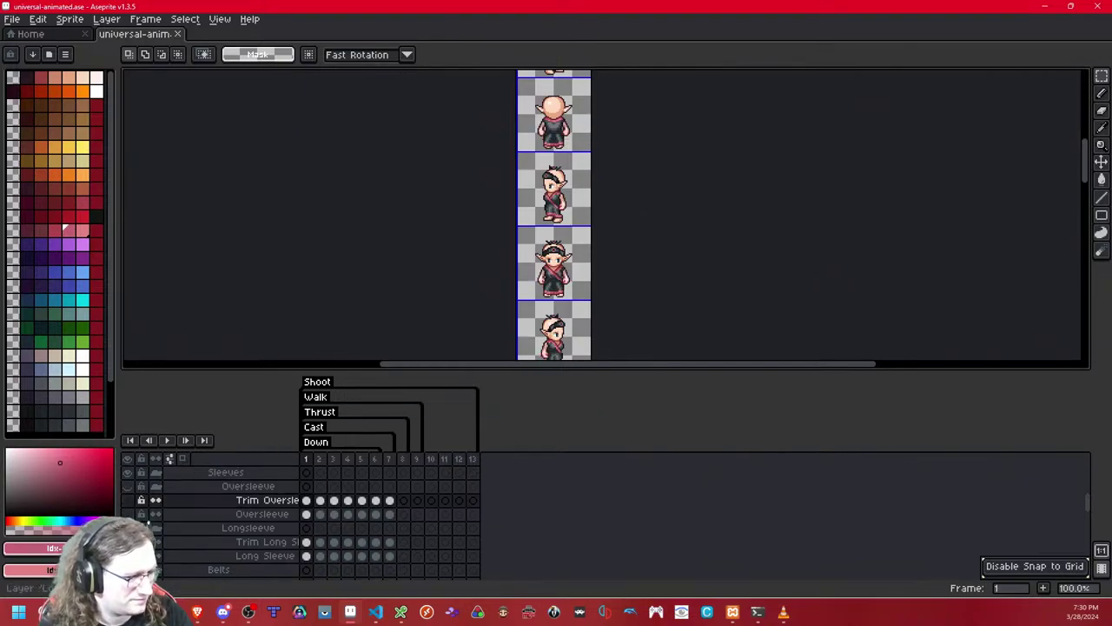
left_click(128, 528)
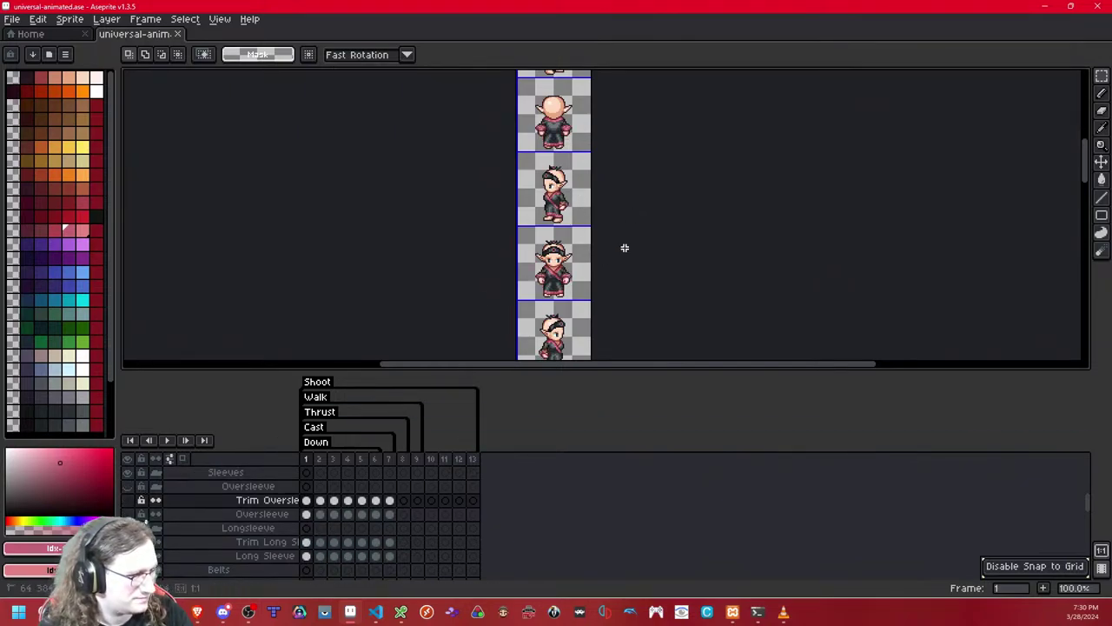
key("Down")
key("Down")
key("Down")
key("Down")
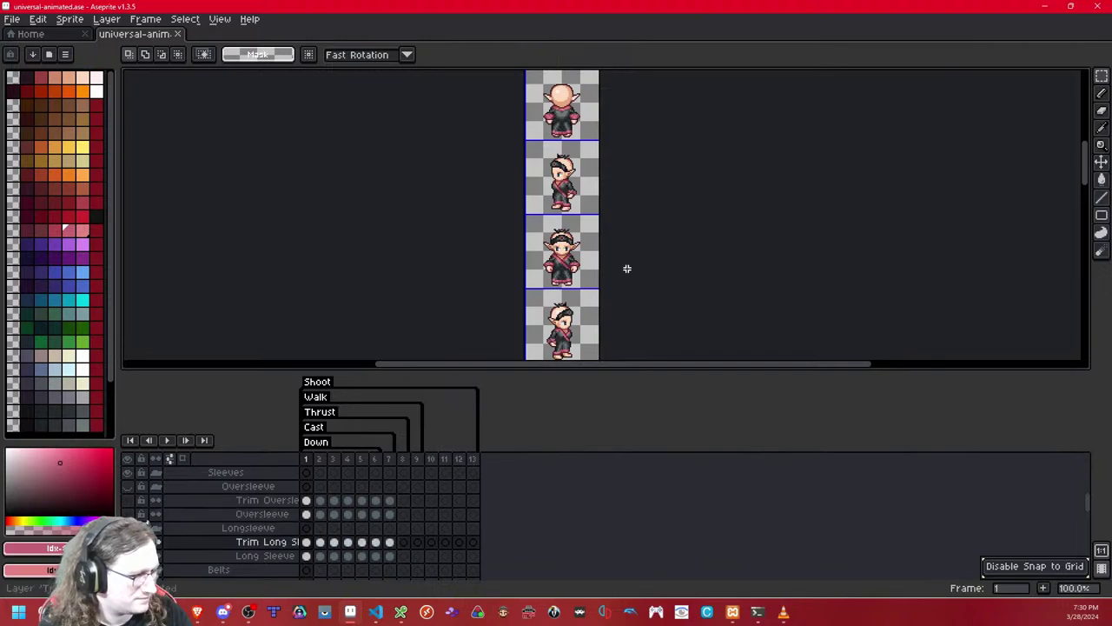
- Copy the 64 × 256 px Long Sleeve block at Y 256 from frame 1 into the same place in frame 2
key("ctrl+a")
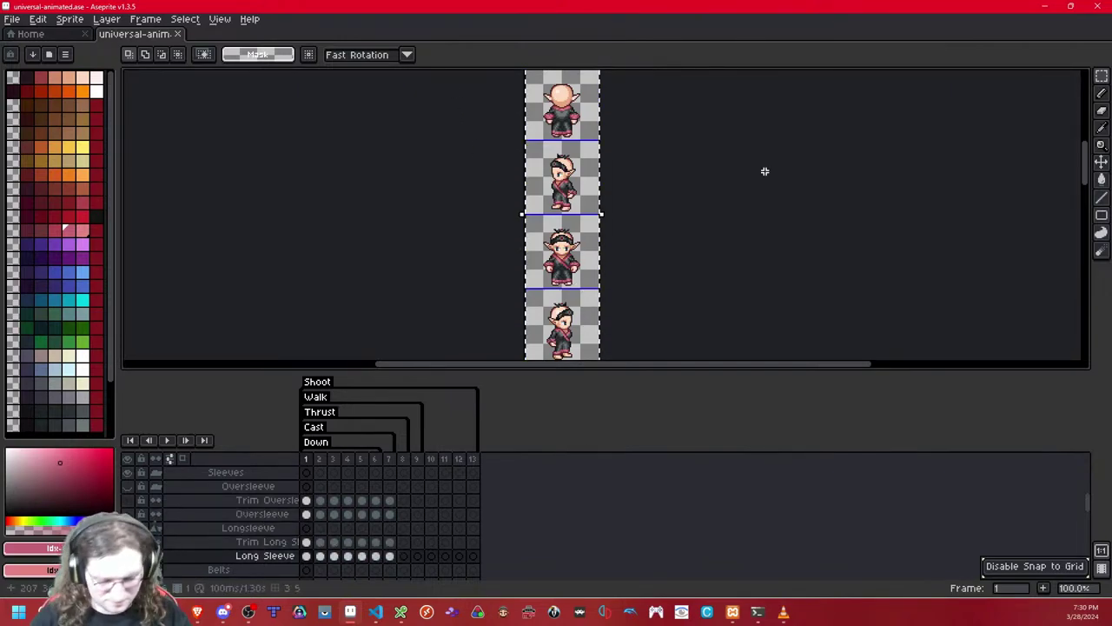
key("ctrl+c")
key("Right")
key("ctrl+v")
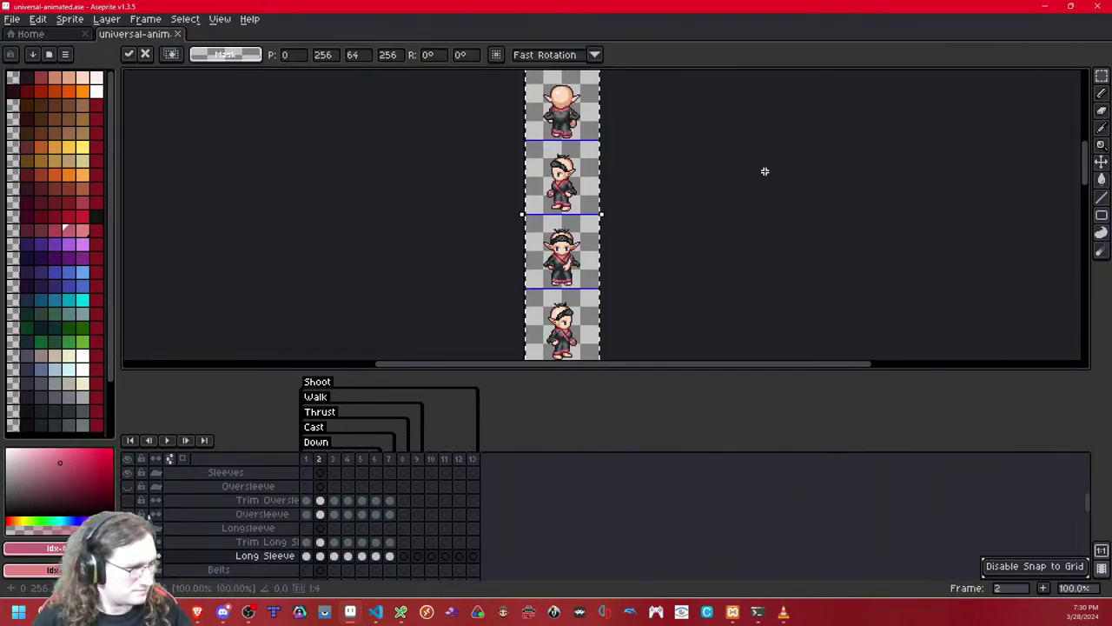
key("Return")
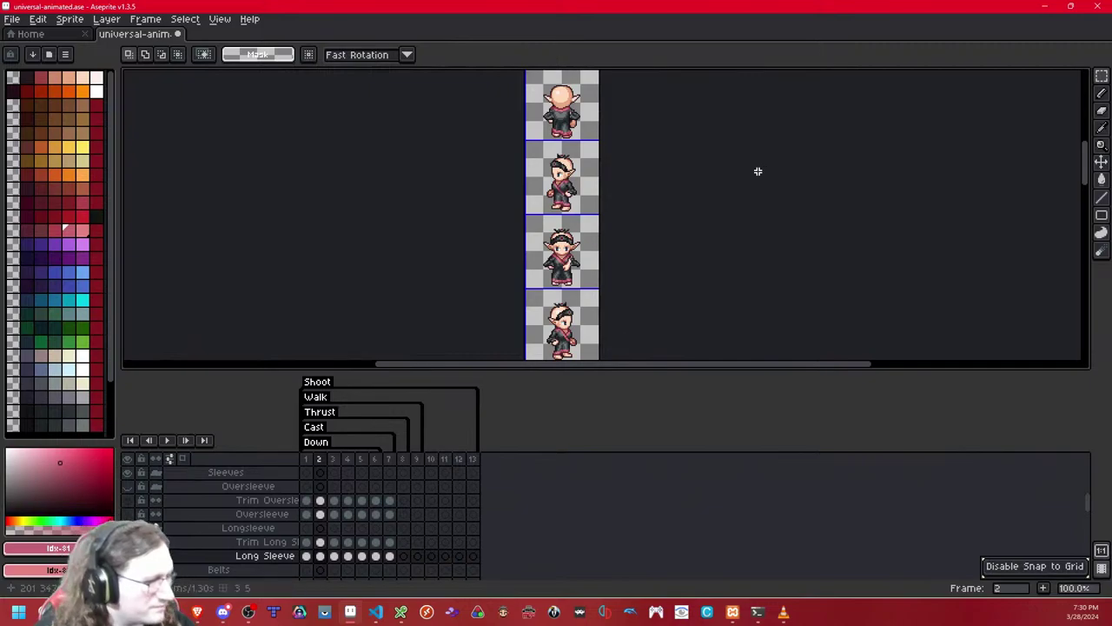
- In the second group's front-facing cell of frame 2, move the 18 × 17 px sleeve area over the hip-side arm to X 15, Y 415
scroll(619, 252, "up", 4)
scroll(600, 264, "down", 6)
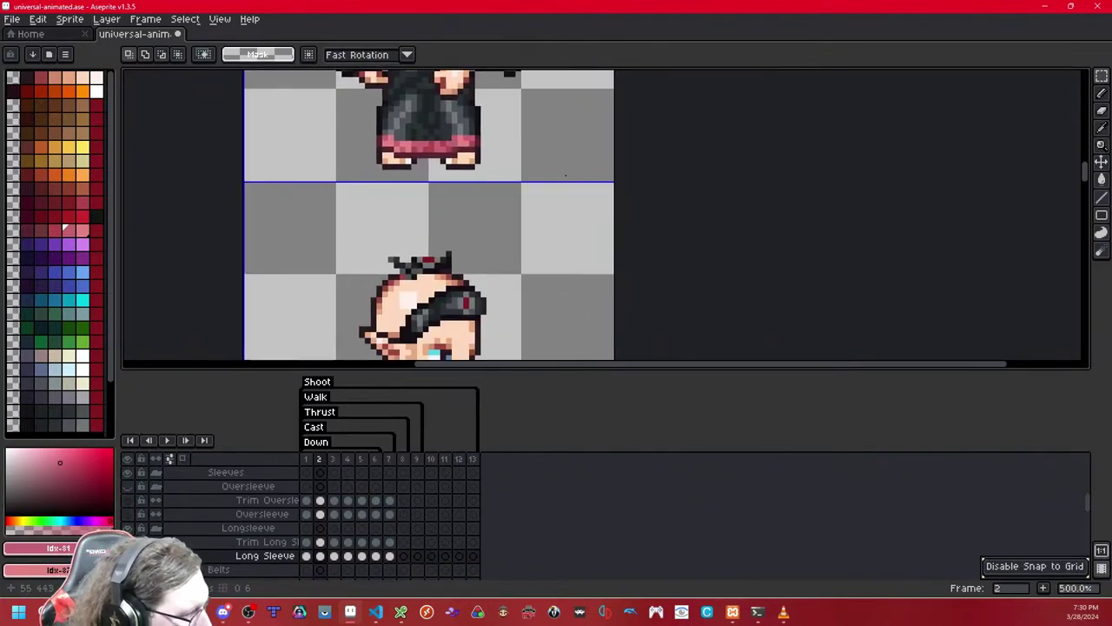
scroll(513, 139, "down", 3)
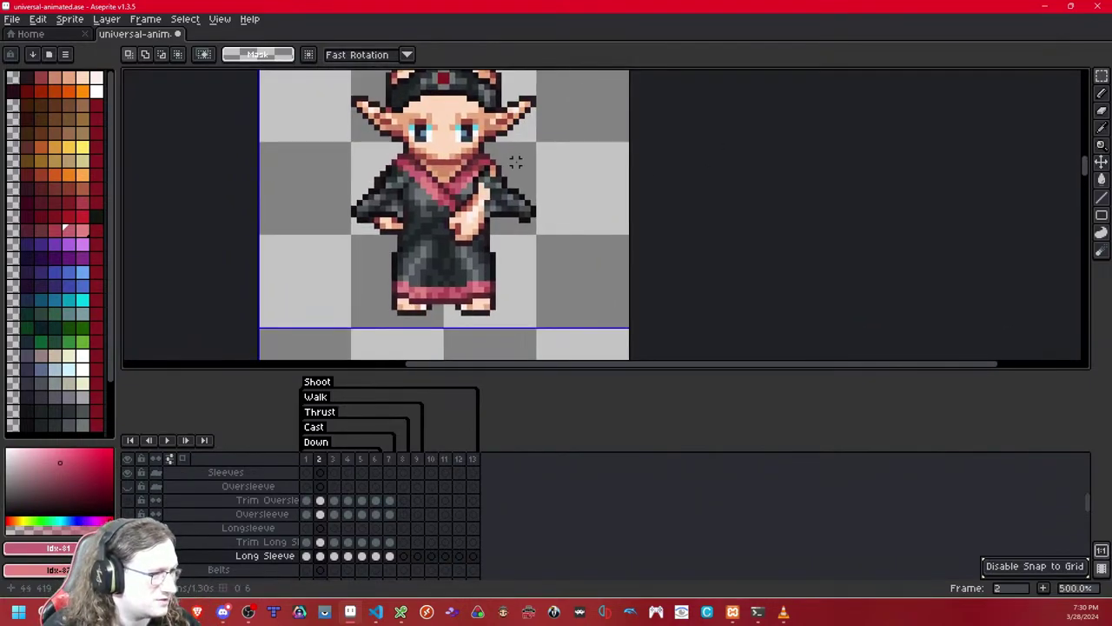
left_click_drag(515, 162, 524, 199)
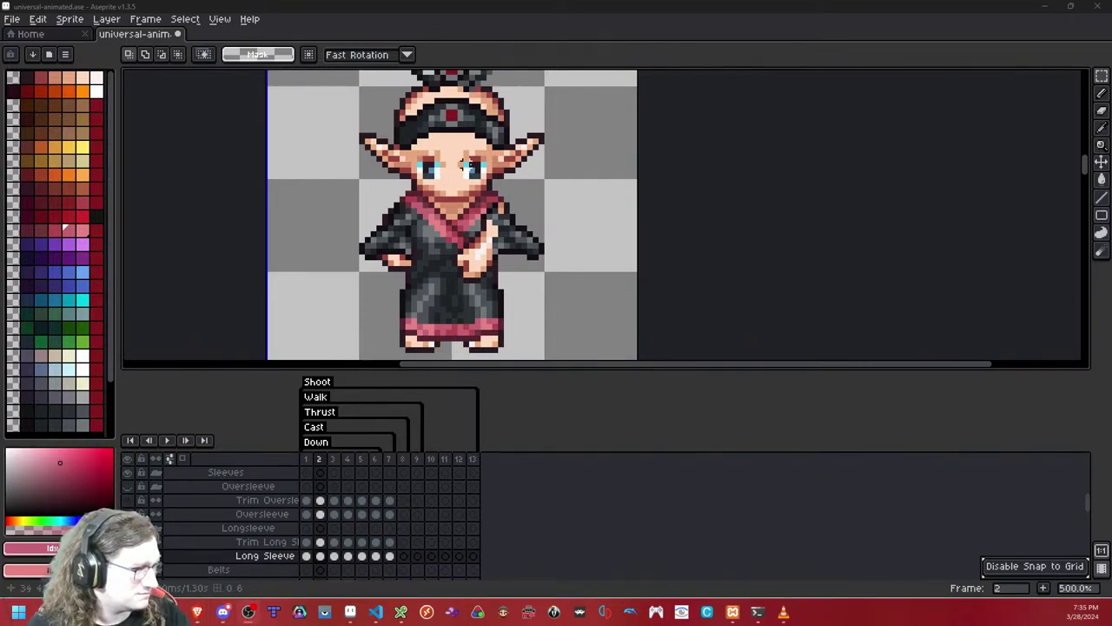
scroll(467, 166, "up", 4)
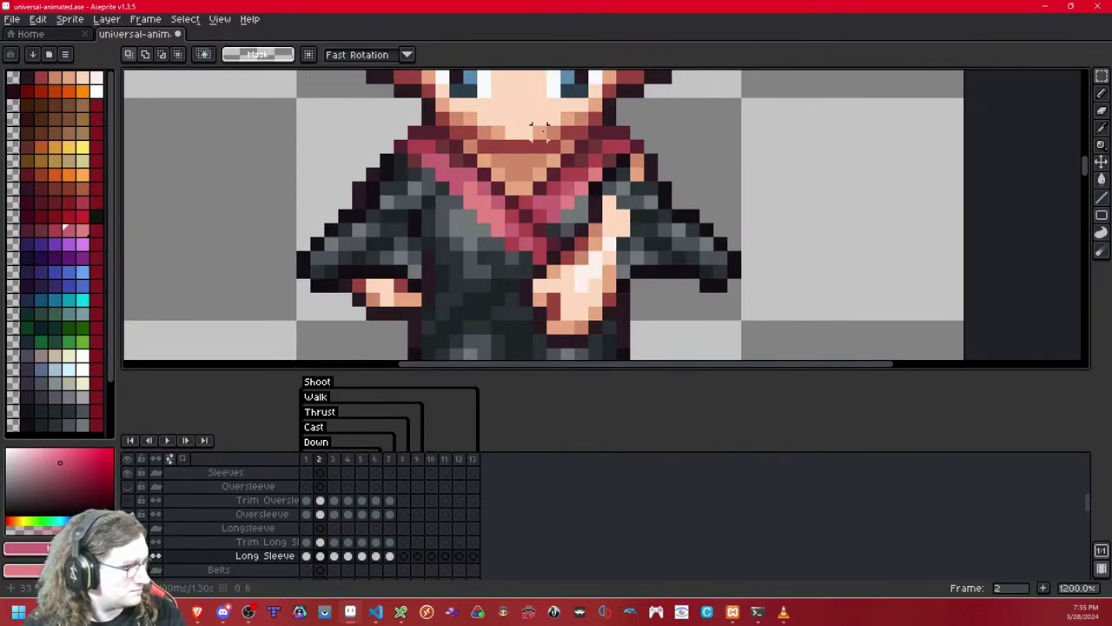
left_click_drag(511, 111, 252, 350)
mouse_move(392, 236)
left_mouse_down()
mouse_move(311, 209)
mouse_move(417, 225)
mouse_move(266, 231)
mouse_move(278, 214)
mouse_move(347, 214)
mouse_move(391, 235)
mouse_move(241, 229)
mouse_move(417, 226)
mouse_move(399, 186)
mouse_move(405, 166)
mouse_move(414, 208)
left_mouse_up()
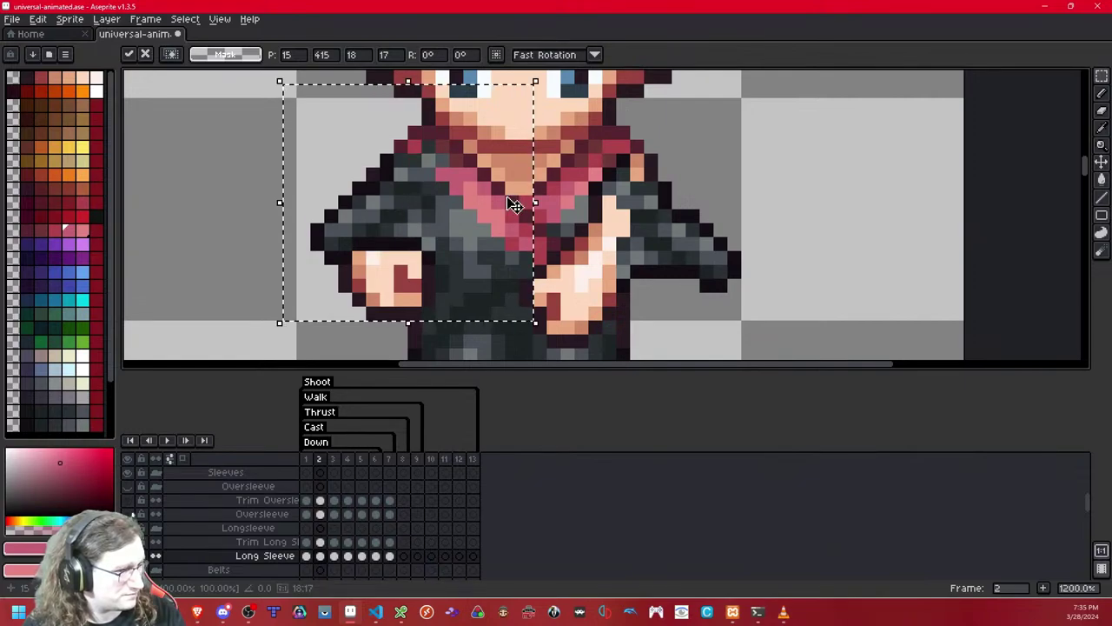
key("ctrl+d")
- Move the sleeve's 12 × 4 px shoulder area to X 20, Y 418 and delete the excess pixels above the shoulder
left_click_drag(380, 139, 522, 176)
left_click_drag(434, 176, 415, 171)
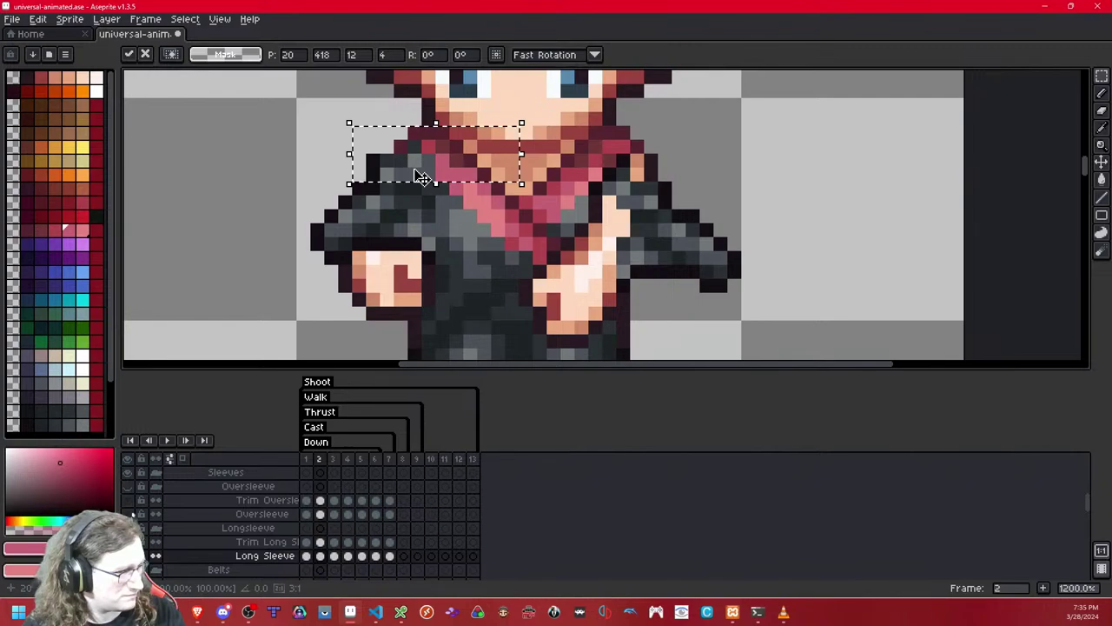
key("ctrl+d")
left_click_drag(316, 91, 472, 163)
key("Delete")
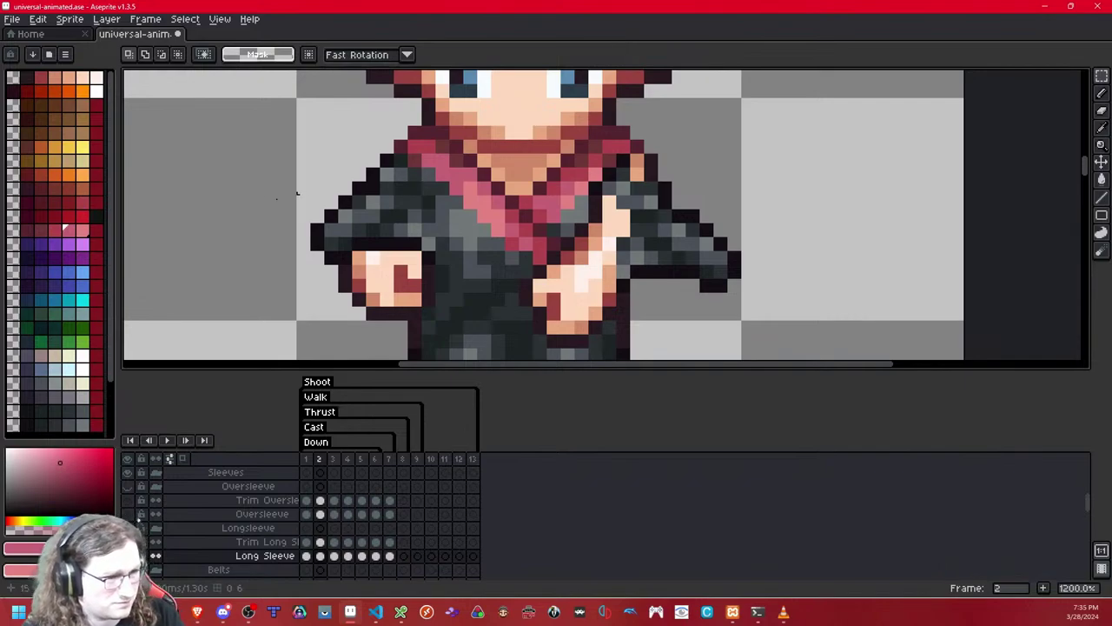
- Compare the arms with the Long Sleeve layer shown and hidden in the second group's front-facing cell of frame 2
left_click(53, 408)
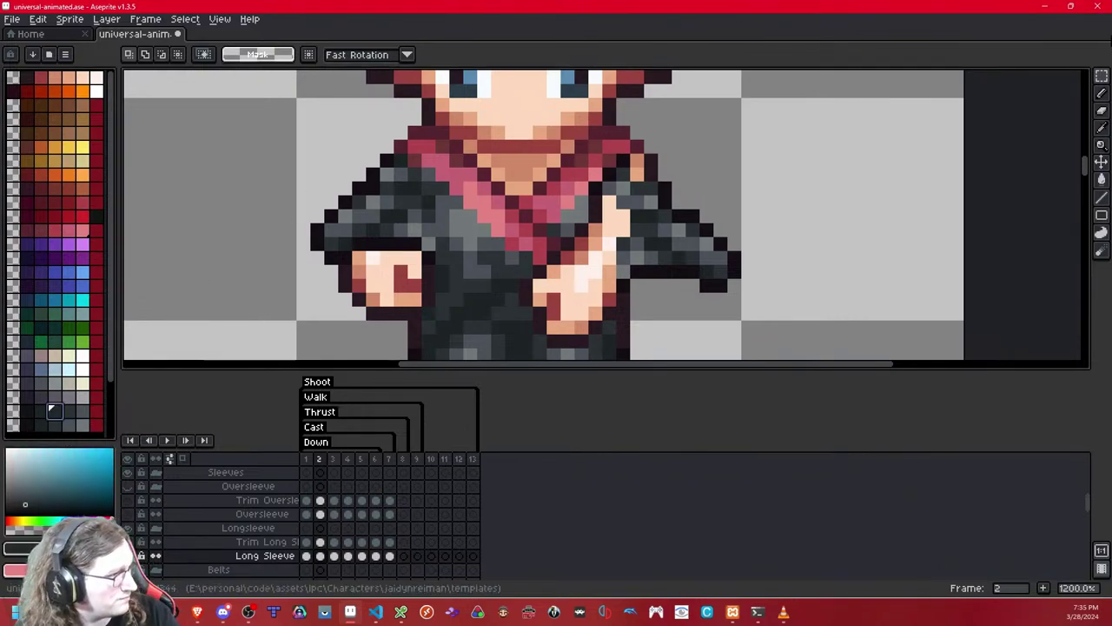
key("b")
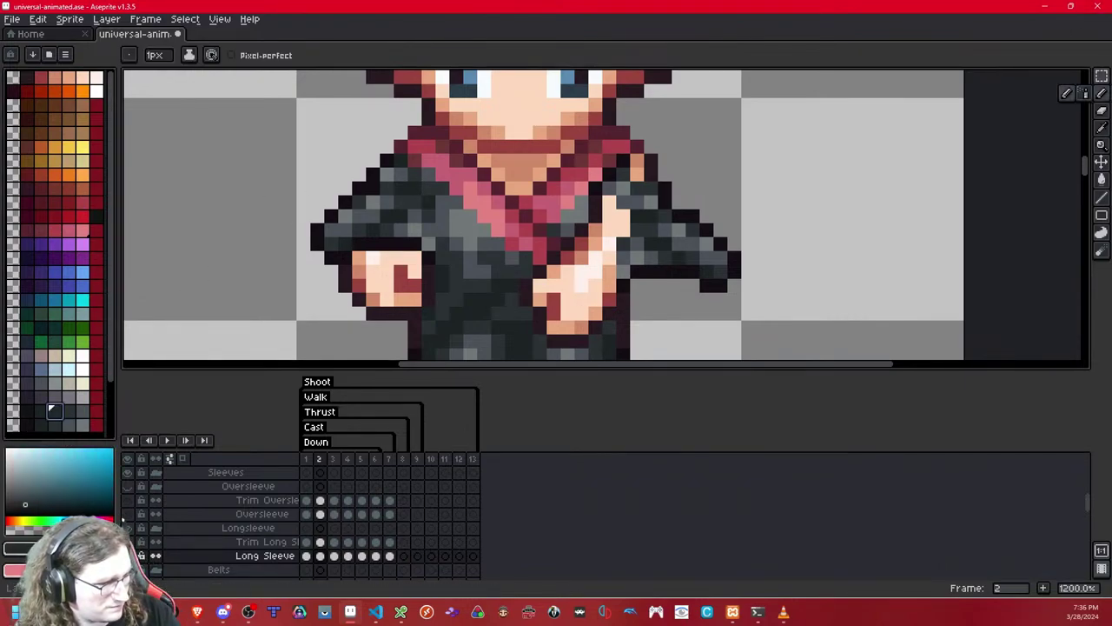
left_click(128, 555)
left_click(127, 555)
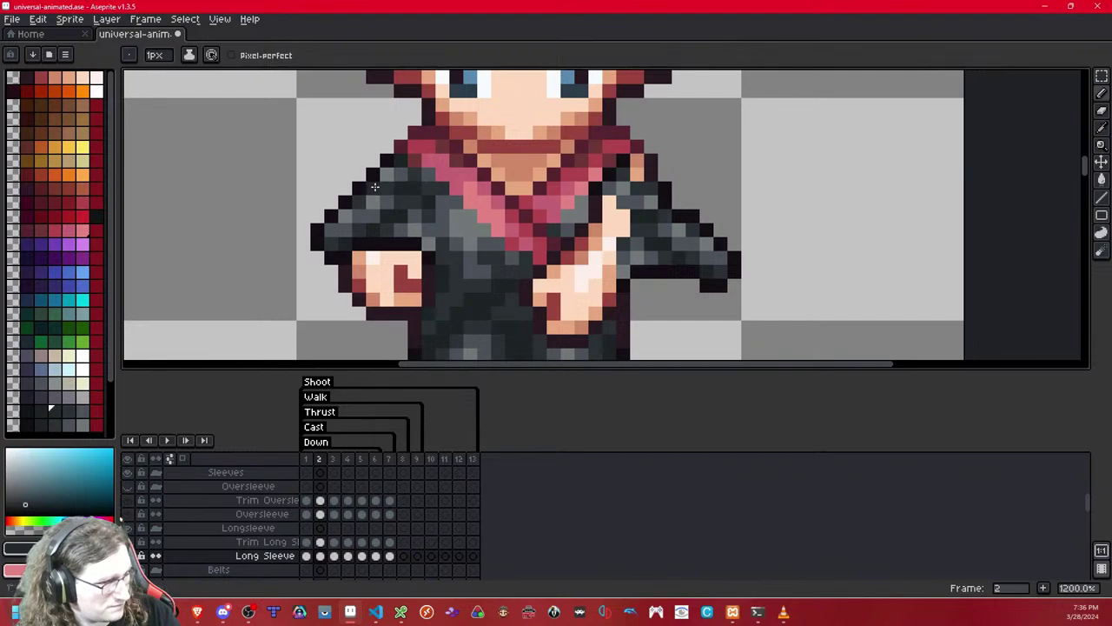
left_click_drag(679, 215, 606, 207)
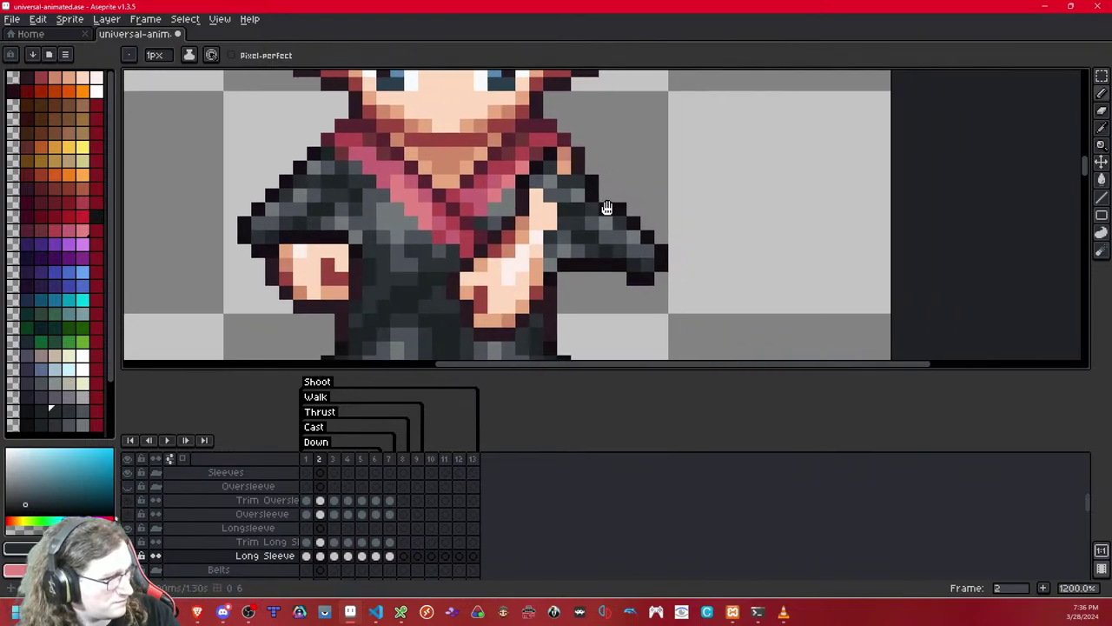
scroll(424, 233, "down", 8)
scroll(423, 233, "up", 1)
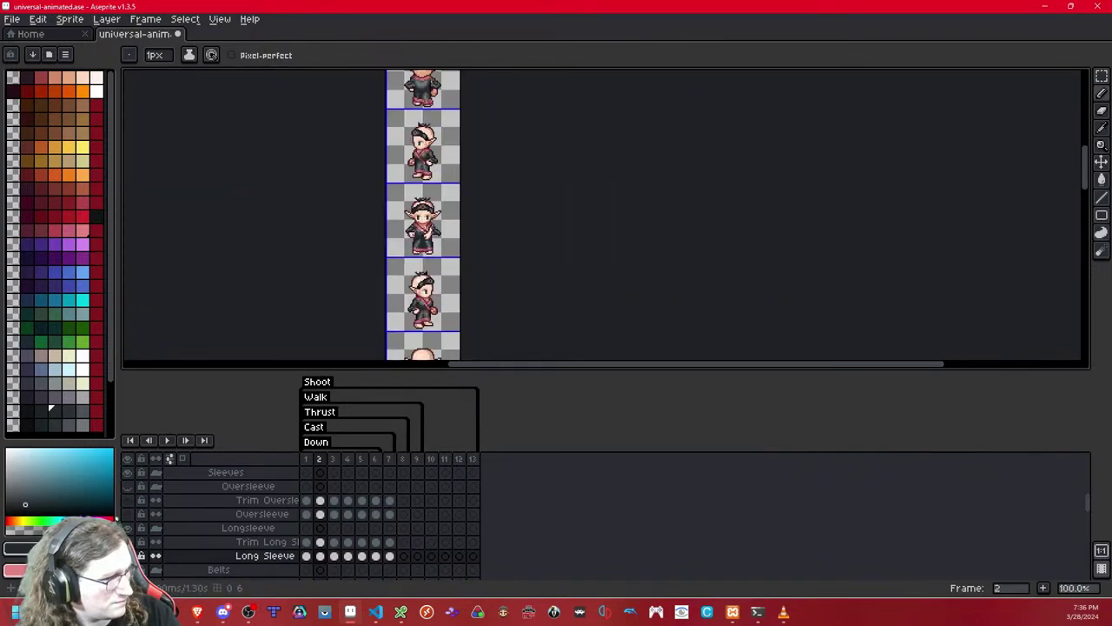
scroll(397, 233, "up", 6)
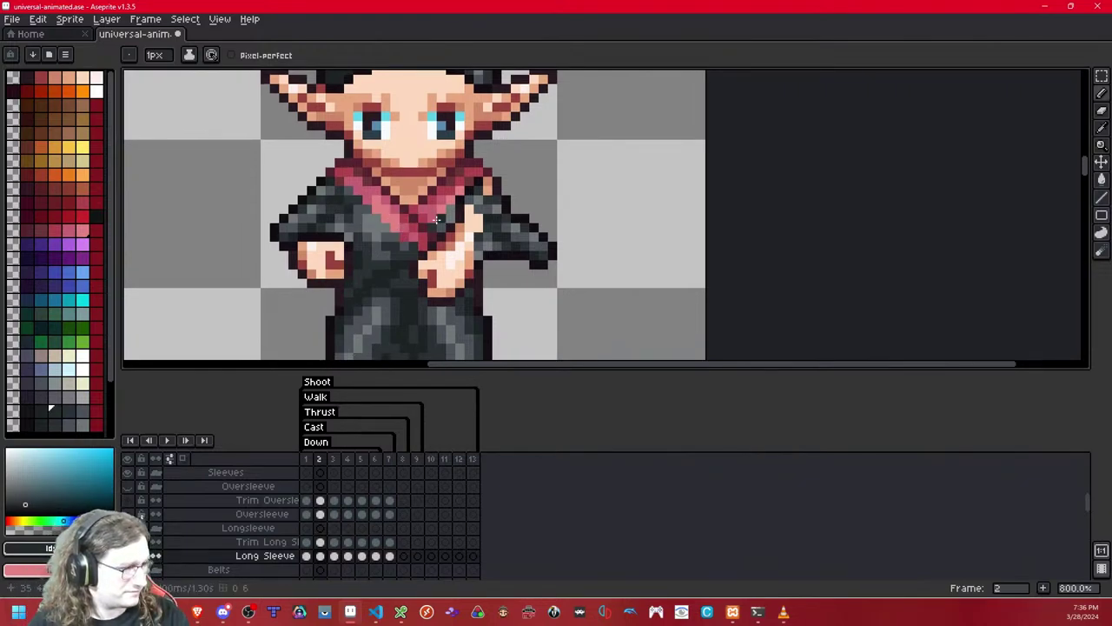
left_click(437, 220)
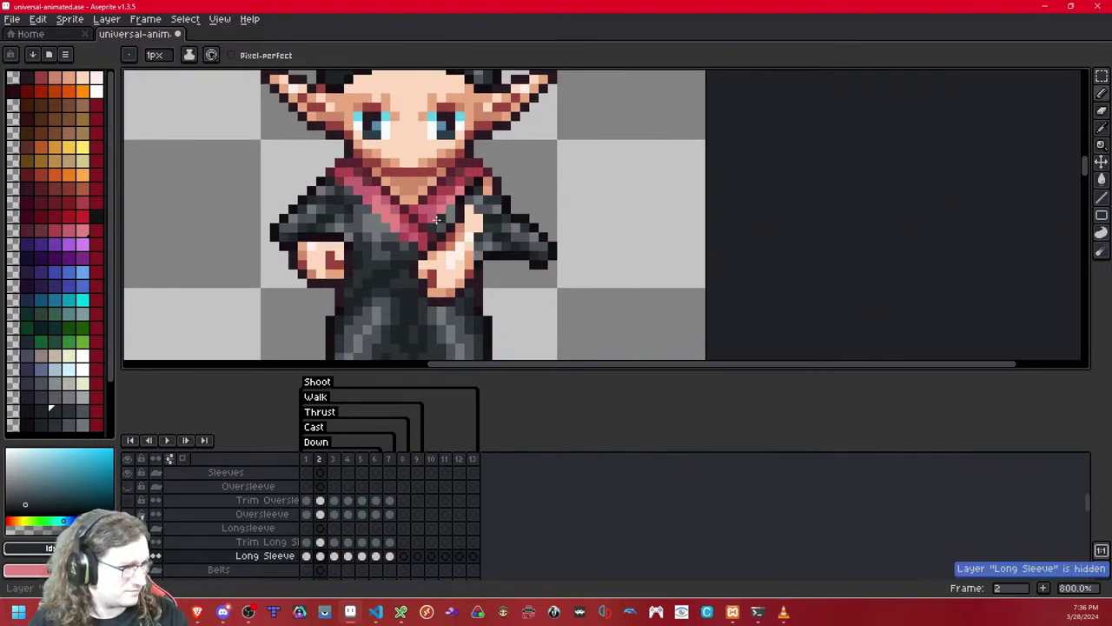
key("shift+x")
key("shift+x")
key("shift+x")
key("shift+x")
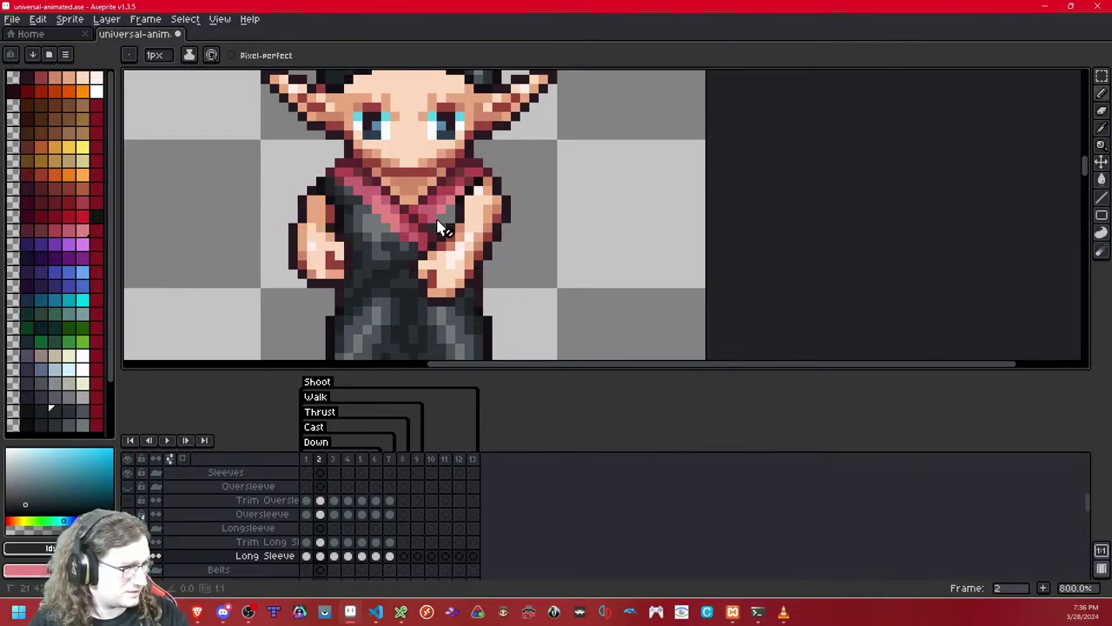
key("m")
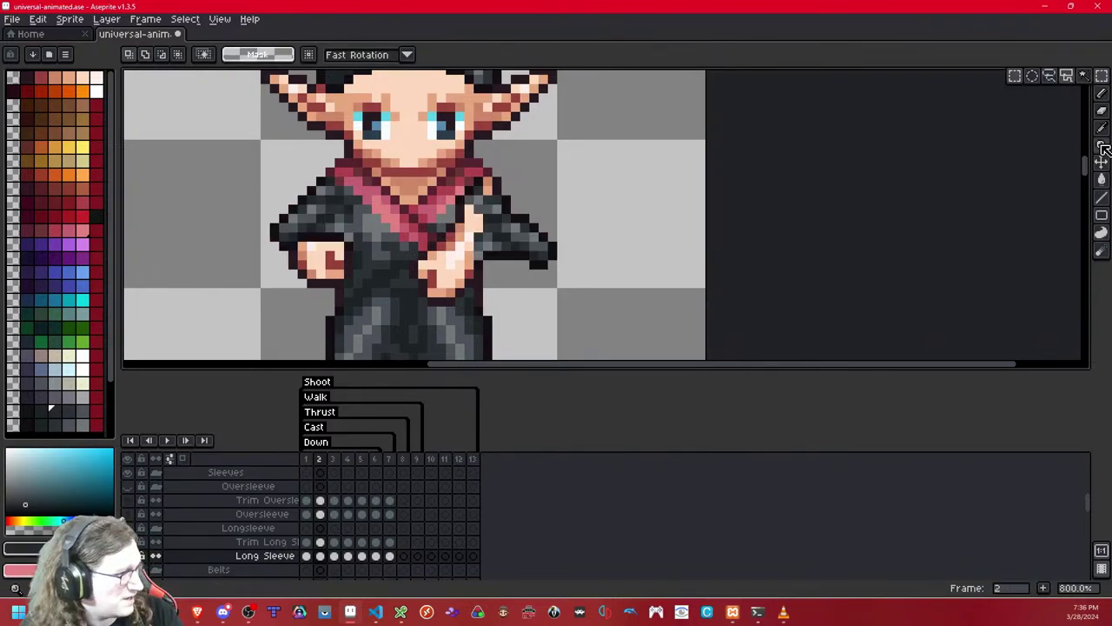
- Add near-black outline pixels (Idx-176) along the inner edge of the hip-side sleeve, checking them against the bare arm
key("b")
left_click(26, 423)
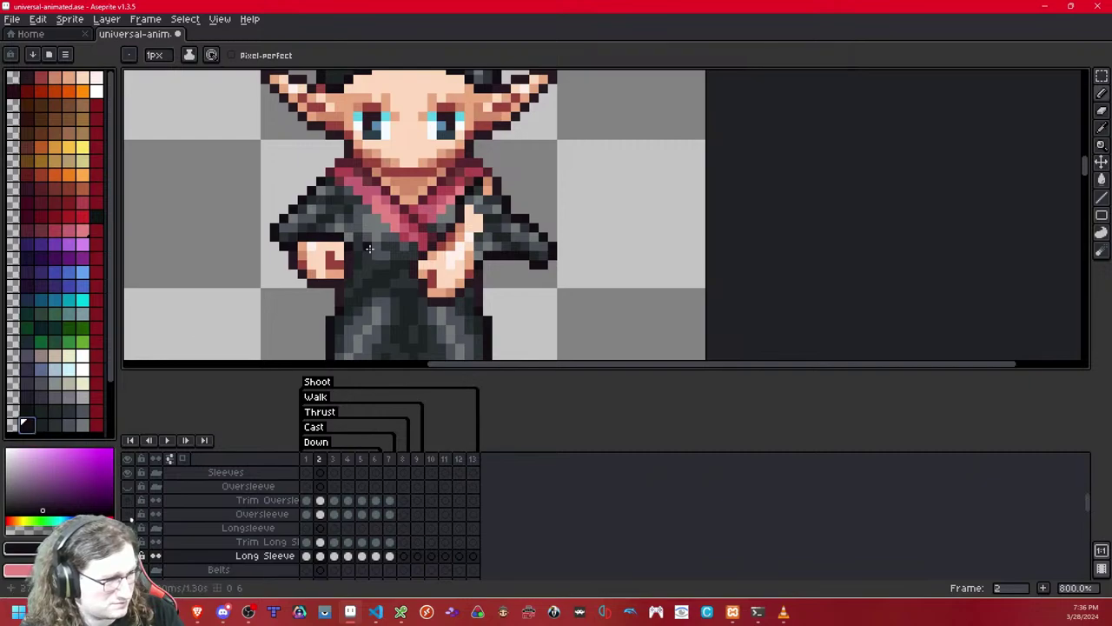
key("shift+x")
key("shift+x")
key("shift+x")
key("shift+x")
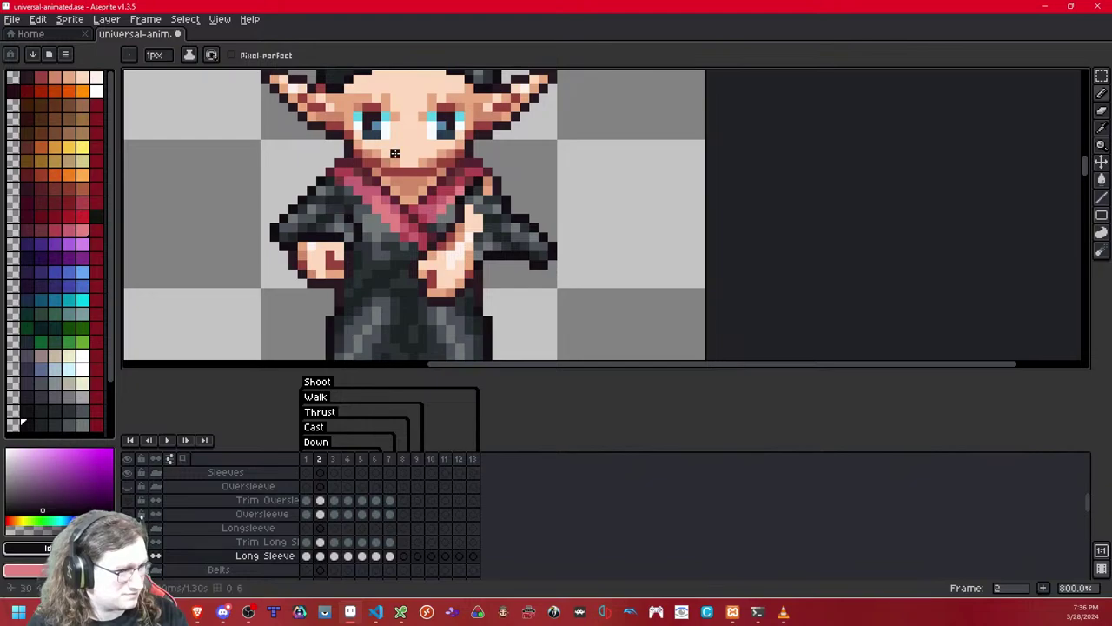
- Move the sleeve off the arm crossing the body into the empty area beside the character and deselect it
scroll(394, 161, "down", 6)
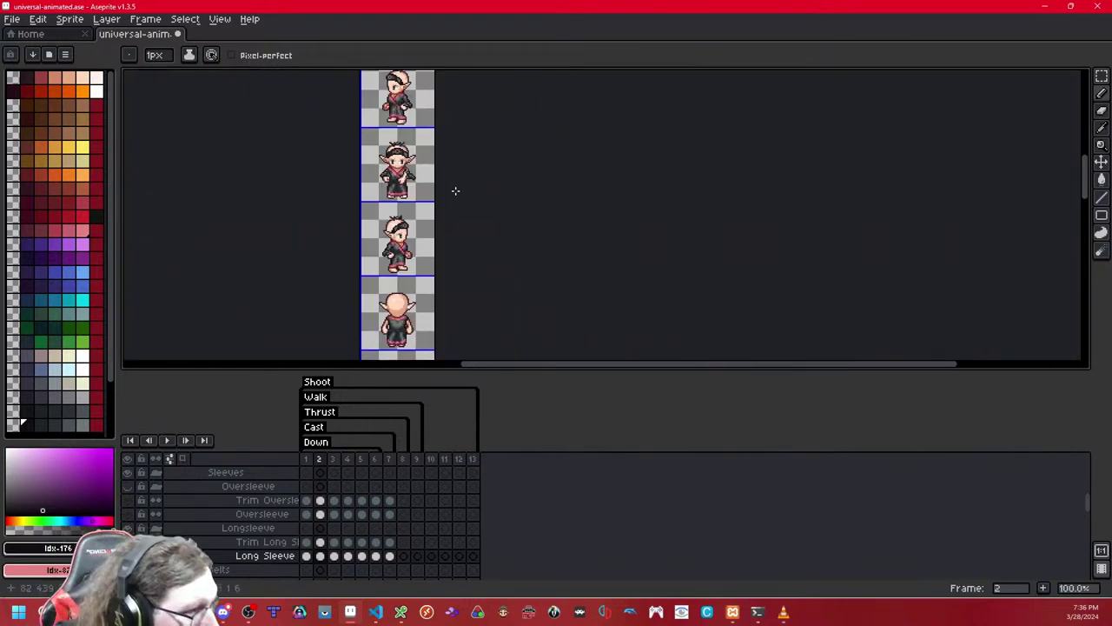
scroll(422, 194, "up", 5)
scroll(425, 228, "up", 3)
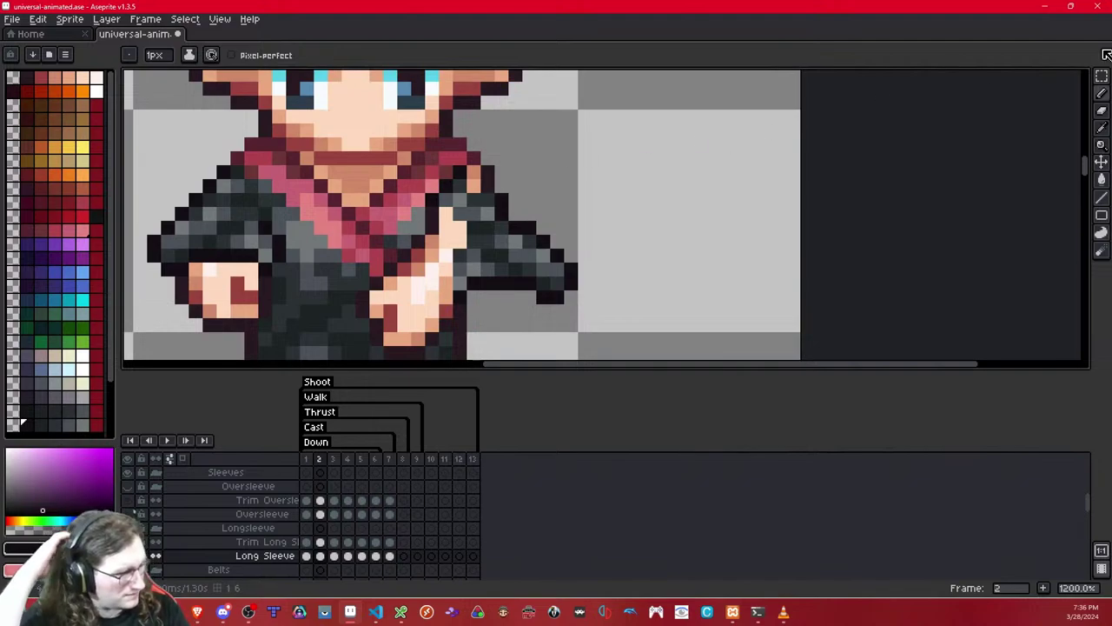
key("m")
left_click_drag(342, 110, 495, 235)
left_click_drag(529, 269, 730, 224)
key("ctrl+d")
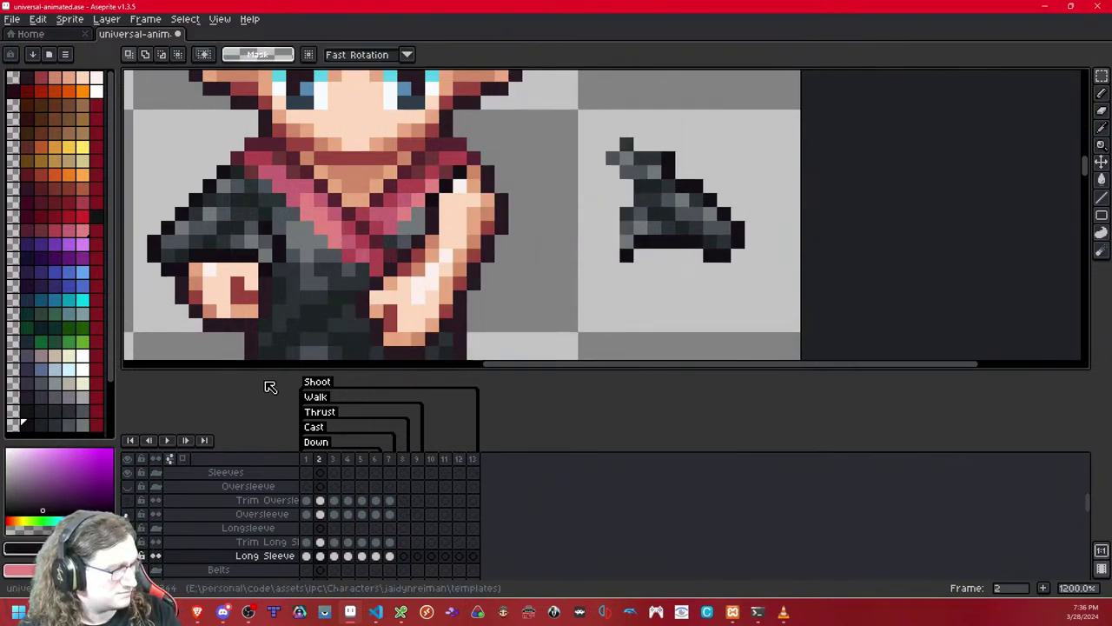
- Examine the sleeve shapes in the other rows and neighbouring frames as reference for redrawing the crossing arm's sleeve
left_click(1102, 93)
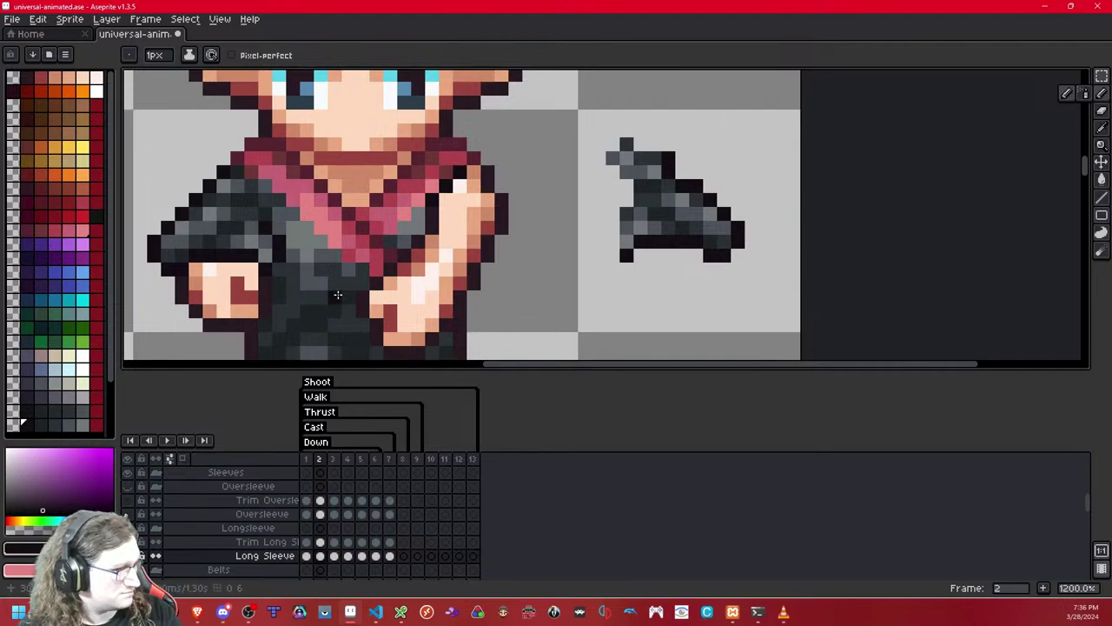
left_click_drag(433, 297, 431, 268)
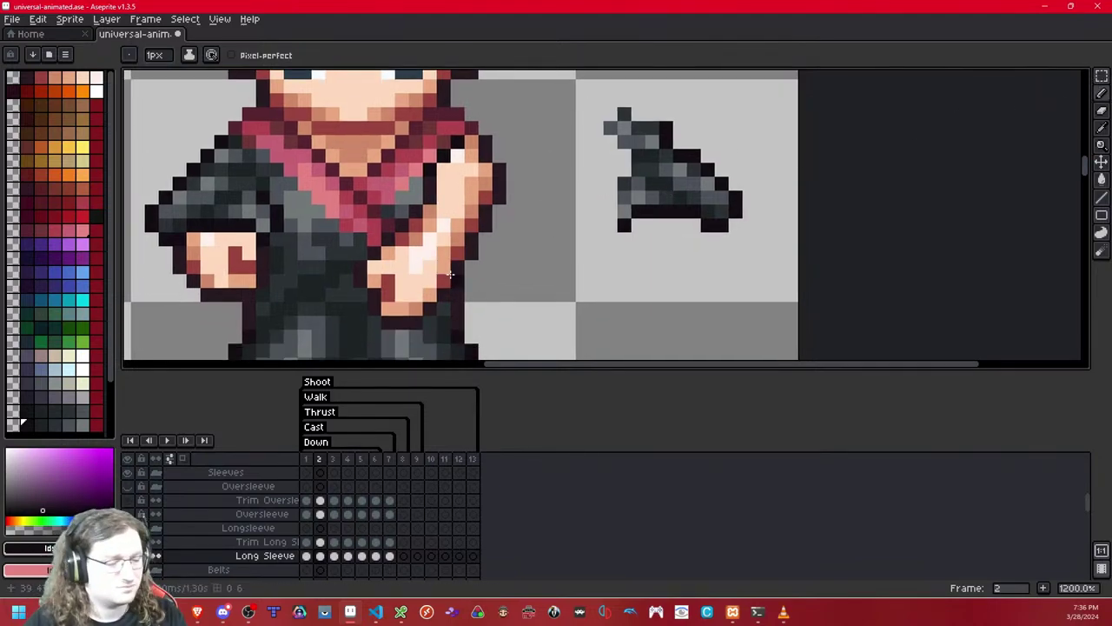
scroll(450, 275, "down", 10)
scroll(507, 230, "up", 8)
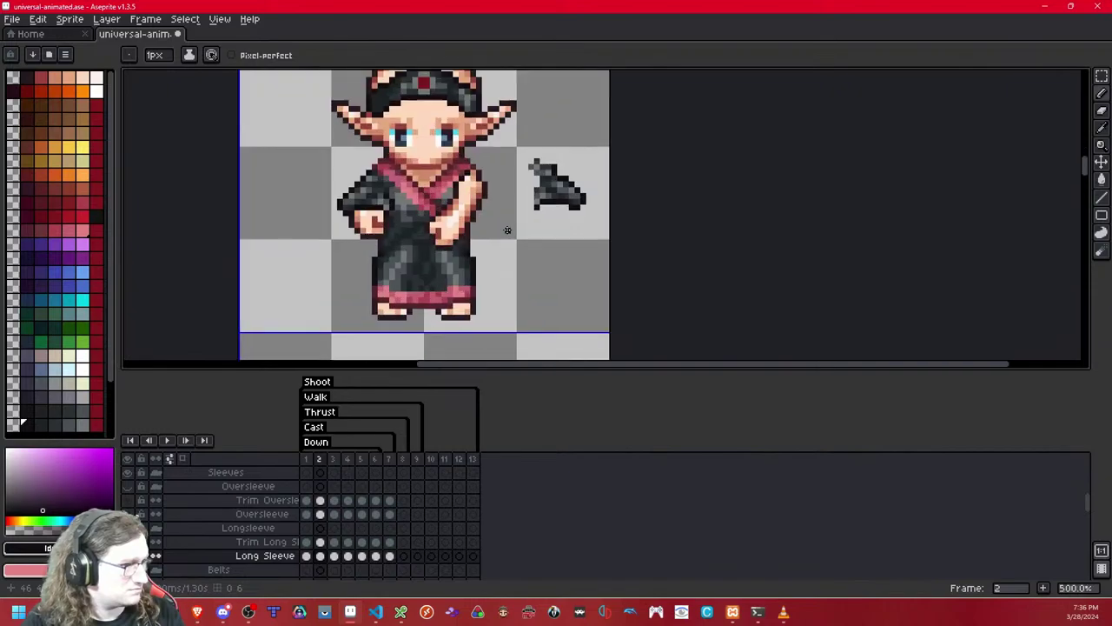
scroll(508, 230, "down", 4)
scroll(507, 222, "up", 2)
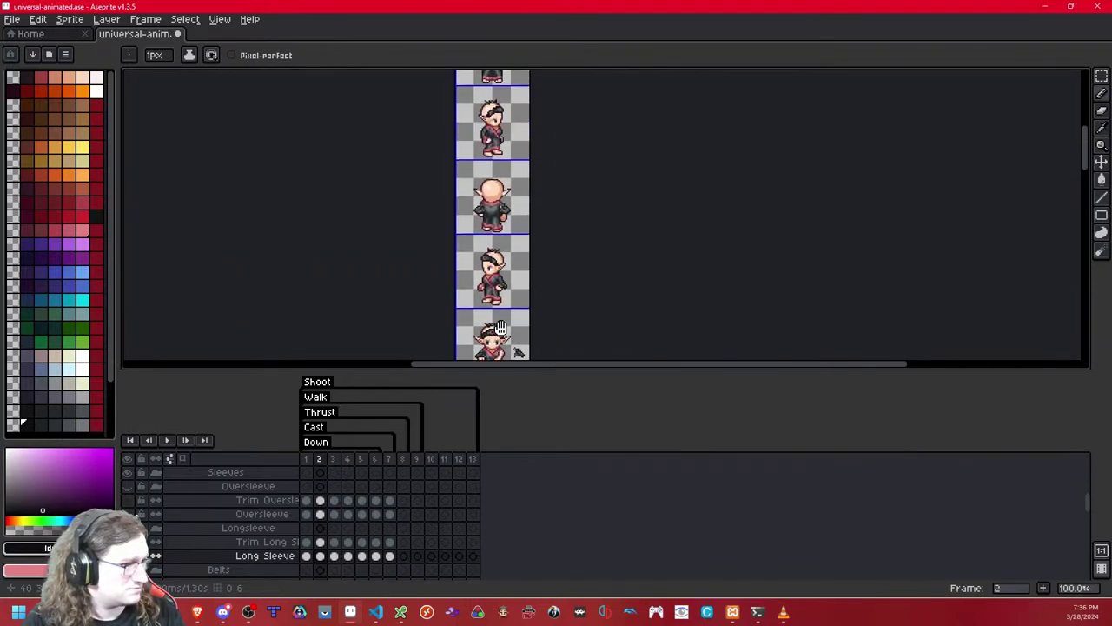
scroll(501, 231, "up", 1)
scroll(501, 231, "up", 1)
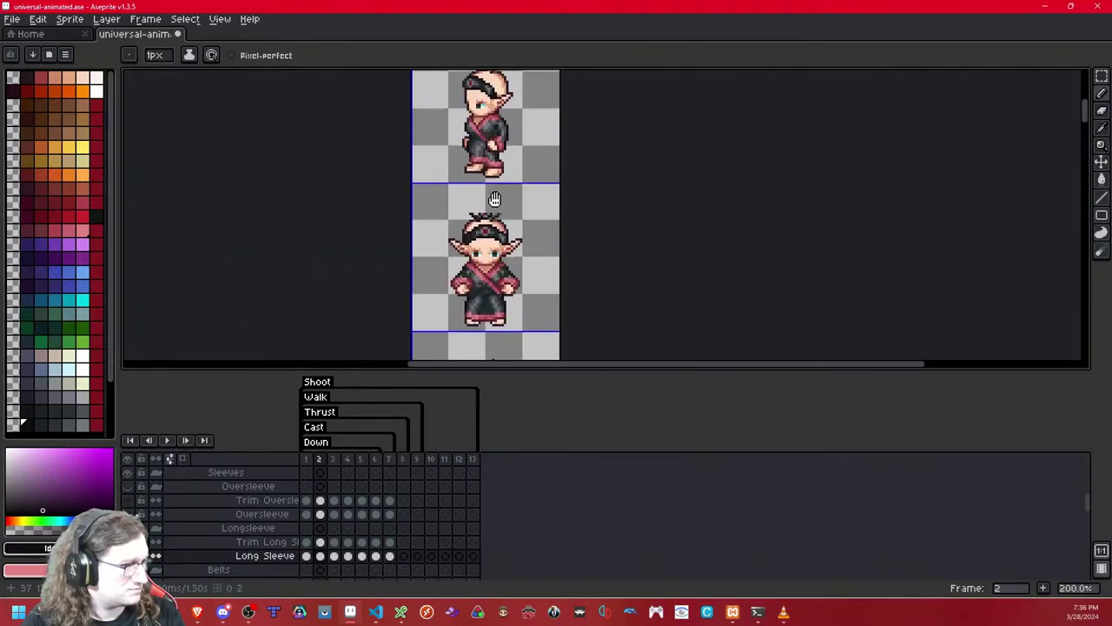
scroll(501, 231, "down", 2)
scroll(492, 287, "up", 1)
left_click_drag(490, 301, 493, 184)
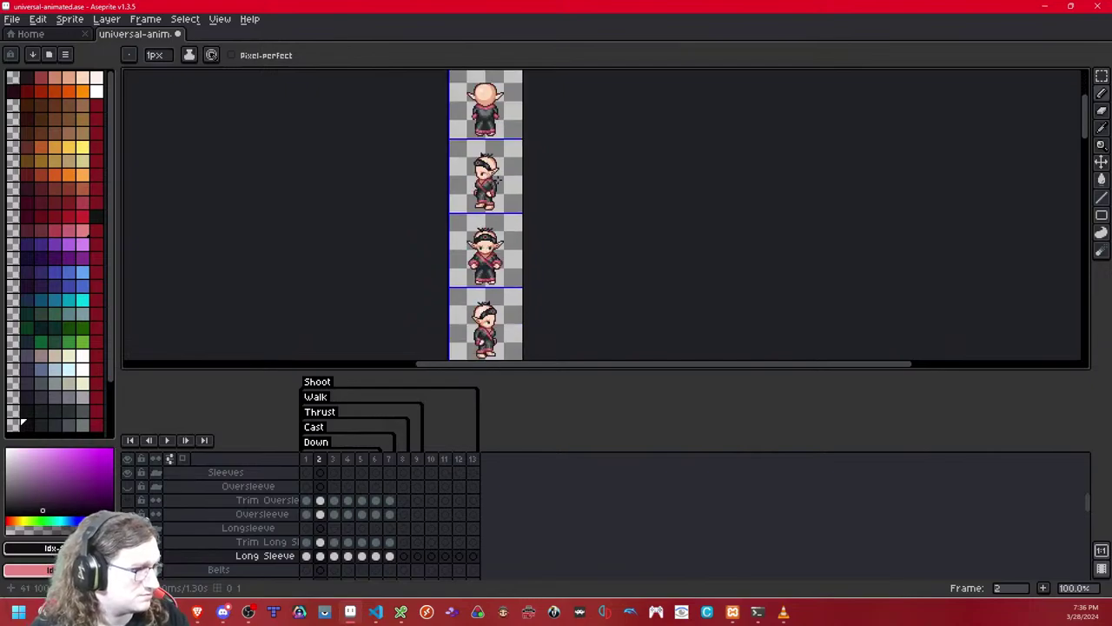
key("Right")
key("Left")
left_click_drag(499, 238, 496, 178)
key("Right")
key("Left")
key("Left")
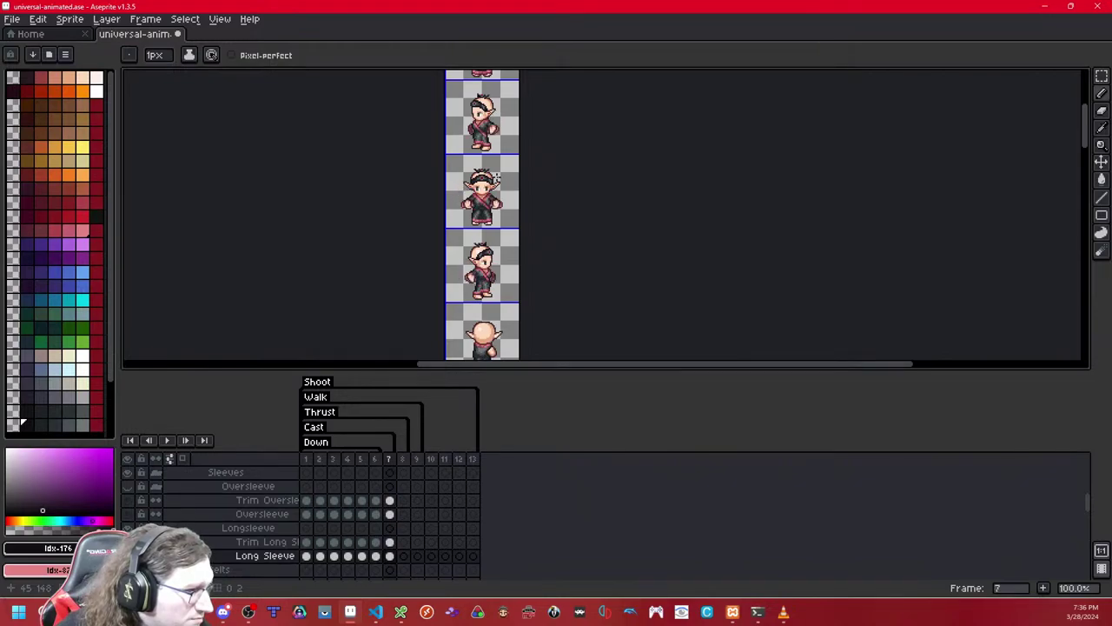
left_click_drag(504, 277, 494, 231)
key("Left")
key("Left")
key("Left")
key("Left")
key("Left")
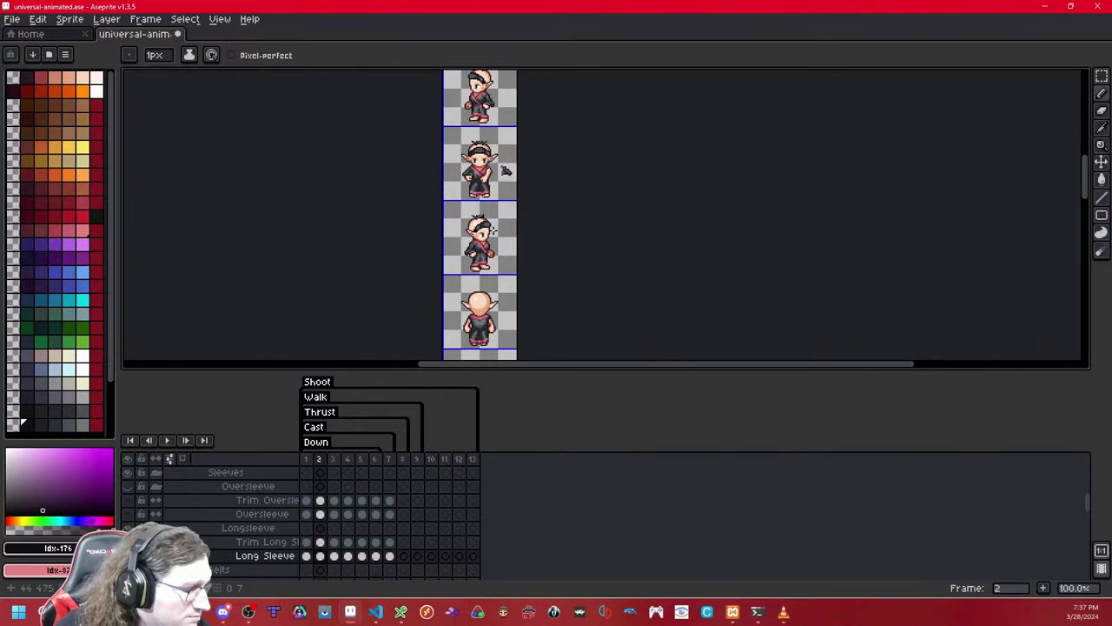
- Outline a new sleeve around the crossing arm in near-black (Idx-176), with a diagonal cuff edge at the wrist
scroll(492, 228, "up", 4)
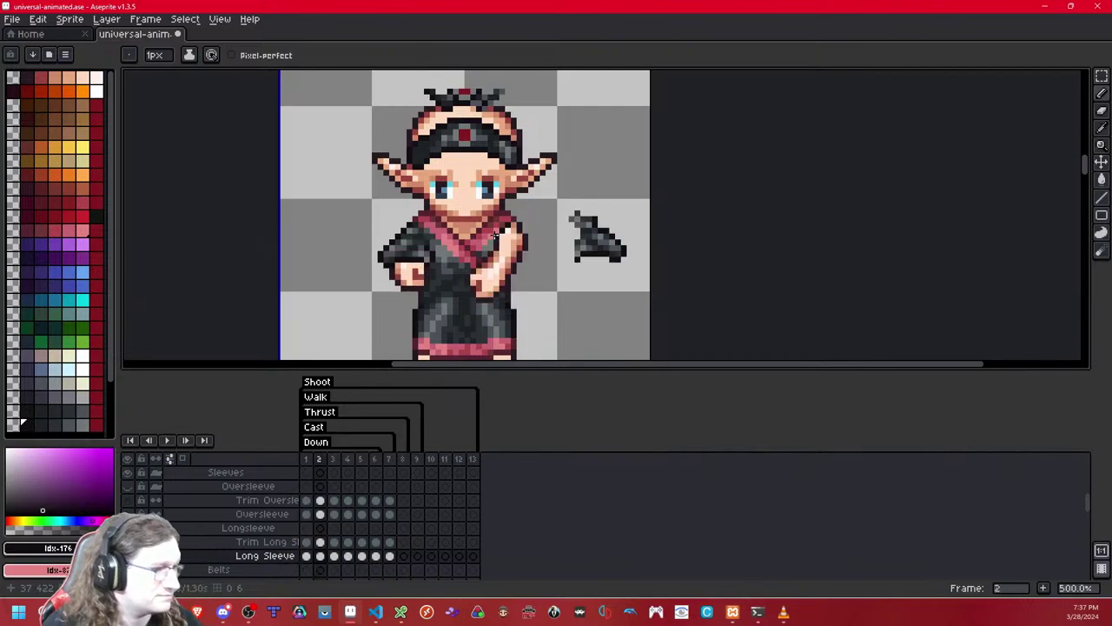
scroll(497, 234, "up", 2)
left_click_drag(530, 205, 487, 160)
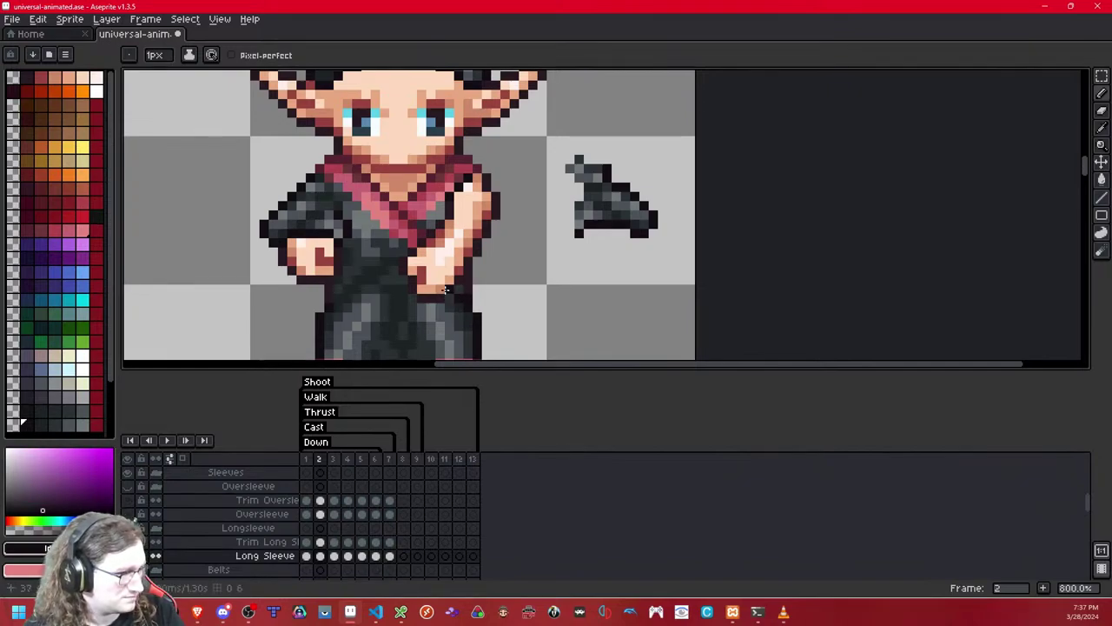
key("ctrl+z")
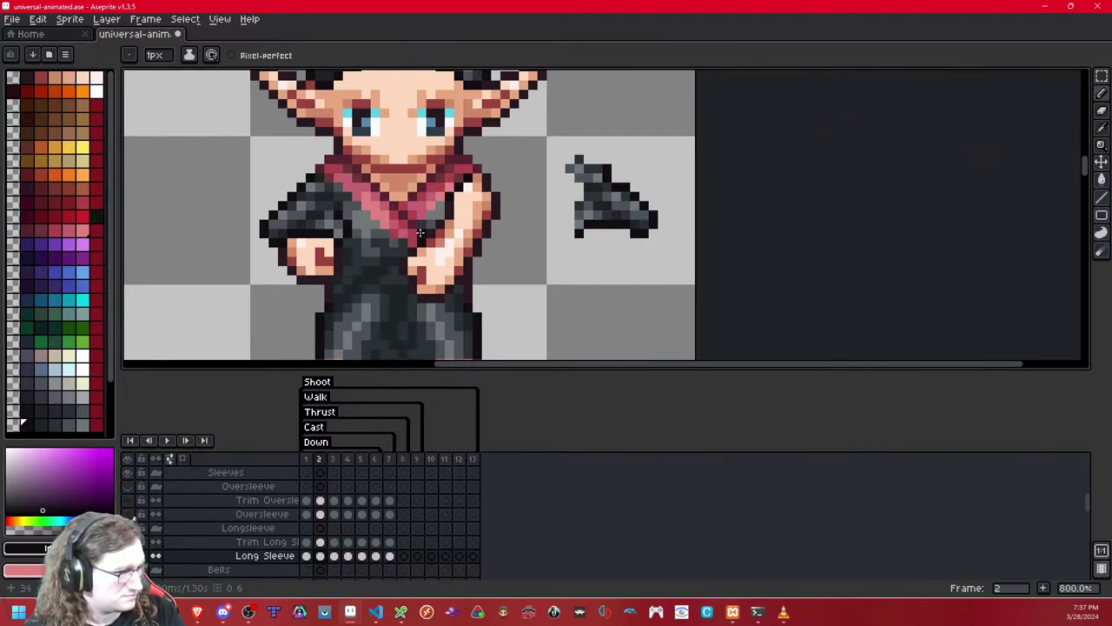
left_click_drag(432, 251, 448, 267)
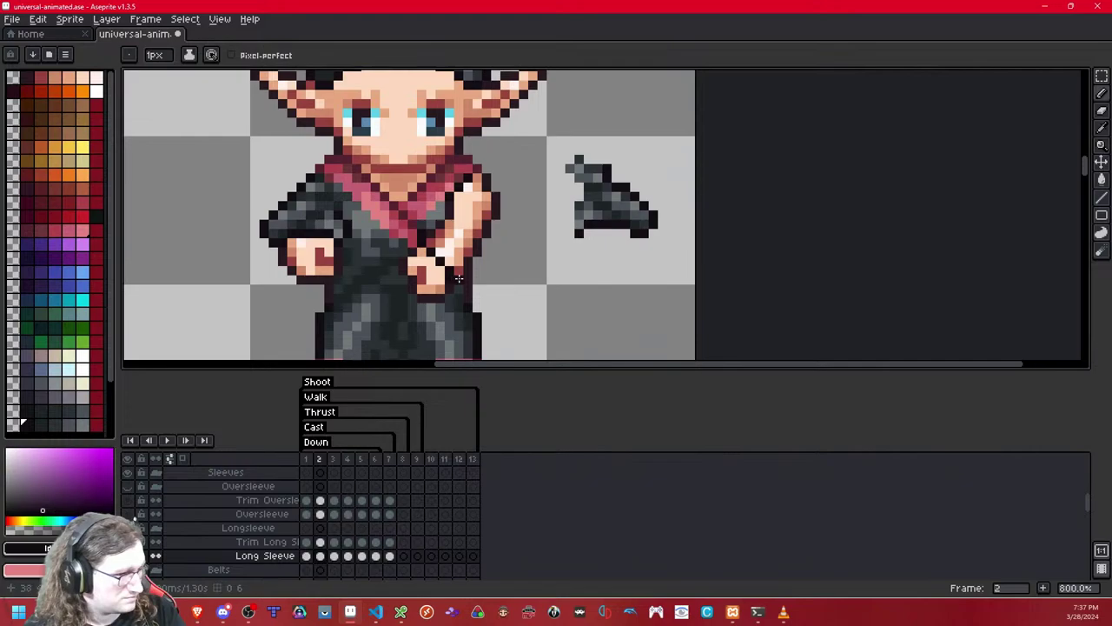
left_click_drag(459, 282, 459, 290)
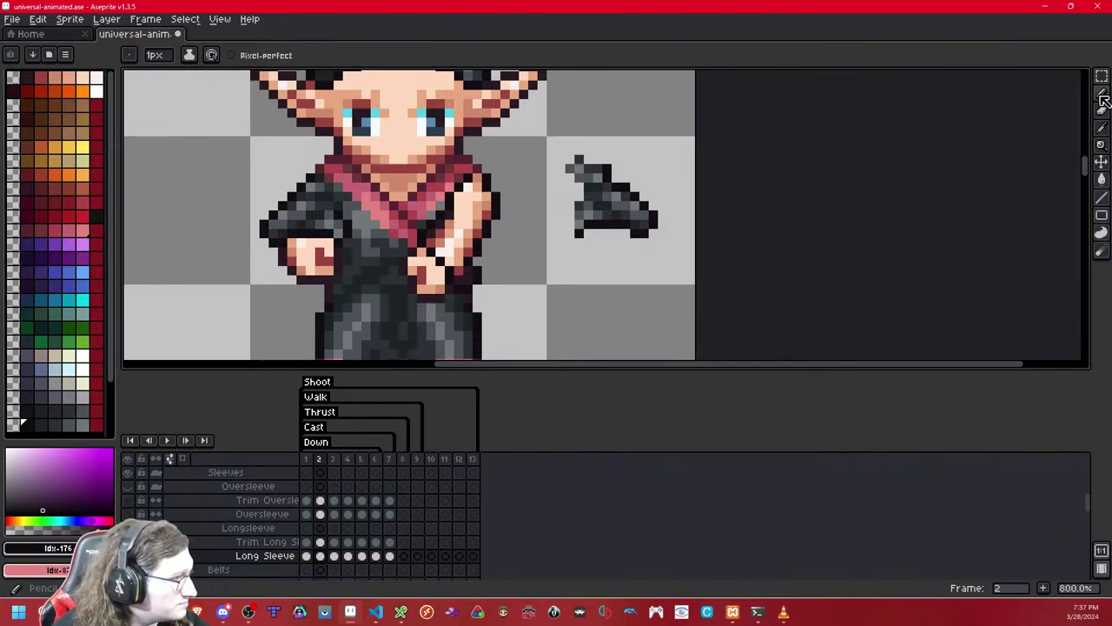
- Place dark grey (Idx-177) shading pixels at the new sleeve's shoulder and inner forearm, undoing the stray mid-arm pixel
left_click(54, 424)
scroll(461, 258, "up", 1)
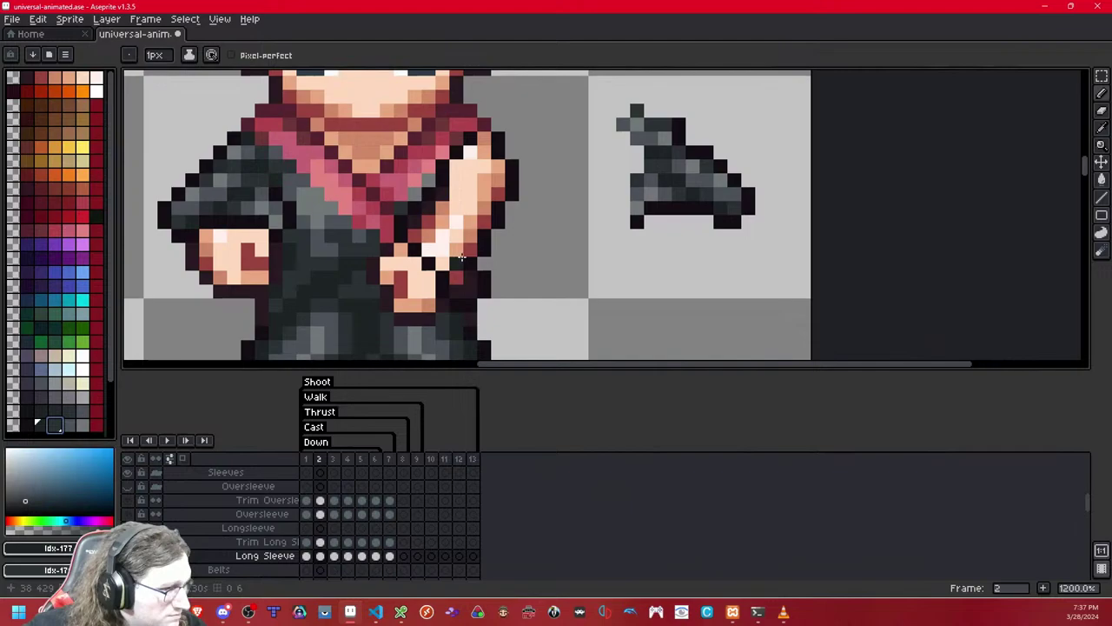
left_click(481, 141)
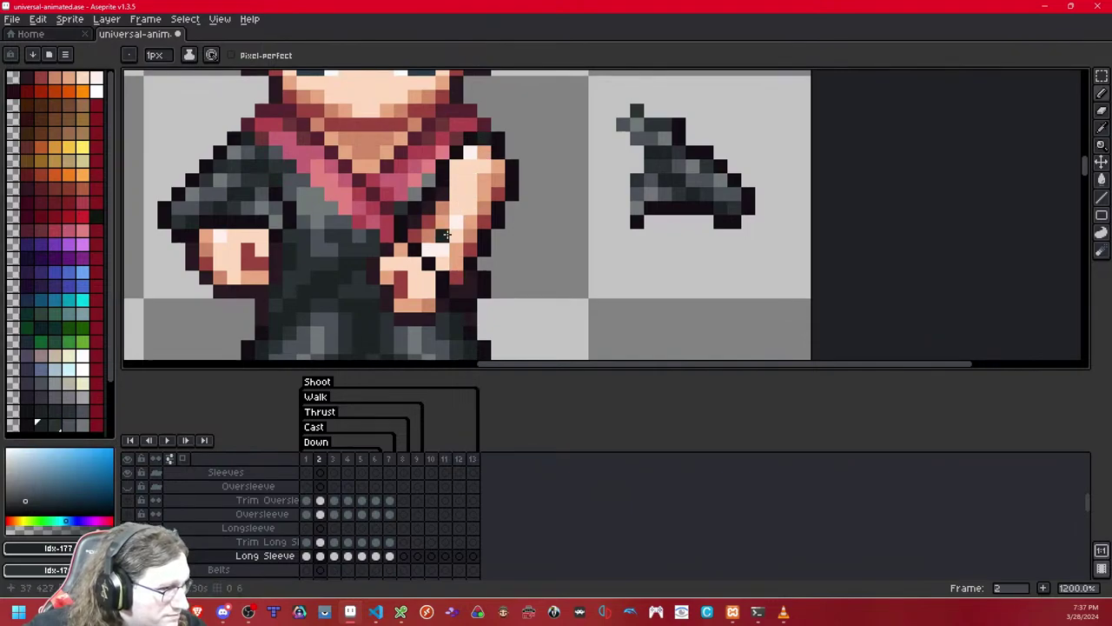
left_click(474, 189)
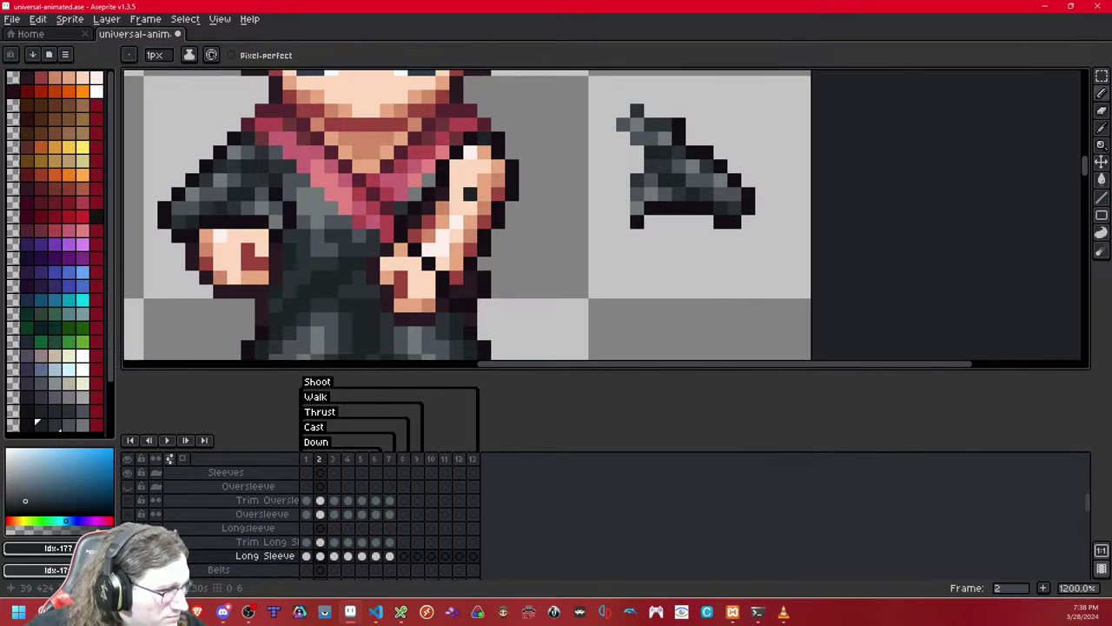
key("ctrl+z")
left_click(451, 222)
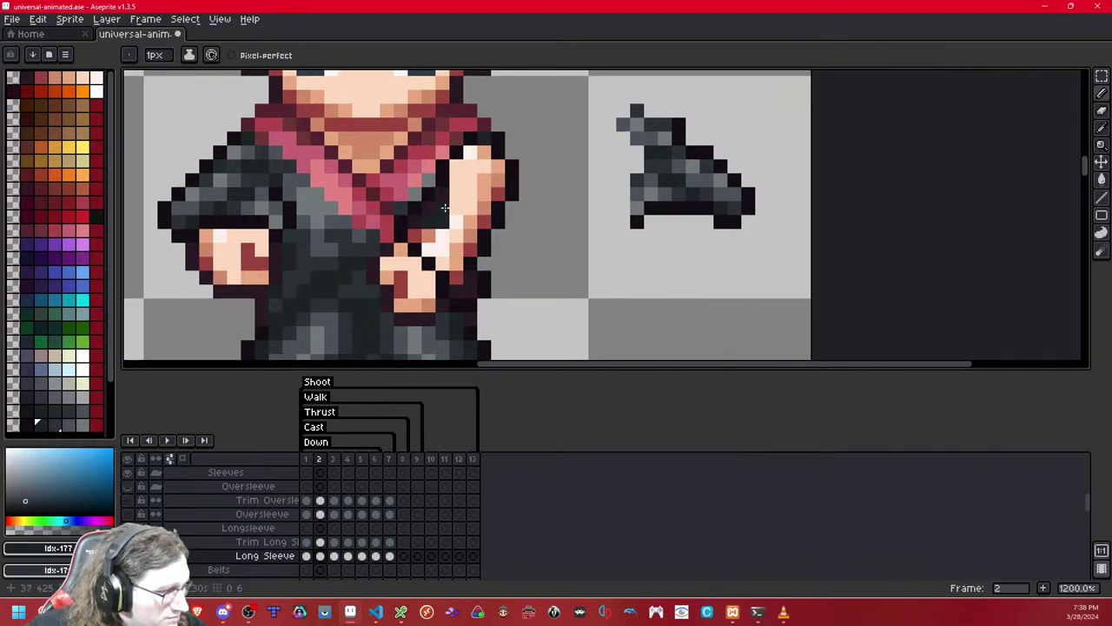
- Touch up the new sleeve's inner elbow outline in near-black (Idx-176) and paint dark grey (Idx-177) shading along the forearm above the cuff
left_click(26, 424)
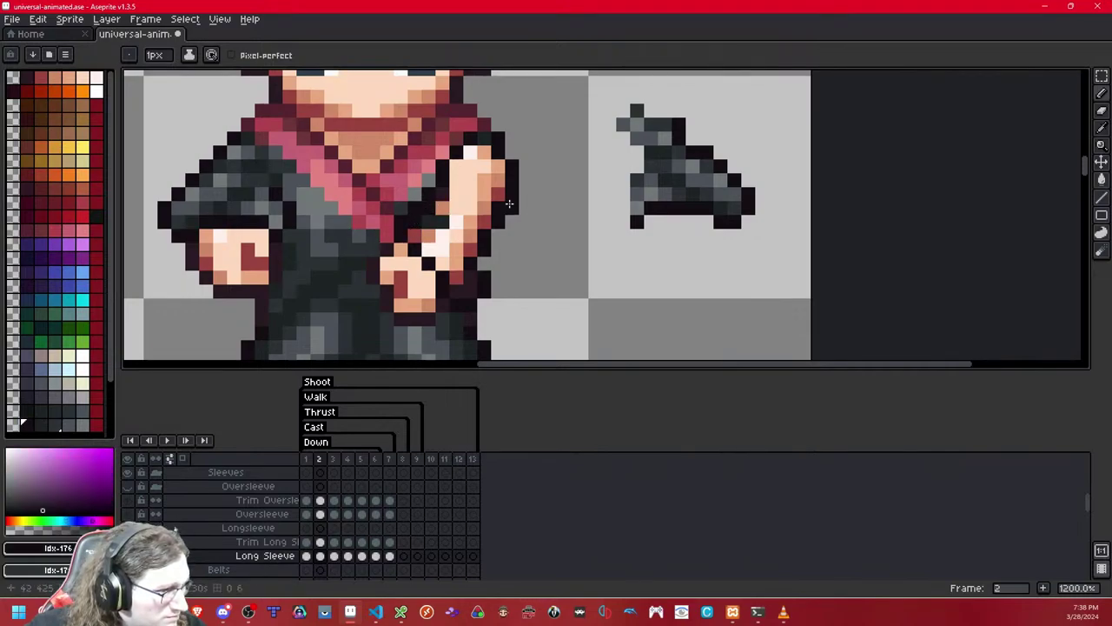
key("e")
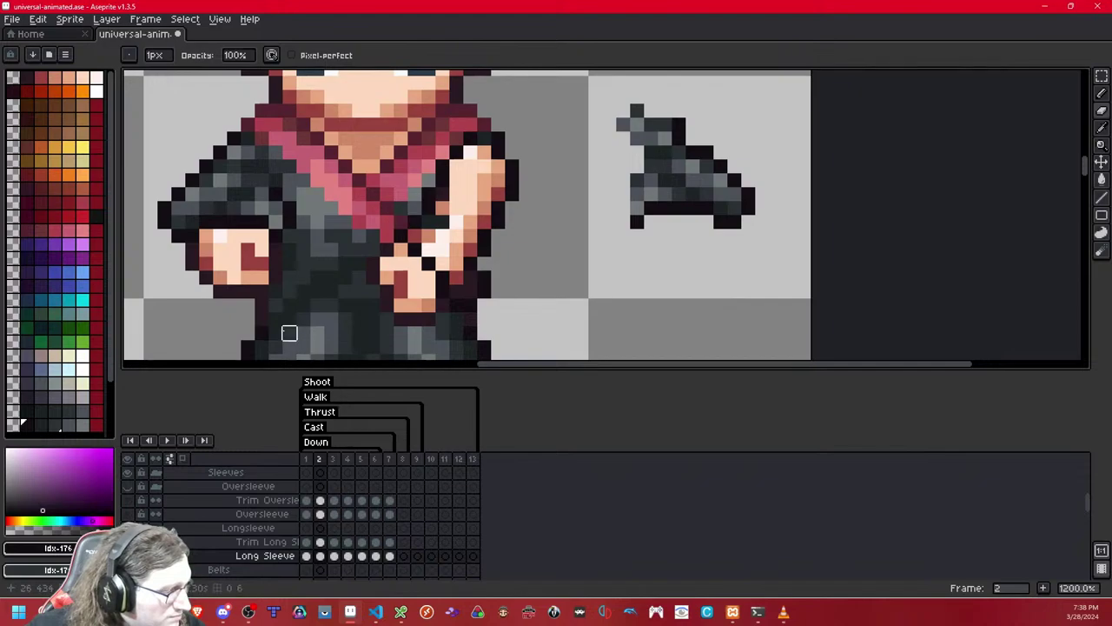
left_click(43, 425)
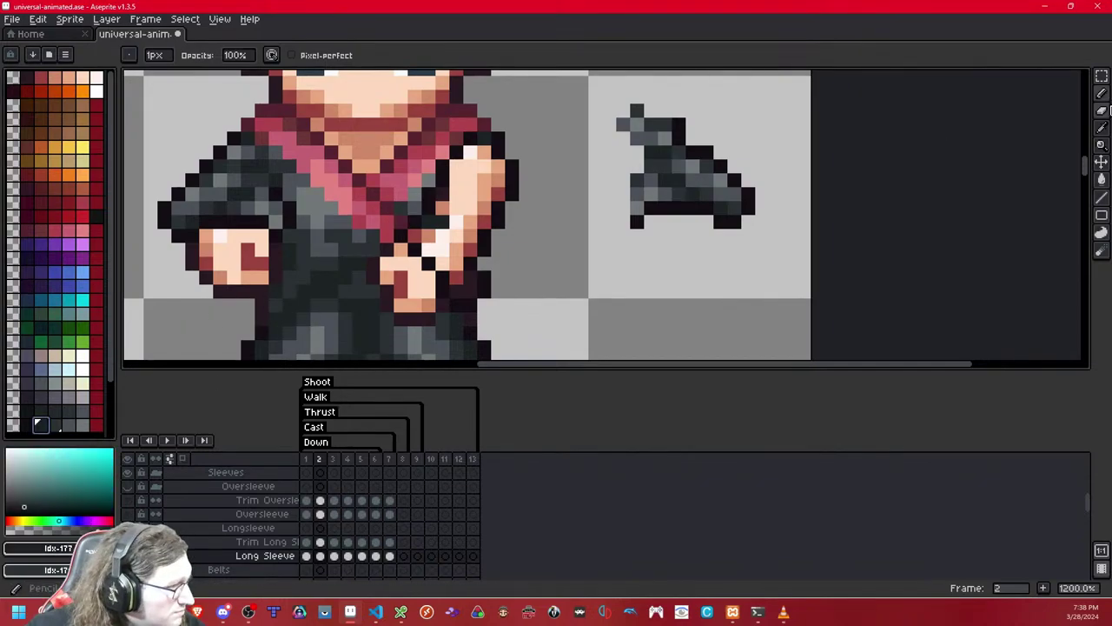
left_click(1101, 93)
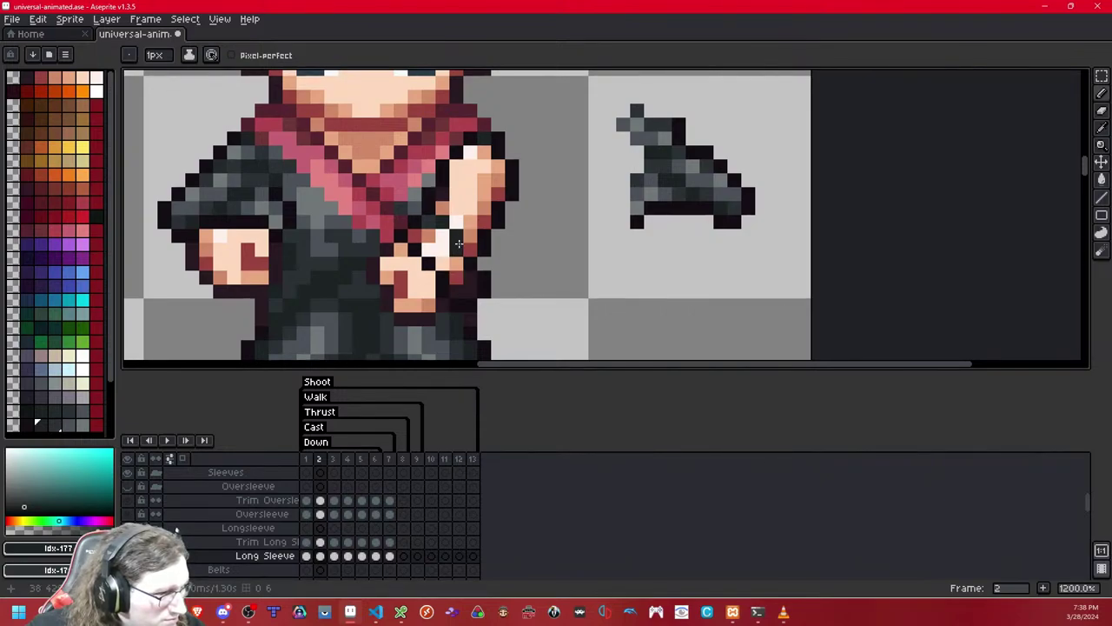
left_click(465, 226)
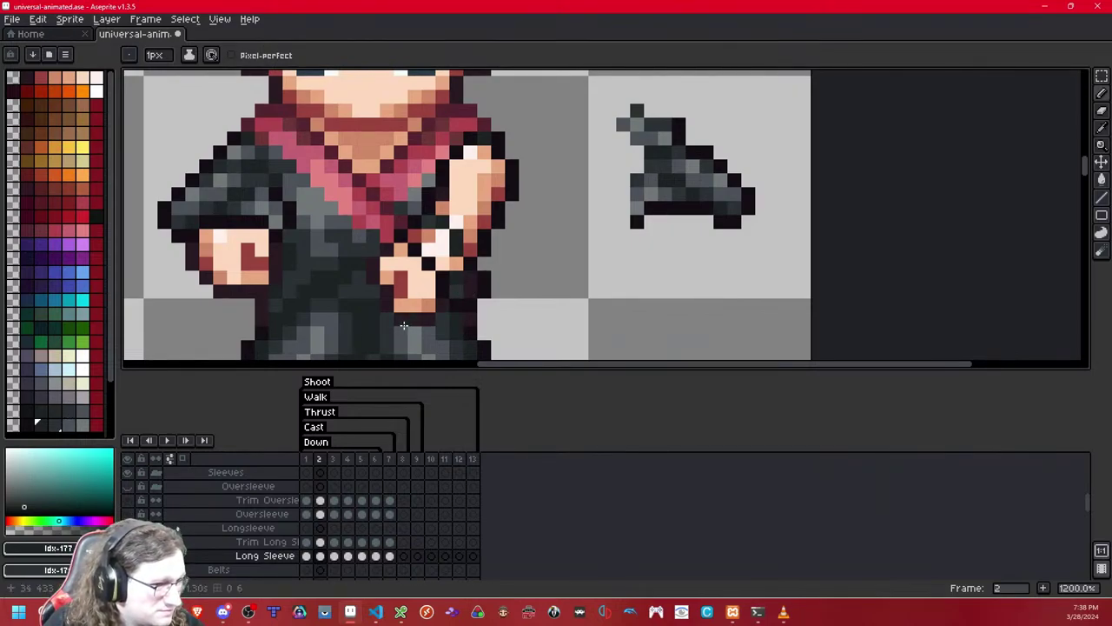
left_click(433, 254)
key("ctrl+z")
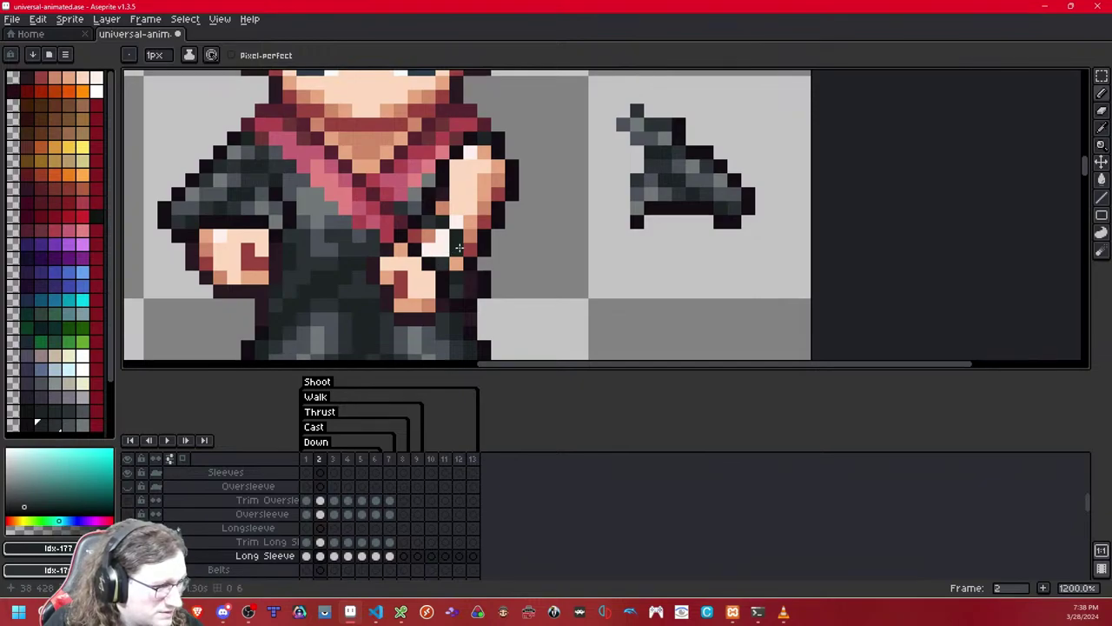
left_click(439, 235)
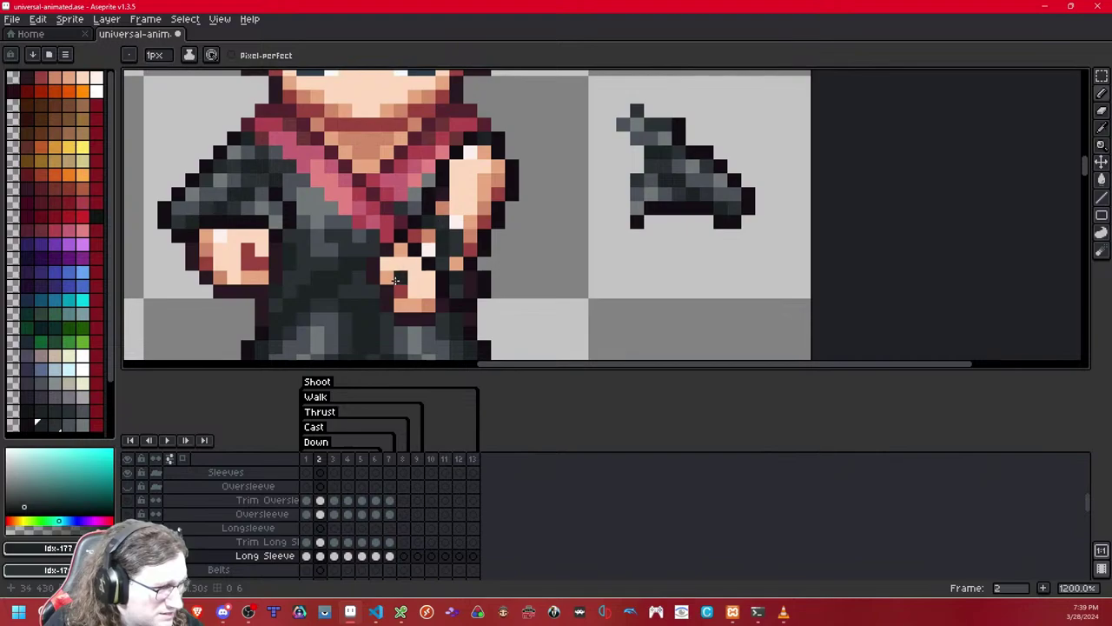
left_click(424, 248)
- Cover the bare skin on the forearm by the cuff with lighter grey (Idx-179) and add a lightest-grey highlight pixel
left_click(69, 426)
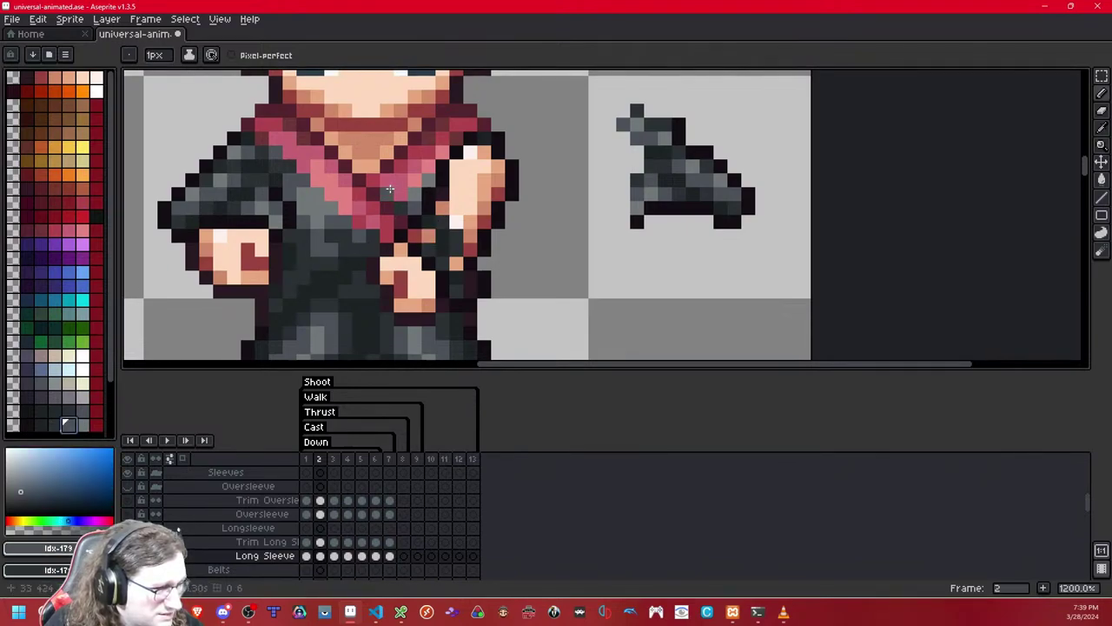
left_click(428, 235)
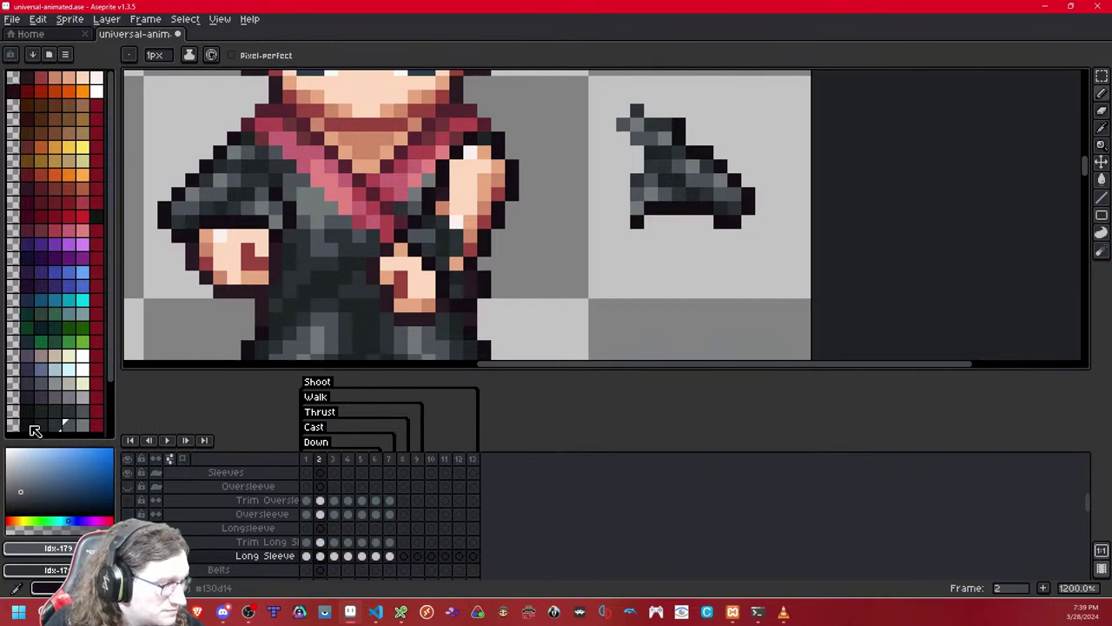
scroll(449, 241, "down", 6)
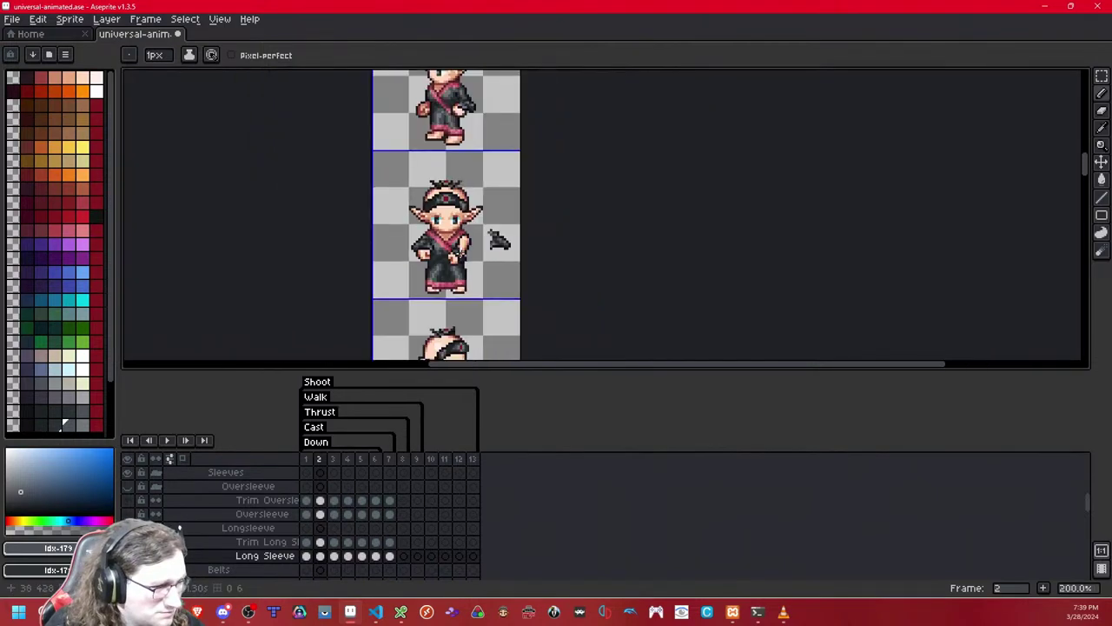
scroll(448, 241, "up", 6)
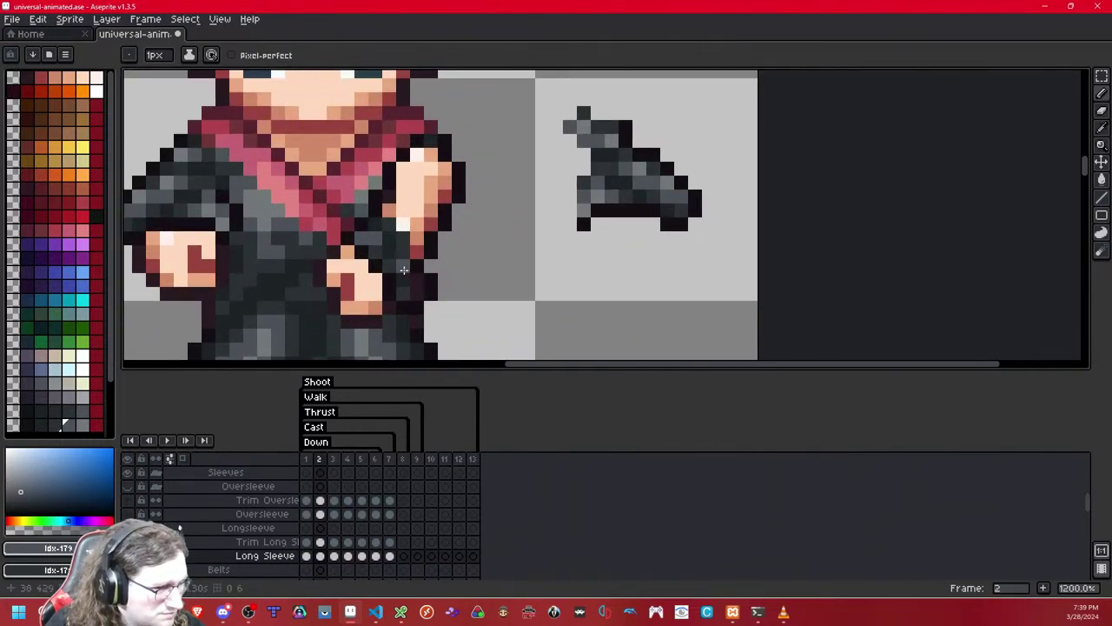
scroll(432, 268, "left", 2)
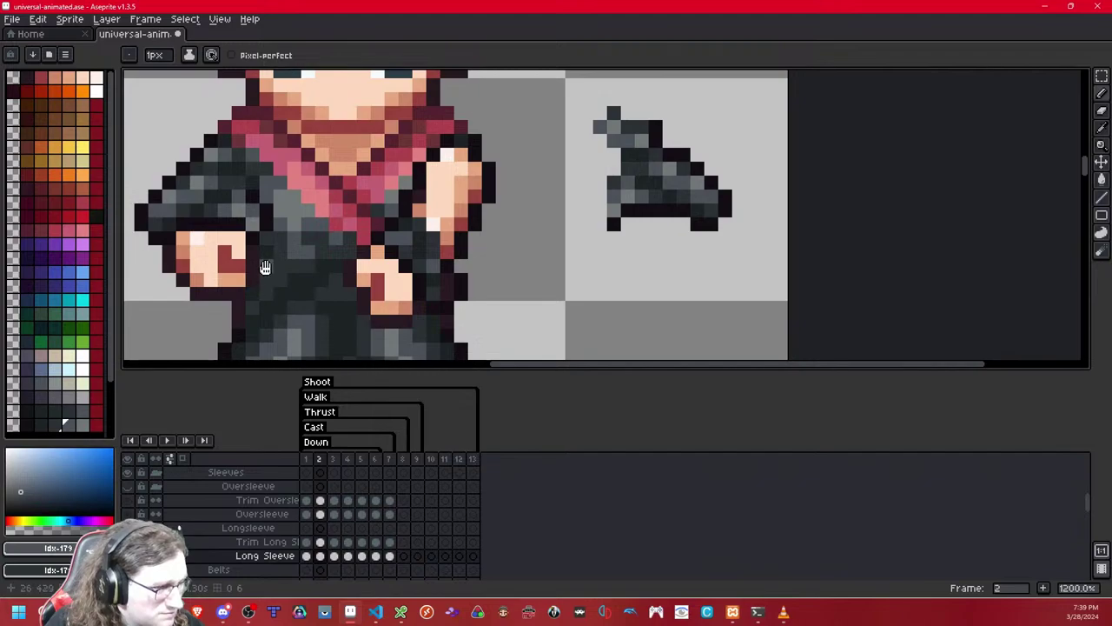
left_click_drag(265, 266, 289, 267)
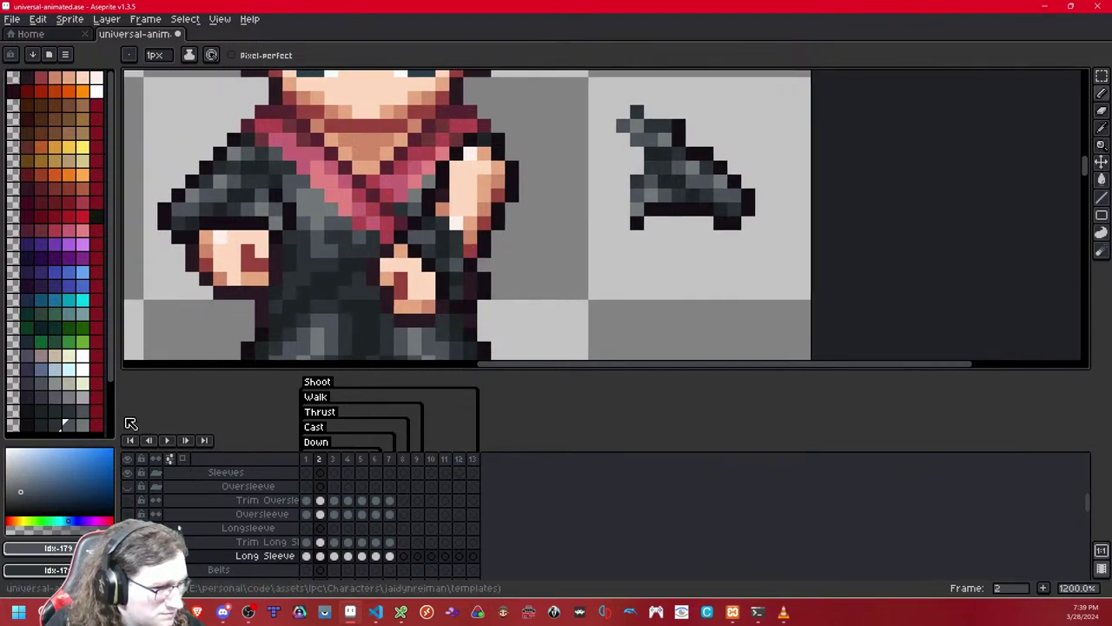
left_click(82, 424)
right_click(414, 242)
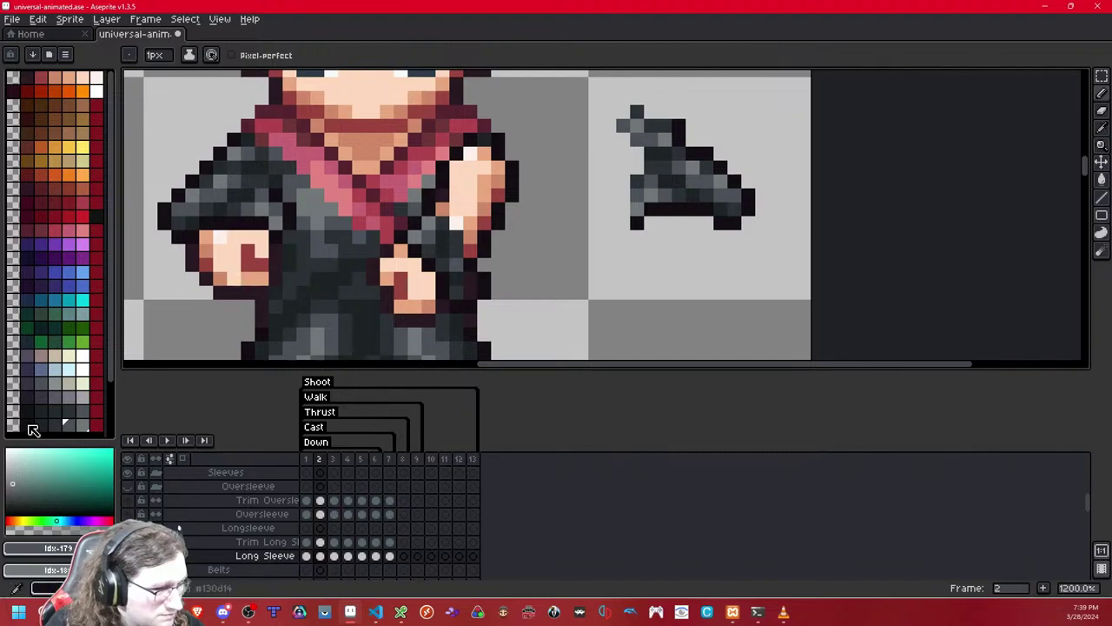
- Shade the sleeve's elbow and outer forearm with dark grey (Idx-177) and lighter grey (Idx-179), covering the remaining skin there
left_click(26, 424)
left_click(232, 306)
left_click(40, 424)
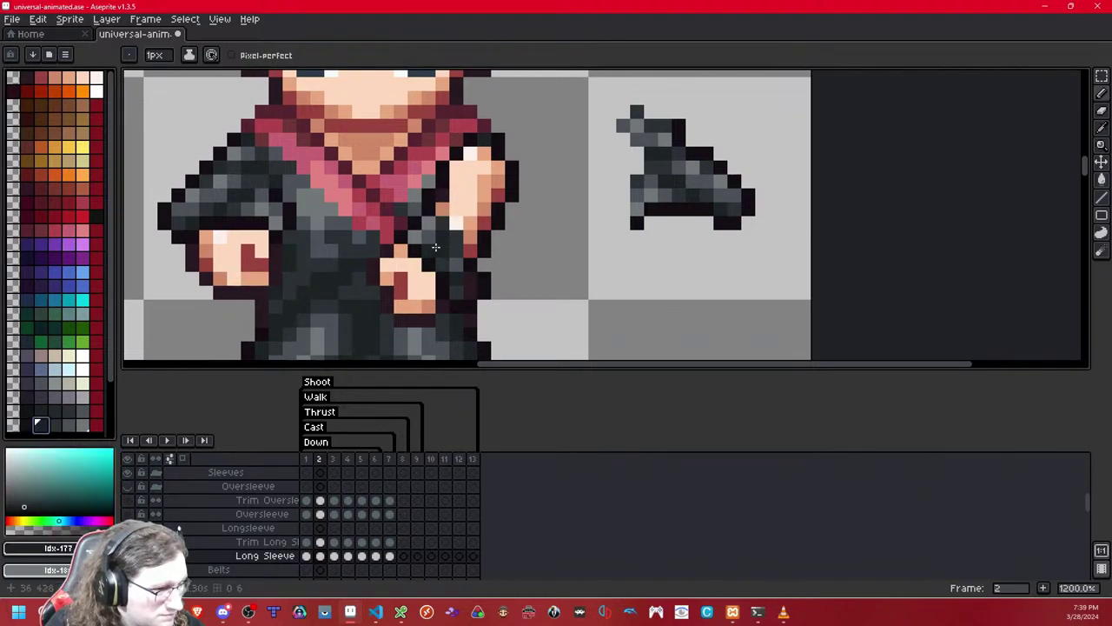
left_click(497, 292)
key("ctrl+z")
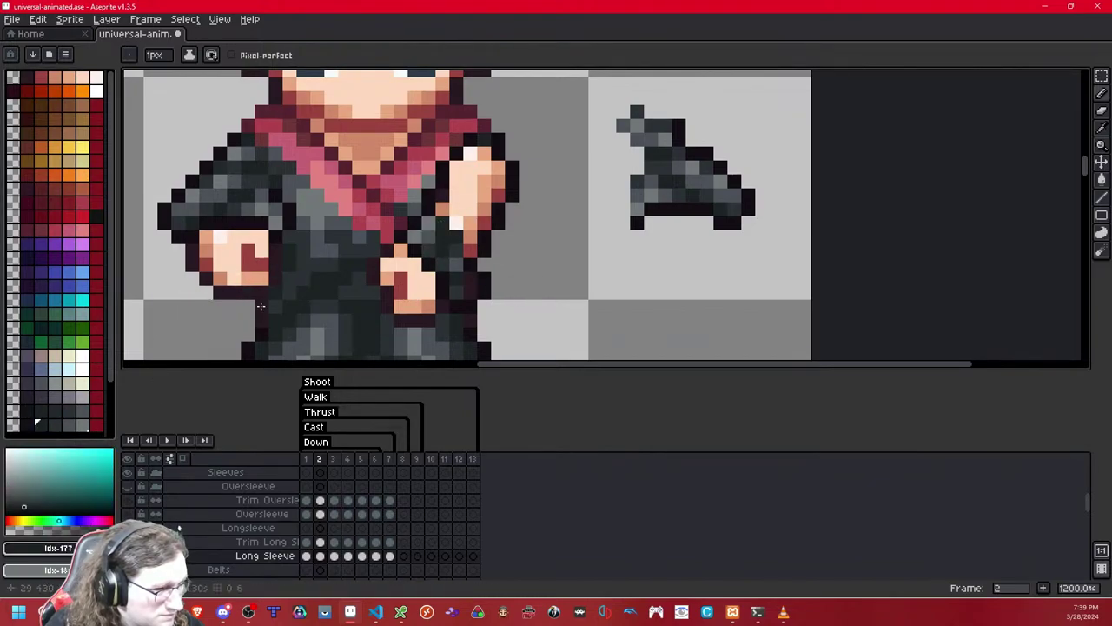
right_click(61, 425)
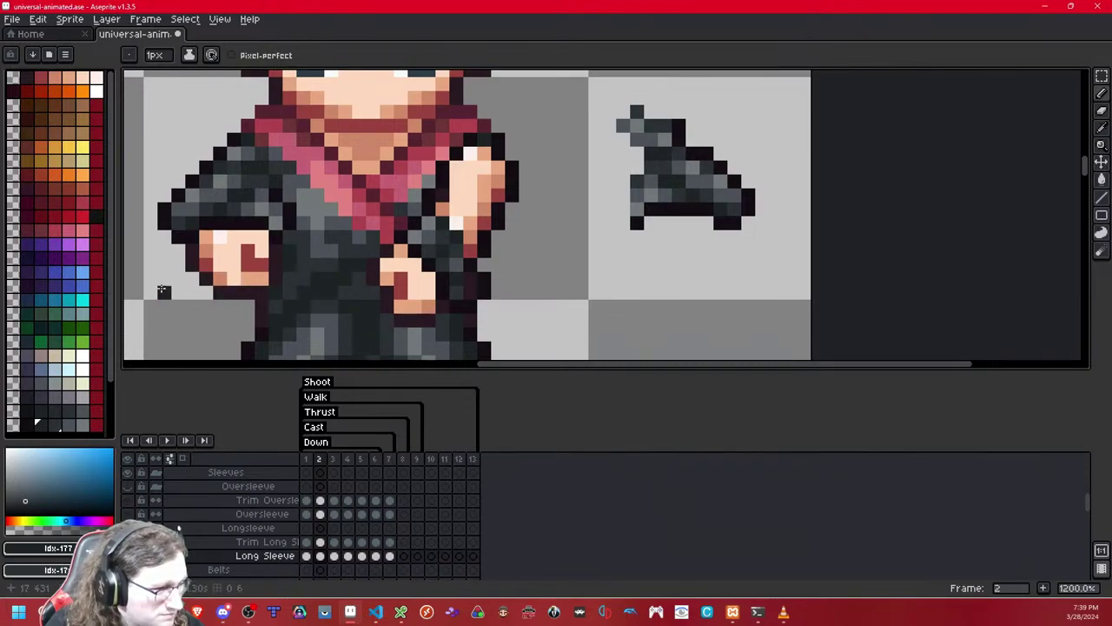
left_click(73, 425)
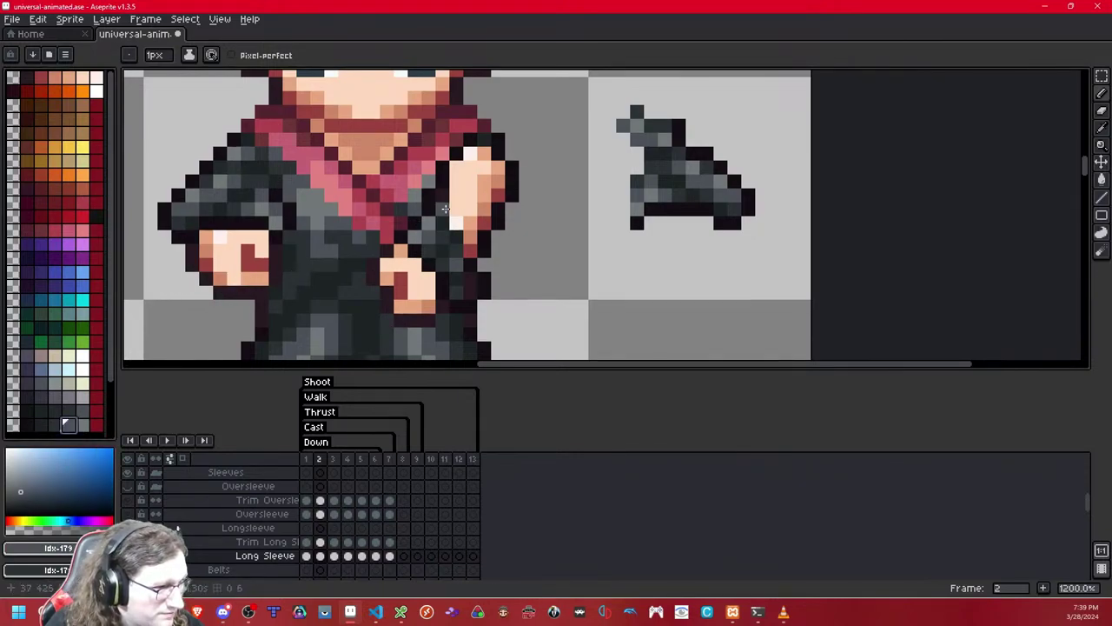
left_click(470, 250)
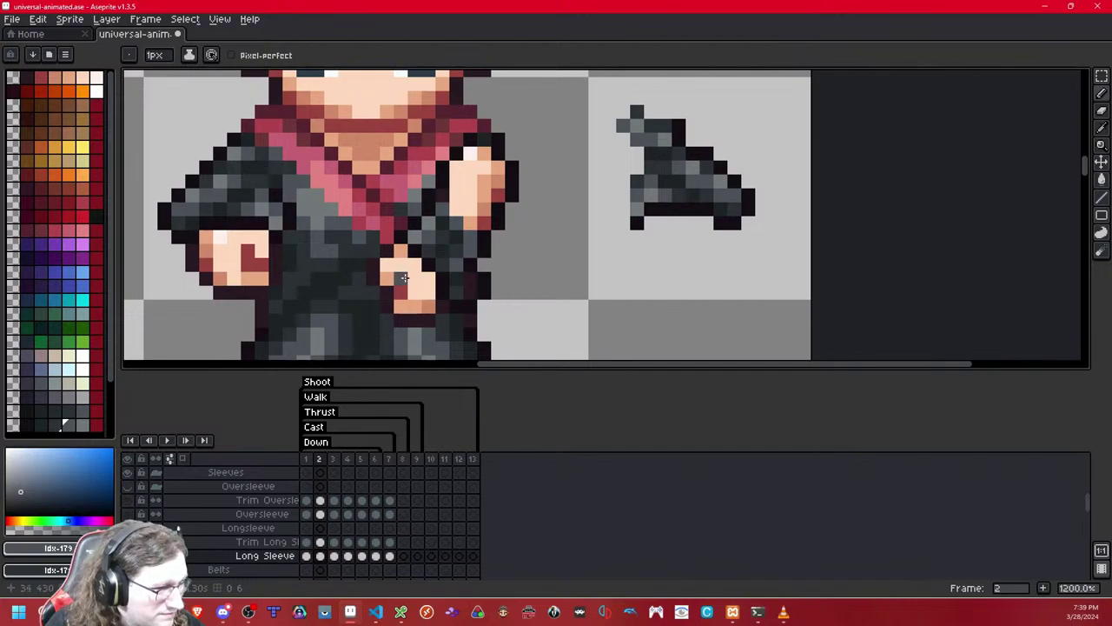
left_click_drag(375, 262, 360, 265)
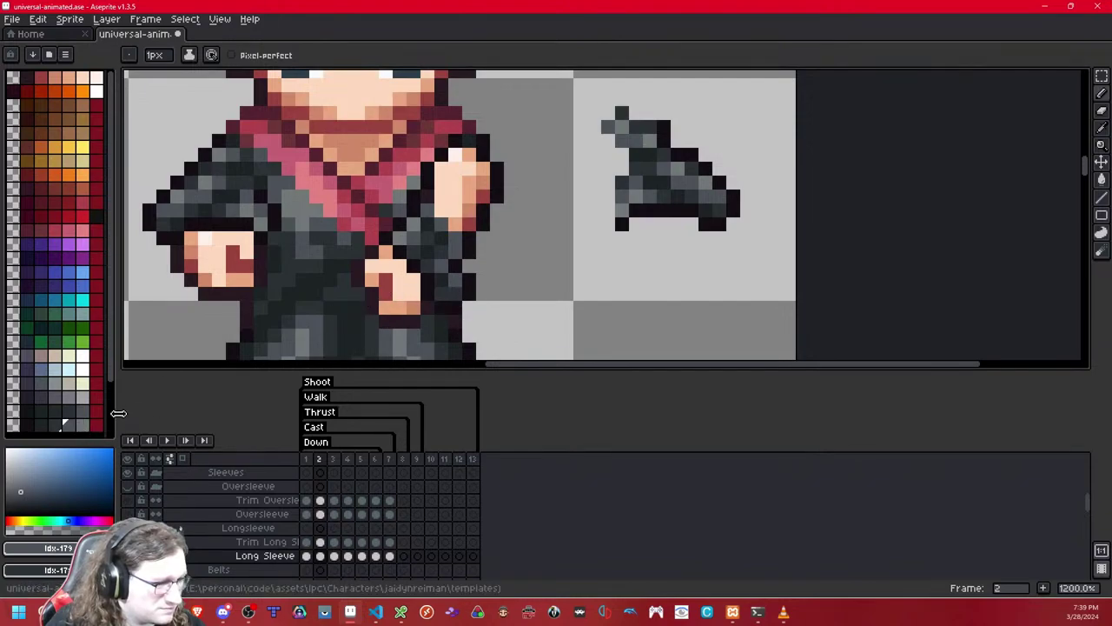
left_click(59, 427)
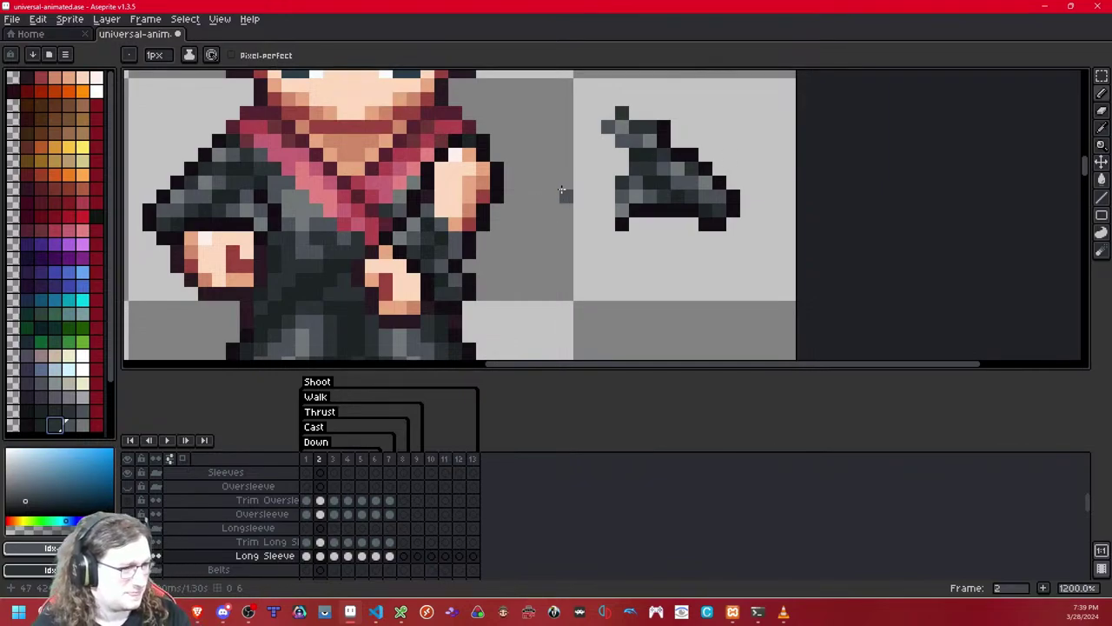
key("shift+x")
key("shift+x")
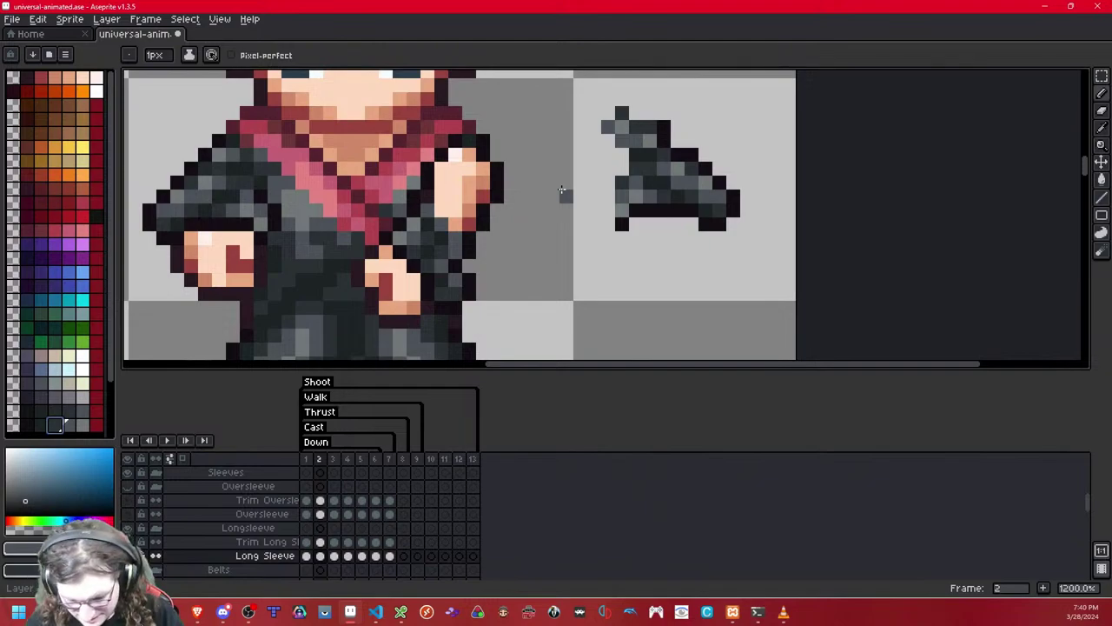
left_click(563, 194)
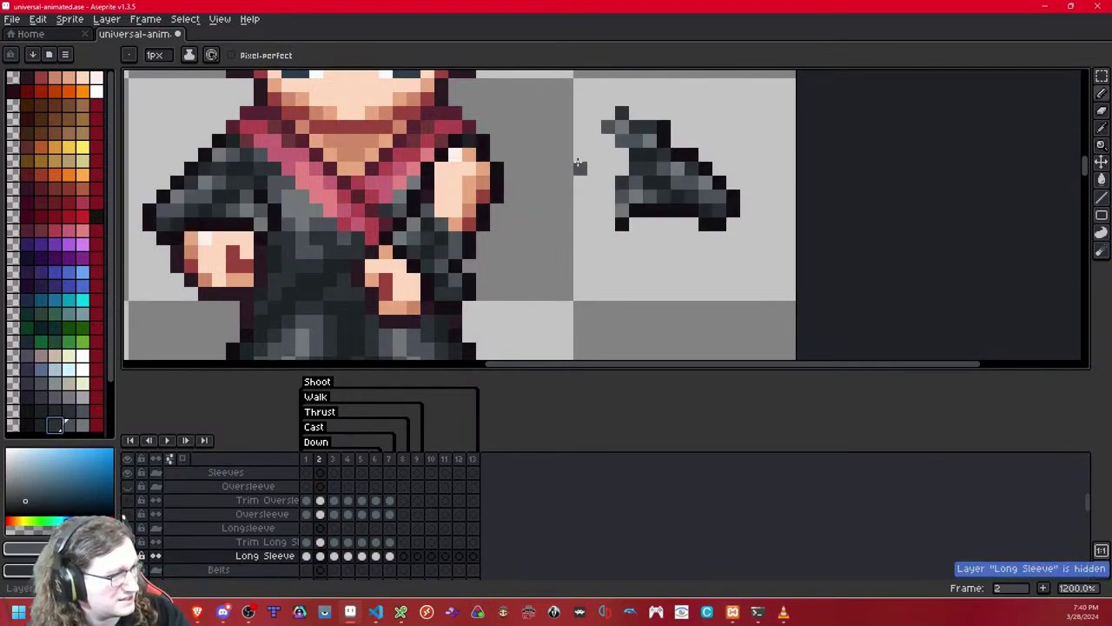
left_click(578, 166)
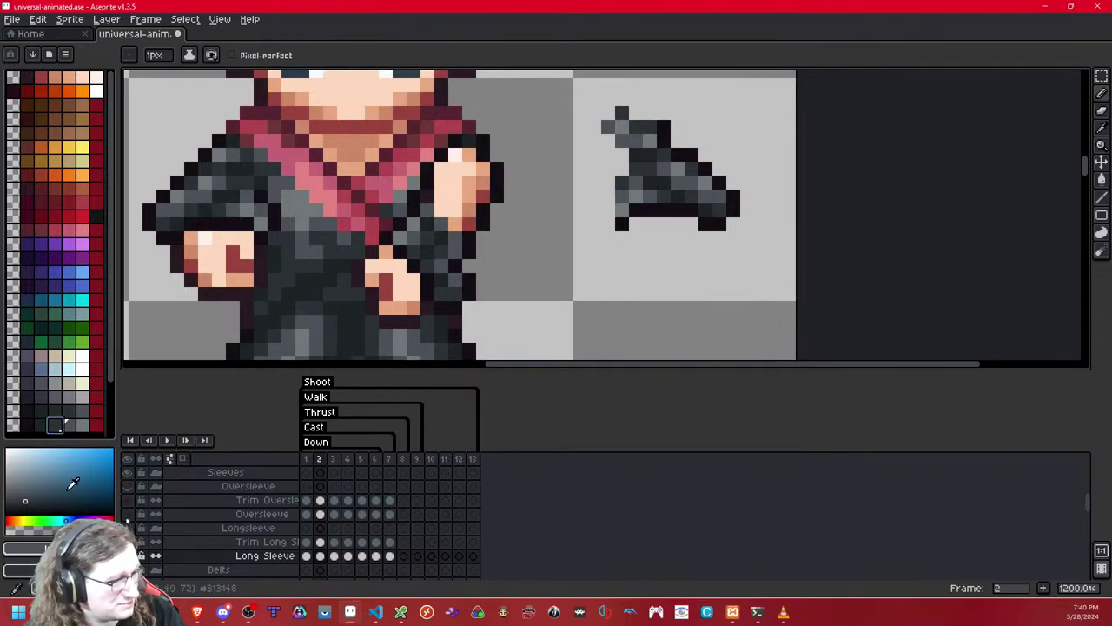
- Paint dark grey (Idx-177) shading down the outer edge of the upper arm and along the shoulder and elbow
left_click(40, 424)
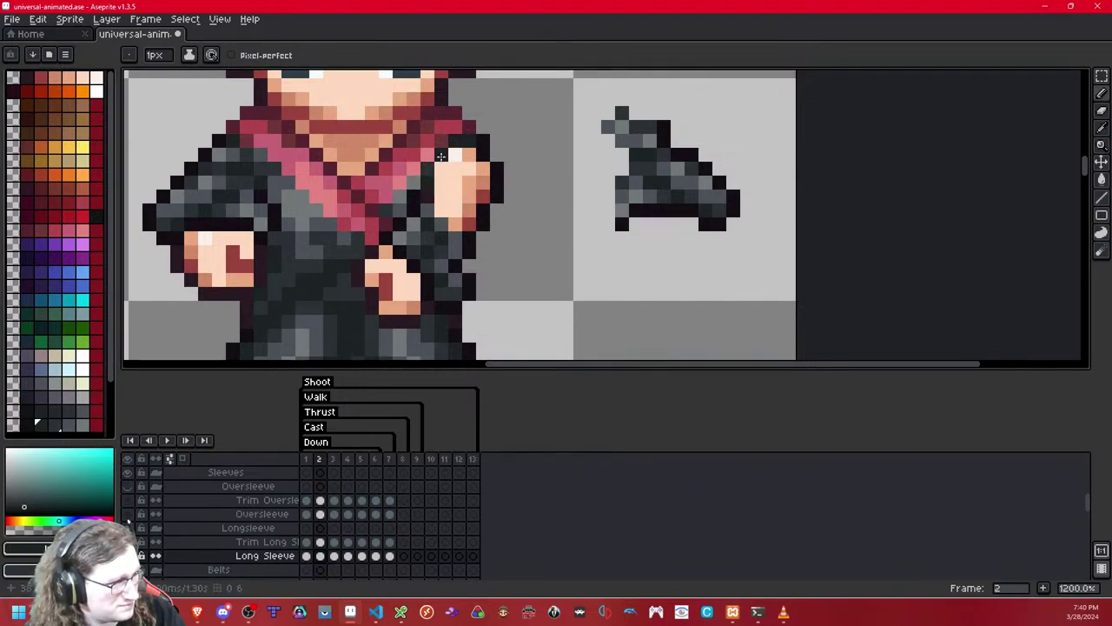
left_click(486, 165)
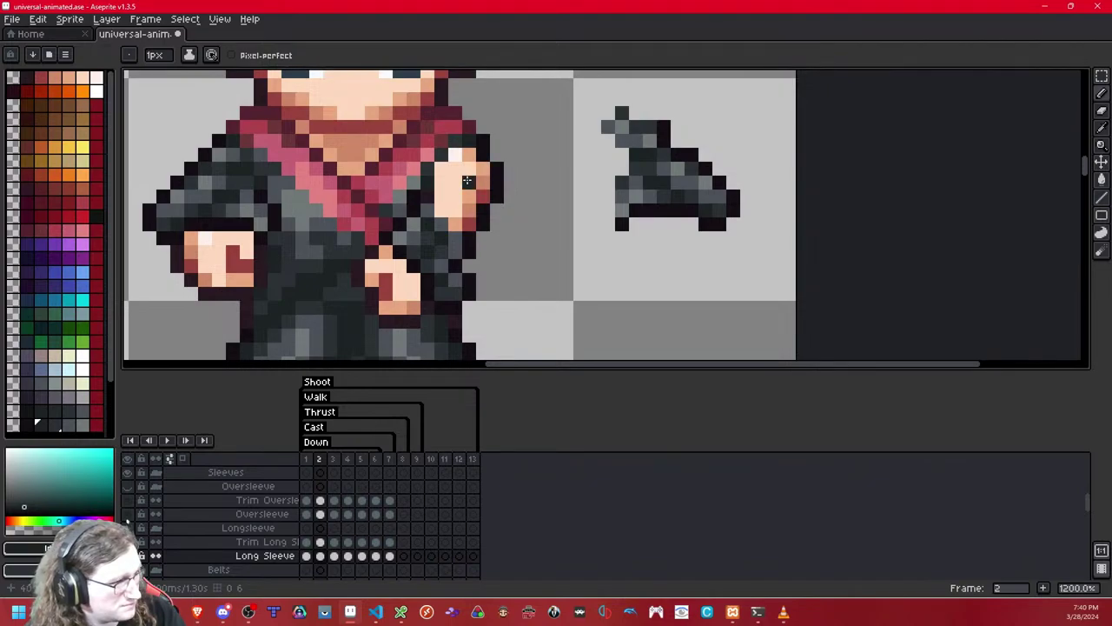
left_click_drag(480, 176, 481, 199)
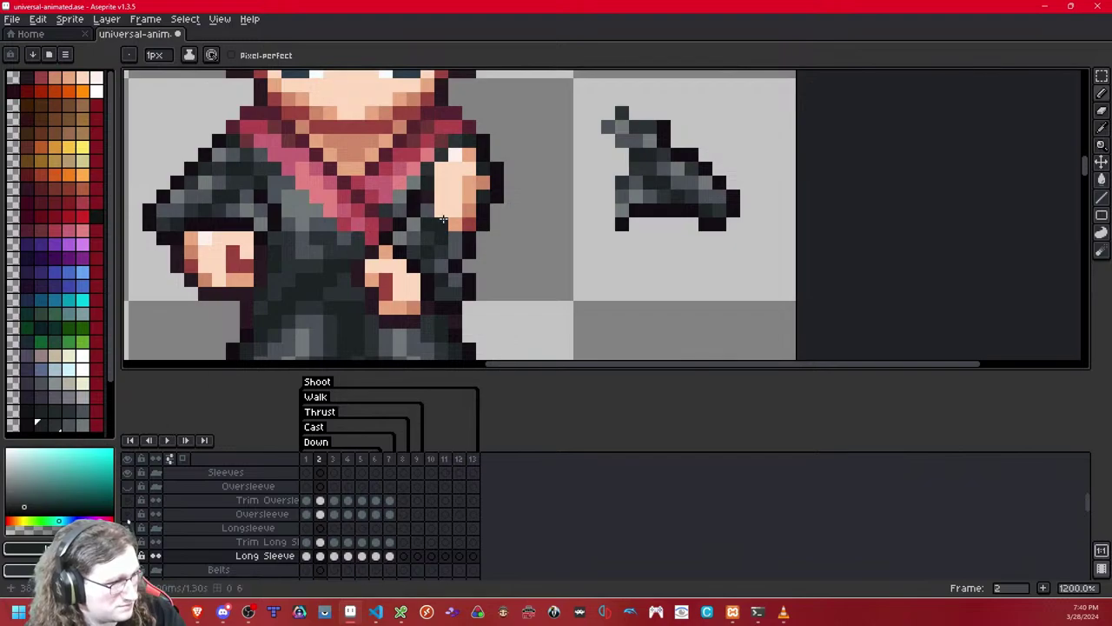
left_click(469, 210)
left_click(483, 183)
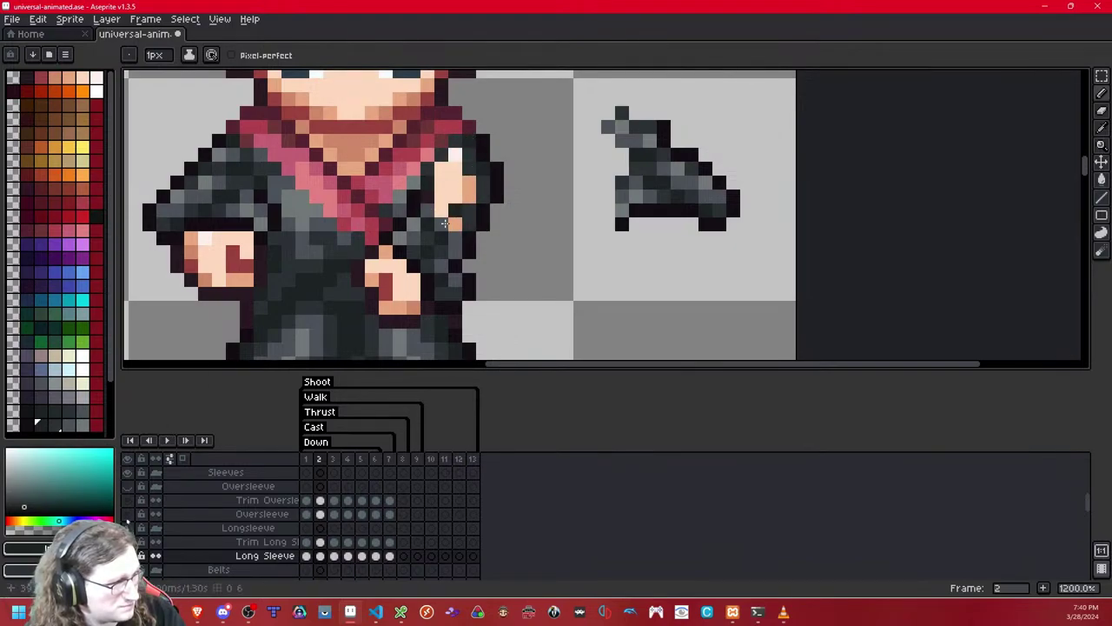
- Fill the upper arm's remaining bare area with lighter greys such as Idx-179 and place highlight pixels for the sleeve's folds
left_click(82, 424)
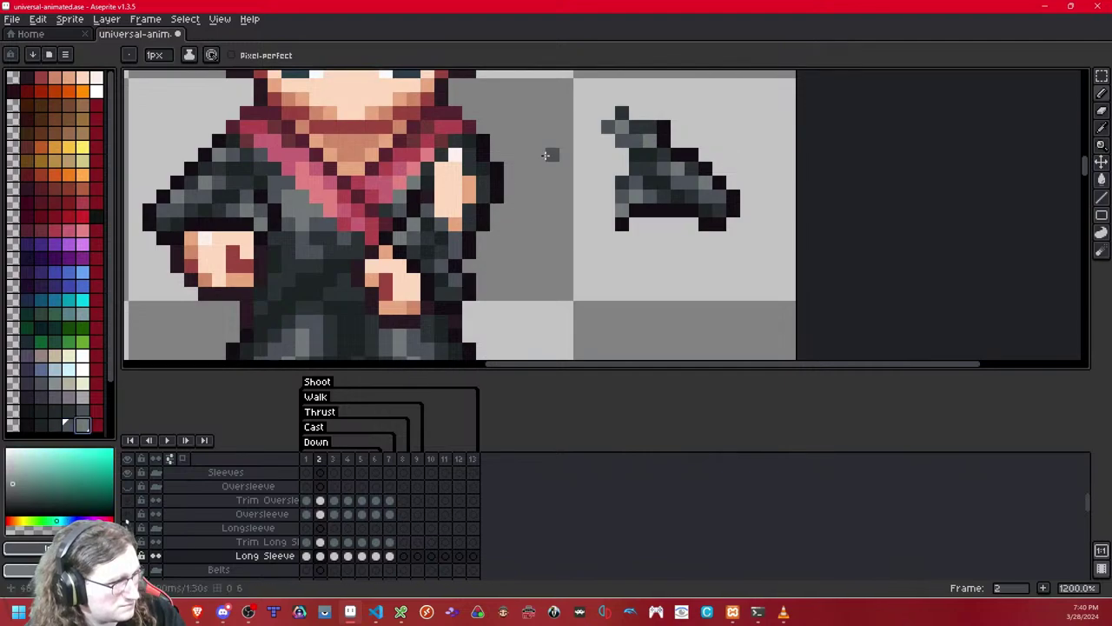
scroll(440, 169, "up", 1)
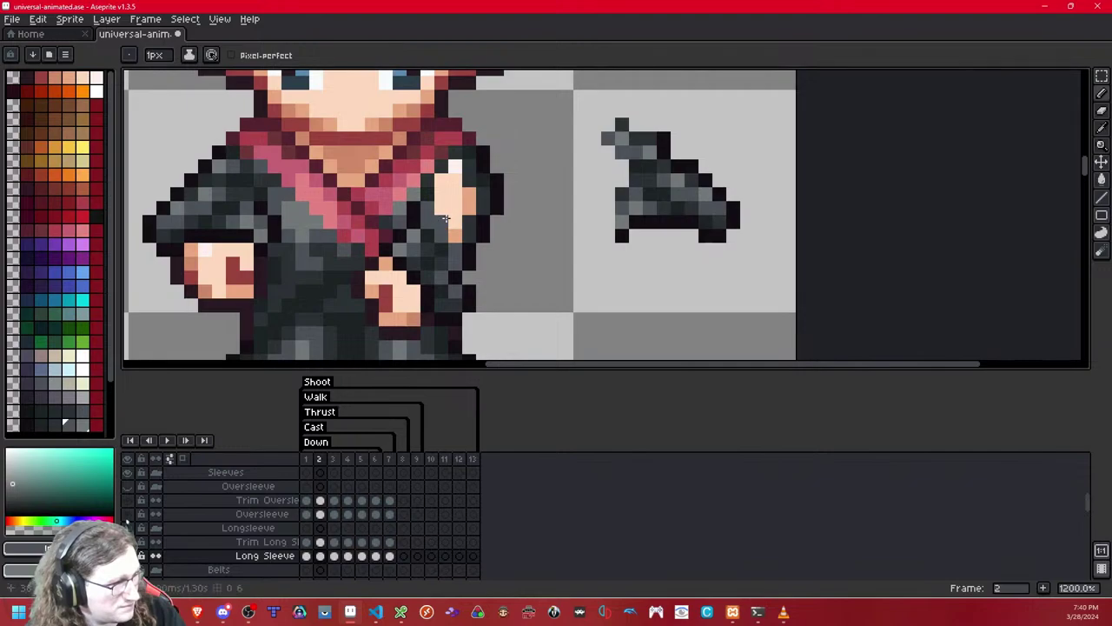
mouse_move(445, 217)
left_mouse_down()
mouse_move(454, 233)
mouse_move(469, 202)
mouse_move(448, 184)
mouse_move(454, 165)
mouse_move(443, 209)
mouse_move(452, 193)
mouse_move(411, 225)
left_mouse_up()
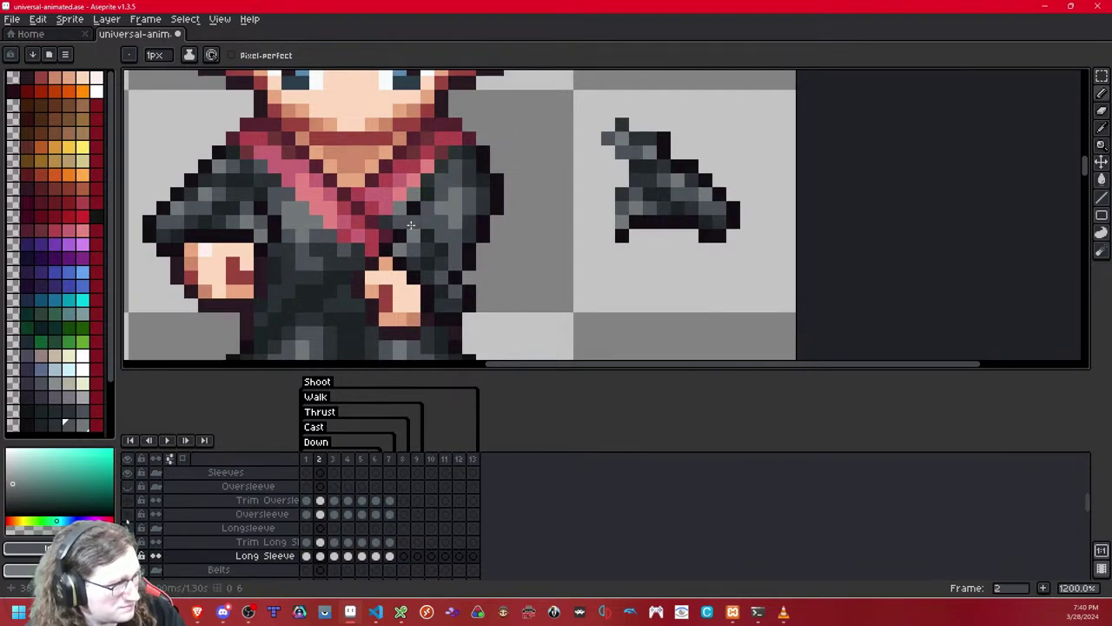
left_click(411, 225)
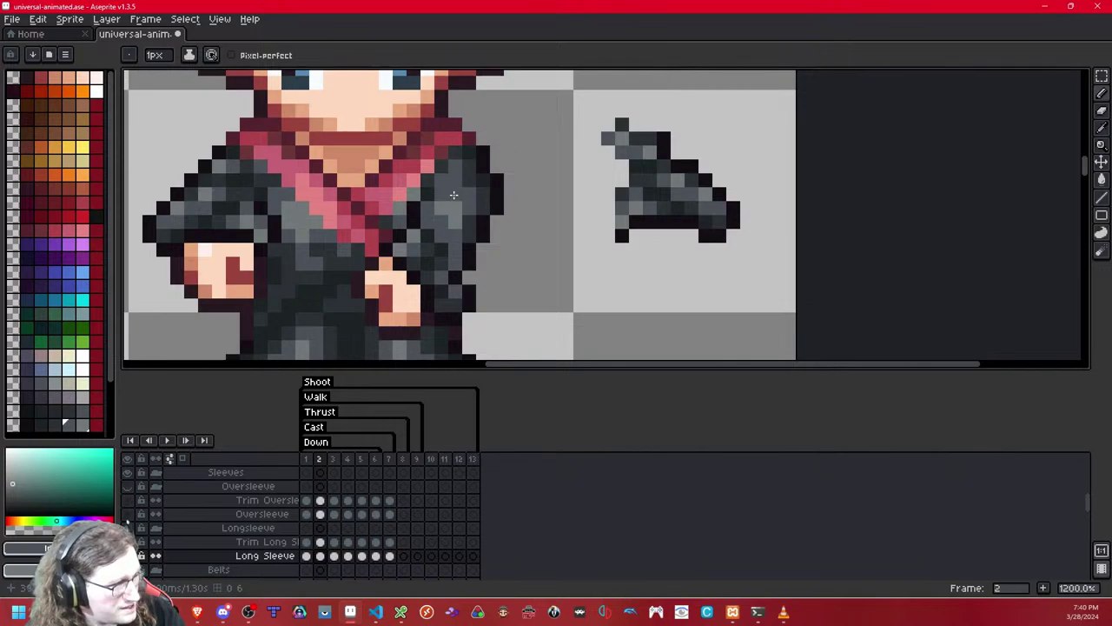
left_click(454, 209)
left_click(441, 181)
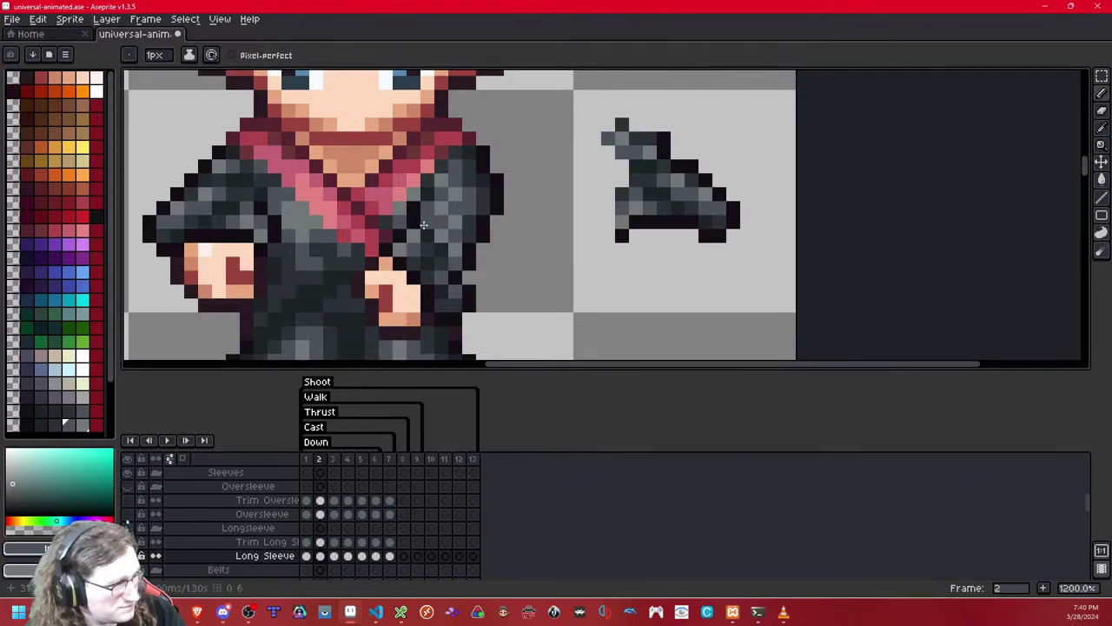
scroll(470, 261, "down", 8)
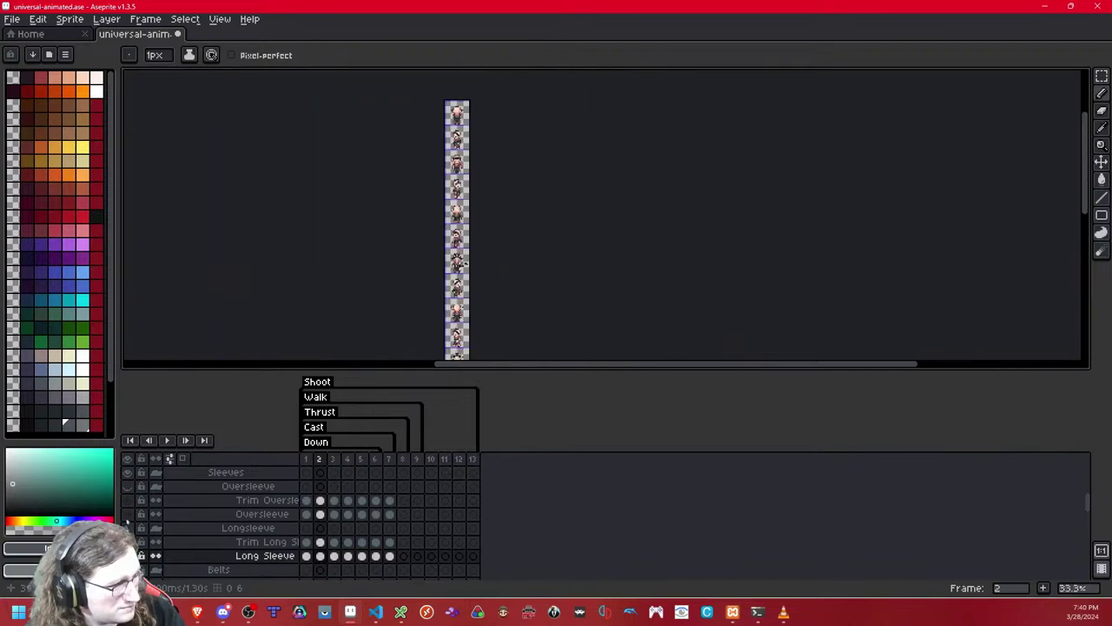
scroll(460, 267, "up", 9)
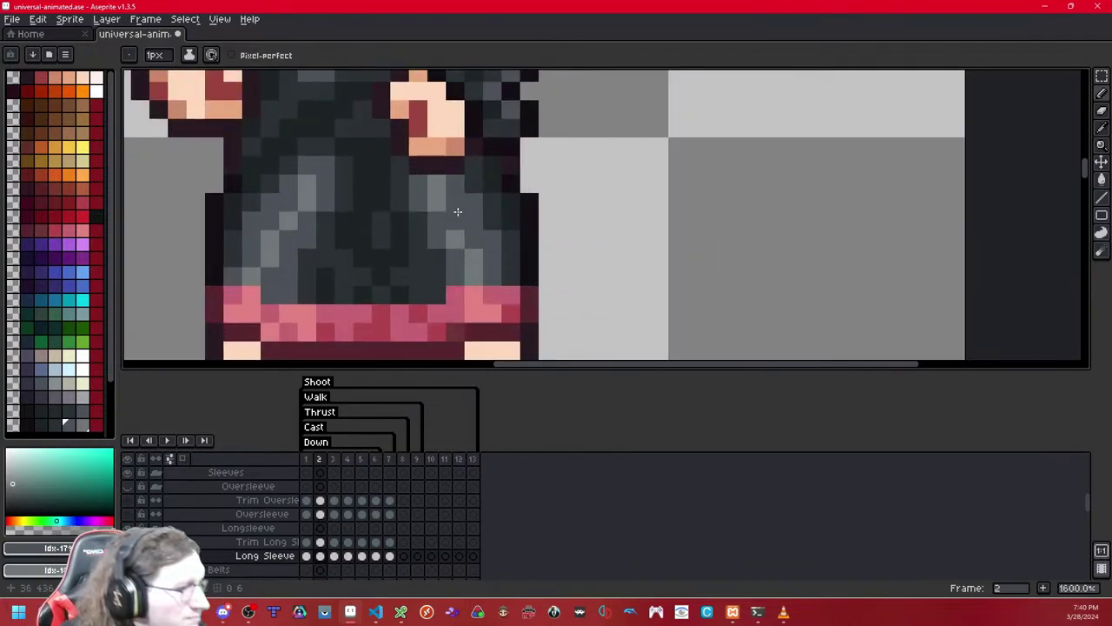
- Clear the stray grey pixel beside the collar and smooth the middle of the raised sleeve's upper arm with lighter grey (Idx-179)
left_click_drag(457, 211, 442, 369)
scroll(449, 201, "down", 1)
scroll(443, 200, "down", 8)
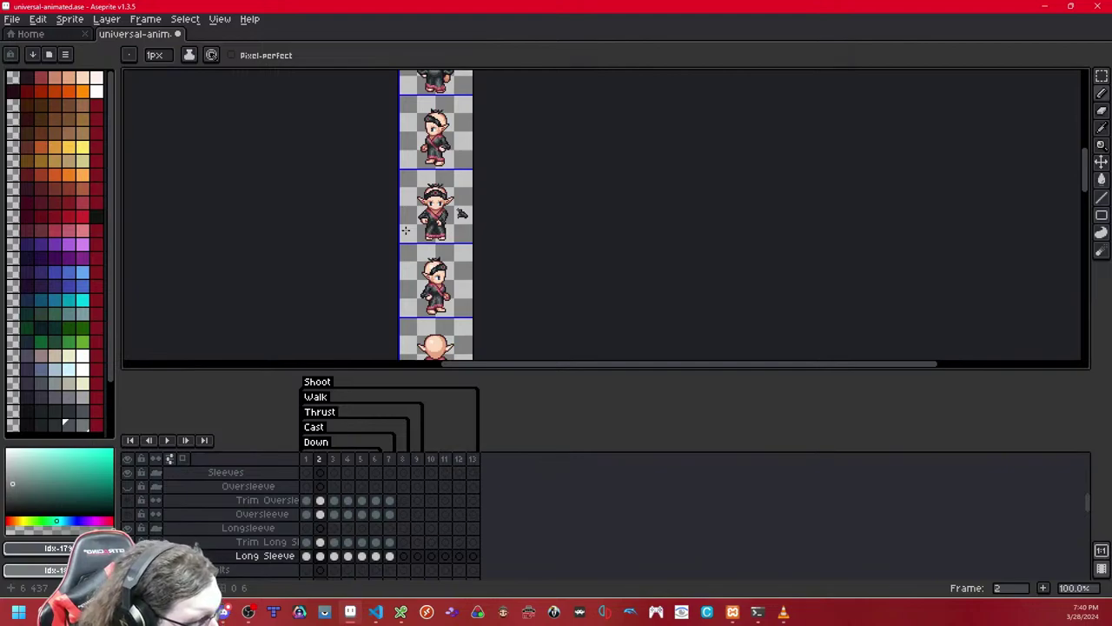
scroll(405, 230, "up", 9)
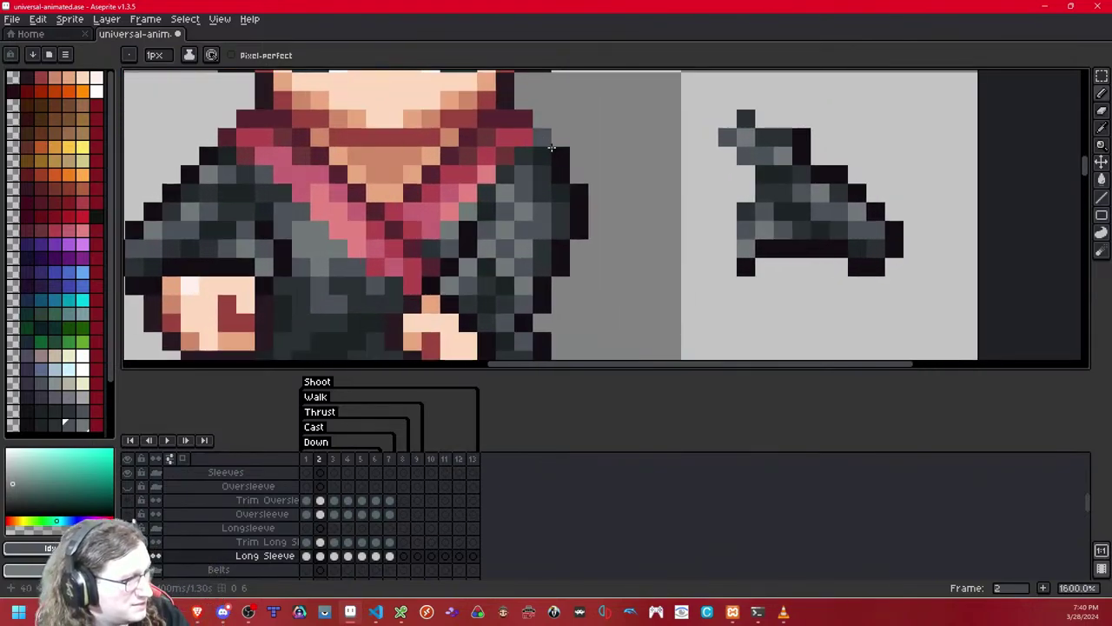
left_click(544, 139)
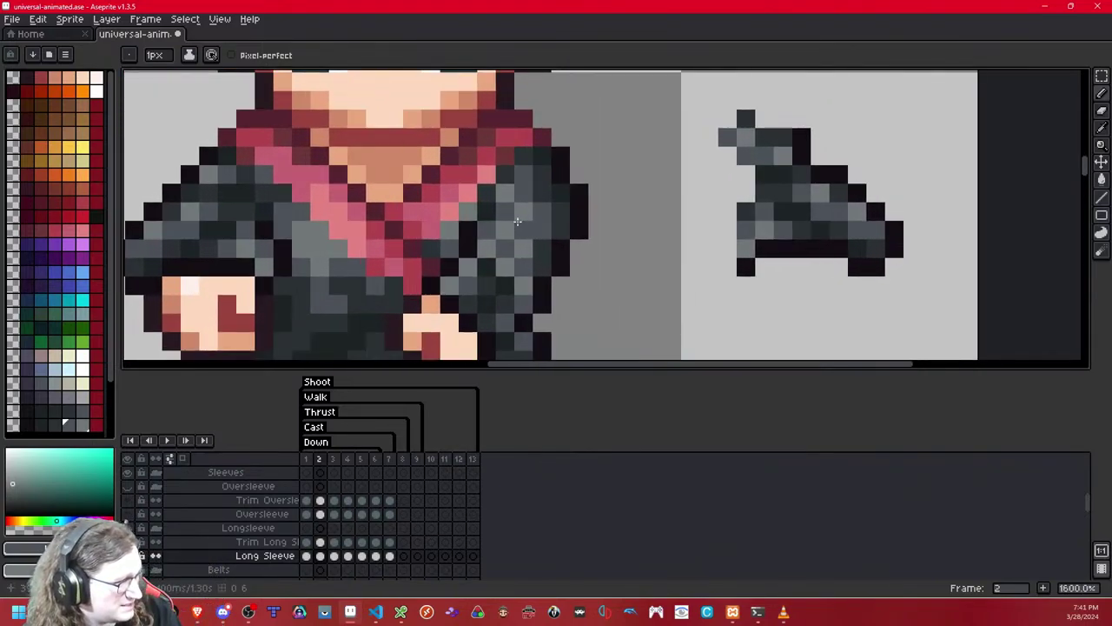
left_click_drag(517, 233, 515, 244)
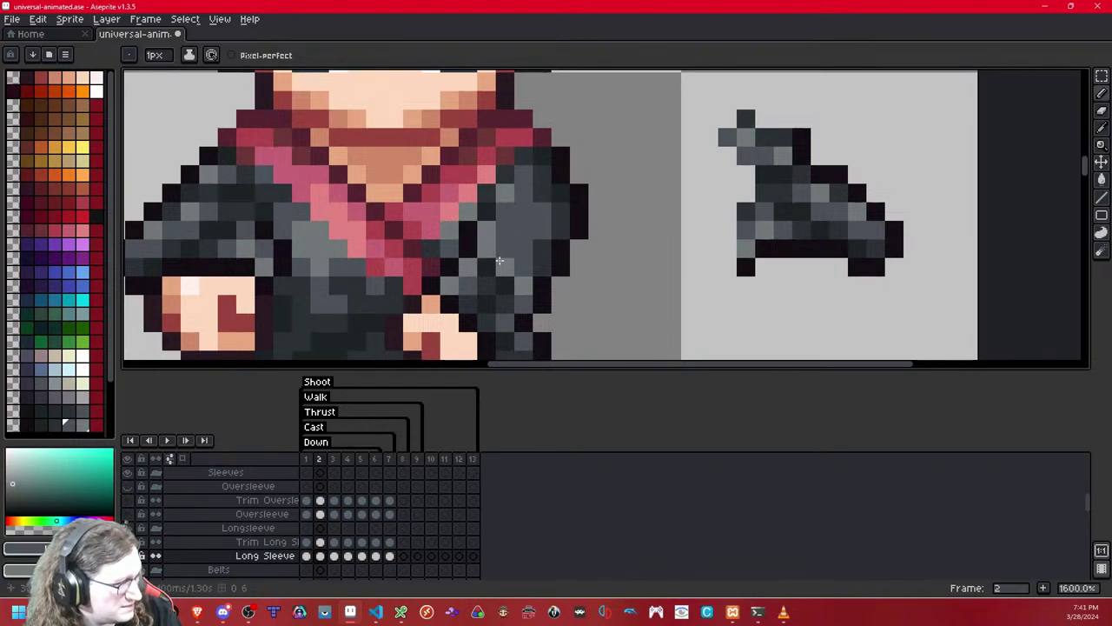
left_click_drag(429, 248, 371, 276)
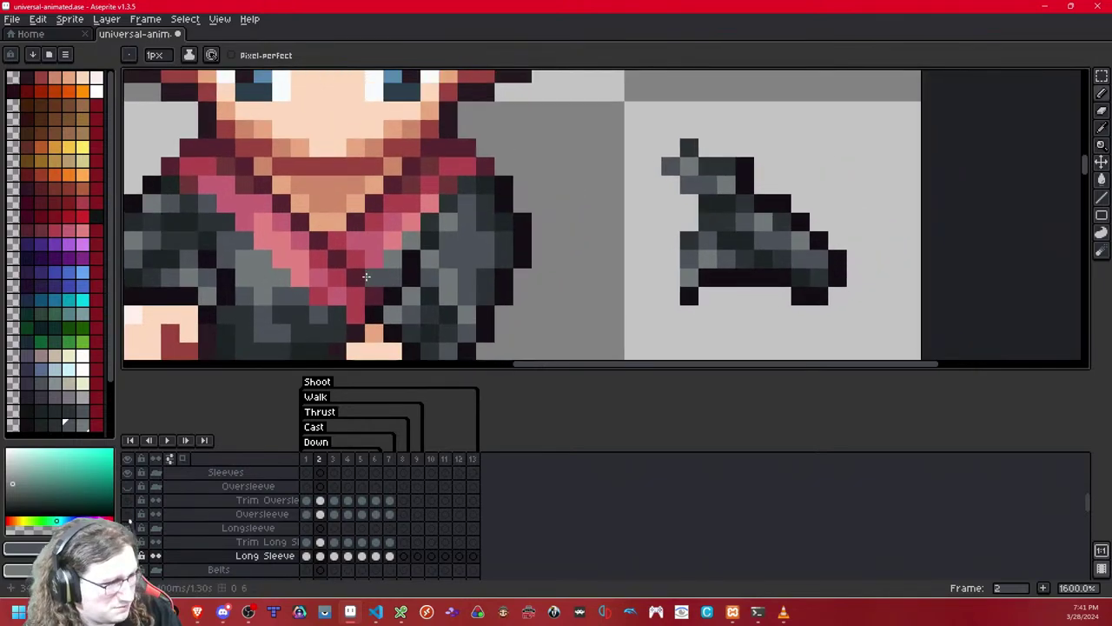
- Break up the upper arm's flat grey area with fold shadows in dark greys #2a3034 and Idx-177
left_click(45, 429)
left_click(56, 428)
left_click(450, 259)
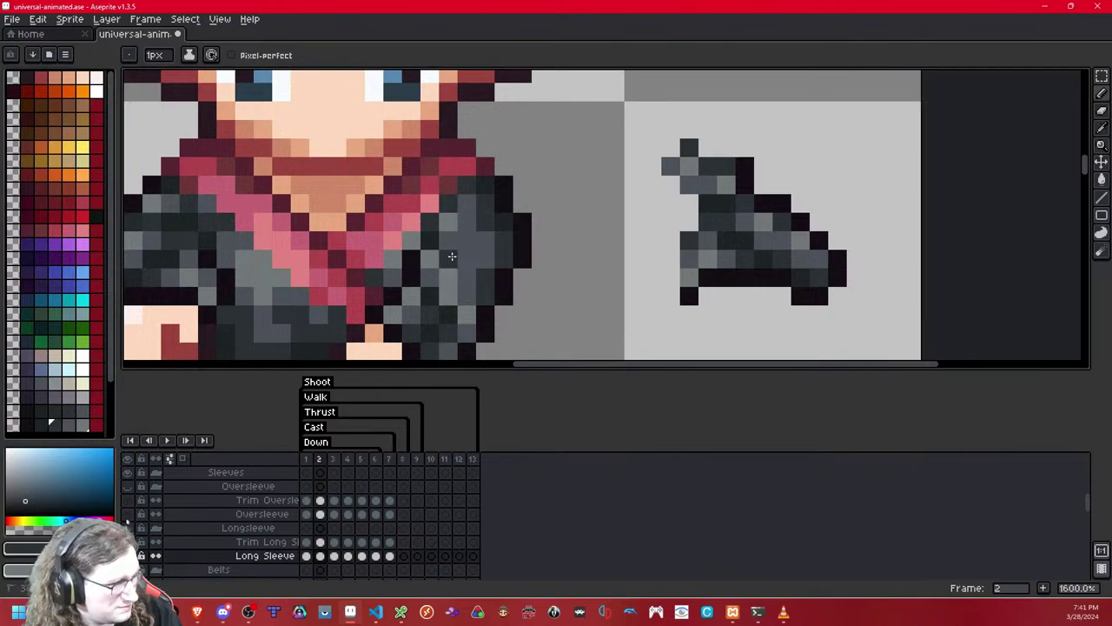
left_click(466, 277)
left_click(448, 314)
key("ctrl+z")
left_click(467, 261)
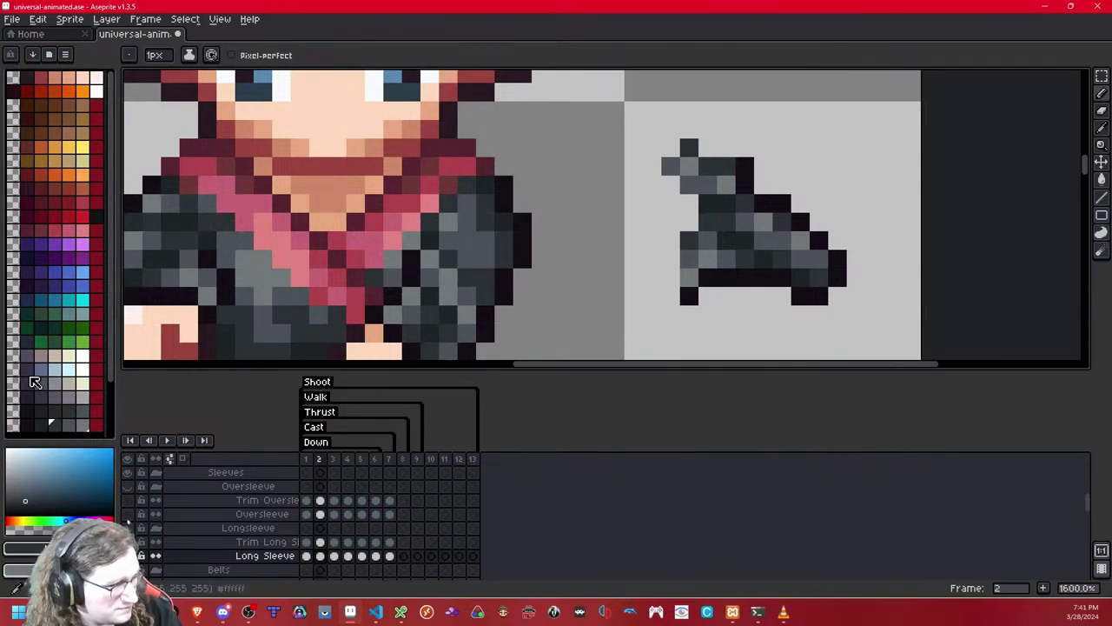
left_click(466, 259, "alt")
left_click(491, 276)
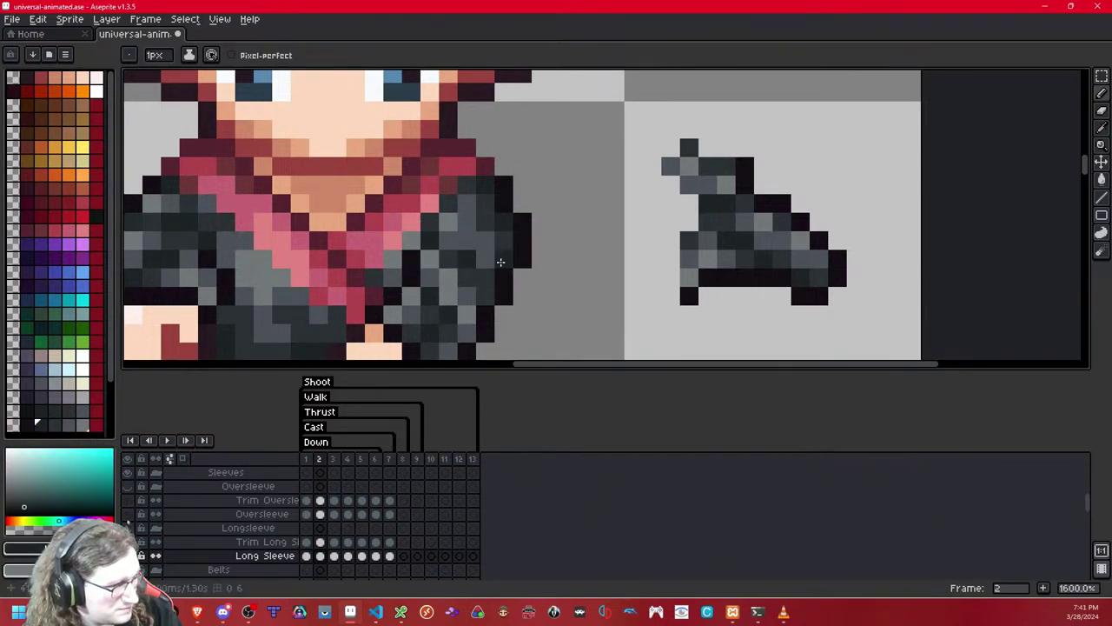
- Darken the lower forearm near the cuff with dark greys #2a3034 and Idx-177
scroll(492, 261, "down", 8)
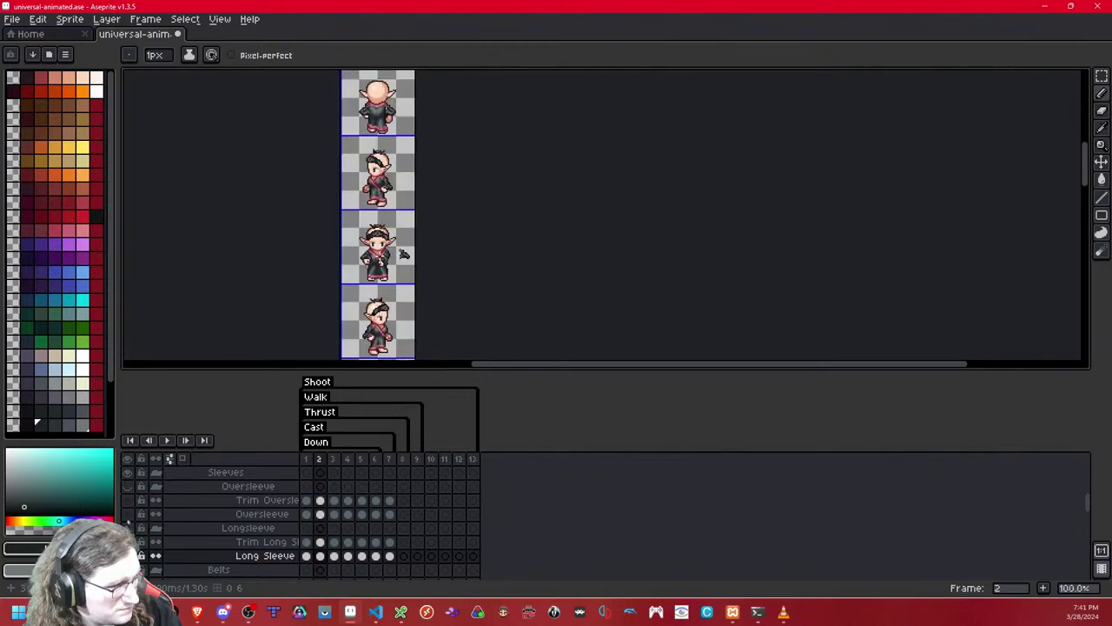
scroll(428, 244, "up", 8)
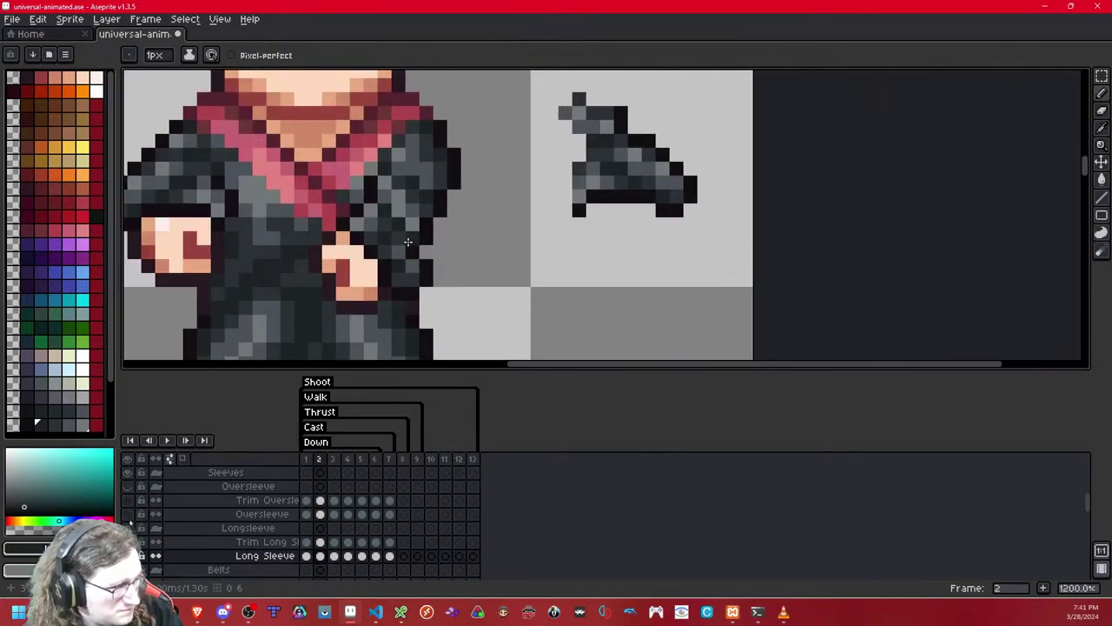
left_click(68, 425)
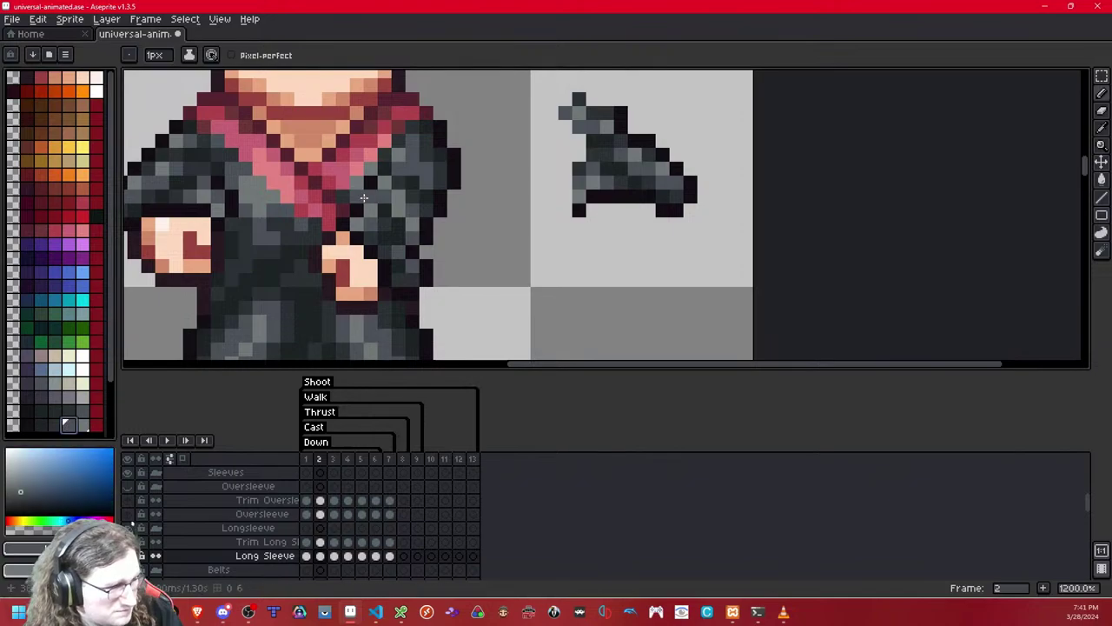
left_click(54, 424)
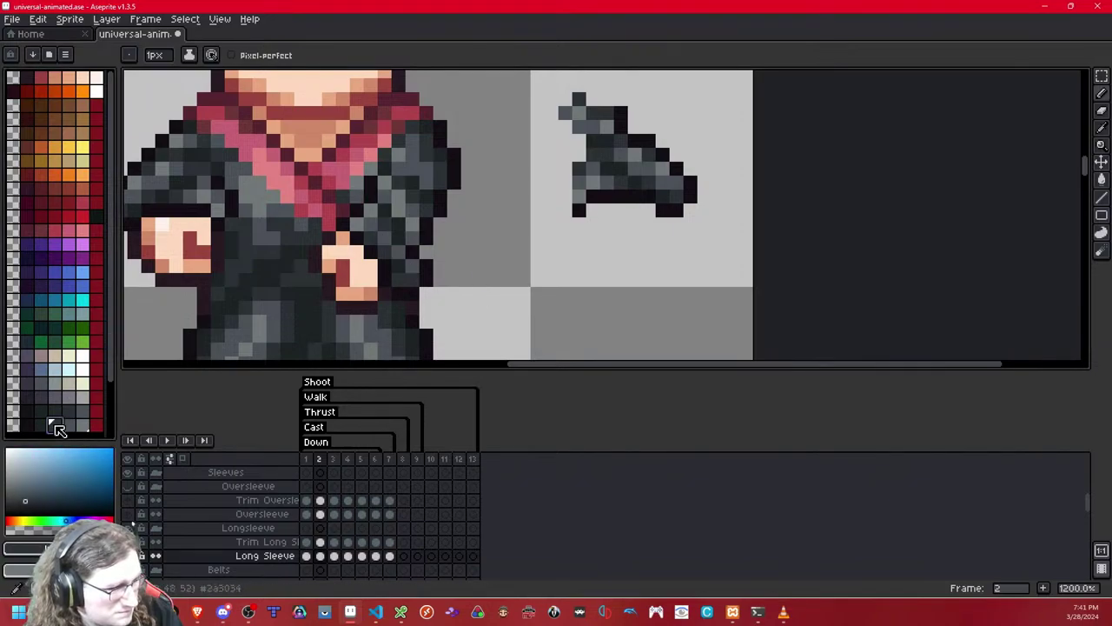
left_click(403, 253)
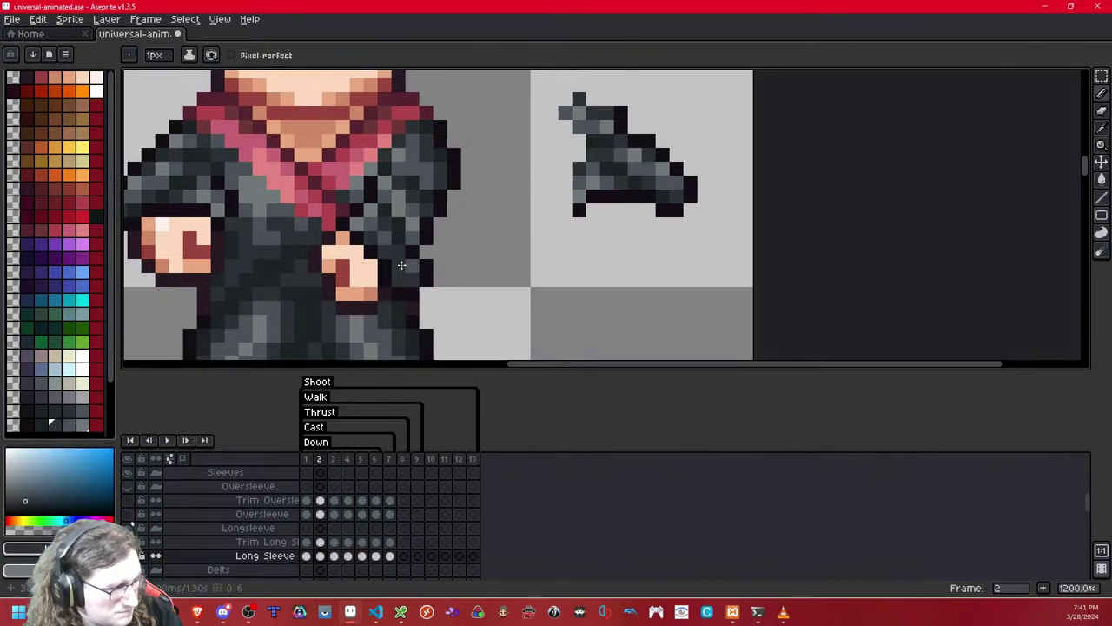
left_click(40, 424)
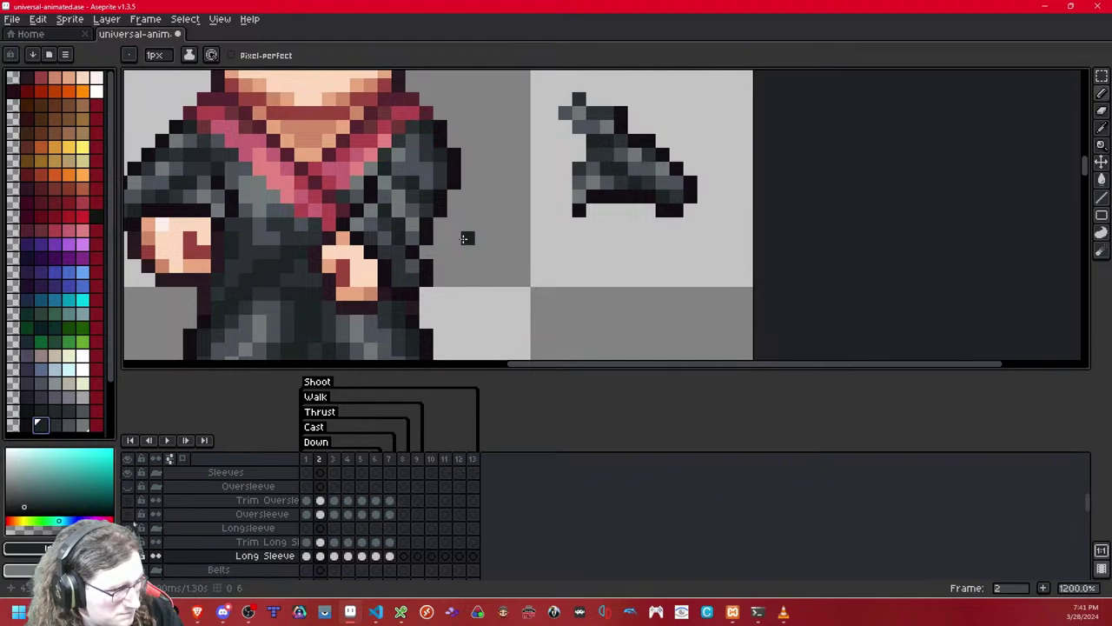
left_click(407, 269)
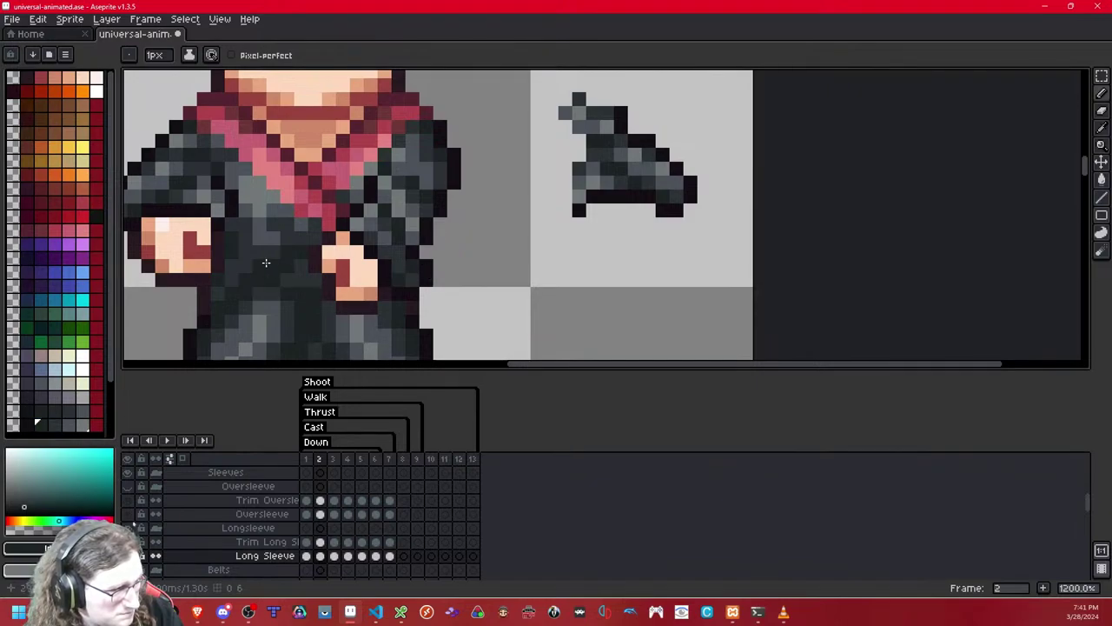
- Retouch the fold in the middle of the upper arm with #2a3034 and lighter grey (Idx-179)
scroll(266, 263, "down", 10)
scroll(265, 262, "up", 3)
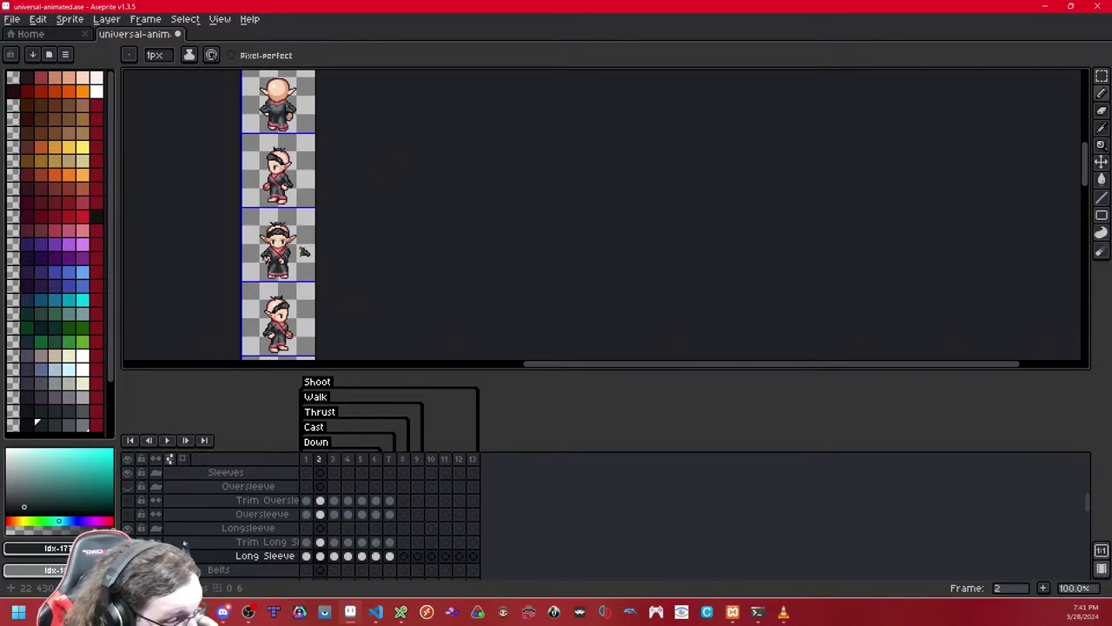
scroll(279, 257, "up", 9)
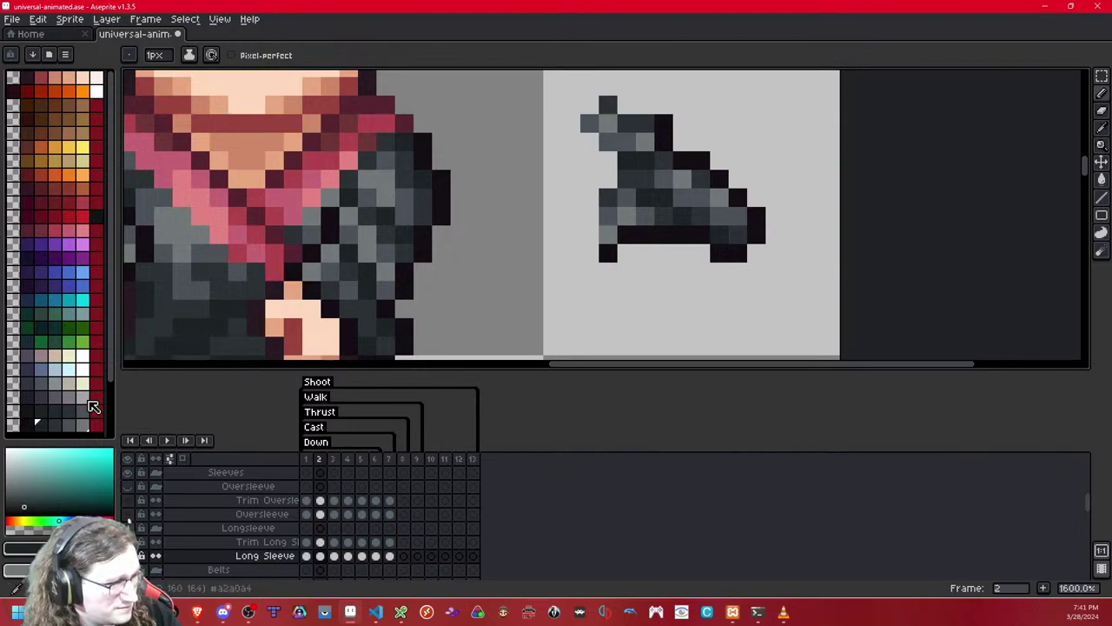
left_click(54, 424)
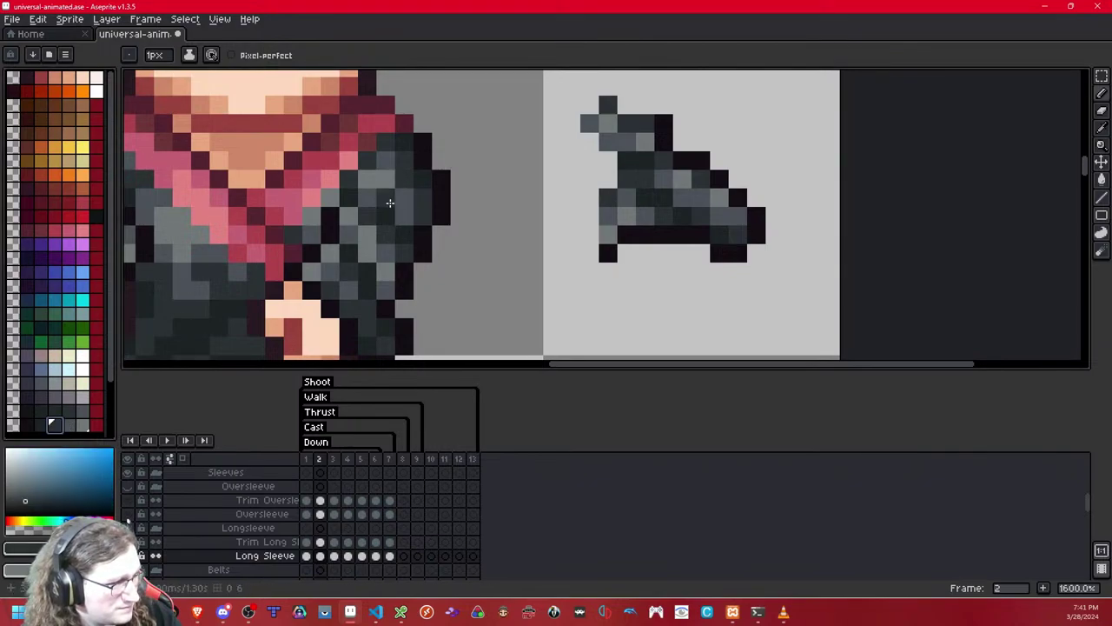
left_click(68, 424)
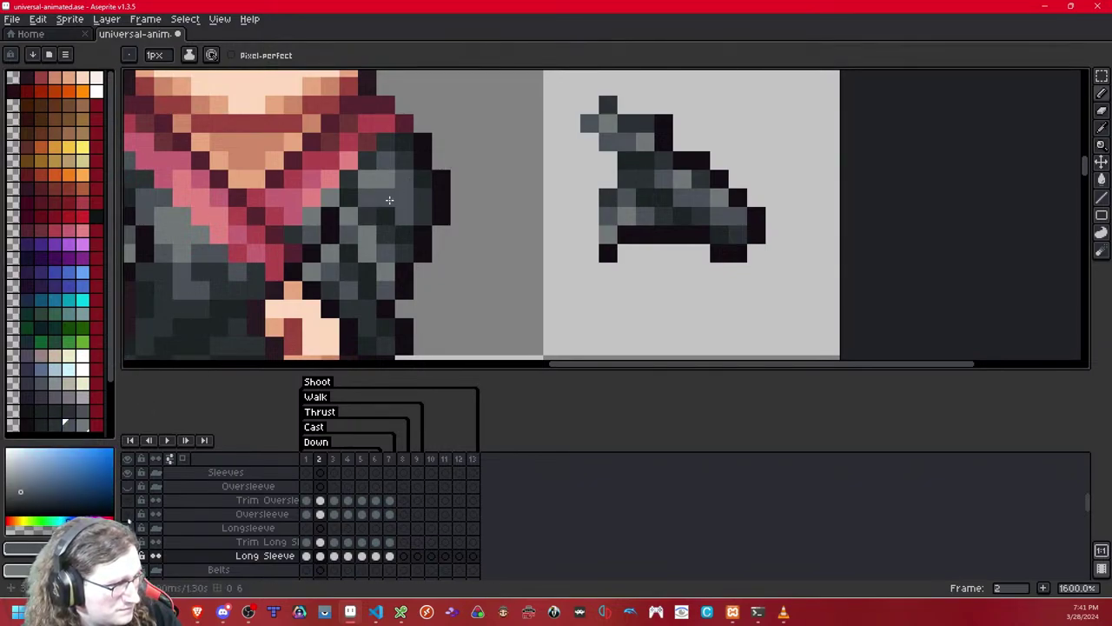
- Refine the shading between collar and shoulder on the upper arm, alternating Idx-179, #2a3034 and Idx-177
scroll(566, 148, "down", 8)
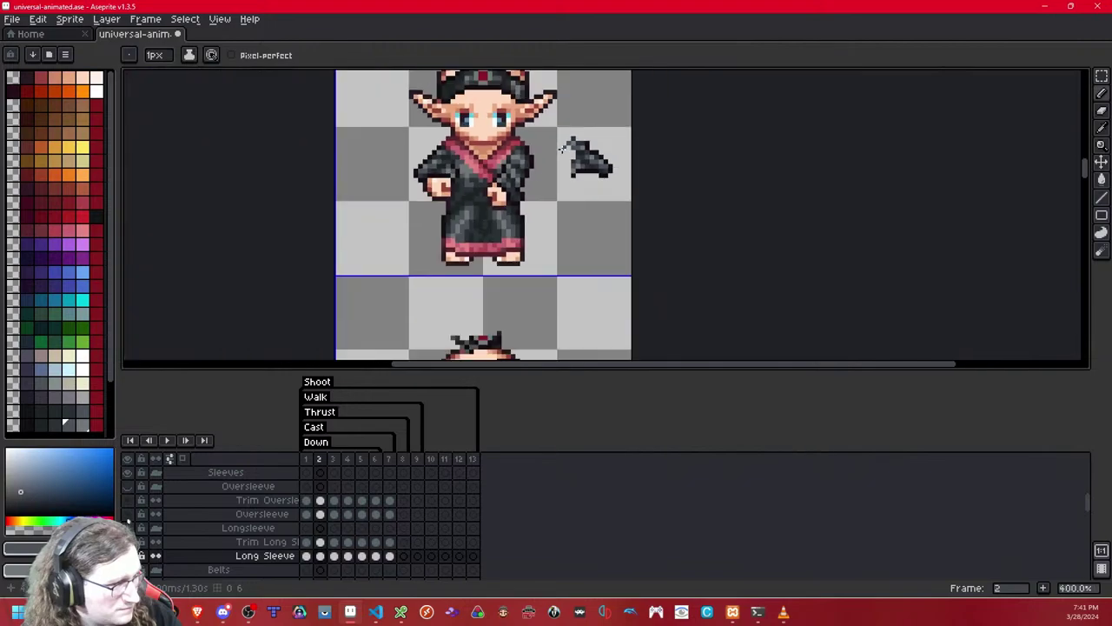
scroll(566, 151, "up", 1)
scroll(567, 149, "down", 1)
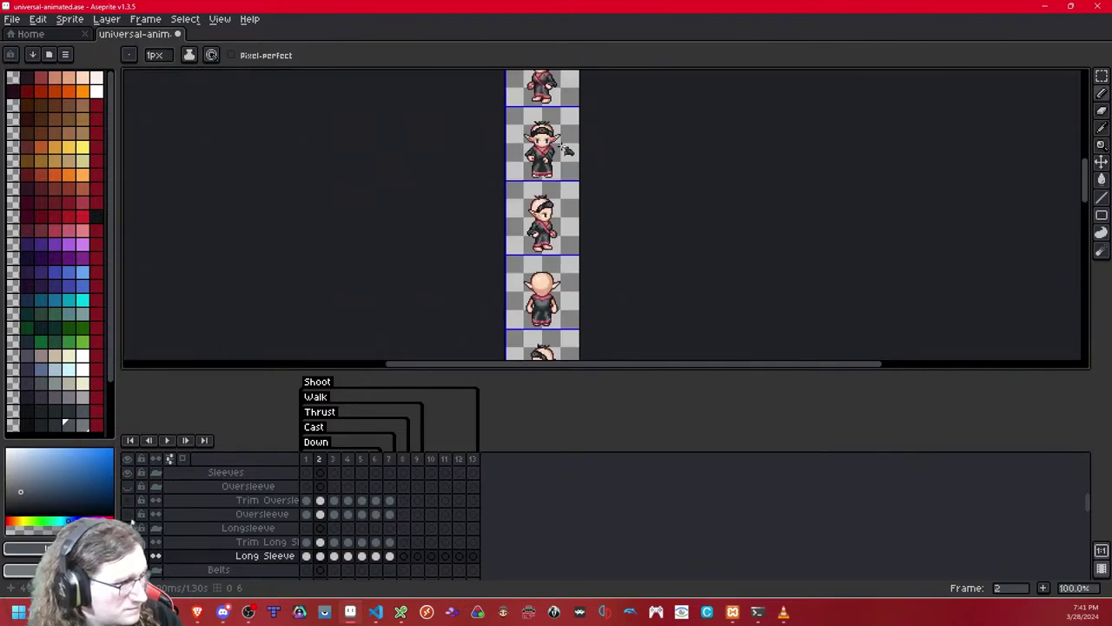
left_click_drag(565, 149, 421, 280)
scroll(425, 251, "up", 8)
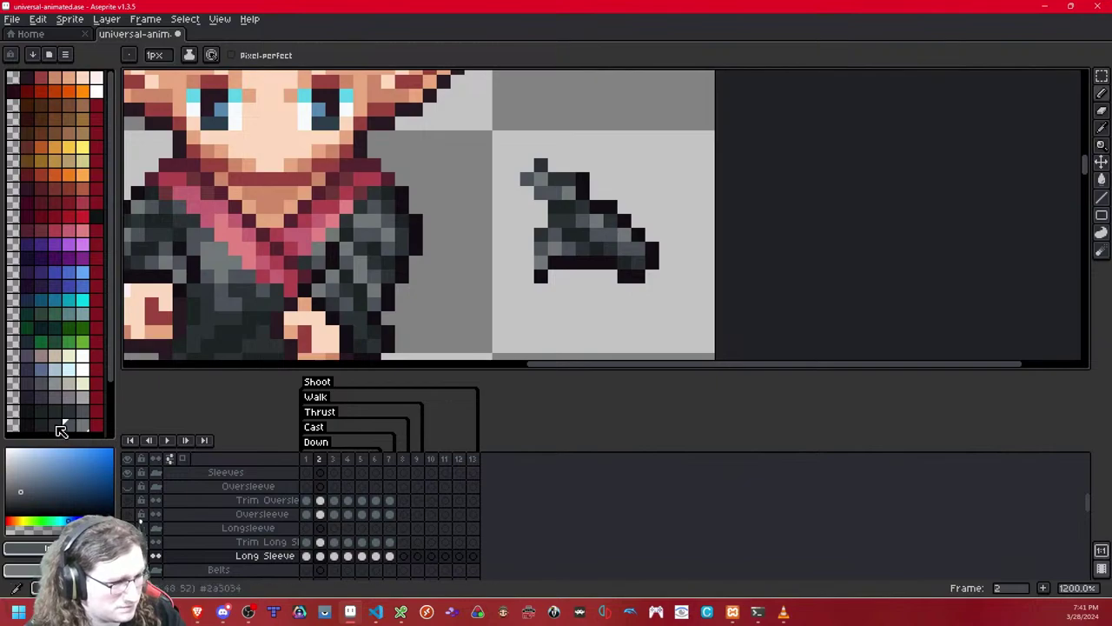
left_click(54, 425)
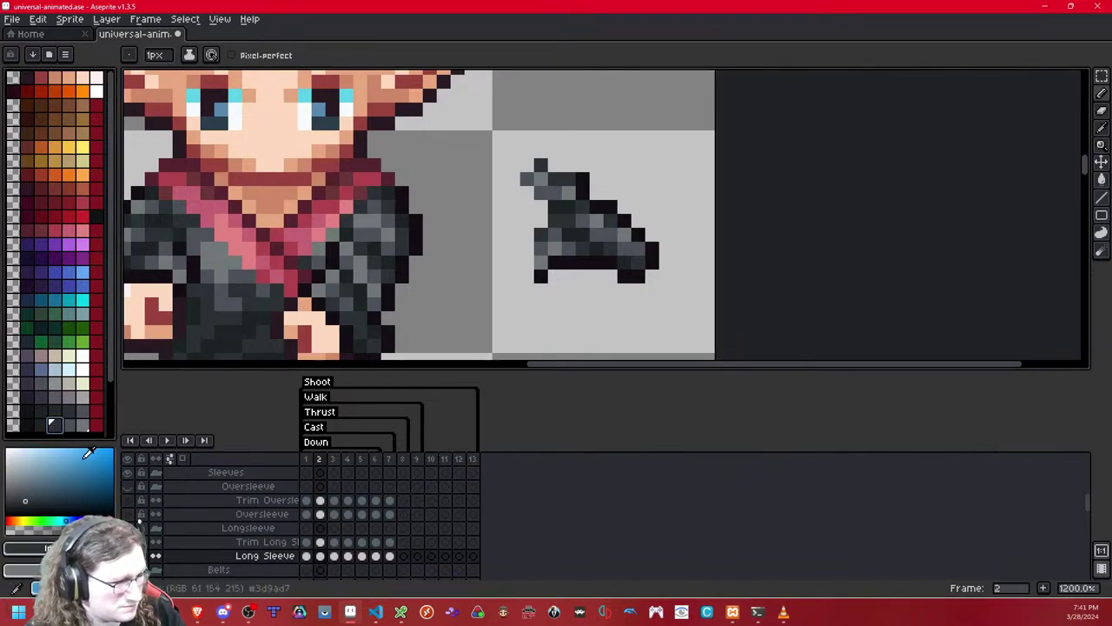
left_click(69, 424)
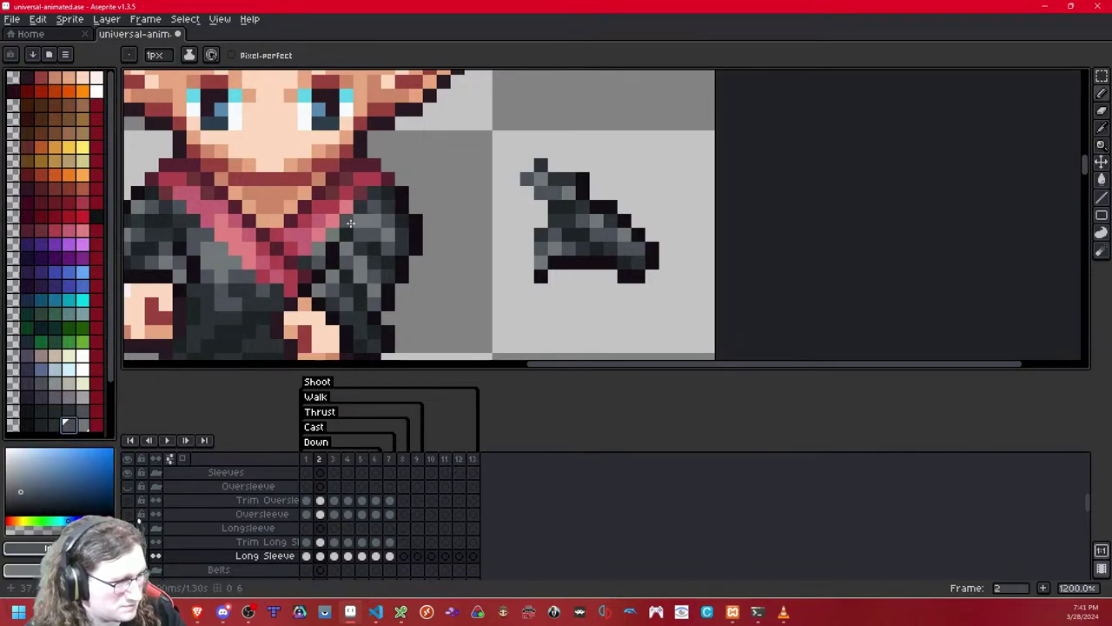
left_click(63, 425)
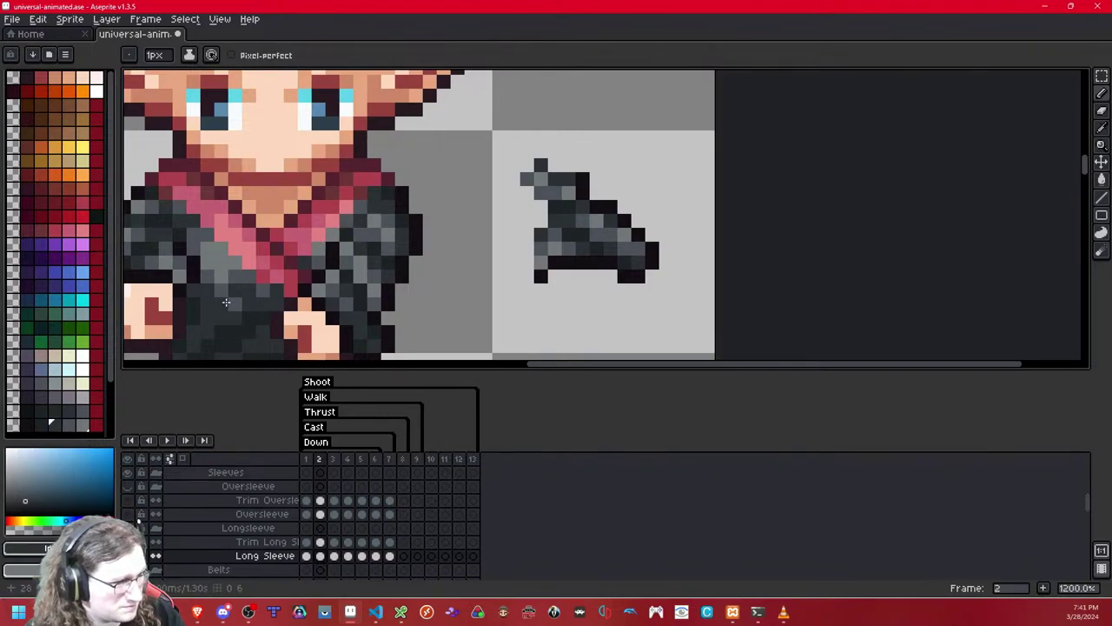
left_click(41, 424)
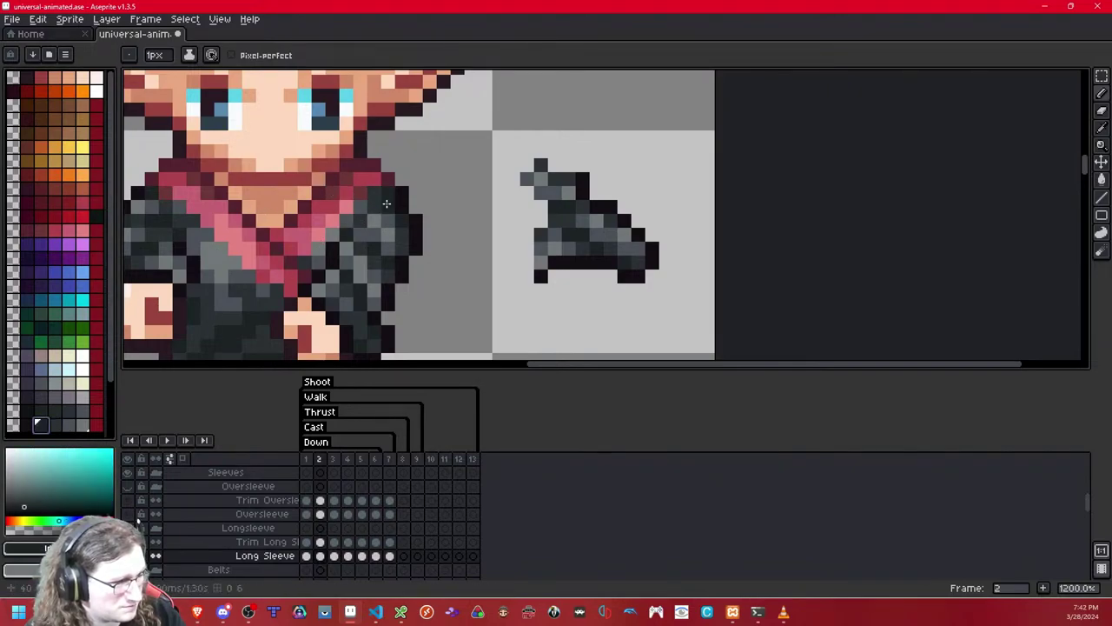
- Close the gap in the sleeve's outer outline below the elbow with near-black, and retouch the adjoining area with Idx-177
scroll(501, 181, "down", 10)
scroll(500, 181, "up", 1)
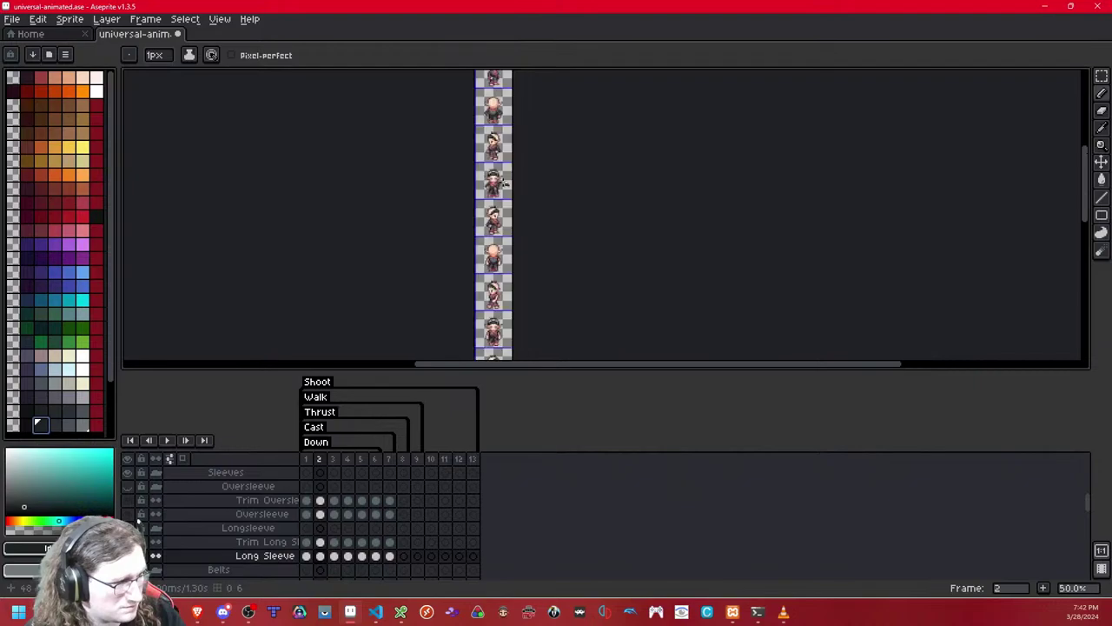
scroll(503, 182, "up", 1)
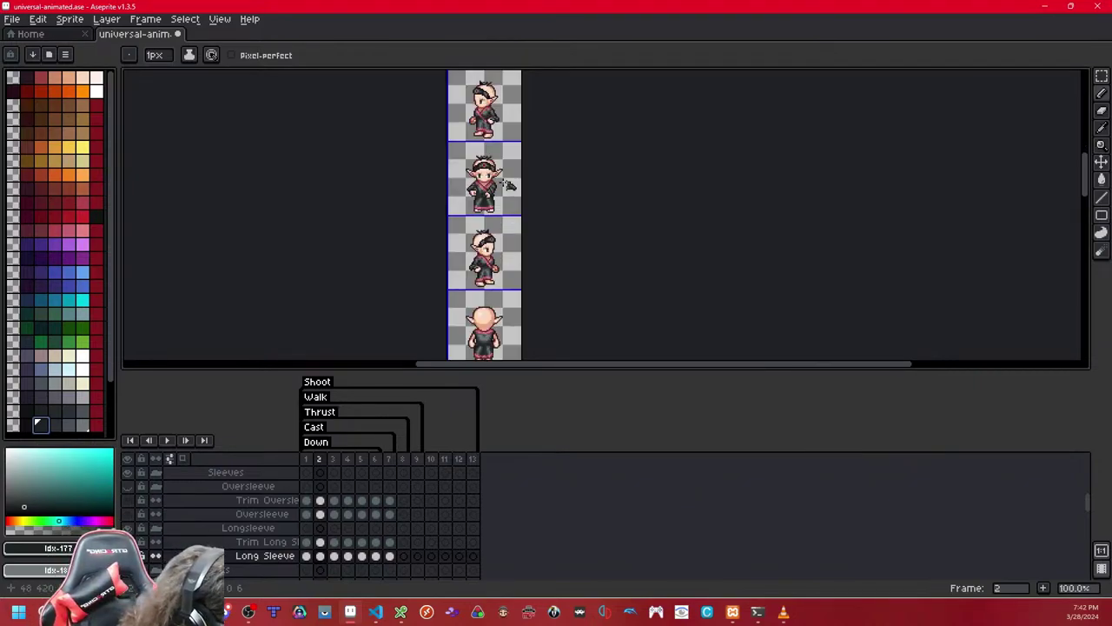
scroll(508, 184, "up", 8)
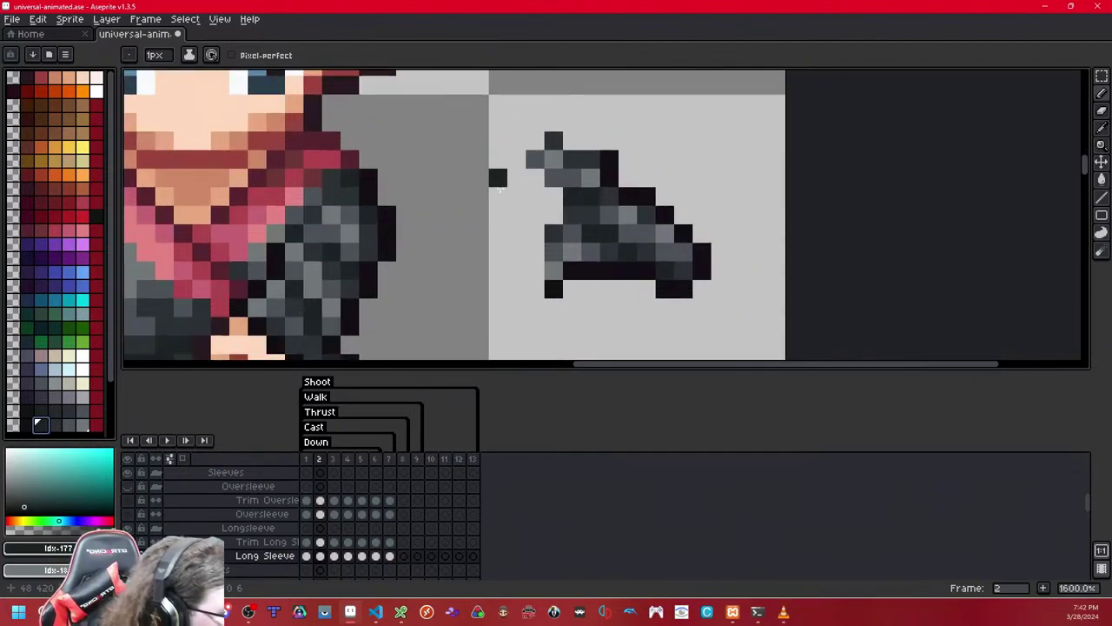
left_click(26, 424)
left_click(421, 243)
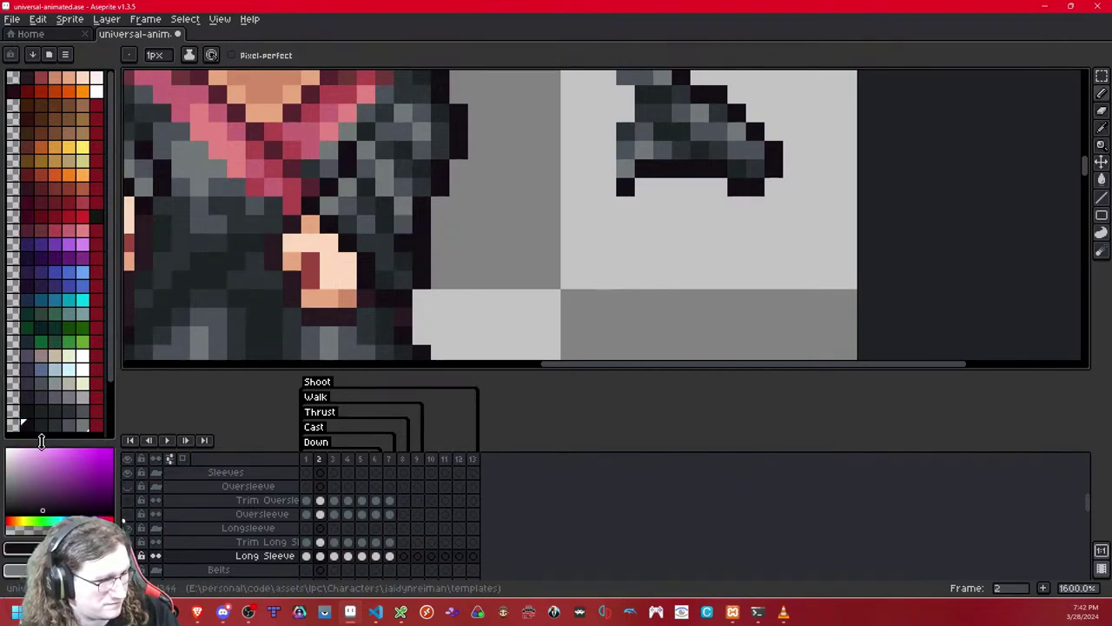
left_click(41, 424)
scroll(396, 242, "down", 8)
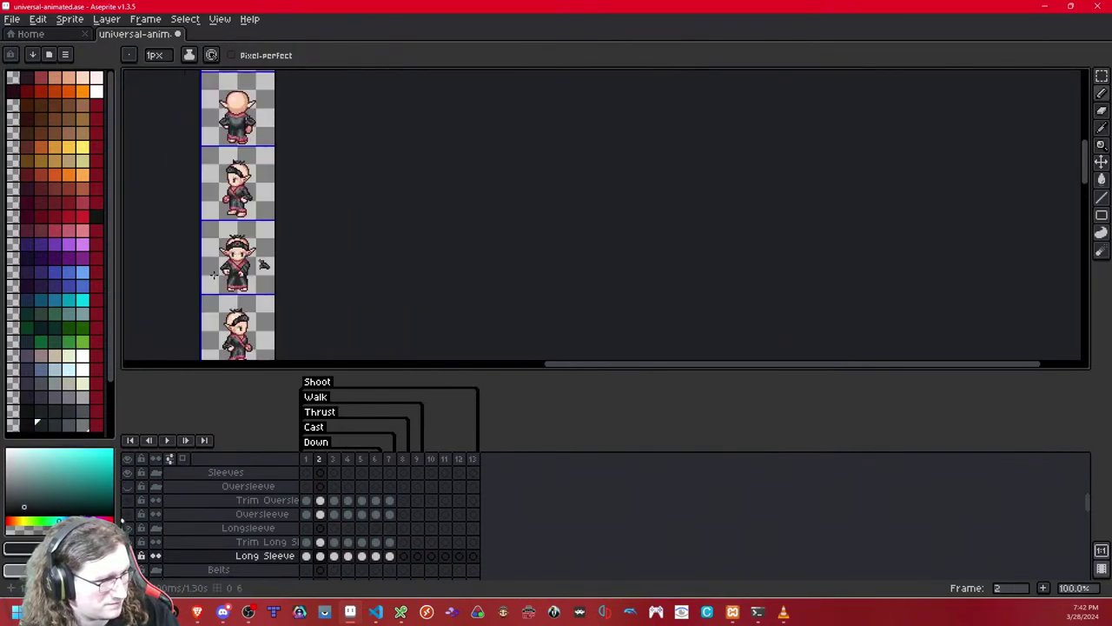
scroll(257, 252, "up", 5)
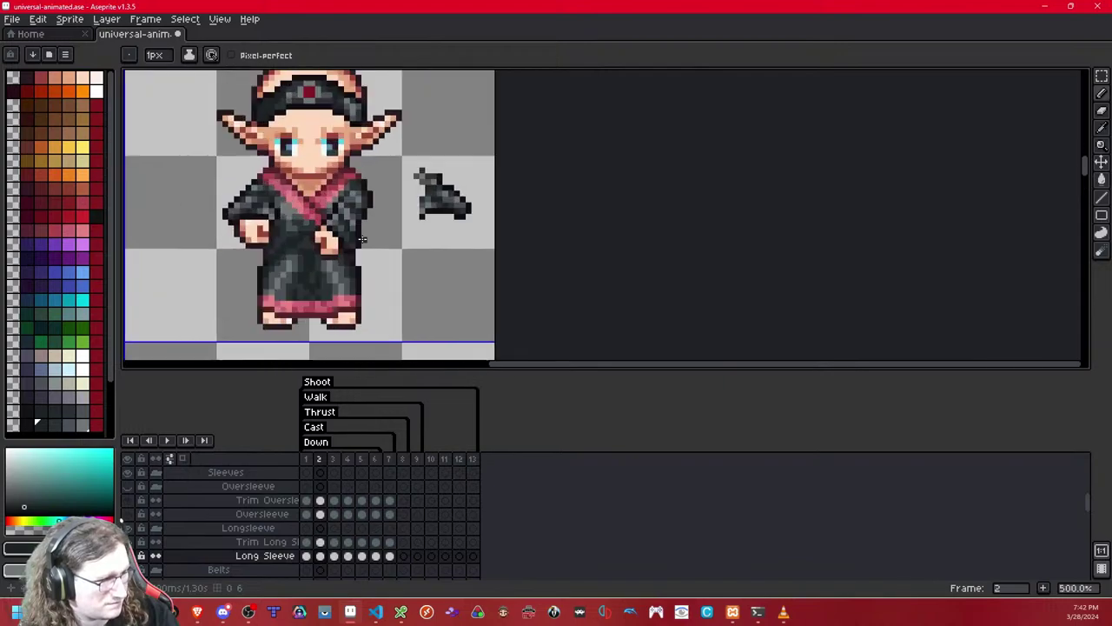
- Delete the spare sleeve piece beside the front-facing character from the Long Sleeve layer
left_click(1101, 76)
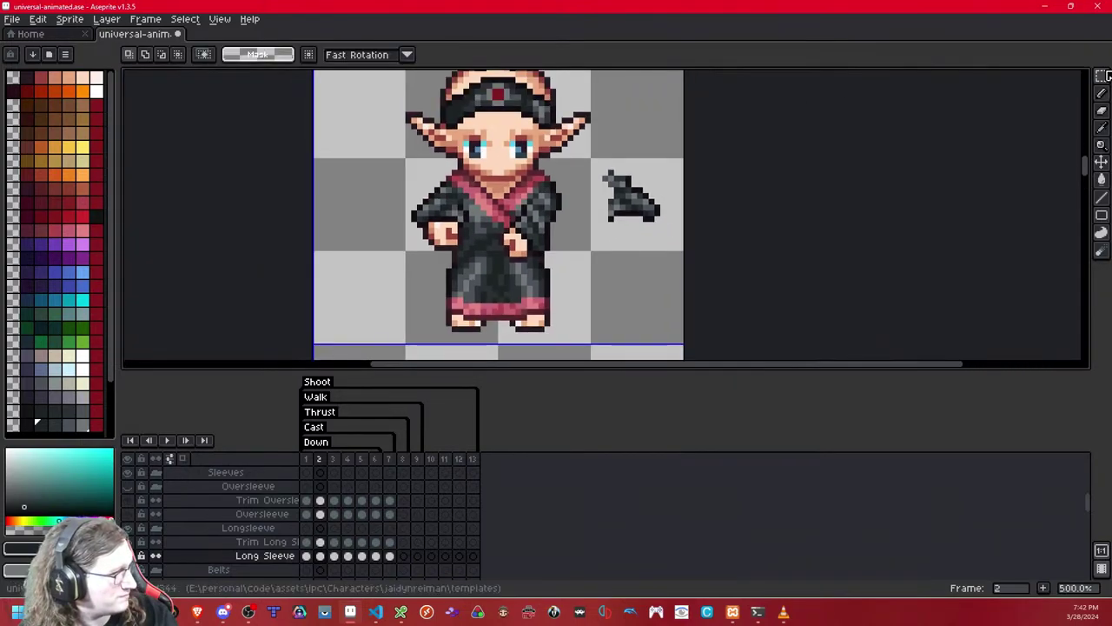
left_click_drag(594, 161, 720, 250)
key("Delete")
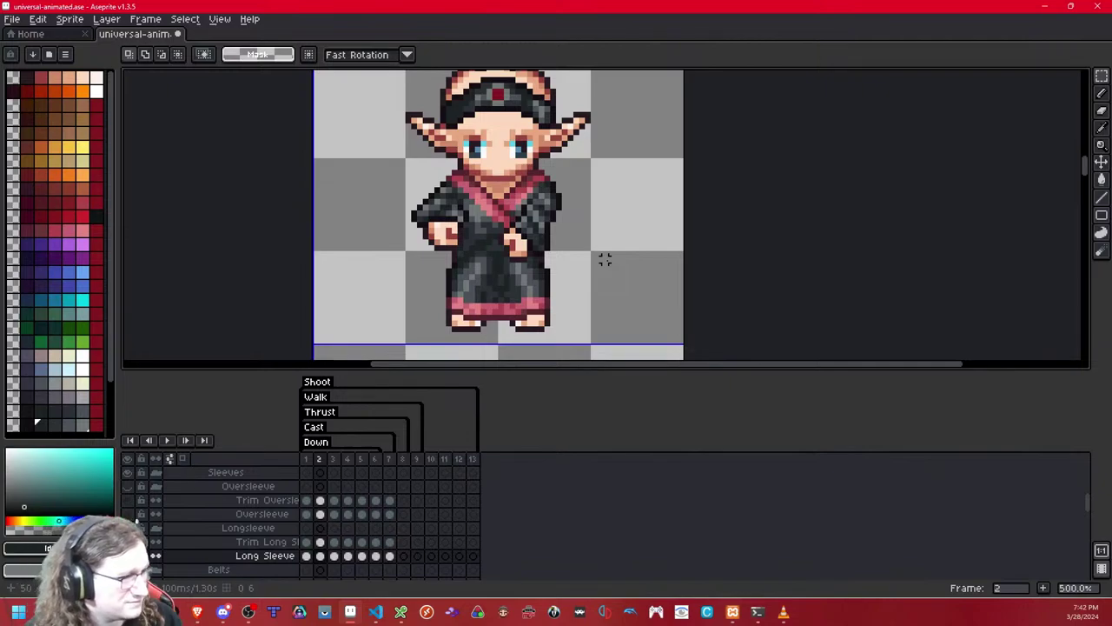
scroll(419, 247, "up", 5)
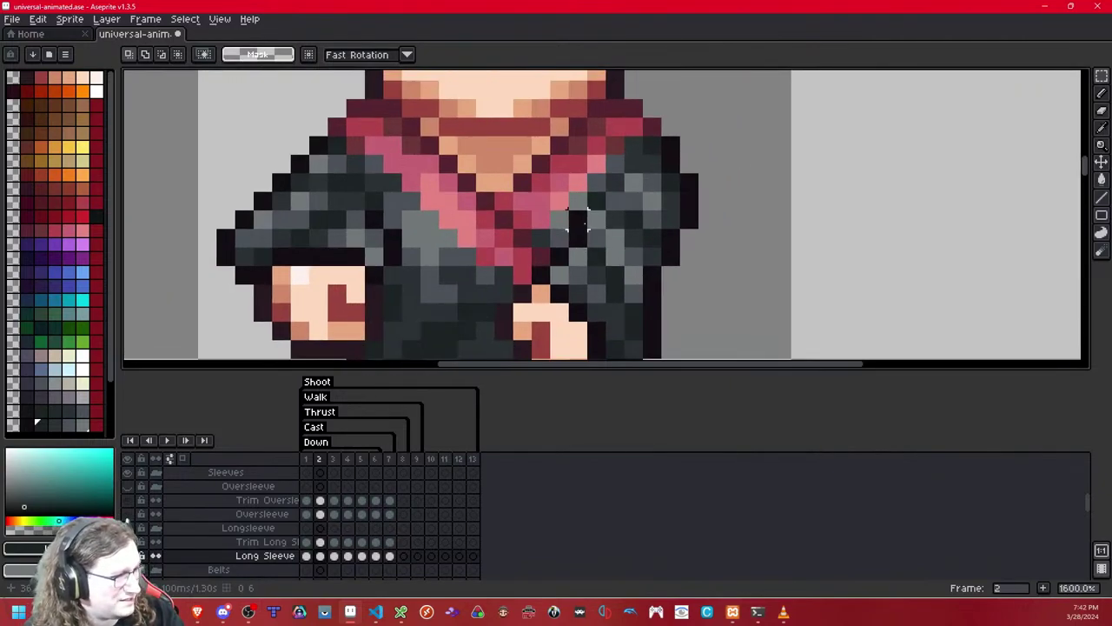
- Darken the inner edge of the front-facing crossing-arm sleeve beside the collar in frame 2, with near-black and #1c2222 loaded on the Pencil
left_click(26, 426)
right_click(42, 424)
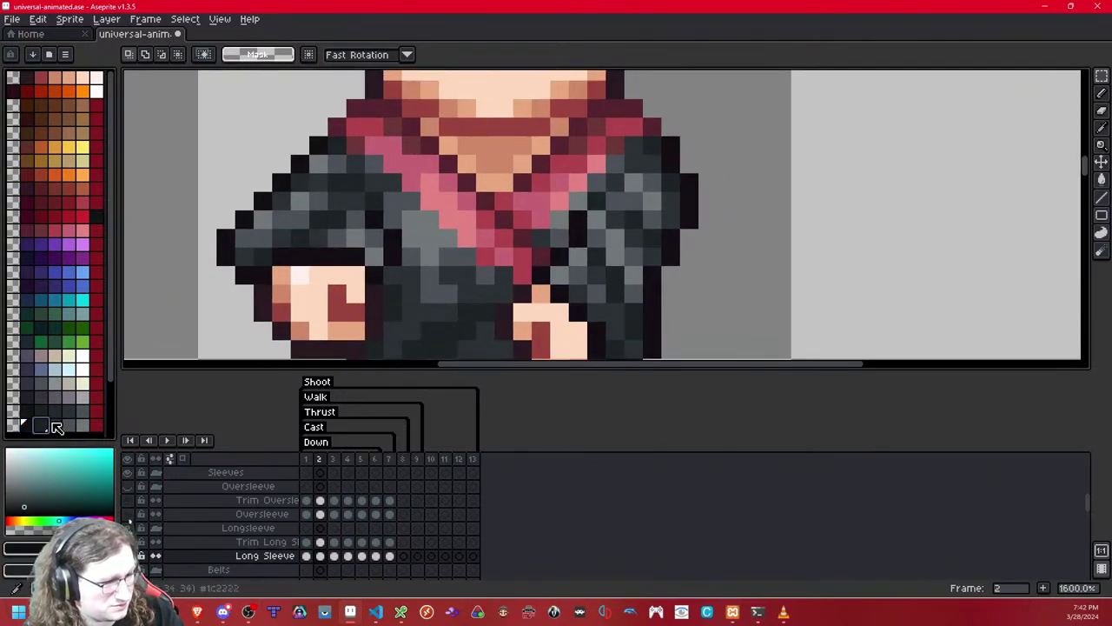
left_click(1100, 93)
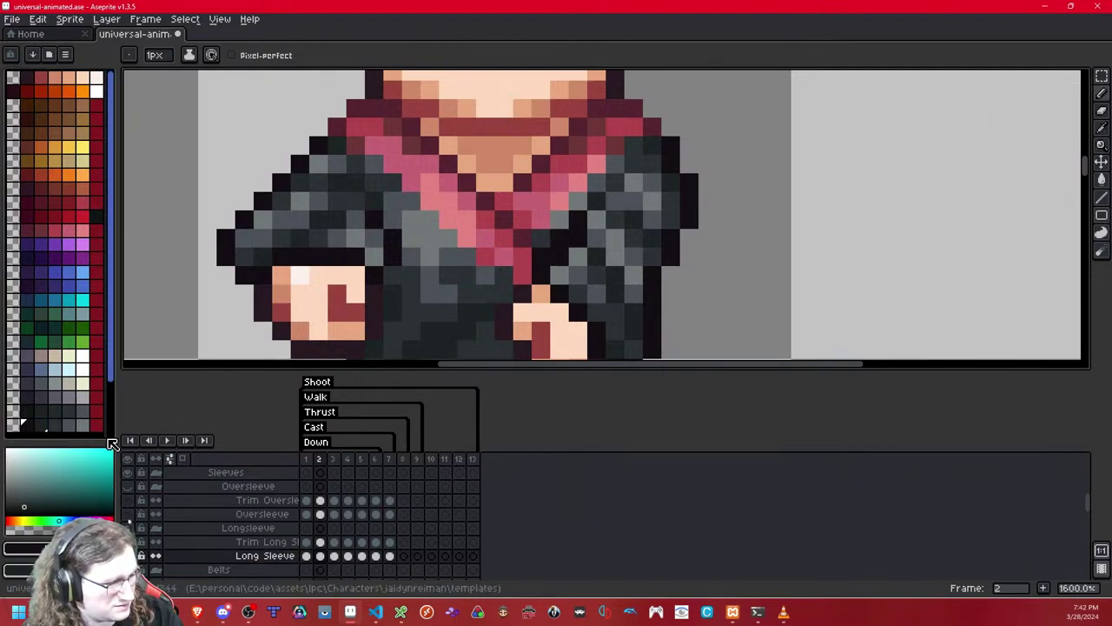
- Refine the folds on the crossing sleeve's forearm near the elbow, alternating greys Idx-178, Idx-179 and Idx-180
left_click(71, 427)
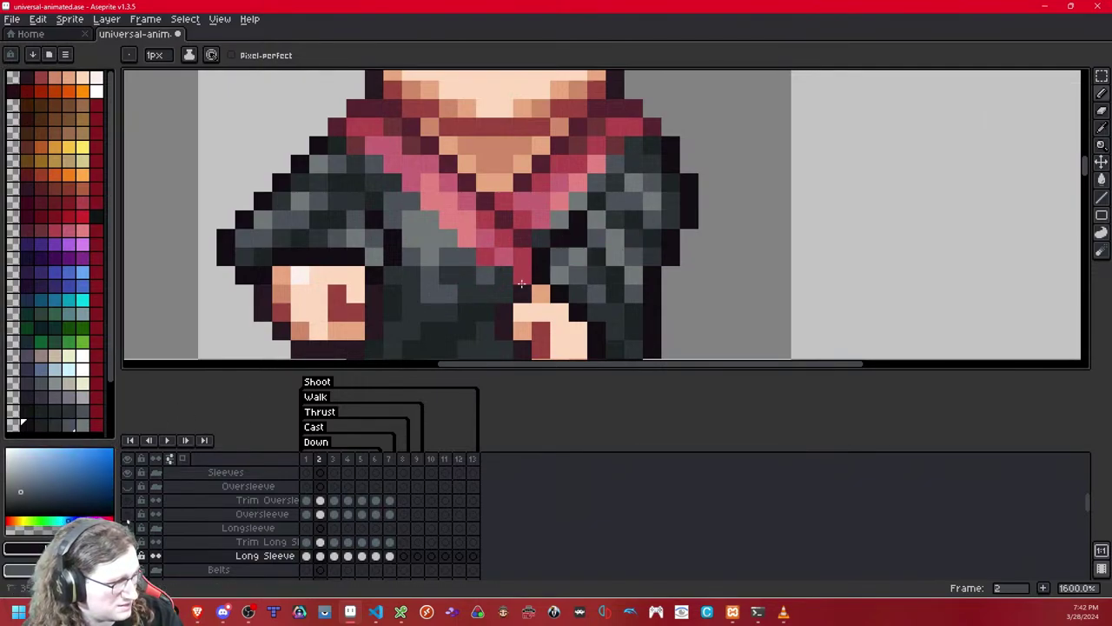
right_click(56, 428)
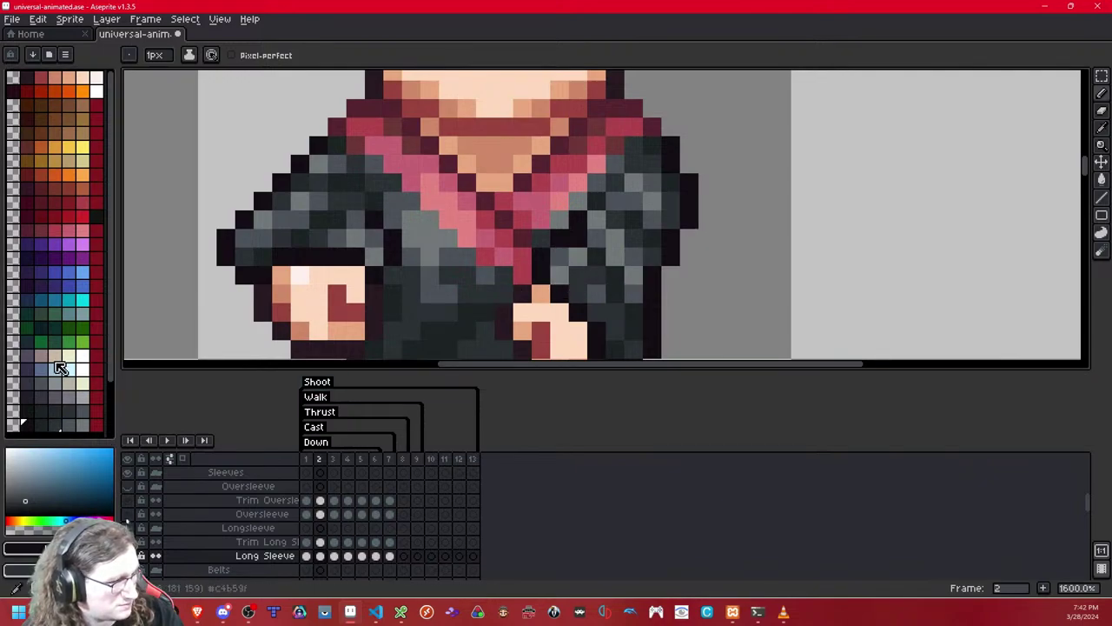
left_click(320, 276)
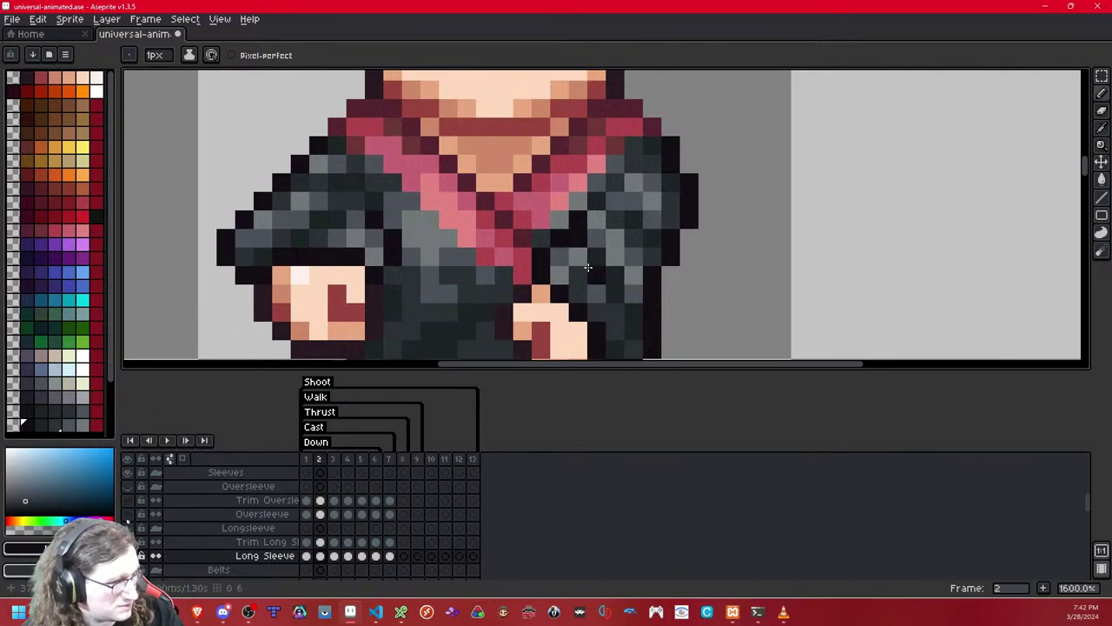
left_click(69, 425)
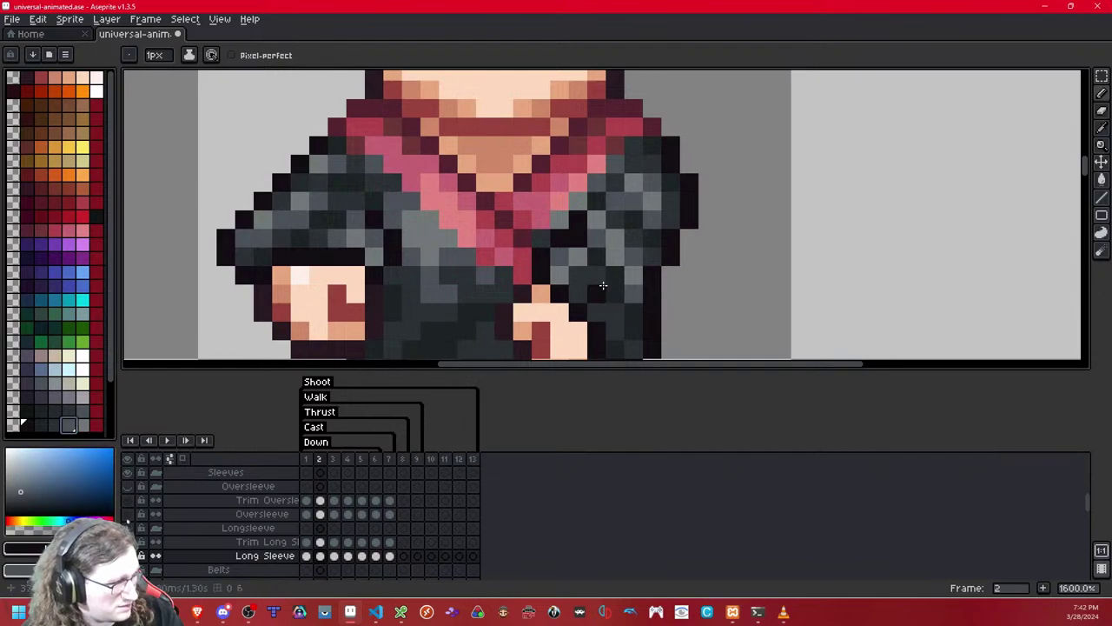
left_click(83, 425)
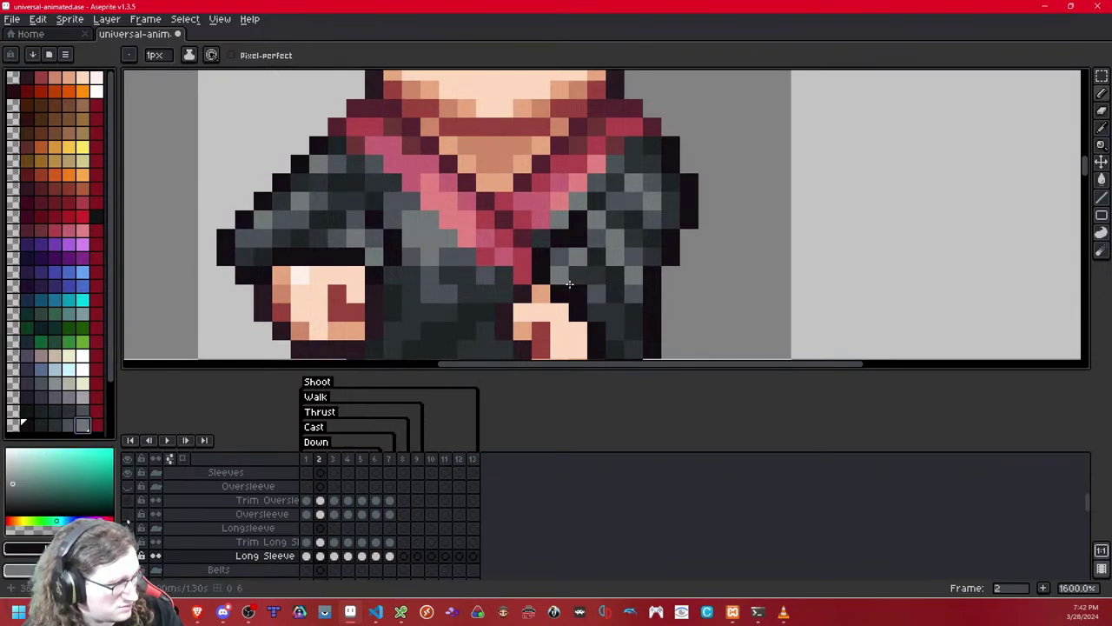
- Try a touch of Idx-178 at the outer edge of the crossing sleeve, and undo it
scroll(725, 236, "down", 7)
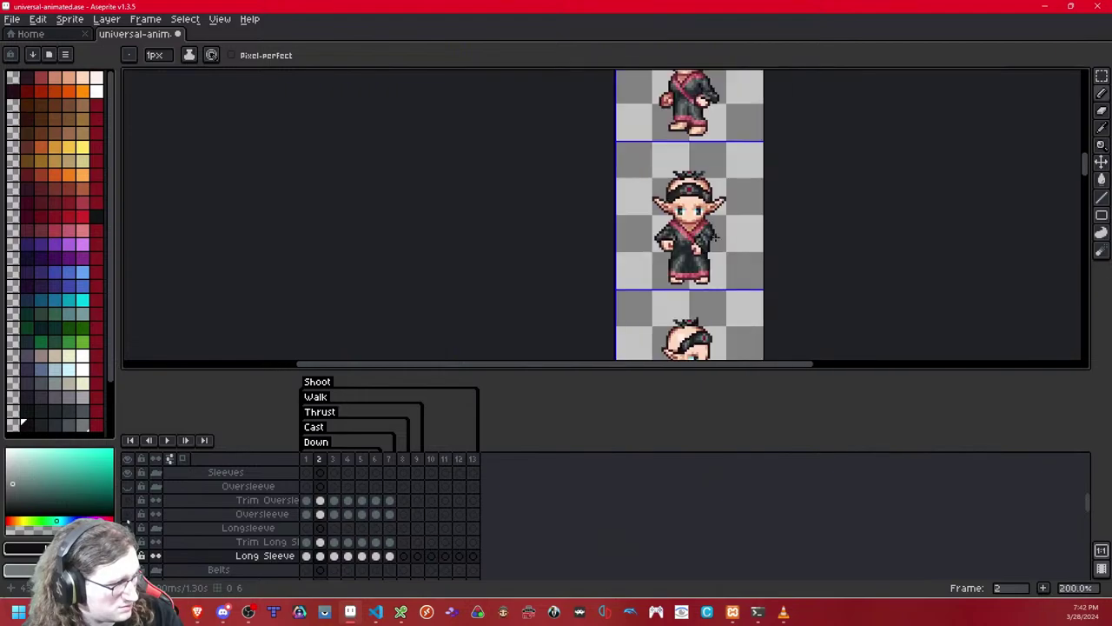
scroll(715, 236, "down", 1)
left_click_drag(653, 246, 439, 285)
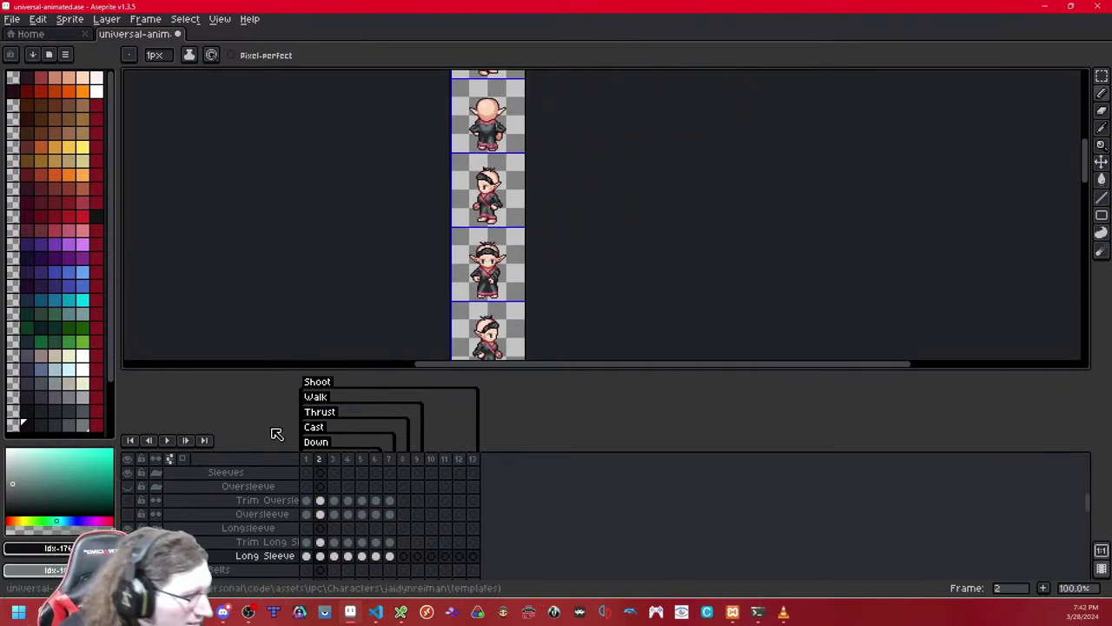
scroll(441, 244, "up", 6)
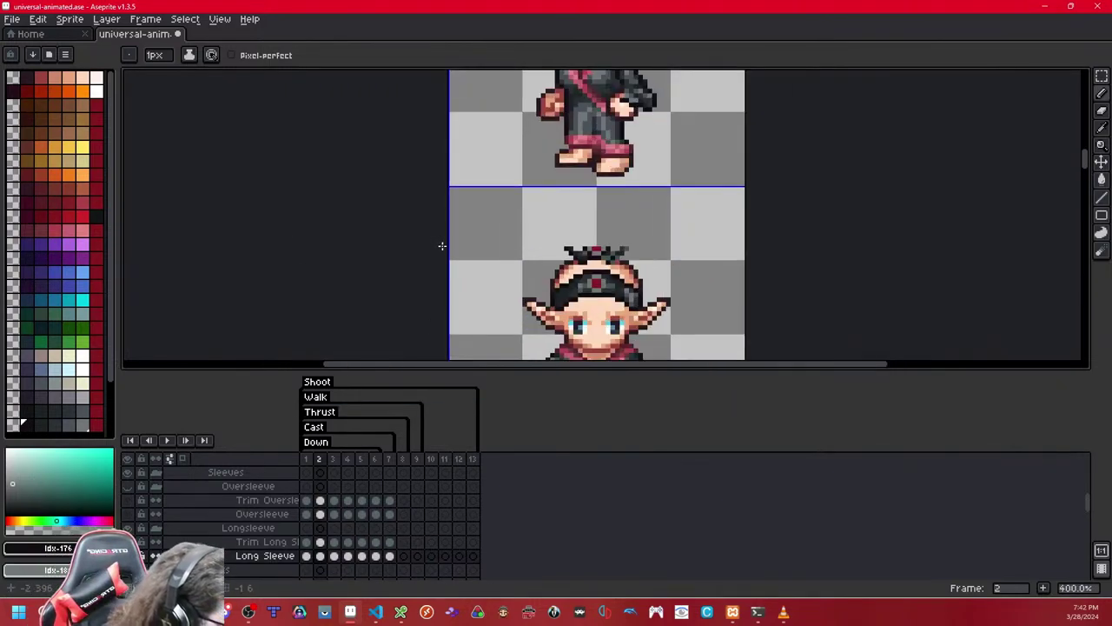
scroll(607, 174, "up", 1)
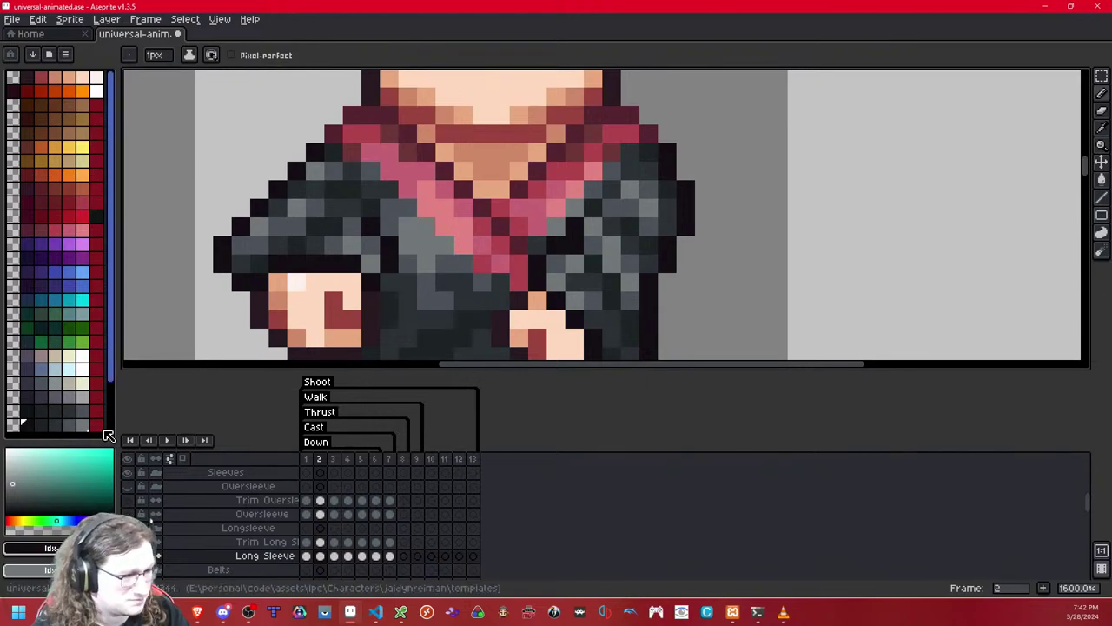
left_click(54, 424)
left_click(674, 270)
key("ctrl+z")
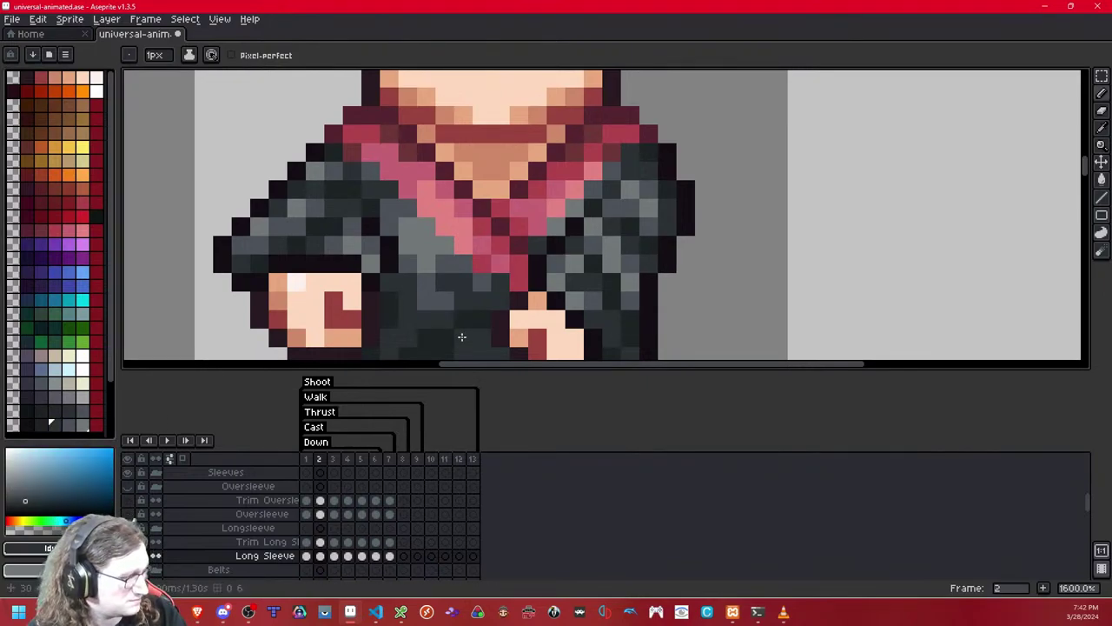
- Examine frame 2's front-facing sleeves at several zoom levels and against the bare arms with the sleeves hidden
scroll(665, 243, "down", 8)
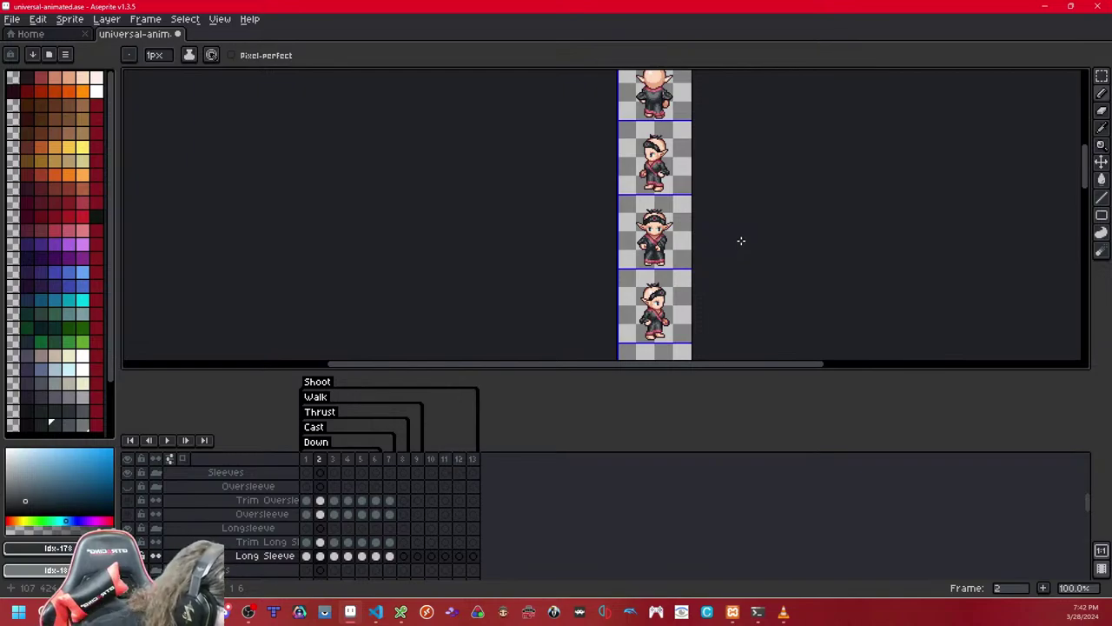
scroll(667, 259, "up", 6)
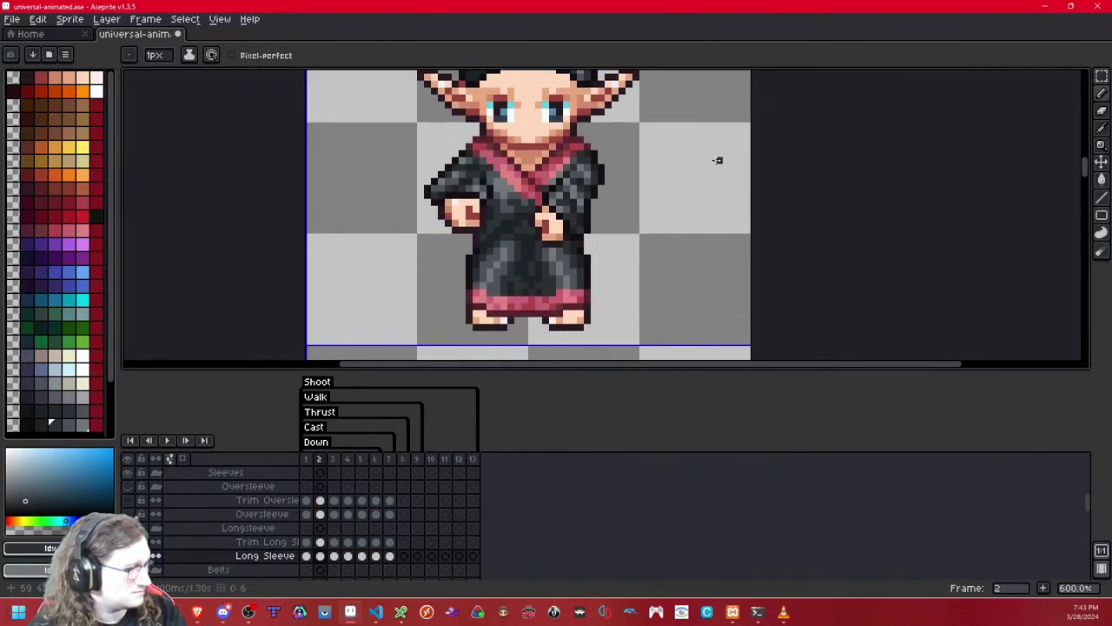
scroll(718, 160, "up", 3)
scroll(940, 121, "down", 1)
left_click_drag(466, 216, 717, 201)
scroll(692, 215, "up", 1)
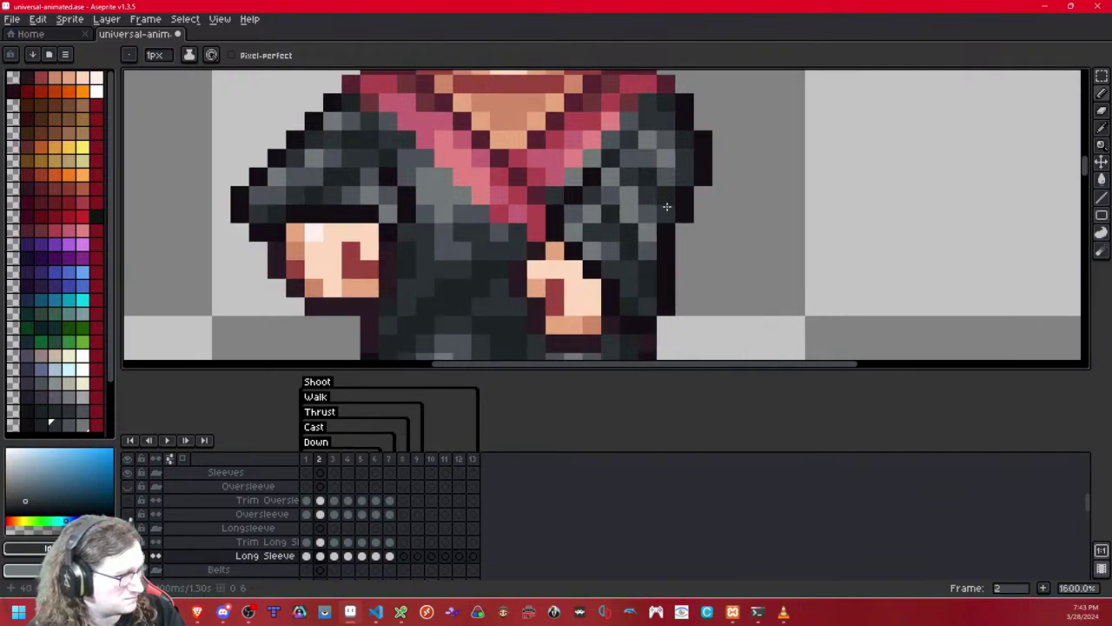
left_click(807, 230)
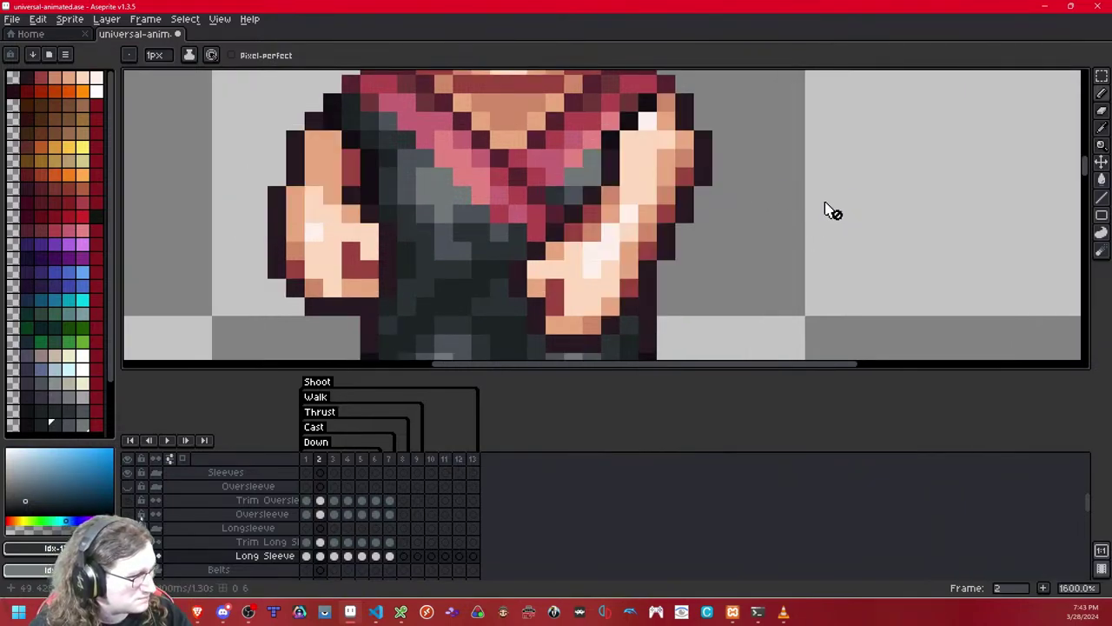
left_click(1101, 77)
scroll(628, 221, "down", 7)
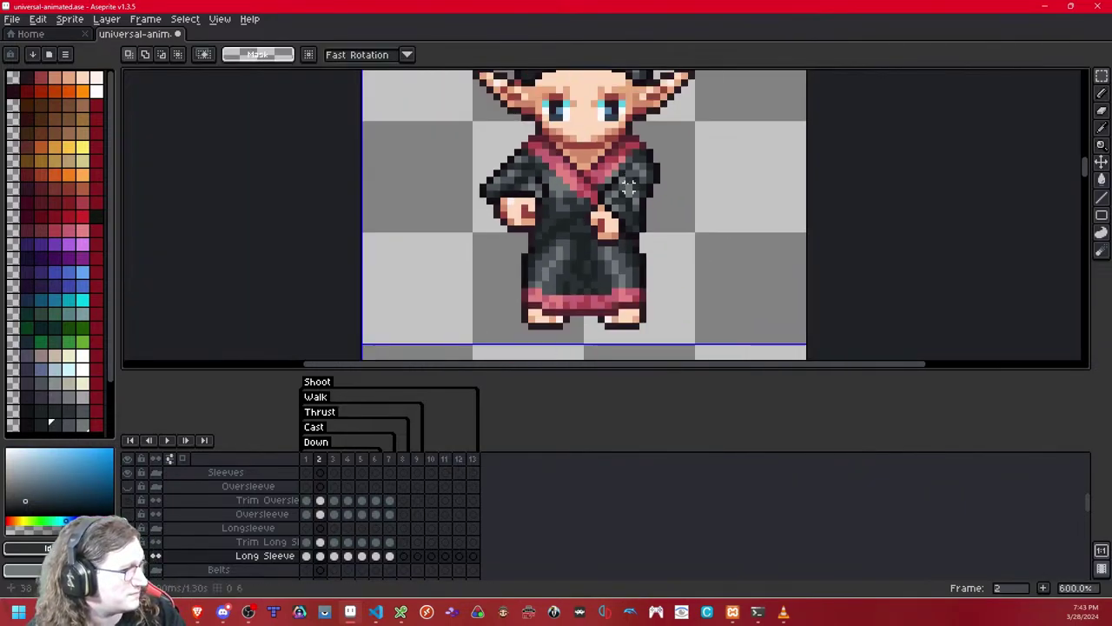
scroll(627, 223, "down", 3)
scroll(628, 223, "up", 2)
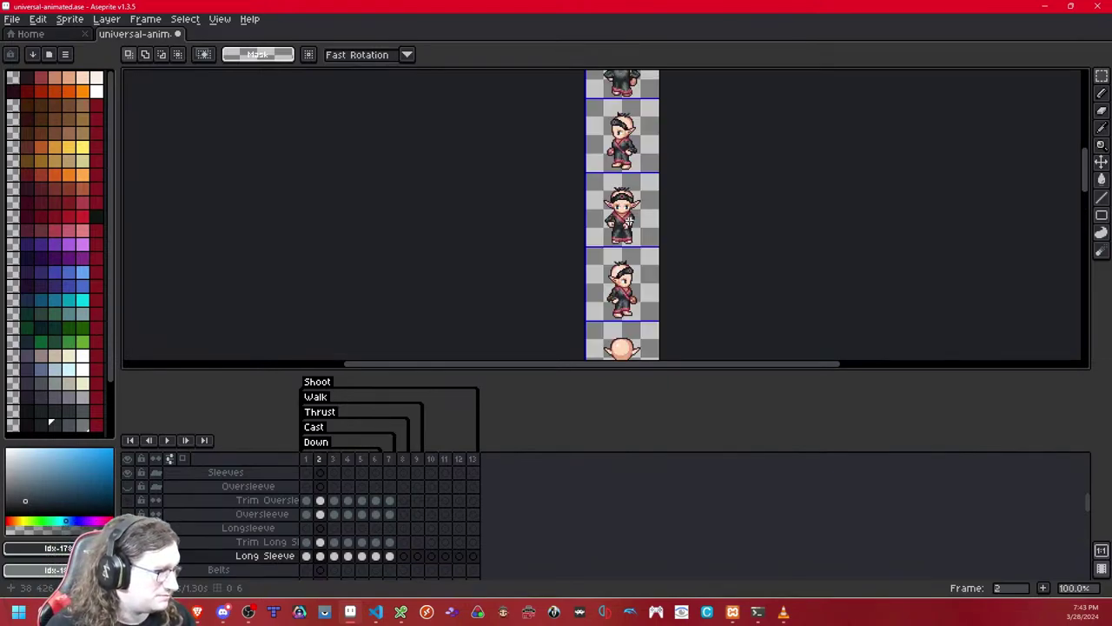
- Compare frame 3's front-facing character with its other animation rows and with the sleeves in frame 2
key("Right")
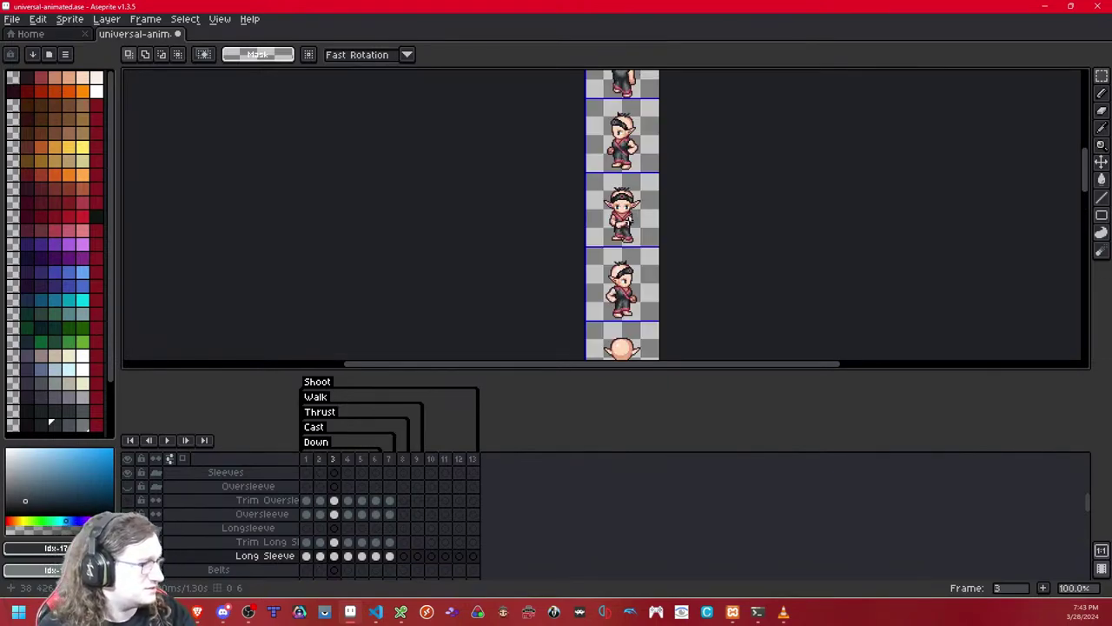
left_click_drag(620, 146, 595, 257)
mouse_move(607, 149)
left_mouse_down()
mouse_move(590, 263)
mouse_move(605, 211)
left_mouse_up()
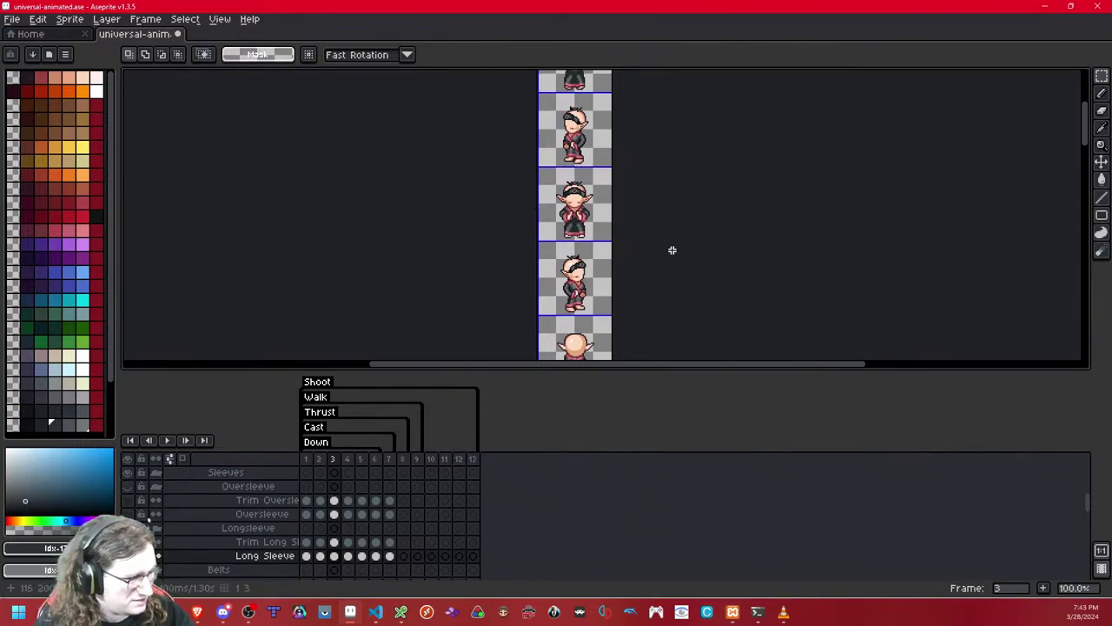
scroll(671, 251, "down", 5)
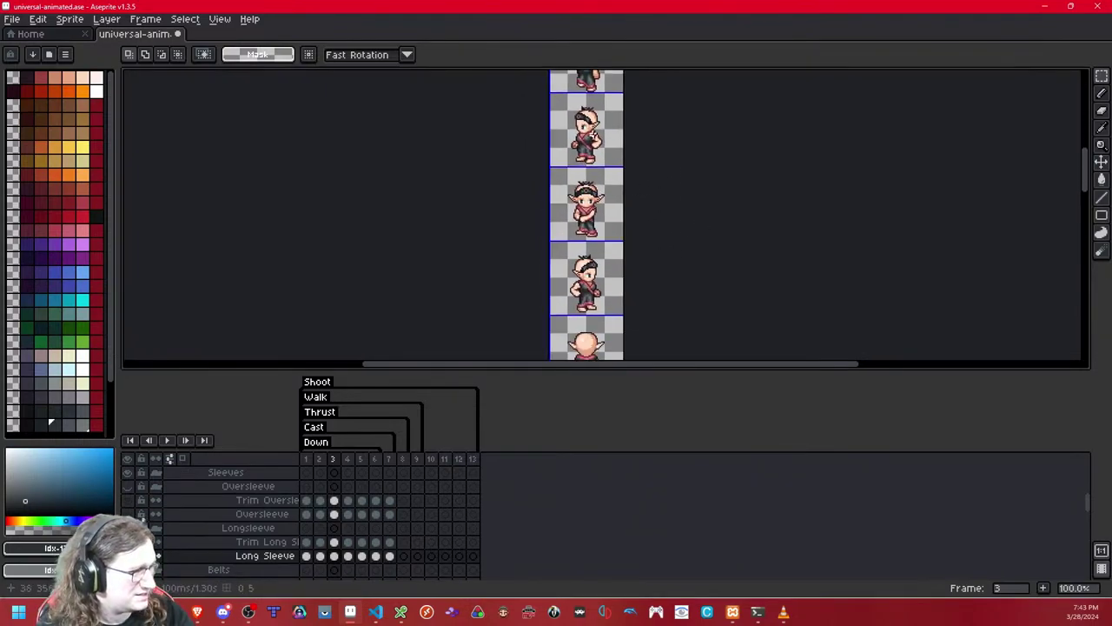
scroll(606, 127, "down", 3)
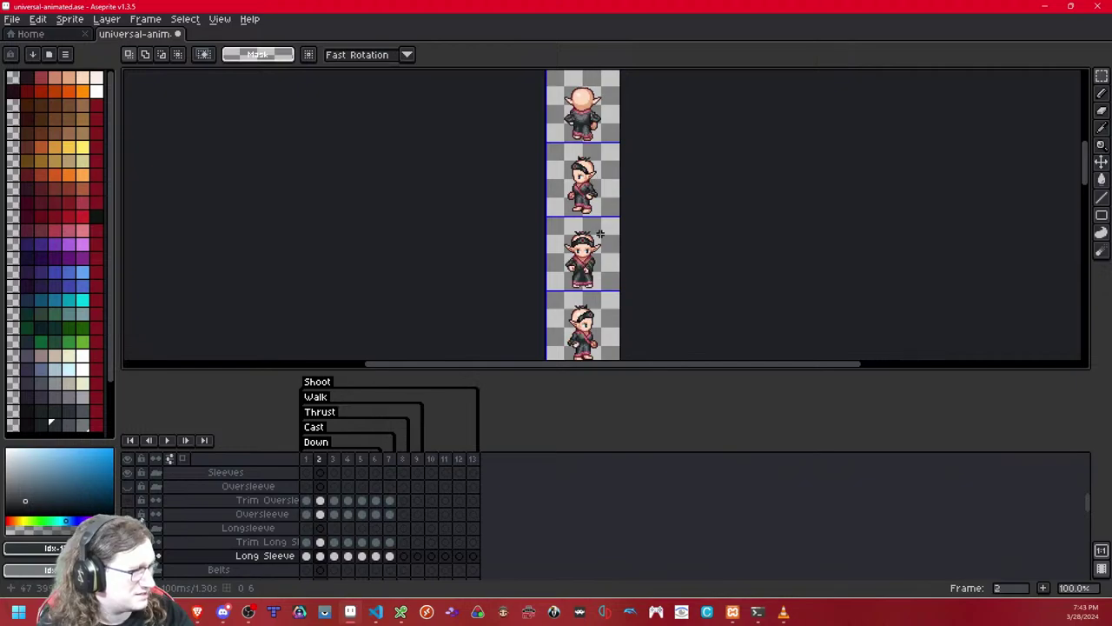
scroll(599, 255, "up", 5)
left_click_drag(594, 268, 610, 211)
key("Left")
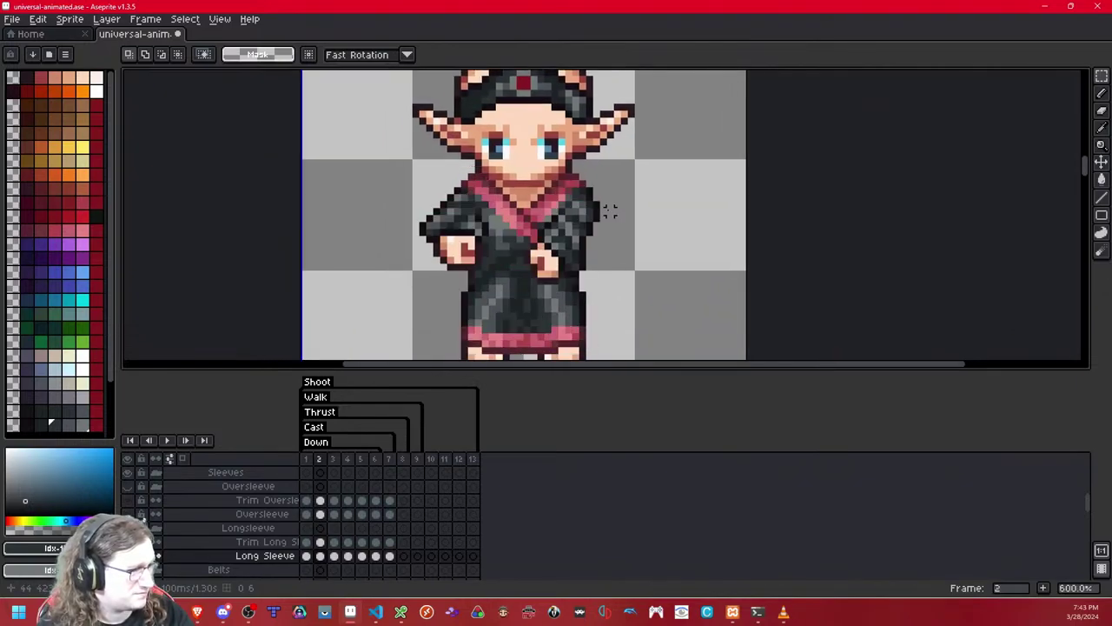
- Place pasted sleeves on frame 3's front-facing character, delete the left one and move the remaining sleeve over the crossing forearm
key("Right")
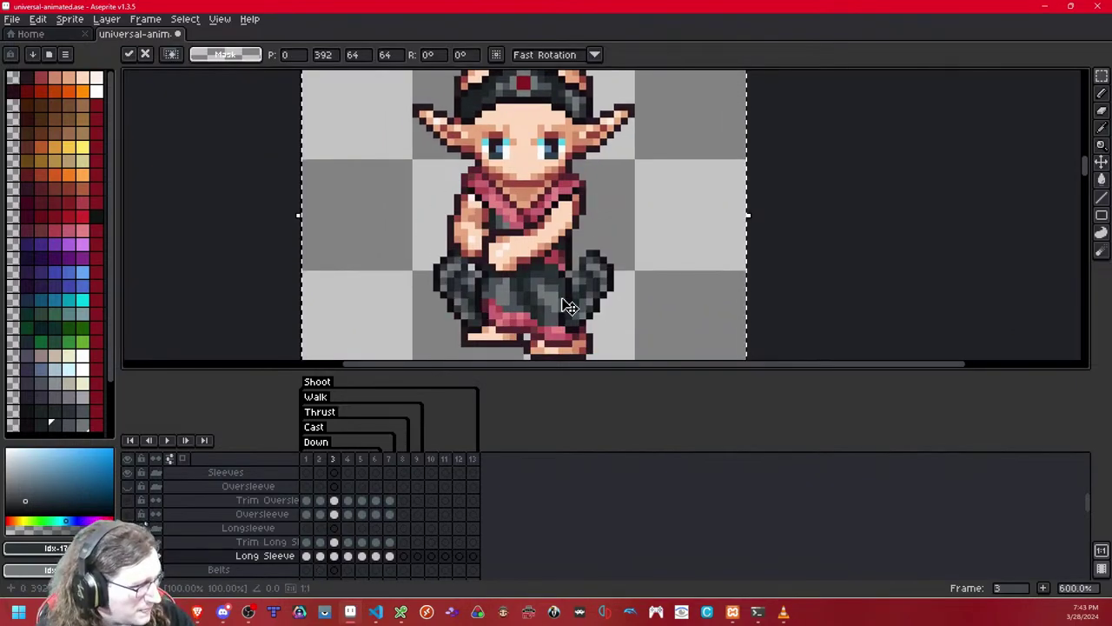
left_click_drag(488, 274, 393, 251)
left_click(755, 203)
left_click_drag(398, 193, 295, 337)
key("Delete")
left_click_drag(430, 184, 534, 334)
left_click_drag(485, 259, 533, 239)
key("Return")
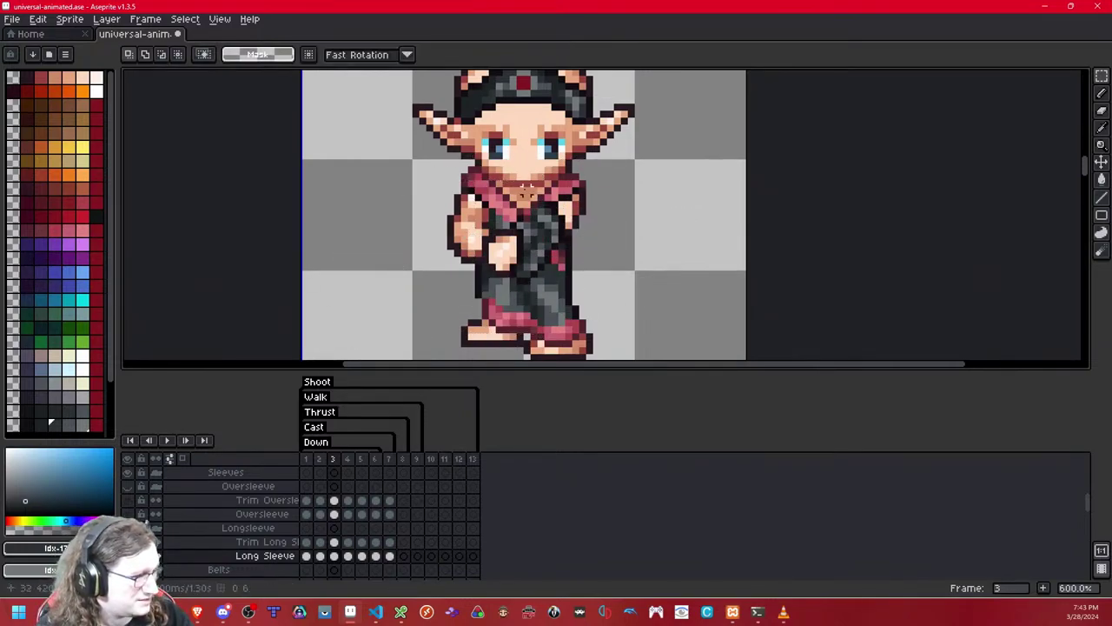
- Select the top of the placed sleeve that covers the collar and move it to the empty area beside the character
scroll(526, 187, "up", 3)
left_click_drag(469, 181, 654, 240)
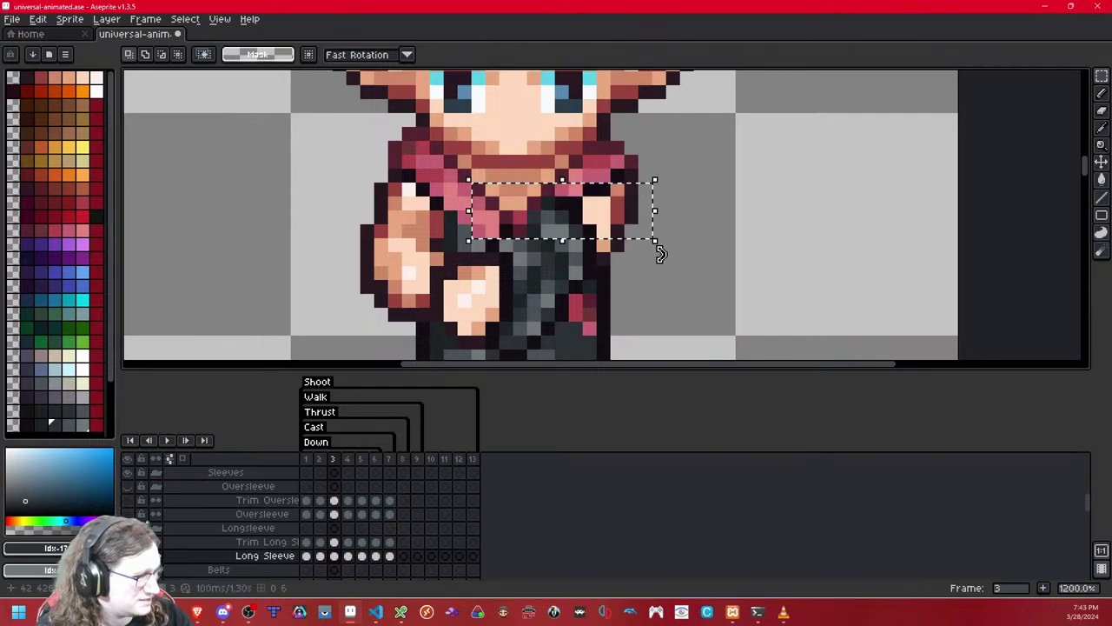
left_click_drag(646, 300, 588, 230)
key("ctrl+d")
left_click_drag(478, 175, 647, 217)
key("ctrl+d")
left_click_drag(505, 162, 589, 231)
left_click_drag(573, 209, 819, 162)
left_click(770, 273)
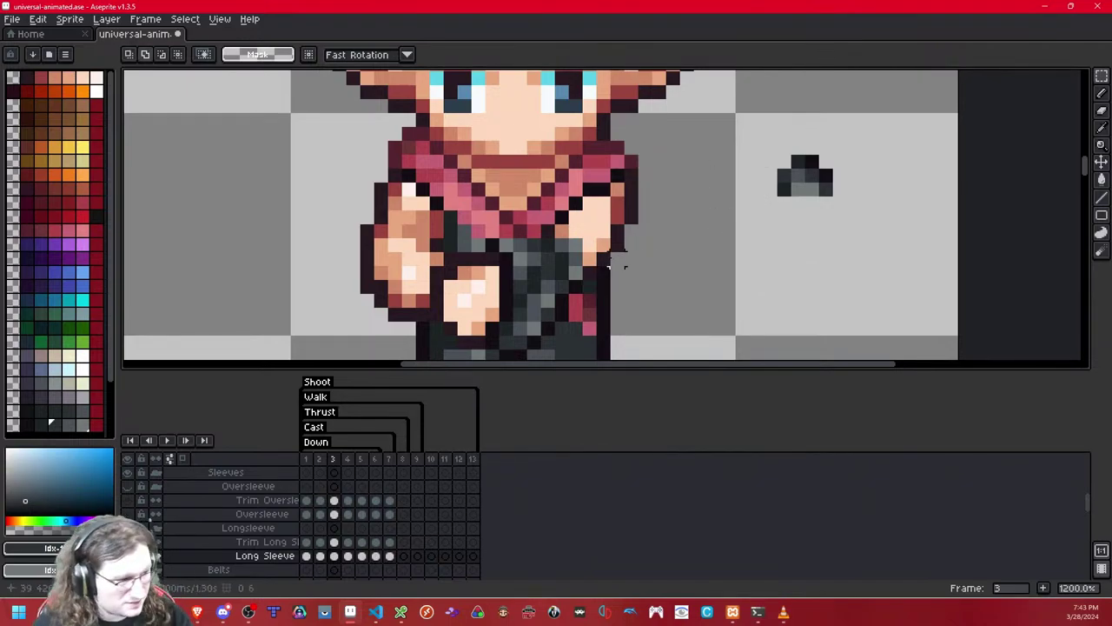
- Paint dark outline pixels along the collar's lower edge and dark grey pixels at the crossing arm's shoulder on frame 3's front-facing character
left_click(26, 423)
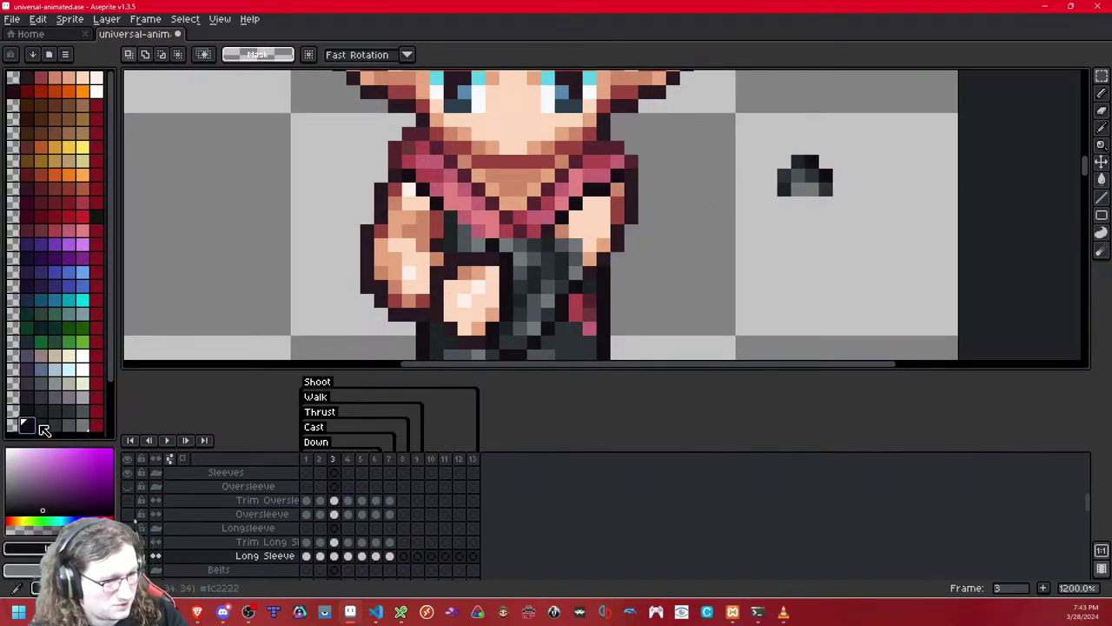
right_click(41, 426)
left_click(1099, 94)
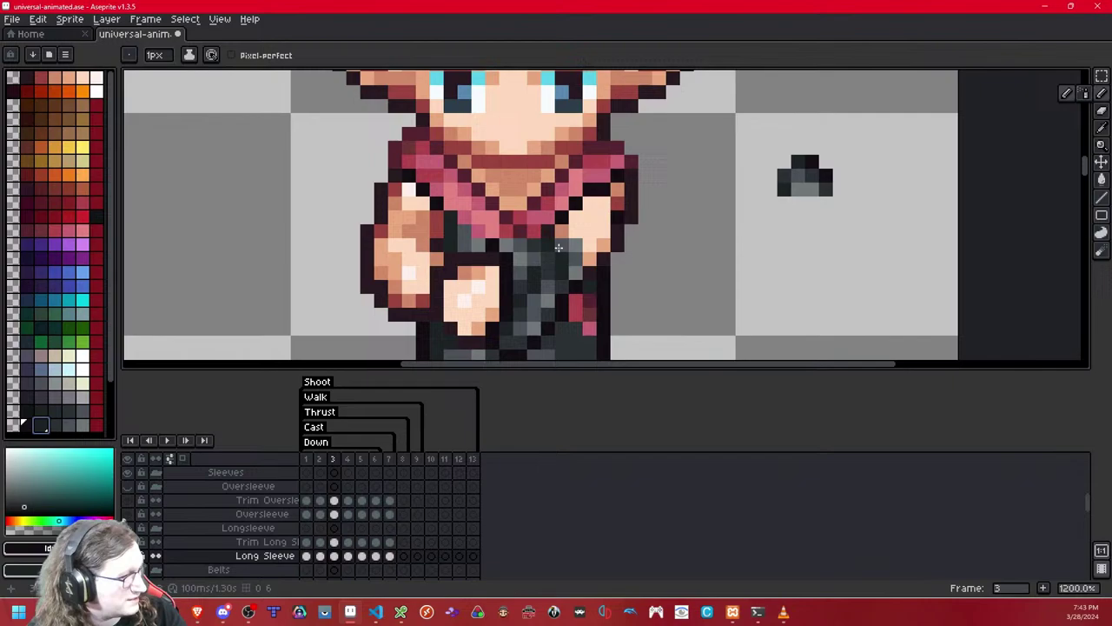
left_click(511, 235)
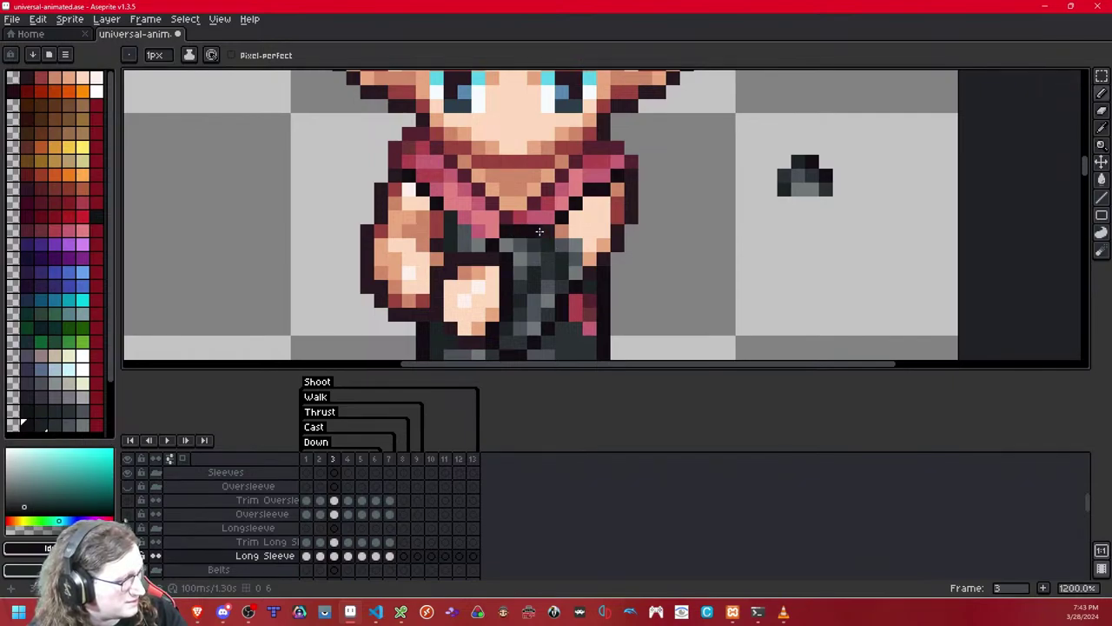
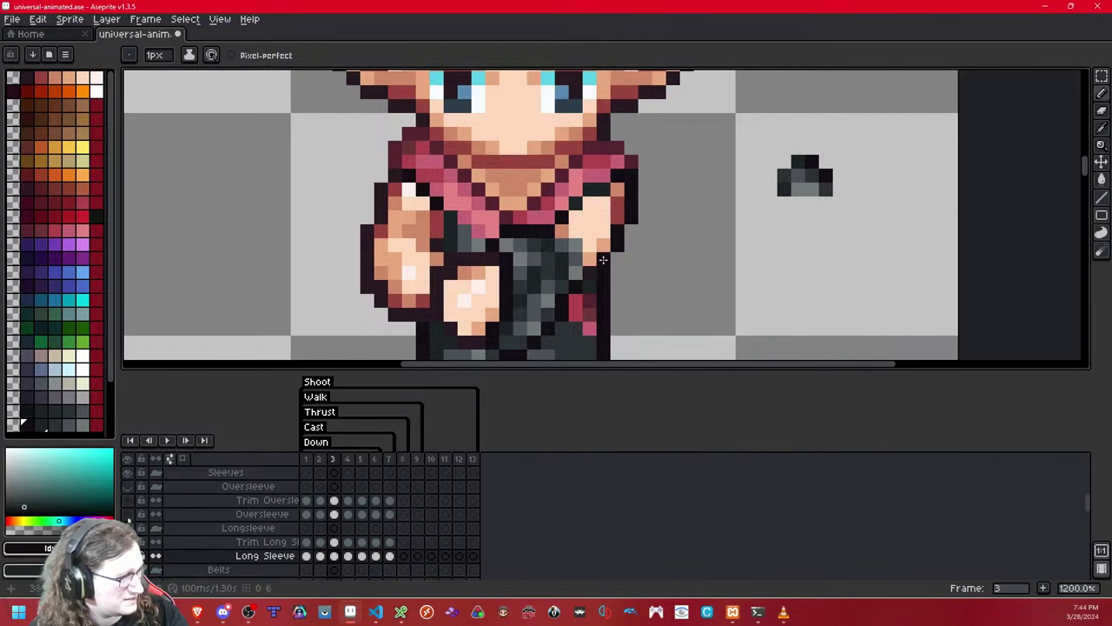
left_click_drag(546, 226, 500, 251)
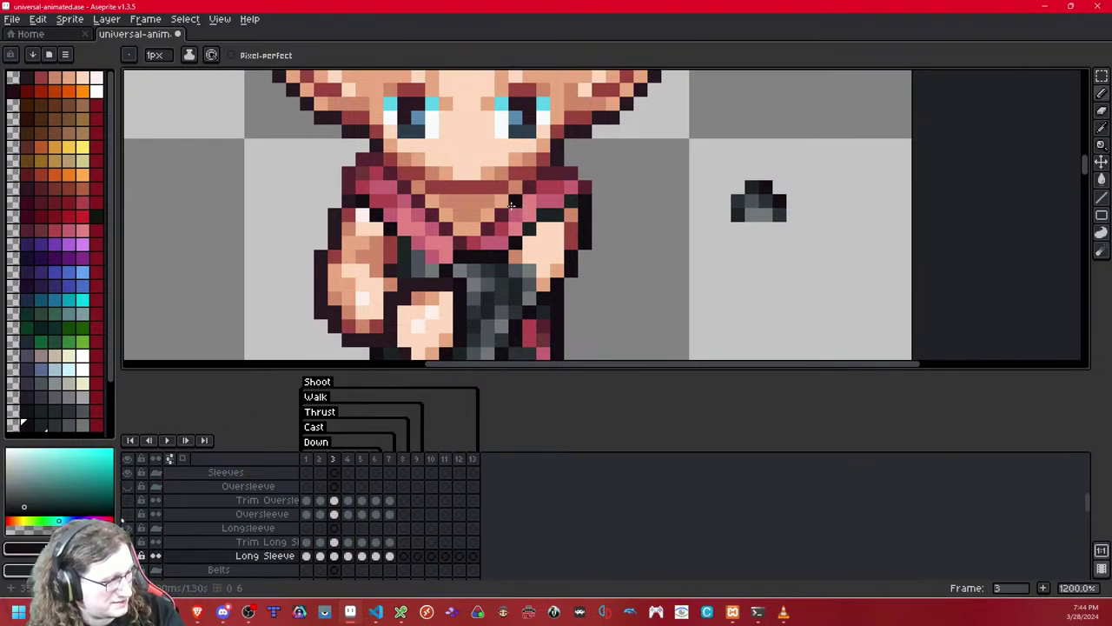
scroll(512, 205, "down", 7)
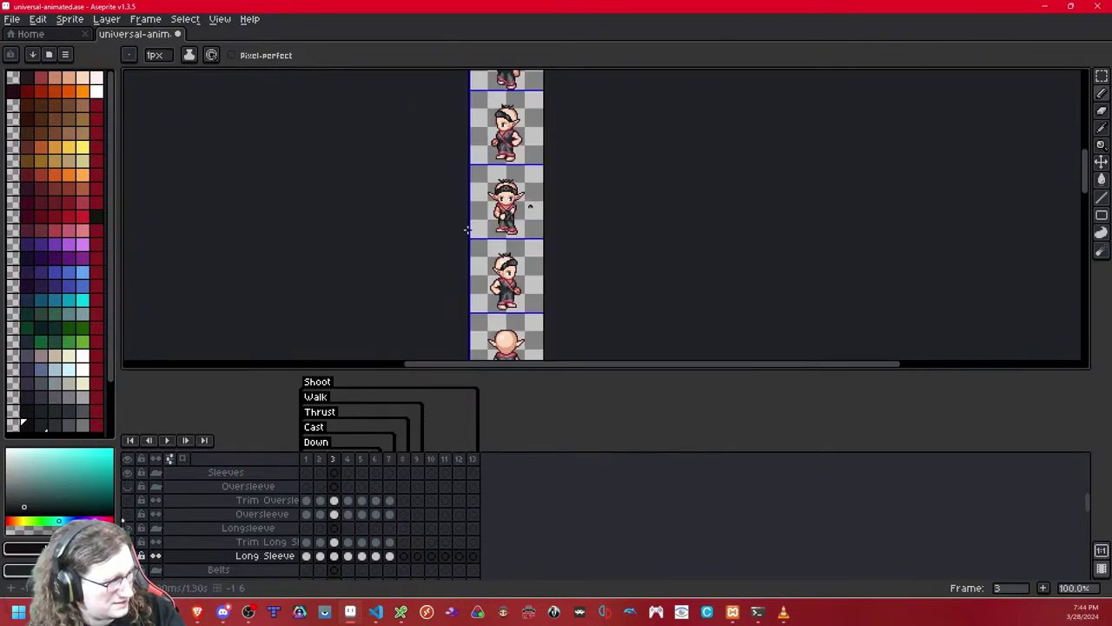
scroll(466, 229, "up", 7)
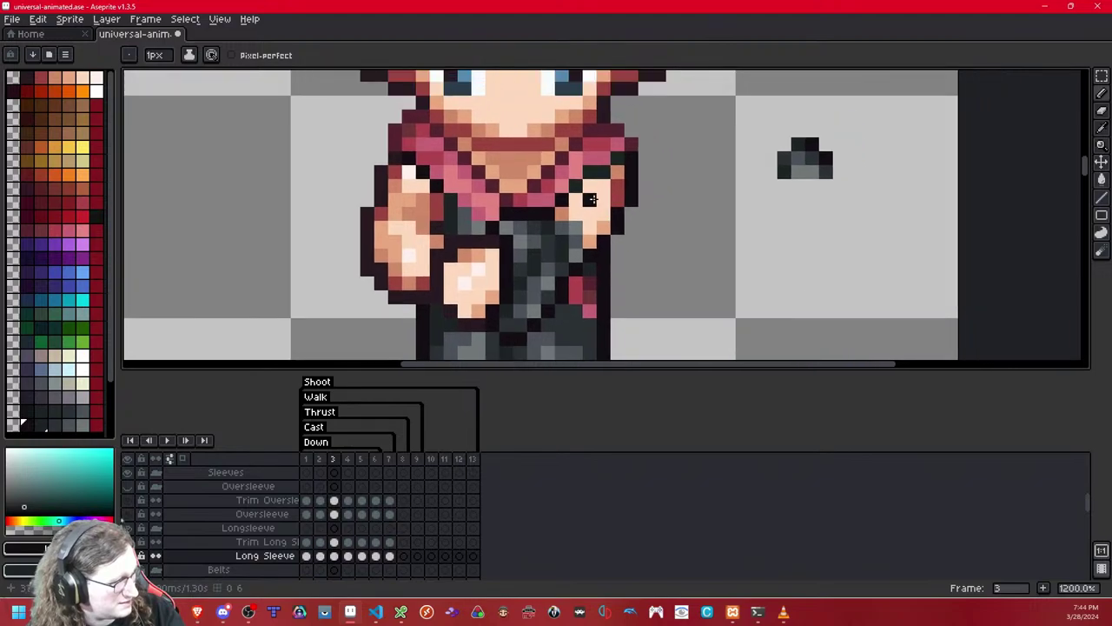
left_click_drag(592, 199, 543, 210)
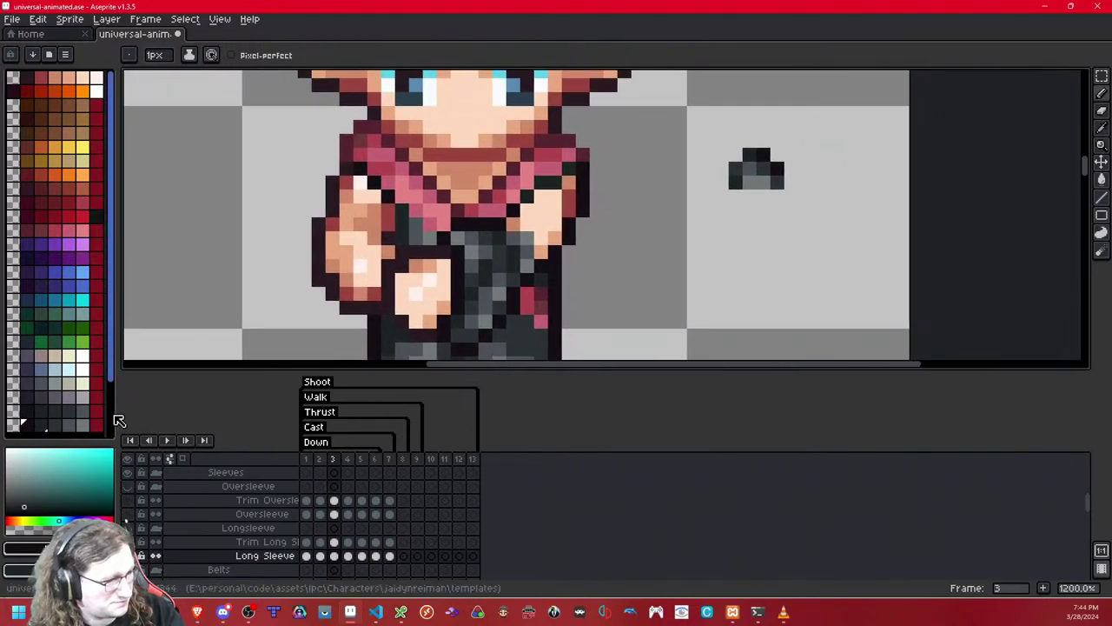
scroll(452, 203, "down", 5)
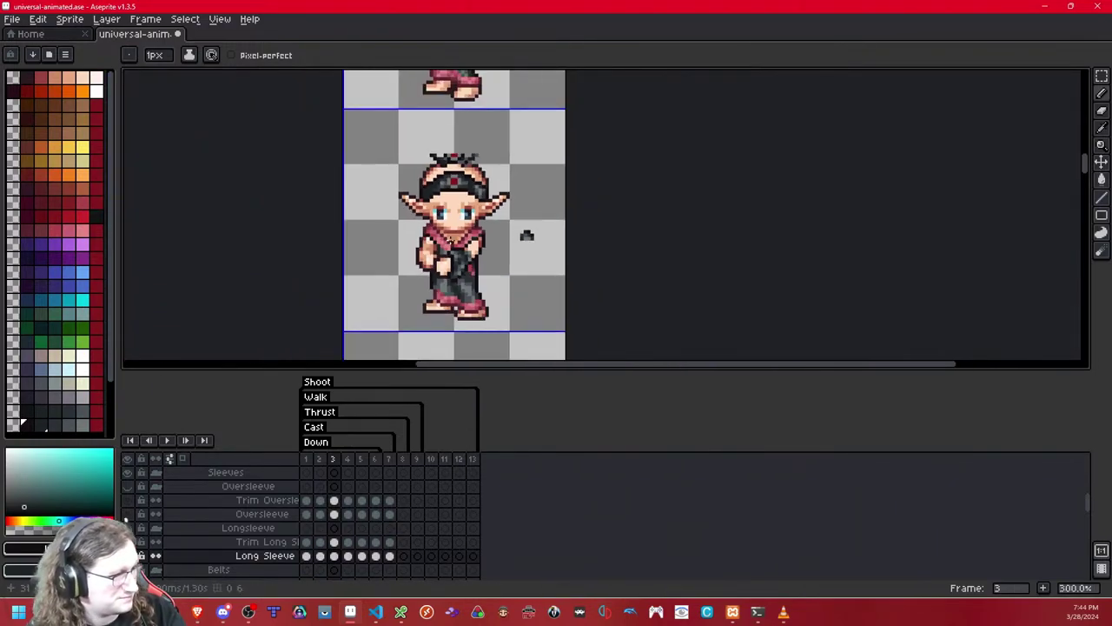
scroll(452, 203, "up", 2)
scroll(452, 204, "up", 1)
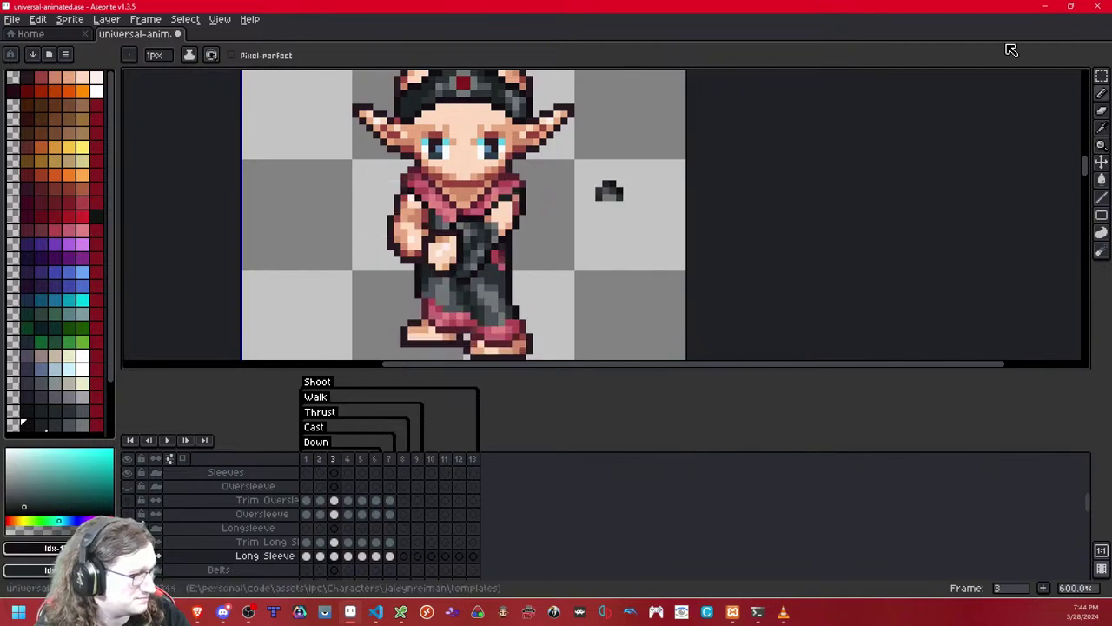
- Copy the left sleeve of frame 2's front-facing character and paste it over the matching arm in frame 3
left_click(1100, 75)
key("comma")
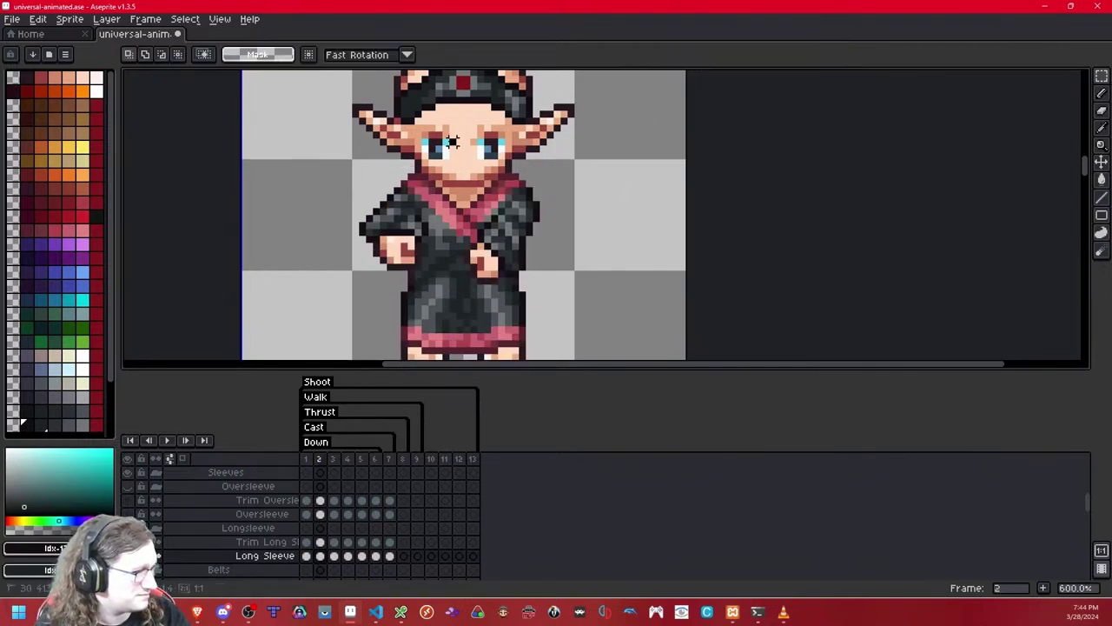
left_click_drag(453, 142, 323, 280)
left_click(501, 196)
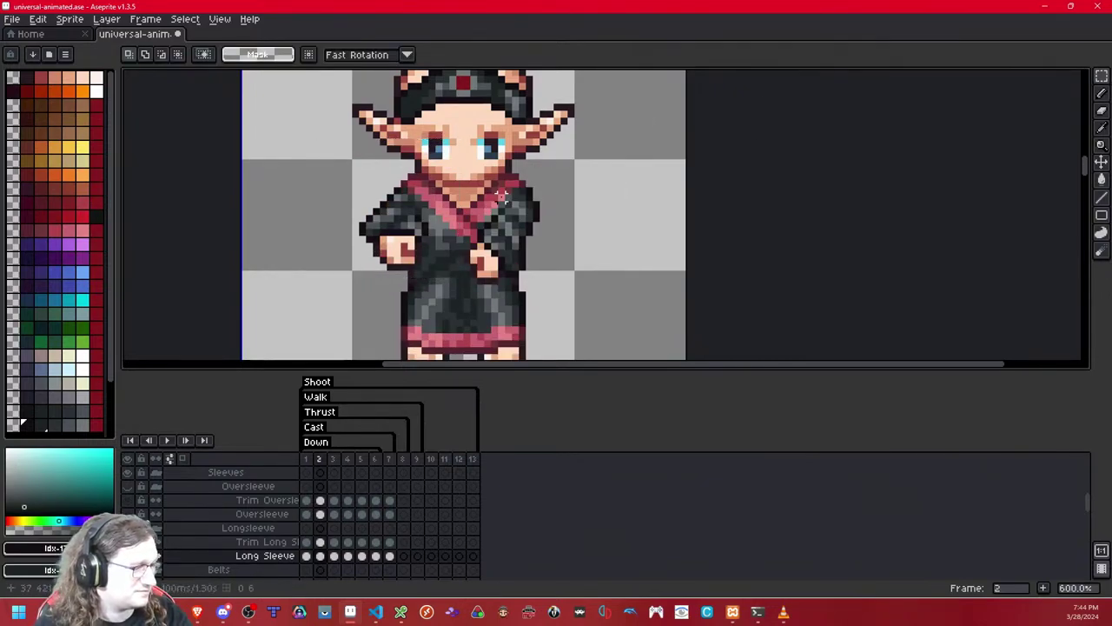
key("period")
key("ctrl+v")
left_click_drag(405, 211, 458, 174)
scroll(542, 183, "up", 2)
left_click(543, 181)
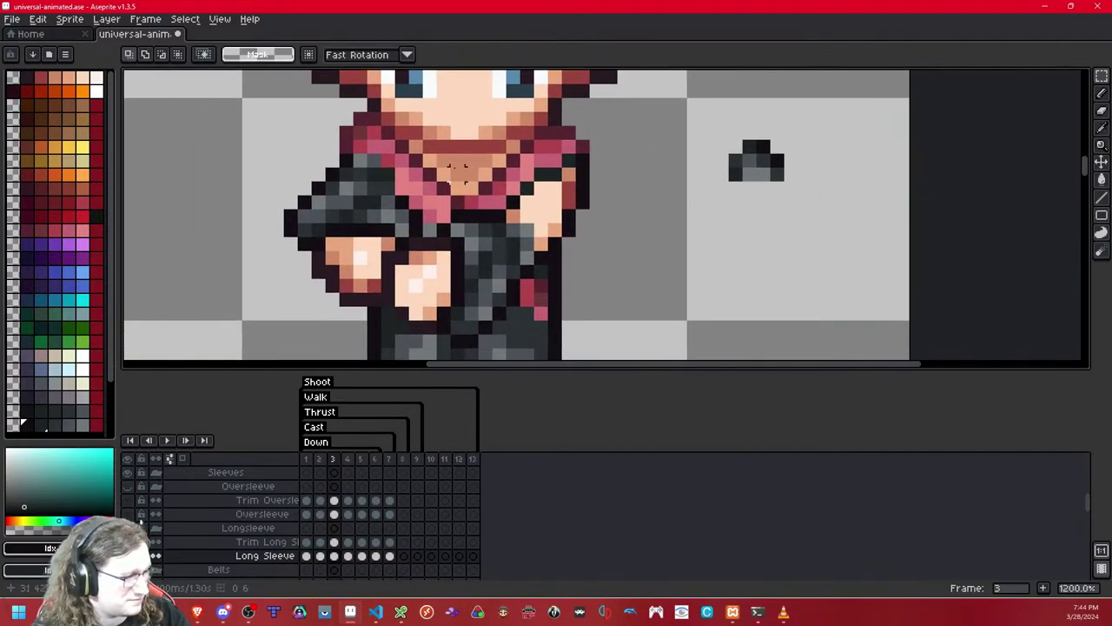
key("ctrl+z")
key("ctrl+y")
key("ctrl+z")
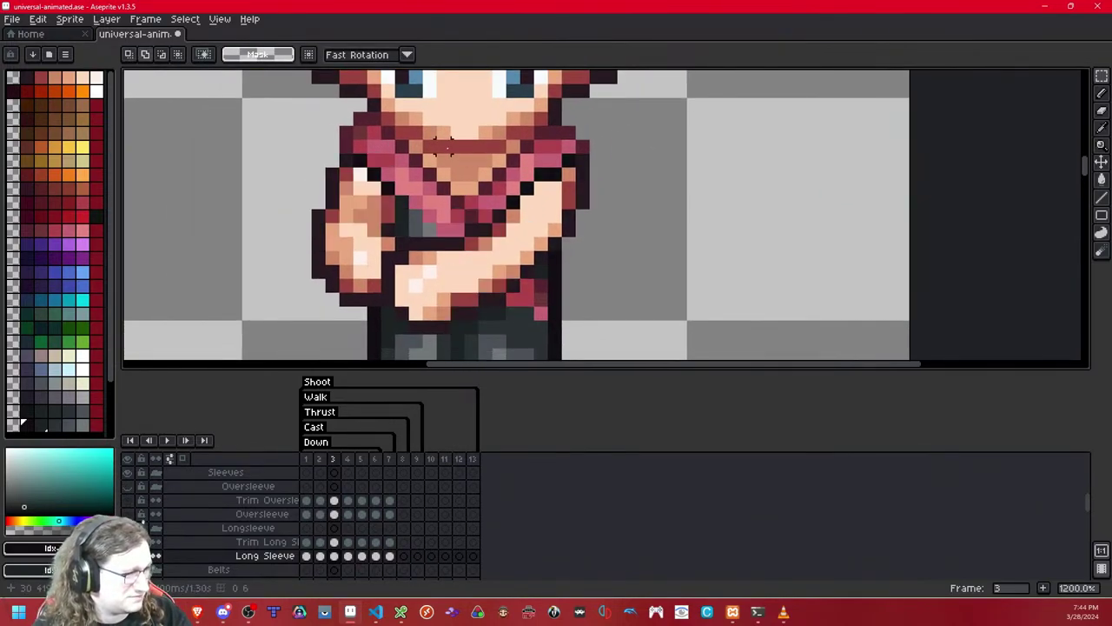
key("ctrl+y")
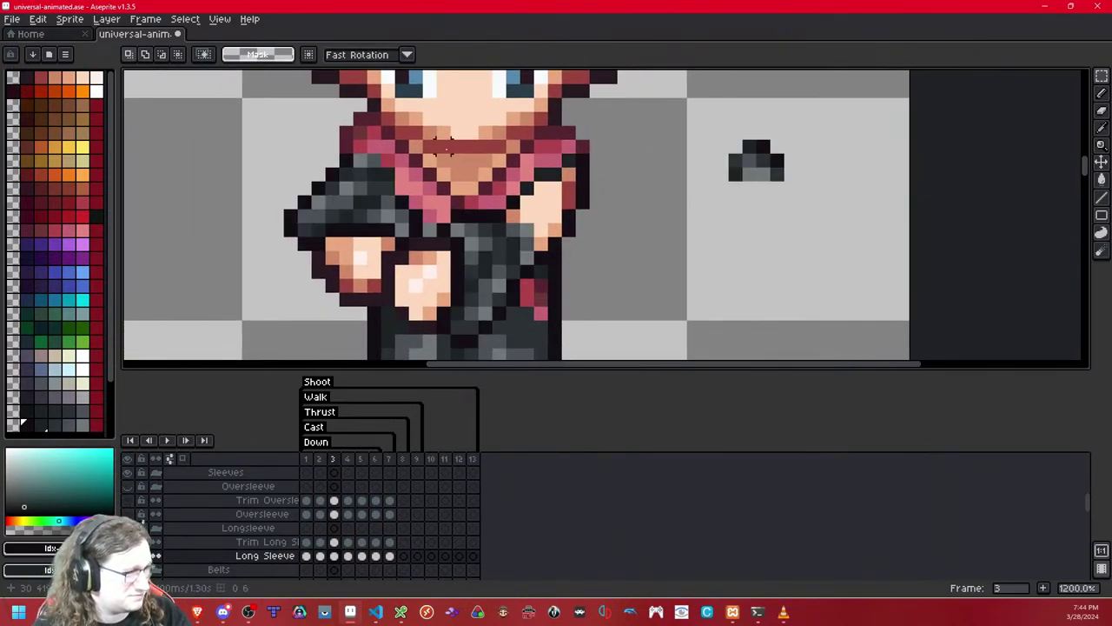
- Erase the pasted left sleeve's pixels that overlap the collar, comparing the character with the Long Sleeve layer hidden and shown
left_click(1101, 111)
key("shift+x")
left_click(371, 145)
key("shift+x")
left_click(373, 159)
key("shift+x")
key("shift+x")
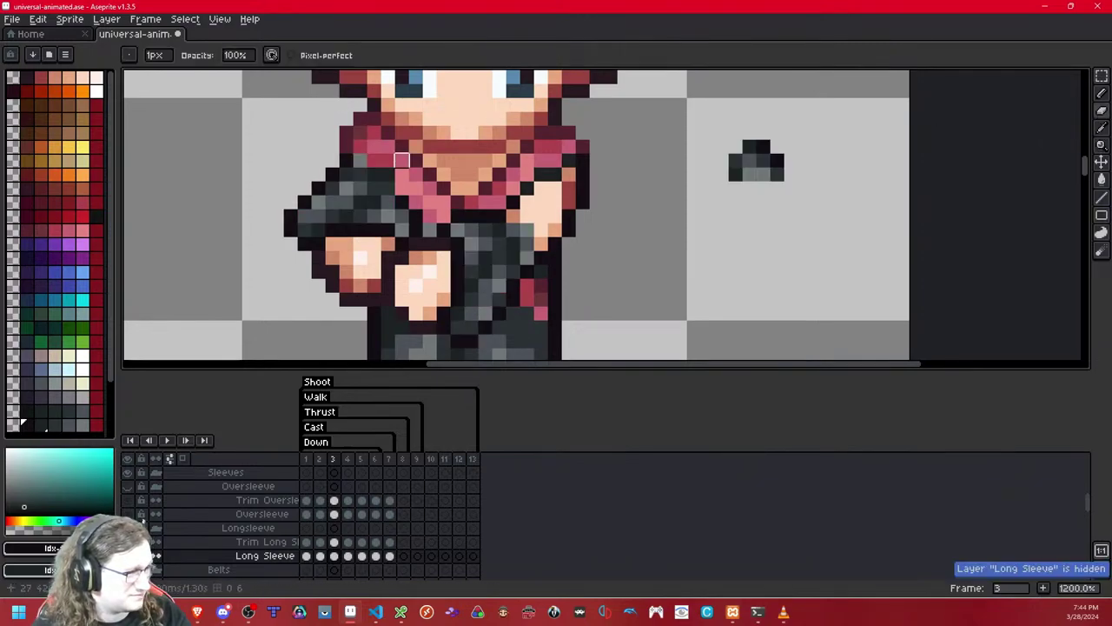
key("shift+x")
key("shift+x")
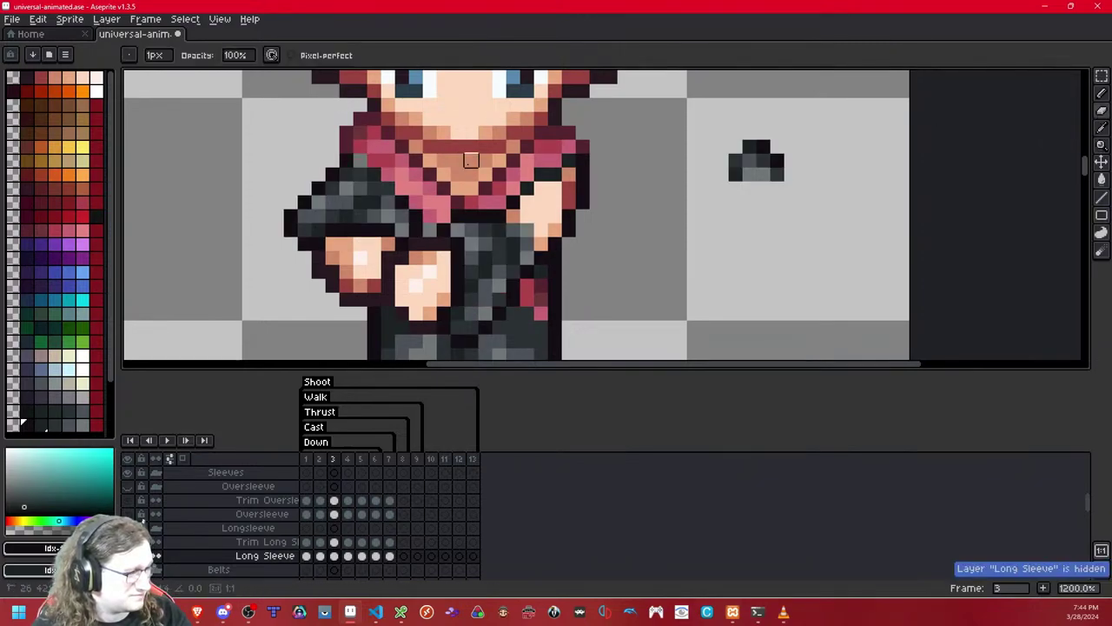
key("shift+x")
key("shift+x")
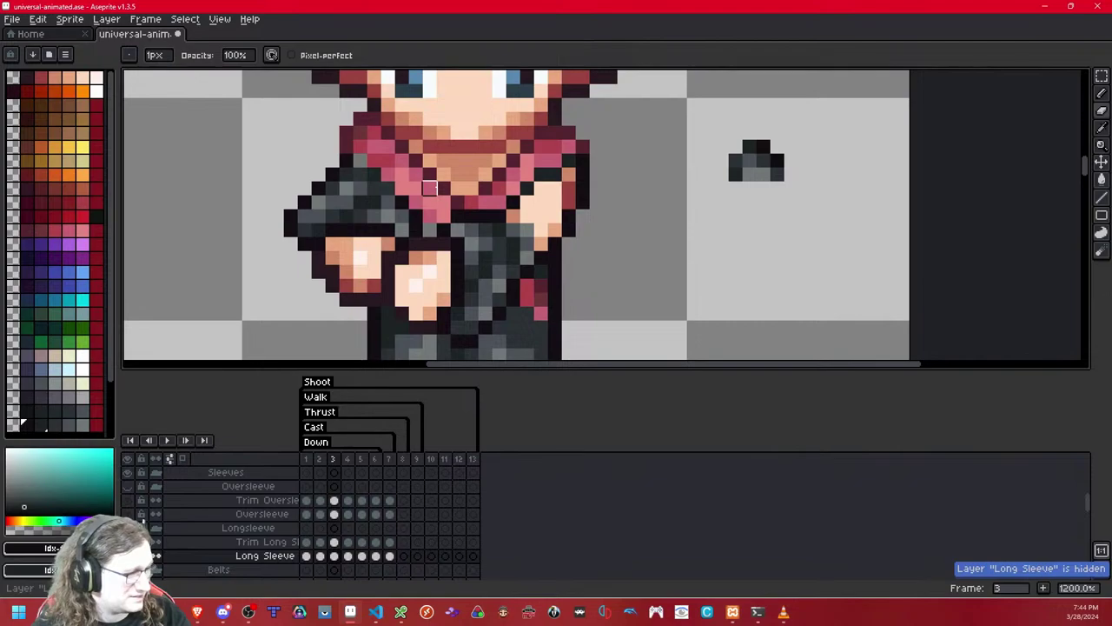
scroll(434, 184, "down", 8)
scroll(470, 174, "up", 1)
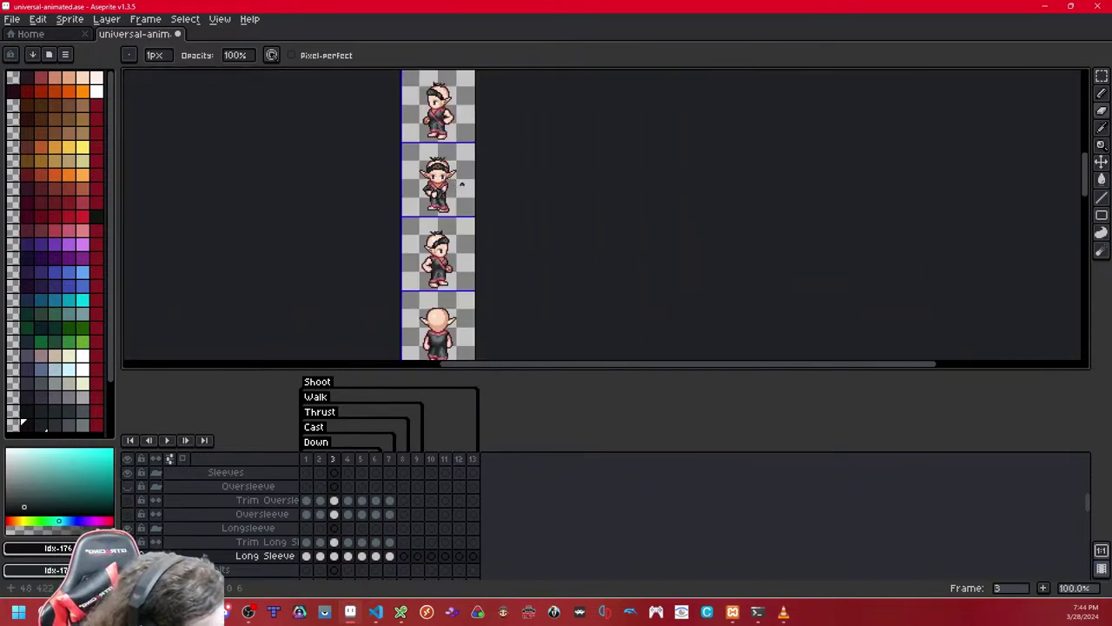
scroll(462, 183, "up", 6)
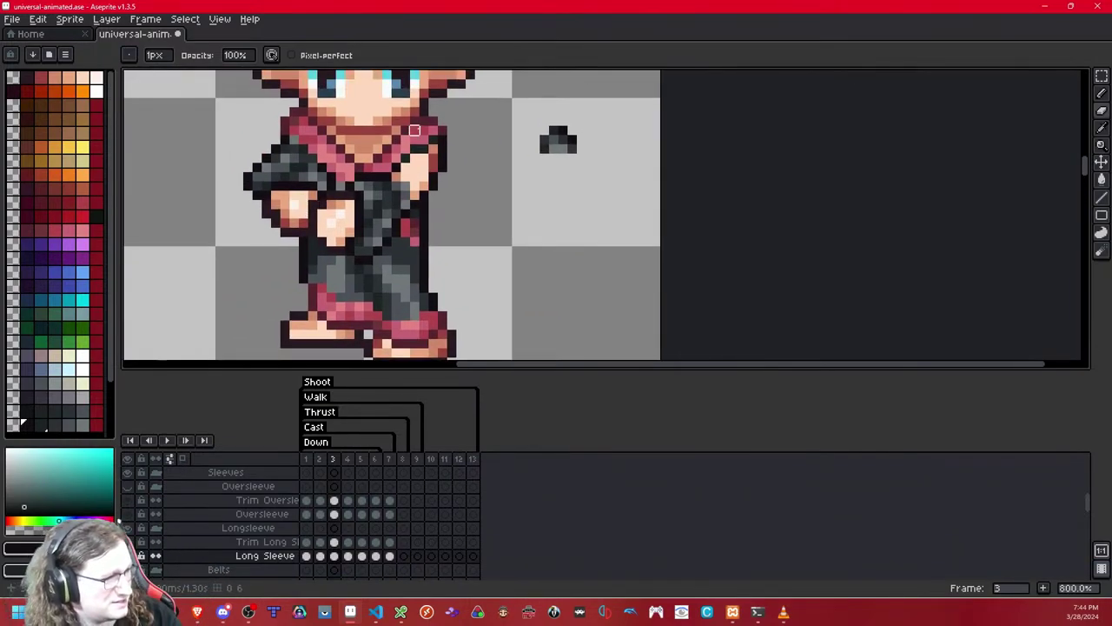
scroll(414, 131, "up", 1)
left_click_drag(366, 176, 444, 164)
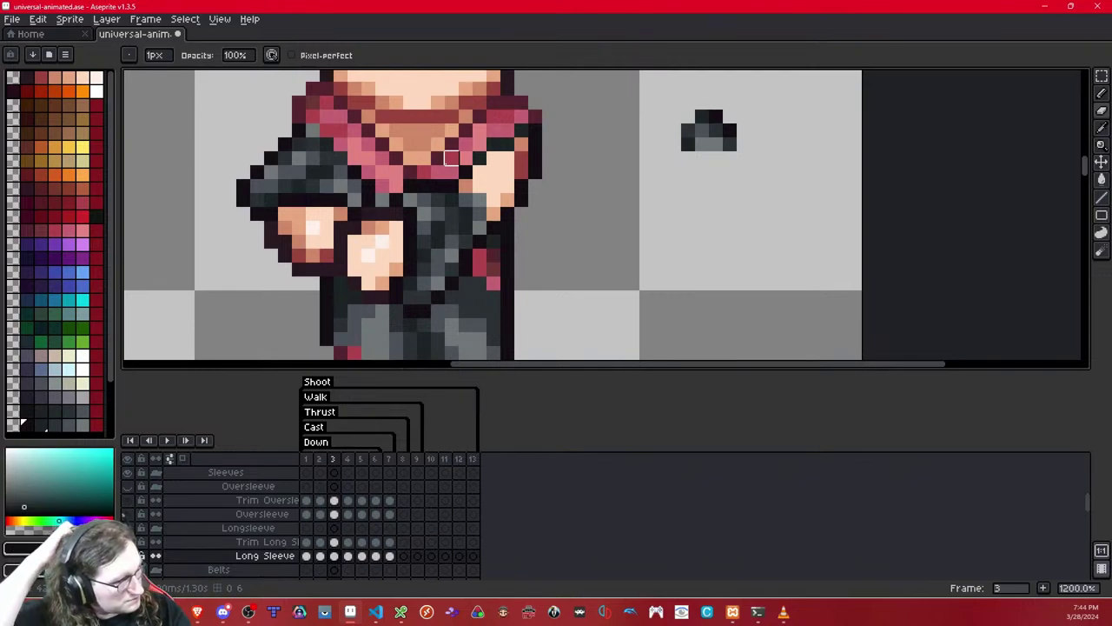
- Try nudging the upper part of the crossing sleeve sideways, then clear the selection
key("m")
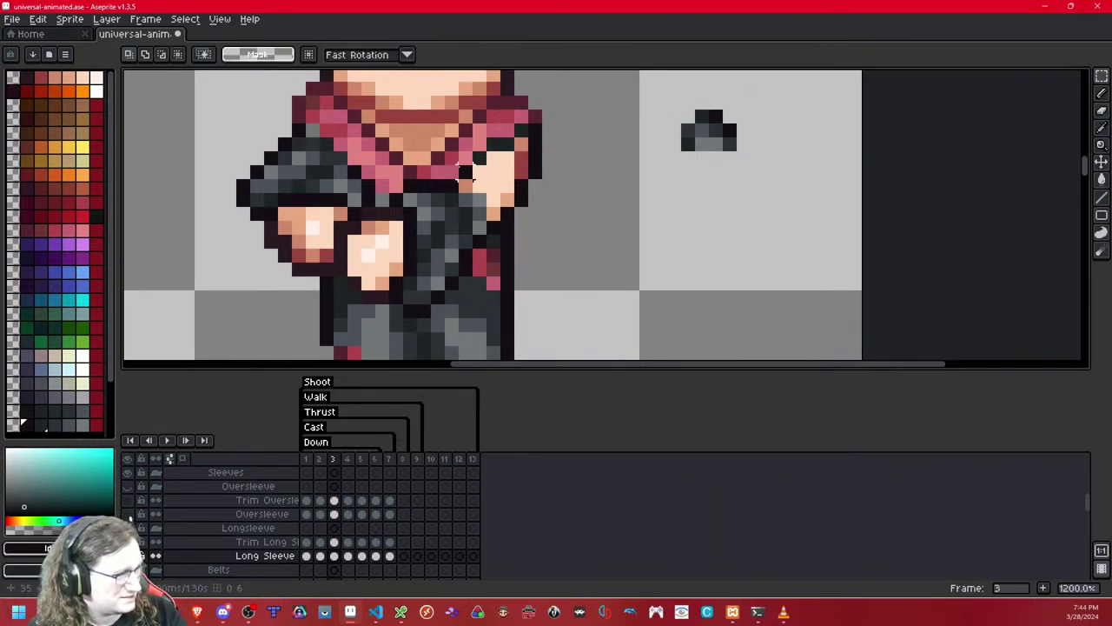
left_click_drag(374, 149, 545, 223)
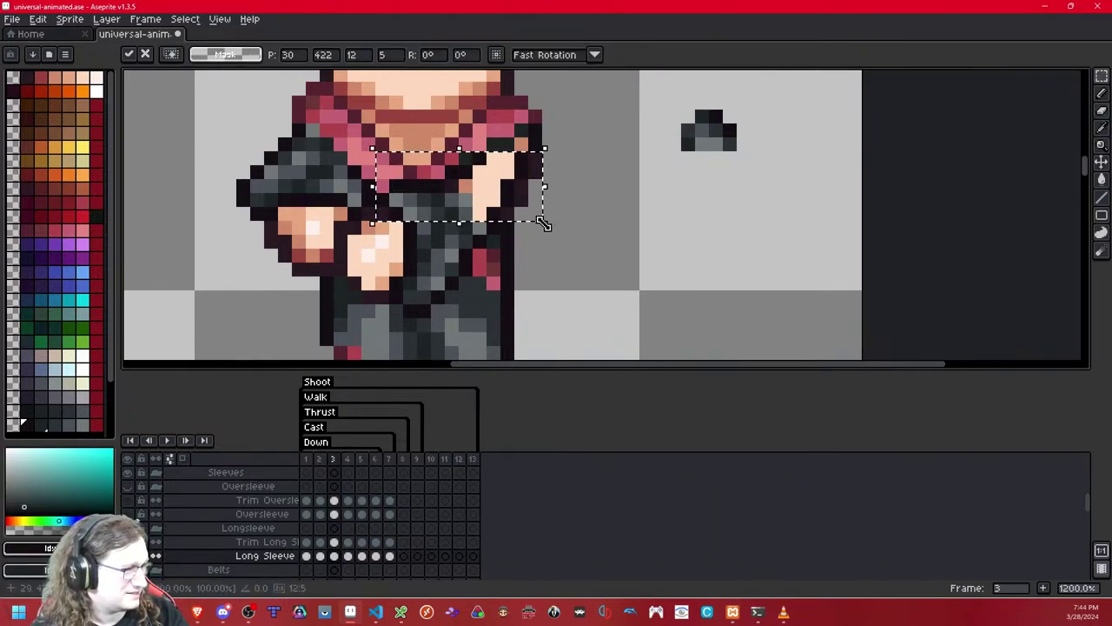
key("Right")
key("ctrl+d")
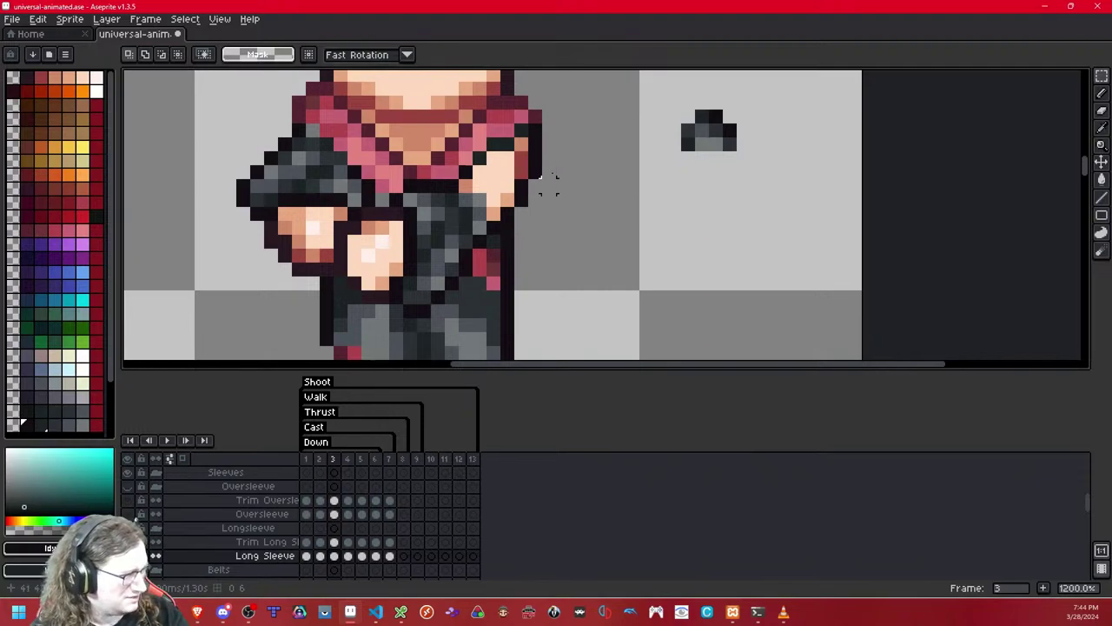
- Delete the leftover sleeve piece beside the character and paint a dark outline and dark grey edges around the crossing arm's bare upper part
left_click_drag(652, 78, 745, 189)
key("Delete")
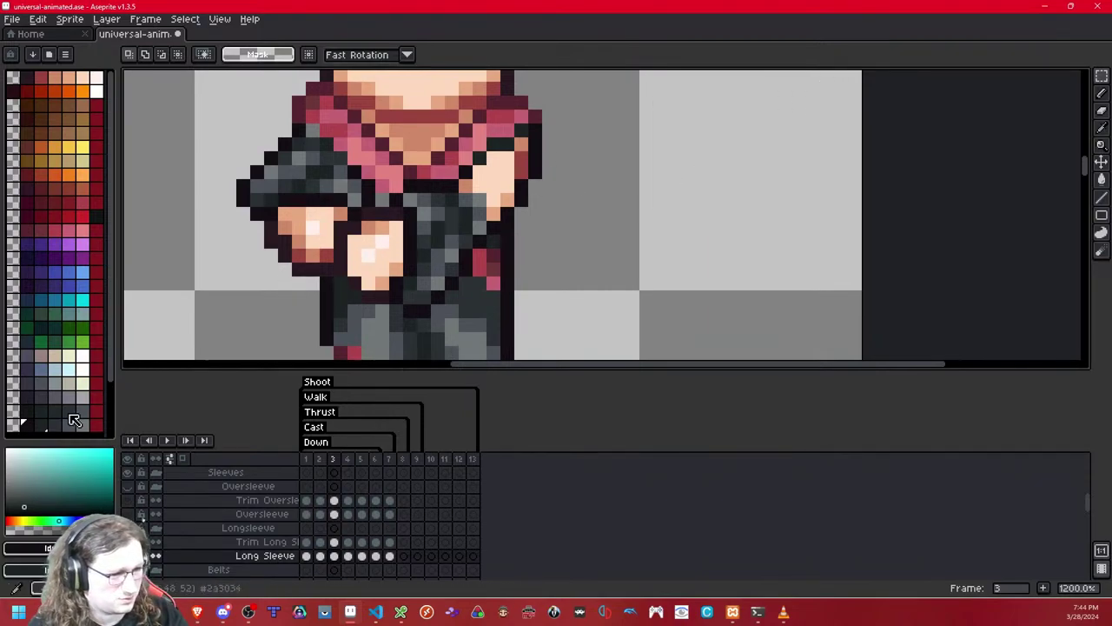
left_click(54, 425)
left_click(71, 425)
left_click(1101, 93)
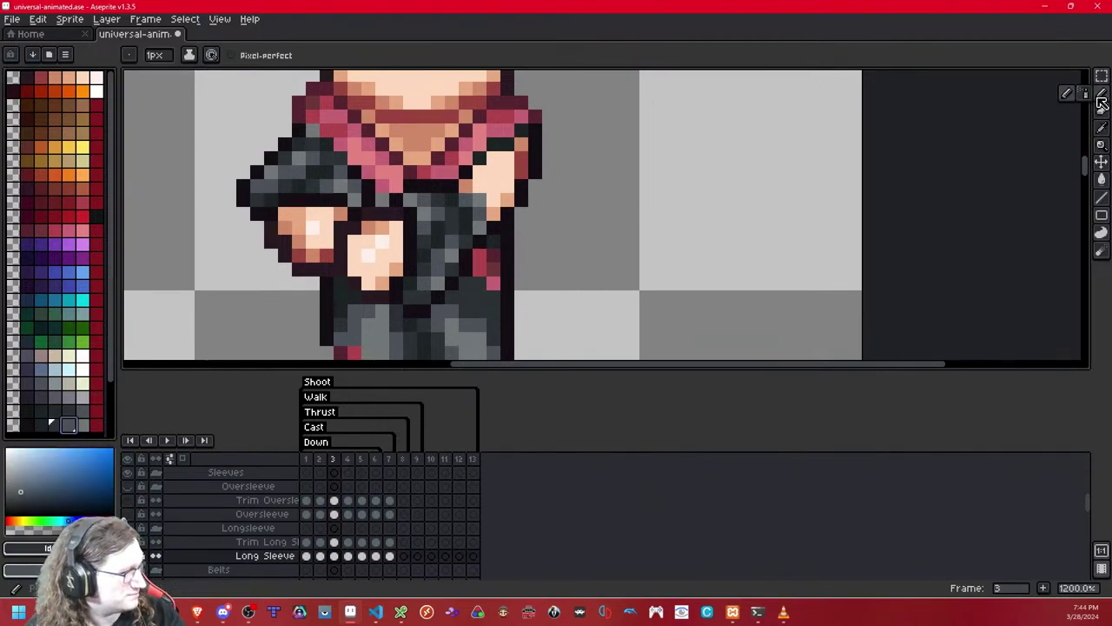
scroll(463, 207, "up", 1)
mouse_move(468, 171)
left_mouse_down()
mouse_move(517, 136)
mouse_move(511, 126)
mouse_move(546, 128)
left_mouse_up()
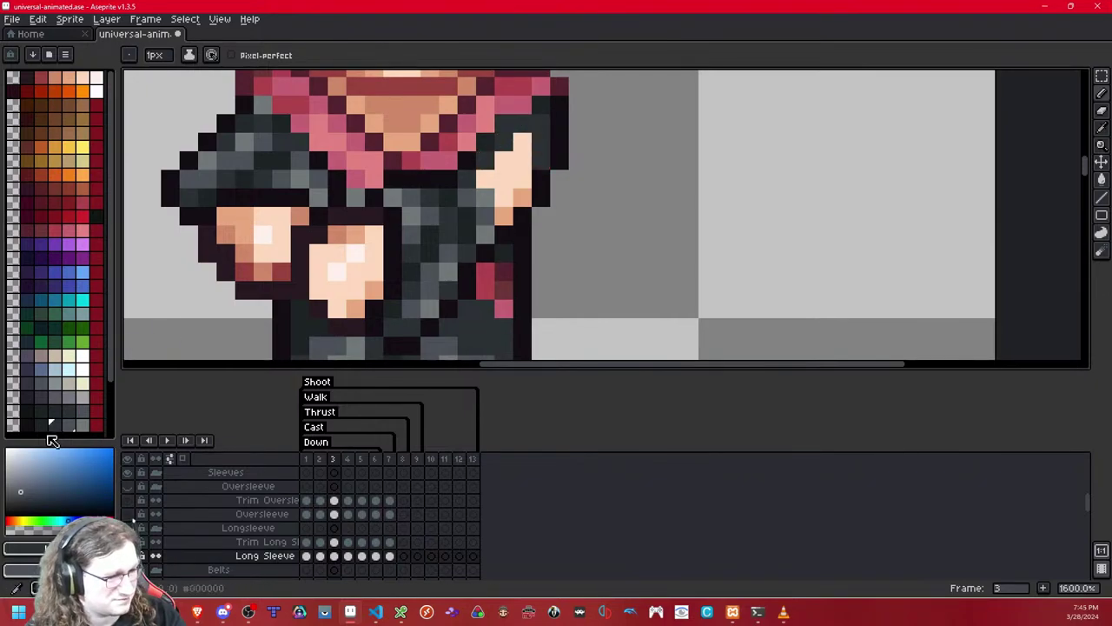
- Shade the inside of the crossing arm's upper sleeve with mid-grey pixels and lighter #6e7675 highlights
left_click(39, 424)
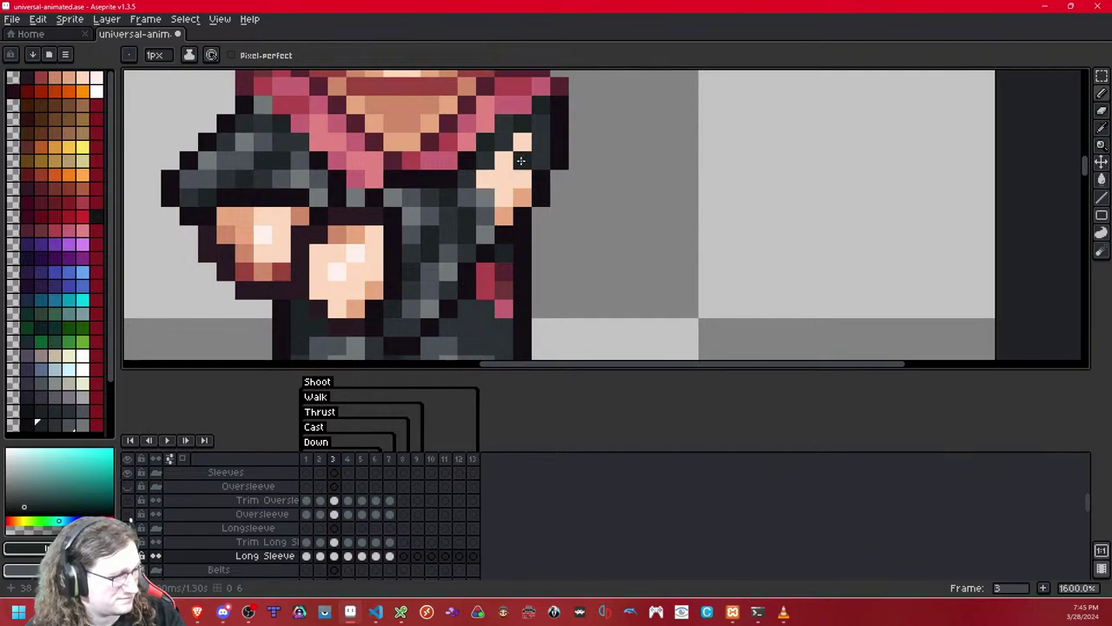
right_click(491, 180)
right_click(504, 180)
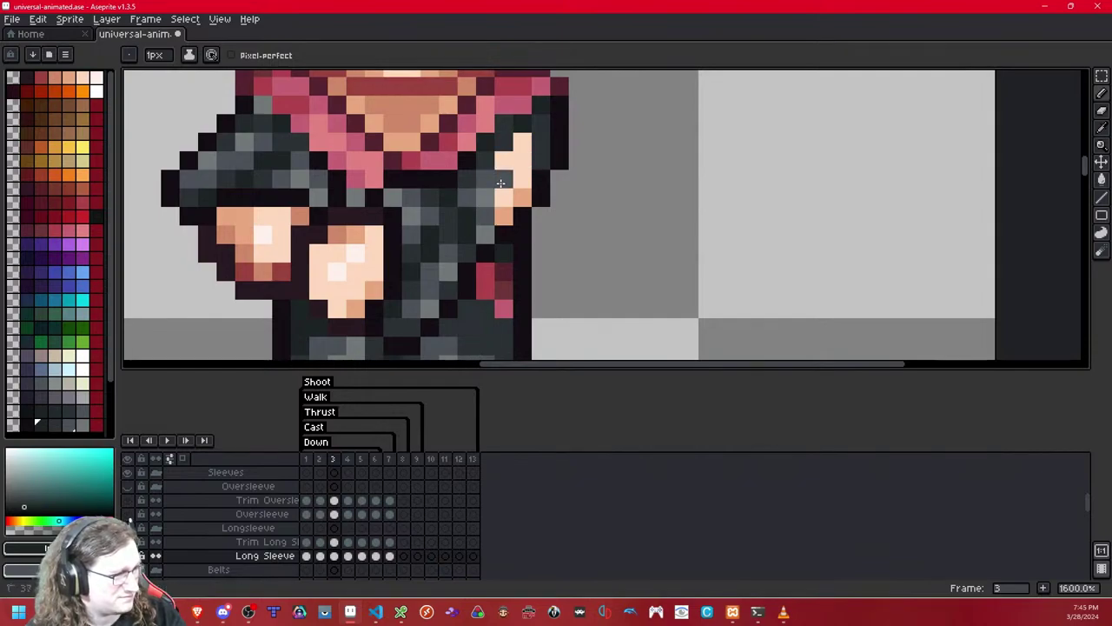
right_click(506, 194)
right_click(522, 143)
right_click(522, 160)
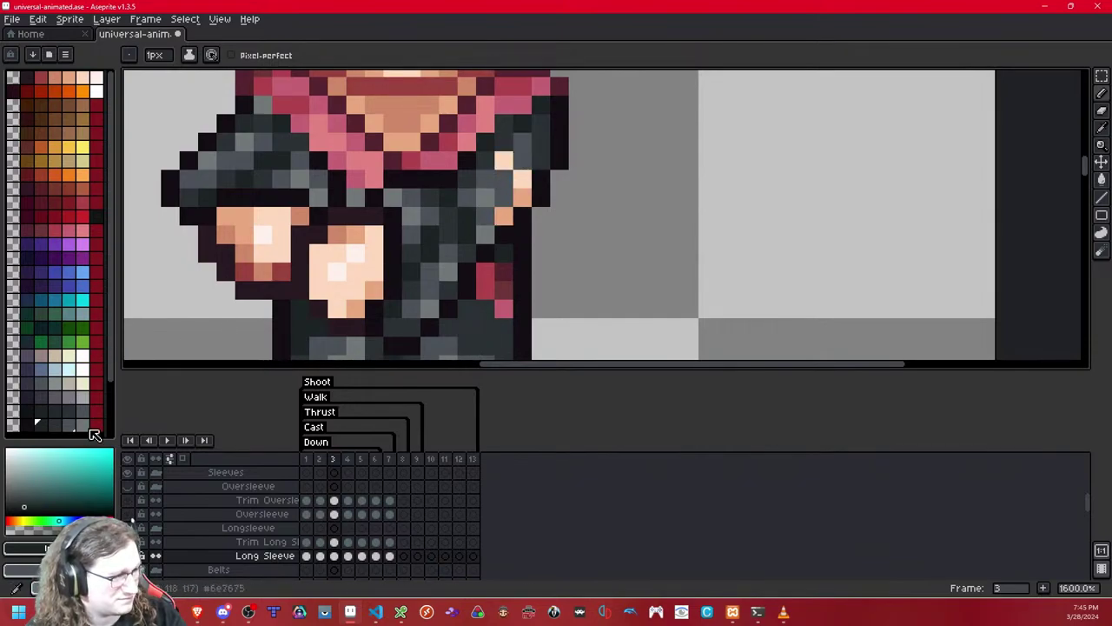
right_click(85, 425)
right_click(522, 160)
right_click(506, 160)
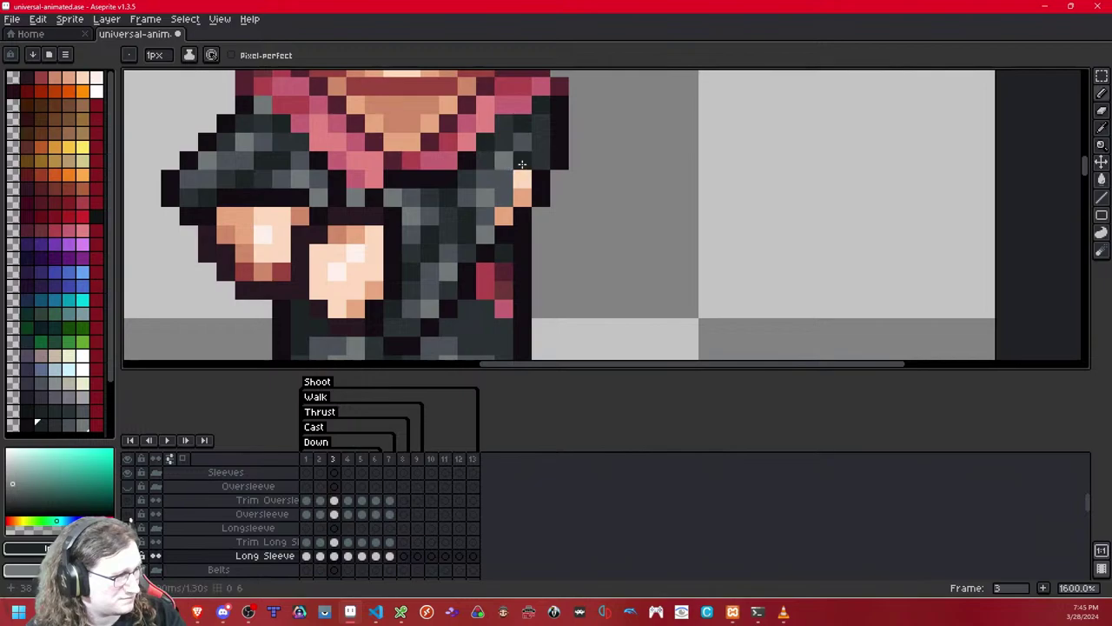
right_click(520, 178)
- Tone down a highlight on the upper sleeve with mid-grey and cover the remaining skin pixels with dark grey #2a3034
left_click(68, 424)
left_click(523, 160)
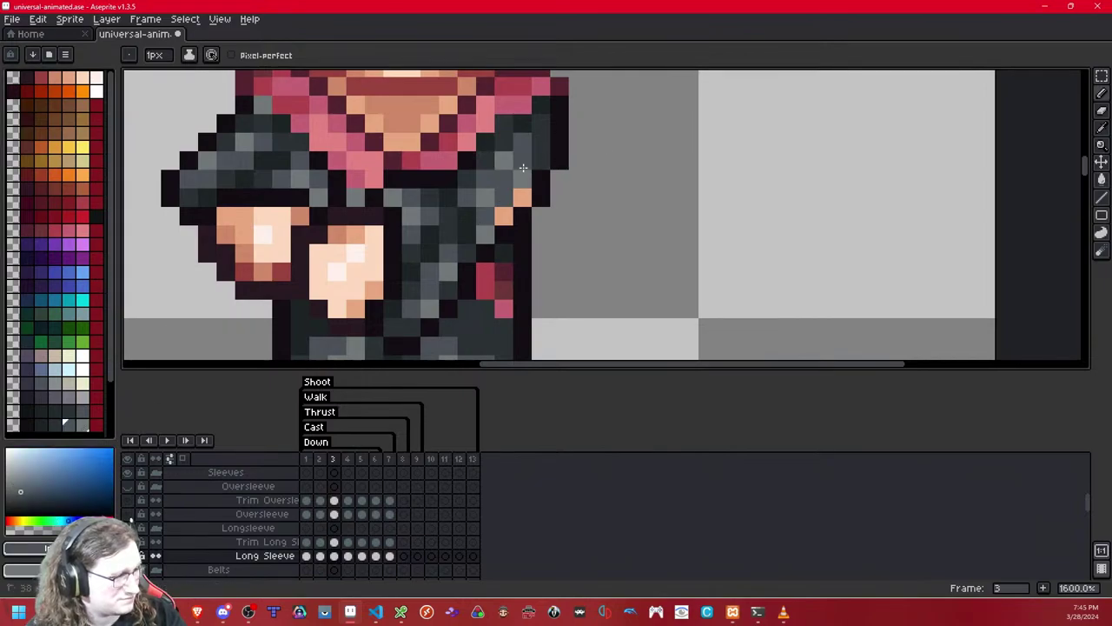
left_click(521, 216)
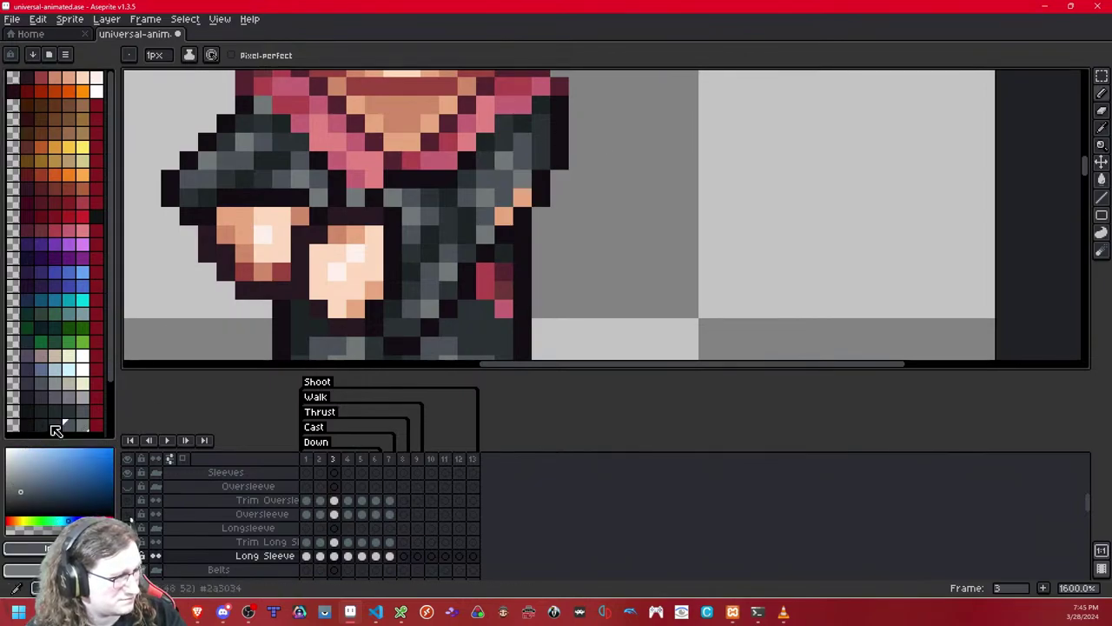
left_click(54, 424)
left_click(502, 216)
left_click(522, 197)
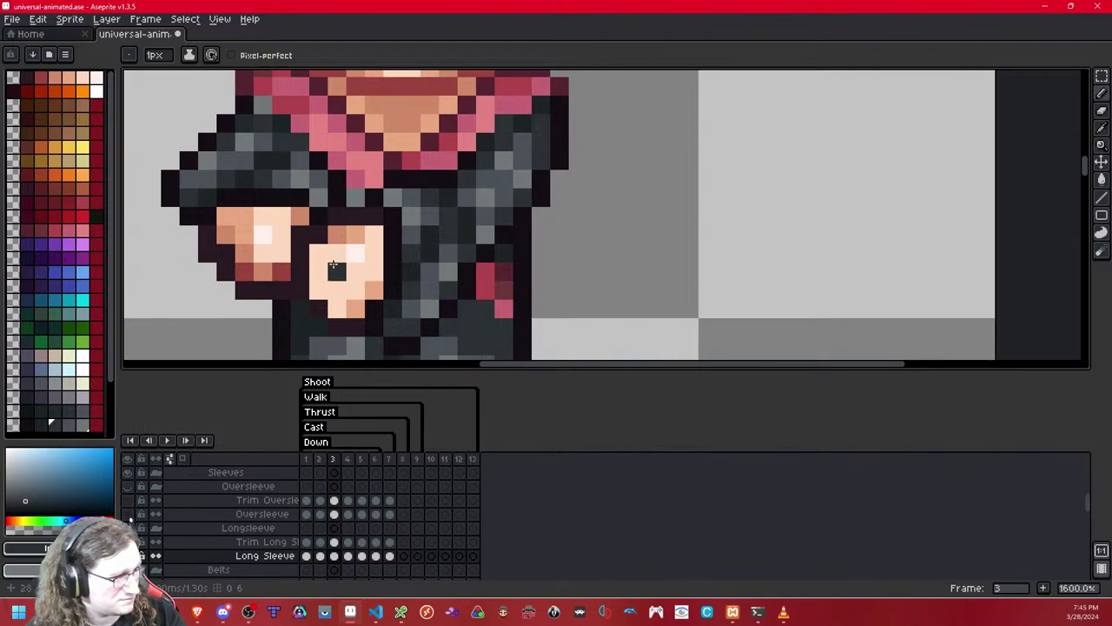
scroll(333, 264, "down", 5)
scroll(333, 264, "down", 4)
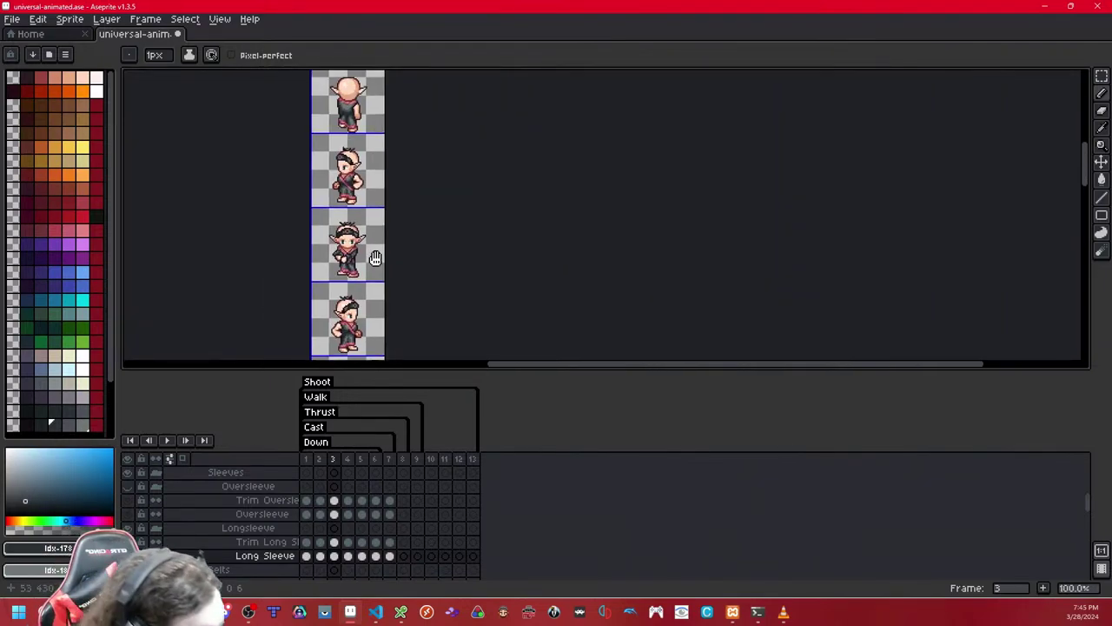
- Darken the light grey shoulder pixel just below the collar on frame 3's front-facing long sleeve
scroll(388, 261, "up", 9)
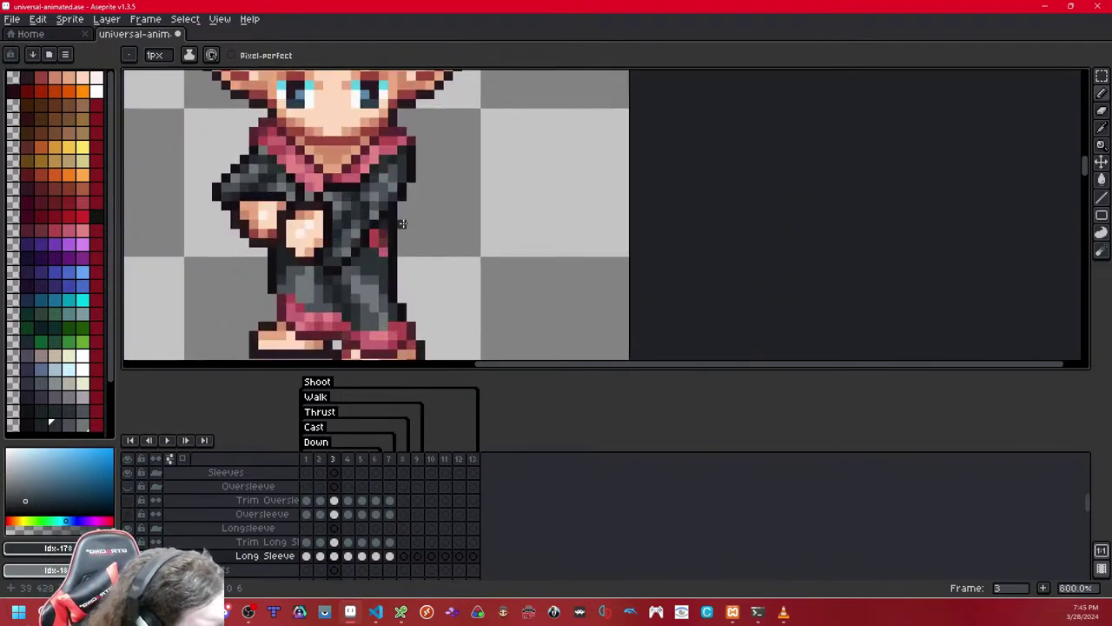
scroll(328, 247, "down", 9)
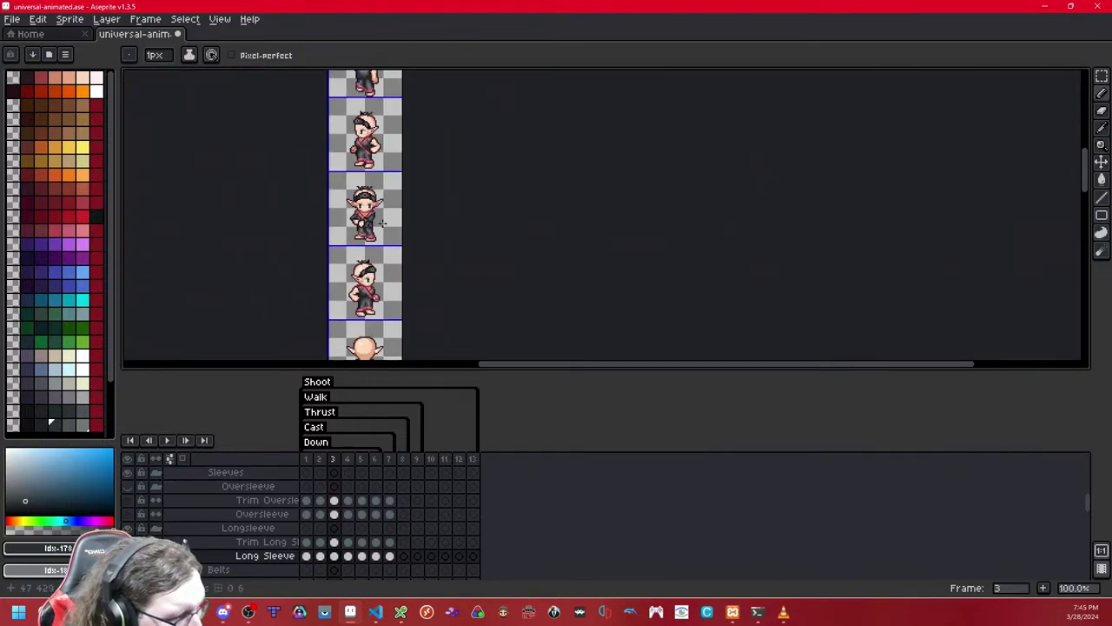
left_click_drag(382, 224, 419, 236)
scroll(417, 238, "up", 8)
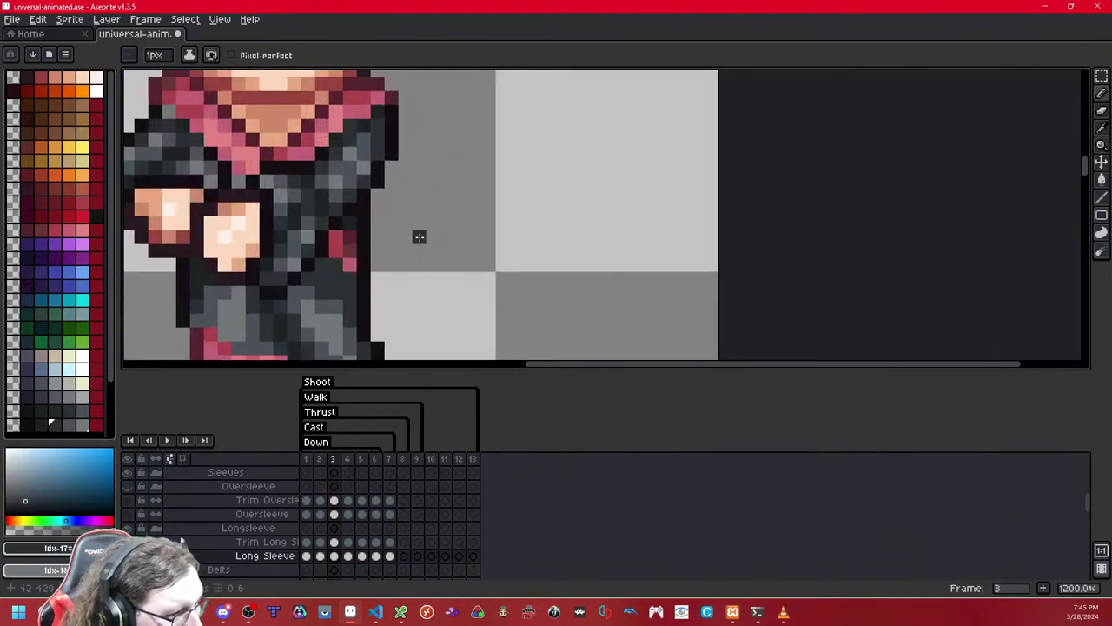
scroll(417, 238, "down", 2)
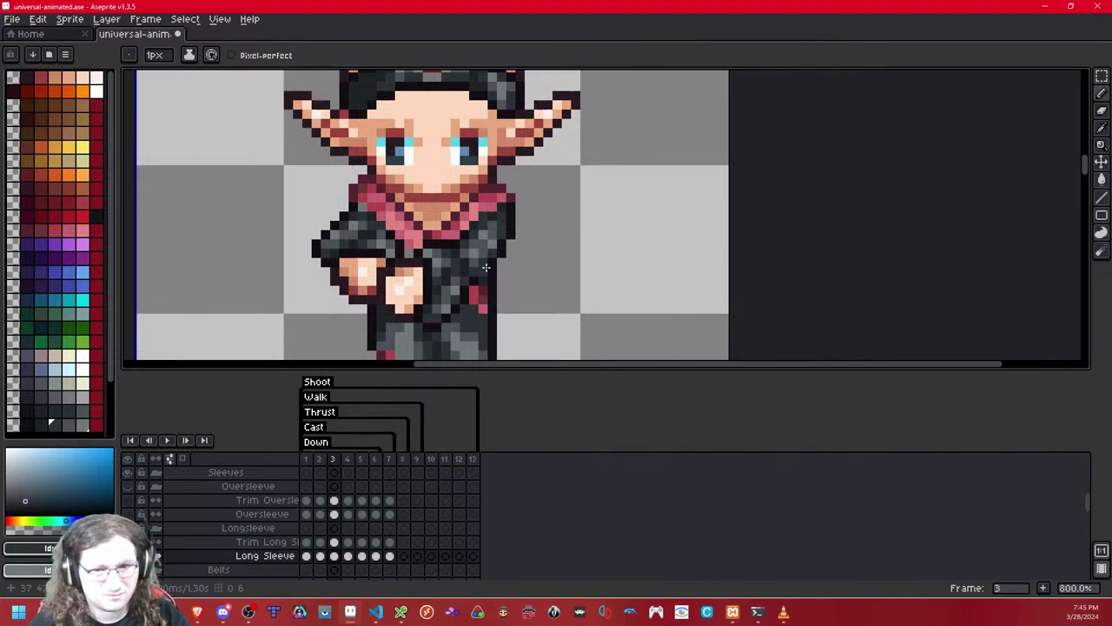
scroll(363, 200, "up", 3)
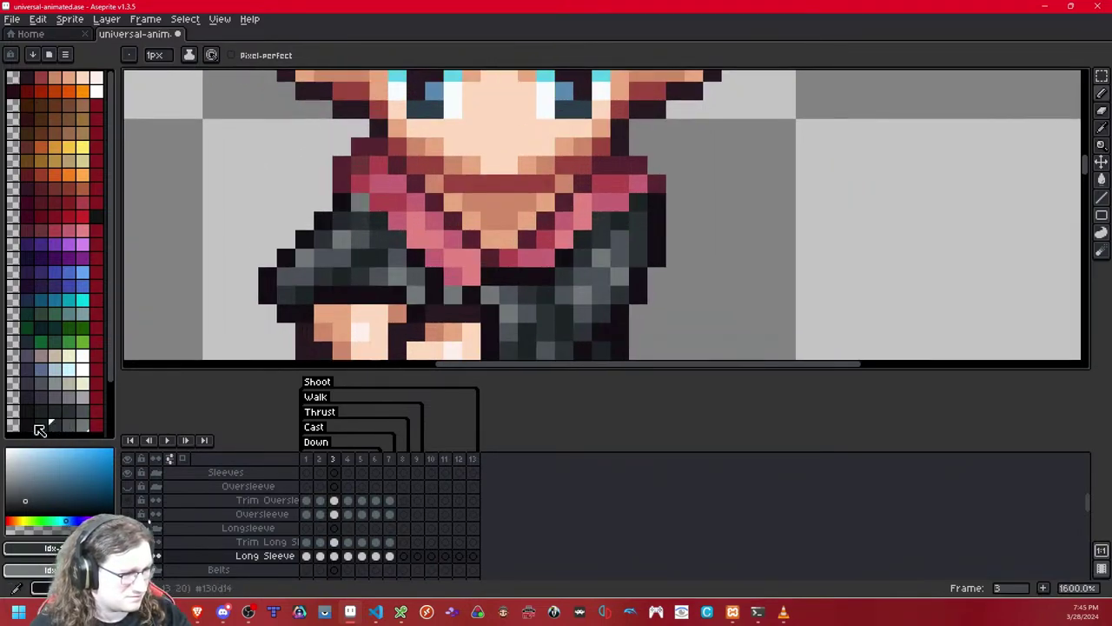
left_click(39, 429)
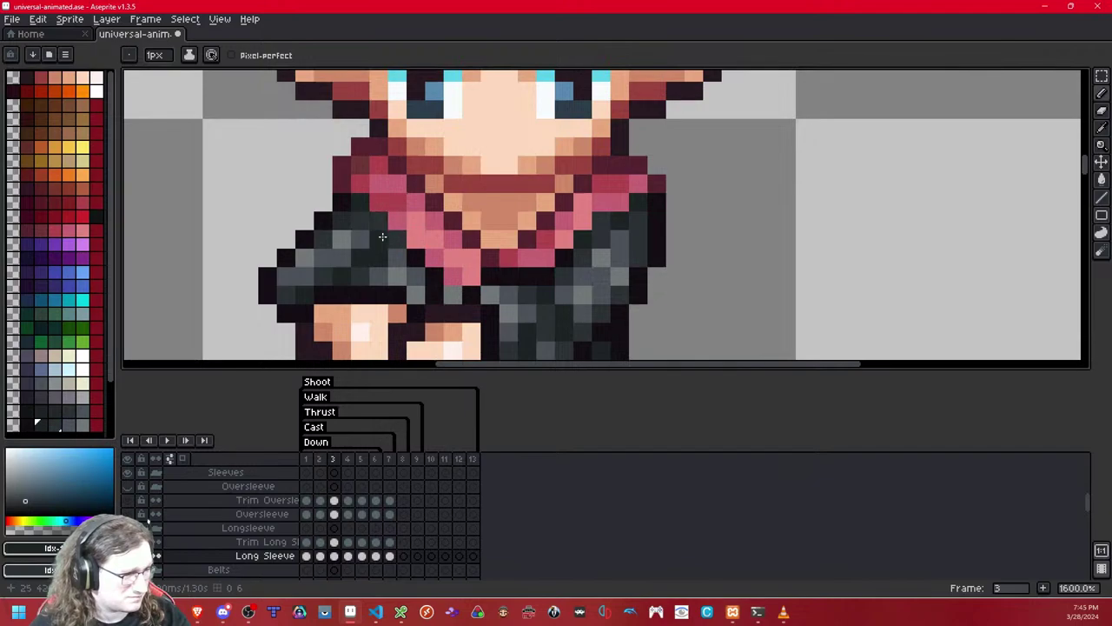
scroll(398, 291, "down", 8)
scroll(404, 287, "up", 1)
scroll(450, 286, "down", 1)
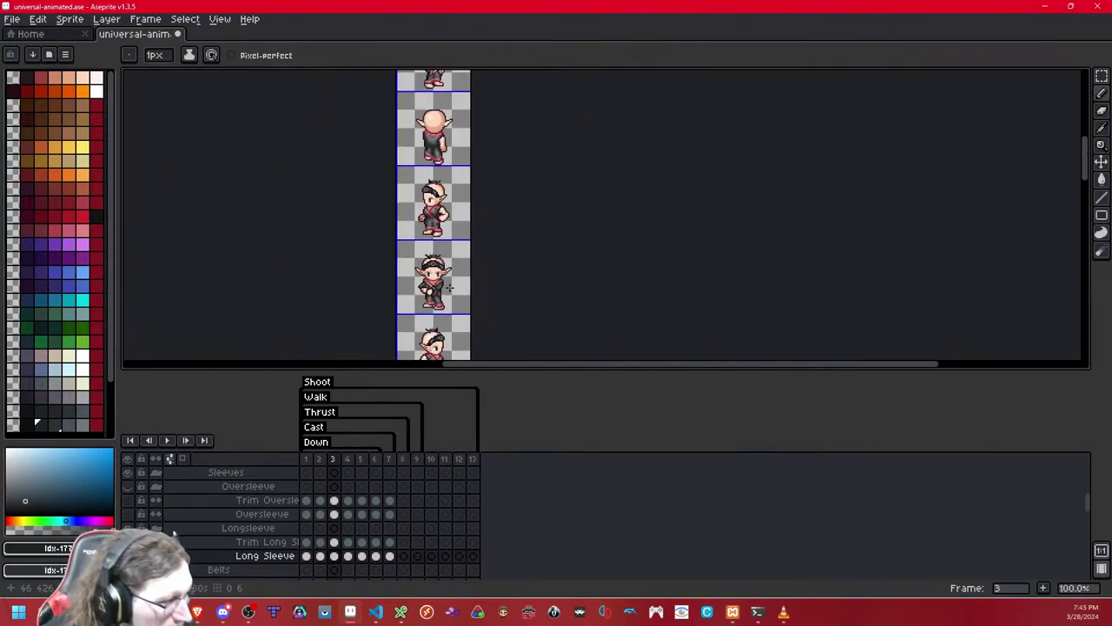
- Compare the front-facing arm poses in frames 3, 4 and 5 to see where frame 3's sleeve can be reused
scroll(456, 285, "up", 6)
key("Right")
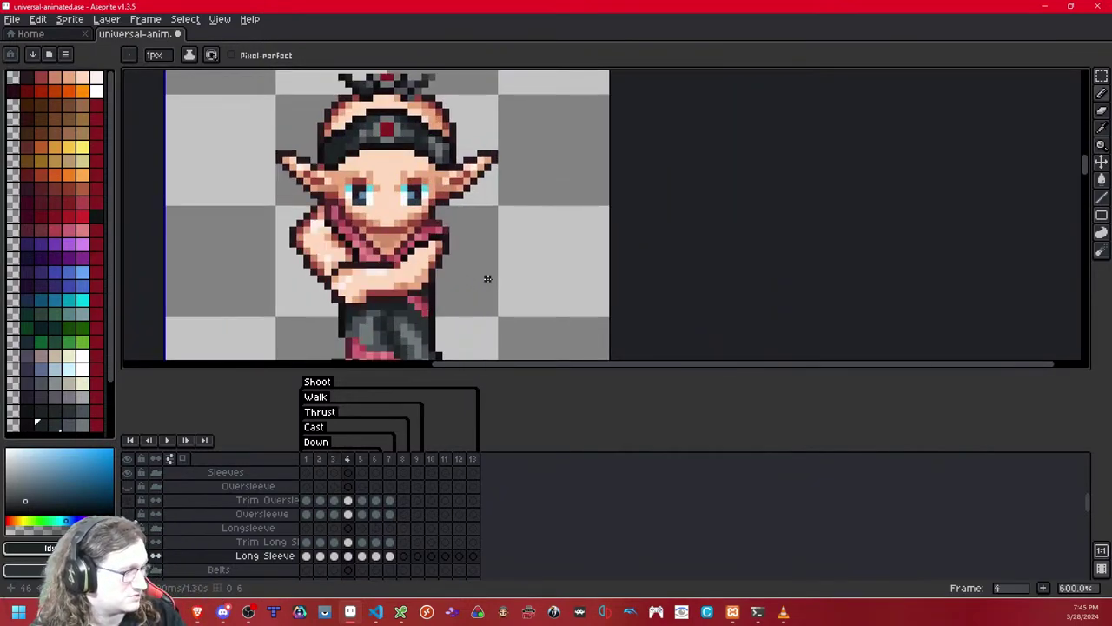
scroll(566, 244, "down", 1)
scroll(565, 245, "up", 1)
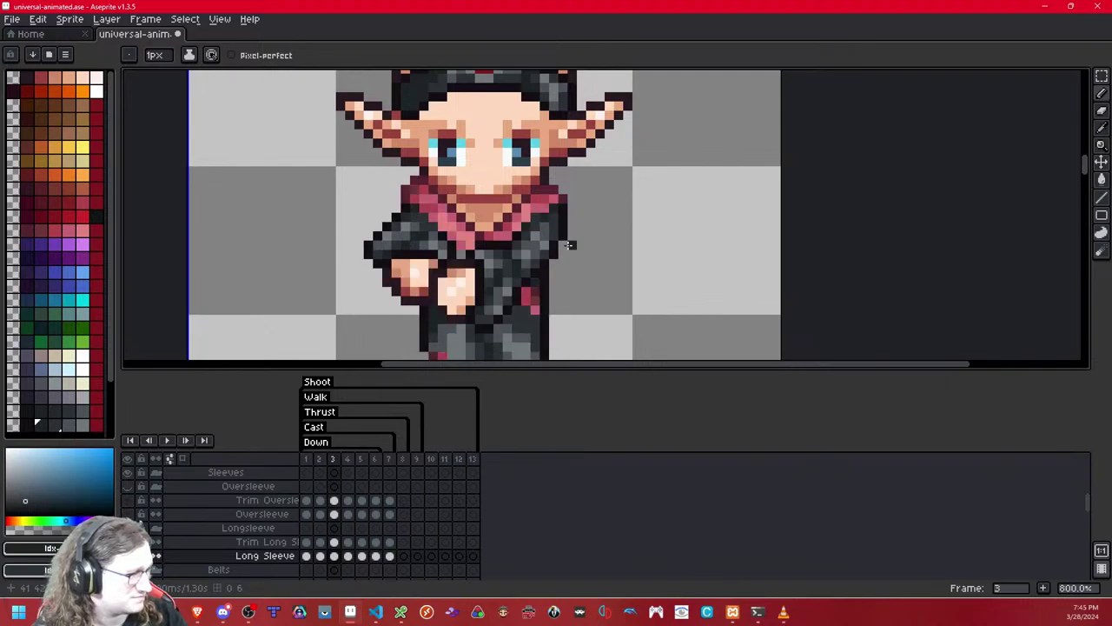
key("Left")
key("Right")
key("Right")
key("Left")
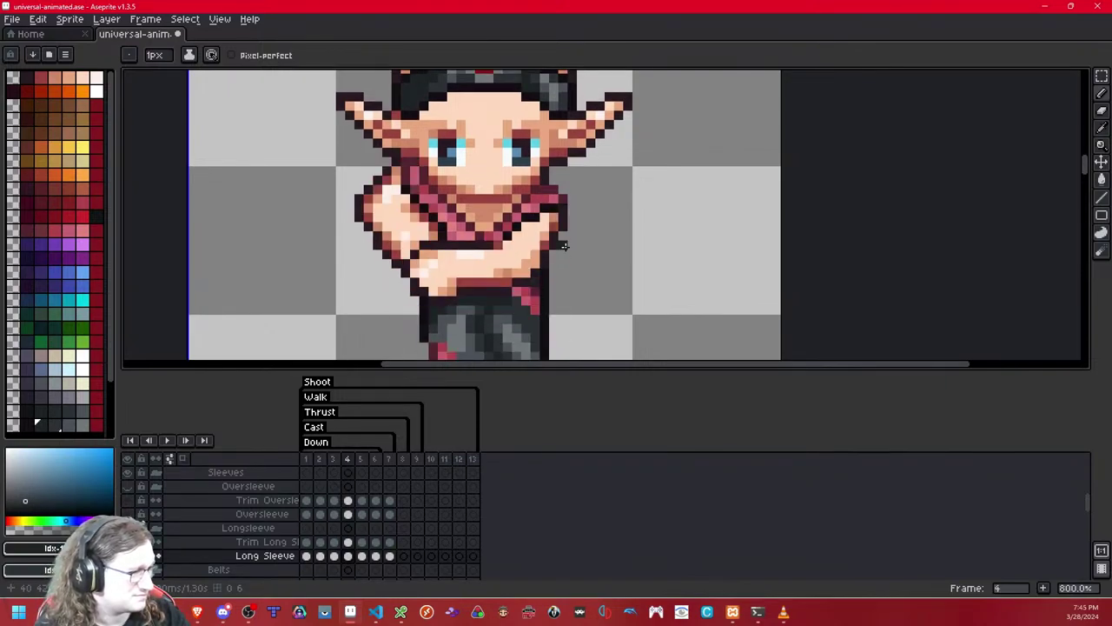
key("Right")
key("Left")
key("Left")
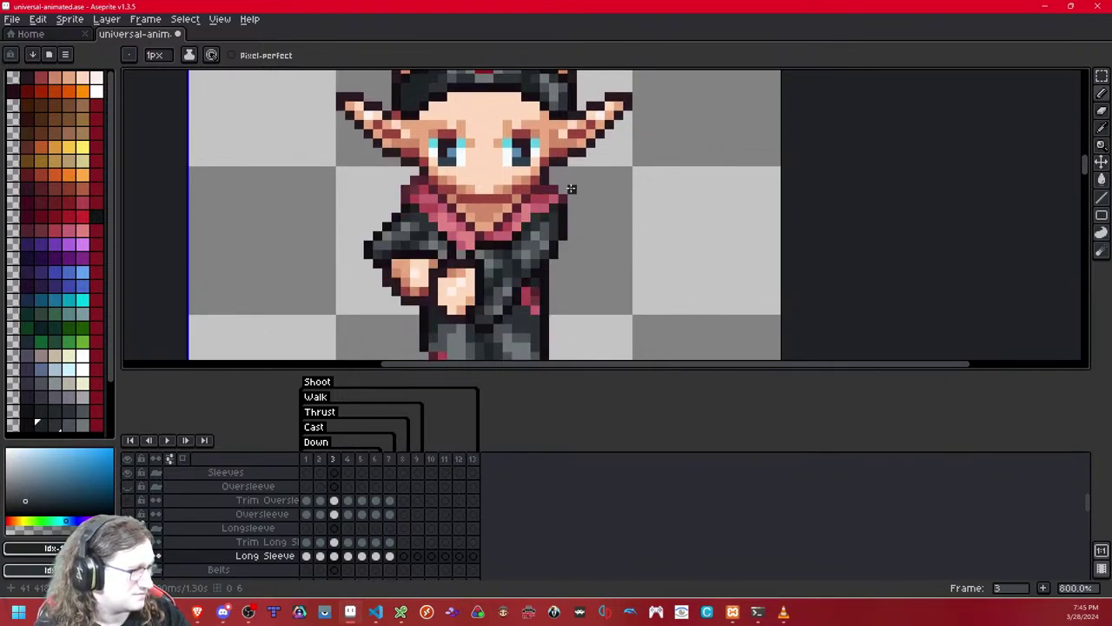
key("Right")
key("Right")
key("Left")
key("Left")
left_click_drag(600, 171, 526, 306)
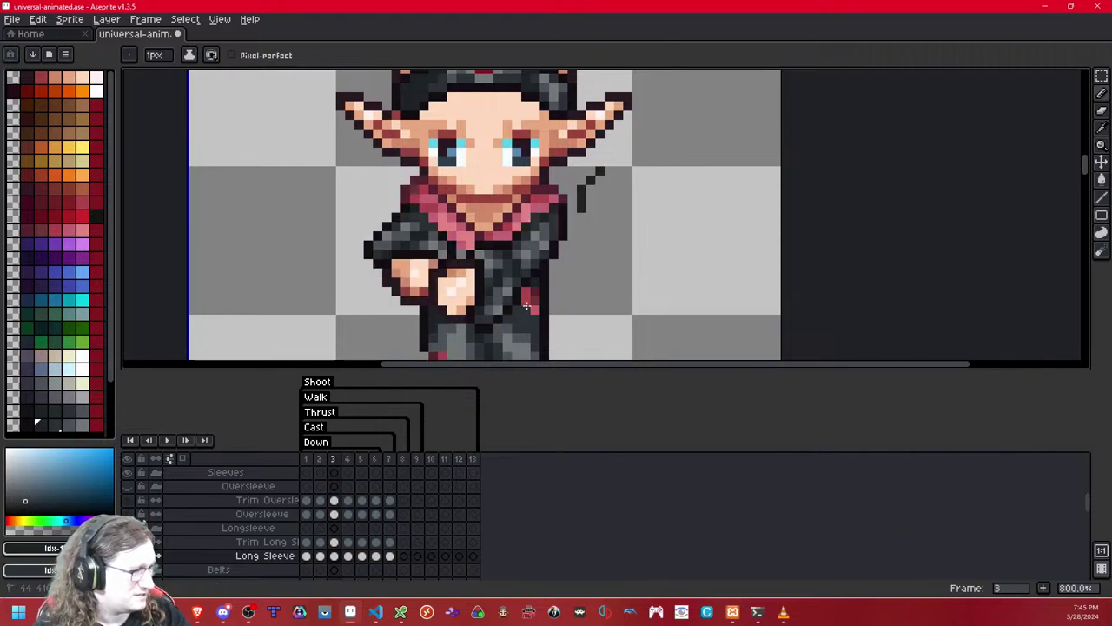
scroll(526, 306, "down", 1)
key("ctrl+z")
- Copy the crossing arm's long sleeve from frame 3's front-facing sprite into frame 5, placing it one pixel lower
left_click(1100, 76)
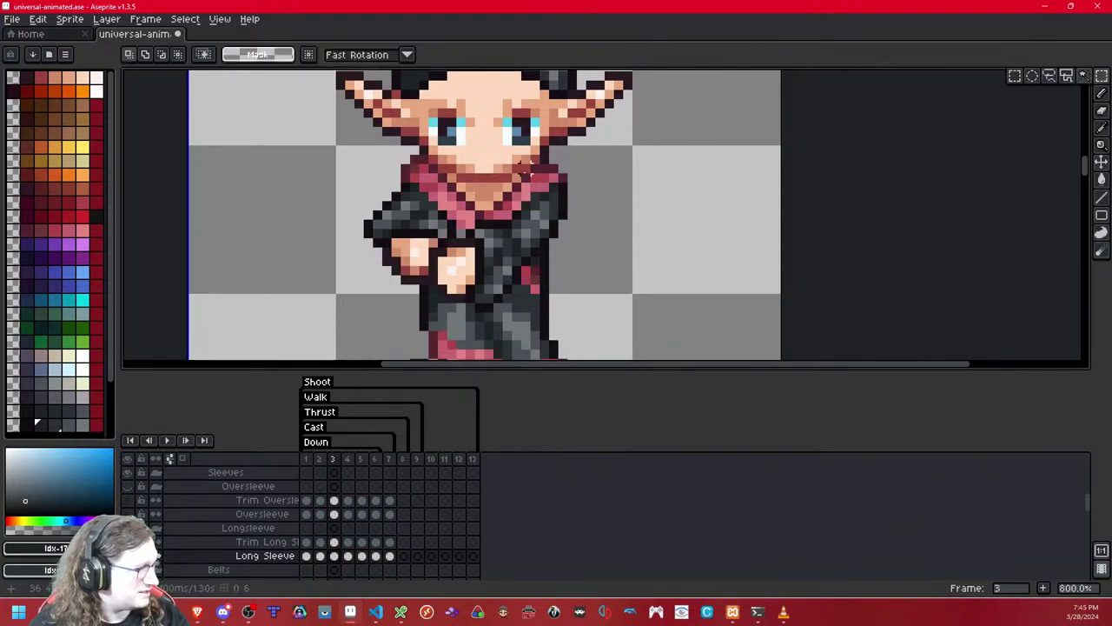
mouse_move(591, 123)
left_mouse_down()
mouse_move(442, 354)
mouse_move(470, 276)
mouse_move(459, 273)
left_mouse_up()
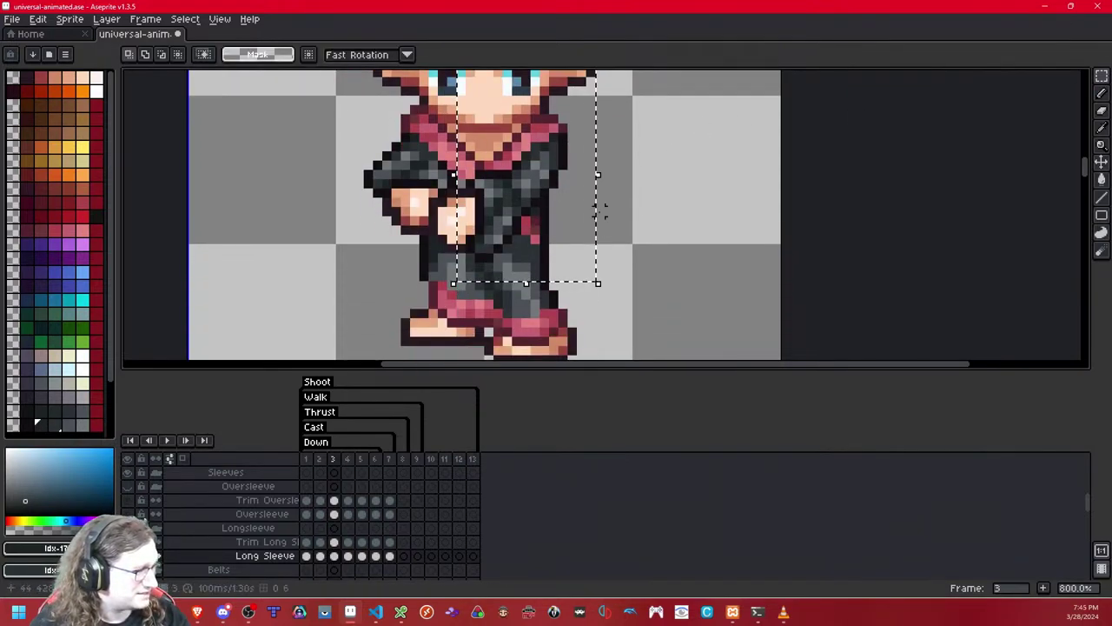
left_click(646, 191)
key("Right")
key("Right")
key("ctrl+v")
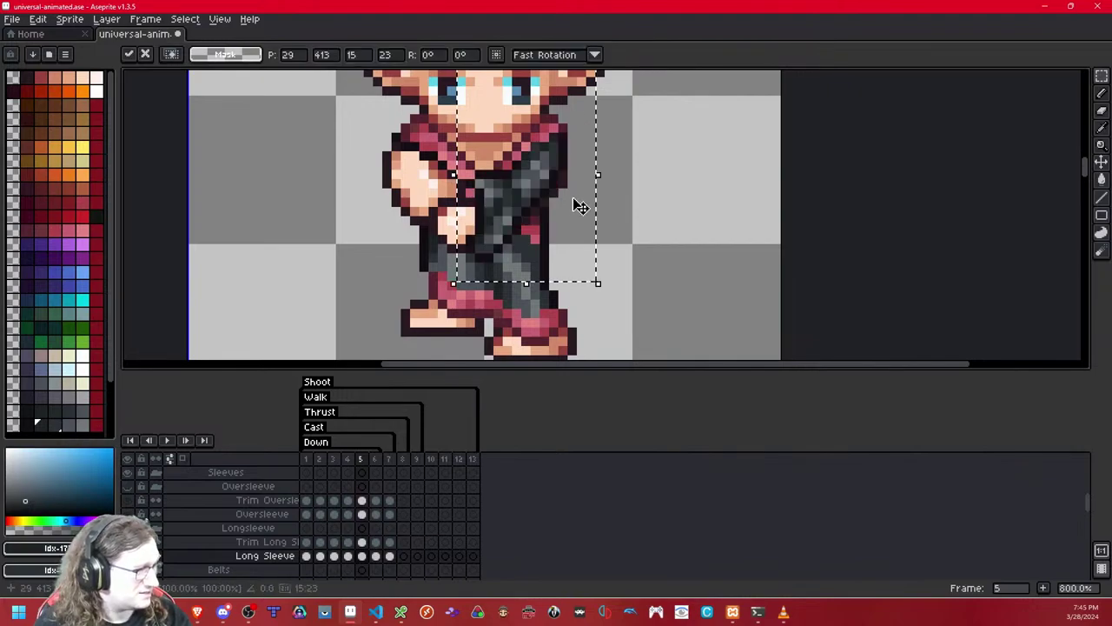
left_click_drag(576, 198, 544, 191)
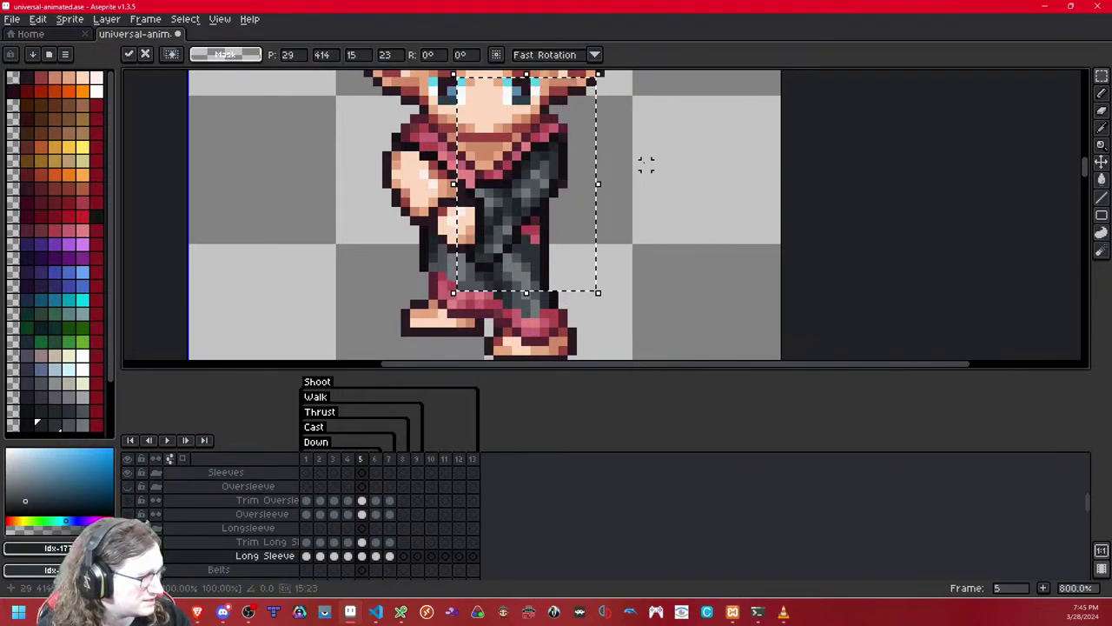
left_click(599, 193)
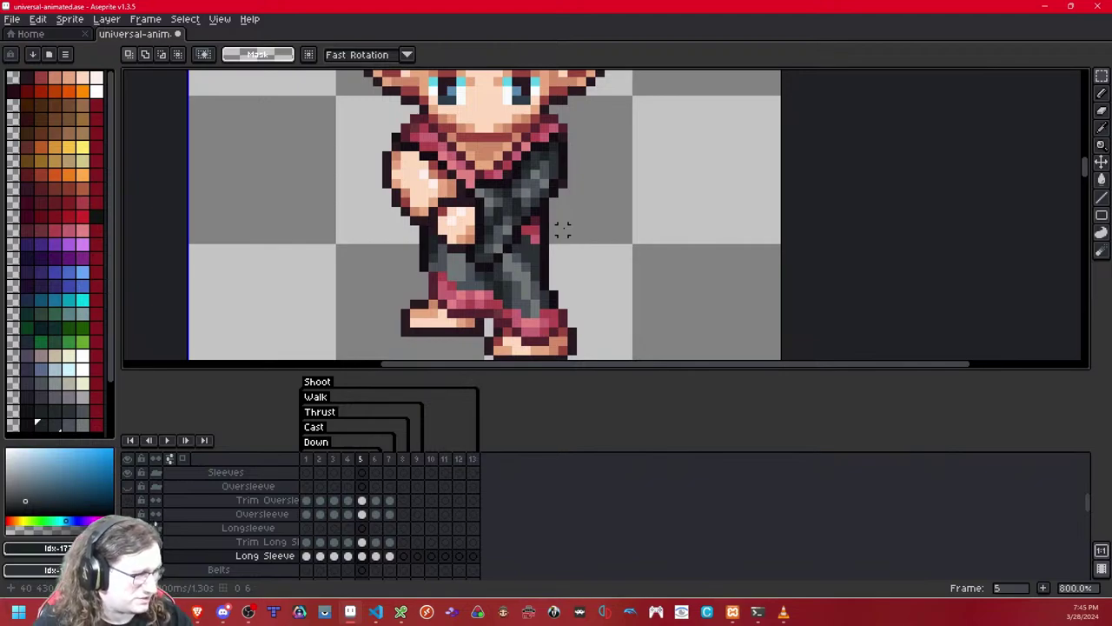
- Compare frame 5 with and without the pasted sleeve, and against frame 3, to check the sleeve's fit
key("shift+x")
key("shift+x")
key("shift+x")
key("shift+x")
key("shift+x")
key("shift+x")
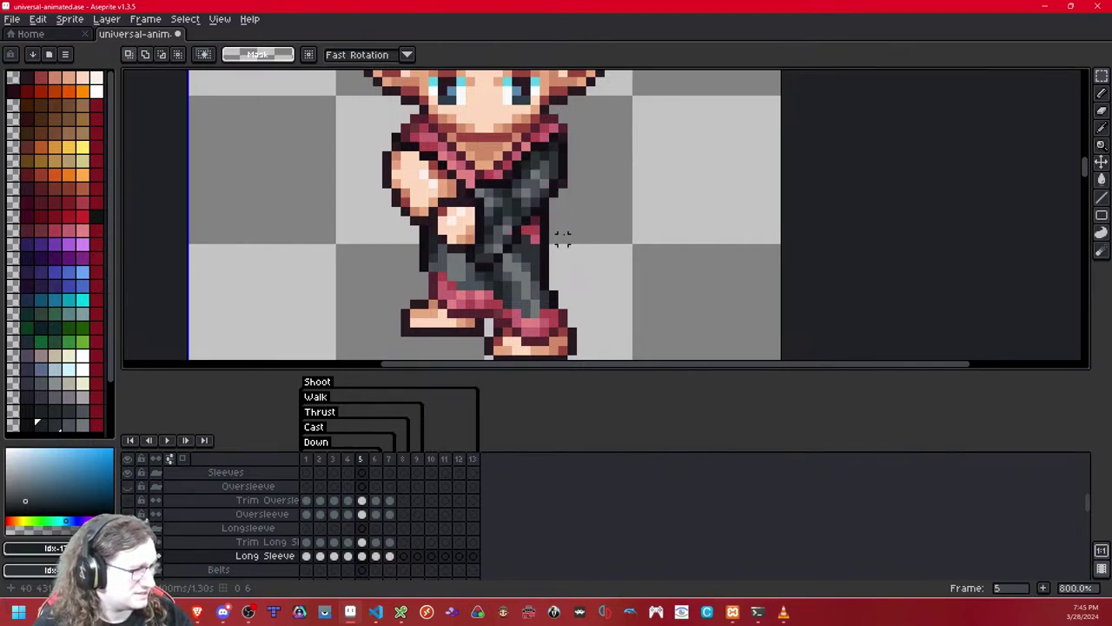
key("Left")
key("Left")
key("shift+x")
key("shift+x")
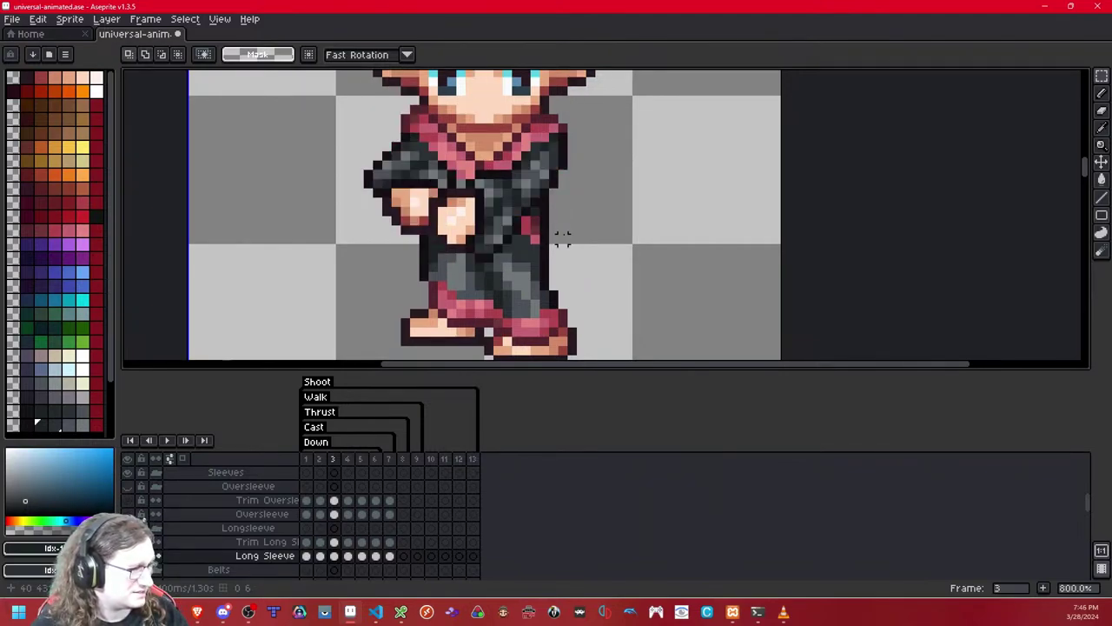
key("Right")
key("Right")
key("ctrl+z")
key("ctrl+y")
key("ctrl+z")
key("ctrl+y")
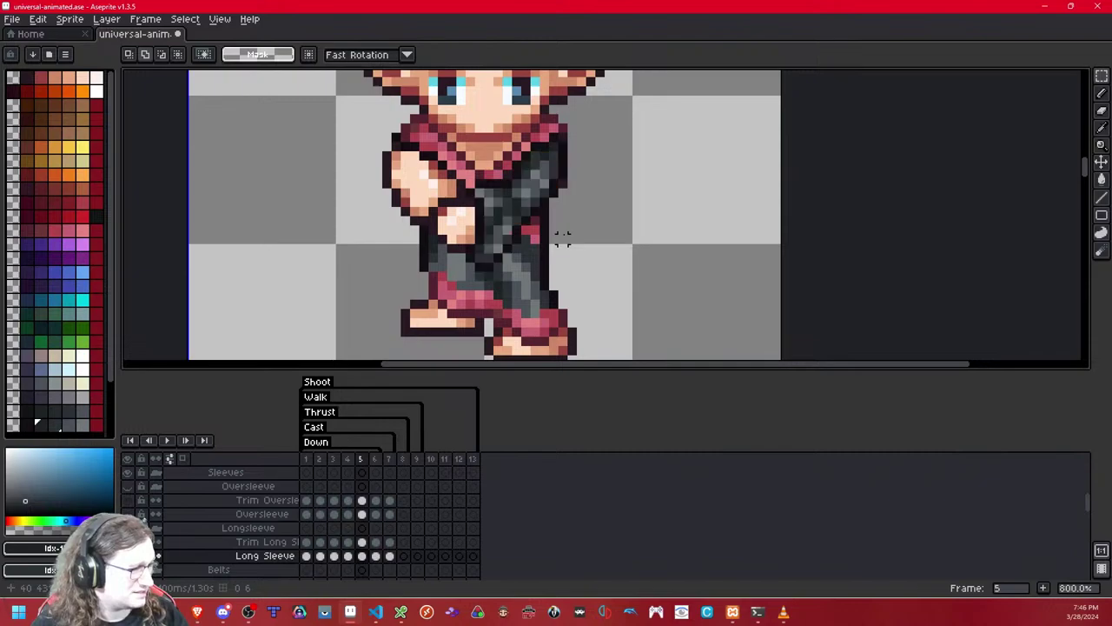
key("ctrl+z")
key("ctrl+y")
key("ctrl+z")
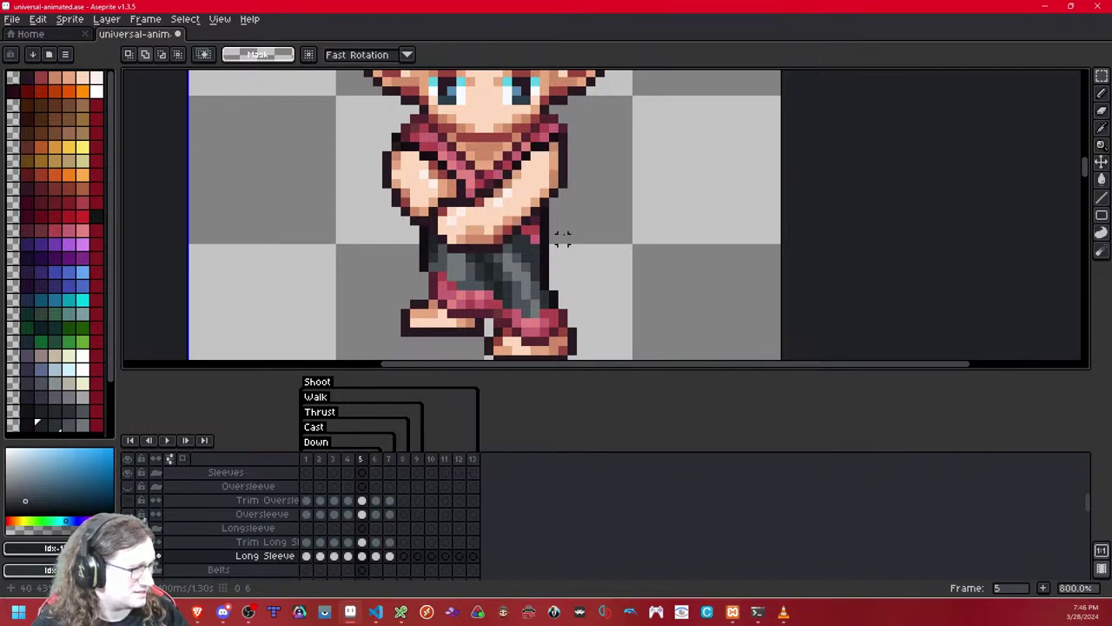
key("ctrl+y")
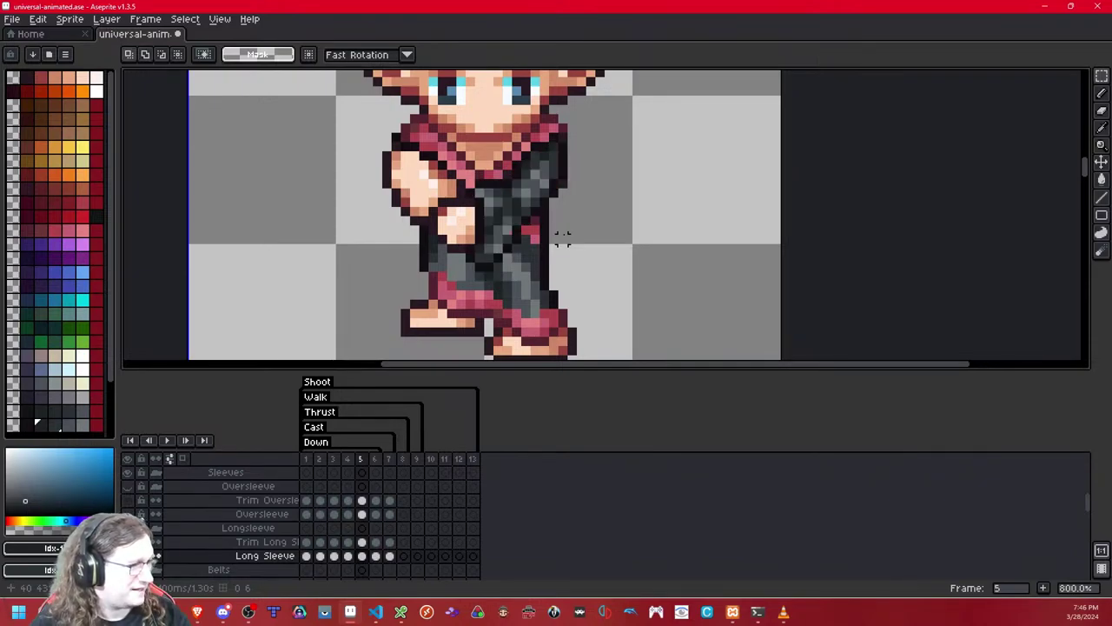
- Move the upper part of frame 5's crossing sleeve up one pixel
scroll(590, 202, "up", 2)
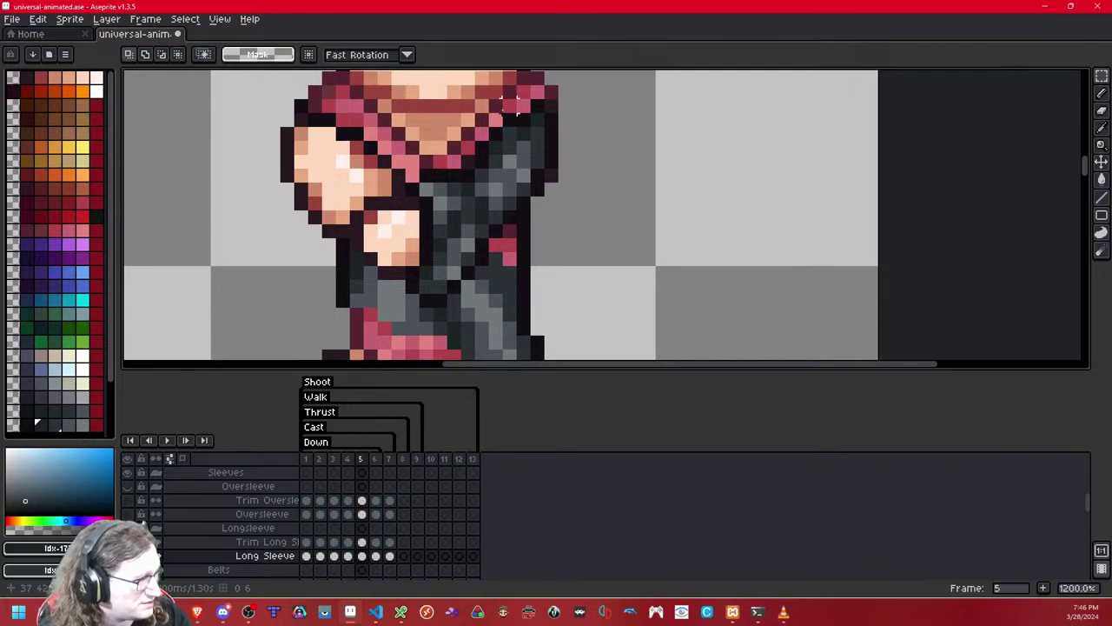
left_click_drag(486, 97, 575, 255)
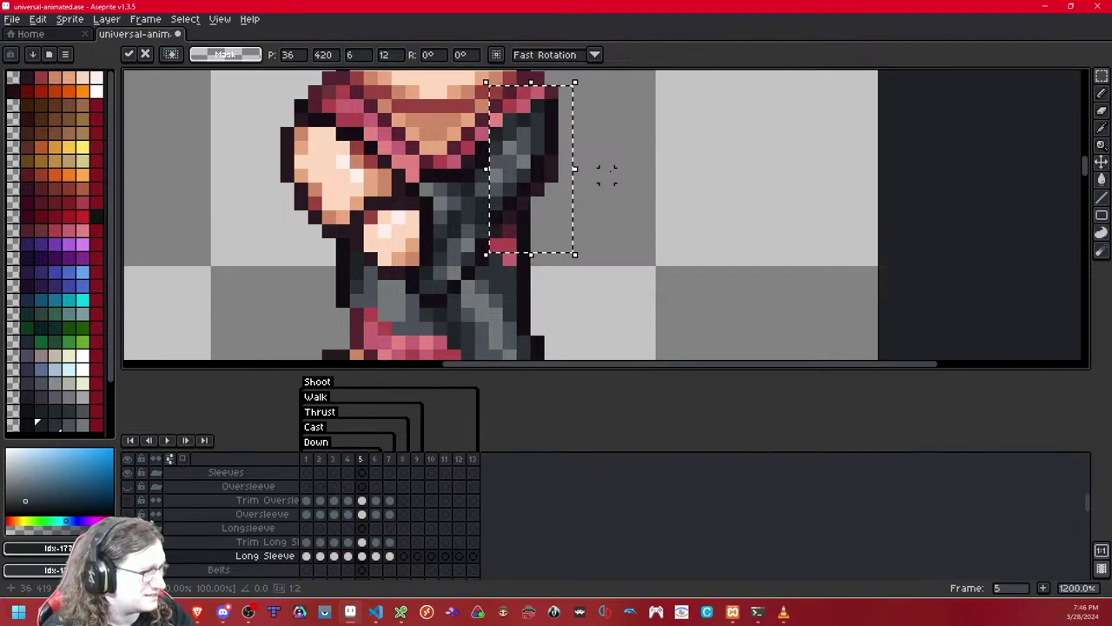
left_click(482, 243)
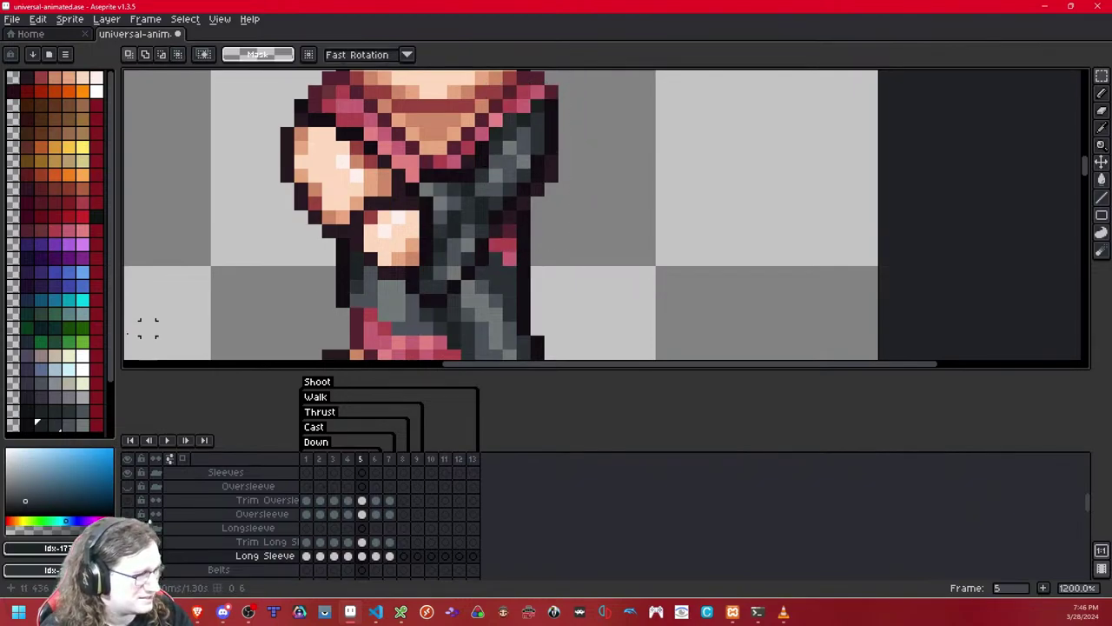
- Patch the outline and shading of frame 5's crossing sleeve around the elbow with dark outline and grey pixels
key("b")
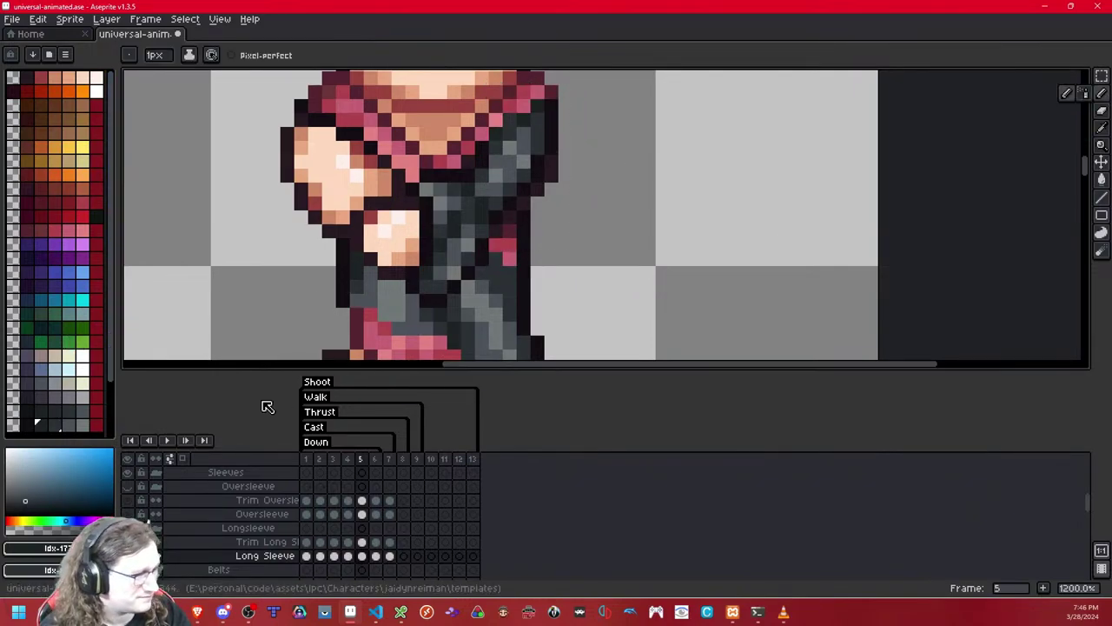
left_click(25, 423)
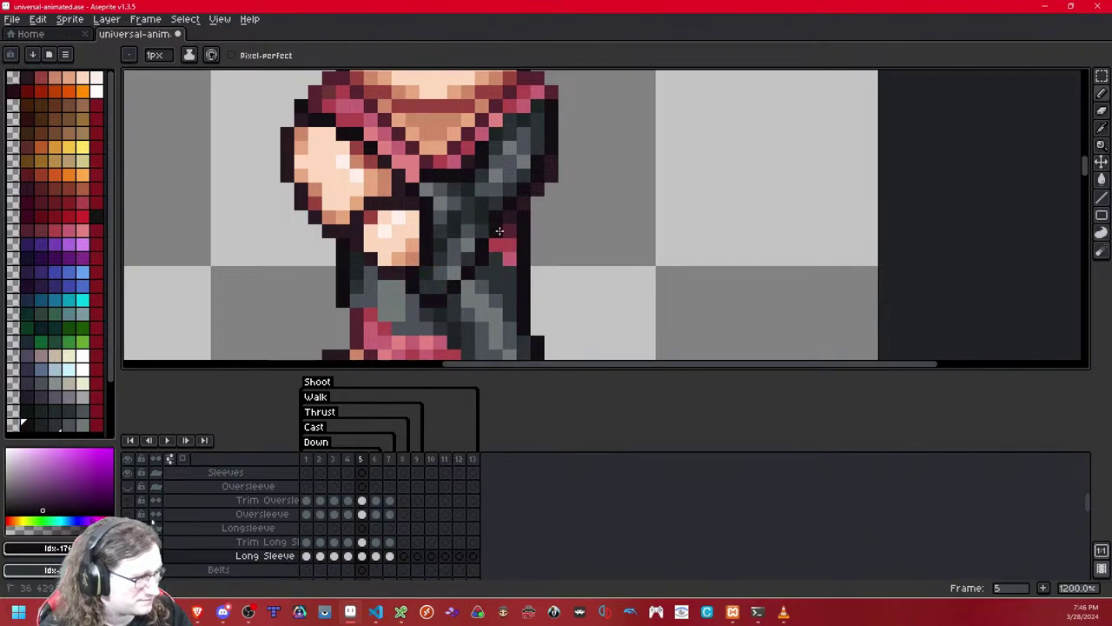
scroll(483, 227, "down", 6)
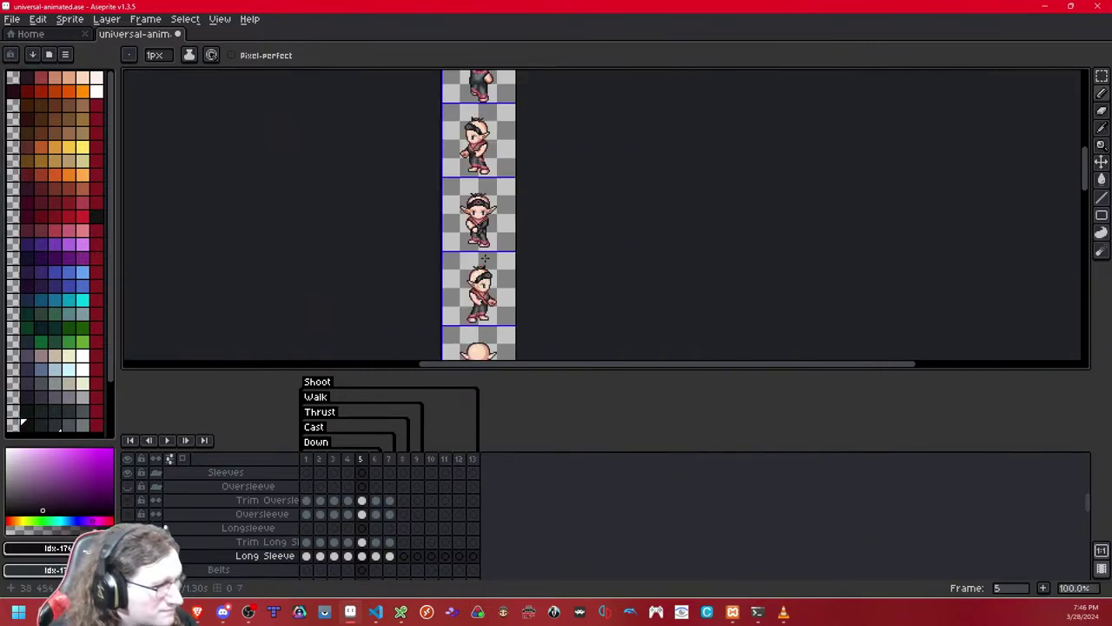
scroll(483, 260, "up", 6)
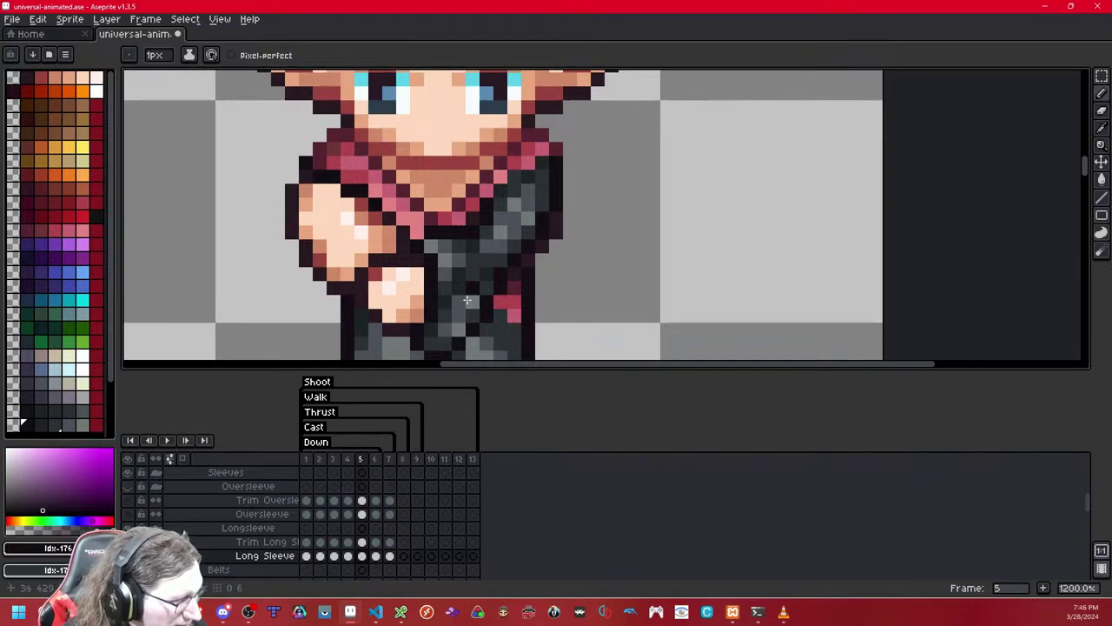
left_click(48, 426)
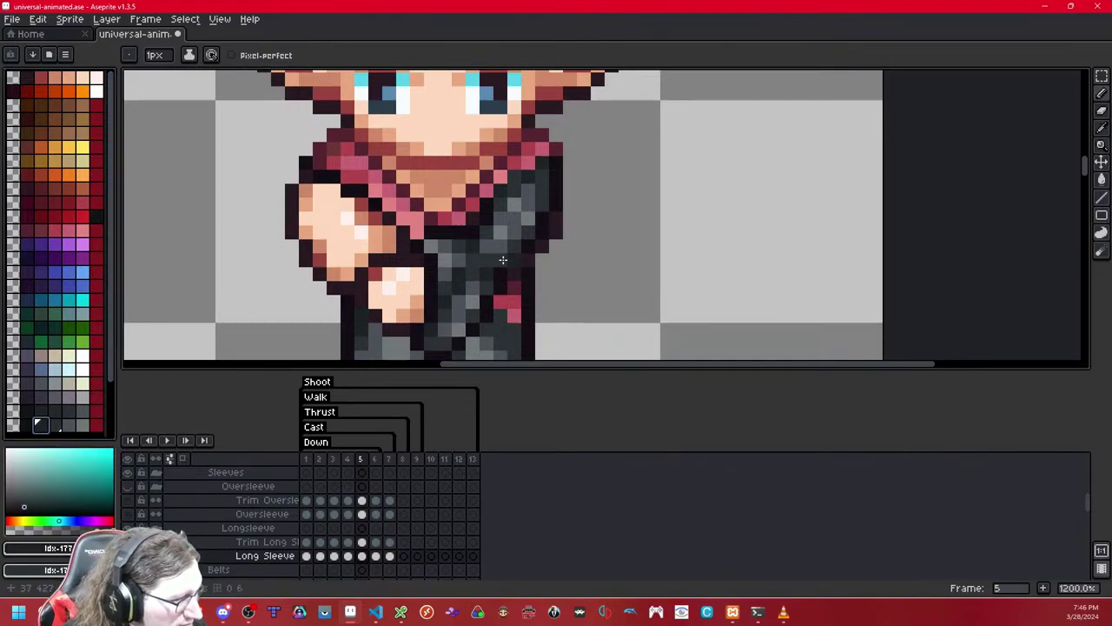
left_click(69, 420)
scroll(484, 263, "down", 8)
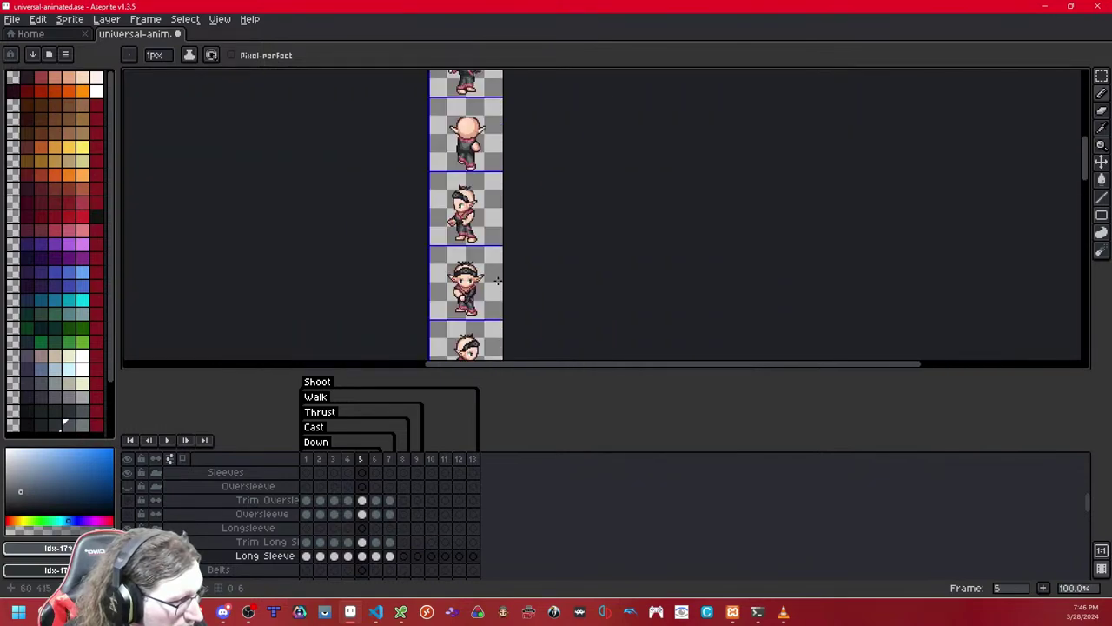
- Step through the frames around frame 5 to compare the front-facing arm positions and sleeve coverage
left_click_drag(497, 281, 539, 186)
scroll(514, 251, "up", 5)
key("Left")
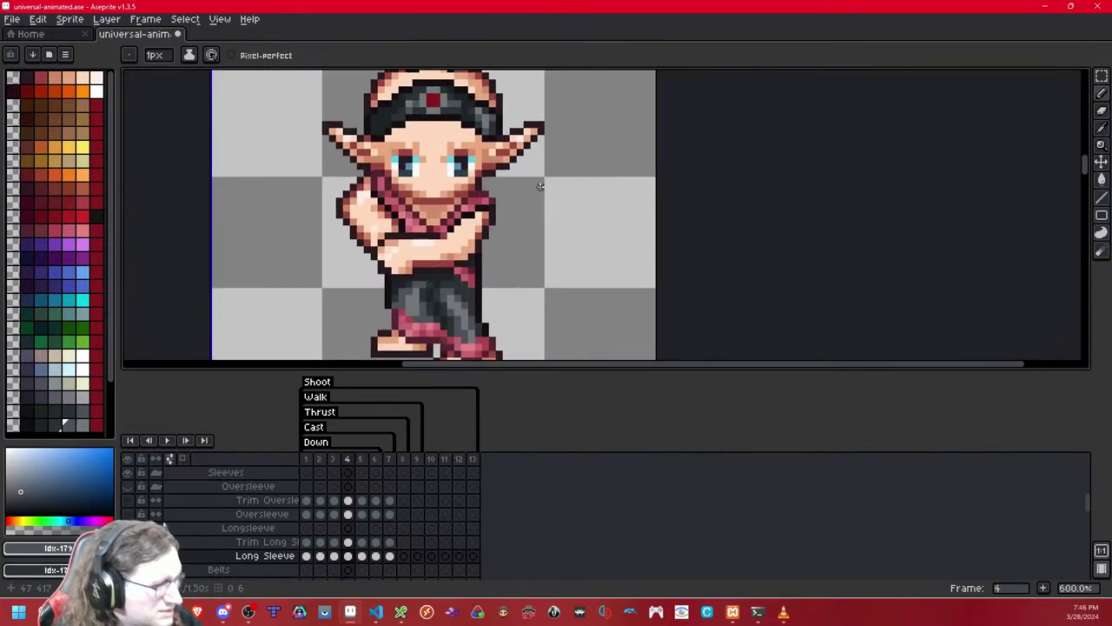
key("comma")
key("period")
key("comma")
key("comma")
key("period")
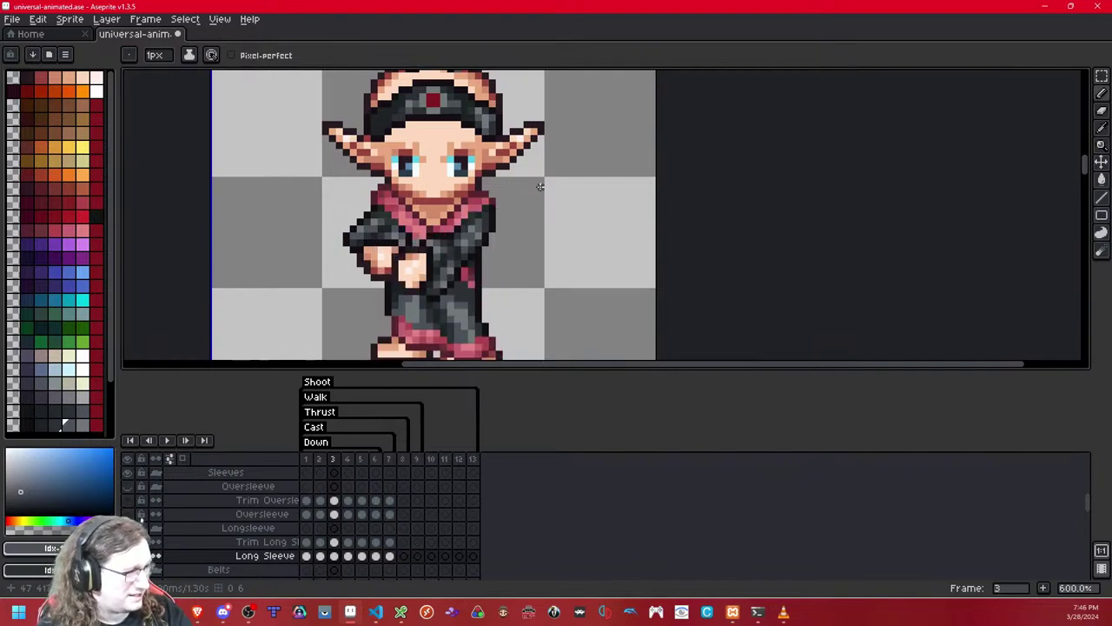
key("period")
key("period")
key("period")
key("Left")
key("Right")
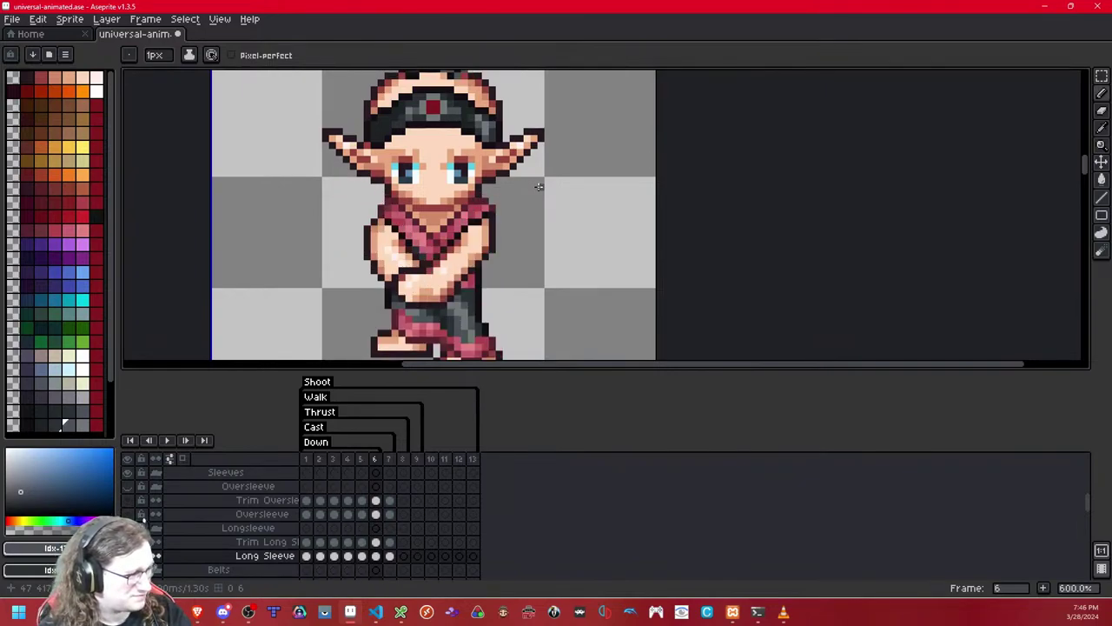
key("Right")
key("Right")
key("Left")
key("Left")
key("Left")
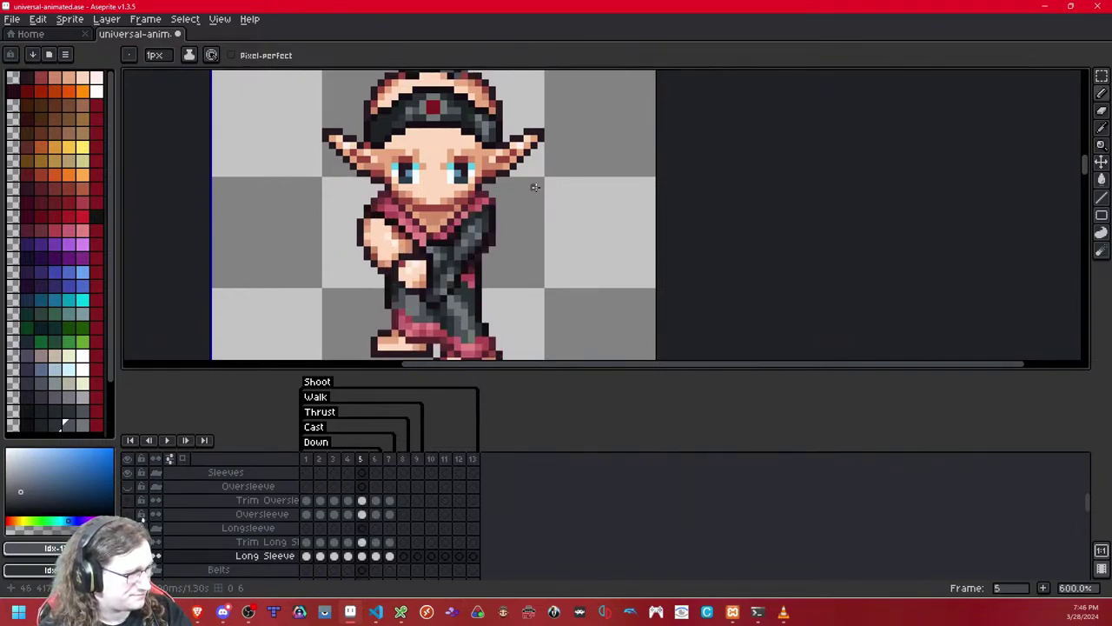
- Step through frames 3 to 8 to compare how the front-facing arm poses and sleeve coverage change from frame to frame
key("Right")
key("Right")
key("Right")
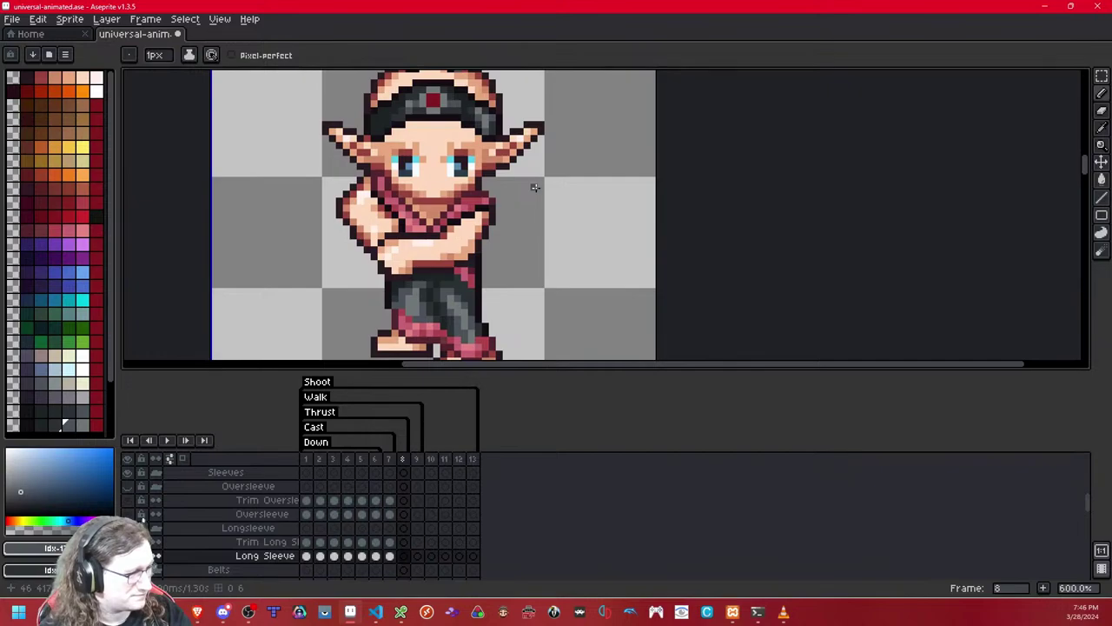
key("comma")
key("comma")
key("comma")
key("comma")
key("comma")
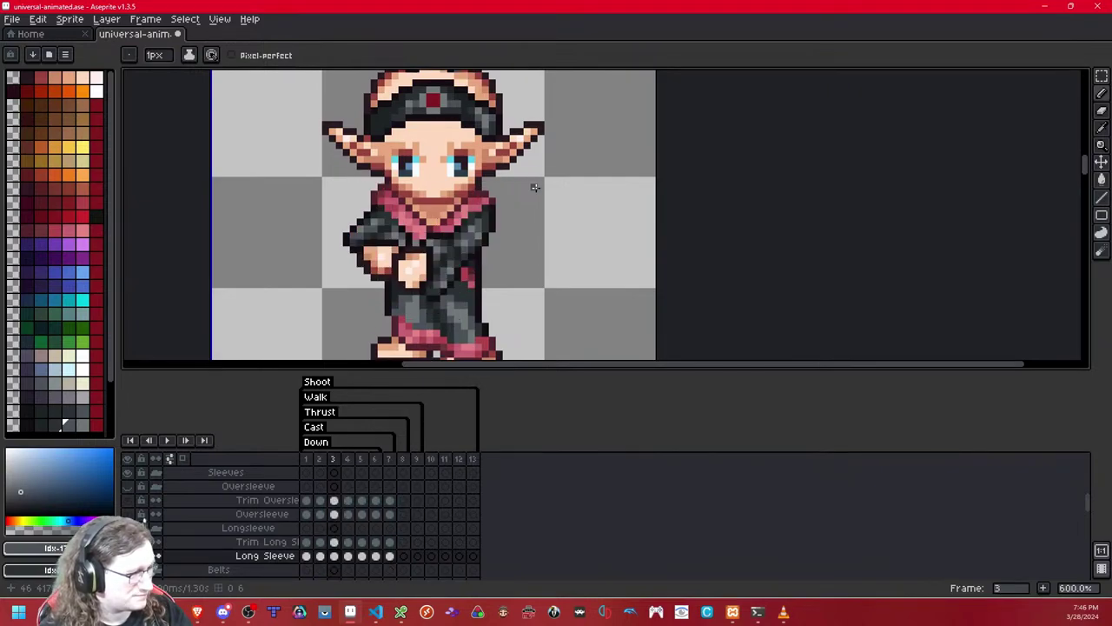
key("period")
key("comma")
key("period")
key("period")
key("period")
key("Right")
key("Right")
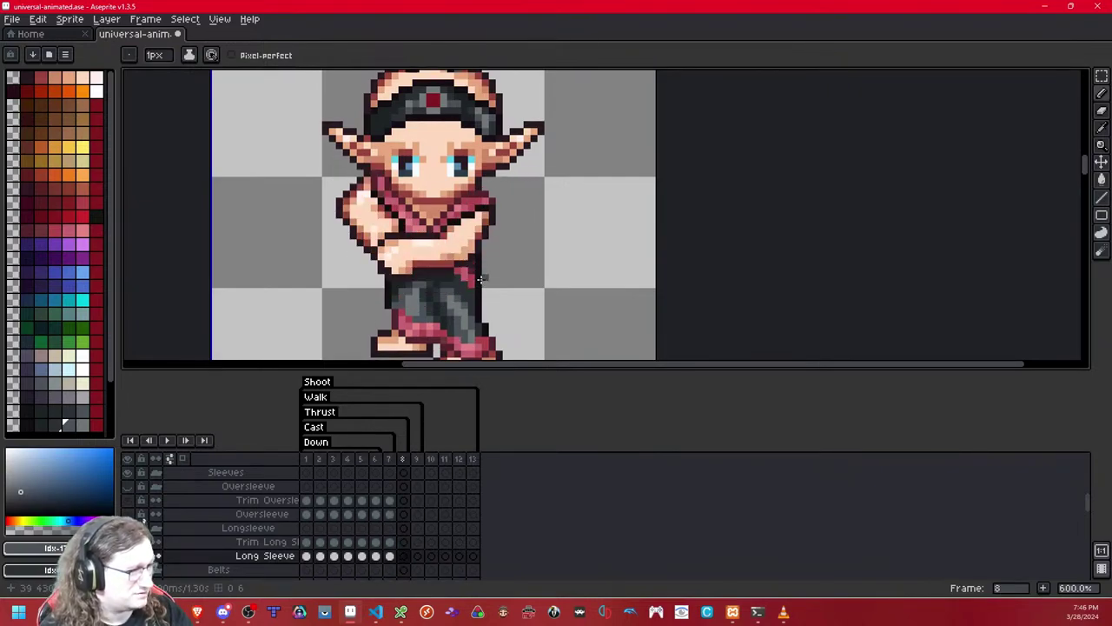
key("Right")
key("Left")
key("Left")
key("Left")
key("Left")
key("Left")
key("period")
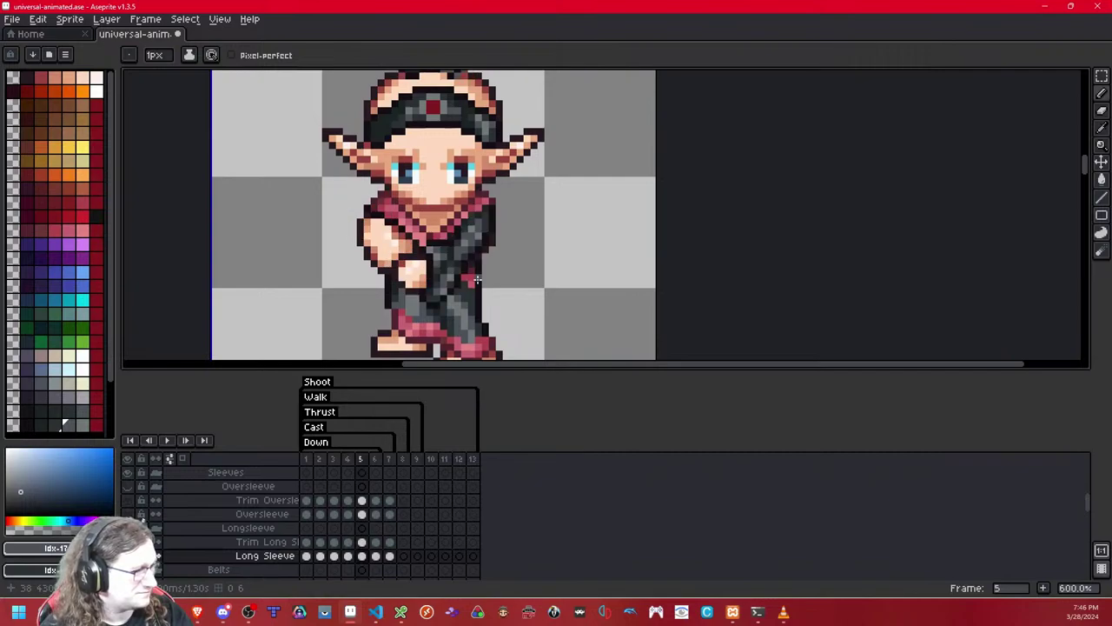
key("period")
key("period")
key("Left")
key("Left")
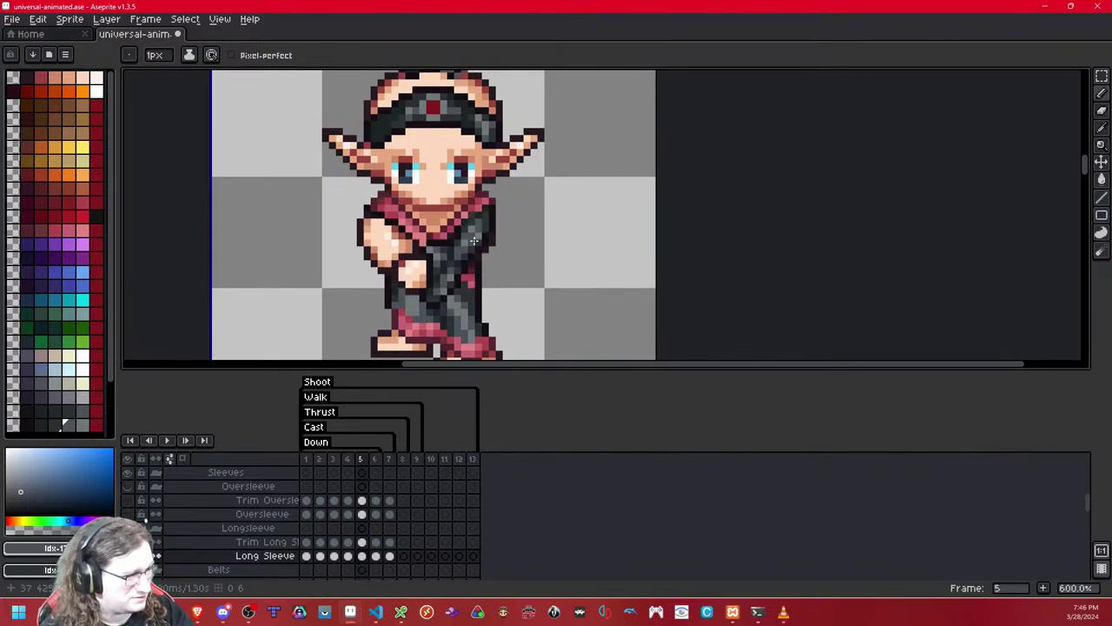
key("Right")
key("Right")
key("Left")
key("Left")
key("period")
key("period")
key("period")
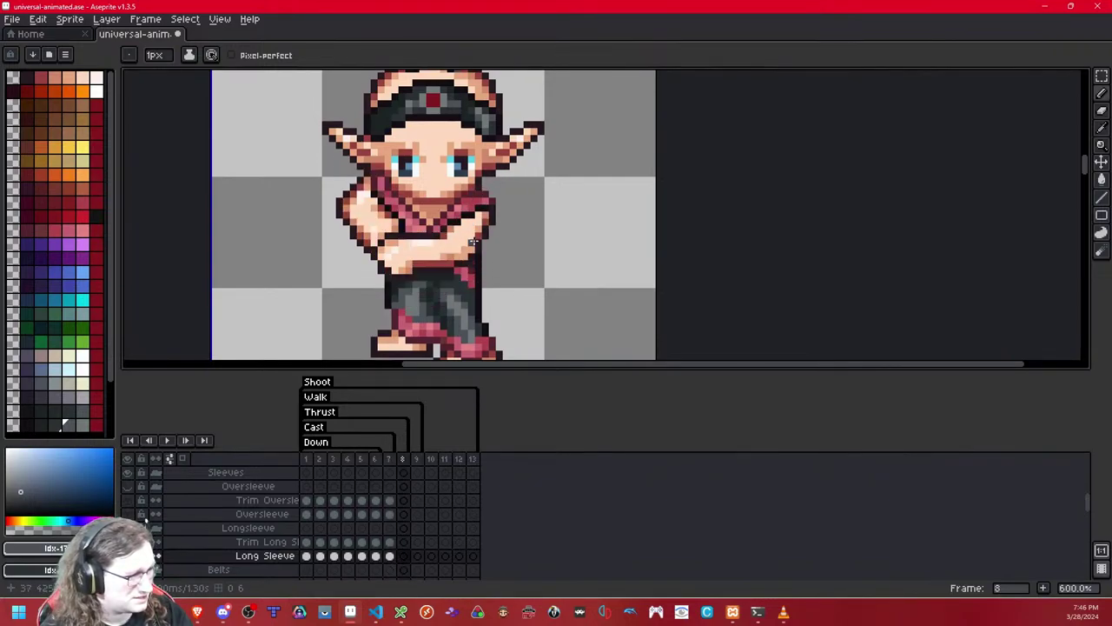
- Compare frame 6's crossed-arm pose with the neighbouring frames 5, 7 and 8
key("comma")
key("comma")
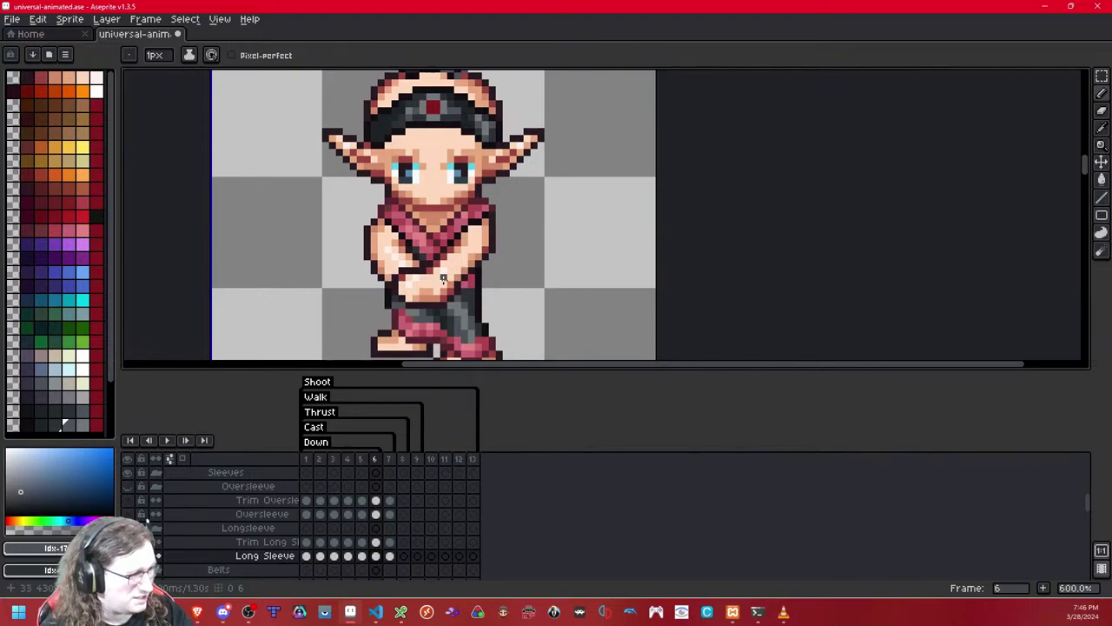
key("period")
key("period")
key("comma")
key("comma")
key("comma")
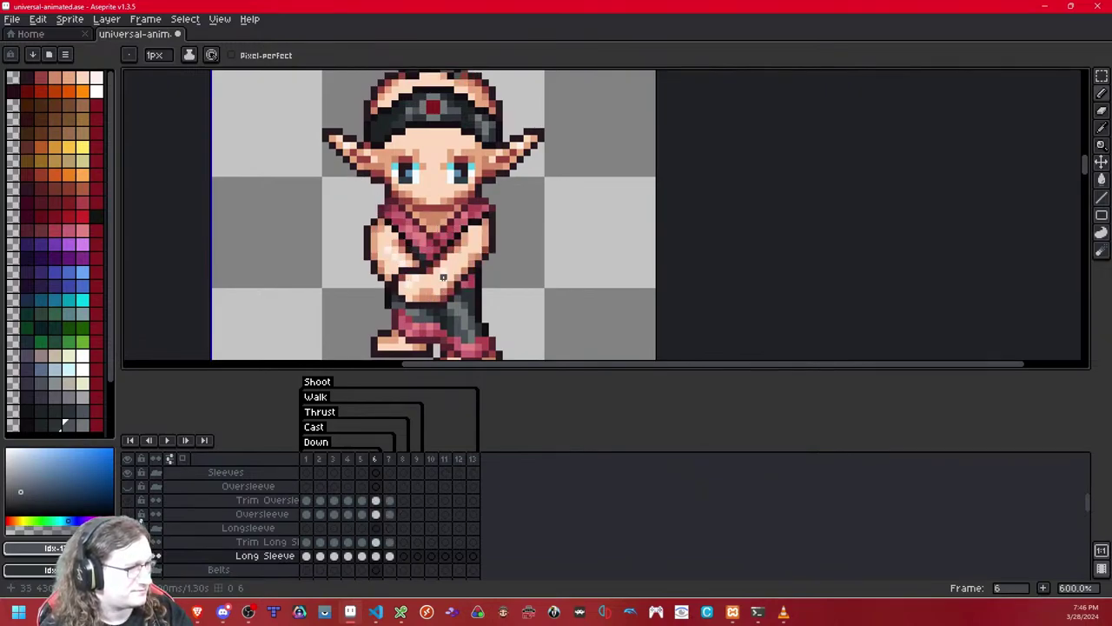
key("period")
key("comma")
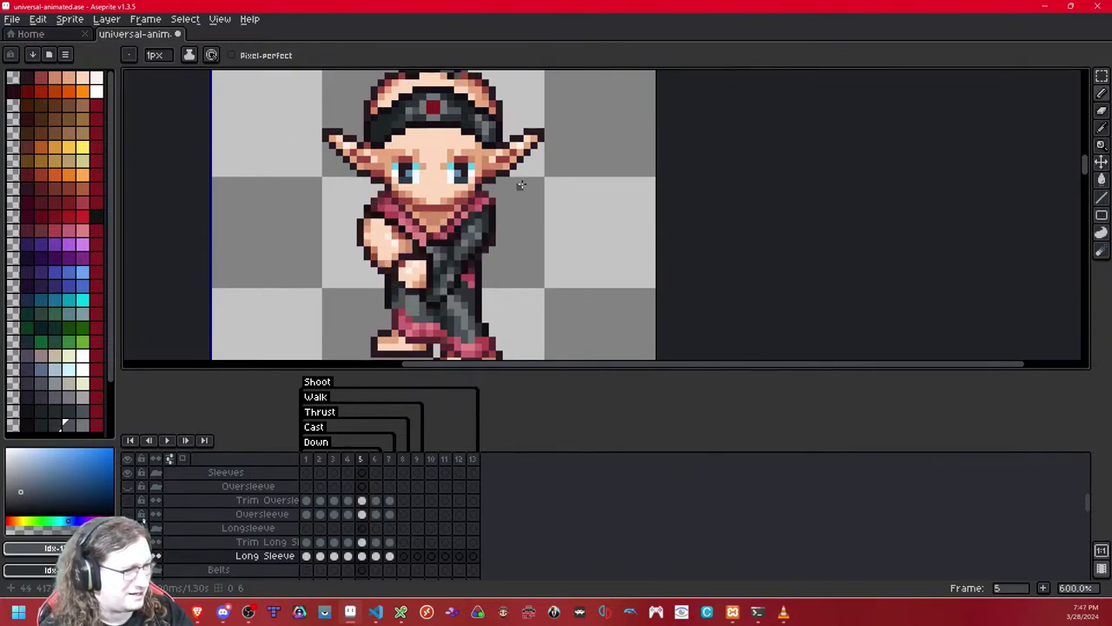
- Examine the front-facing sleeve poses in the sheet's upper rows across frames 2 to 5 as a reference
scroll(518, 183, "down", 6)
scroll(513, 183, "up", 1)
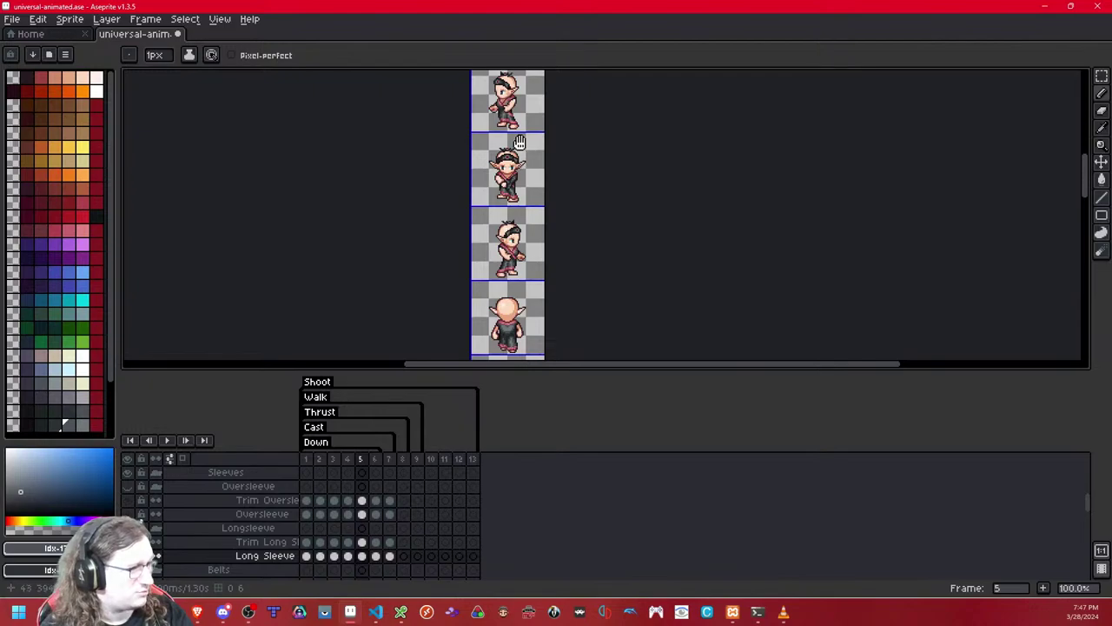
left_click_drag(519, 141, 508, 262)
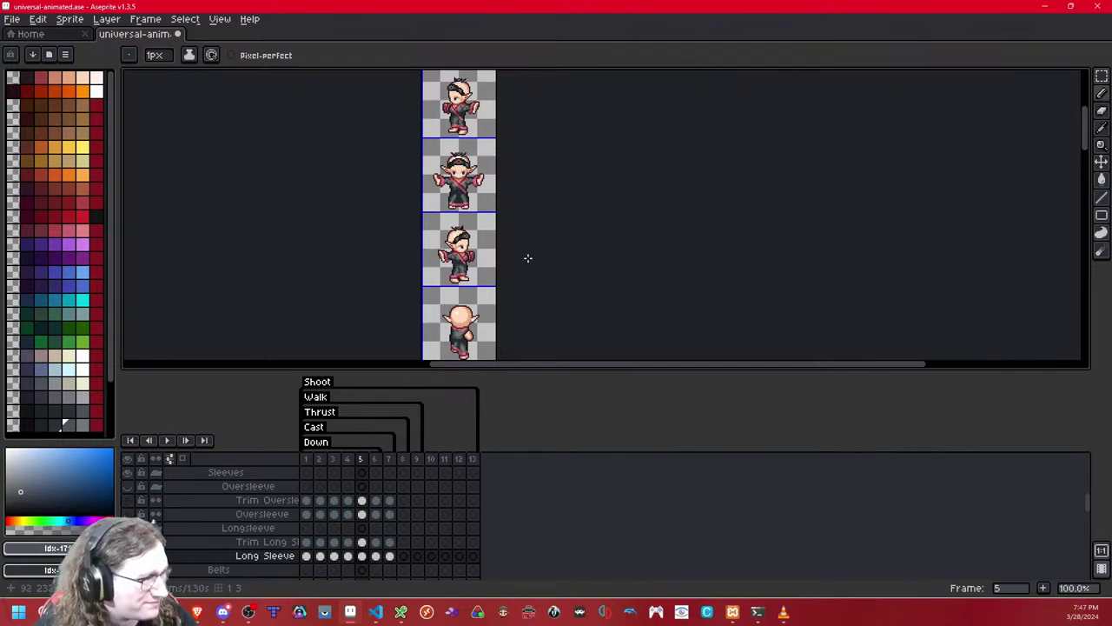
scroll(538, 244, "up", 2)
scroll(476, 253, "down", 4)
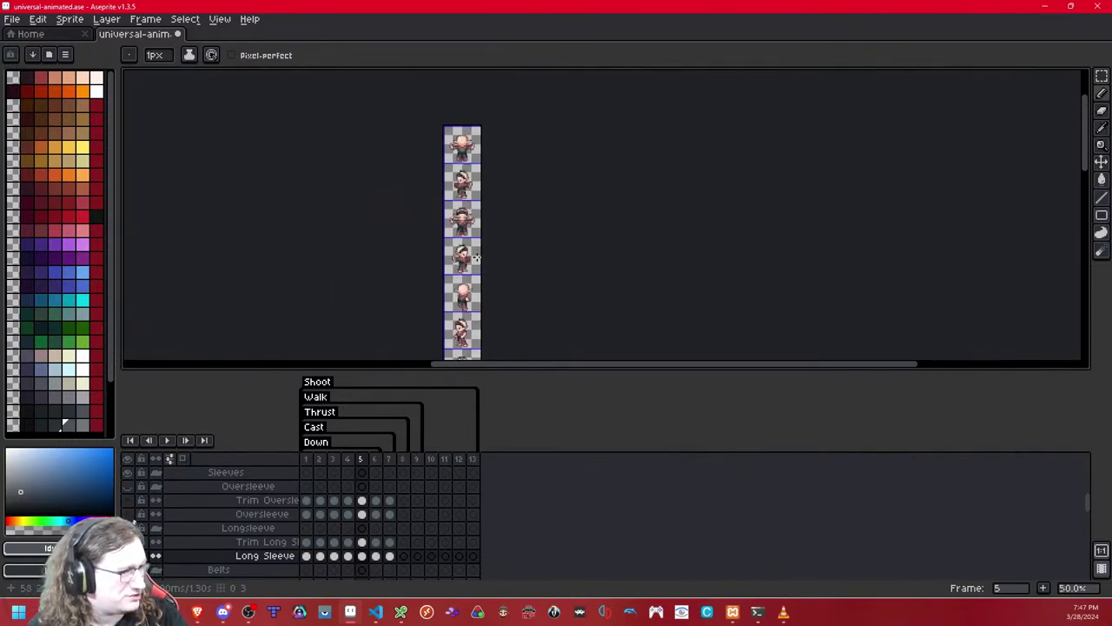
scroll(444, 258, "up", 4)
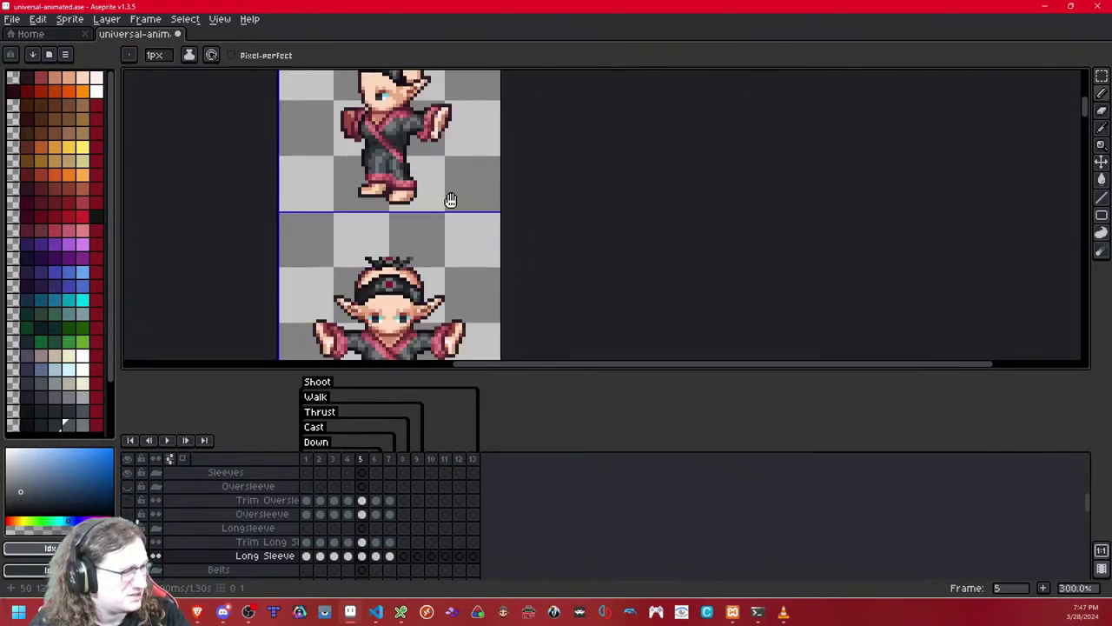
left_click_drag(450, 200, 472, 107)
key("Left")
key("Left")
key("Left")
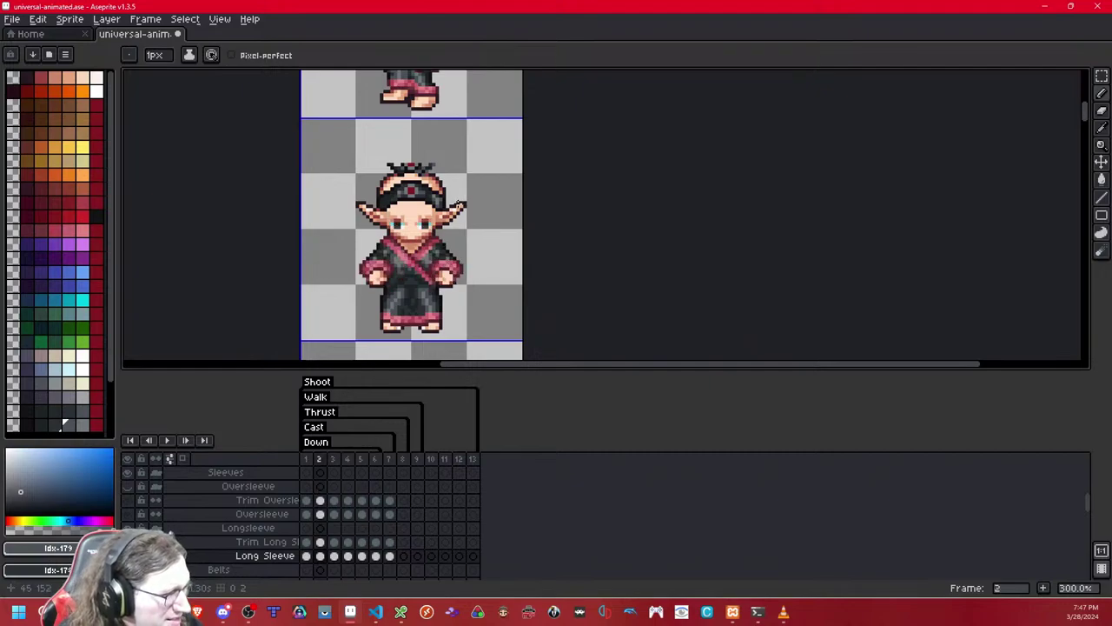
key("Right")
key("Right")
key("Right")
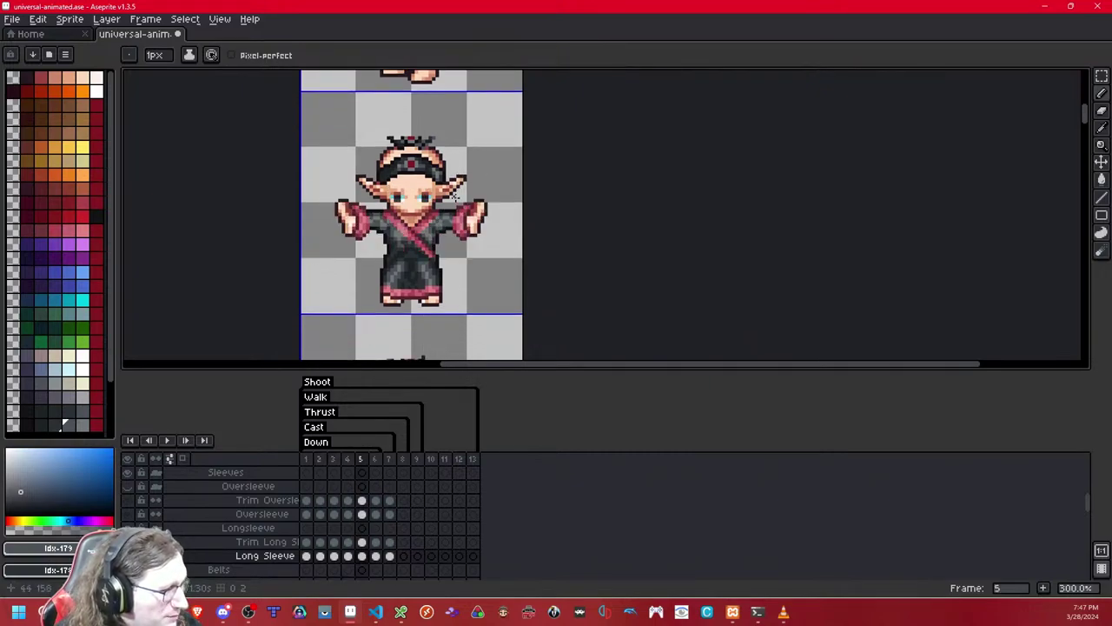
left_click(1100, 76)
key("Left")
key("Left")
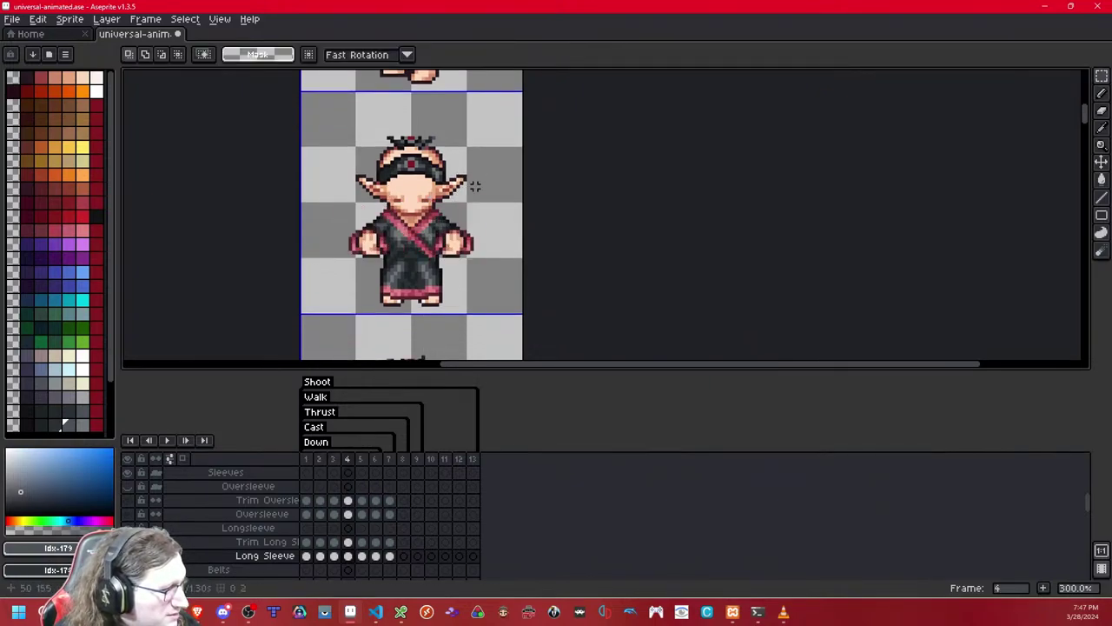
left_click_drag(499, 160, 434, 186)
left_click(542, 252)
- Paste the copied sleeve into frame 4 of the Long Sleeve layer and place it over the front-facing figure's crossing forearm
scroll(523, 264, "up", 1)
scroll(469, 252, "down", 1)
left_click_drag(432, 347, 432, 164)
key("Right")
scroll(421, 186, "down", 5)
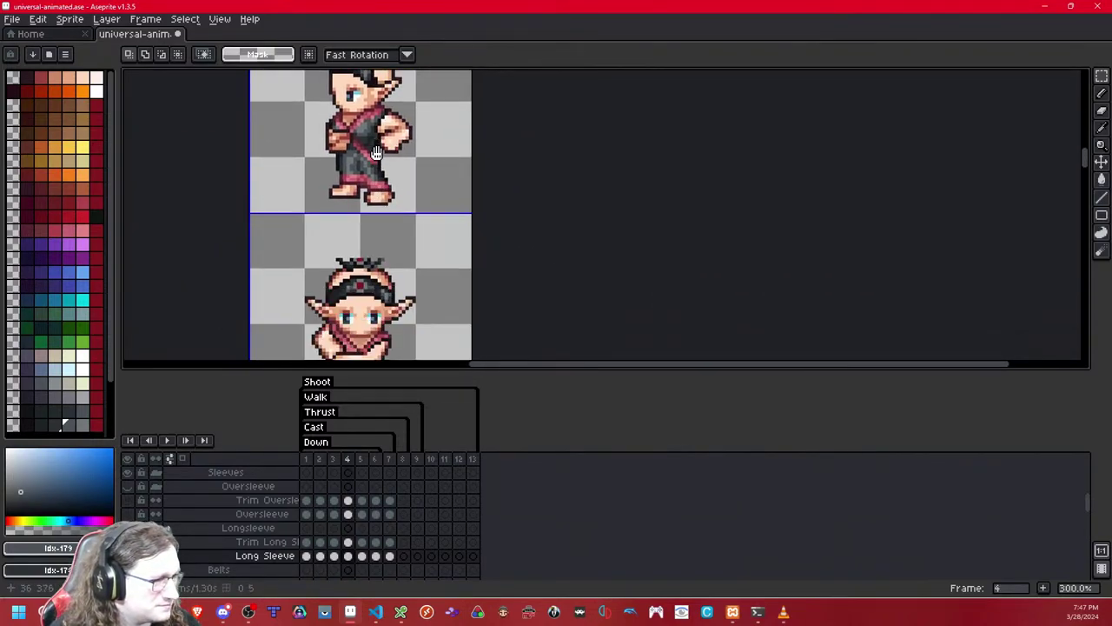
scroll(382, 224, "up", 3)
key("Left")
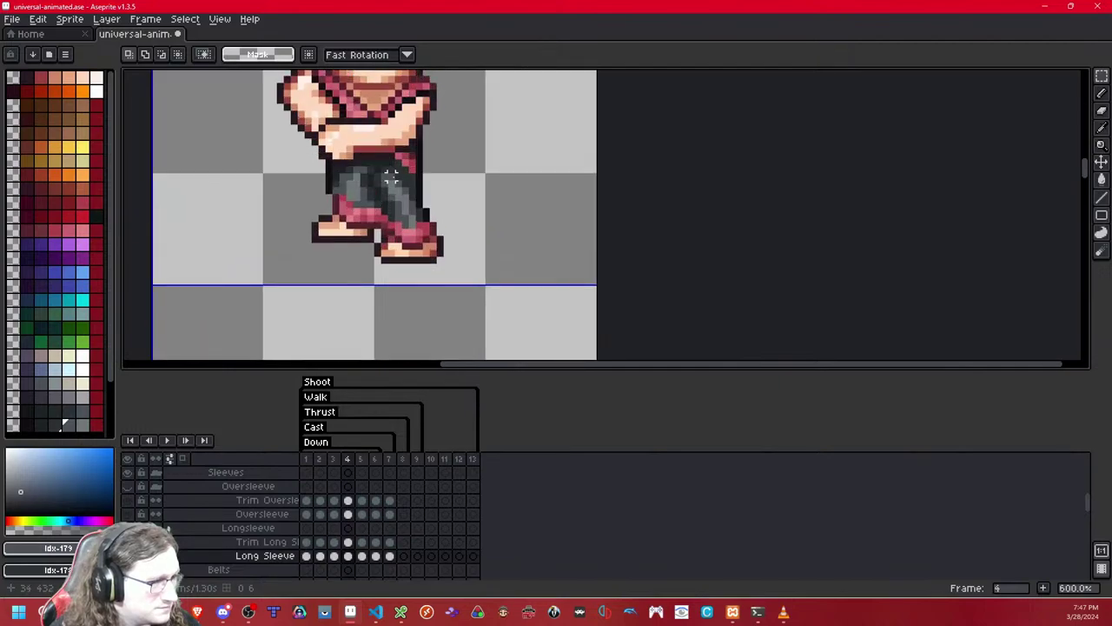
key("Left")
scroll(426, 266, "up", 2)
key("Right")
key("Right")
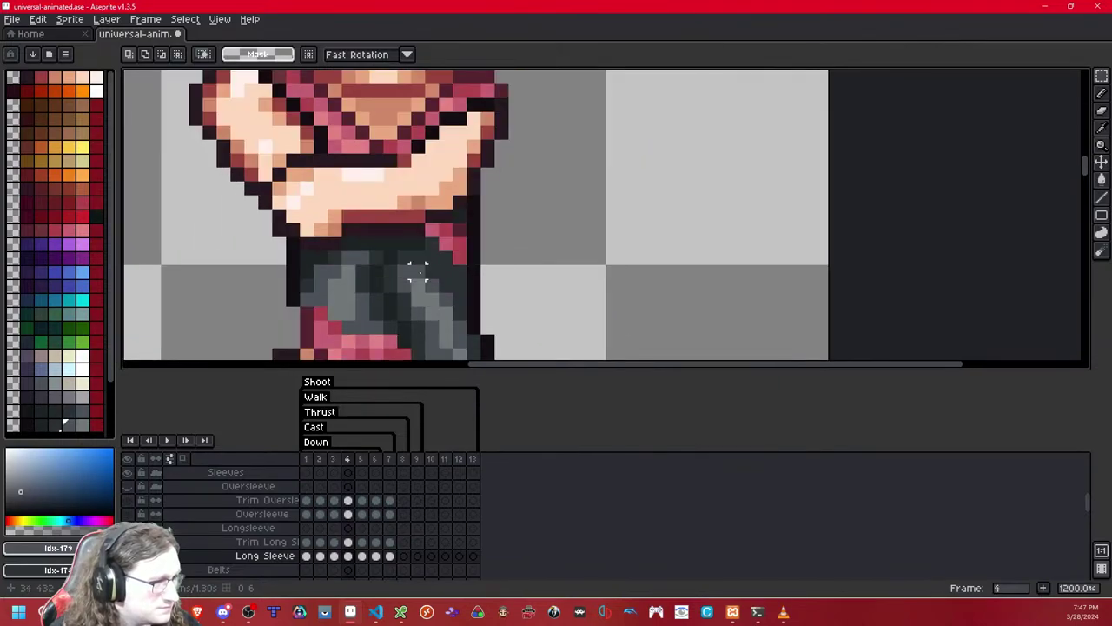
scroll(445, 257, "down", 1)
left_click_drag(445, 258, 503, 266)
key("ctrl+v")
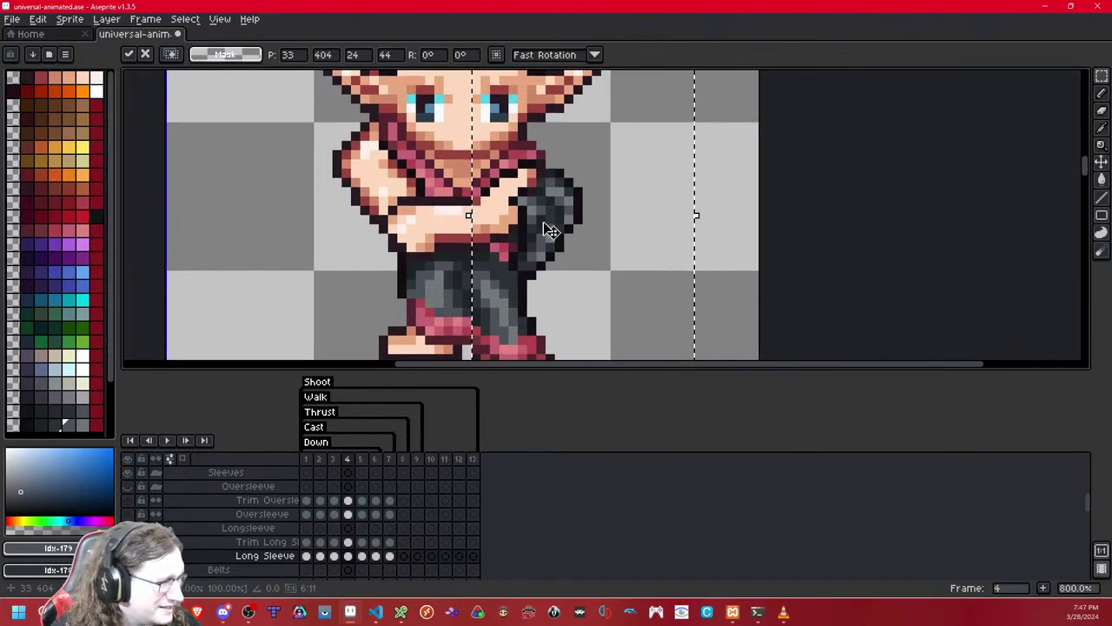
left_click_drag(541, 223, 465, 230)
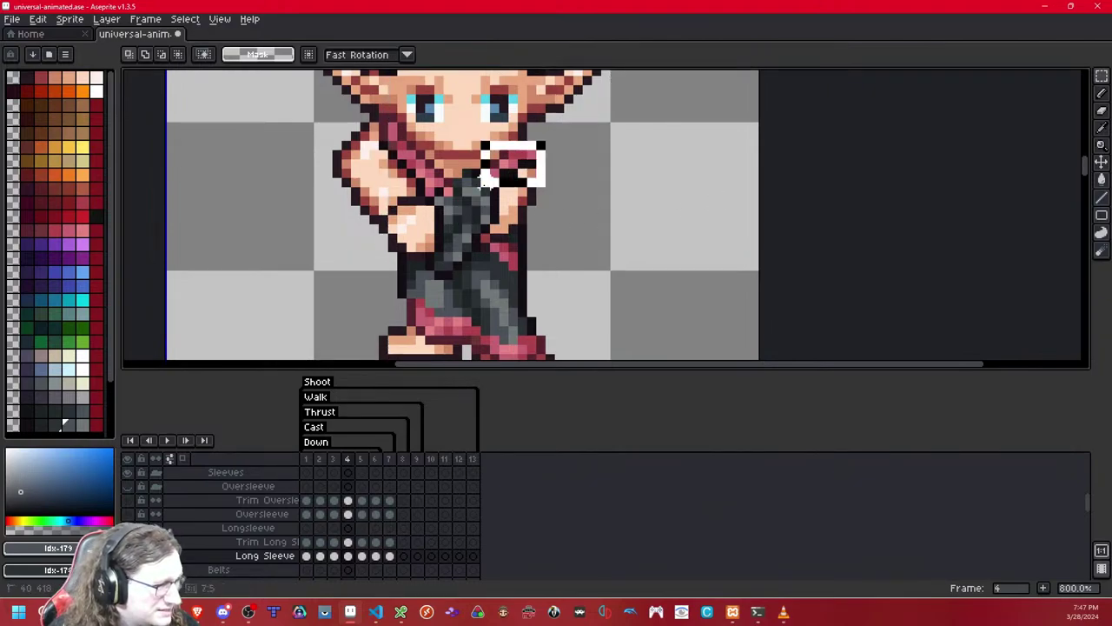
left_click_drag(543, 126, 445, 199)
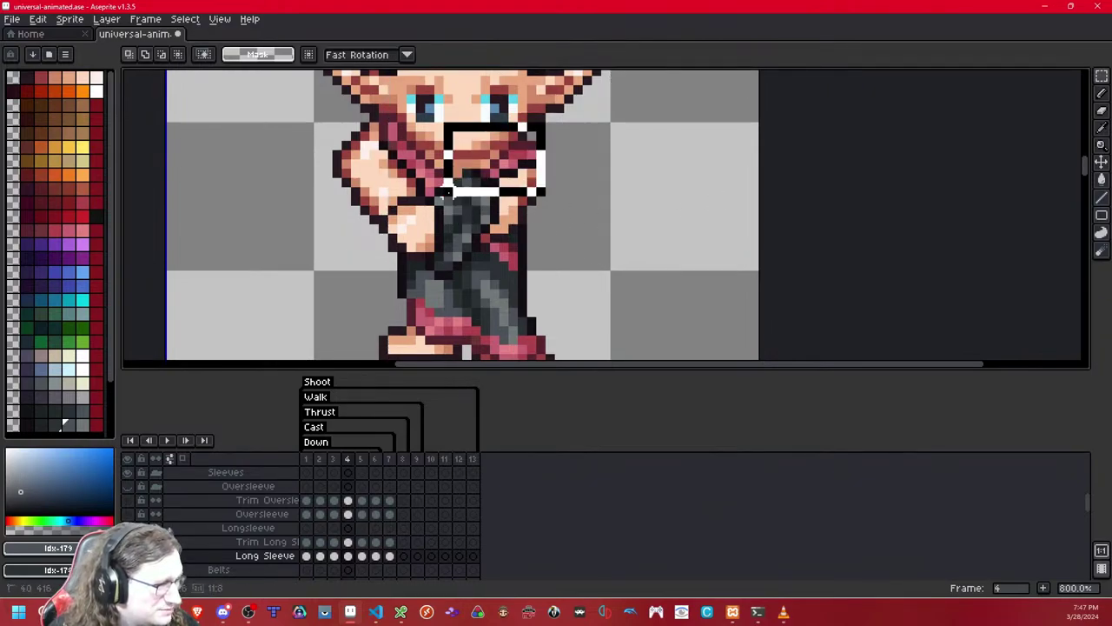
key("Right")
key("Right")
key("Right")
key("Right")
key("Right")
key("Right")
key("Right")
key("Left")
key("Left")
key("Left")
key("Left")
key("Left")
key("Left")
key("Left")
key("Left")
key("Left")
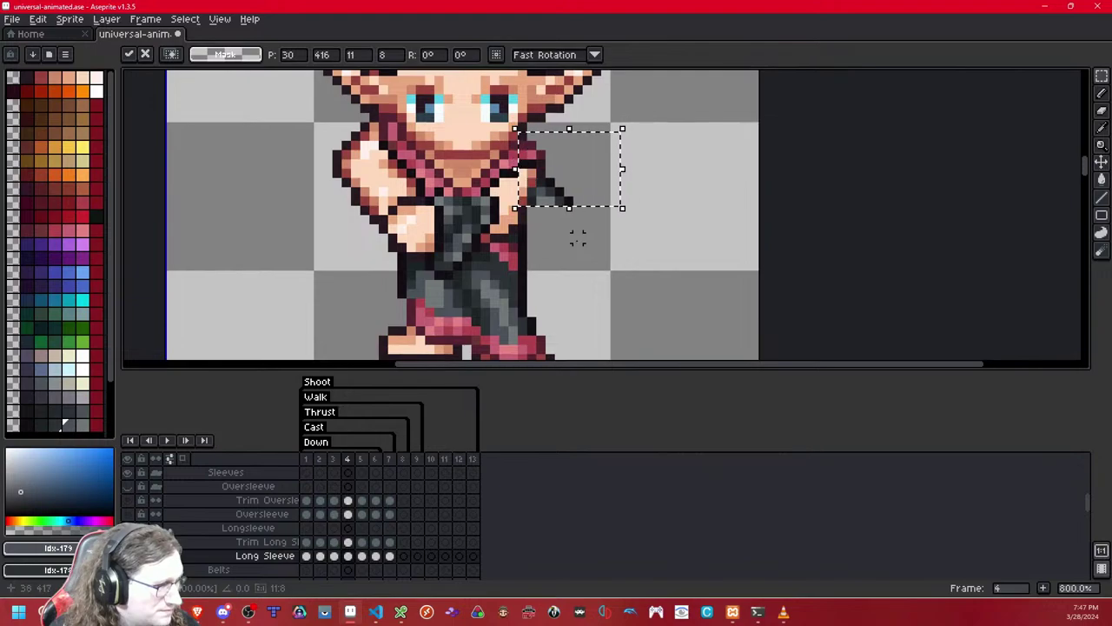
key("Down")
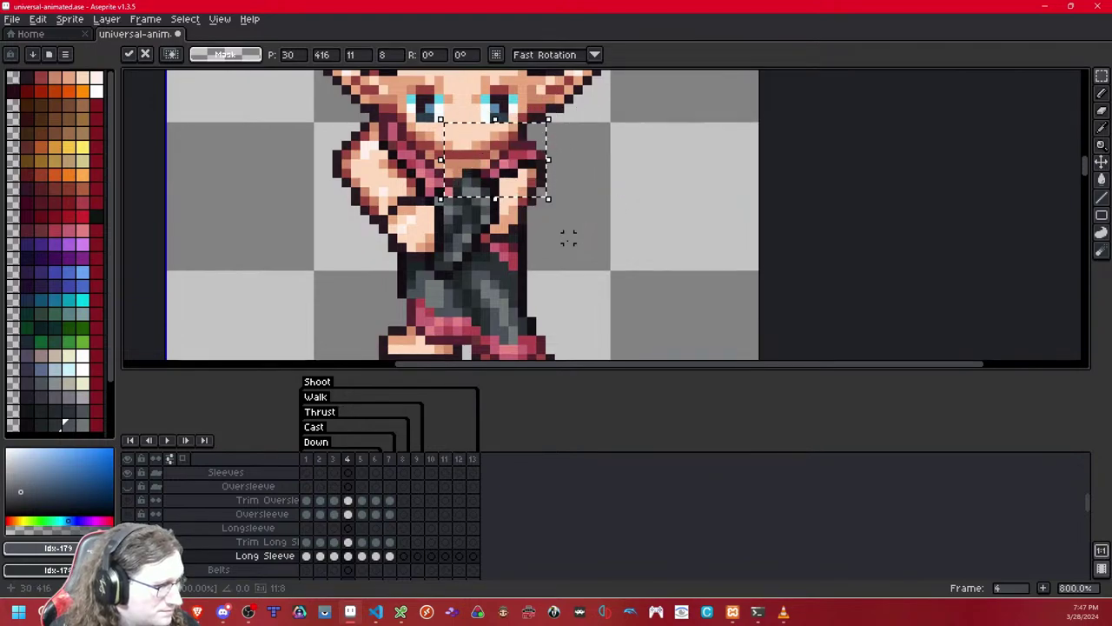
key("ctrl+d")
- Pick the near-black outline colour Idx-176 for the Pencil tool and try an outline pixel where frame 4's sleeve meets the collar
scroll(530, 217, "up", 2)
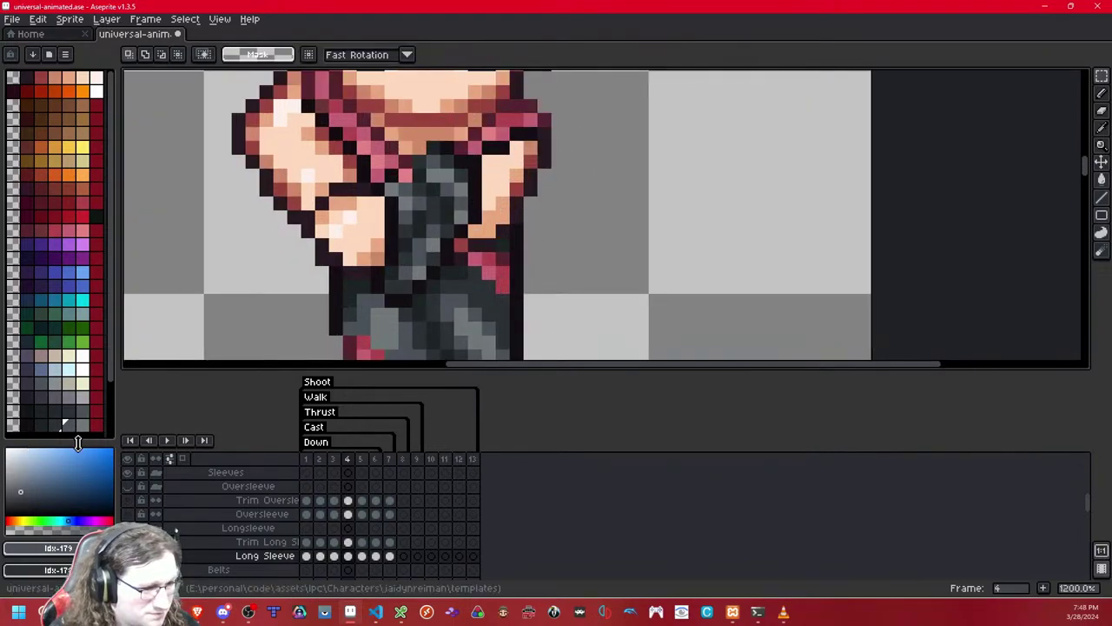
left_click(1101, 92)
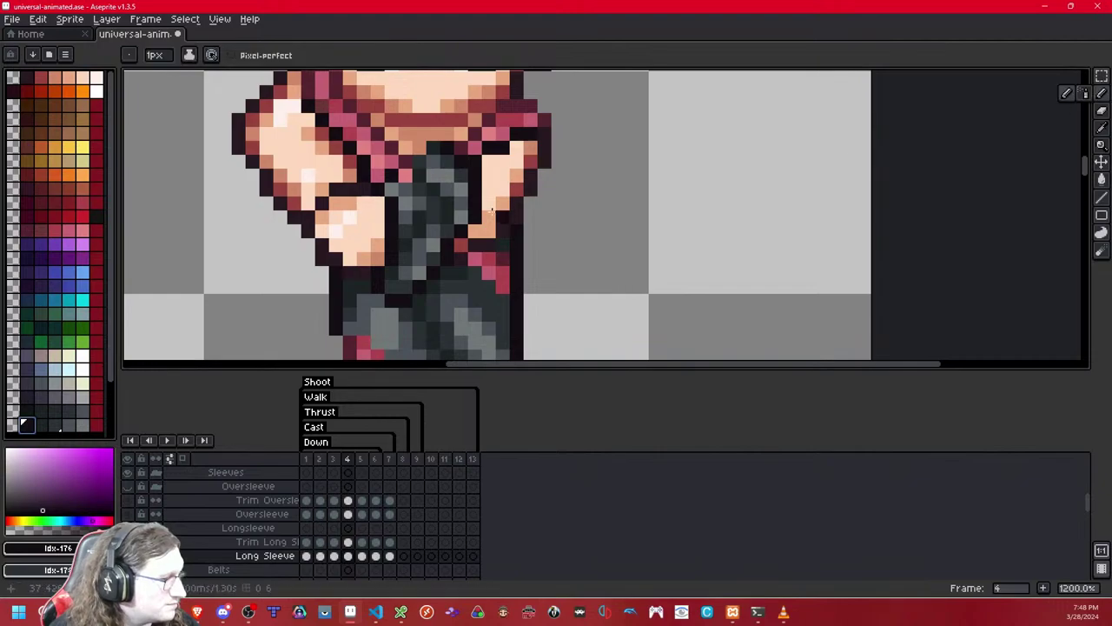
left_click(526, 185, "shift")
key("shift+x")
key("shift+x")
key("shift+x")
key("shift+x")
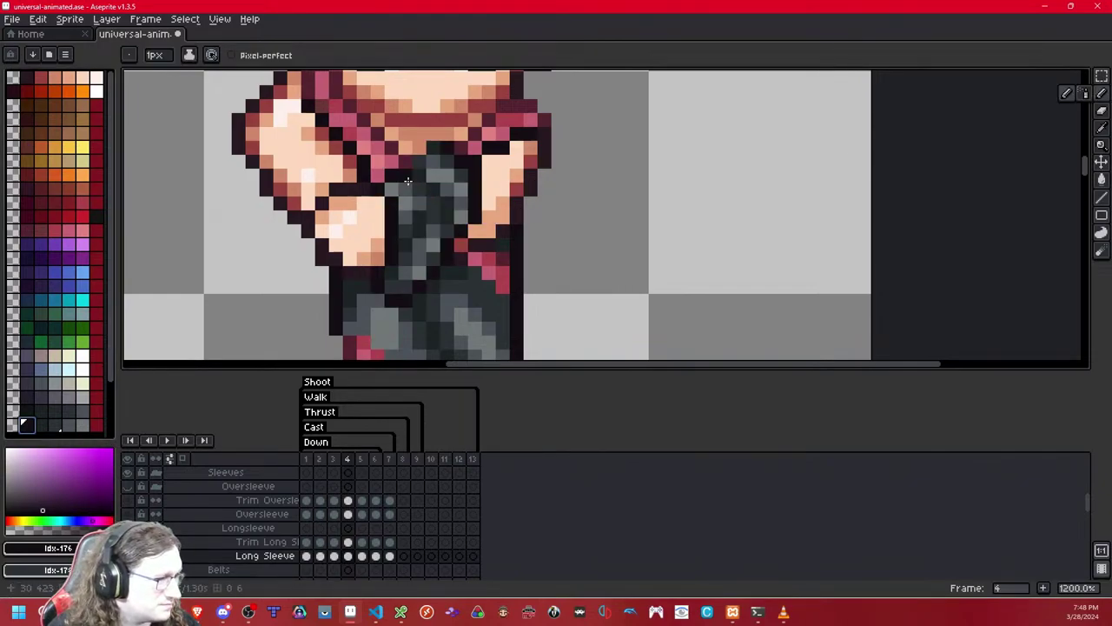
- Move the top and outer-edge pieces of frame 4's pasted sleeve off the figure into the empty space beside it
left_click(1101, 76)
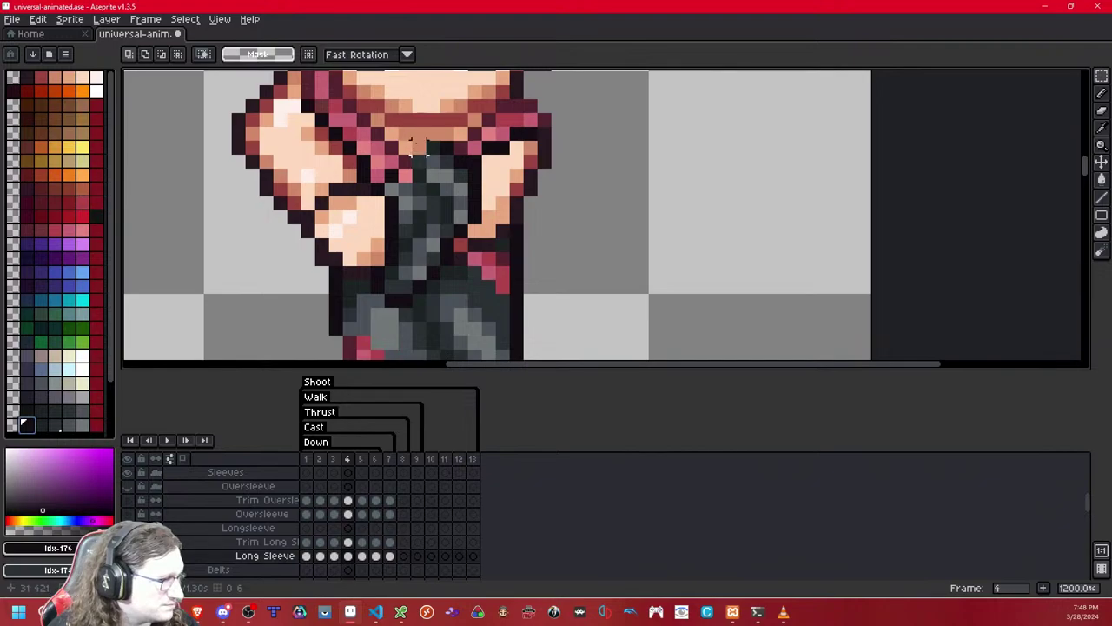
mouse_move(412, 138)
left_mouse_down()
mouse_move(447, 173)
mouse_move(500, 186)
mouse_move(808, 163)
mouse_move(762, 170)
left_mouse_up()
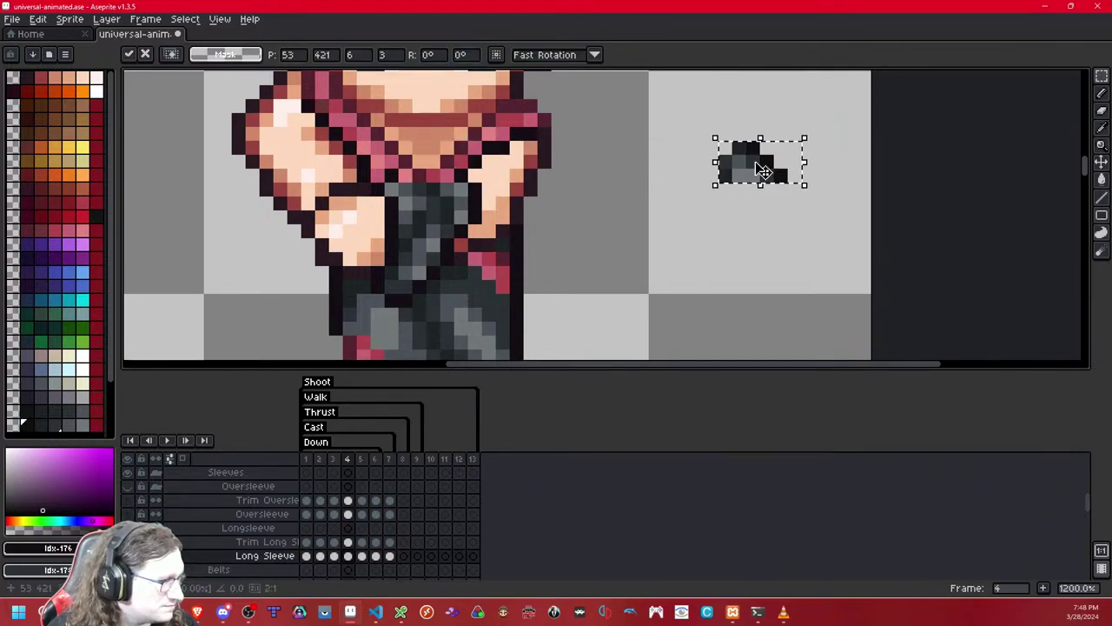
mouse_move(536, 141)
left_mouse_down()
mouse_move(498, 183)
mouse_move(456, 264)
left_mouse_up()
left_click_drag(477, 217, 783, 218)
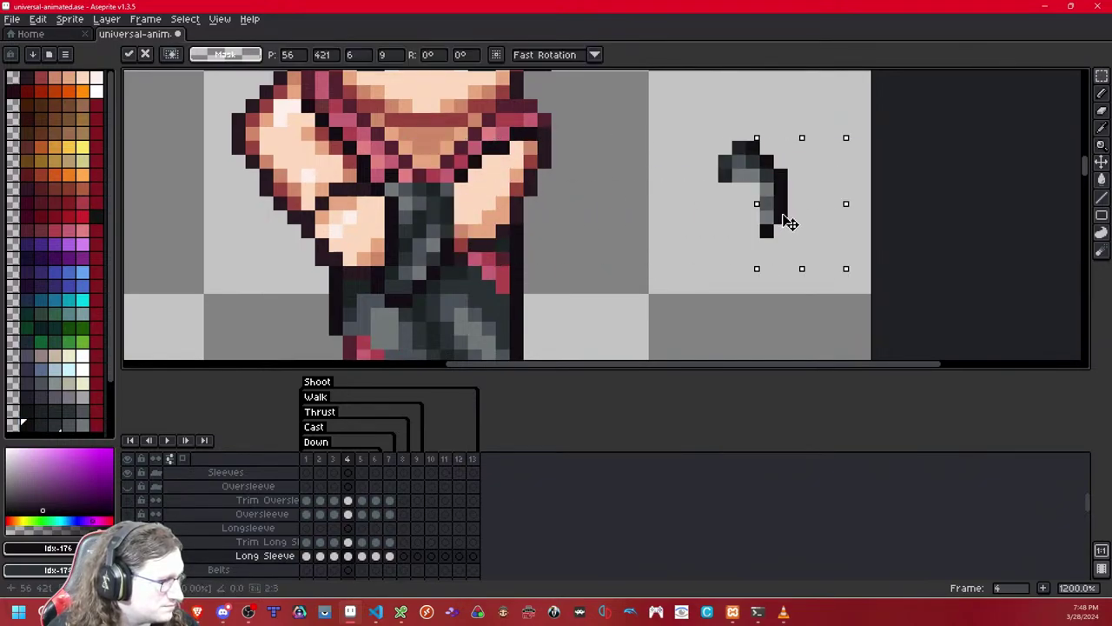
left_click(740, 217)
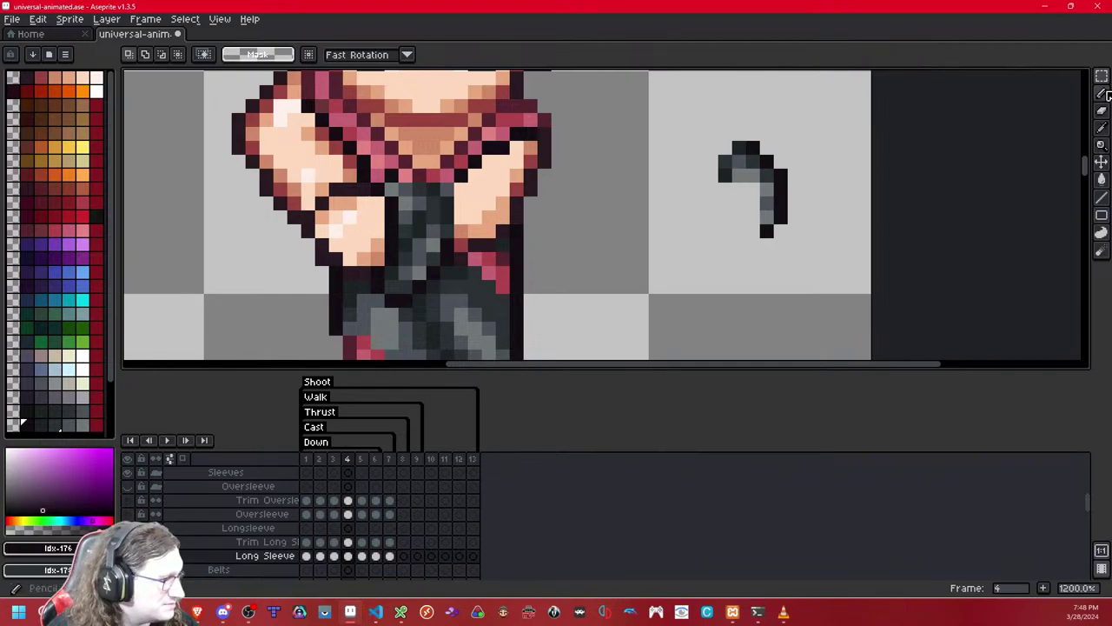
- Draw a dark outline across the top of frame 4's remaining sleeve, from the collar to the bare upper arm
left_click(1103, 94)
left_click(403, 168)
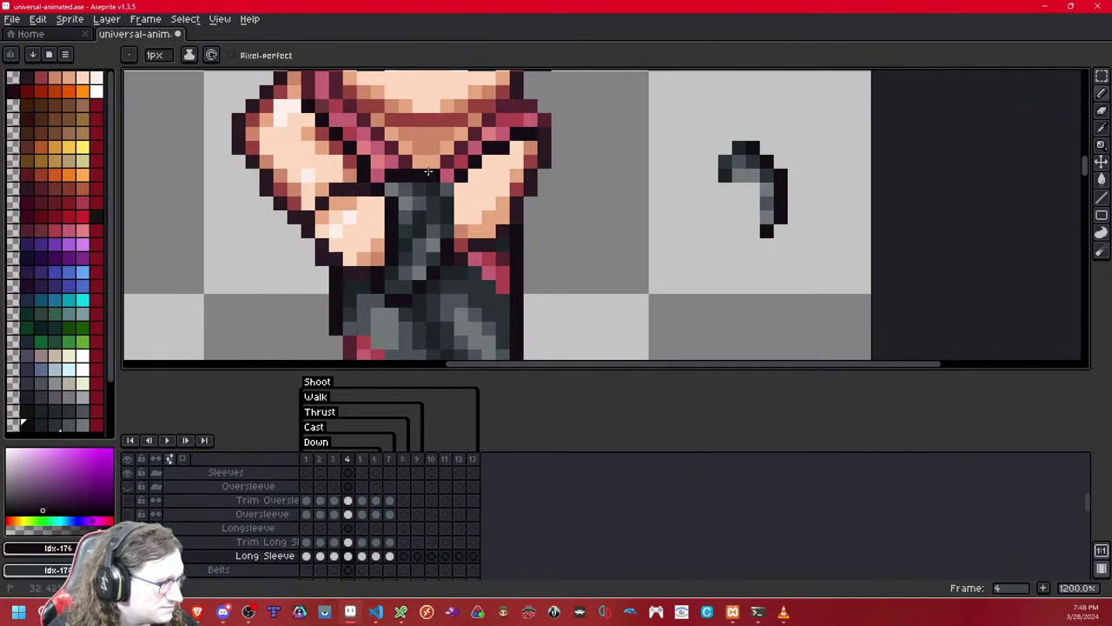
left_click(540, 174, "shift")
key("shift+x")
key("shift+x")
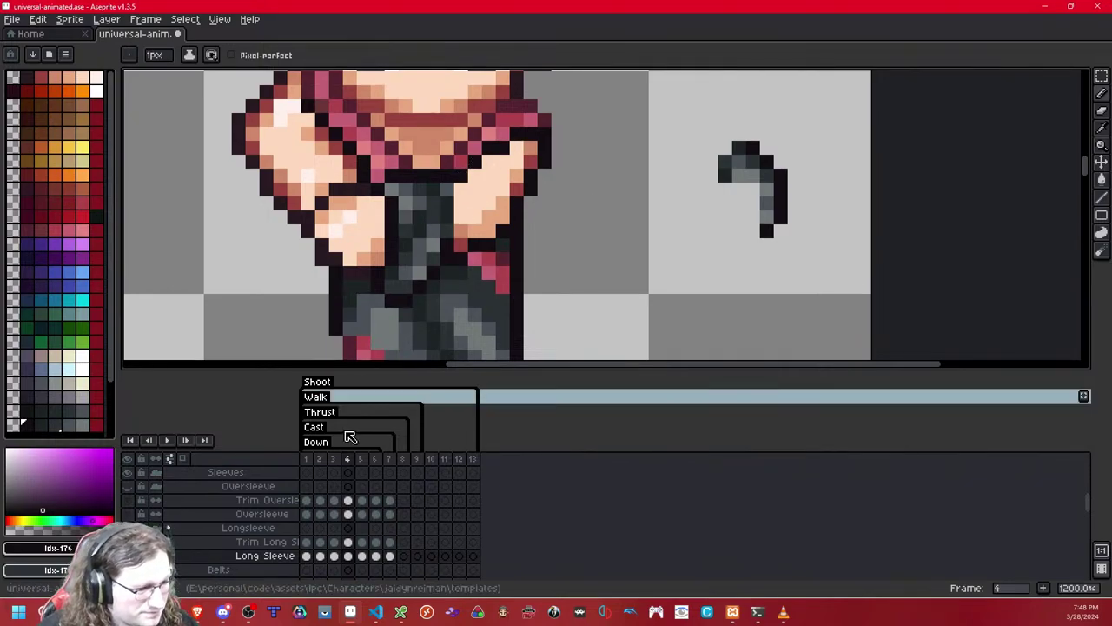
- Toggle the visibility of the Tight Kimono group to compare frame 4's front-facing sleeve with and without the garment
scroll(224, 516, "down", 5)
scroll(224, 516, "down", 1)
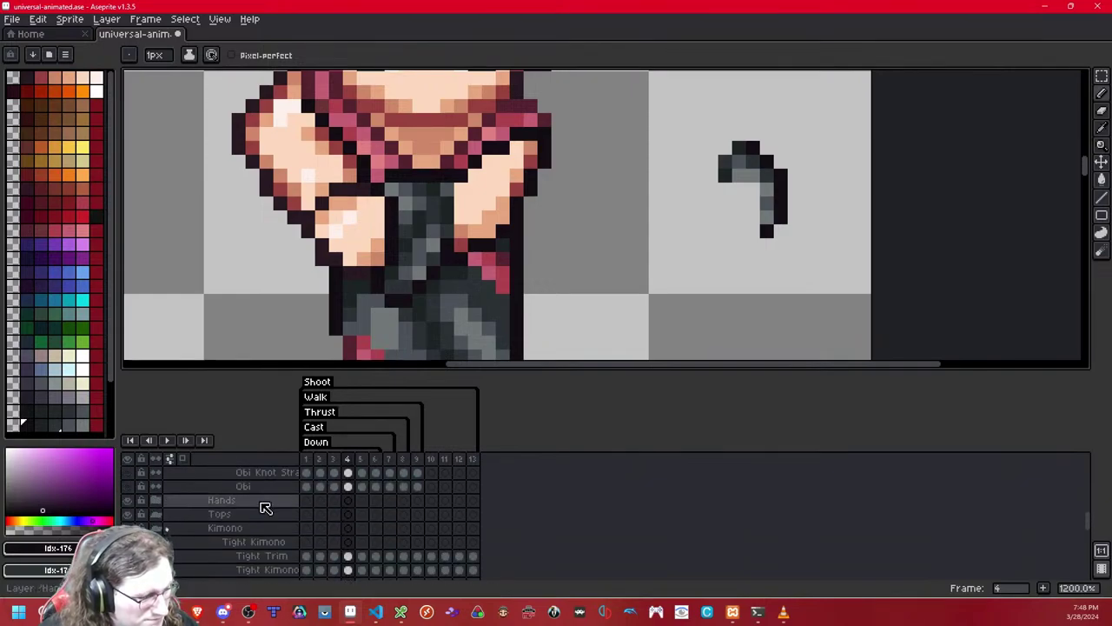
scroll(556, 139, "down", 8)
scroll(556, 139, "up", 1)
left_click_drag(557, 136, 502, 335)
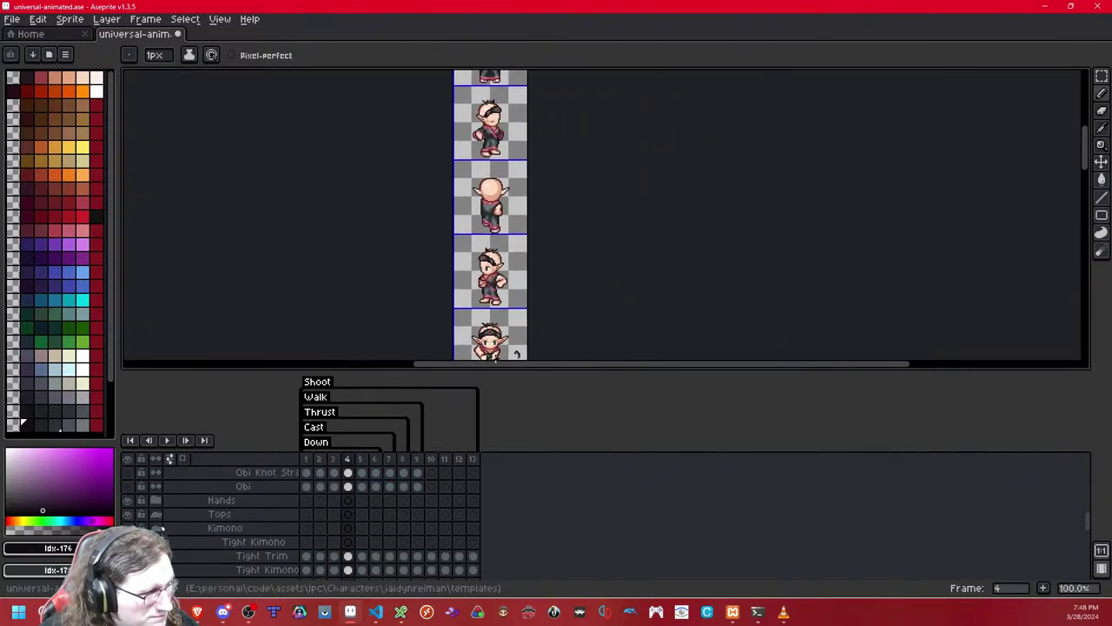
scroll(509, 301, "up", 5)
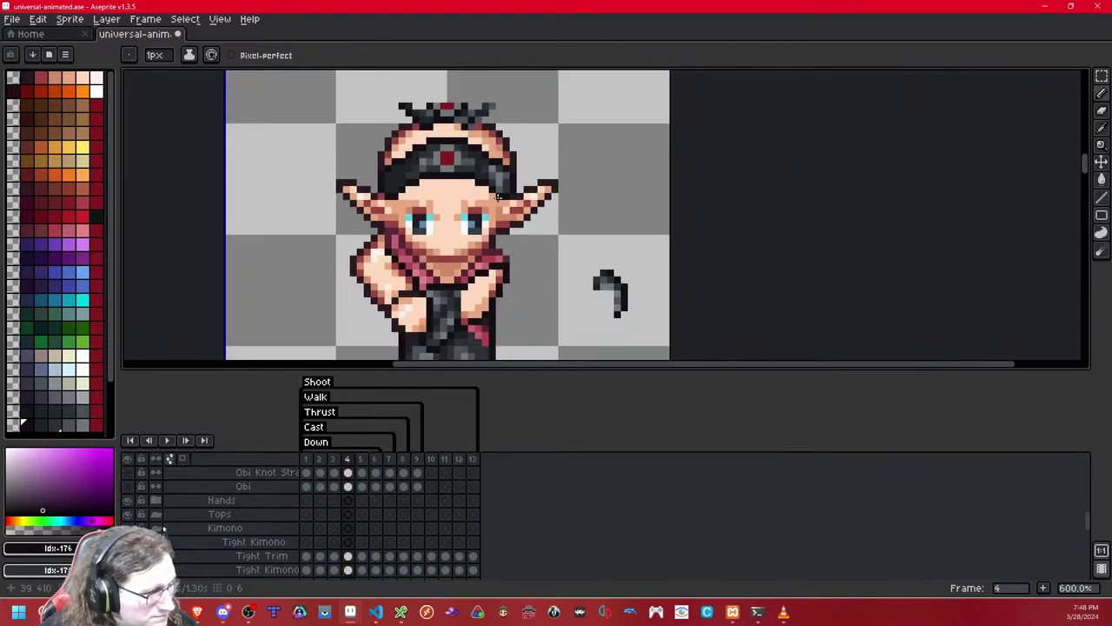
scroll(484, 237, "up", 3)
scroll(484, 237, "down", 2)
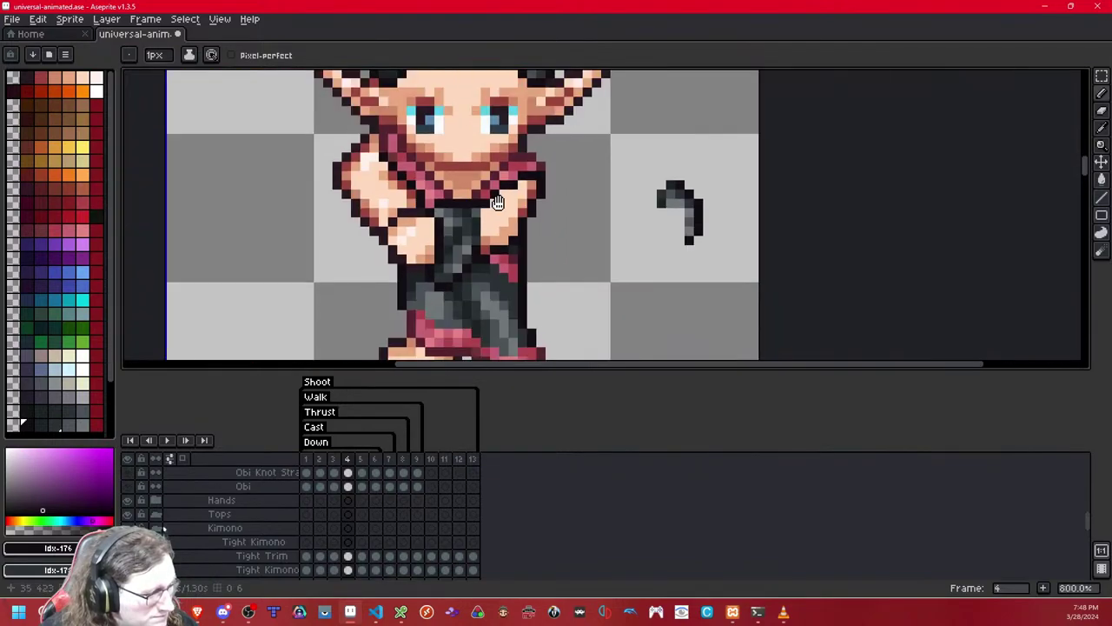
scroll(335, 517, "down", 4)
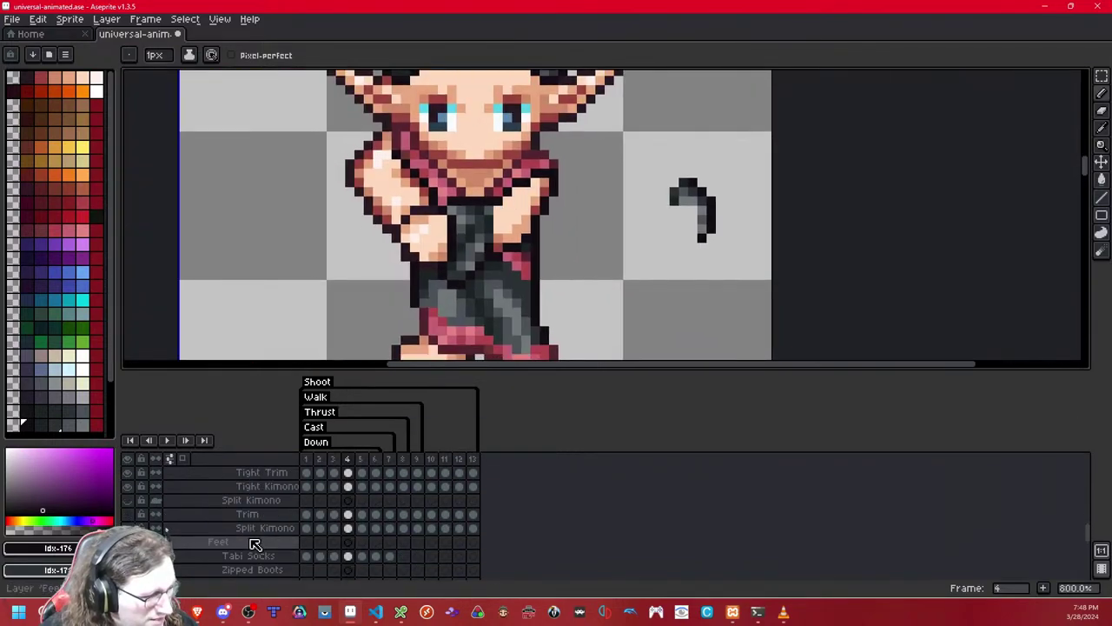
left_click(127, 475)
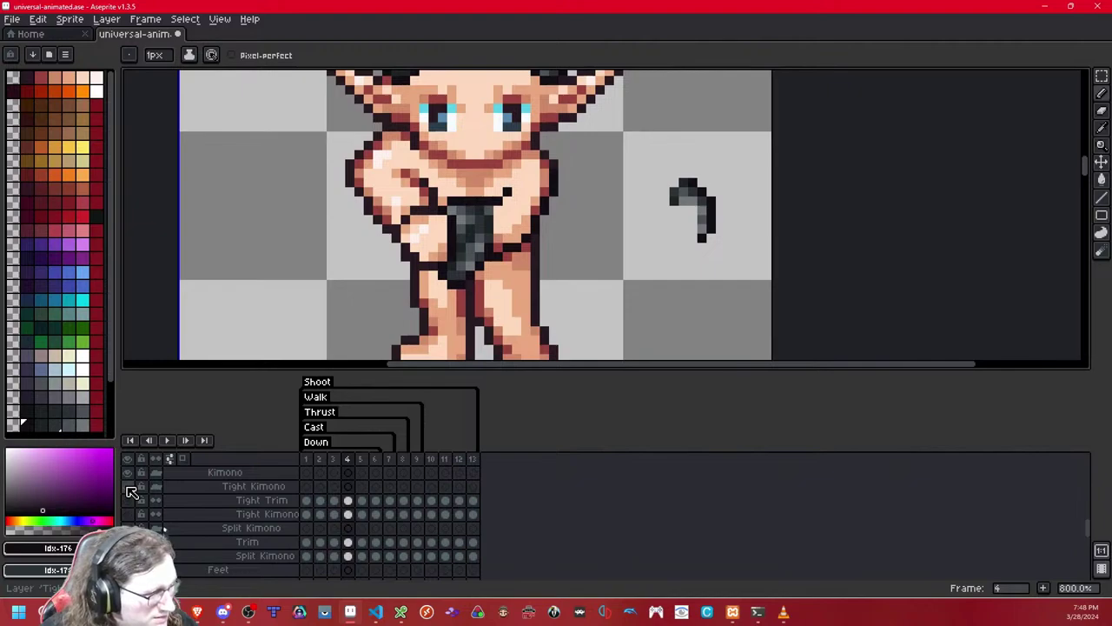
left_click(127, 487)
left_click(126, 487)
left_click(127, 487)
left_click(127, 488)
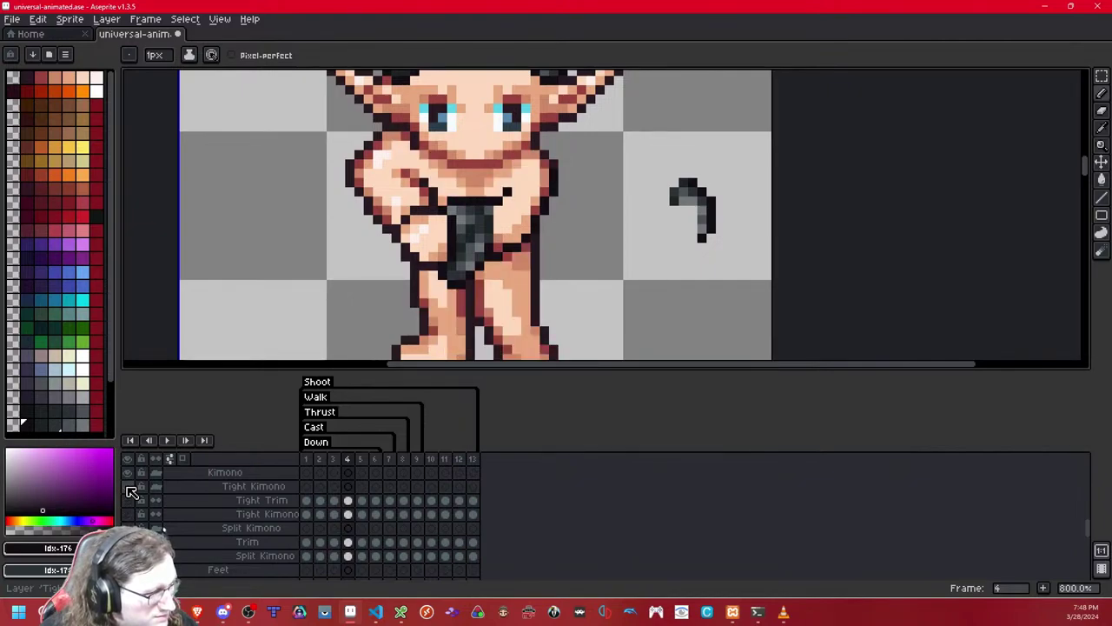
left_click(127, 488)
left_click(127, 488)
left_click(127, 487)
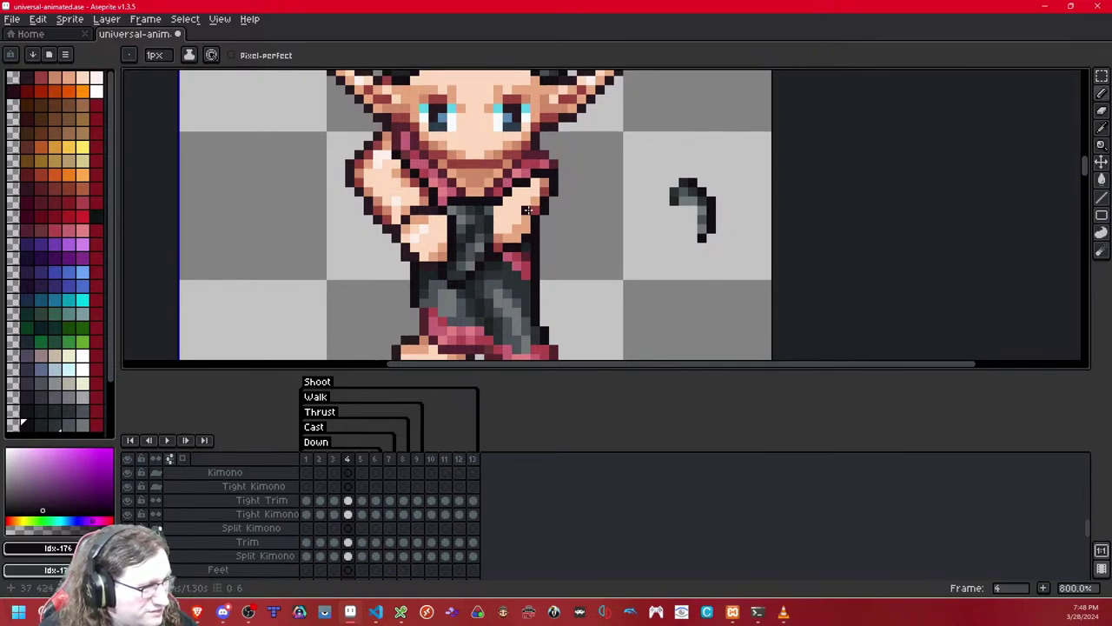
- Toggle the whole Kimono group's visibility to examine how frame 4's sleeve outline meets the collar and bare arm
scroll(527, 210, "up", 2)
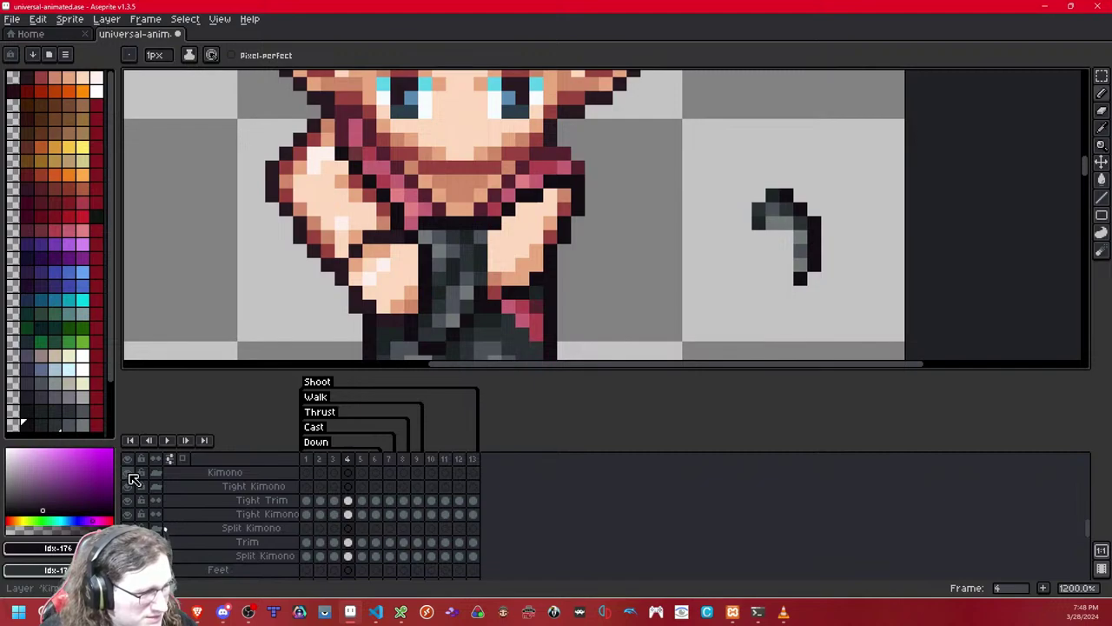
left_click(128, 474)
left_click(127, 473)
left_click(128, 473)
left_click(127, 473)
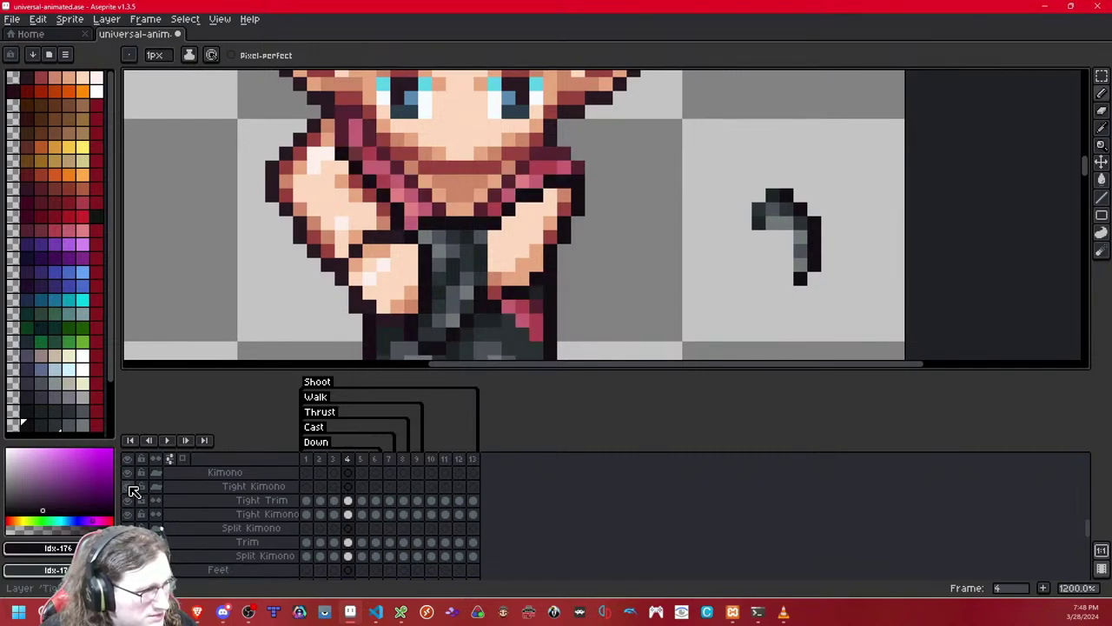
left_click(128, 474)
left_click(128, 473)
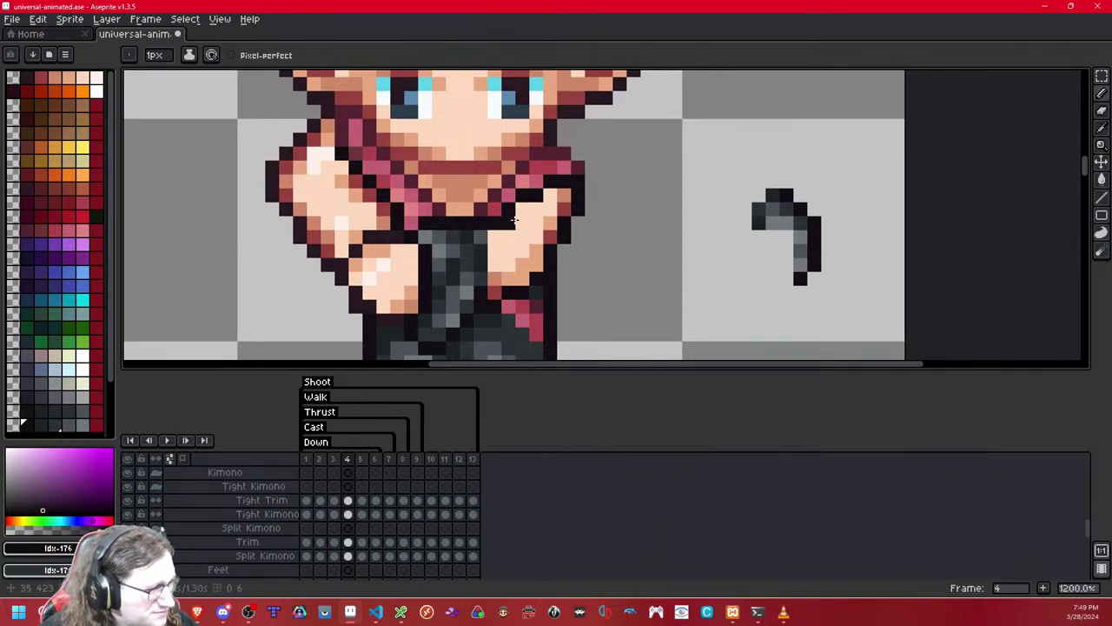
scroll(504, 222, "down", 1)
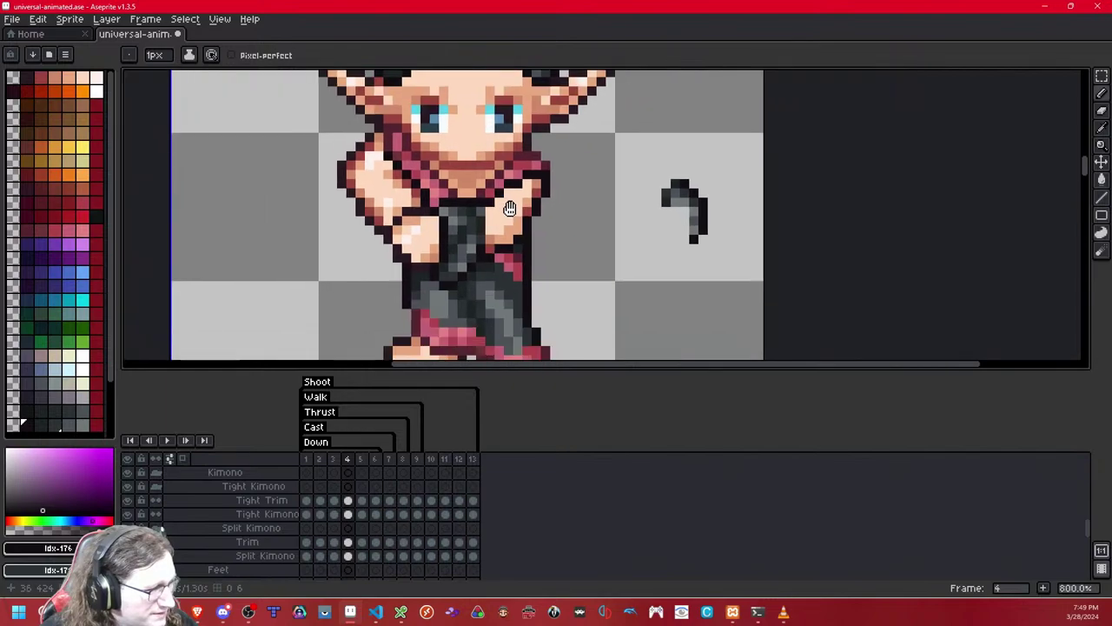
scroll(509, 209, "up", 2)
scroll(507, 210, "down", 1)
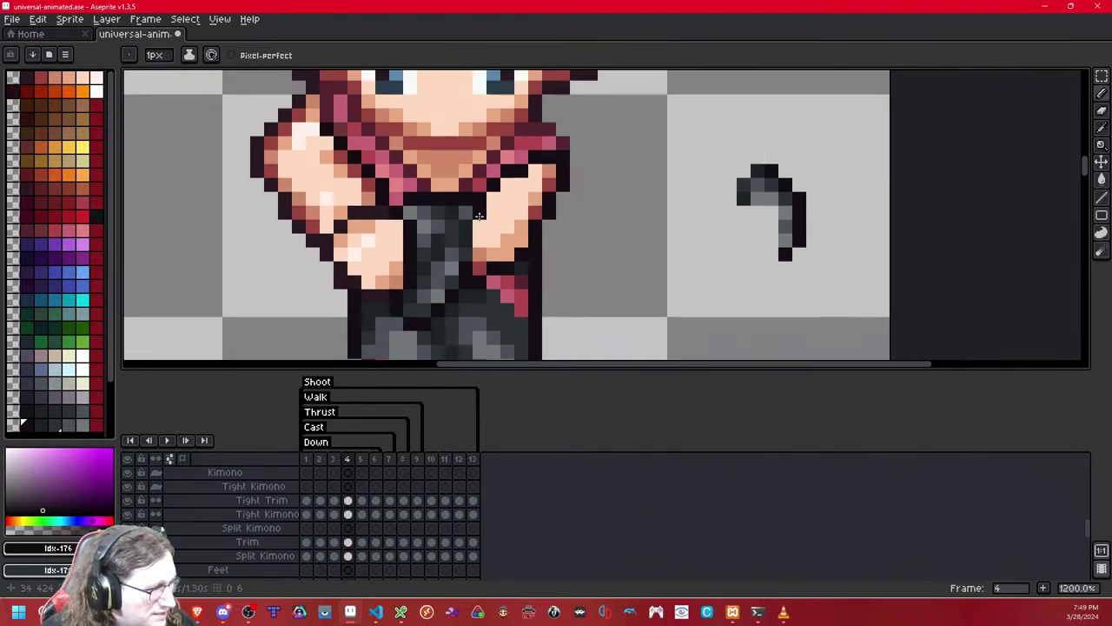
key("shift+x")
key("shift+x")
key("shift+x")
key("shift+x")
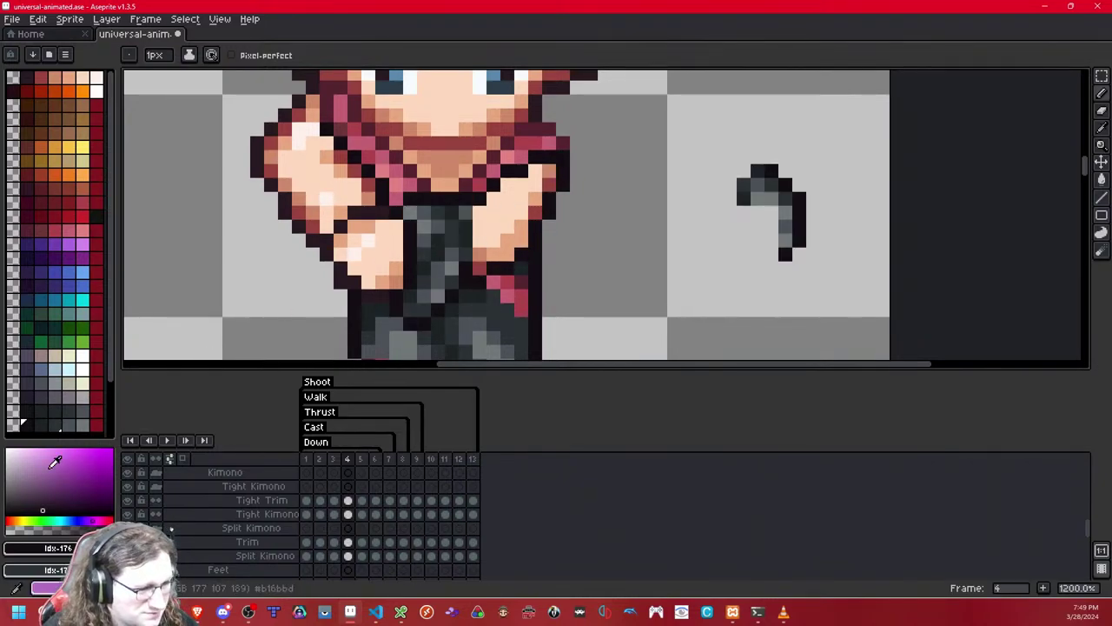
key("ctrl+z")
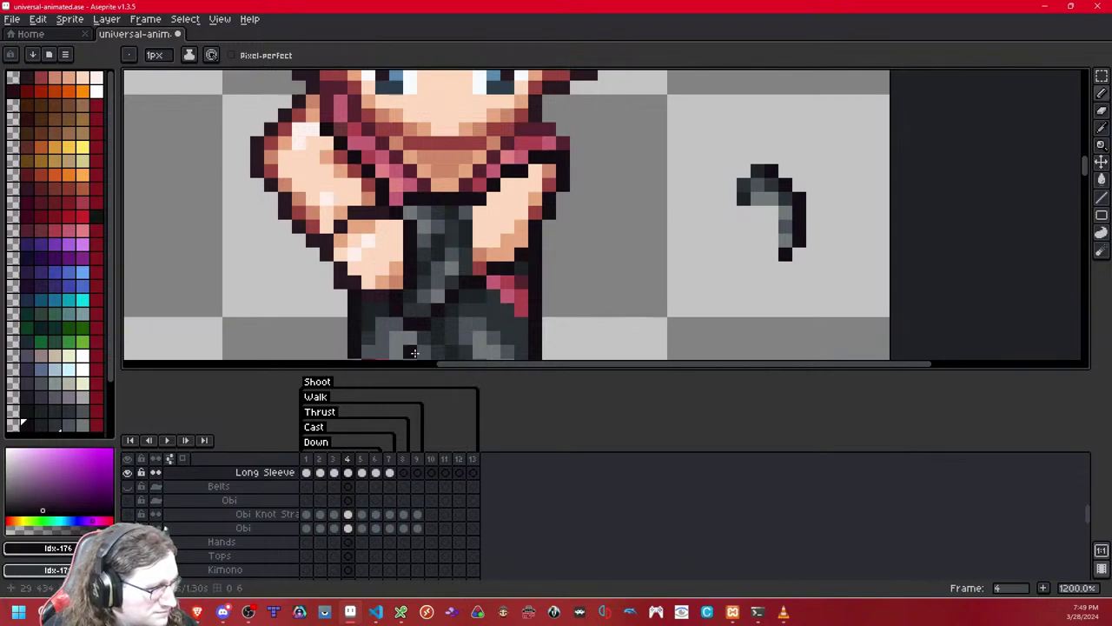
- Pick the dark grey Idx-177 and add shading pixels along the bare forearm's outer edge and inner end in frame 4's Long Sleeve layer
left_click(50, 426)
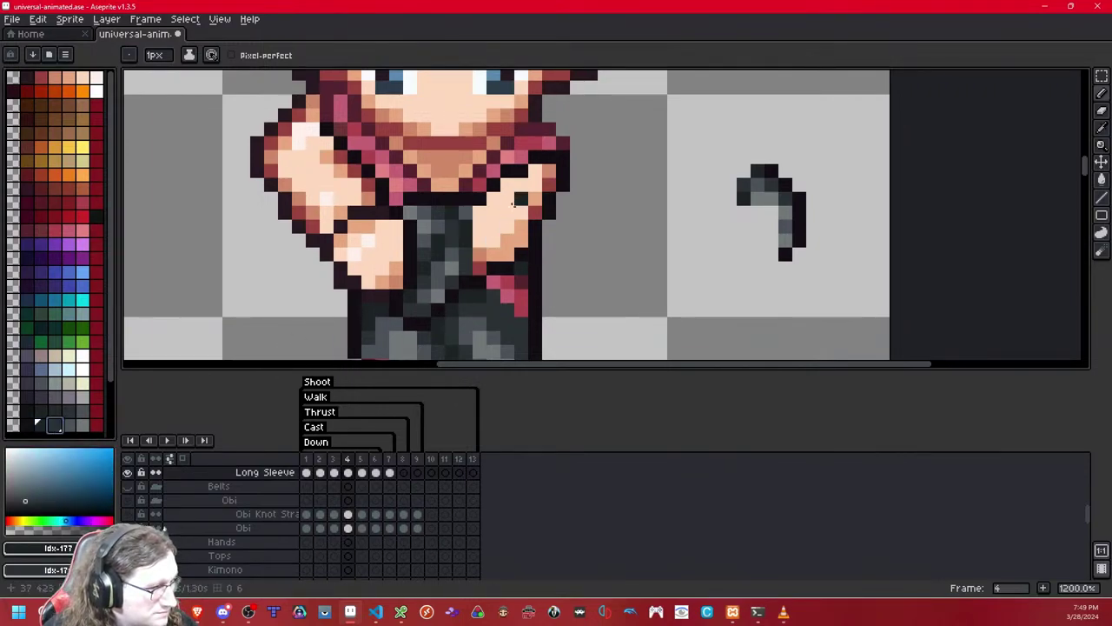
left_click(548, 184)
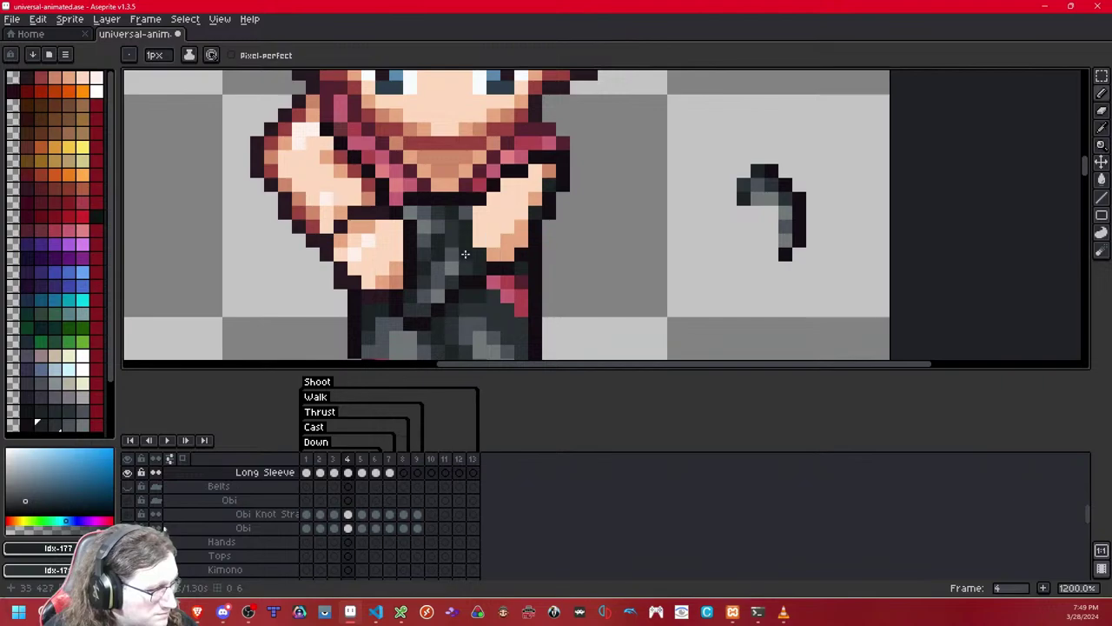
scroll(501, 241, "down", 7)
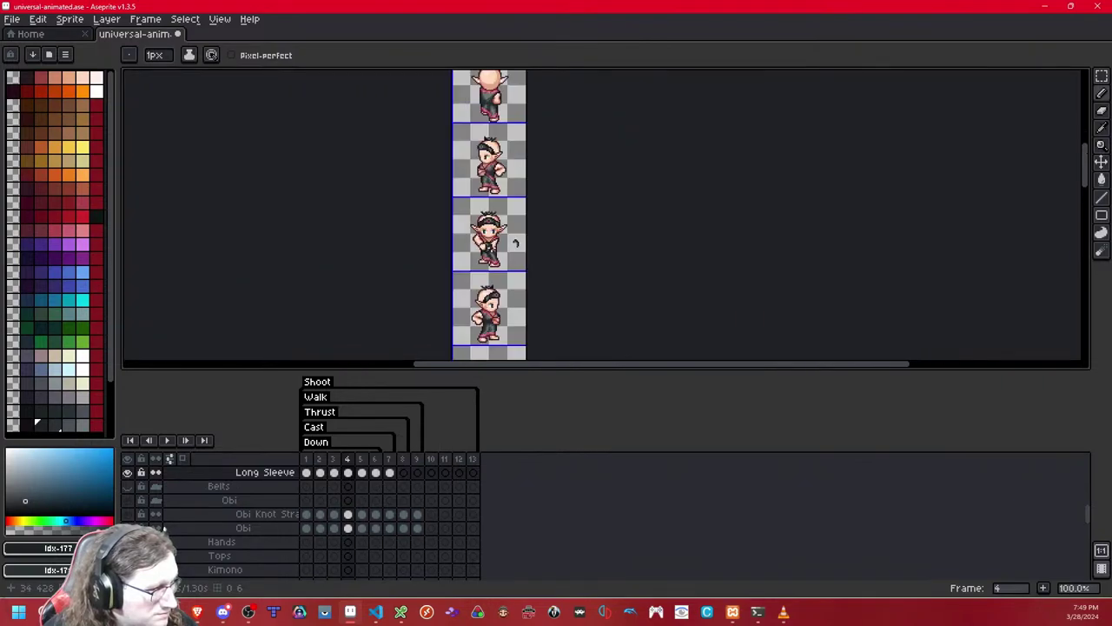
scroll(493, 243, "up", 6)
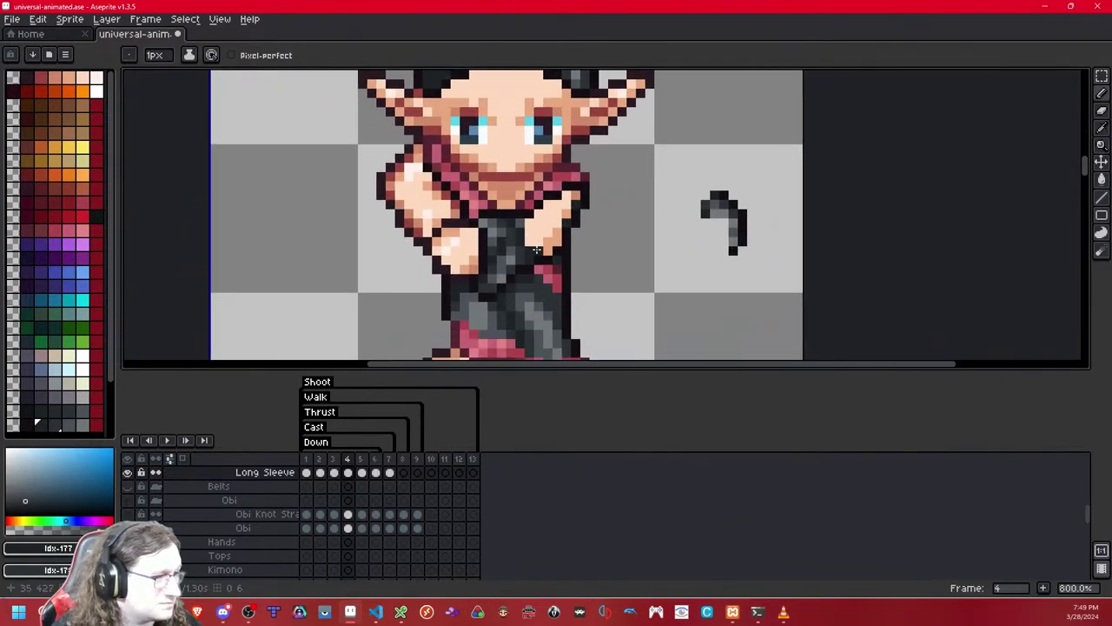
- Compare the arm and sleeve pose between frames 3 and 4 of the animation
key("Left")
key("Right")
key("Left")
key("Left")
key("Right")
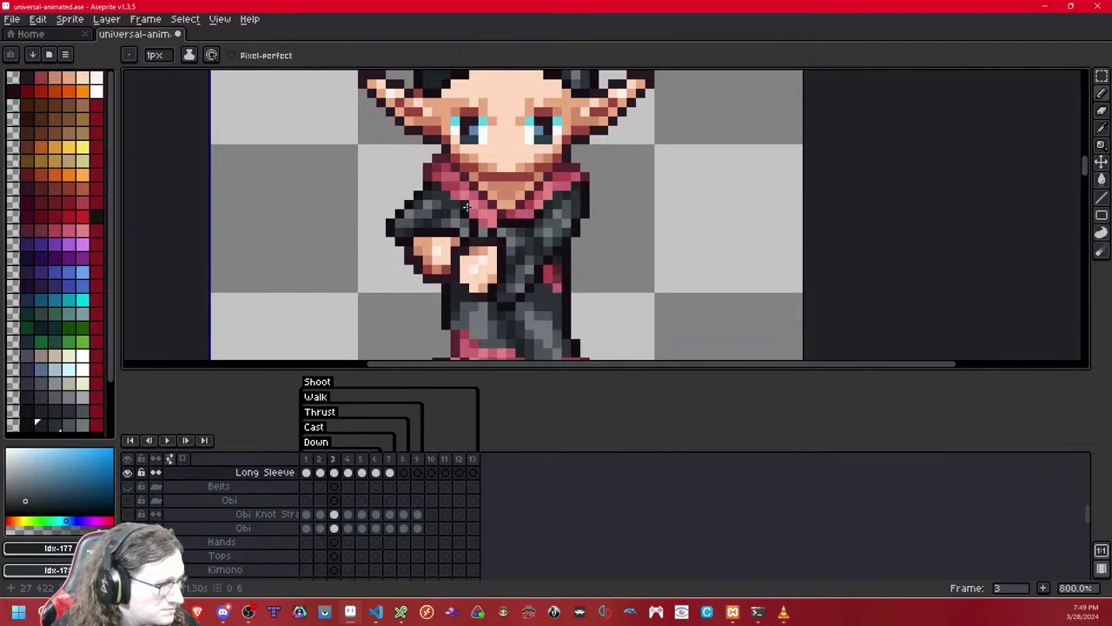
key("Left")
key("Right")
key("Right")
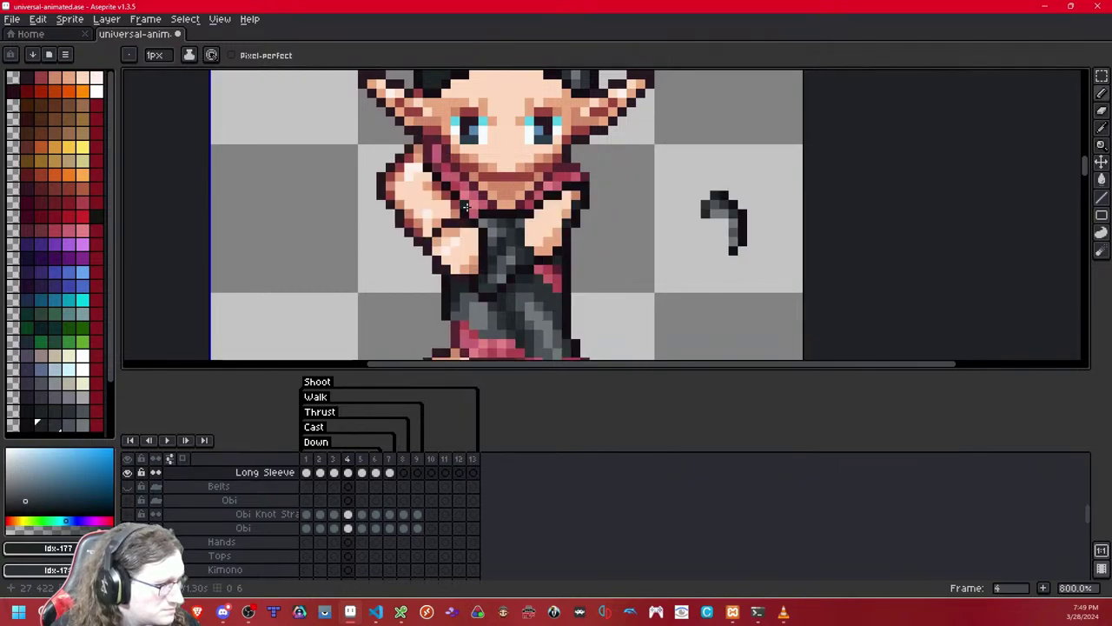
key("Left")
key("Right")
key("Left")
key("Right")
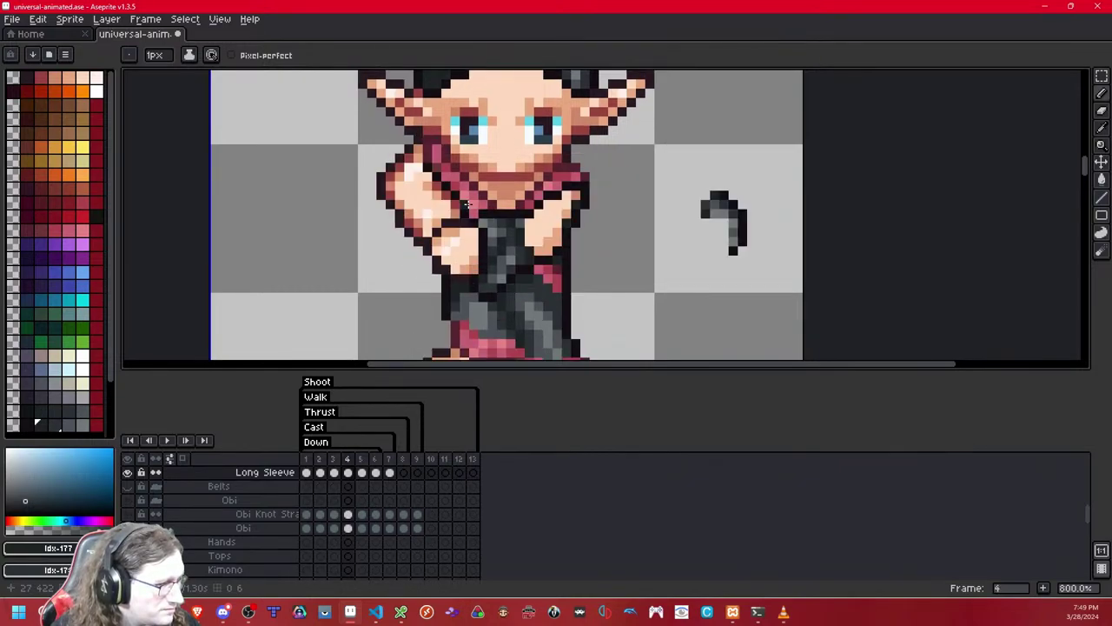
key("Left")
key("Right")
scroll(502, 196, "down", 3)
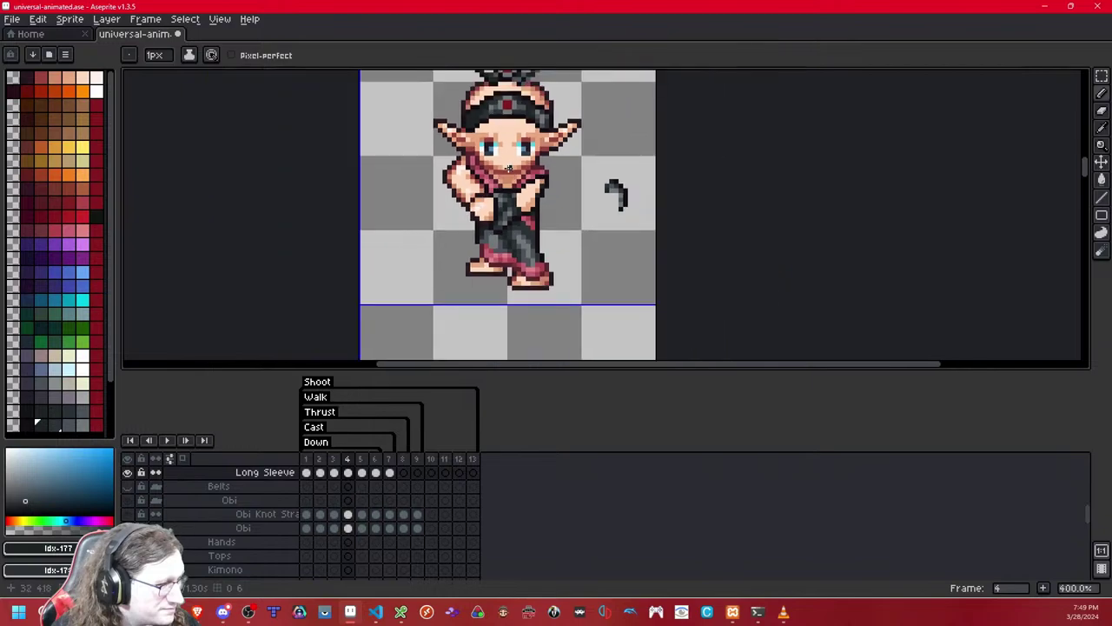
scroll(513, 208, "up", 5)
key("Right")
key("Left")
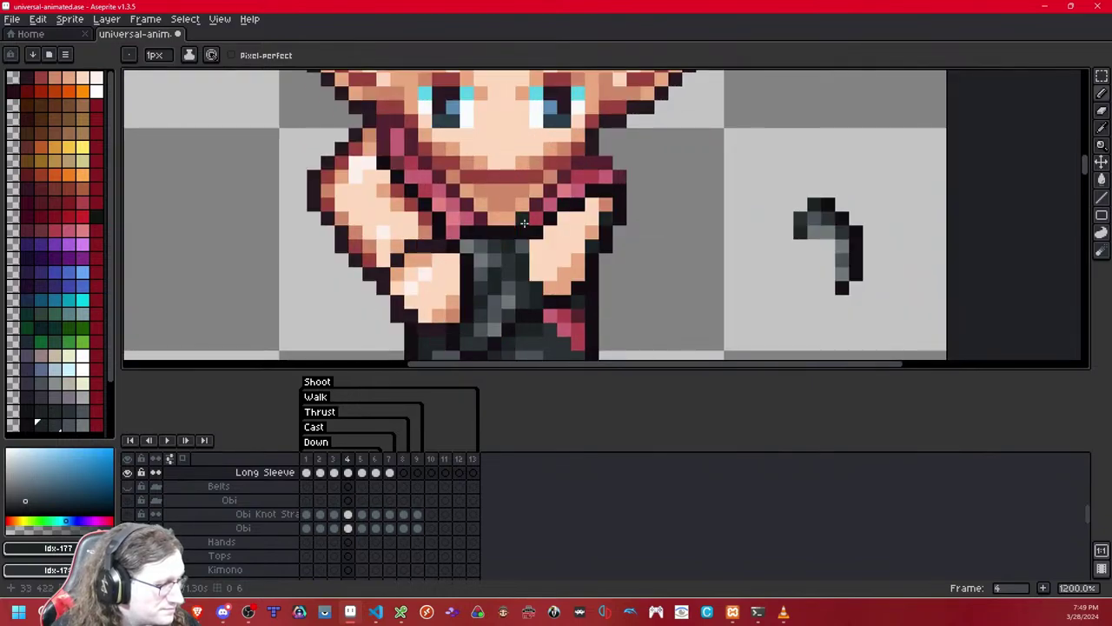
key("Left")
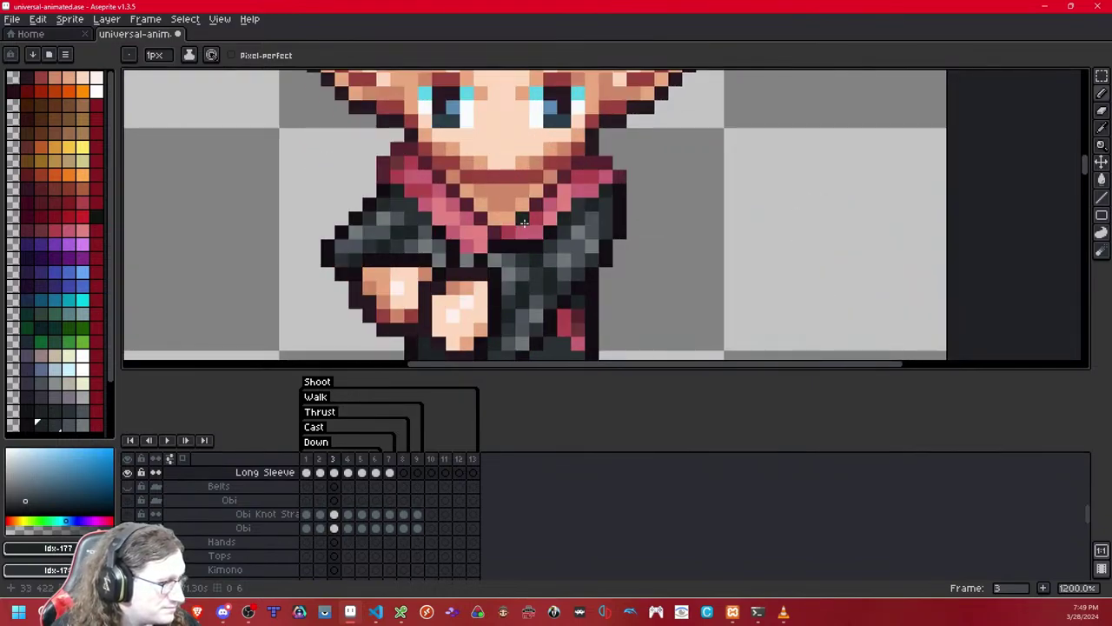
key("Right")
left_click_drag(523, 223, 538, 166)
key("Left")
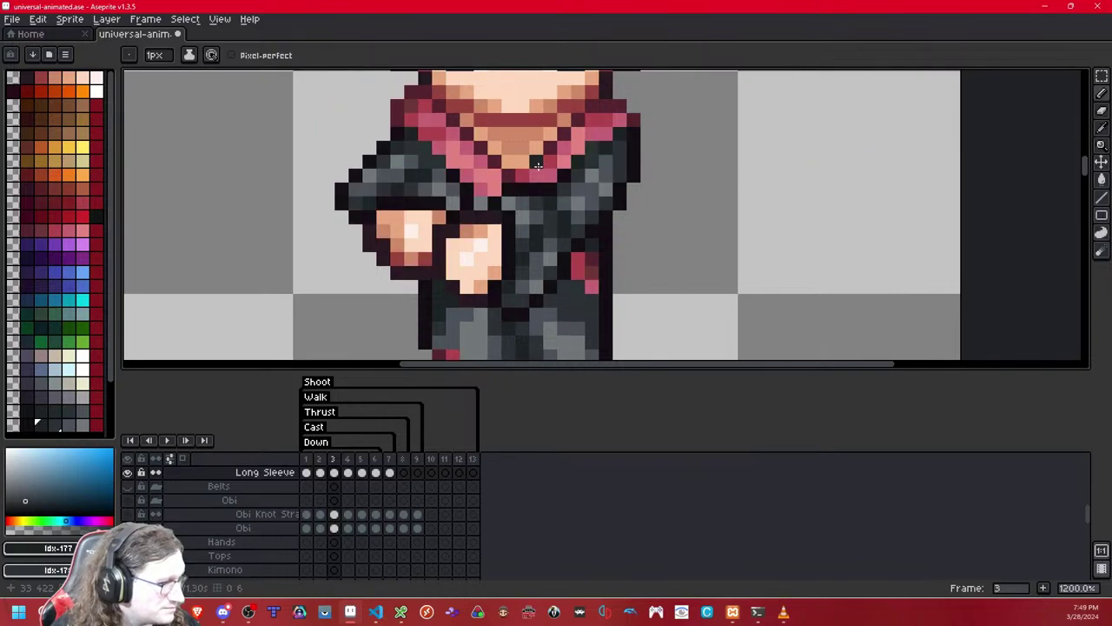
key("Right")
- On frame 4, shift the 6 by 10 px sleeve section over the torso up one pixel and nudge its small upper corner back down
left_click(1101, 76)
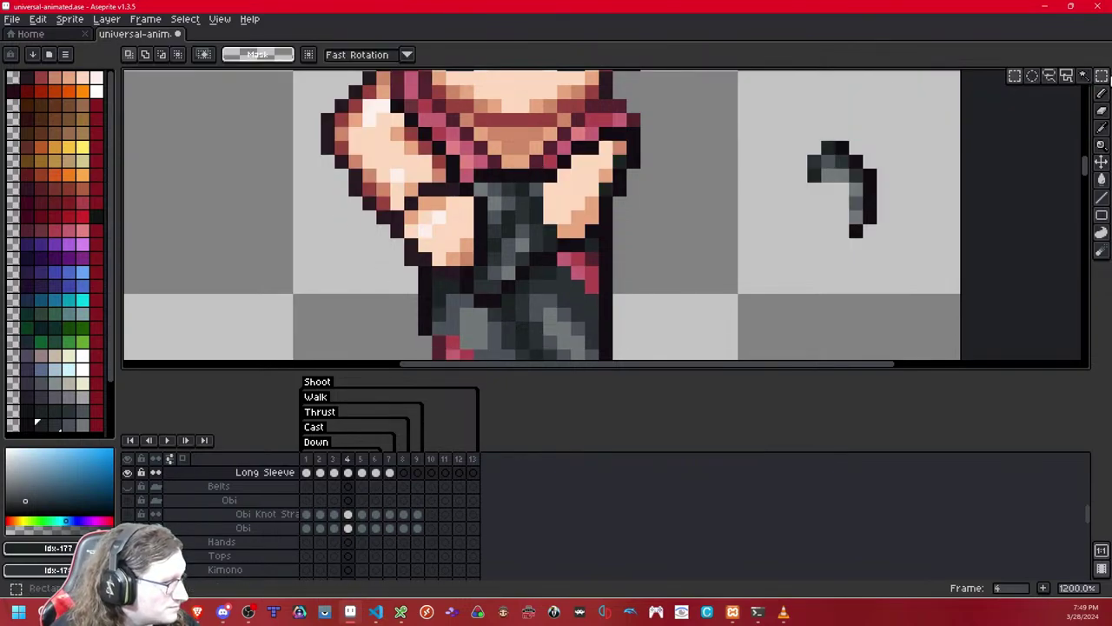
left_click_drag(460, 169, 546, 295)
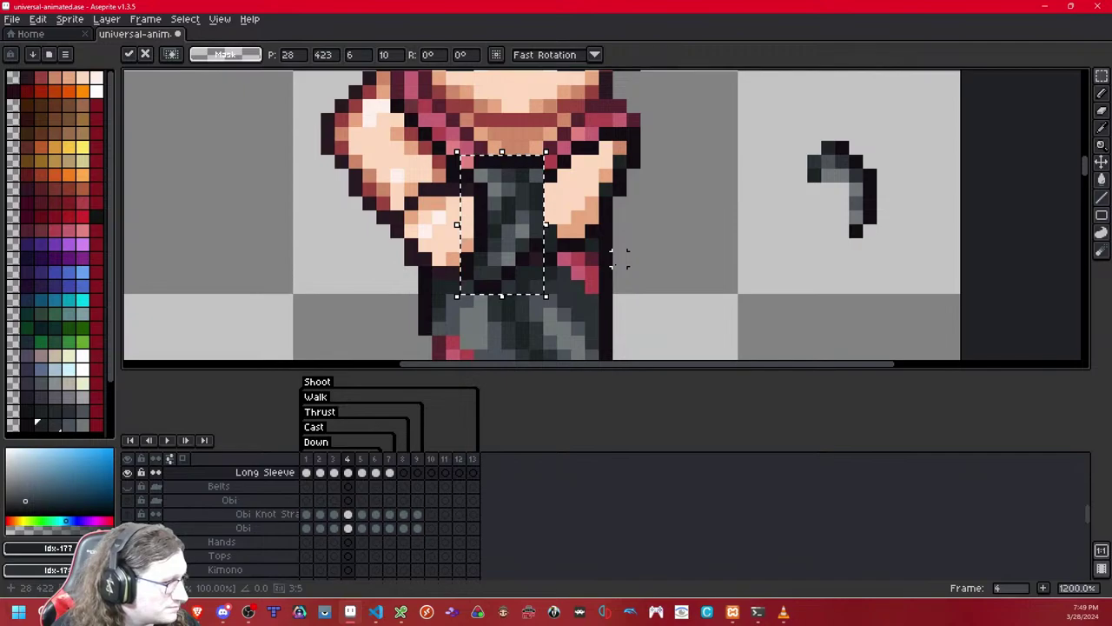
key("ctrl+d")
mouse_move(523, 161)
left_mouse_down()
mouse_move(549, 246)
mouse_move(534, 244)
mouse_move(536, 147)
left_mouse_up()
key("ctrl+d")
key("Down")
key("ctrl+d")
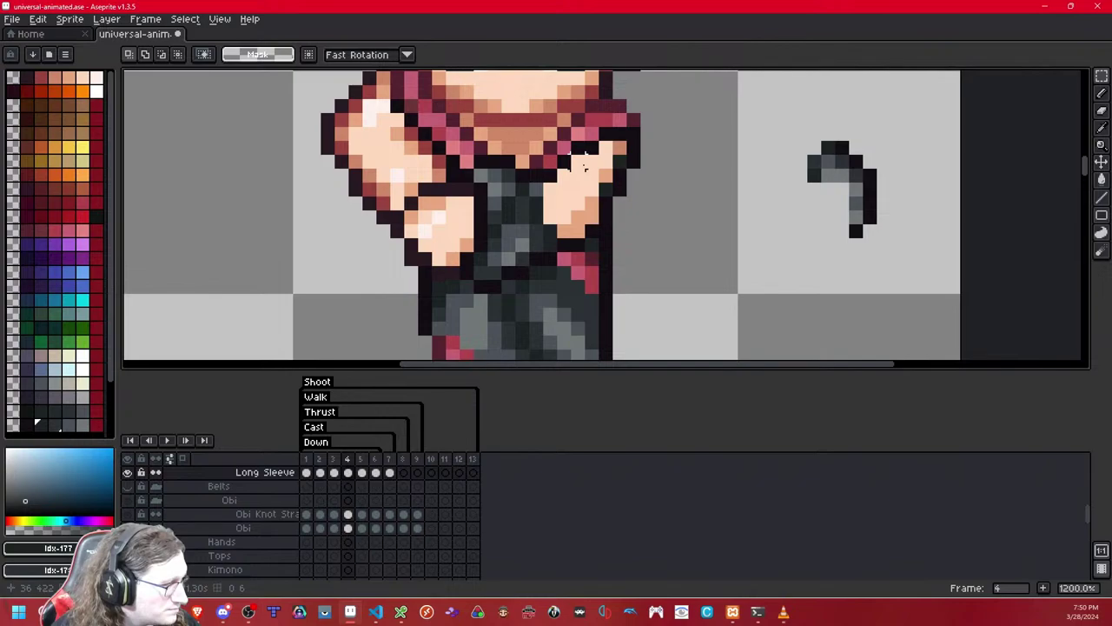
- Pencil dark gray Idx-178 base pixels over the bare skin of the character's left arm on frame 4
scroll(582, 165, "up", 1)
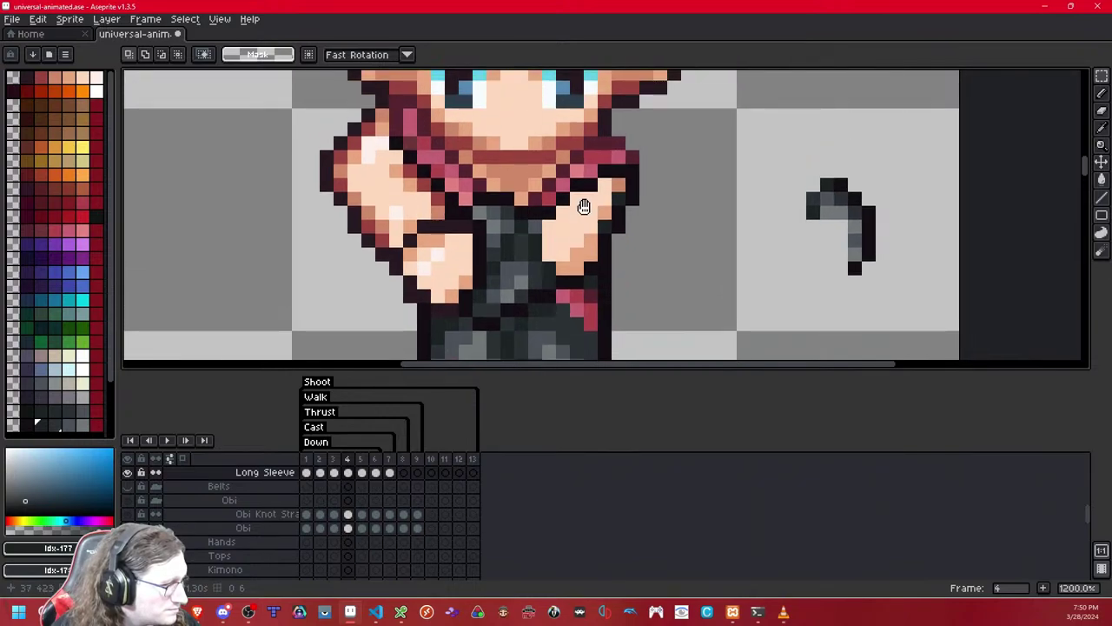
mouse_move(584, 207)
left_mouse_down()
mouse_move(592, 204)
mouse_move(565, 206)
left_mouse_up()
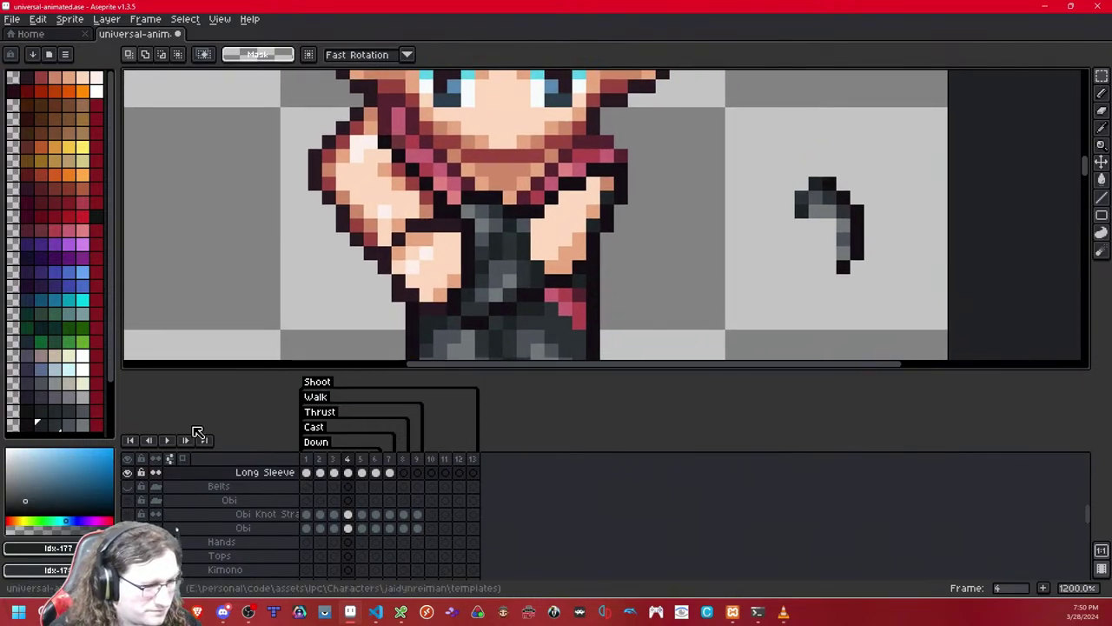
key("b")
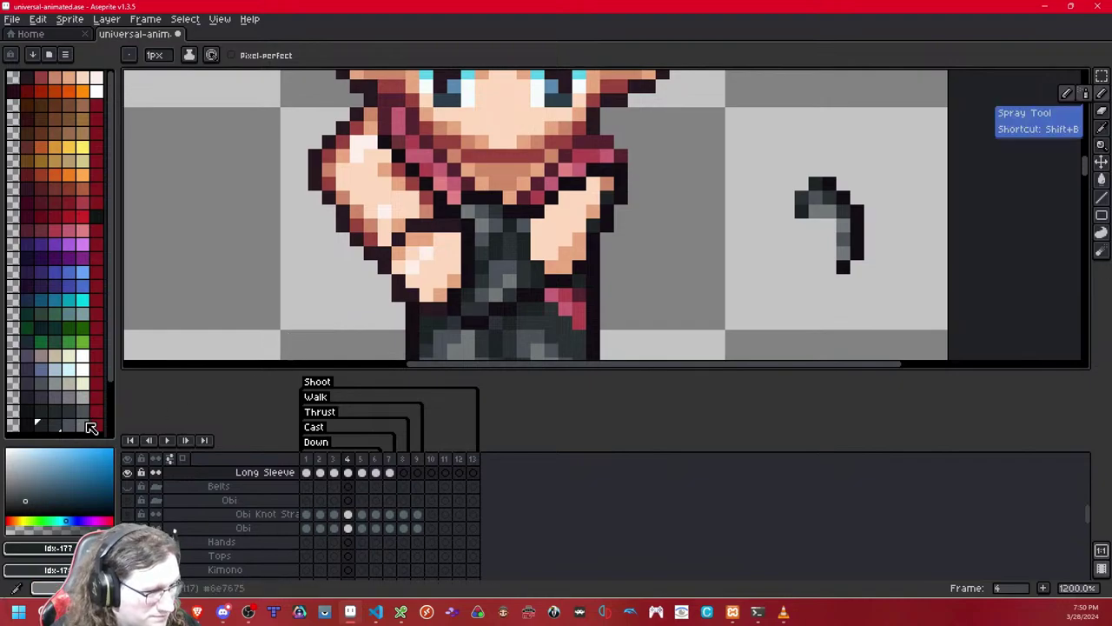
left_click(54, 424)
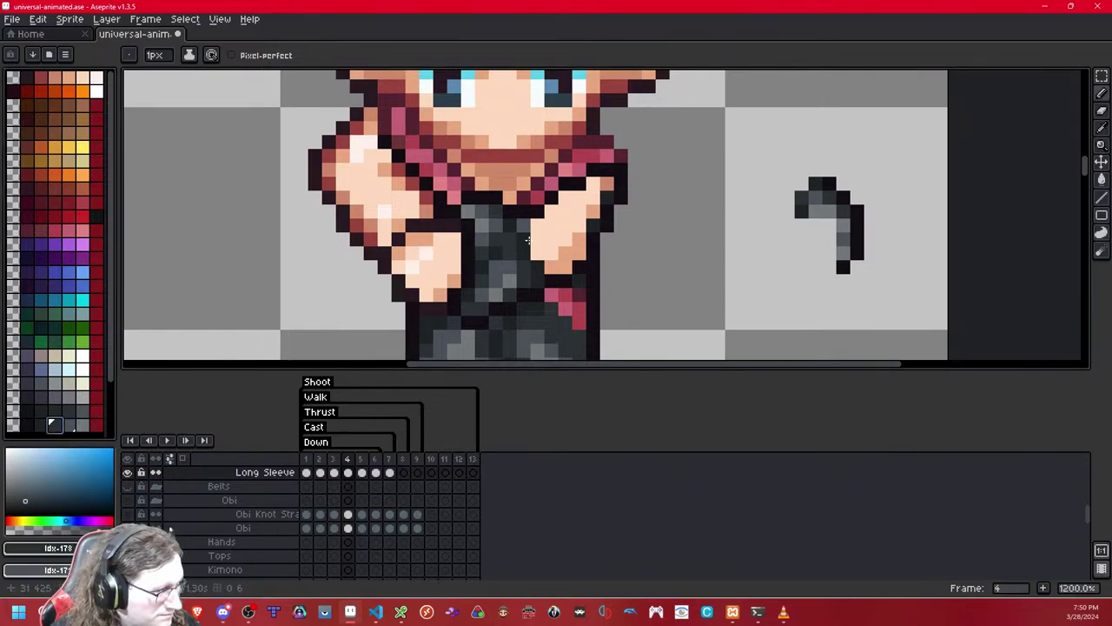
mouse_move(537, 253)
left_mouse_down()
mouse_move(537, 239)
mouse_move(552, 256)
mouse_move(554, 225)
left_mouse_up()
key("ctrl+z")
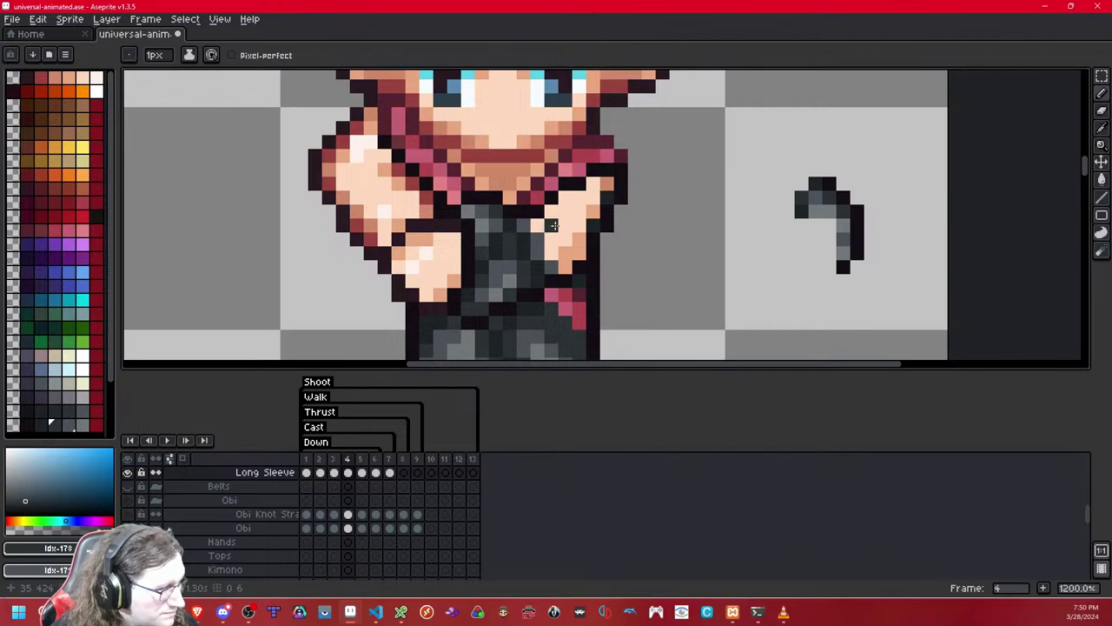
left_click(569, 225)
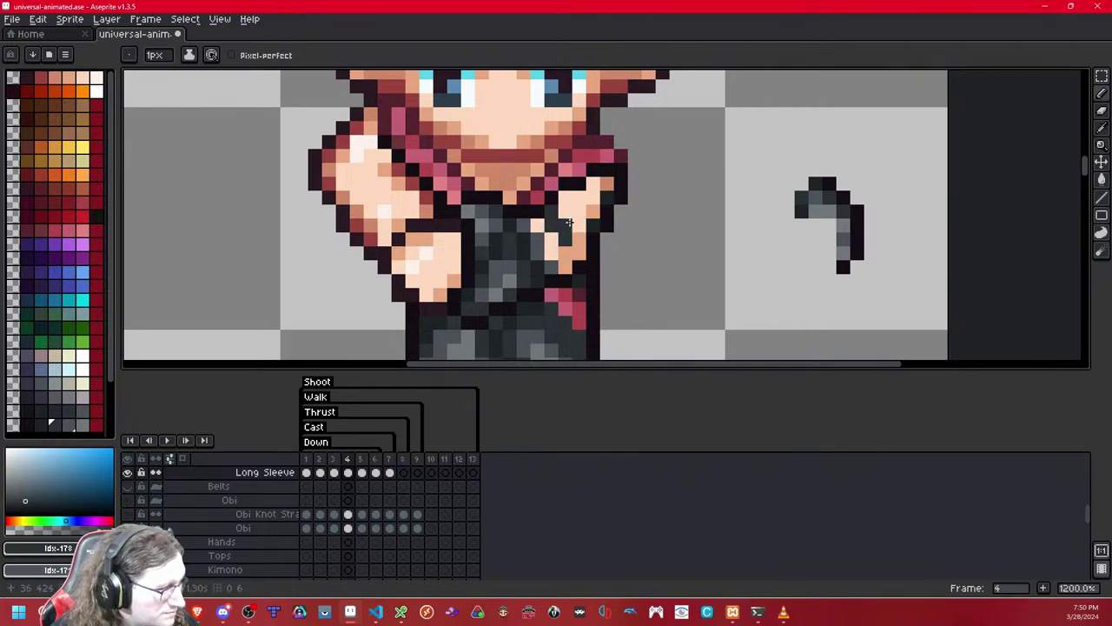
left_click(565, 211)
left_click(593, 198)
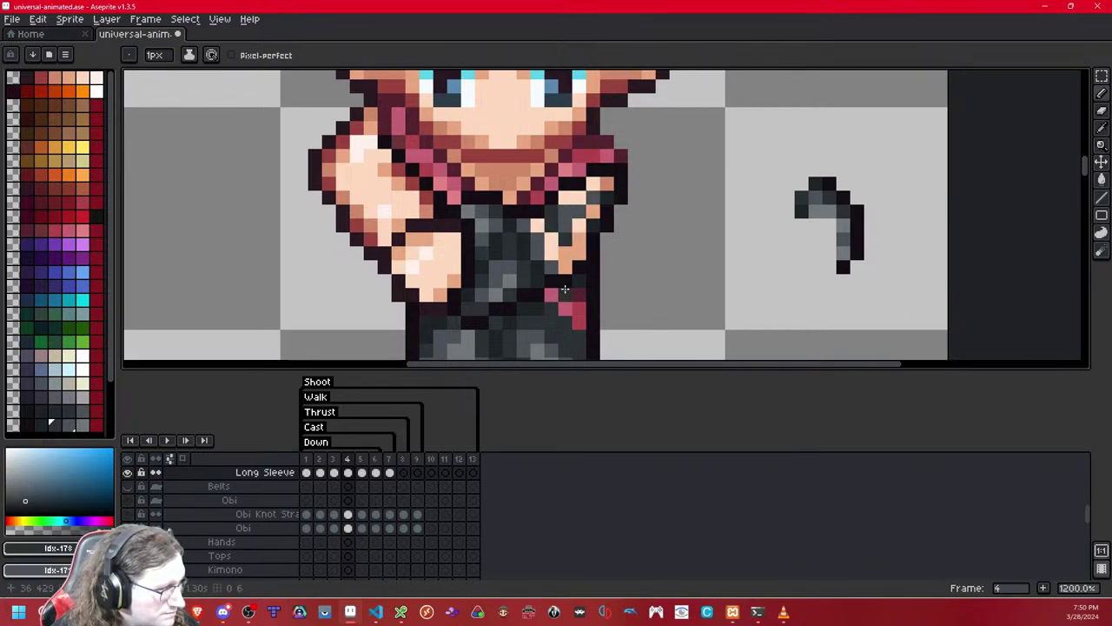
left_click_drag(579, 225, 579, 239)
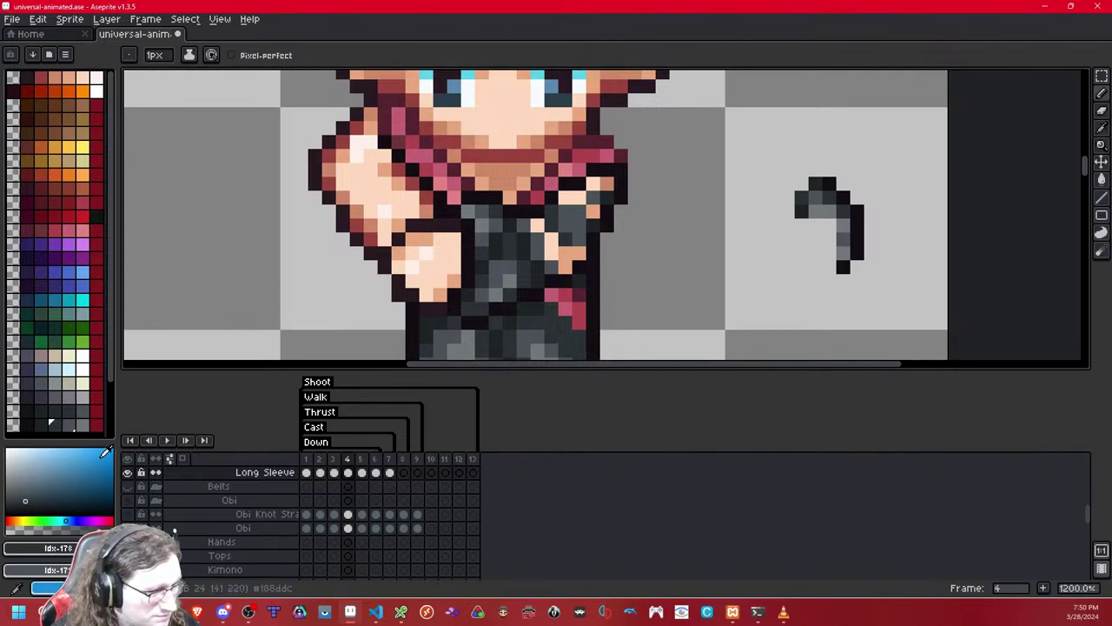
- Add lighter gray Idx-180 highlight pixels to the sleeve on the character's left arm
right_click(85, 427)
right_click(576, 220)
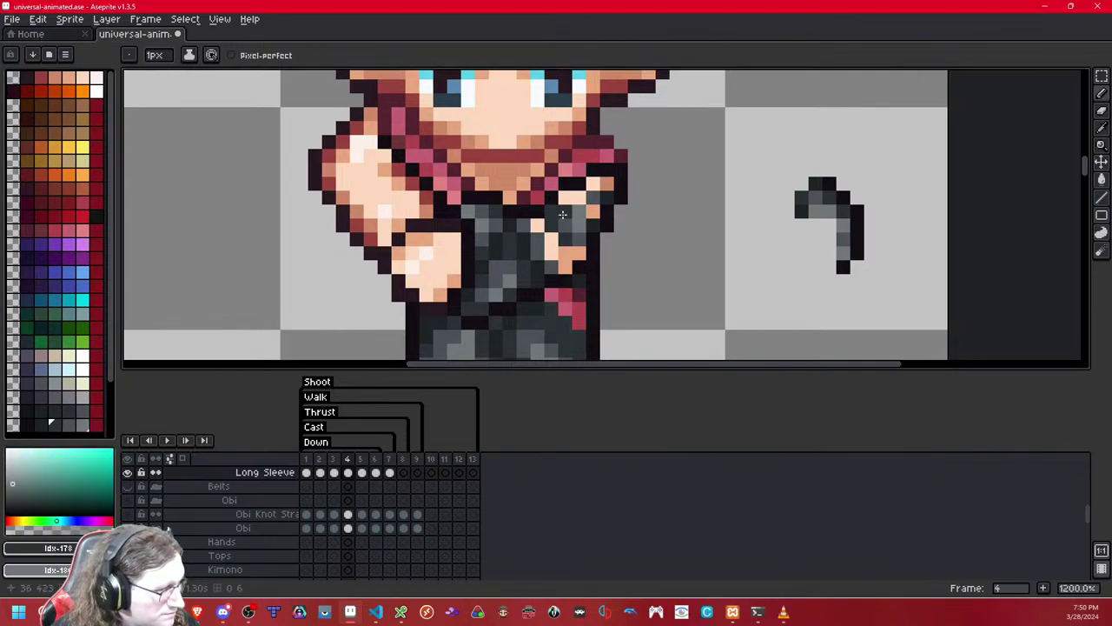
left_click_drag(562, 214, 545, 245)
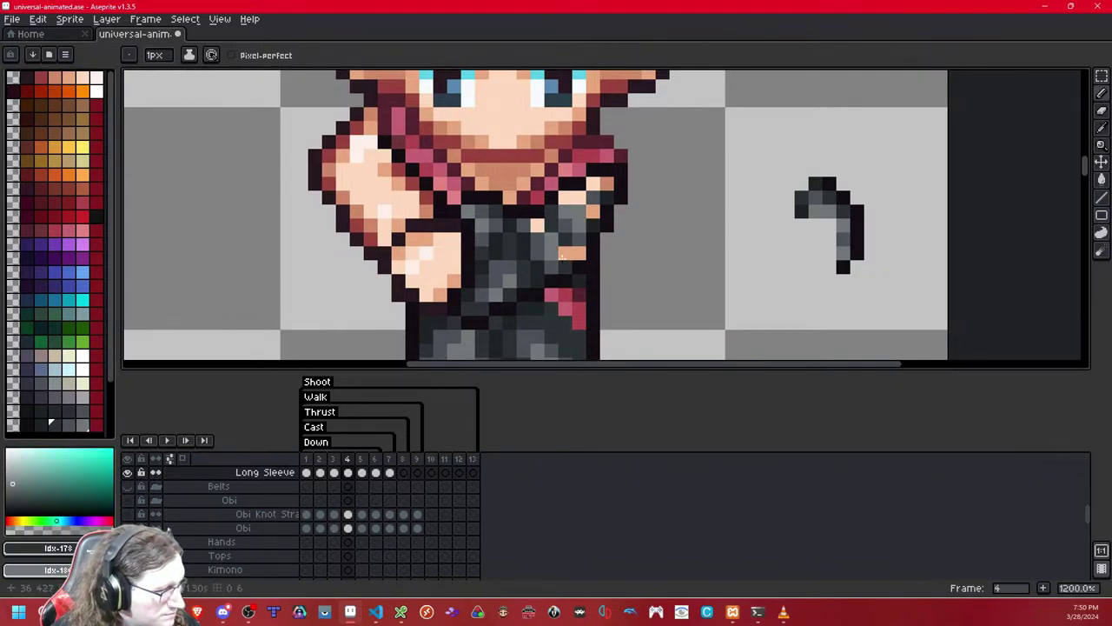
- Cover the remaining skin on the left forearm and shoulder with gray Idx-177 and Idx-178, touching up one highlight pixel with Idx-180
left_click(36, 424)
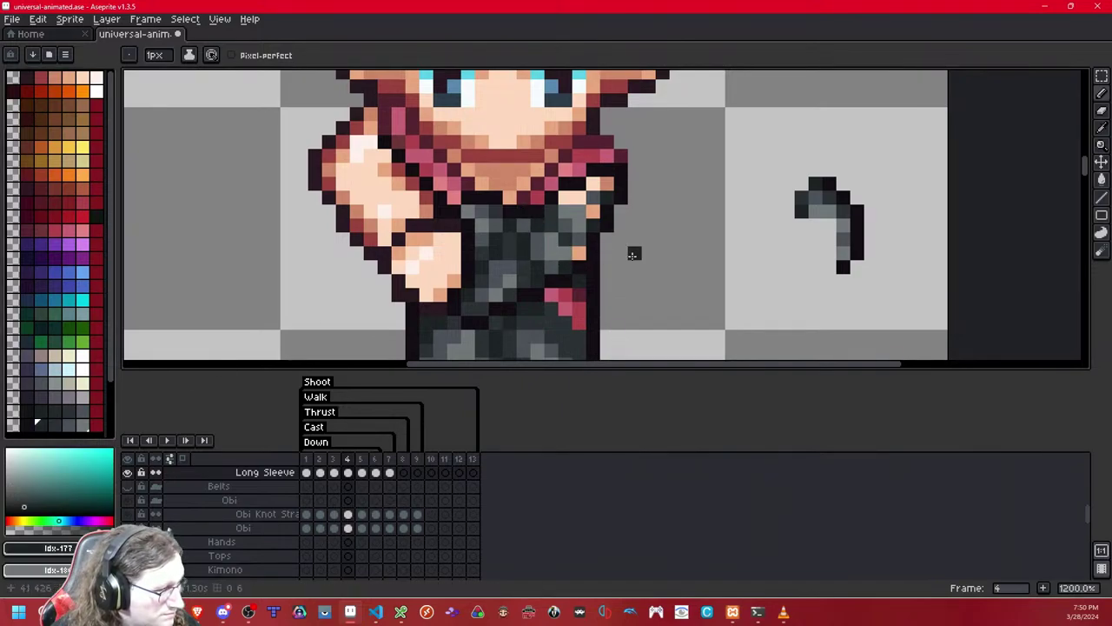
left_click(54, 423)
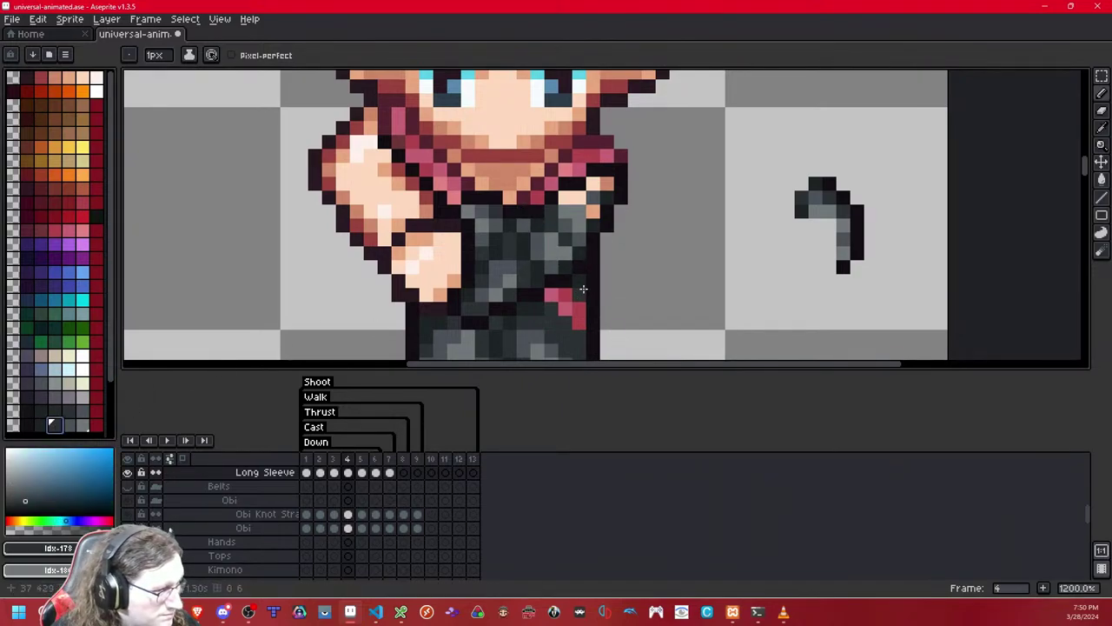
left_click_drag(559, 229, 490, 246)
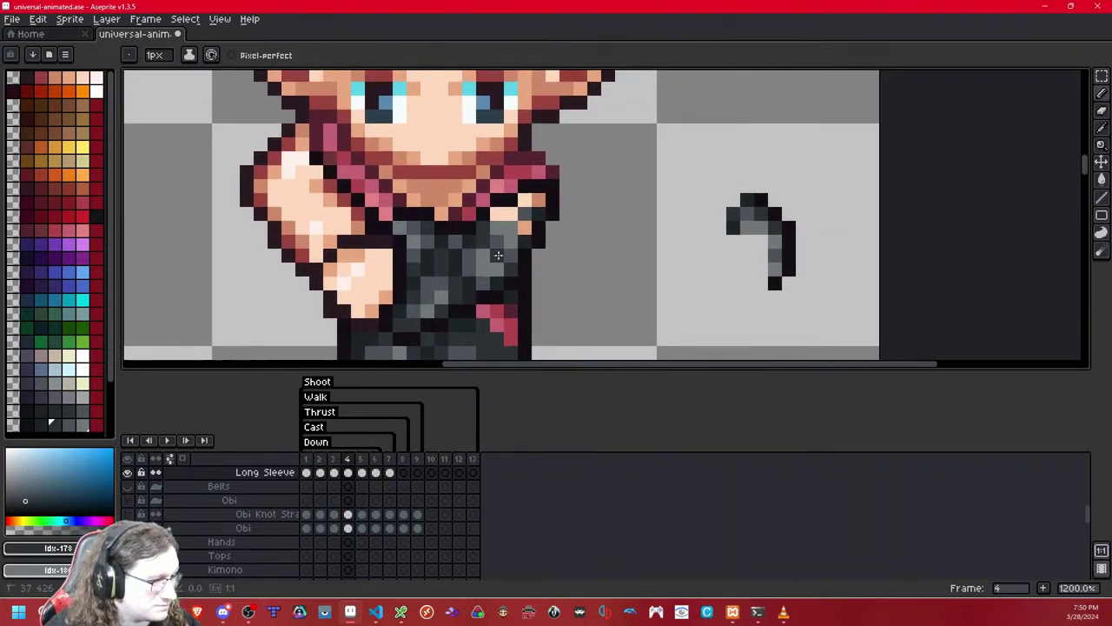
key("shift+x")
left_click(498, 255)
key("shift+x")
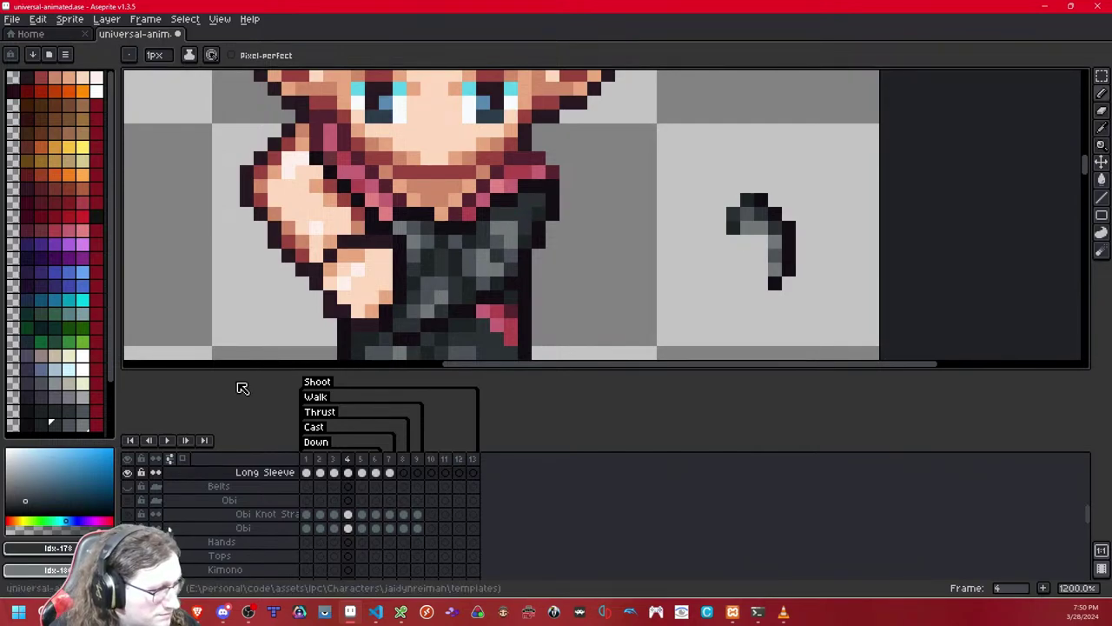
- Shade the upper part of the left sleeve near the shoulder with mid-gray Idx-179 pixels
left_click(48, 425)
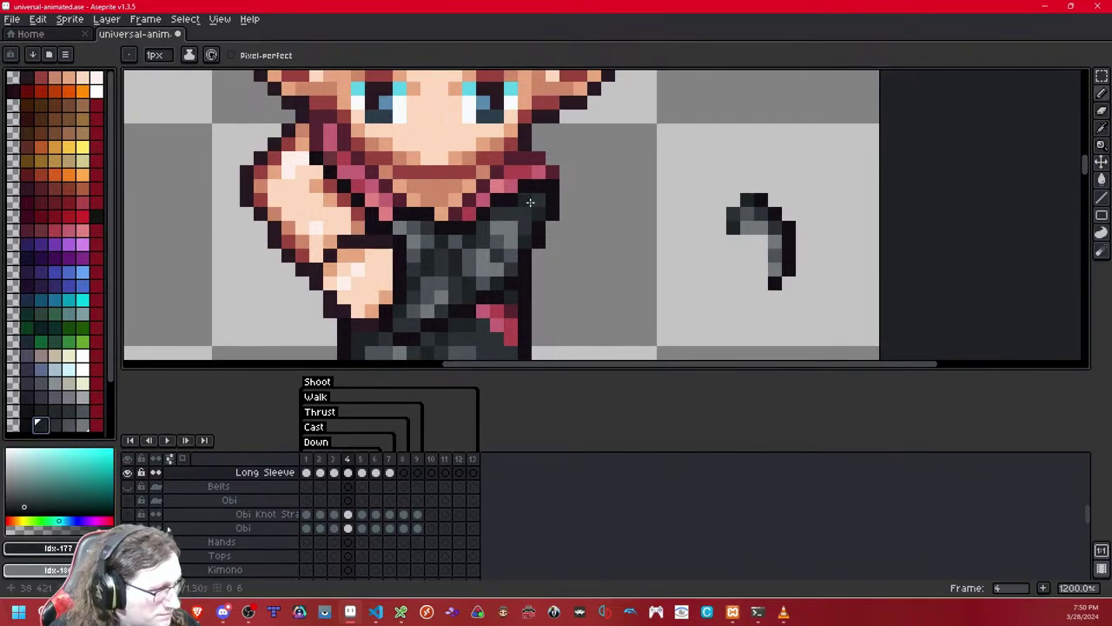
left_click(70, 424)
left_click(526, 203)
left_click(515, 217)
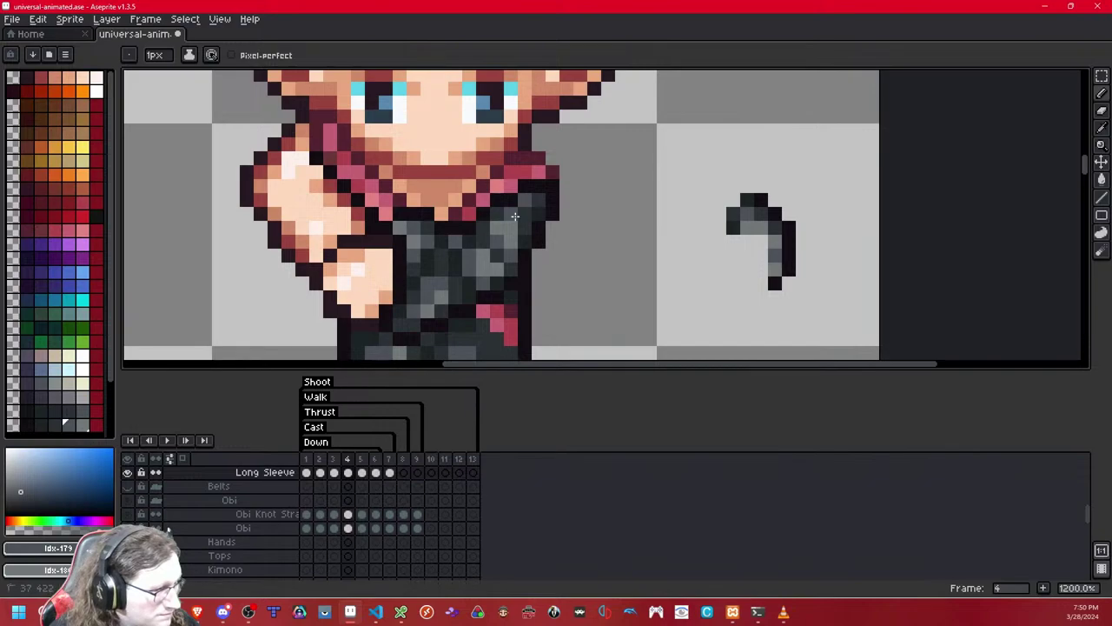
- Undo the last shading pixel and paint gray pixels over the dark outline along the left sleeve's shoulder edge
key("1")
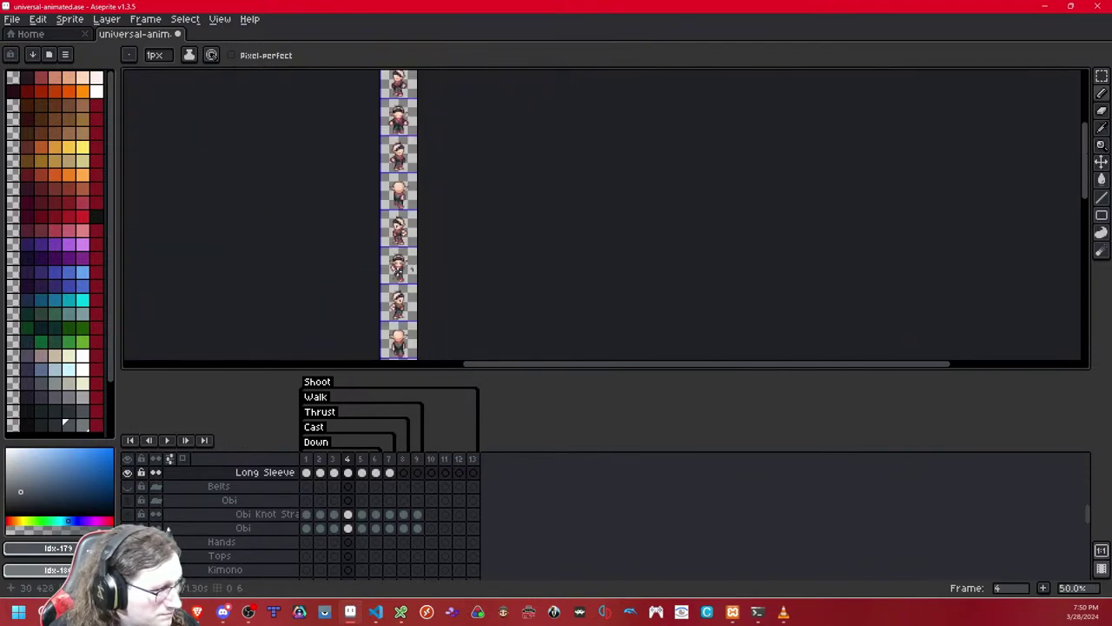
scroll(436, 244, "up", 9)
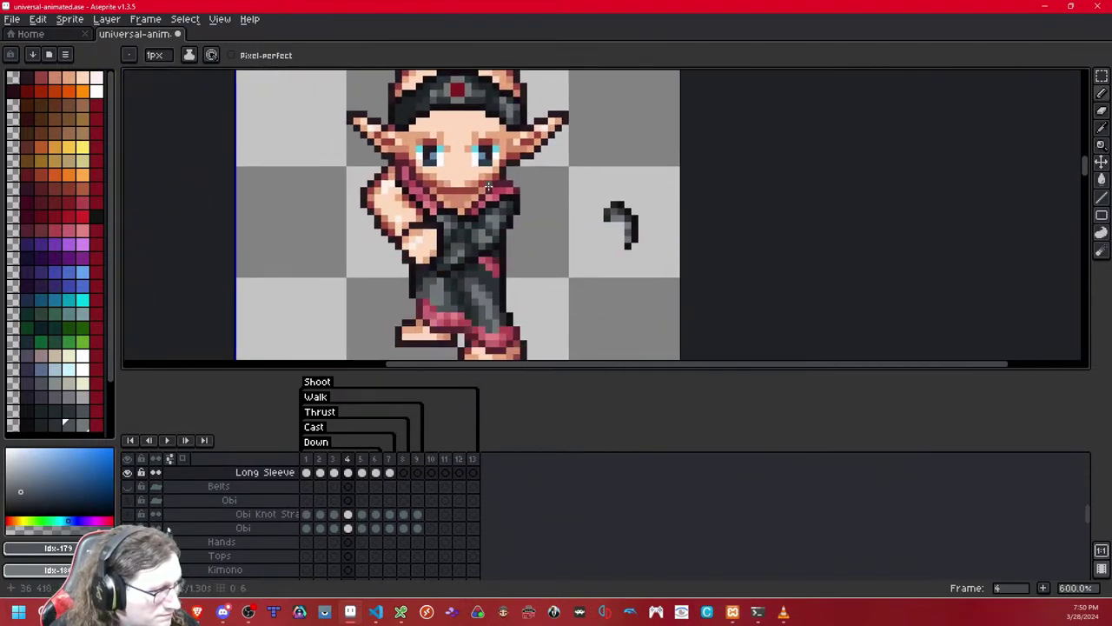
key("ctrl+z")
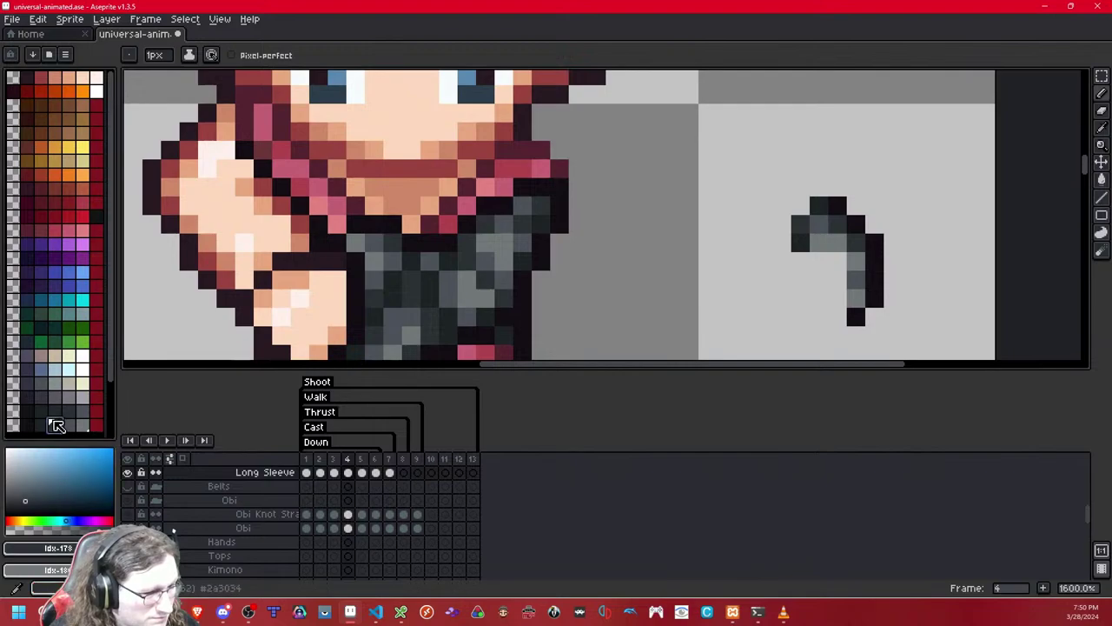
left_click(68, 424)
left_click(525, 188)
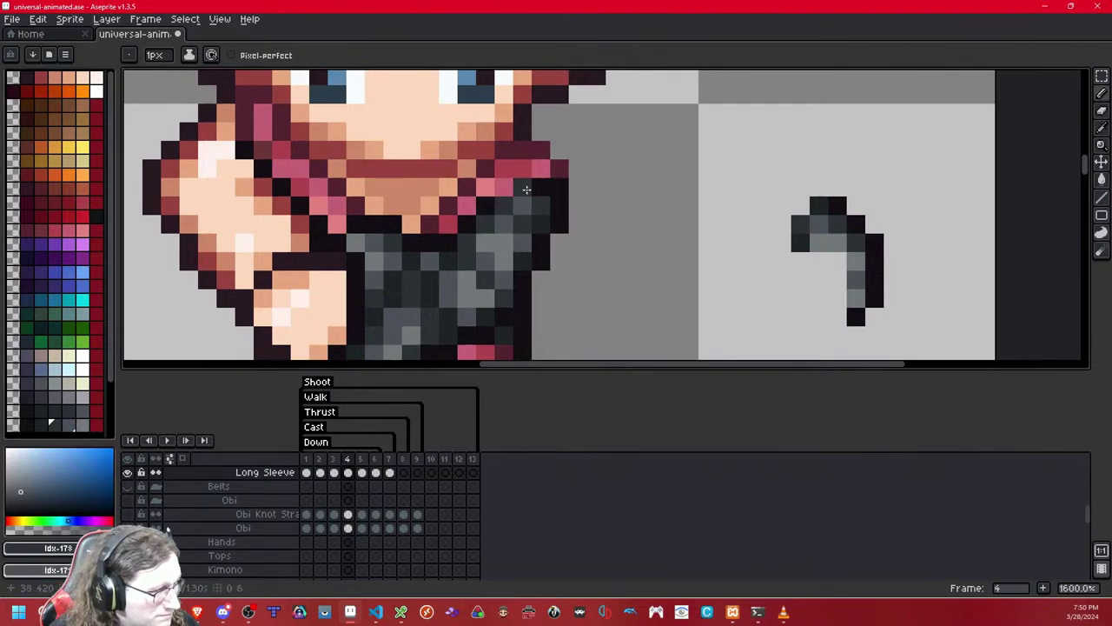
left_click(491, 209)
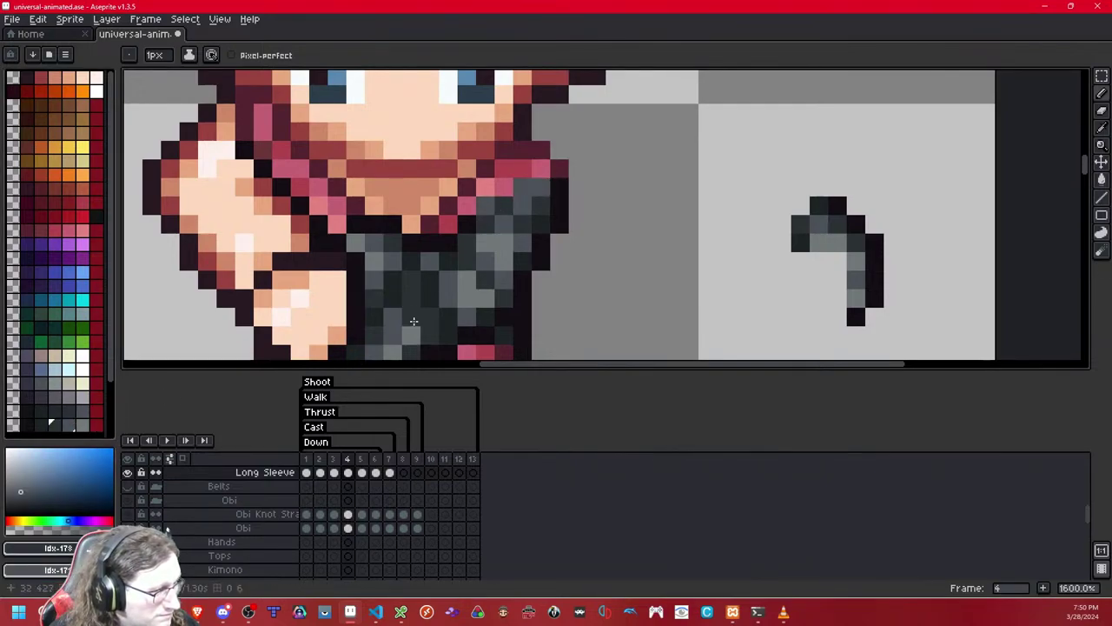
- Delete the stray sleeve fragment beside the character on frame 4
scroll(461, 280, "down", 8)
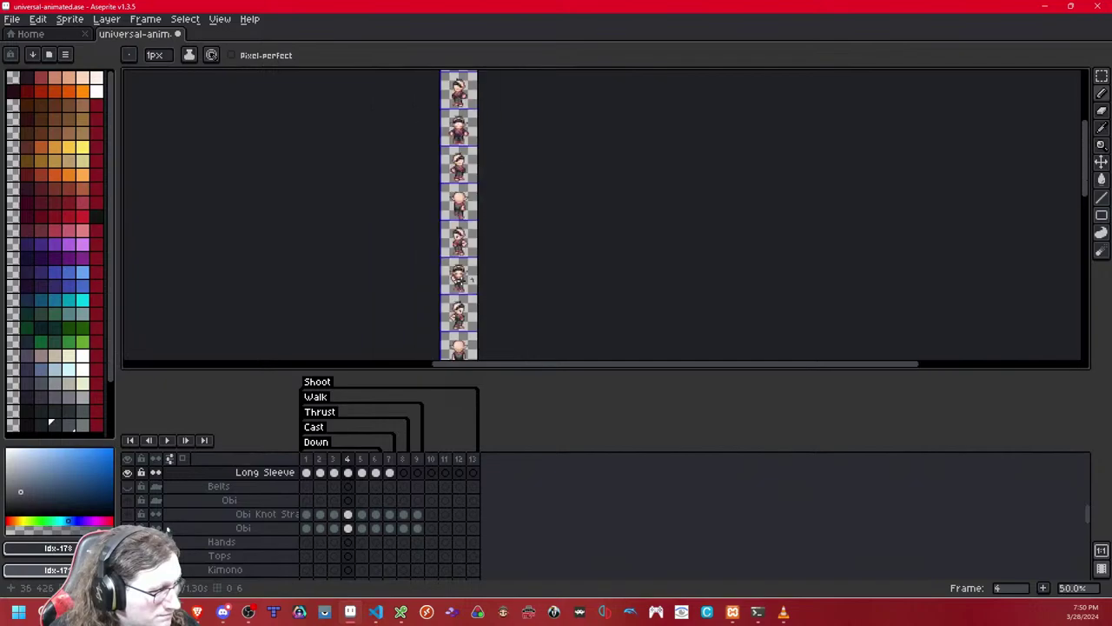
scroll(486, 265, "up", 8)
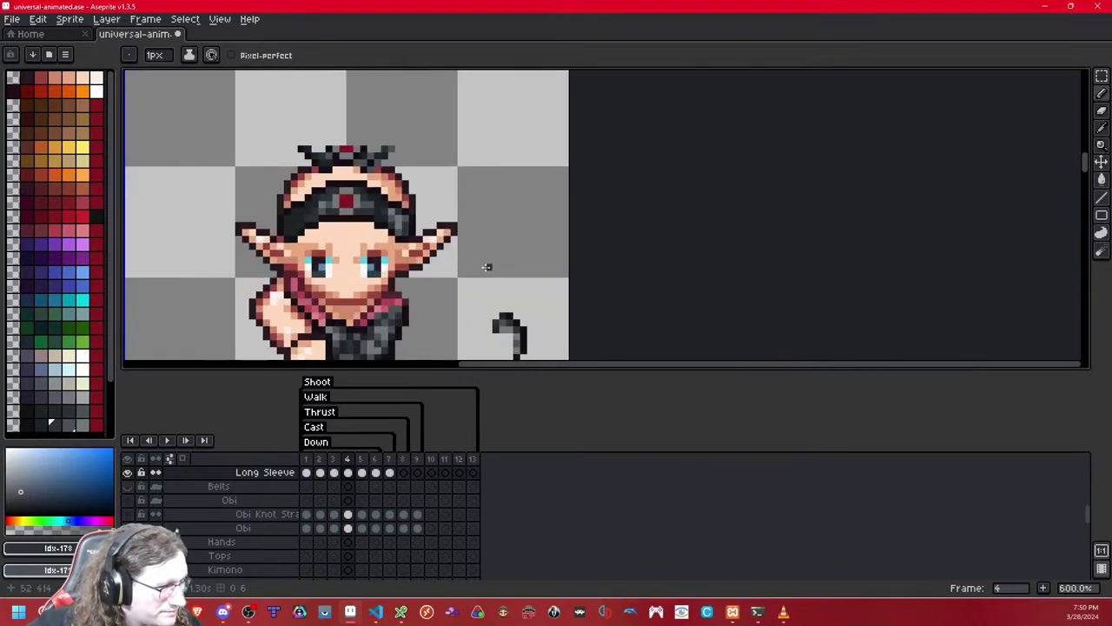
left_click(1102, 75)
left_click_drag(585, 152, 773, 320)
key("Delete")
- Check the whole character on frame 4 and advance to frame 5
scroll(524, 263, "down", 8)
scroll(526, 261, "up", 2)
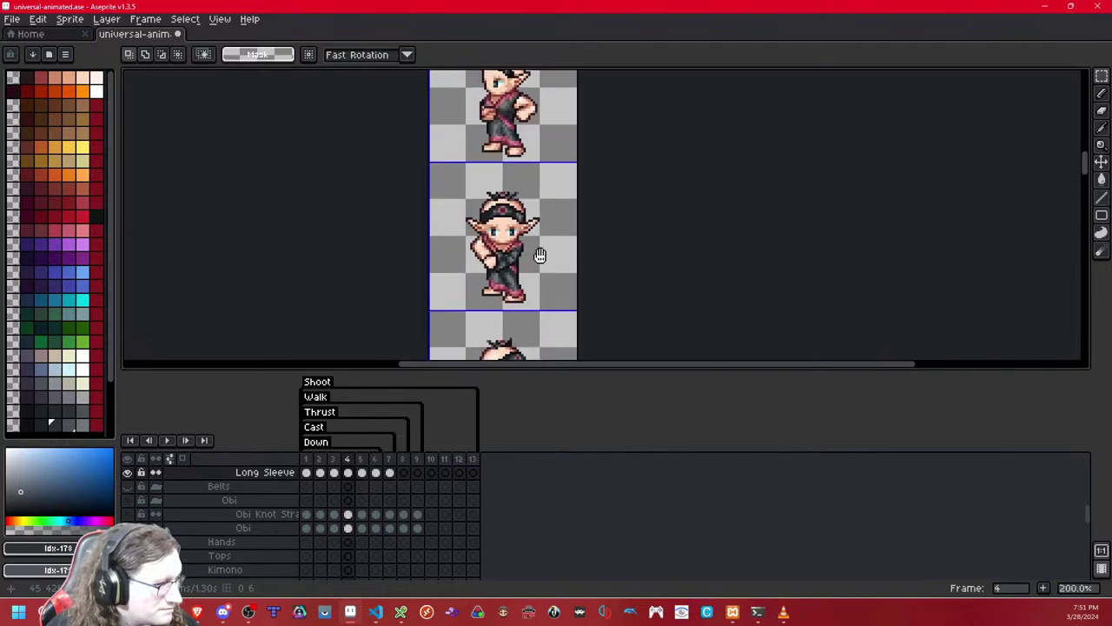
scroll(588, 249, "down", 2)
scroll(588, 246, "up", 1)
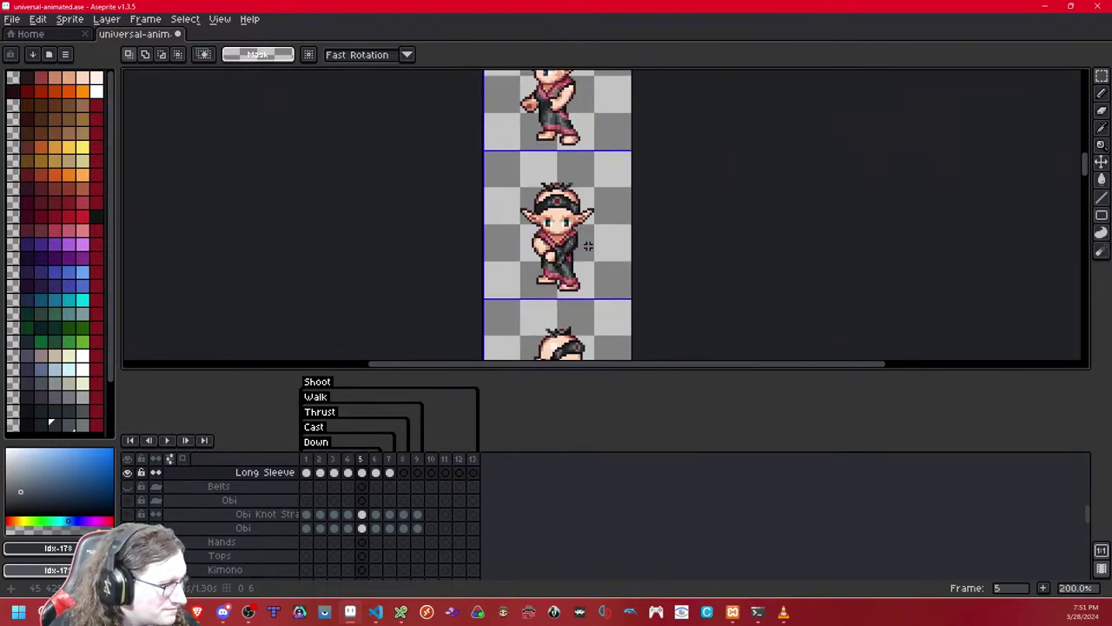
- Copy the 28 by 30 pixel area around the left sleeve from frame 5 and paste it into frame 6
scroll(564, 249, "up", 4)
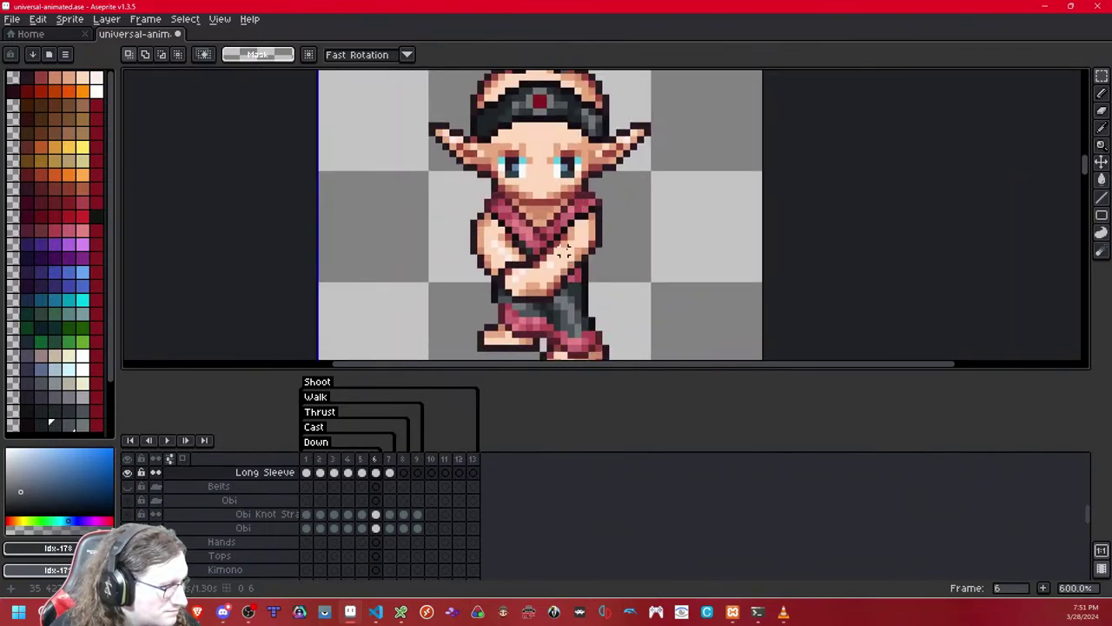
left_click_drag(639, 332, 440, 120)
key("ctrl+c")
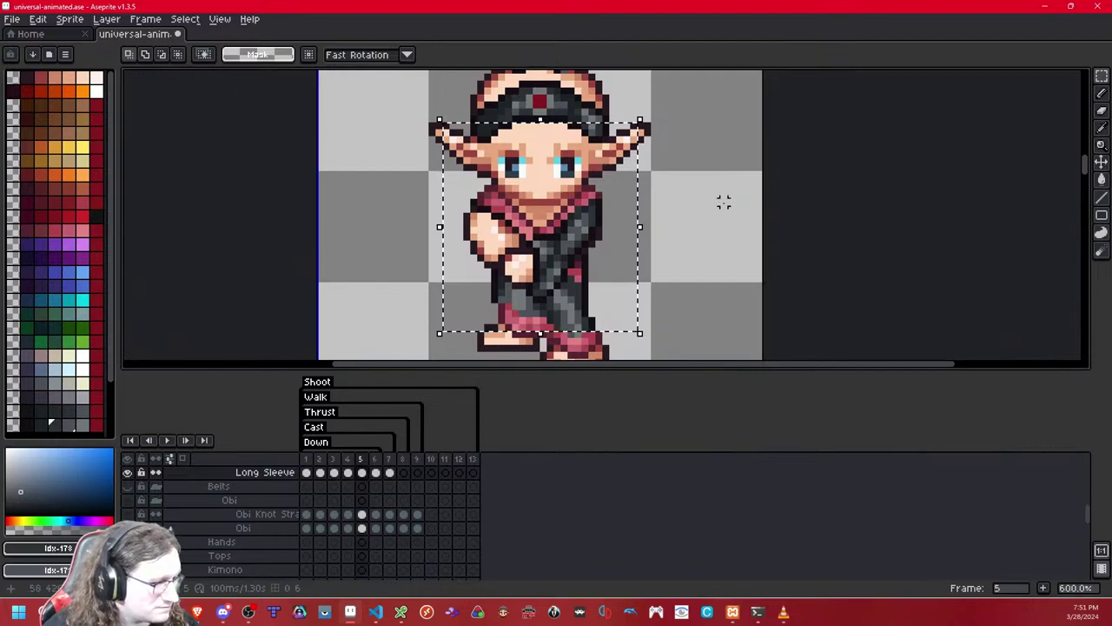
left_click(724, 202)
key("Right")
key("ctrl+v")
left_click_drag(672, 240, 675, 214)
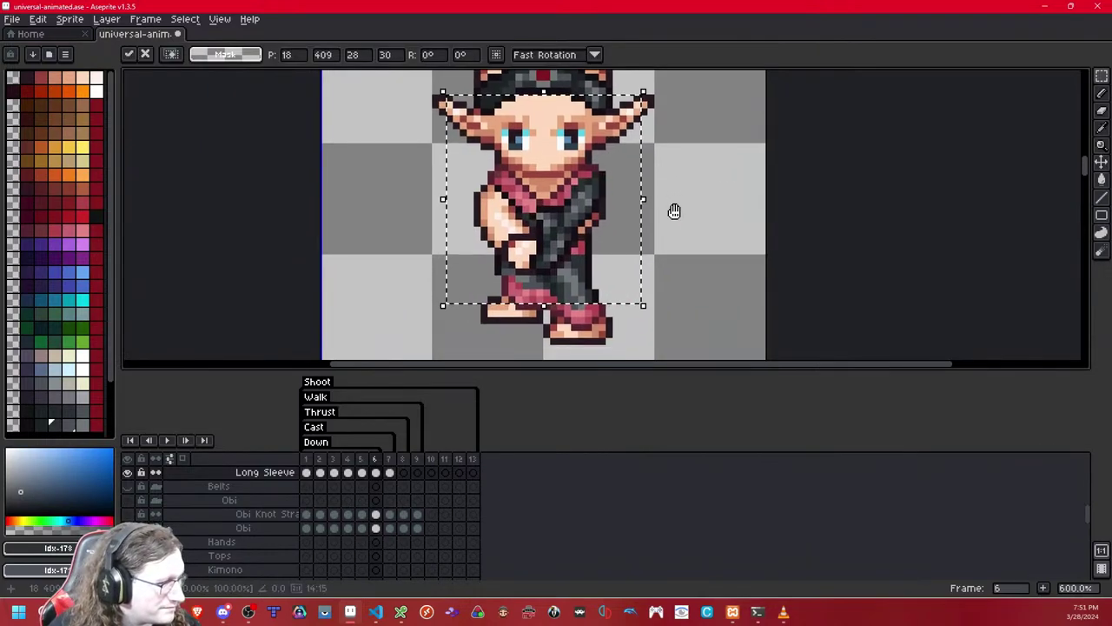
- Move the pasted sleeve down two pixels on frame 6 so it lines up with the arm, and apply the placement
key("Down")
key("Down")
key("Down")
key("Down")
key("Down")
key("Down")
key("Down")
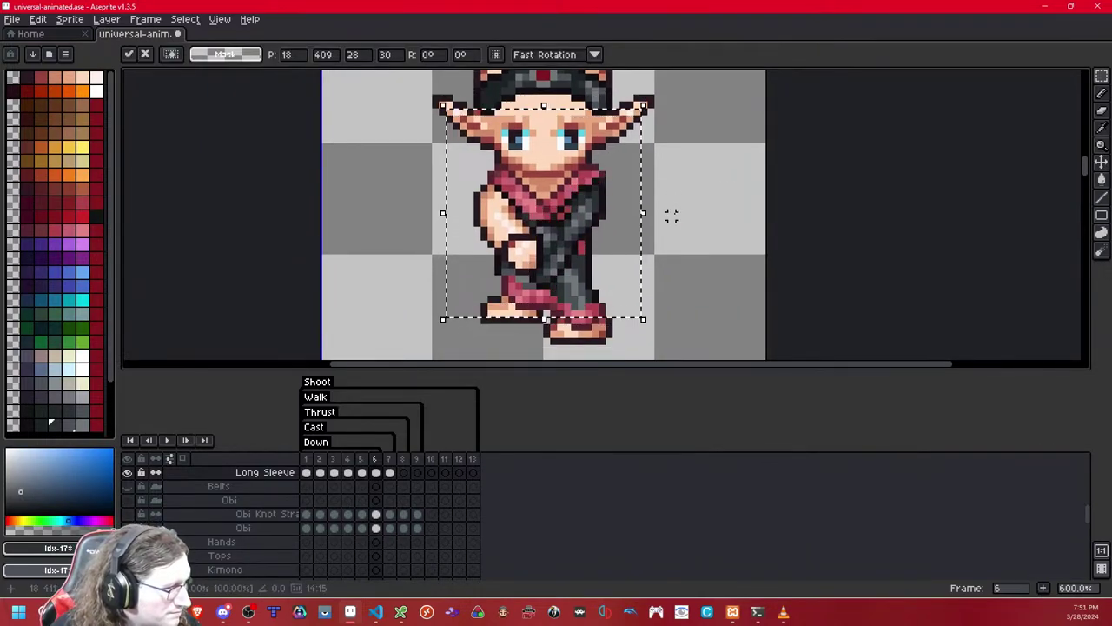
key("Up")
key("Up")
key("Up")
key("Up")
key("Up")
key("Up")
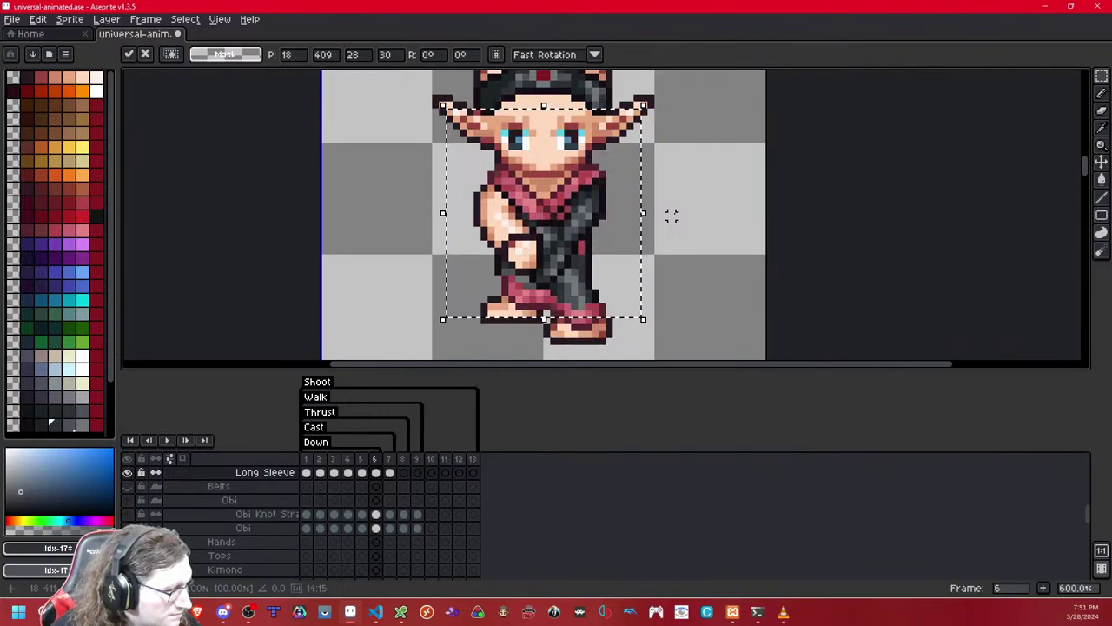
left_click(672, 215)
- Move the upper left sleeve section on frame 6 up one pixel within an 18 by 14 pixel selection
scroll(600, 255, "up", 1)
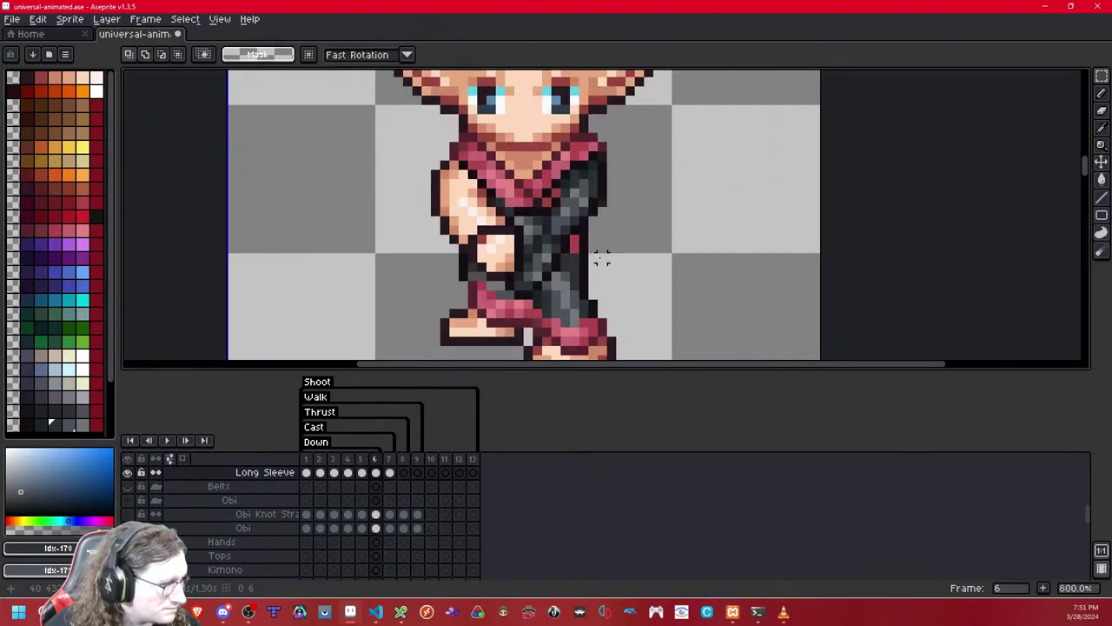
scroll(602, 258, "up", 2)
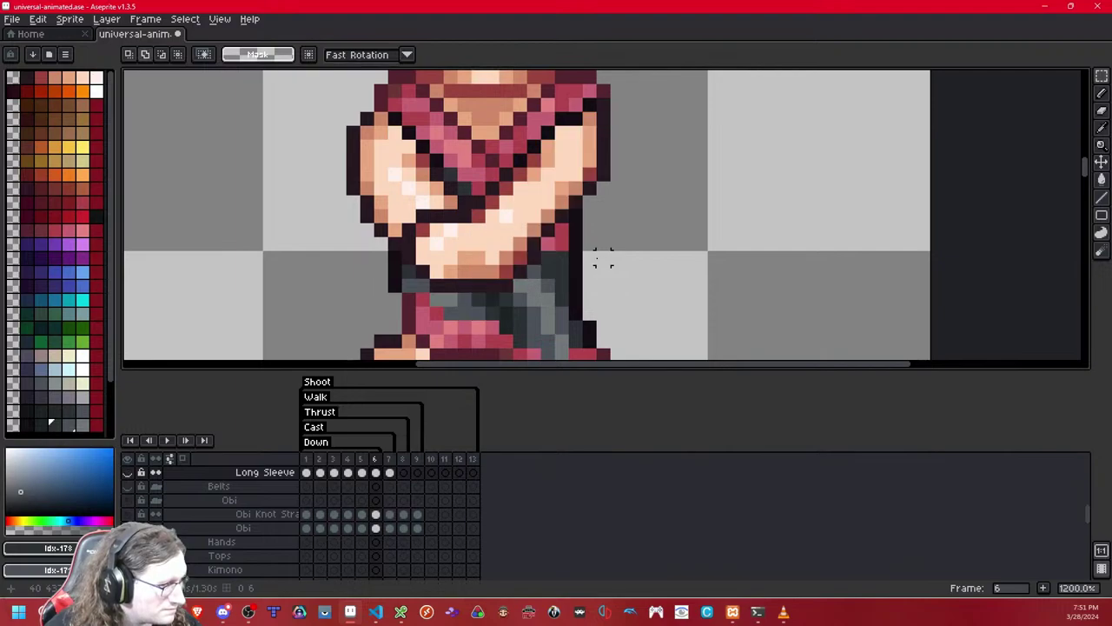
left_click_drag(668, 281, 509, 123)
left_click_drag(676, 90, 613, 120)
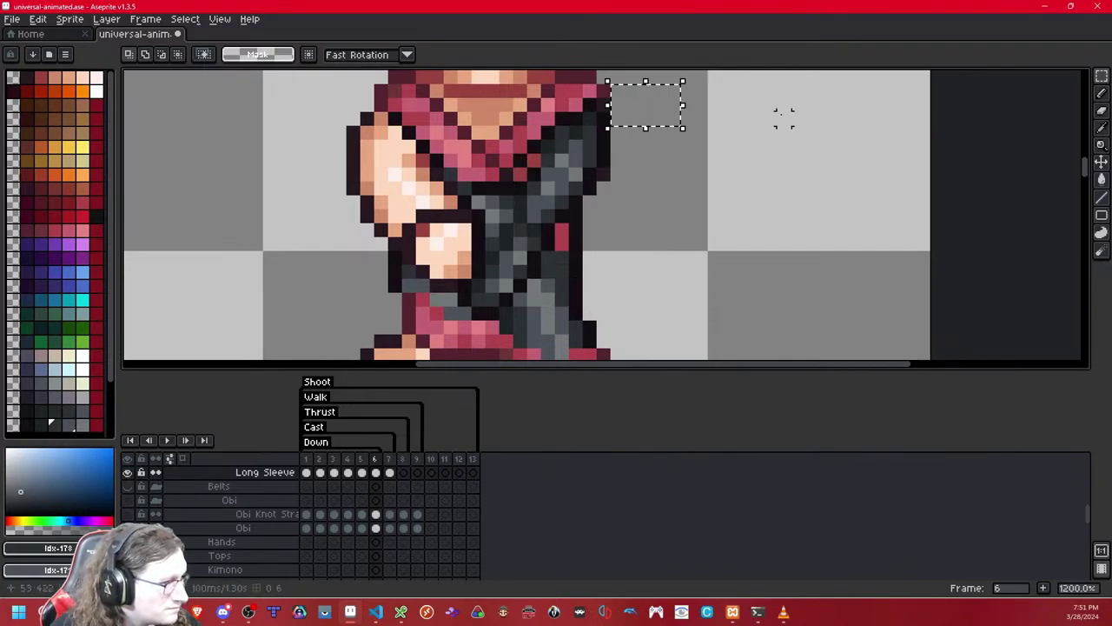
left_click_drag(757, 90, 509, 280)
key("ctrl+t")
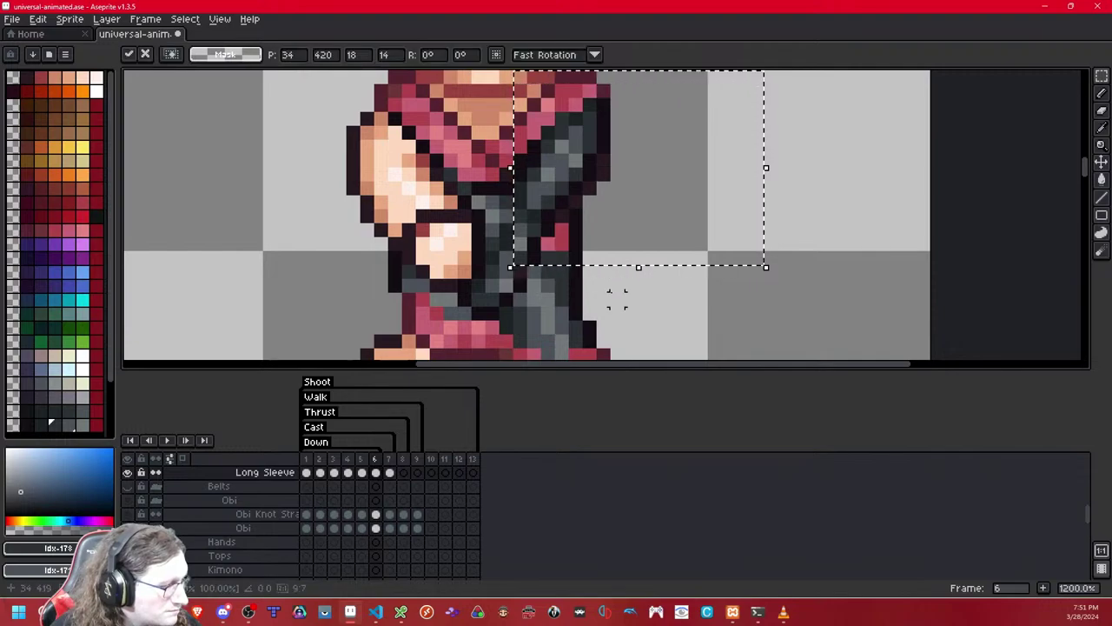
left_click(617, 298)
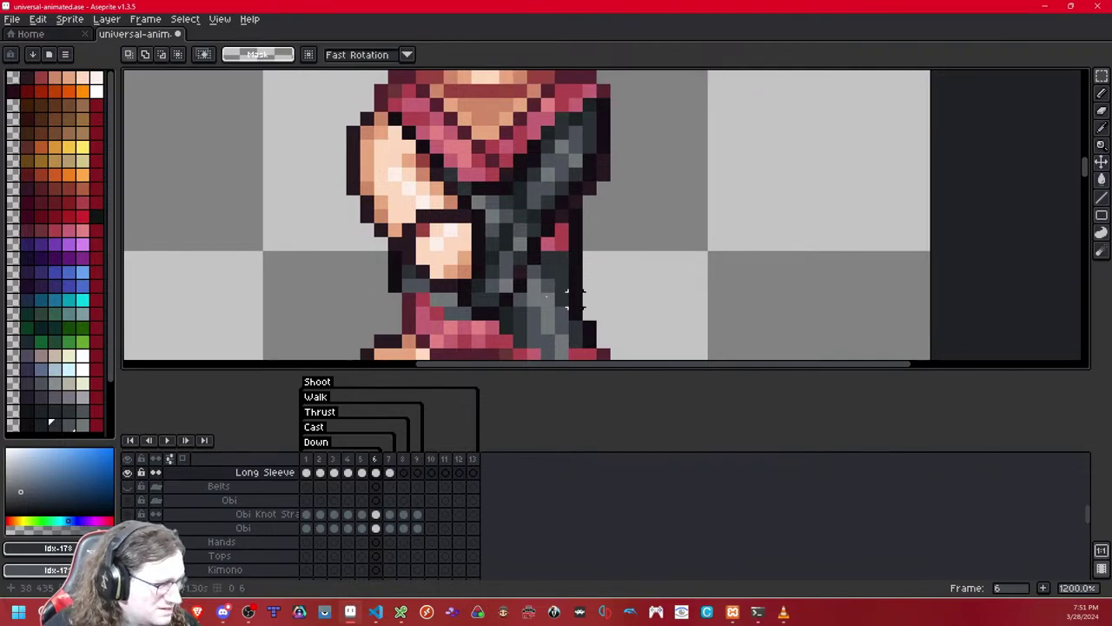
- Ready the pencil with dark Idx-176 and compare frame 6's sleeve with the bare arm by toggling the Long Sleeve layer's visibility
left_click(27, 424)
left_click(1102, 93)
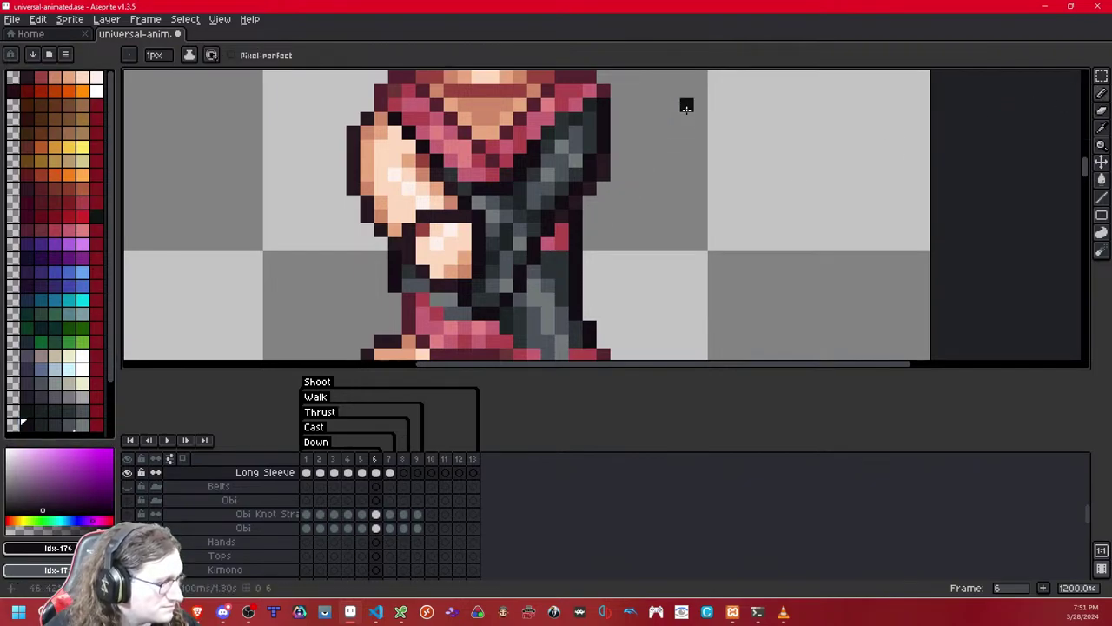
key("shift+x")
key("shift+x")
key("h")
key("h")
key("h")
key("h")
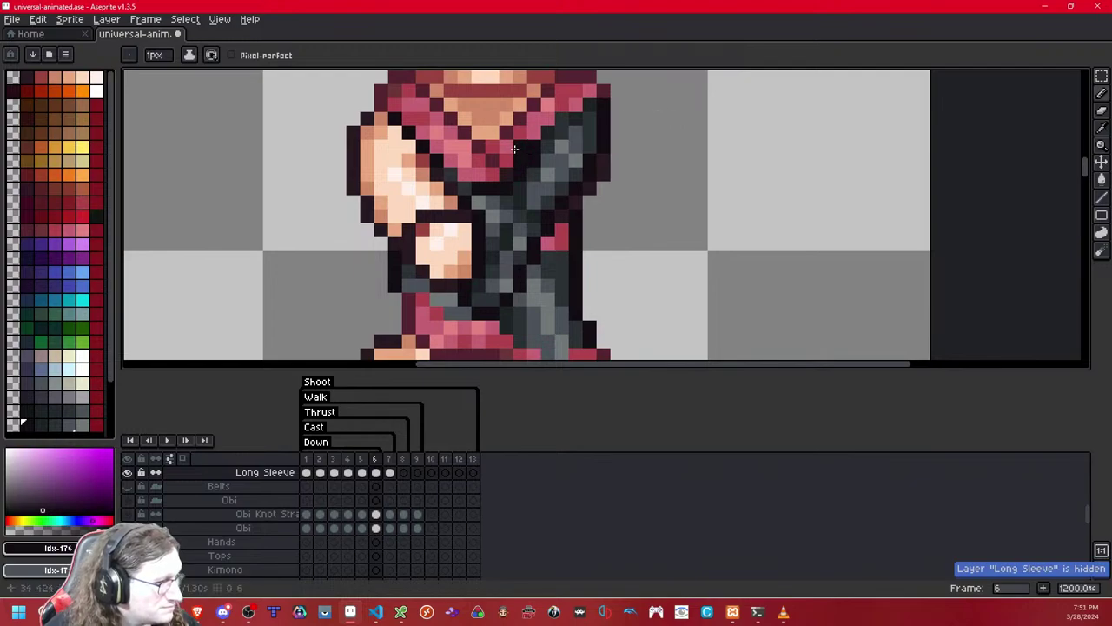
key("h")
key("h")
key("h")
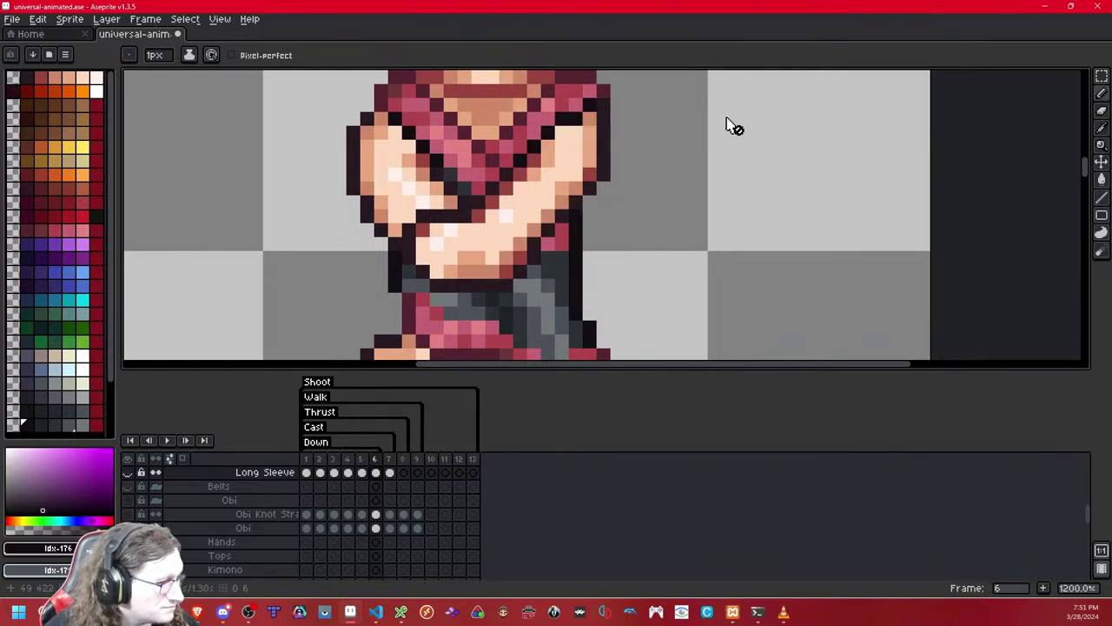
key("h")
key("h")
key("h")
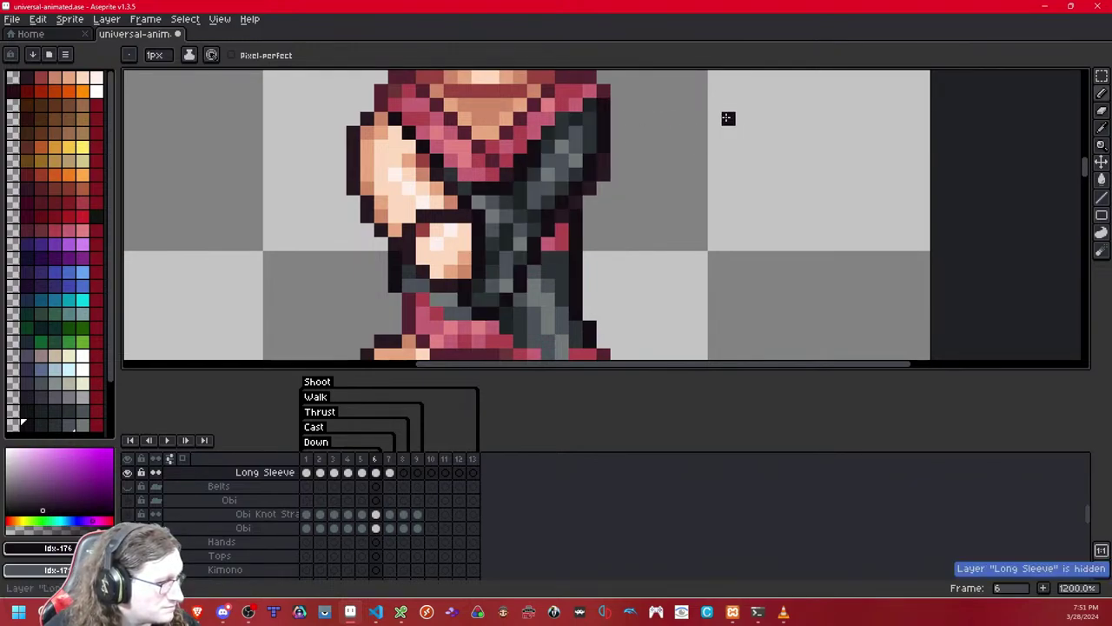
- Shift a 12 by 15 pixel section of the left sleeve on frame 6 up one pixel and deselect it
left_click(1100, 76)
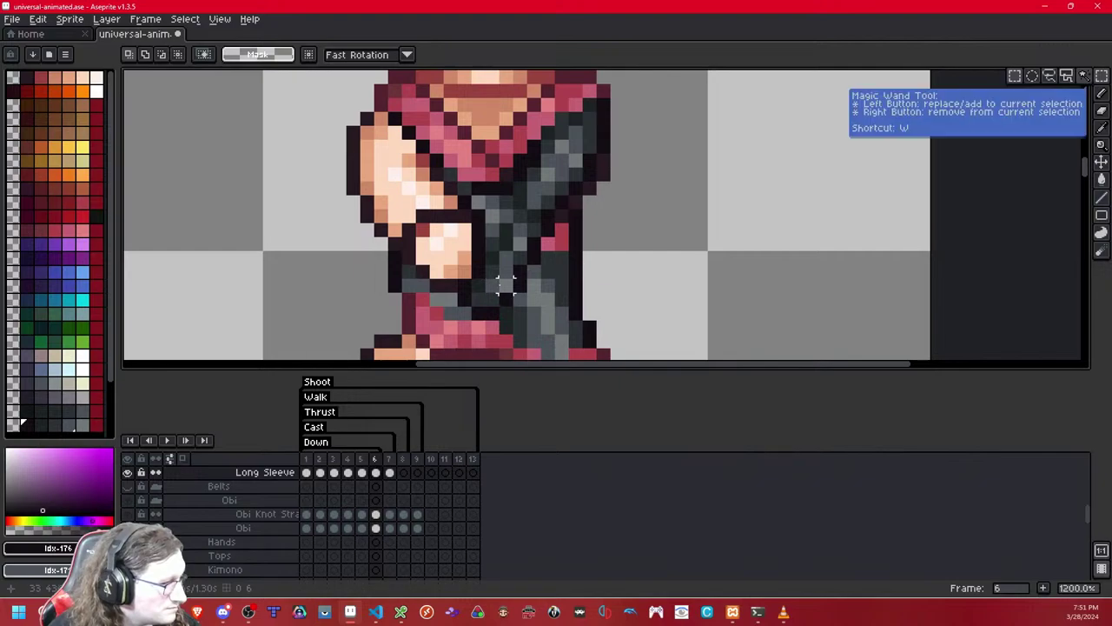
left_click_drag(500, 290, 662, 90)
key("Up")
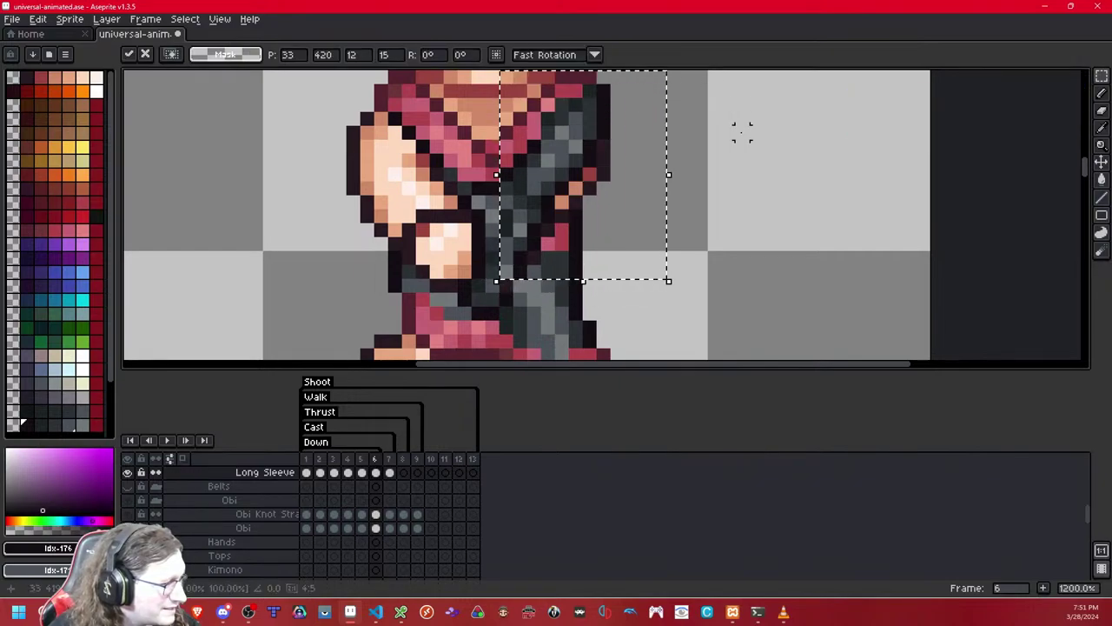
key("ctrl+d")
- Inspect the whole character on frame 6, and check the left sleeve's coverage against the arm with the Long Sleeve layer hidden and shown
left_click(1101, 93)
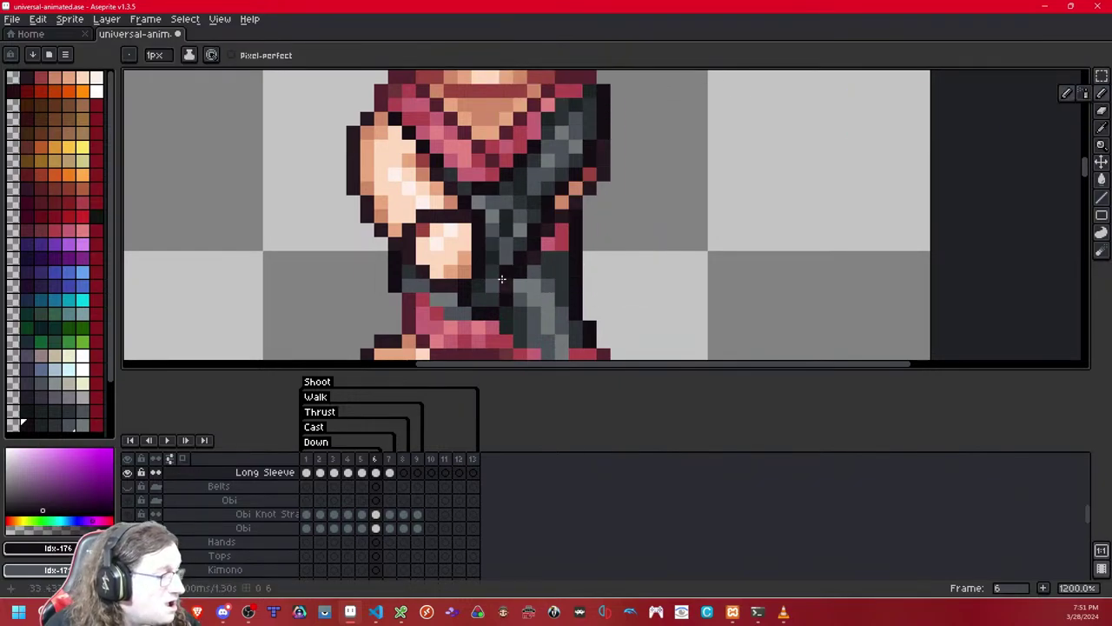
left_click_drag(580, 169, 574, 203)
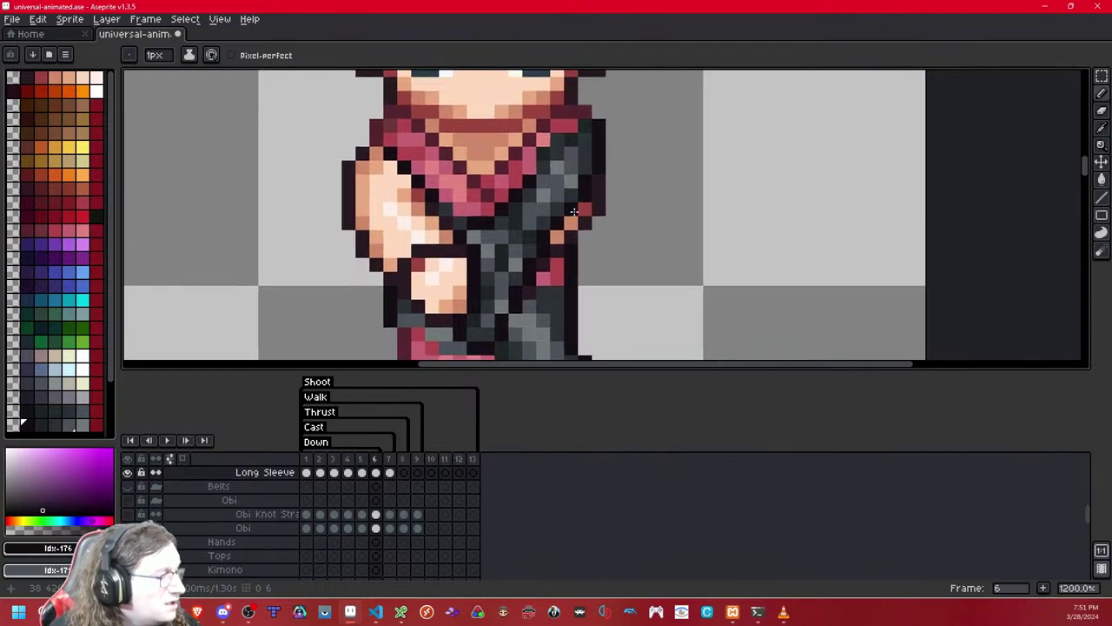
scroll(575, 211, "down", 9)
scroll(594, 218, "up", 1)
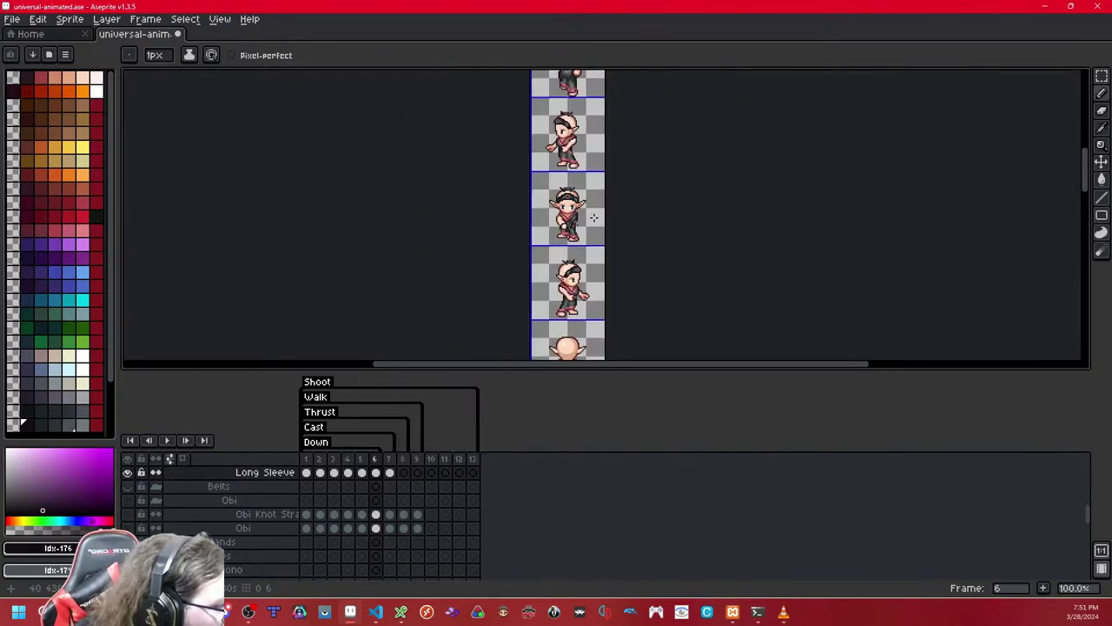
scroll(619, 210, "up", 9)
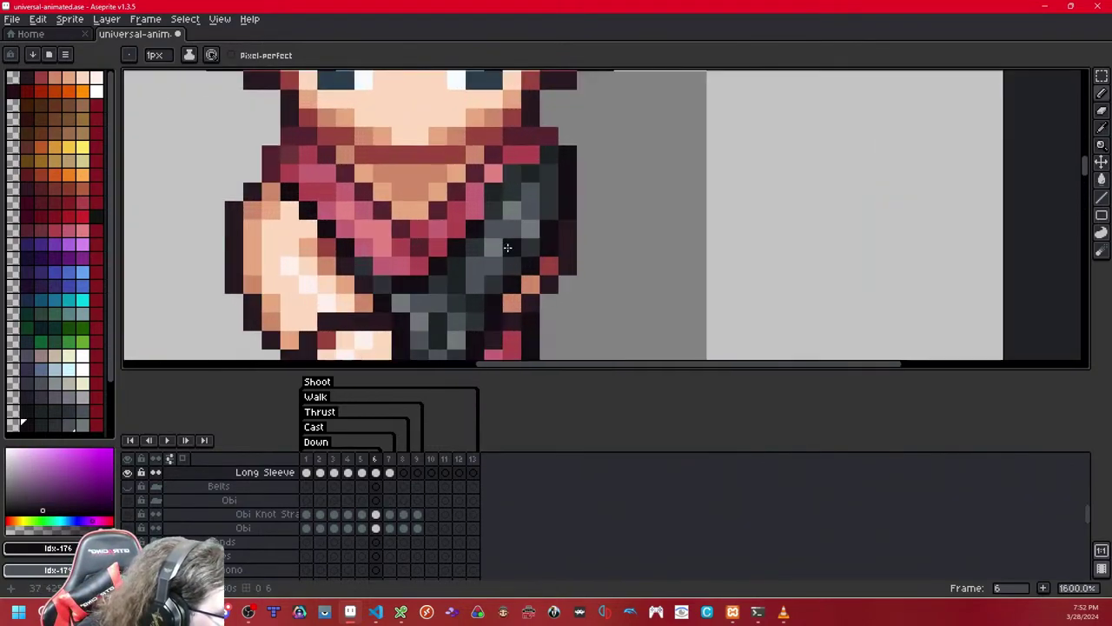
left_click(1102, 77)
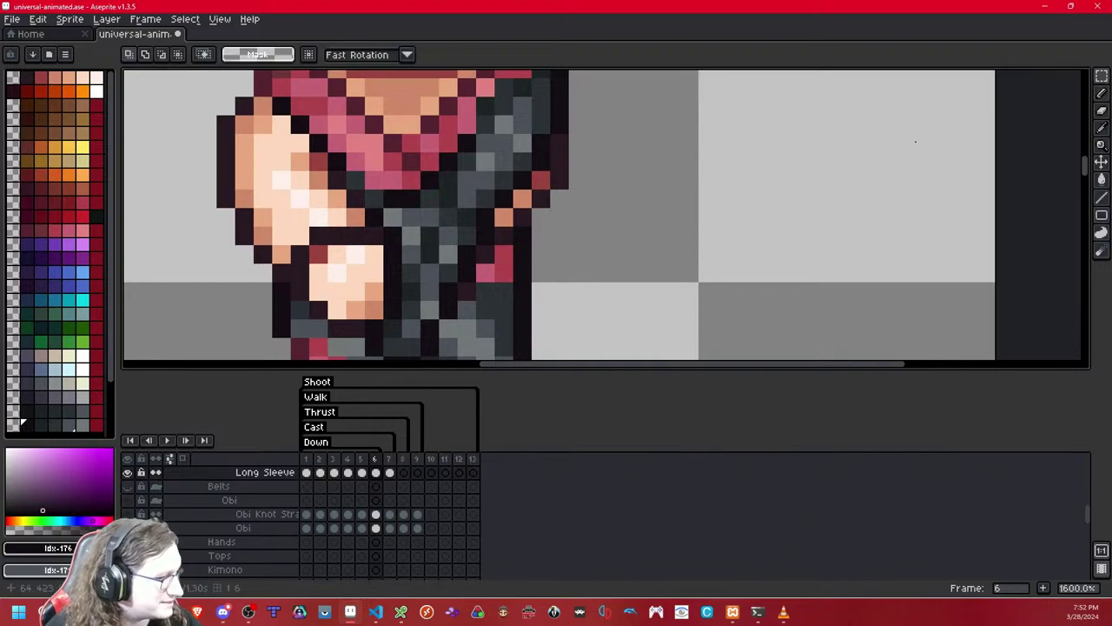
key("shift+x")
key("shift+x")
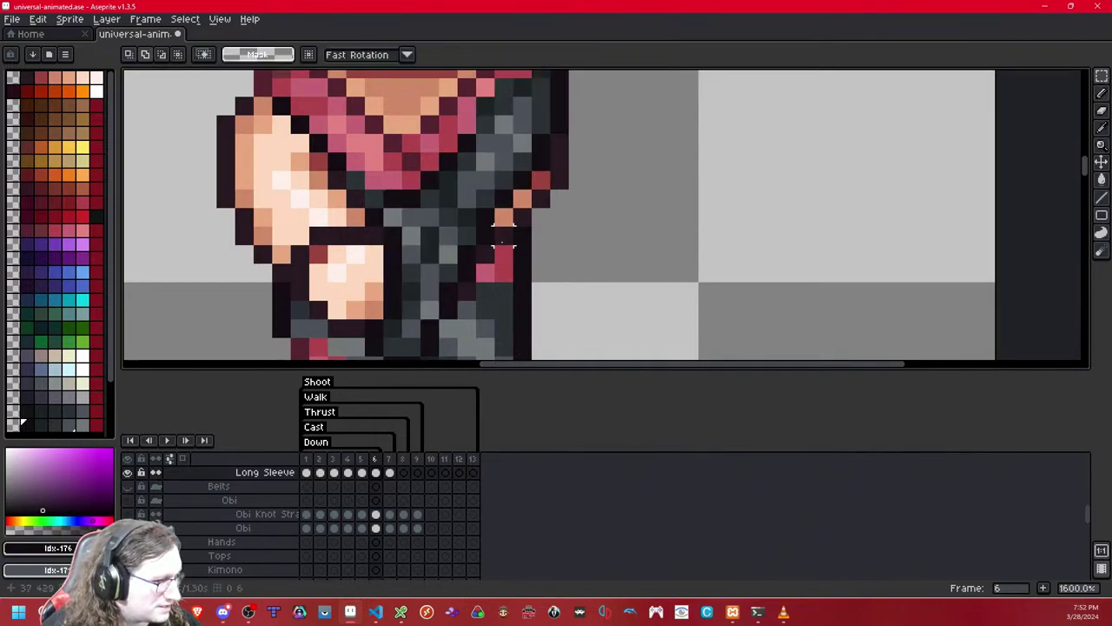
key("shift+x")
key("shift+x")
left_click_drag(503, 236, 551, 225)
key("shift+x")
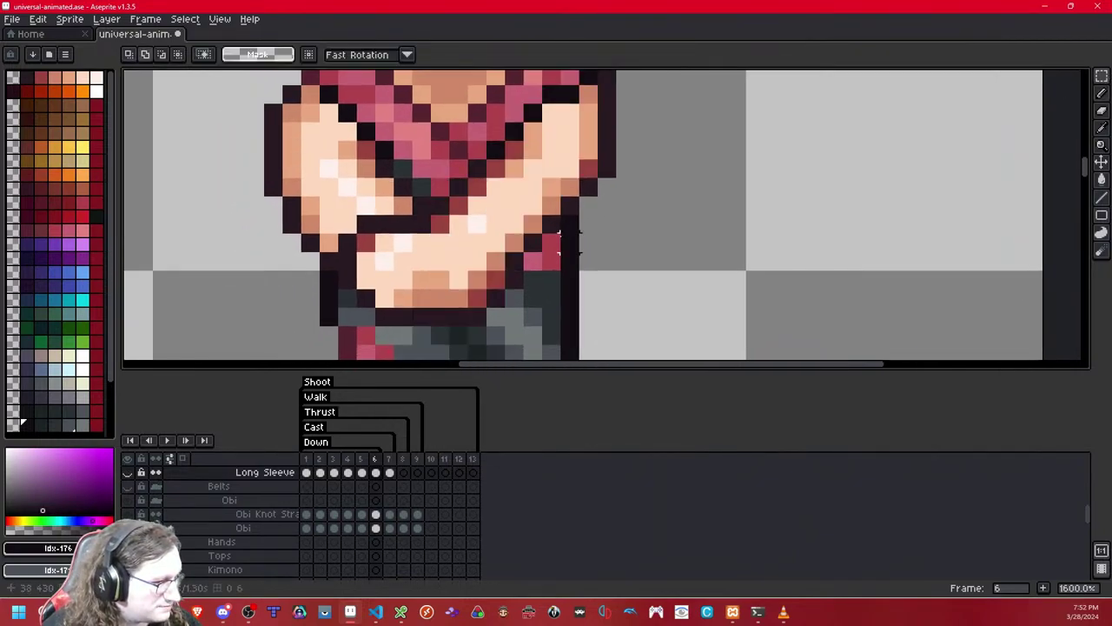
key("shift+x")
key("Right")
key("Left")
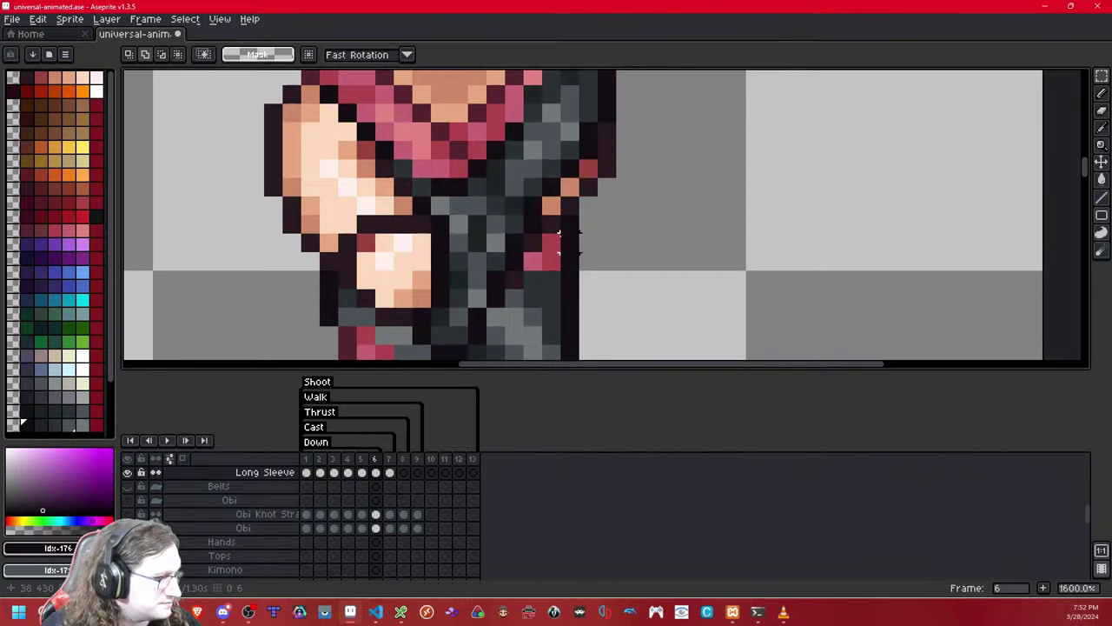
- Try to lower the left sleeve section on frame 6 by one pixel
left_click_drag(496, 279, 663, 101)
left_click_drag(755, 231, 735, 182)
key("Down")
key("ctrl+d")
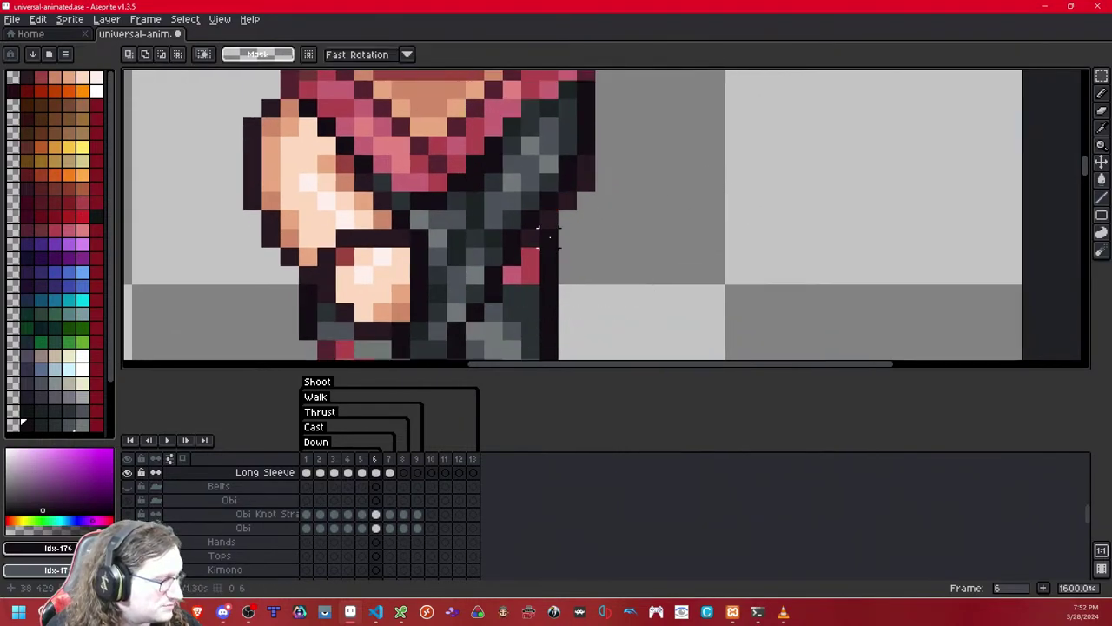
- Compare the lowered sleeve's outline with the arm underneath by repeatedly hiding and showing the Long Sleeve layer
key("Right")
key("Left")
key("Right")
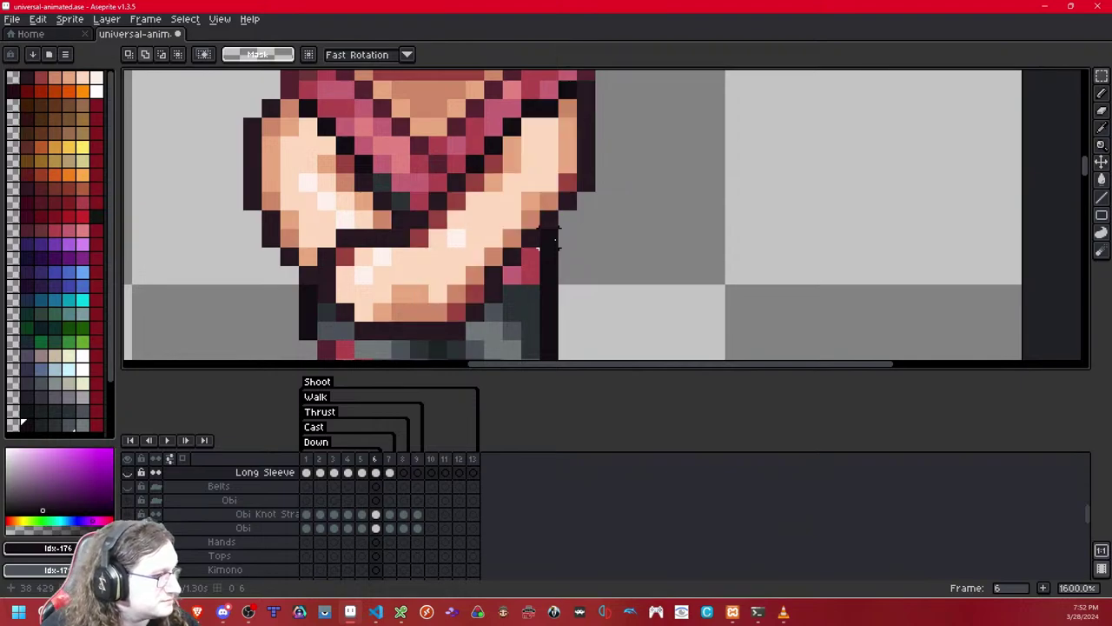
key("Left")
key("Right")
key("Left")
key("Right")
key("Left")
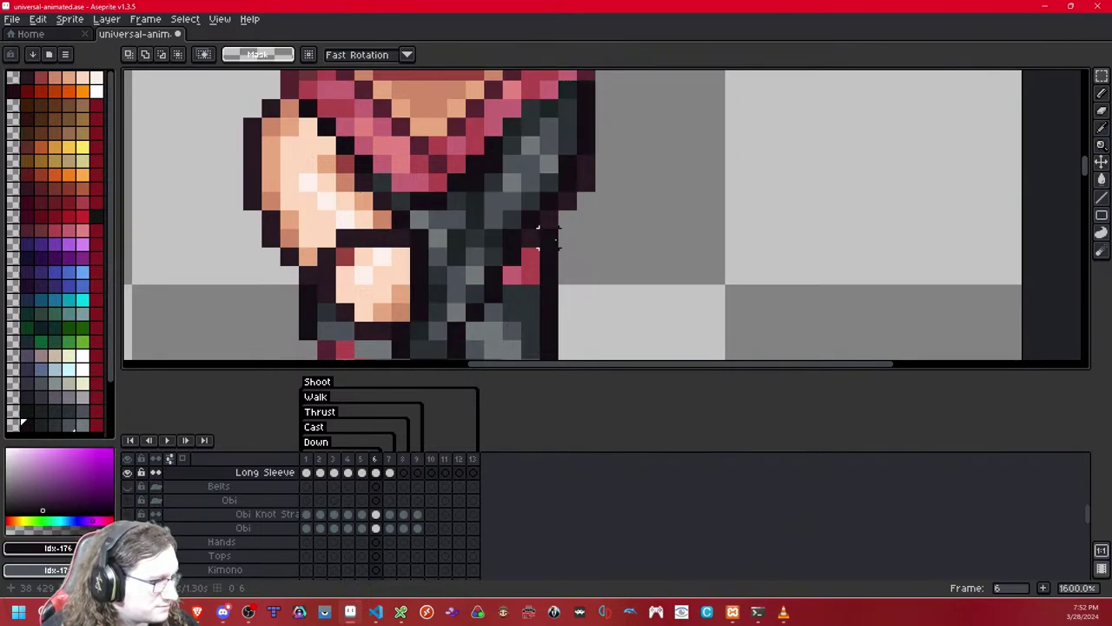
- Undo the last sleeve move on frame 6 and clear the selection around the upper arm
key("ctrl+z")
key("ctrl+z")
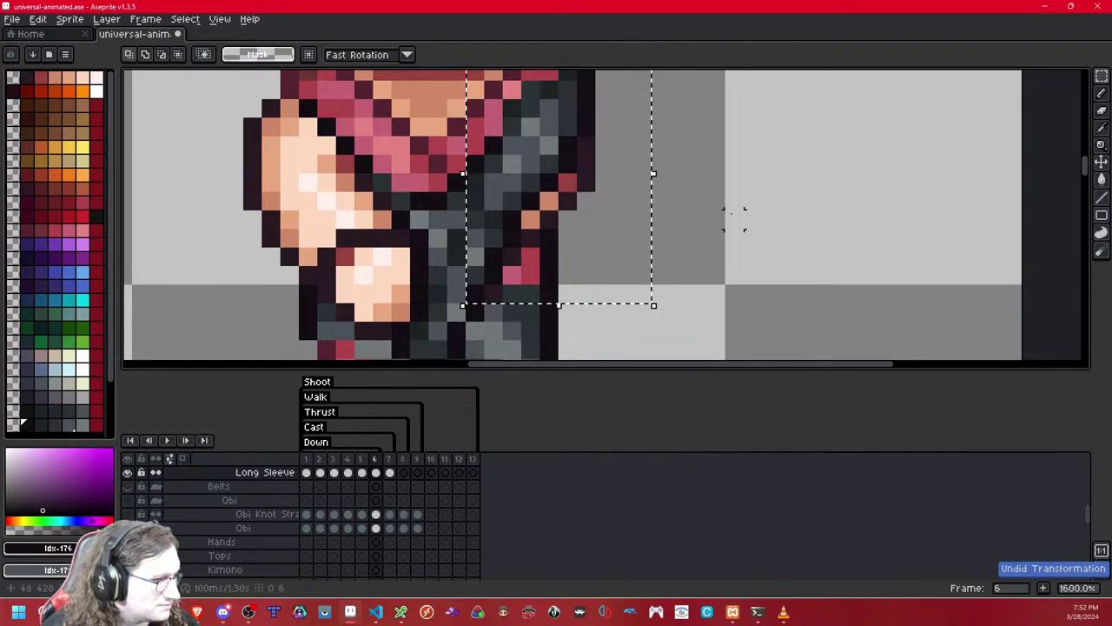
left_click(678, 199)
left_click_drag(622, 219, 505, 111)
left_click(730, 188)
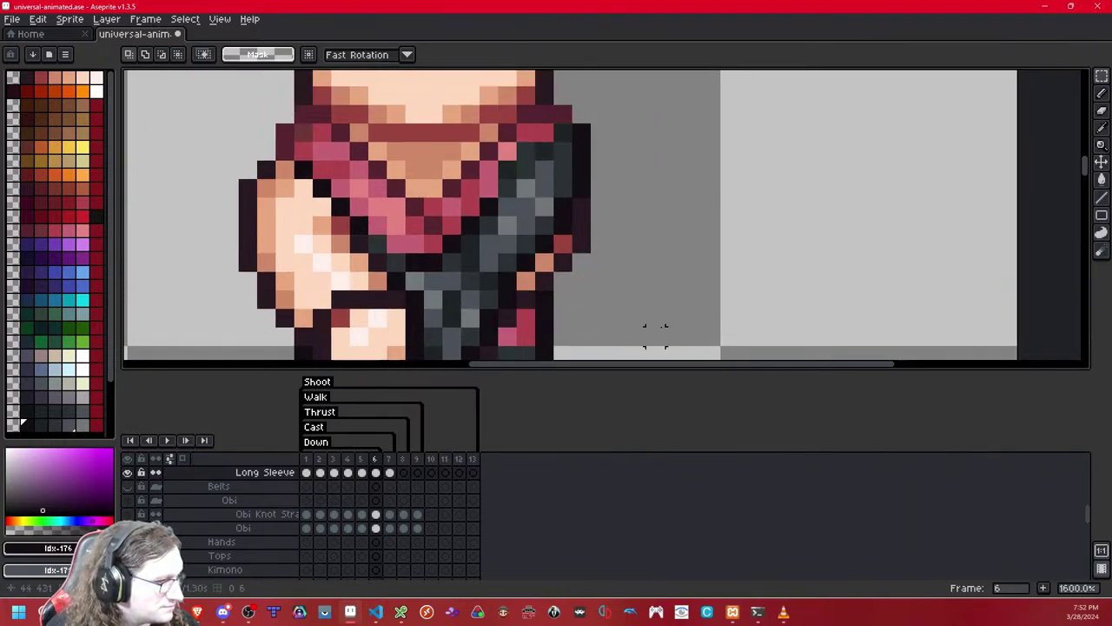
- Move a 9 by 12 pixel section of the left sleeve's outer part down one pixel on frame 6 and deselect it
left_click_drag(655, 336, 491, 115)
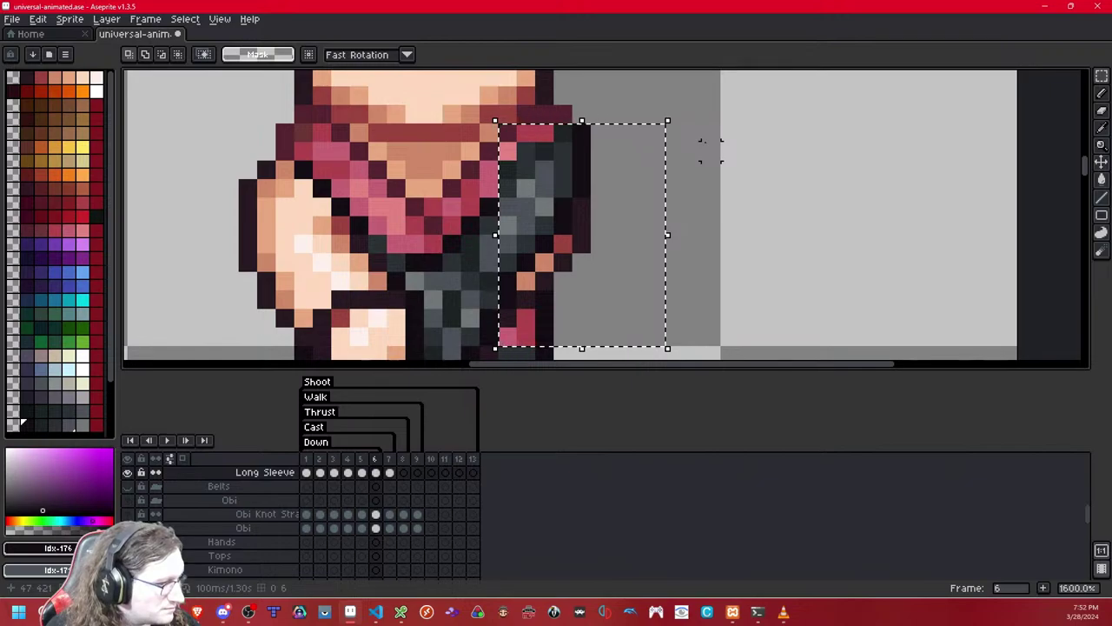
key("Down")
key("Down")
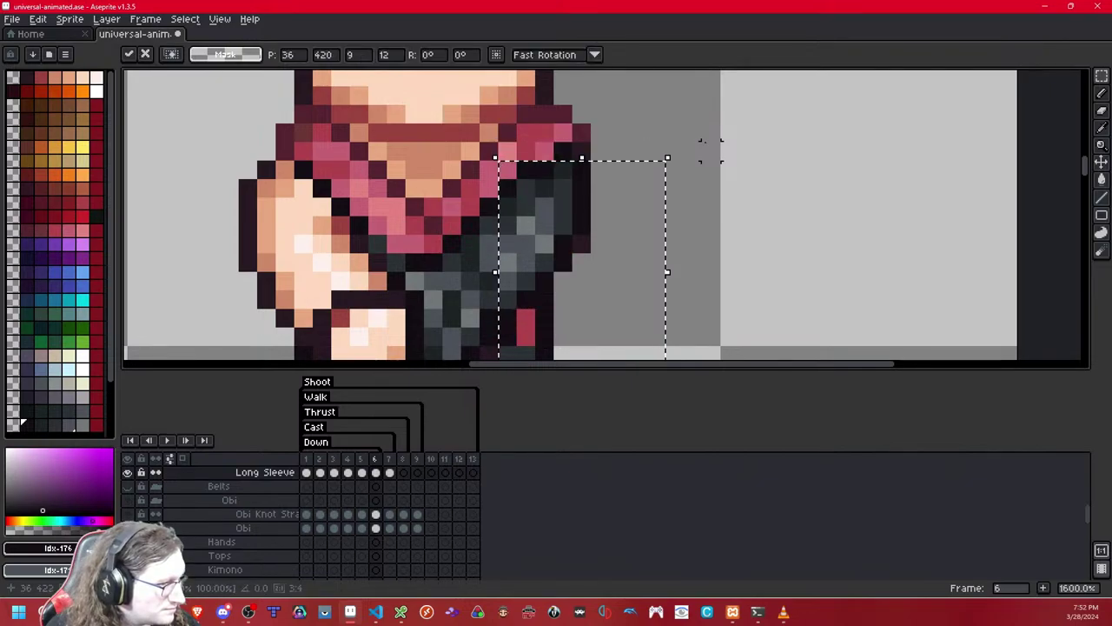
key("Up")
key("Down")
key("Up")
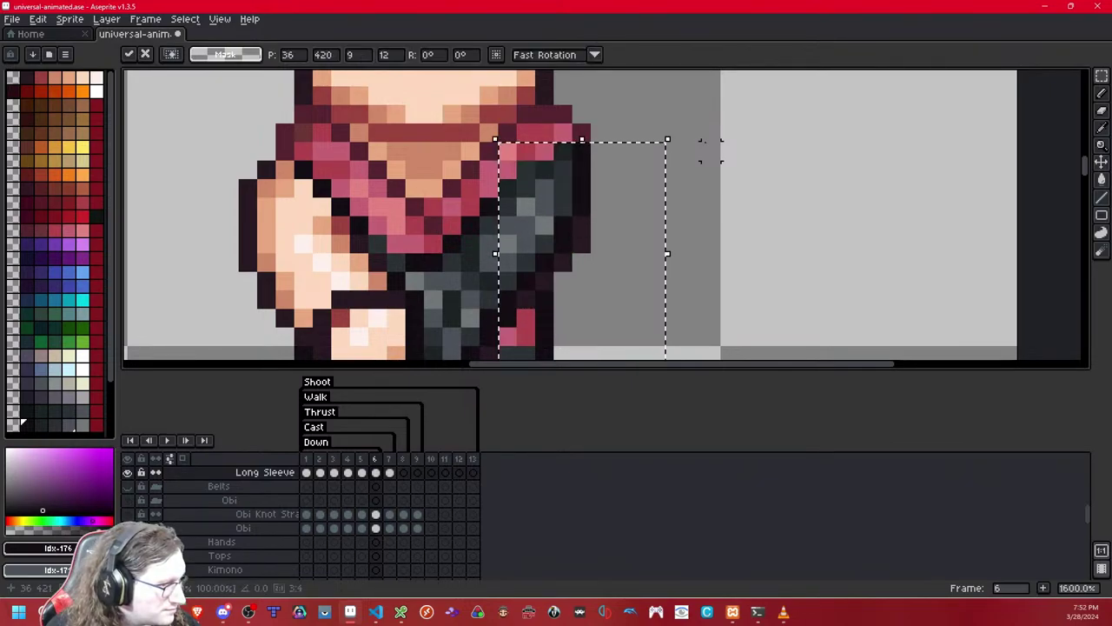
key("Down")
key("Down")
key("Up")
key("Up")
key("Down")
key("Down")
key("Right")
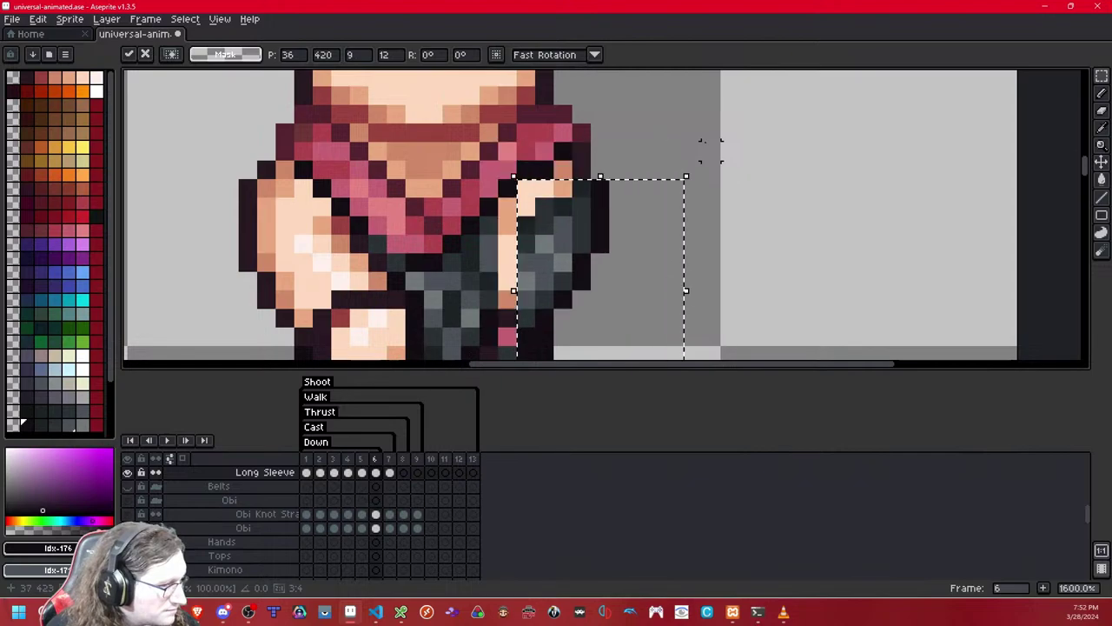
key("Right")
key("Right")
key("Right")
key("Right")
key("Right")
key("Right")
key("Right")
key("Right")
key("Right")
key("Left")
key("Left")
key("Left")
key("Left")
key("Left")
key("Left")
key("Left")
key("Left")
key("Left")
key("Left")
key("Left")
key("Up")
key("Up")
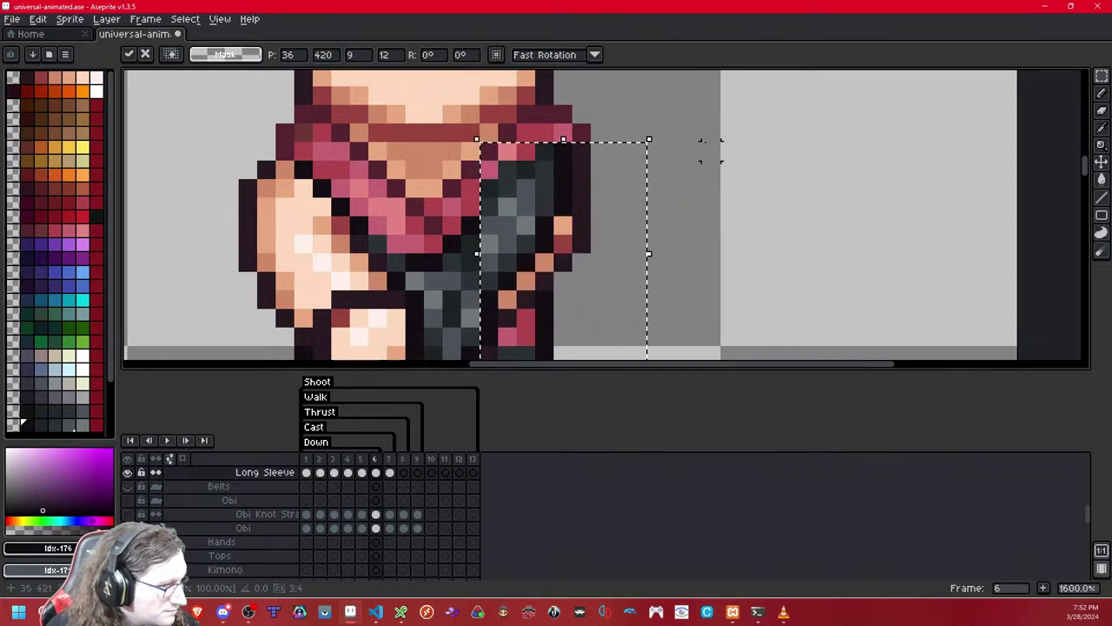
key("Right")
key("Right")
key("Left")
key("ctrl+d")
scroll(621, 237, "up", 1)
left_click_drag(621, 237, 653, 187)
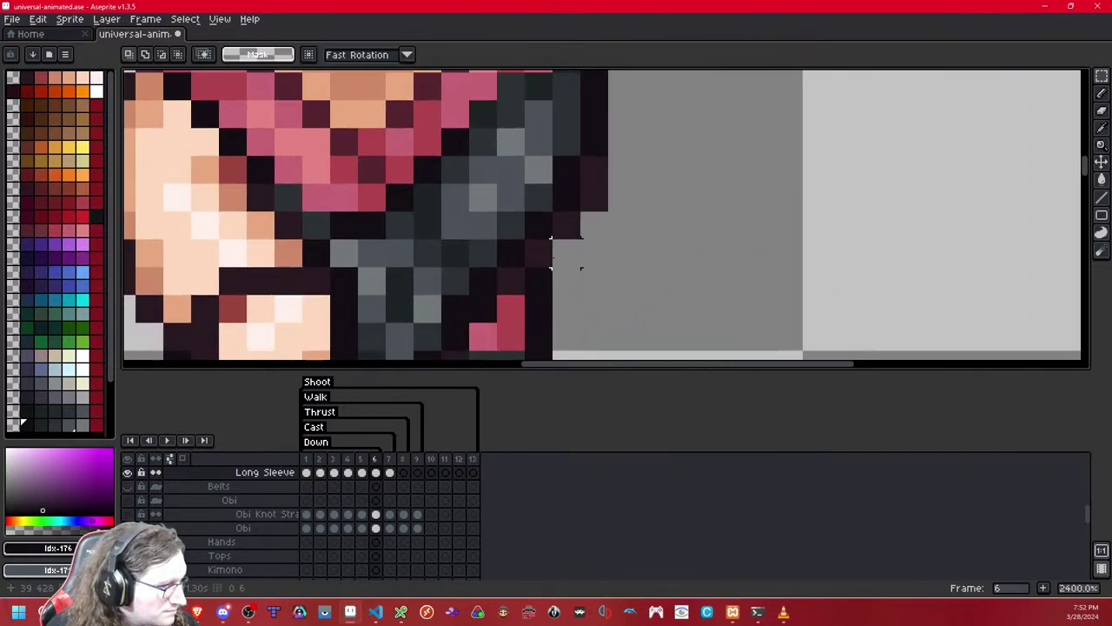
scroll(565, 251, "down", 2)
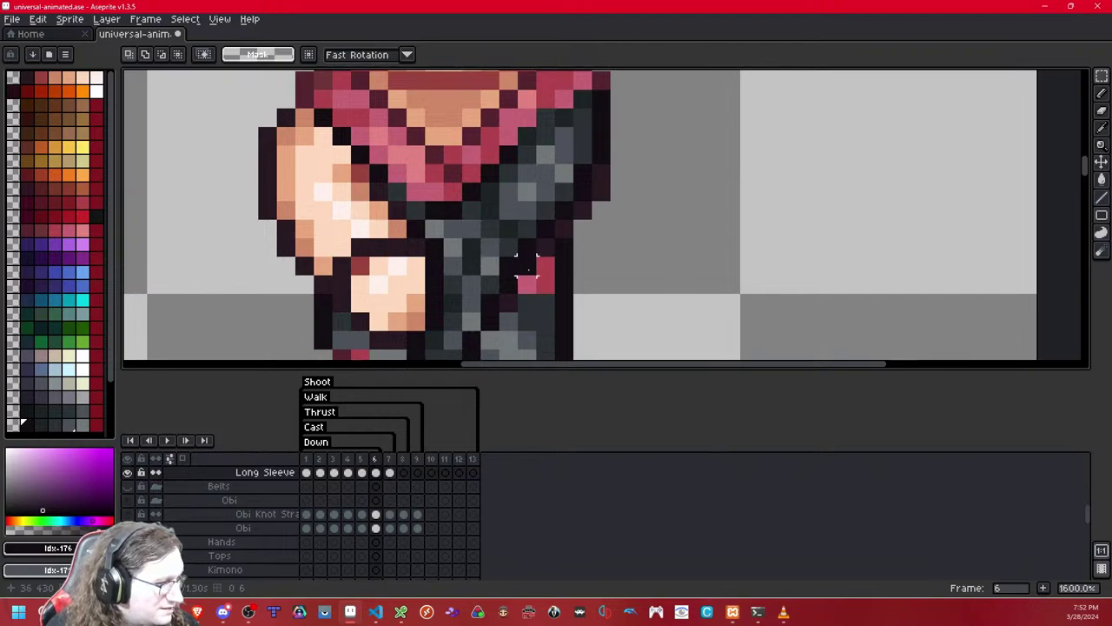
left_click_drag(528, 268, 576, 310)
key("Delete")
key("ctrl+z")
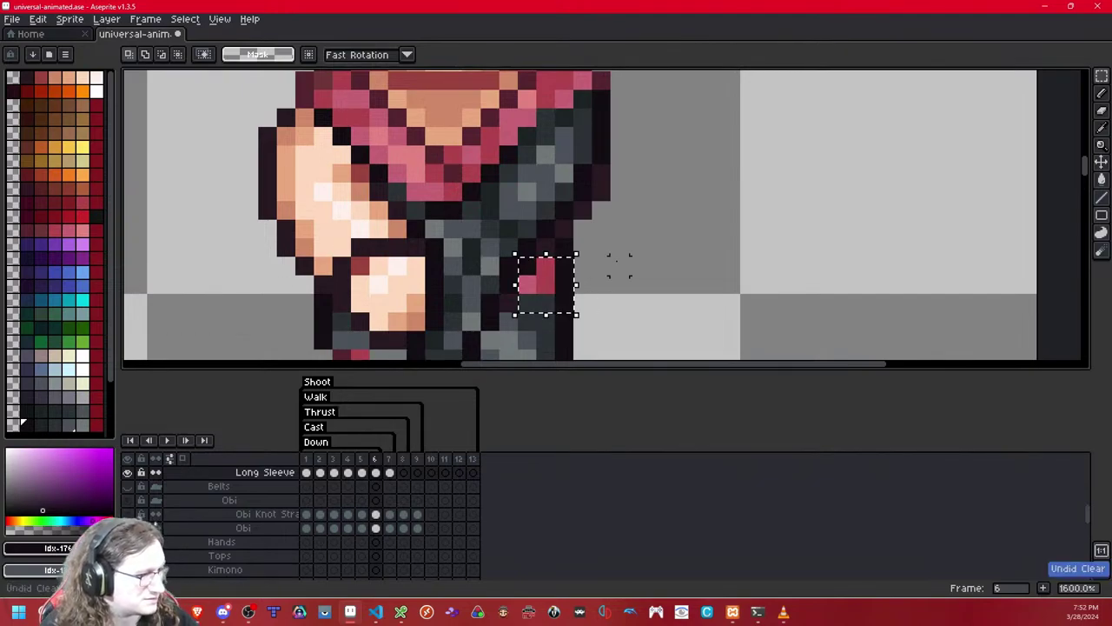
key("ctrl+z")
- Redraw the left sleeve's outer outline in near-black on frame 6 and paint dark-grey shading along the sleeve's lower edge
key("shift+x")
key("shift+x")
key("shift+x")
key("shift+x")
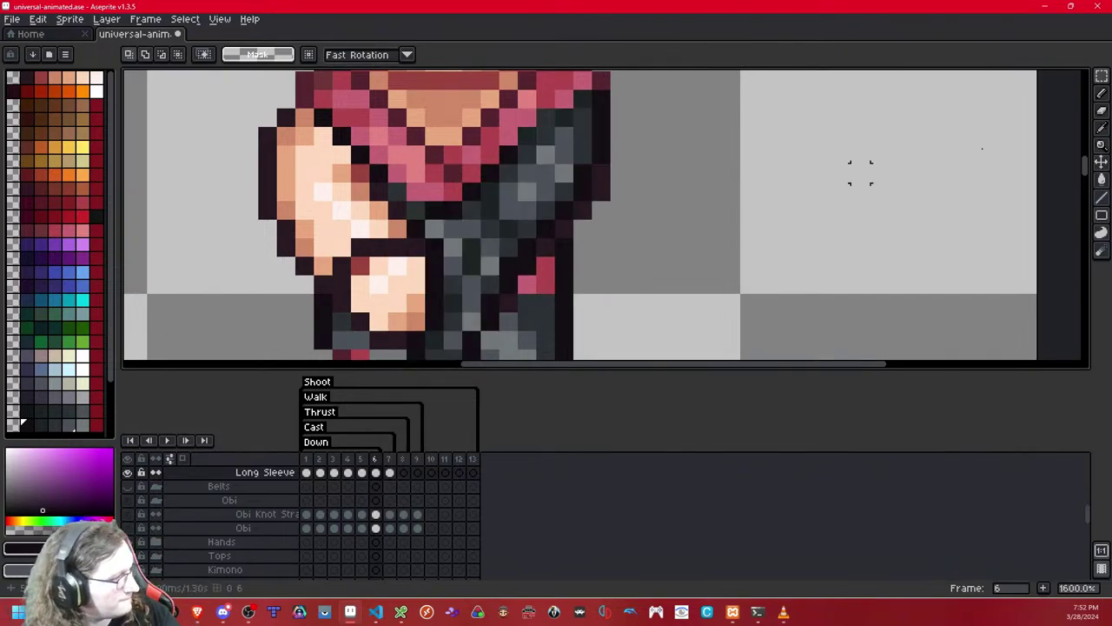
left_click(1102, 95)
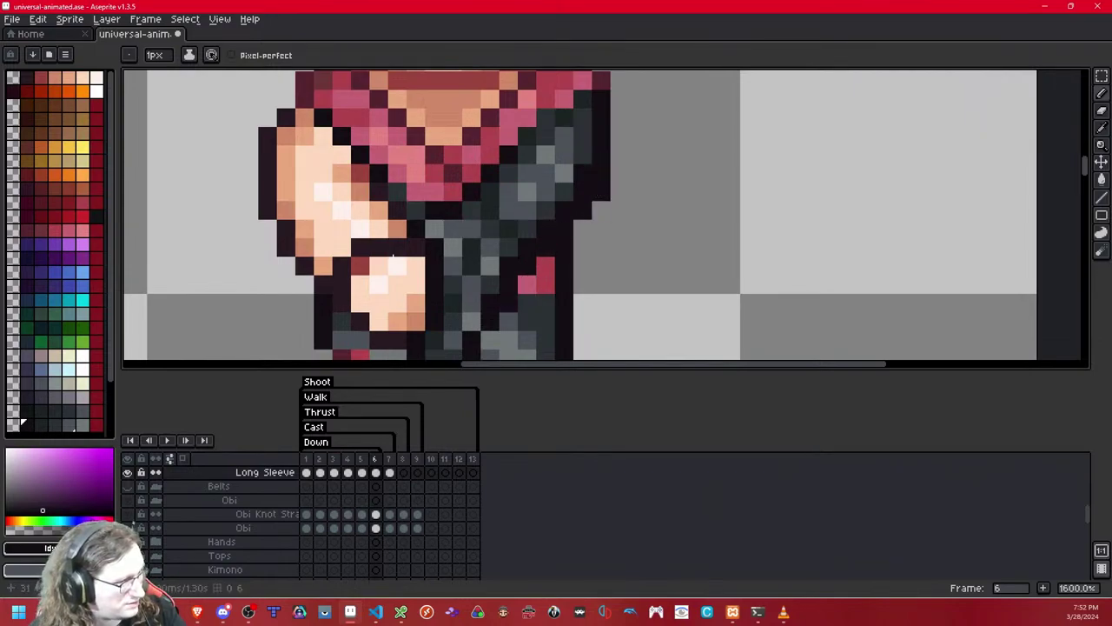
left_click(41, 425)
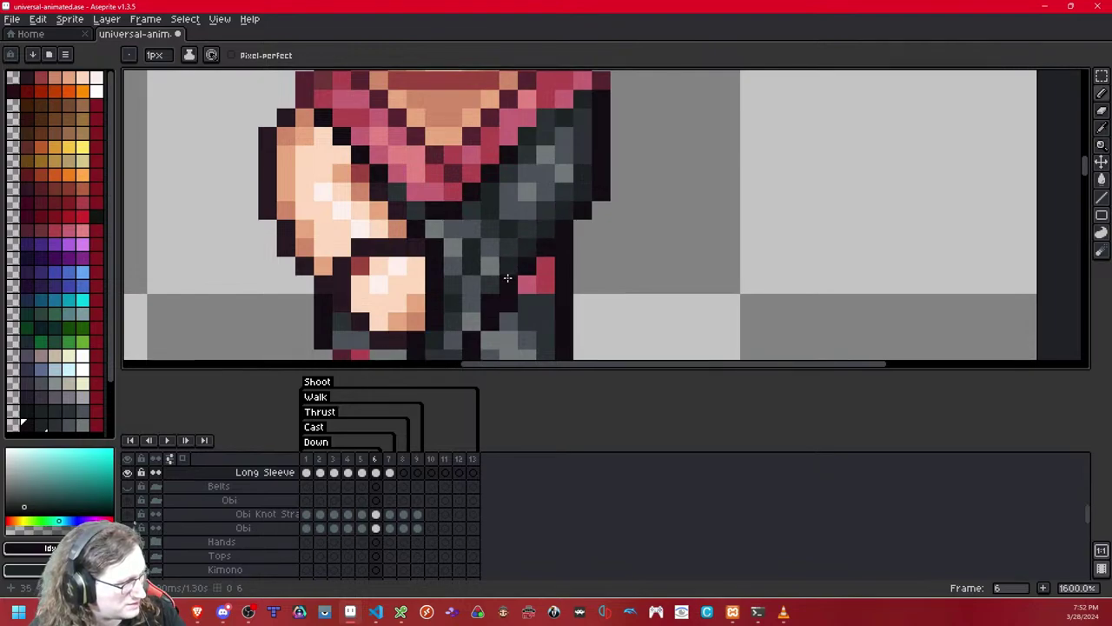
scroll(647, 297, "down", 7)
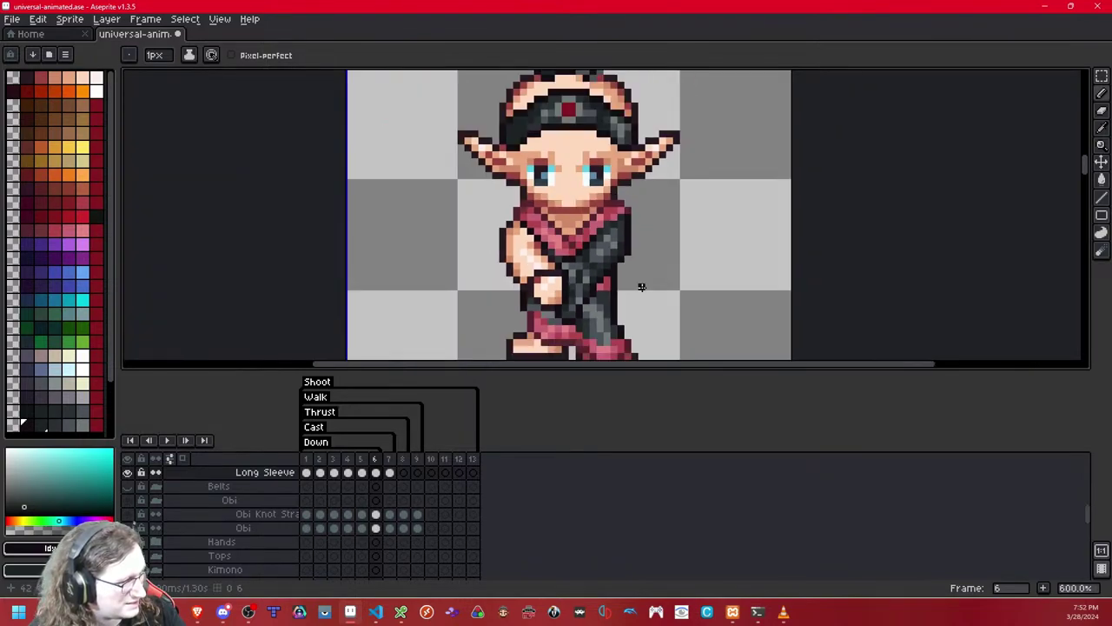
scroll(641, 287, "up", 5)
scroll(649, 233, "up", 4)
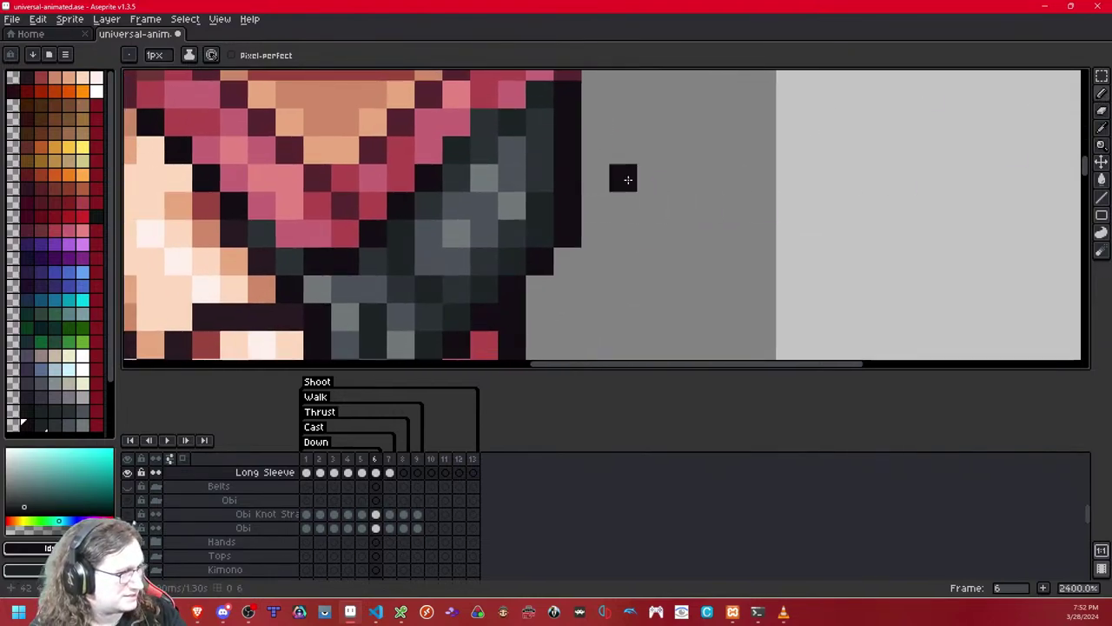
scroll(628, 184, "down", 5)
key("shift+x")
scroll(628, 205, "up", 4)
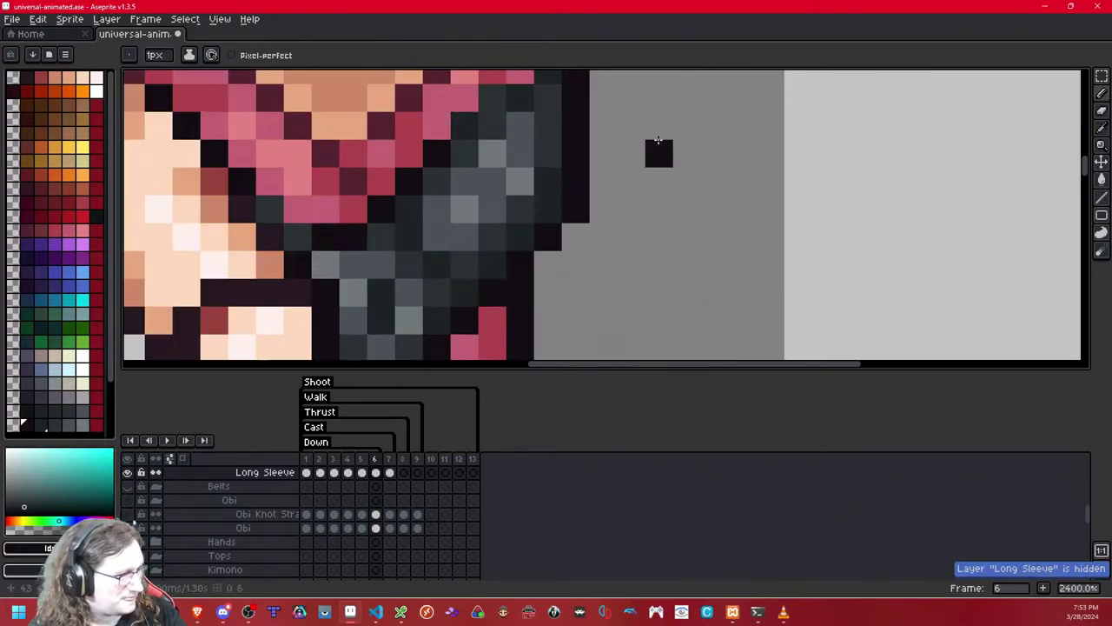
- Reshade the outer part of the left upper sleeve on frame 6 with dark grey, mid-grey #4a5057 and light-grey #6e7675 highlights
left_click(55, 425)
left_click_drag(572, 196, 554, 235)
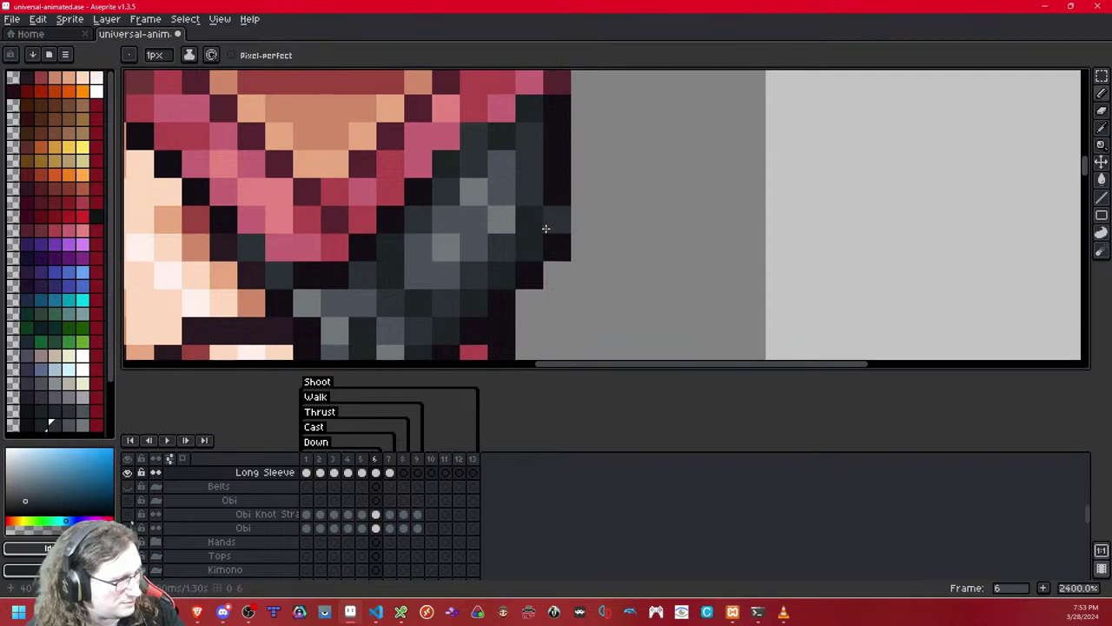
left_click(72, 429)
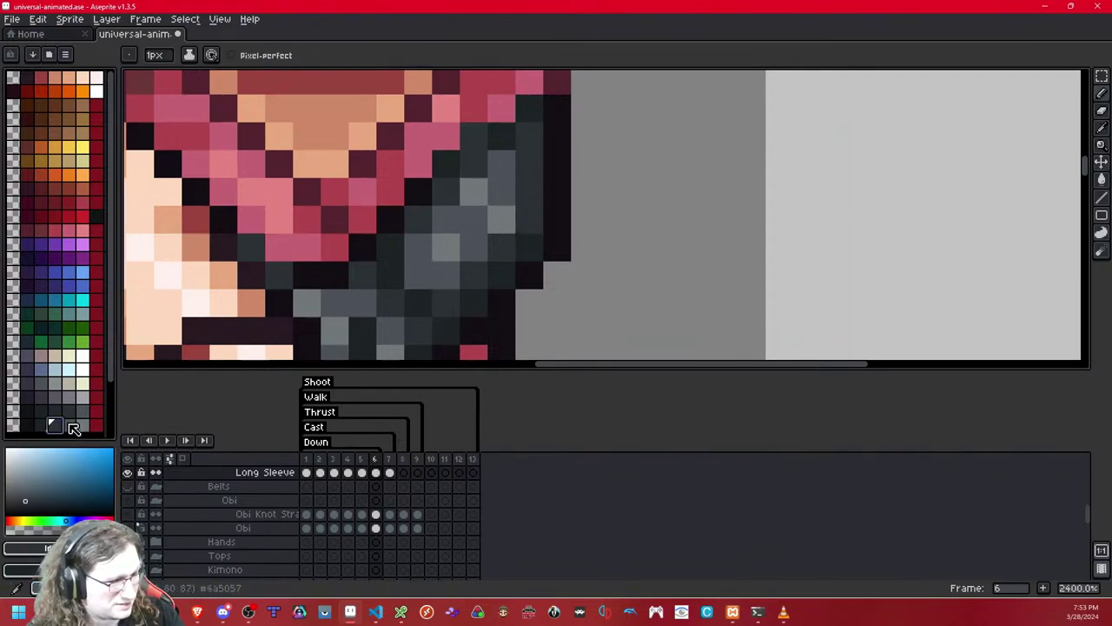
mouse_move(528, 108)
left_mouse_down()
mouse_move(528, 191)
mouse_move(532, 144)
left_mouse_up()
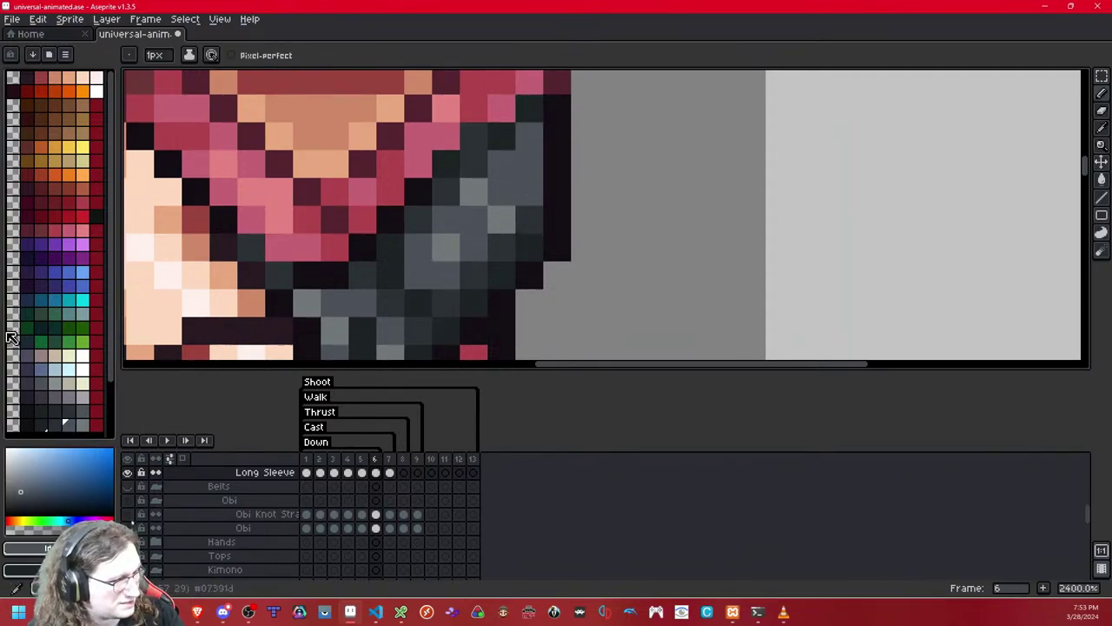
left_click(54, 424)
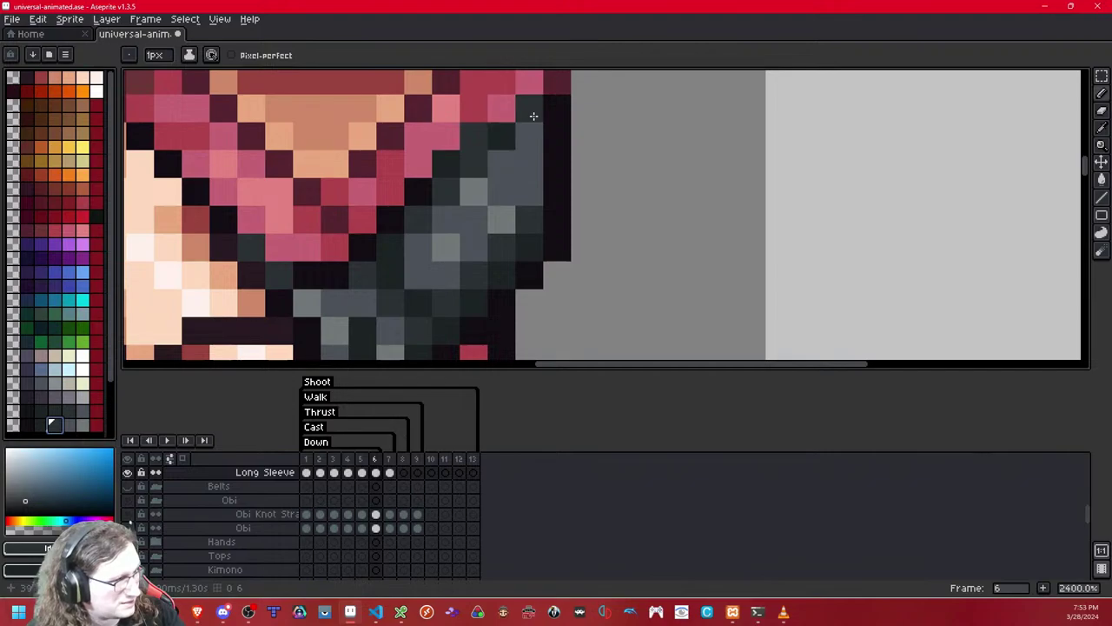
left_click(511, 139)
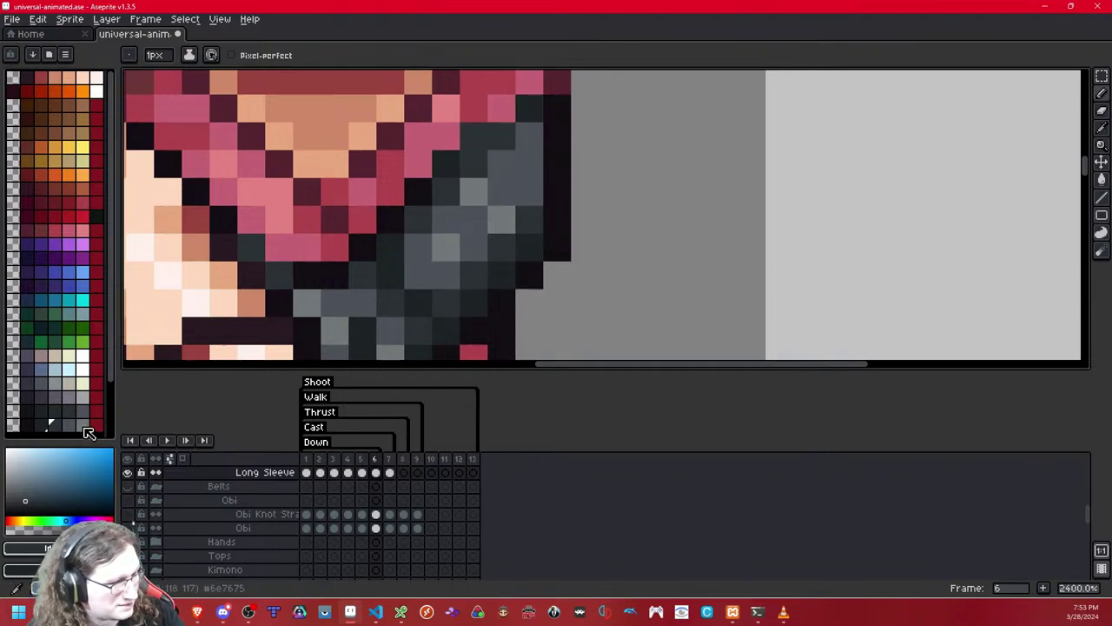
left_click(81, 424)
scroll(525, 166, "down", 10)
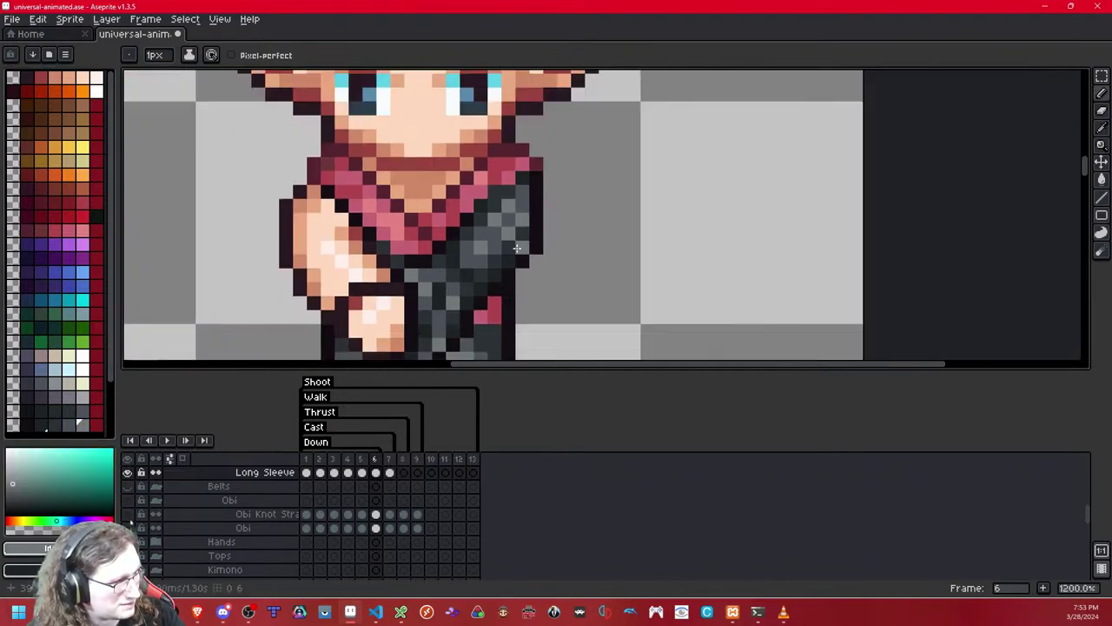
scroll(537, 249, "up", 1)
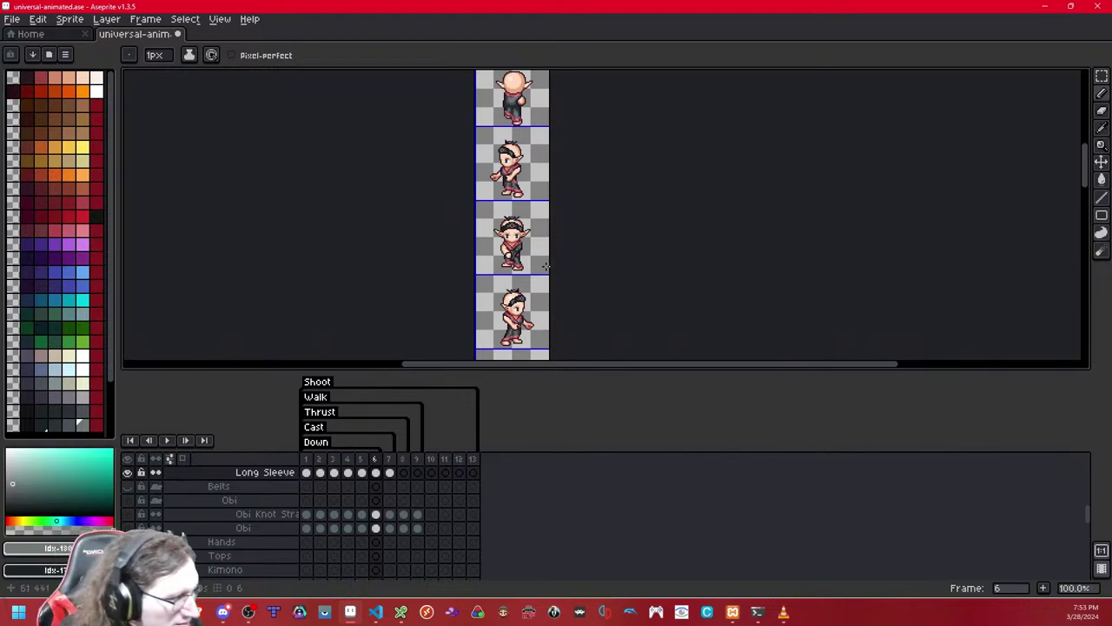
- On frame 5, paint mid-grey #4a5057 pixels on the outer side of the left upper sleeve, just below the shoulder highlight
key("Left")
scroll(589, 190, "up", 8)
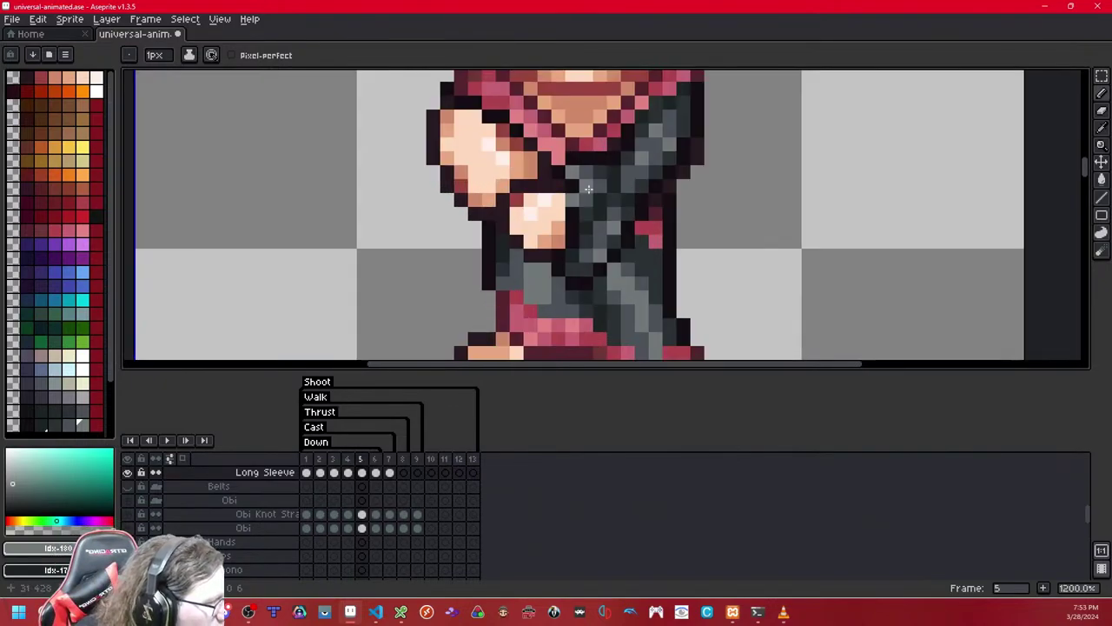
scroll(588, 190, "up", 2)
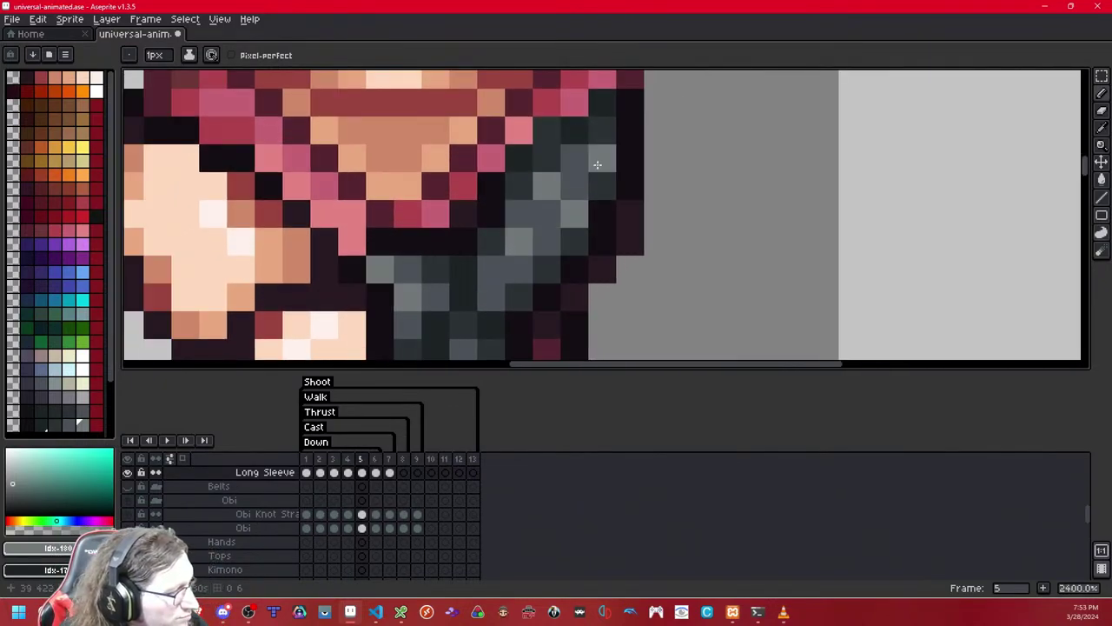
left_click(56, 426)
left_click(66, 425)
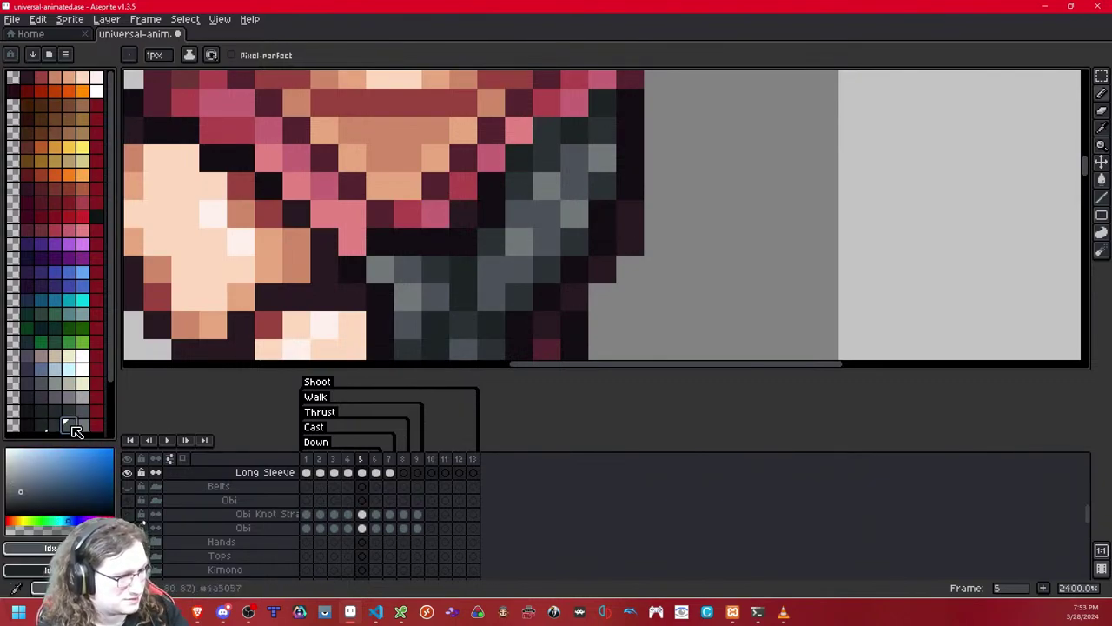
left_click(269, 326)
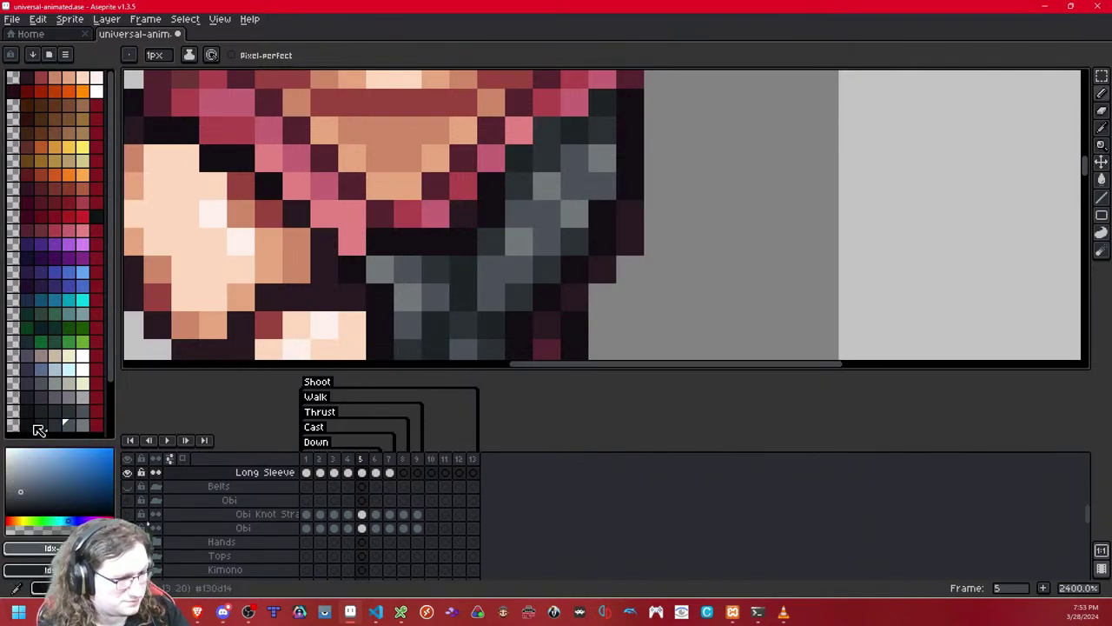
- Recolour the brownish pixels of the left sleeve's outer outline on frame 5 in near-black and check them against the arm underneath
left_click(26, 424)
mouse_move(630, 212)
left_mouse_down()
mouse_move(628, 243)
mouse_move(632, 193)
left_mouse_up()
key("shift+x")
key("shift+v")
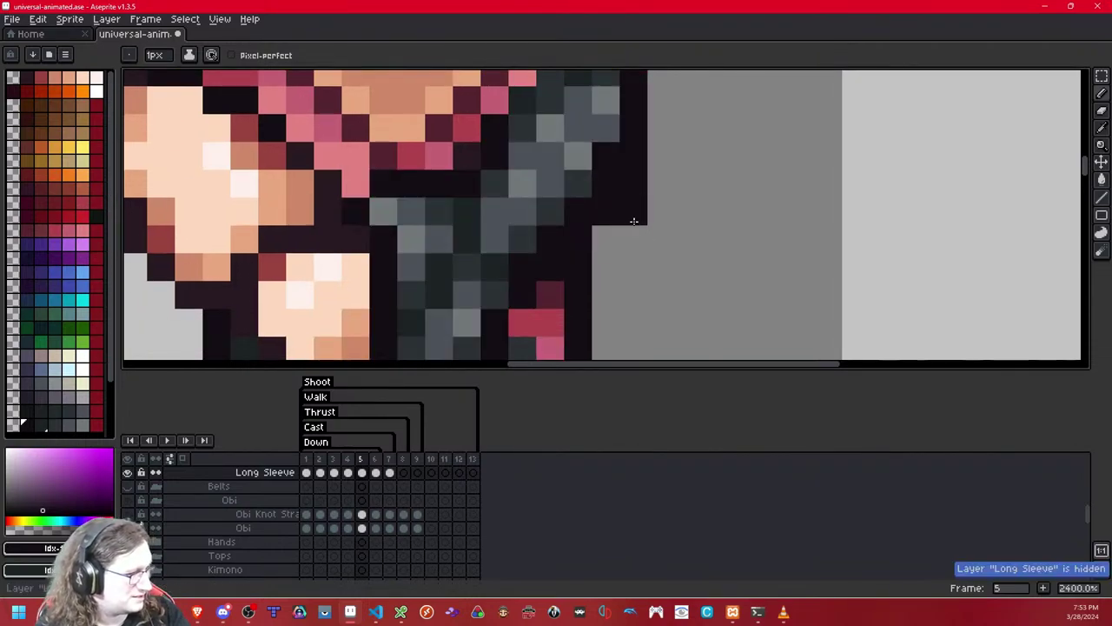
- Widen the left sleeve on frame 5 with dark-grey edge pixels and fill its elbow area with mid-grey #4a5057
left_click(56, 427)
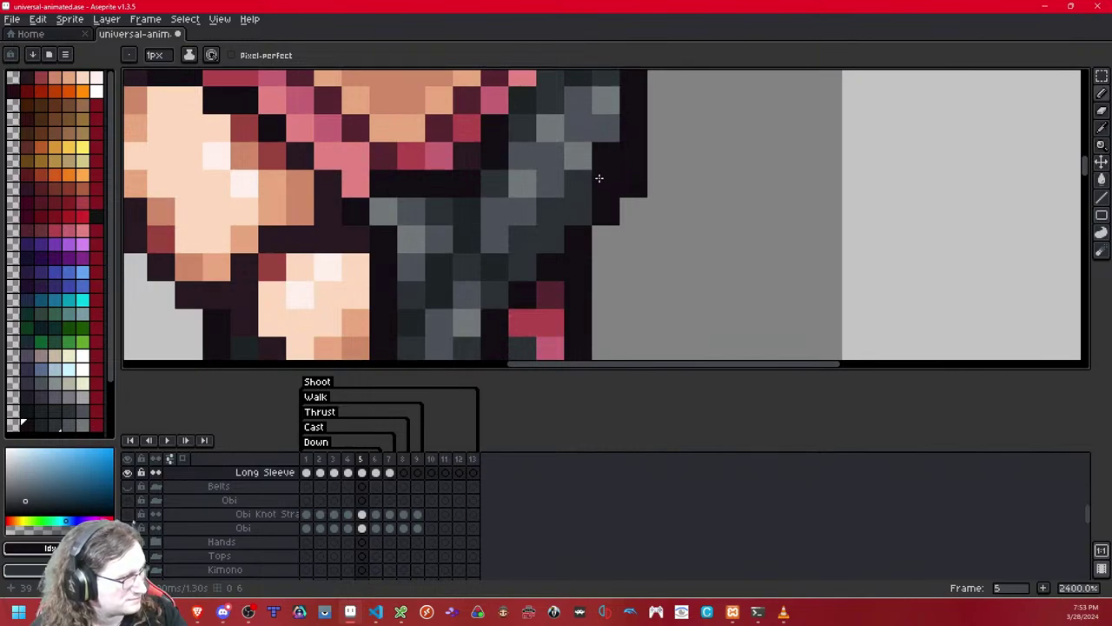
left_click(602, 150, "alt")
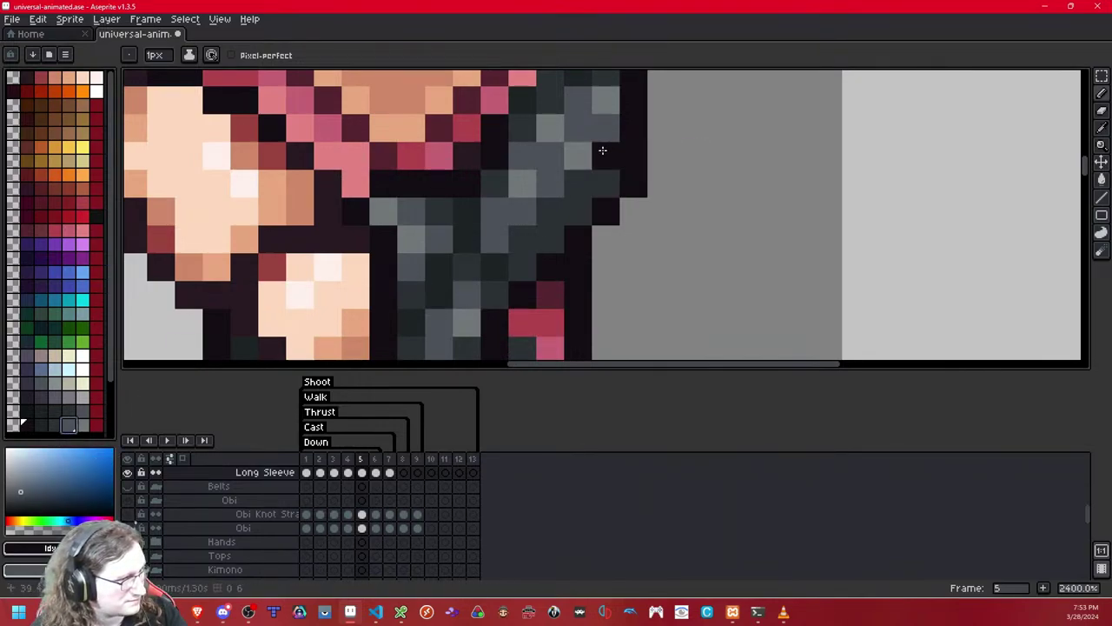
right_click(602, 150)
left_click_drag(586, 183, 521, 239)
- Add light-grey #6e7675 highlight pixels to the middle of the left sleeve on frame 5, correcting the misplaced ones
scroll(80, 433, "down", 1)
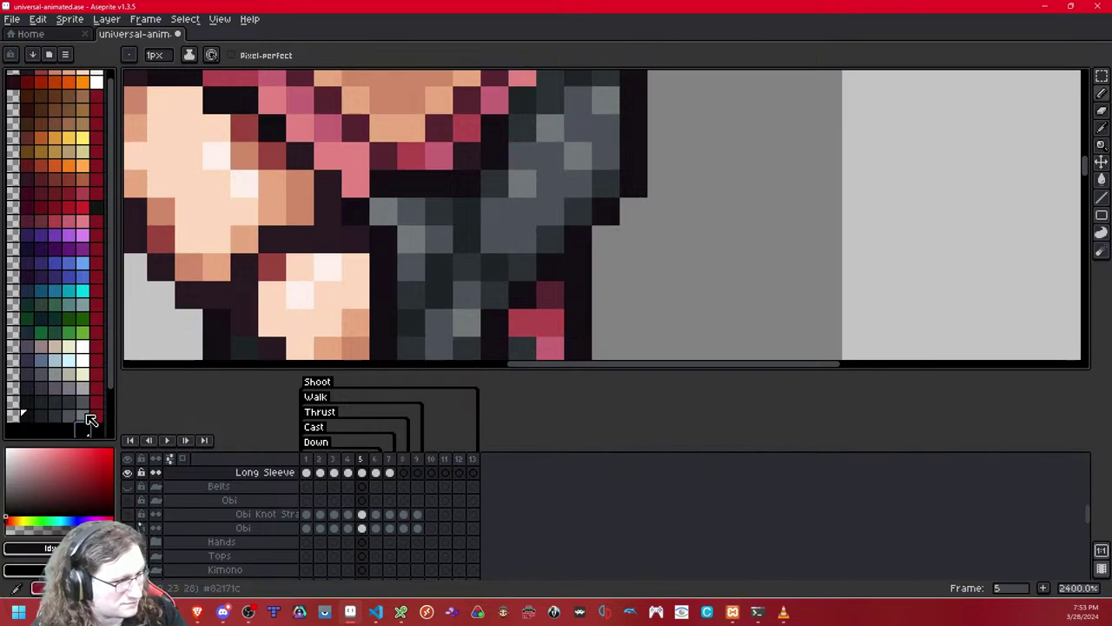
left_click(83, 416)
left_click(523, 203)
left_click(71, 413)
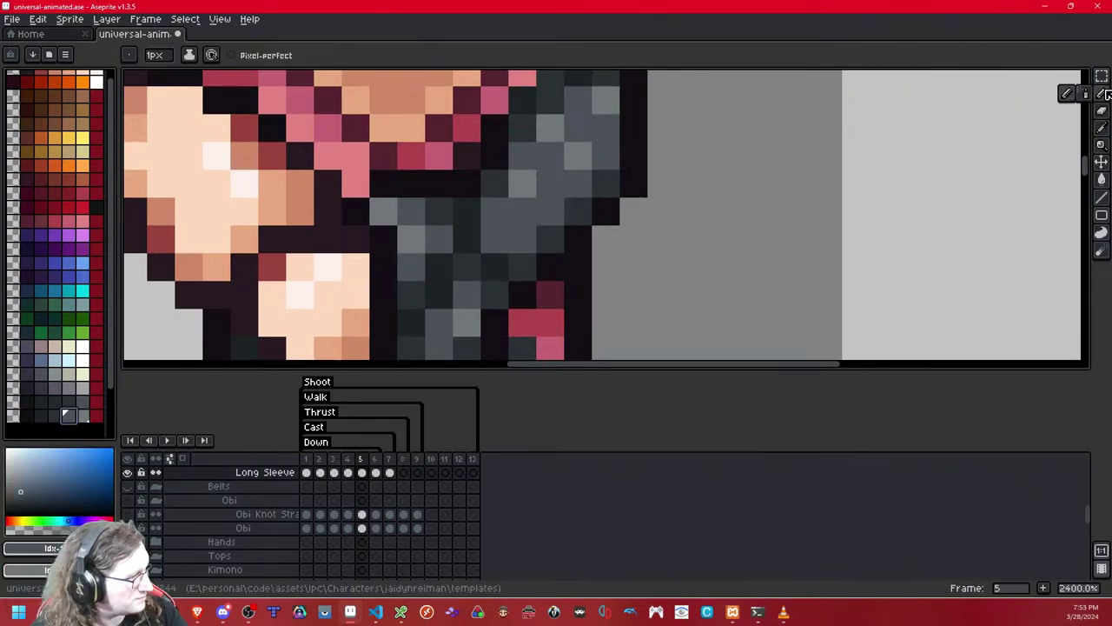
left_click(509, 289)
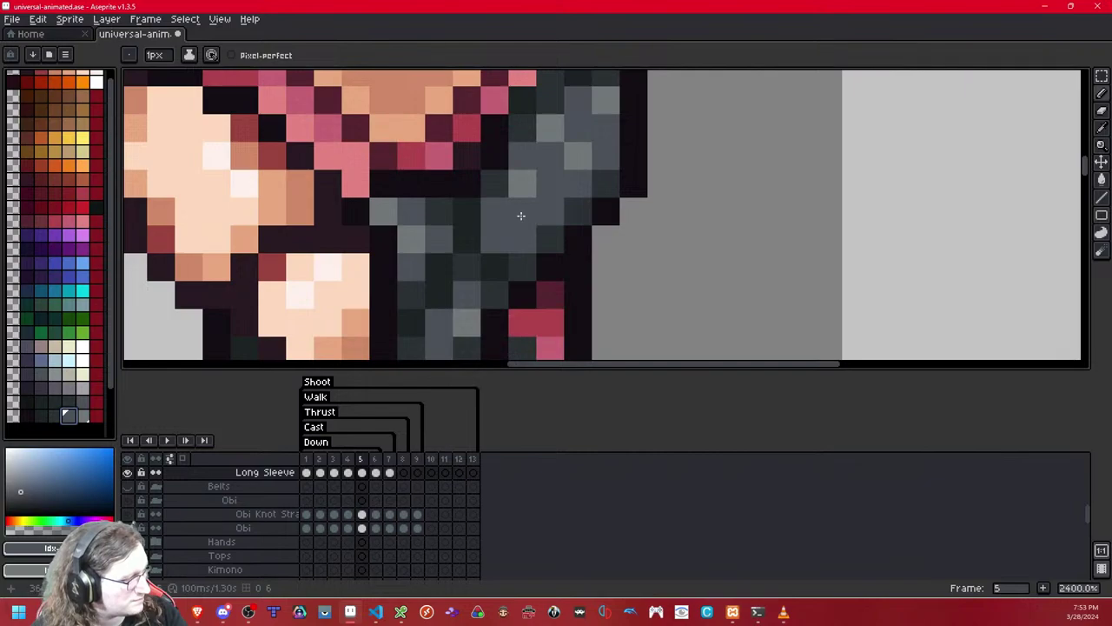
left_click(521, 215)
key("ctrl+z")
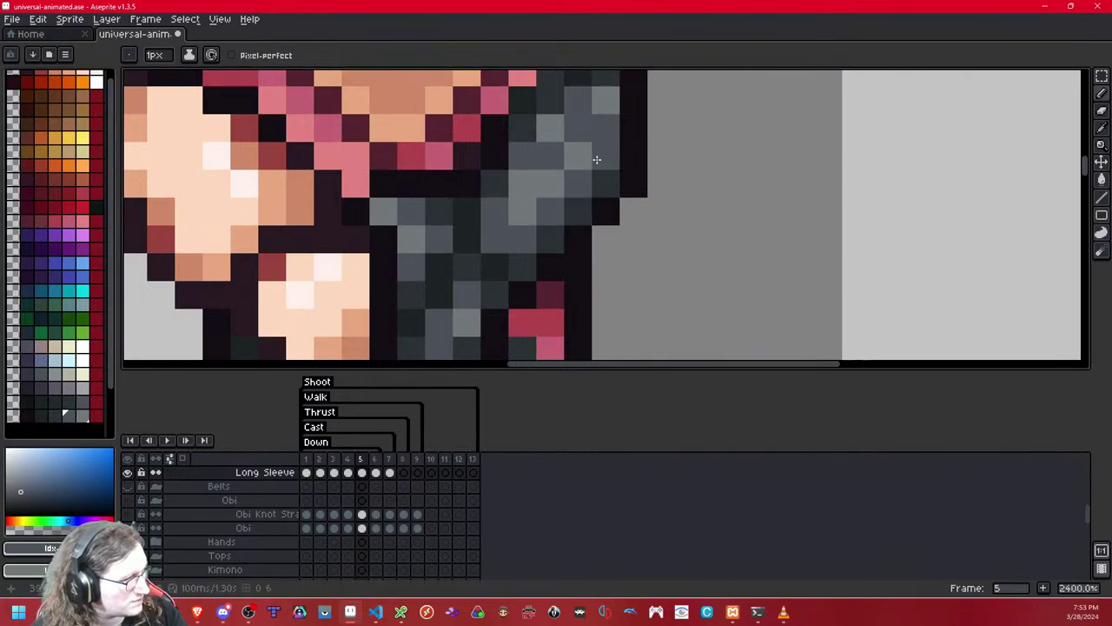
- Refine the left sleeve's elbow on frame 5 with separated highlights and darker-grey shading, using frame 4 for comparison
scroll(596, 159, "down", 10)
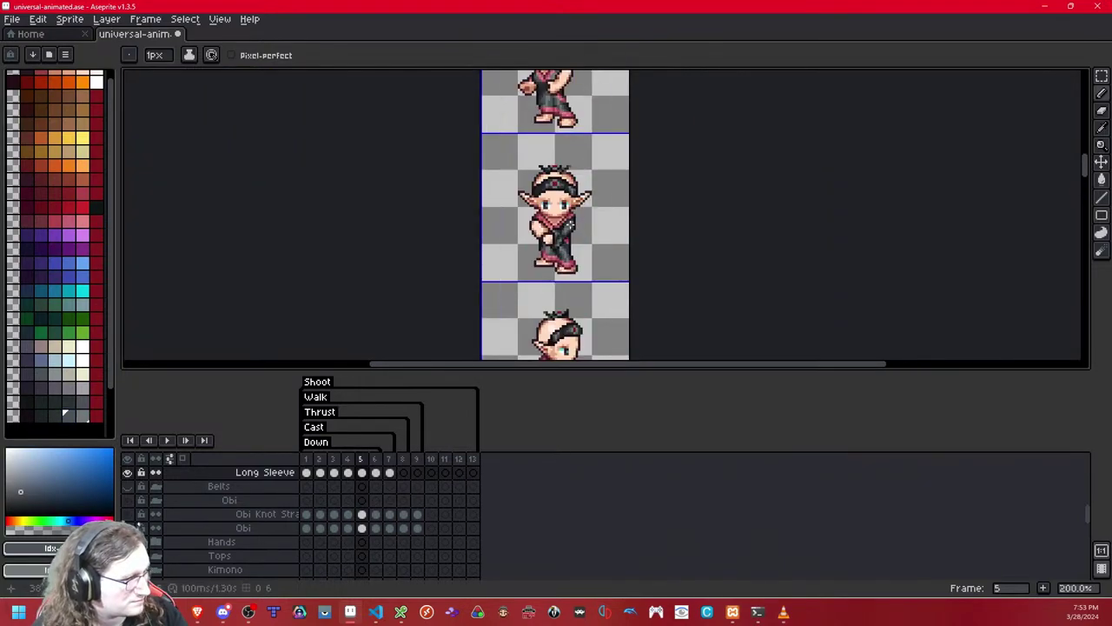
scroll(606, 228, "down", 1)
key("Left")
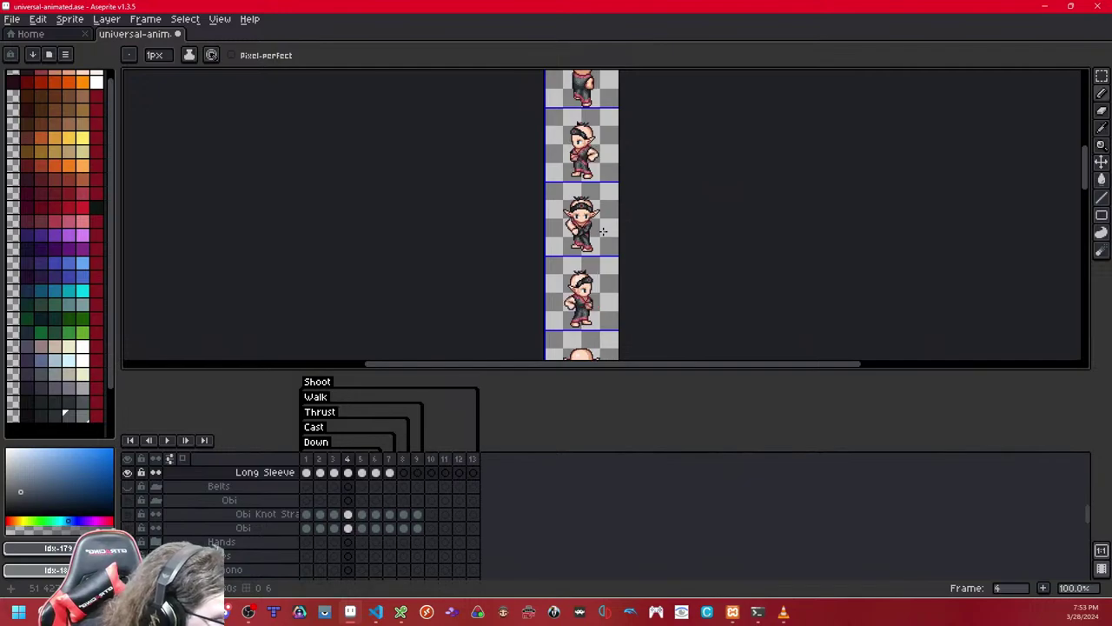
scroll(603, 230, "up", 11)
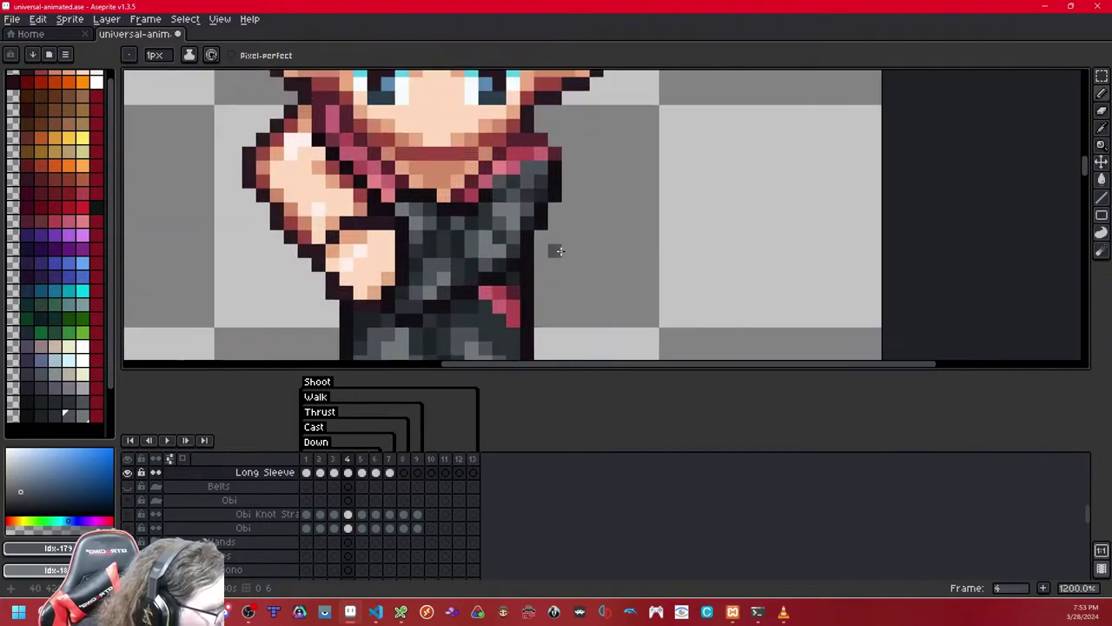
key("Right")
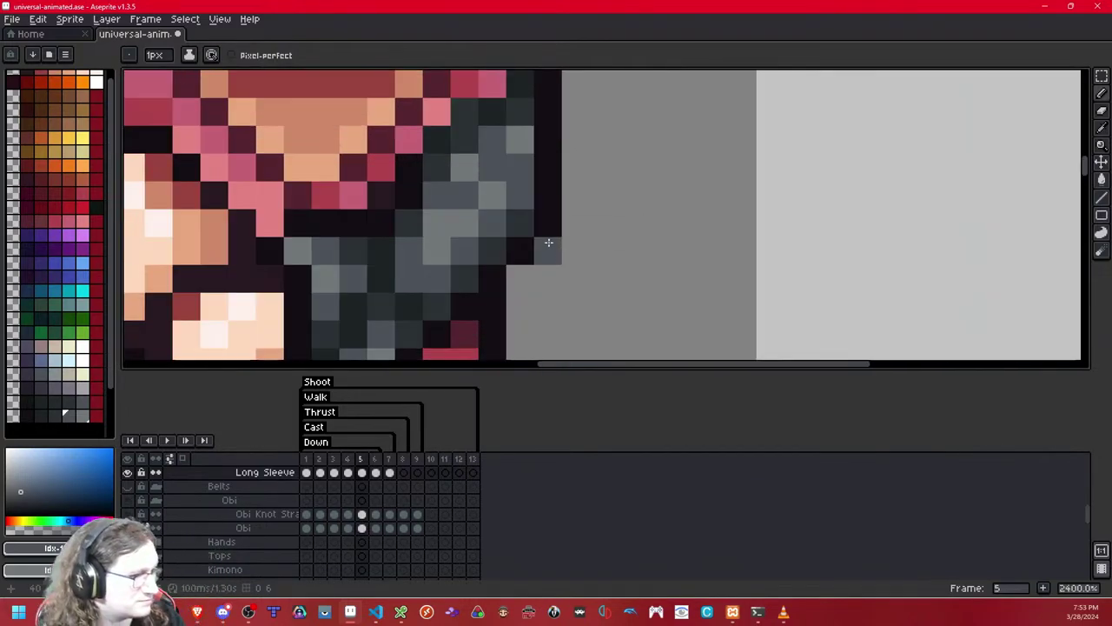
left_click(56, 416)
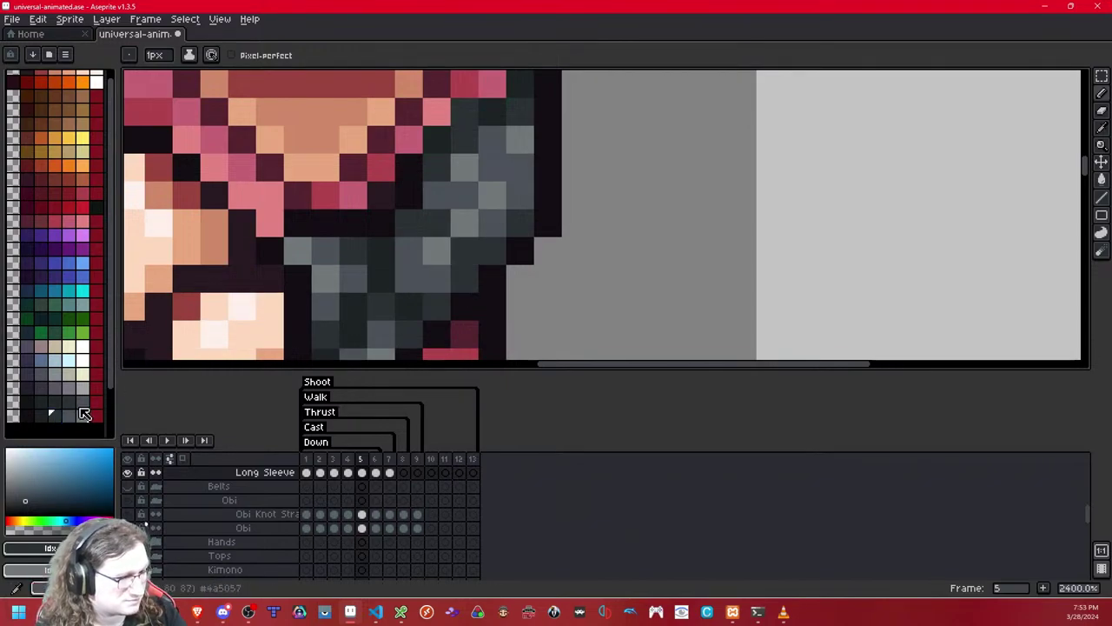
left_click(40, 414)
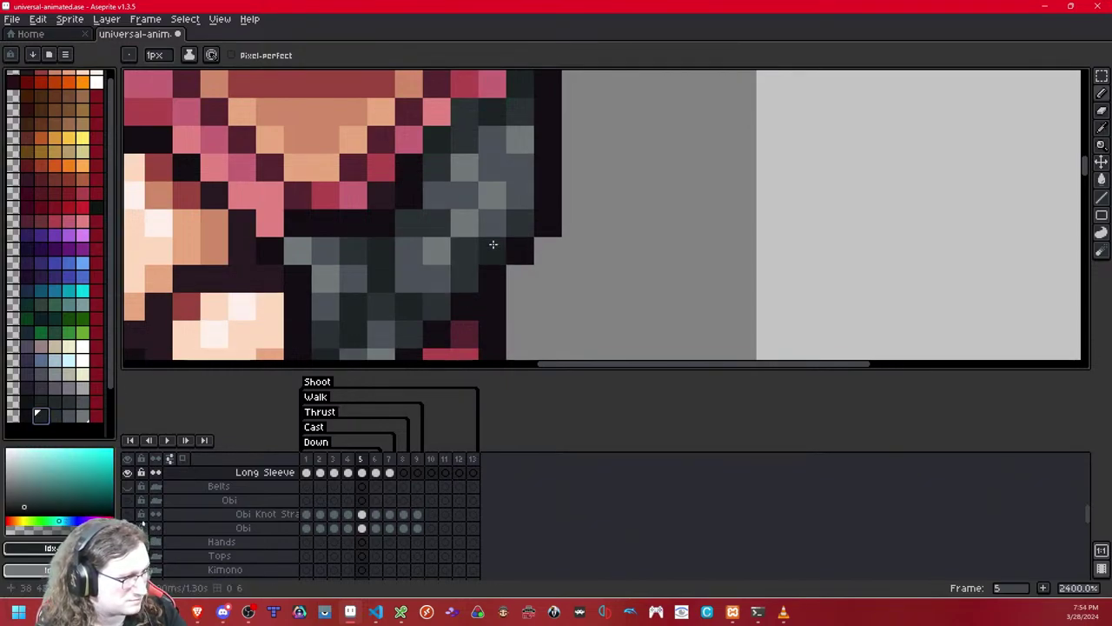
left_click_drag(450, 225, 501, 265)
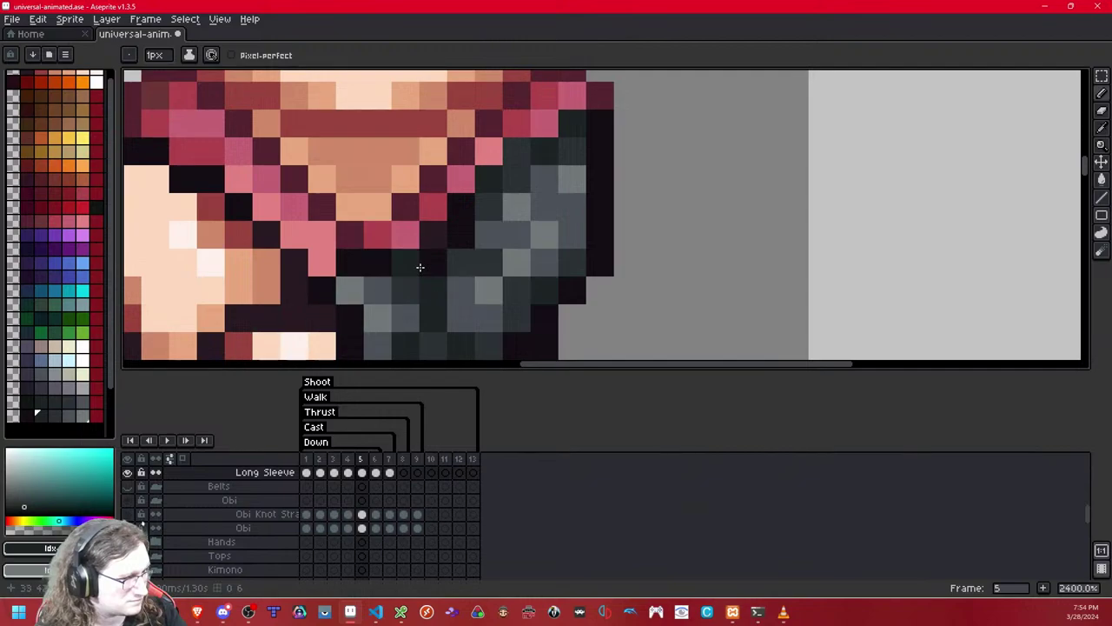
key("Left")
key("Right")
scroll(506, 211, "down", 8)
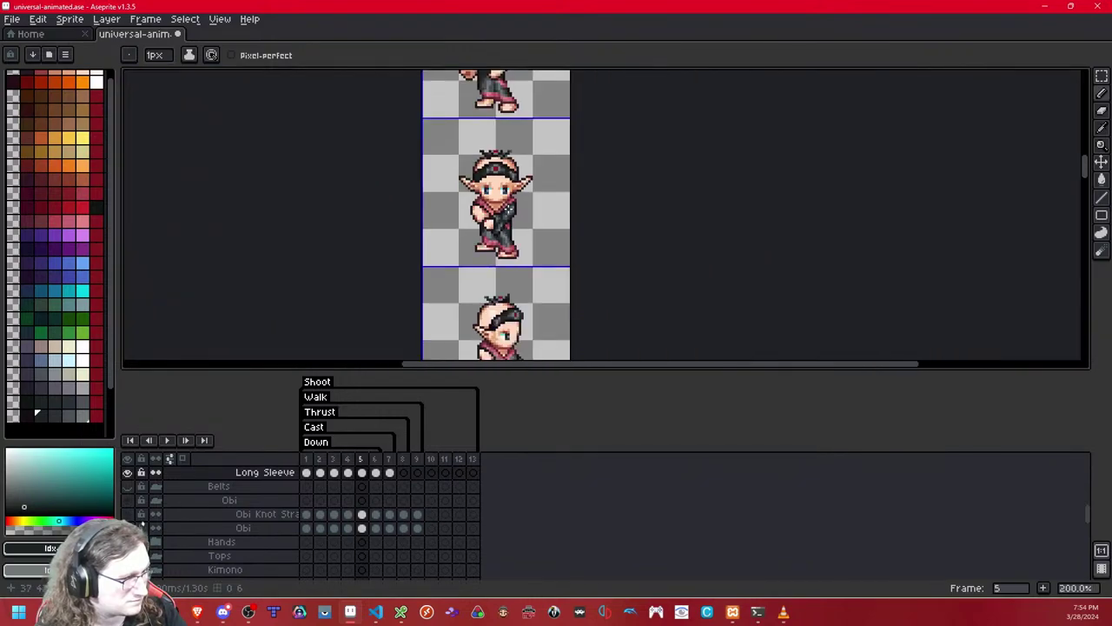
key("1")
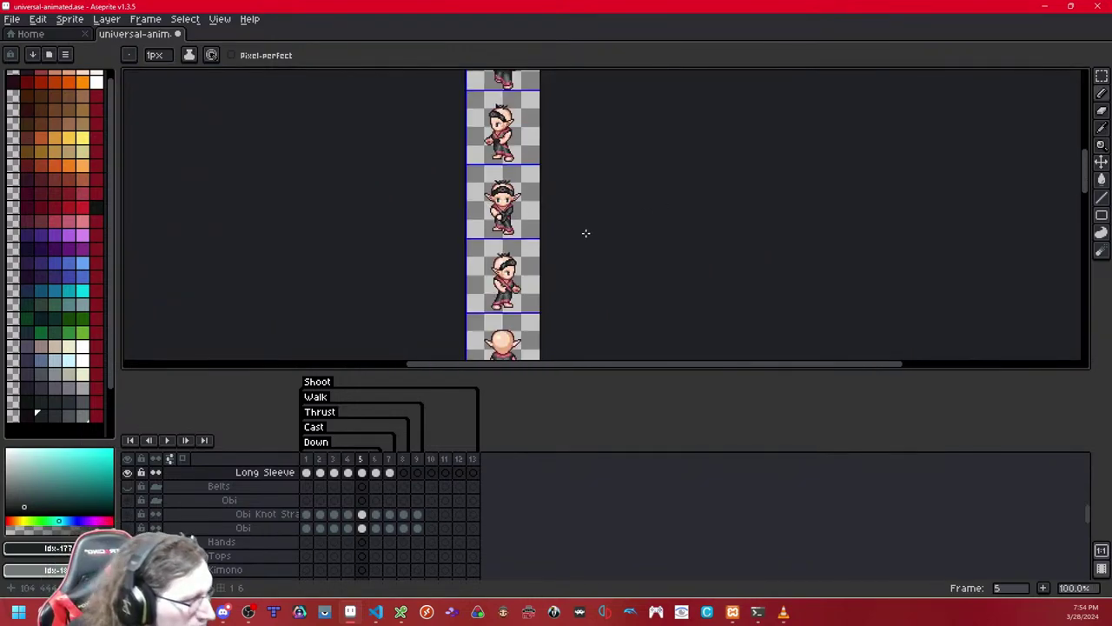
- Shade the left sleeve's elbow on frame 6 with dark-grey pixels, using frame 5 for comparison
key("Right")
key("Left")
scroll(567, 234, "up", 7)
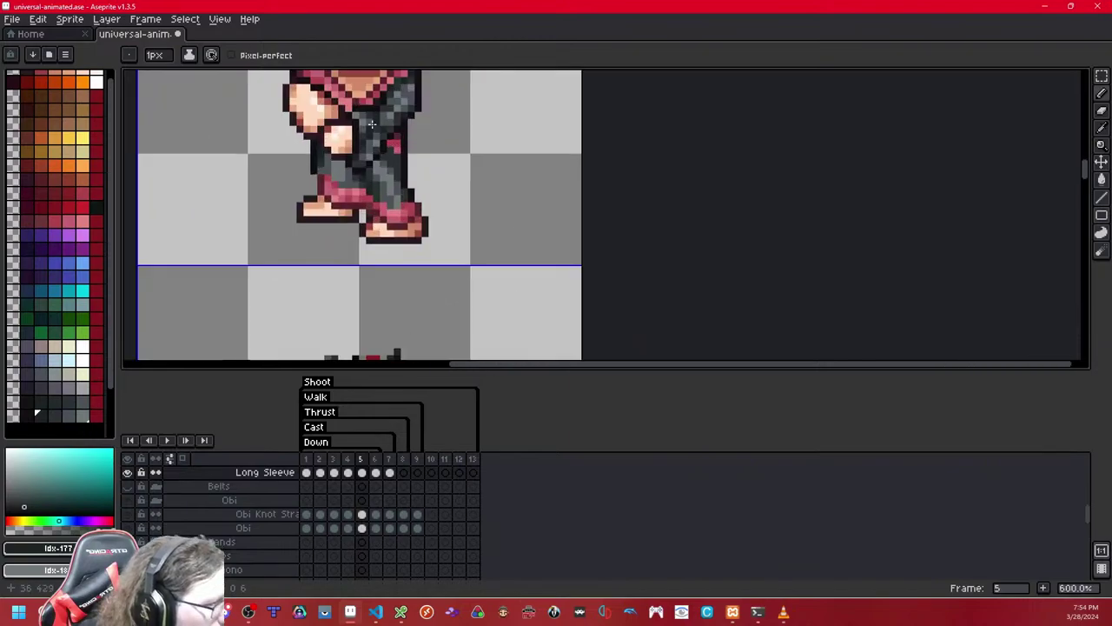
key("Left")
key("Right")
key("Right")
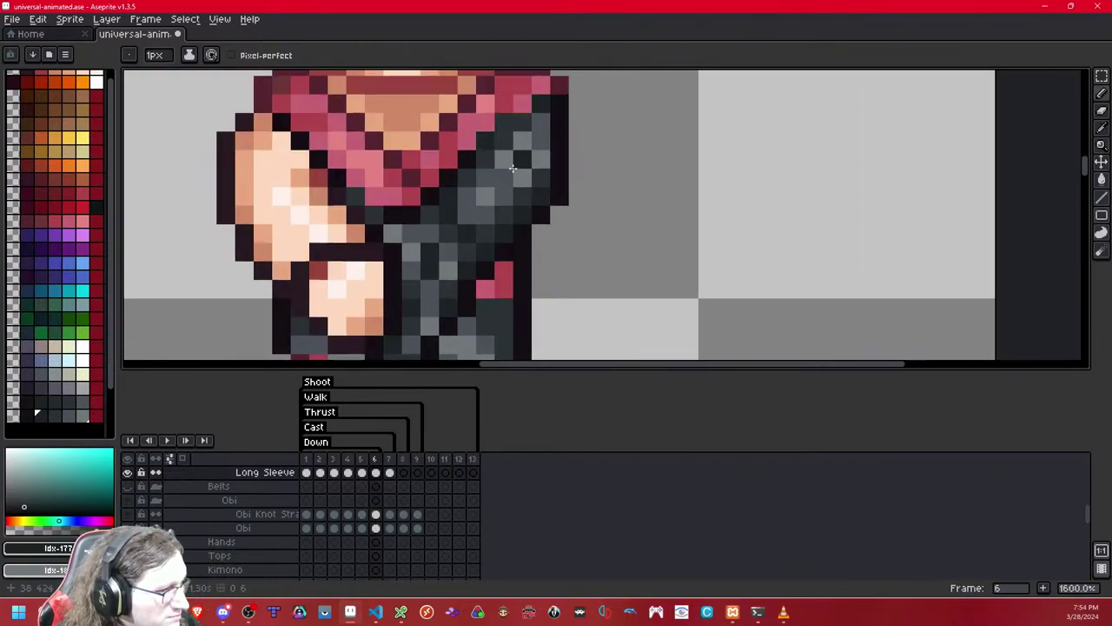
left_click_drag(493, 234, 536, 231)
key("Left")
scroll(561, 216, "up", 1)
key("Right")
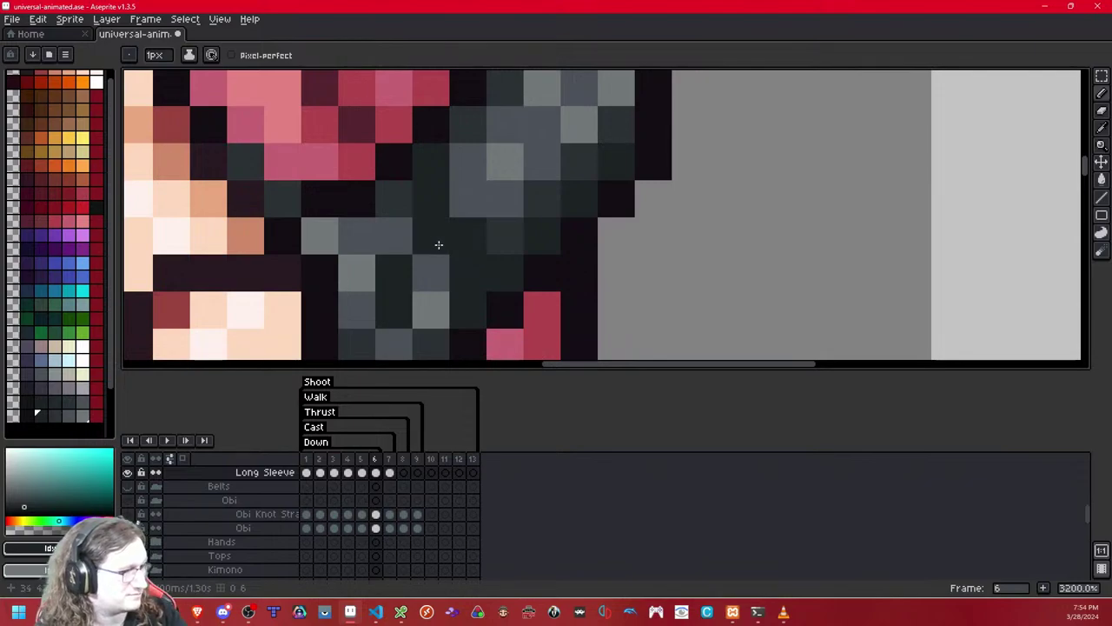
left_click(57, 418)
left_click(467, 301)
left_click(471, 238)
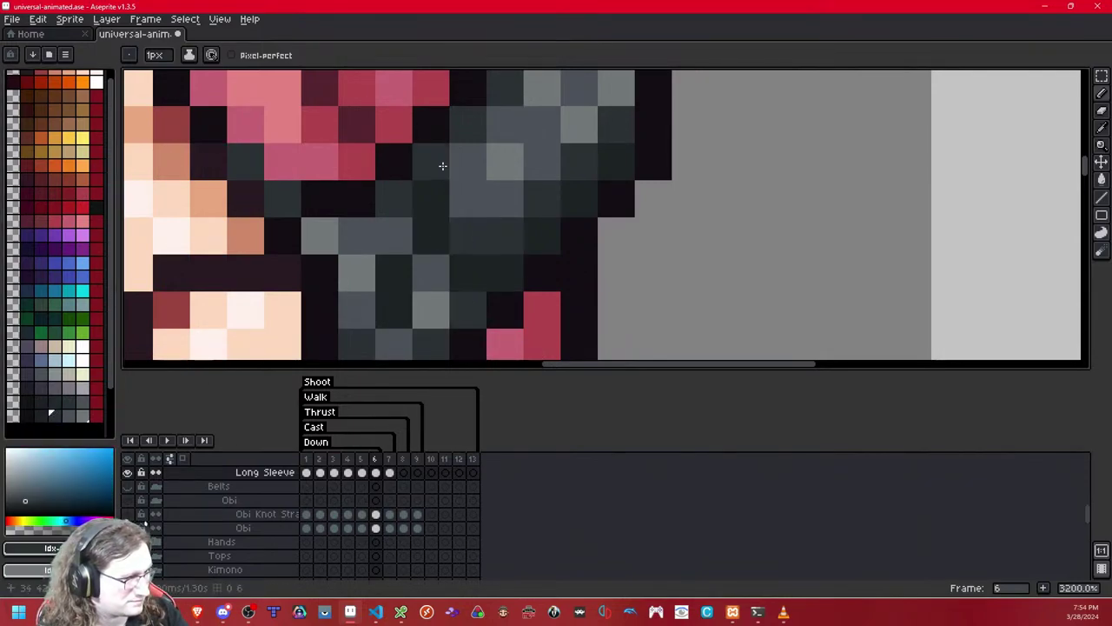
- Fill more of the left sleeve's elbow on frame 6 with mid-grey and rearrange its light-grey highlights, comparing with frame 5
scroll(534, 210, "down", 8)
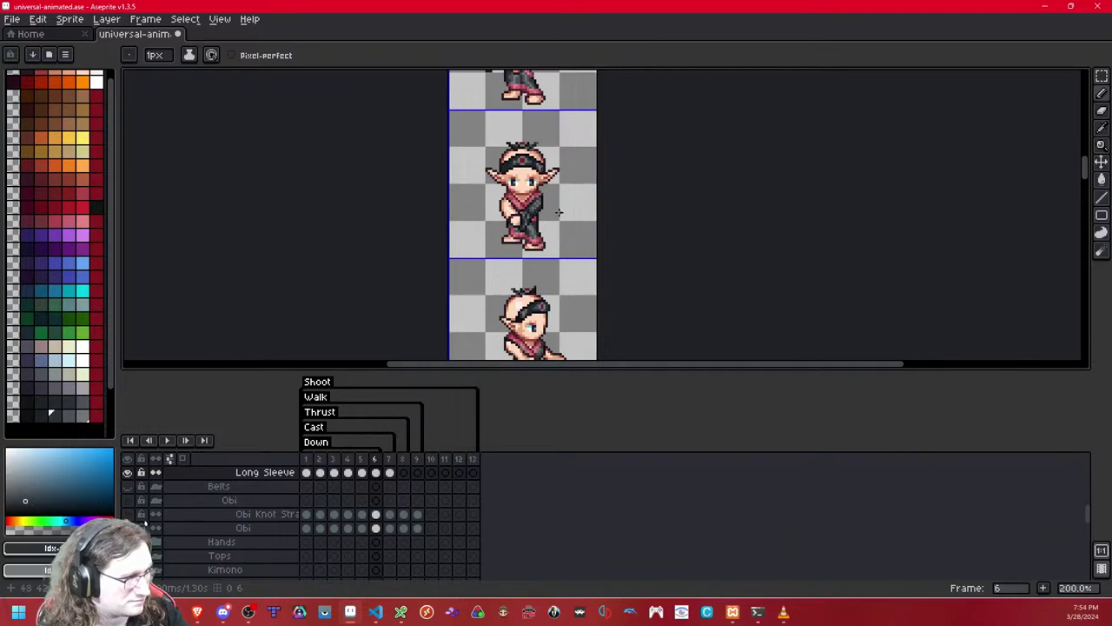
scroll(558, 212, "down", 1)
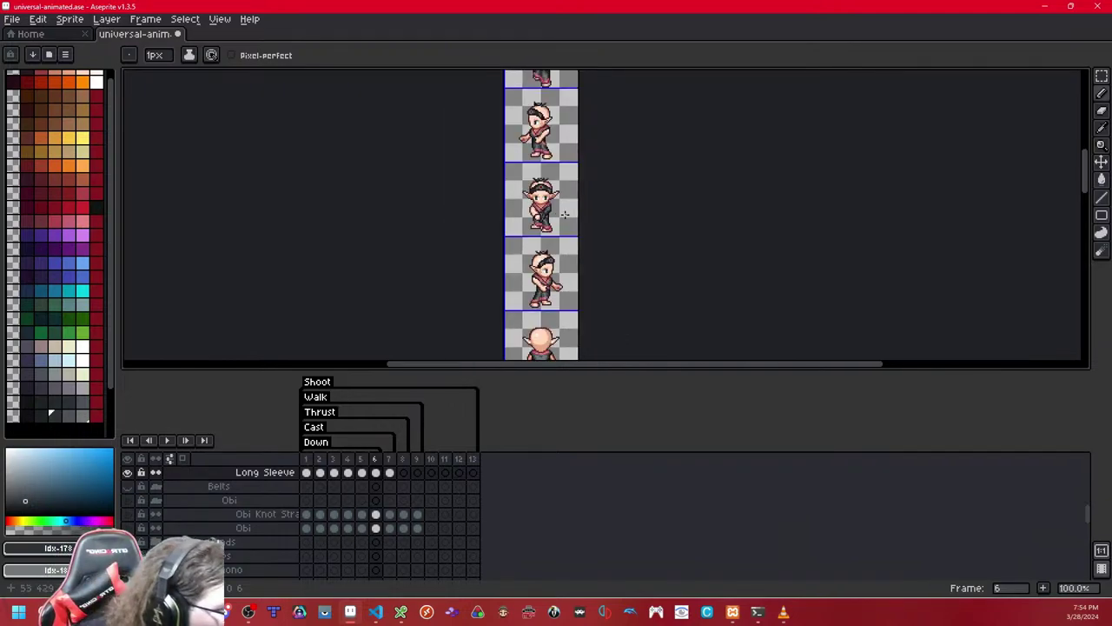
scroll(556, 214, "up", 8)
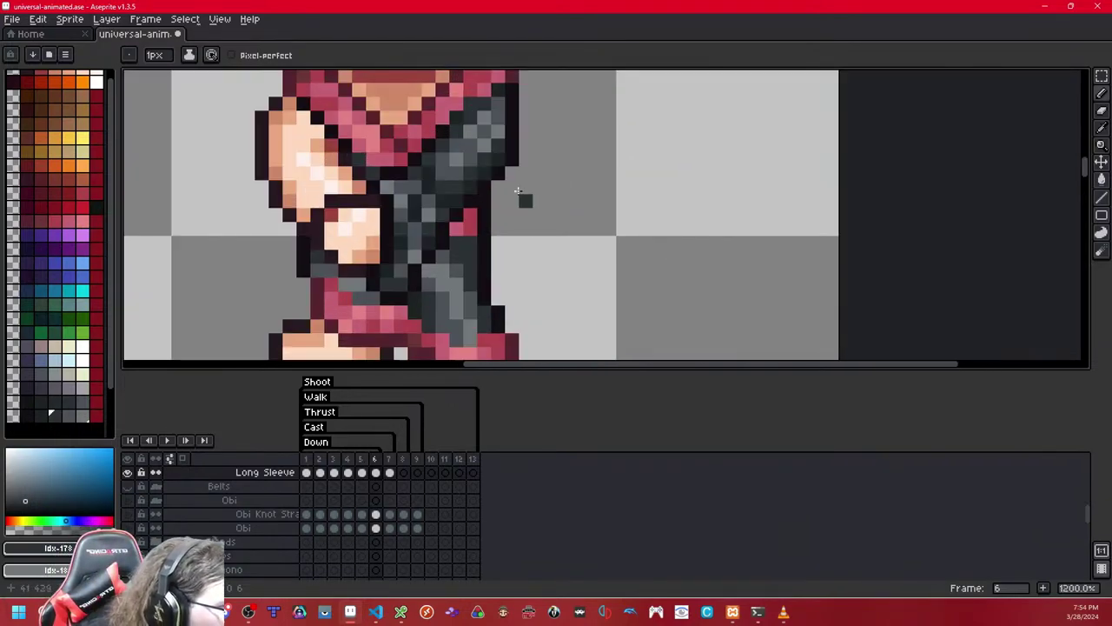
scroll(522, 200, "up", 2)
key("comma")
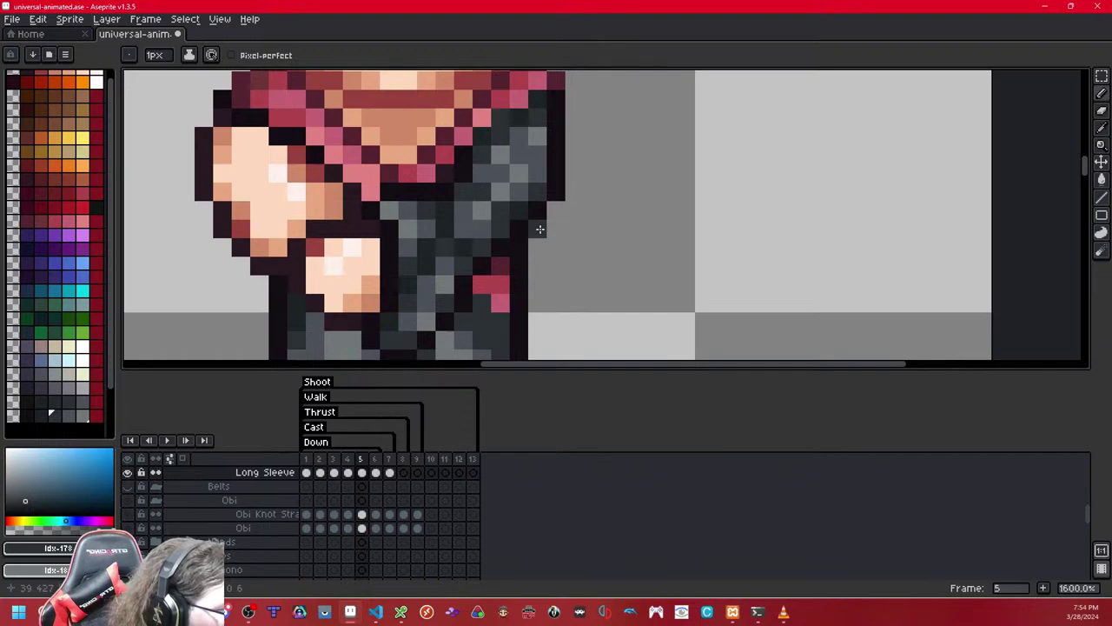
scroll(539, 229, "up", 3)
scroll(539, 228, "down", 1)
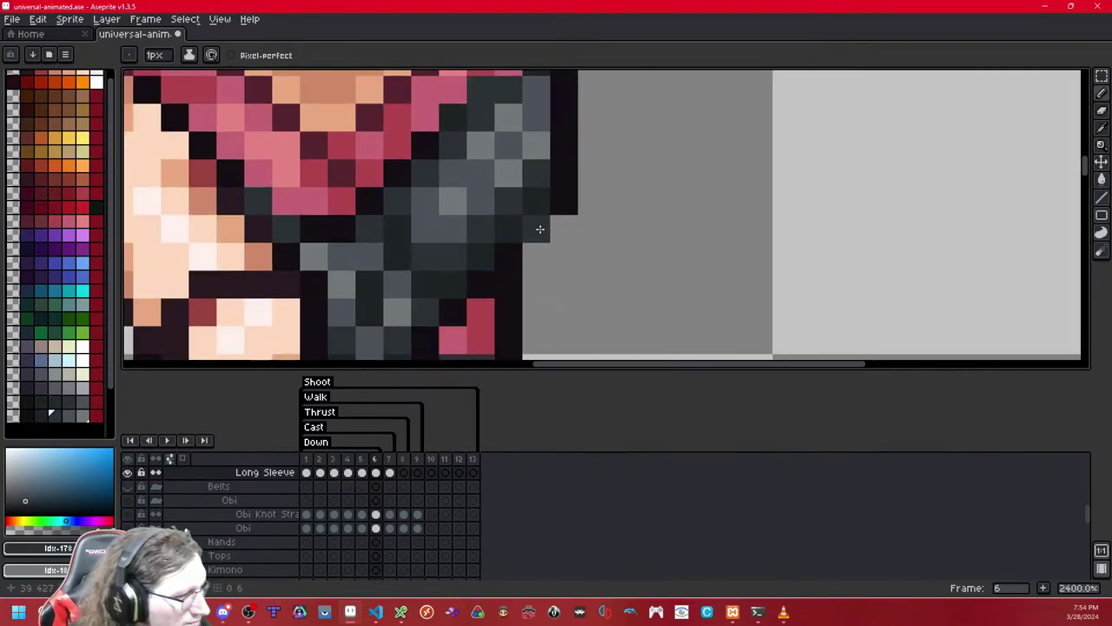
key("period")
key("comma")
key("period")
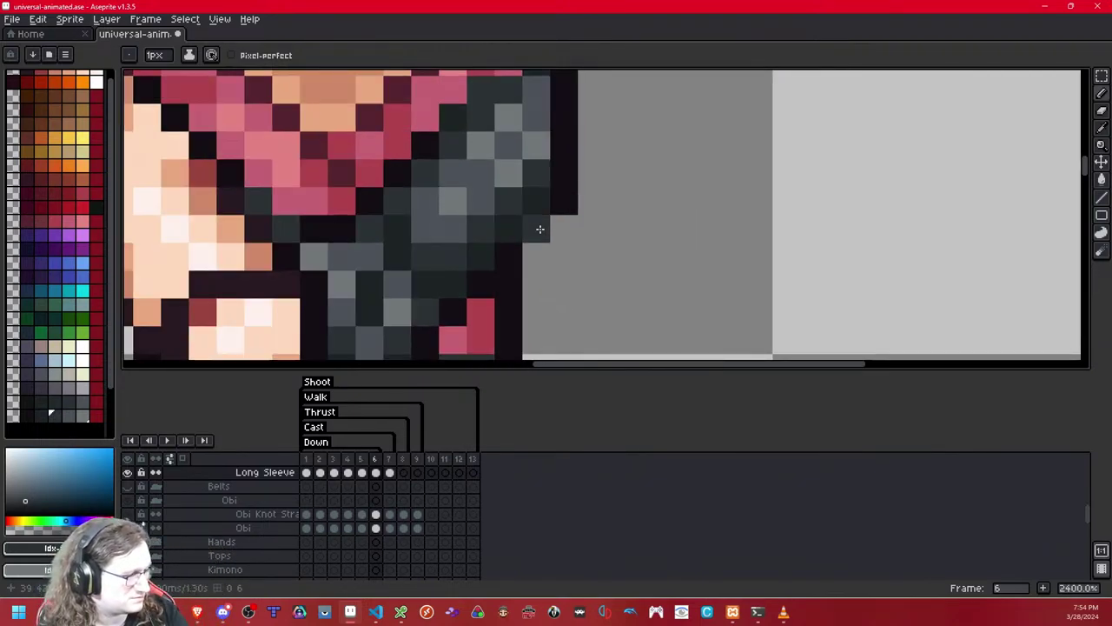
key("comma")
key("period")
left_click(74, 419)
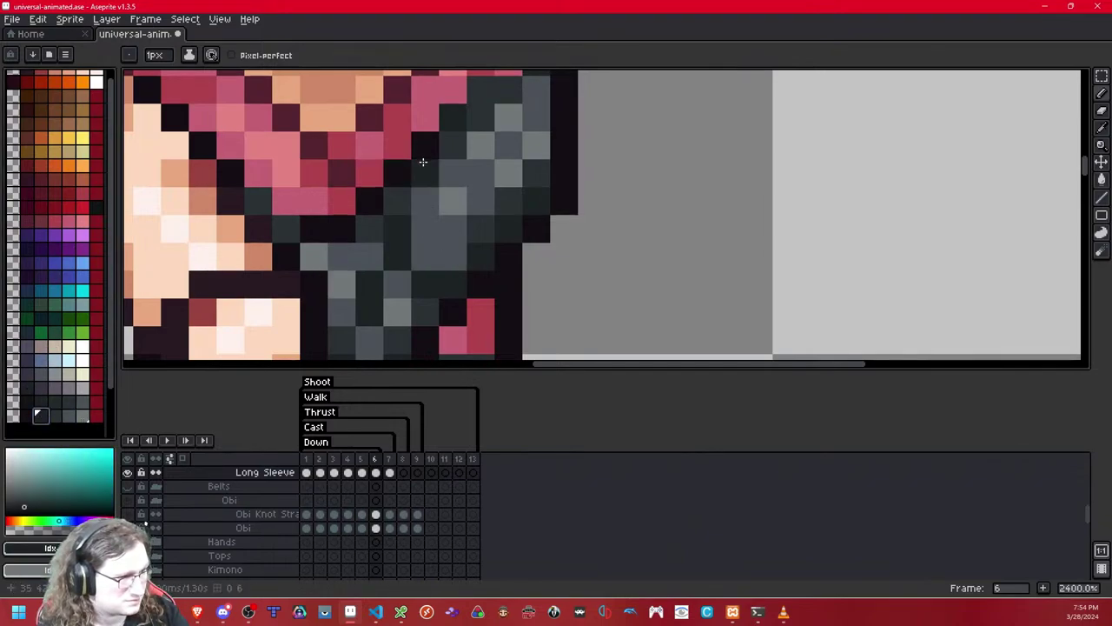
left_click(54, 401)
left_click(55, 415)
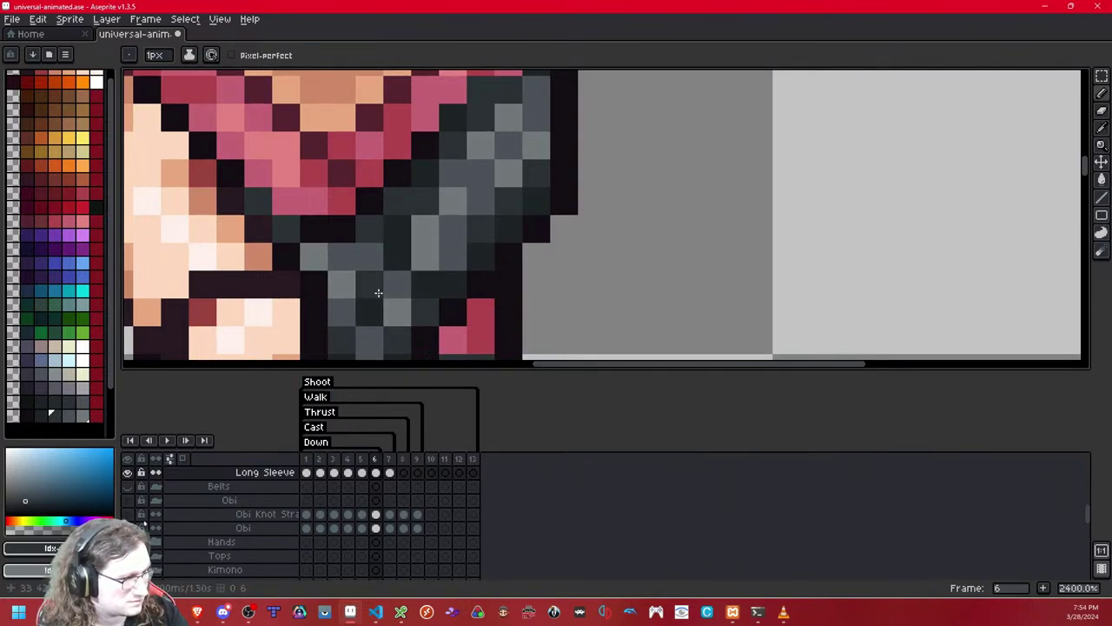
- Step back and forth through the front-facing frames at reduced size to check how the reshaded left sleeve animates
scroll(374, 285, "down", 12)
scroll(463, 281, "up", 1)
scroll(456, 285, "down", 3)
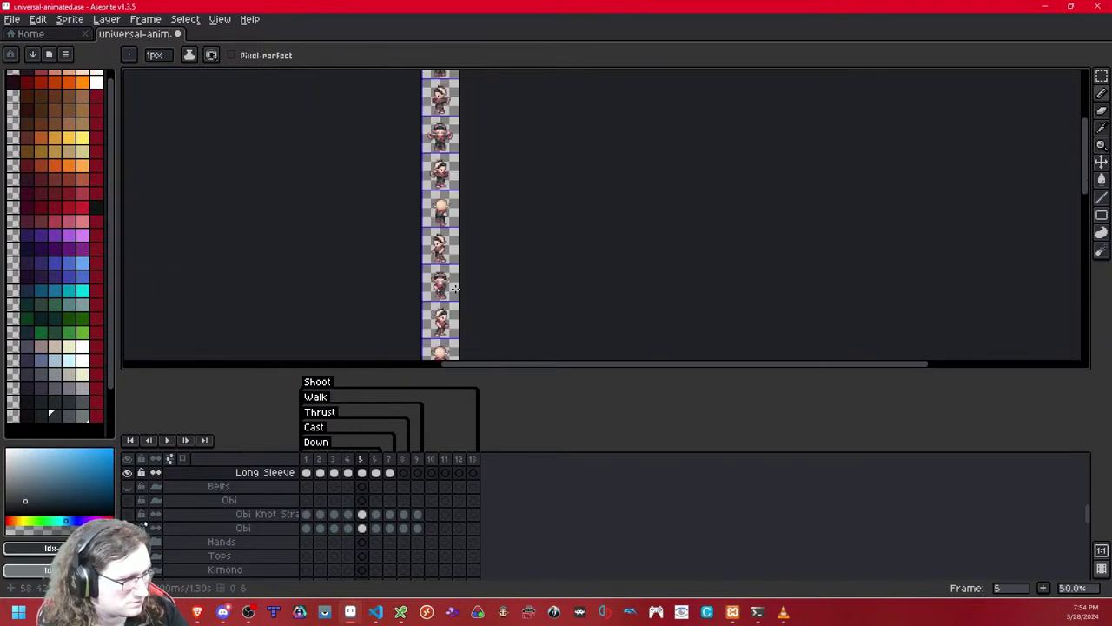
scroll(469, 282, "up", 2)
left_click_drag(474, 281, 530, 243)
key("Left")
key("Right")
key("Right")
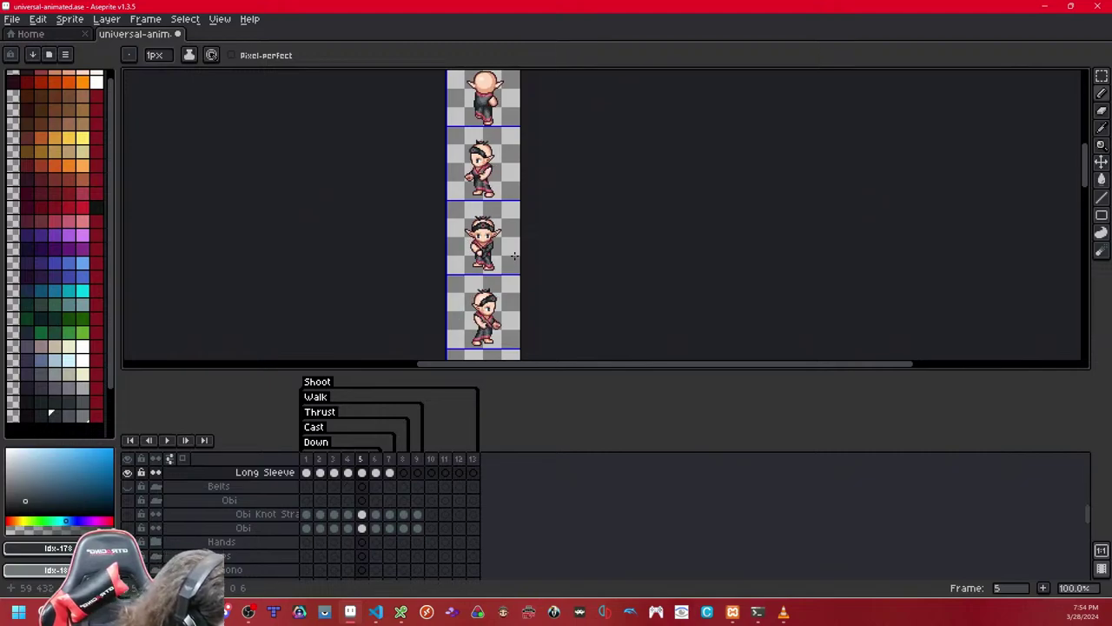
key("Left")
key("Right")
key("Right")
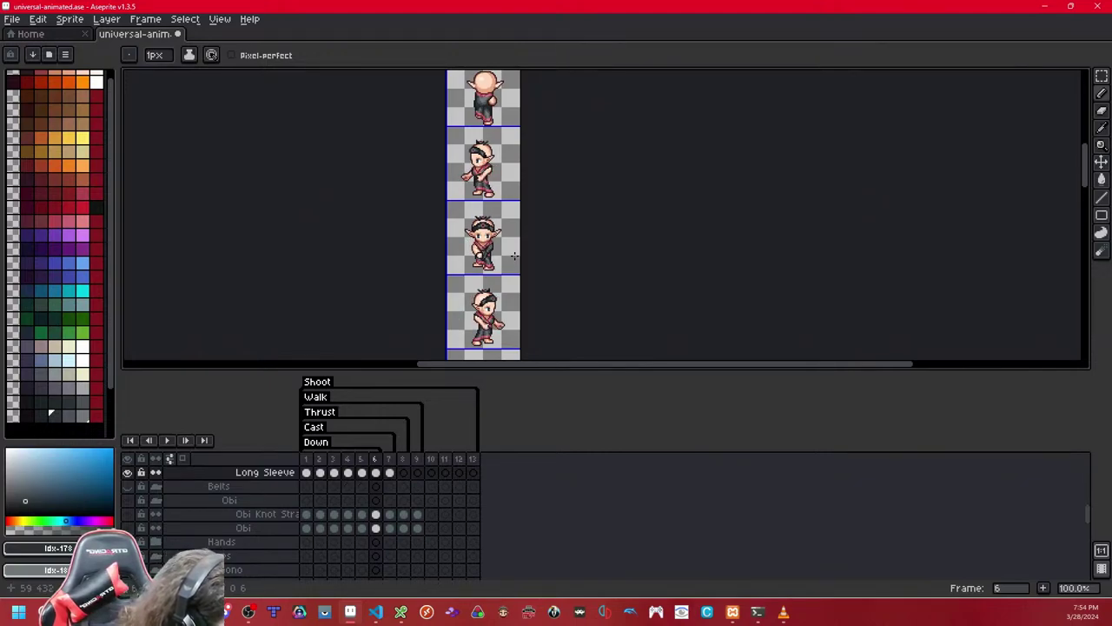
key("Left")
key("Right")
key("Right")
key("Right")
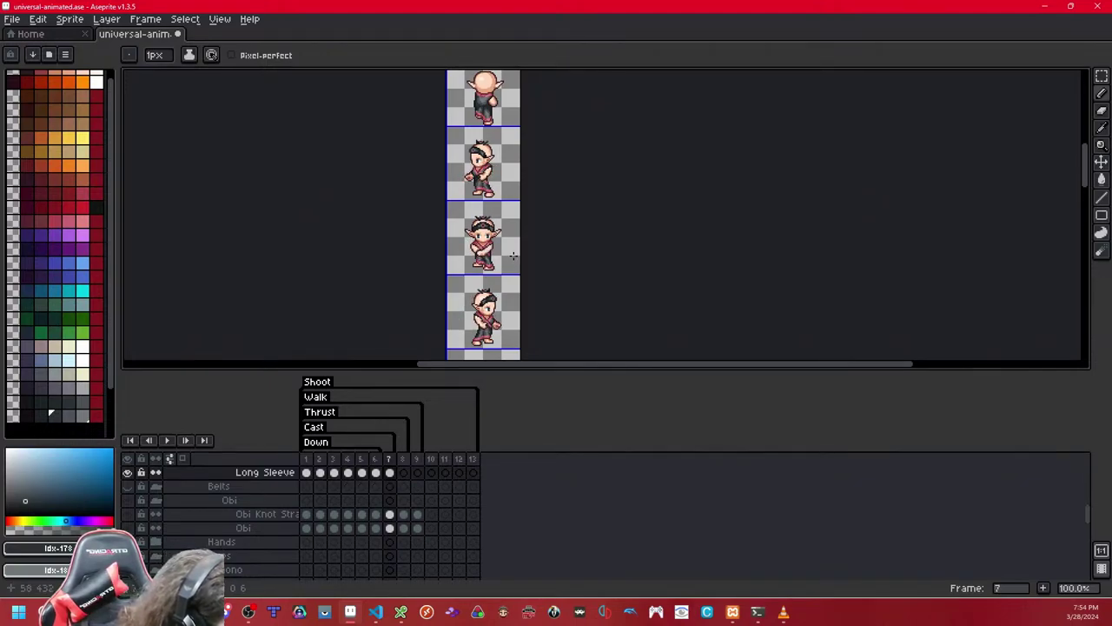
key("Left")
key("Left")
key("Left")
key("Left")
key("Left")
key("Left")
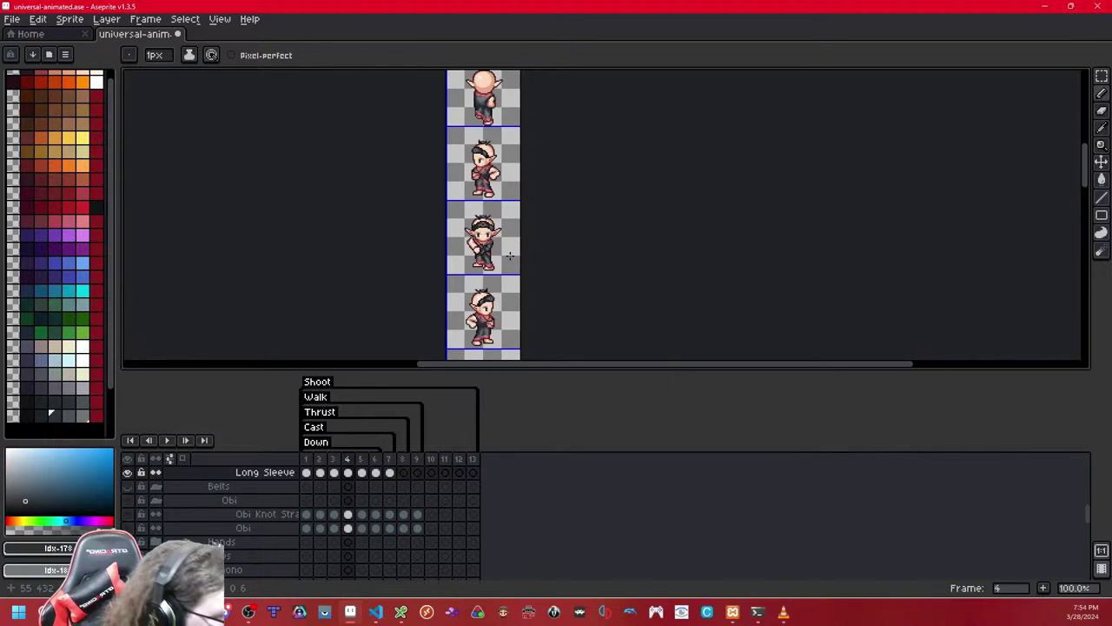
- Copy the character's right sleeve from frame 2 of the front-facing pose higher up the sheet
scroll(500, 259, "up", 6)
left_click_drag(519, 154, 554, 222)
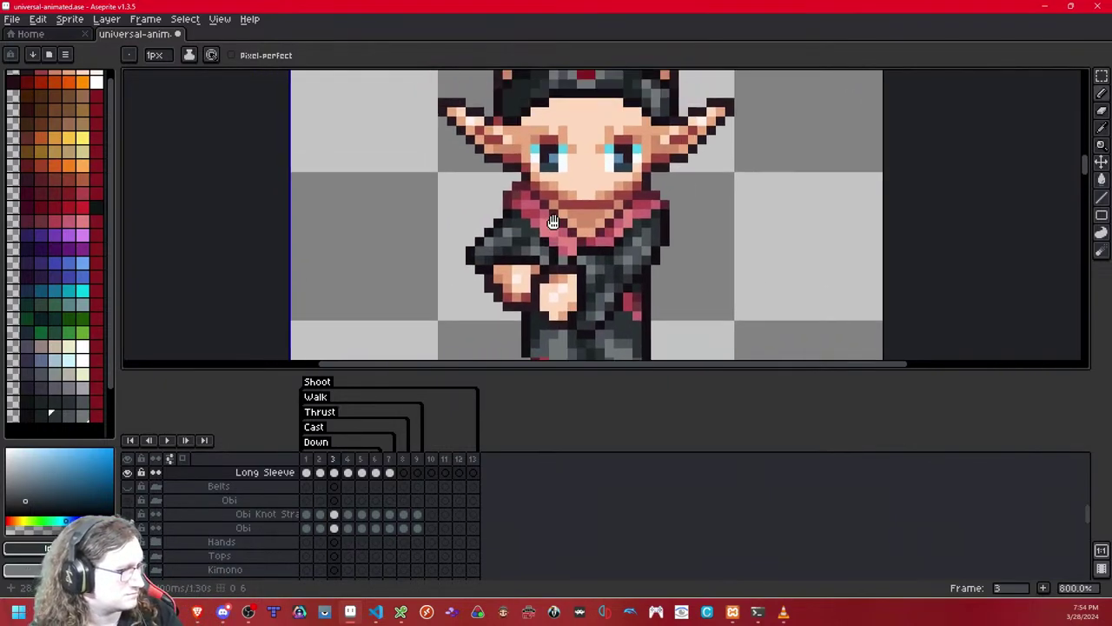
key("Right")
scroll(555, 172, "down", 8)
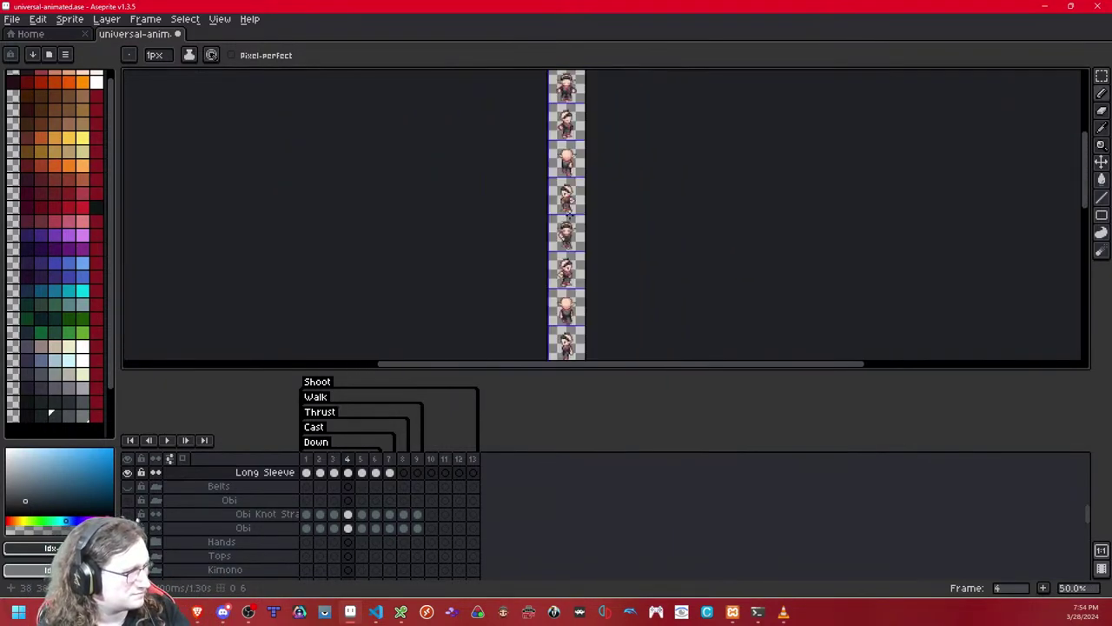
scroll(570, 172, "up", 1)
left_click_drag(571, 87, 556, 276)
key("Left")
key("Left")
scroll(563, 218, "up", 3)
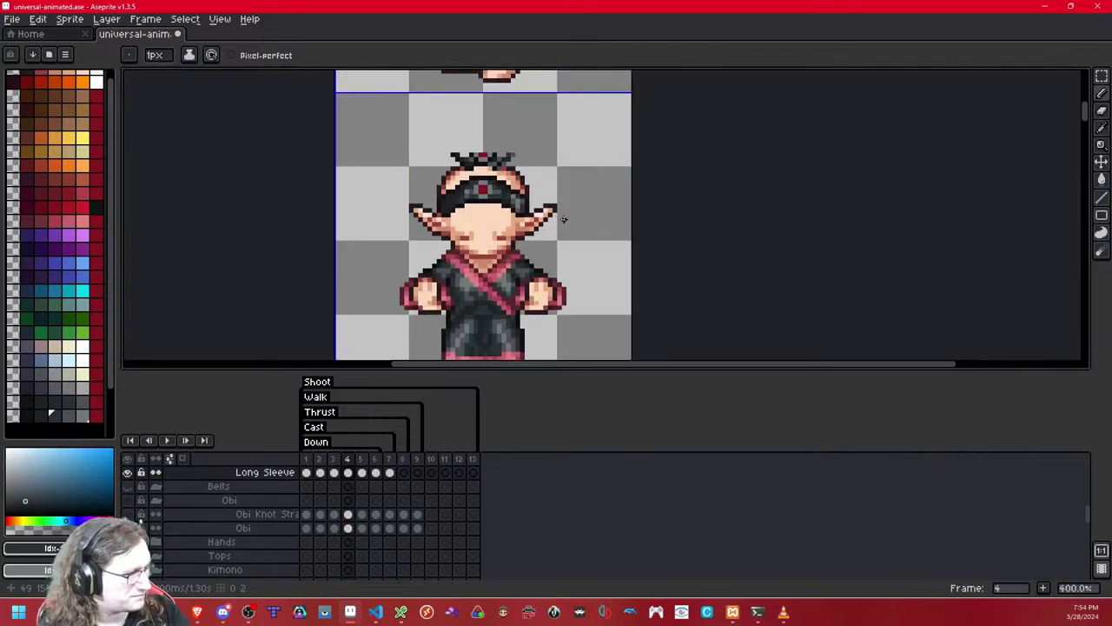
key("Right")
key("Left")
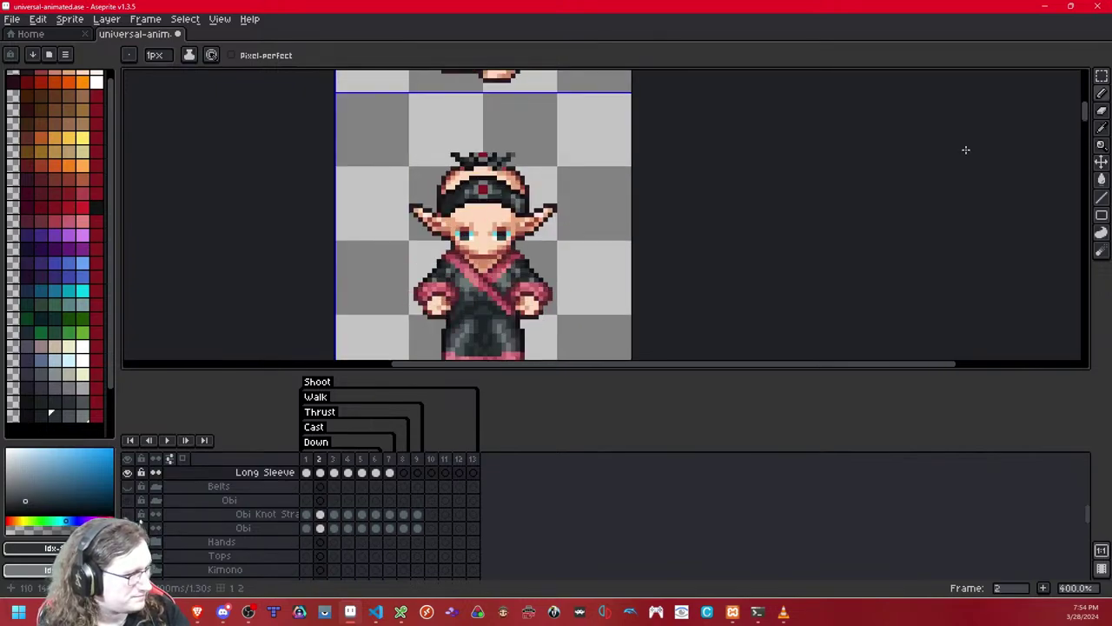
left_click(1102, 76)
left_click_drag(490, 342, 380, 229)
left_click(564, 298)
- Examine the sleeves in the lower front-facing pose on frames 1 to 6 to see which frames lack a right sleeve
scroll(563, 298, "up", 10)
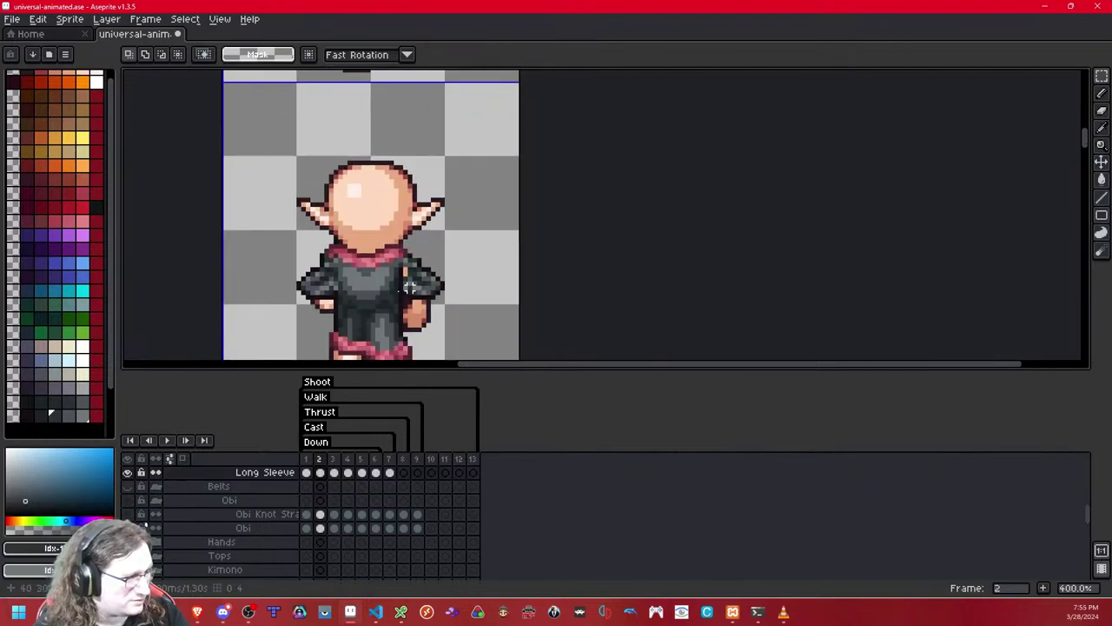
left_click_drag(456, 269, 500, 179)
scroll(499, 178, "up", 2)
key("Right")
key("Left")
key("Left")
key("Left")
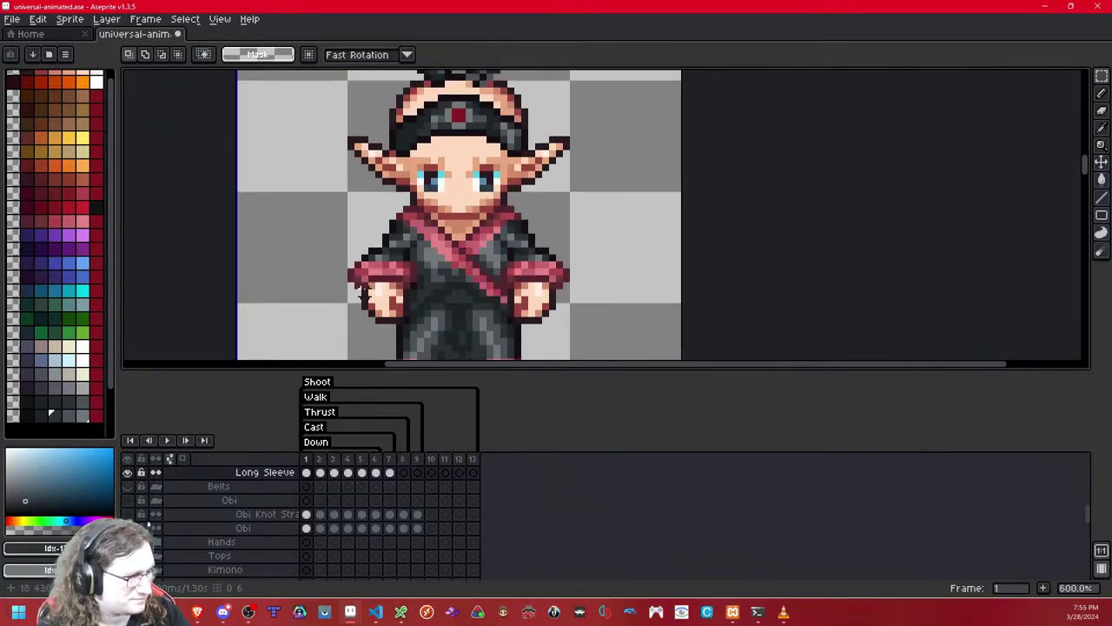
key("Right")
key("Right")
key("Right")
key("Right")
key("Right")
key("Right")
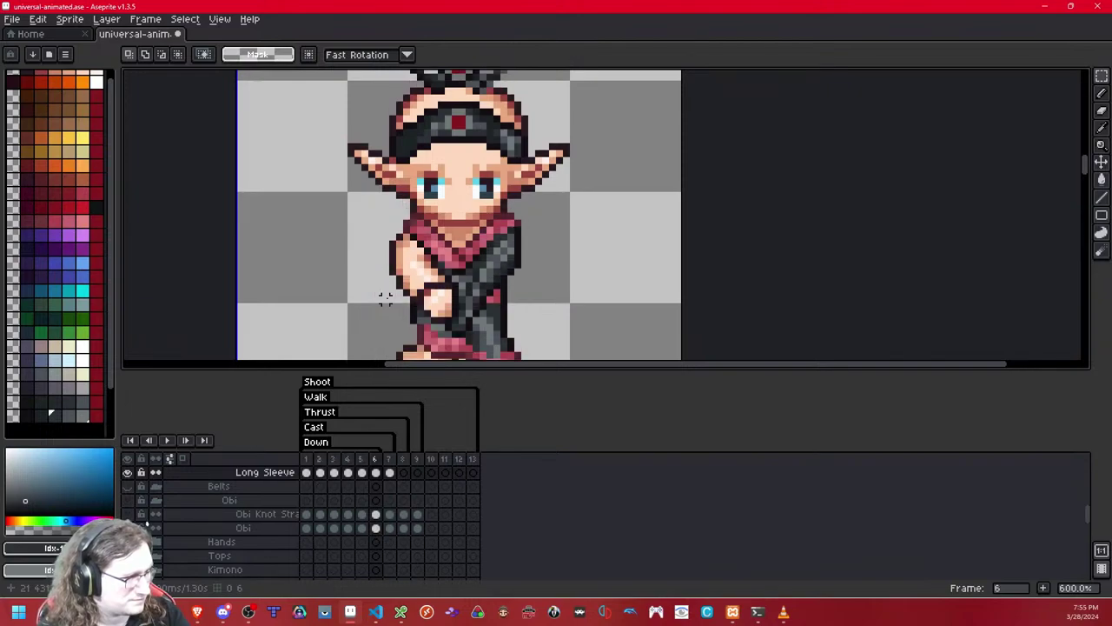
- Paste the copied sleeve on frame 4 and place it on the empty area beside the character's right arm
key("Left")
key("Left")
key("Left")
key("Right")
scroll(385, 299, "up", 2)
left_click_drag(458, 270, 487, 316)
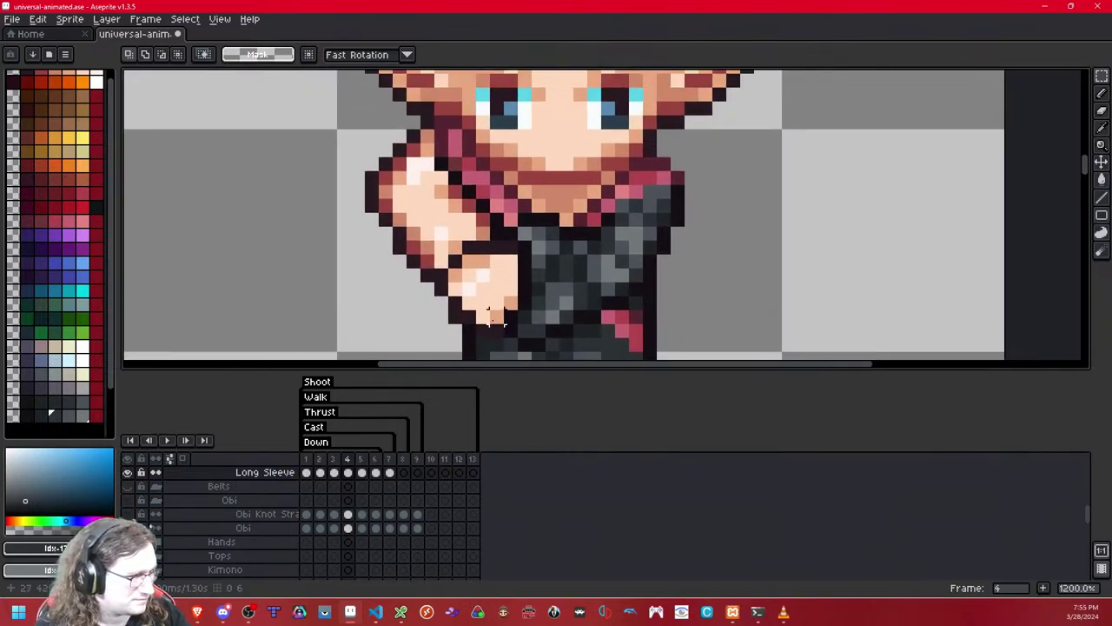
key("ctrl+v")
left_click_drag(430, 220, 313, 254)
left_click_drag(491, 199, 510, 171)
key("Return")
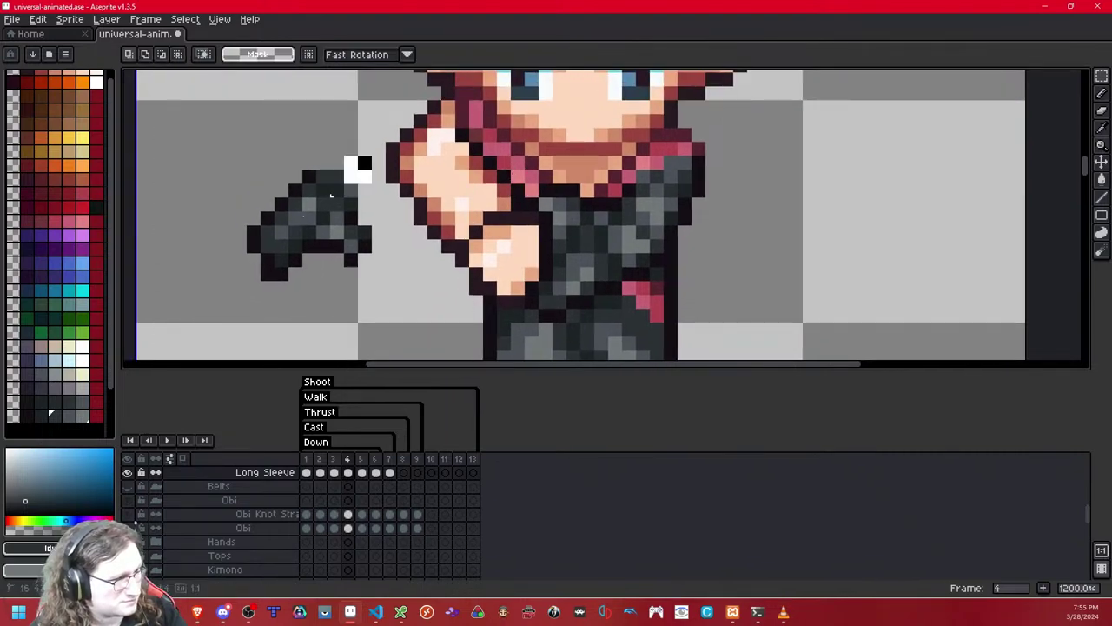
- Try rotating the pasted sleeve by 8° on frame 4, and undo the transformation and the paste
left_click_drag(365, 160, 252, 274)
left_click_drag(384, 292, 434, 318)
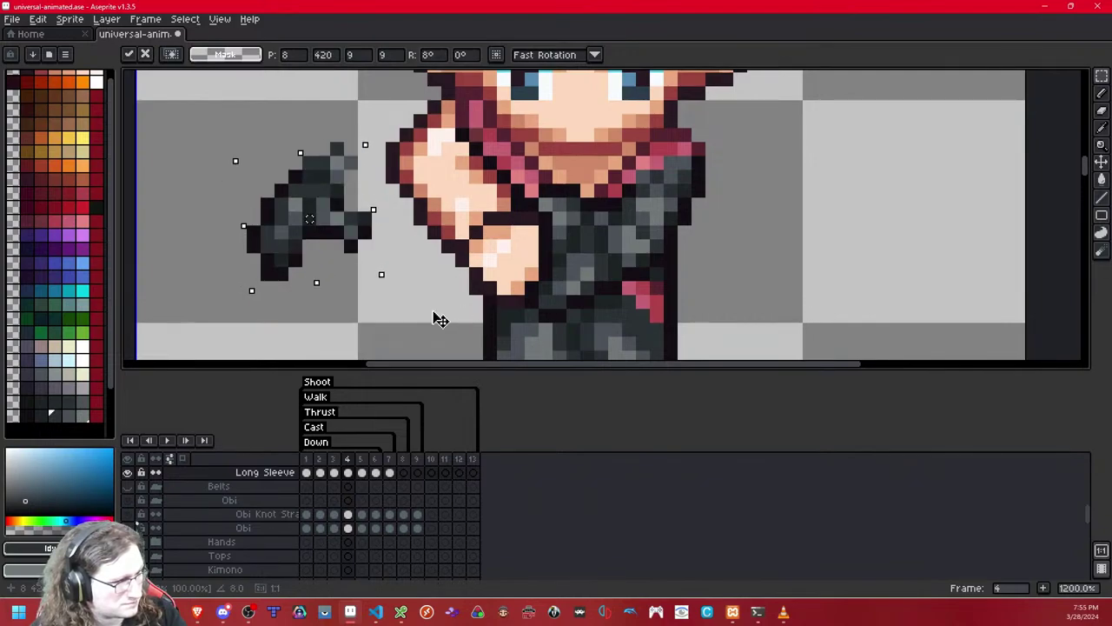
left_click_drag(332, 228, 276, 224)
key("ctrl+z")
key("ctrl+z")
key("ctrl+z")
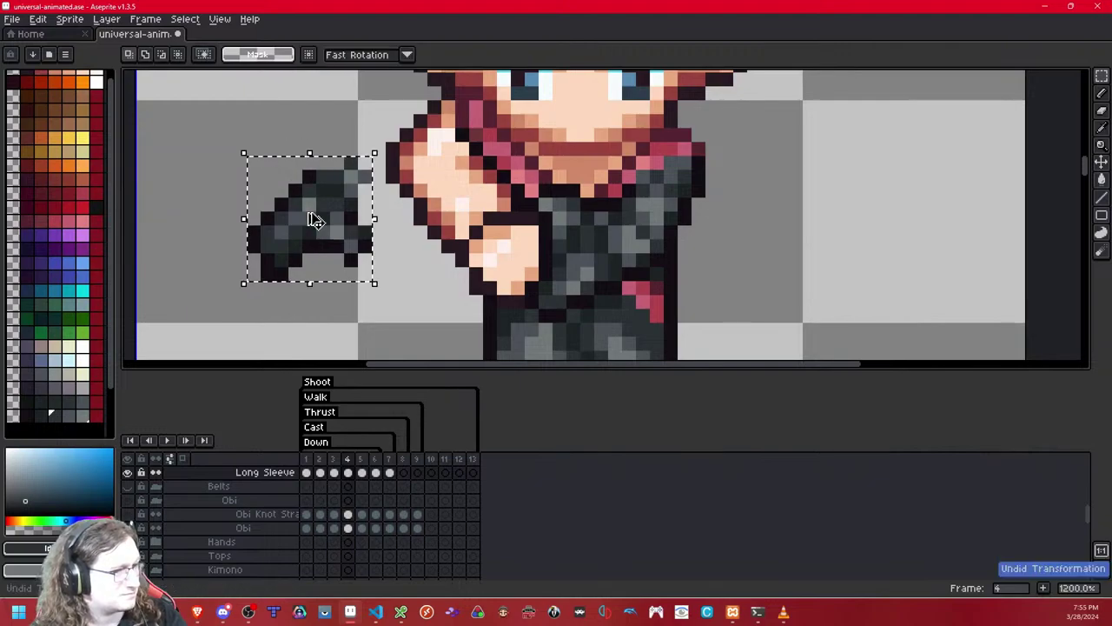
- Copy the character's left sleeve from frame 2 of the lower front-facing pose with a 21 by 16 pixel selection
key("Left")
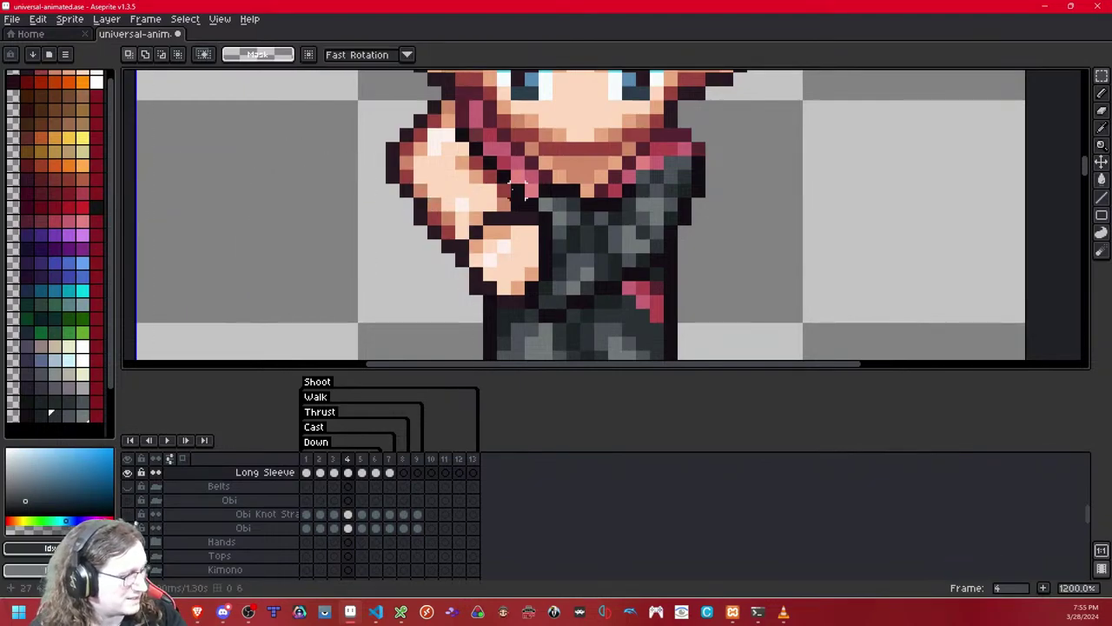
key("Left")
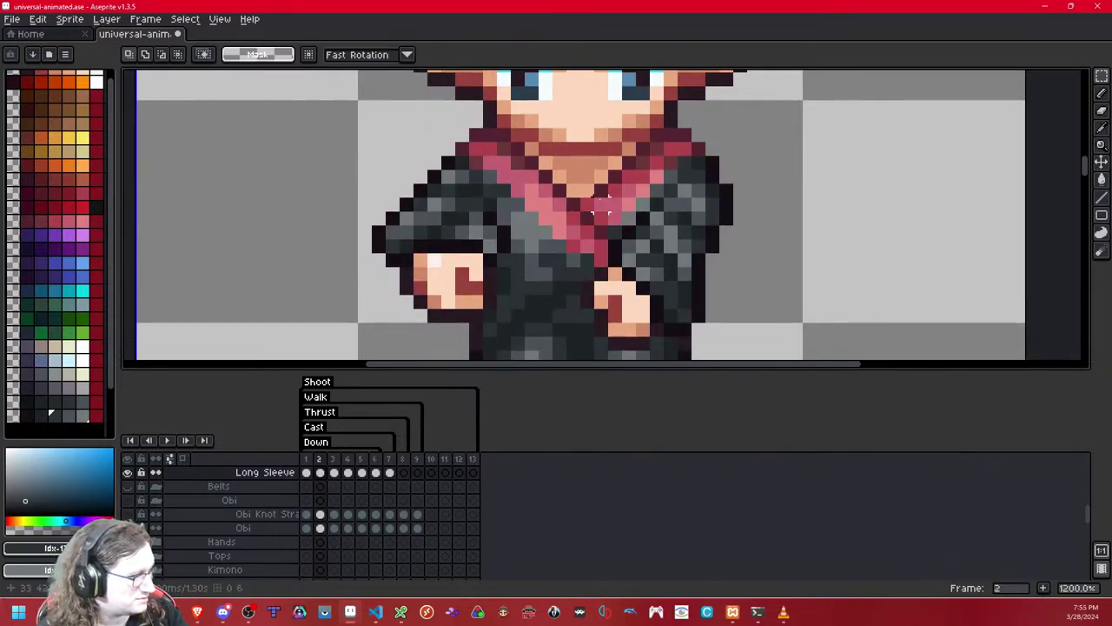
key("Left")
key("Right")
left_click_drag(717, 341, 583, 157)
left_click_drag(829, 129, 536, 353)
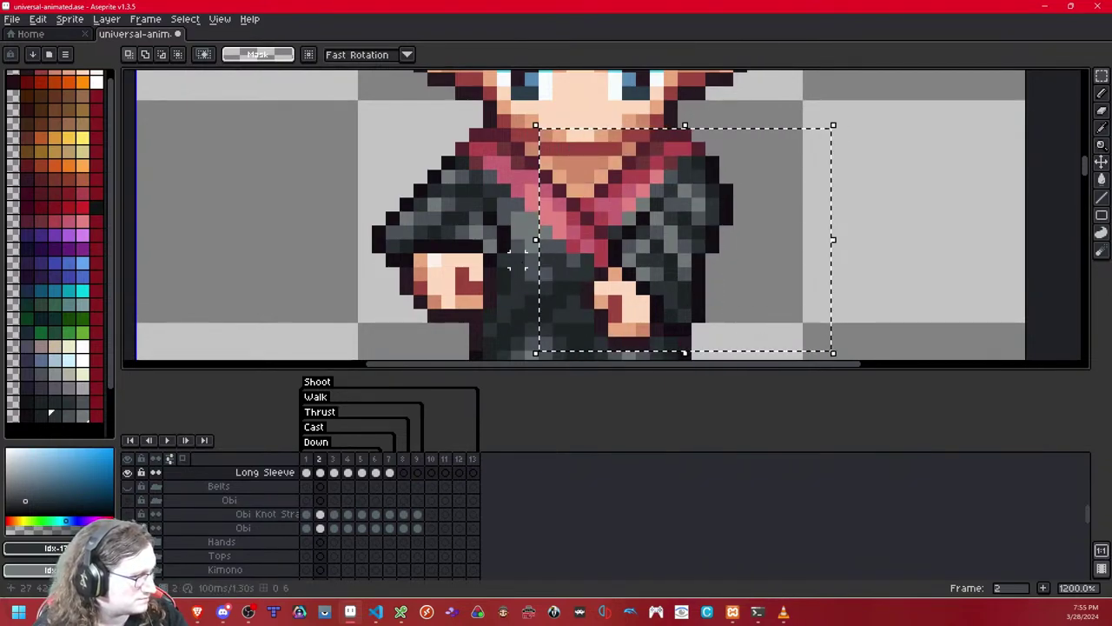
key("ctrl+d")
- Paste the copied sleeve on frame 4, mirror it horizontally and position it at 12, 414 over the character's right arm
key("Right")
key("Right")
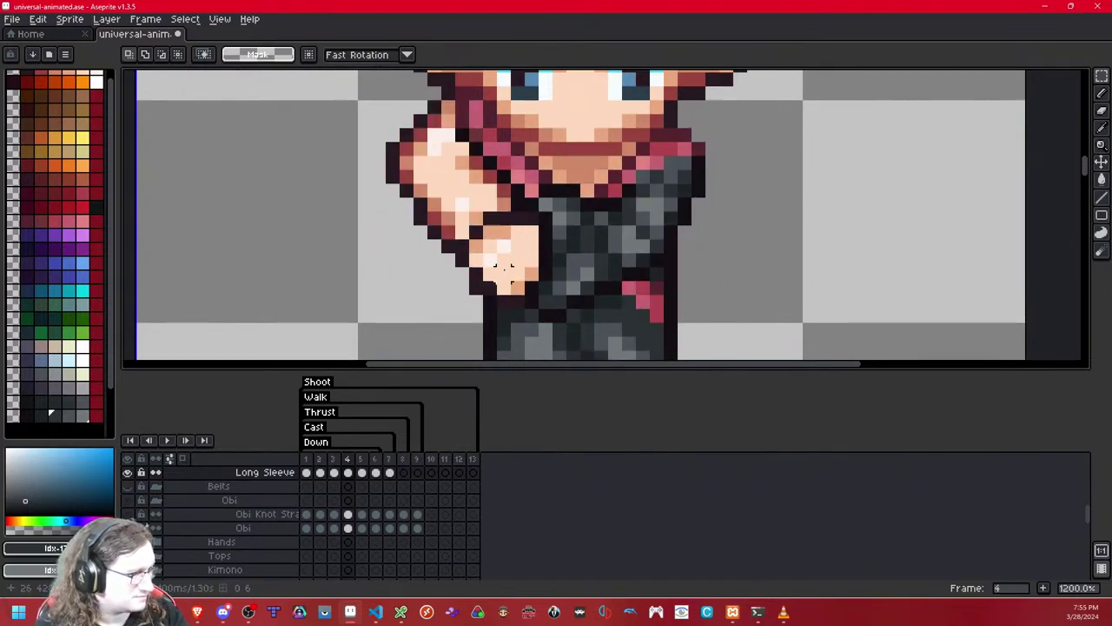
left_click_drag(829, 123, 570, 352)
mouse_move(661, 219)
left_mouse_down()
mouse_move(166, 228)
mouse_move(261, 218)
mouse_move(442, 149)
mouse_move(381, 158)
mouse_move(443, 154)
mouse_move(457, 166)
mouse_move(338, 191)
mouse_move(311, 214)
mouse_move(435, 298)
mouse_move(465, 200)
mouse_move(293, 224)
mouse_move(309, 209)
mouse_move(479, 189)
mouse_move(467, 192)
left_mouse_up()
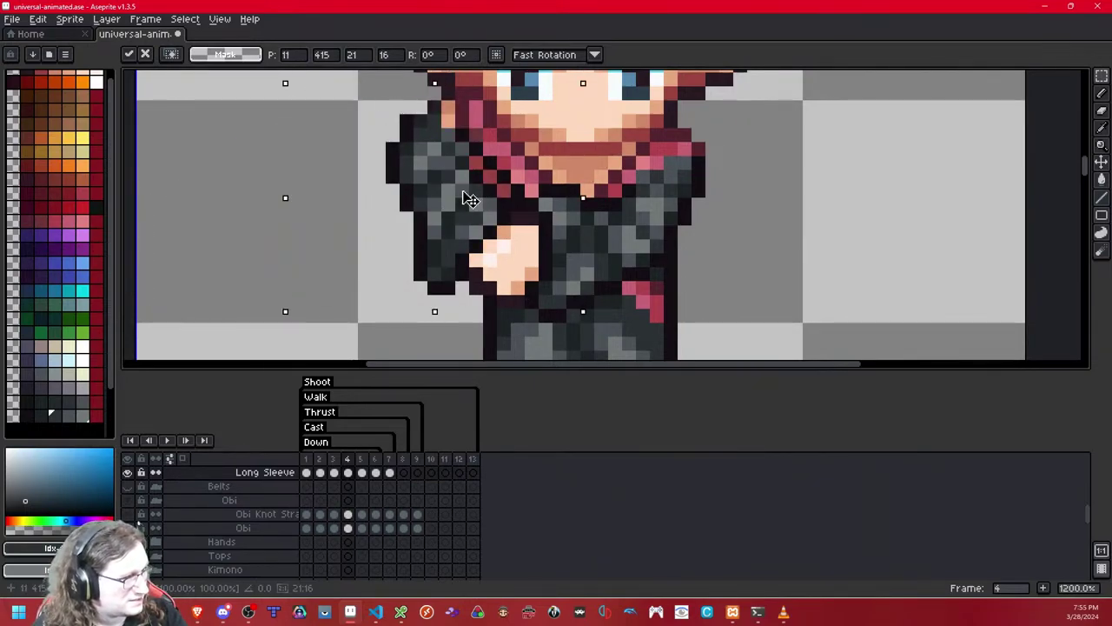
key("Right")
key("Up")
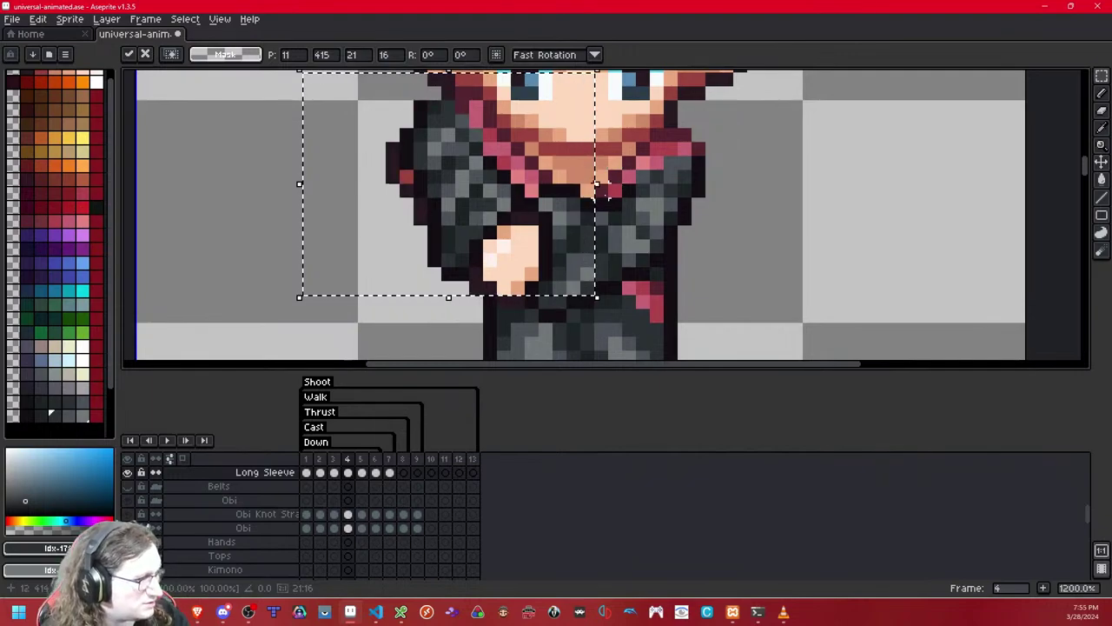
key("ctrl+d")
scroll(504, 259, "up", 3)
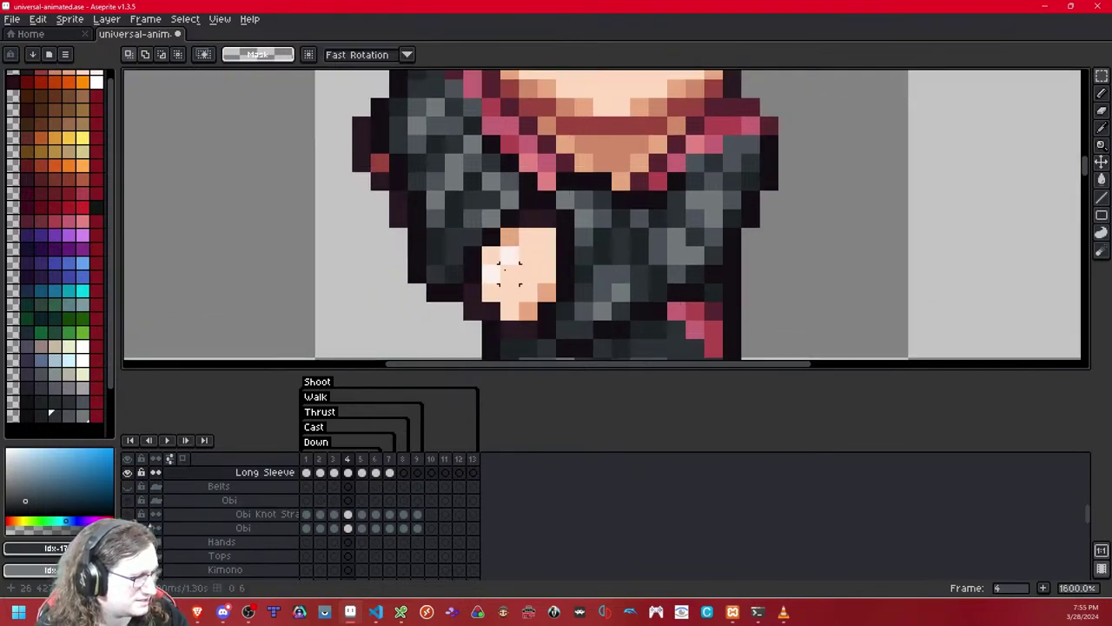
- Erase the sleeve pixels covering the side of the character's right hand on frame 4, checking against the bare arm and frame 5
scroll(500, 270, "down", 3)
key("shift+x")
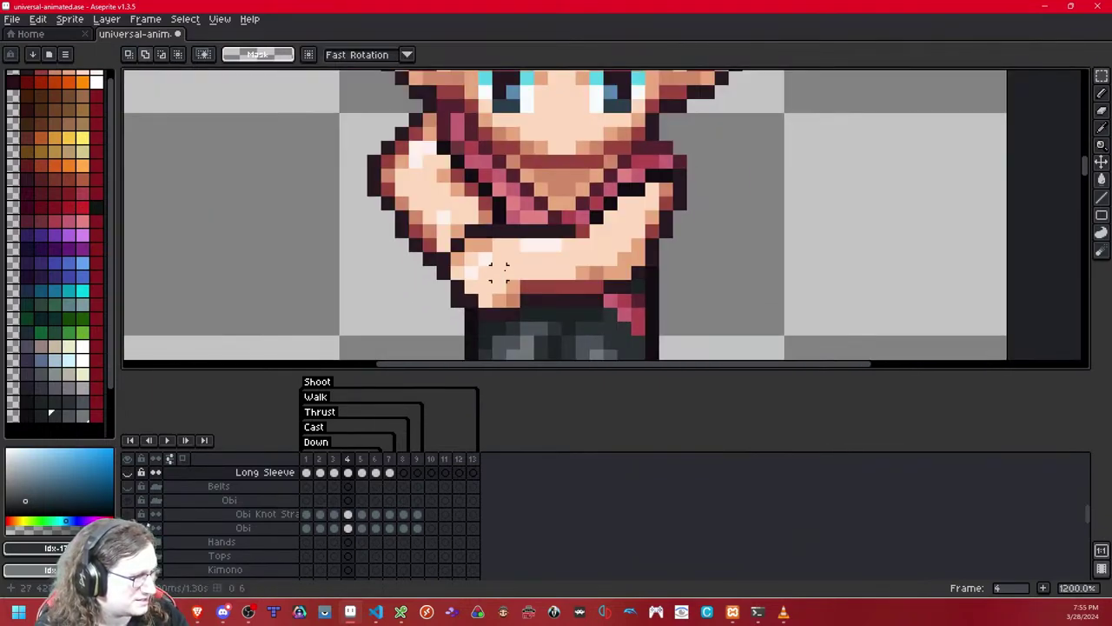
key("shift+x")
left_click(1101, 94)
key("shift+x")
key("shift+x")
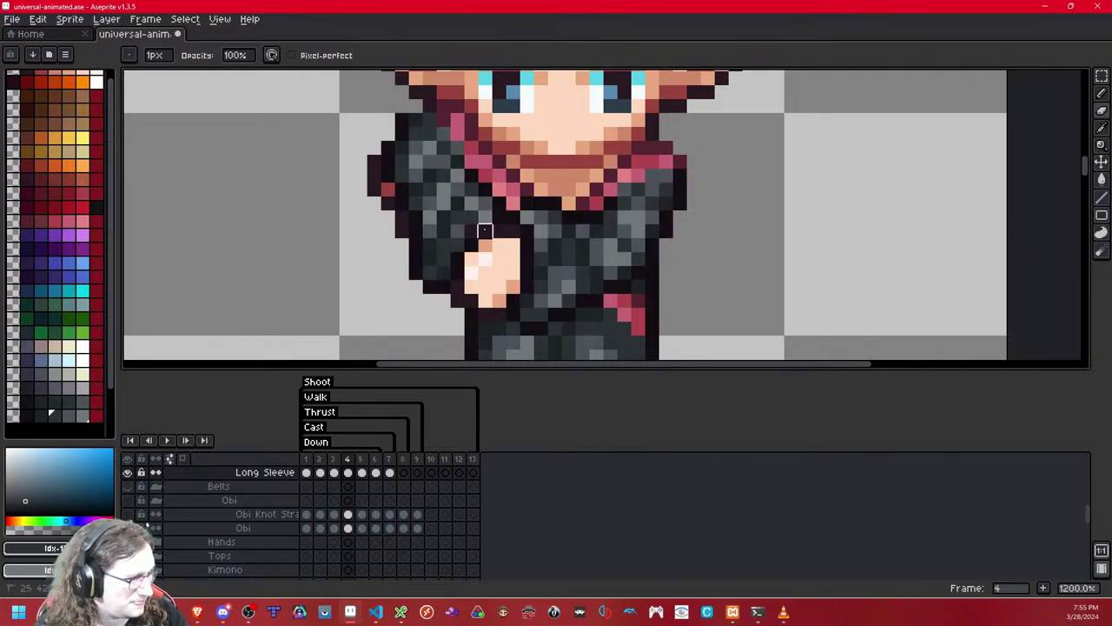
key("shift+x")
key("shift+x")
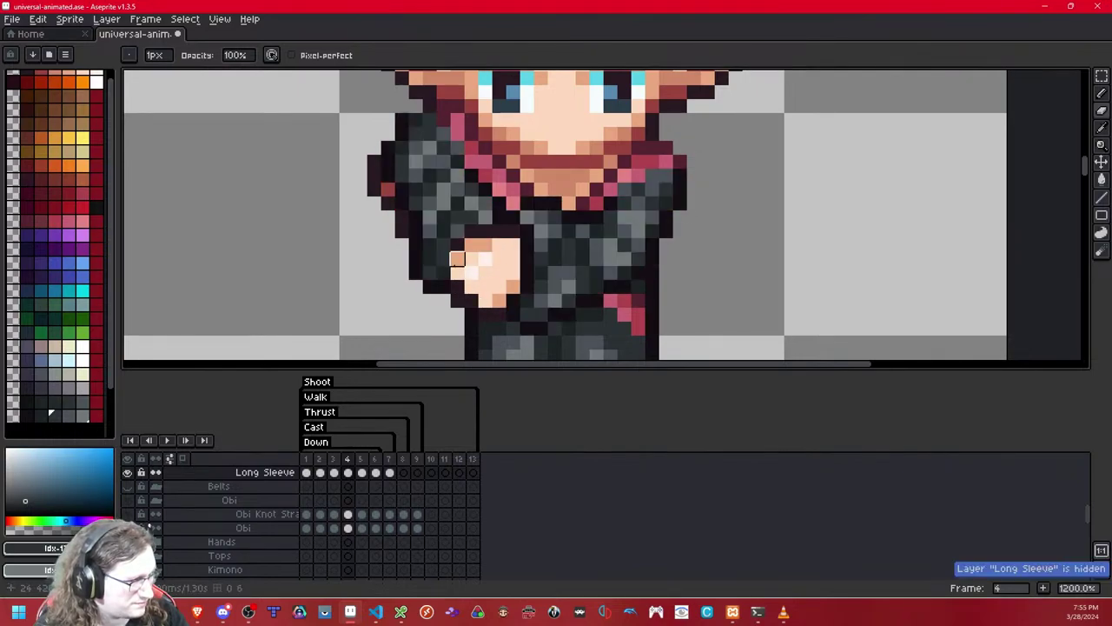
key("shift+x")
key("shift+x")
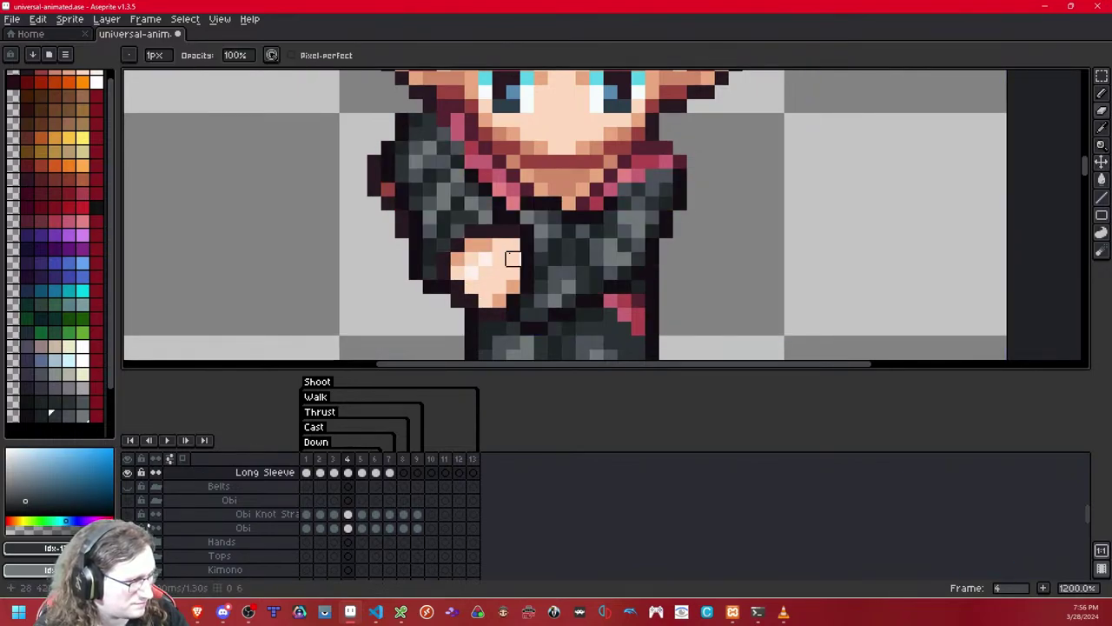
key("shift+x")
key("shift+x")
key("period")
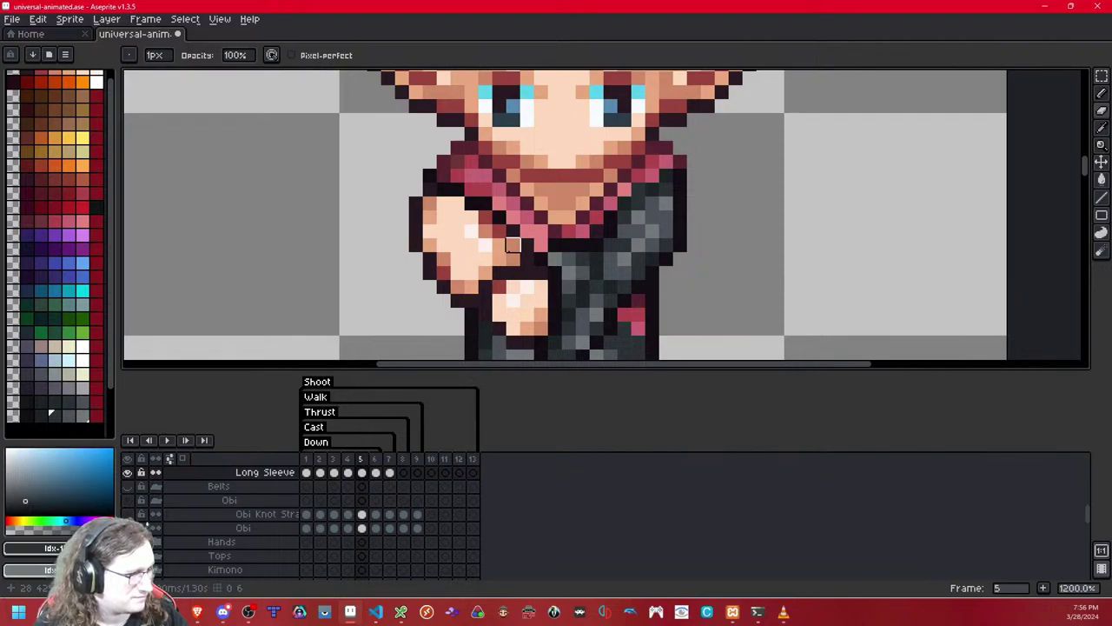
key("comma")
- Repaint the dark red elbow pixels of the character's right sleeve on frame 4 with 1 px near-black outline and dark grey fill colors
left_click_drag(503, 249, 548, 260)
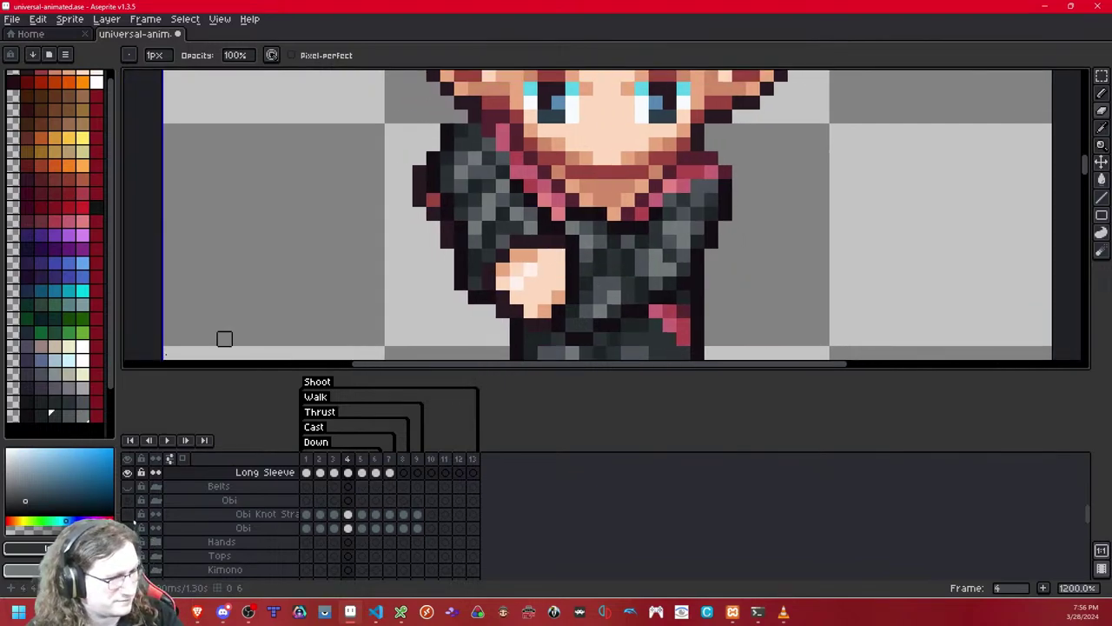
left_click(31, 417)
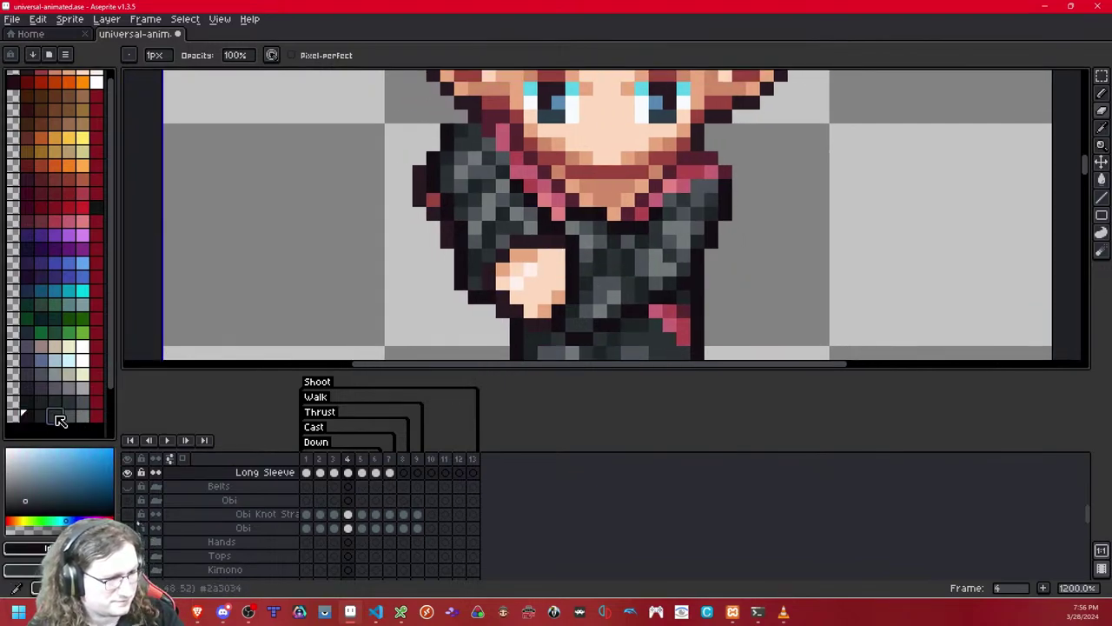
left_click(1102, 93)
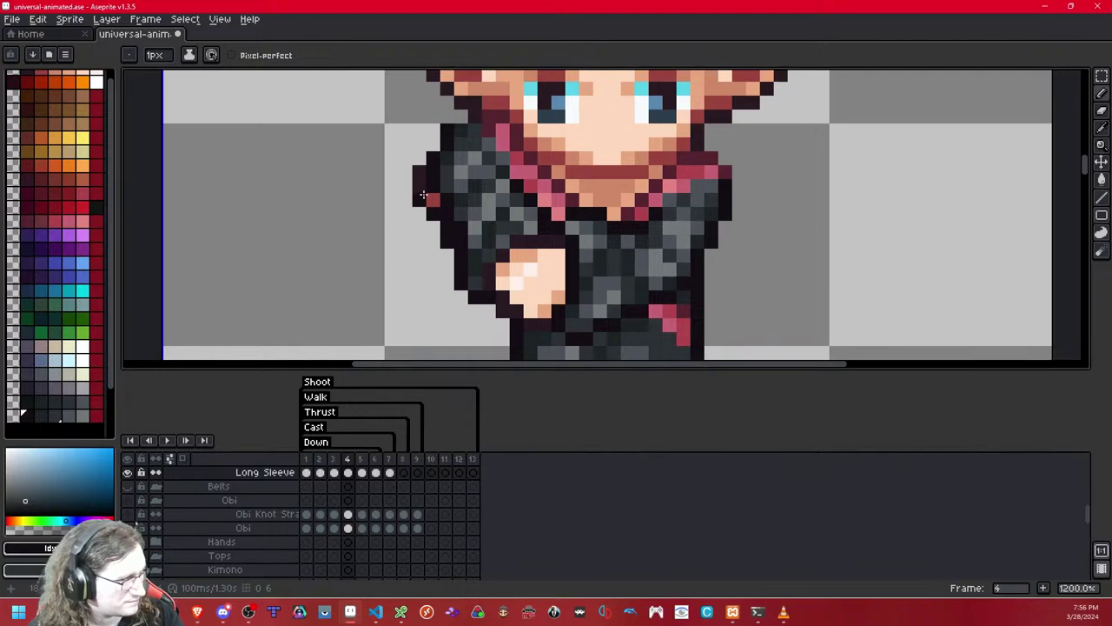
left_click_drag(440, 175, 433, 201)
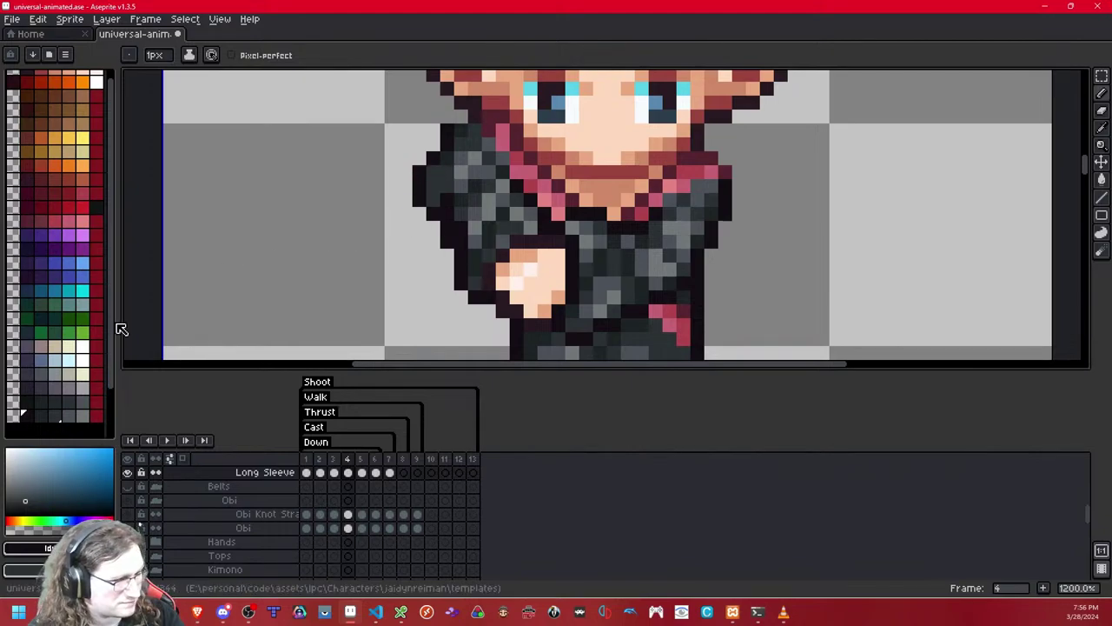
left_click(42, 417)
left_click(57, 417)
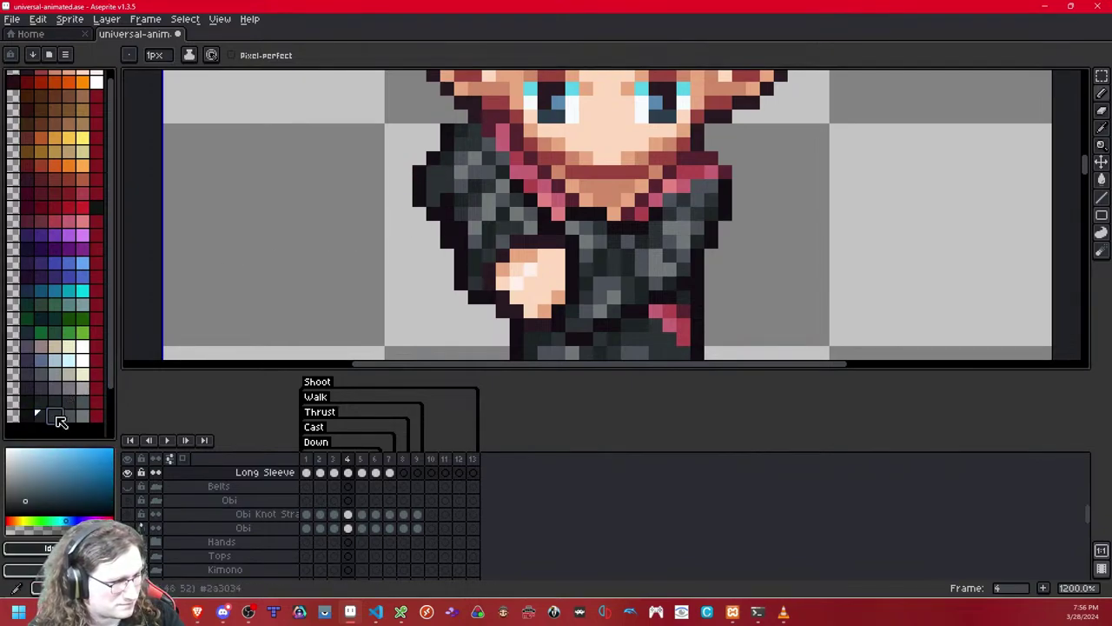
left_click(433, 173)
left_click(434, 200)
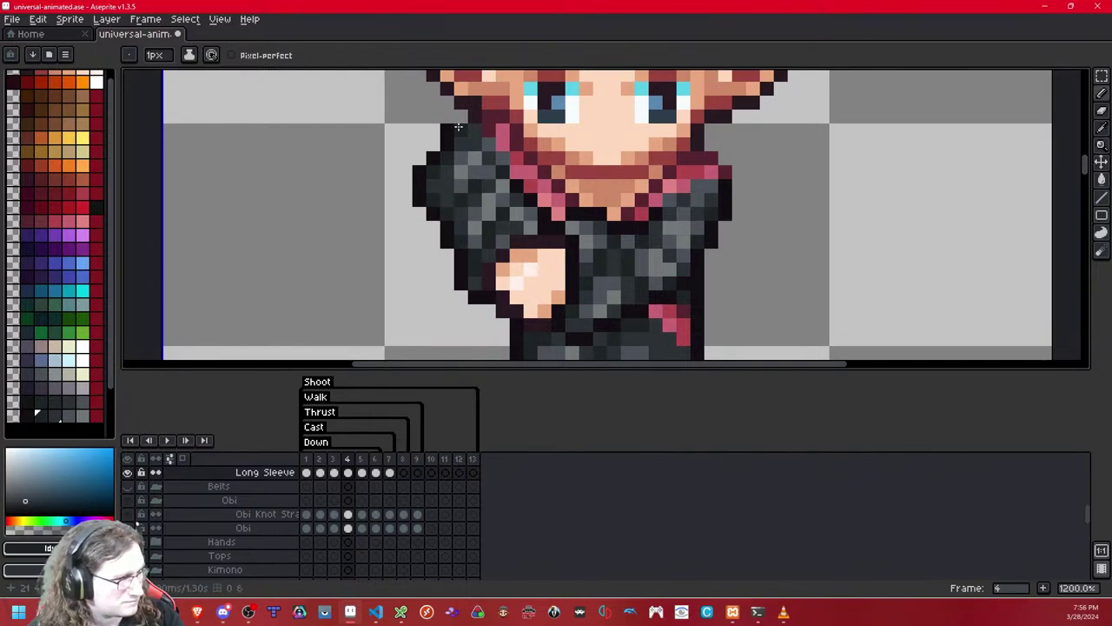
- Add highlight pixels in the two lightest sleeve greys to the upper part of the character's right sleeve on frame 4
left_click(69, 417)
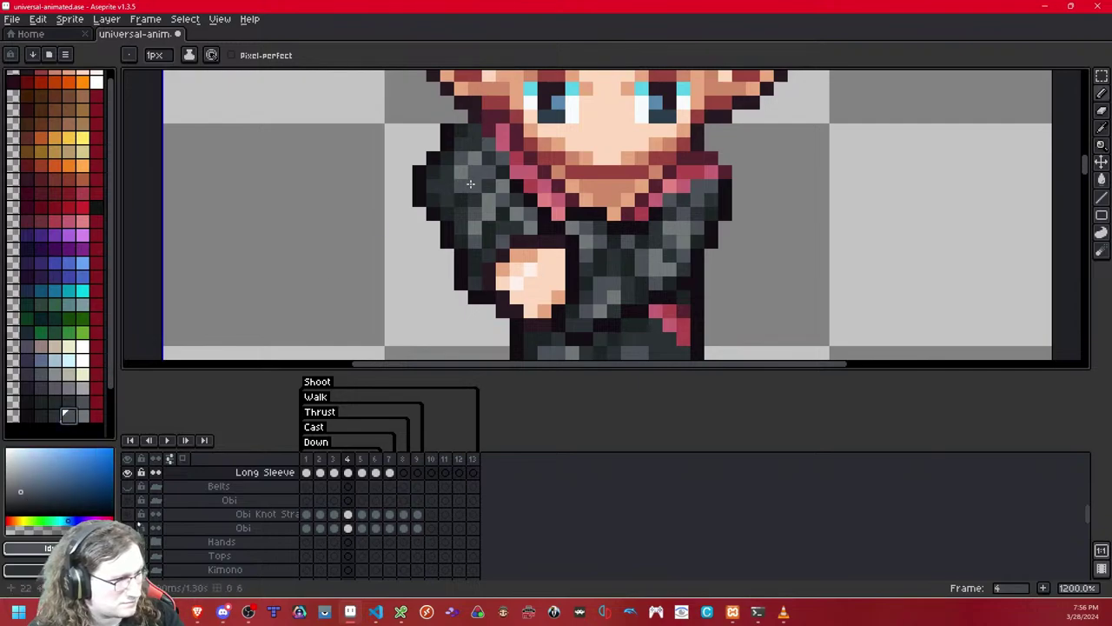
left_click(450, 173, "alt")
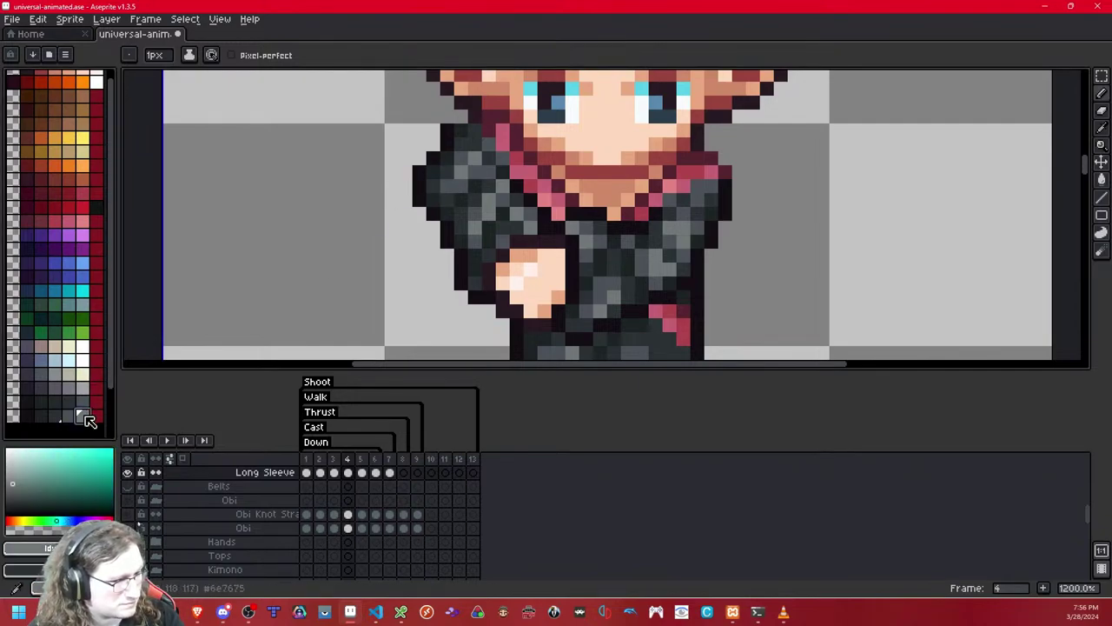
left_click(471, 139)
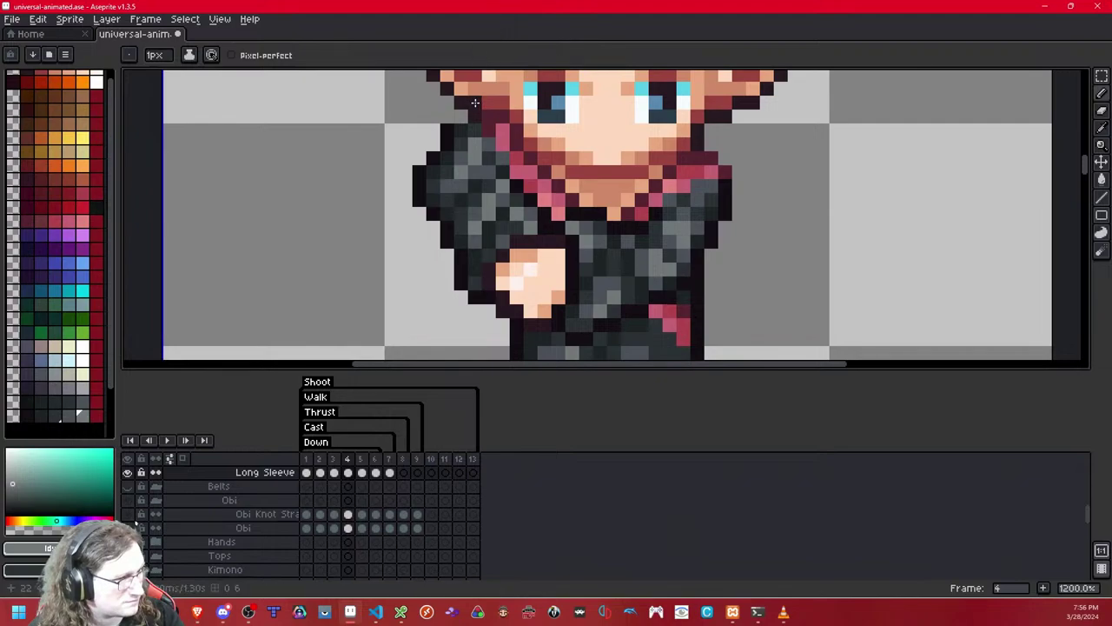
left_click(1097, 77)
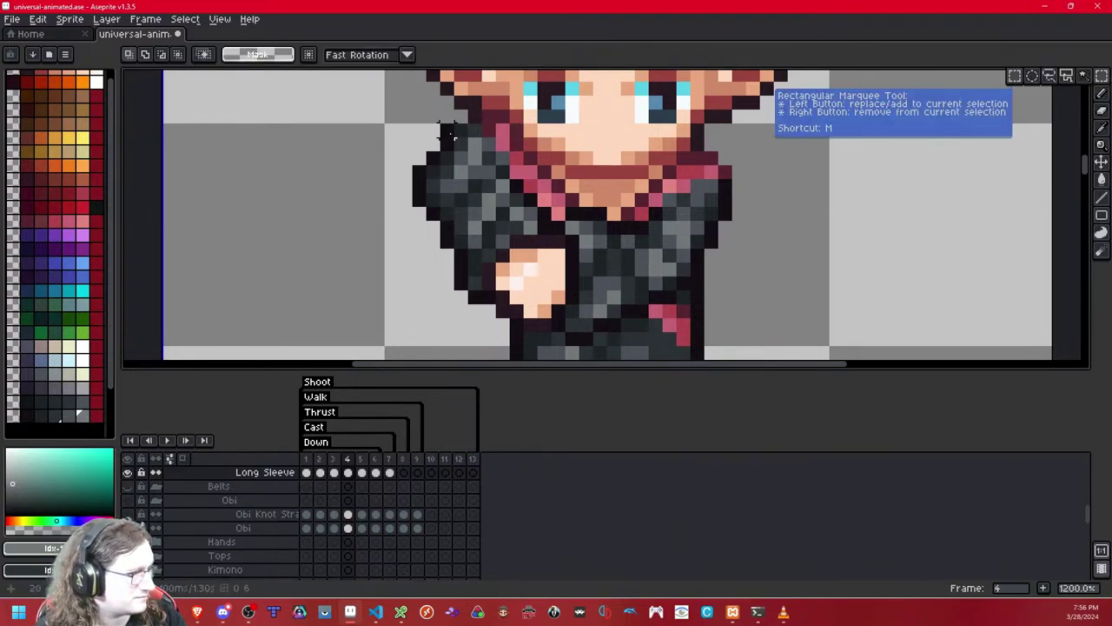
- Shade the elbow of the character's right sleeve on frame 4 with mid and light grey pixels, and undo the last pencil stroke
scroll(635, 85, "down", 5)
scroll(551, 211, "up", 4)
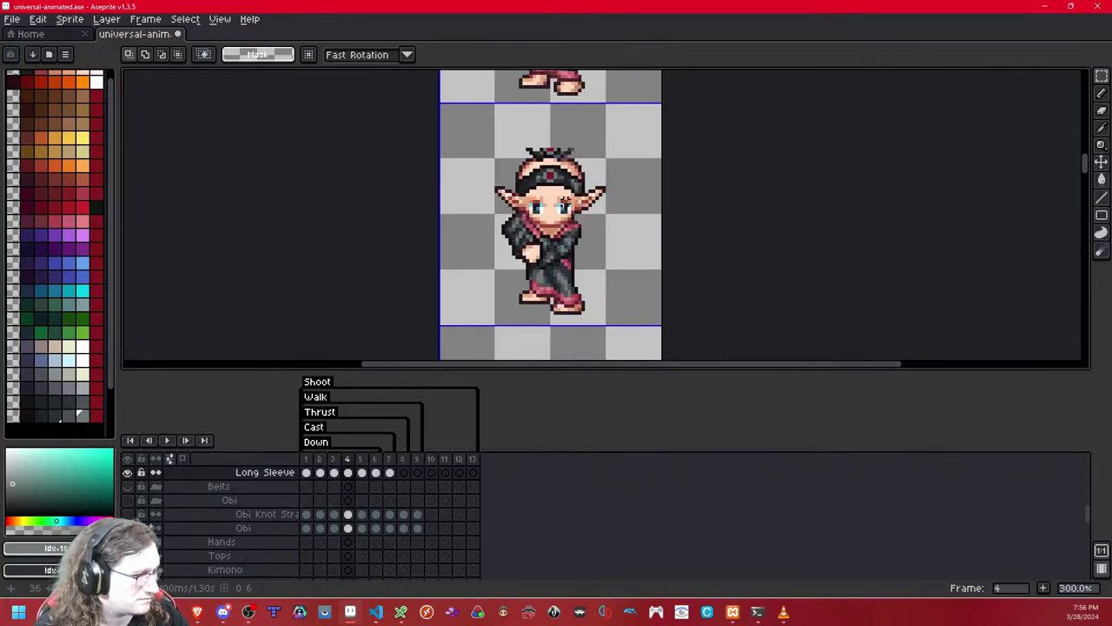
scroll(554, 207, "up", 3)
scroll(555, 207, "down", 5)
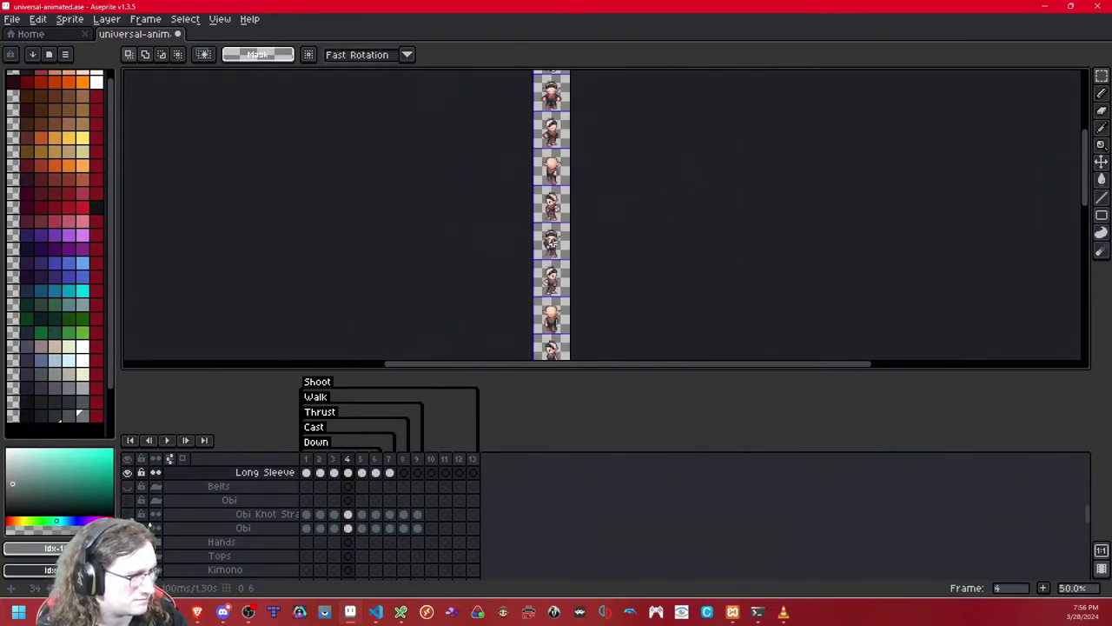
scroll(553, 209, "up", 1)
scroll(563, 226, "up", 9)
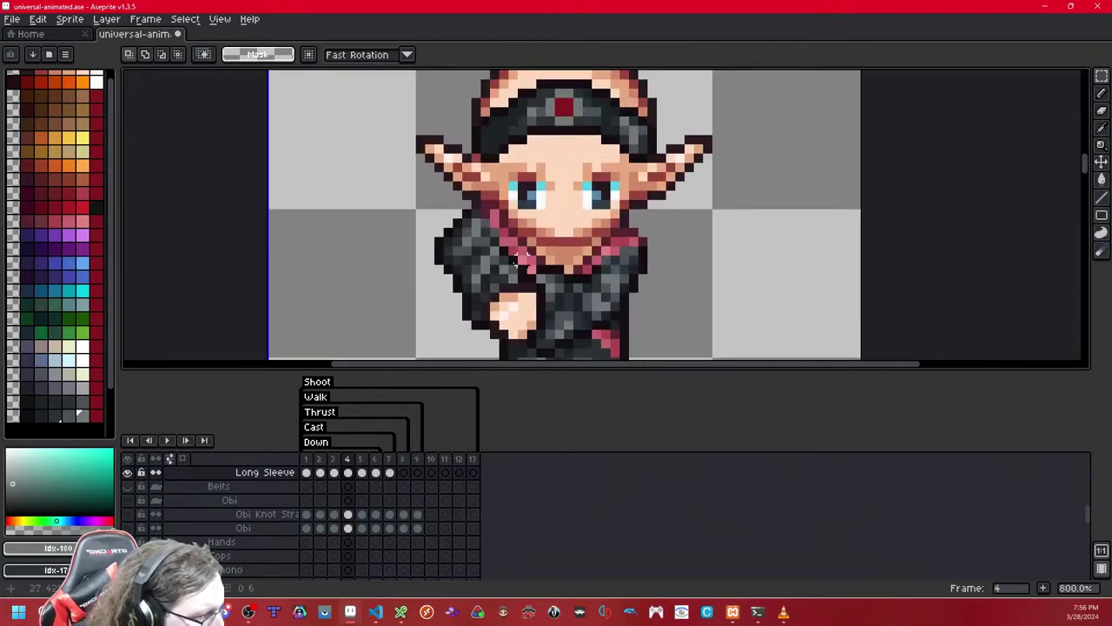
left_click_drag(563, 220, 525, 249)
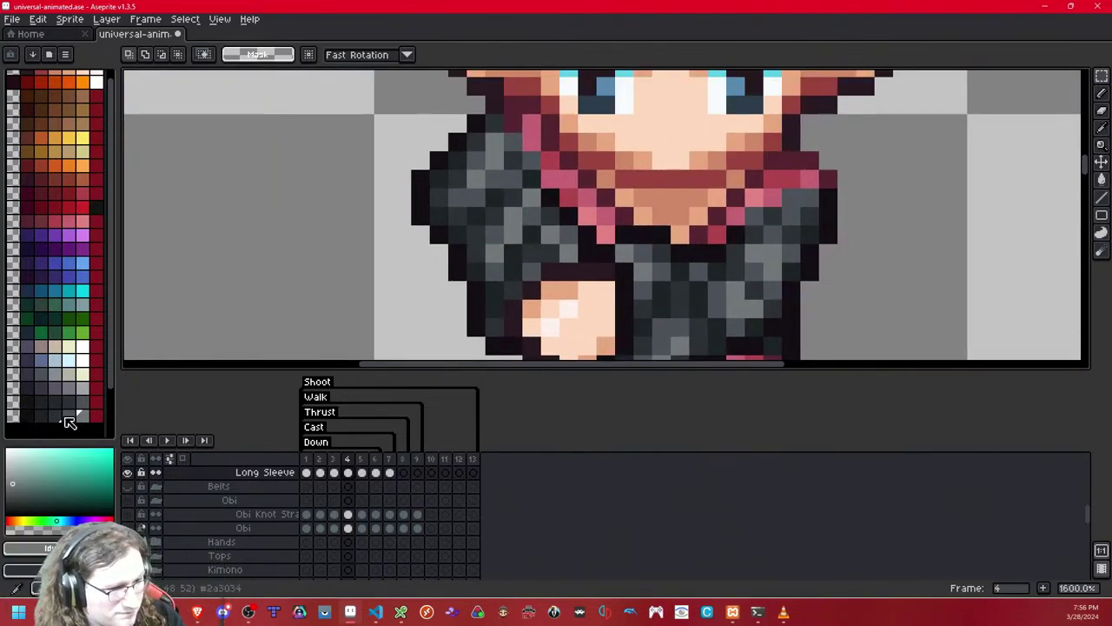
left_click(66, 415)
left_click(1102, 93)
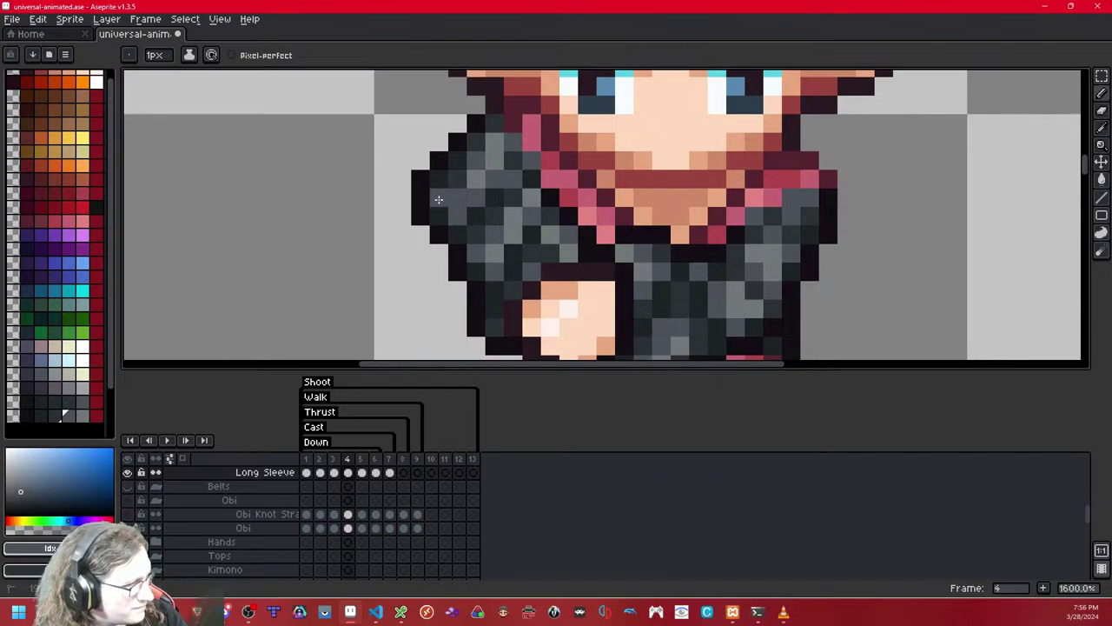
left_click(82, 415)
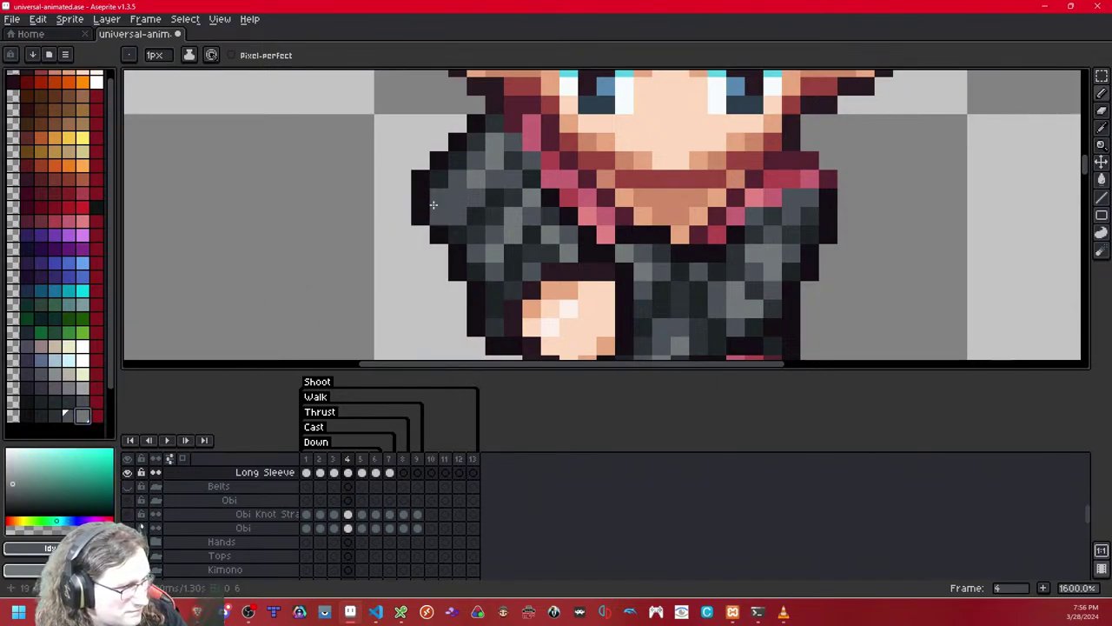
left_click(54, 416)
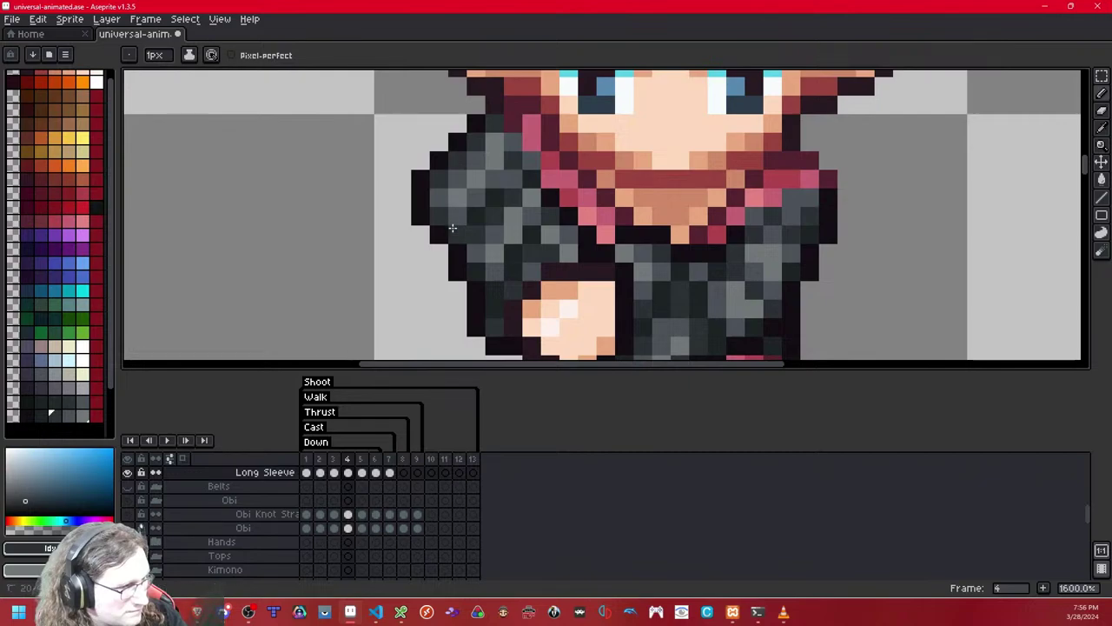
key("ctrl+z")
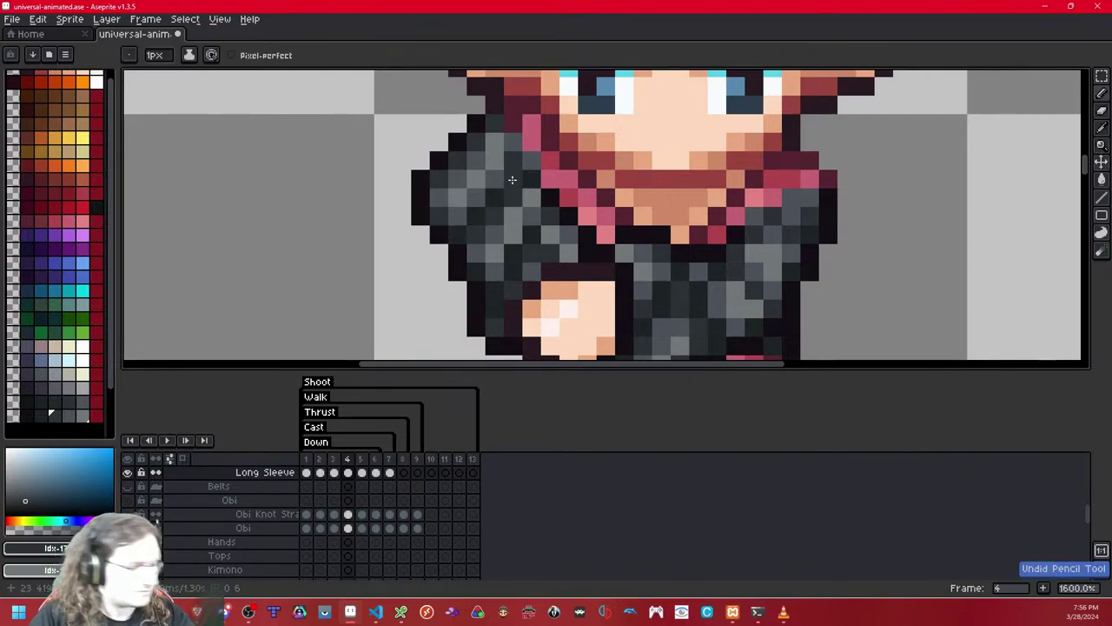
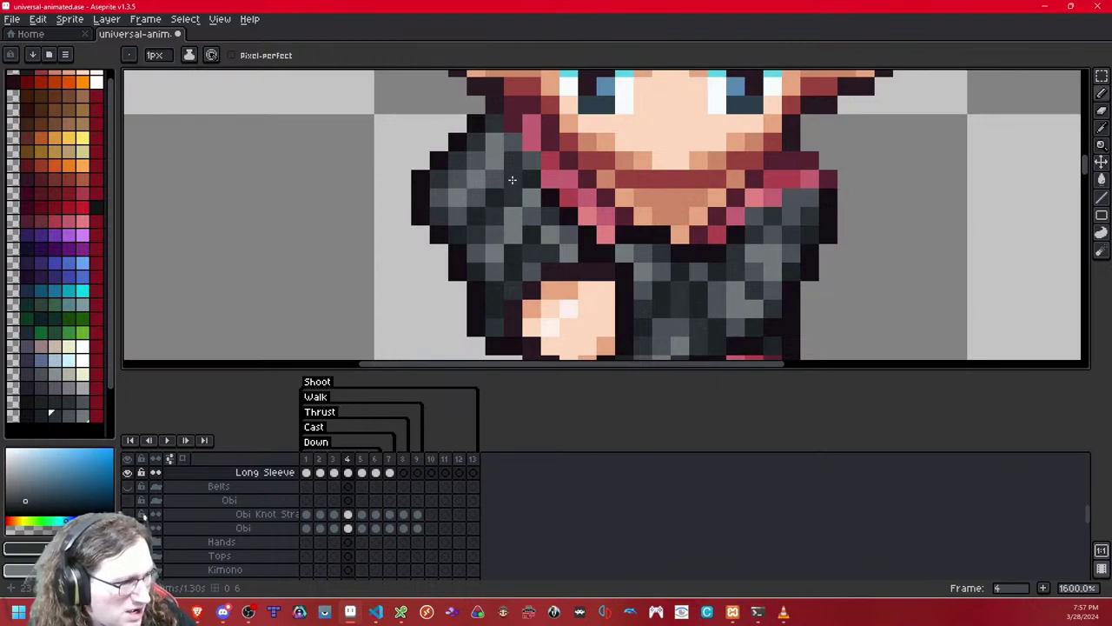
- Examine the frame 4 sleeves at several scales and compare them with the bare arms by hiding and showing the Long Sleeve layer
scroll(536, 269, "down", 6)
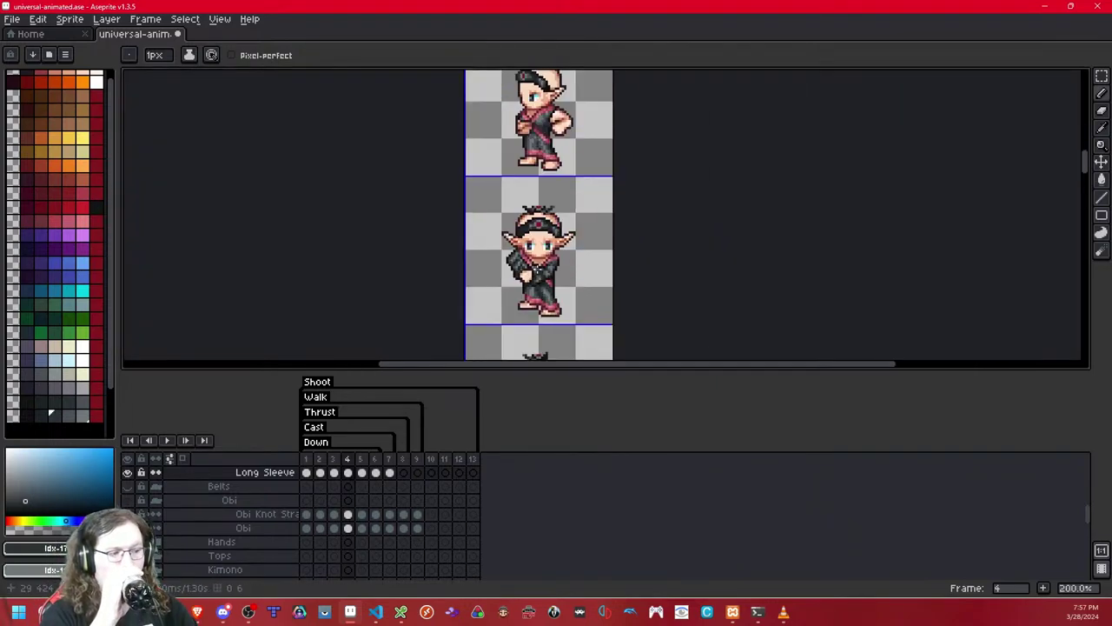
scroll(536, 269, "down", 1)
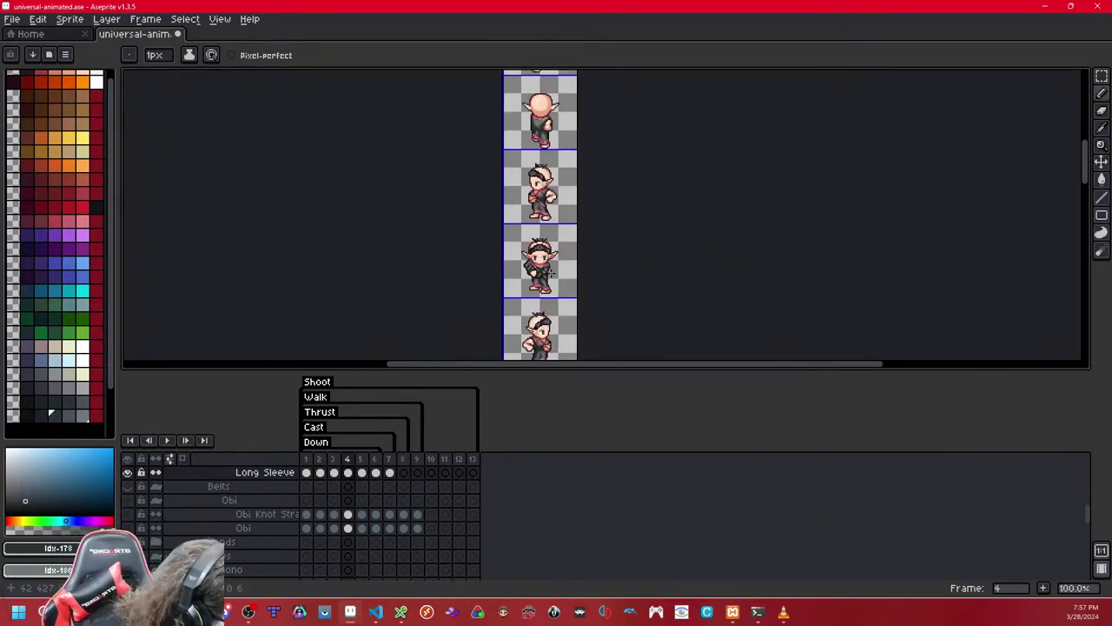
scroll(546, 271, "up", 8)
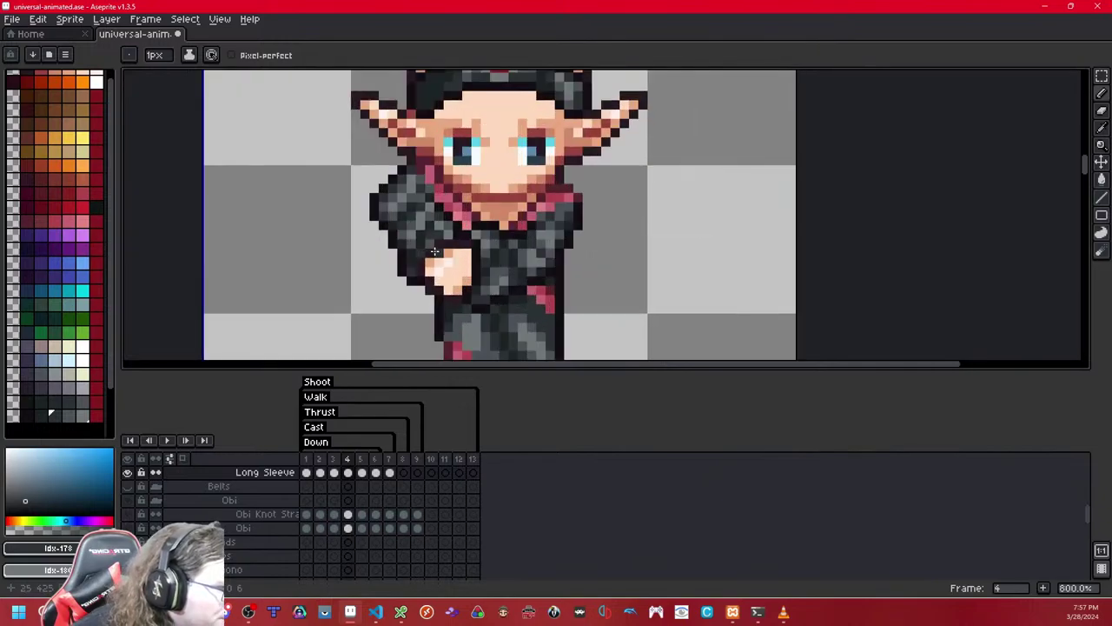
left_click_drag(480, 244, 498, 245)
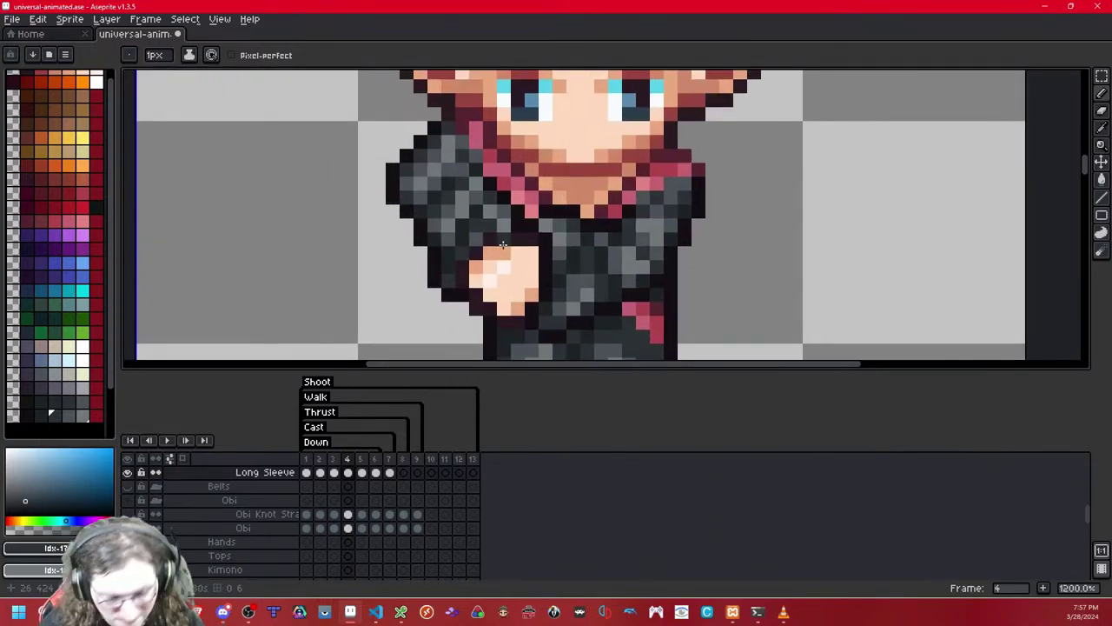
key("shift+x")
key("shift+x")
key("shift+x")
key("shift+x")
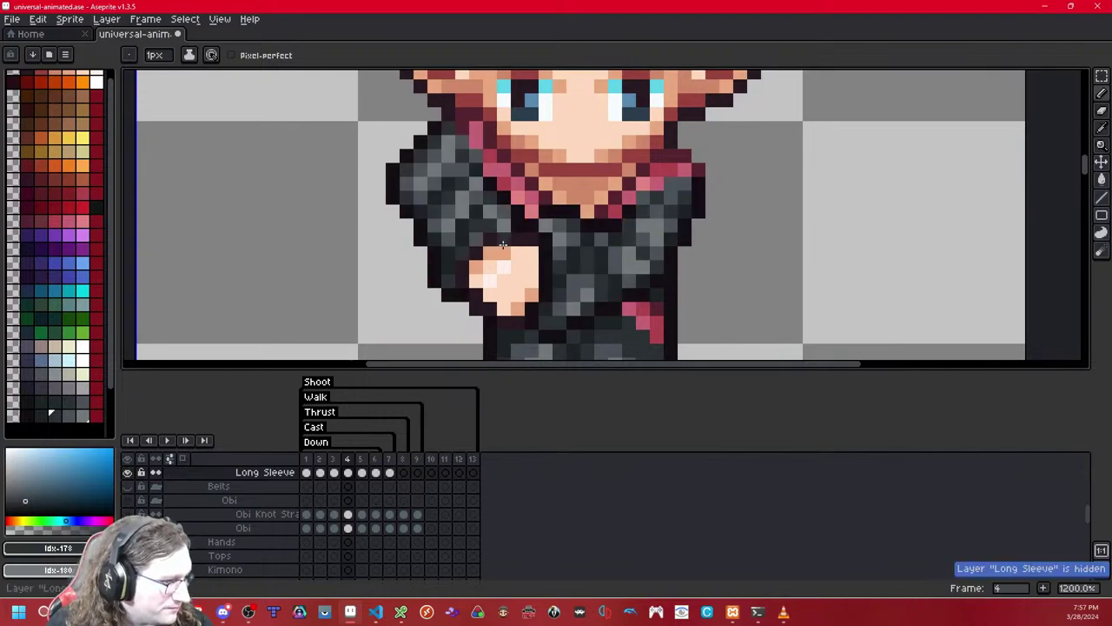
- Thicken the outline around the lower cuff of the character's right sleeve on frame 4 with the near-black palette color 176
left_click(26, 415)
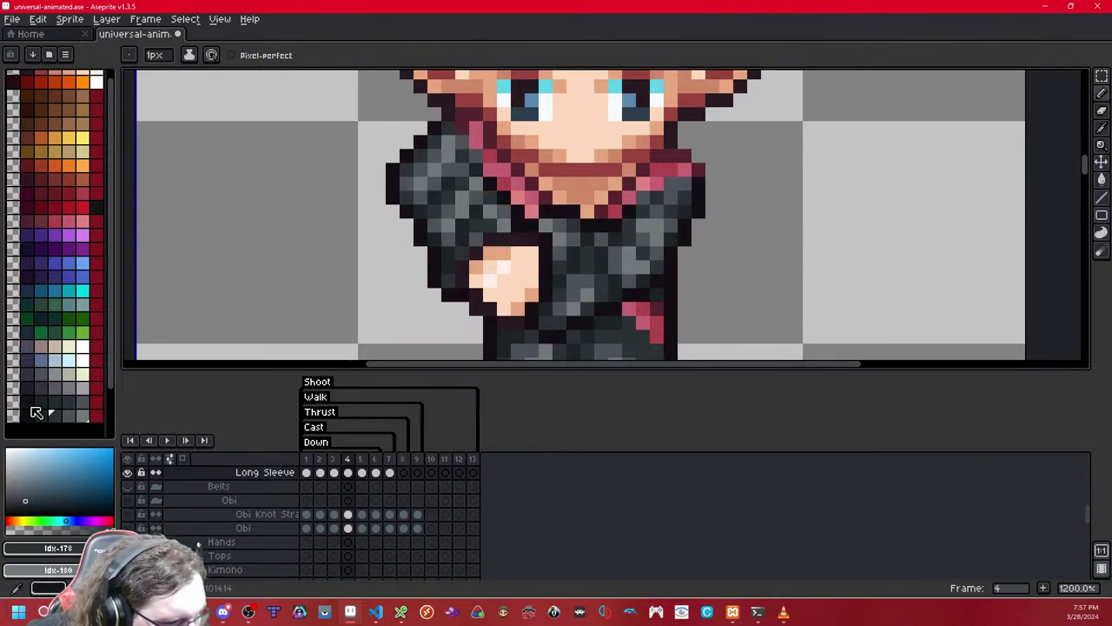
left_click(712, 211)
left_click(1100, 93)
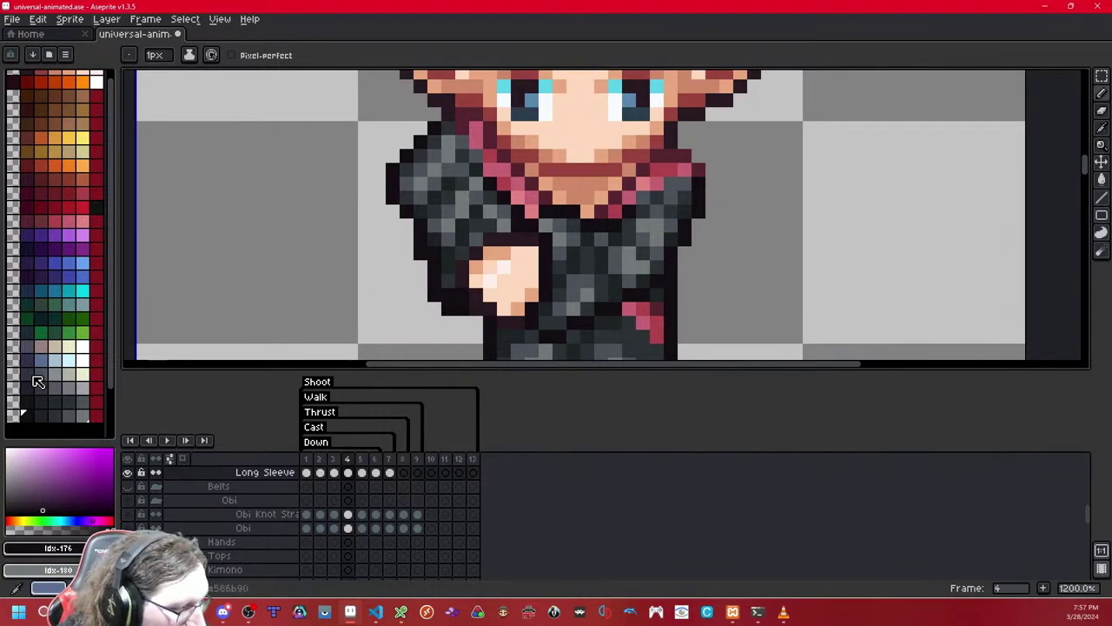
- Shade the lower part of the character's right sleeve on frame 4 with the dark grey palette colors 177 and 178
left_click(53, 415)
right_click(71, 415)
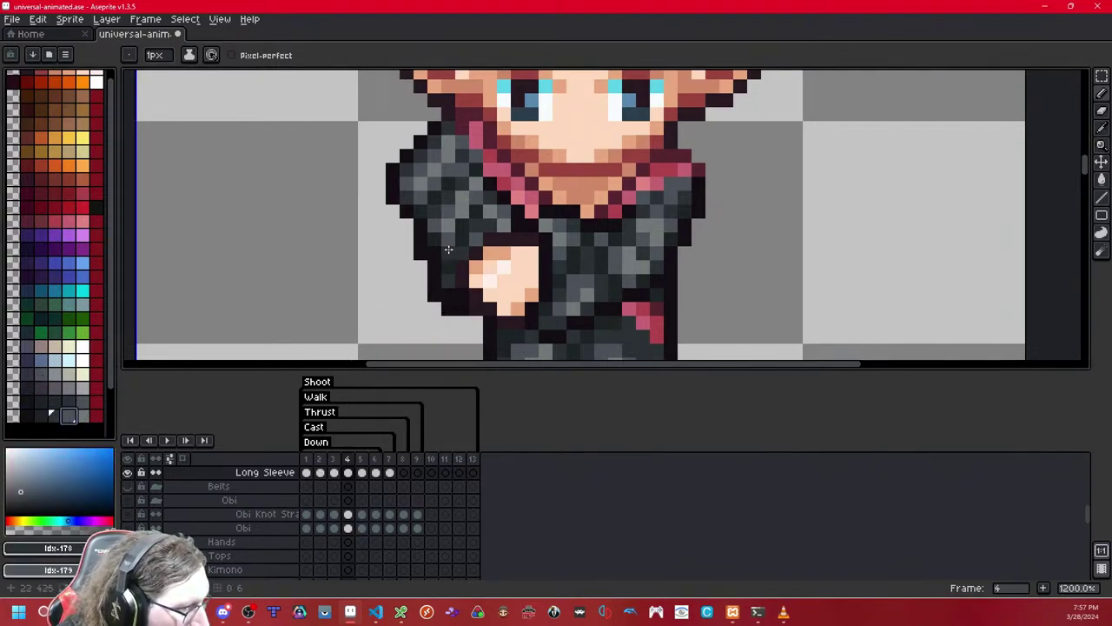
left_click(41, 418)
right_click(55, 417)
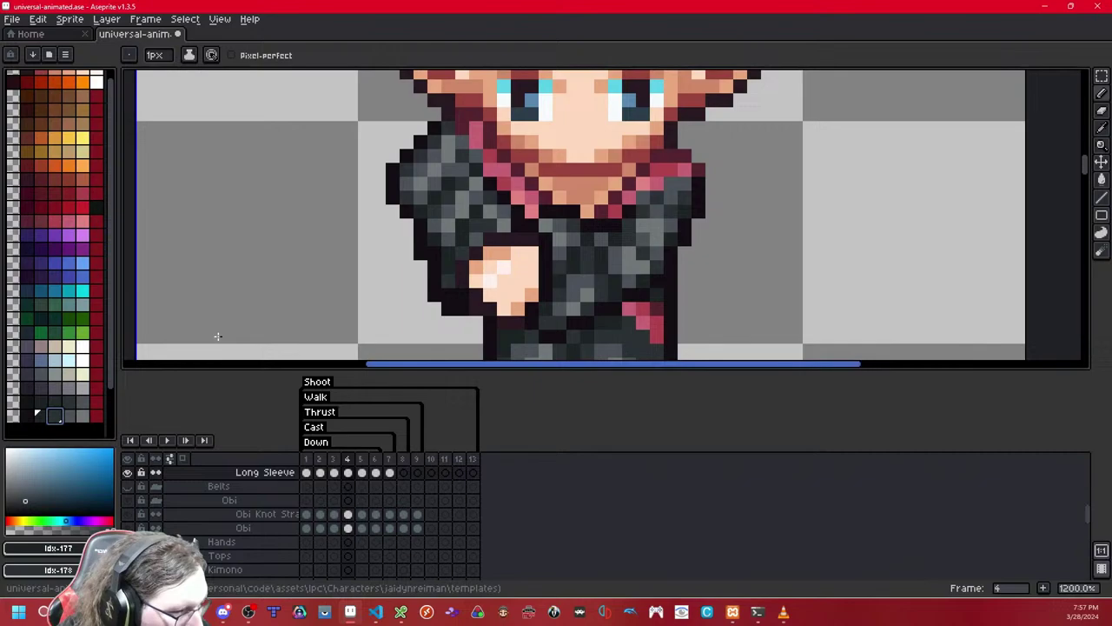
left_click(436, 246)
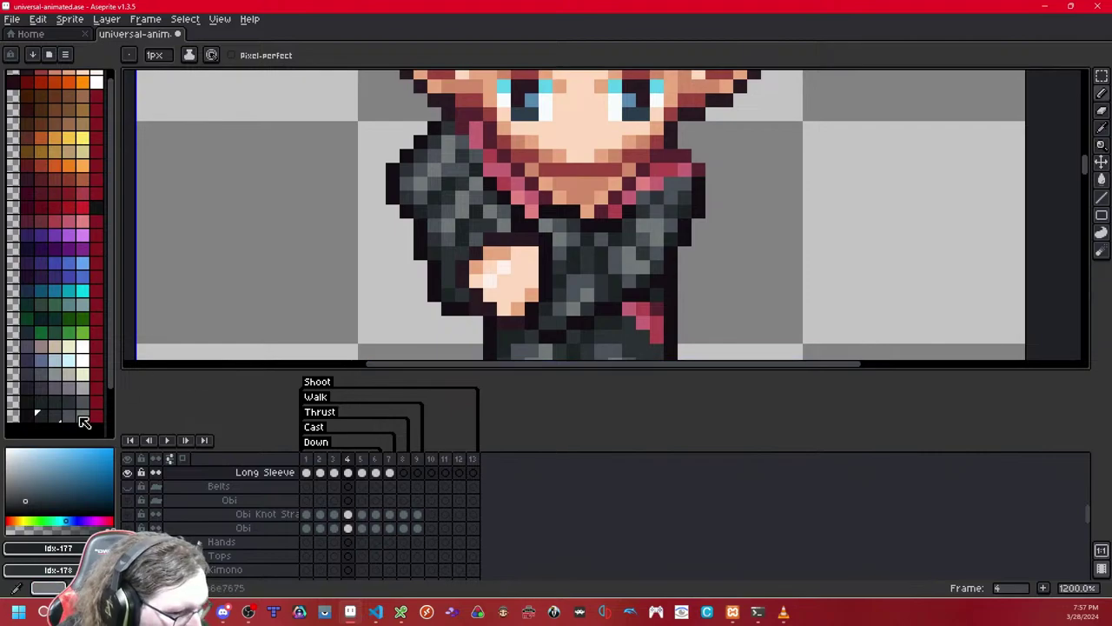
left_click(69, 415)
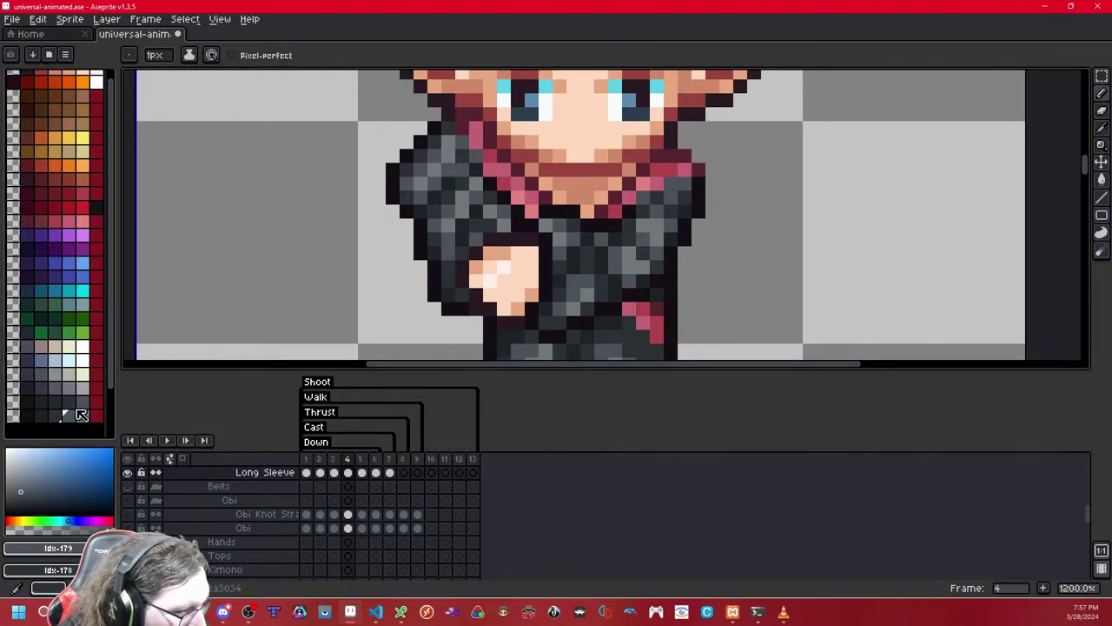
- Compare the frame 4 sleeves with the bare arms by hiding and showing the Long Sleeve layer several times
scroll(463, 213, "down", 6)
scroll(465, 208, "up", 6)
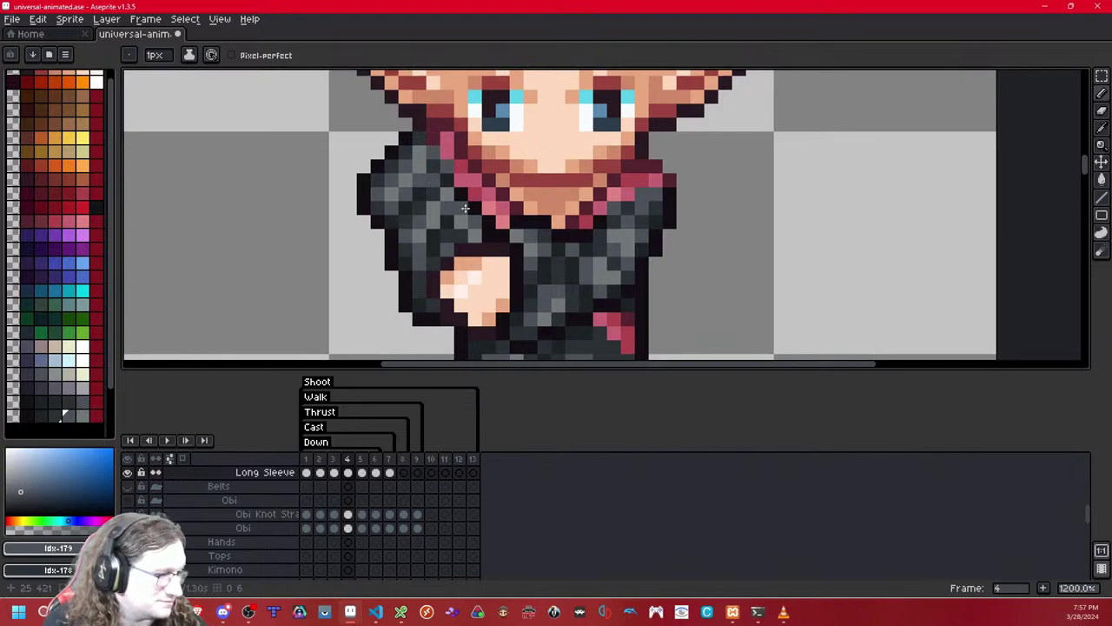
key("shift+x")
key("shift+x")
key("shift+x")
key("shift+x")
key("shift+x")
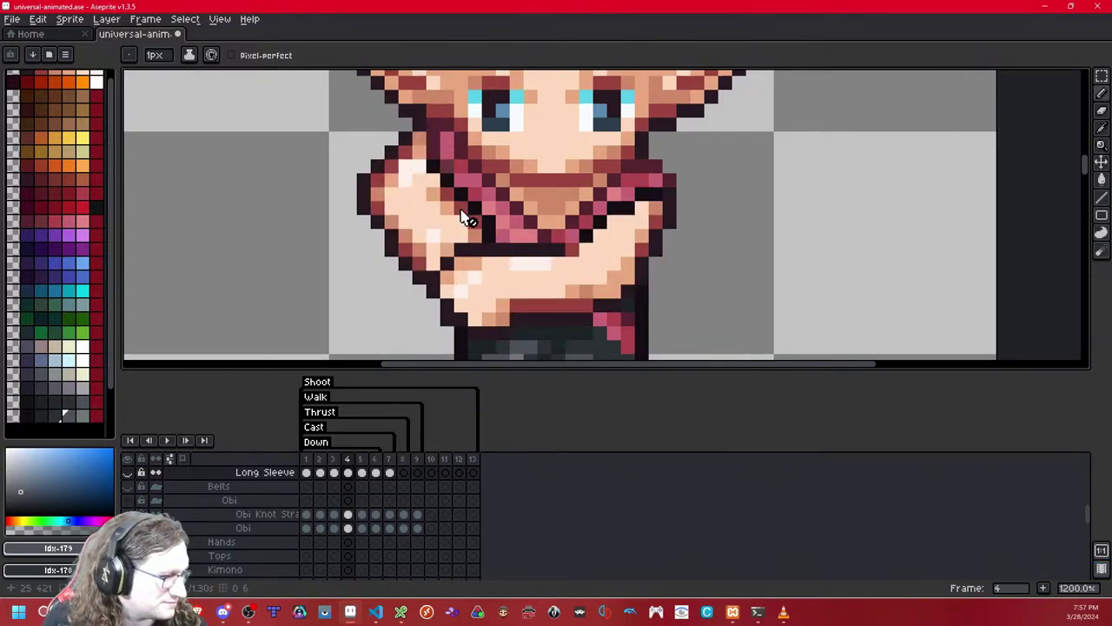
key("shift+x")
- Move the lower inner part of the character's right sleeve on frame 4 out to the empty canvas beside the character
key("m")
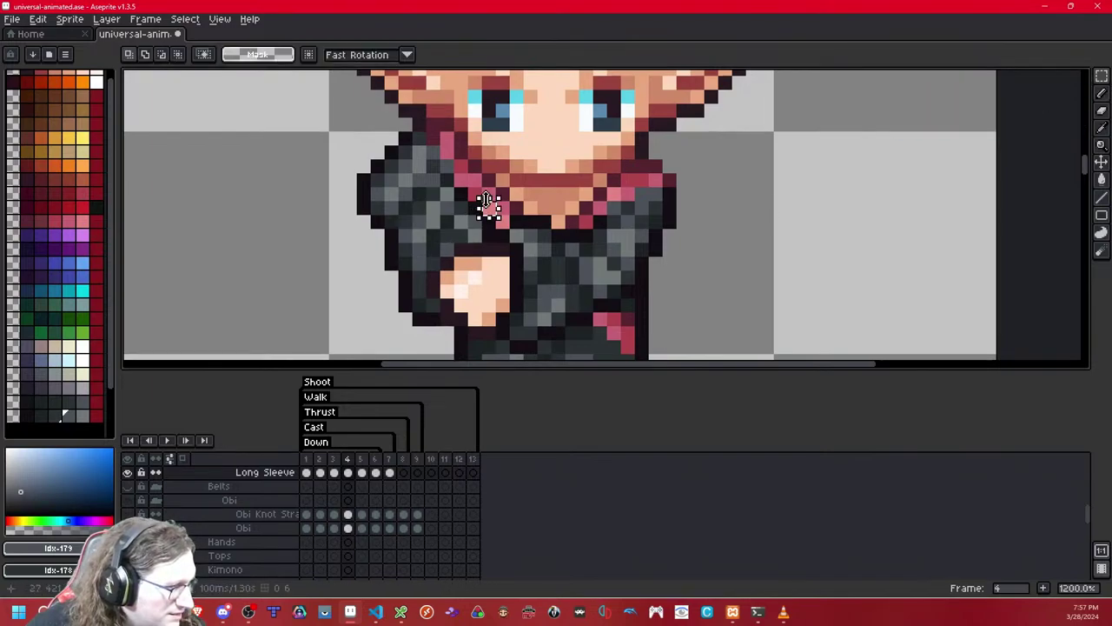
left_click_drag(504, 181, 392, 346)
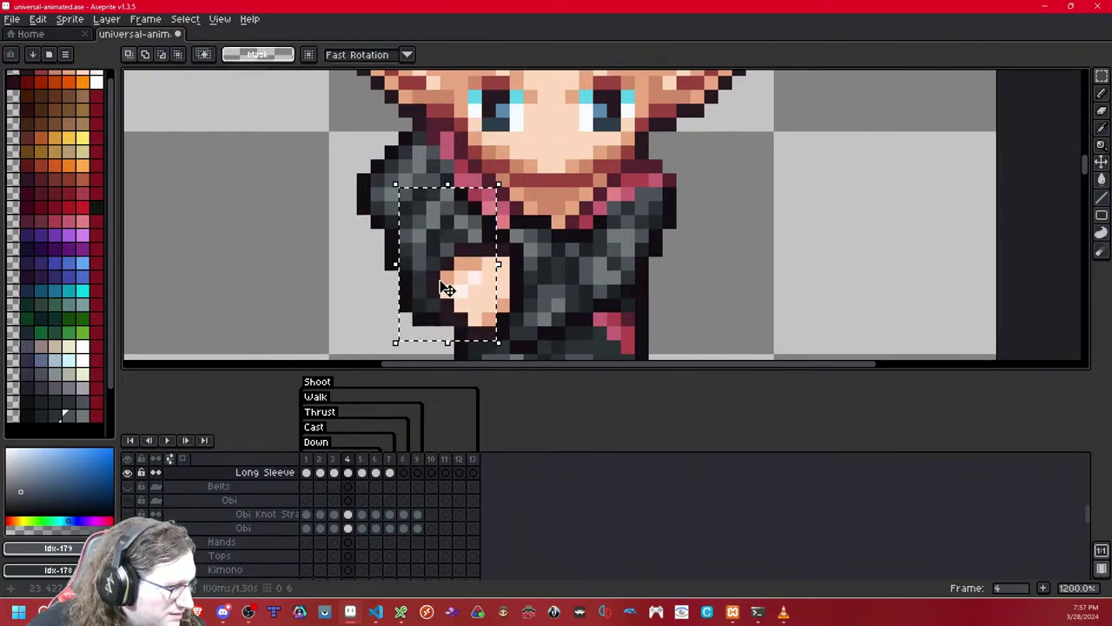
left_click_drag(450, 271, 230, 269)
left_click(372, 246)
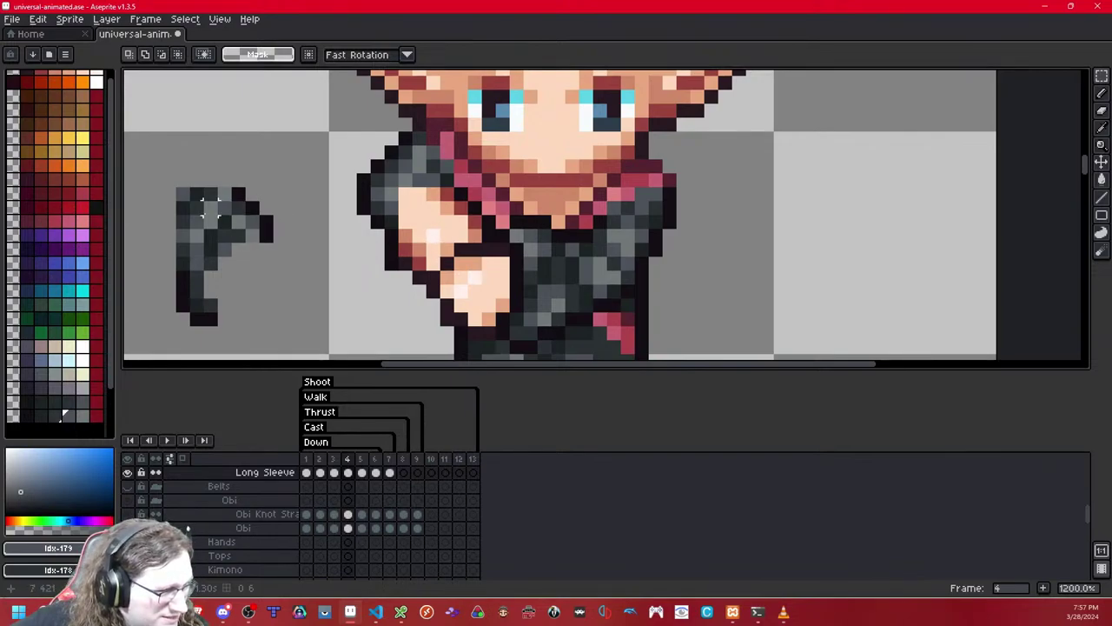
- Move an 8 by 10 pixel part of the detached sleeve piece back over the arm at position 21, 420, and delete the leftover pixels
left_click_drag(207, 209, 306, 341)
mouse_move(287, 248)
left_mouse_down()
mouse_move(397, 236)
mouse_move(487, 198)
mouse_move(478, 207)
mouse_move(478, 196)
mouse_move(476, 213)
mouse_move(395, 219)
mouse_move(472, 206)
mouse_move(490, 210)
mouse_move(409, 217)
mouse_move(486, 212)
mouse_move(480, 224)
mouse_move(484, 199)
mouse_move(486, 212)
left_mouse_up()
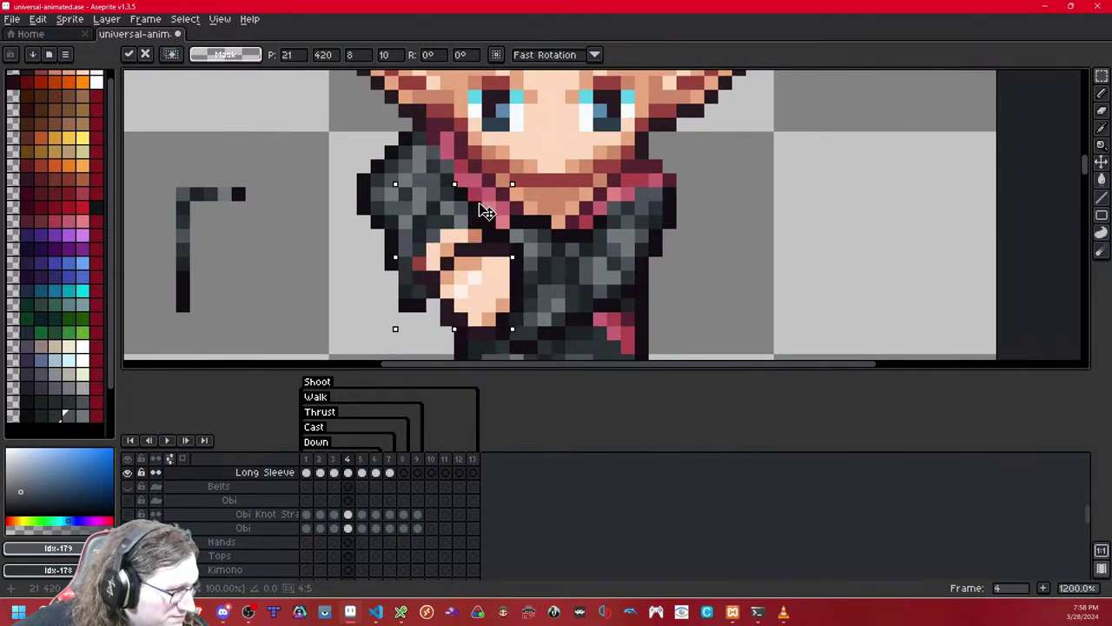
scroll(486, 212, "down", 7)
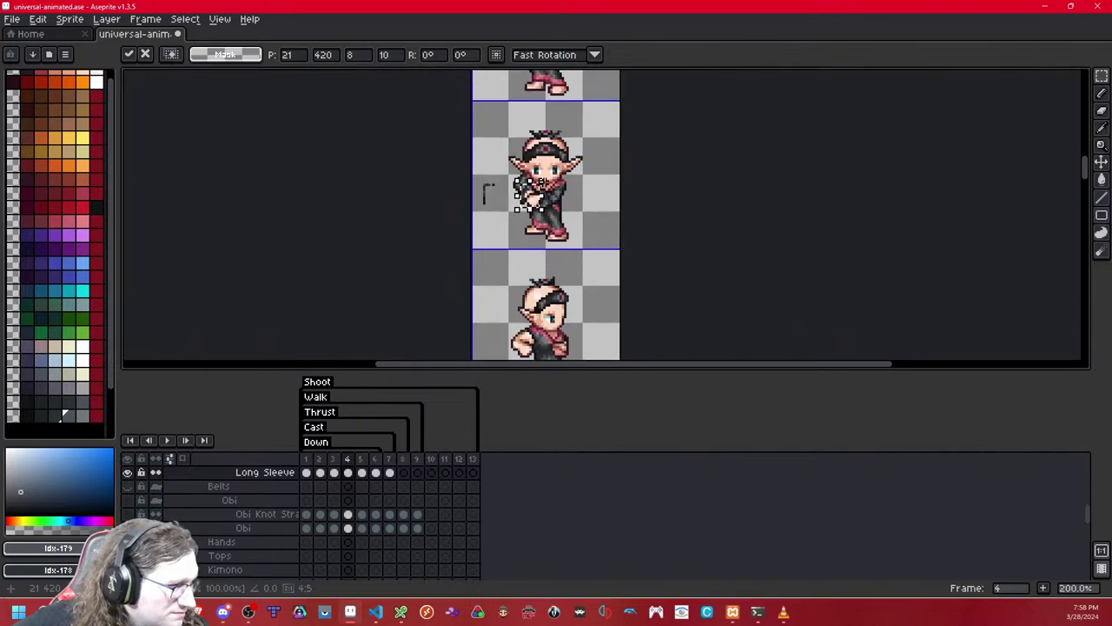
scroll(486, 196, "up", 7)
key("Return")
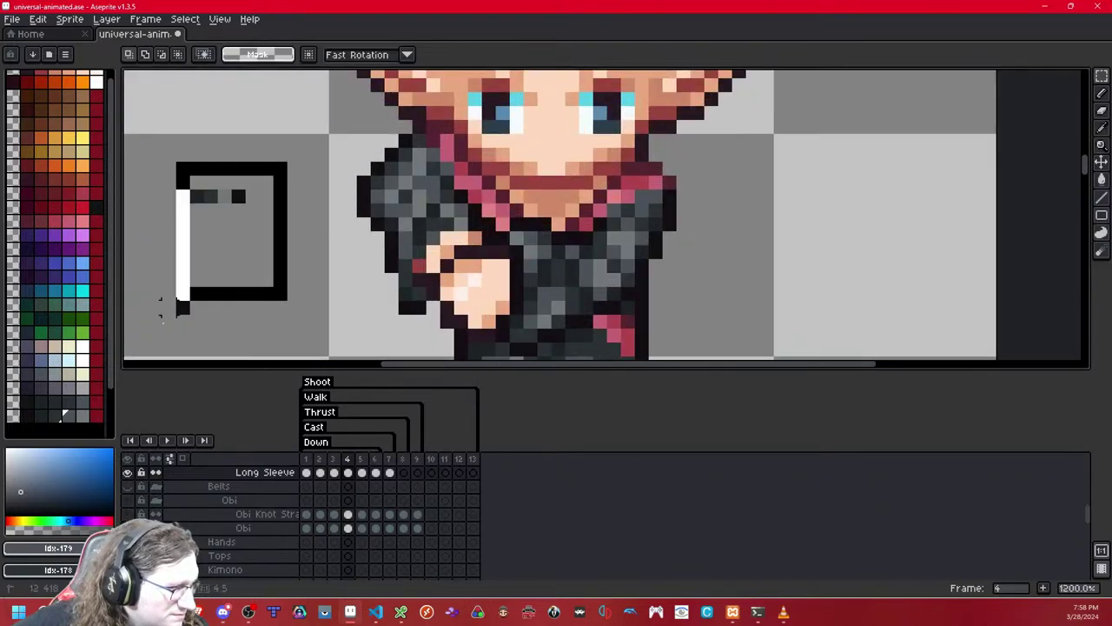
left_click_drag(170, 307, 149, 338)
key("Delete")
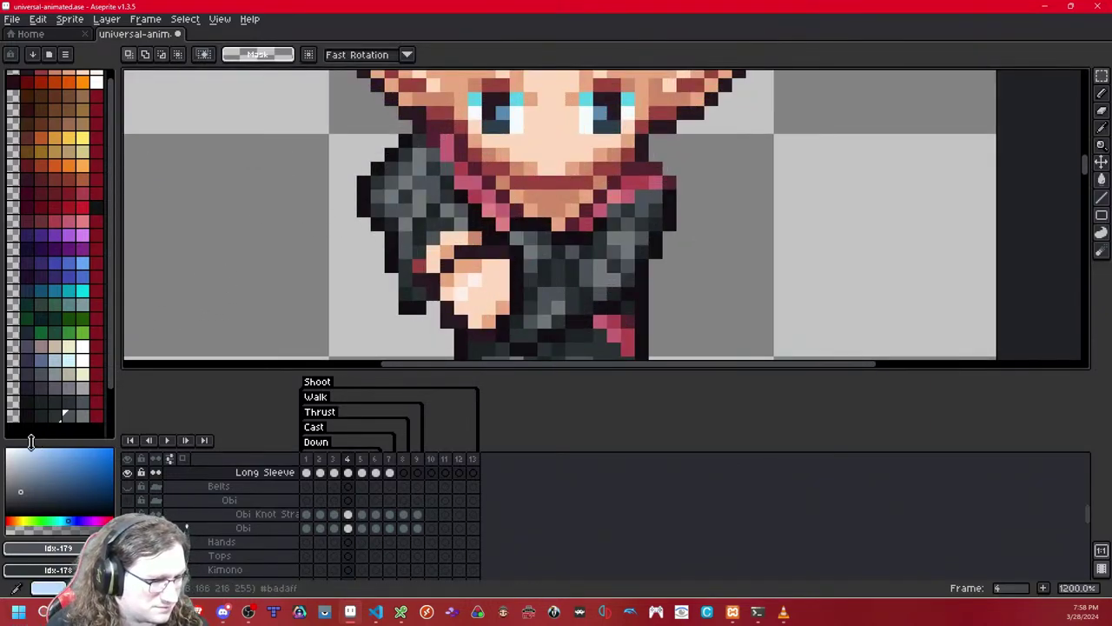
- Outline the inner cuff edge of the shortened right sleeve on frame 4 with the near-black palette color 176
left_click(27, 416)
left_click(1101, 93)
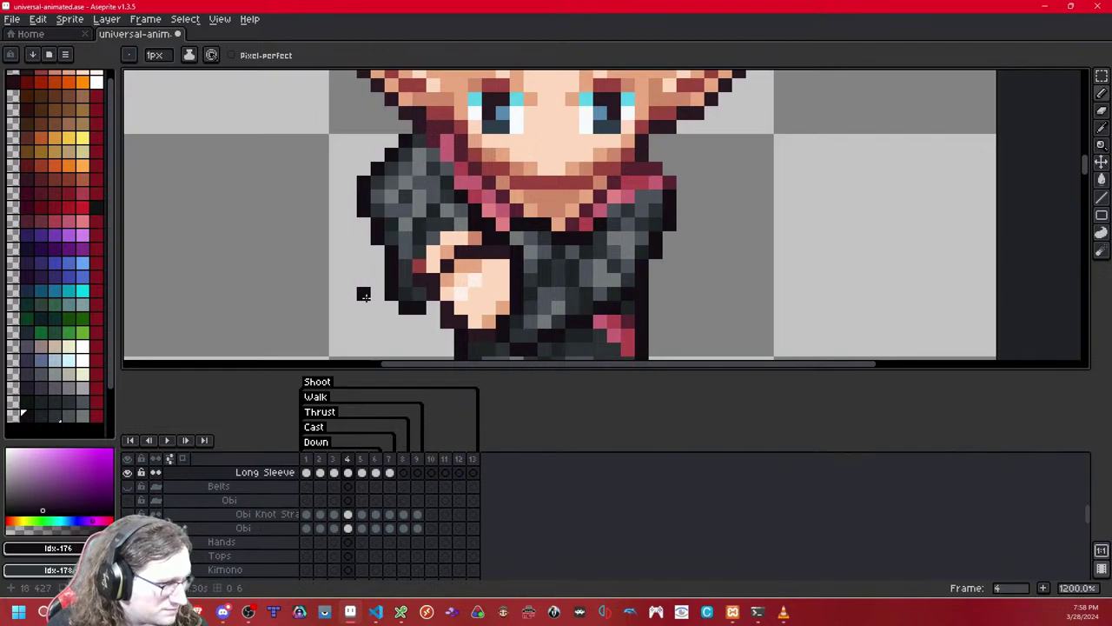
scroll(364, 296, "down", 6)
scroll(412, 253, "up", 4)
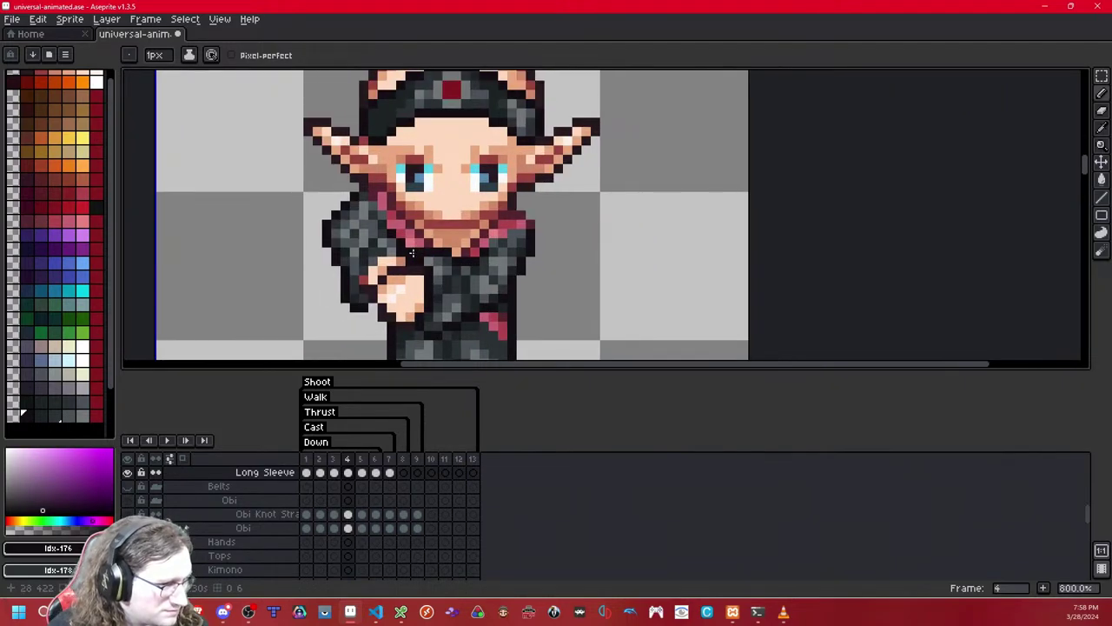
scroll(412, 252, "up", 2)
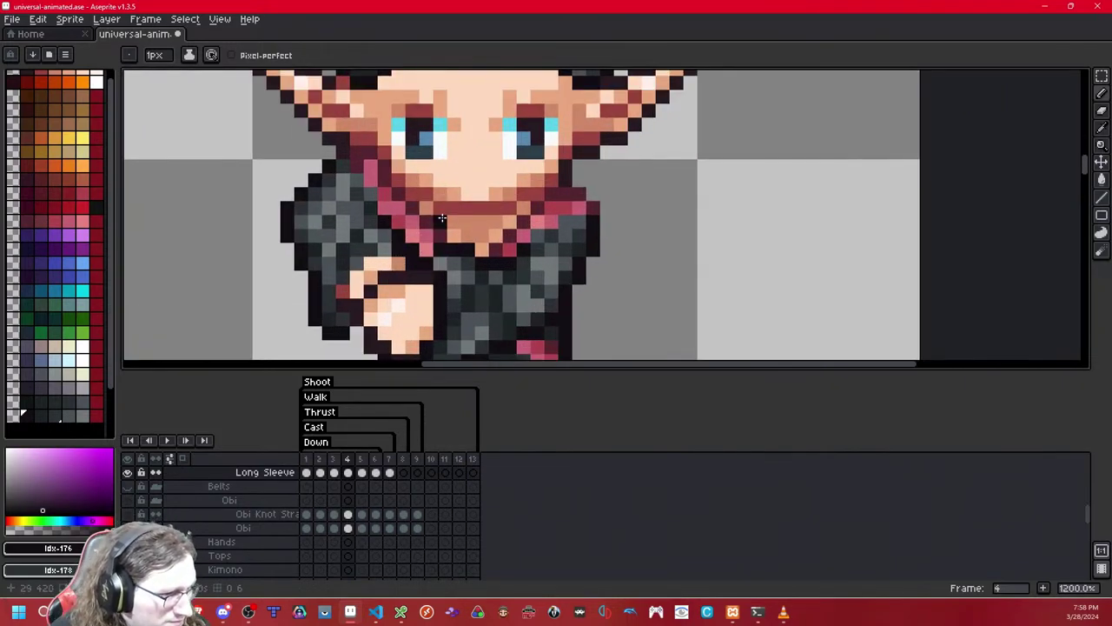
left_click(27, 416)
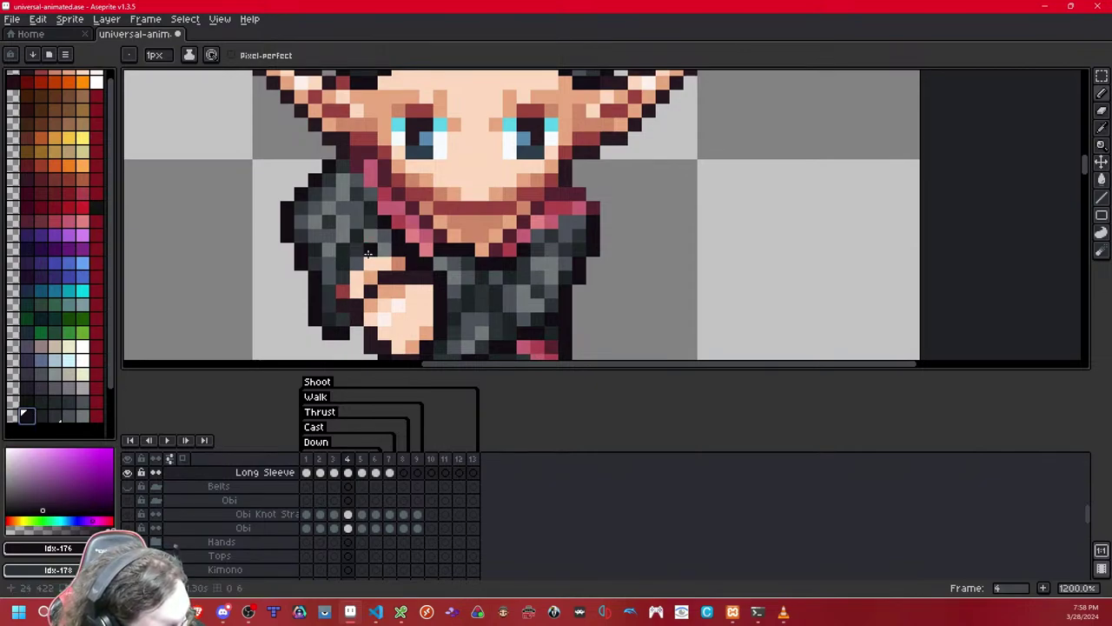
left_click(345, 293)
scroll(380, 265, "down", 8)
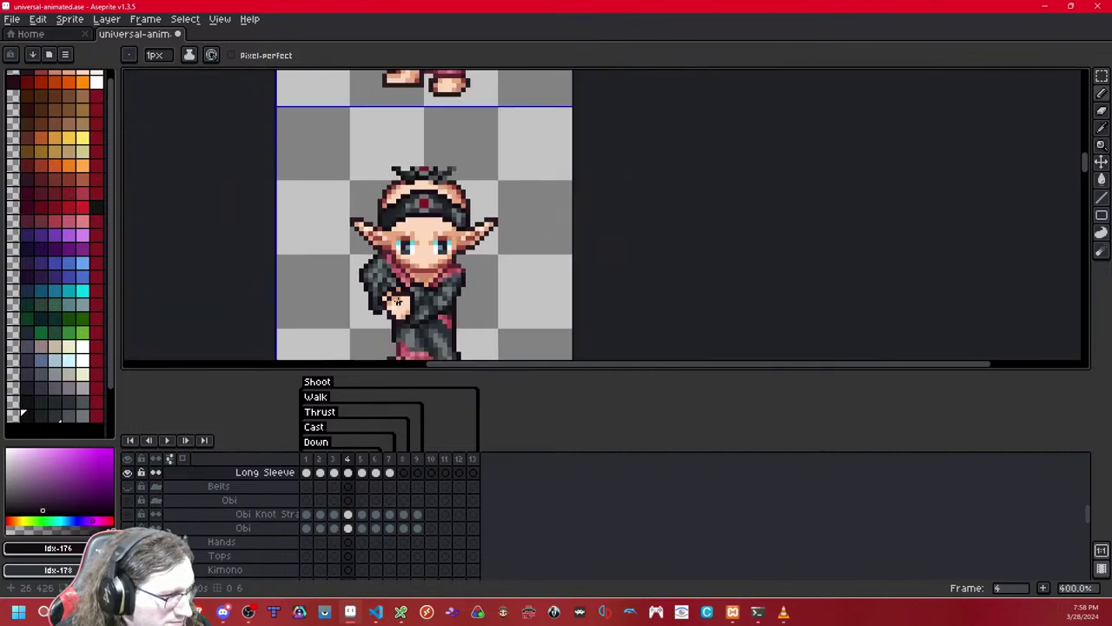
scroll(404, 296, "up", 5)
scroll(403, 296, "up", 5)
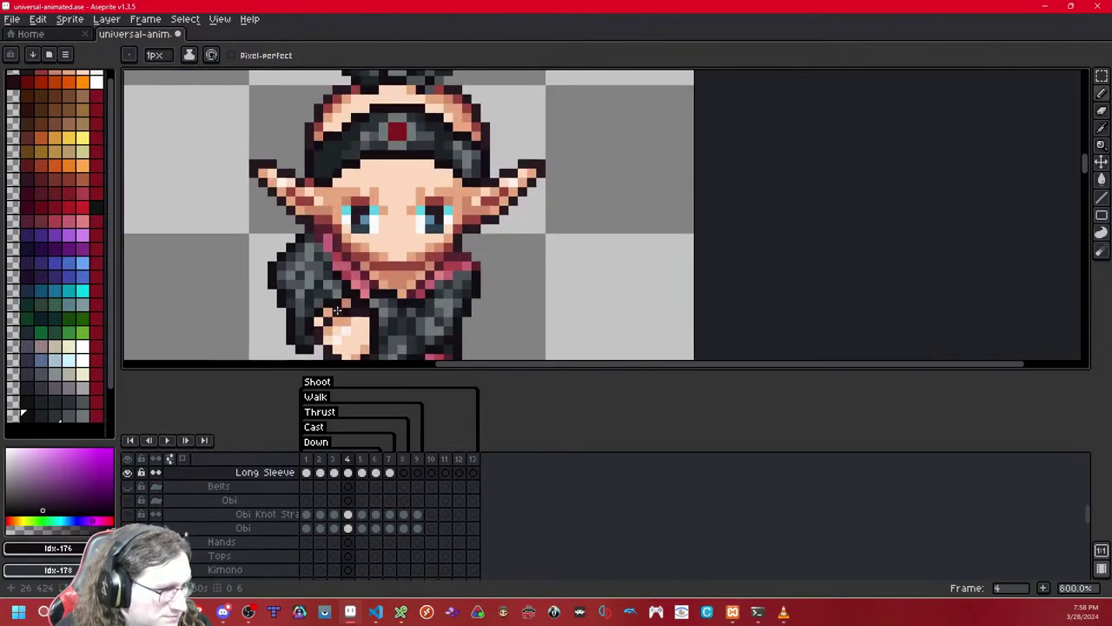
- Erase the surplus sleeve pixels around the inner cuff of the right sleeve on frame 4, checking them against the bare arm
key("shift+x")
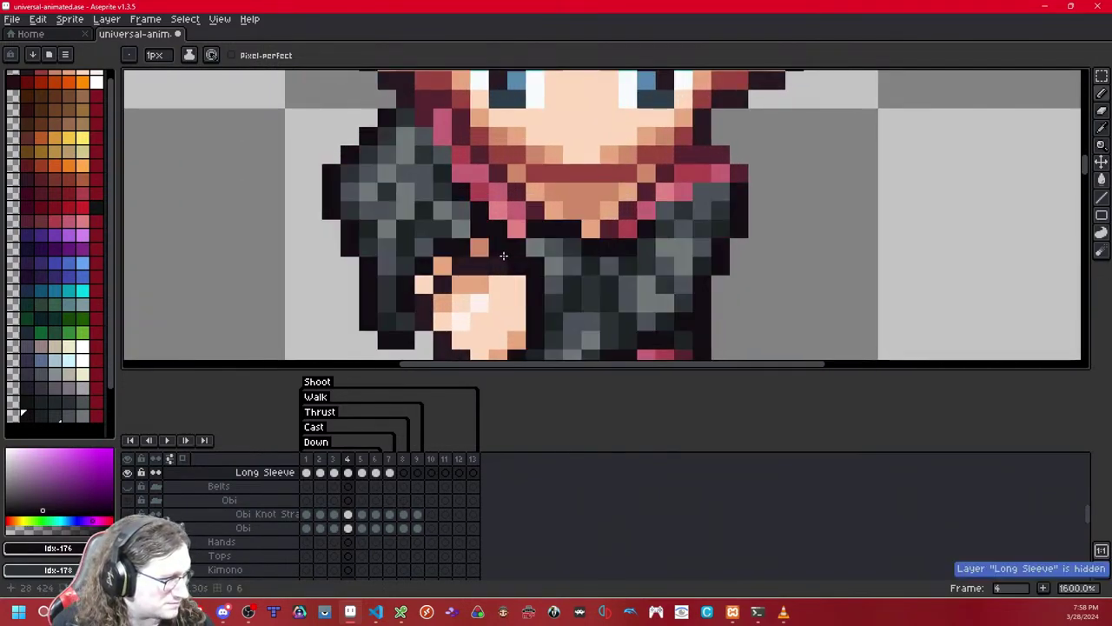
key("b")
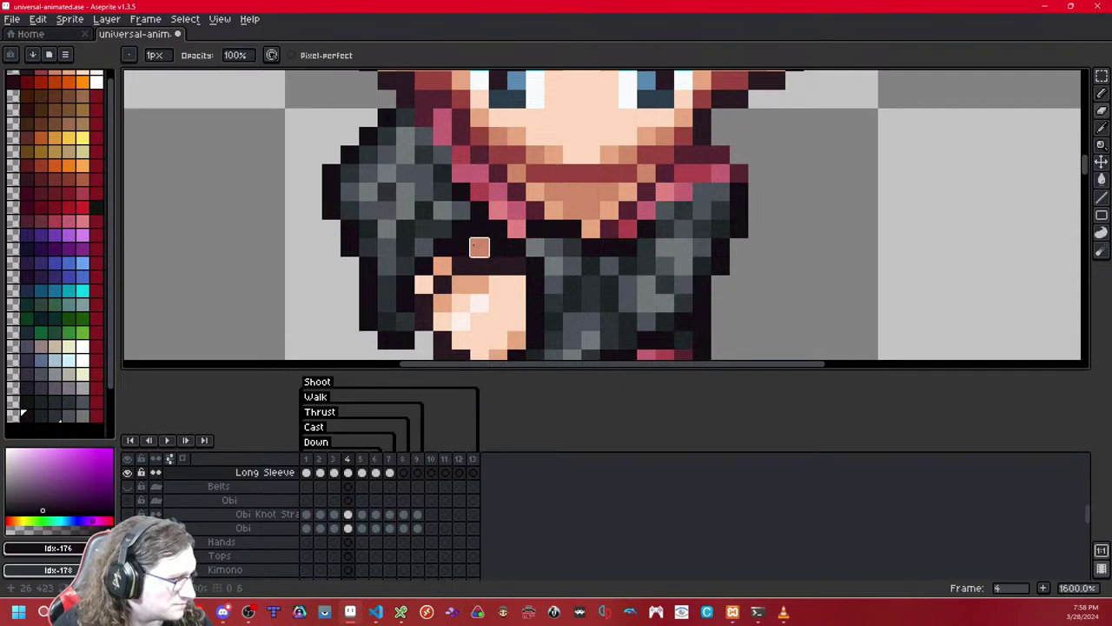
left_click(461, 248)
scroll(441, 339, "down", 8)
scroll(440, 339, "up", 10)
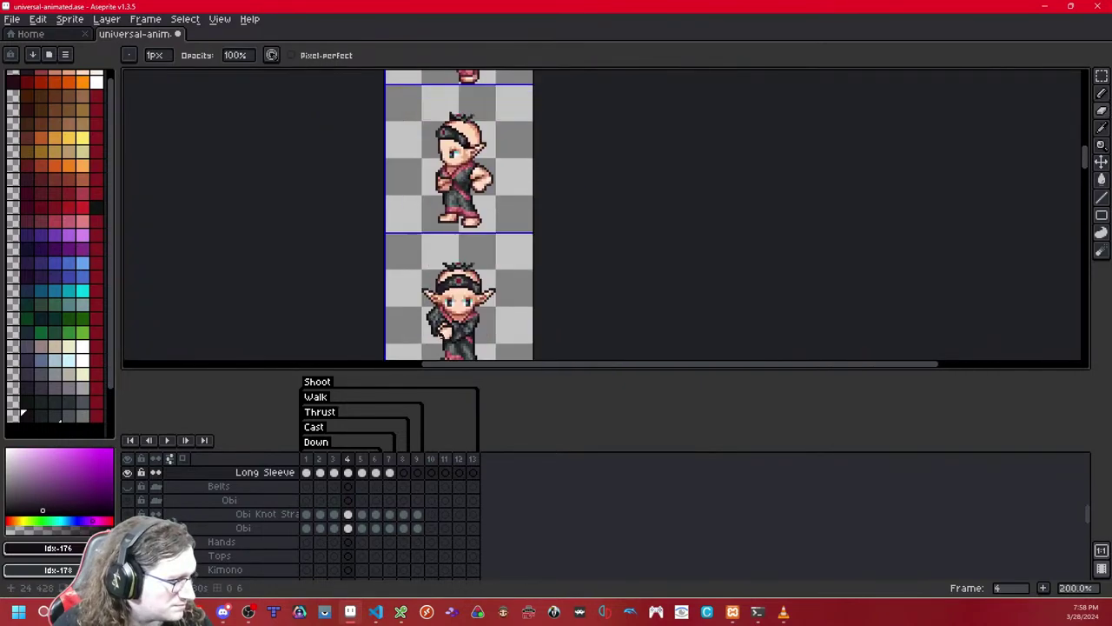
key("shift+x")
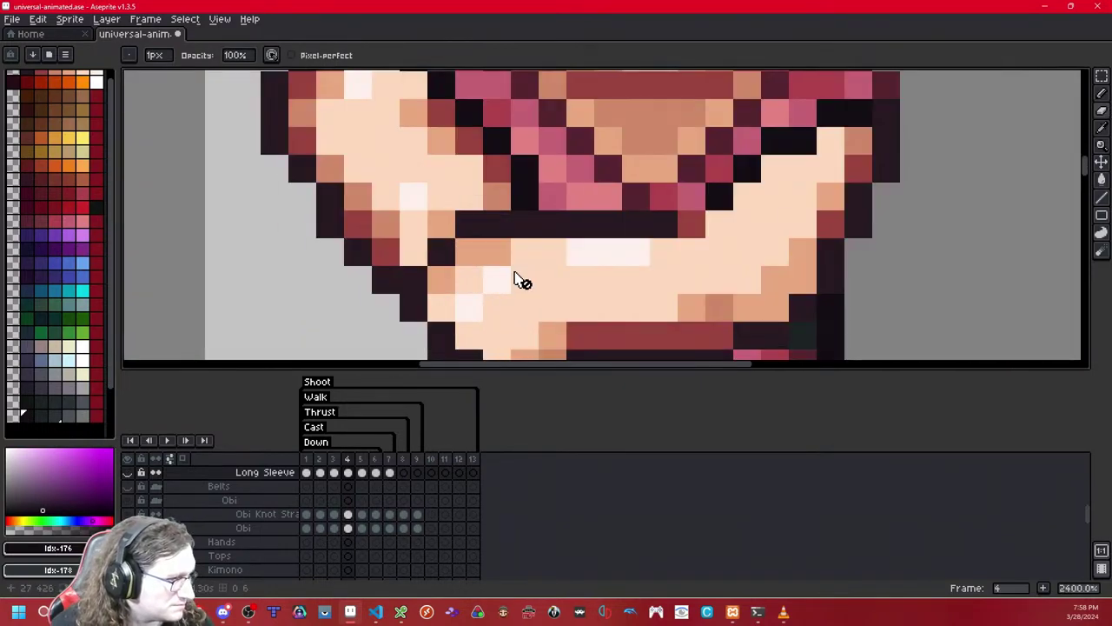
key("shift+x")
key("shift+x")
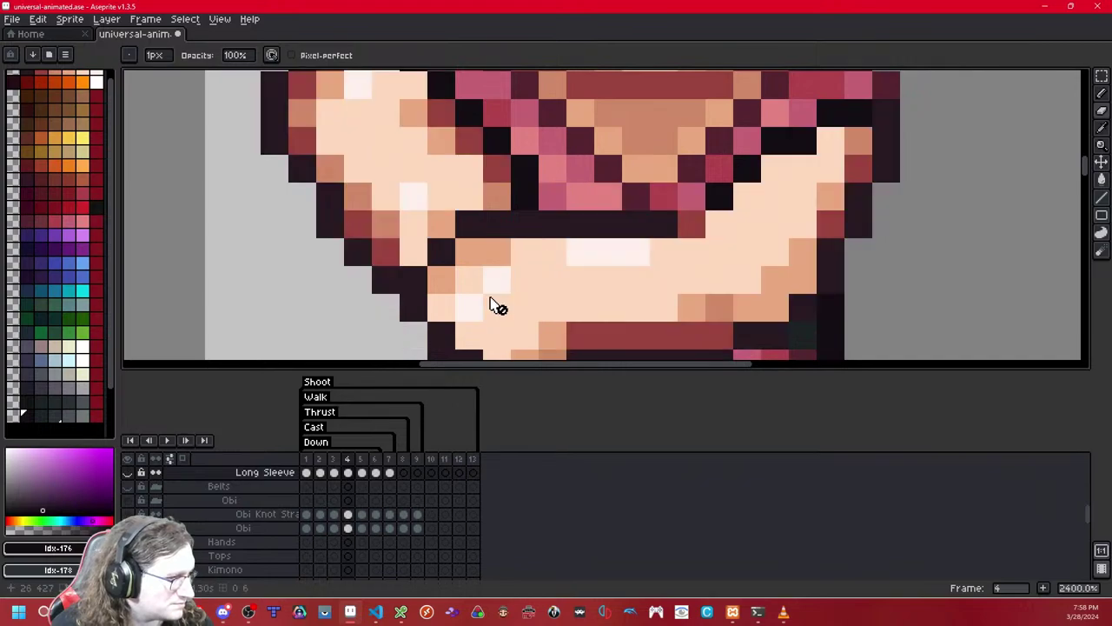
key("shift+x")
left_click(496, 168)
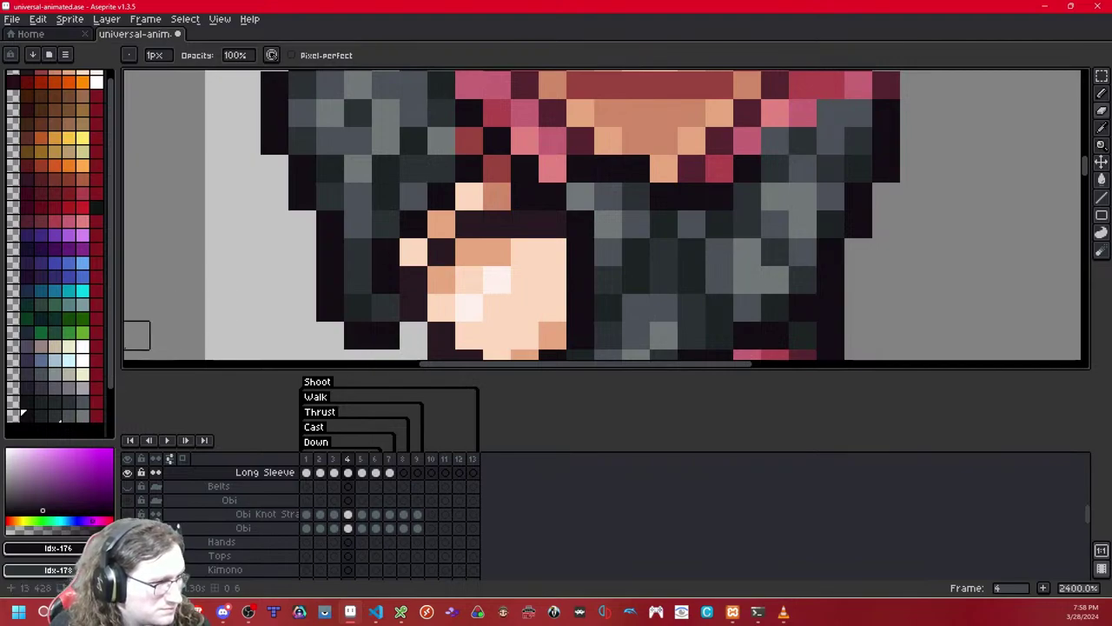
key("e")
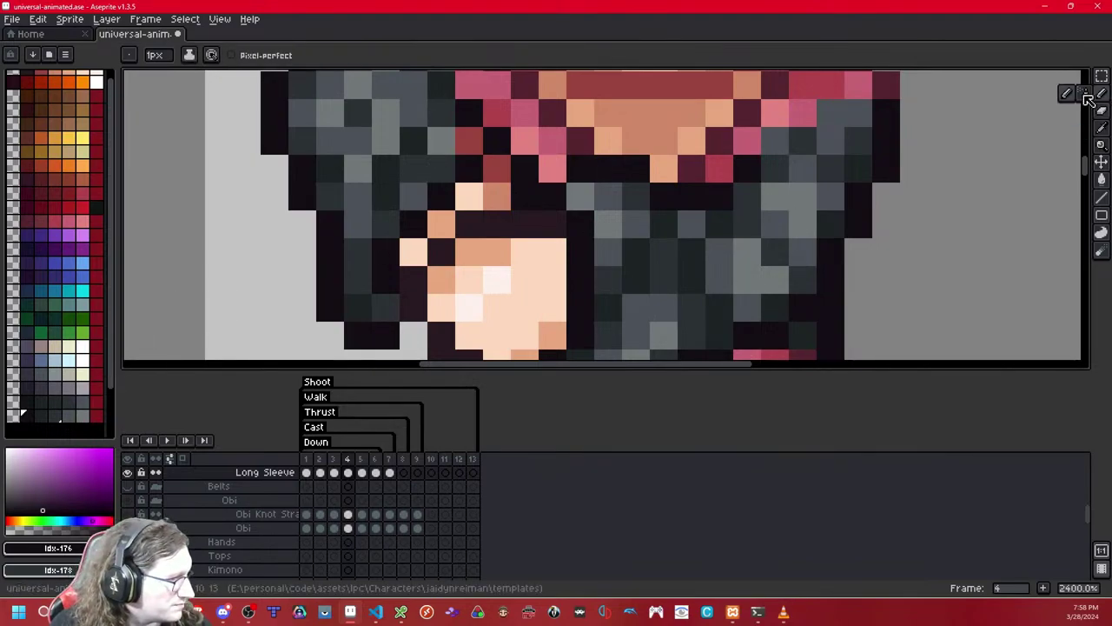
- Touch up the shading of the shortened right sleeve on frame 4 with the grey palette colors 177 and 179
scroll(470, 147, "down", 10)
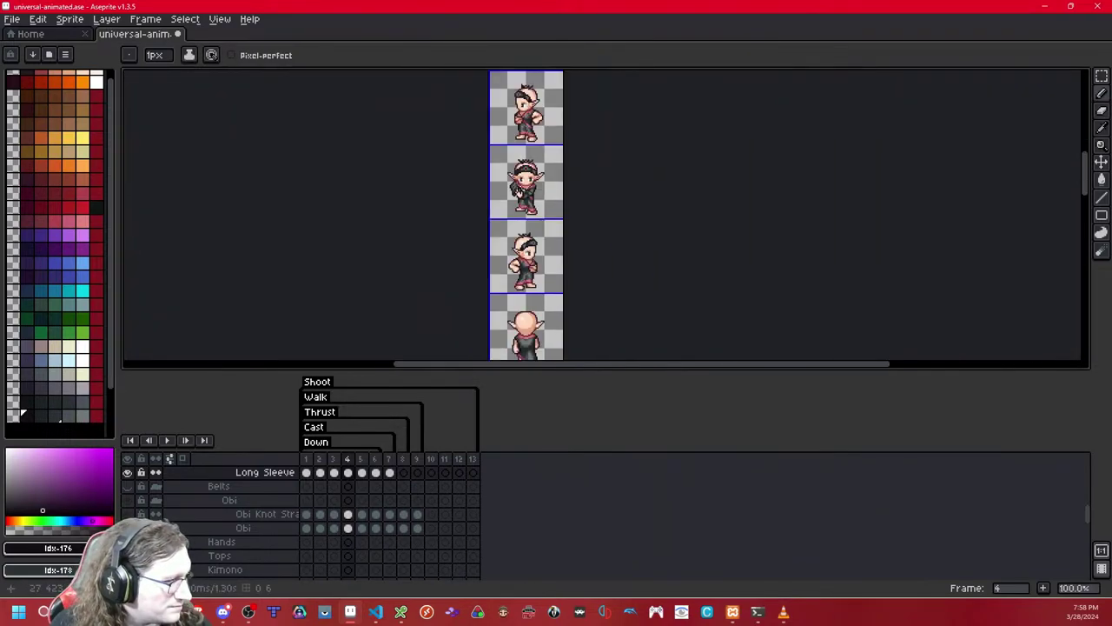
scroll(625, 189, "up", 1)
scroll(614, 190, "down", 1)
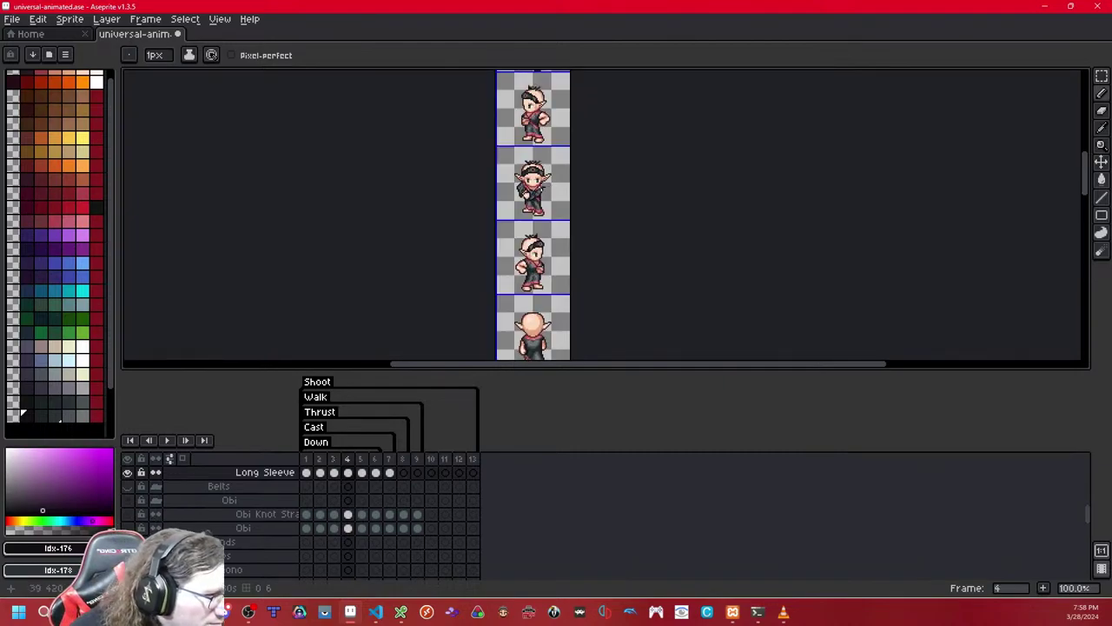
scroll(544, 187, "up", 5)
scroll(544, 195, "up", 3)
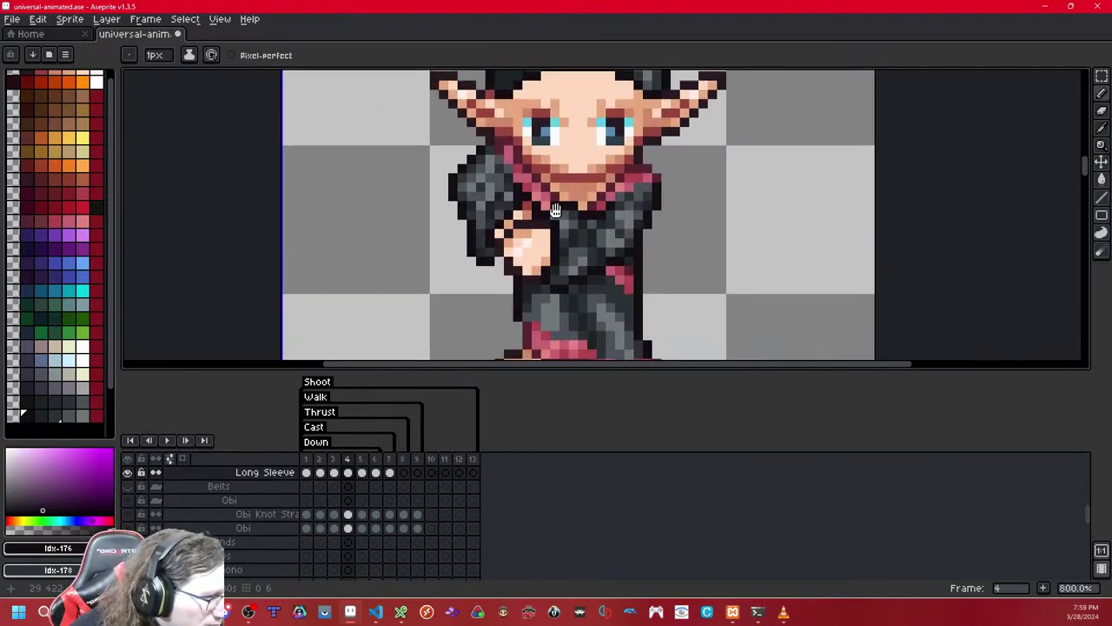
left_click(46, 418)
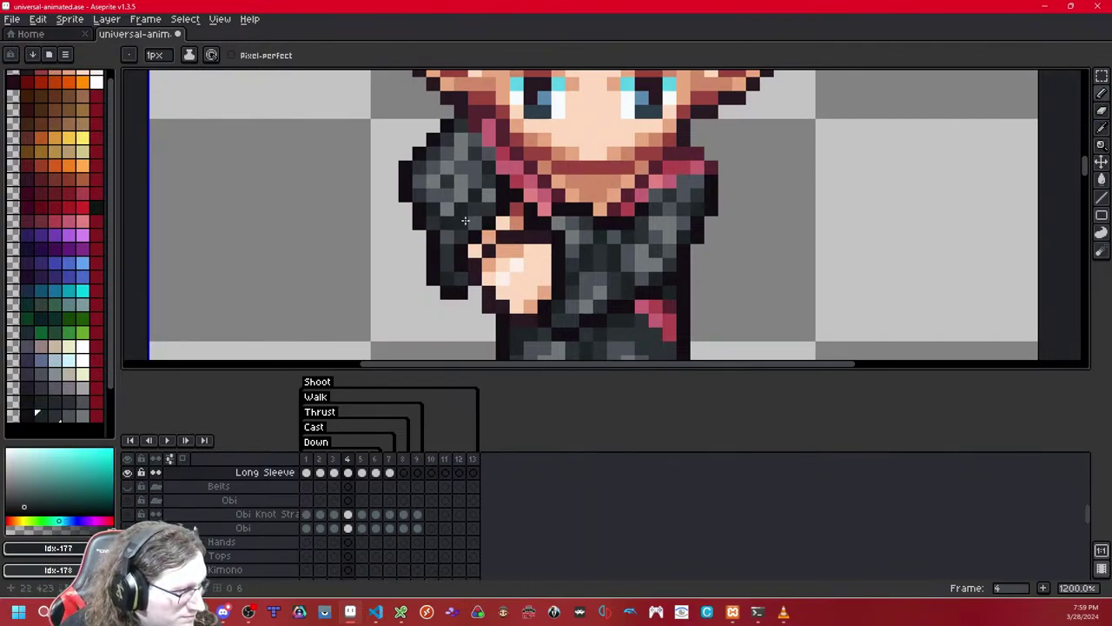
right_click(70, 416)
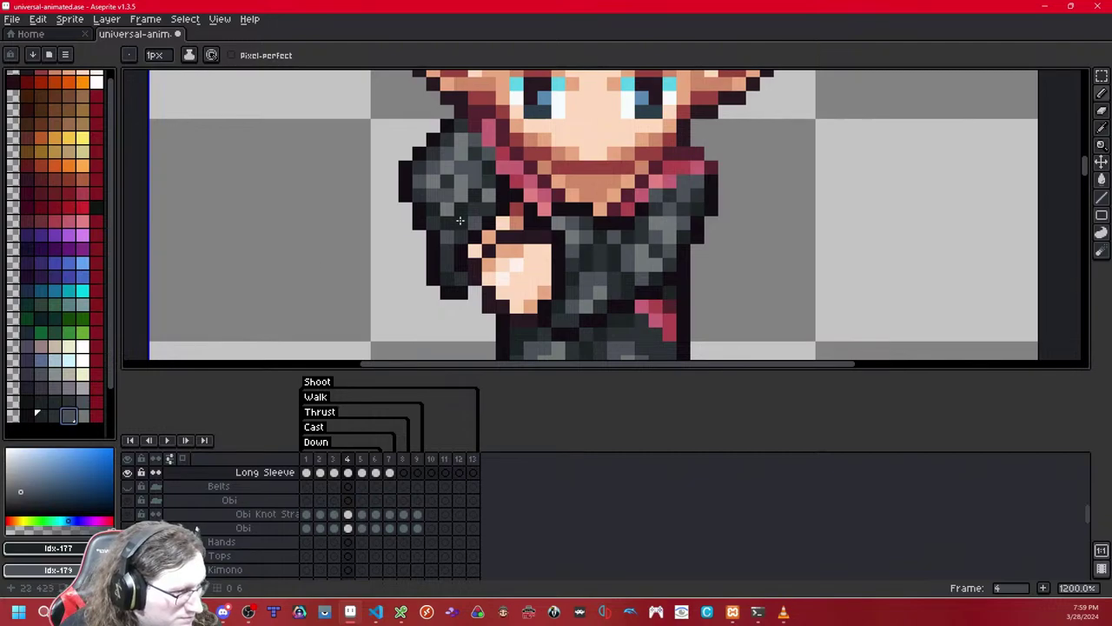
- Examine the reshaped right sleeve on frame 4 at several scales against the rest of the character
scroll(474, 222, "down", 8)
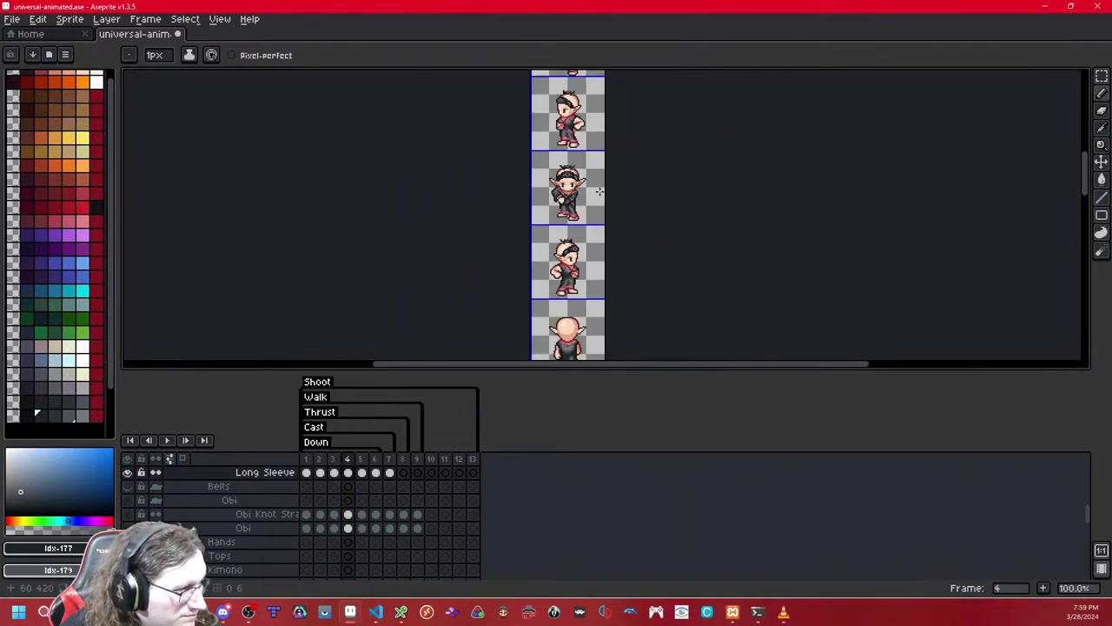
scroll(598, 192, "up", 4)
scroll(599, 191, "down", 1)
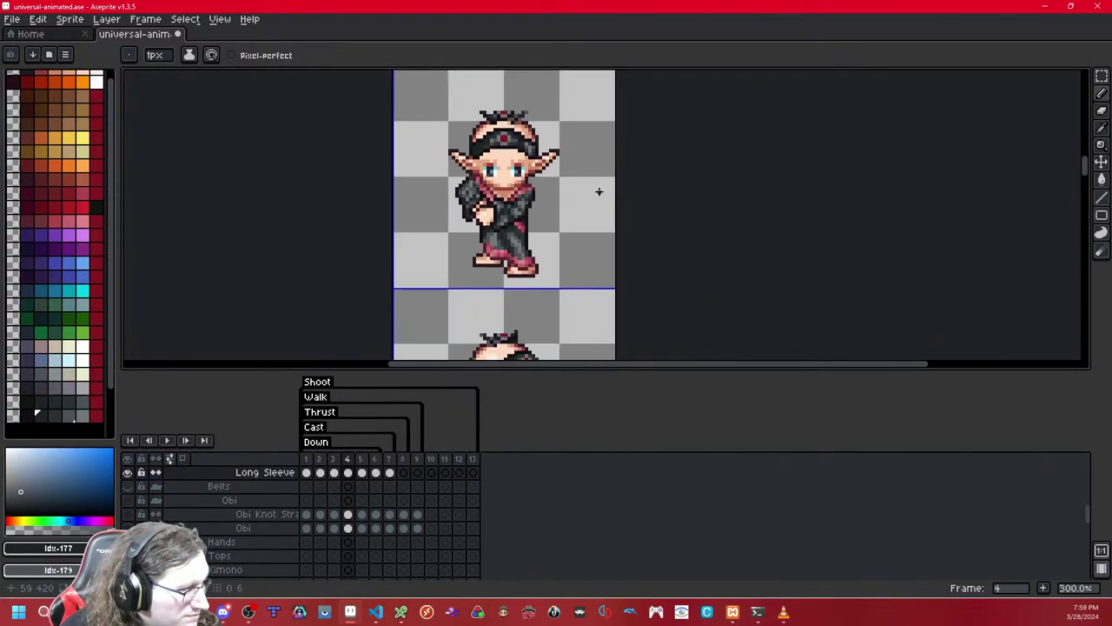
scroll(599, 191, "up", 1)
scroll(494, 198, "down", 3)
scroll(493, 198, "up", 1)
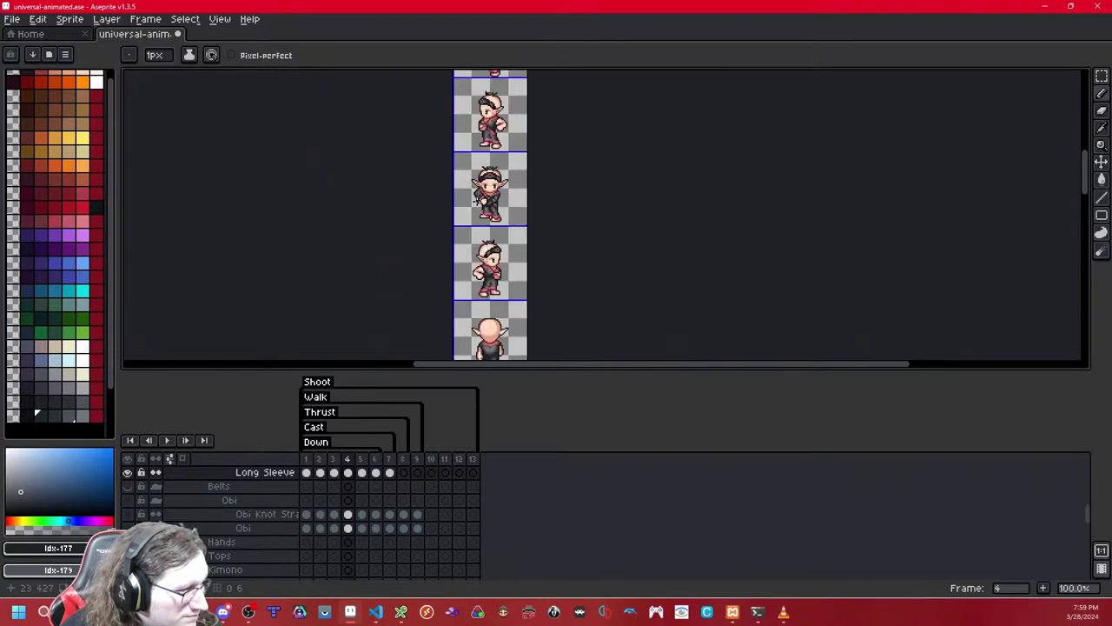
scroll(545, 222, "up", 8)
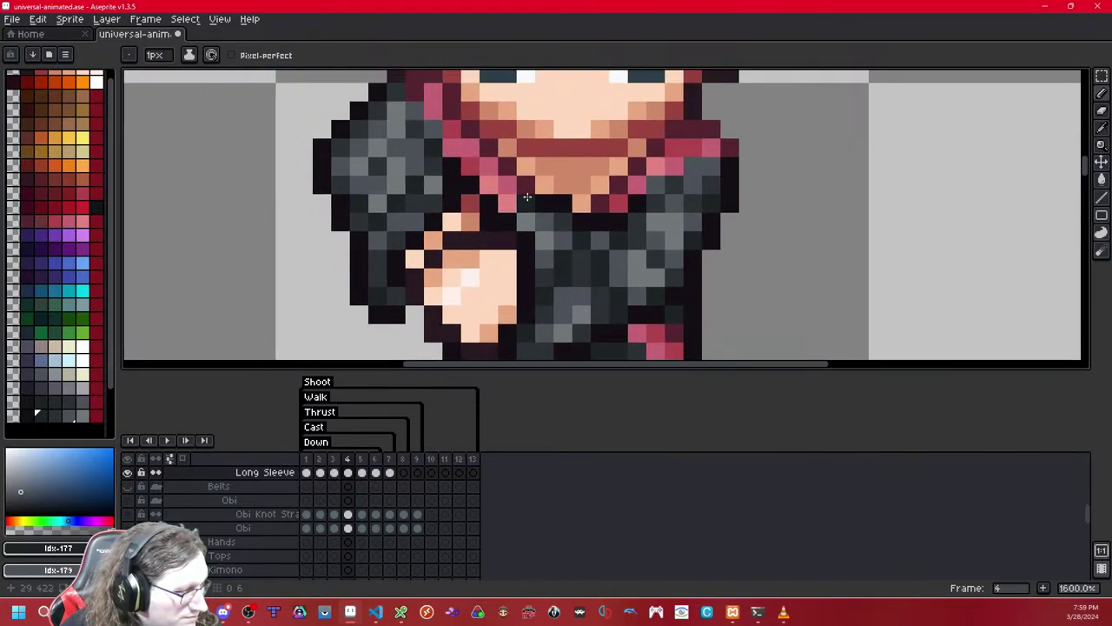
- Examine the right sleeve on frame 4 at different scales and compare it with frame 3
left_click_drag(527, 196, 541, 212)
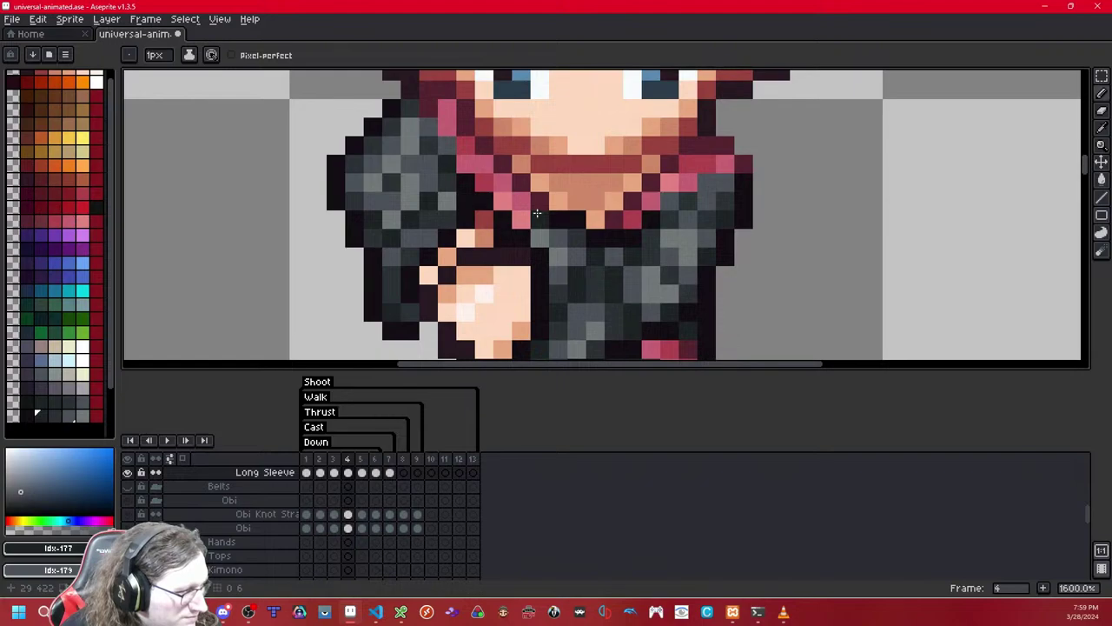
scroll(536, 213, "down", 2)
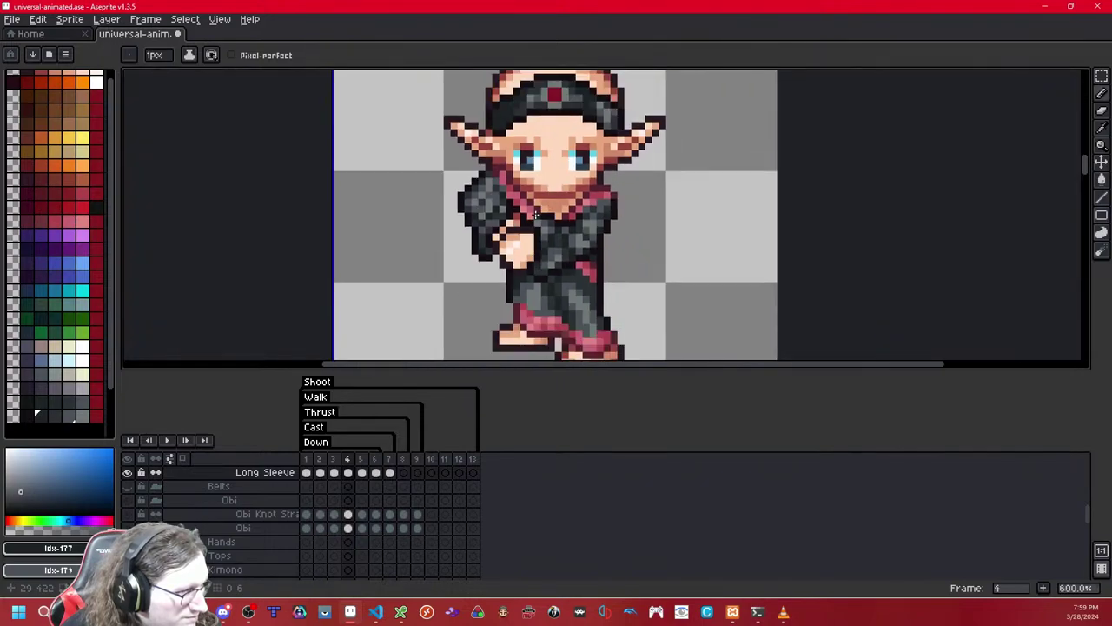
scroll(476, 223, "up", 1)
scroll(476, 223, "up", 1)
key("comma")
key("period")
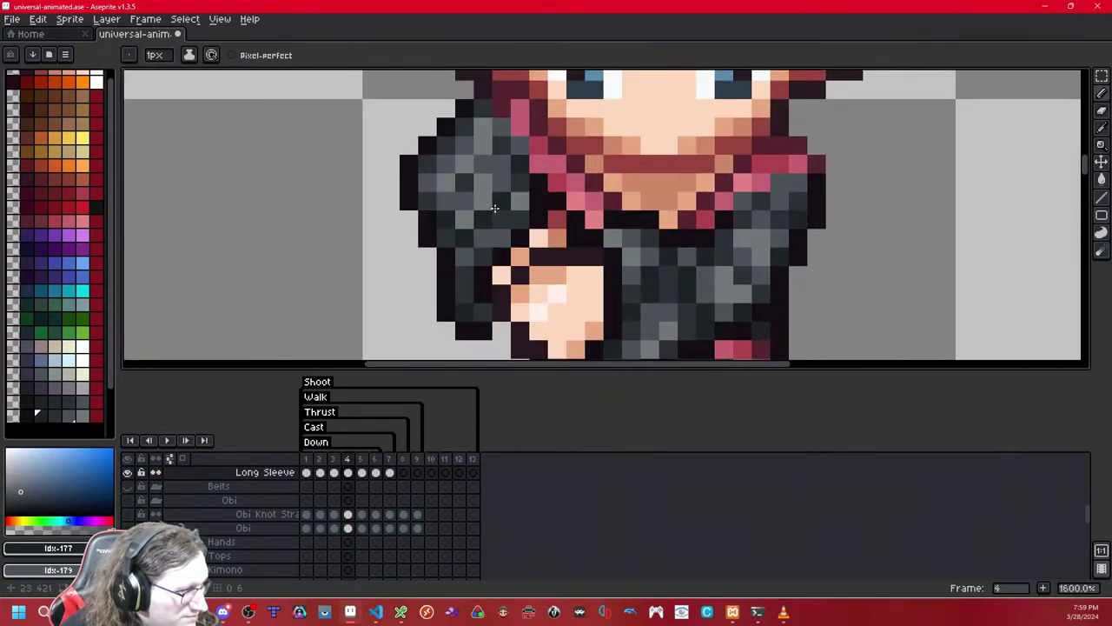
key("comma")
key("period")
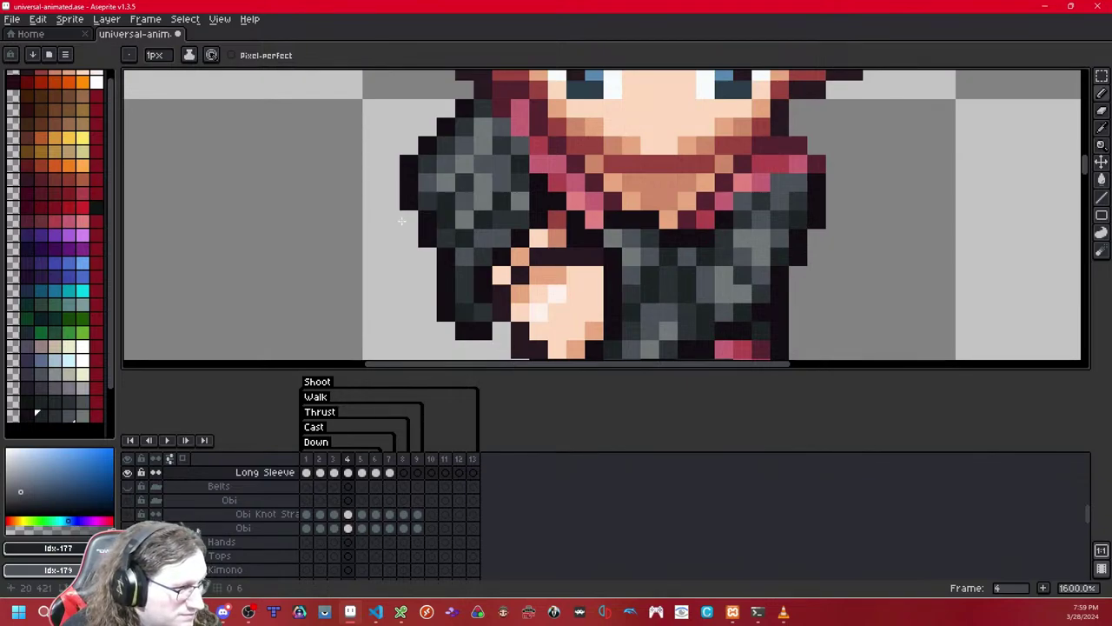
- Touch up the shading near the inner cuff of the right sleeve on frame 4 with the grey palette color 178
right_click(56, 415)
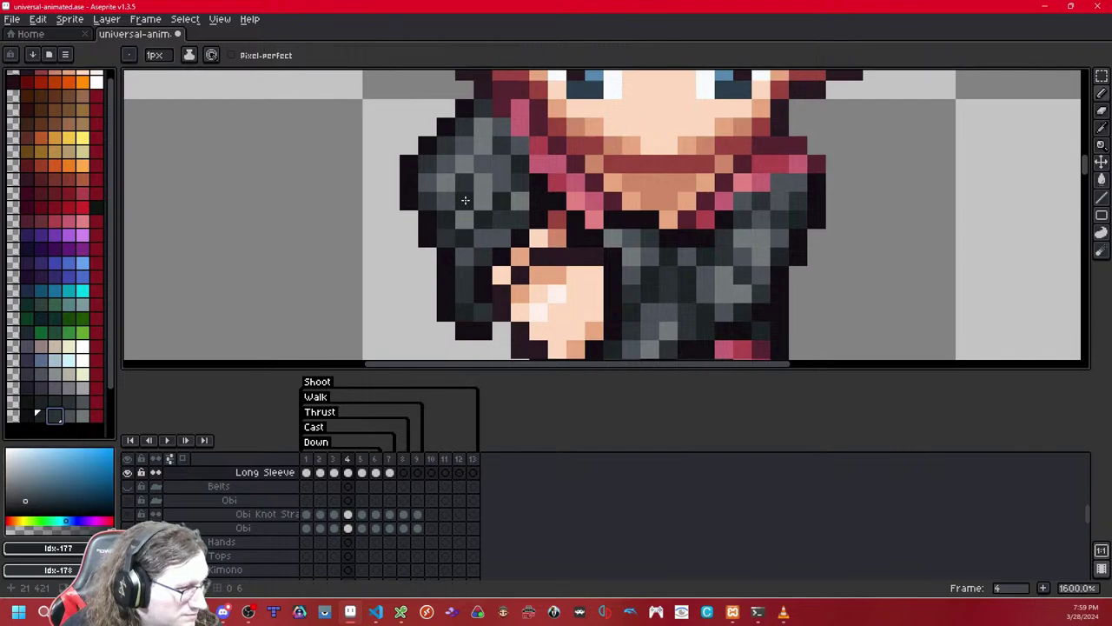
right_click(486, 202)
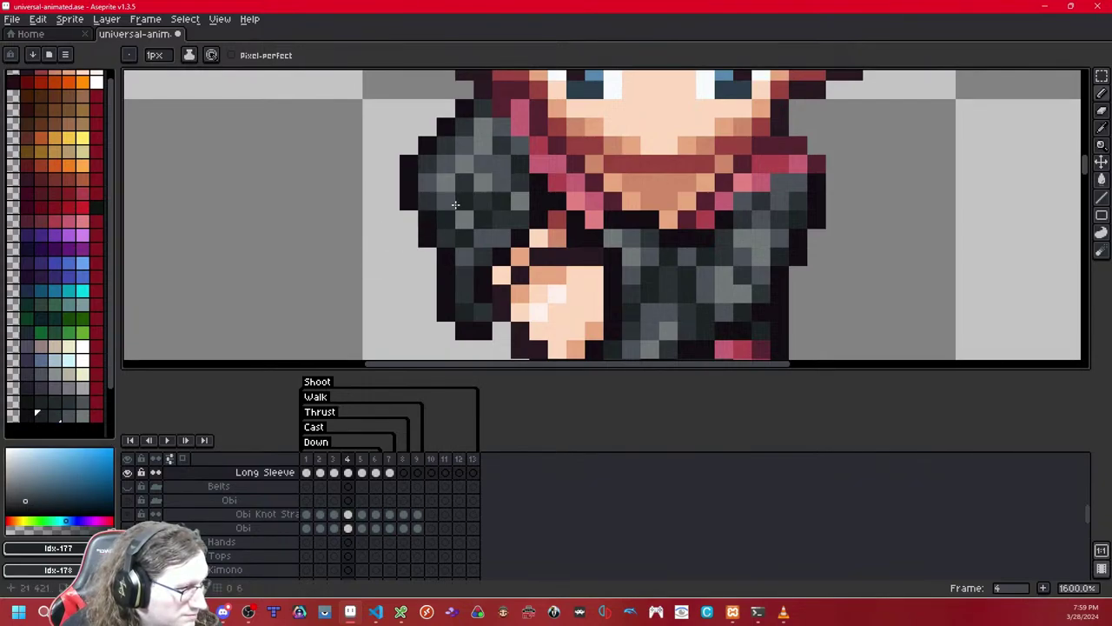
scroll(509, 273, "down", 6)
scroll(509, 271, "down", 2)
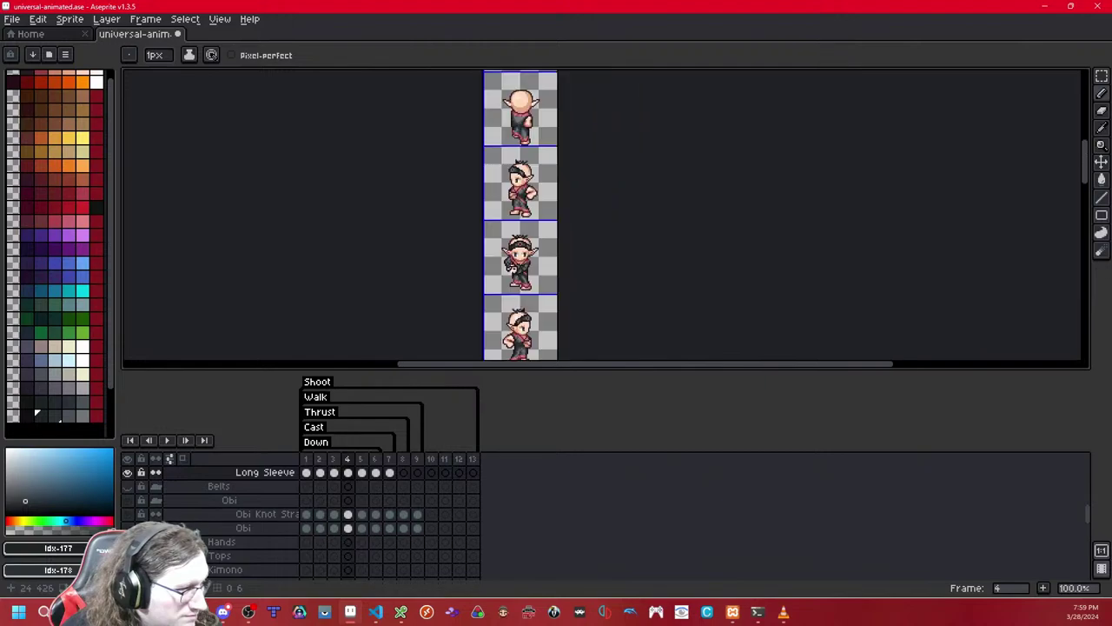
scroll(521, 270, "up", 8)
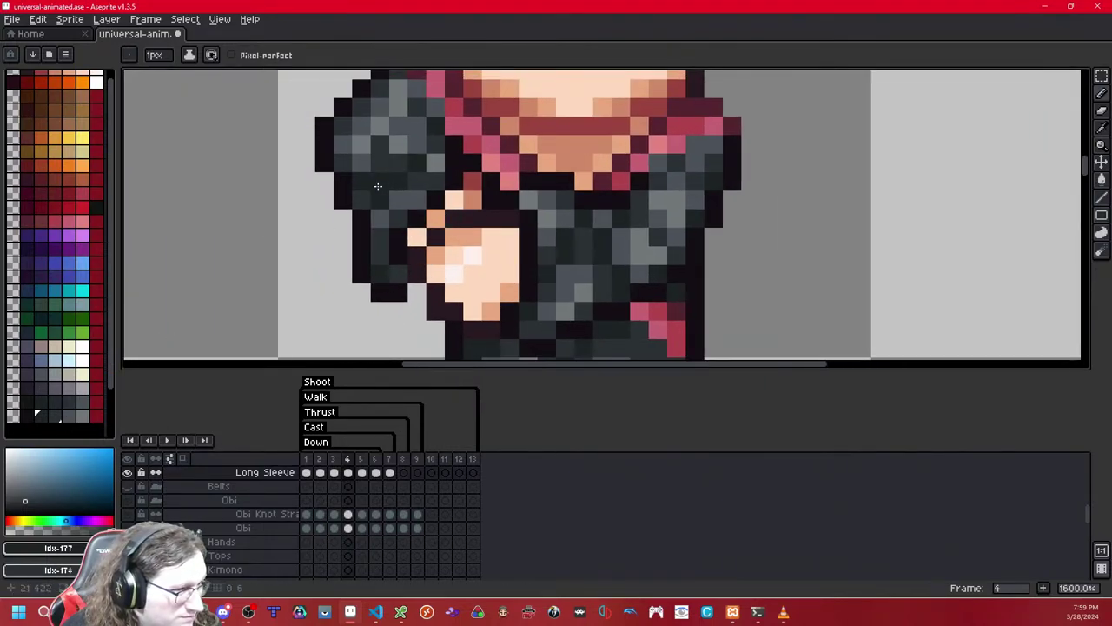
- Compare the small-scale character on frame 4 with the neighbouring frames up to frame 8
scroll(600, 144, "down", 6)
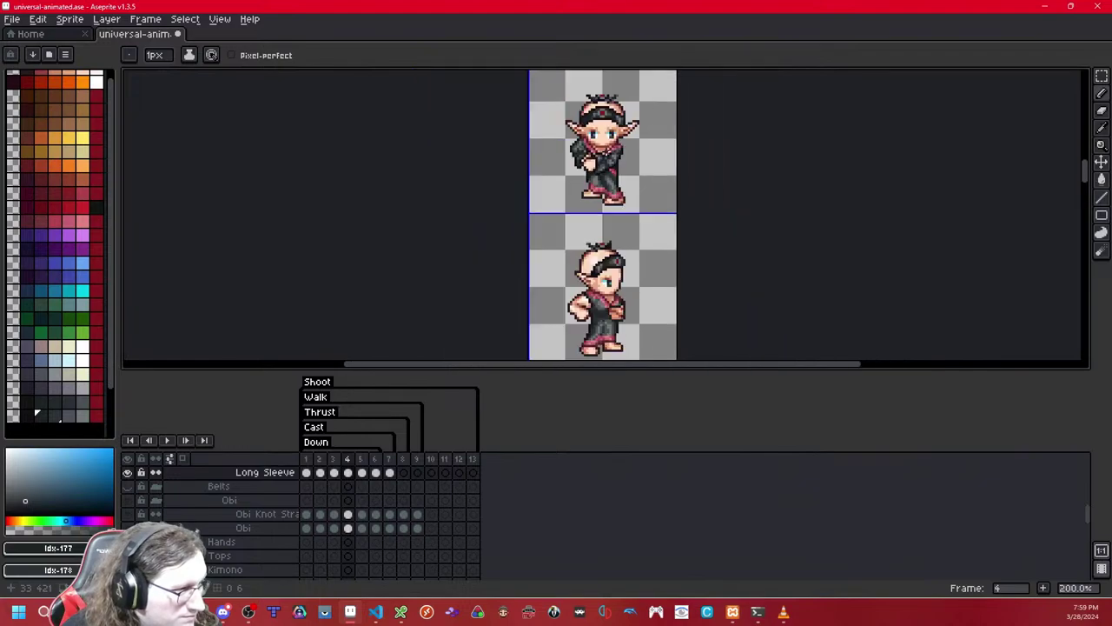
scroll(615, 142, "down", 3)
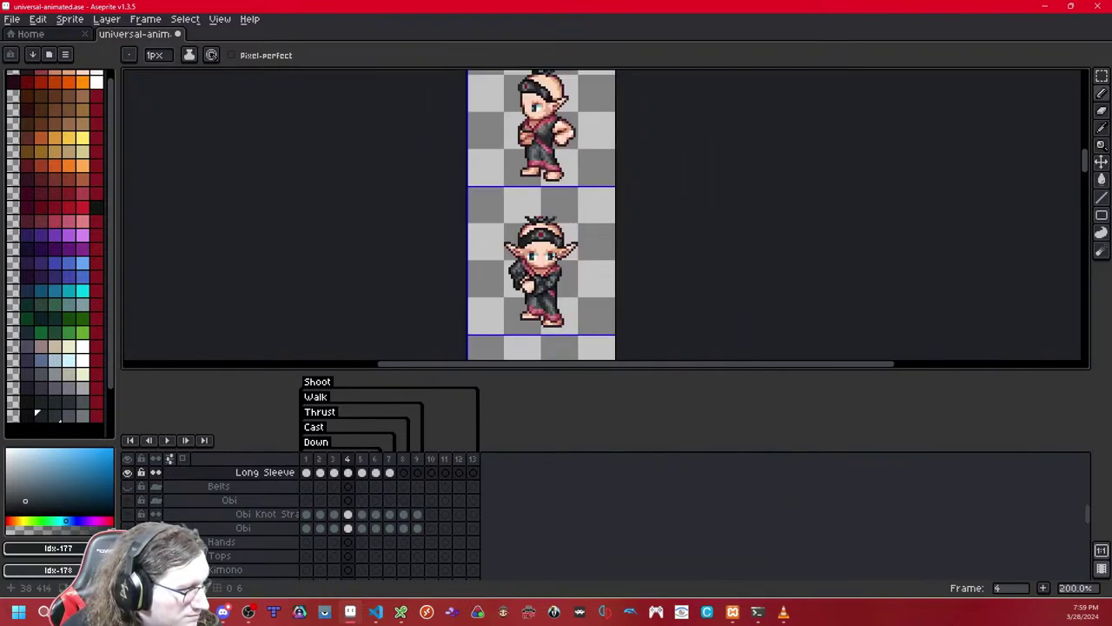
scroll(556, 141, "up", 1)
left_click_drag(555, 255, 554, 236)
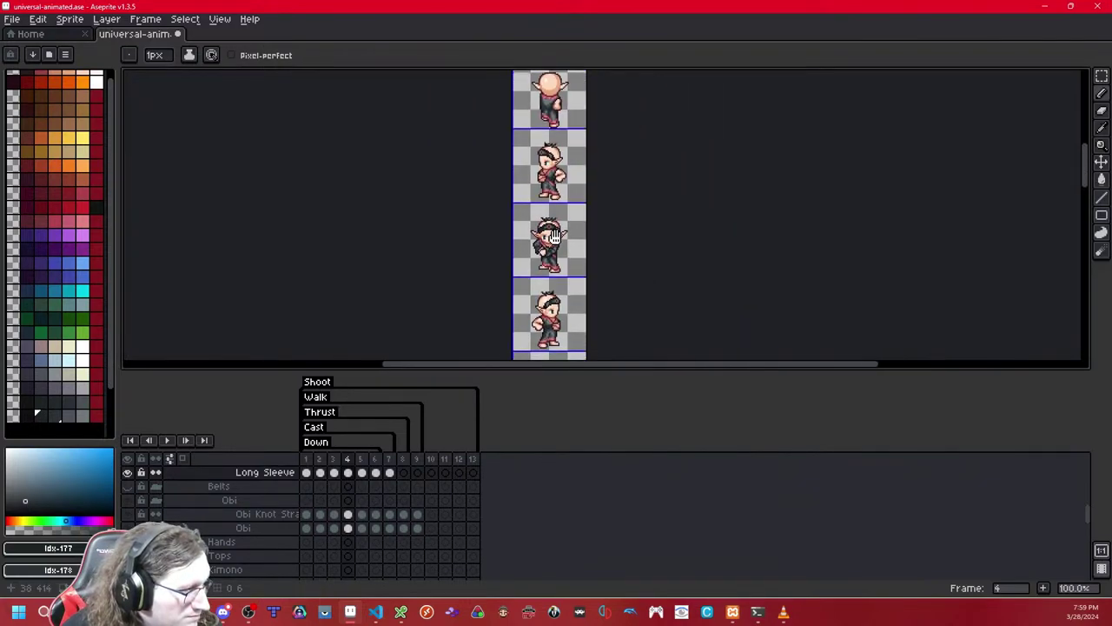
key("Right")
key("Right")
key("Right")
key("Left")
key("Left")
key("Left")
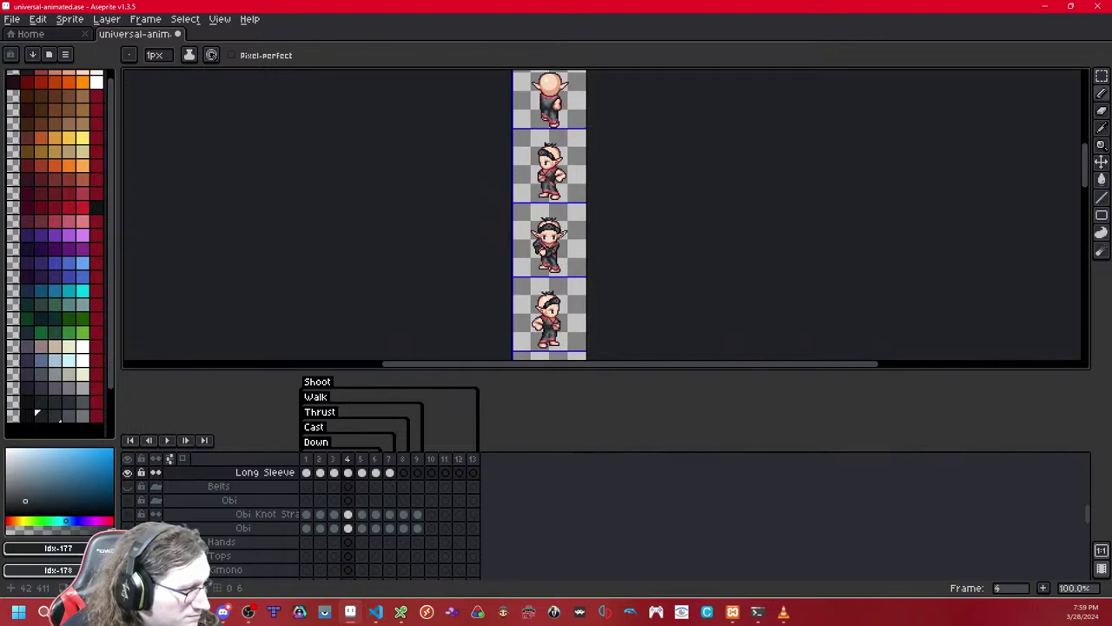
key("Right")
key("Right")
key("Right")
key("Right")
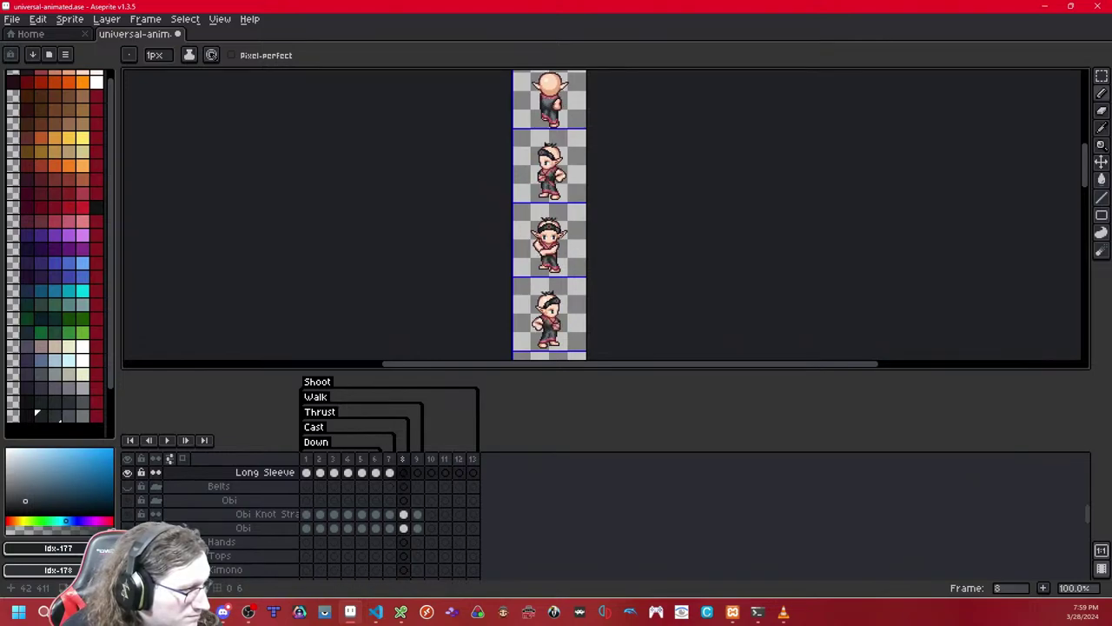
- Copy the finished 64 × 64 px sleeve drawing from frame 4 of the Long Sleeve layer and paste it in place on frame 8
left_click(1101, 76)
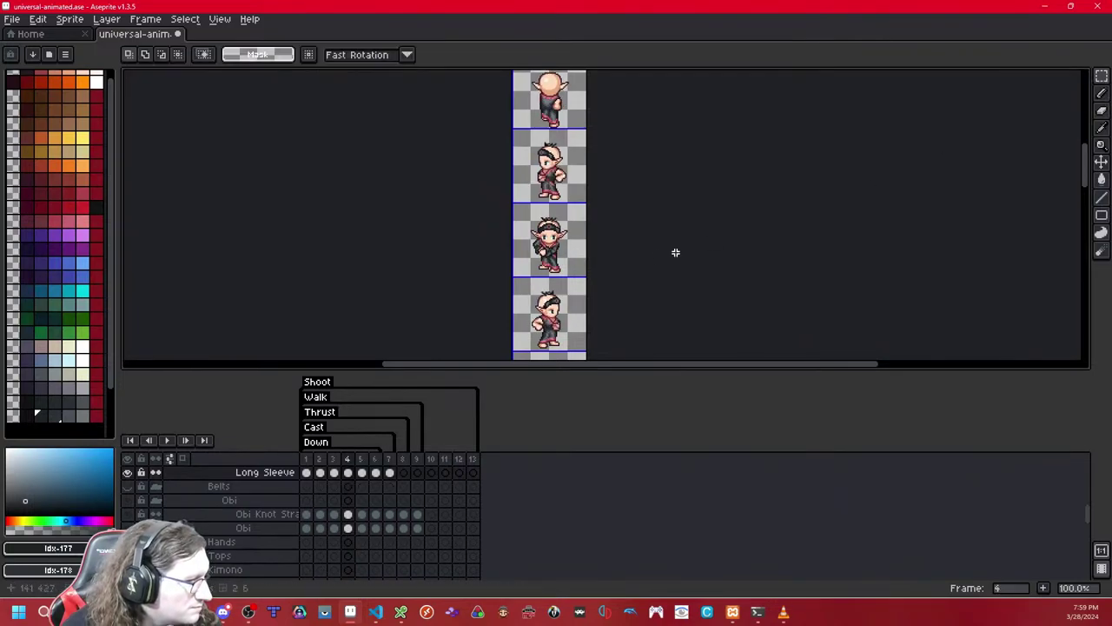
key("Left")
key("Left")
key("Left")
key("Left")
key("Right")
key("Right")
key("Right")
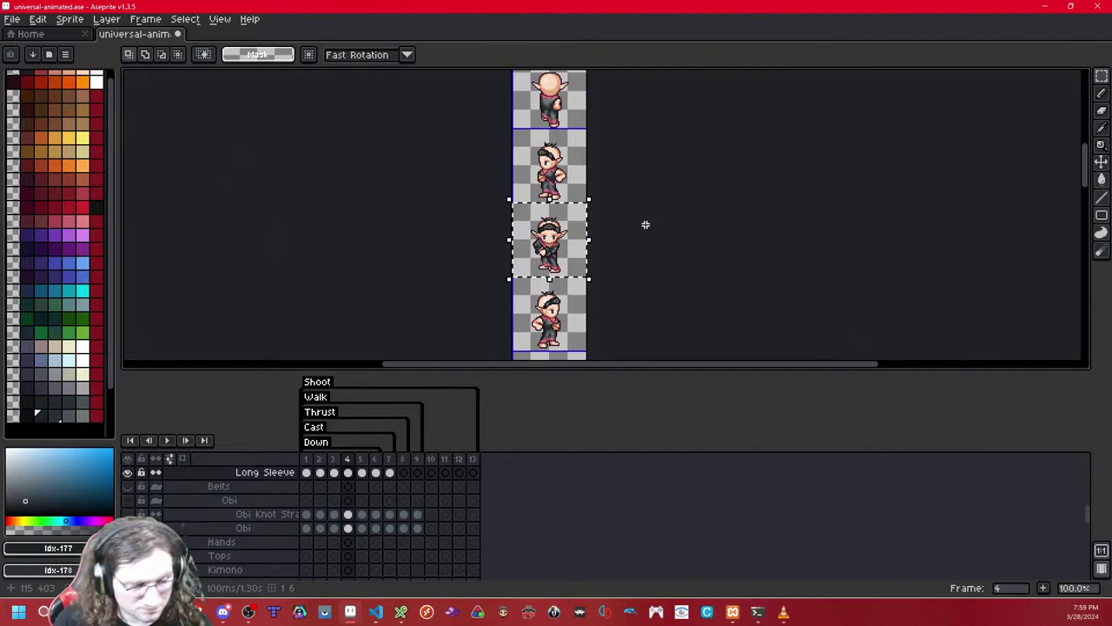
key("Right")
scroll(588, 236, "up", 2)
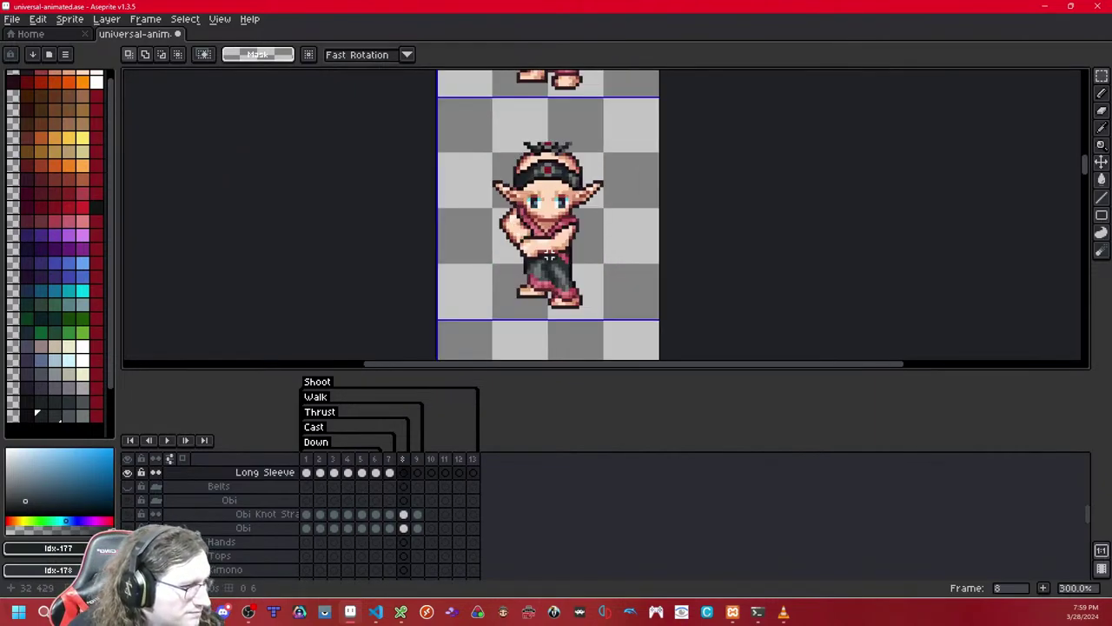
scroll(581, 244, "up", 2)
key("ctrl+v")
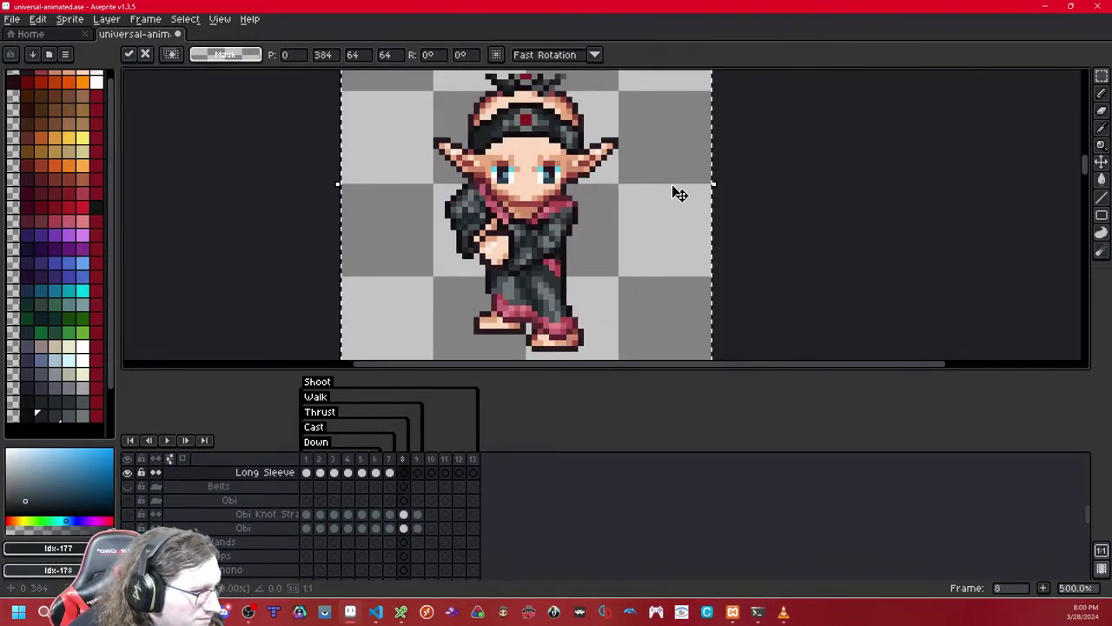
key("Return")
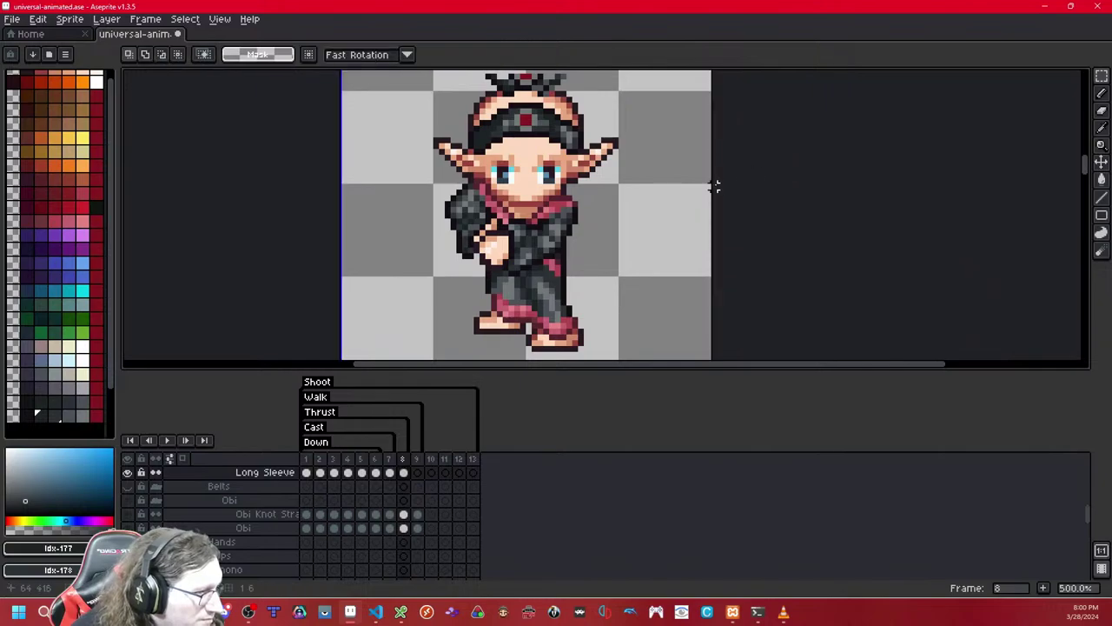
- Compare the pasted sleeves on frame 8 with the bare arms by hiding and showing the Long Sleeve layer
key("ctrl+z")
key("ctrl+y")
key("ctrl+z")
key("ctrl+y")
key("ctrl+z")
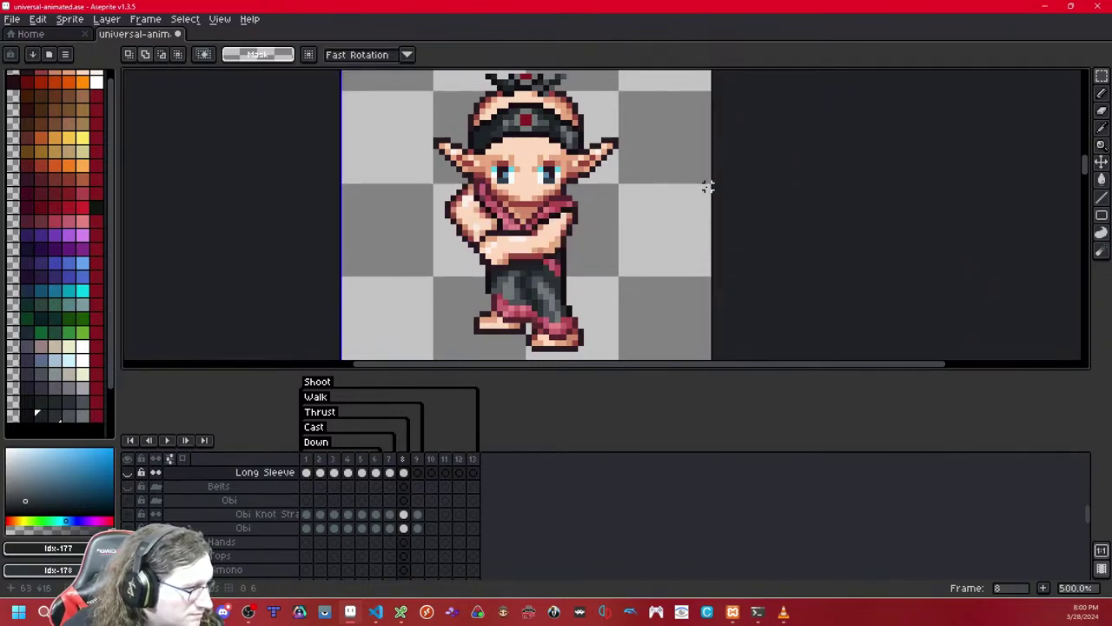
key("ctrl+y")
scroll(660, 198, "up", 4)
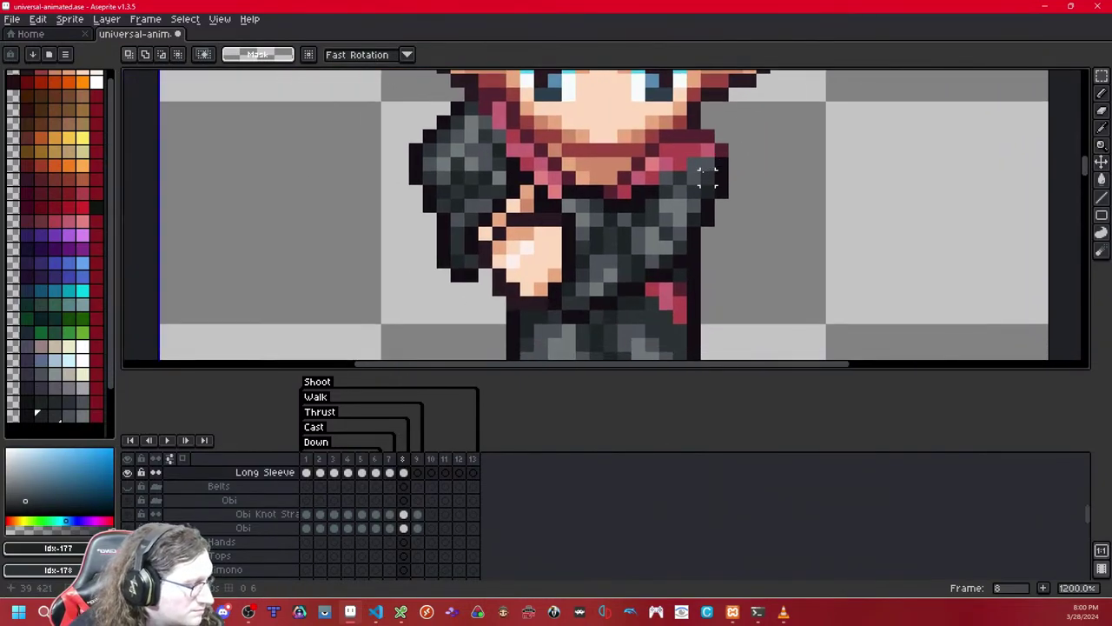
left_click(1101, 93)
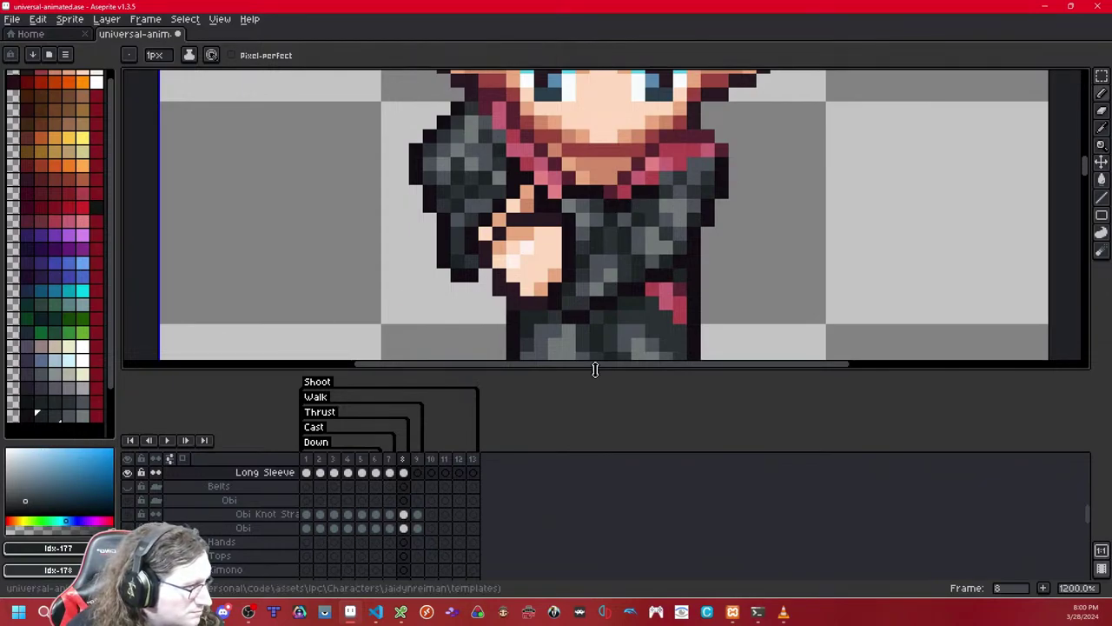
key("shift+x")
key("shift+x")
- Copy the right sleeve from frame 4 and paste it over the bare right arm on frame 5 at position 19, 416
key("Left")
key("Left")
key("Left")
key("Left")
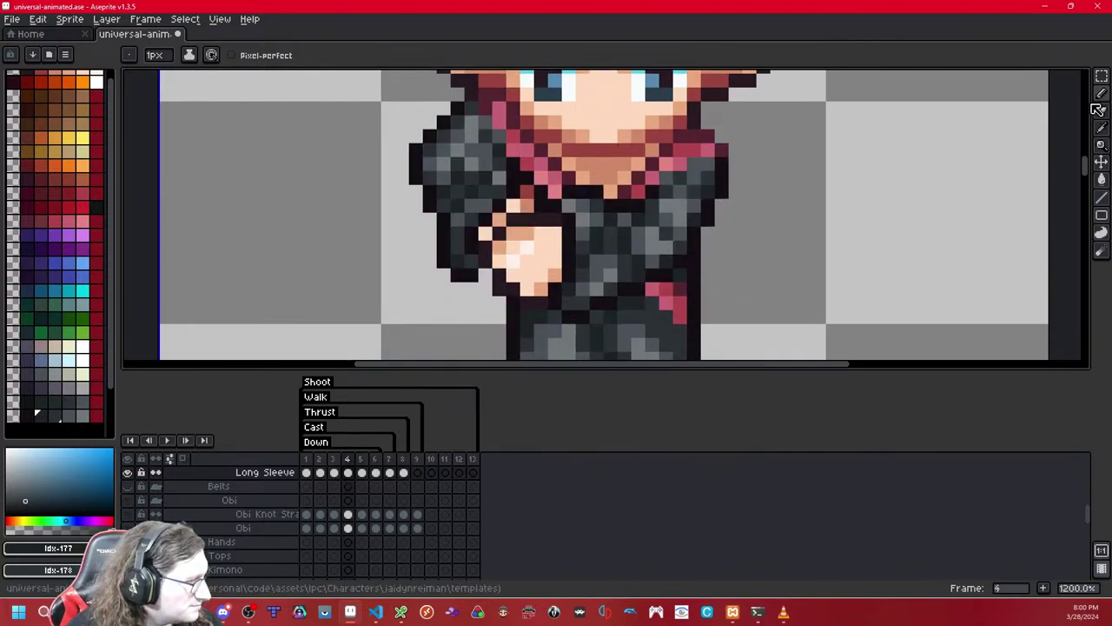
key("m")
left_click_drag(534, 75, 392, 284)
key("ctrl+d")
key("Right")
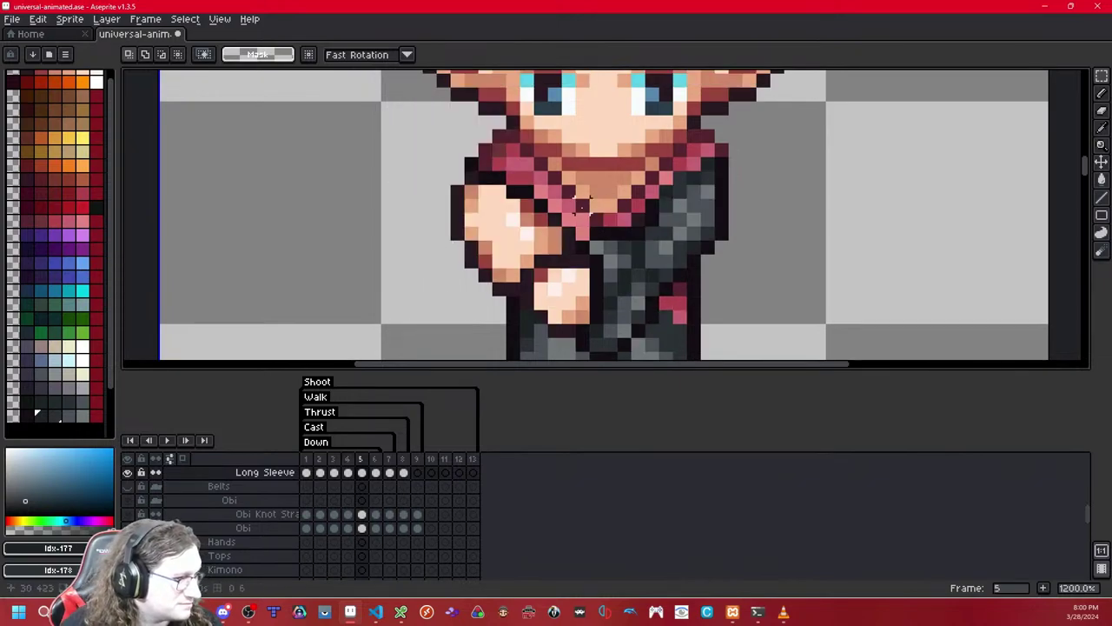
key("ctrl+v")
left_click_drag(472, 186, 510, 211)
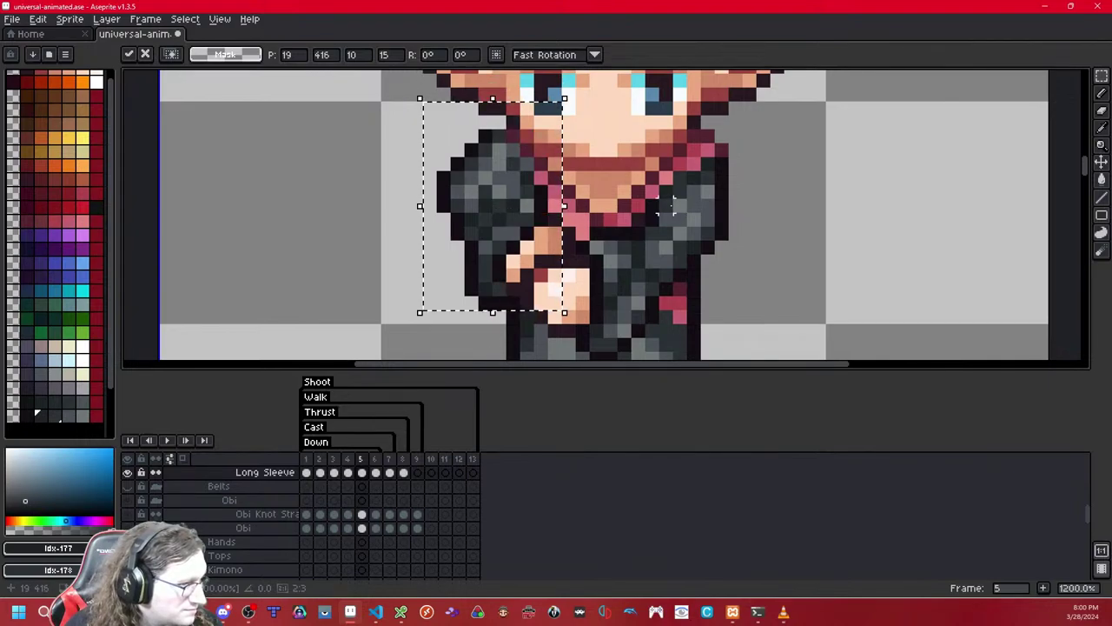
left_click(387, 302)
- Compare the pasted right sleeve on frame 5 with the bare arm by hiding and showing the Long Sleeve layer
left_click(26, 414)
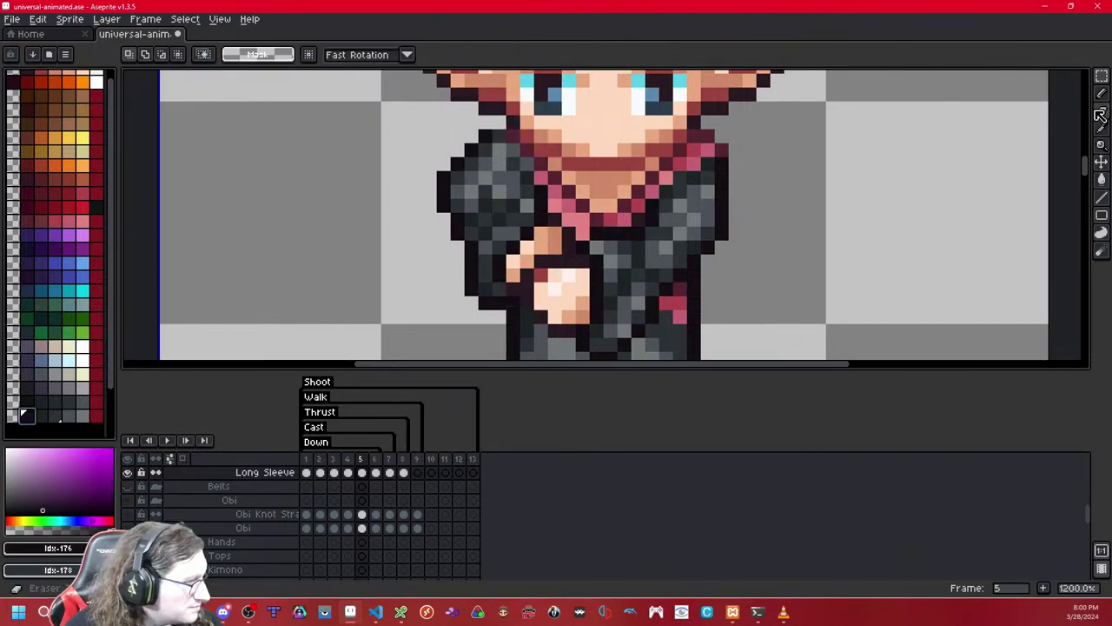
key("b")
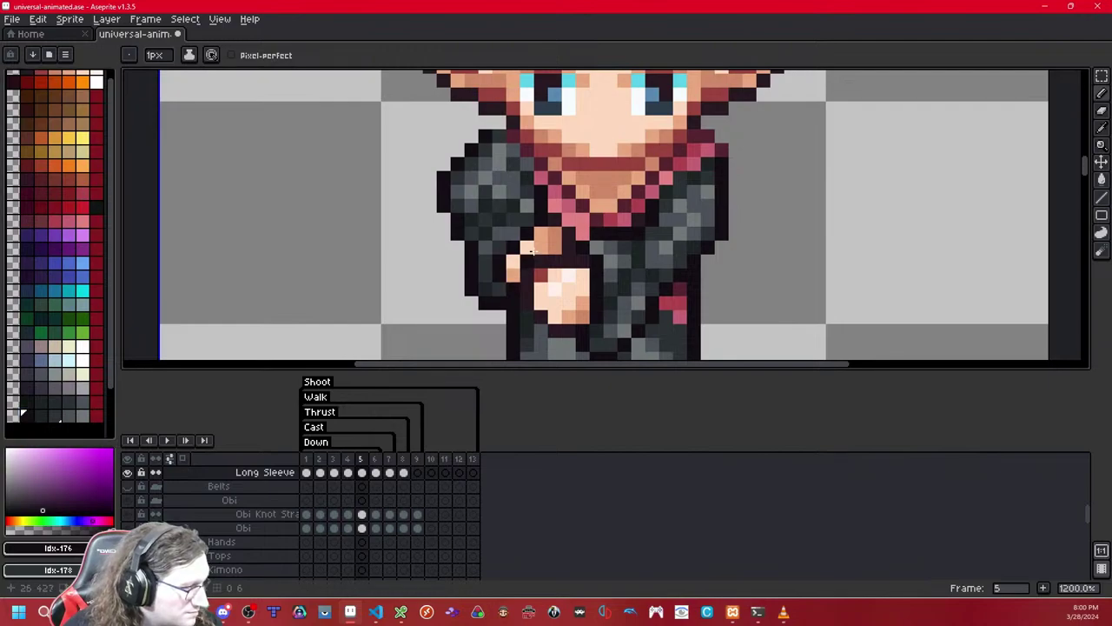
key("shift+x")
key("shift+x")
key("shift+x")
key("shift+x")
key("shift+x")
key("shift+x")
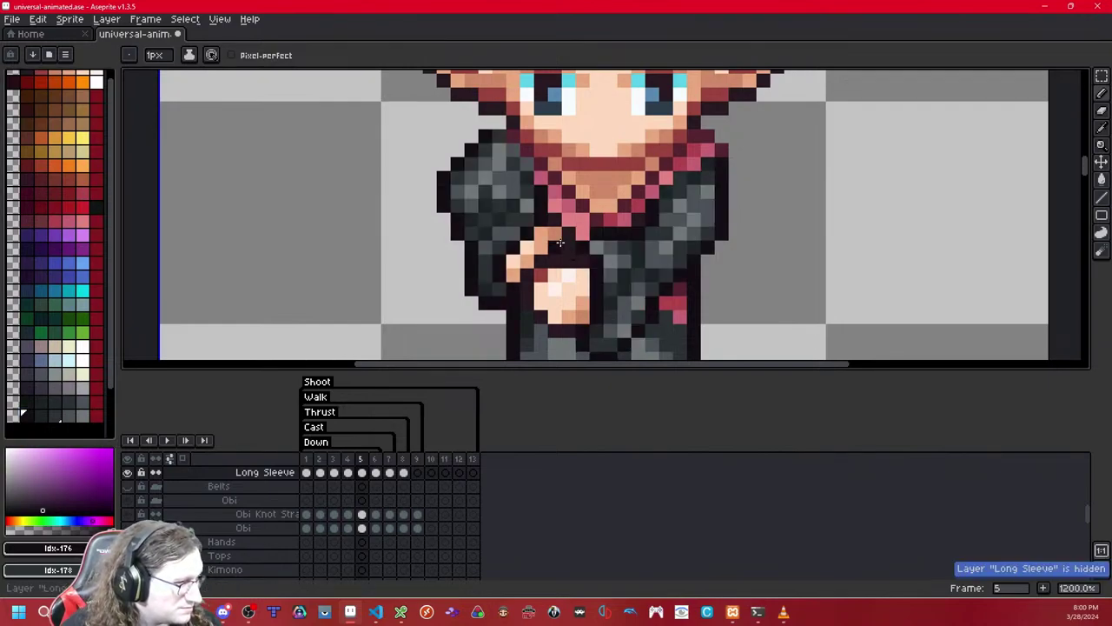
key("shift+x")
key("shift+x")
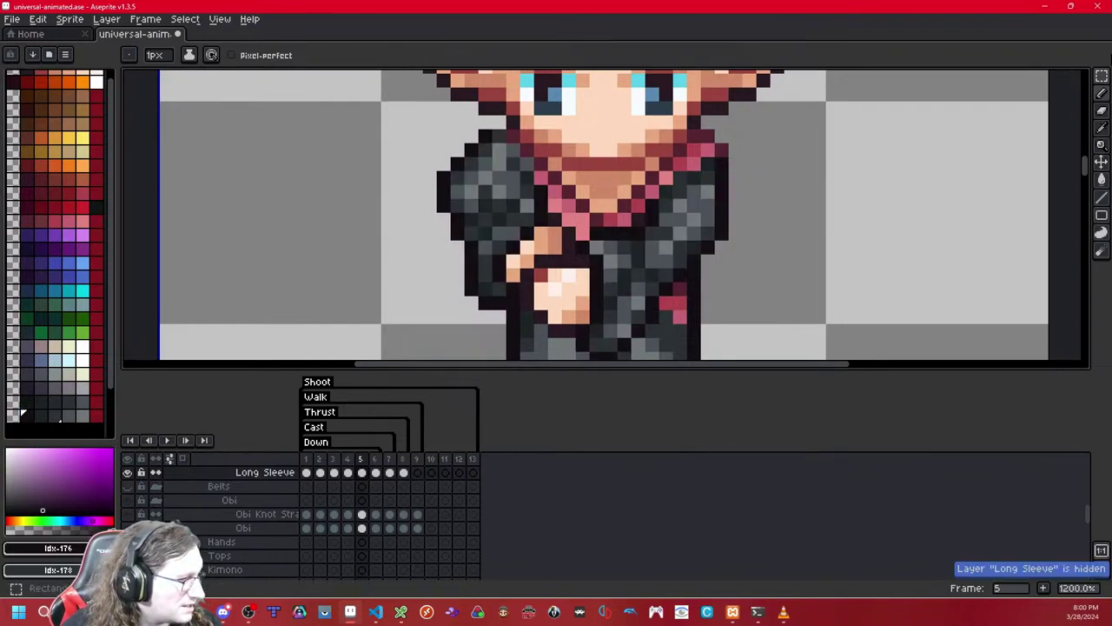
- Detach the upper part of the right sleeve on frame 5 and park it on the empty canvas beside the character
left_click(1101, 76)
left_click_drag(380, 111, 622, 219)
mouse_move(538, 215)
left_mouse_down()
mouse_move(477, 206)
mouse_move(364, 244)
left_mouse_up()
left_click(471, 149)
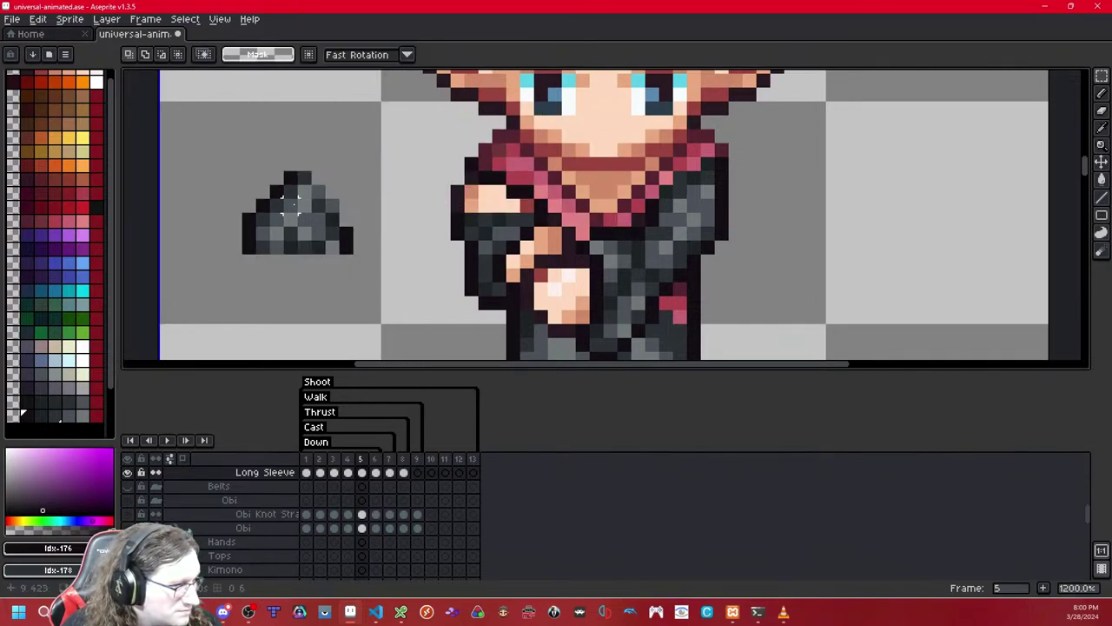
left_click_drag(216, 158, 290, 231)
key("ctrl+d")
left_click_drag(216, 159, 298, 206)
left_click(322, 135)
left_click_drag(221, 164, 300, 216)
key("Return")
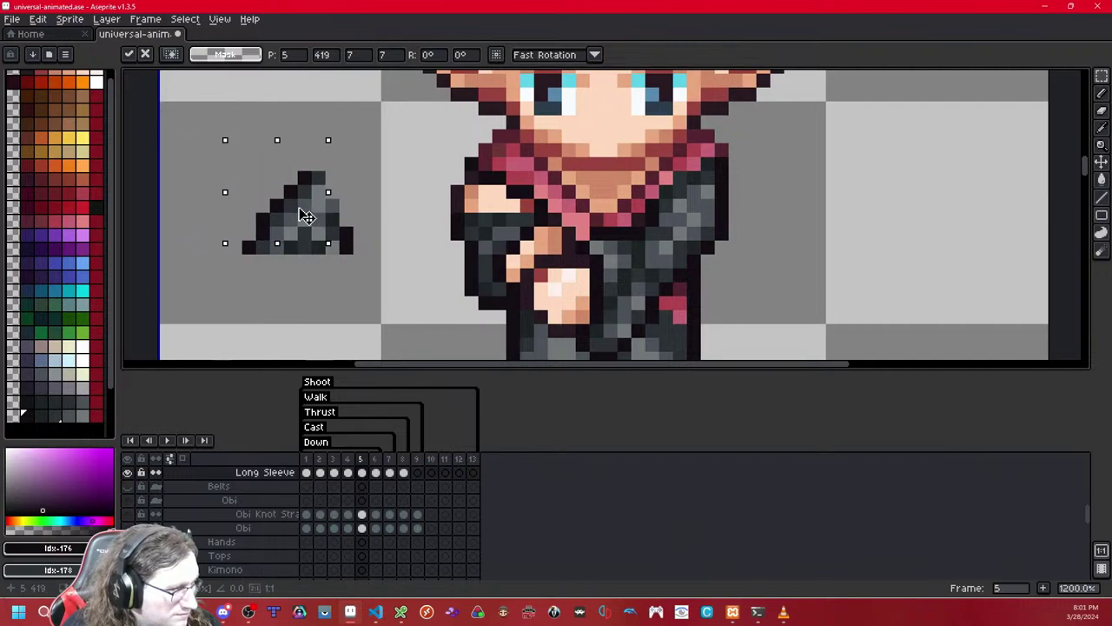
key("Return")
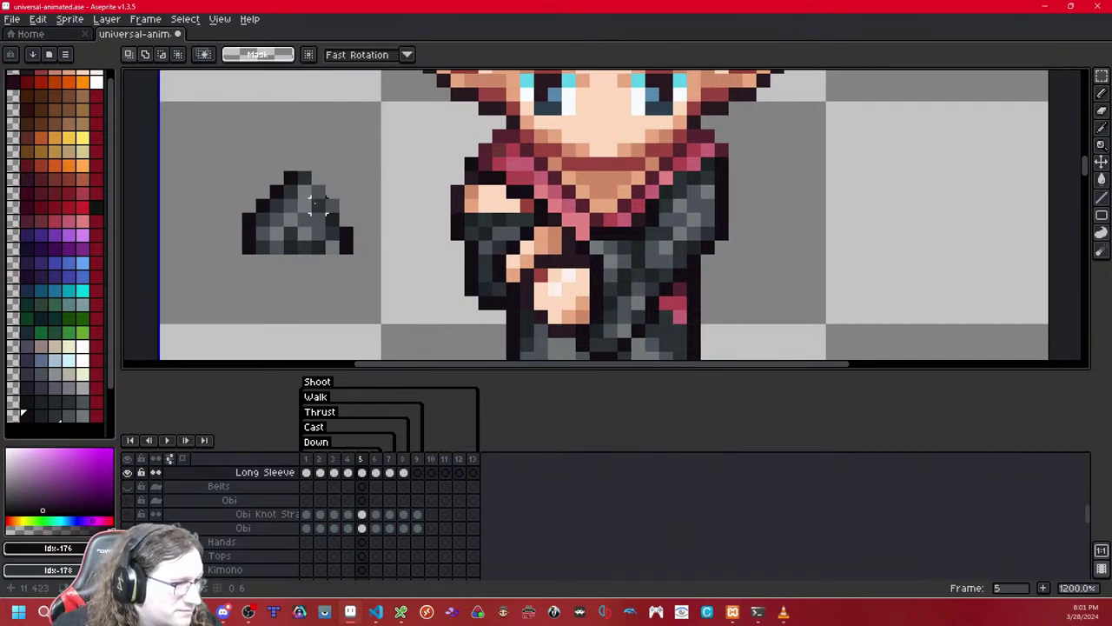
- Move a 6 × 4 px block and a small upper piece of the detached sleeve back over the right upper arm on frame 5
left_click_drag(248, 276, 502, 212)
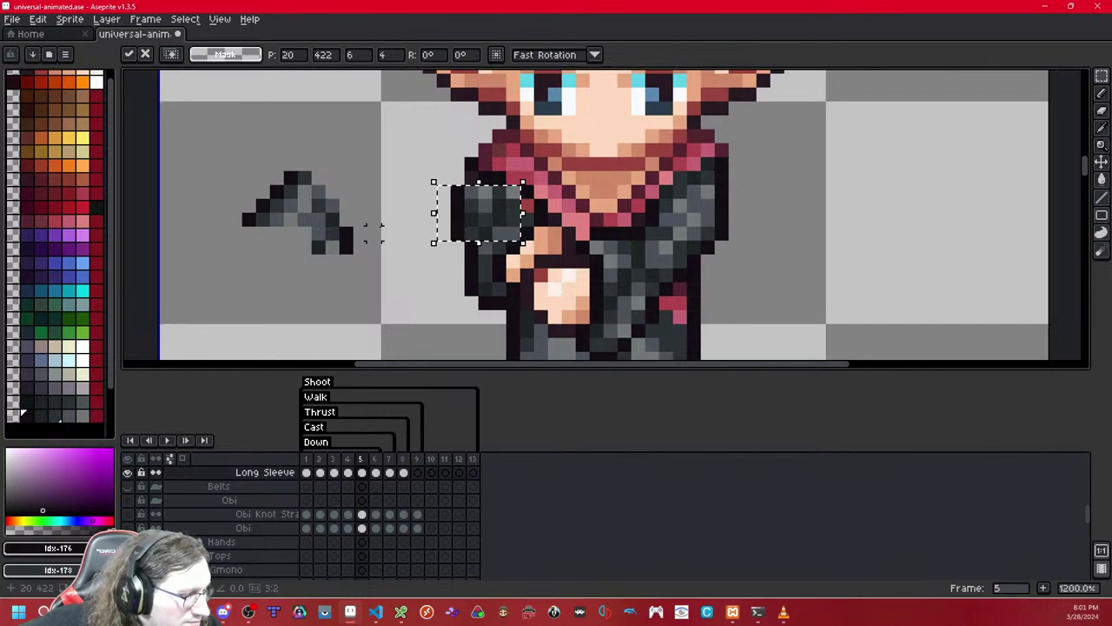
left_click(374, 234)
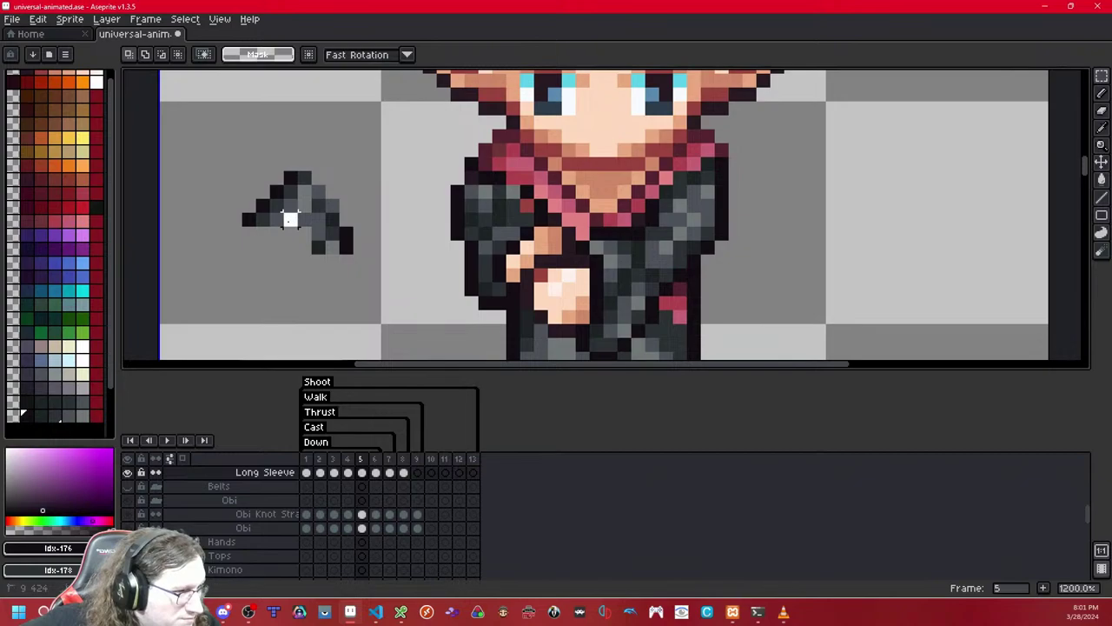
left_click_drag(290, 220, 513, 179)
left_click(569, 135)
left_click(543, 165)
key("ctrl+d")
- Move a 1 × 3 px strip of the detached sleeve onto the right sleeve's inner edge on frame 5, then hide the layer to check the arm
mouse_move(293, 209)
left_mouse_down()
mouse_move(330, 230)
mouse_move(309, 235)
mouse_move(533, 209)
left_mouse_up()
left_click(276, 248)
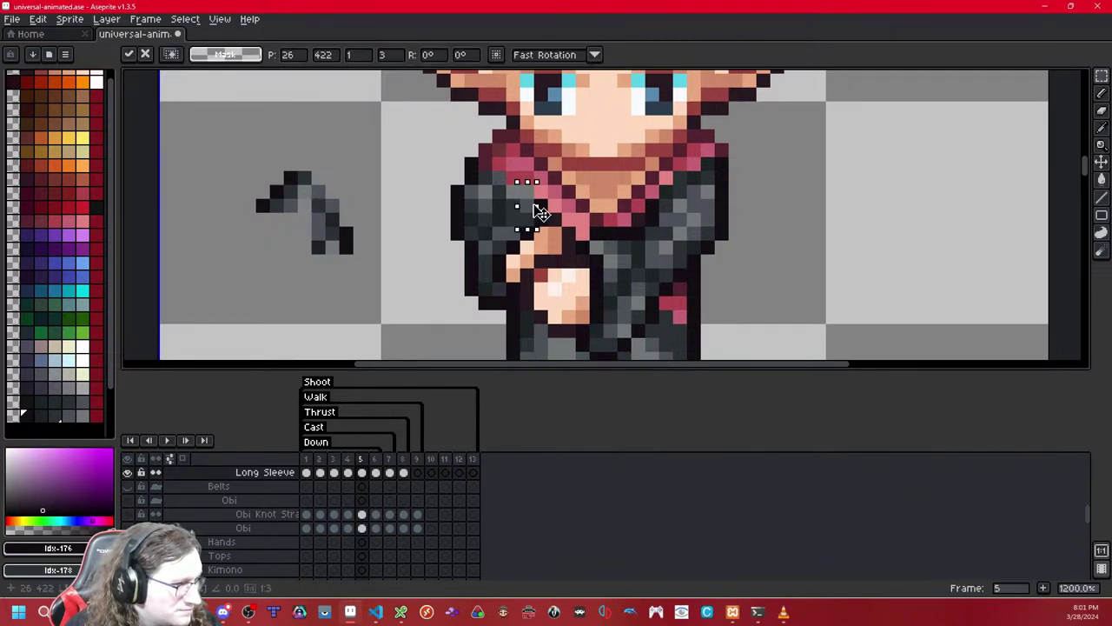
left_click(597, 191)
key("shift+x")
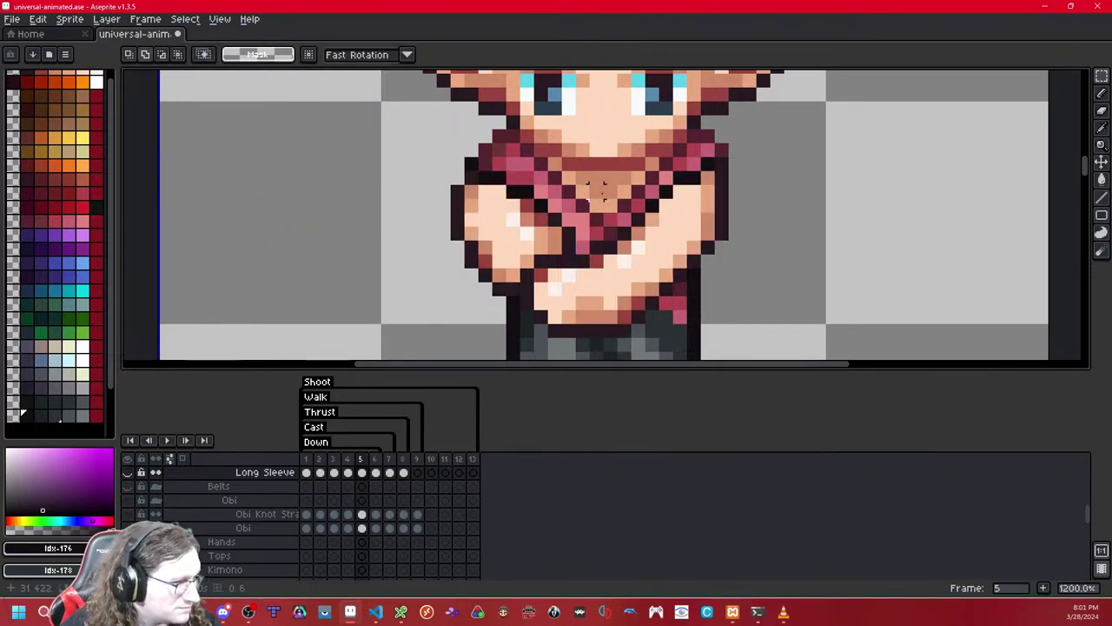
- Show the Long Sleeve layer again and clear the parked sleeve pieces from the empty canvas beside the character on frame 5
key("shift+x")
scroll(519, 193, "down", 8)
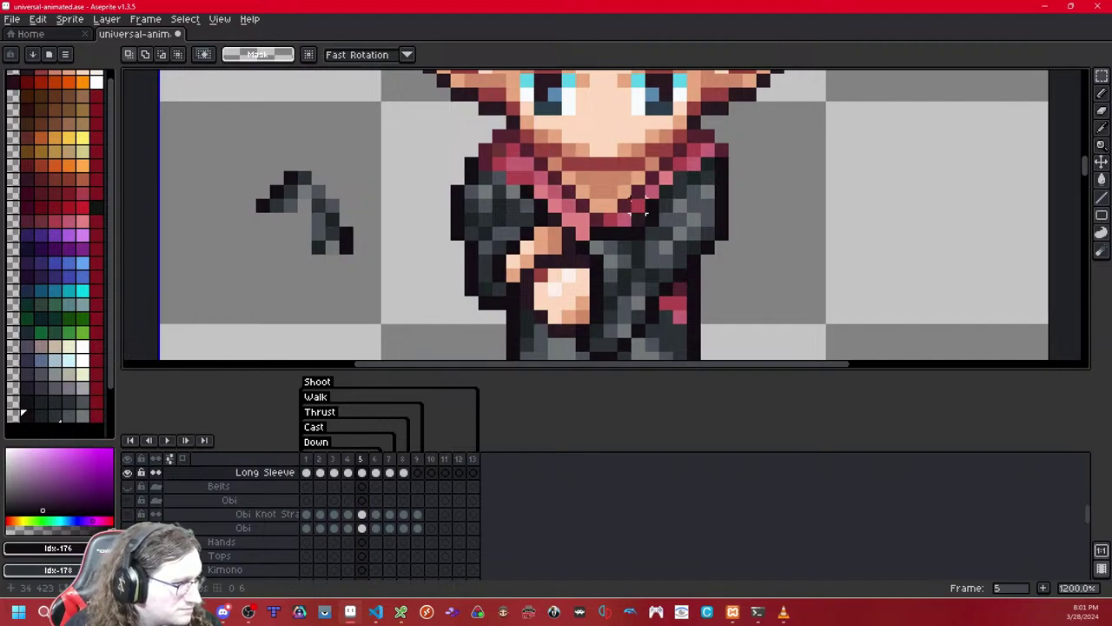
scroll(639, 200, "up", 5)
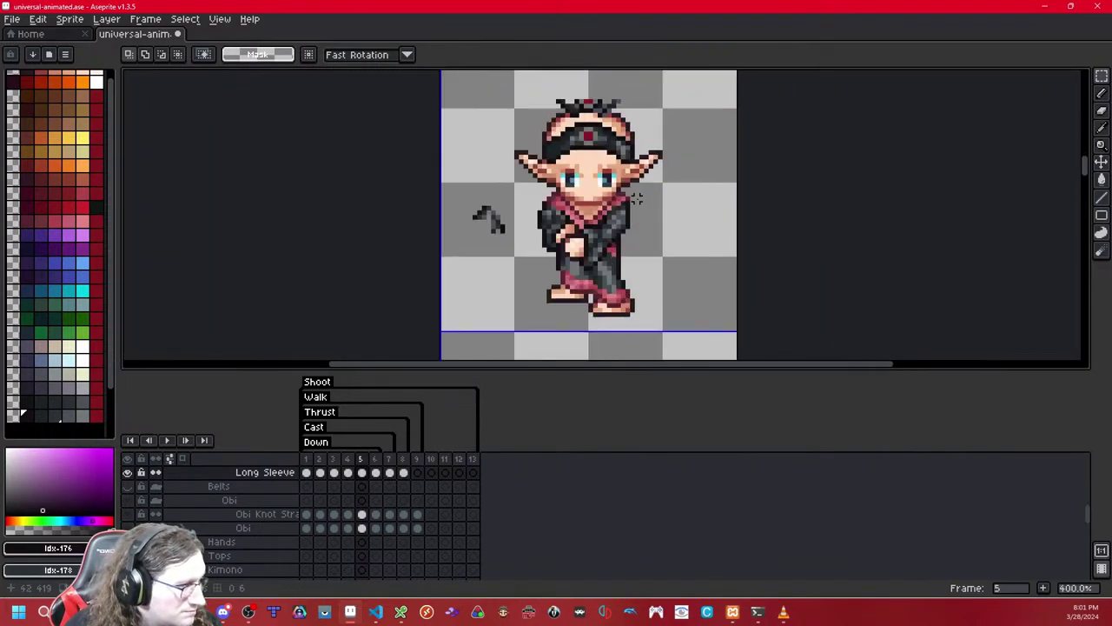
scroll(539, 218, "up", 1)
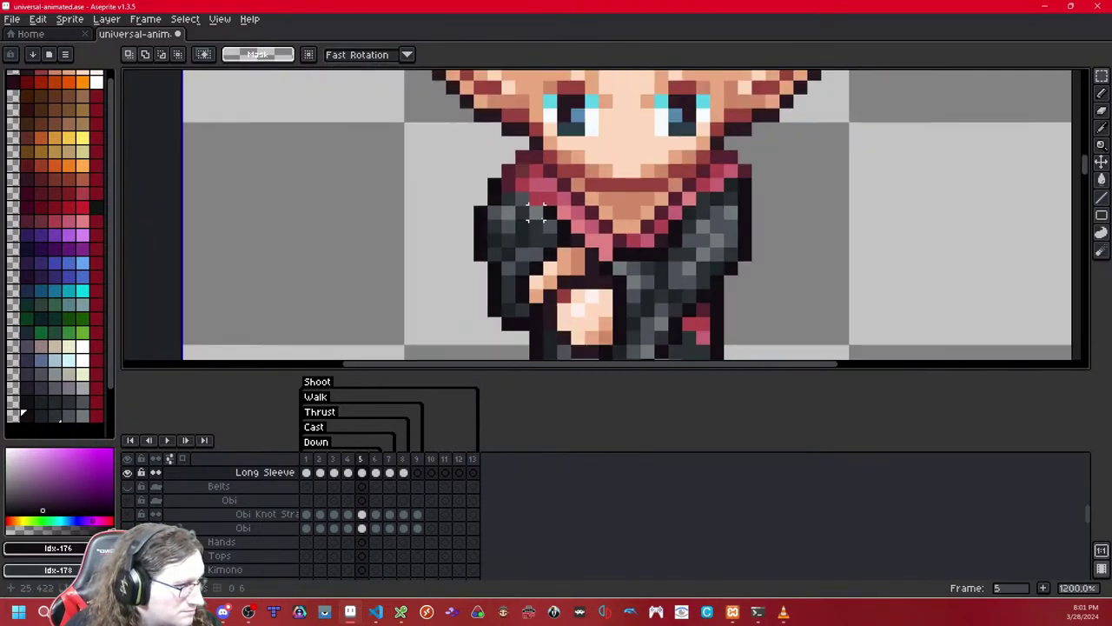
- Touch up shading pixels on the right sleeve of frame 5 with the Pencil, using palette greys Idx-178 and Idx-177
left_click(1101, 93)
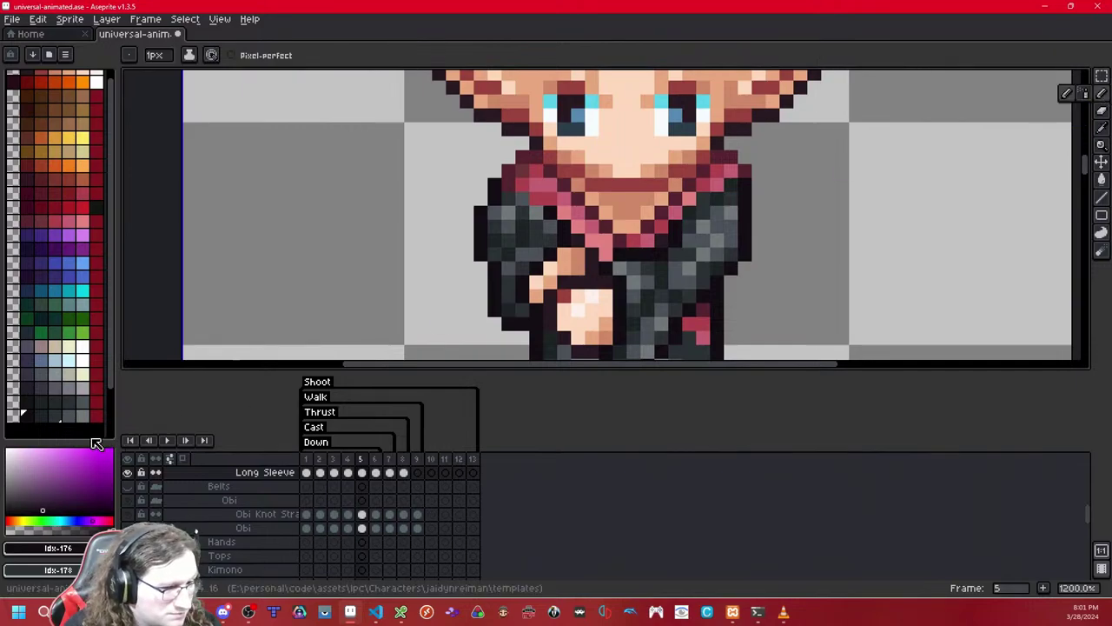
left_click(41, 416)
left_click(59, 418)
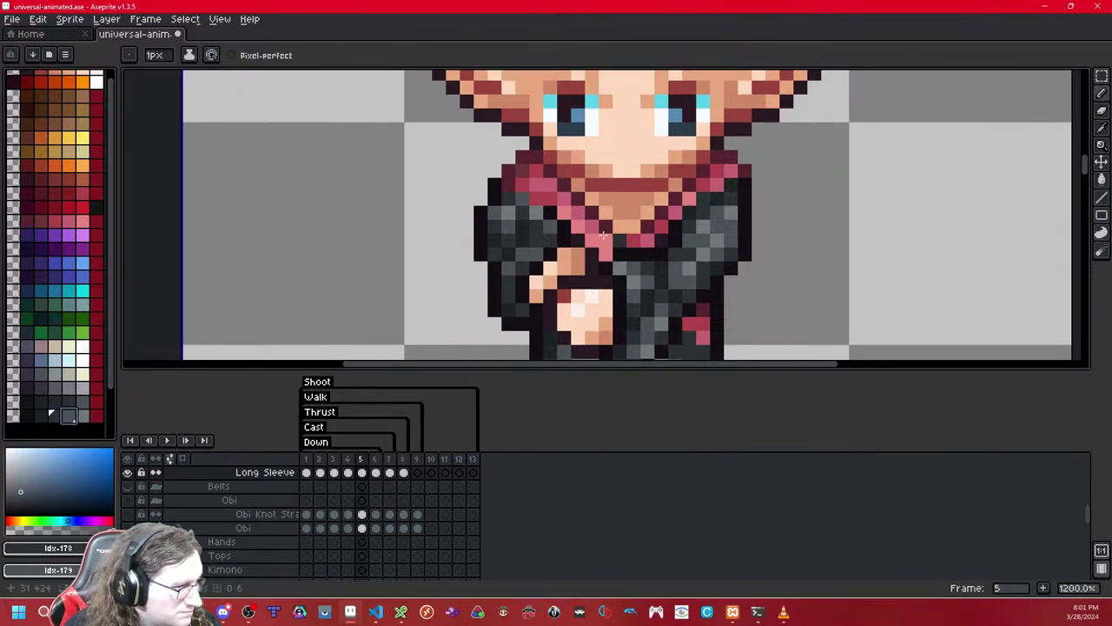
left_click(531, 254)
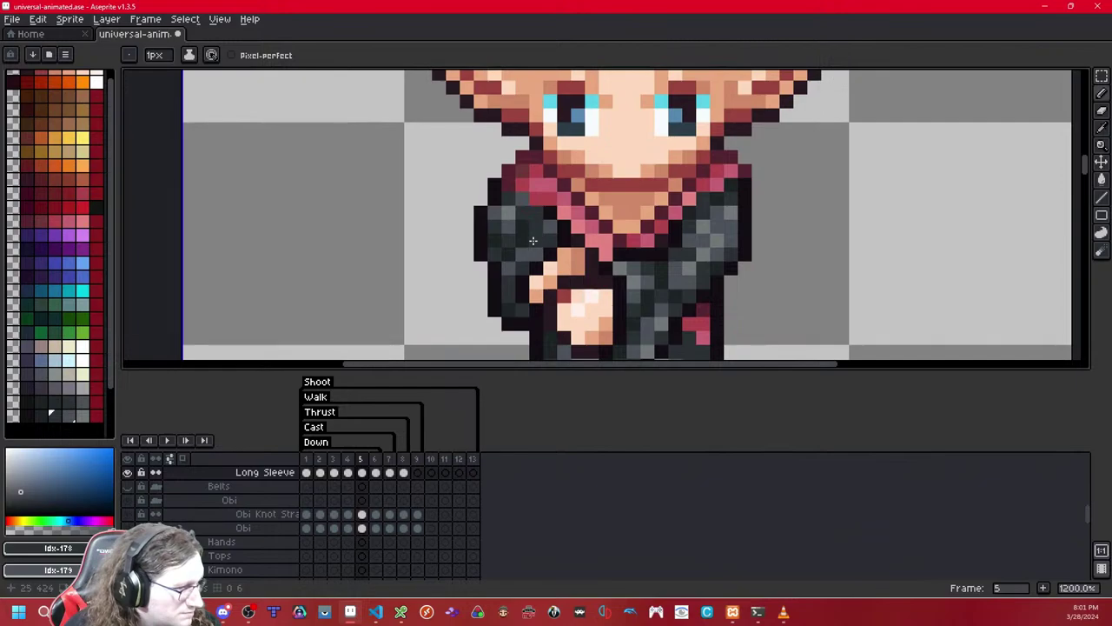
scroll(647, 232, "down", 8)
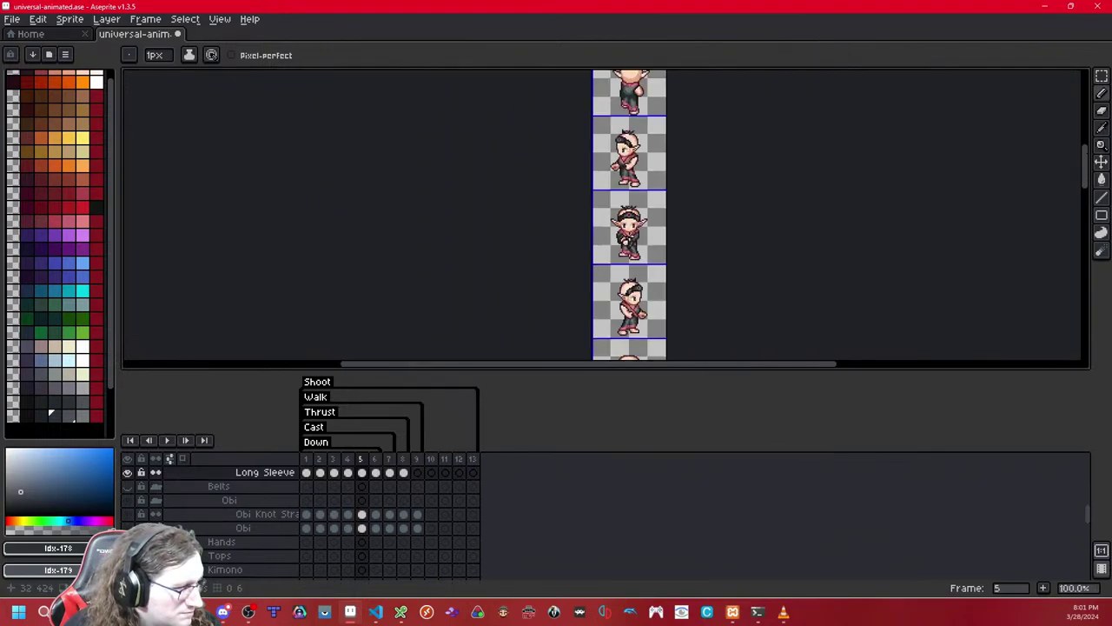
scroll(668, 224, "up", 8)
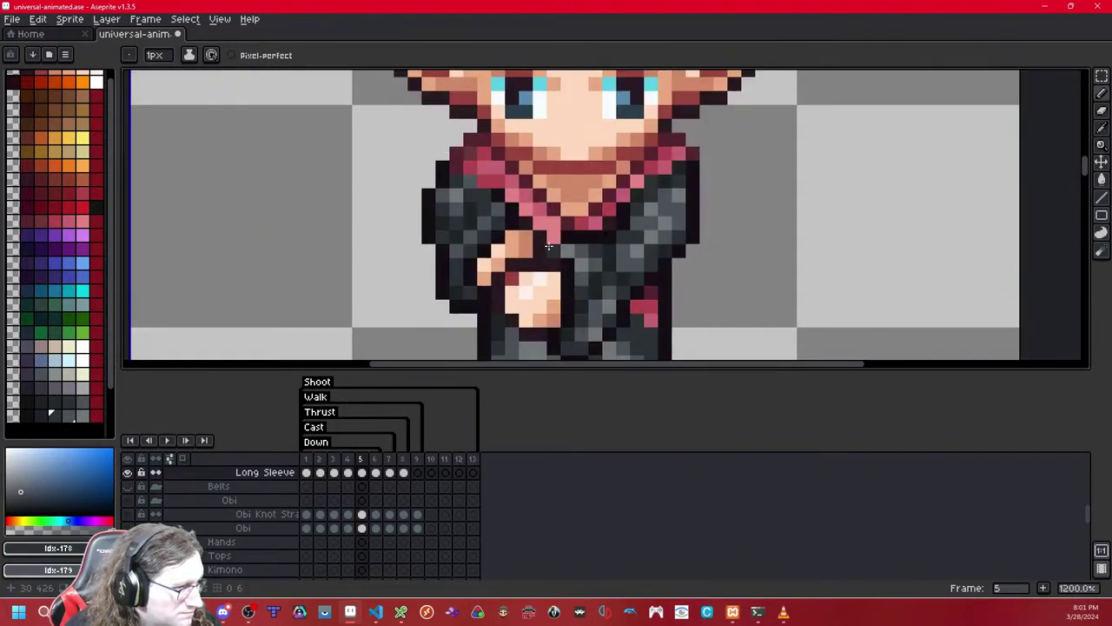
left_click(530, 182)
left_click_drag(584, 195, 609, 209)
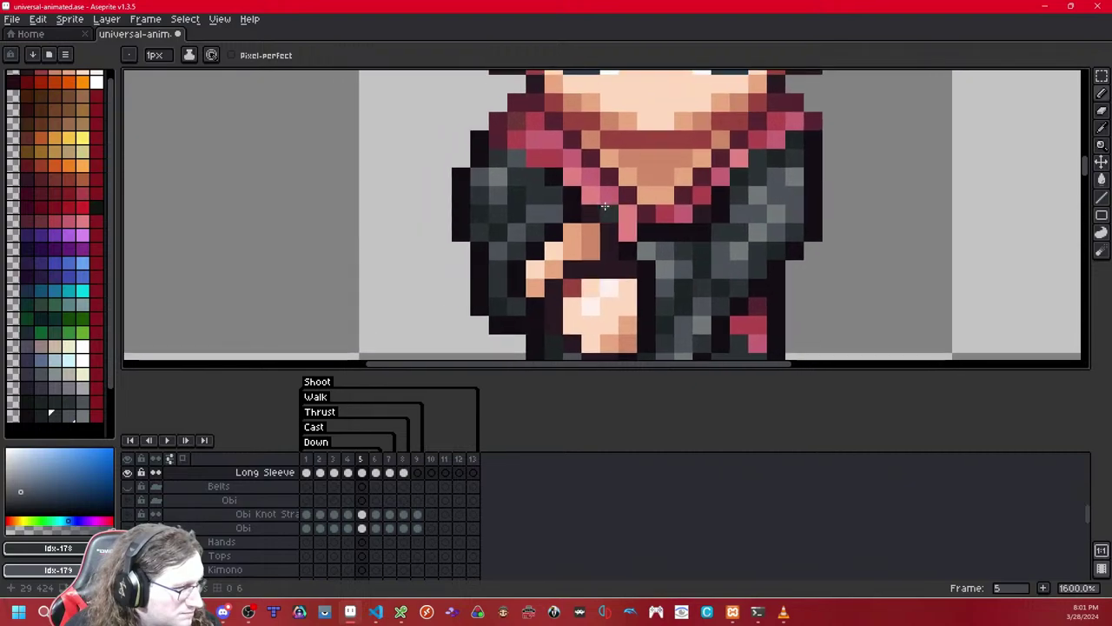
left_click(43, 412)
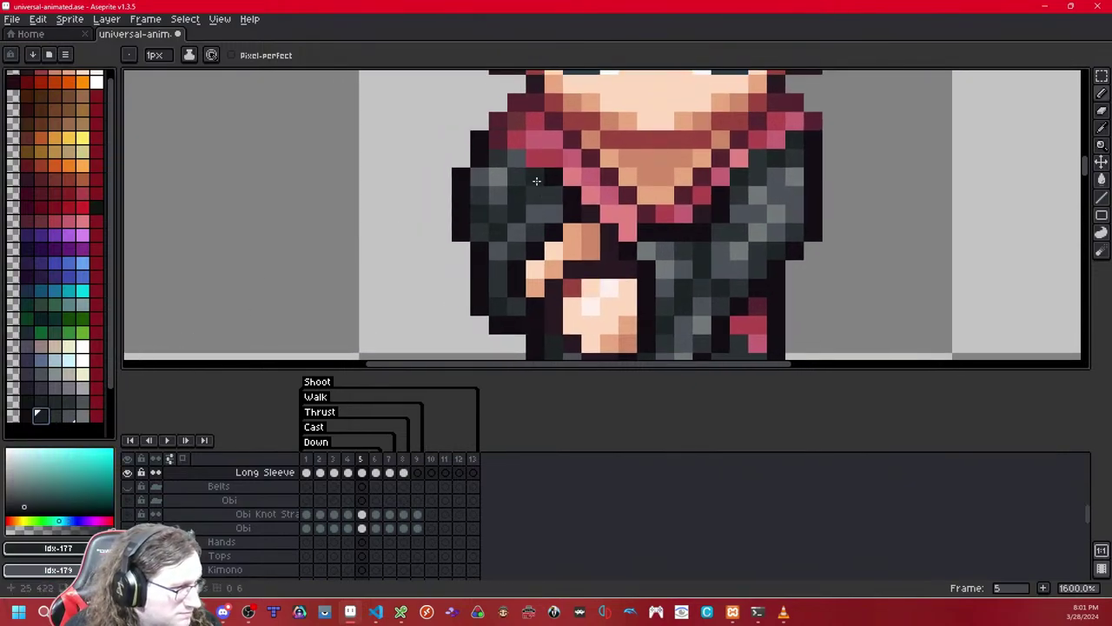
scroll(643, 161, "down", 8)
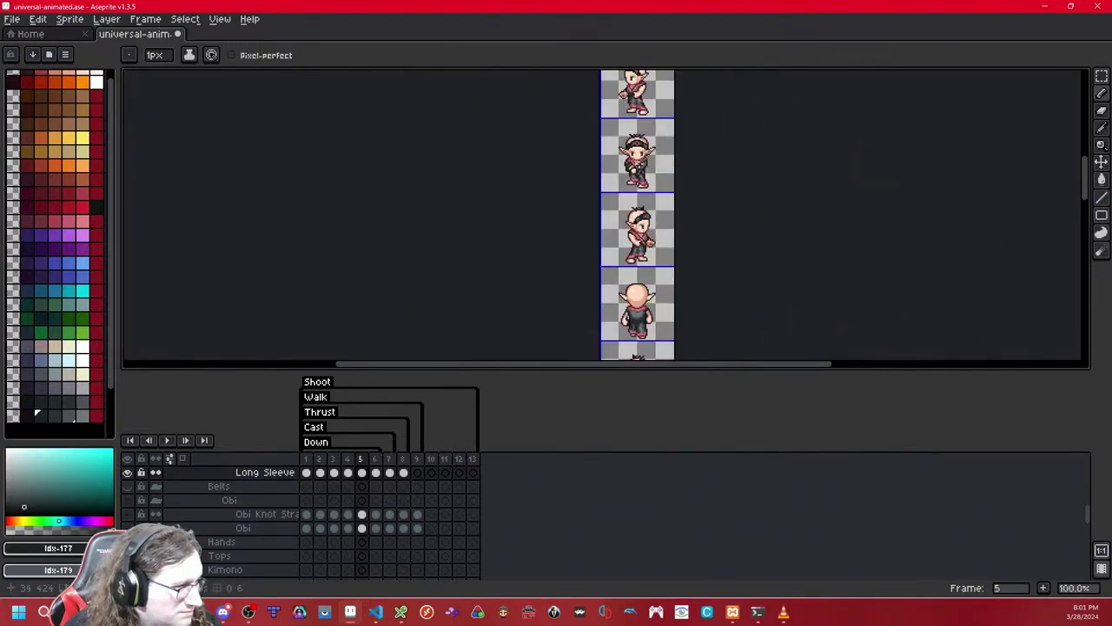
- Step through frames 6 and 7 to compare their arm poses
left_click_drag(663, 161, 651, 175)
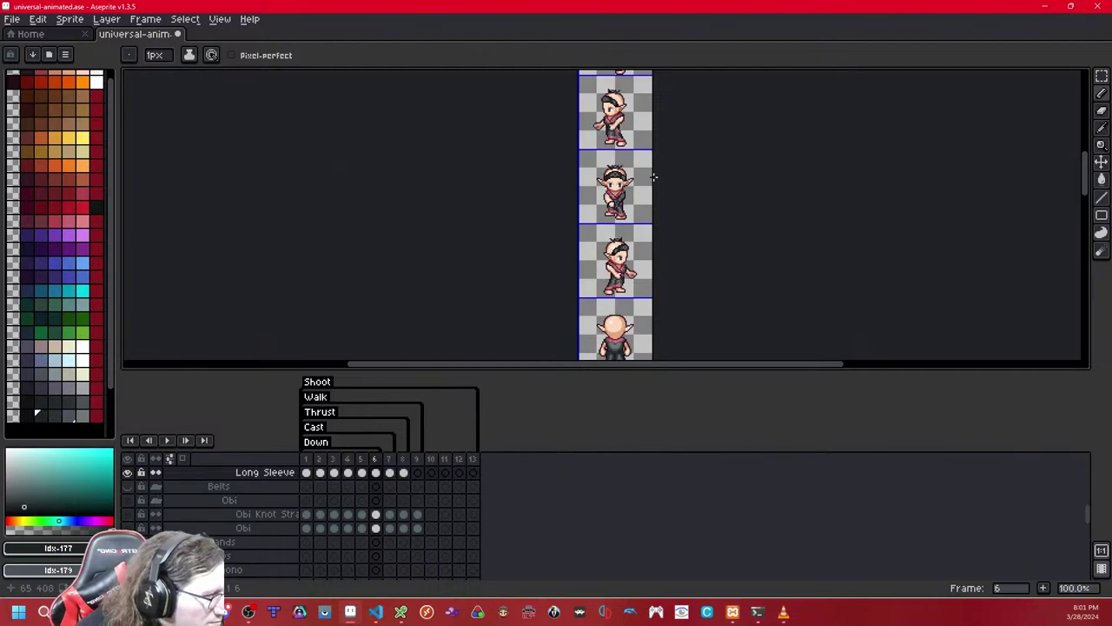
key("Right")
key("Right")
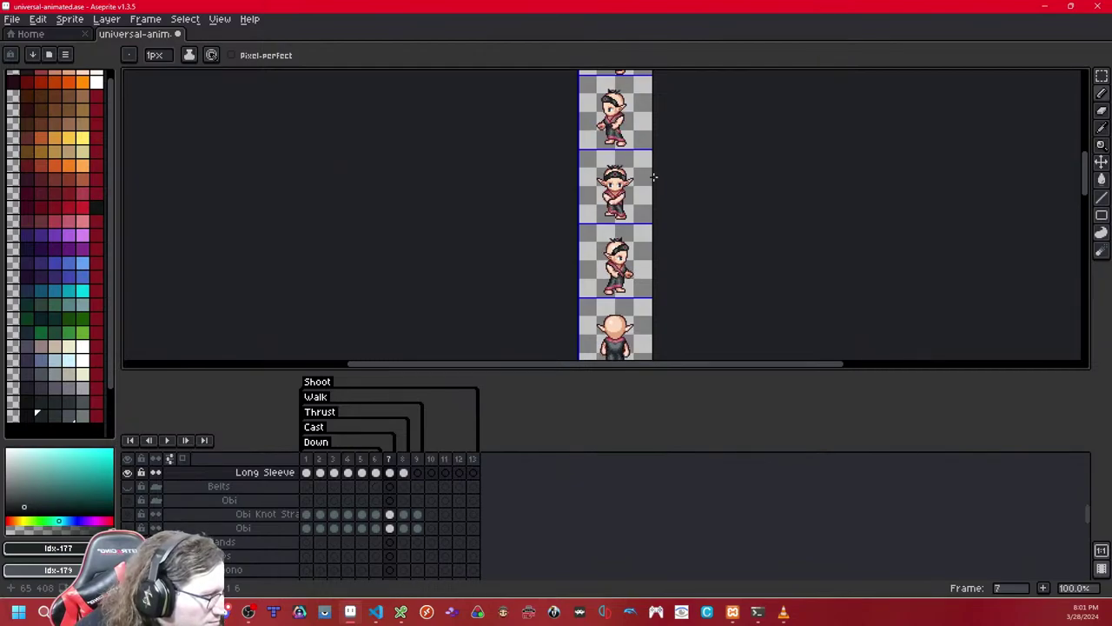
key("Left")
key("Left")
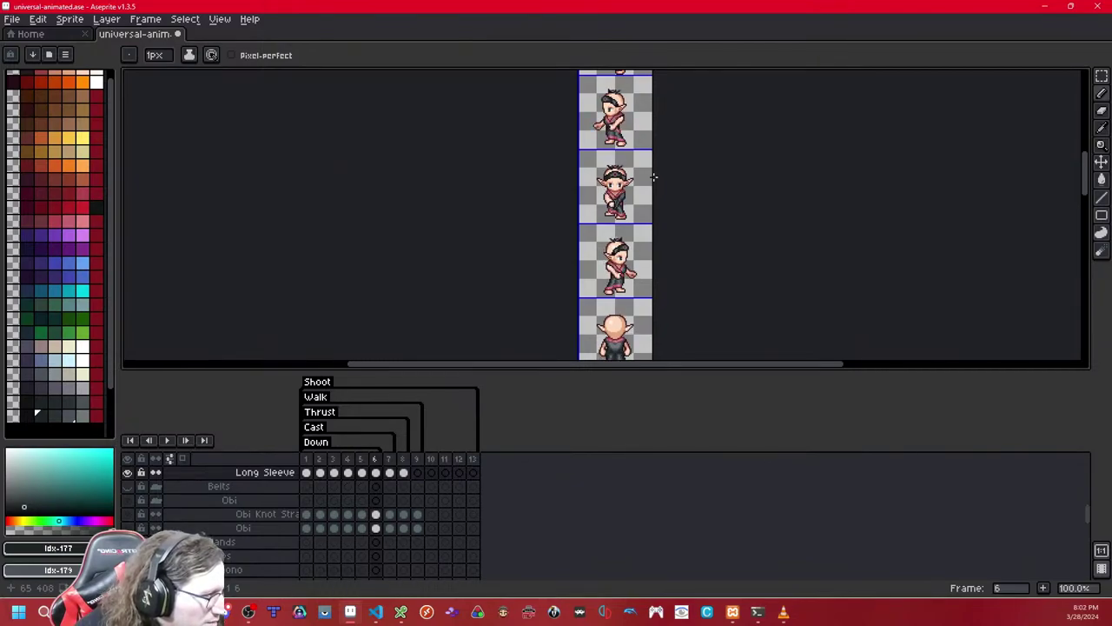
- Copy the 15 × 21 px area containing the right sleeve on frame 4 and paste it into frame 6
scroll(519, 216, "up", 5)
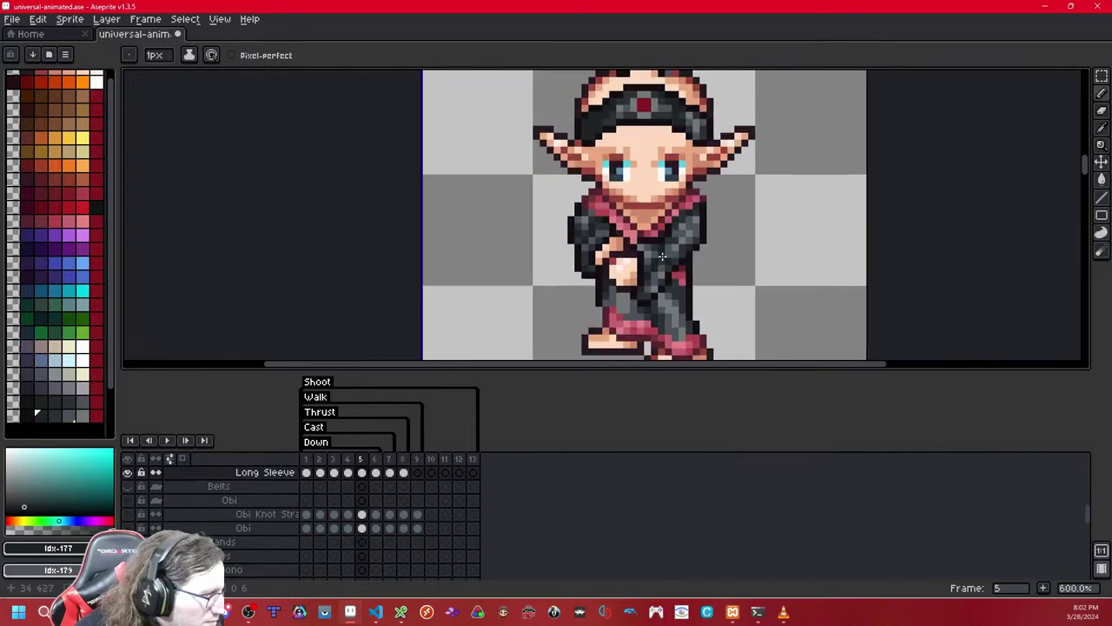
key("Left")
left_click(1101, 75)
left_click_drag(512, 134, 615, 278)
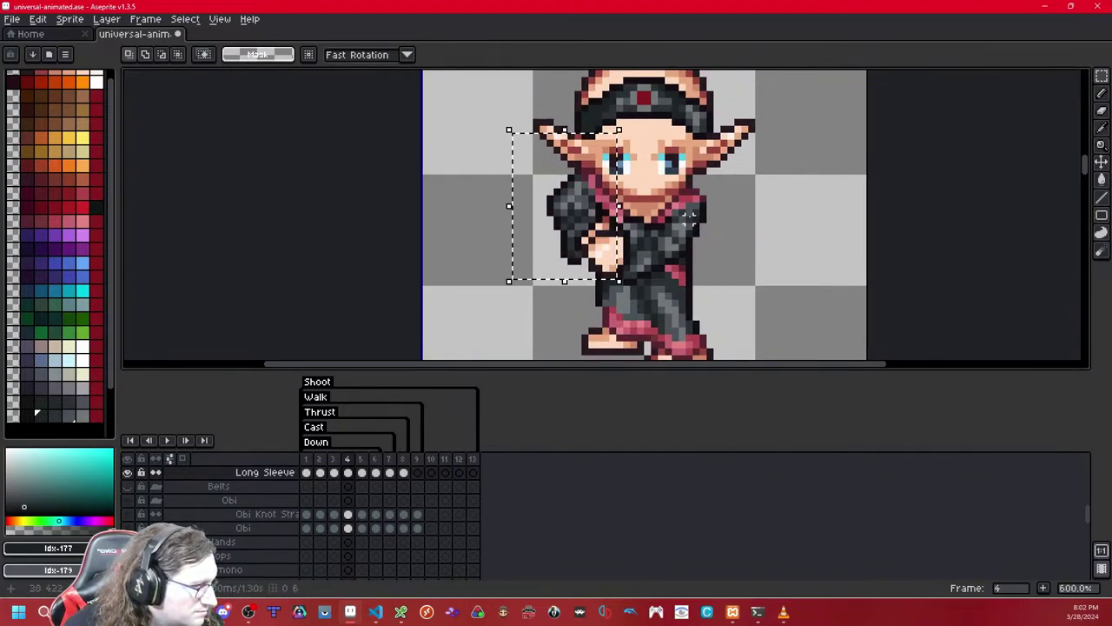
left_click(688, 218)
key("Right")
key("Right")
key("ctrl+v")
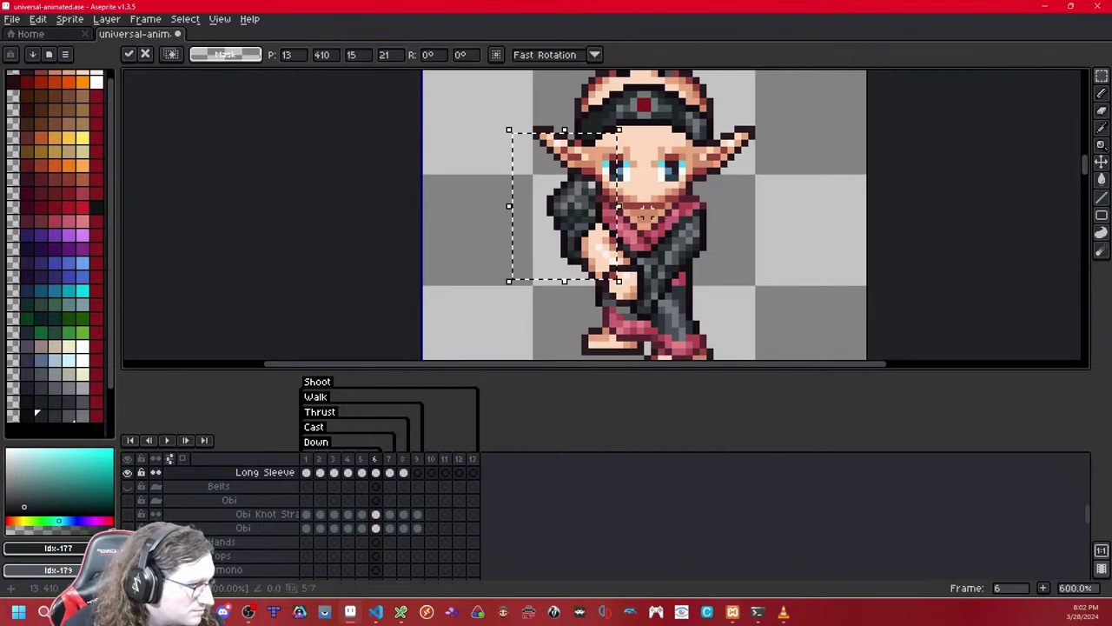
- Position the pasted right sleeve over the right arm on frame 6 at 16, 415 and drop it there
left_click_drag(570, 210, 585, 250)
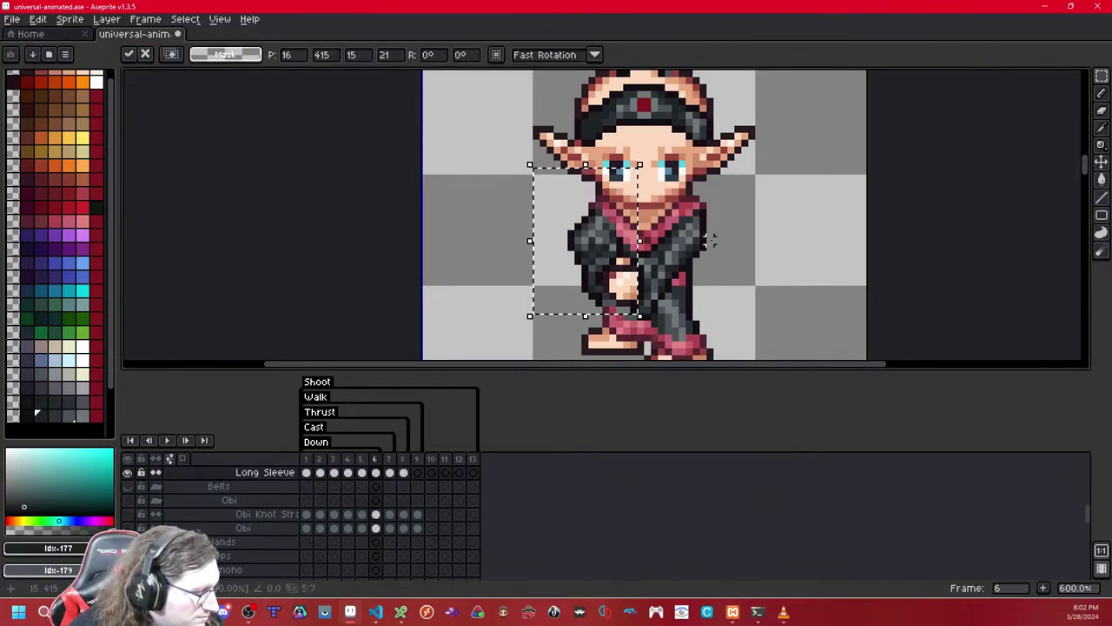
key("Up")
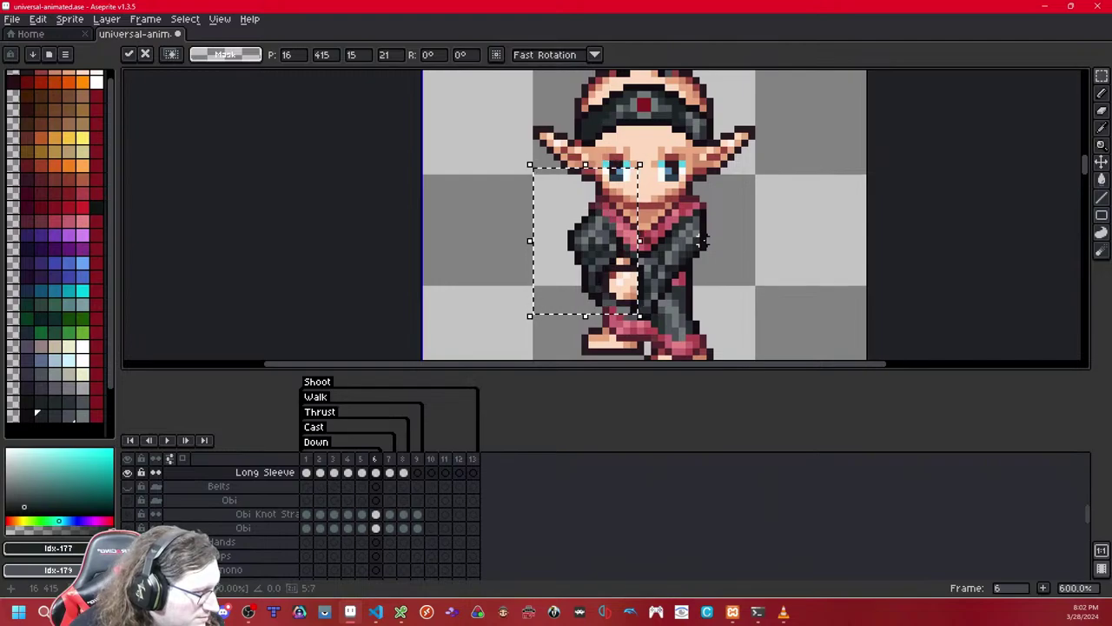
key("Down")
key("Down")
key("Down")
key("Down")
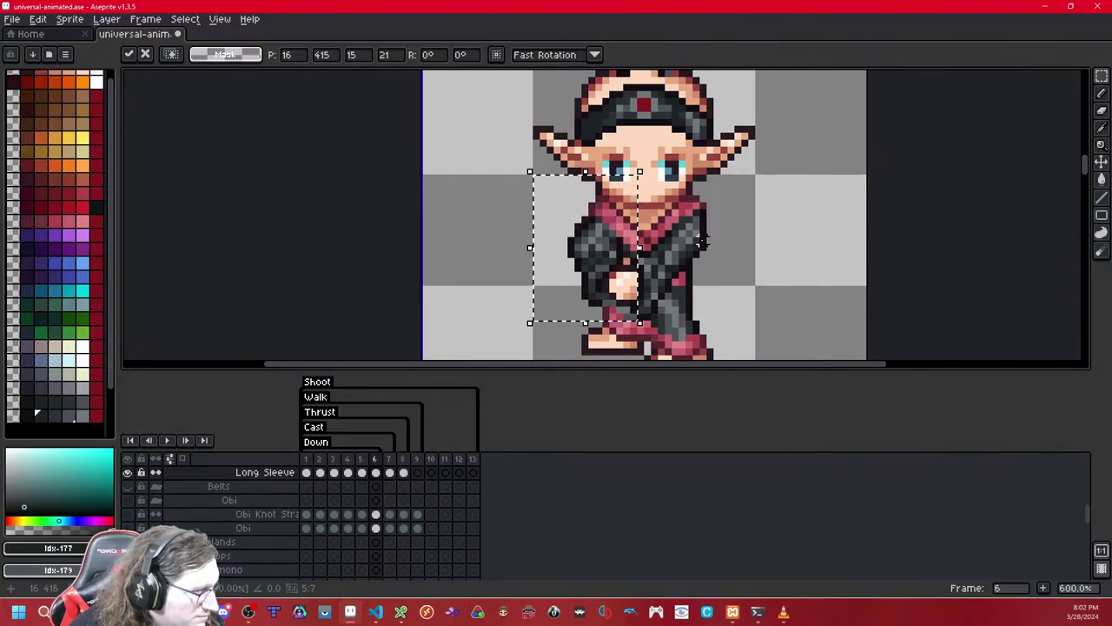
key("Down")
key("Up")
key("Up")
key("Up")
key("Down")
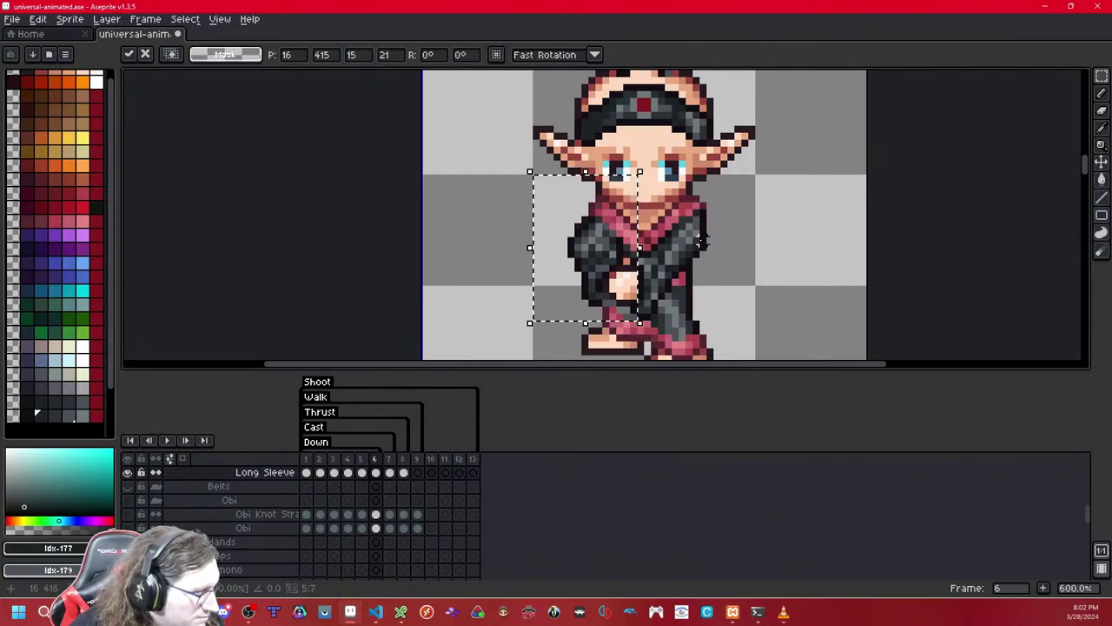
key("Up")
key("ctrl+d")
- Compare the pasted right sleeve on frame 6 with the bare arm by hiding and showing the Long Sleeve layer
scroll(653, 242, "up", 3)
left_click_drag(633, 241, 595, 167)
key("shift+x")
key("shift+x")
key("shift+x")
key("shift+x")
key("shift+x")
key("shift+x")
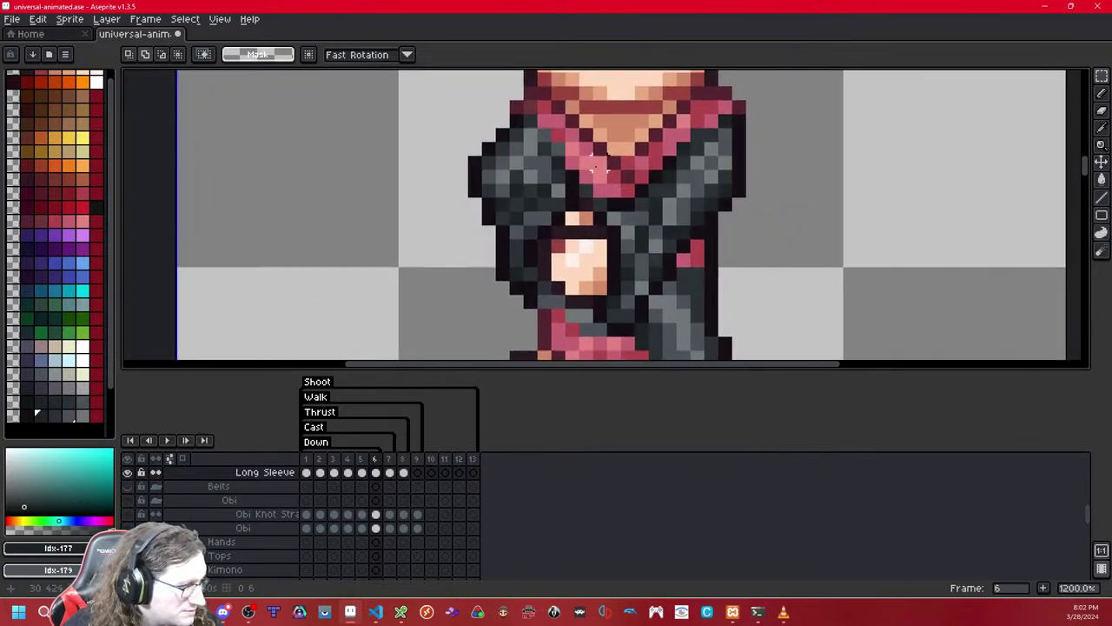
- Move the 7 × 4 px cuff section of the right sleeve on frame 6 to 21, 431
left_click_drag(559, 343, 459, 272)
key("ctrl+d")
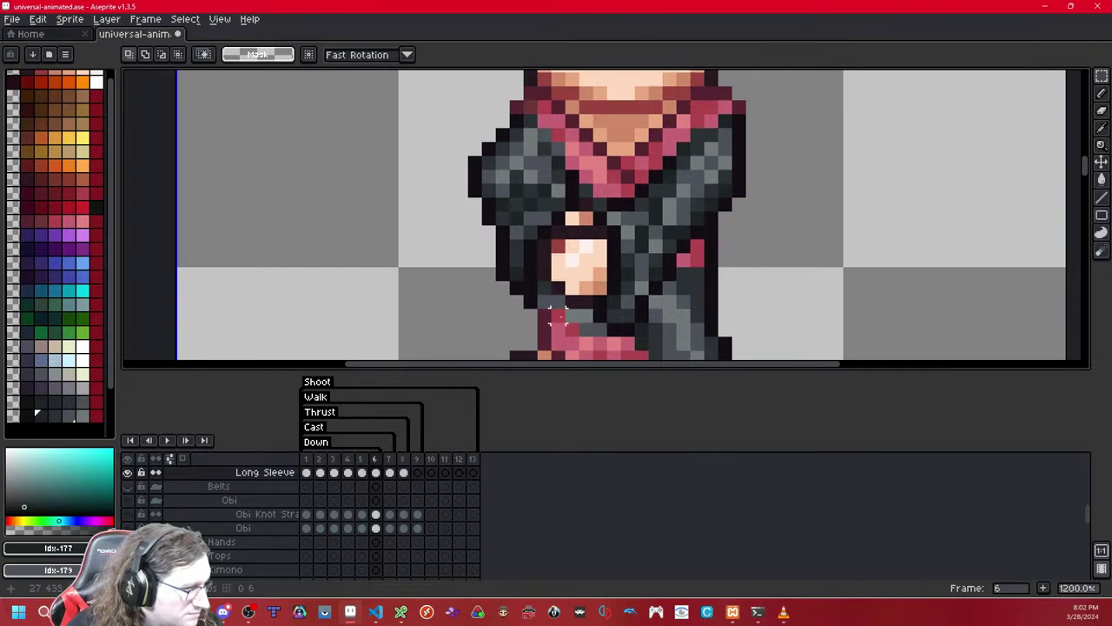
left_click_drag(560, 313, 465, 250)
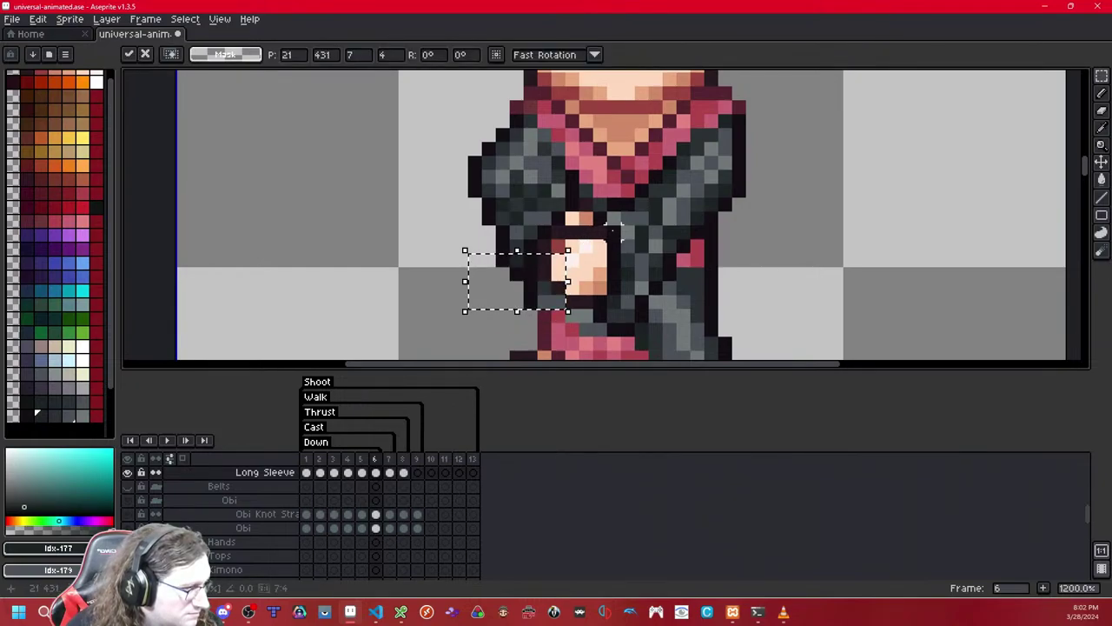
key("ctrl+d")
- Check the adjusted right sleeve's outline against the arm beneath it on frame 6 by repeatedly toggling the Long Sleeve layer's visibility
scroll(556, 191, "up", 2)
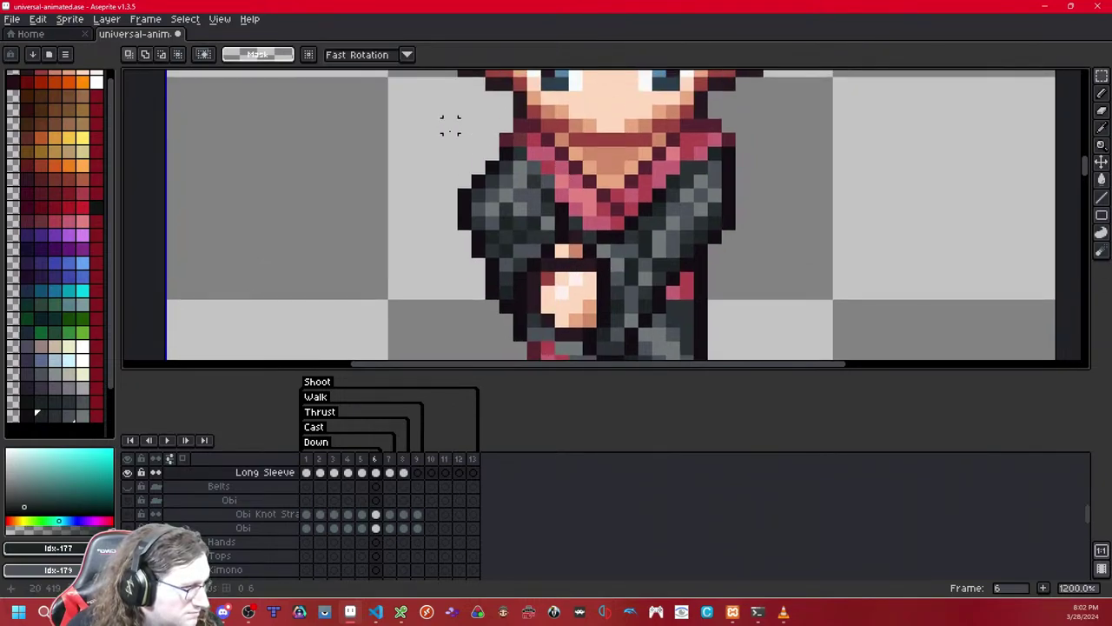
key("shift+x")
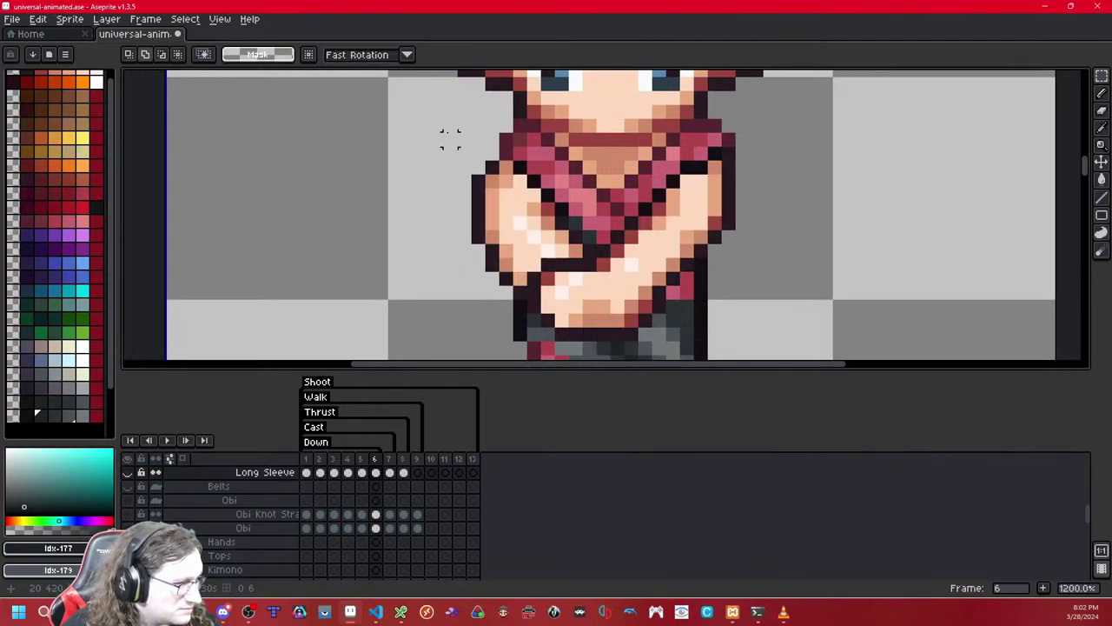
key("shift+x")
key("shift+x")
key("shift+x")
key("shift+x")
key("shift+x")
key("shift+x")
key("shift+x")
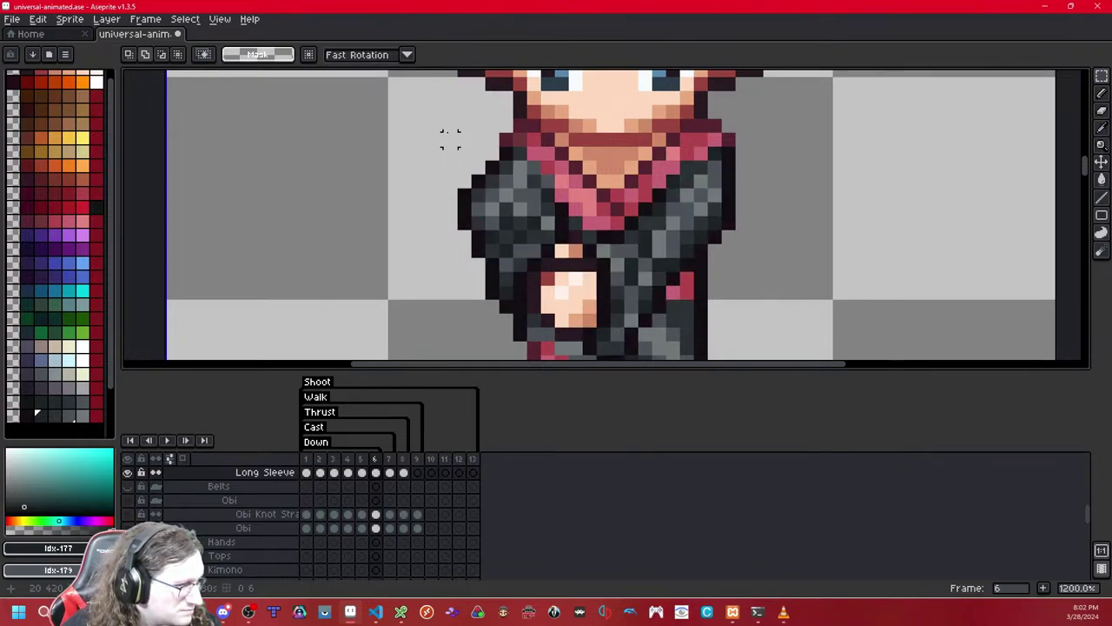
key("shift+x")
key("shift+x")
key("shift+x")
key("shift+x")
key("shift+x")
key("shift+x")
key("shift+x")
key("shift+x")
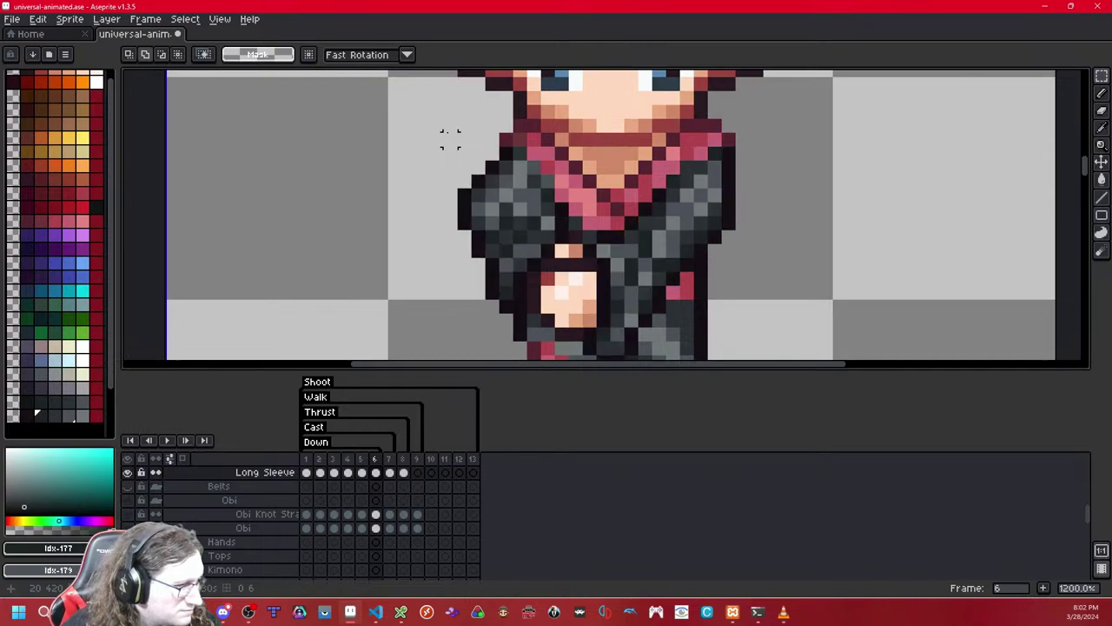
key("shift+x")
key("shift+x")
key("shift+x")
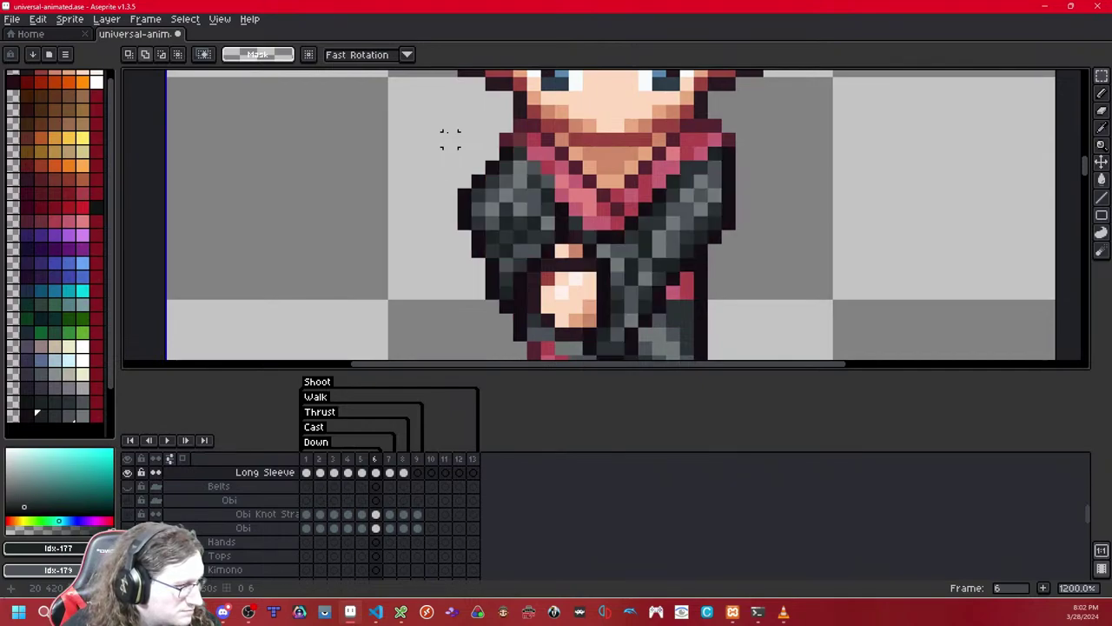
key("shift+x")
key("shift+x")
key("shift+x")
key("shift+x")
key("shift+x")
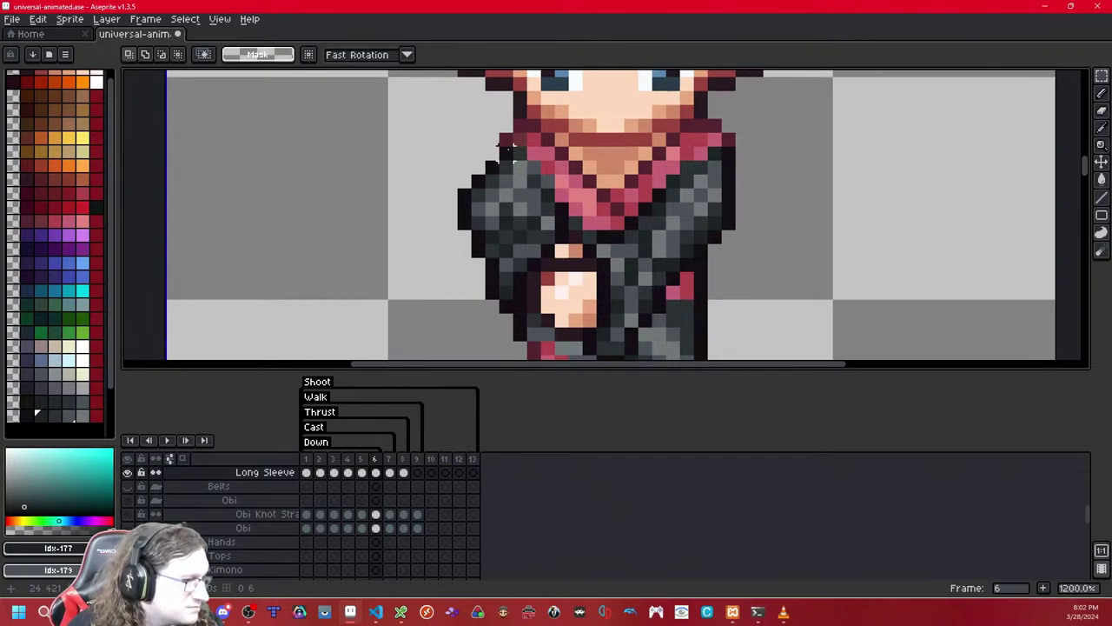
- Try moving a 3 × 3 px block of the right sleeve's outer elbow on frame 6 to 21, 424, and undo it
left_click_drag(450, 139, 549, 200)
key("ctrl+d")
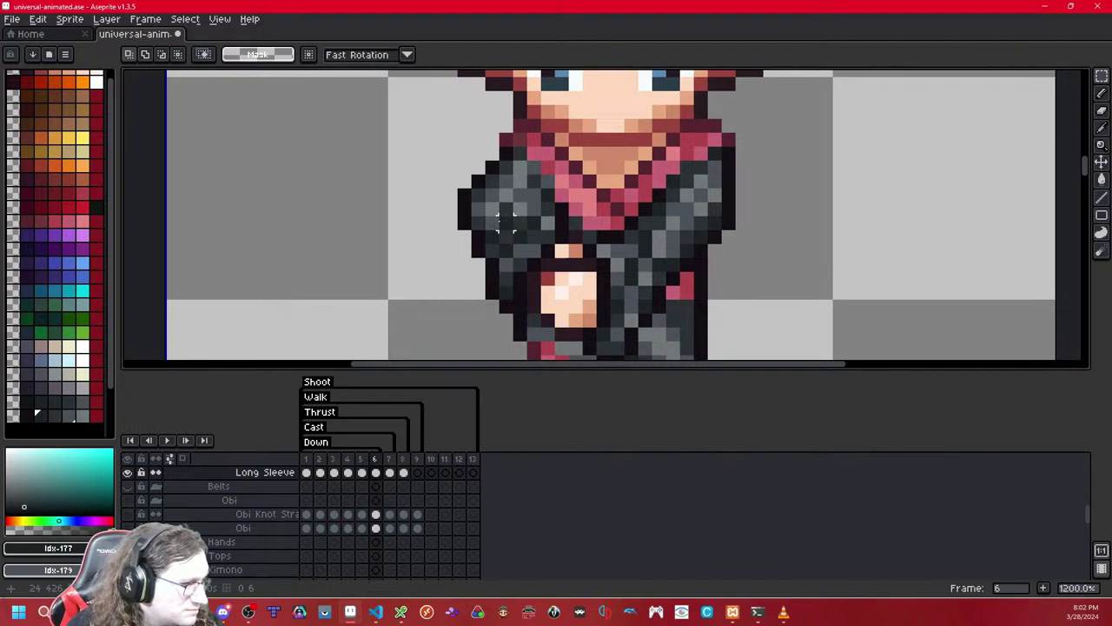
mouse_move(492, 218)
left_mouse_down()
mouse_move(467, 199)
mouse_move(480, 199)
left_mouse_up()
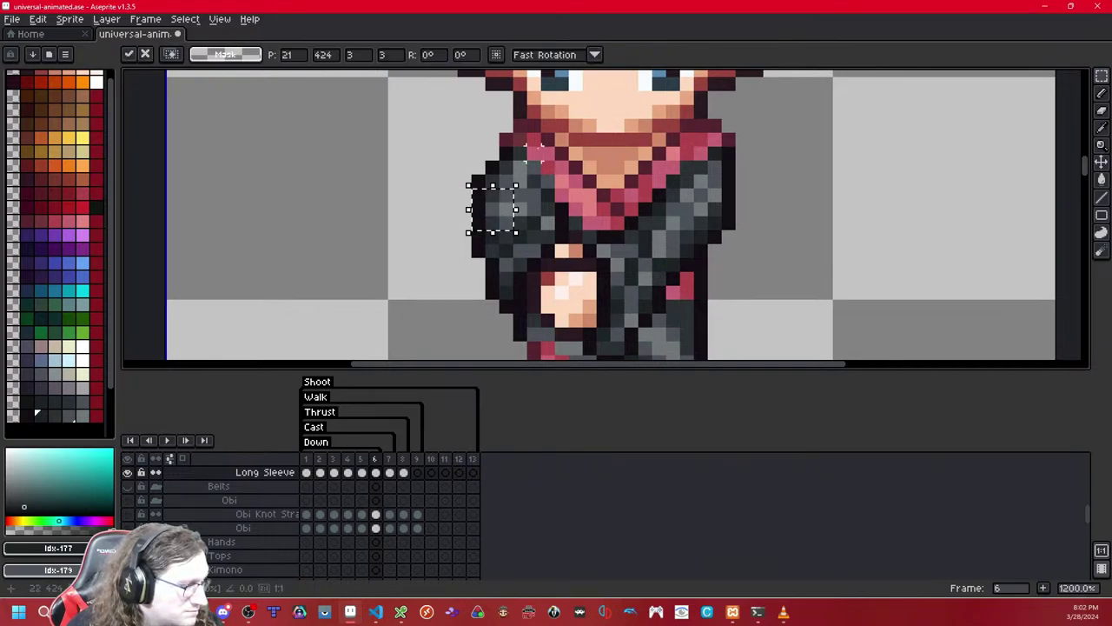
key("ctrl+z")
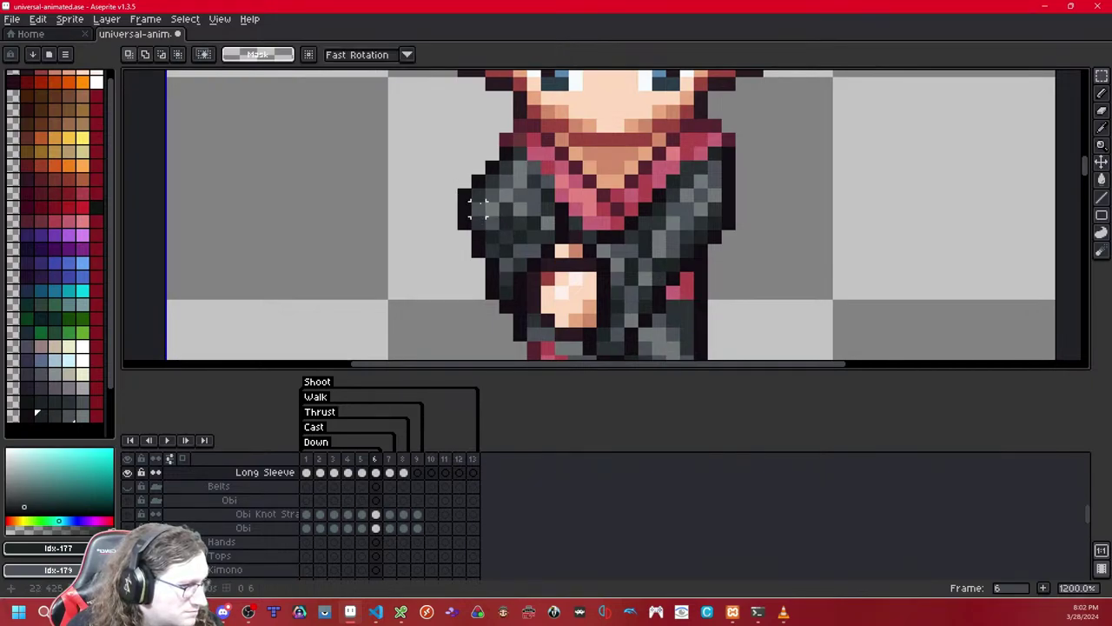
- Check the bare arm on frame 6 and shift the outer elbow edge of the right sleeve inward
key("shift+x")
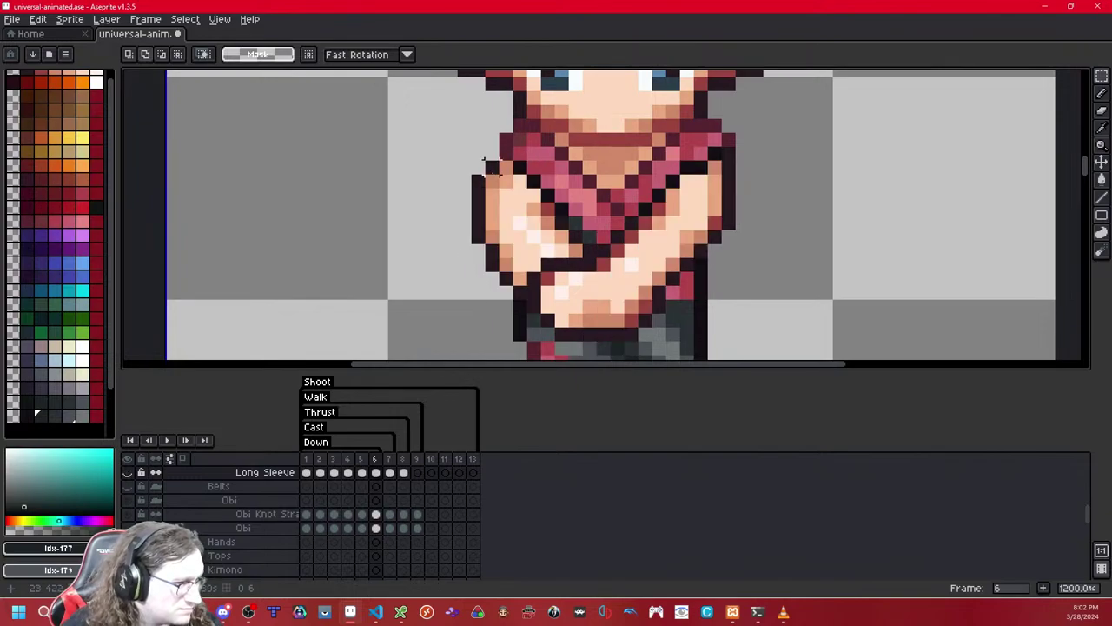
key("shift+x")
left_click_drag(479, 165, 450, 256)
mouse_move(466, 217)
left_mouse_down()
mouse_move(518, 193)
mouse_move(451, 224)
left_mouse_up()
key("ctrl+d")
left_click_drag(466, 208, 479, 208)
key("ctrl+d")
scroll(518, 170, "down", 10)
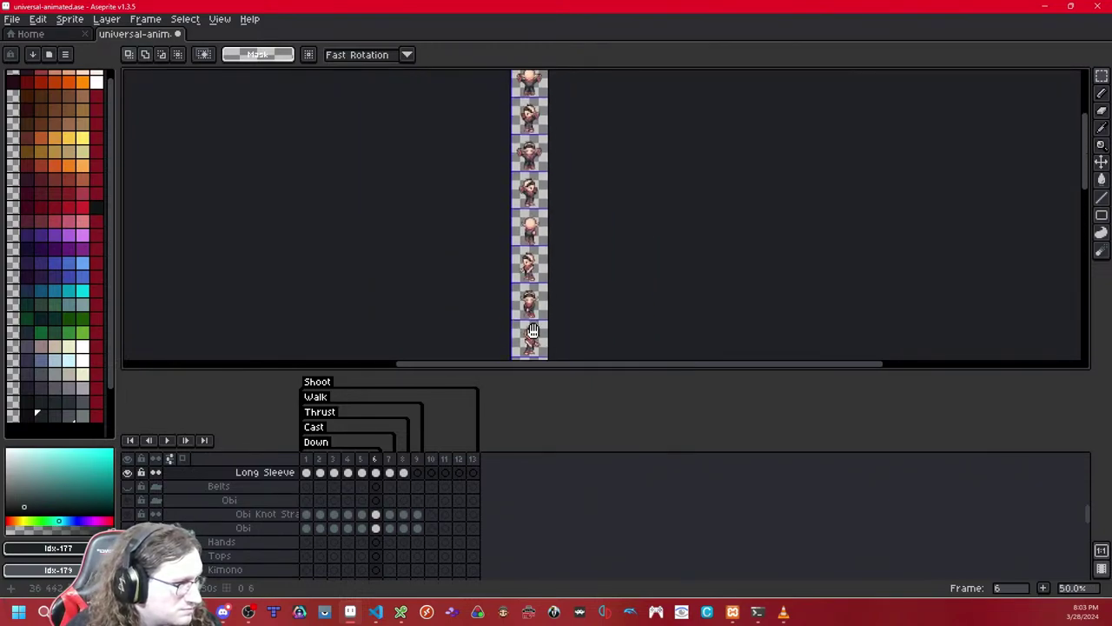
- Compare both sleeves with the bare arms beneath them on frame 6 by repeatedly toggling the Long Sleeve layer's visibility
scroll(535, 239, "up", 3)
scroll(536, 239, "down", 1)
left_click_drag(535, 240, 551, 69)
scroll(548, 241, "up", 3)
left_click_drag(548, 243, 550, 194)
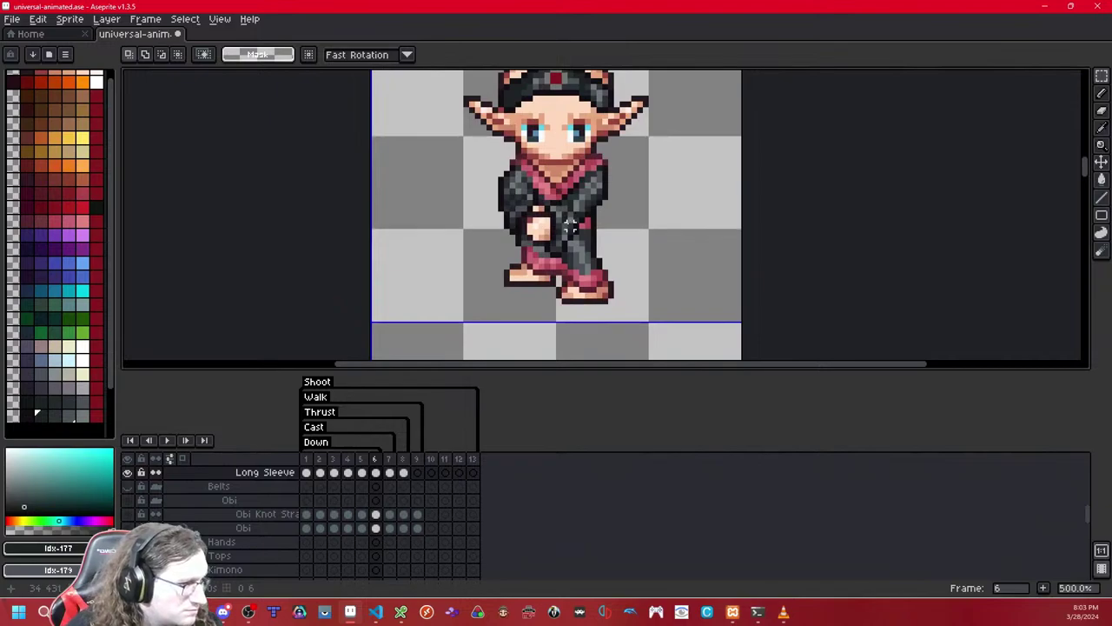
scroll(569, 225, "up", 1)
scroll(582, 239, "up", 1)
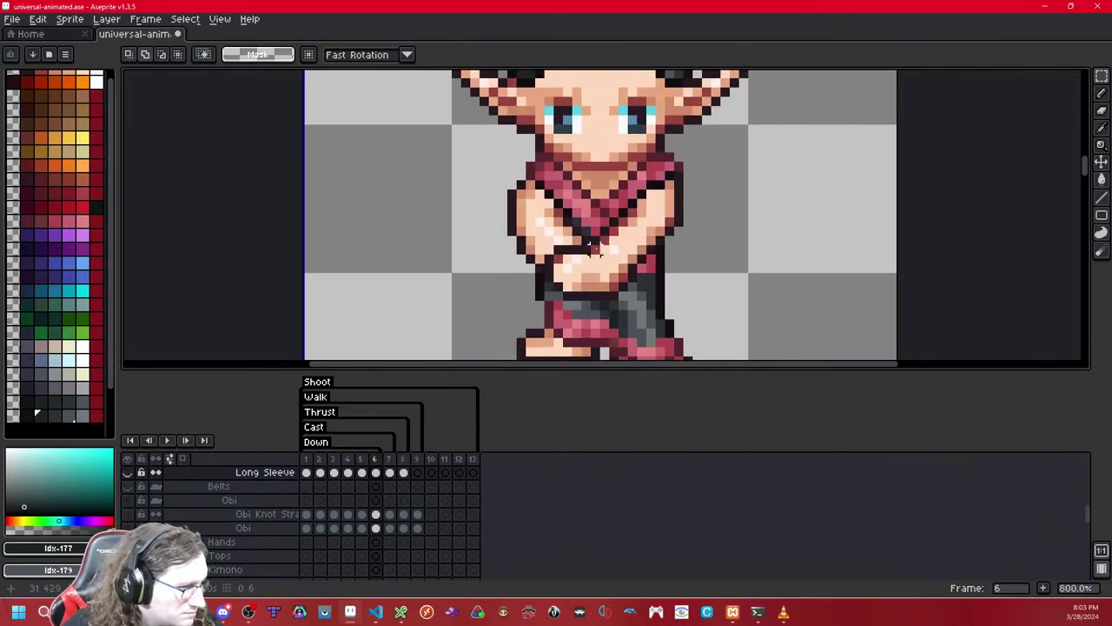
key("shift+x")
key("shift+x")
key("shift+x")
key("shift+x")
key("shift+x")
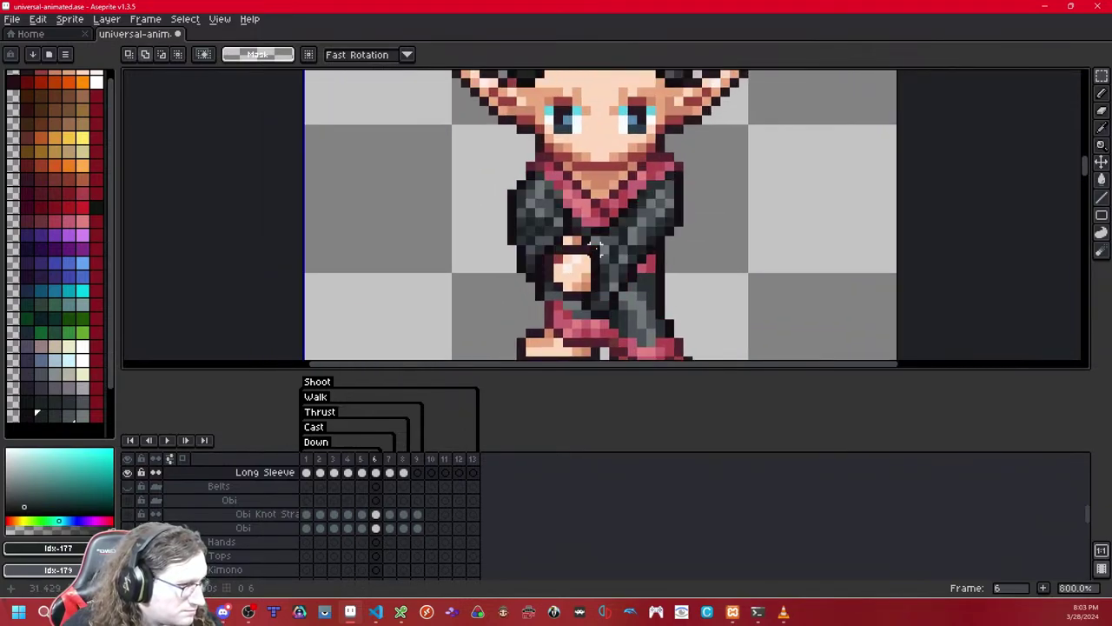
scroll(595, 247, "down", 1)
key("shift+x")
key("shift+x")
- Examine close up how the sleeve shoulders meet the collar on frame 6, with the Long Sleeve layer shown and hidden
scroll(575, 222, "up", 3)
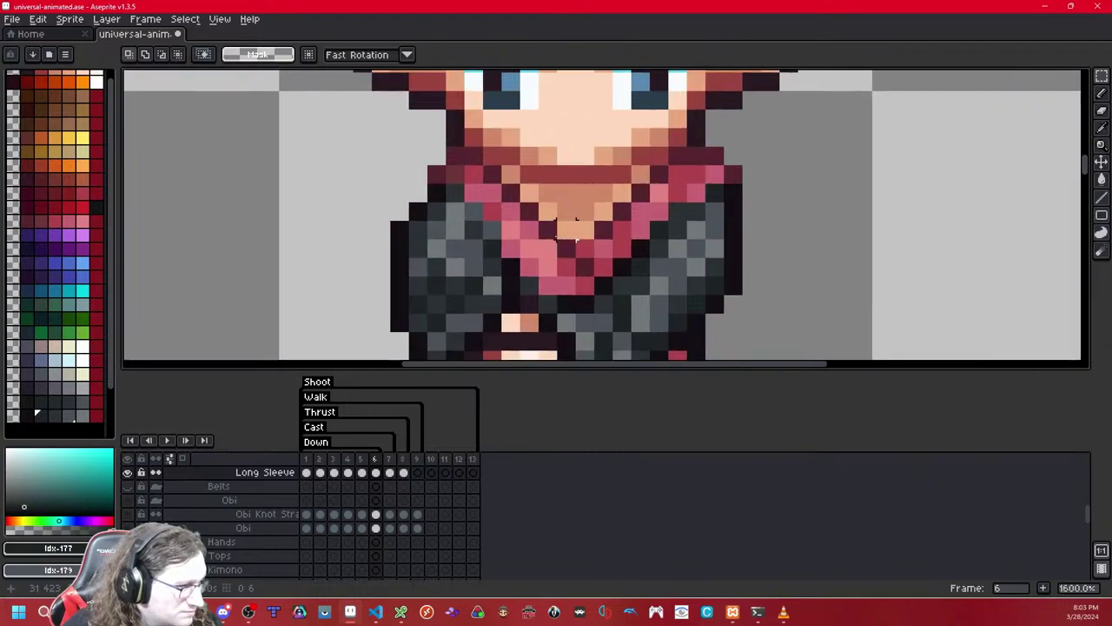
key("shift+x")
key("shift+x")
key("shift+x")
key("shift+x")
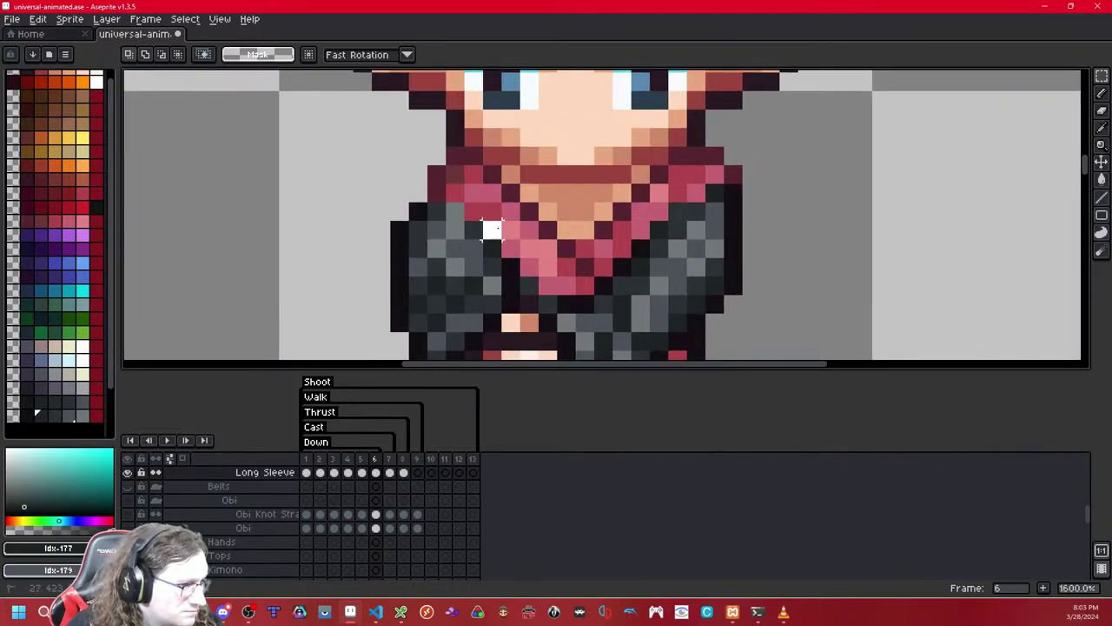
key("shift+x")
key("shift+x")
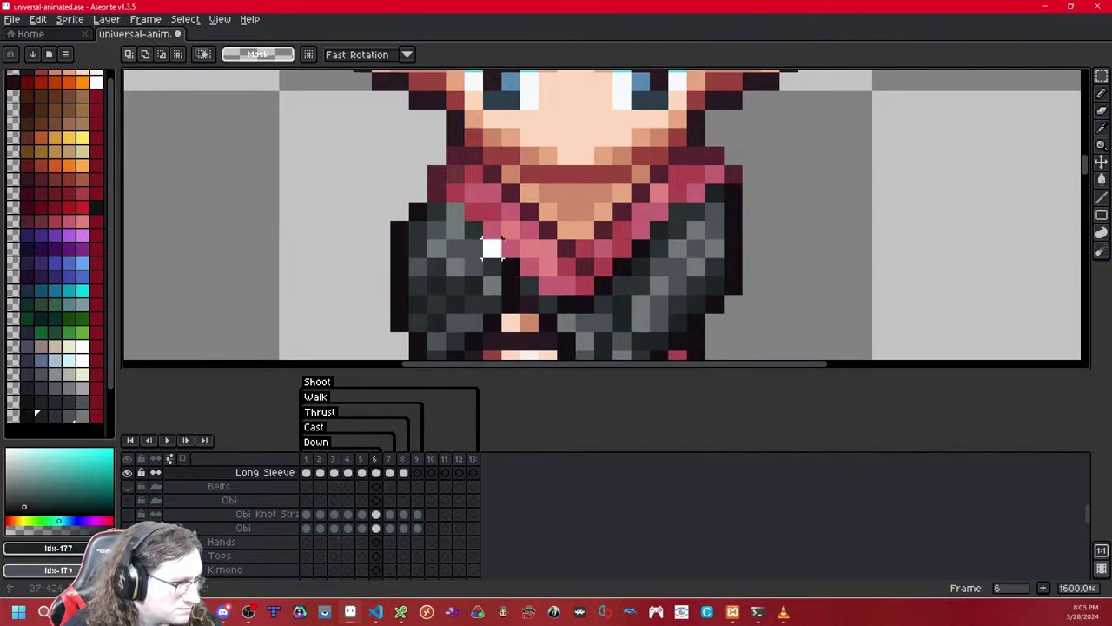
- Flip between frames 4 and 6 to compare the front-facing character's sleeve movement
scroll(565, 202, "down", 1)
scroll(565, 202, "down", 6)
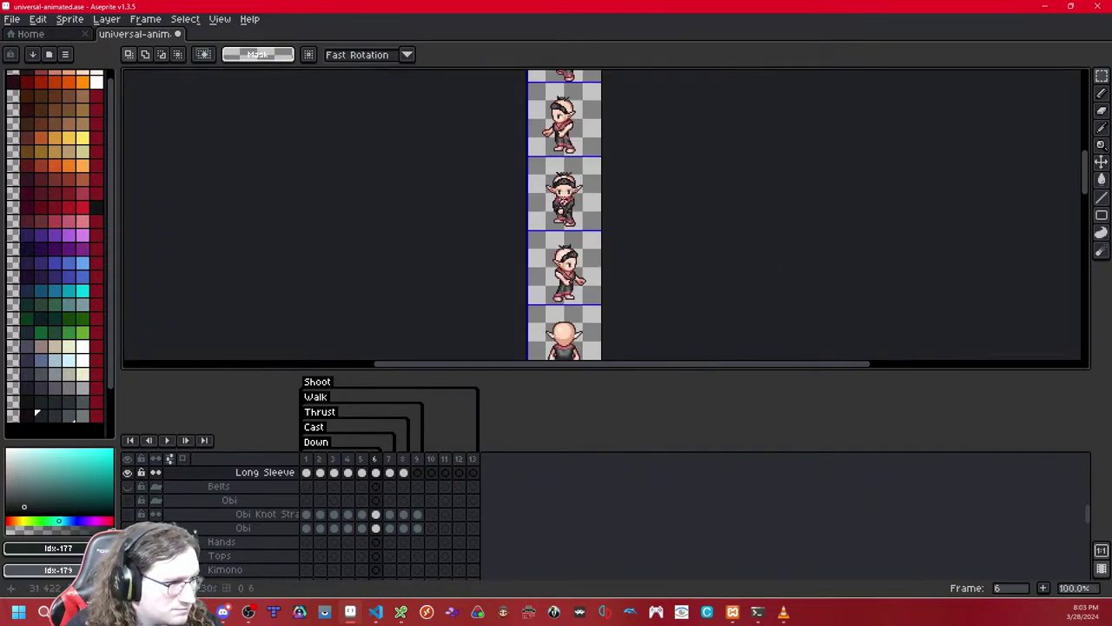
key("Left")
key("Left")
key("Left")
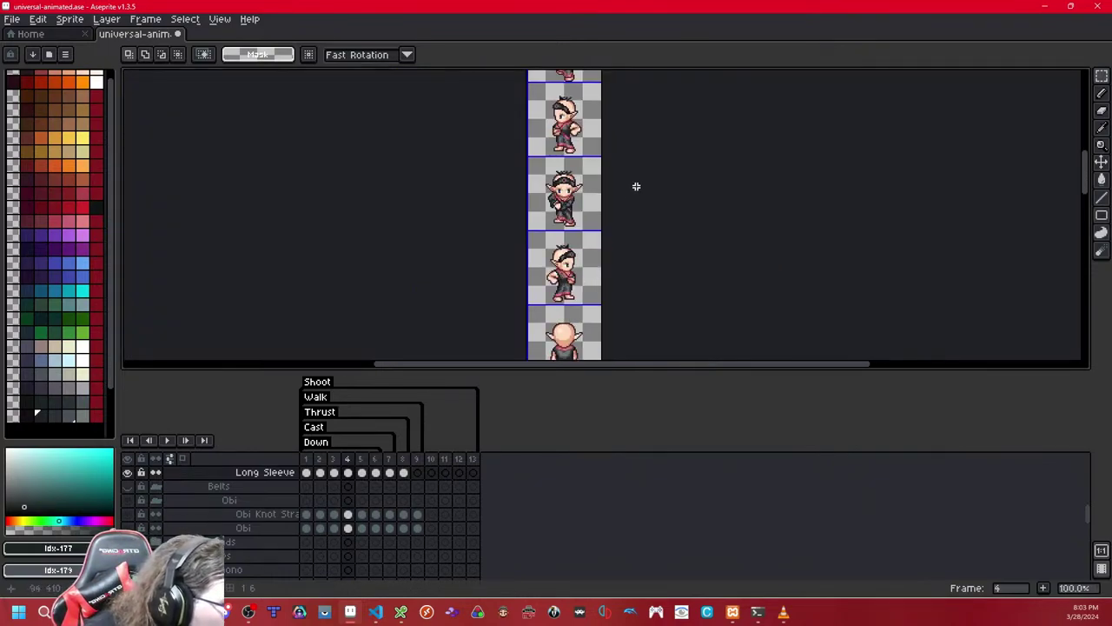
key("Right")
key("Right")
key("Right")
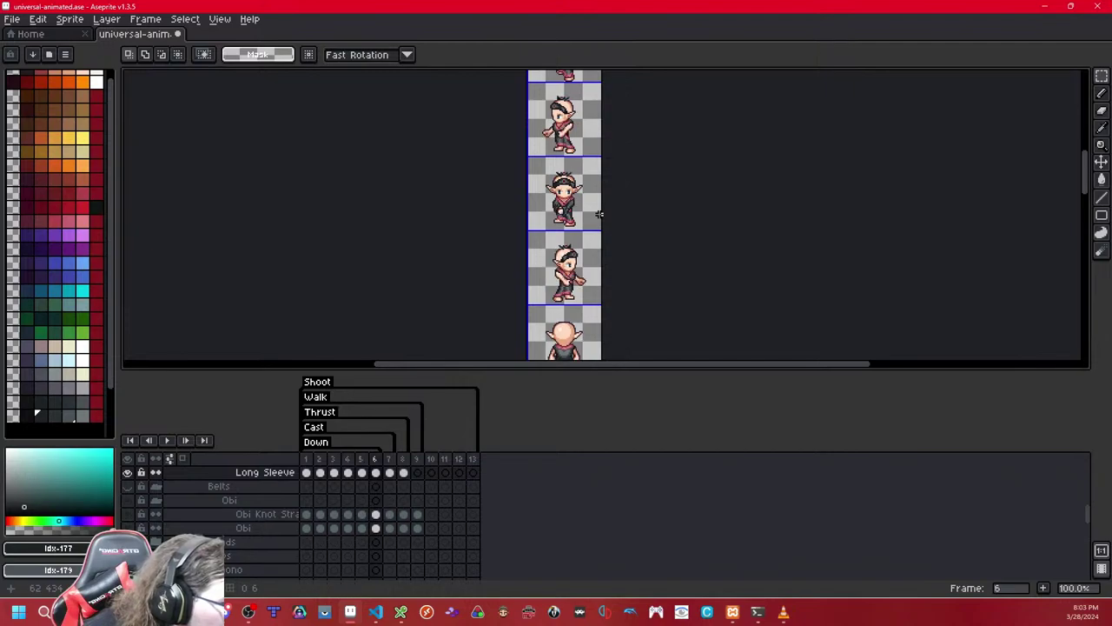
- Copy the front-facing character's sleeves from frame 5 onto frame 7 of the Long Sleeve layer
scroll(563, 213, "up", 5)
left_click_drag(616, 139, 596, 211)
key("Left")
key("Right")
key("Right")
key("Left")
key("Left")
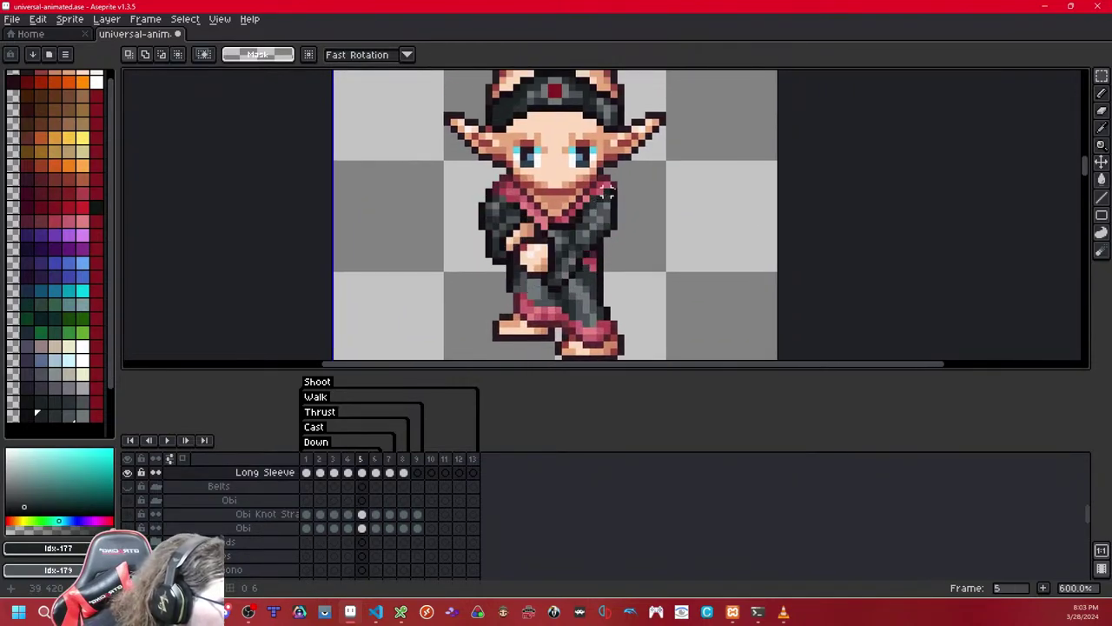
key("ctrl+a")
key("Right")
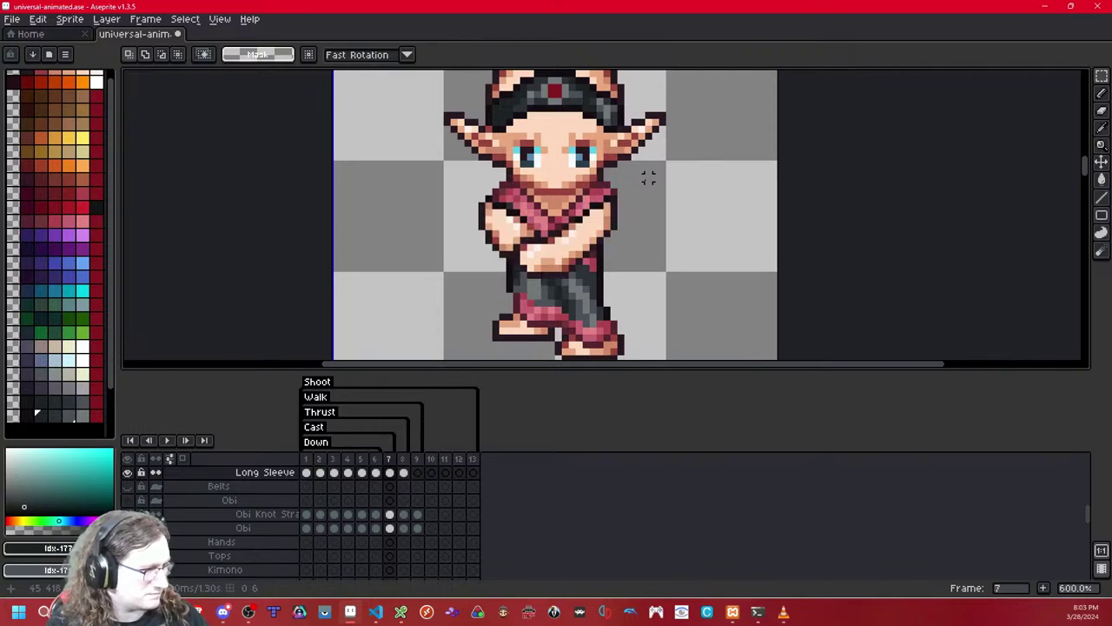
key("Right")
key("ctrl+d")
- Play the animation to check the front-facing sleeves in motion, and stop playback
key("Right")
scroll(717, 231, "down", 8)
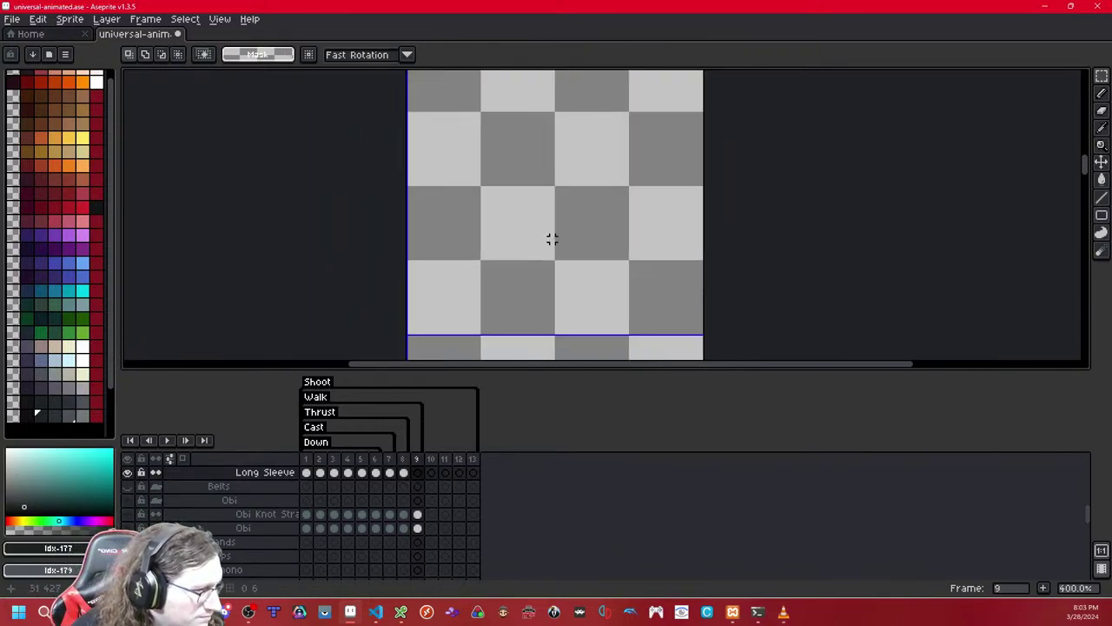
scroll(464, 300, "up", 4)
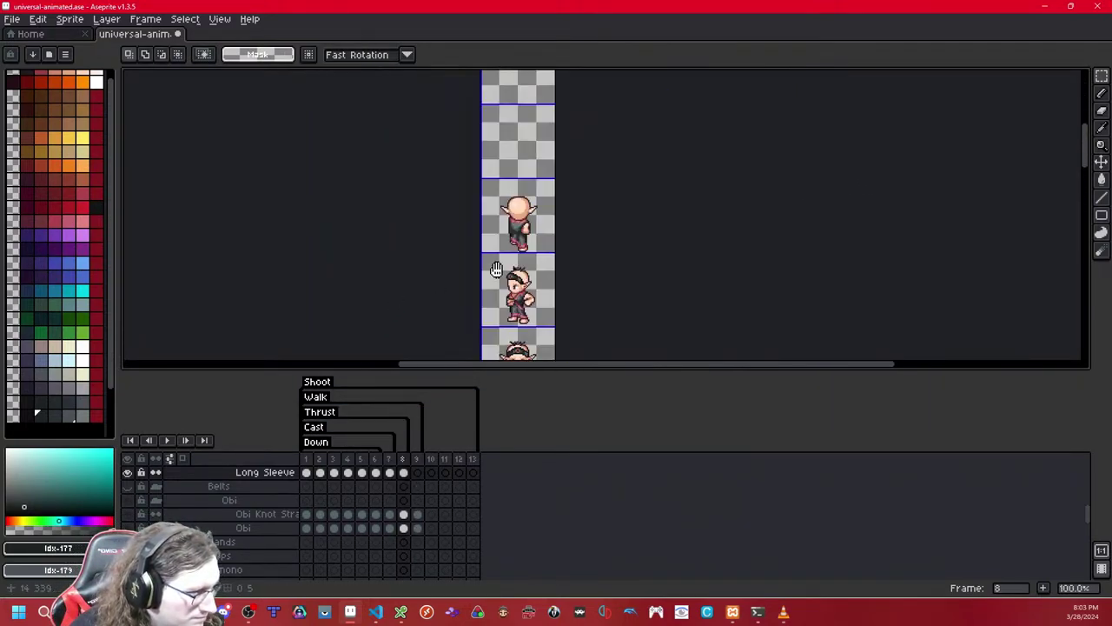
left_click(170, 442)
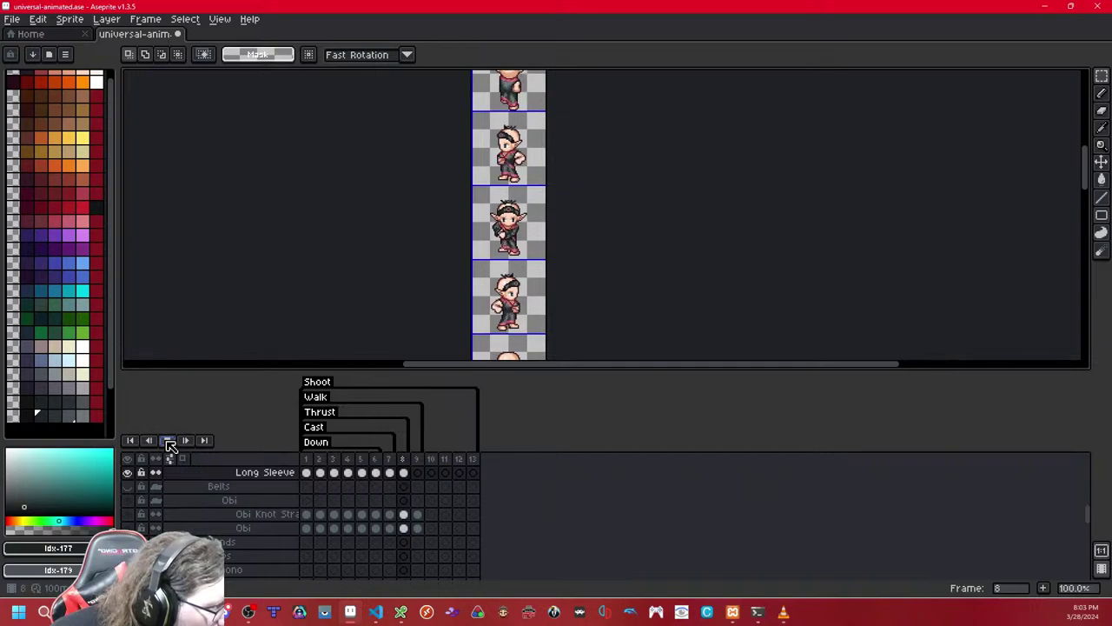
left_click(168, 440)
- Inspect where the left sleeve meets the collar on frame 7, briefly marking the collar's shoulder edge with a selection
scroll(568, 235, "up", 3)
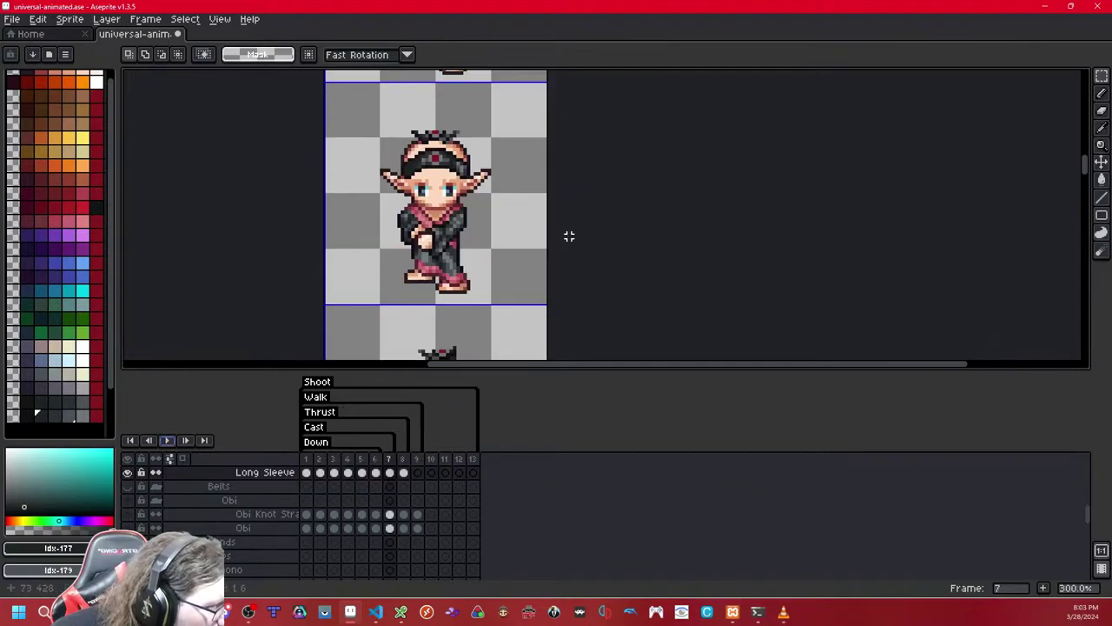
scroll(478, 276, "up", 1)
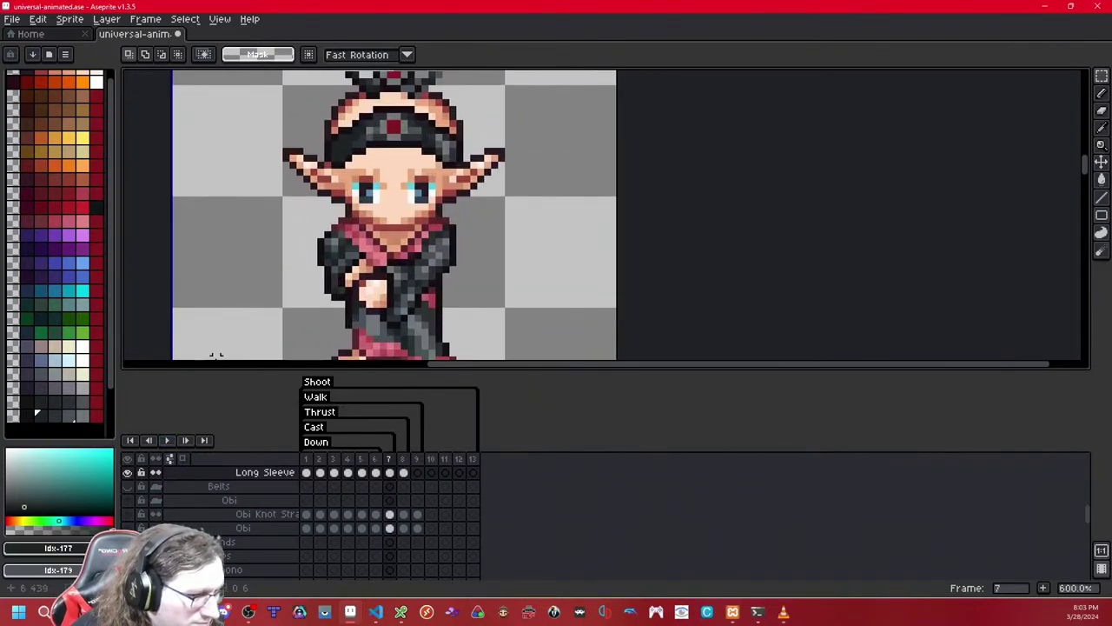
scroll(424, 227, "up", 3)
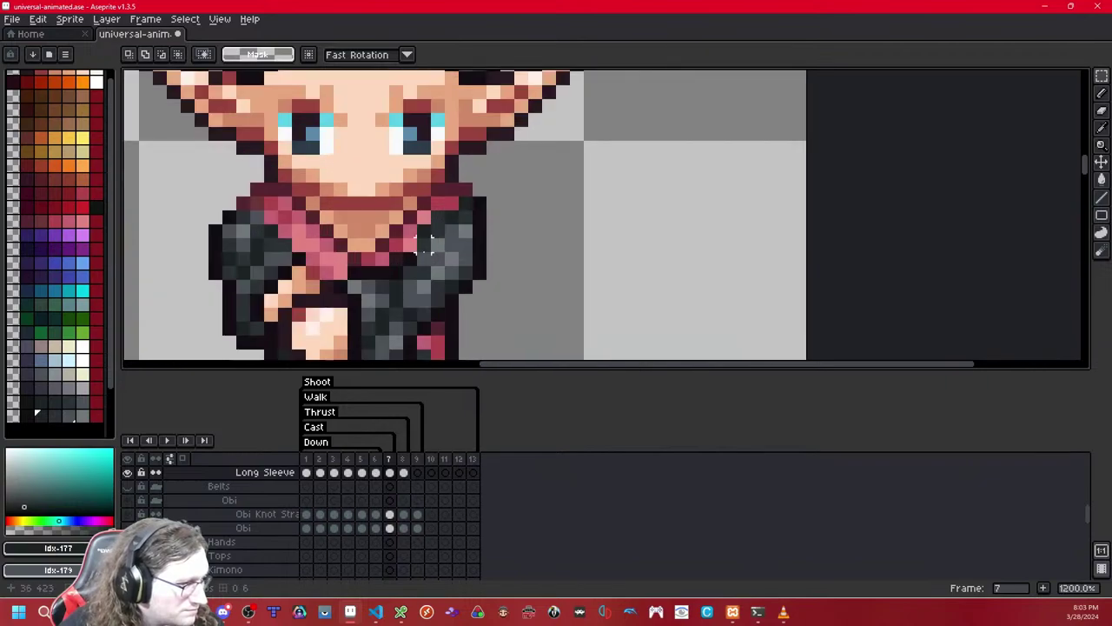
key("shift+x")
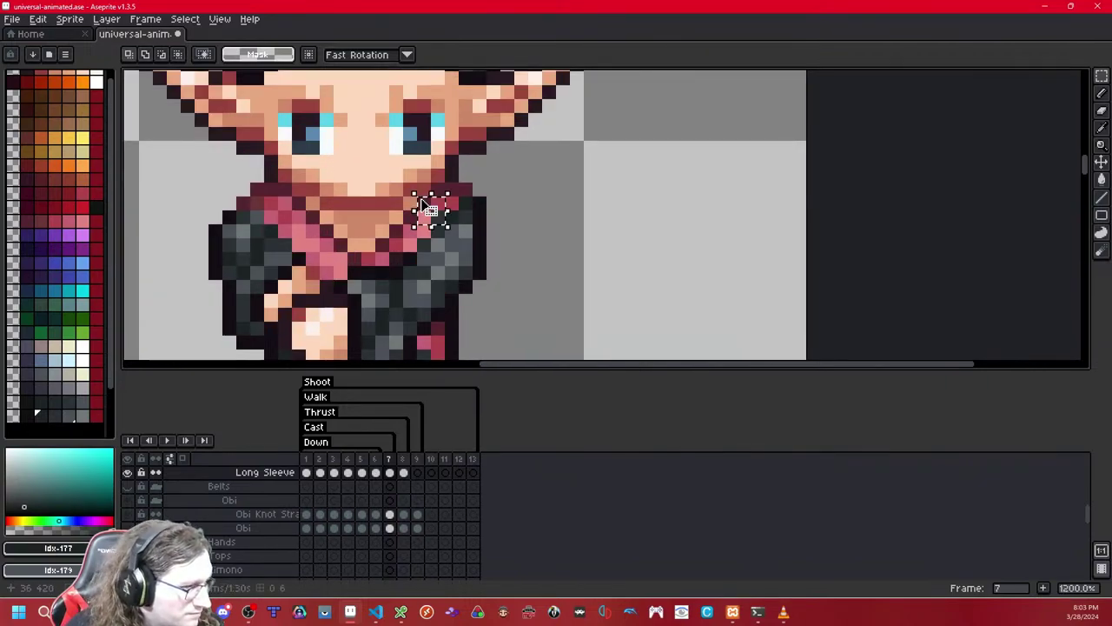
left_click_drag(466, 188, 408, 219)
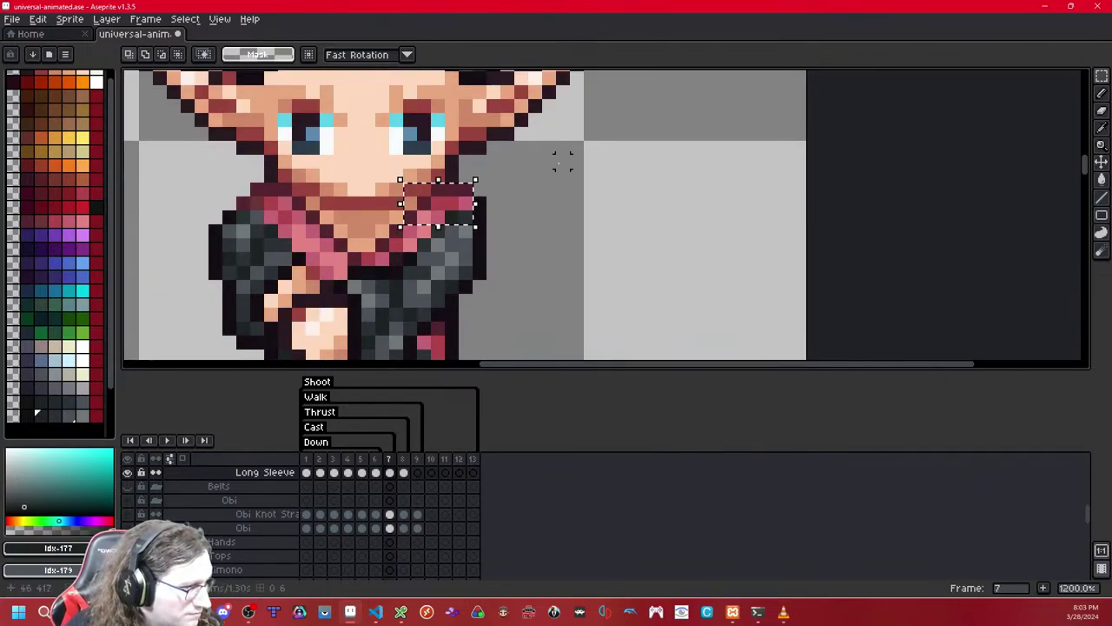
left_click(561, 161)
- Check the front-facing character's sleeves and collar edge on frame 6
key("Left")
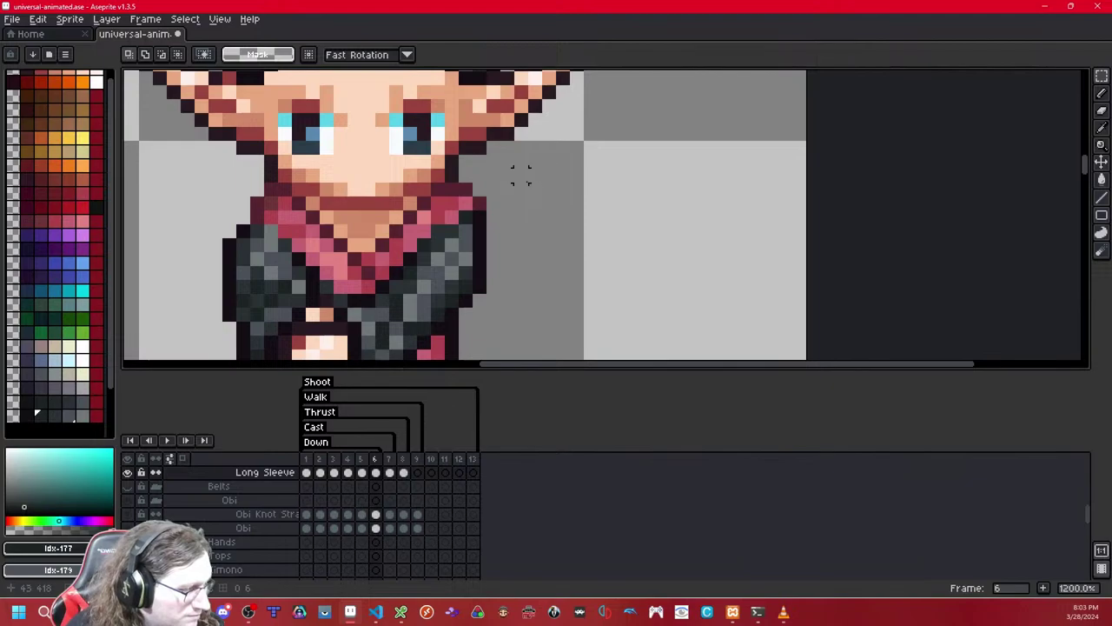
key("shift+z")
scroll(665, 207, "down", 9)
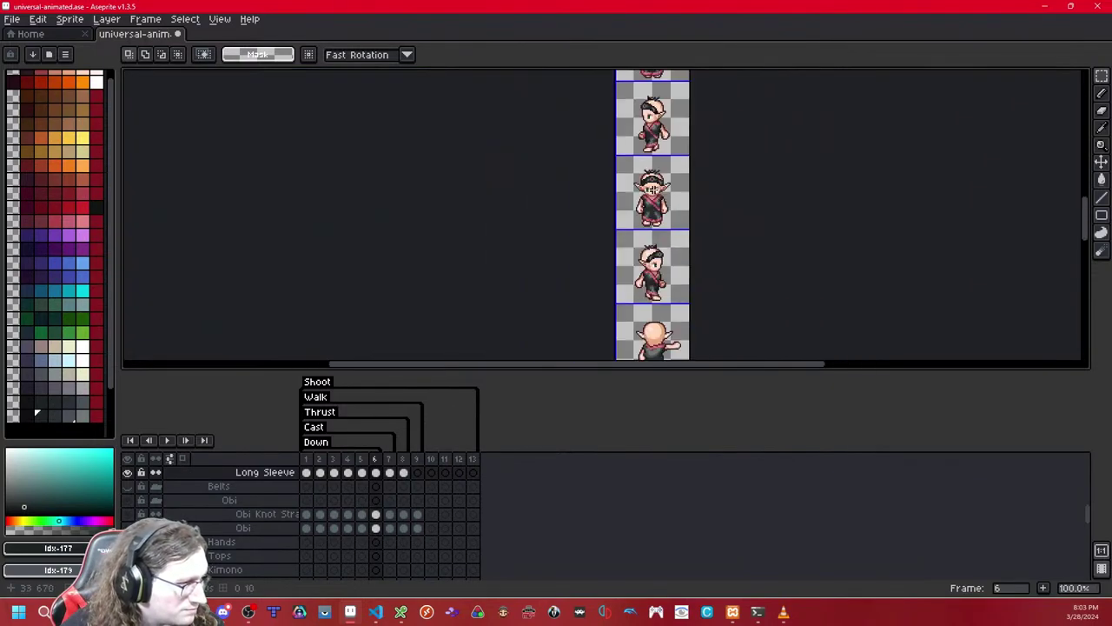
left_click_drag(630, 122, 596, 124)
left_click_drag(607, 208, 608, 194)
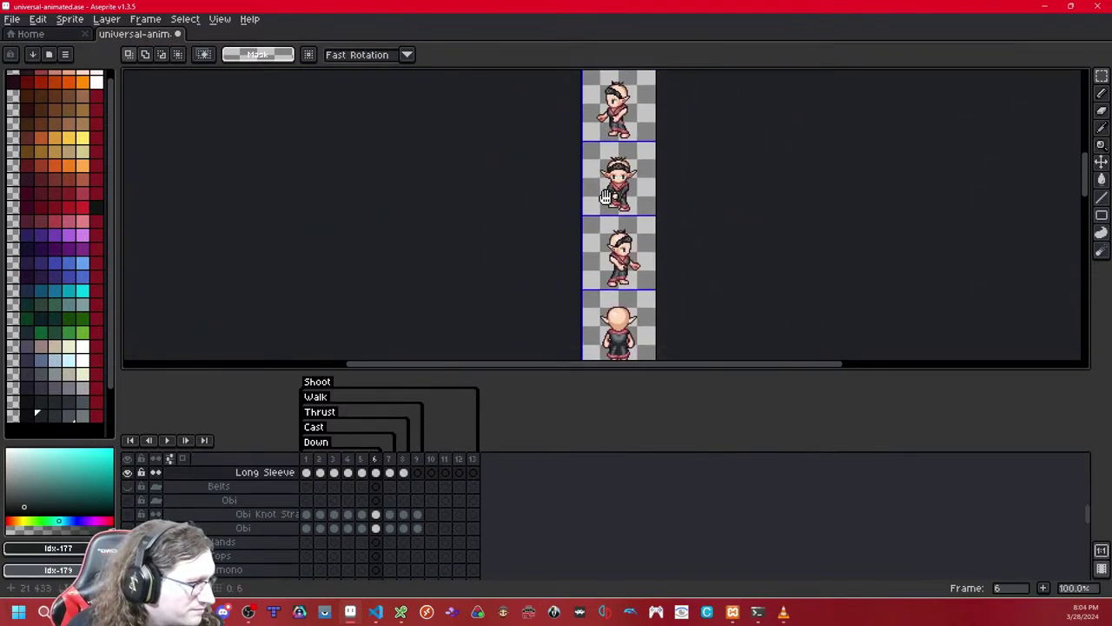
scroll(607, 194, "up", 7)
left_click_drag(822, 107, 733, 206)
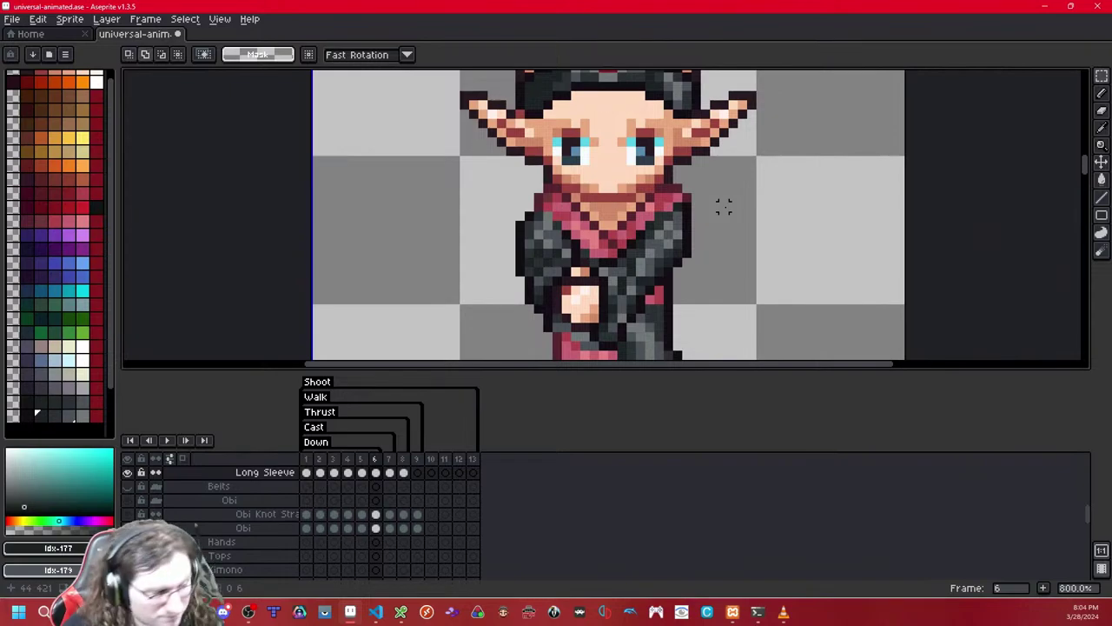
scroll(714, 207, "up", 1)
- Undo the last marquee selection and compare frame 5's sleeves with the arms beneath by toggling the Long Sleeve layer
key("comma")
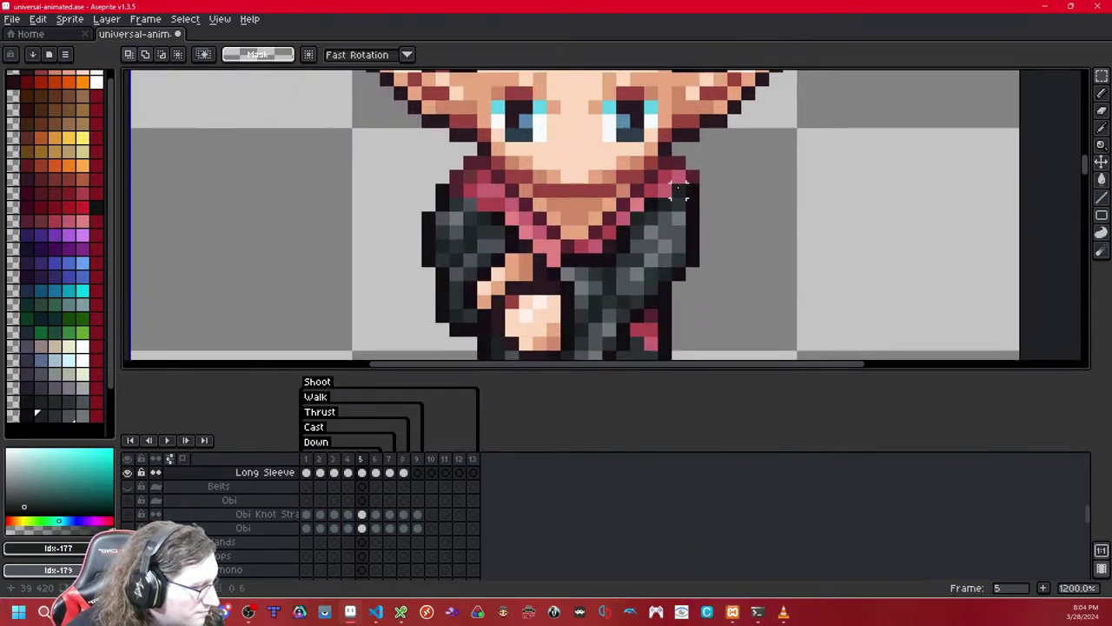
key("ctrl+z")
key("shift+x")
key("shift+x")
key("shift+x")
key("shift+x")
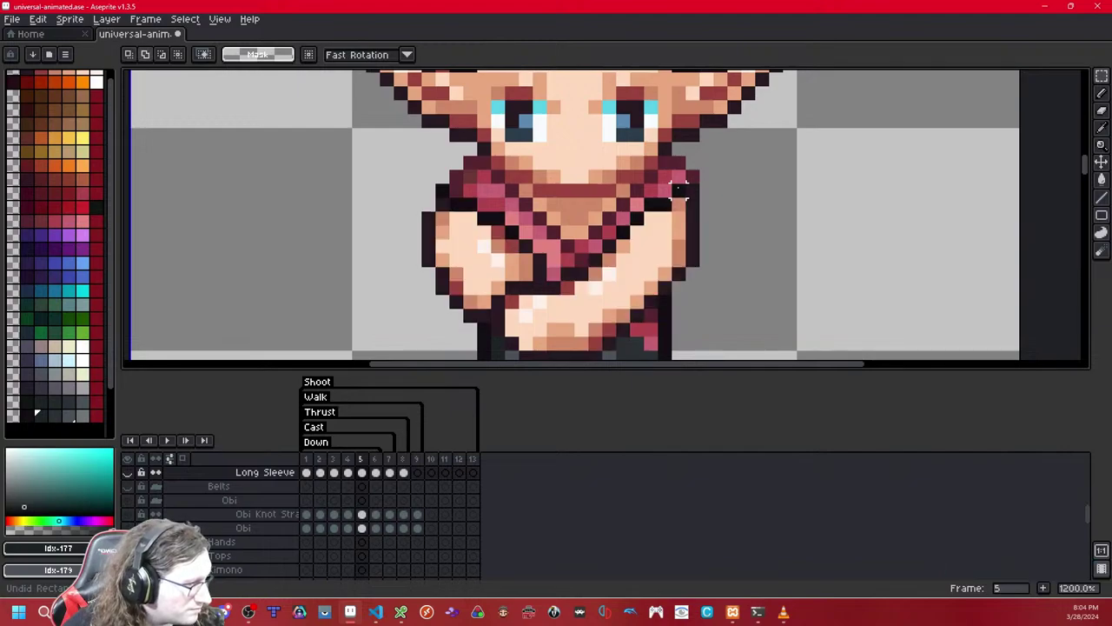
- Compare the left sleeve's shoulder against the collar on frames 4, 3 and 2
key("comma")
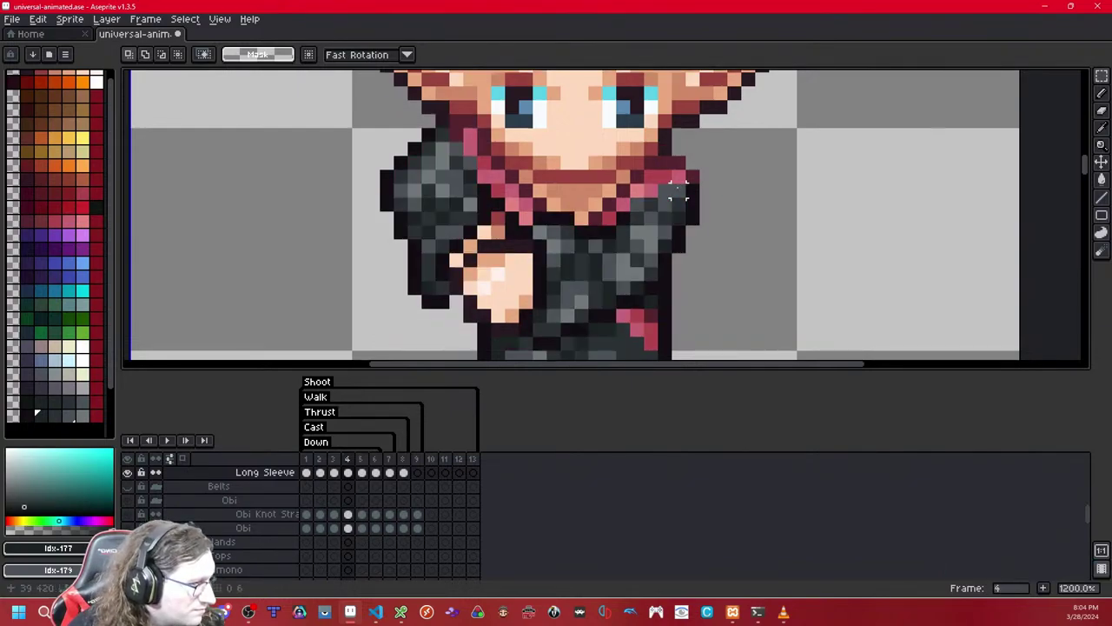
key("period")
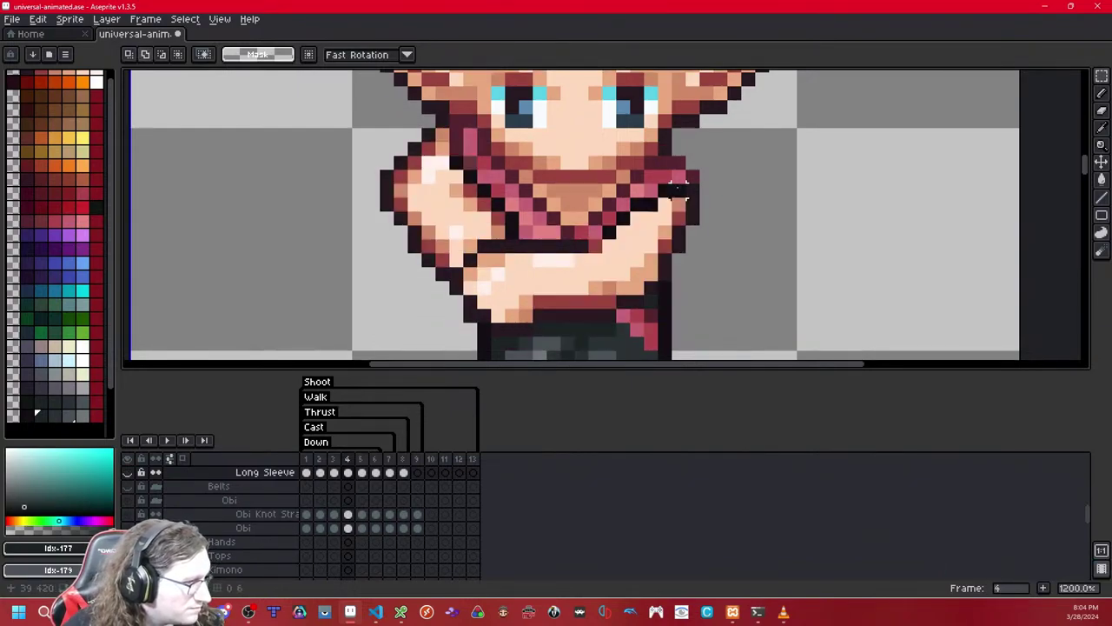
key("comma")
key("comma")
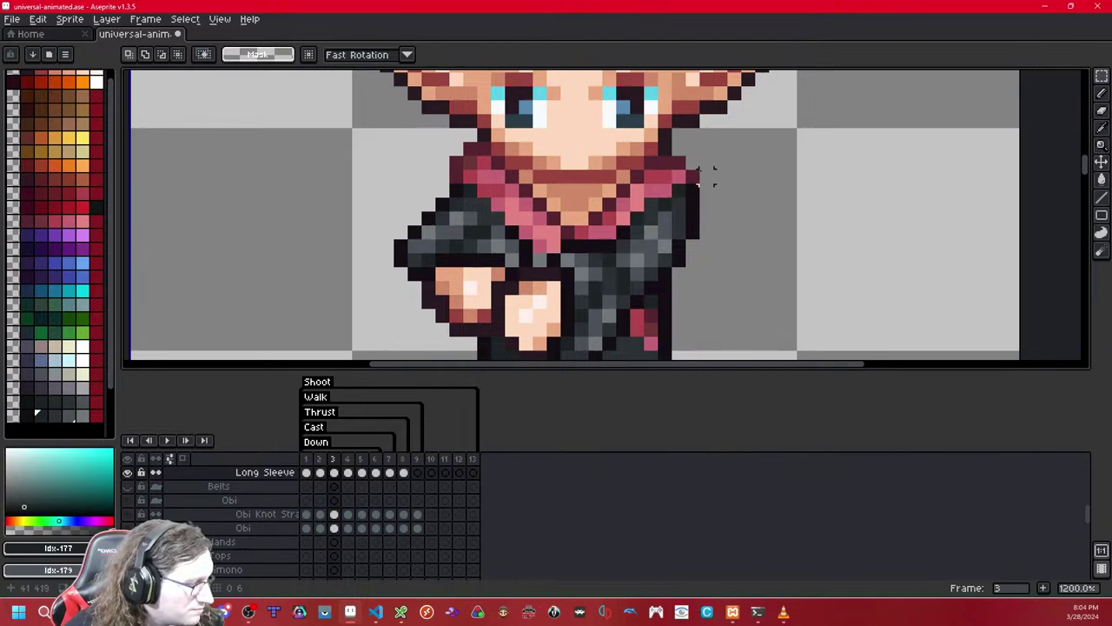
key("period")
key("comma")
key("comma")
scroll(695, 173, "down", 7)
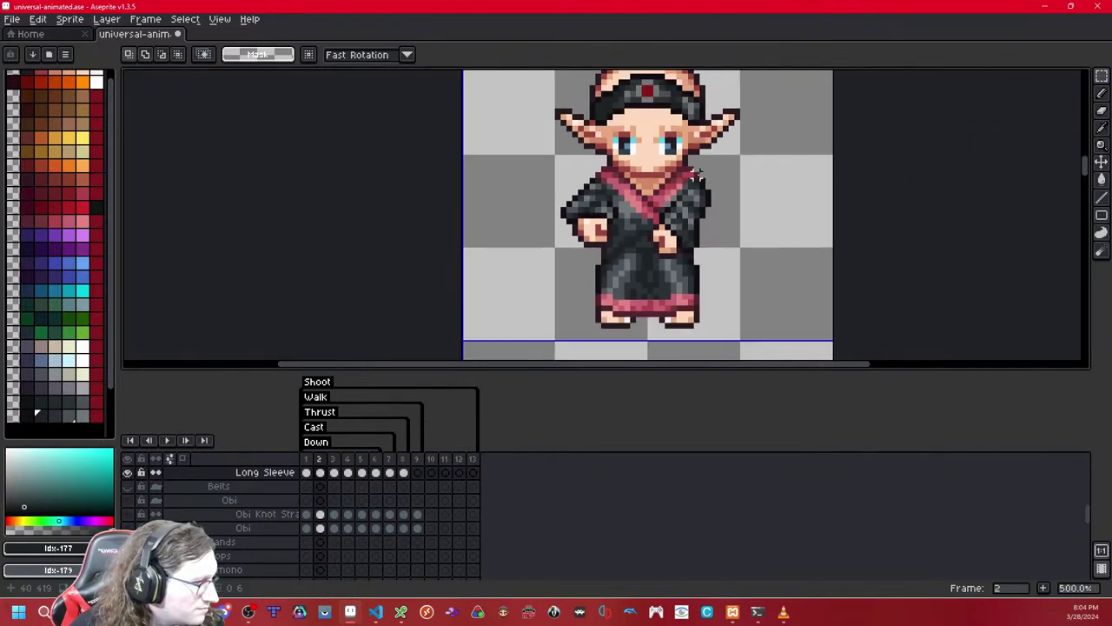
- Step forward and back through frames 2 to 8 to review the front-facing character's sleeve animation
key("comma")
key("comma")
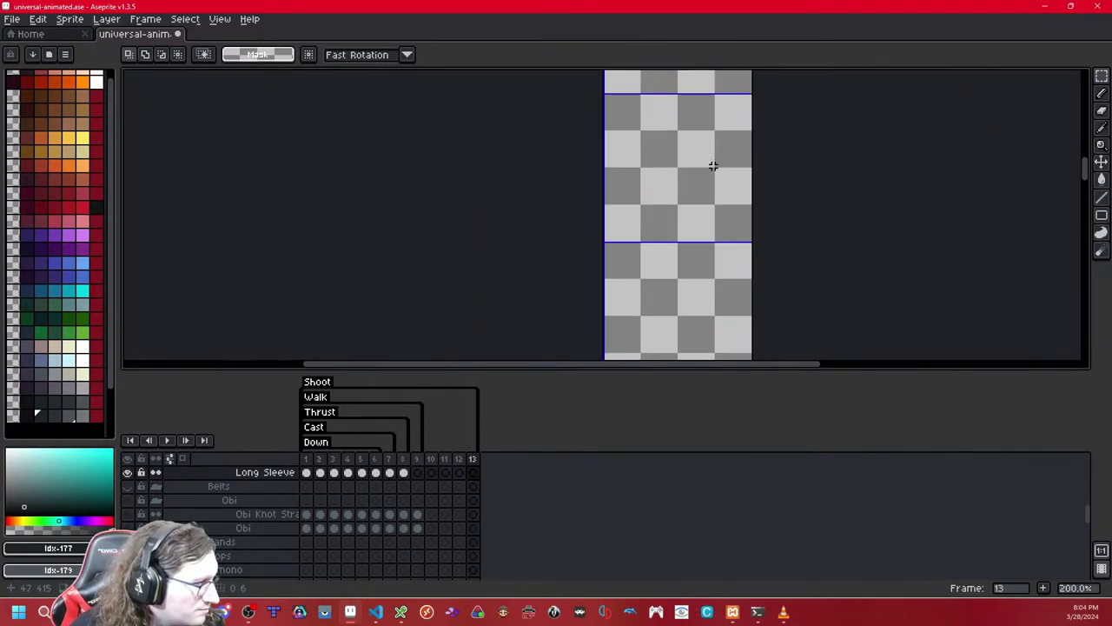
key("period")
scroll(712, 165, "up", 3)
scroll(712, 165, "down", 4)
scroll(713, 165, "up", 1)
scroll(713, 165, "down", 1)
key("period")
key("period")
key("period")
key("period")
key("period")
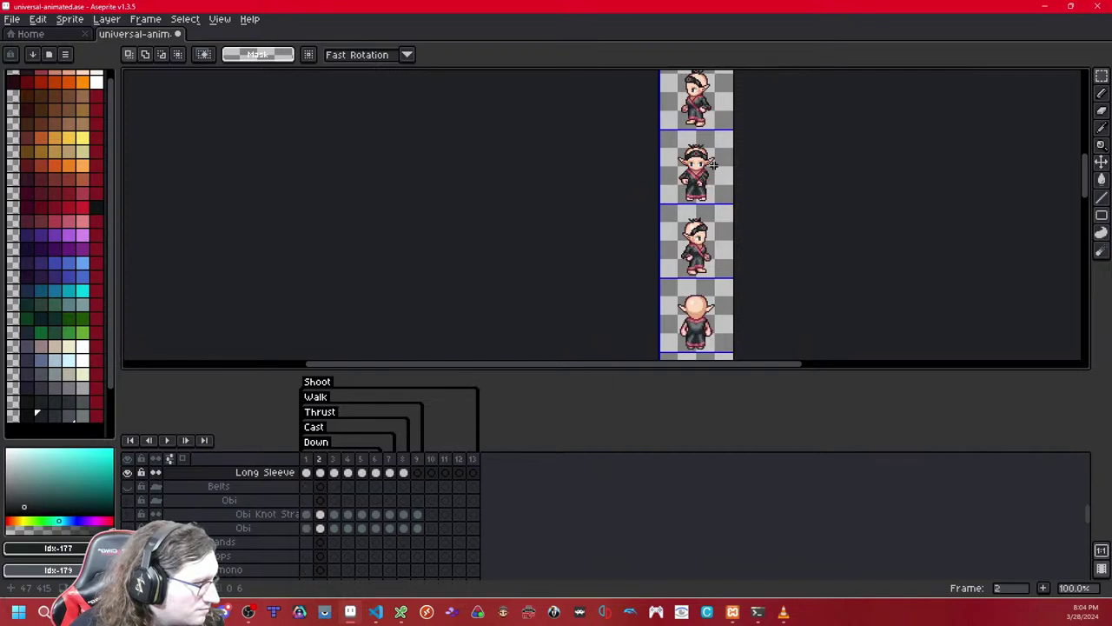
left_click_drag(711, 166, 639, 195)
key("period")
key("period")
key("period")
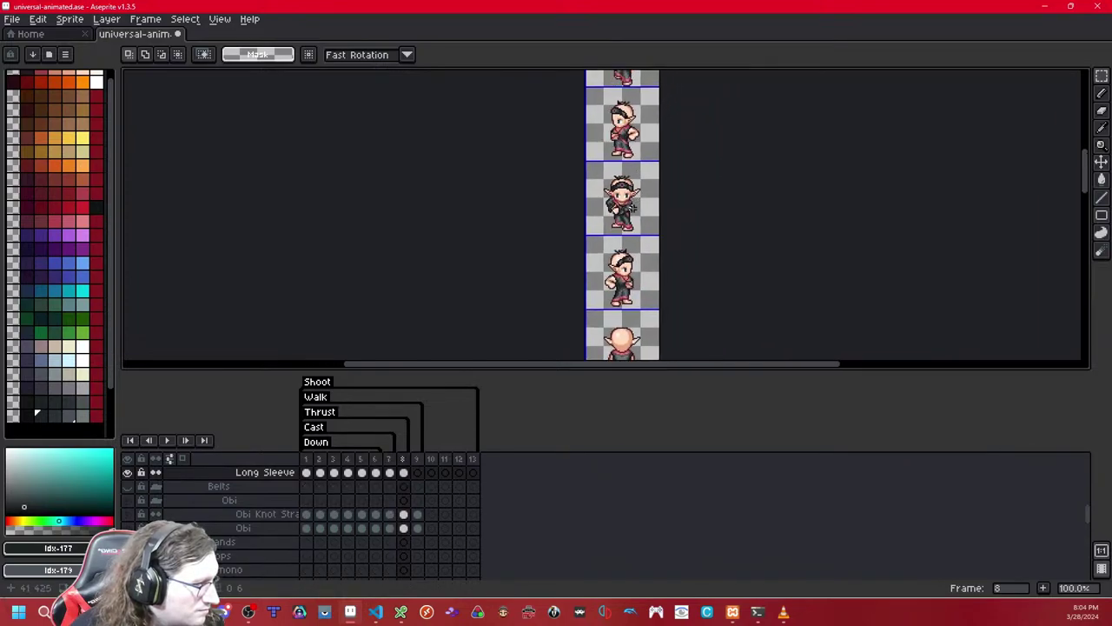
key("comma")
key("comma")
key("comma")
key("comma")
key("comma")
- Review the sleeves on frames 3 and 2, and examine the left-facing character's sleeve on frame 1
key("Left")
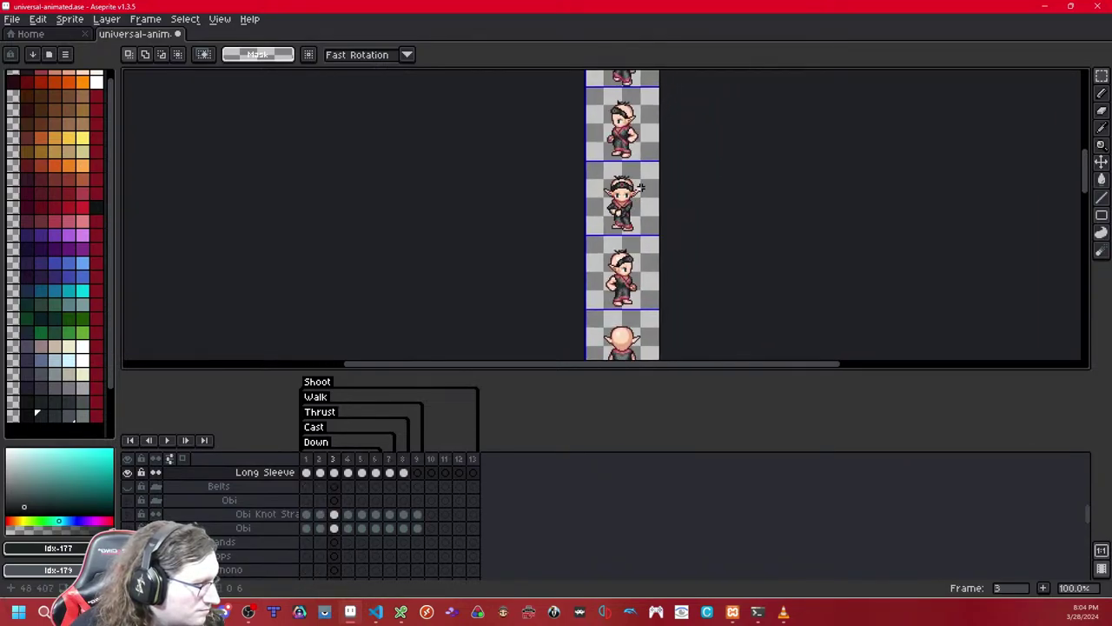
key("Left")
key("Right")
key("Left")
key("period")
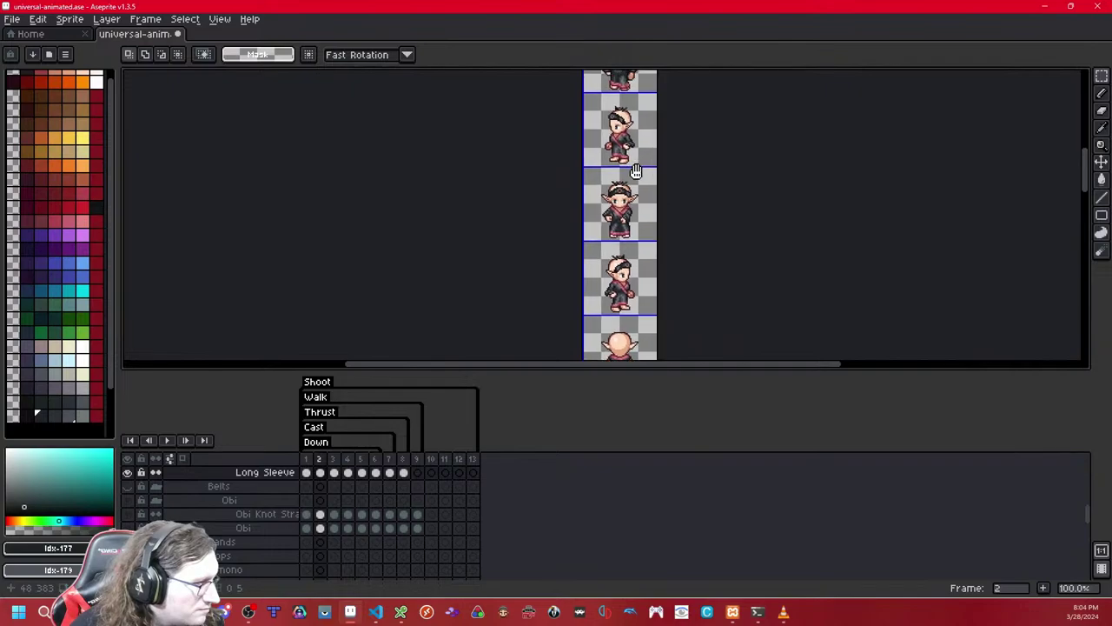
scroll(622, 248, "up", 4)
scroll(622, 248, "down", 1)
scroll(622, 248, "down", 3)
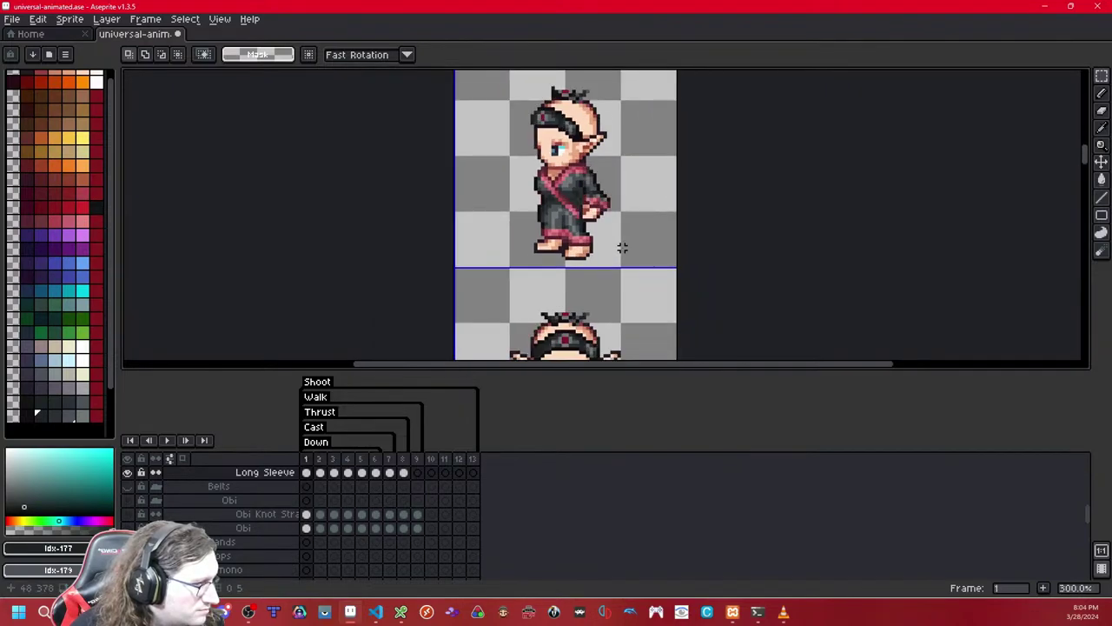
- Look over the sleeves on the character's other facing directions and locate the front-facing casting sprite
key("comma")
key("comma")
left_click_drag(613, 213, 604, 238)
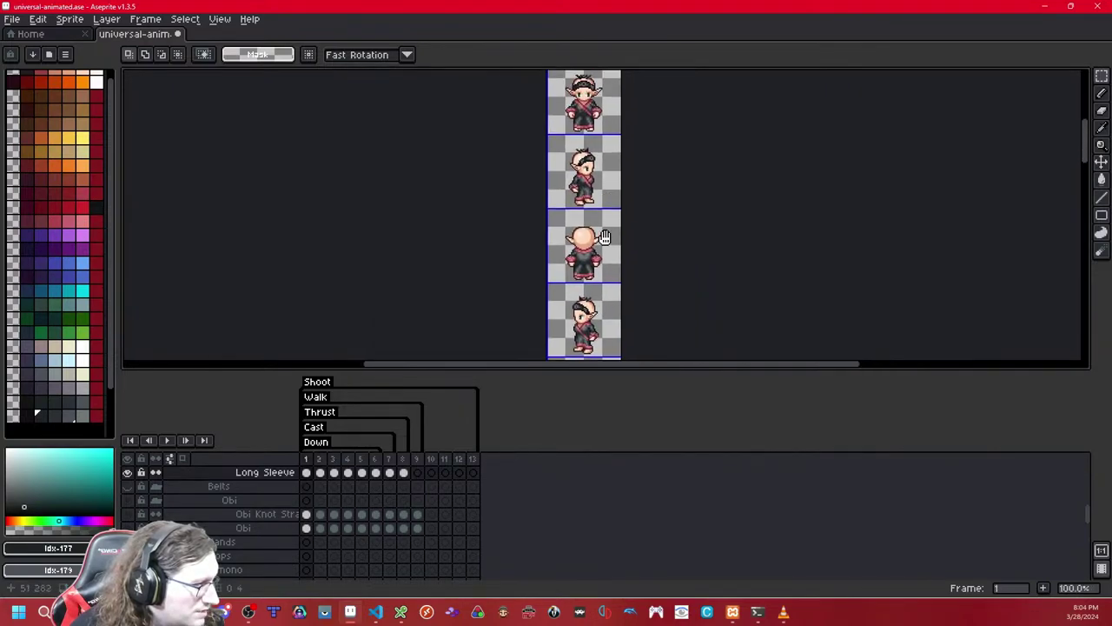
left_click_drag(608, 179, 598, 222)
key("Right")
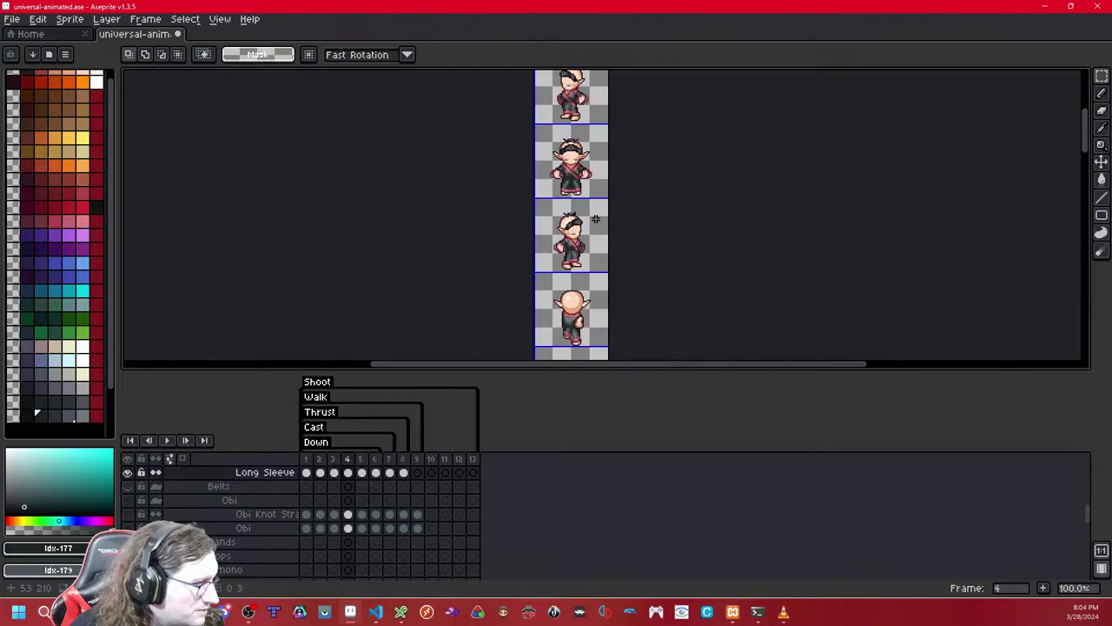
- Try to reuse the right-hand sleeve of frame 3's front-facing casting sprite by pasting it onto the front-facing thrust sprite
scroll(597, 154, "up", 2)
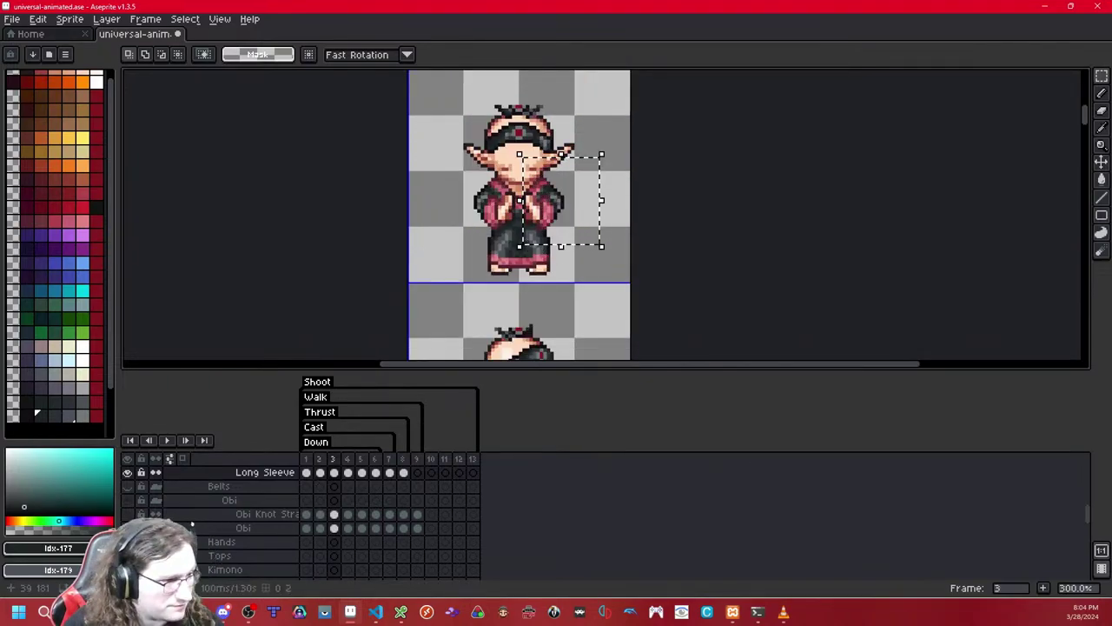
scroll(579, 315, "down", 10)
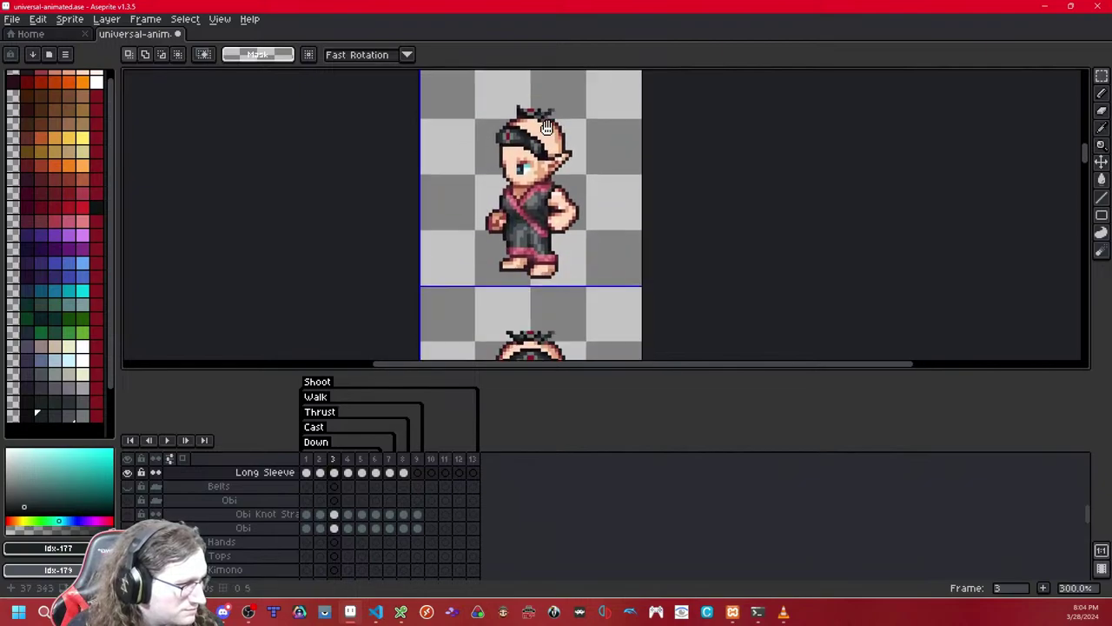
scroll(548, 219, "down", 4)
key("Left")
key("Left")
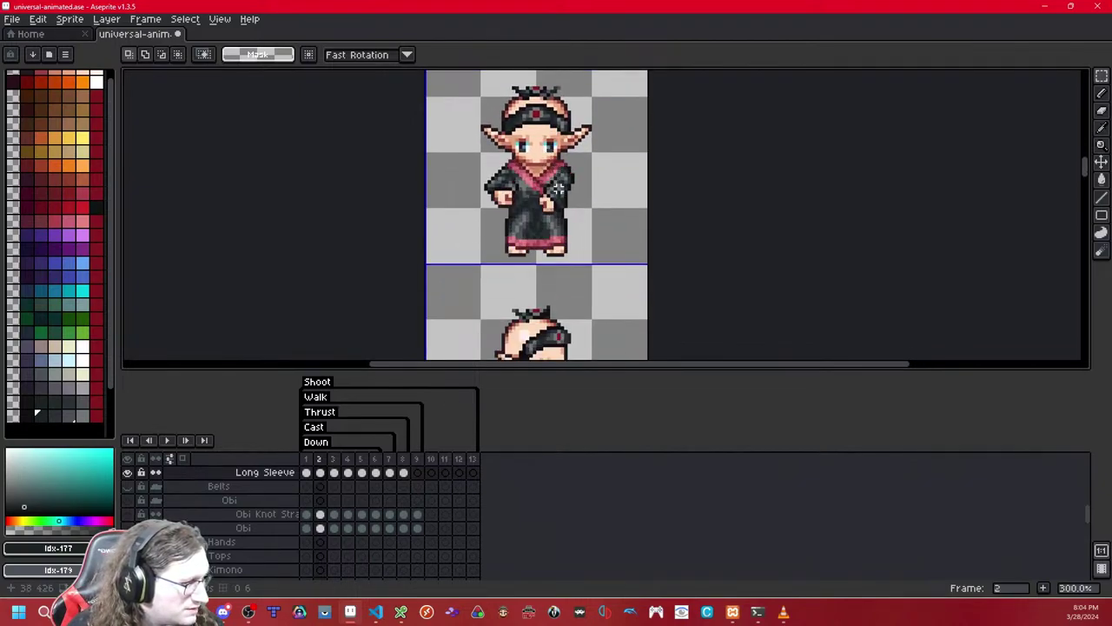
scroll(560, 186, "up", 4)
key("Right")
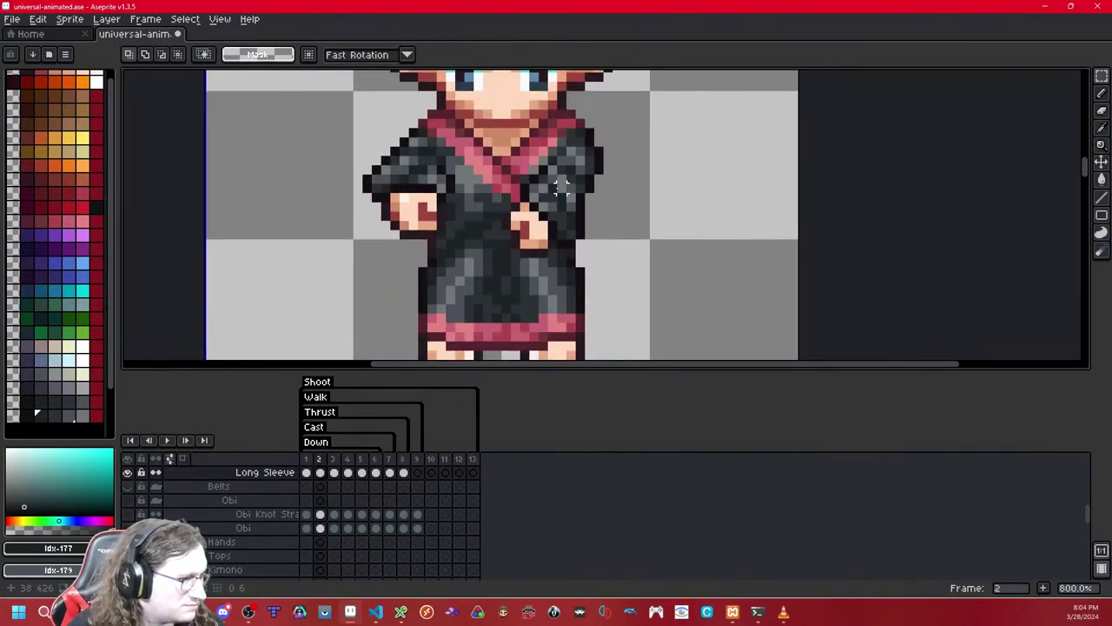
key("Left")
key("Right")
key("Right")
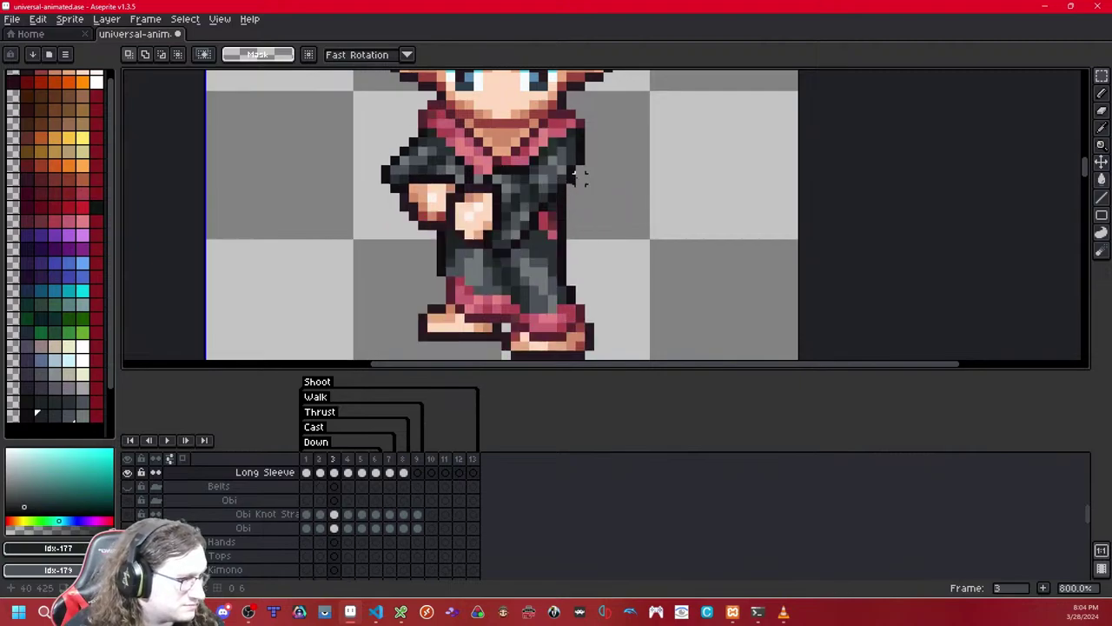
key("ctrl+v")
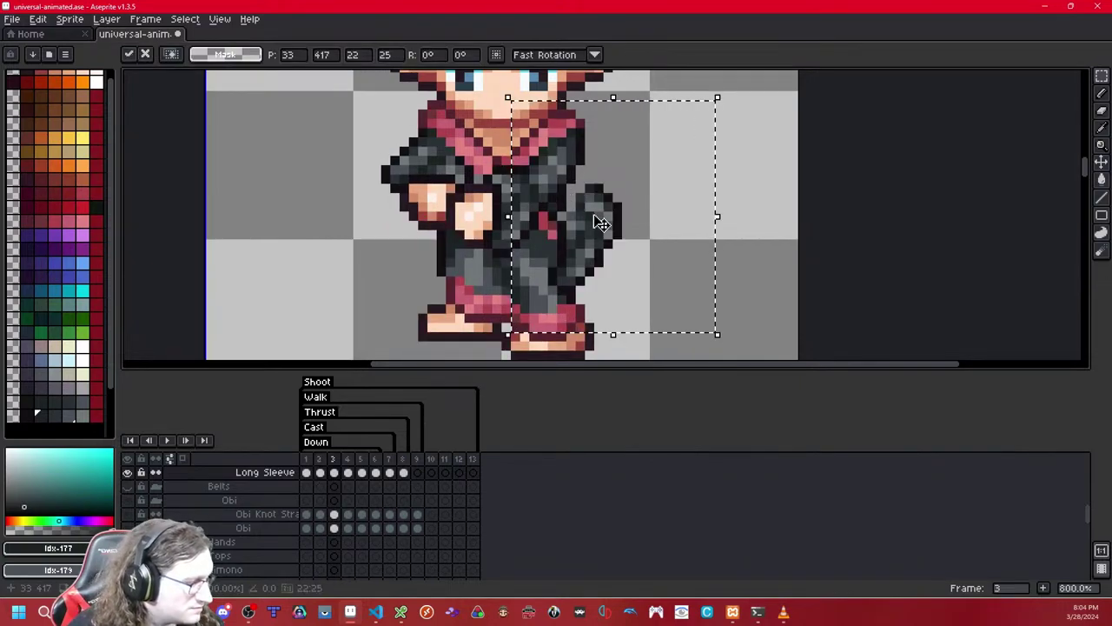
key("ctrl+z")
- Switch to the Trim Long Sleeve layer and copy the right-hand cuff trim from the front-facing casting sprite on frame 3
scroll(617, 206, "down", 6)
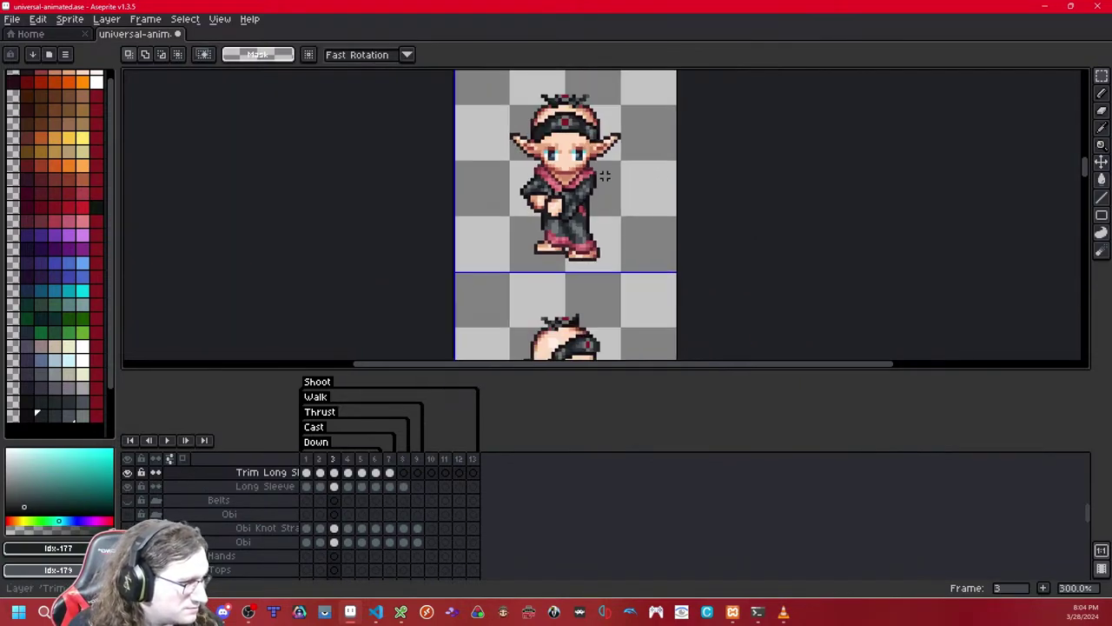
left_click_drag(581, 222, 578, 252)
left_click_drag(580, 111, 573, 193)
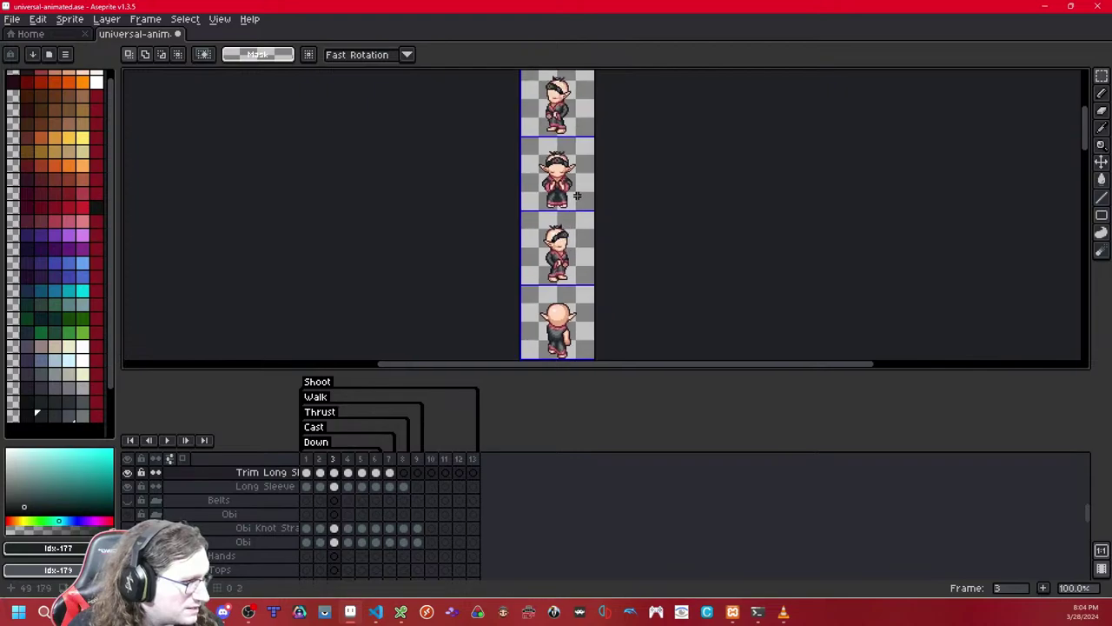
scroll(576, 191, "up", 5)
left_click_drag(584, 82, 474, 205)
- Paste the copied trim onto the front-facing thrust sprite on frame 3 and fit it at the end of the right-hand sleeve
left_click_drag(554, 260, 544, 86)
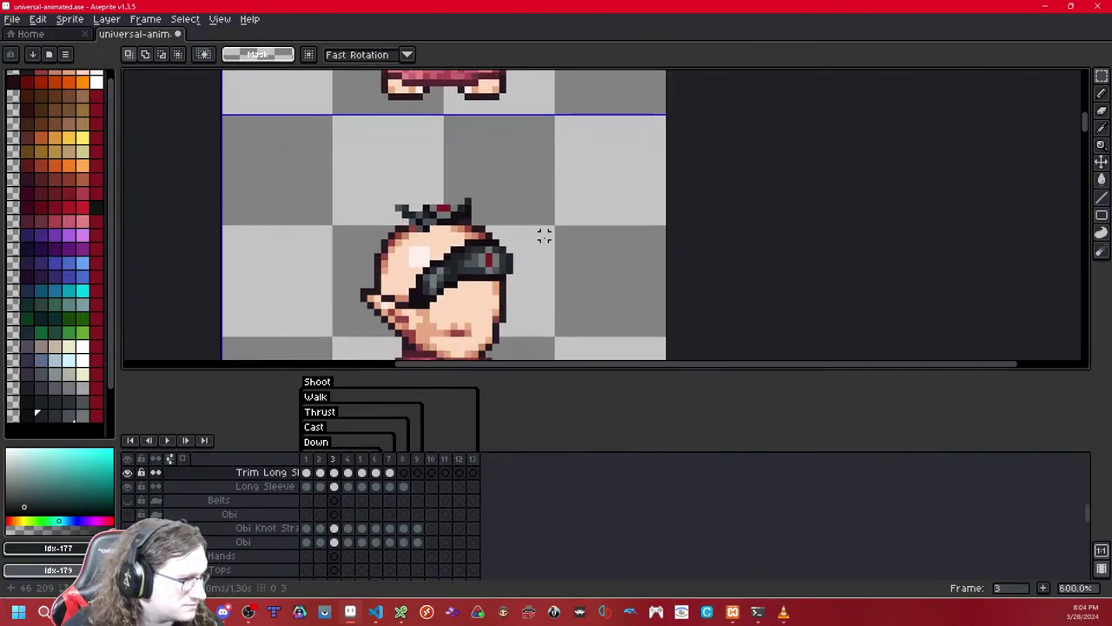
left_click_drag(544, 235, 546, 78)
left_click_drag(546, 354, 527, 87)
left_click_drag(526, 209, 506, 77)
scroll(499, 157, "down", 8)
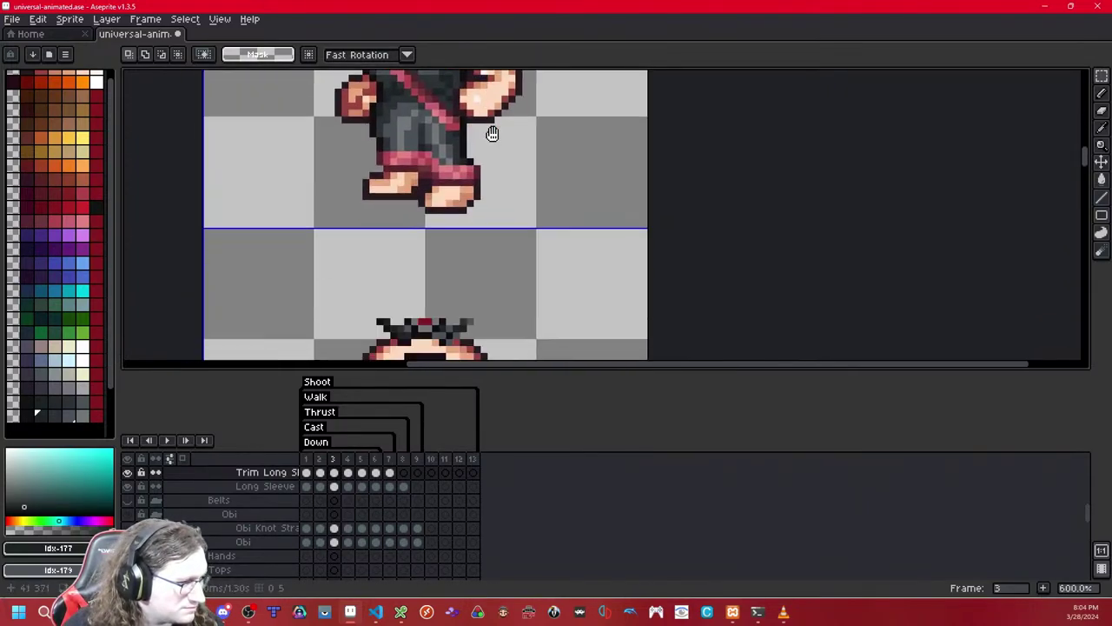
key("ctrl+v")
left_click_drag(490, 212, 452, 207)
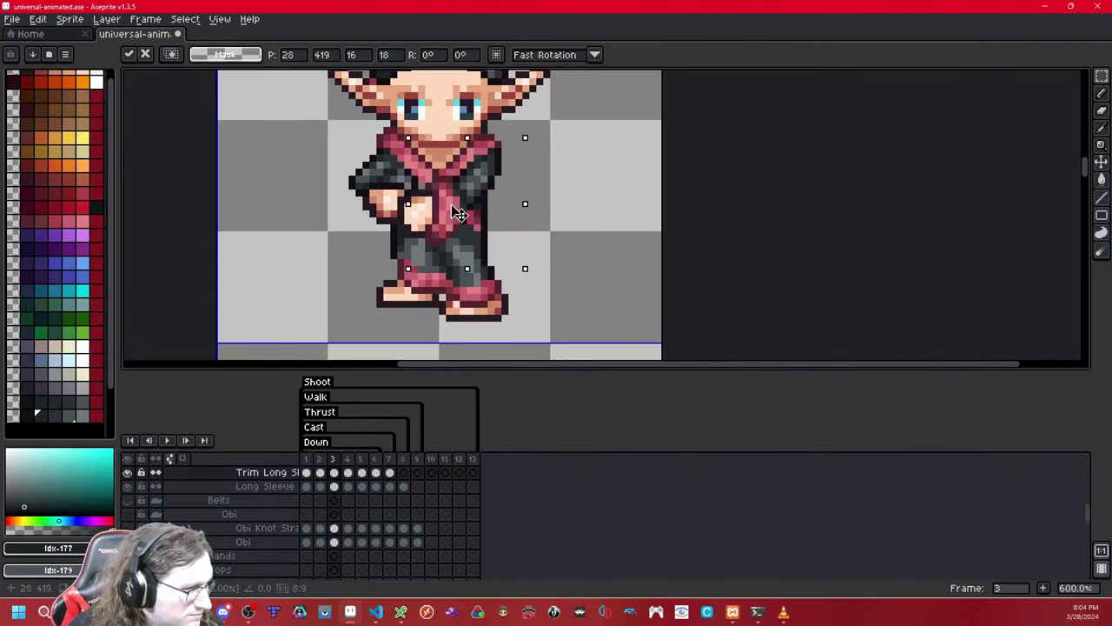
left_click(573, 225)
scroll(565, 230, "up", 3)
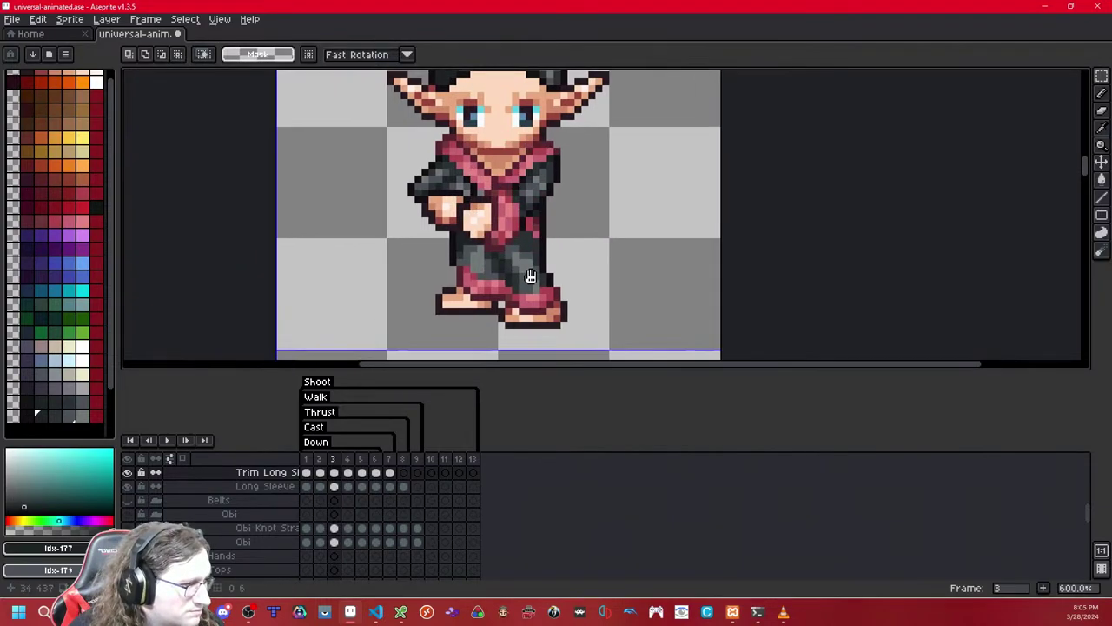
- Compare frame 3's sleeve with the Trim Long Sleeve layer hidden and shown, and copy an 8 by 14 pixel area around the placed trim
key("shift+x")
key("shift+x")
key("shift+x")
key("shift+x")
key("shift+x")
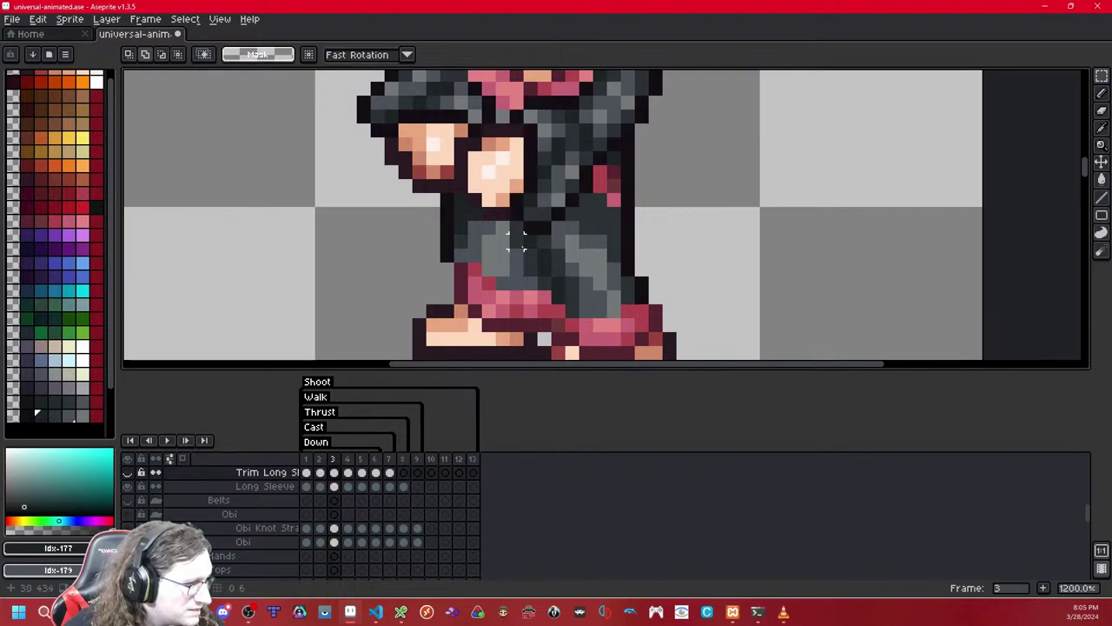
left_click_drag(517, 227, 461, 271)
key("ctrl+d")
left_click_drag(625, 188, 575, 287)
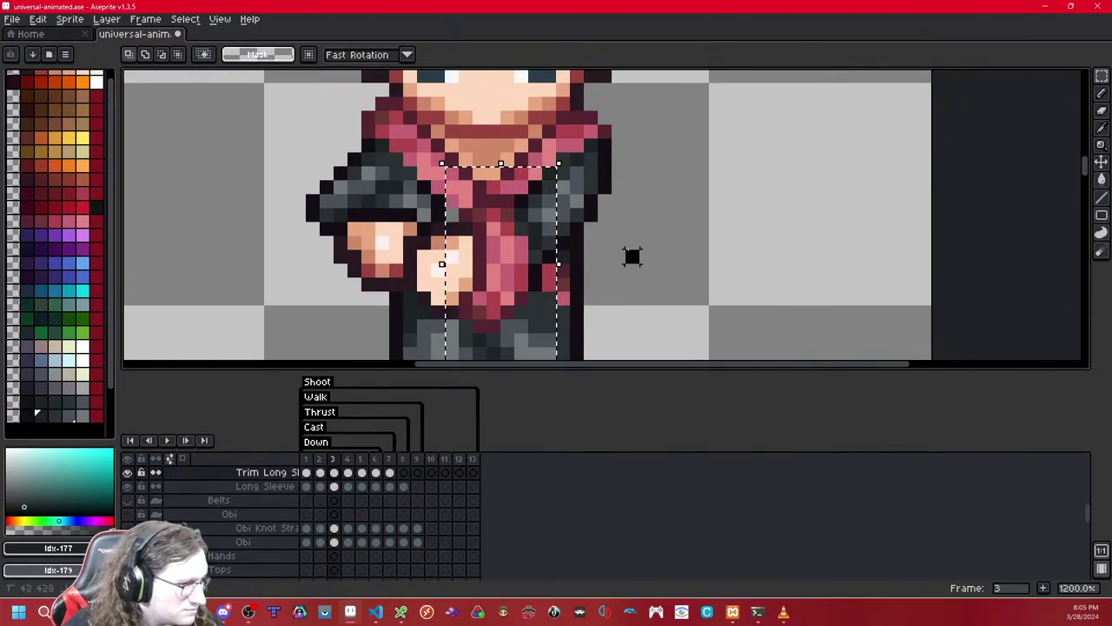
- Paste the trim onto frame 4 of the thrust sprite and nudge it into place against the wrist
key("period")
key("ctrl+v")
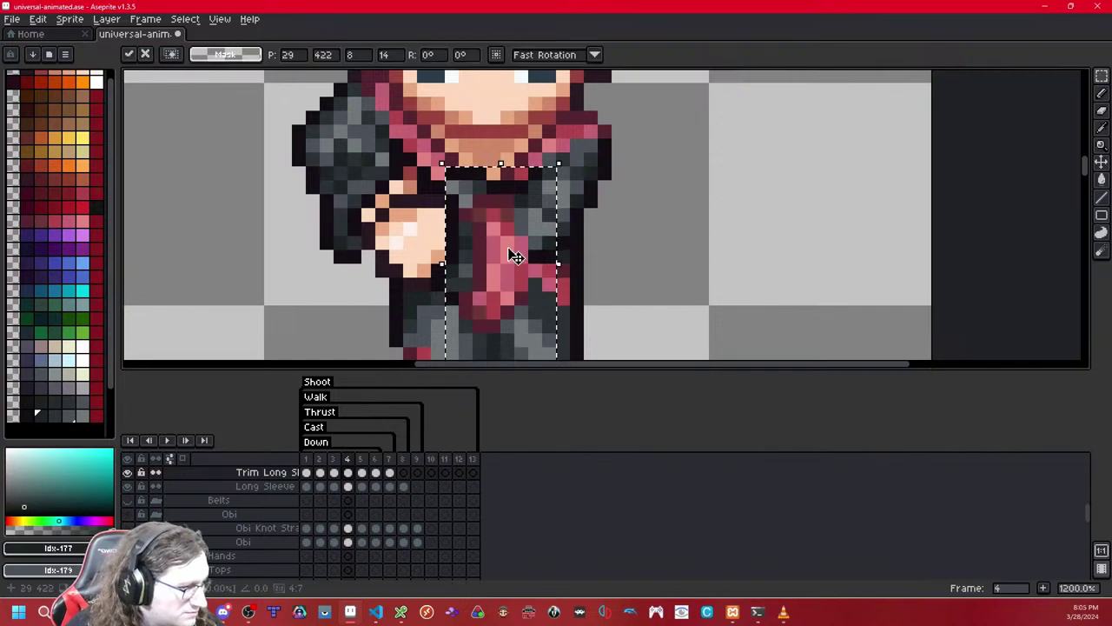
left_click_drag(505, 263, 474, 250)
key("Up")
key("Up")
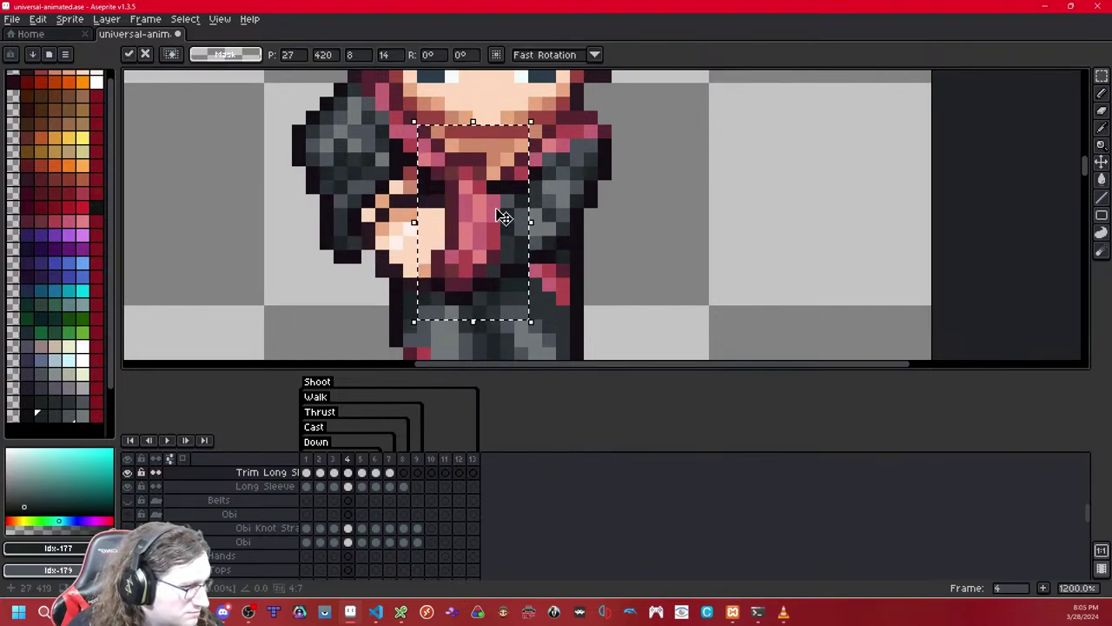
key("Down")
key("Down")
key("Left")
key("Right")
left_click(556, 228)
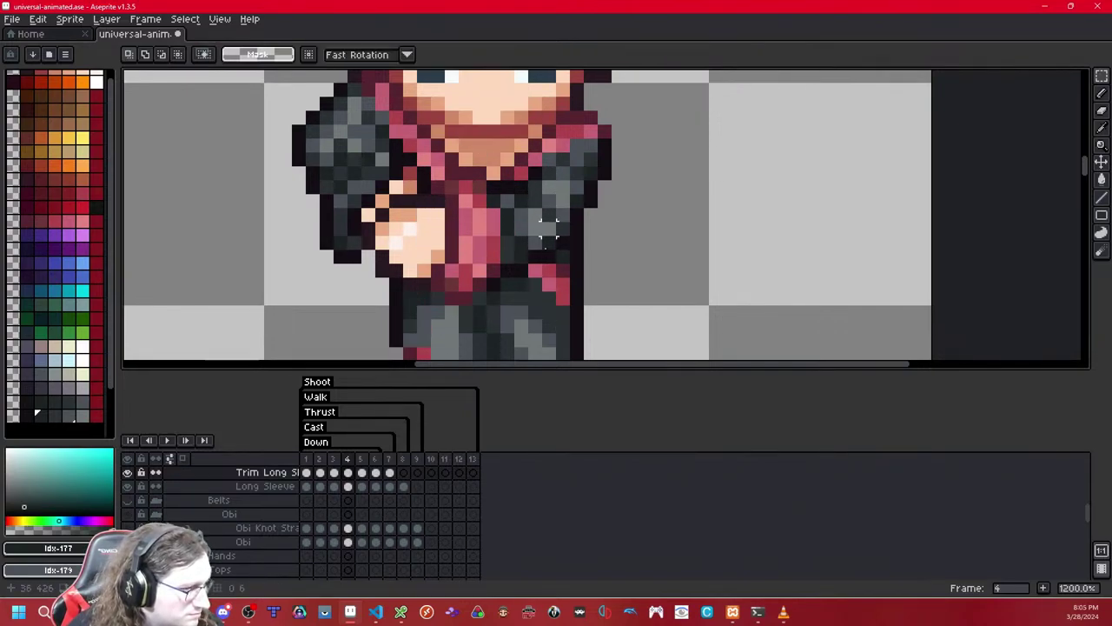
- Select part of the trim on frame 4, nudge it down one pixel and check the cuff
left_click_drag(492, 317, 522, 212)
key("Down")
left_click(577, 228)
scroll(569, 224, "down", 6)
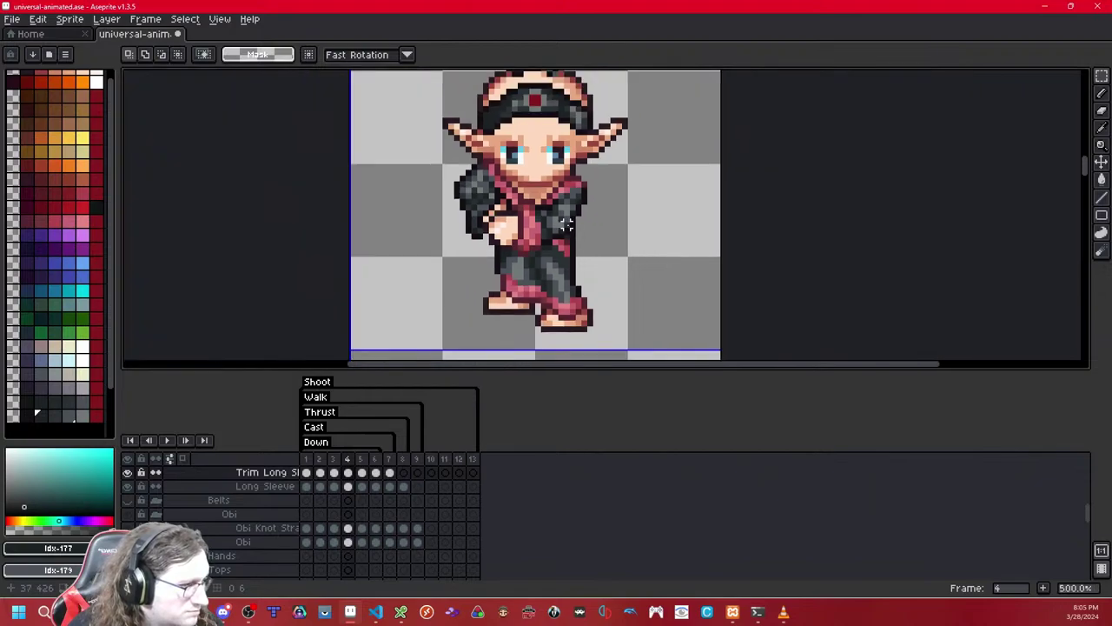
scroll(566, 224, "up", 5)
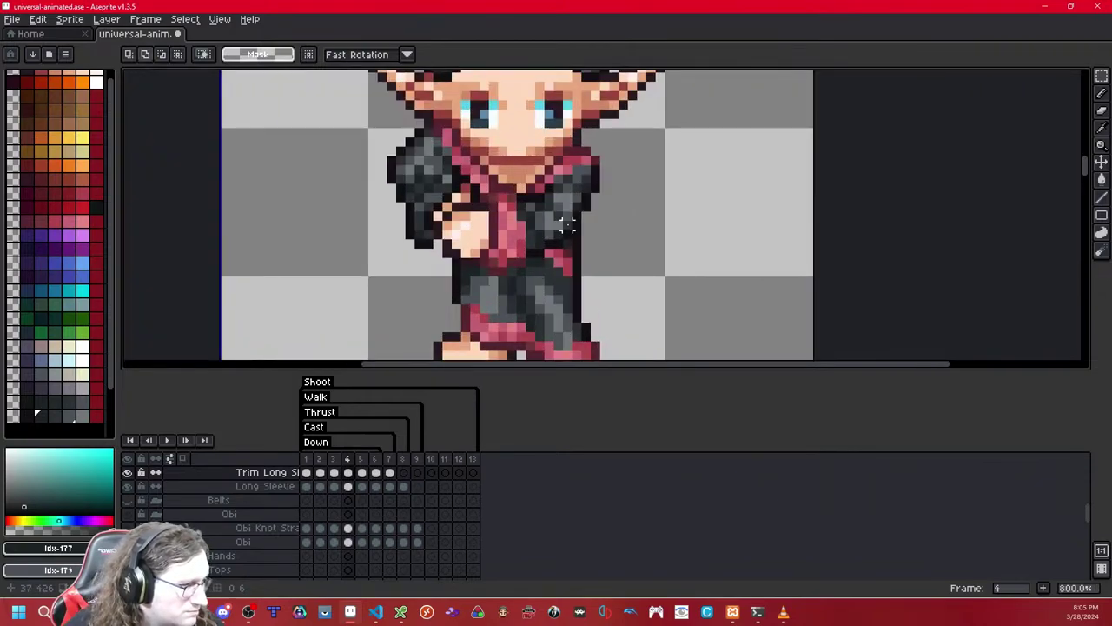
- Paste the trim onto frame 5 of the thrust sprite at the end of the right-hand sleeve
key("Right")
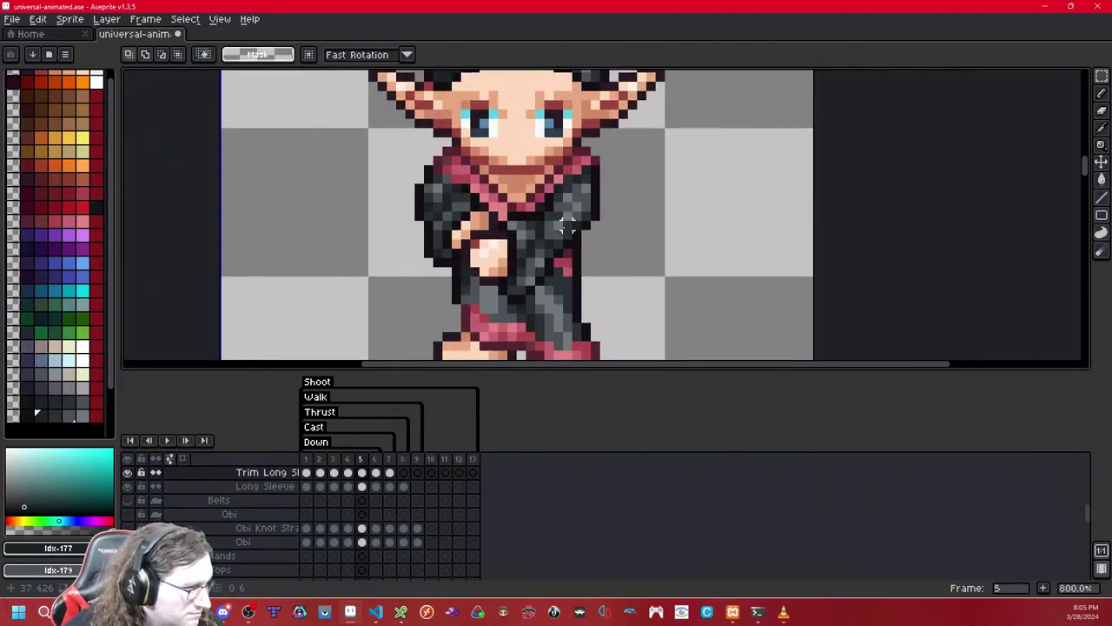
key("ctrl+v")
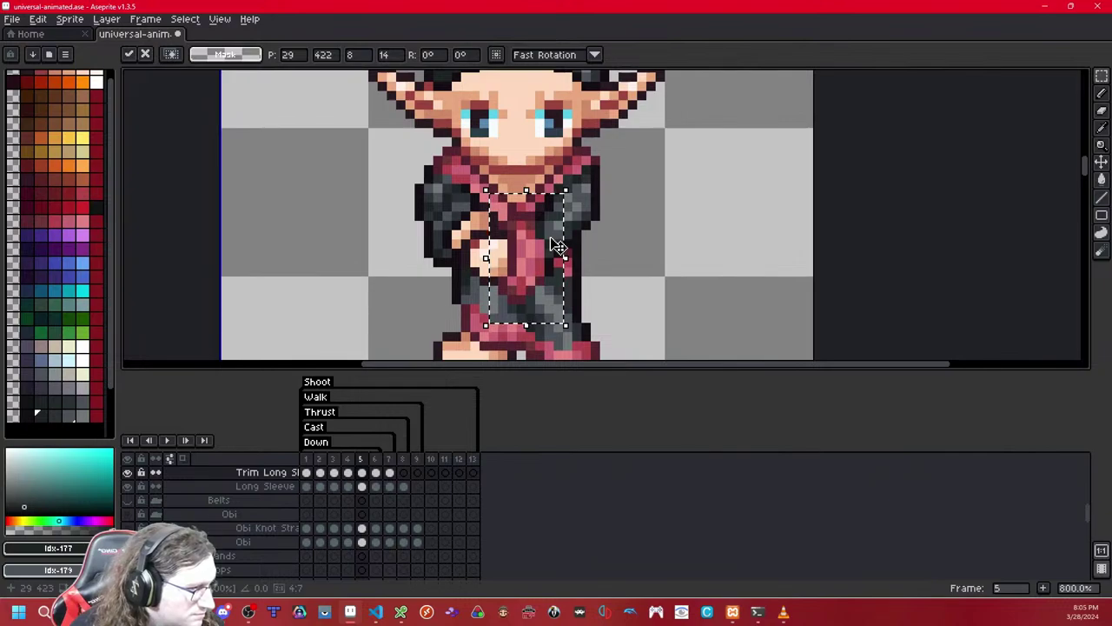
left_click(636, 235)
- Paste the trim onto frame 6 of the thrust sprite and nudge it to meet the hand
key("Right")
key("ctrl+v")
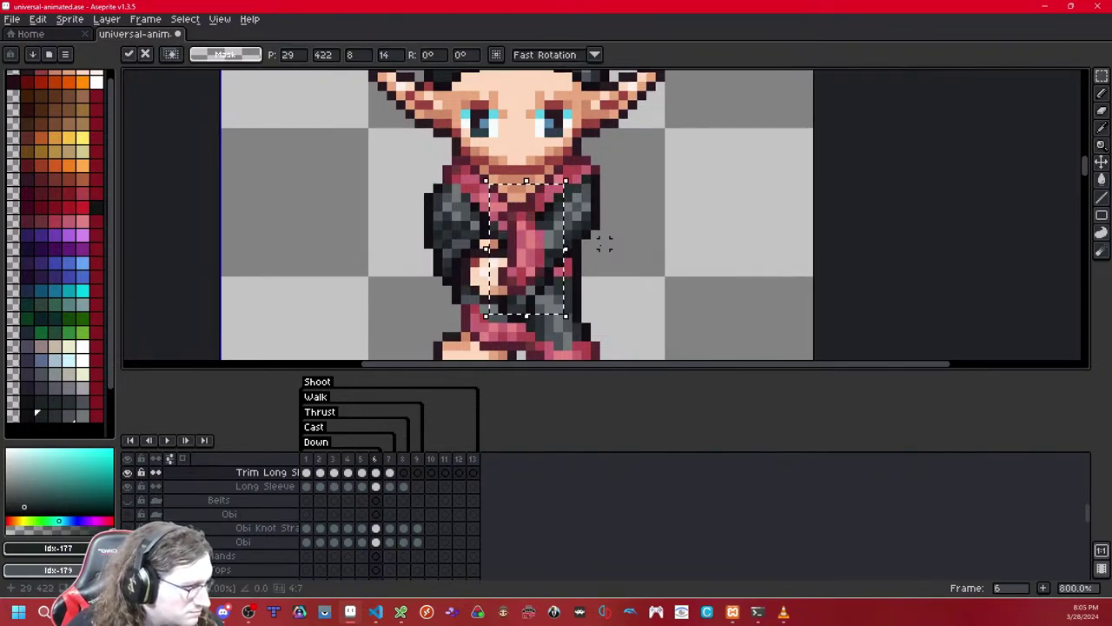
key("Right")
key("Down")
key("Down")
key("Left")
key("Down")
left_click(622, 253)
scroll(578, 278, "up", 3)
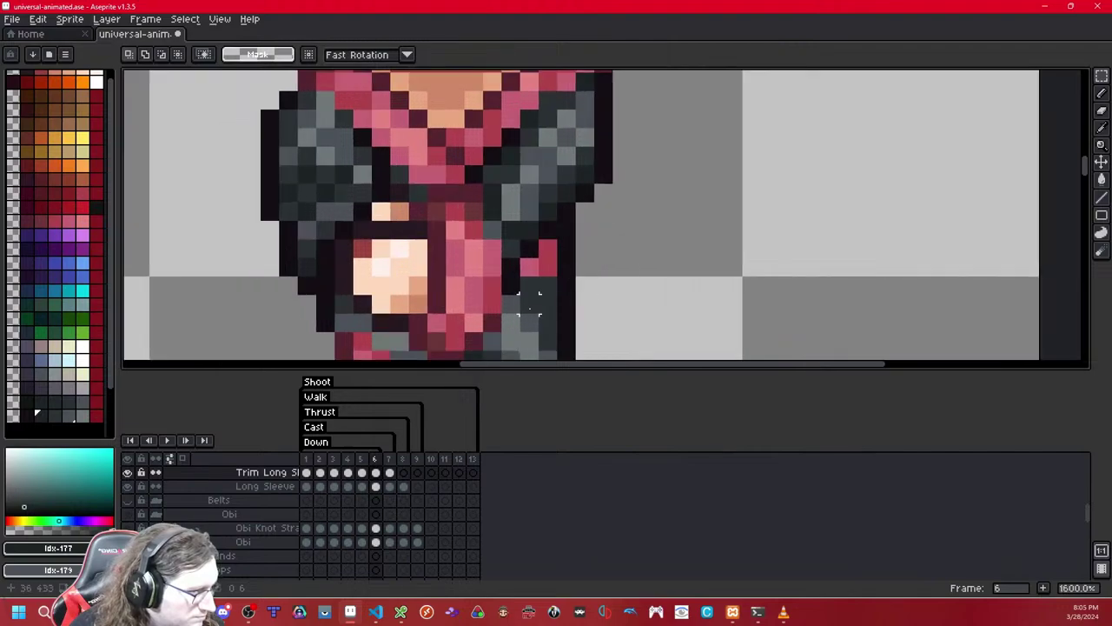
- Select parts of the trim on frame 6 and adjust their placement around the cuff
key("Left")
left_click_drag(515, 326, 606, 242)
left_click(584, 249)
key("ctrl+v")
left_click(548, 229)
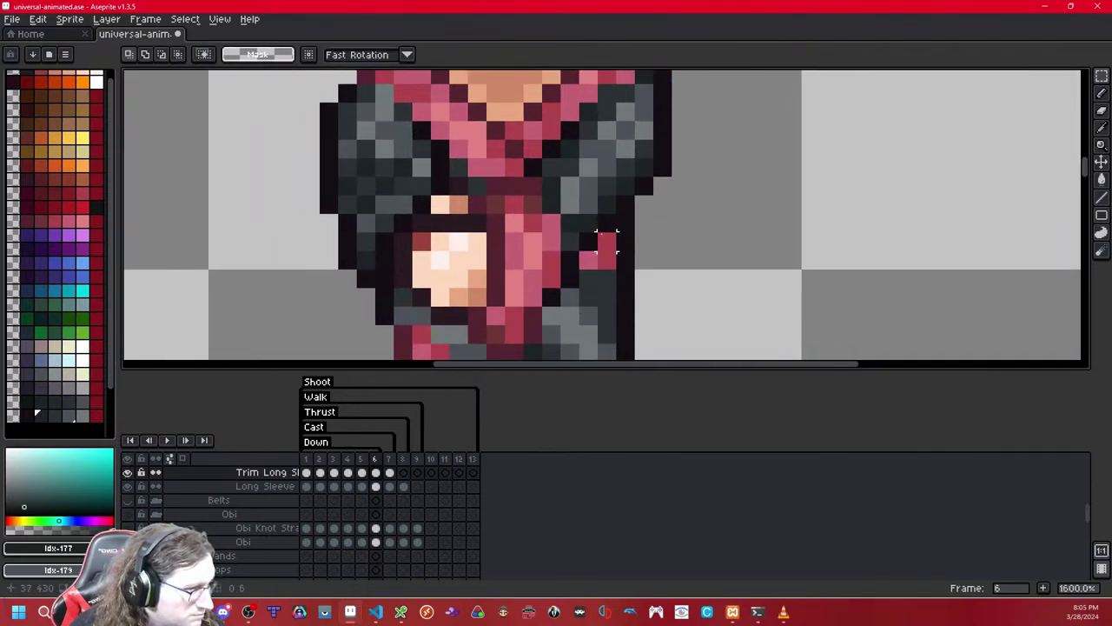
- Retouch frame 6's trim with the Pencil in dark maroon Idx-78 and compare it with the trim layer hidden
left_click(26, 219)
key("b")
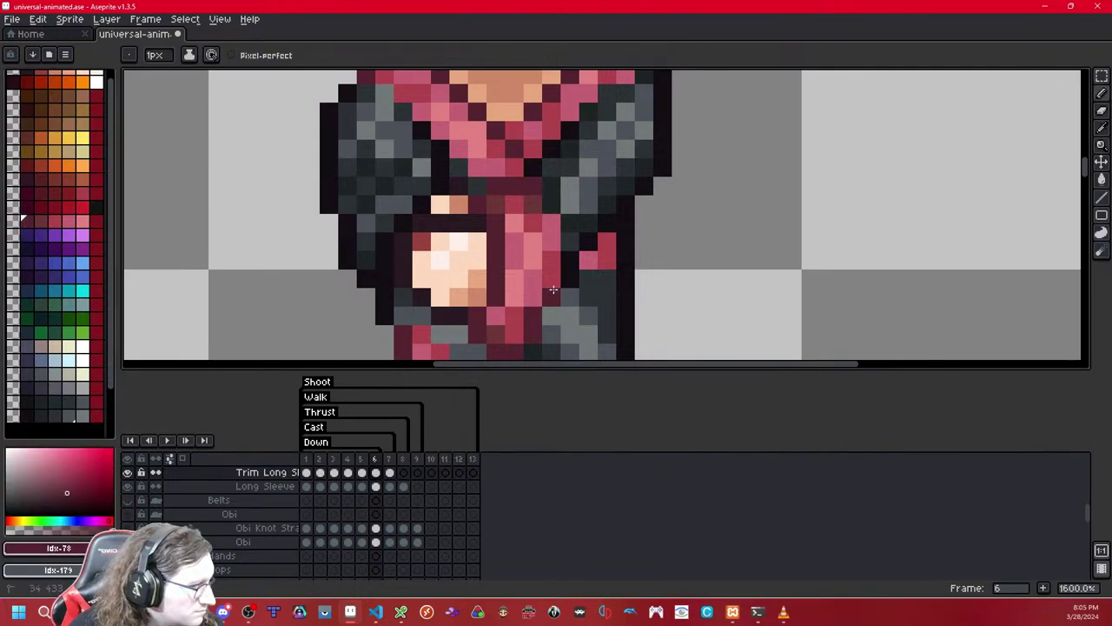
scroll(574, 232, "down", 6)
scroll(575, 242, "up", 5)
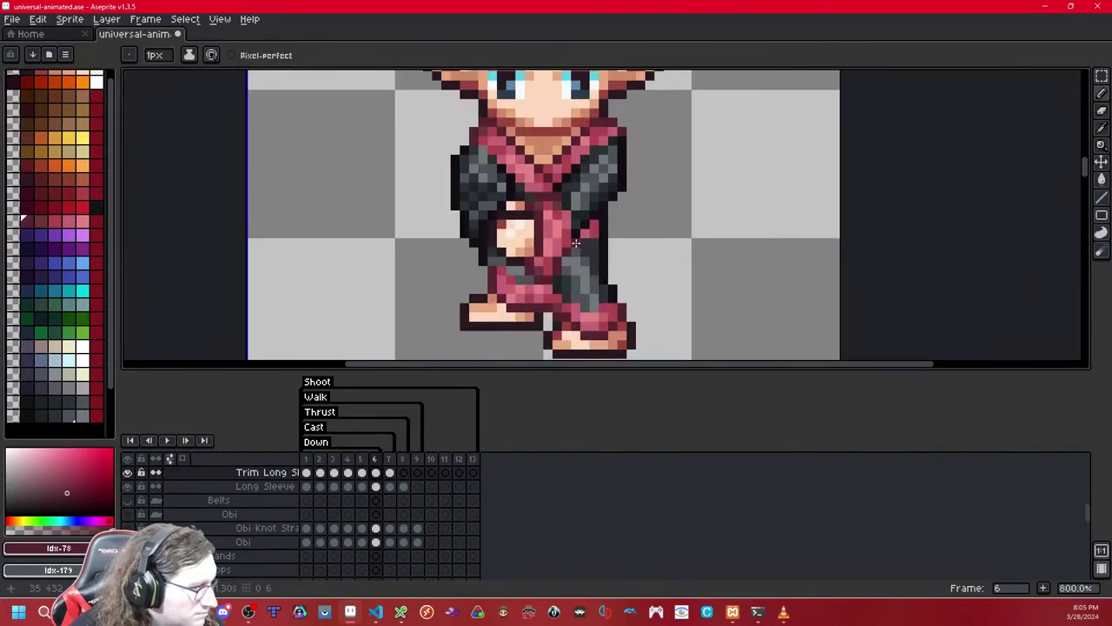
key("shift+x")
key("shift+x")
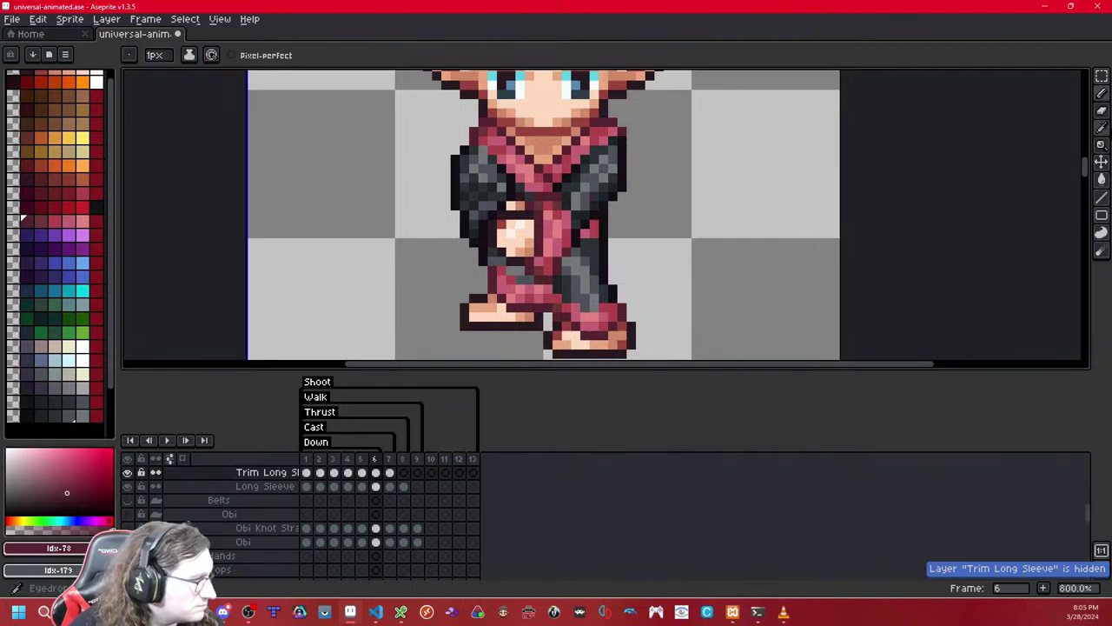
- Nudge the upper pixels of frame 6's trim up one pixel and touch up the trim with reds Idx-80 and Idx-81
left_click(1101, 77)
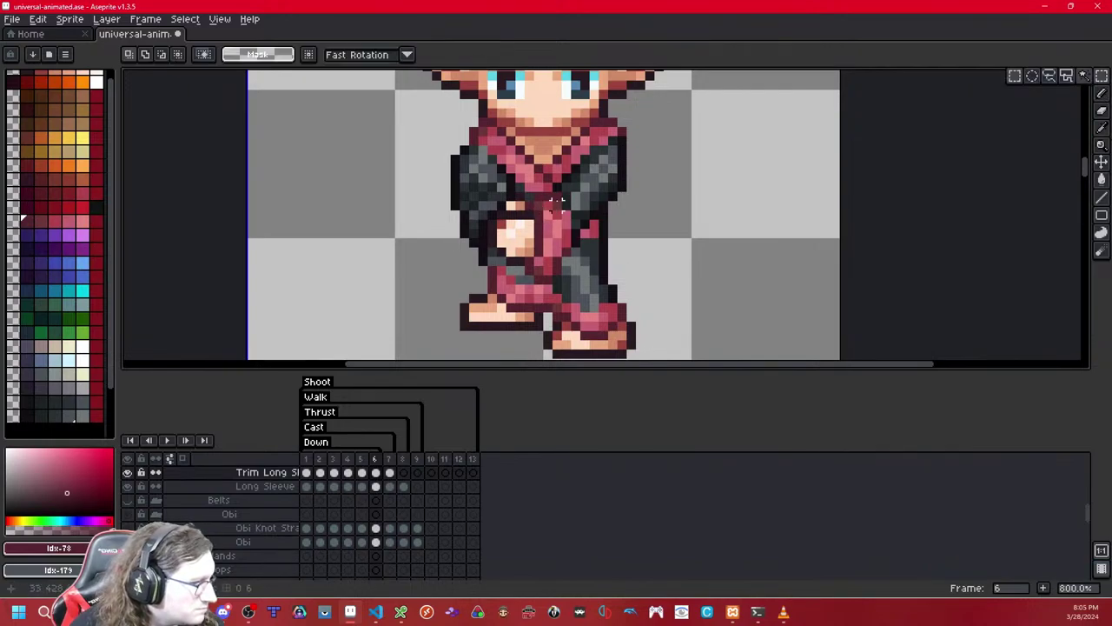
left_click_drag(557, 205, 575, 177)
key("Up")
left_click(622, 195)
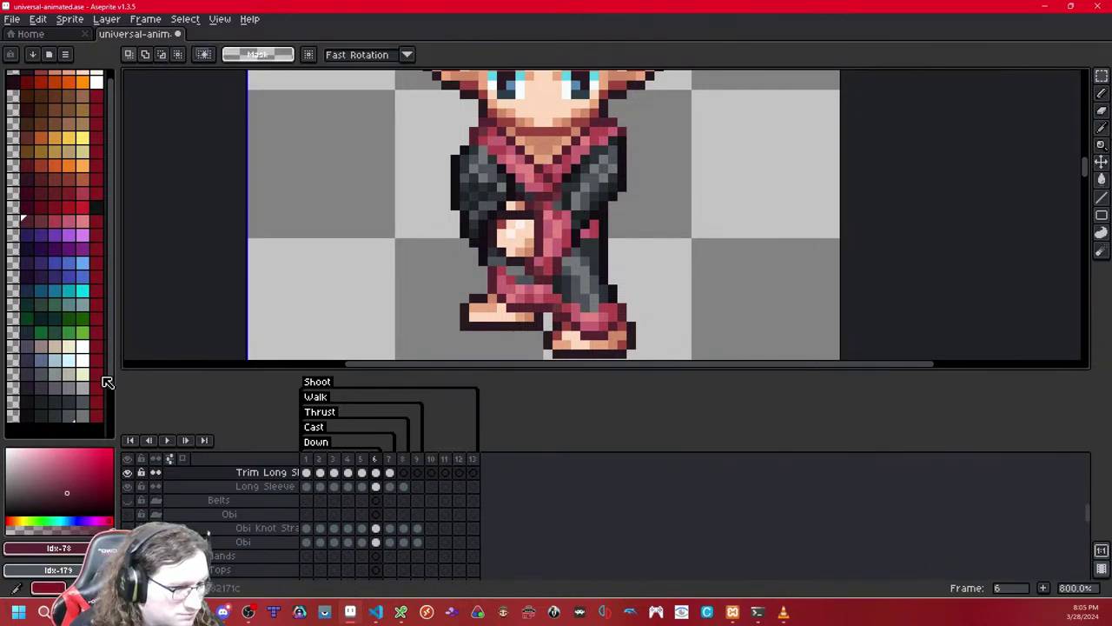
left_click(57, 222)
key("b")
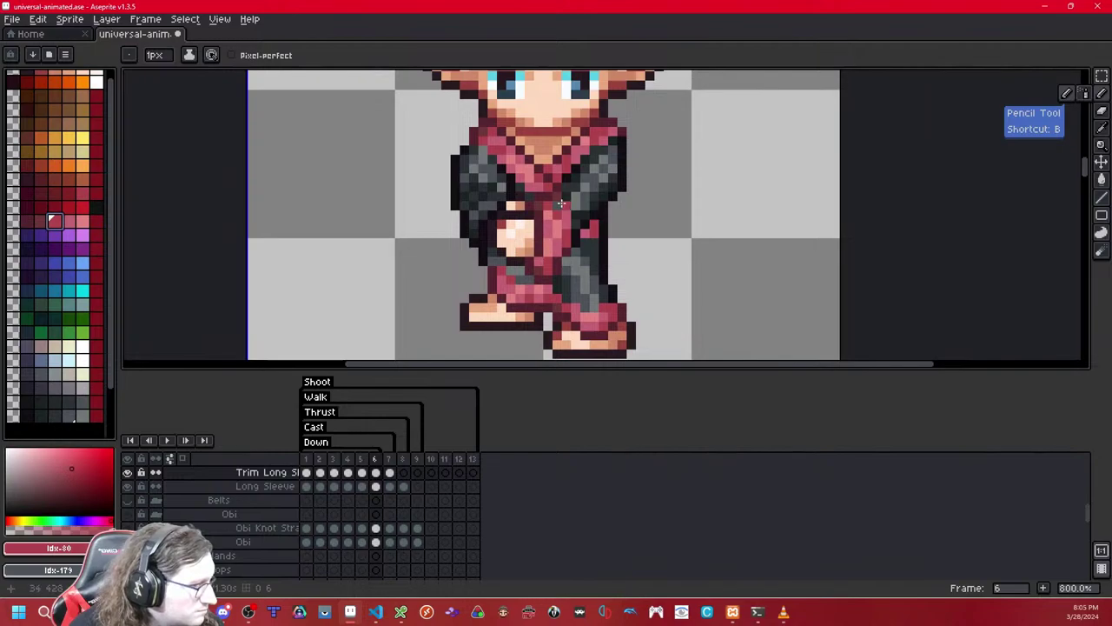
key("bracketright")
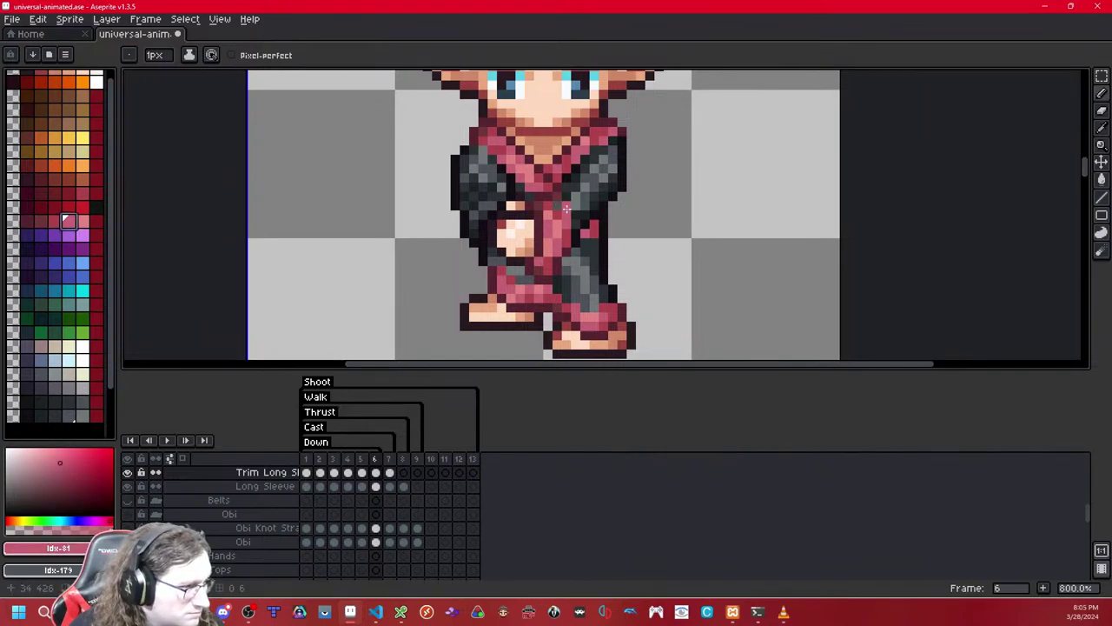
- Paste the cuff trim onto frame 7 of the front-facing thrust sprite and nudge it down to meet the hand
key("period")
scroll(632, 206, "down", 7)
scroll(643, 204, "up", 1)
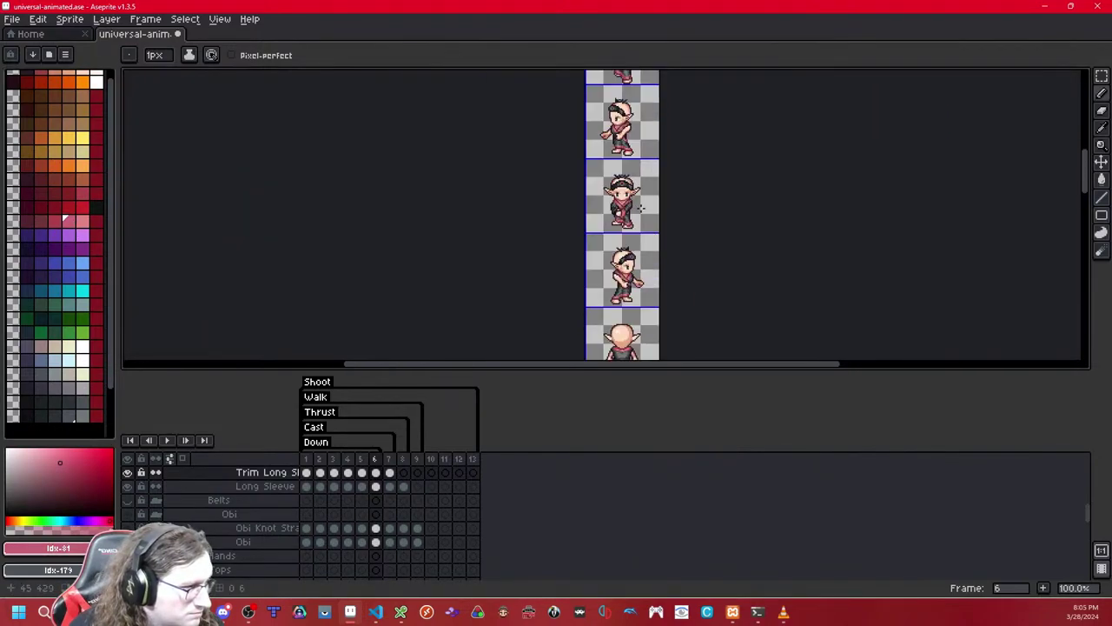
scroll(646, 204, "up", 7)
left_click_drag(498, 216, 680, 169)
key("ctrl+v")
key("Down")
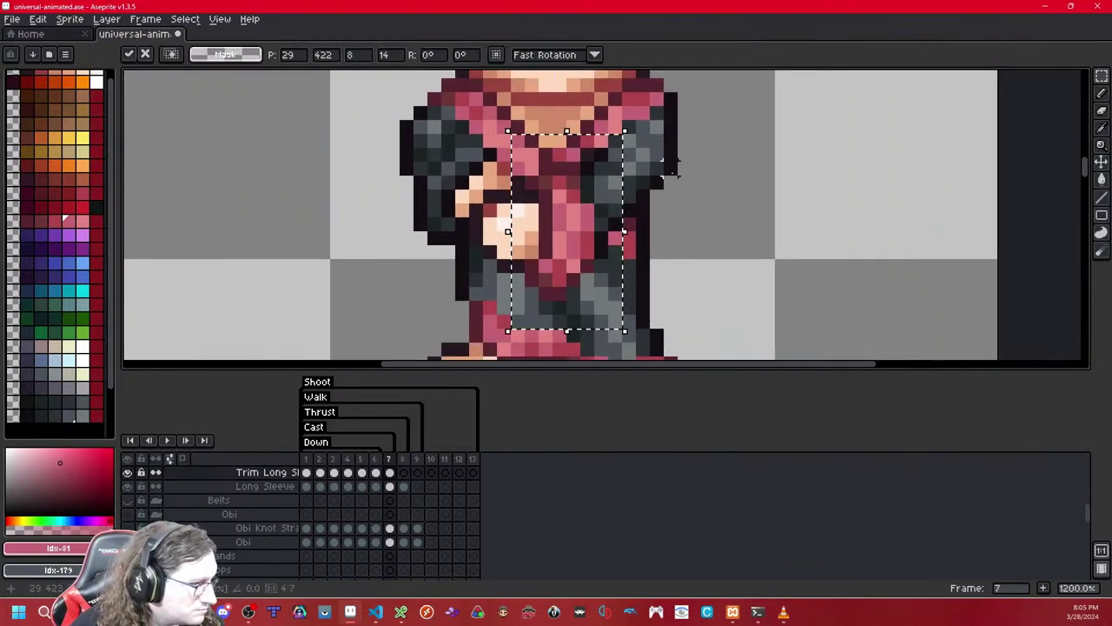
- Paste the trim onto frame 8 and nudge it left and up until it meets the hand
key("period")
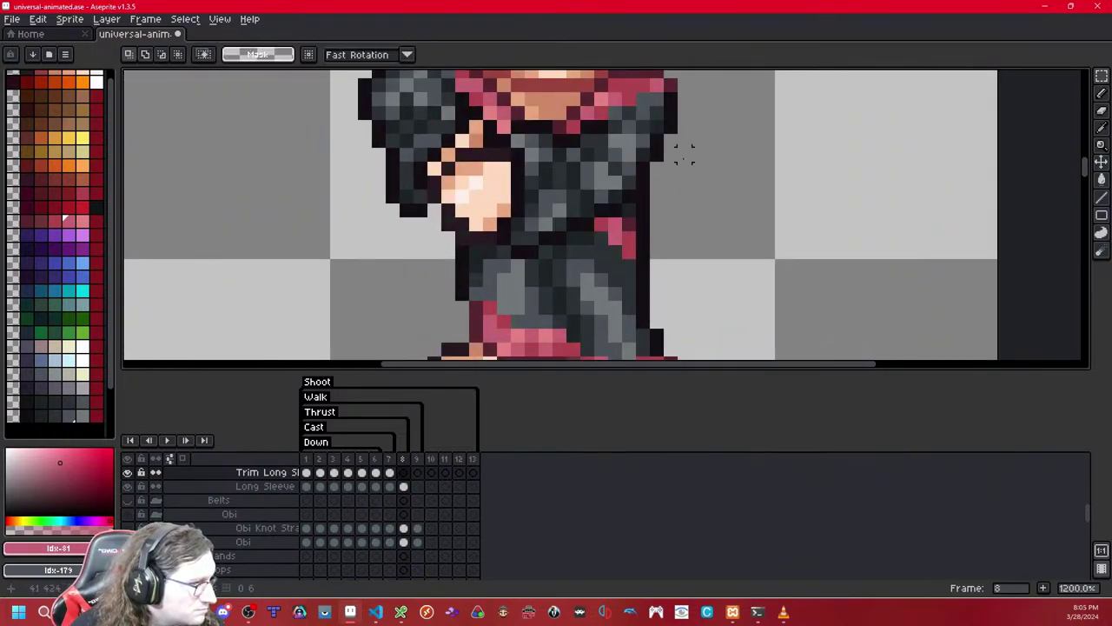
key("ctrl+v")
key("Left")
key("Left")
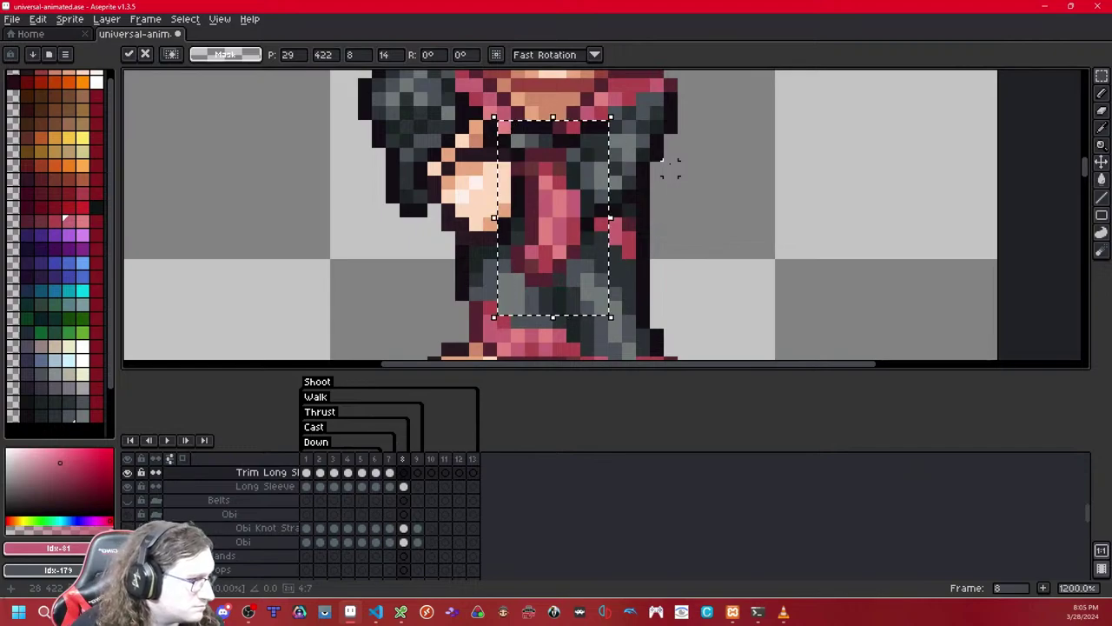
key("Up")
key("Up")
key("Left")
key("Right")
left_click(682, 169)
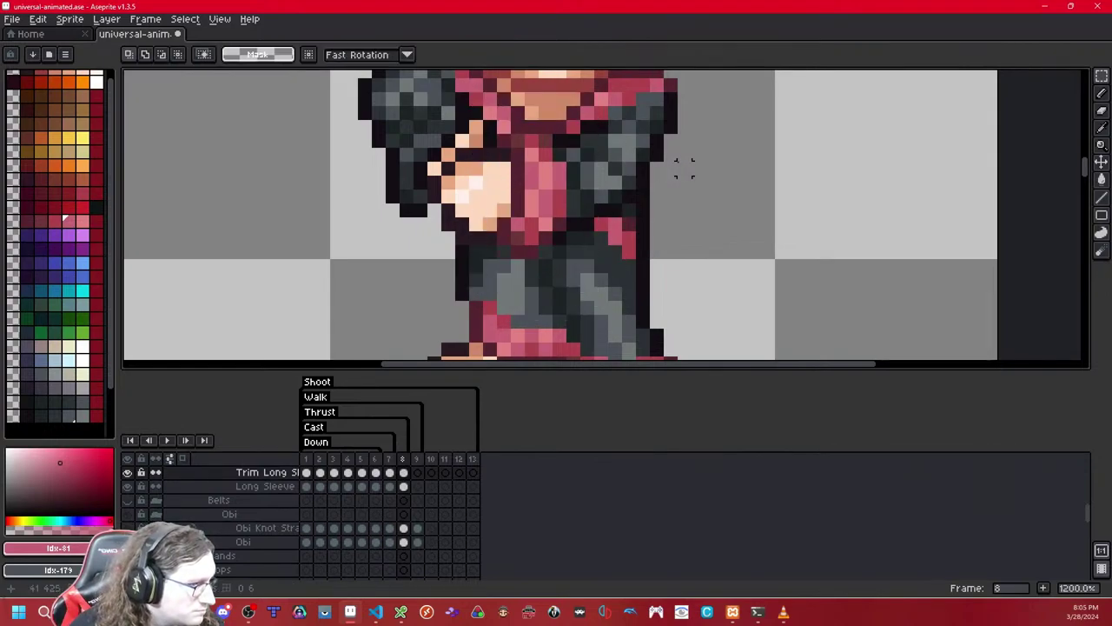
mouse_move(620, 243)
left_mouse_down()
mouse_move(544, 139)
mouse_move(558, 137)
left_mouse_up()
- Play the thrust animation at reduced zoom to check the trim in motion
scroll(647, 190, "down", 8)
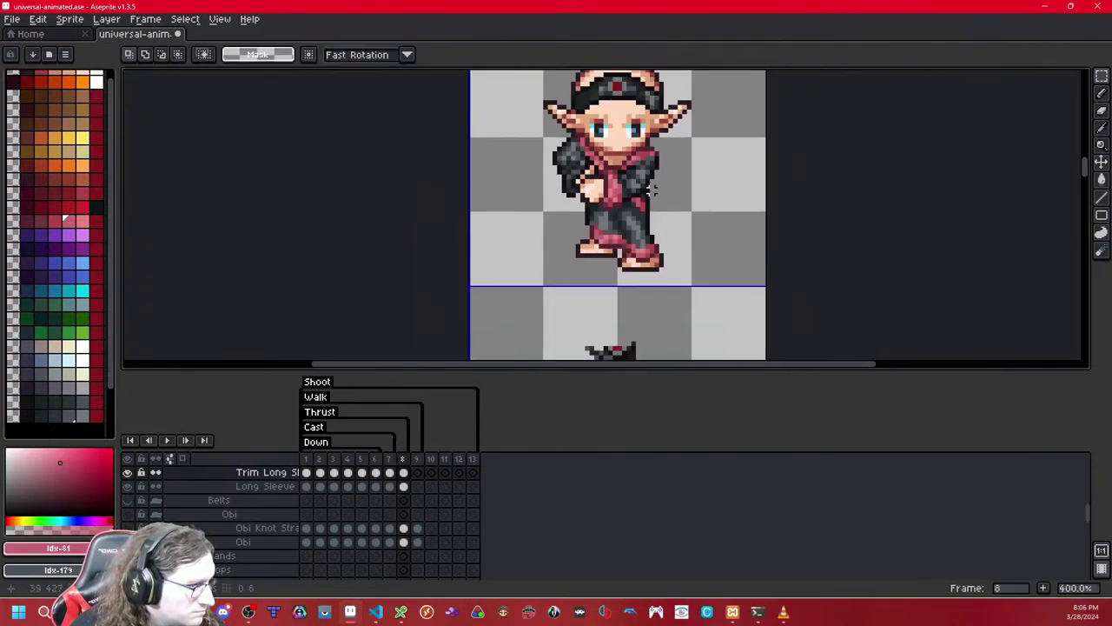
scroll(648, 190, "up", 1)
scroll(648, 191, "down", 2)
scroll(648, 190, "up", 1)
key("Right")
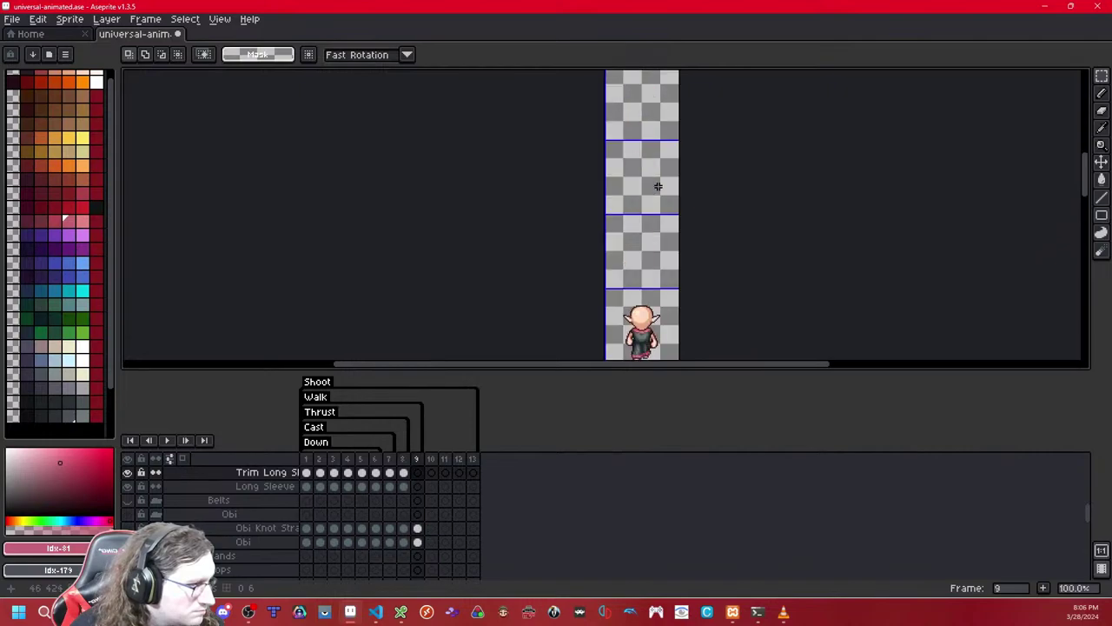
key("Left")
left_click(176, 441)
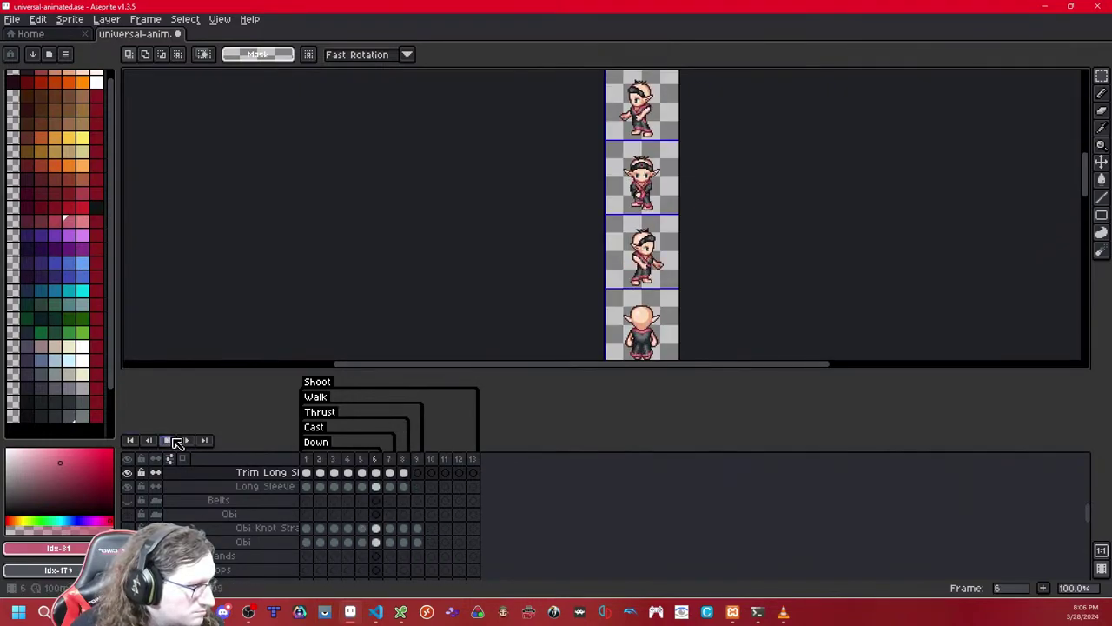
left_click(176, 441)
- Examine the trim around the hand and chest up close by comparing the later thrust frames one by one
scroll(647, 157, "up", 5)
scroll(647, 156, "up", 1)
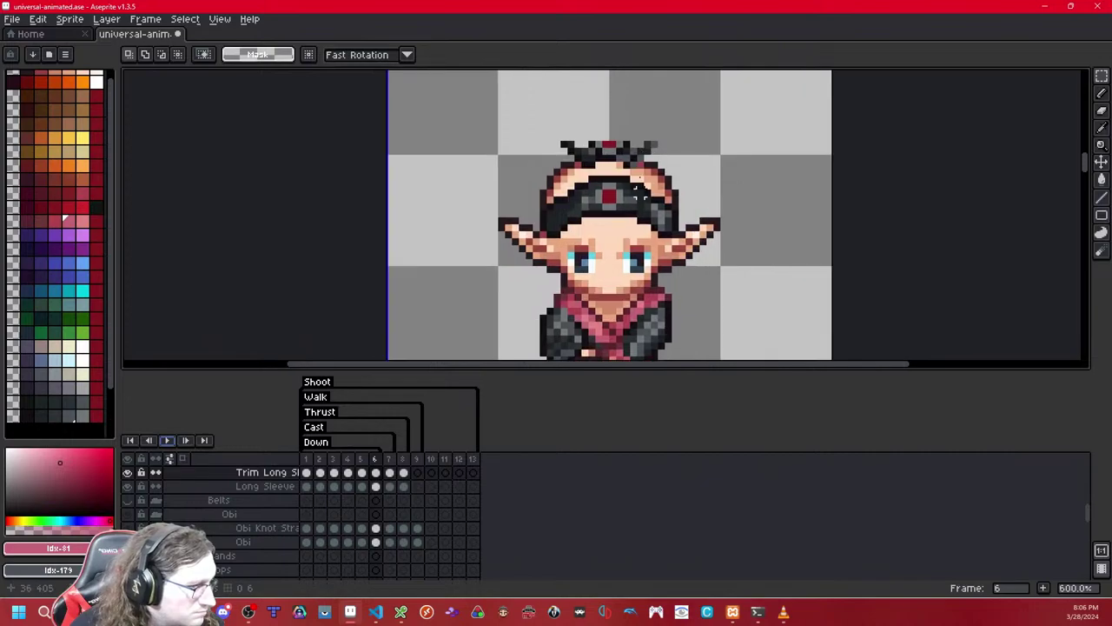
scroll(612, 230, "up", 2)
scroll(612, 228, "up", 5)
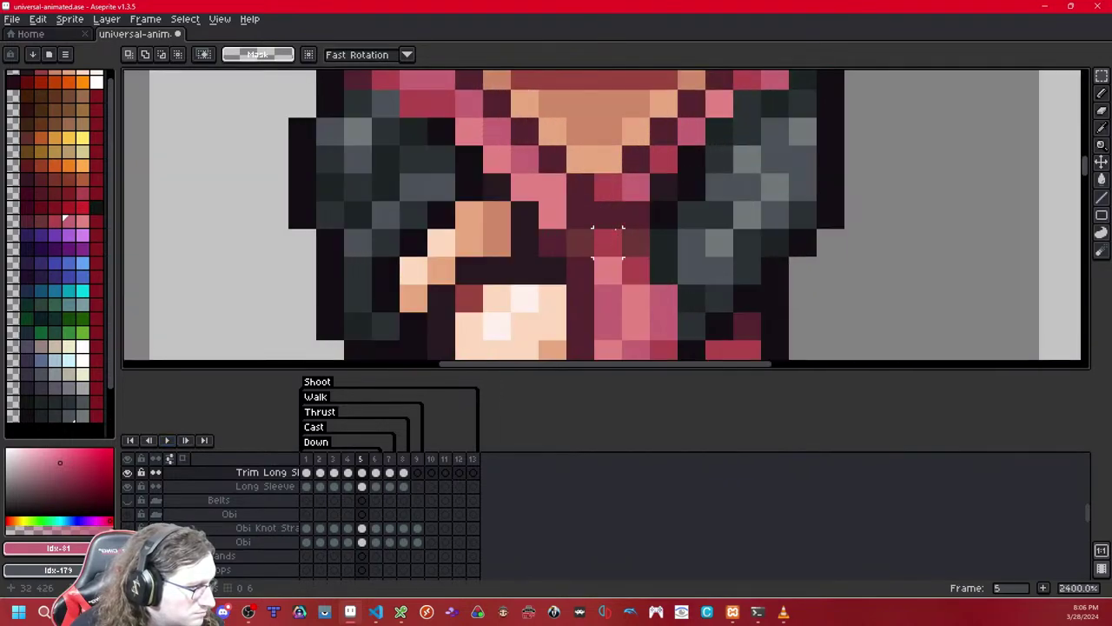
key("Right")
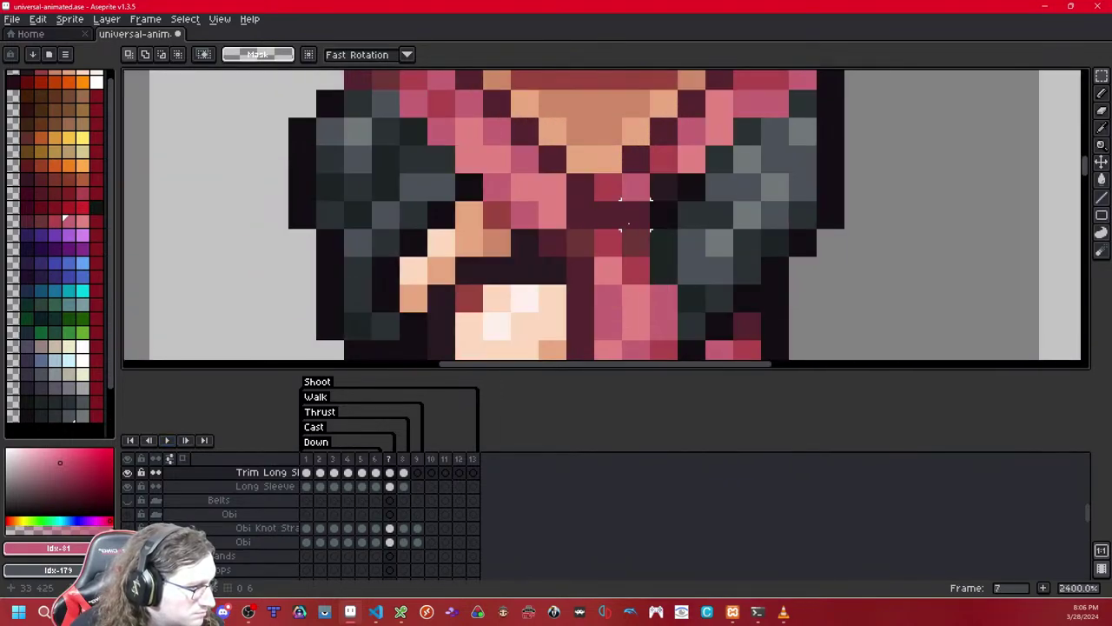
key("Left")
key("Right")
key("Right")
key("Right")
key("Left")
key("Left")
key("Left")
key("Left")
key("Left")
- Copy the cuff trim of the viewer's-left sleeve from frame 1
scroll(635, 212, "down", 4)
key("comma")
key("comma")
key("comma")
key("comma")
key("comma")
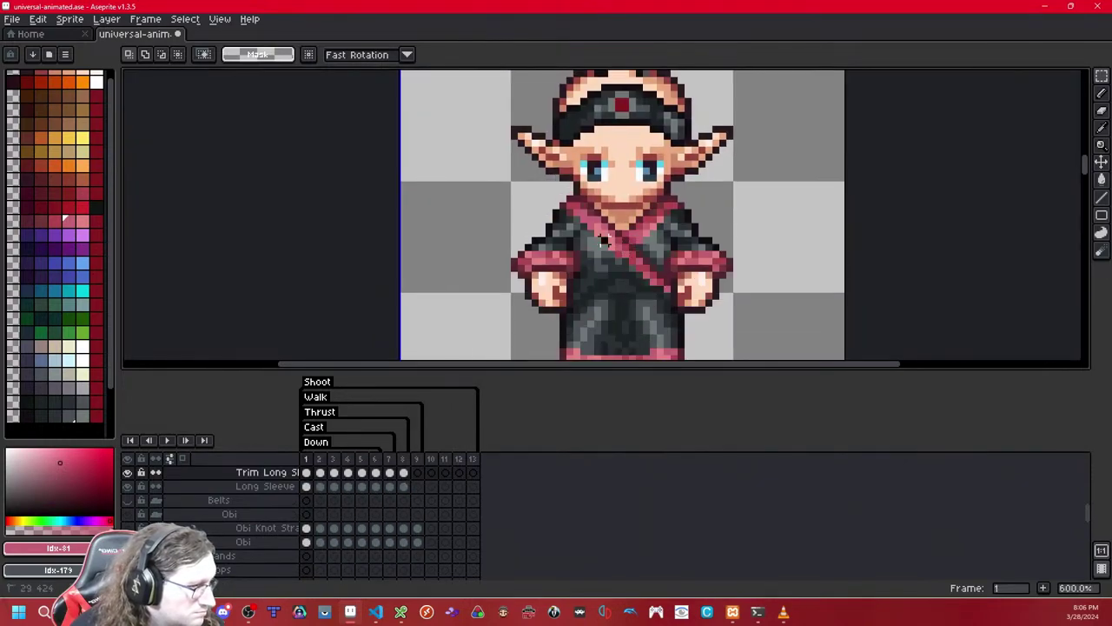
left_click_drag(604, 240, 483, 300)
key("ctrl+d")
- Paste the cuff onto frame 2 over the raised hand, adjust its inner end, and compare with the trim layer hidden
key("Right")
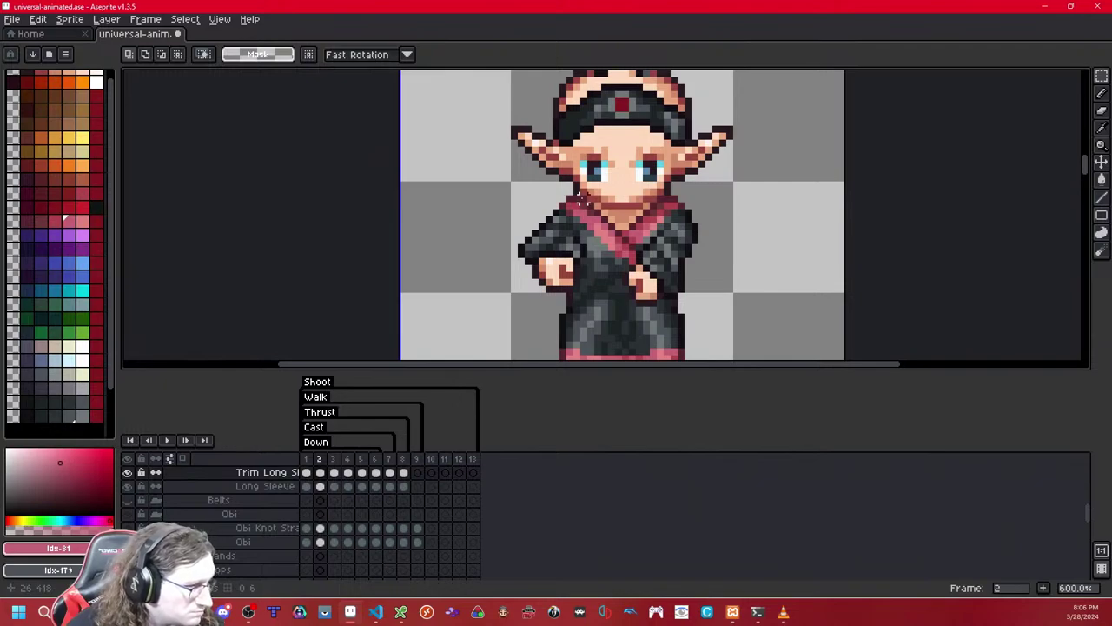
key("ctrl+v")
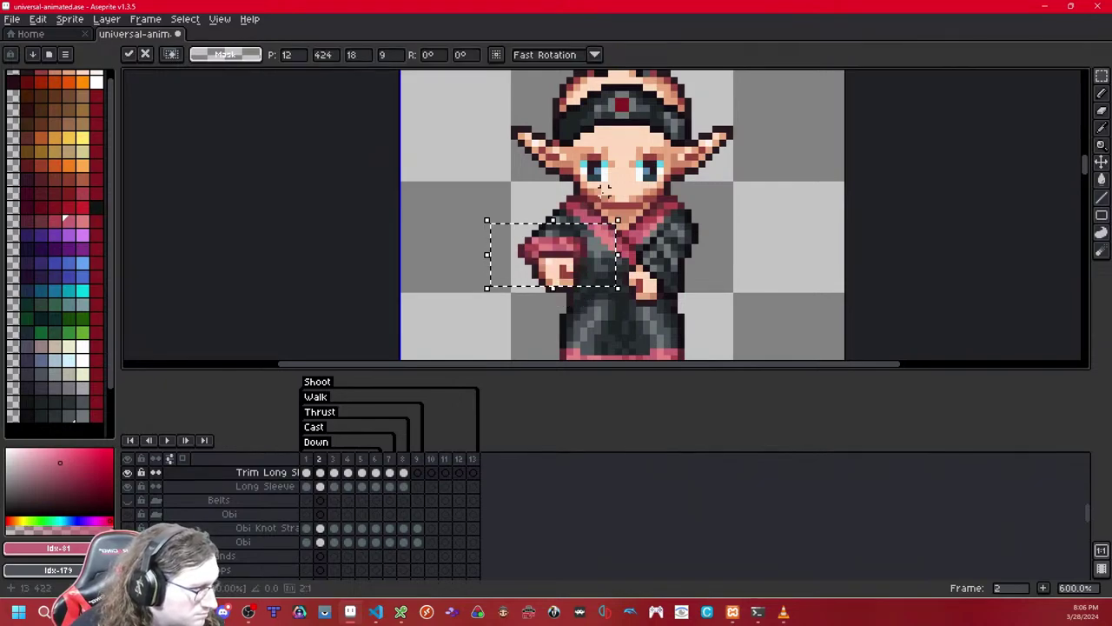
key("Return")
scroll(598, 217, "up", 4)
left_click_drag(568, 249, 660, 211)
left_click(699, 193)
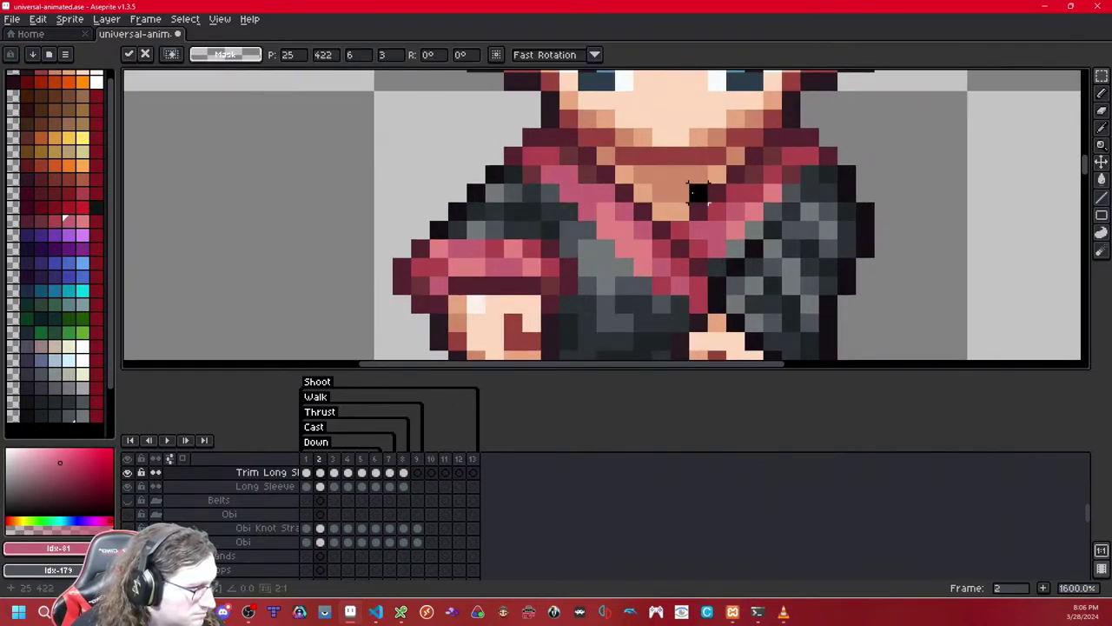
key("shift+x")
key("shift+x")
- Paste the cuff onto frame 3, fit it above the hand, and shift its inner end left
key("Right")
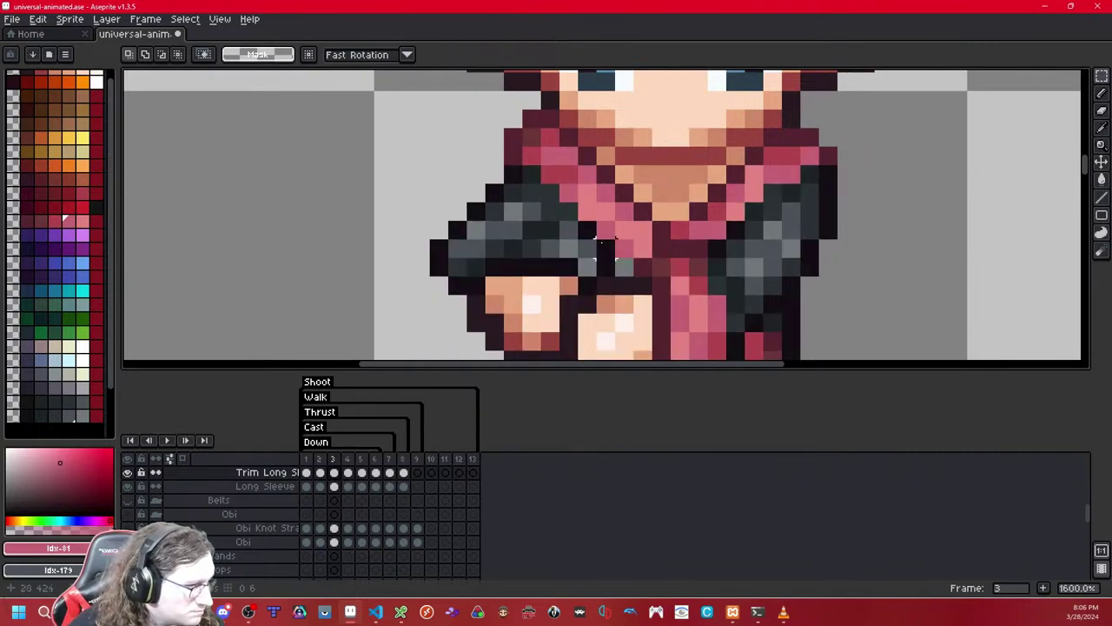
key("ctrl+v")
left_click_drag(625, 187, 682, 132)
left_click(680, 131)
left_click_drag(620, 208, 671, 163)
key("Left")
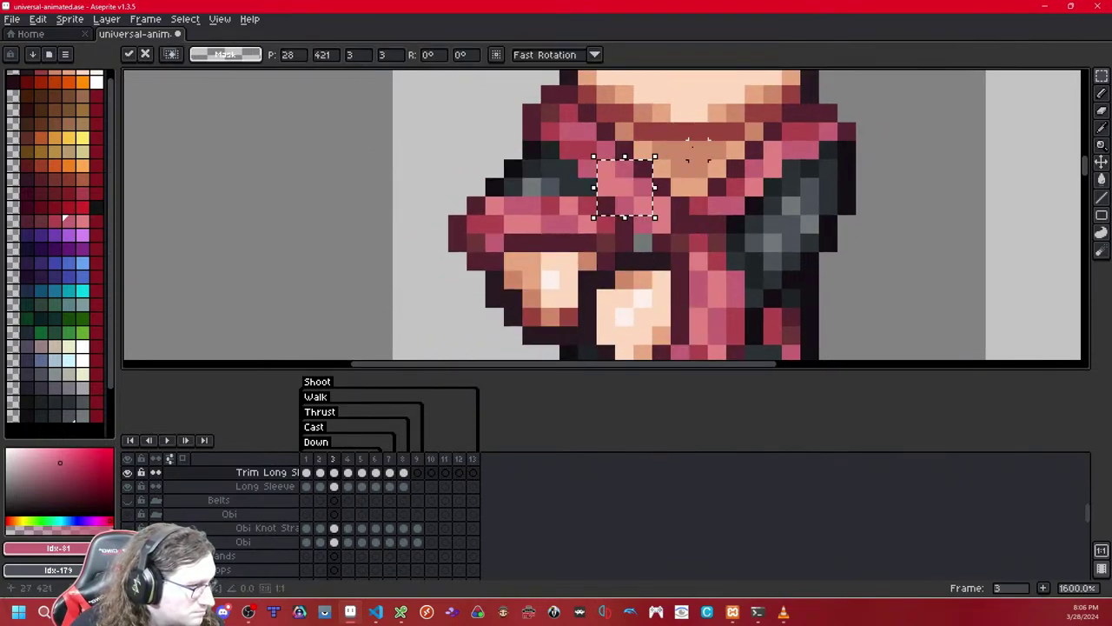
left_click(695, 166)
key("shift+x")
key("shift+x")
- Paste the cuff trim onto frame 4 and place it in the empty area beside the sprite as a colour reference
key("Right")
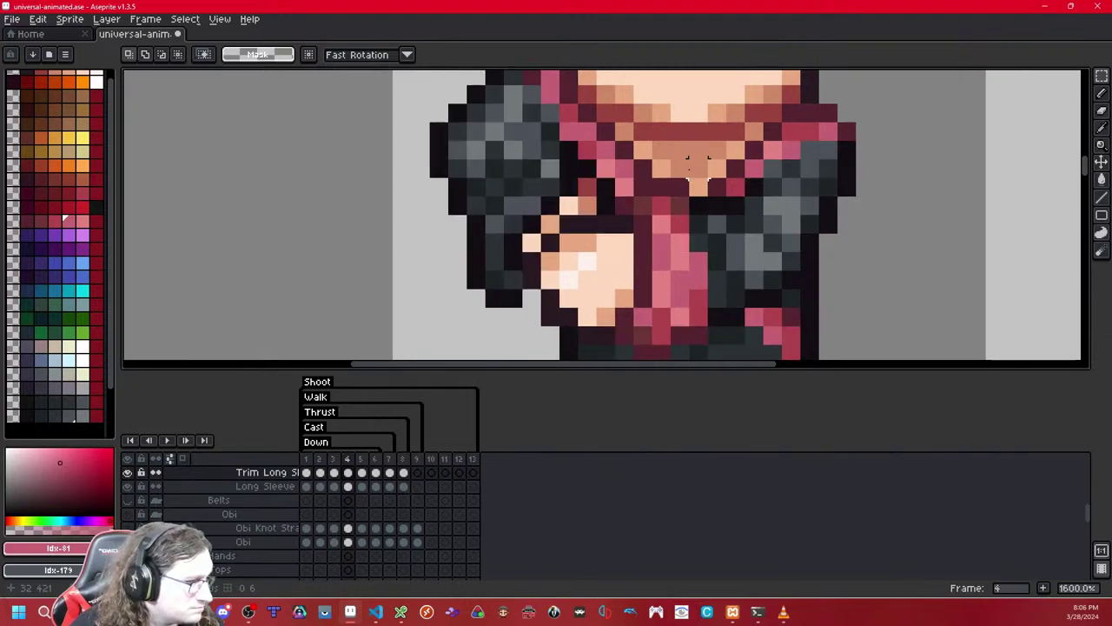
left_click_drag(616, 223, 617, 237)
key("ctrl+v")
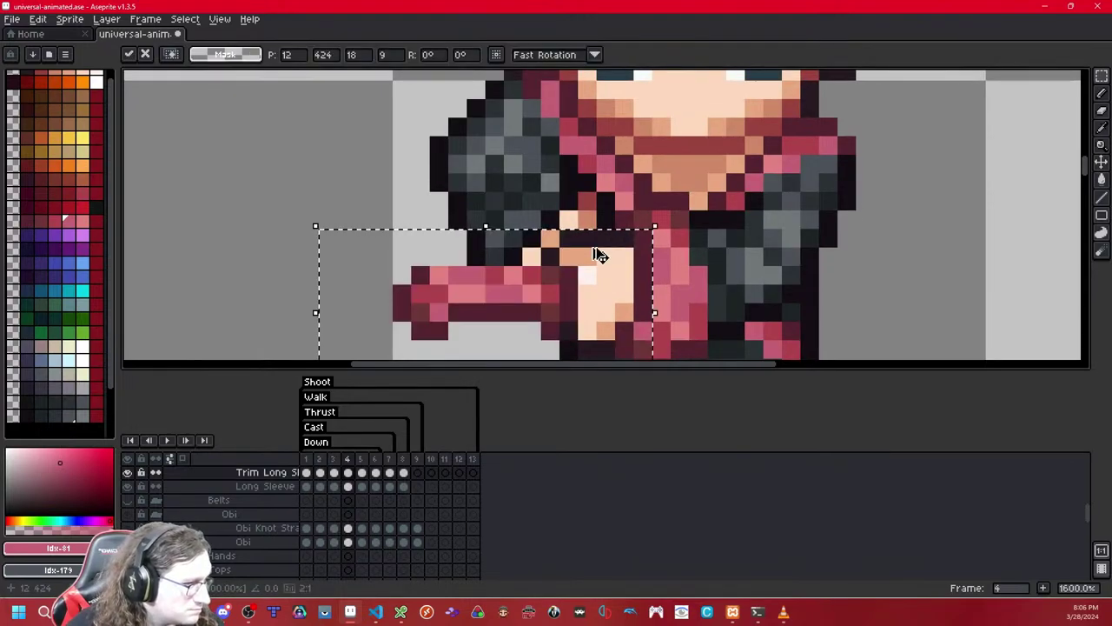
key("ctrl+z")
key("ctrl+v")
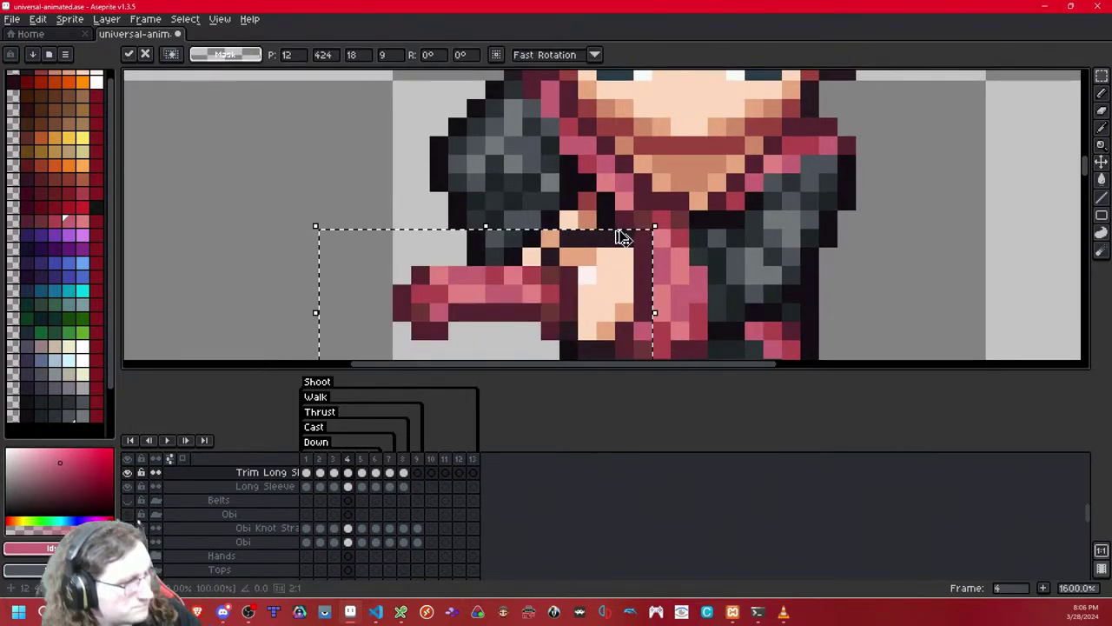
key("ctrl+z")
scroll(470, 208, "down", 1)
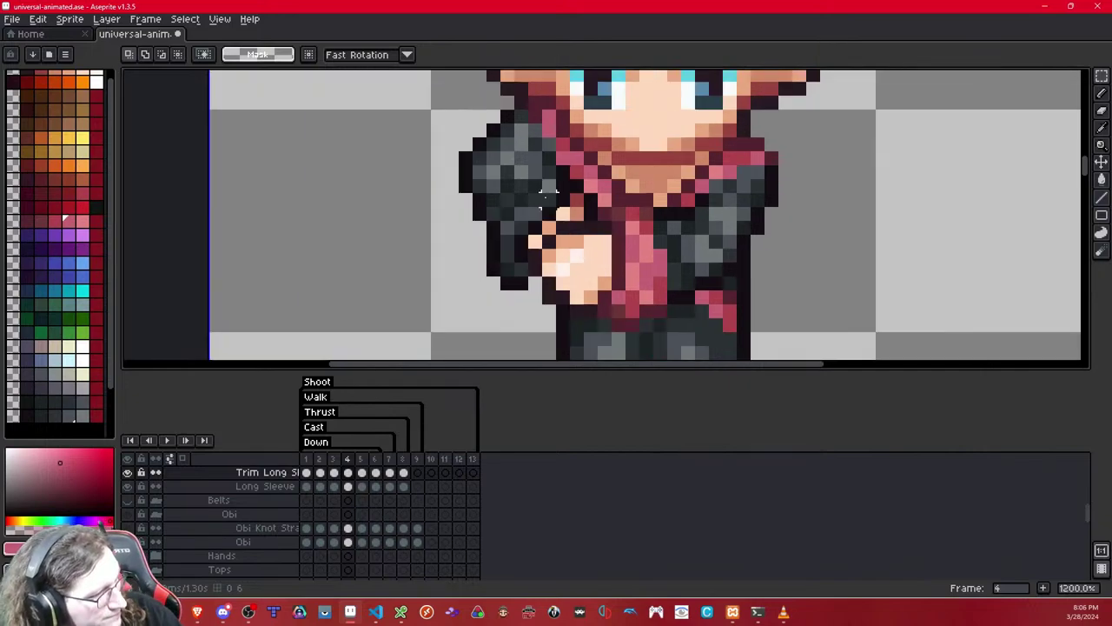
key("ctrl+v")
left_click_drag(417, 268, 237, 216)
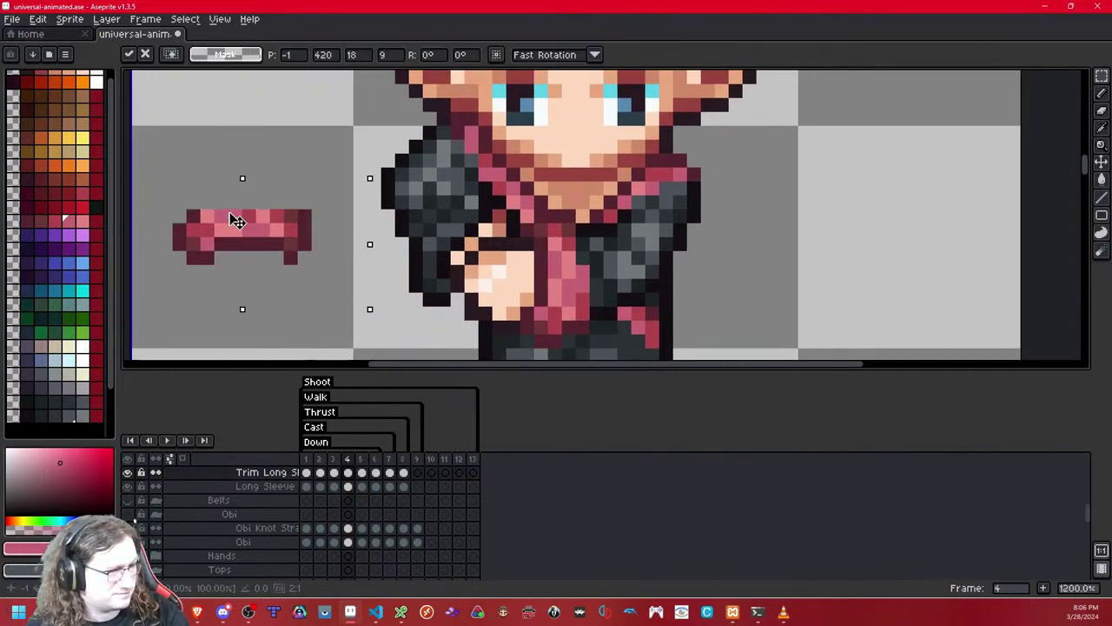
left_click(471, 134)
- Outline the cuff edges around frame 4's bent arm with the Pencil in dark maroon Idx-78
left_click(29, 223)
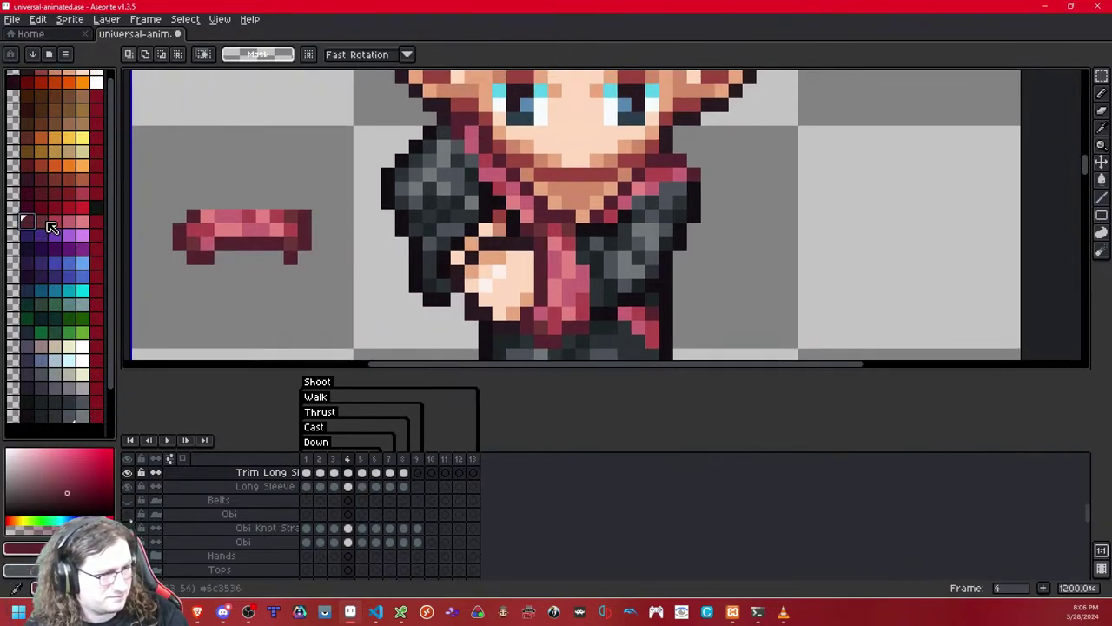
left_click(1102, 93)
scroll(507, 204, "up", 1)
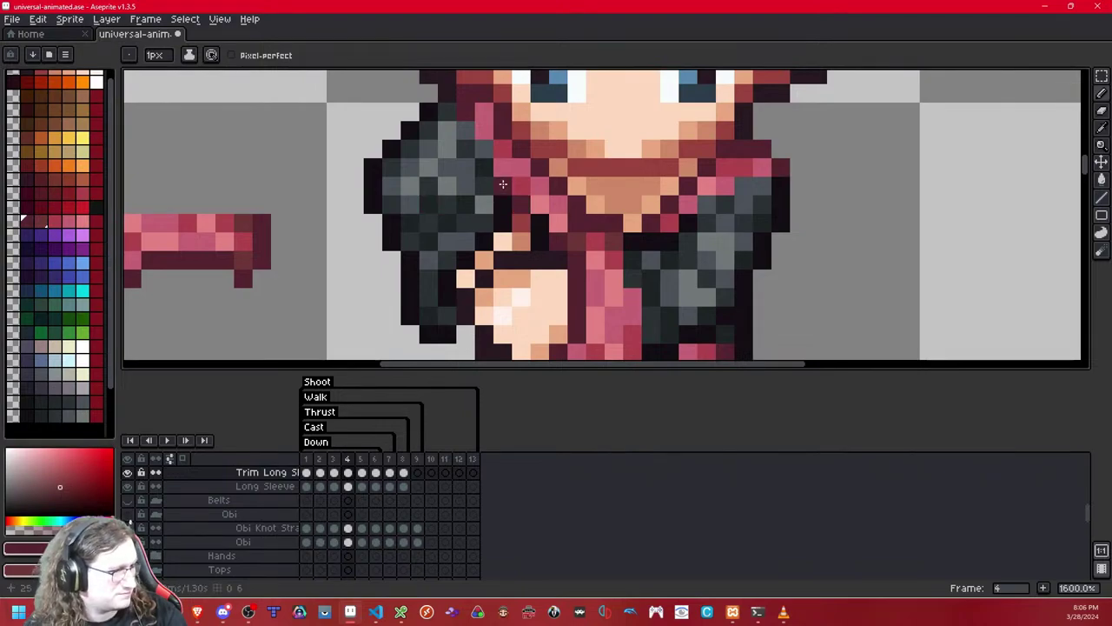
left_click_drag(502, 184, 501, 219)
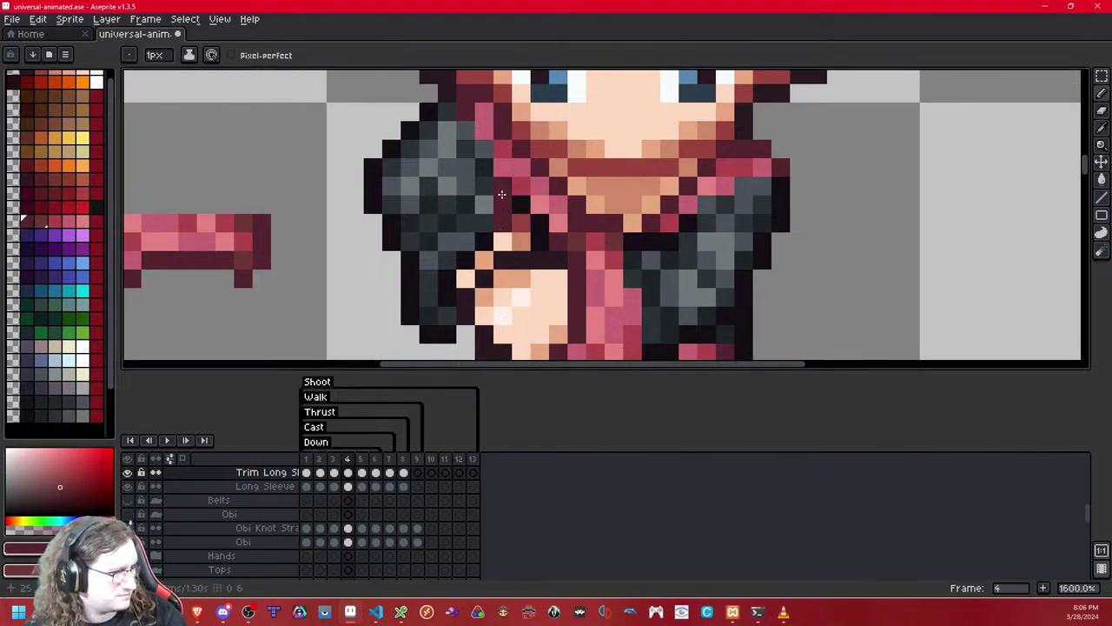
left_click_drag(466, 249, 458, 269)
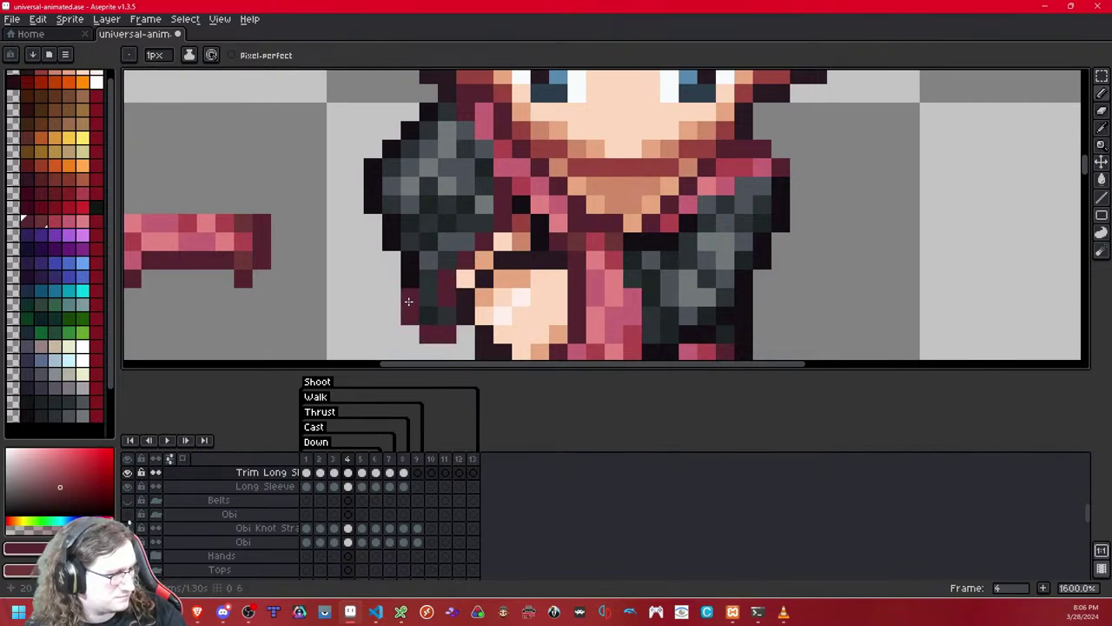
left_click(242, 296)
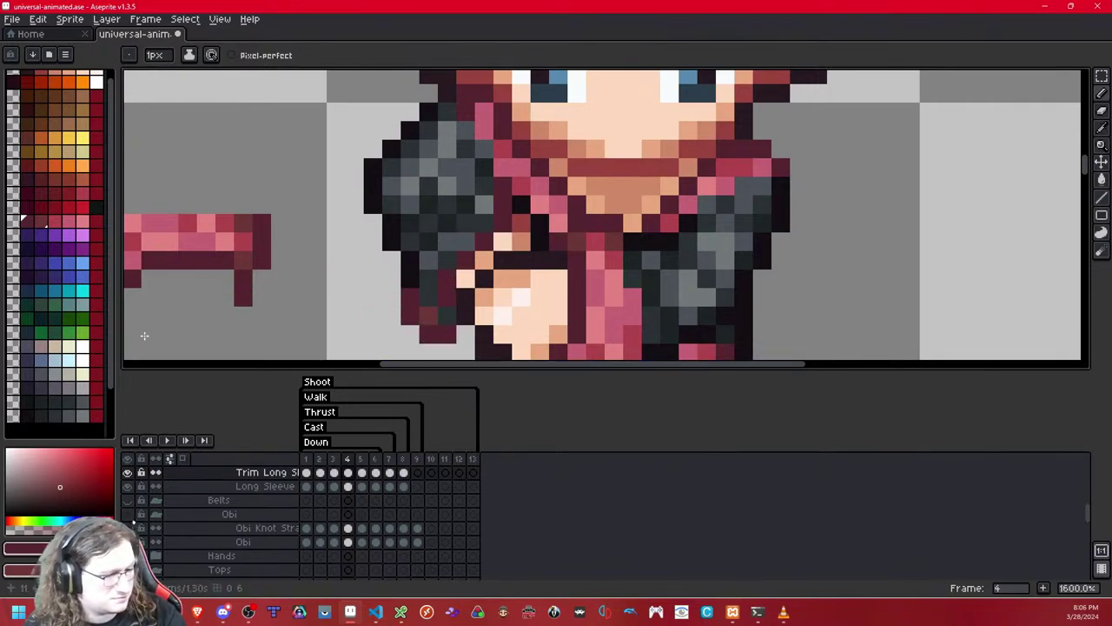
- Shade the inside of frame 4's cuff with red Idx-80, pink Idx-81 and the lighter pink beside it
left_click(55, 221)
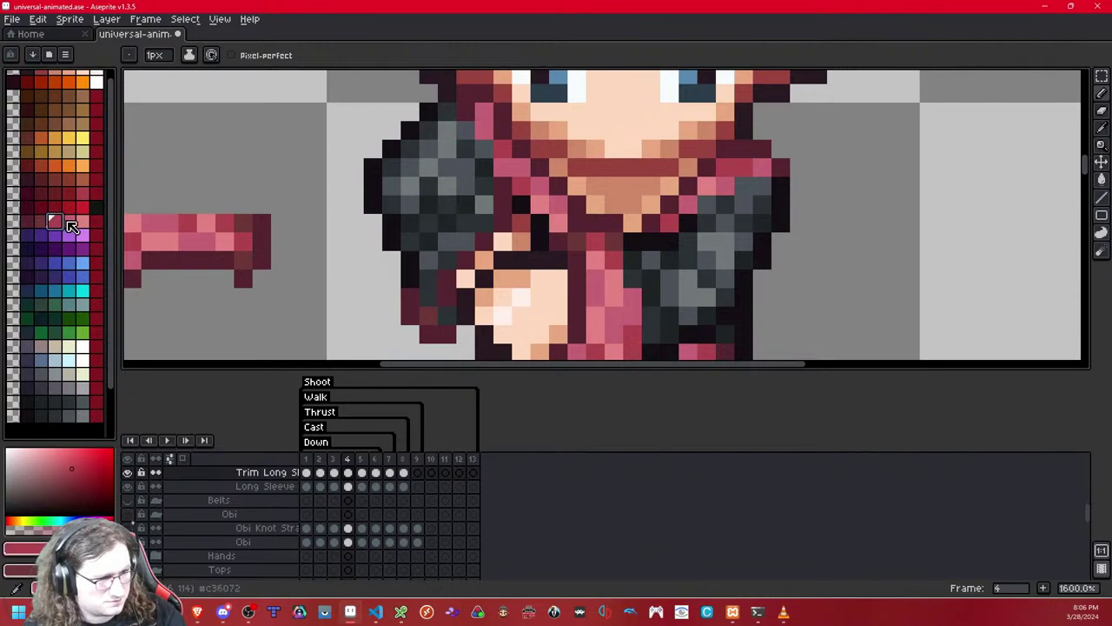
right_click(70, 222)
left_click_drag(448, 315, 432, 301)
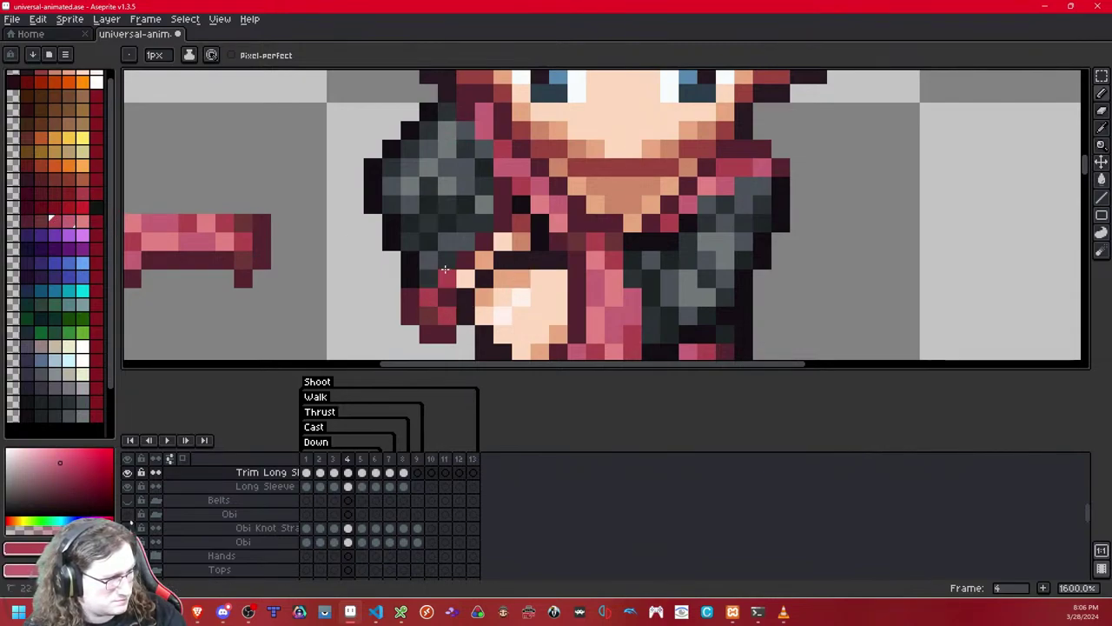
left_click(445, 266)
left_click(432, 283)
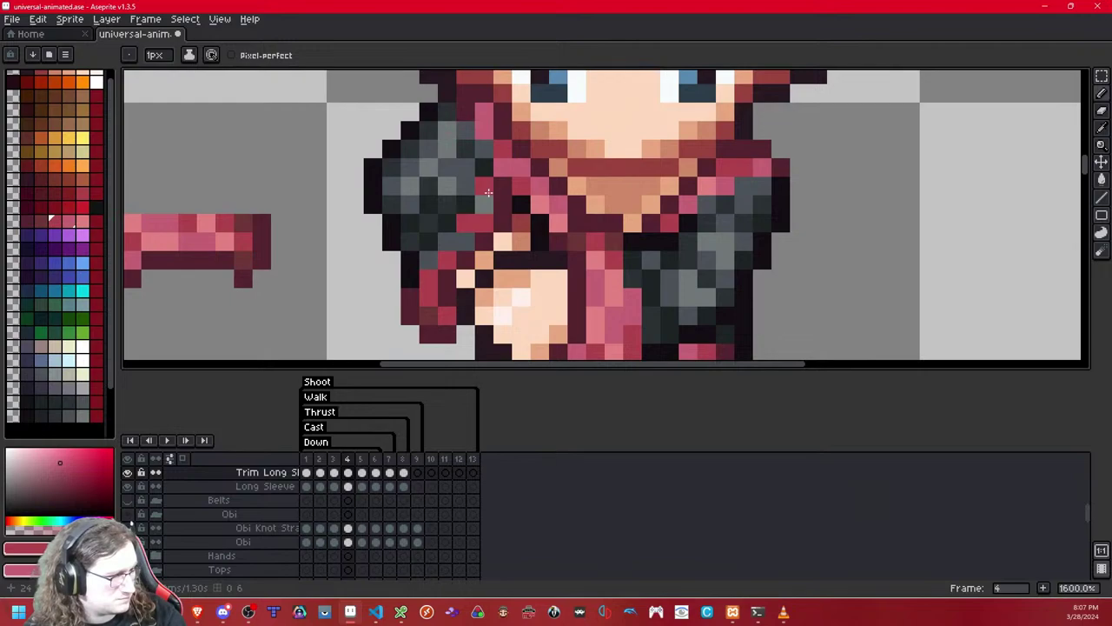
left_click(456, 245)
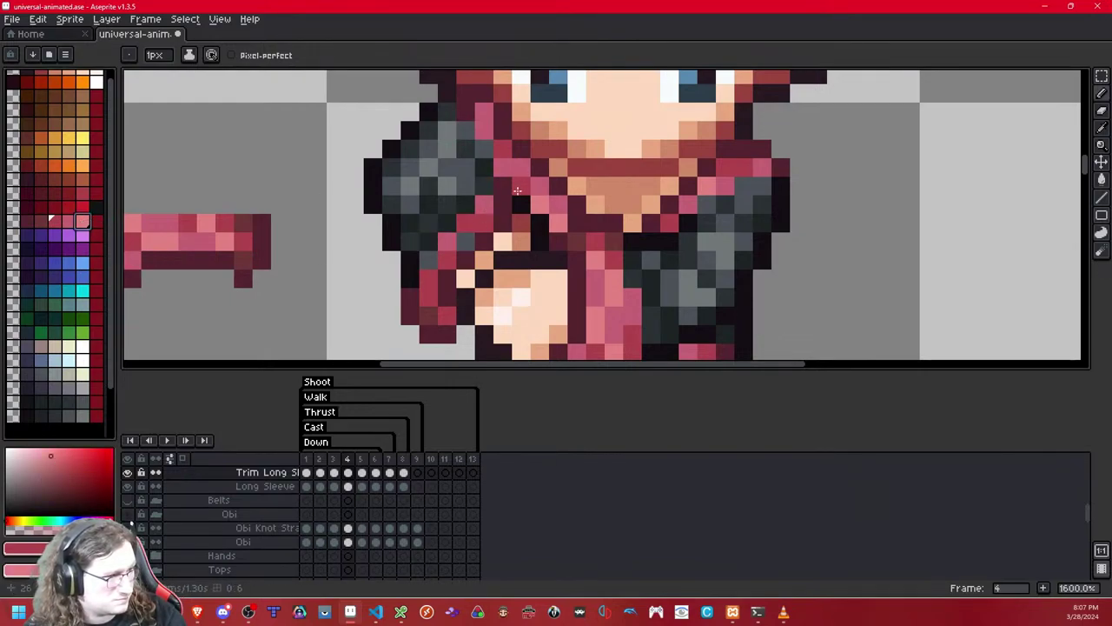
left_click(73, 223)
left_click(179, 309)
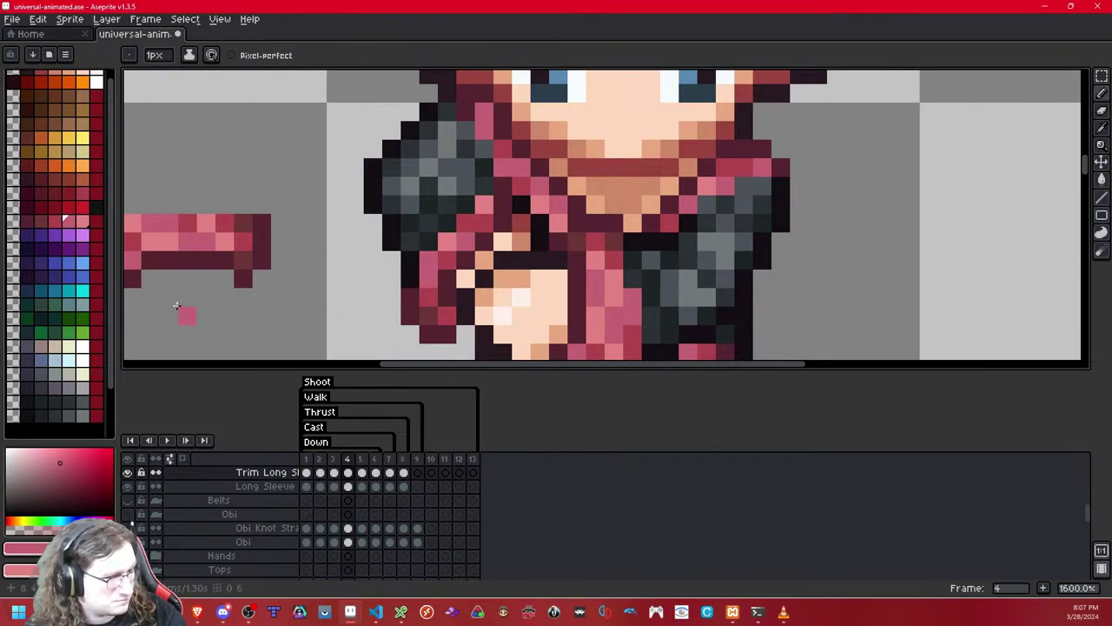
key("ctrl+z")
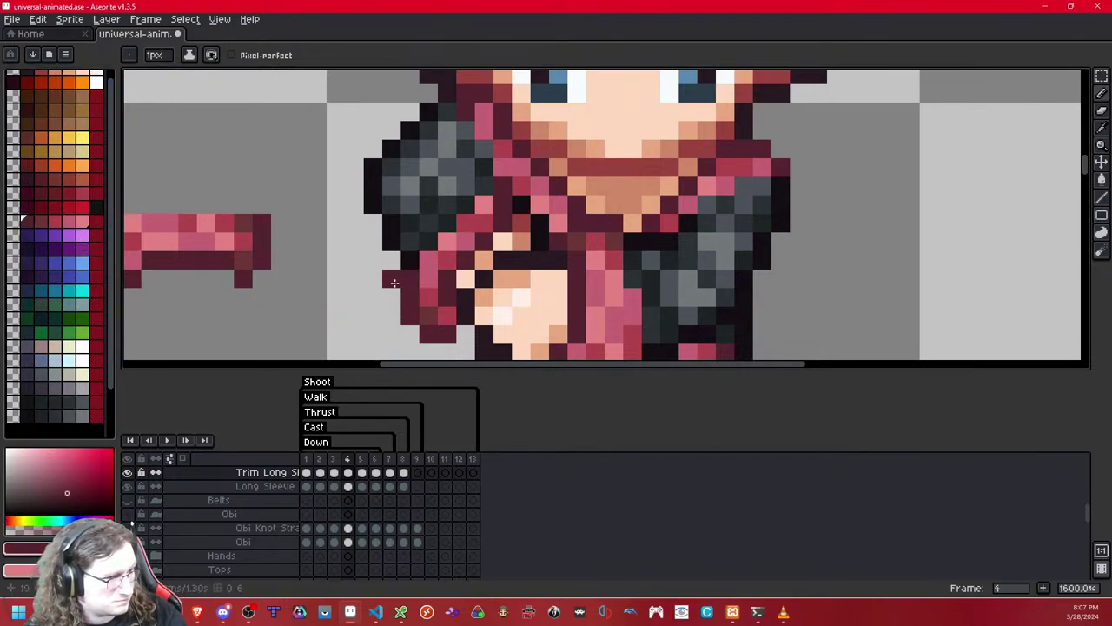
- Select the reference cuff beside the frame 4 sprite and delete it
scroll(983, 132, "down", 4)
scroll(982, 132, "down", 1)
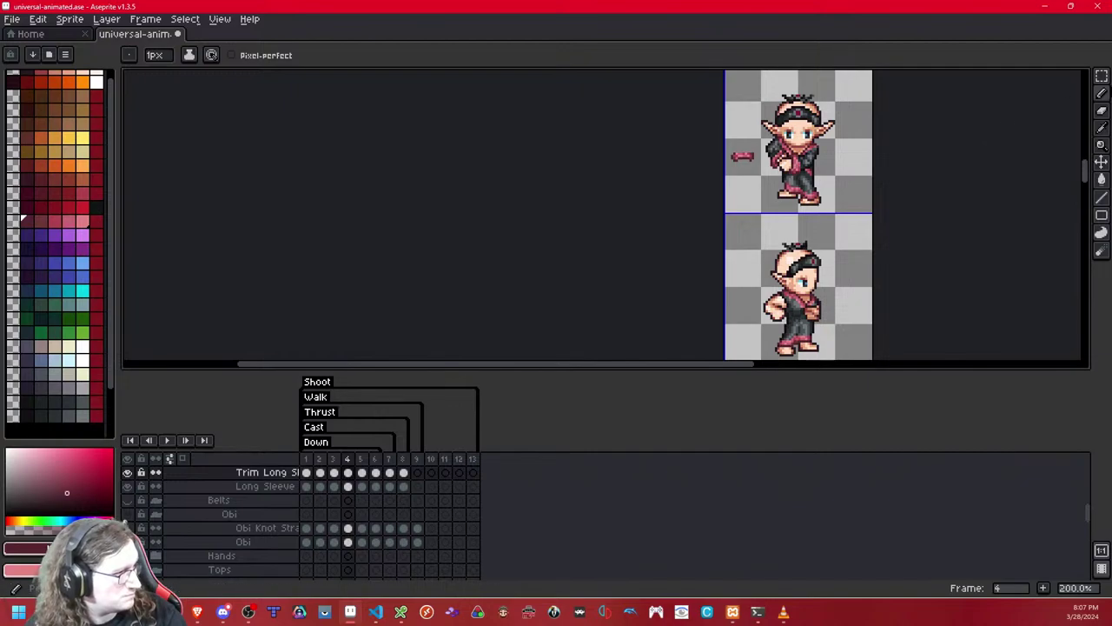
key("m")
scroll(745, 217, "up", 3)
left_click_drag(597, 201, 467, 272)
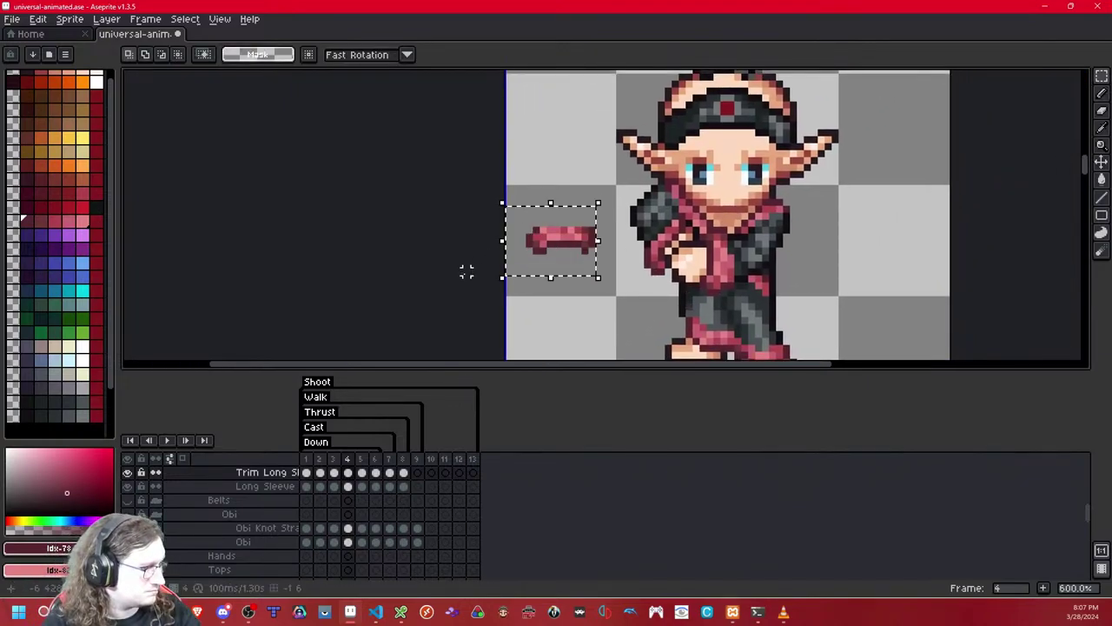
key("Delete")
- Set the foreground colour to pink Idx-81 for touching up frame 4's cuff
scroll(704, 227, "up", 3)
left_click_drag(704, 227, 673, 244)
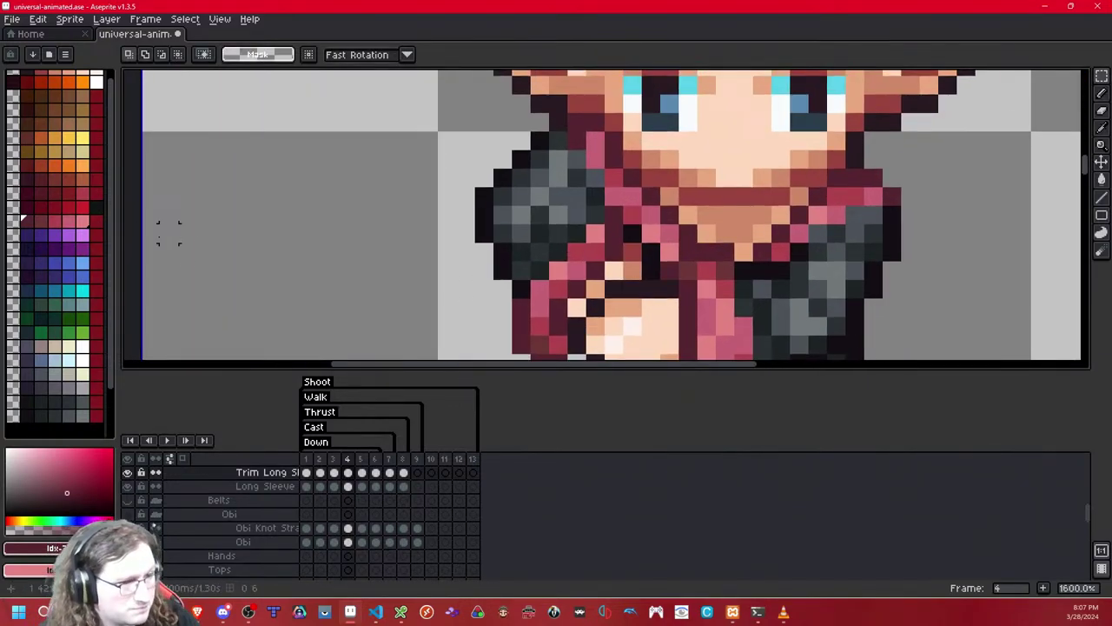
left_click(68, 221)
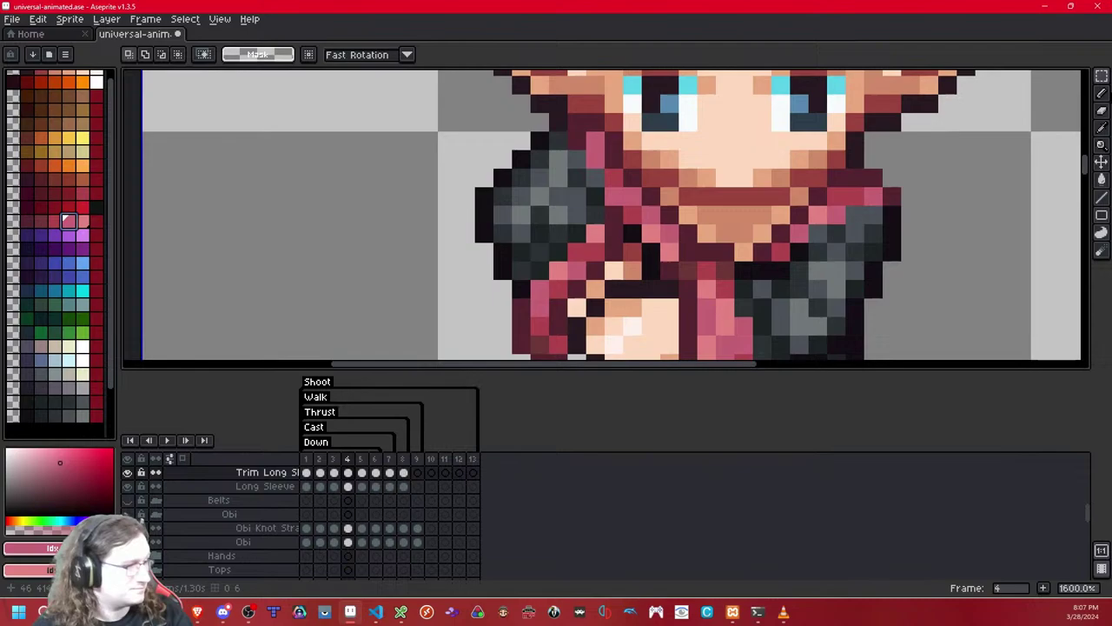
- Select and copy the red sleeve trim around the bent arm on frame 4
left_click(1102, 93)
left_click(704, 216)
scroll(700, 217, "down", 4)
scroll(699, 218, "up", 4)
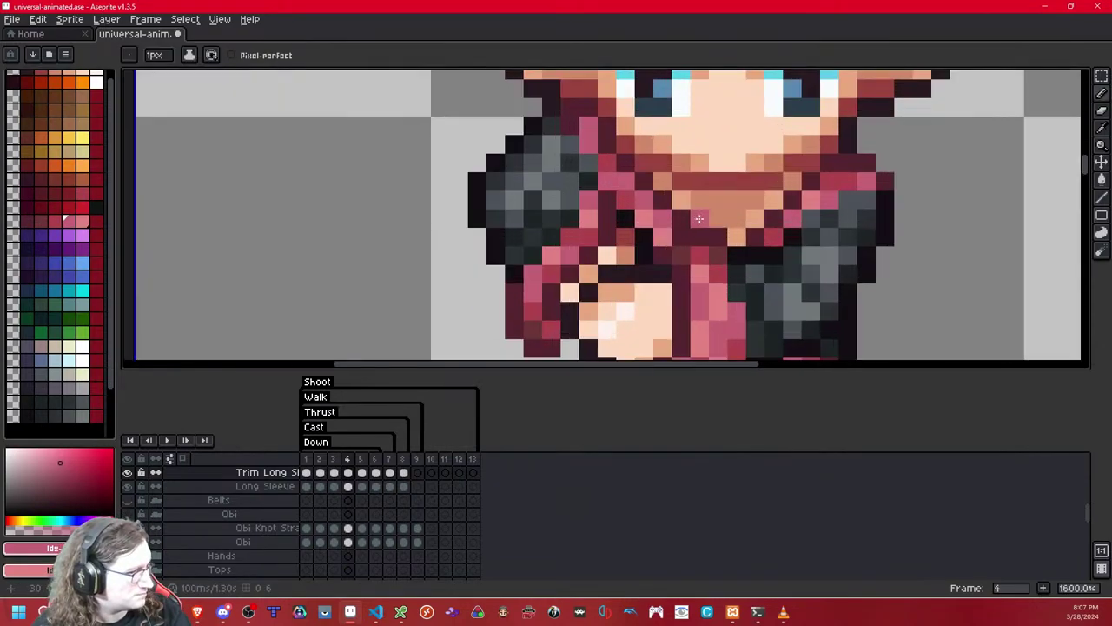
scroll(663, 215, "down", 10)
scroll(665, 219, "up", 2)
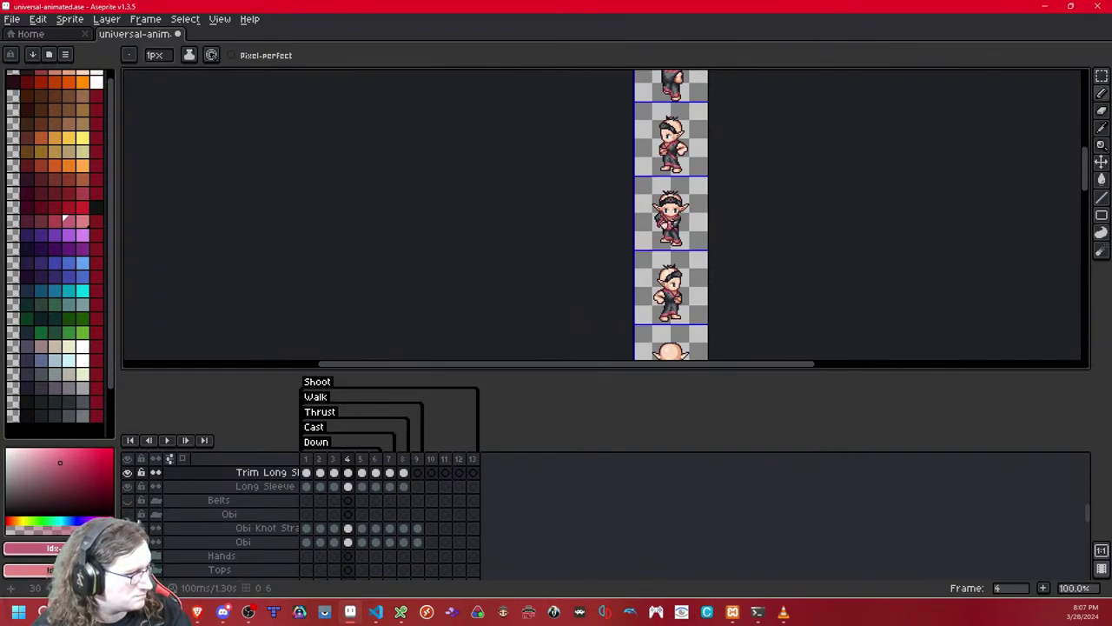
scroll(688, 221, "up", 8)
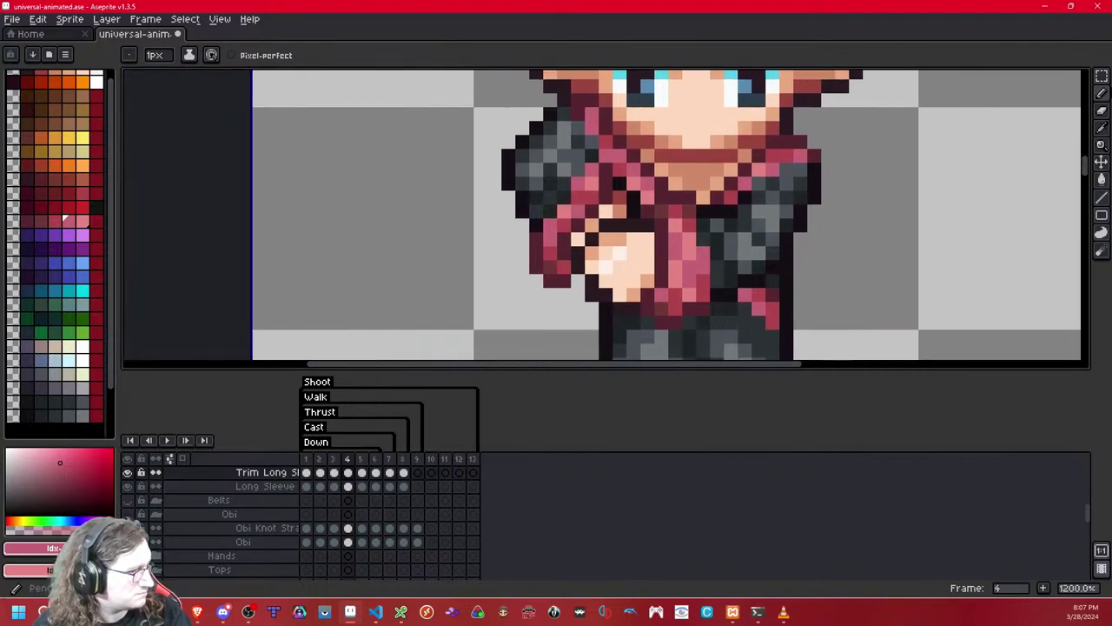
left_click(1102, 92)
left_click_drag(620, 156, 450, 312)
left_click(691, 211)
- Paste the copied sleeve trim on frame 5, align it with the lowered arm, and clear the selection
key("Right")
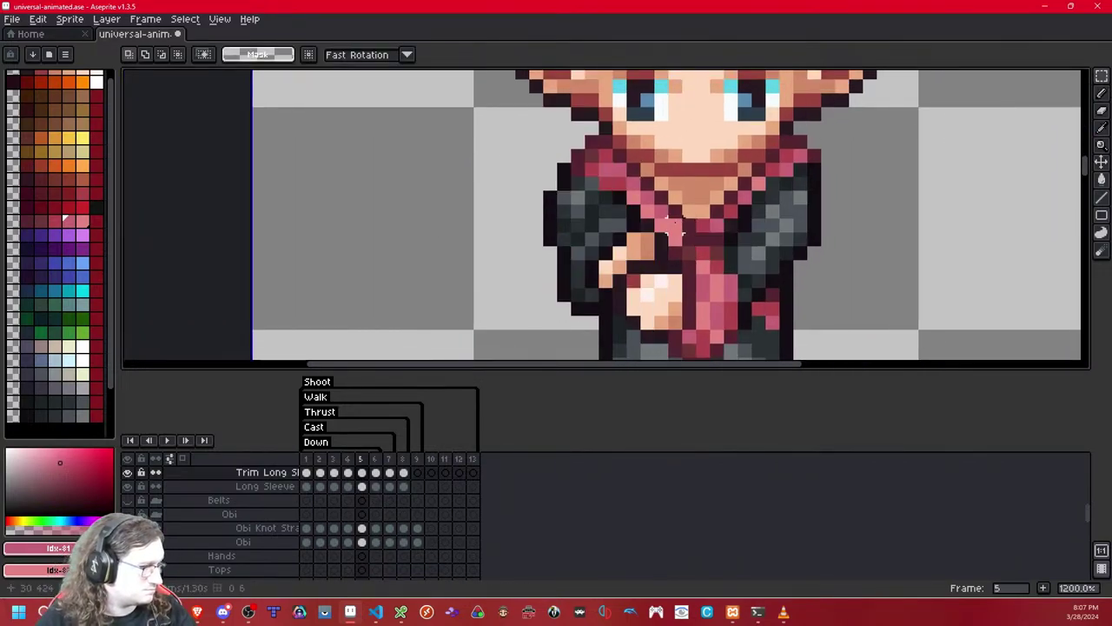
key("ctrl+v")
key("Down")
key("Down")
key("Down")
key("Right")
key("Right")
key("Up")
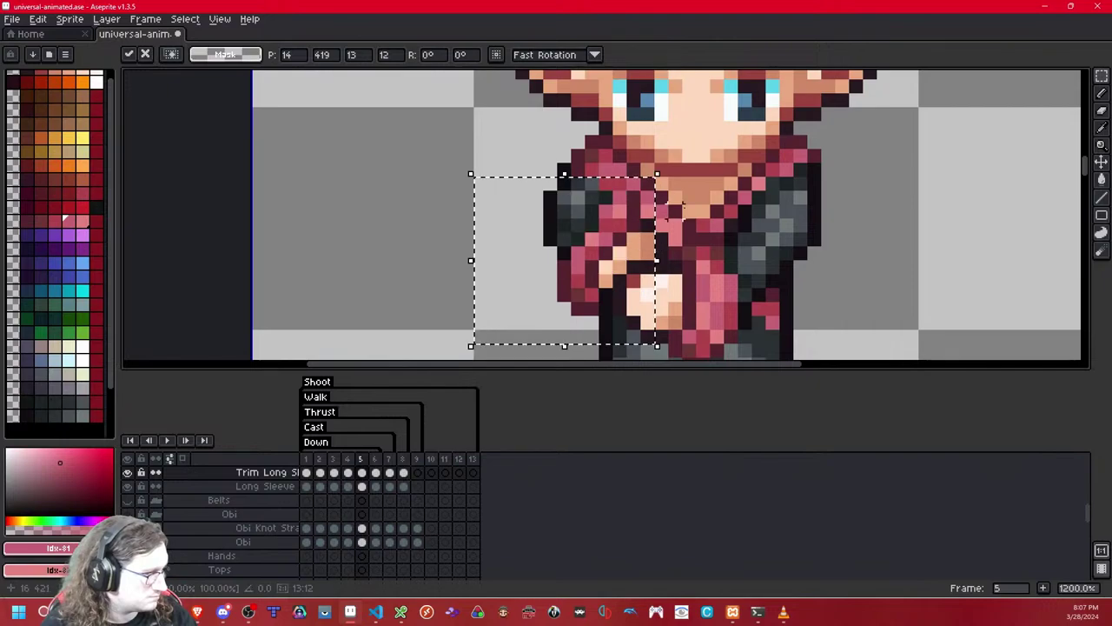
key("Left")
key("Right")
left_click(676, 211)
left_click_drag(613, 205, 696, 174)
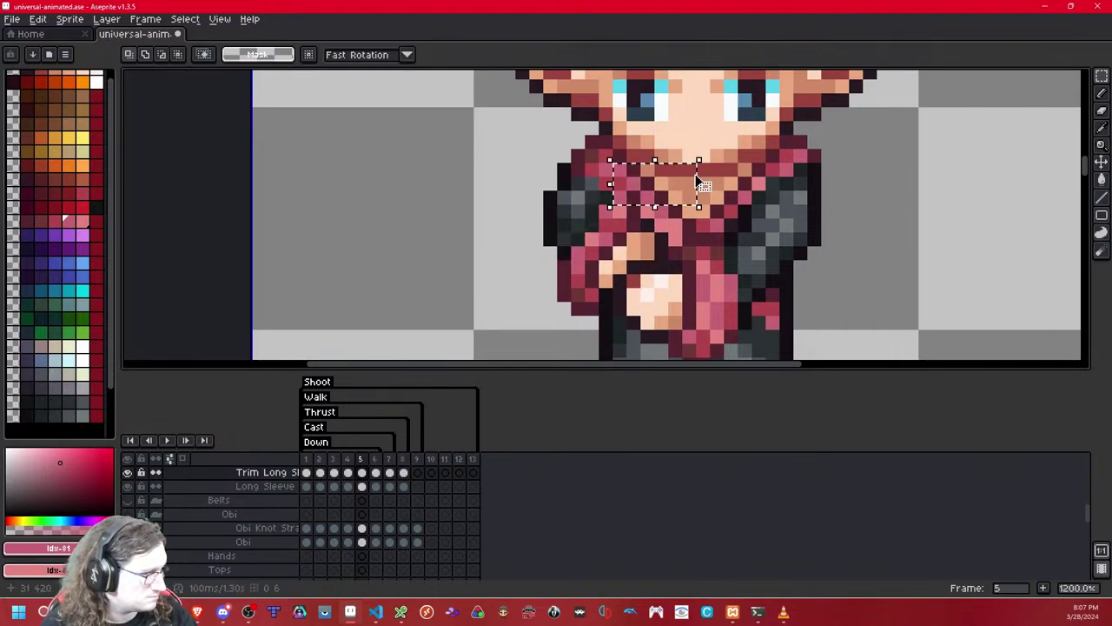
key("ctrl+d")
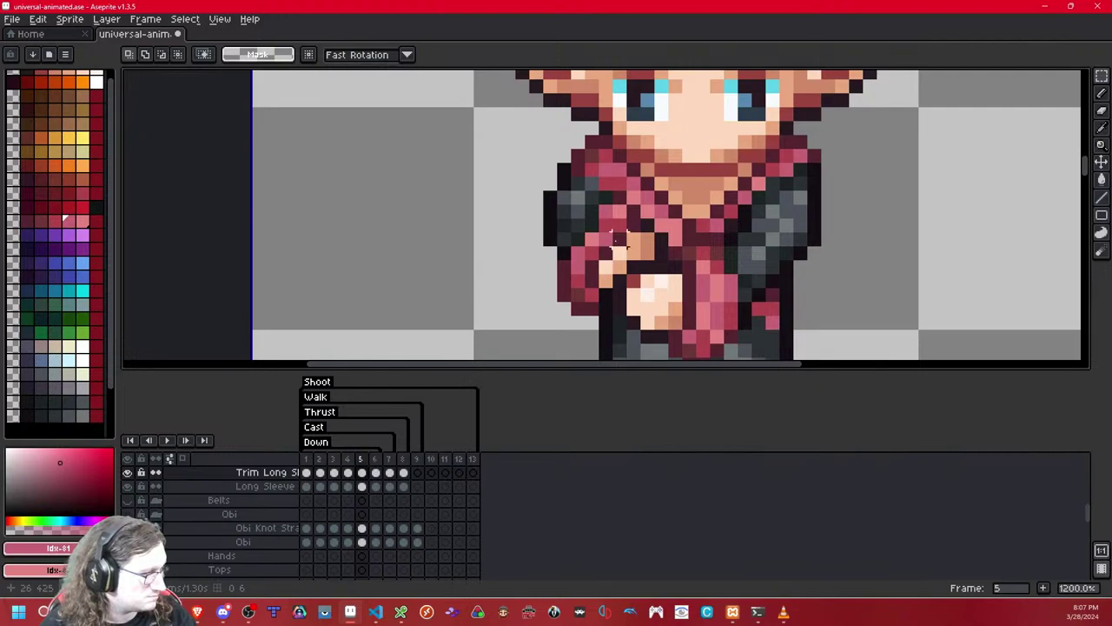
- Touch up the cuff trim on frame 5 with the dark maroon shade Idx-78, and copy the trim
left_click(29, 225)
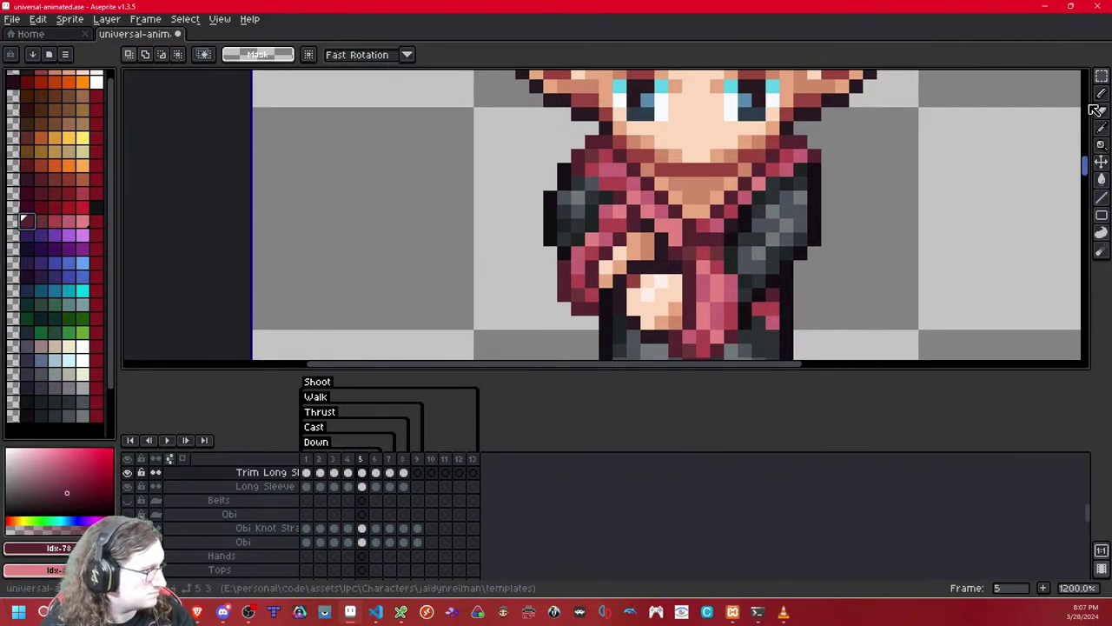
key("b")
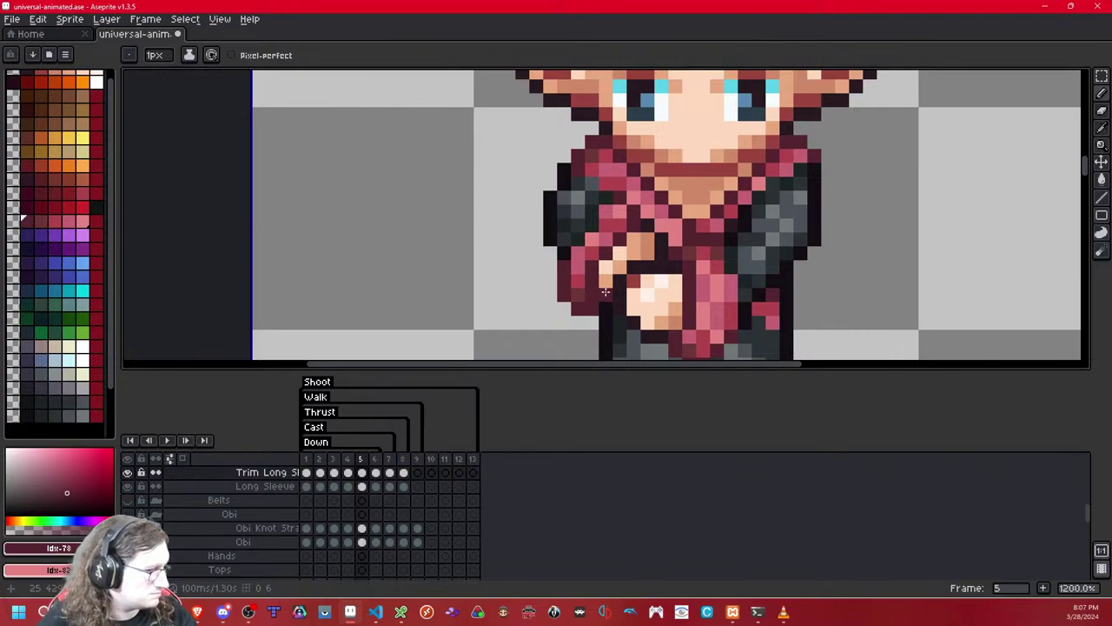
left_click(1103, 76)
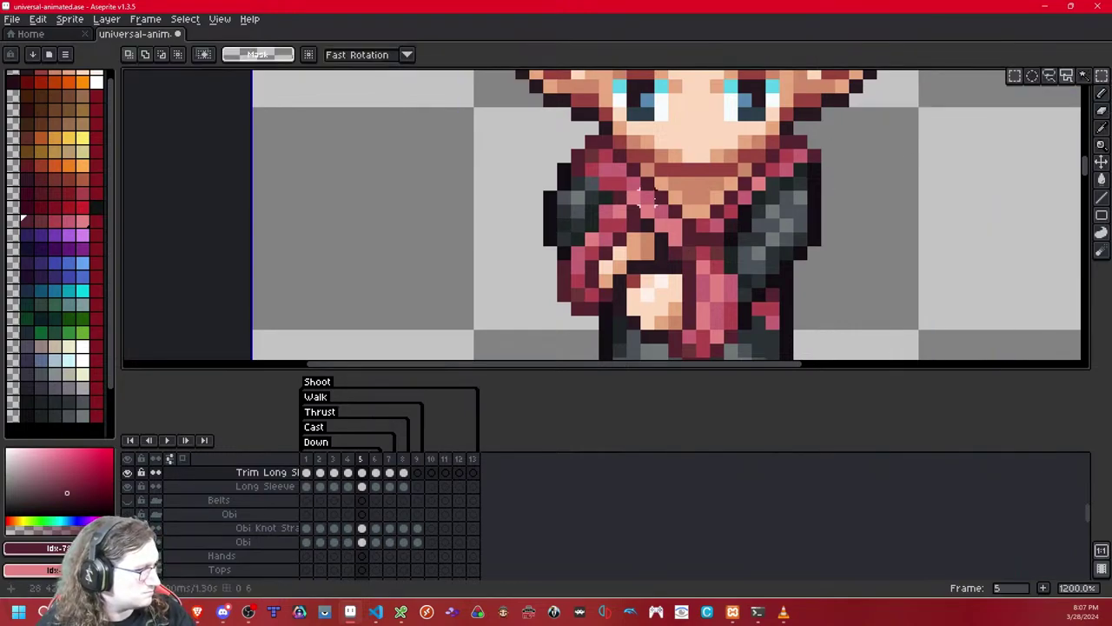
left_click_drag(655, 178, 472, 345)
left_click(757, 211)
- Paste the sleeve trim on frame 6 and shift it sideways until it sits outside the arm, then deselect it
key("Right")
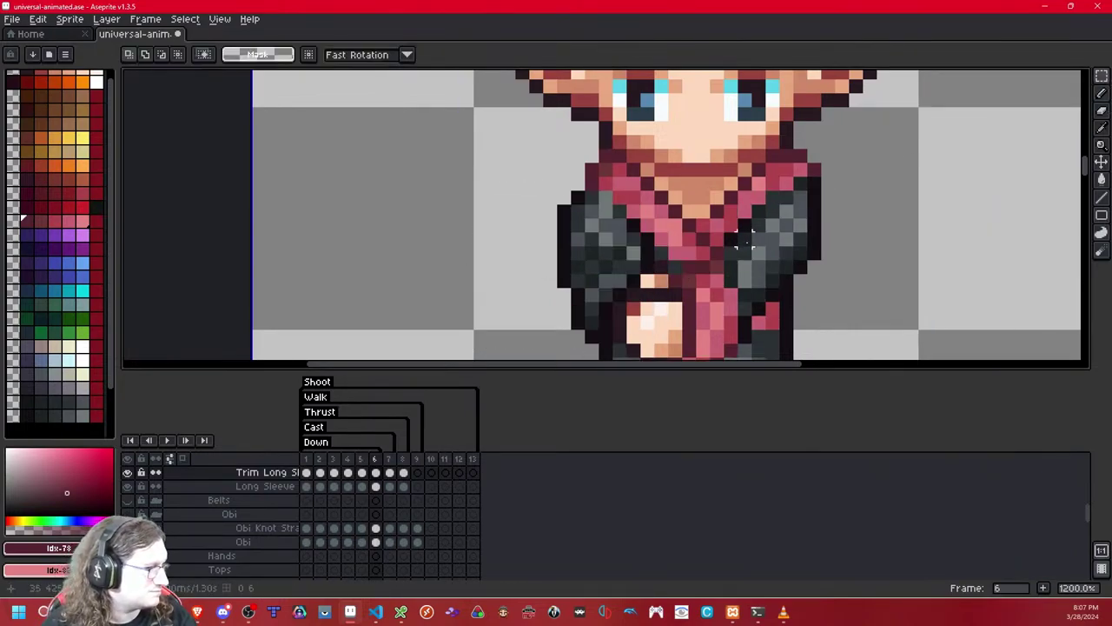
key("ctrl+v")
key("Down")
key("Down")
key("Right")
key("Right")
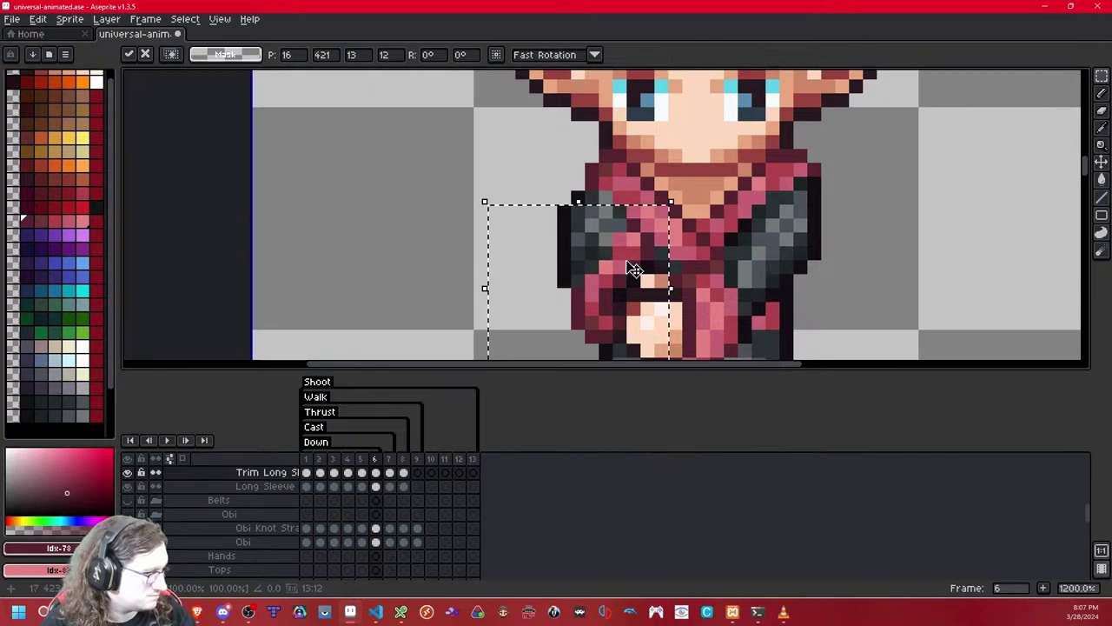
key("Left")
key("Down")
key("Left")
key("Left")
key("Left")
key("Left")
key("Left")
key("Left")
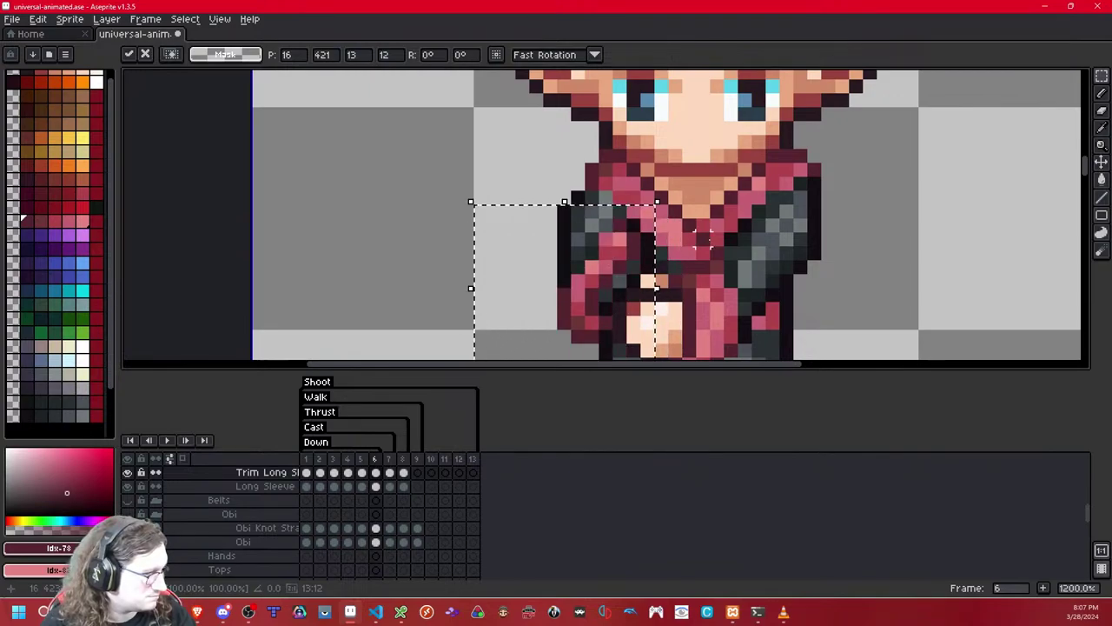
key("ctrl+d")
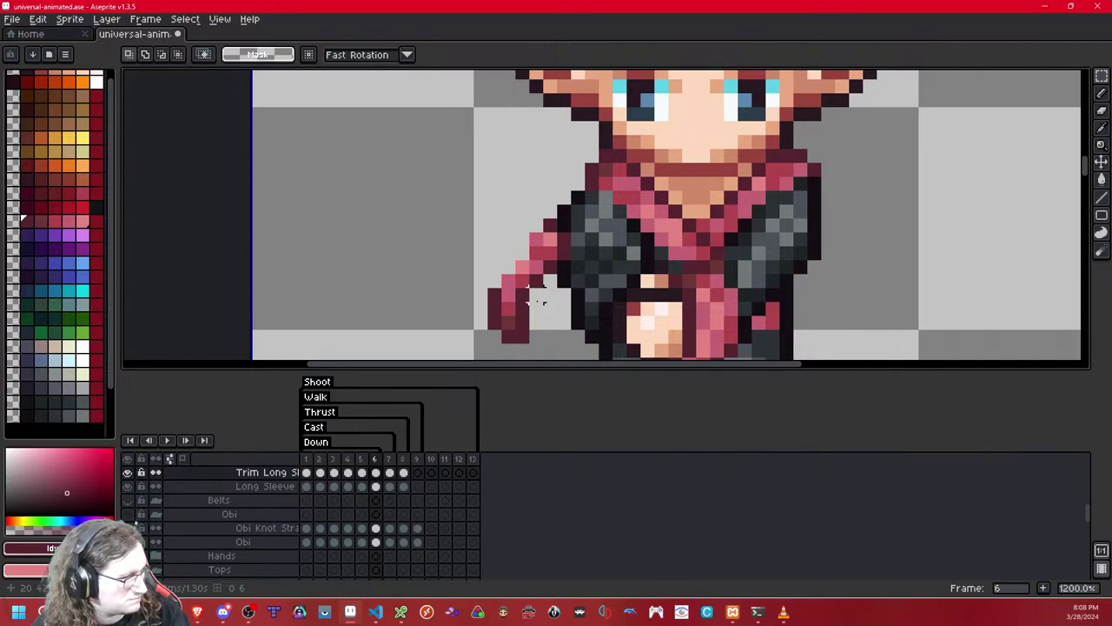
- Move the frame 6 trim to empty canvas beside the character and rearrange it into separate upper and lower pieces
left_click_drag(563, 294, 462, 191)
left_click(647, 211)
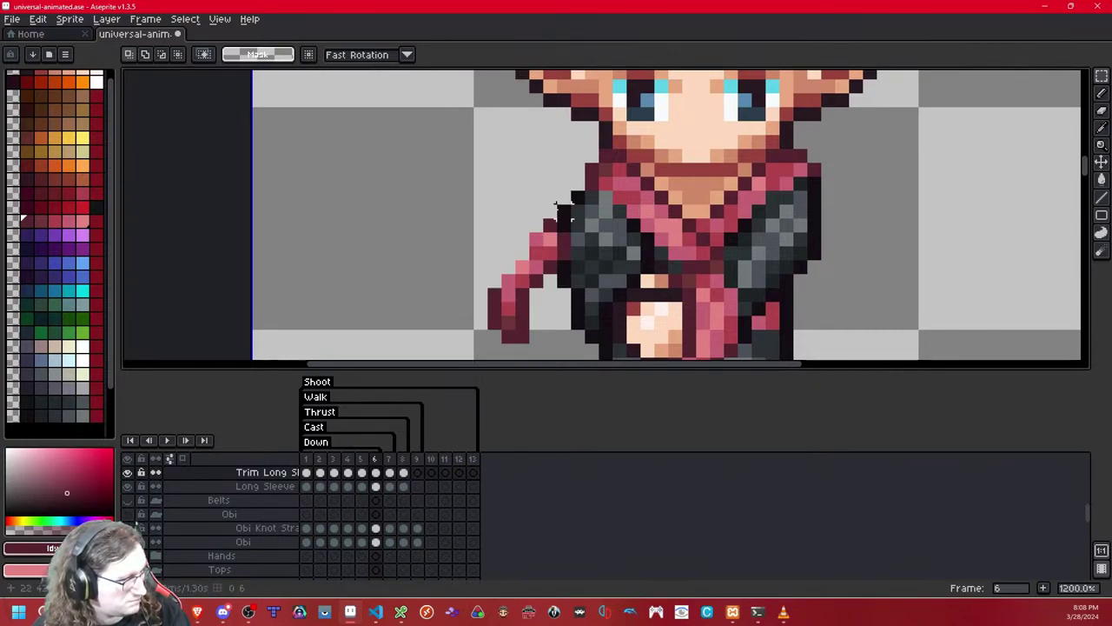
left_click_drag(583, 203, 426, 347)
mouse_move(523, 284)
left_mouse_down()
mouse_move(600, 281)
mouse_move(422, 266)
left_mouse_up()
key("Return")
left_click_drag(476, 290, 552, 239)
key("Right")
left_click(577, 224)
key("Left")
left_click(550, 295)
key("Return")
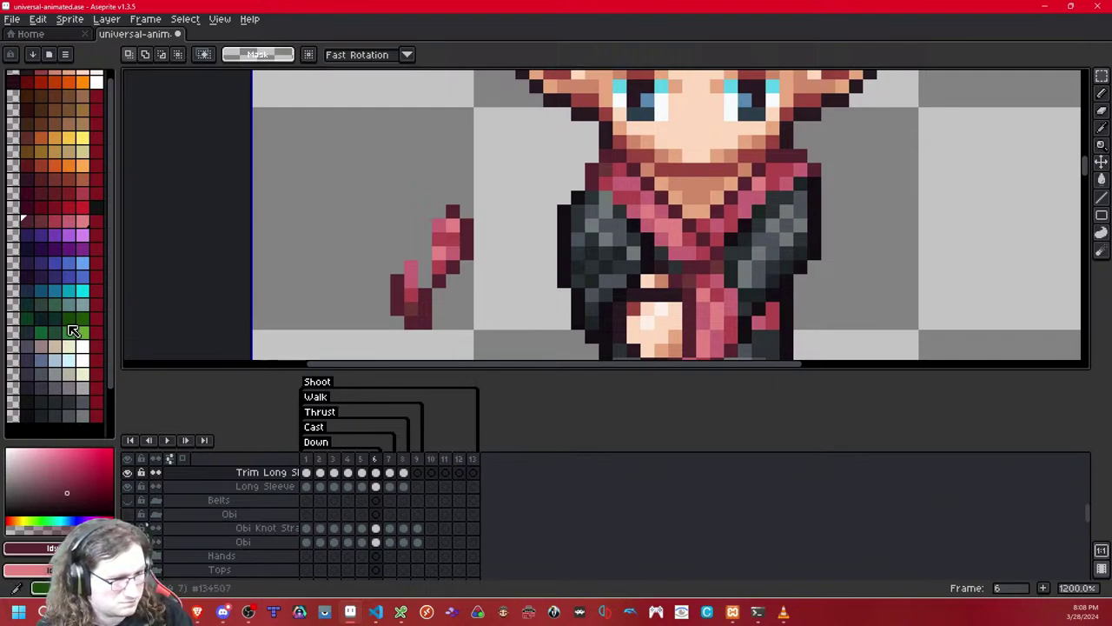
- Paint the gap between the two trim pieces on frame 6 with the red and pink palette shades, including Idx-81 and Idx-82
left_click(55, 222)
key("b")
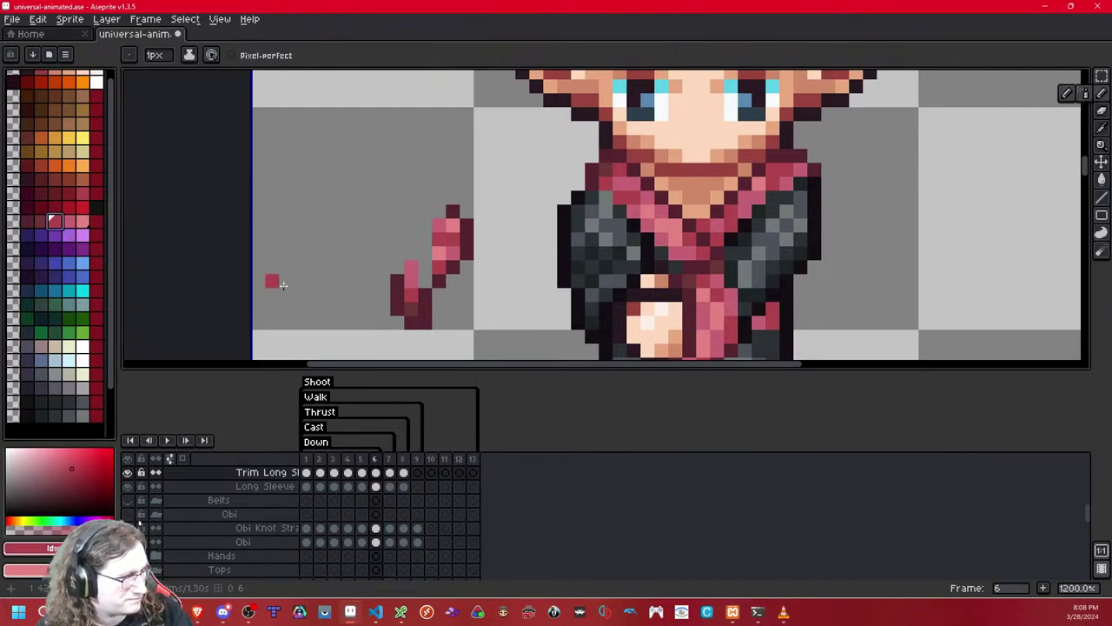
right_click(71, 223)
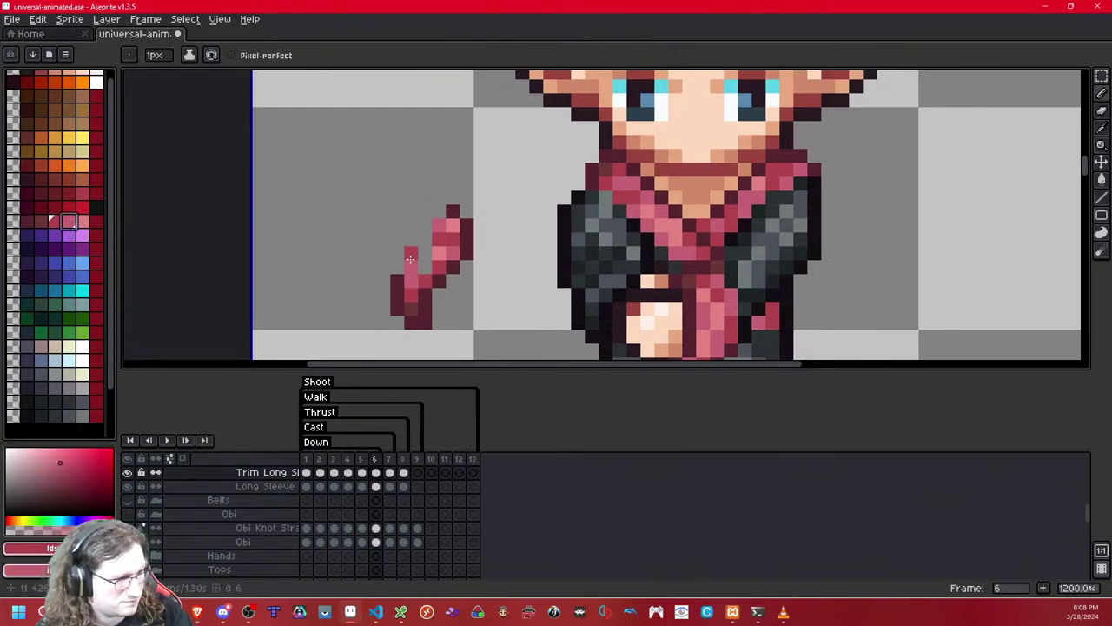
right_click(425, 268)
left_click(82, 222)
left_click(425, 253)
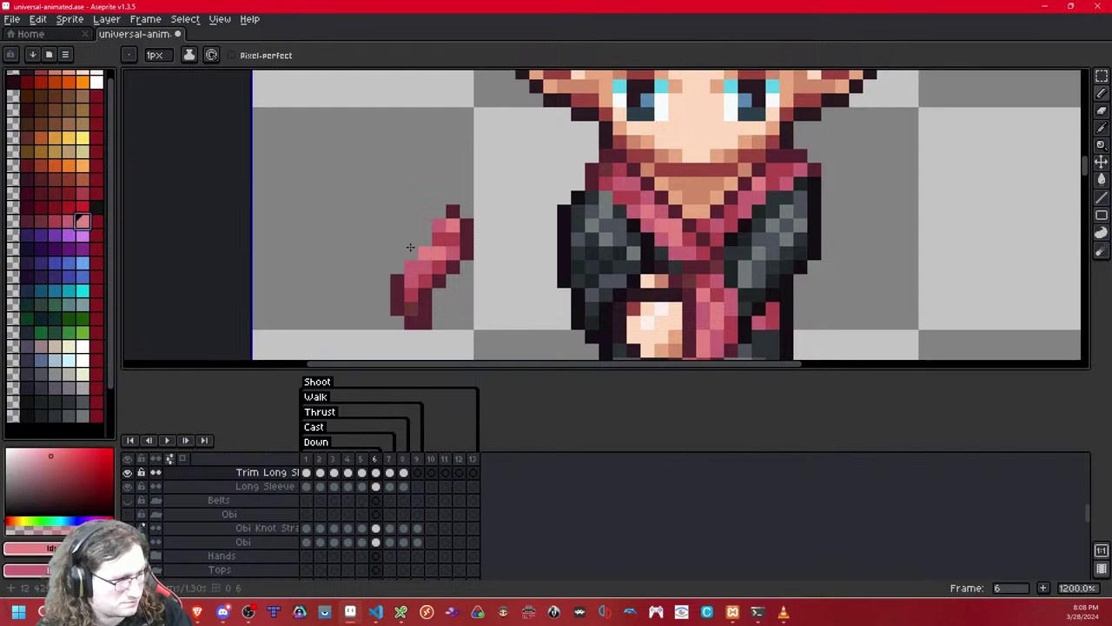
- Move the redrawn trim onto the bent arm's sleeve on frame 6 and check how it fits
left_click(1101, 76)
left_click_drag(514, 192, 325, 339)
left_click_drag(427, 273, 608, 286)
left_click(356, 268)
scroll(633, 222, "down", 7)
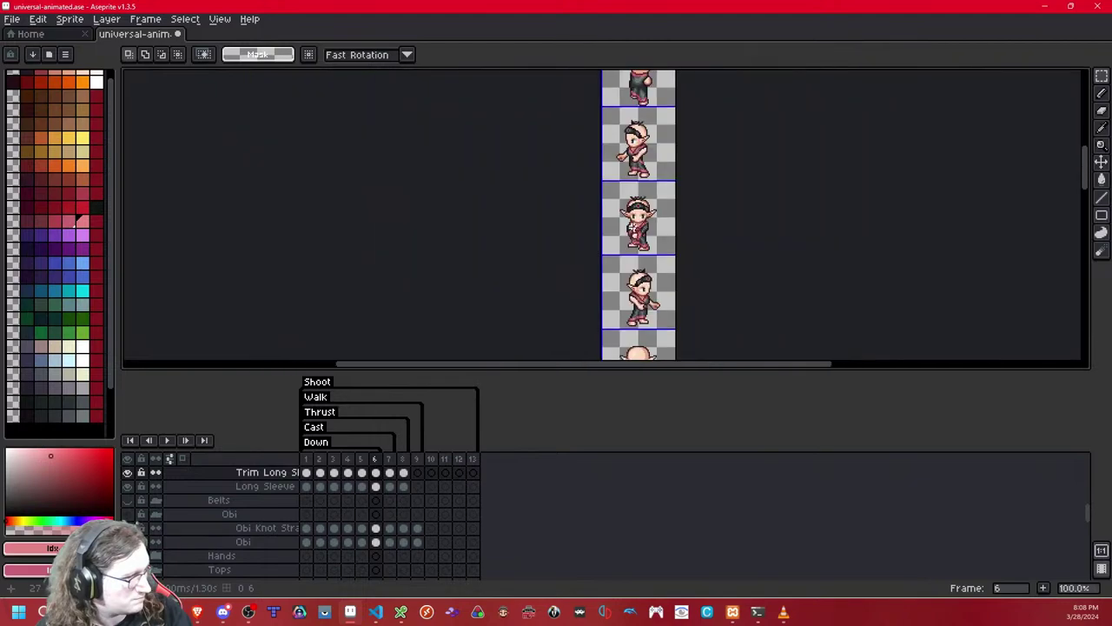
scroll(608, 254, "up", 12)
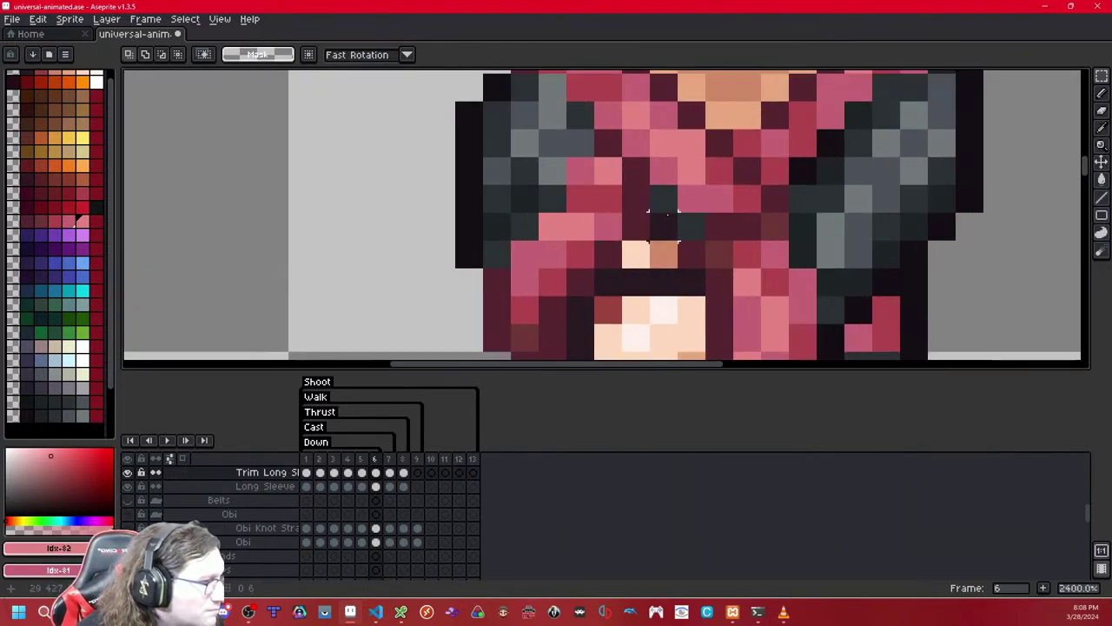
left_click_drag(667, 214, 656, 228)
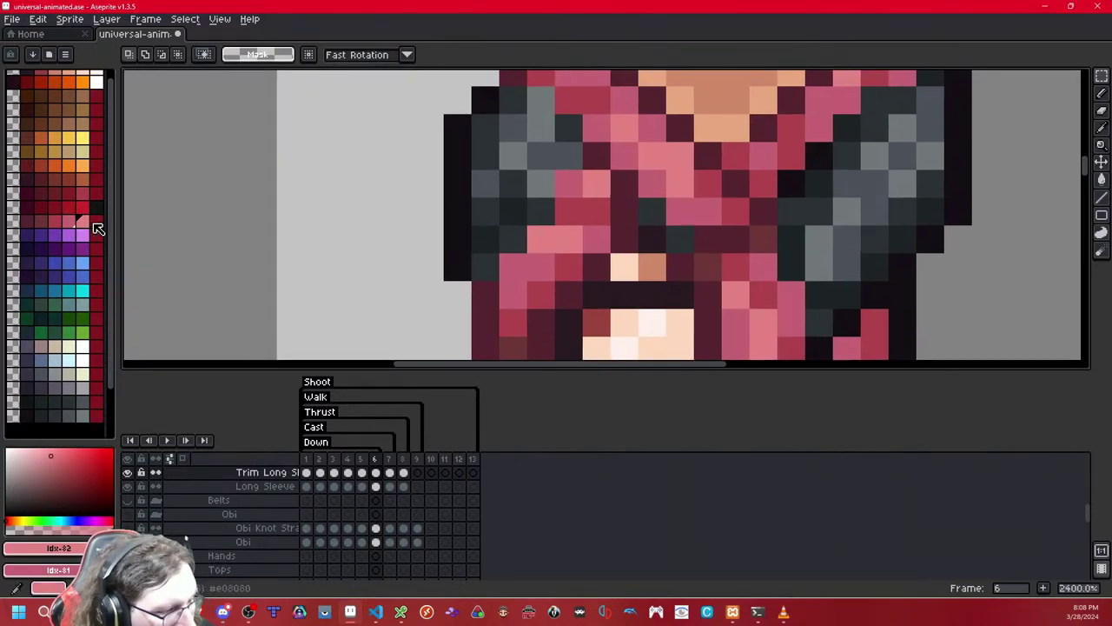
left_click(1102, 93)
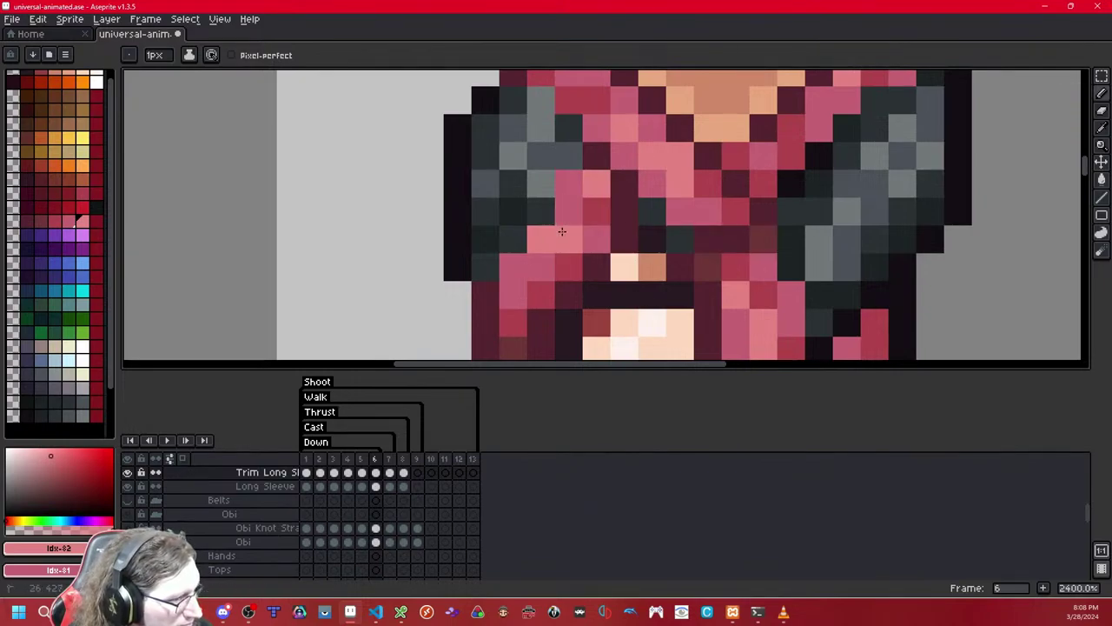
scroll(709, 211, "down", 11)
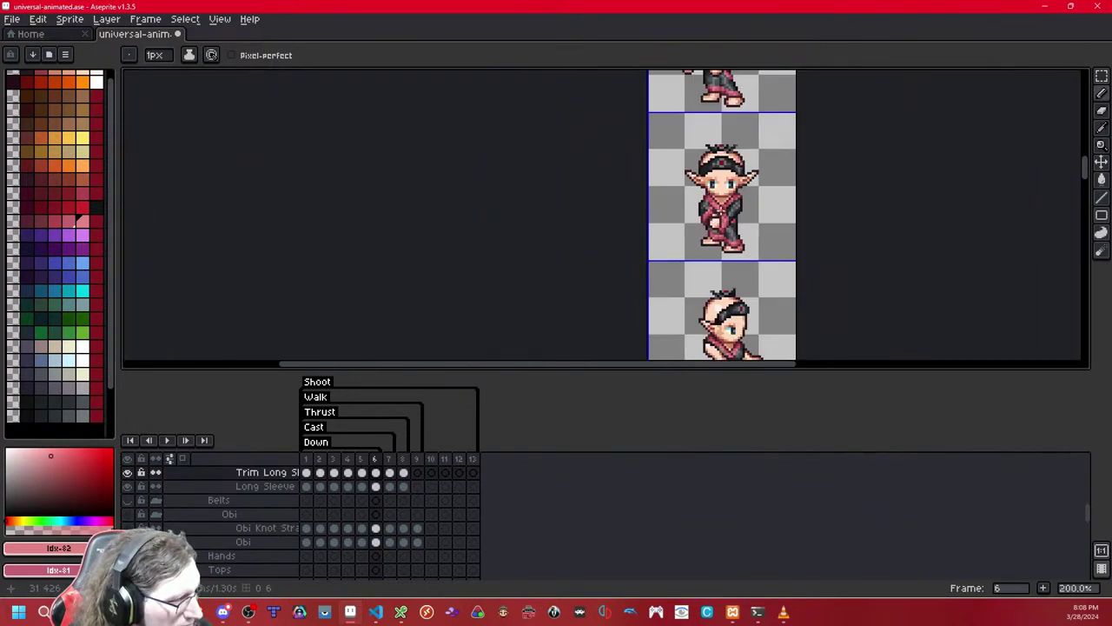
- Copy the sleeve trim from frame 5 and paste it in place on frame 7
scroll(730, 208, "up", 1)
left_click_drag(730, 208, 657, 220)
scroll(661, 209, "up", 5)
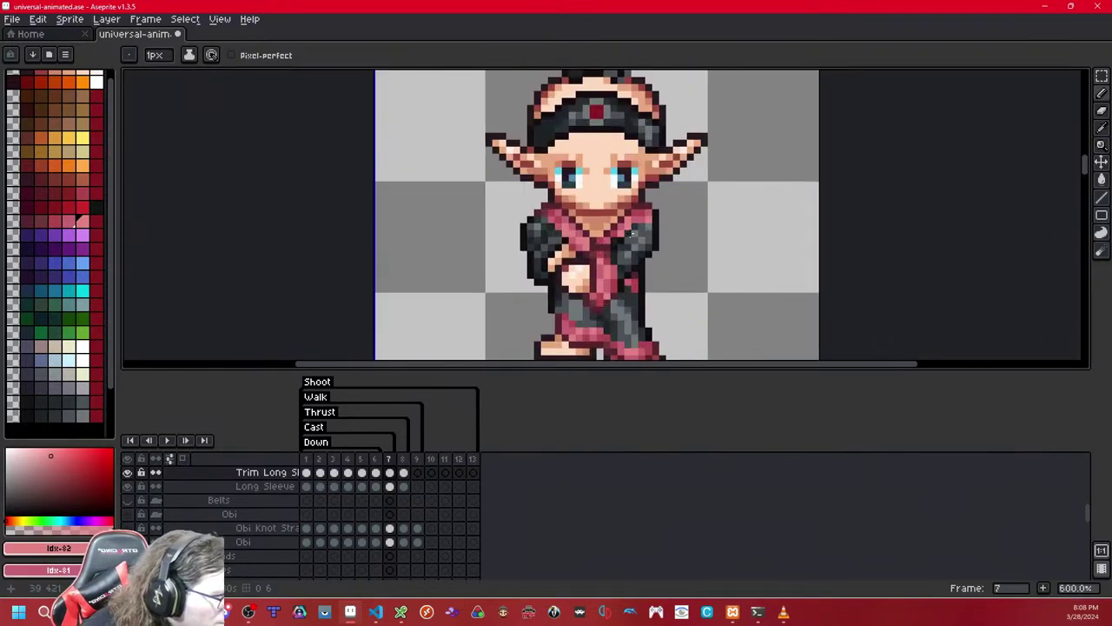
key("Left")
left_click(1101, 76)
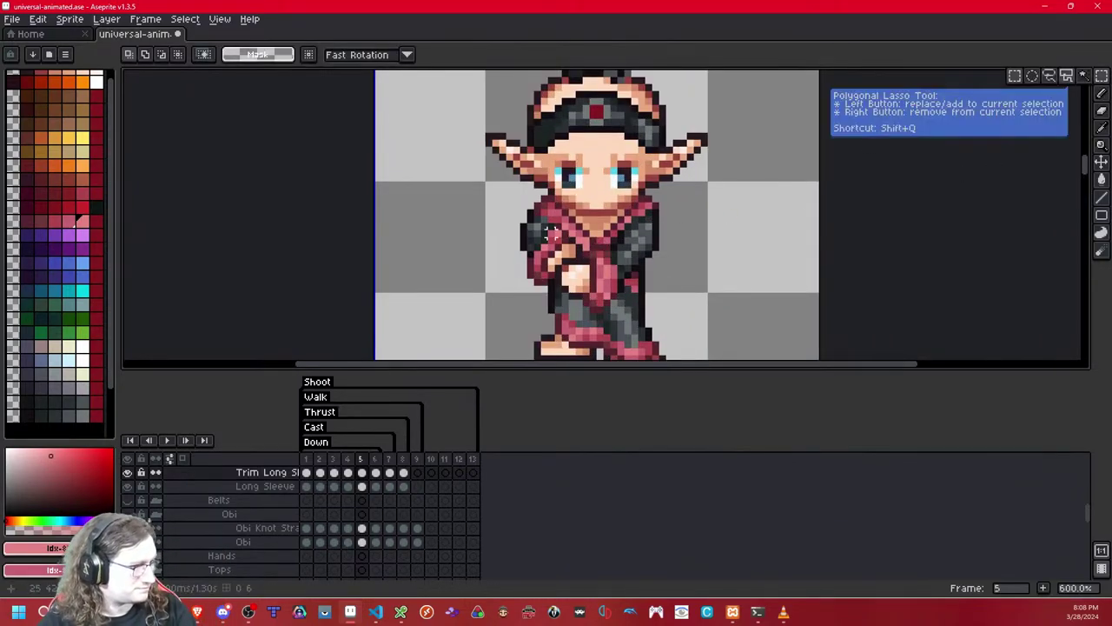
mouse_move(578, 200)
left_mouse_down()
mouse_move(497, 280)
mouse_move(577, 181)
left_mouse_up()
key("ctrl+d")
key("Right")
key("Right")
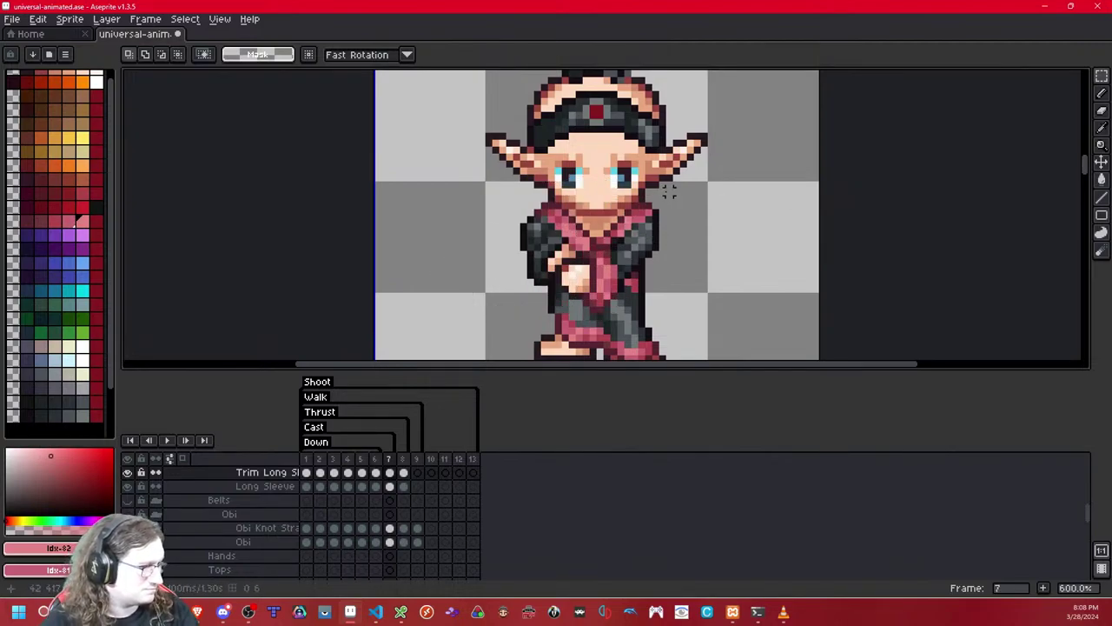
key("ctrl+v")
key("ctrl+d")
- Return to frame 4, select the trim around the bent arm's sleeve, and copy it
key("Right")
key("Left")
key("Left")
key("Left")
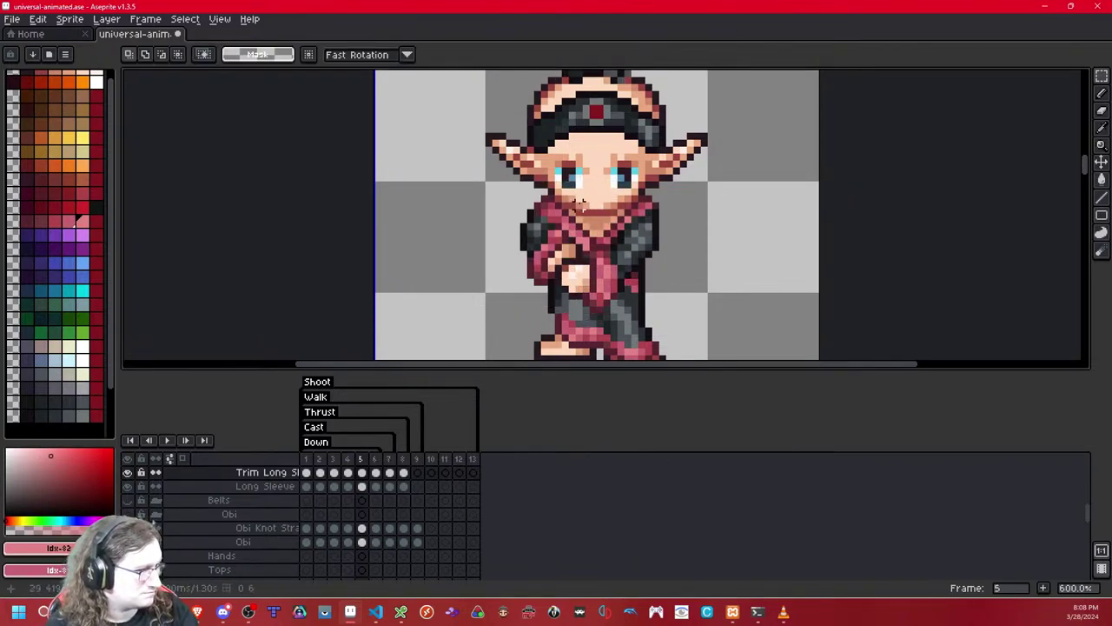
key("Left")
left_click_drag(584, 167, 439, 300)
key("ctrl+d")
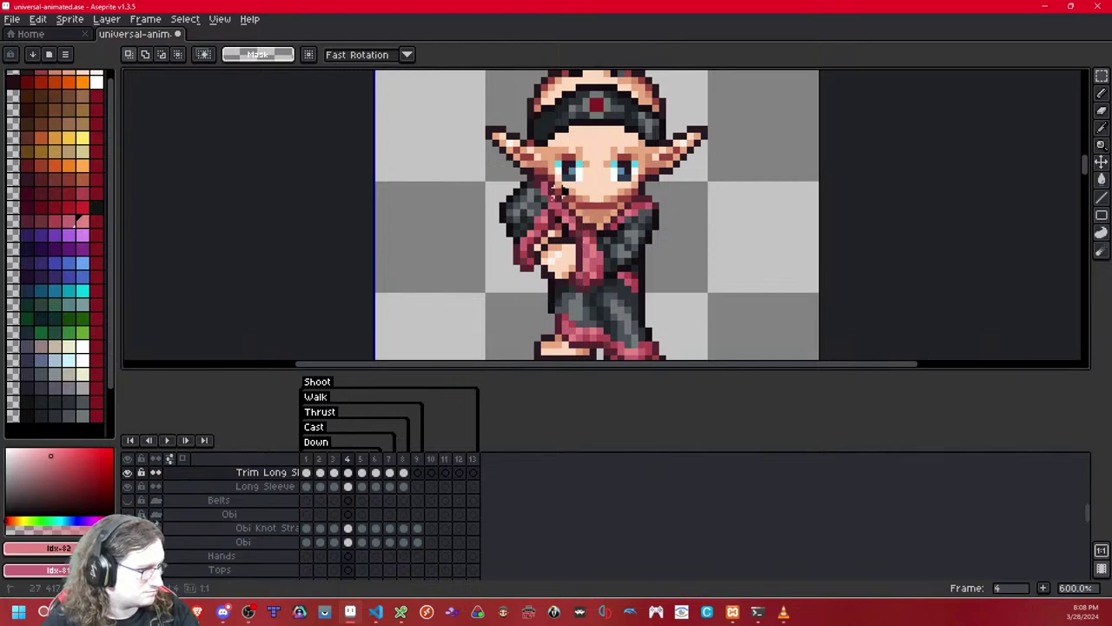
left_click_drag(569, 187, 459, 306)
key("ctrl+d")
- Paste the copied frame 4 sleeve trim in place on frame 8 and clear the selection
key("Right")
key("Right")
key("Right")
key("Right")
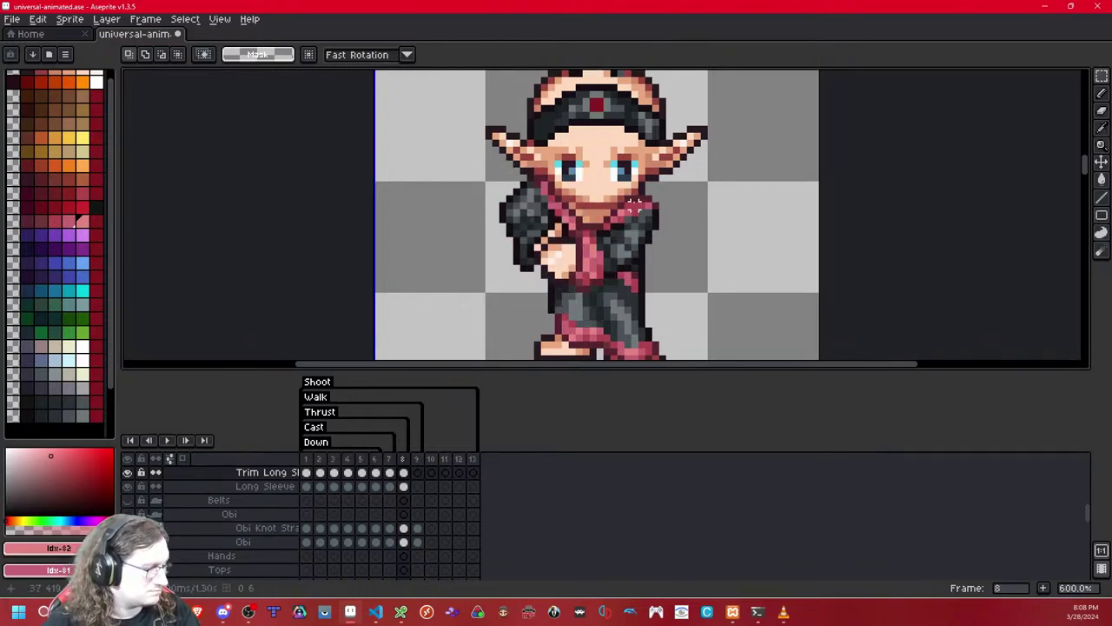
key("ctrl+shift+d")
key("ctrl+d")
- Play the animation to review the sleeve trim, and save the sprite file
scroll(612, 224, "down", 9)
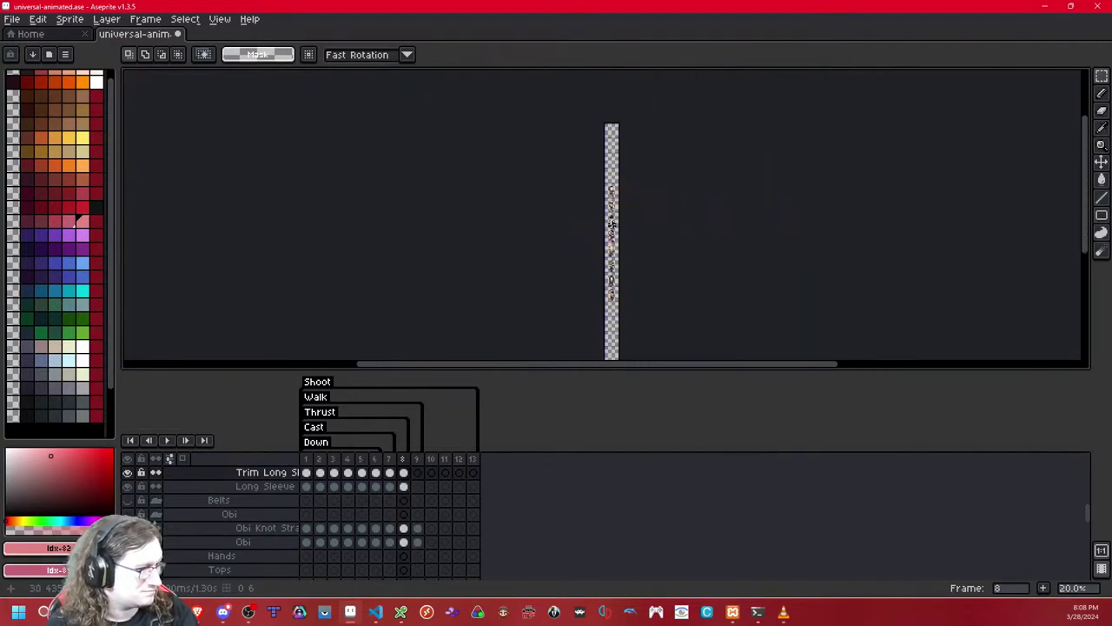
scroll(611, 224, "up", 5)
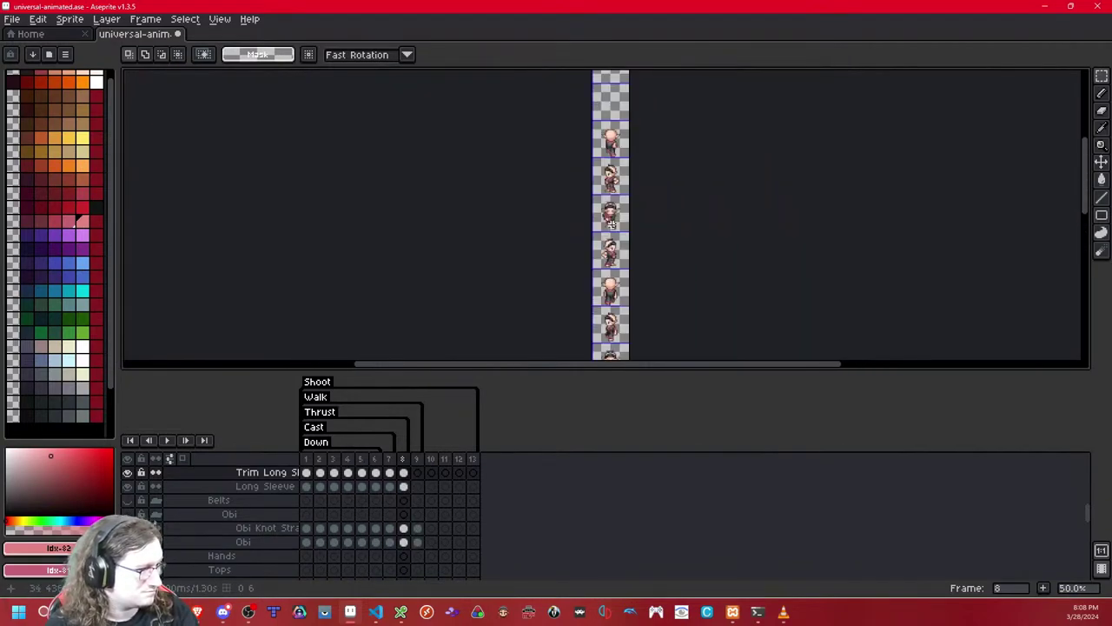
left_click(167, 441)
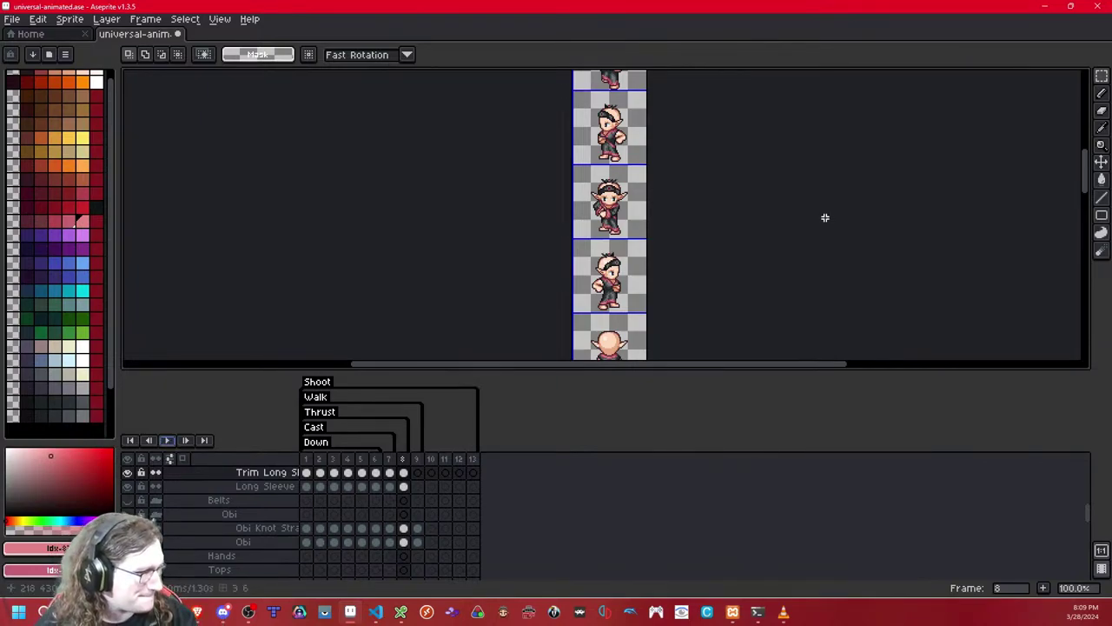
key("ctrl+s")
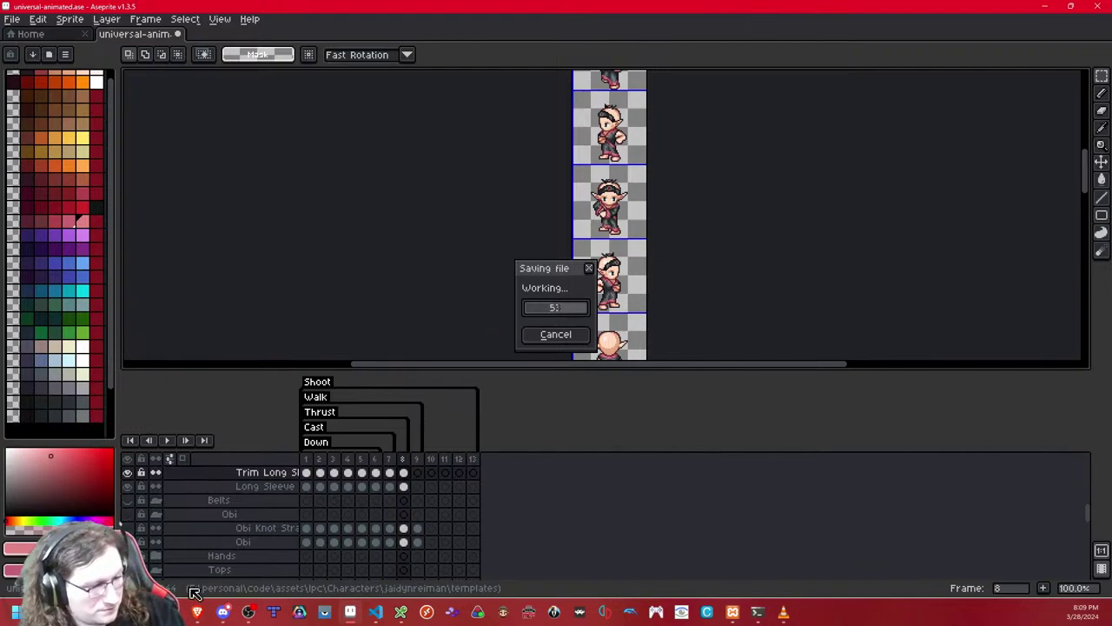
mouse_move(196, 615)
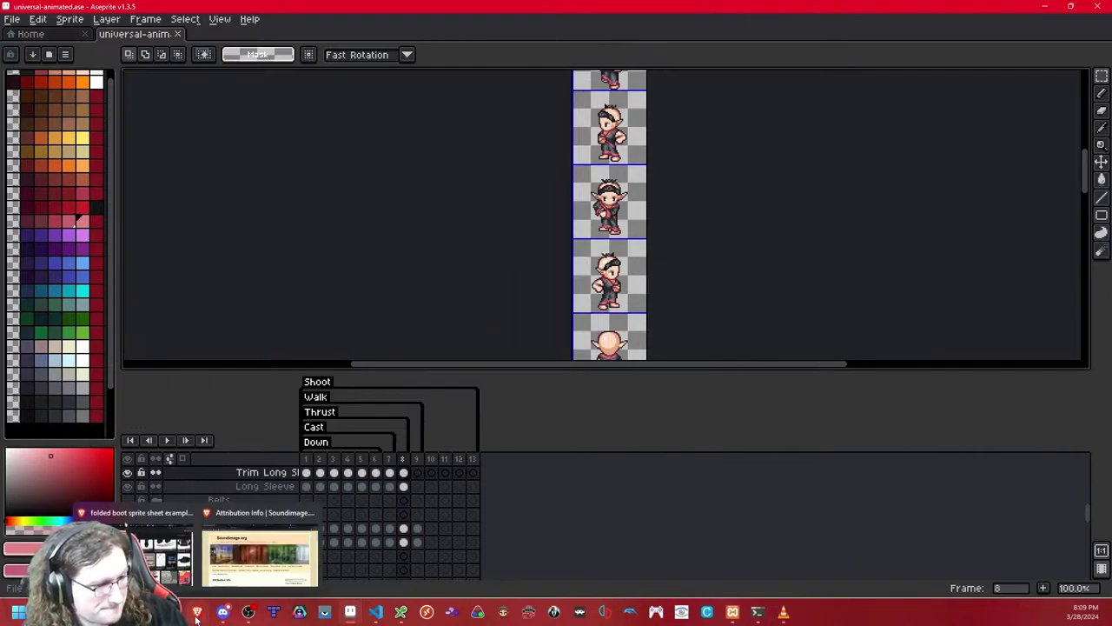
scroll(544, 199, "up", 2)
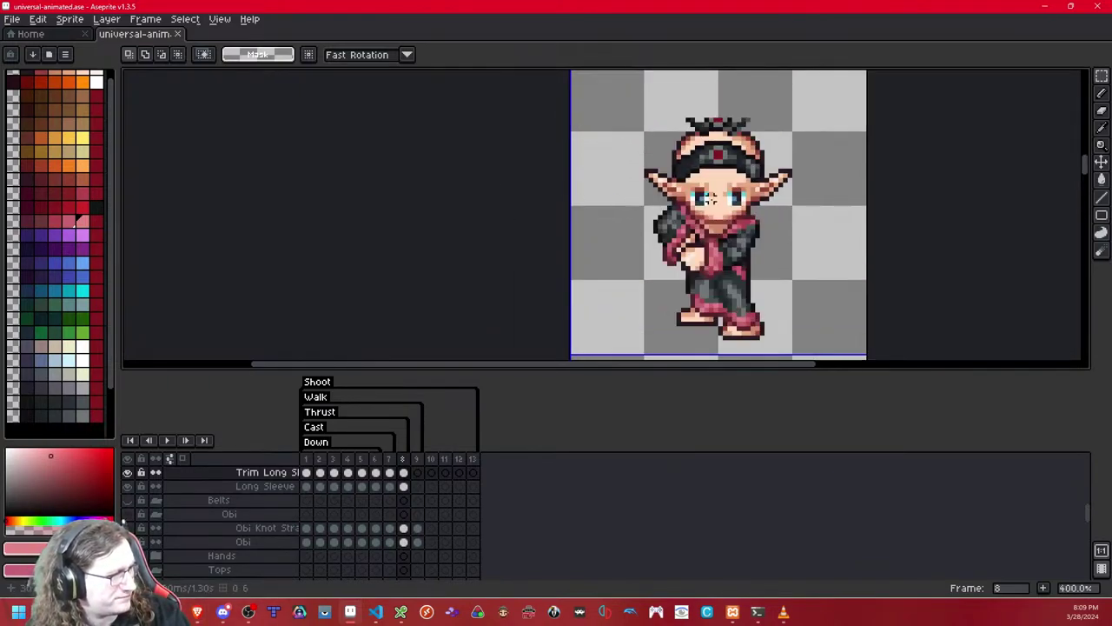
scroll(544, 199, "down", 2)
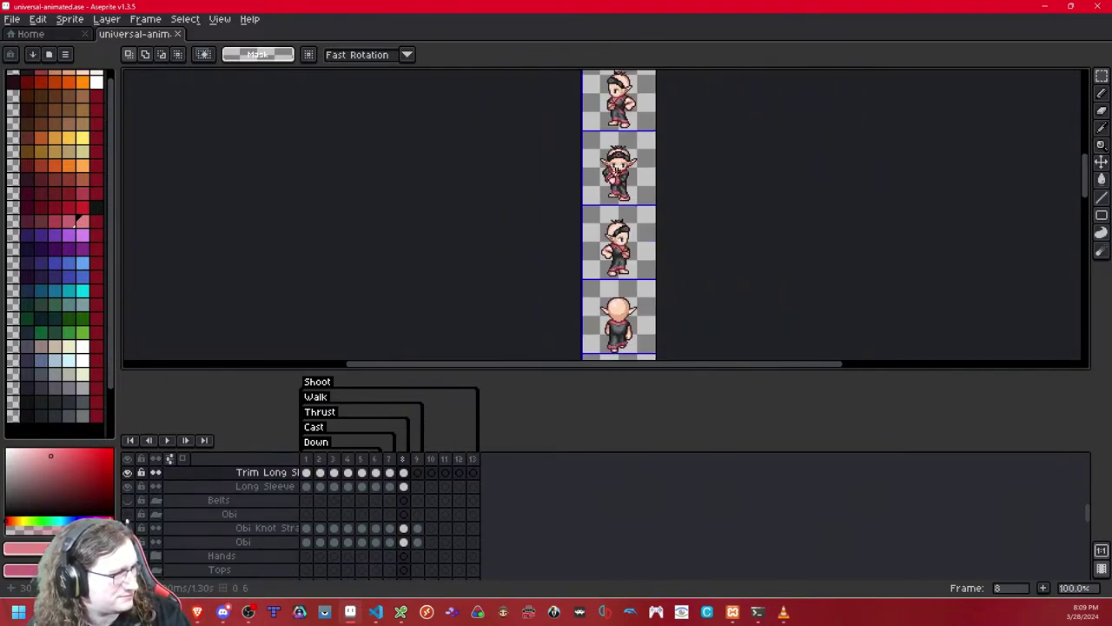
left_click(376, 617)
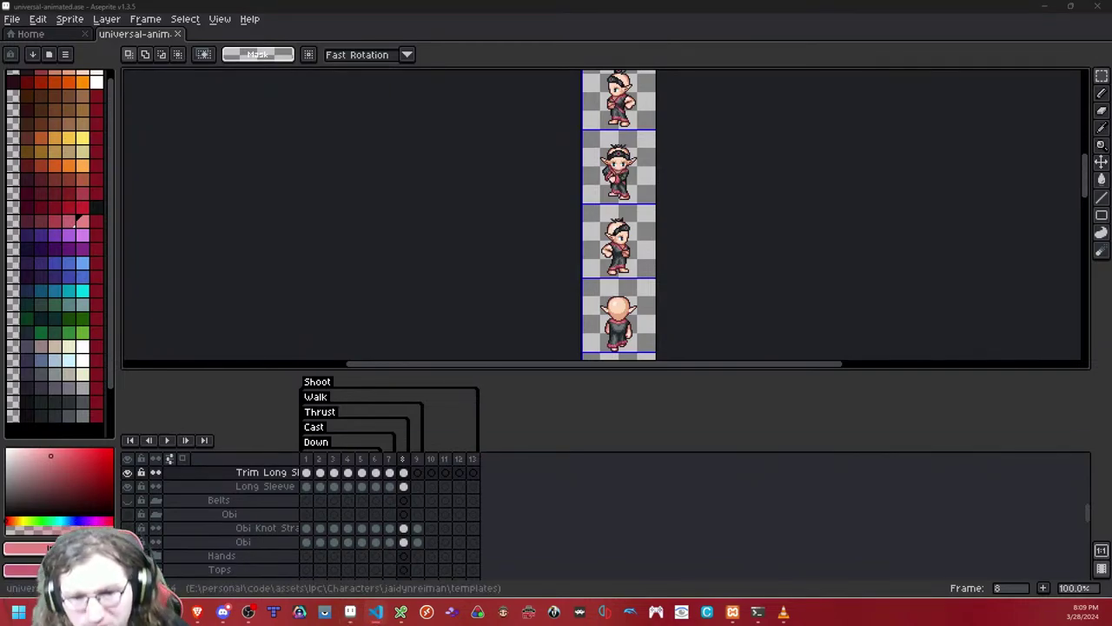
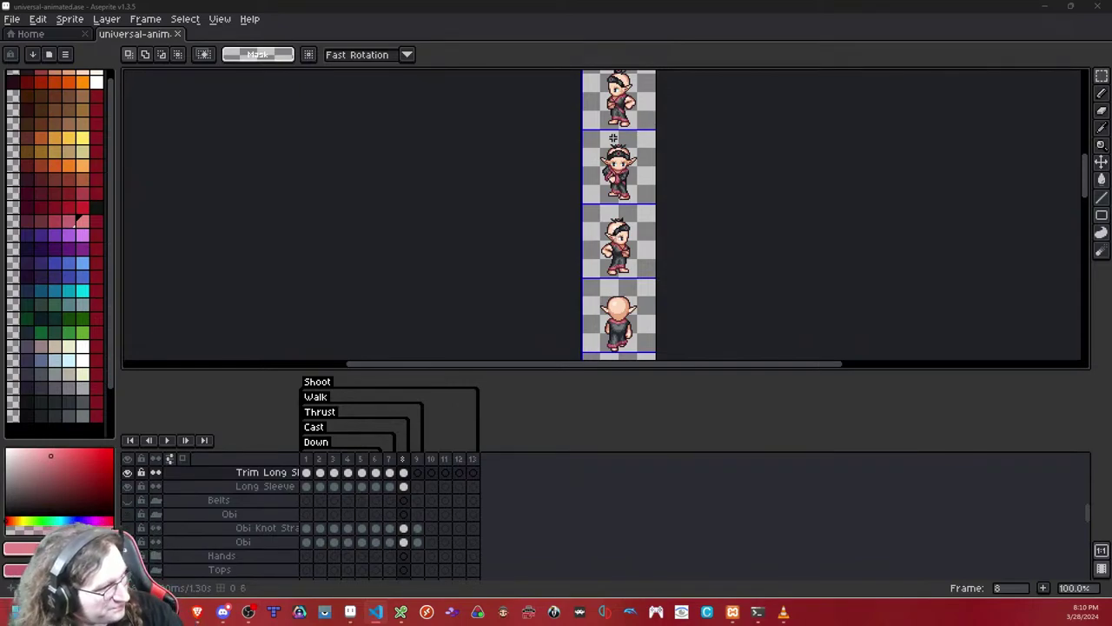
scroll(622, 165, "up", 4)
scroll(624, 171, "down", 7)
scroll(624, 171, "up", 1)
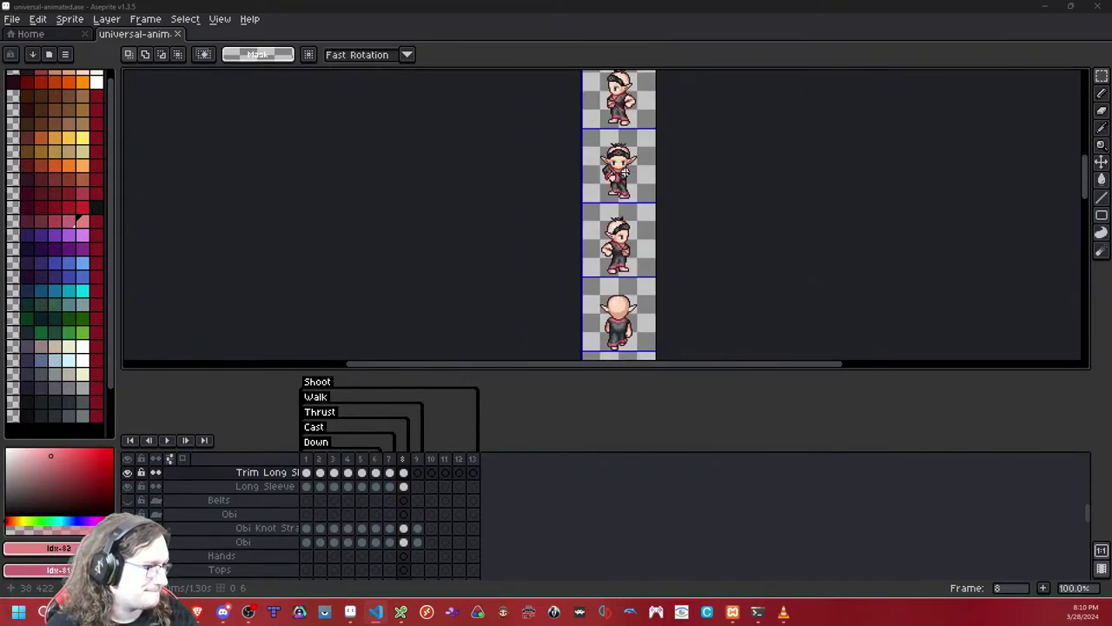
- Go back to the first frames and compare the left-facing character's sleeve between frames 1 and 2
left_click(736, 178)
key("Left")
key("Left")
key("Left")
key("Left")
key("Left")
key("Left")
key("Left")
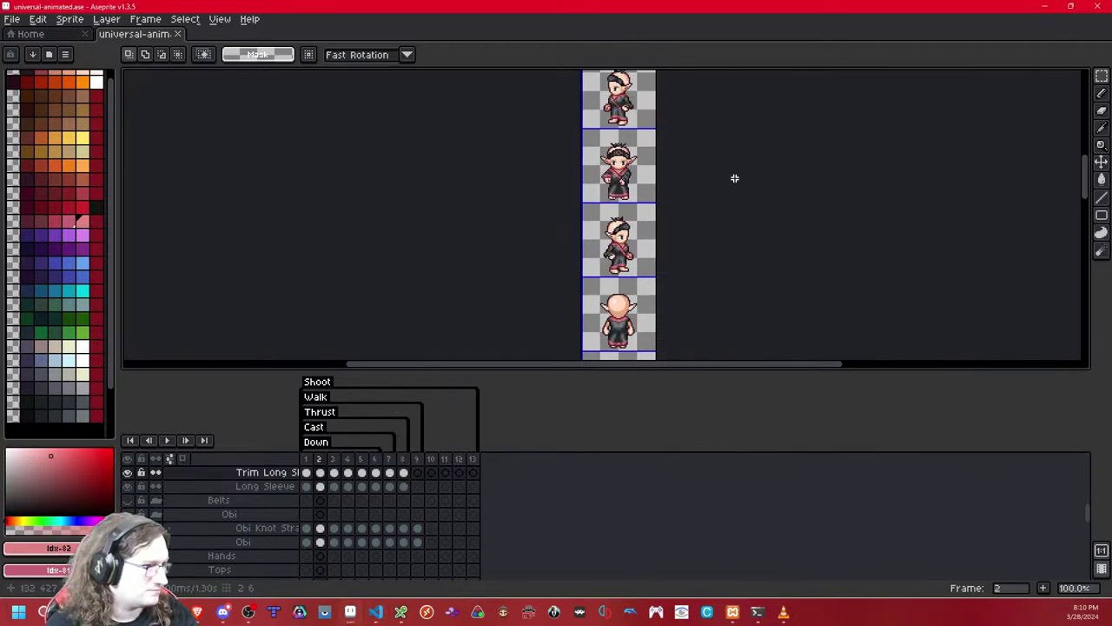
scroll(650, 131, "up", 6)
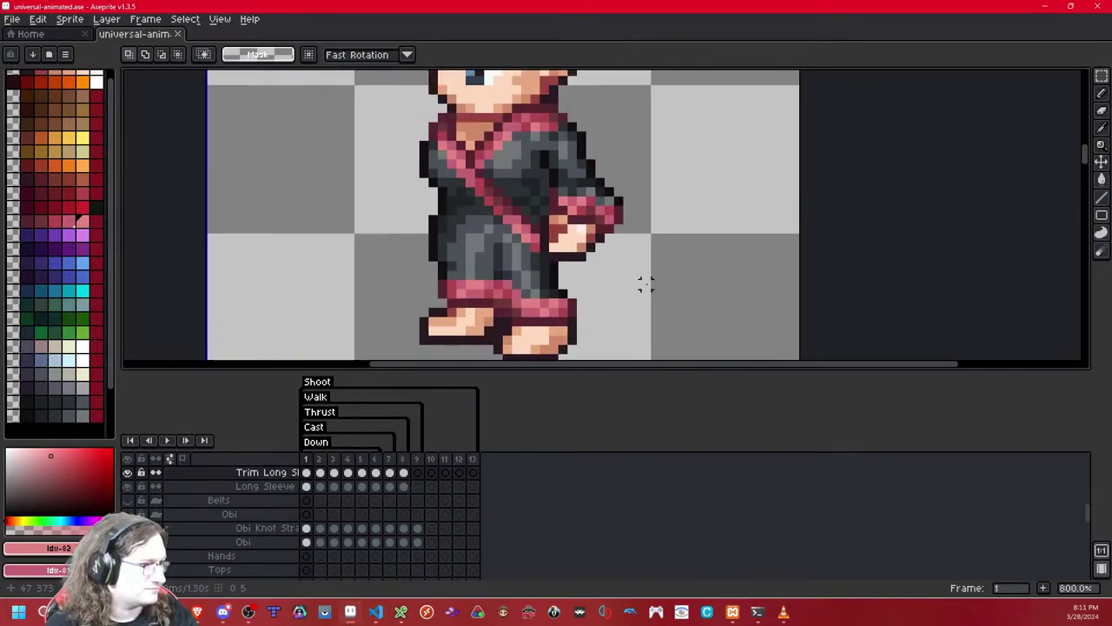
key("Right")
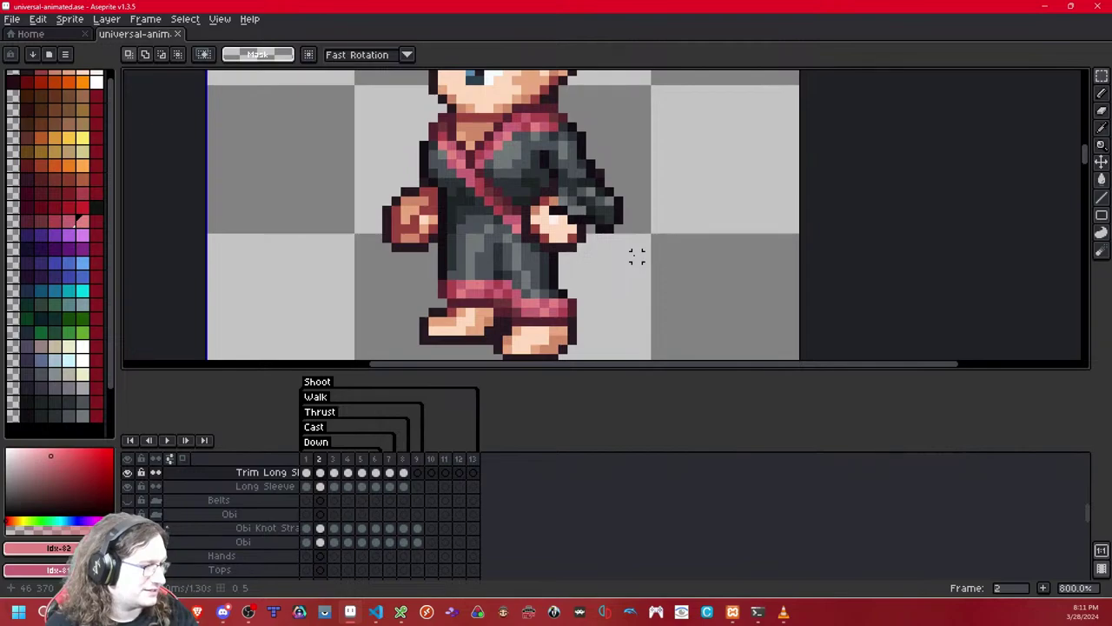
key("Left")
key("Right")
- Delete the misfitting sleeve over the left-facing character's arm in frame 2 on the Long Sleeve layer
left_click(1101, 76)
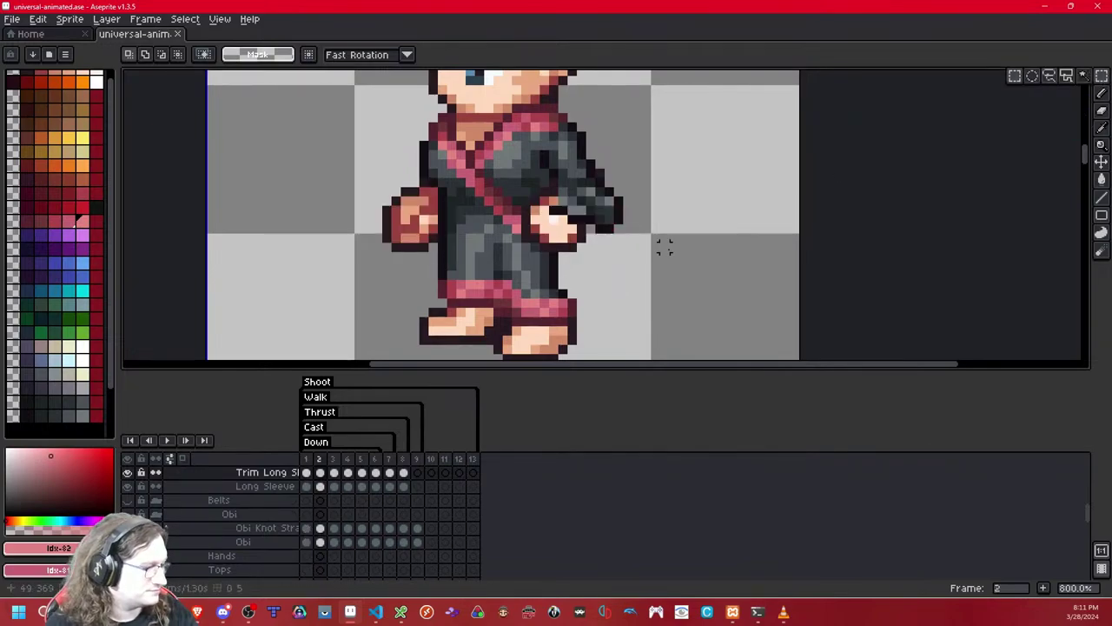
key("Down")
left_click_drag(666, 285, 429, 74)
key("Delete")
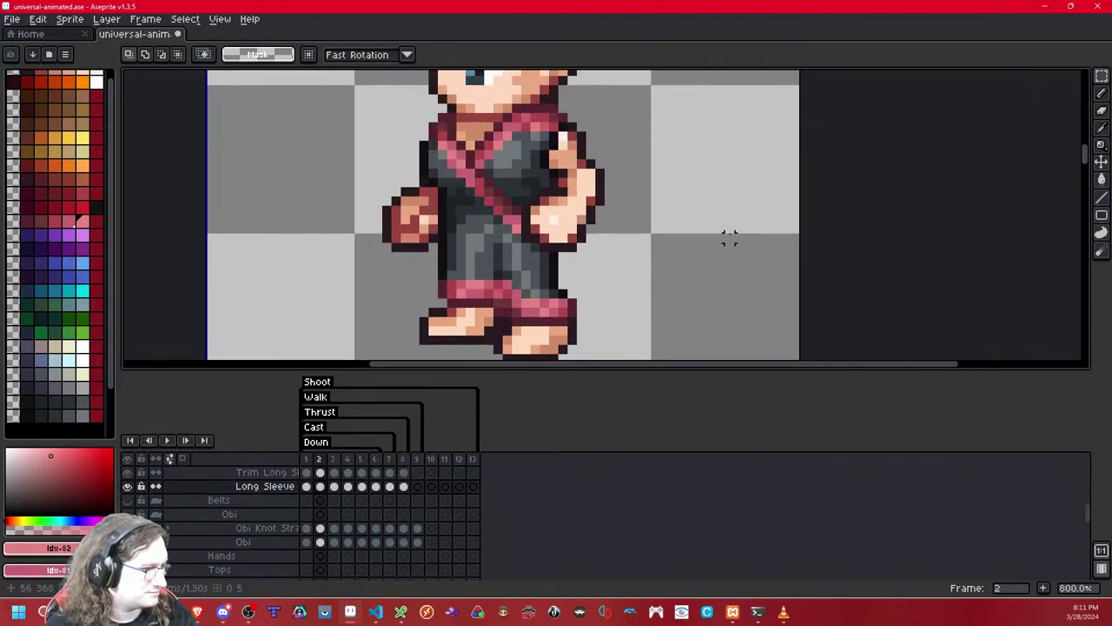
- Check the left-facing character's arm poses across the frames following frame 2
key("Right")
key("Right")
key("Right")
key("Left")
key("Left")
key("Left")
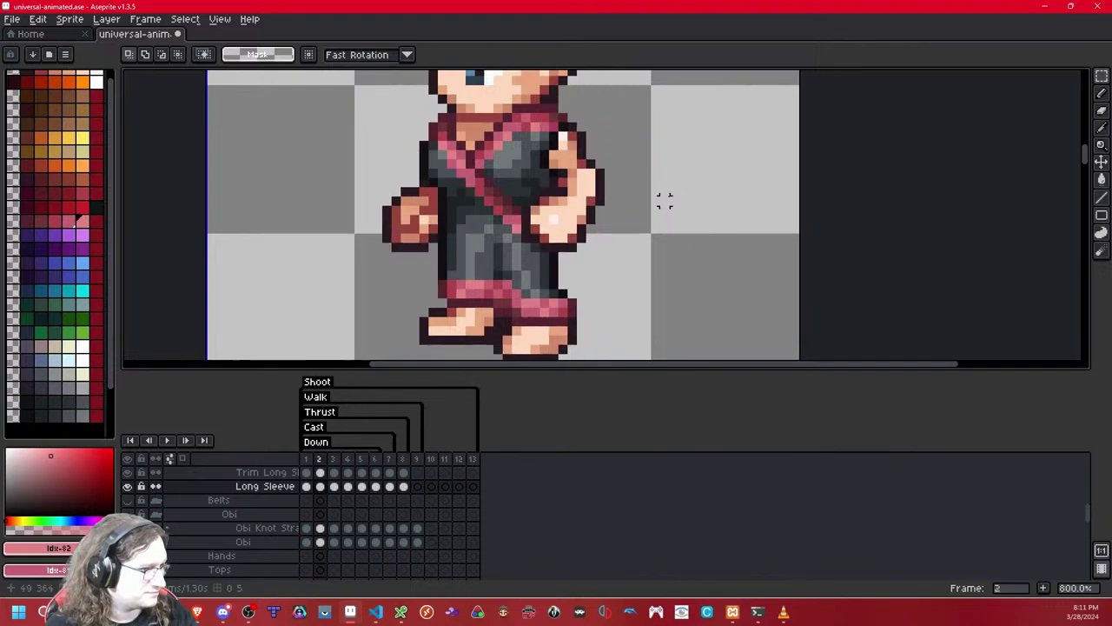
key("Right")
key("Right")
key("Right")
scroll(663, 201, "down", 6)
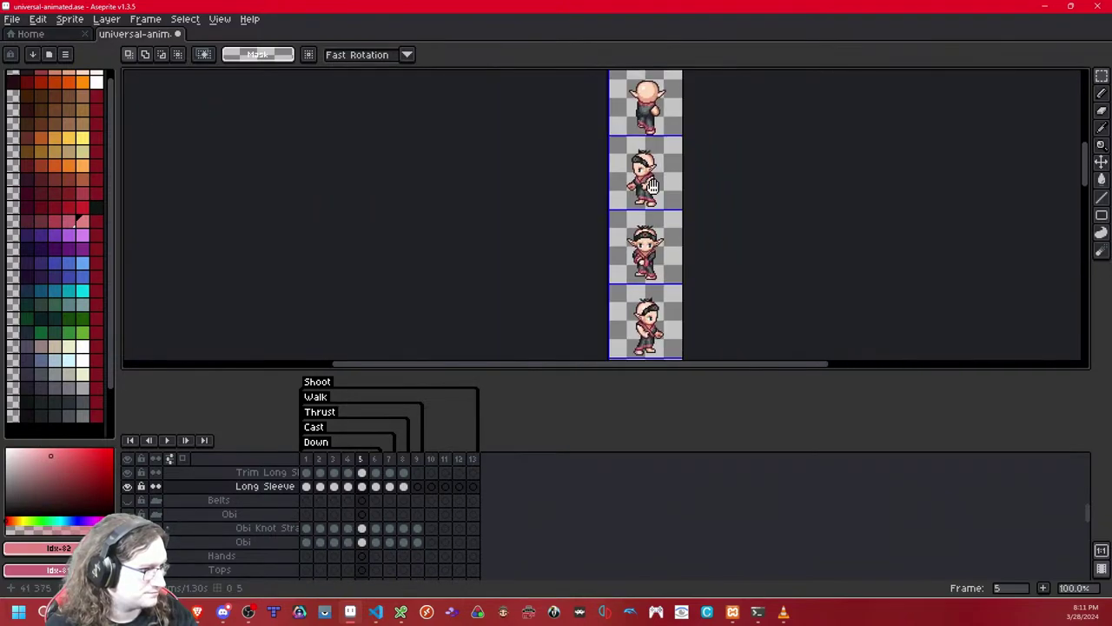
- Try copying the front-facing character's sleeve in frame 5 and pasting it over the left-facing character's bent arm
scroll(652, 185, "up", 4)
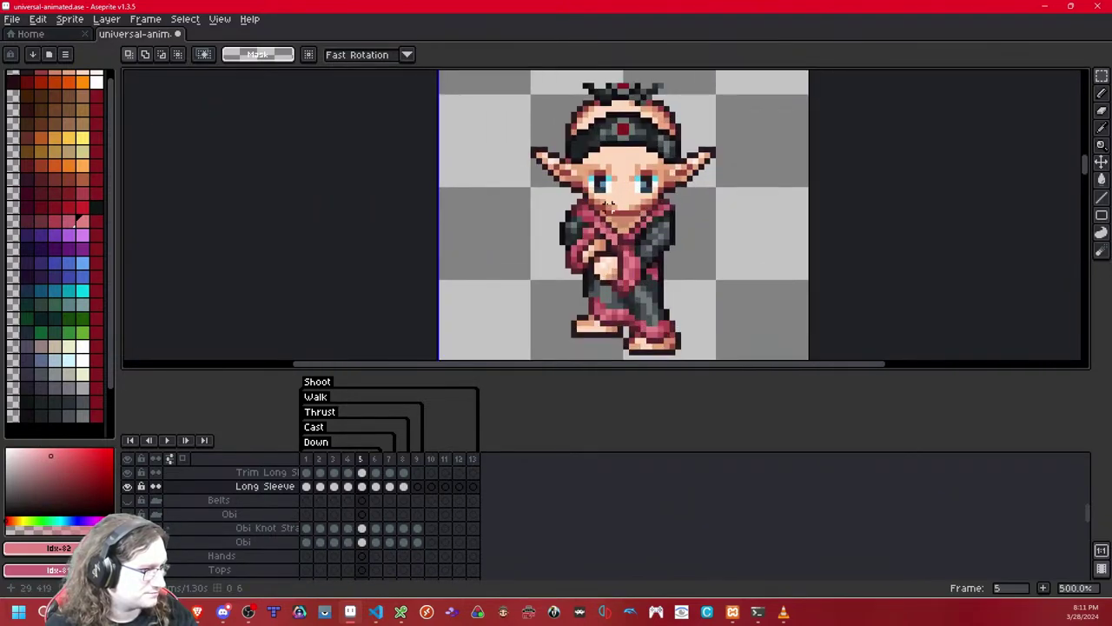
left_click_drag(597, 196, 741, 329)
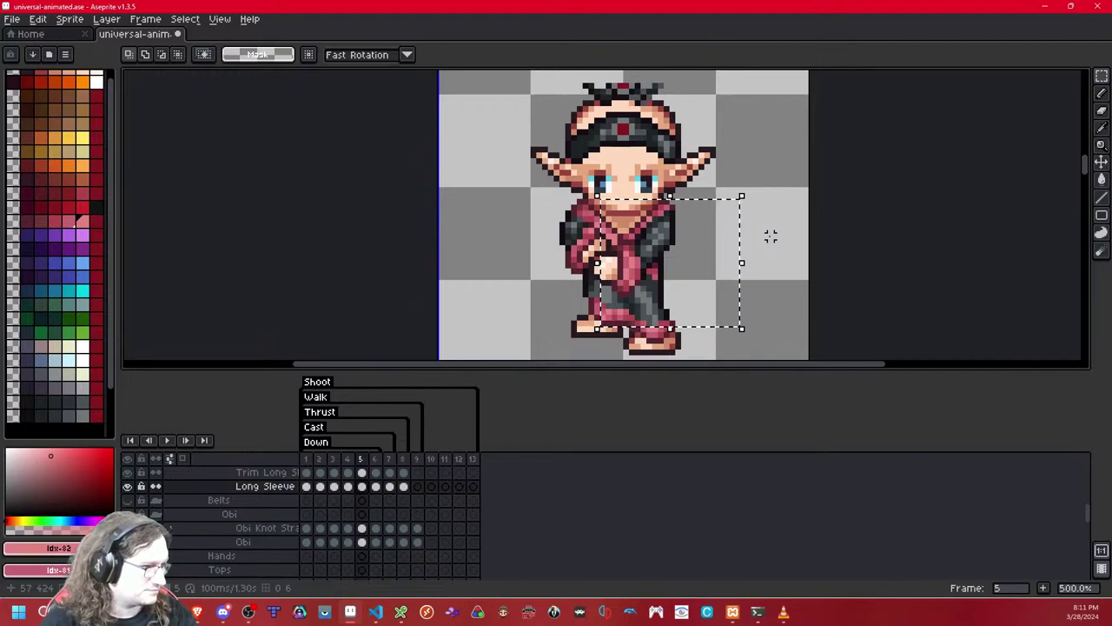
left_click(769, 236)
left_click_drag(690, 126, 664, 260)
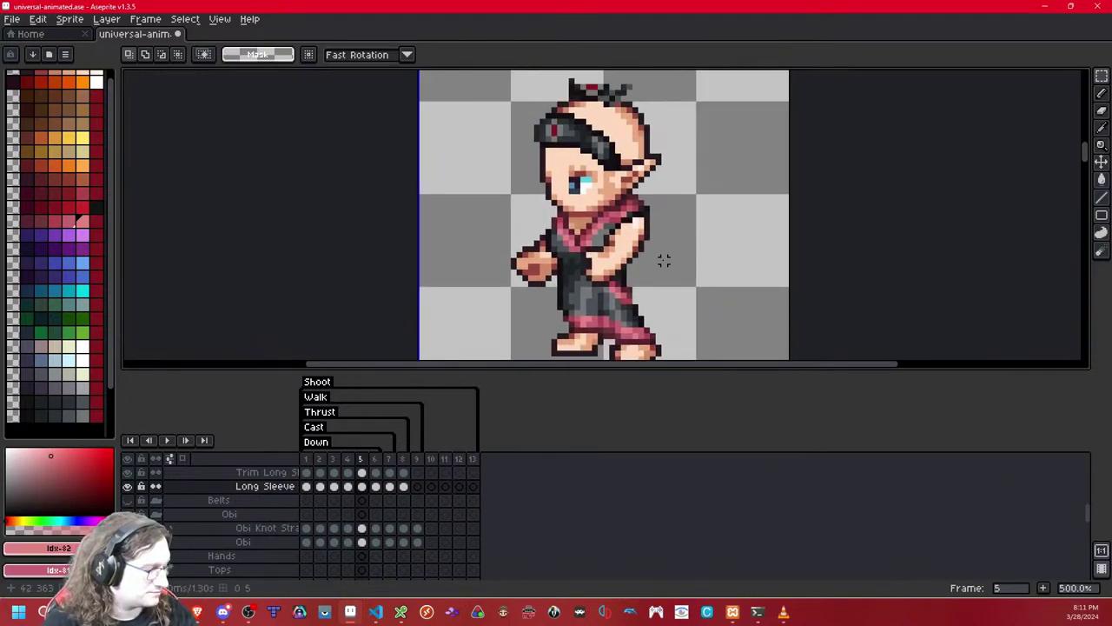
key("ctrl+v")
scroll(664, 264, "up", 2)
left_click_drag(614, 195, 610, 269)
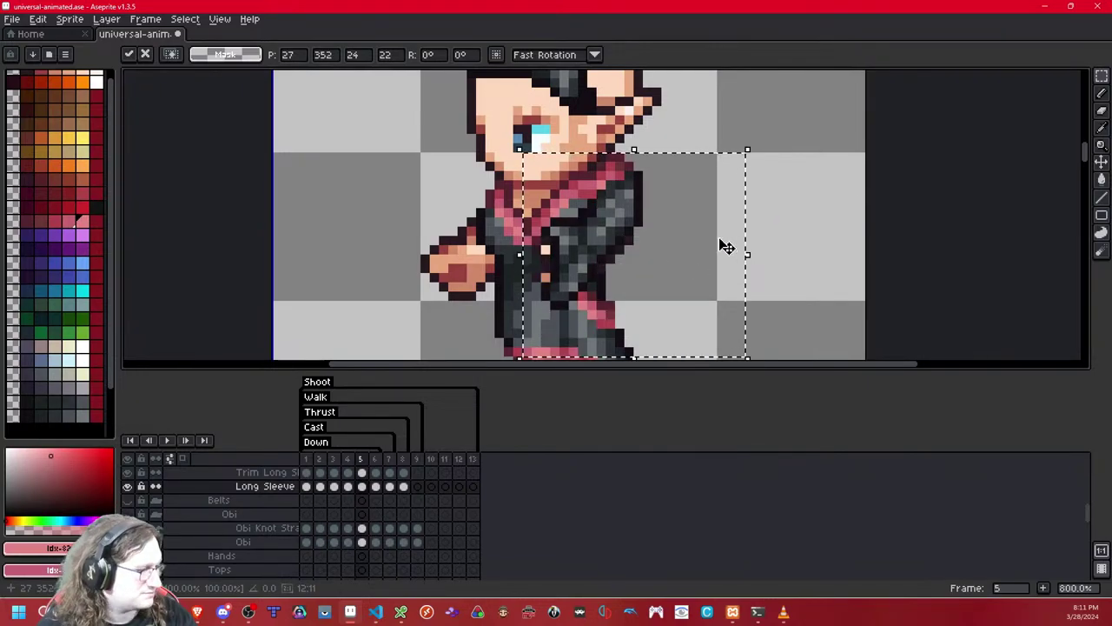
left_click(794, 220)
- Delete the pasted sleeve from the left-facing character's bent arm in frame 5
scroll(681, 284, "up", 1)
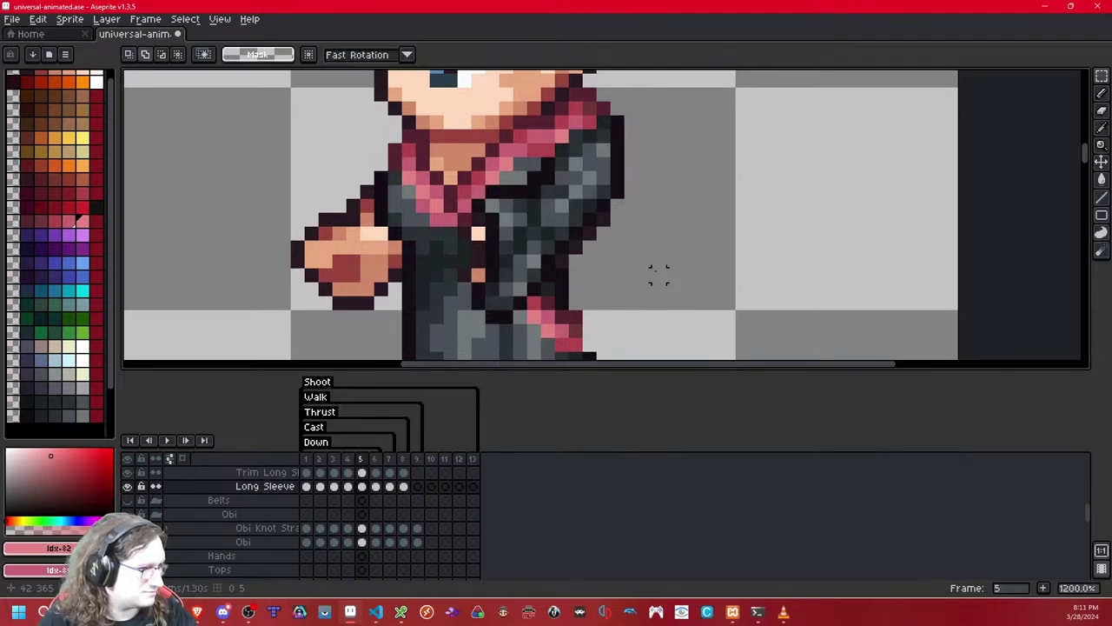
scroll(658, 275, "left", 2)
left_click_drag(753, 219, 687, 212)
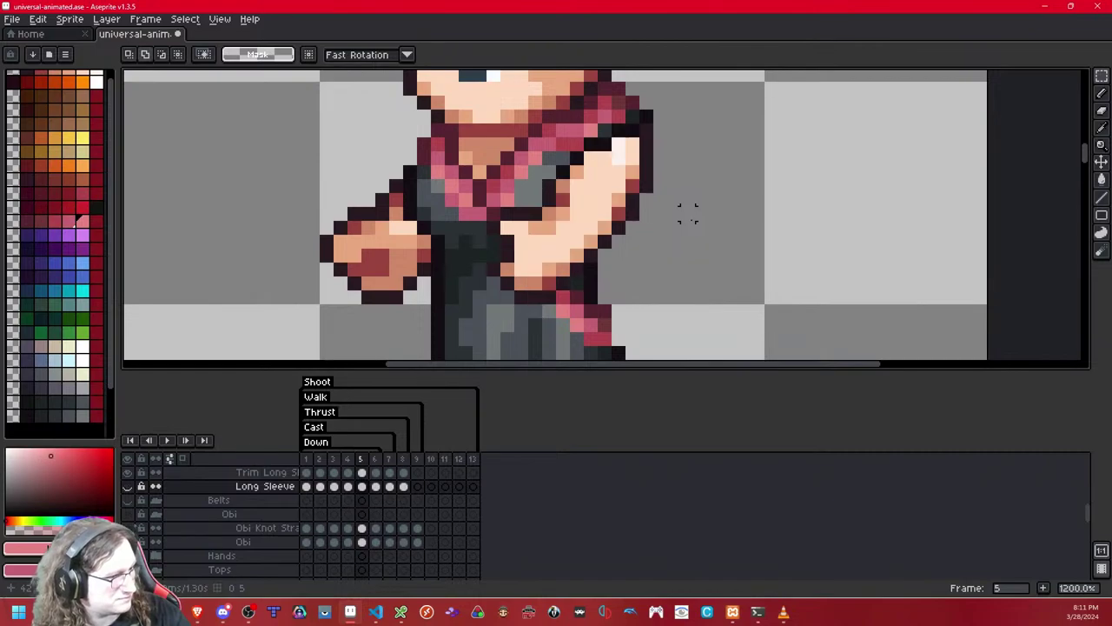
mouse_move(702, 103)
left_mouse_down()
mouse_move(477, 312)
mouse_move(477, 332)
left_mouse_up()
key("Delete")
- Select and copy the front-facing character's sleeve area on the Long Sleeve layer in frame 6, and clear the selection
scroll(702, 289, "down", 4)
left_click_drag(679, 354, 628, 34)
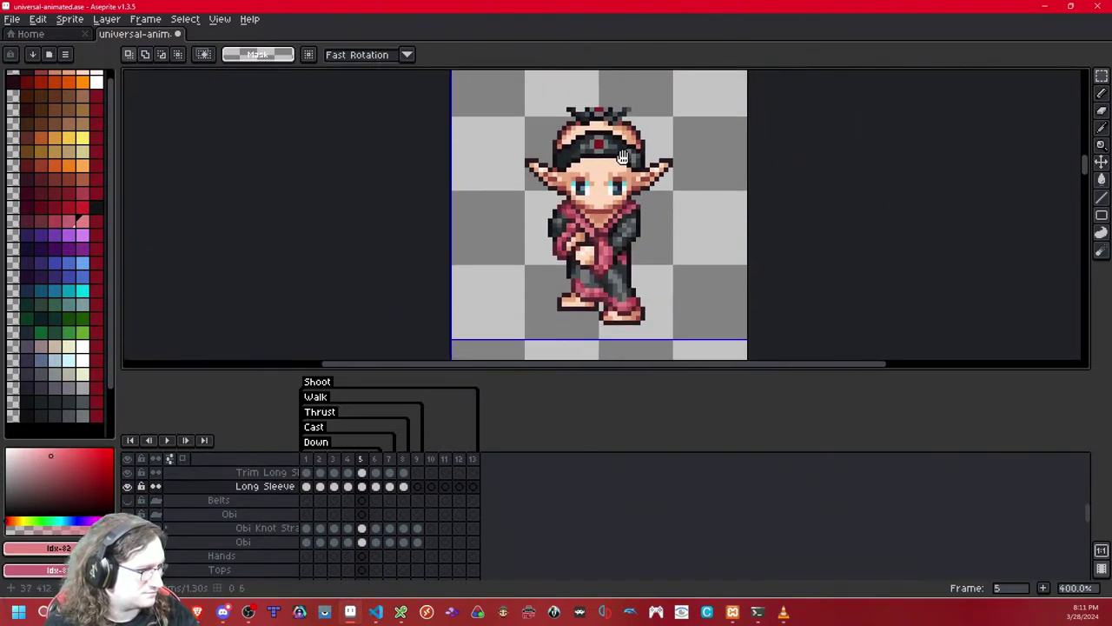
left_click_drag(634, 298, 620, 266)
key("Right")
key("Right")
key("Right")
key("Left")
key("Left")
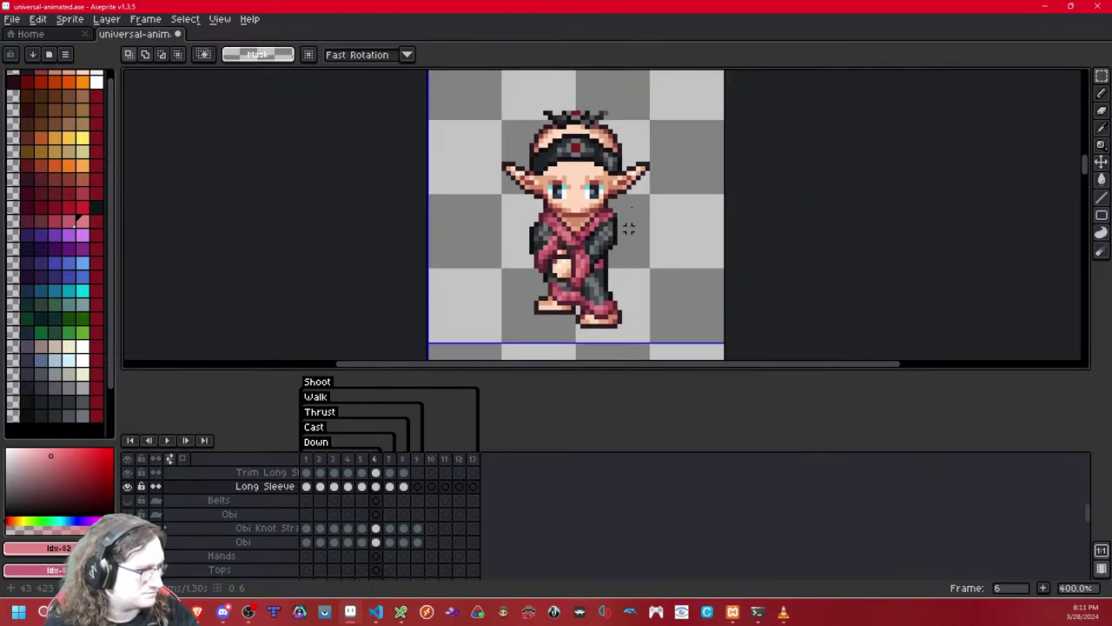
mouse_move(639, 168)
left_mouse_down()
mouse_move(569, 335)
mouse_move(544, 354)
left_mouse_up()
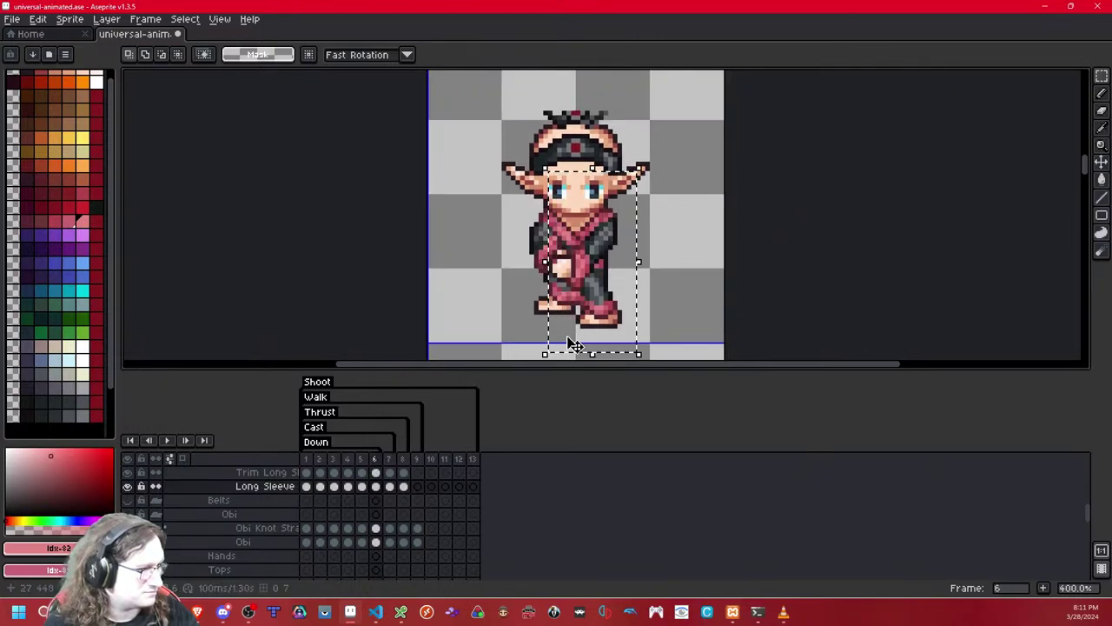
left_click(689, 247)
- Paste the copied sleeve over the left-facing character's bent arm in frame 5 and delete the stray pixels over the collar
key("Right")
key("Left")
left_click_drag(631, 131, 611, 308)
left_click_drag(598, 91, 603, 239)
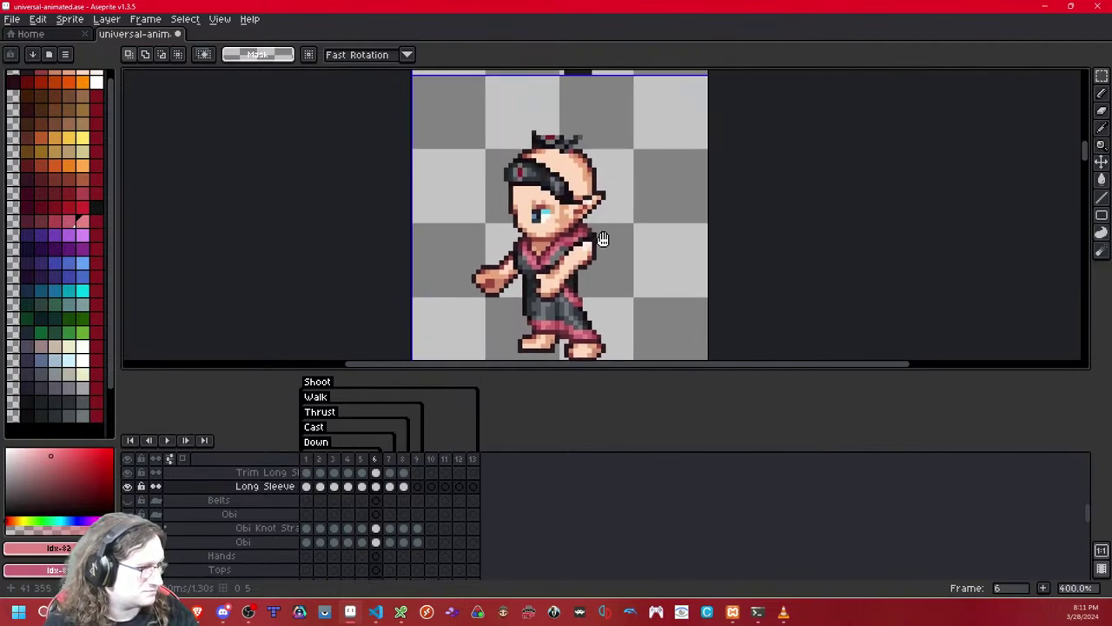
key("Left")
key("Left")
key("Right")
scroll(596, 259, "up", 5)
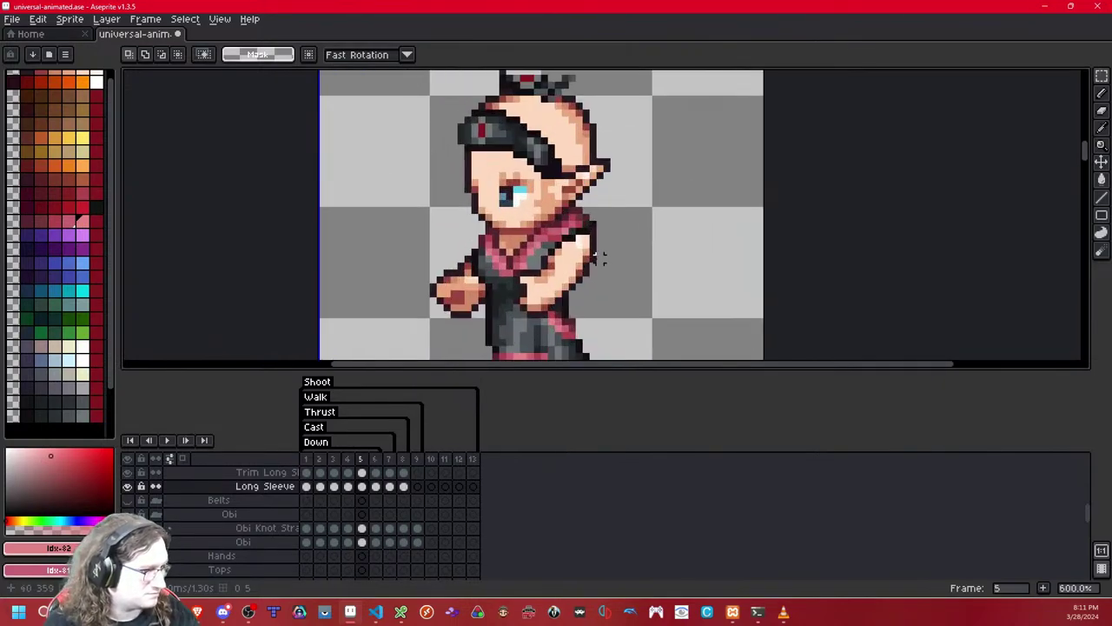
left_click_drag(596, 273, 623, 199)
key("ctrl+v")
left_click_drag(543, 173, 522, 212)
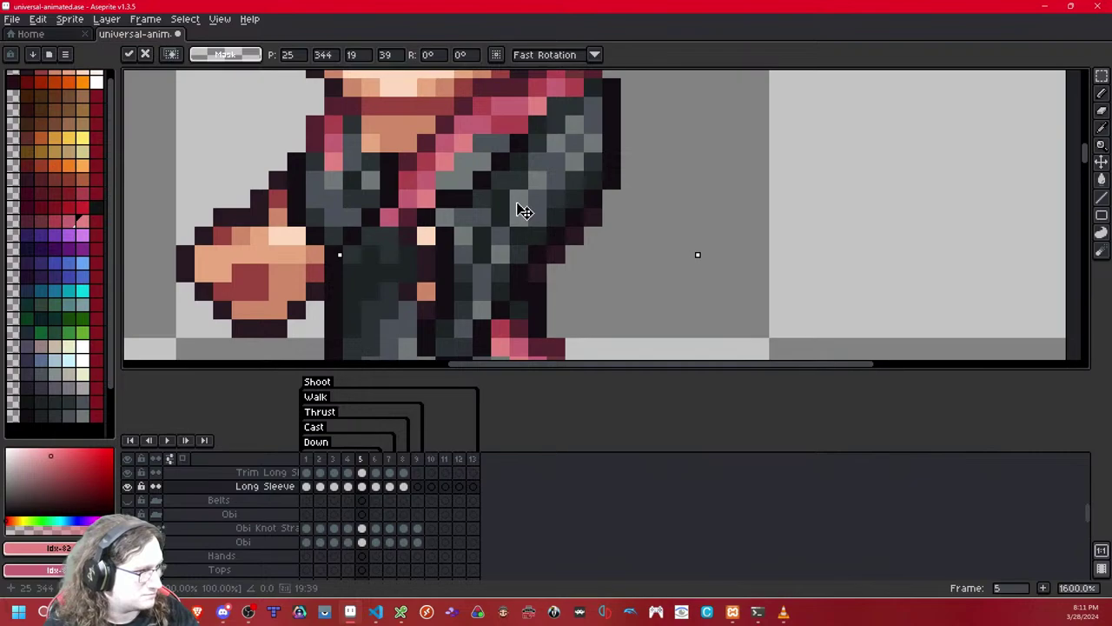
key("Return")
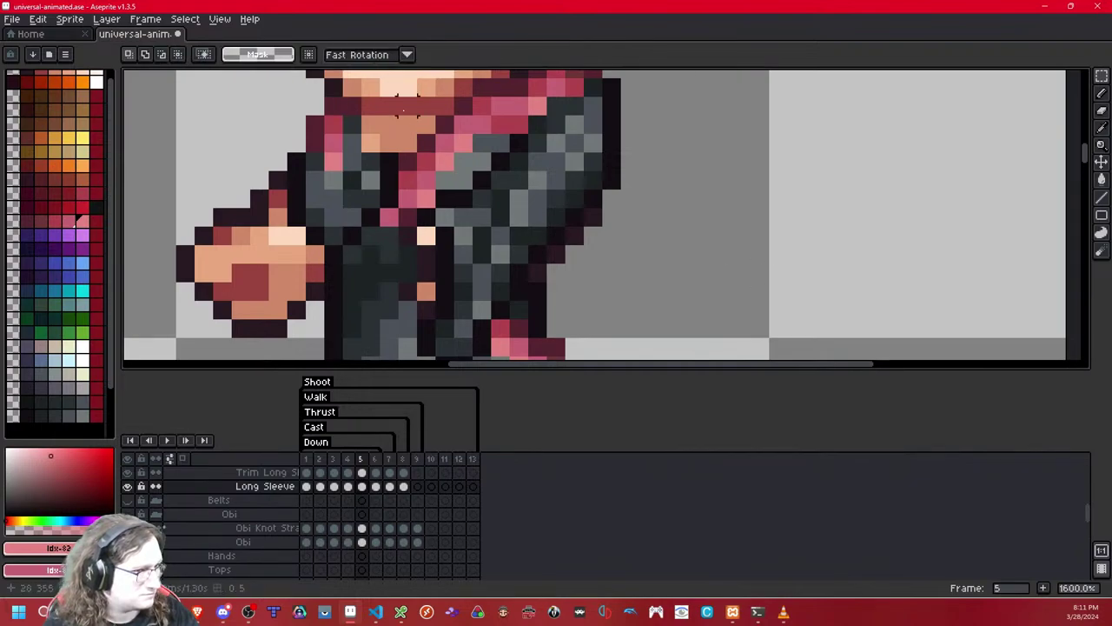
left_click_drag(403, 110, 226, 294)
key("Delete")
- Select the forearm part of the pasted sleeve and try fitting it to the bent arm with single-pixel shifts
left_click_drag(555, 273, 596, 207)
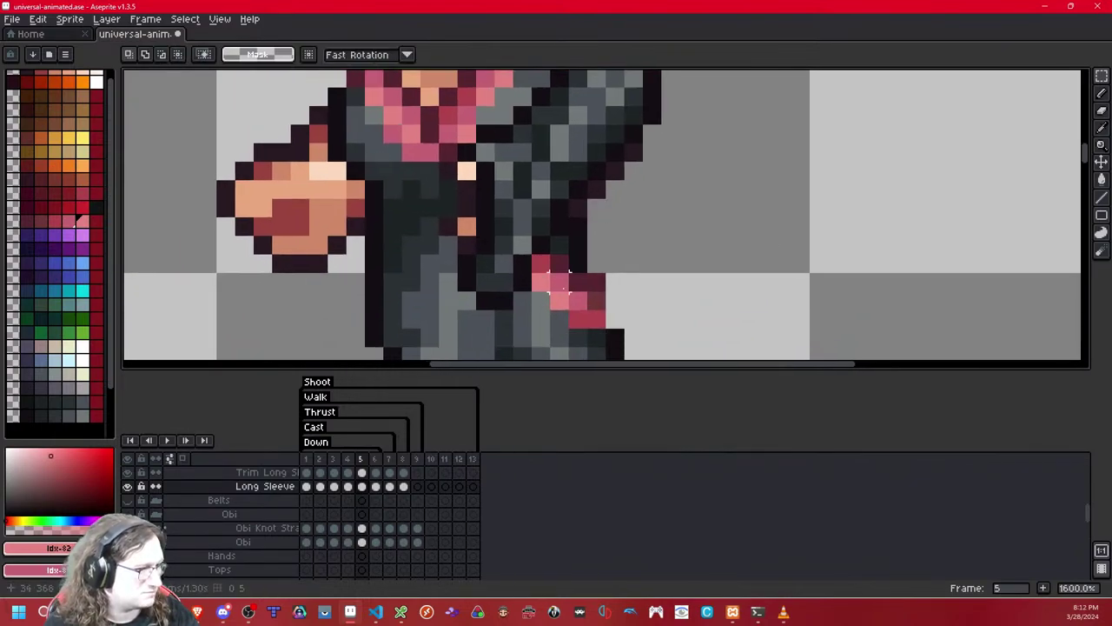
left_click_drag(559, 318, 543, 344)
left_click_drag(413, 124, 525, 348)
key("Right")
key("Up")
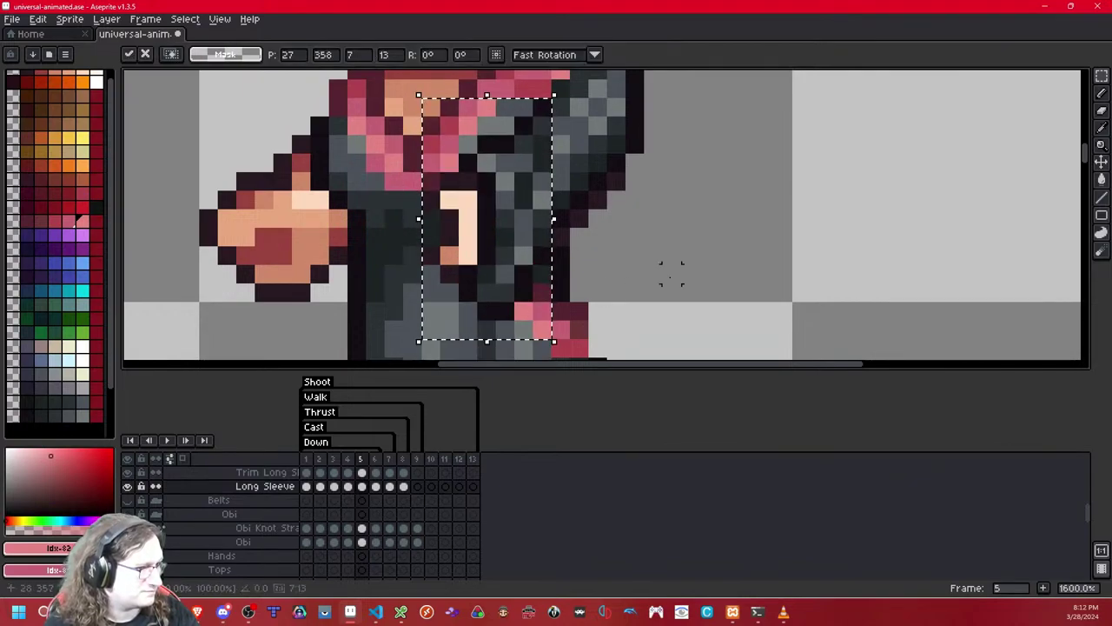
key("Right")
key("Right")
key("Right")
key("Left")
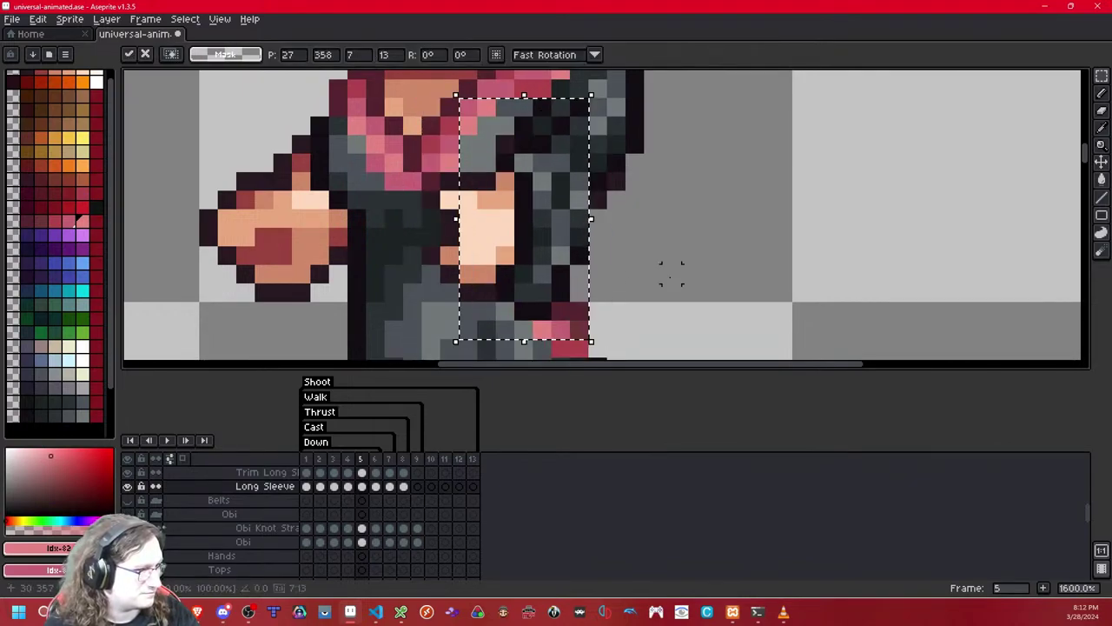
key("Left")
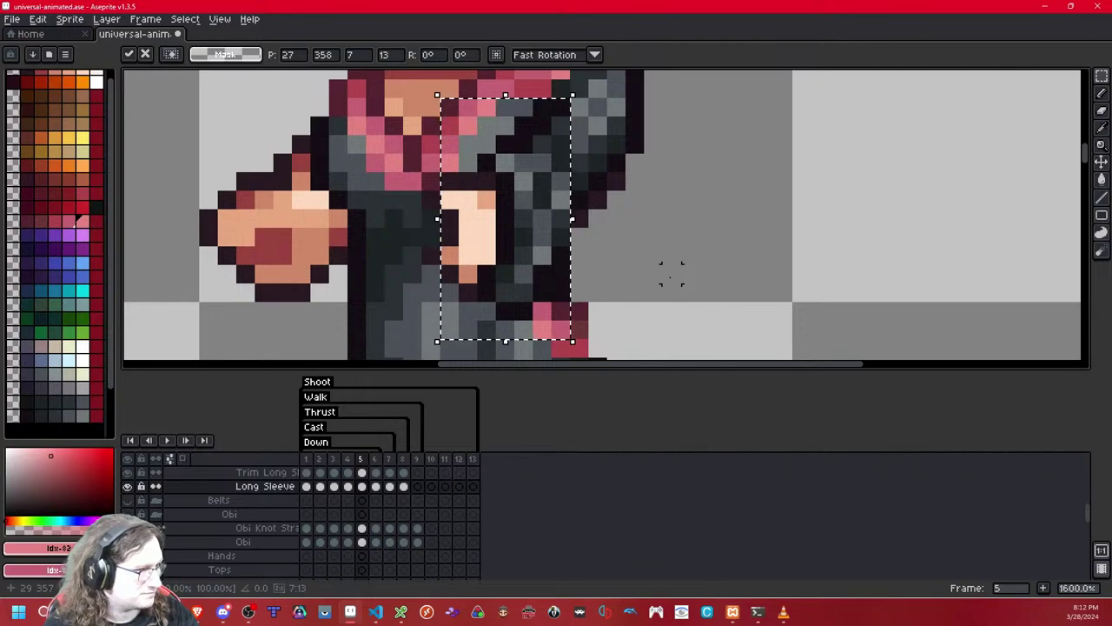
key("Left")
key("Left")
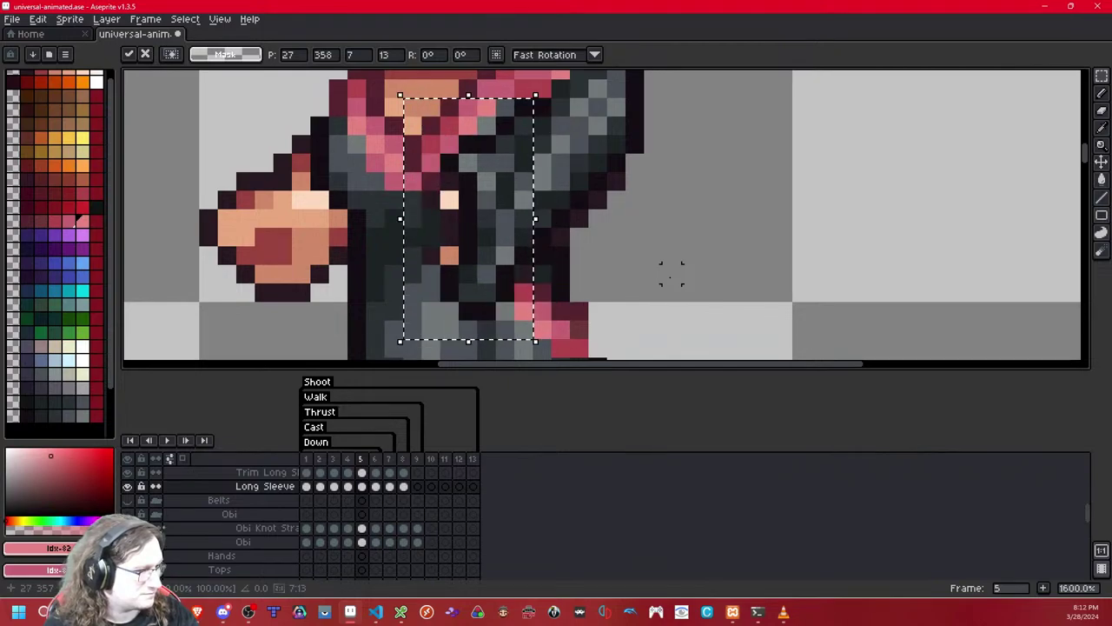
key("Right")
key("Up")
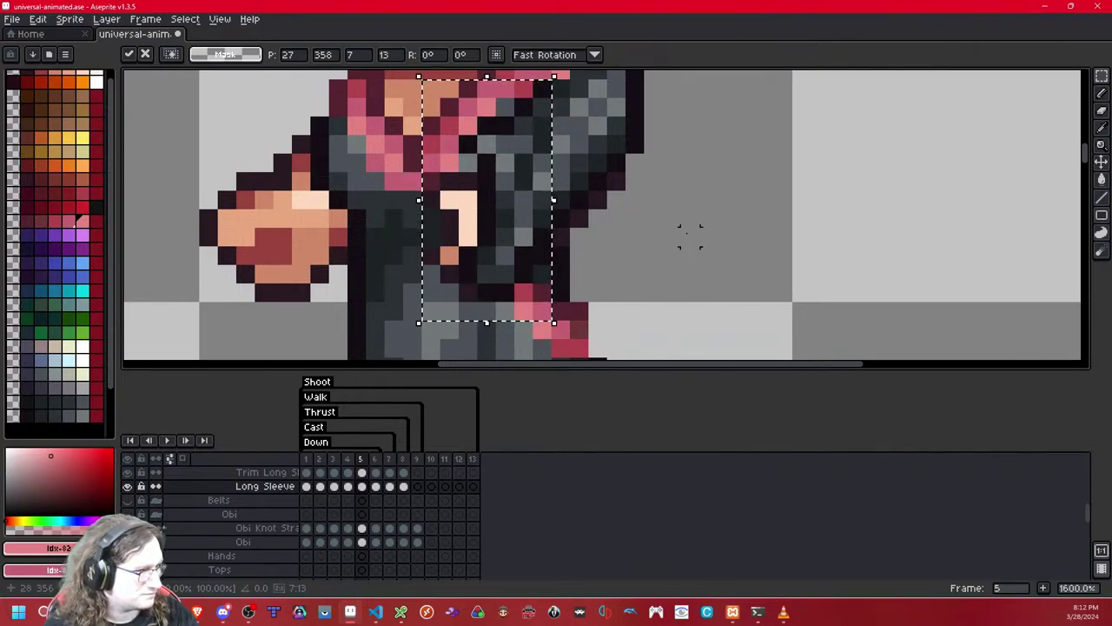
key("Left")
- Move the forearm piece of the sleeve onto the empty canvas beside the left-facing character and clear the selection
left_click_drag(499, 224, 799, 236)
left_click(634, 235)
left_click_drag(577, 241, 504, 259)
scroll(504, 259, "down", 1)
left_click_drag(550, 216, 508, 226)
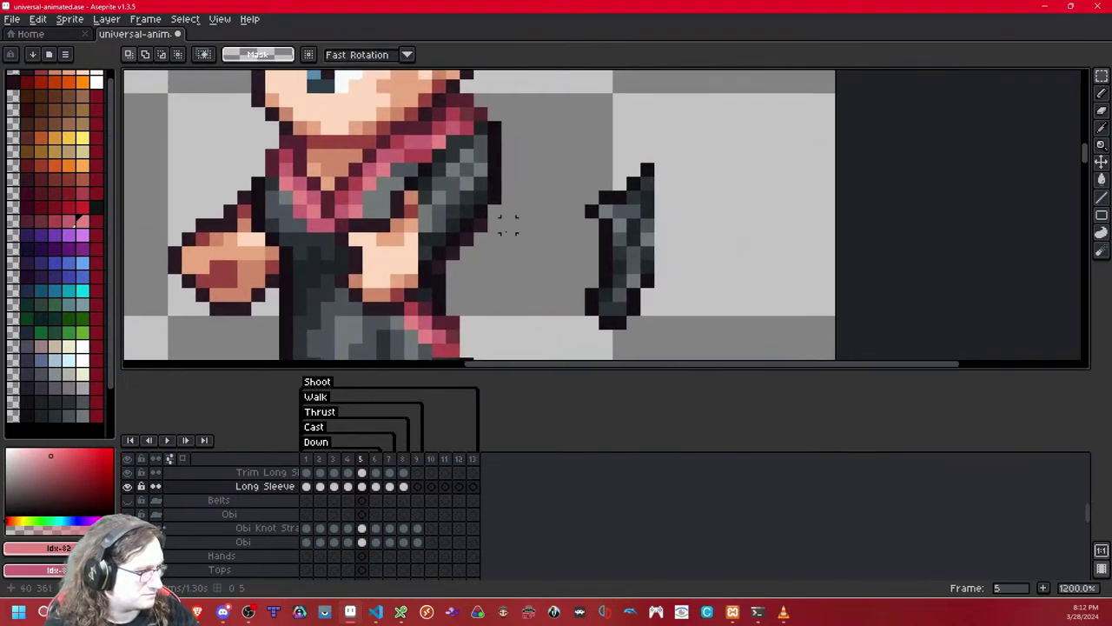
mouse_move(581, 144)
left_mouse_down()
mouse_move(643, 237)
mouse_move(685, 330)
left_mouse_up()
mouse_move(646, 265)
left_mouse_down()
mouse_move(422, 251)
mouse_move(454, 273)
mouse_move(427, 268)
mouse_move(443, 251)
mouse_move(445, 261)
mouse_move(656, 249)
left_mouse_up()
left_click(812, 170)
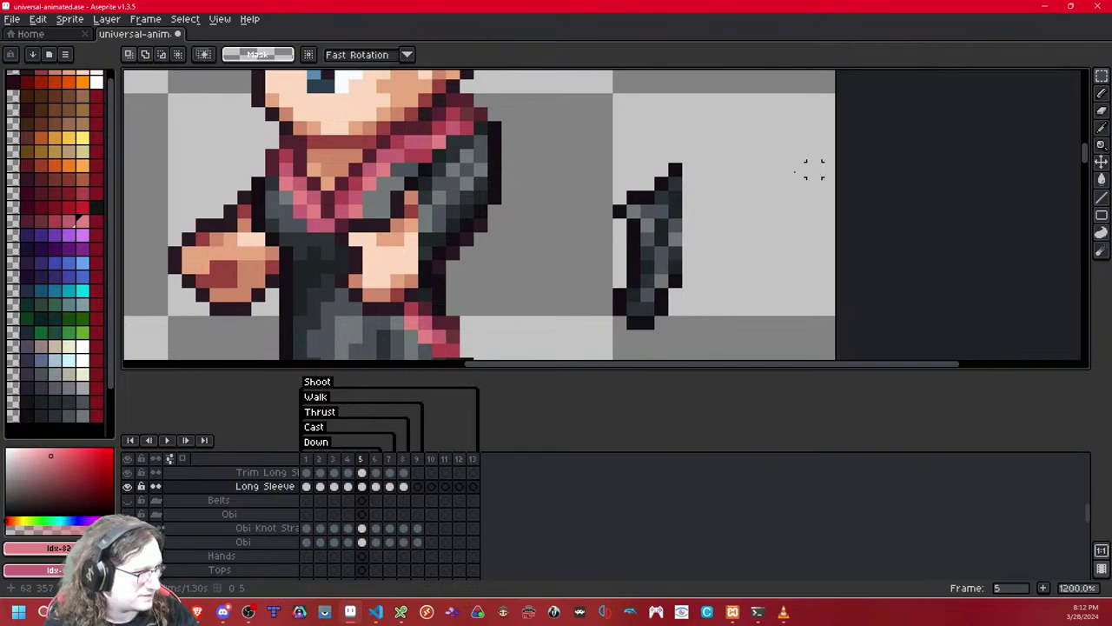
- Shift the top rows of the detached forearm piece up one pixel and clear the selection
left_click_drag(744, 142, 618, 197)
key("Left")
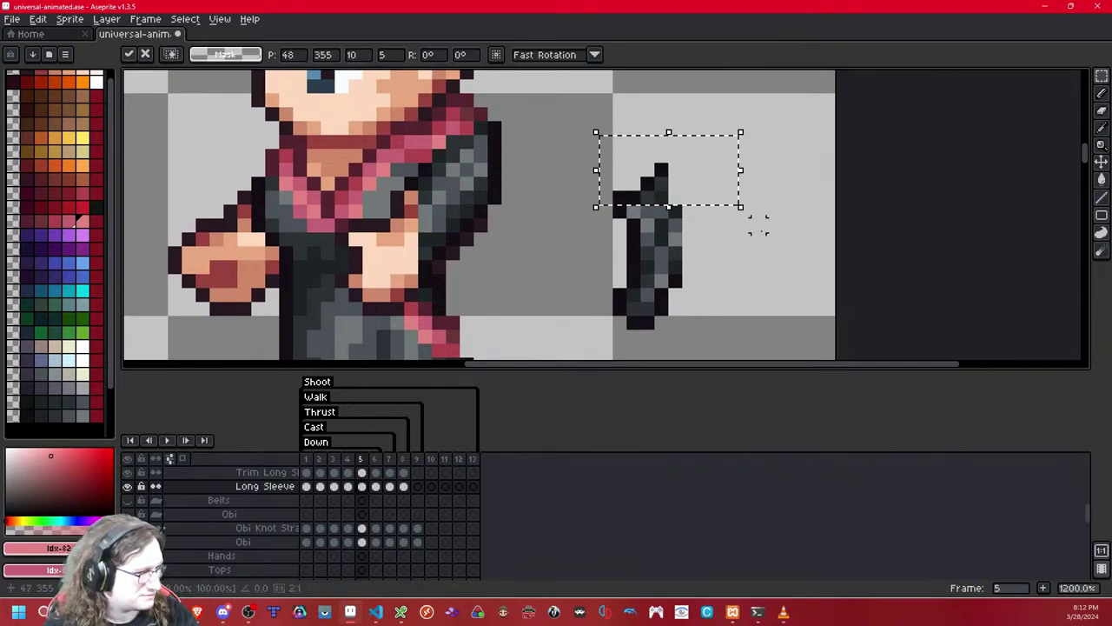
key("Right")
key("Up")
key("Left")
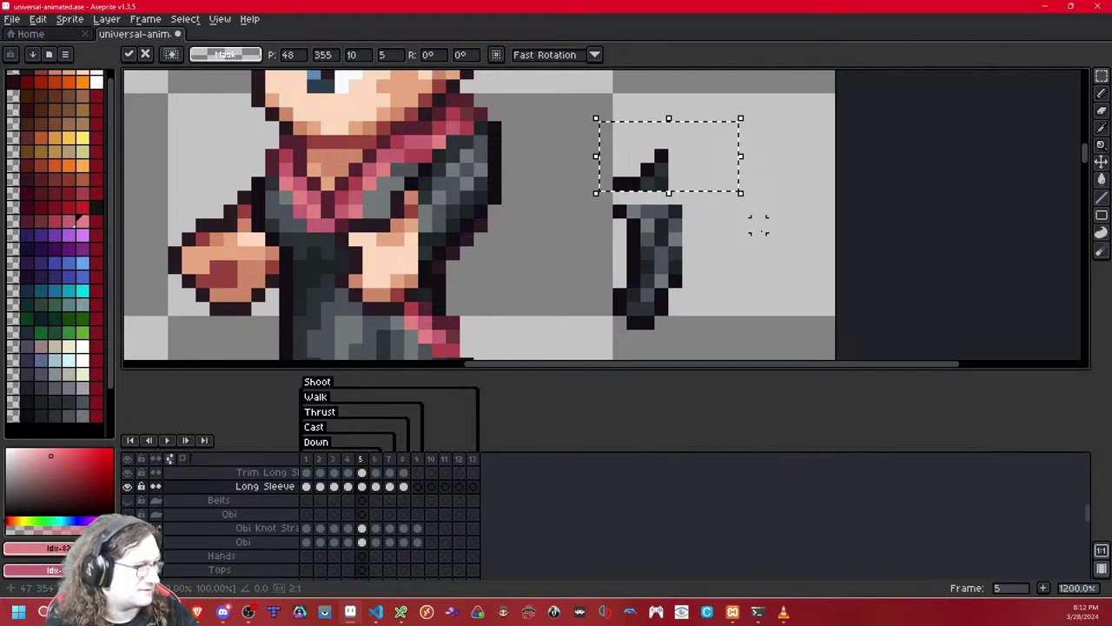
key("Right")
key("ctrl+d")
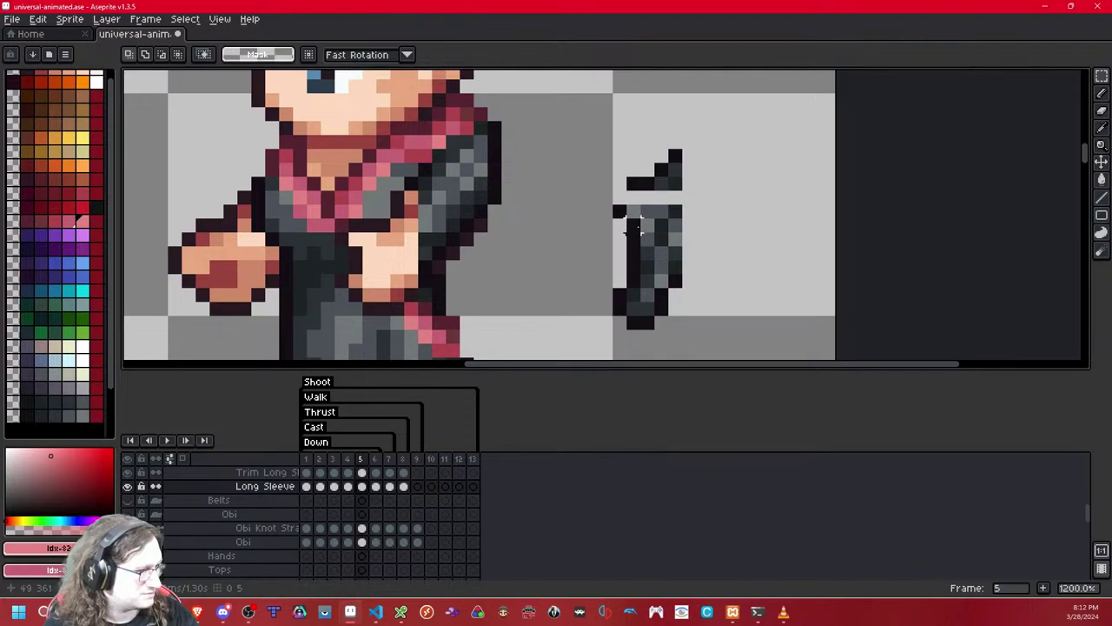
- Raise the front corner pixels of the detached forearm piece by one pixel to meet its top outline, and clear the selection
left_click_drag(625, 230, 650, 186)
left_click(667, 250)
key("ctrl+d")
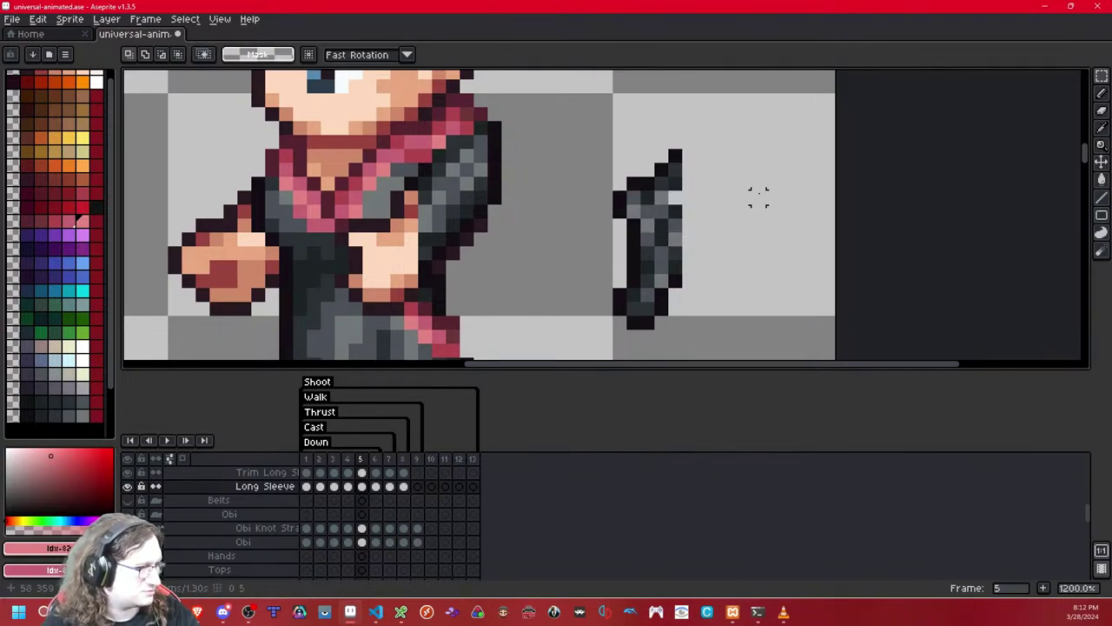
- Select the whole detached forearm piece, move it closer to the character's back, and clear the selection
left_click_drag(727, 103, 541, 345)
left_click_drag(651, 247, 616, 251)
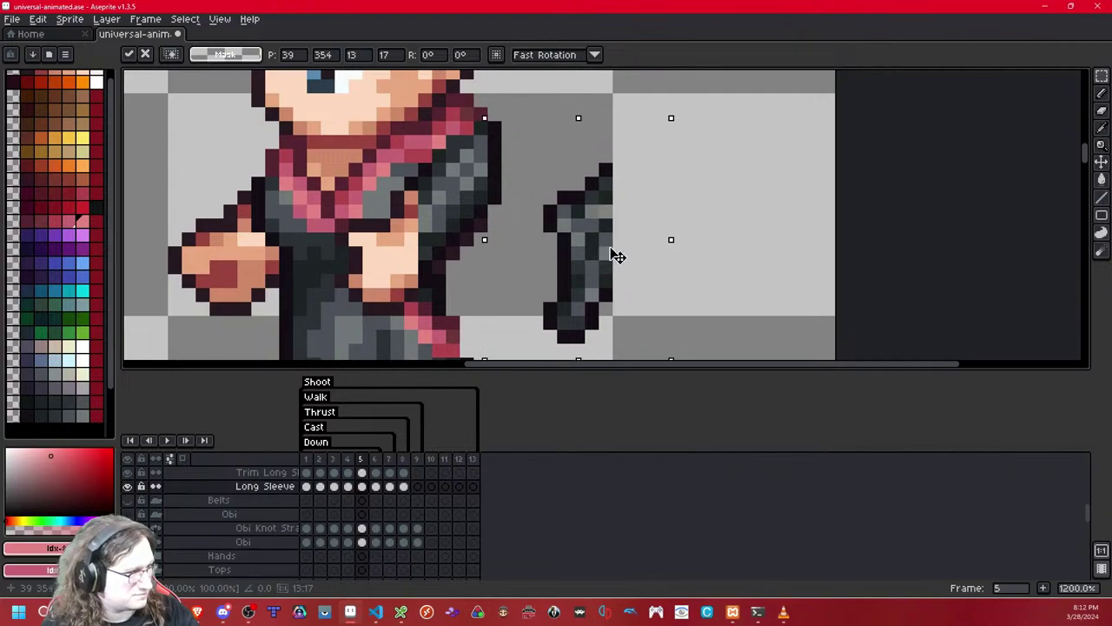
left_click(716, 211)
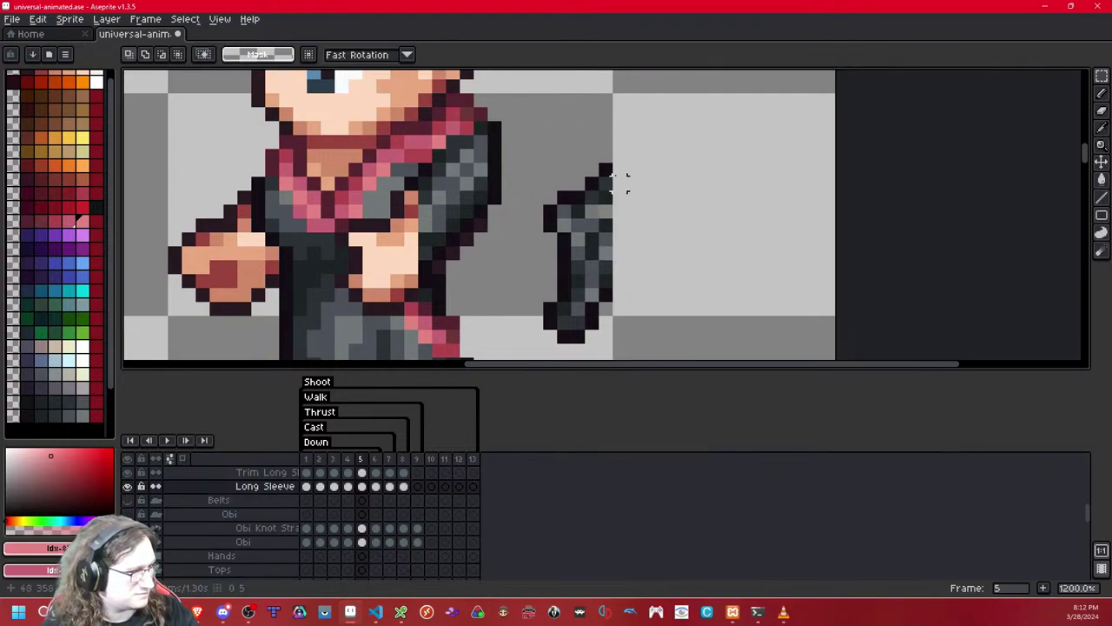
- Select the rear columns at the tip of the forearm piece, shift them up one pixel, and clear the selection
left_click_drag(571, 150, 625, 200)
left_click(662, 141)
left_click_drag(661, 128, 597, 217)
key("Up")
left_click(647, 252)
key("Right")
left_click(689, 197)
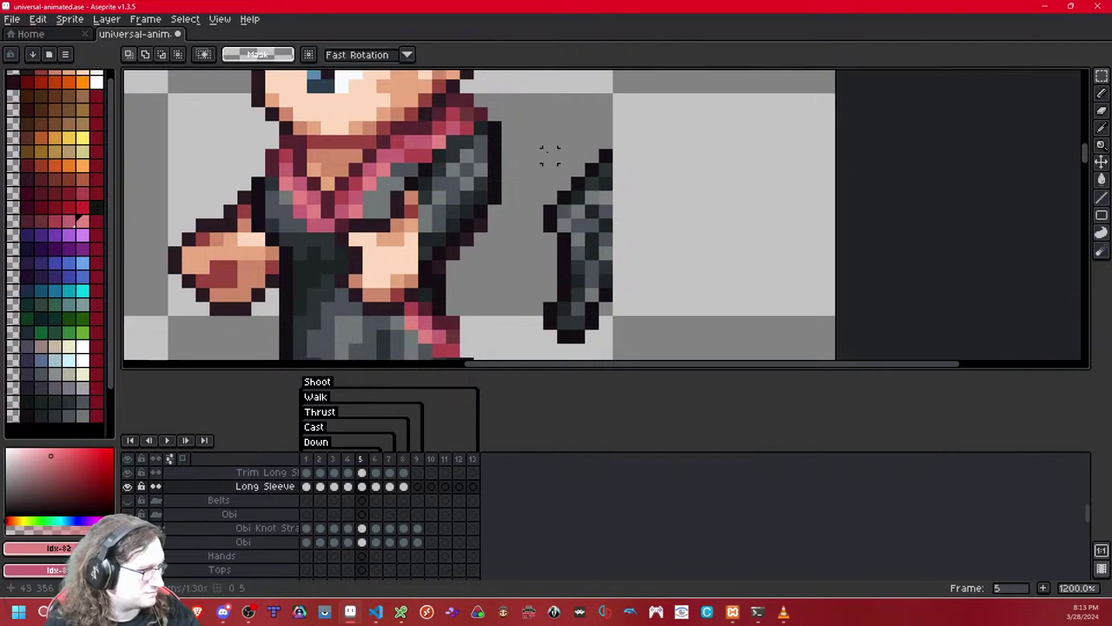
- Move the reshaped forearm piece back onto the bent arm, clear the selection, and toggle the Long Sleeve layer's visibility to compare
left_click_drag(530, 136, 655, 357)
left_click_drag(589, 259, 441, 232)
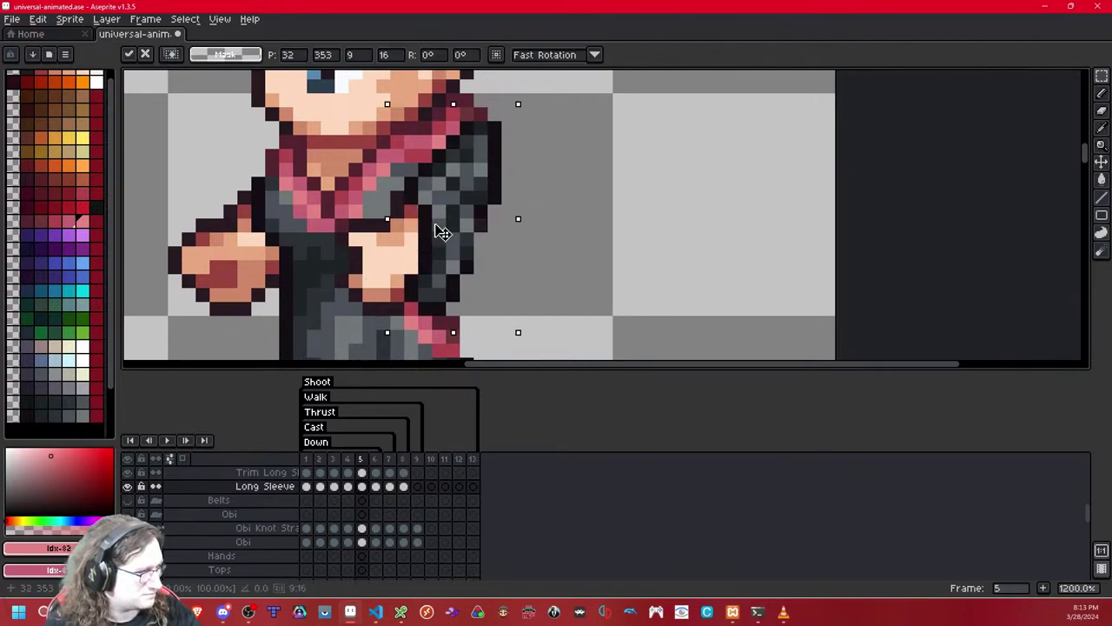
left_click(591, 224)
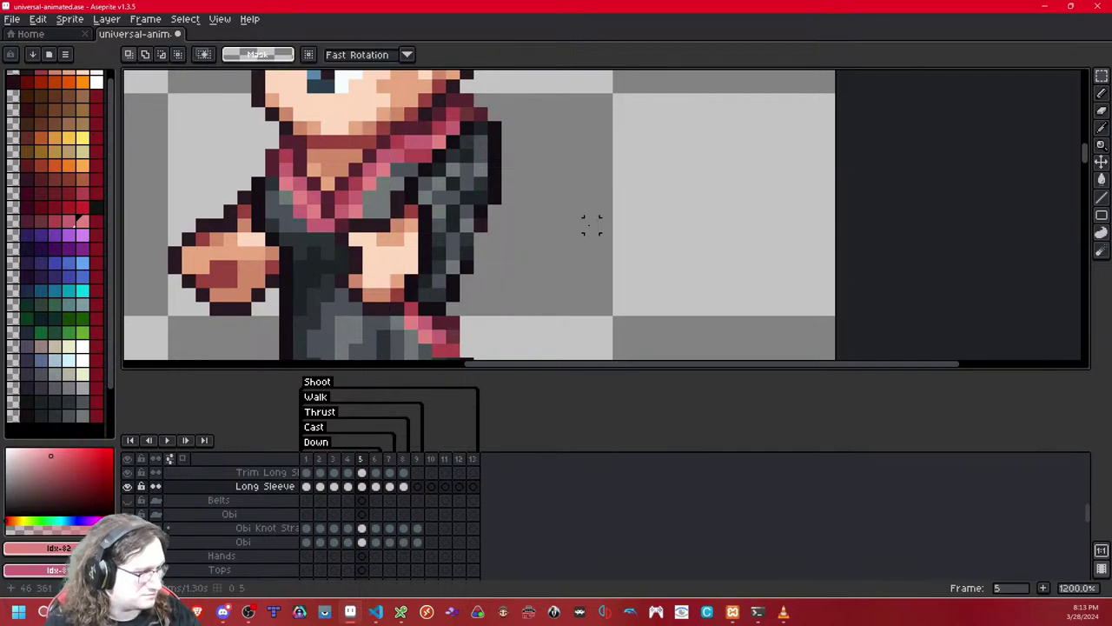
key("shift+x")
key("shift+x")
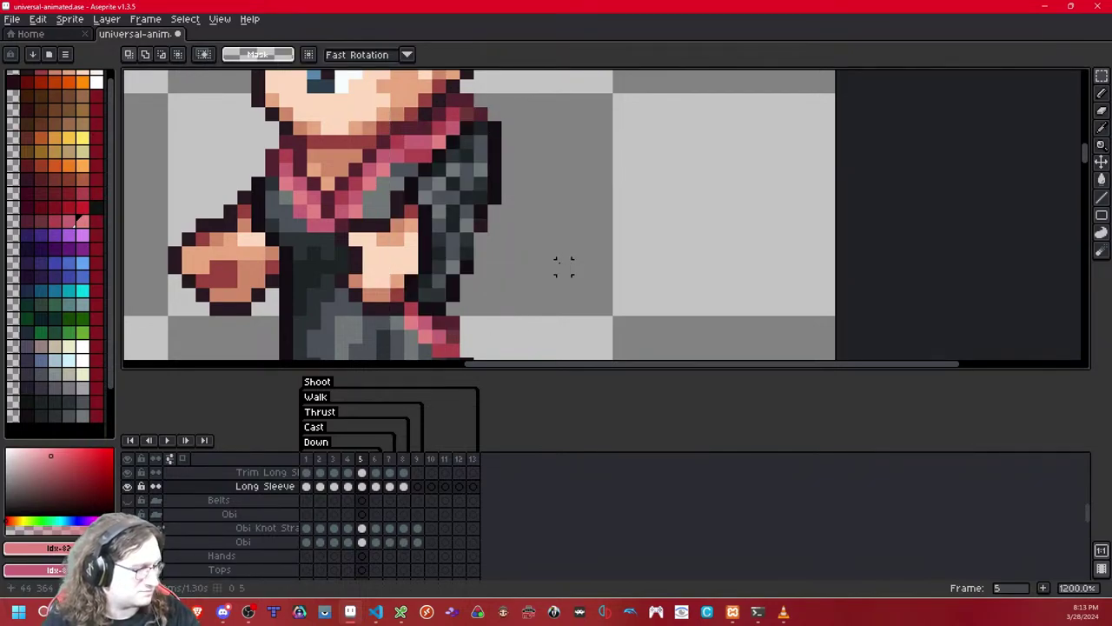
key("shift+x")
key("shift+x")
- Pencil near-black outline pixels around the sleeve's lower back edge and cuff, checking against the bare arm, and erase the extra cuff corner pixel
left_click(1101, 93)
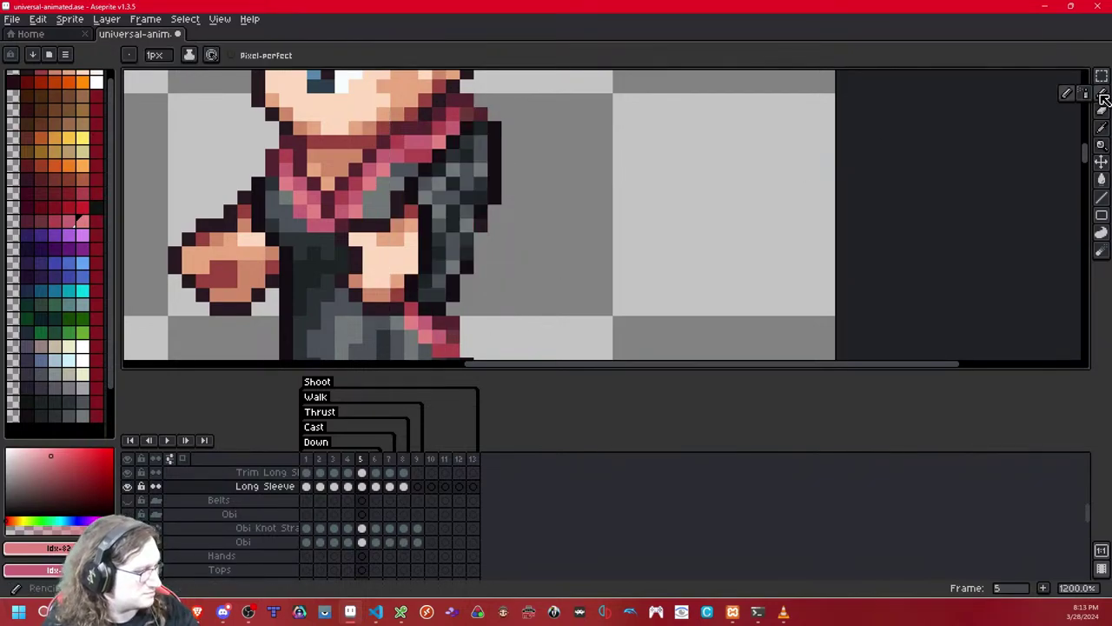
left_click(26, 416)
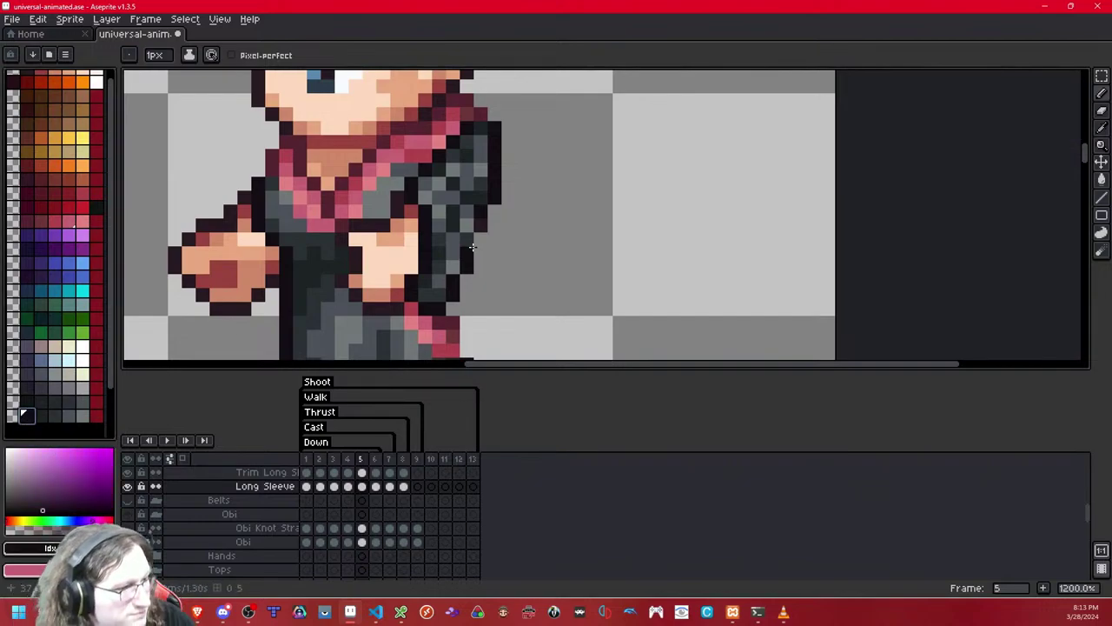
scroll(501, 224, "up", 3)
left_click_drag(501, 222, 514, 202)
key("shift+x")
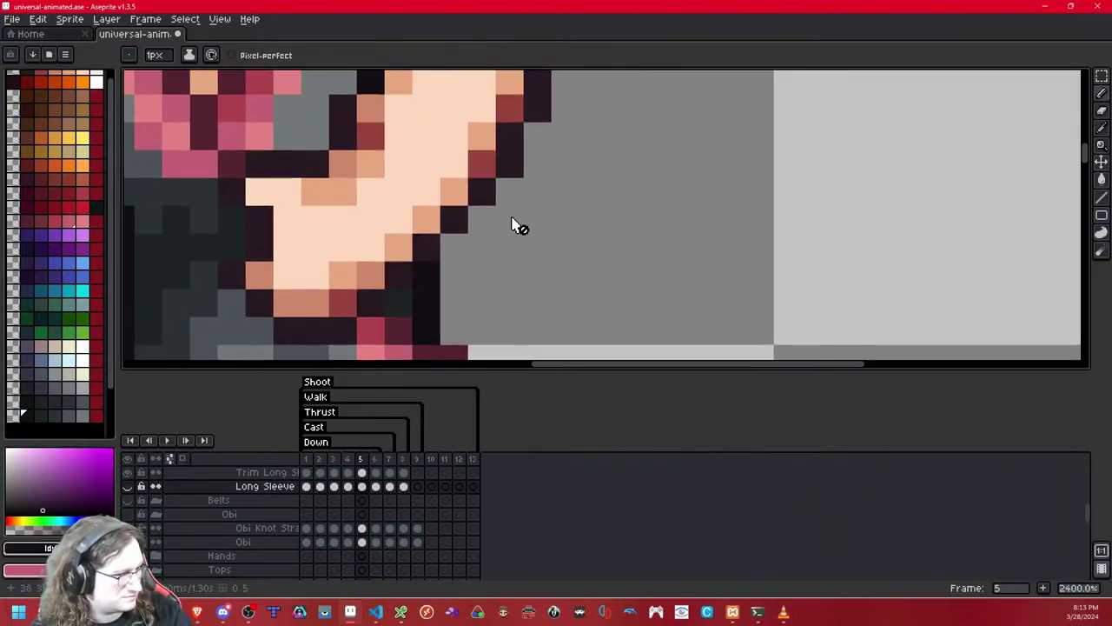
key("shift+x")
key("ctrl+z")
left_click(455, 250)
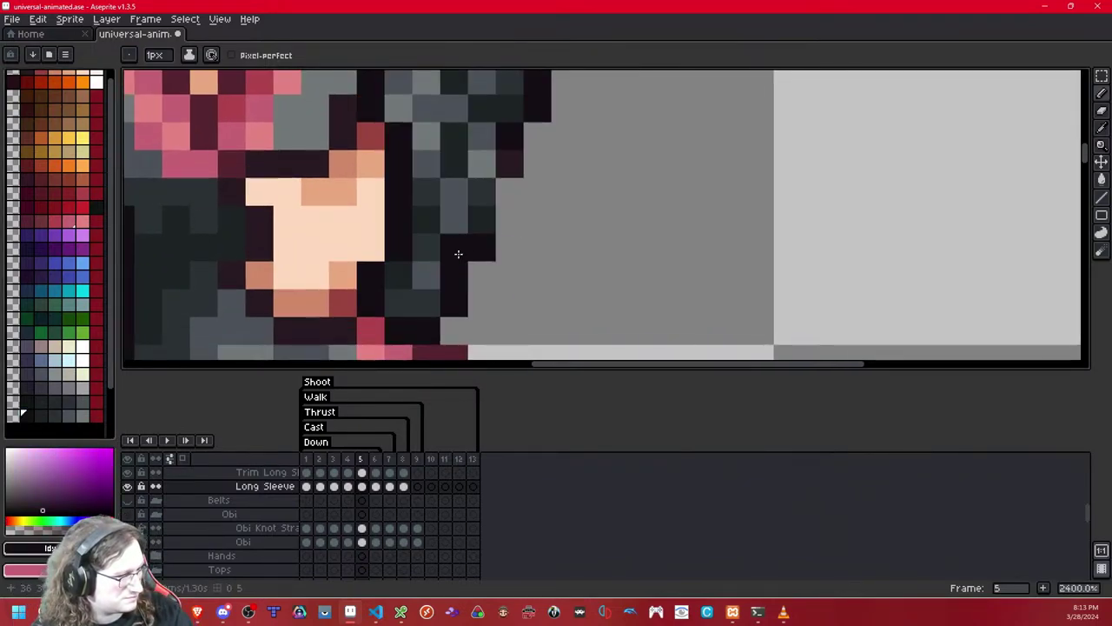
key("ctrl+z")
left_click(434, 310)
left_click(455, 250)
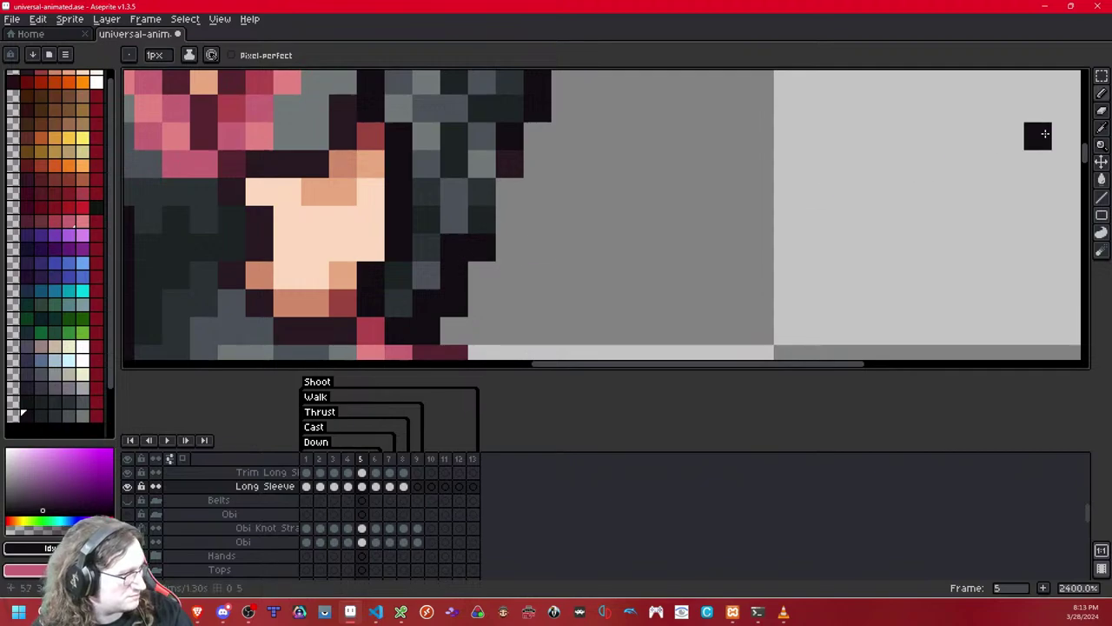
left_click(1100, 111)
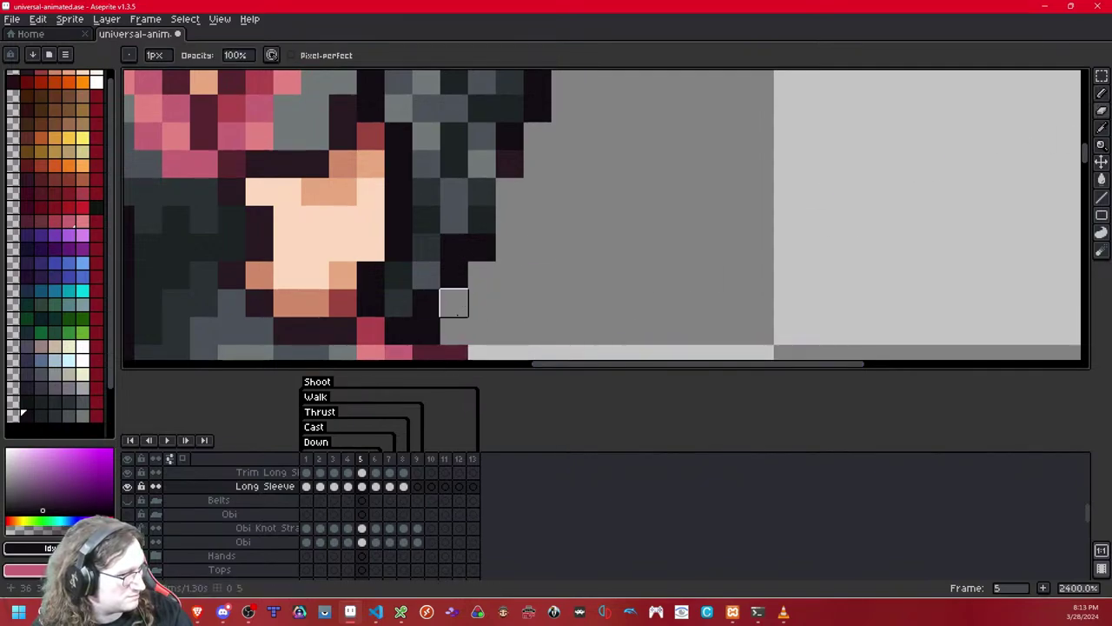
- Continue the near-black pencil outline up the back edge of the forearm sleeve to the elbow
left_click(1101, 93)
left_click_drag(589, 225, 576, 256)
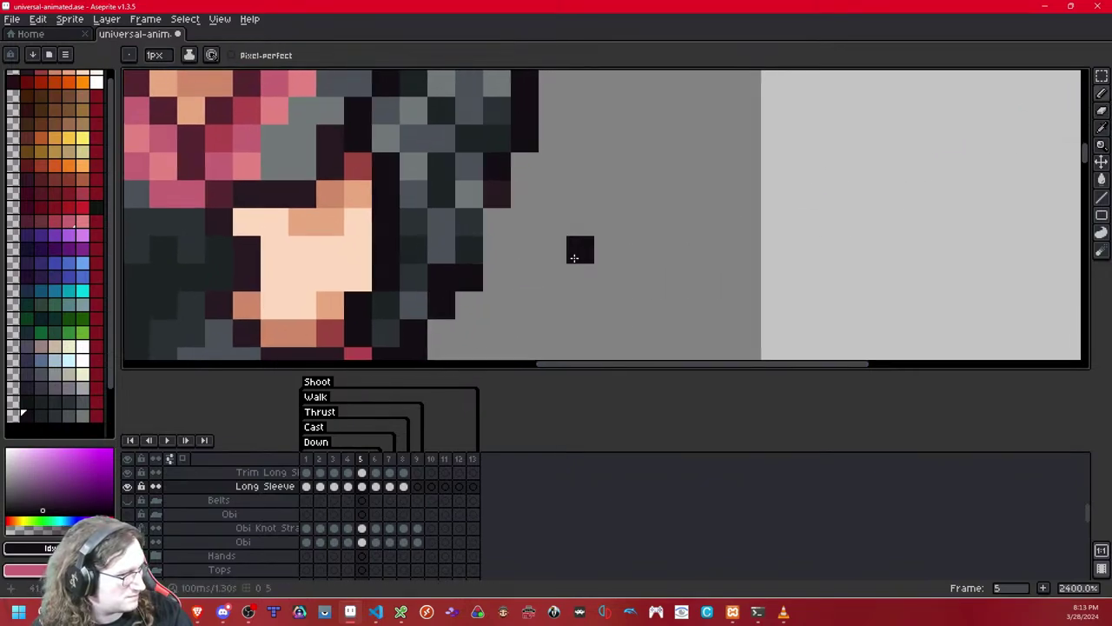
left_click(475, 239)
left_click_drag(475, 238, 492, 197)
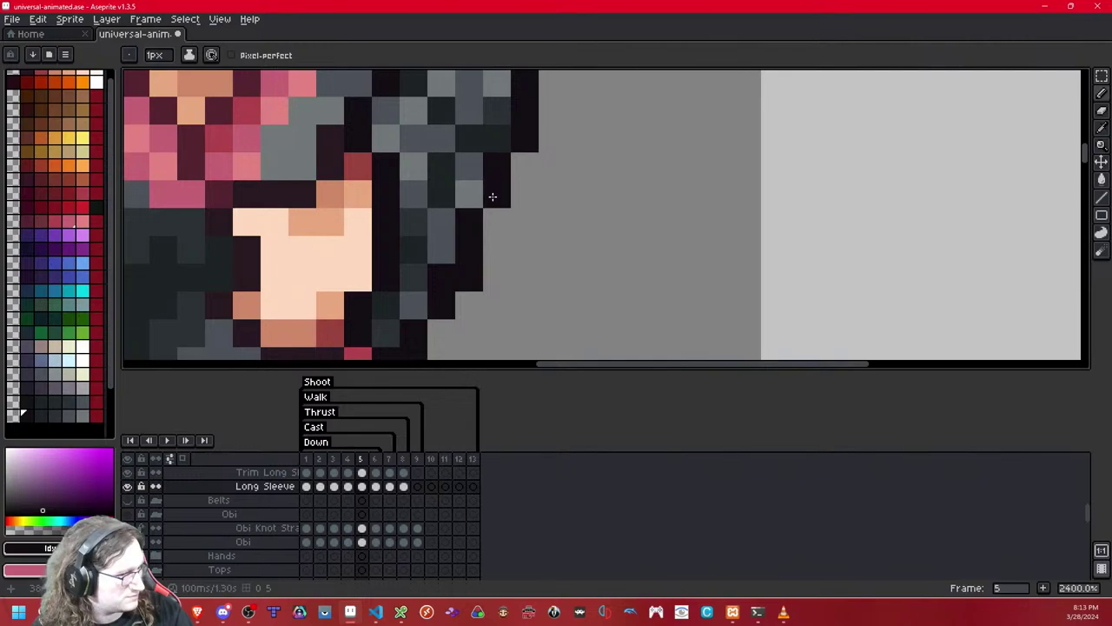
- Set up the Pencil tool with the dark grey palette colour Idx-178
left_click(1101, 159)
scroll(608, 241, "down", 5)
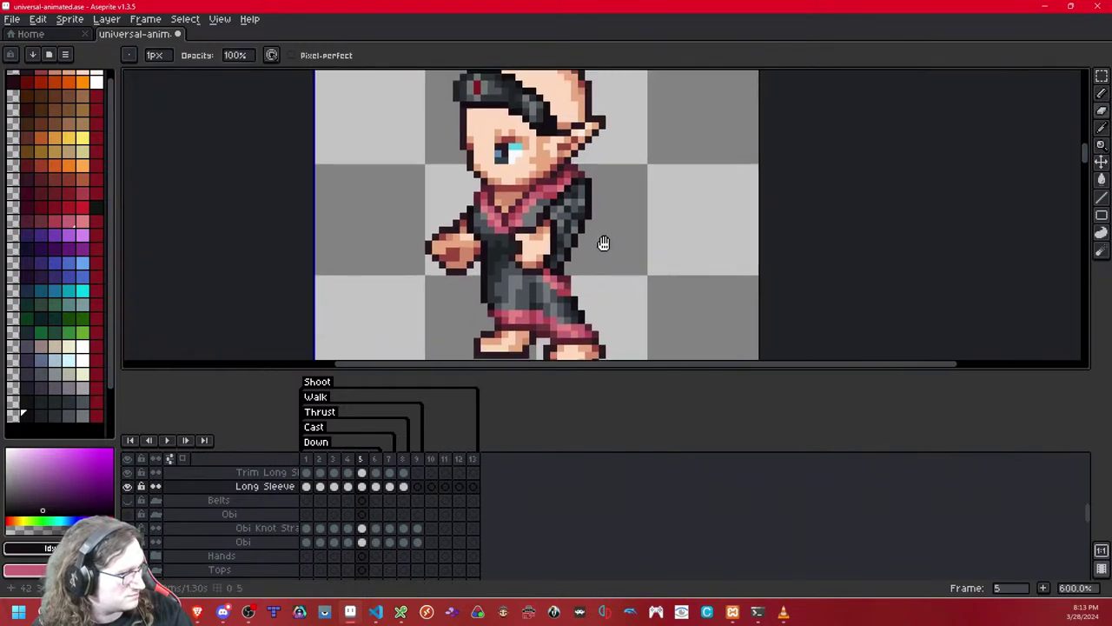
scroll(604, 243, "up", 3)
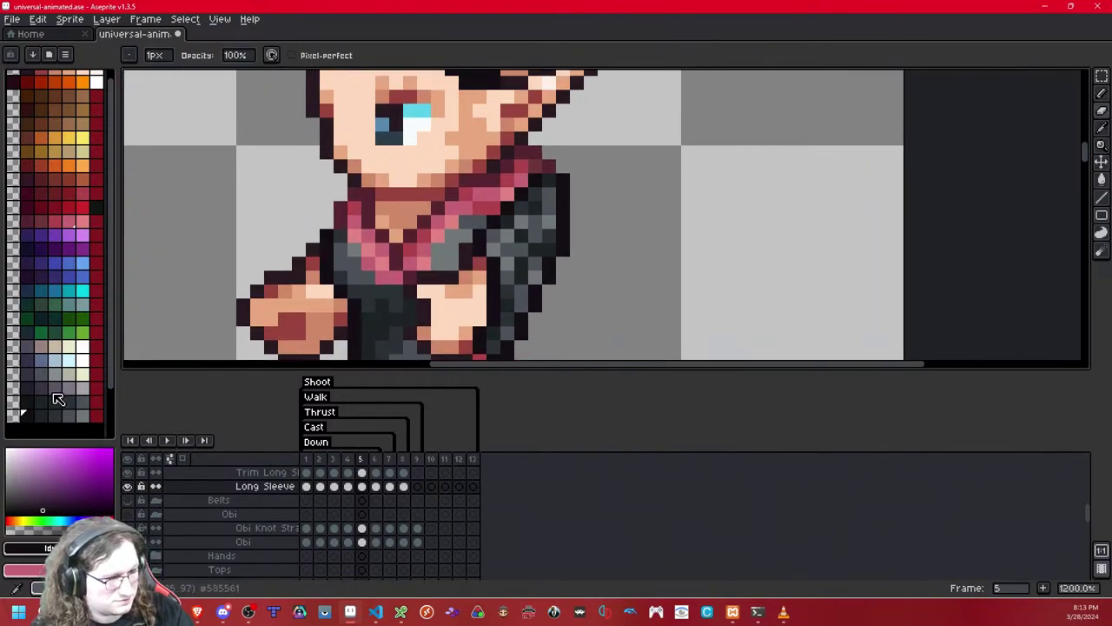
left_click(50, 415)
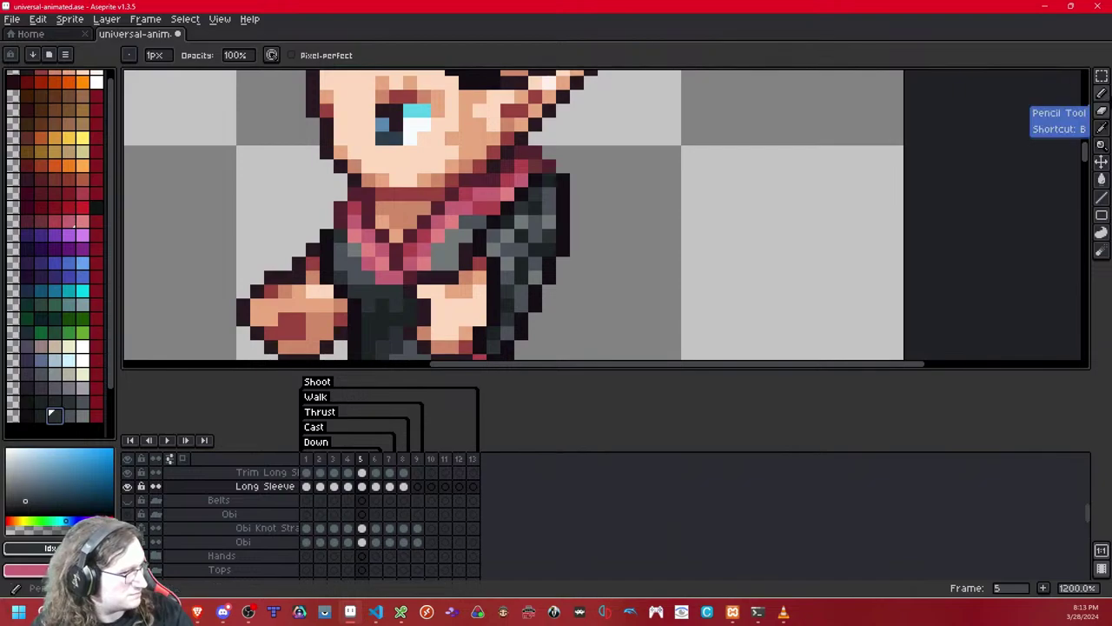
left_click(1101, 127)
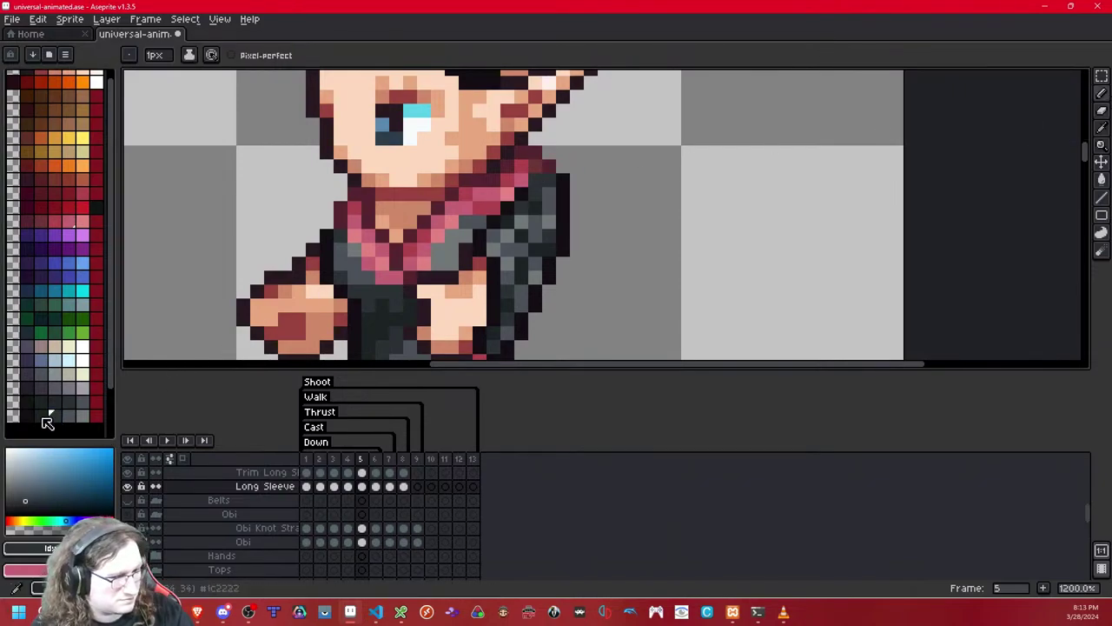
key("bracketleft")
scroll(610, 258, "down", 9)
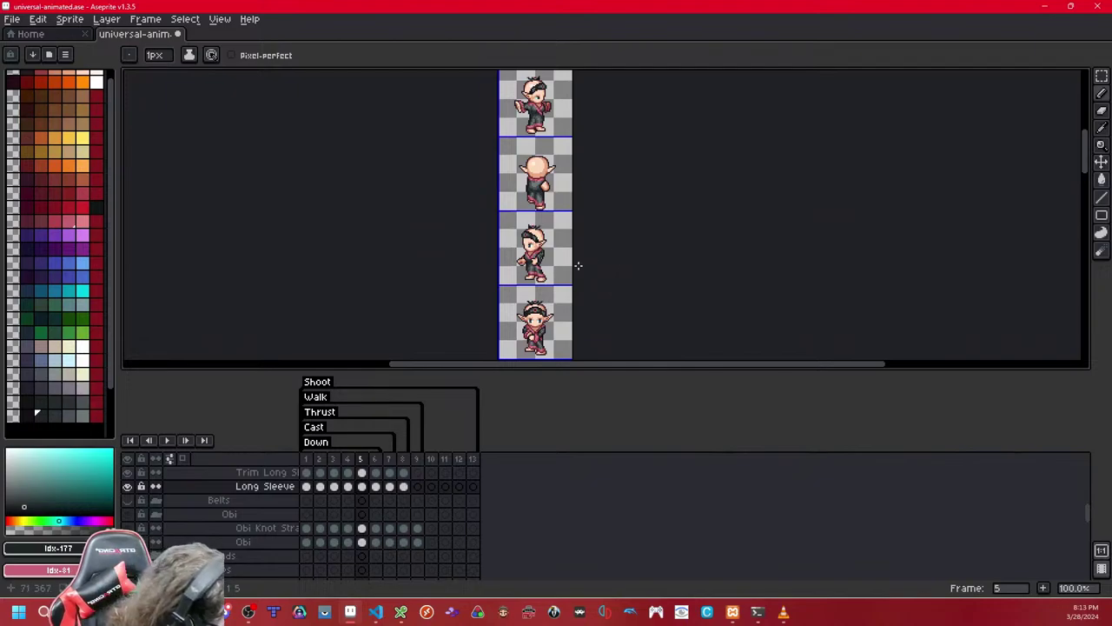
scroll(561, 266, "up", 8)
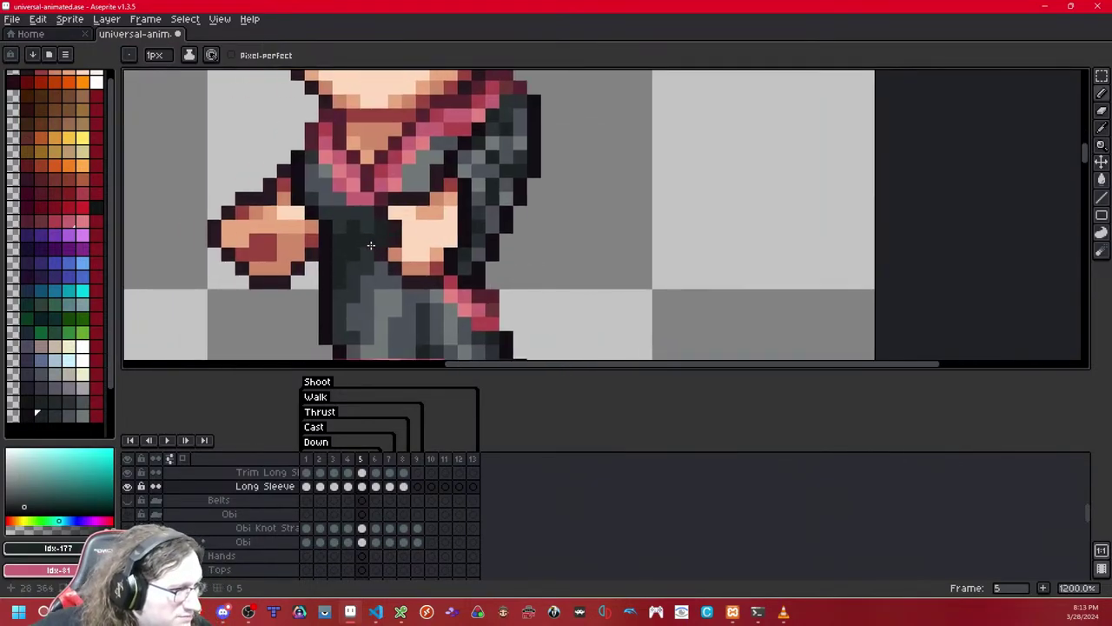
left_click_drag(288, 252, 252, 270)
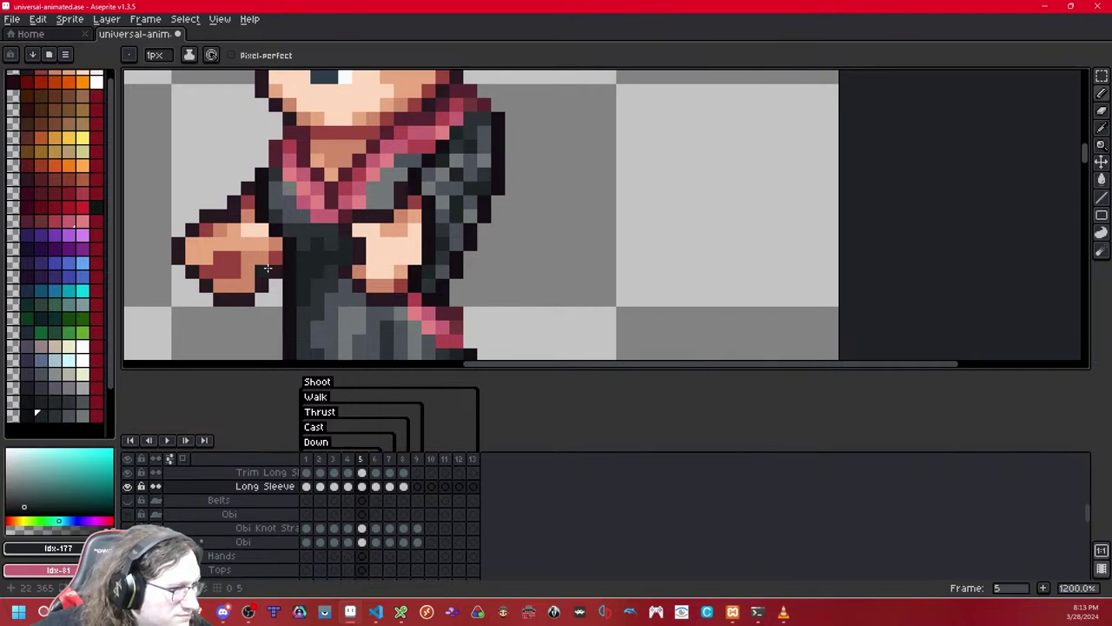
left_click(53, 415)
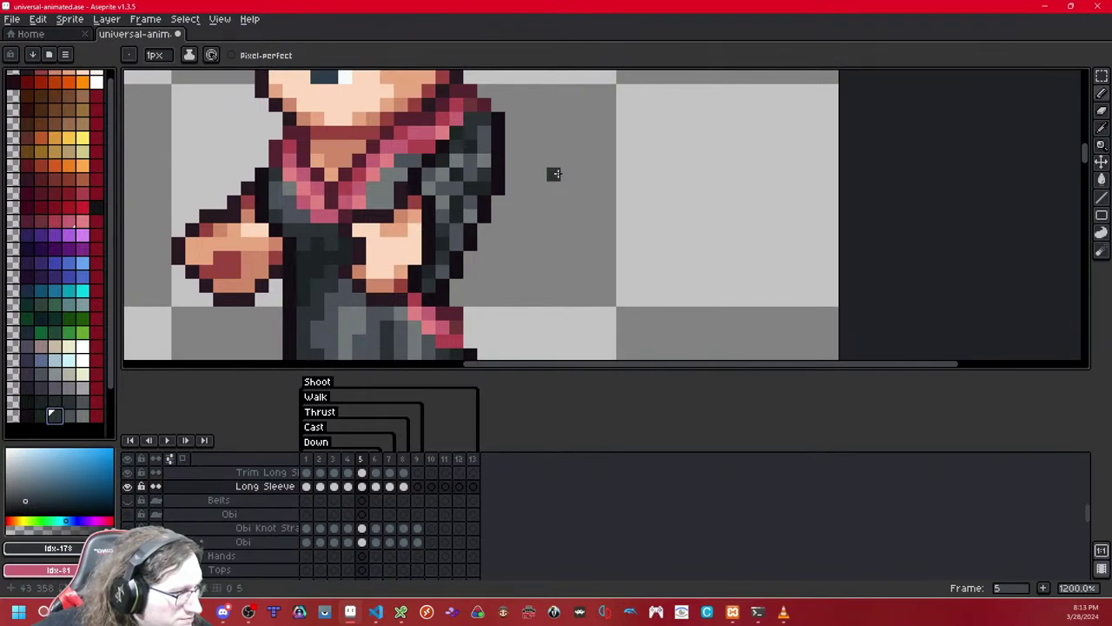
- Examine the assembled sleeve on the left-facing character close up and at small size beside the other poses
left_click_drag(525, 181, 559, 194)
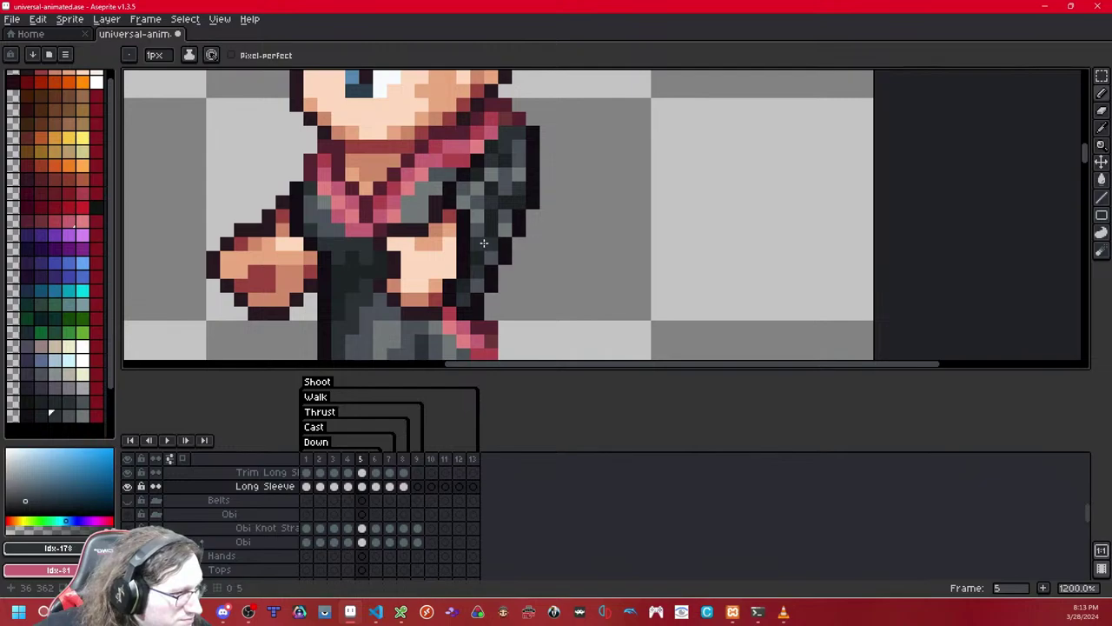
scroll(519, 217, "down", 3)
scroll(519, 218, "down", 5)
scroll(525, 216, "up", 1)
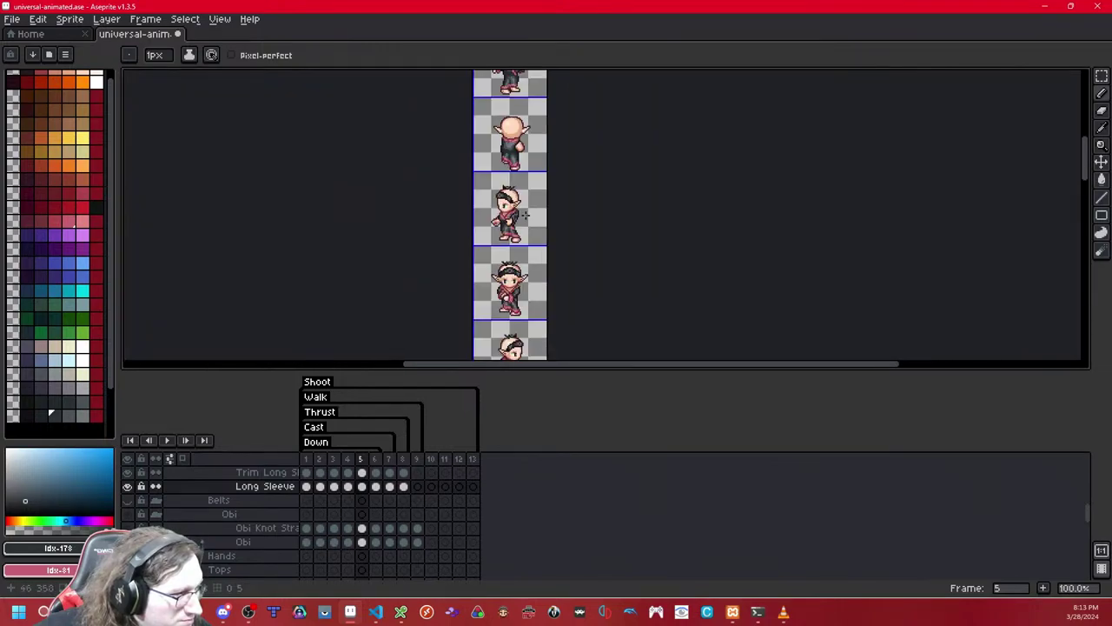
scroll(536, 213, "up", 8)
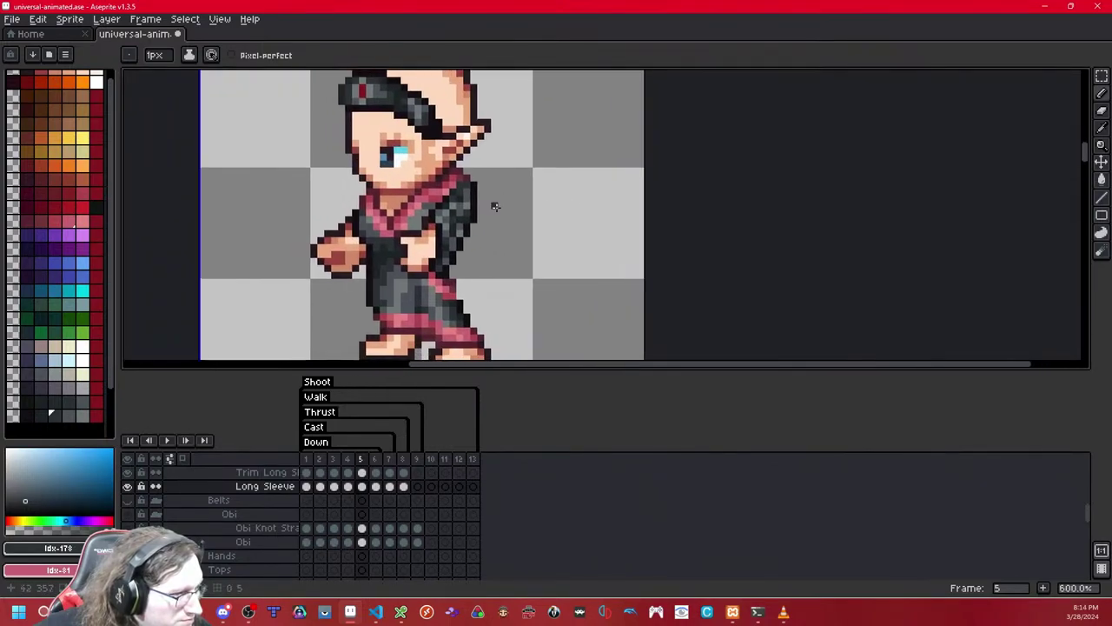
scroll(422, 196, "down", 9)
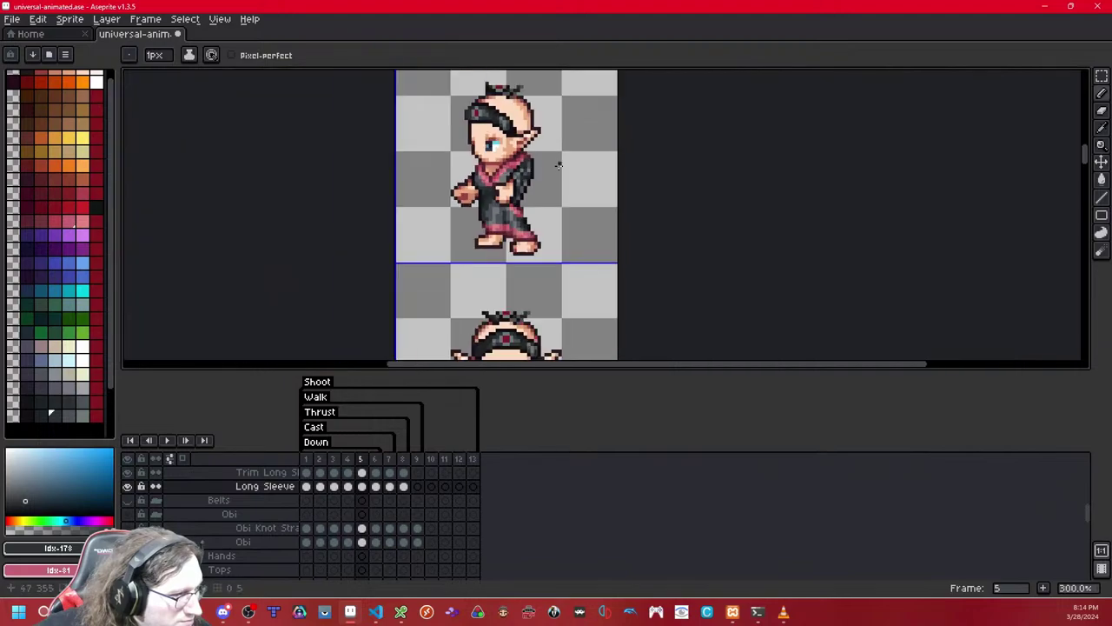
scroll(560, 167, "up", 2)
scroll(560, 168, "up", 7)
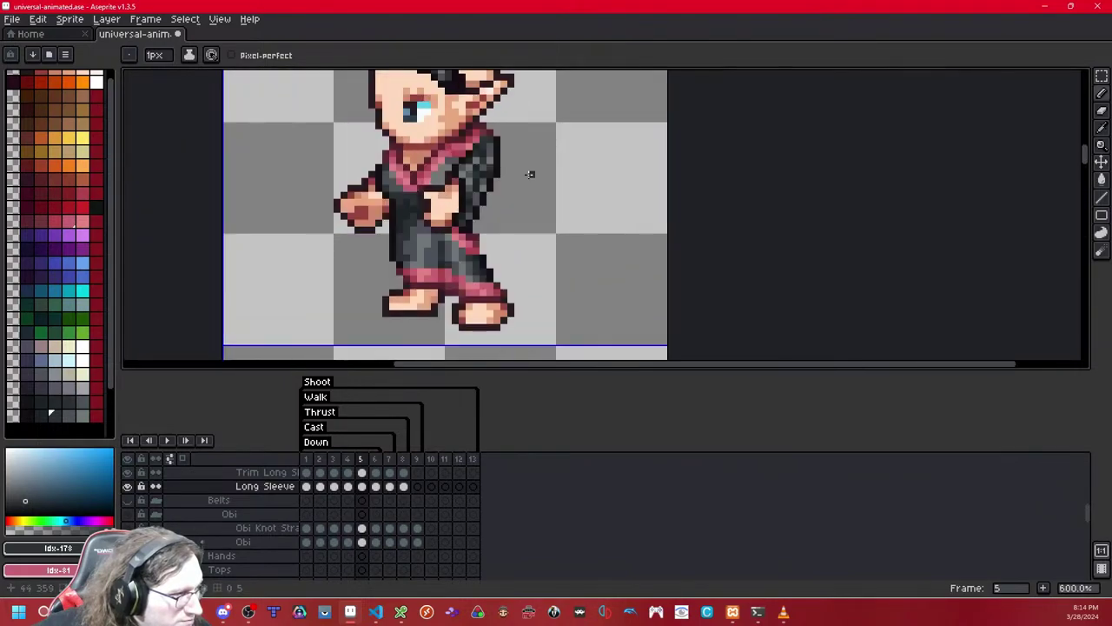
scroll(574, 168, "down", 5)
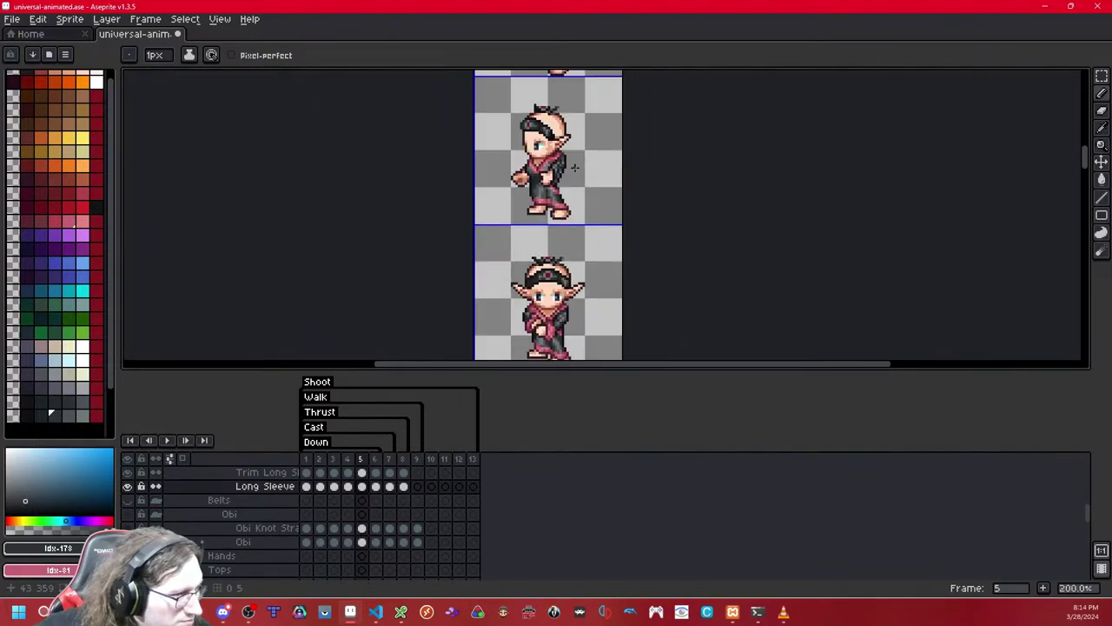
scroll(573, 168, "down", 1)
scroll(574, 167, "up", 4)
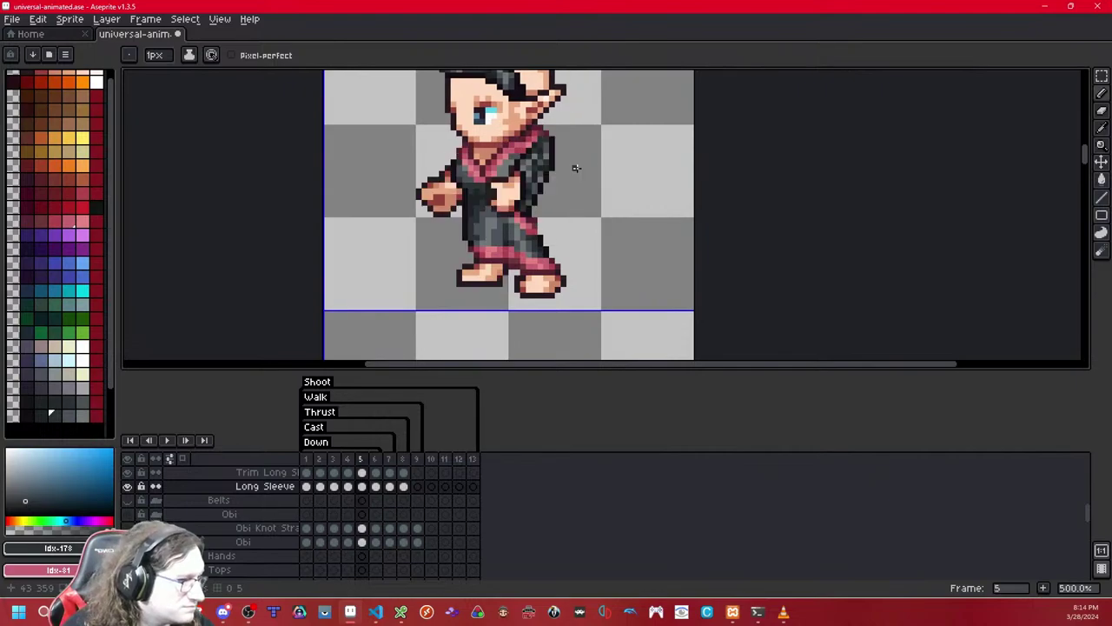
scroll(574, 167, "up", 2)
- Try to shift a 4 by 3 pixel block at the sleeve's inner elbow one pixel toward the chest
left_click_drag(572, 174, 676, 196)
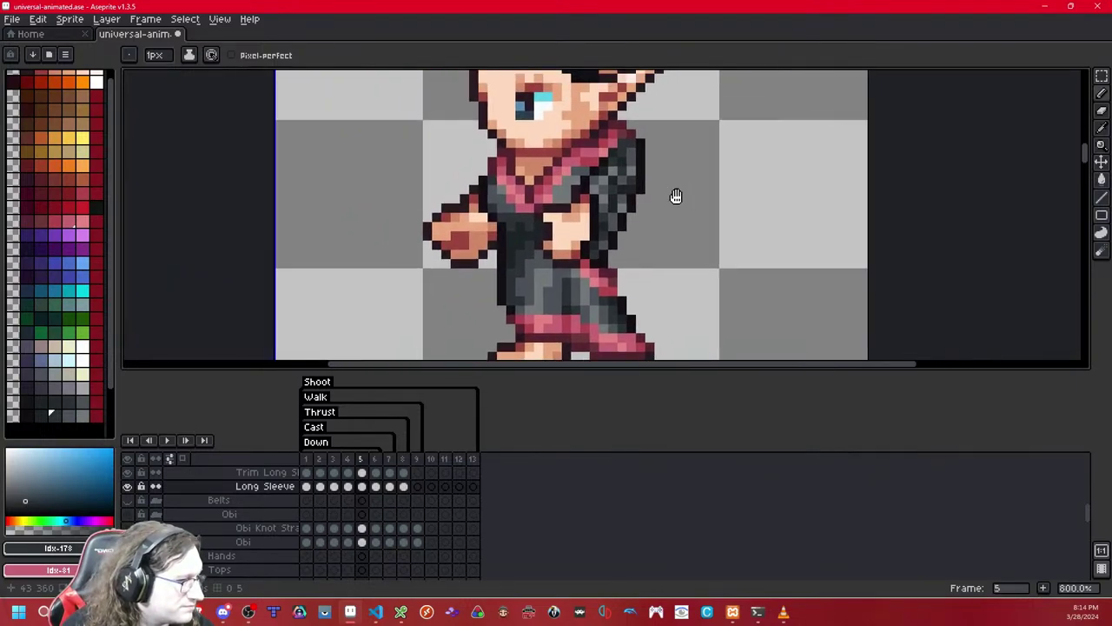
left_click(1101, 77)
scroll(547, 130, "up", 2)
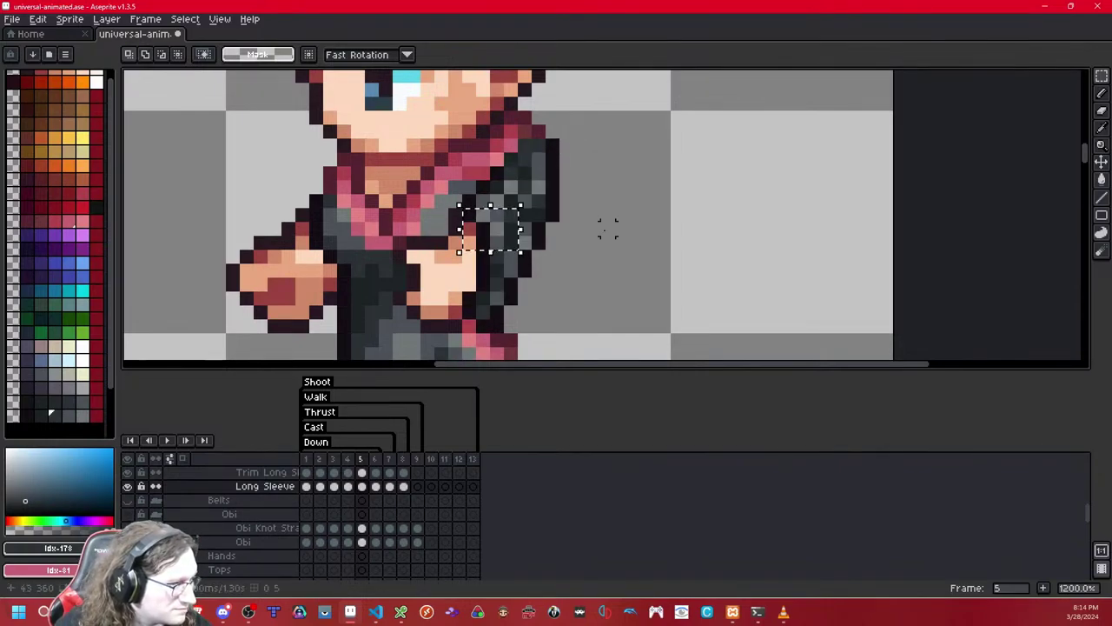
key("ctrl+t")
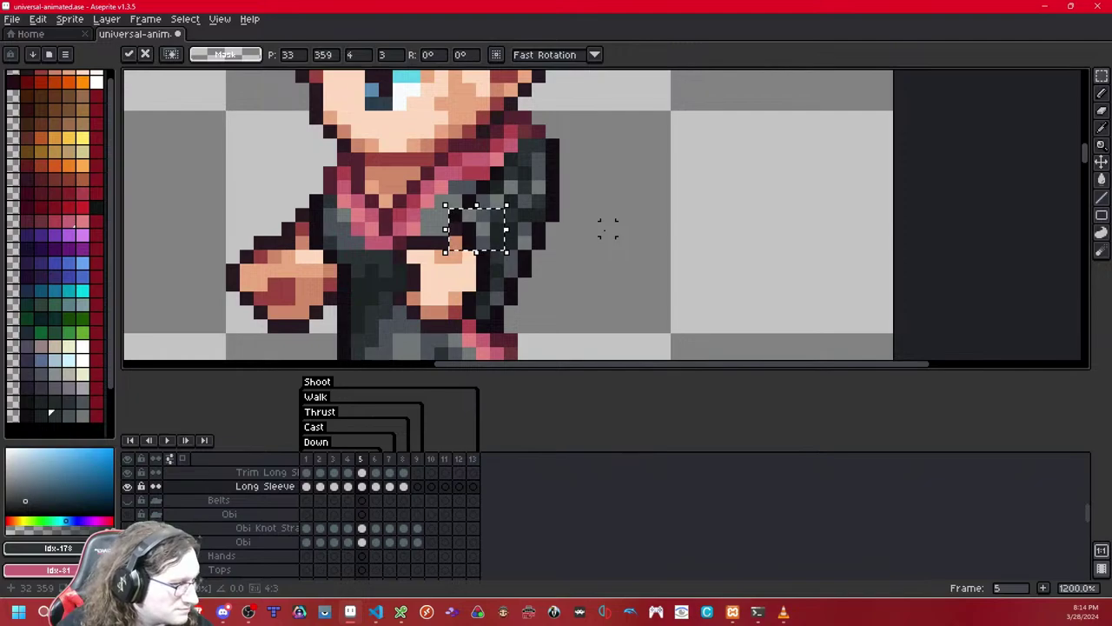
key("ctrl+z")
key("ctrl+z")
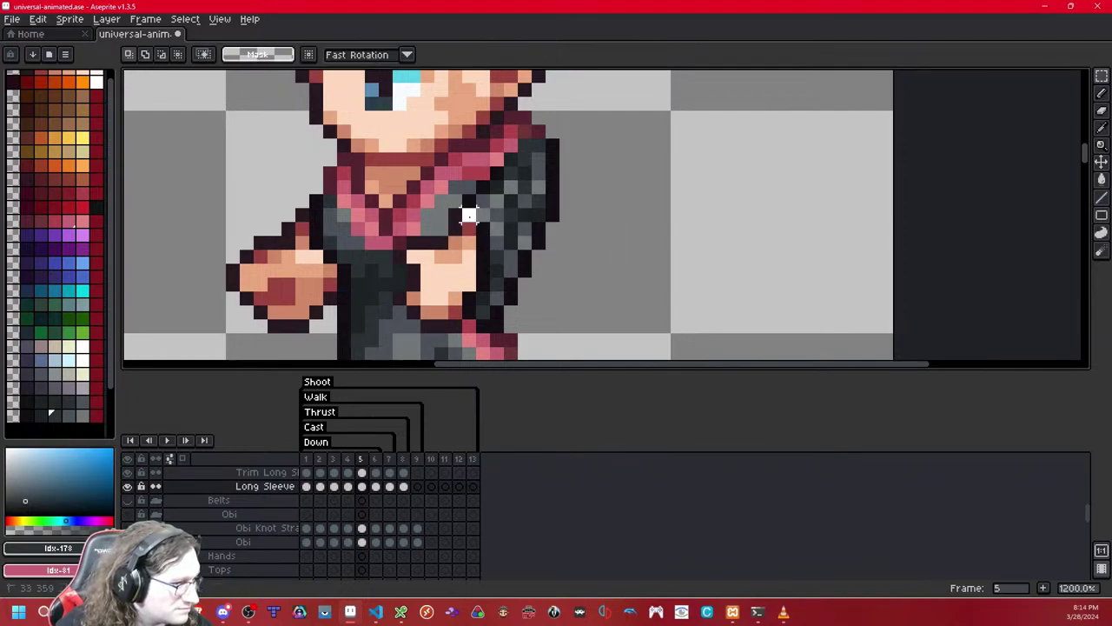
- Select a stepped block of pixels at the sleeve's inner elbow, shift it one pixel toward the chest, and check it at small size
left_click(594, 214)
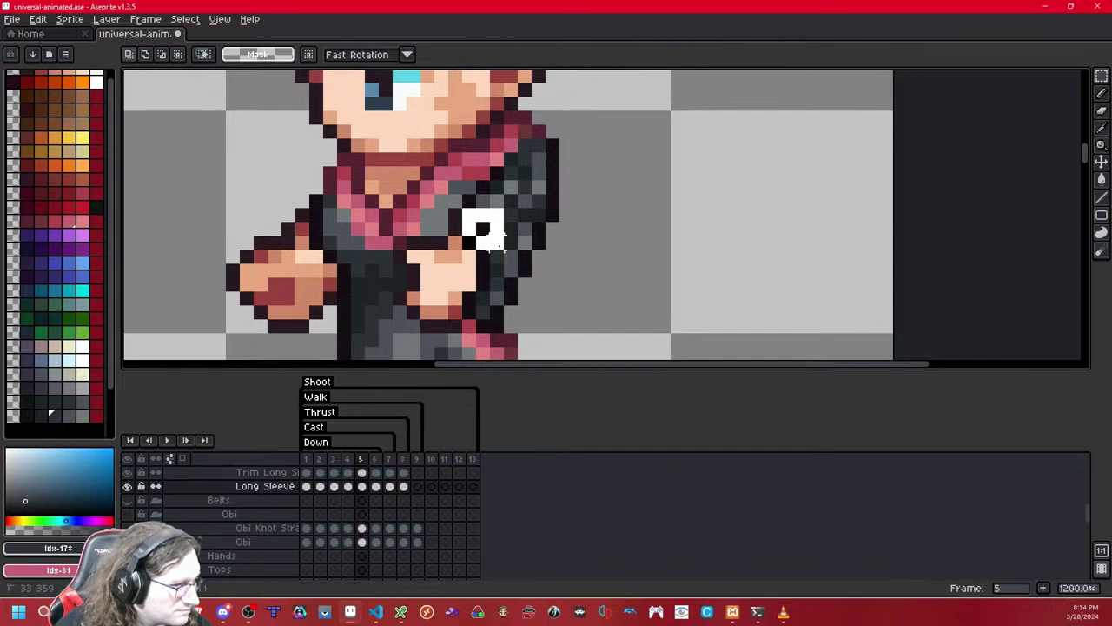
key("ctrl+t")
key("Return")
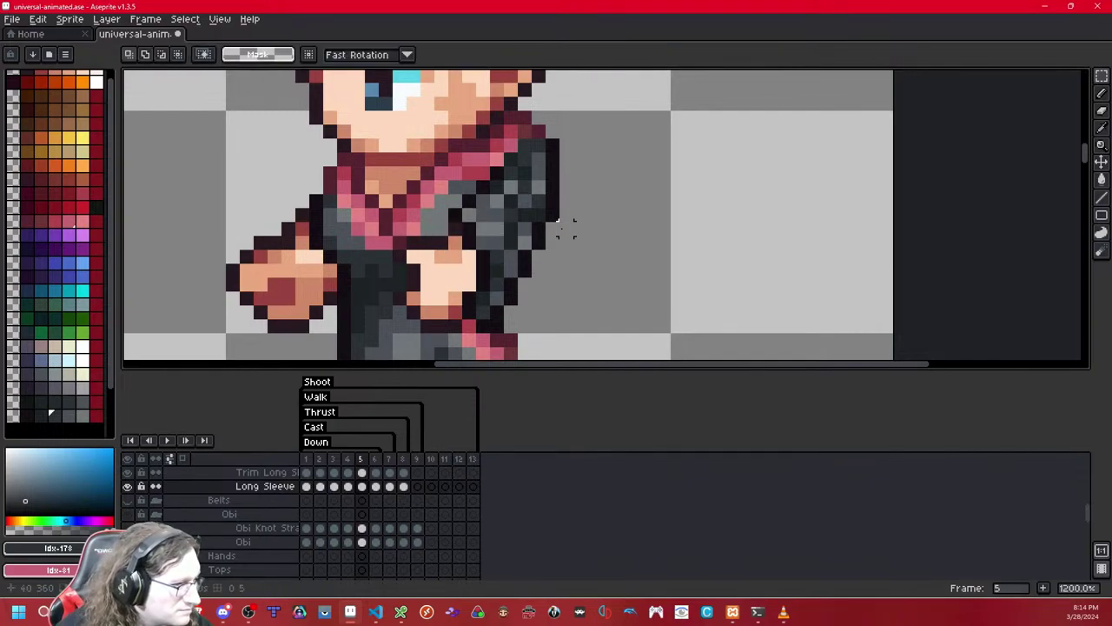
scroll(563, 228, "down", 8)
scroll(559, 230, "up", 8)
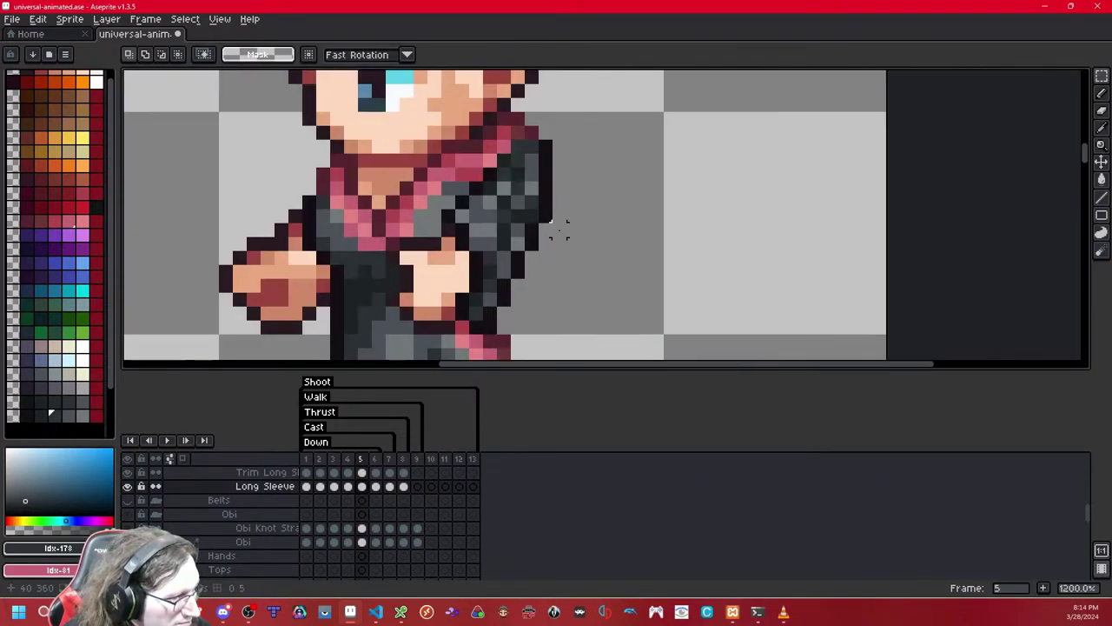
left_click_drag(491, 226, 496, 219)
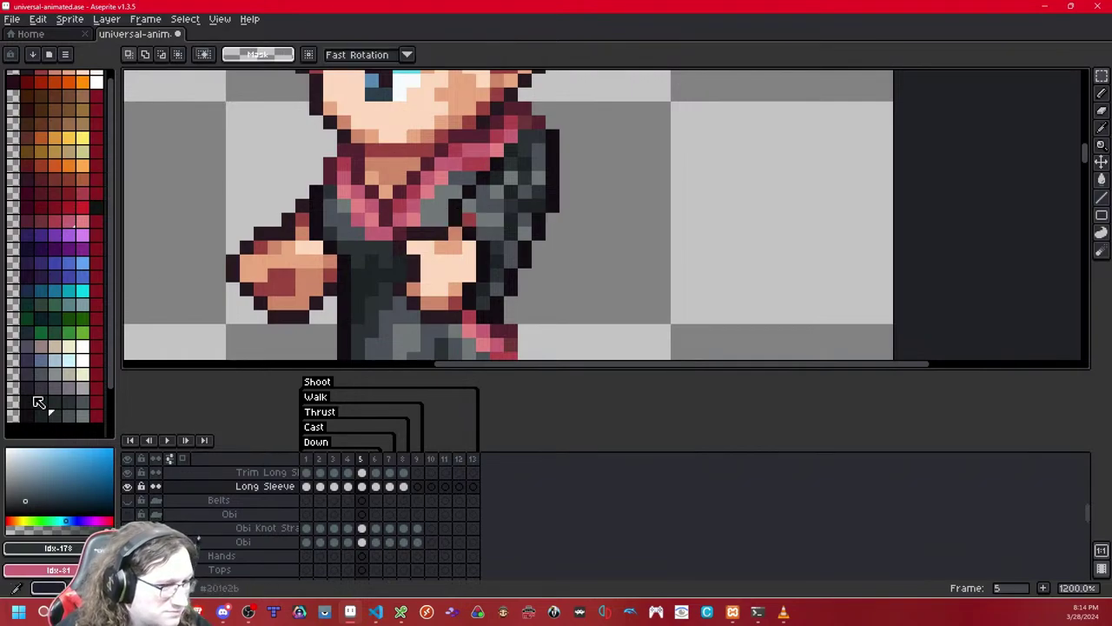
- Pencil over the sleeve's inner elbow with dark grey Idx-178 and lighter greys Idx-179 and Idx-180 to blend the shifted pixels
left_click(70, 412)
right_click(70, 412)
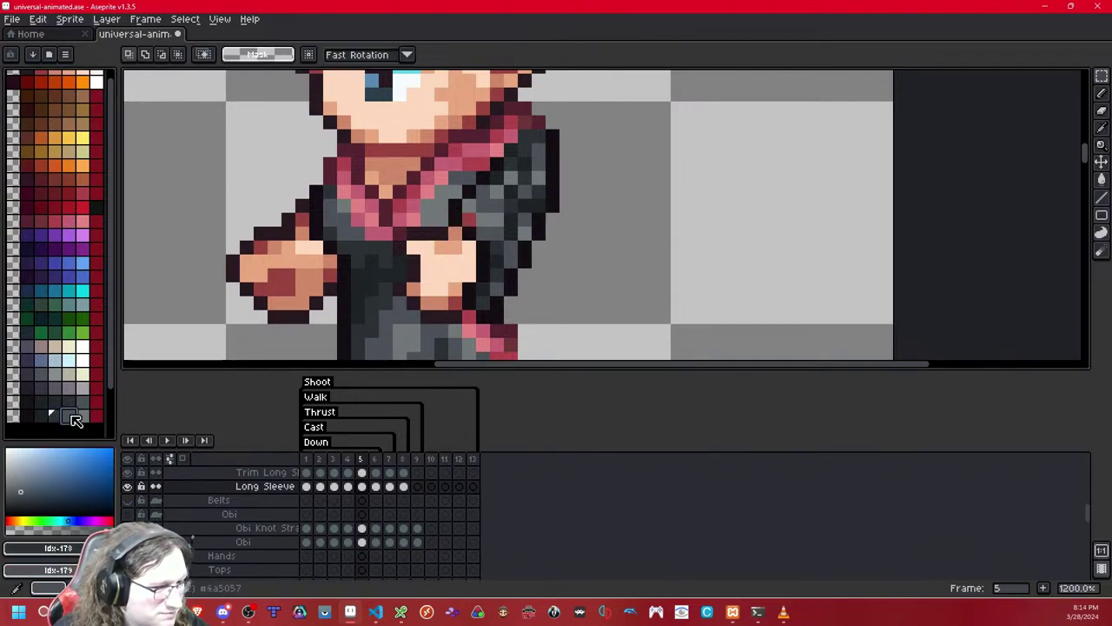
left_click(1102, 93)
left_click(476, 221)
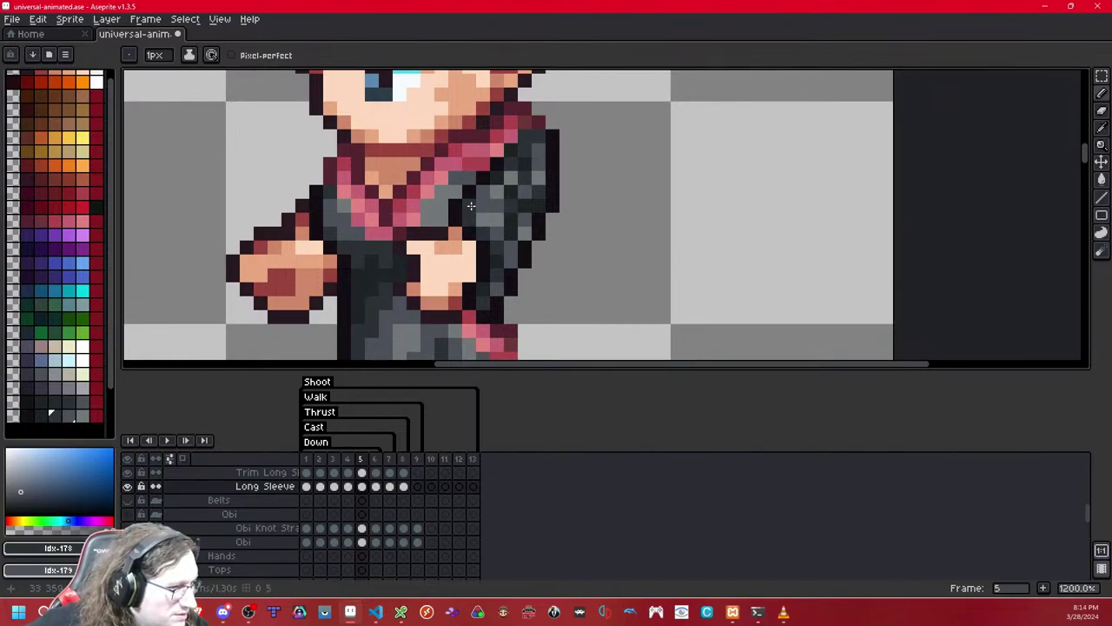
right_click(84, 415)
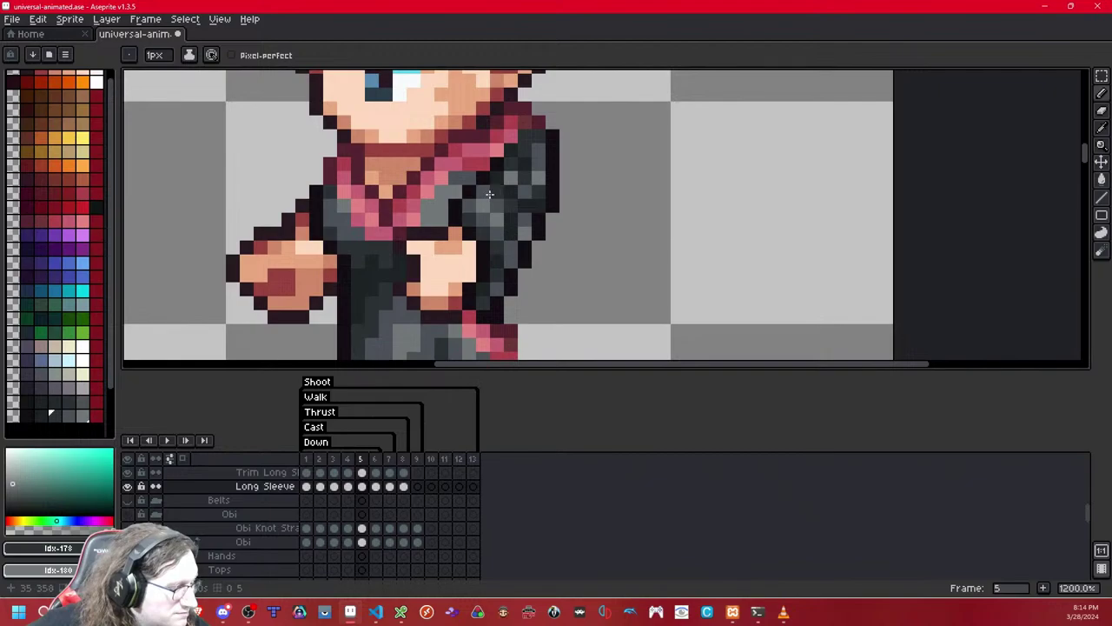
scroll(494, 205, "down", 8)
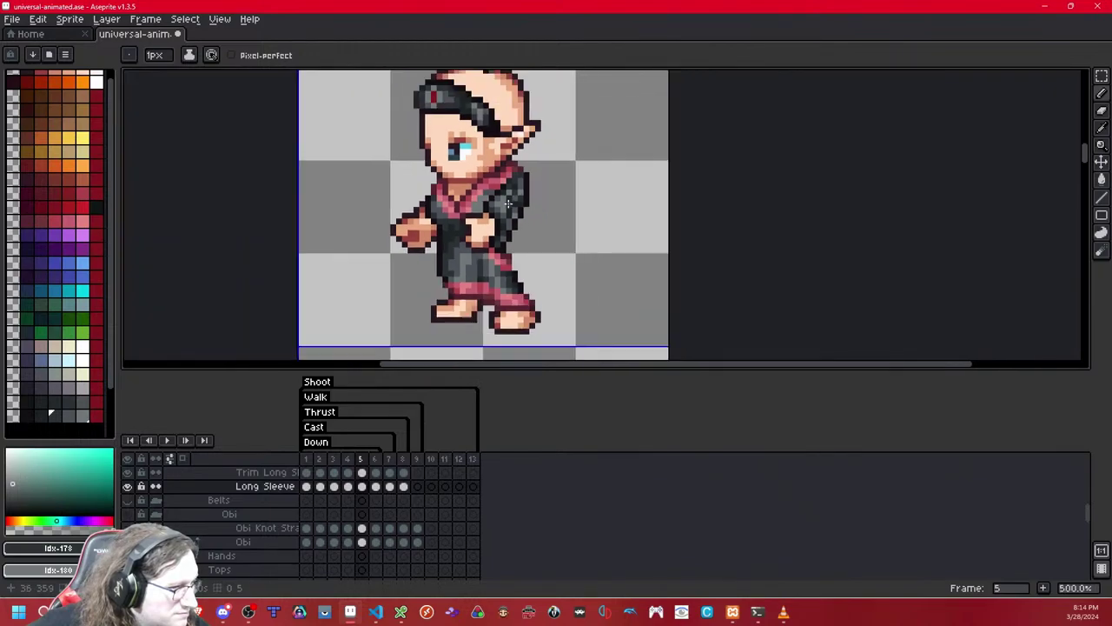
scroll(513, 202, "up", 2)
scroll(522, 199, "down", 1)
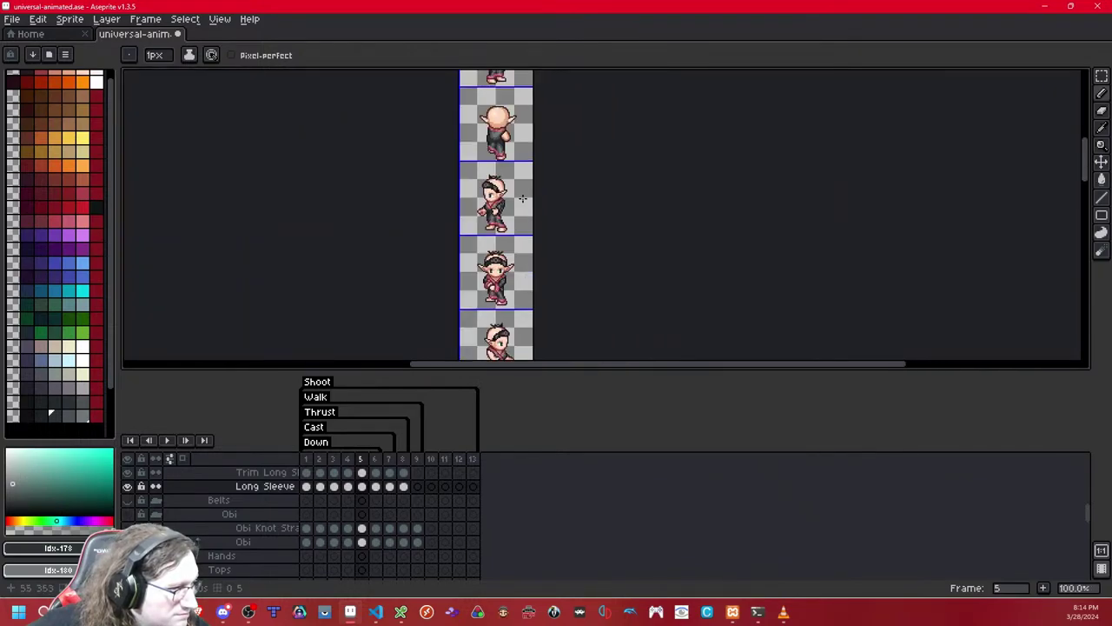
- Check the sleeve at small size and repaint light pixels around the elbow and forearm fold with mid grey Idx-179
scroll(522, 198, "up", 9)
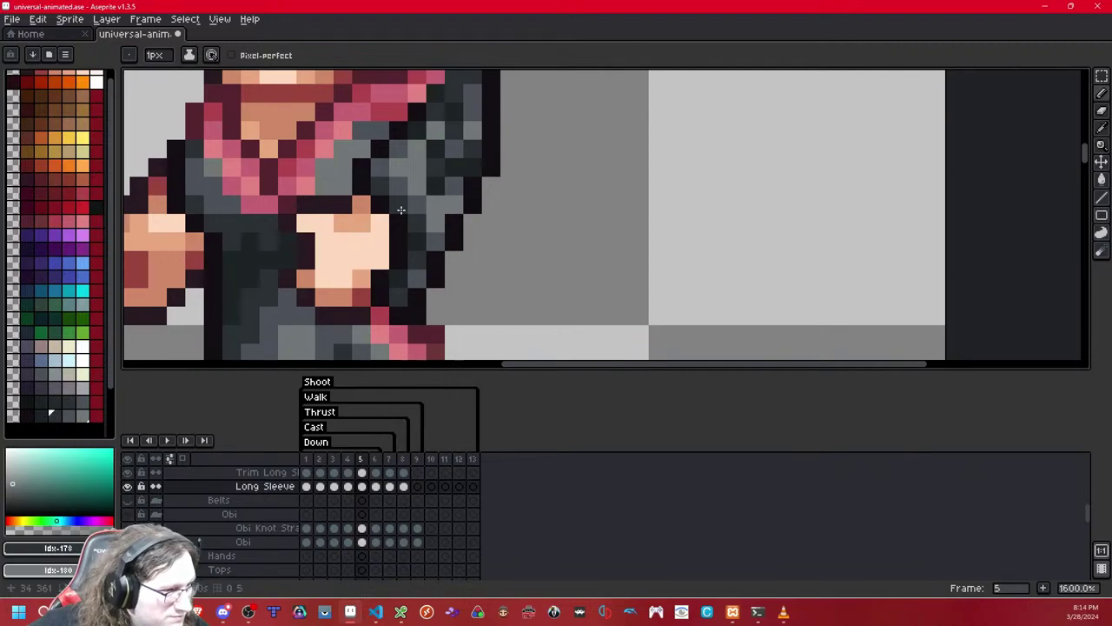
scroll(588, 170, "down", 8)
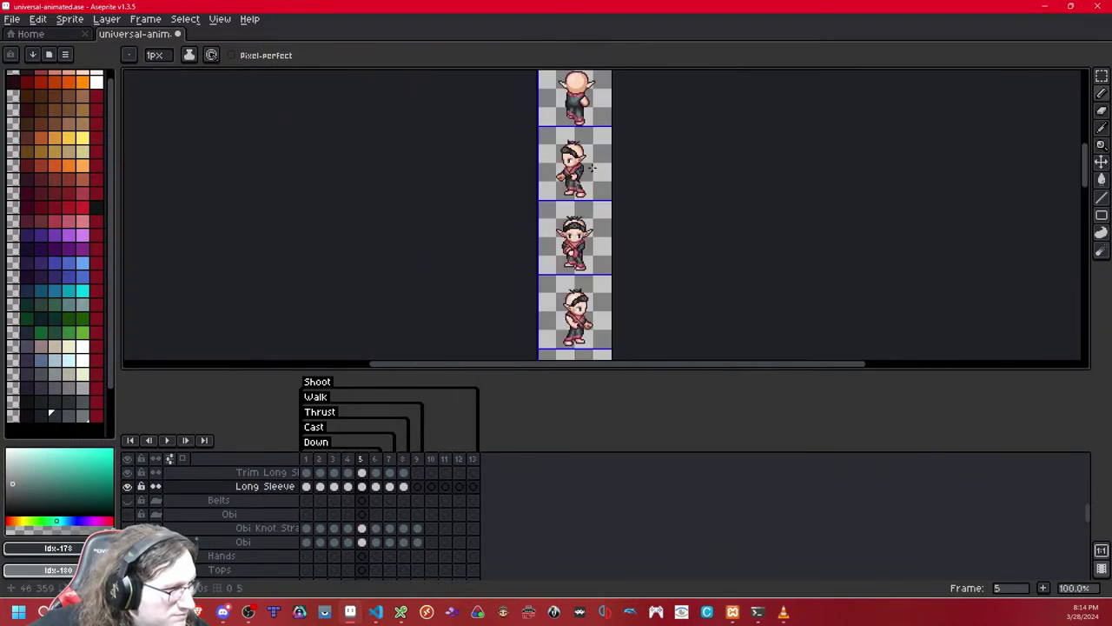
left_click_drag(592, 168, 556, 224)
scroll(556, 224, "up", 8)
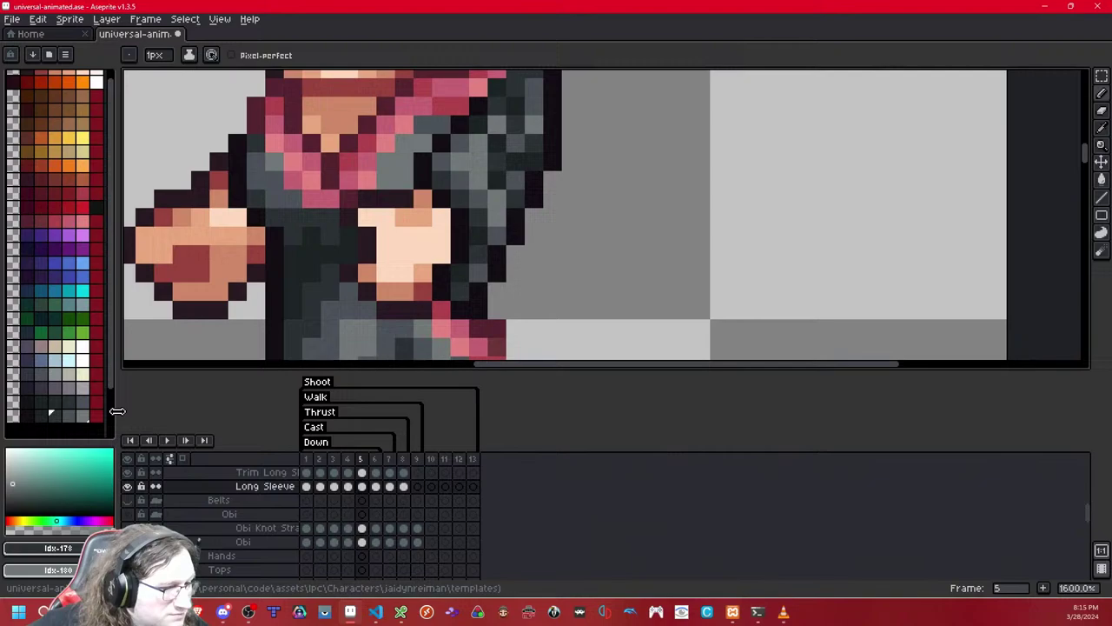
left_click(68, 414)
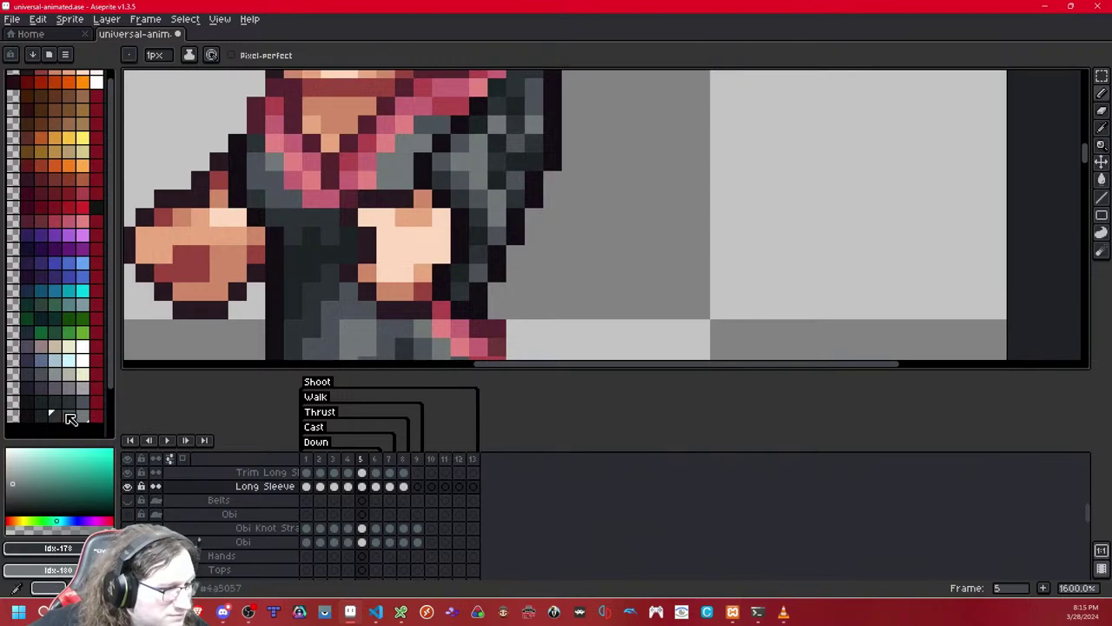
left_click(500, 203)
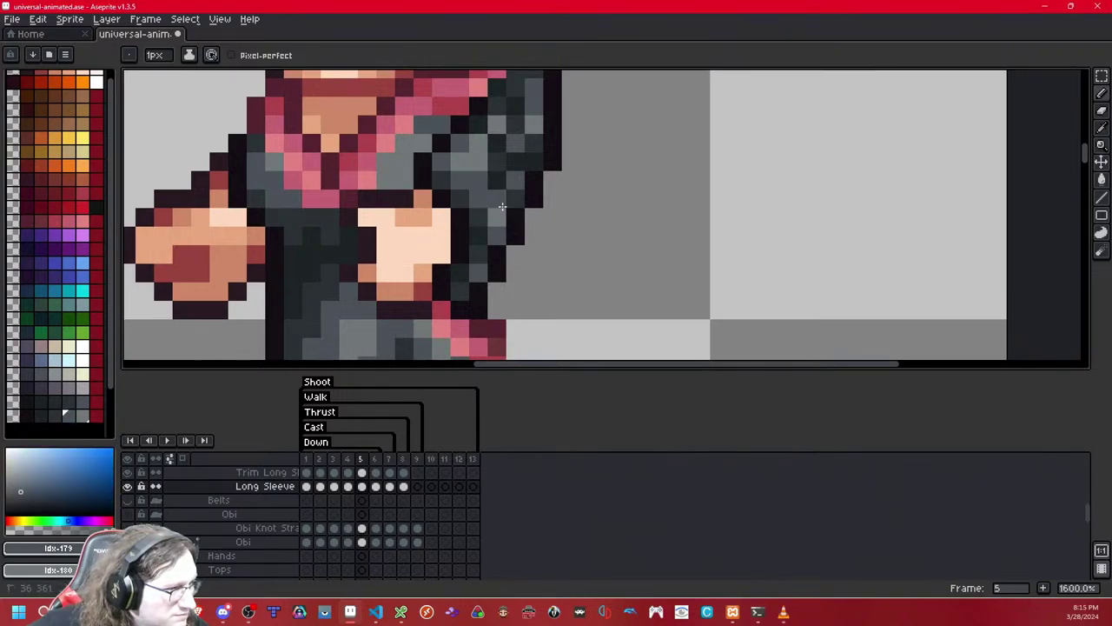
left_click(483, 168)
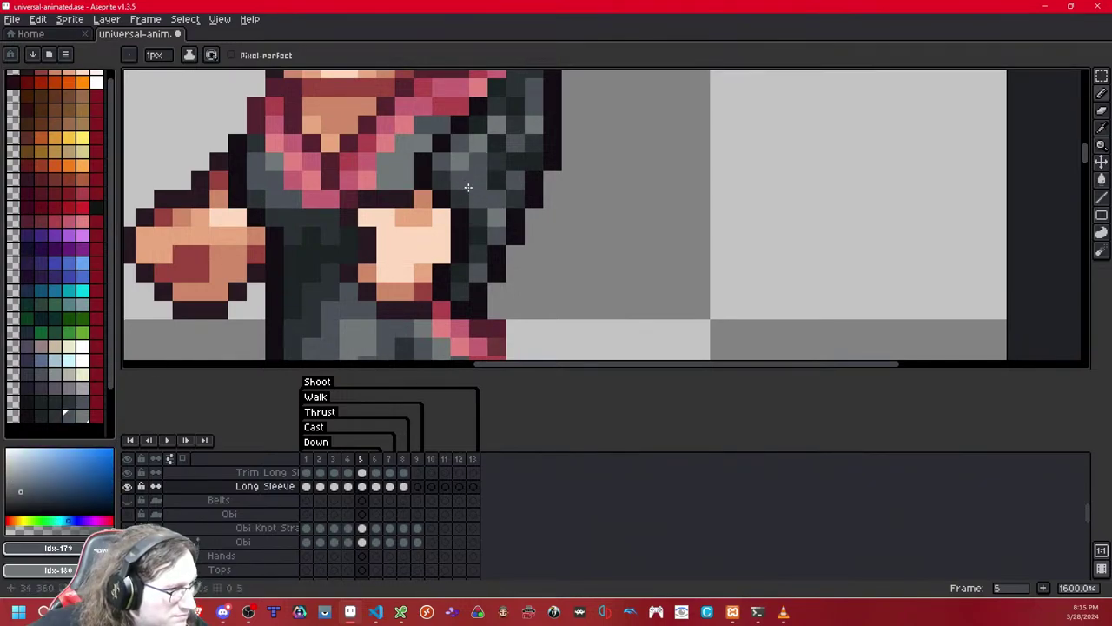
- Refine the sleeve's fold shading with palette greys Idx-178, Idx-179 and Idx-177, comparing it with the other poses
left_click(54, 414)
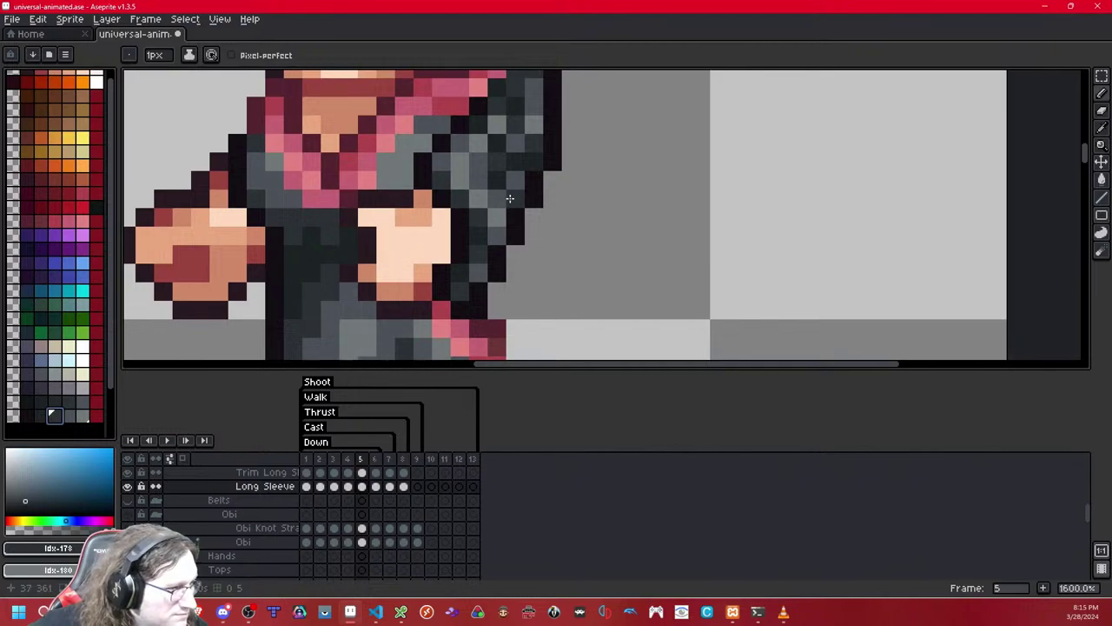
scroll(537, 196, "down", 8)
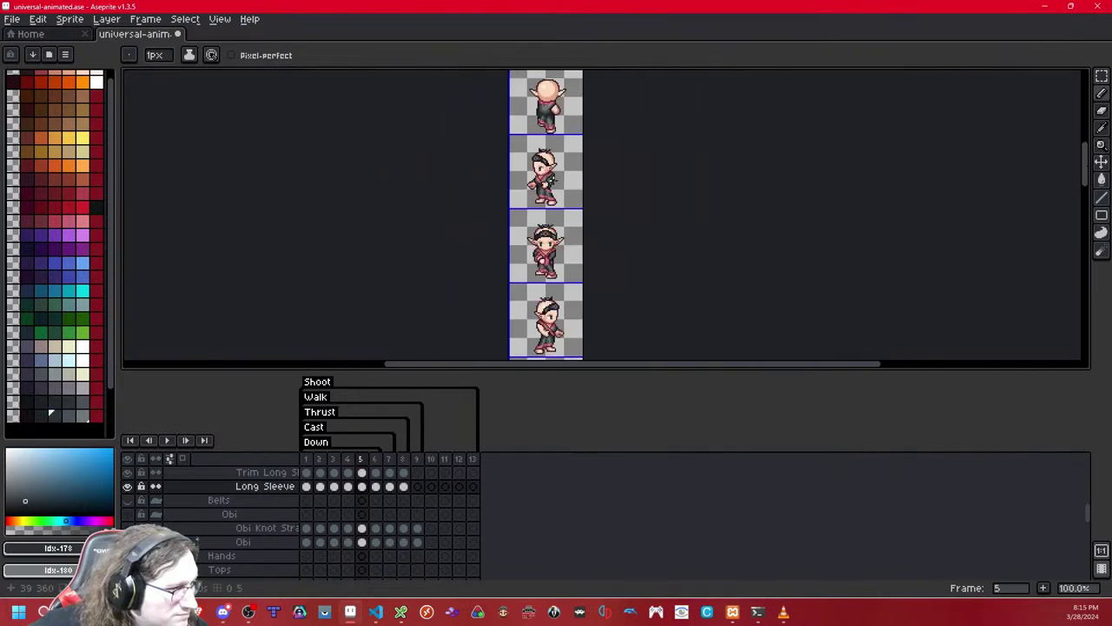
scroll(587, 169, "up", 8)
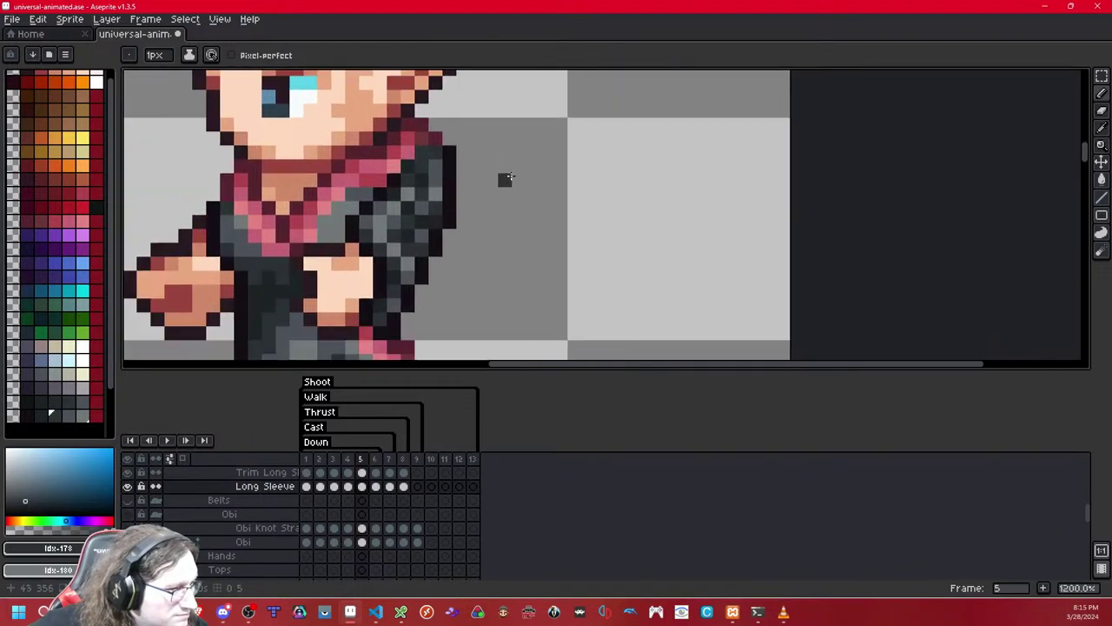
left_click_drag(541, 177, 559, 167)
left_click(70, 416)
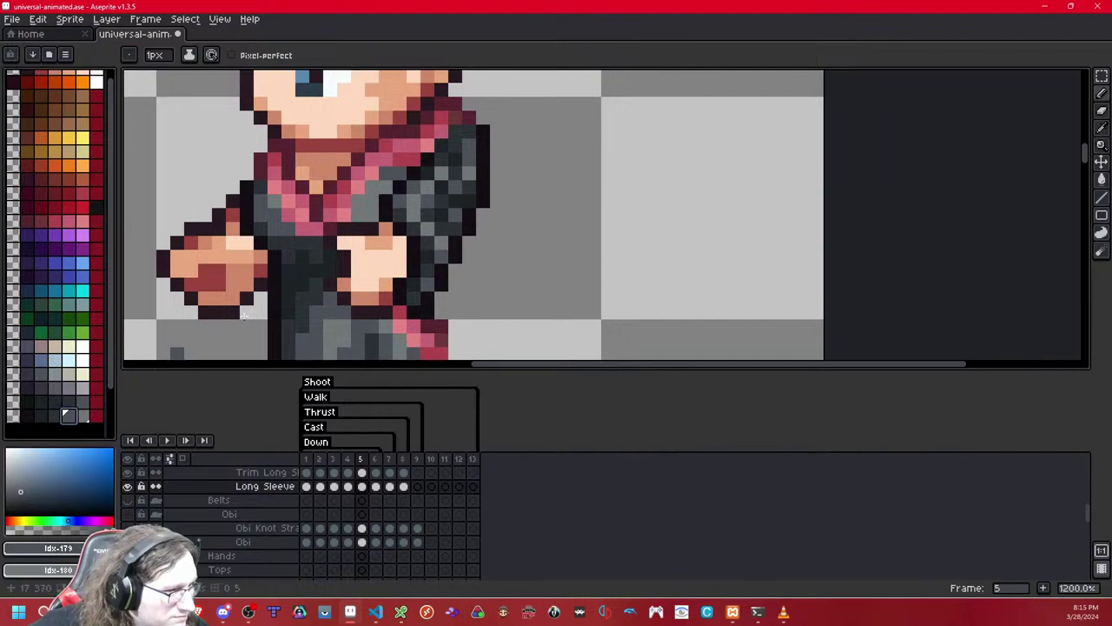
key("bracketleft")
key("bracketleft")
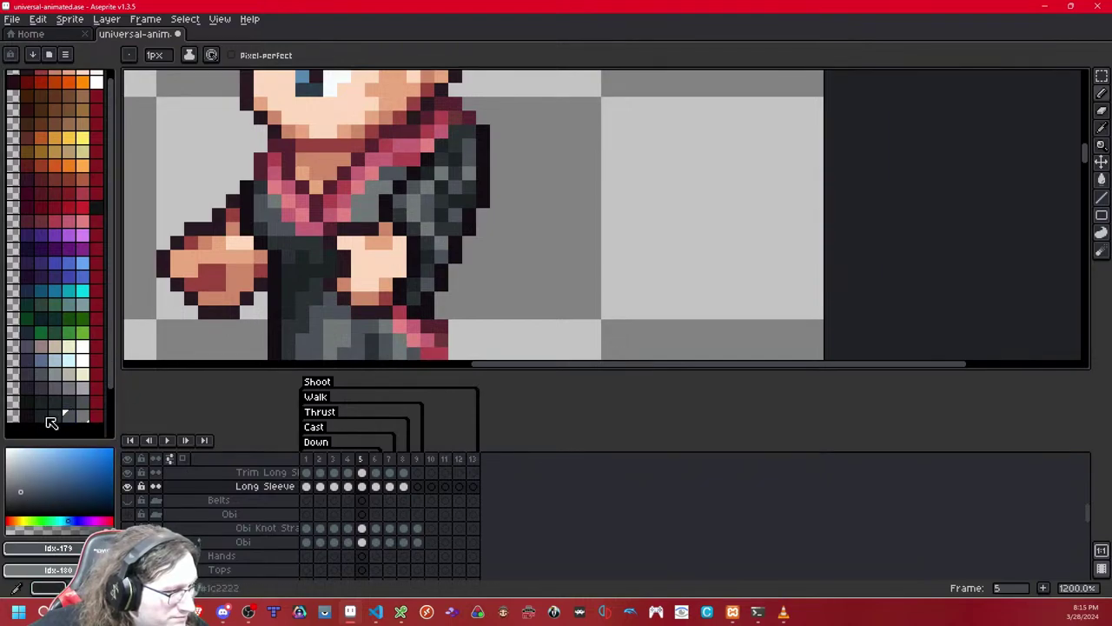
scroll(563, 185, "down", 8)
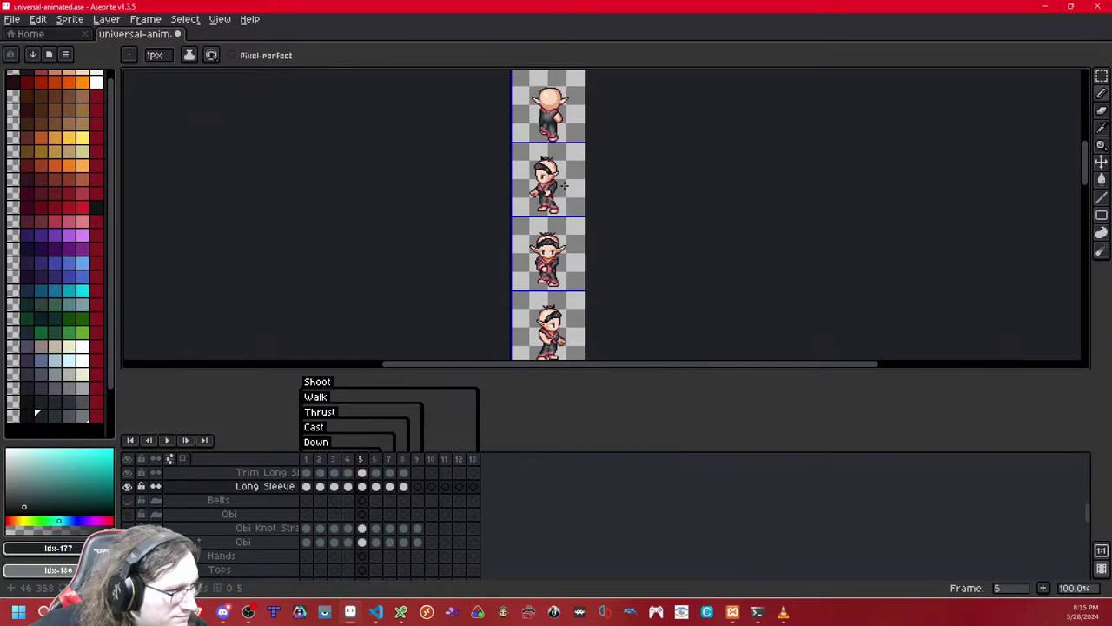
scroll(563, 184, "up", 8)
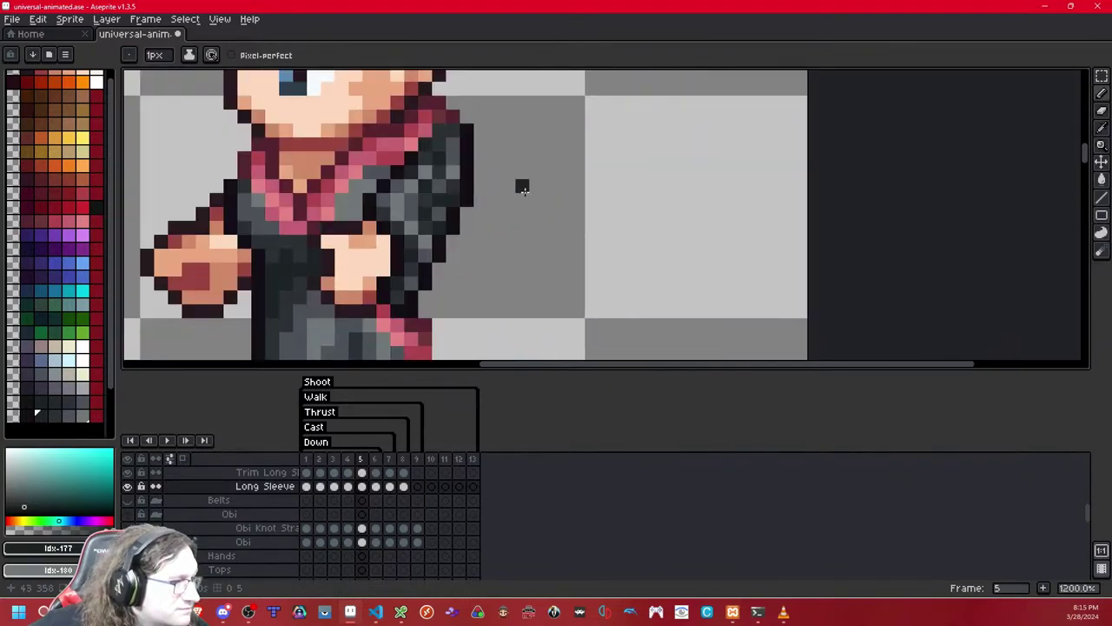
- Touch up the upper sleeve shading with dark grey Idx-178 and review it at small size
left_click(50, 414)
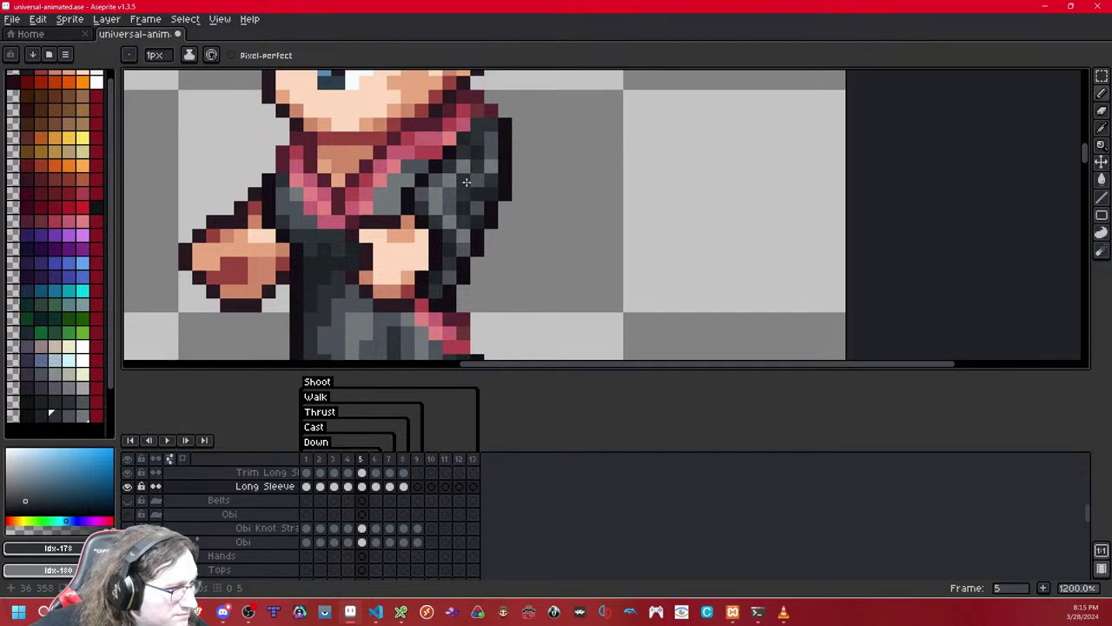
scroll(530, 190, "down", 4)
scroll(530, 190, "up", 4)
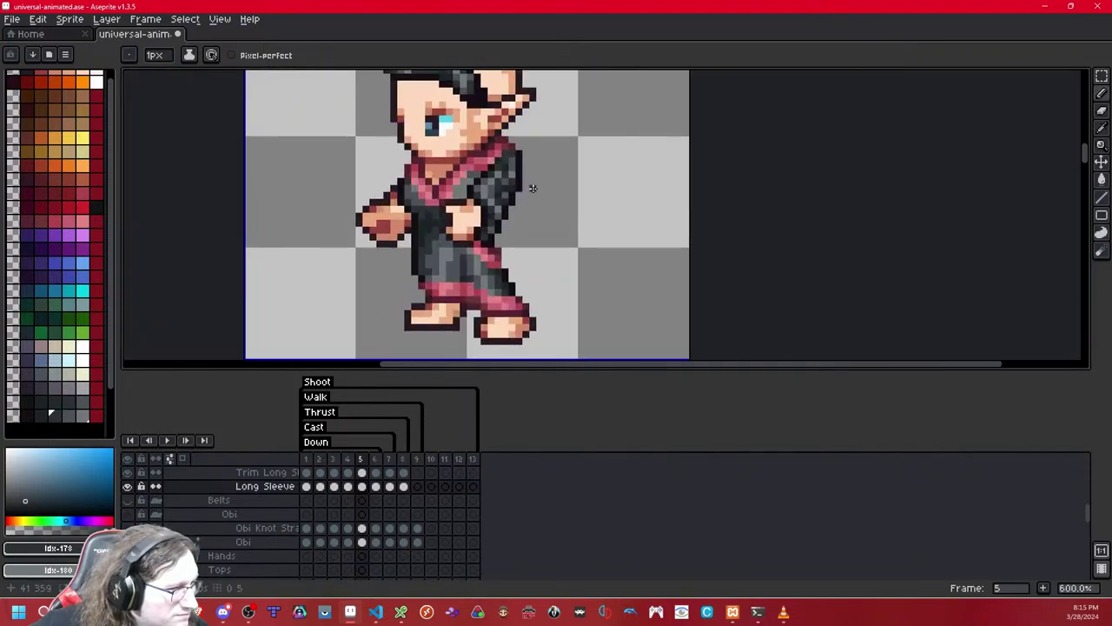
scroll(527, 189, "down", 8)
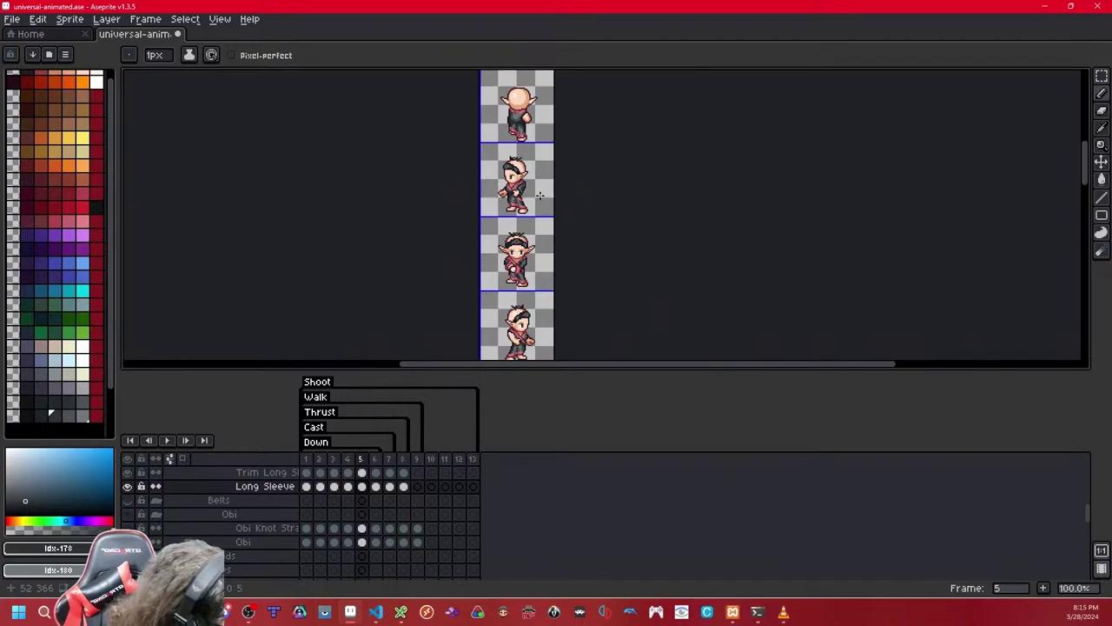
- Step through the neighbouring frames up to frame 8 to compare their arm poses with the sleeved pose in frame 5
scroll(539, 195, "up", 5)
left_click_drag(450, 190, 562, 231)
scroll(559, 188, "up", 2)
scroll(560, 182, "down", 3)
scroll(555, 210, "up", 2)
key("Left")
key("Right")
key("Right")
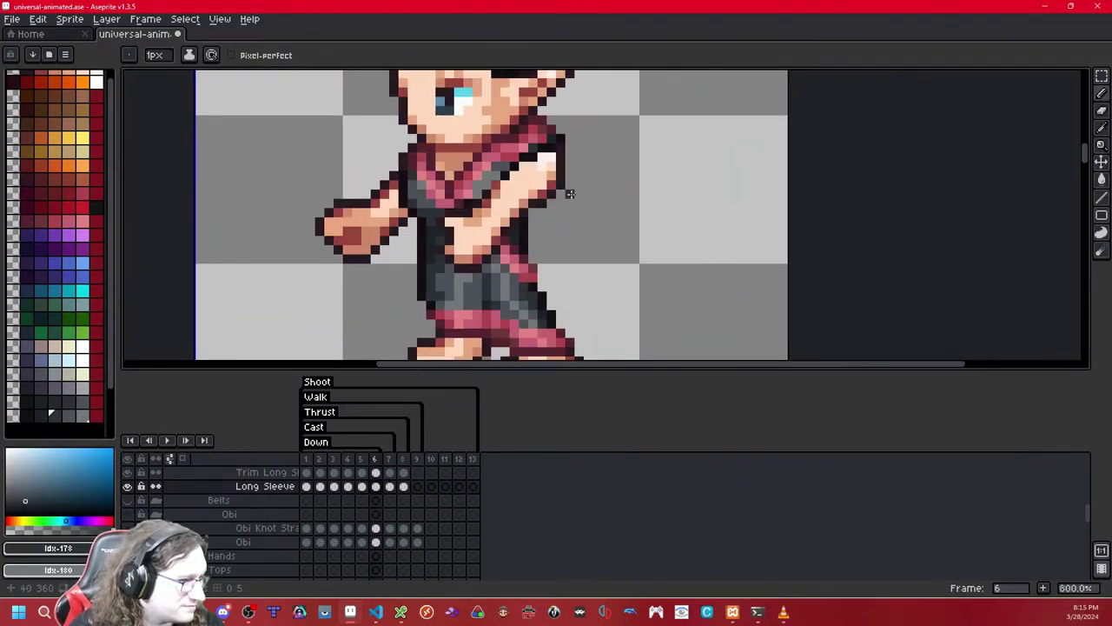
key("Right")
key("Left")
key("Right")
key("Right")
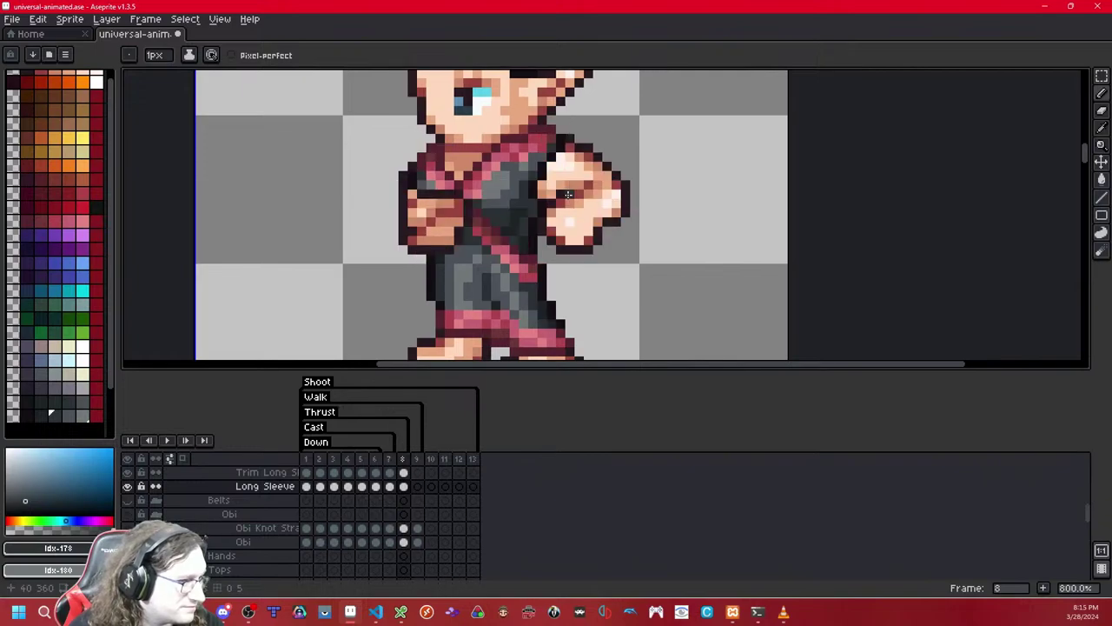
- Copy the long sleeve area from frame 5 and paste it in place on the Long Sleeve layer in frame 7
key("Left")
key("Left")
key("Left")
left_click(1102, 77)
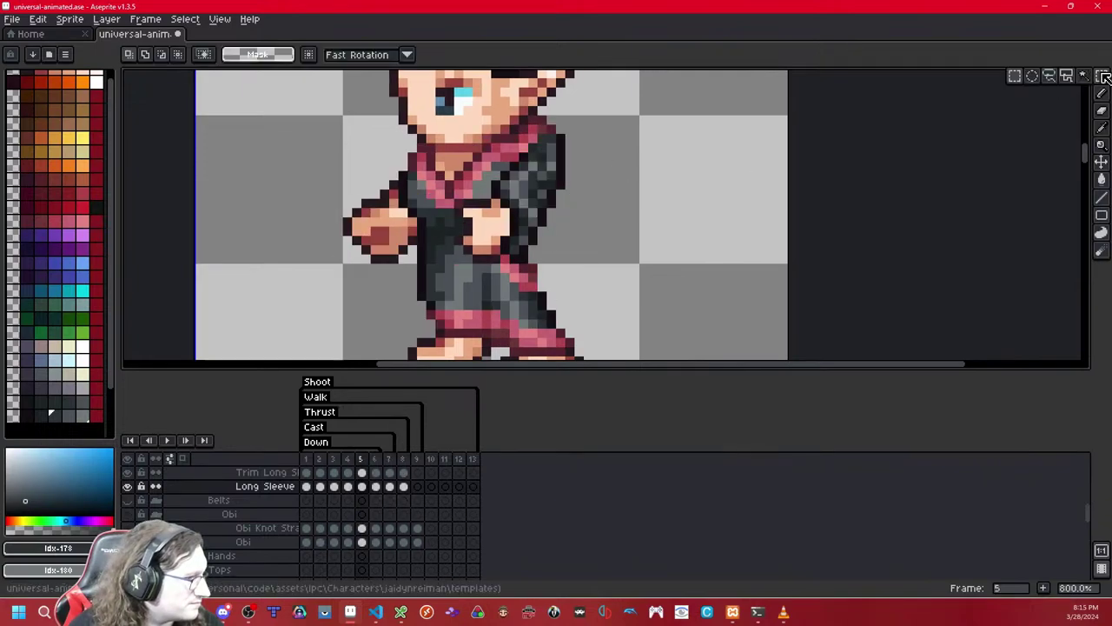
left_click_drag(442, 94, 623, 284)
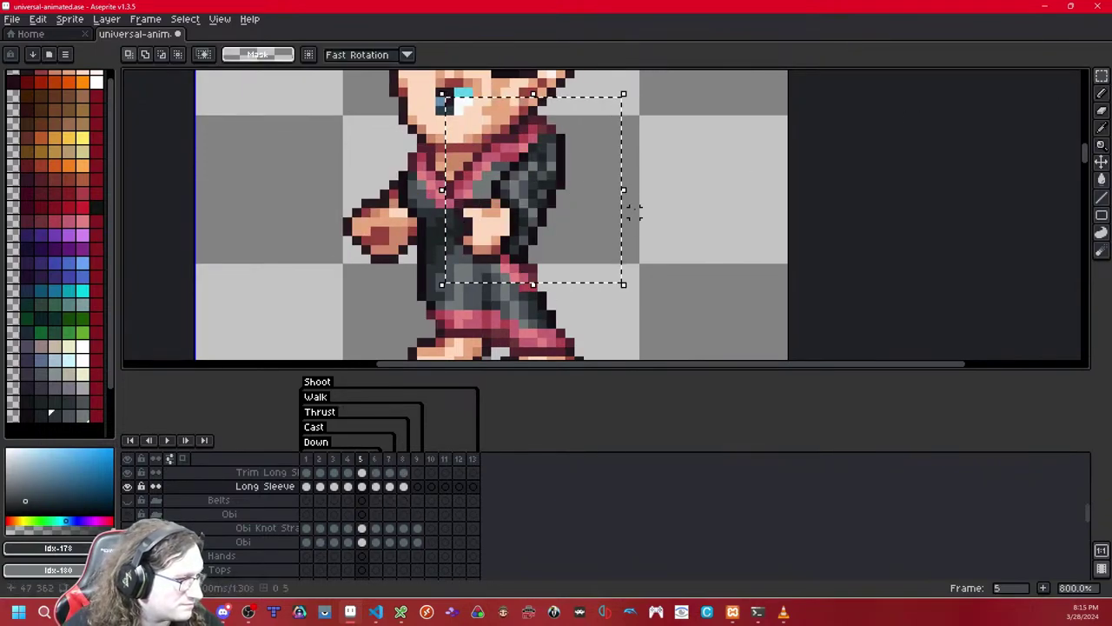
key("ctrl+d")
key("Right")
key("Right")
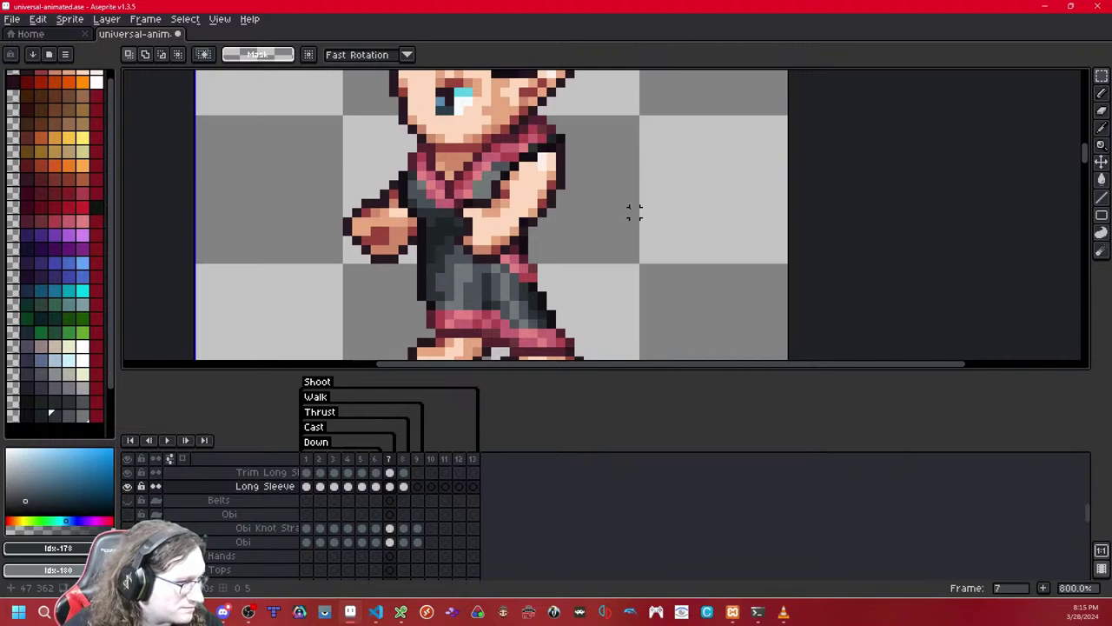
key("ctrl+v")
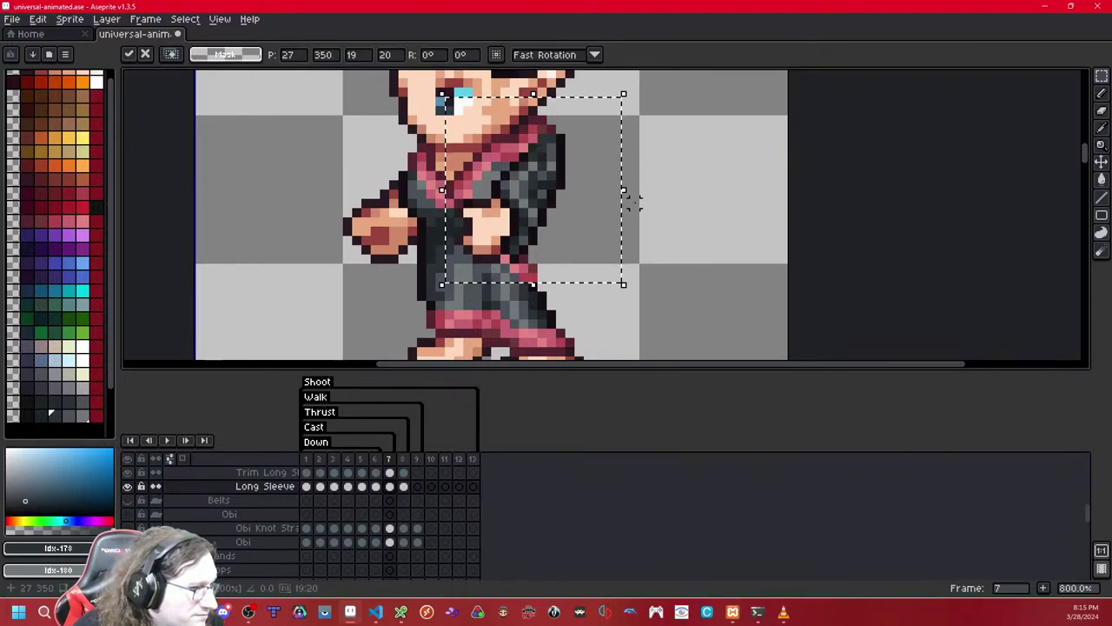
key("Down")
key("Up")
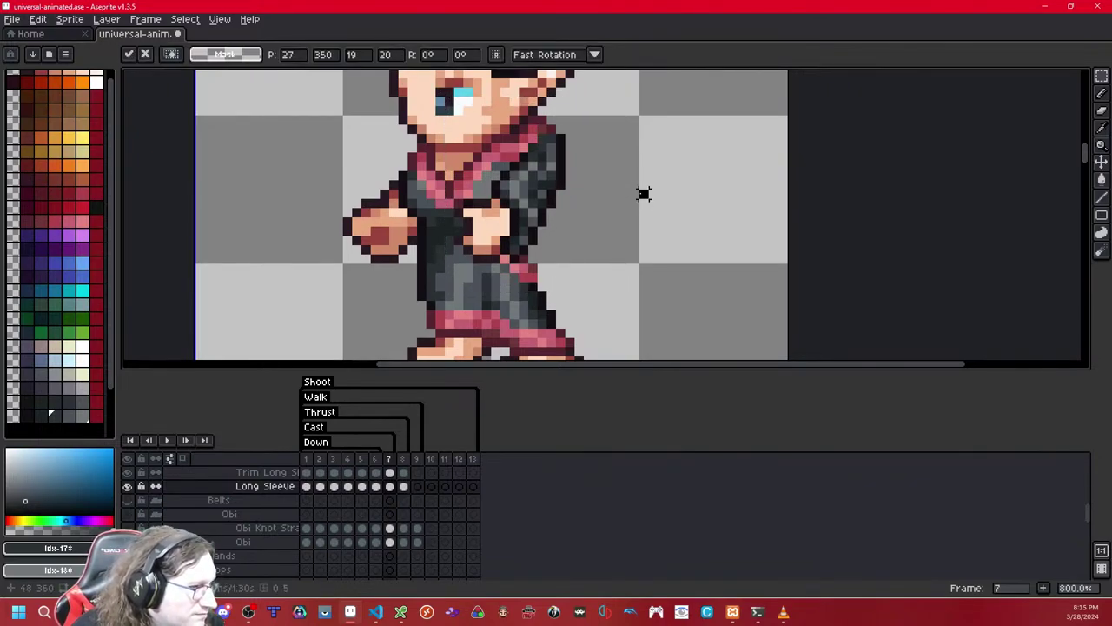
key("ctrl+d")
- Review the sleeve in frame 7 at small size against the neighbouring left-facing frames
key("Left")
key("Left")
scroll(624, 194, "down", 8)
scroll(627, 195, "up", 1)
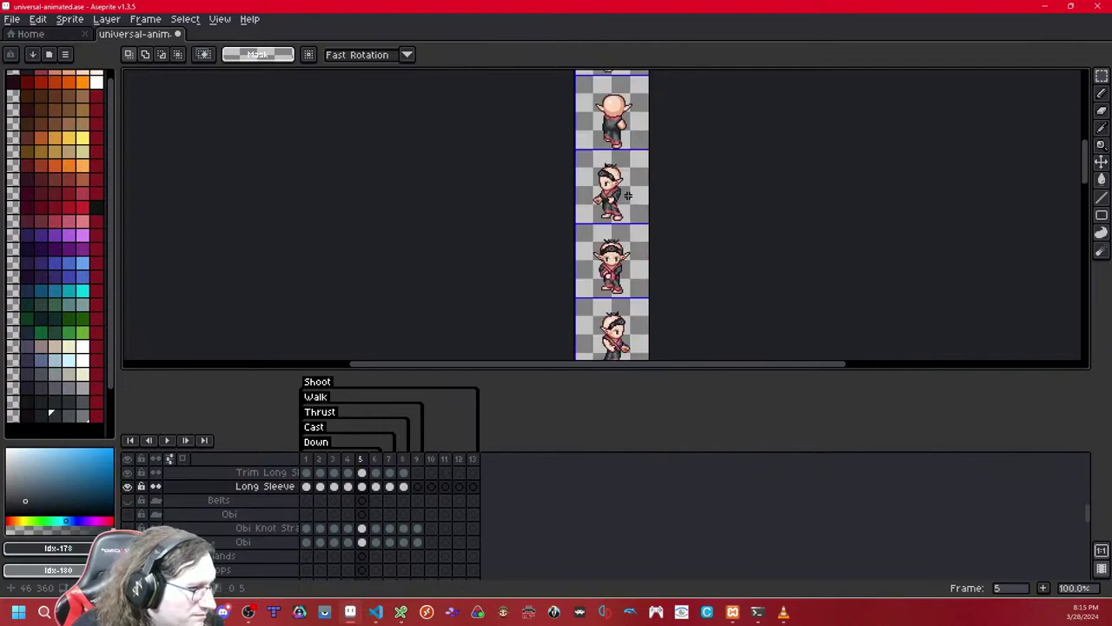
key("Left")
key("Right")
key("Right")
key("Right")
key("Left")
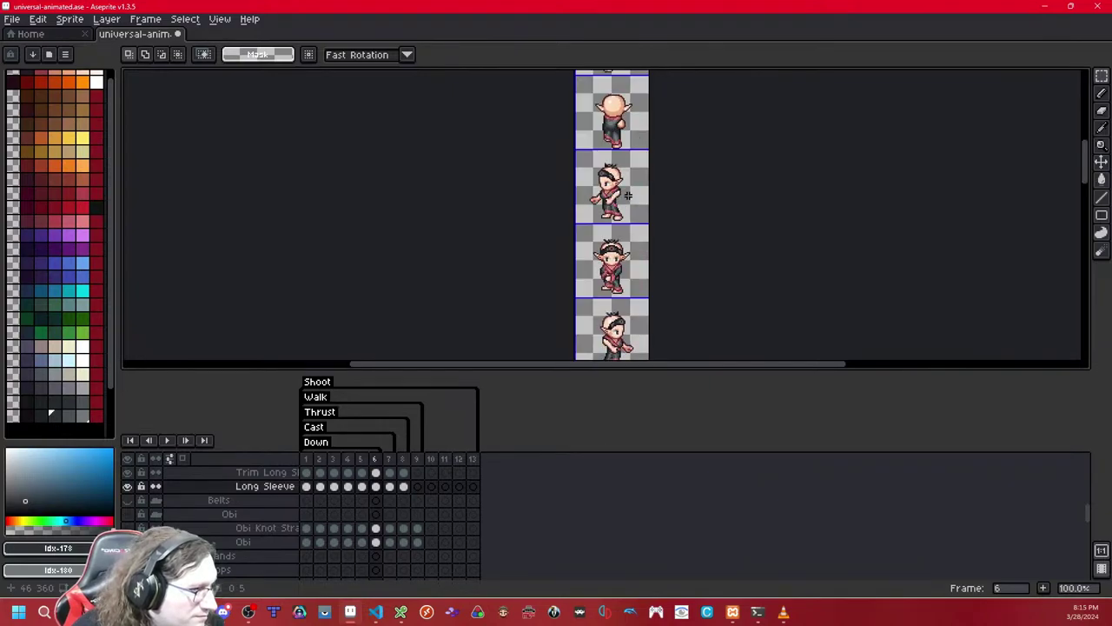
- Compare the arm position in frame 6 with frames 7 and 8 at a closer view
scroll(627, 195, "up", 3)
scroll(627, 195, "down", 1)
key("Right")
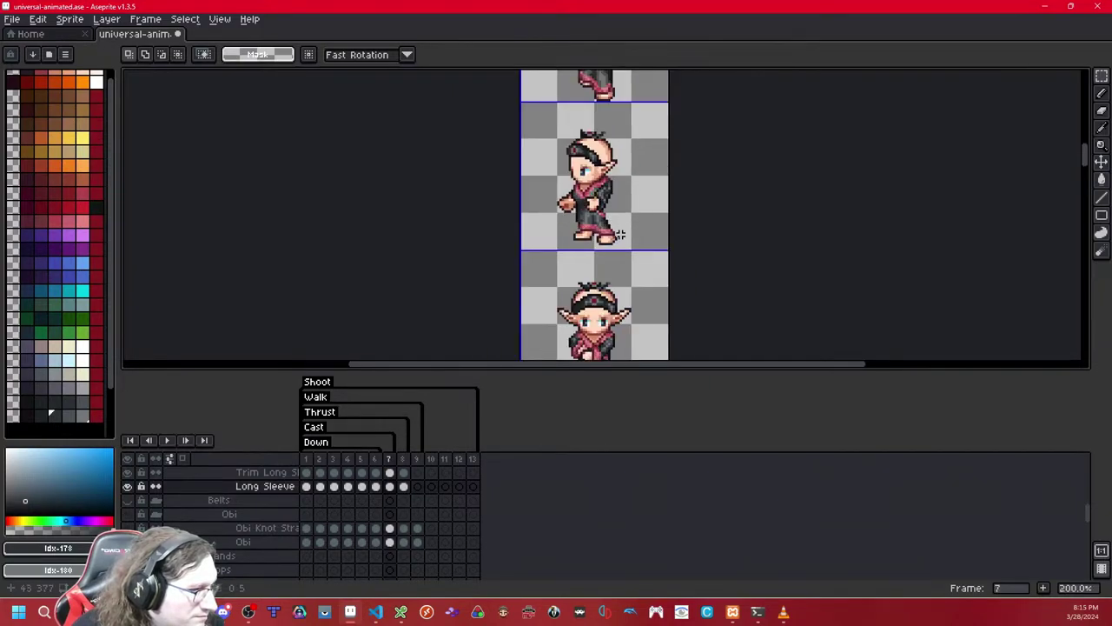
left_click_drag(620, 235, 620, 201)
key("Left")
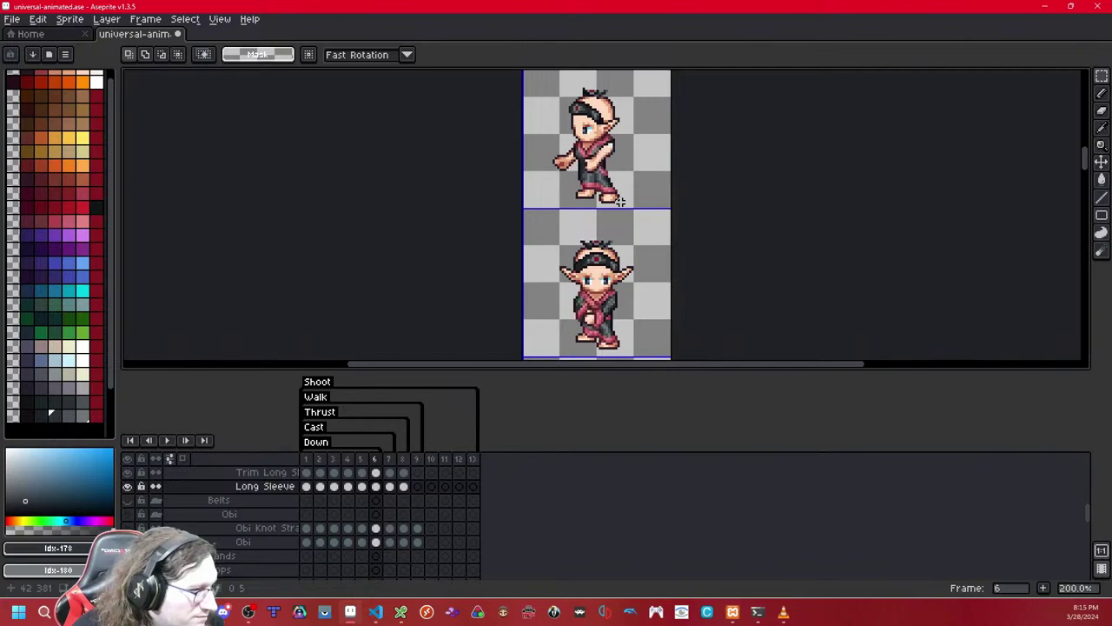
key("Right")
key("Left")
key("Right")
key("Right")
key("Left")
key("Left")
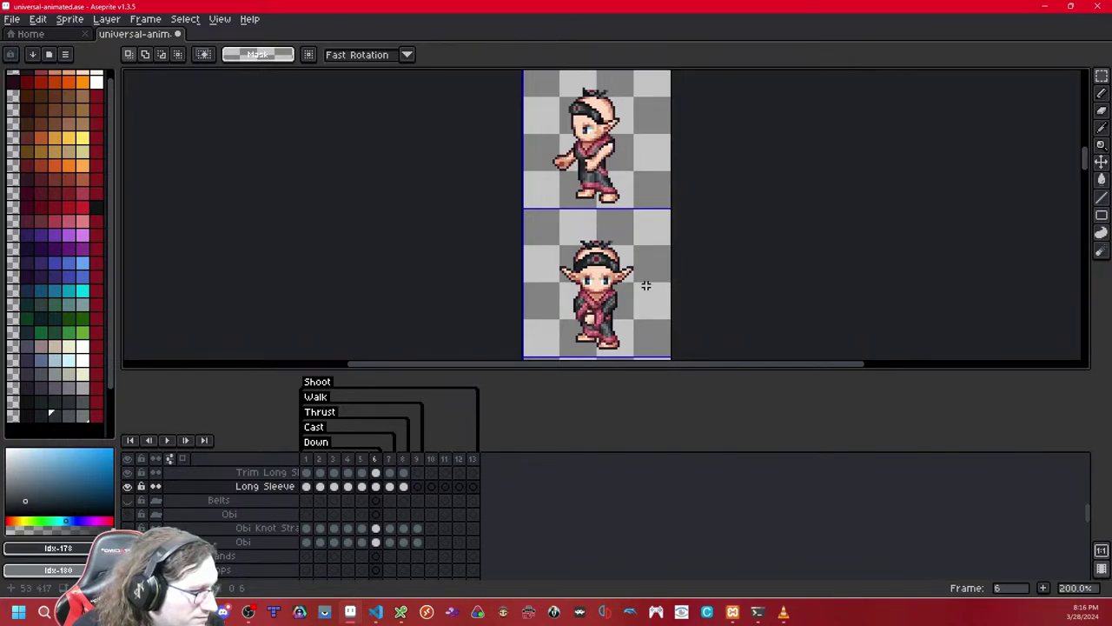
key("Right")
key("Left")
left_click_drag(643, 253, 564, 338)
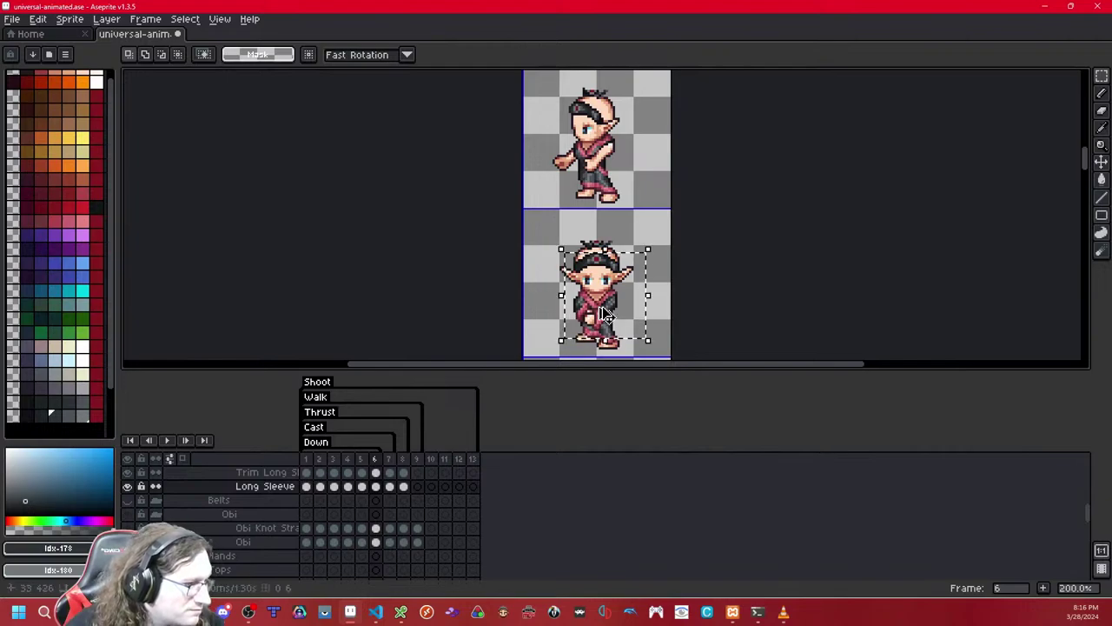
key("ctrl+d")
- Paste the copied sleeve into frame 6 and shift it left and down onto the bent arm
left_click_drag(629, 113, 627, 169)
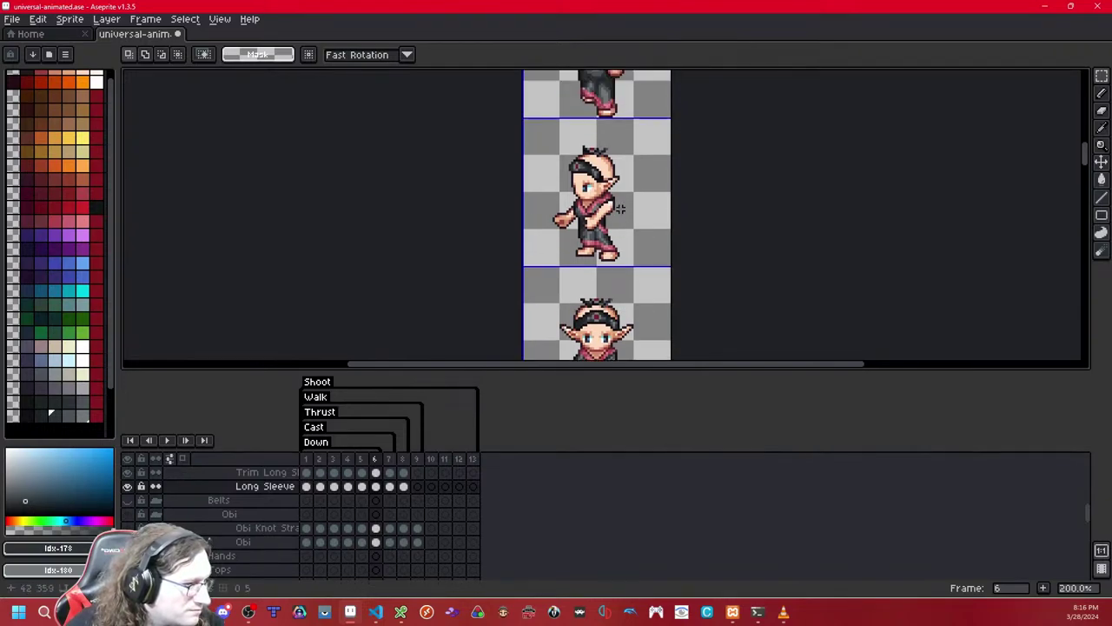
scroll(623, 211, "up", 5)
key("ctrl+v")
mouse_move(567, 198)
left_mouse_down()
mouse_move(541, 219)
mouse_move(559, 212)
mouse_move(549, 204)
left_mouse_up()
left_click(702, 190)
- Move the shoulder part of frame 6's sleeve two pixels right and one pixel up to cover the shoulder
scroll(674, 190, "up", 2)
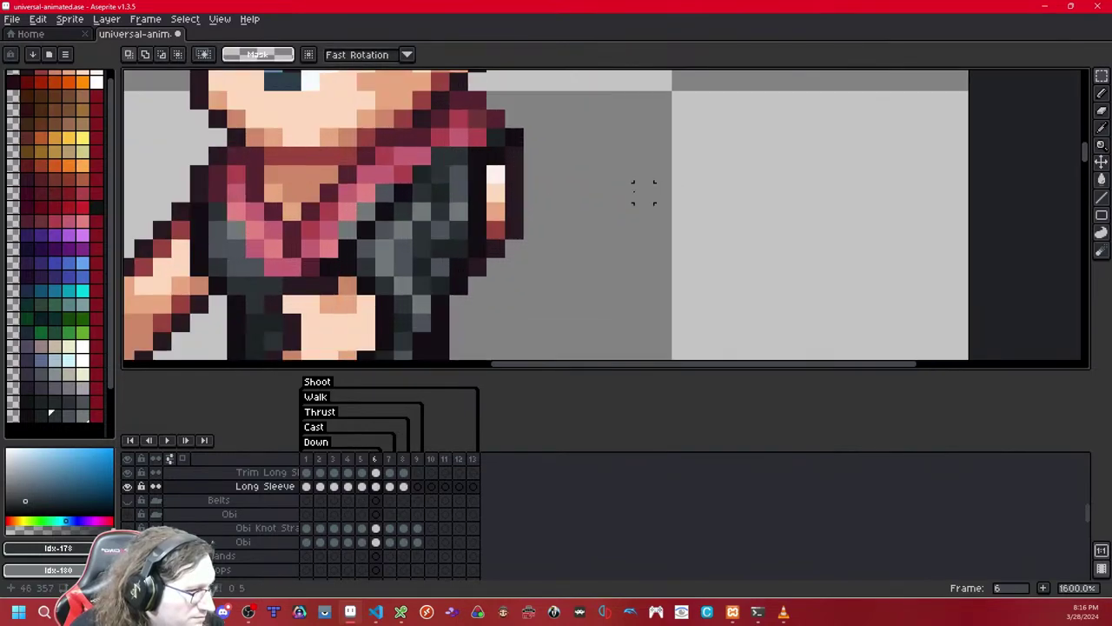
scroll(641, 190, "down", 1)
left_click_drag(586, 138, 475, 249)
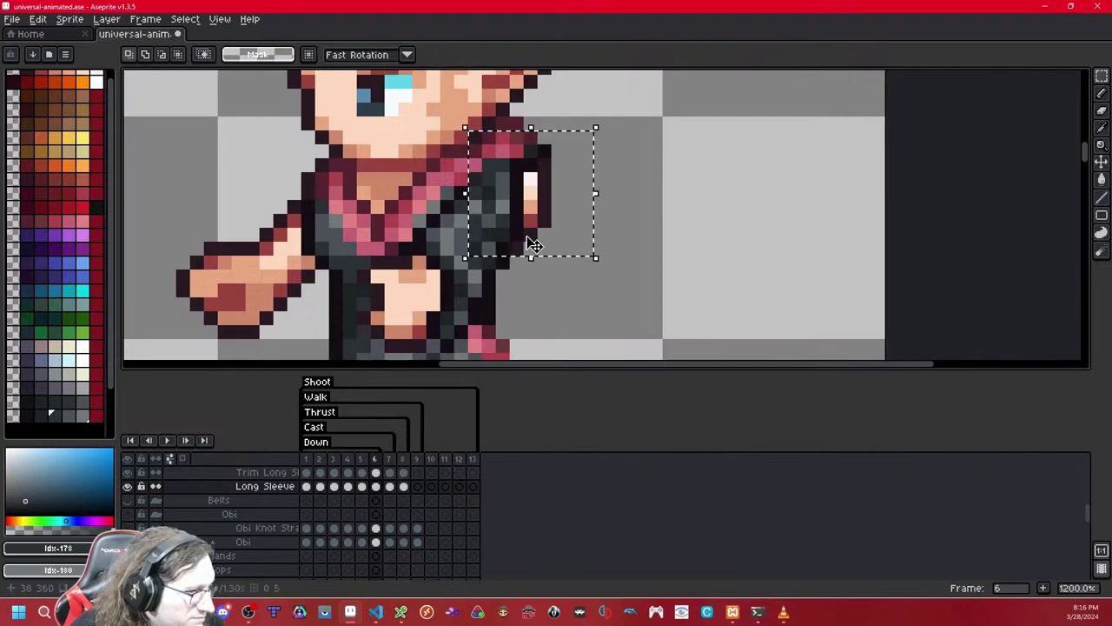
key("Right")
key("Right")
key("Up")
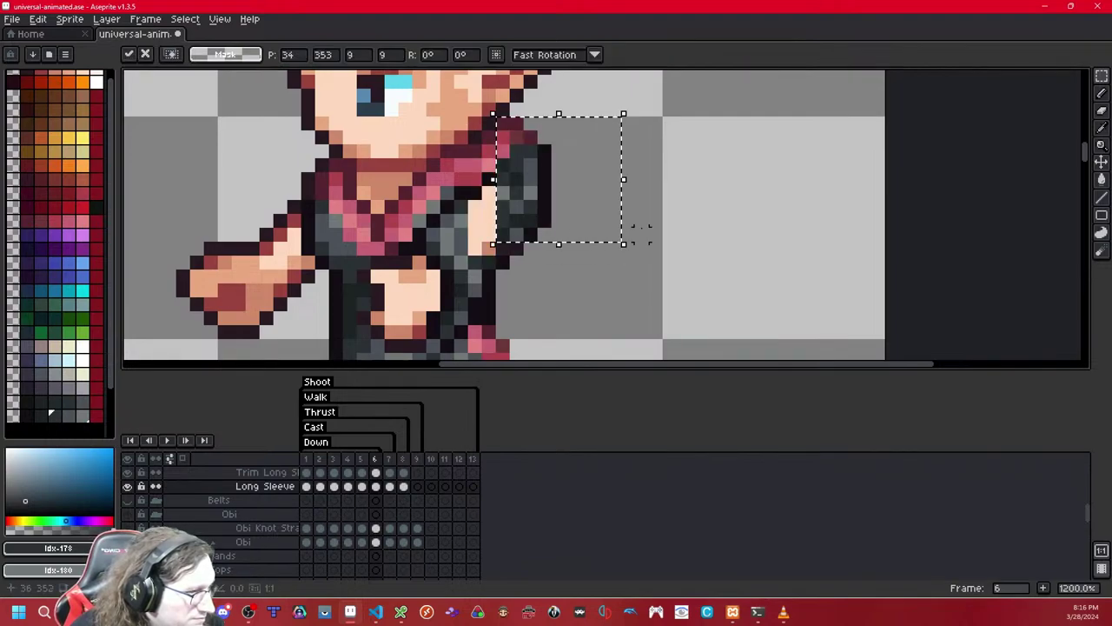
key("Down")
left_click(544, 274)
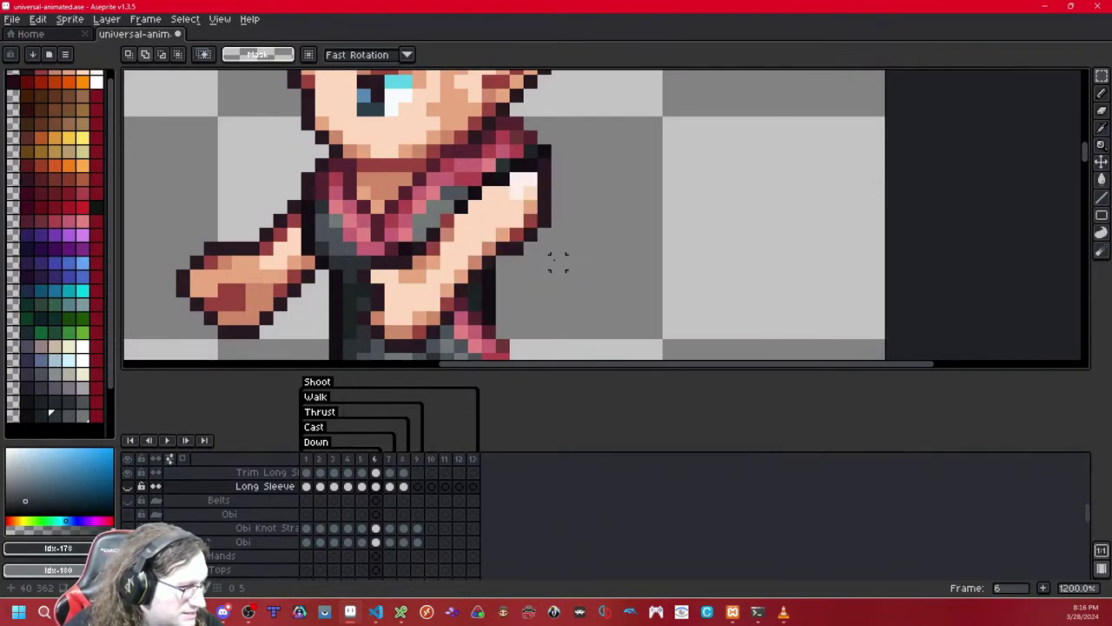
- Shift the 7 by 7 pixel forearm section of the sleeve in frame 6 one pixel left
left_click_drag(543, 275, 585, 258)
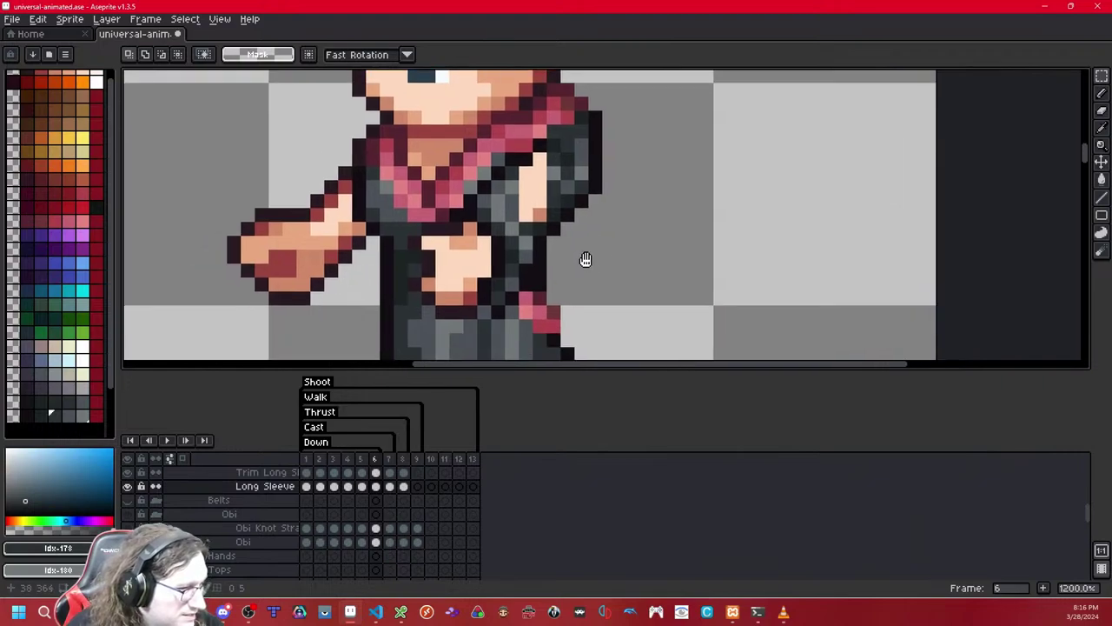
left_click_drag(550, 325, 448, 233)
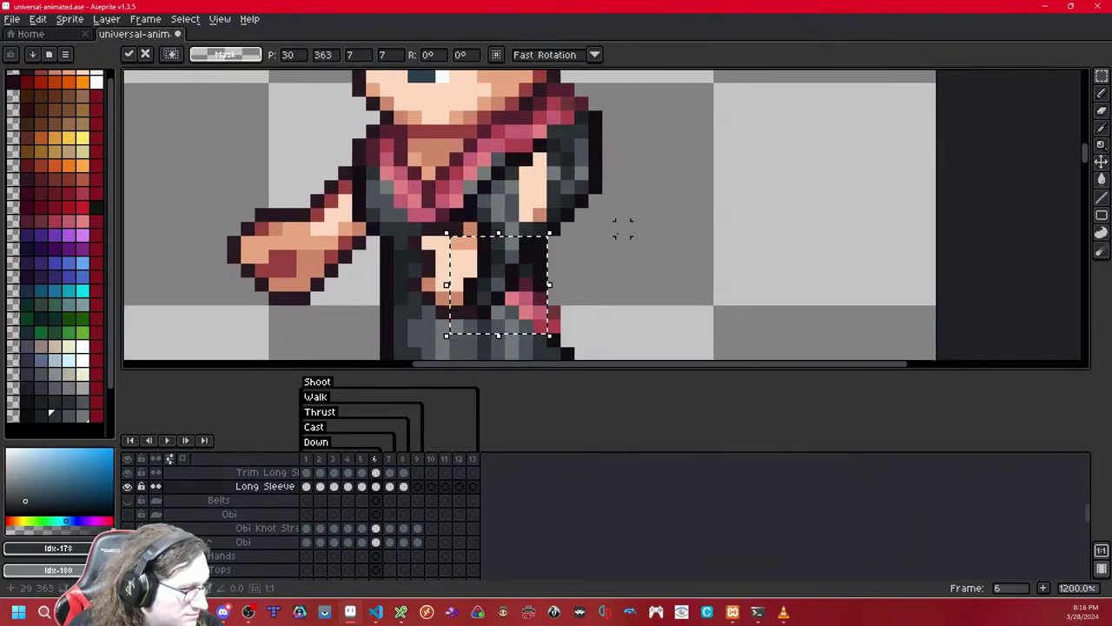
key("ctrl+d")
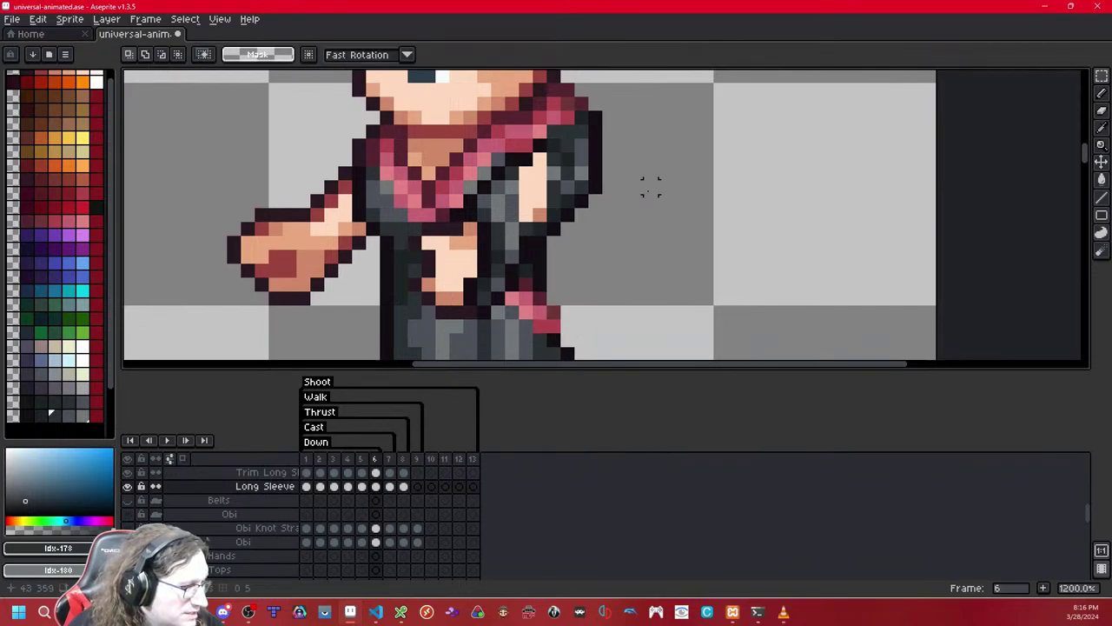
- Fill the bare-skin gap in frame 6's sleeve using palette greys from Idx-177 to Idx-180, and review it at small size
left_click_drag(609, 242, 617, 278)
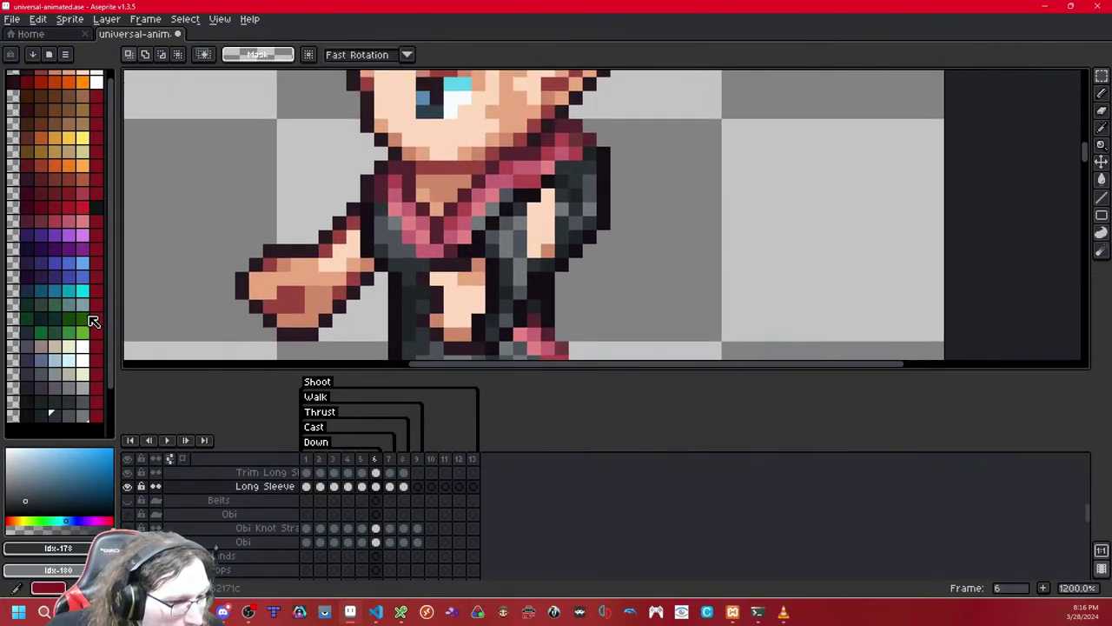
left_click(47, 414)
left_click(1101, 92)
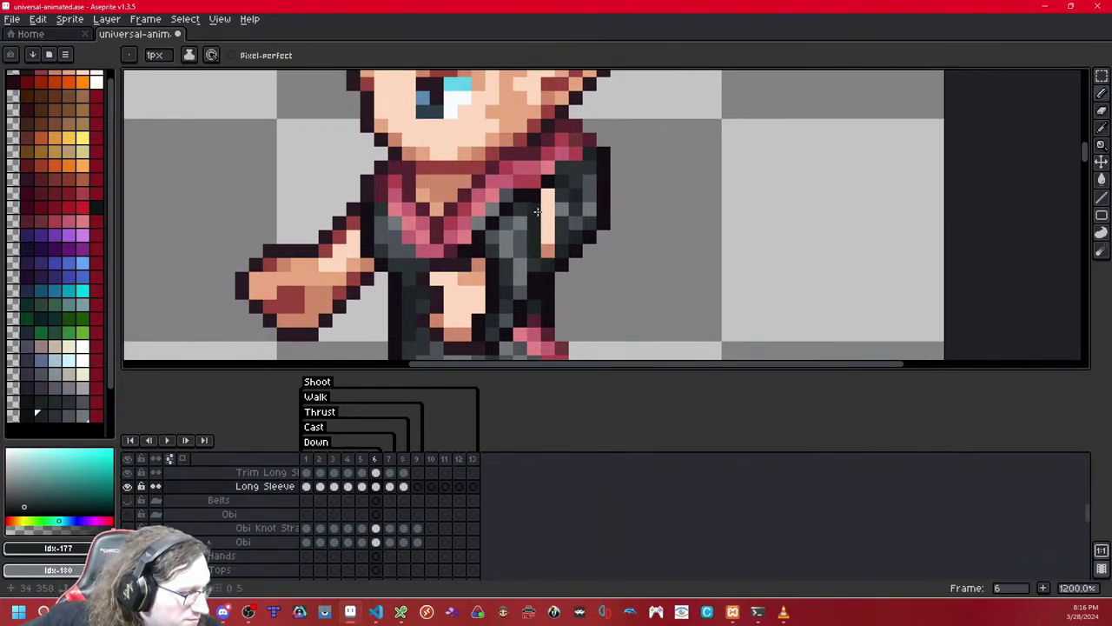
right_click(58, 415)
right_click(545, 249)
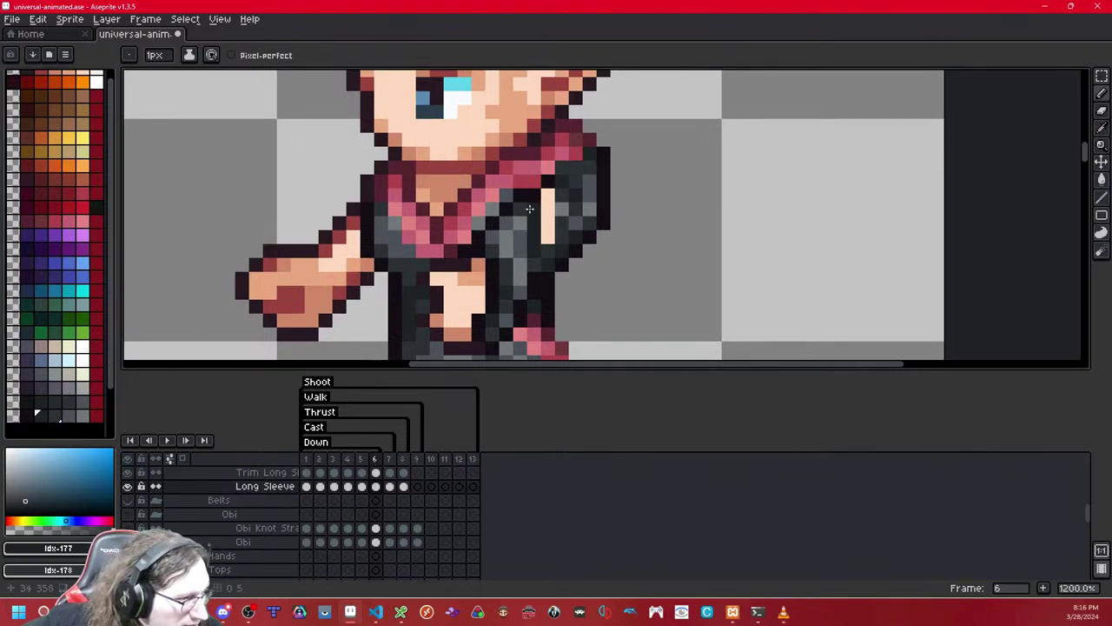
left_click(67, 416)
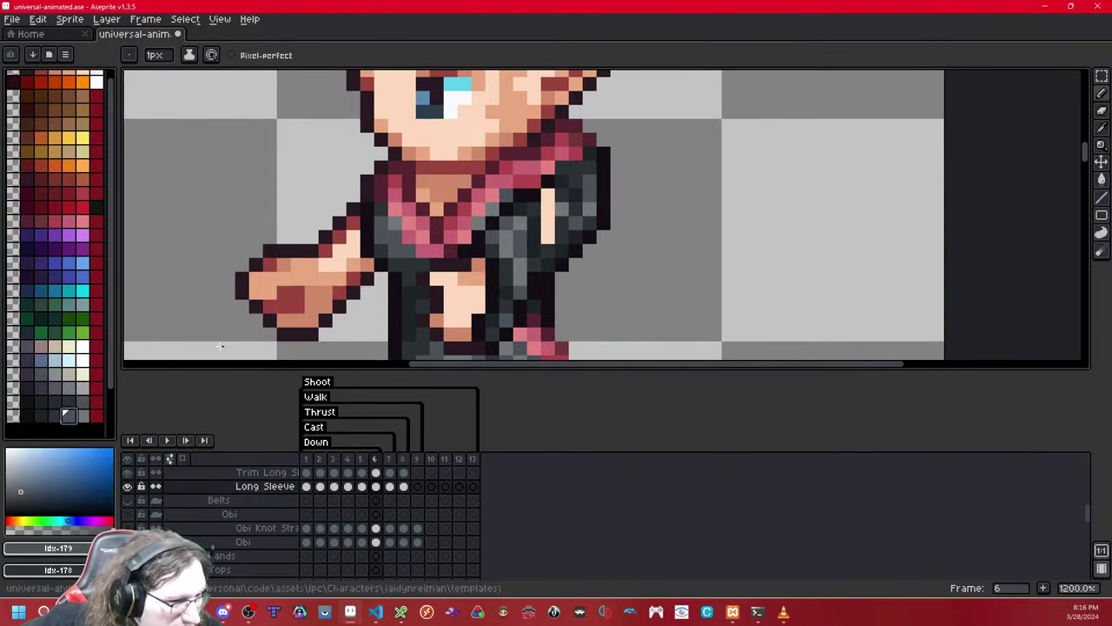
left_click(548, 235)
left_click(547, 207)
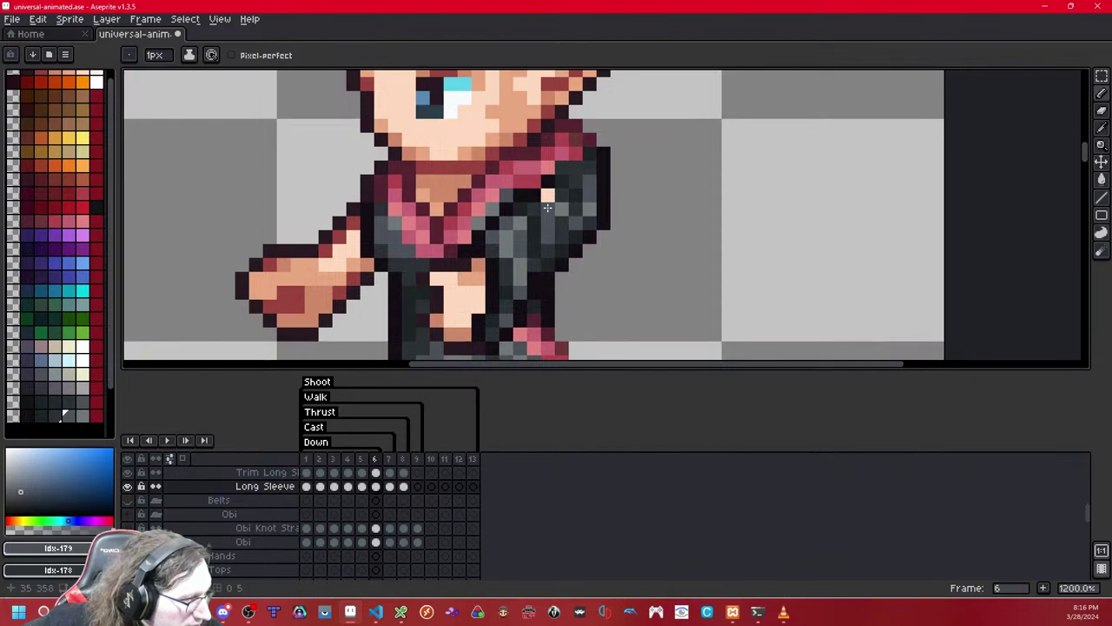
right_click(71, 417)
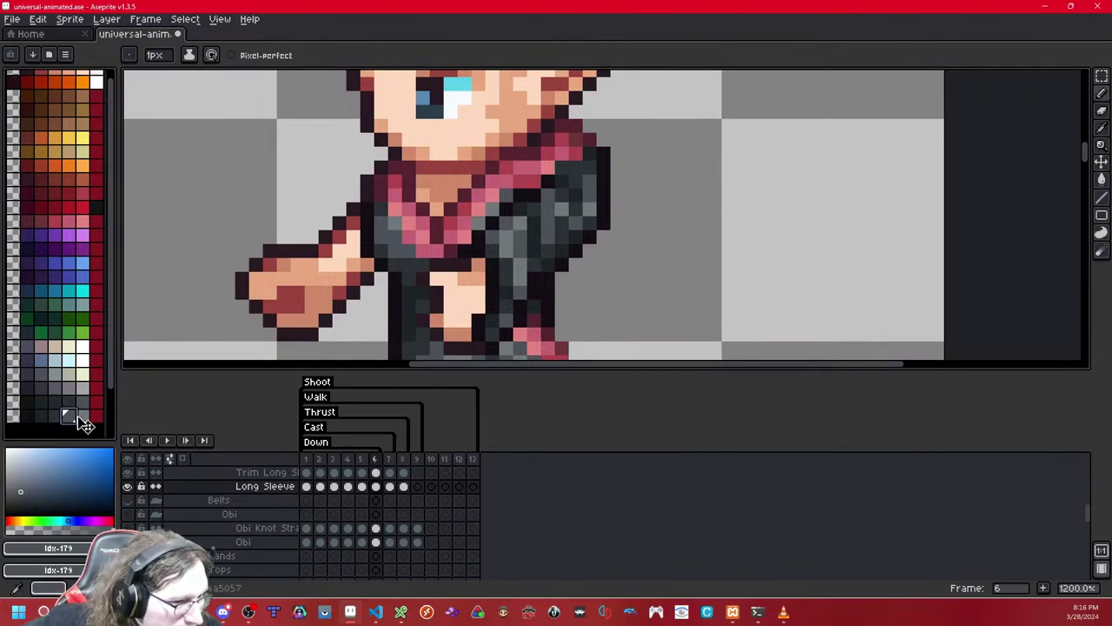
right_click(87, 422)
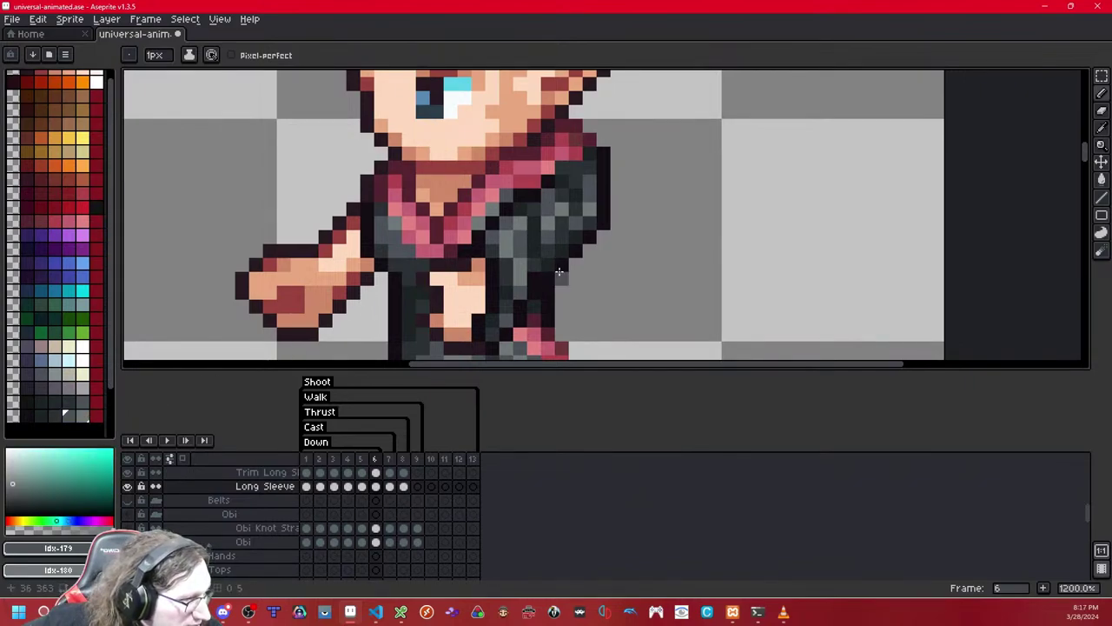
key("2")
key("1")
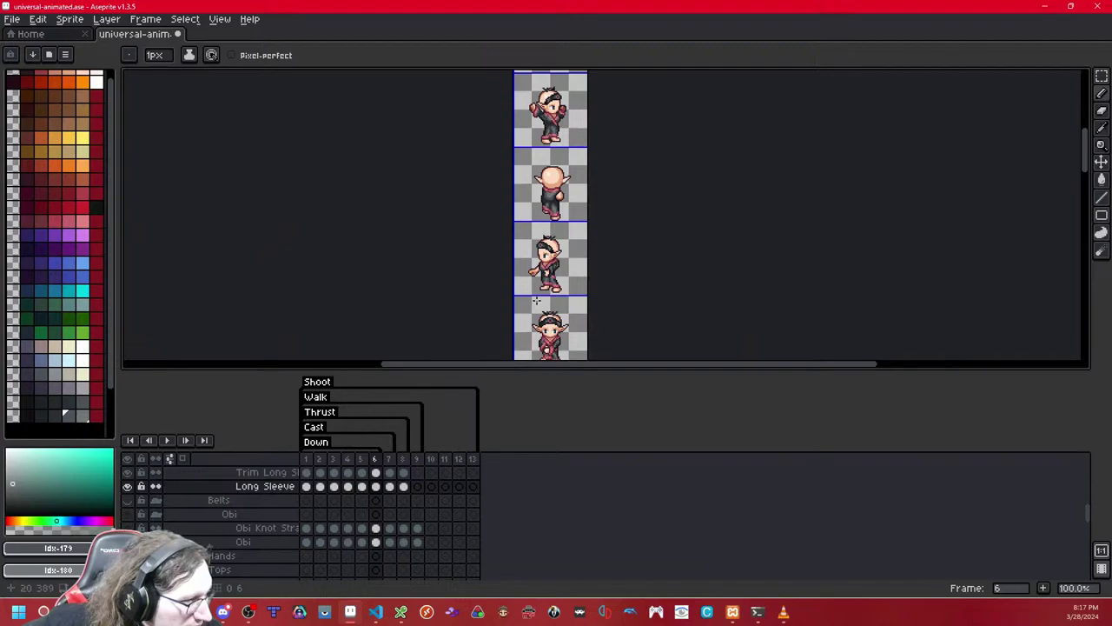
- Try shifting the 4 by 3 pixel lower cuff section of frame 6's sleeve one pixel right
scroll(580, 294, "up", 6)
left_click_drag(451, 254, 553, 229)
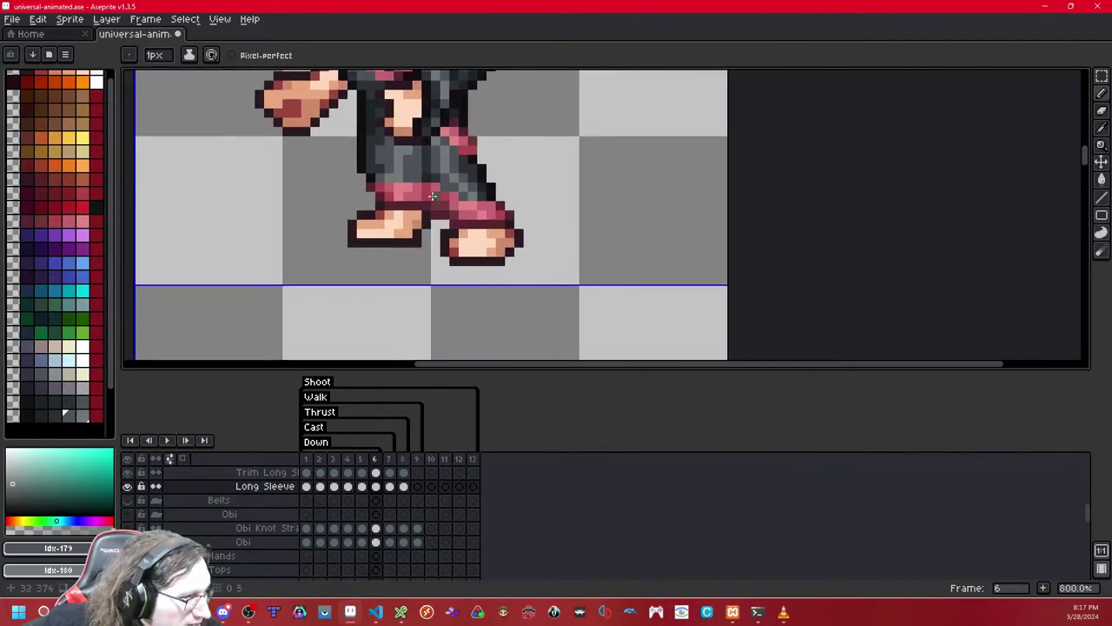
scroll(438, 200, "up", 1)
left_click_drag(428, 213, 458, 334)
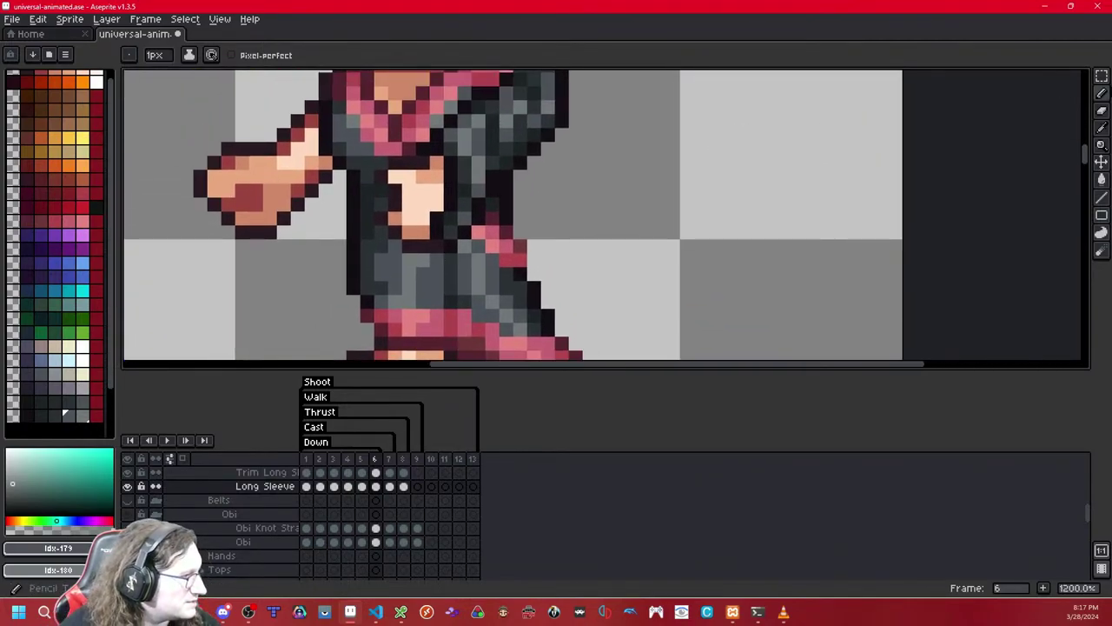
left_click(1102, 77)
left_click_drag(438, 246, 432, 258)
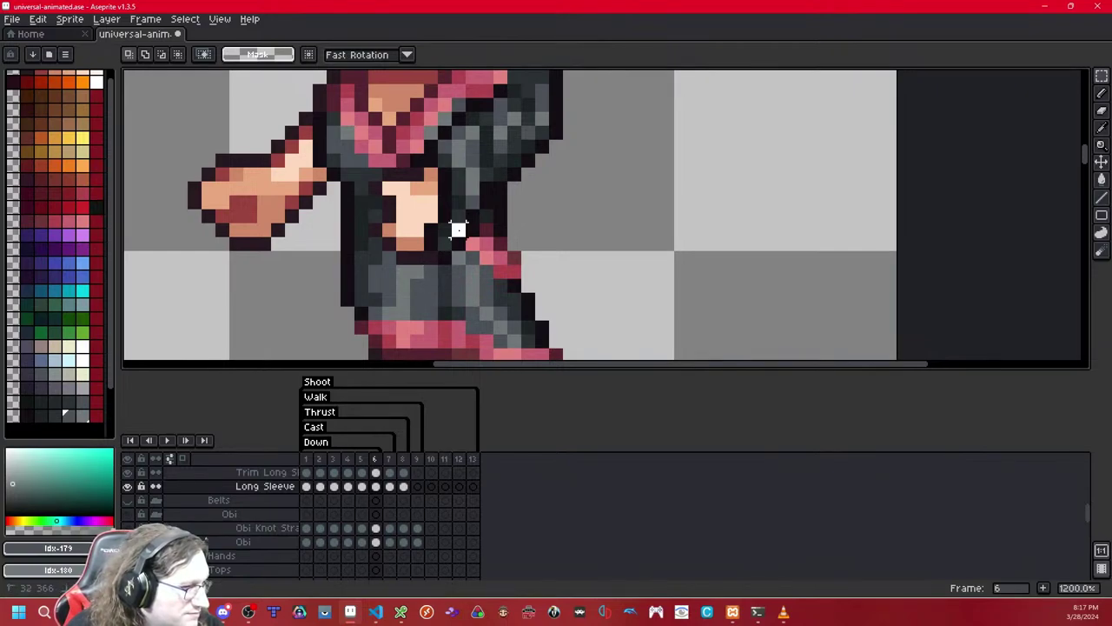
left_click_drag(459, 230, 418, 258)
key("Right")
key("Left")
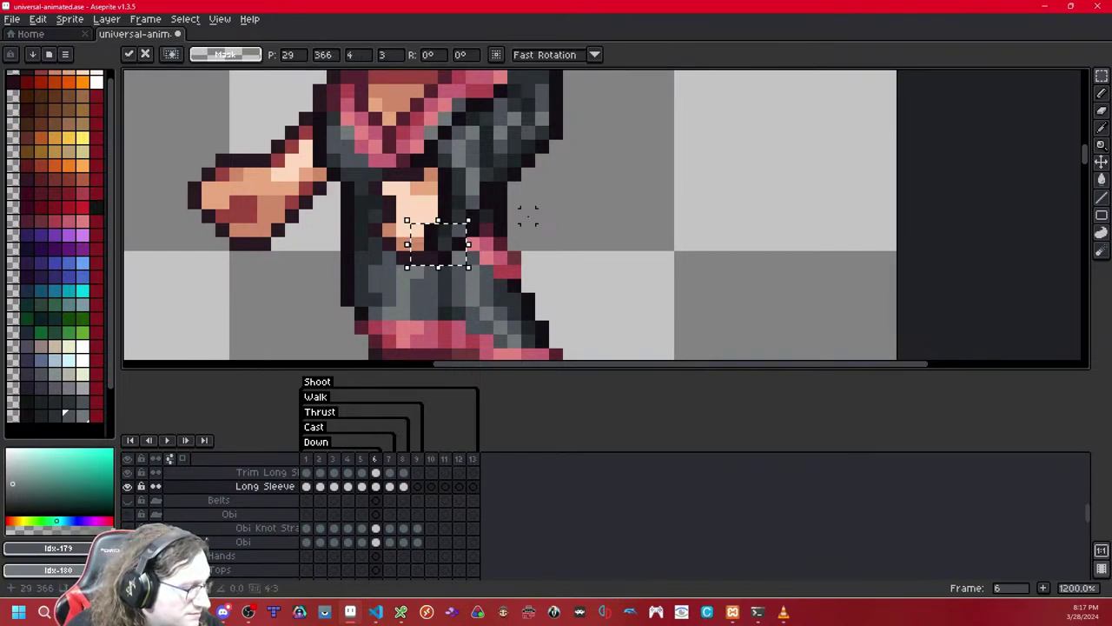
key("Right")
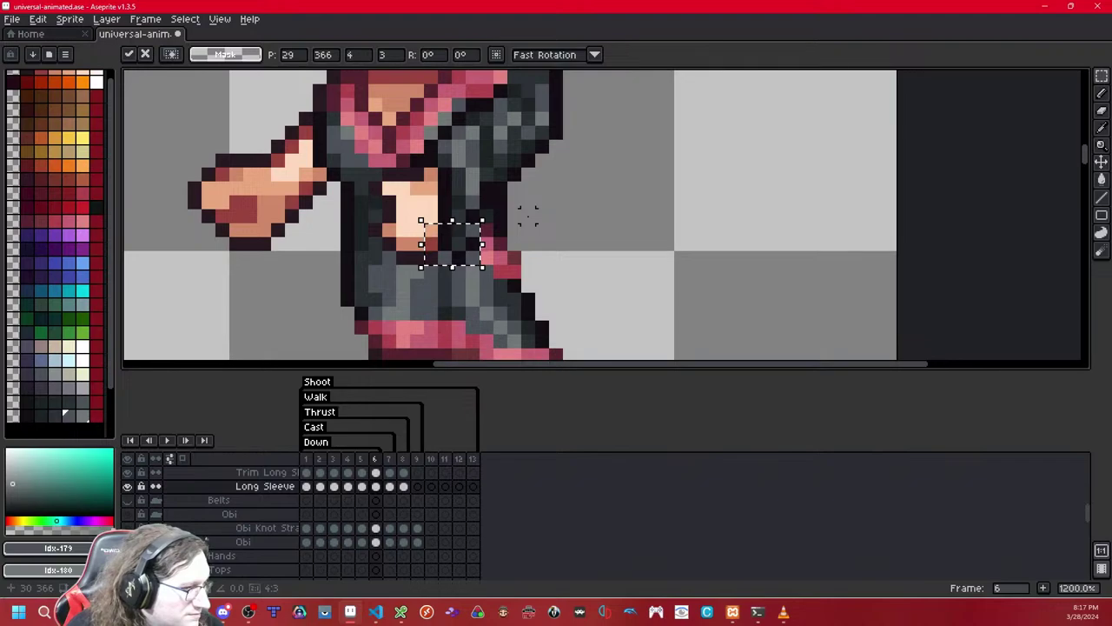
key("Left")
key("Return")
- Redraw the lower cuff outline of frame 6's sleeve in Idx-176 and touch up its shading with Idx-178 and Idx-179
left_click(27, 414)
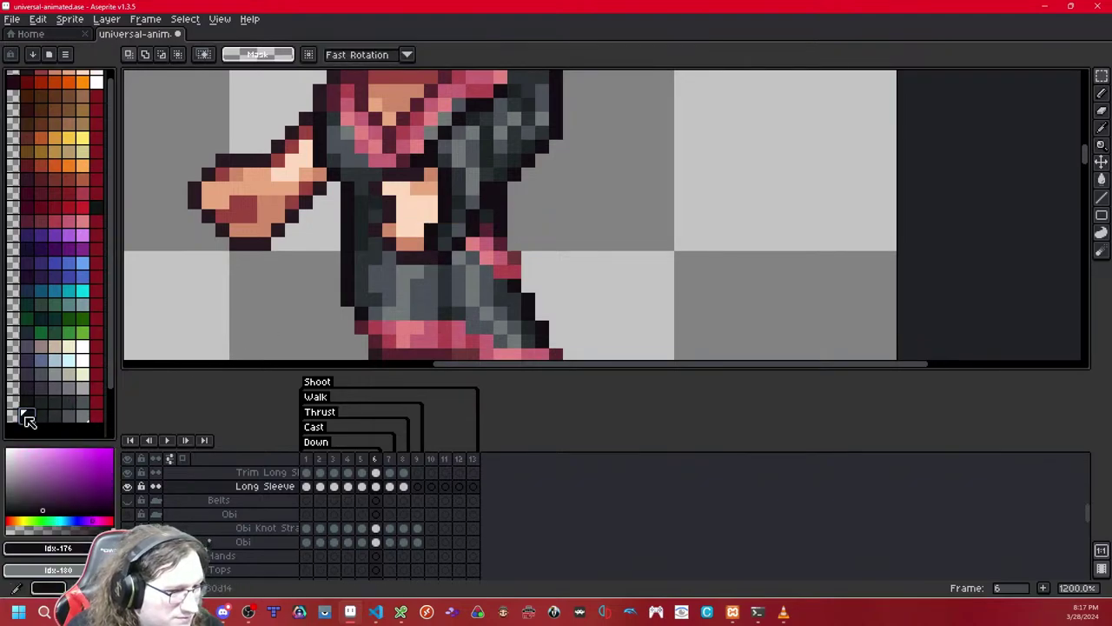
left_click(1096, 95)
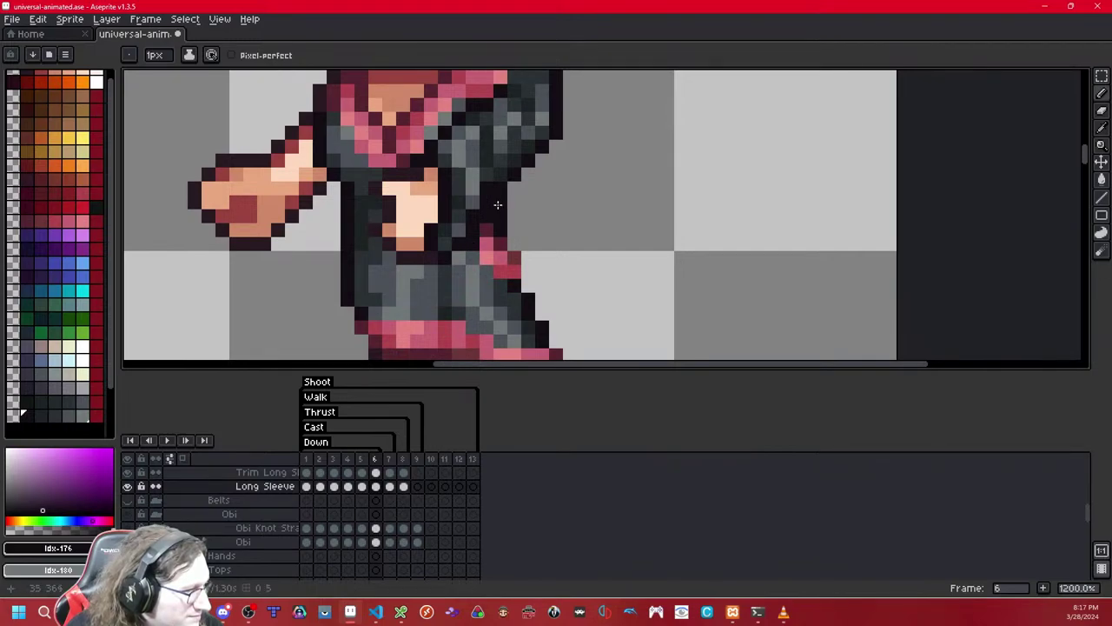
left_click(55, 414)
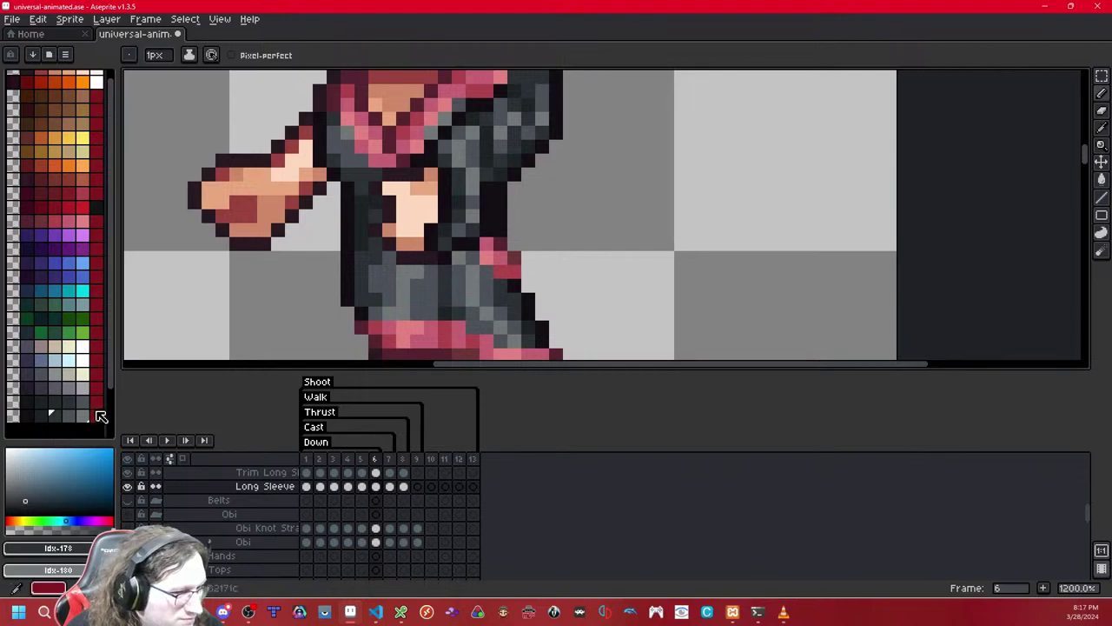
left_click(476, 209, "alt")
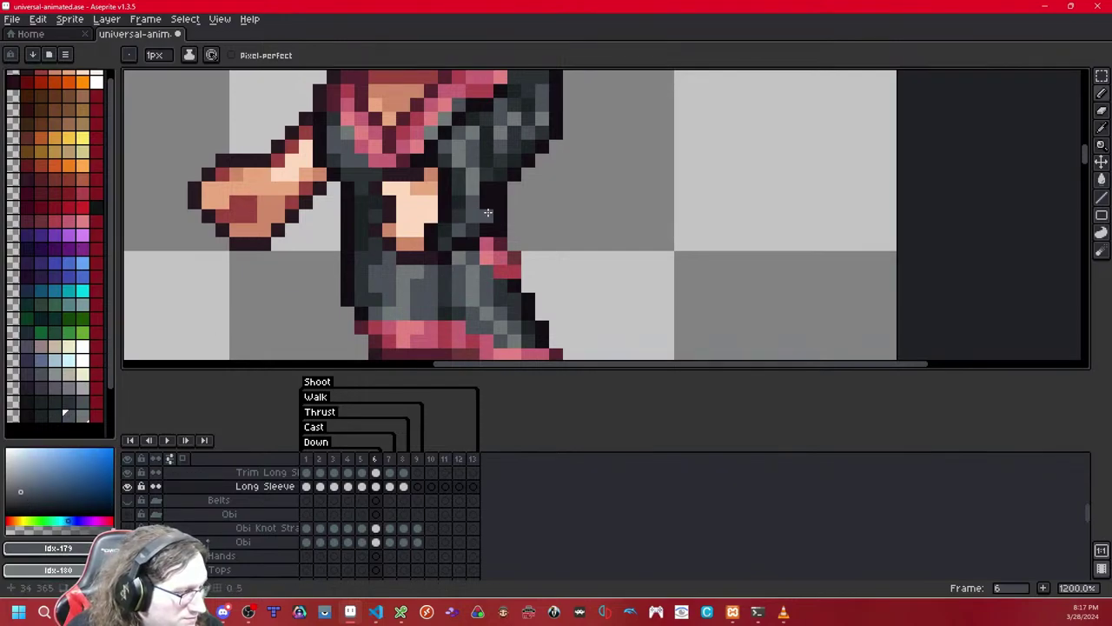
scroll(470, 215, "down", 6)
scroll(517, 211, "up", 6)
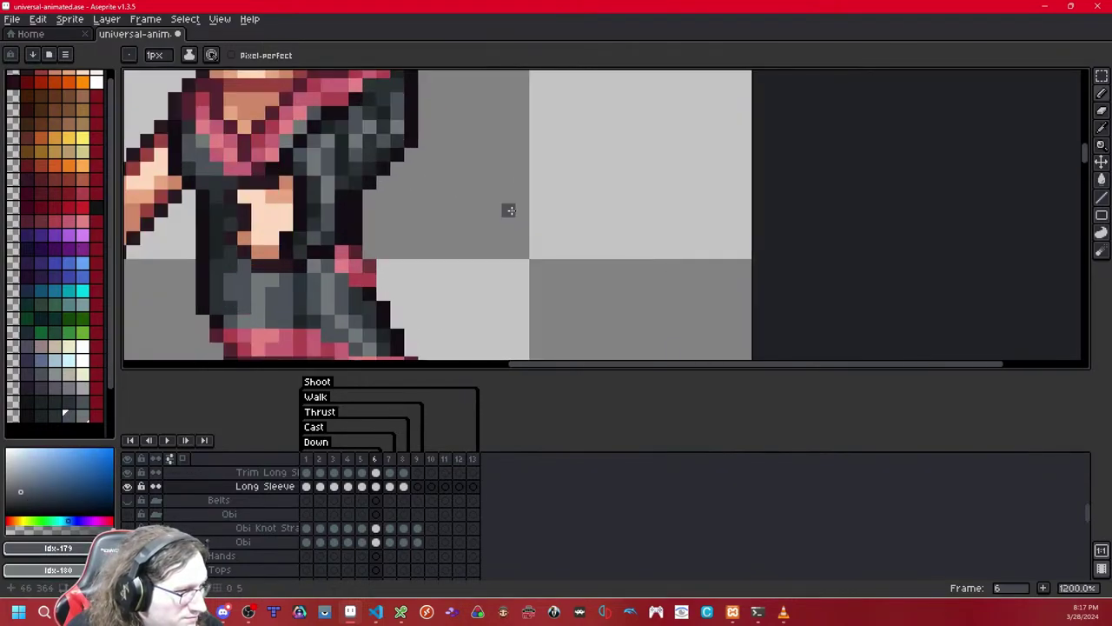
left_click_drag(471, 221, 660, 213)
- Shift the 3 by 3 pixel section at the back of frame 6's sleeve cuff one pixel left
left_click(1102, 82)
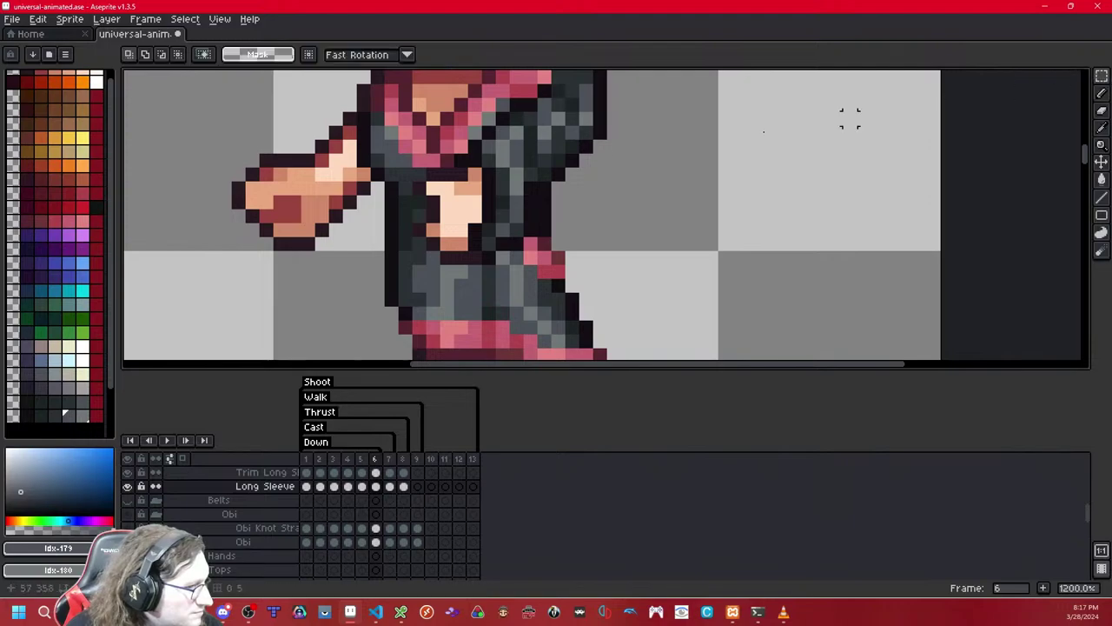
left_click_drag(516, 215, 538, 252)
left_click(656, 189)
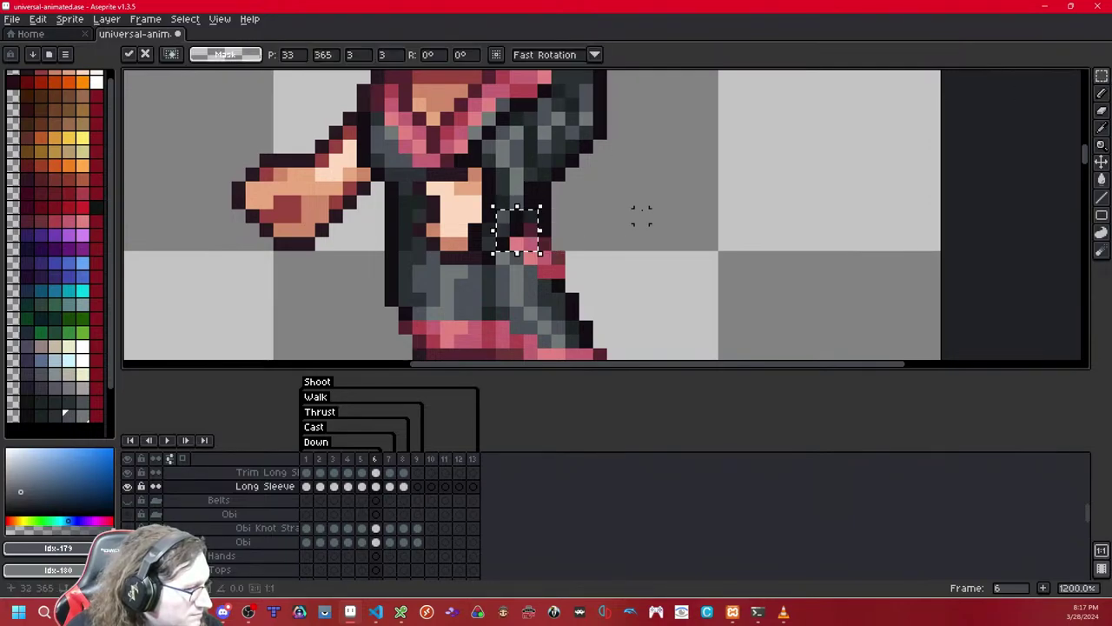
left_click(637, 202)
- Shift the 4 by 5 pixel cuff end of frame 6's sleeve one pixel down and review it at small size
scroll(599, 174, "down", 10)
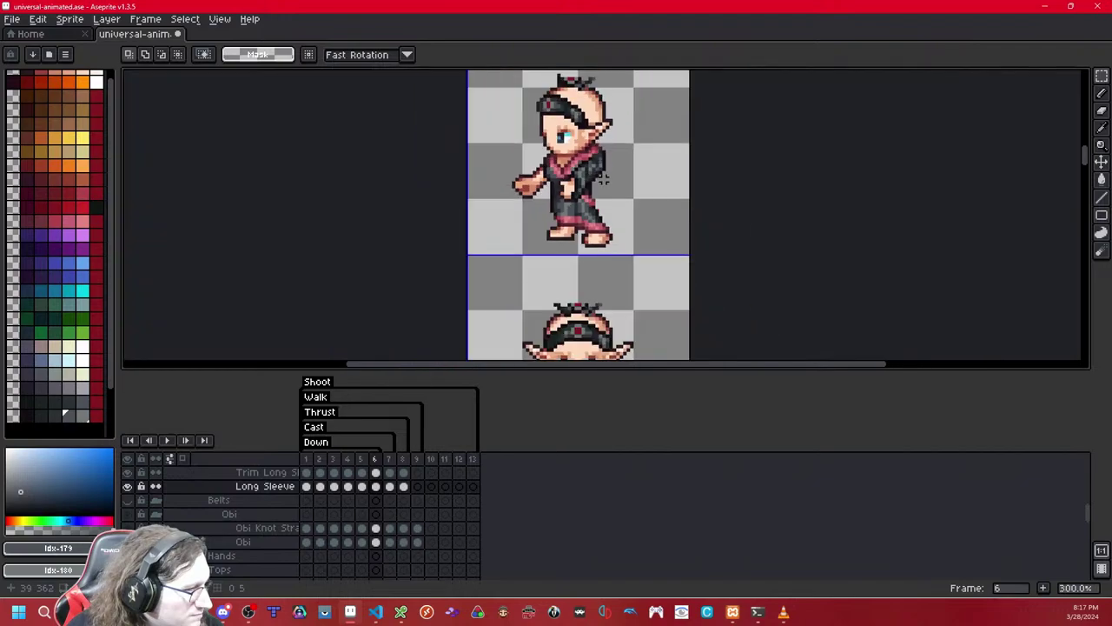
scroll(588, 210, "up", 1)
scroll(589, 210, "up", 6)
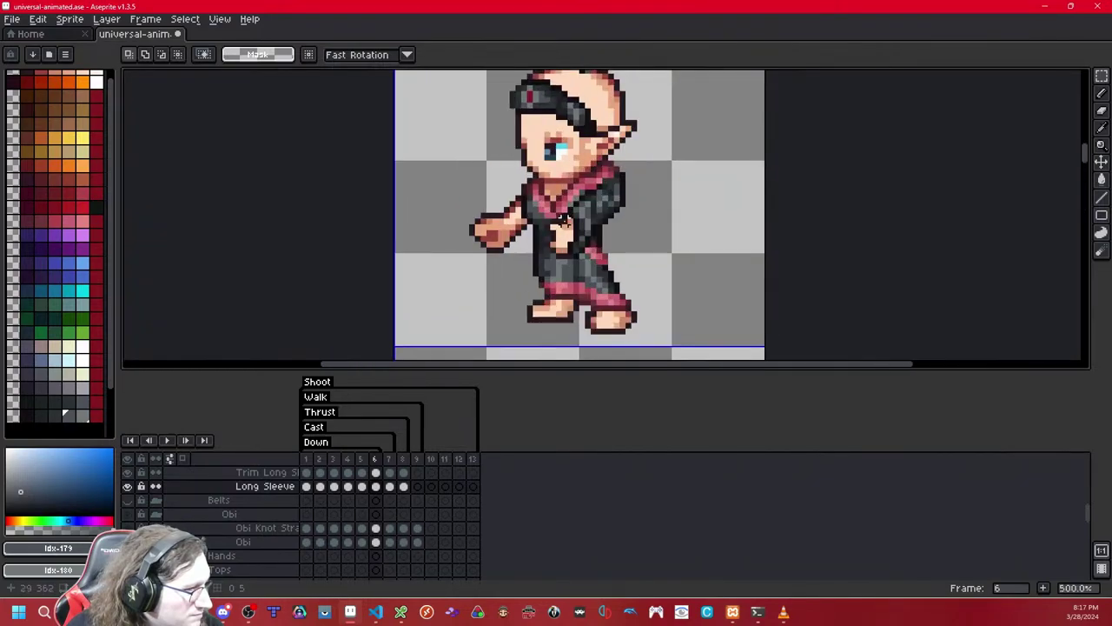
scroll(547, 297, "up", 1)
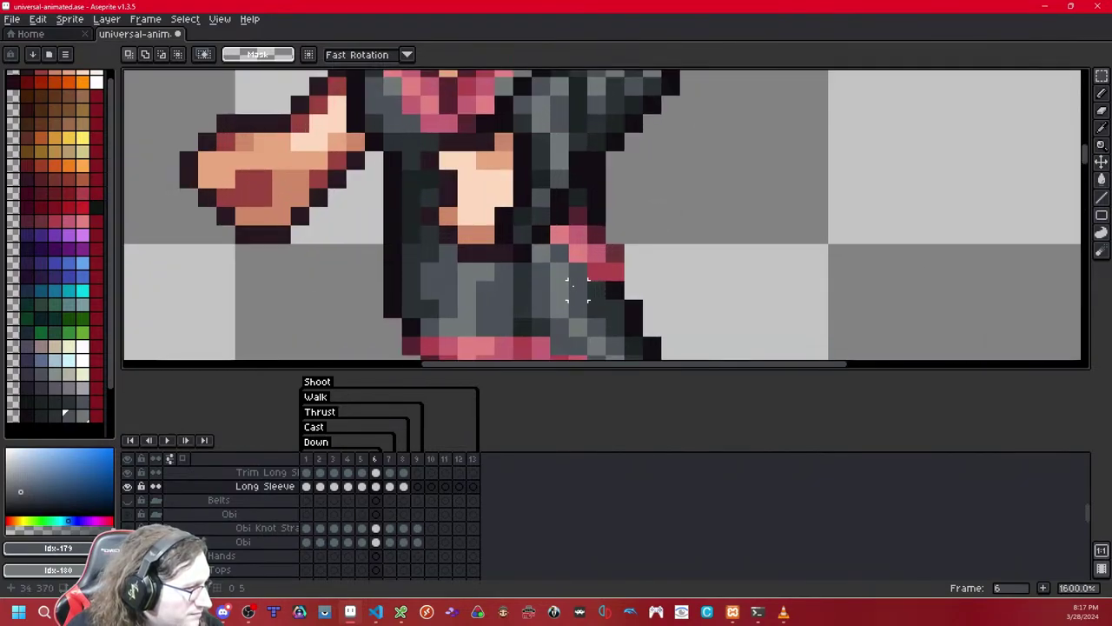
left_click_drag(561, 276, 492, 186)
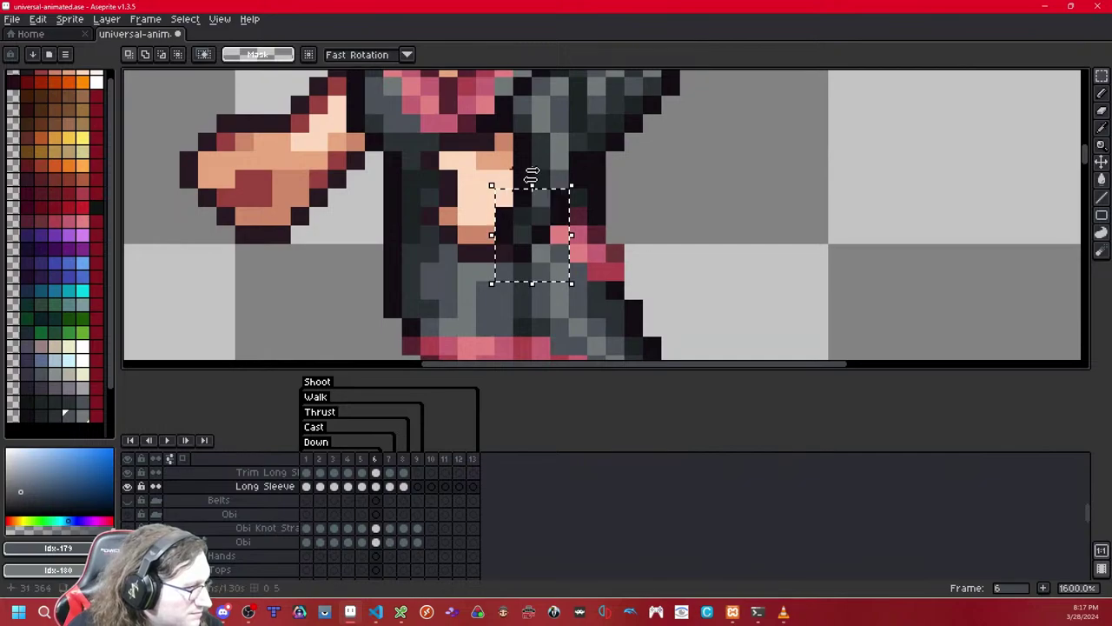
key("Down")
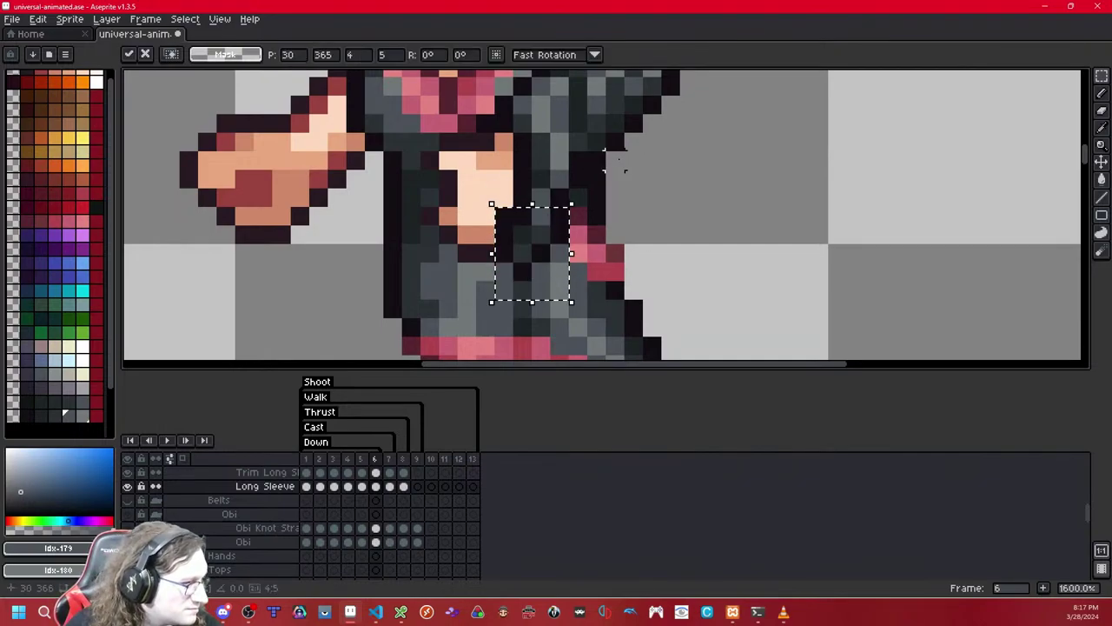
key("ctrl+d")
left_click(1103, 115)
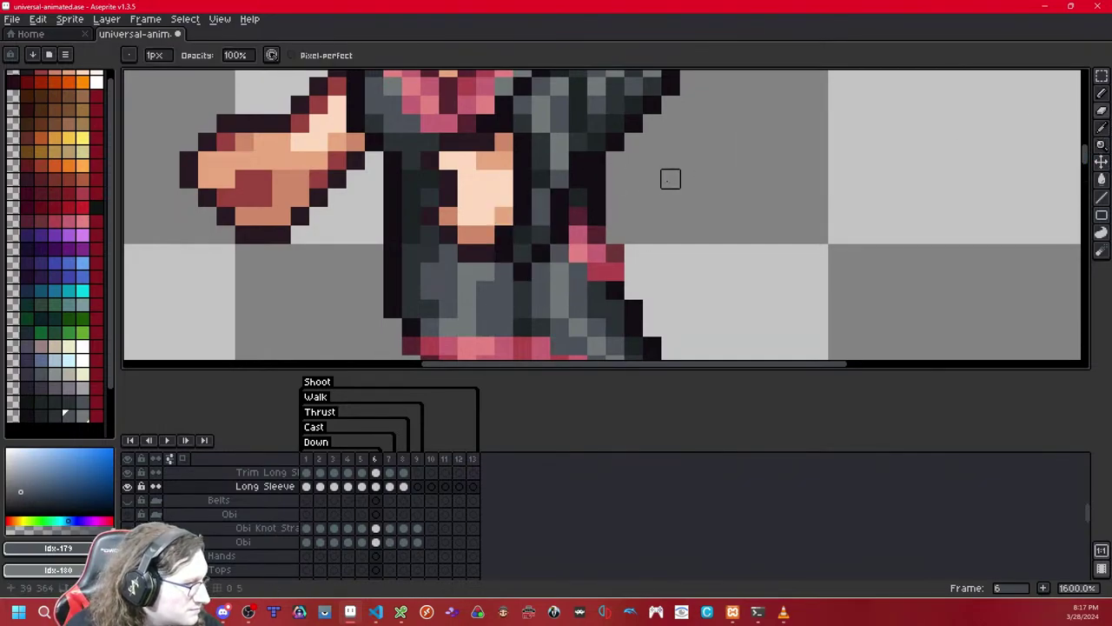
scroll(565, 226, "down", 5)
scroll(548, 236, "down", 4)
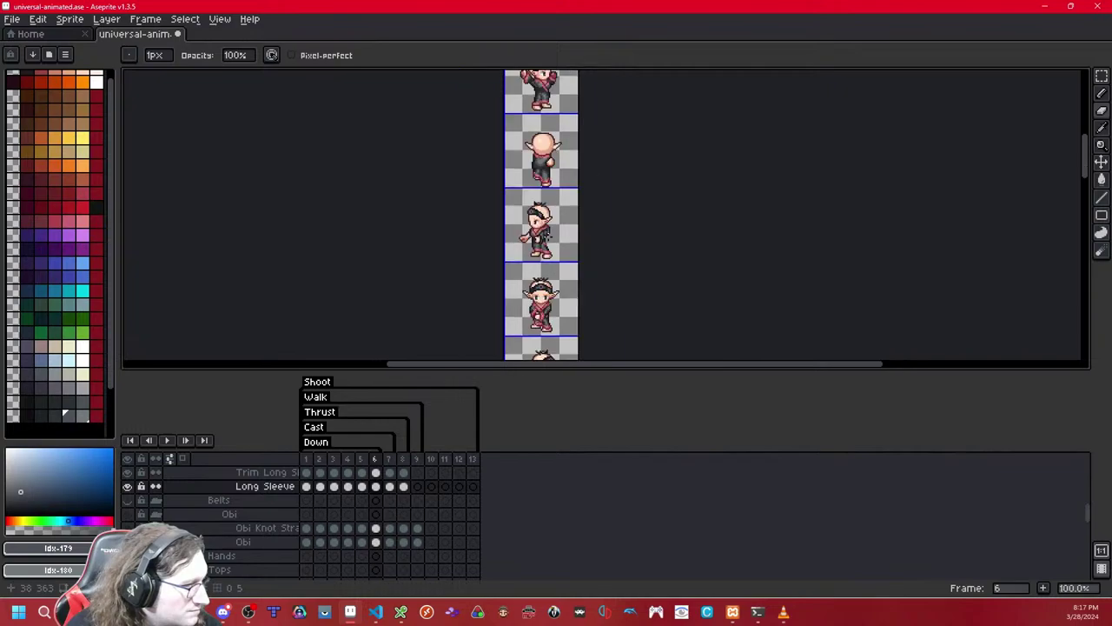
scroll(563, 231, "down", 2)
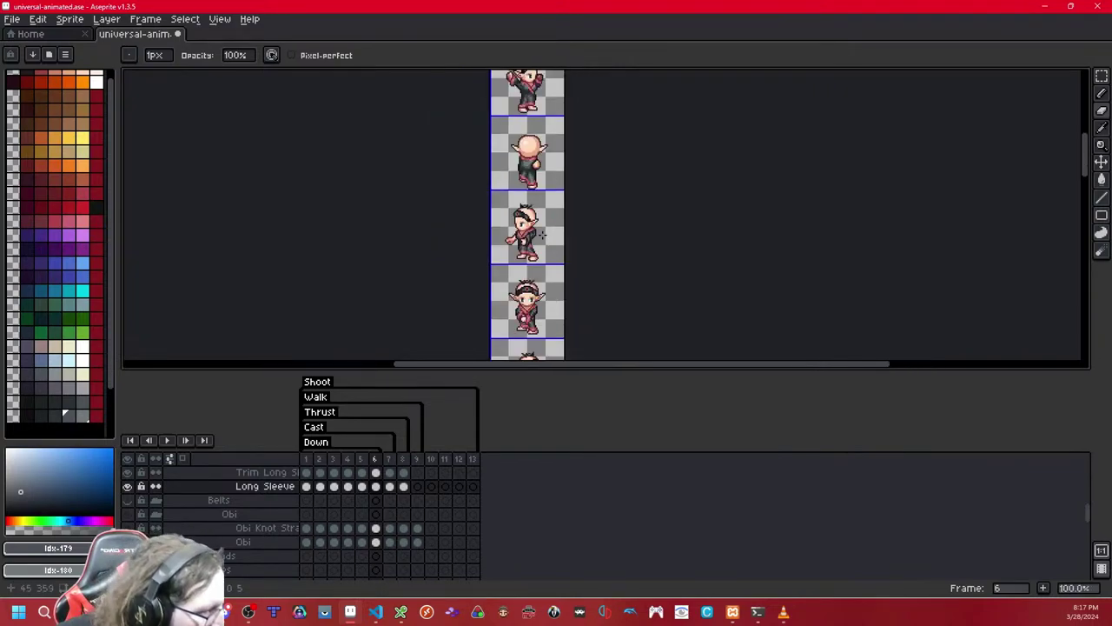
scroll(575, 231, "up", 5)
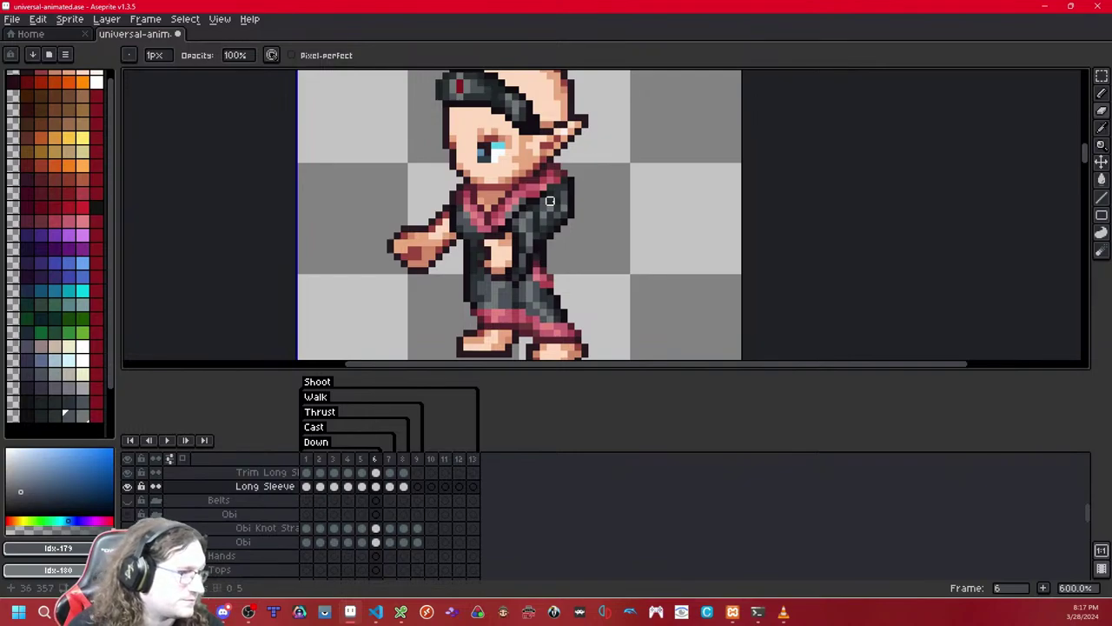
- Compare the sleeve across the animation frames, ending at frame 2's front-facing character, and undo the stray eraser stroke there
key("Left")
key("Right")
key("Right")
key("Right")
key("Left")
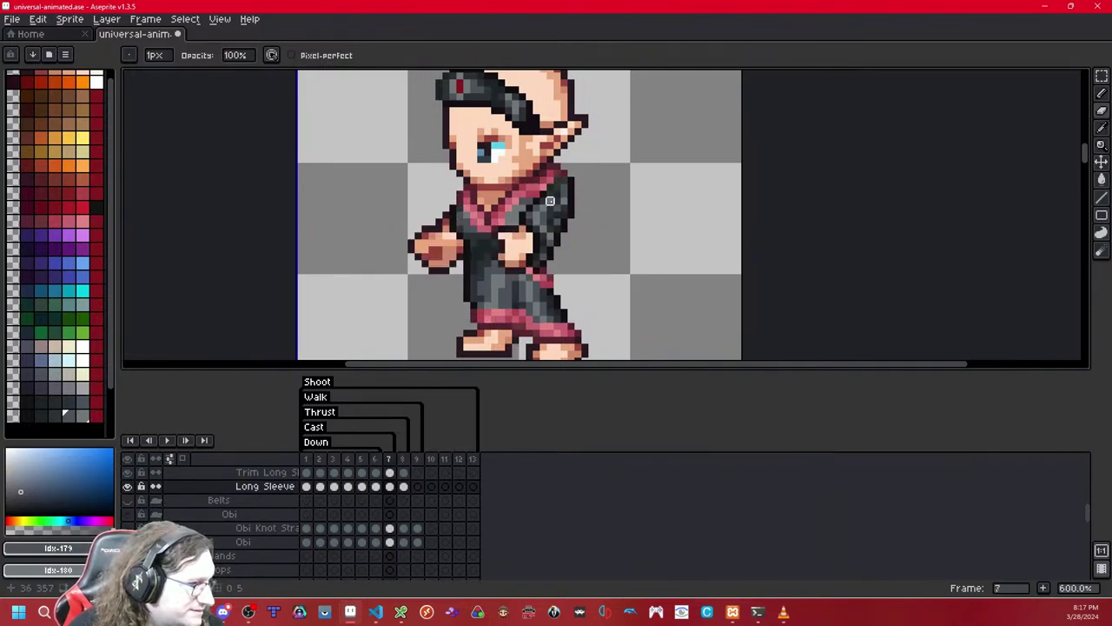
key("Left")
key("Left")
key("Left")
scroll(674, 309, "down", 1)
left_click_drag(675, 310, 618, 153)
key("Left")
key("Left")
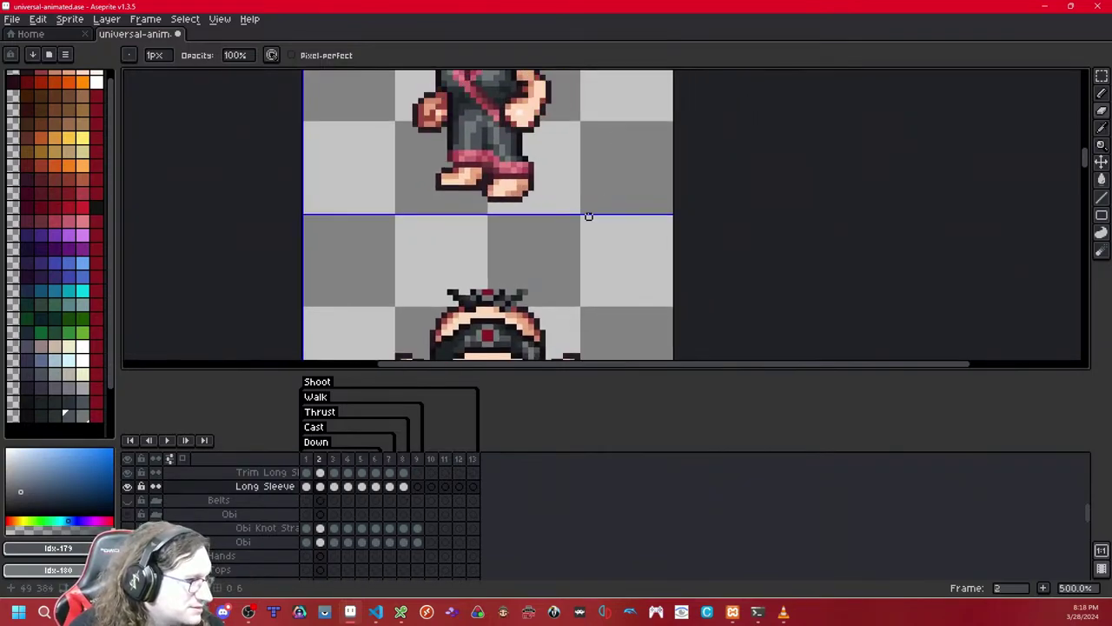
key("Left")
key("Right")
left_click_drag(570, 239, 568, 82)
left_click_drag(560, 321, 565, 196)
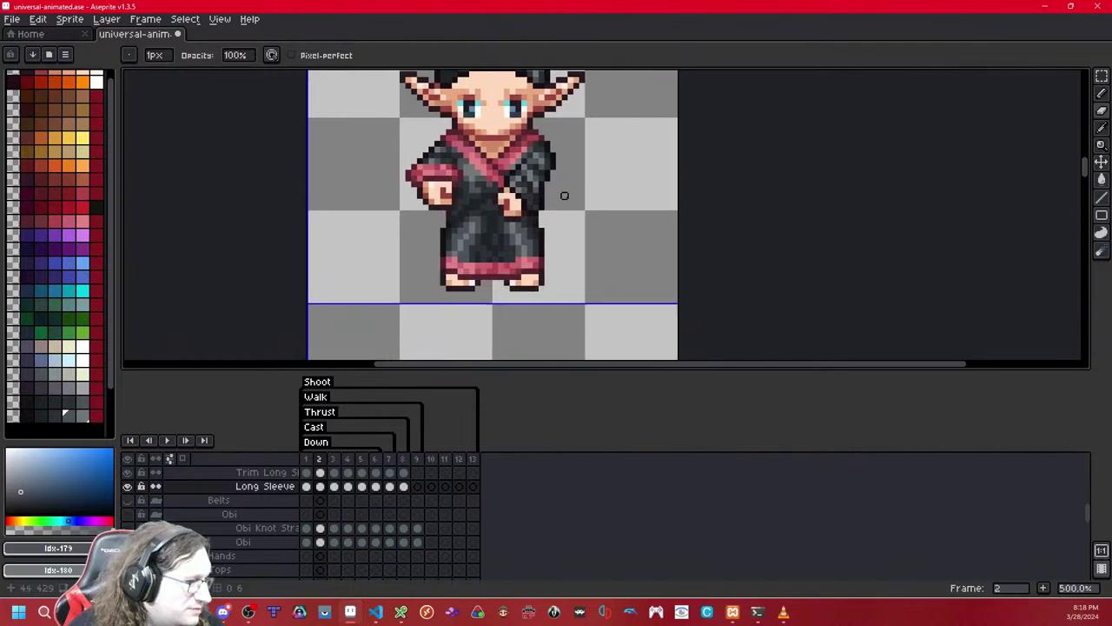
left_click_drag(547, 119, 545, 209)
key("ctrl+z")
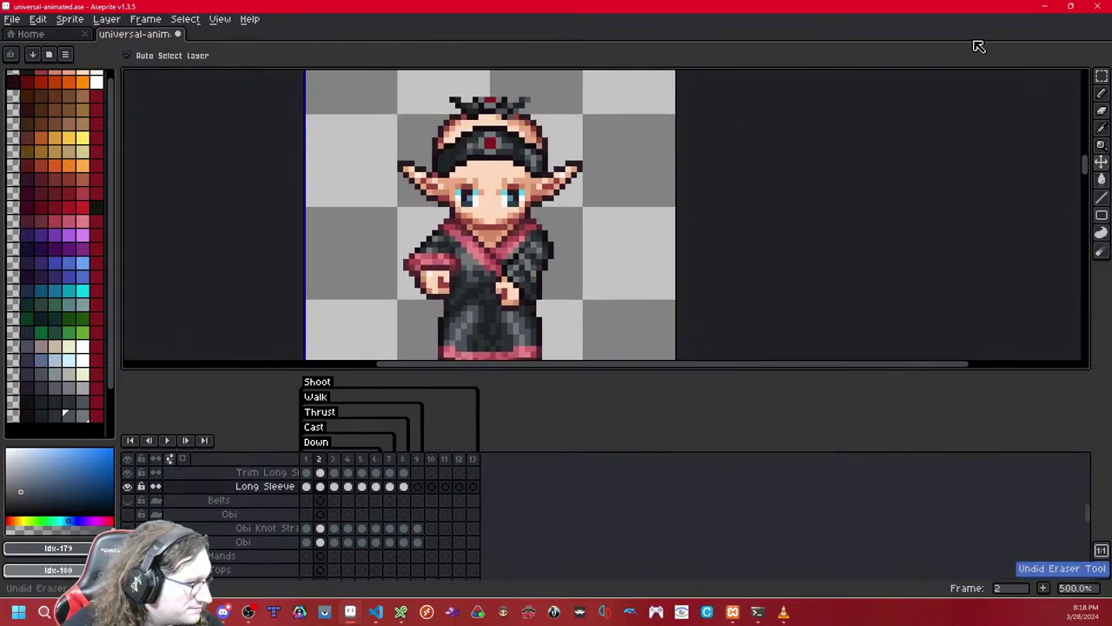
- Copy the front-facing character's dark sleeve in frame 2 and paste it over the left-facing character's rear arm in the same frame
left_click(1101, 75)
left_click_drag(614, 197, 455, 360)
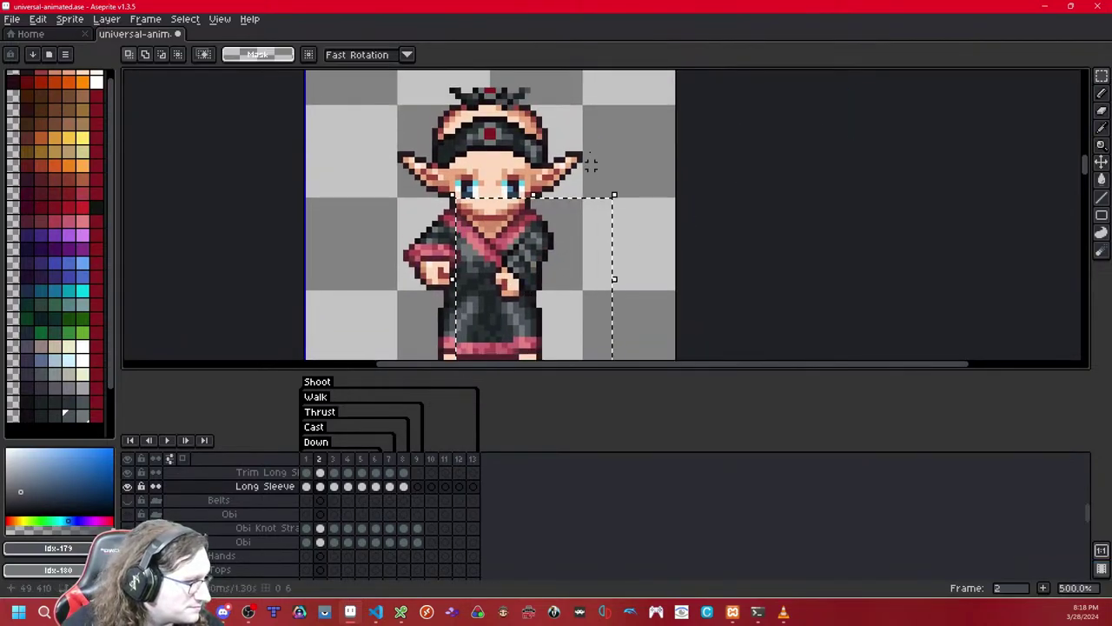
left_click_drag(574, 97, 657, 301)
scroll(657, 300, "down", 1)
left_click_drag(627, 115, 596, 211)
scroll(596, 211, "up", 5)
left_click_drag(652, 276, 582, 193)
key("ctrl+v")
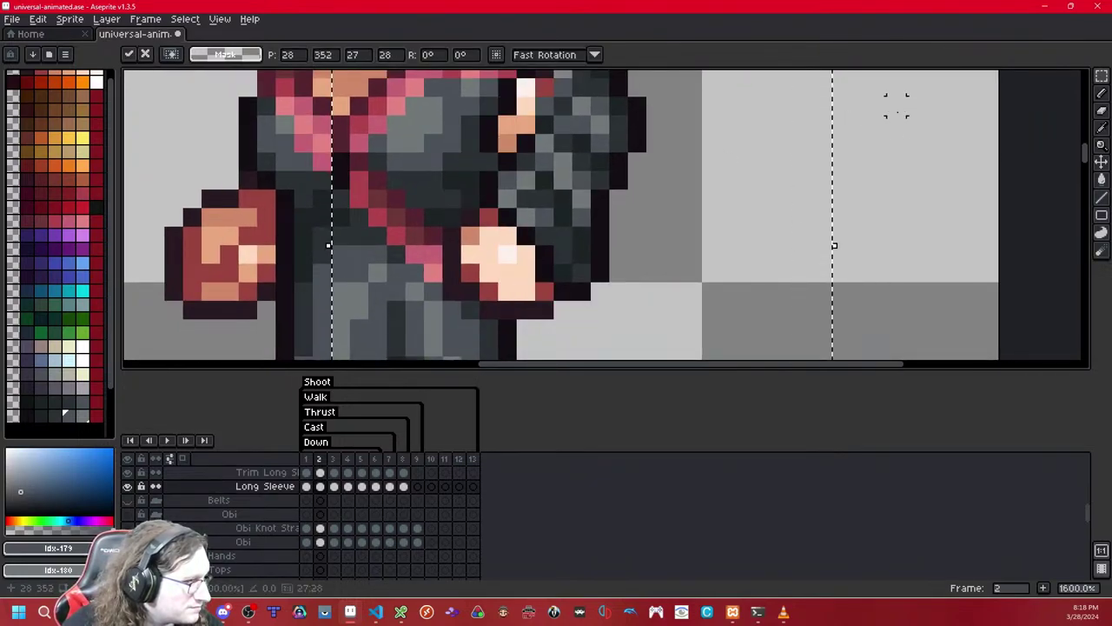
left_click(896, 107)
left_click_drag(582, 105, 520, 225)
scroll(441, 253, "up", 1)
scroll(441, 253, "down", 2)
- Toggle the Long Sleeve layer's visibility in frame 2 to compare the pasted sleeve with the bare arm underneath
key("shift+x")
key("shift+x")
key("shift+x")
key("shift+x")
key("shift+x")
key("shift+x")
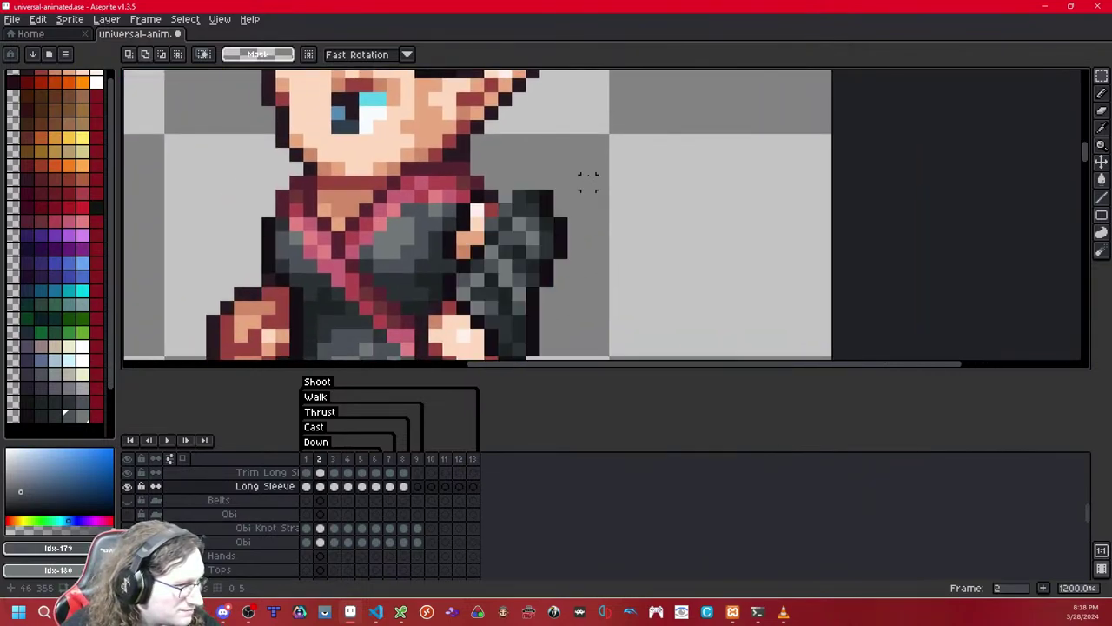
left_click_drag(589, 169, 491, 196)
left_click(616, 209)
key("shift+x")
key("shift+x")
key("shift+x")
key("shift+x")
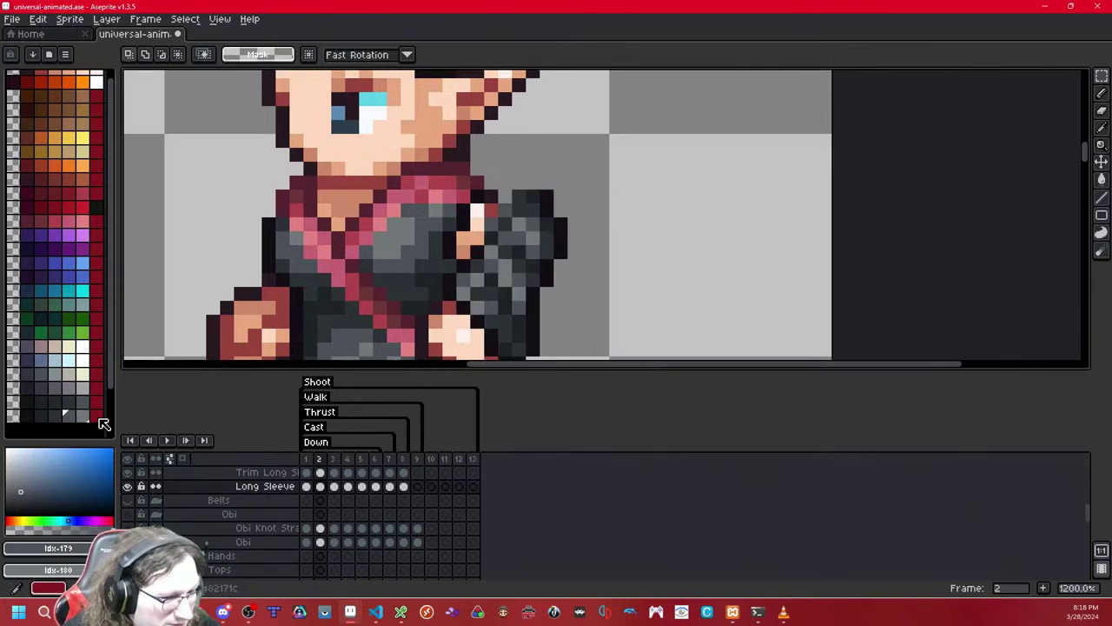
- Try shifting a 4 by 6 pixel section at the sleeve's inner elbow in frame 2 one pixel down, and undo the trial moves
left_click(57, 420)
left_click_drag(643, 154, 654, 141)
left_click_drag(681, 252, 700, 218)
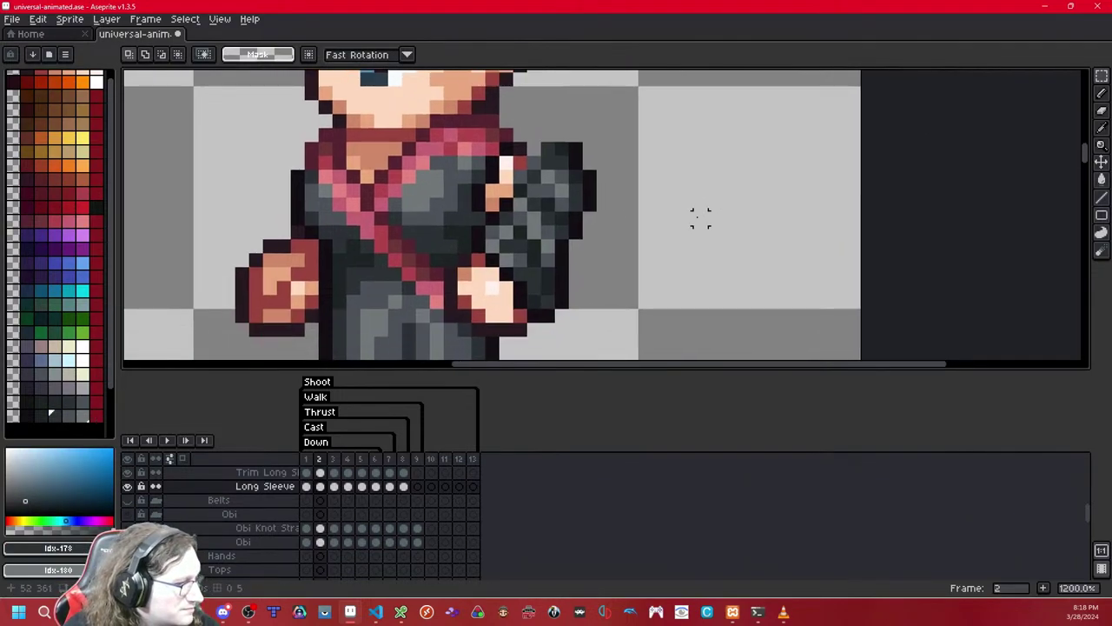
left_click_drag(436, 163, 463, 203)
left_click(673, 204)
key("Down")
left_click(688, 188)
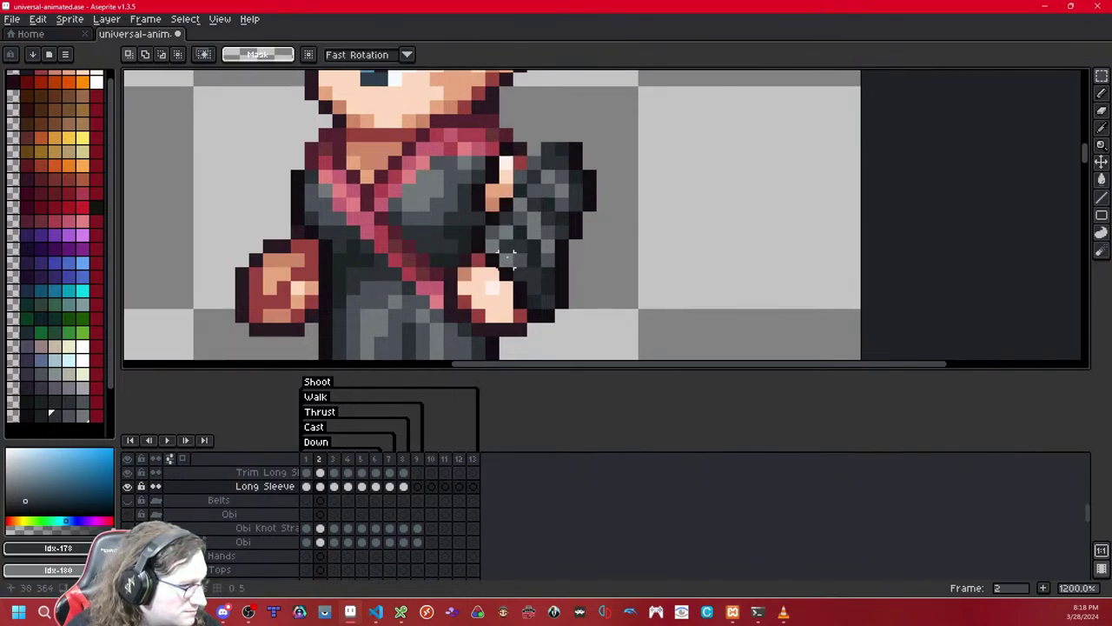
left_click_drag(464, 190, 507, 262)
key("Down")
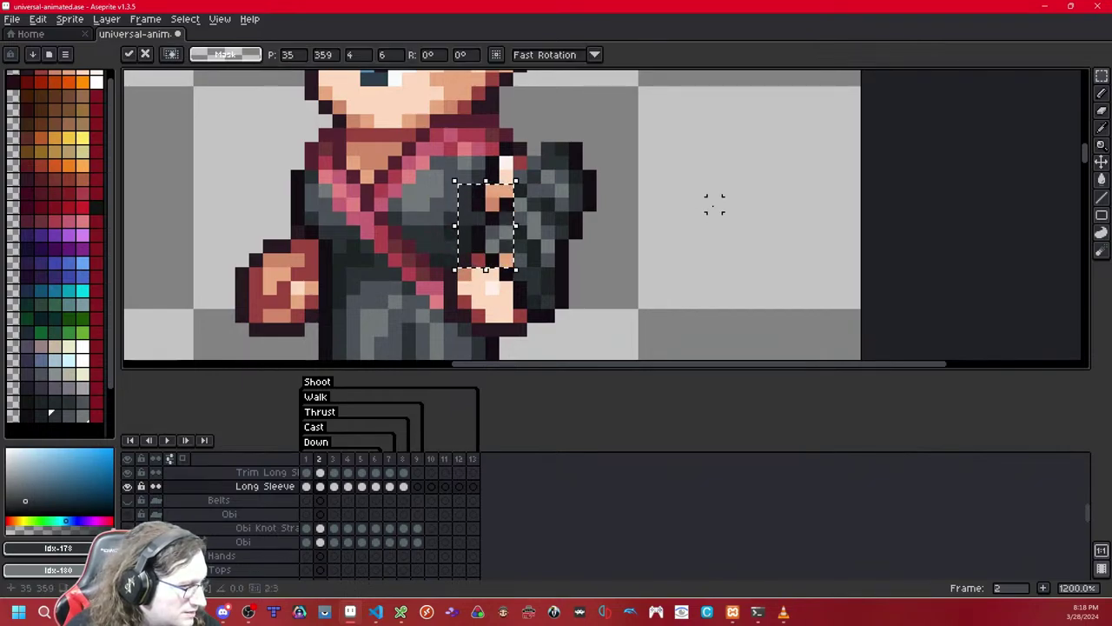
key("Return")
key("ctrl+z")
key("ctrl+z")
key("ctrl+z")
key("ctrl+z")
key("ctrl+z")
key("ctrl+z")
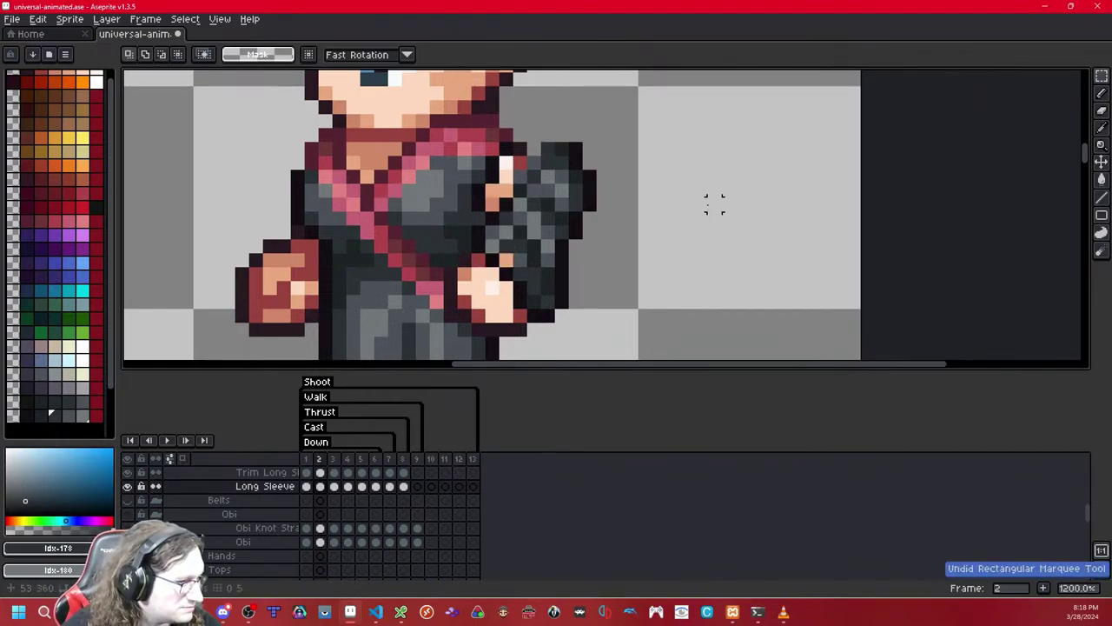
key("shift+x")
key("ctrl+y")
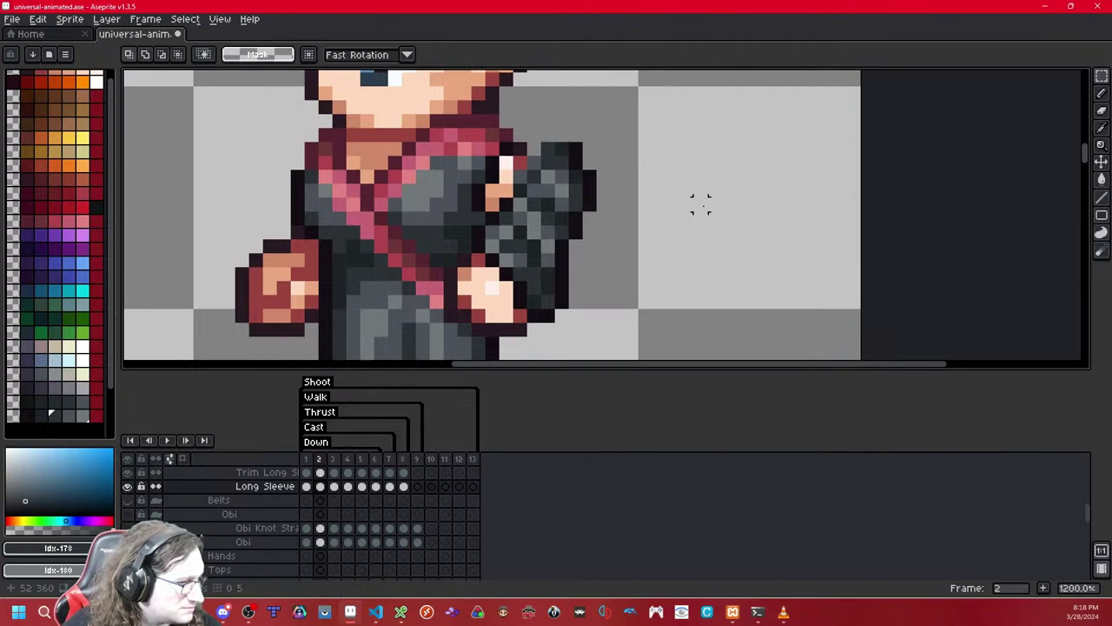
- Retouch the sleeve's inner elbow in frame 2 with the 1 px pencil, using palette colours 177 and 179
key("b")
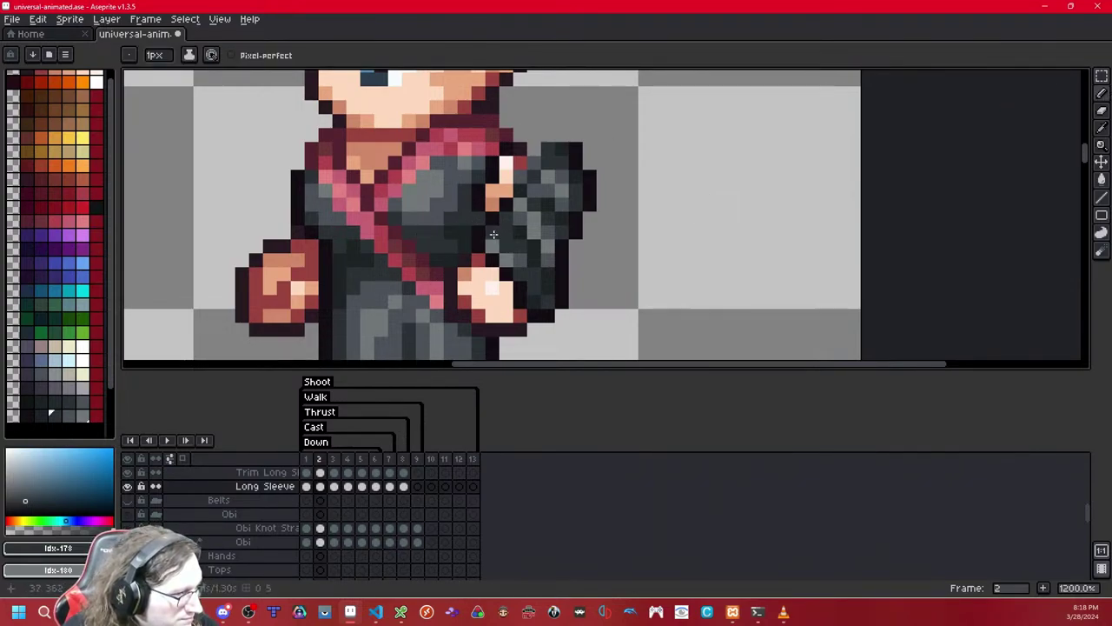
left_click(40, 416)
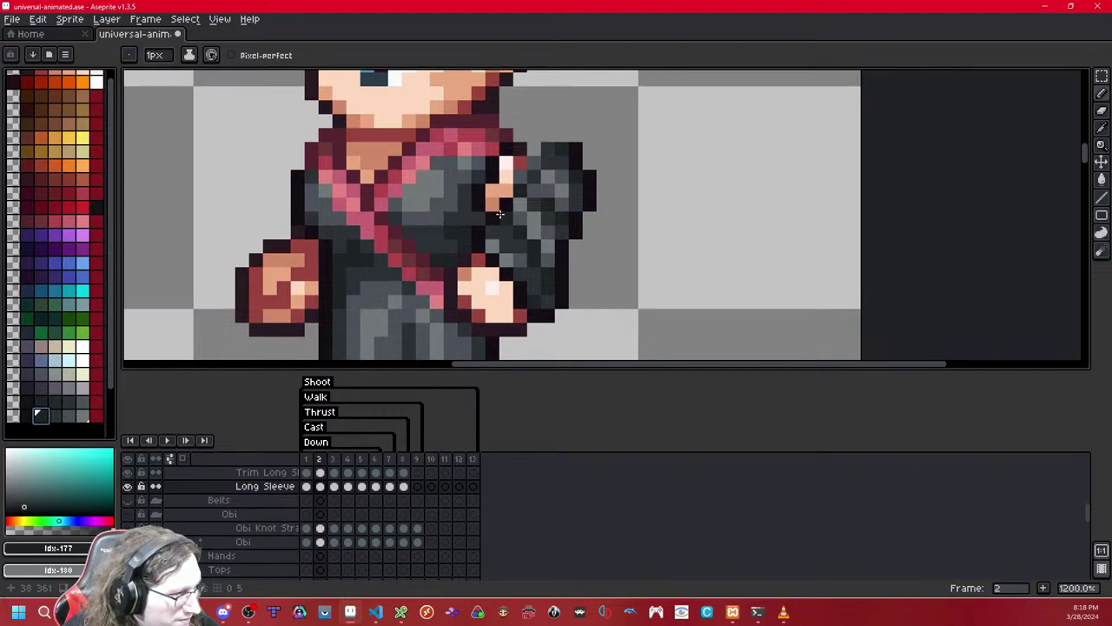
left_click(69, 417)
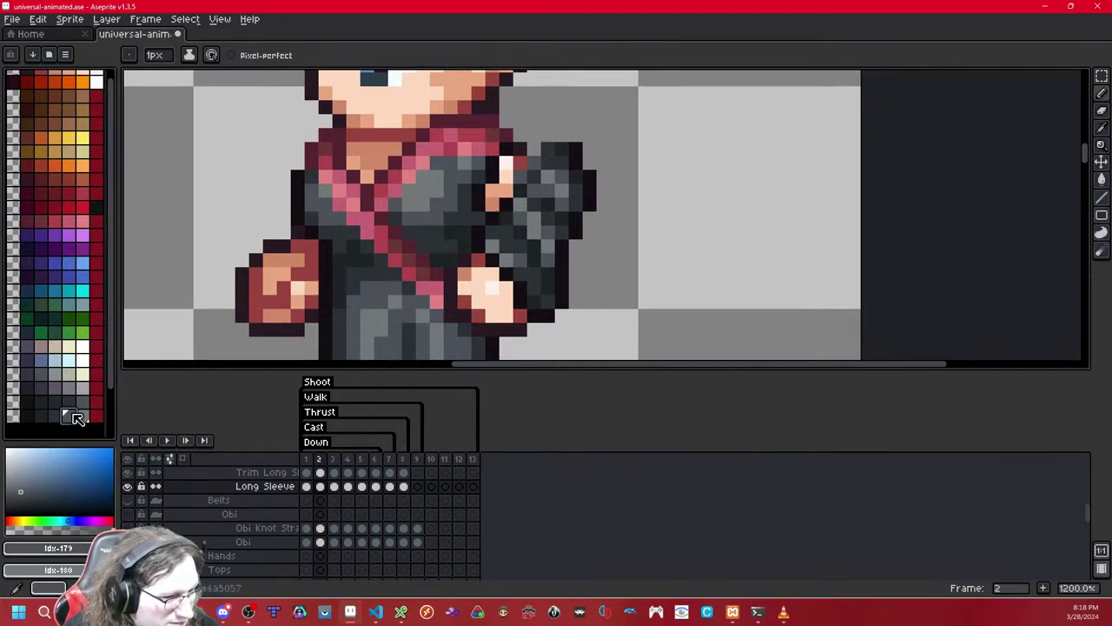
left_click(508, 248)
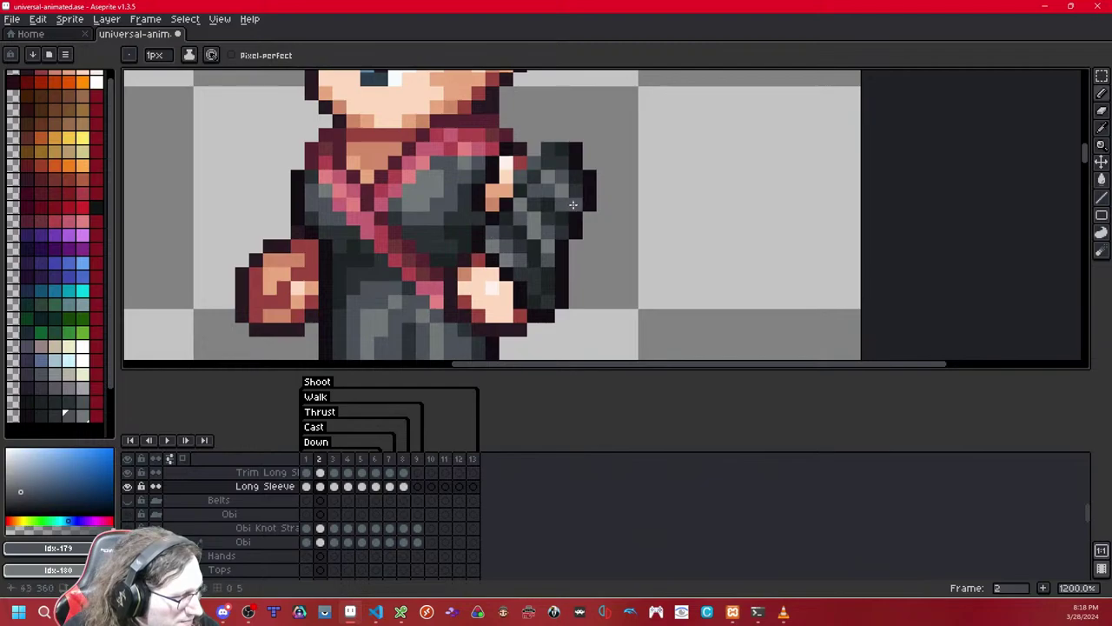
- Compare frame 2's sleeve with the other characters on the sheet and with the bare arm beneath the Long Sleeve layer
scroll(532, 200, "down", 8)
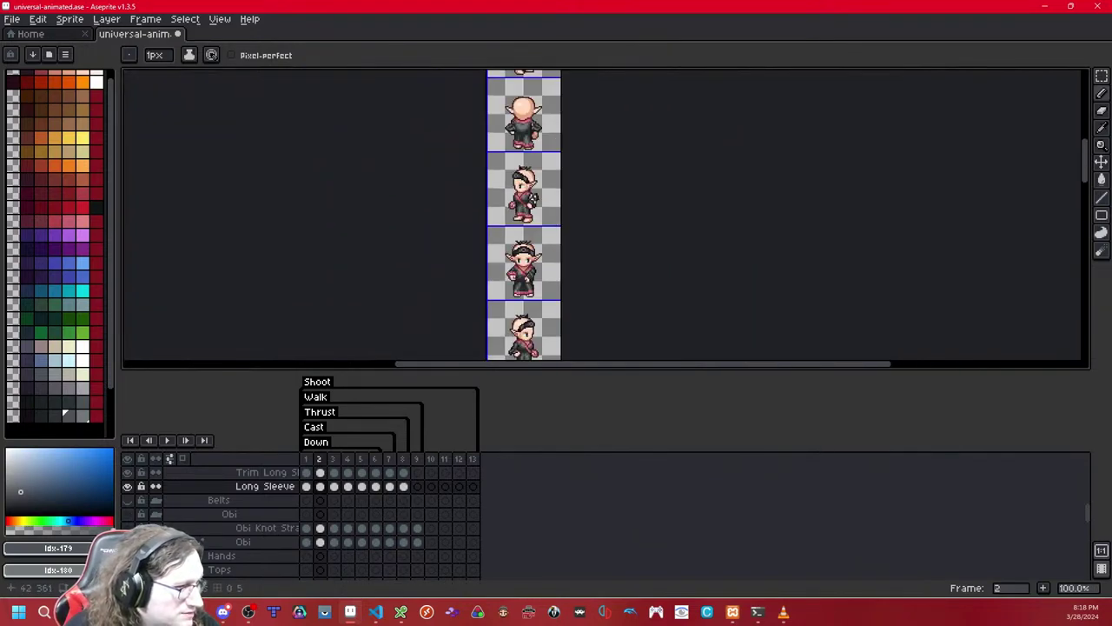
scroll(582, 184, "up", 8)
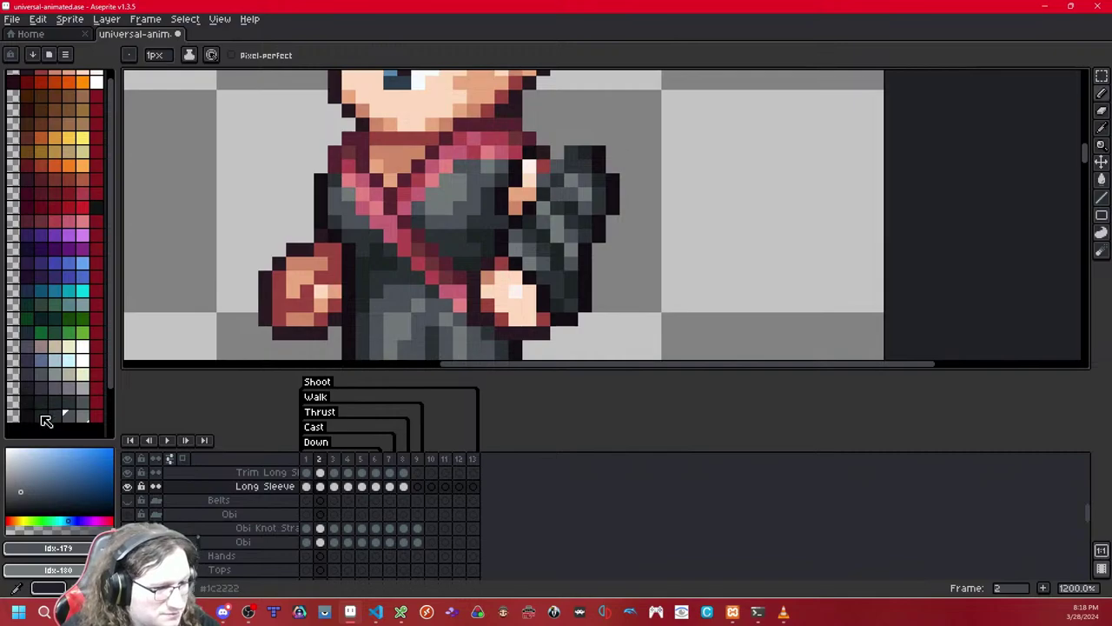
scroll(709, 181, "down", 8)
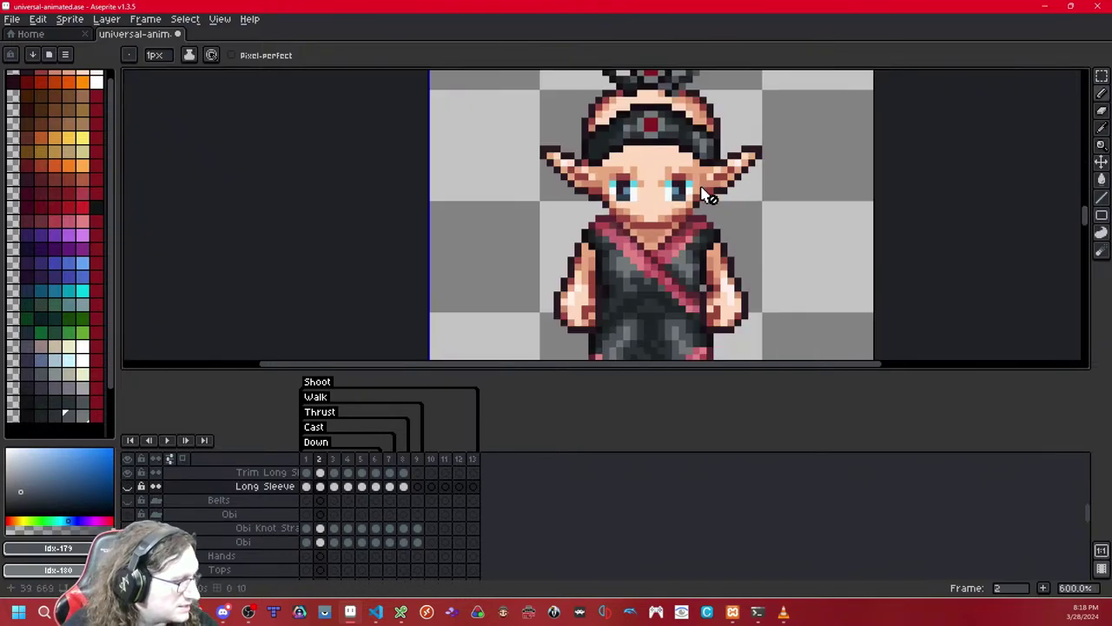
scroll(623, 186, "up", 5)
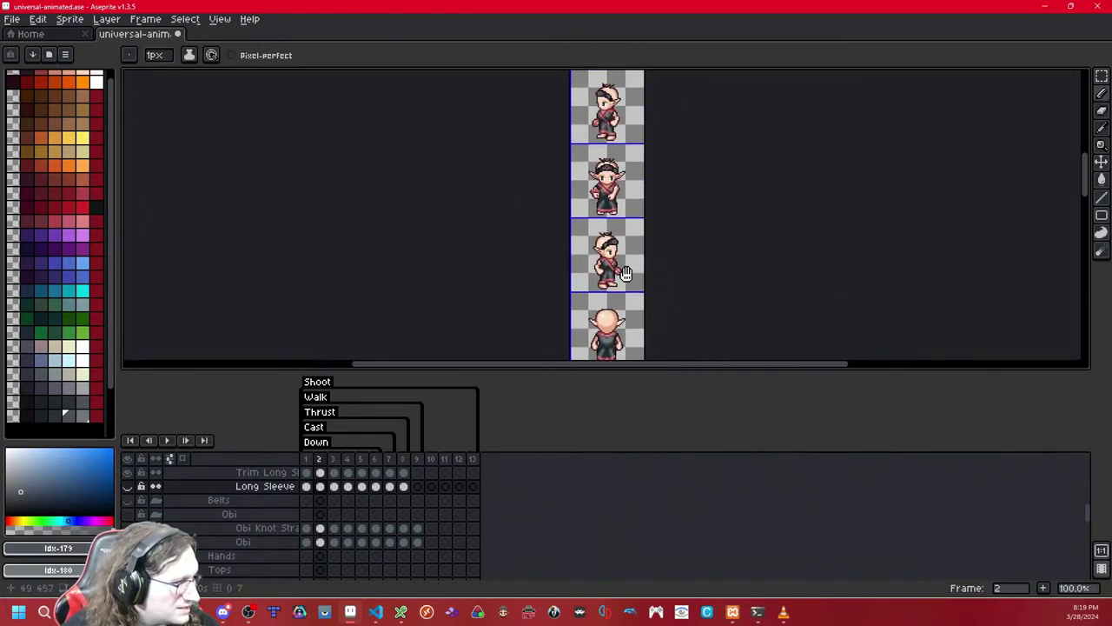
scroll(622, 144, "up", 1)
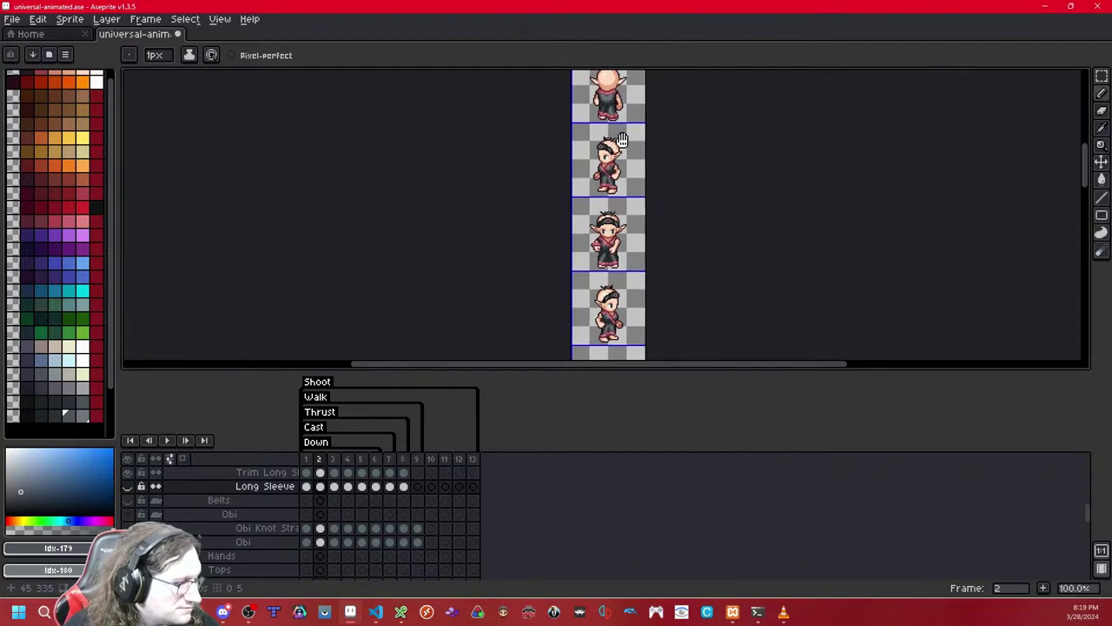
left_click(624, 149)
scroll(630, 156, "up", 9)
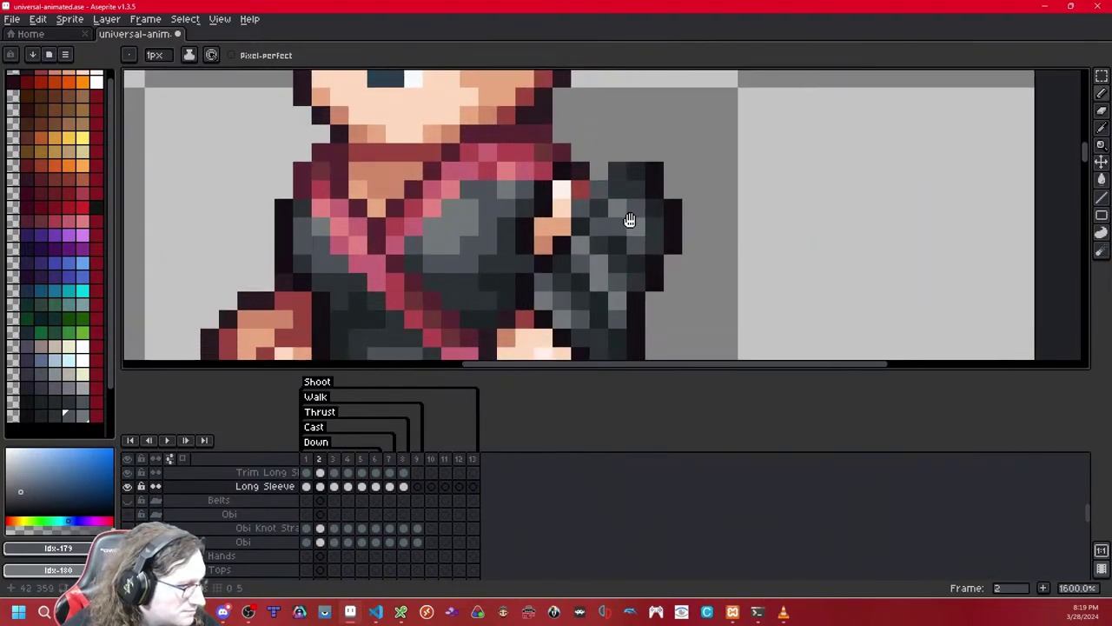
left_click_drag(630, 220, 618, 163)
key("shift+x")
key("shift+x")
key("shift+x")
key("shift+x")
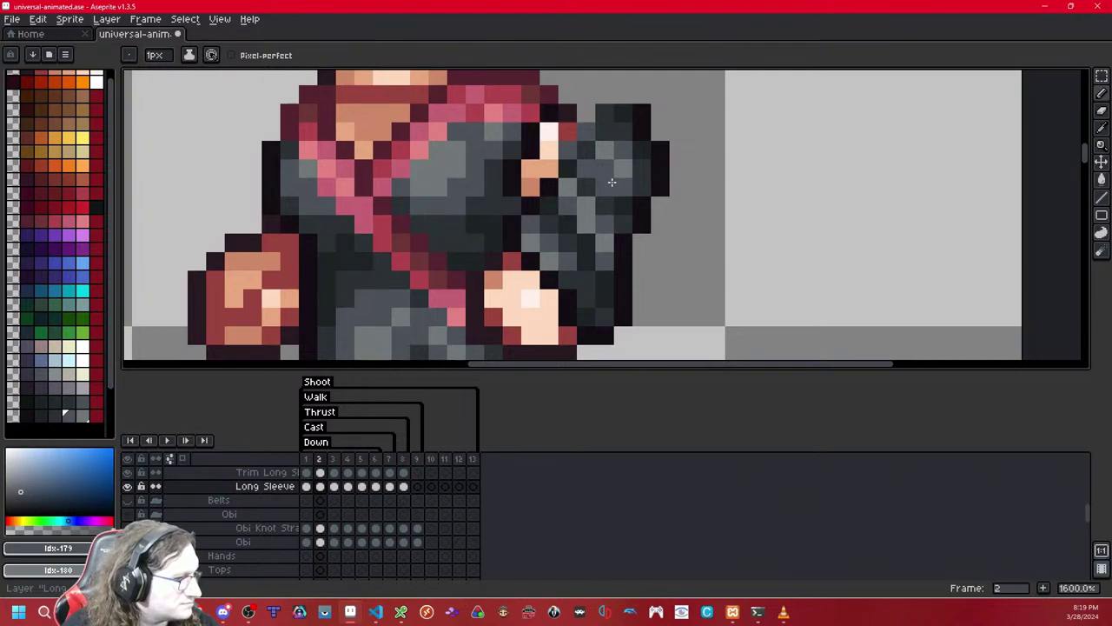
- Try moving the 6 by 8 pixel upper section of the sleeve away from the arm in frame 2, and undo the move
left_click(54, 415)
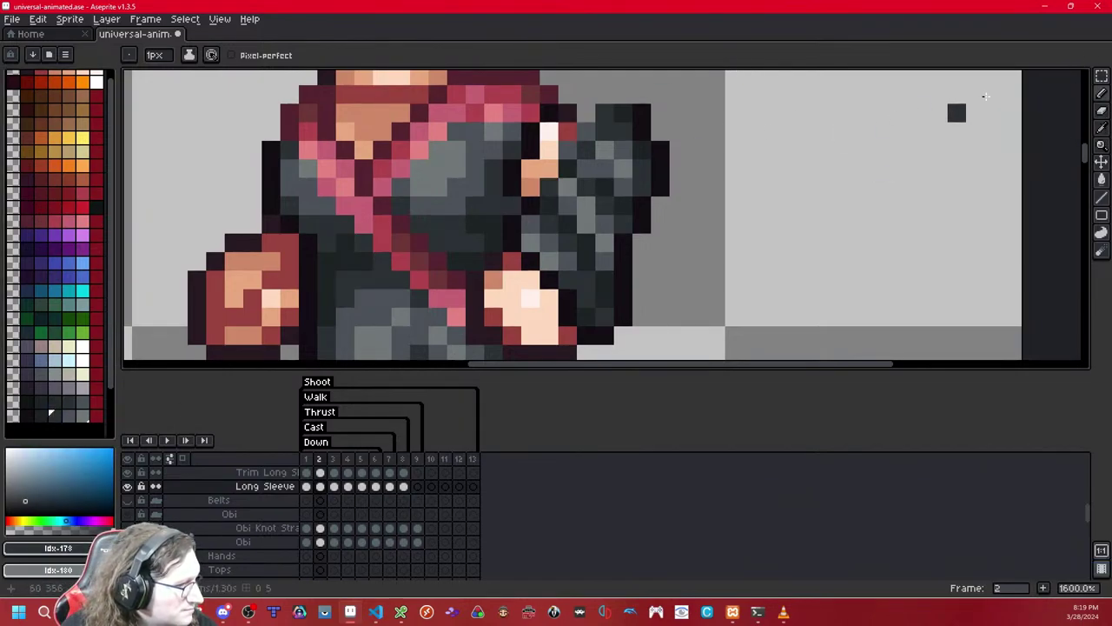
left_click(1100, 75)
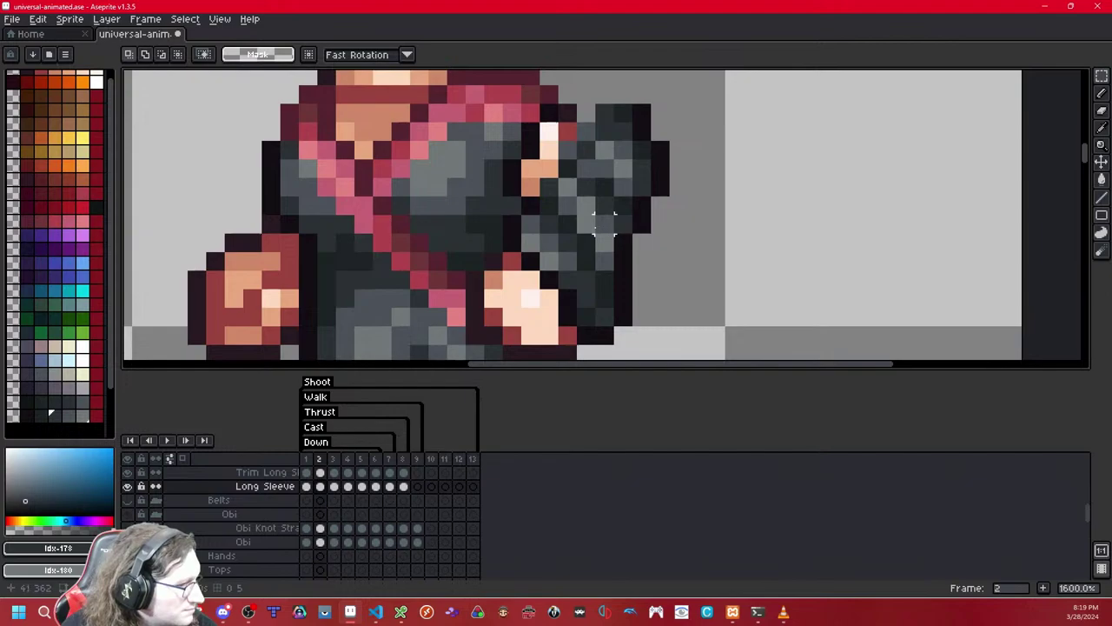
left_click_drag(587, 225, 679, 94)
left_click_drag(620, 167, 695, 149)
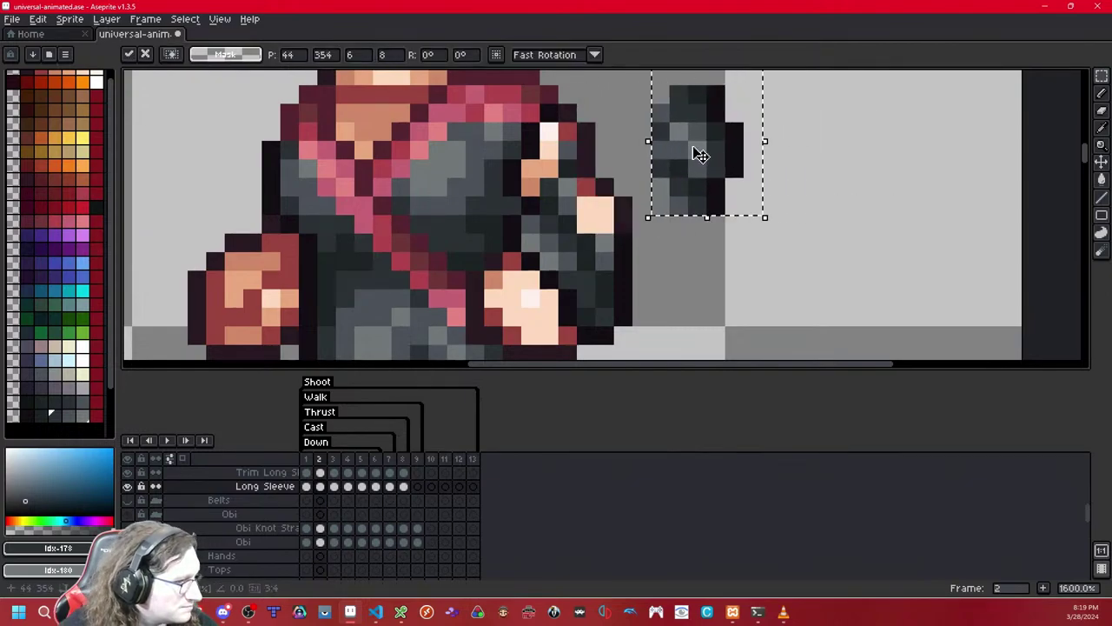
key("ctrl+z")
left_click(789, 149)
key("shift+x")
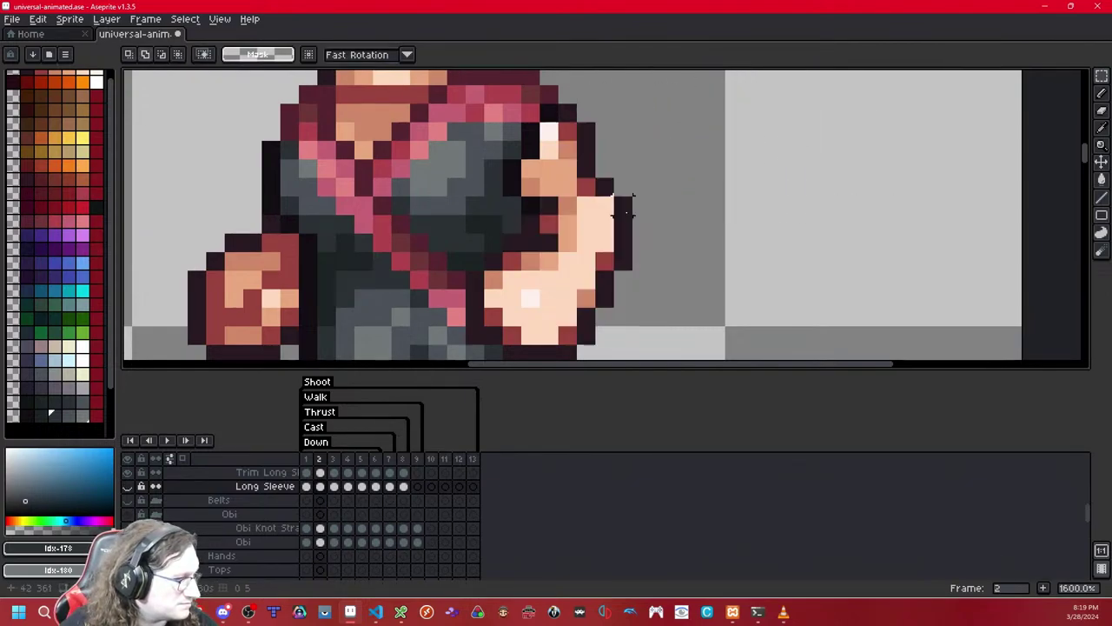
key("ctrl+y")
key("ctrl+z")
key("ctrl+y")
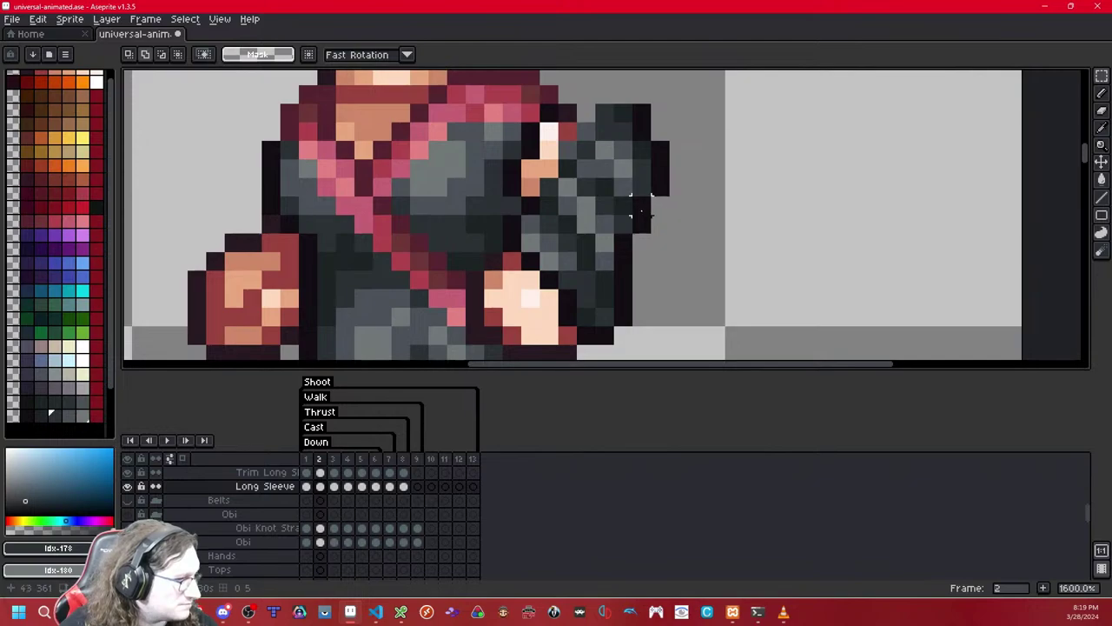
- Remove the two dark outline pixels protruding at the sleeve's outer elbow in frame 2 and check the arm underneath
key("shift+x")
key("shift+x")
mouse_move(641, 224)
left_mouse_down()
mouse_move(651, 226)
mouse_move(650, 209)
left_mouse_up()
left_click(696, 206)
left_click(846, 169)
key("ctrl+z")
key("ctrl+z")
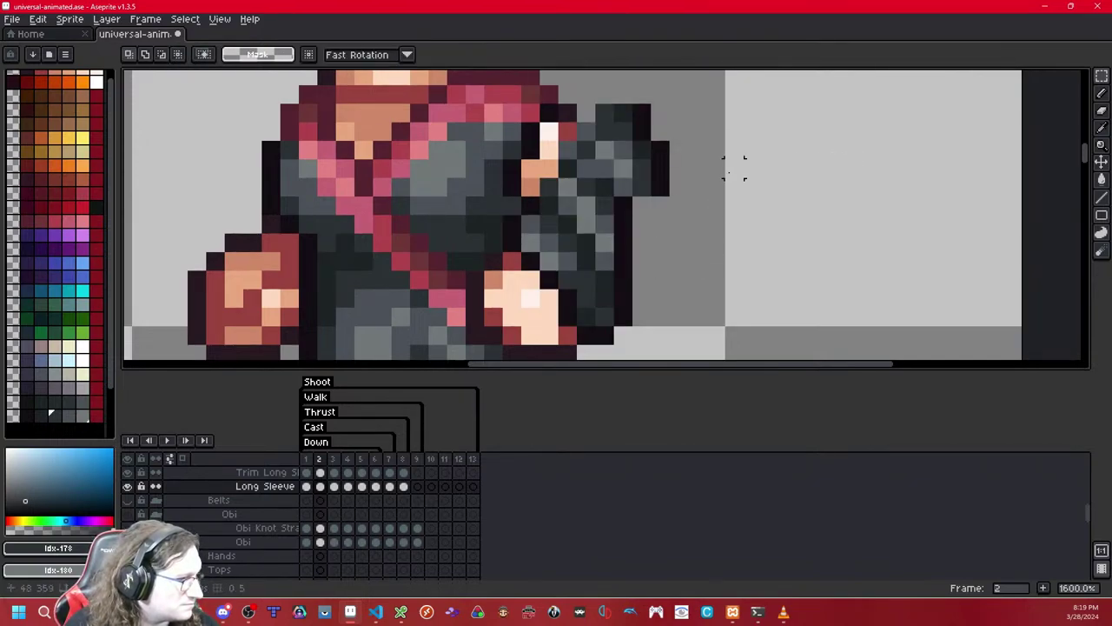
key("shift+x")
key("shift+x")
key("shift+x")
key("shift+x")
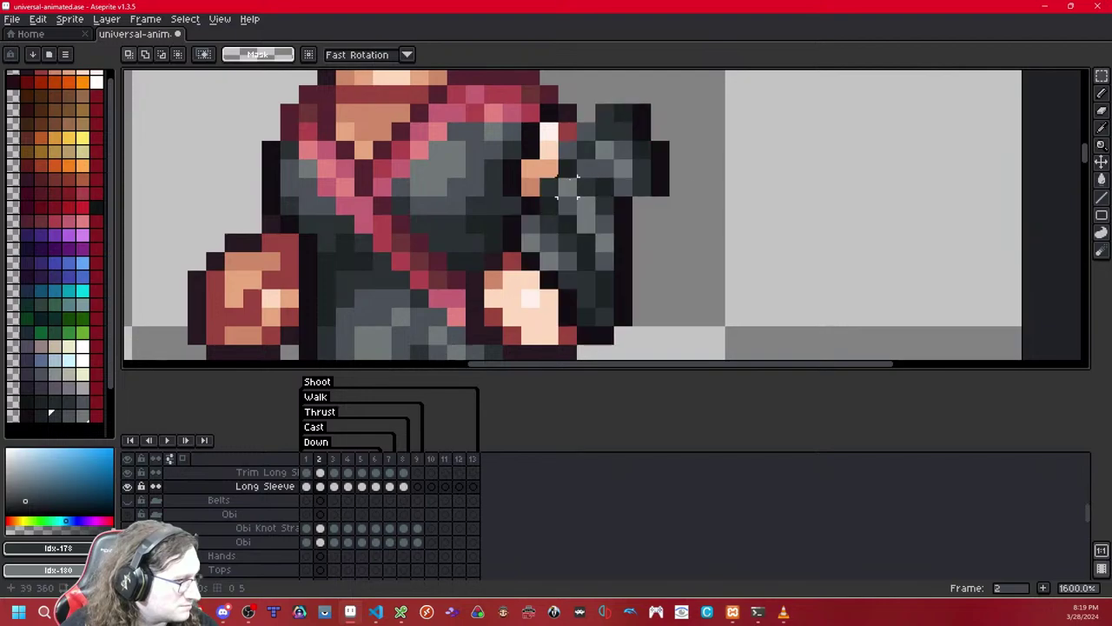
- Move the sleeve's 8 by 5 pixel upper section in frame 2 three pixels left onto the shoulder and deselect it
left_click_drag(549, 188, 678, 113)
key("Left")
key("Left")
key("Left")
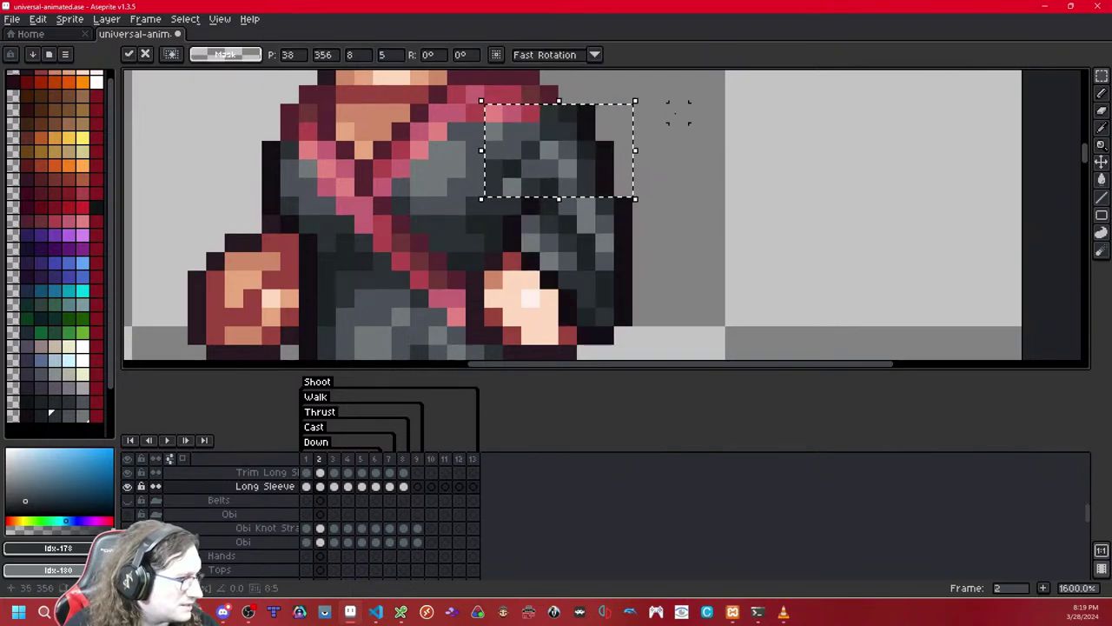
key("Left")
key("Right")
key("Right")
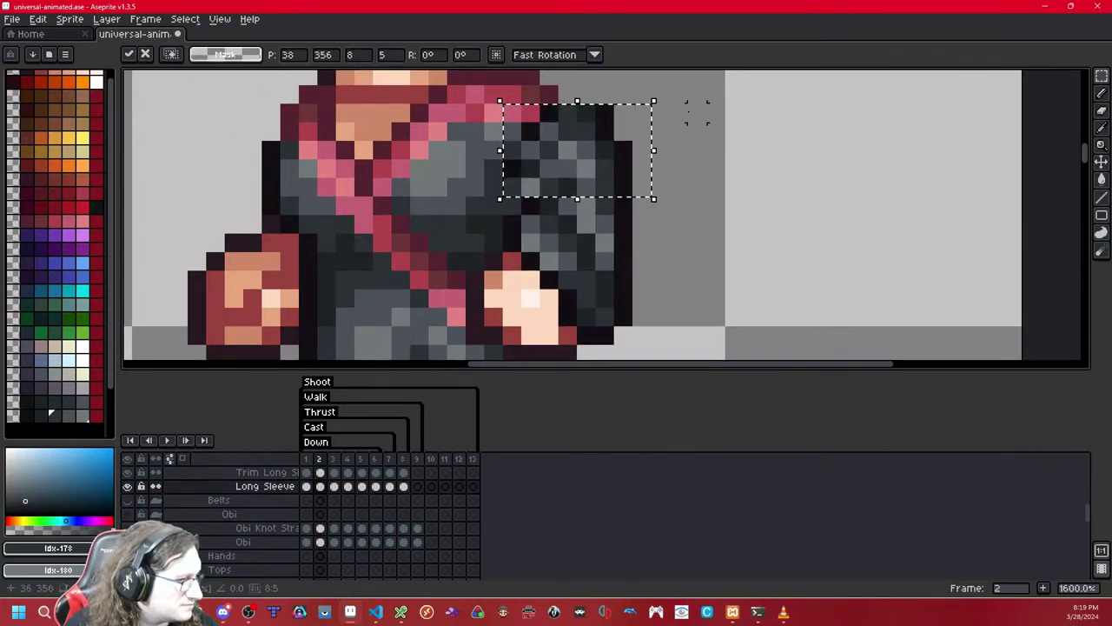
key("Left")
key("Left")
key("Right")
key("ctrl+d")
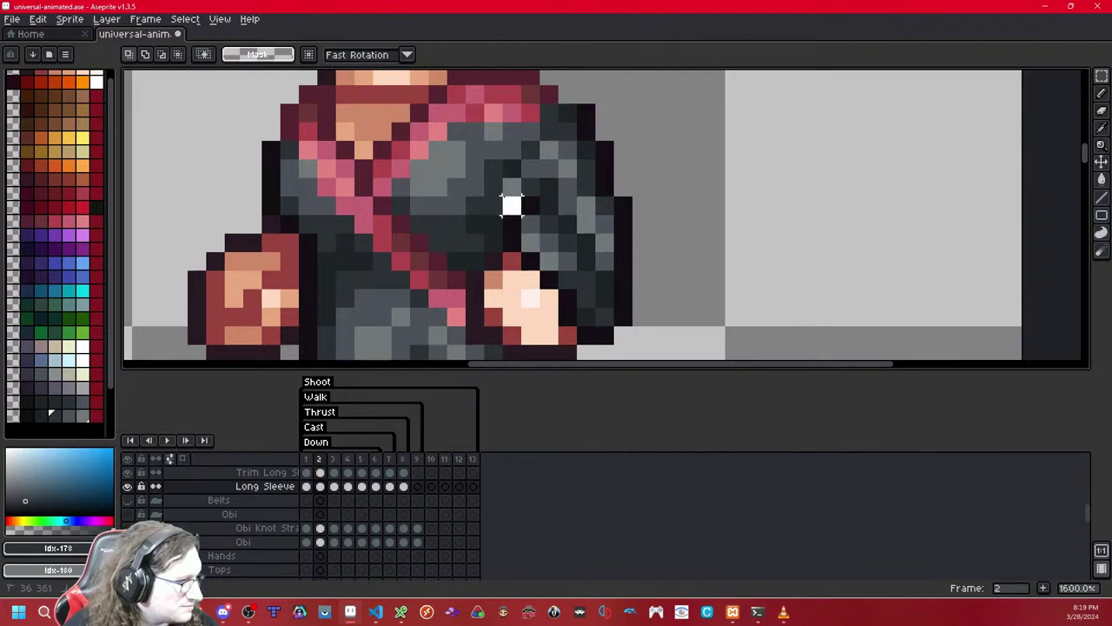
- Try clearing a small block of sleeve pixels overlapping the chest beside the inner elbow, and undo the removal
left_click_drag(512, 206, 474, 149)
left_click(697, 132)
key("ctrl+z")
key("ctrl+z")
key("ctrl+z")
key("ctrl+z")
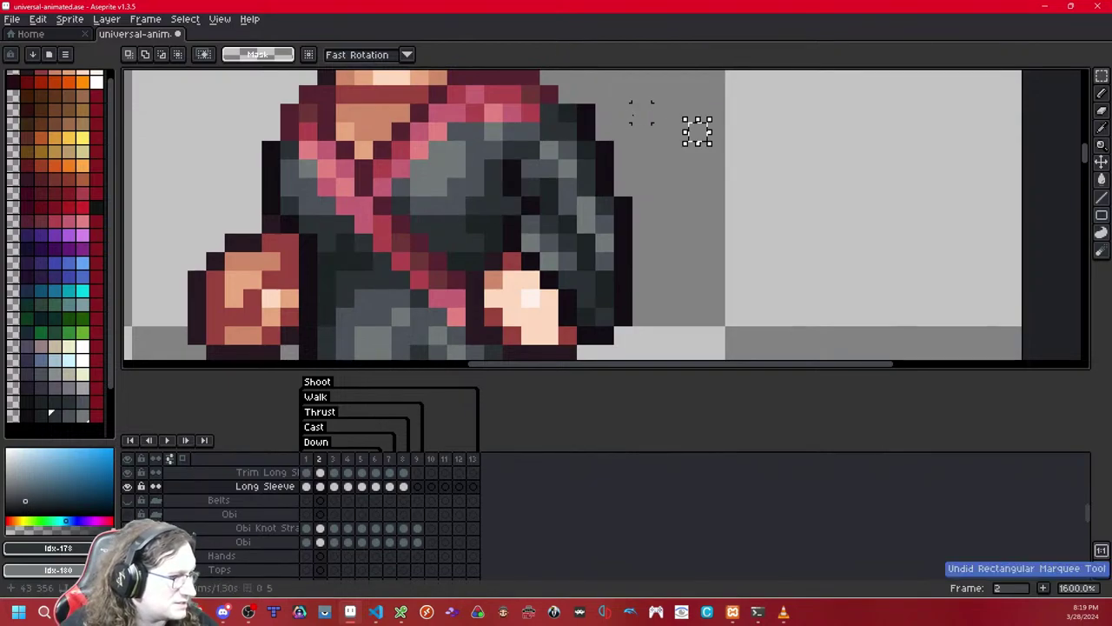
- Toggle the Long Sleeve layer's visibility to compare the repositioned sleeve with the bare shoulder and arm in frame 2
scroll(626, 140, "down", 3)
key("shift+x")
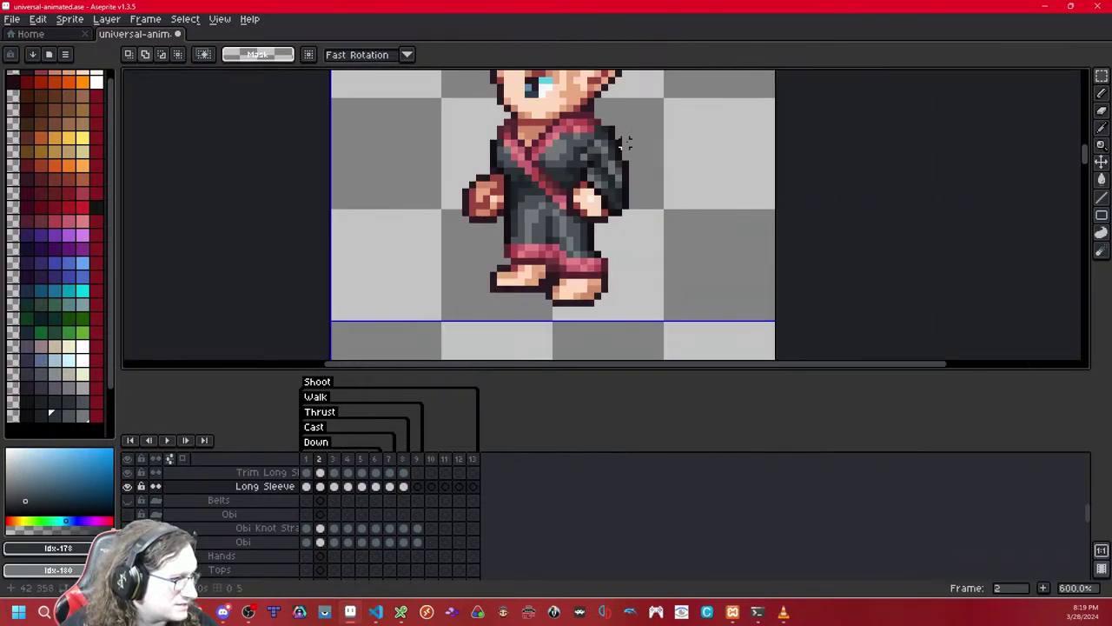
scroll(624, 161, "up", 4)
key("shift+x")
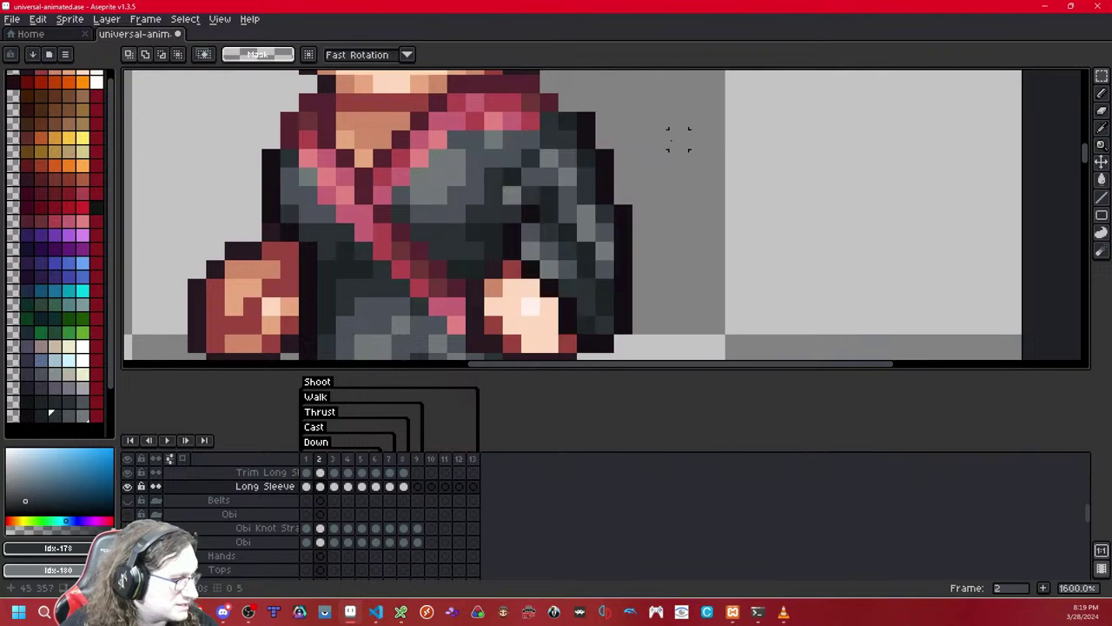
left_click_drag(622, 156, 621, 194)
key("shift+x")
key("shift+x")
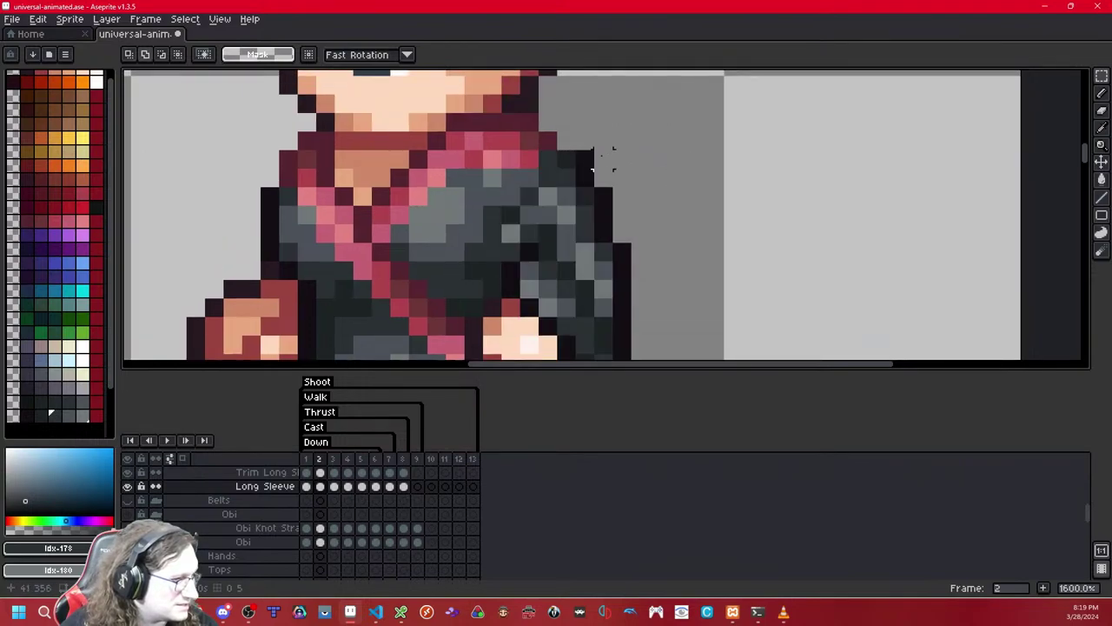
key("shift+x")
key("shift+x")
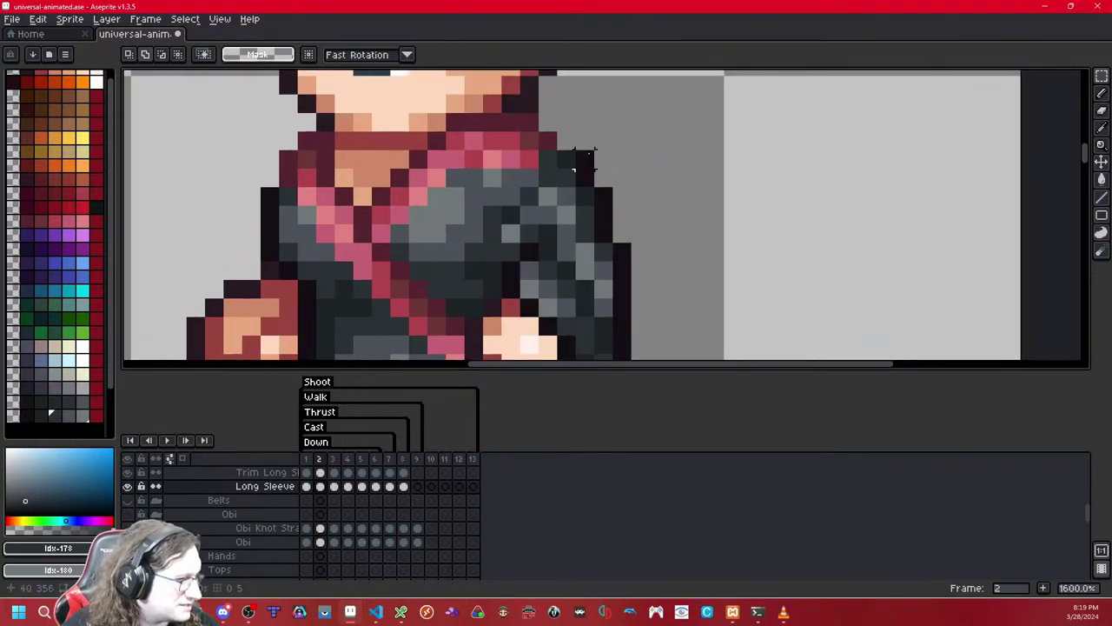
- Shift the outline pixels at the top of the sleeve's shoulder one pixel left in frame 2 and deselect them
left_click_drag(567, 159, 587, 139)
key("Left")
left_click(622, 139)
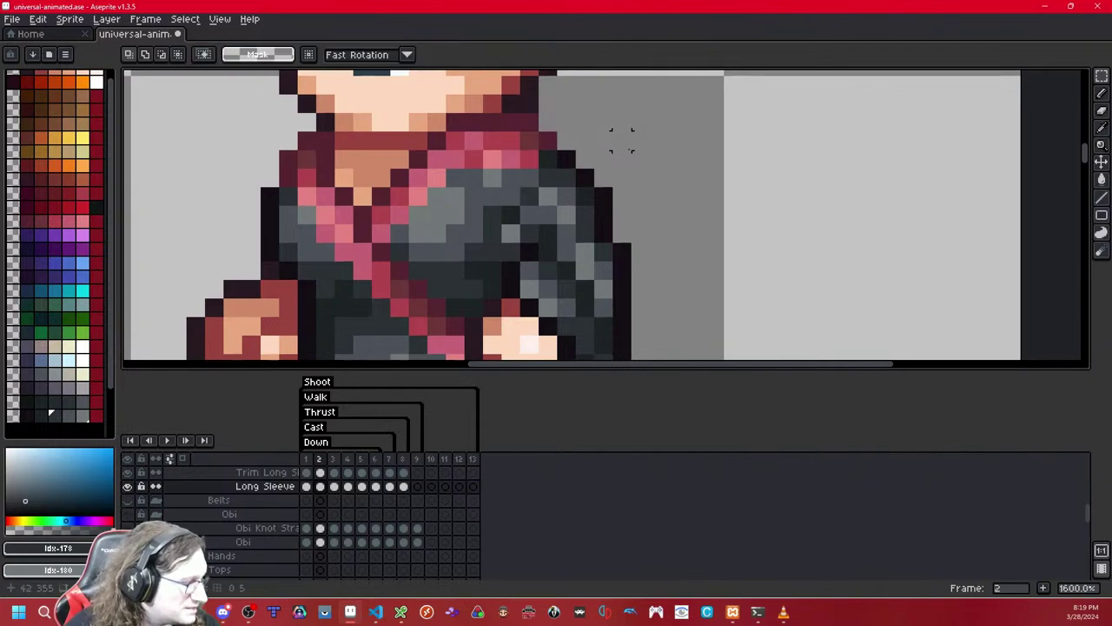
- Examine the bare arms of the other characters in frame 2 with the Long Sleeve layer hidden, returning to the left-facing character
key("shift+x")
key("shift+z")
scroll(675, 156, "down", 7)
scroll(695, 156, "up", 1)
left_click_drag(695, 104, 686, 348)
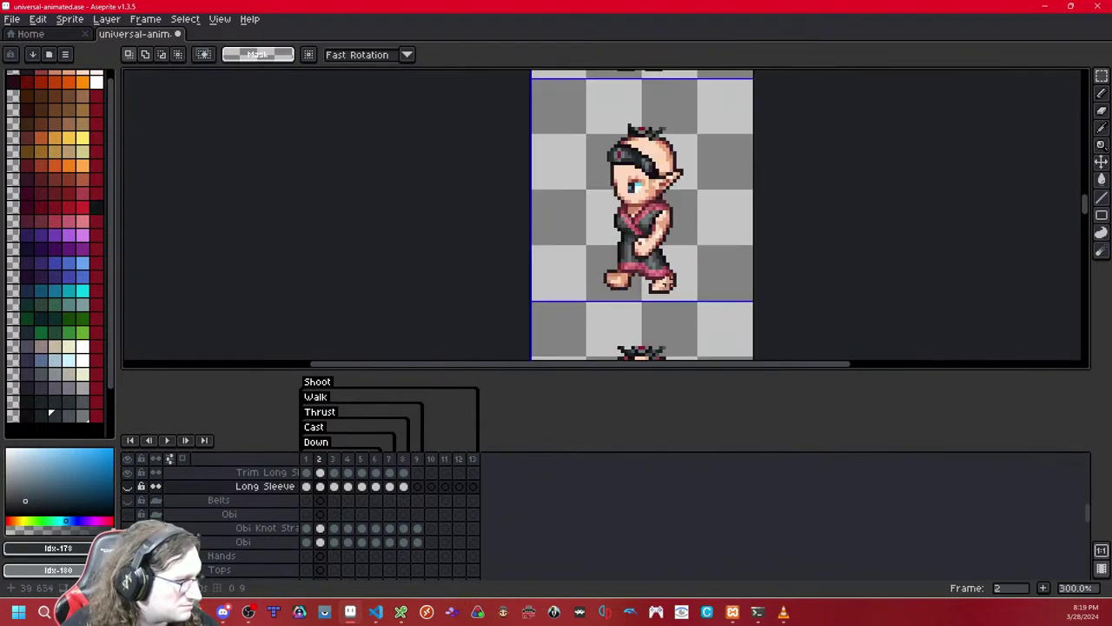
left_click_drag(670, 87, 649, 304)
scroll(643, 204, "up", 2)
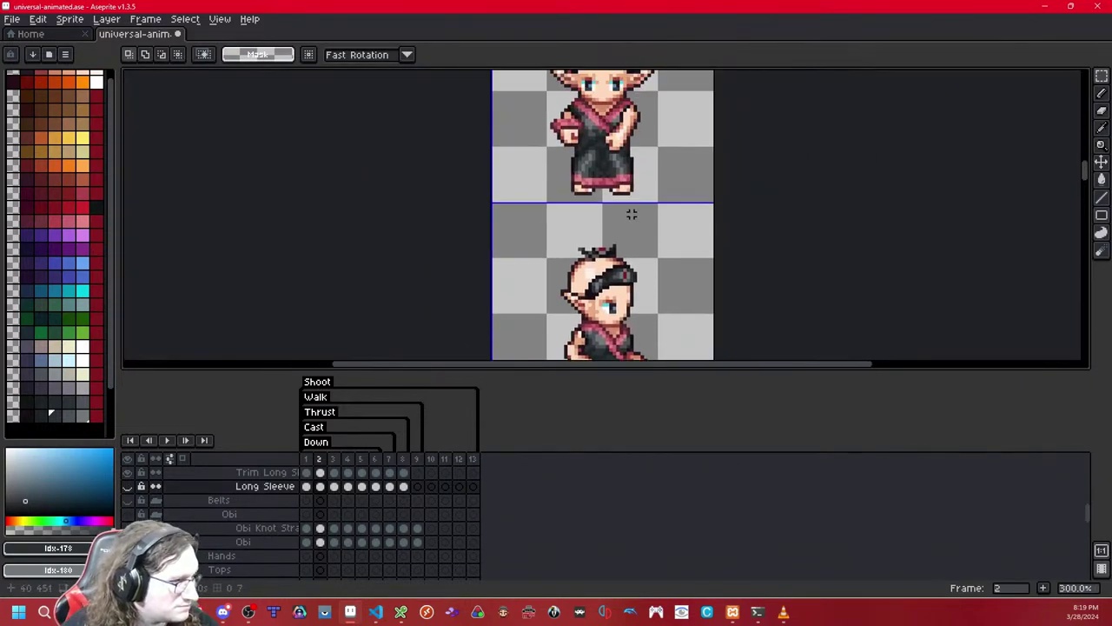
scroll(621, 200, "up", 3)
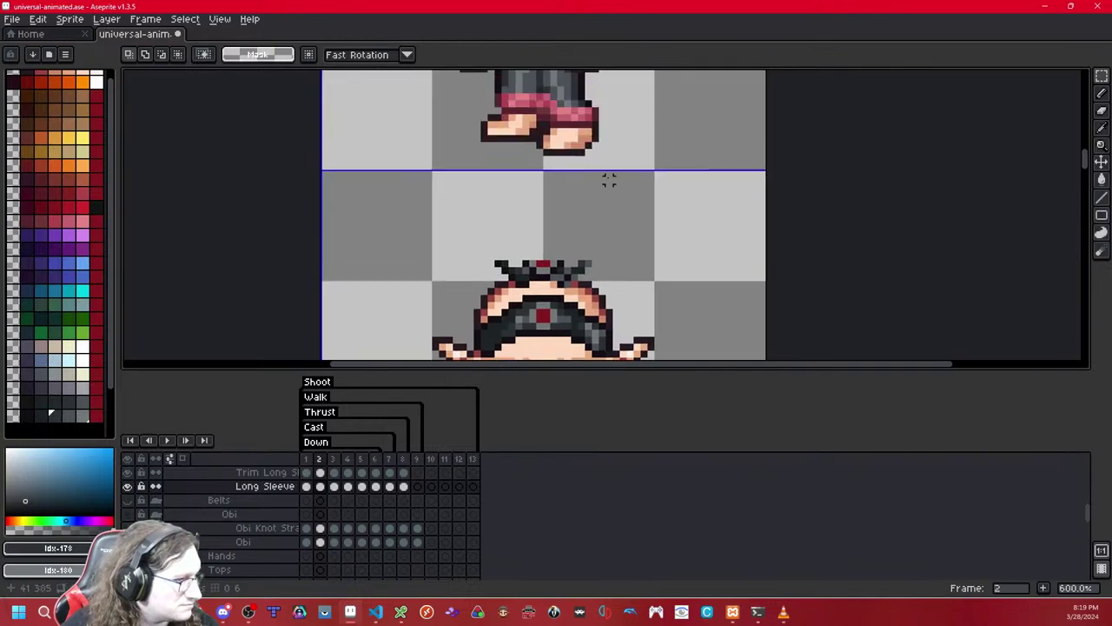
scroll(608, 178, "down", 2)
scroll(643, 187, "up", 4)
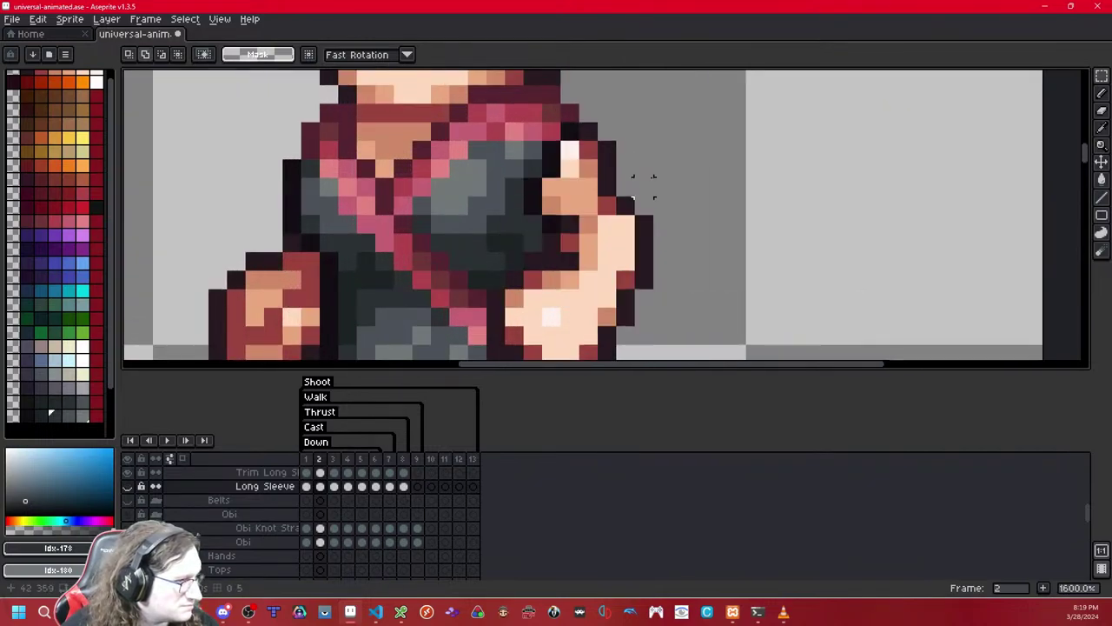
- Show the Long Sleeve layer, try shifting a 3 by 3 pixel block at the sleeve's upper outer edge, and undo the move
key("shift+x")
left_click_drag(625, 187, 663, 151)
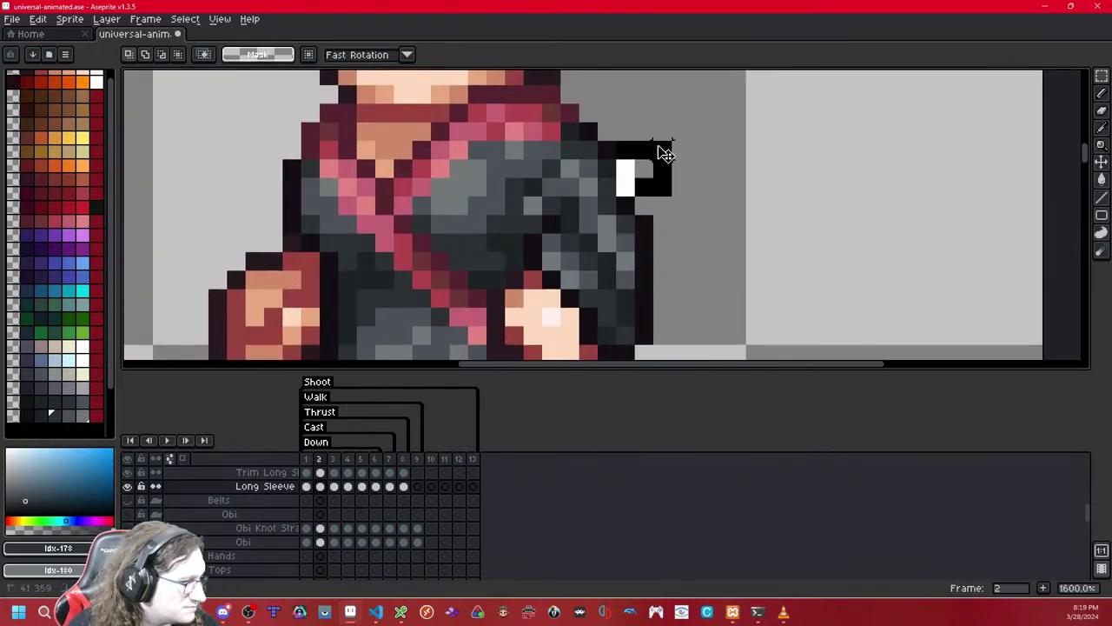
key("ctrl+z")
scroll(660, 165, "down", 2)
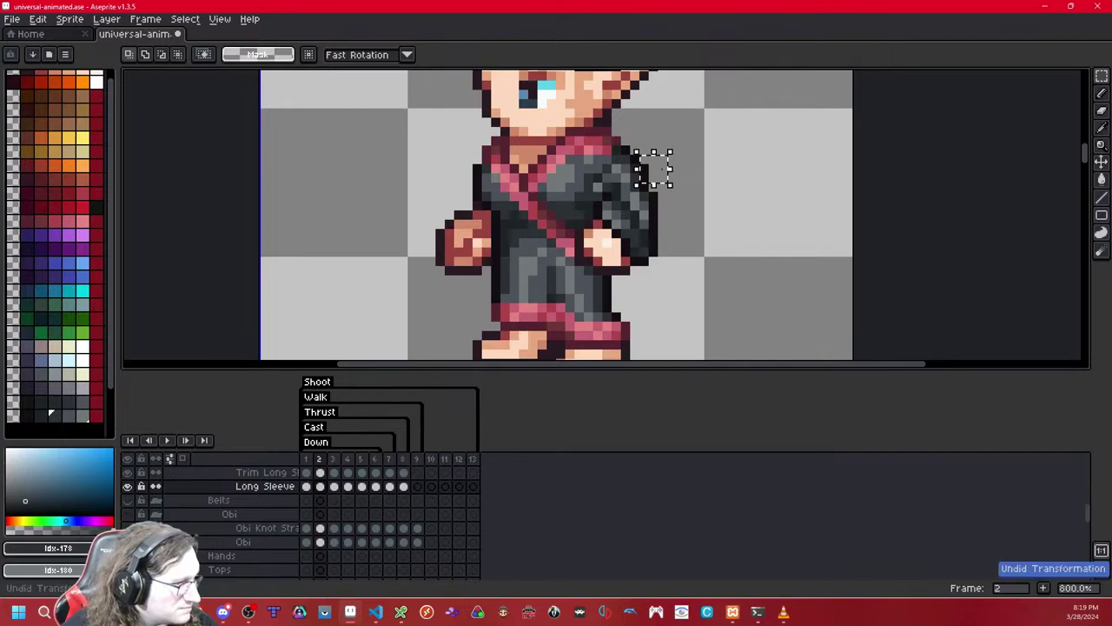
key("ctrl+z")
- Smooth the sleeve's upper outer edge in frame 2 by moving a small group of outline pixels inward, and deselect them
left_click_drag(635, 169, 666, 172)
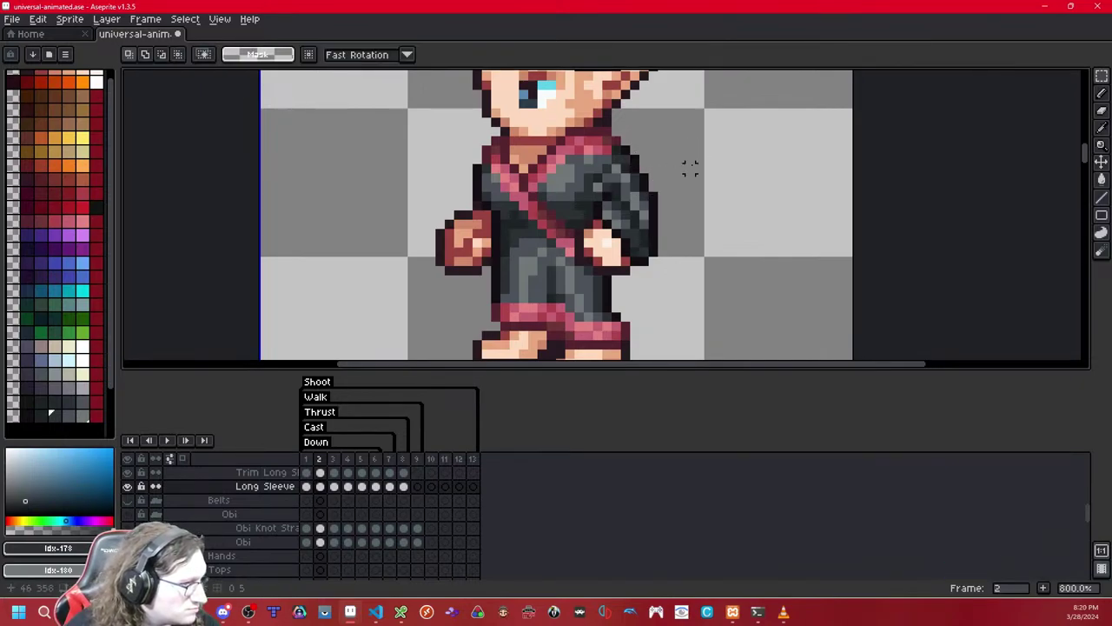
scroll(691, 167, "up", 2)
left_click(703, 153)
scroll(704, 160, "down", 3)
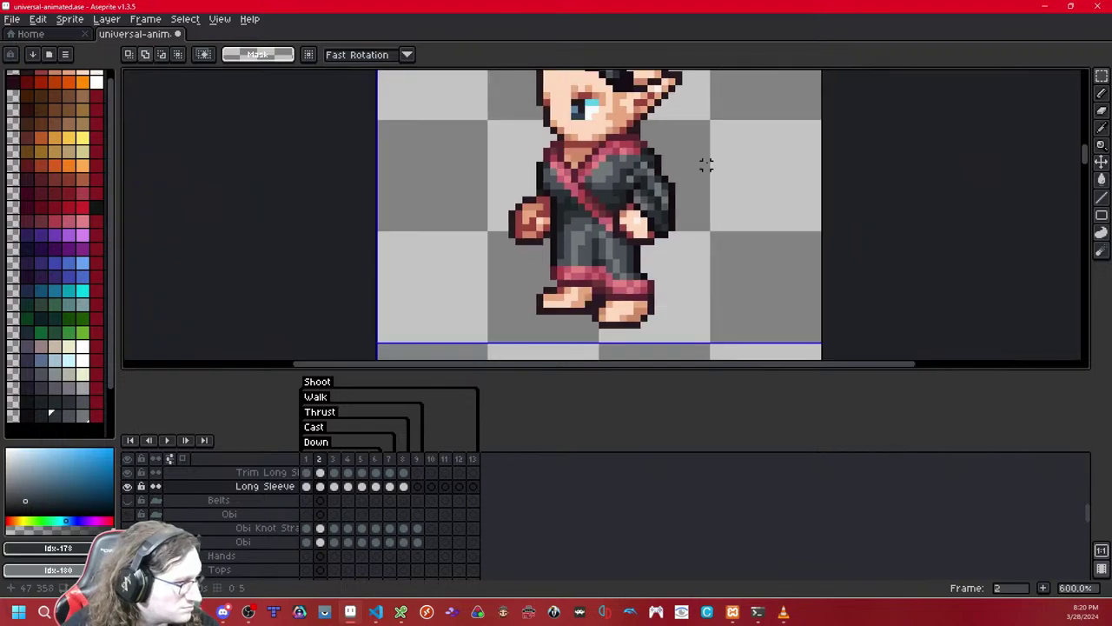
- Compare the fitted sleeve with the bare arm in frame 2 by toggling the Long Sleeve layer's visibility
scroll(713, 193, "down", 5)
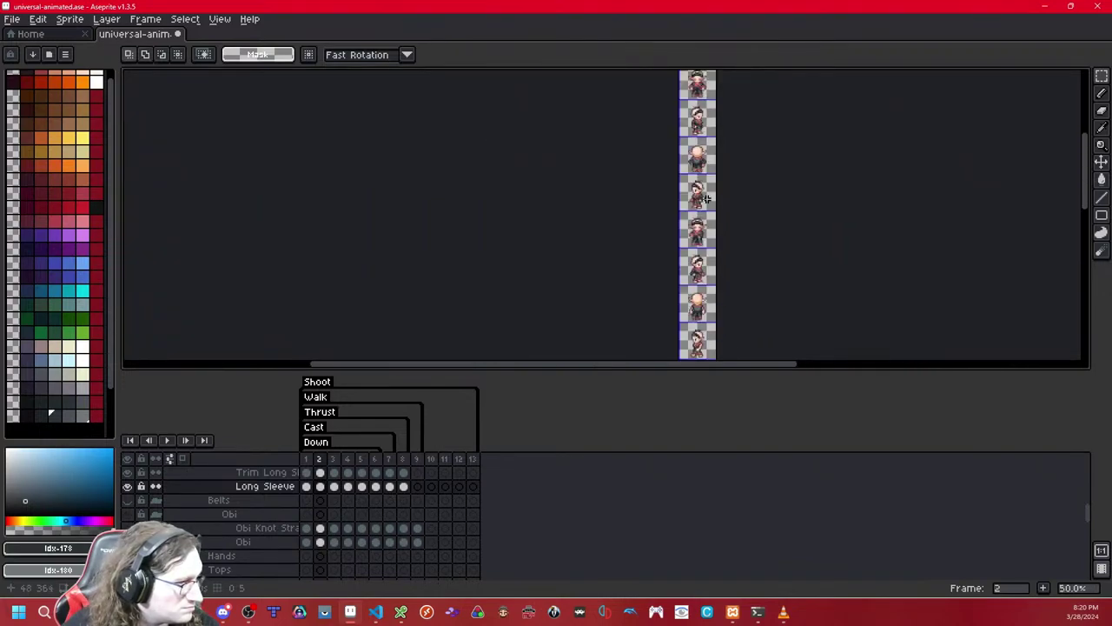
scroll(695, 199, "up", 6)
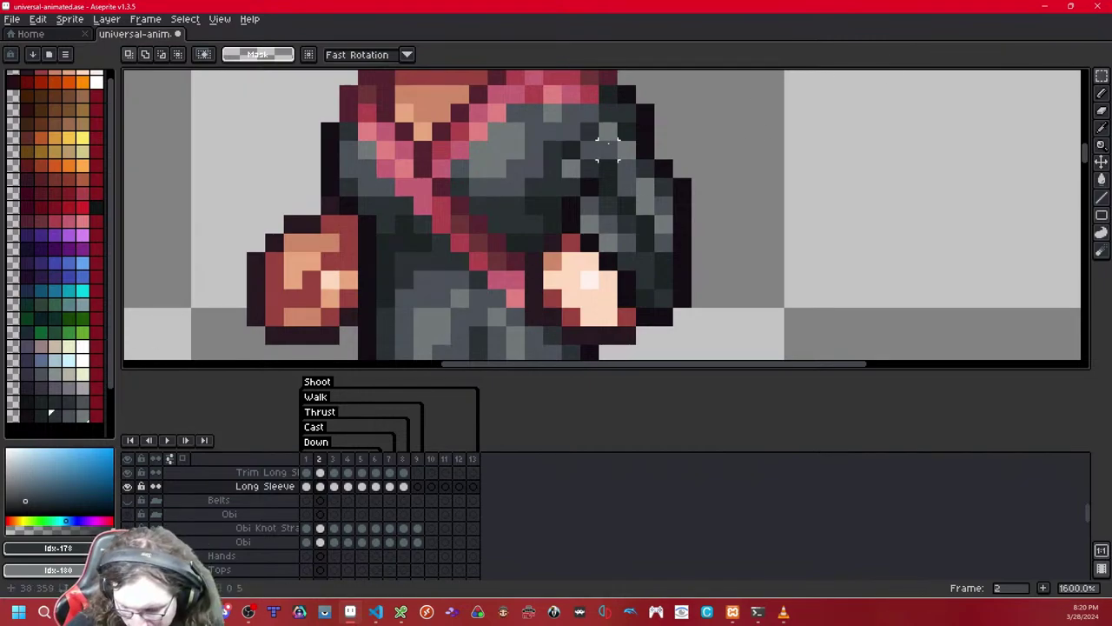
key("shift+x")
key("shift+x")
key("shift+x")
key("shift+x")
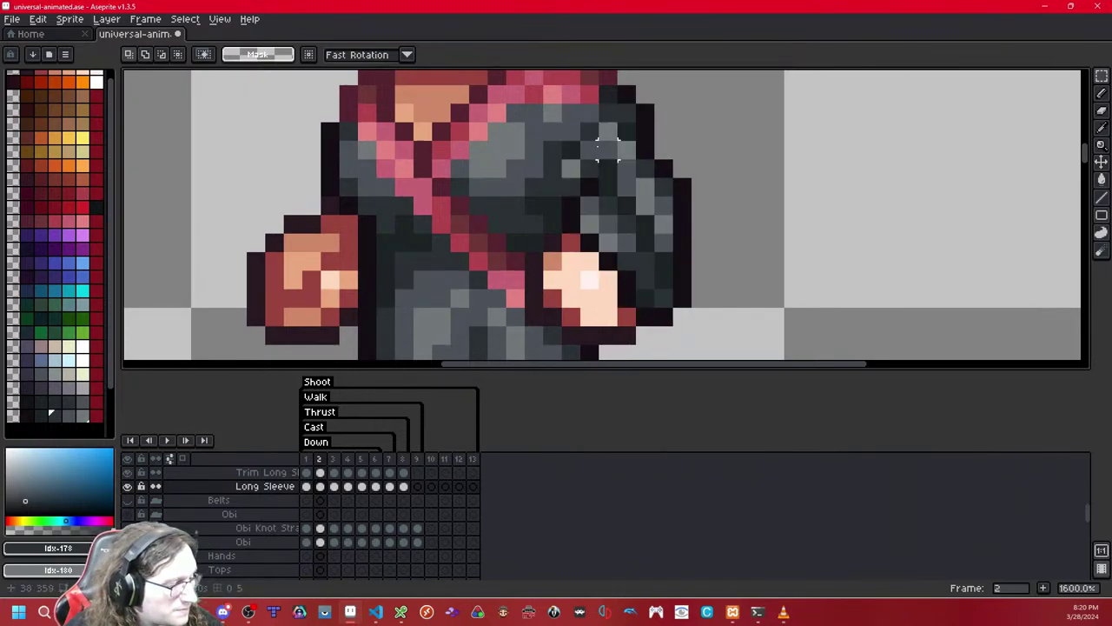
left_click_drag(571, 132, 515, 94)
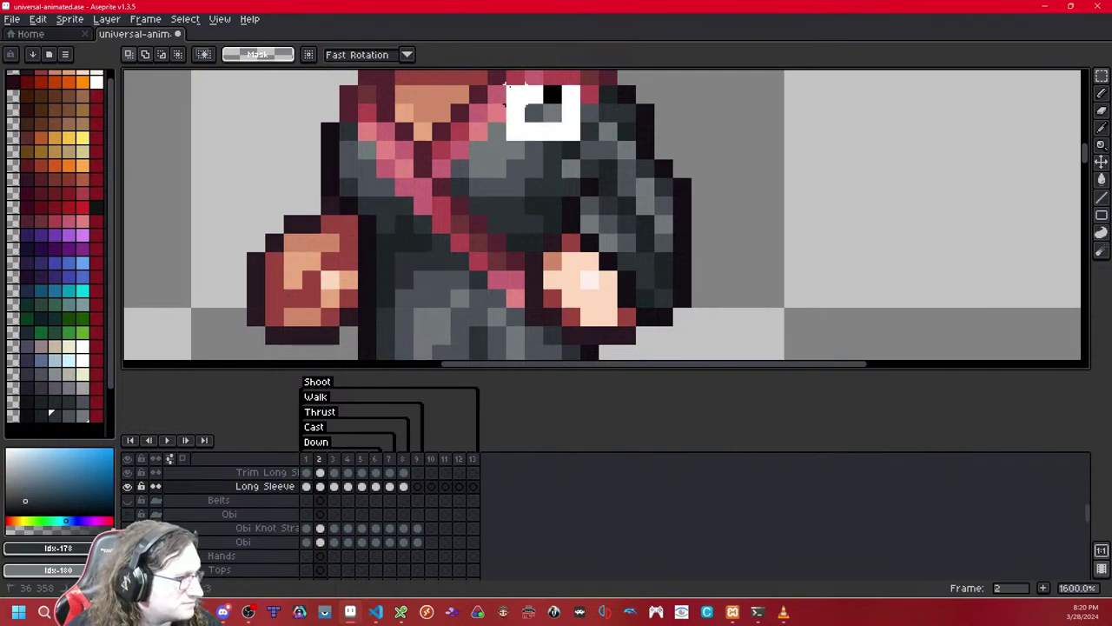
left_click_drag(748, 146, 733, 199)
left_click_drag(577, 170, 498, 111)
left_click(648, 147)
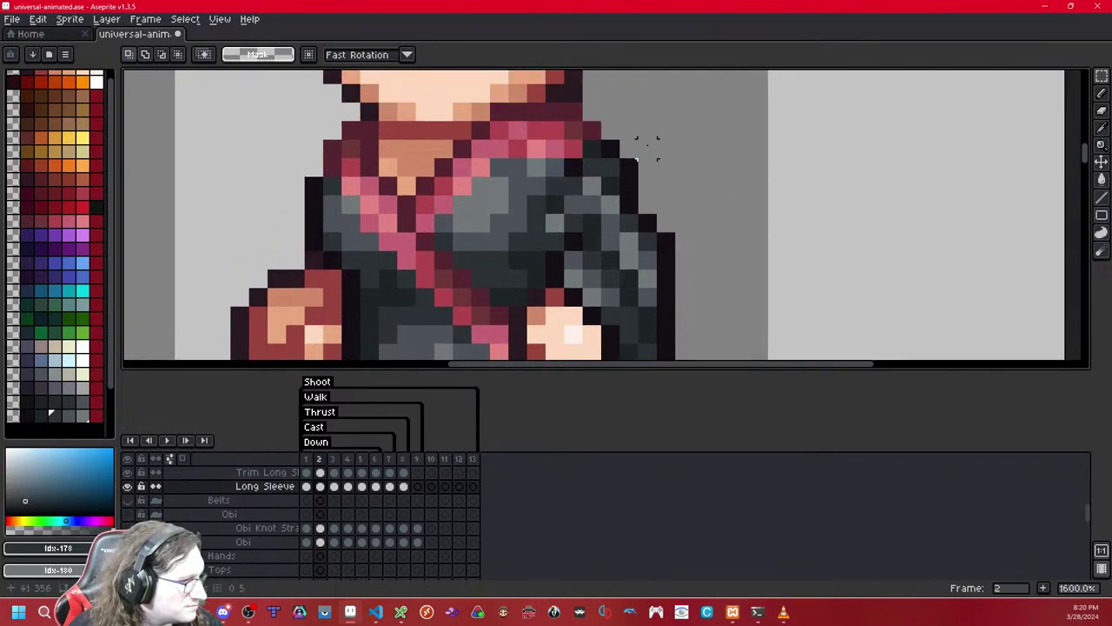
key("ctrl+z")
key("ctrl+z")
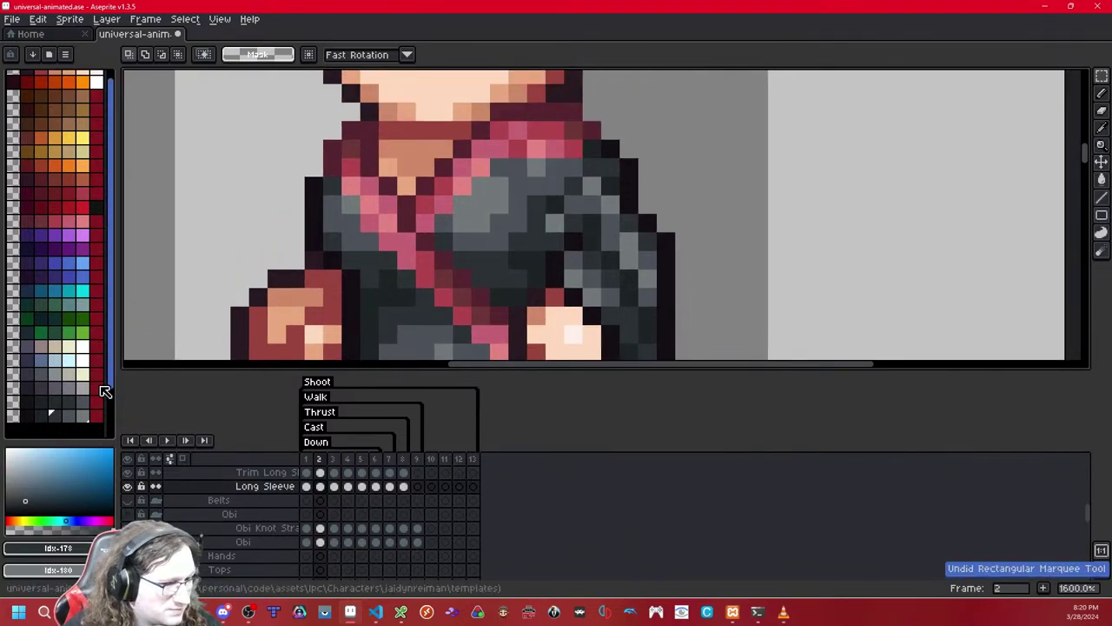
- Retouch the shading on the sleeve's upper inner part in frame 2 with dark greys, darkening the stray light pixel with palette colour 177
left_click(74, 415)
key("b")
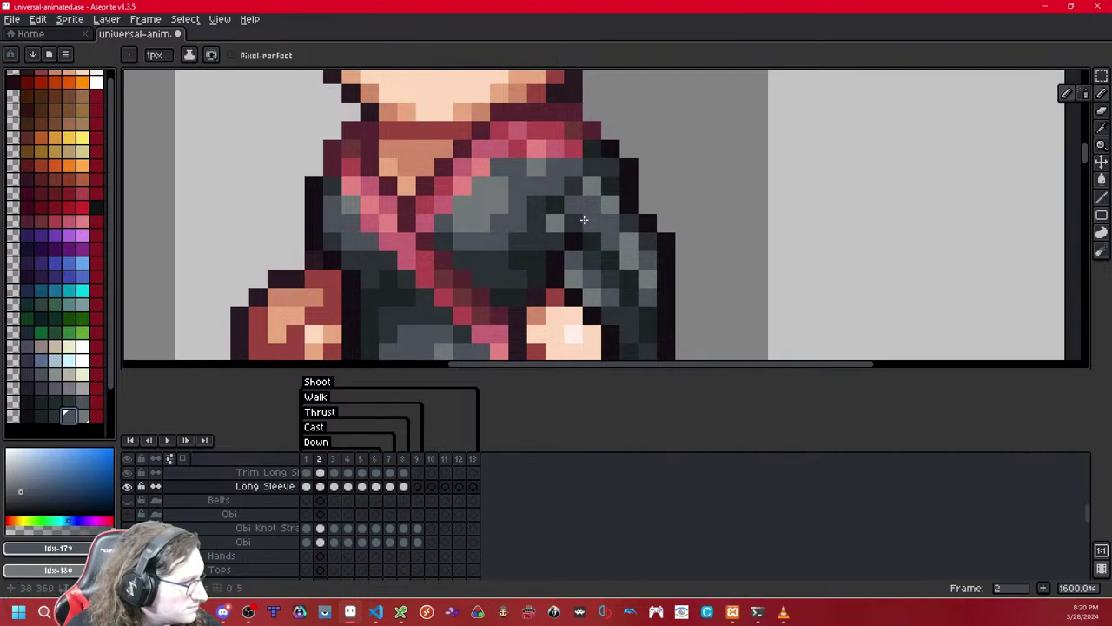
left_click(54, 415)
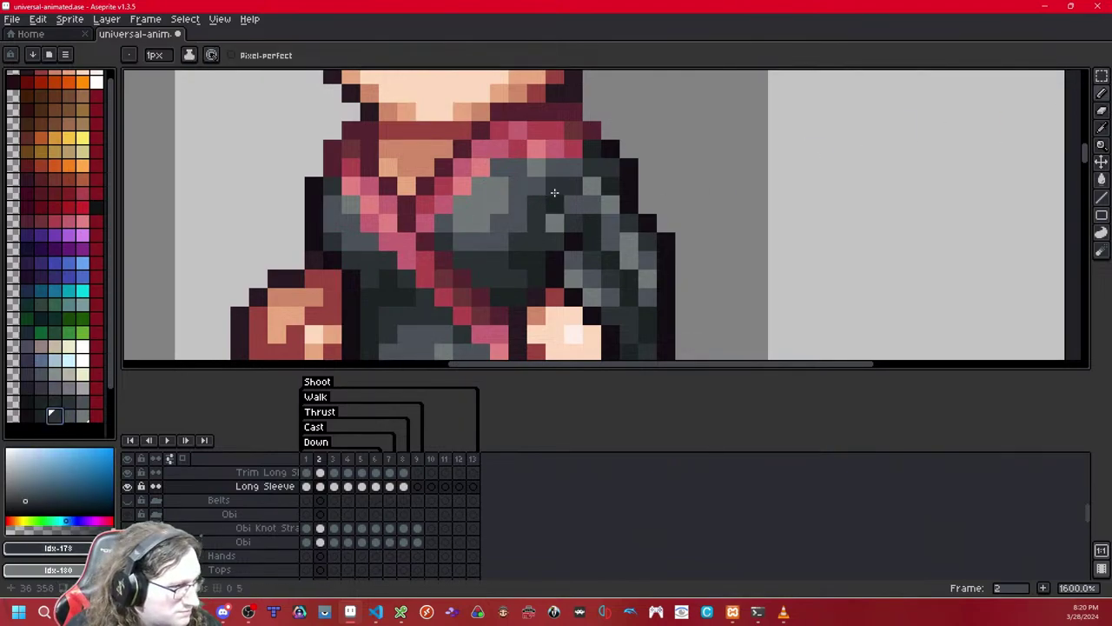
scroll(557, 202, "down", 6)
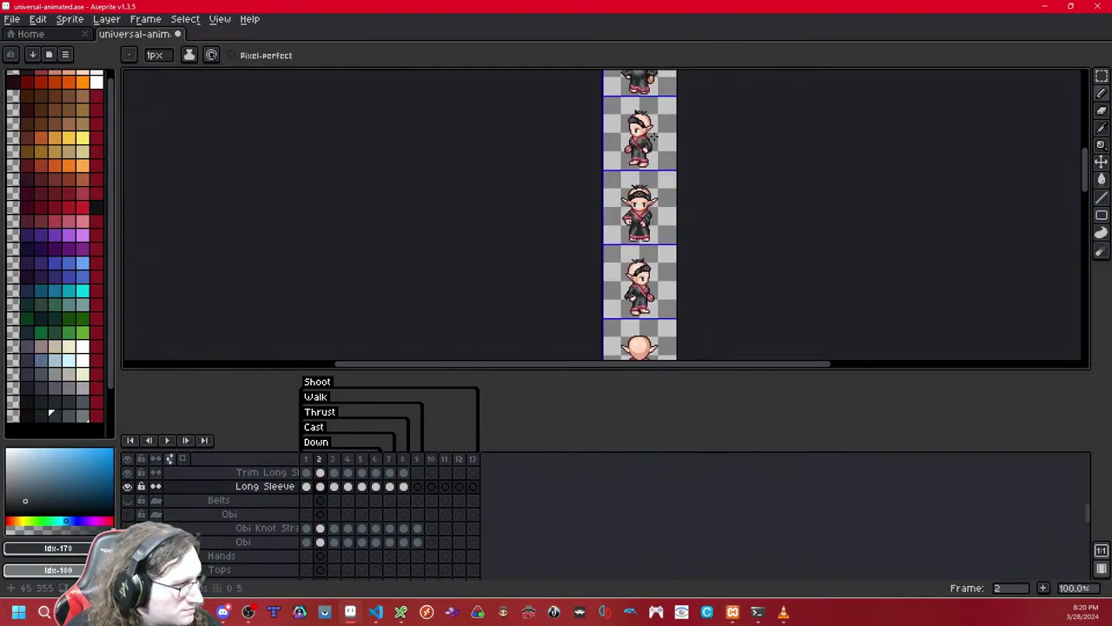
scroll(653, 137, "up", 6)
scroll(625, 148, "down", 1)
scroll(618, 152, "up", 1)
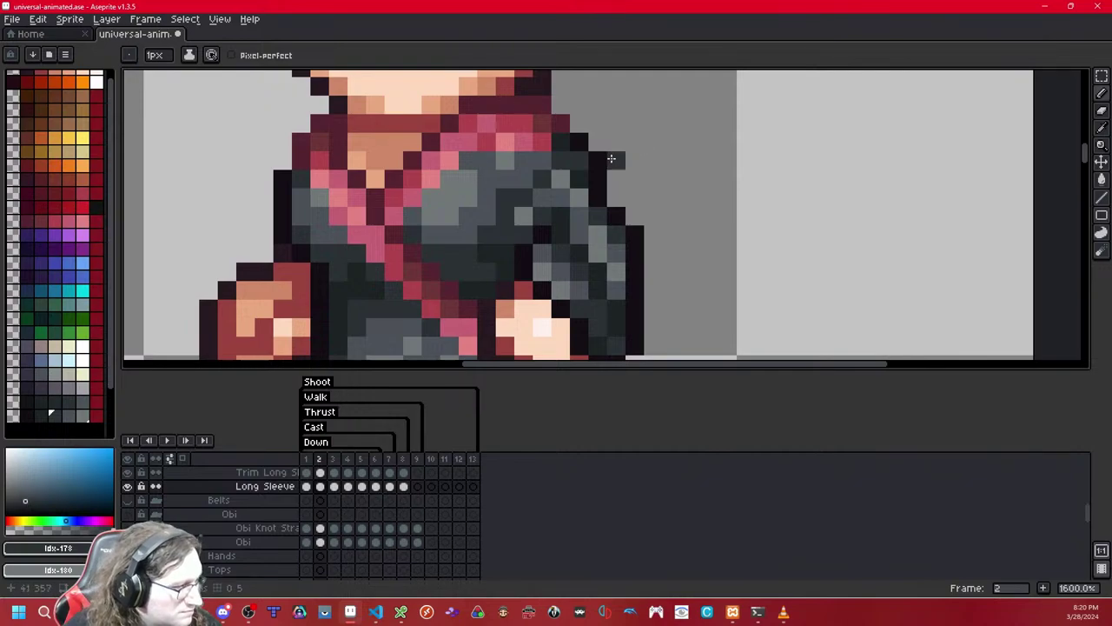
key("shift+x")
key("shift+x")
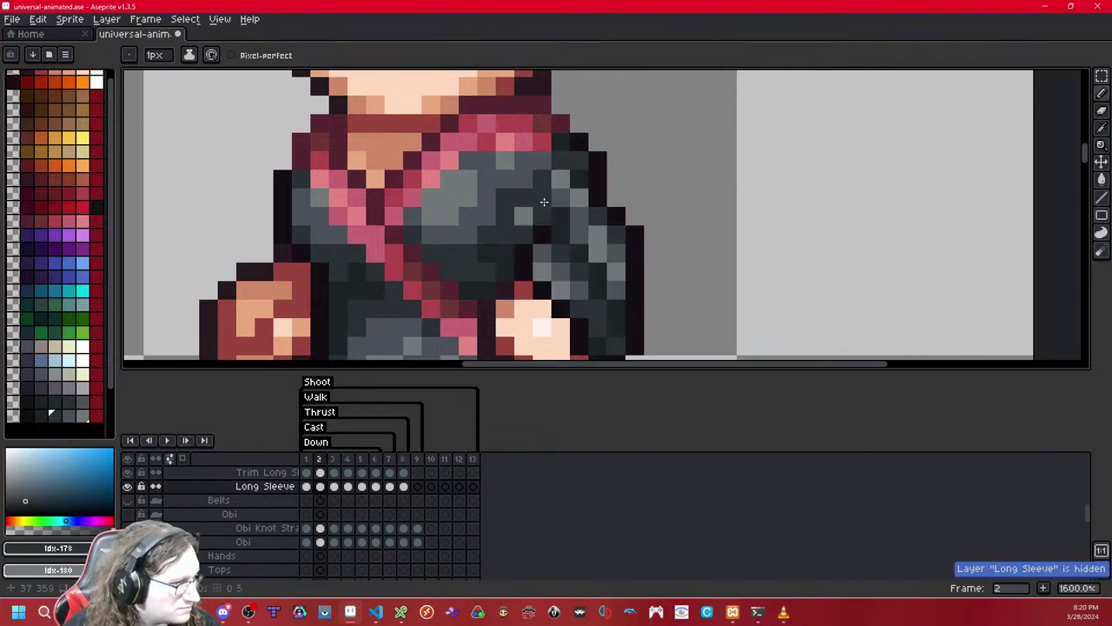
left_click(38, 416)
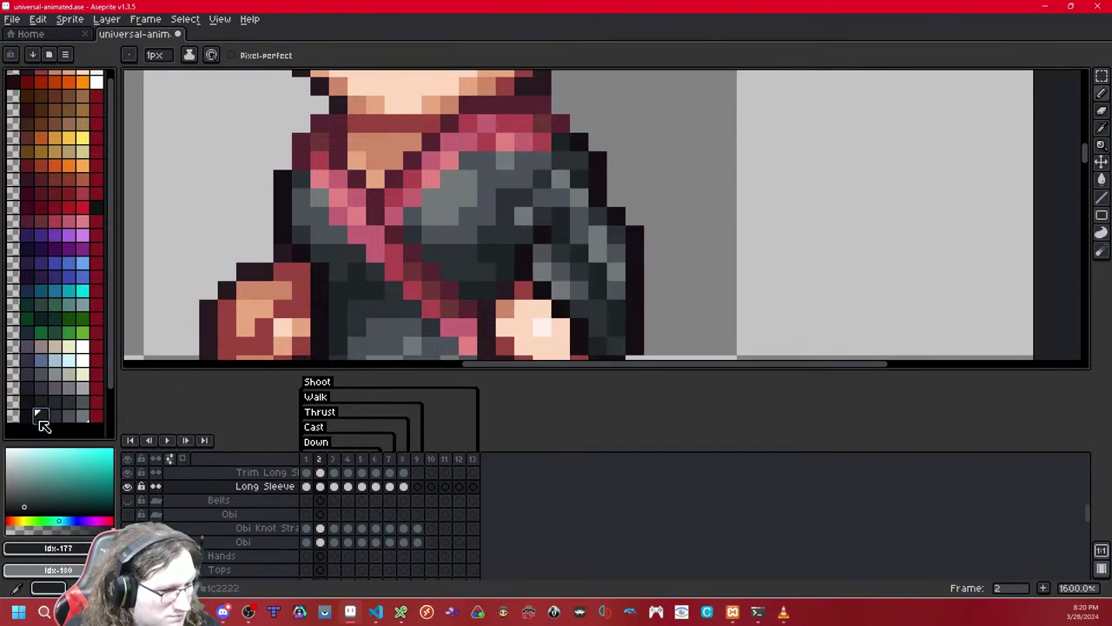
left_click(523, 215)
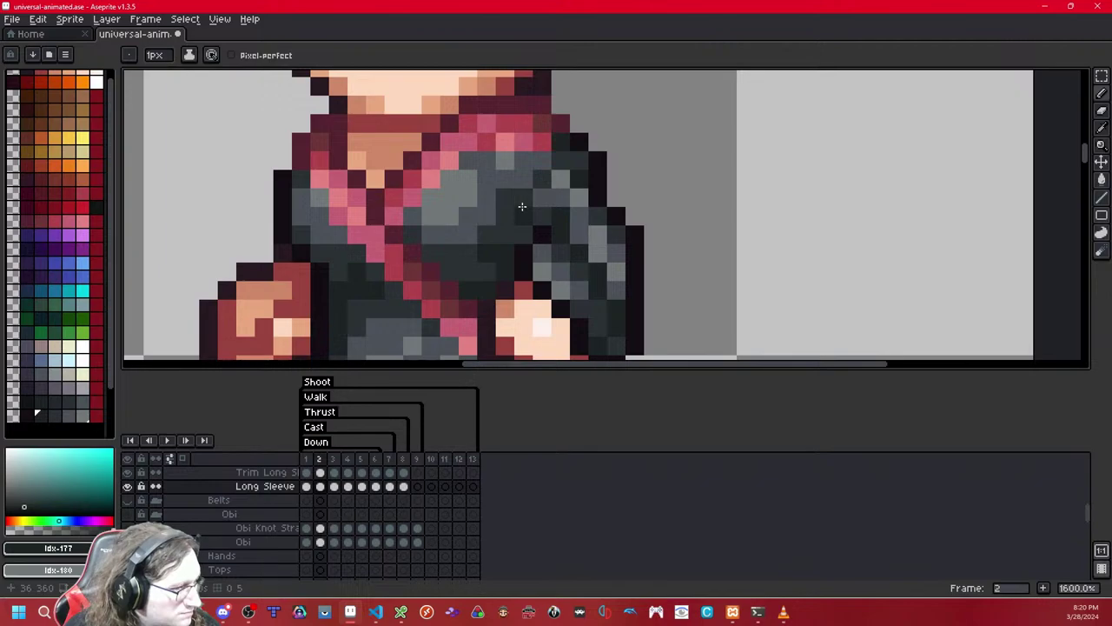
- Copy the rear-arm sleeve of the left-facing character in frame 2 and clear the selection
scroll(522, 206, "down", 6)
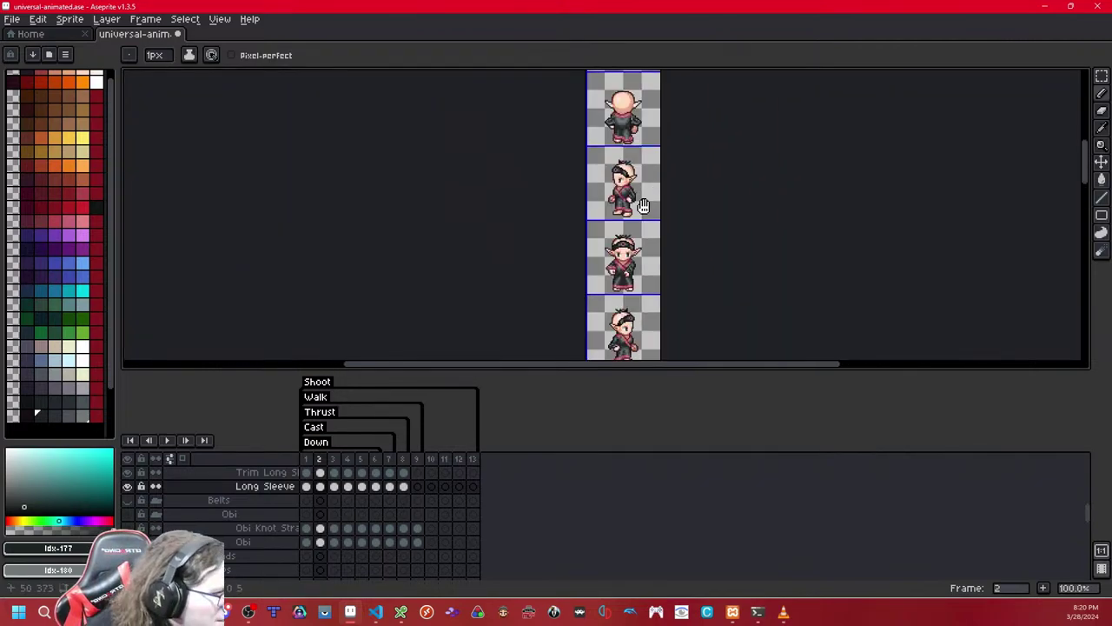
scroll(643, 206, "up", 5)
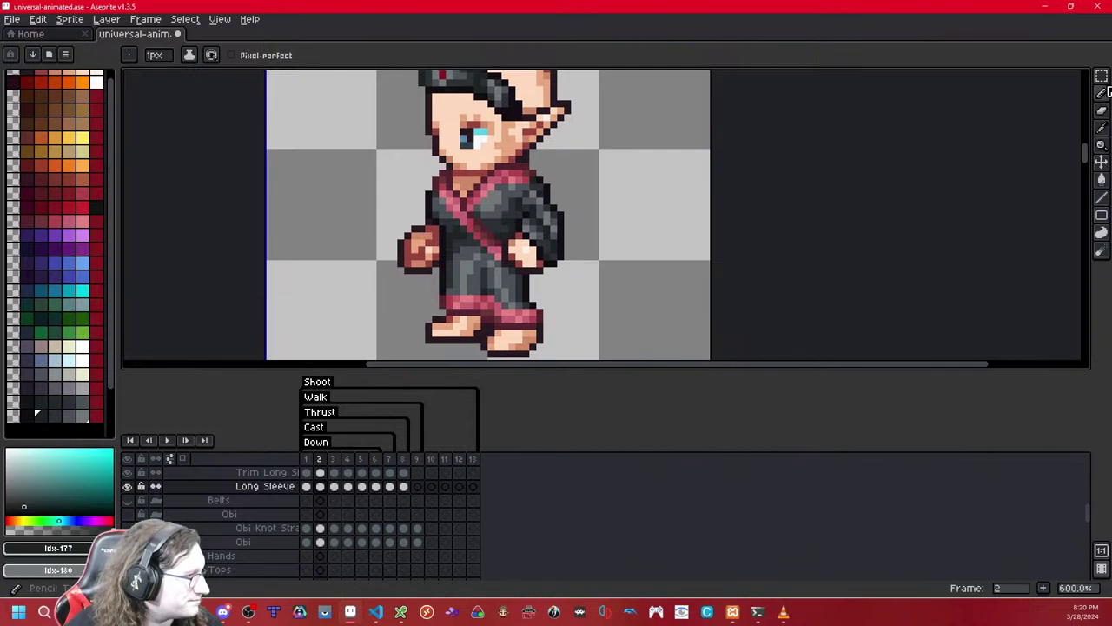
left_click(1102, 77)
left_click_drag(620, 141, 464, 304)
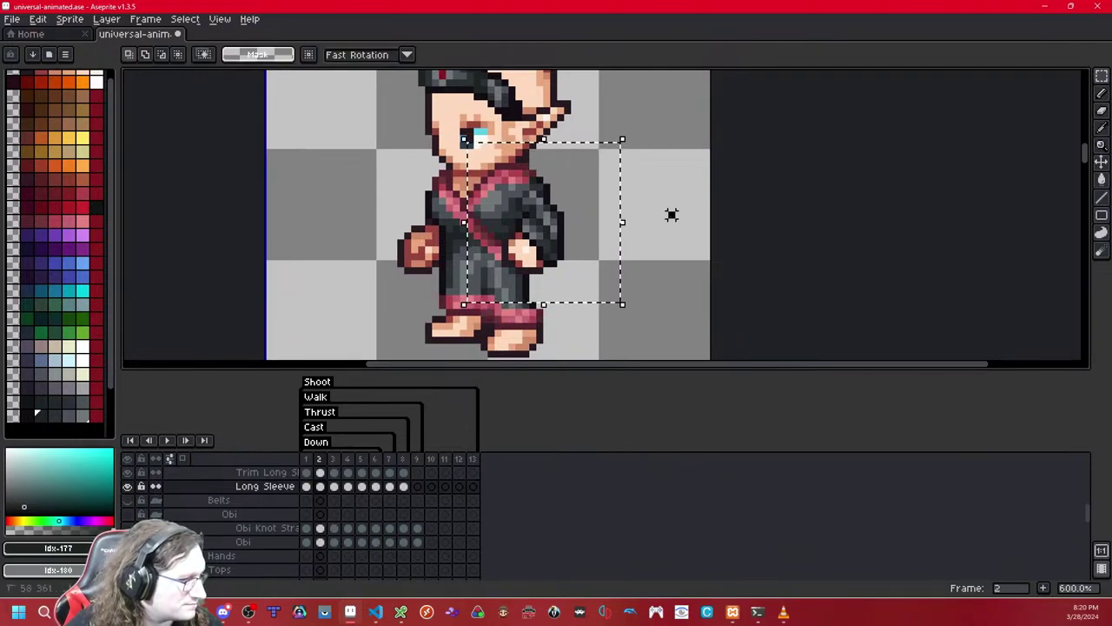
key("ctrl+d")
- Paste the copied sleeve into frame 3 over the rear arm, place it at X 32, Y 351, and deselect it
key("Right")
key("Right")
key("Right")
key("Left")
key("Left")
key("Left")
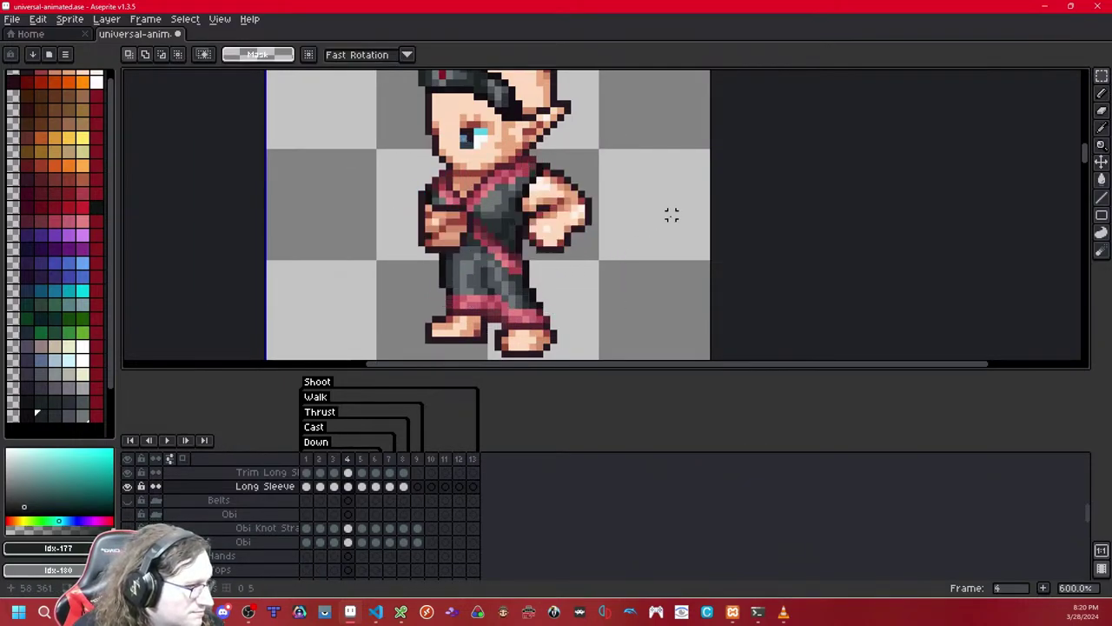
key("Right")
scroll(653, 219, "up", 3)
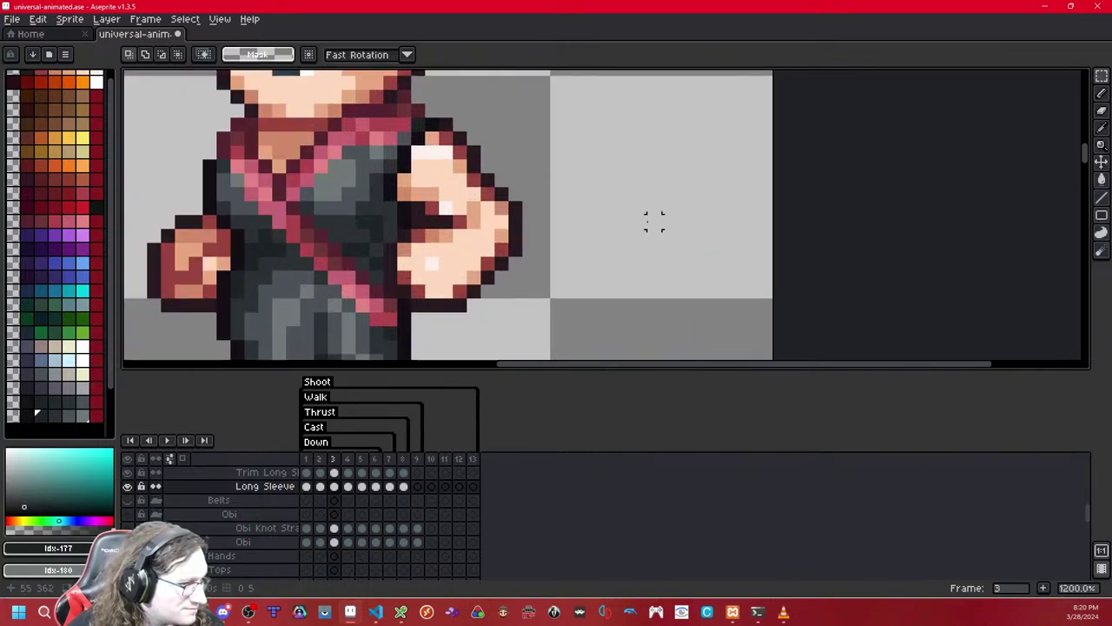
key("ctrl+v")
left_click_drag(398, 240, 431, 240)
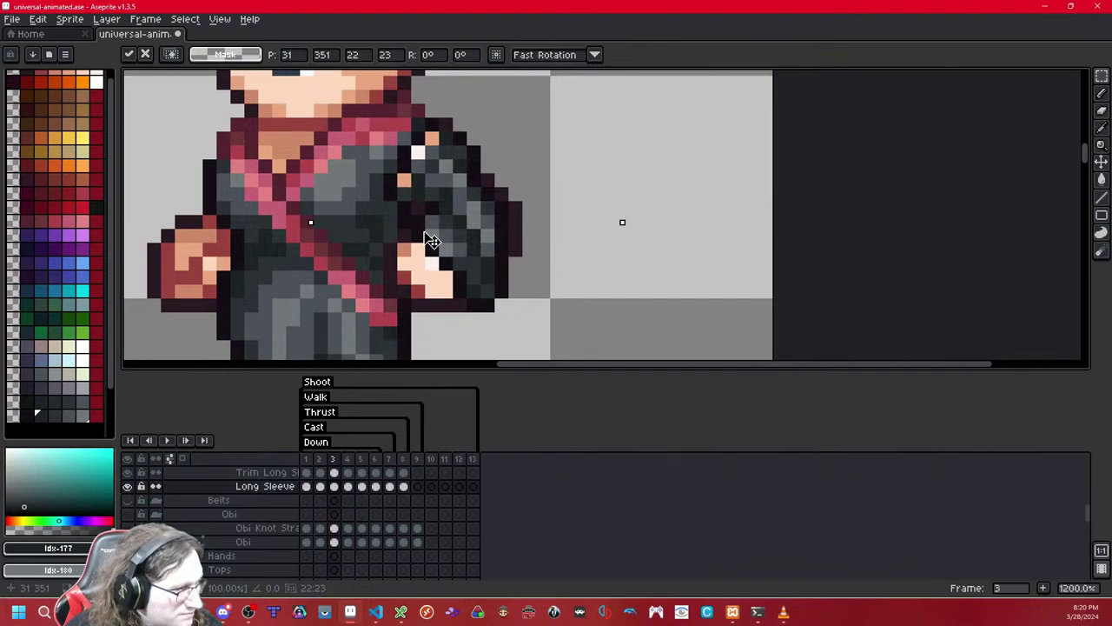
mouse_move(425, 233)
left_mouse_down()
mouse_move(405, 224)
mouse_move(437, 230)
mouse_move(419, 231)
mouse_move(434, 238)
mouse_move(425, 244)
mouse_move(425, 229)
mouse_move(437, 249)
mouse_move(442, 240)
left_mouse_up()
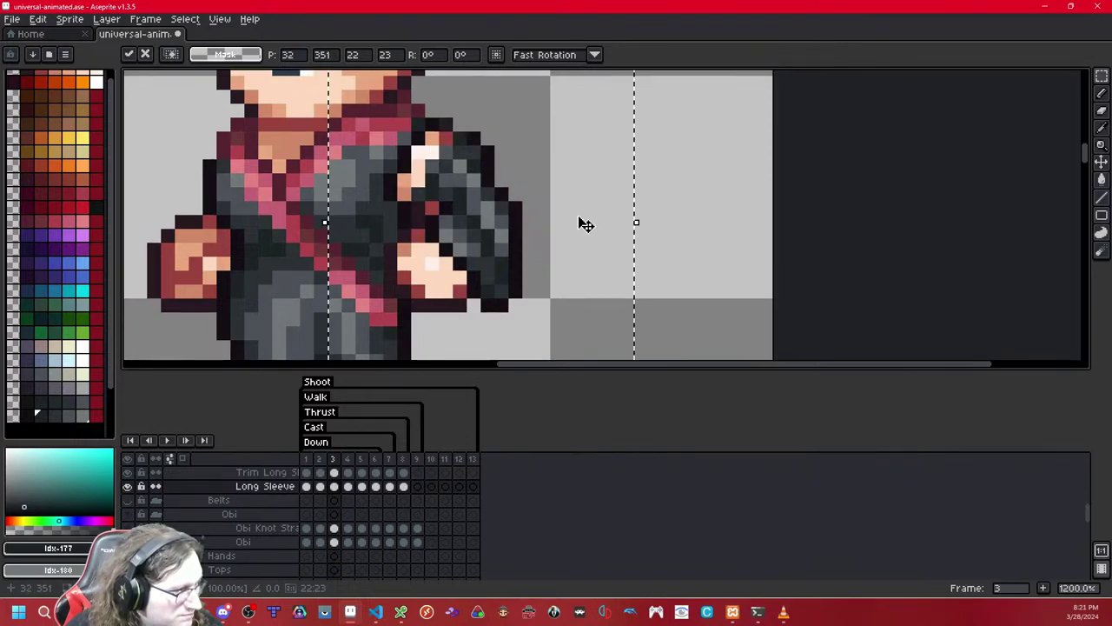
left_click(695, 206)
- Park the sleeve's upper 15 by 8 pixel section beside the character in frame 3 and fit part of it onto the shoulder
left_click_drag(371, 106, 578, 212)
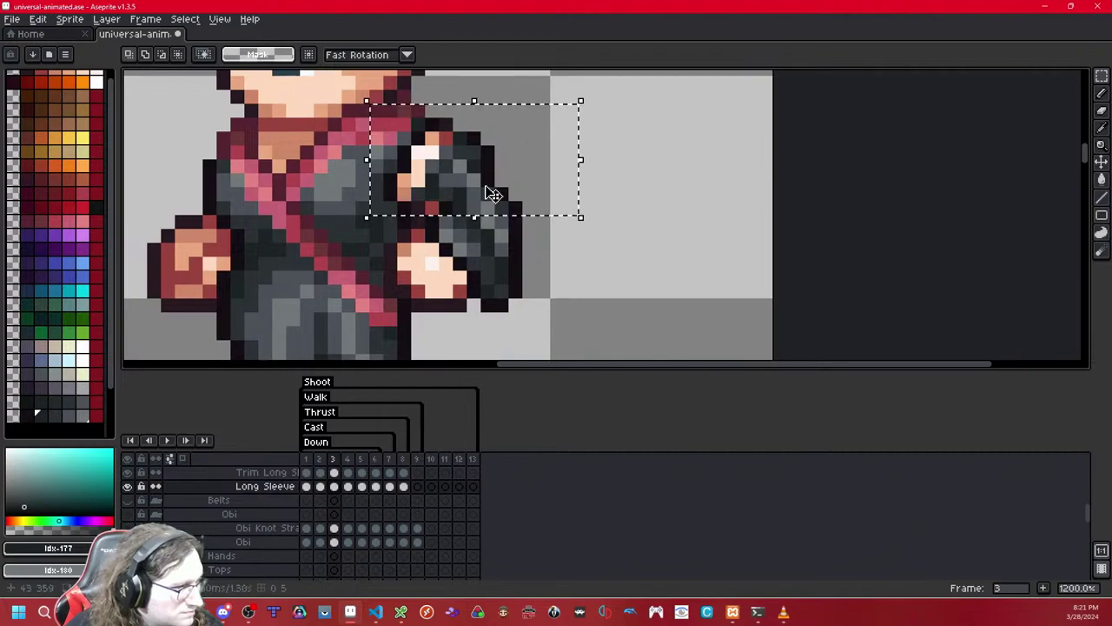
left_click_drag(489, 191, 625, 168)
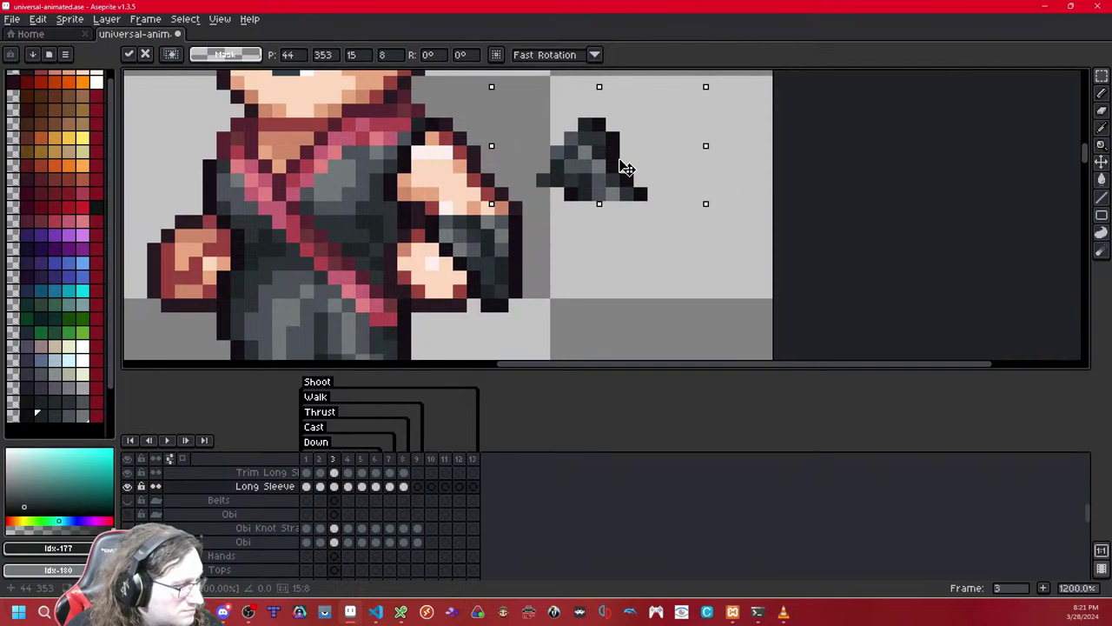
key("ctrl+d")
mouse_move(515, 96)
left_mouse_down()
mouse_move(598, 191)
mouse_move(454, 184)
left_mouse_up()
left_click_drag(441, 171, 430, 172)
key("b")
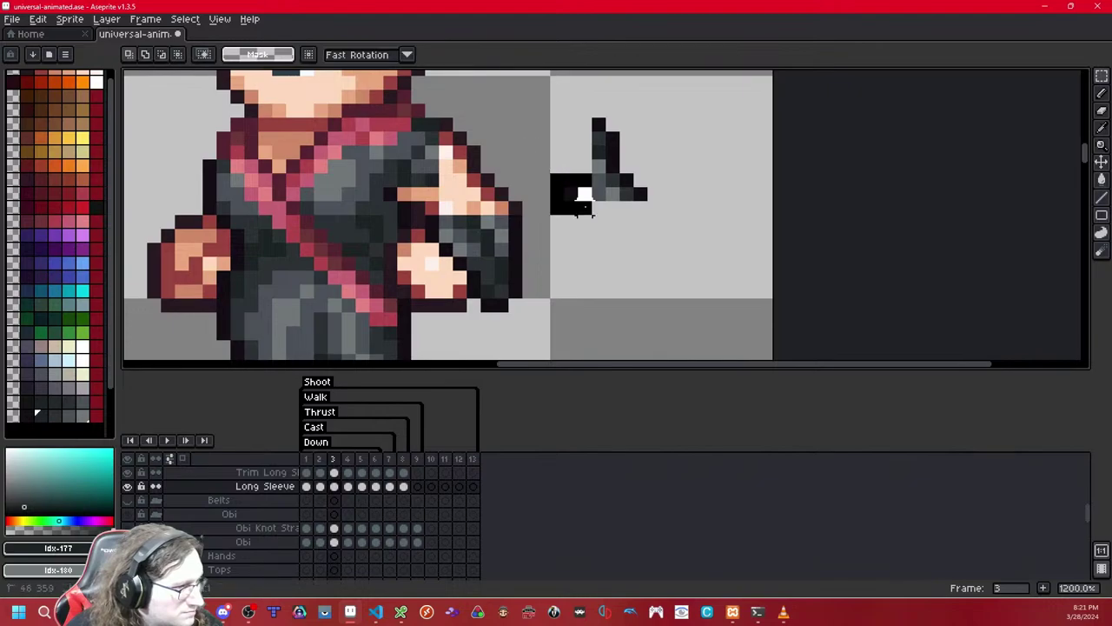
- Try placing a 2 by 3 pixel piece of the parked section at the sleeve's inner edge, undo it, and check the bare arm
left_click_drag(550, 166, 402, 202)
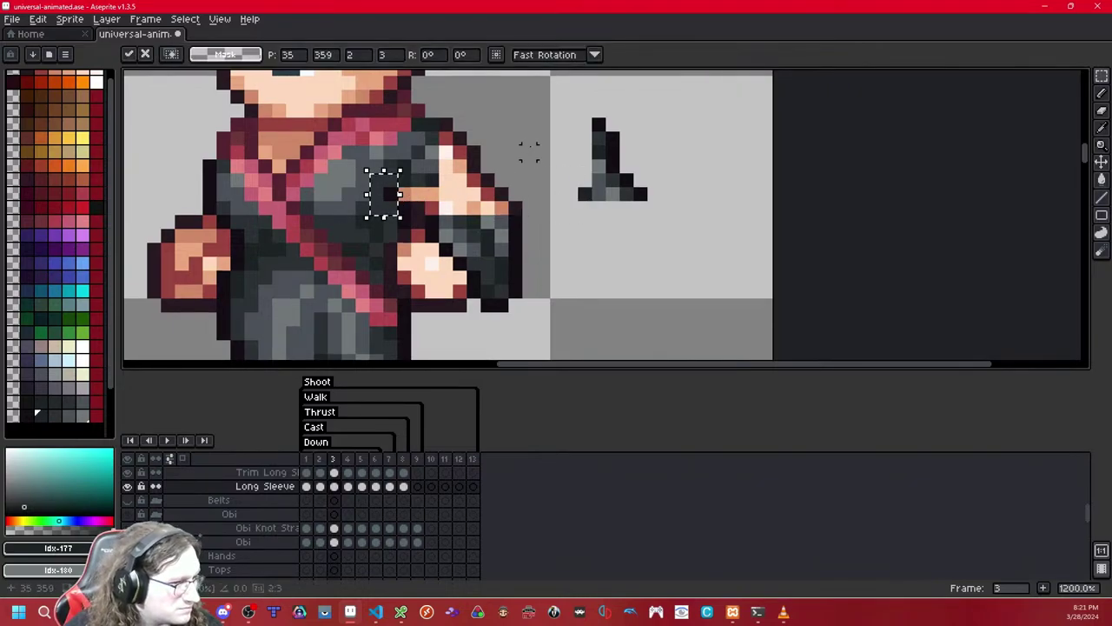
key("ctrl+z")
key("ctrl+z")
key("shift+x")
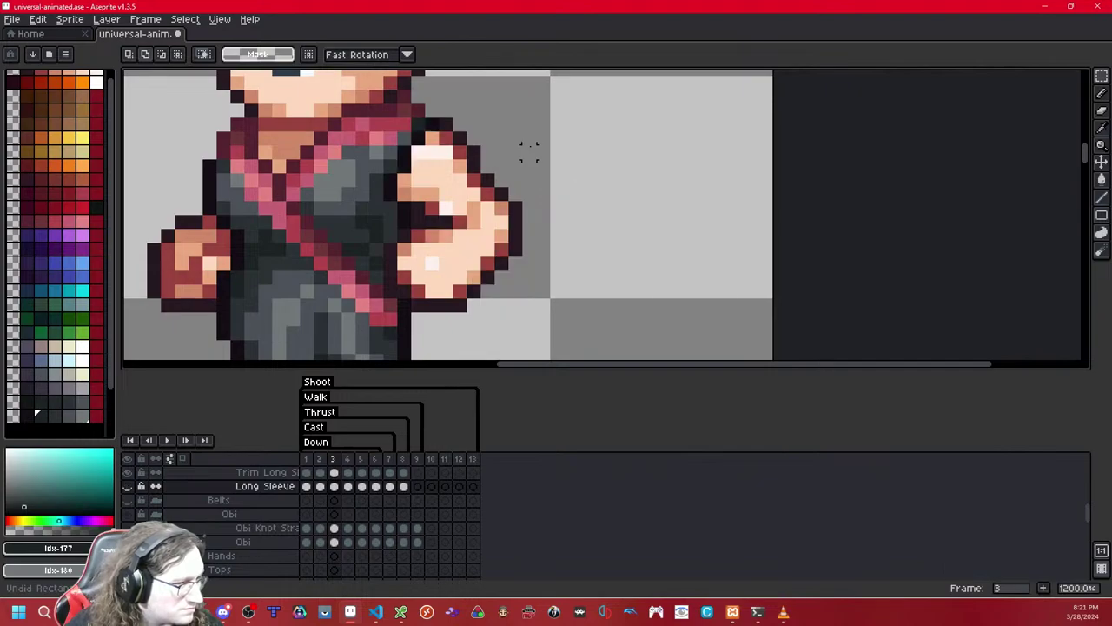
key("shift+x")
- Delete the small leftover block on the inner side of the parked section and compare the partial sleeve with the arm beneath
mouse_move(571, 193)
left_mouse_down()
mouse_move(543, 166)
mouse_move(392, 193)
mouse_move(578, 200)
mouse_move(529, 152)
left_mouse_up()
left_click(571, 221)
key("Delete")
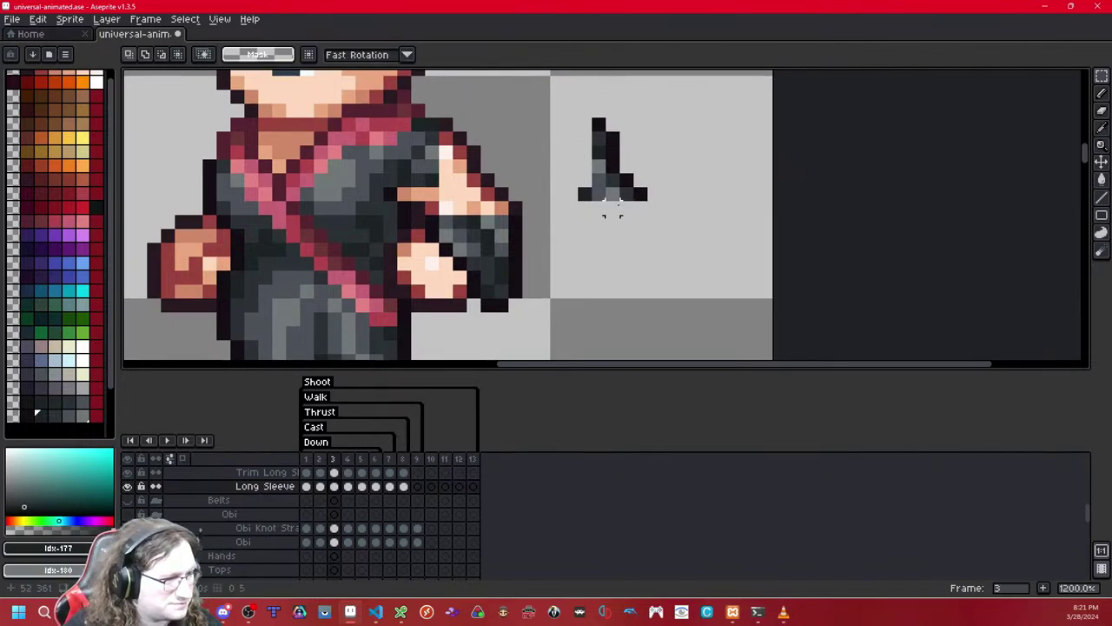
key("shift+x")
key("shift+x")
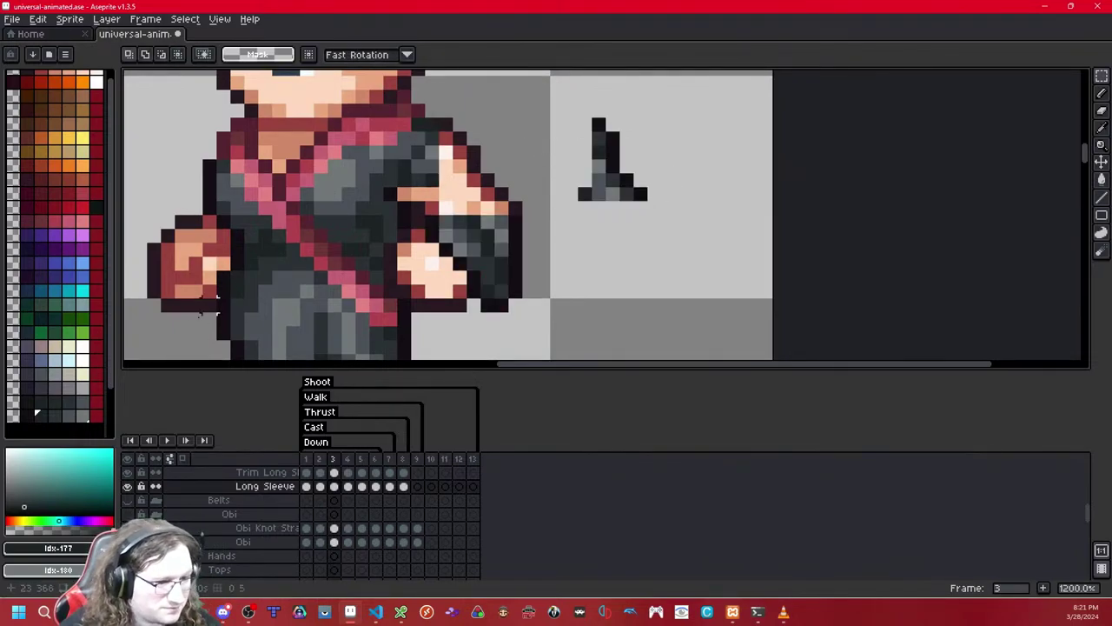
- Draw the sleeve's outline along the upper arm's outer edge and in the elbow gap in frame 3 with palette colour 176
key("b")
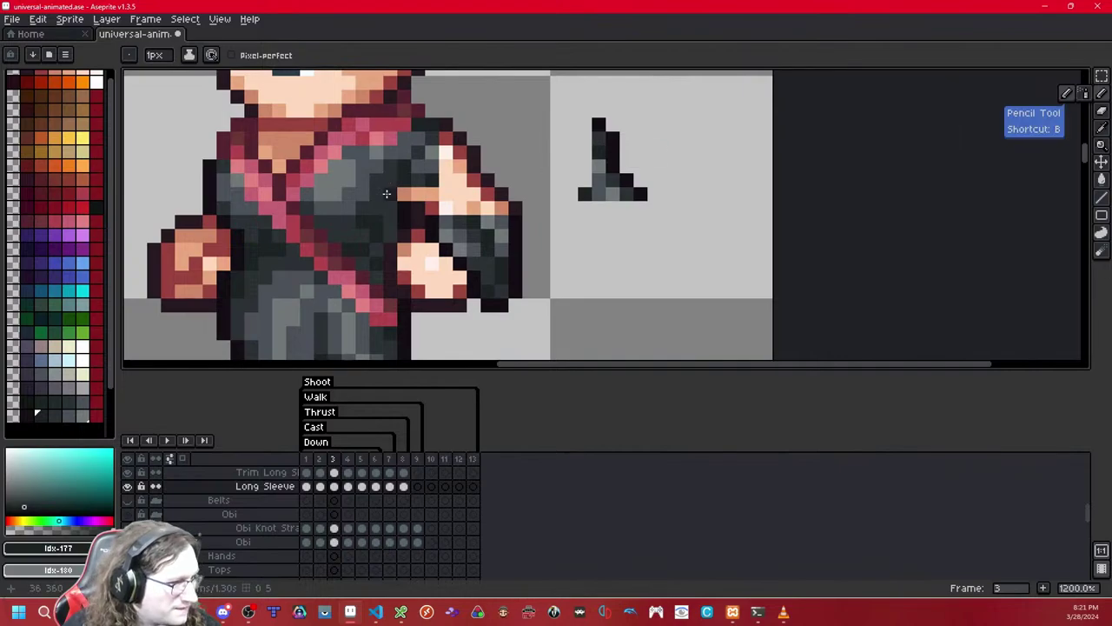
left_click(710, 109)
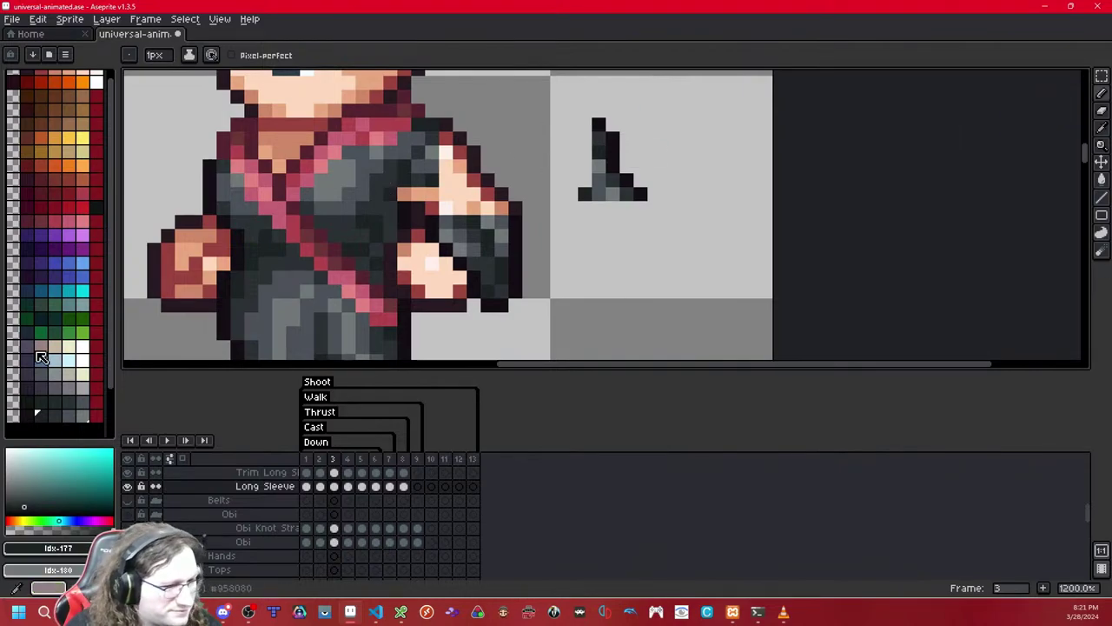
left_click(24, 416)
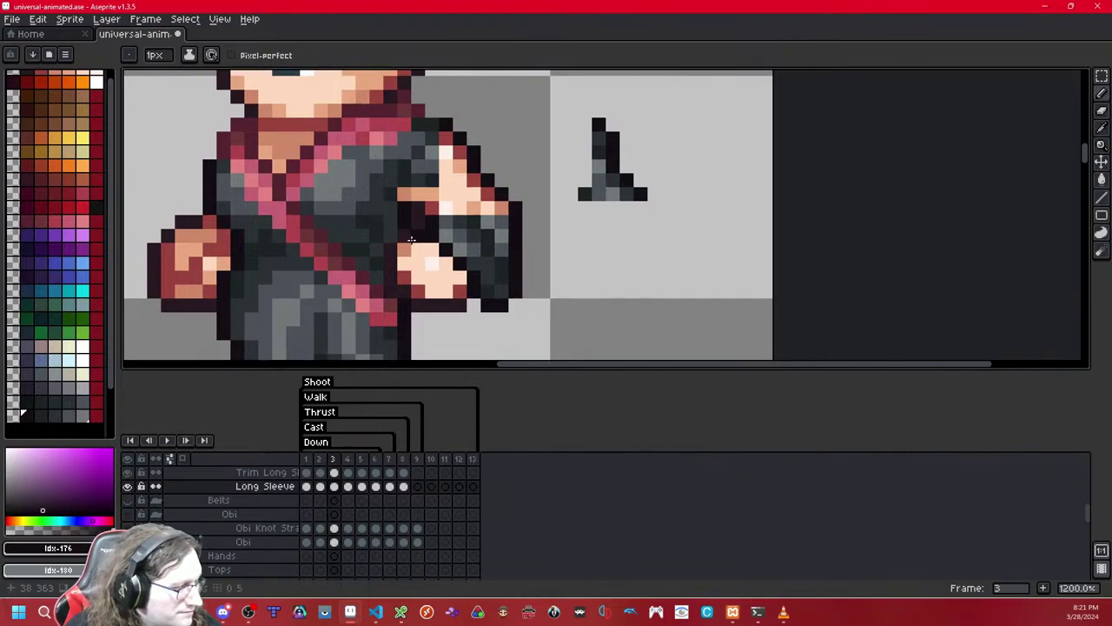
- Paint the dark shading along the upper sleeve's inner side and outer edge in frame 3 with palette colours 177 and 178
left_click(53, 414)
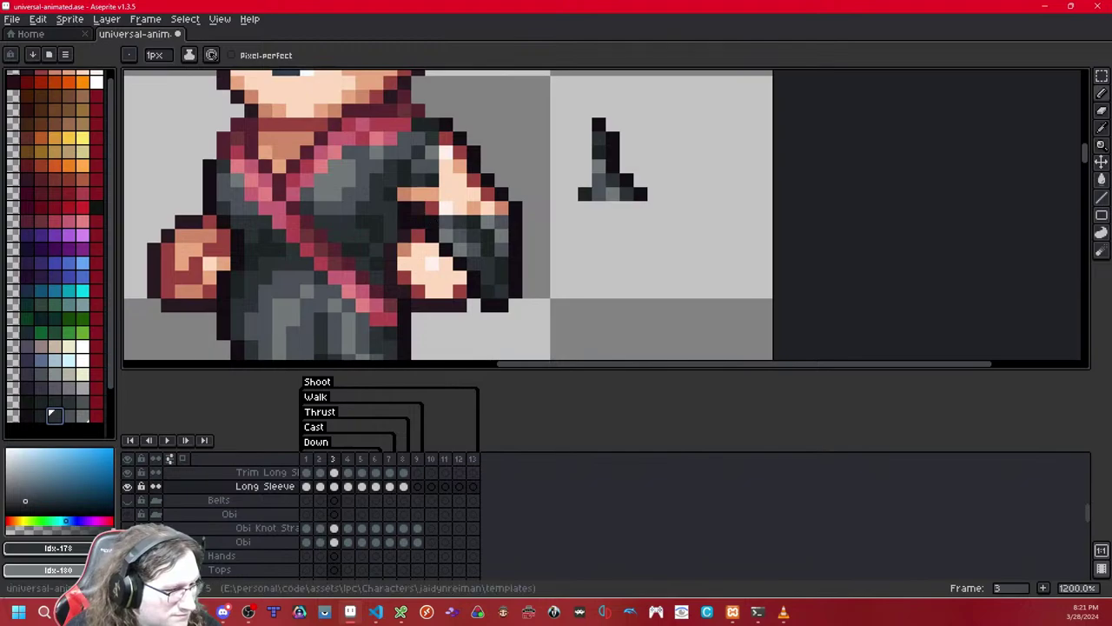
left_click(38, 414)
right_click(52, 415)
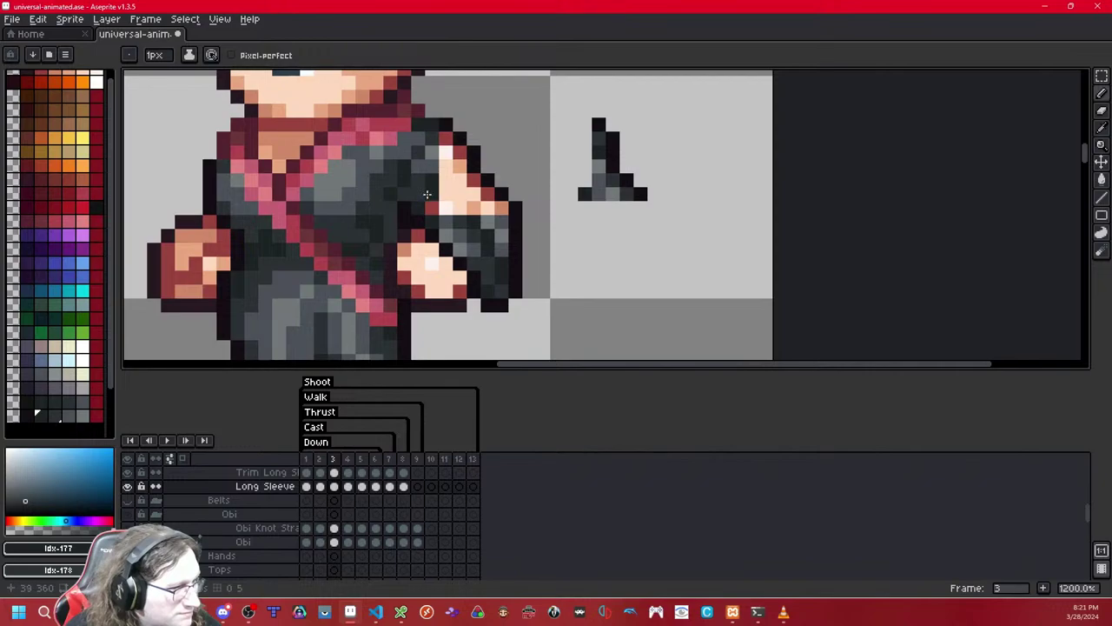
left_click_drag(470, 179, 454, 192)
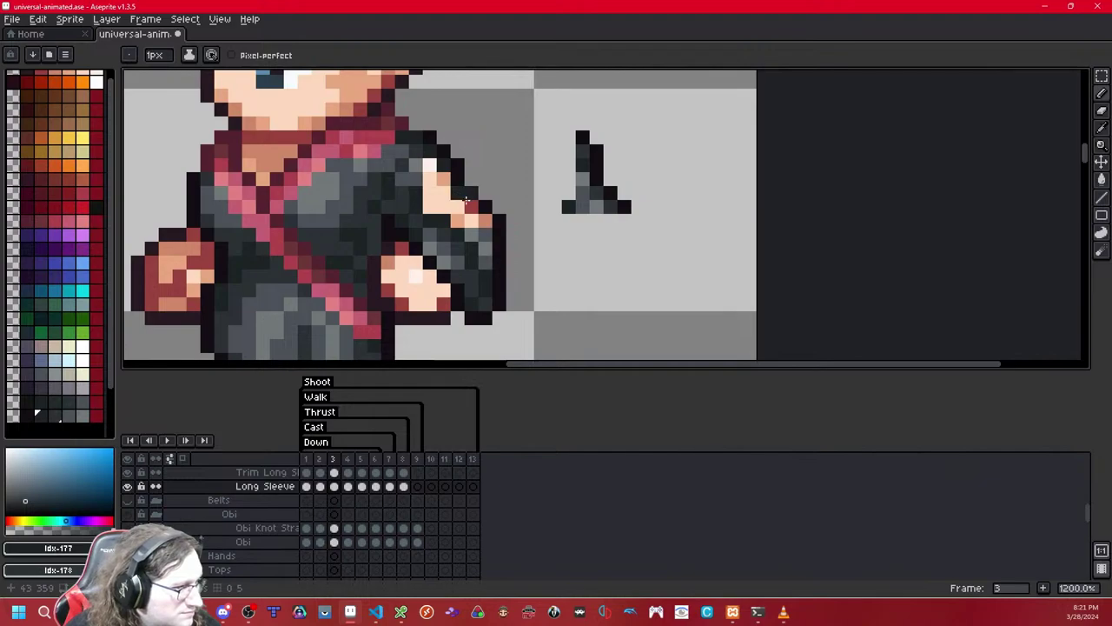
left_click(470, 203)
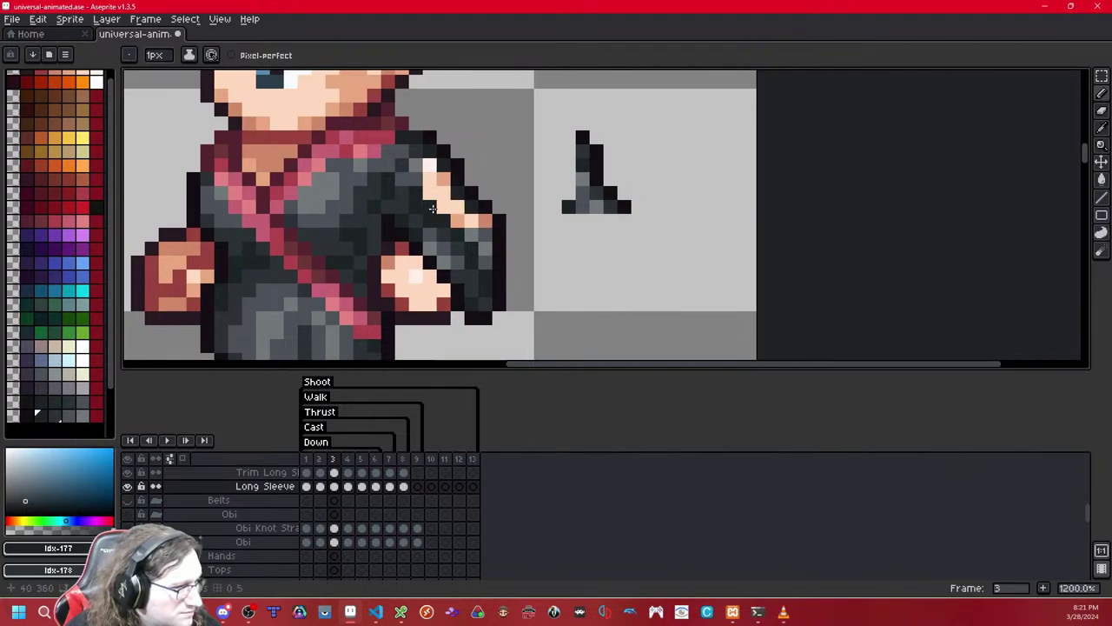
- Fill the remaining bare strip of the upper arm with colours 179 and 180, and blend it into the lower sleeve using 178
left_click(73, 418)
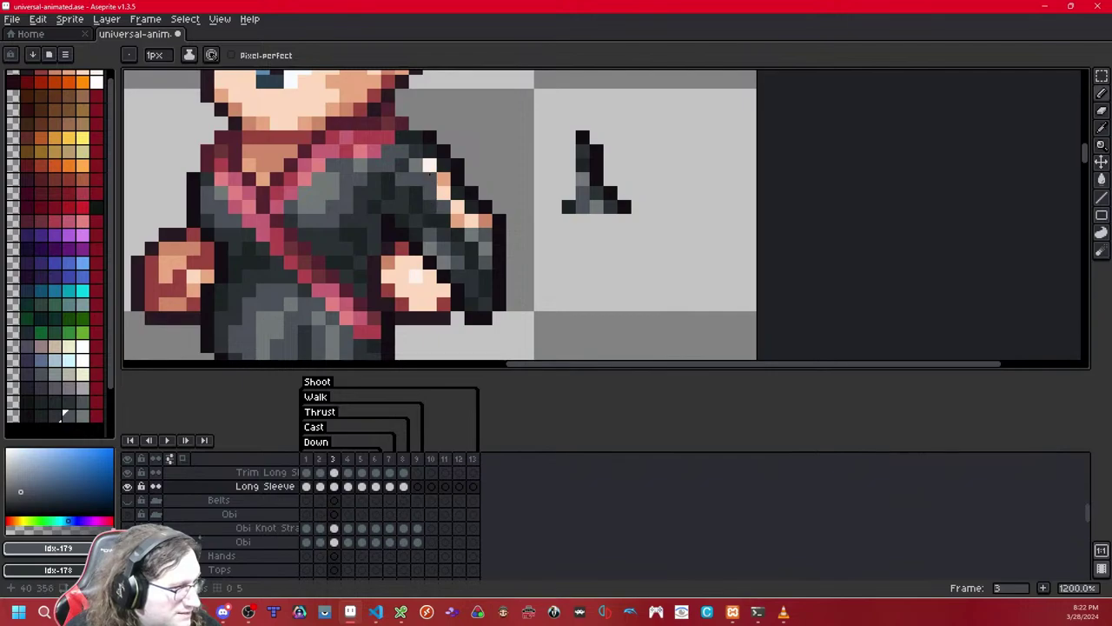
left_click_drag(430, 168, 449, 185)
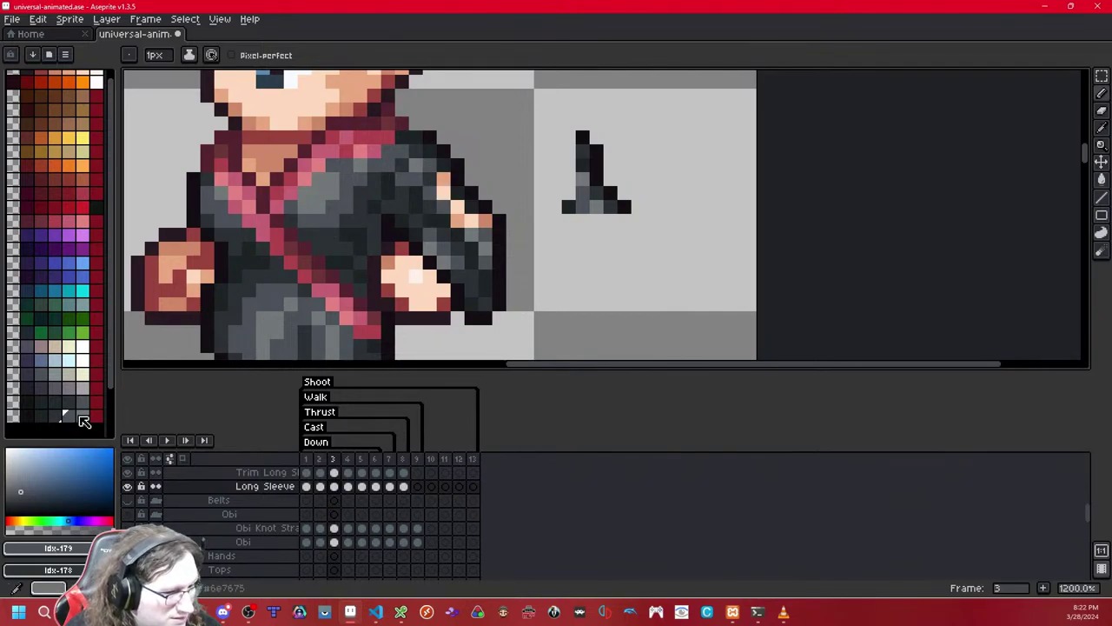
right_click(84, 421)
left_click(439, 190)
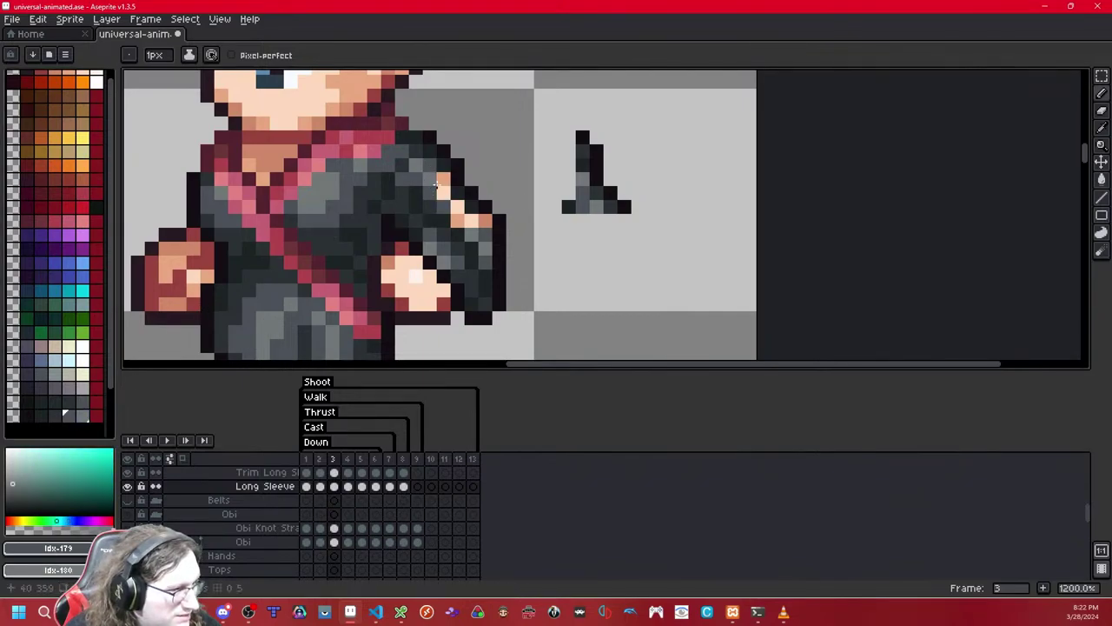
key("ctrl+z")
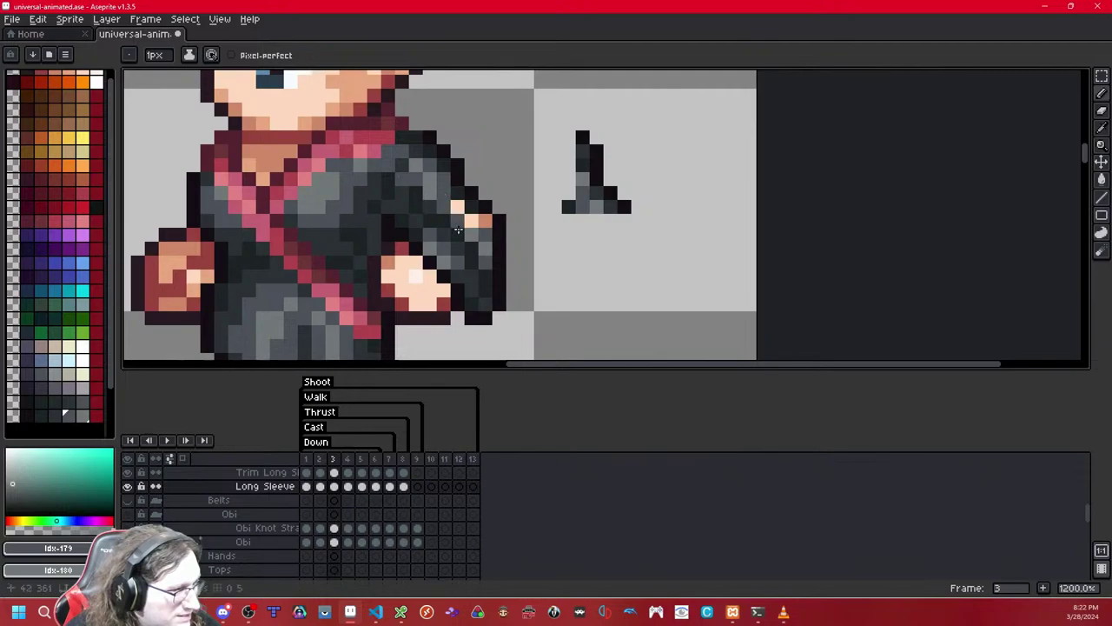
left_click(458, 205)
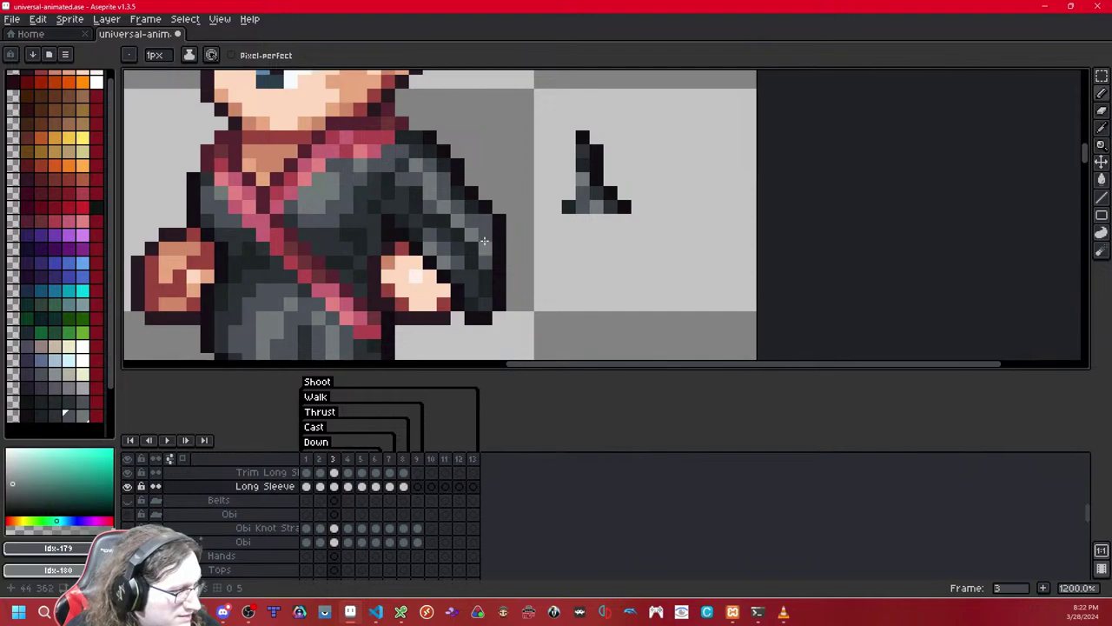
left_click(54, 415)
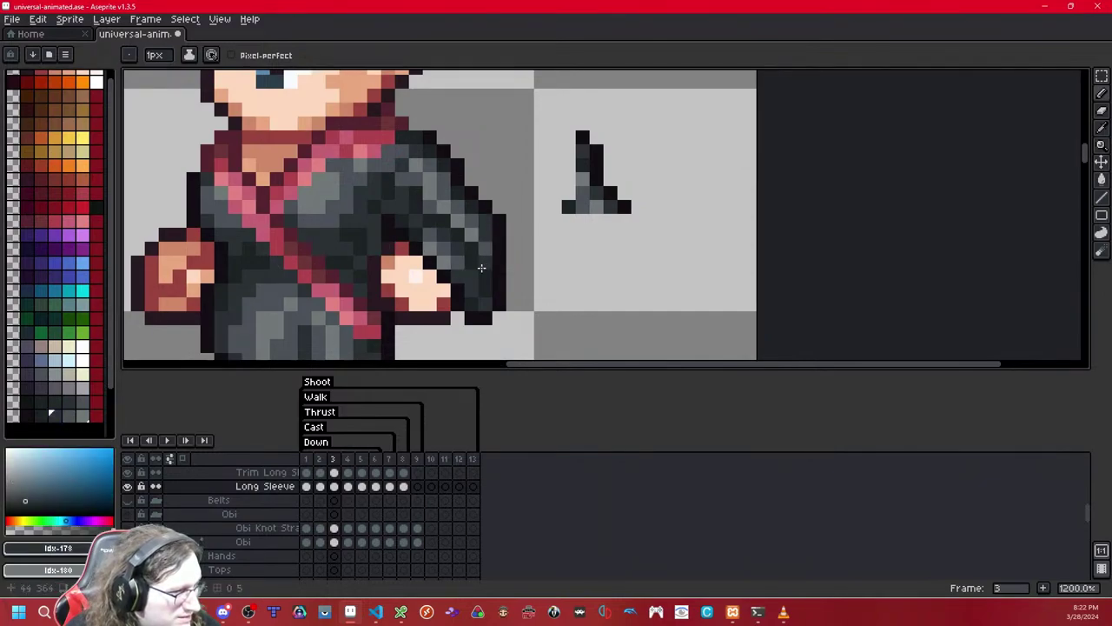
- Compare the frame 3 sleeve with the bare arm beneath it by toggling the Long Sleeve layer's visibility
scroll(481, 268, "down", 8)
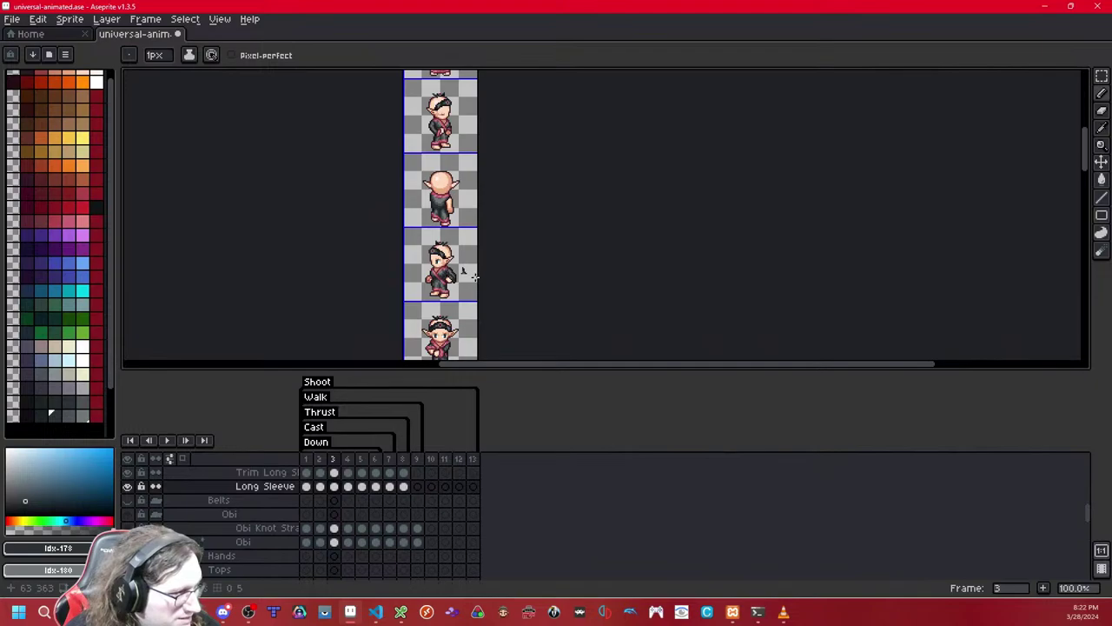
scroll(475, 276, "up", 8)
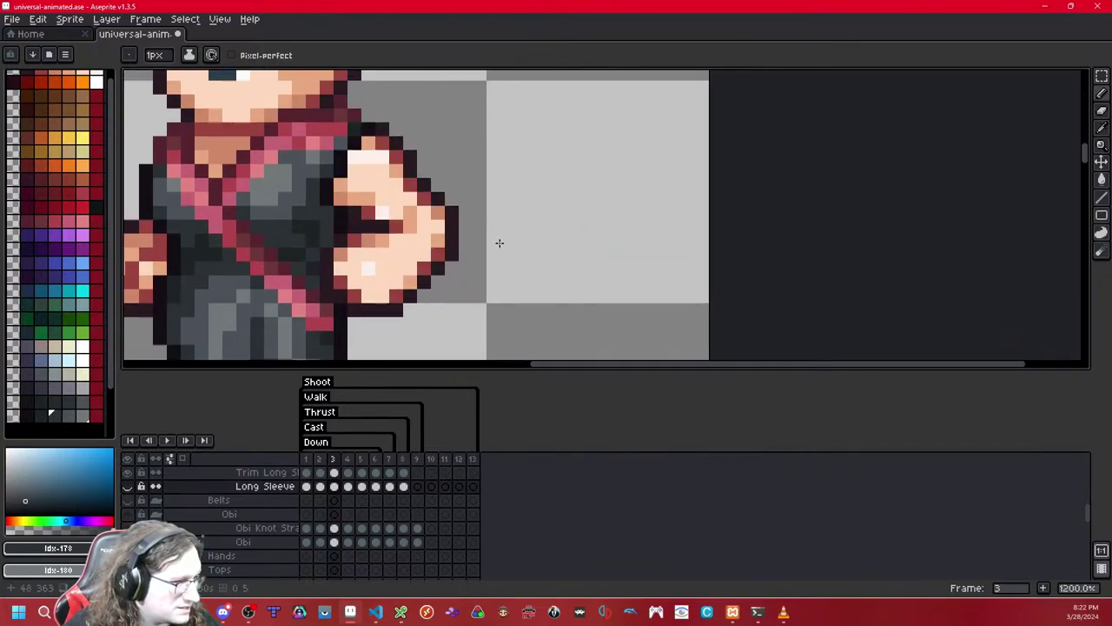
key("shift+x")
key("shift+x")
key("shift+x")
key("shift+x")
key("shift+x")
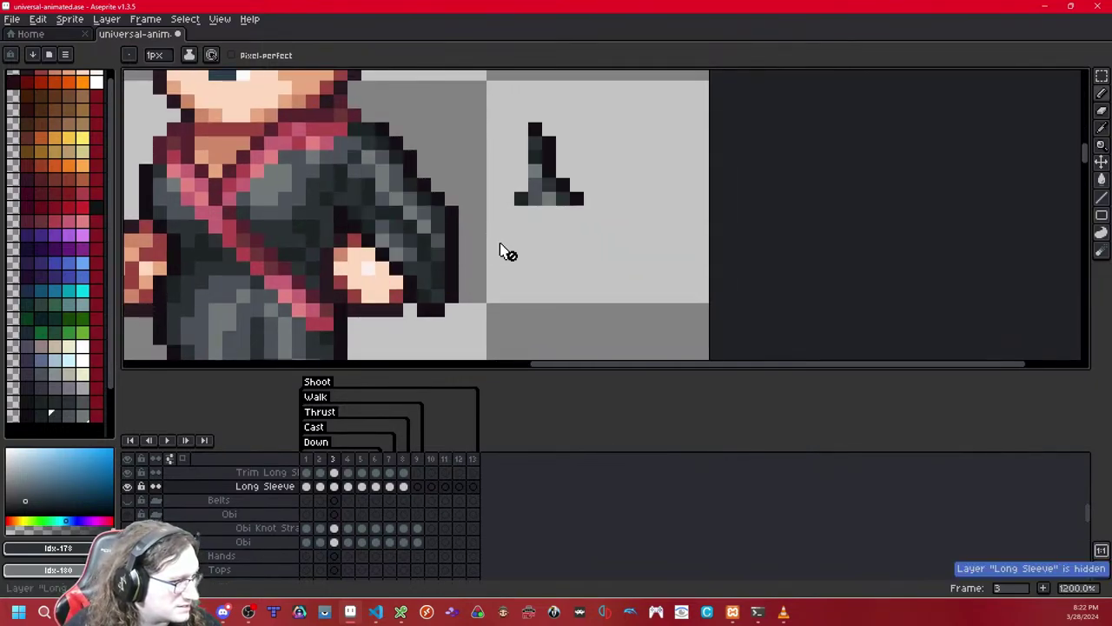
key("v")
key("v")
key("v")
key("v")
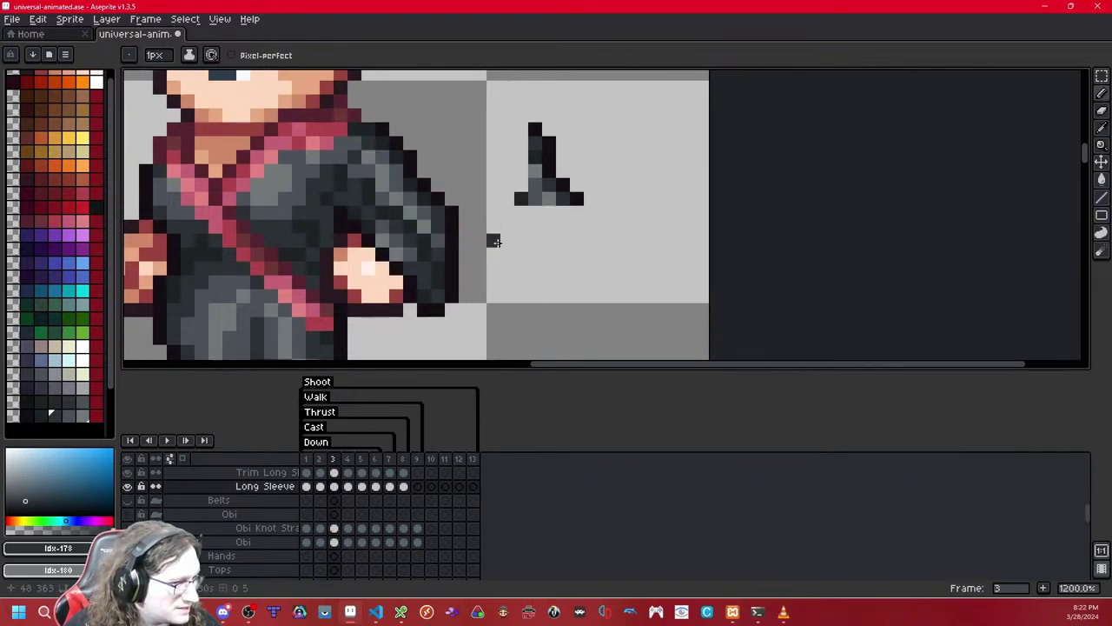
key("v")
key("v")
- Select and delete the leftover sleeve piece parked beside the character in frame 3
key("m")
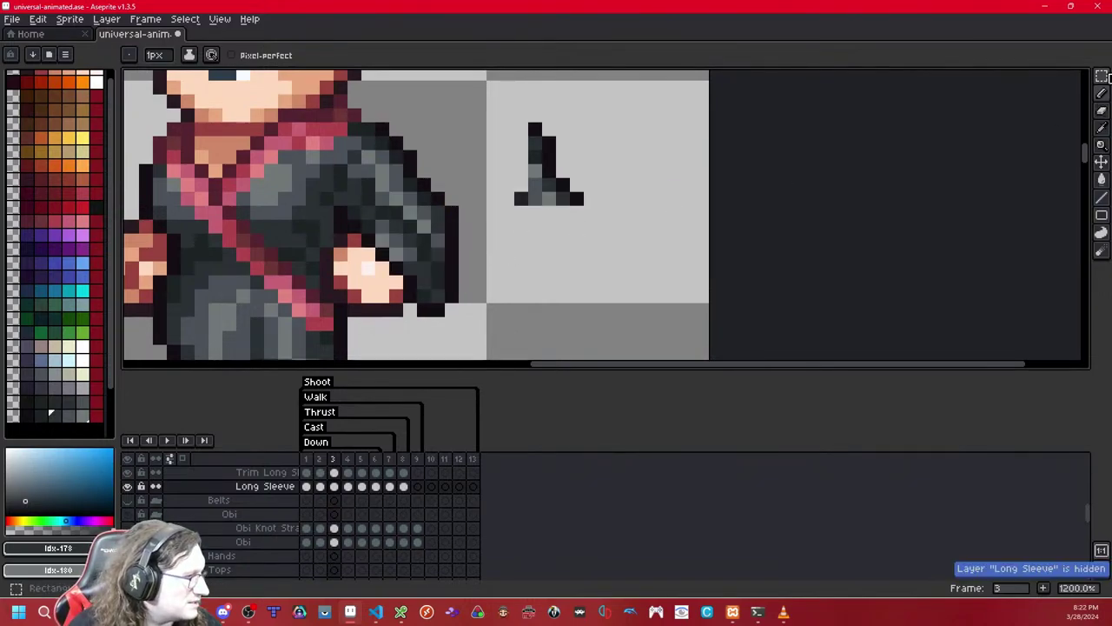
left_click_drag(515, 93, 612, 205)
scroll(603, 213, "down", 4)
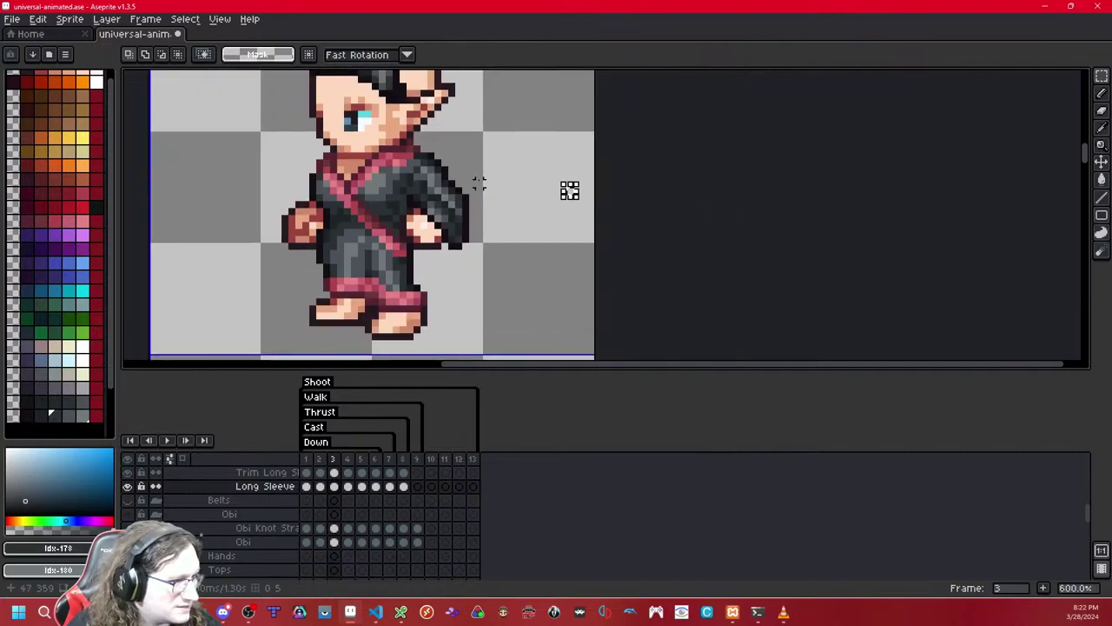
- Step through frames 2 to 8 to compare the finished sleeves with the arm poses that still need one
key("Left")
key("Right")
key("Right")
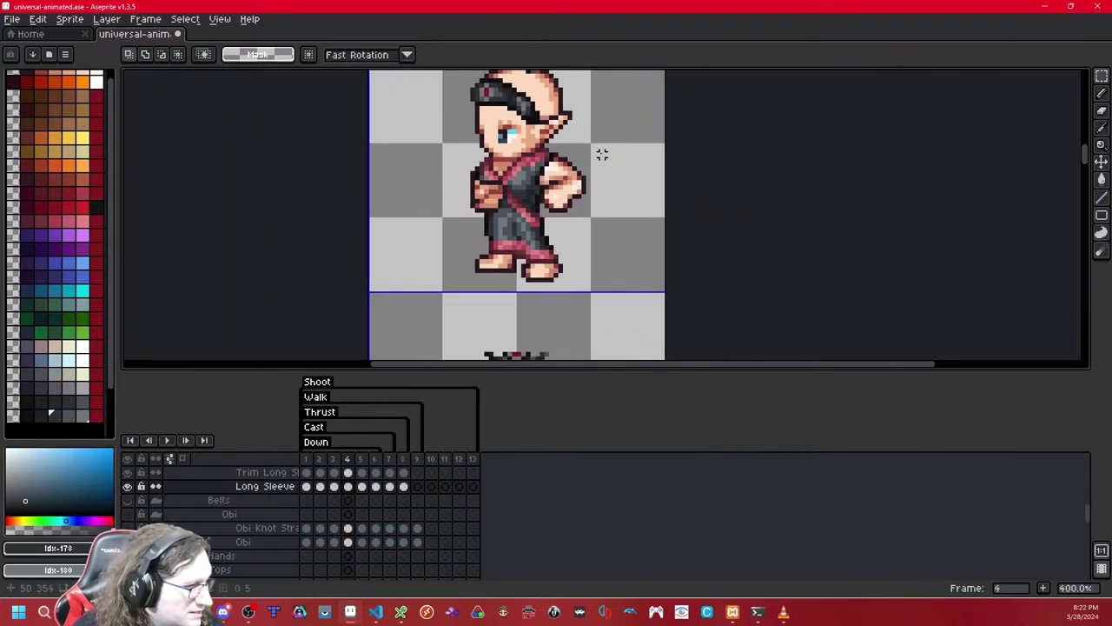
key("Left")
key("Left")
key("Right")
key("Right")
key("Right")
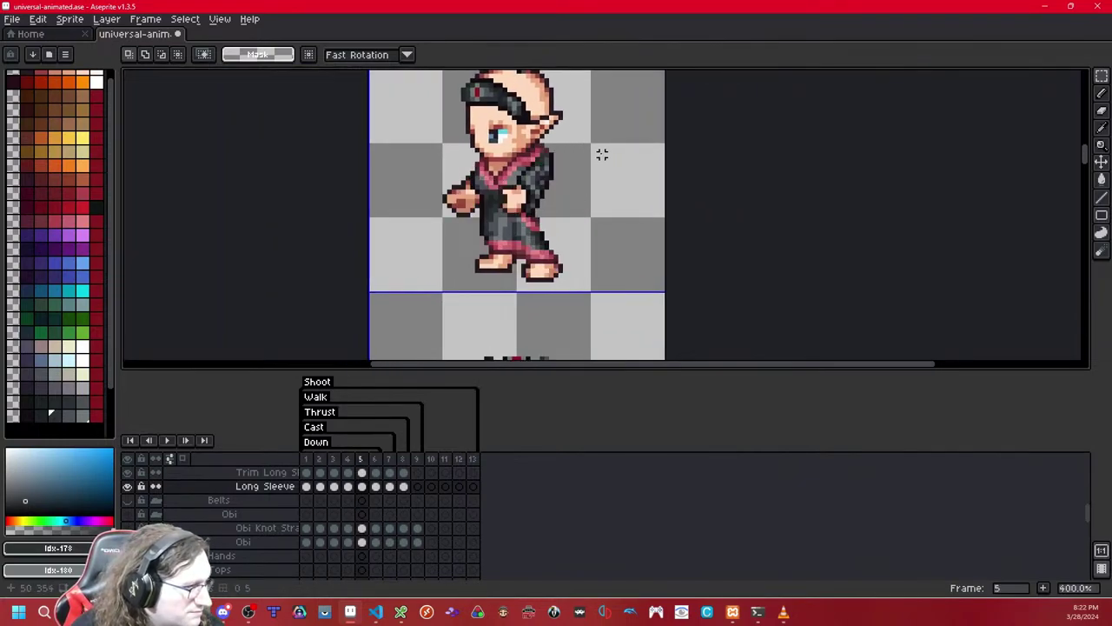
key("Left")
key("period")
key("period")
key("period")
key("period")
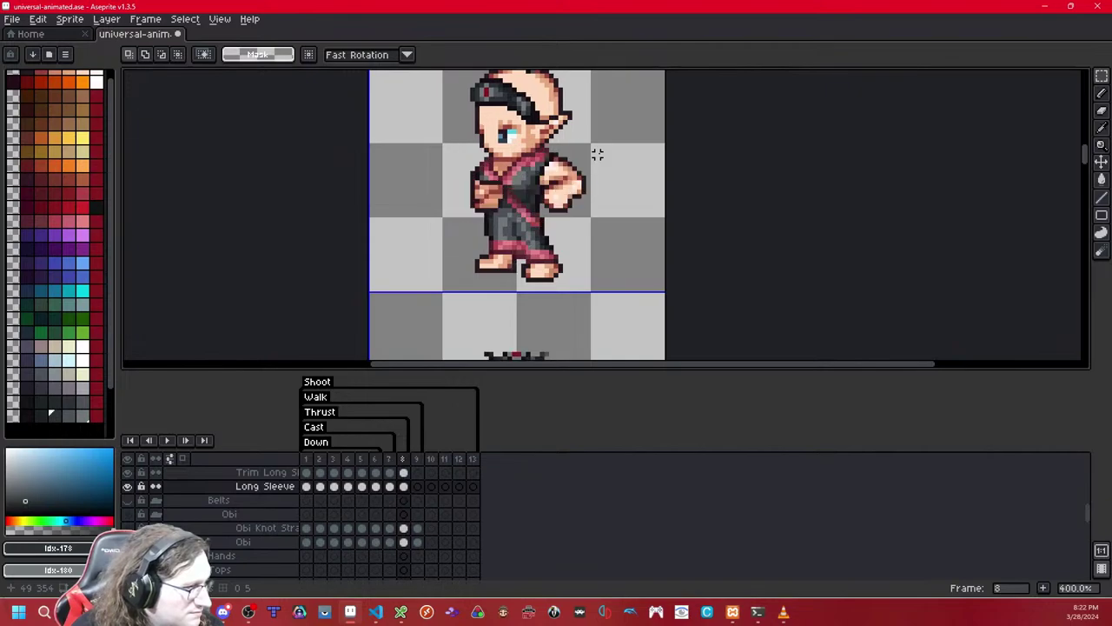
key("Left")
key("Left")
key("Left")
key("Left")
key("Left")
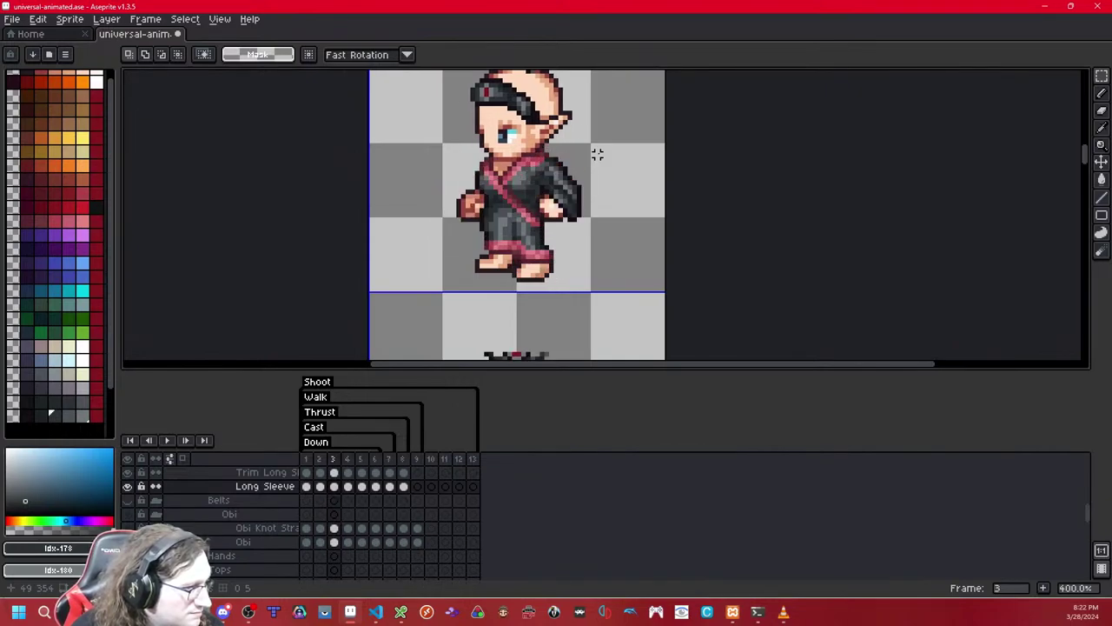
- Flip between frames 2, 3 and 4 to examine how the rear arm moves around the sleeve area
left_click_drag(608, 122, 521, 247)
left_click(630, 317)
key("Left")
key("Left")
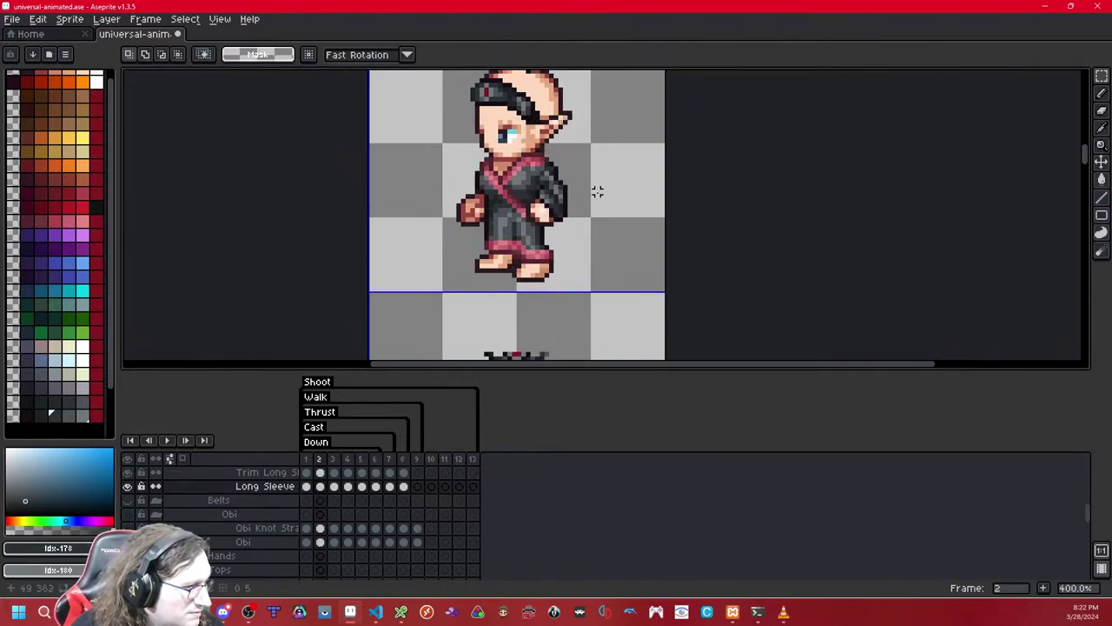
key("Right")
key("Right")
key("period")
key("period")
key("comma")
key("comma")
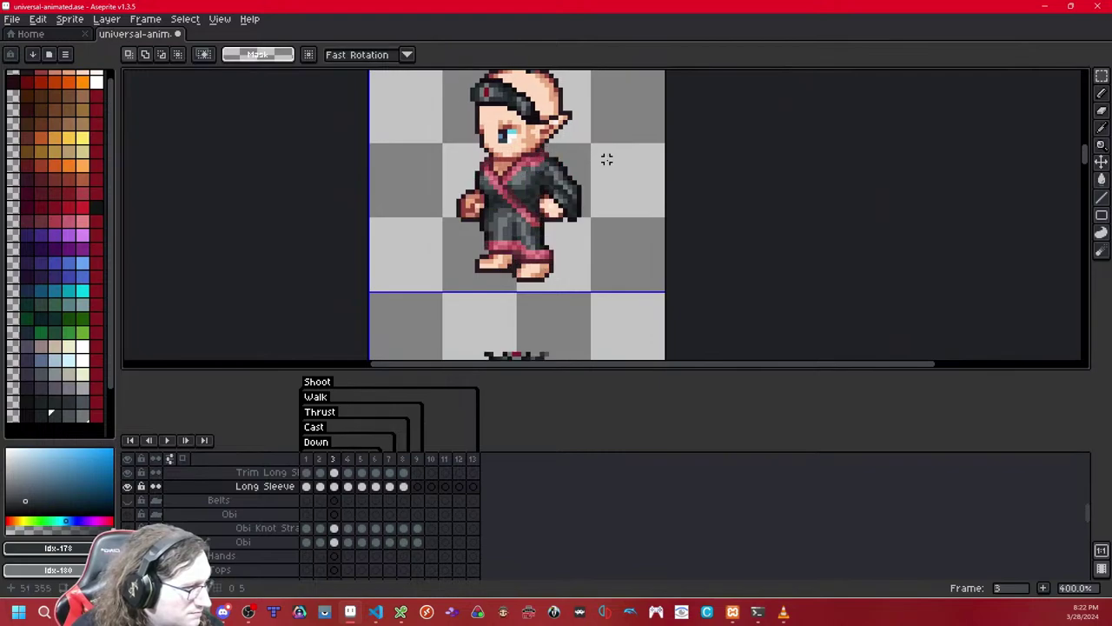
key("period")
key("Left")
- Copy the 23 by 23 pixel area with the rear sleeve from frame 3 and paste it at the same position in frame 4
left_click_drag(620, 131, 519, 233)
left_click(566, 280)
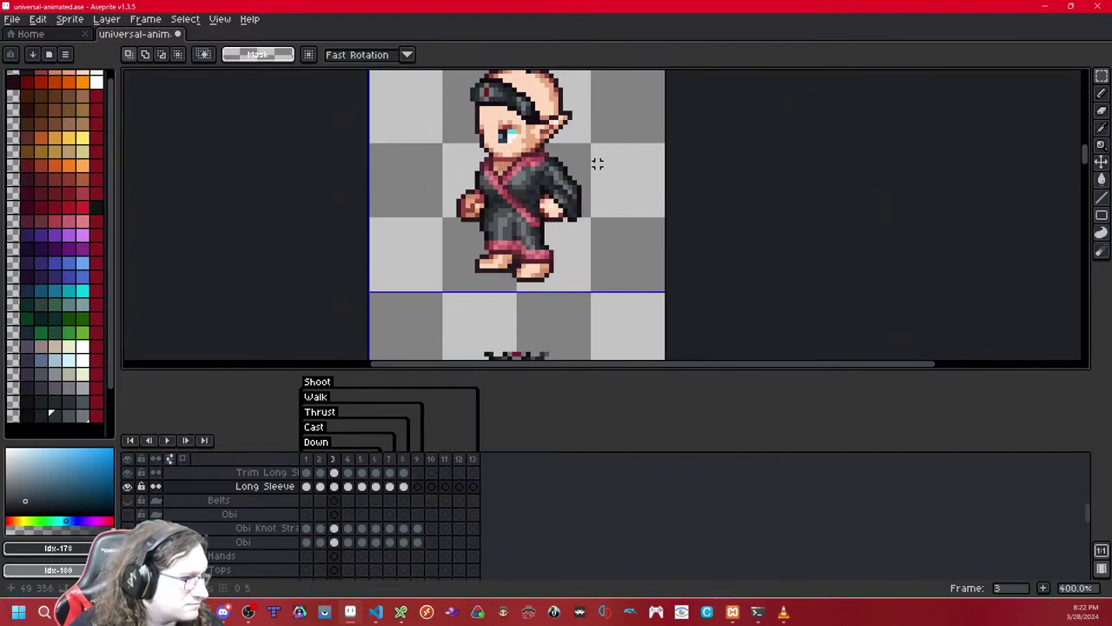
key("Right")
scroll(584, 170, "up", 3)
key("ctrl+v")
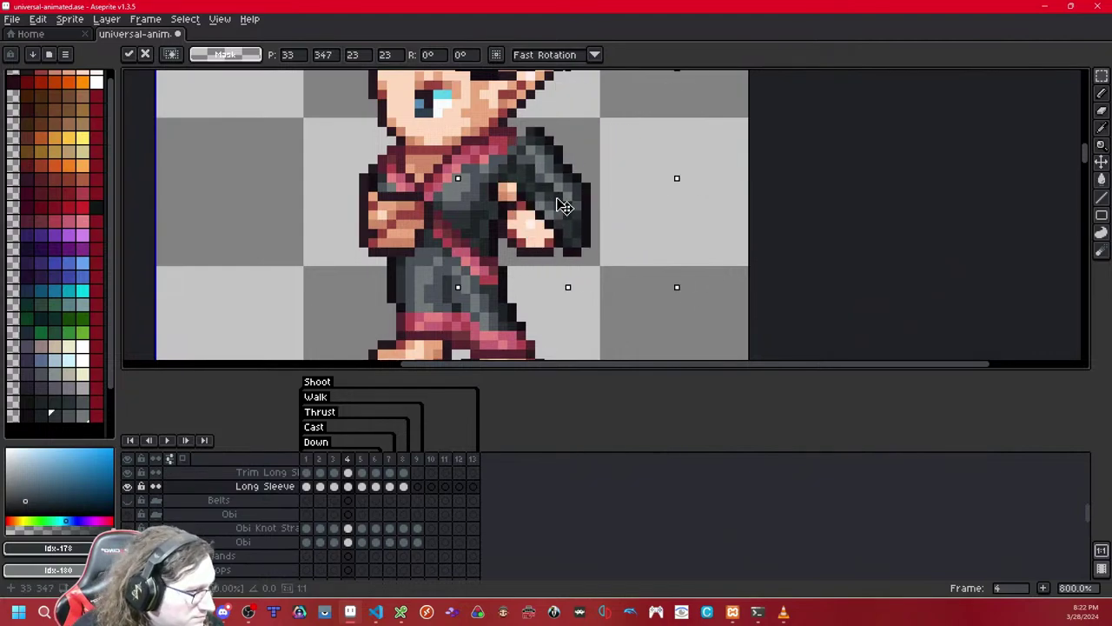
key("Return")
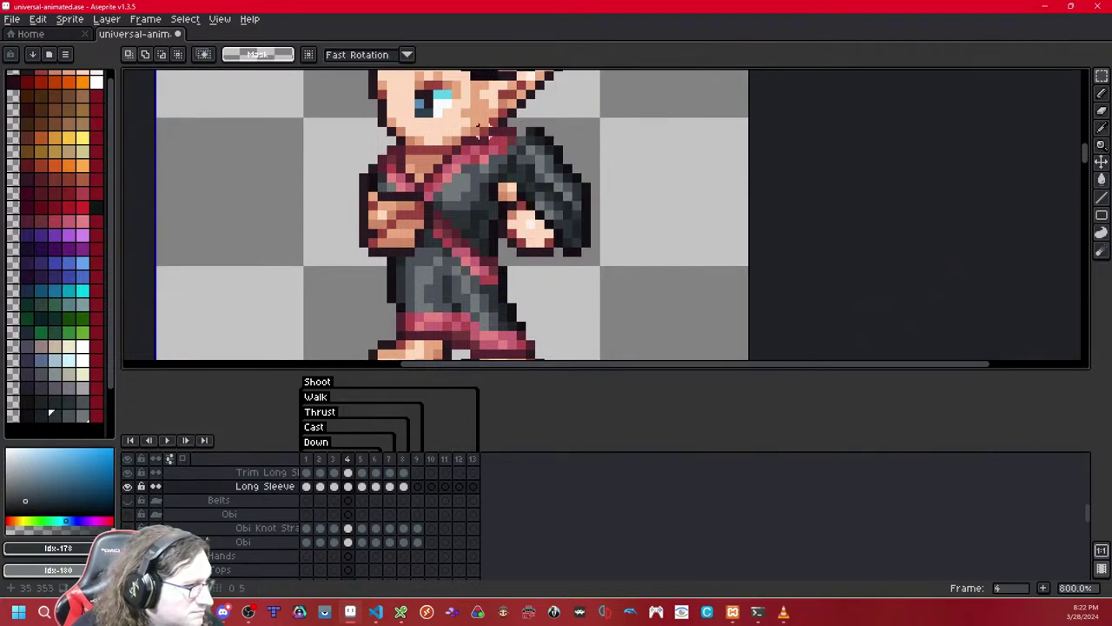
- Shift the 11 by 4 pixel shoulder section of the pasted sleeve inward toward the collar in frame 4
left_click_drag(460, 99, 556, 174)
key("Return")
left_click_drag(492, 118, 589, 153)
key("Left")
key("Left")
left_click(640, 130)
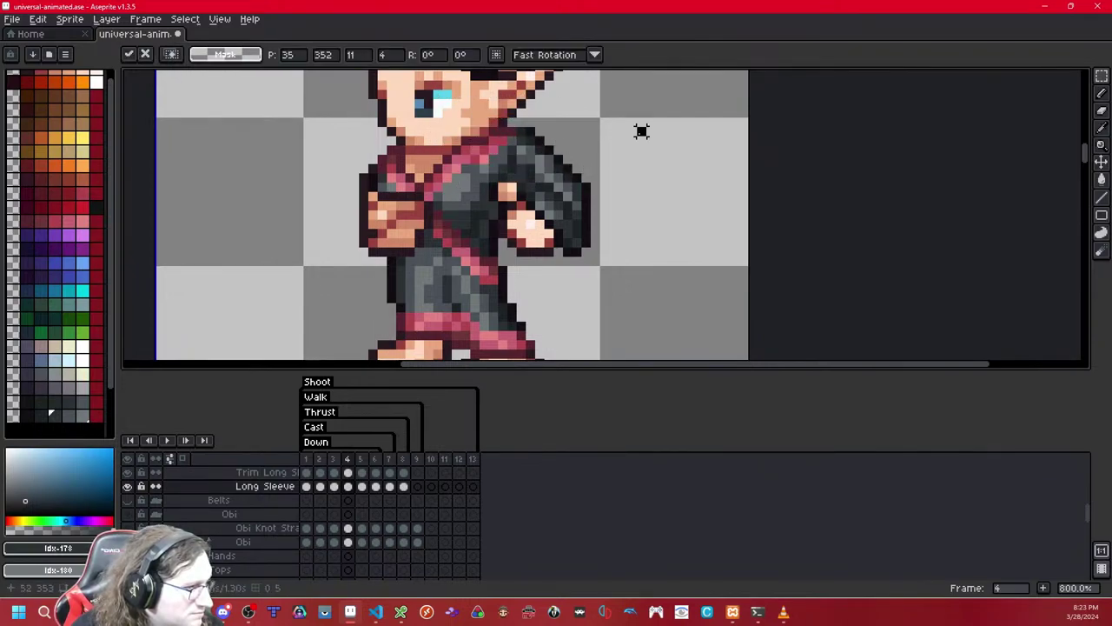
left_click_drag(495, 125, 566, 147)
left_click(591, 130)
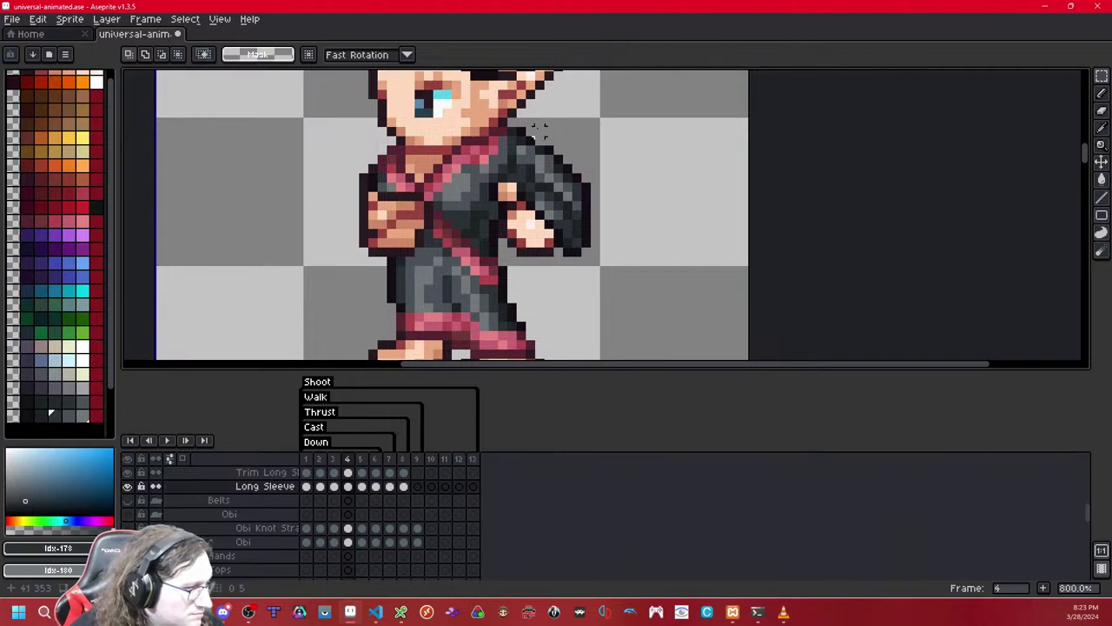
- Compare the shifted shoulder in frame 4 with the bare arm beneath the Long Sleeve layer
key("shift+x")
key("shift+x")
key("b")
key("shift+x")
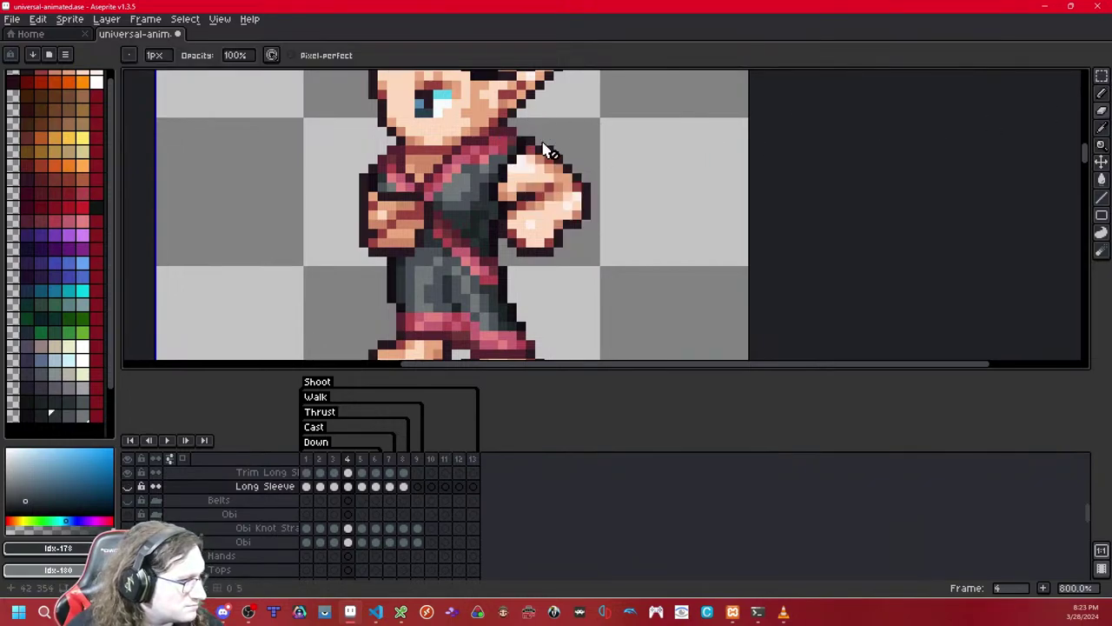
key("shift+x")
key("shift+x")
key("shift+x")
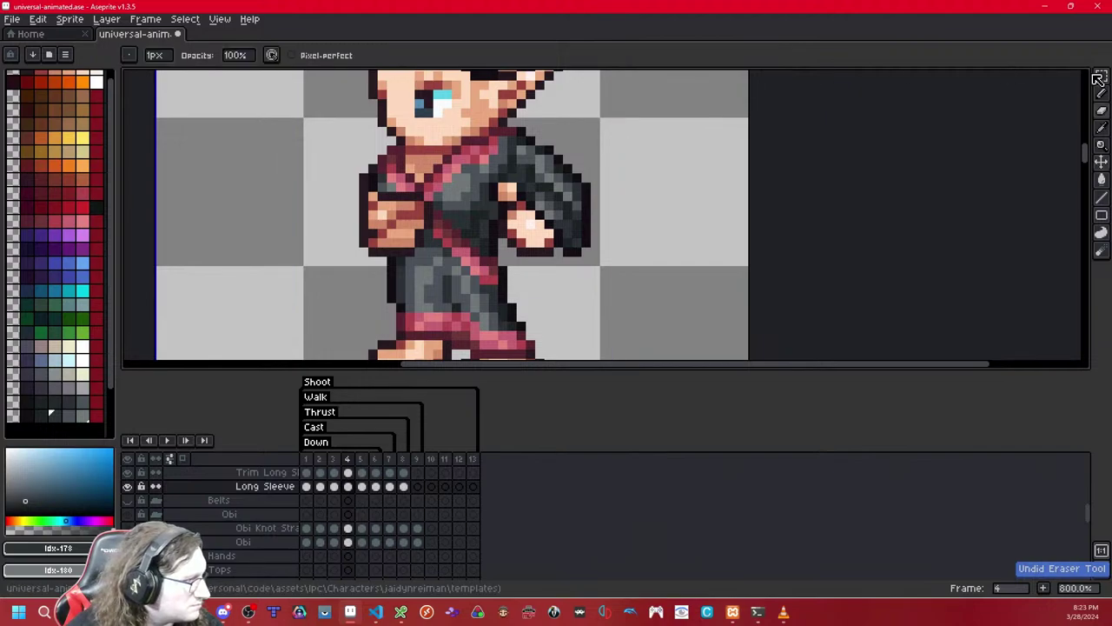
- Move the top row of the sleeve's shoulder down one pixel in frame 4
key("m")
left_click_drag(512, 131, 579, 112)
key("Down")
left_click(678, 120)
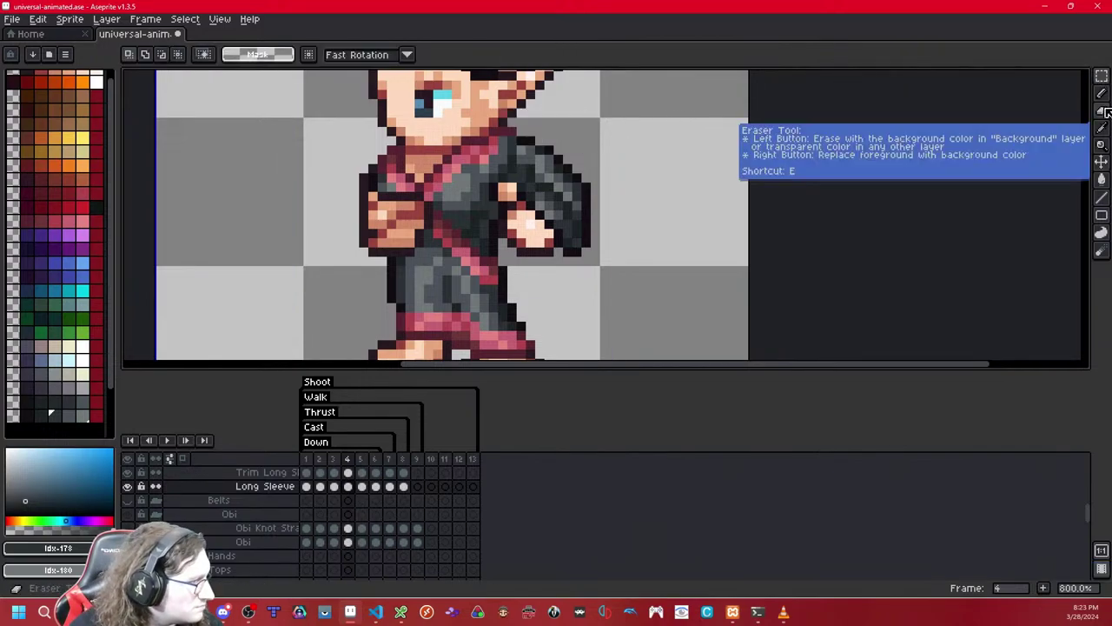
- Check the lowered shoulder outline in frame 4 against the bare arm by hiding and showing the Long Sleeve layer
left_click(1100, 110)
key("shift+x")
key("shift+x")
key("shift+x")
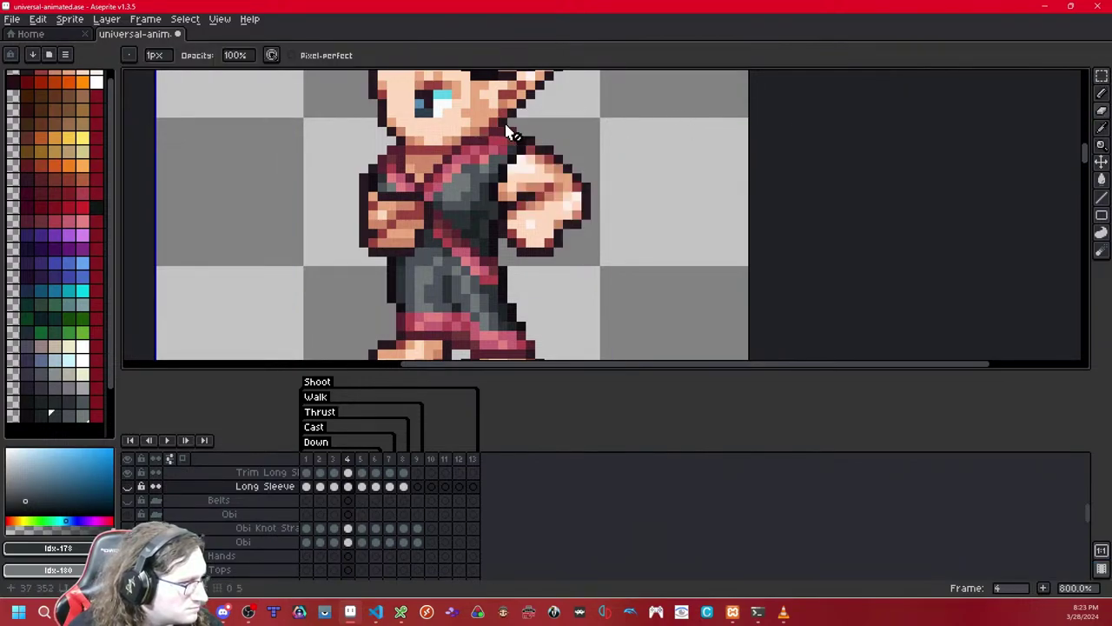
key("shift+x")
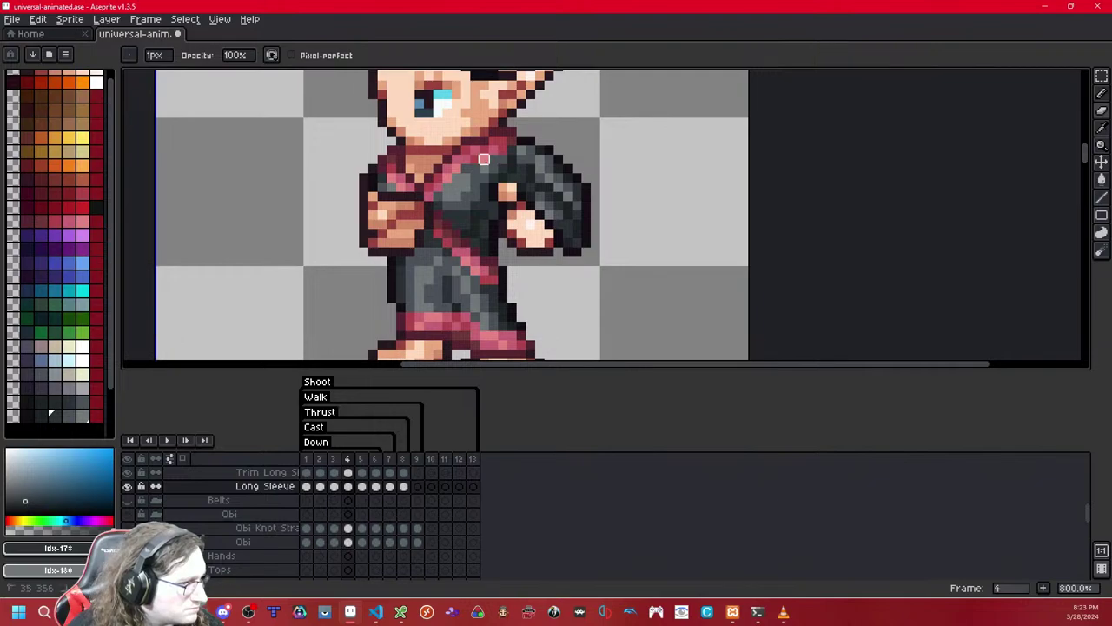
key("shift+x")
key("shift+x")
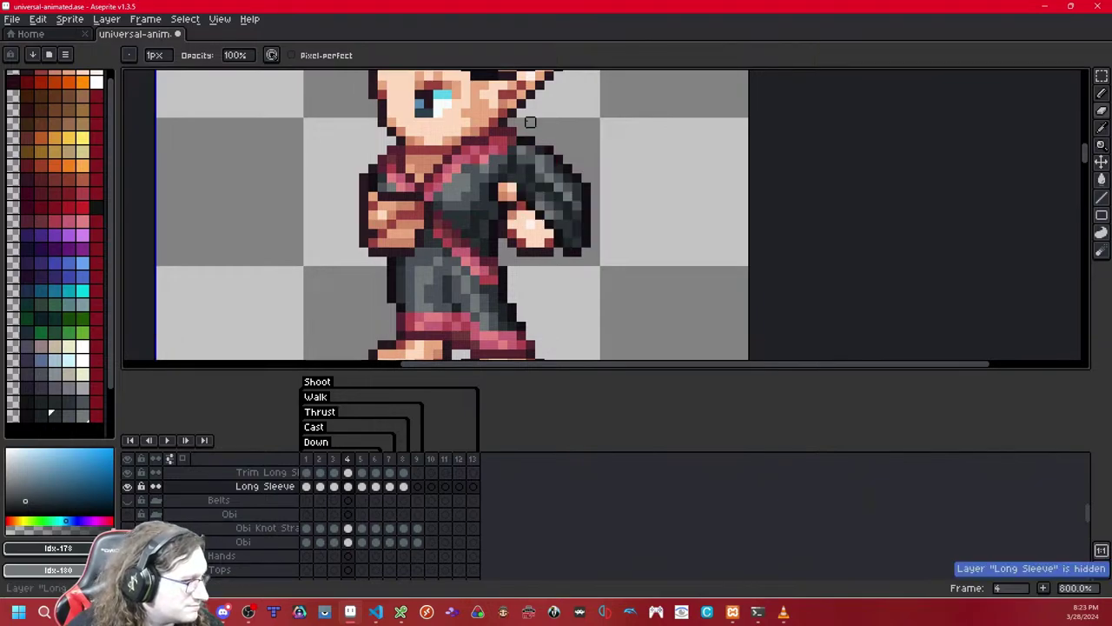
key("shift+x")
key("shift+x")
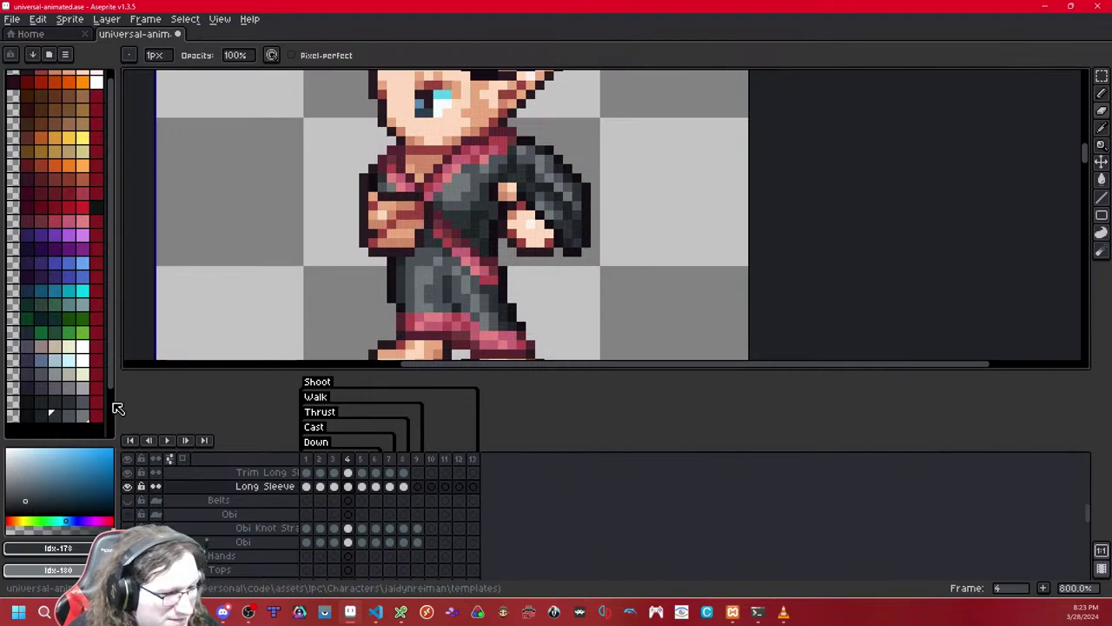
- Cover the bare skin between the robe and the sleeve's inner edge in frame 4 with dark greys Idx-177 and Idx-178
left_click(40, 415)
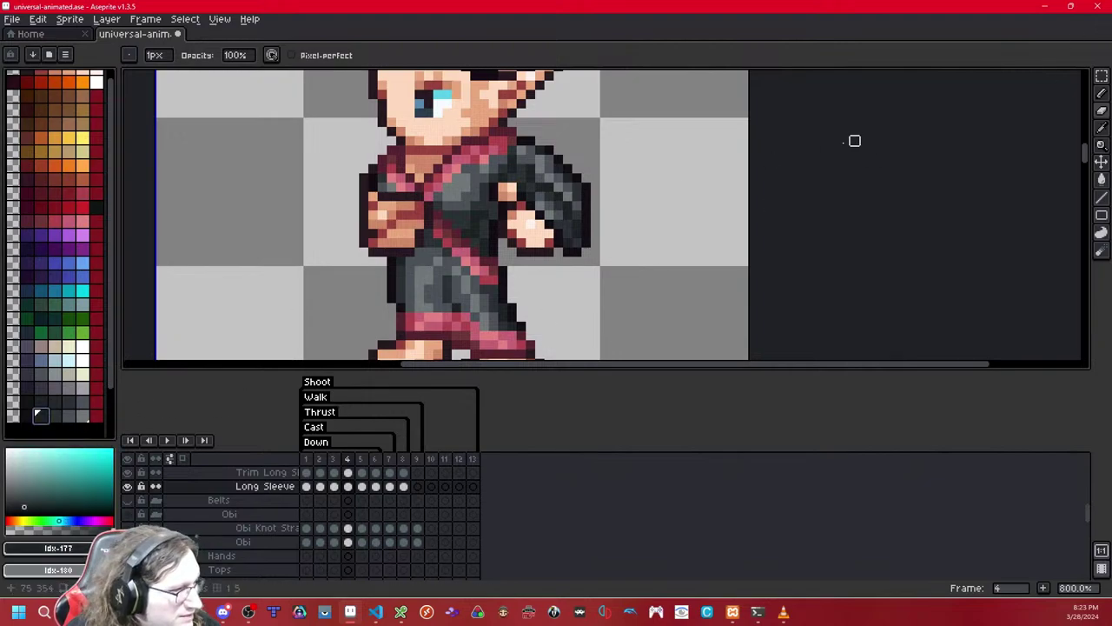
right_click(55, 415)
left_click(1102, 93)
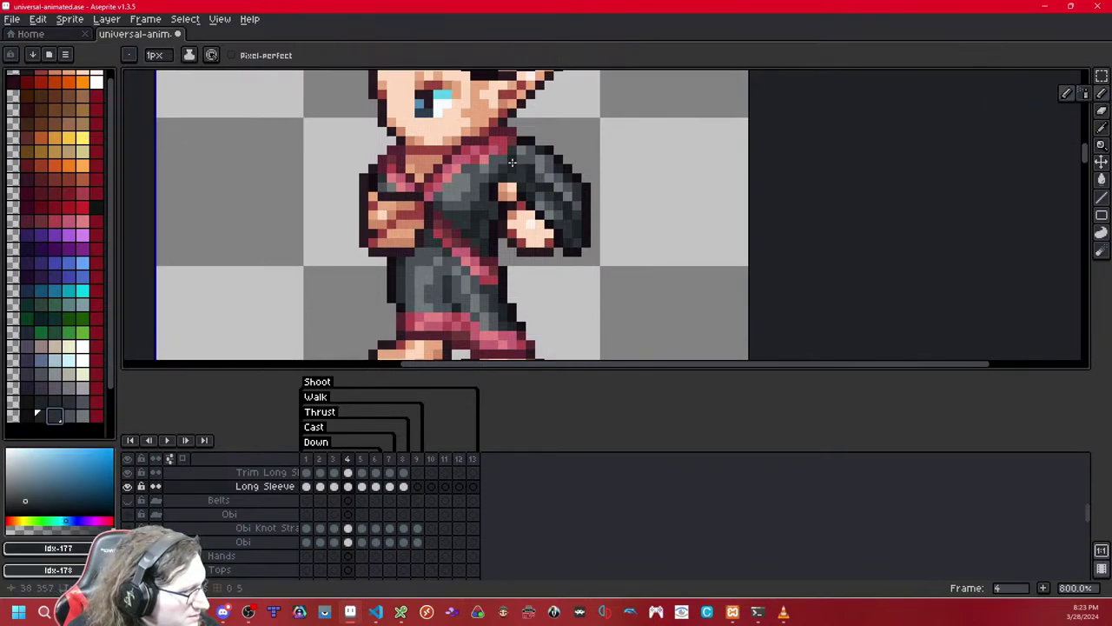
left_click(513, 168)
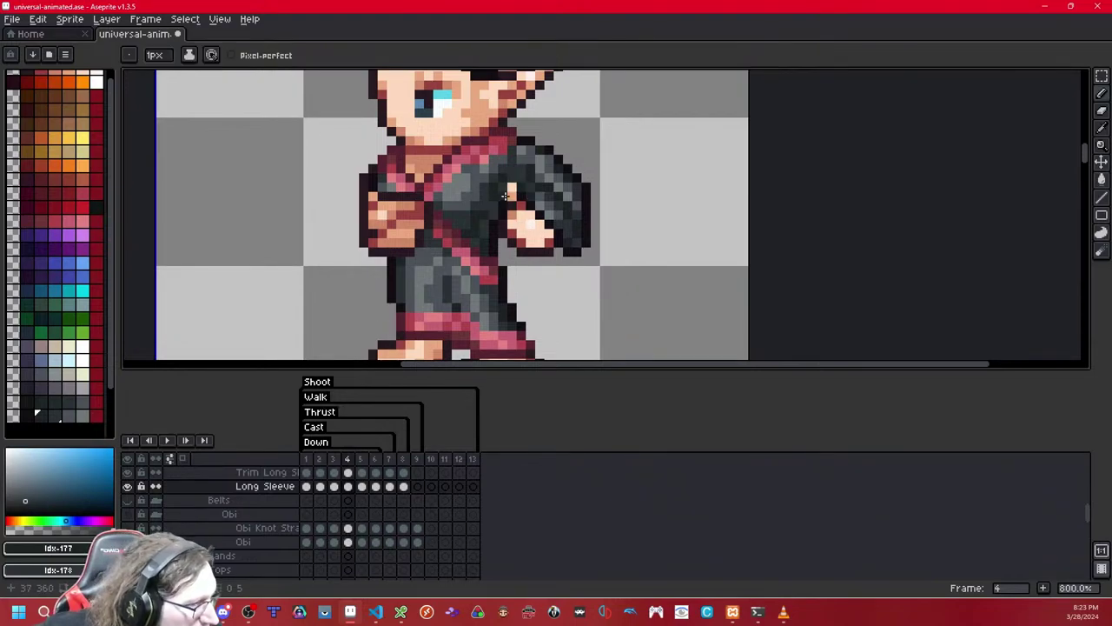
left_click(252, 269)
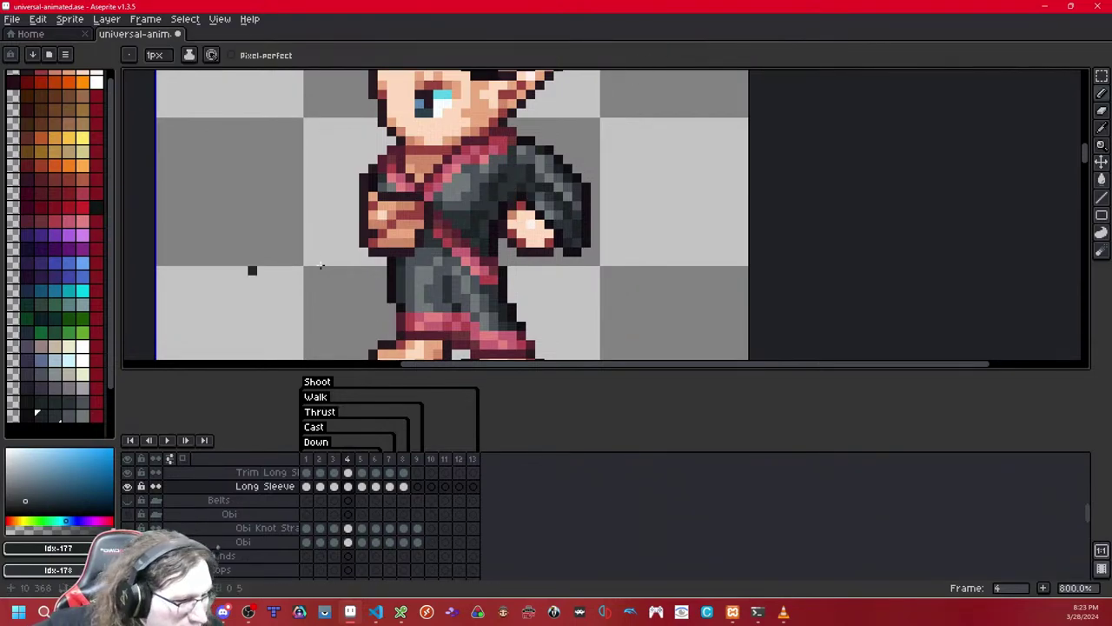
- Shade the inner shoulder folds of the frame 4 sleeve with greys Idx-178, Idx-179 and Idx-180
left_click(68, 413)
scroll(460, 183, "up", 5)
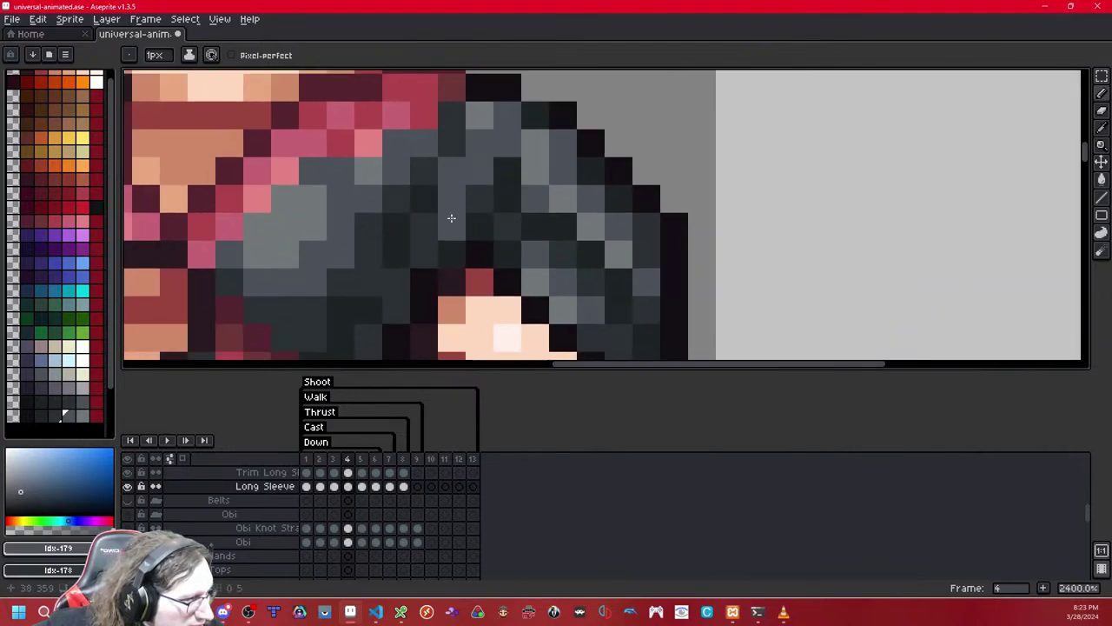
scroll(535, 136, "down", 1)
right_click(83, 416)
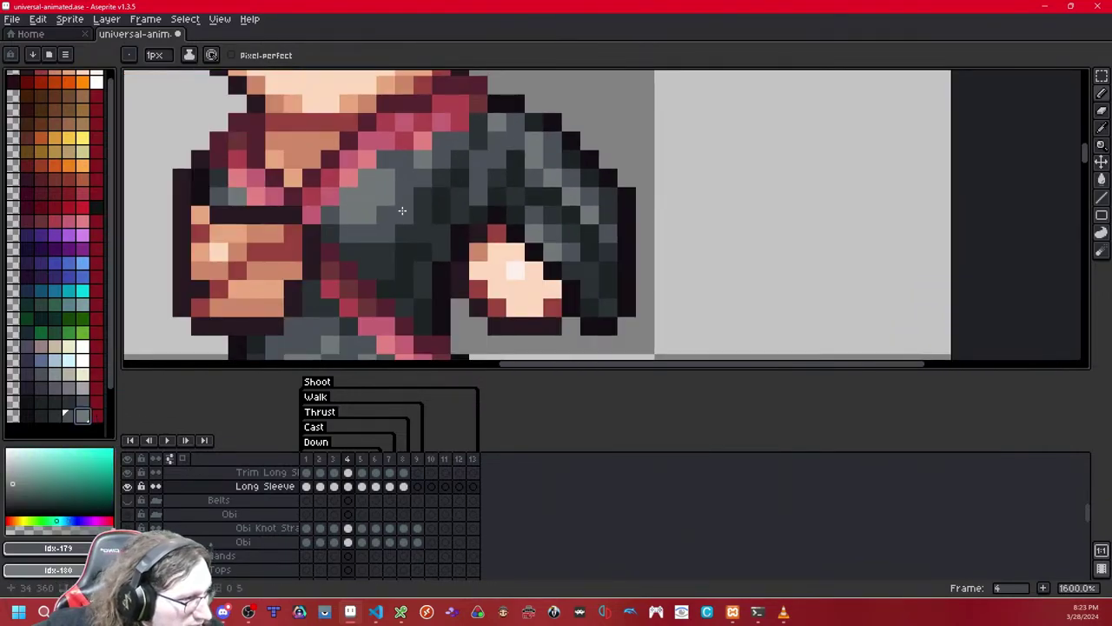
scroll(565, 169, "down", 10)
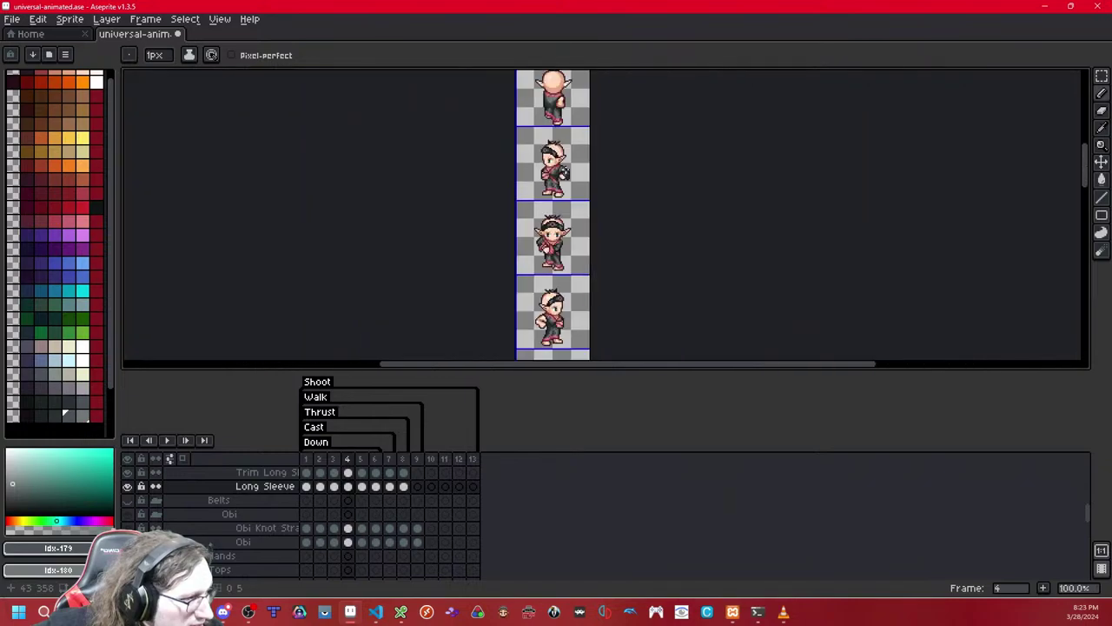
scroll(585, 160, "up", 1)
scroll(579, 164, "down", 2)
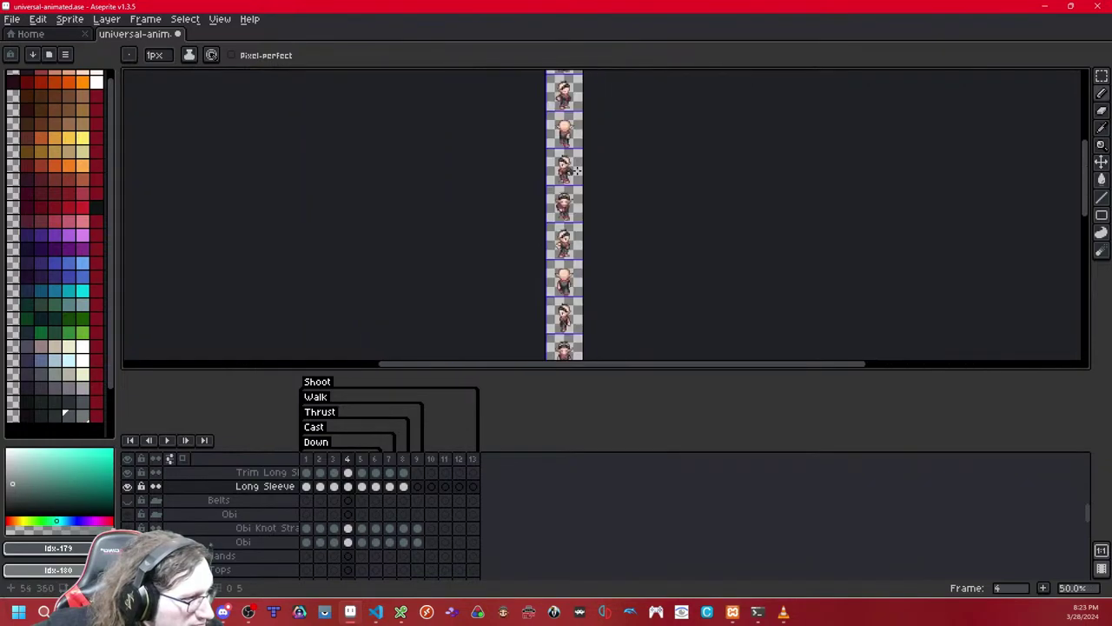
scroll(575, 169, "up", 1)
left_click_drag(568, 173, 559, 177)
scroll(557, 177, "up", 6)
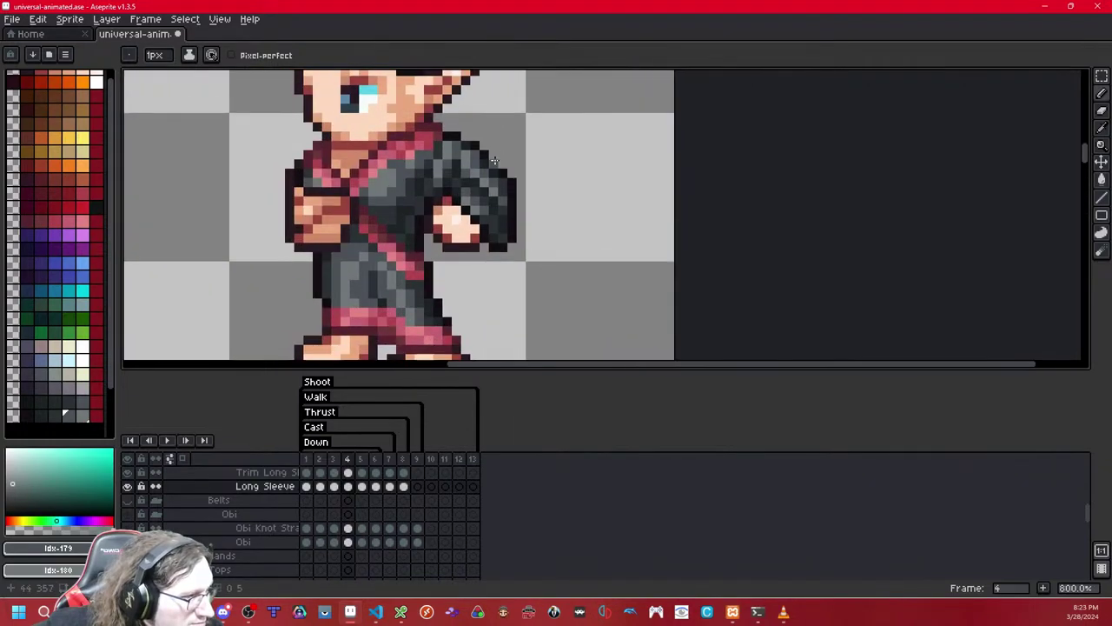
left_click(51, 415)
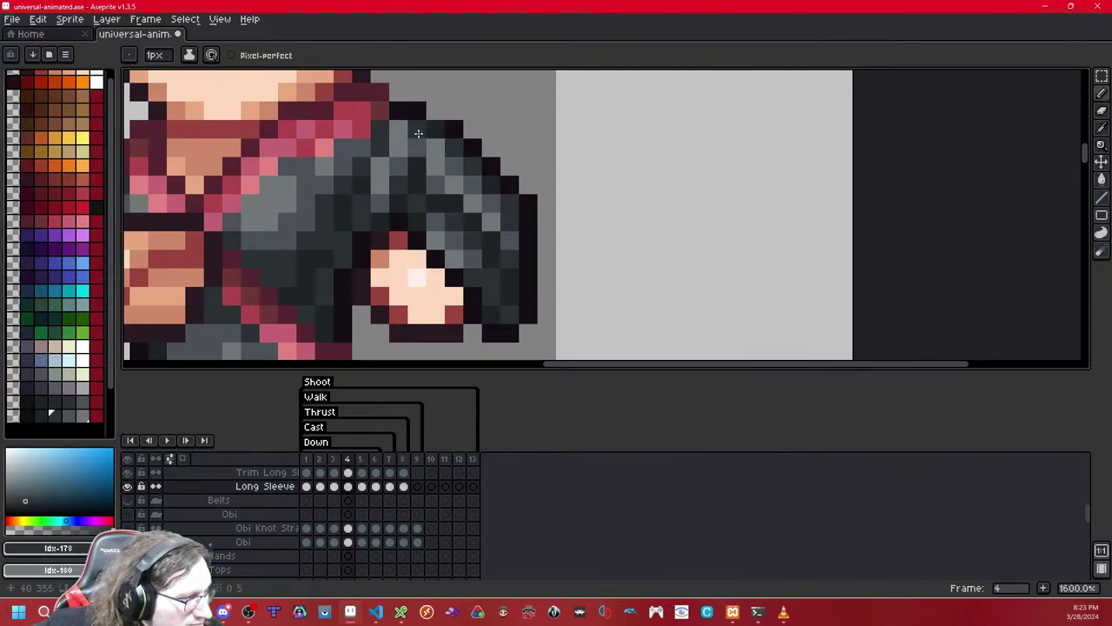
left_click(65, 415)
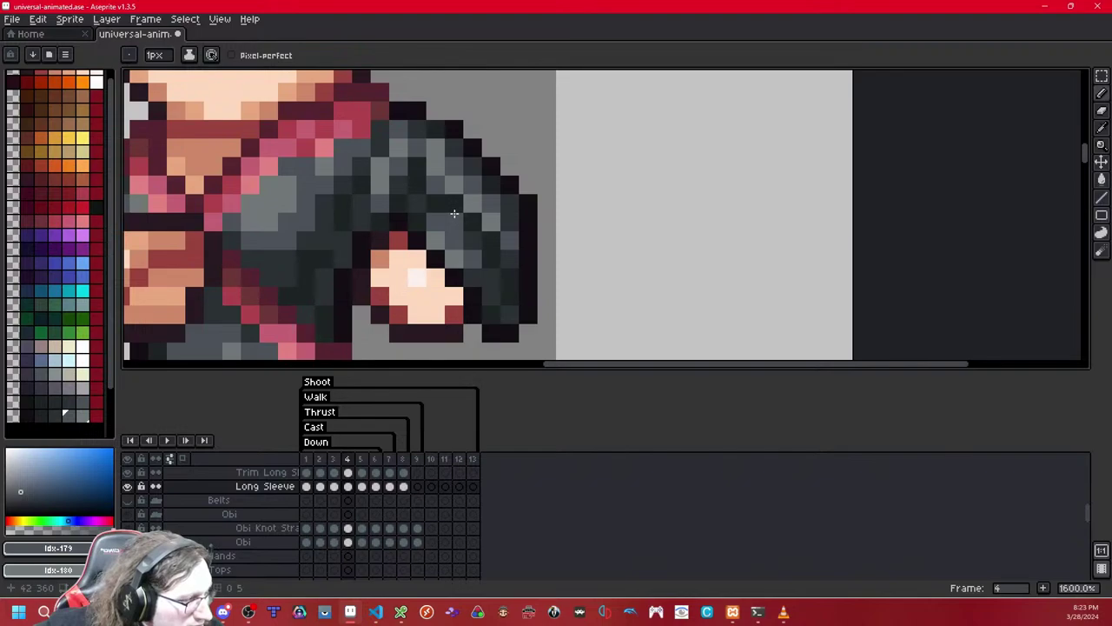
- Compare the left-facing character's frame 4 sleeve with the neighbouring frames from 2 to 6 at reduced zoom
scroll(453, 213, "down", 8)
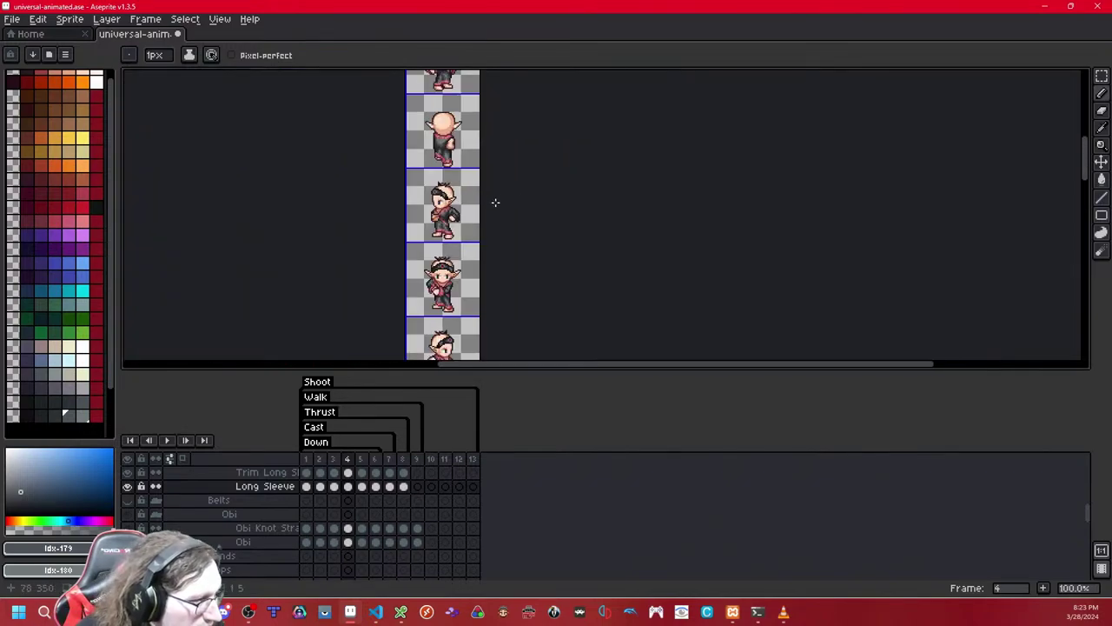
key("Left")
key("Left")
key("Right")
key("Right")
key("Right")
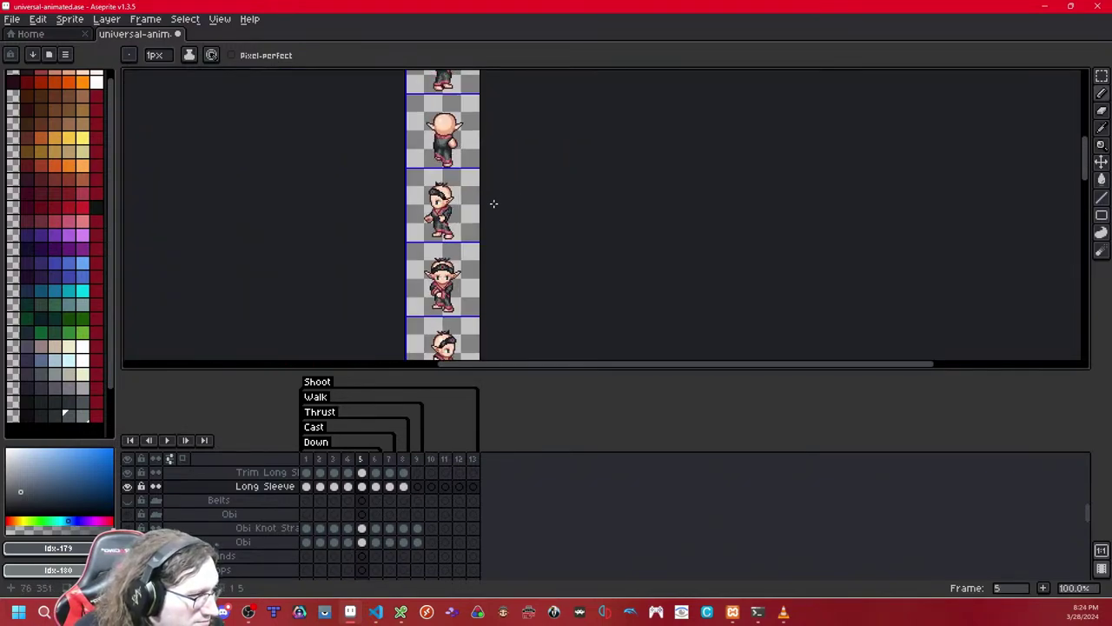
key("Right")
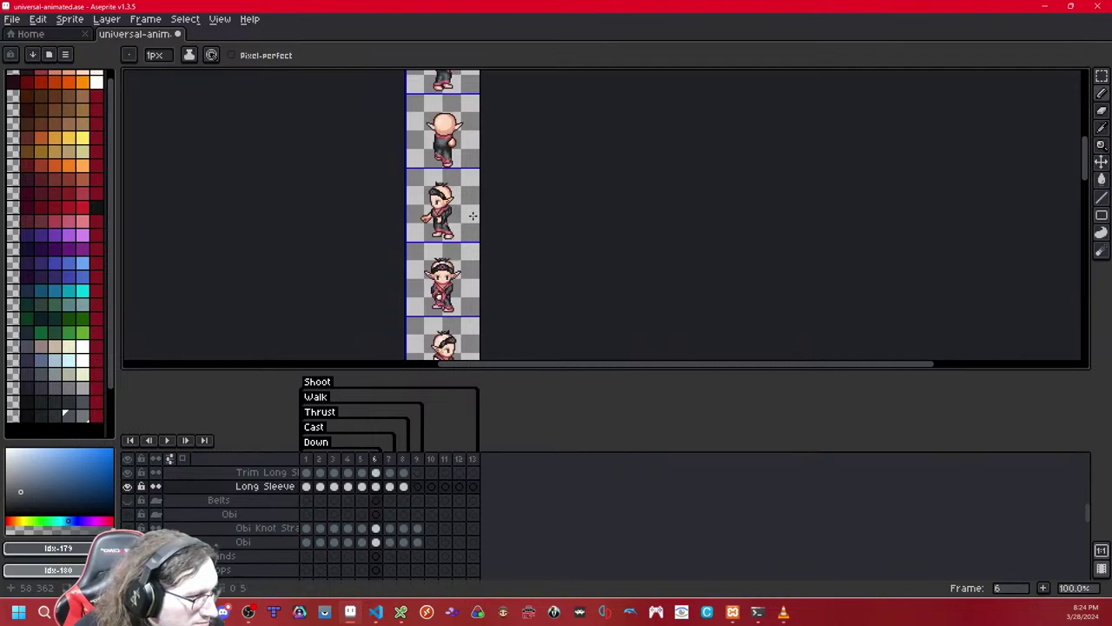
key("Left")
key("Left")
key("Left")
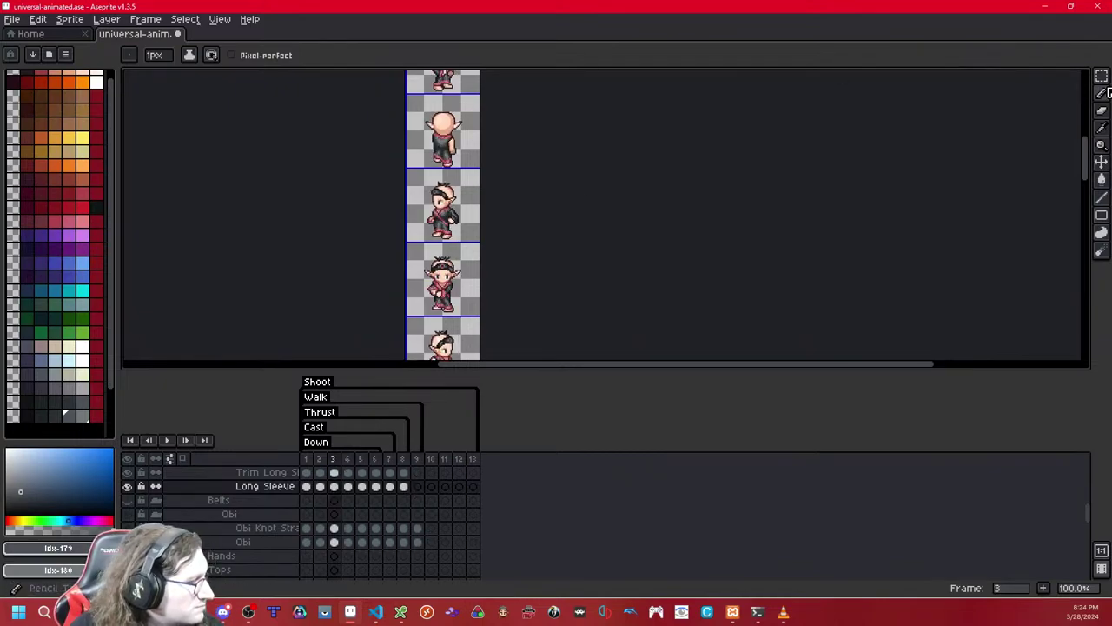
left_click(1102, 76)
scroll(532, 191, "up", 3)
left_click_drag(300, 208, 460, 338)
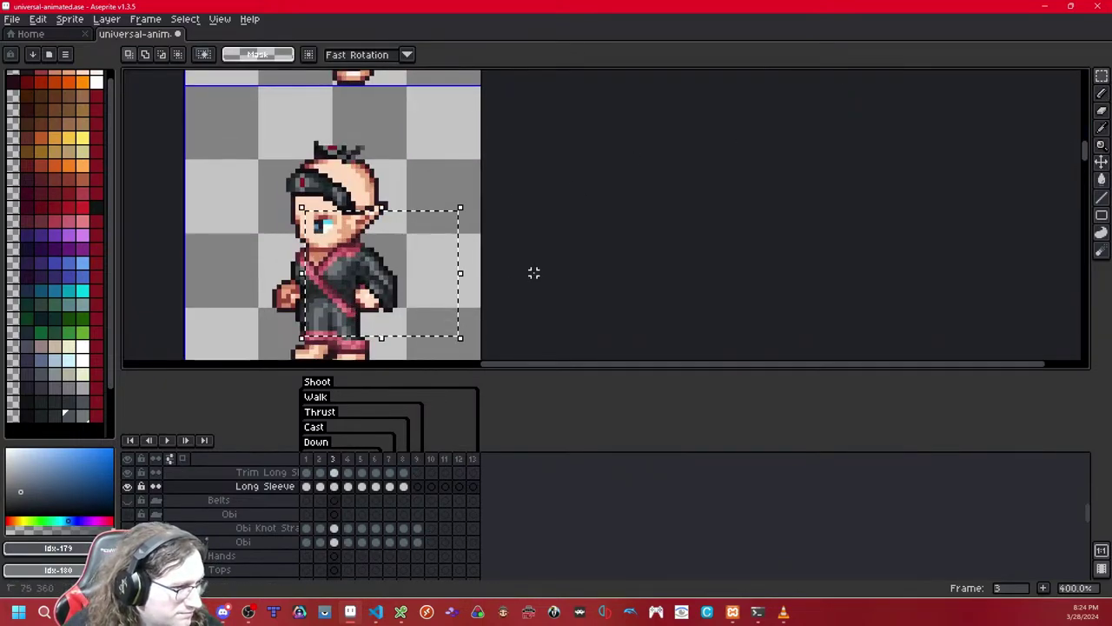
key("ctrl+d")
key("Right")
key("Right")
key("Right")
key("Right")
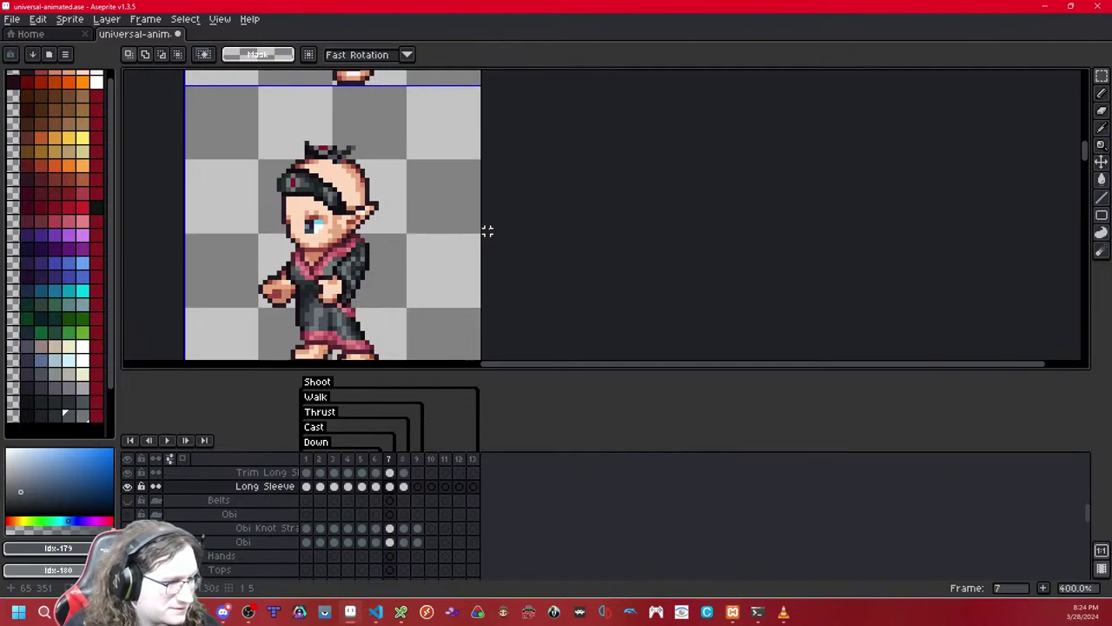
key("Right")
key("ctrl+v")
key("ctrl+z")
key("Left")
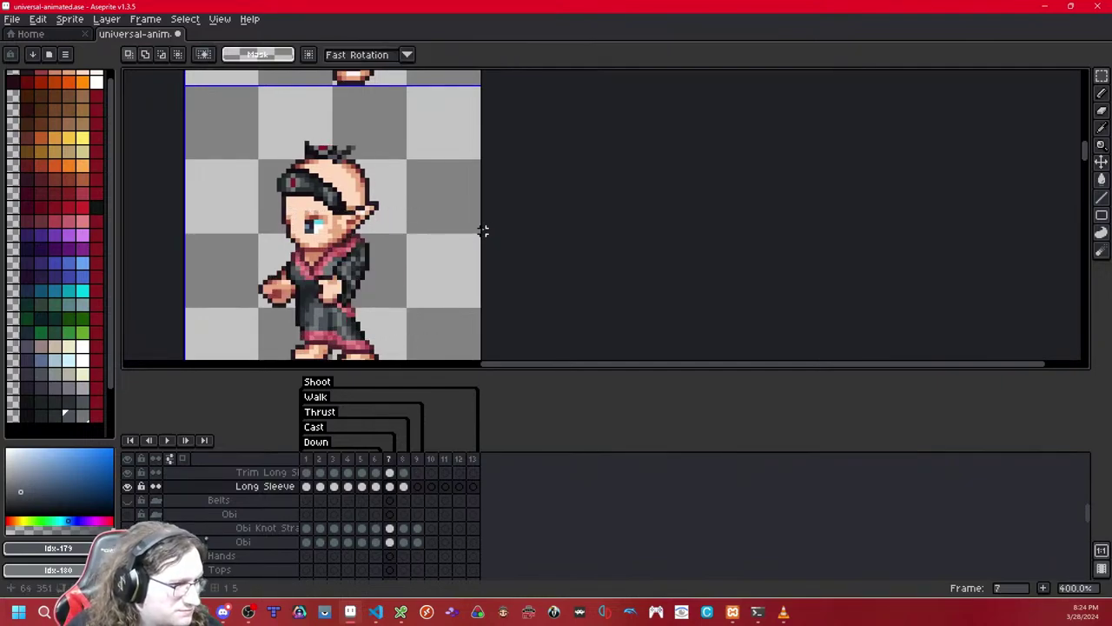
key("Left")
key("Left")
key("Left")
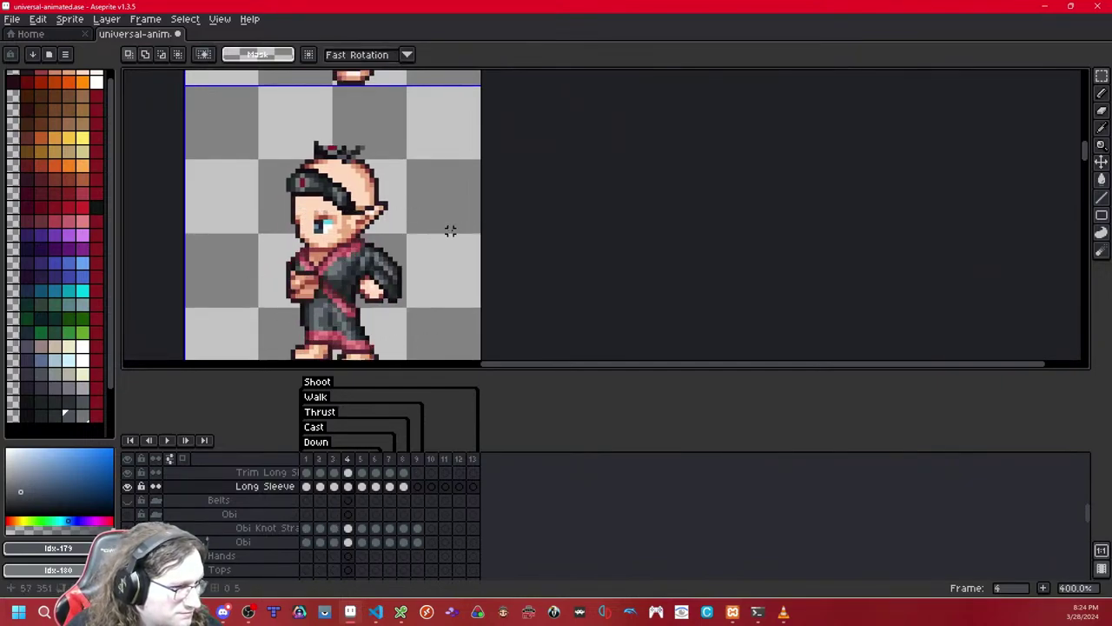
- Copy the left-facing character's whole 64 by 64 Long Sleeve tile from frame 4 into frame 8
key("Right")
key("Left")
key("ctrl+a")
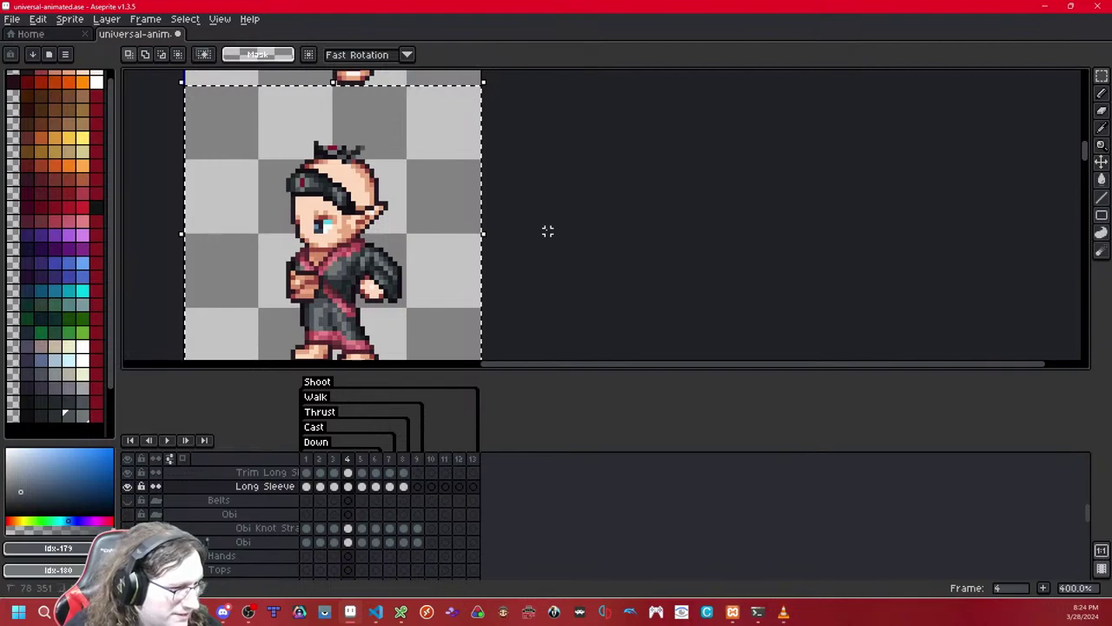
key("ctrl+d")
key("Right")
key("Right")
key("Right")
key("Right")
key("ctrl+v")
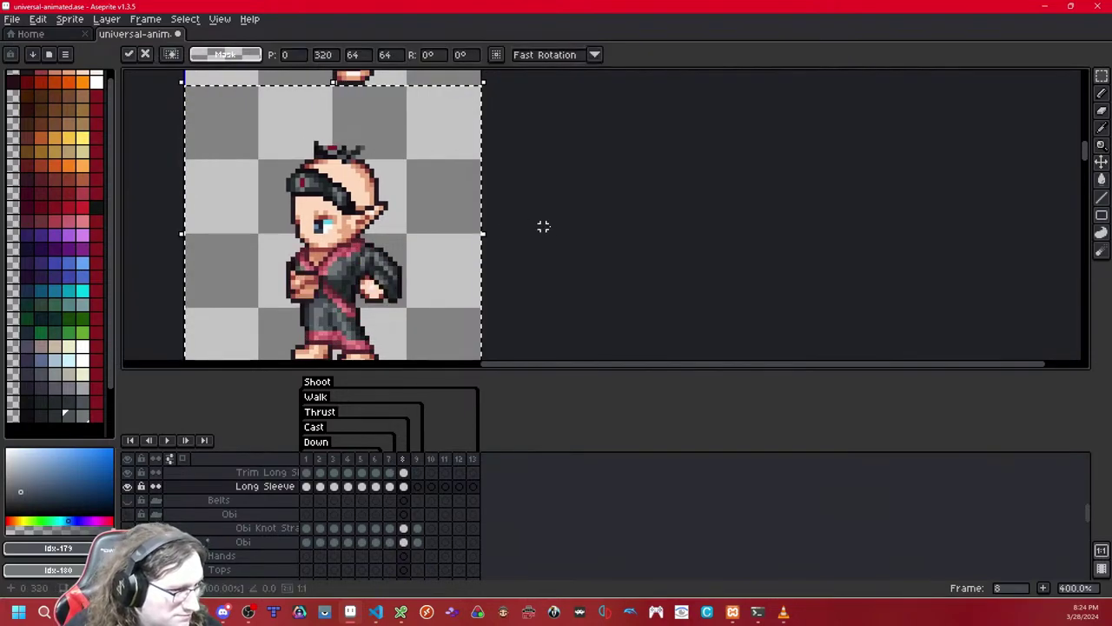
key("ctrl+d")
- Review the left-facing character's sleeve motion from frame 8 back to frame 1 at 100% zoom
left_click_drag(358, 202, 519, 197)
scroll(522, 199, "down", 5)
scroll(521, 218, "up", 2)
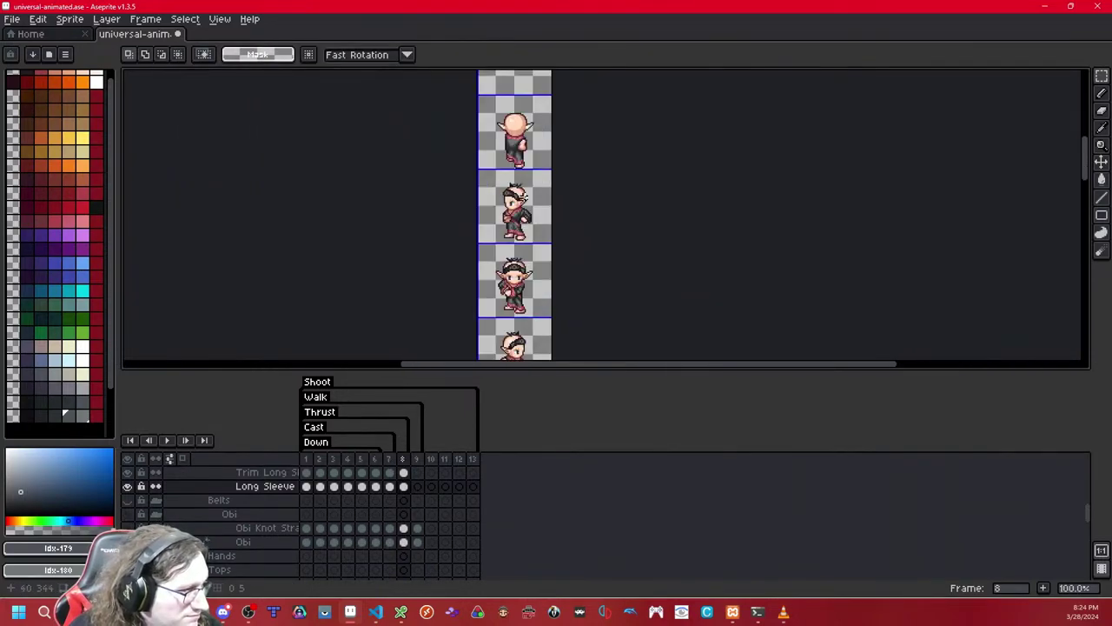
key("Left")
key("Left")
key("Left")
key("Left")
key("Left")
key("Left")
key("Left")
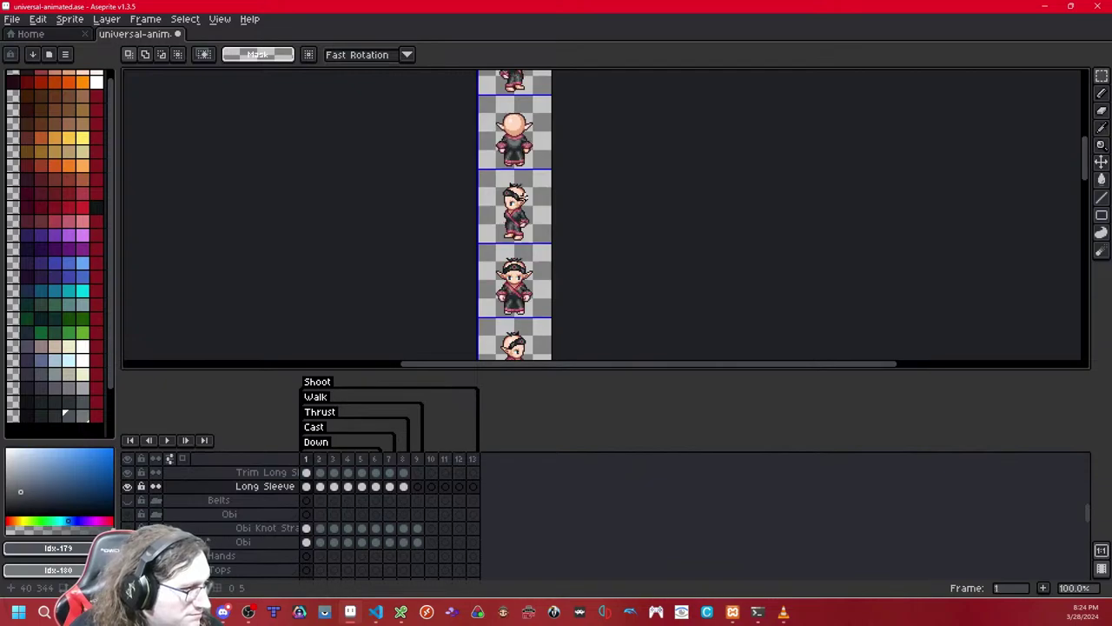
- Compare the sleeve positions of the left-facing and back-facing characters across frames 1 to 4
key("Right")
key("Right")
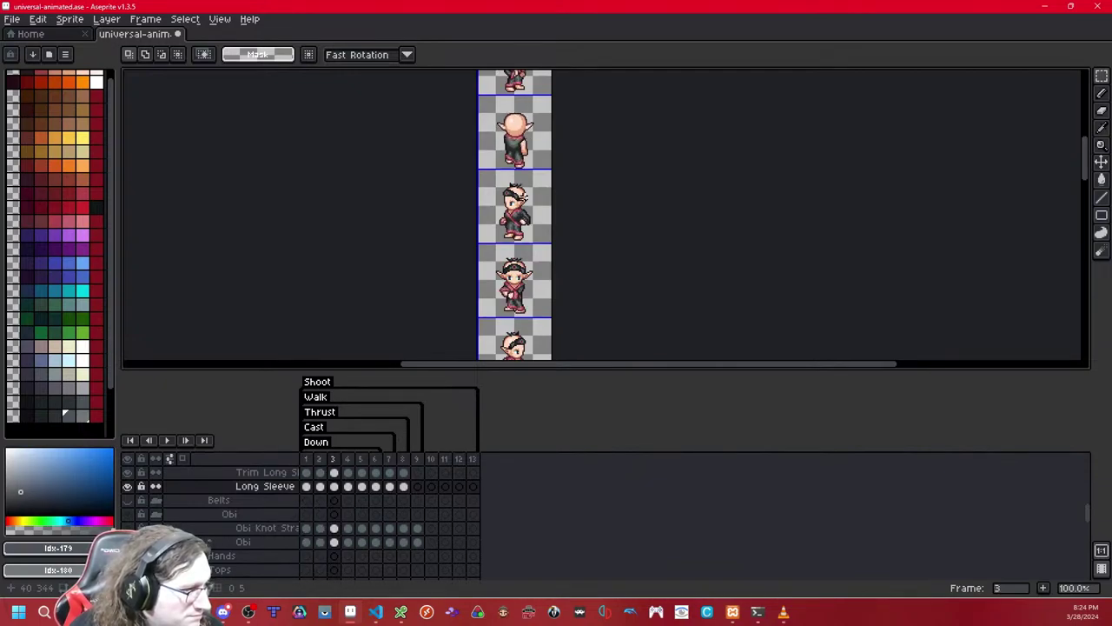
key("Left")
key("Left")
key("Right")
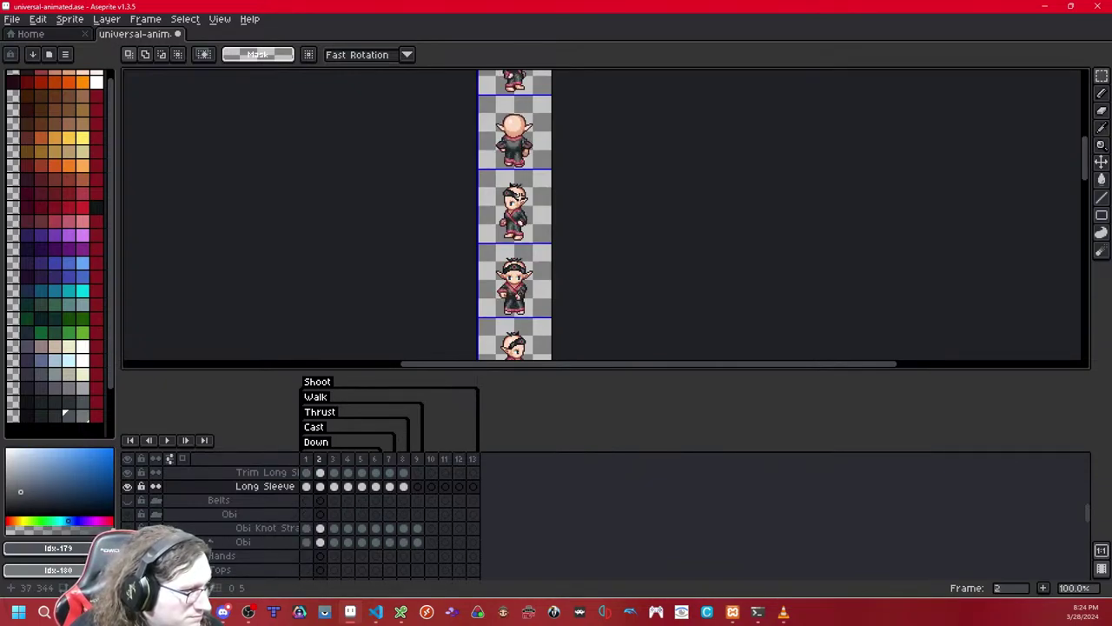
key("Left")
key("Right")
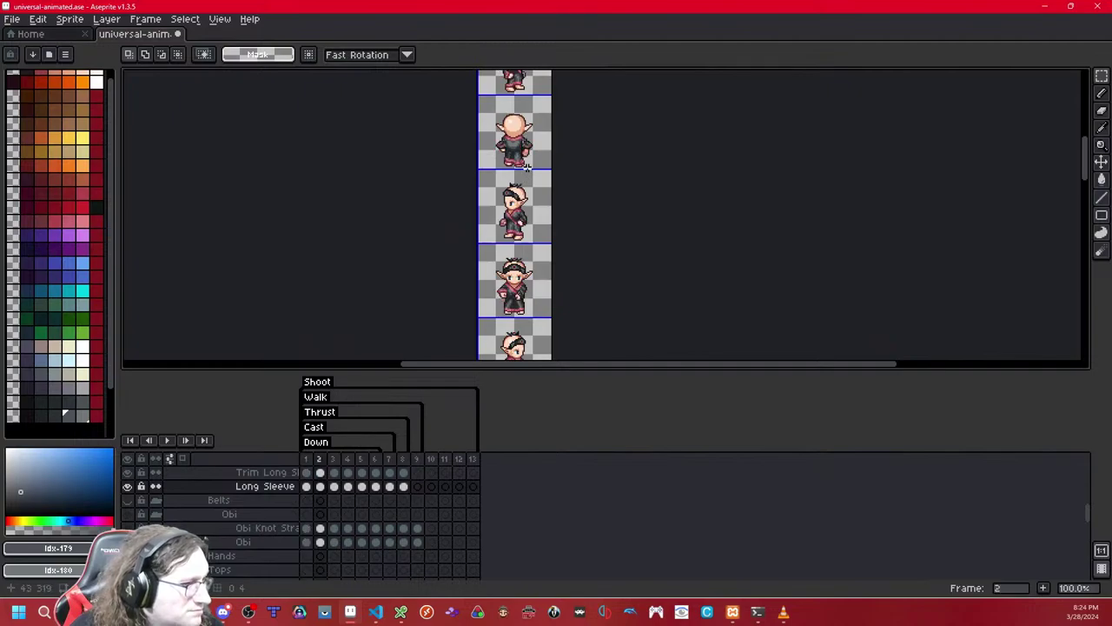
key("Left")
key("Right")
key("Right")
key("Right")
key("Left")
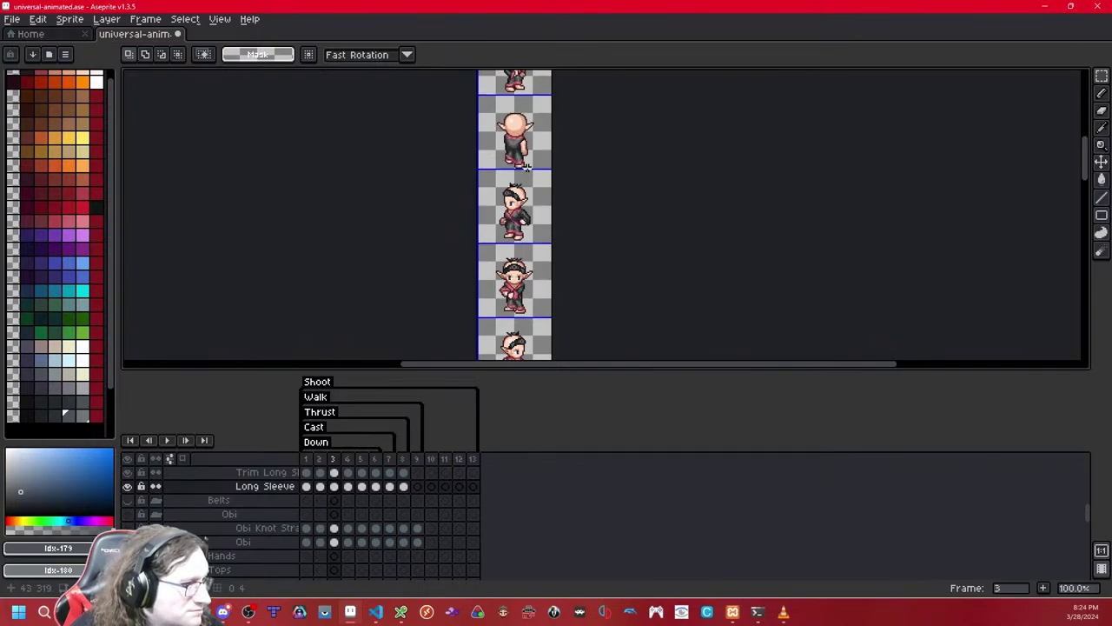
key("Left")
key("Left")
key("Right")
- Examine the back-facing character's sleeves up close across the animation frames, ending on frame 1
scroll(529, 150, "up", 5)
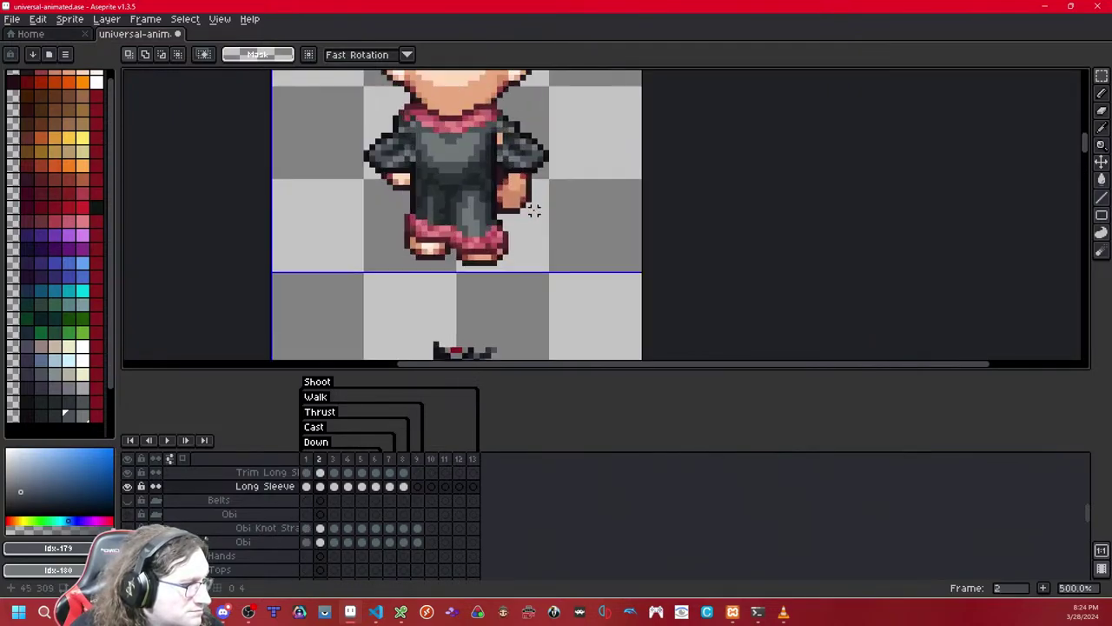
key("Left")
key("Left")
key("Right")
key("Right")
key("Right")
key("Right")
key("Right")
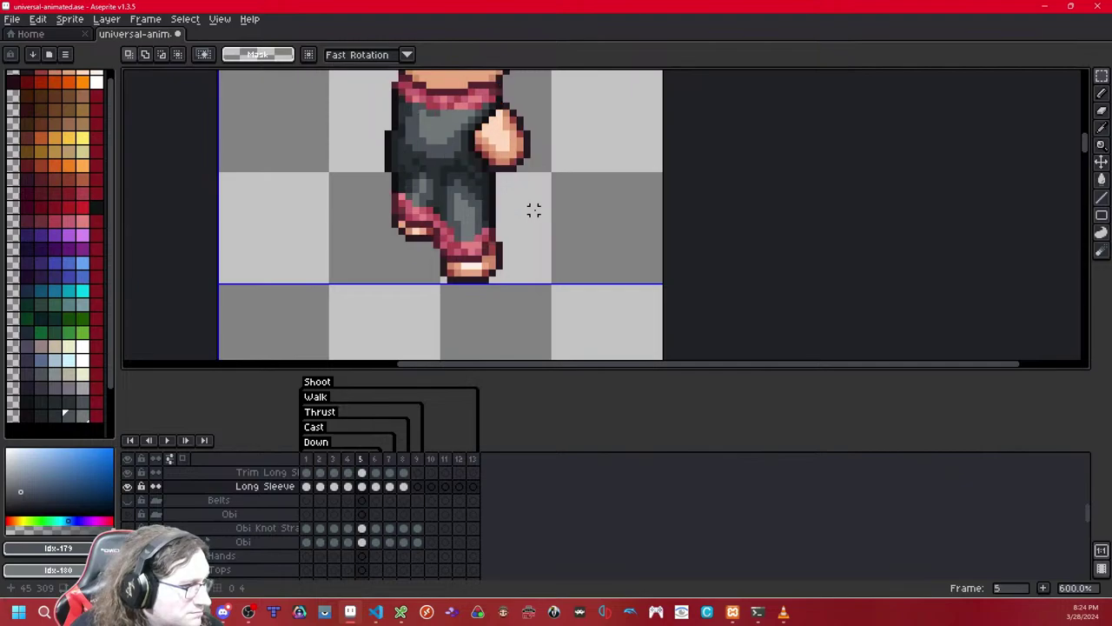
left_click_drag(534, 210, 527, 288)
key("Left")
key("Left")
key("Left")
key("Left")
key("Left")
key("Left")
key("Left")
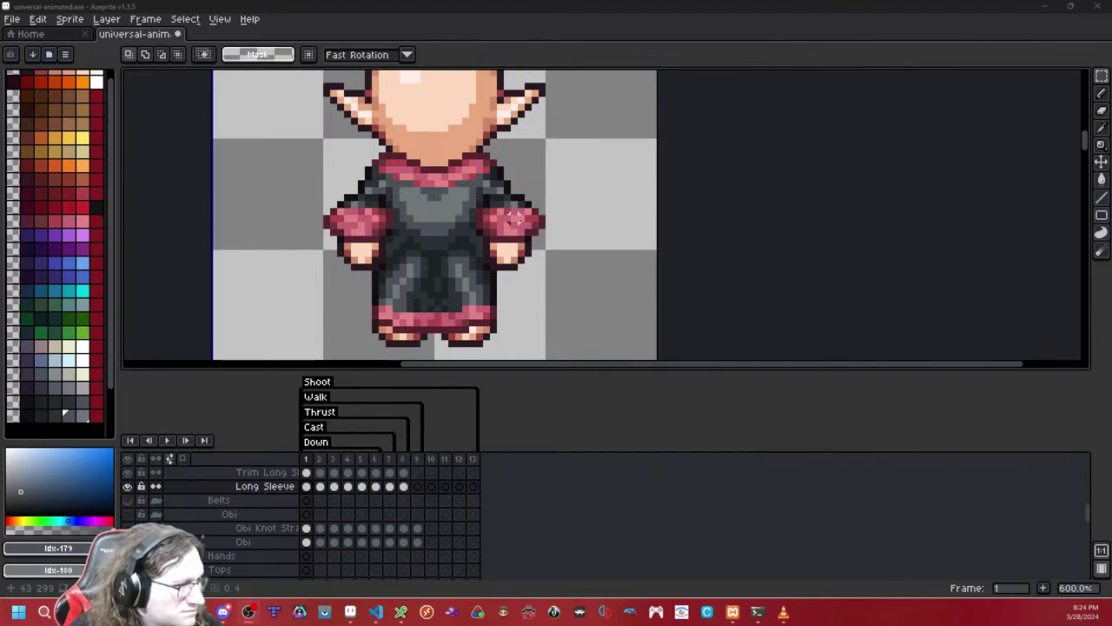
- Compare frames 1 and 2 of the back-facing and left-facing characters to examine how the sleeves and trim shift
left_click(667, 260)
key("Right")
key("Left")
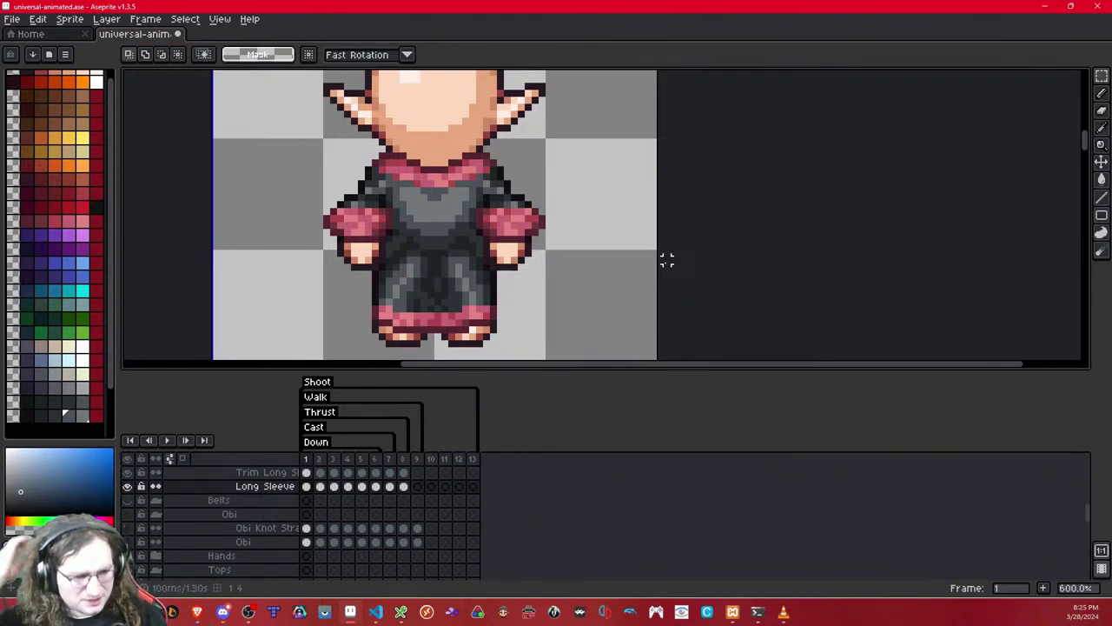
left_click_drag(667, 259, 596, 99)
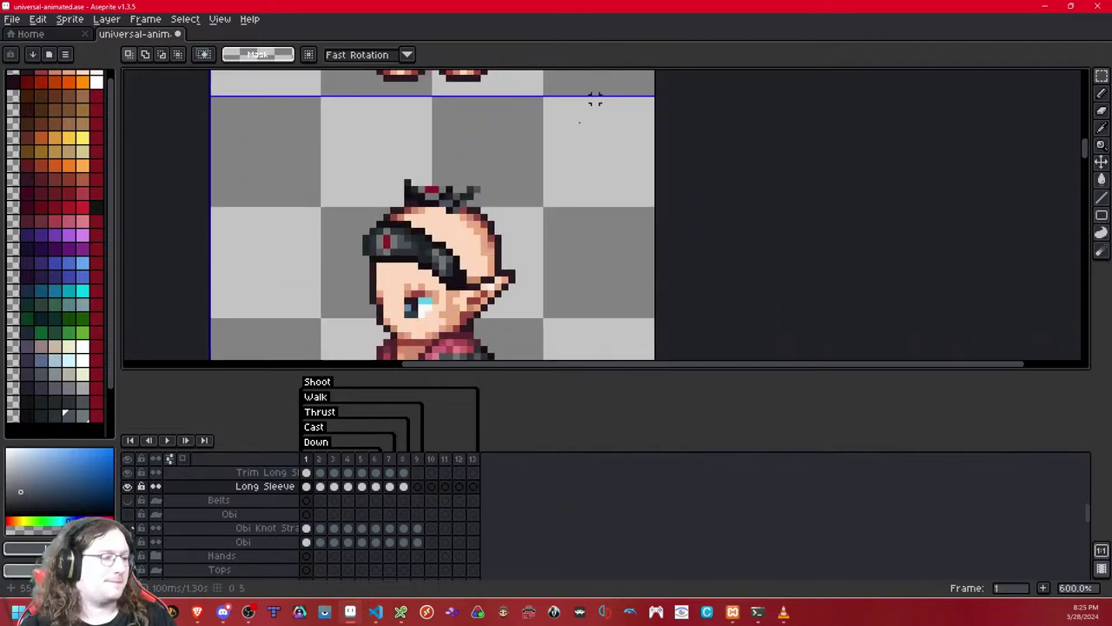
left_click_drag(512, 291, 524, 116)
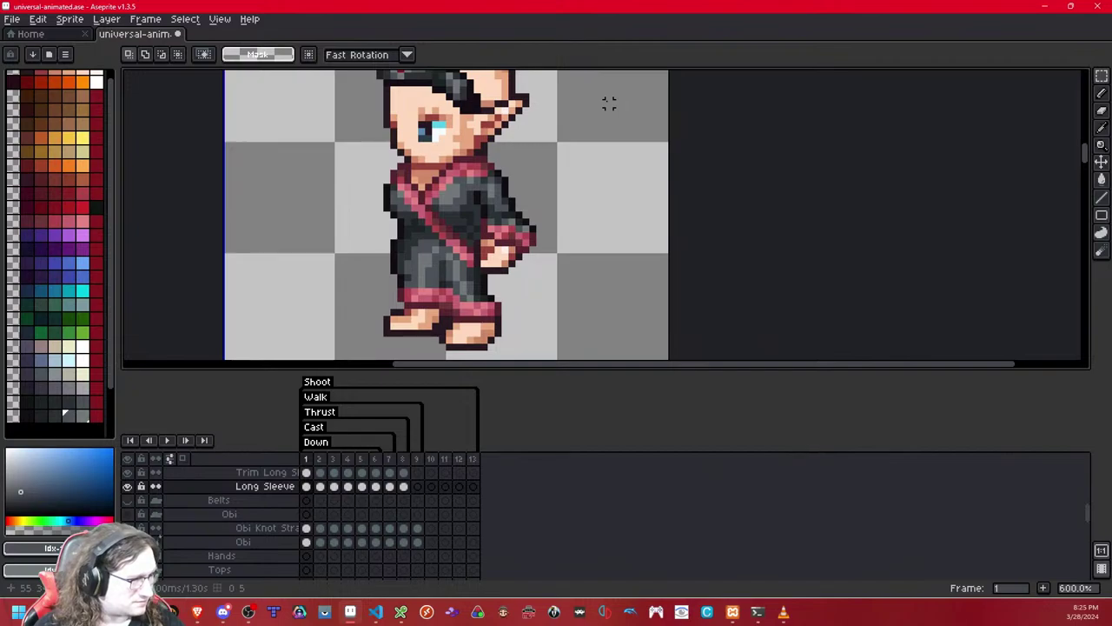
key("period")
key("comma")
key("period")
key("comma")
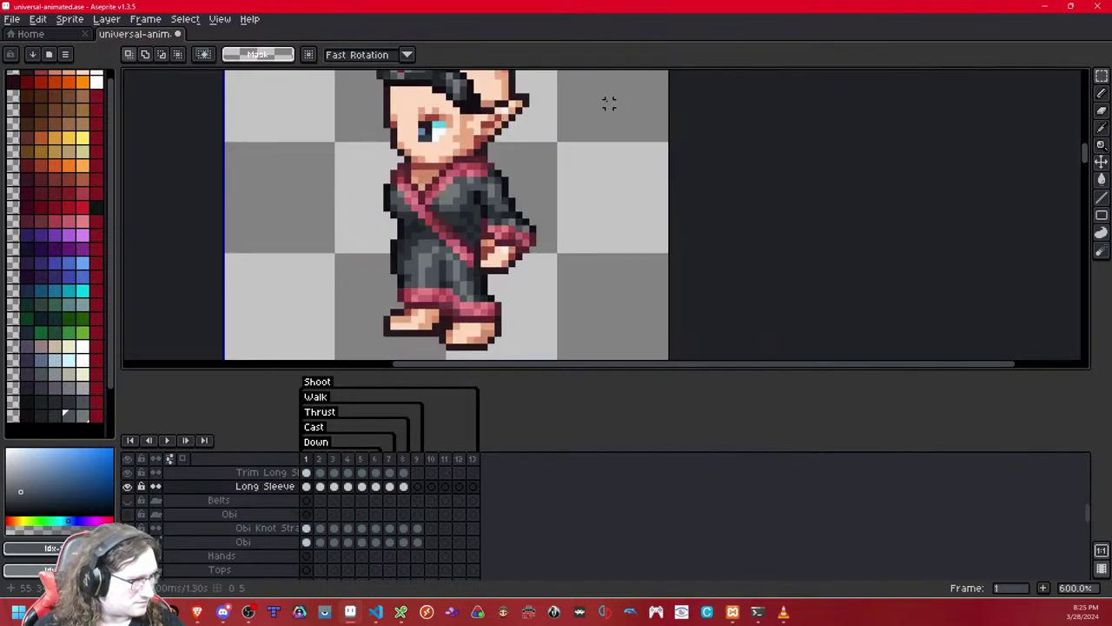
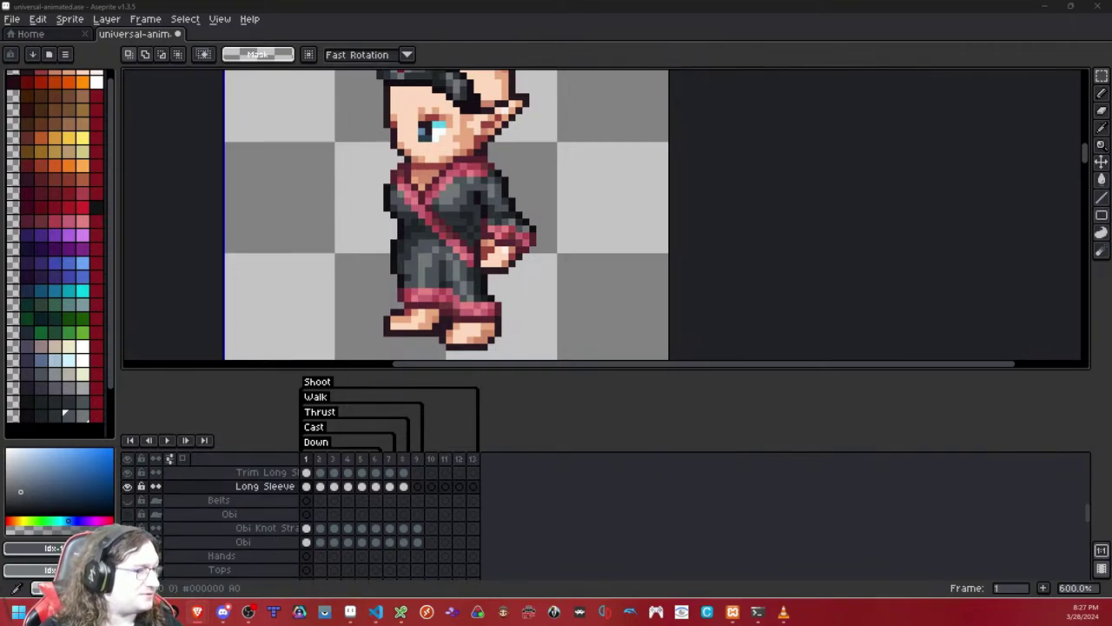
- Examine the left-facing character's sleeve and shoulder up close, alternating between frames 1 and 2
left_click(509, 37)
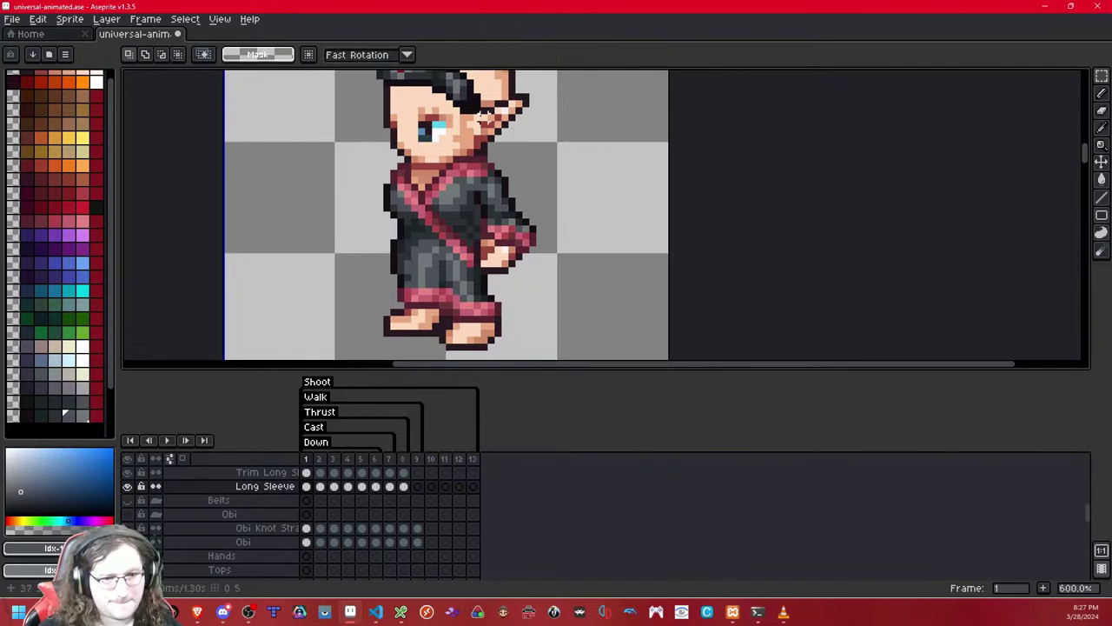
scroll(474, 154, "up", 3)
key(".")
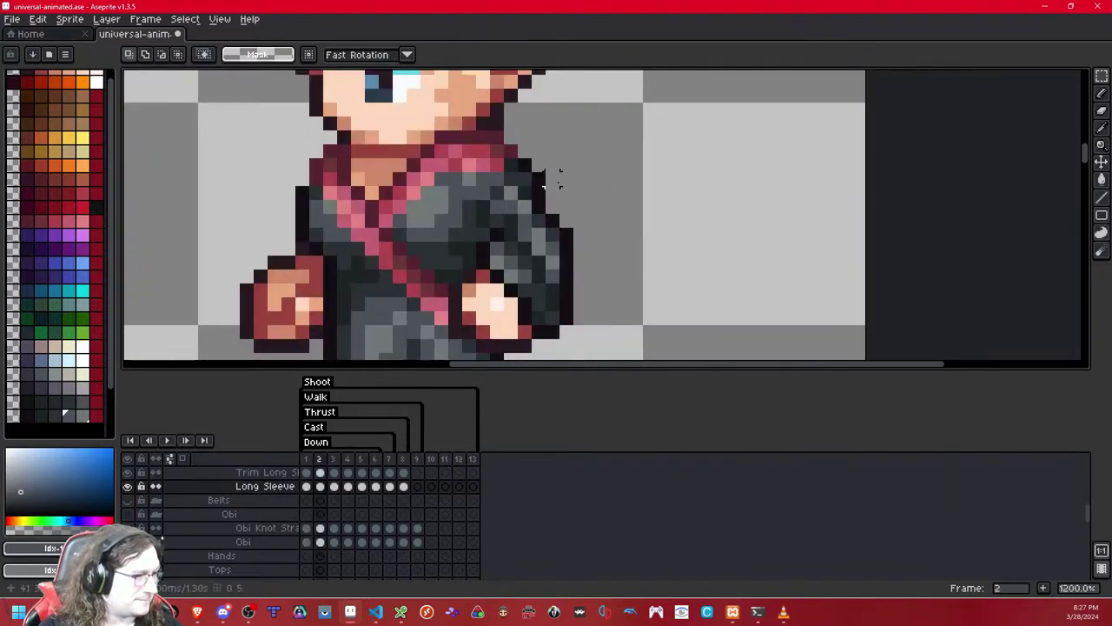
scroll(556, 179, "down", 2)
key("Left")
key("Right")
key("Left")
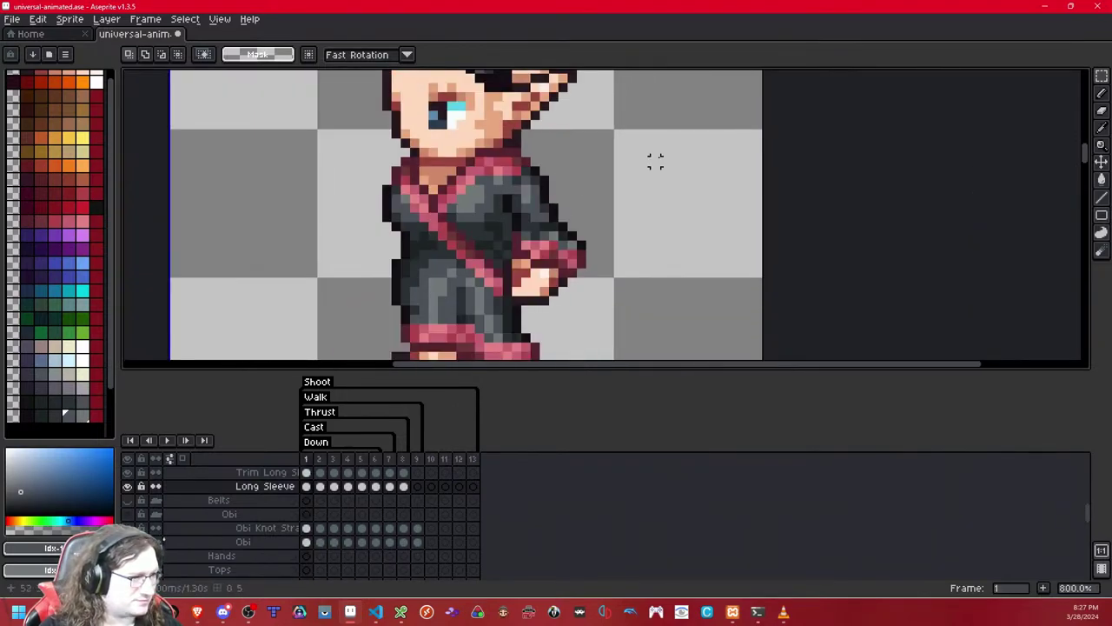
key("Right")
key("comma")
key("period")
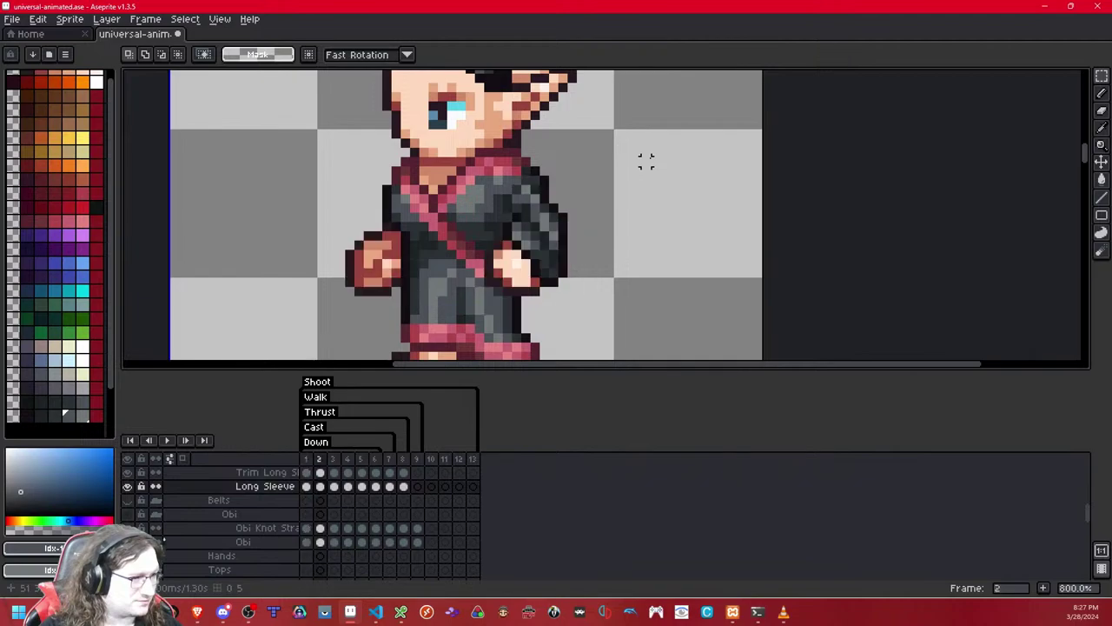
key("comma")
- Review the left-facing character's sleeve motion from frame 1 to frame 4 at 100% zoom
scroll(617, 171, "down", 6)
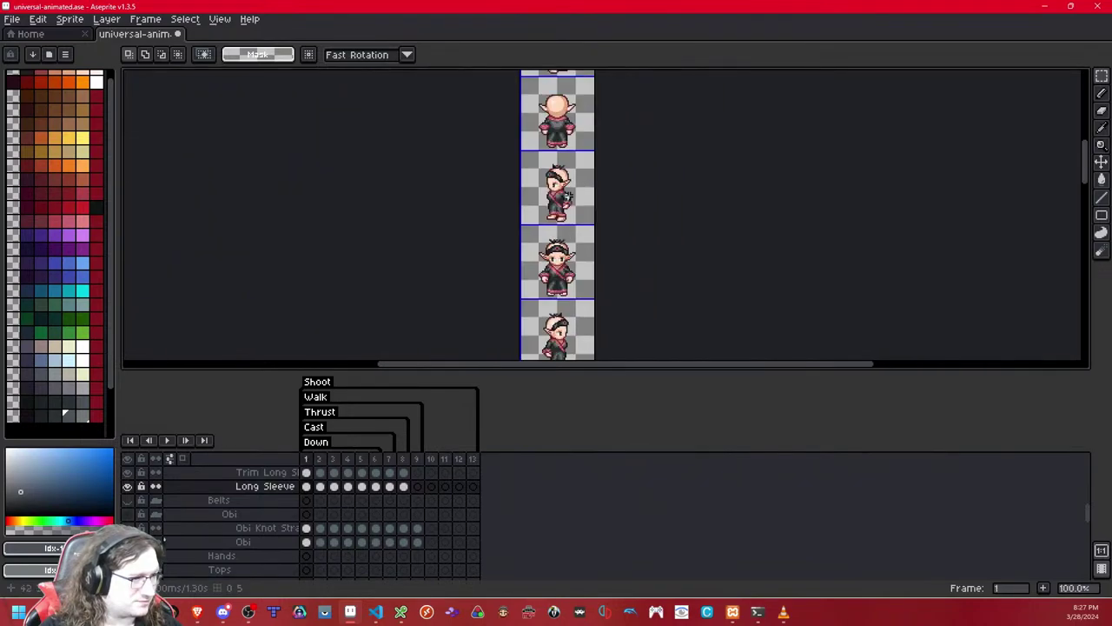
scroll(591, 182, "up", 1)
scroll(633, 164, "down", 1)
key("period")
key("period")
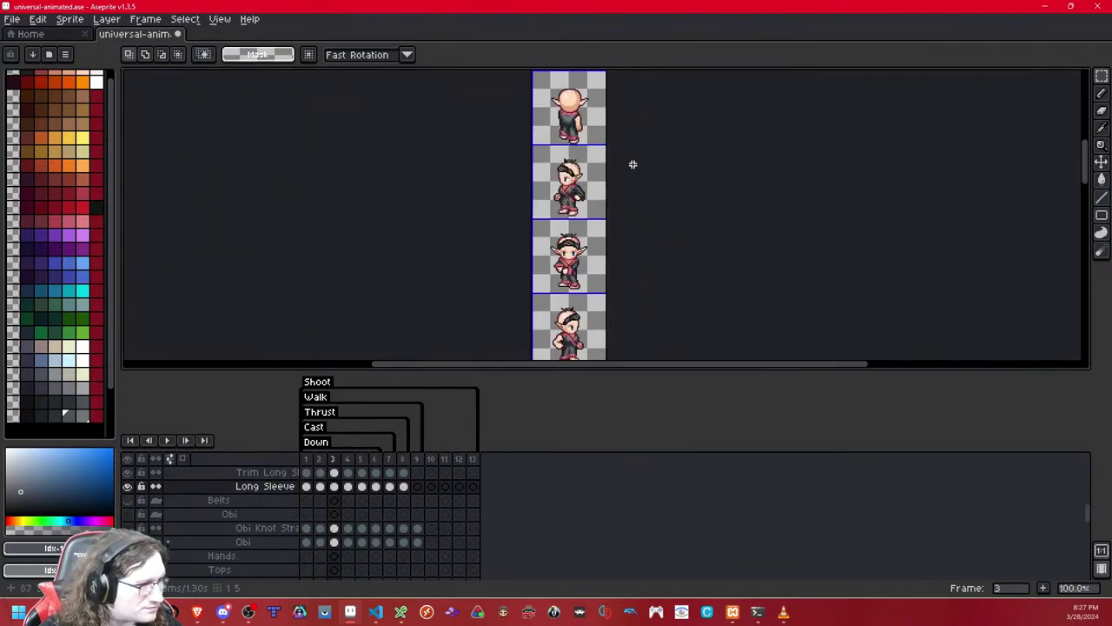
key("period")
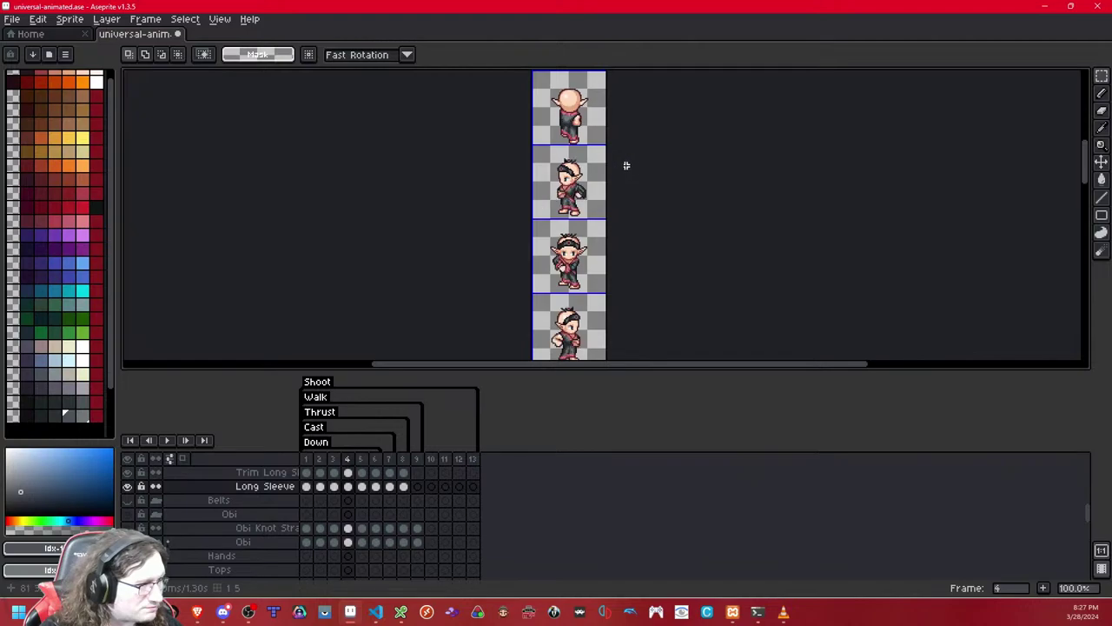
- With the Pencil, cover the shoulder's old light-grey and dark pixels in frame 2 of the left-facing Long Sleeve with mid grey
scroll(596, 177, "up", 5)
scroll(596, 178, "up", 4)
left_click_drag(429, 244, 598, 73)
mouse_move(350, 236)
left_mouse_down()
mouse_move(479, 153)
mouse_move(589, 130)
left_mouse_up()
key("comma")
key("comma")
key("comma")
key("comma")
key("Home")
key("b")
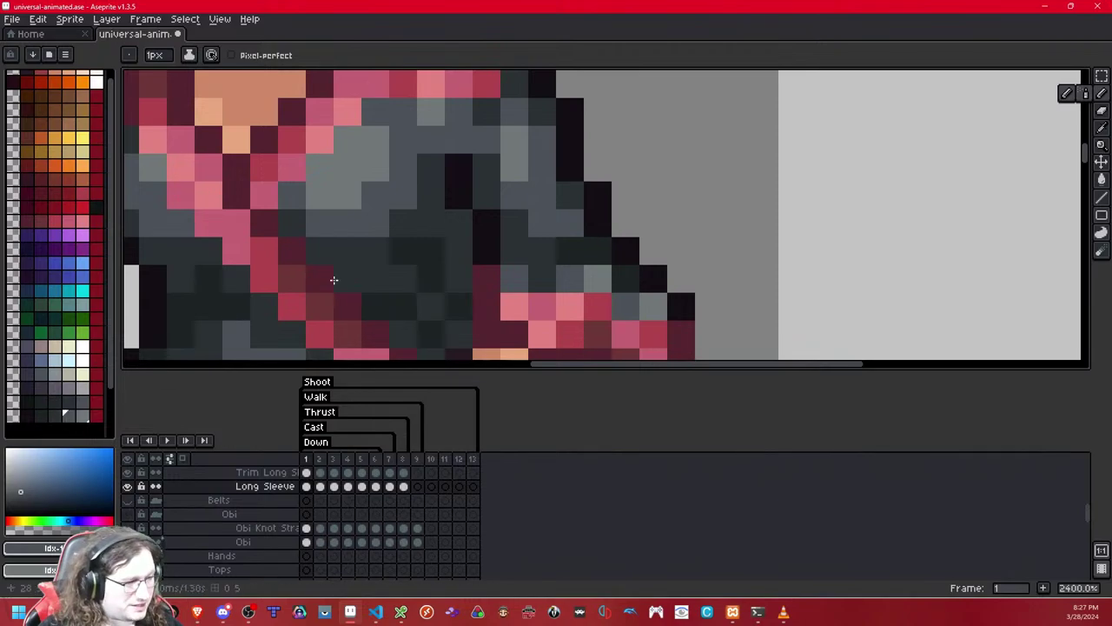
key("period")
left_click_drag(507, 145, 491, 144)
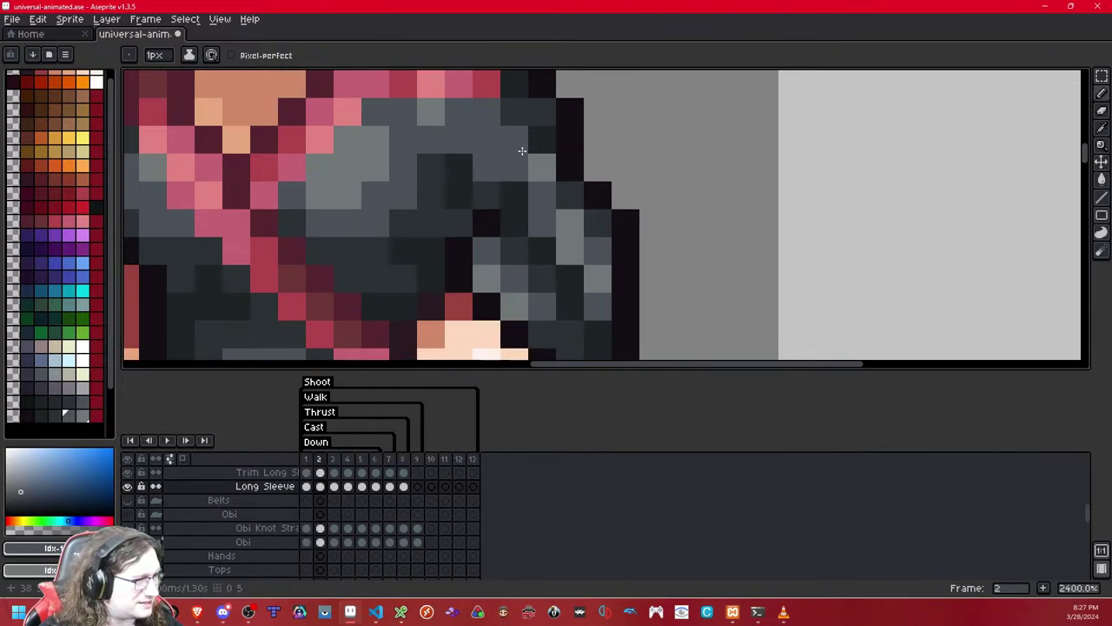
left_click(510, 196)
left_click(533, 146)
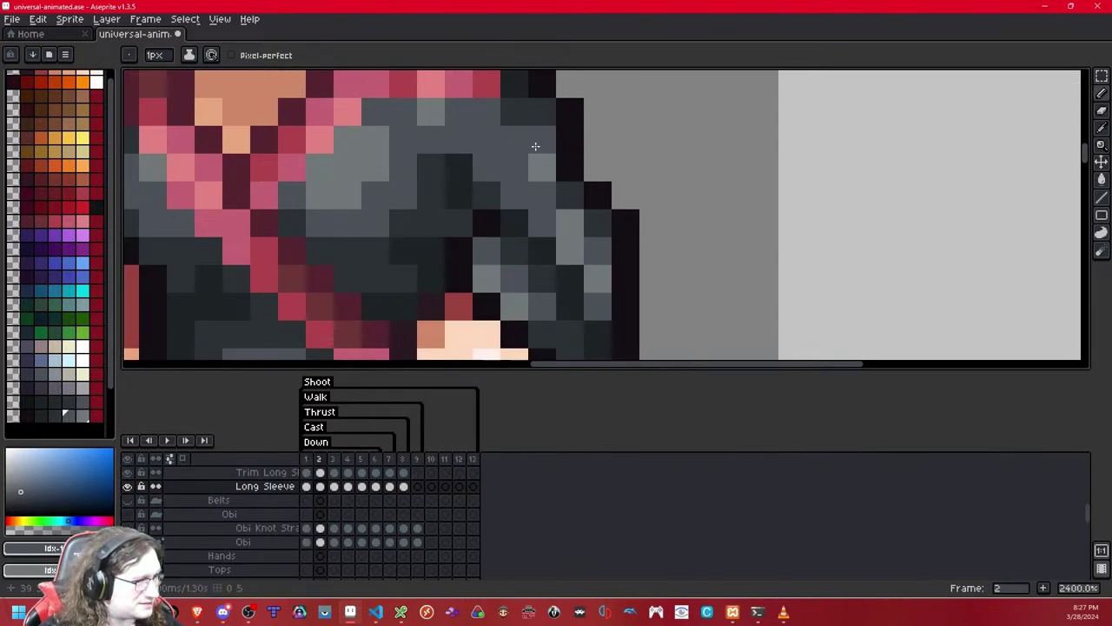
- Repaint the frame 2 shoulder highlight in light grey, running diagonally down the upper sleeve, and check it at 100% zoom
left_click(531, 175)
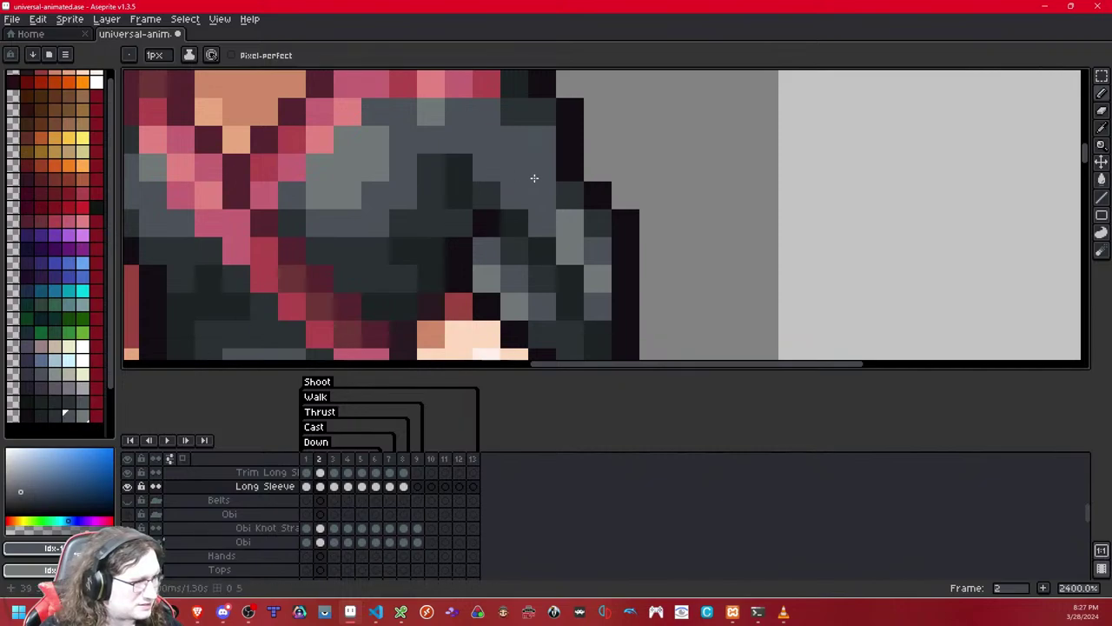
left_click(535, 202)
left_click(513, 162)
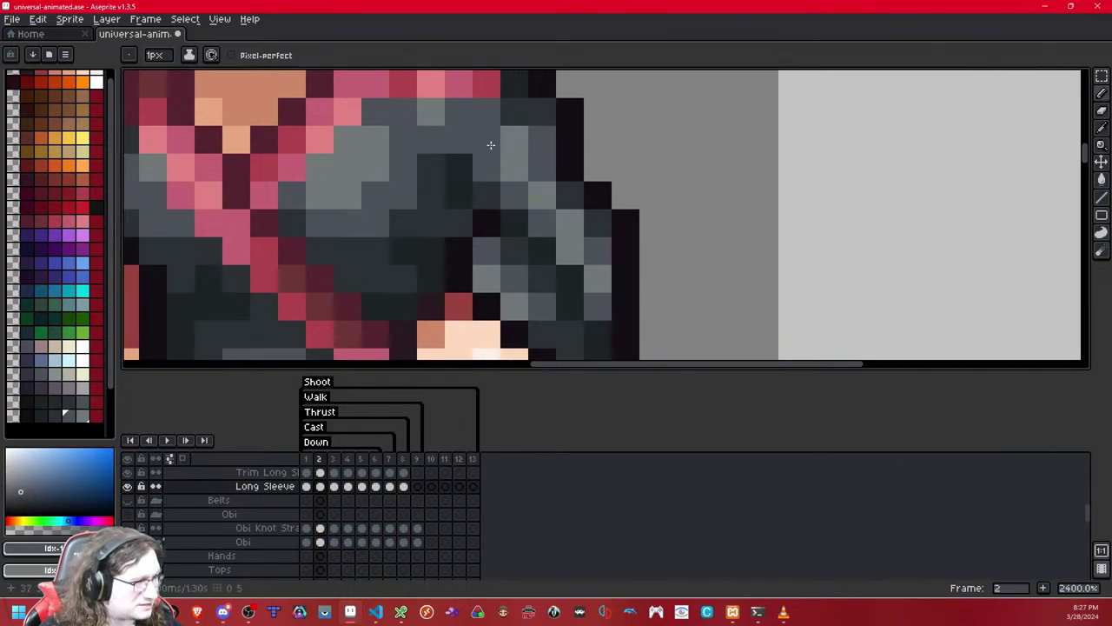
scroll(595, 141, "down", 9)
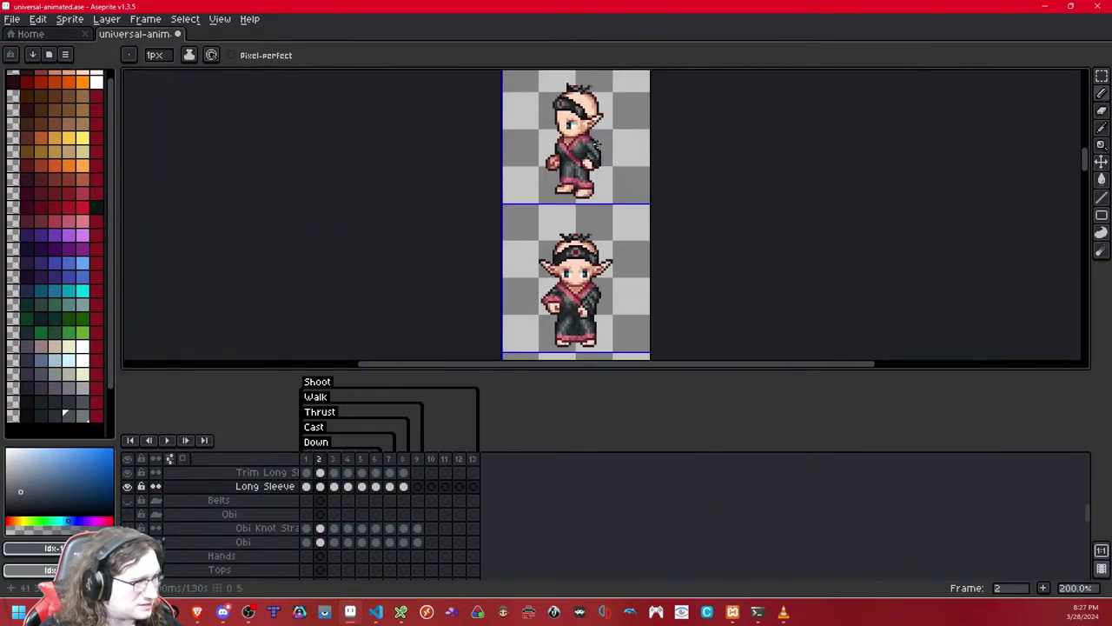
scroll(619, 141, "down", 2)
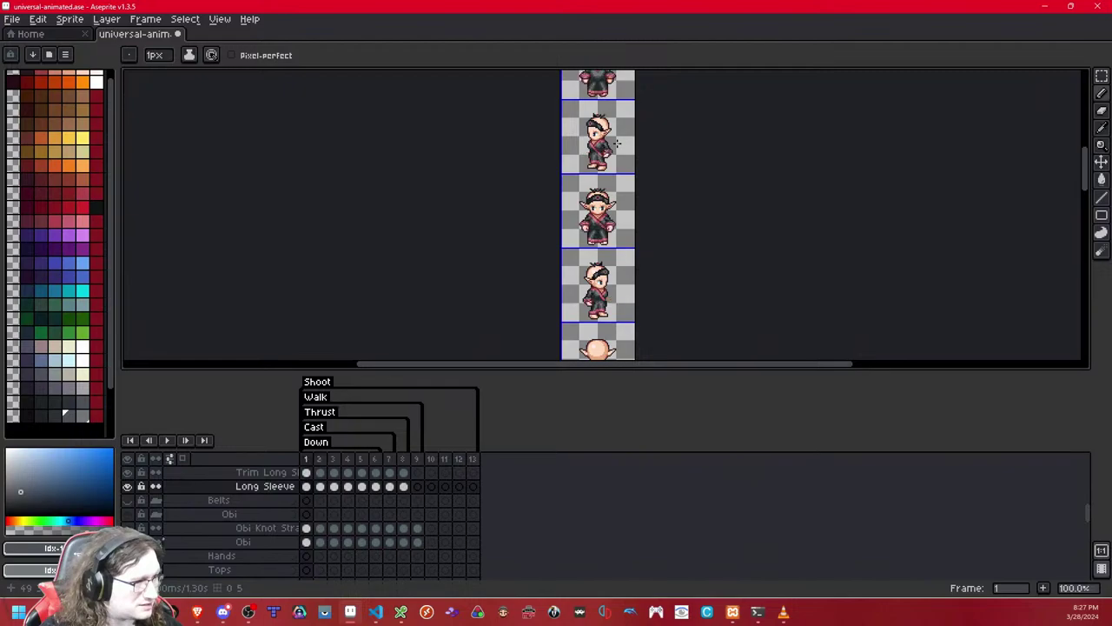
- Cover the light-grey highlight pixels on the left-facing character's frame 3 shoulder with mid grey
key("Right")
scroll(616, 144, "up", 11)
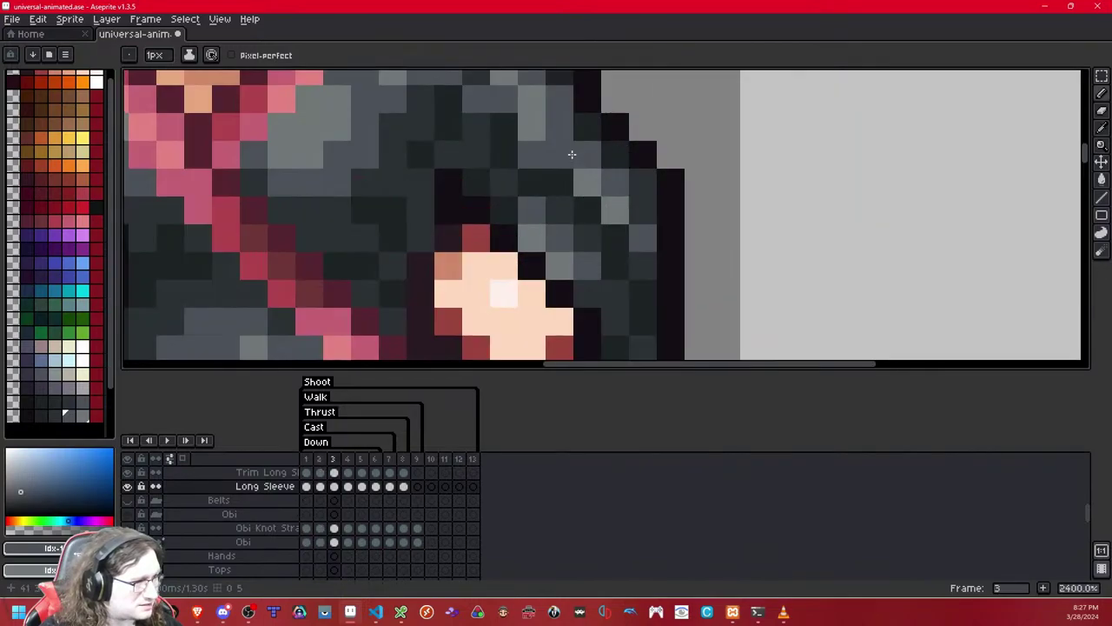
right_click(531, 212)
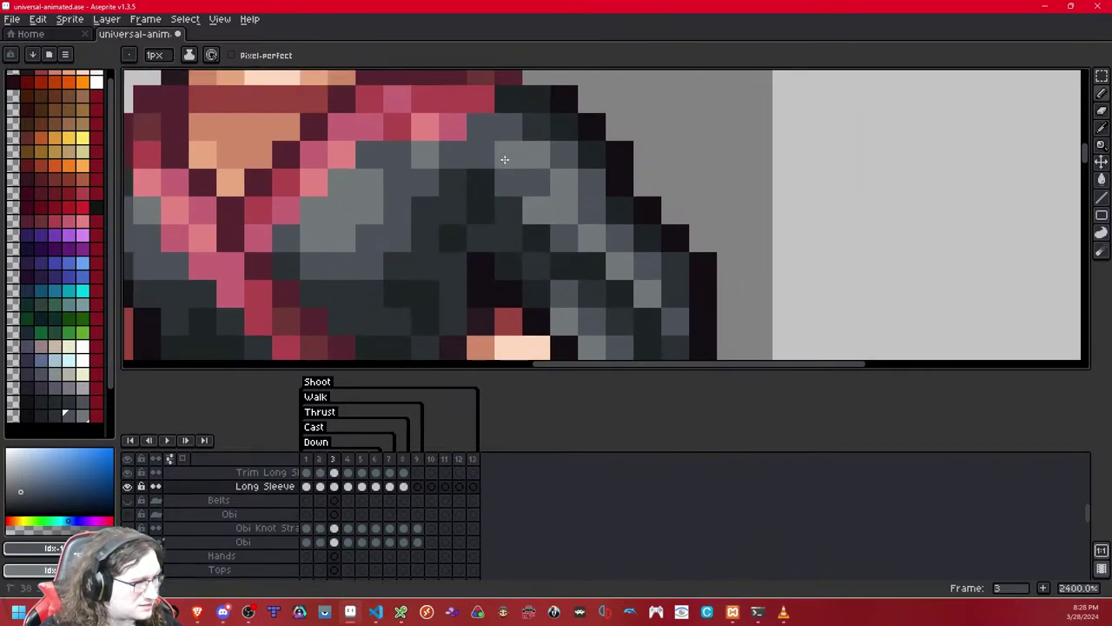
left_click(504, 160)
key("ctrl+z")
left_click(533, 204)
left_click(508, 157)
left_click(536, 157)
left_click(562, 184)
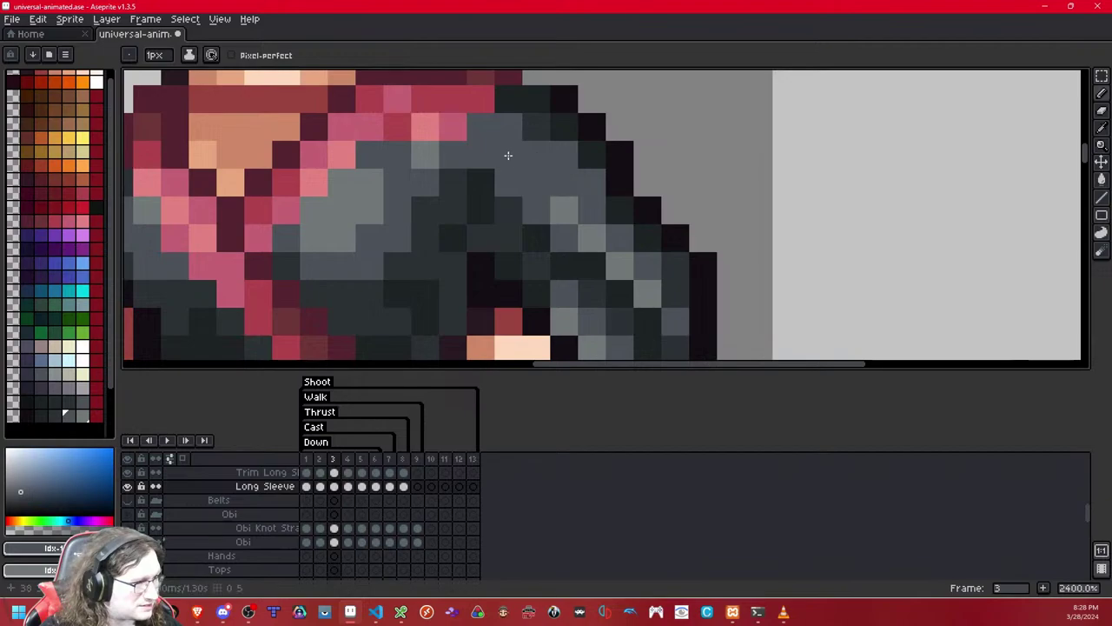
- Paint a diagonal light-grey highlight down the frame 3 upper sleeve and check it at 100% zoom
right_click(509, 155)
right_click(536, 183)
right_click(564, 183)
right_click(616, 213)
left_click(613, 223)
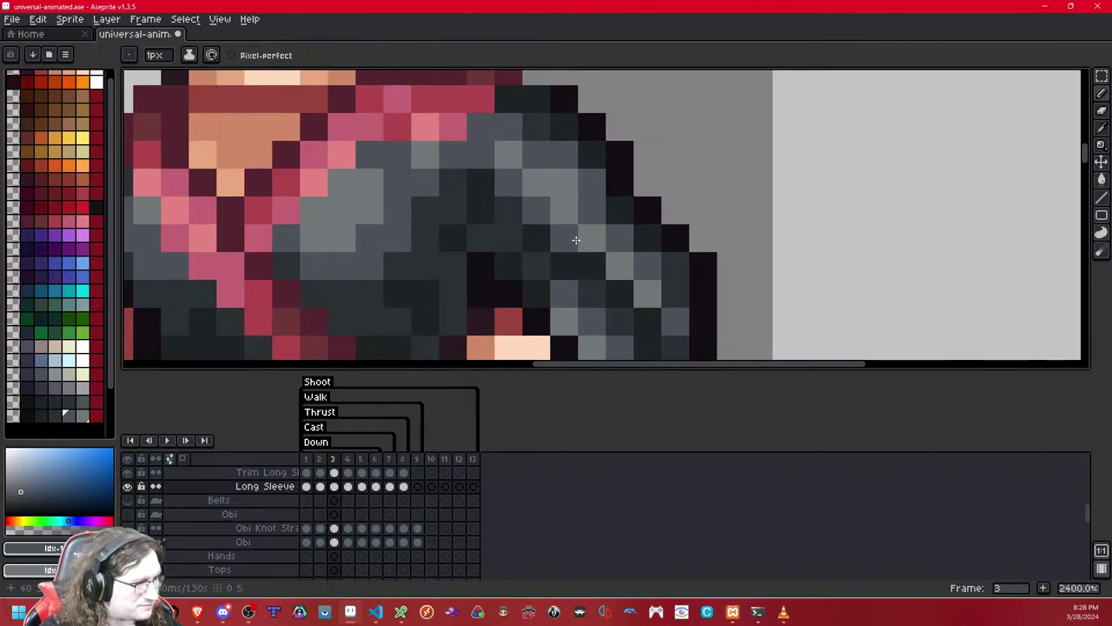
right_click(606, 183)
scroll(606, 184, "down", 11)
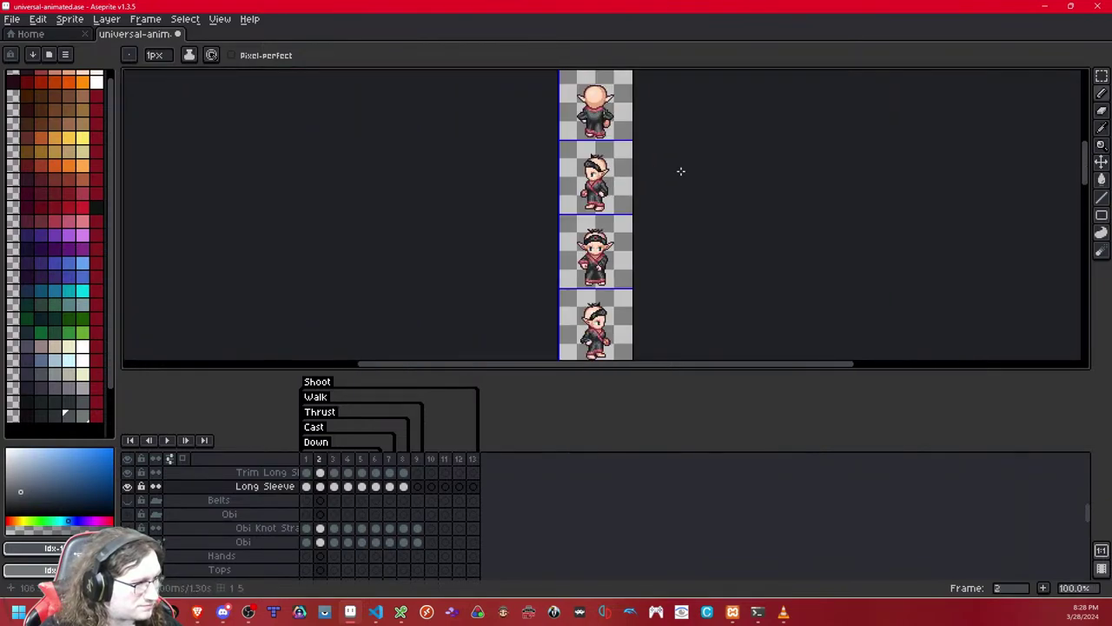
- Cover the light-grey highlights and dark fold pixels on the left-facing character's frame 4 shoulder with mid grey
key("Right")
scroll(608, 187, "up", 8)
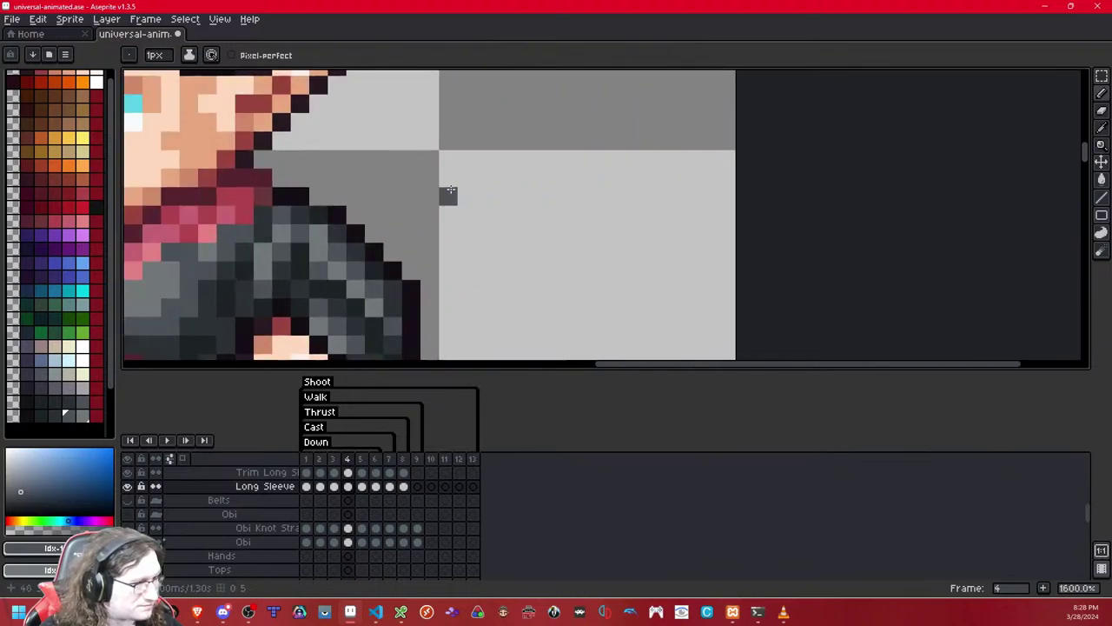
left_click_drag(446, 196, 619, 100)
left_click_drag(482, 151, 506, 163)
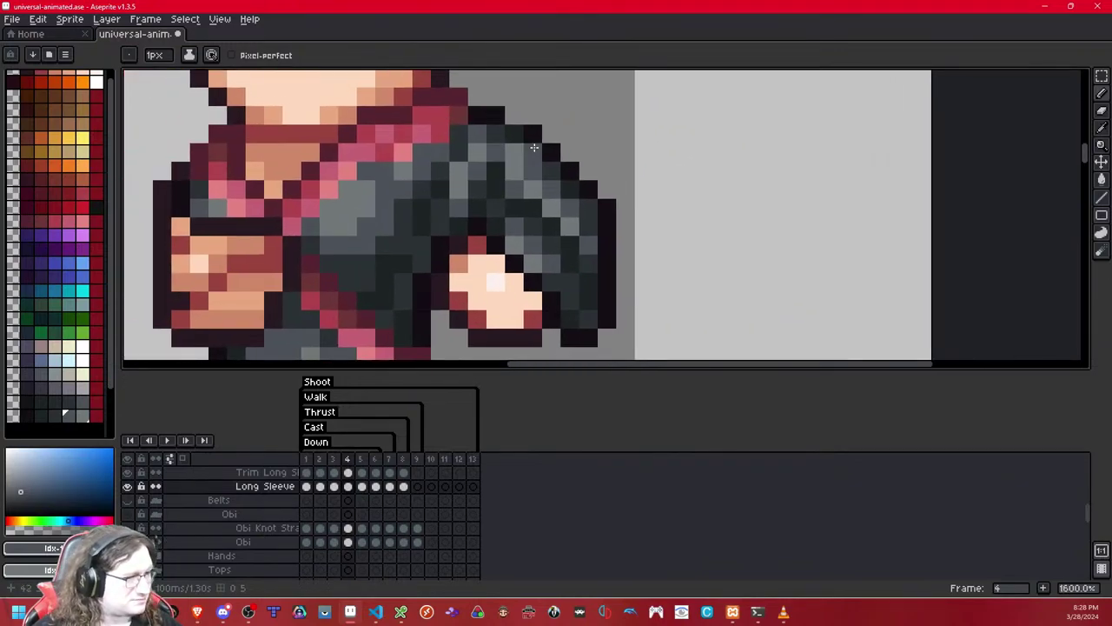
key("shift+x")
key("shift+x")
scroll(504, 131, "up", 1)
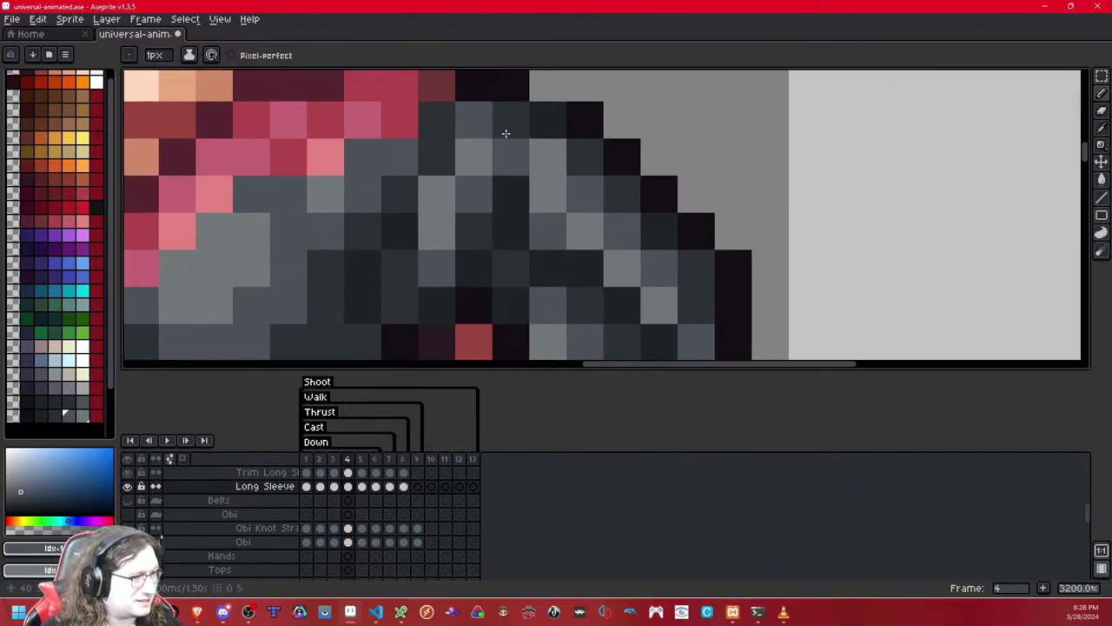
left_click(402, 221)
left_click(447, 189)
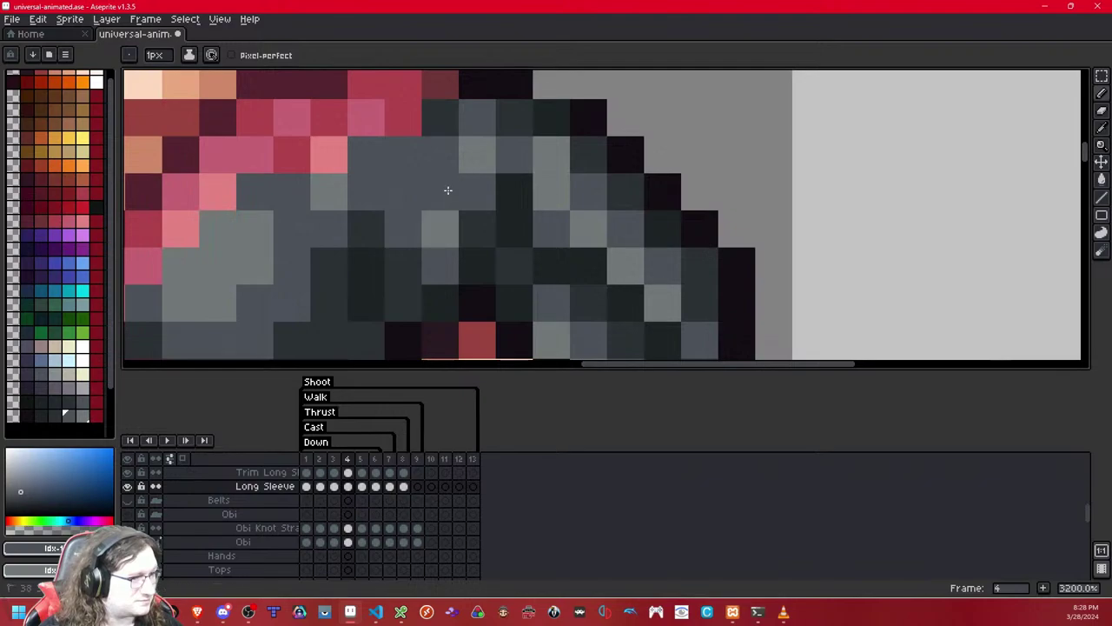
left_click(440, 228)
left_click(474, 165)
left_click(504, 189)
left_click(540, 188)
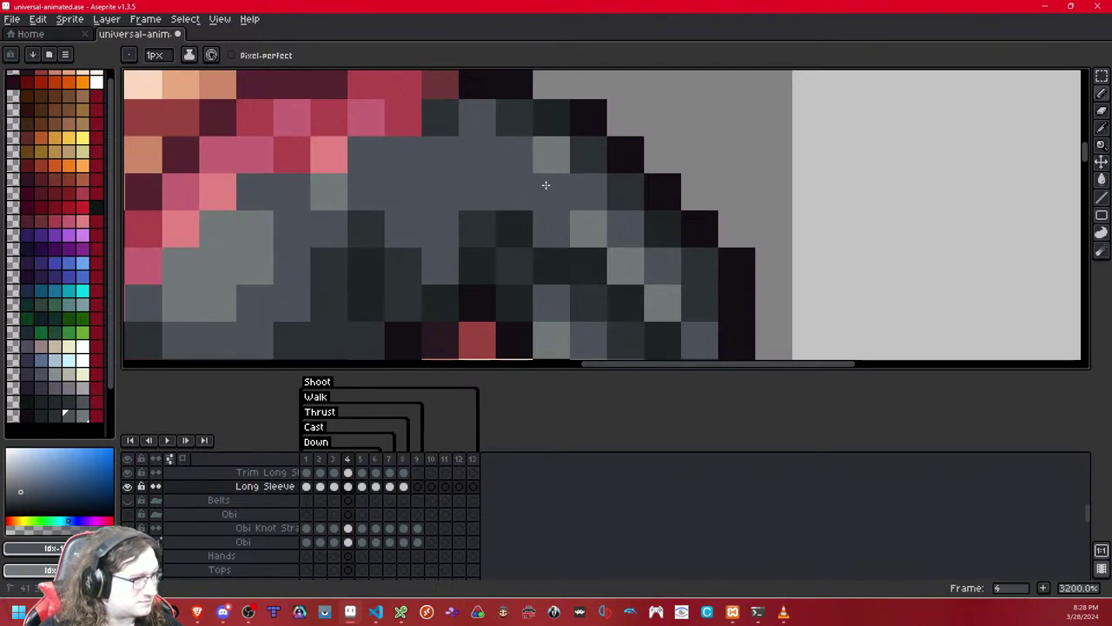
left_click(547, 166)
right_click(546, 188)
right_click(519, 190)
right_click(461, 164)
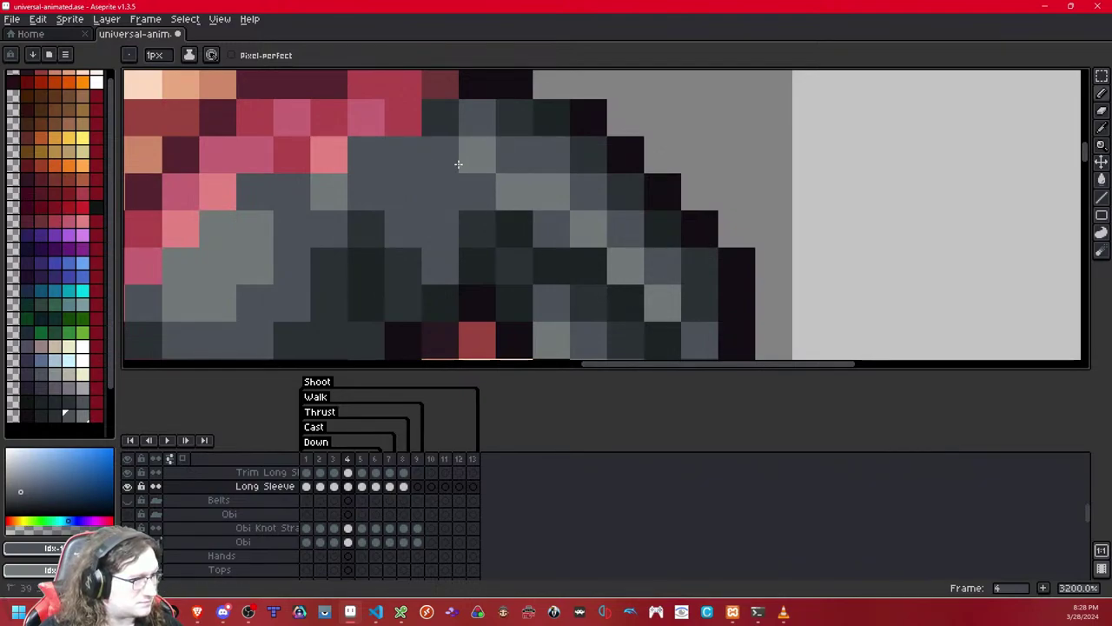
right_click(456, 162)
key("ctrl+z")
key("ctrl+z")
key("ctrl+z")
key("ctrl+z")
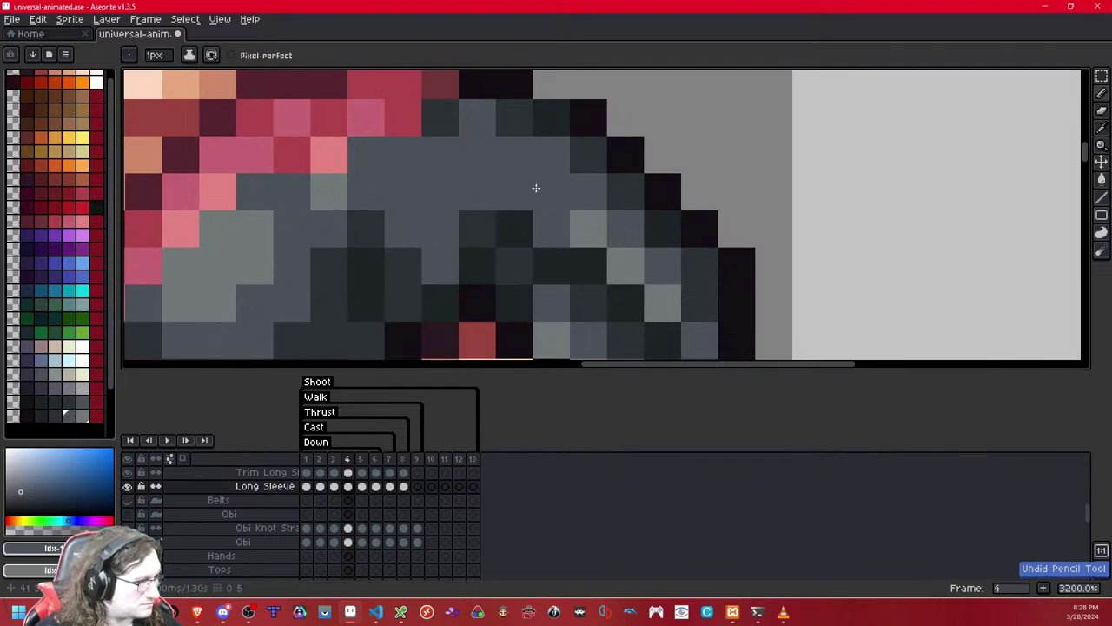
- Paint a light-grey highlight arching over the frame 4 shoulder and compare it with frame 3 at 100% zoom
right_click(540, 184)
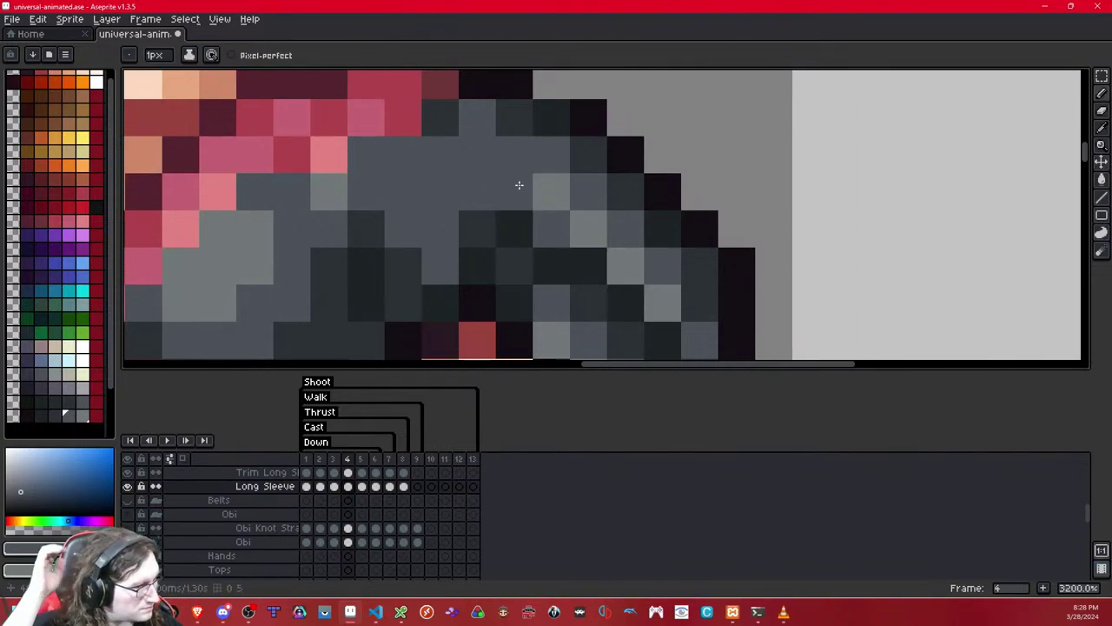
mouse_move(506, 163)
left_mouse_down()
mouse_move(412, 190)
mouse_move(436, 158)
mouse_move(452, 191)
left_mouse_up()
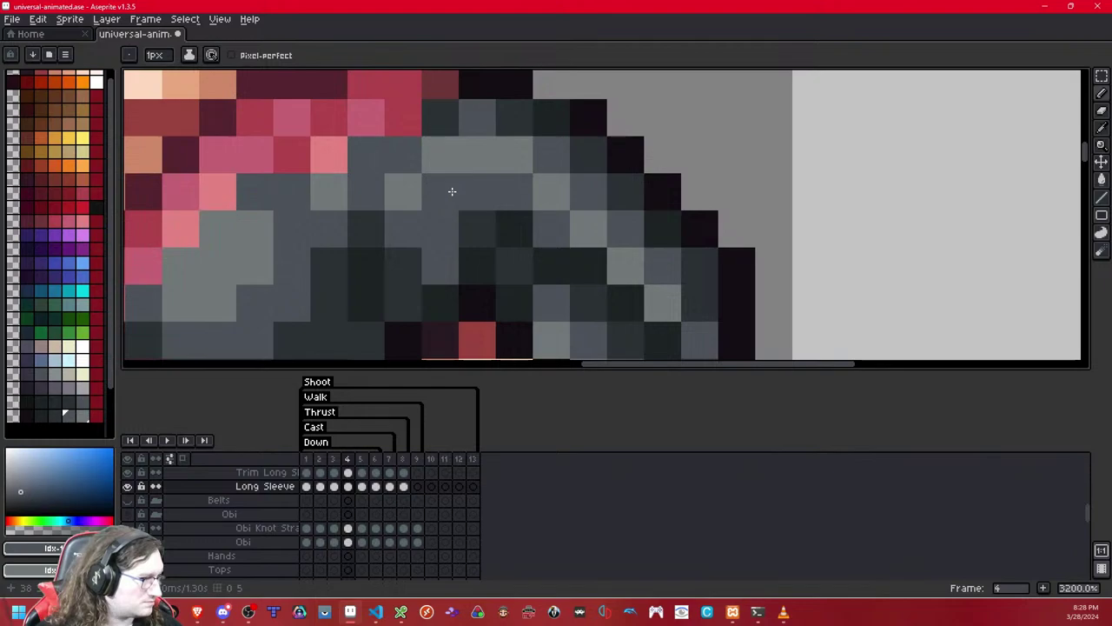
scroll(452, 191, "down", 8)
key("Left")
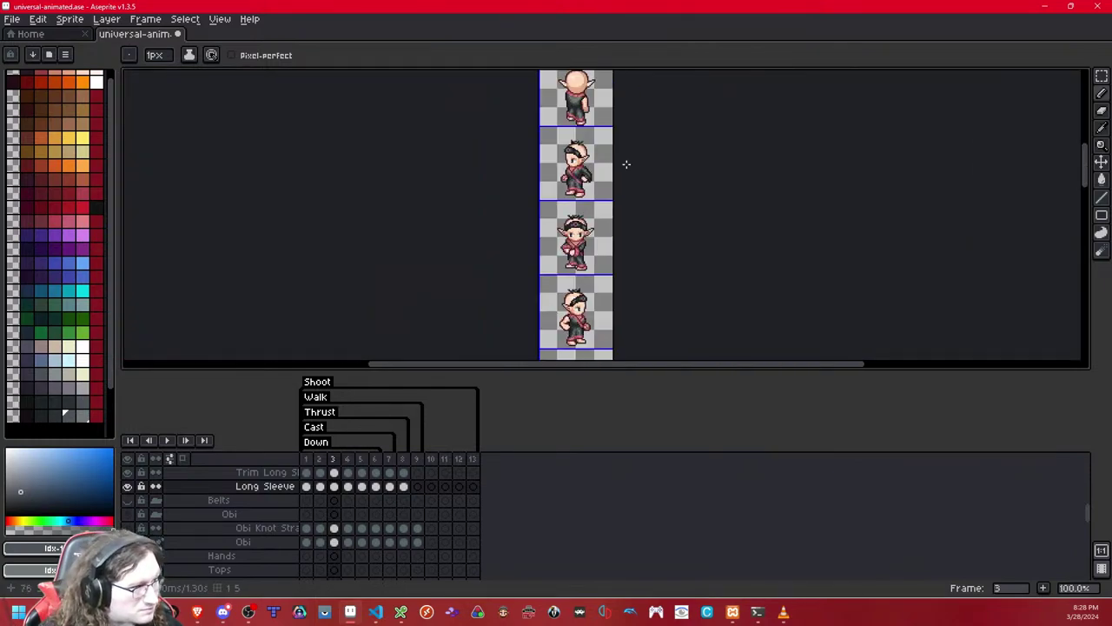
key("Right")
key("Left")
- Extend the mid grey over the dark pixels along the outer edge of the left-facing character's frame 3 shoulder, and check it at 100% zoom
scroll(602, 167, "up", 5)
scroll(601, 167, "up", 4)
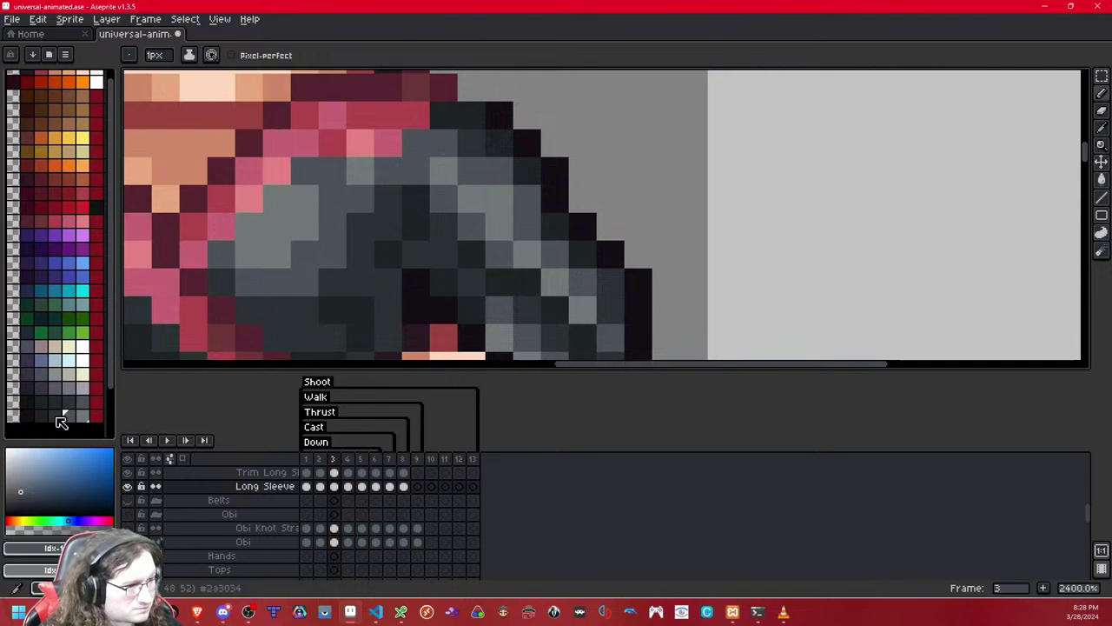
left_click(55, 416)
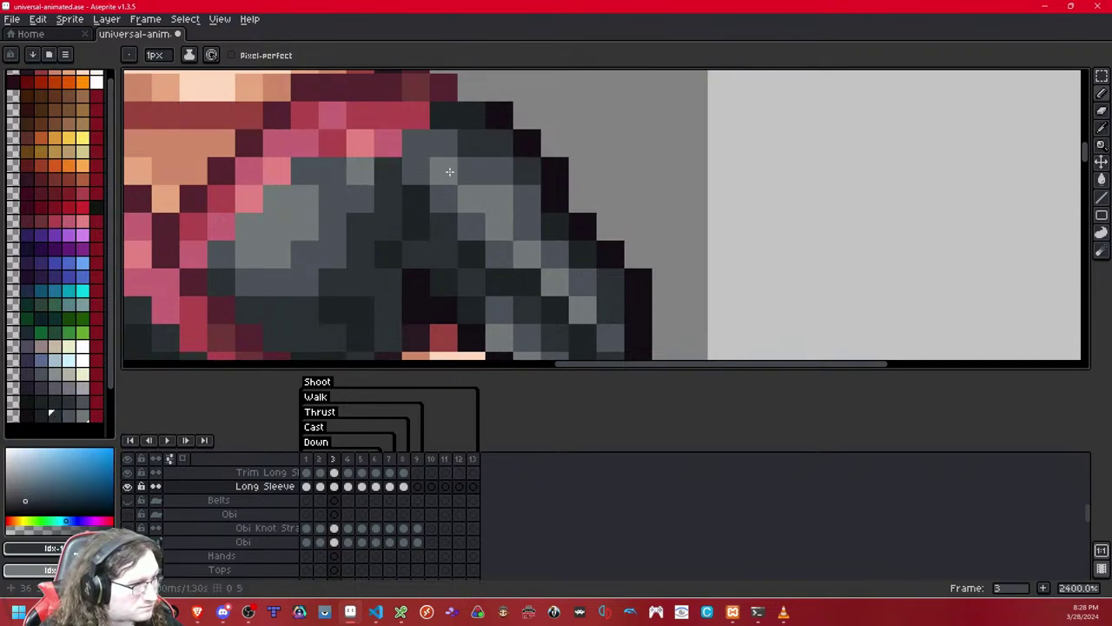
left_click(69, 415)
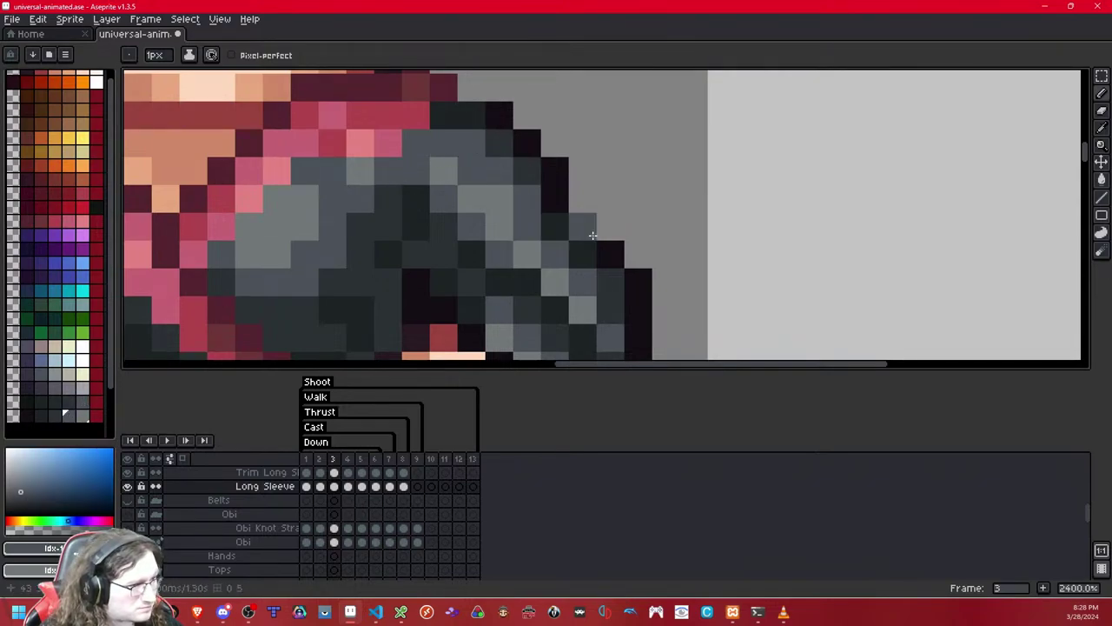
scroll(609, 222, "down", 10)
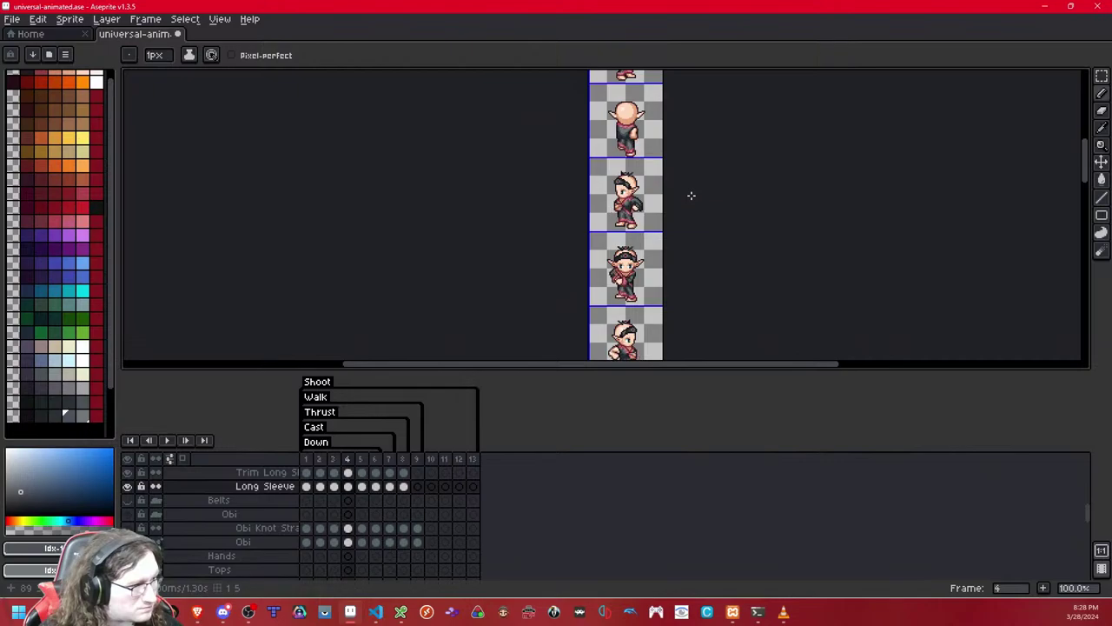
- Soften the outer edge of the frame 3 upper sleeve with mid-grey and dark-grey pixels and compare it with frame 2 at 100% zoom
scroll(690, 193, "up", 6)
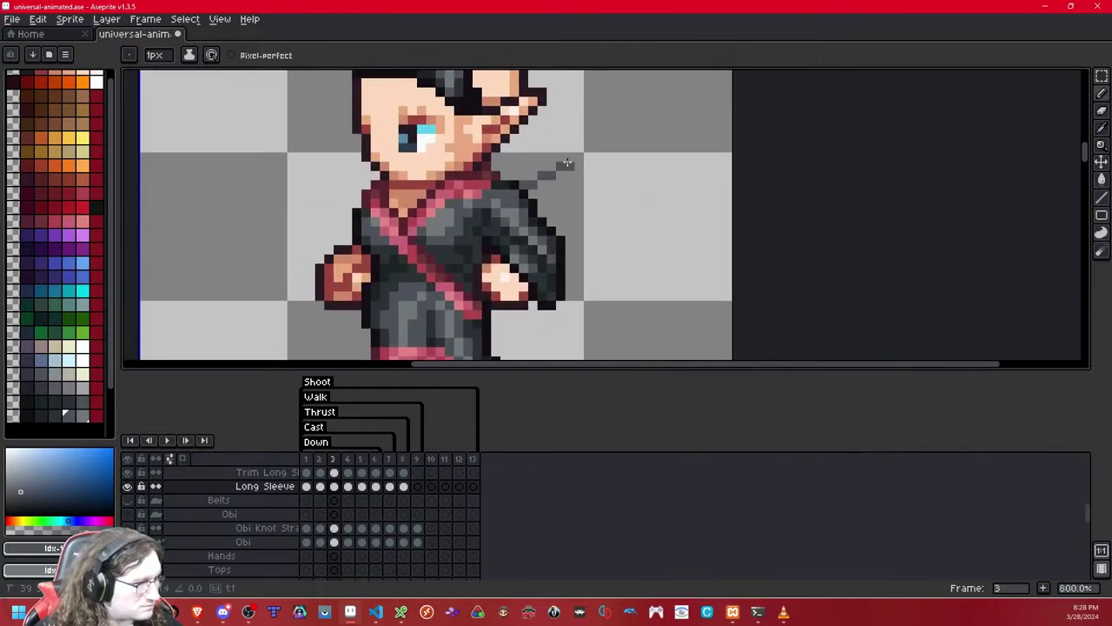
scroll(547, 192, "up", 3)
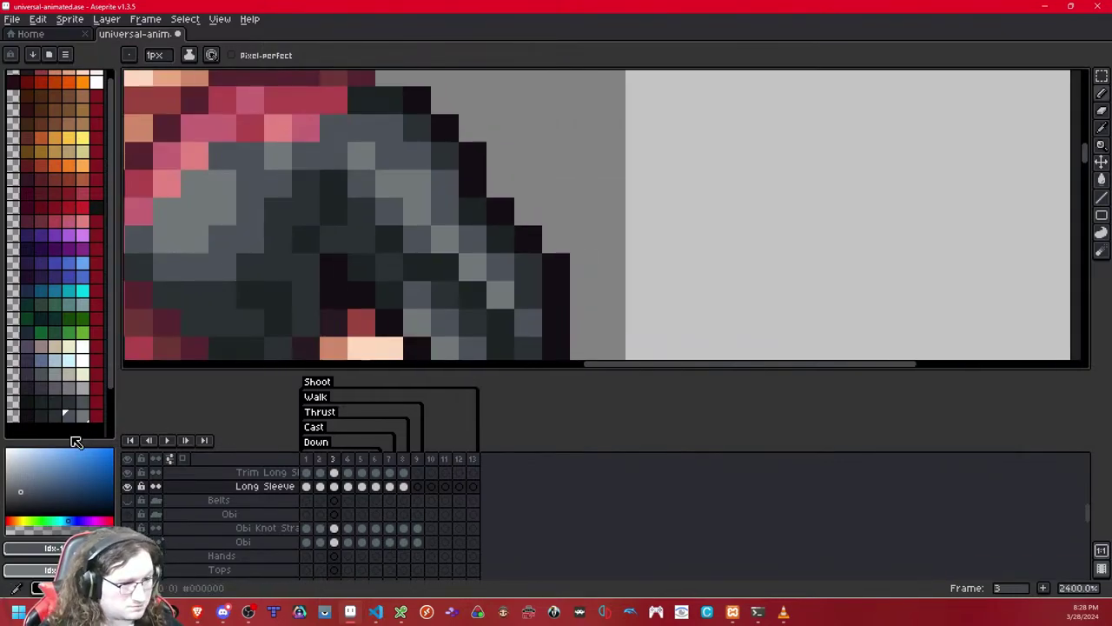
left_click(53, 418)
left_click(479, 214)
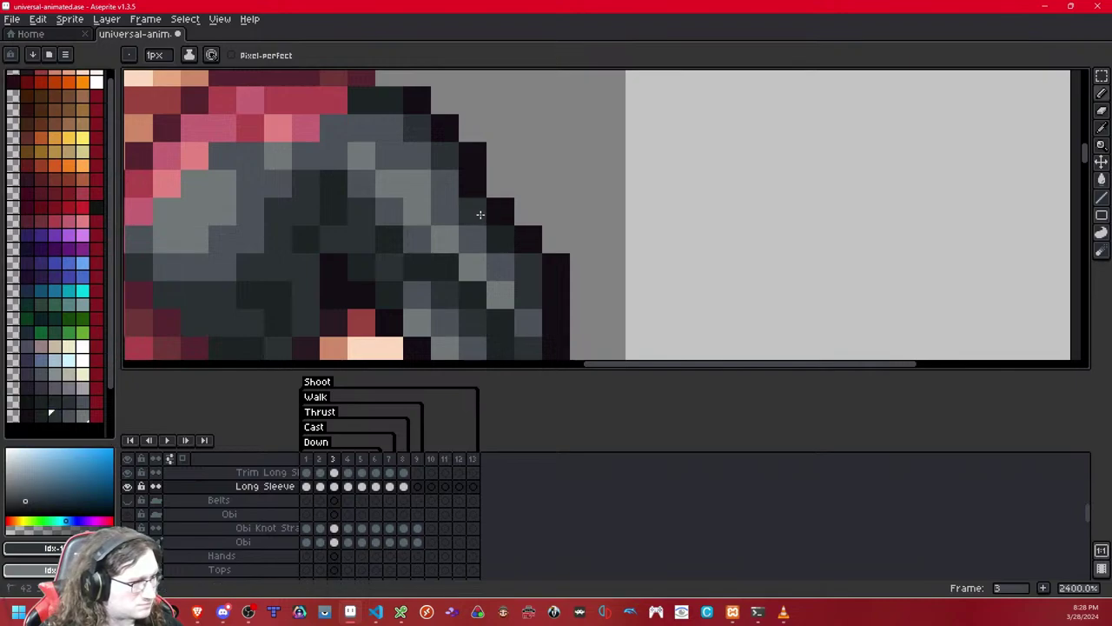
left_click(494, 236)
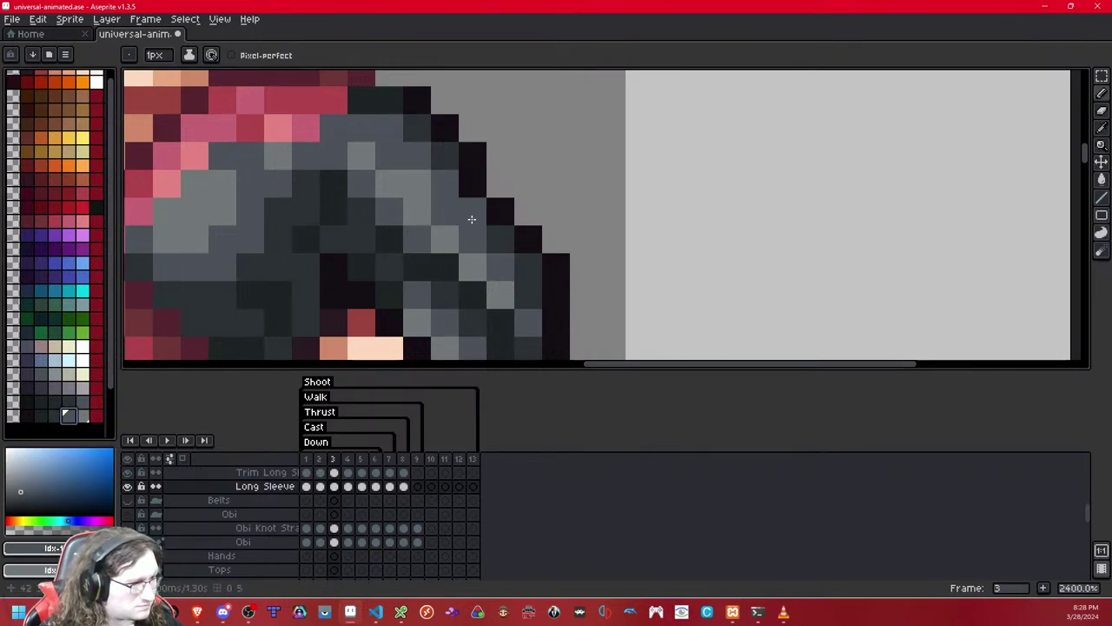
left_click(472, 218, "alt")
scroll(637, 158, "down", 9)
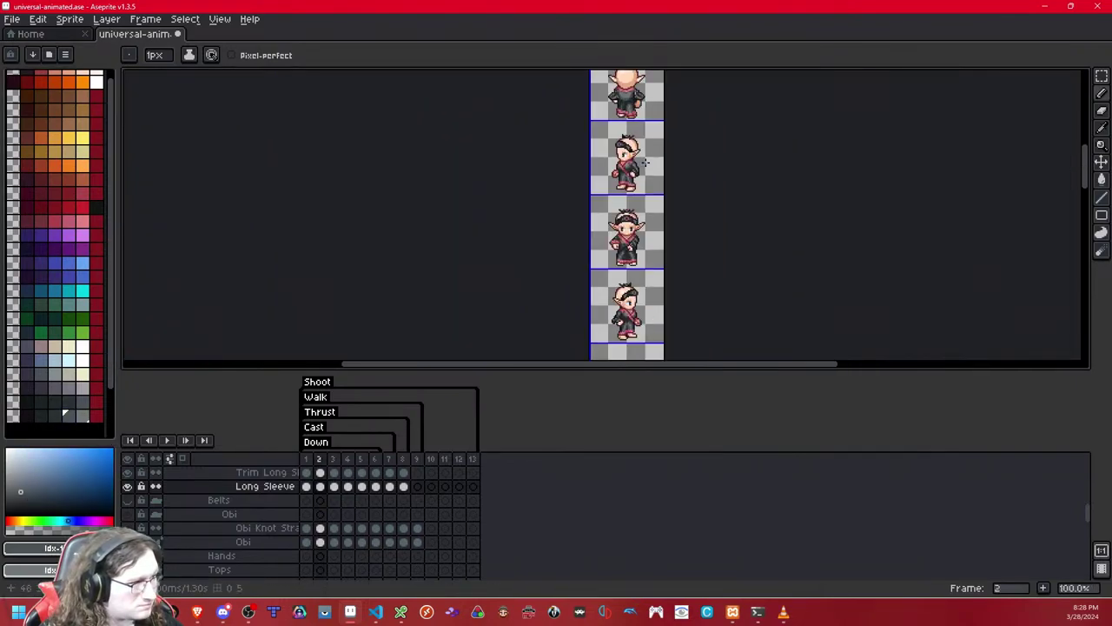
- Thicken the frame 4 shoulder outline with a near-black pixel over the dark-grey edge pixel above the highlight
key("Right")
scroll(645, 161, "up", 5)
scroll(644, 162, "up", 7)
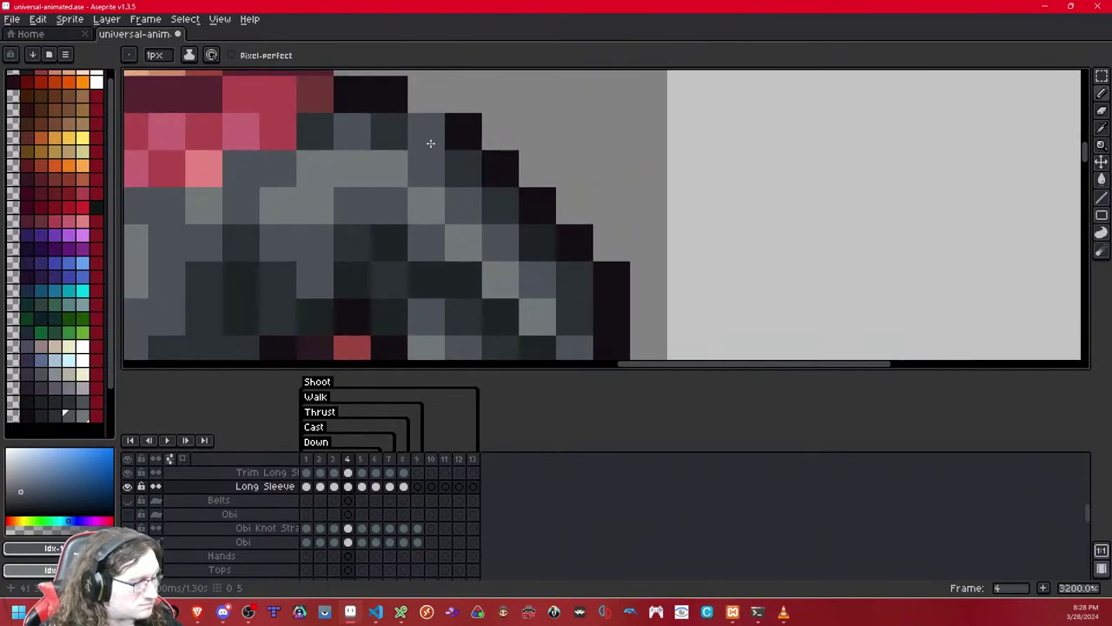
key("shift+x")
key("shift+x")
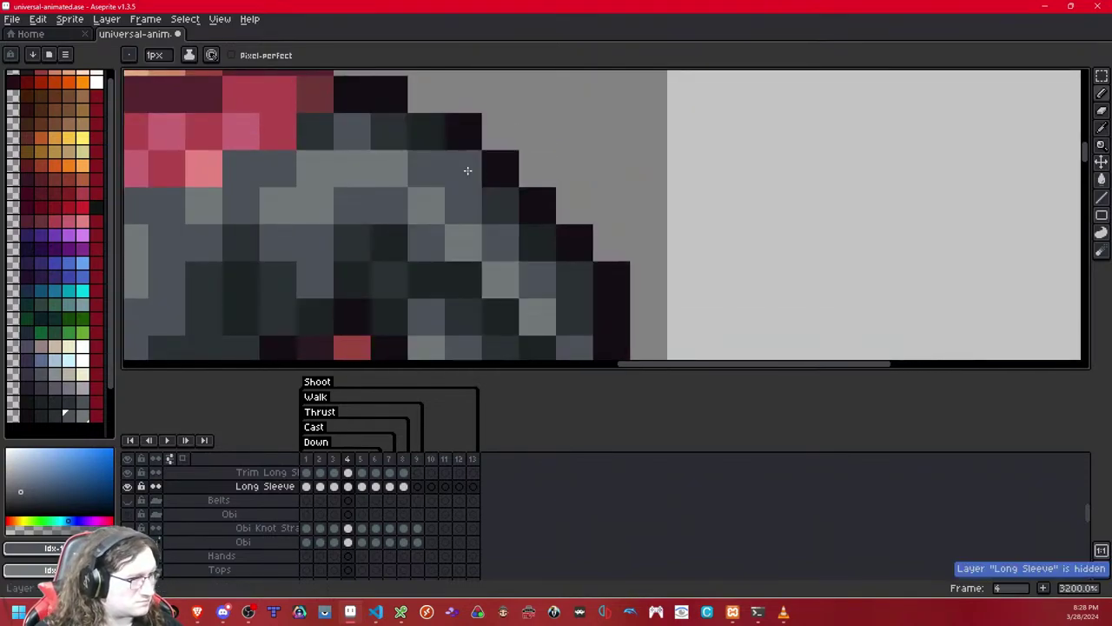
left_click(32, 415)
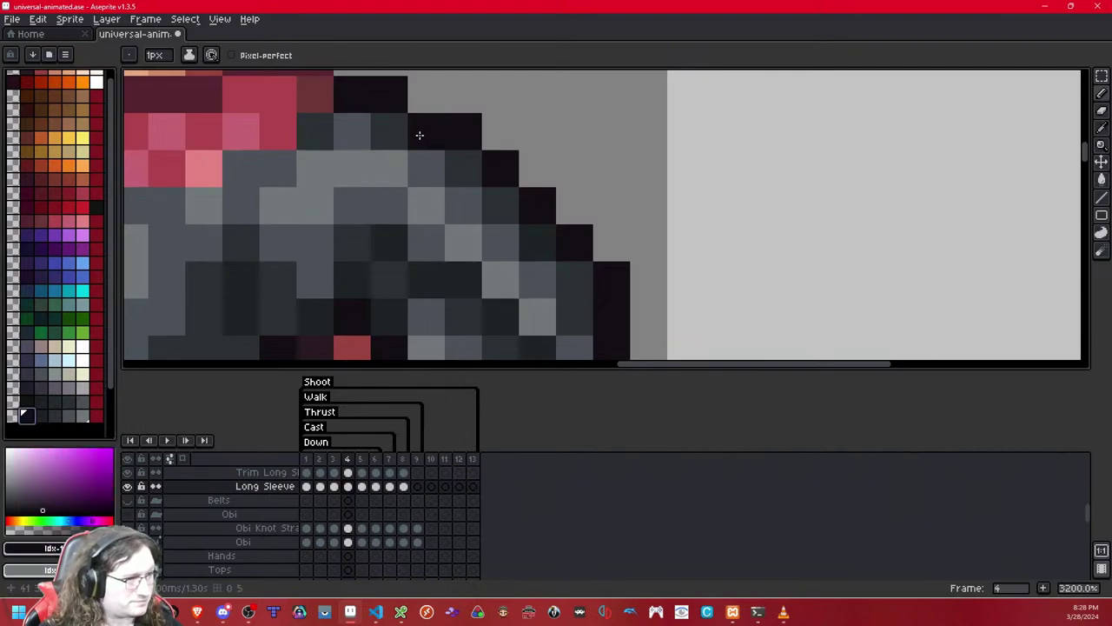
- Paint mid-grey pixels along the frame 4 shoulder's outer edge and a dark-grey pixel just below them
left_click(68, 415)
left_click(496, 214)
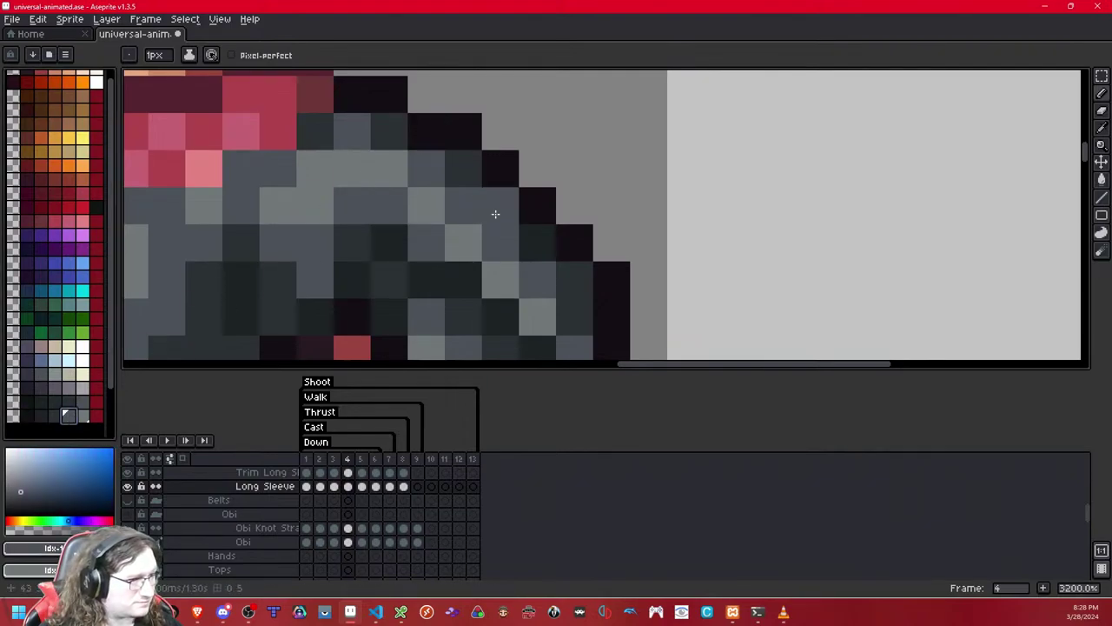
left_click(469, 178)
left_click(54, 416)
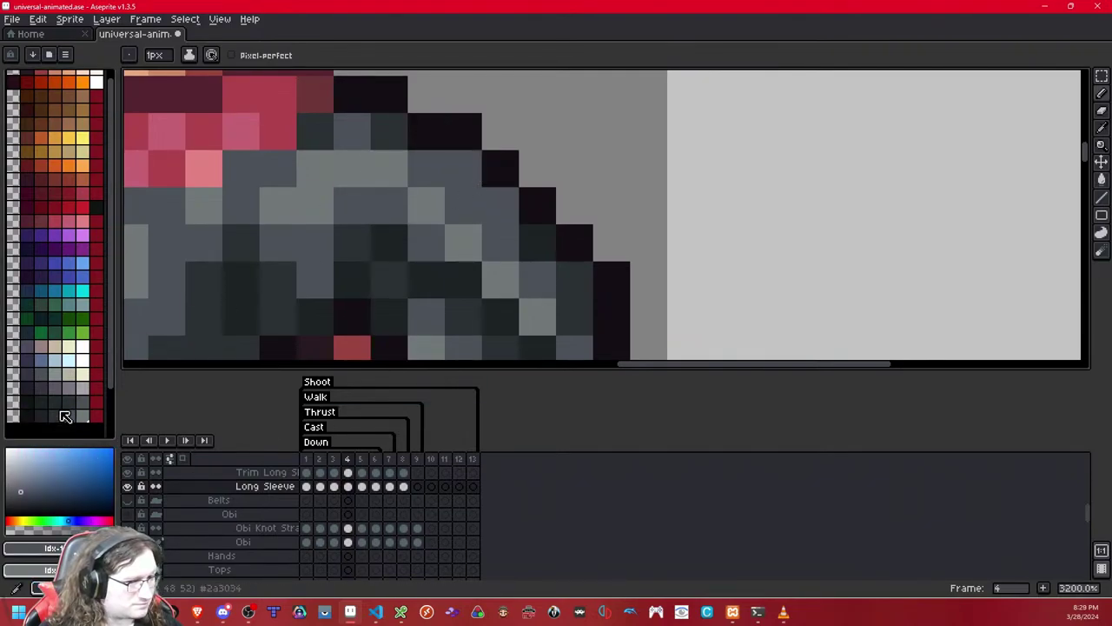
left_click(628, 235)
- Continue the mid grey down the outer side of the frame 4 sleeve and compare it with frame 3 at 100% zoom
scroll(525, 217, "down", 2)
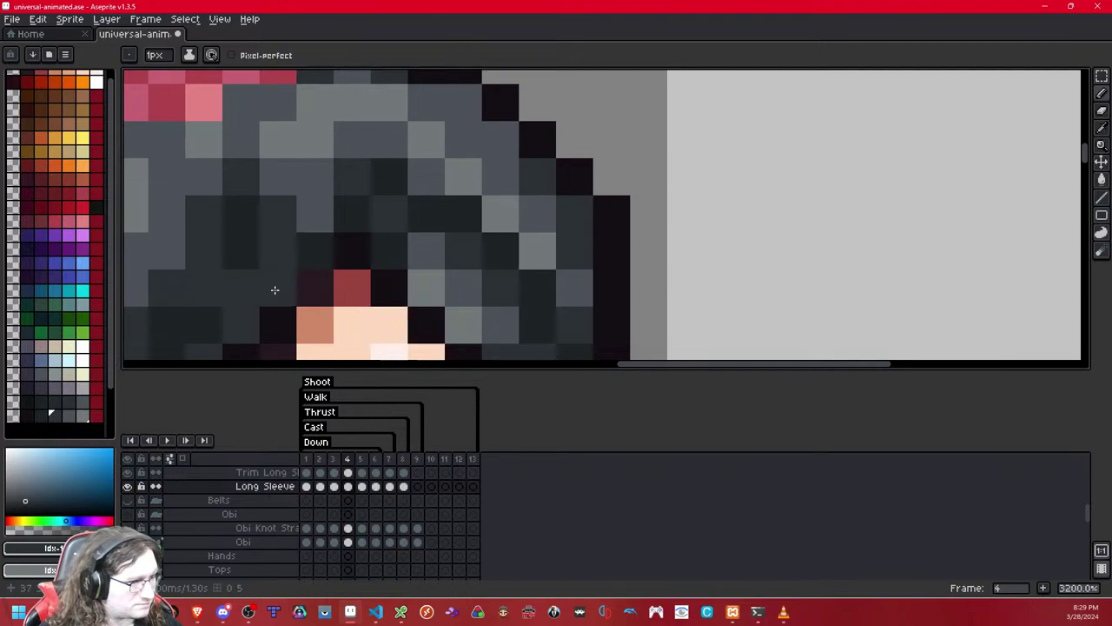
scroll(276, 230, "up", 1)
scroll(275, 230, "down", 2)
left_click(69, 416)
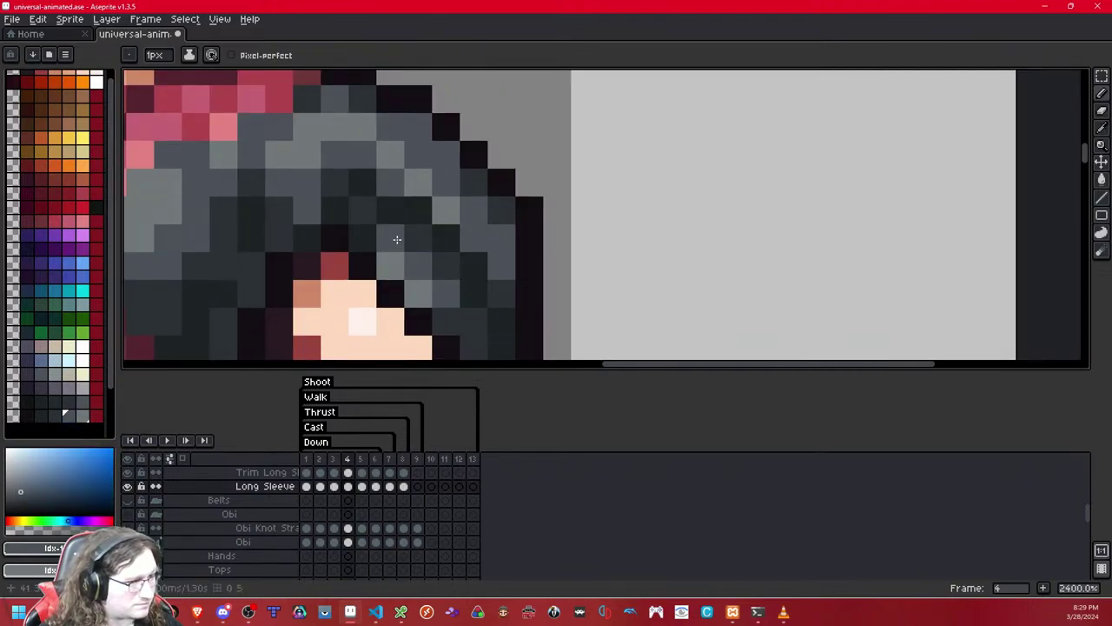
scroll(393, 240, "down", 8)
key("Left")
key("Right")
- Cover the dark fold and light-grey highlight pixels on the left-facing character's frame 5 shoulder with mid grey
key("Right")
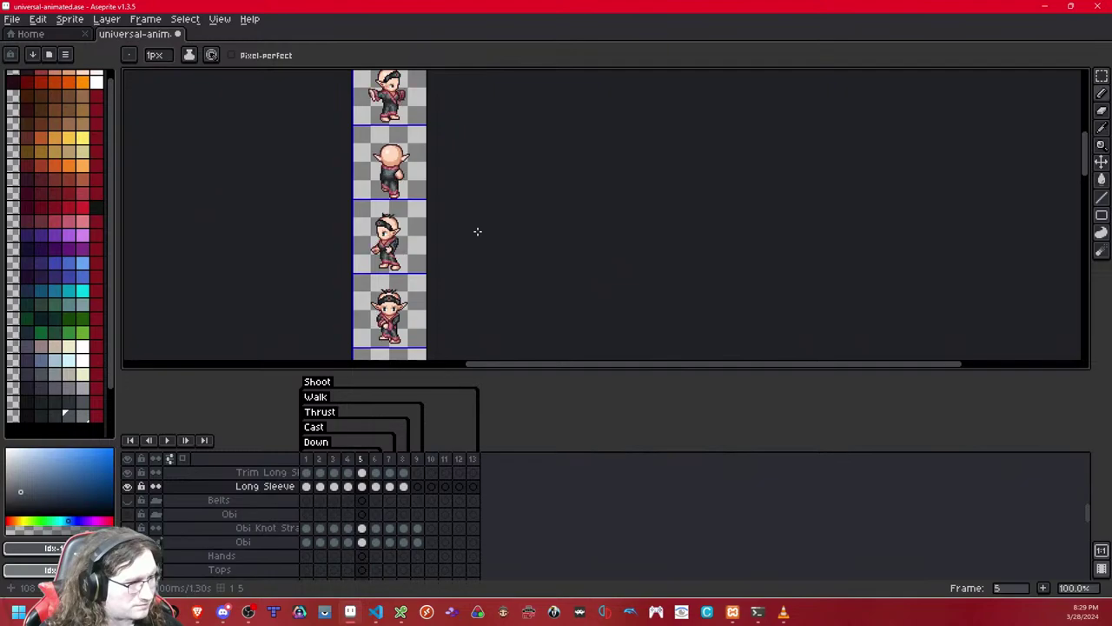
scroll(401, 260, "up", 11)
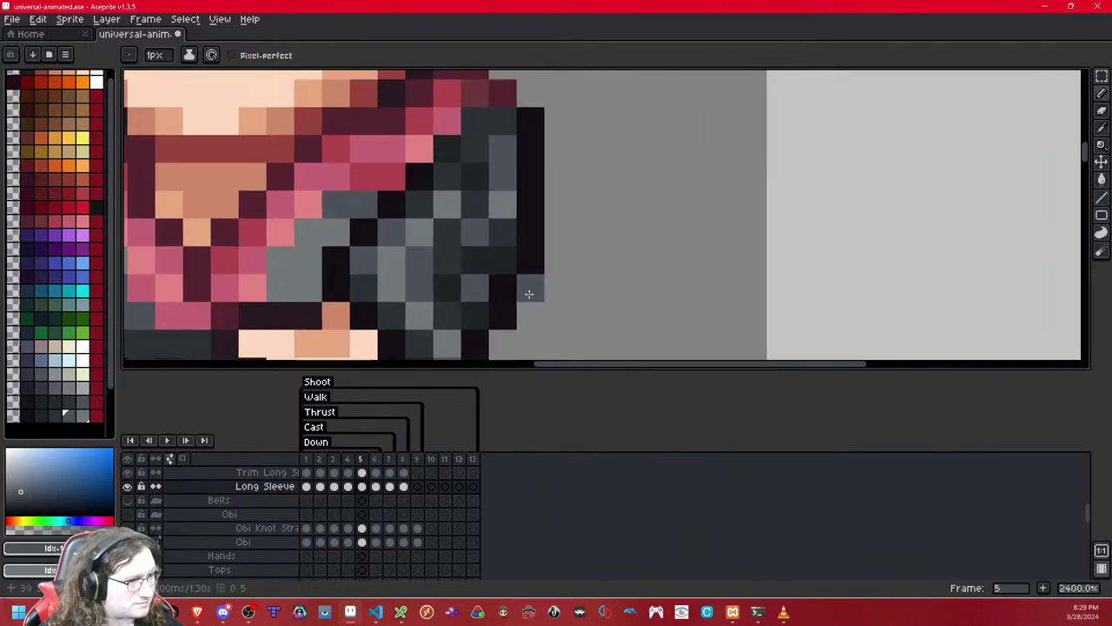
left_click(68, 414)
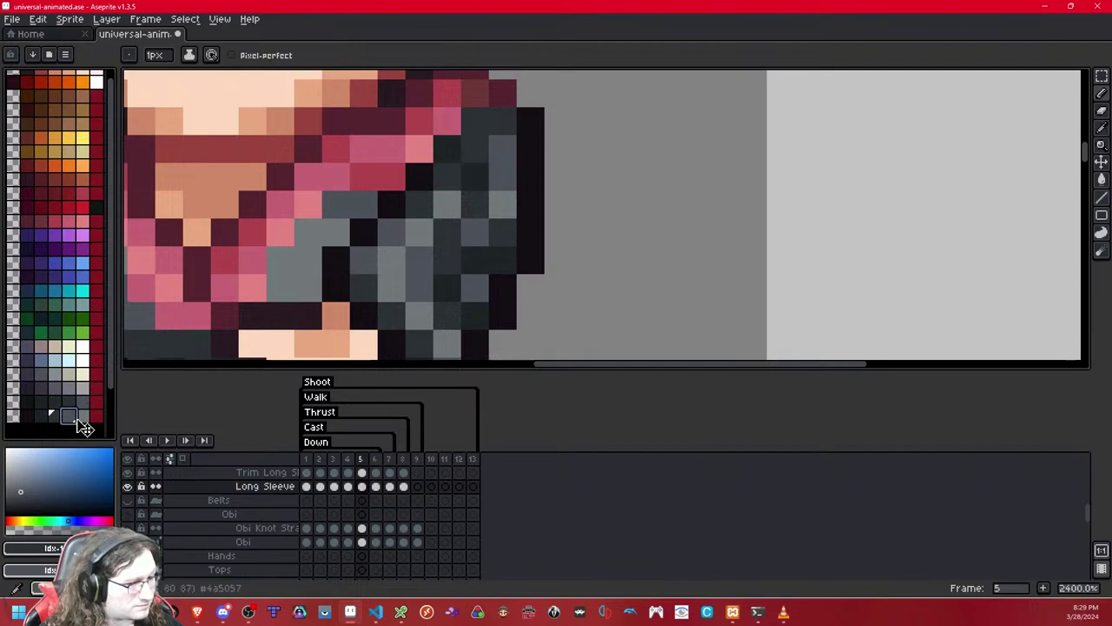
mouse_move(478, 150)
left_mouse_down()
mouse_move(472, 119)
mouse_move(507, 115)
left_mouse_up()
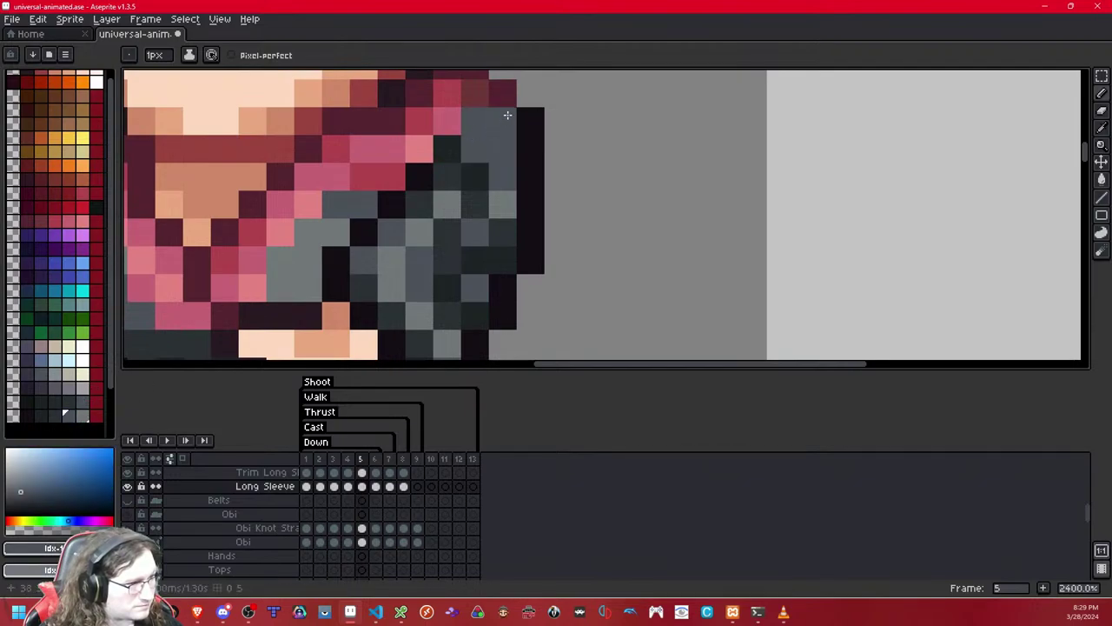
left_click(474, 172)
left_click(455, 174)
left_click(477, 199)
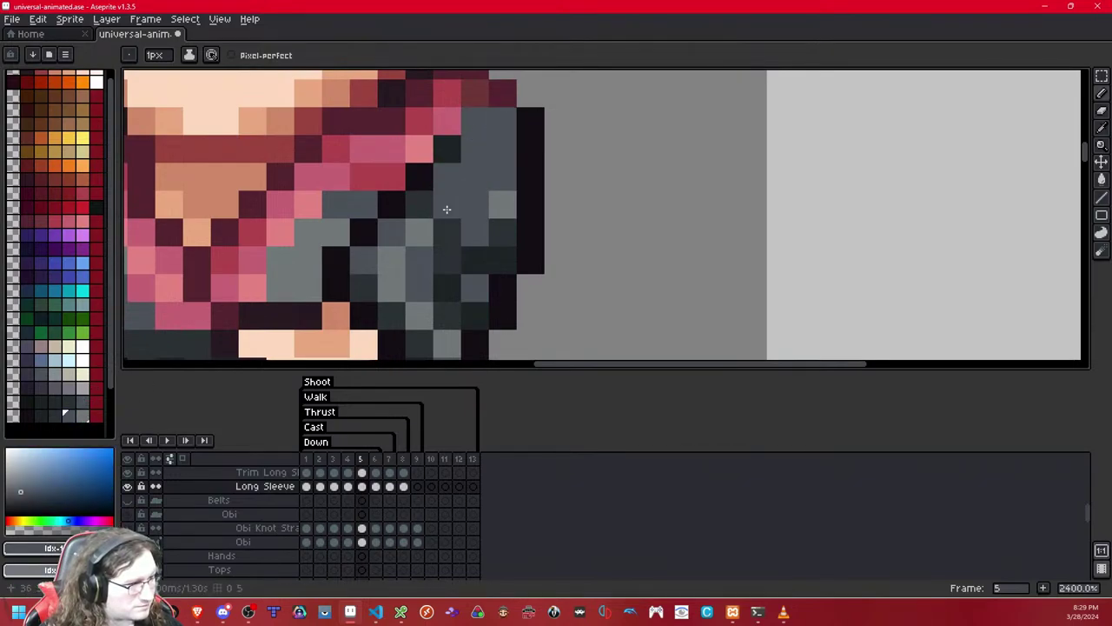
left_click(490, 208)
- Paint a vertical light-grey highlight down the middle of the frame 5 shoulder and check it at 100% zoom
left_click_drag(470, 208, 470, 179)
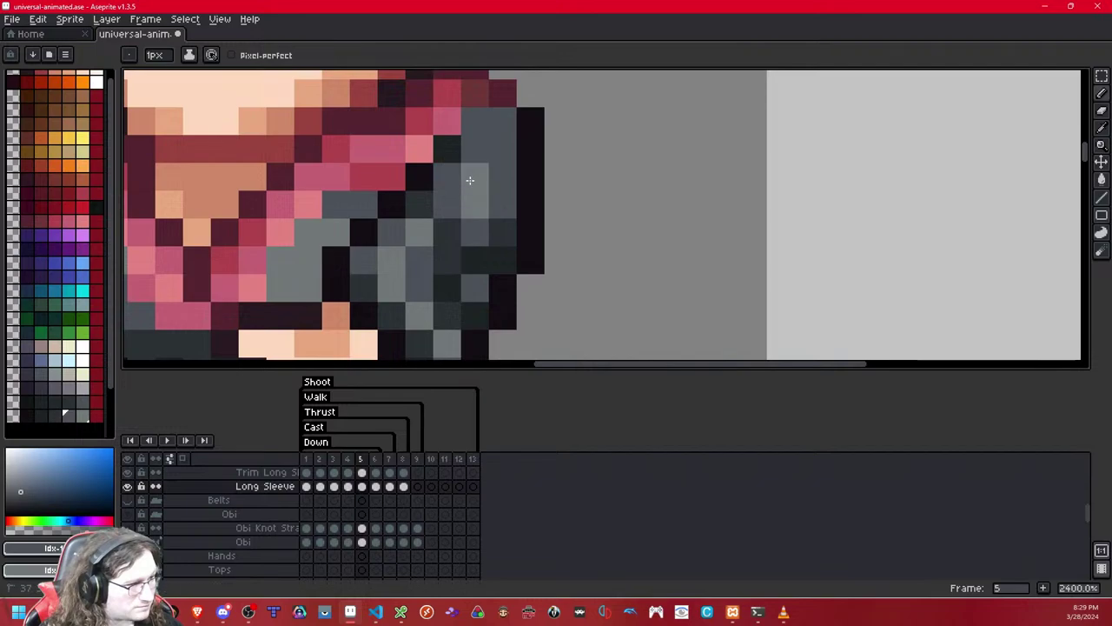
scroll(479, 199, "down", 8)
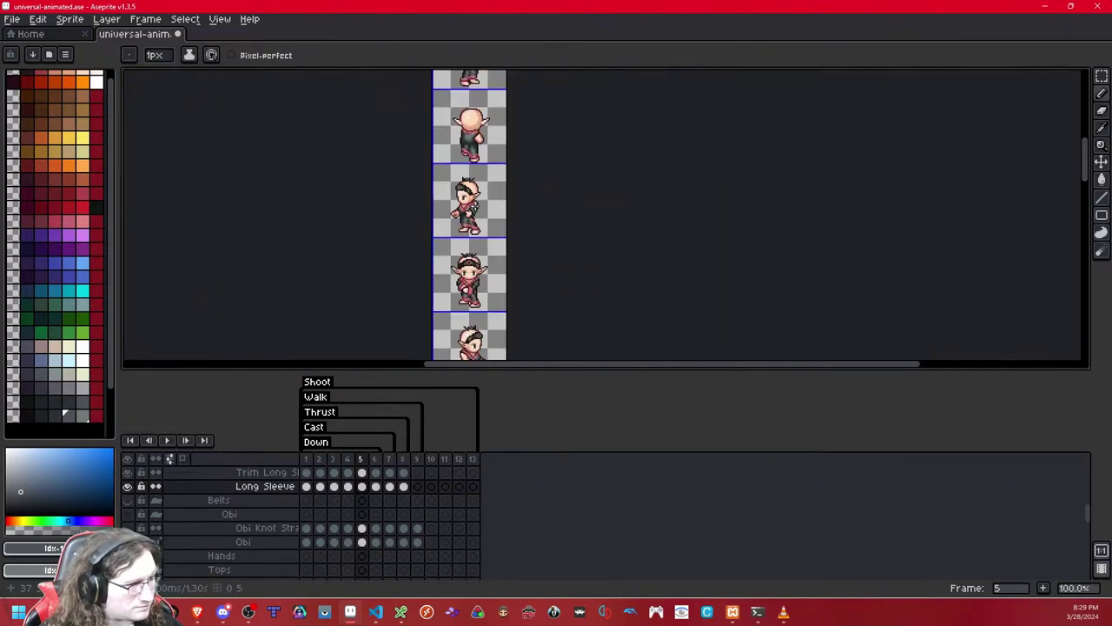
scroll(537, 203, "up", 7)
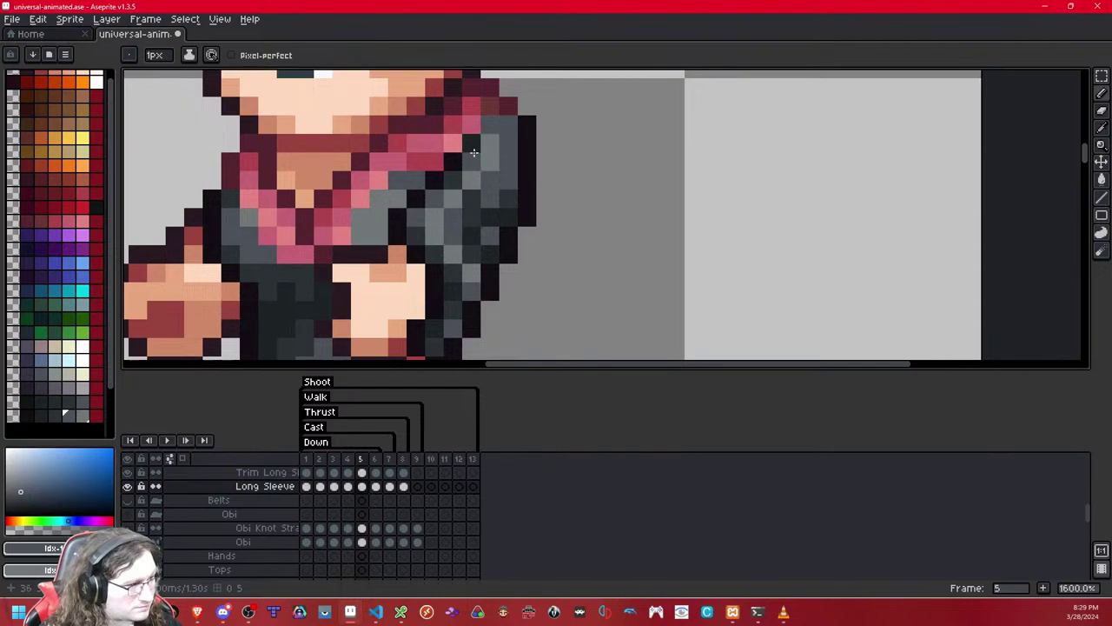
scroll(474, 153, "down", 10)
scroll(601, 159, "up", 3)
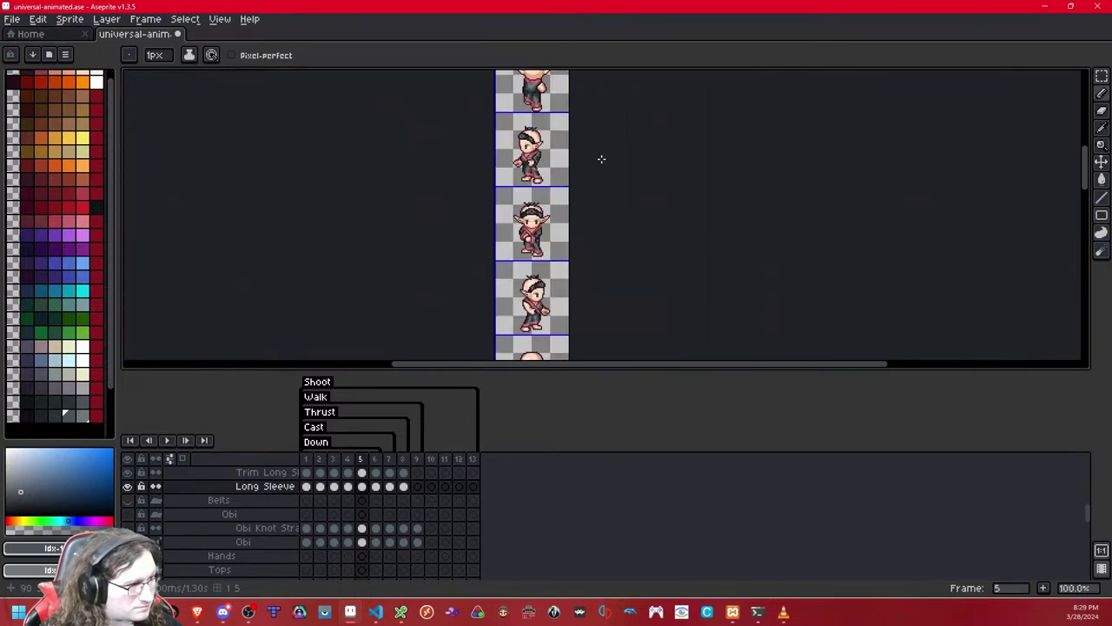
- Rework the grey shading on the upper part of the left-facing sprite's sleeve in frame 6, using frame 5 as reference
key("Right")
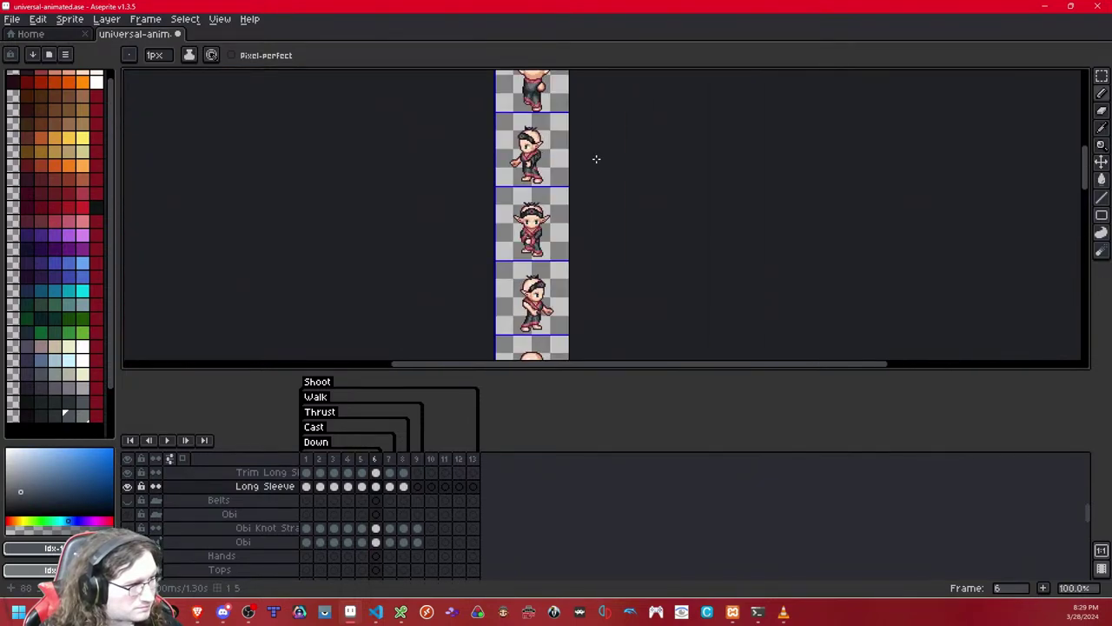
scroll(596, 159, "up", 8)
key("Left")
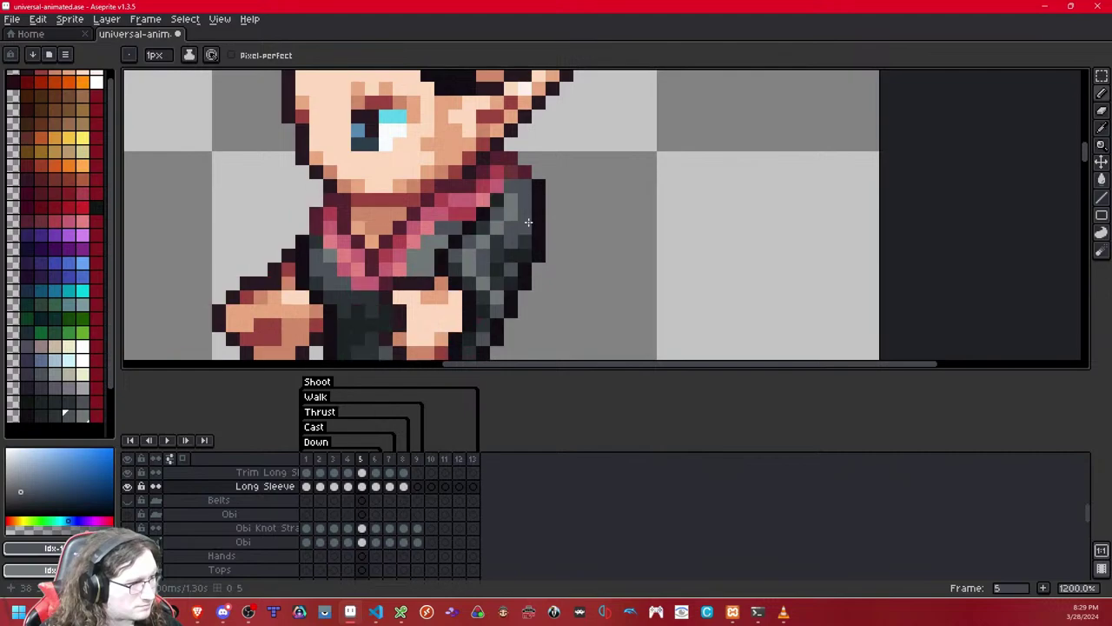
scroll(528, 223, "up", 1)
key("Right")
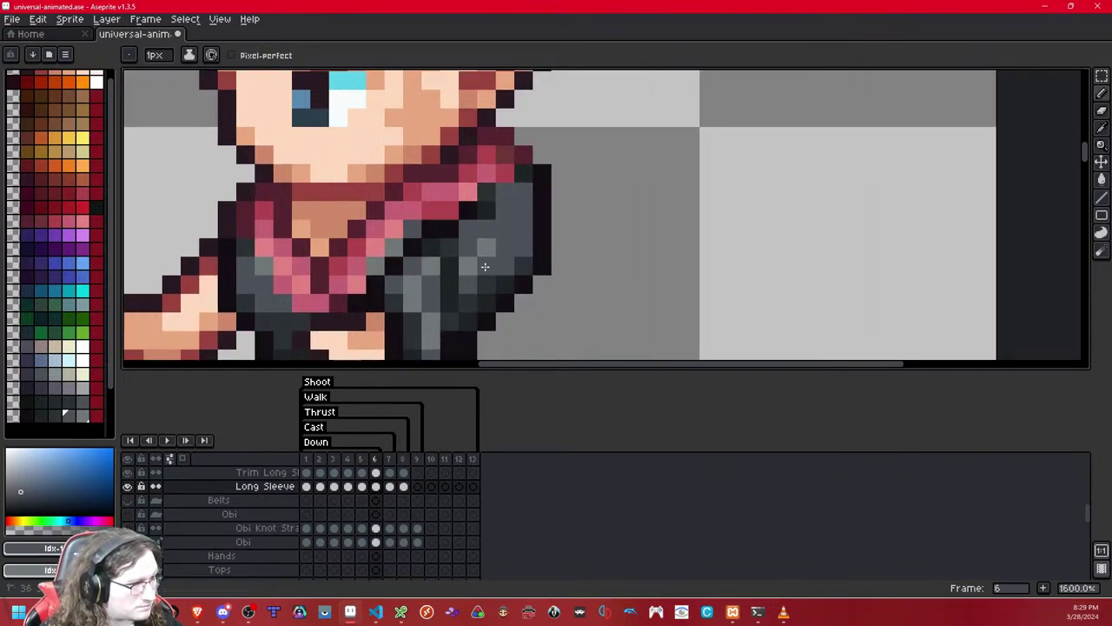
left_click_drag(507, 238, 510, 206)
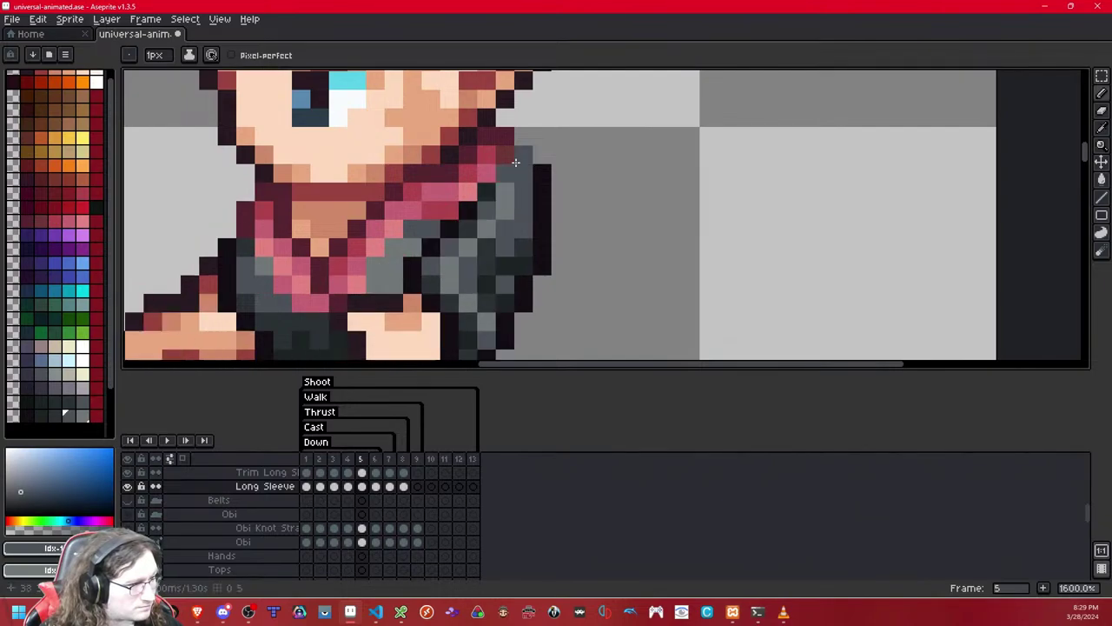
scroll(519, 158, "down", 6)
scroll(519, 158, "down", 1)
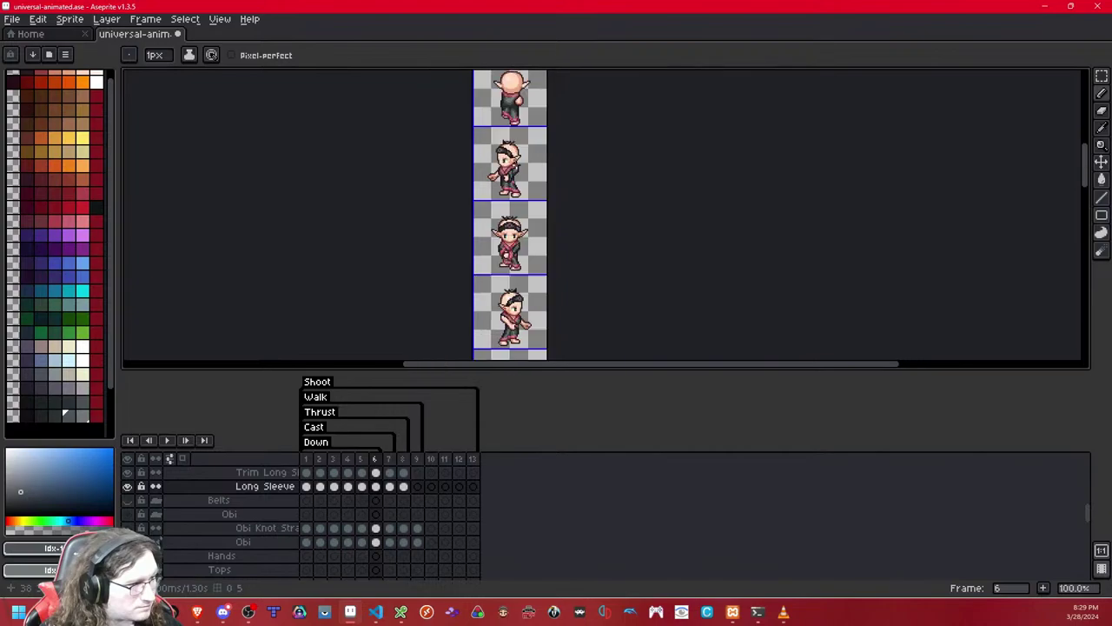
scroll(567, 171, "up", 7)
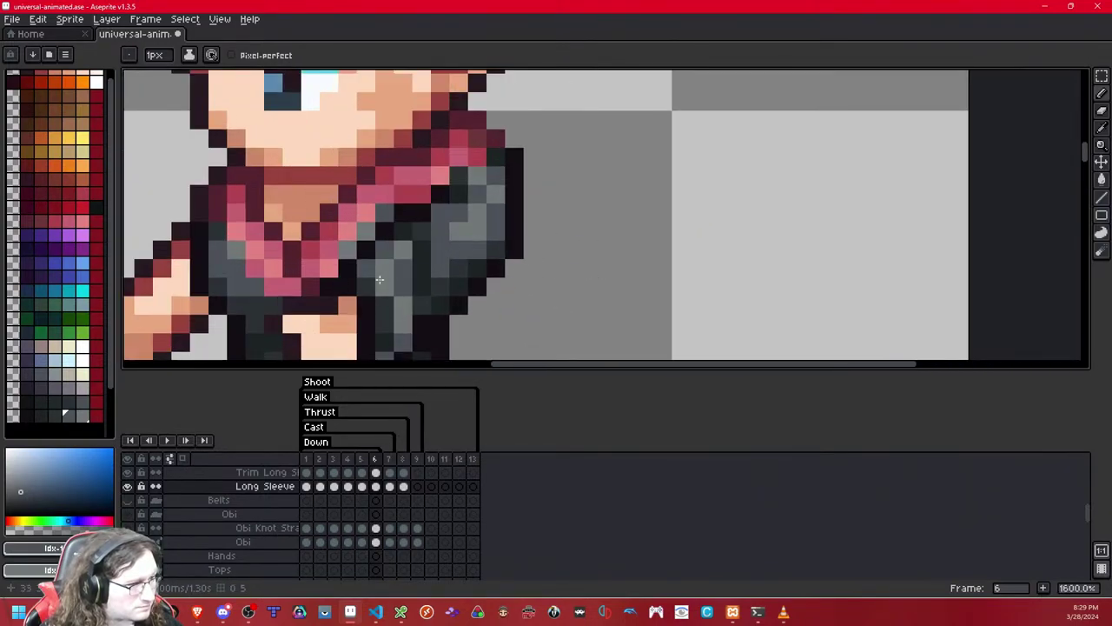
- Add a dark grey #2a3034 shading pixel to the left-facing sprite's upper sleeve in frame 6
left_click(55, 416)
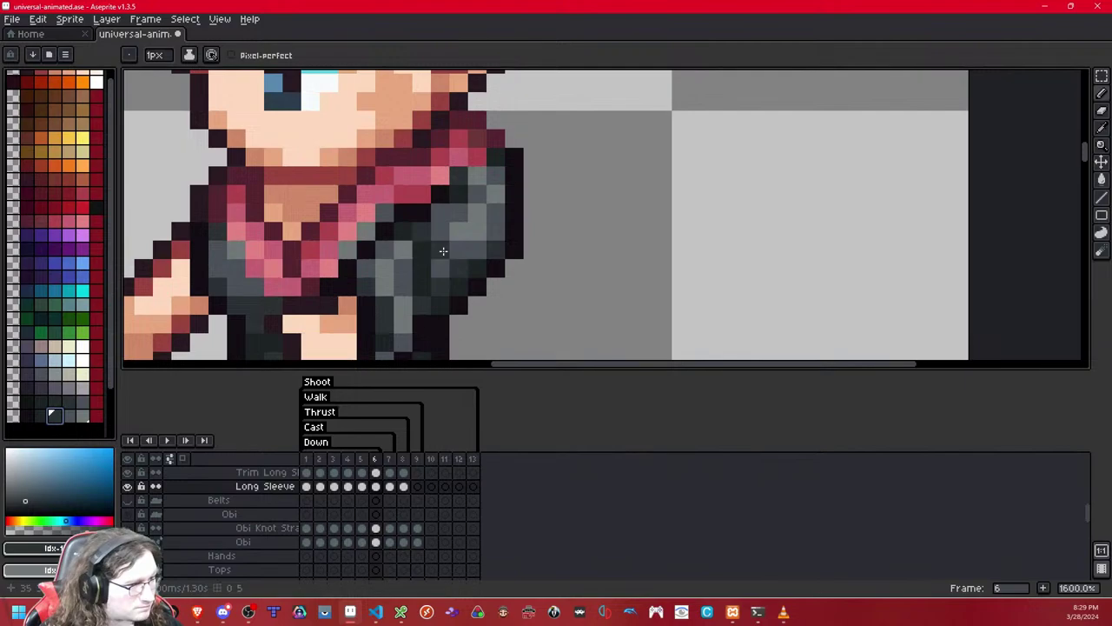
left_click(443, 254)
scroll(441, 274, "down", 9)
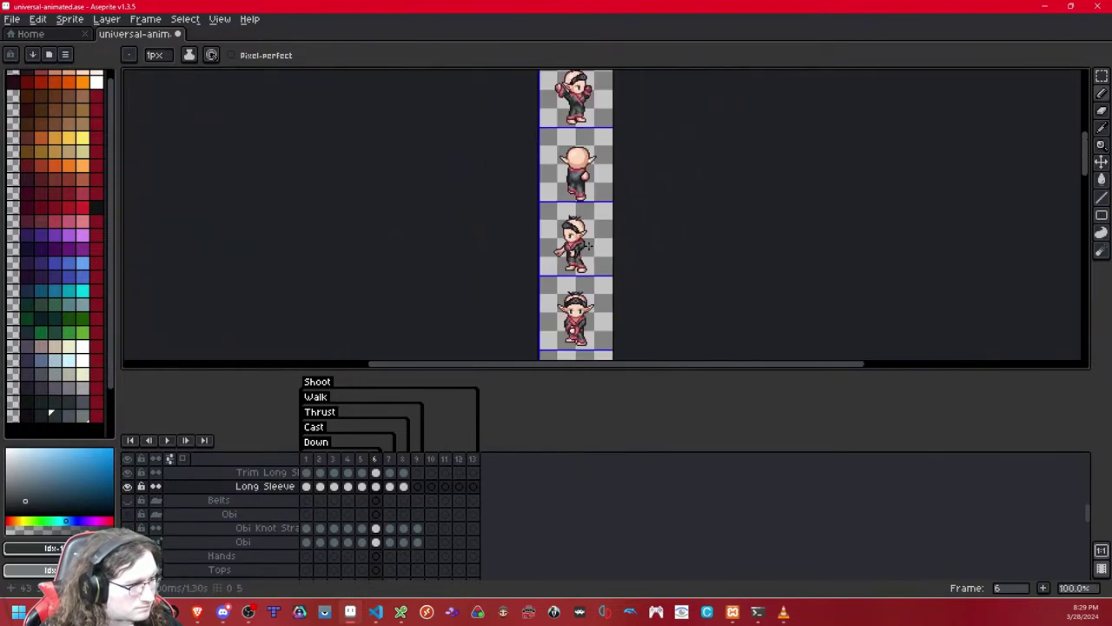
scroll(588, 245, "up", 1)
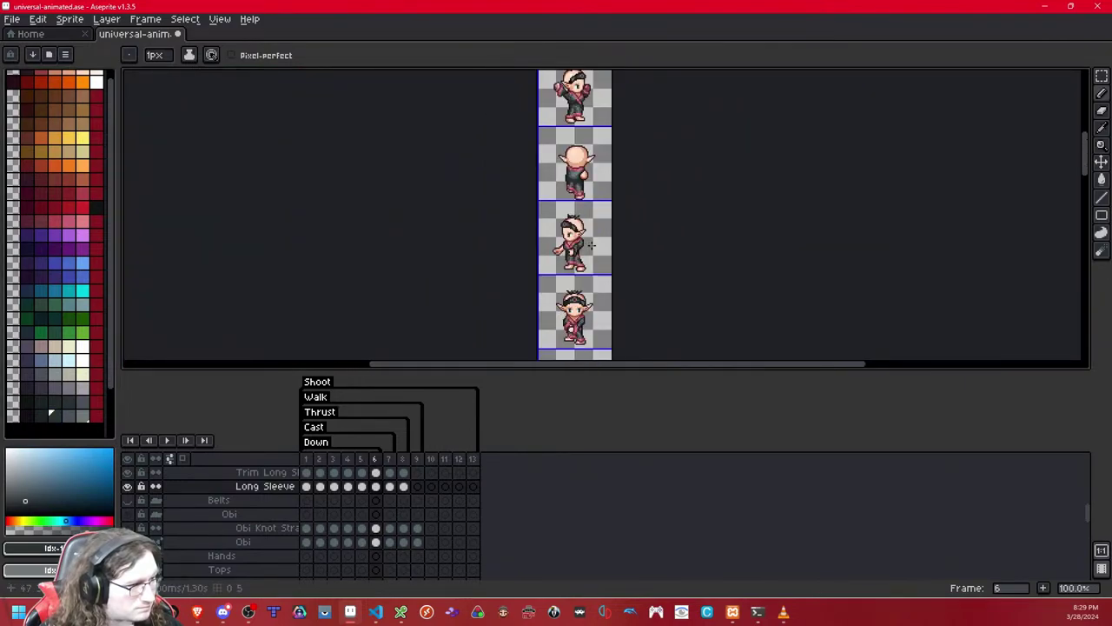
- Replace the left-facing sprite's sleeve in frame 7 with a rectangular selection copied from the same sleeve in frame 5
key("Right")
scroll(578, 257, "up", 8)
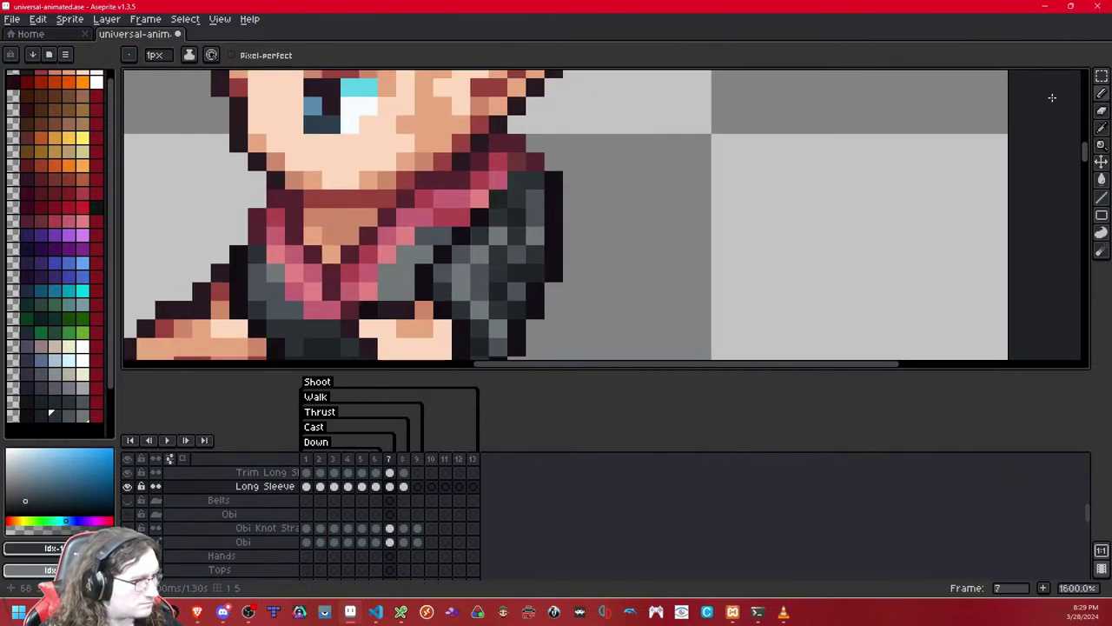
left_click_drag(776, 217, 714, 93)
left_click(1102, 76)
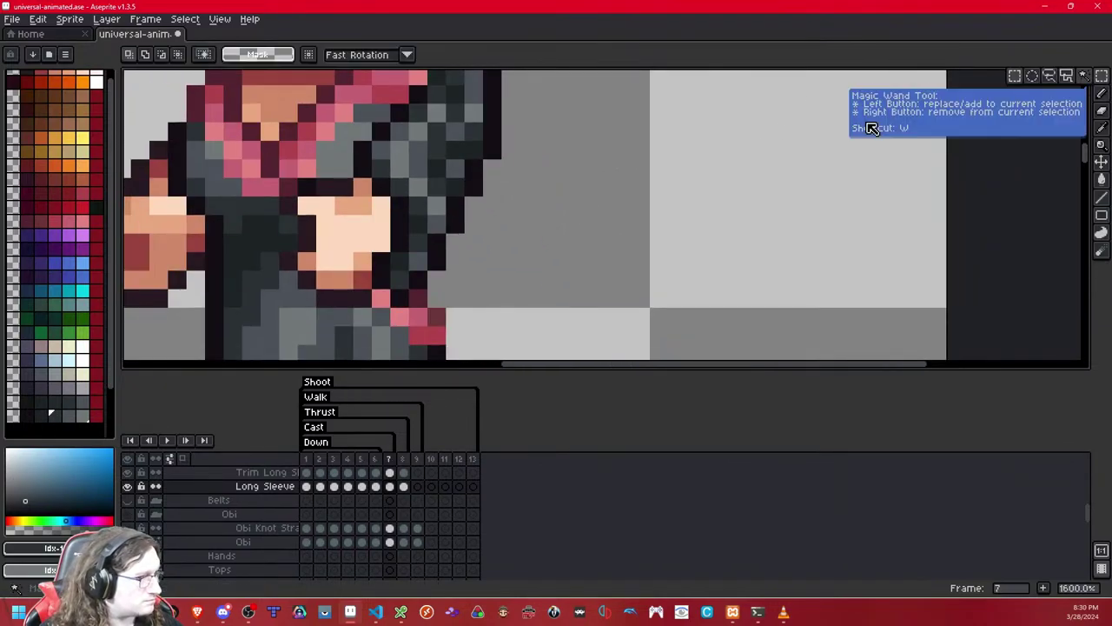
scroll(417, 148, "down", 1)
scroll(417, 147, "up", 1)
left_click_drag(396, 74, 594, 302)
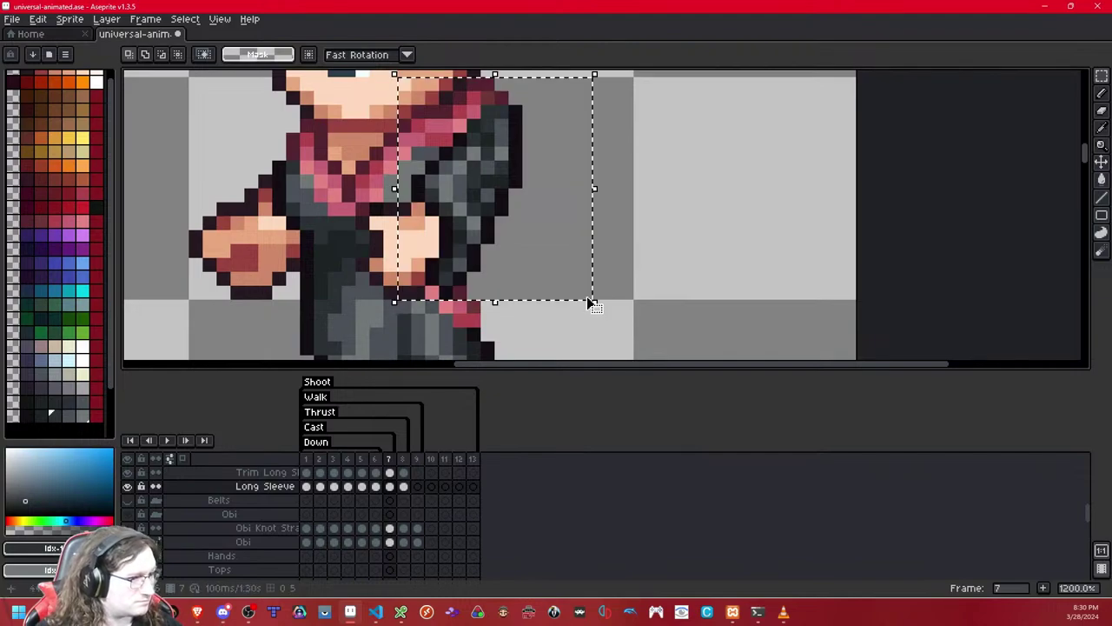
key("ctrl+d")
key("Left")
key("Left")
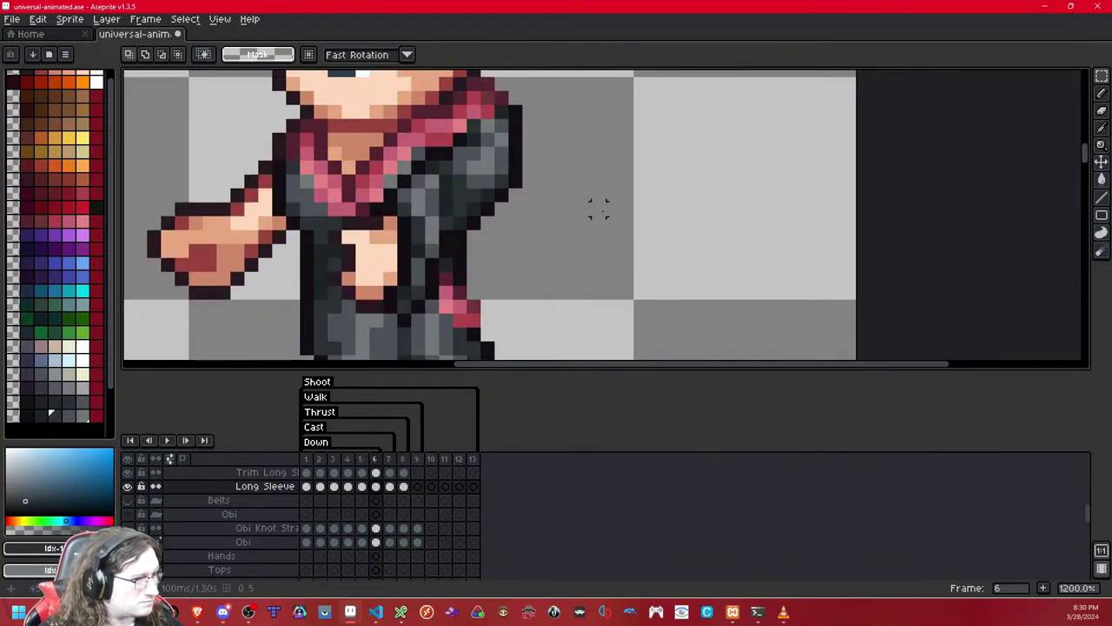
left_click_drag(544, 84, 403, 309)
key("ctrl+d")
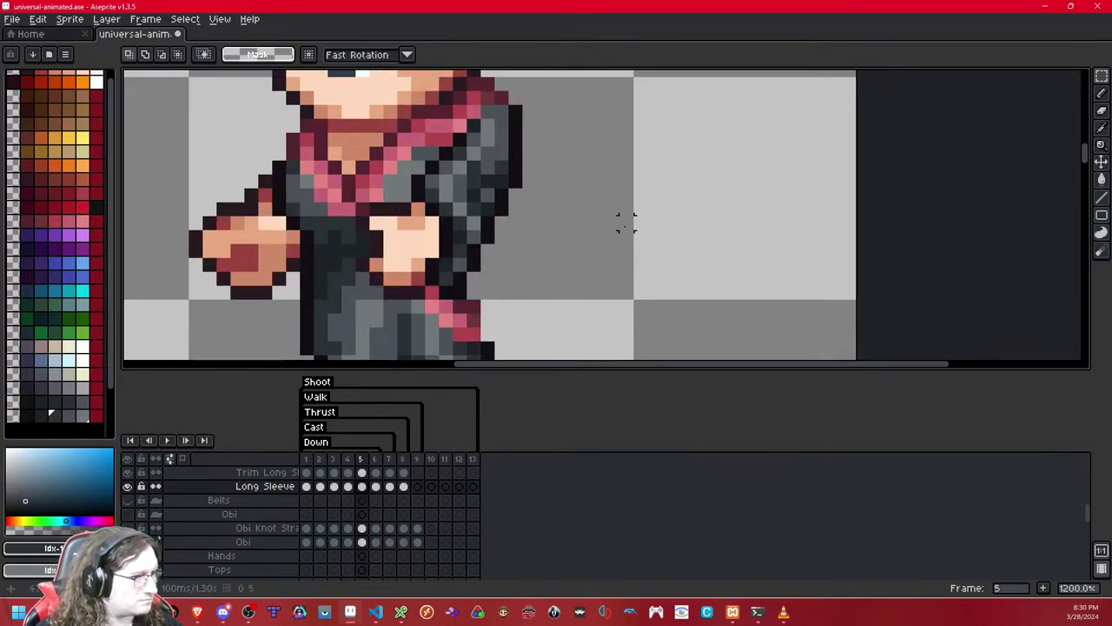
key("Right")
key("Right")
key("ctrl+shift+d")
key("ctrl+d")
- Replace the left-facing sprite's sleeve in frame 8 with a rectangular selection copied from the same sleeve in frame 4
key("Right")
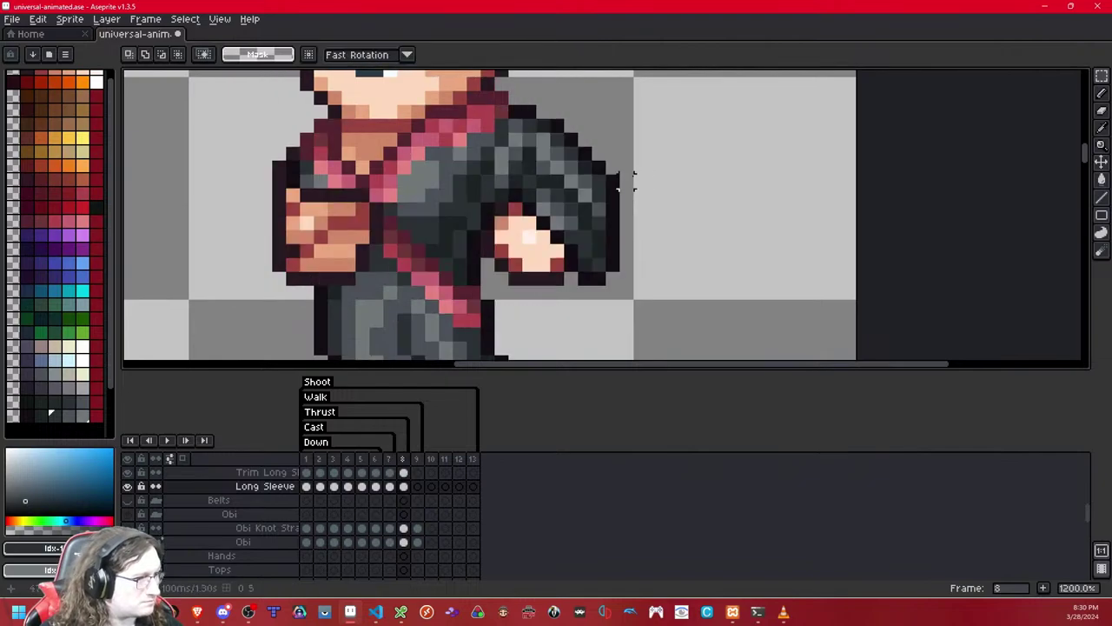
key("Left")
key("Left")
key("Left")
key("Left")
left_click_drag(674, 91, 453, 309)
key("ctrl+d")
key("Right")
key("Right")
key("Right")
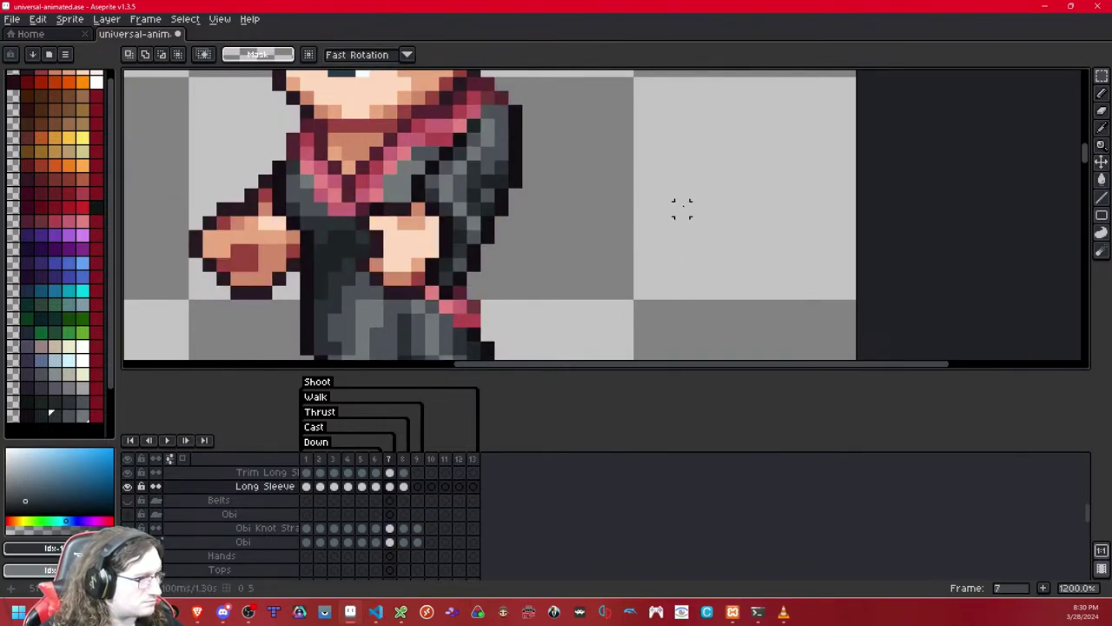
key("Right")
key("ctrl+shift+d")
key("ctrl+d")
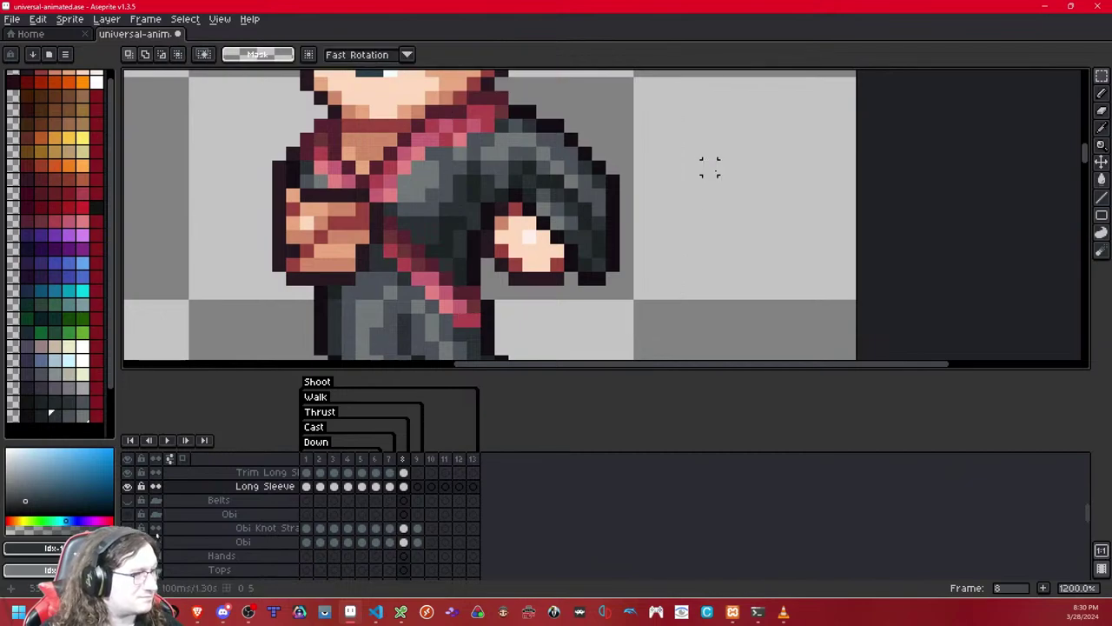
- Compare the left-facing sprite's sleeve shape and shading back and forth across frames 4 to 8
key("Right")
key("Left")
key("Left")
key("Left")
key("Left")
key("Left")
key("Right")
key("Right")
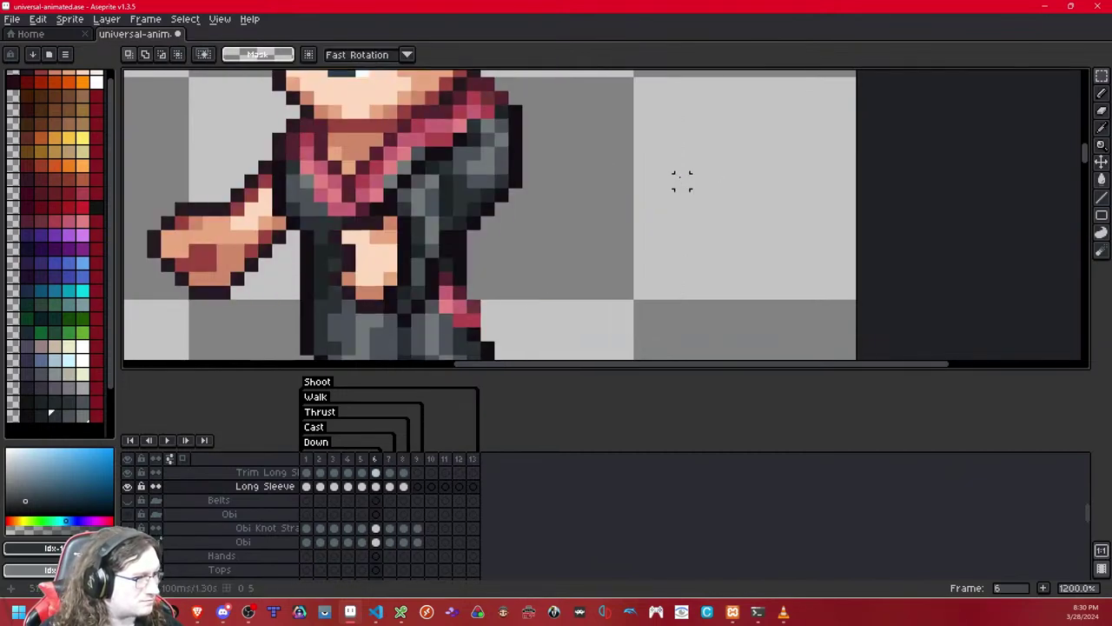
key("Left")
key("Left")
key("Right")
key("Right")
key("Right")
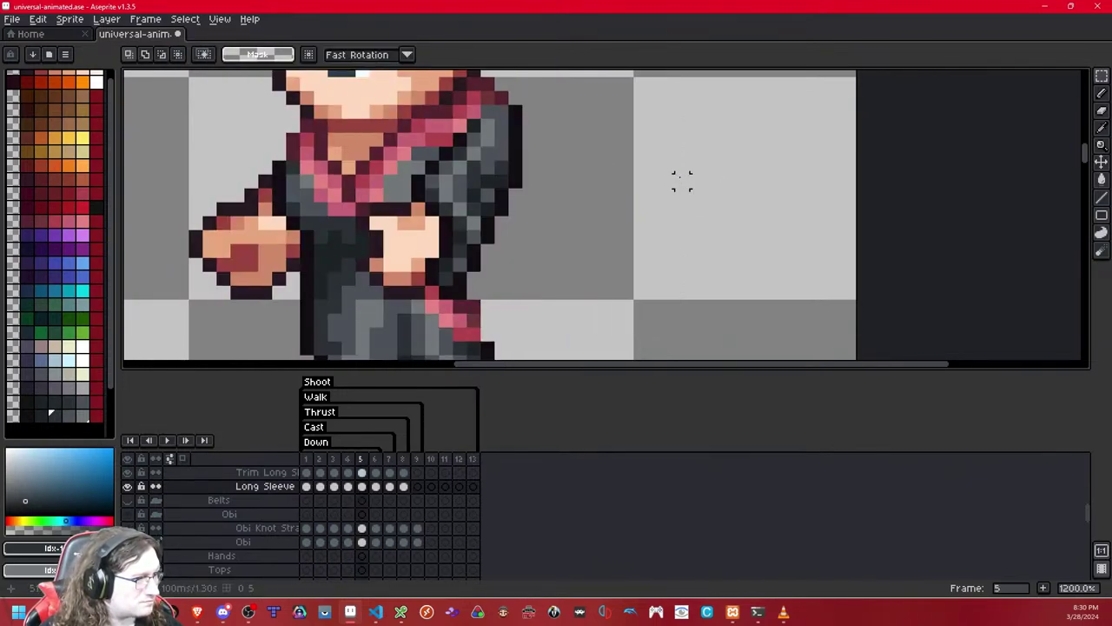
key("Left")
key("Left")
scroll(556, 124, "up", 1)
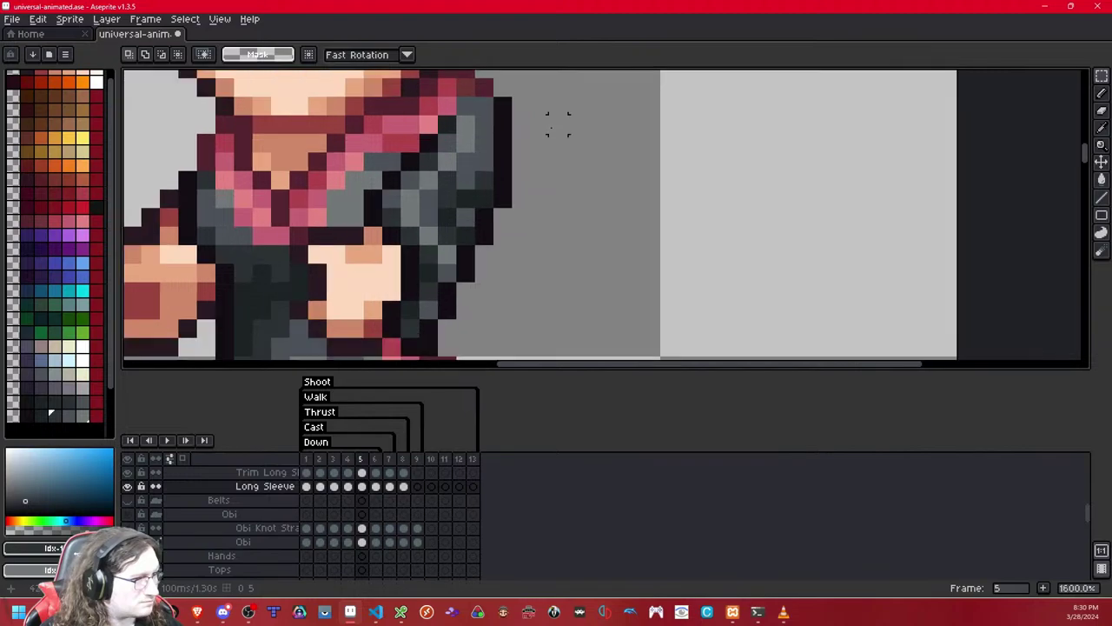
- Go to frame 6 and ready the Pencil tool with the grey palette colour #4a5057
key("Right")
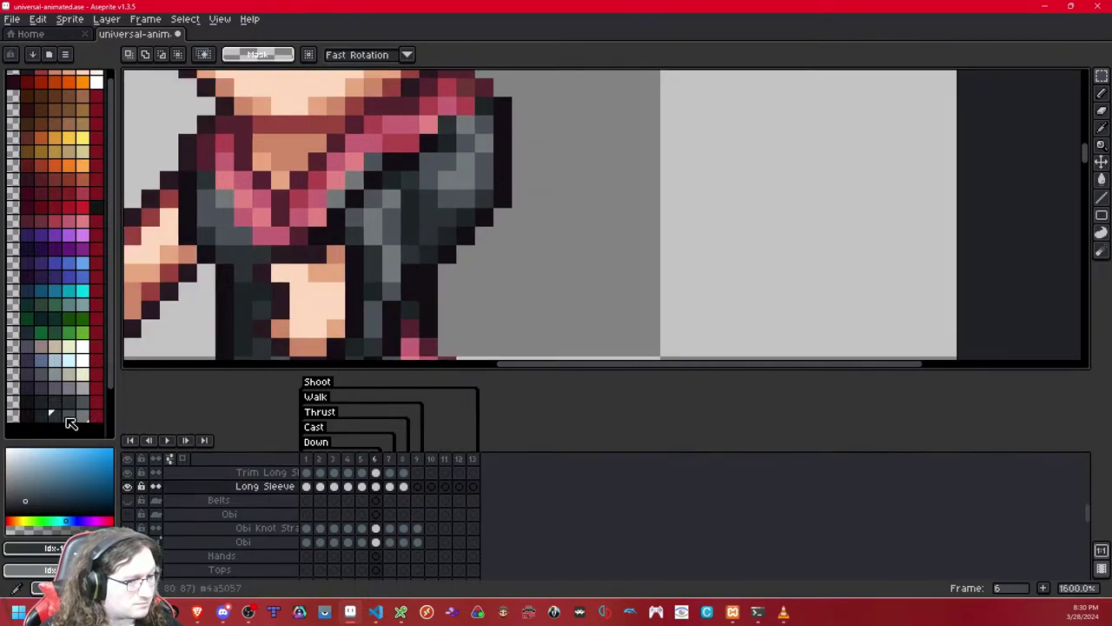
left_click(69, 415)
key("b")
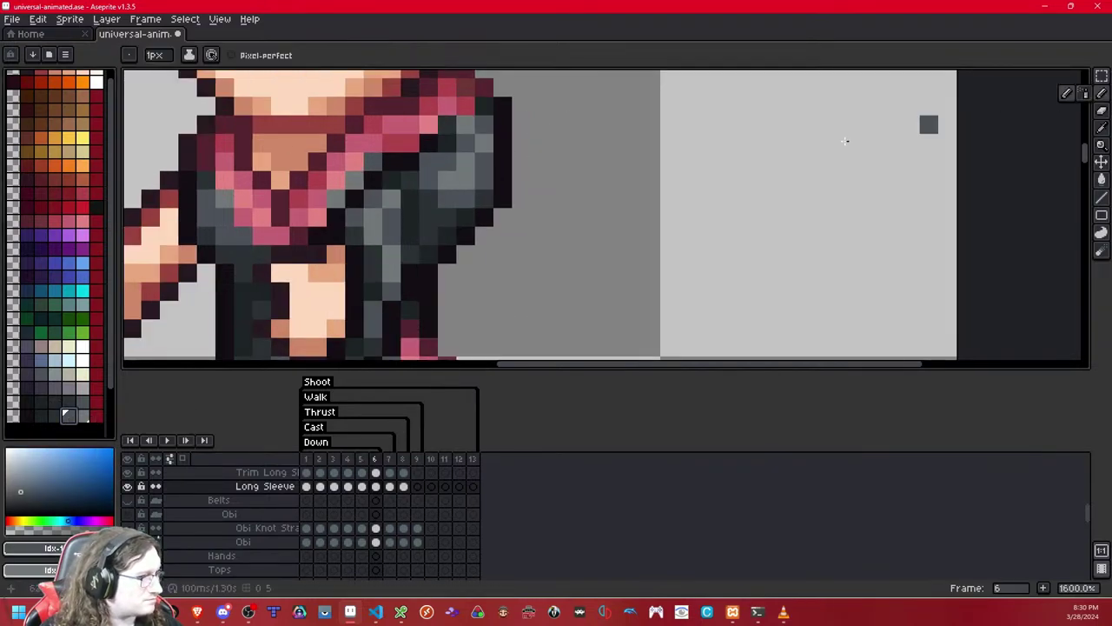
- Check the left-facing sleeve at full sprite scale in frames 6 to 8 and save the file
scroll(652, 185, "down", 5)
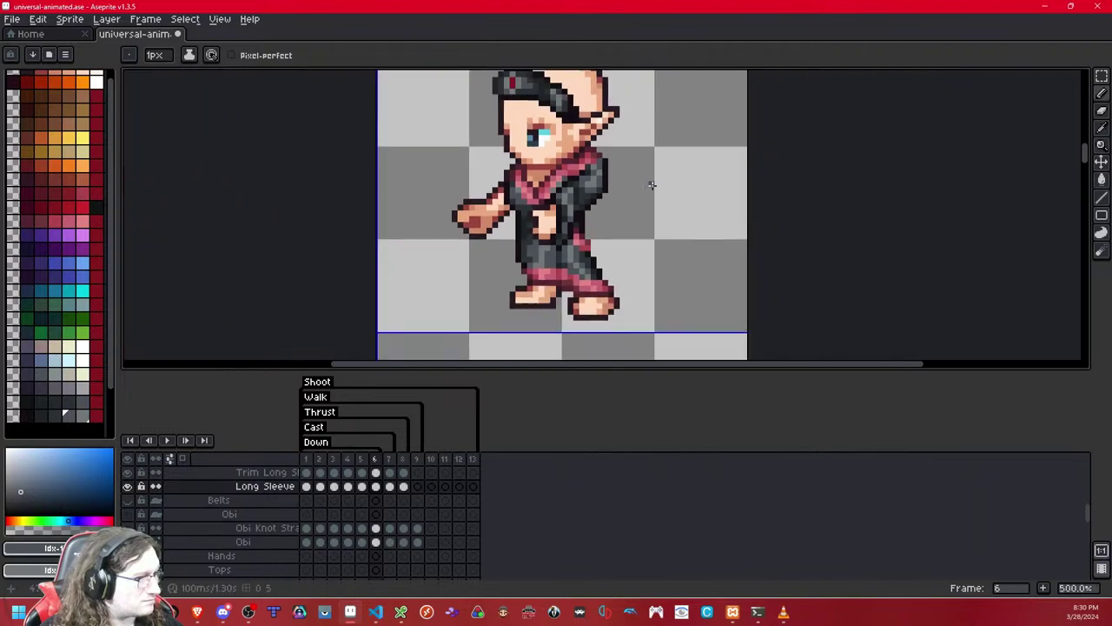
scroll(652, 185, "down", 4)
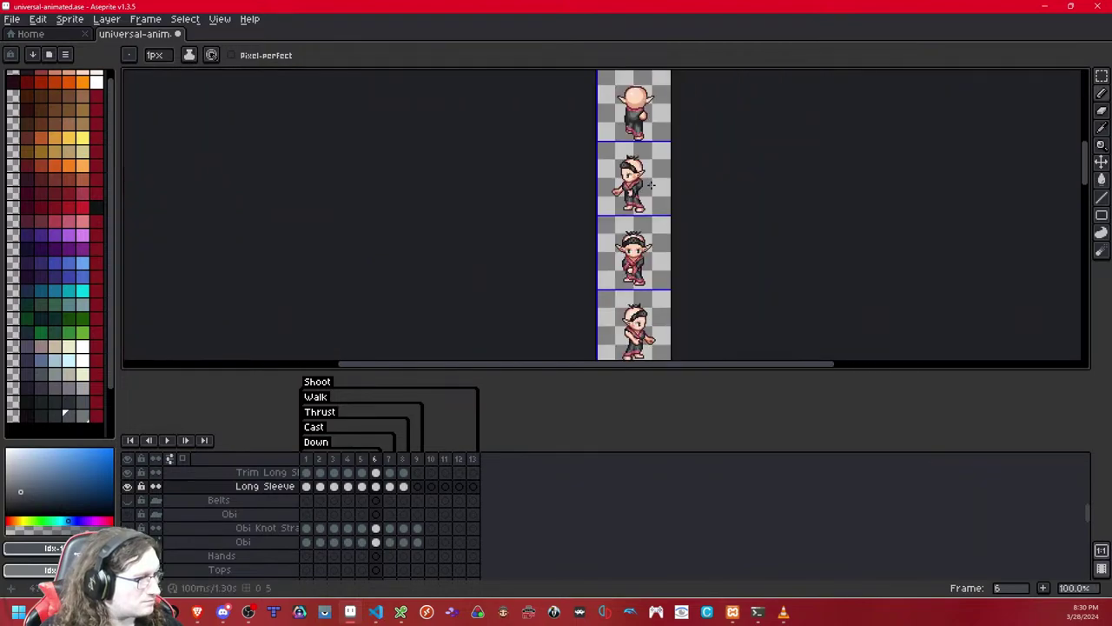
key("Right")
key("Right")
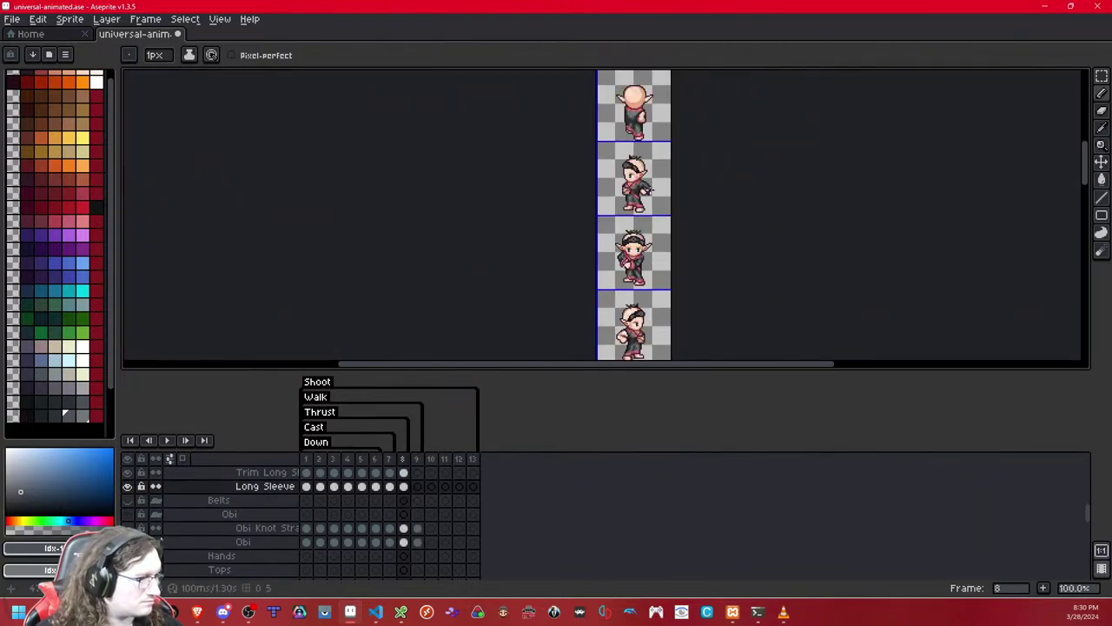
key("ctrl+s")
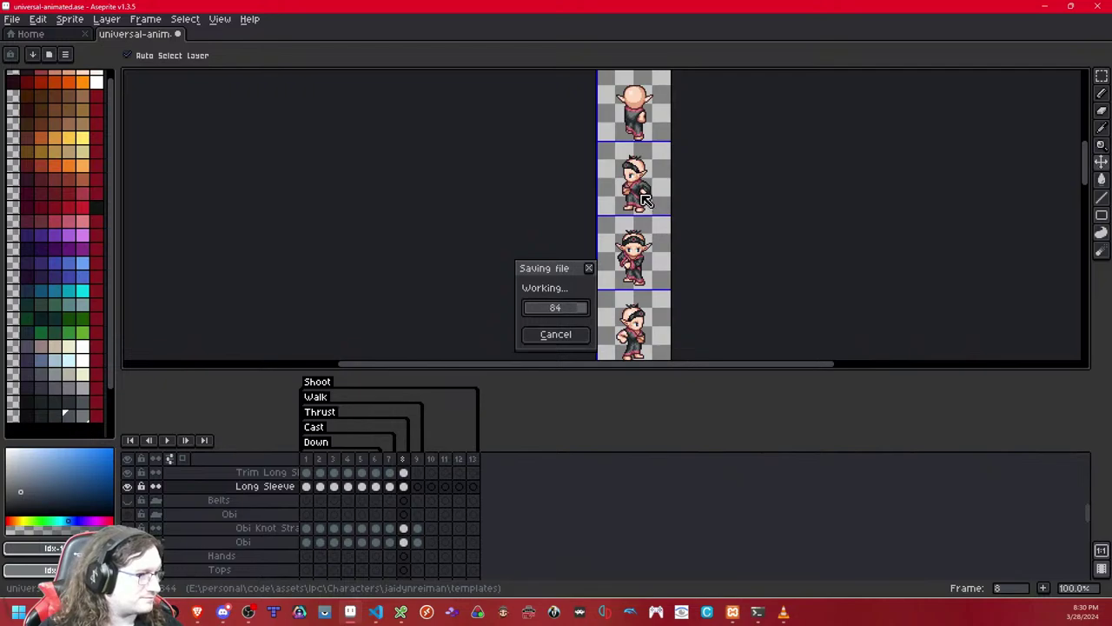
- Touch up the grey sleeve shading on the front-facing sprite around frame 6, comparing it with frames 5 to 8
scroll(639, 252, "up", 10)
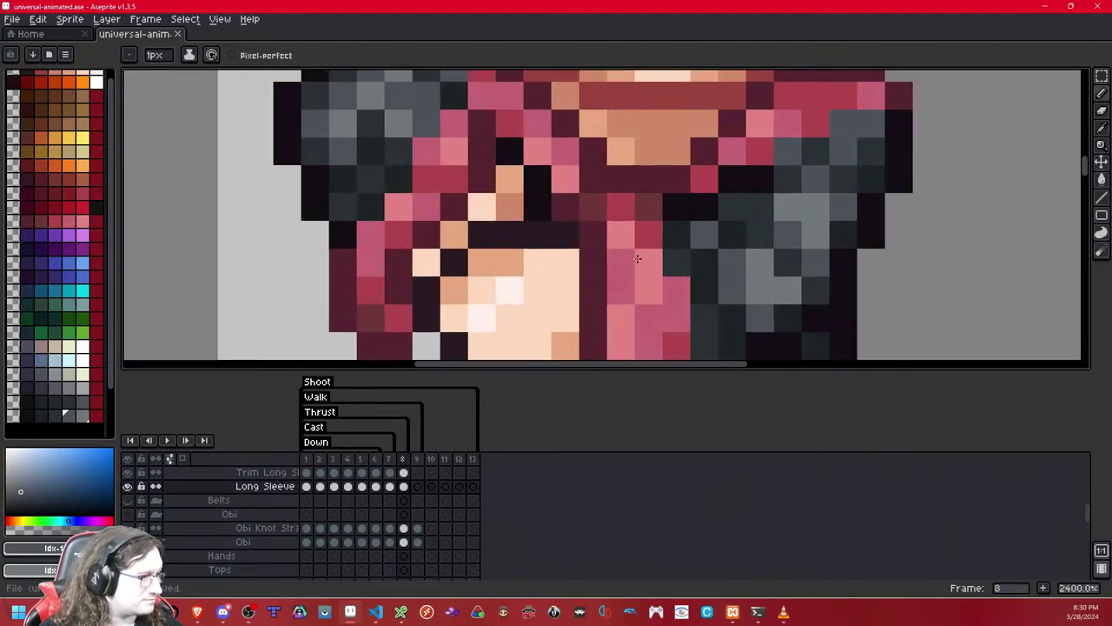
scroll(637, 258, "down", 2)
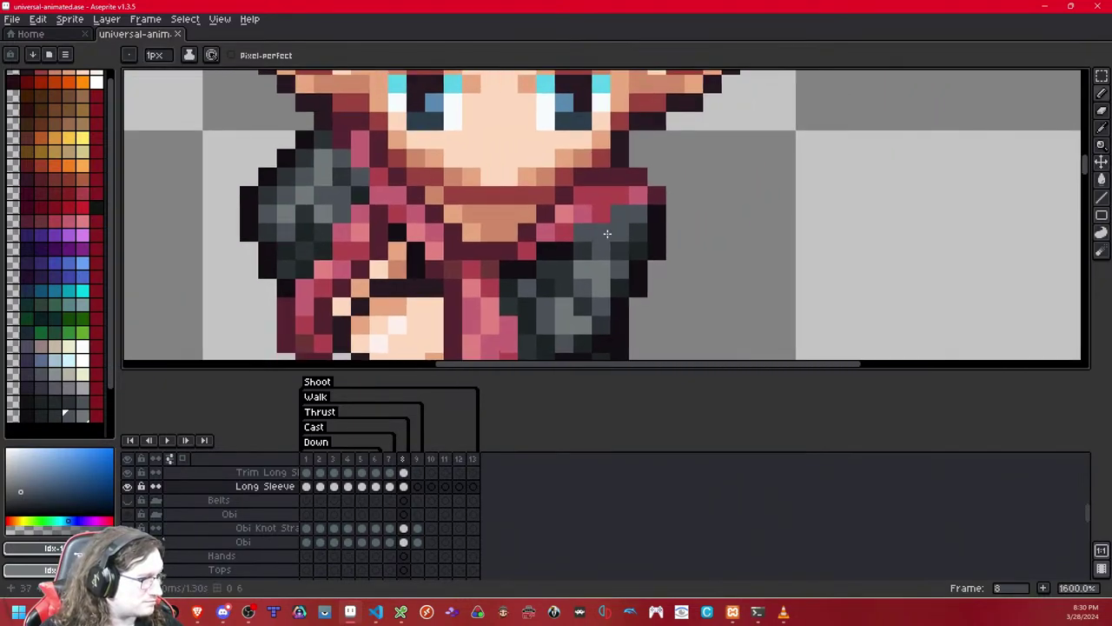
key("Left")
key("Left")
key("Left")
key("Right")
key("Right")
key("Left")
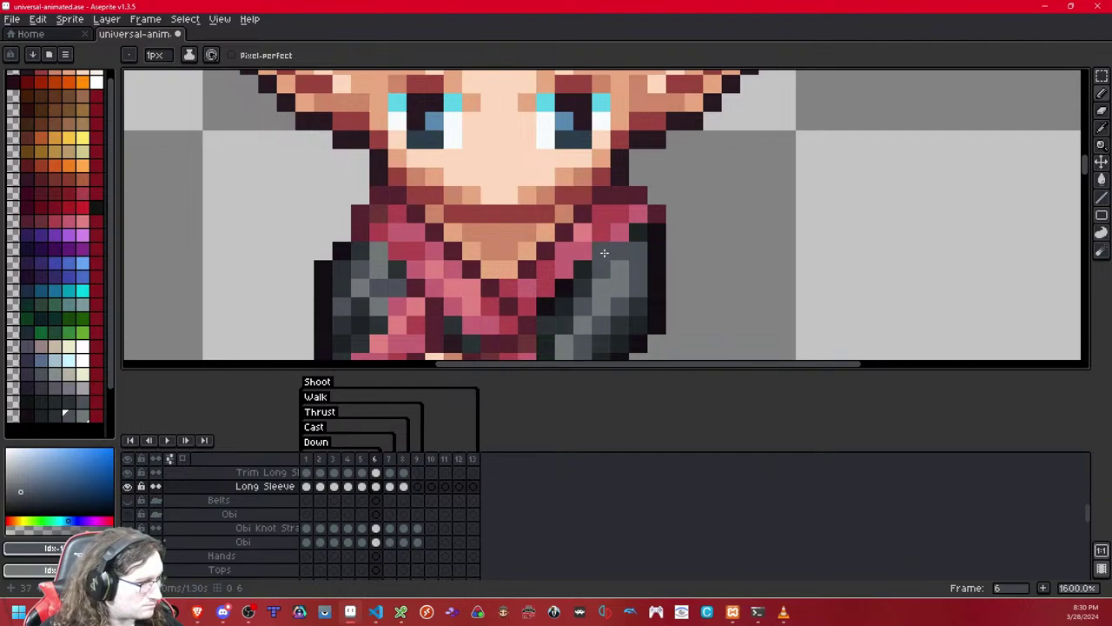
scroll(635, 265, "down", 6)
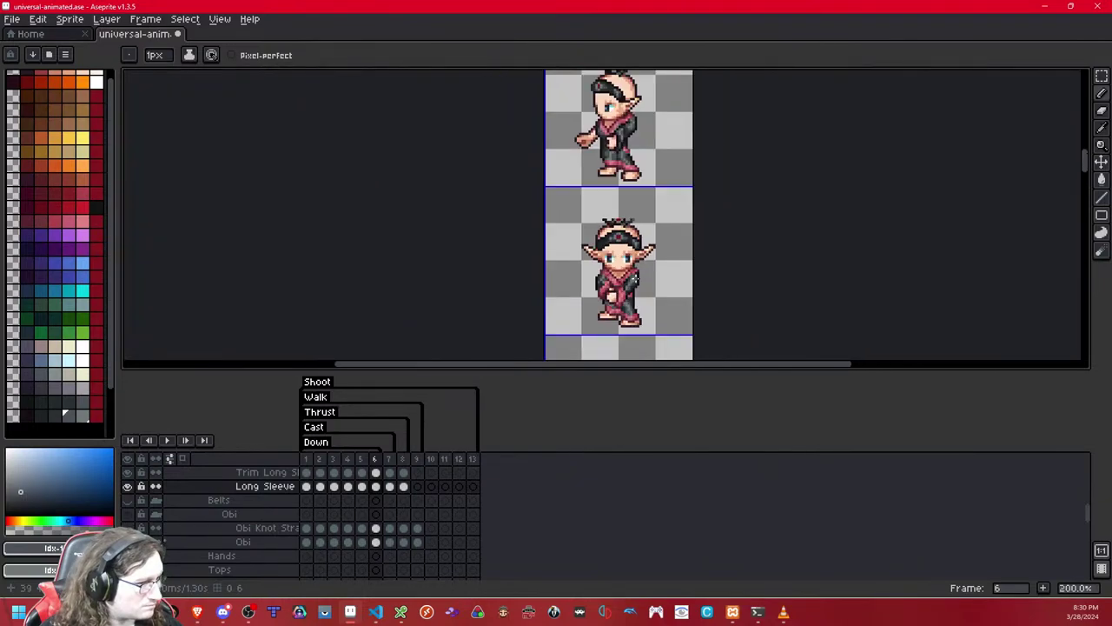
scroll(628, 270, "up", 6)
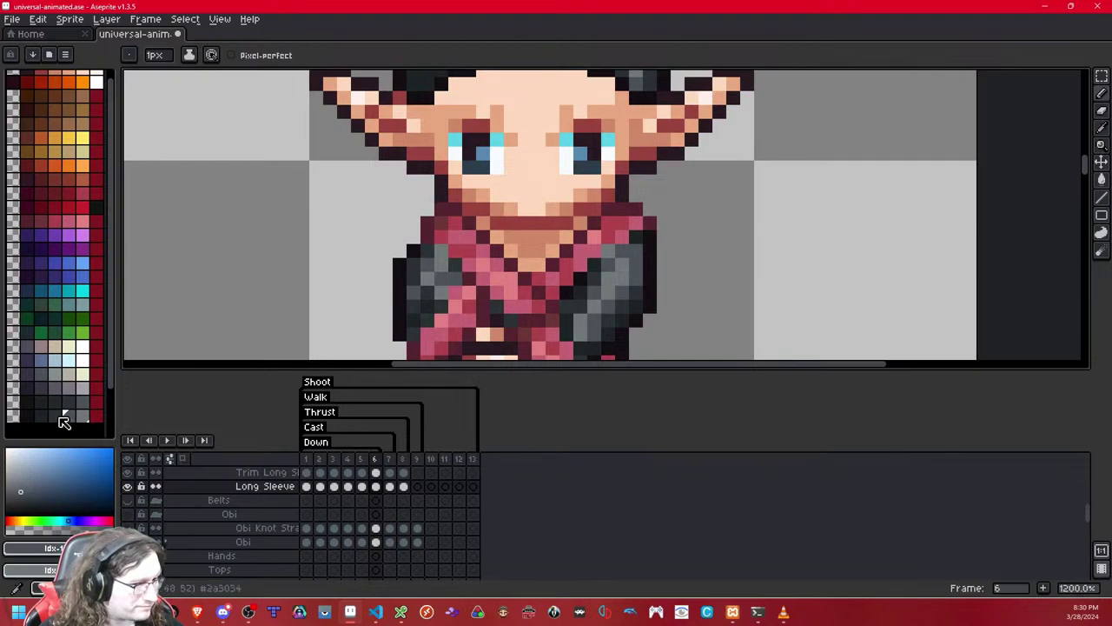
- Pick the dark grey #2a3034 and check the front-facing sprite's sleeve shading in frame 6 for touch-ups
left_click(55, 416)
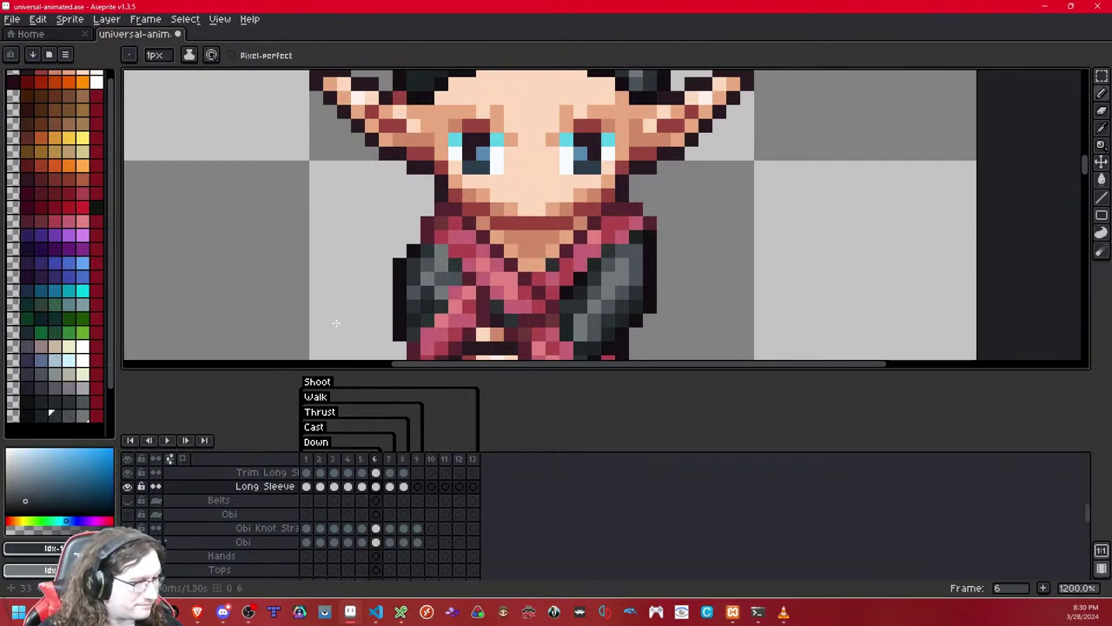
scroll(762, 227, "down", 5)
scroll(762, 227, "down", 2)
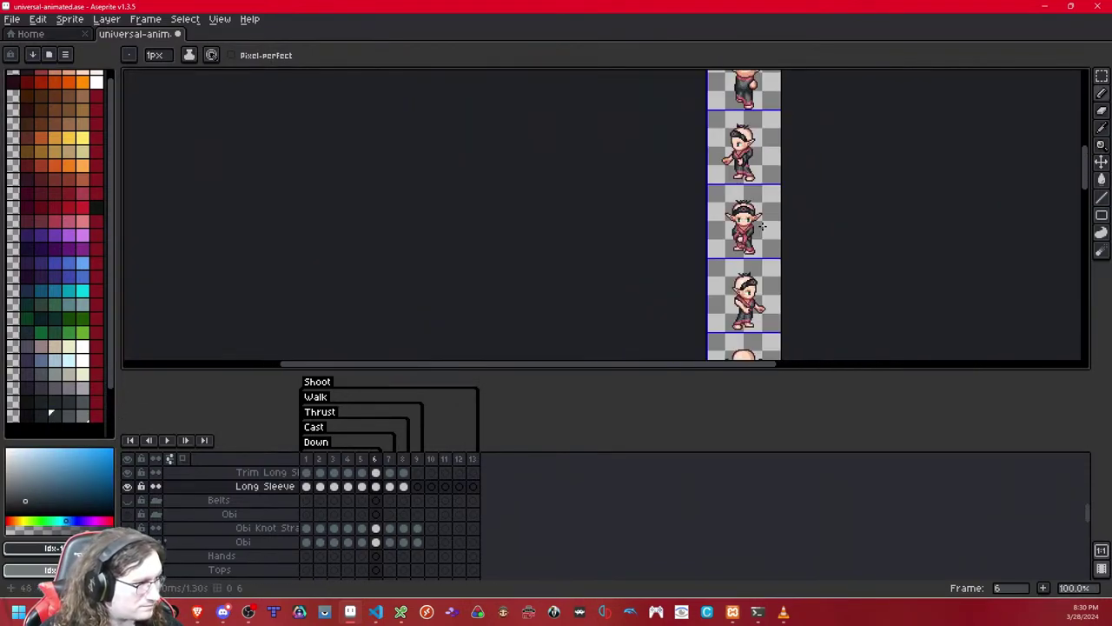
scroll(762, 227, "up", 6)
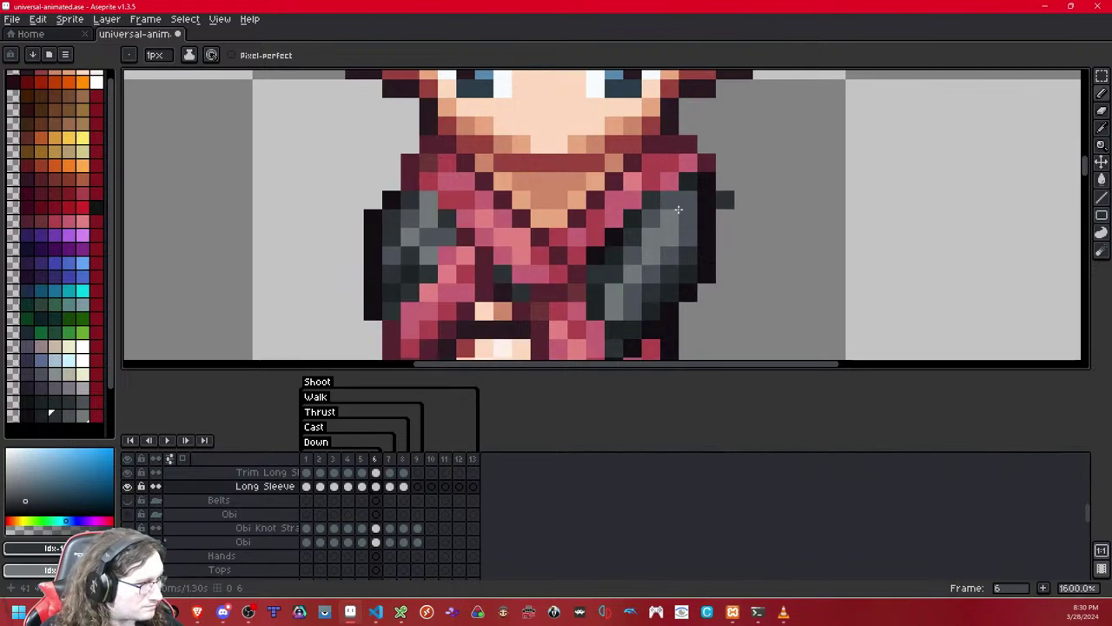
- Touch up the grey and near-black shading of the front-facing sprite's right-hand sleeve in frame 5 and check it at full sprite scale
key("comma")
left_click(70, 415)
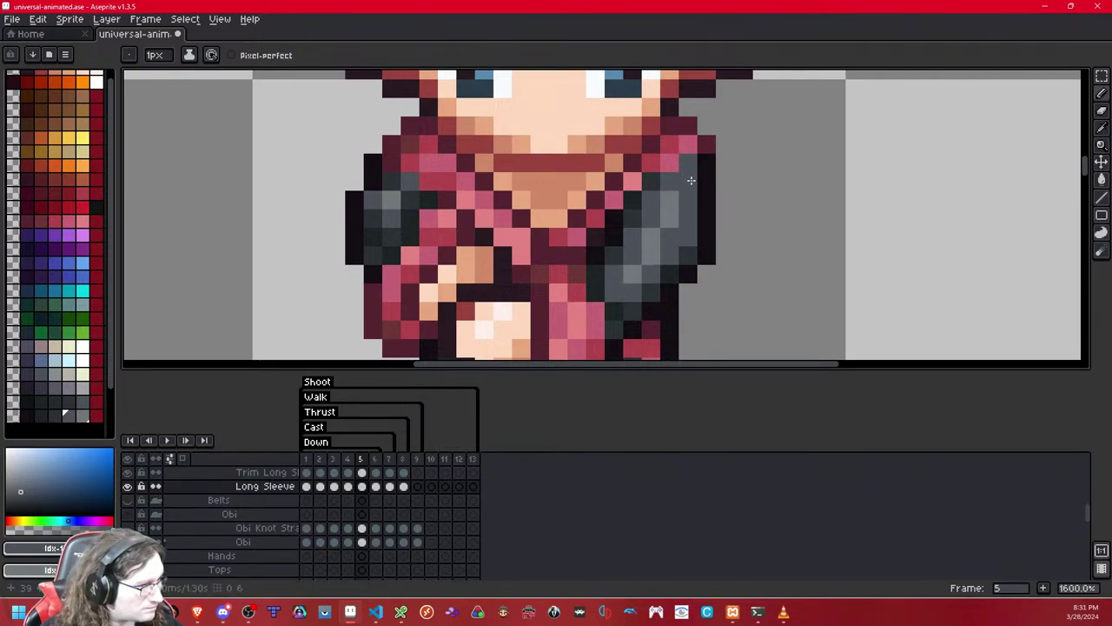
scroll(691, 180, "down", 9)
scroll(733, 202, "up", 9)
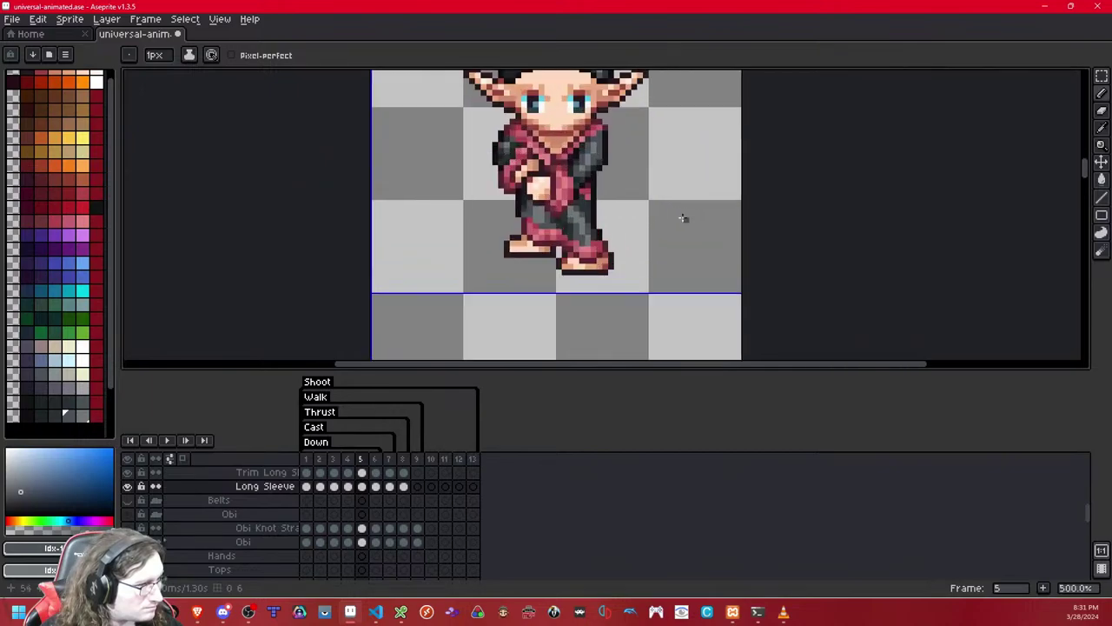
left_click(53, 417)
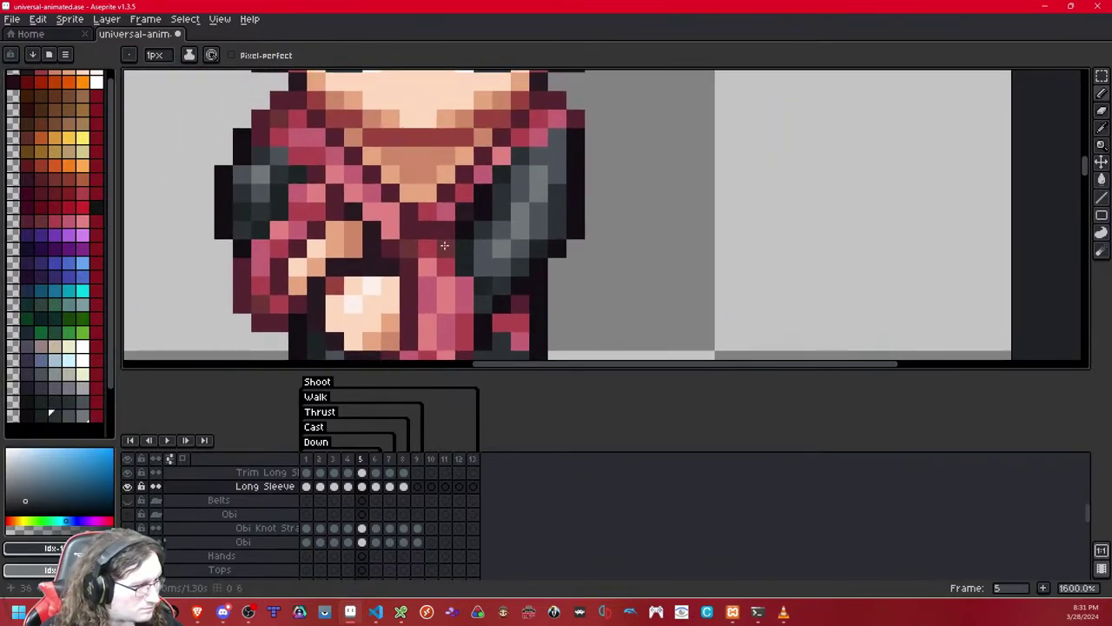
left_click(37, 415)
scroll(585, 275, "down", 8)
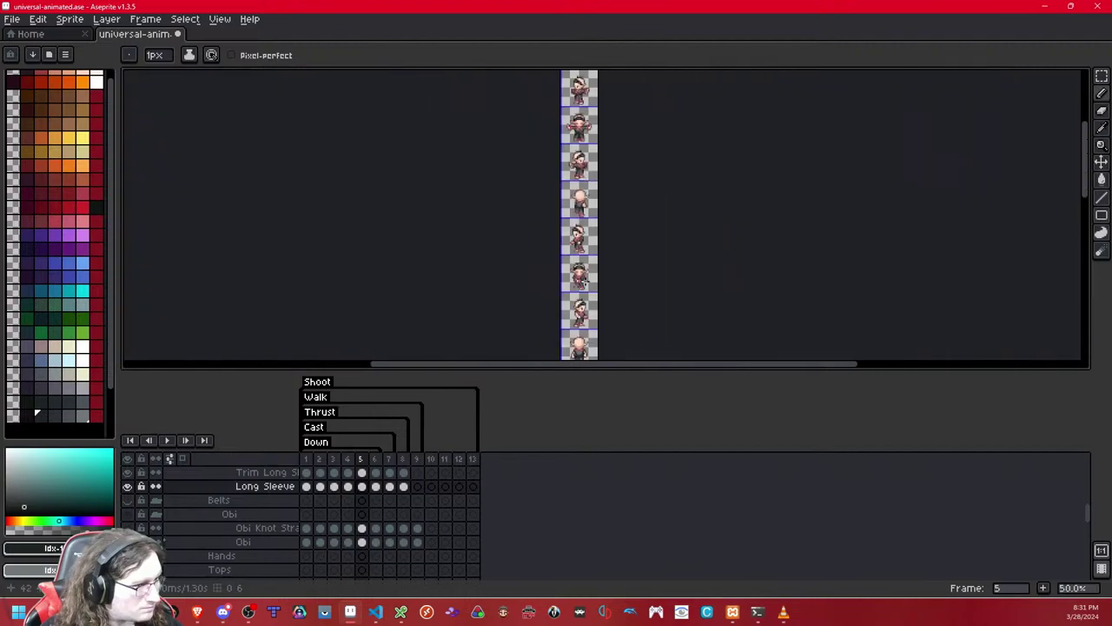
scroll(585, 275, "up", 2)
scroll(585, 278, "down", 1)
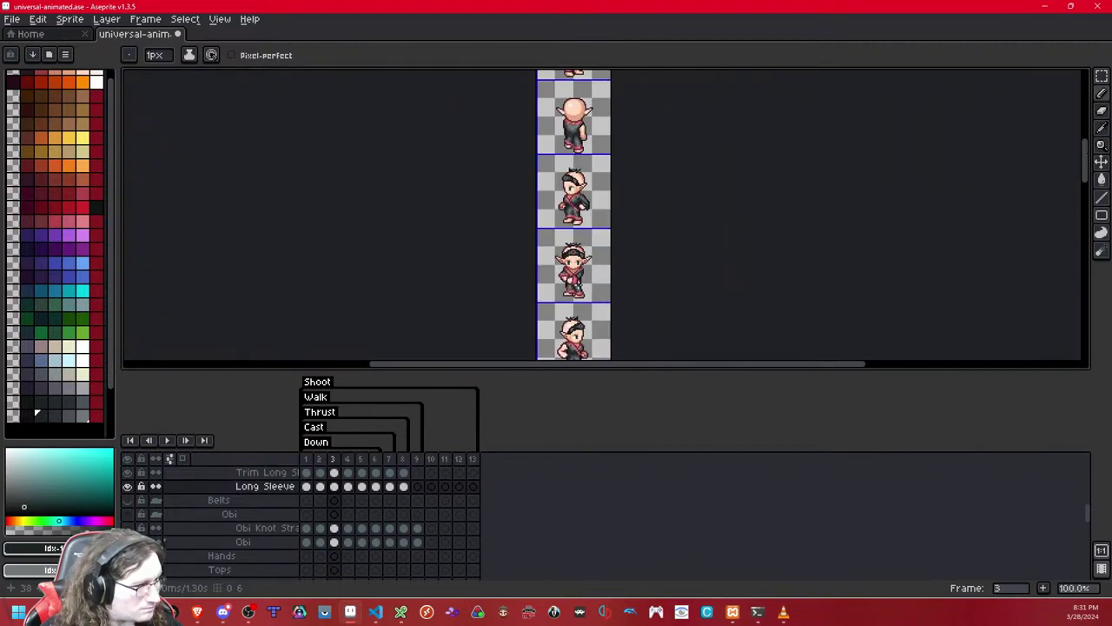
- Compare the front-facing sprite's sleeve shading across frames 2 to 6
scroll(584, 279, "up", 8)
key("Left")
key("Left")
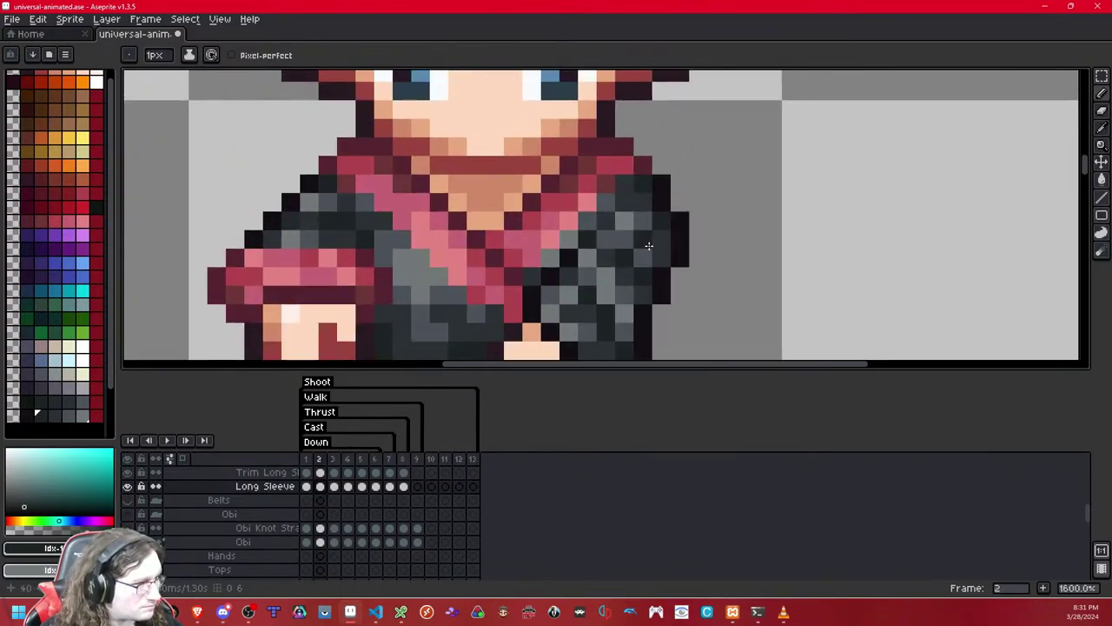
key("Right")
key("Right")
key("Right")
key("Right")
key("Left")
key("Left")
key("Left")
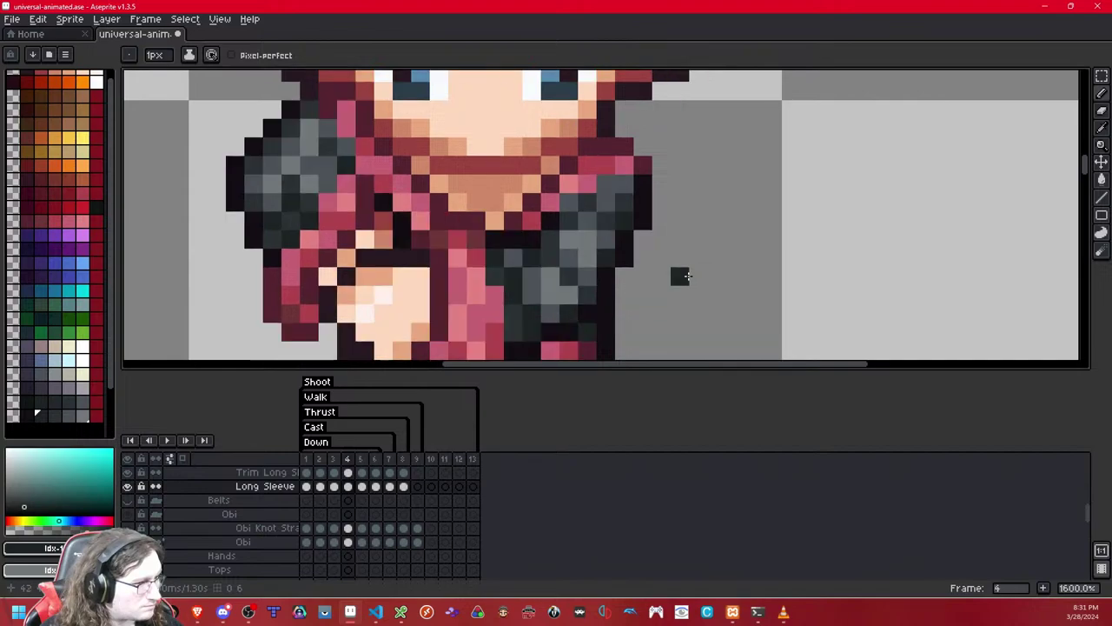
- Copy the right-hand sleeve area of the front-facing sprite in frame 5 and clear the selection
key("Right")
key("Right")
left_click(1102, 76)
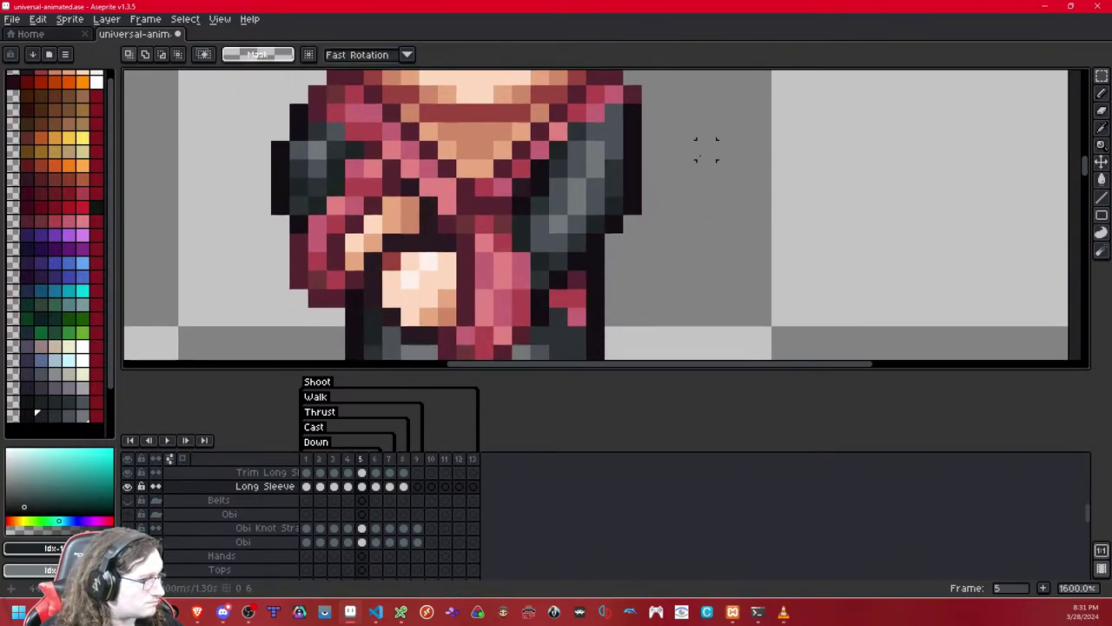
left_click_drag(735, 98, 382, 360)
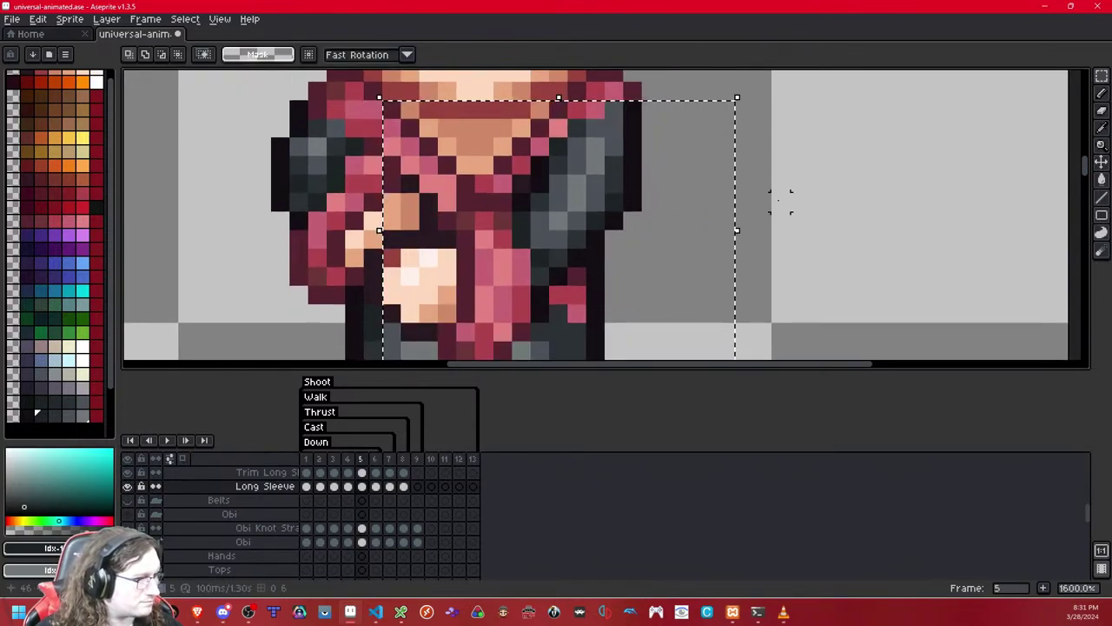
key("ctrl+d")
- Try to paste the copied sleeve into frame 3 and nudge it into alignment, and undo the paste
key("Left")
key("Left")
key("Left")
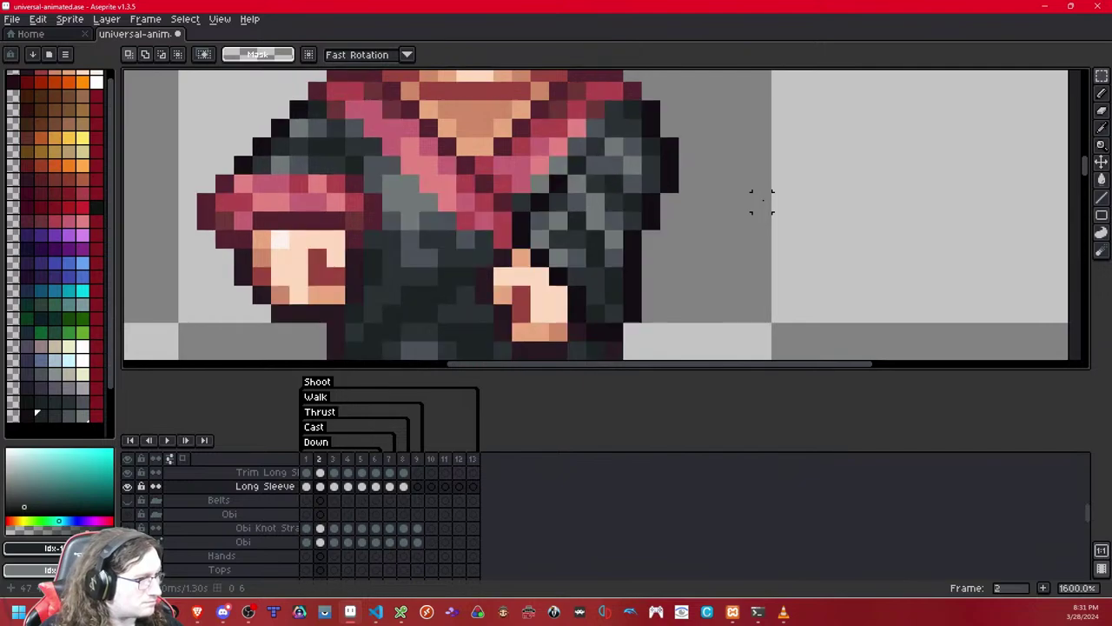
key("Right")
scroll(761, 202, "down", 1)
key("ctrl+v")
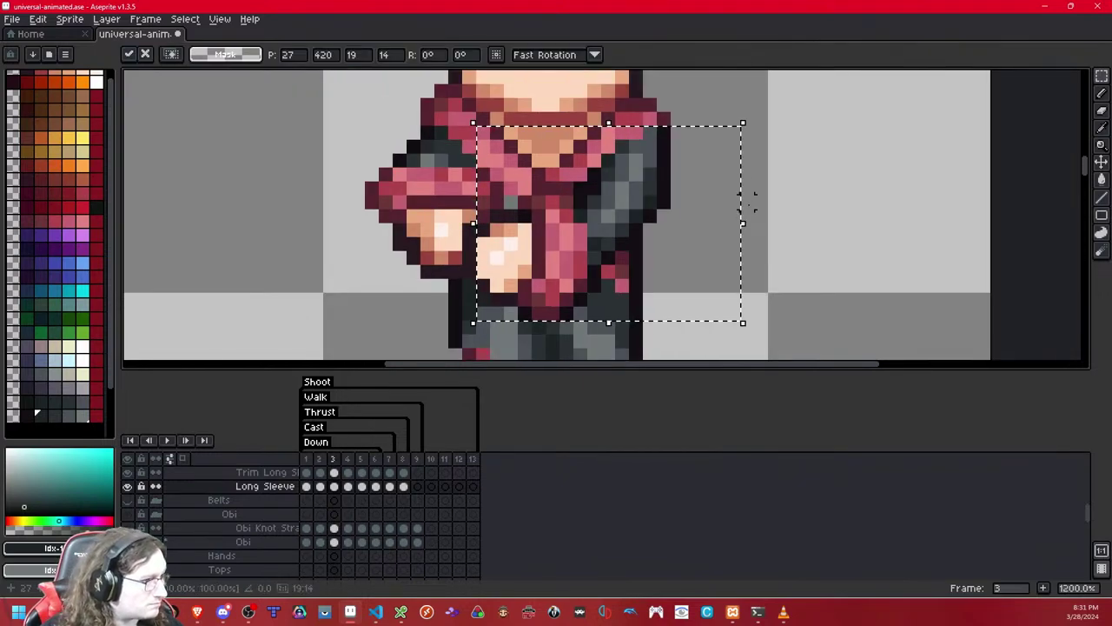
key("Up")
key("Down")
key("Down")
key("Left")
key("Up")
key("Right")
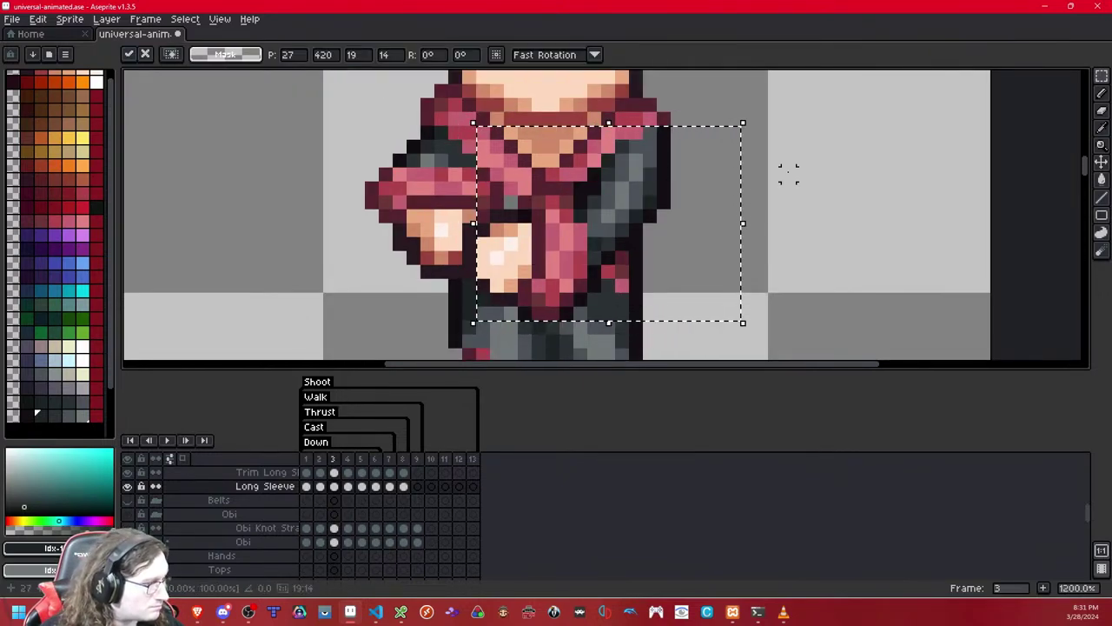
key("ctrl+z")
- Compare the front-facing sprite's sleeve shape and shading between frames 3 and 7
key("Right")
key("Right")
key("Right")
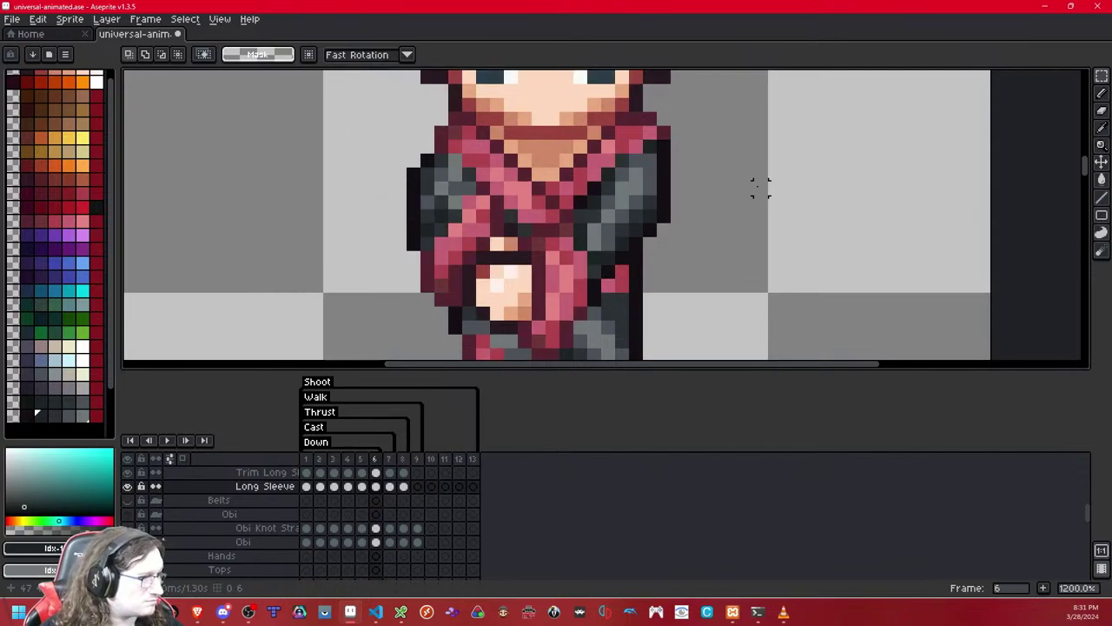
key("Left")
key("Left")
key("Left")
key("Right")
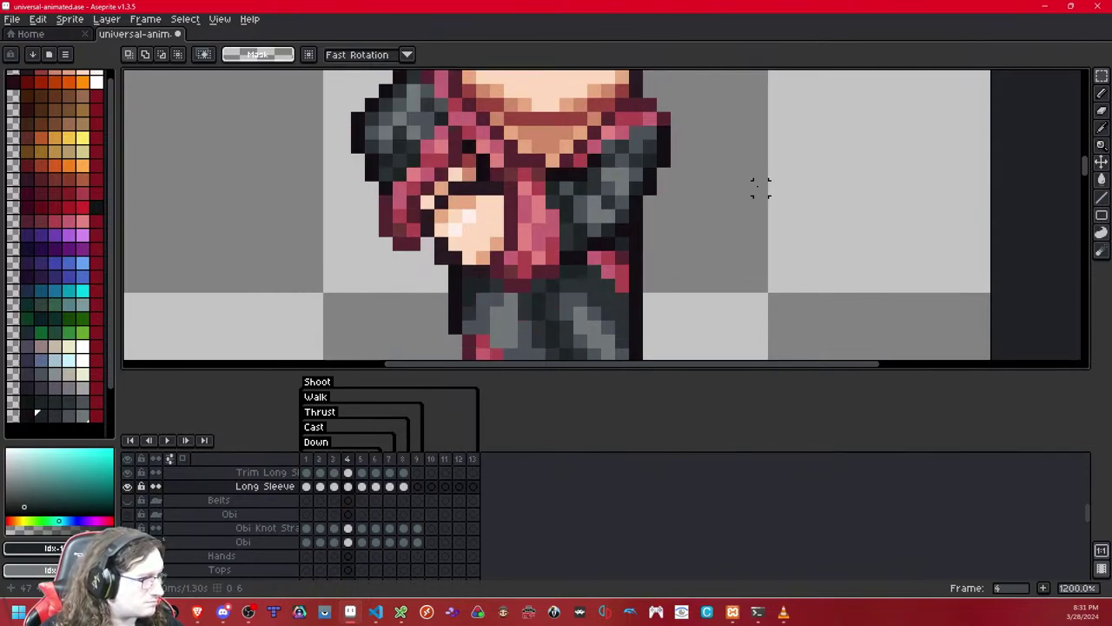
key("Left")
key("Left")
key("Right")
key("Right")
key("Right")
key("Right")
key("Right")
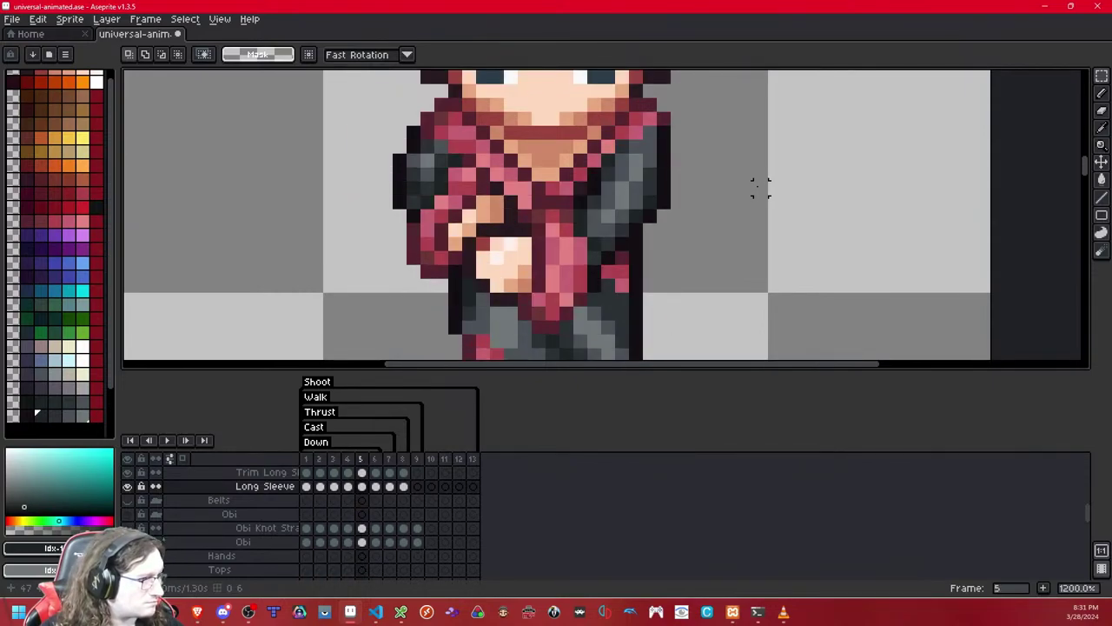
key("Right")
key("Left")
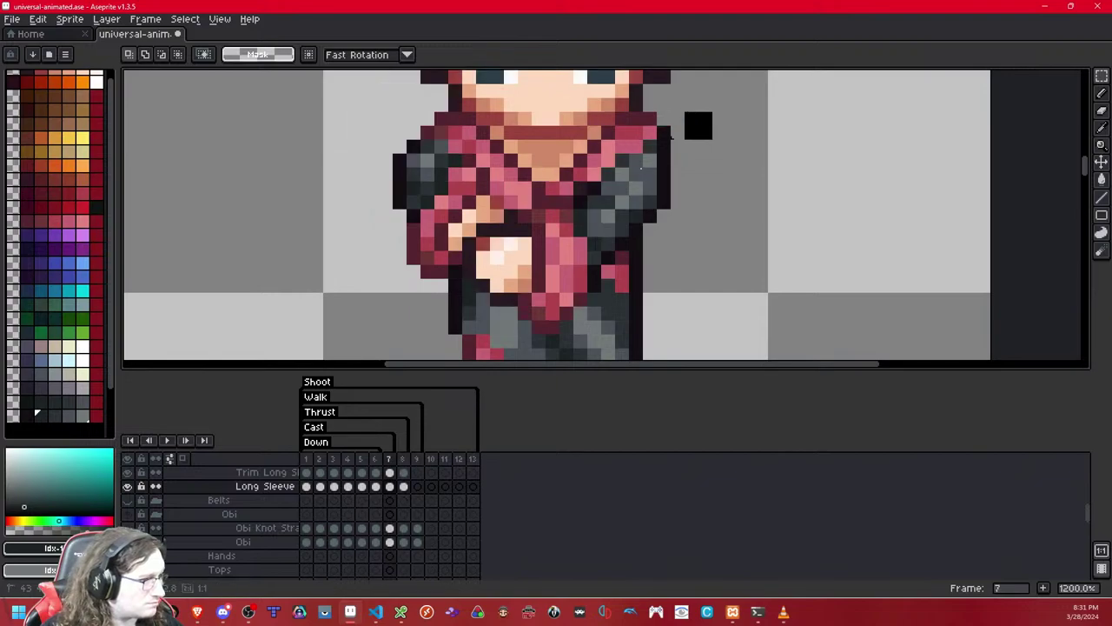
left_click_drag(707, 112, 498, 351)
key("Right")
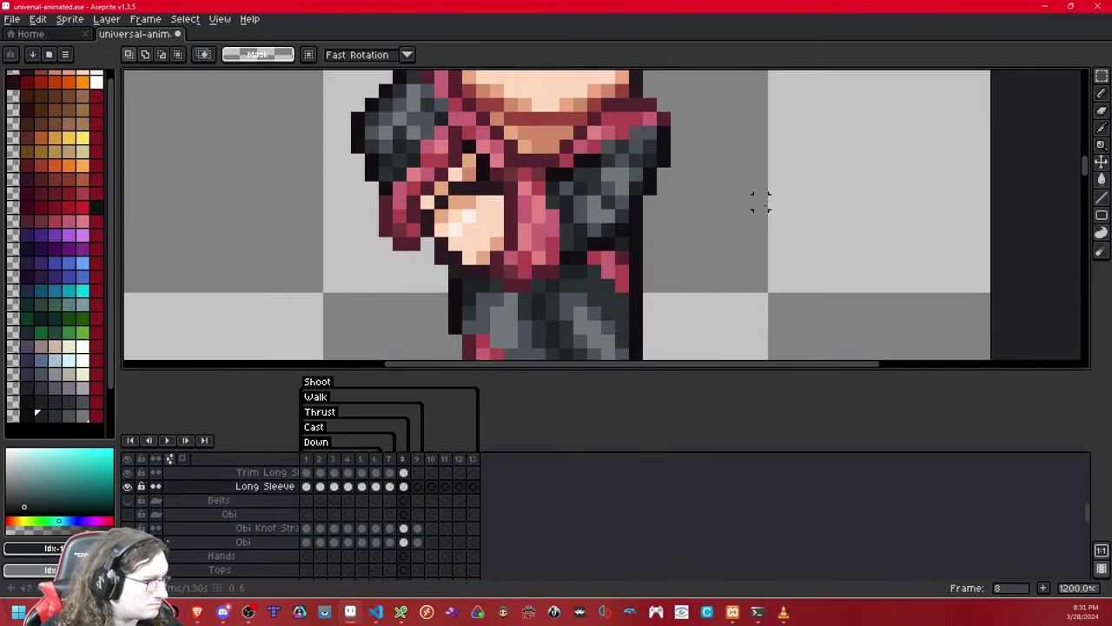
left_click_drag(726, 86, 462, 308)
left_click(788, 229)
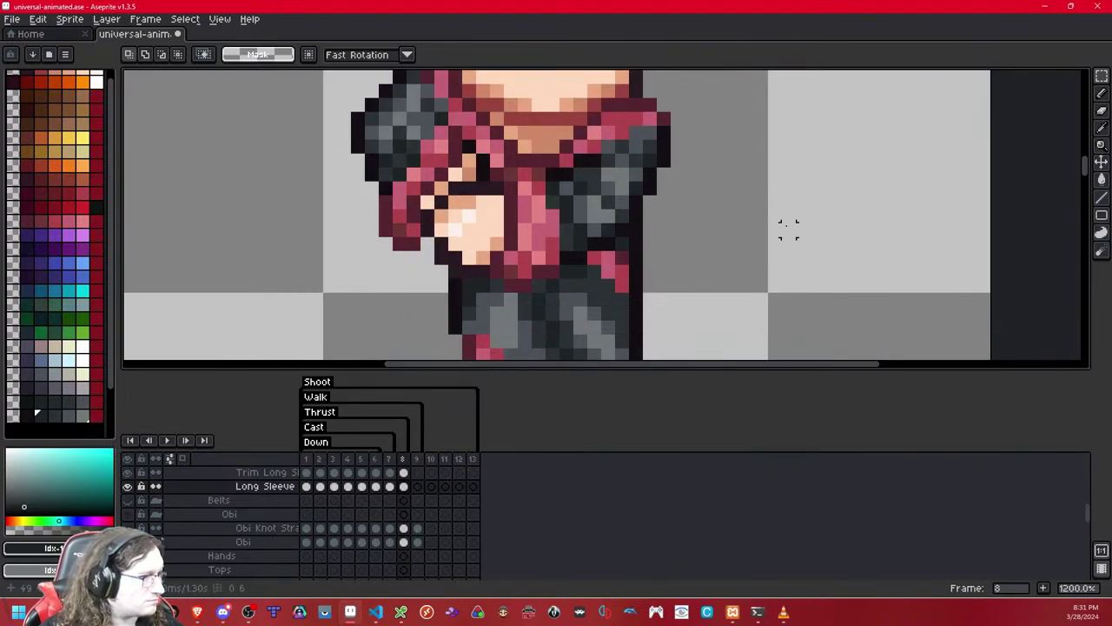
- Compare the front-facing sprite's sleeve shading in frame 4 with its neighbouring frames and frame 8
key("Left")
key("Left")
key("Left")
key("Left")
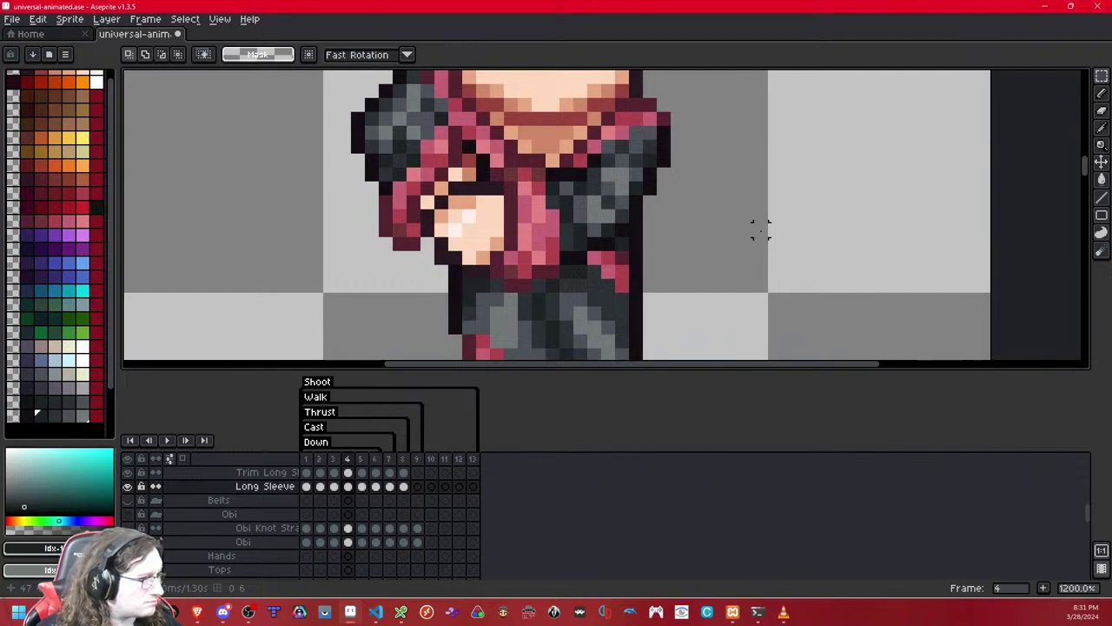
key("Right")
key("Left")
key("Left")
key("Right")
key("Right")
key("Right")
key("Right")
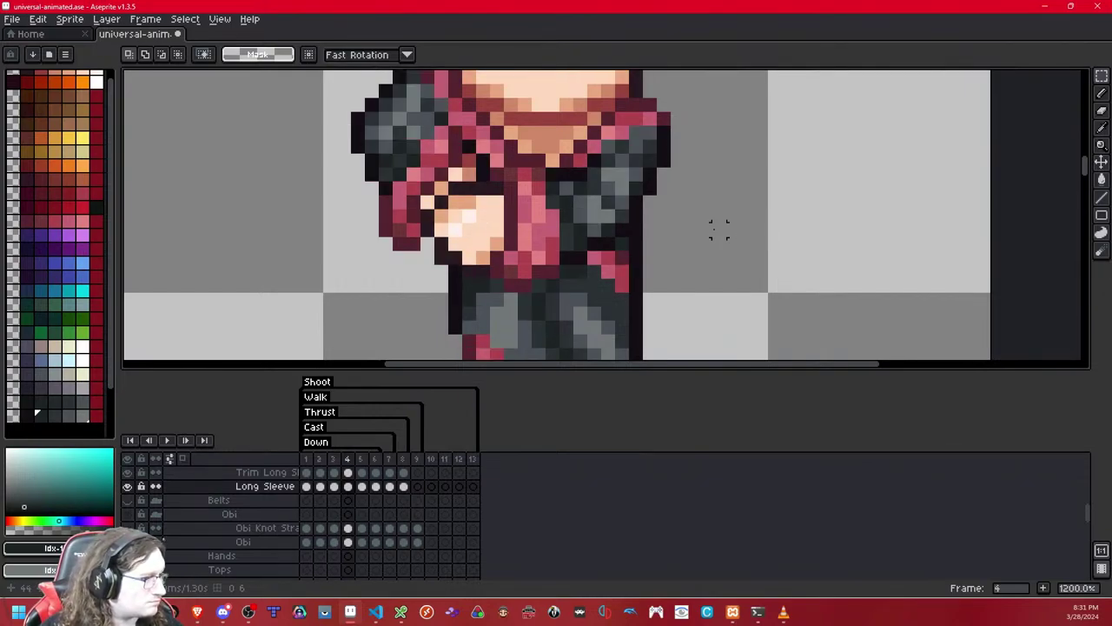
- Touch up the upper part of the front-facing sprite's right-hand sleeve in frame 8 with the grey palette colour
key("Right")
left_click_drag(652, 194, 637, 242)
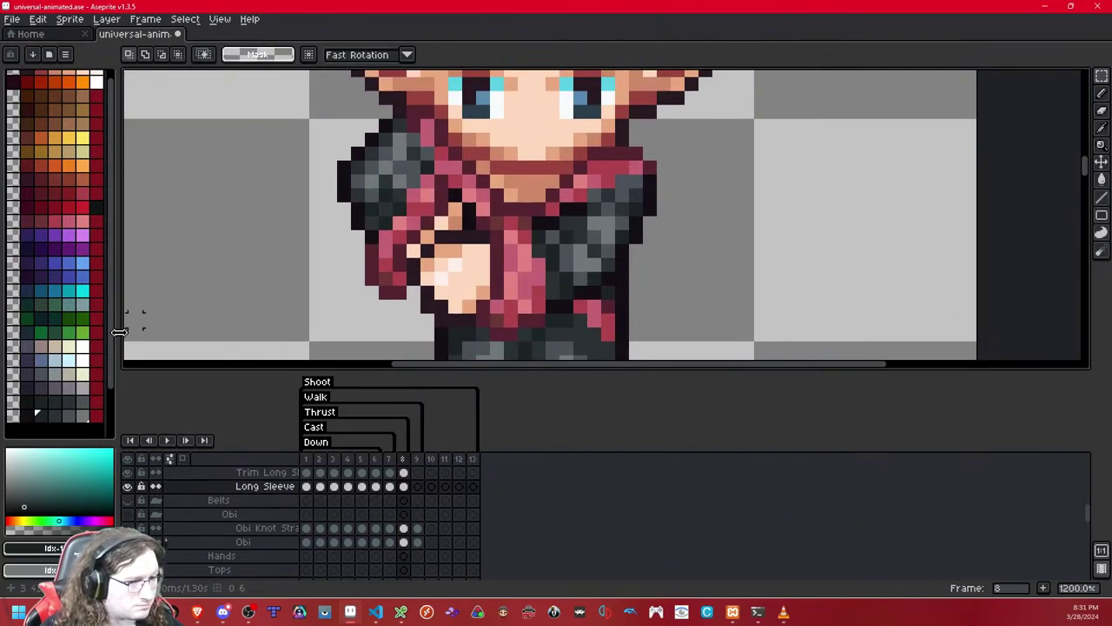
left_click(70, 416)
key("b")
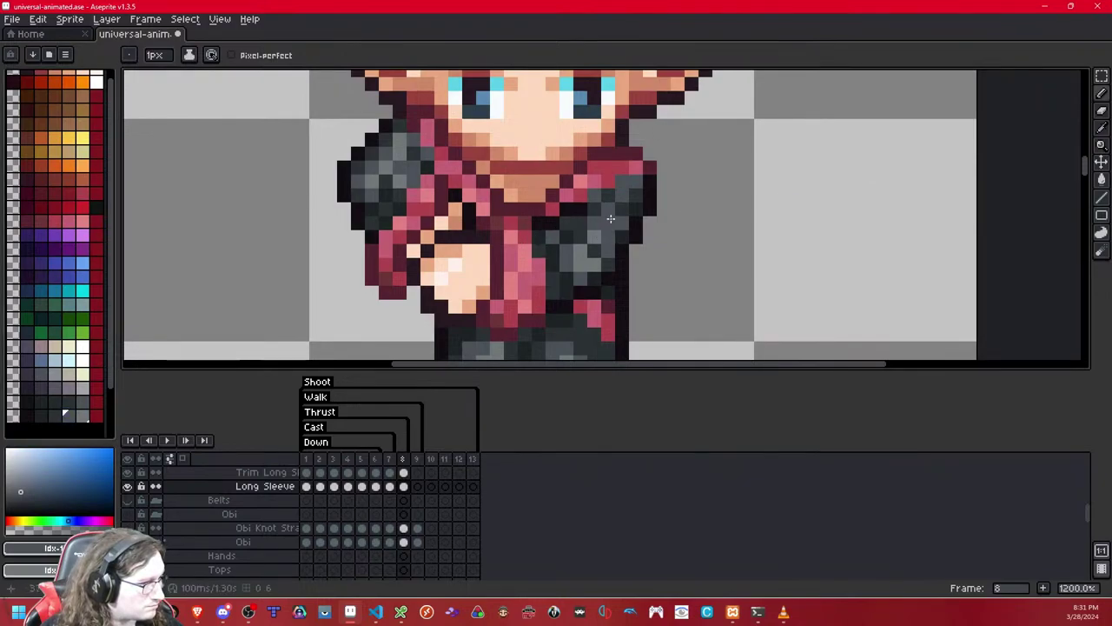
left_click_drag(622, 203, 621, 197)
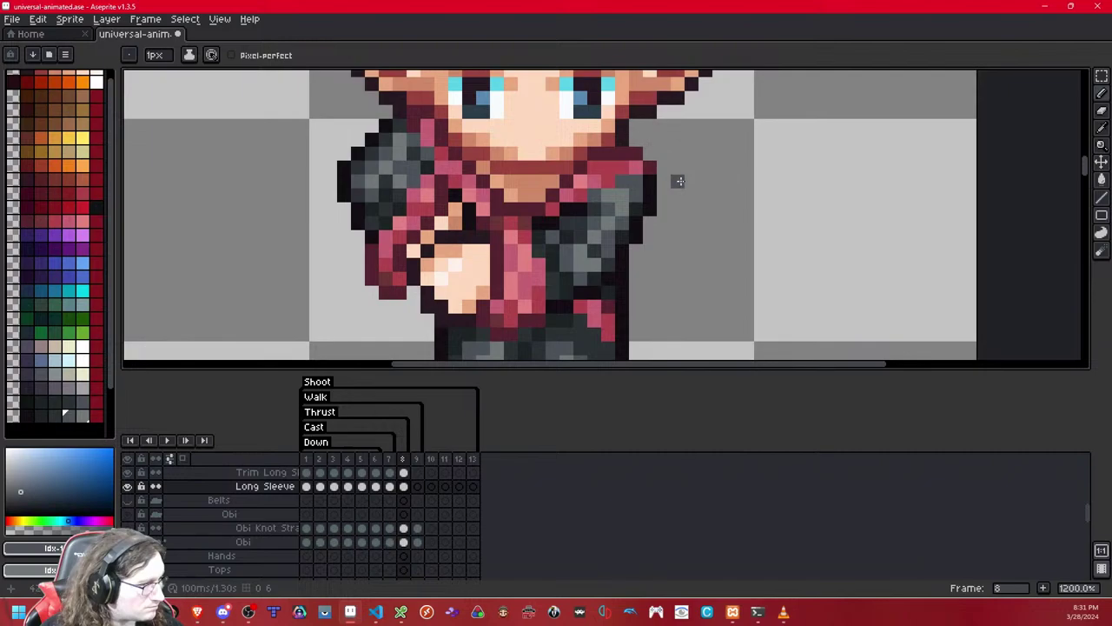
- Refine the lower grey shading of the same sleeve in frame 8 and check it at full sprite scale
scroll(761, 173, "down", 5)
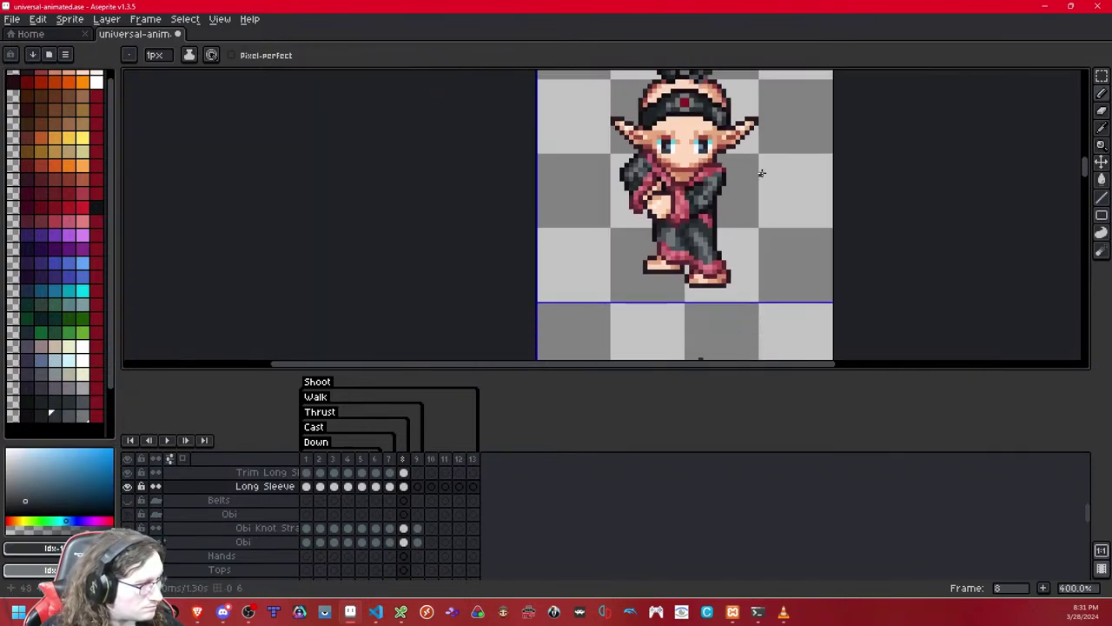
scroll(761, 173, "down", 3)
scroll(761, 173, "up", 5)
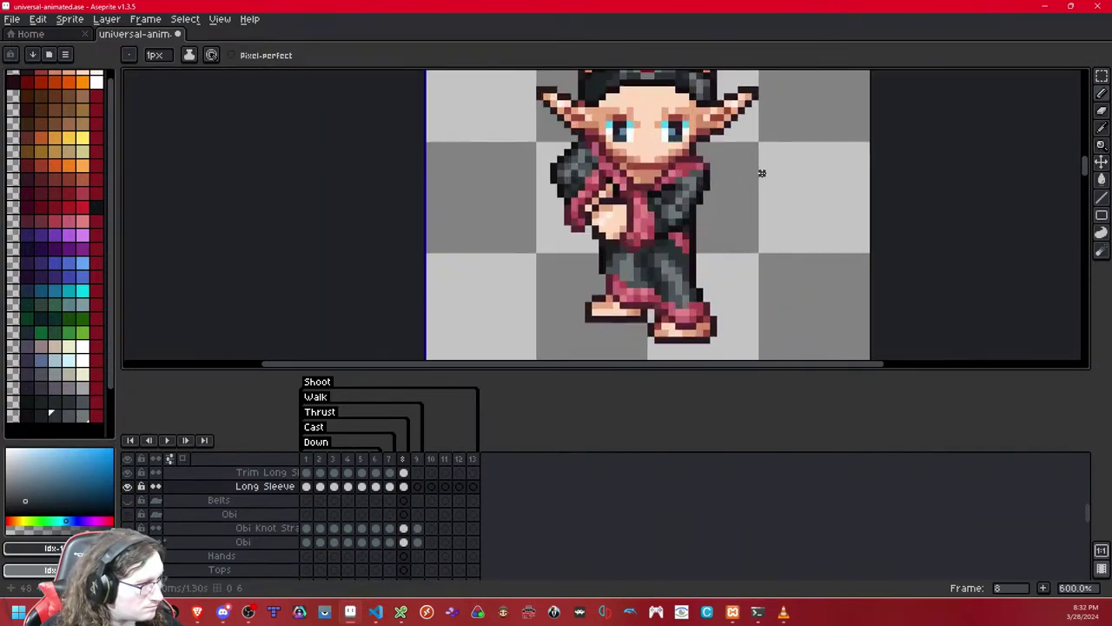
scroll(761, 173, "up", 3)
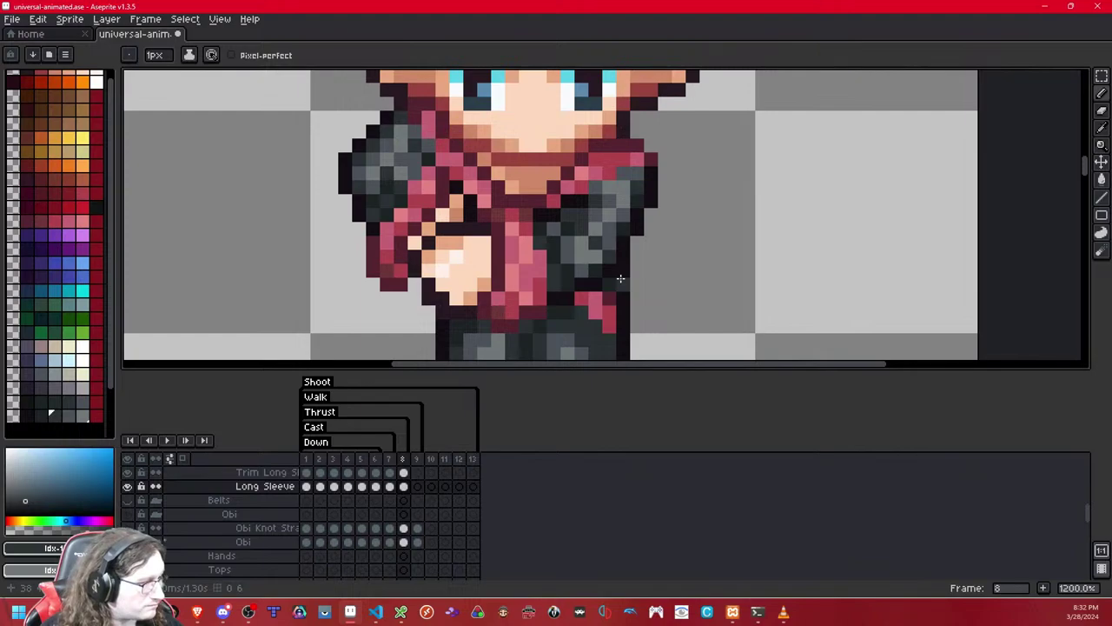
left_click(70, 418)
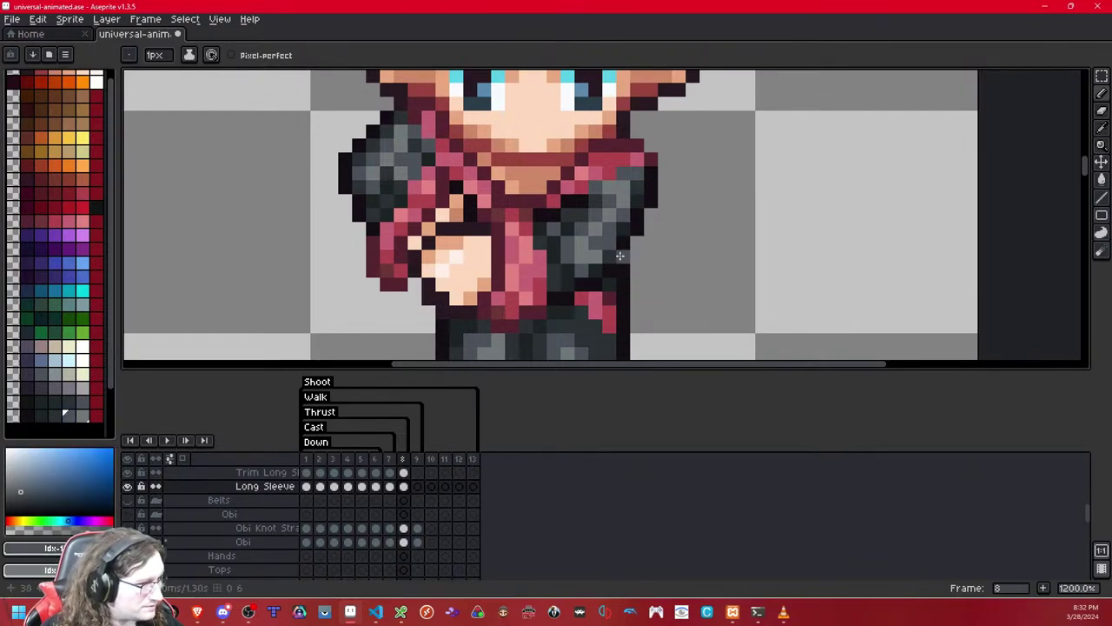
scroll(608, 261, "down", 9)
scroll(626, 265, "up", 1)
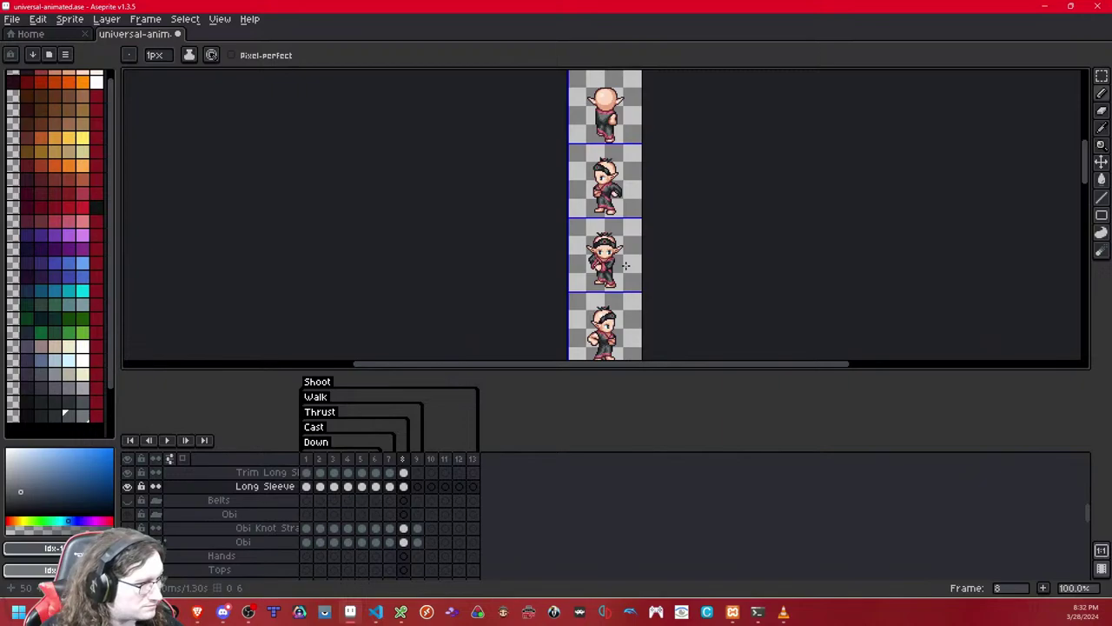
left_click_drag(626, 265, 683, 263)
scroll(684, 264, "up", 7)
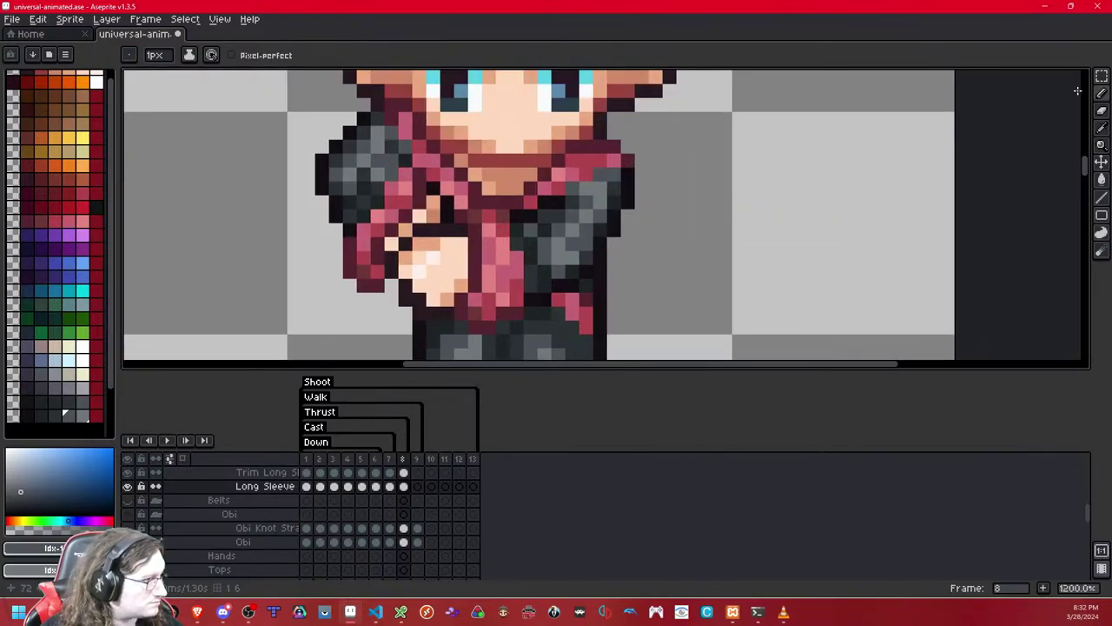
- Copy the retouched right-hand sleeve area from frame 8, paste it into frame 4 and clear the selection
left_click(1101, 76)
left_click_drag(748, 123, 395, 337)
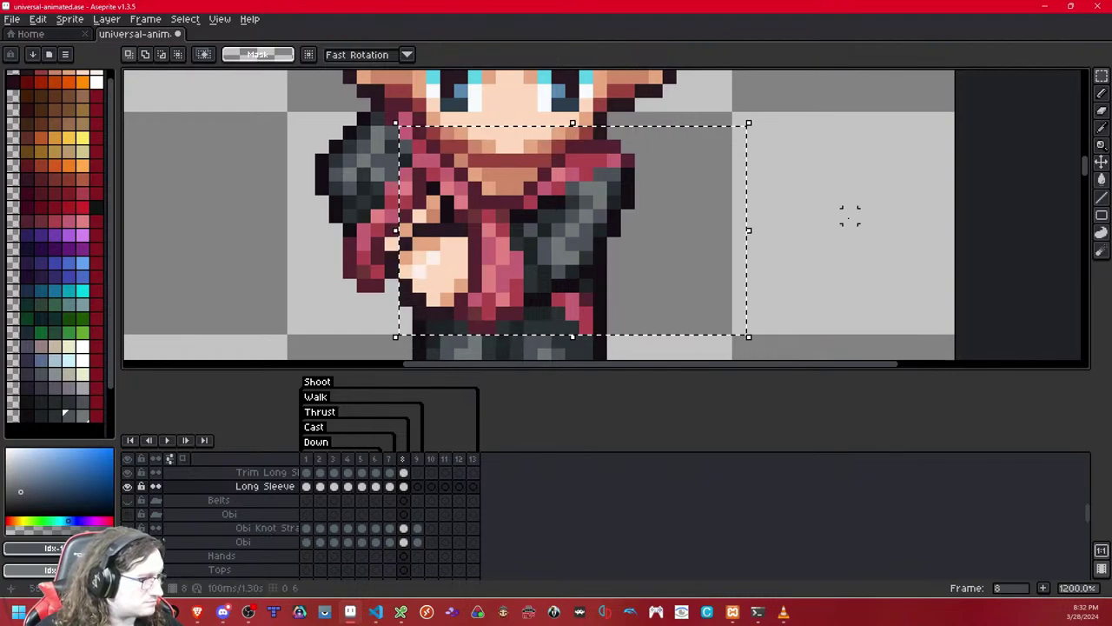
key("ctrl+d")
key("Left")
key("Left")
key("Left")
key("Left")
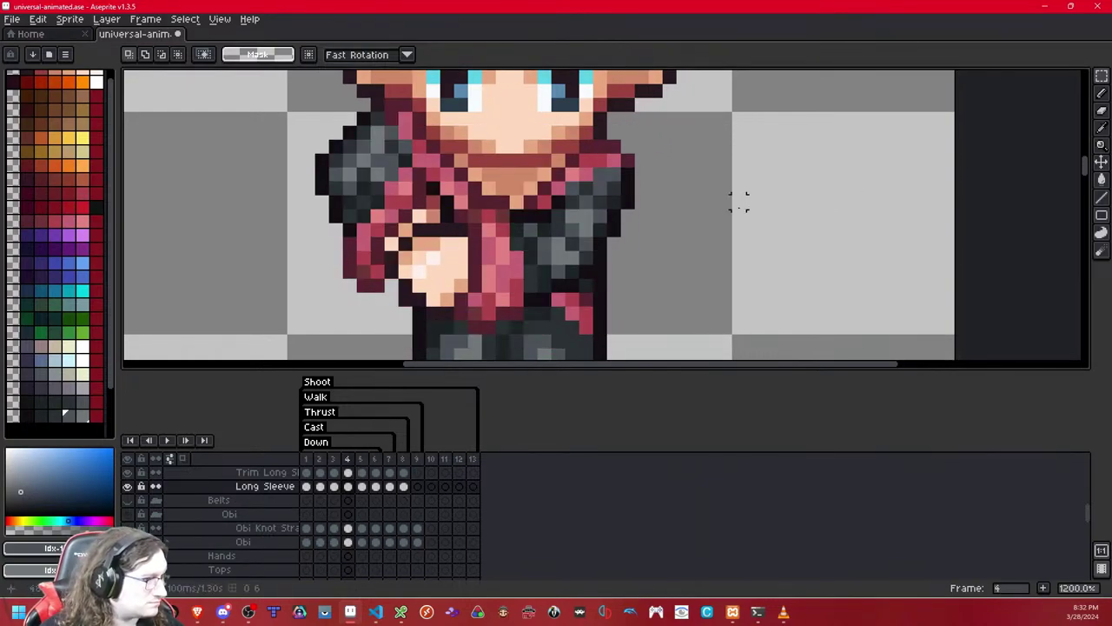
key("ctrl+shift+d")
key("ctrl+d")
- Copy the right-hand sleeve area of the front-facing sprite in frame 7 and clear the selection
key("Left")
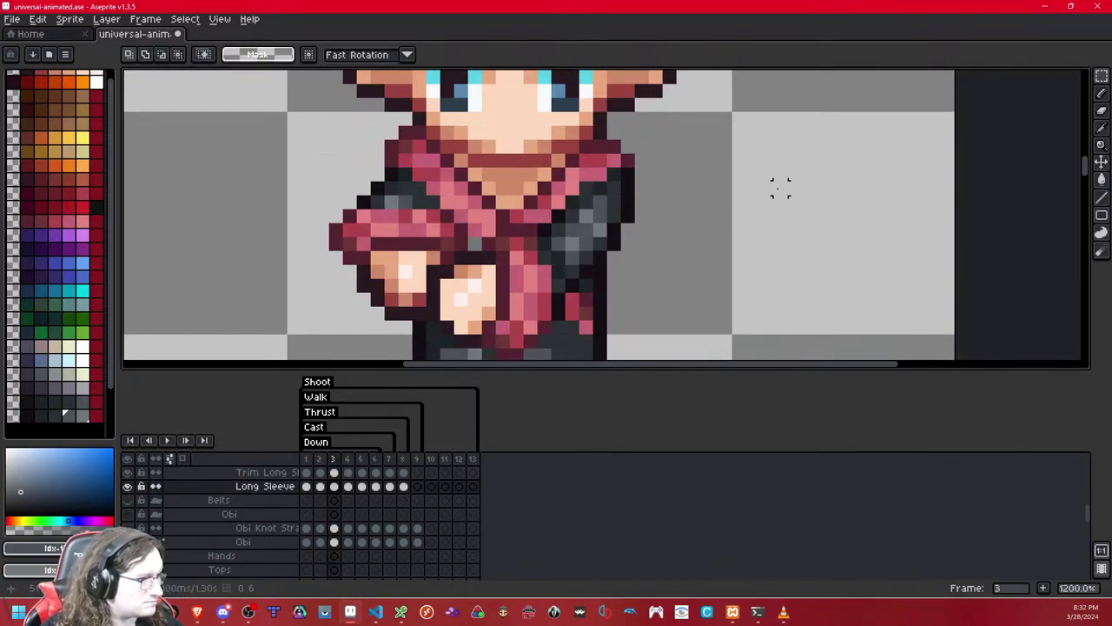
key("Right")
key("Right")
key("Right")
key("Right")
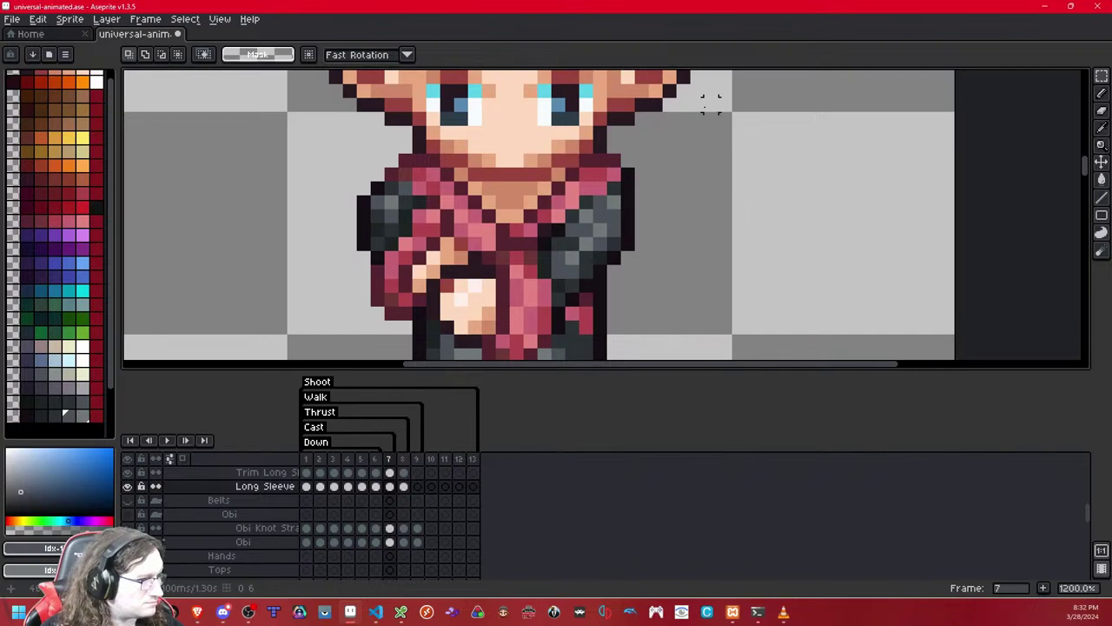
left_click_drag(712, 104, 446, 360)
key("ctrl+d")
- Try pasting the copied frame 7 sleeve into frame 3, nudging it vertically into place and checking it at full sprite scale
key("Left")
key("Left")
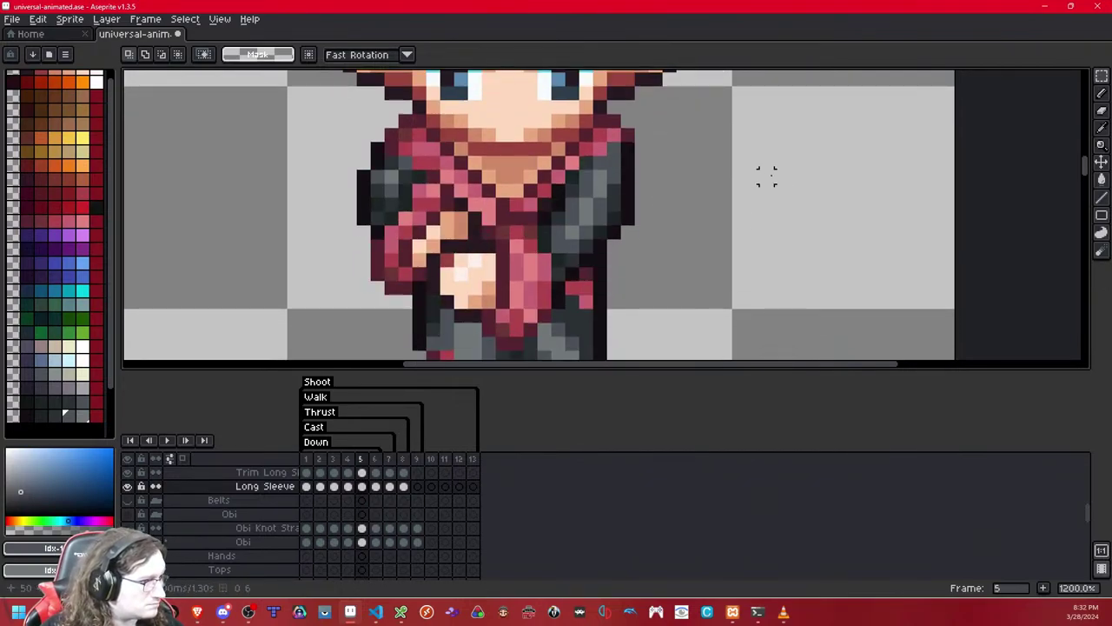
key("Left")
key("Left")
key("ctrl+shift+d")
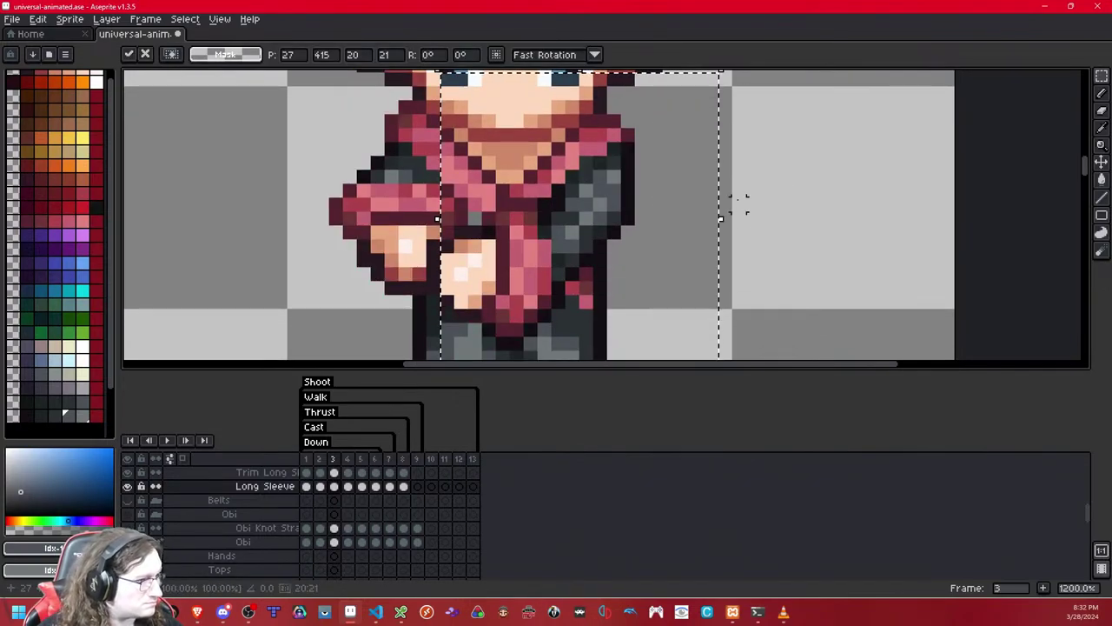
key("Down")
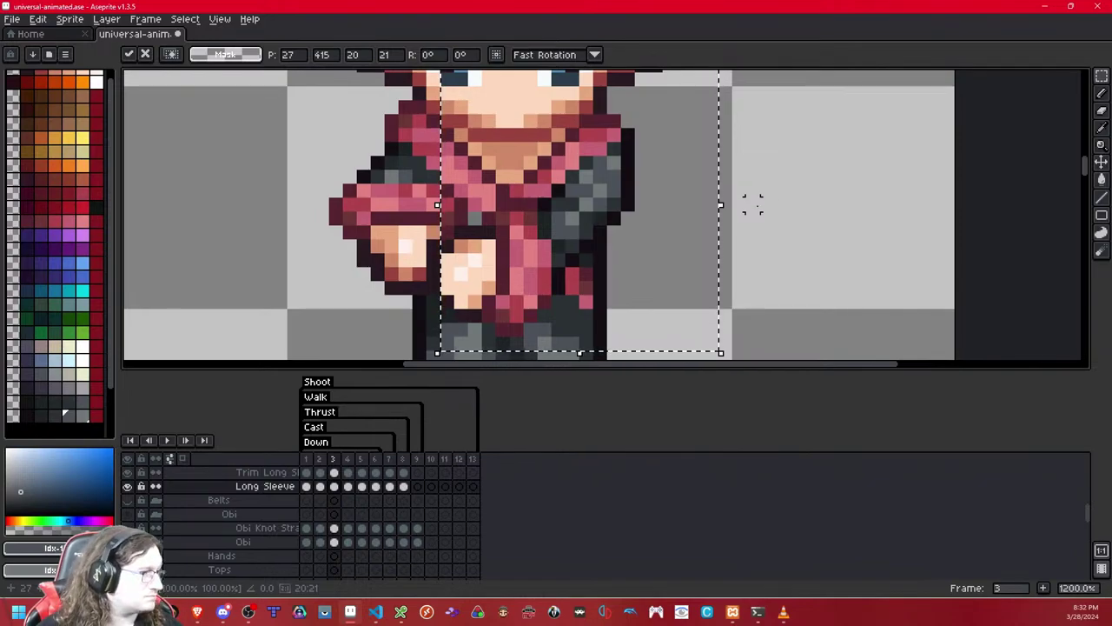
left_click(753, 205)
scroll(585, 204, "down", 7)
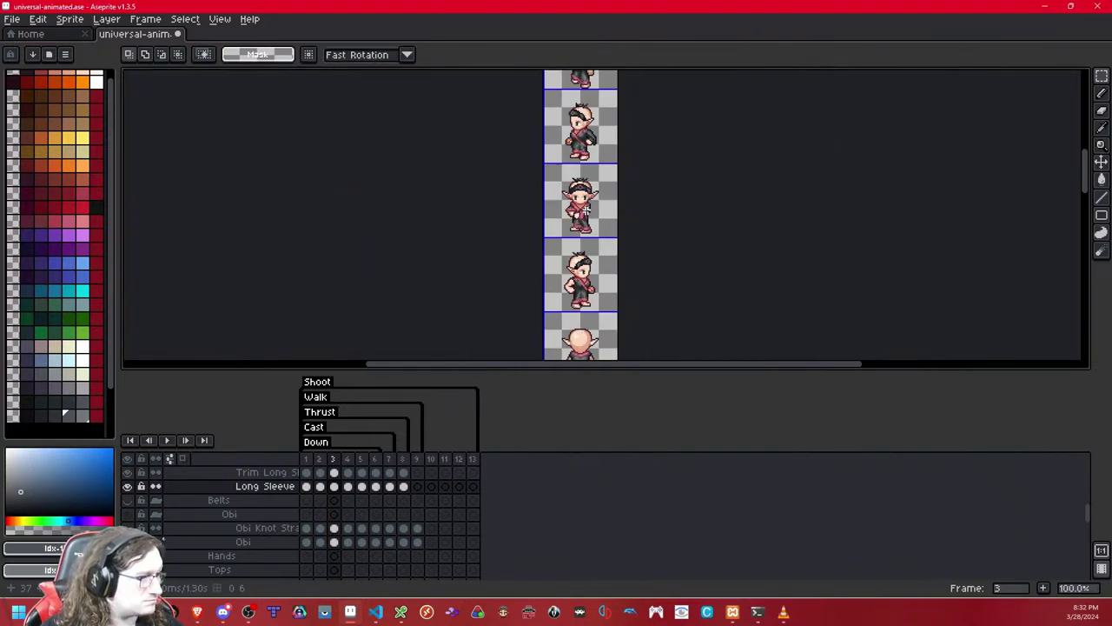
scroll(609, 213, "up", 8)
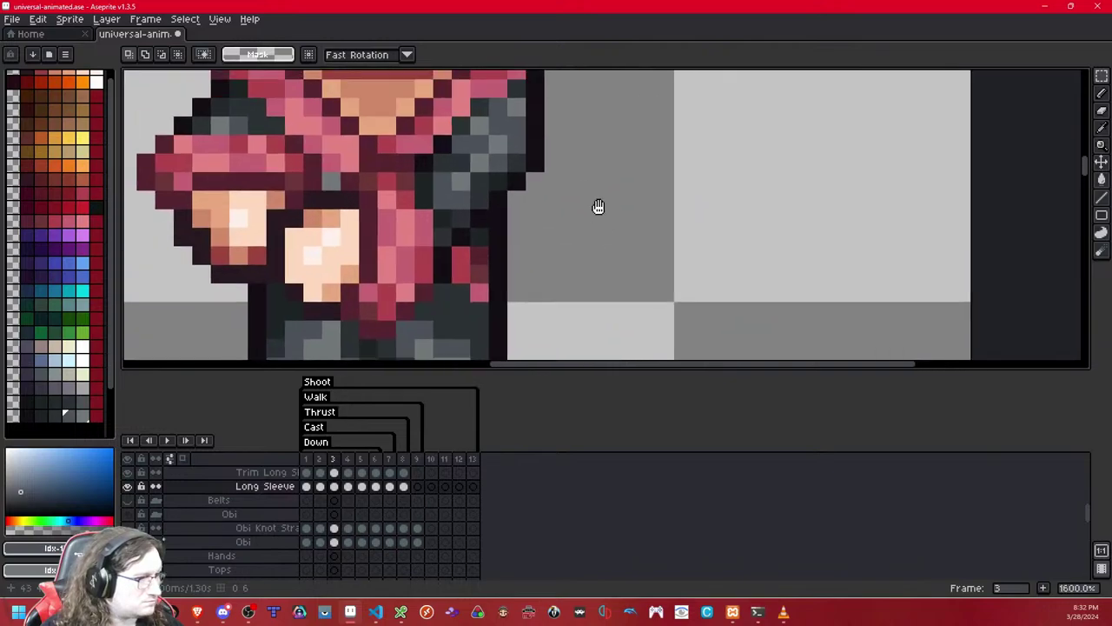
- Undo the sleeve paste in frame 3 and return to frame 7 with the Pencil tool active
left_click(1101, 93)
key("ctrl+z")
key("ctrl+z")
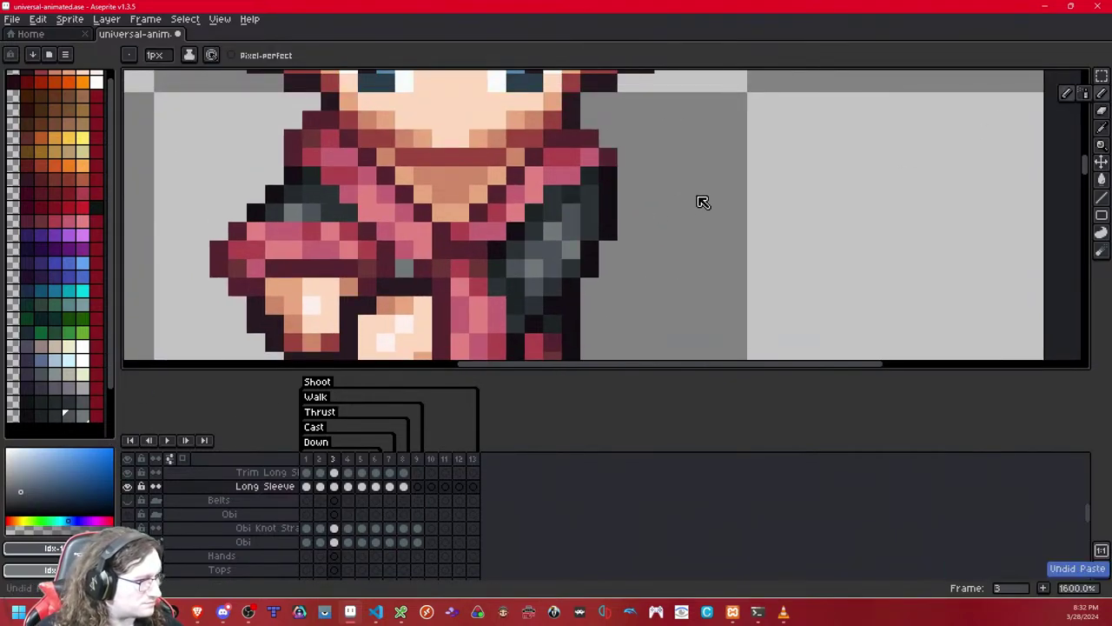
key("ctrl+z")
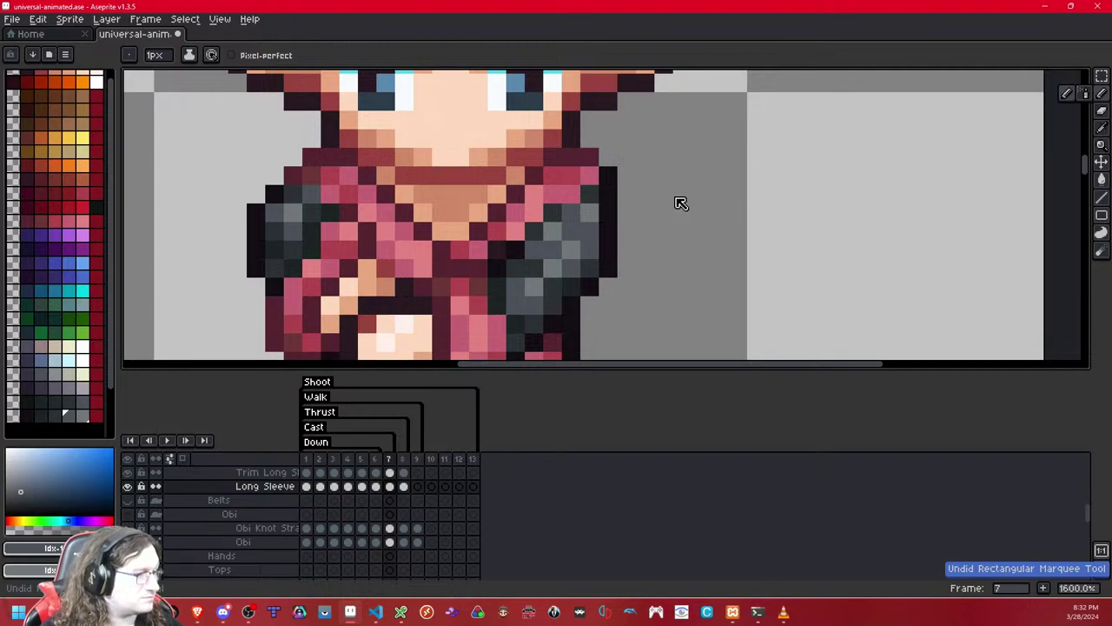
- Retouch the upper highlight of the front-facing sprite's right-hand sleeve in frame 7 with the two grey palette colours
left_click(73, 417)
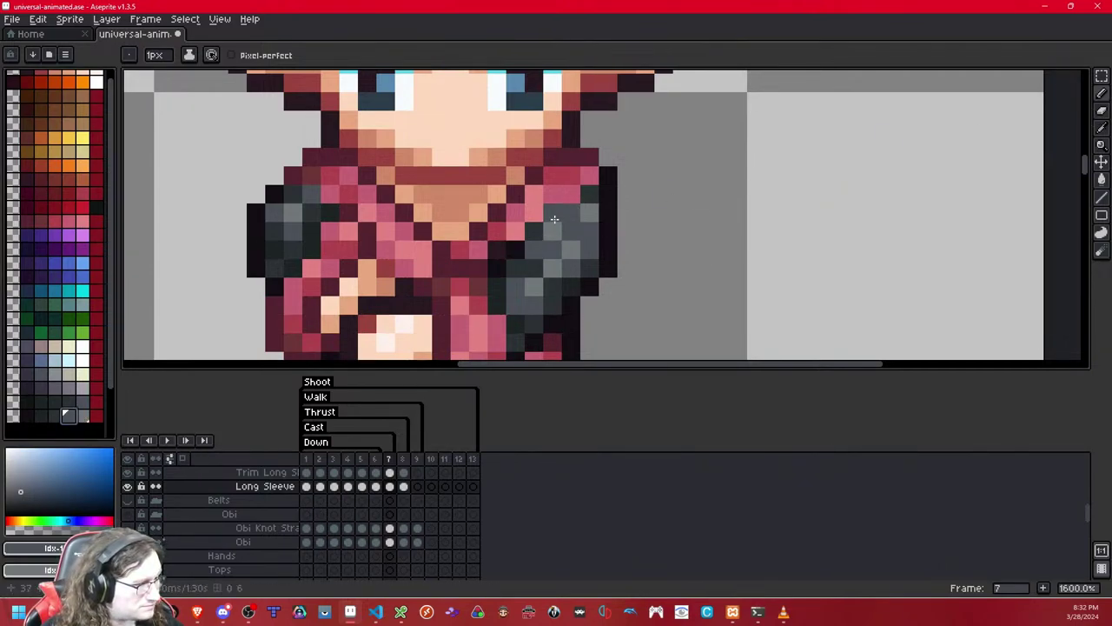
left_click(555, 217)
left_click(585, 211)
right_click(572, 226)
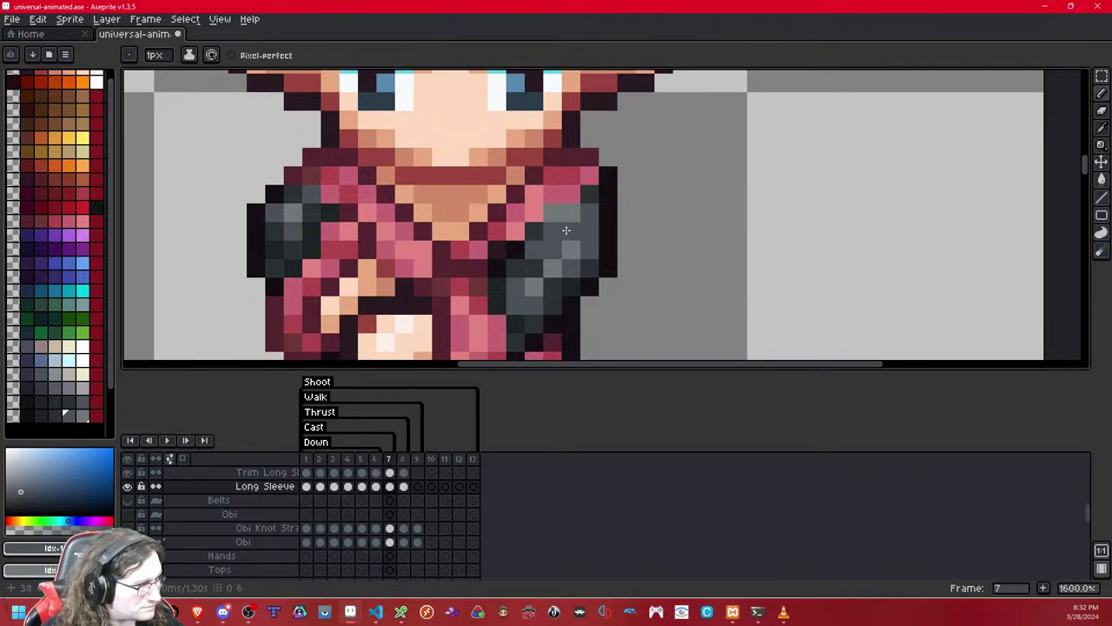
scroll(622, 234, "down", 8)
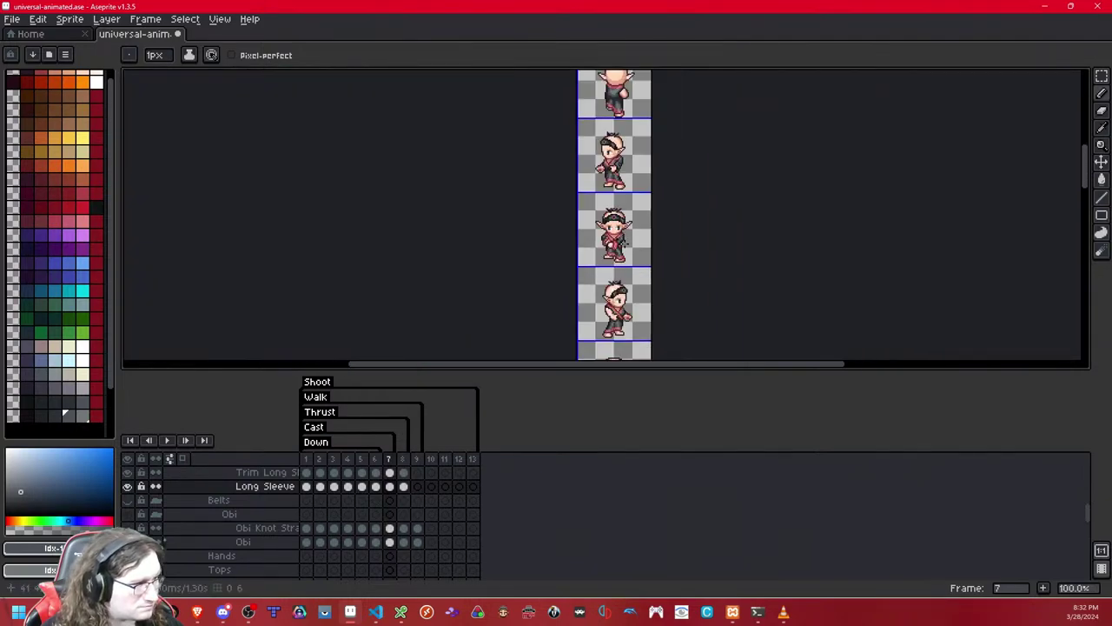
- Try a grey pencil touch-up on the upper right-hand sleeve in frame 4, undo it and check the sprite zoomed out
key("Left")
key("Left")
key("Left")
scroll(667, 219, "up", 8)
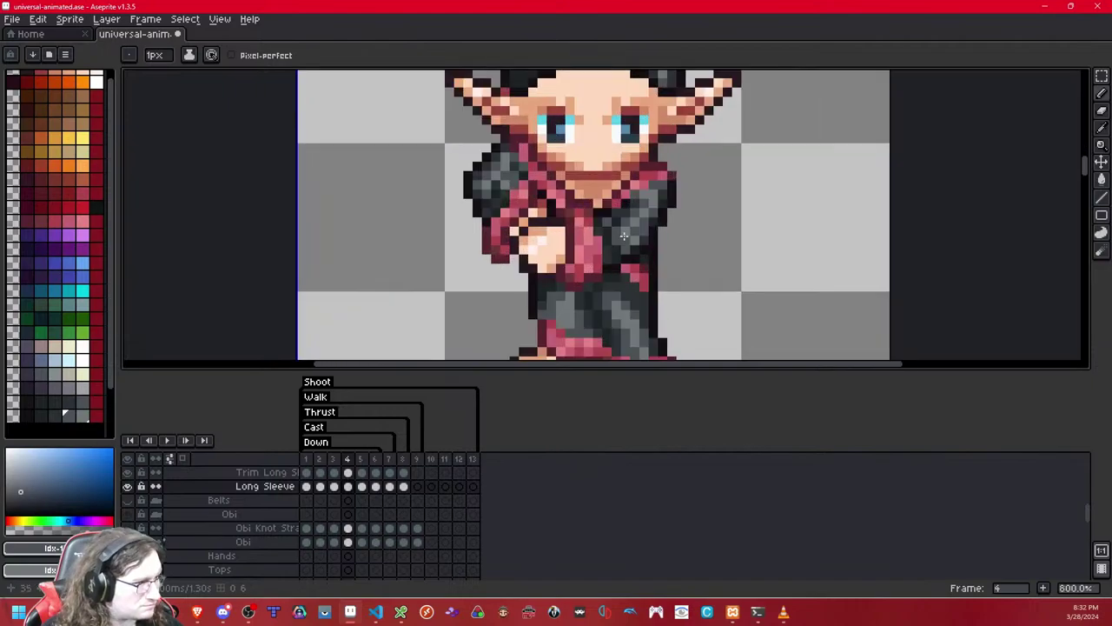
scroll(667, 219, "up", 2)
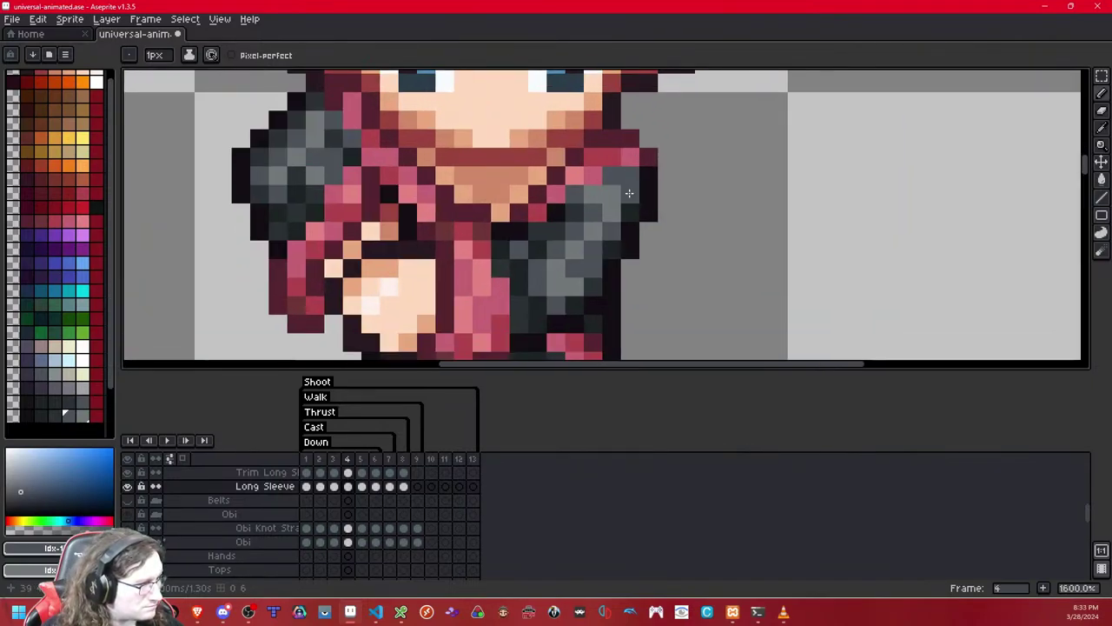
key("ctrl+z")
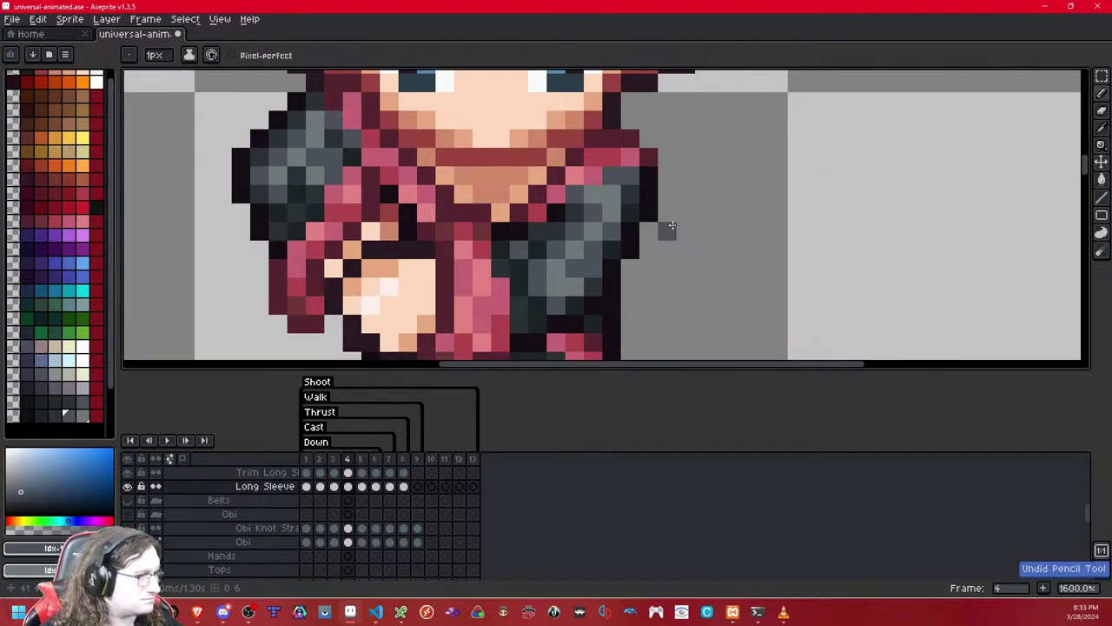
scroll(672, 226, "down", 7)
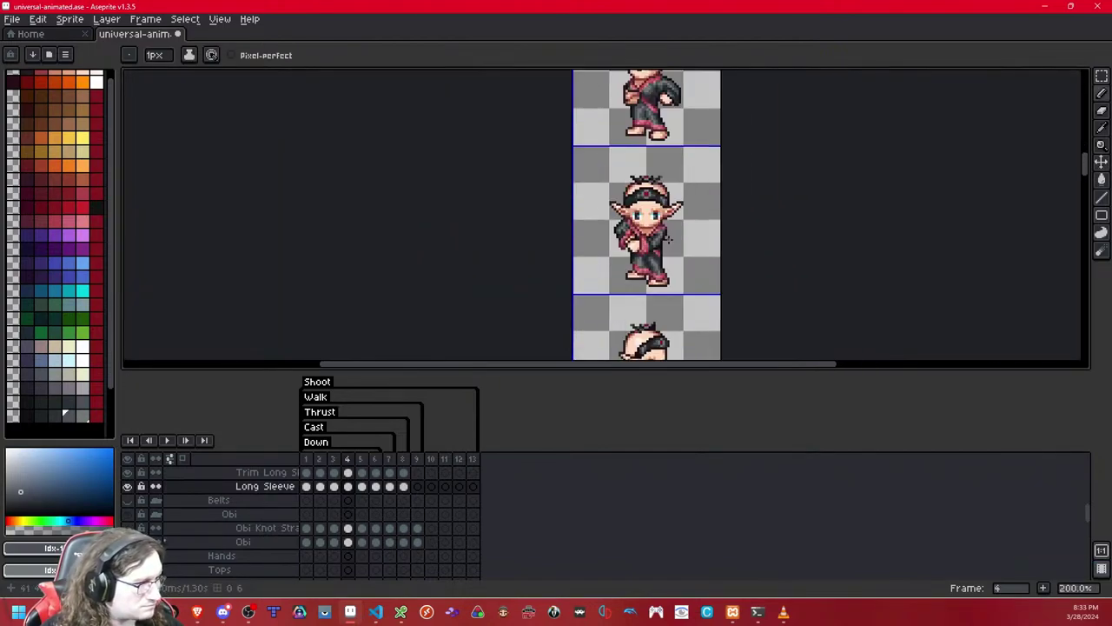
scroll(668, 237, "down", 1)
- Rework the grey shading of the front-facing sprite's right-hand sleeve in frame 3 and compare it at full sprite scale
key("Left")
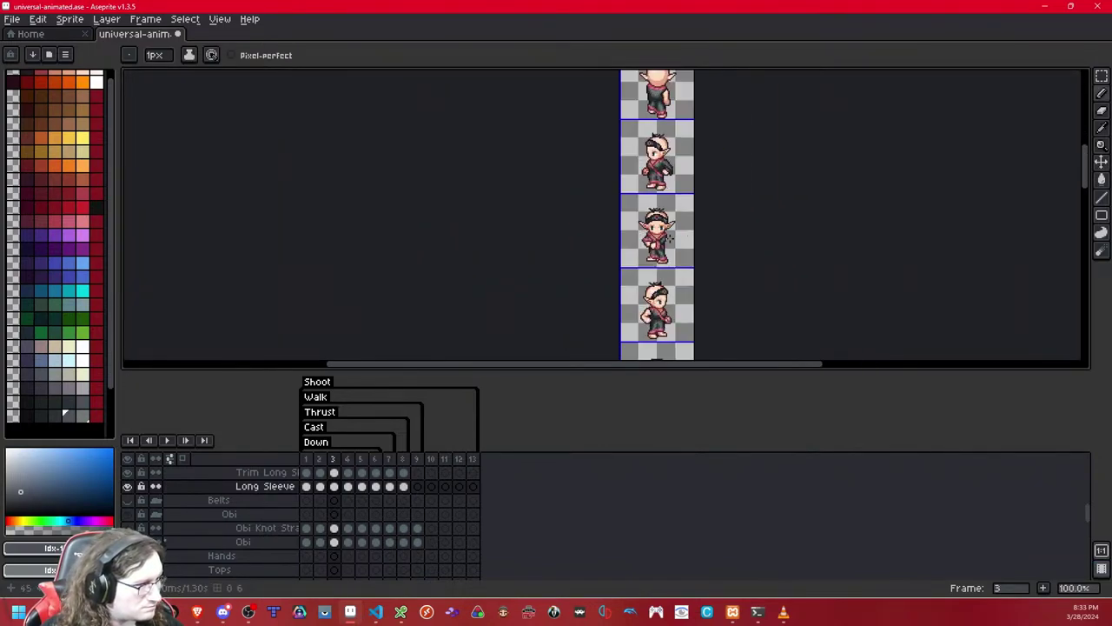
scroll(686, 232, "up", 8)
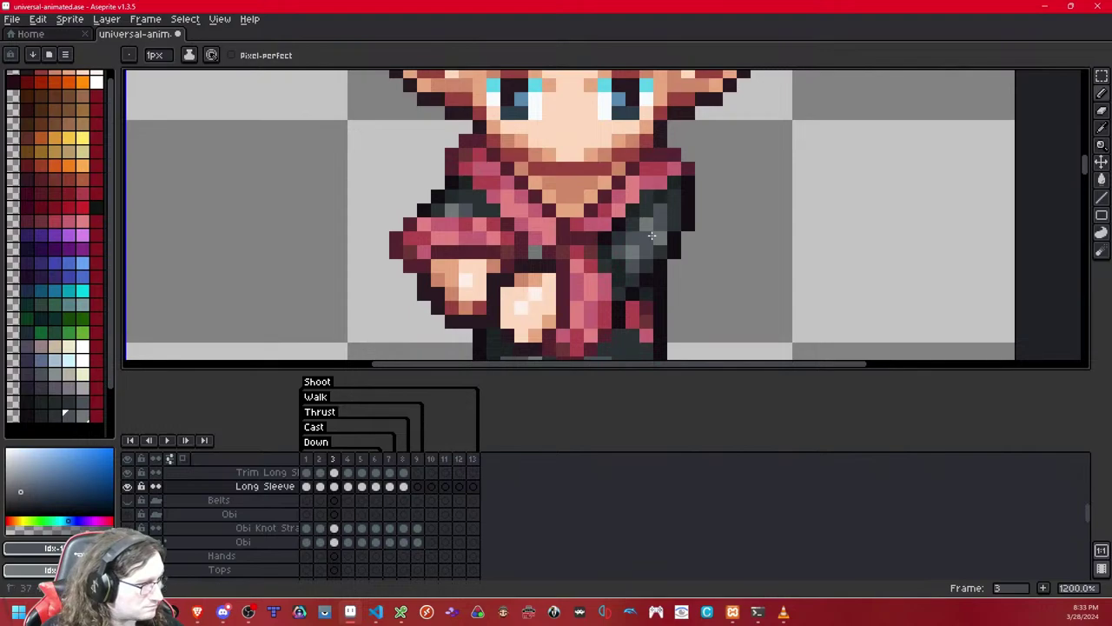
scroll(716, 185, "up", 1)
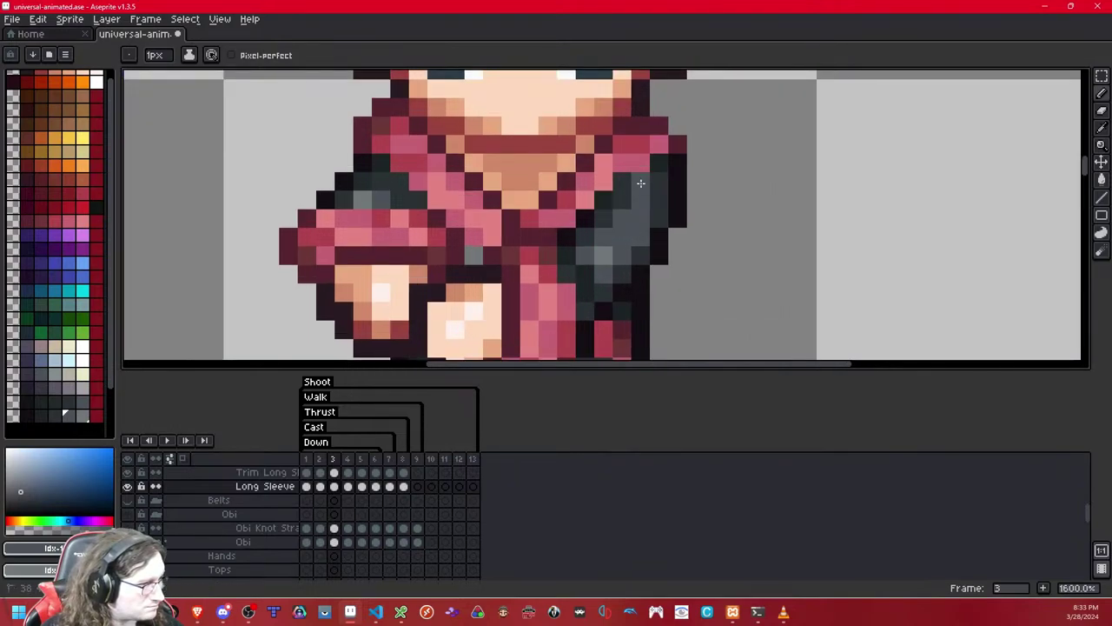
mouse_move(654, 183)
left_mouse_down()
mouse_move(620, 238)
mouse_move(639, 201)
left_mouse_up()
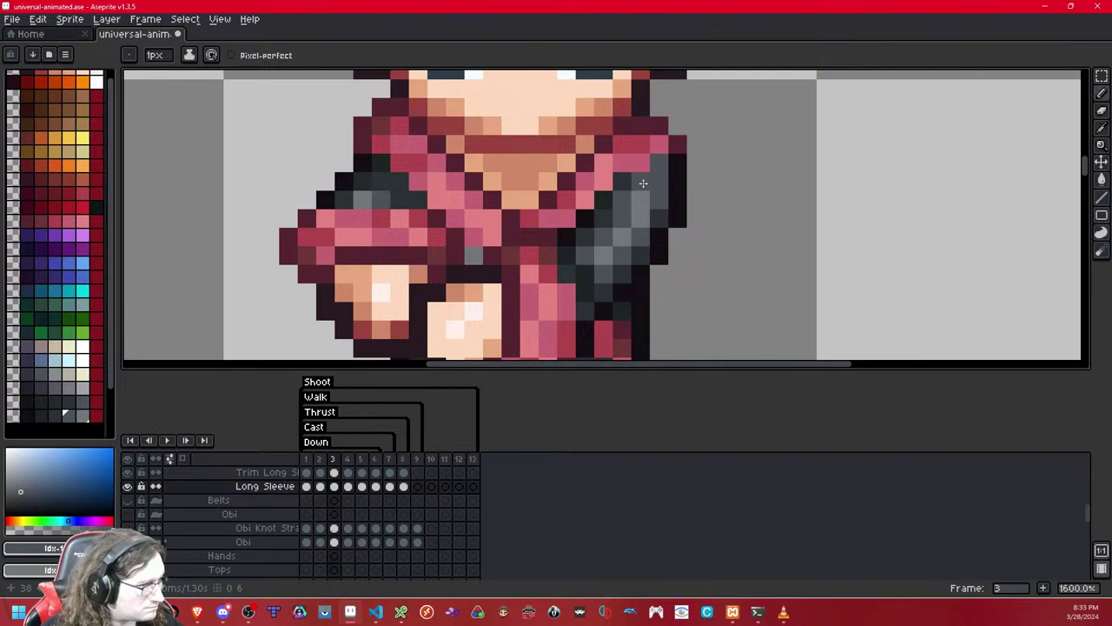
scroll(700, 188, "down", 9)
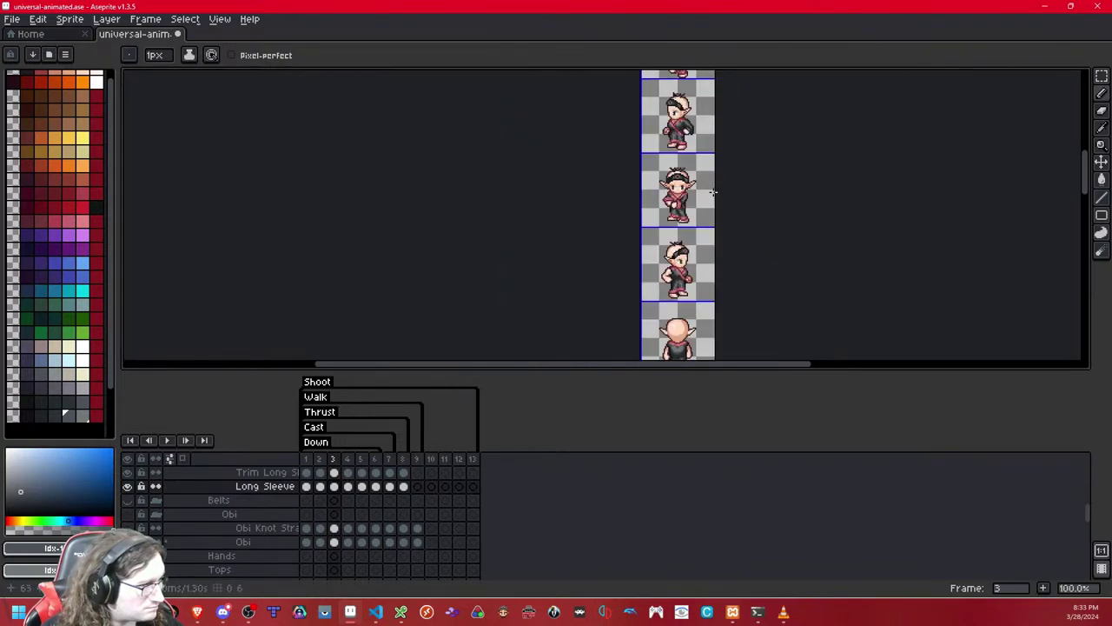
scroll(690, 193, "up", 8)
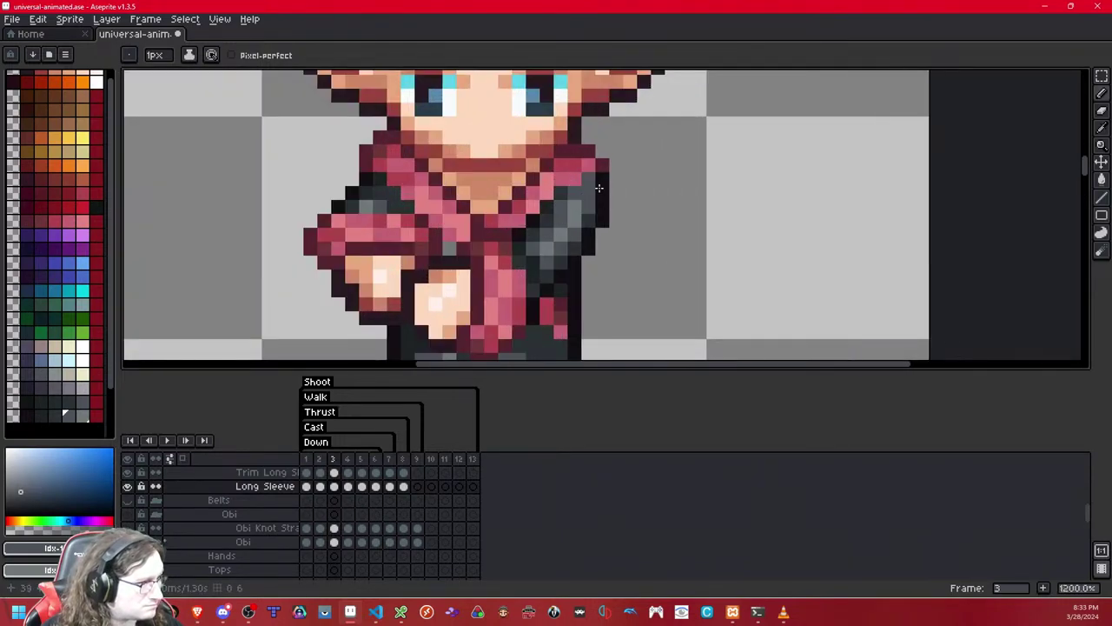
scroll(682, 180, "down", 8)
- Paint the mid grey over the mottled shading of the right-hand upper sleeve in frame 2
key("Left")
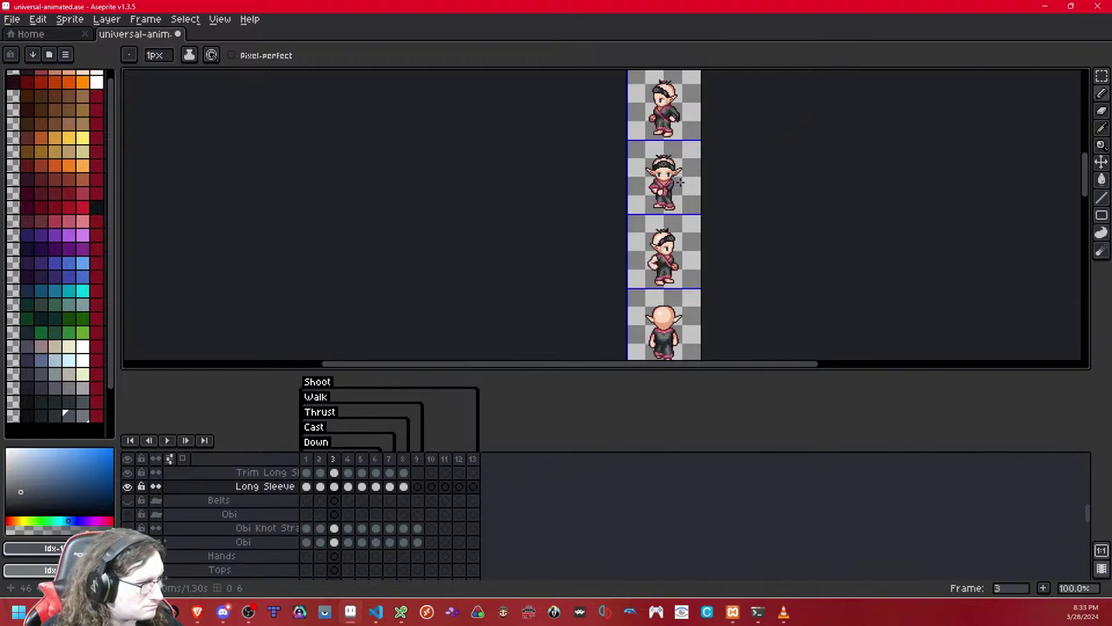
scroll(643, 178, "up", 10)
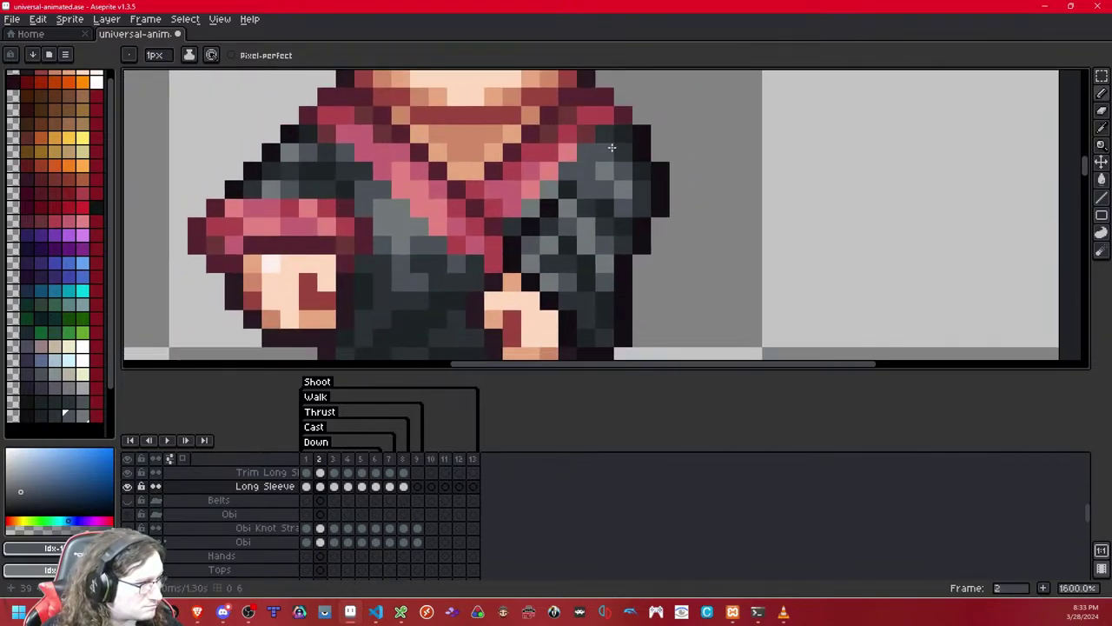
mouse_move(611, 147)
left_mouse_down()
mouse_move(622, 186)
mouse_move(595, 203)
mouse_move(599, 218)
mouse_move(587, 200)
mouse_move(605, 250)
left_mouse_up()
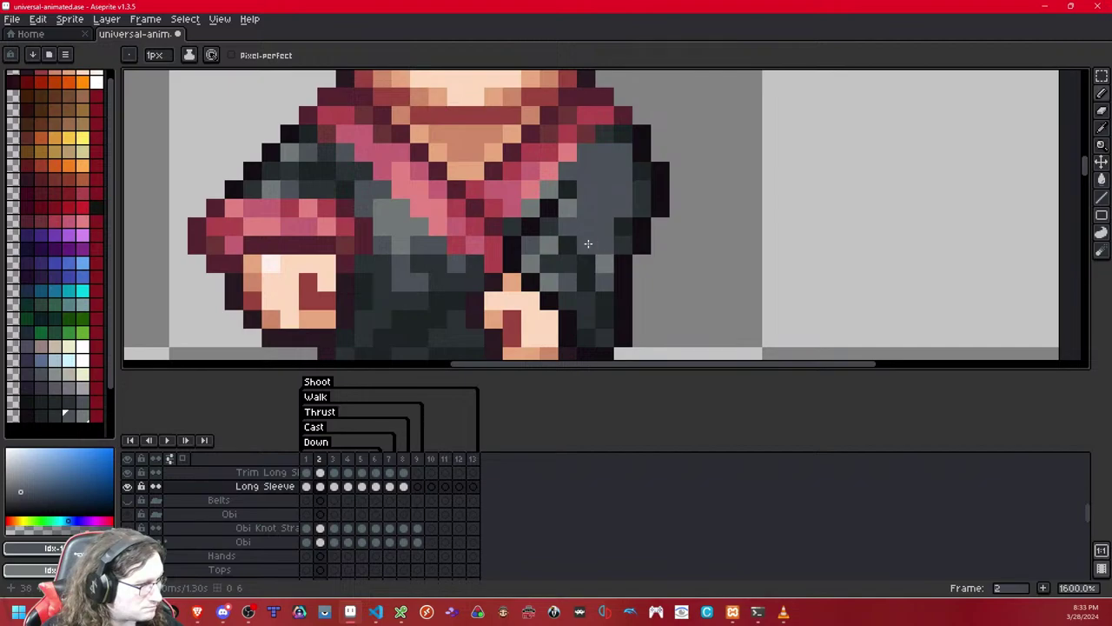
- Add lighter grey highlight pixels down the right-hand upper sleeve in frame 2 and check the shading zoomed out
right_click(590, 223)
right_click(604, 208)
right_click(604, 188)
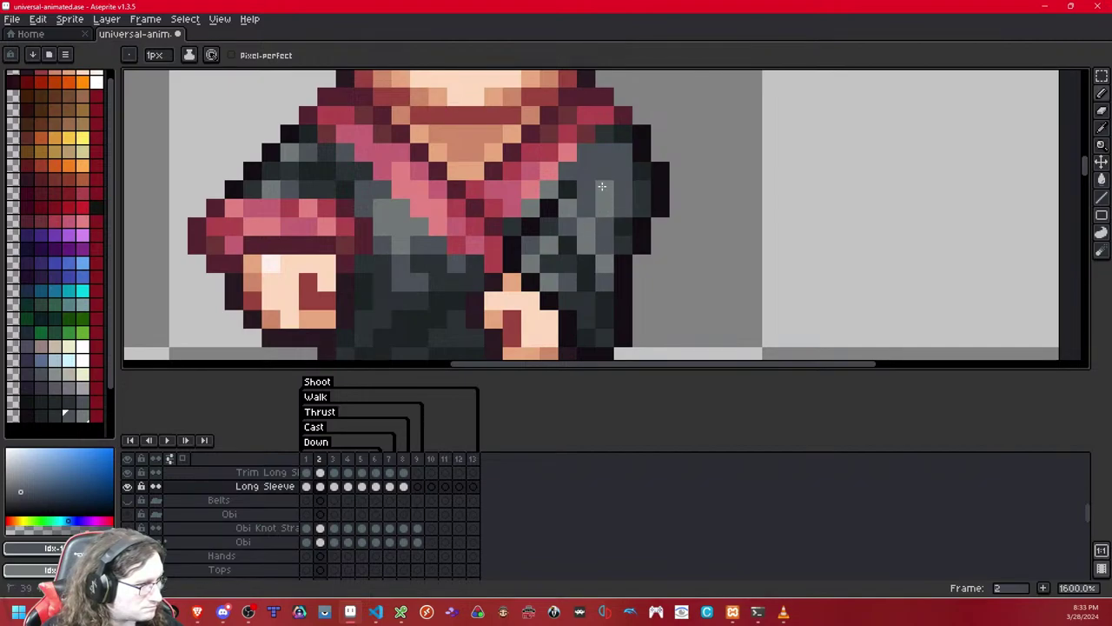
right_click(604, 173)
right_click(587, 171)
left_click(604, 190)
scroll(638, 259, "down", 5)
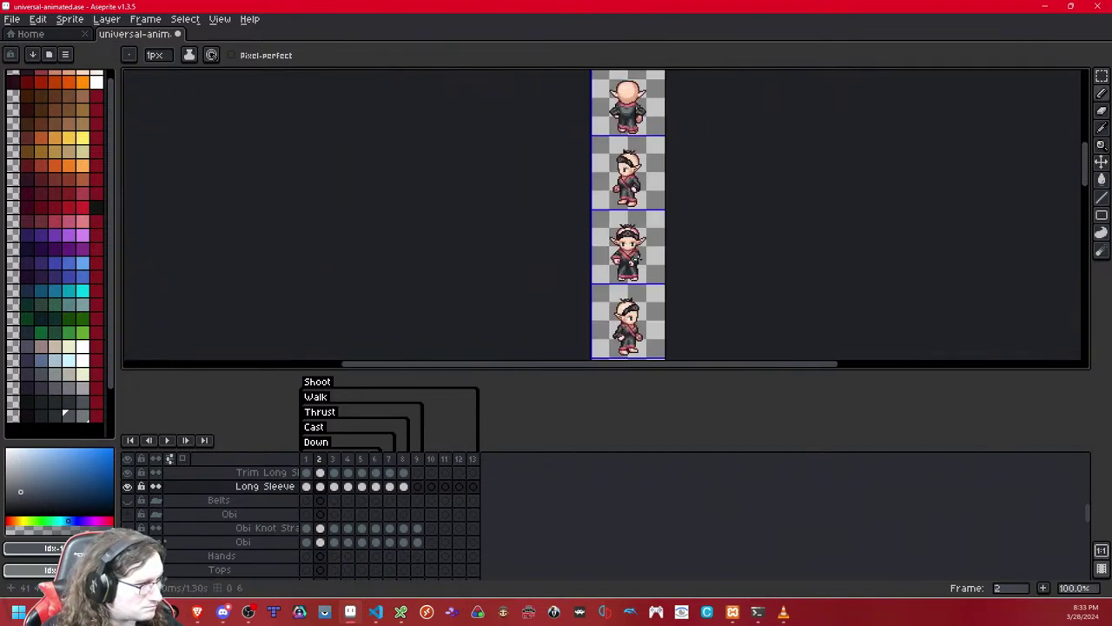
scroll(638, 259, "up", 4)
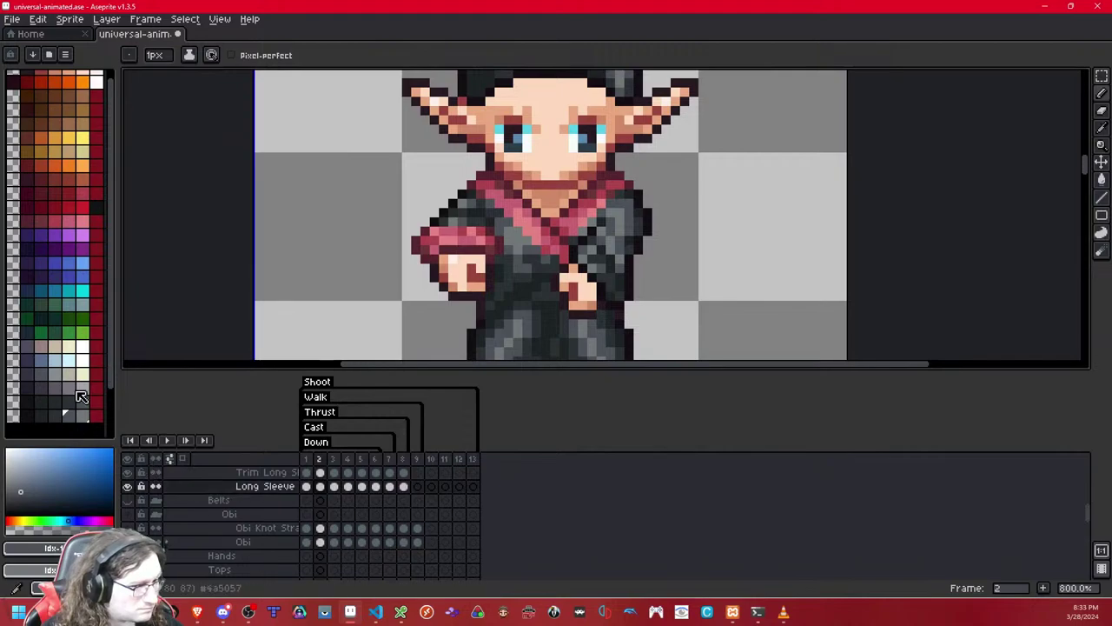
- Refine the inner elbow folds of the right-hand sleeve in frame 2 with the darker grey palette colour
left_click(57, 414)
scroll(643, 205, "down", 6)
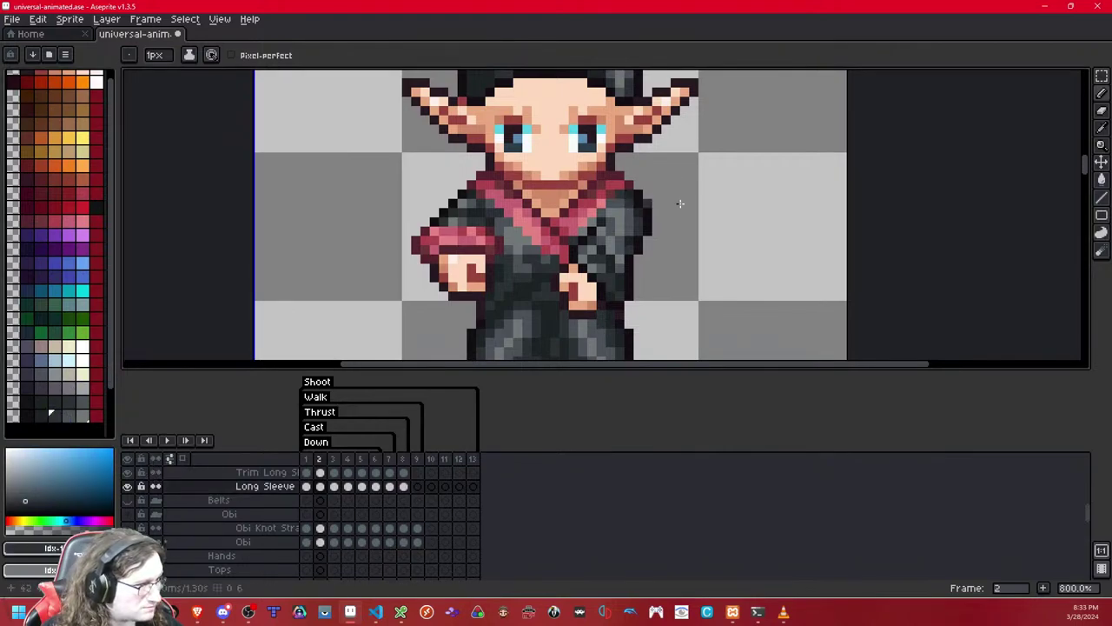
scroll(706, 203, "up", 8)
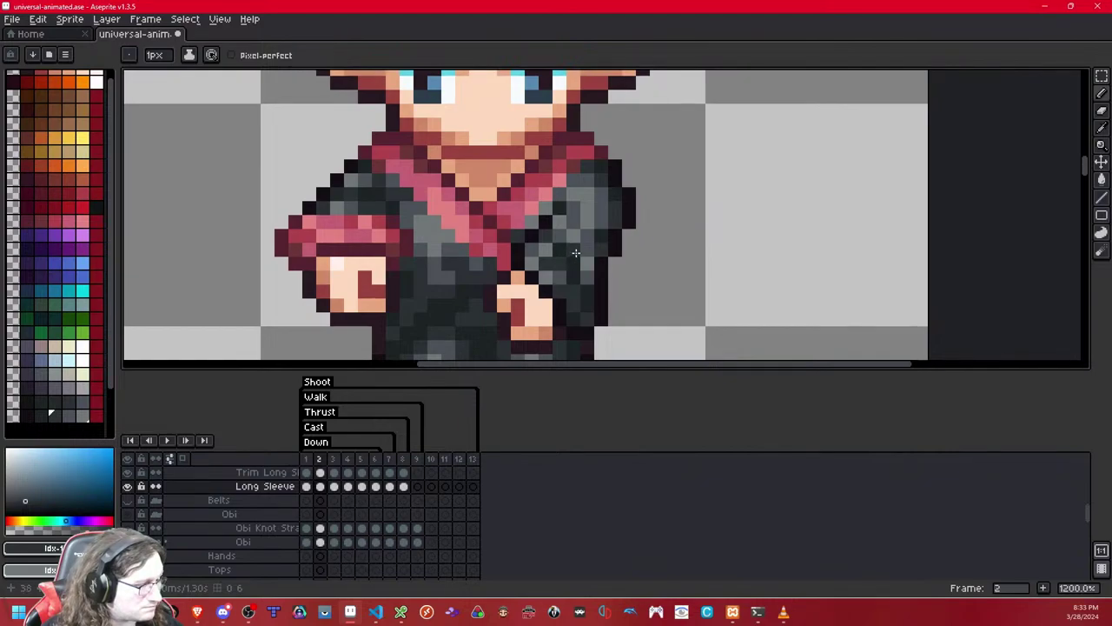
scroll(576, 252, "down", 8)
scroll(675, 236, "up", 10)
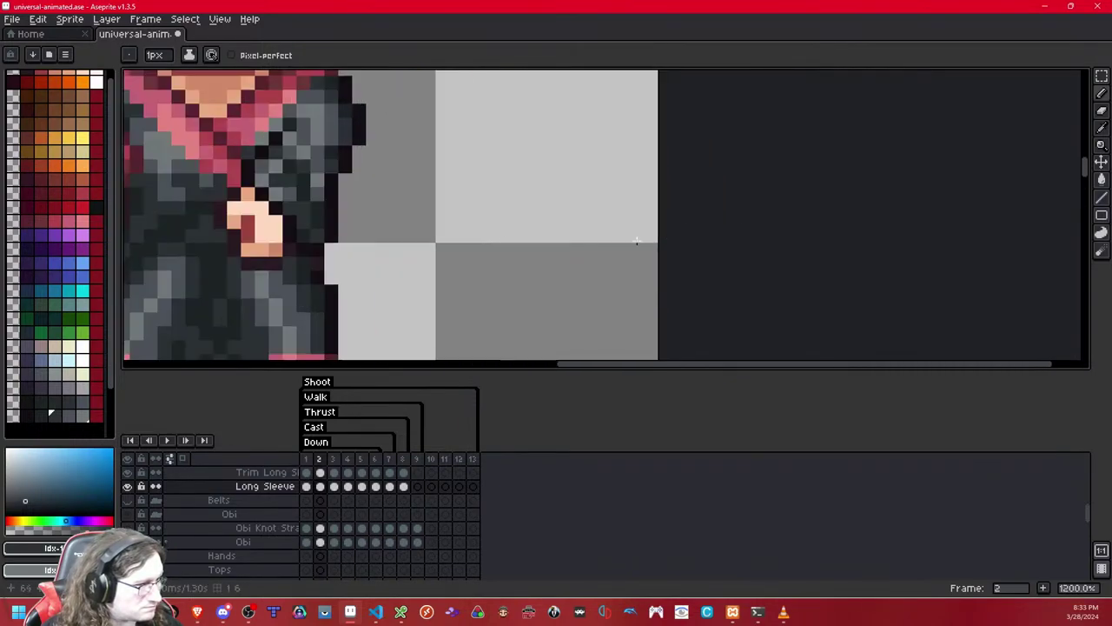
scroll(657, 234, "down", 5)
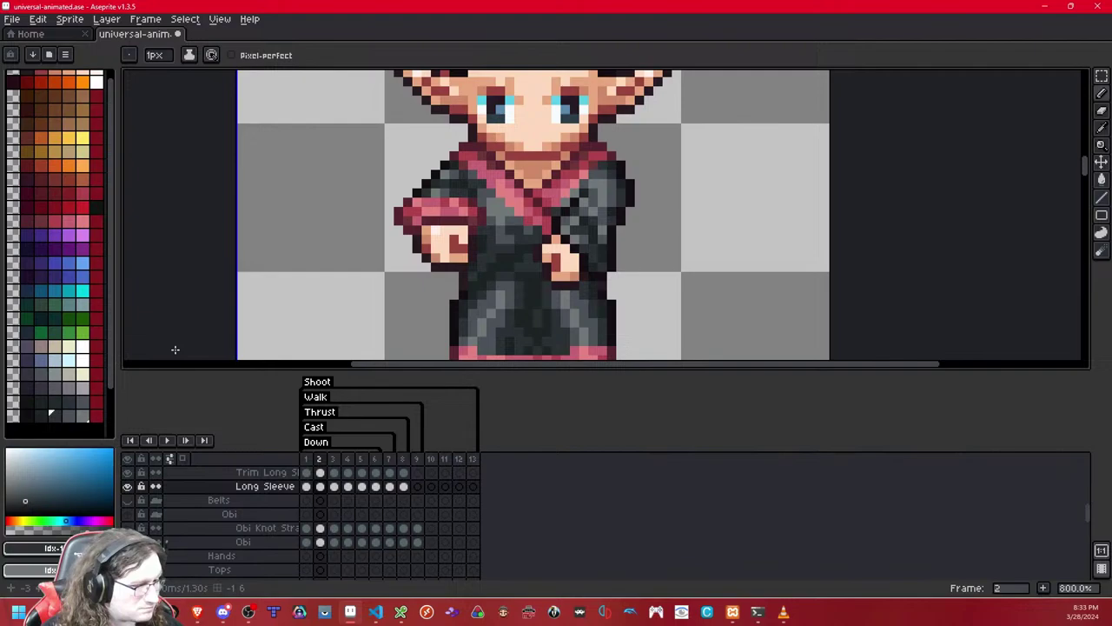
- Darken the forearm shading beside the hand on frame 2's right-hand sleeve, reselect the mid grey and check it at full scale
left_click(72, 416)
scroll(658, 209, "up", 4)
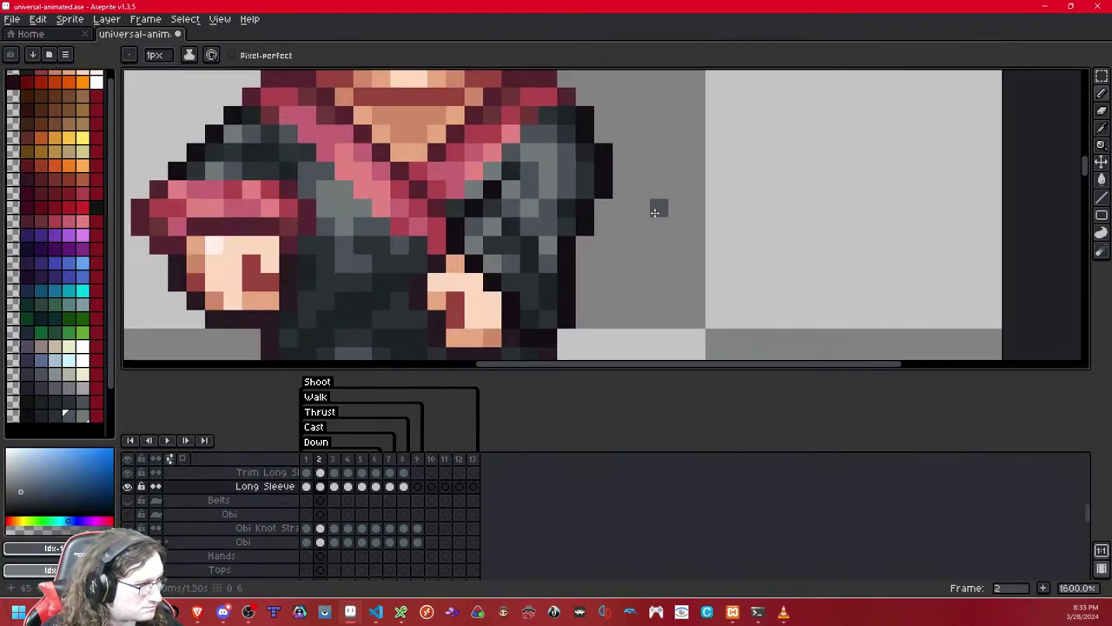
left_click(57, 418)
left_click_drag(494, 288, 522, 289)
scroll(631, 256, "down", 2)
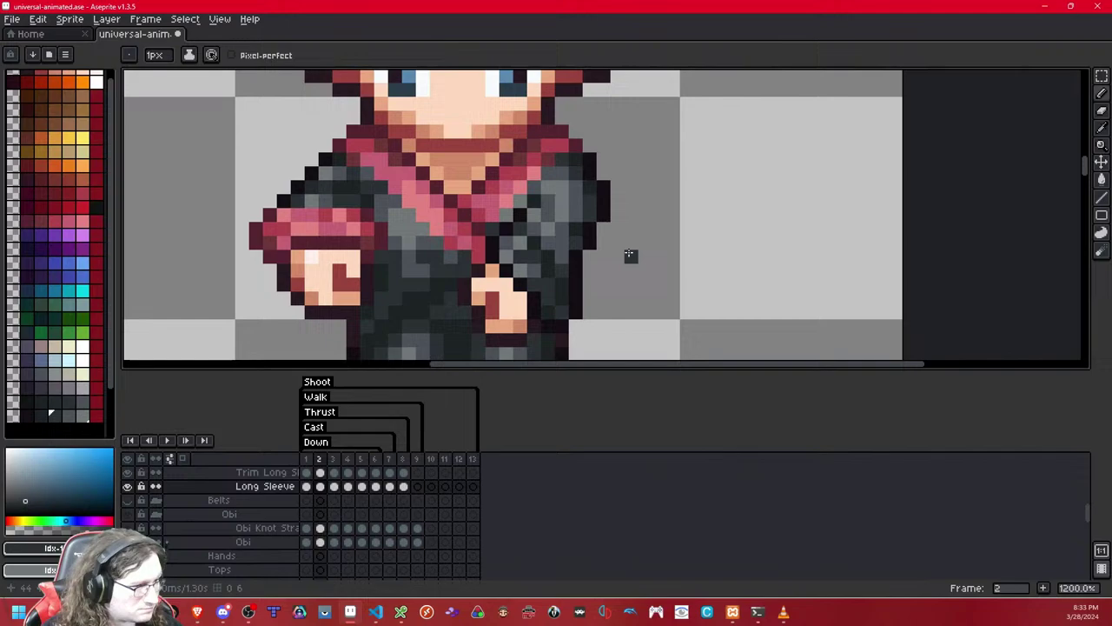
left_click(70, 414)
scroll(702, 198, "down", 8)
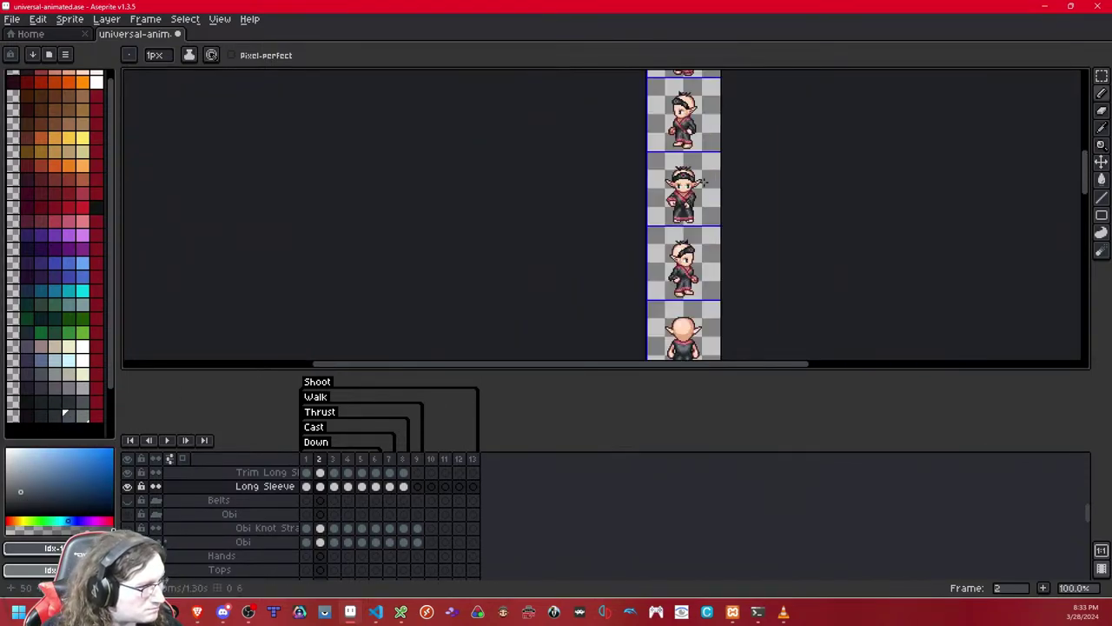
left_click_drag(702, 181, 632, 232)
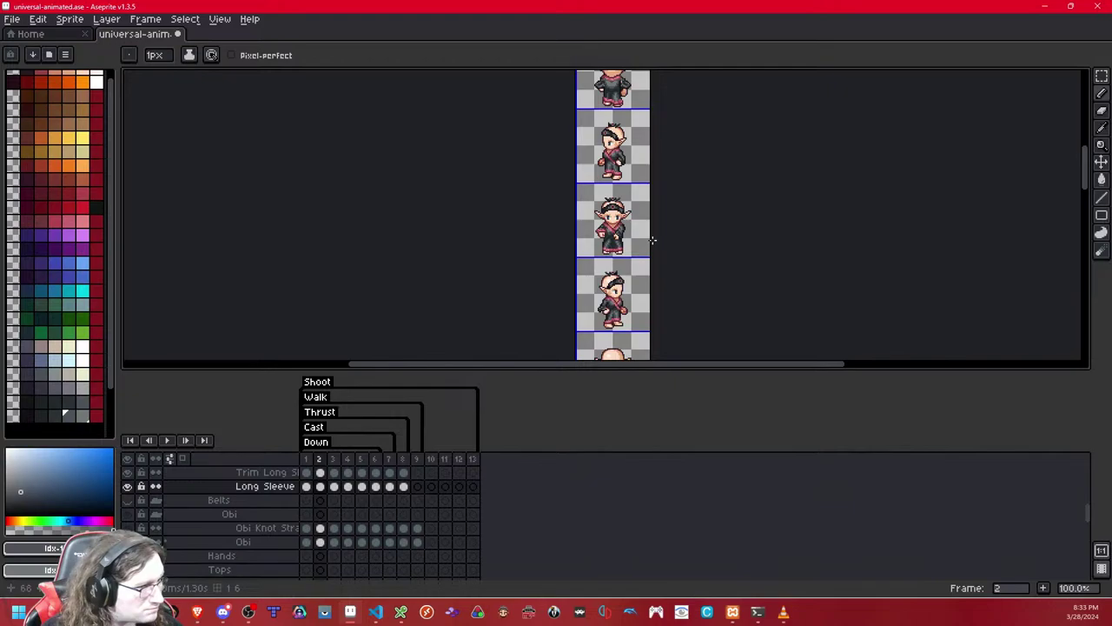
- Flip through the walk frames zoomed out and up close to compare the sleeve shading on the sprites
key("Left")
scroll(633, 238, "up", 7)
left_click_drag(501, 110, 567, 269)
scroll(634, 261, "down", 9)
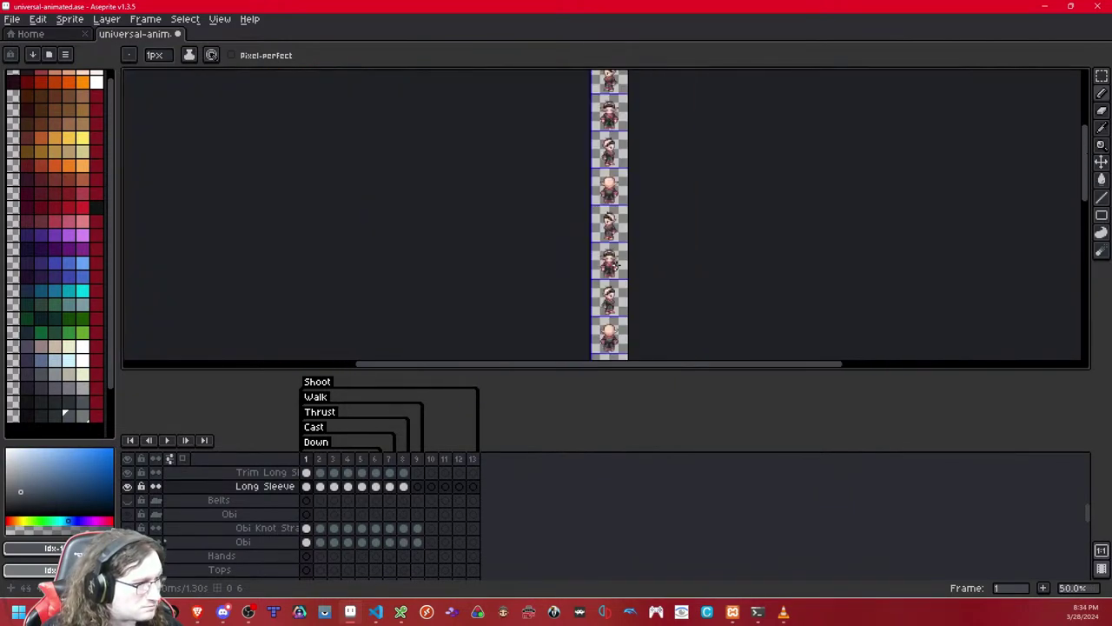
scroll(654, 257, "up", 1)
key("Left")
key("Right")
key("Right")
key("Right")
key("Right")
key("Right")
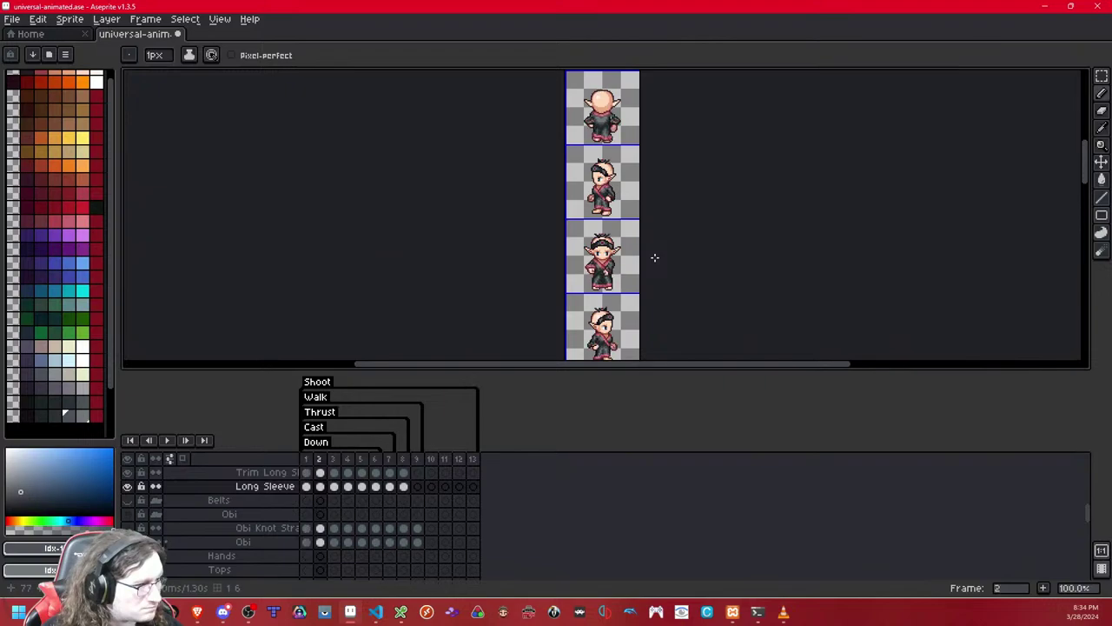
key("Right")
key("Right")
key("Right")
key("Right")
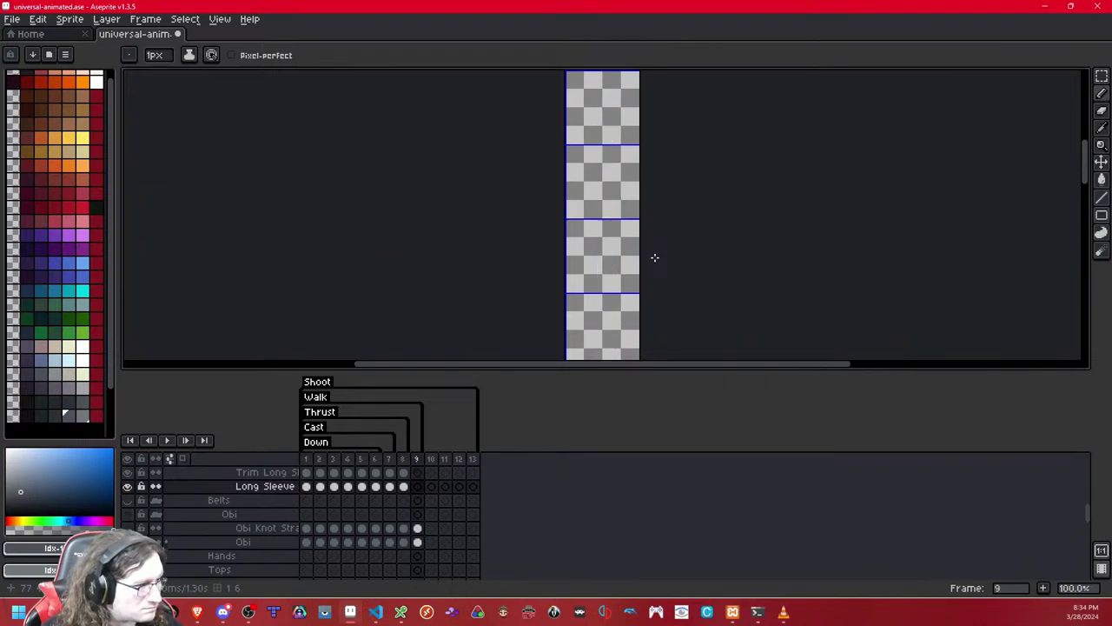
key("Left")
key("Left")
key("Left")
key("Left")
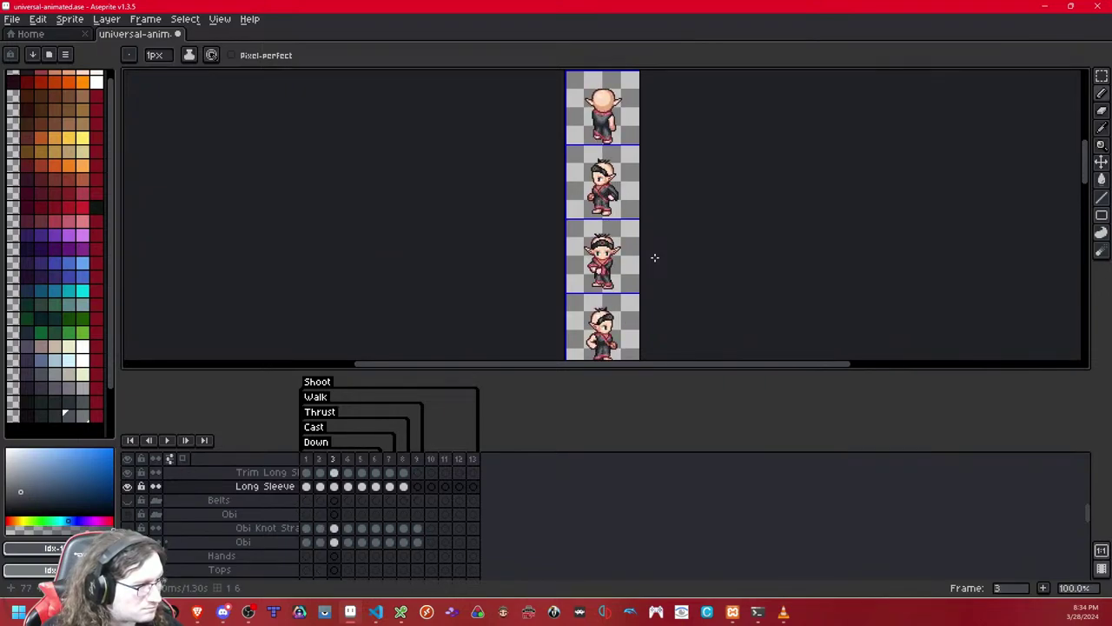
scroll(628, 257, "up", 5)
scroll(628, 257, "down", 5)
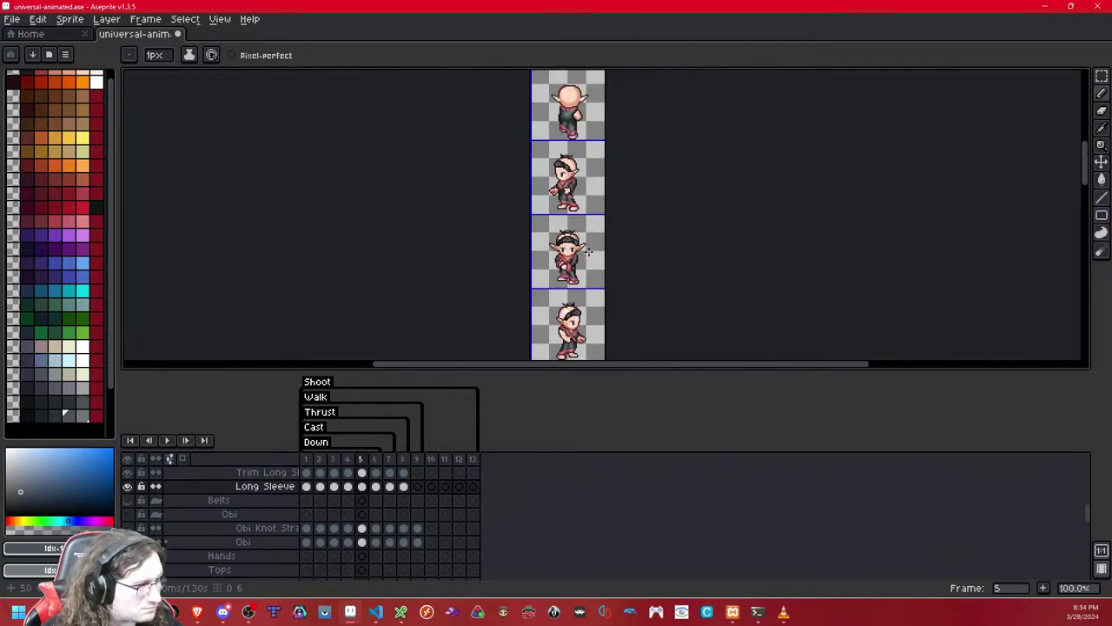
- Examine the left-facing sprite's near sleeve up close across frames 1 to 6
left_click_drag(581, 185, 583, 154)
scroll(581, 268, "up", 6)
key("Left")
key("Left")
key("Left")
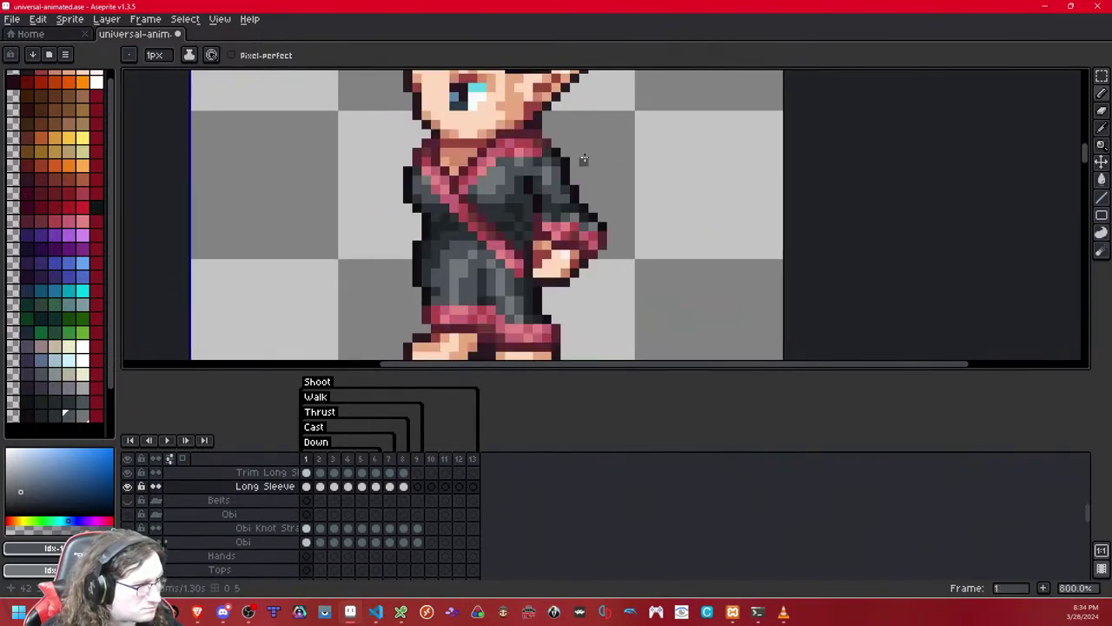
key("Right")
key("Right")
key("Right")
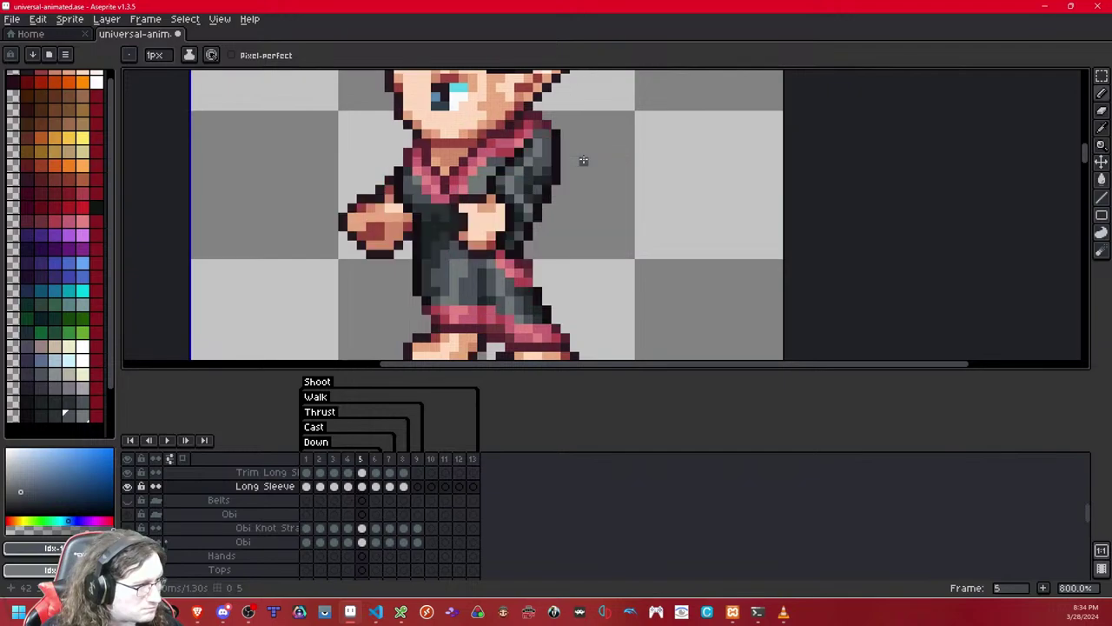
key("Right")
key("Left")
- Paint mid grey pixels over the mottled upper sleeve shading of the left-facing sprite in frame 5
left_click_drag(583, 160, 605, 188)
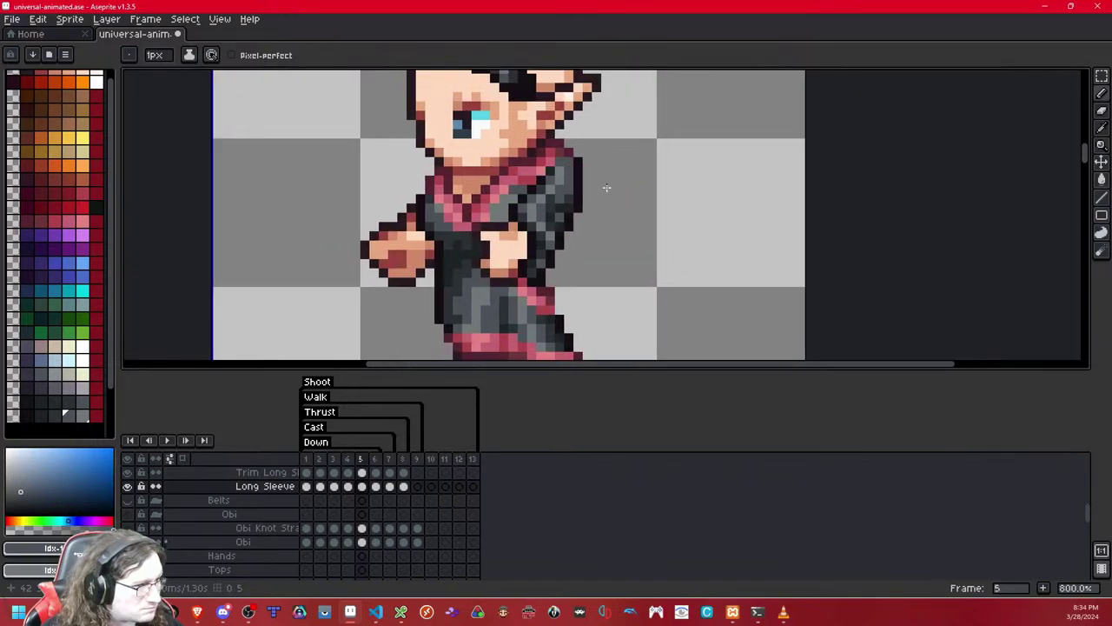
scroll(605, 190, "up", 1)
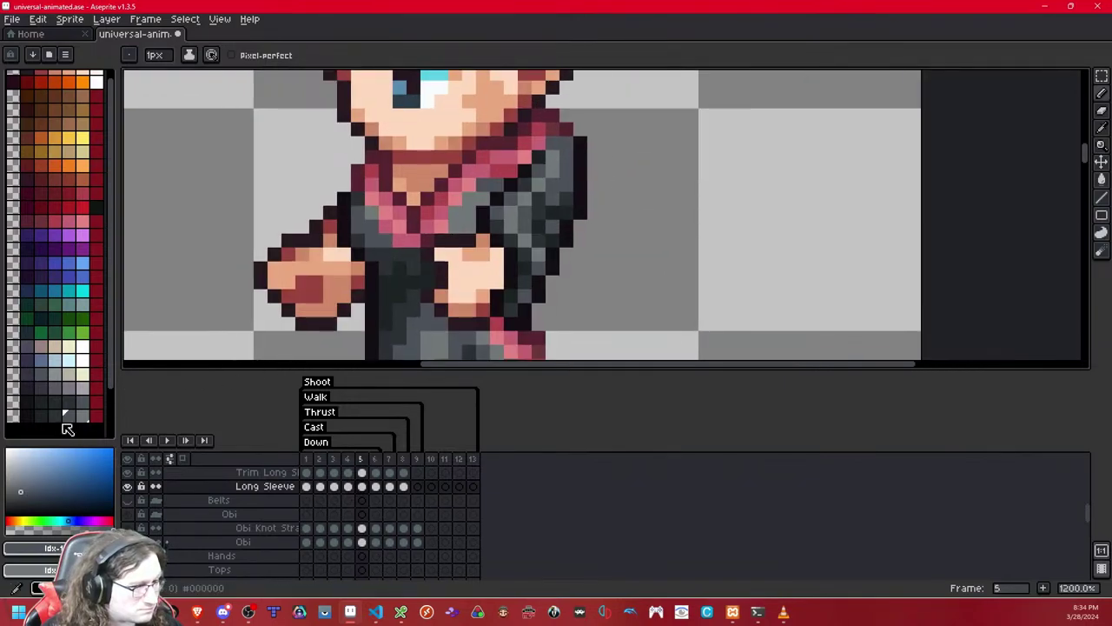
left_click(54, 415)
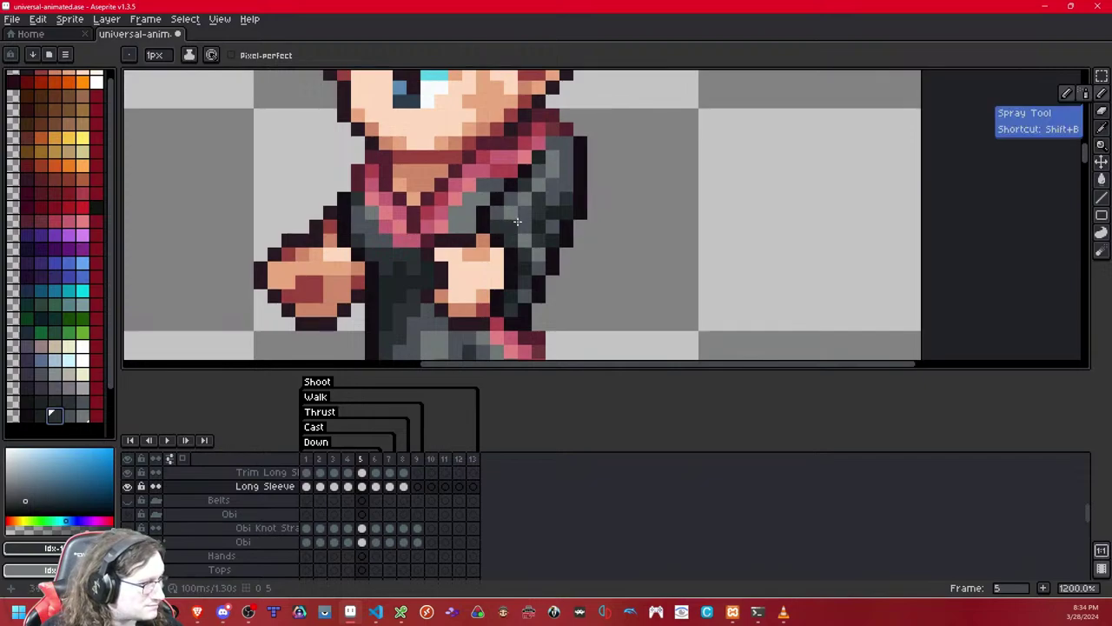
right_click(71, 418)
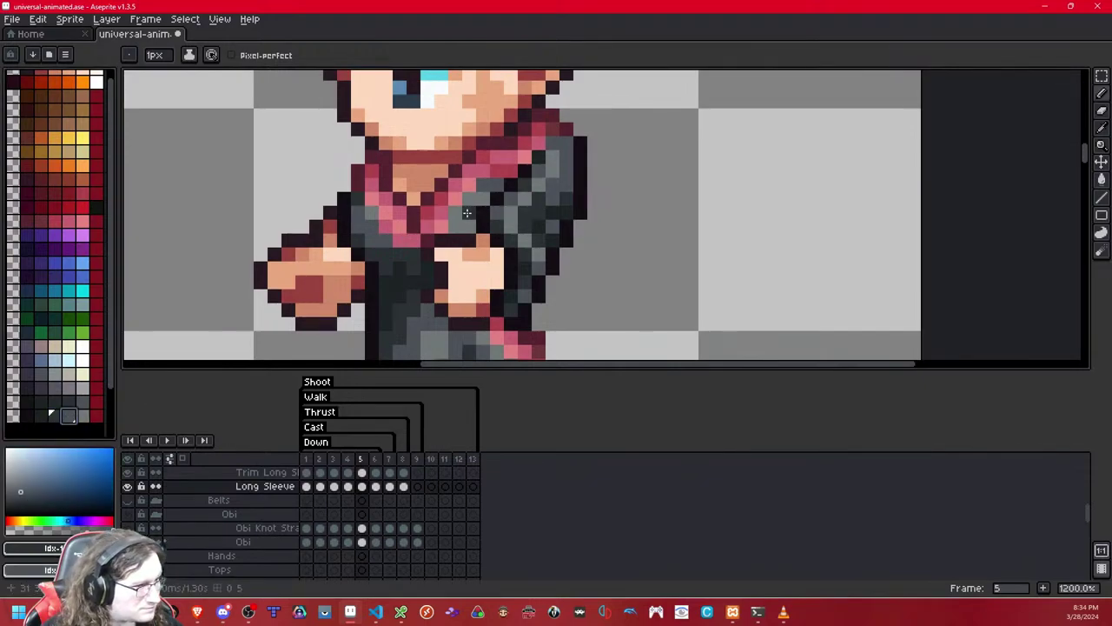
right_click(538, 202)
left_click_drag(514, 212, 515, 201)
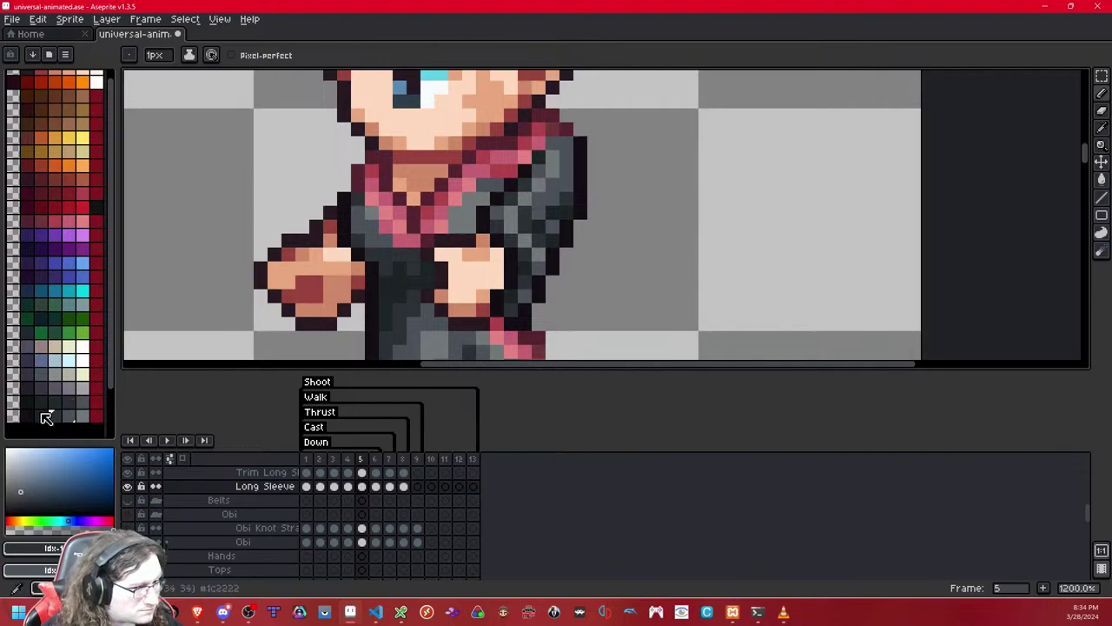
- Refine the left-facing sleeve's folds in frame 5 with darker and lighter grey pixels, then check the shading zoomed out
left_click(42, 414)
left_click(521, 212)
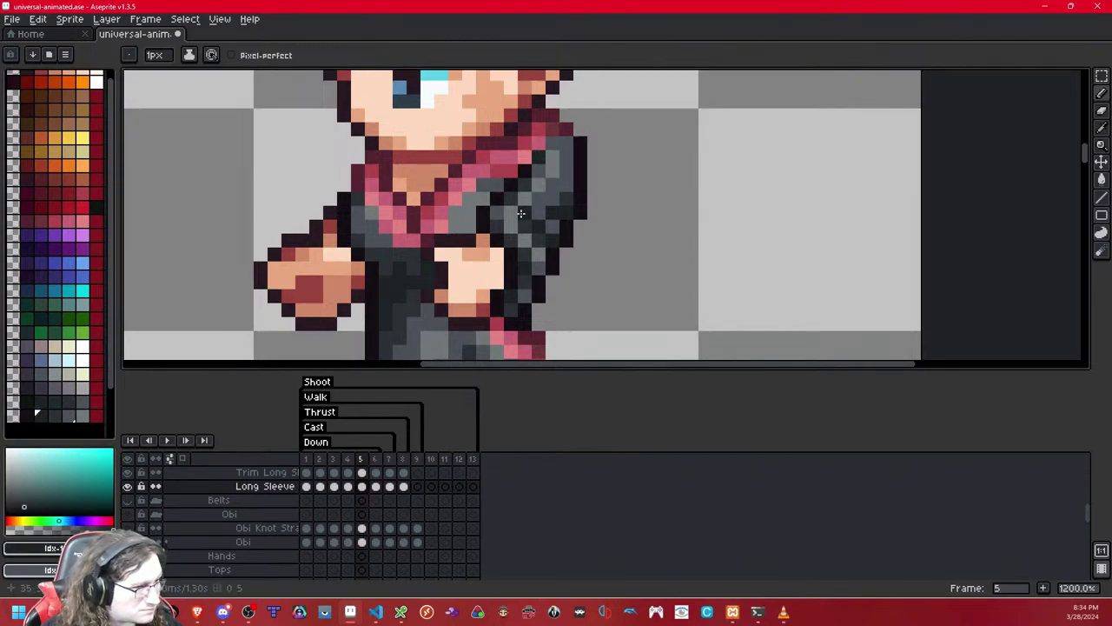
key("ctrl+z")
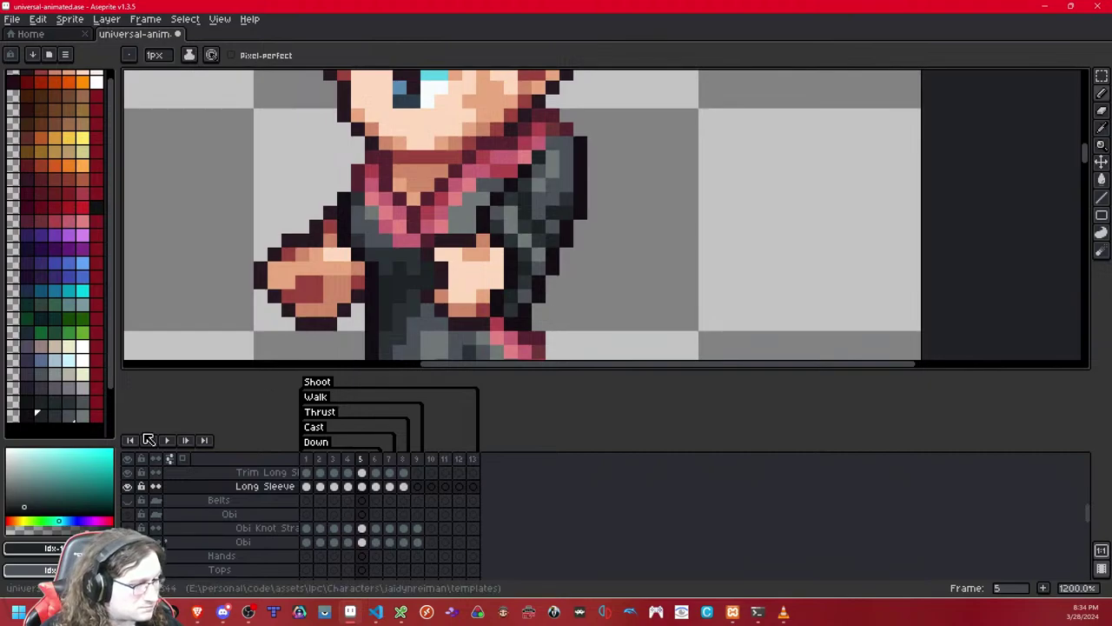
left_click(83, 415)
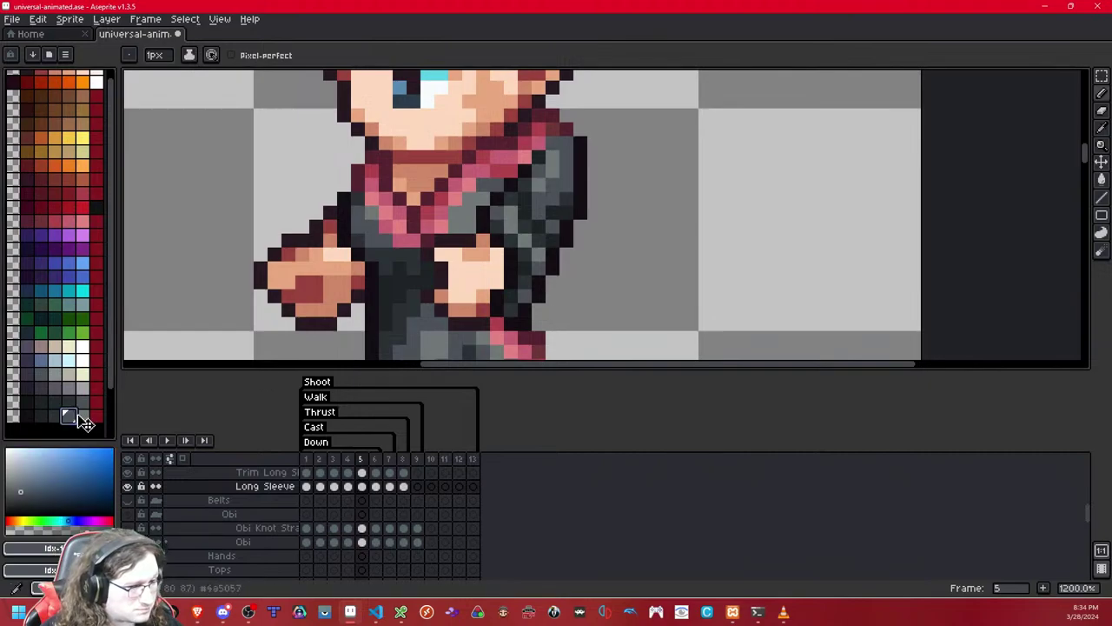
left_click(542, 188)
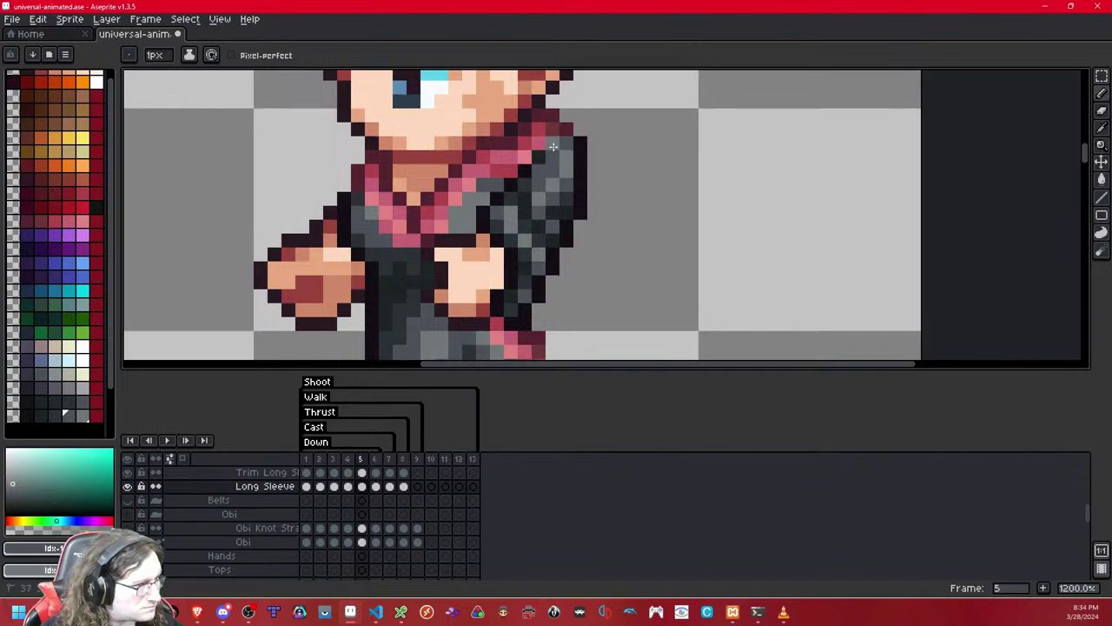
scroll(558, 180, "down", 8)
scroll(559, 180, "up", 1)
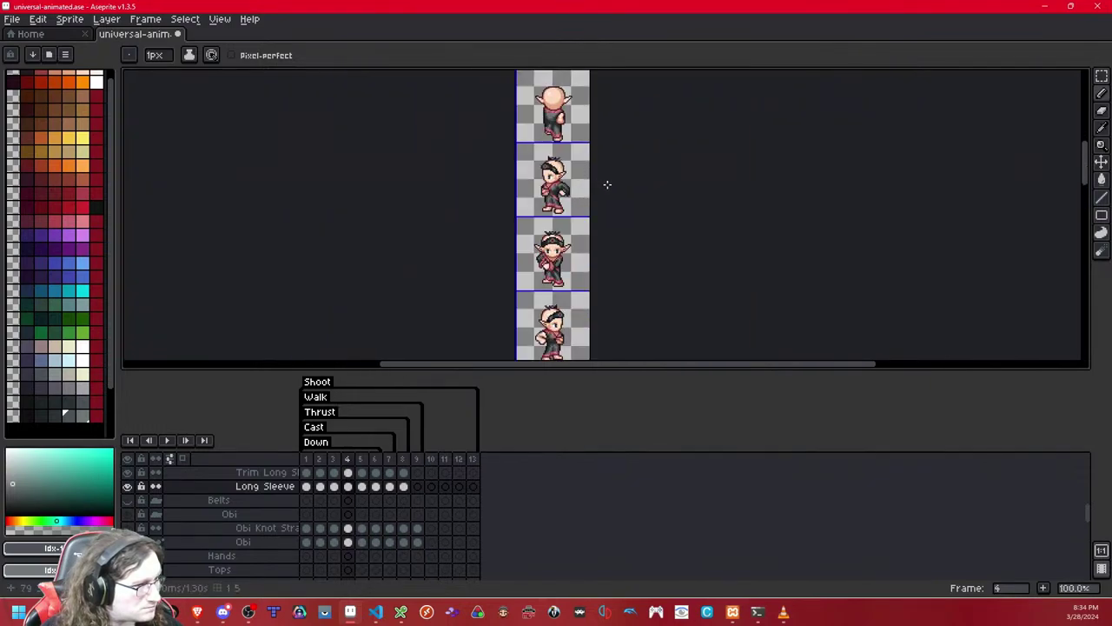
- Compare the left-facing sprite's near sleeve in frames 4 through 8 to find matching arm poses
key("Right")
scroll(584, 184, "up", 5)
left_click_drag(450, 196, 527, 191)
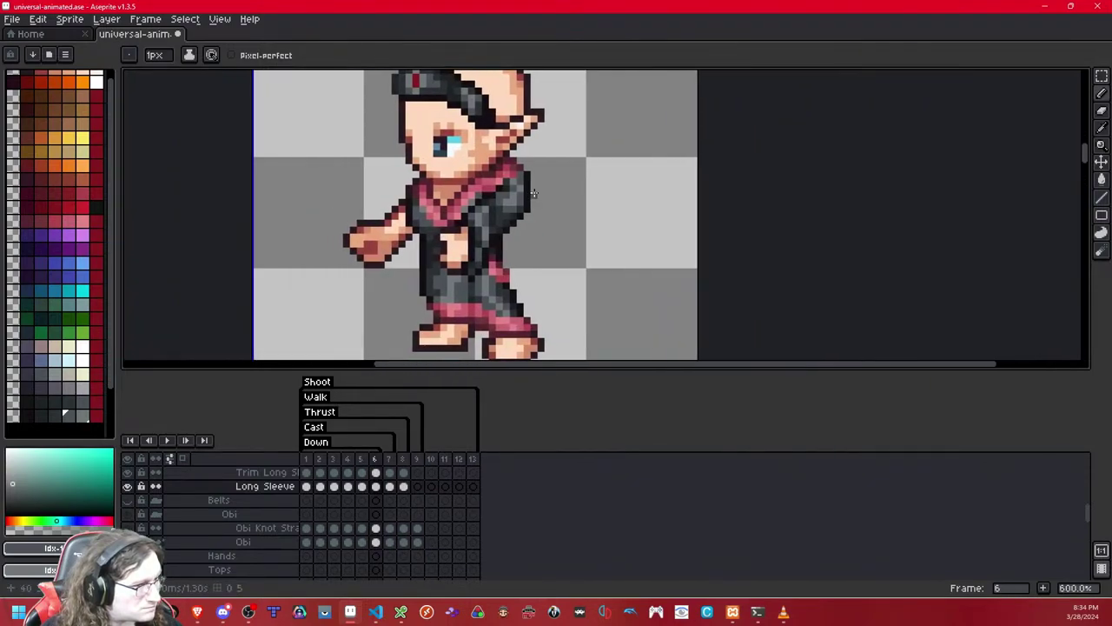
scroll(535, 193, "up", 1)
key("Left")
key("Right")
key("Right")
key("Right")
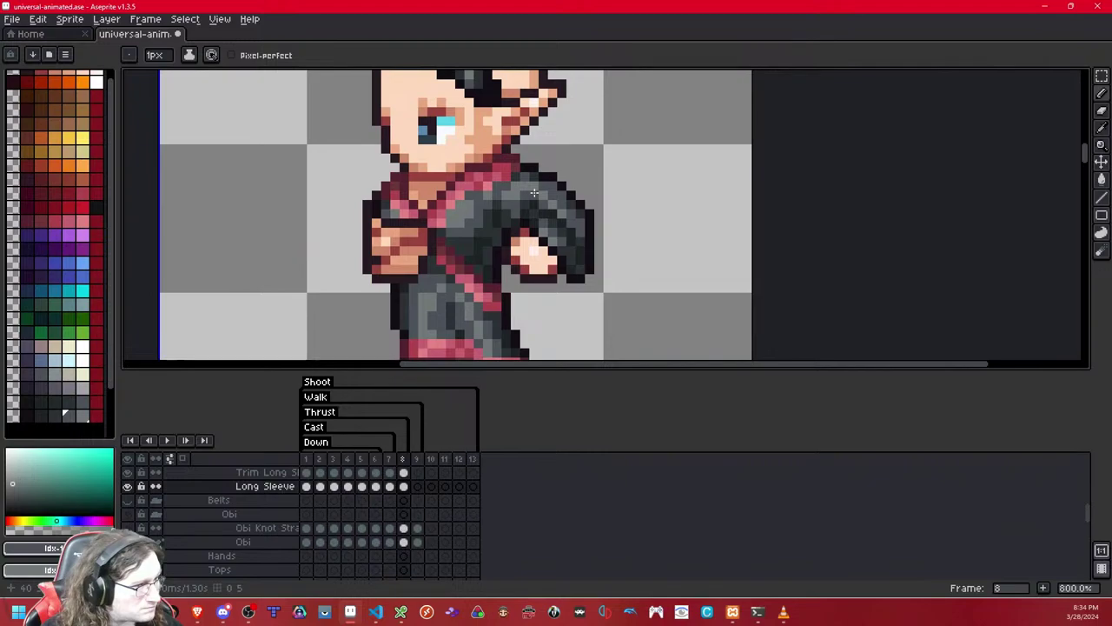
key("Left")
key("Left")
key("Left")
key("Left")
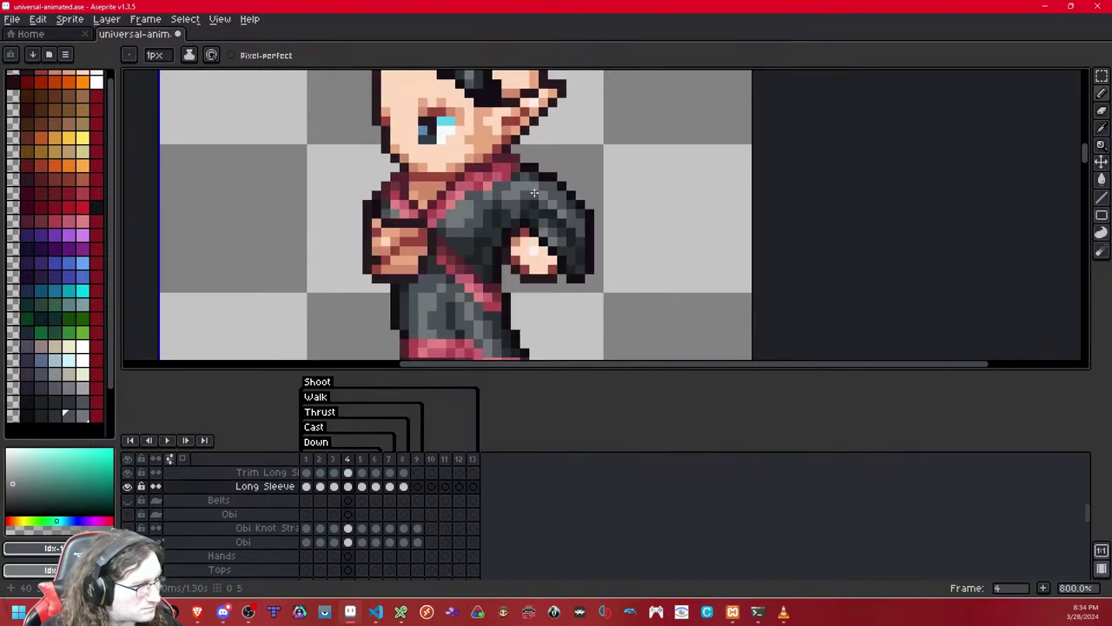
key("Right")
key("Right")
key("Right")
key("Left")
key("Left")
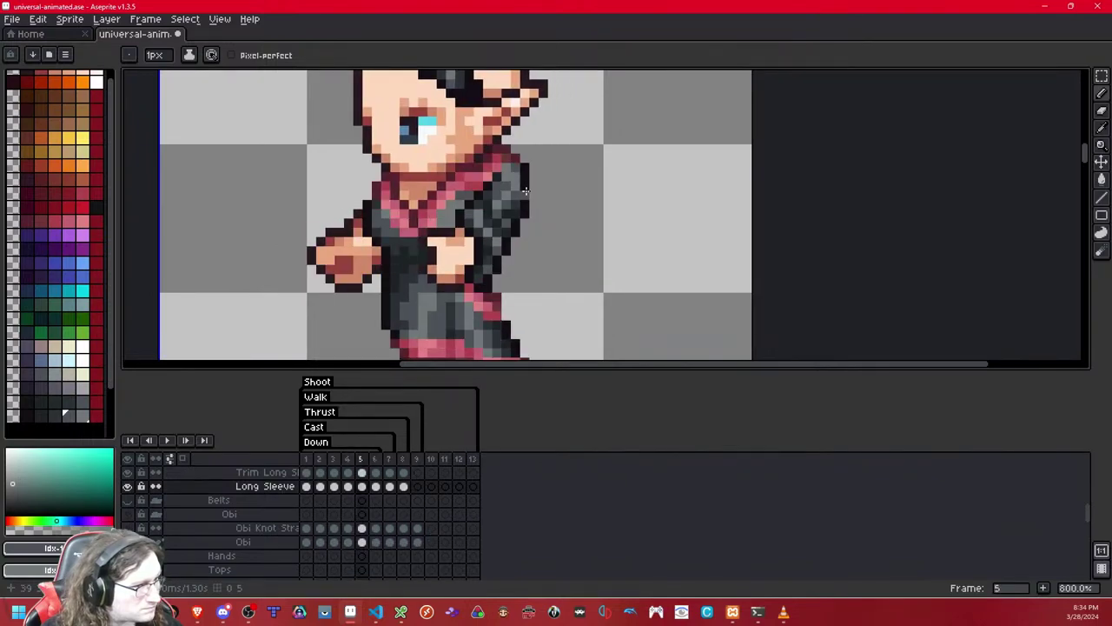
- Copy the left-facing sprite's near sleeve from frame 5 with a lasso selection, paste it into frame 7 and save the file
key("q")
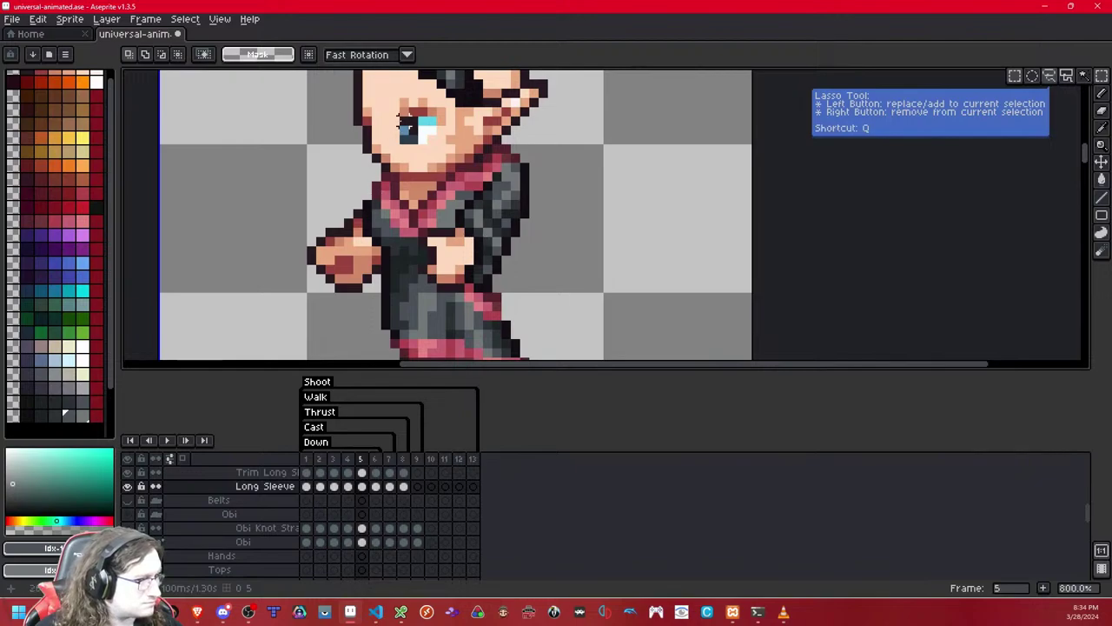
left_click_drag(403, 112, 631, 321)
left_click(718, 222)
key("Right")
key("Right")
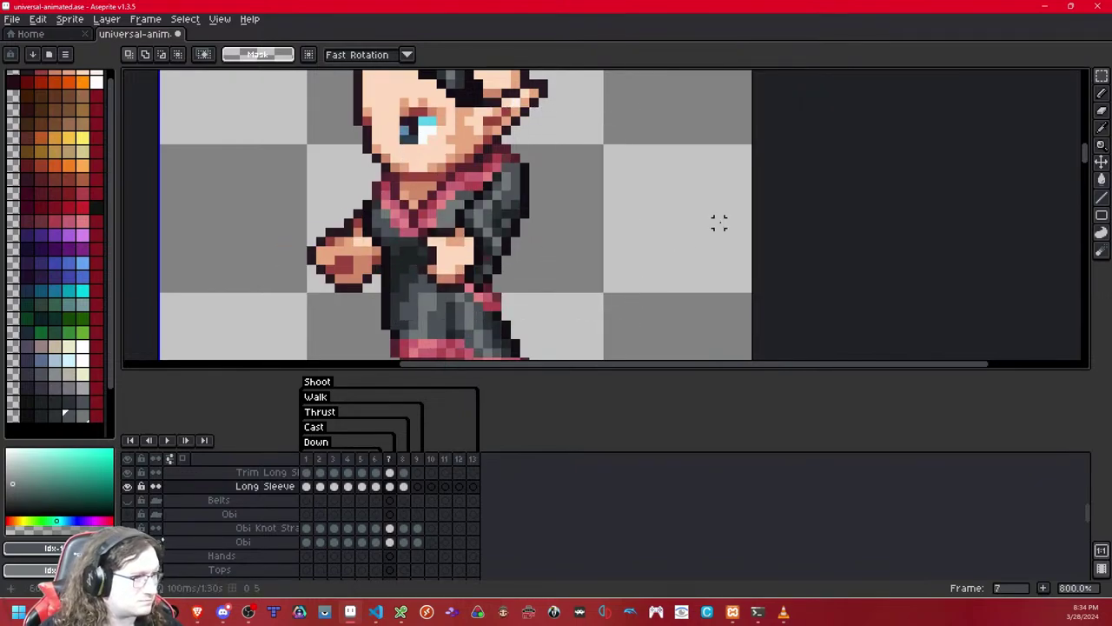
key("ctrl+v")
left_click(689, 224)
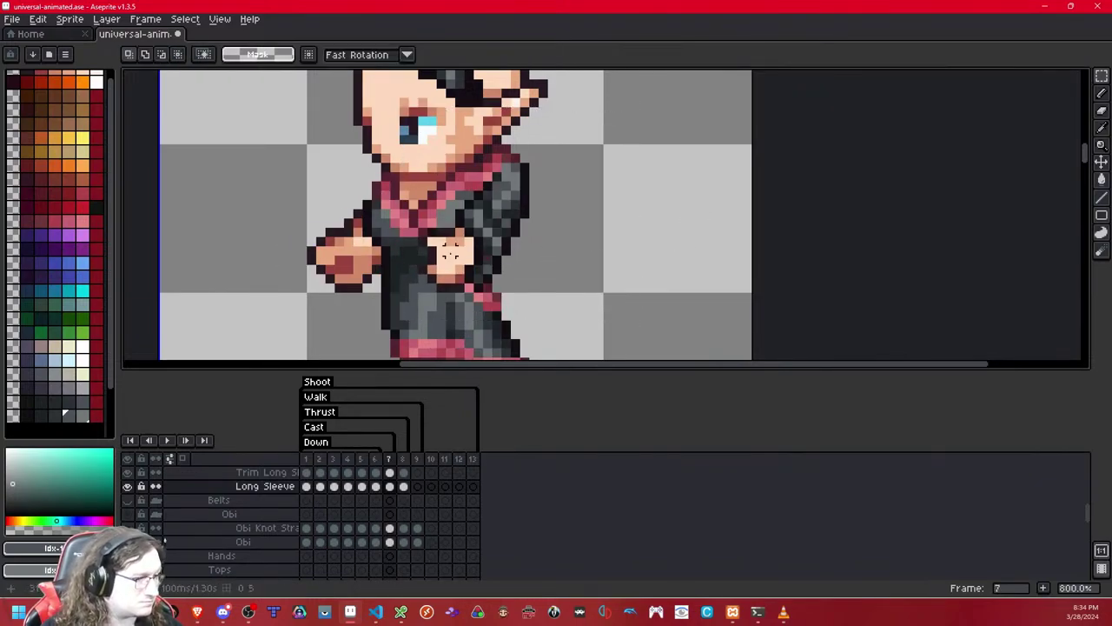
left_click_drag(450, 253, 563, 251)
key("ctrl+s")
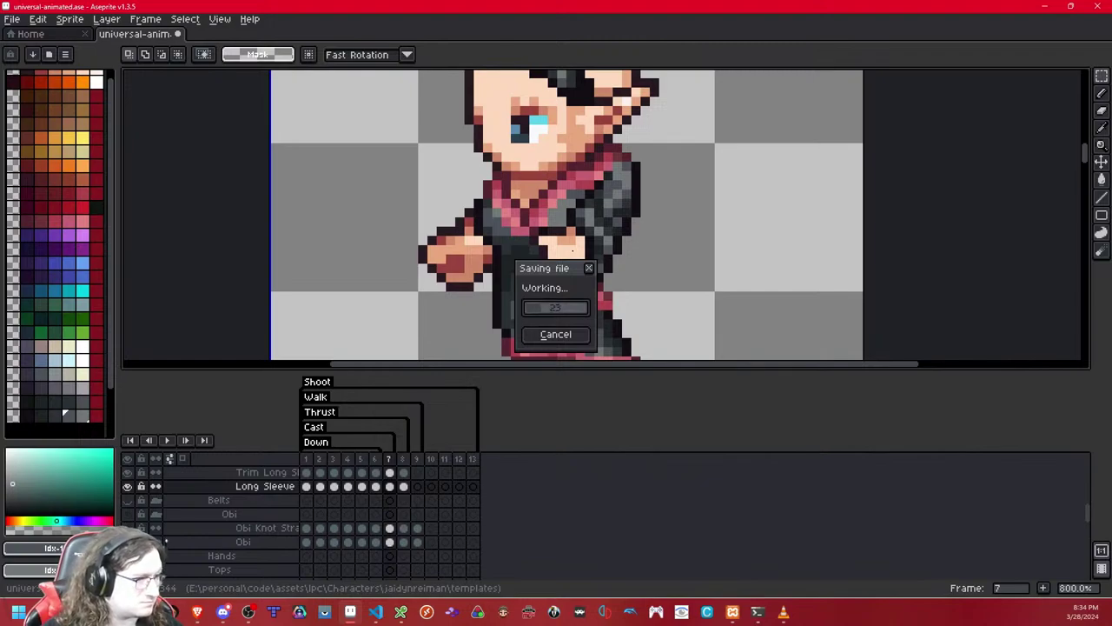
key("Return")
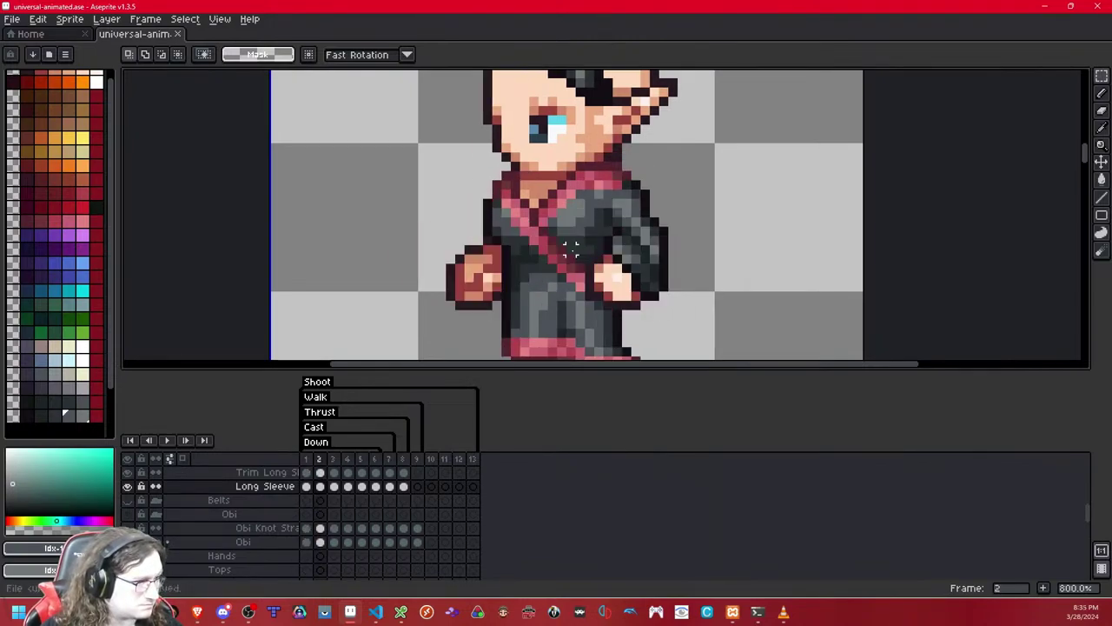
- Duplicate the near arm's lower sleeve on the left-facing sprite in frame 2 with a 17 by 13 px selection, placing it over the far forearm
left_click_drag(742, 252, 732, 241)
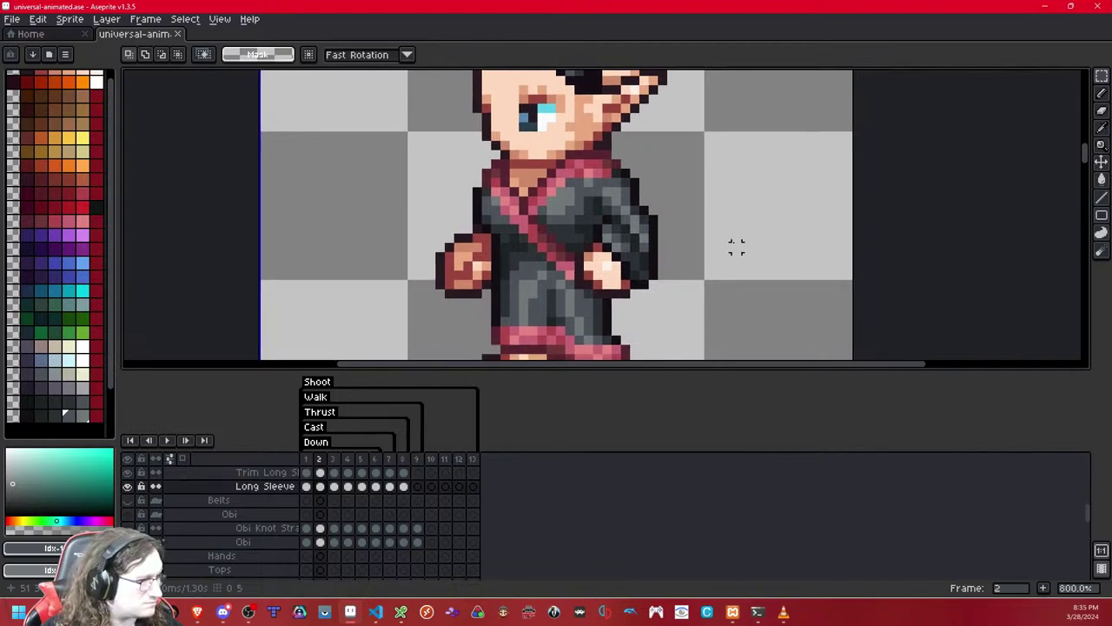
left_click(31, 419)
left_click(1101, 93)
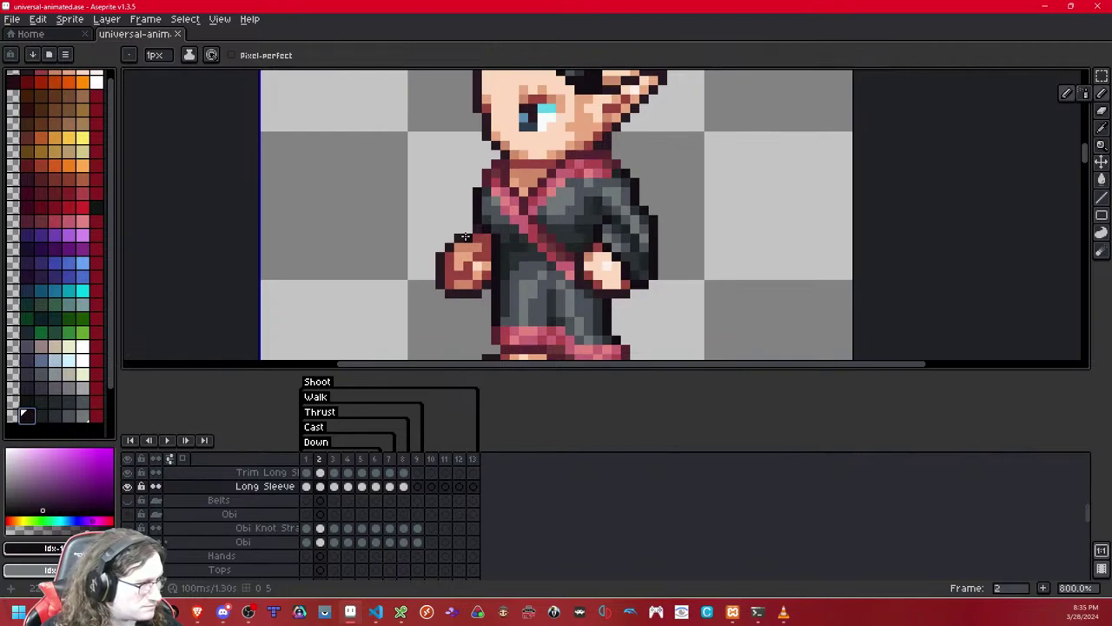
left_click_drag(466, 236, 448, 238)
key("w")
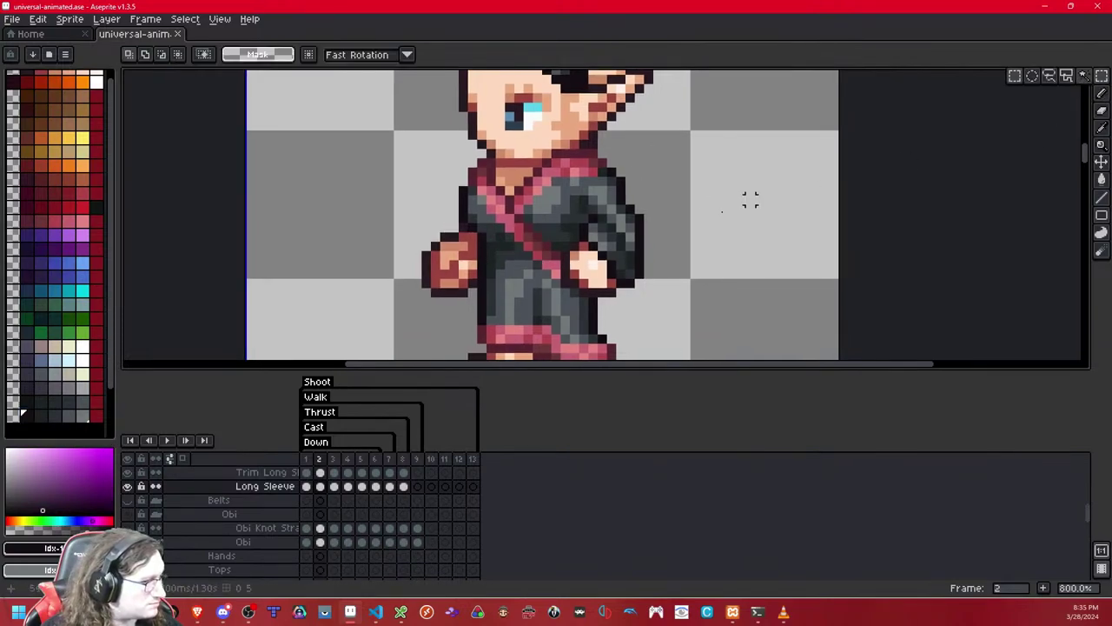
key("m")
left_click_drag(569, 213, 730, 337)
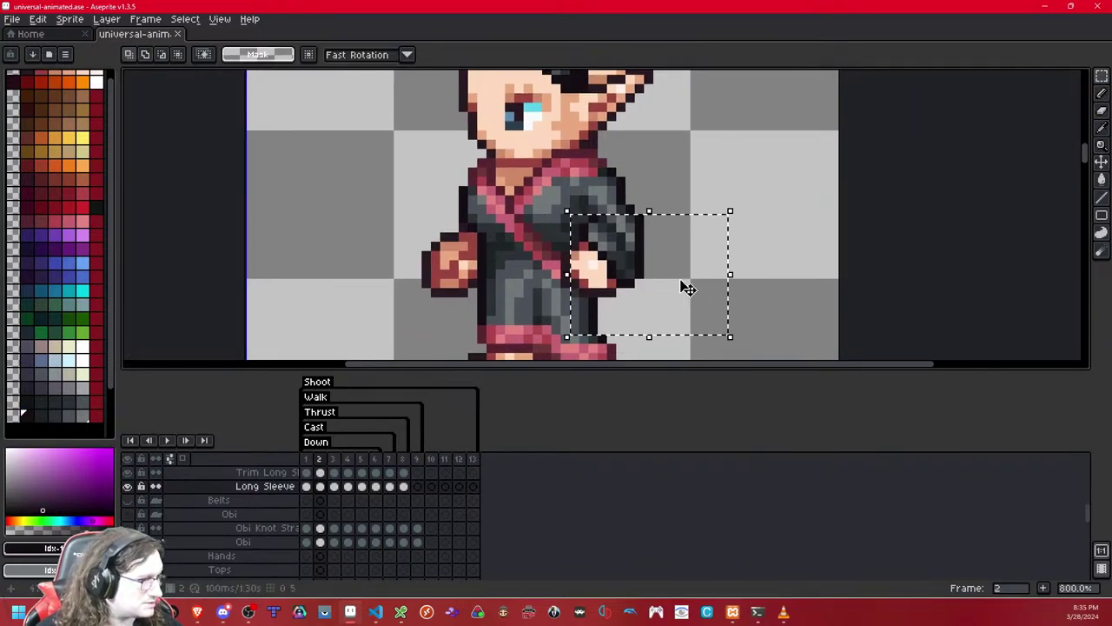
left_click(633, 265)
left_click_drag(633, 265, 489, 259)
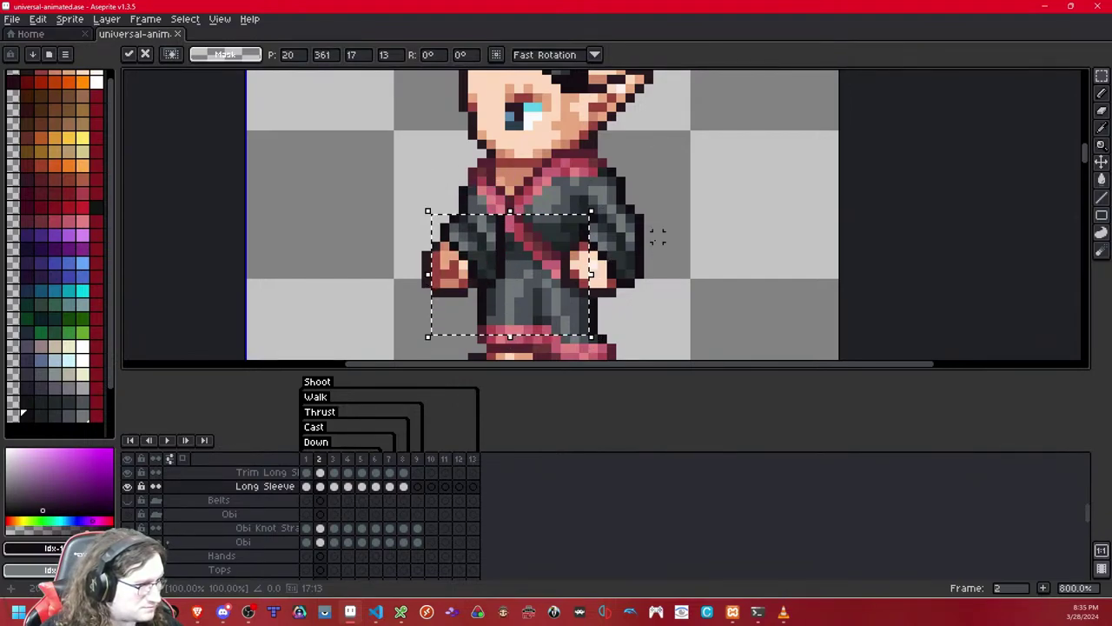
key("ctrl+d")
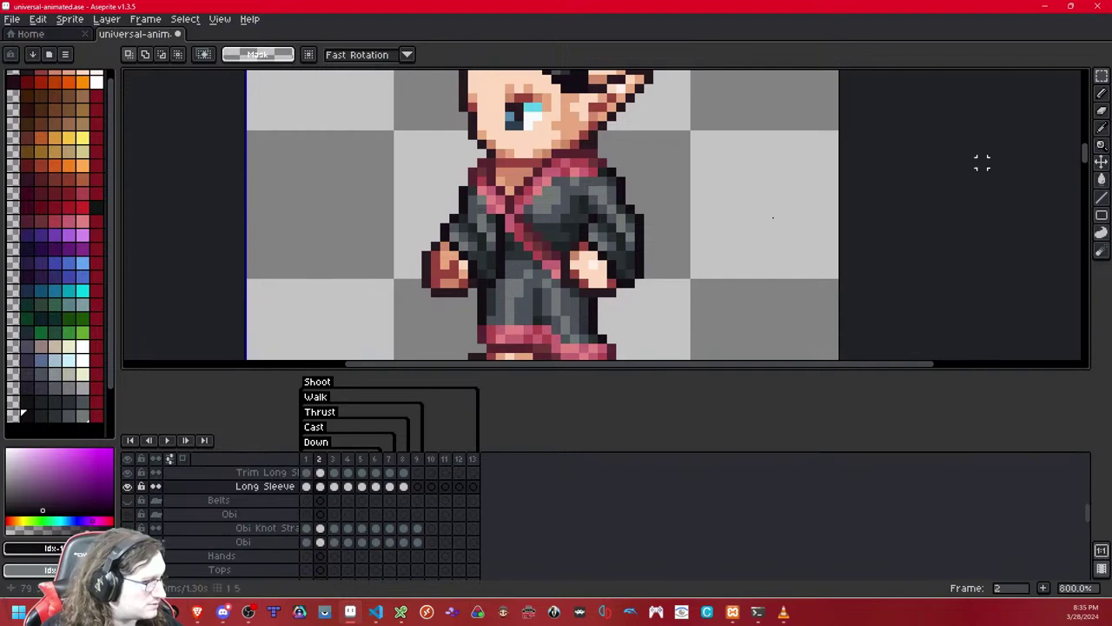
- Erase the pasted far sleeve's surplus pixels over the torso in frame 2, checking against the robe with the Long Sleeve layer hidden
scroll(480, 290, "up", 2)
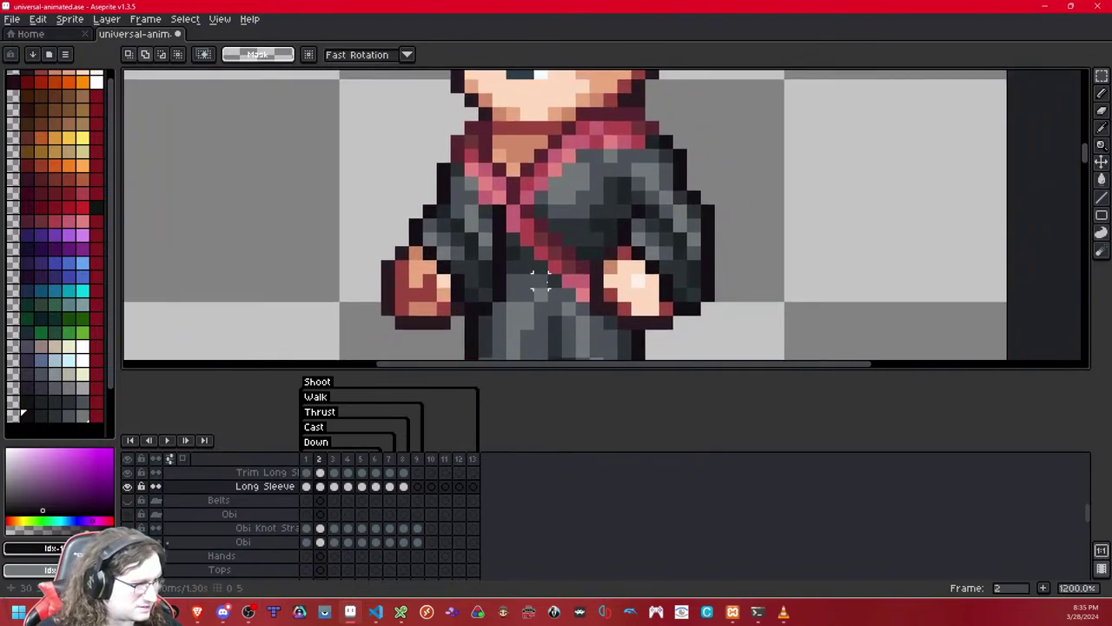
key("shift+x")
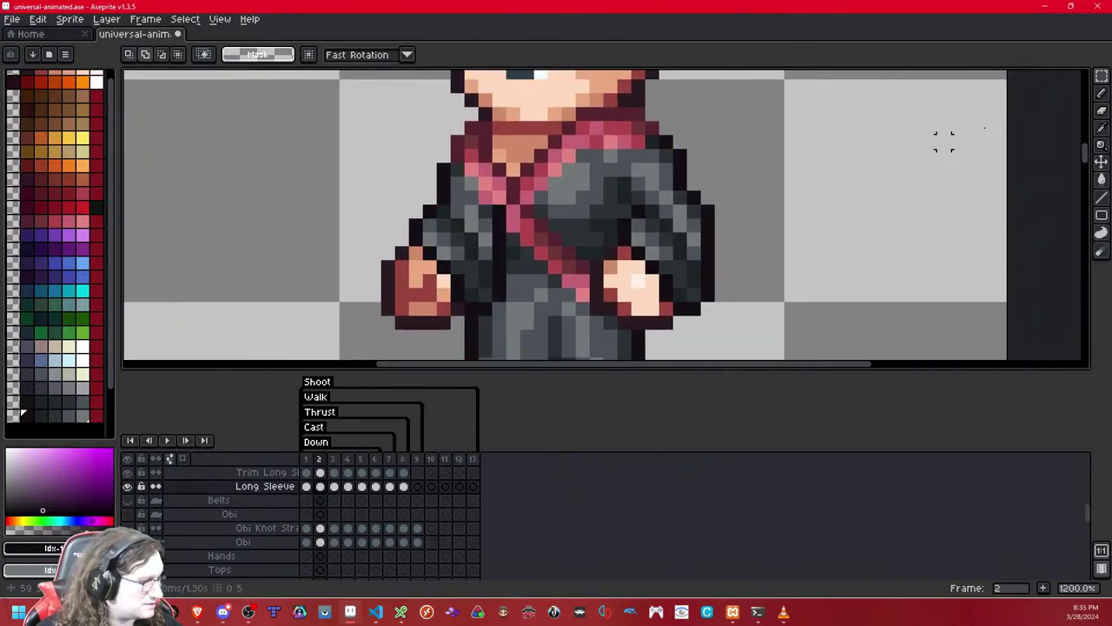
left_click(1101, 110)
key("shift+x")
key("shift+x")
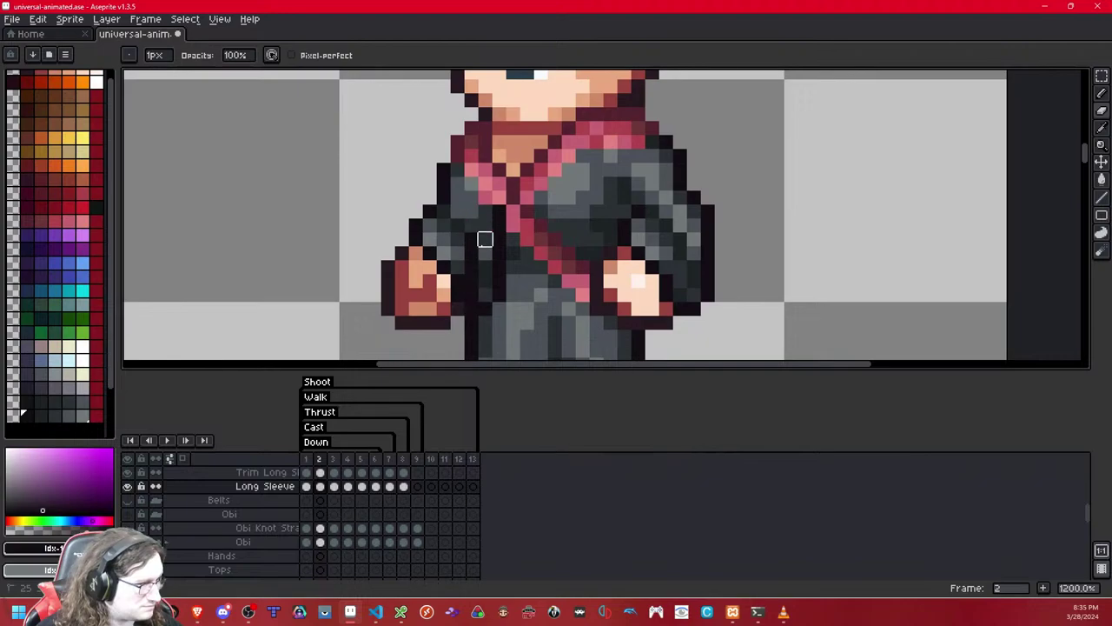
left_click(499, 217)
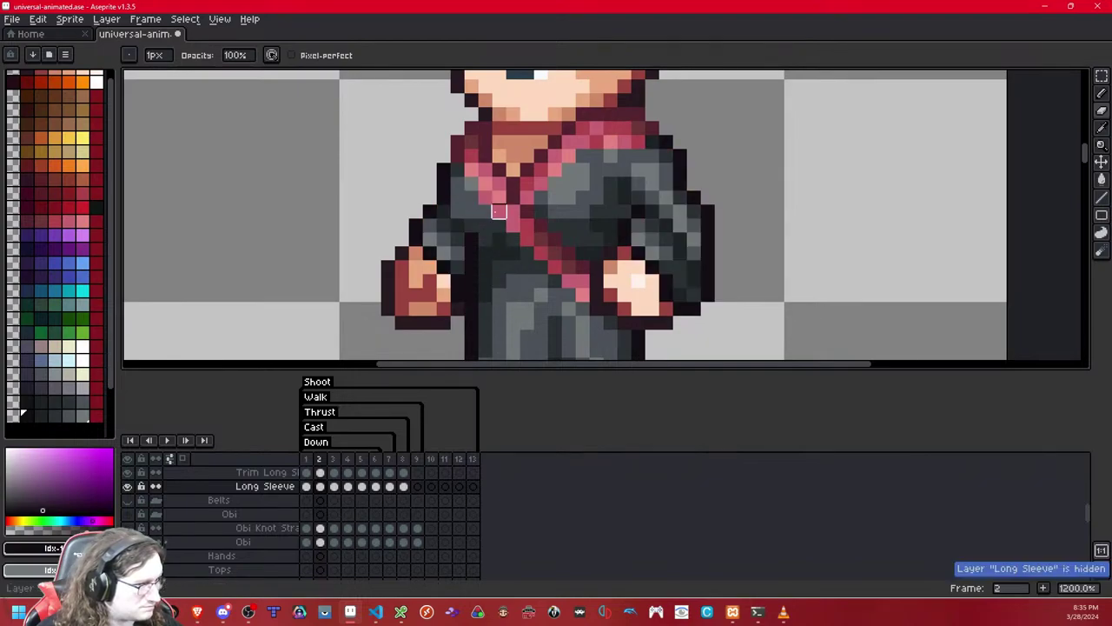
- Paste the copied 17 by 13 px lower sleeve into frame 3 of the left-facing sprite and place it over the far forearm
scroll(498, 212, "down", 8)
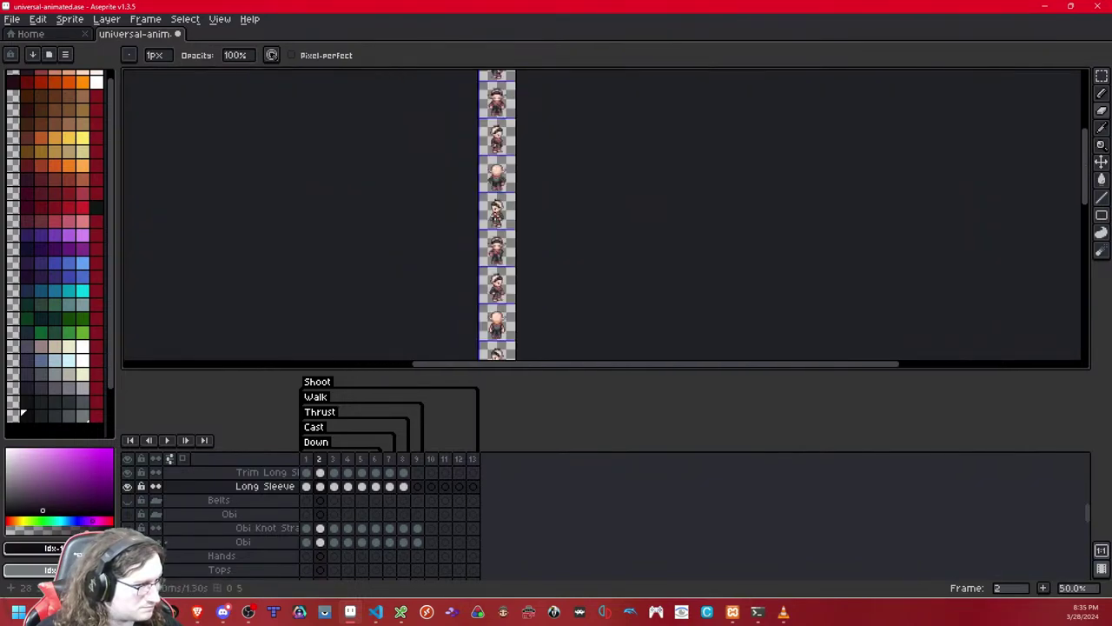
scroll(499, 214, "up", 1)
scroll(511, 218, "up", 4)
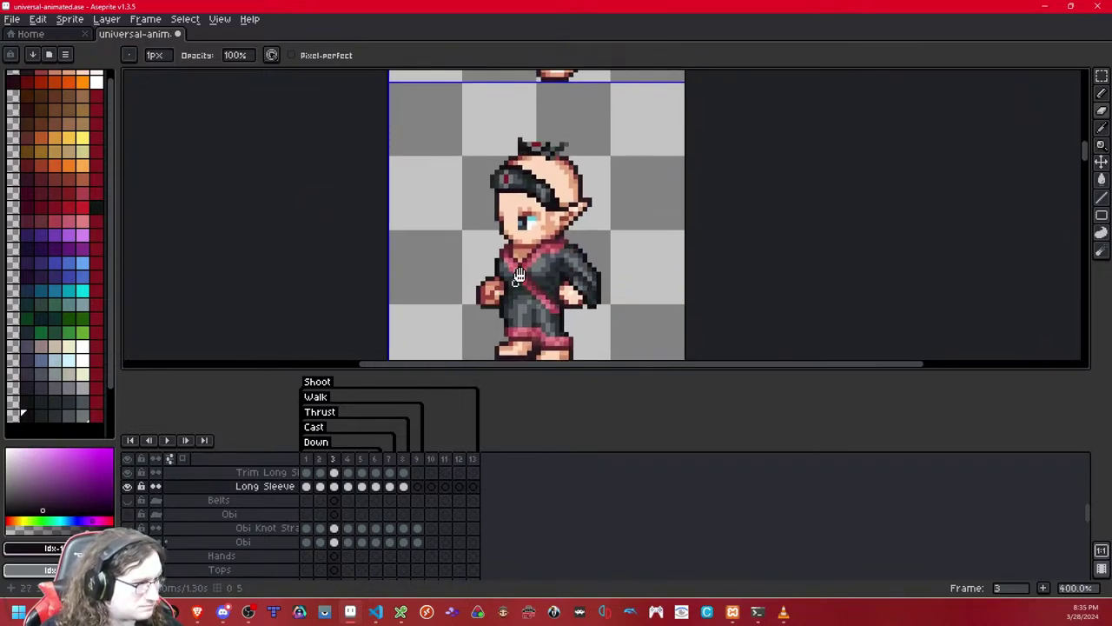
scroll(543, 254, "up", 1)
scroll(540, 252, "up", 1)
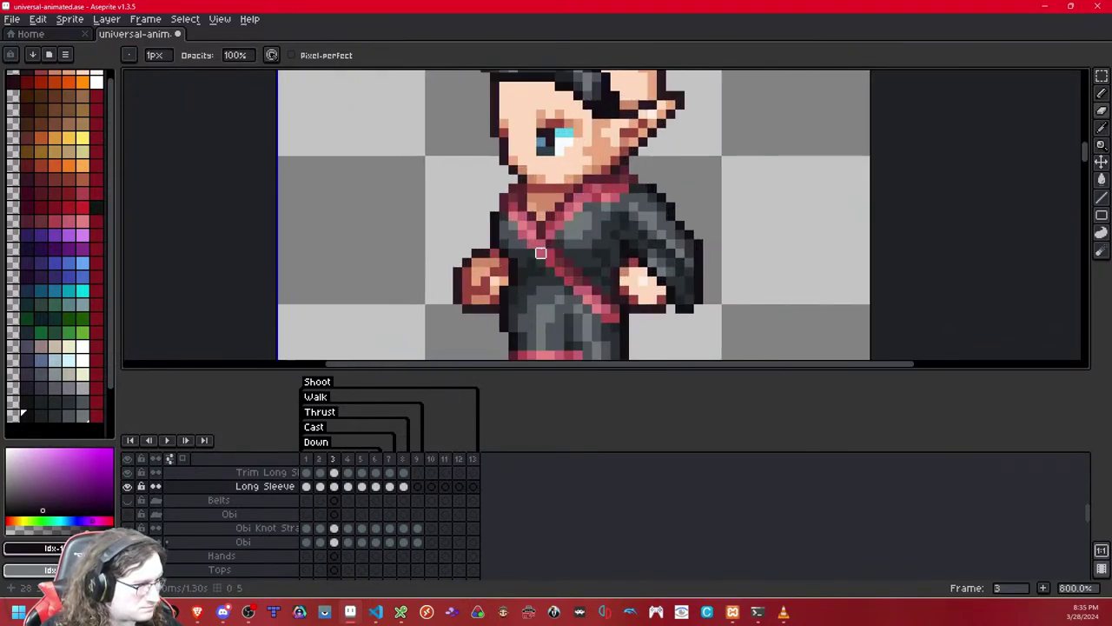
key("comma")
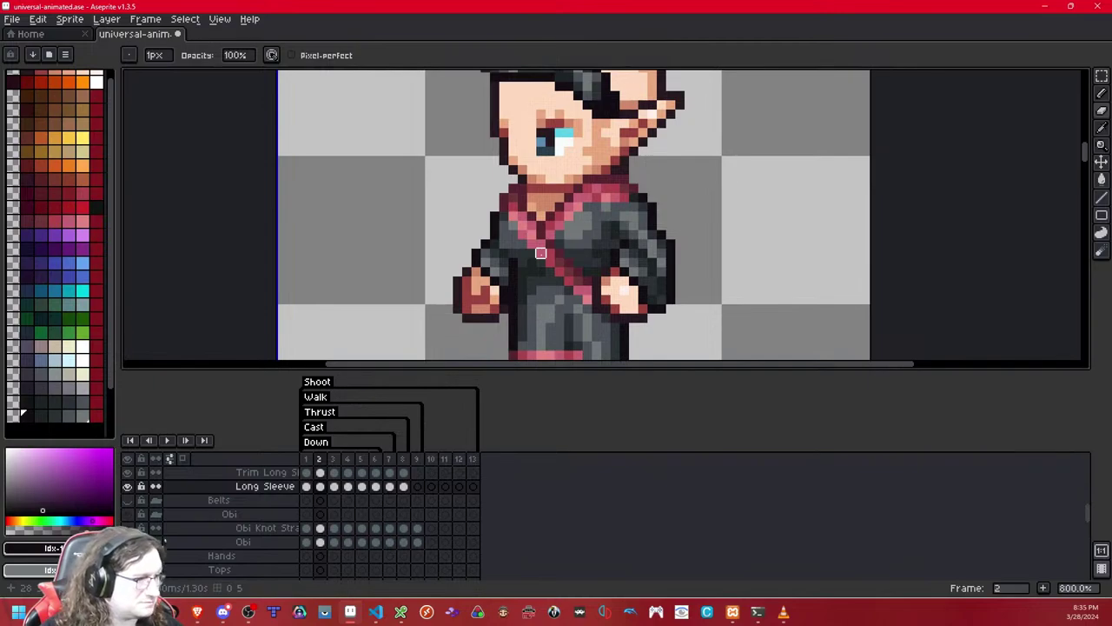
left_click_drag(530, 258, 561, 231)
key("period")
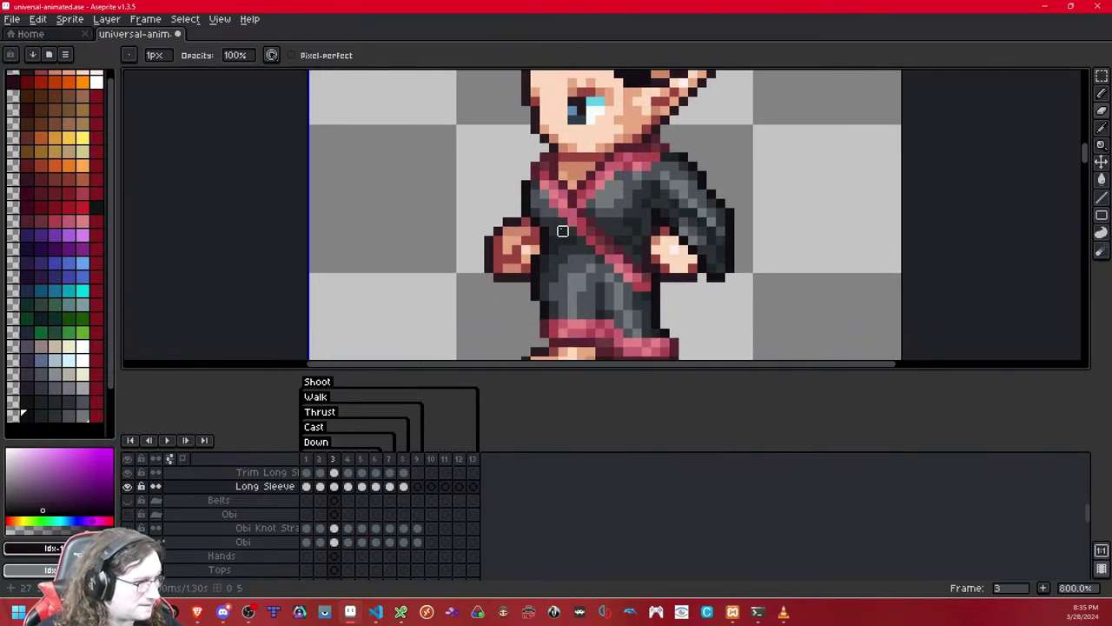
key("ctrl+v")
key("Left")
key("Left")
key("Left")
key("Left")
key("Left")
key("Left")
key("Left")
key("Left")
key("Left")
key("Left")
key("Left")
key("Left")
key("Left")
key("Left")
key("Left")
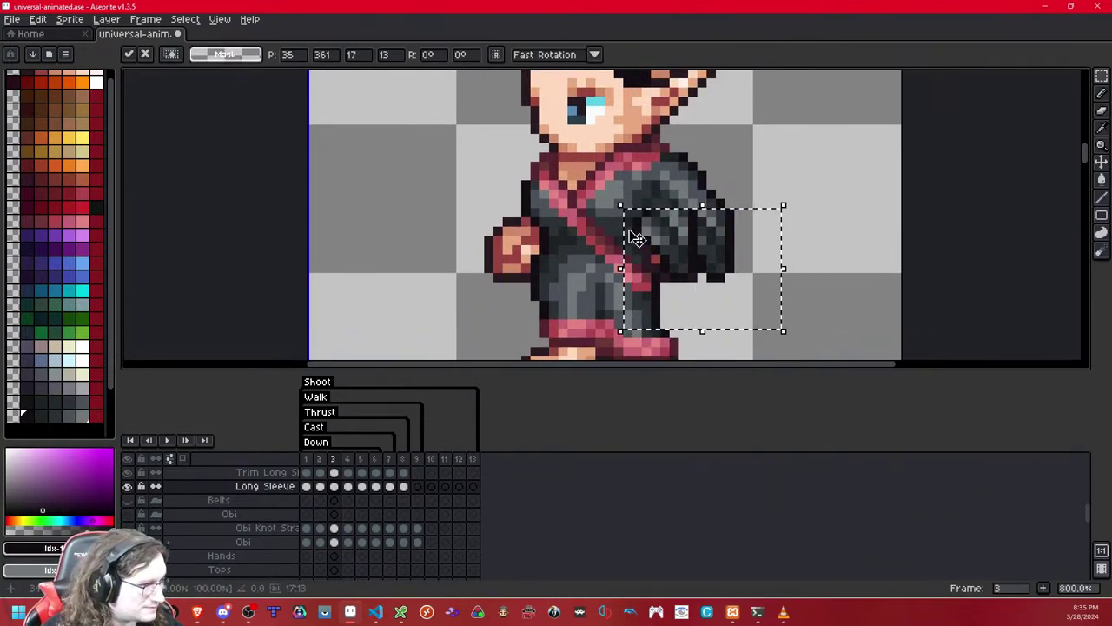
key("Up")
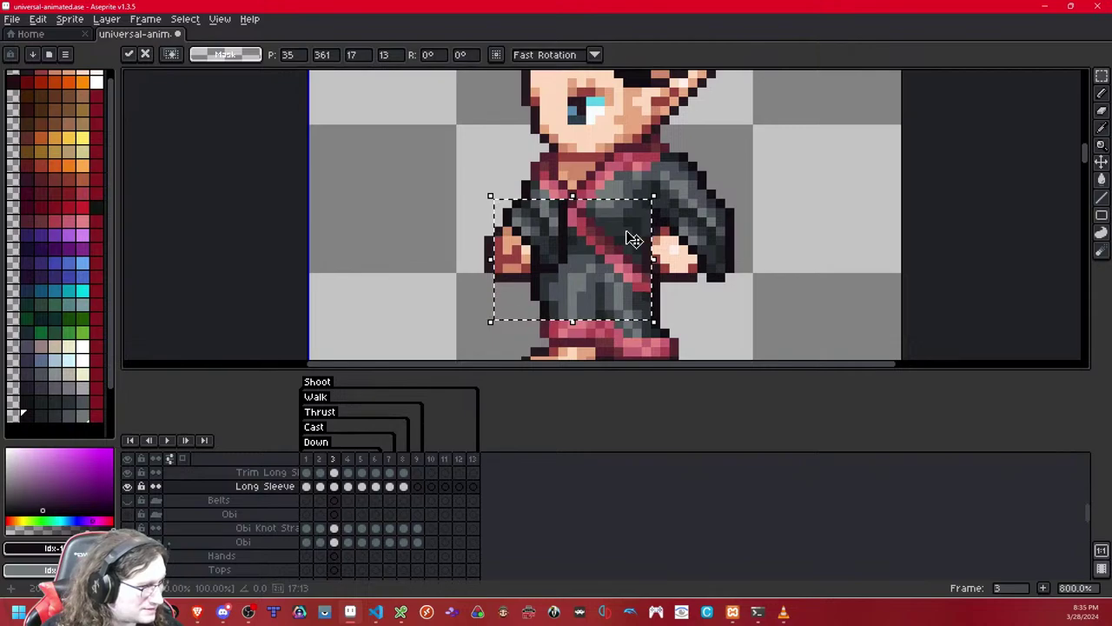
key("Left")
key("Right")
key("Up")
key("Up")
key("Up")
key("Right")
key("Down")
key("Down")
key("Down")
key("Left")
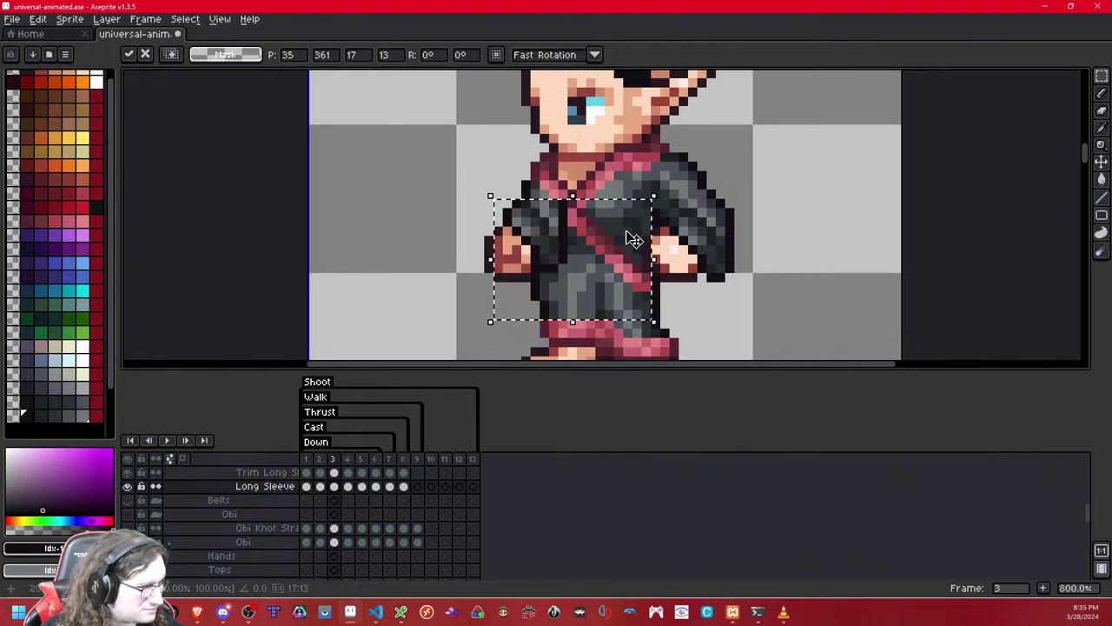
key("Left")
key("Right")
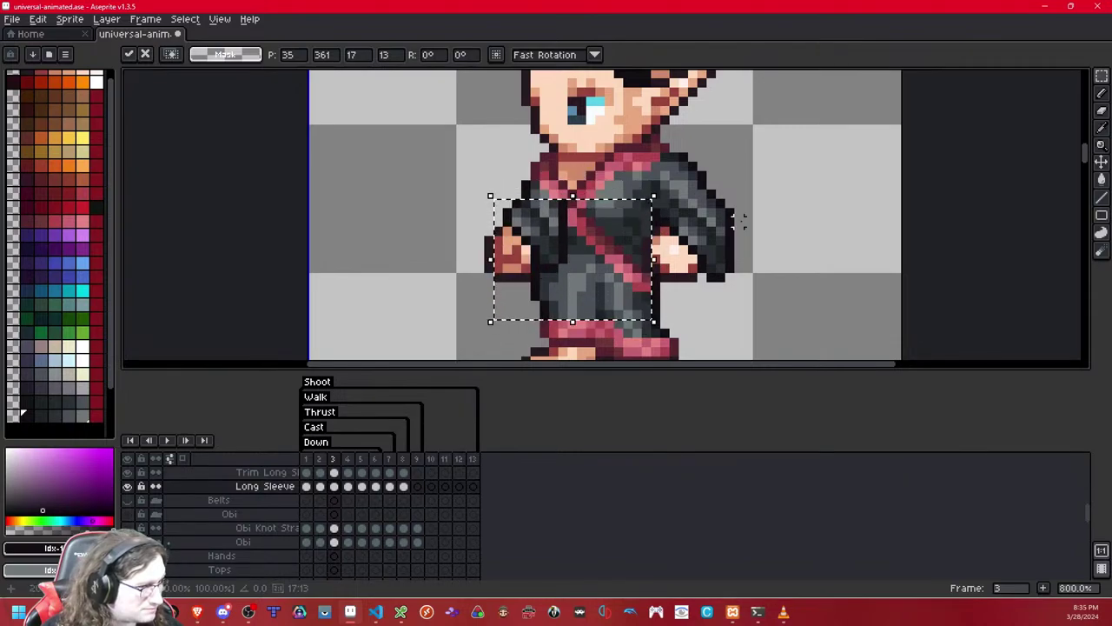
key("ctrl+d")
- Erase the part of the pasted far sleeve that covers the torso in frame 3
key("shift+x")
key("shift+x")
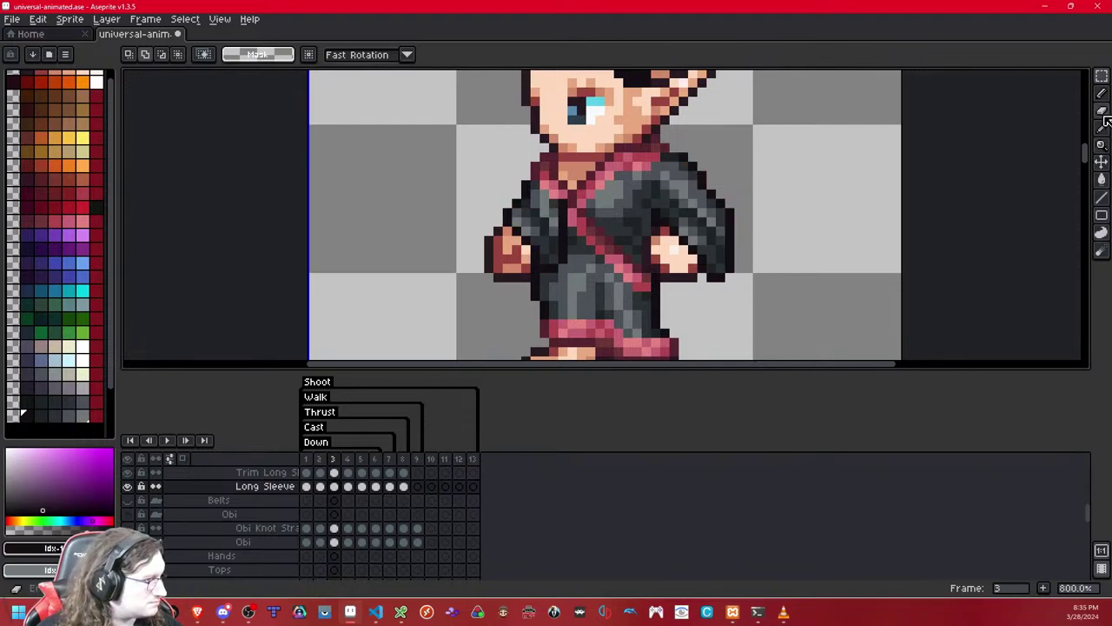
key("b")
key("shift+x")
key("shift+x")
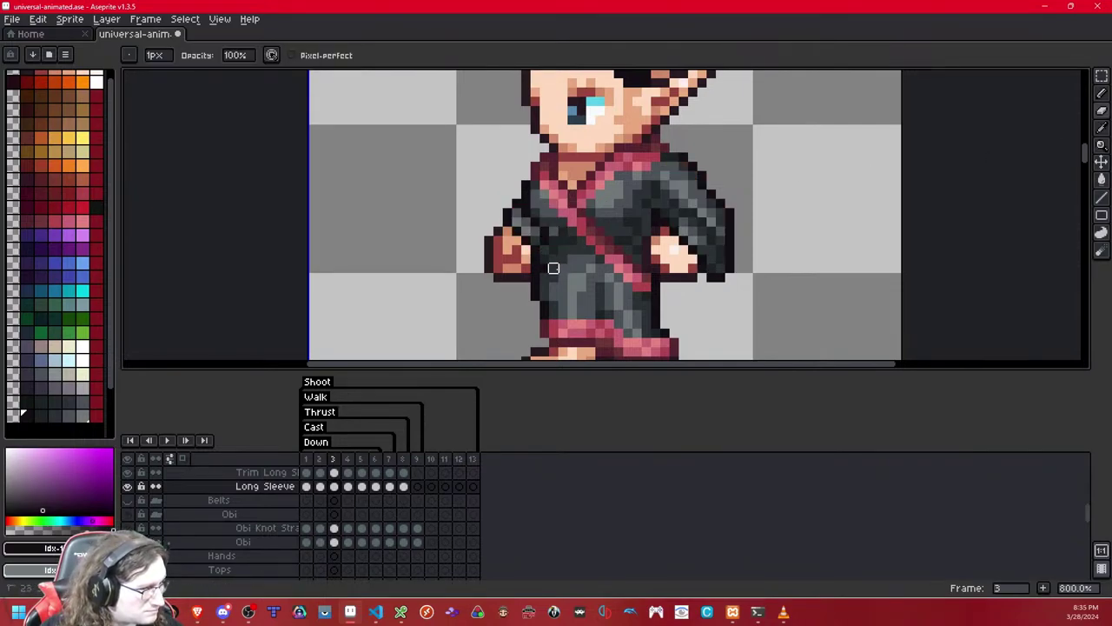
- Paste the 17 by 13 px lower sleeve into frame 5, placing it over the far forearm at position 18, 359
scroll(544, 232, "down", 6)
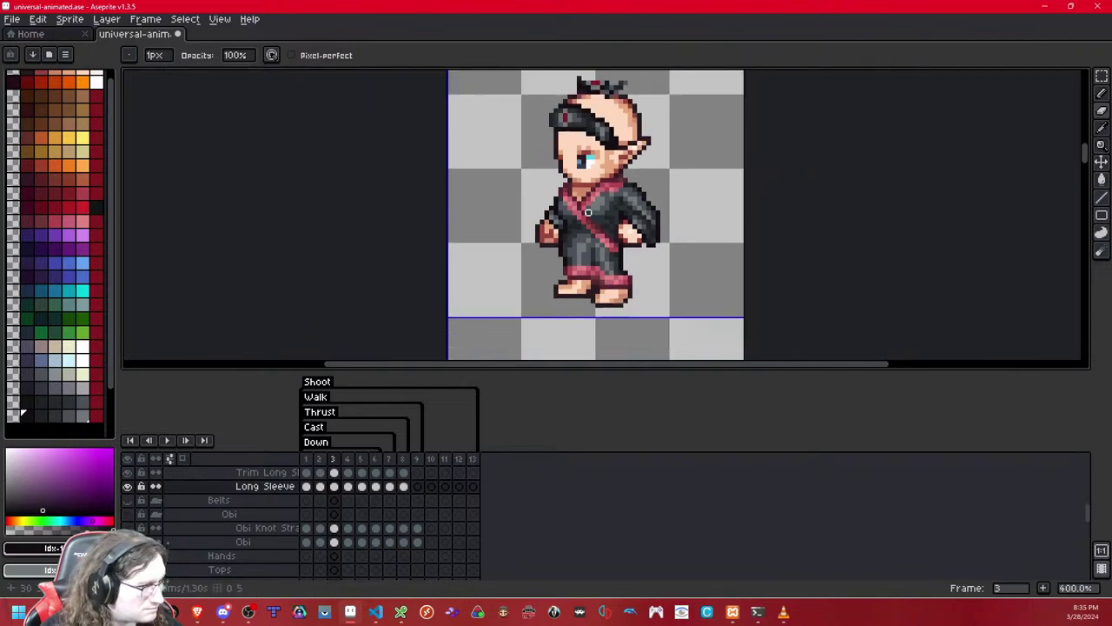
key("comma")
key("period")
key("period")
key("period")
scroll(639, 200, "up", 7)
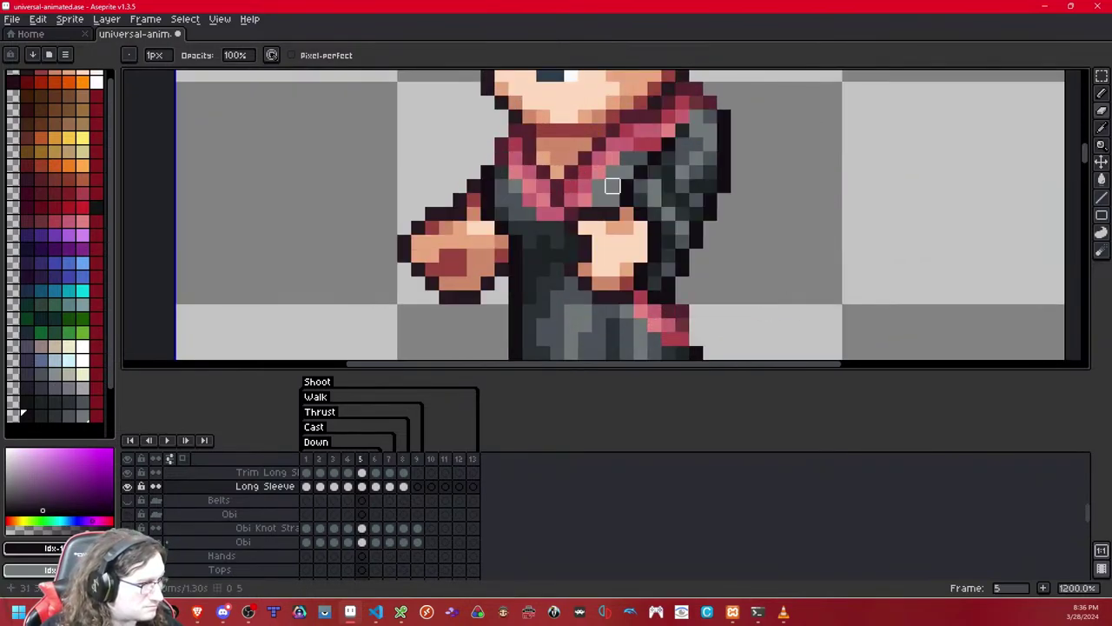
left_click_drag(599, 172, 591, 195)
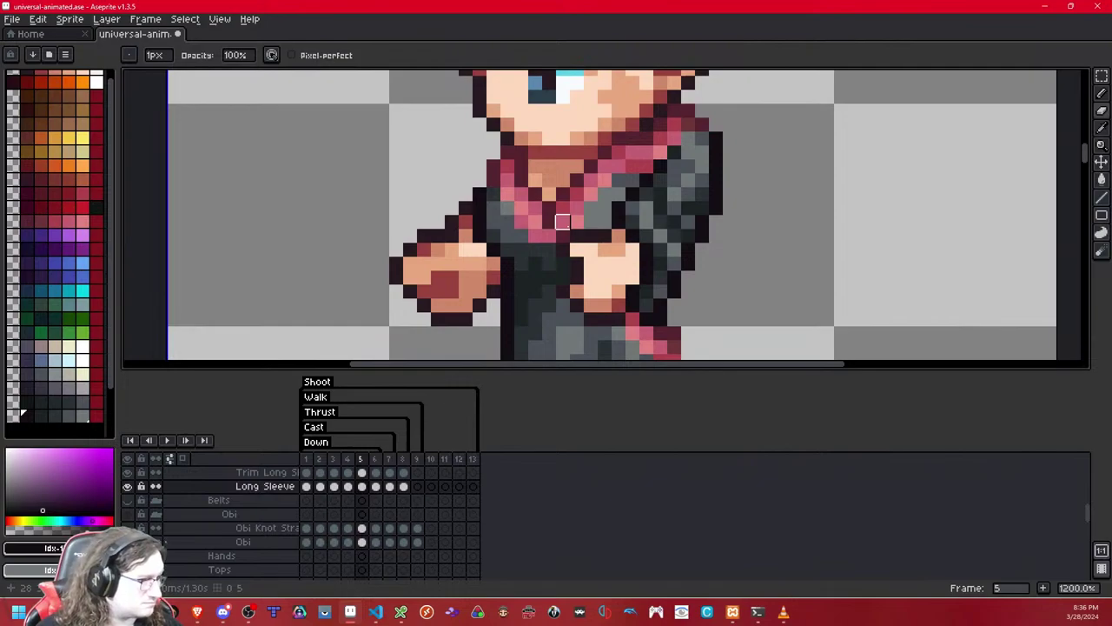
key("ctrl+v")
left_click_drag(711, 260, 487, 242)
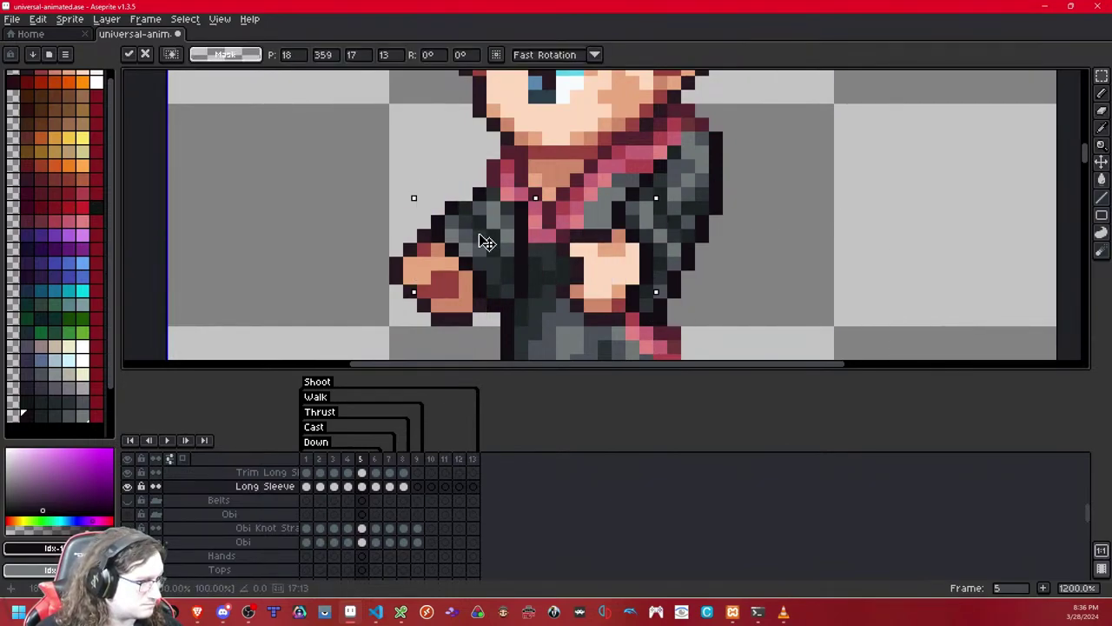
key("ctrl+d")
- Erase the far sleeve's pixels overlapping the collar and torso in frame 5, comparing with the Long Sleeve layer hidden
left_click(1109, 119)
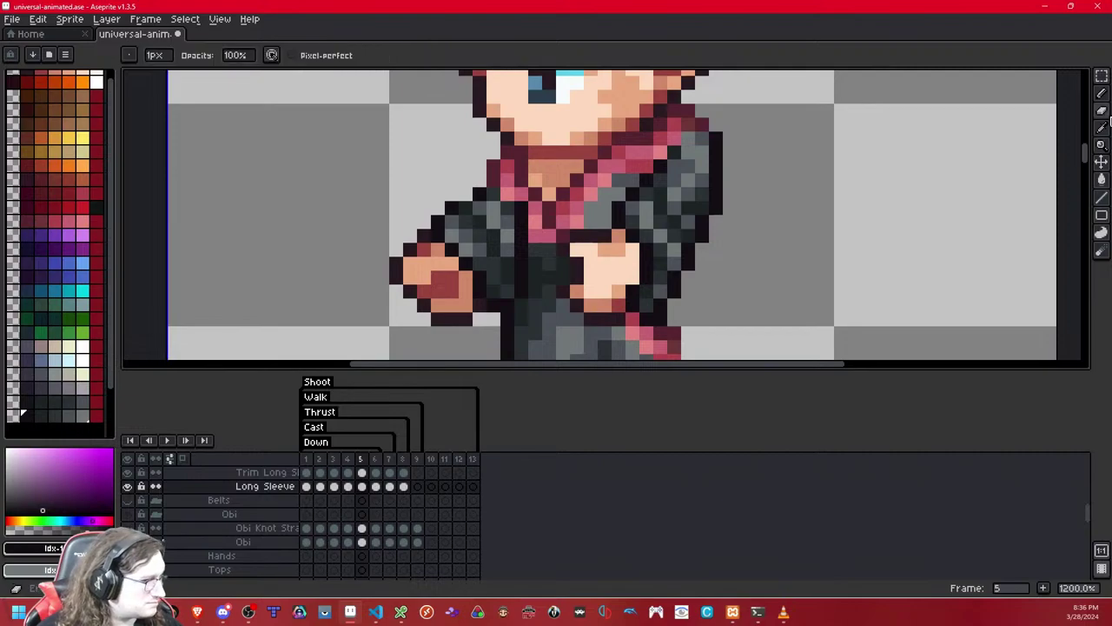
key("shift+x")
key("shift+x")
key("shift+x")
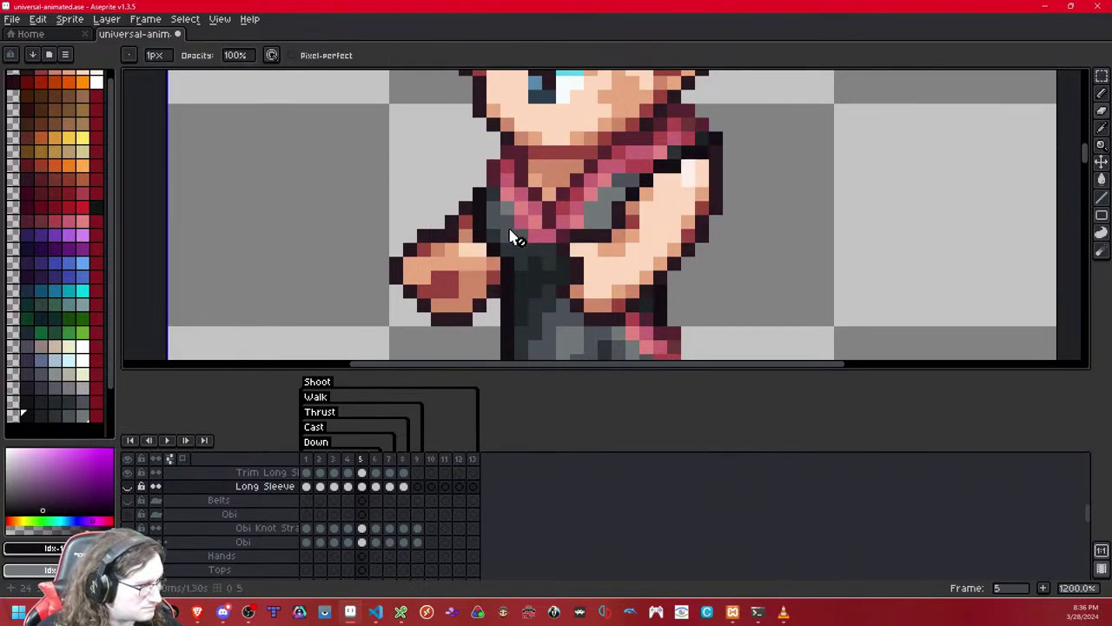
key("shift+x")
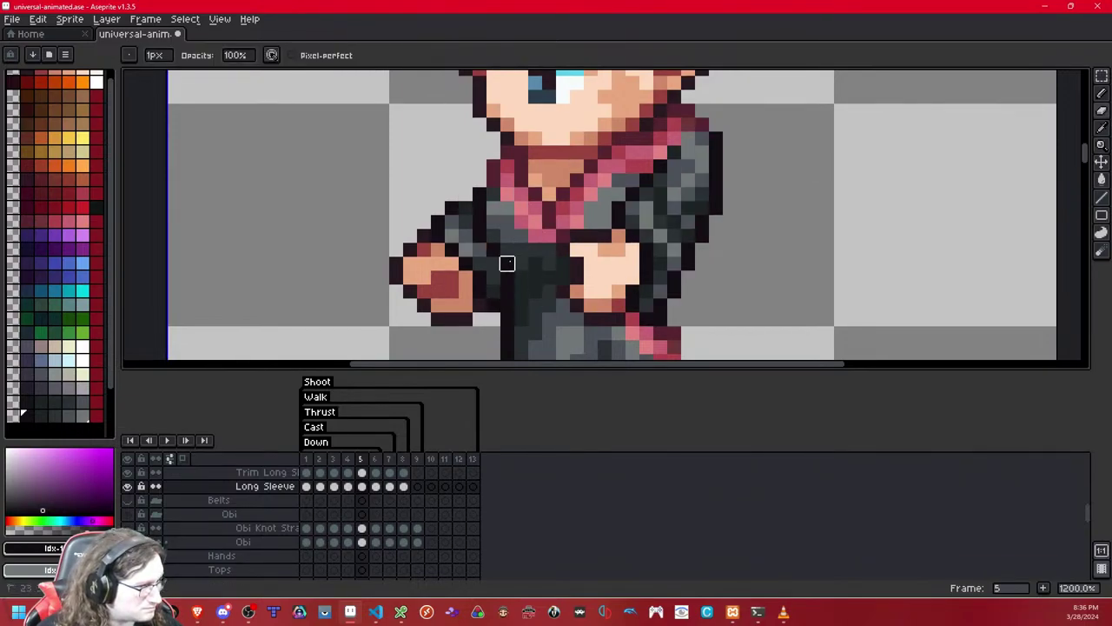
key("1")
key("2")
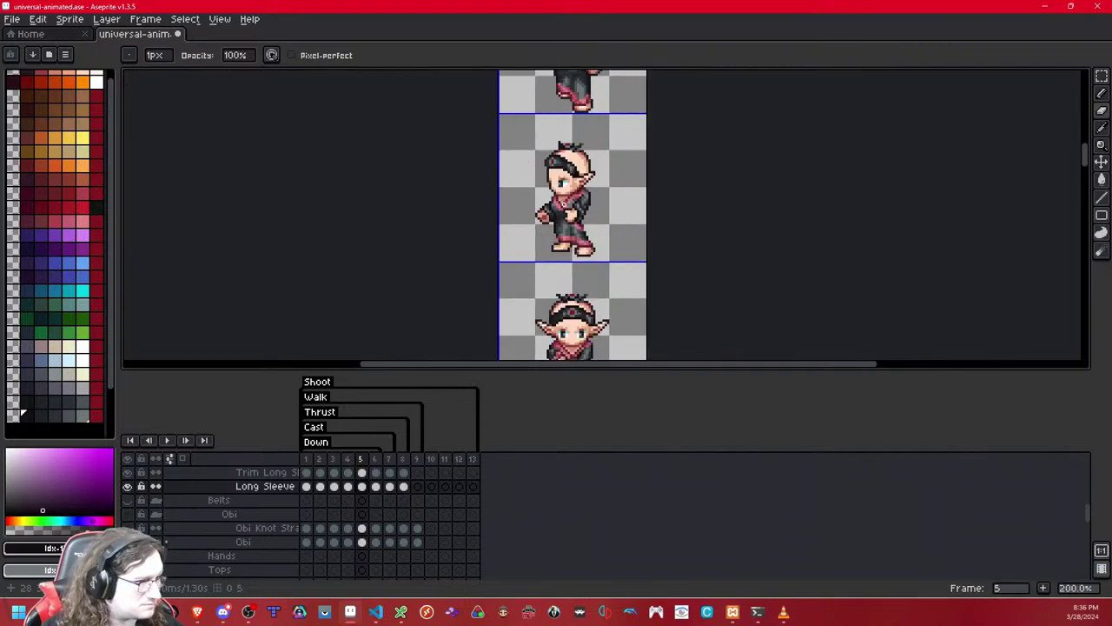
- Paste the 17 by 13 px lower sleeve into frame 6, placing it over the far forearm at position 15, 359
scroll(564, 204, "down", 2)
scroll(564, 204, "up", 1)
left_click_drag(564, 204, 577, 228)
scroll(576, 228, "up", 4)
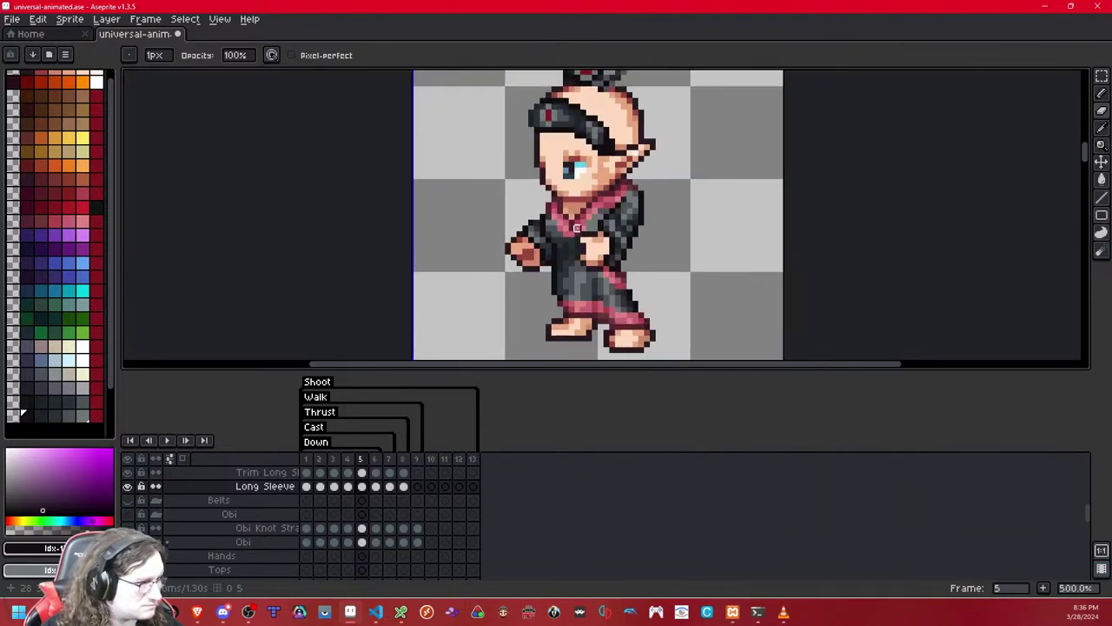
scroll(577, 227, "up", 1)
key("period")
key("comma")
key("period")
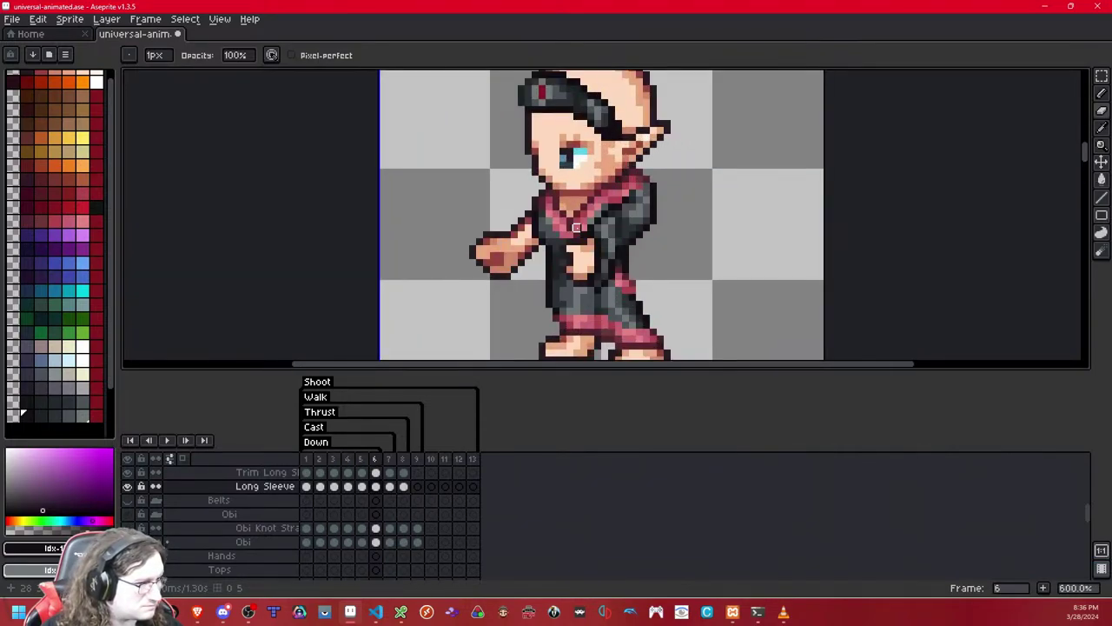
scroll(576, 228, "up", 3)
left_click_drag(565, 234, 644, 191)
key("ctrl+v")
left_click_drag(854, 244, 498, 209)
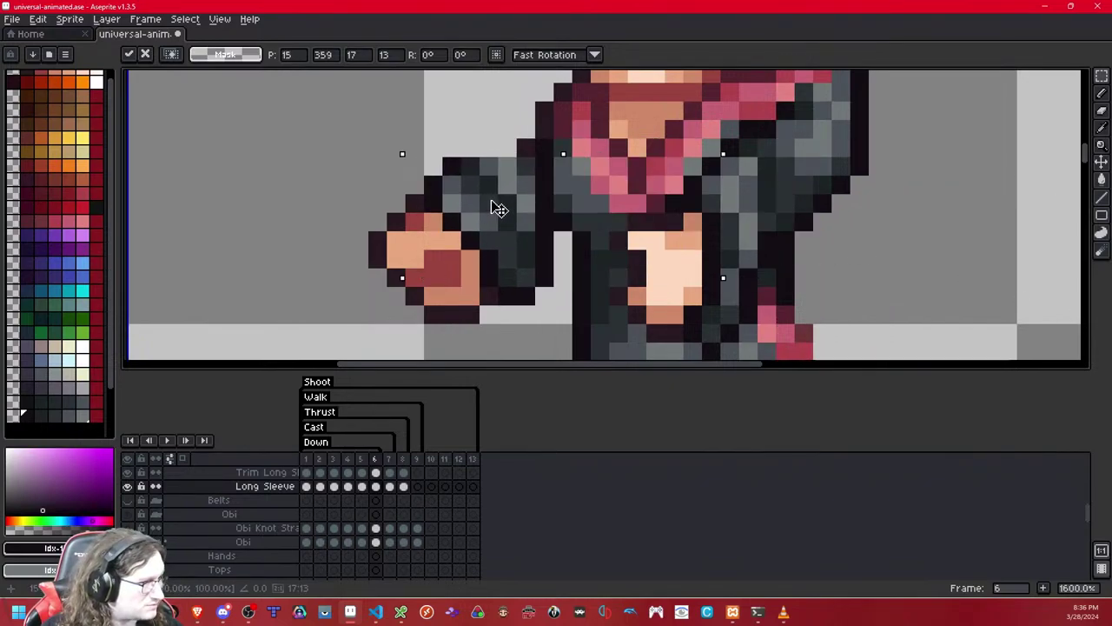
left_click(784, 148)
- Compare the far sleeve in frame 6 with the bare arm underneath by toggling the Long Sleeve layer's visibility
scroll(611, 208, "down", 3)
scroll(608, 210, "up", 3)
key("shift+x")
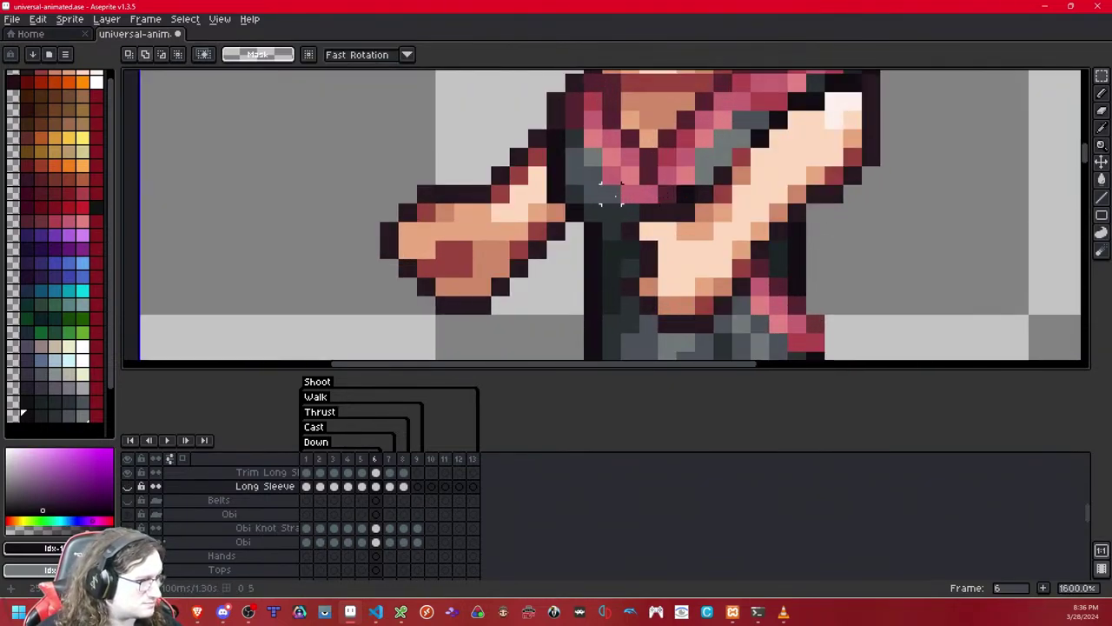
key("shift+x")
key("shift+x")
key("shift+x")
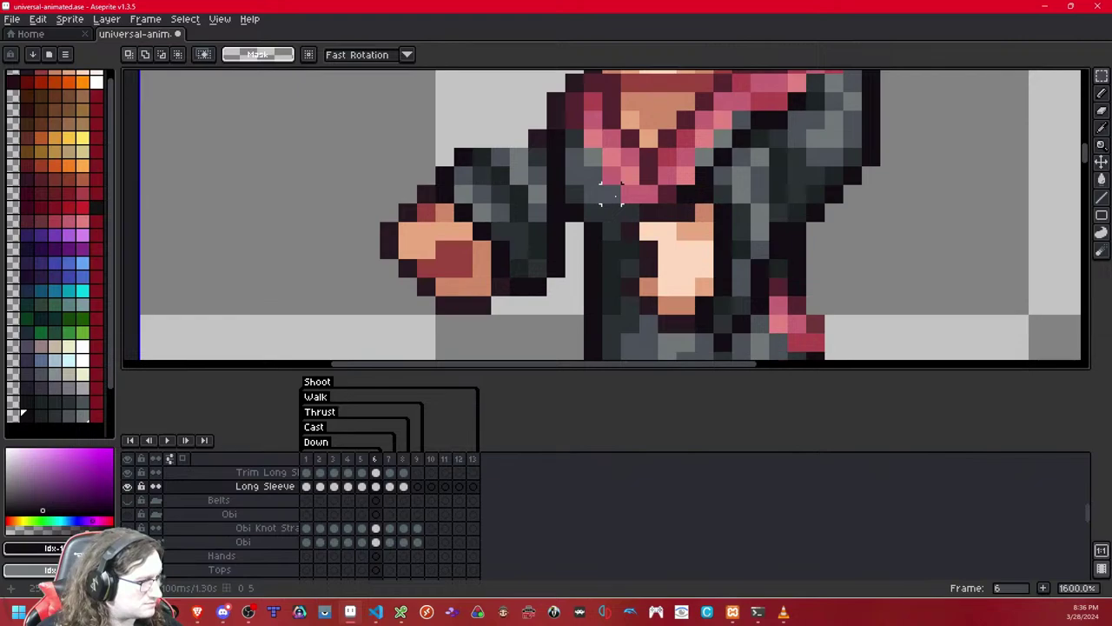
key("shift+x")
key("shift+x")
key("shift+x")
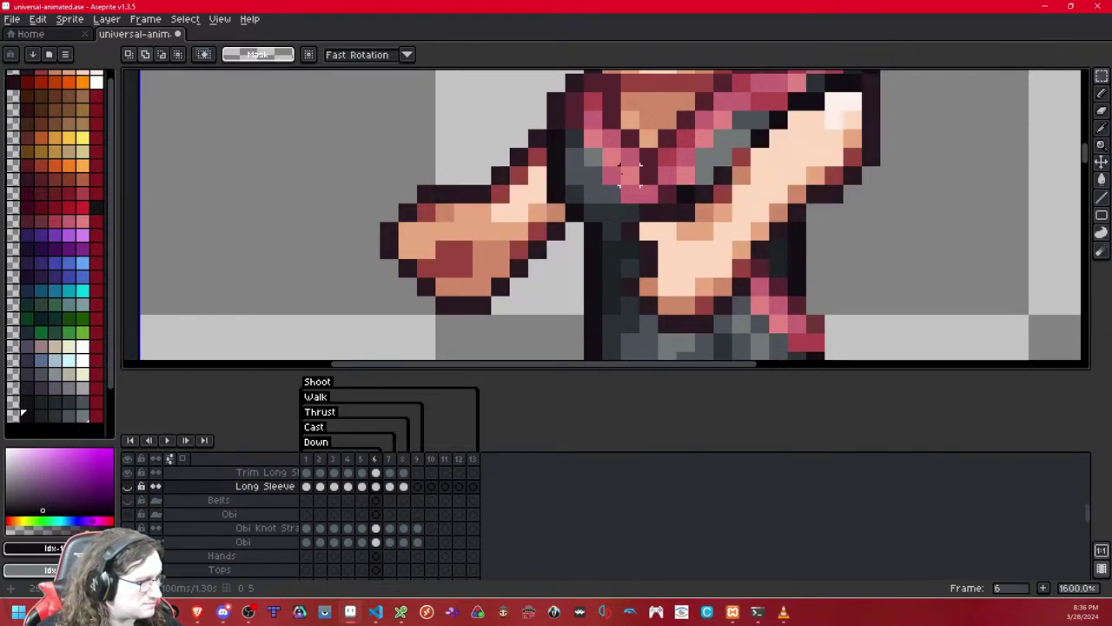
key("shift+x")
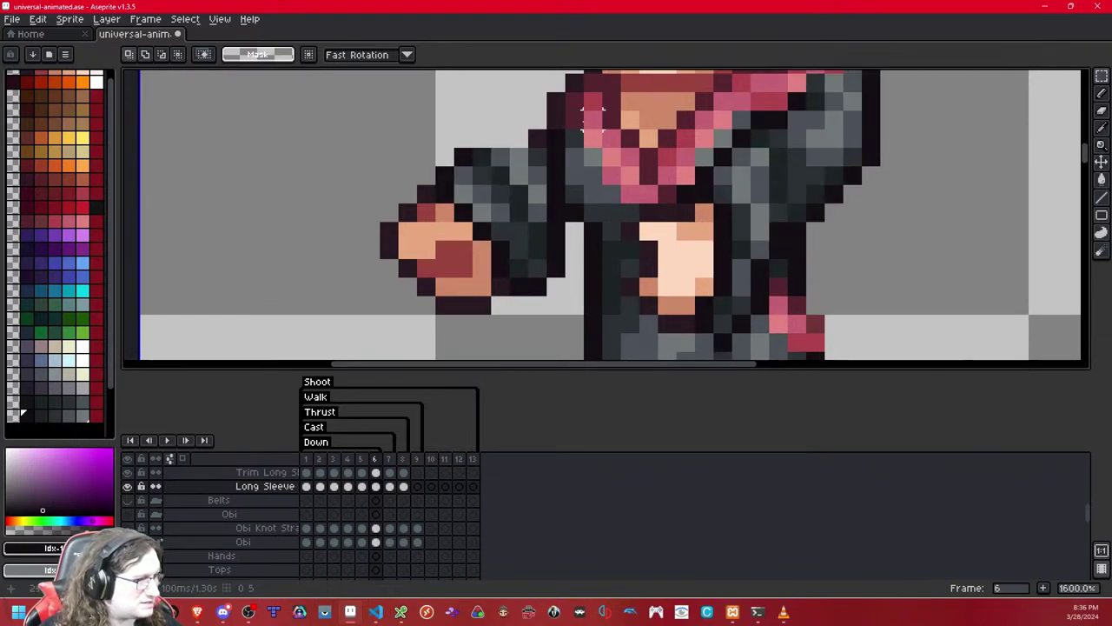
- Try nudging the far sleeve in frame 6 by a pixel using a 9 by 10 px selection
left_click_drag(594, 113, 412, 298)
key("Right")
key("Down")
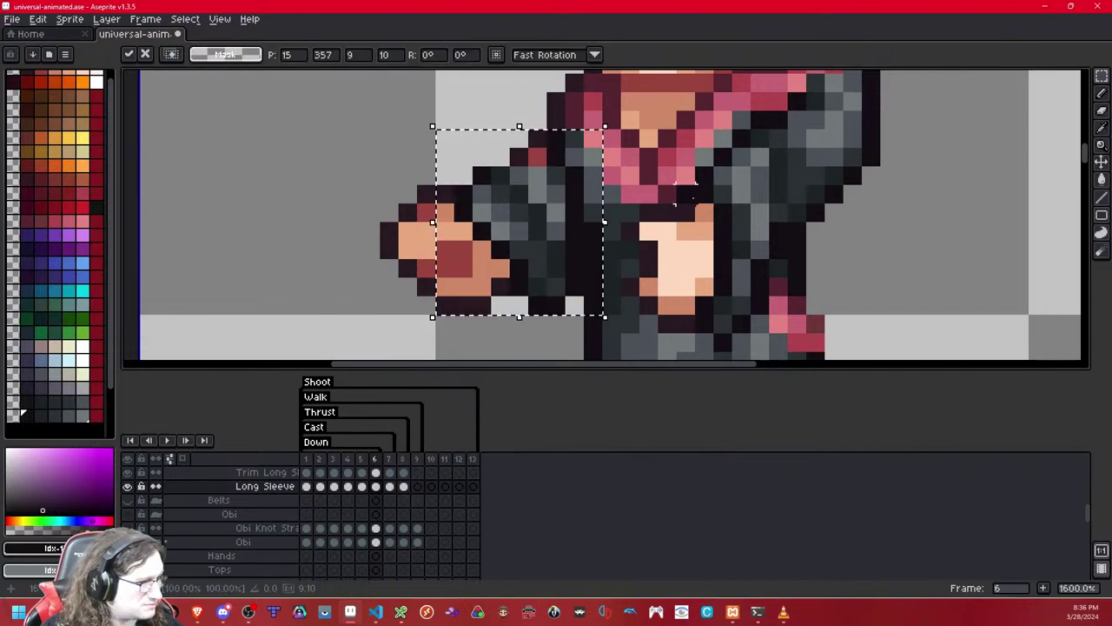
key("Up")
key("Left")
key("Right")
key("Left")
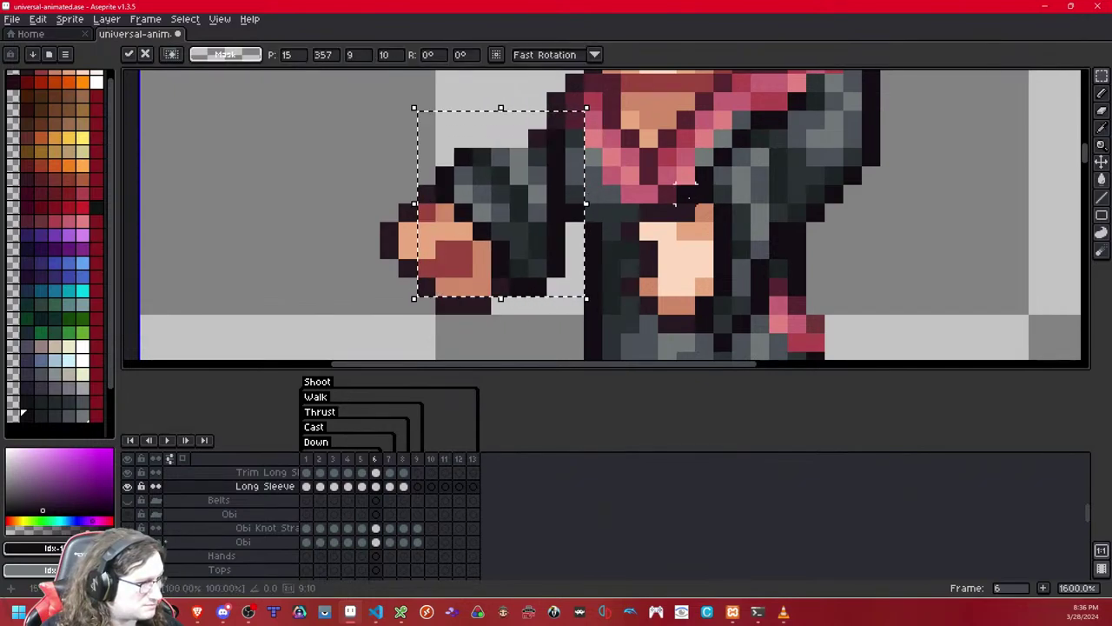
key("Right")
key("Left")
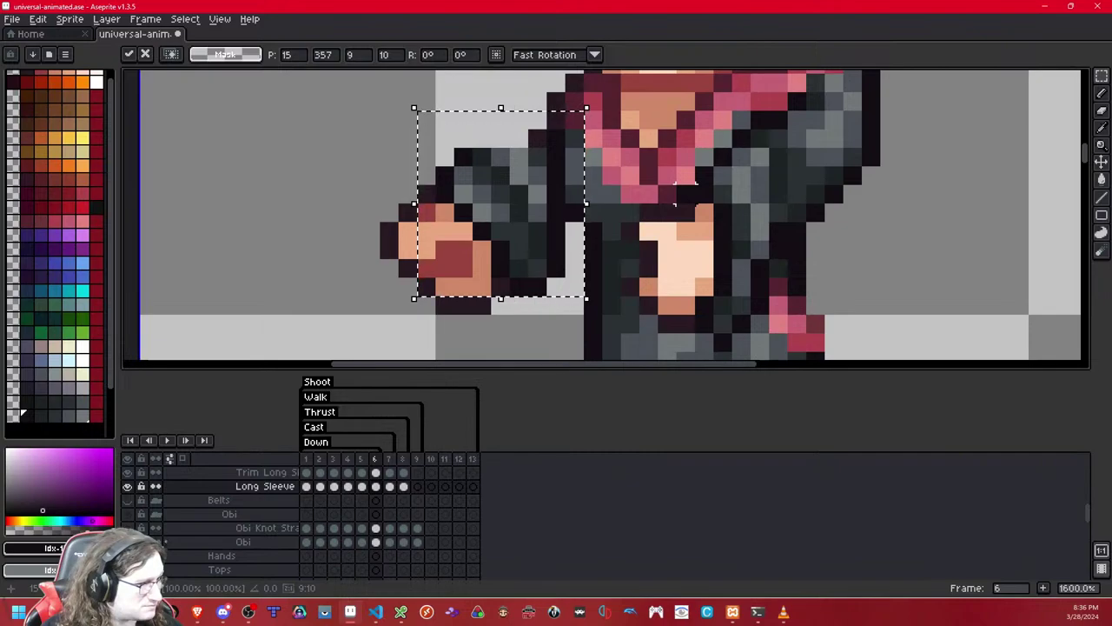
key("Return")
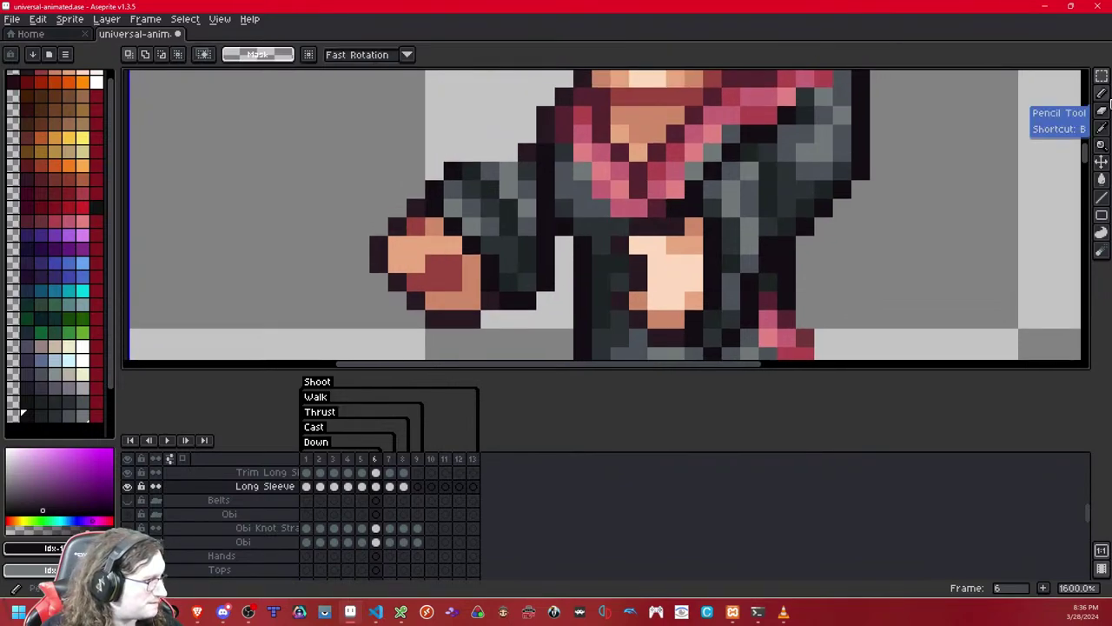
- Compare the far sleeve in frame 6 with the bare arm by toggling the Long Sleeve layer's visibility
left_click(1103, 92)
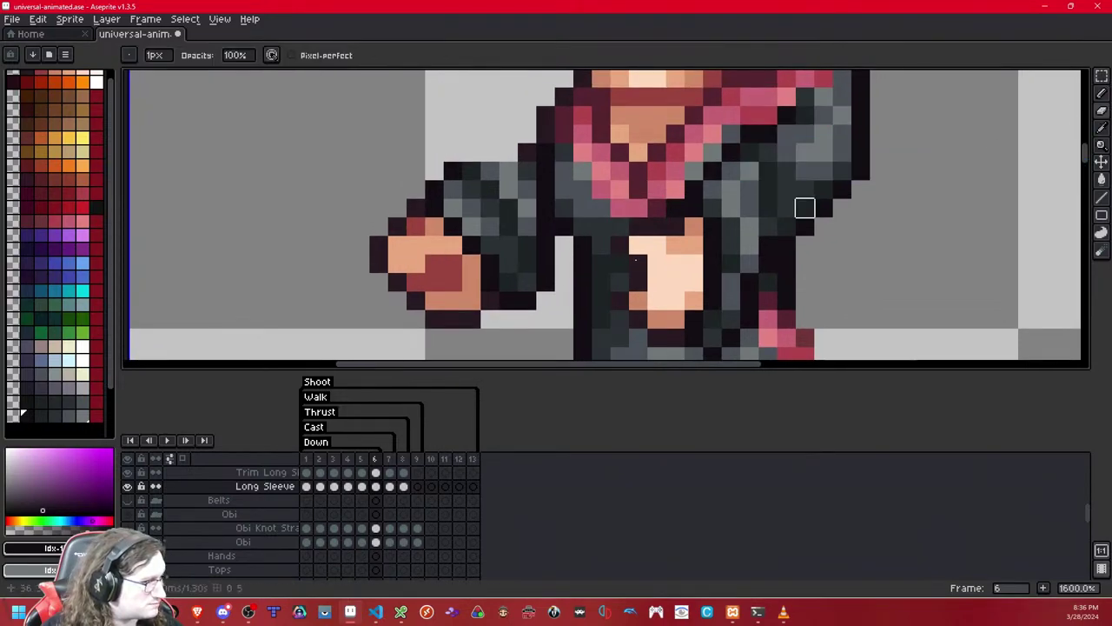
key("shift+x")
key("shift+x")
key("shift+x")
key("shift+x")
key("shift+x")
key("shift+x")
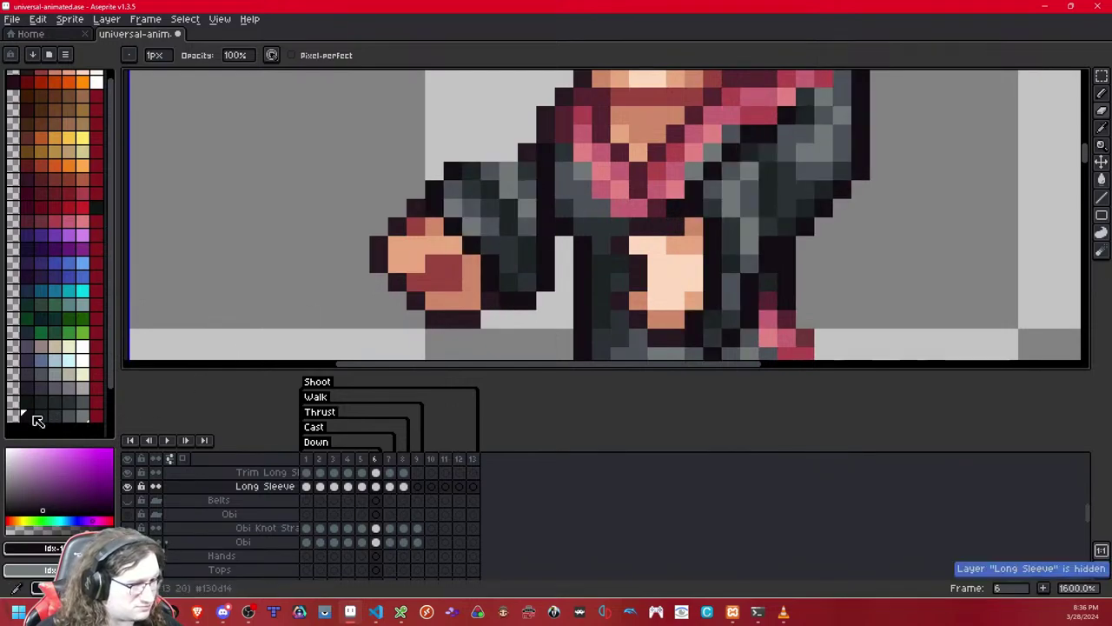
- Try retouching the far sleeve's upper edge in frame 6 with dark single-pixel pencil strokes
left_click(1103, 94)
key("shift+x")
key("h")
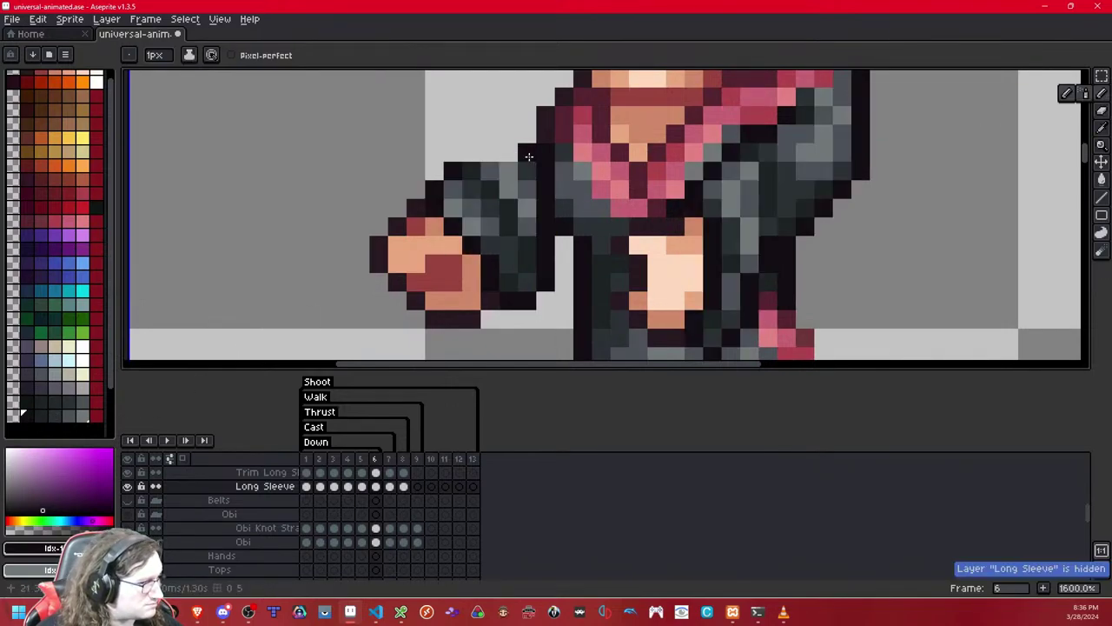
key("h")
key("h")
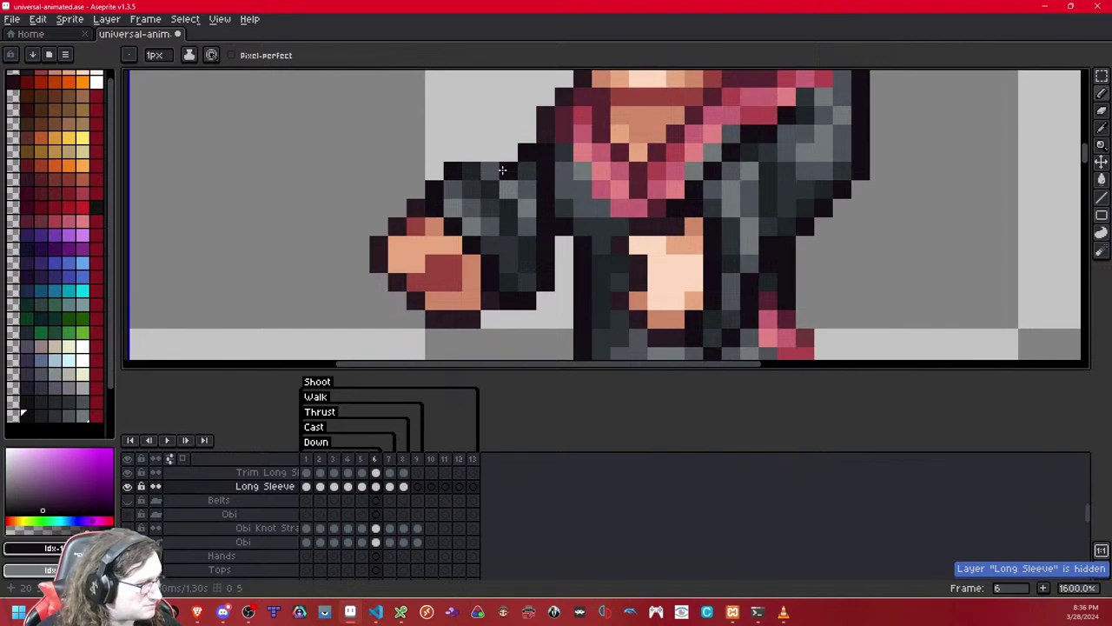
left_click(490, 185)
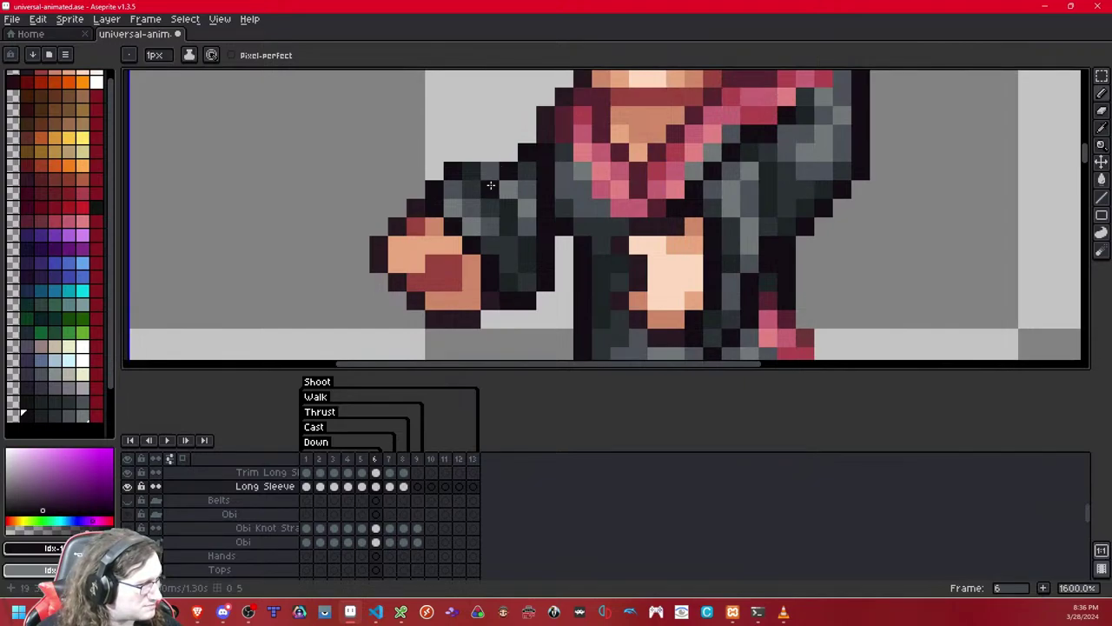
key("h")
key("h")
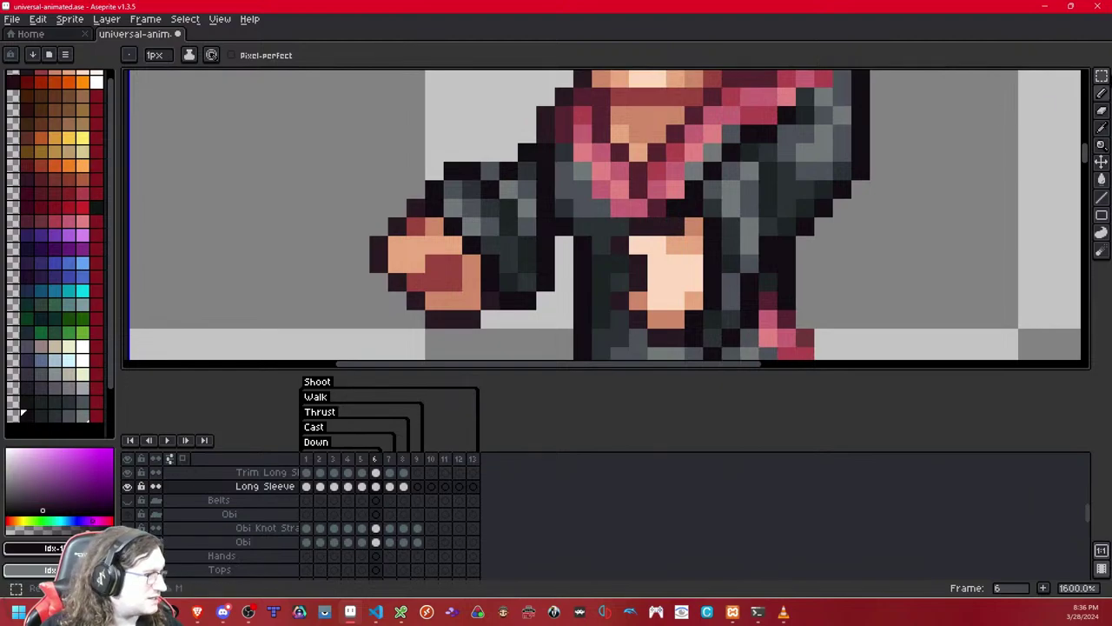
- Undo the recent pixel edits along the far sleeve's upper edge in frame 6
left_click(1102, 77)
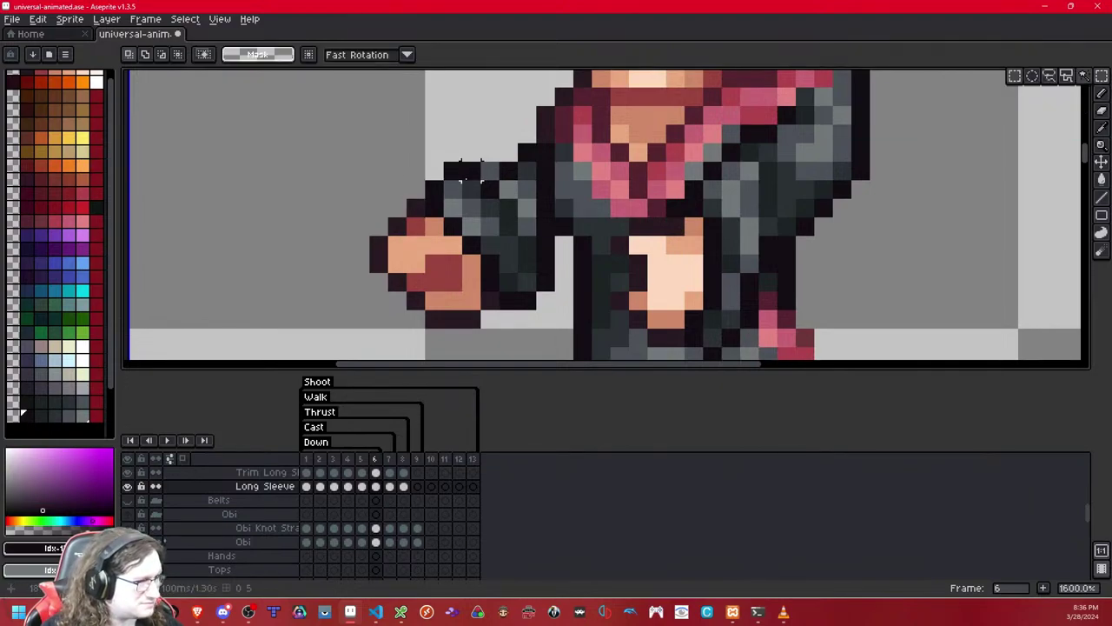
left_click_drag(466, 173, 490, 151)
left_click(545, 134)
left_click(451, 151)
key("ctrl+z")
key("ctrl+z")
key("ctrl+z")
key("ctrl+z")
- Examine the left-facing sprite's far sleeve in frame 6 and in the neighbouring frames 5 to 8
scroll(608, 174, "down", 8)
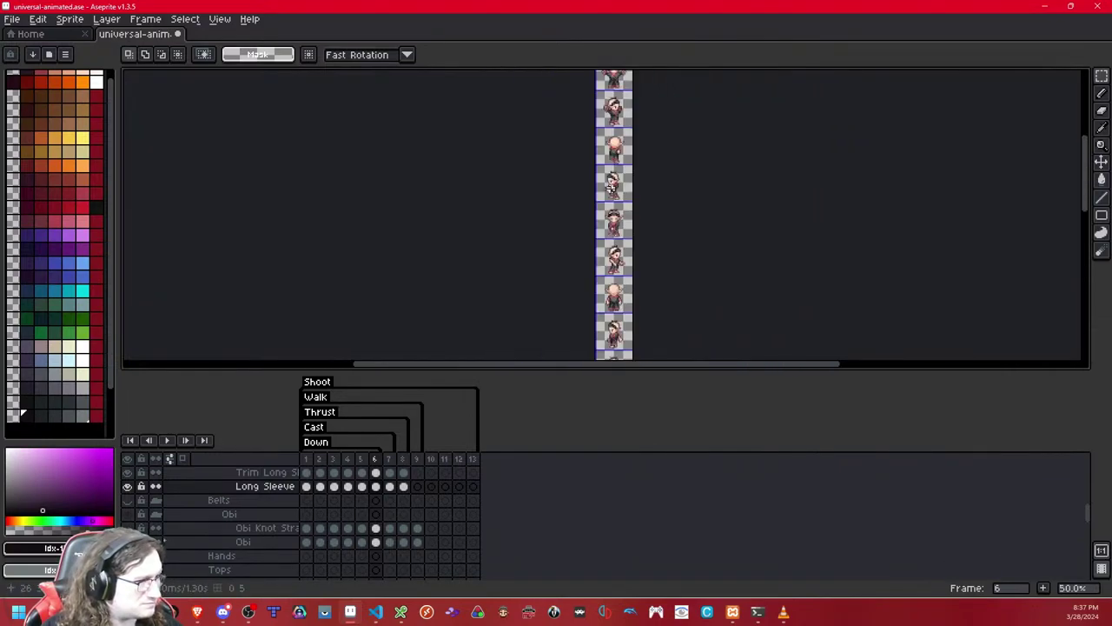
scroll(630, 181, "up", 8)
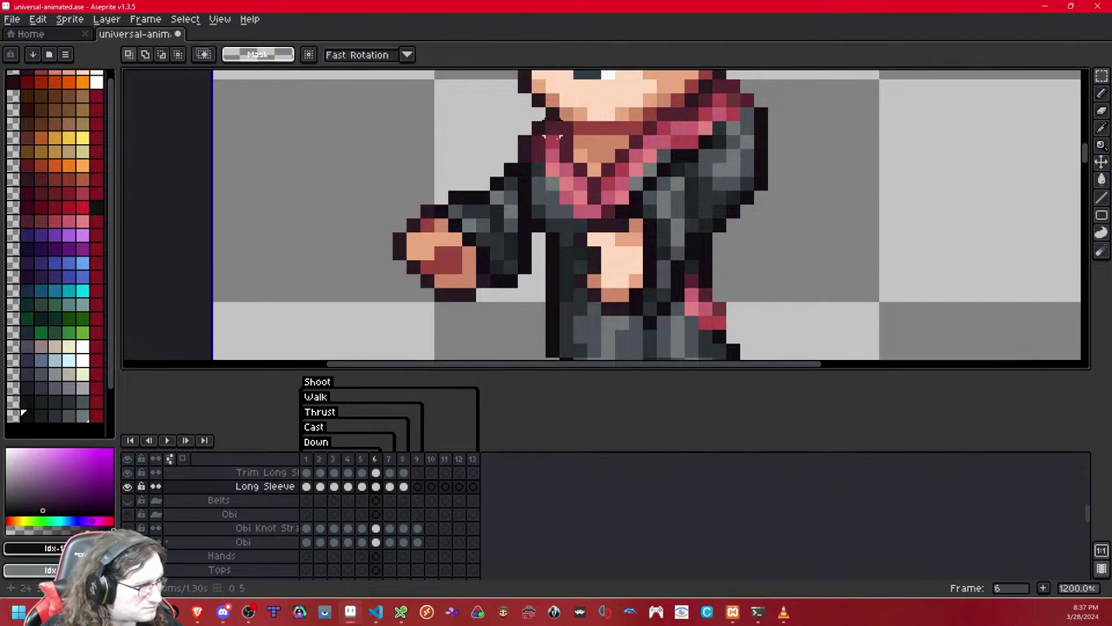
scroll(538, 187, "down", 6)
scroll(570, 180, "down", 1)
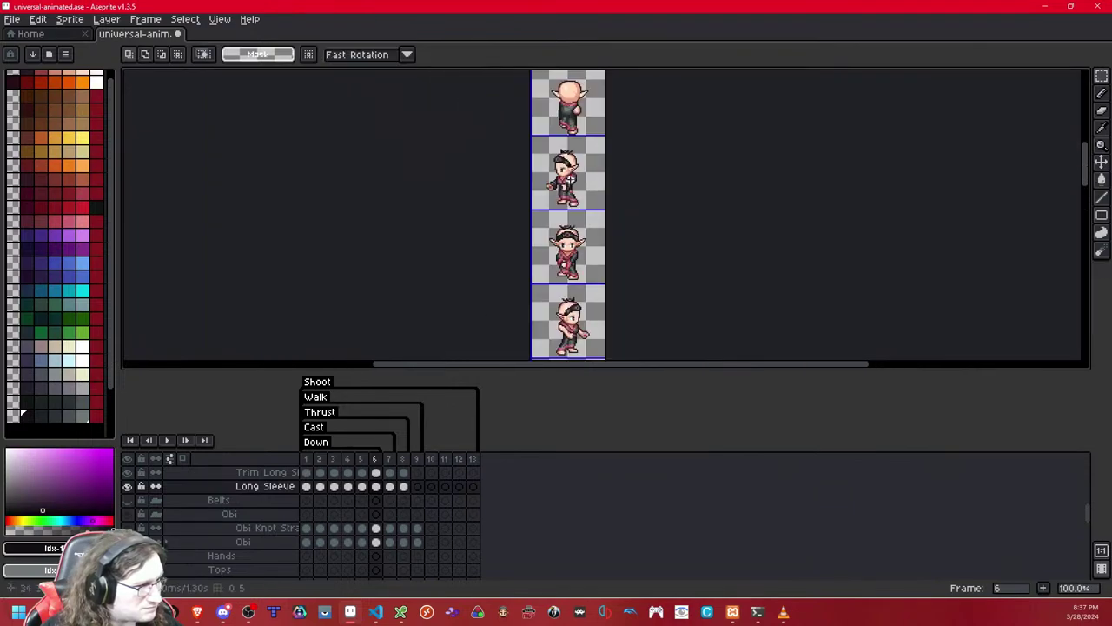
scroll(570, 179, "up", 5)
left_click_drag(431, 230, 526, 223)
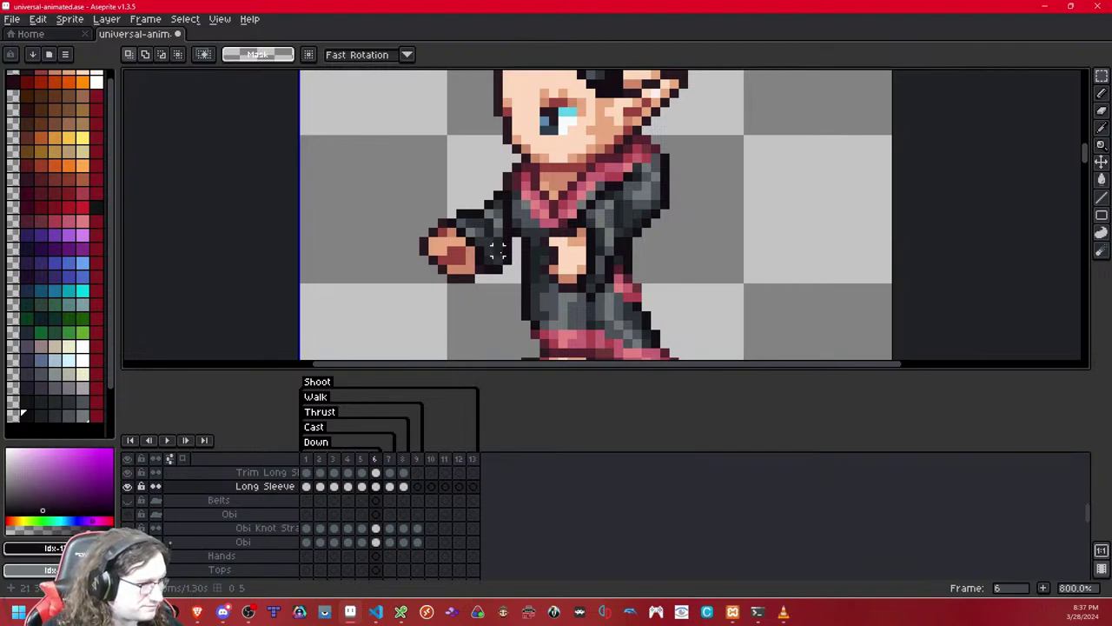
scroll(502, 260, "down", 6)
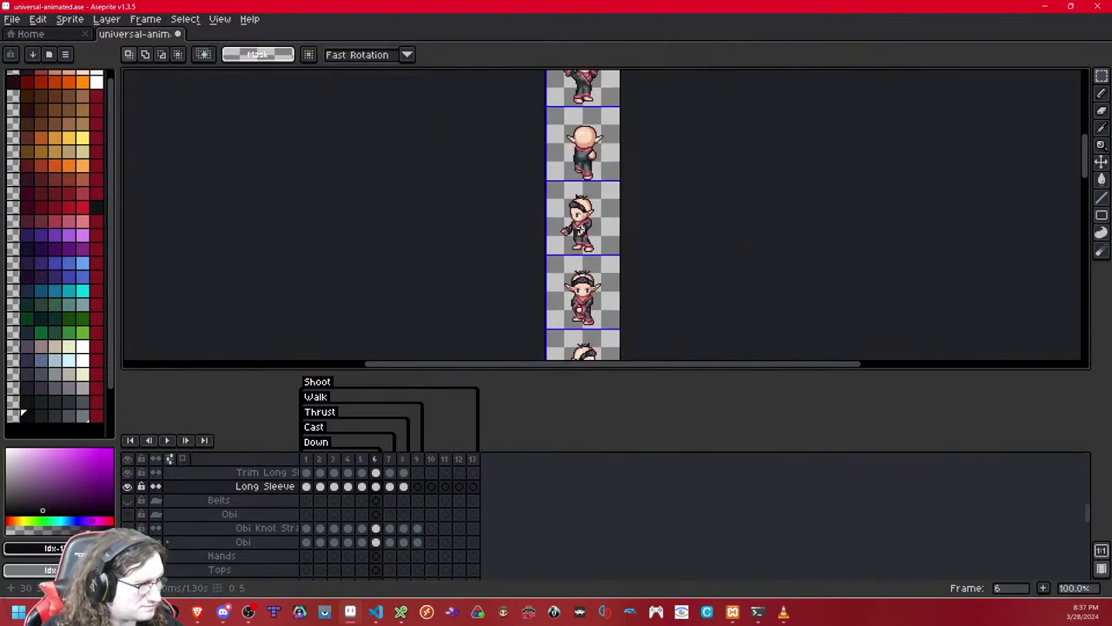
key("comma")
scroll(619, 217, "up", 4)
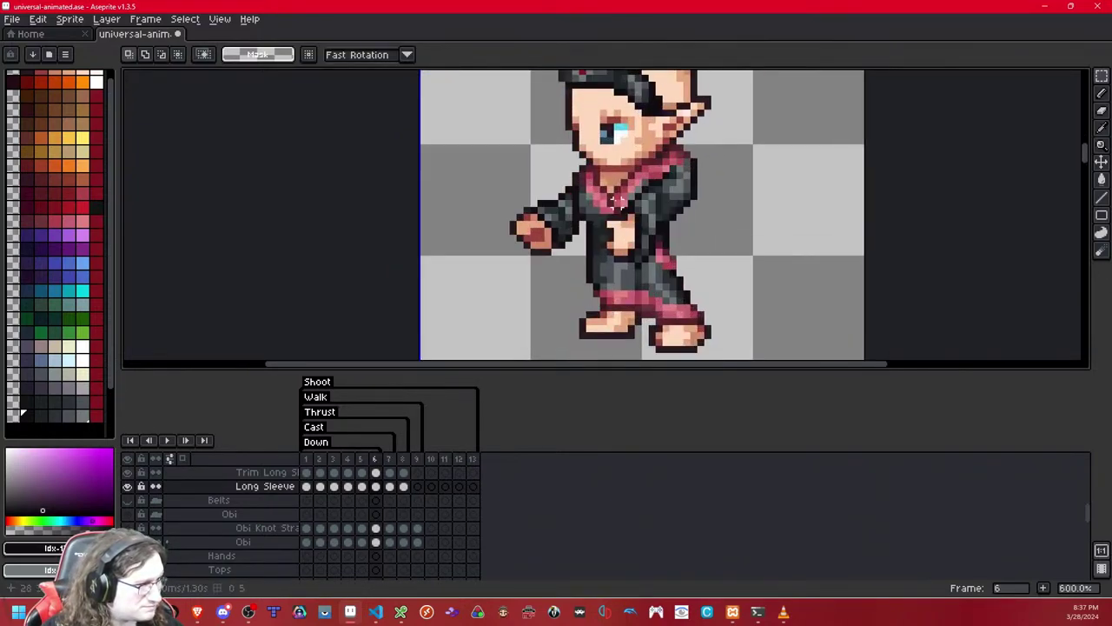
key("period")
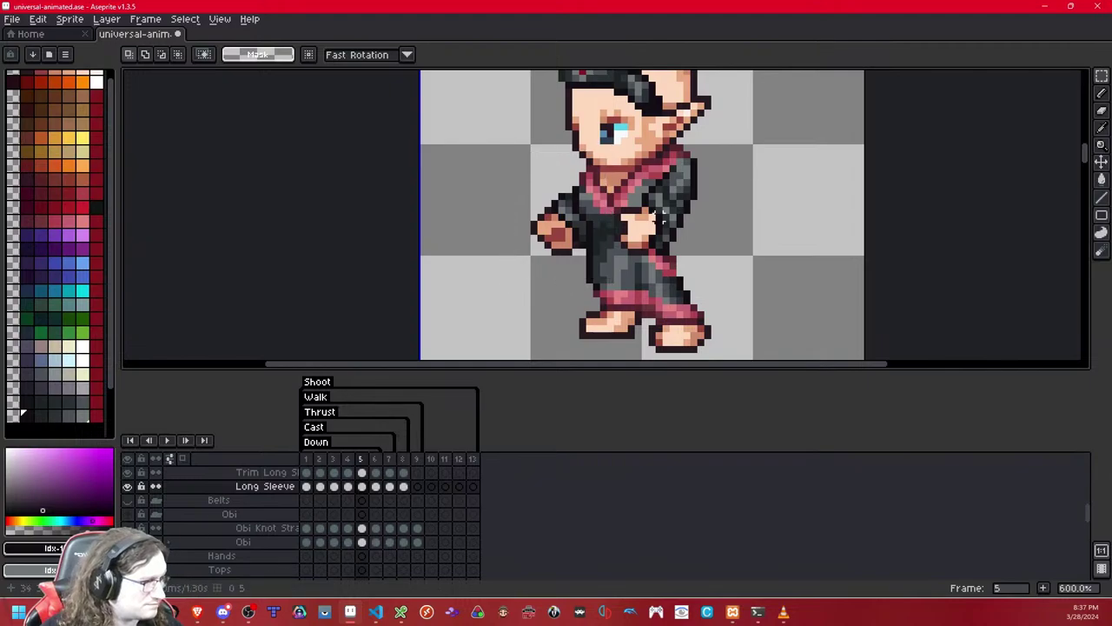
key("period")
key("period")
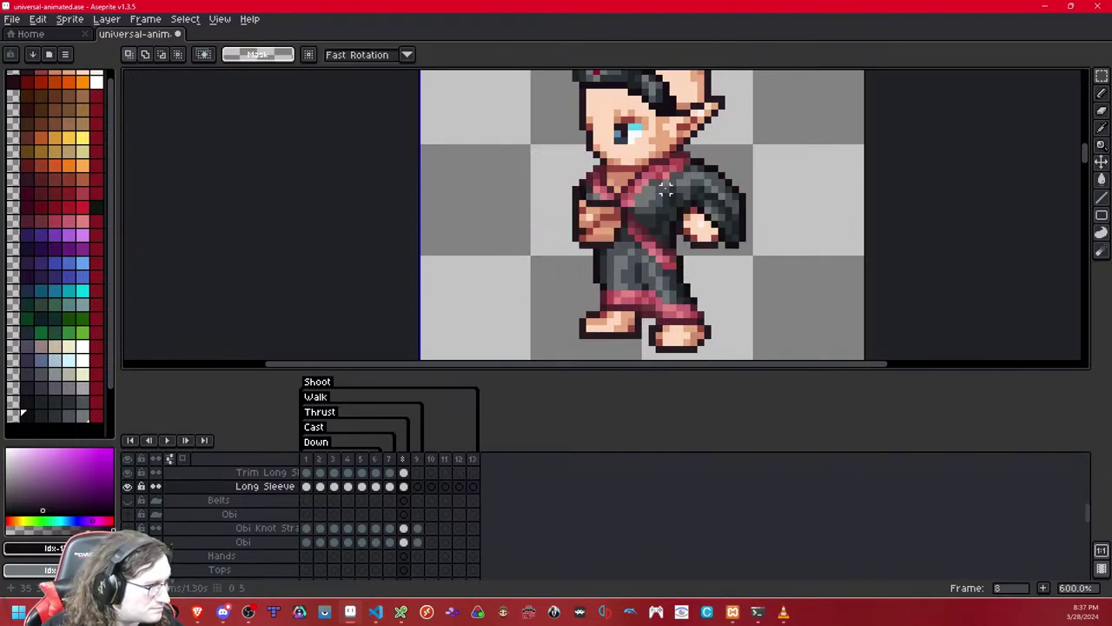
- Review the walk sprites of all directions in frame 8 for missing or mismatched sleeves
scroll(665, 189, "down", 6)
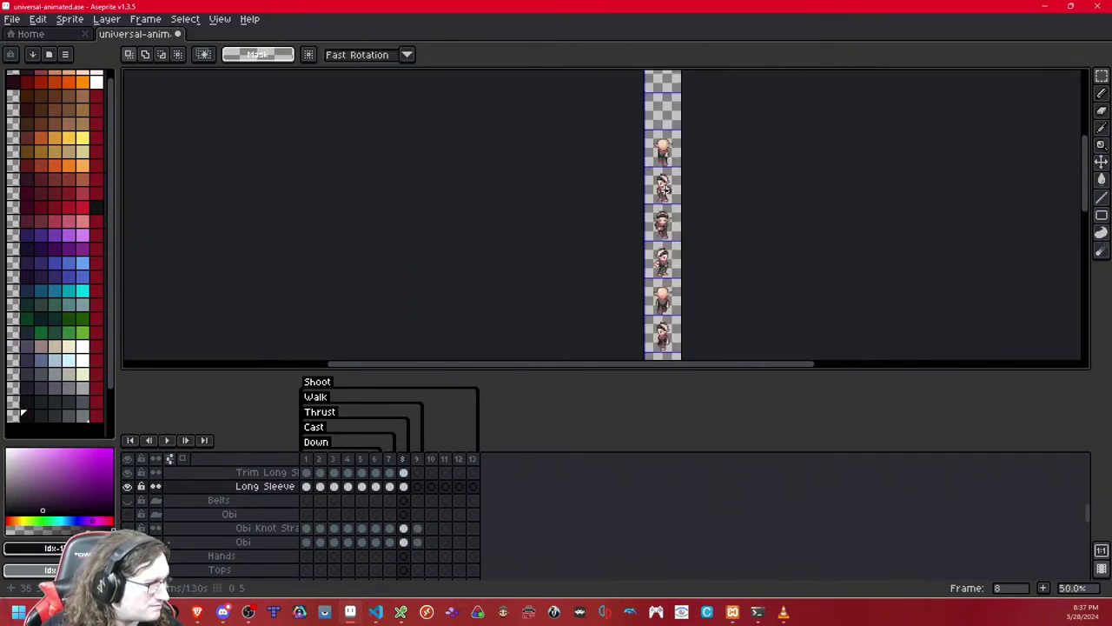
scroll(665, 189, "up", 2)
scroll(664, 190, "down", 1)
left_click_drag(665, 190, 587, 212)
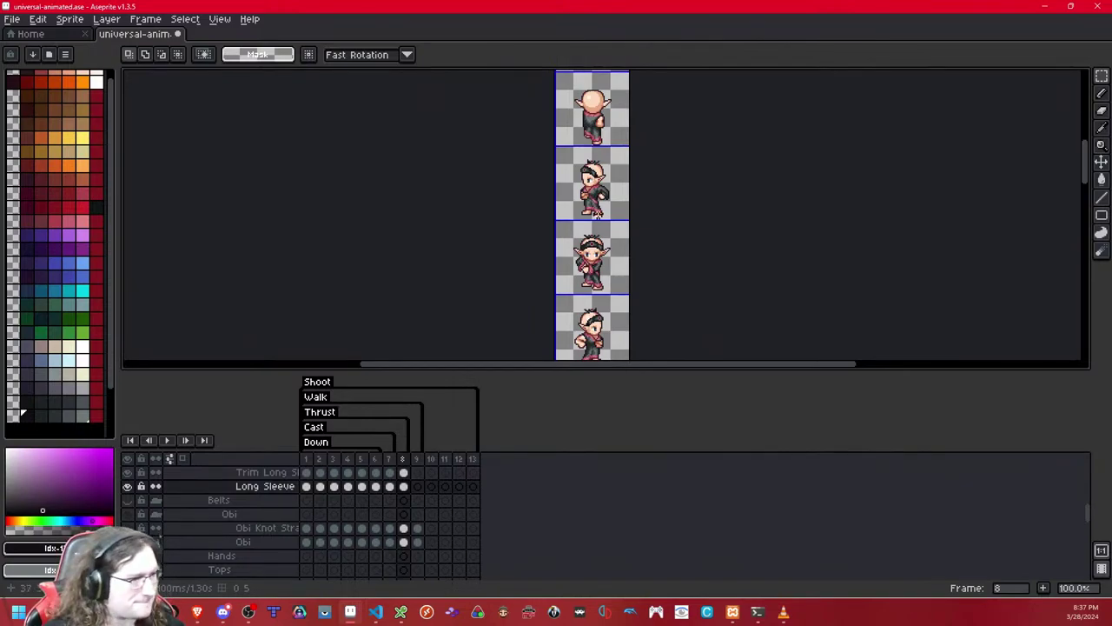
key("Left")
key("Right")
left_click_drag(655, 152, 677, 116)
left_click_drag(679, 299, 676, 146)
left_click_drag(674, 266, 672, 215)
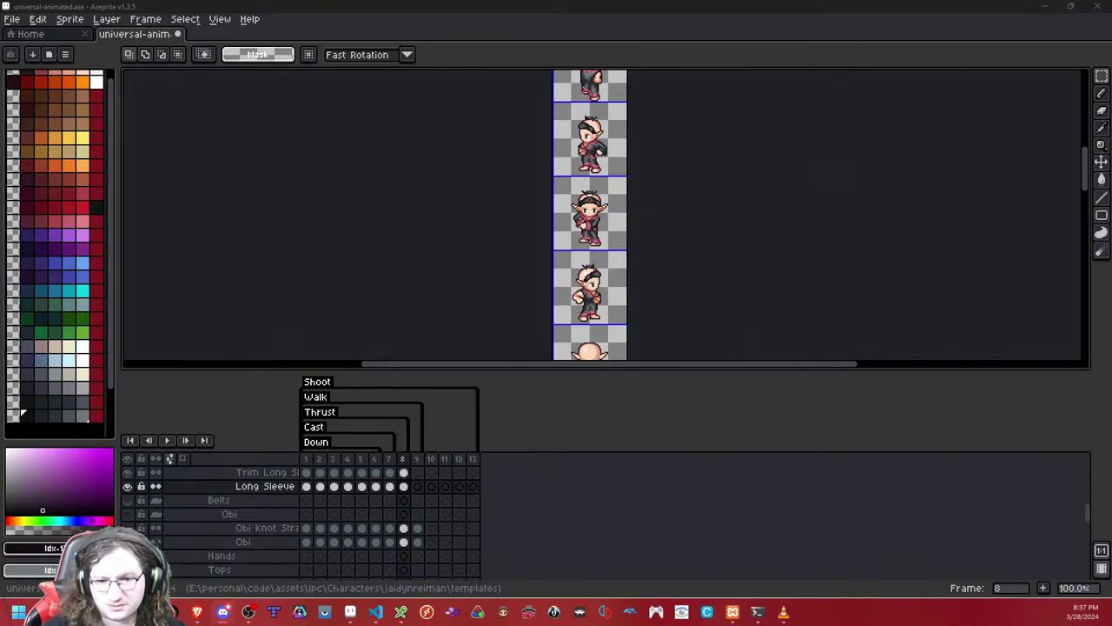
key("alt+Tab")
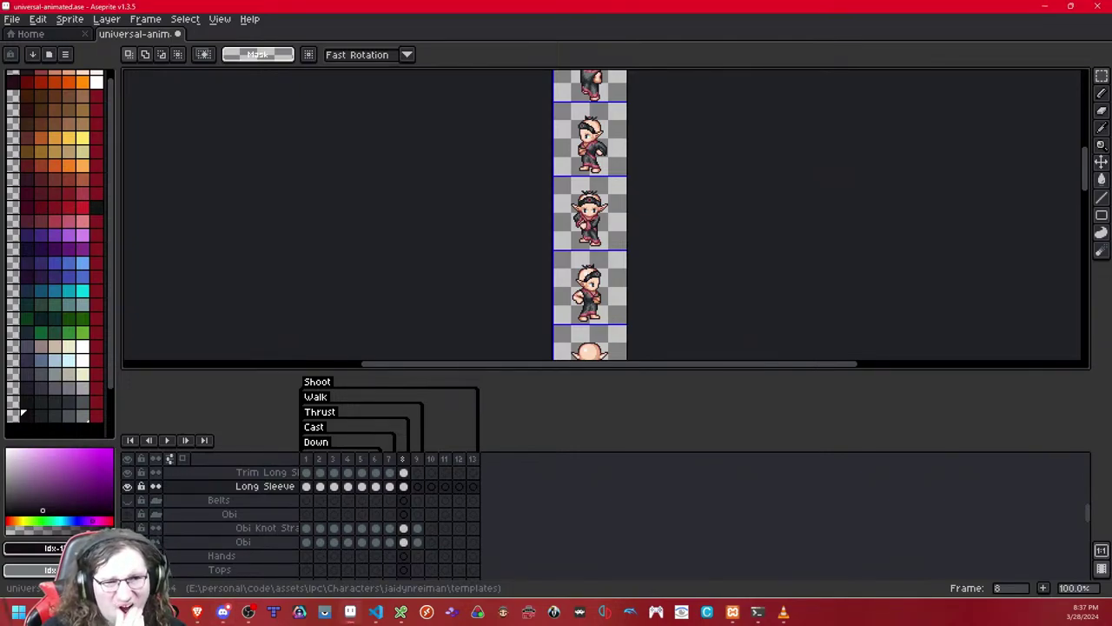
key("alt+Tab")
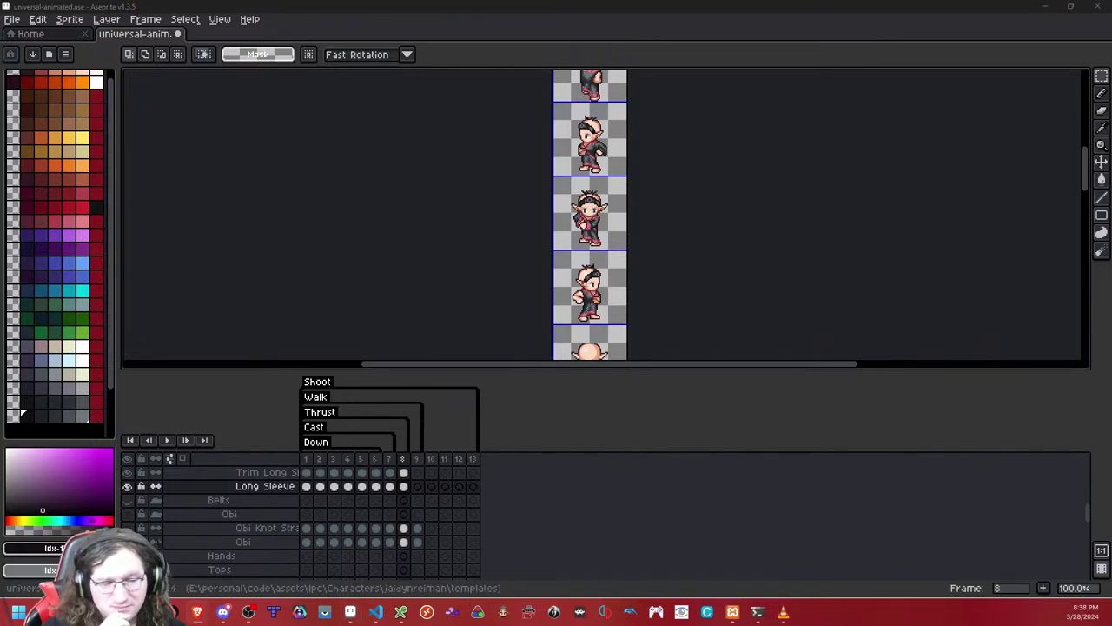
left_click(650, 234)
- Step back through the walk frames from frame 8, comparing the sleeves of the front- and side-facing sprites
scroll(562, 222, "up", 5)
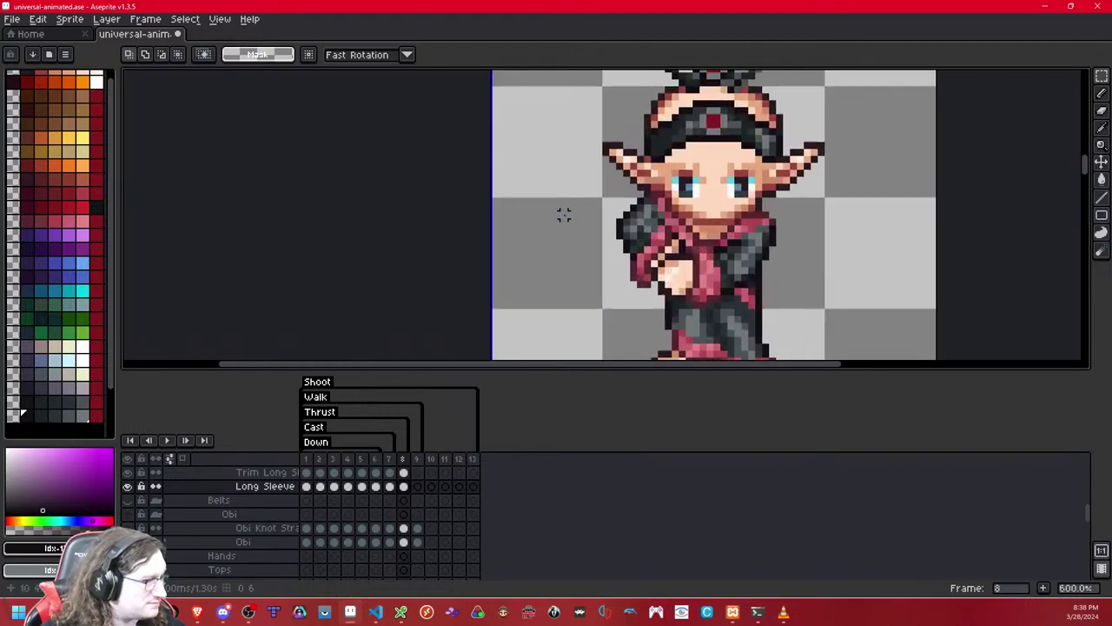
scroll(563, 215, "down", 5)
left_click_drag(564, 214, 567, 220)
key("Left")
key("Right")
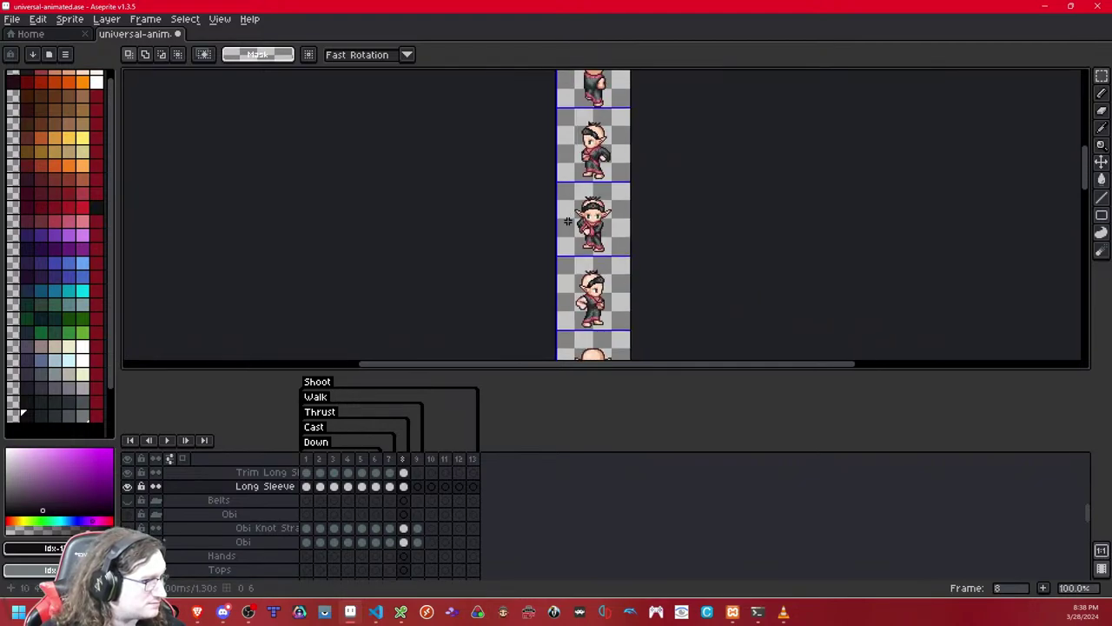
key("Right")
key("Left")
key("Left")
key("Left")
key("Left")
key("Left")
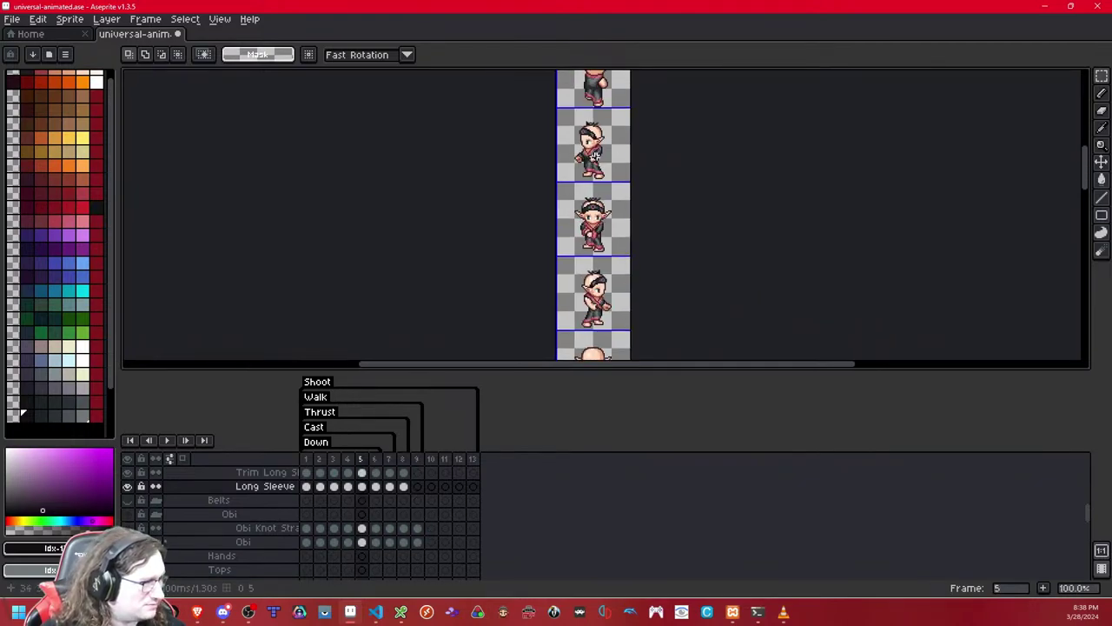
- Copy a 19 by 25 px area around the bent-arm sleeve of the upper right-facing sprite in frame 4
left_click_drag(602, 140, 582, 333)
scroll(600, 273, "up", 4)
scroll(588, 231, "down", 3)
scroll(568, 302, "up", 2)
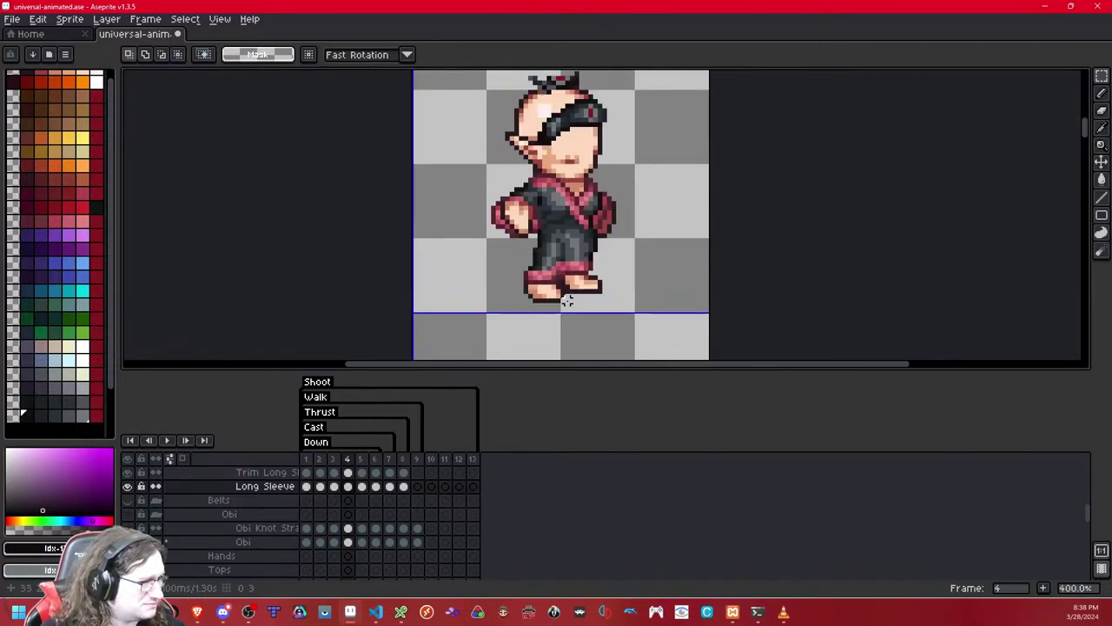
scroll(566, 300, "up", 1)
left_click_drag(563, 177, 446, 325)
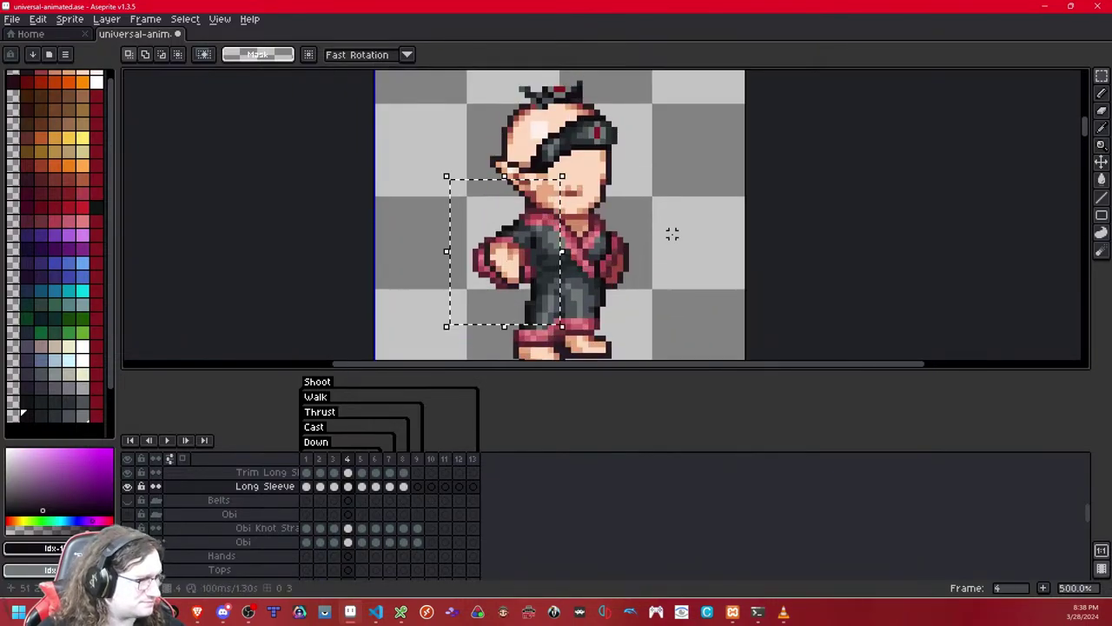
key("ctrl+d")
left_click_drag(640, 281, 633, 87)
left_click_drag(567, 330, 560, 113)
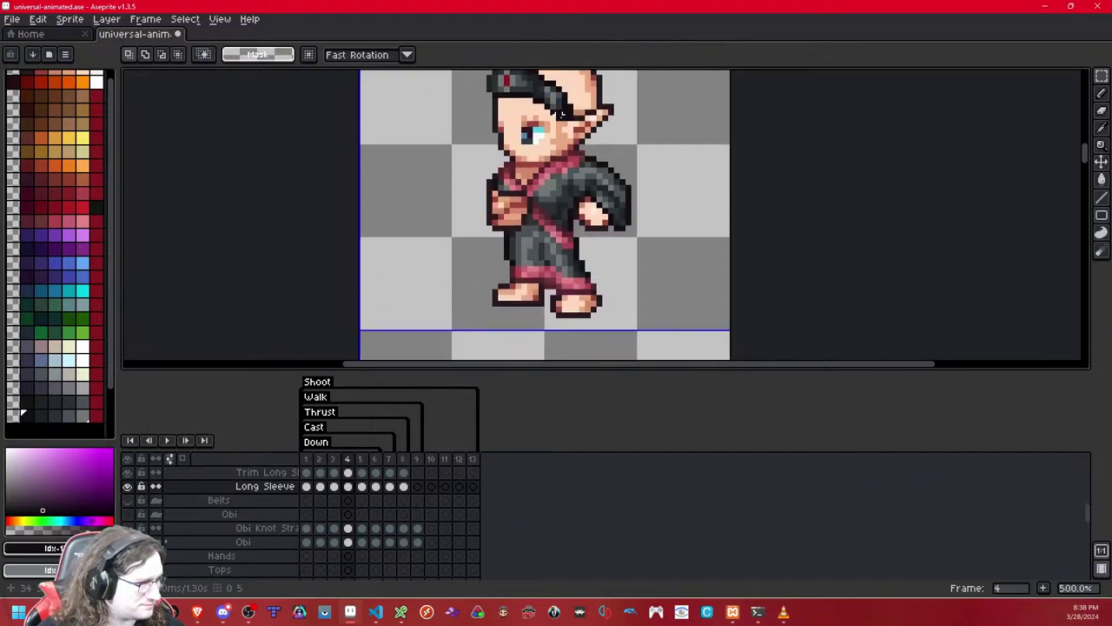
- Paste the copied sleeve onto the left-facing walk sprite in frame 4 and nudge it toward the far arm
key("ctrl+v")
key("Right")
key("Up")
key("Up")
key("Up")
key("Right")
key("Right")
key("Right")
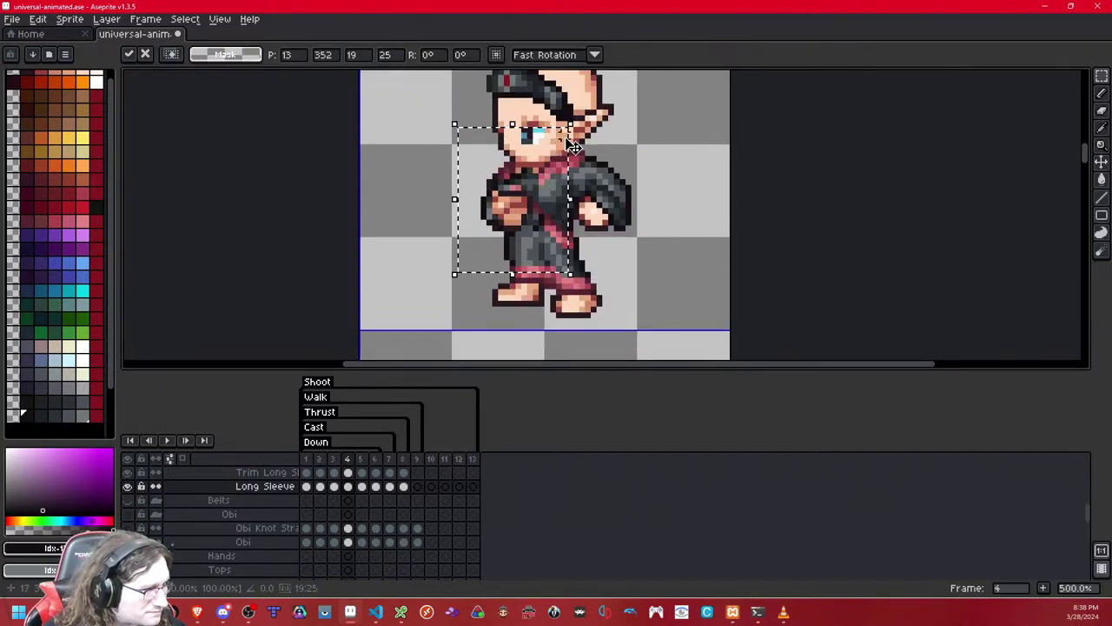
key("Down")
key("Left")
key("Right")
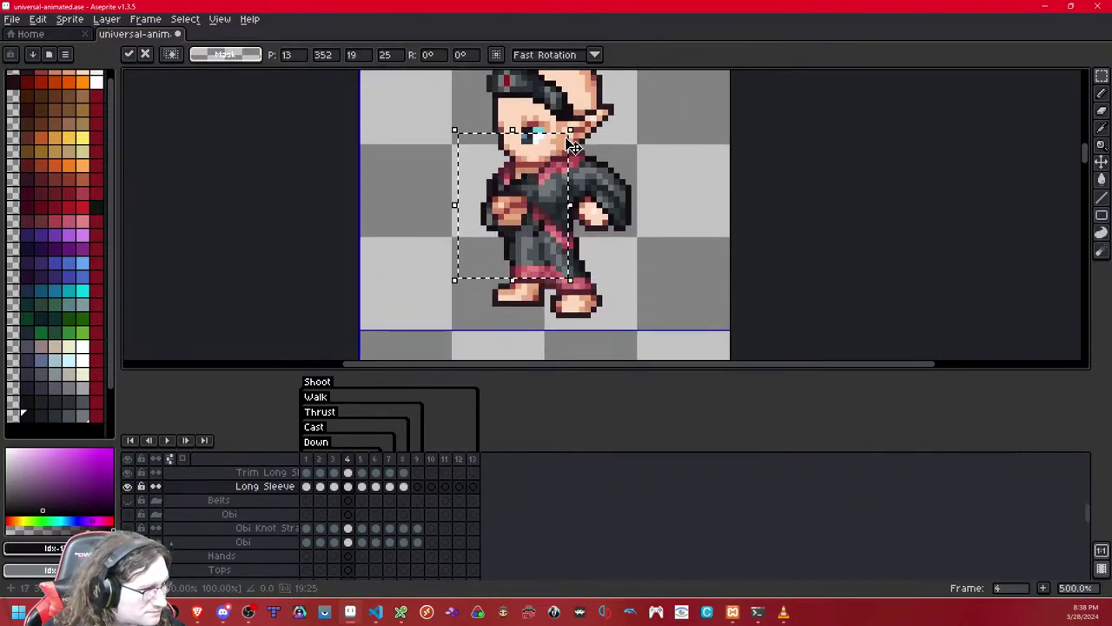
key("Left")
key("Left")
key("Right")
key("Right")
scroll(619, 190, "up", 3)
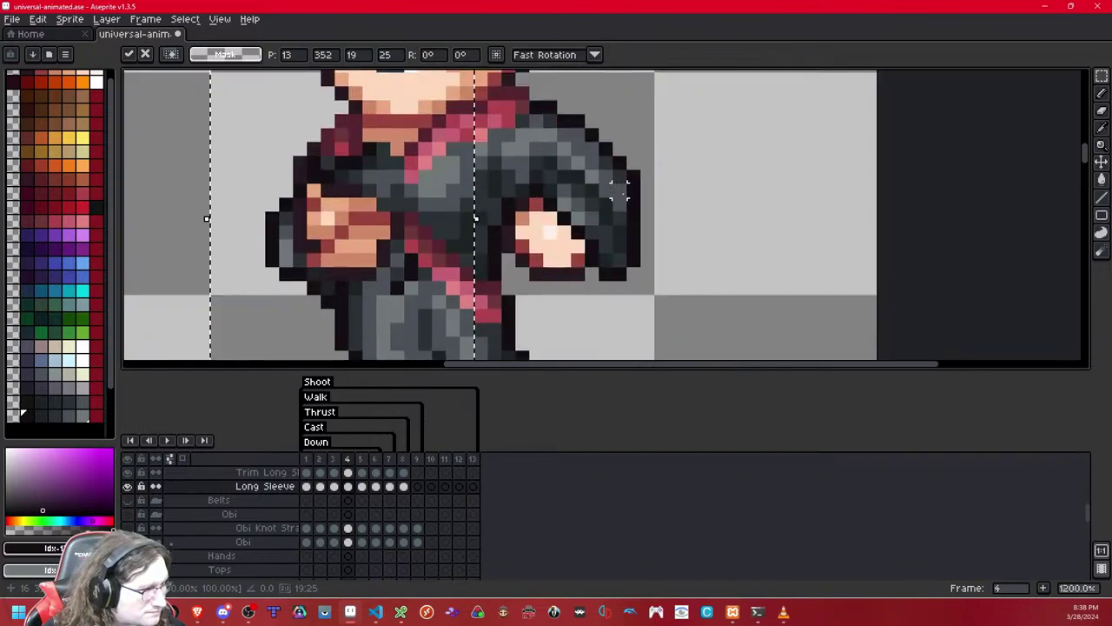
- Flip the pasted sleeve horizontally and place it over the left-facing sprite's far upper arm in frame 4
left_click_drag(568, 196, 624, 188)
key("shift+h")
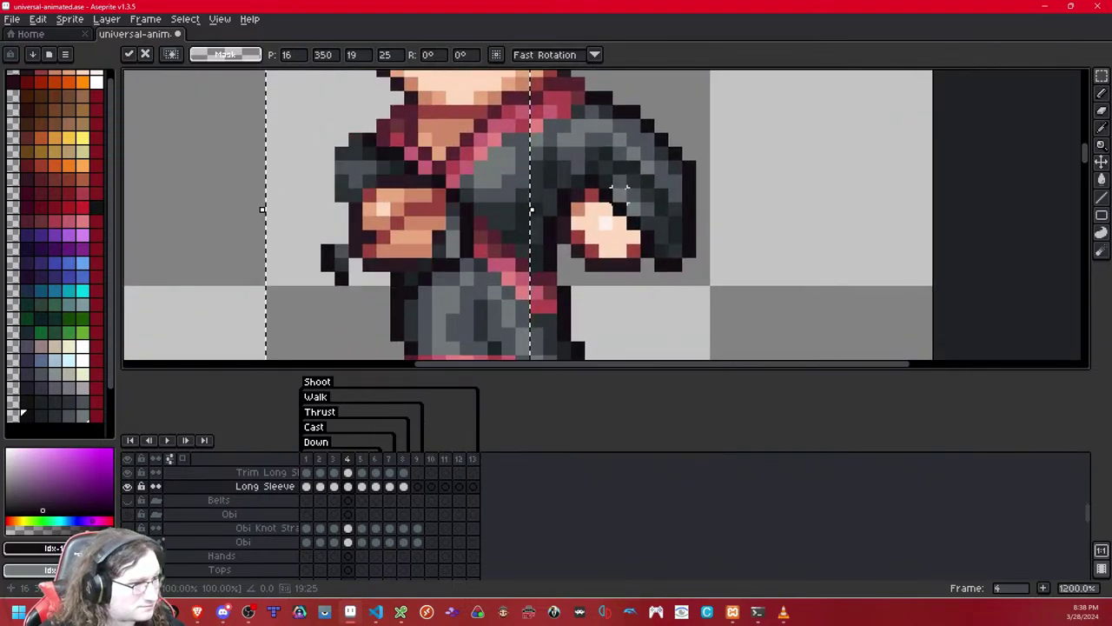
key("Right")
key("Up")
key("Up")
key("Left")
key("Down")
key("Down")
key("Left")
key("Up")
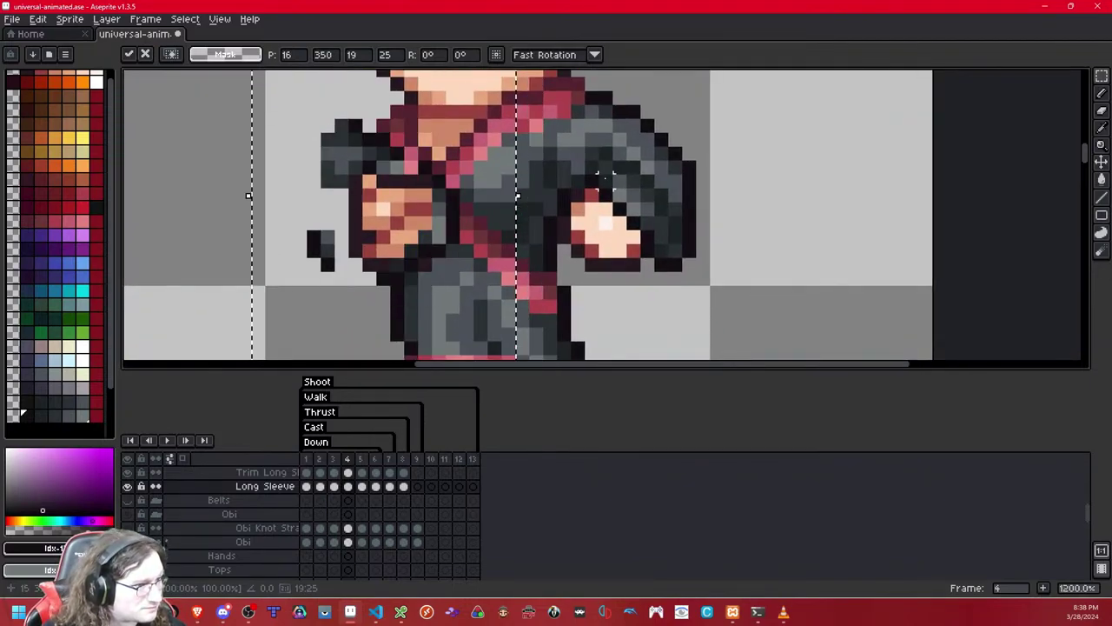
key("Down")
key("Up")
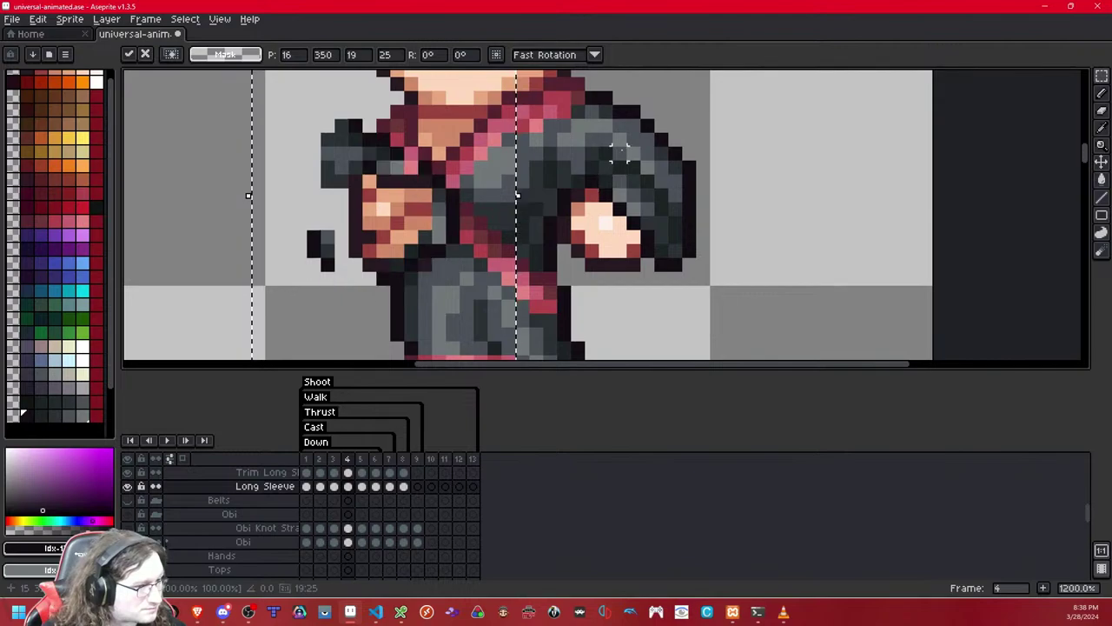
key("Up")
key("Down")
key("Down")
key("Right")
key("Right")
key("Right")
key("Right")
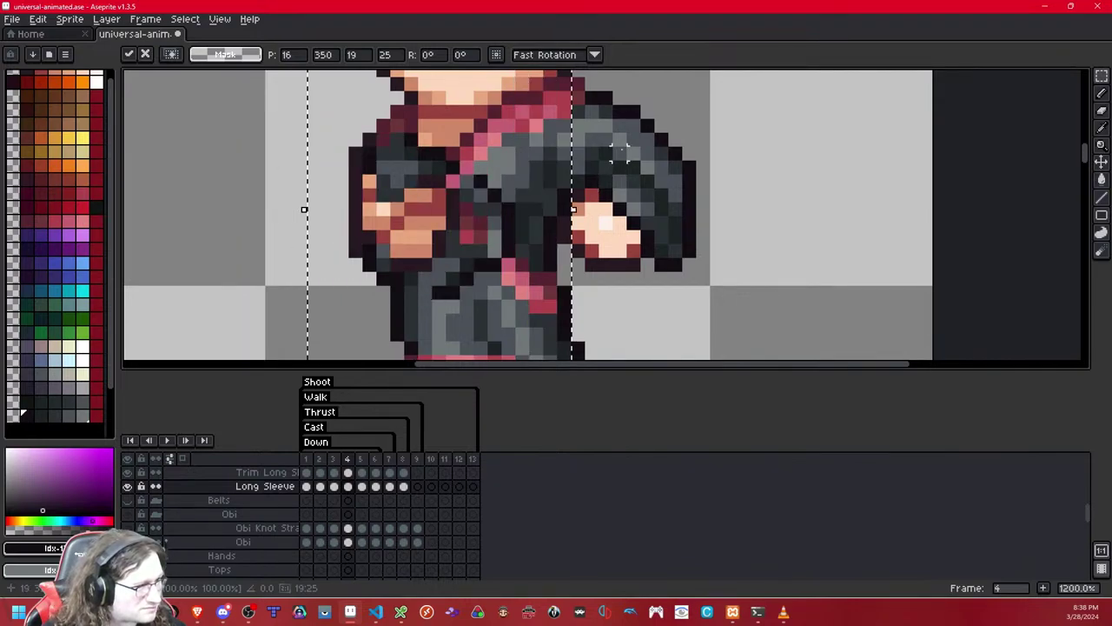
key("Left")
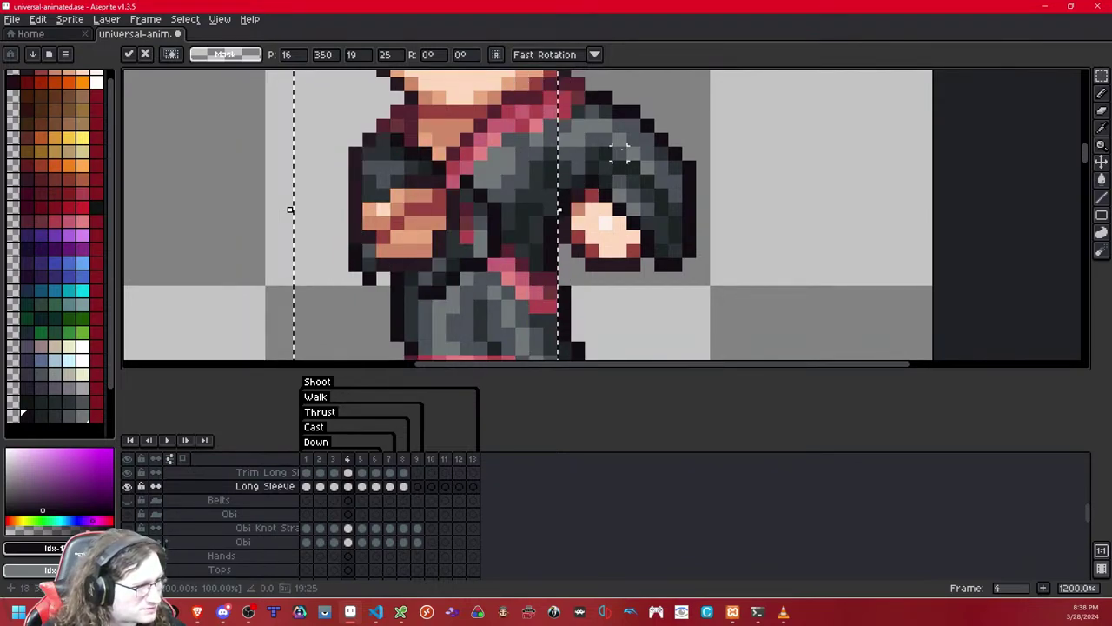
key("Return")
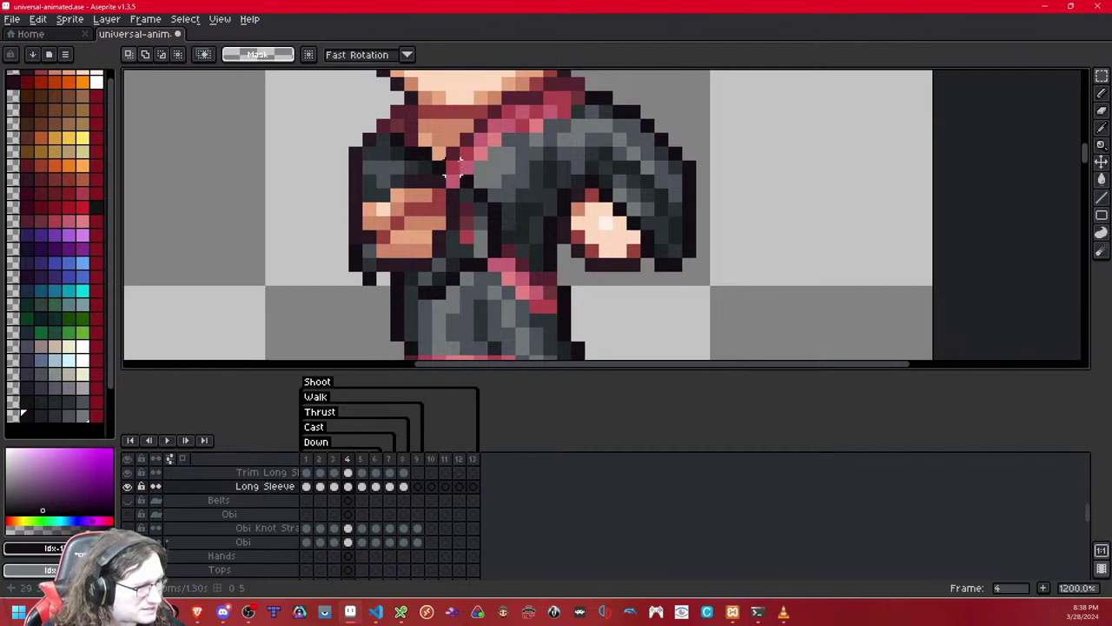
- Shift a 9 by 10 px area of the far sleeve's inner edge one pixel left in frame 4
left_click_drag(532, 317, 401, 172)
key("Left")
key("Left")
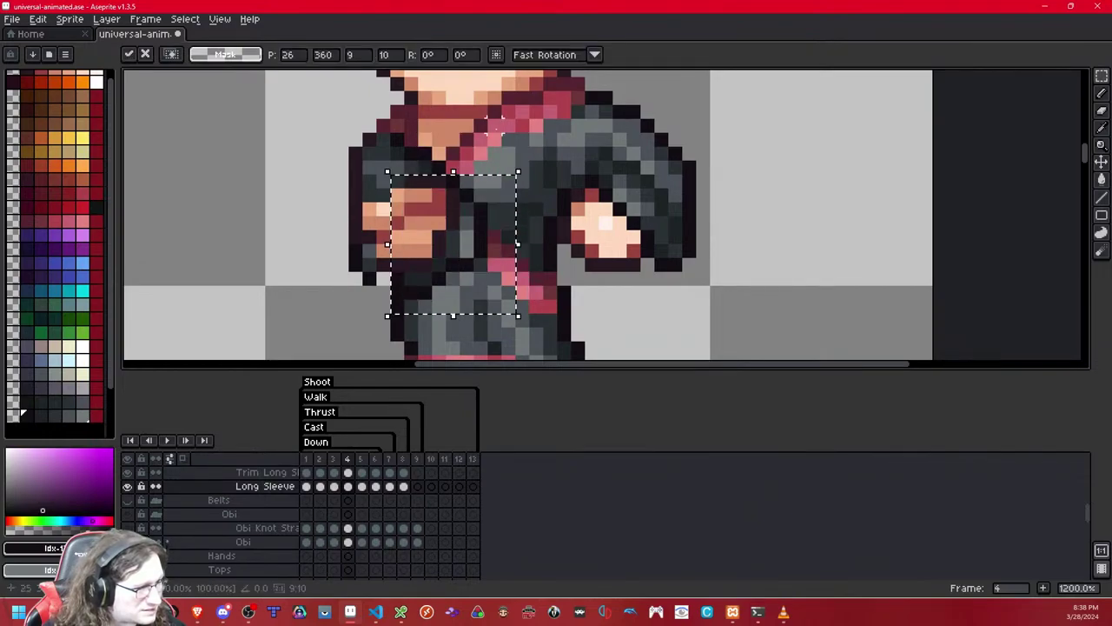
key("Right")
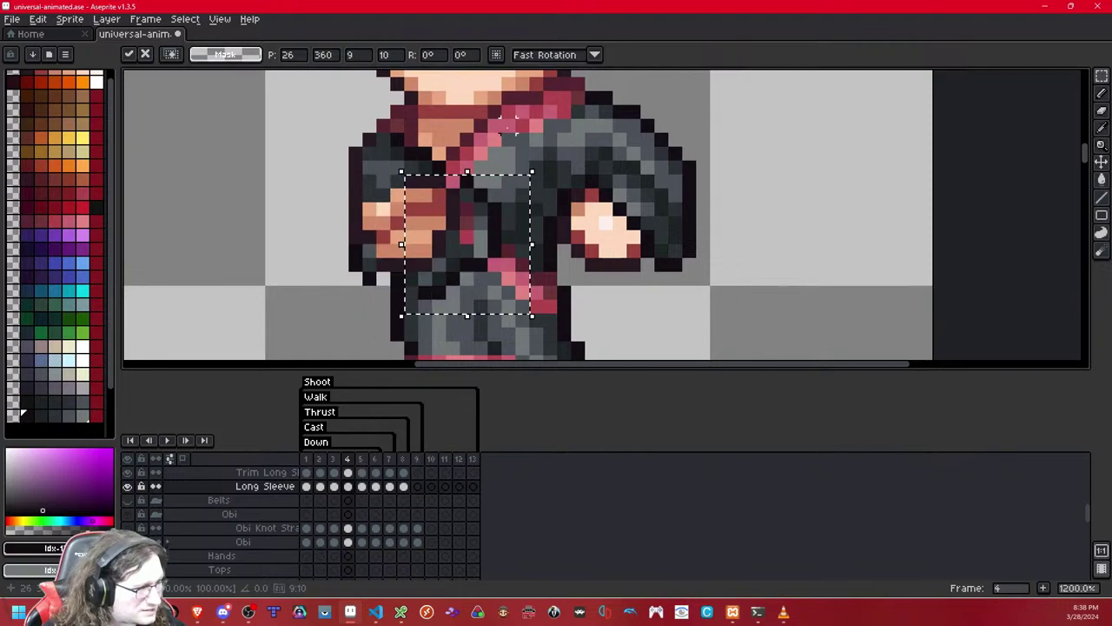
left_click(382, 295)
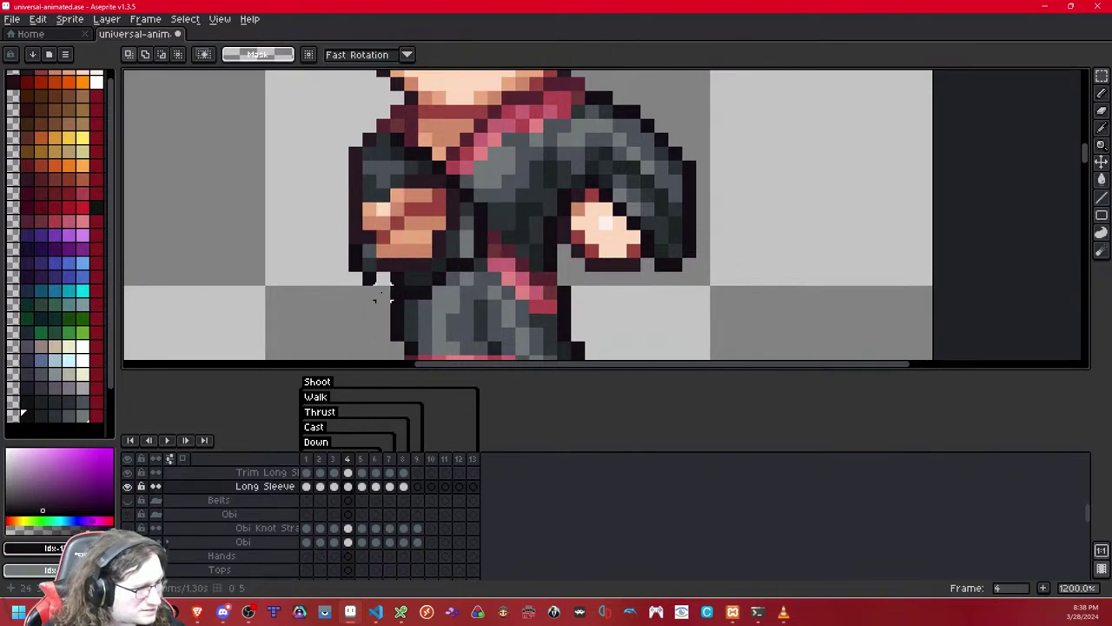
- Try nudging the outer cuff corner of the far sleeve, using a 6 by 4 px and an 8 by 7 px selection
left_click_drag(383, 251, 326, 280)
key("Down")
key("Down")
key("Down")
key("Up")
key("Up")
key("Up")
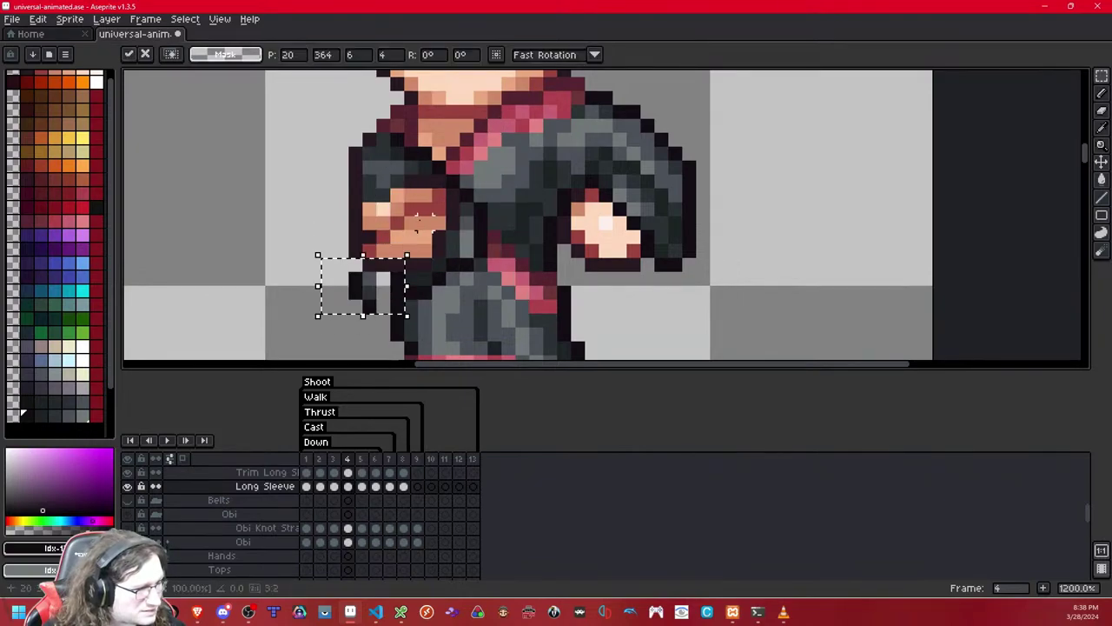
key("Right")
key("Left")
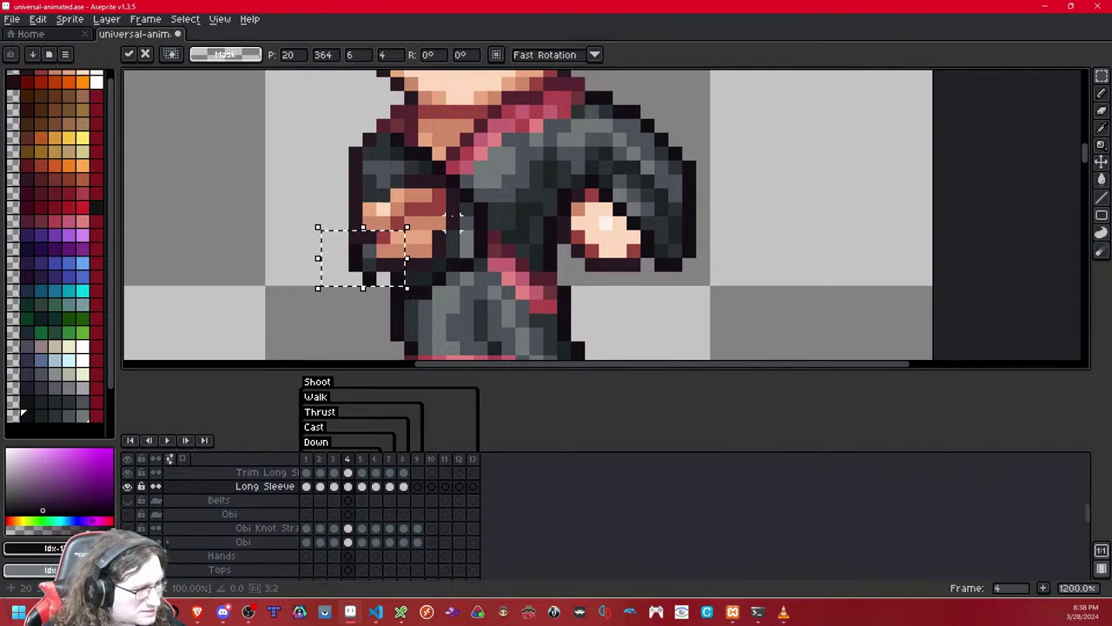
left_click(453, 223)
mouse_move(377, 238)
left_mouse_down()
mouse_move(402, 261)
mouse_move(325, 330)
left_mouse_up()
key("Left")
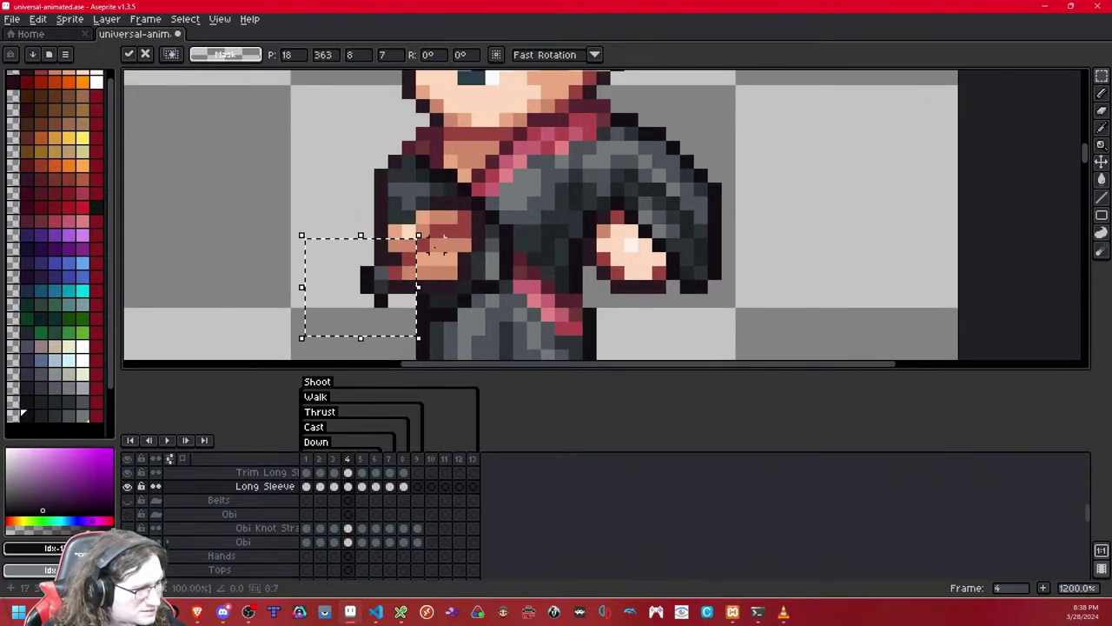
key("Right")
left_click(465, 231)
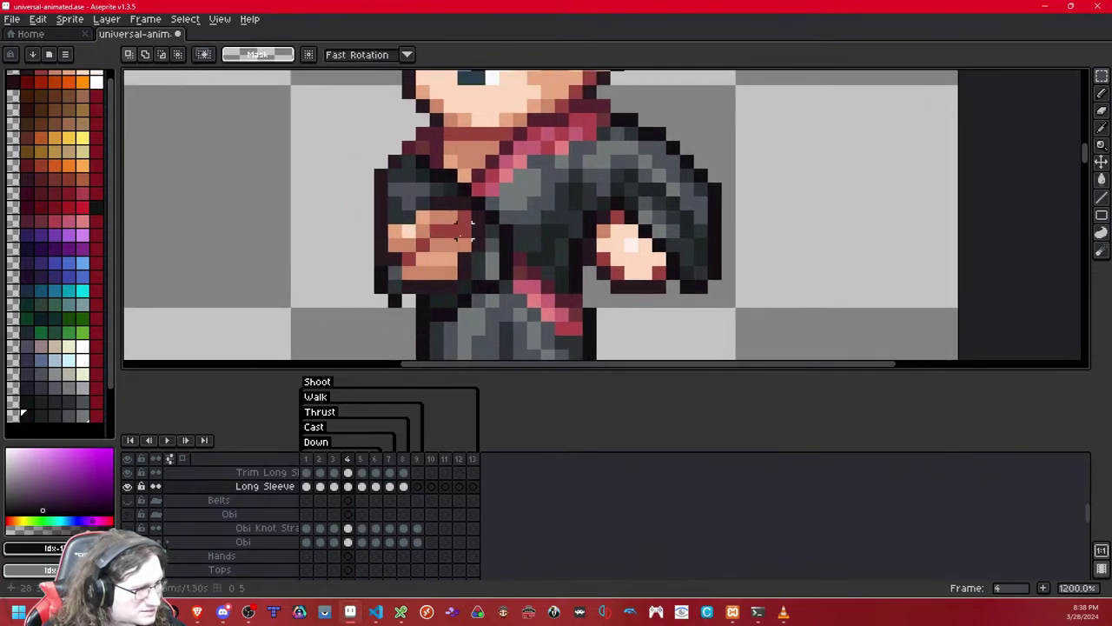
- Fill the gap in the far sleeve's lower cuff with a very dark gray using the Pencil in frame 4
left_click(42, 416)
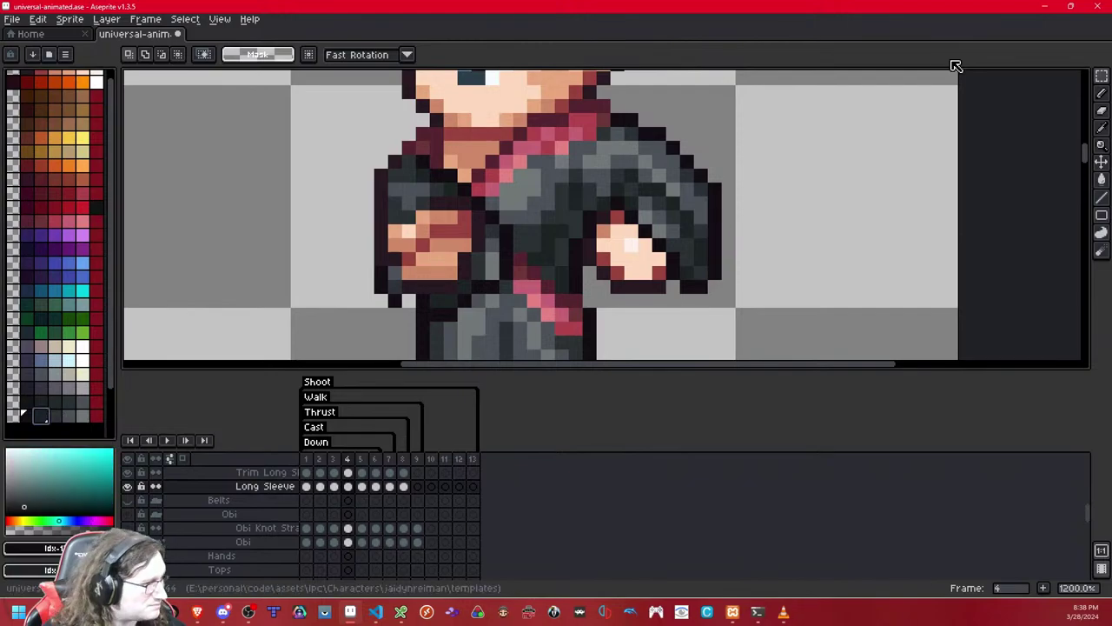
key("b")
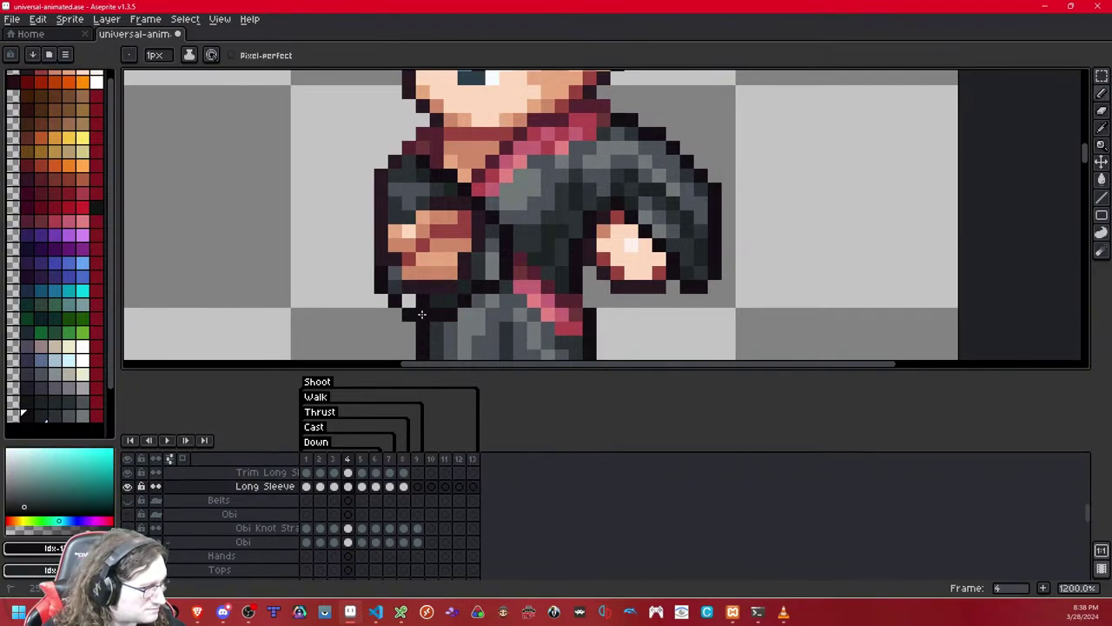
scroll(424, 301, "down", 8)
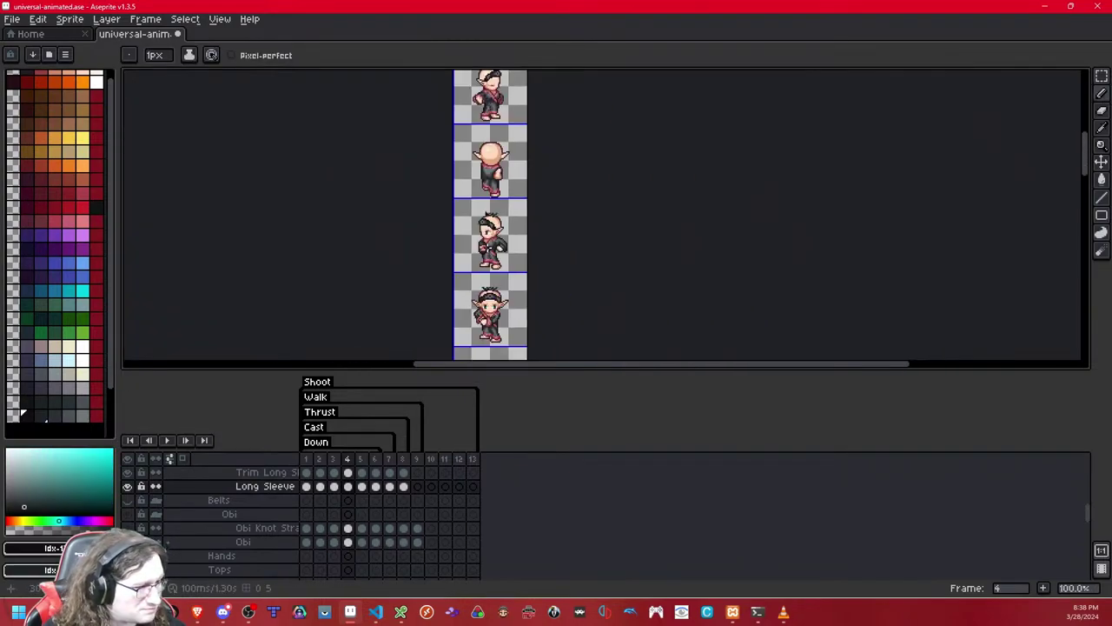
scroll(503, 273, "up", 5)
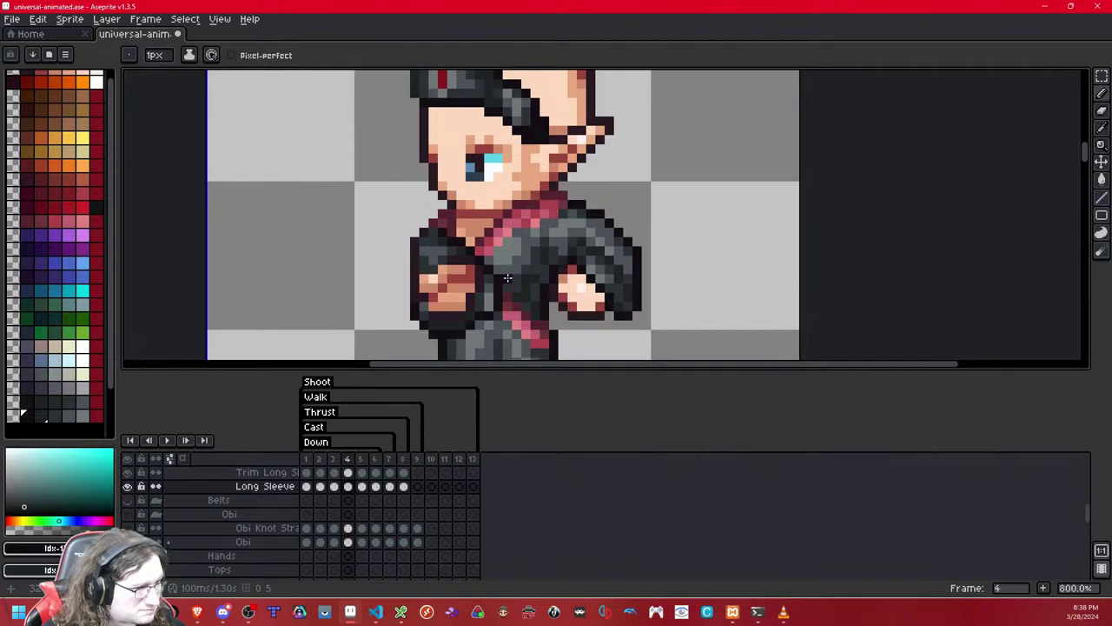
scroll(502, 278, "up", 5)
scroll(501, 278, "down", 8)
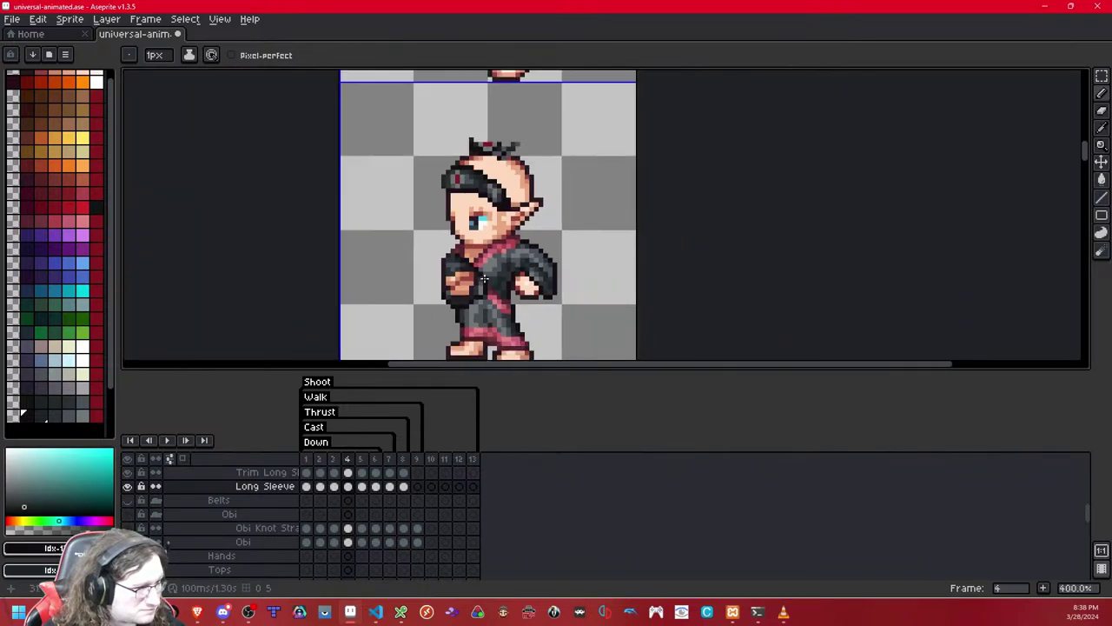
scroll(484, 276, "down", 1)
- Copy a 16 by 21 px area around the left-facing sprite's far-arm sleeve in frame 4
key("m")
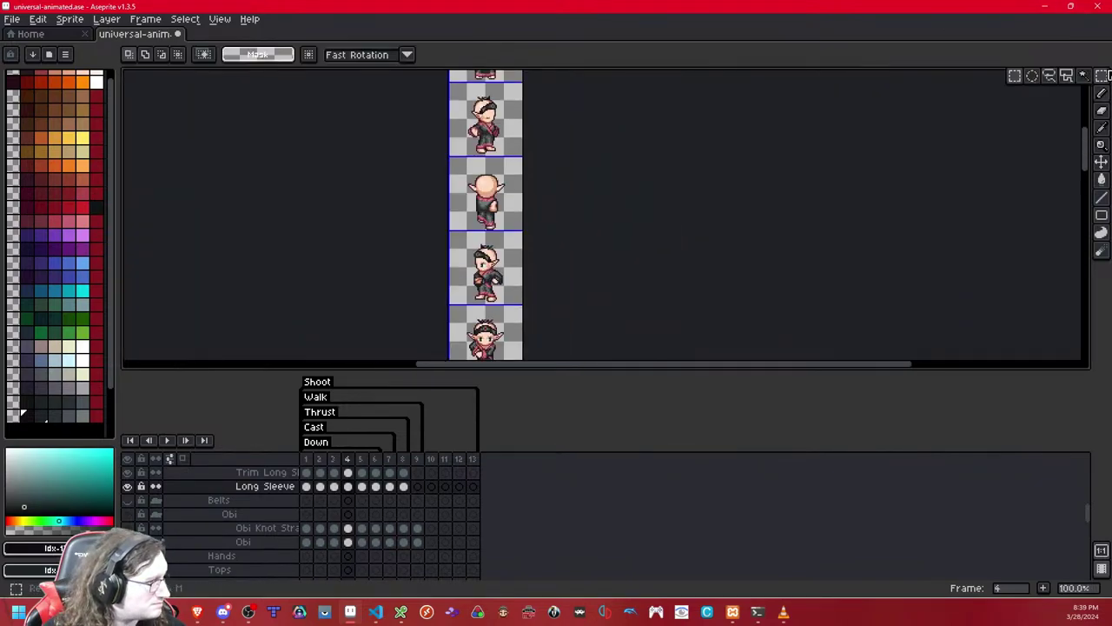
scroll(498, 280, "up", 5)
left_click_drag(450, 269, 489, 184)
scroll(467, 203, "up", 1)
left_click_drag(477, 103, 322, 268)
left_click(634, 182)
left_click_drag(477, 94, 333, 285)
left_click(536, 193)
- Paste the copied far-arm sleeve onto the left-facing sprite in frame 8, aligned over its far arm
key("Right")
key("Right")
key("Right")
key("Right")
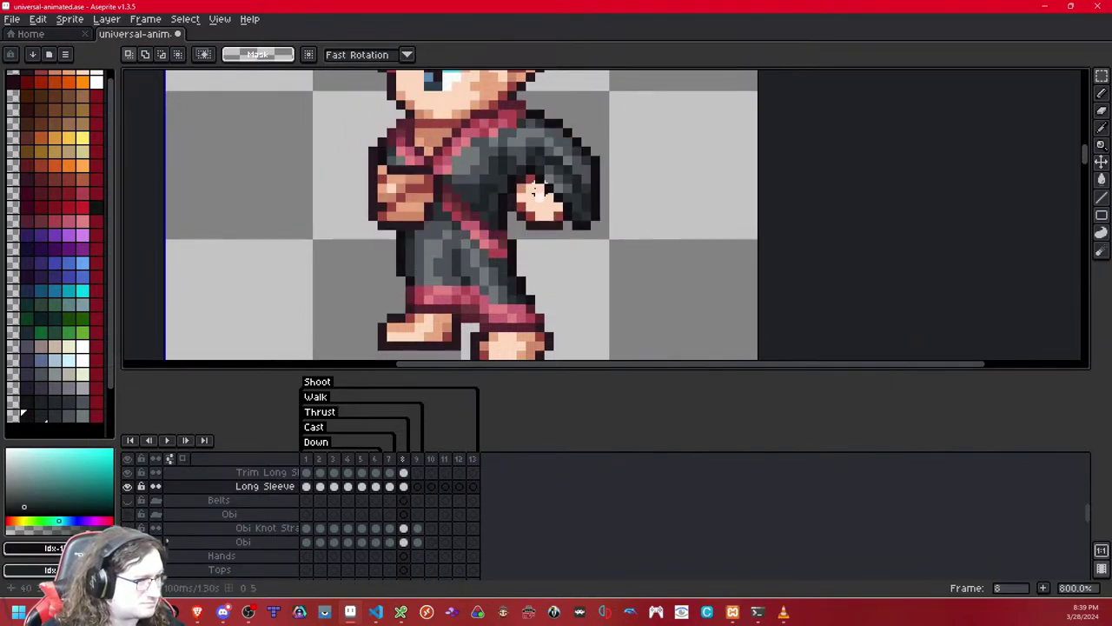
key("ctrl+v")
key("Left")
key("Up")
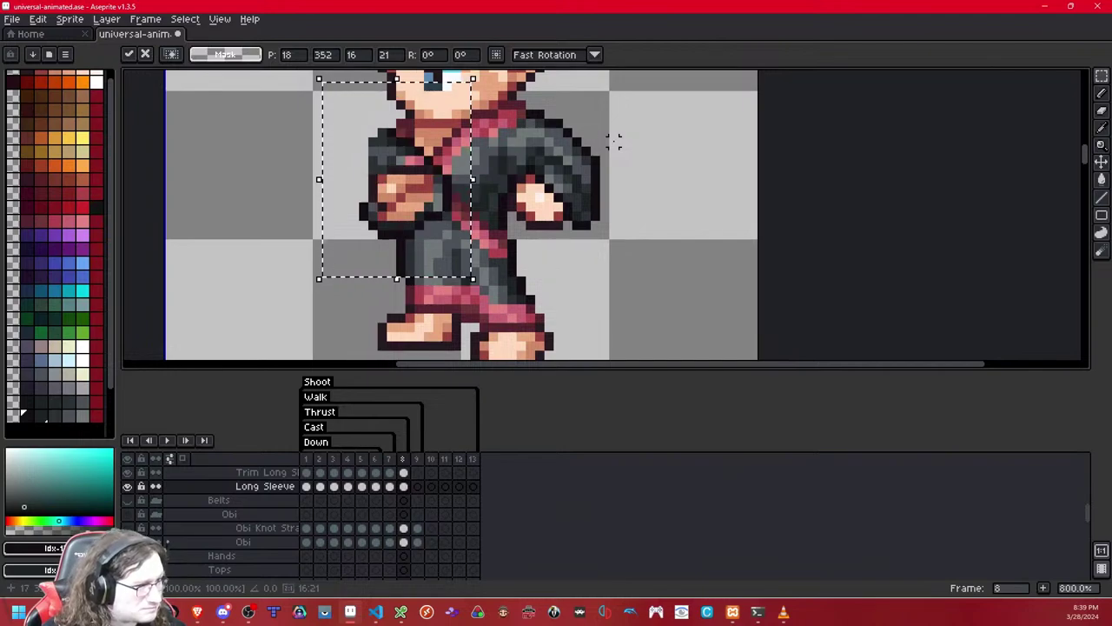
key("Down")
key("Right")
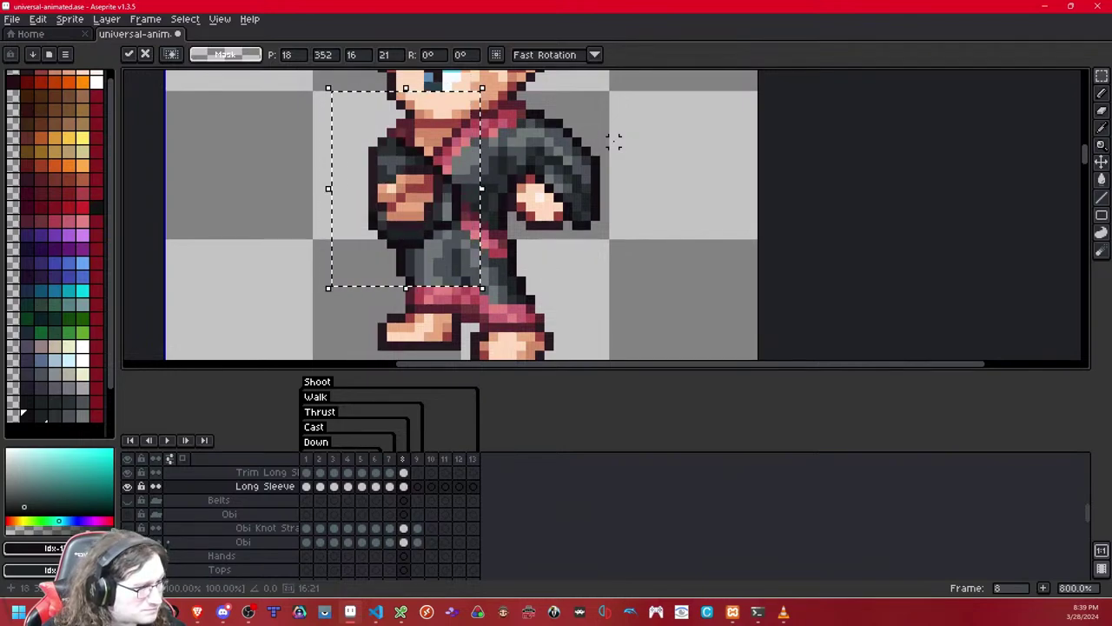
key("Return")
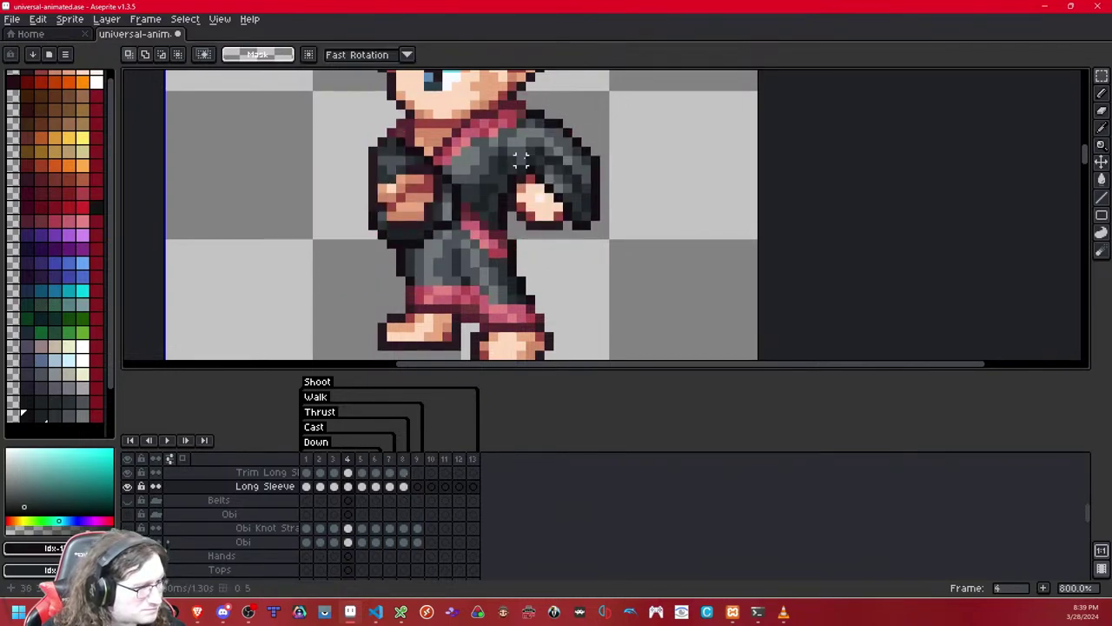
- Copy the near-arm cuff trim of the upper right-facing sprite from the Trim Long Sleeve layer in frame 4
scroll(521, 160, "down", 6)
left_click_drag(521, 160, 508, 198)
key("Up")
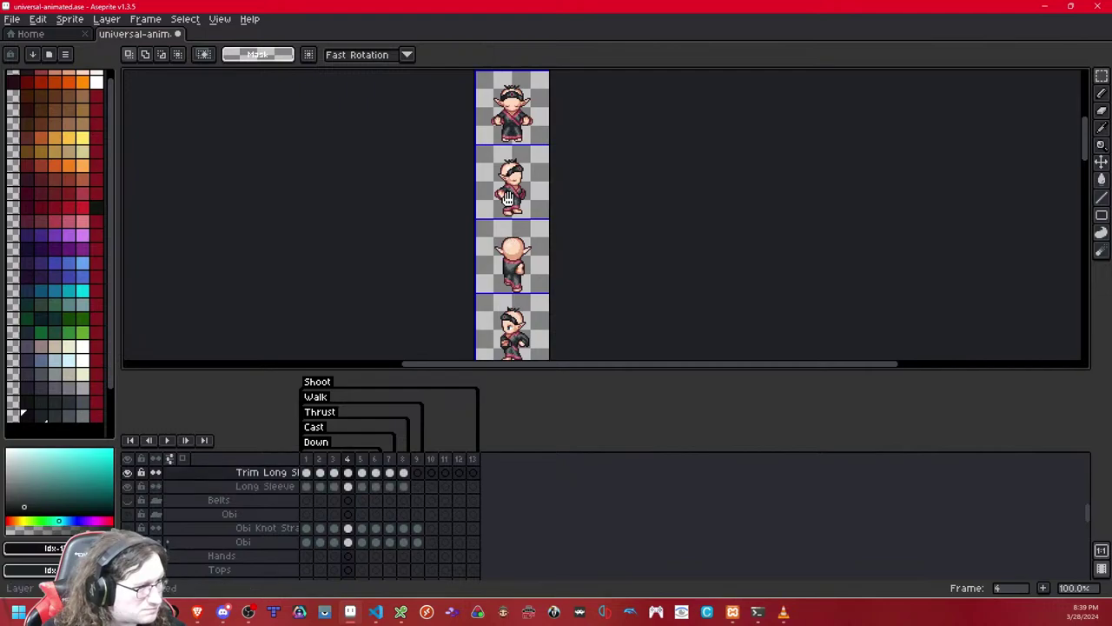
scroll(509, 198, "up", 5)
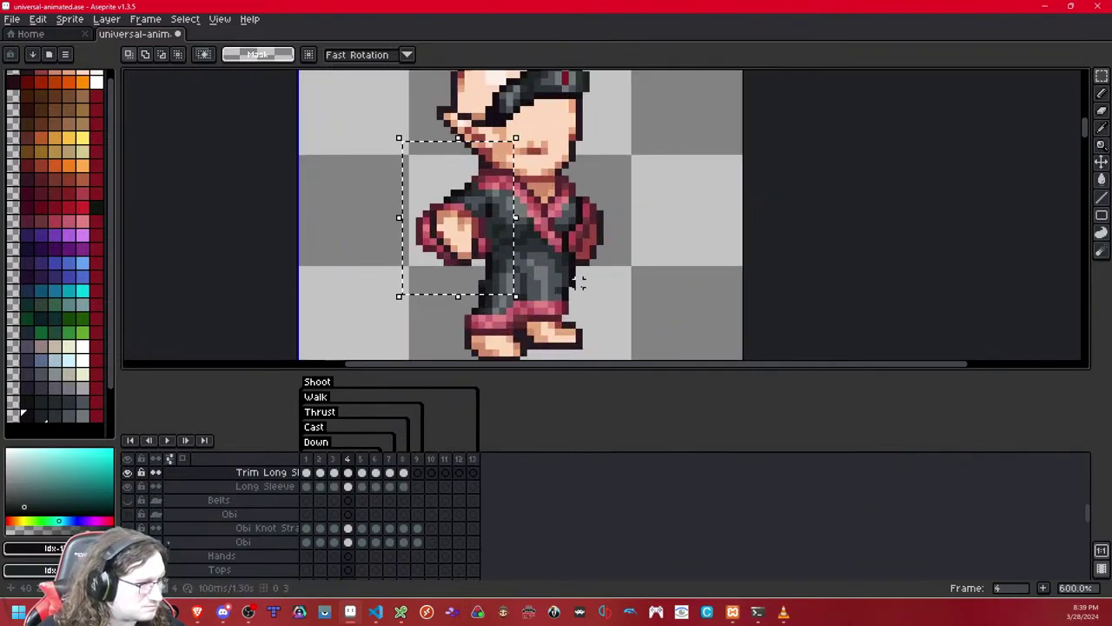
- Paste the cuff trim onto the left-facing sprite in frame 4, flip it horizontally and place it over the far sleeve's cuff
left_click_drag(578, 283, 566, 136)
left_click_drag(530, 335, 504, 156)
left_click_drag(483, 335, 479, 156)
left_click_drag(477, 210, 480, 164)
key("ctrl+v")
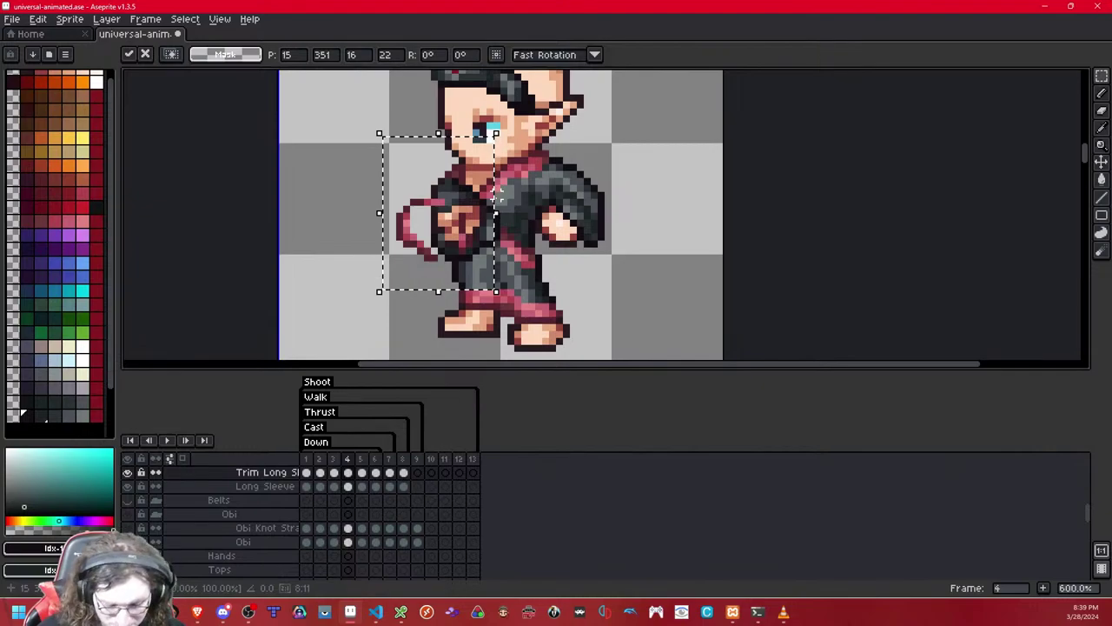
scroll(531, 223, "up", 4)
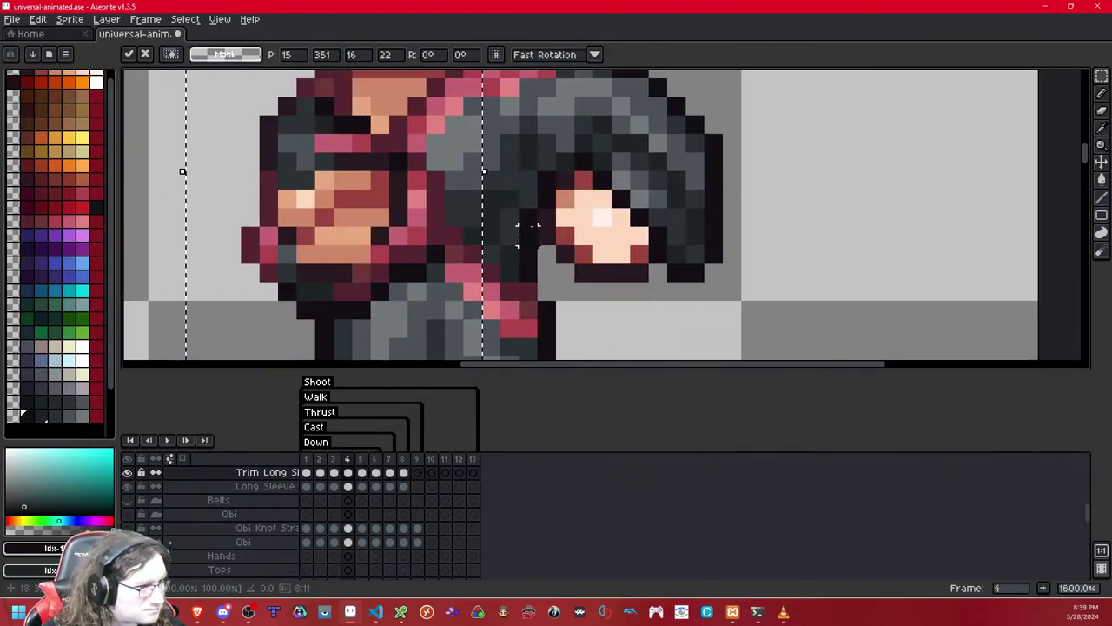
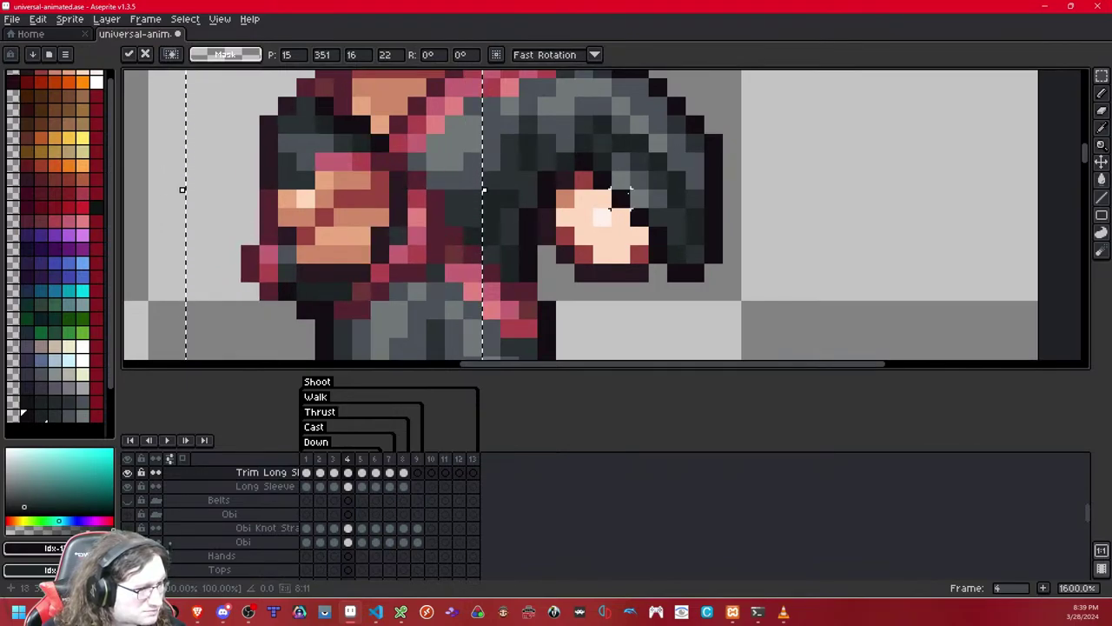
key("ctrl+d")
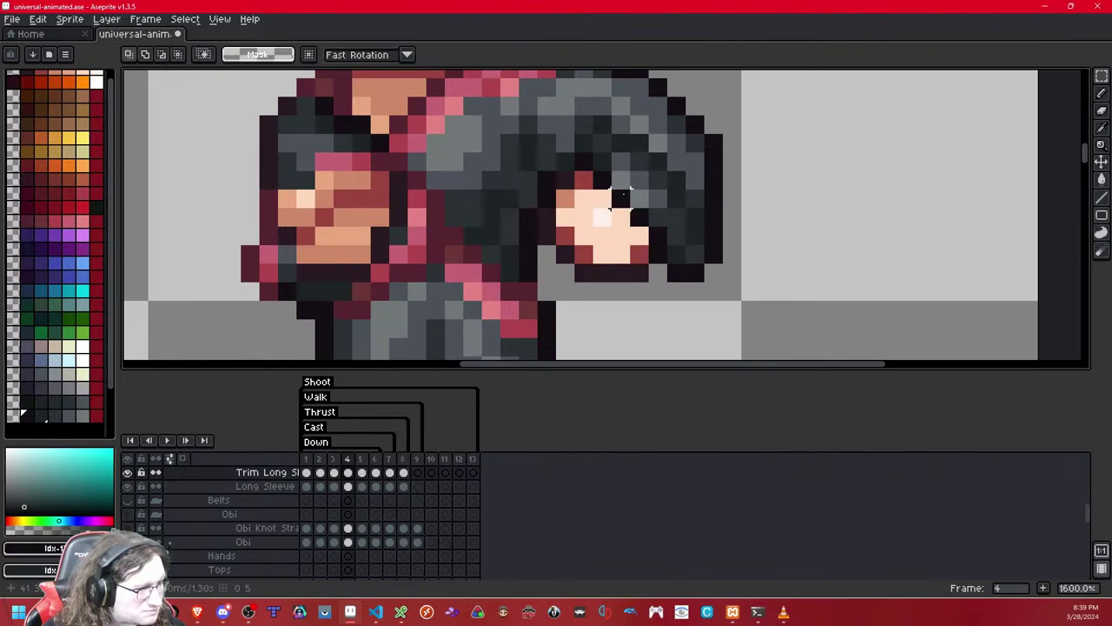
- Compare the far cuff with its trim hidden and shown, and touch up the inner edge in dark gray on the Long Sleeve layer
left_click(67, 220)
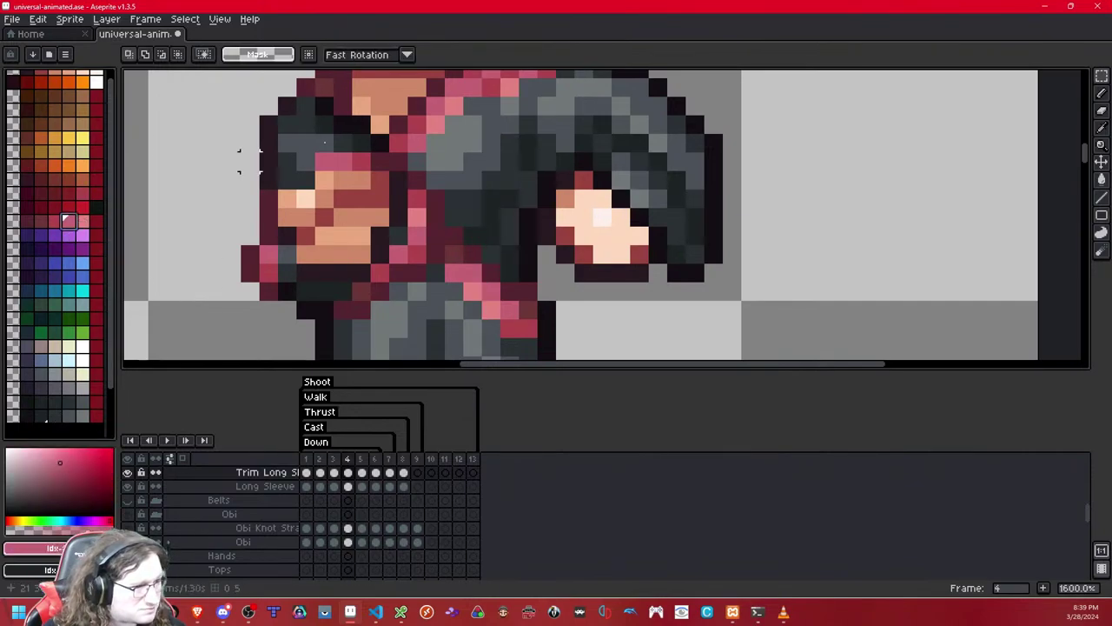
left_click(1101, 93)
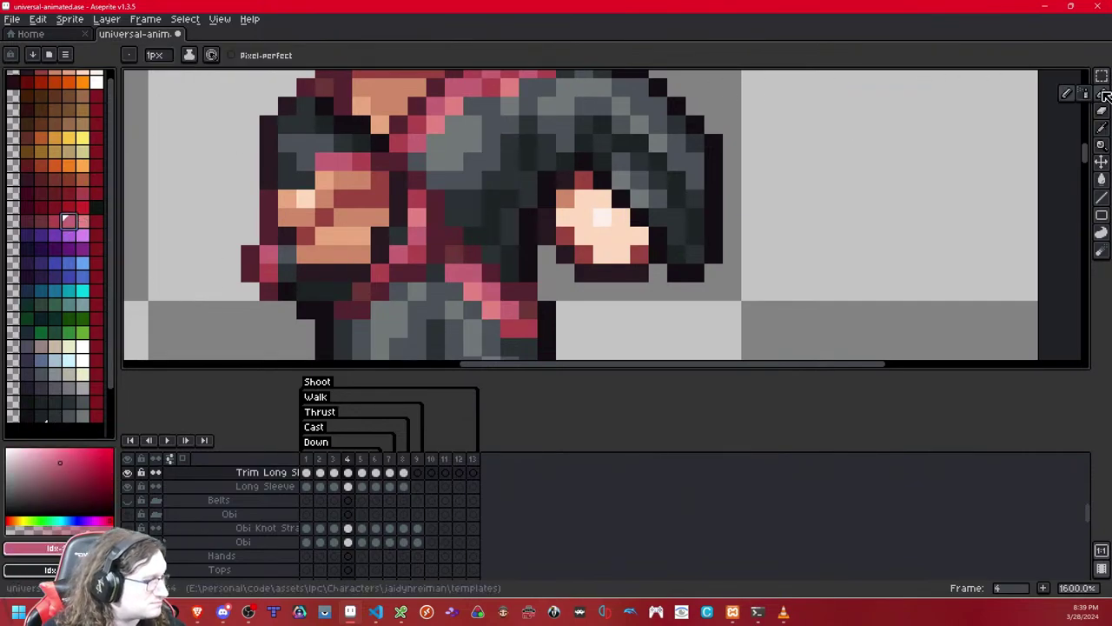
left_click(469, 203)
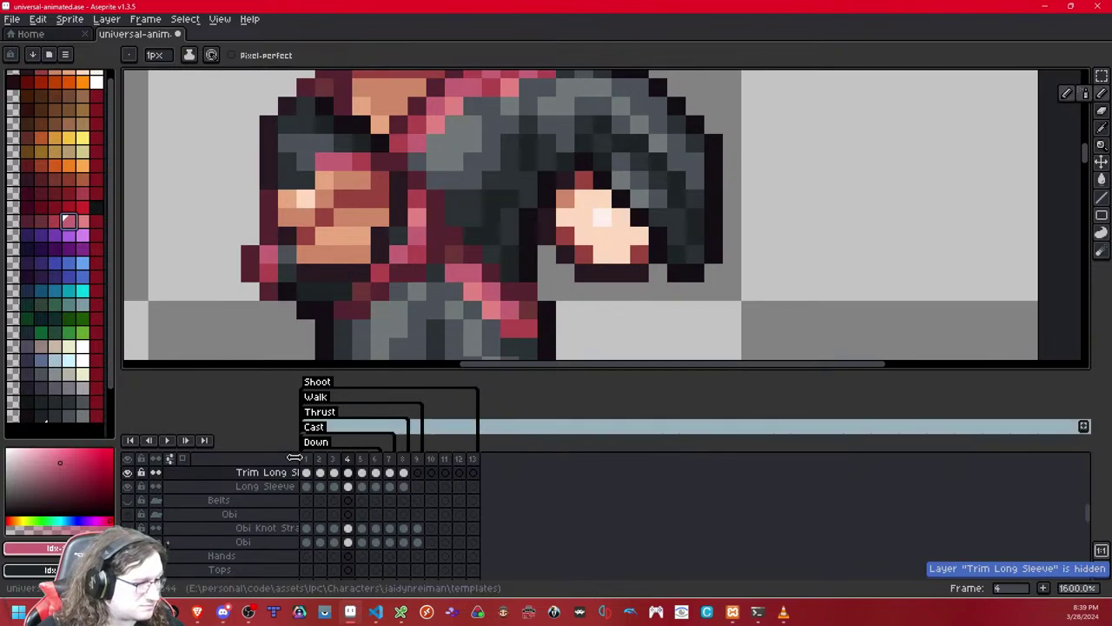
left_click(206, 487)
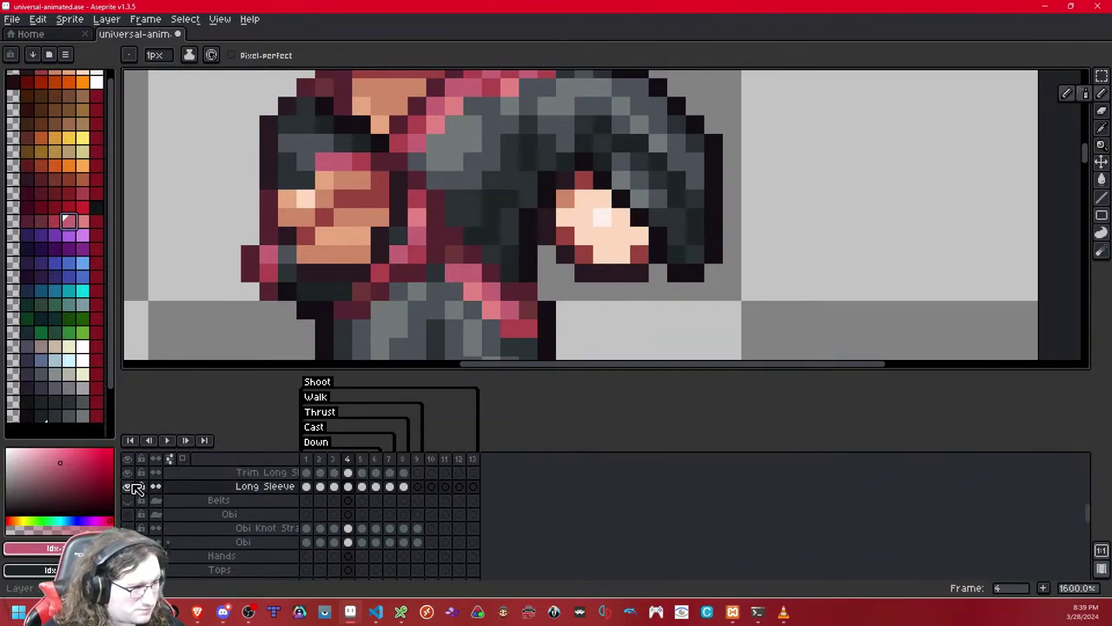
left_click(130, 471)
left_click(131, 472)
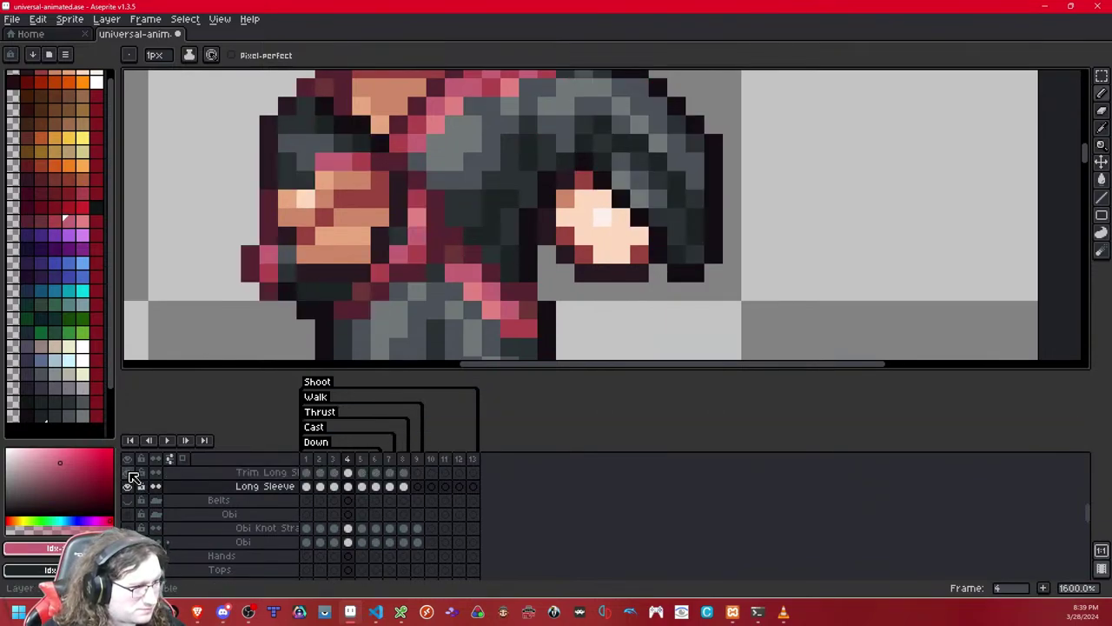
left_click(130, 471)
left_click(130, 473)
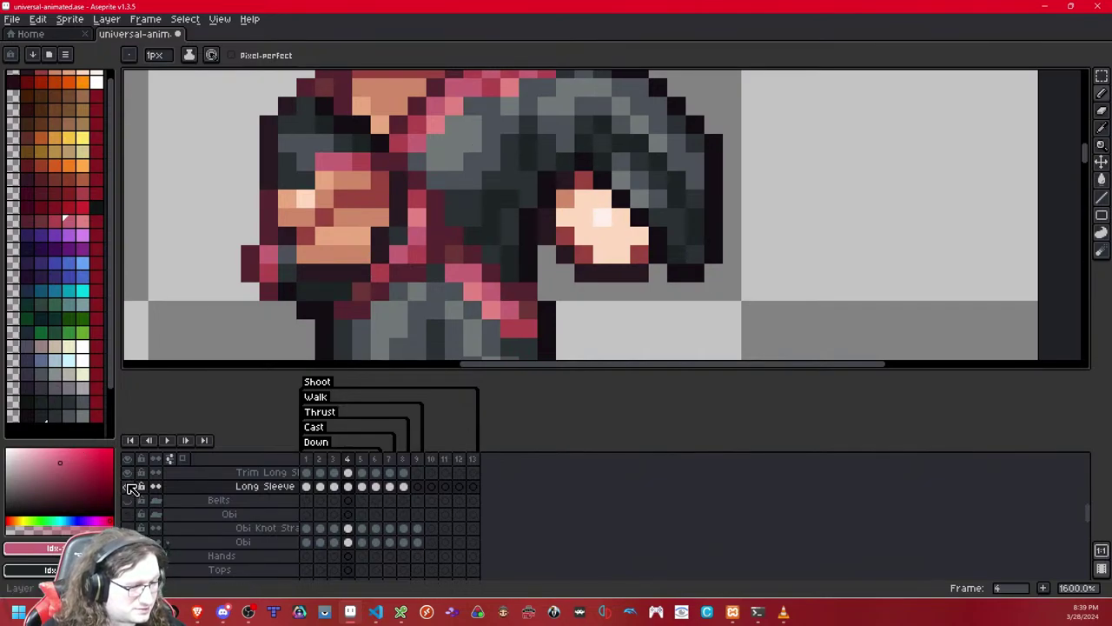
left_click(57, 417)
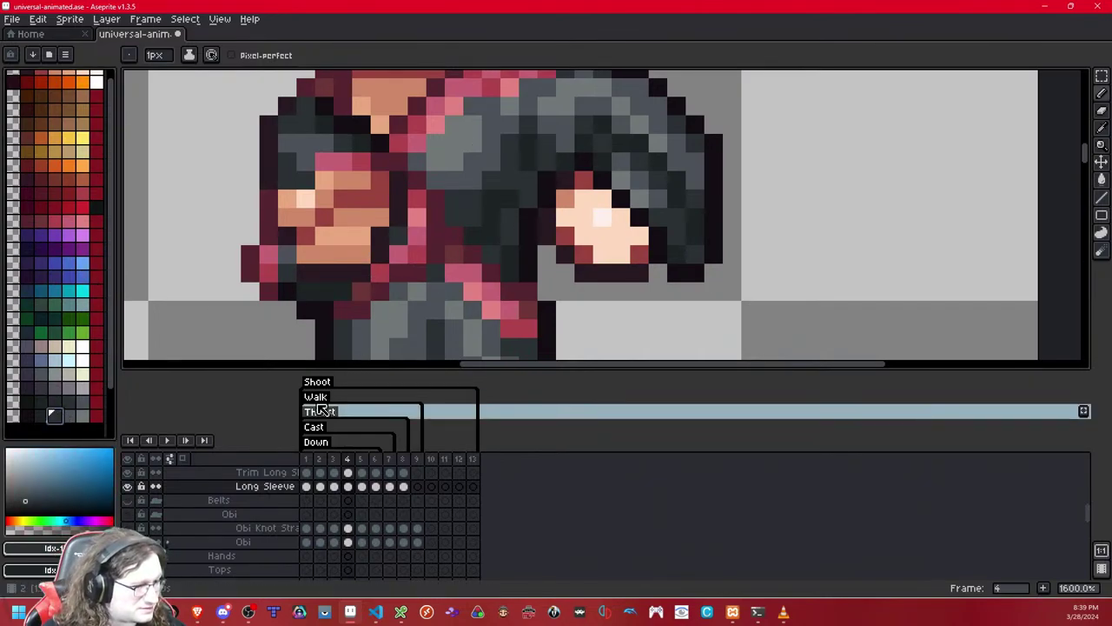
left_click(402, 238)
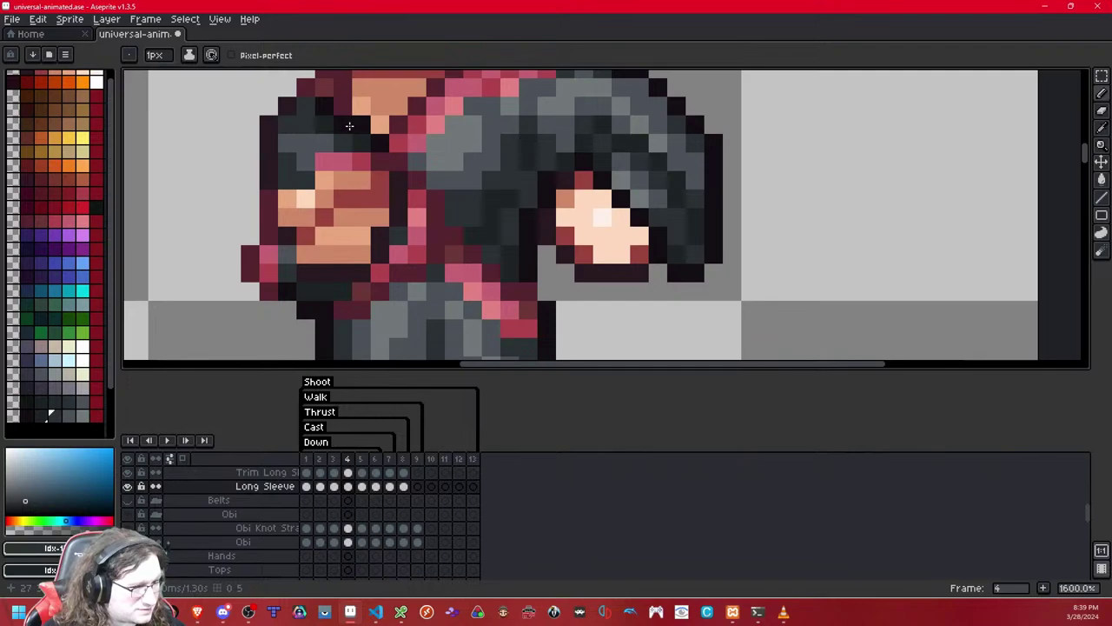
- Paint the far cuff's lower band dark red and its outer corner pink on the Trim Long Sleeve layer in frame 4
left_click(69, 221)
key("Up")
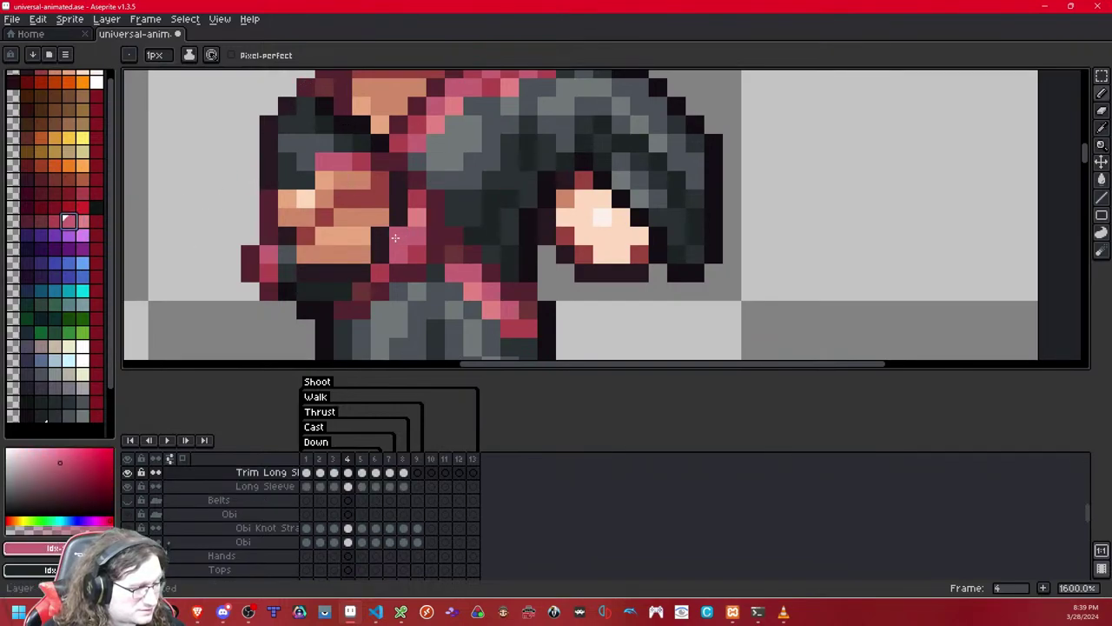
left_click_drag(341, 295, 303, 295)
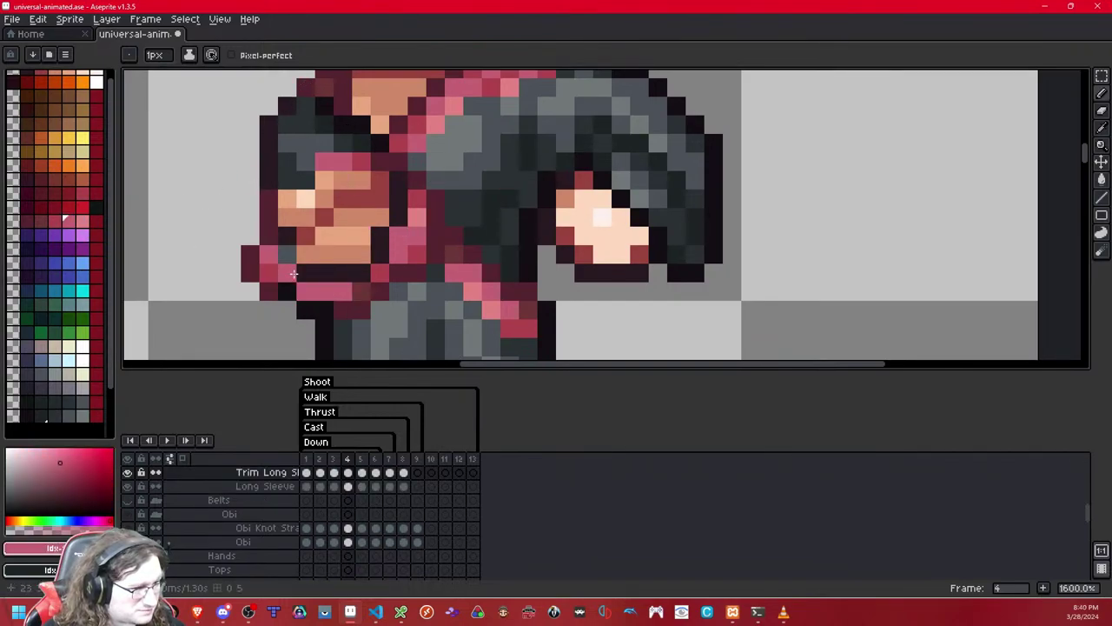
left_click(40, 220)
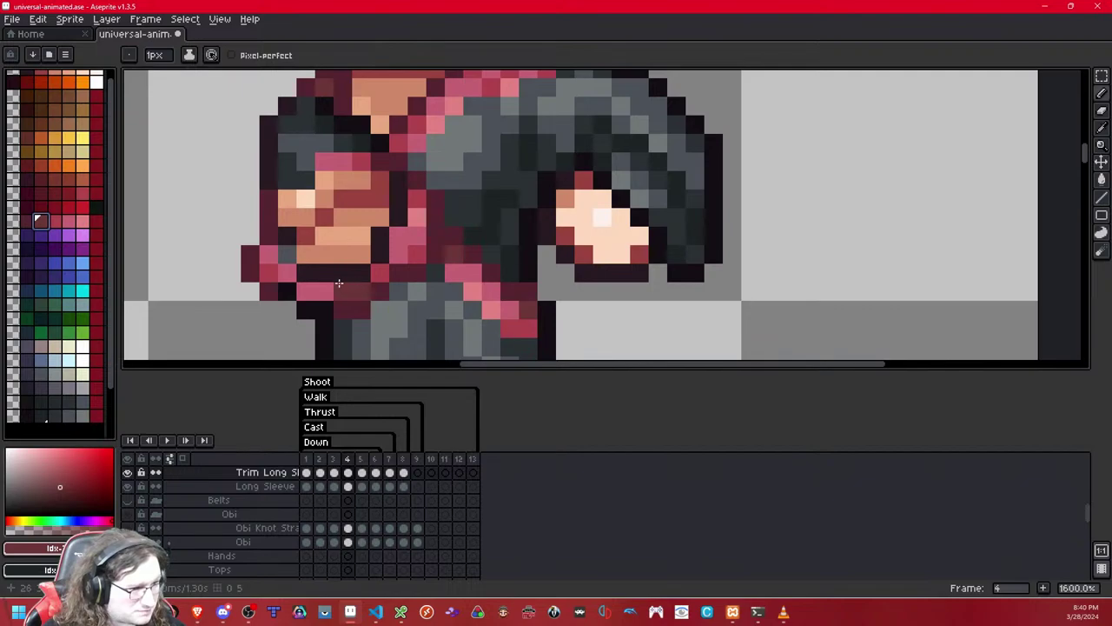
left_click_drag(338, 282, 304, 287)
left_click(71, 220)
left_click(286, 254)
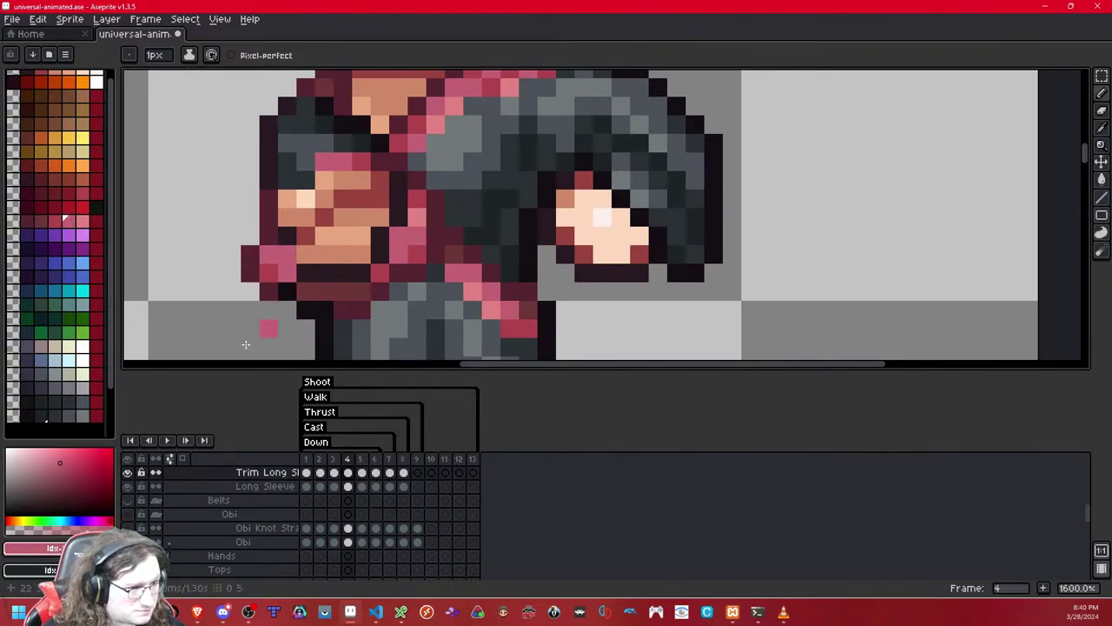
- Outline the far cuff trim in dark maroon along its lower and upper edges, and add red shading beside the fingers
left_click(26, 221)
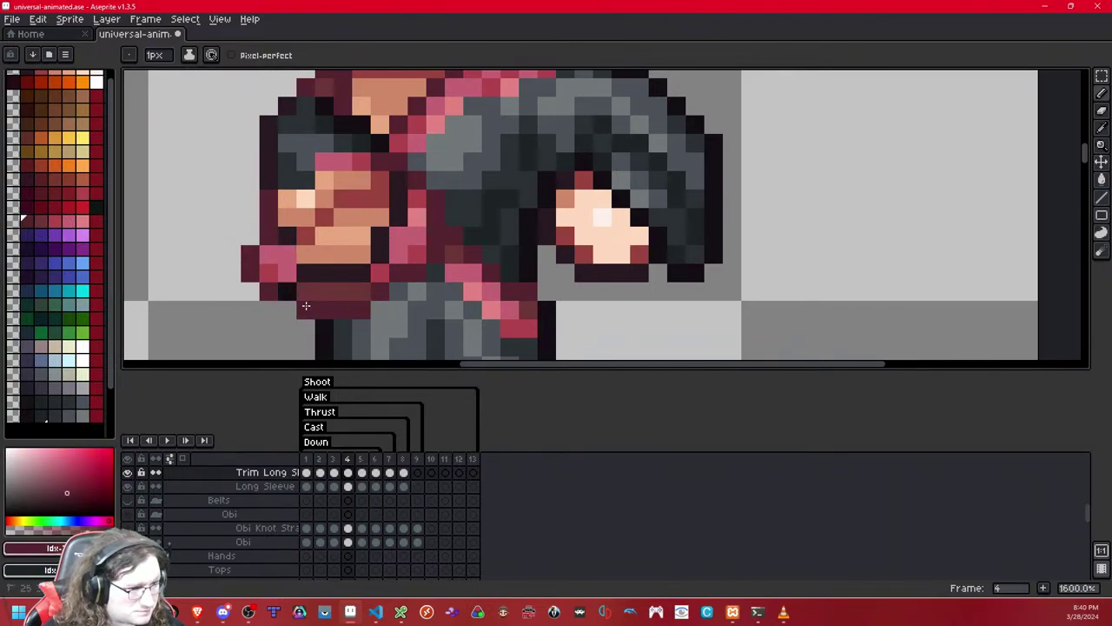
left_click(58, 218)
left_click(296, 179)
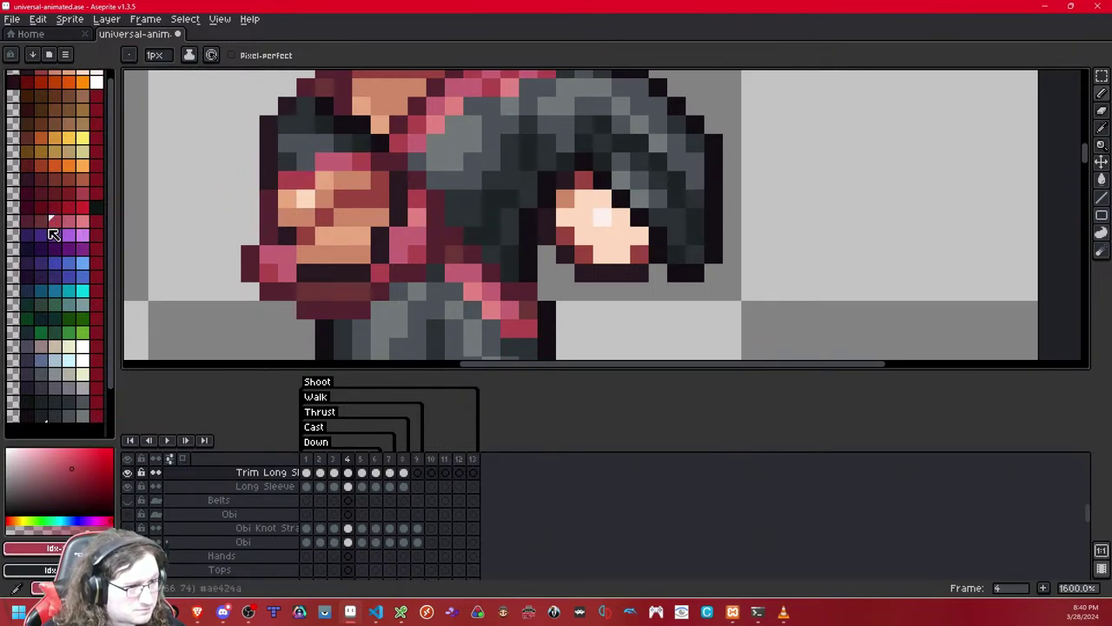
left_click(27, 220)
left_click(314, 162)
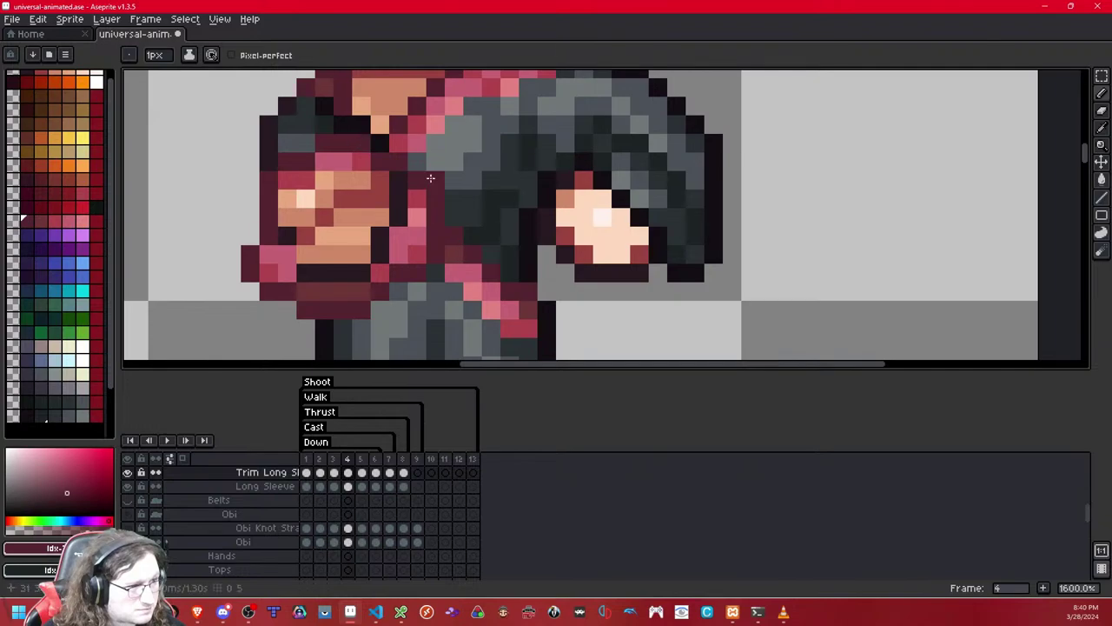
- Add pink to the outer edge of the far cuff trim in frame 4 and check the cuff on the whole sprite
scroll(431, 177, "down", 9)
scroll(430, 178, "up", 11)
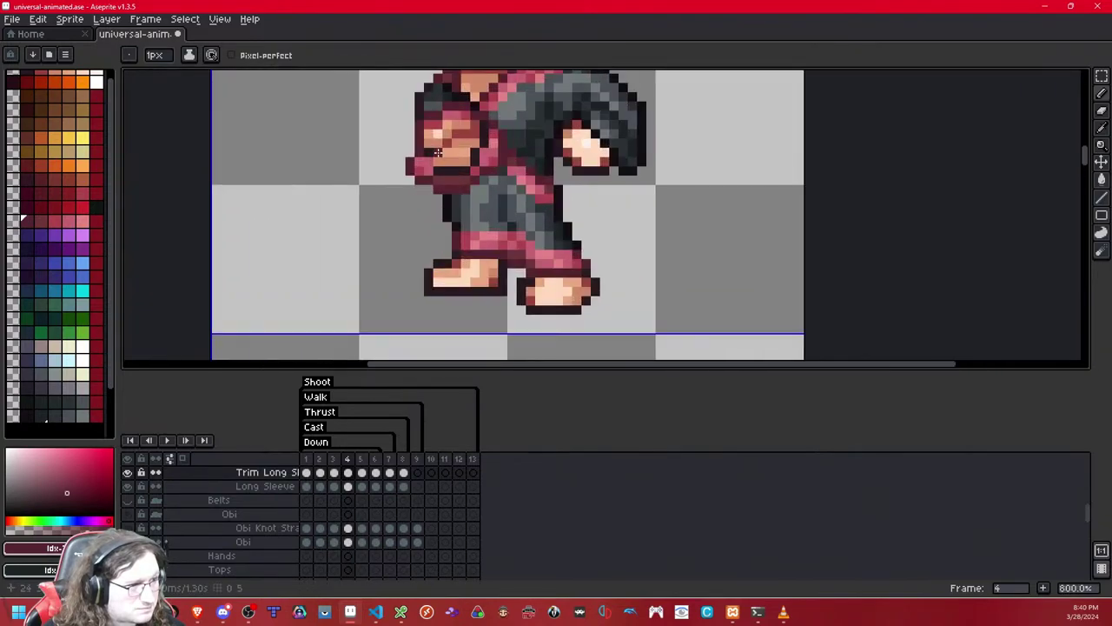
left_click(55, 221)
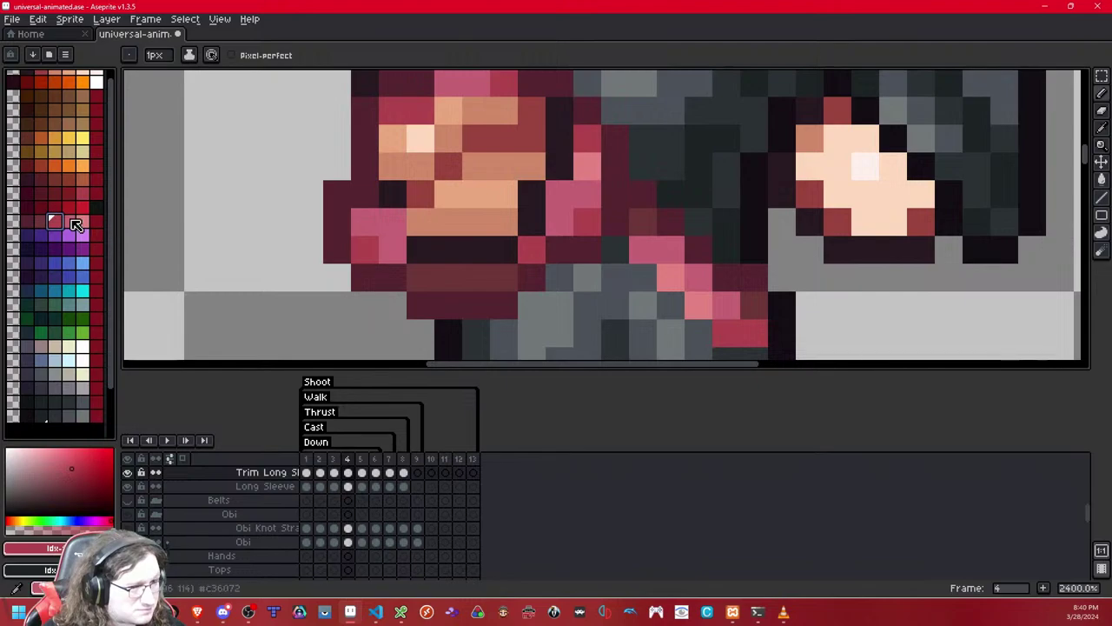
left_click(71, 221)
left_click(365, 196)
scroll(553, 208, "down", 4)
scroll(553, 208, "up", 2)
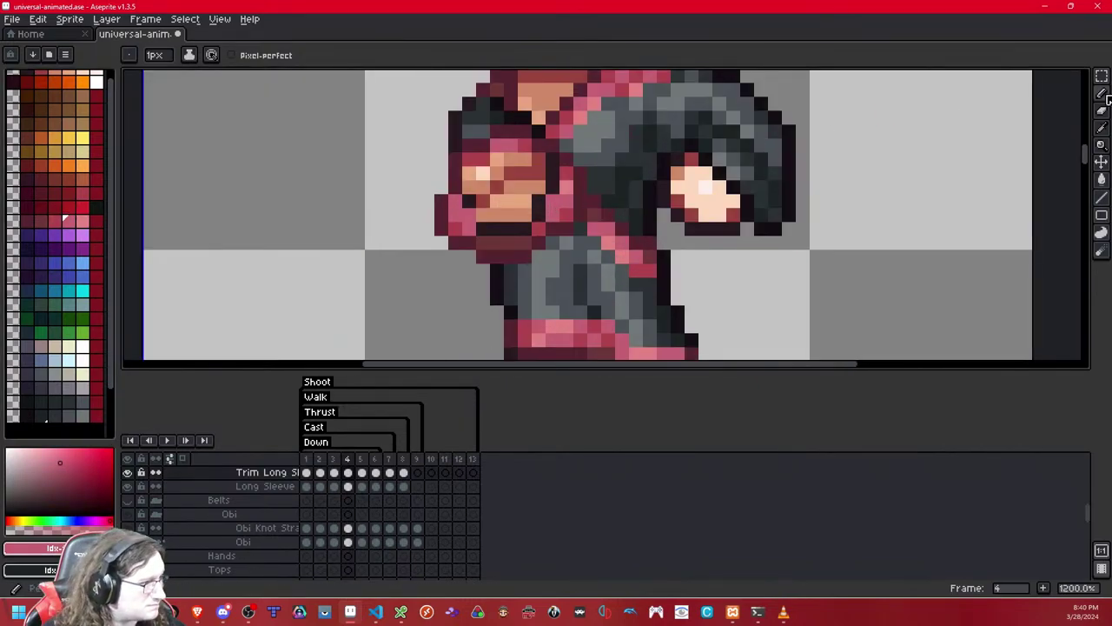
left_click(1102, 110)
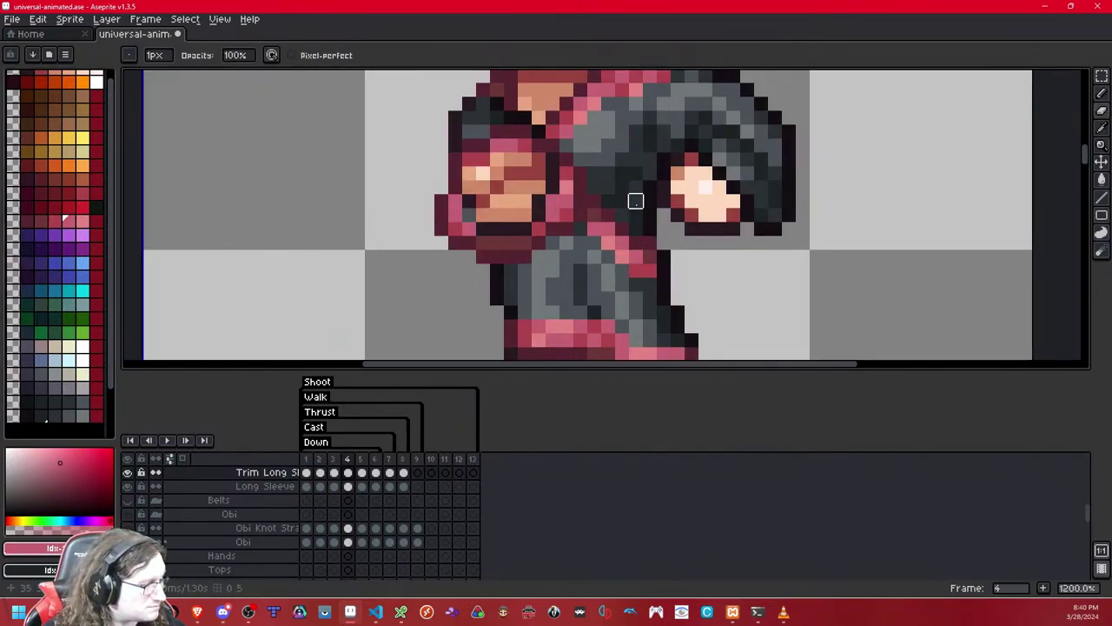
scroll(635, 213, "down", 9)
scroll(635, 214, "up", 1)
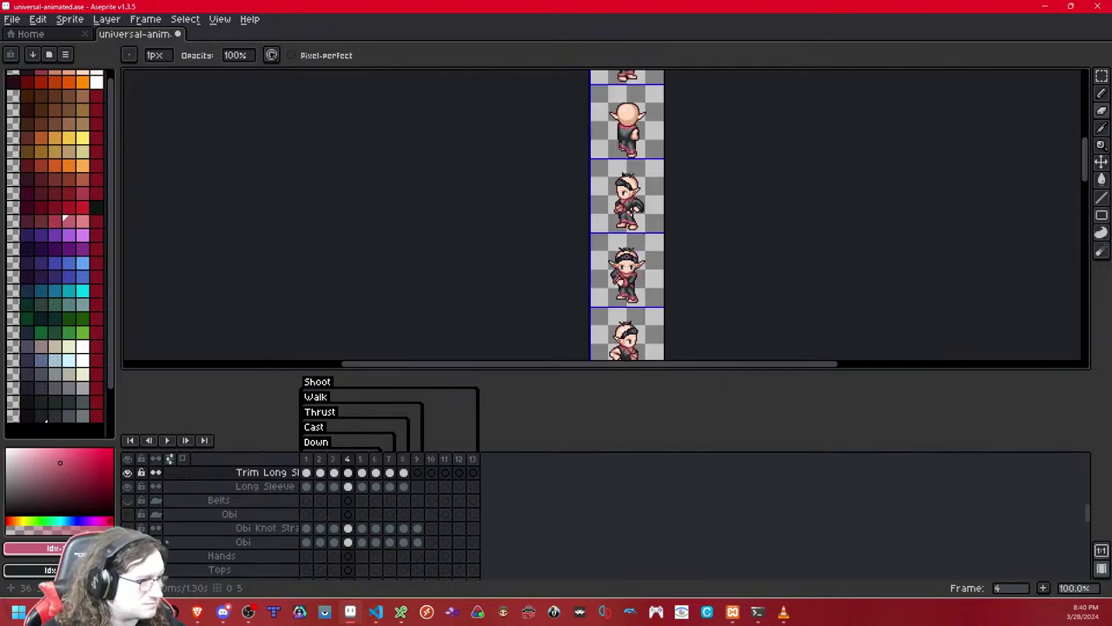
scroll(570, 273, "up", 2)
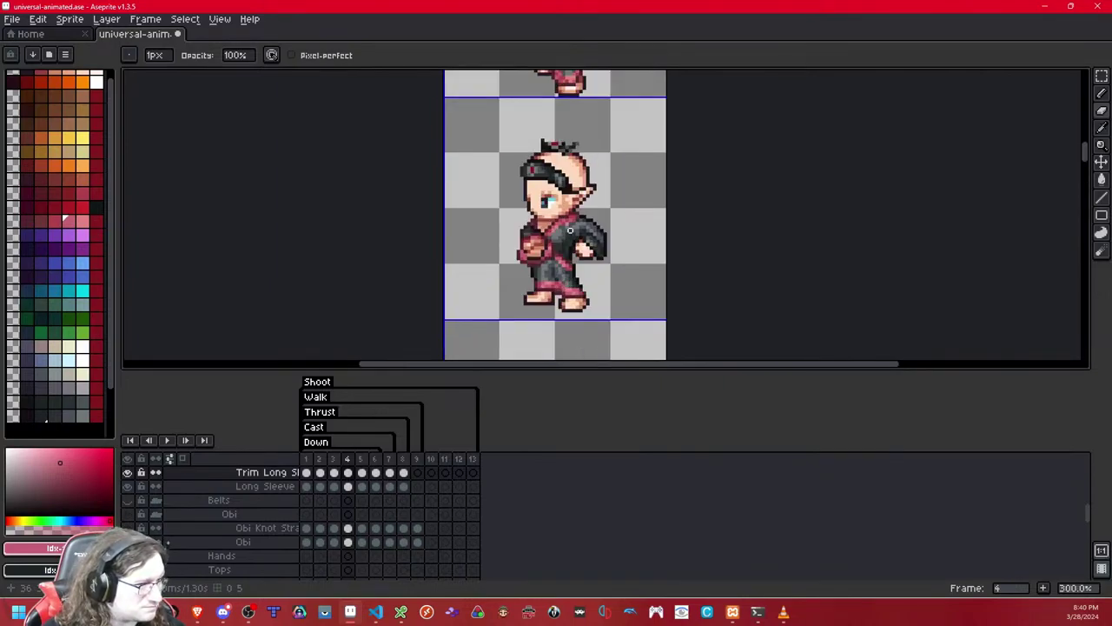
scroll(570, 229, "up", 3)
left_click_drag(565, 240, 523, 246)
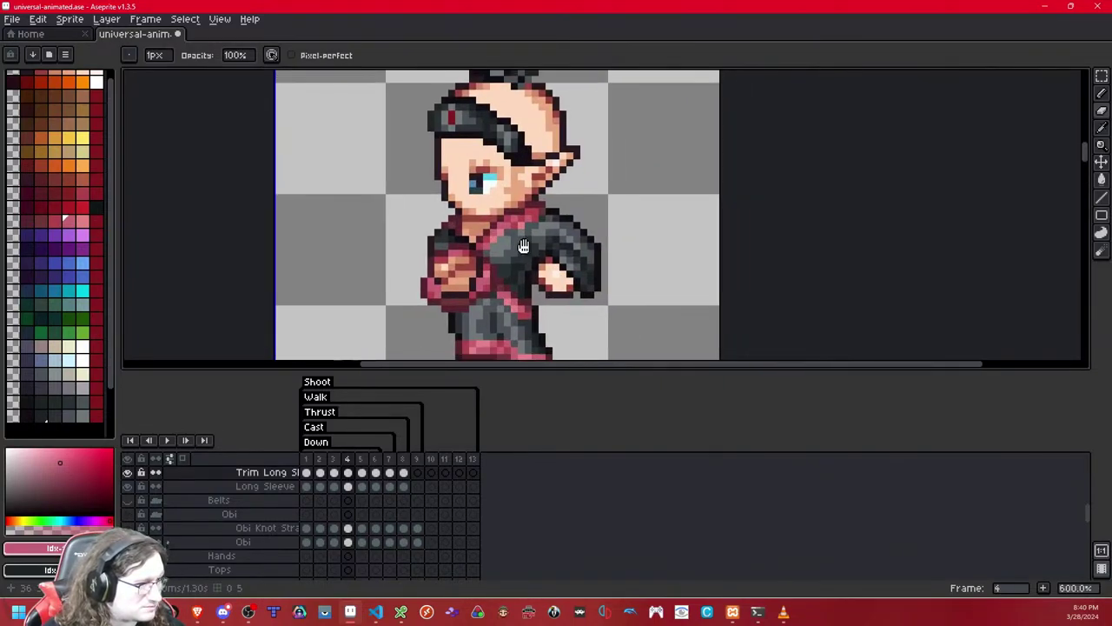
- Copy the far cuff trim of the left-facing sprite from frame 4 and paste it in the same place in frame 8
left_click(1101, 77)
left_click_drag(542, 178, 368, 329)
left_click(683, 252)
key("Right")
key("Right")
key("Right")
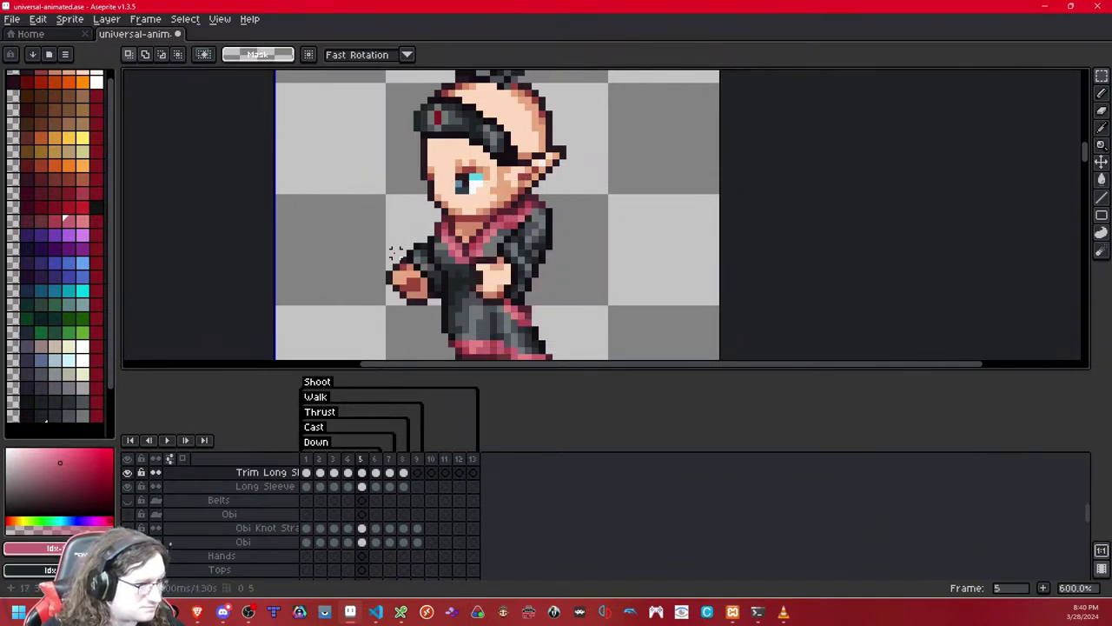
key("Right")
key("ctrl+v")
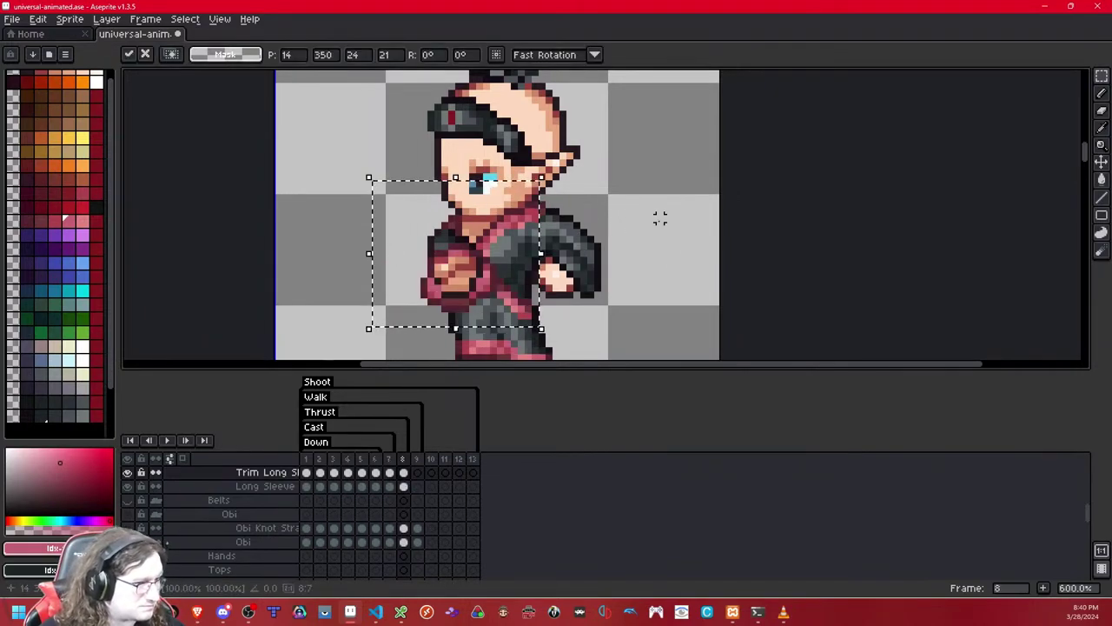
left_click(633, 225)
- Compare the left-facing sprite in frames 4 and 8 with the Trim Long Sleeve layer hidden and shown
key("Left")
key("Left")
key("Left")
key("Left")
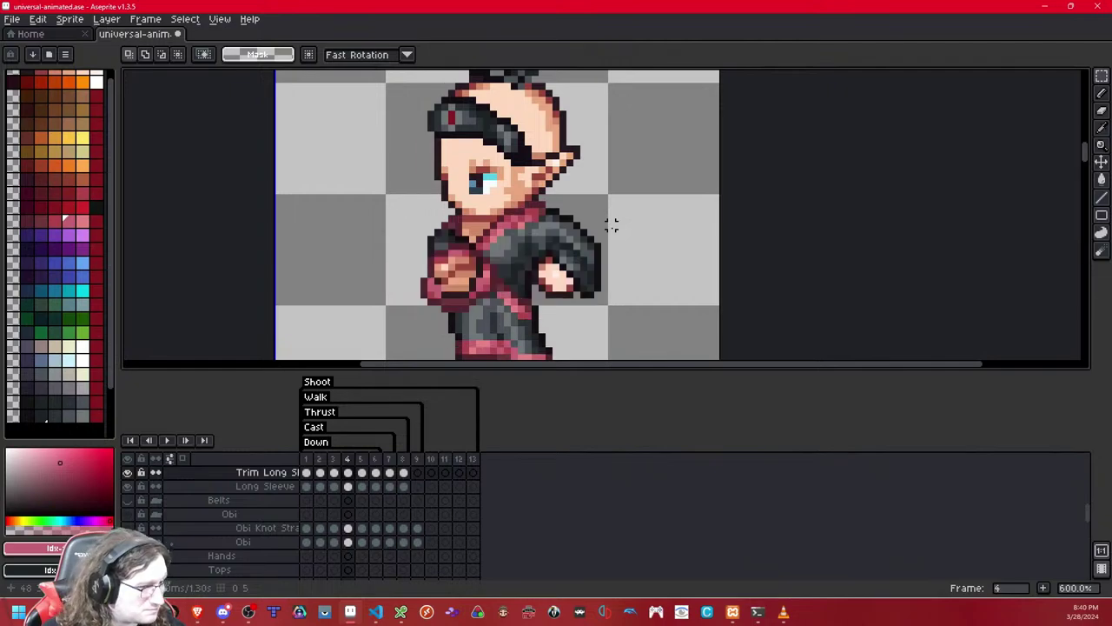
key("shift+x")
key("shift+x")
key("Right")
key("Right")
key("Right")
key("Right")
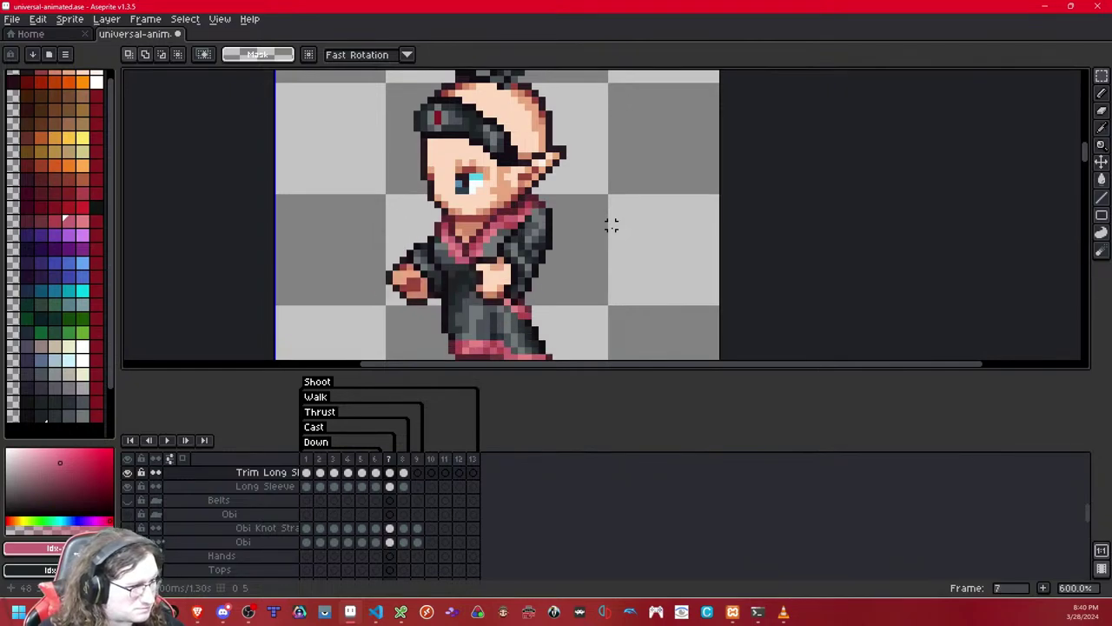
key("shift+x")
key("shift+x")
scroll(612, 224, "up", 3)
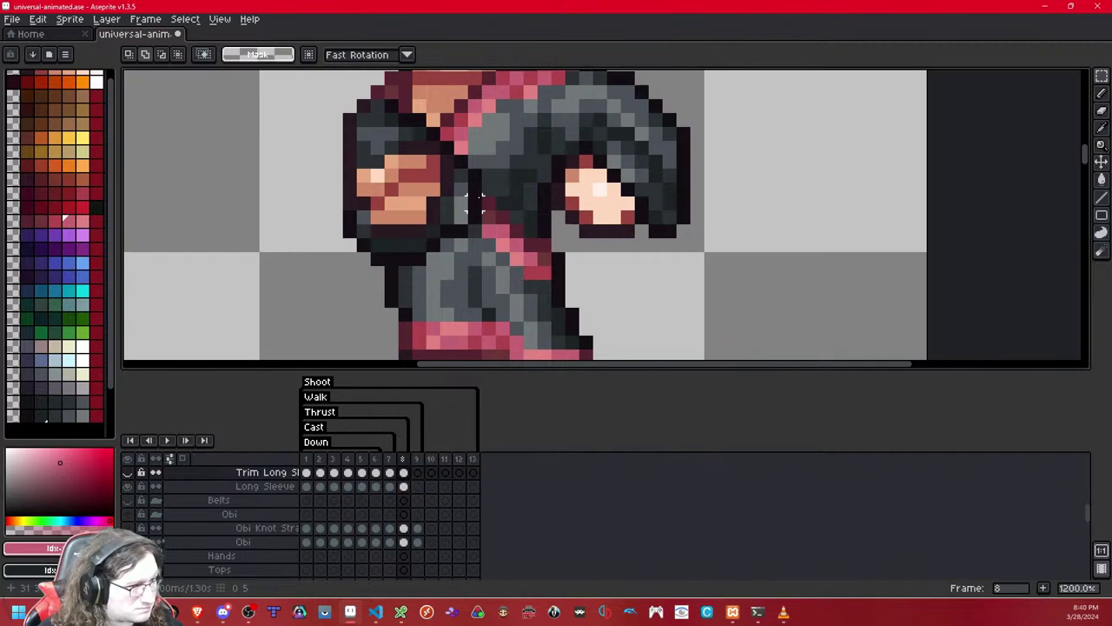
- Examine the far cuff in frame 8 up close, alternating between the trimmed cuff and the plain sleeve
key("ctrl+y")
key("ctrl+z")
key("ctrl+y")
key("ctrl+z")
key("ctrl+y")
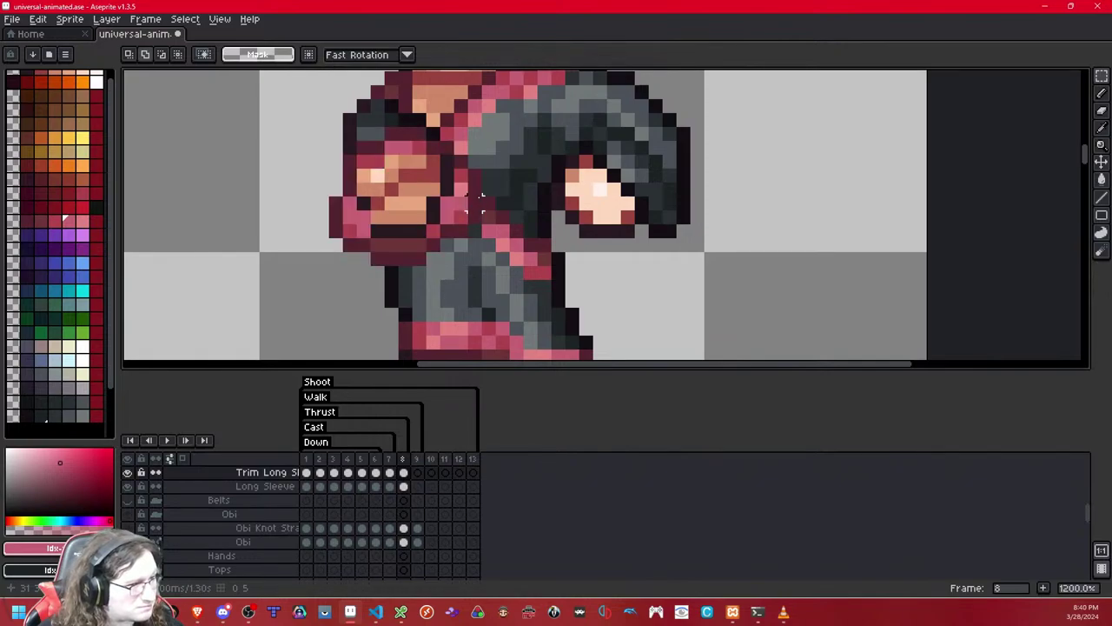
key("ctrl+z")
key("ctrl+y")
key("shift+x")
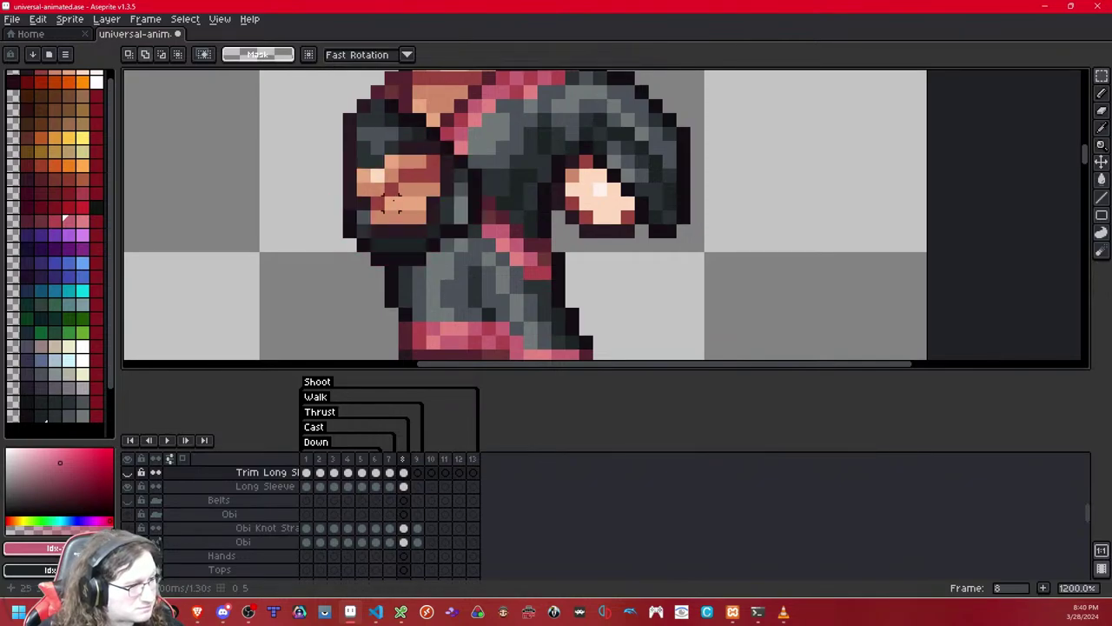
key("shift+x")
- Trim away the pixels protruding from the outer side of the far cuff trim in frame 8
left_click_drag(393, 204, 309, 260)
key("Right")
key("Left")
key("ctrl+d")
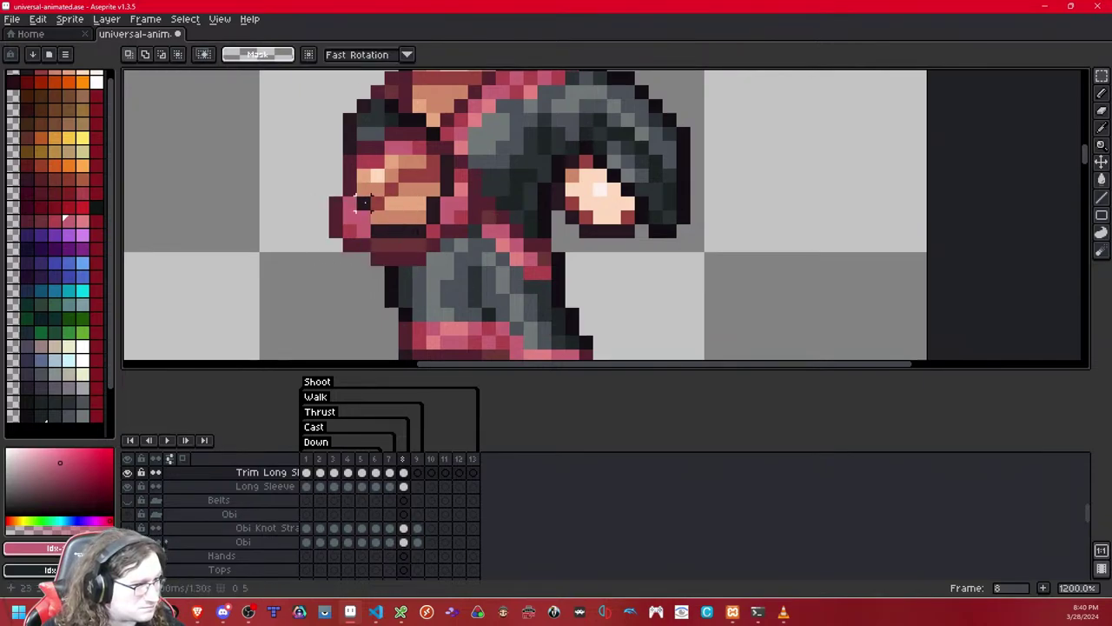
key("ctrl+z")
key("ctrl+y")
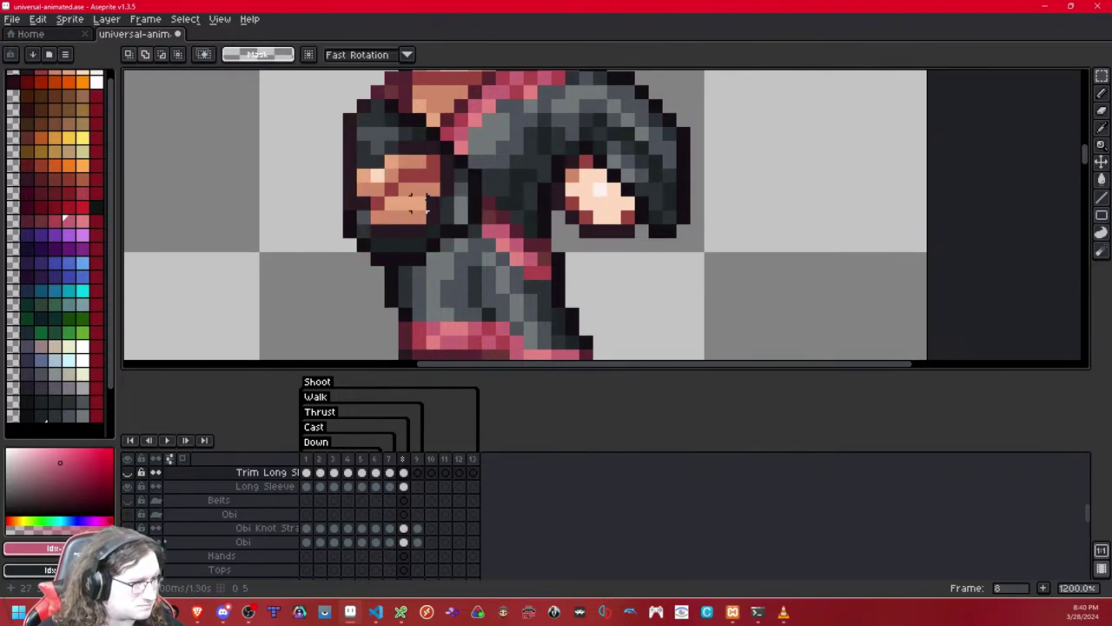
key("ctrl+z")
left_click_drag(377, 231, 413, 209)
key("Delete")
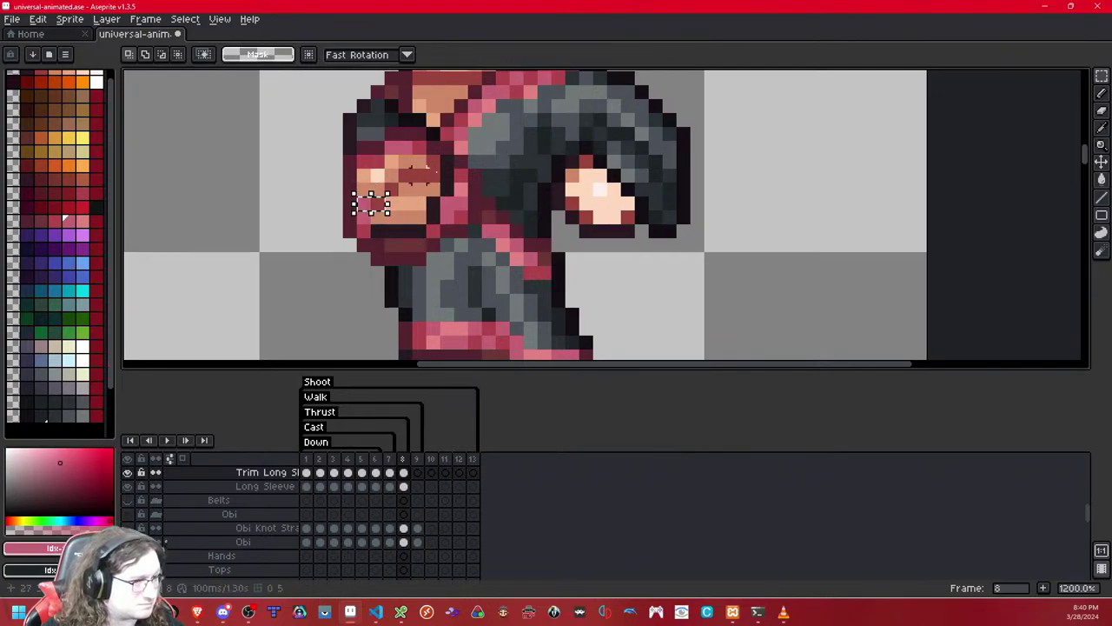
key("1")
scroll(466, 171, "up", 1)
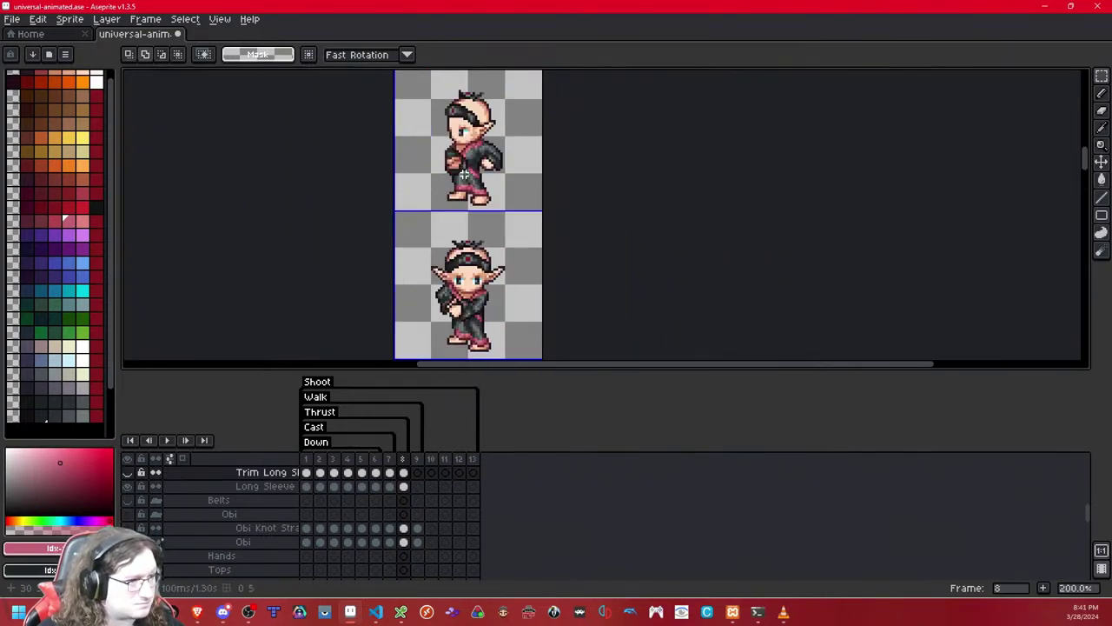
- Replace the far cuff trim of the left-facing sprite in frame 4 with a copy of the slimmer one from frame 8
scroll(464, 182, "up", 4)
key("Left")
key("Left")
key("Left")
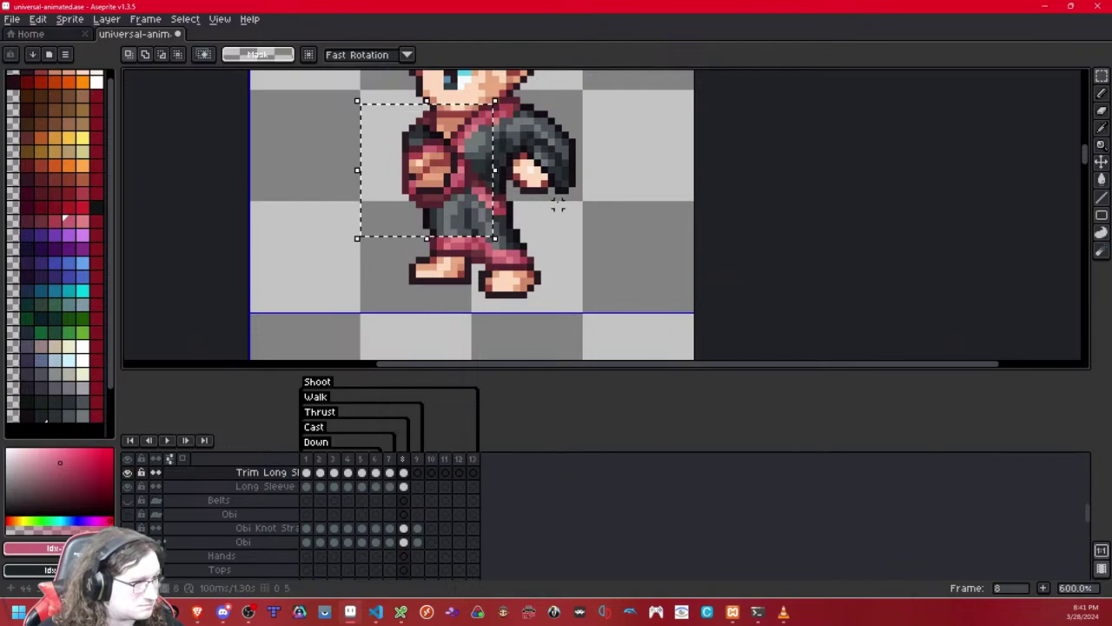
key("Left")
left_click_drag(485, 111, 333, 233)
key("Delete")
key("ctrl+v")
left_click(518, 181)
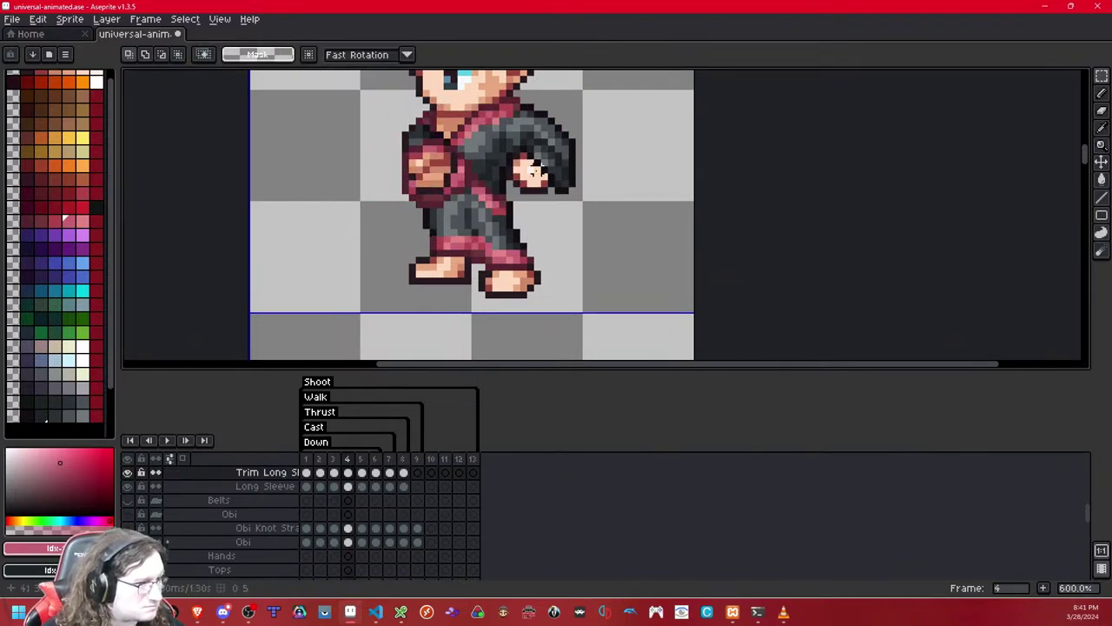
- Ready a dark red pencil and review the left-facing sprite's far cuff trim across the walk frames
scroll(433, 205, "up", 3)
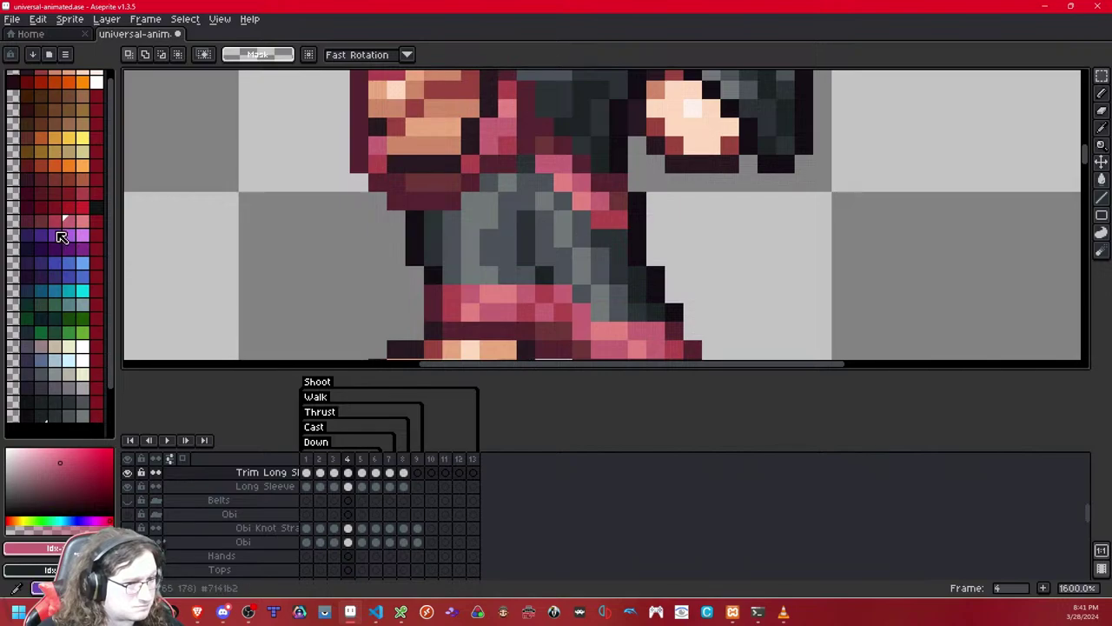
left_click(41, 220)
left_click(1102, 94)
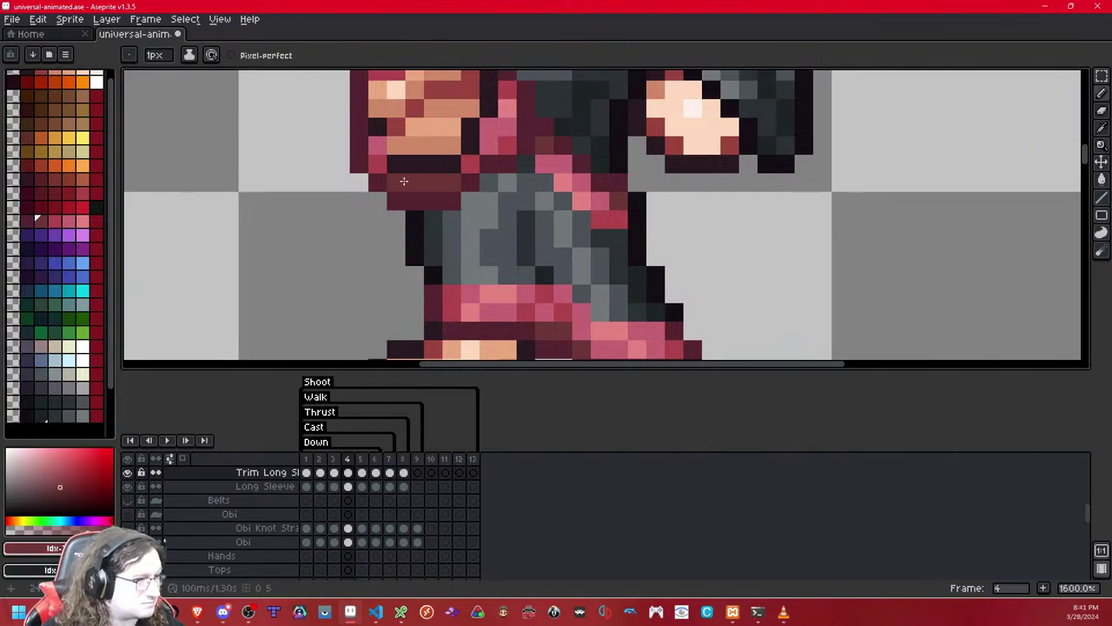
key("Right")
key("Right")
key("Right")
key("Right")
scroll(537, 157, "down", 8)
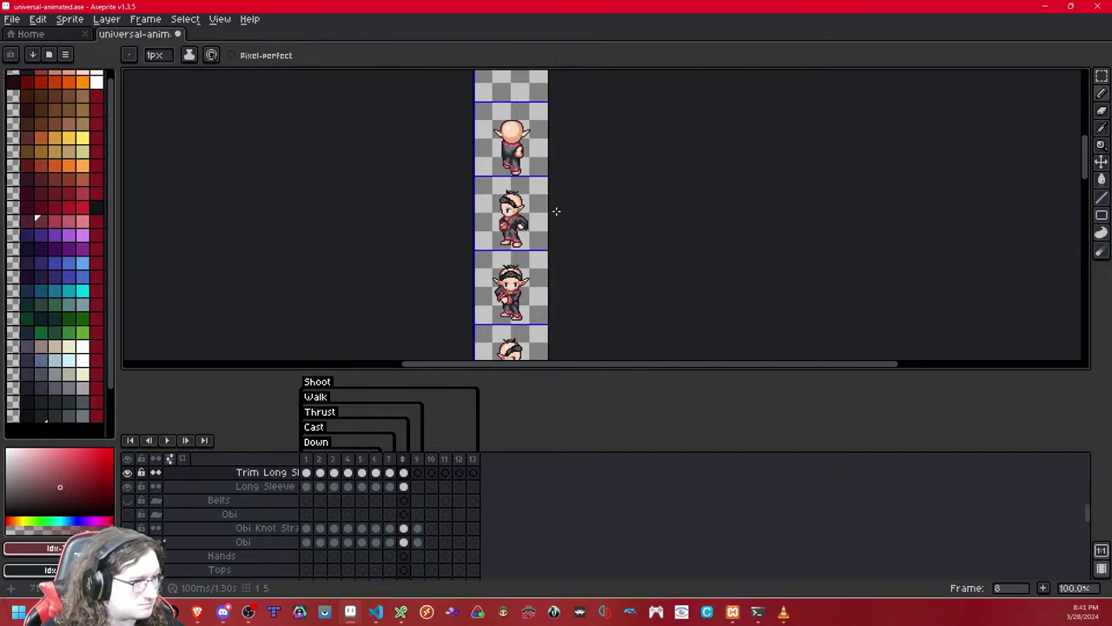
key("Left")
key("Left")
key("Left")
key("Left")
key("Left")
key("Left")
key("Left")
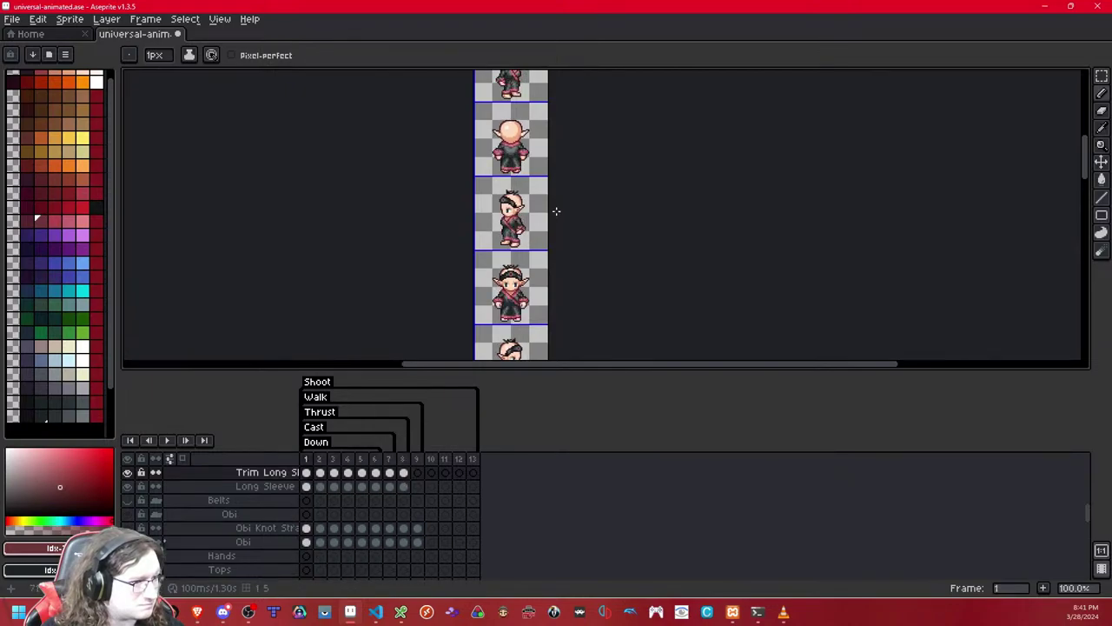
- Step back and forth through the walk frames to examine the sleeves and cuffs of the left-facing and front-facing sprites
key("Right")
scroll(518, 223, "up", 5)
scroll(519, 224, "down", 6)
scroll(518, 225, "up", 2)
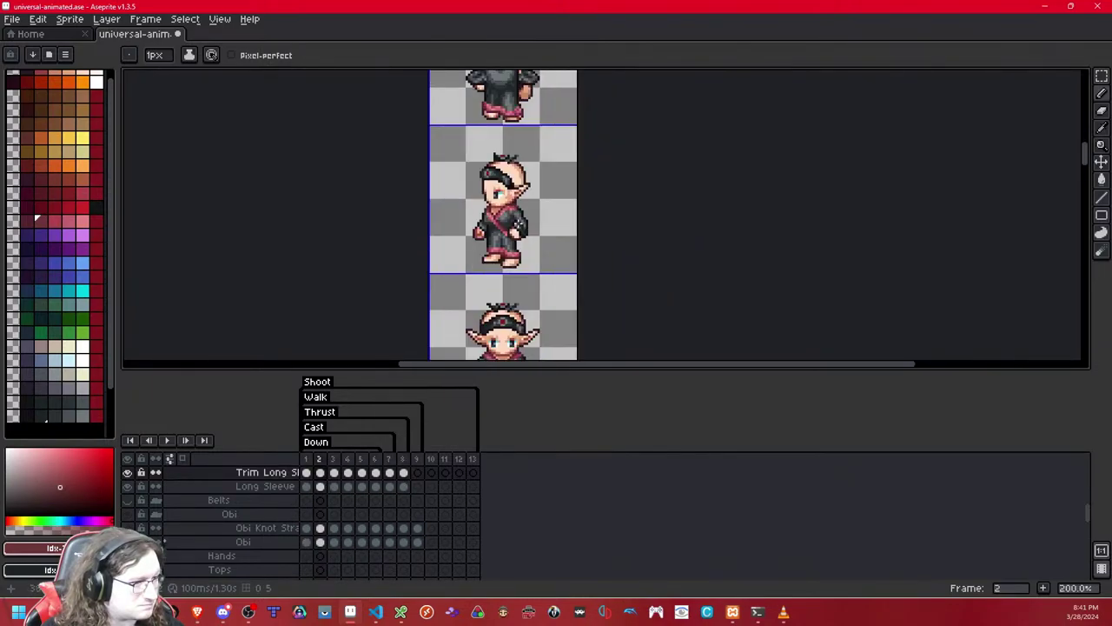
scroll(518, 224, "down", 2)
scroll(514, 191, "up", 1)
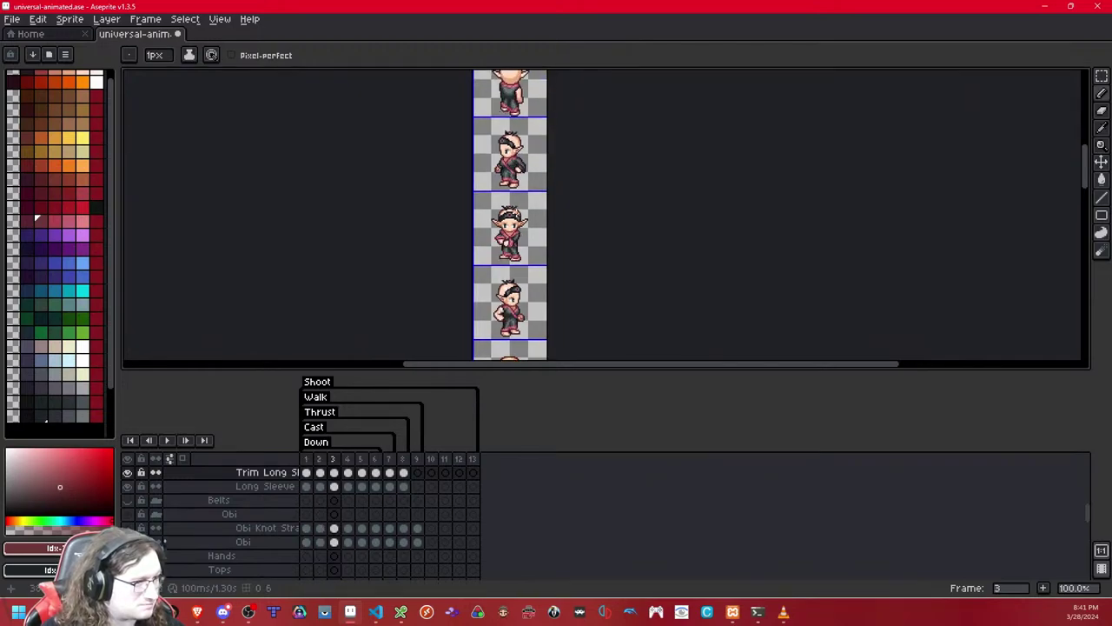
scroll(518, 213, "up", 1)
key("Right")
key("Right")
key("Right")
key("Right")
key("Right")
key("Right")
key("Right")
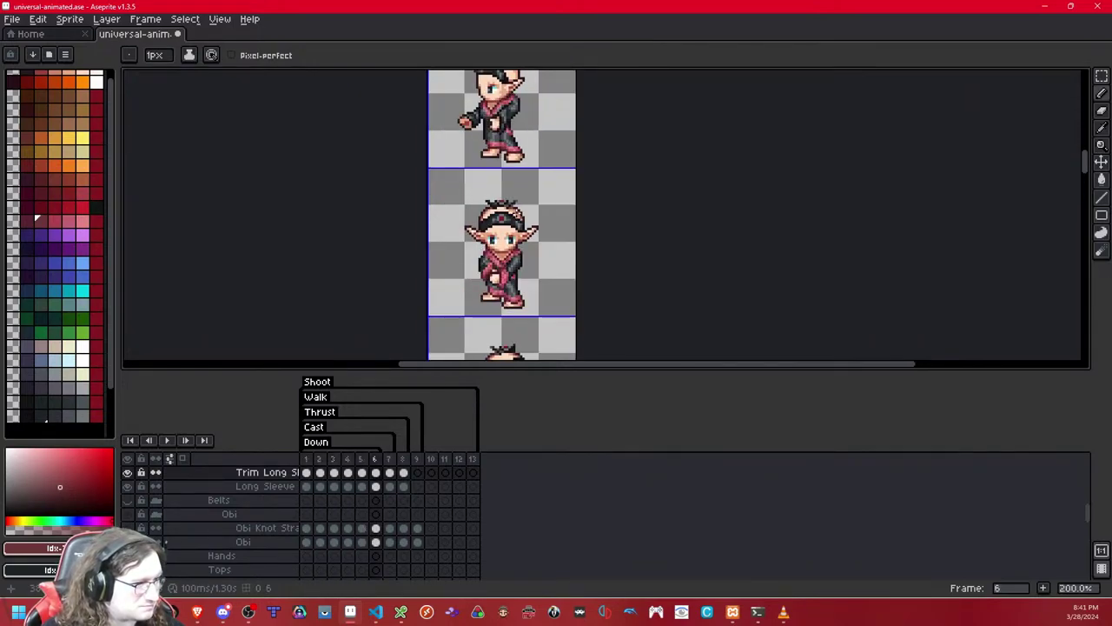
key("Left")
key("Left")
key("Left")
key("Left")
key("Left")
key("Left")
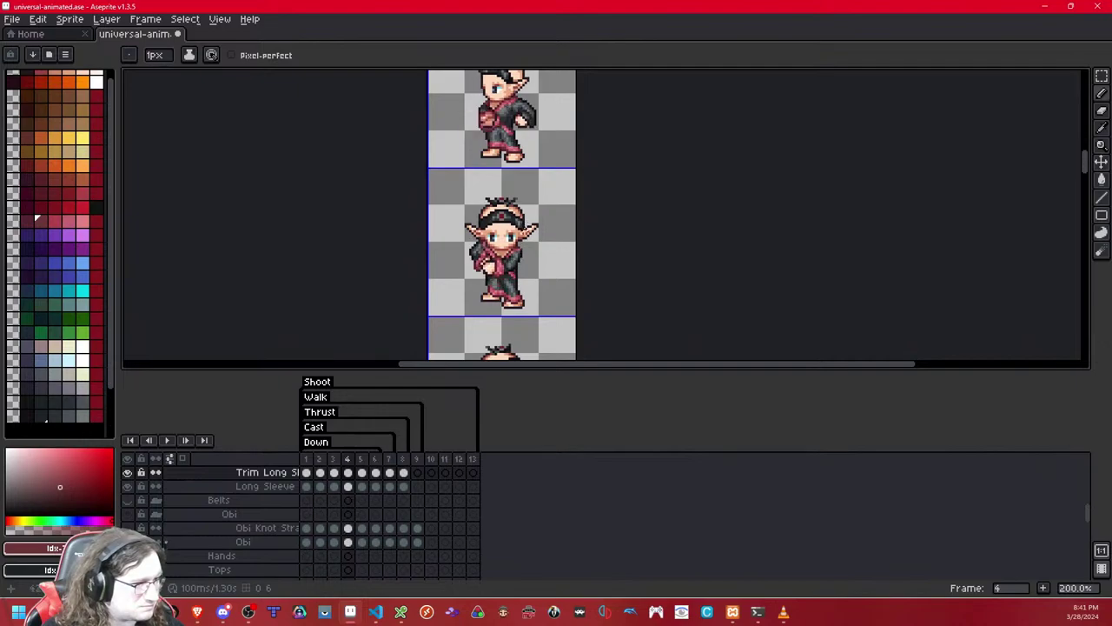
- Examine the front-facing sprite's sleeves and cuff trims across the first walk frames
scroll(516, 213, "up", 3)
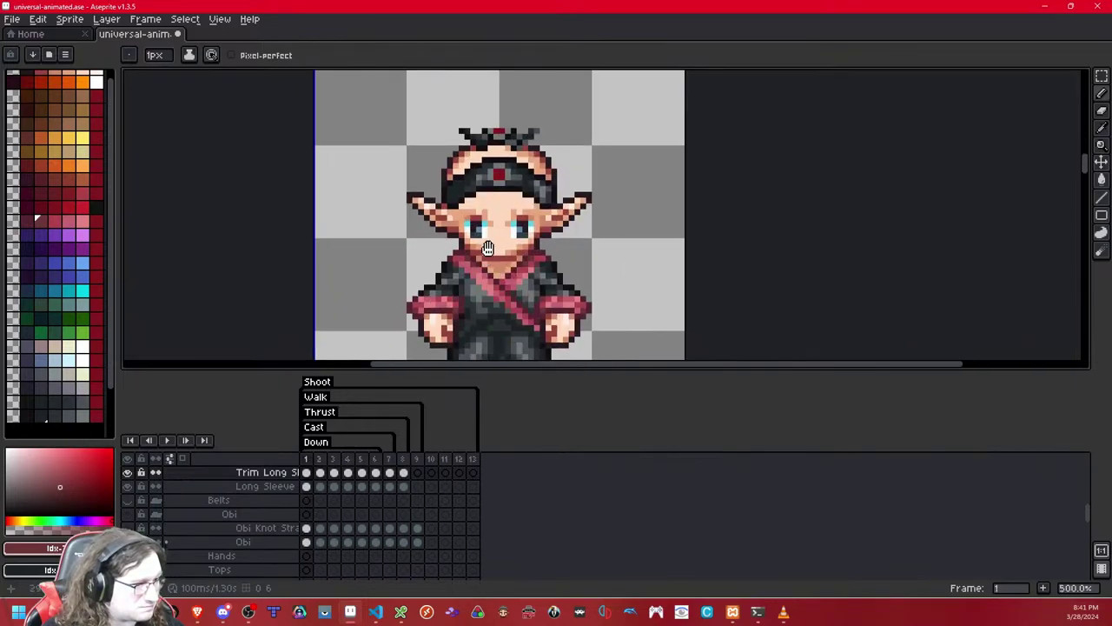
left_click_drag(485, 261, 500, 166)
key("Right")
key("Left")
key("Left")
key("Left")
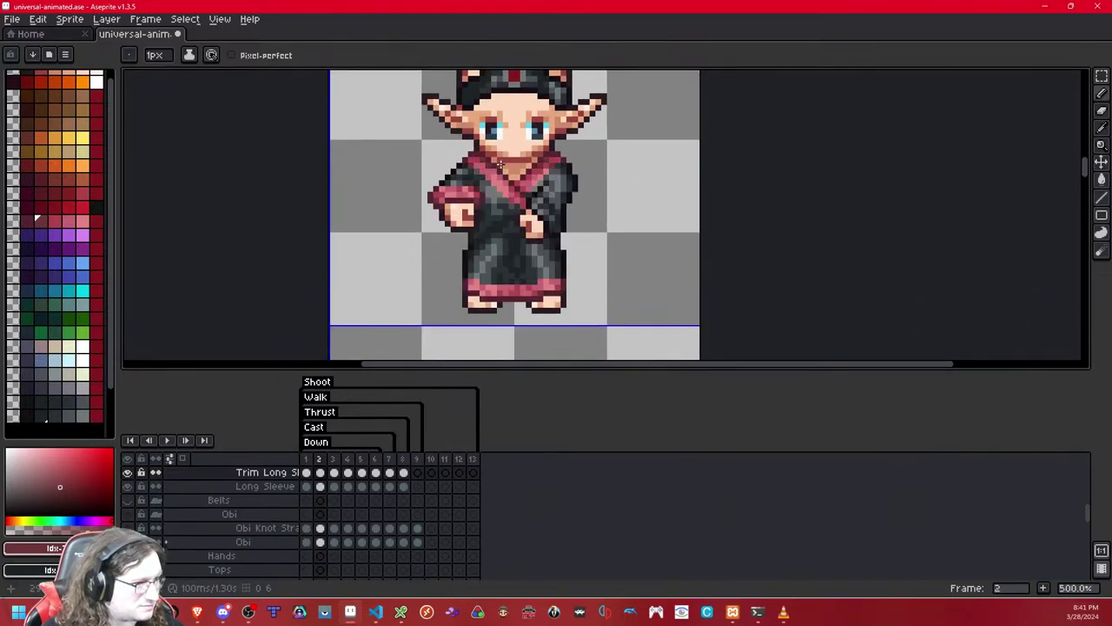
key("Right")
key("Right")
key("Right")
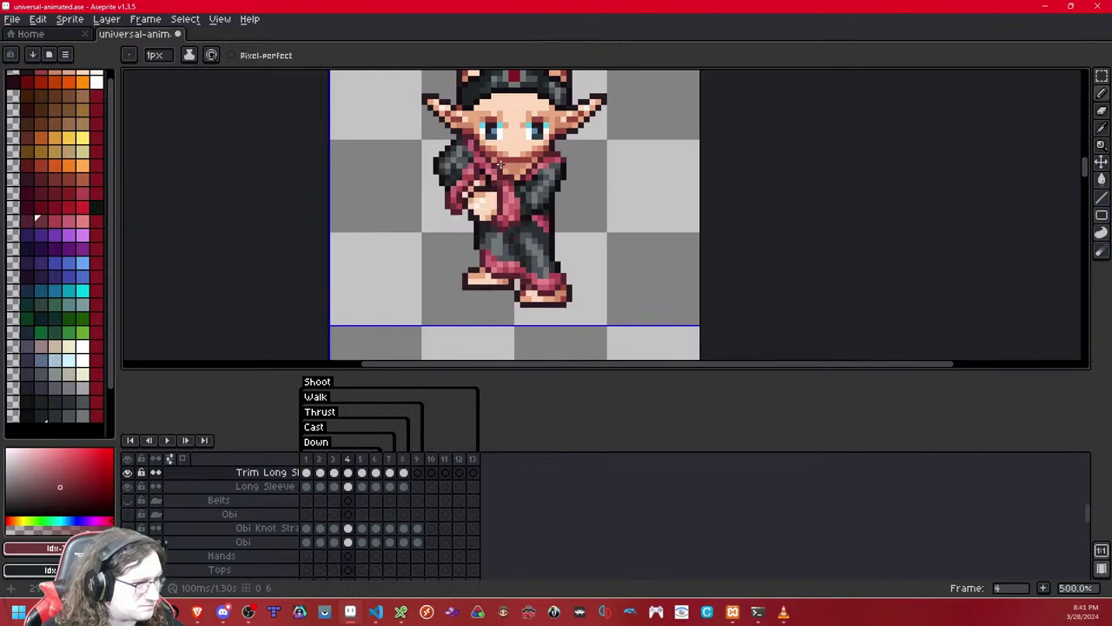
- Copy the cuff trim of the front-facing sprite's bent arm in frame 4 and paste it into frame 2
left_click(1101, 77)
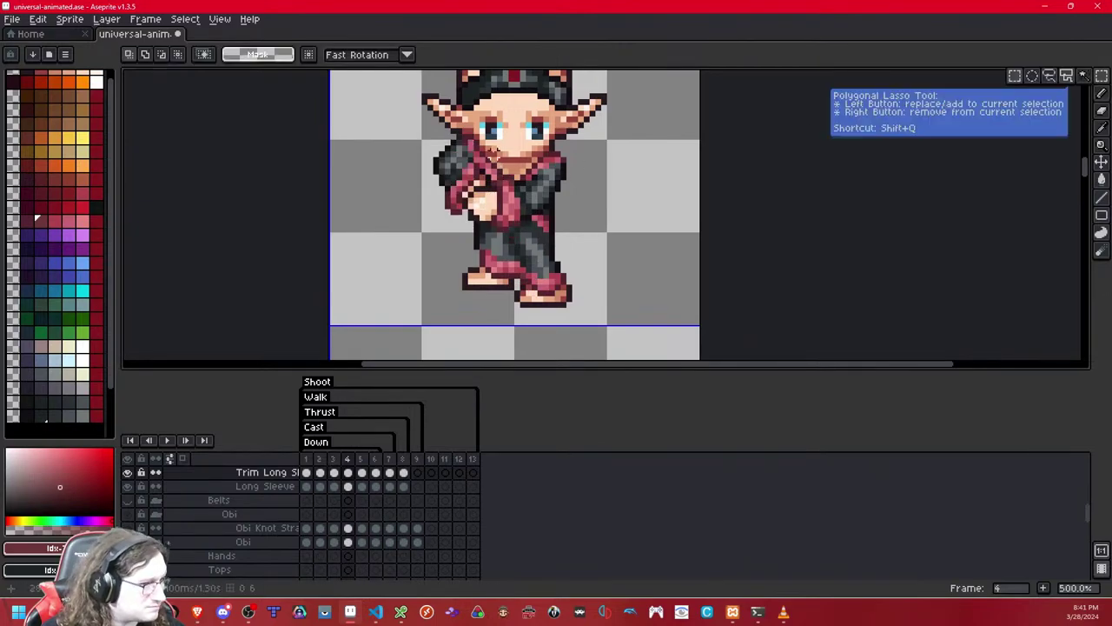
left_click_drag(395, 137, 398, 104)
left_click(605, 171)
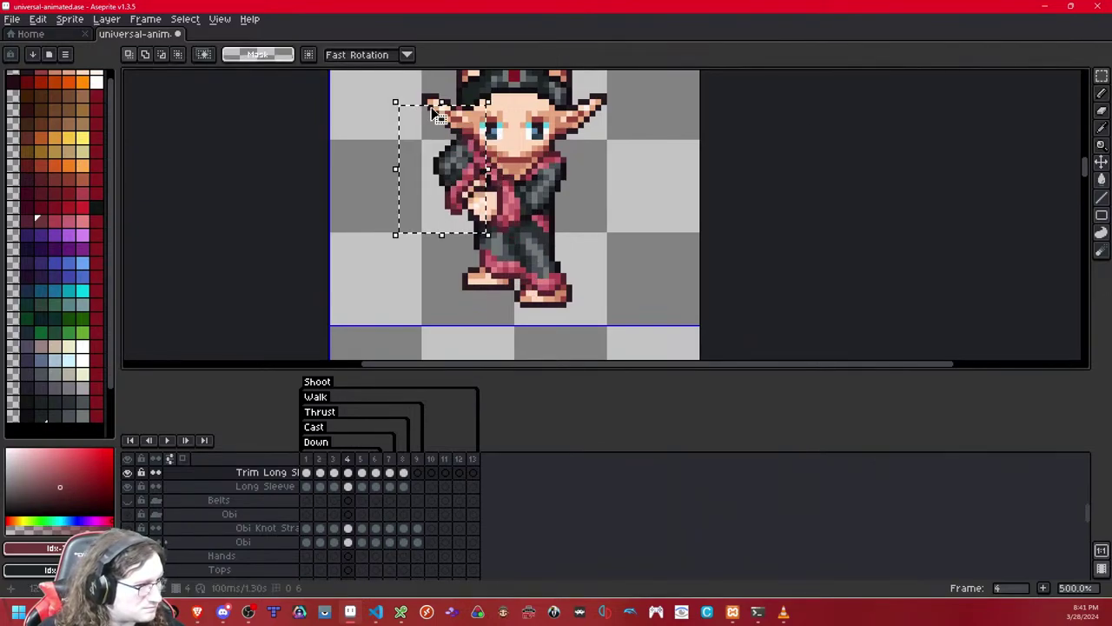
left_click(587, 148)
left_click(584, 150)
left_click(615, 206)
key("Left")
key("Left")
key("Left")
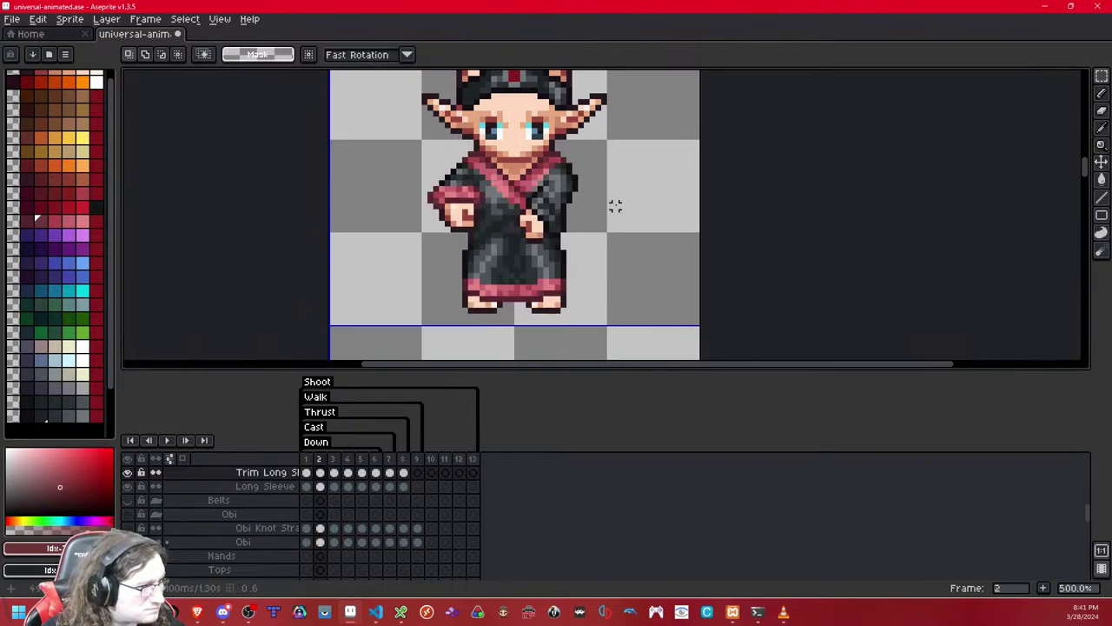
key("Right")
key("ctrl+v")
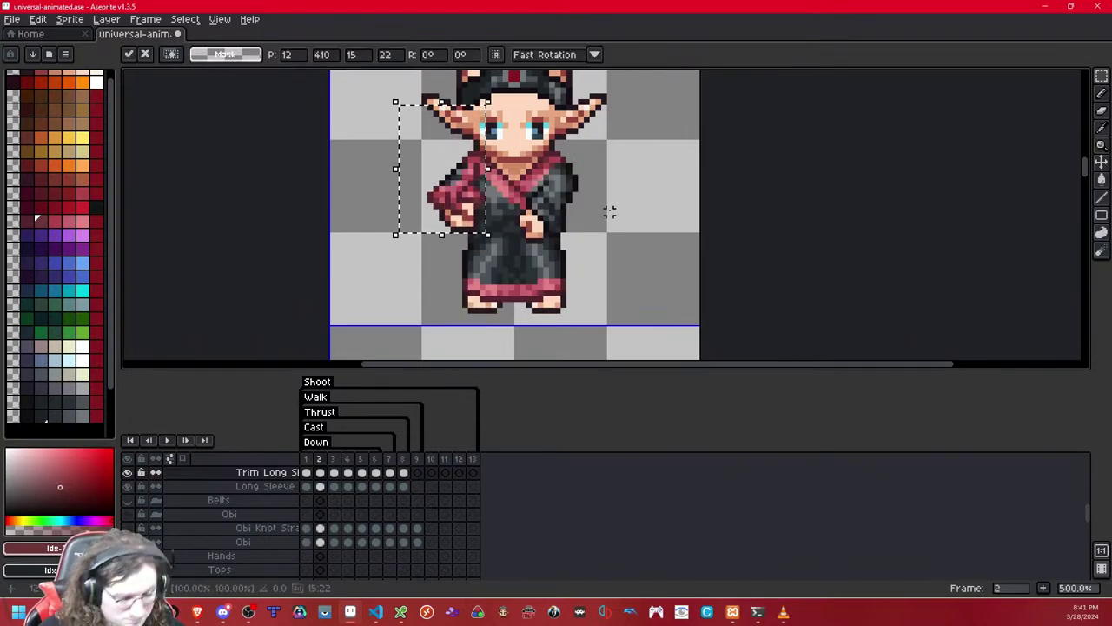
- Flip the pasted cuff trim horizontally and move it onto the untrimmed sleeve on the opposite arm in frame 2
key("shift+h")
left_click_drag(451, 204, 545, 224)
scroll(577, 224, "up", 4)
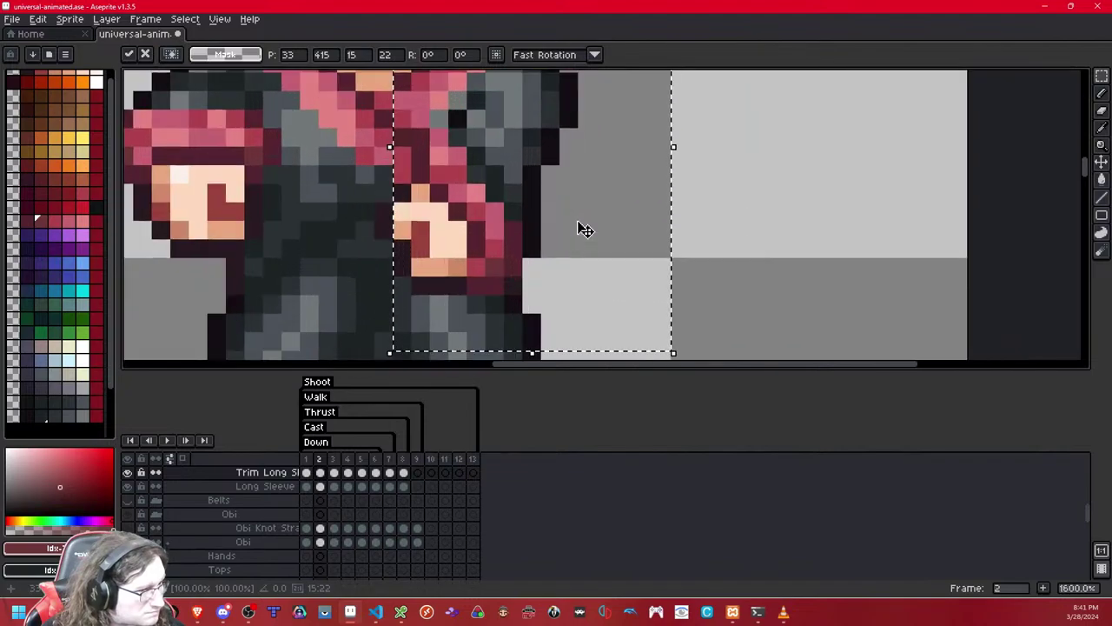
- Nudge the flipped cuff trim into line with the sleeve opening around the hand in frame 2 and commit its placement
key("Right")
key("Right")
key("Right")
key("Up")
key("Up")
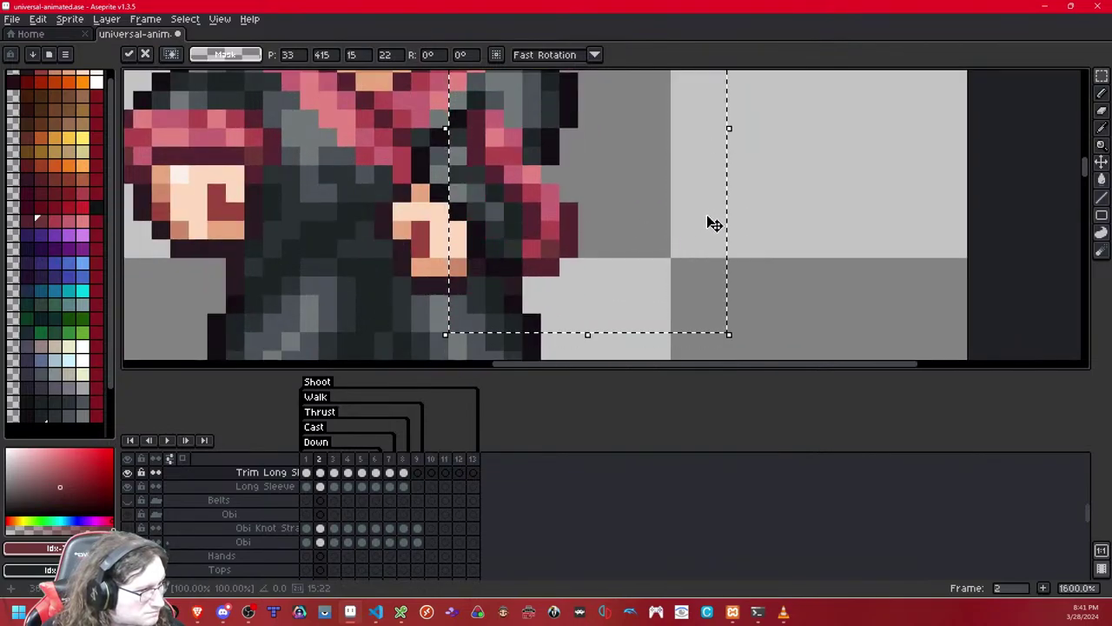
key("Left")
key("Left")
key("Left")
key("Left")
key("Left")
key("Left")
key("Right")
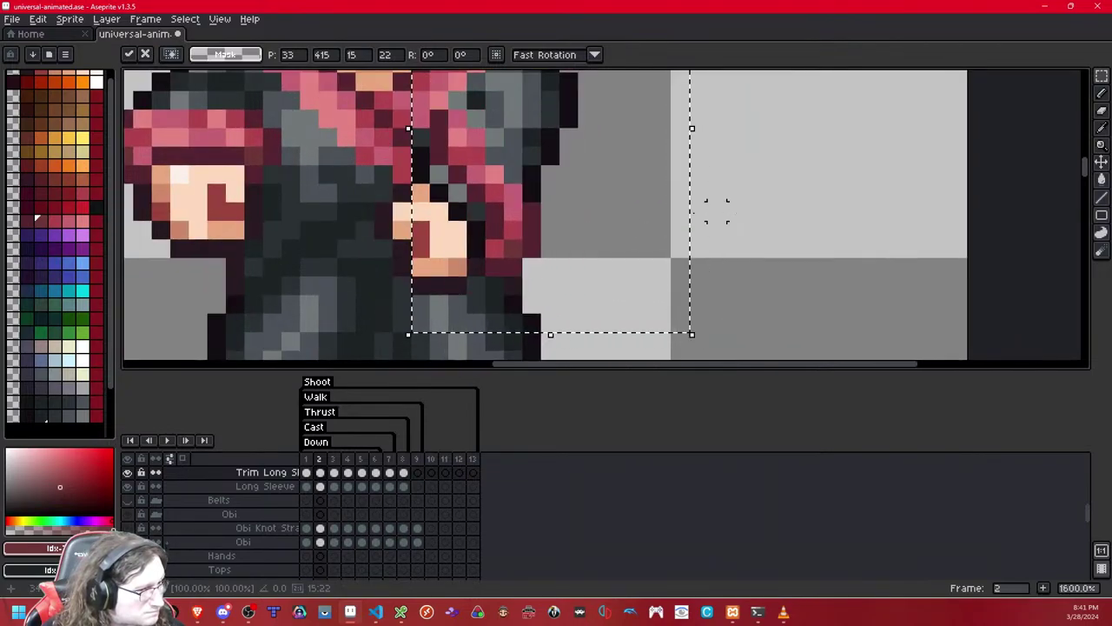
key("Left")
key("Down")
key("Return")
- Shift the outer lower edge pixels of the new cuff trim inward to follow the sleeve's outline in frame 2
key("ctrl+v")
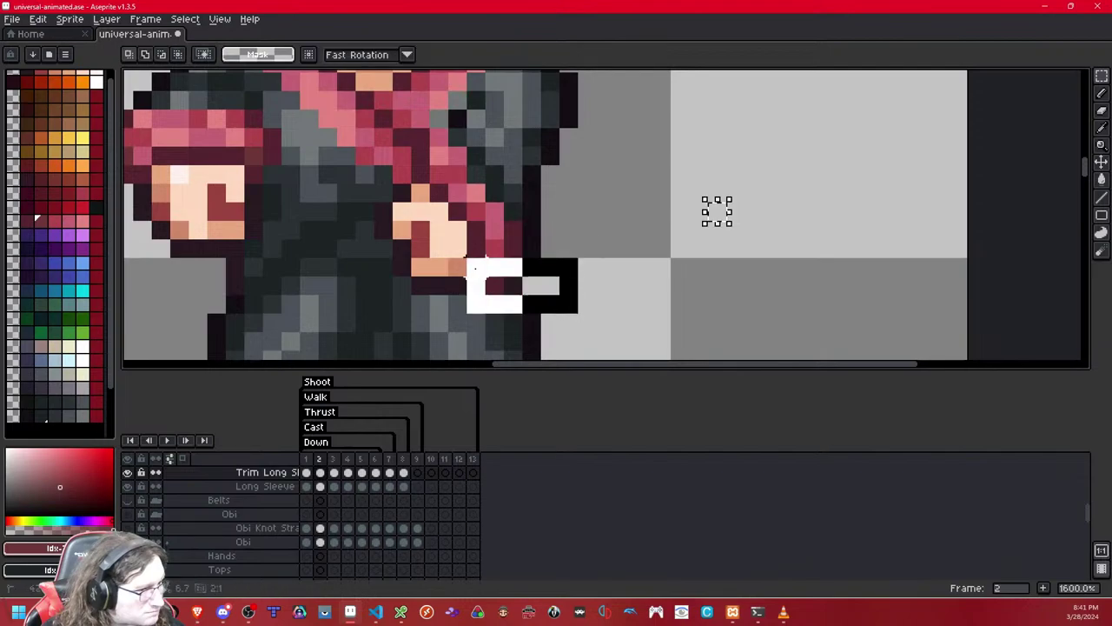
key("Right")
key("Right")
key("Left")
key("Left")
key("ctrl+d")
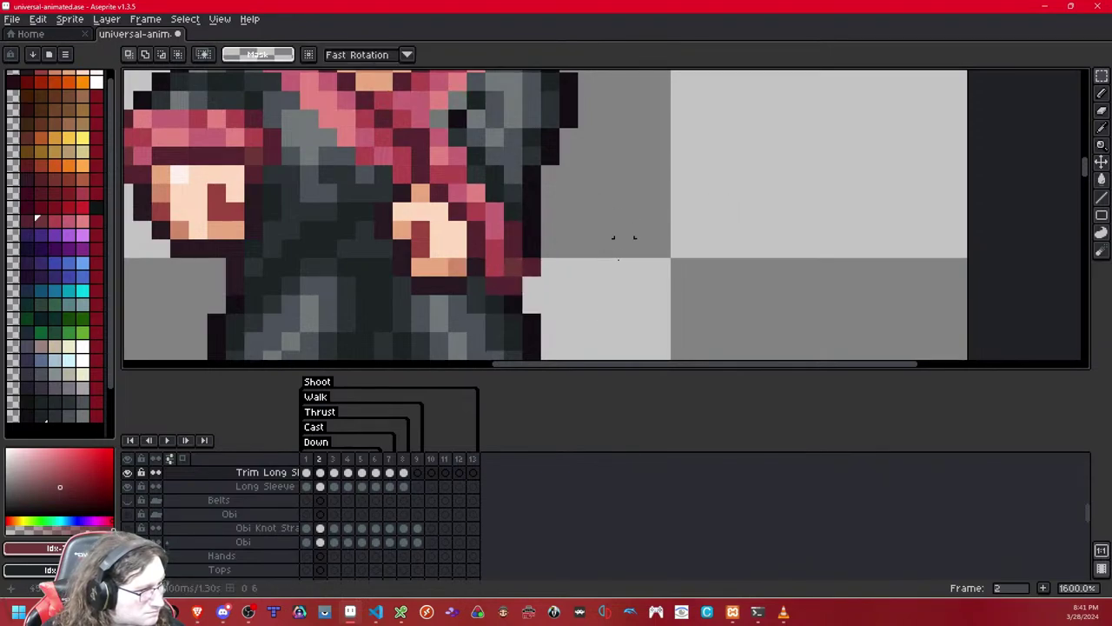
mouse_move(609, 267)
left_mouse_down()
mouse_move(493, 211)
mouse_move(494, 249)
mouse_move(531, 320)
left_mouse_up()
left_click(589, 166)
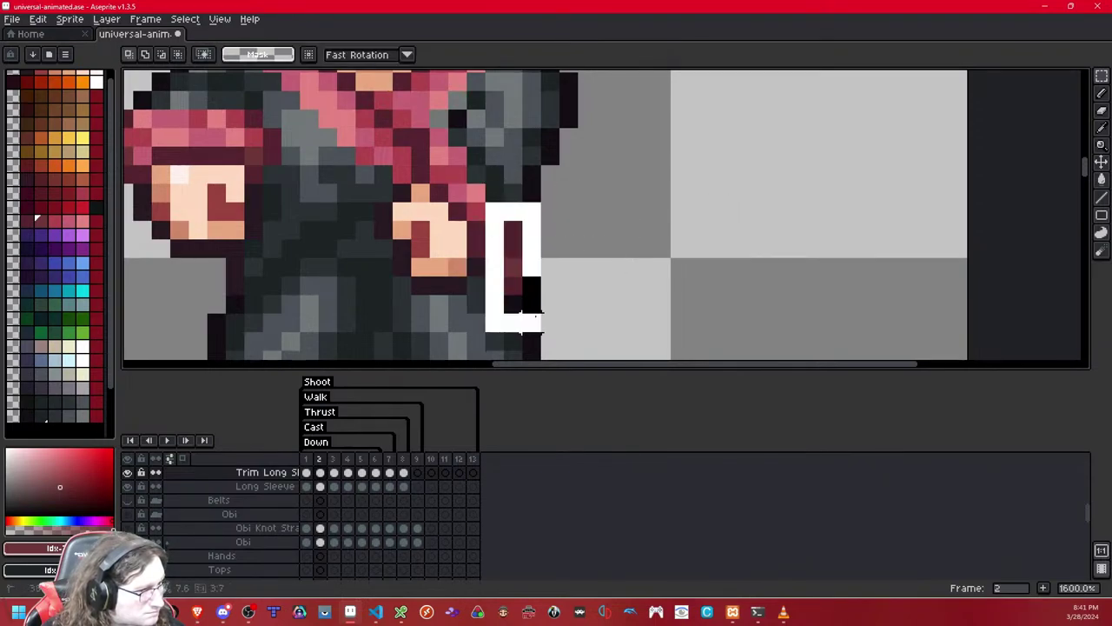
key("Up")
- Reposition the 4 by 3 pixel upper section of the new cuff trim in frame 2 to fit the sleeve's inner edge
left_click_drag(643, 211, 624, 211)
left_click_drag(512, 229, 616, 159)
key("ctrl+z")
key("Right")
key("Down")
left_click(698, 156)
mouse_move(486, 164)
left_mouse_down()
mouse_move(479, 218)
mouse_move(418, 158)
left_mouse_up()
scroll(489, 166, "down", 1)
key("ctrl+d")
key("shift+x")
key("shift+x")
key("Right")
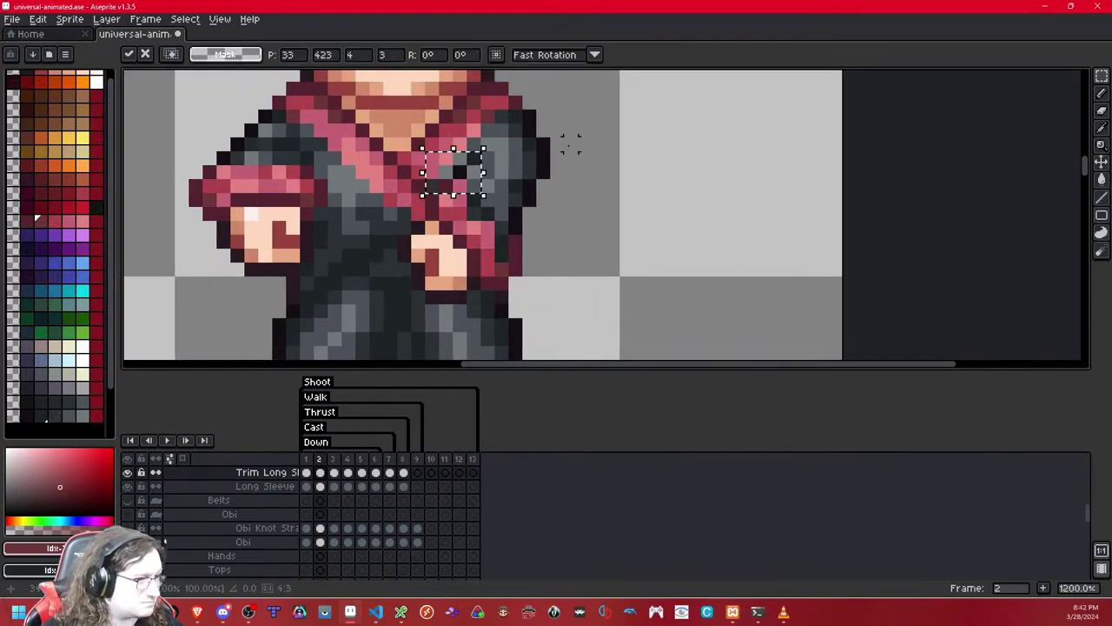
key("ctrl+d")
- Patch the outline and gaps of frame 2's new cuff trim with dark red #54242e, red and light pink #e08080 pixels
left_click(29, 219)
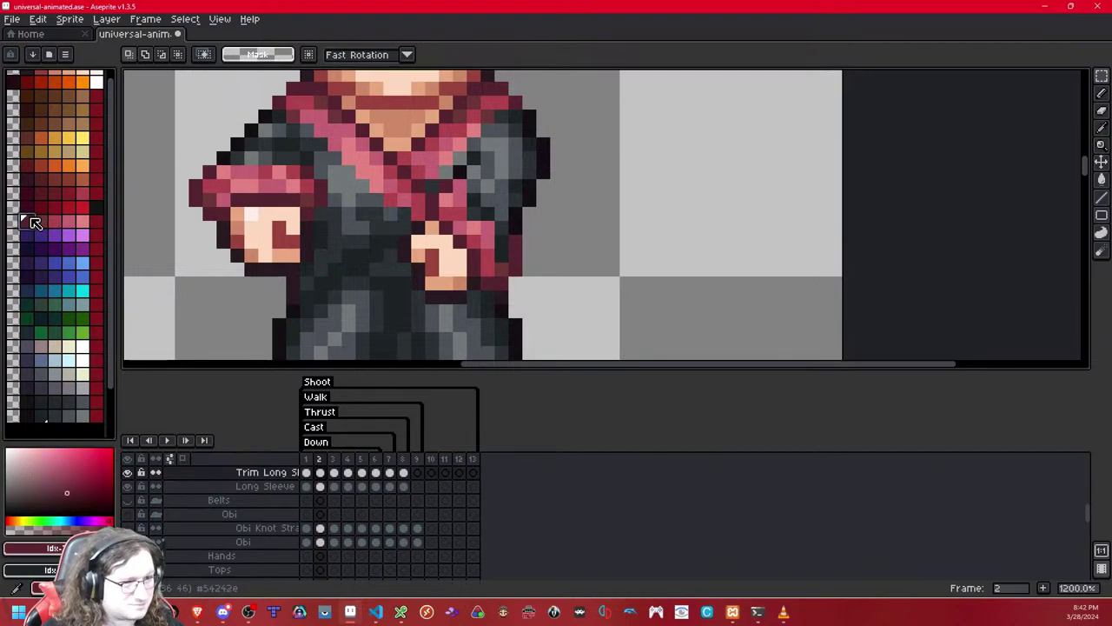
left_click(1101, 93)
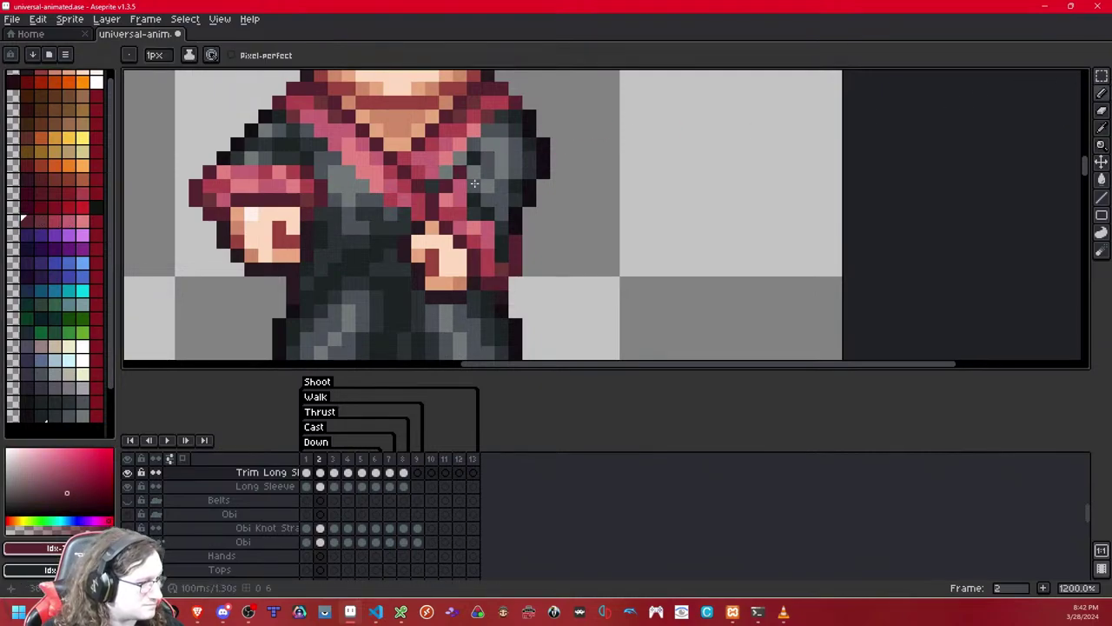
key("shift+x")
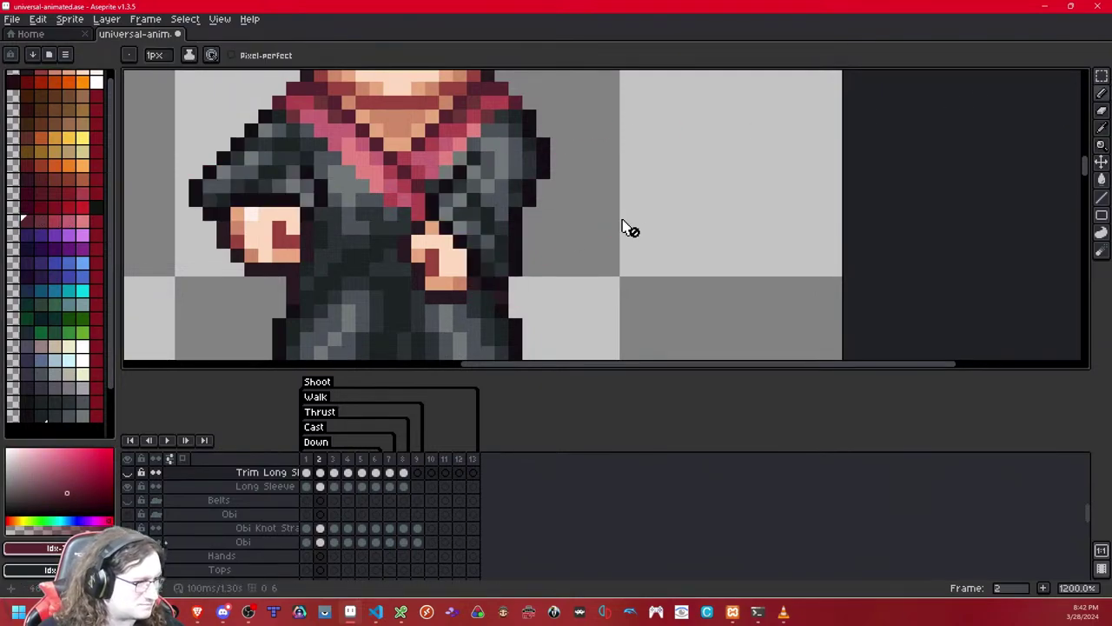
key("shift+x")
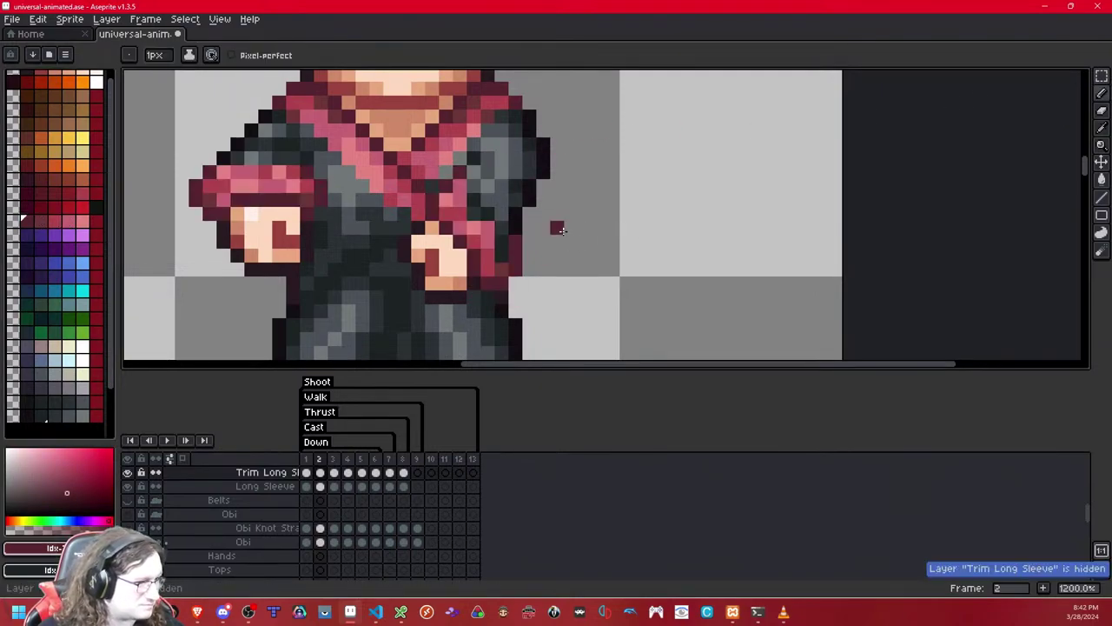
left_click(57, 223)
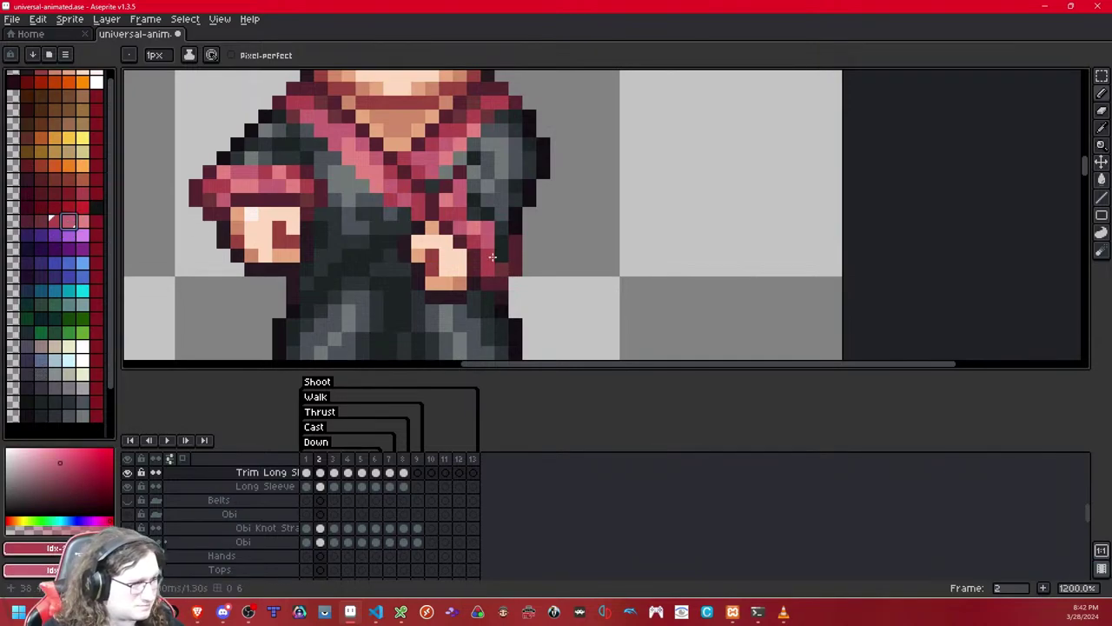
left_click(84, 220)
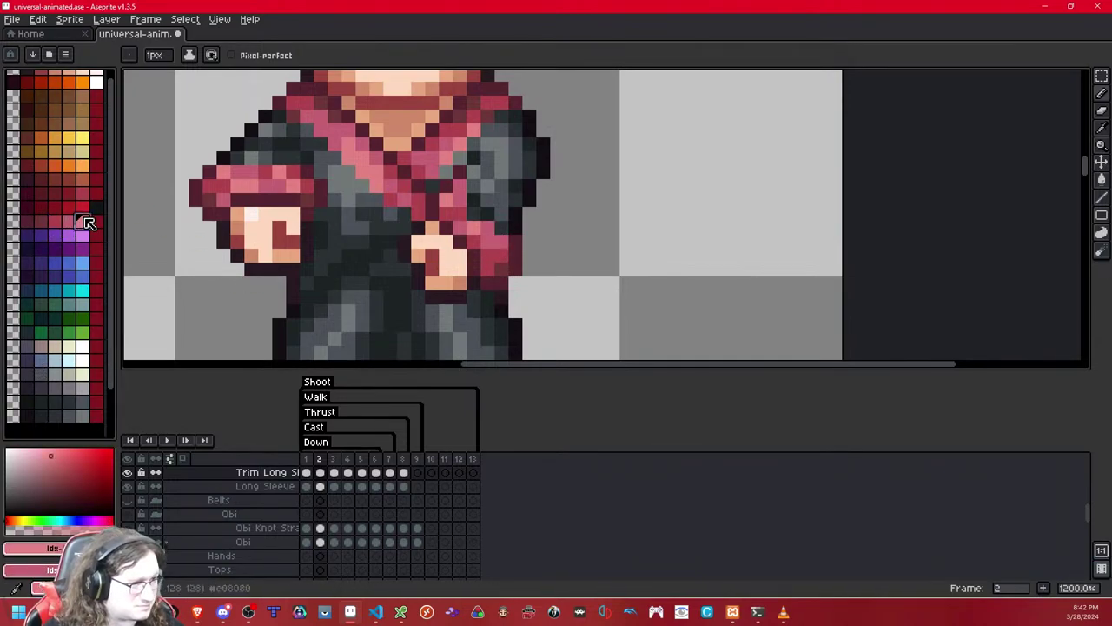
left_click(598, 228)
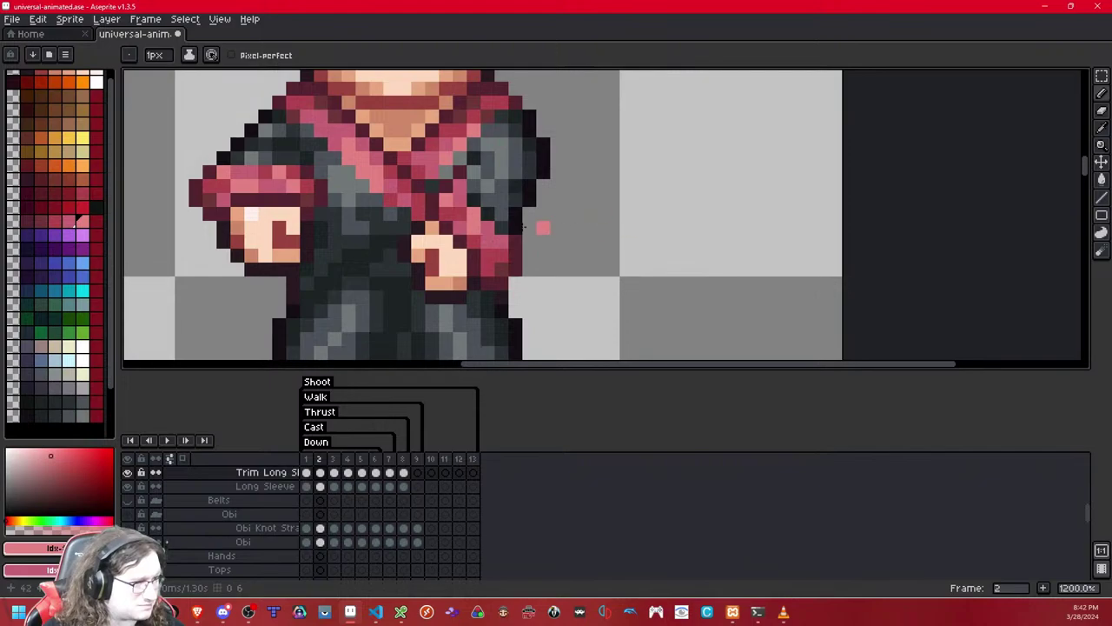
- Reshade the upper inner part of frame 2's new cuff trim with pink #c36072 and darker red pixels
scroll(524, 227, "down", 6)
scroll(533, 223, "up", 7)
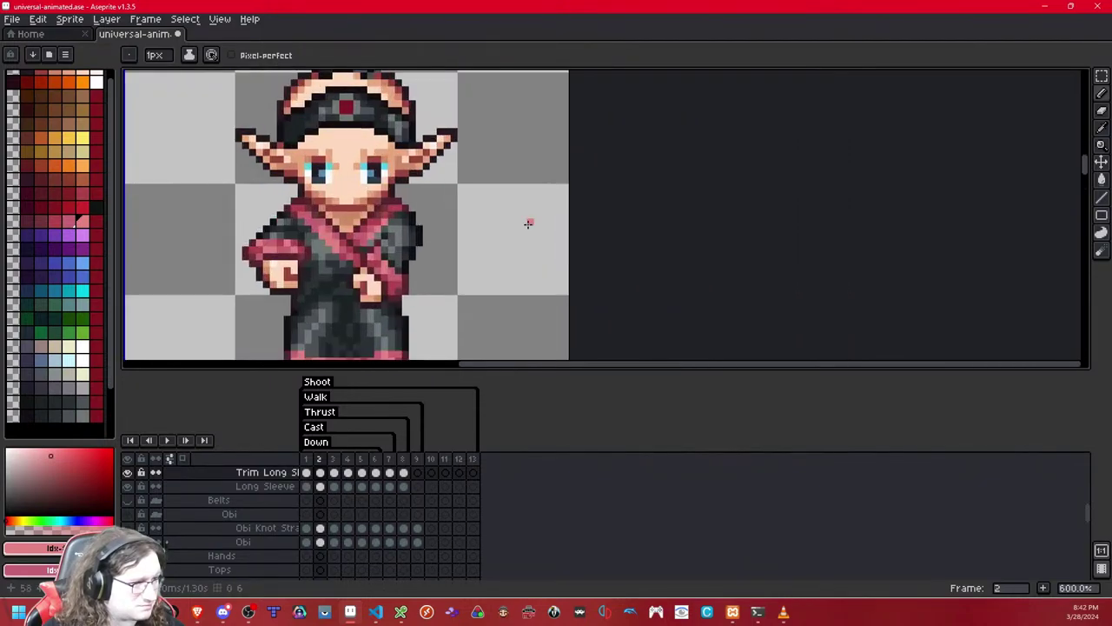
left_click_drag(328, 261, 412, 209)
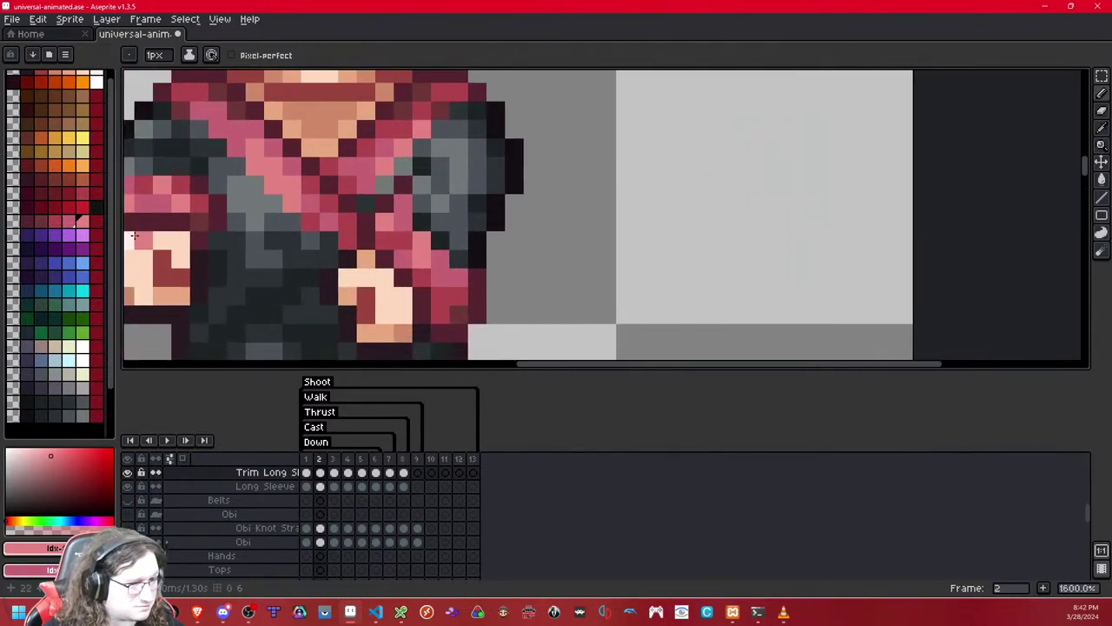
left_click(71, 222)
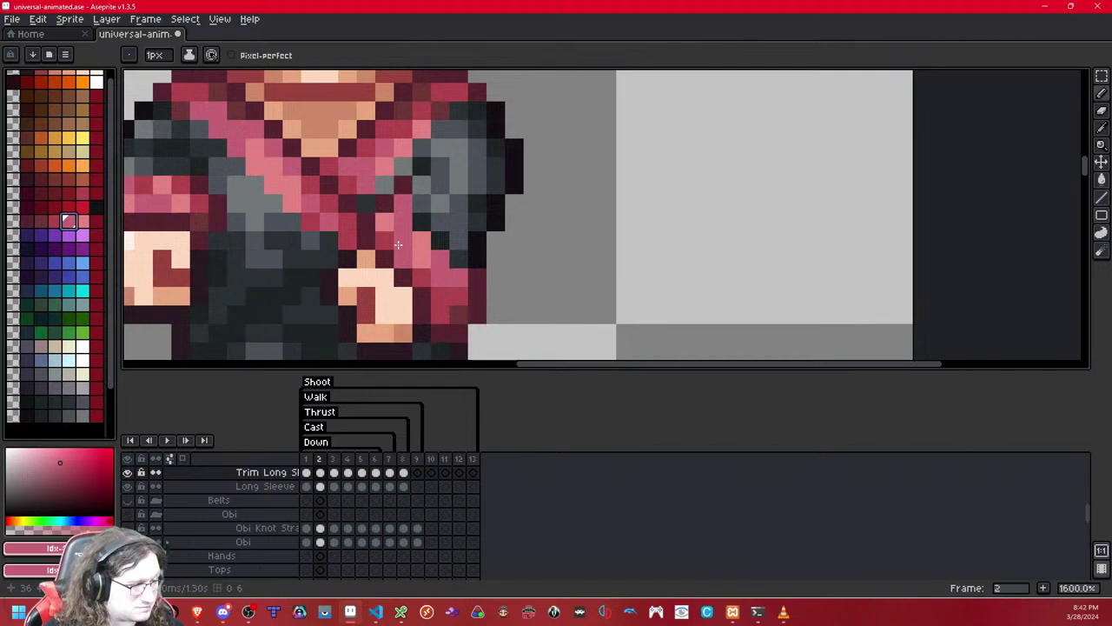
left_click(398, 245)
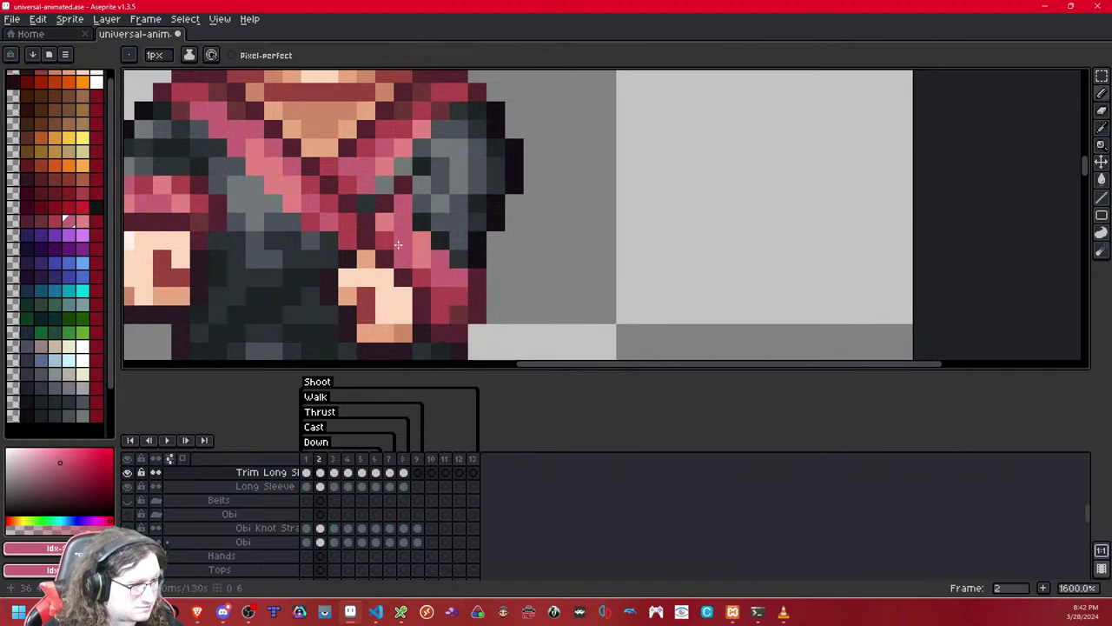
right_click(81, 222)
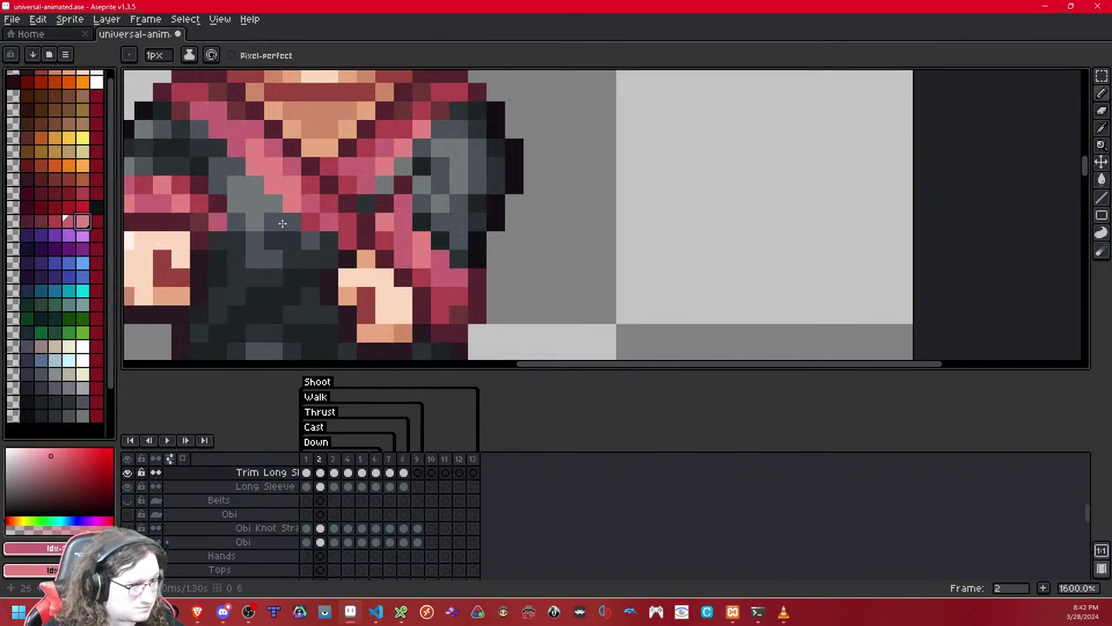
left_click(60, 222)
left_click(385, 221)
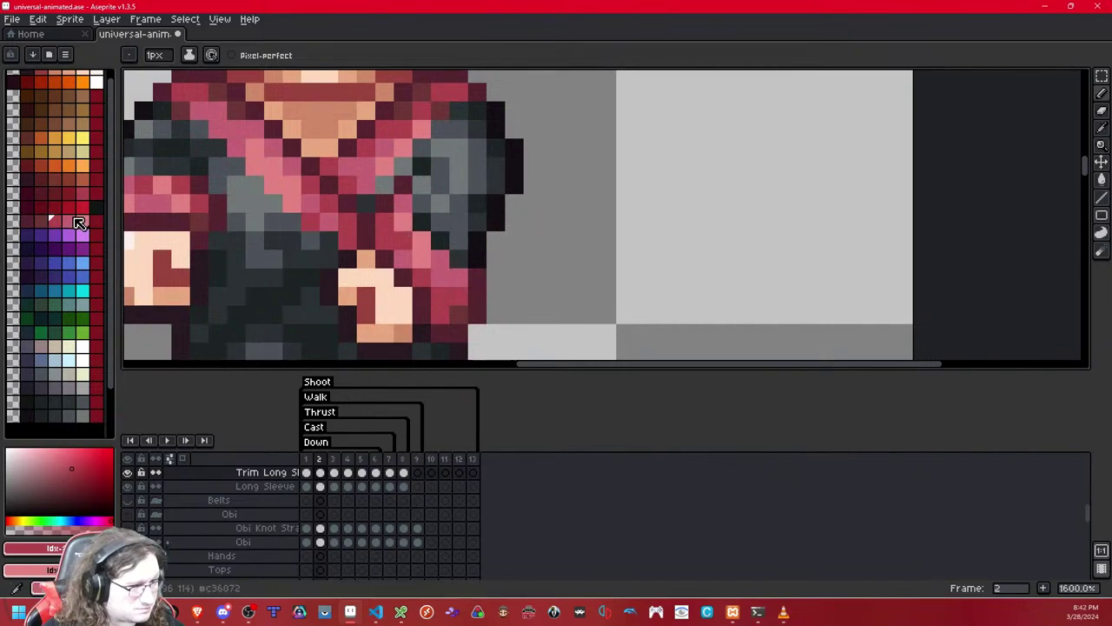
- Review the front-facing sprite's new cuff trim in frame 2 and compare the cuffs across the remaining walk frames
scroll(517, 221, "down", 10)
scroll(509, 217, "up", 1)
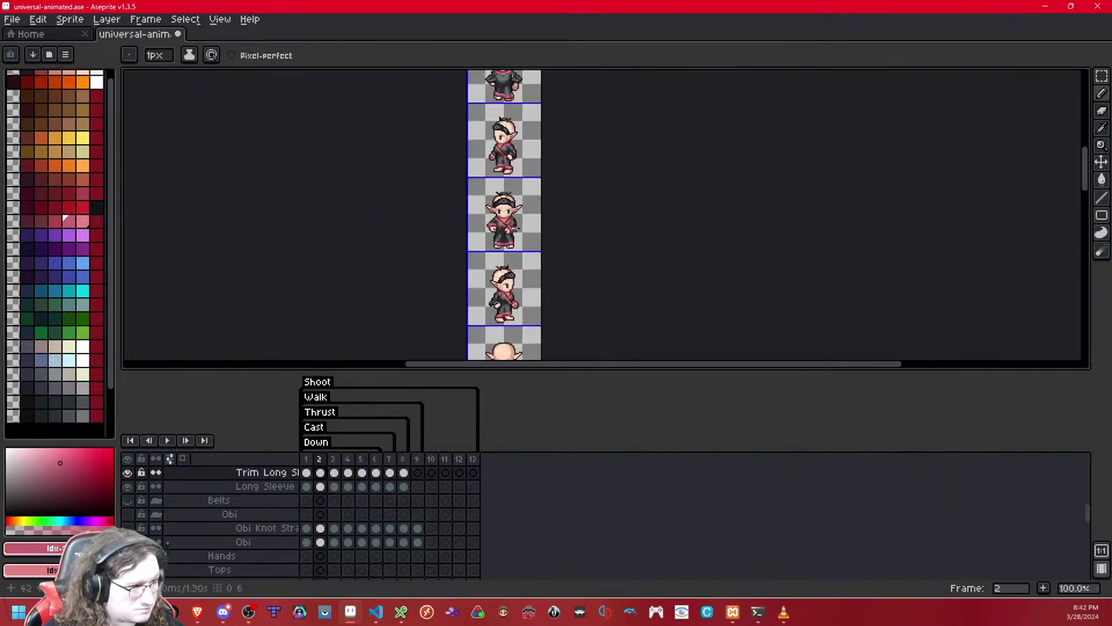
scroll(518, 237, "up", 5)
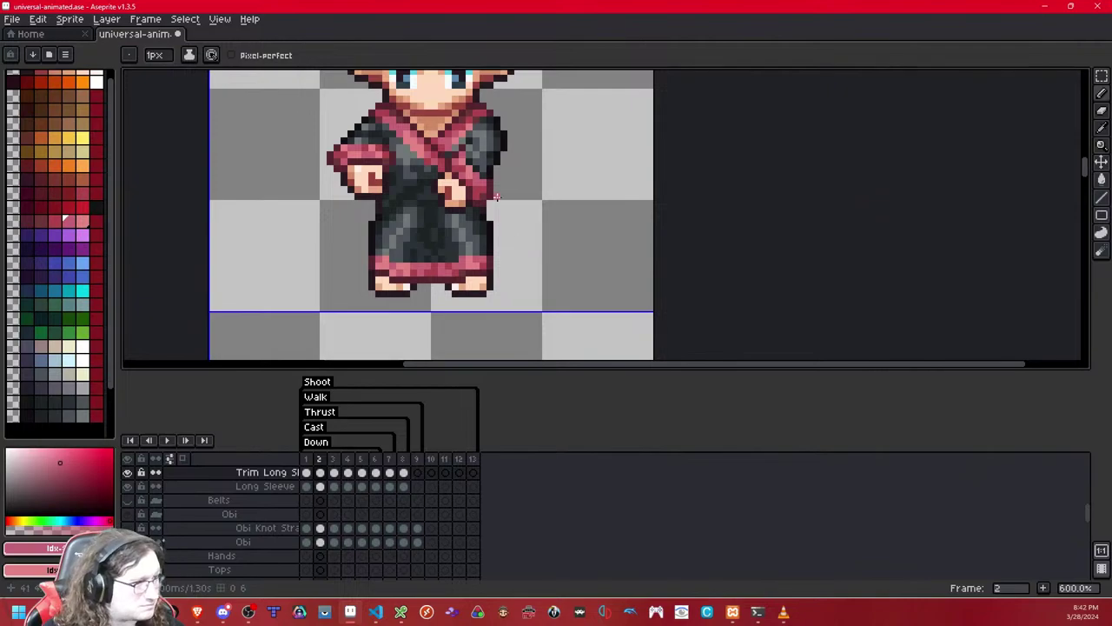
scroll(496, 197, "up", 3)
key("m")
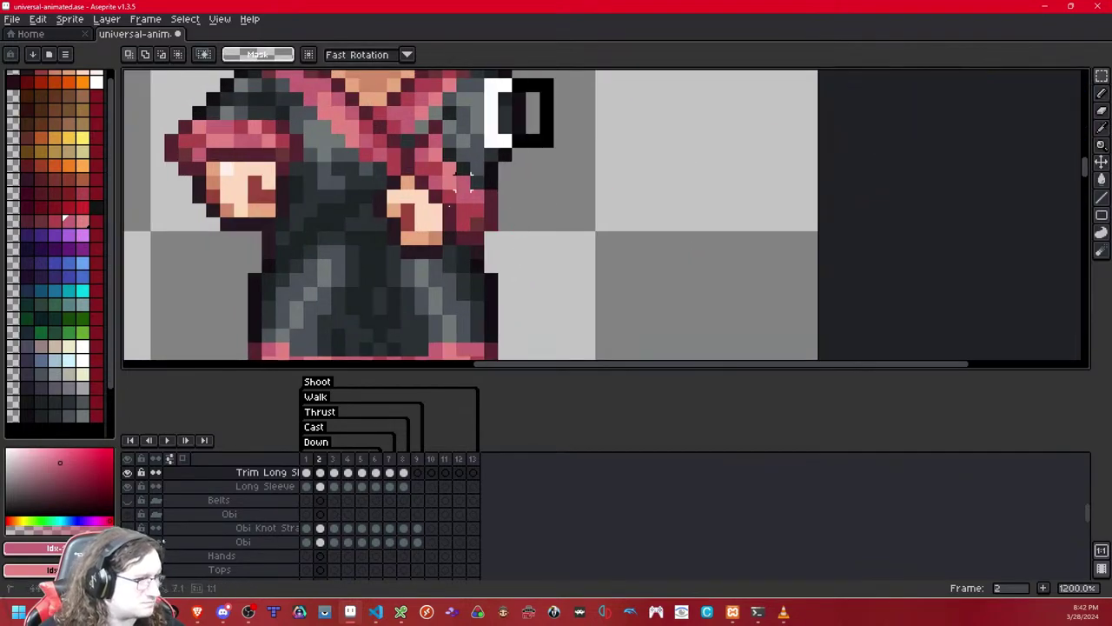
left_click_drag(463, 182, 387, 257)
left_click(701, 208)
key("Right")
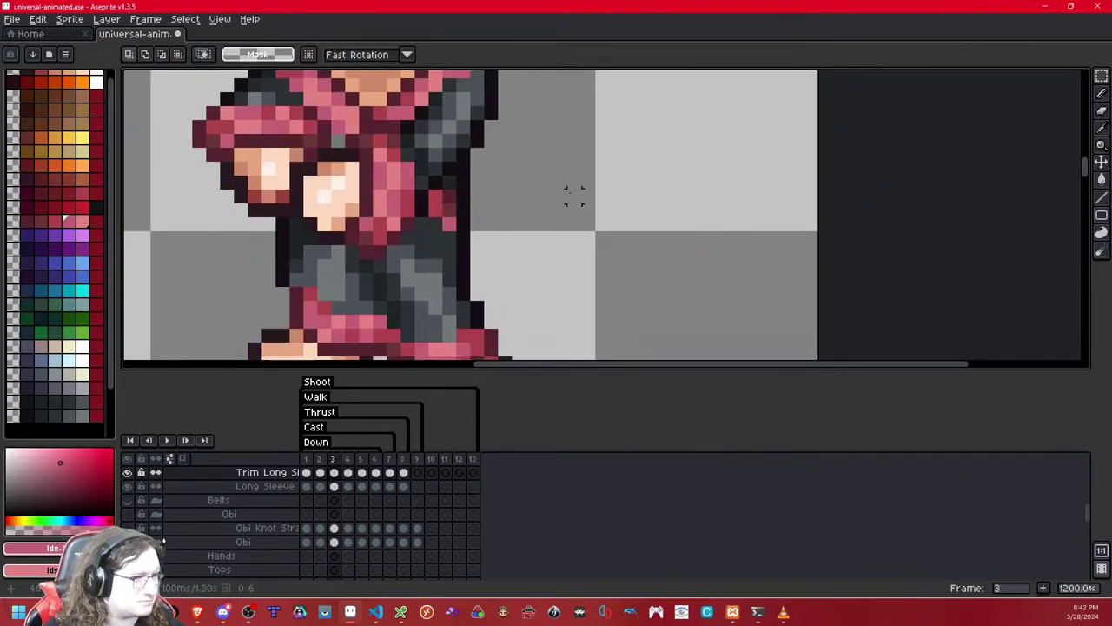
key("Right")
key("Right")
key("Right")
key("Right")
key("Right")
key("Right")
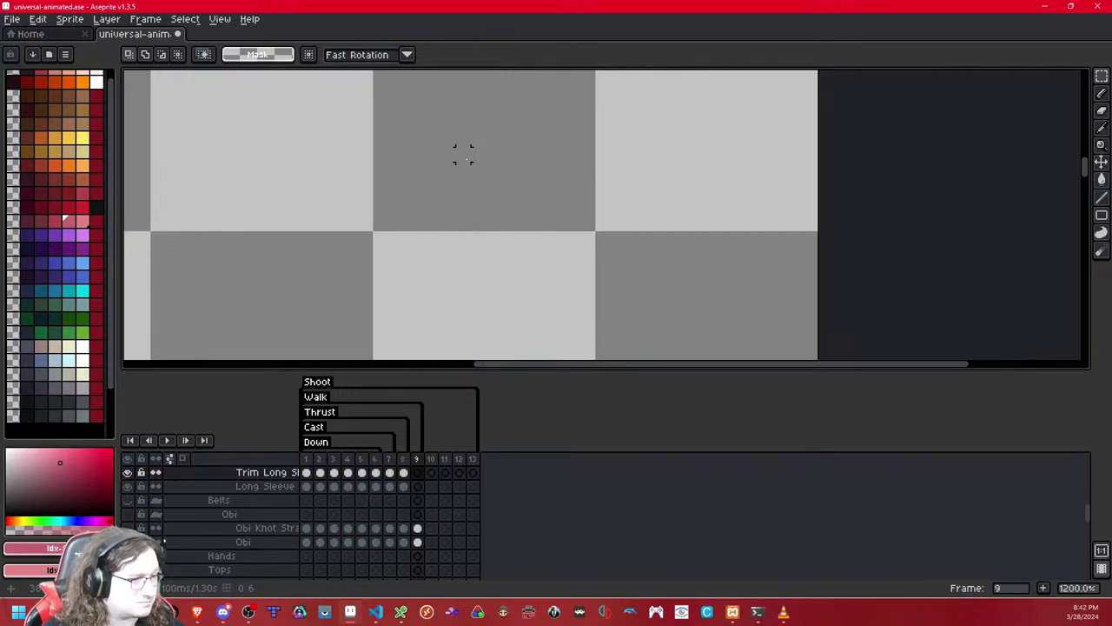
key("Left")
scroll(571, 291, "down", 2)
key("Left")
key("Left")
key("Left")
key("Left")
key("Left")
key("Left")
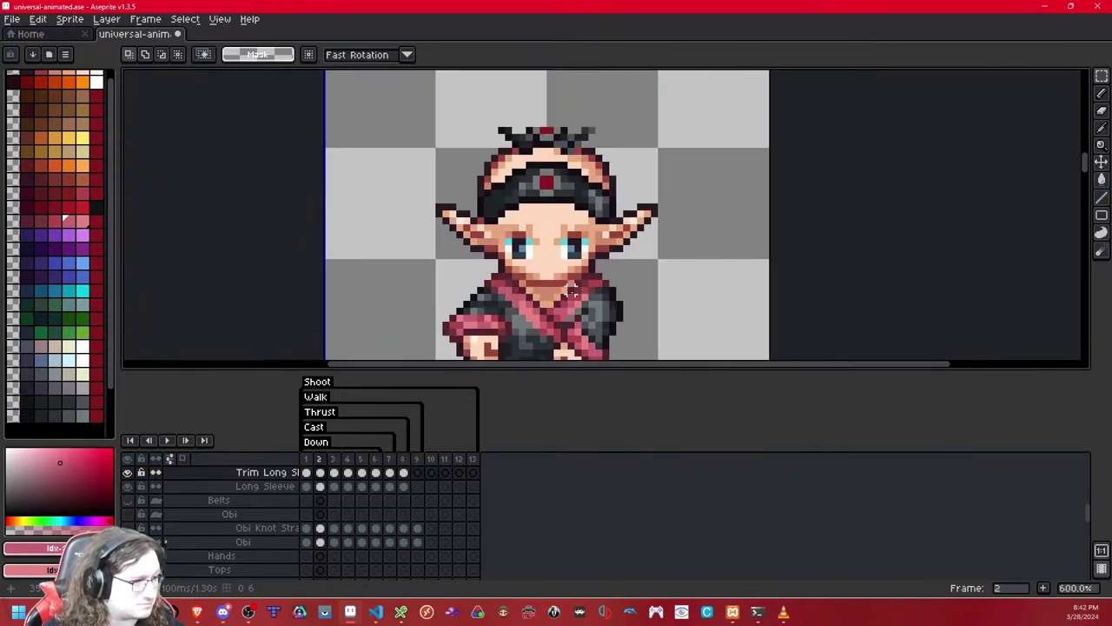
key("Left")
key("Left")
key("Right")
- Paste the copied cuff trim onto the left-facing sprite's near sleeve in frame 2 and fit it around the wrist
left_click_drag(568, 71, 581, 211)
left_click_drag(571, 102, 571, 278)
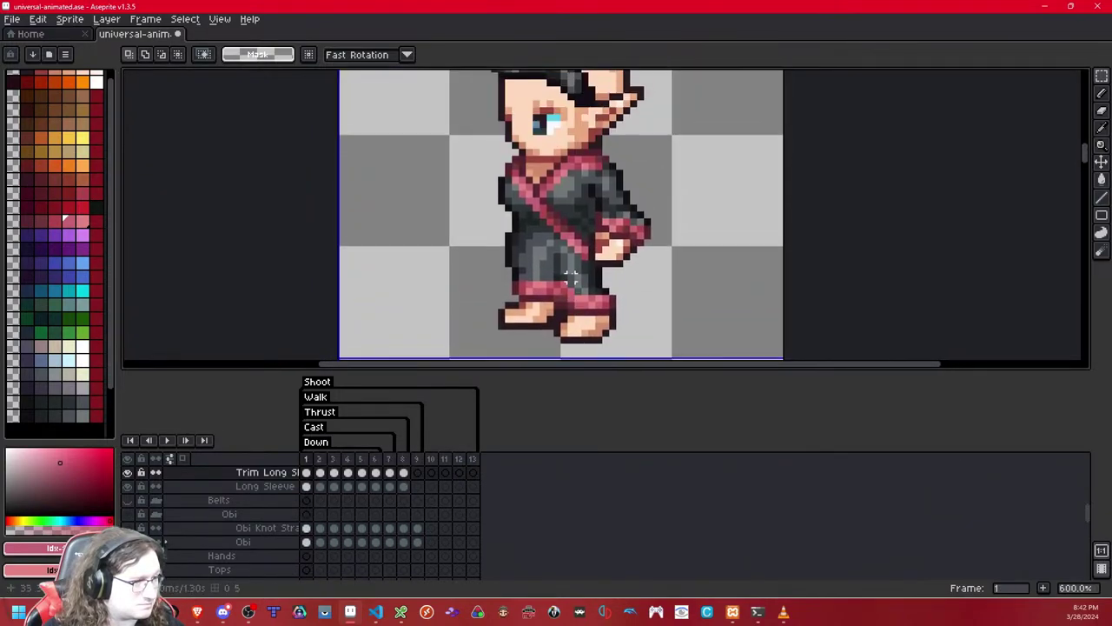
key("Right")
left_click_drag(556, 192, 530, 217)
left_click_drag(587, 301, 566, 271)
scroll(566, 272, "up", 2)
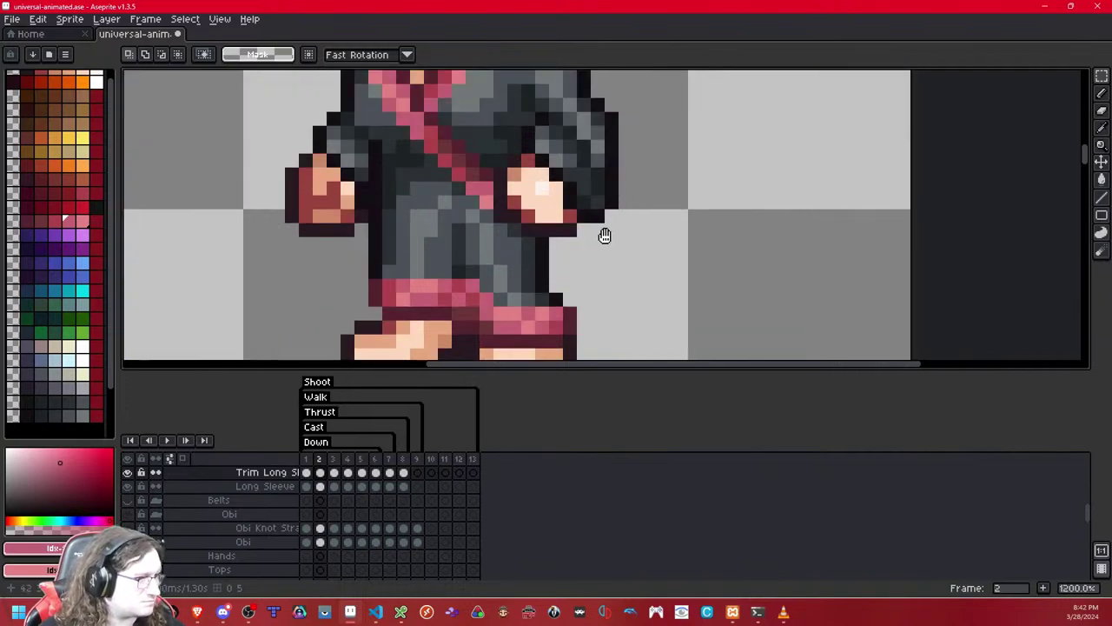
key("ctrl+v")
left_click_drag(604, 235, 591, 206)
left_click(742, 195)
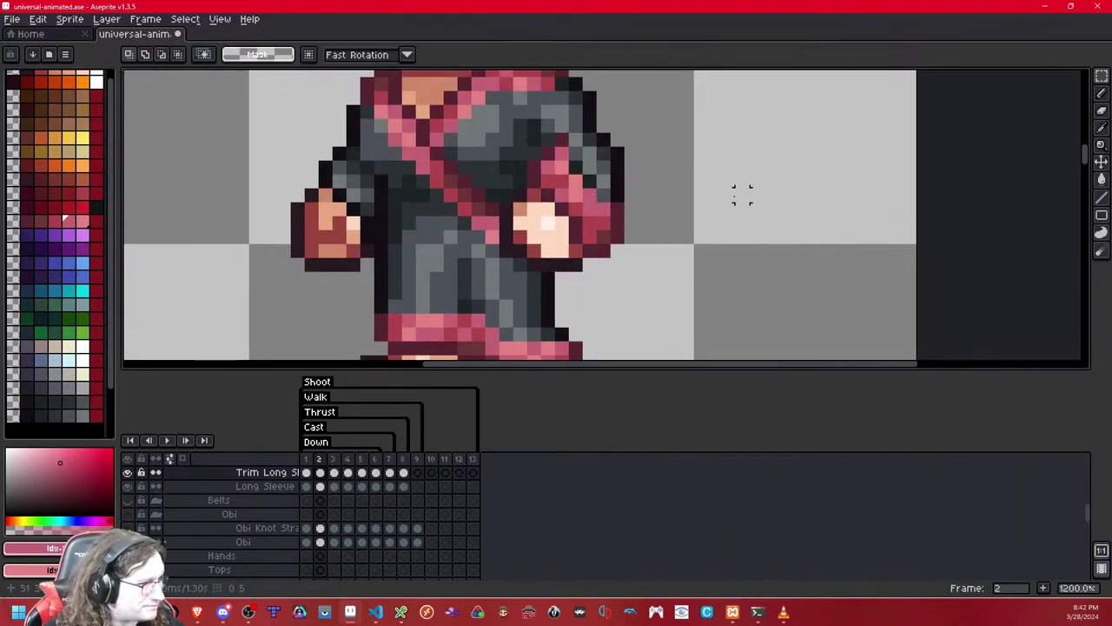
- Paste the cuff trim into frame 3 and align it over the left-facing sprite's near sleeve end
key("Right")
key("ctrl+v")
left_click_drag(570, 250, 639, 215)
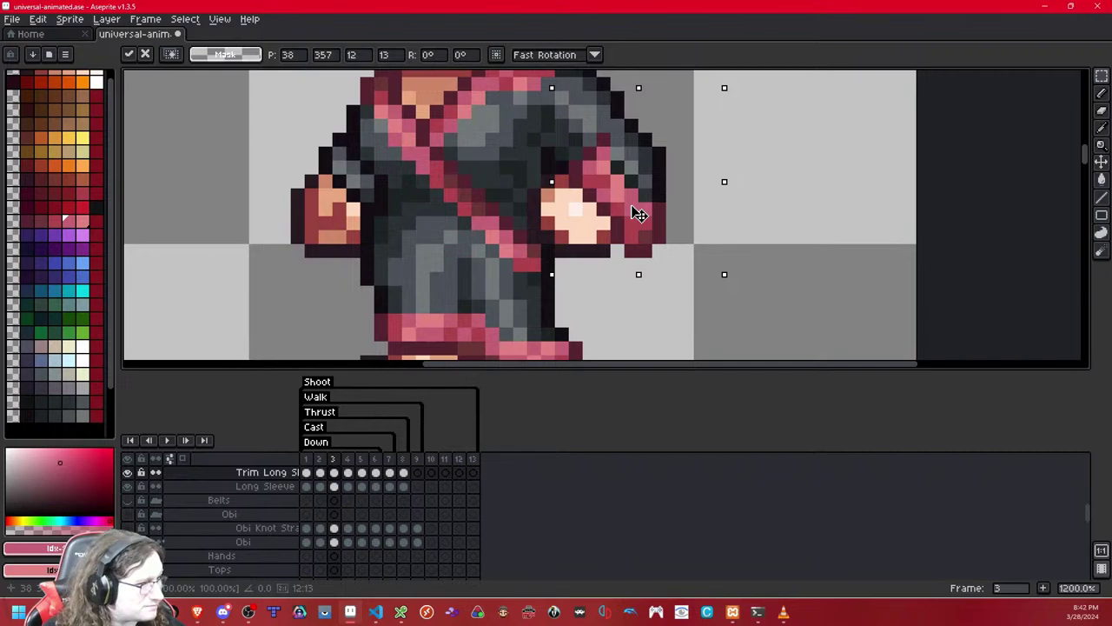
left_click(797, 166)
scroll(626, 226, "down", 3)
scroll(643, 269, "up", 3)
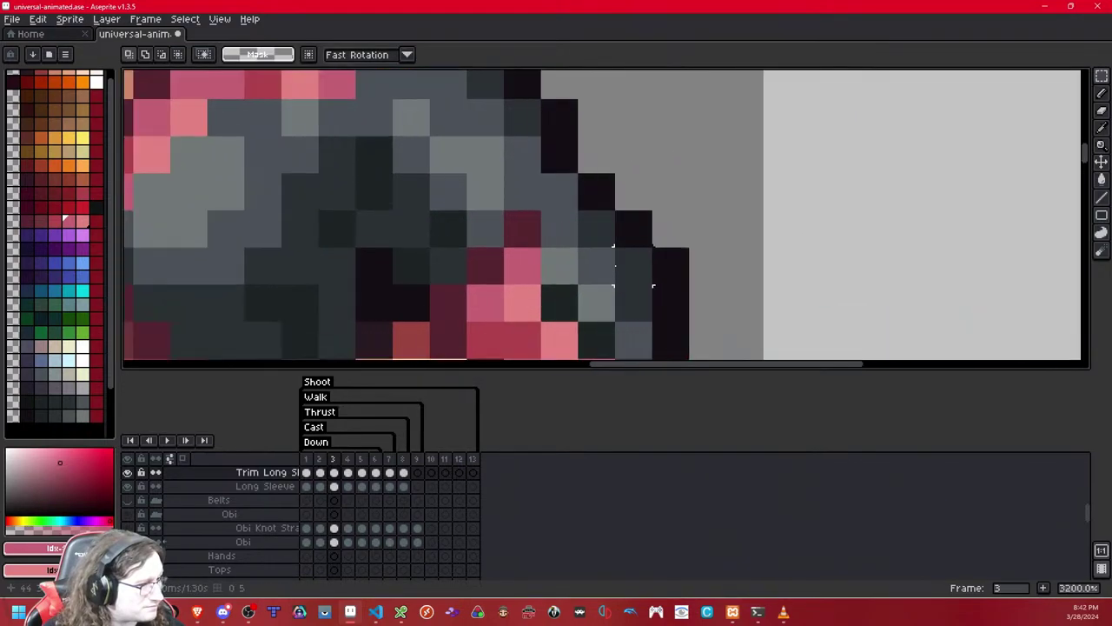
scroll(590, 252, "down", 7)
scroll(668, 257, "up", 8)
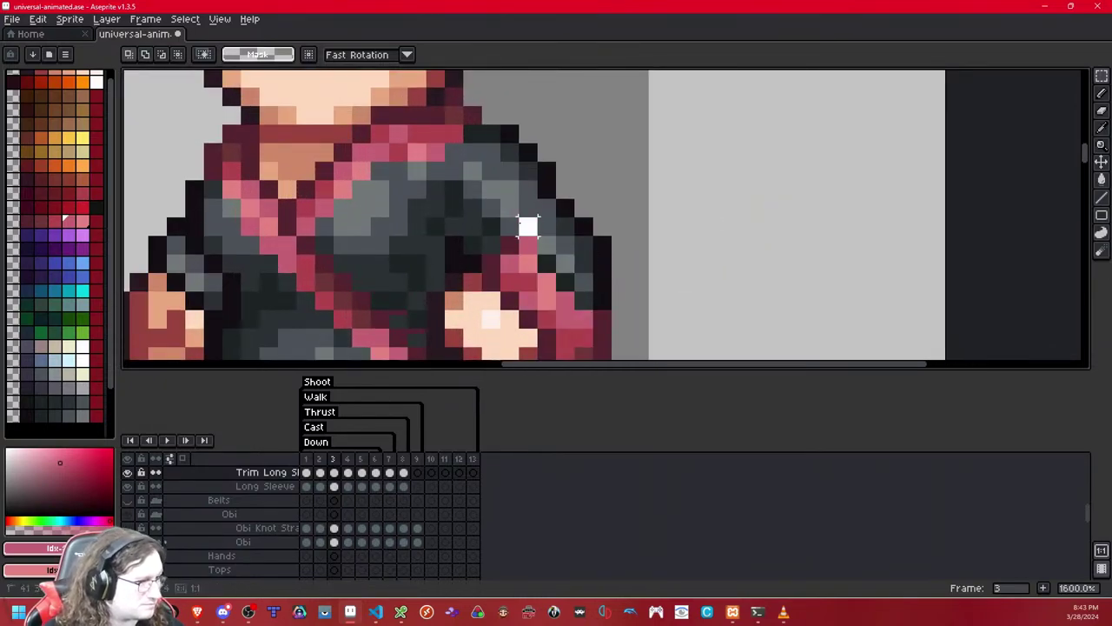
scroll(695, 191, "down", 3)
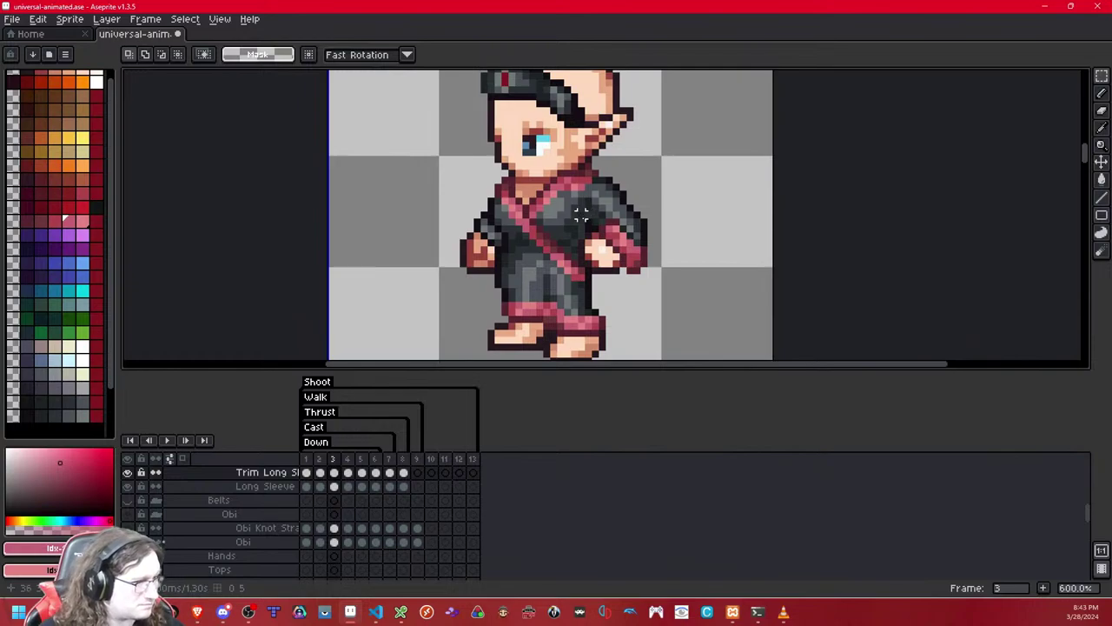
- Place a copy of the cuff trim on the left-facing sprite's far sleeve in frame 3
left_click_drag(580, 216, 503, 237)
scroll(612, 203, "up", 2)
left_click_drag(585, 191, 697, 221)
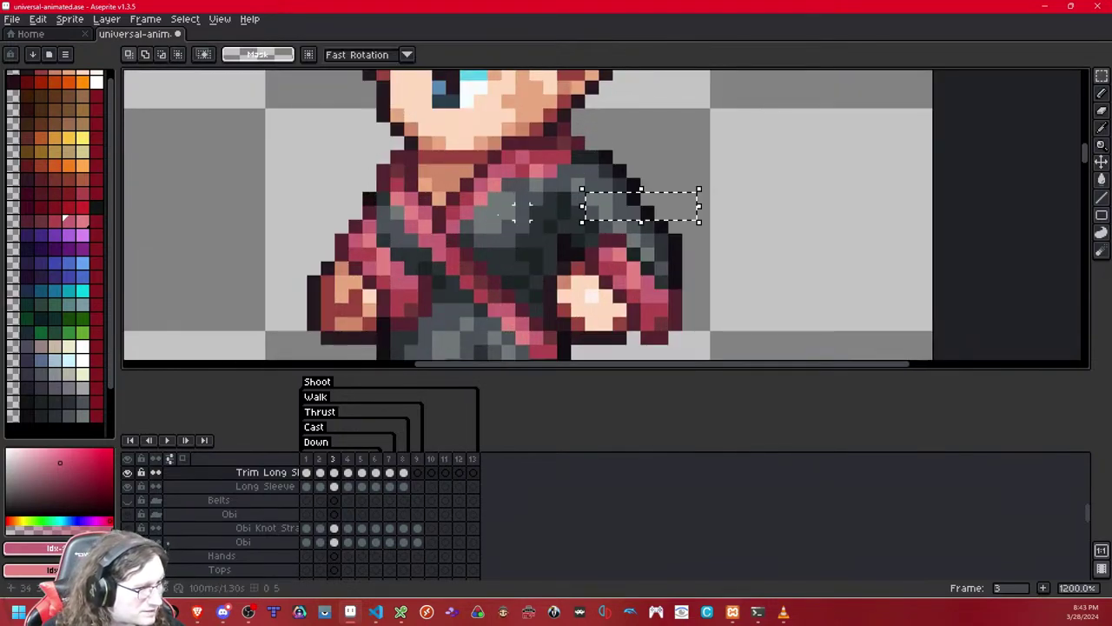
left_click(522, 212)
left_click_drag(535, 184, 689, 148)
- Erase the parts of frame 3's far-sleeve trim that overlap the torso, comparing against the bare sleeve with the trim layer hidden
left_click(1100, 110)
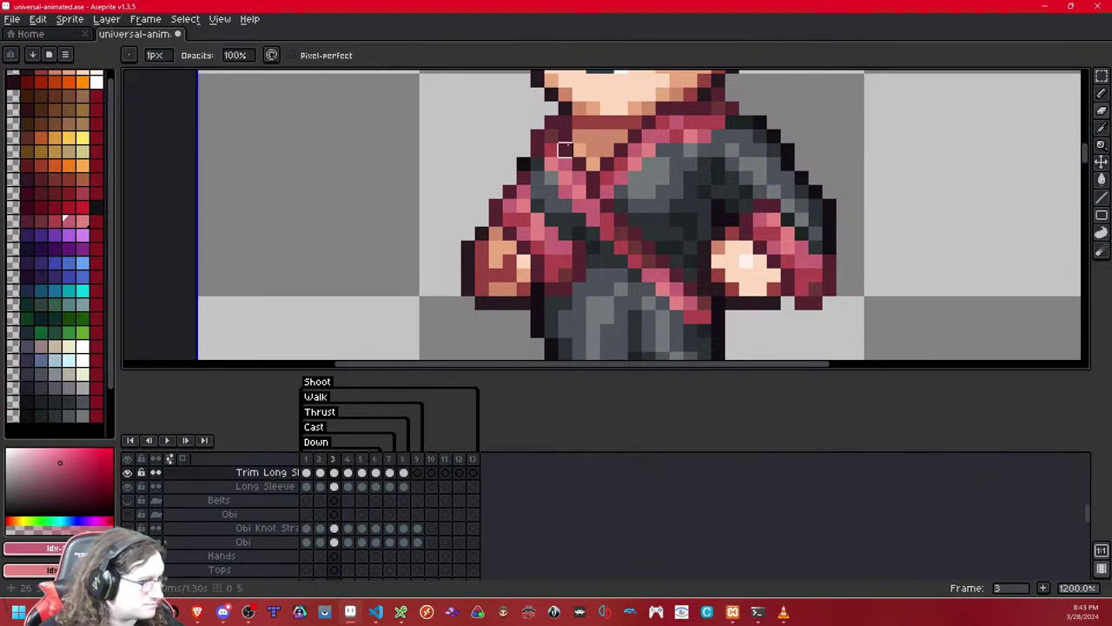
key("shift+x")
key("shift+x")
left_click_drag(523, 193, 523, 170)
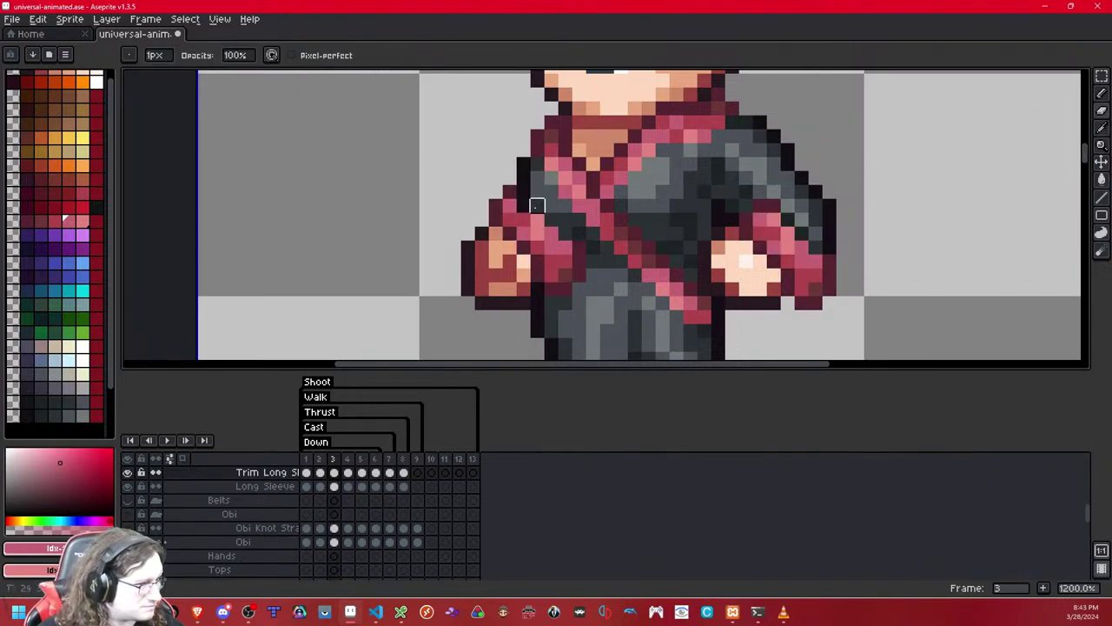
key("shift+x")
key("shift+x")
left_click_drag(578, 238, 551, 316)
key("shift+x")
key("shift+x")
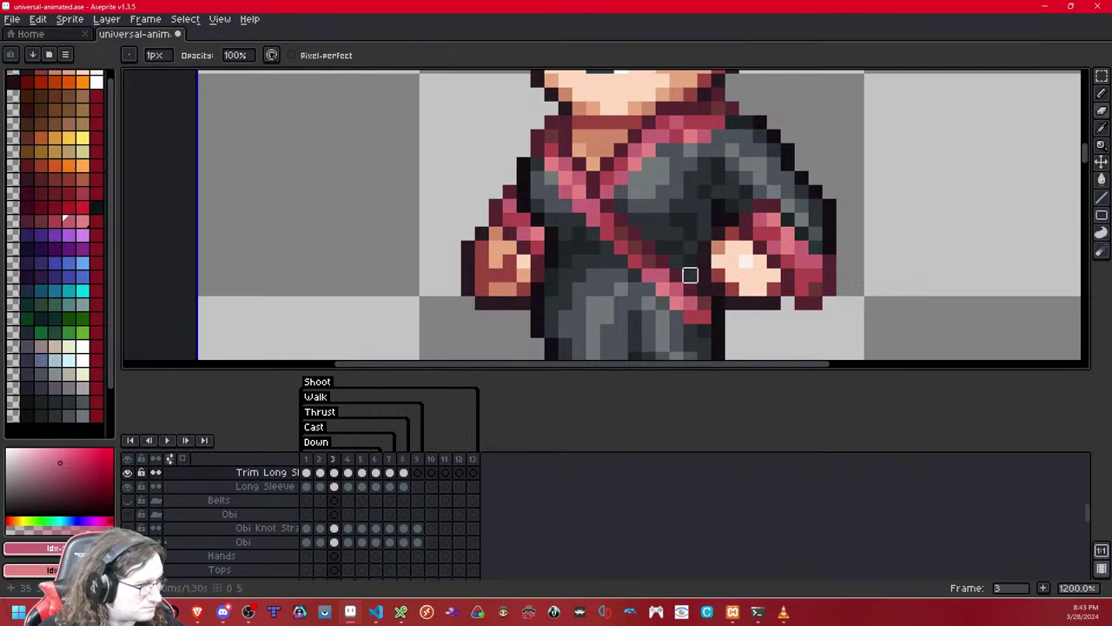
key("Right")
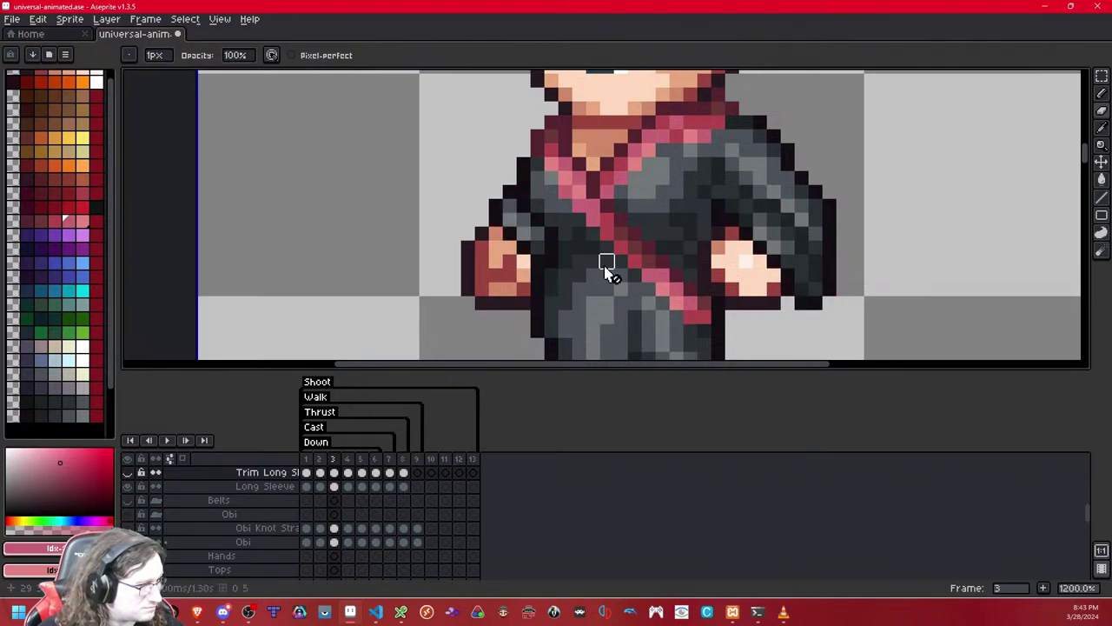
key("Left")
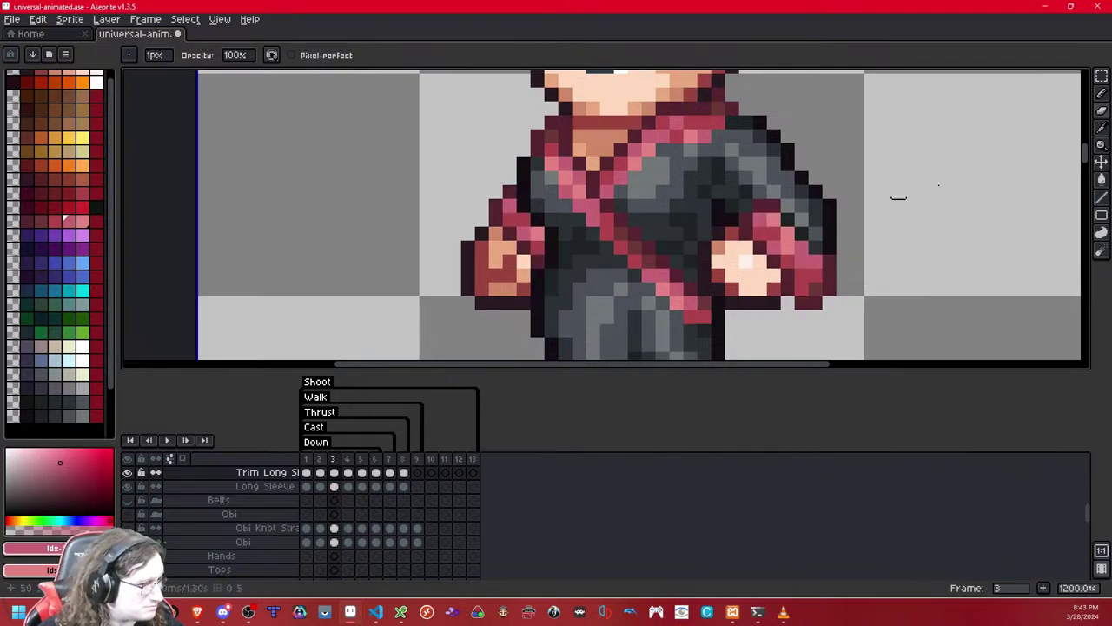
- Copy frame 3's near-sleeve cuff trim and place it on the near sleeve in frame 4
key("Right")
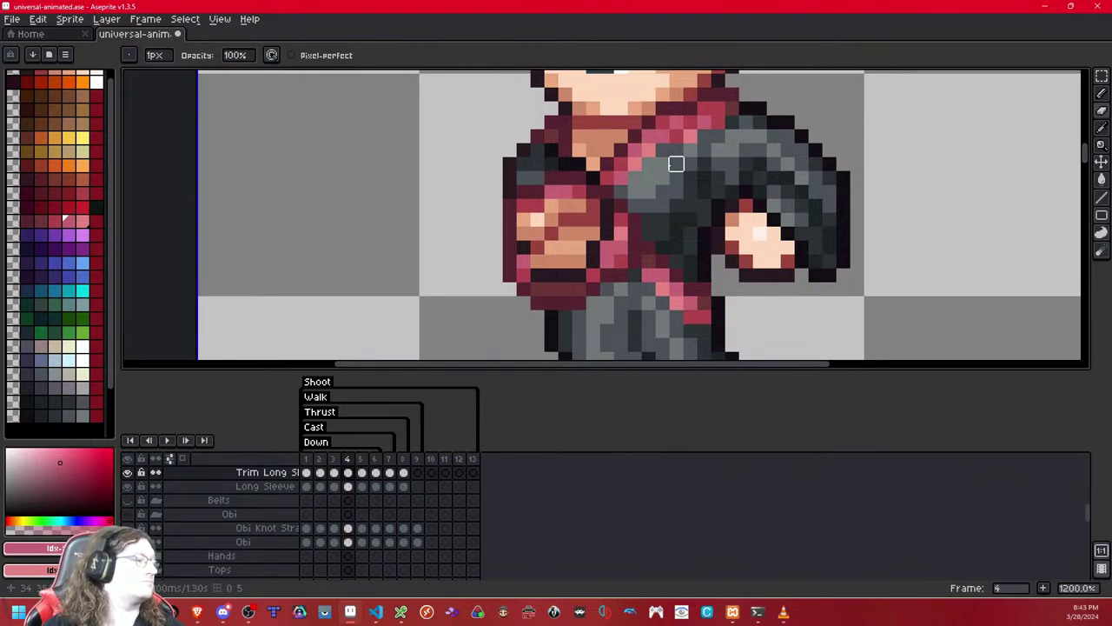
key("Left")
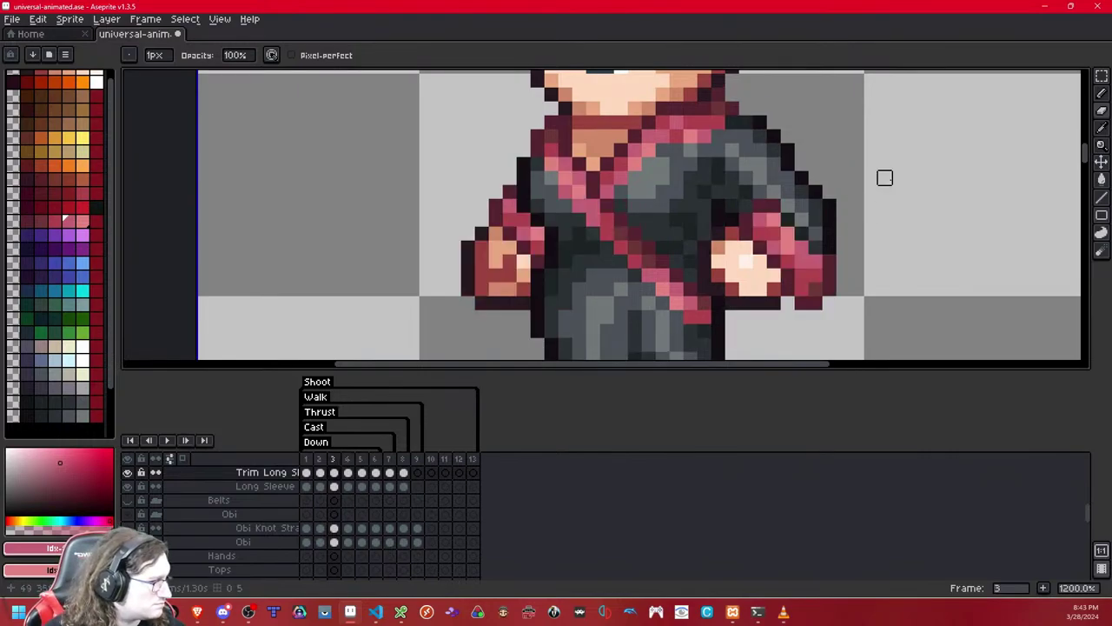
left_click_drag(881, 176, 753, 173)
key("m")
left_click_drag(559, 109, 752, 318)
key("ctrl+d")
key("Right")
key("ctrl+v")
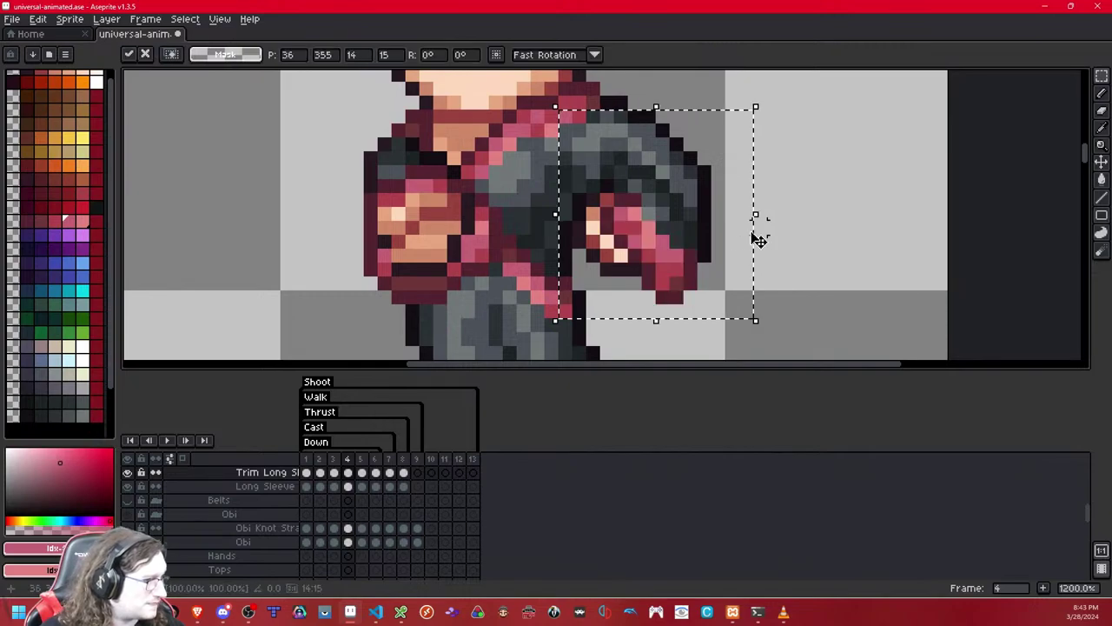
left_click_drag(661, 266, 682, 236)
key("Return")
- Paste the cuff trim onto the far sleeve in frame 5 and erase the pixels that spill over the torso
key("Right")
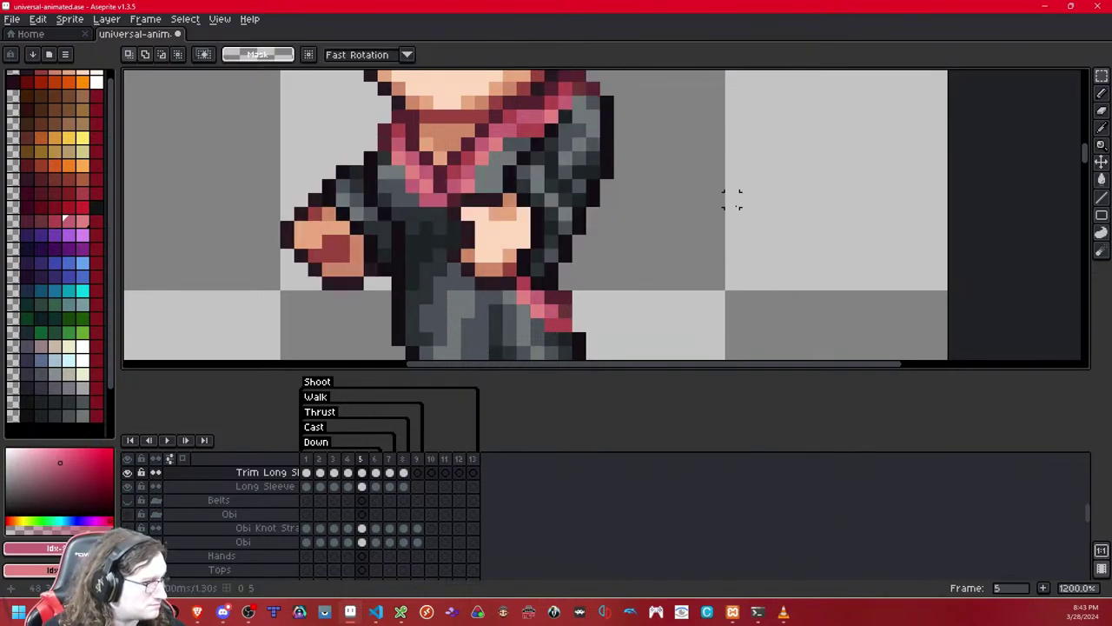
key("ctrl+v")
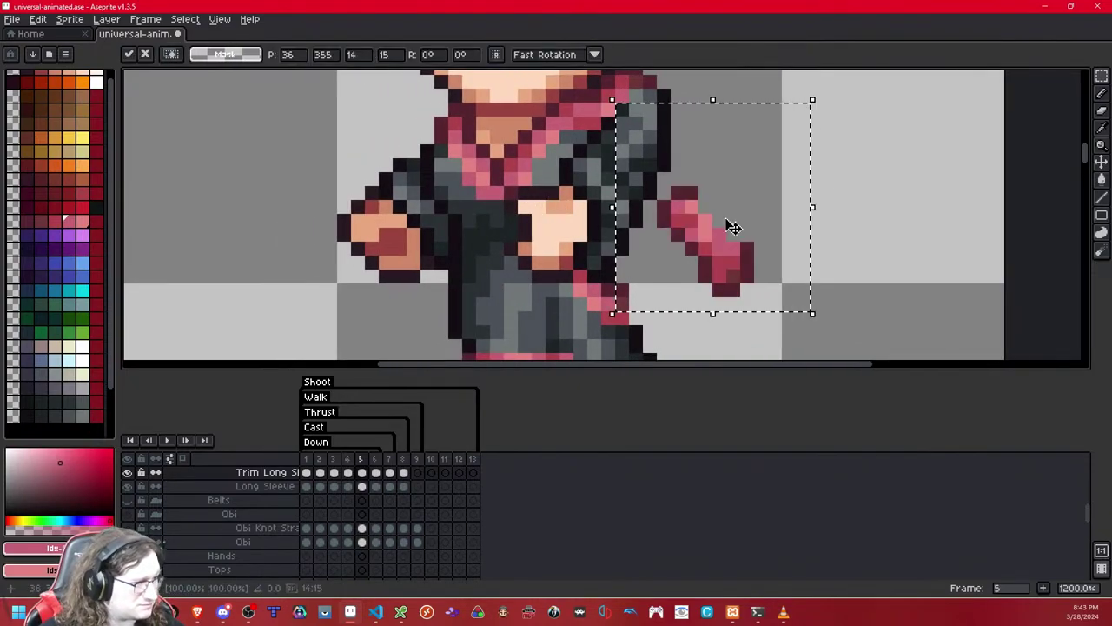
left_click_drag(732, 228, 434, 211)
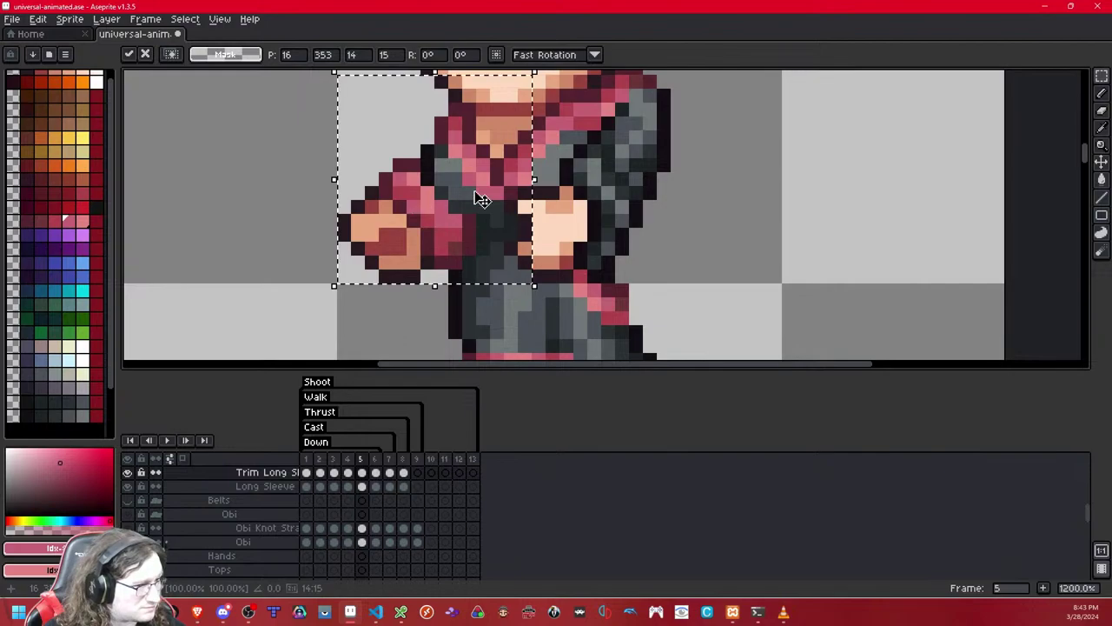
key("Return")
left_click(1102, 111)
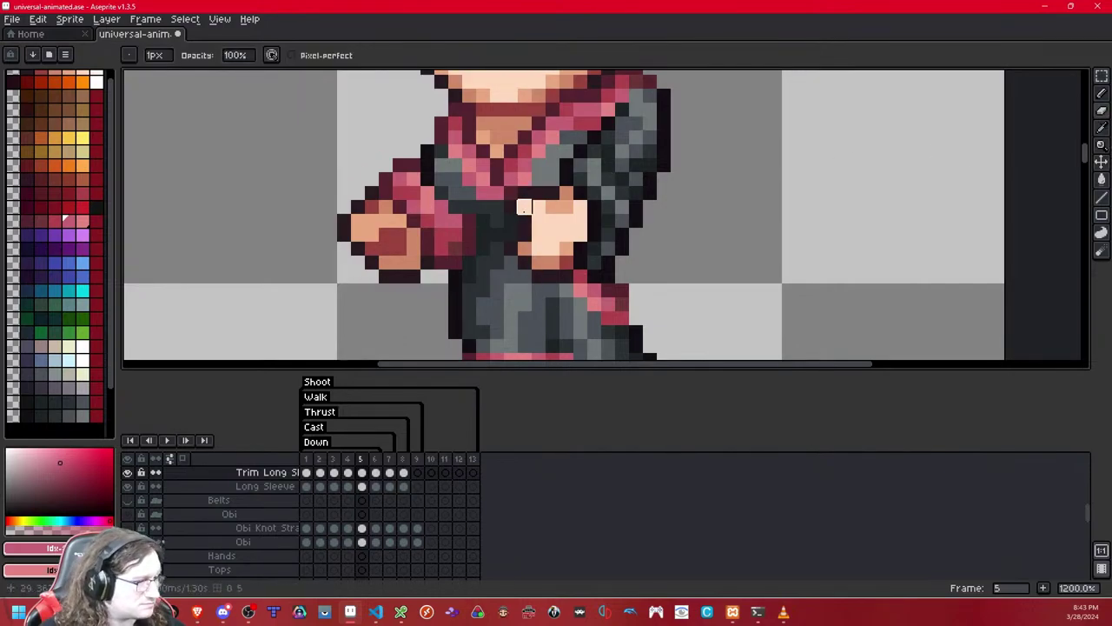
left_click_drag(455, 222, 455, 263)
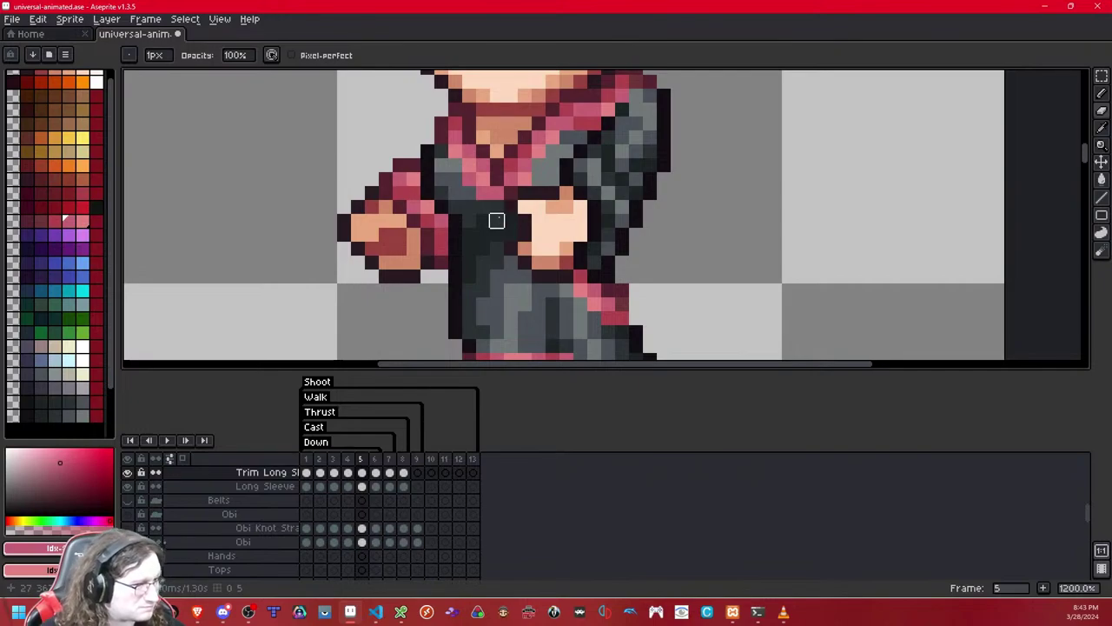
- Try to redraw frame 5's dark sleeve outline on the Long Sleeve layer in near-black with the trim hidden
key("shift+x")
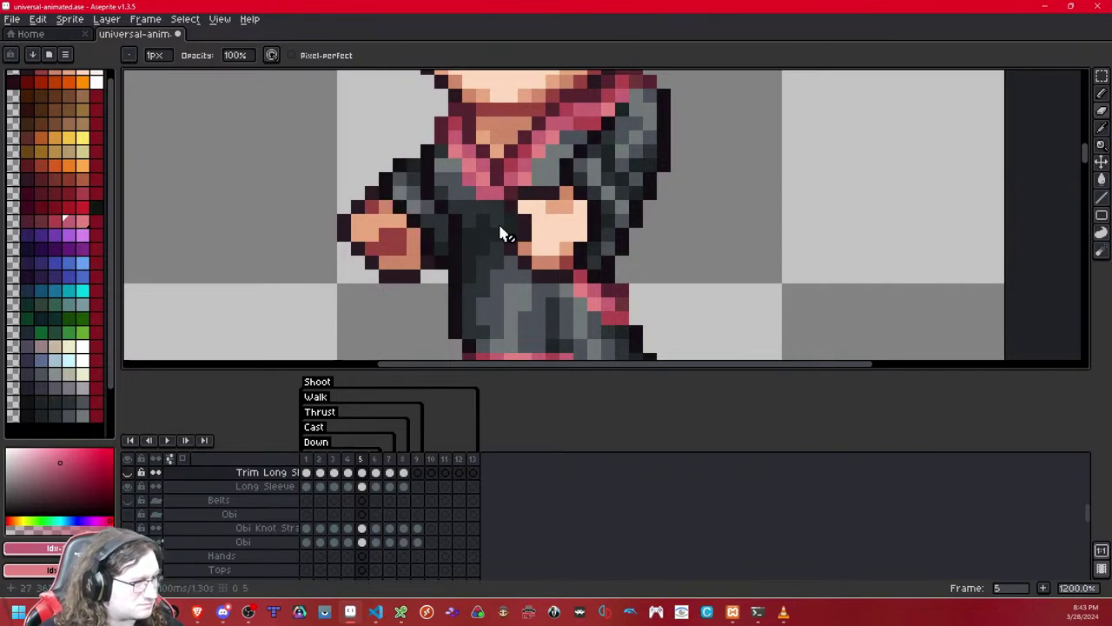
left_click(27, 416)
left_click(1102, 93)
key("Down")
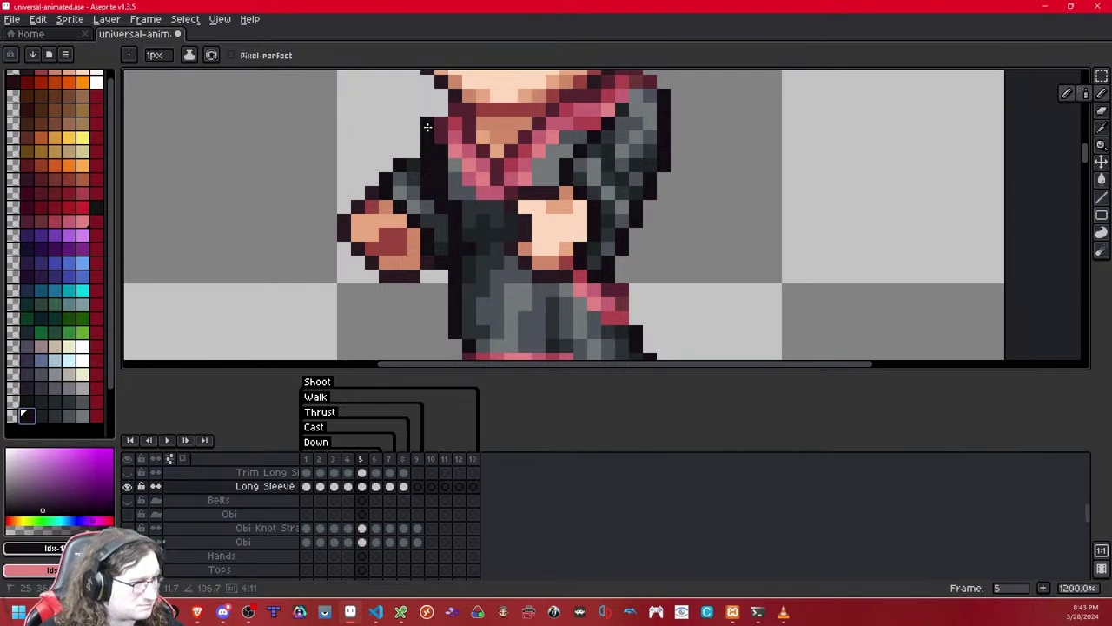
key("shift+x")
key("shift+x")
key("shift+x")
key("shift+x")
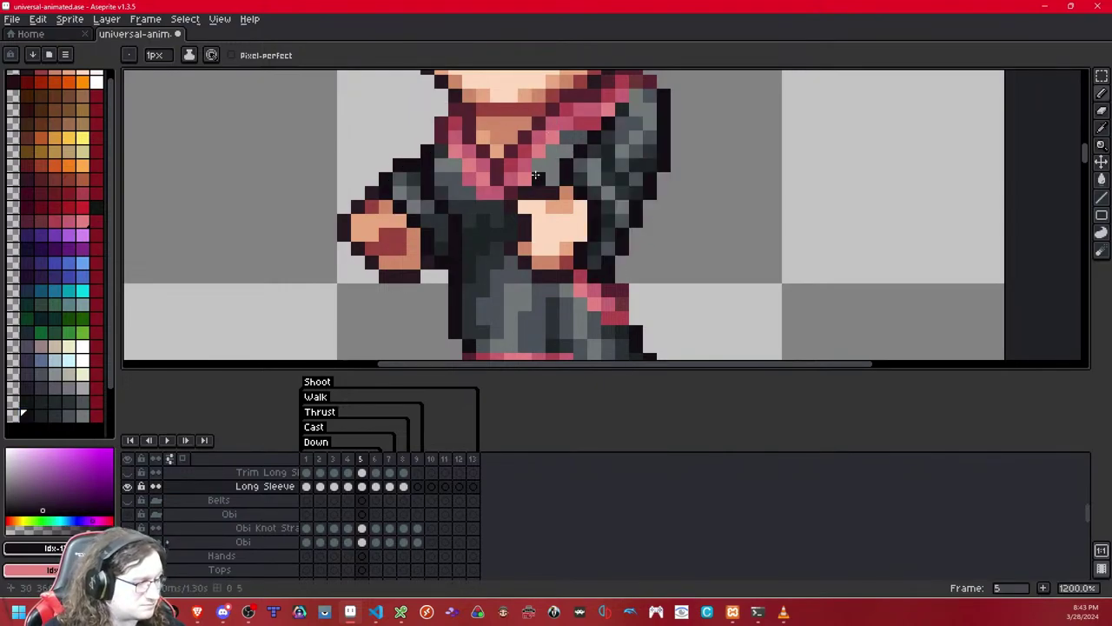
- Copy the 11 by 12 pixel near-sleeve cuff trim area from frame 4 and place it on the far sleeve in frame 6
key("Up")
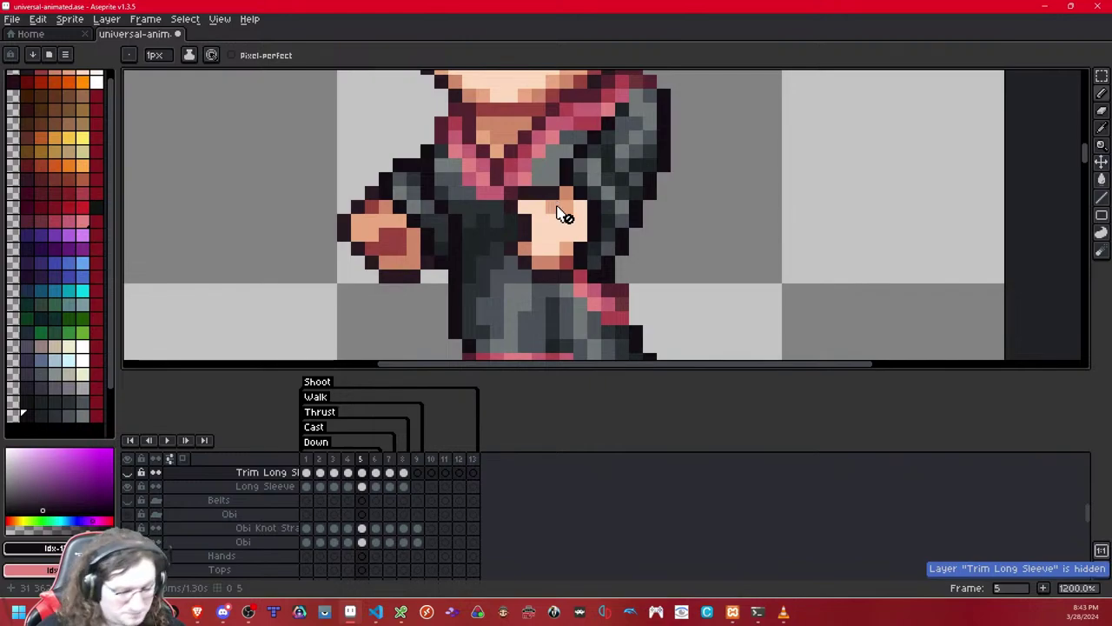
key("Right")
key("m")
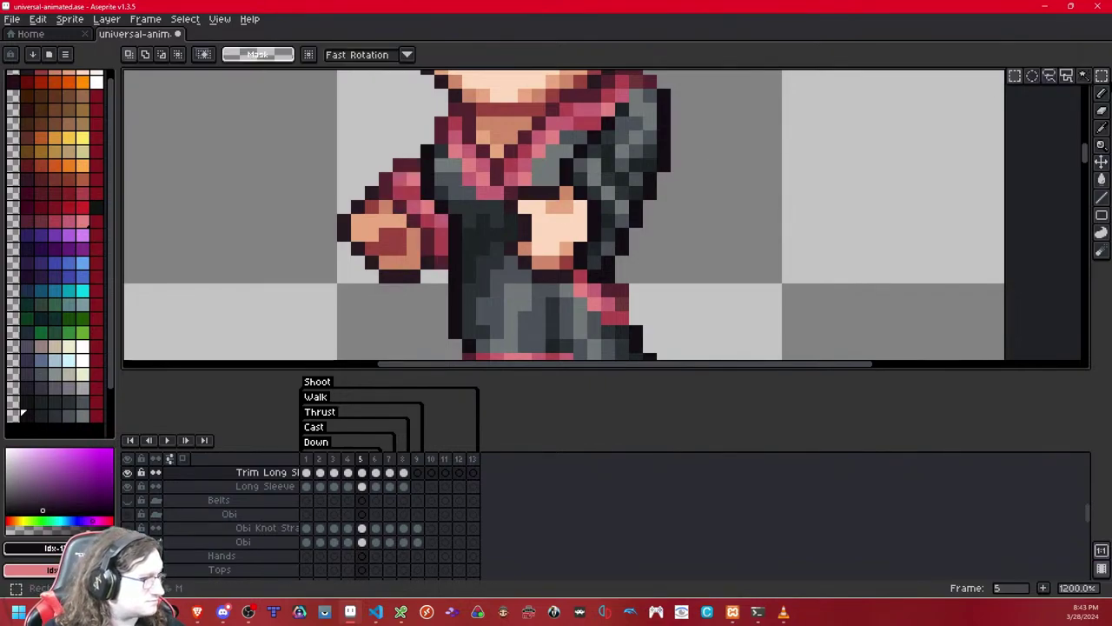
key("Left")
key("Left")
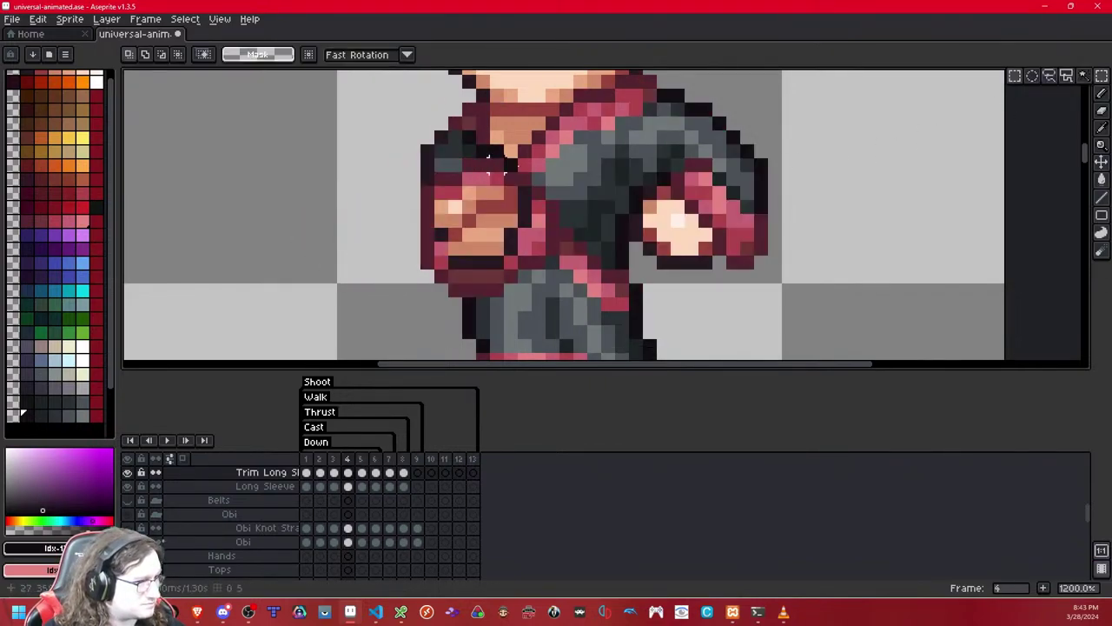
left_click_drag(802, 123, 662, 278)
key("ctrl+d")
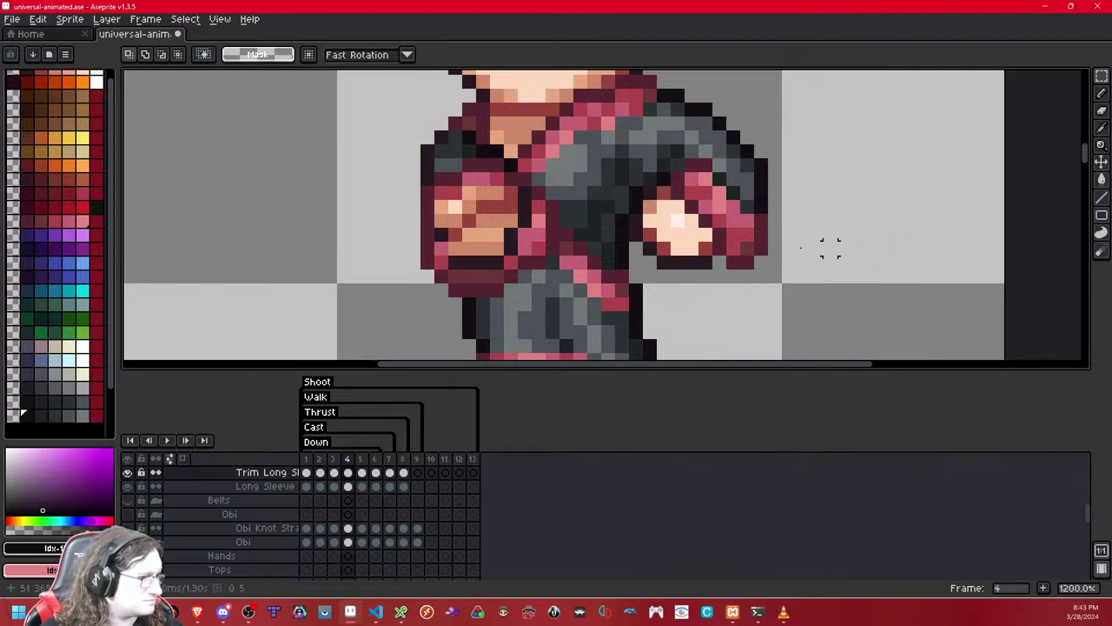
key("Right")
key("Right")
key("ctrl+v")
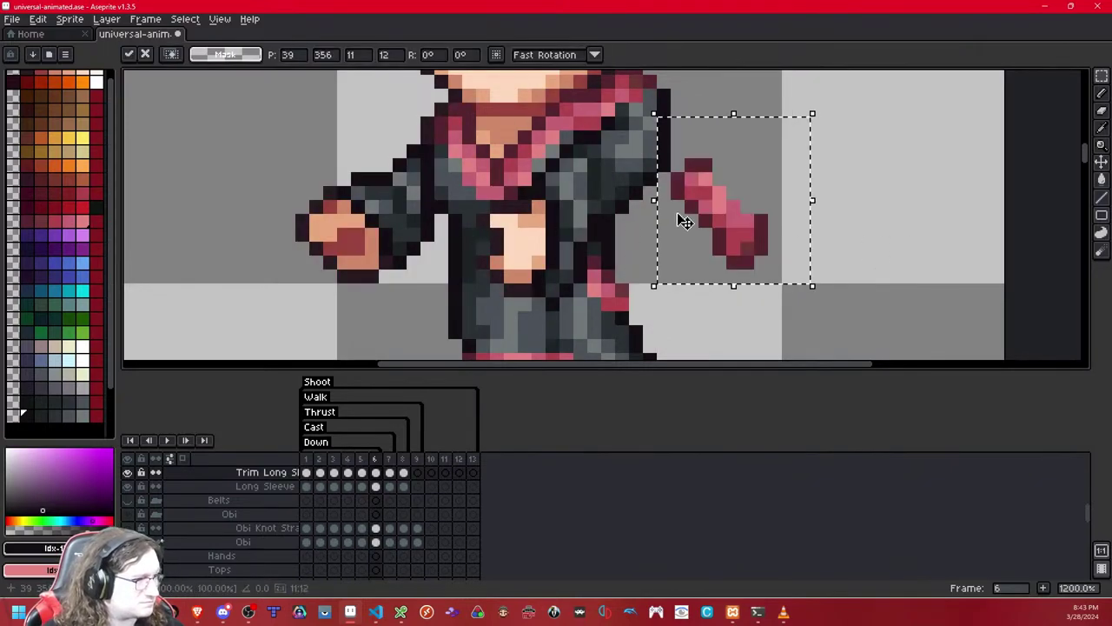
left_click_drag(683, 219, 390, 226)
key("ctrl+d")
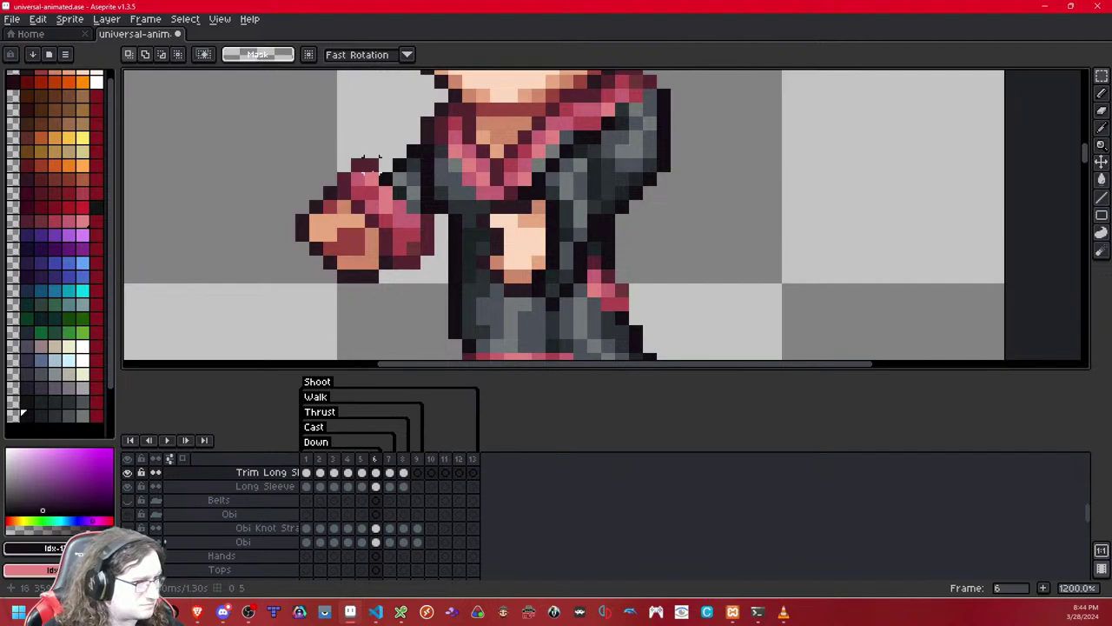
- Shift the protruding top pixels of frame 6's cuff trim down to follow the sleeve's outer edge
mouse_move(371, 179)
left_mouse_down()
mouse_move(331, 151)
mouse_move(386, 165)
left_mouse_up()
key("Right")
key("Up")
key("Up")
key("Up")
key("Down")
key("Down")
key("ctrl+d")
key("Down")
key("ctrl+d")
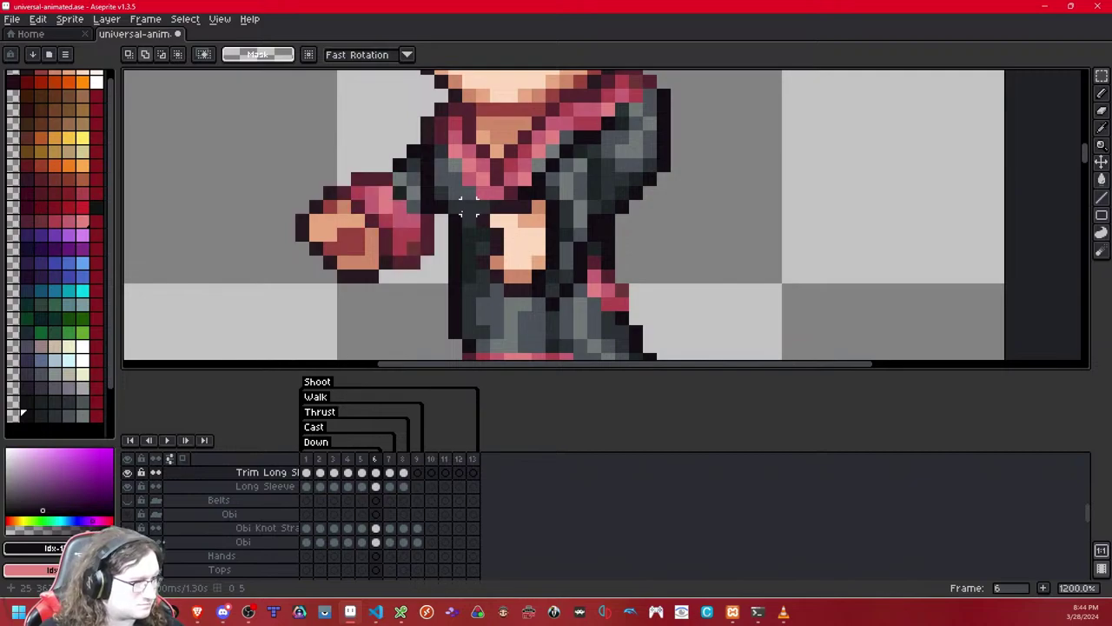
- Try to reposition the dark pixels along the lower inner edge of frame 6's cuff trim
mouse_move(413, 262)
left_mouse_down()
mouse_move(431, 277)
mouse_move(402, 252)
mouse_move(406, 262)
mouse_move(428, 249)
left_mouse_up()
key("ctrl+d")
key("ctrl+z")
key("ctrl+z")
left_click(456, 202)
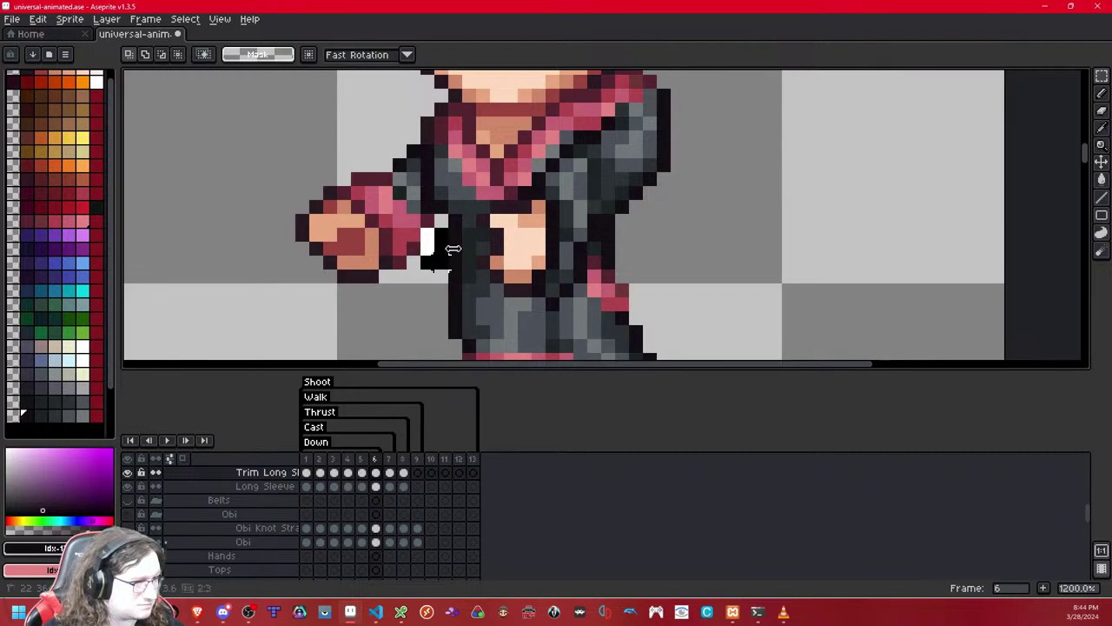
- Paste the copied 11 by 12 pixel cuff trim in frame 2 and place it over the left-facing sprite's far sleeve
key("period")
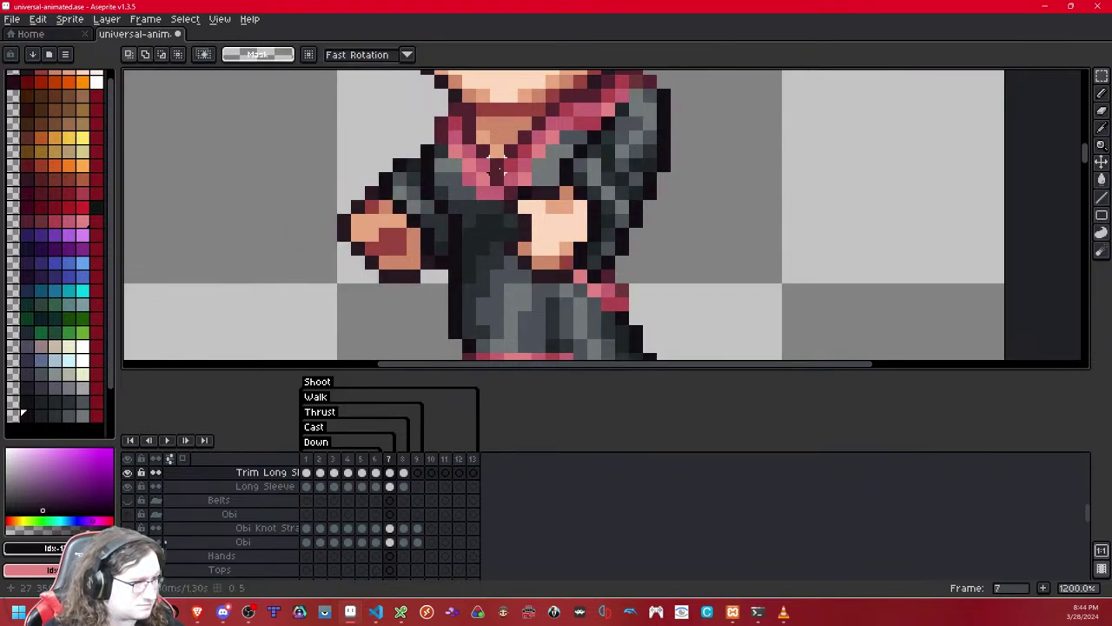
key("comma")
key("comma")
key("comma")
key("comma")
key("comma")
key("comma")
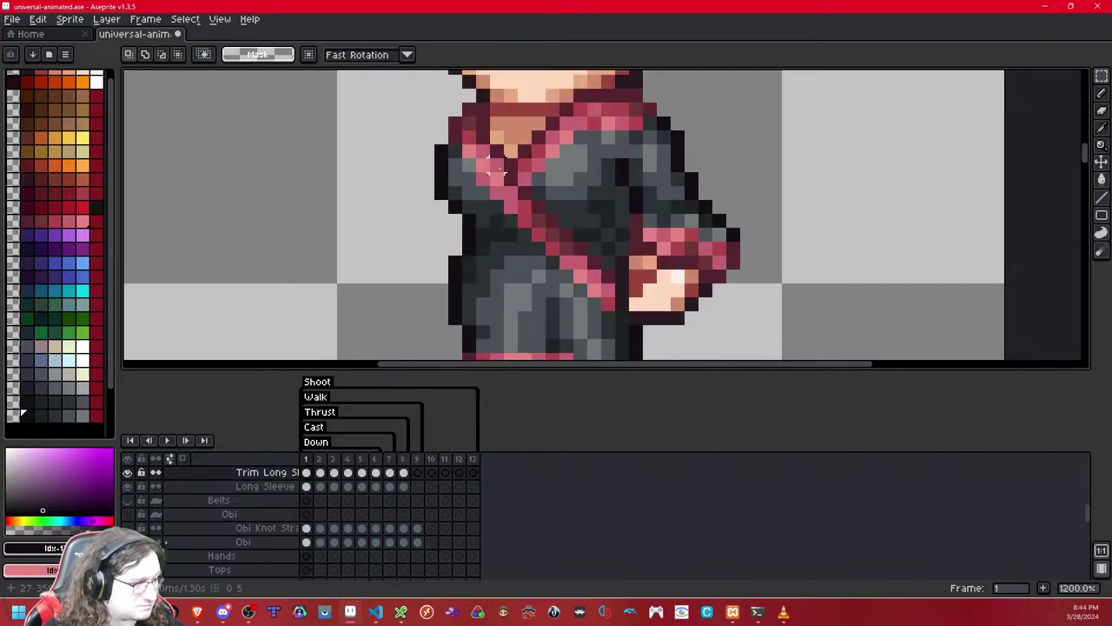
key("period")
left_click_drag(653, 114, 813, 285)
left_click_drag(728, 220, 464, 247)
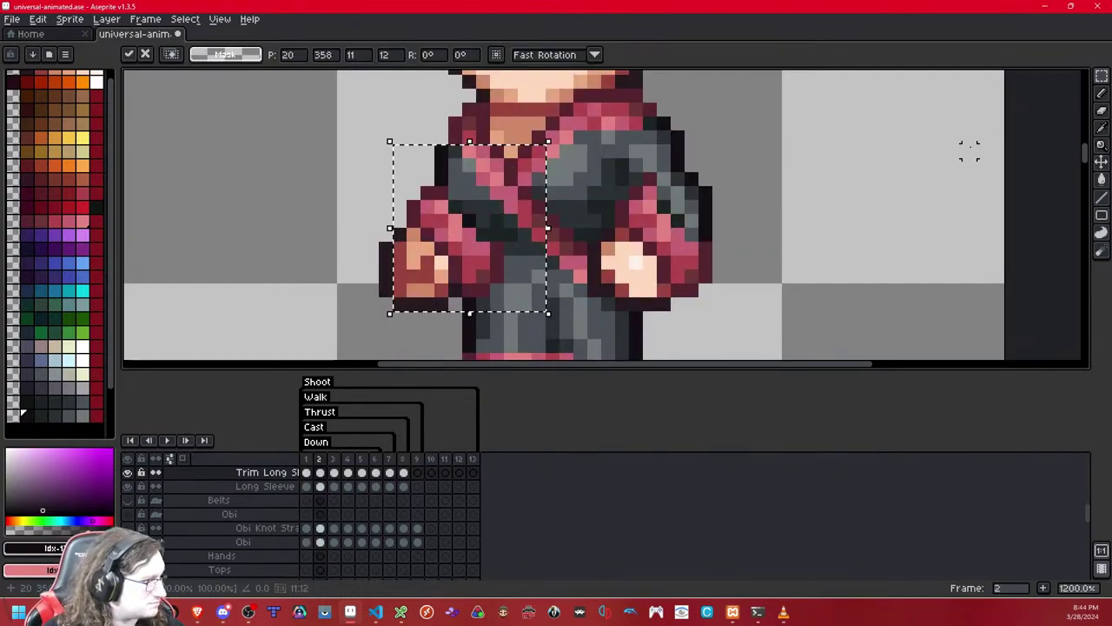
- Erase the inner edge pixels of frame 2's far cuff trim that extend past the sleeve onto the robe
key("ctrl+d")
key("b")
key("shift+x")
key("shift+x")
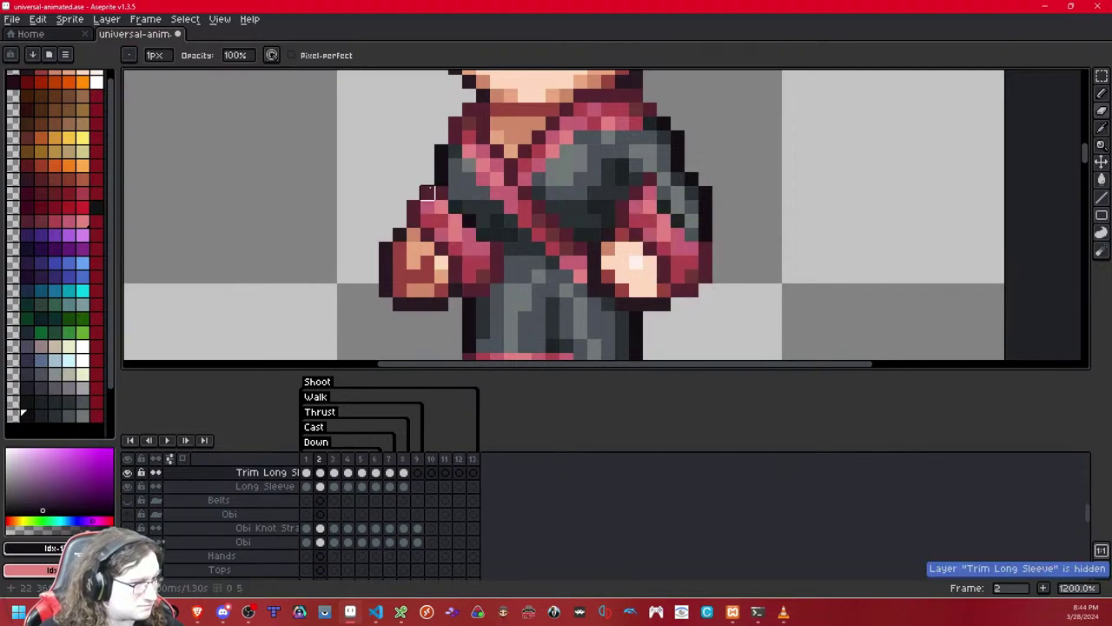
key("shift+x")
key("shift+h")
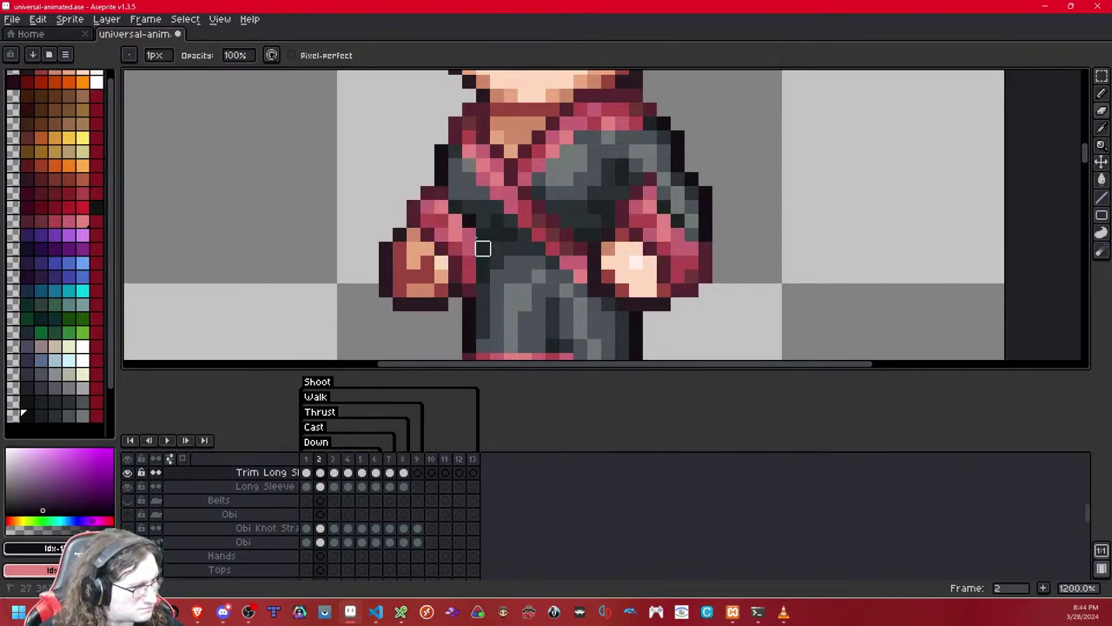
key("shift+h")
key("shift+x")
key("shift+x")
key("shift+x")
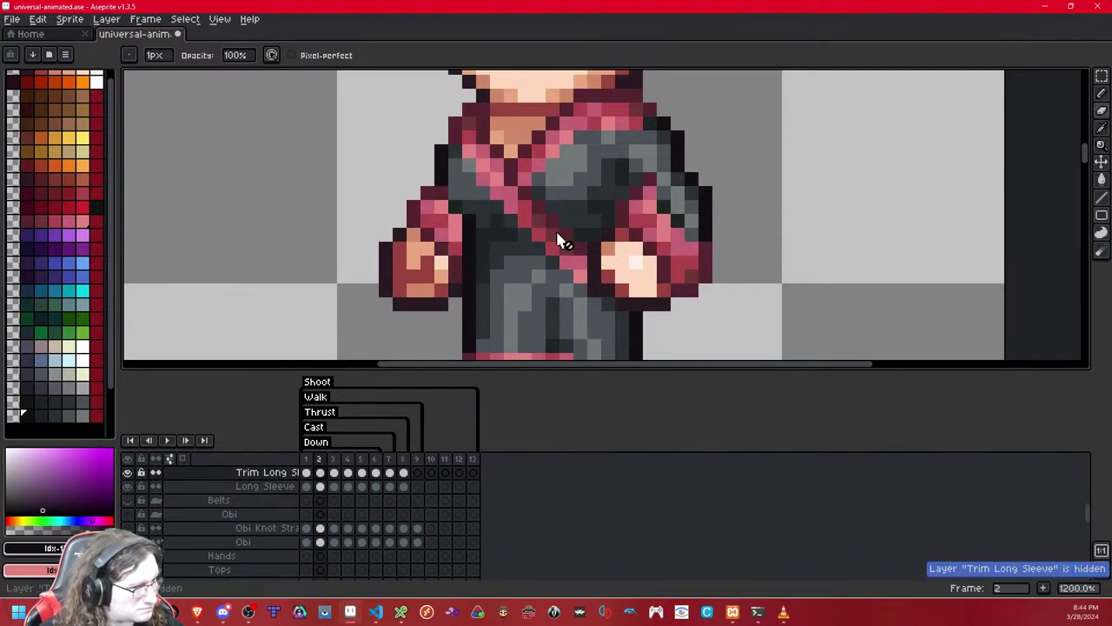
- Paste the 11 by 12 pixel cuff trim in frame 7 and place it over the far sleeve
left_click_drag(695, 170, 523, 163)
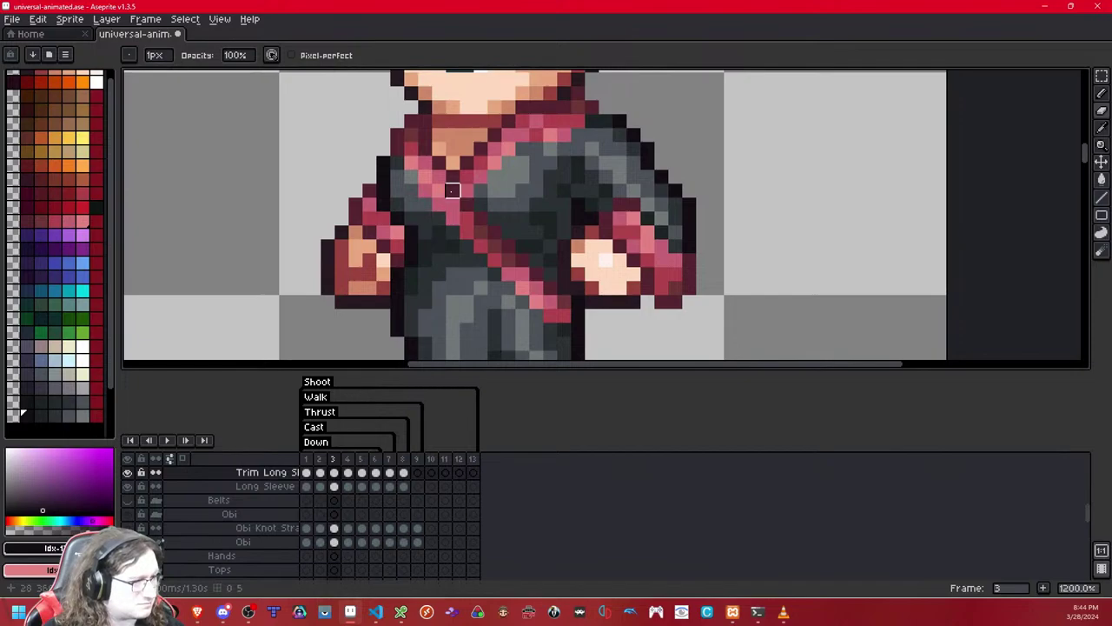
key("Right")
key("Right")
key("Right")
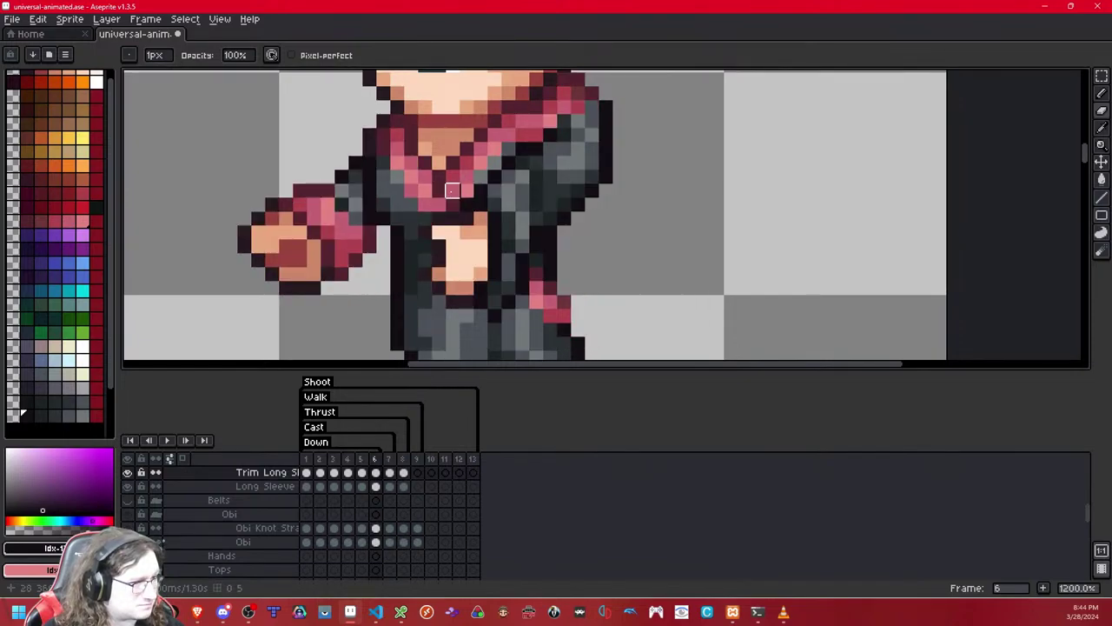
key("Right")
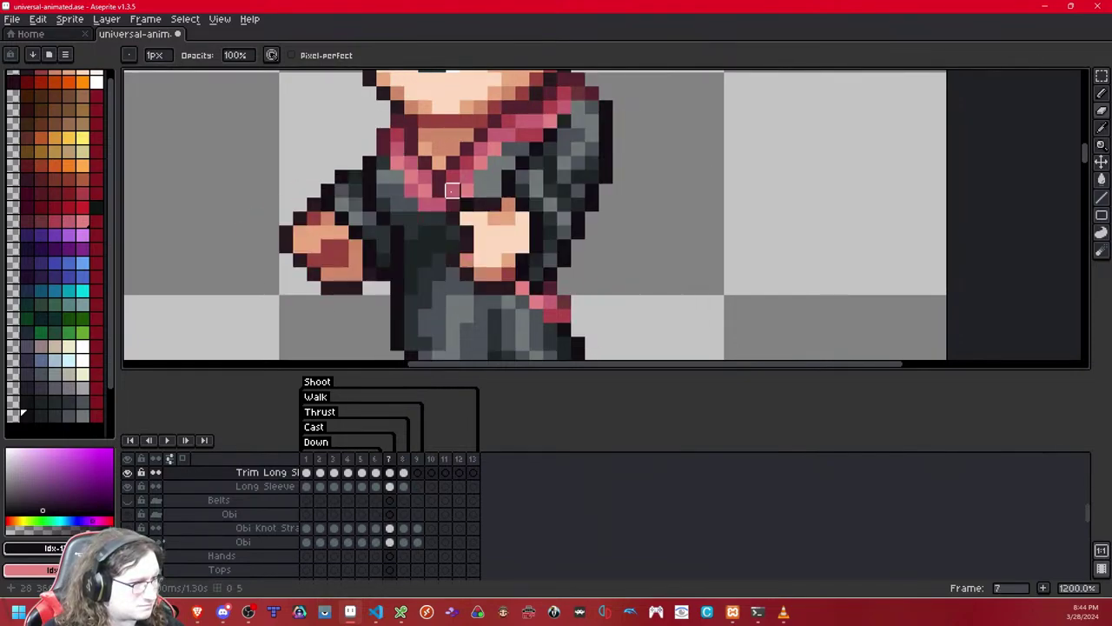
key("ctrl+v")
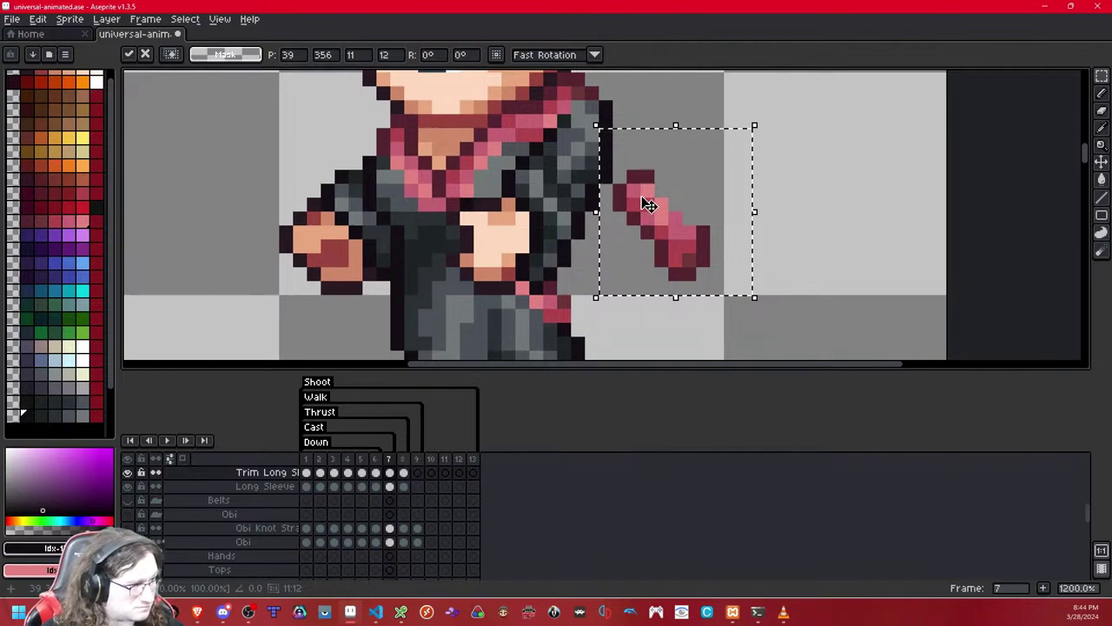
left_click_drag(643, 199, 355, 192)
left_click(661, 162)
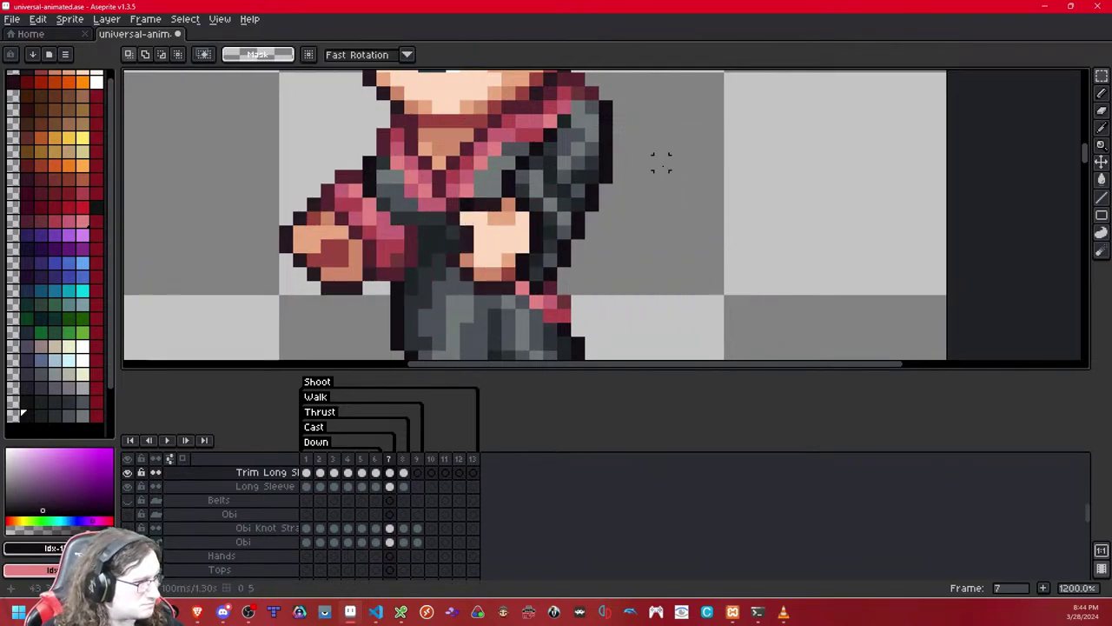
- Erase the pixels of frame 7's far cuff trim that overlap the robe body beyond the sleeve
left_click(1102, 93)
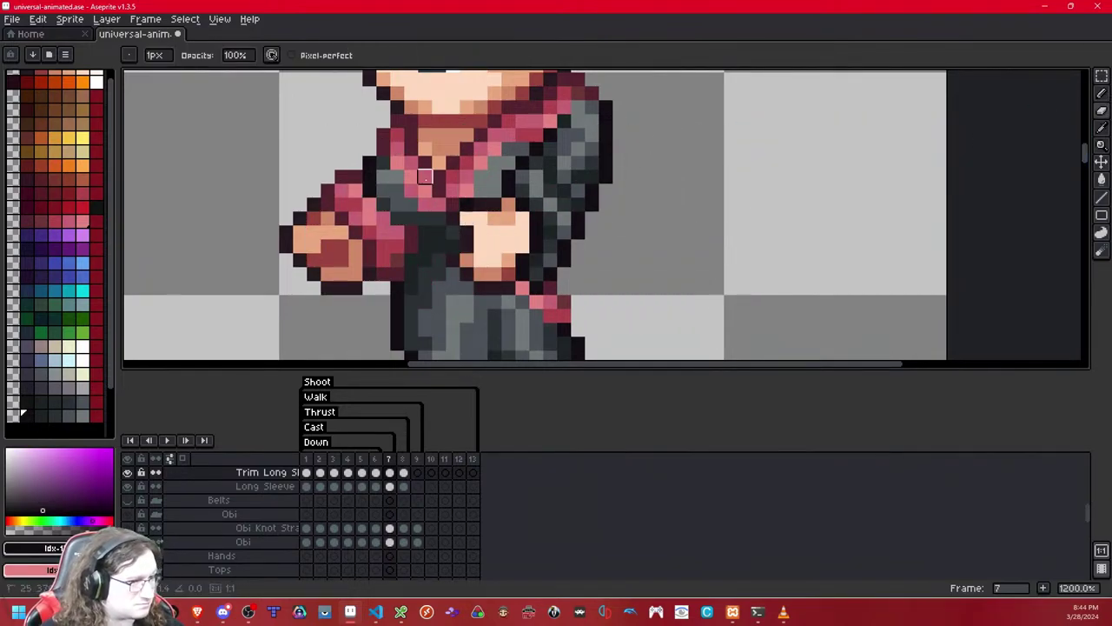
key("shift+x")
key("shift+x")
left_click(370, 205)
left_click(383, 218)
left_click_drag(397, 232, 397, 288)
left_click_drag(411, 246, 397, 218)
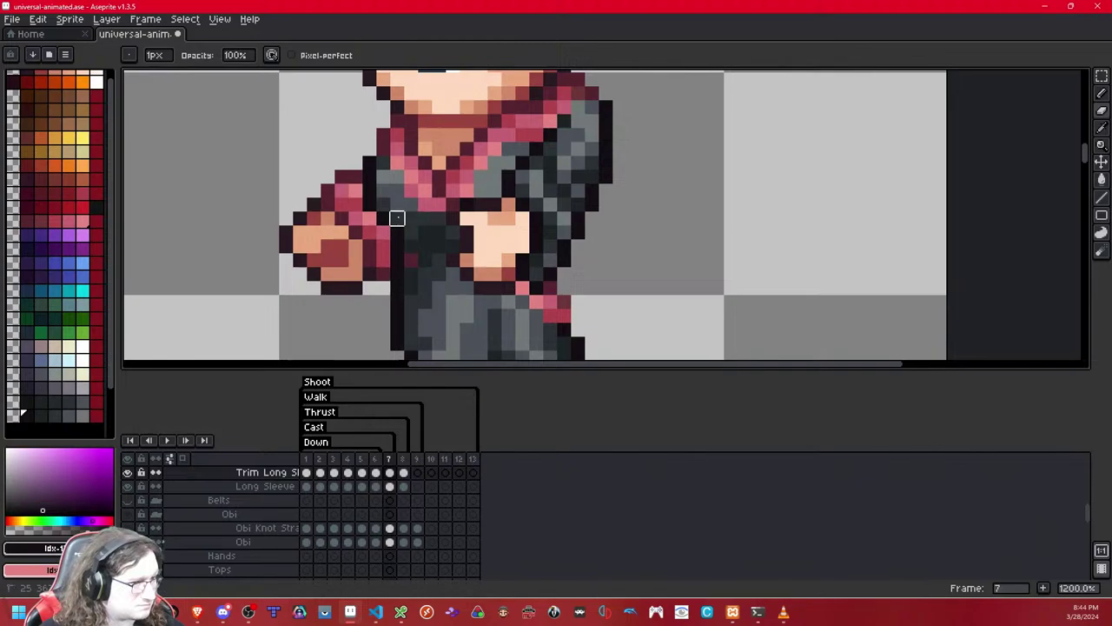
- Paste the copied cuff trim onto the near sleeve of the left-facing sprite in frame 8
key("Right")
key("Right")
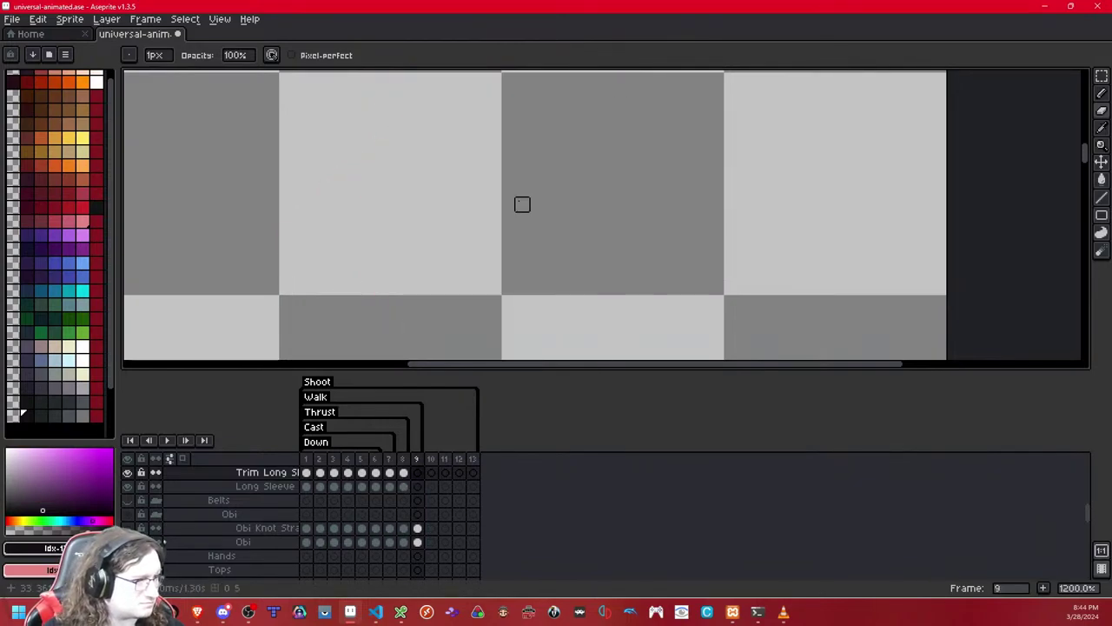
key("Left")
key("Left")
key("Right")
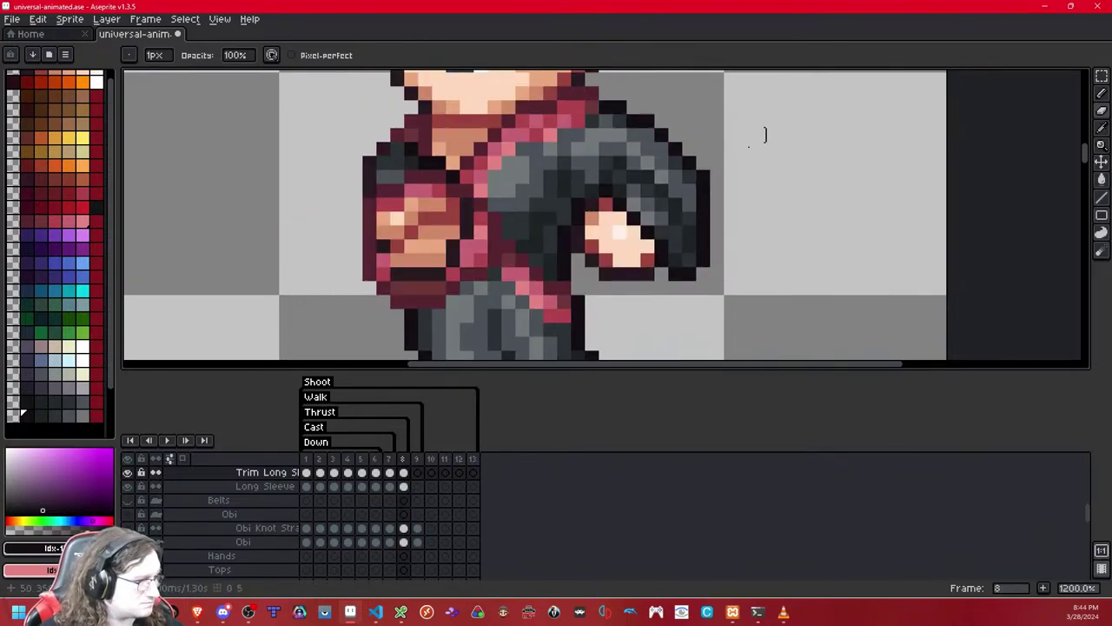
key("ctrl+v")
left_click(814, 189)
- Review the cuff trims on the walk sprites from frame 8 back to frame 5
scroll(762, 191, "down", 4)
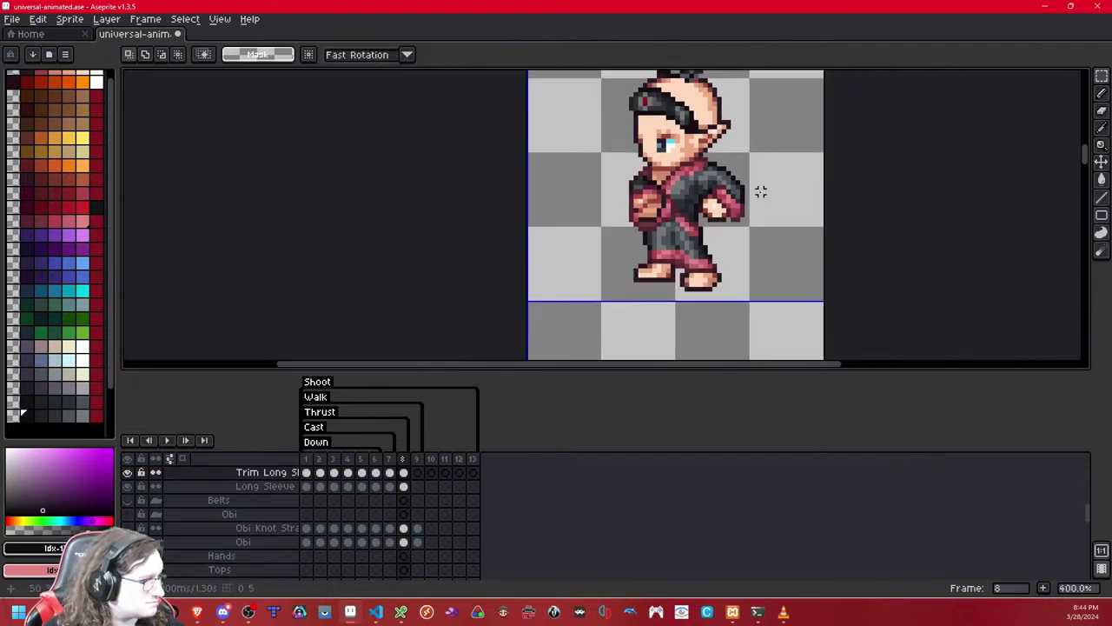
scroll(760, 192, "down", 3)
left_click_drag(754, 191, 663, 191)
key("Right")
key("Left")
key("Left")
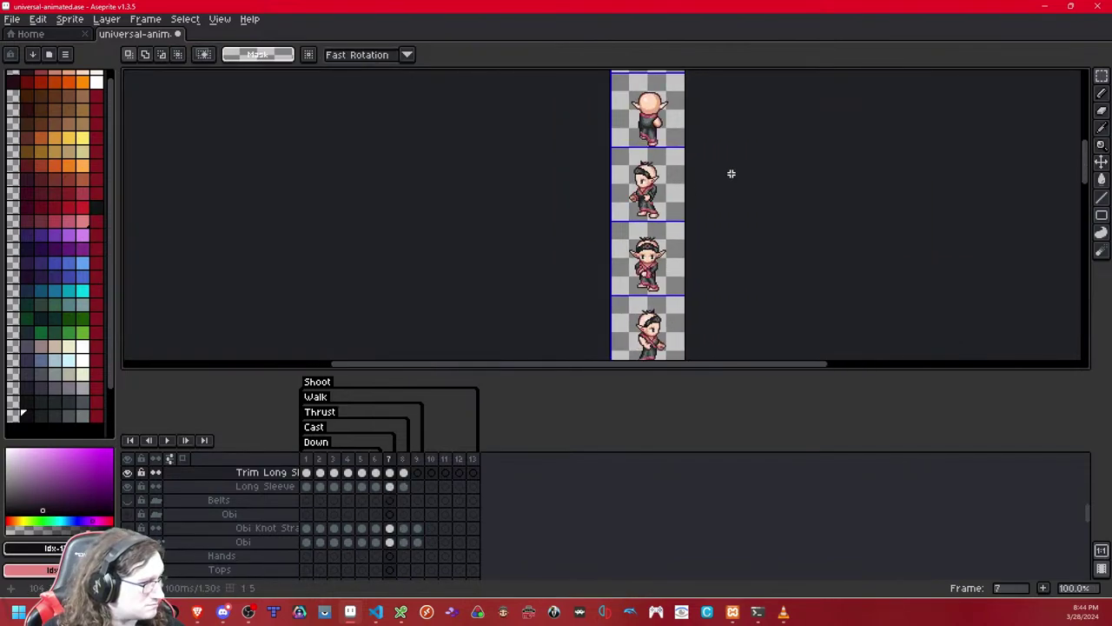
key("Left")
key("Left")
scroll(695, 180, "up", 5)
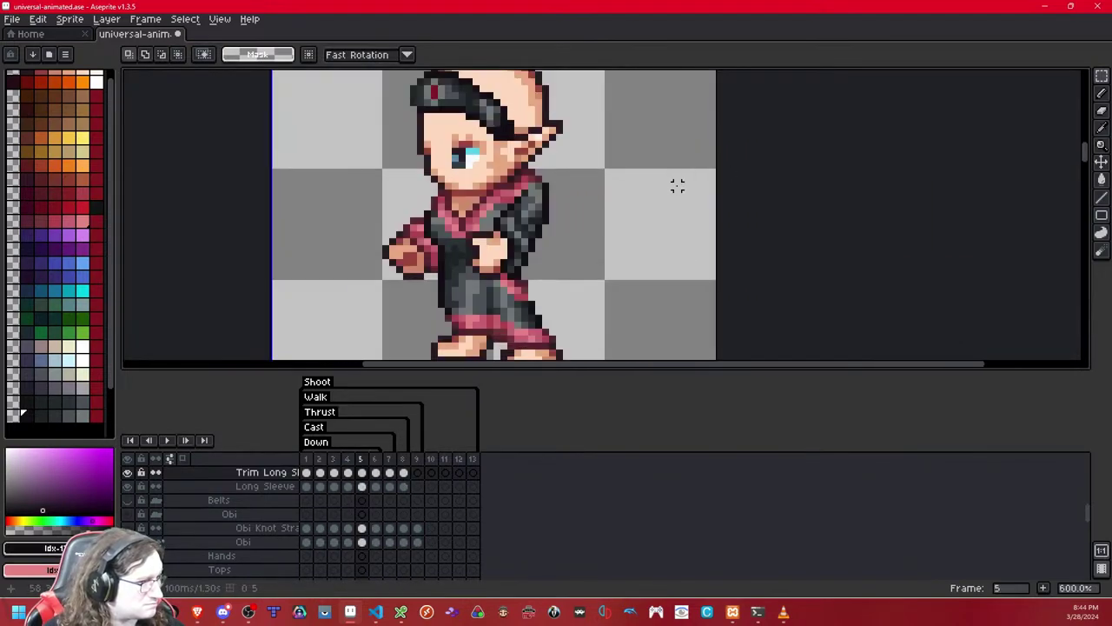
- Copy a 13 by 18 pixel trim area from frame 4's front-facing sprite and place it on the left-facing sprite's near sleeve in frame 5
key("Left")
left_click_drag(615, 248, 613, 125)
left_click_drag(624, 333, 614, 70)
left_click_drag(586, 265, 585, 140)
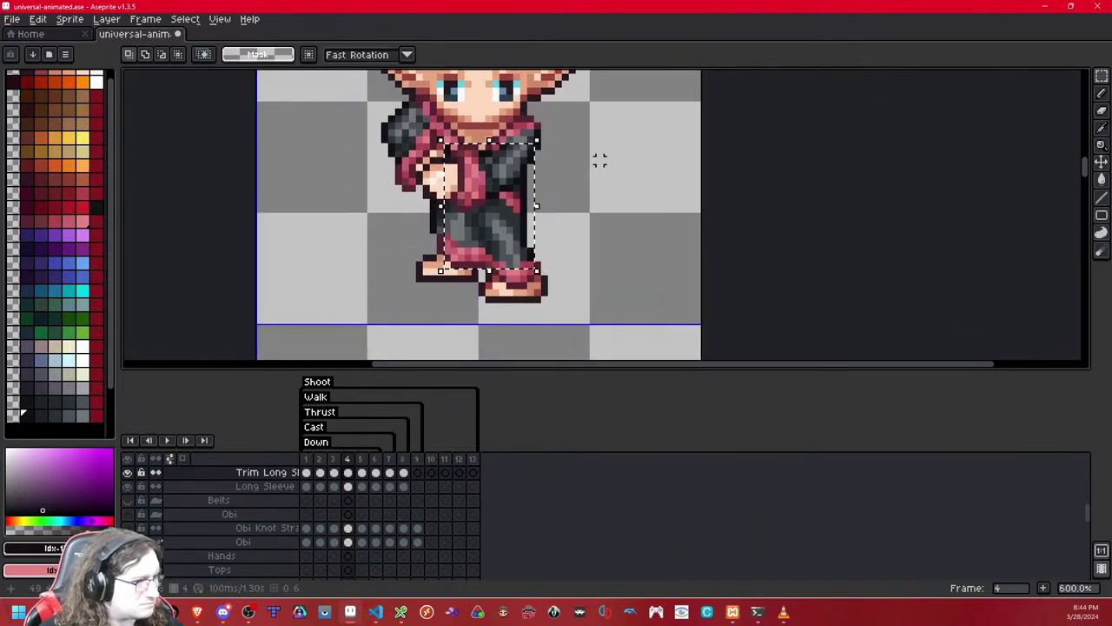
scroll(573, 130, "down", 3)
left_click_drag(594, 198, 584, 341)
left_click_drag(584, 188, 576, 258)
key("Right")
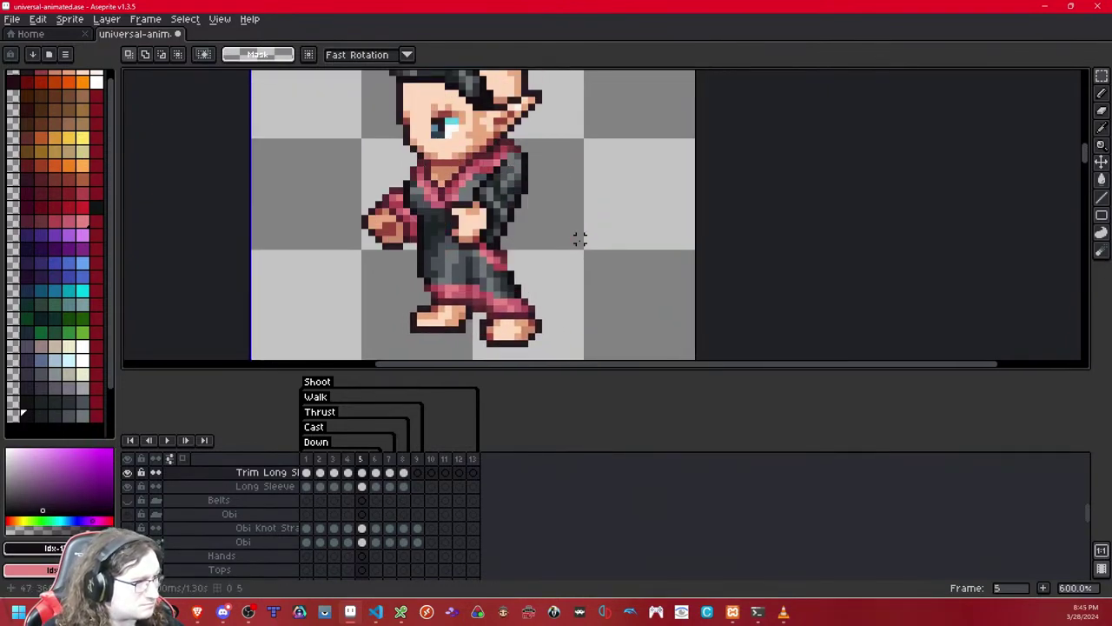
scroll(561, 226, "up", 1)
left_click_drag(398, 132, 518, 299)
left_click_drag(508, 224, 508, 234)
left_click_drag(421, 181, 465, 218)
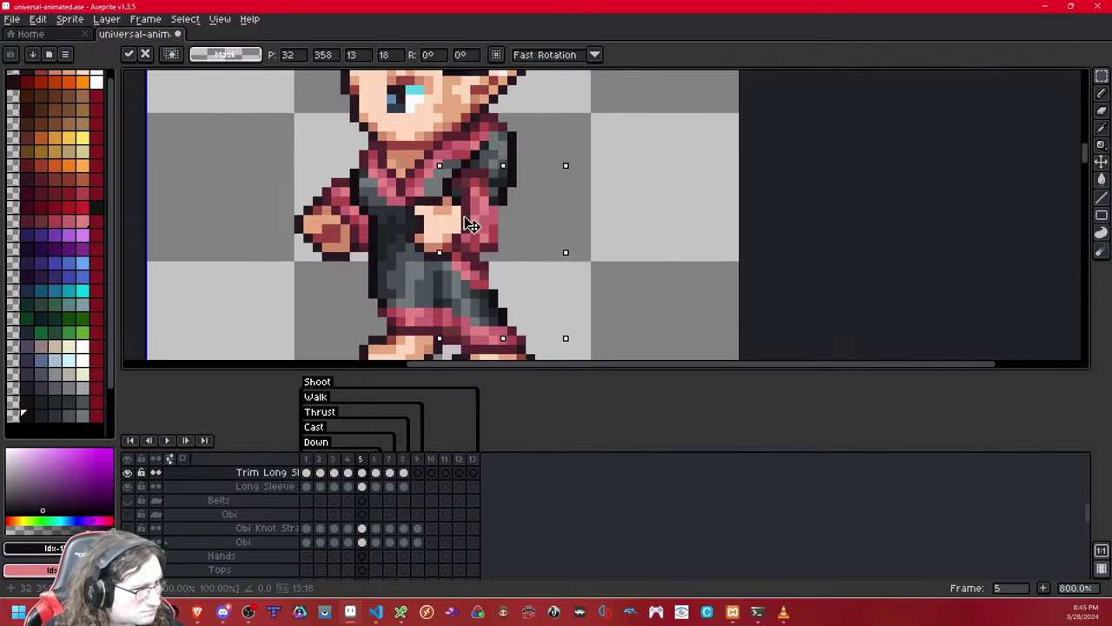
key("Return")
- Shift the upper rows of frame 5's near cuff trim one pixel left
scroll(588, 189, "up", 3)
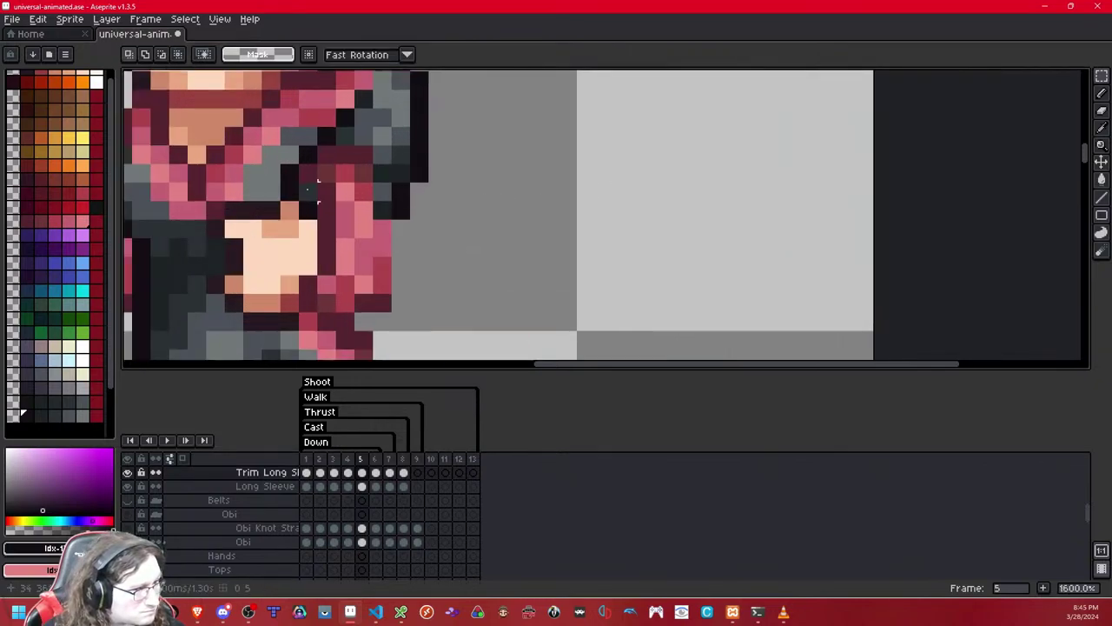
left_click_drag(349, 168, 419, 153)
left_click_drag(549, 136, 289, 211)
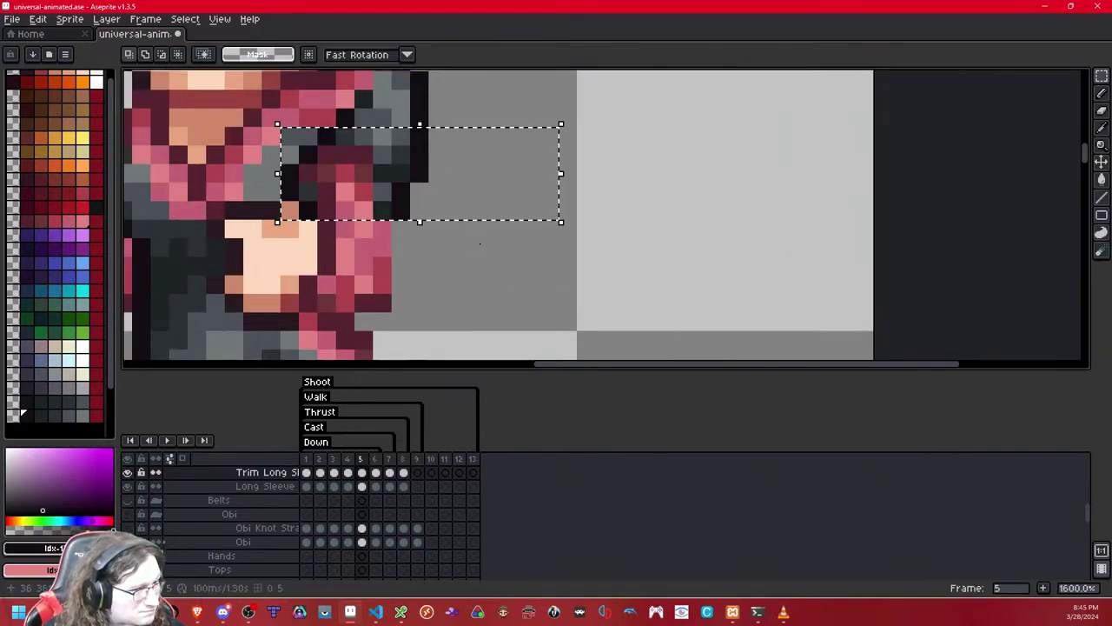
key("Left")
left_click(623, 284)
key("ctrl+d")
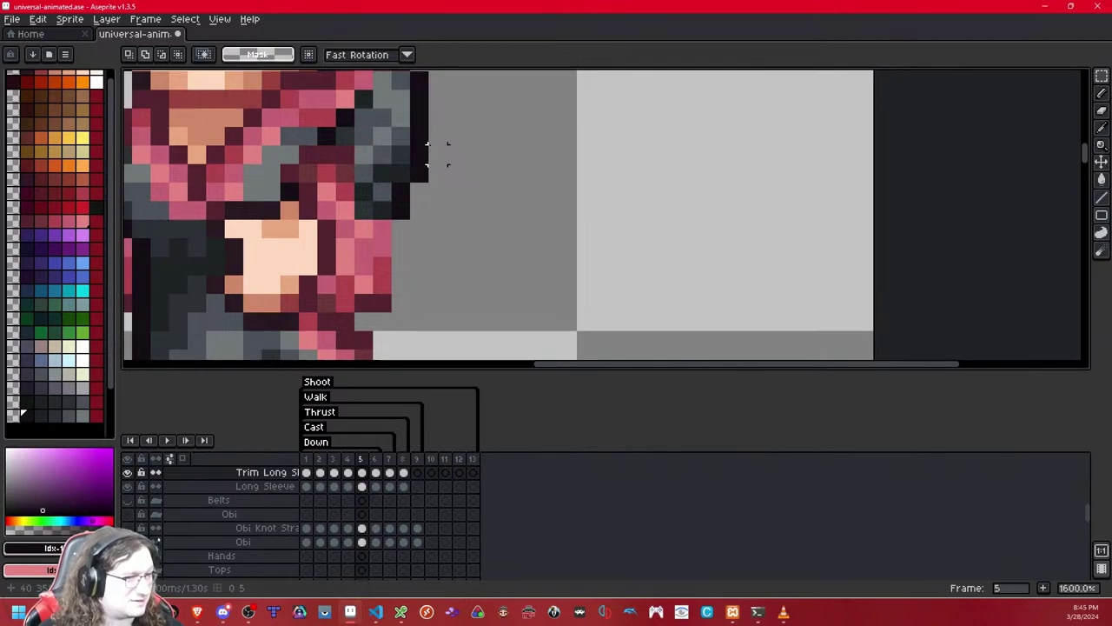
- Compare the trim with the sleeve beneath and shift a four-pixel row near the cuff's upper end one pixel left
key("shift+x")
key("shift+x")
left_click_drag(309, 186, 366, 189)
key("ctrl+t")
key("Left")
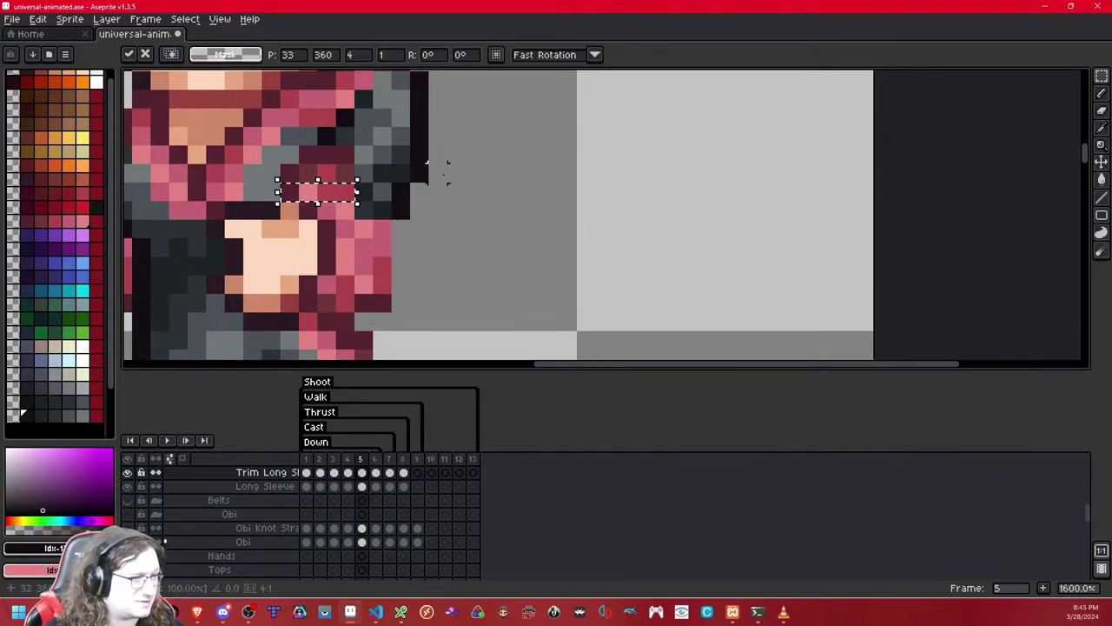
key("ctrl+d")
- Clear the protruding pixels at the upper outer corner of frame 5's near cuff trim
key("Left")
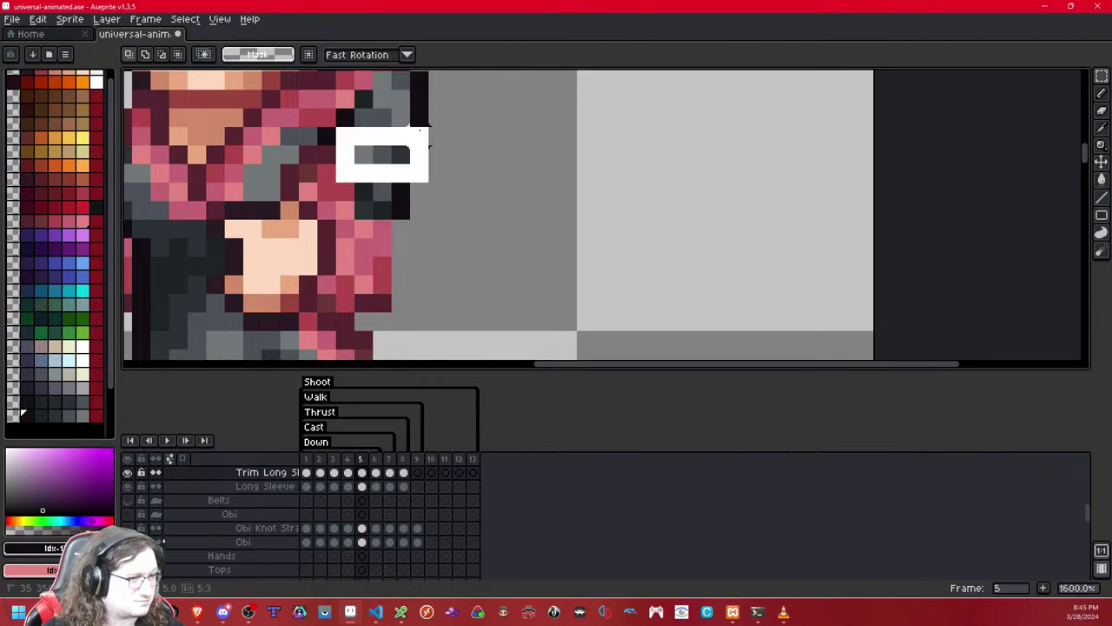
key("Right")
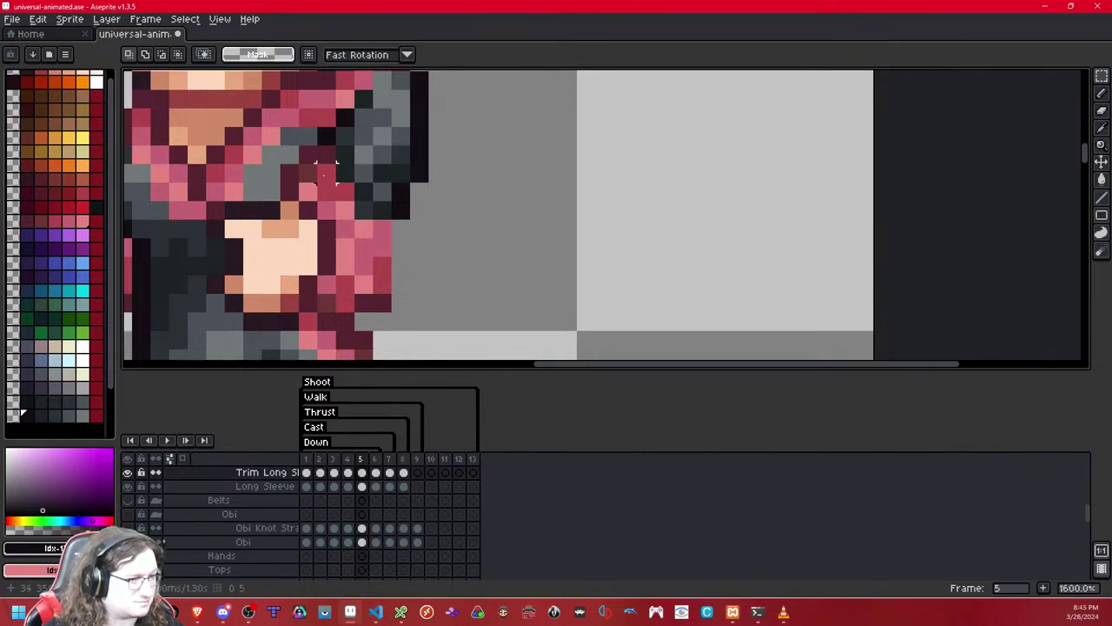
left_click_drag(426, 139, 548, 136)
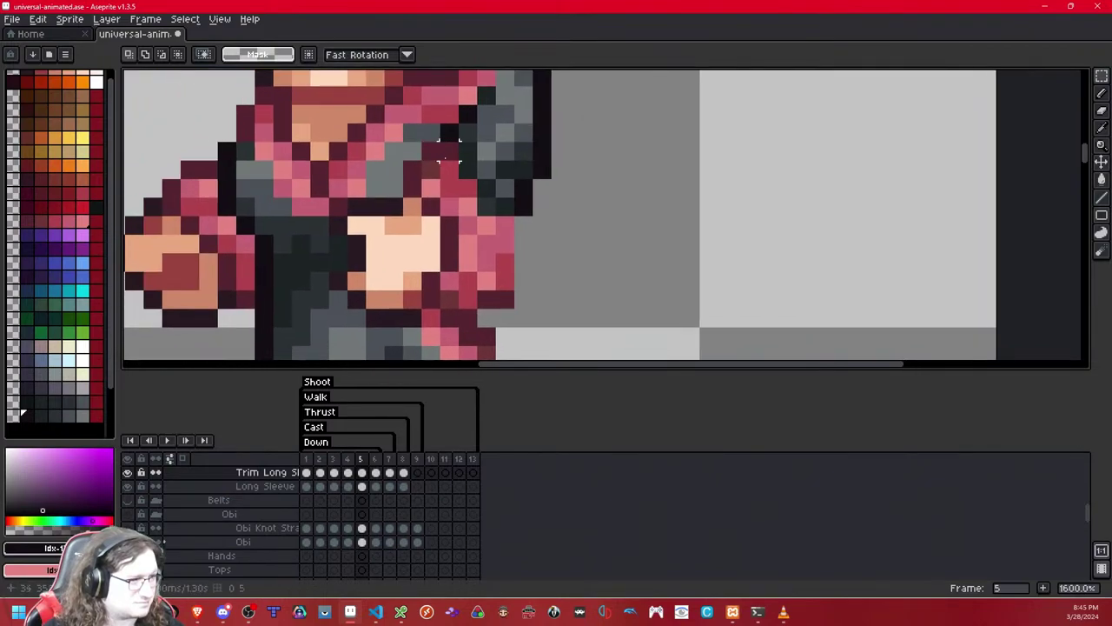
left_click_drag(449, 151, 562, 139)
key("ctrl+d")
- Redraw the upper tip of frame 5's near cuff trim with the Pencil in rose pink and dark burgundy
right_click(82, 417)
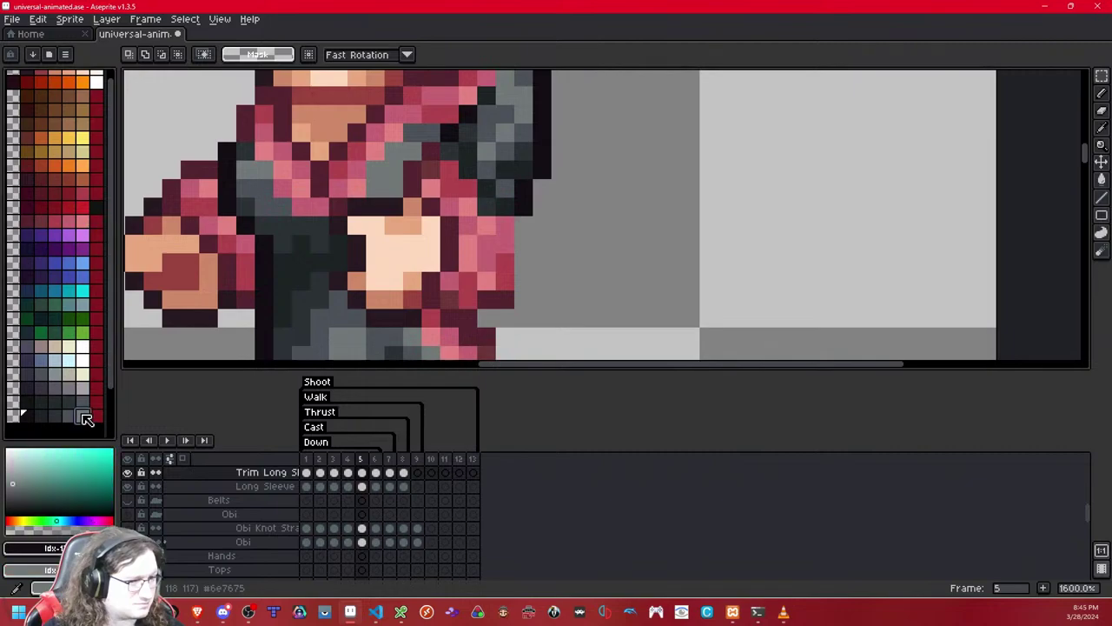
left_click(71, 221)
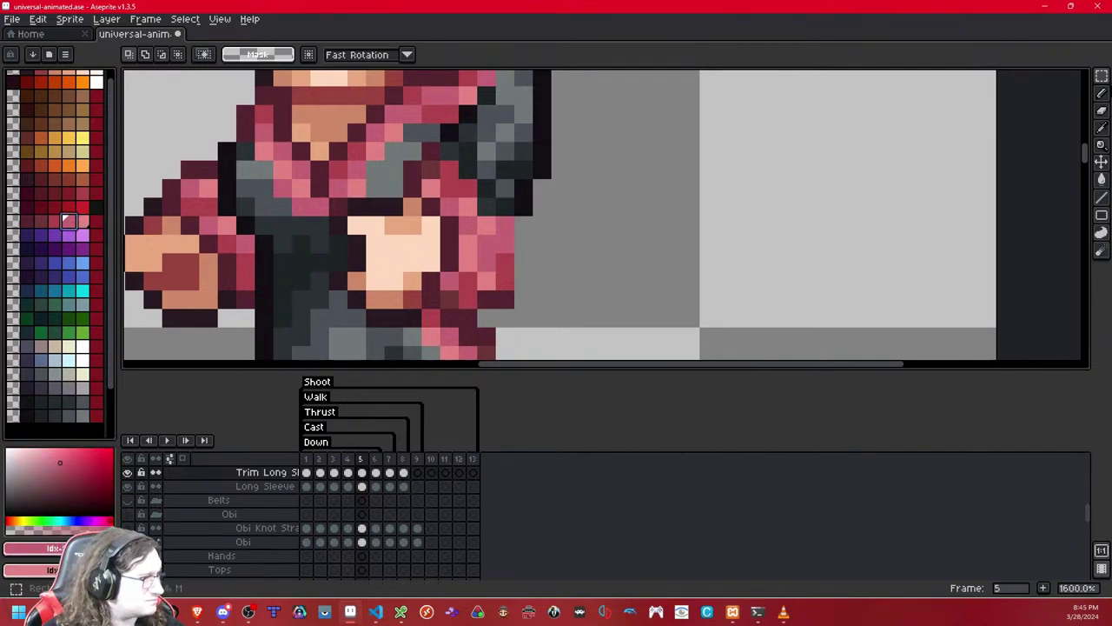
key("b")
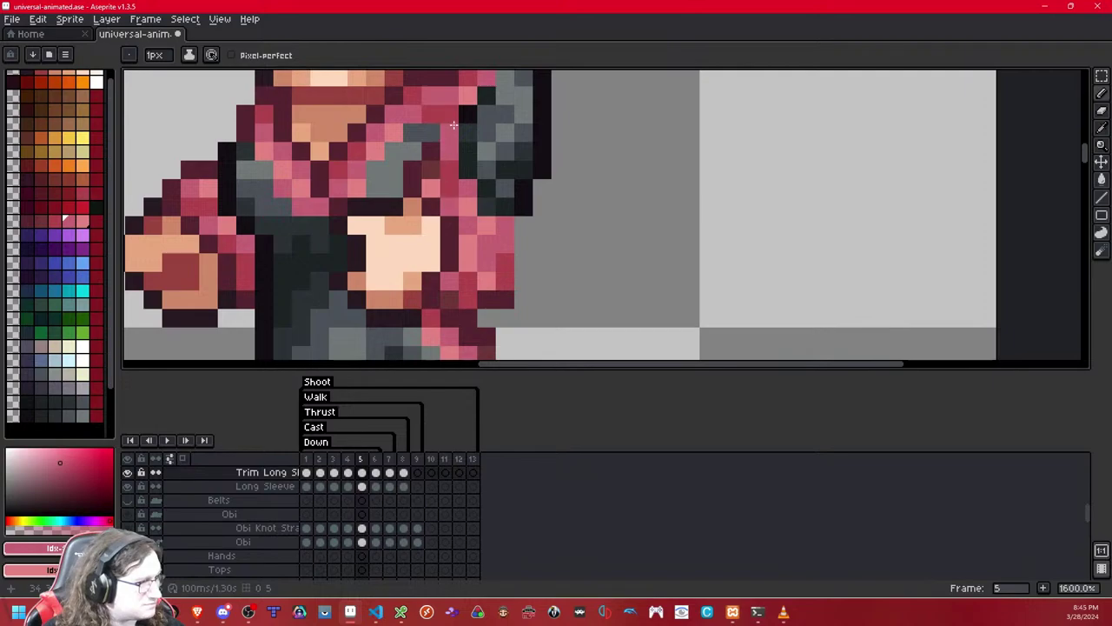
left_click(27, 222)
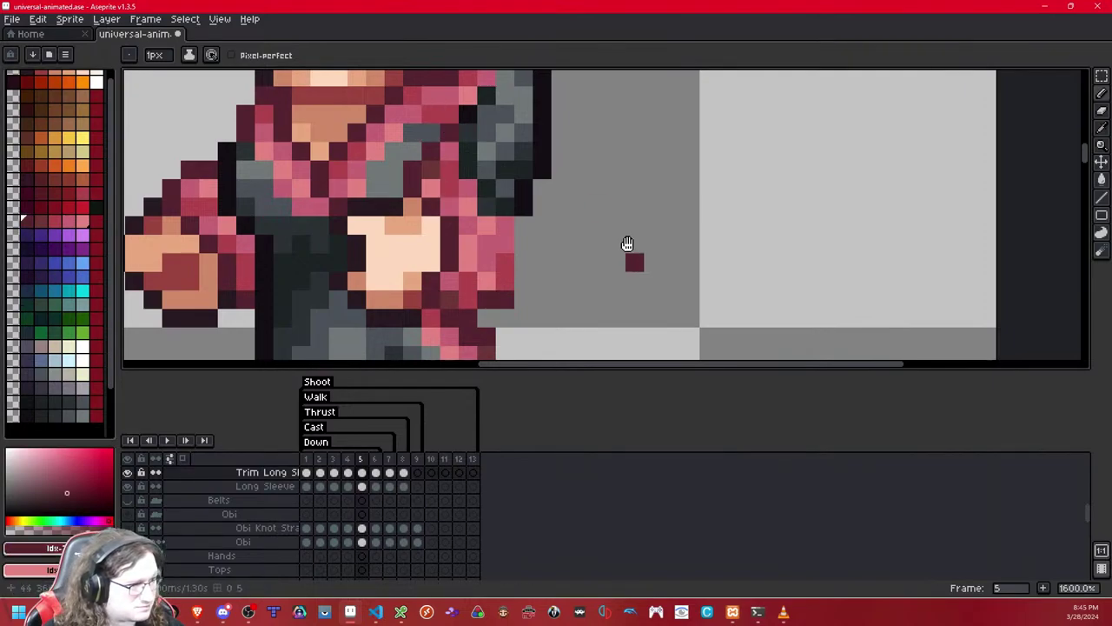
- Outline the outer edge of frame 5's near cuff in dark burgundy and erase the lower pixels overhanging the sleeve
scroll(608, 238, "down", 2)
key("shift+x")
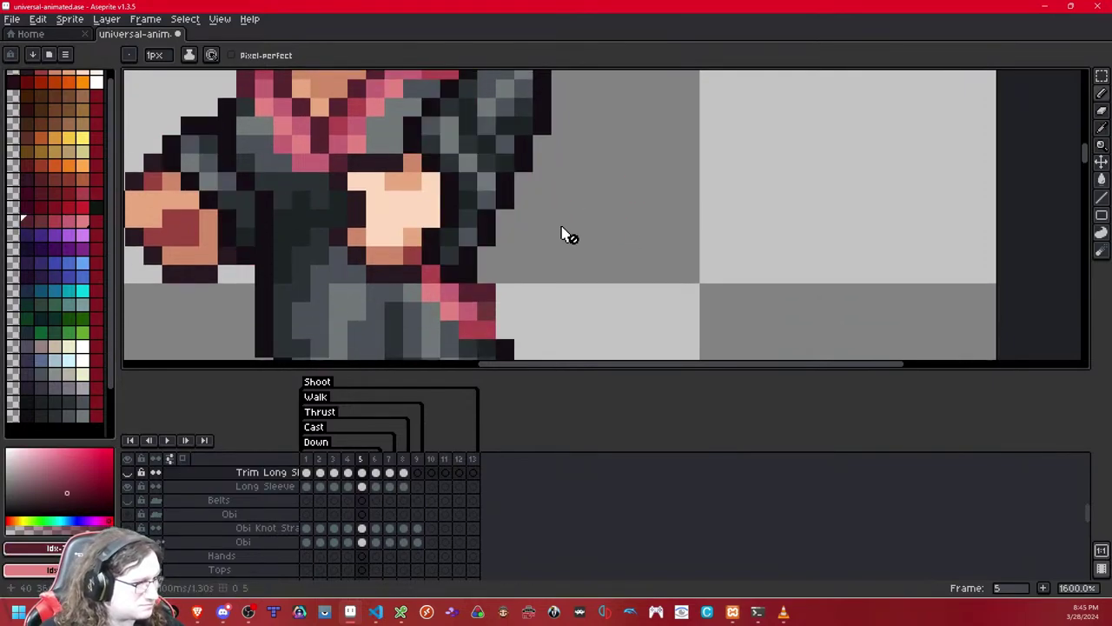
key("shift+x")
key("shift+x")
key("shift+v")
key("shift+v")
key("shift+v")
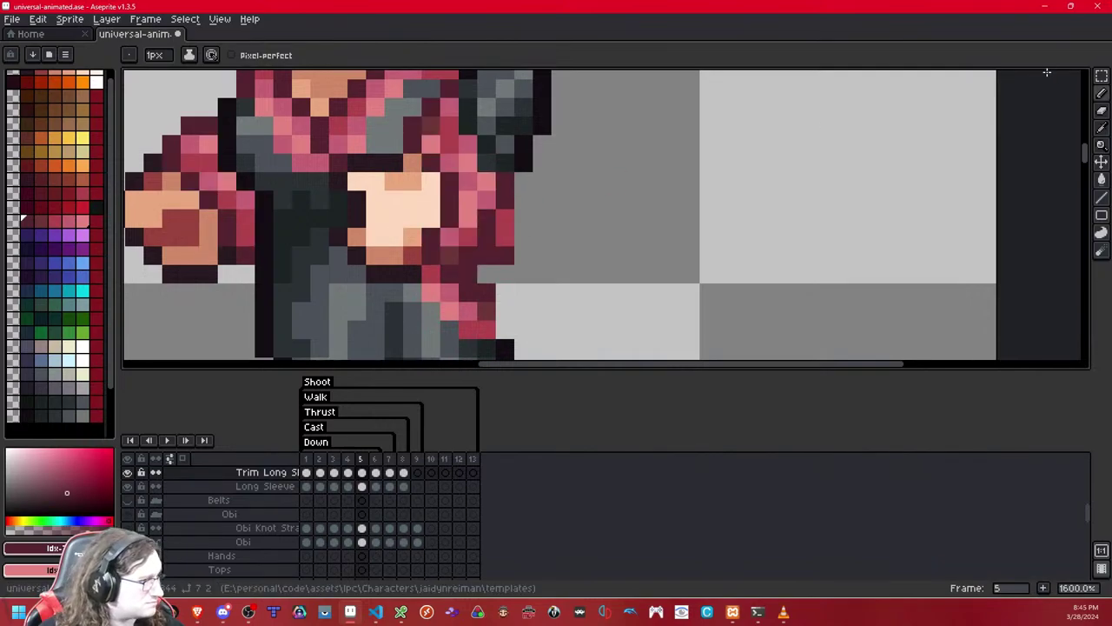
left_click(1105, 111)
mouse_move(504, 218)
left_mouse_down()
mouse_move(505, 255)
mouse_move(486, 273)
left_mouse_up()
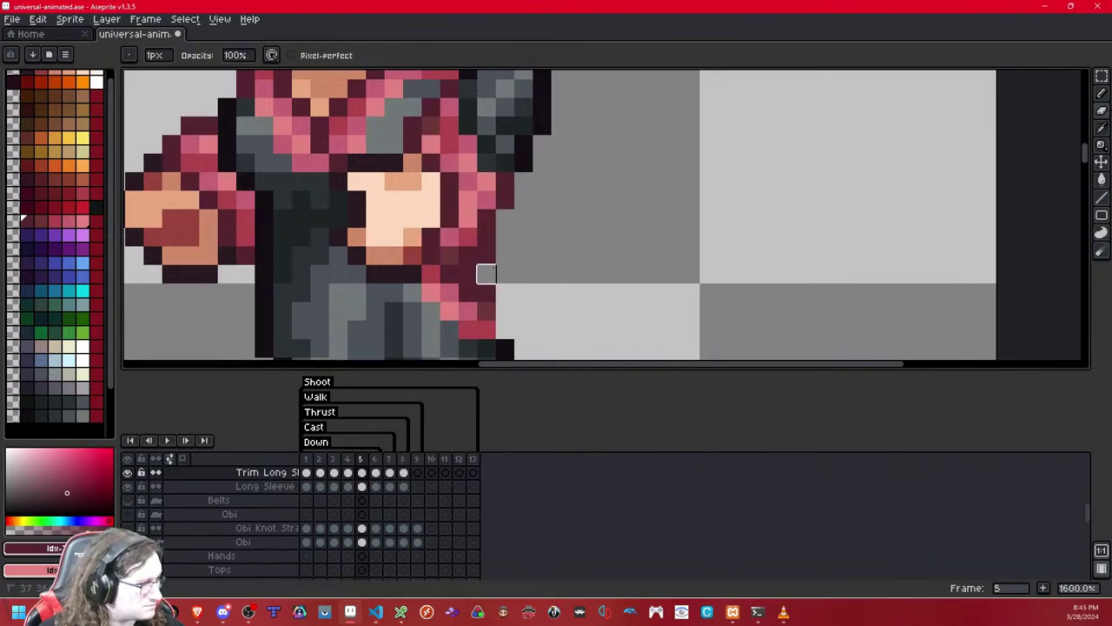
- Inspect frame 5's near cuff trim up close and at full-sprite scale to check its shape against the sleeve
scroll(576, 199, "up", 2)
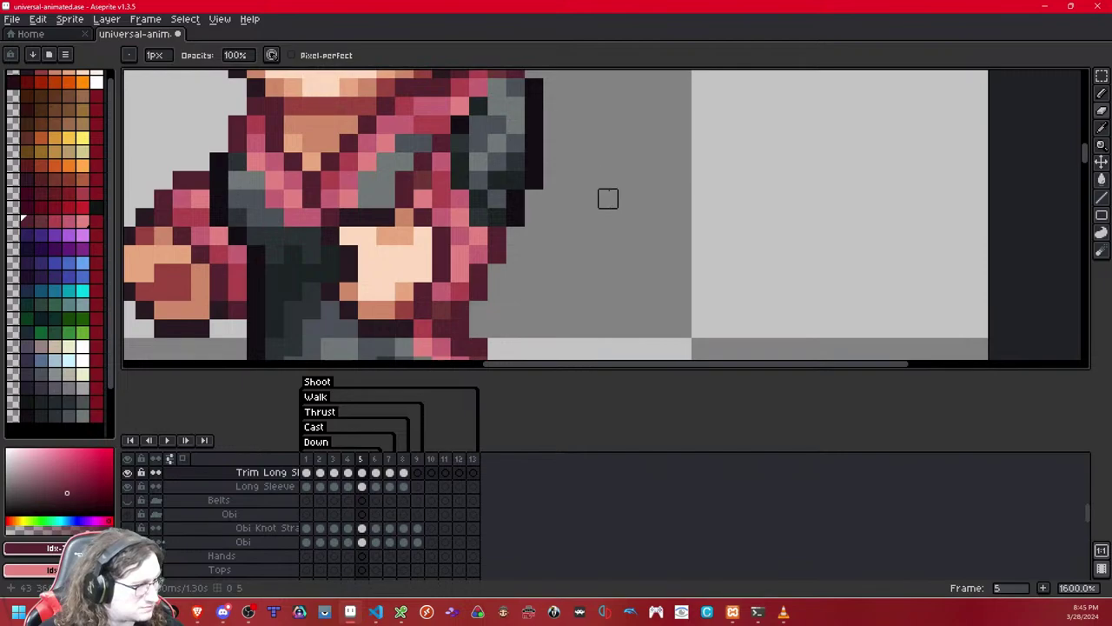
left_click(478, 255, "alt")
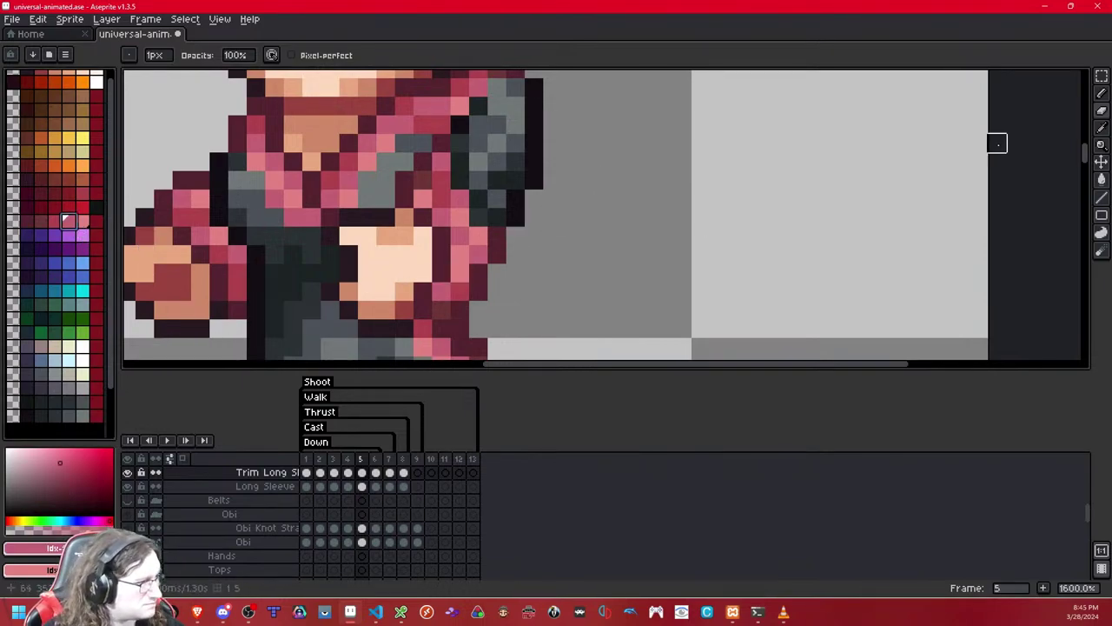
left_click(1104, 95)
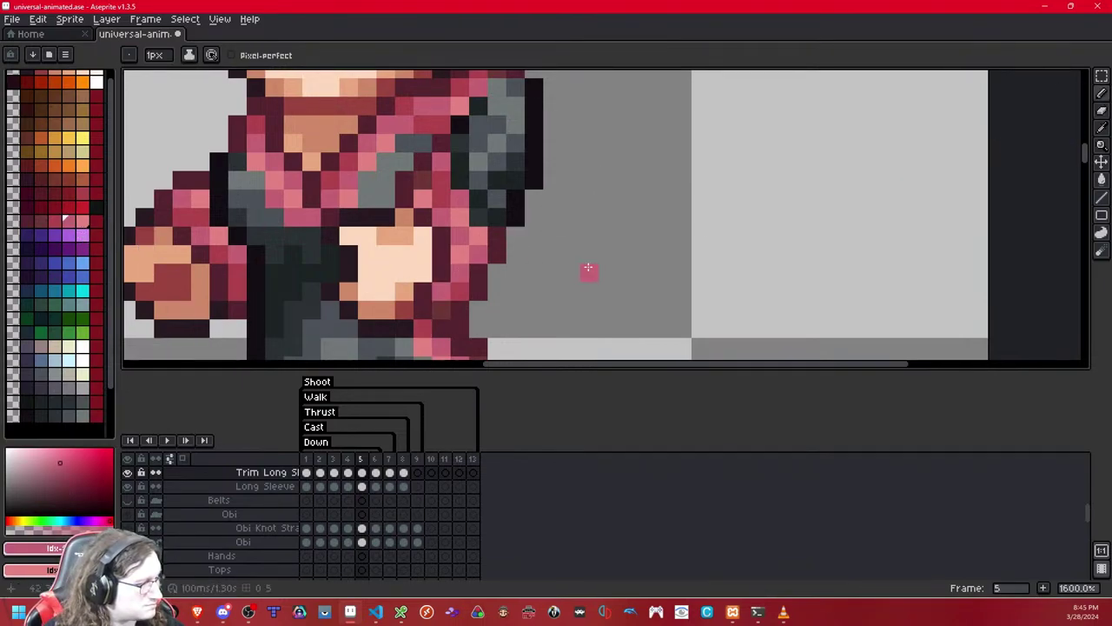
scroll(520, 239, "down", 6)
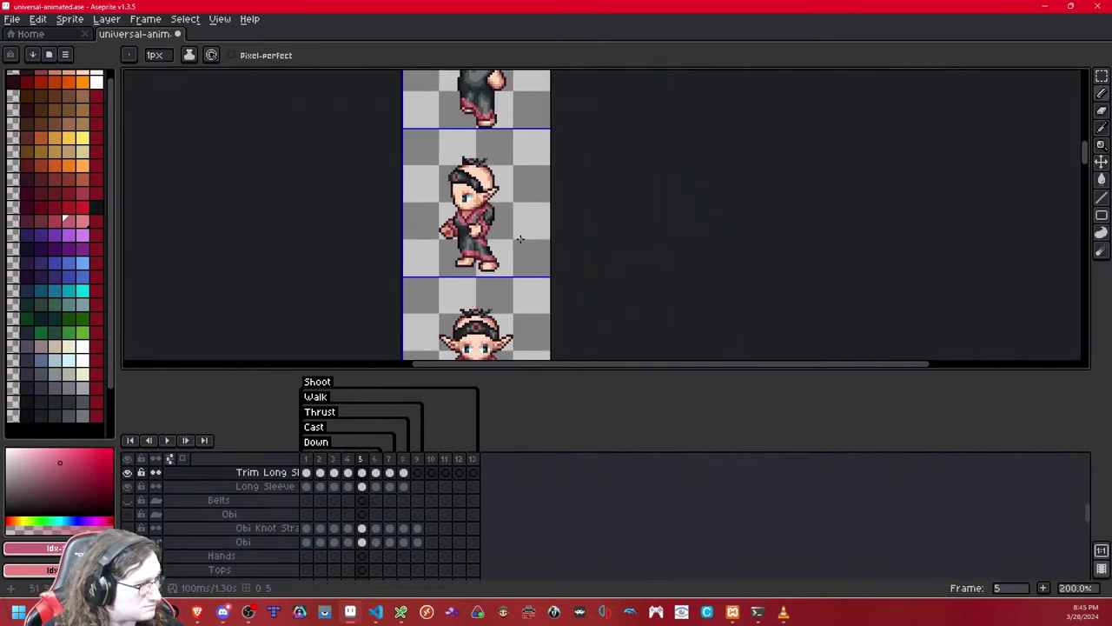
scroll(520, 238, "down", 1)
scroll(518, 244, "up", 5)
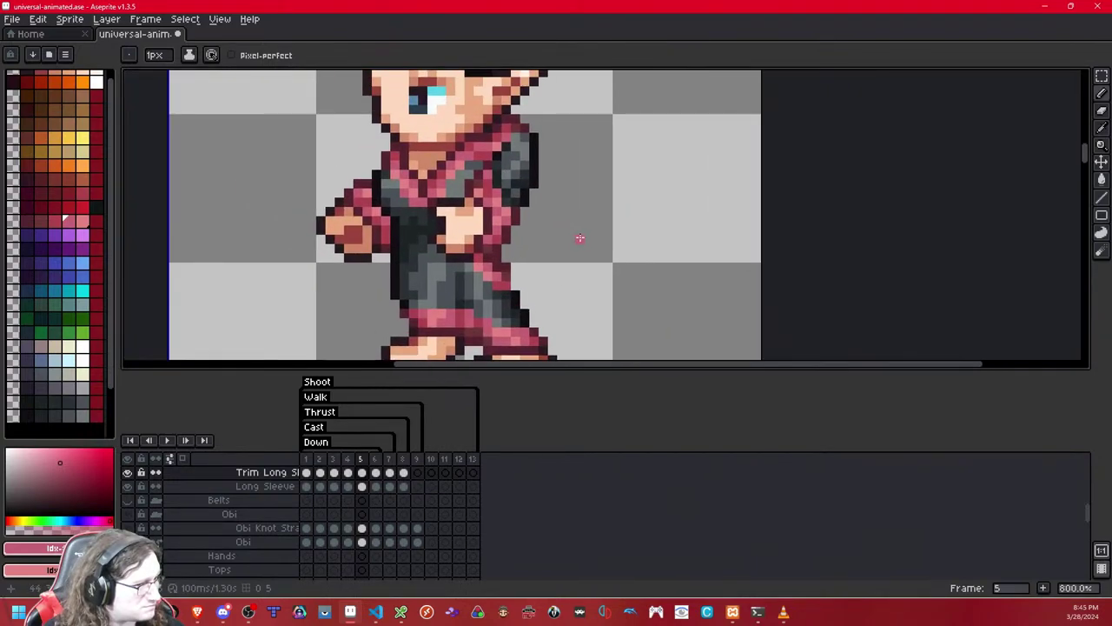
left_click(1101, 110)
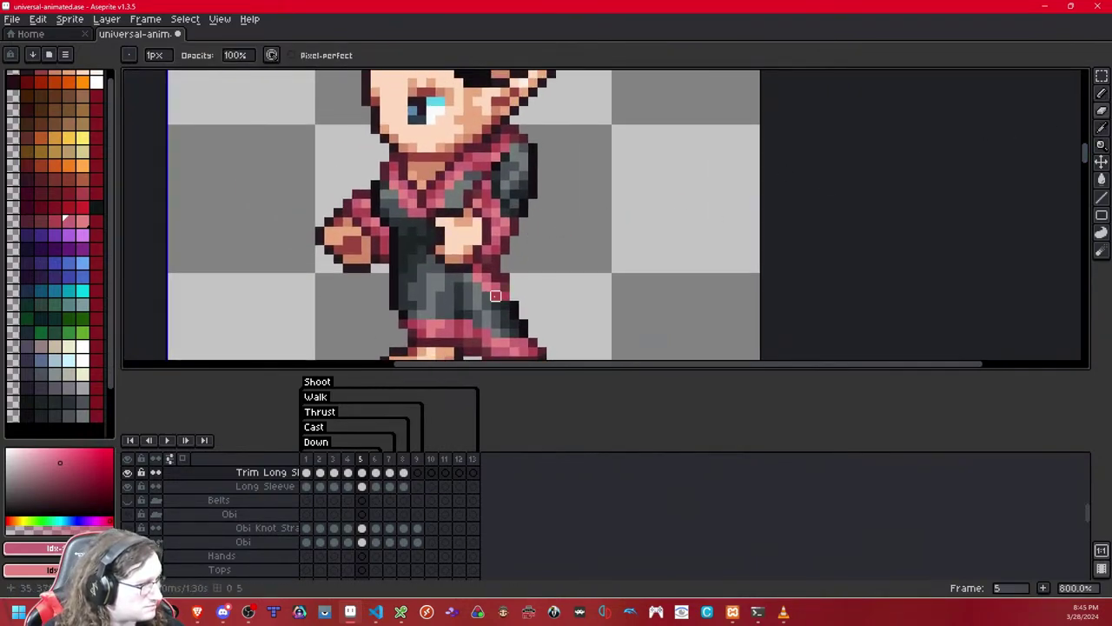
scroll(593, 220, "down", 7)
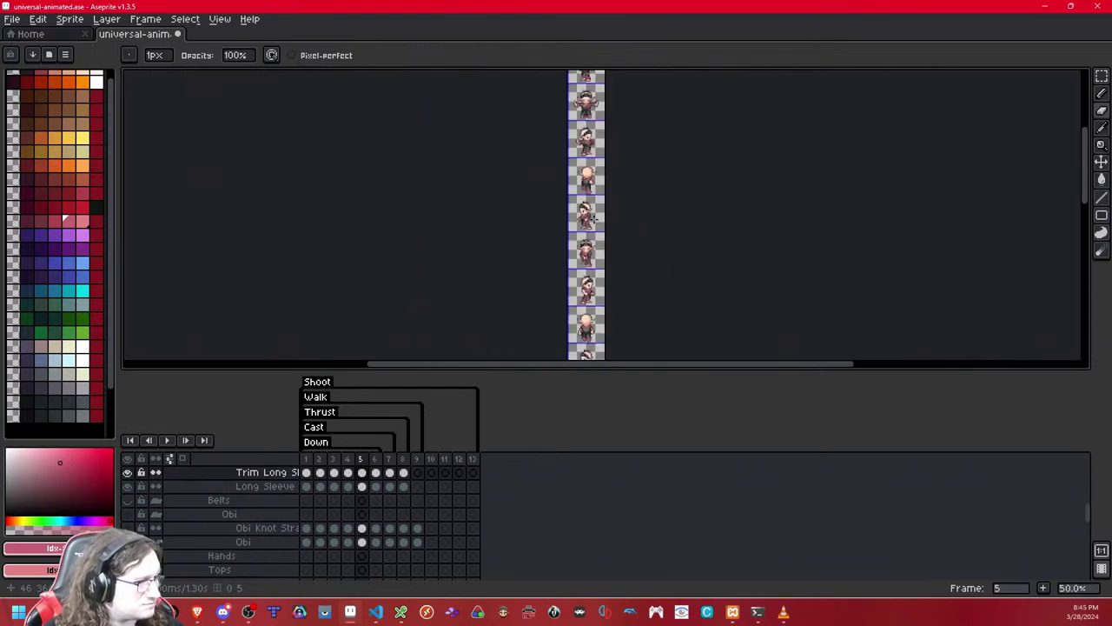
scroll(593, 220, "up", 1)
scroll(593, 220, "up", 4)
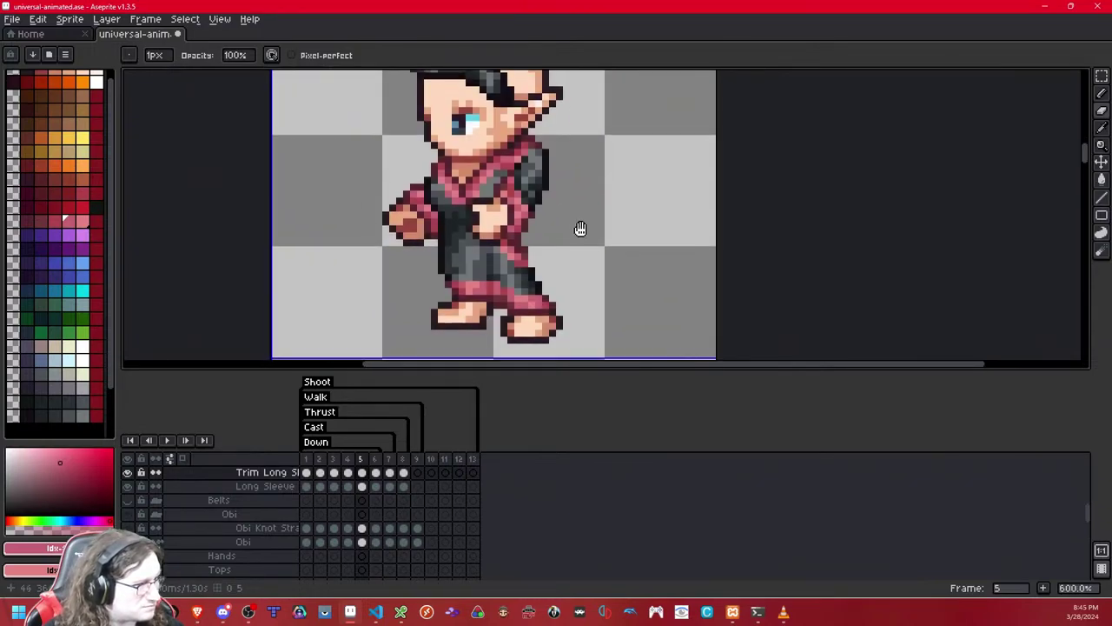
scroll(578, 228, "up", 2)
- Try to copy frame 5's near cuff trim onto frame 6, shifting it two pixels left and one pixel down
left_click(1101, 76)
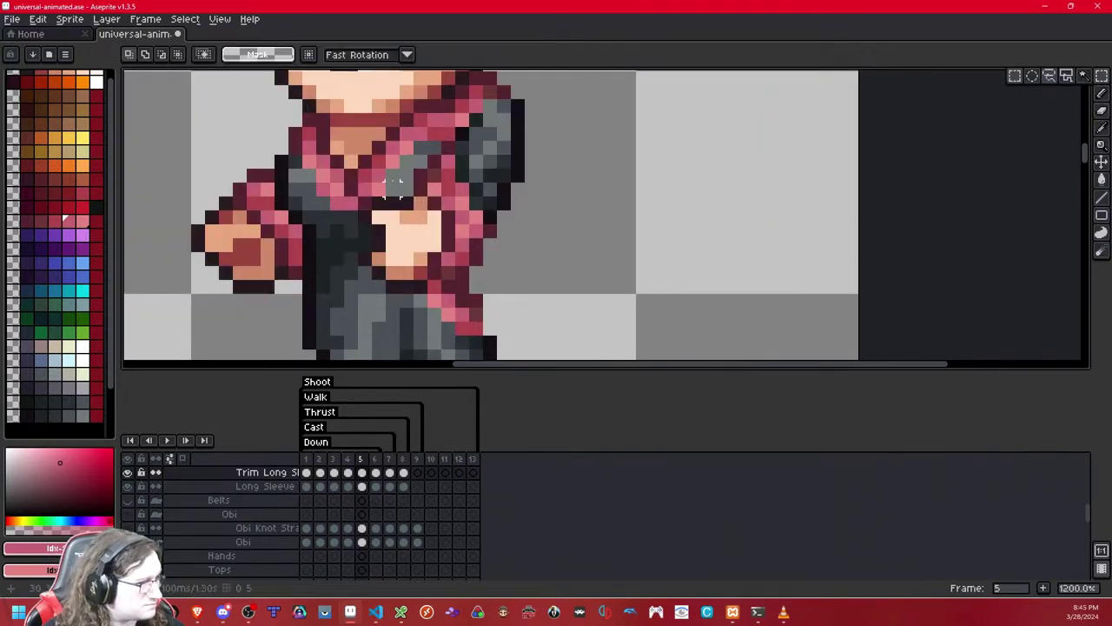
left_click_drag(368, 123, 598, 309)
key("ctrl+d")
key("Right")
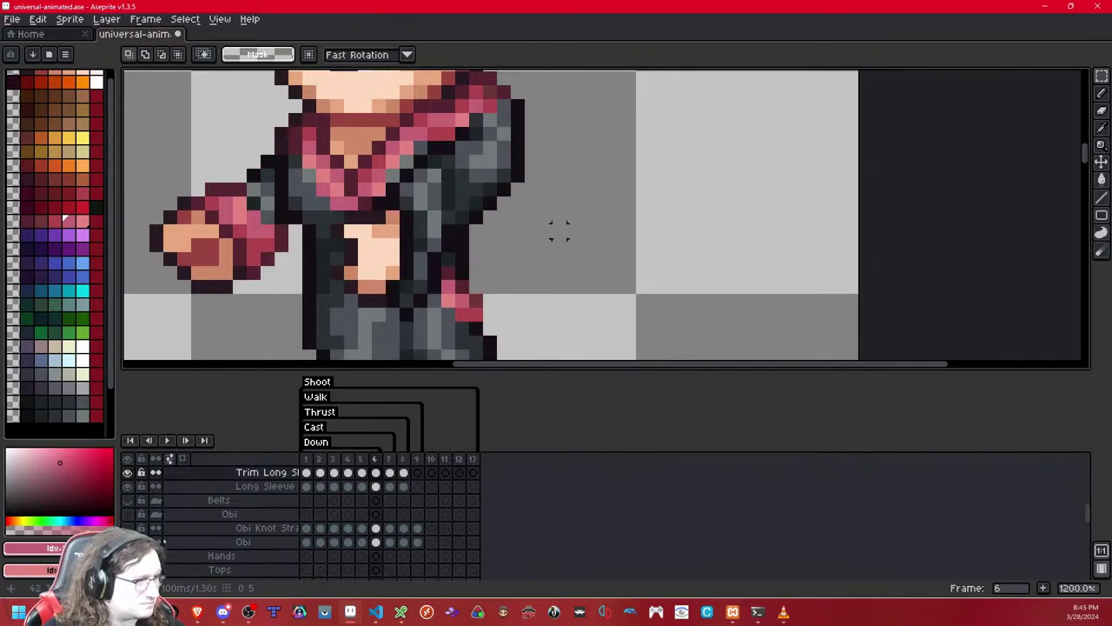
key("ctrl+v")
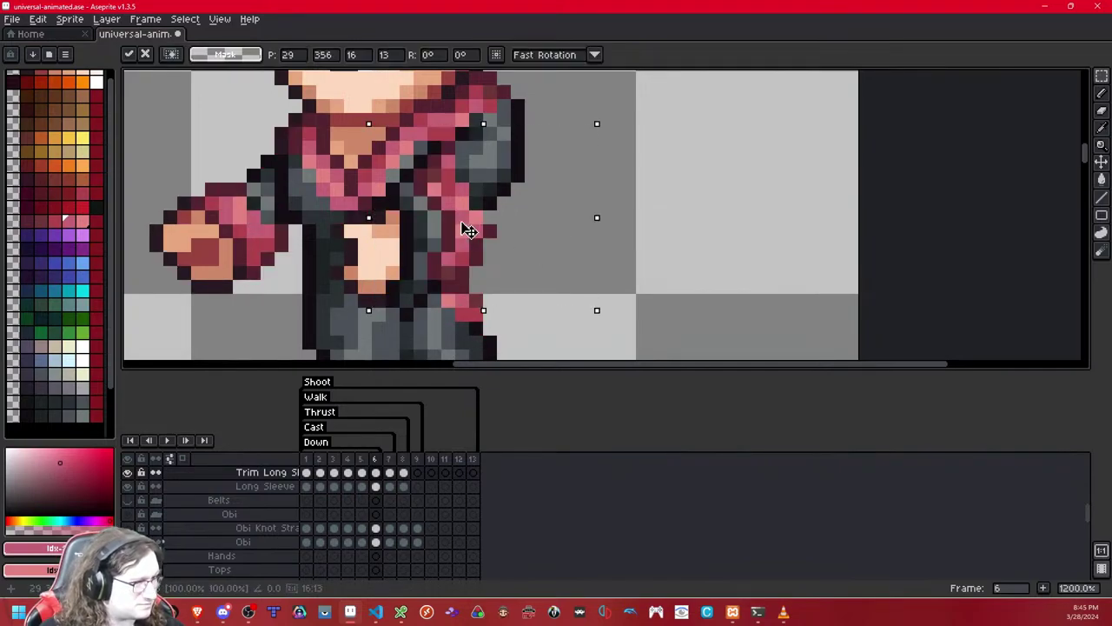
left_click_drag(464, 228, 437, 243)
left_click(670, 231)
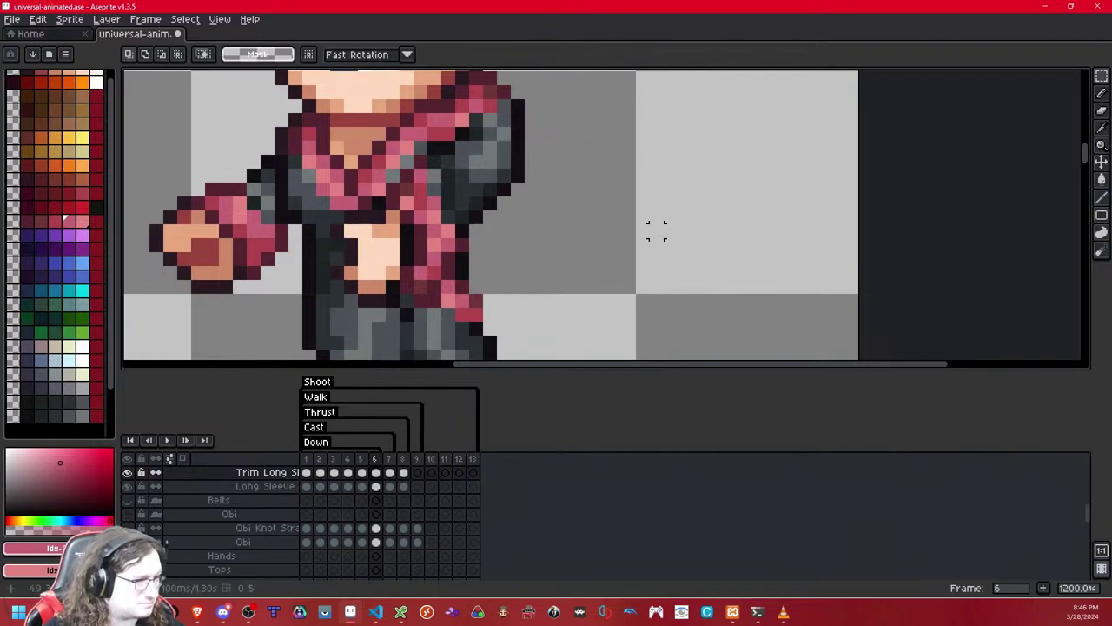
key("Right")
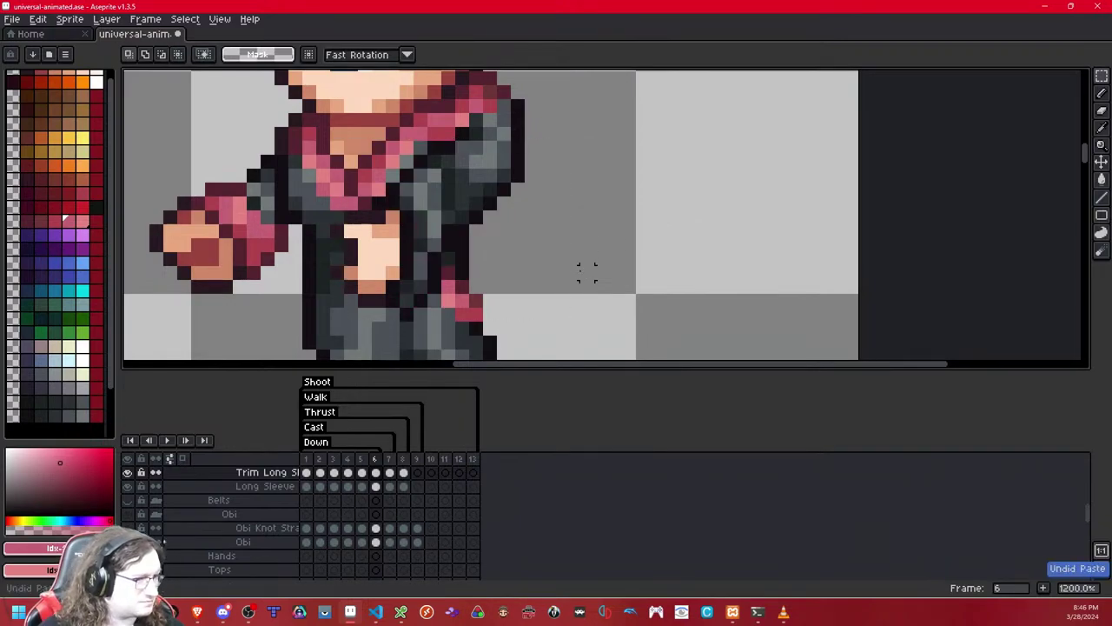
- Paste the copied sleeve trim onto frame 7 of the left-facing character and commit it
key("ctrl+v")
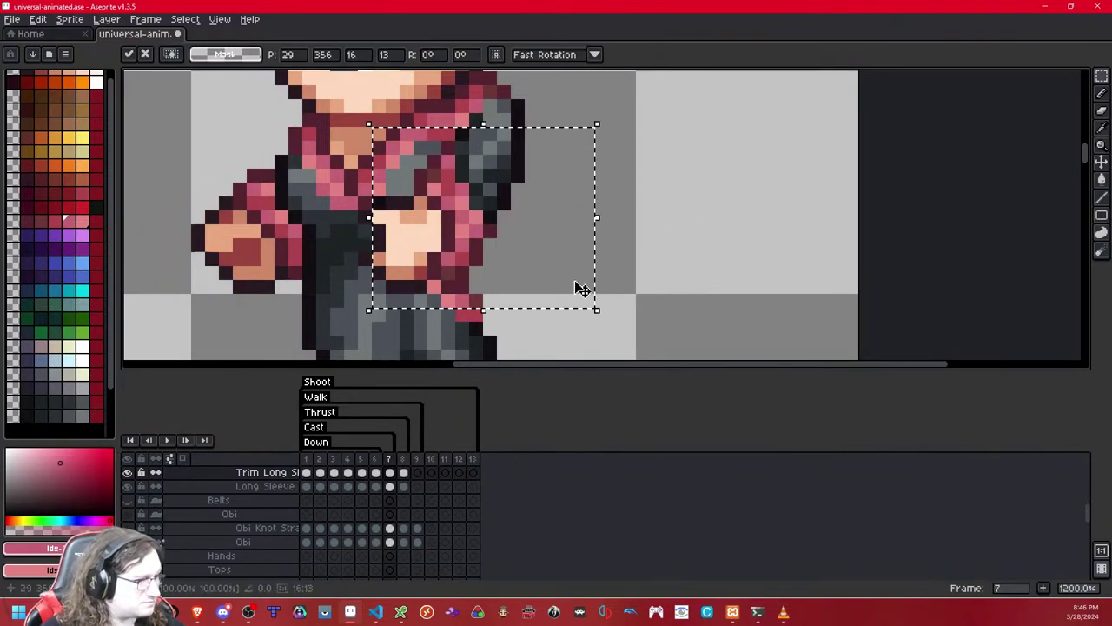
left_click(657, 231)
key("Right")
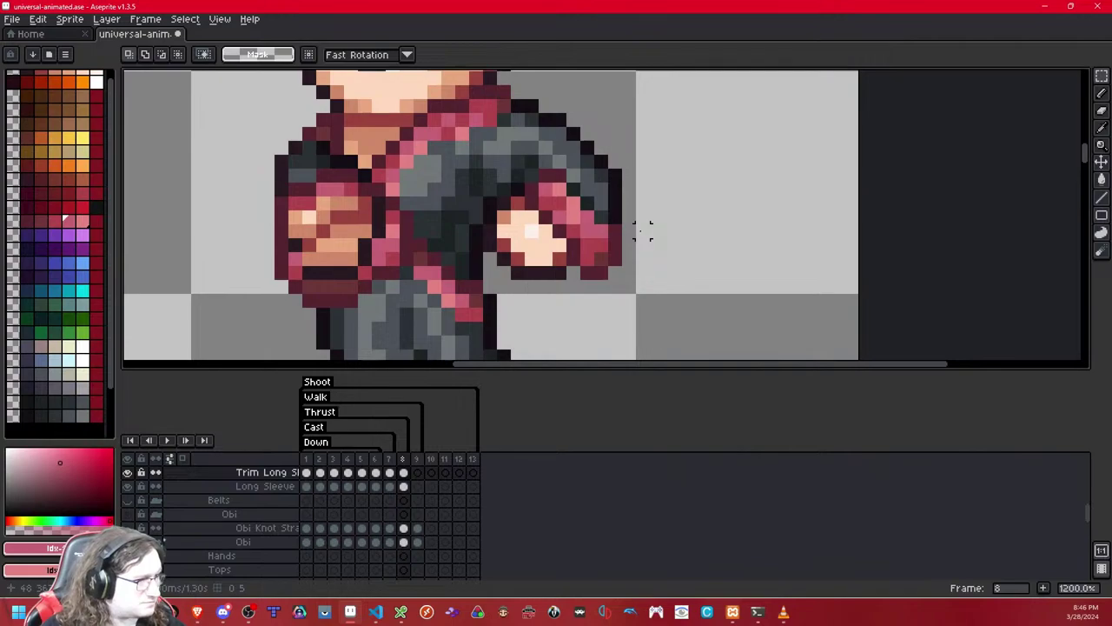
- Shift the top of the rear arm's cuff trim one pixel left on frame 8 of the left-facing character
scroll(643, 230, "down", 7)
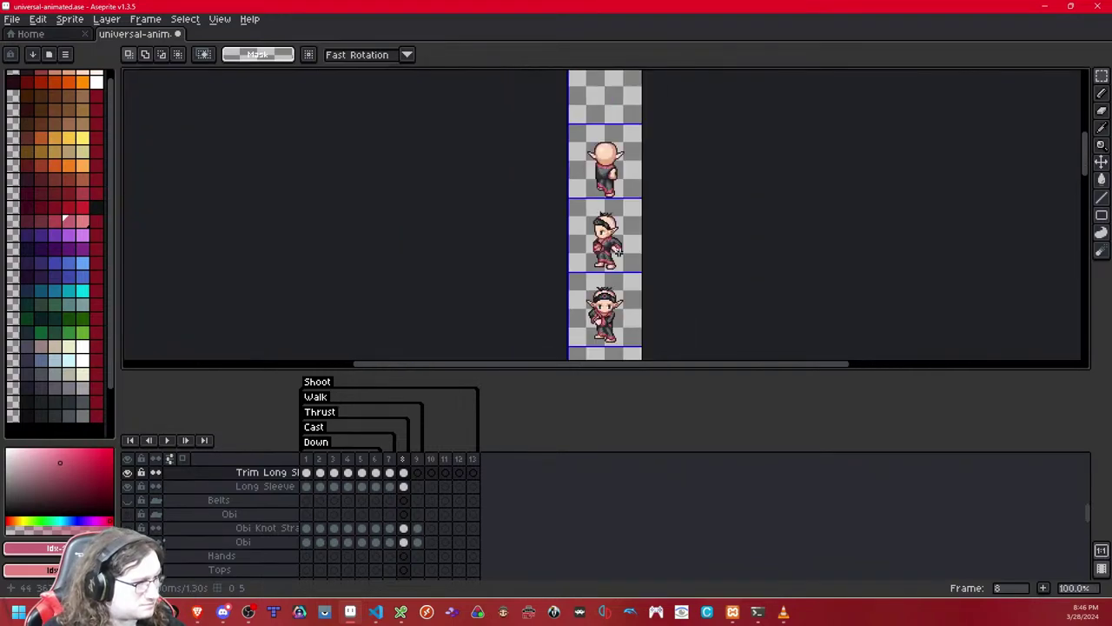
scroll(656, 252, "up", 8)
left_click_drag(617, 272, 663, 282)
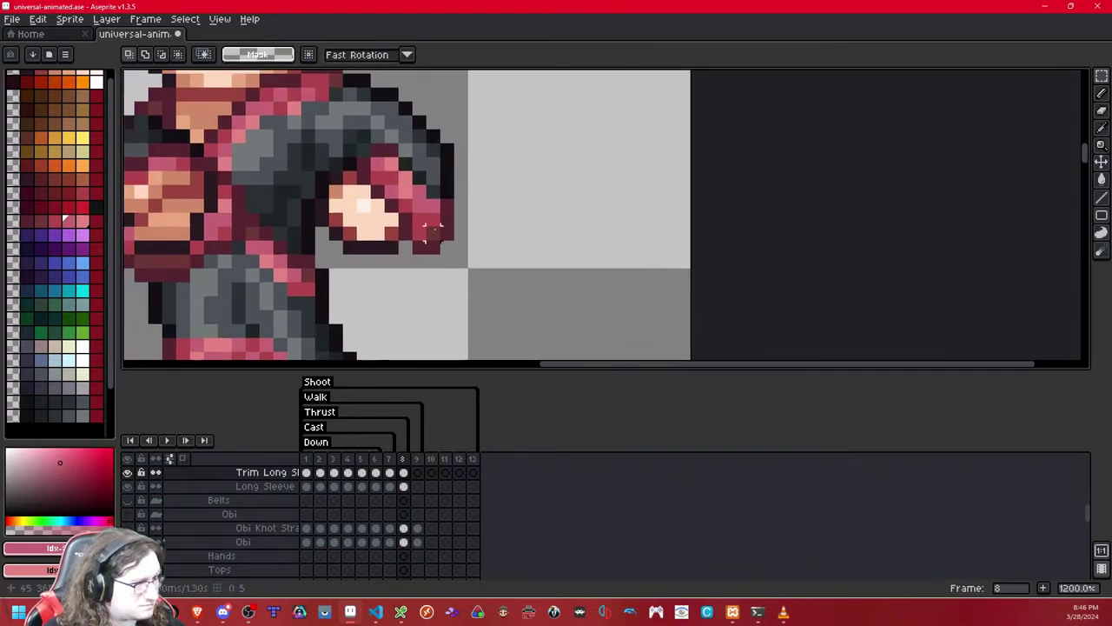
left_click_drag(503, 253, 633, 295)
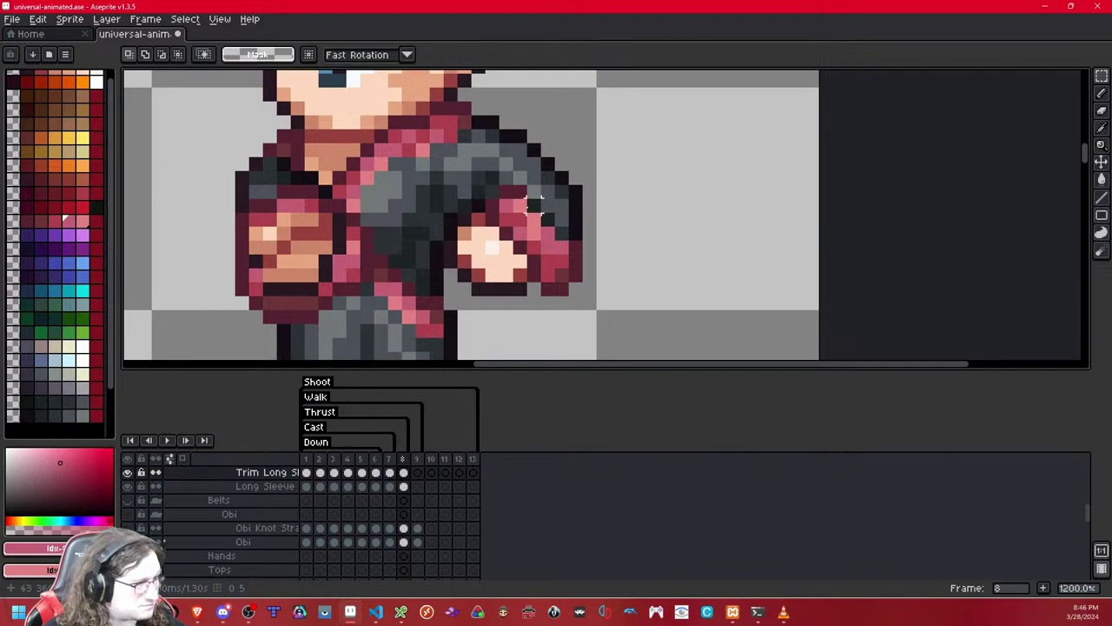
left_click_drag(442, 154, 530, 214)
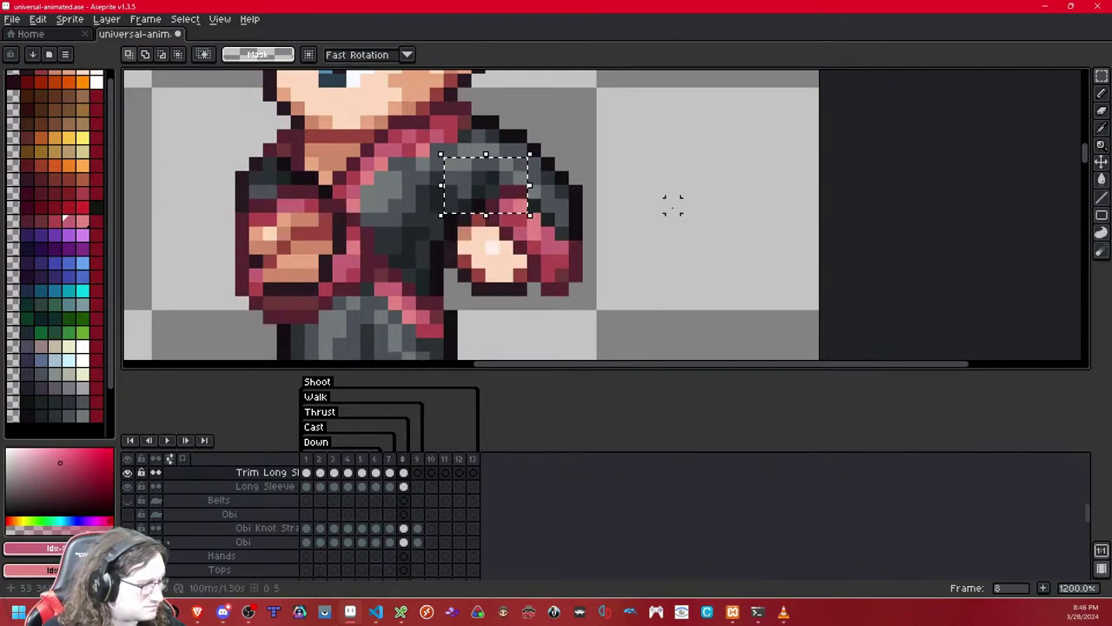
key("Left")
key("Return")
scroll(640, 205, "down", 8)
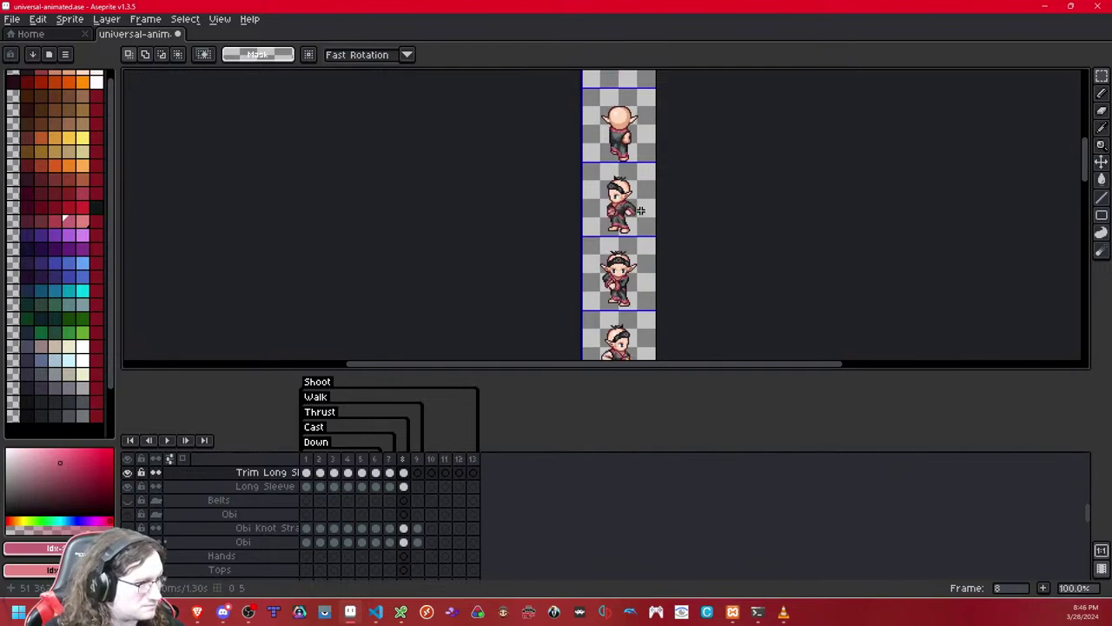
scroll(641, 209, "up", 9)
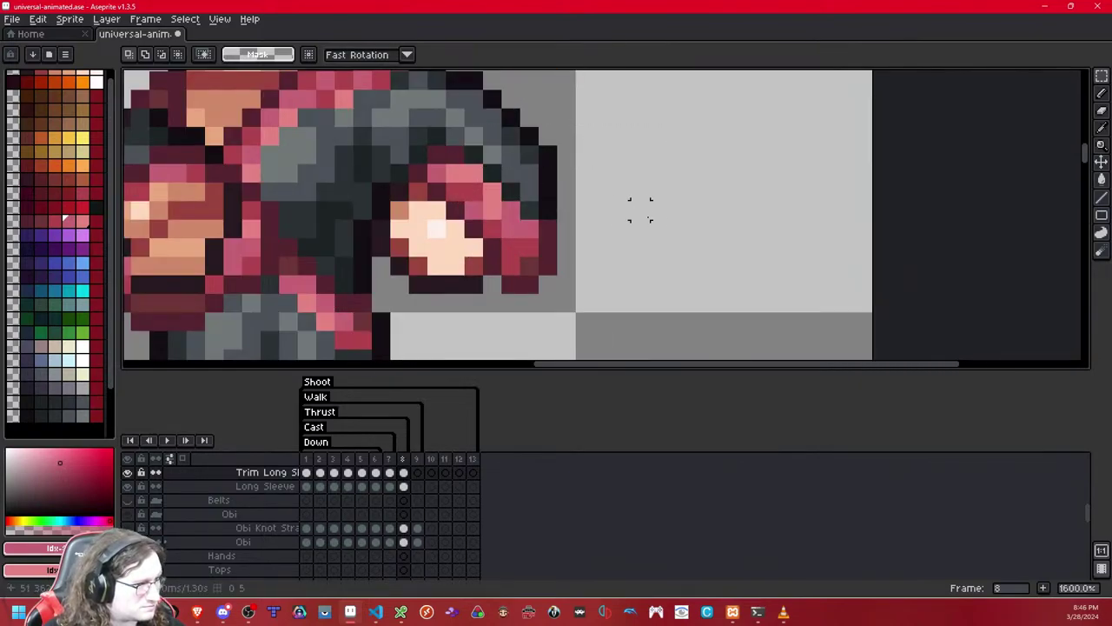
scroll(659, 210, "down", 9)
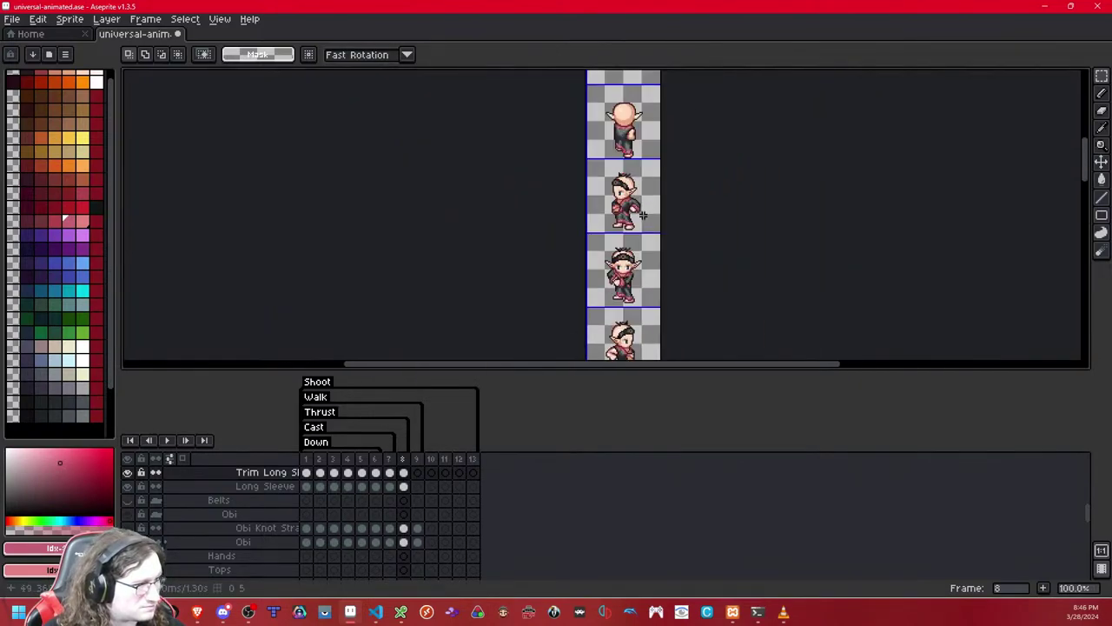
- Move the top of the rear arm's cuff trim one pixel left on frame 4 of the same pose
key("Left")
key("Left")
key("Left")
key("Left")
key("Left")
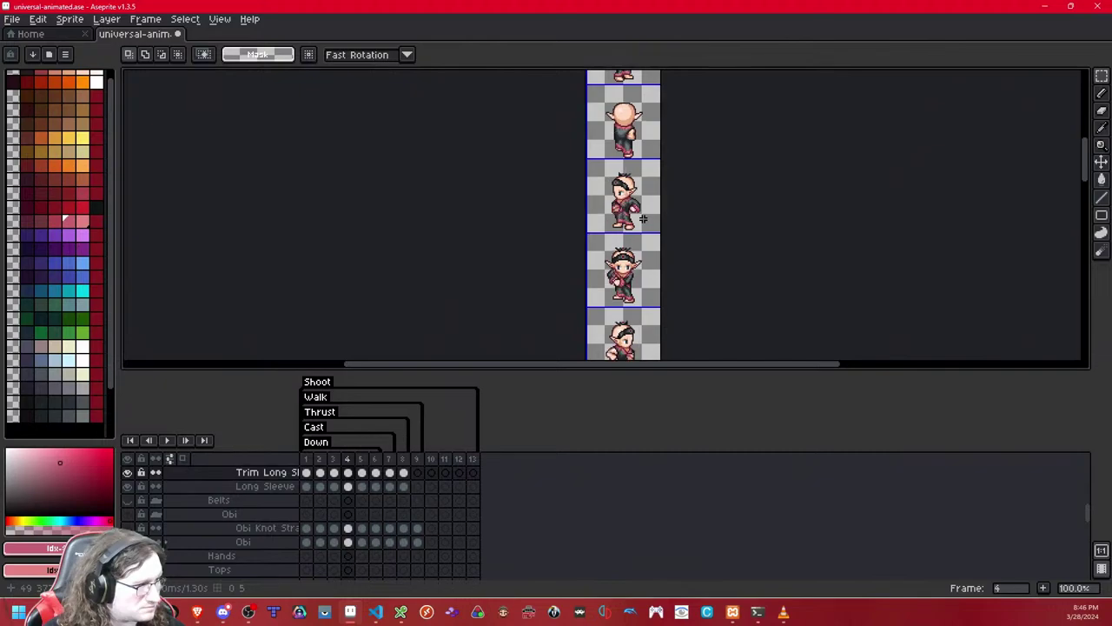
key("Right")
scroll(642, 218, "up", 5)
scroll(598, 174, "up", 4)
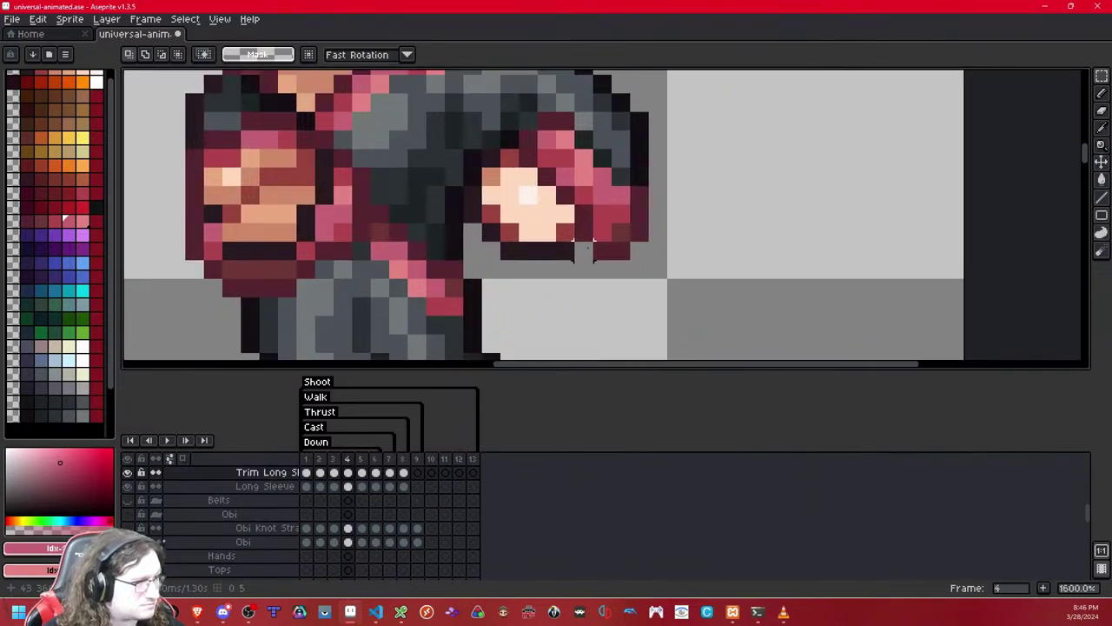
left_click_drag(509, 121, 811, 83)
key("ctrl+c")
key("ctrl+v")
key("Left")
left_click(676, 177)
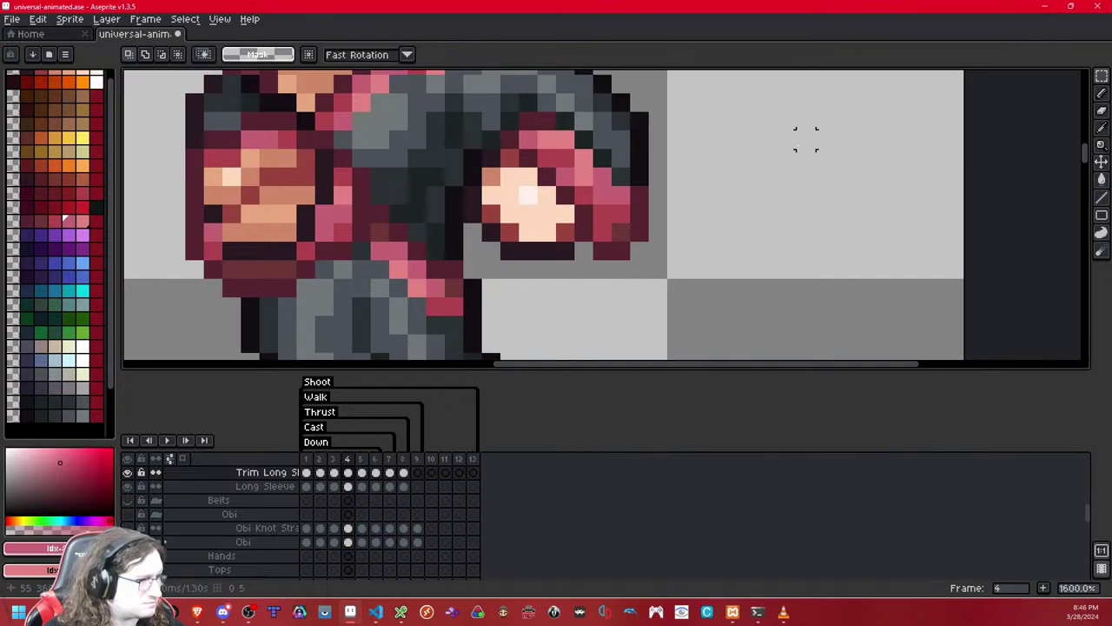
- Compare the sleeve trim of the left-facing character across frames 4 to 9
left_click_drag(807, 137, 787, 158)
scroll(664, 143, "down", 5)
left_click_drag(667, 156, 654, 230)
key("Right")
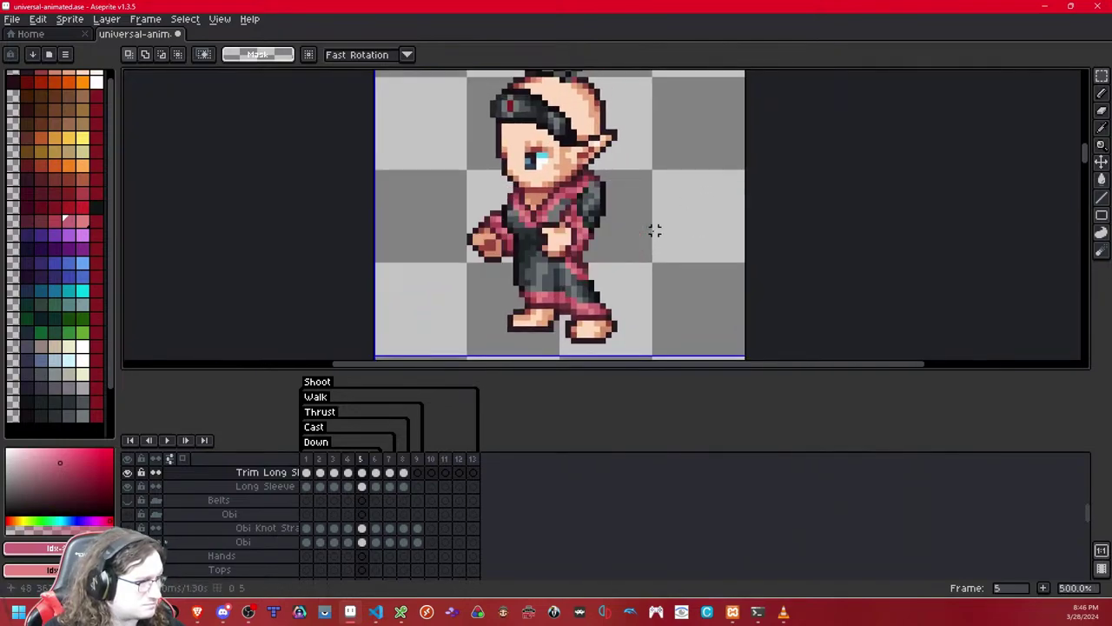
scroll(641, 235, "up", 3)
key("Right")
key("Left")
left_click_drag(579, 223, 620, 205)
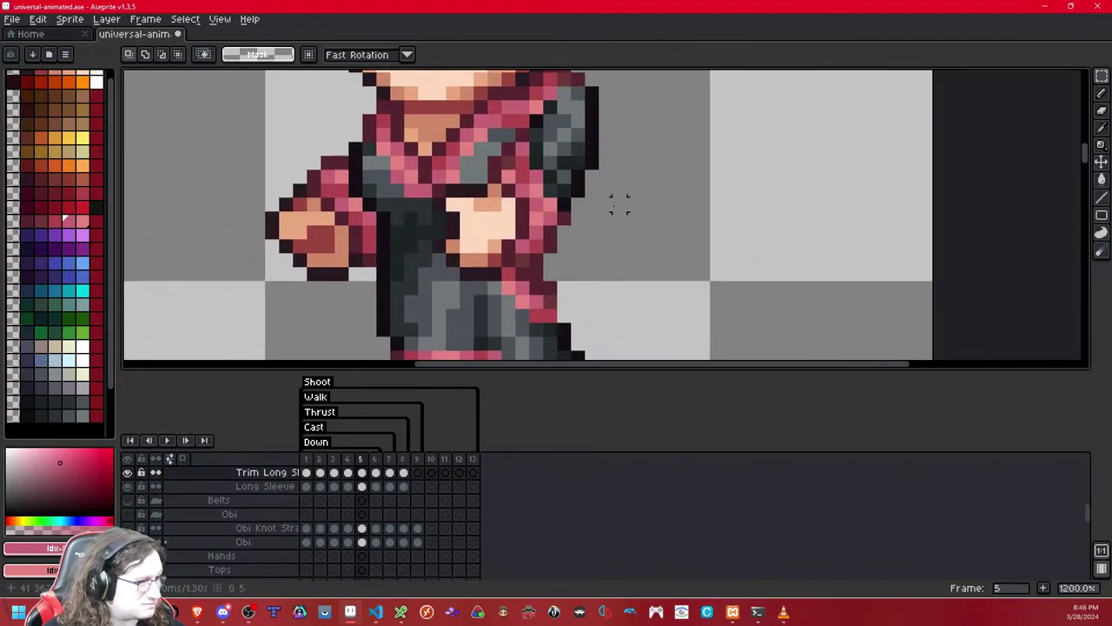
key("Left")
key("Right")
key("Right")
key("Right")
key("Right")
key("Right")
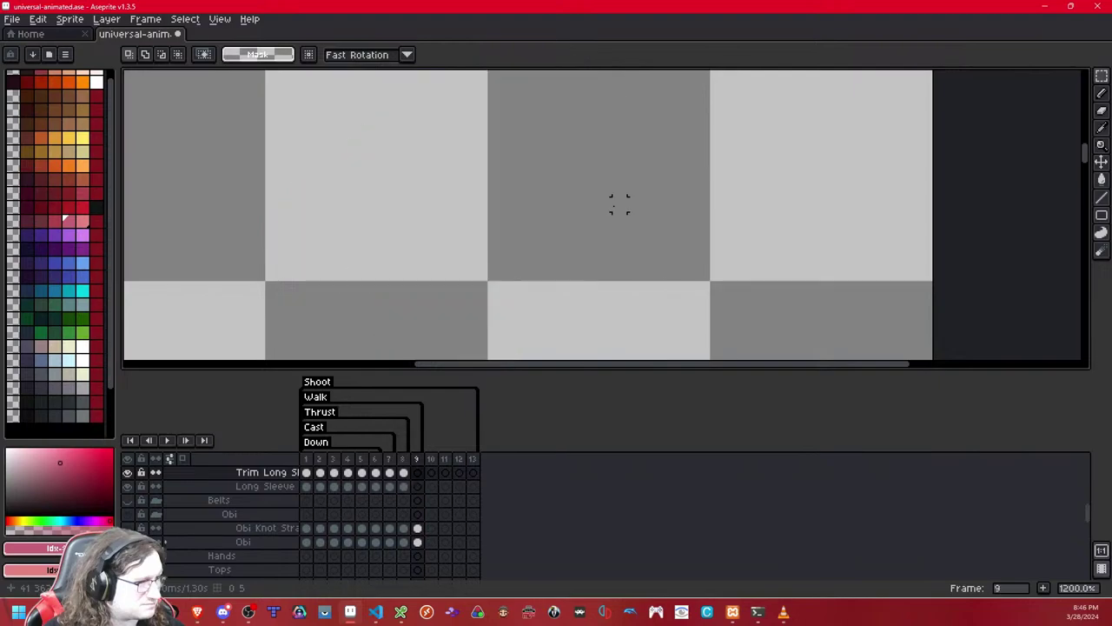
key("Right")
key("Left")
key("Left")
key("Left")
key("Left")
key("Left")
- Copy the rear cuff trim from frame 5 and paste it onto frame 6, about three pixels left and one pixel up
left_click_drag(634, 93, 436, 285)
key("ctrl+d")
key("Right")
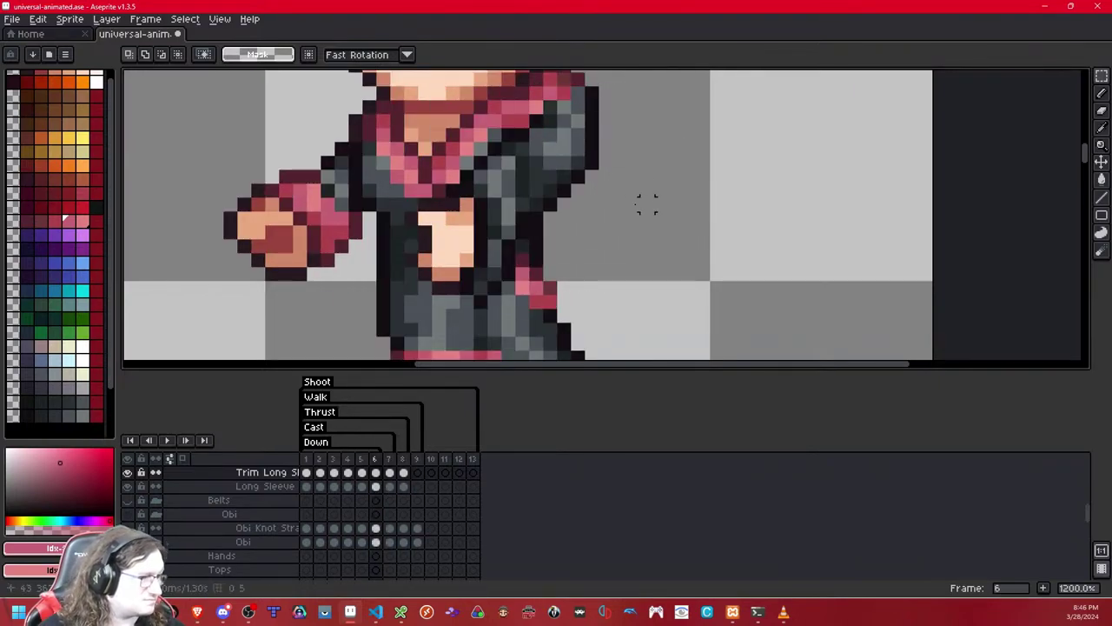
key("ctrl+v")
left_click_drag(538, 218, 495, 205)
left_click(675, 204)
- Align the pasted trim on frame 6 by shifting its lower section one pixel left and its bottom end one pixel right
left_click_drag(619, 330, 411, 218)
key("Left")
left_click(634, 149)
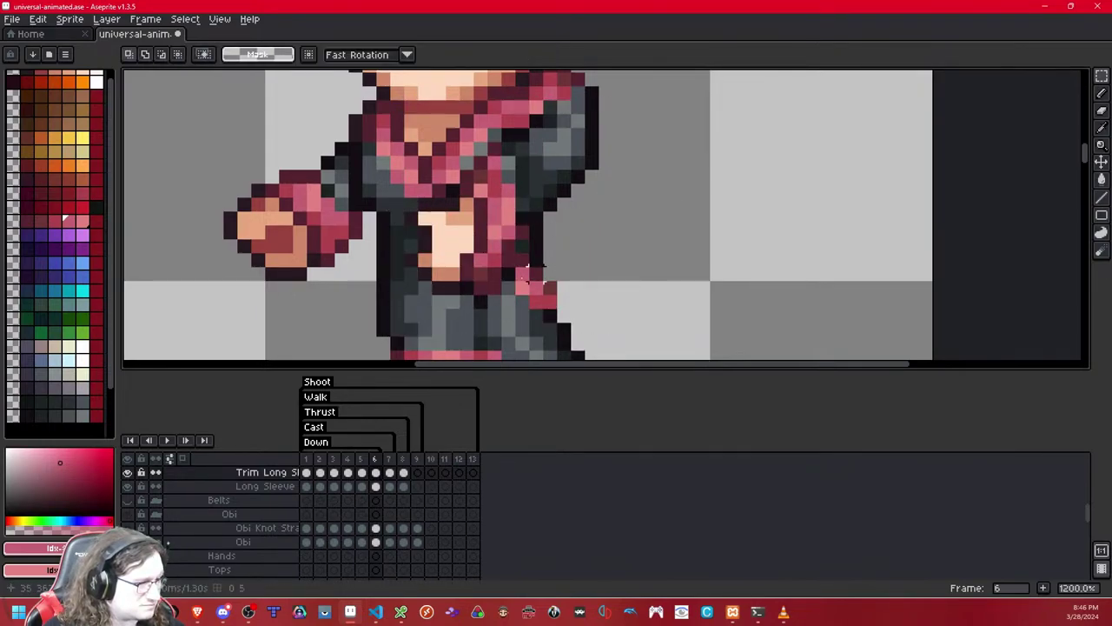
left_click_drag(536, 330, 439, 259)
key("Right")
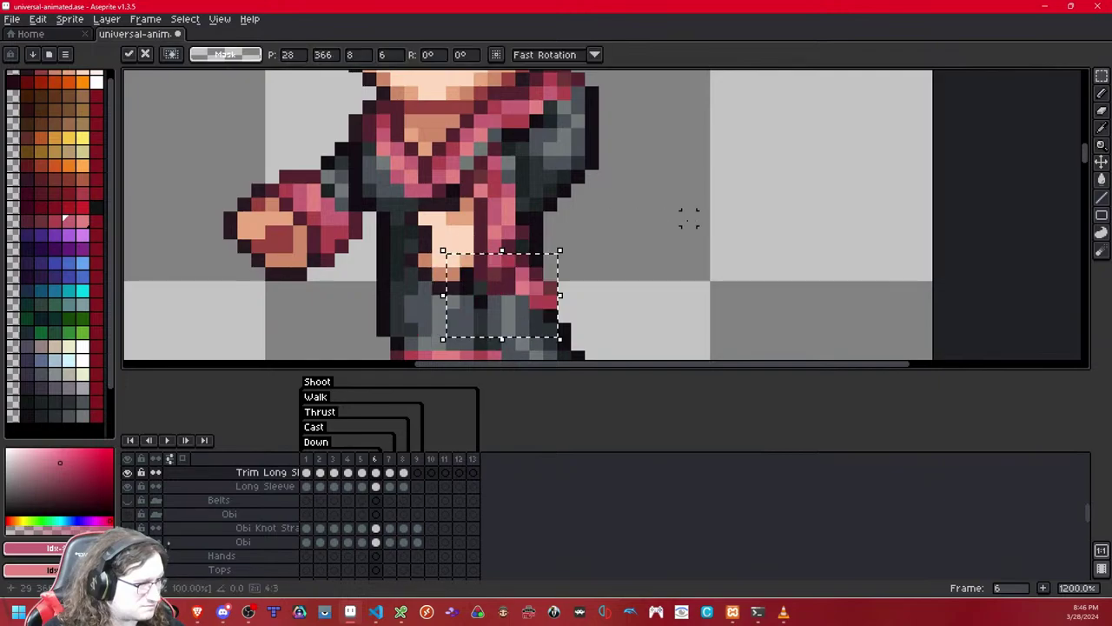
key("Right")
key("Left")
left_click(690, 218)
- Fine-tune the pasted trim's bottom edge beside the rear hand on frame 6 with one-pixel shifts of small selections
mouse_move(606, 349)
left_mouse_down()
mouse_move(459, 266)
mouse_move(510, 302)
mouse_move(536, 274)
left_mouse_up()
key("Left")
key("Down")
left_click(660, 218)
key("Up")
left_click(660, 273)
key("Left")
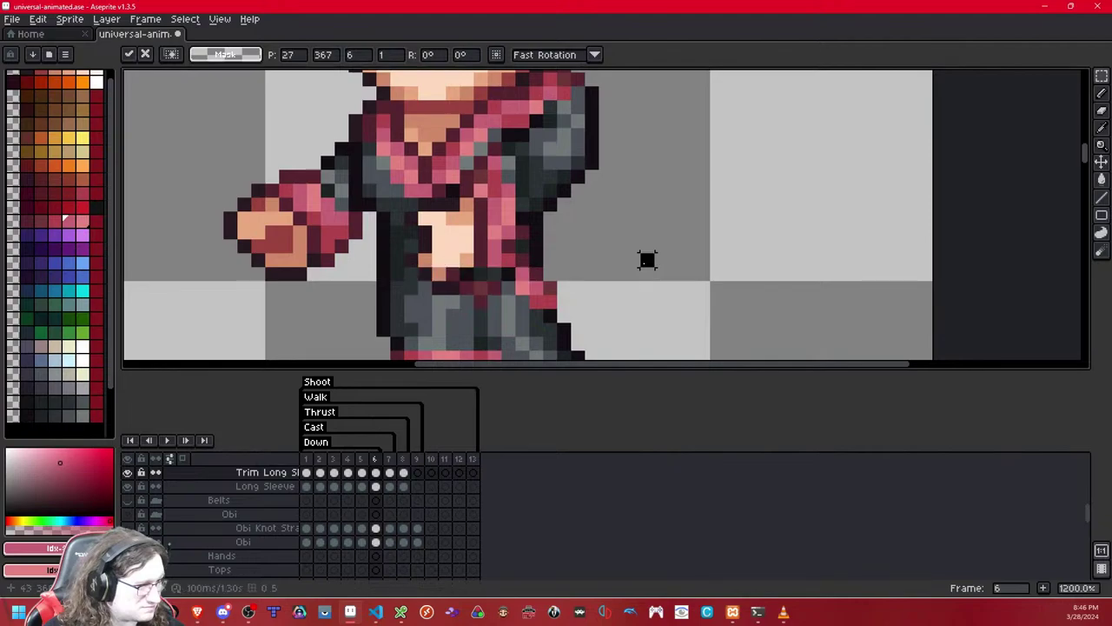
left_click(645, 258)
left_click_drag(452, 274, 424, 230)
key("Right")
left_click(715, 218)
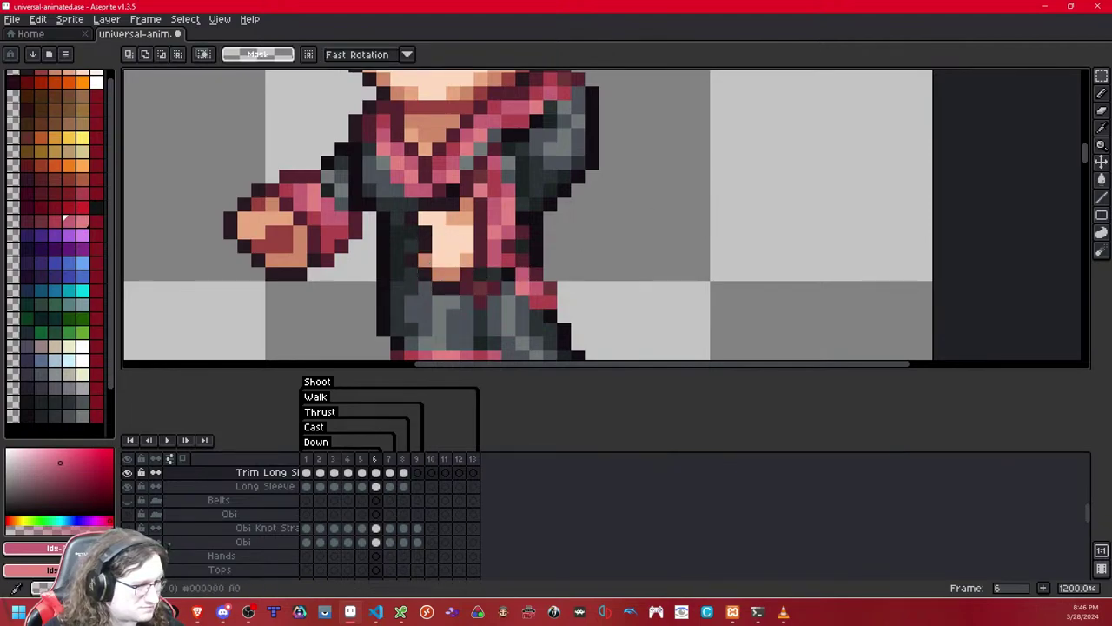
- Paint dark maroon shading pixels along the rear edge of the frame 6 cuff trim with the Pencil tool
left_click(27, 224)
left_click(1101, 93)
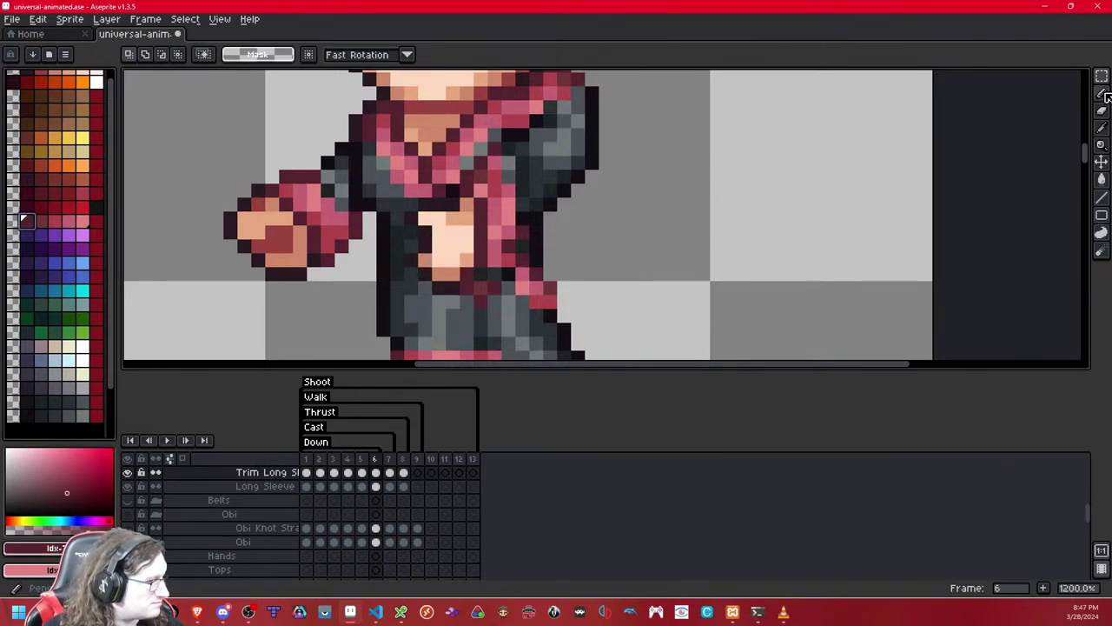
left_click(439, 329)
left_click(510, 275)
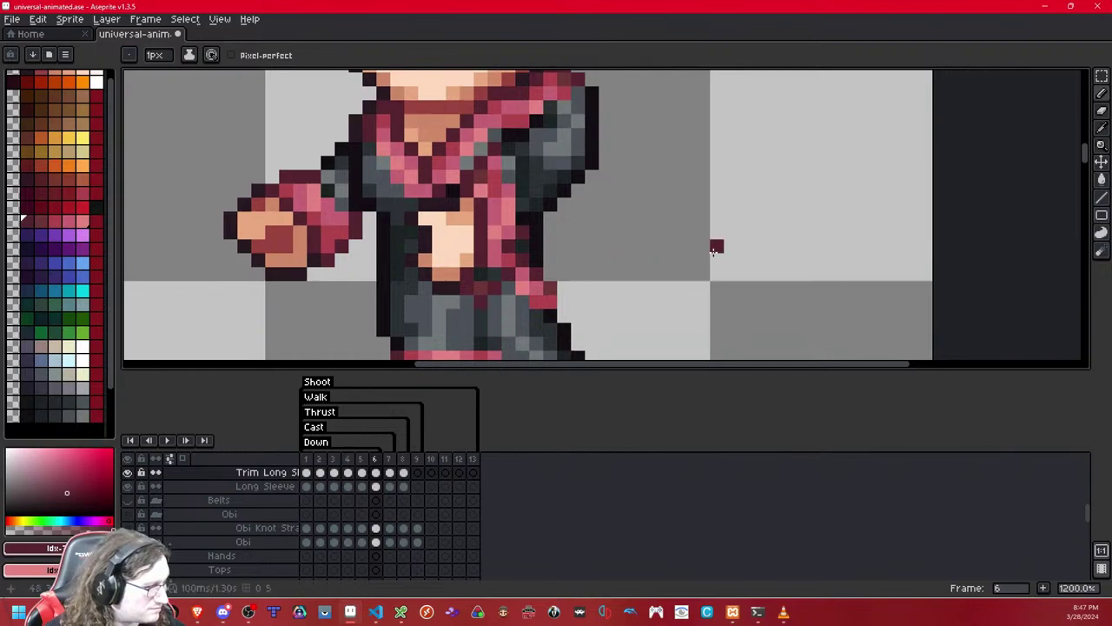
key("shift+x")
key("shift+x")
left_click(509, 260)
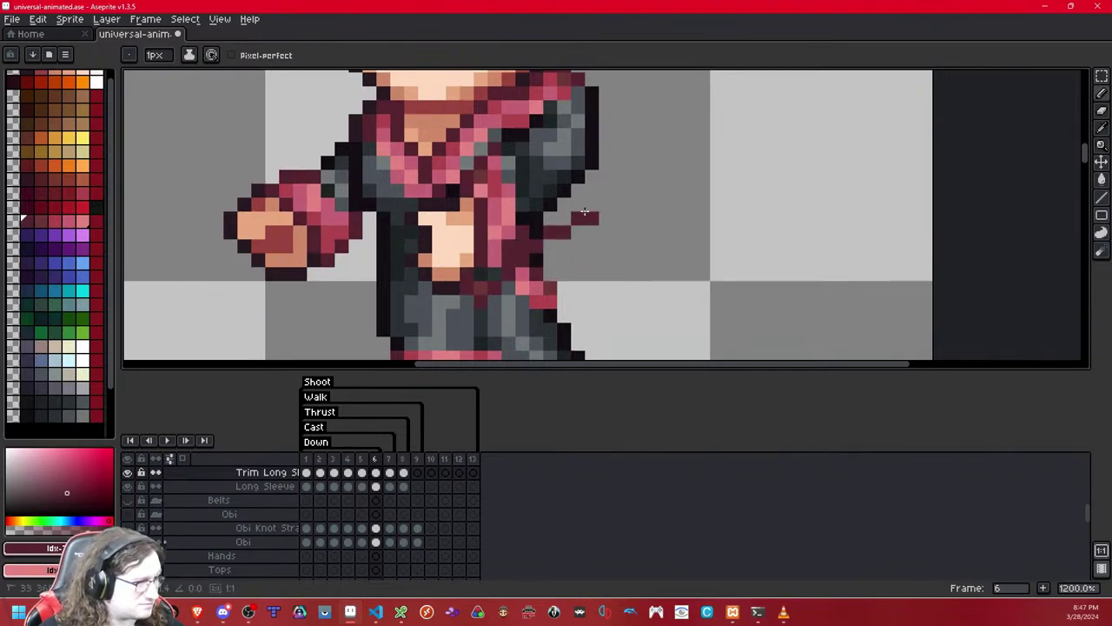
key("shift+x")
key("shift+x")
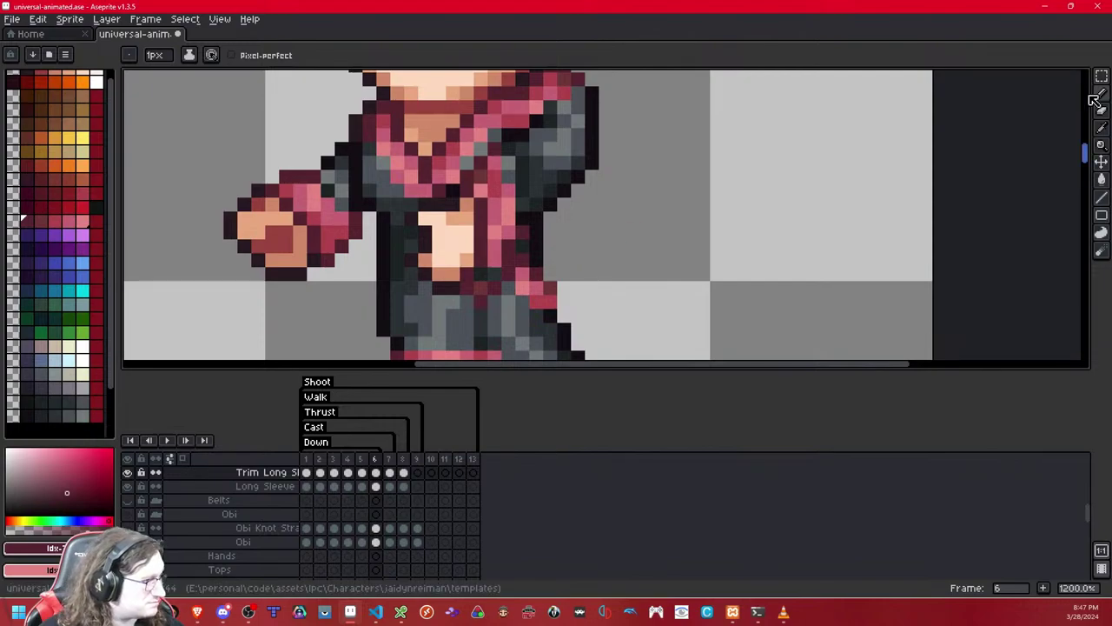
- Touch up the frame 6 cuff trim with crimson and pink pixels using the Pencil tool
key("e")
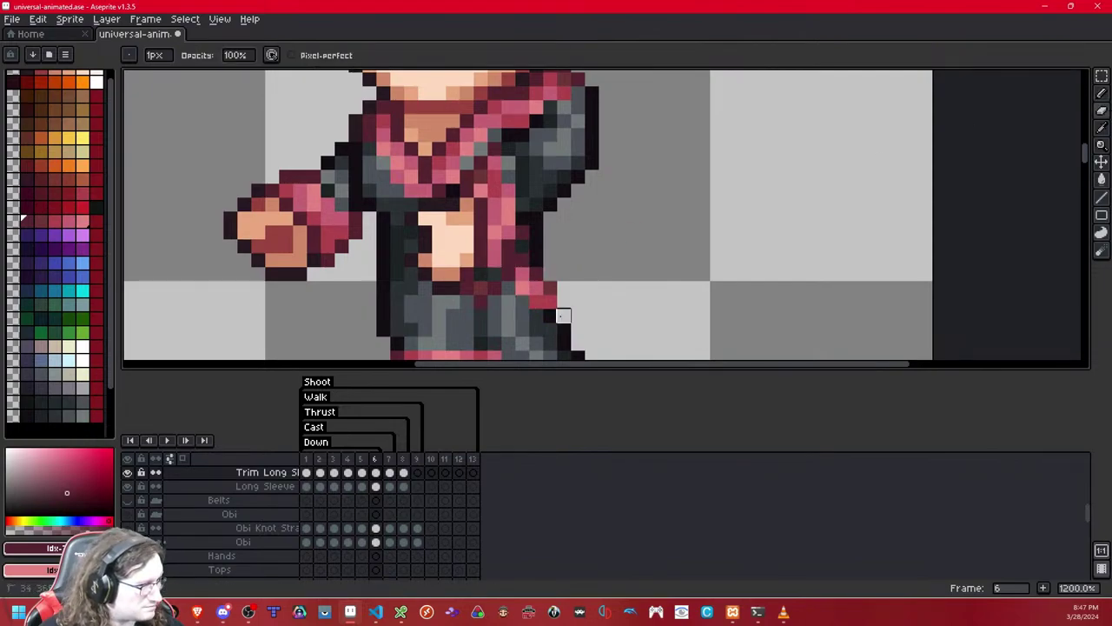
left_click(73, 224)
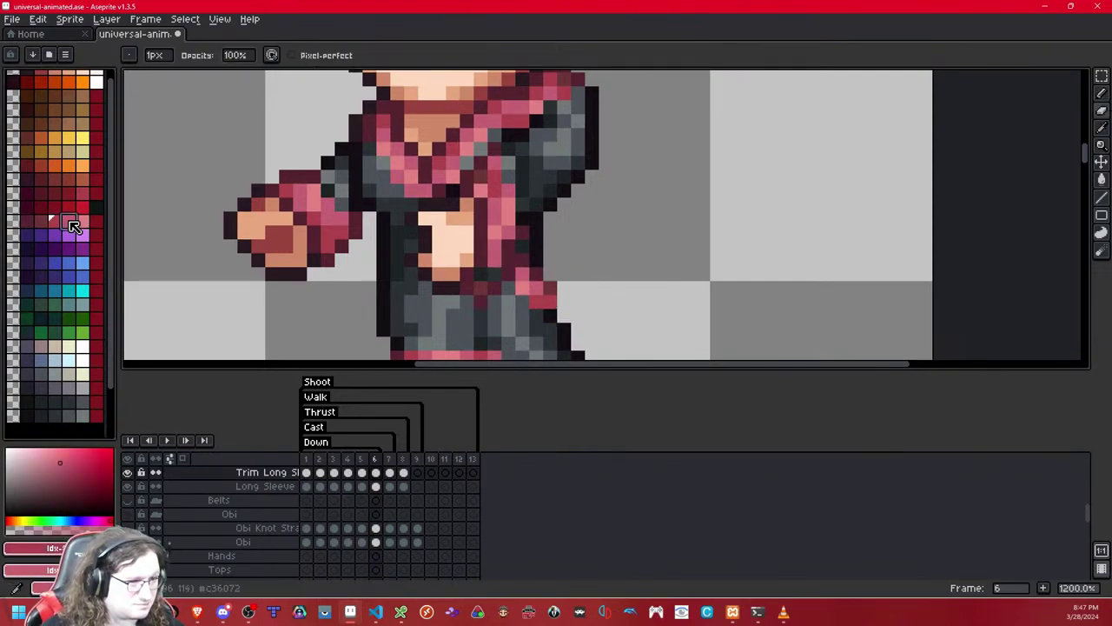
left_click(1103, 95)
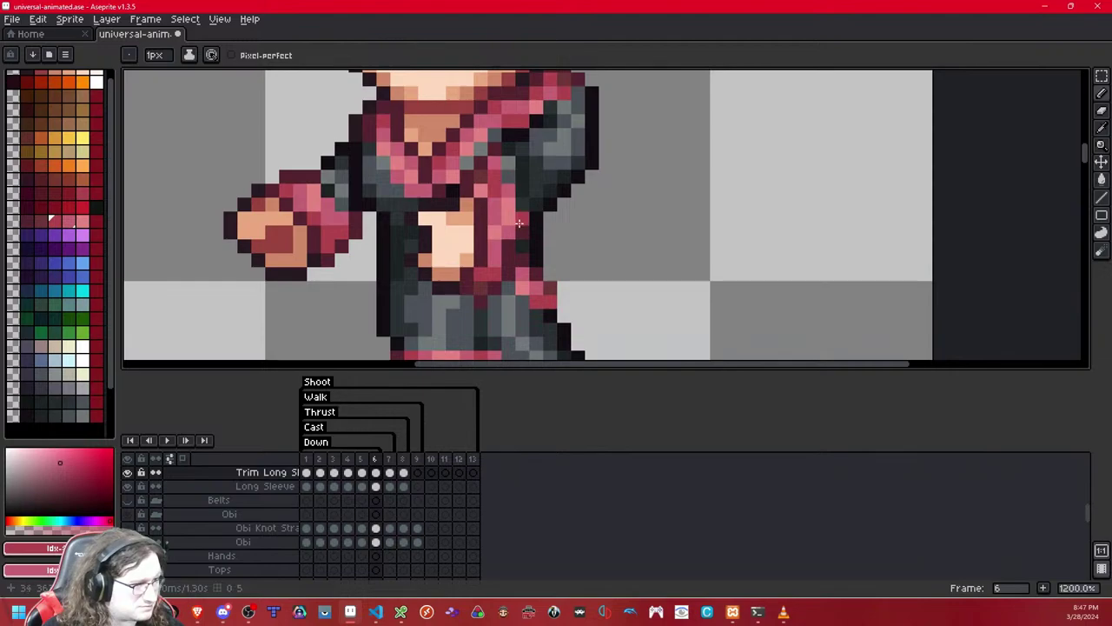
- Examine the left-facing character's finished sleeve trim on frame 6, both at full-sprite scale and close up
scroll(570, 208, "down", 7)
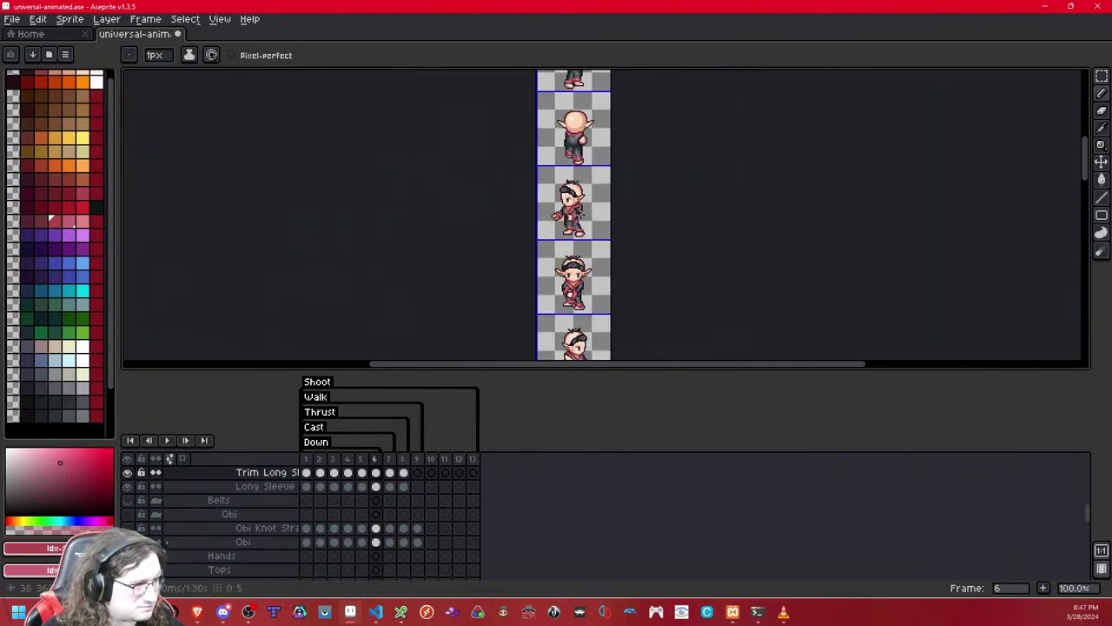
scroll(616, 213, "up", 6)
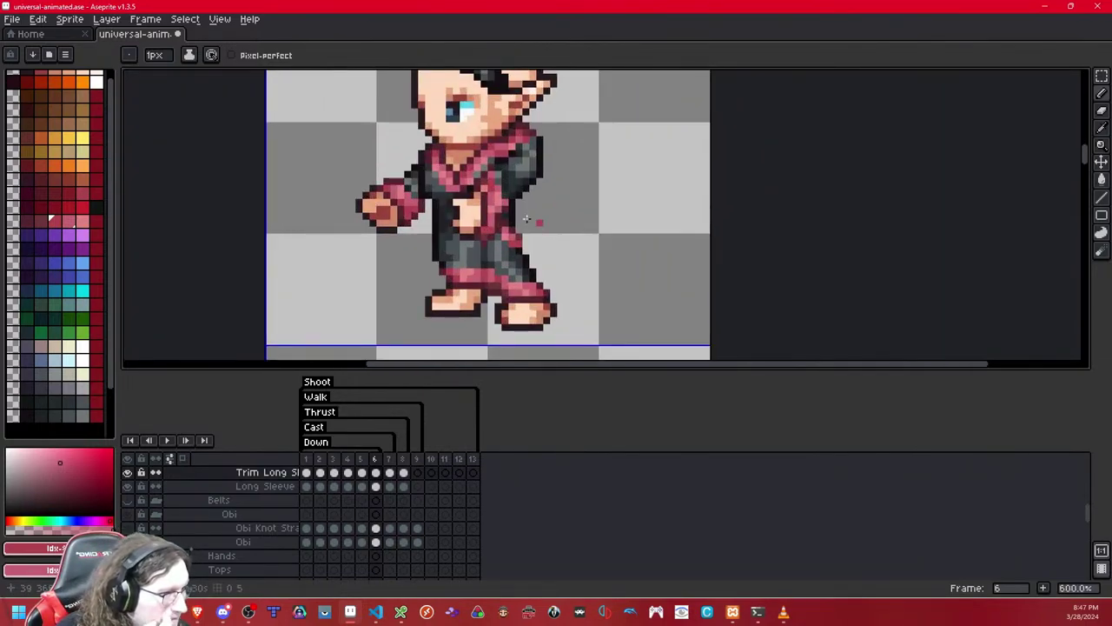
scroll(502, 195, "down", 5)
scroll(565, 194, "up", 4)
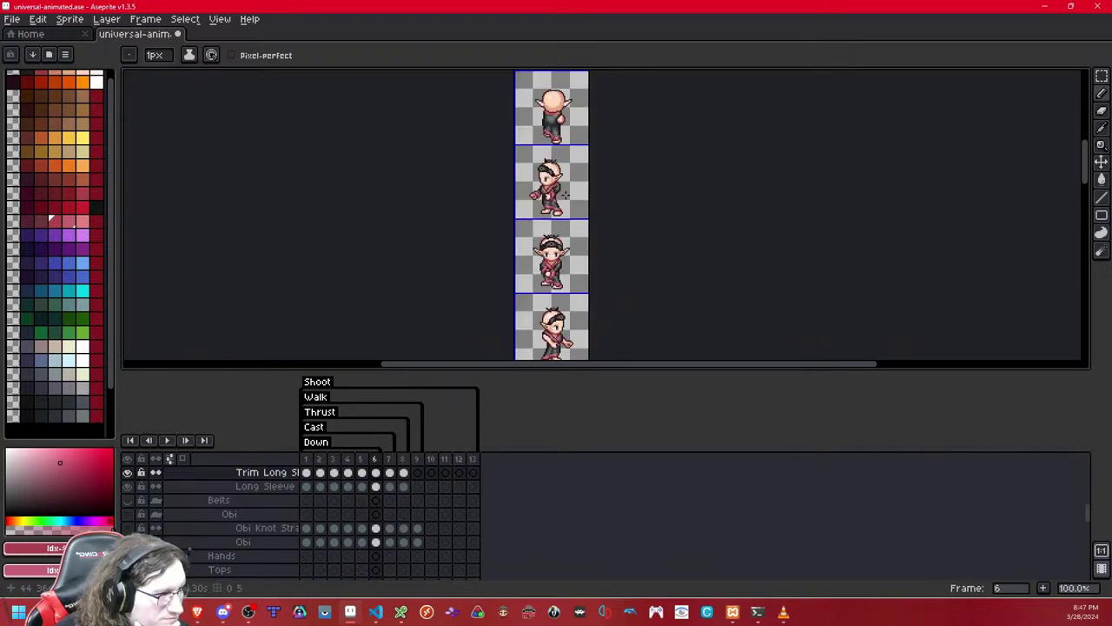
scroll(565, 194, "up", 3)
scroll(466, 156, "down", 9)
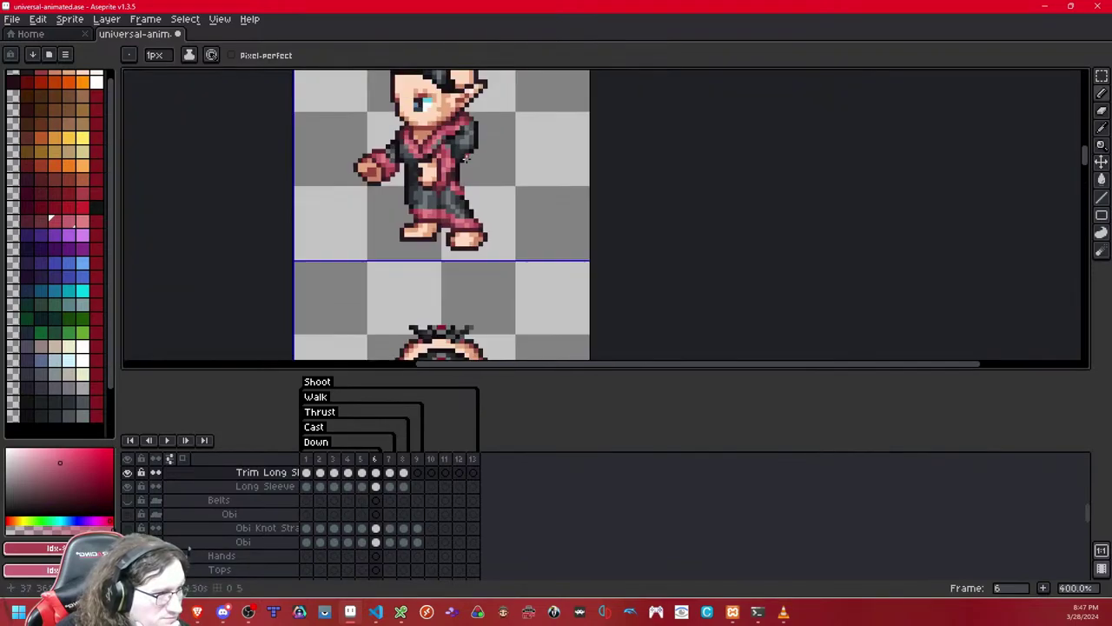
scroll(466, 156, "up", 2)
scroll(467, 157, "down", 1)
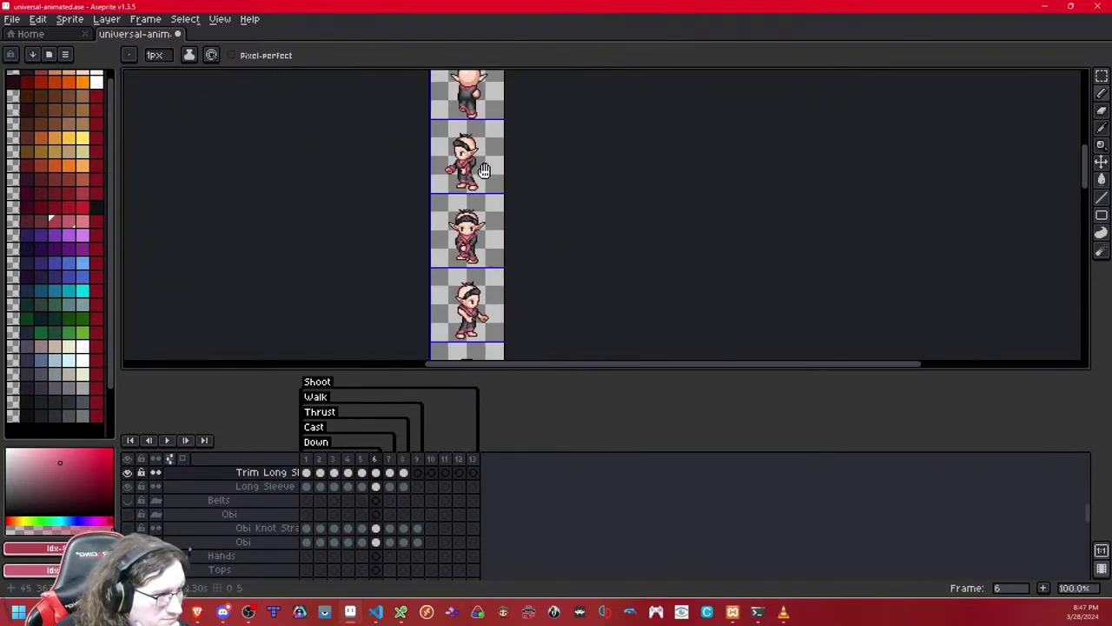
scroll(508, 209, "up", 5)
scroll(395, 208, "up", 3)
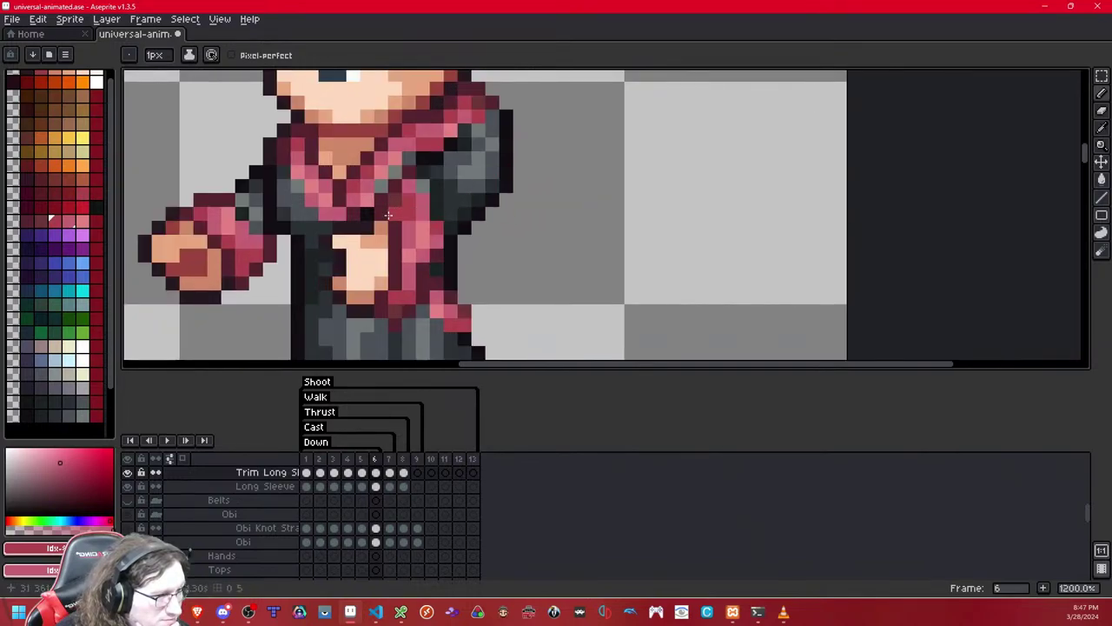
scroll(438, 199, "down", 8)
scroll(487, 198, "up", 1)
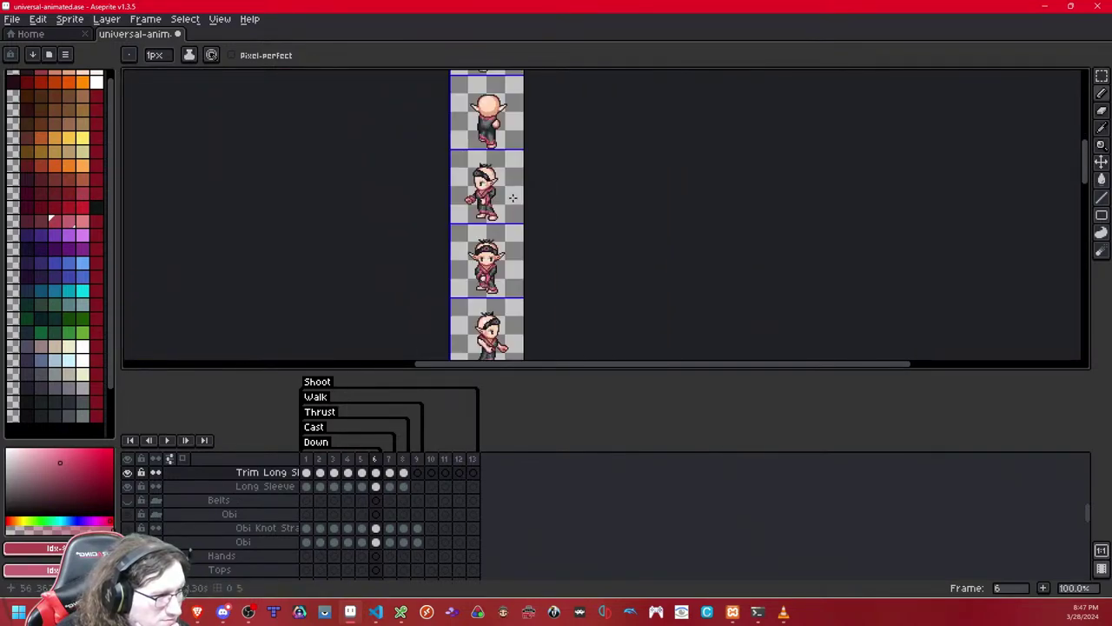
left_click_drag(512, 198, 535, 204)
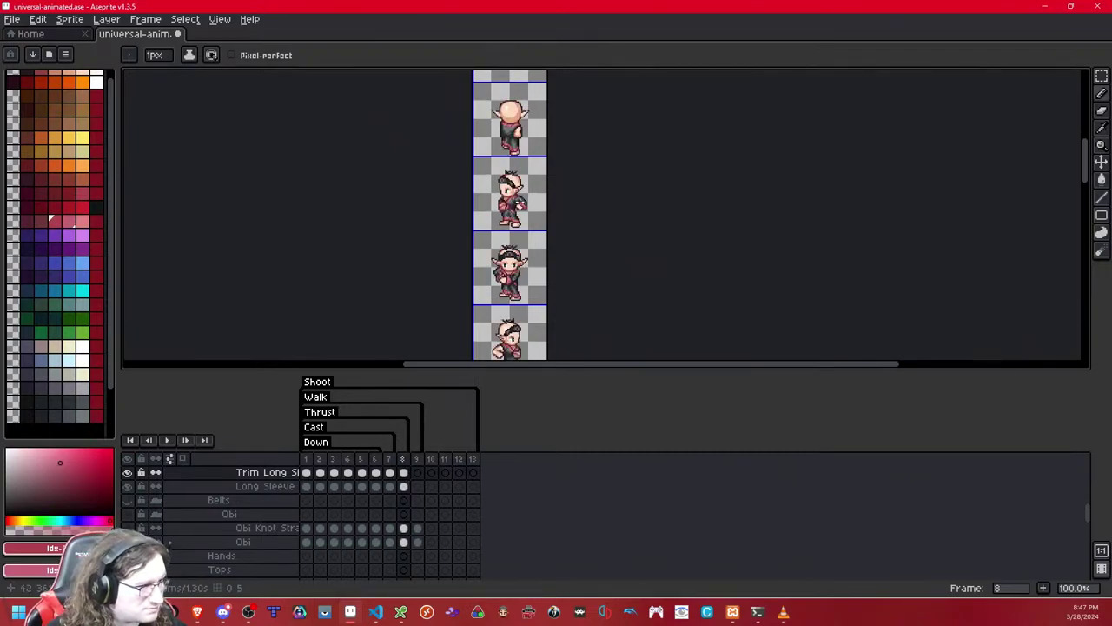
- Copy the left-facing character's sleeve trim on frame 8 and place it, flipped horizontally, on the right-facing character two cells below
scroll(532, 203, "up", 4)
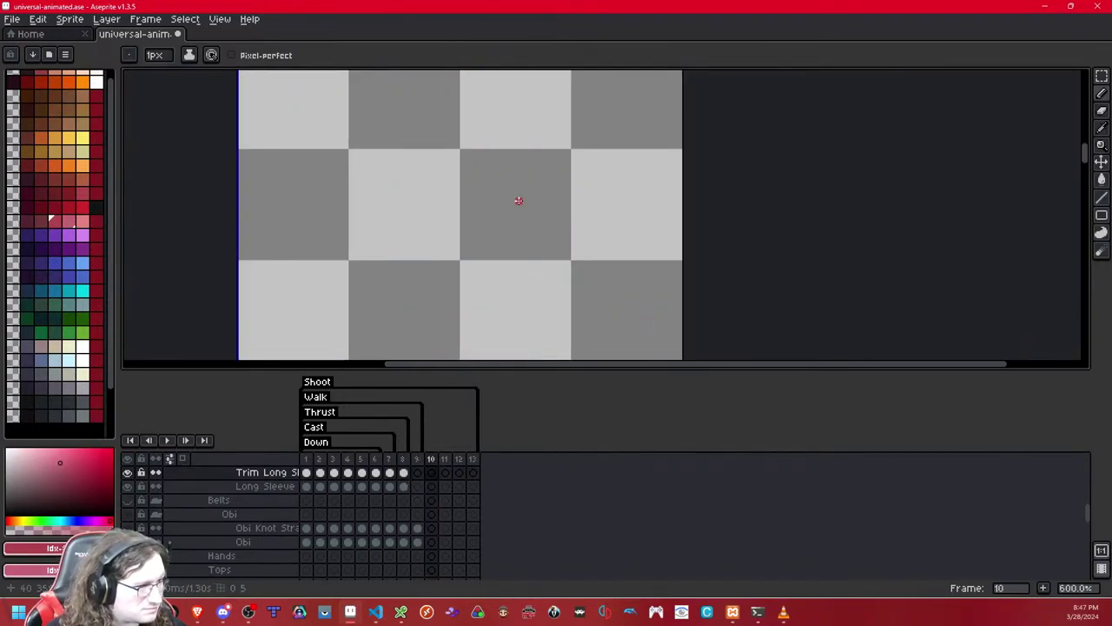
scroll(519, 201, "down", 6)
scroll(519, 201, "up", 1)
left_click_drag(522, 202, 534, 170)
left_click(1101, 76)
double_click(550, 161)
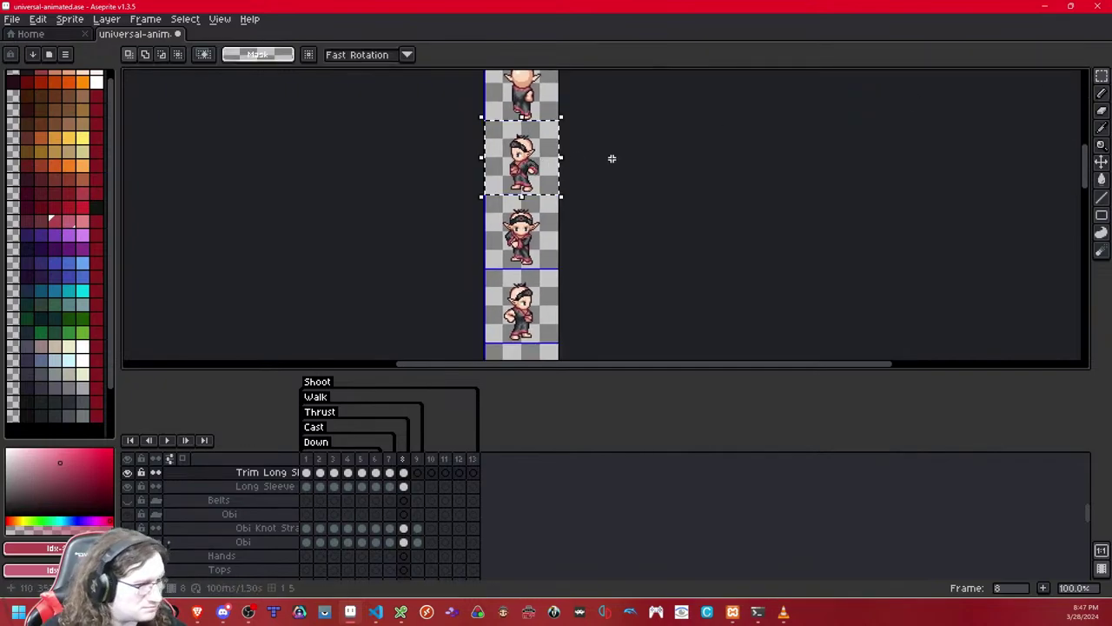
key("ctrl+c")
key("ctrl+v")
key("shift+Down")
key("shift+Down")
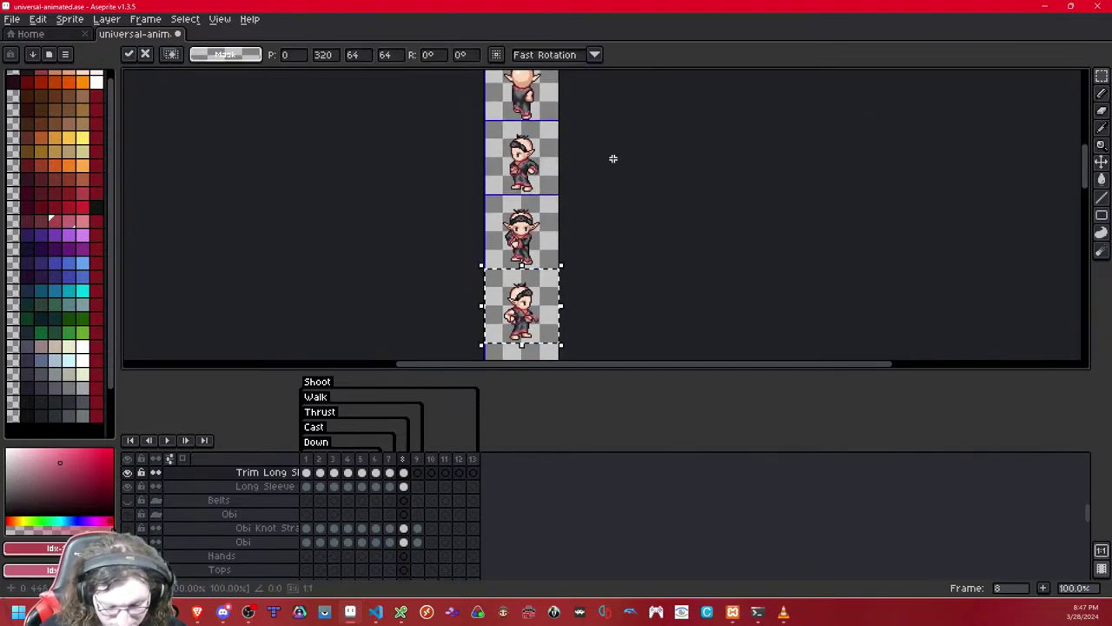
left_click(651, 159)
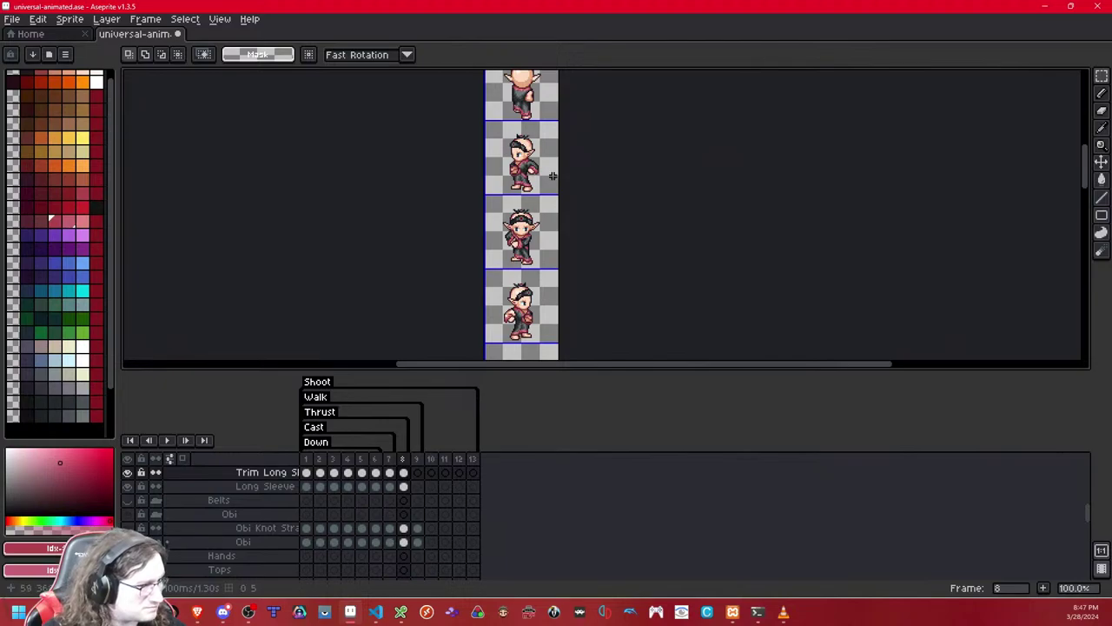
- Paste a horizontally flipped copy of the left-facing sleeve trim onto the right-facing character on frame 7
key("comma")
left_click_drag(552, 175, 595, 175)
key("ctrl+d")
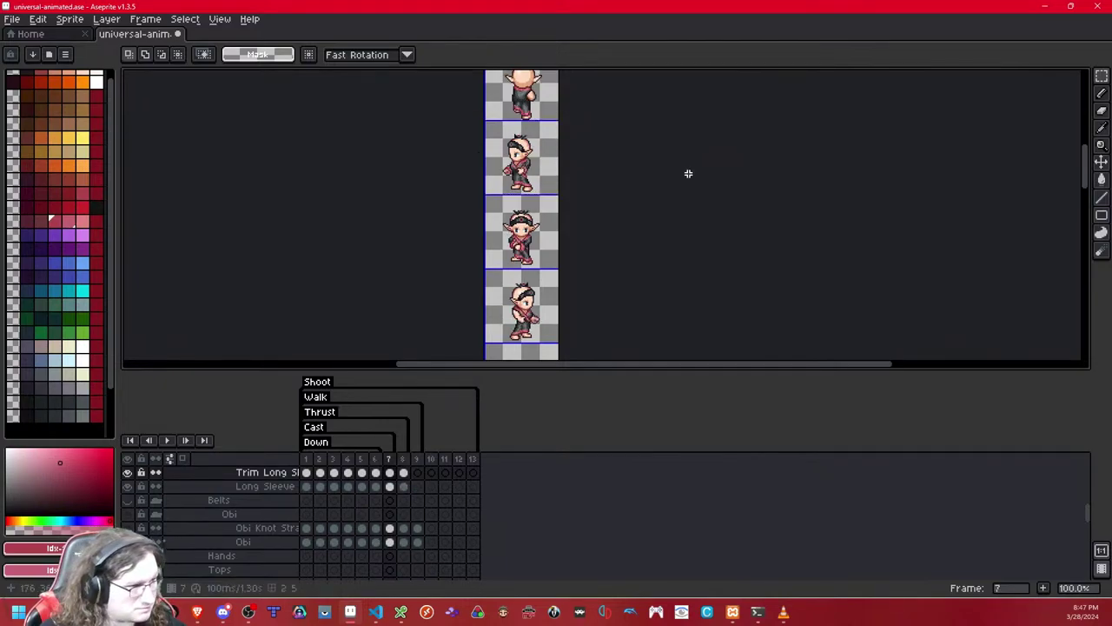
key("ctrl+v")
key("shift+Down")
key("shift+Down")
key("shift+h")
key("ctrl+d")
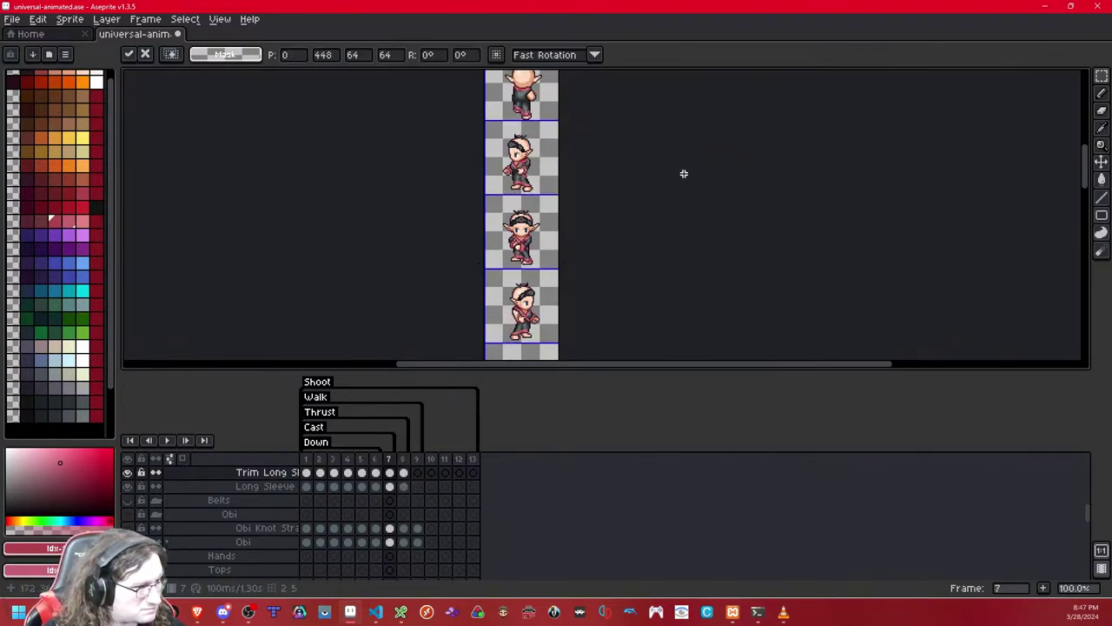
- Duplicate the left-facing sleeve trim on frame 6 as a mirrored copy on the right-facing character two cells below
key("Left")
double_click(547, 177)
key("ctrl+c")
key("ctrl+v")
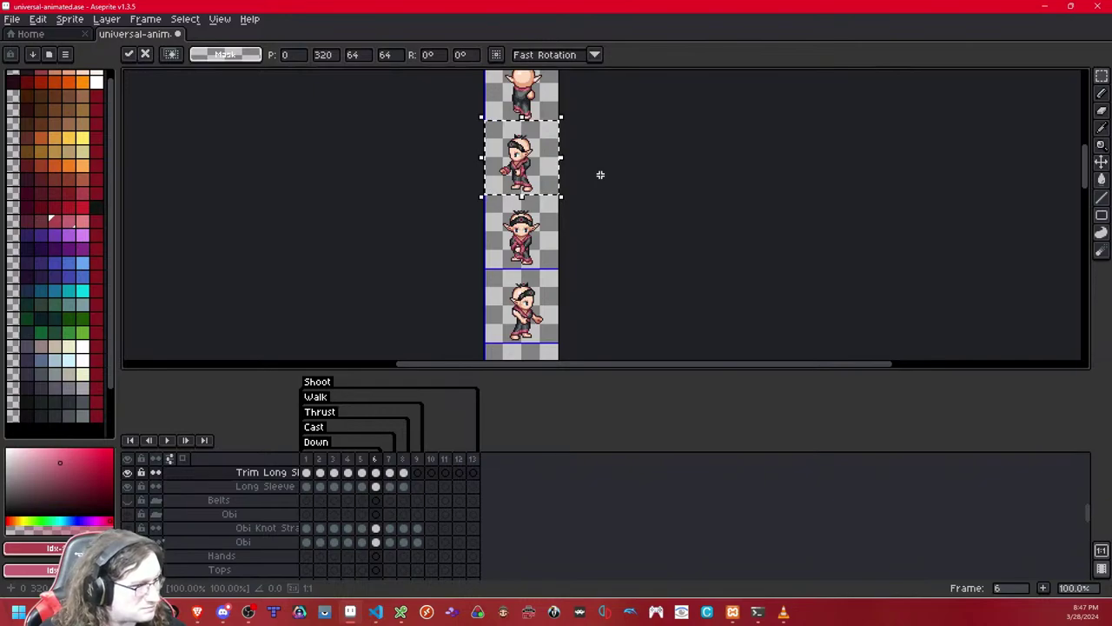
key("shift+Down")
key("shift+Down")
key("ctrl+d")
- On frame 5, copy the left-facing cell's sleeve trim and place it mirrored on the right-facing character
key("Left")
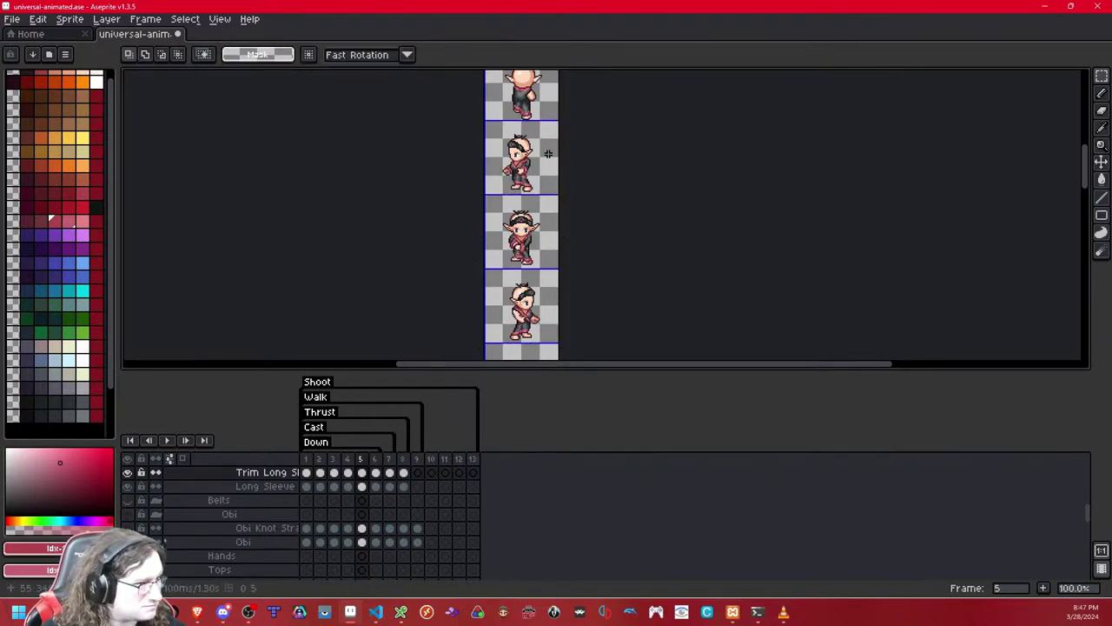
double_click(548, 154)
key("ctrl+c")
key("ctrl+v")
key("shift+Down")
key("shift+Down")
key("ctrl+d")
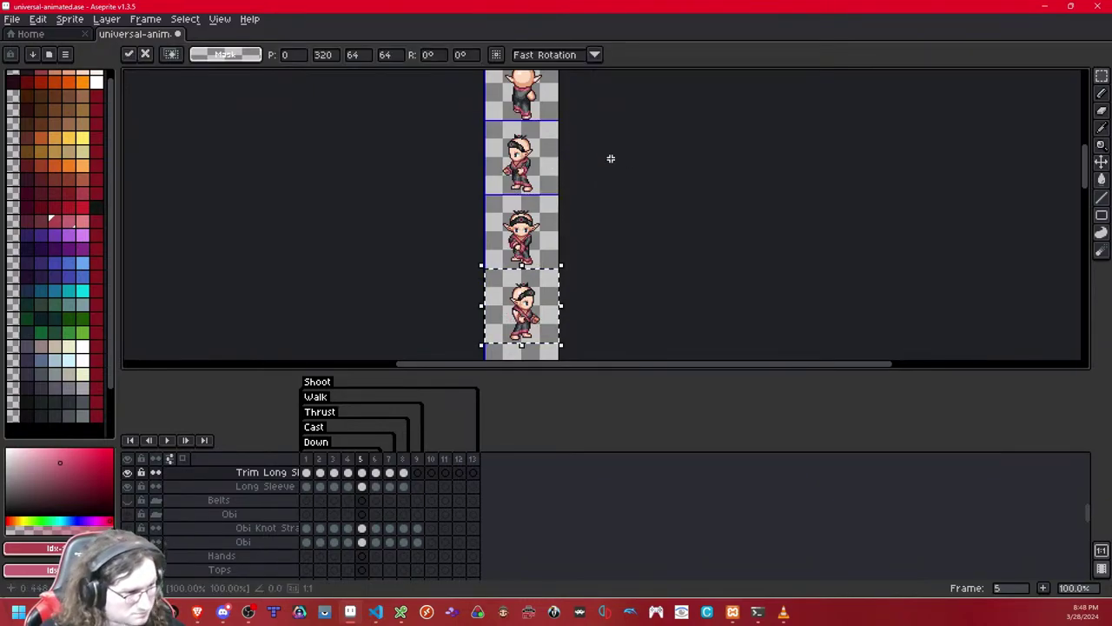
- On frame 4, place a mirrored copy of the left-facing sleeve trim on the right-facing character
key("Left")
left_click(547, 165)
key("shift+Down")
key("shift+Down")
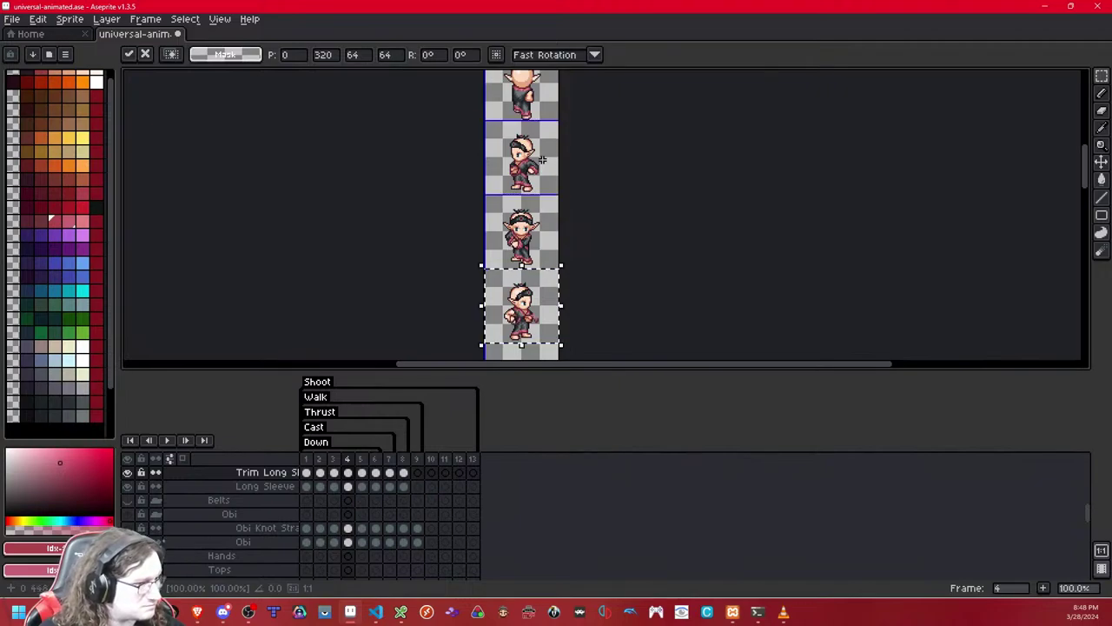
key("ctrl+d")
- Copy frame 3's left-facing sleeve trim to the right-facing cell and flip it horizontally
key("Left")
double_click(514, 159)
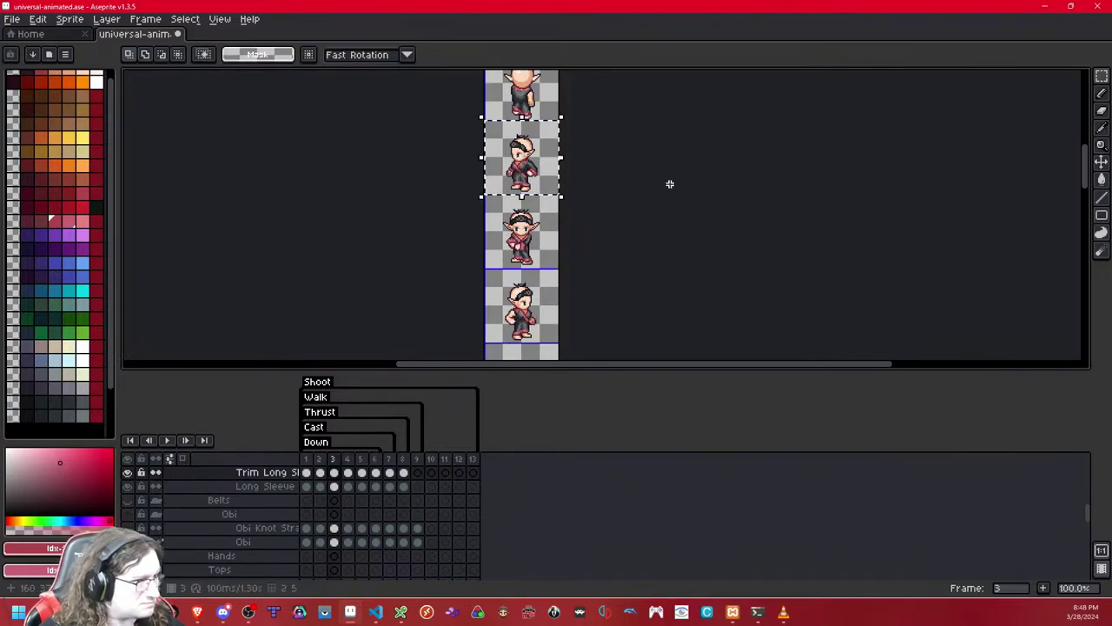
key("ctrl+c")
key("ctrl+v")
key("shift+Down")
key("shift+Down")
key("shift+h")
key("ctrl+d")
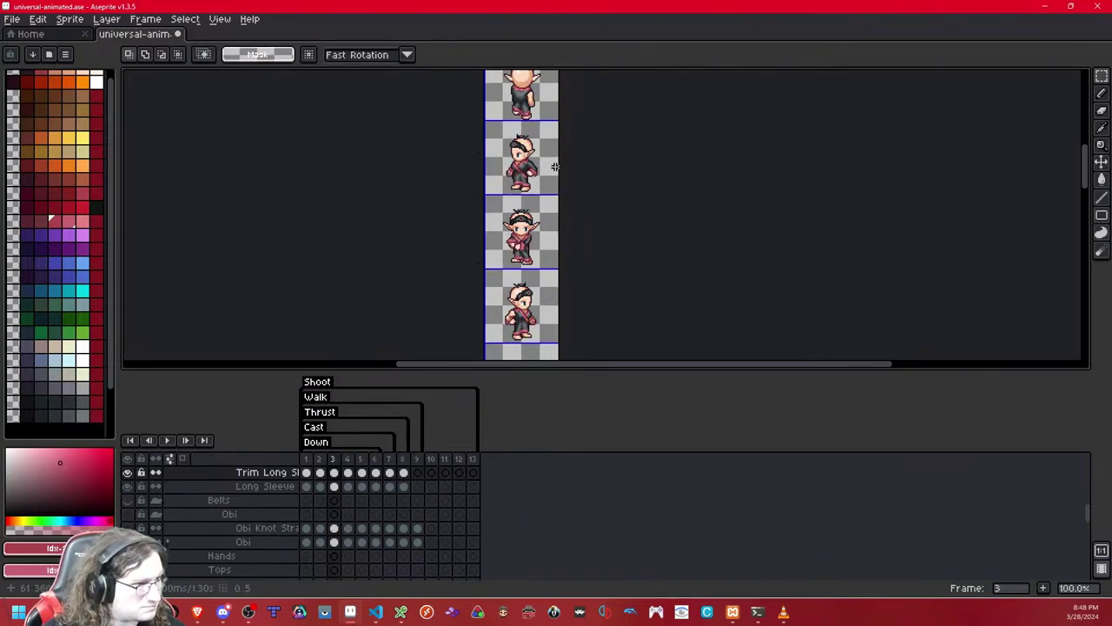
- Copy frame 2's left-facing sleeve trim onto the right-facing character two cells below as a mirrored copy
key("Left")
key("ctrl+shift+d")
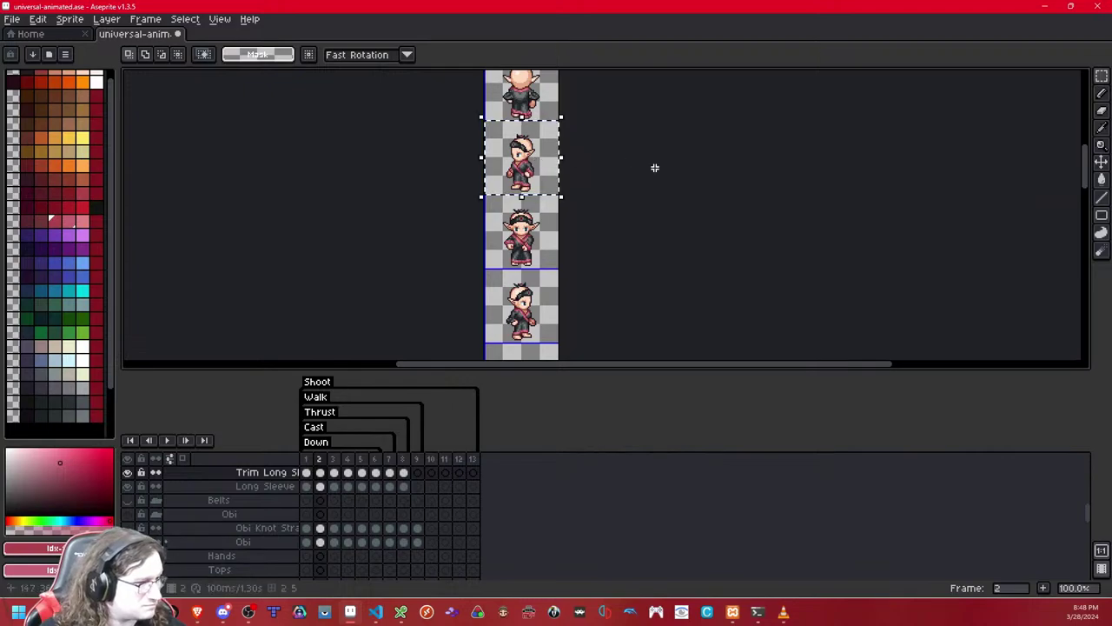
key("shift+Down")
key("shift+Down")
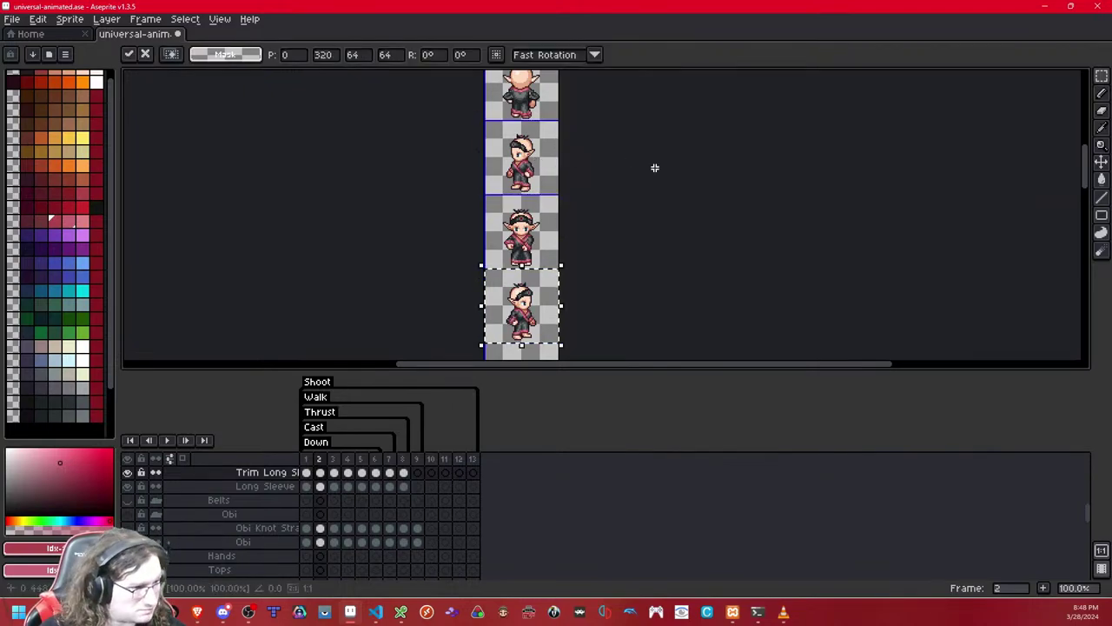
key("ctrl+d")
- Hide the long-sleeve trim layer and make the Long Sleeve layer active on frame 2
key("Left")
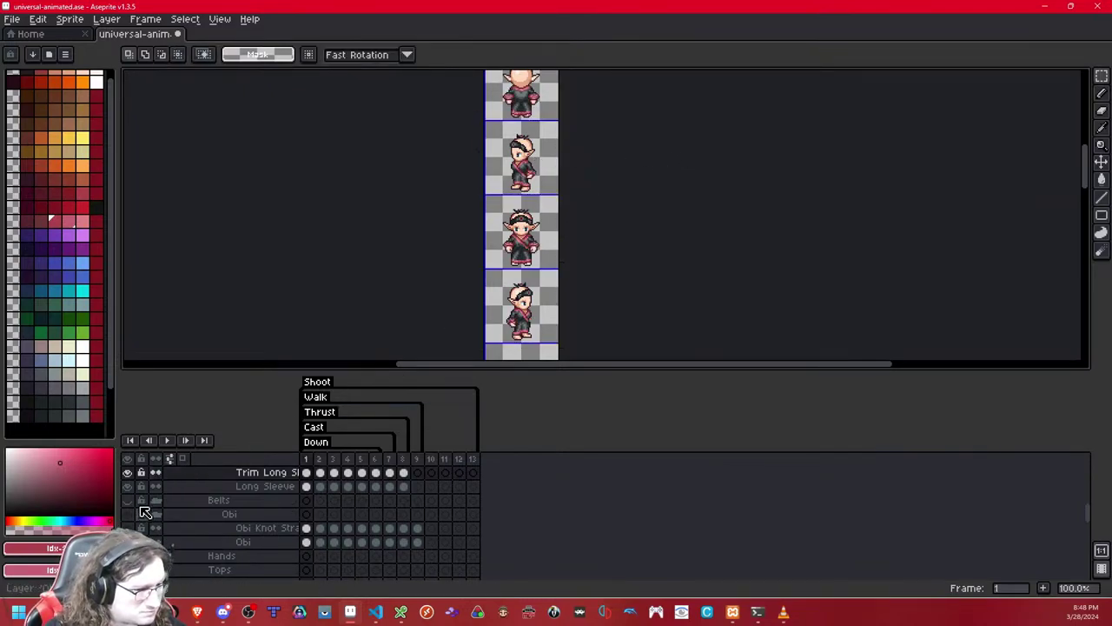
scroll(177, 498, "up", 1)
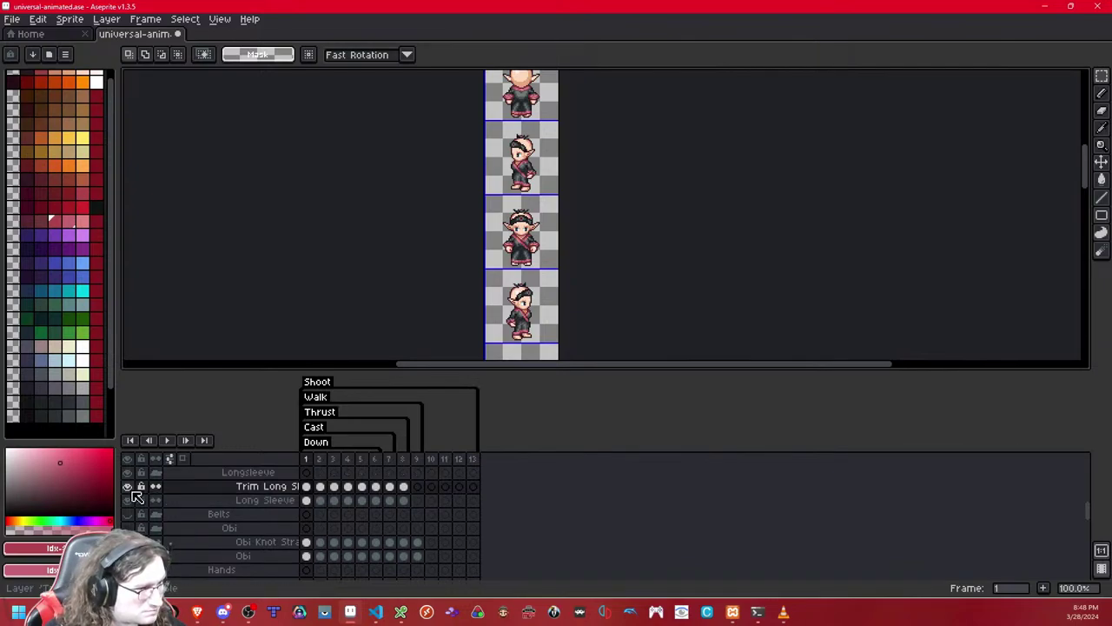
left_click(132, 490)
key("Right")
key("Down")
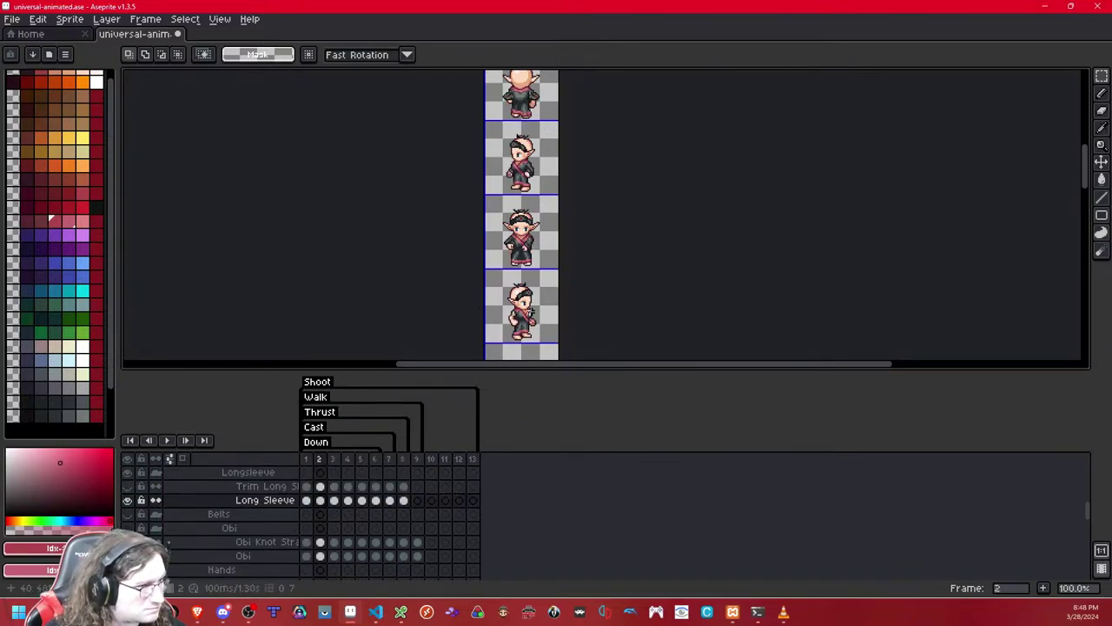
key("Right")
double_click(530, 311)
key("ctrl+d")
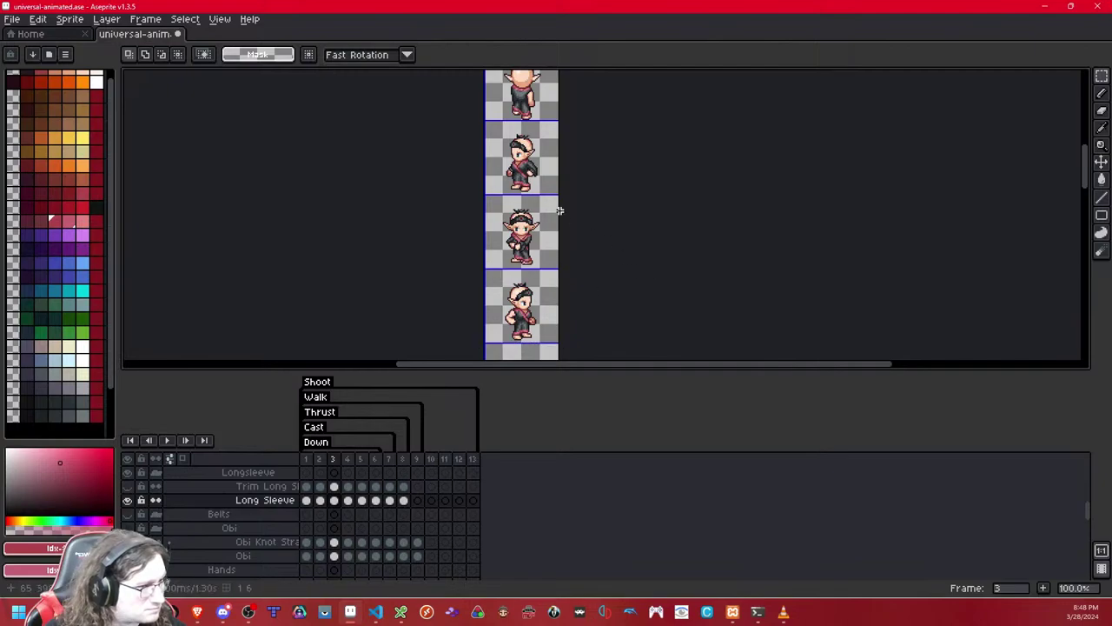
key("Left")
- Copy the left-facing long sleeve on frame 2 to the right-facing cell two rows below and flip it horizontally
double_click(533, 160)
key("ctrl+c")
key("ctrl+v")
key("shift+Down")
key("shift+Down")
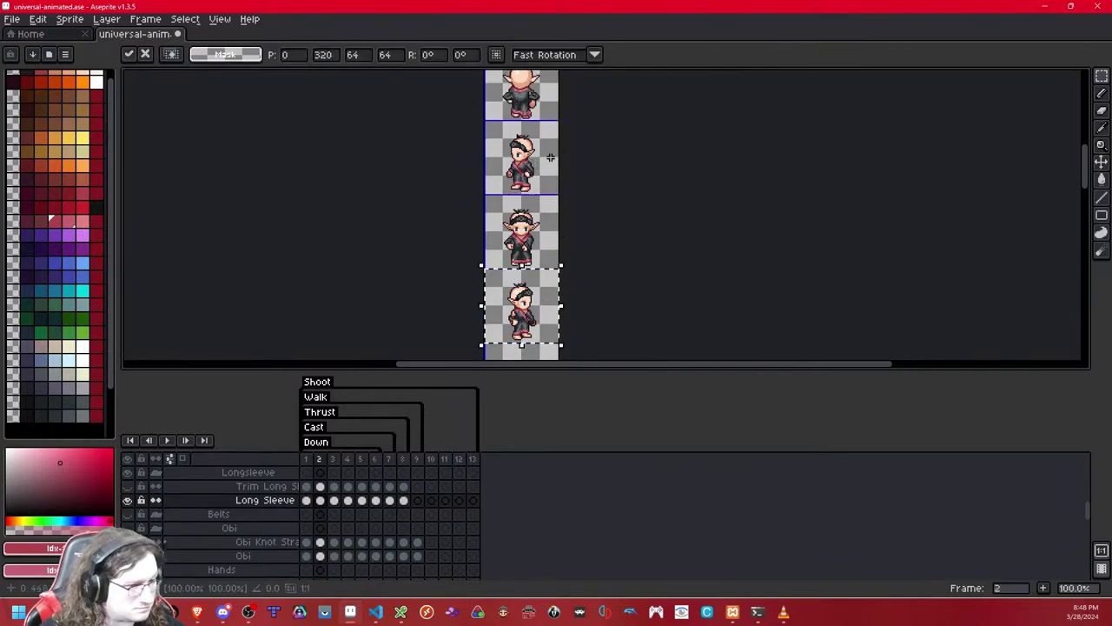
key("shift+h")
left_click(618, 202)
- On frame 3, place a mirrored copy of the left-facing long sleeve on the right-facing character
key("Right")
double_click(539, 173)
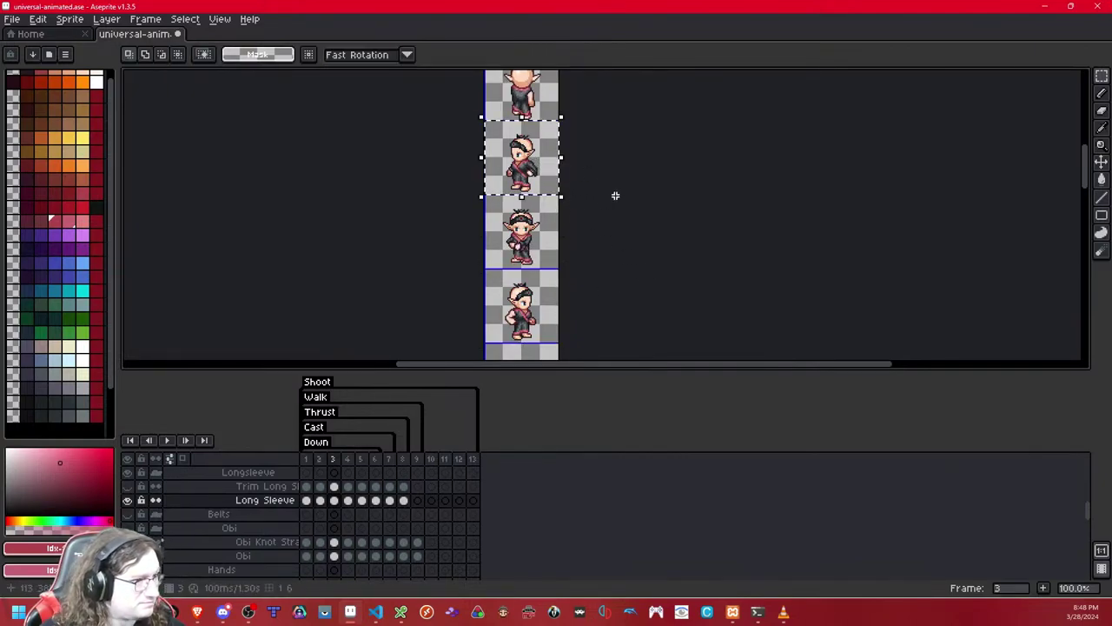
key("ctrl+c")
key("ctrl+v")
key("shift+Down")
key("shift+Down")
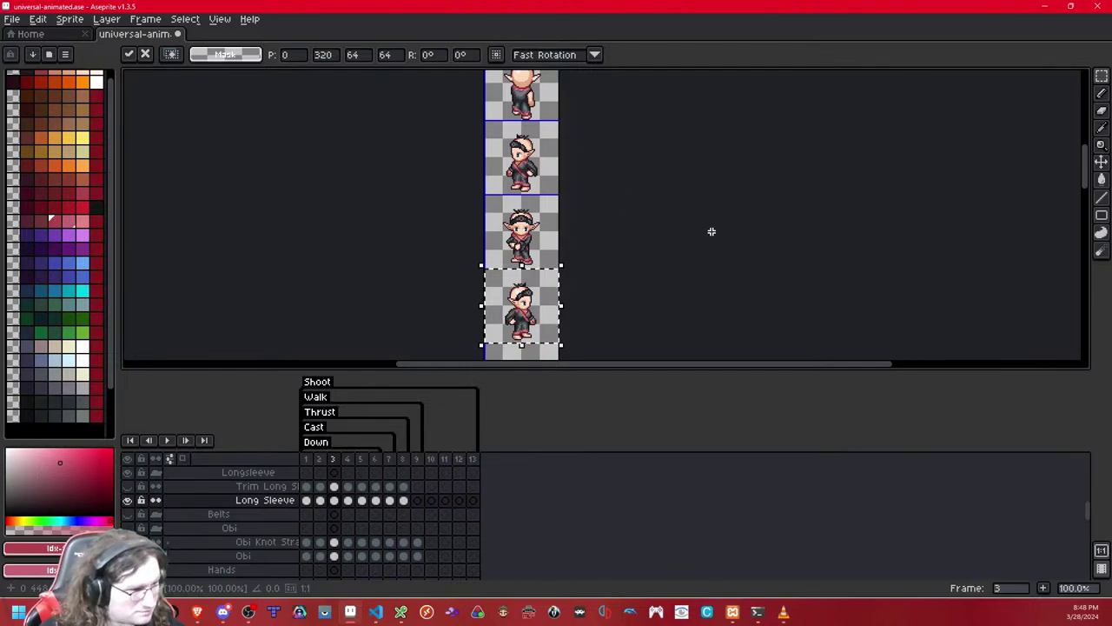
left_click(713, 231)
- Place mirrored copies of the left-facing long sleeve on the right-facing character on frames 4 and 5
key("Right")
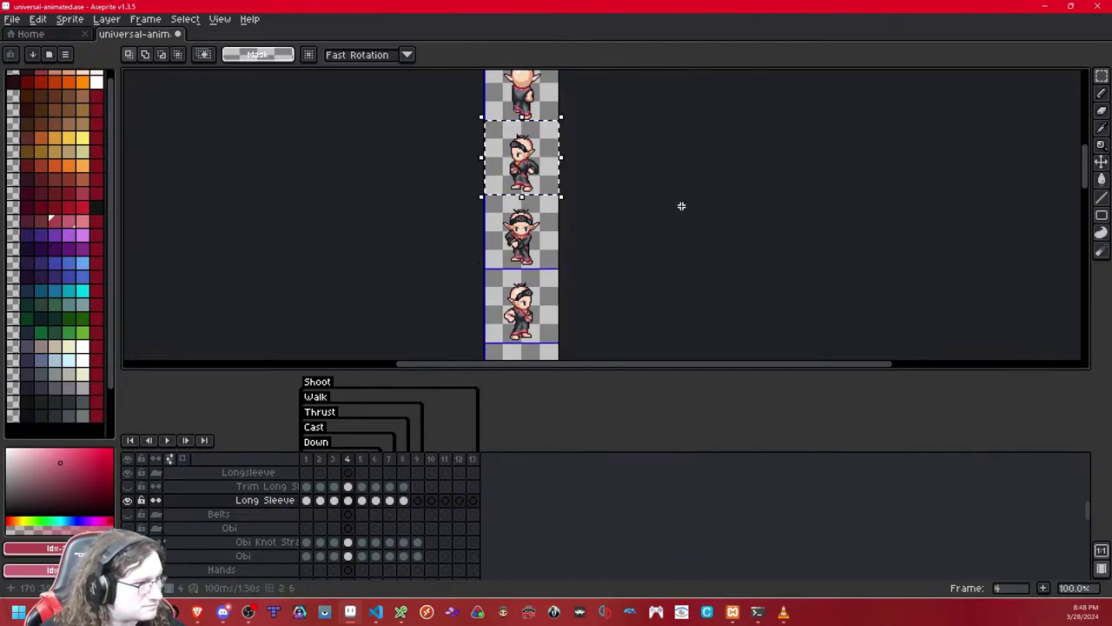
key("ctrl+v")
left_click(739, 249)
key("Right")
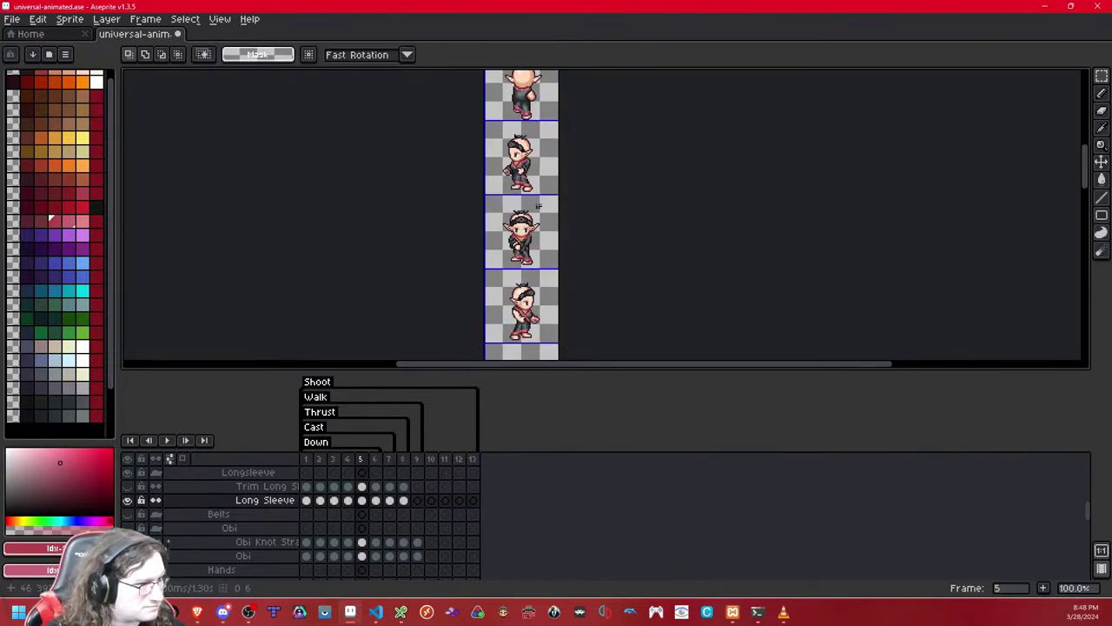
key("ctrl+v")
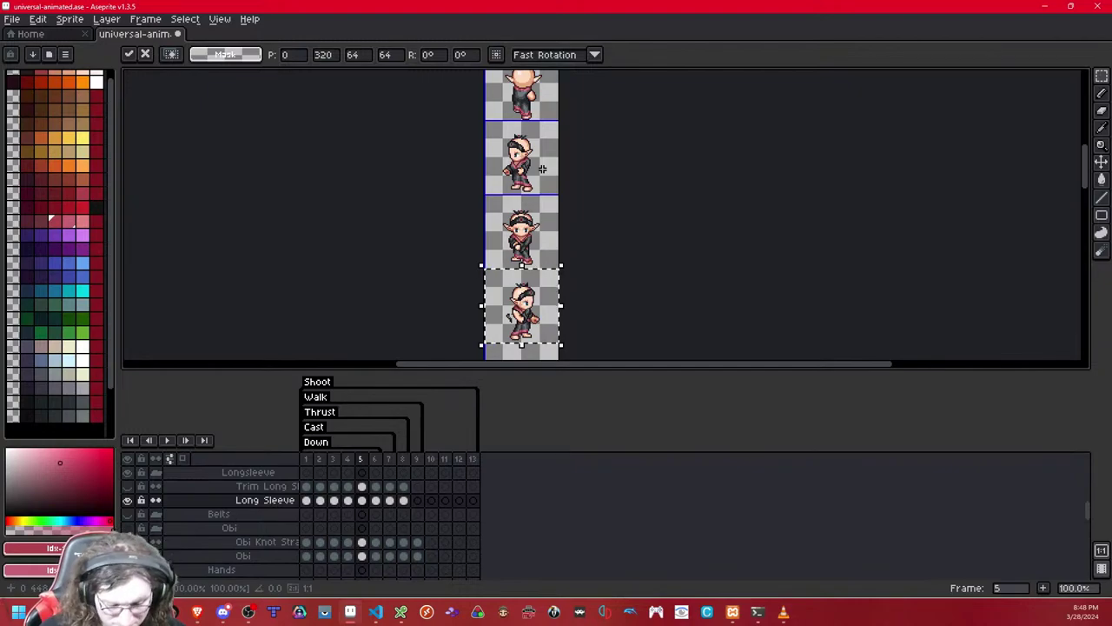
left_click(578, 184)
- Mirror the left-facing long sleeve onto the right-facing character on frames 6 and 7
key("Right")
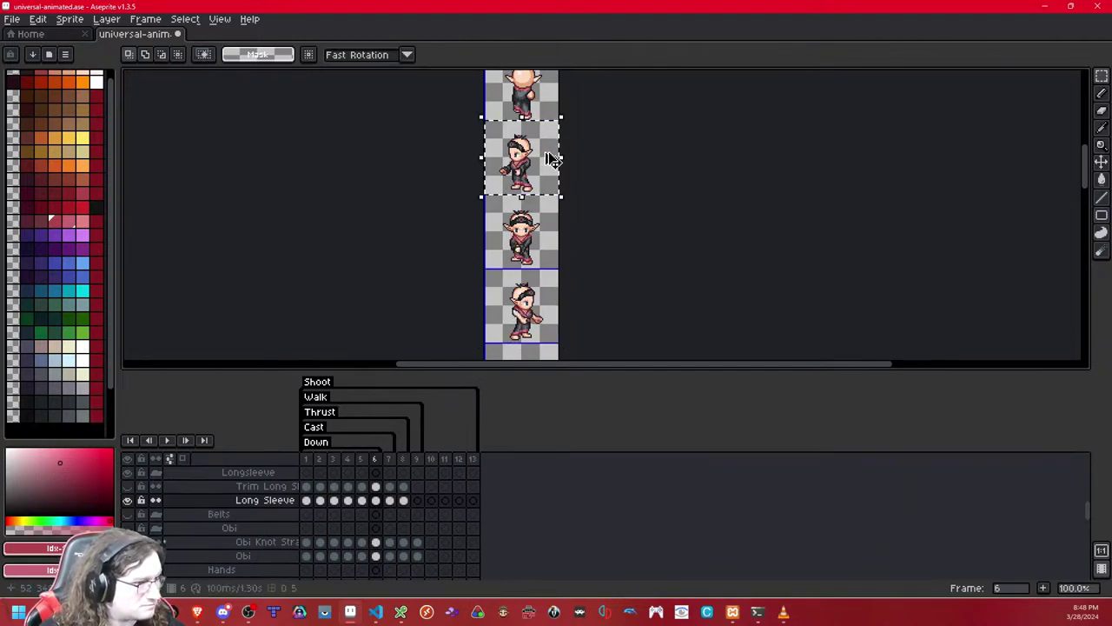
key("ctrl+v")
left_click(584, 169)
key("Right")
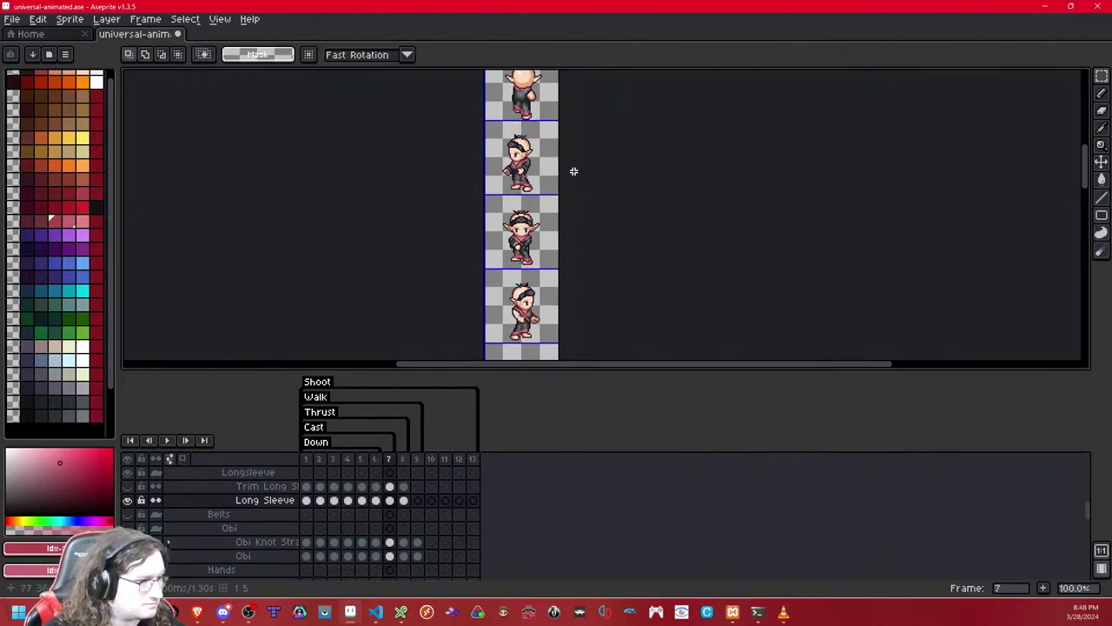
key("ctrl+v")
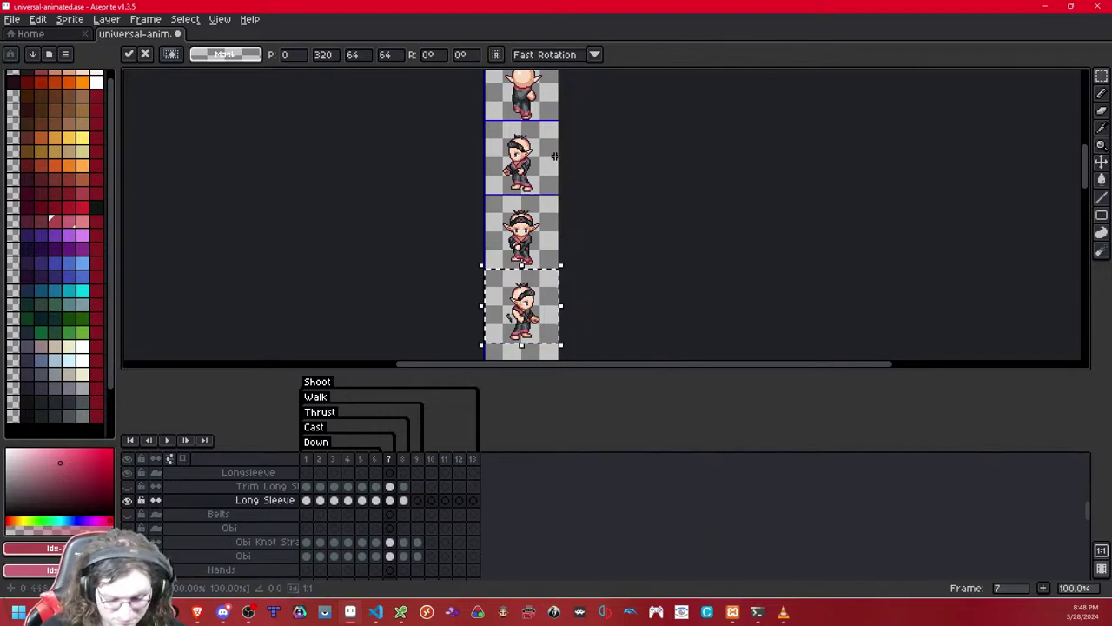
left_click(672, 217)
- Copy frame 8's left-facing long sleeve onto the right-facing character two cells below, flipped horizontally
key("Right")
double_click(515, 144)
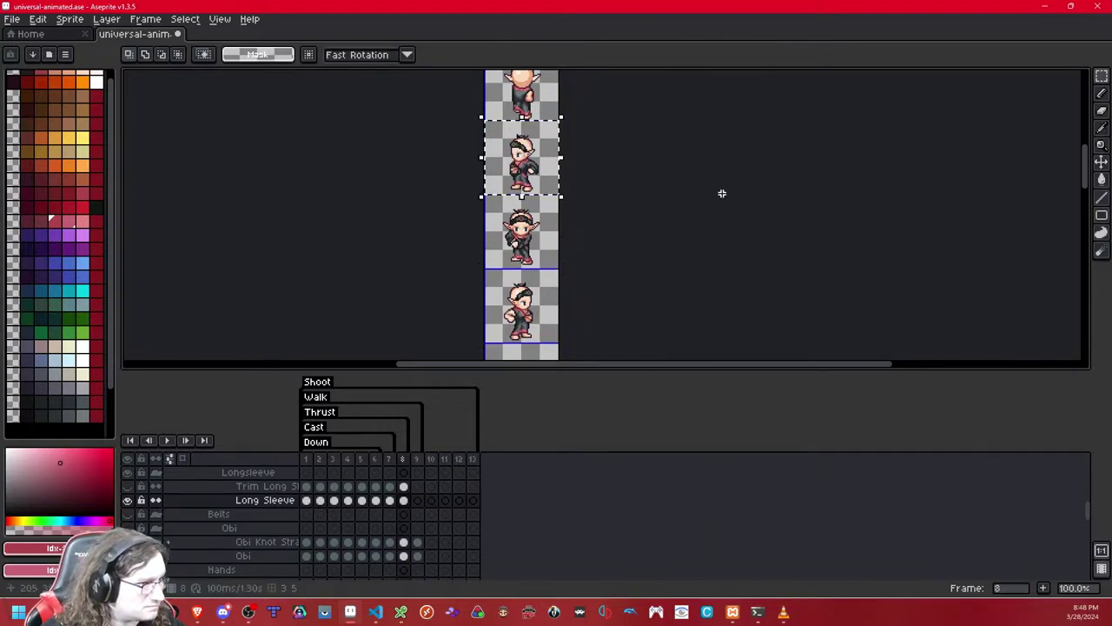
key("ctrl+c")
key("ctrl+v")
key("shift+Down")
key("shift+Down")
left_click(721, 193)
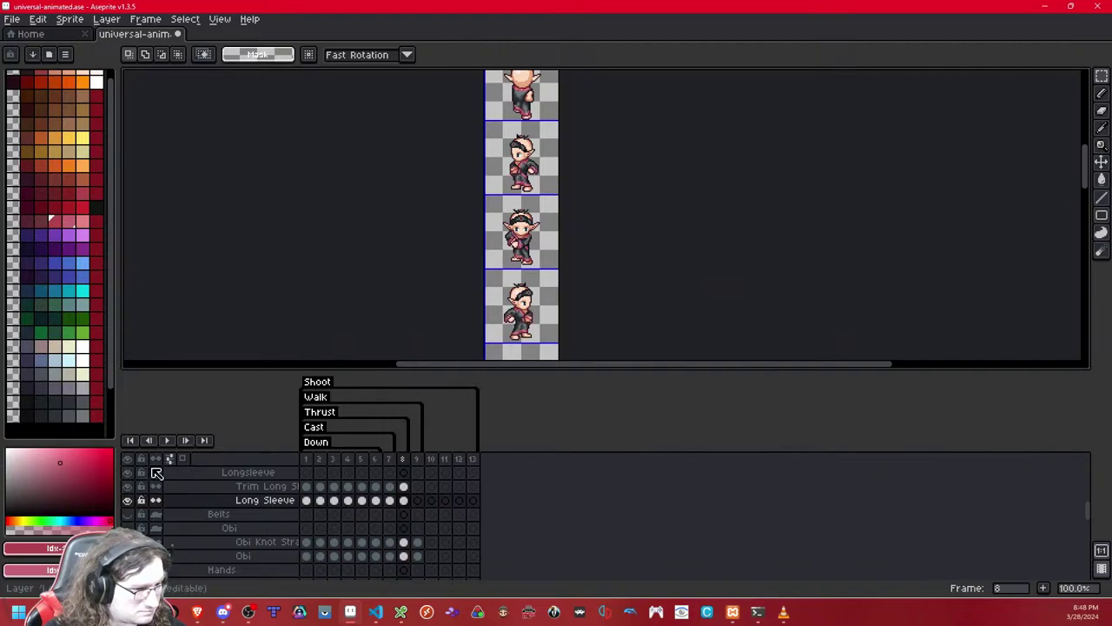
- Play back the walk animation and compare the back-facing character's sleeves on frames 1 and 2 up close
left_click(171, 441)
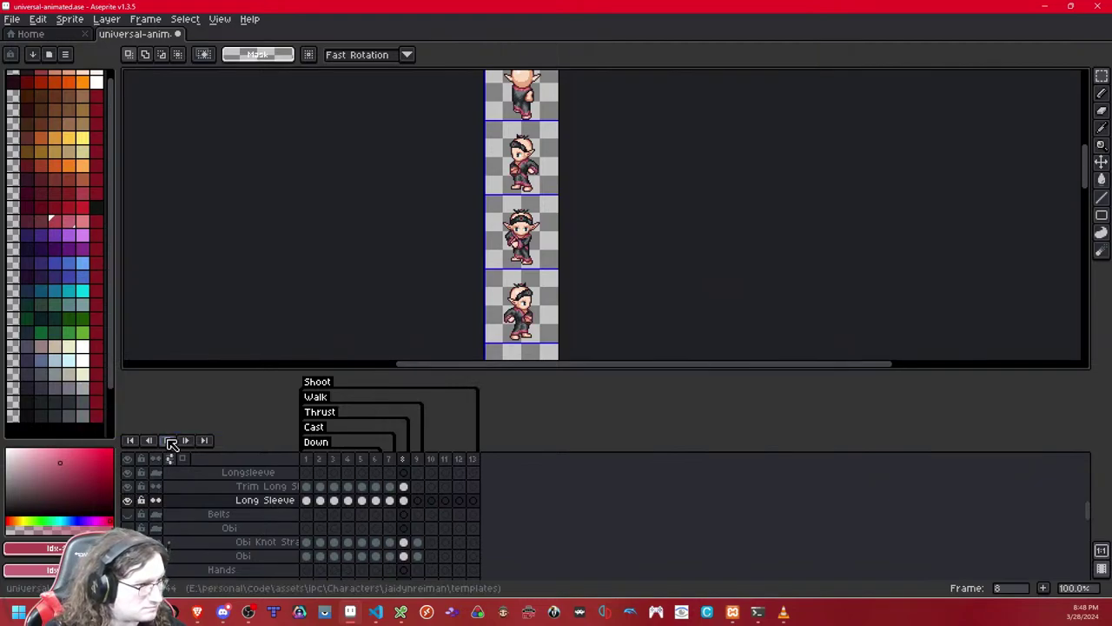
left_click_drag(572, 173, 598, 179)
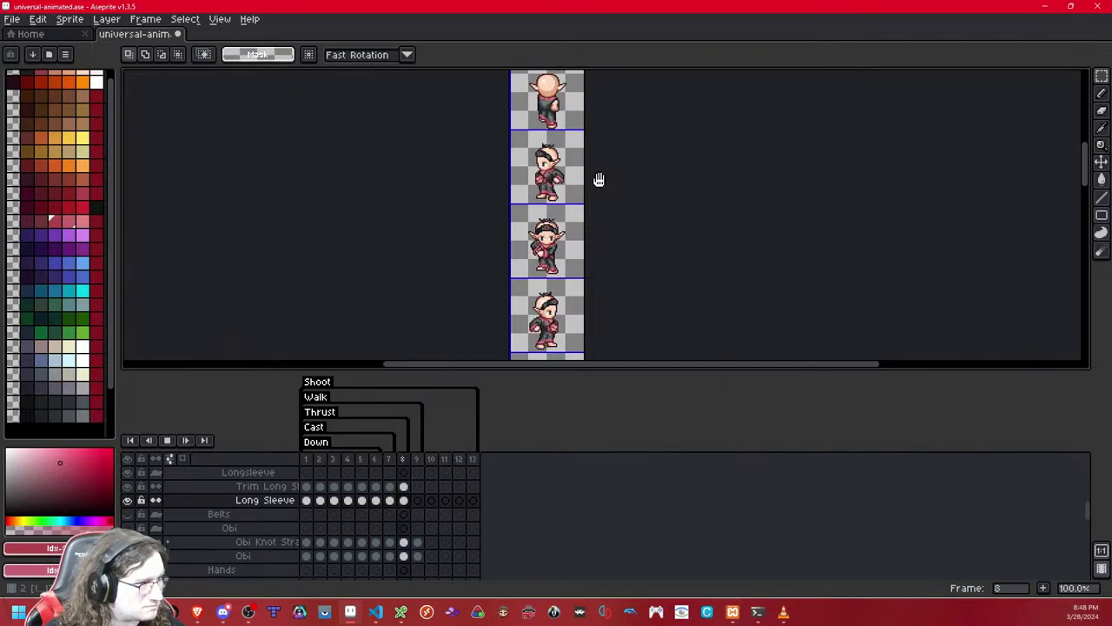
left_click(164, 442)
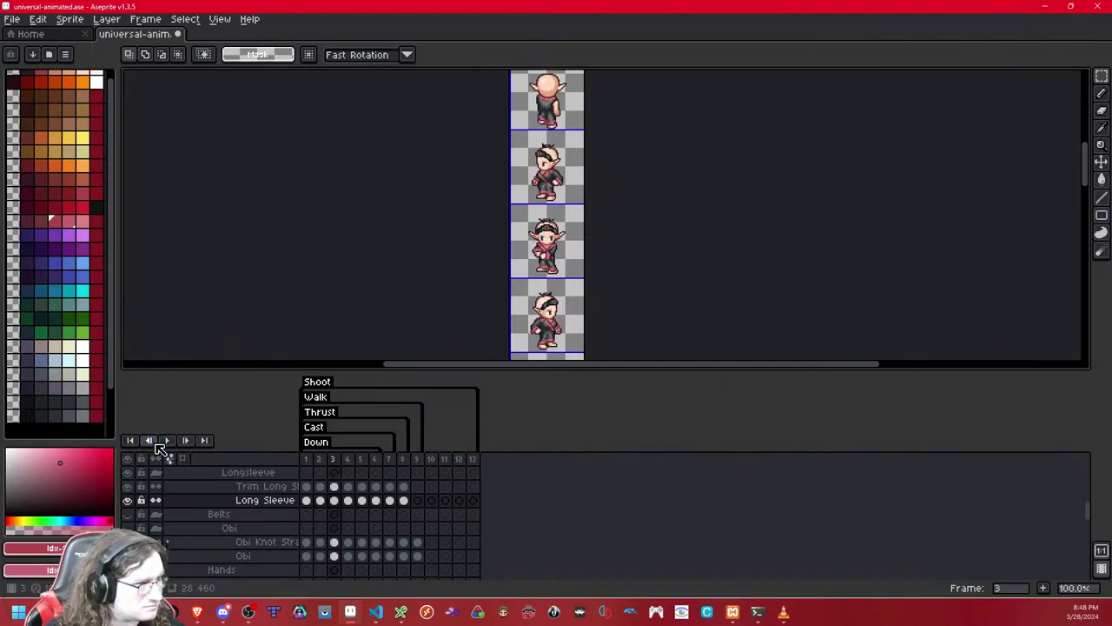
left_click(165, 442)
scroll(532, 200, "up", 3)
left_click_drag(615, 114, 563, 254)
key("Right")
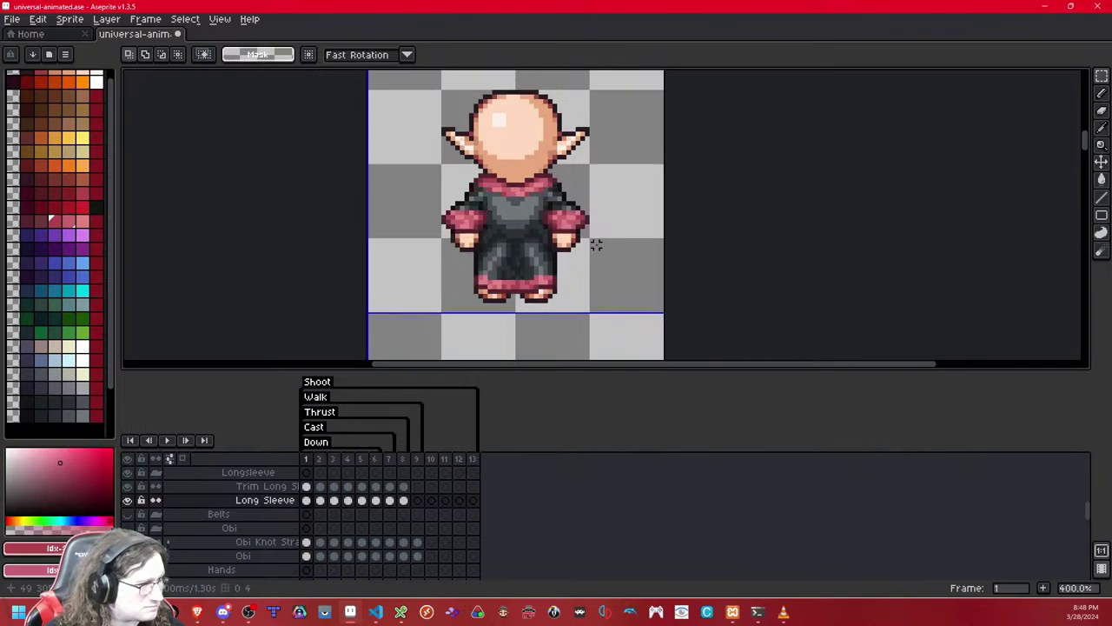
key("Right")
key("Left")
key("Left")
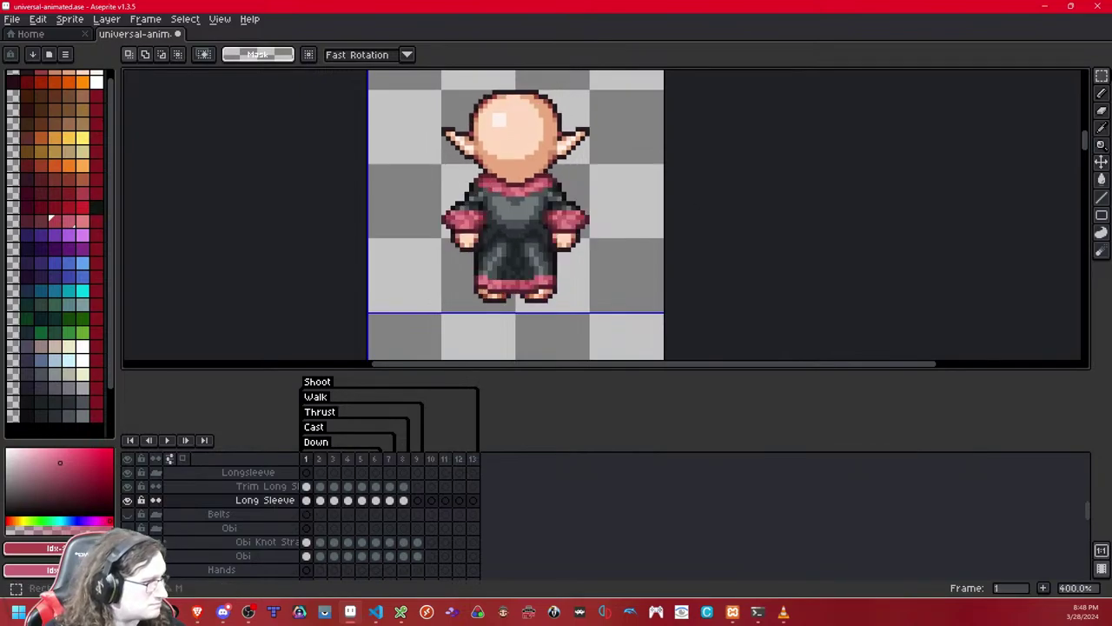
- Move both long sleeves down over the back-facing character's arms on frame 2, to position -1, 283
key("Right")
left_click_drag(672, 280, 368, 136)
key("Down")
key("Down")
key("Down")
key("Down")
key("Down")
key("Down")
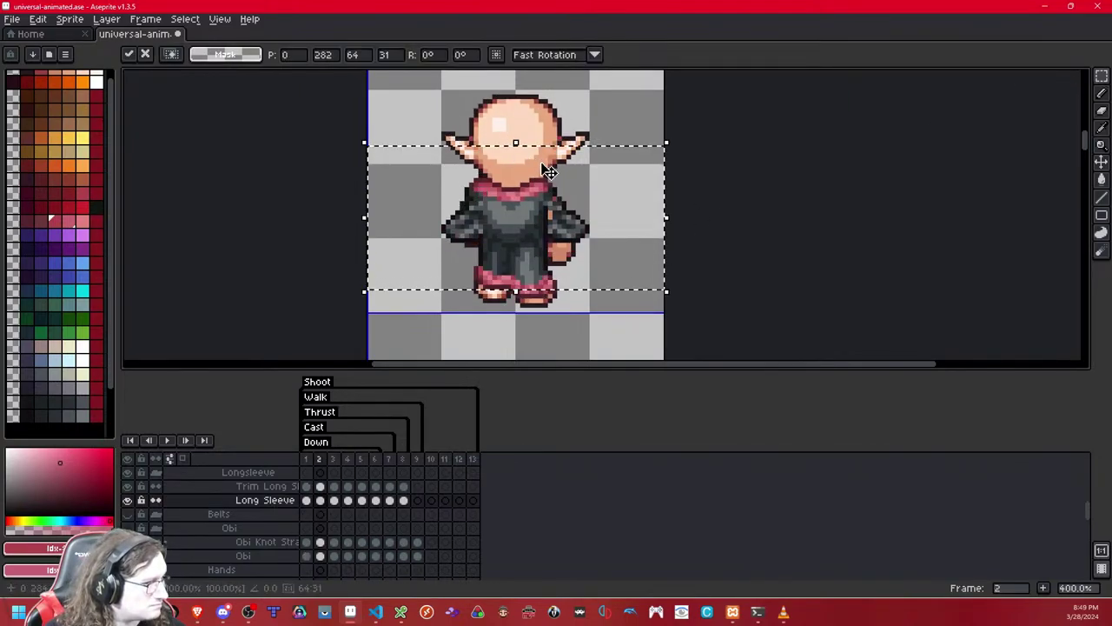
left_click_drag(567, 252, 565, 224)
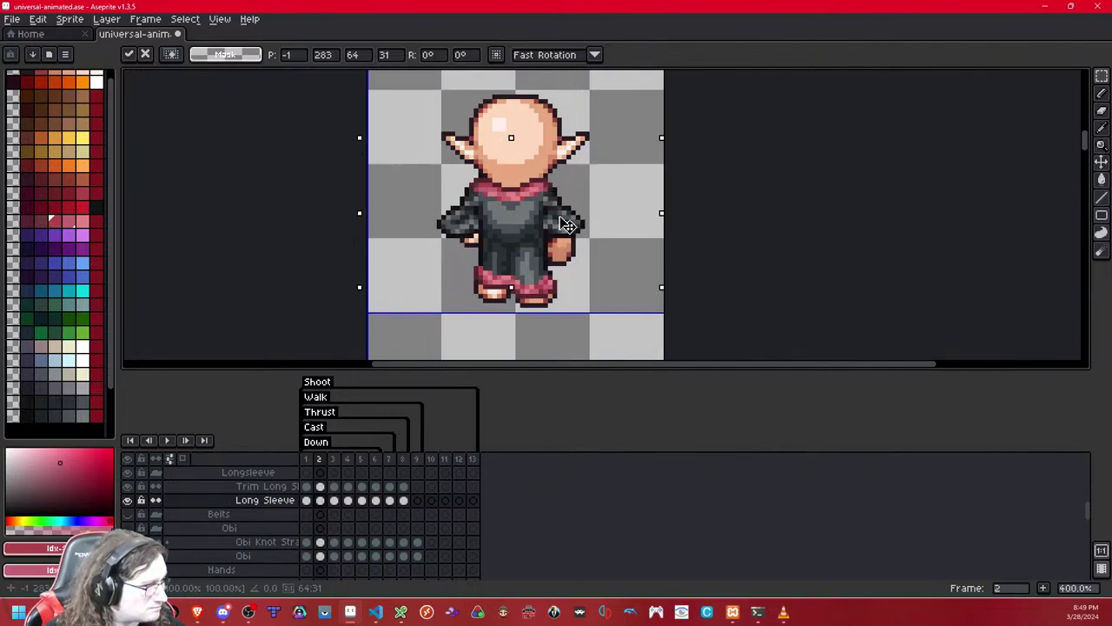
key("Return")
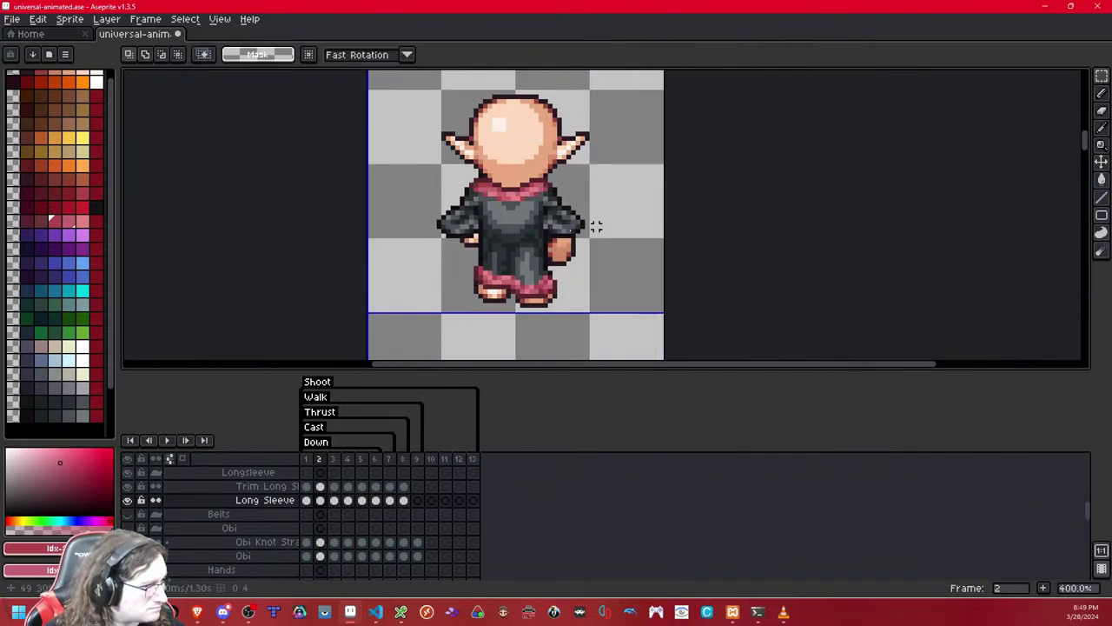
- Shift the right sleeve of frame 2's back-facing character down and slightly outward to position 33, 295
scroll(556, 244, "up", 1)
left_click_drag(616, 250, 507, 163)
mouse_move(555, 211)
left_mouse_down()
mouse_move(597, 232)
mouse_move(565, 233)
left_mouse_up()
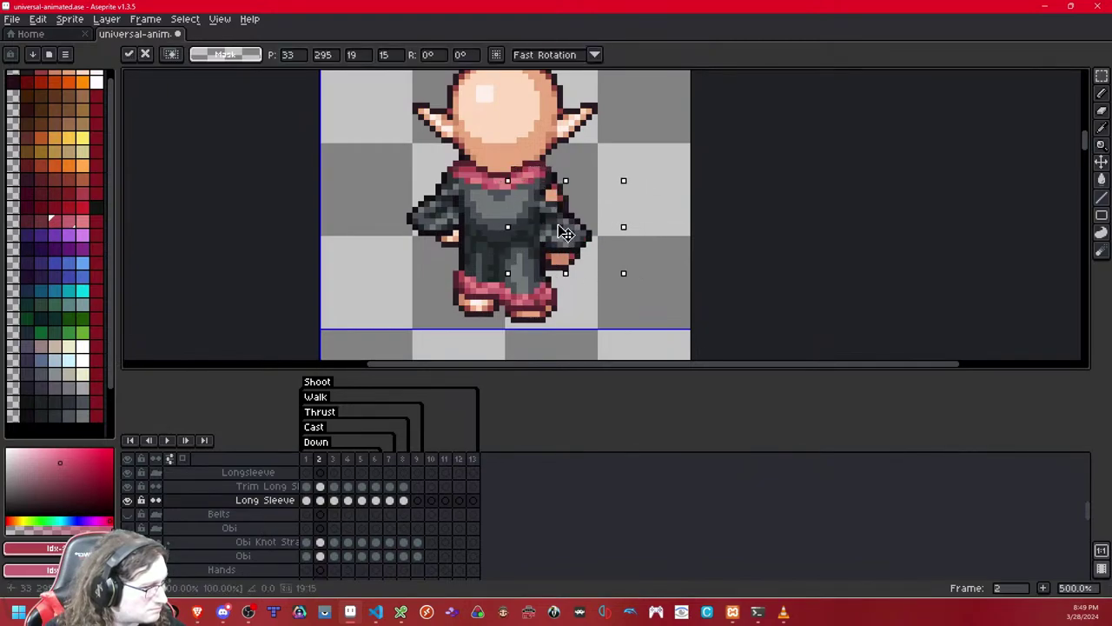
left_click(653, 163)
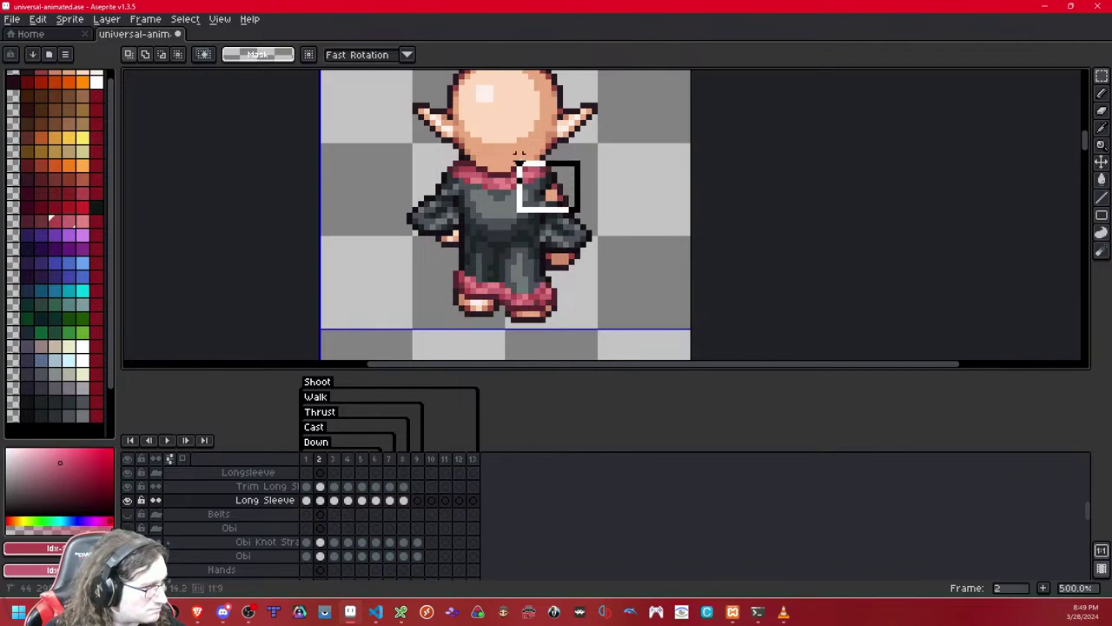
- Shift the left sleeve of frame 2's back-facing character inward and remove its stray and overlapping pixels
scroll(495, 199, "up", 1)
scroll(495, 198, "up", 3)
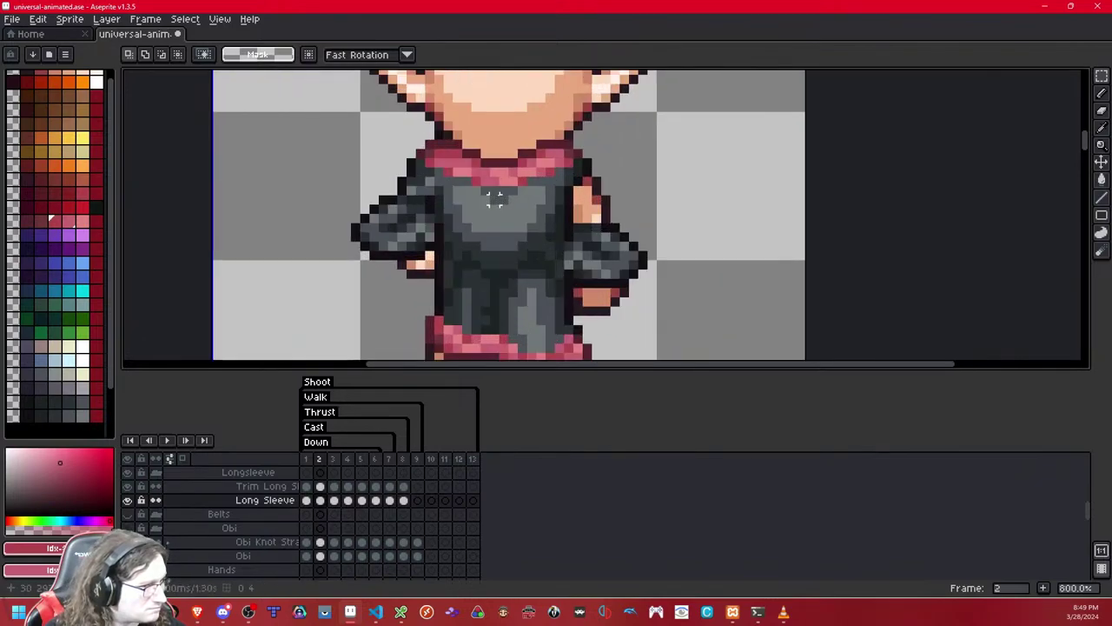
scroll(426, 191, "down", 3)
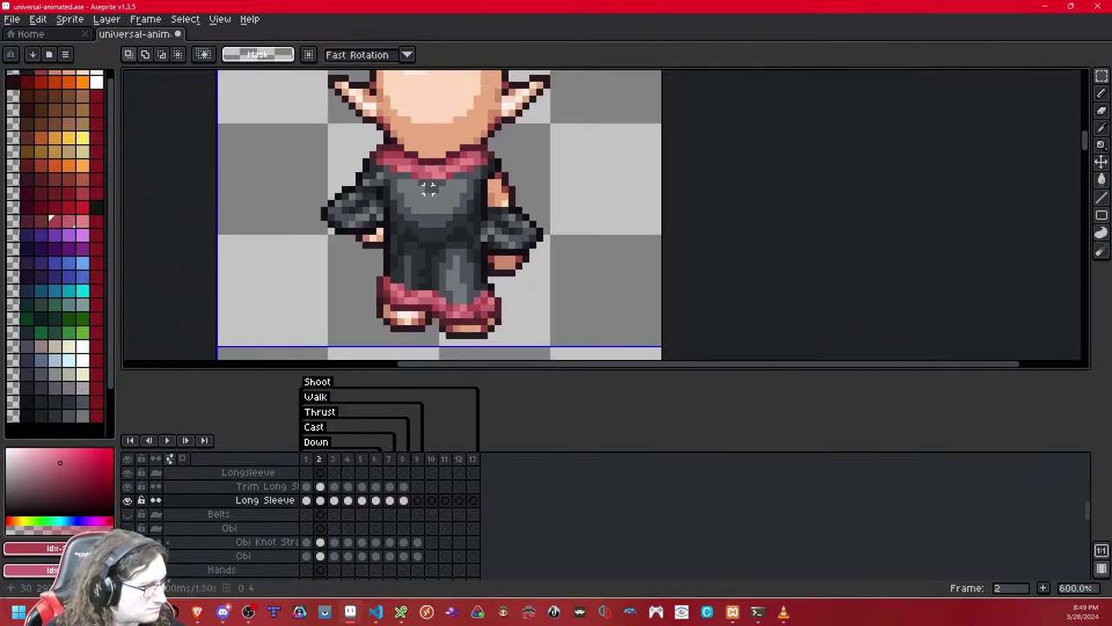
left_click_drag(394, 245, 455, 195)
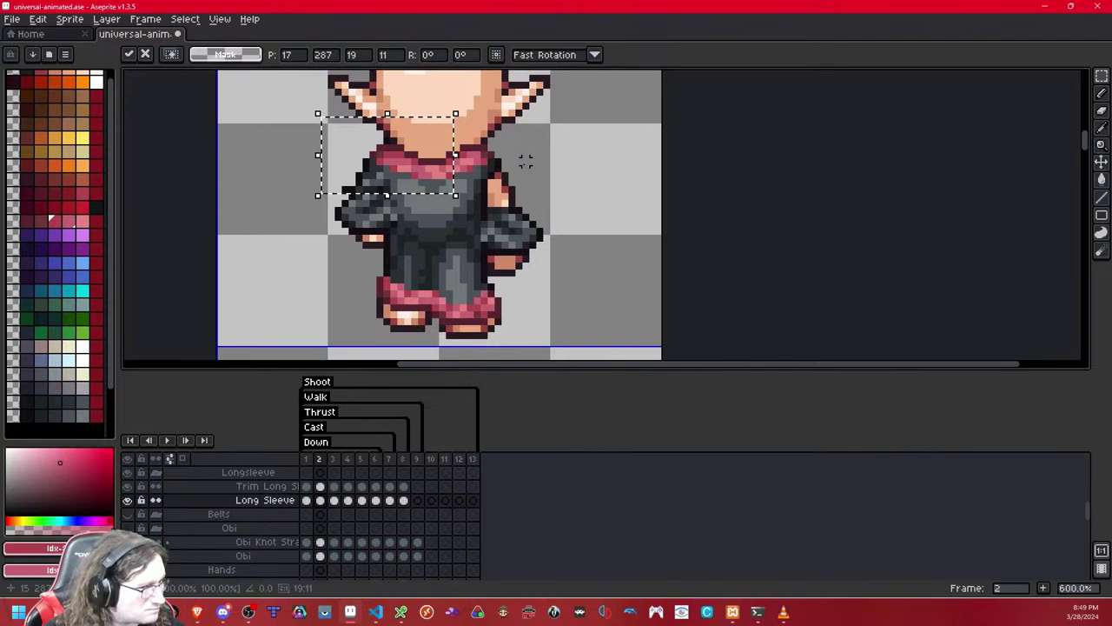
left_click(511, 167)
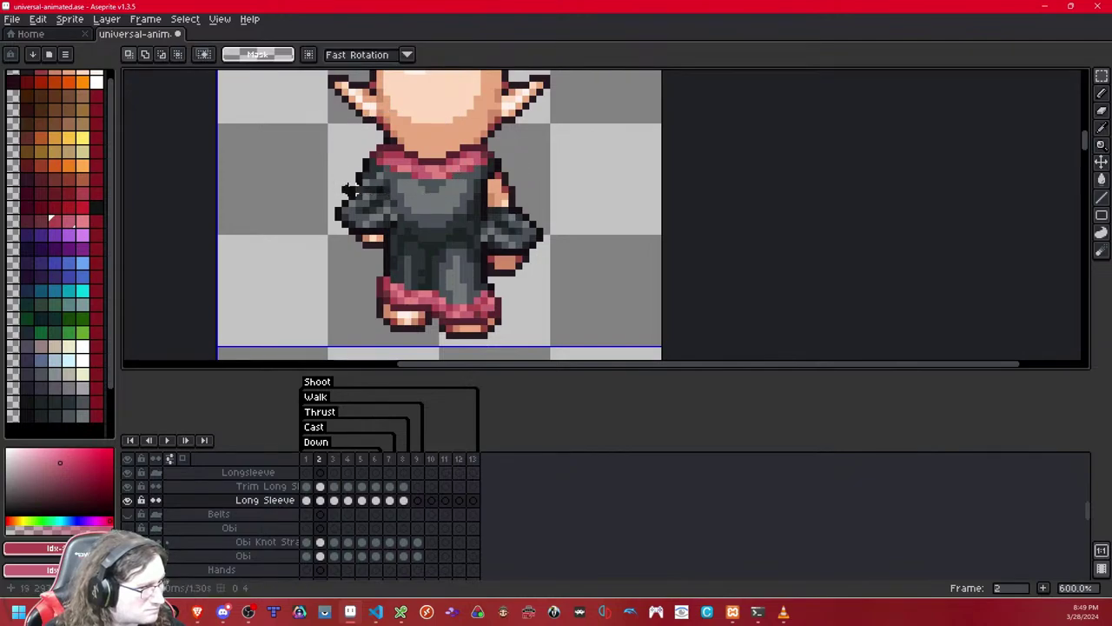
mouse_move(350, 191)
left_mouse_down()
mouse_move(317, 169)
mouse_move(352, 189)
left_mouse_up()
key("ctrl+d")
left_click_drag(421, 183, 432, 206)
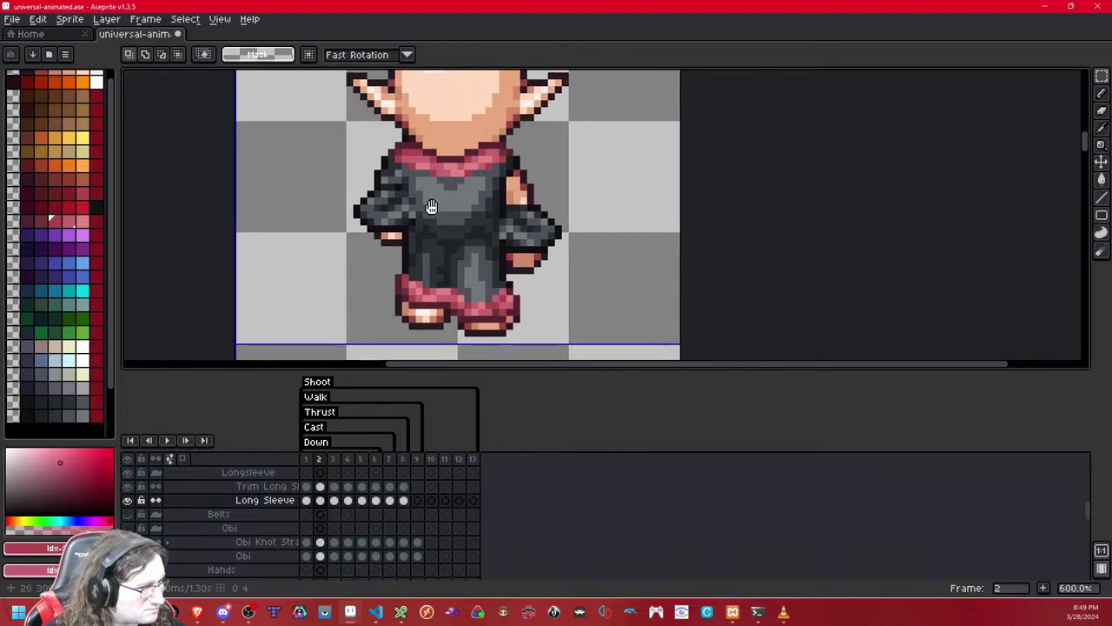
key("shift+x")
key("shift+x")
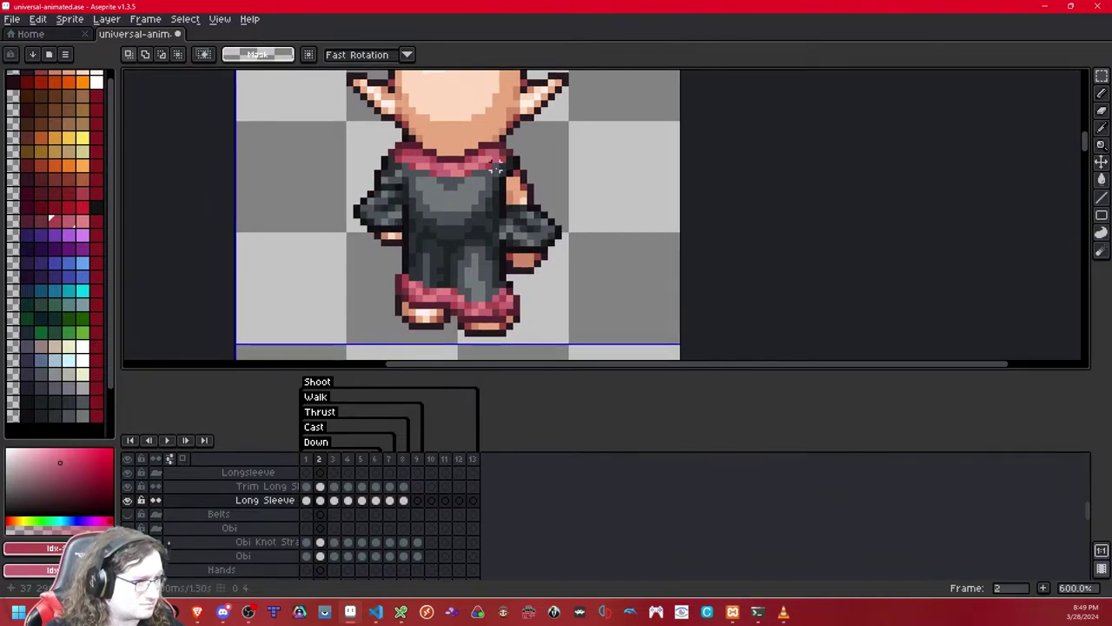
scroll(454, 179, "down", 5)
scroll(457, 176, "up", 6)
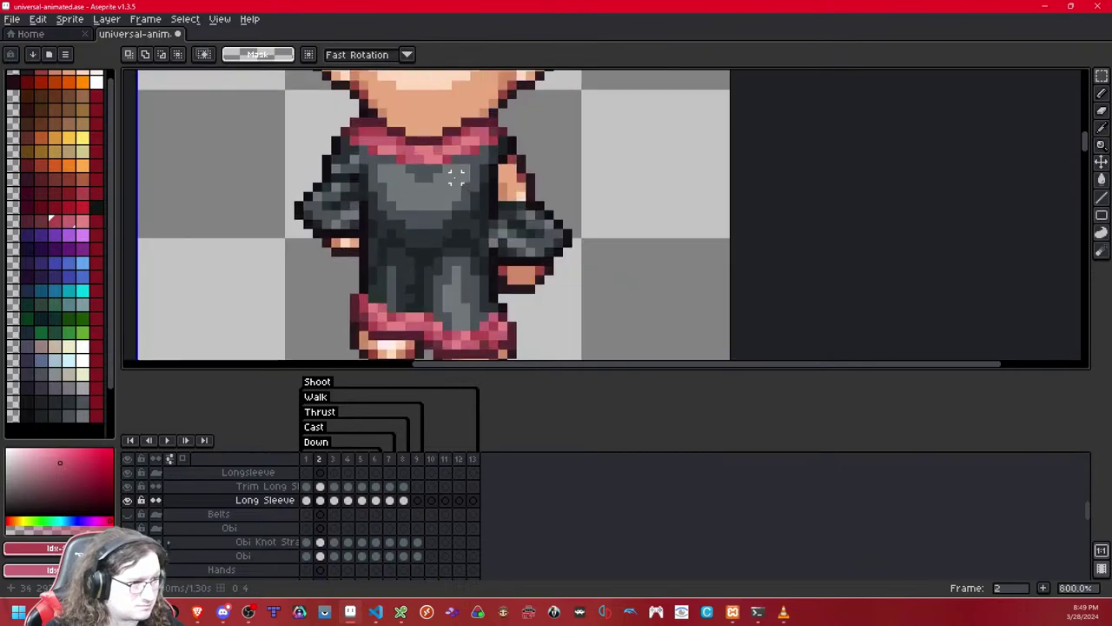
key("period")
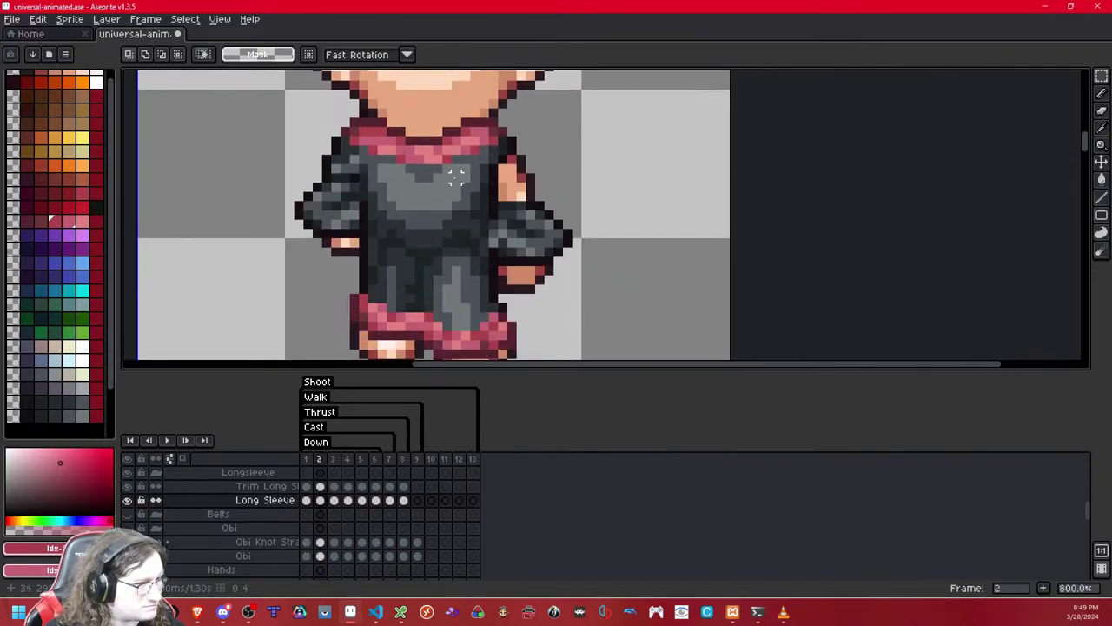
left_click_drag(456, 178, 591, 293)
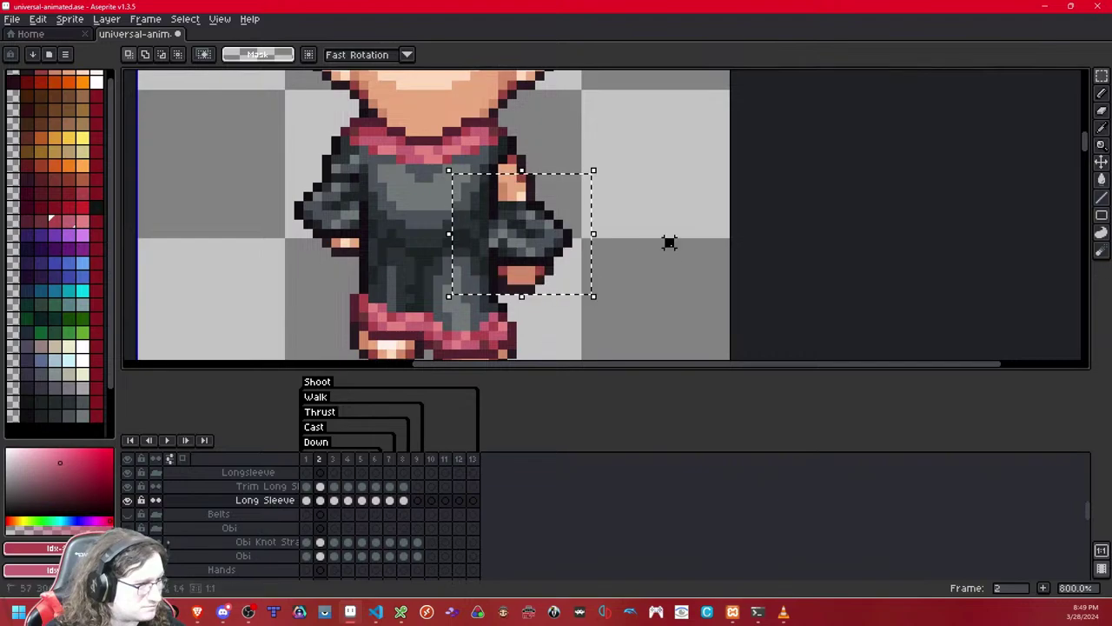
key("ctrl+d")
- Draw the upper part of the right sleeve over the bare arm on frame 2 with a dark outline and grey shading
left_click(26, 415)
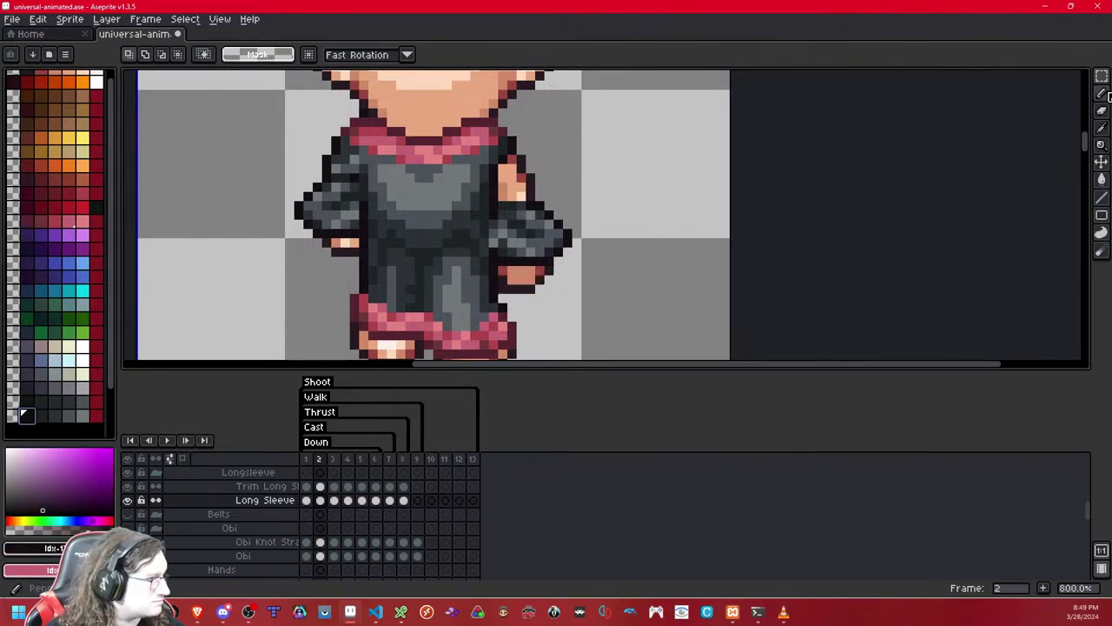
key("b")
key("comma")
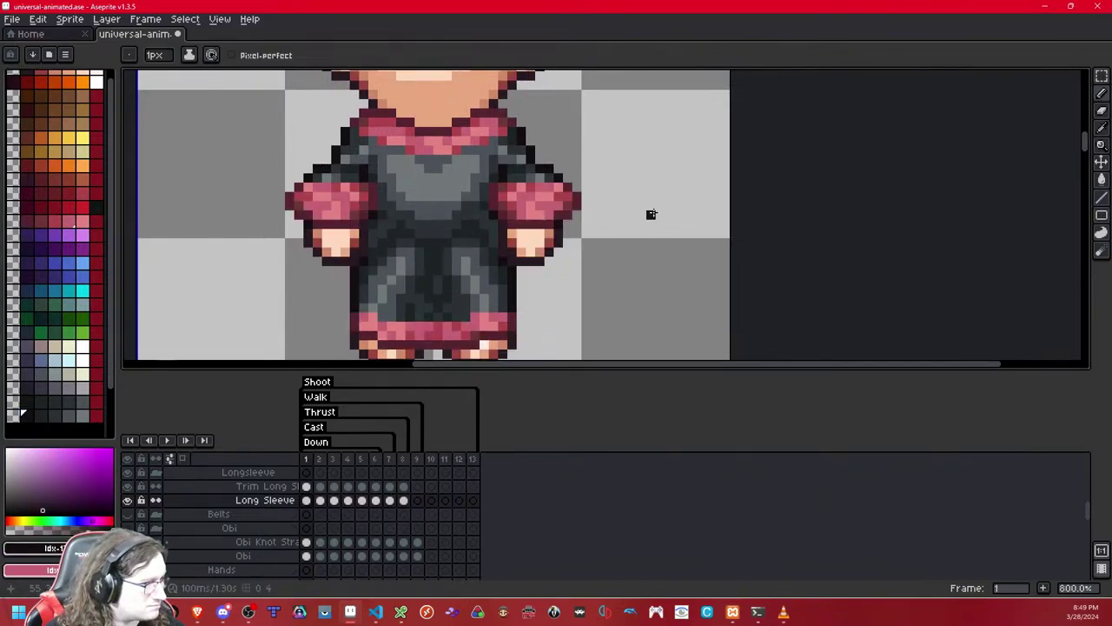
key("period")
scroll(533, 236, "up", 2)
scroll(533, 236, "down", 3)
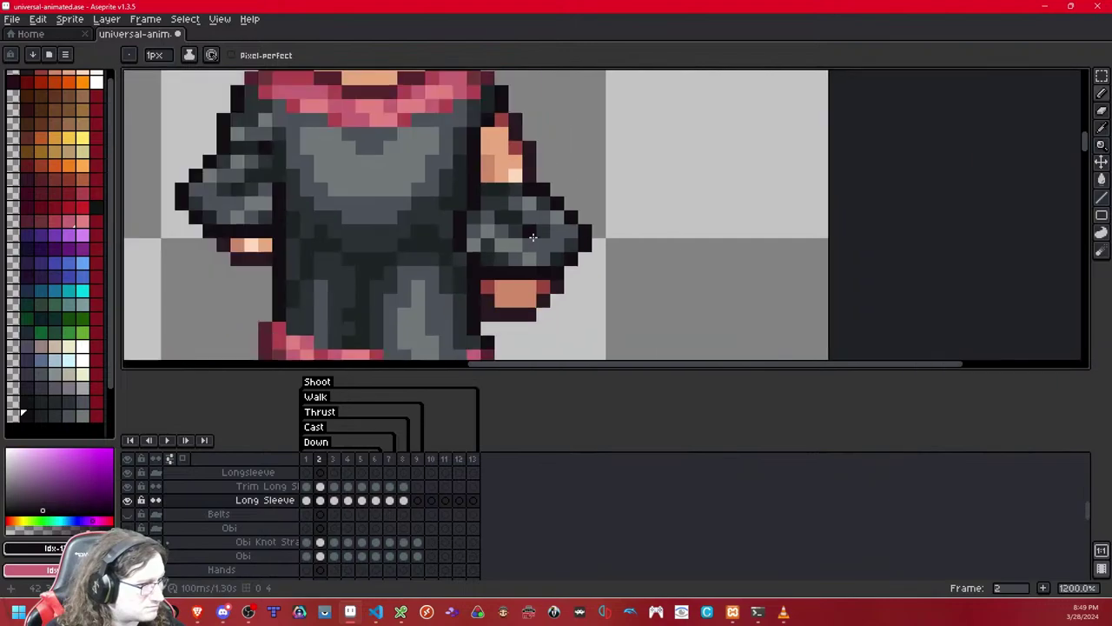
scroll(536, 214, "up", 3)
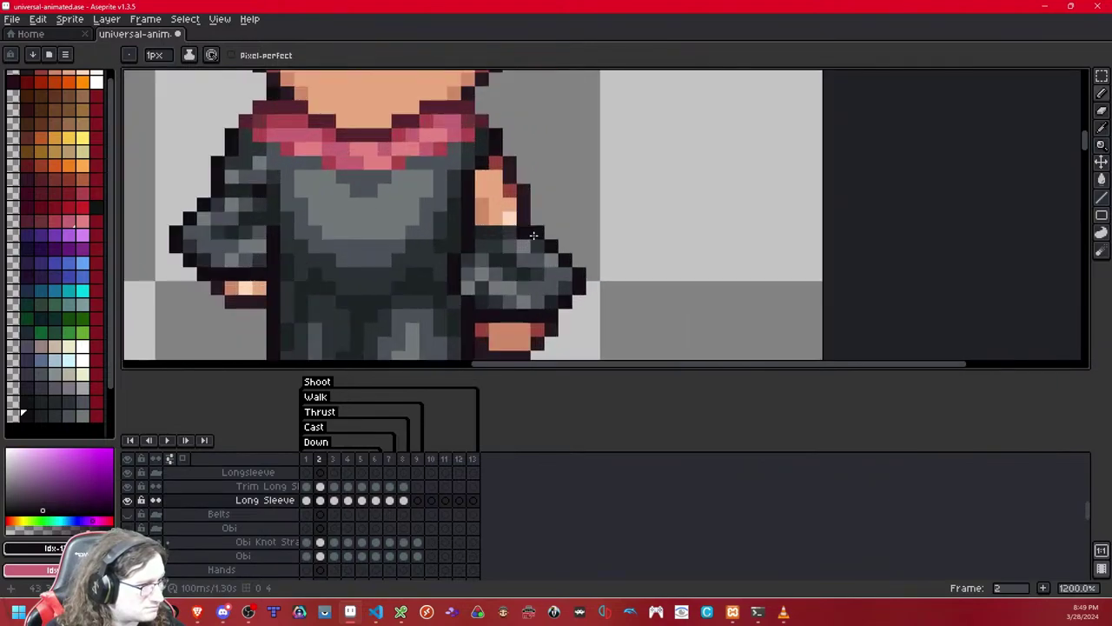
left_click(59, 417)
right_click(70, 417)
left_click(82, 416)
right_click(81, 416)
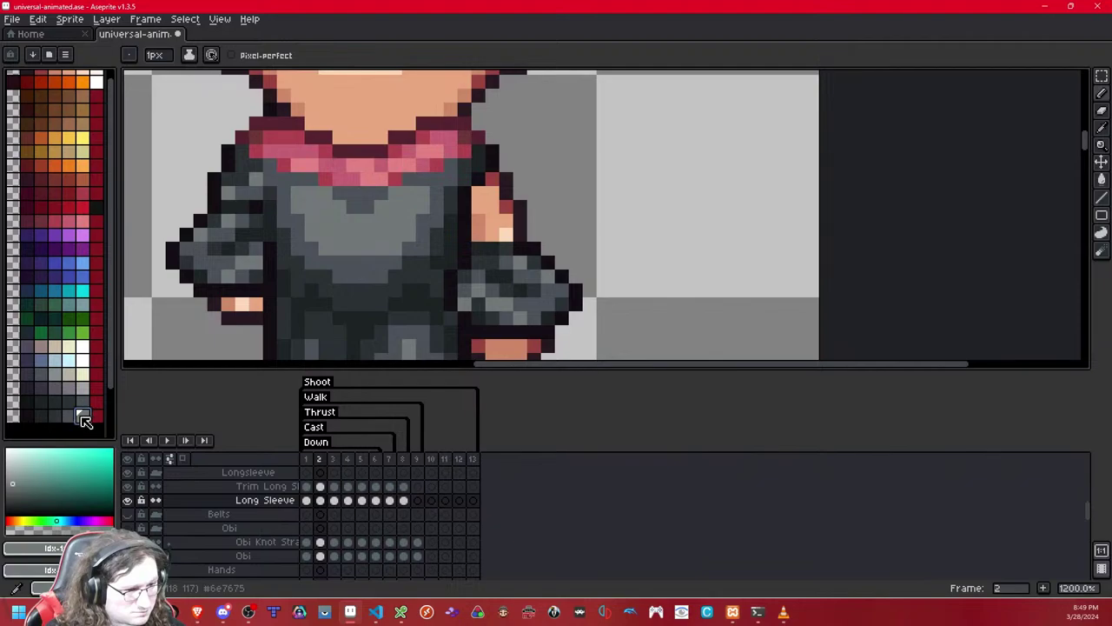
left_click(68, 415)
mouse_move(478, 235)
left_mouse_down()
mouse_move(496, 182)
mouse_move(468, 190)
mouse_move(485, 217)
left_mouse_up()
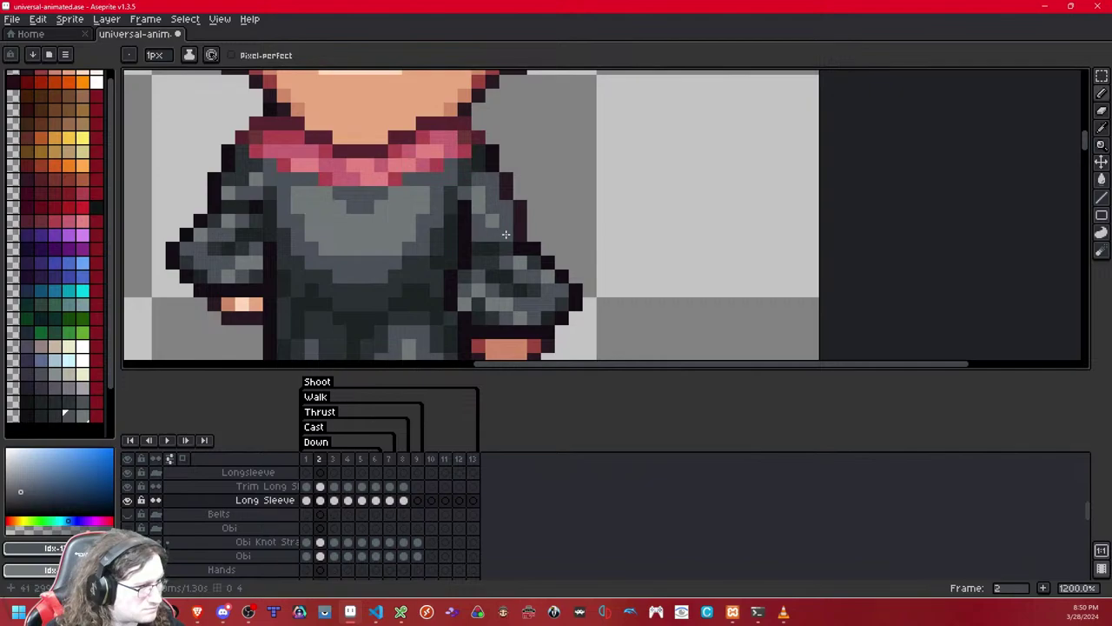
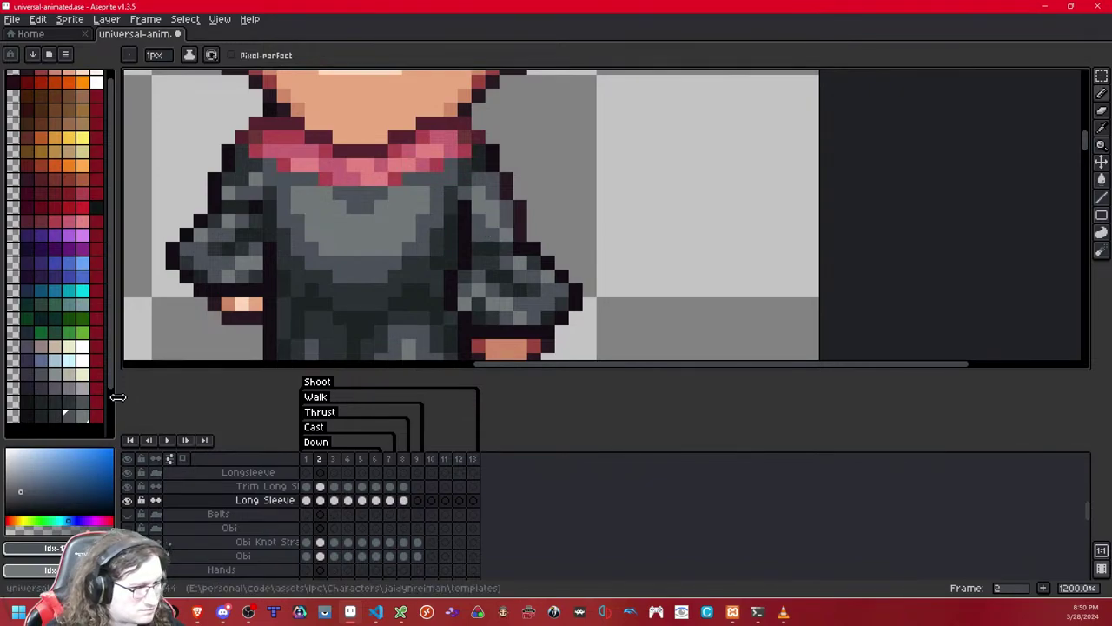
left_click(51, 413)
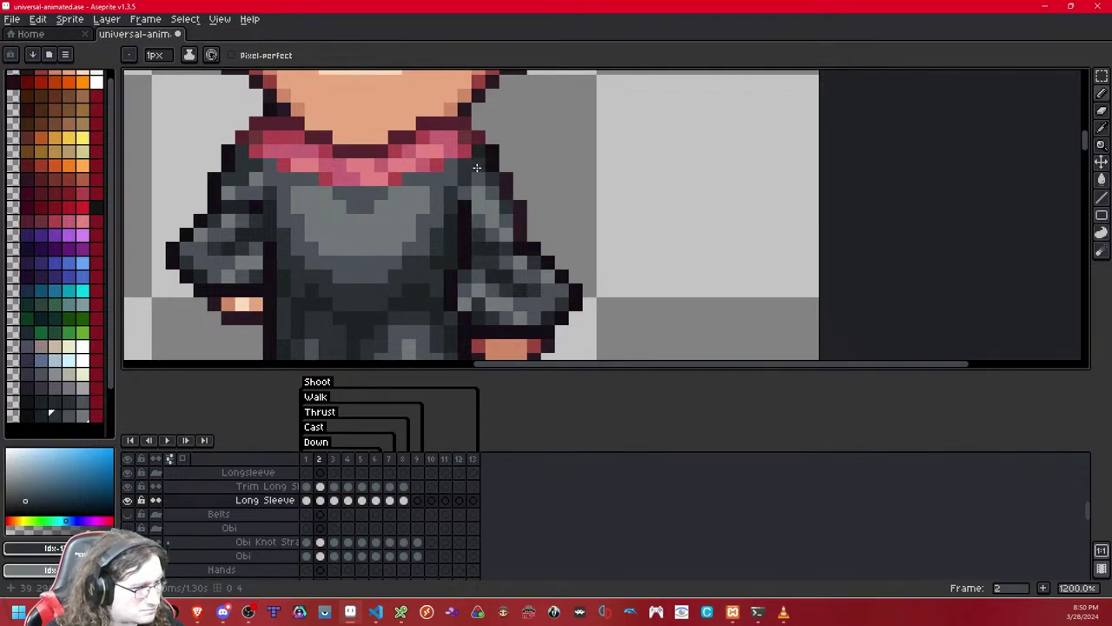
- Step through walk frames 1 to 9 and compare the back-facing character's arm positions with the sleeves on frame 2
scroll(476, 167, "down", 10)
scroll(557, 173, "up", 3)
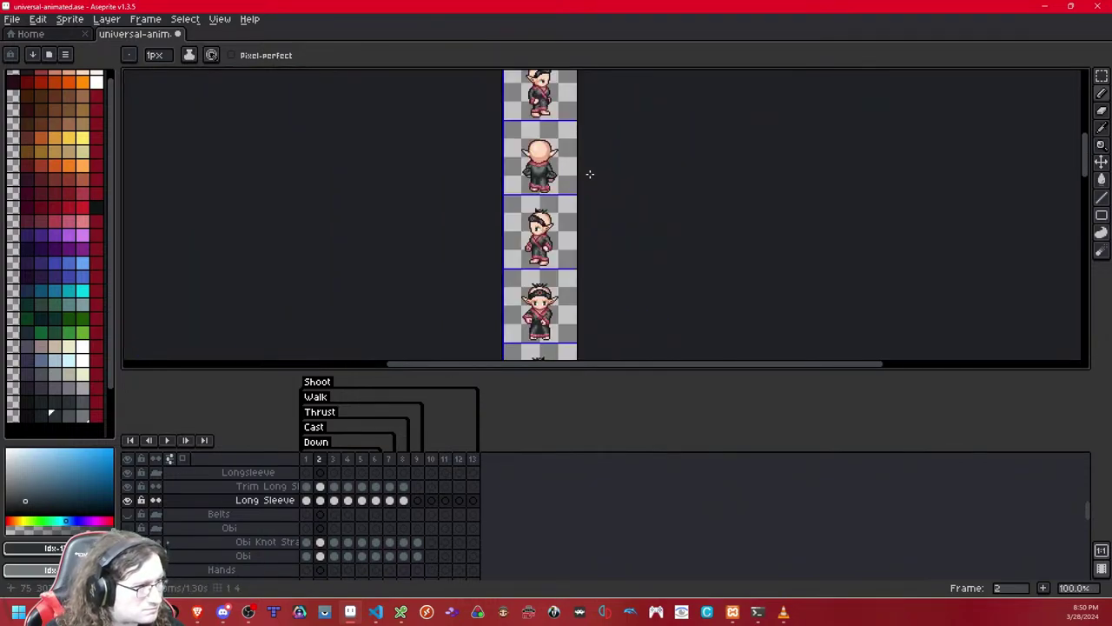
scroll(589, 174, "up", 4)
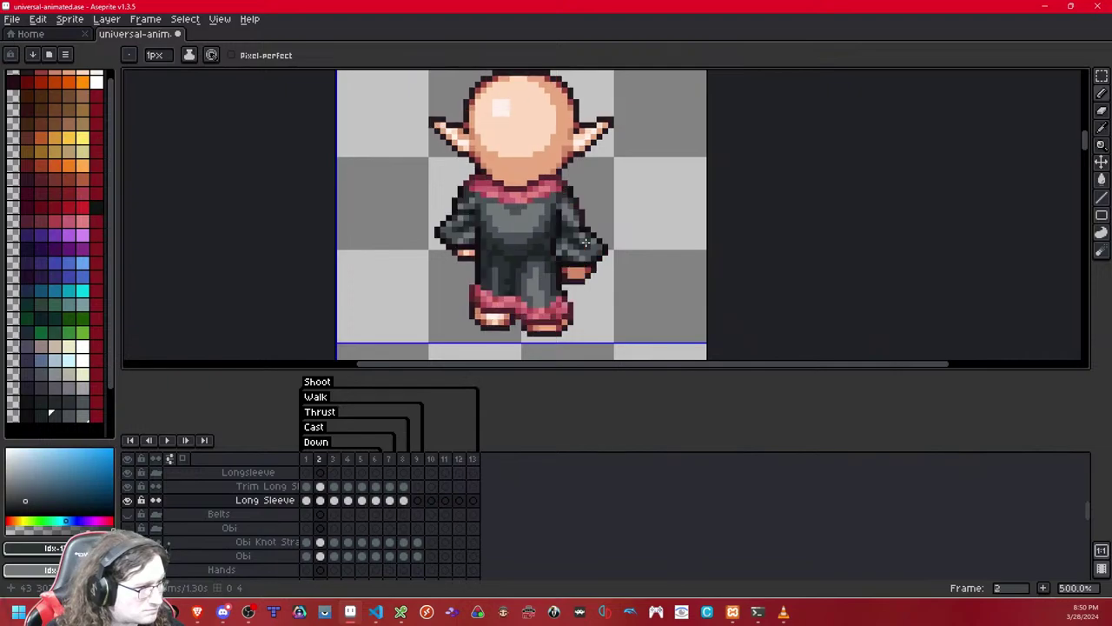
key("Left")
key("Right")
key("Right")
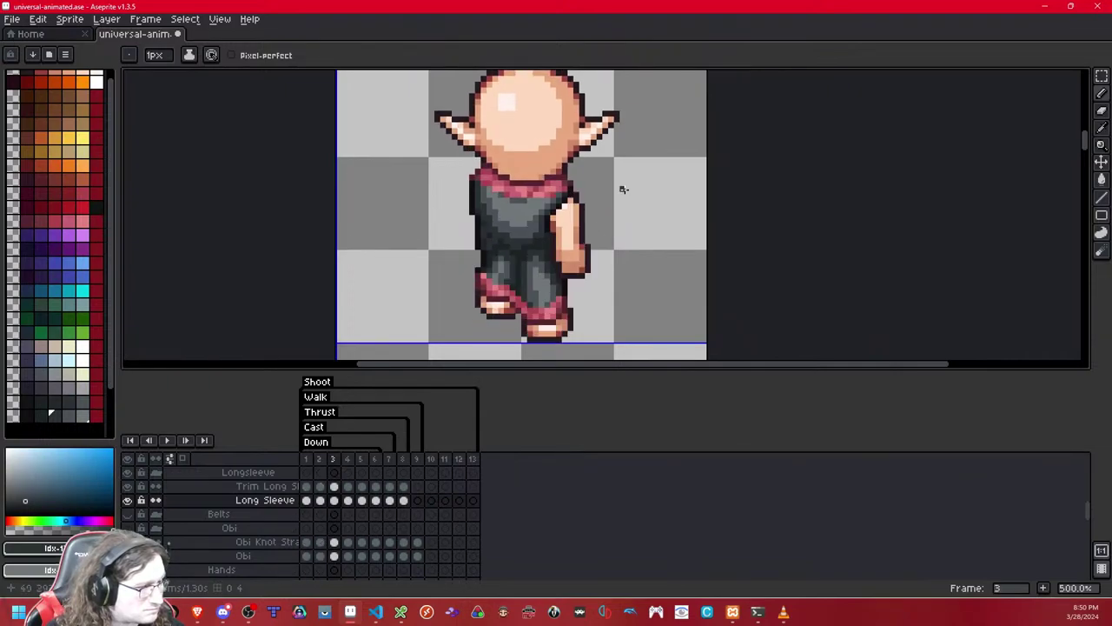
key("Right")
key("Left")
key("Left")
key("Right")
key("Right")
key("Right")
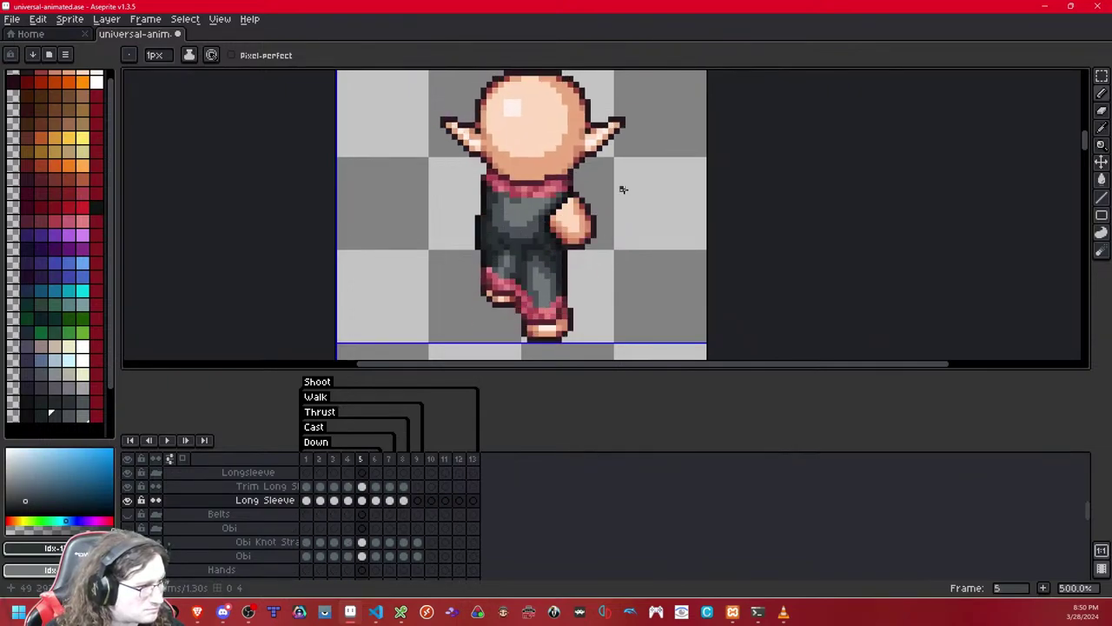
key("Right")
key("Right")
key("Right")
key("Right")
key("Left")
key("Left")
key("Left")
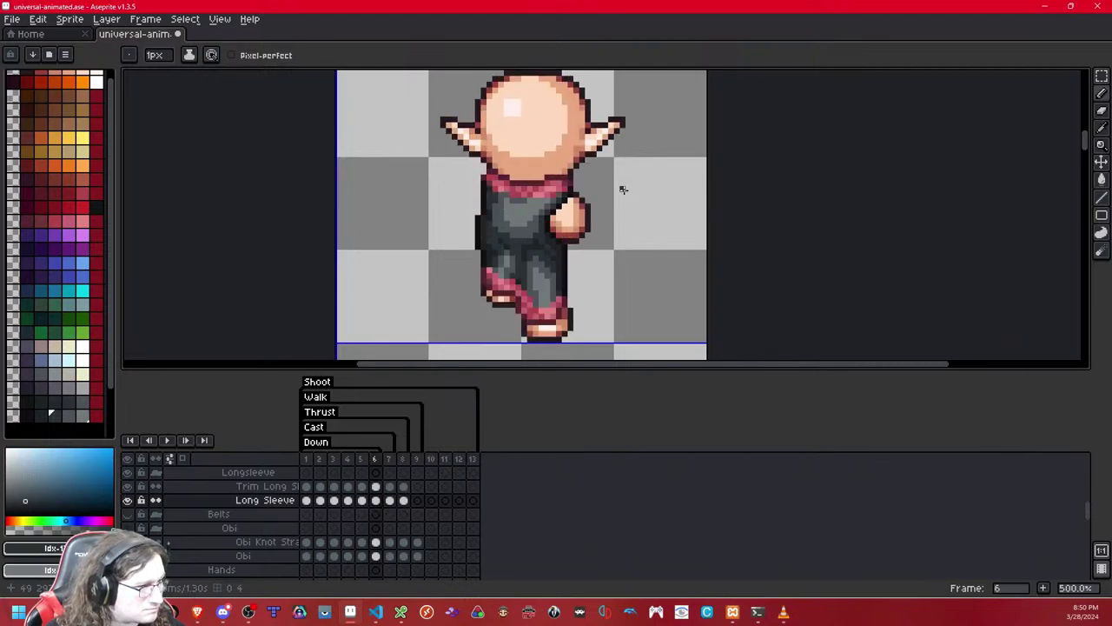
key("Left")
key("Left")
key("Left")
key("Left")
key("Right")
key("Left")
key("Right")
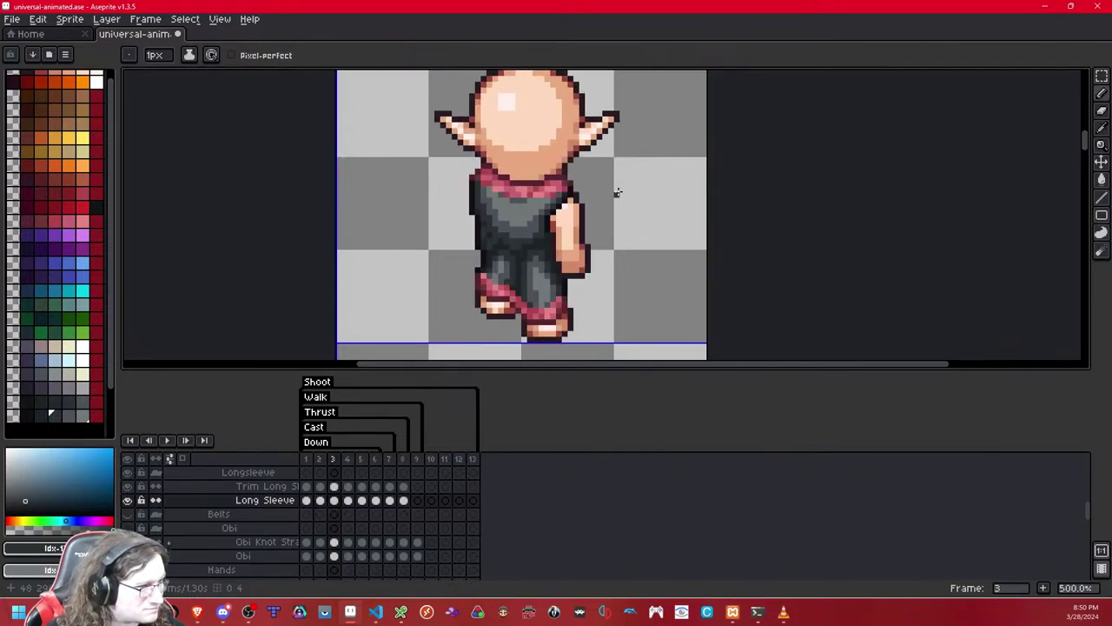
key("Left")
key("Right")
key("Left")
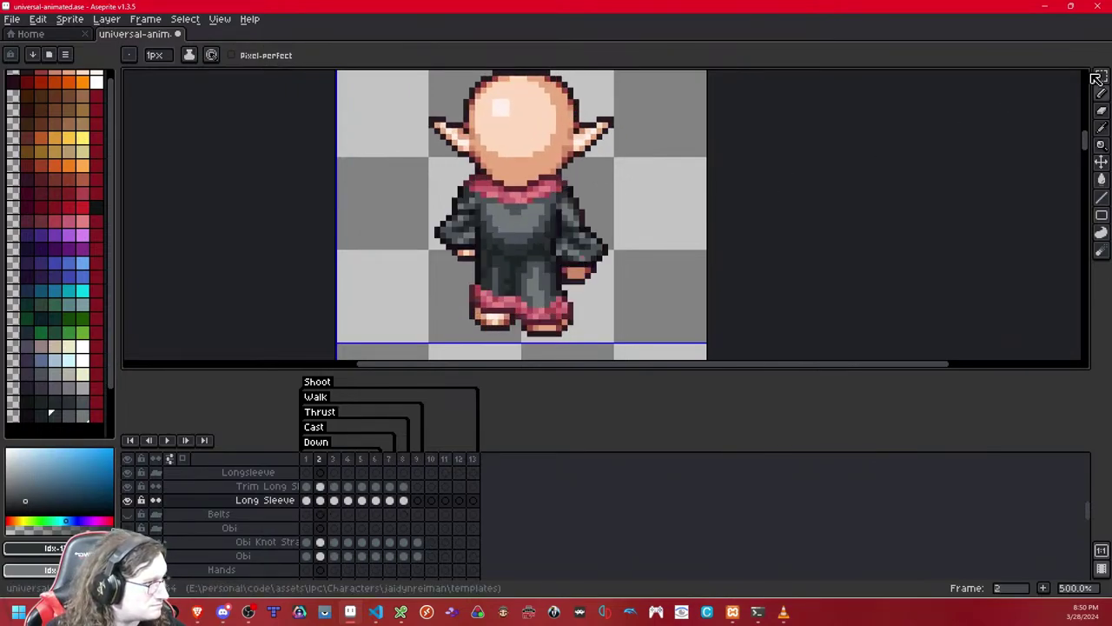
- Copy the lower right sleeve from frame 2 onto the back-facing character's right forearm on frame 3
key("m")
left_click_drag(529, 224, 526, 226)
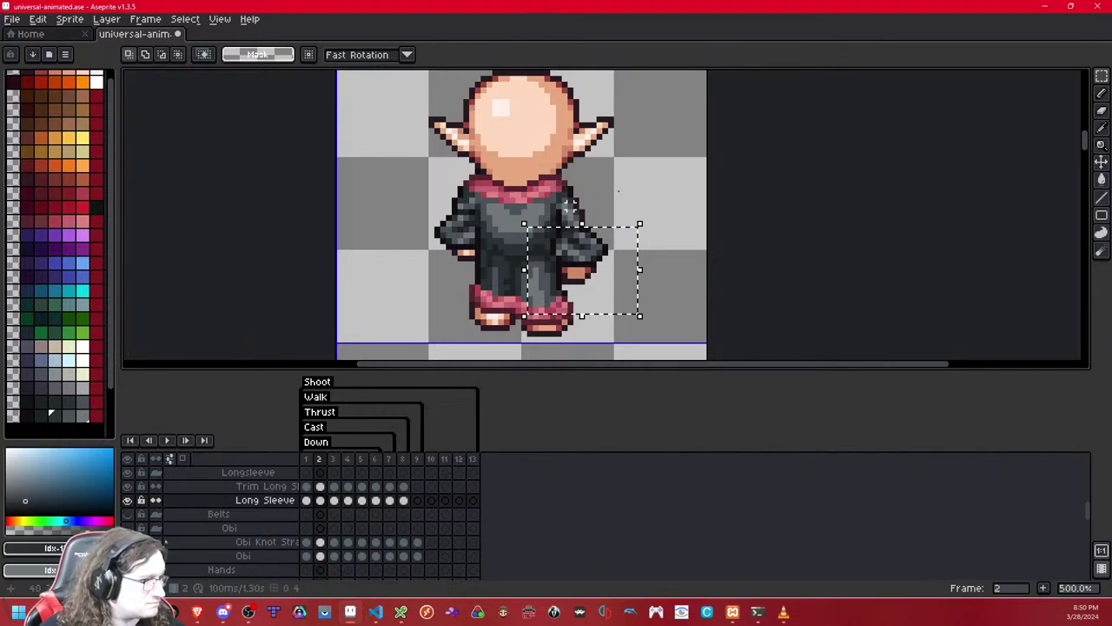
left_click(658, 188)
key("Right")
key("ctrl+v")
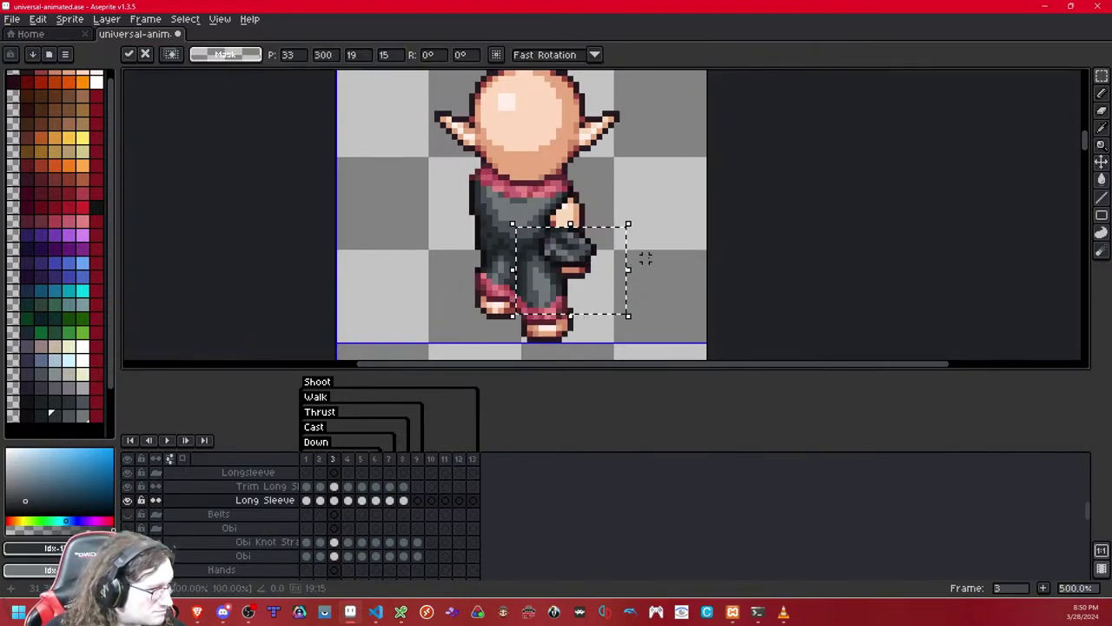
key("Down")
key("Right")
key("Up")
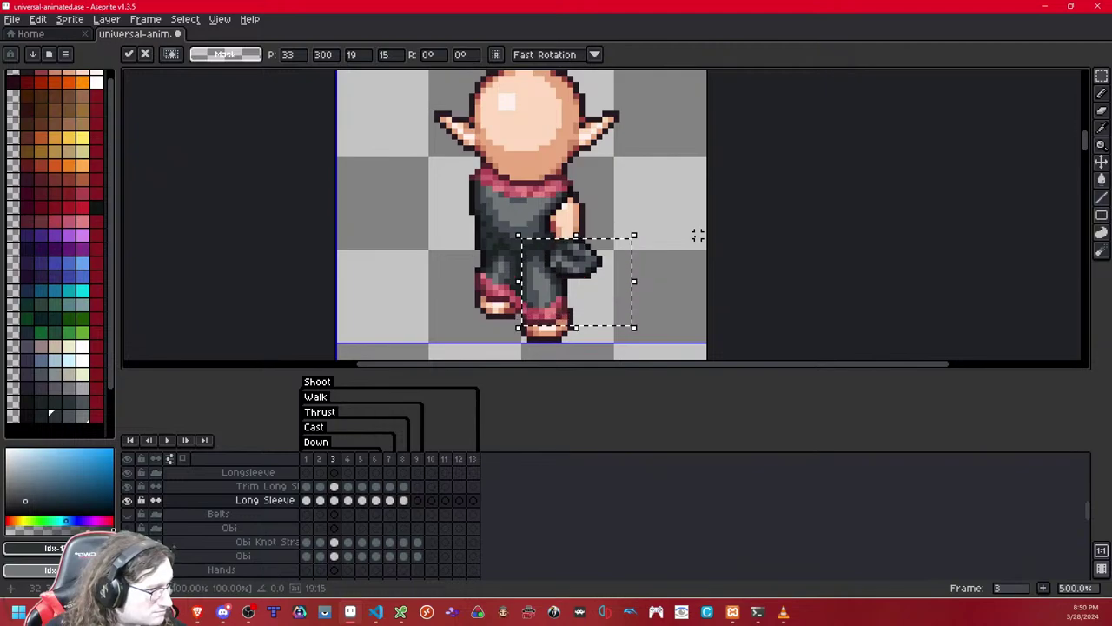
left_click(697, 235)
- Reshape the outer edge of the lower right sleeve on frame 3 by nudging its upper part one pixel outward
scroll(686, 235, "up", 5)
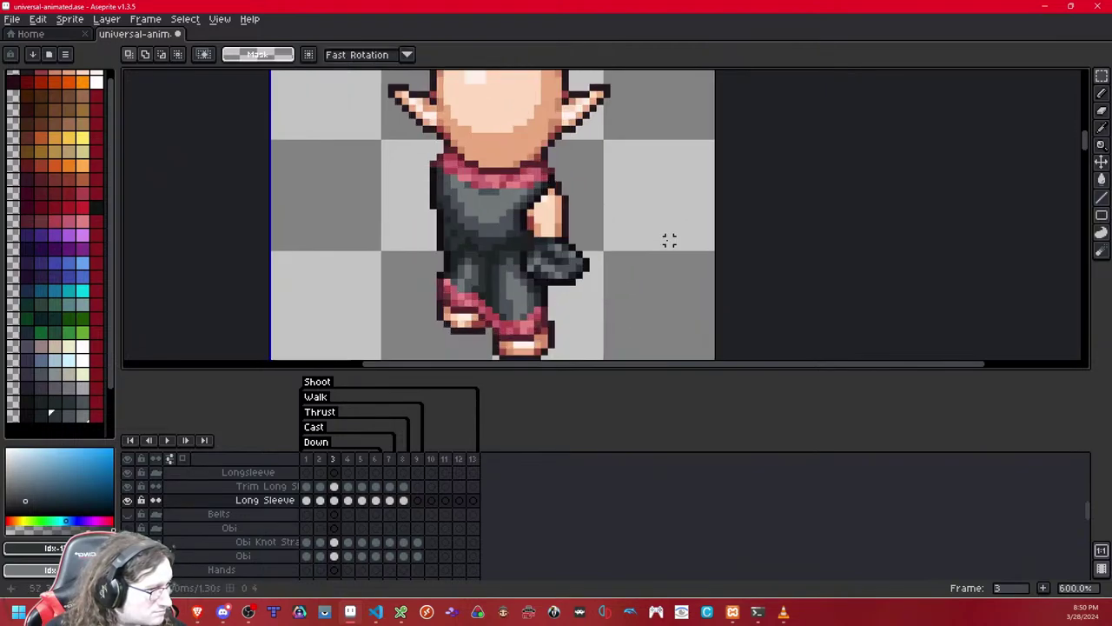
left_click_drag(619, 276, 534, 120)
key("Left")
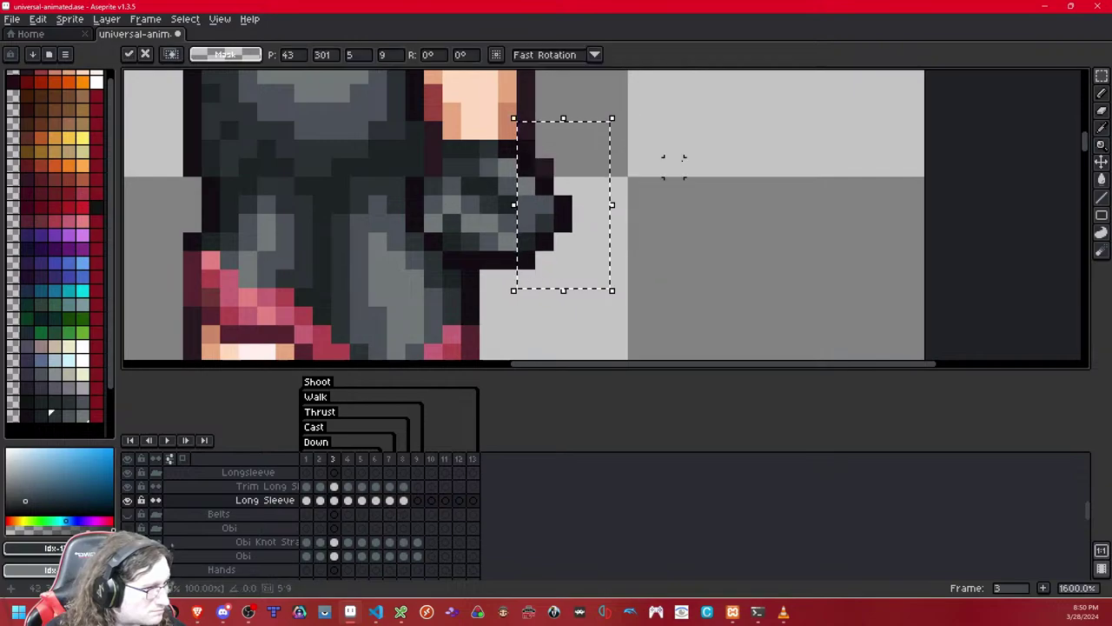
key("Right")
left_click(637, 296)
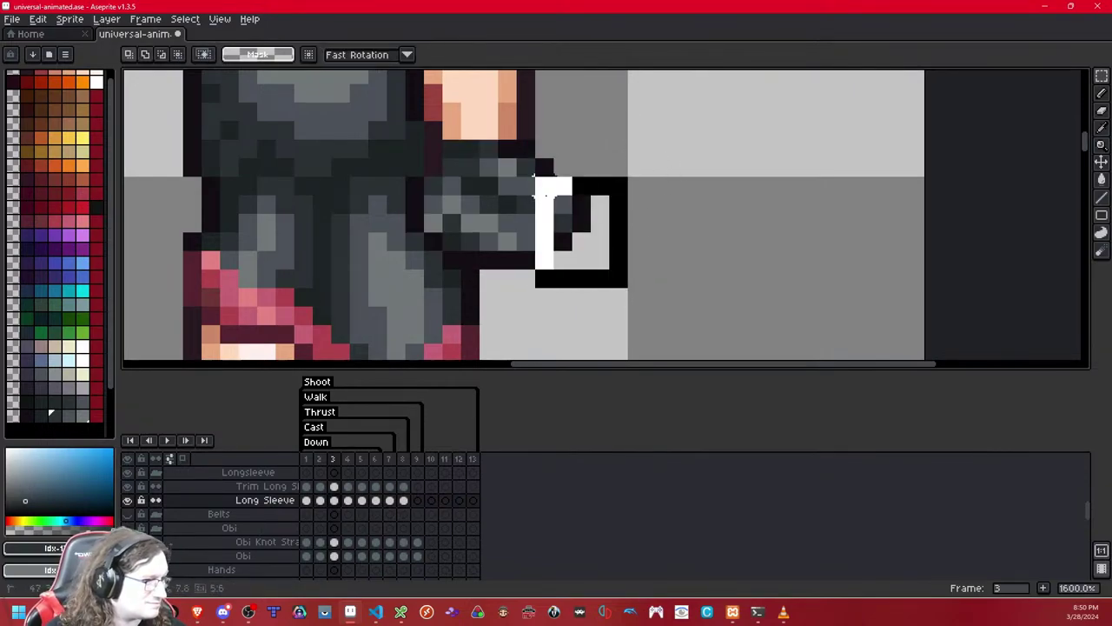
left_click_drag(612, 290, 513, 192)
key("Right")
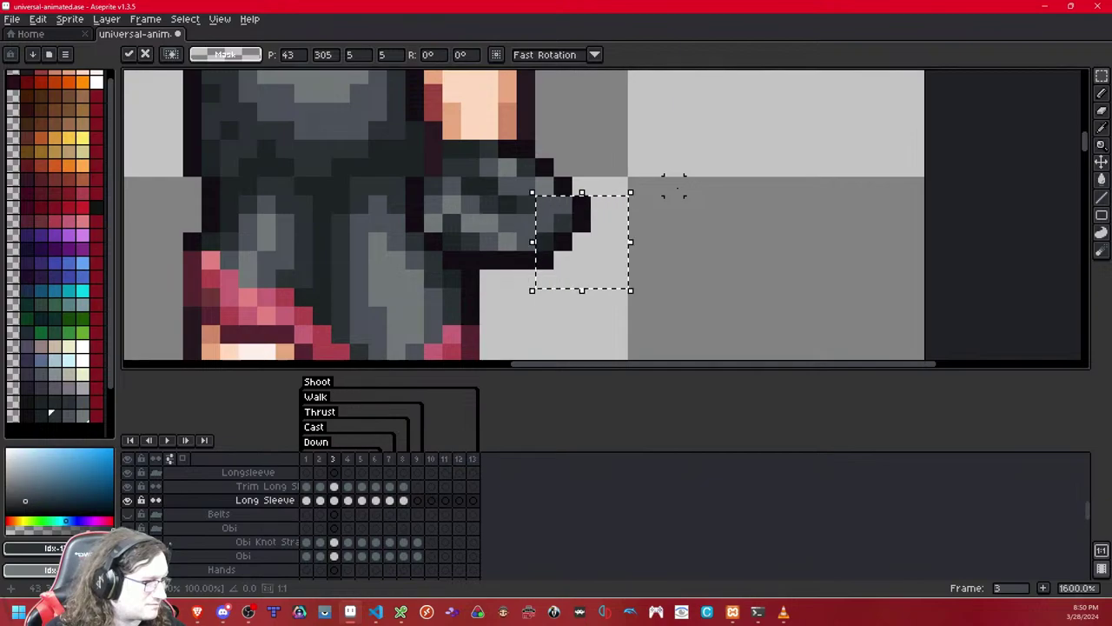
key("Left")
left_click(674, 186)
scroll(657, 188, "down", 7)
scroll(655, 187, "down", 1)
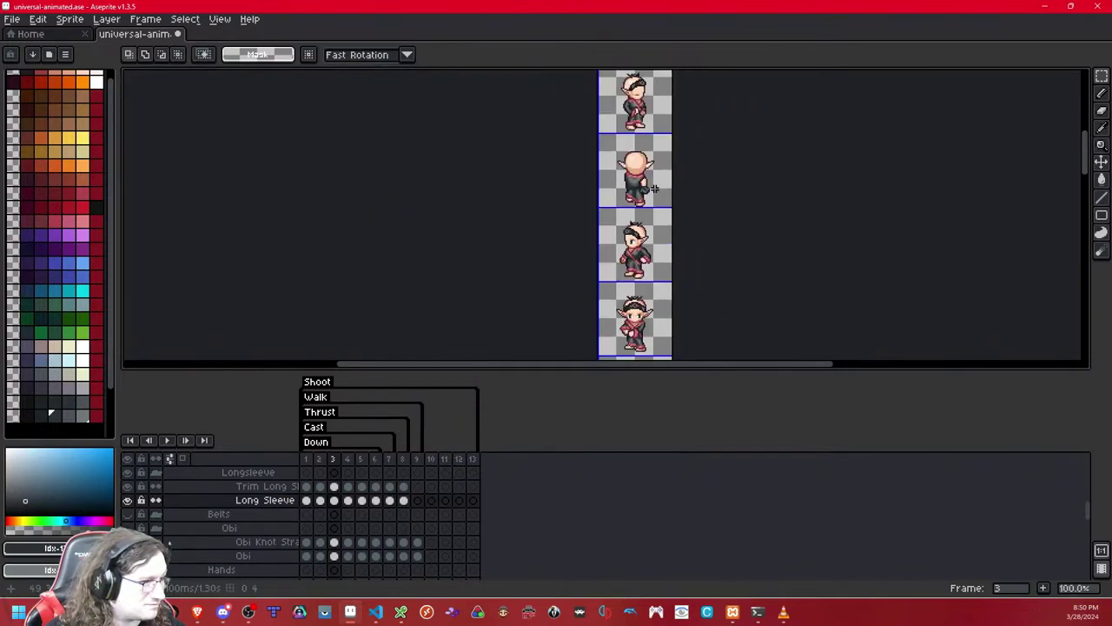
- Draw the upper right sleeve's dark outline along the outer side of the bare arm on frame 3, using colour #130d14
scroll(651, 186, "up", 8)
left_click(26, 414)
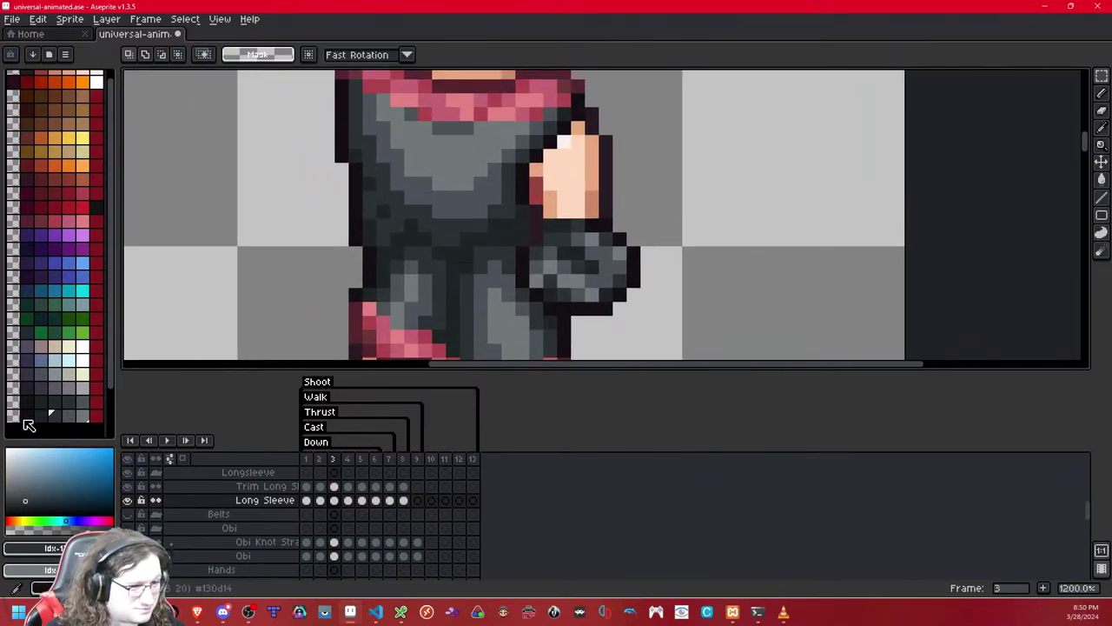
key("b")
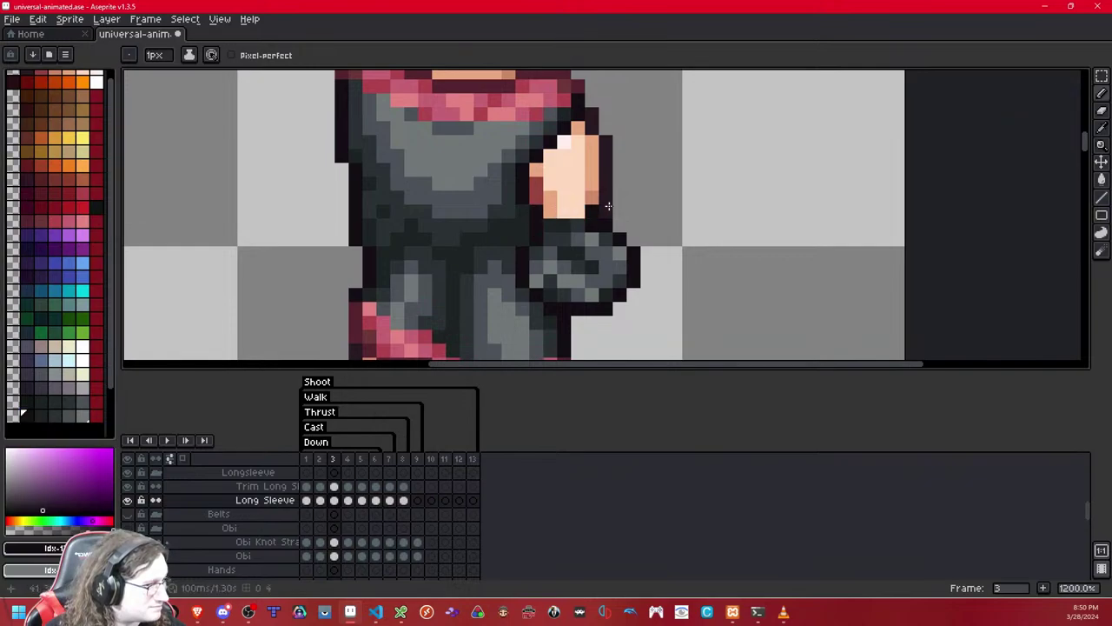
left_click(594, 129)
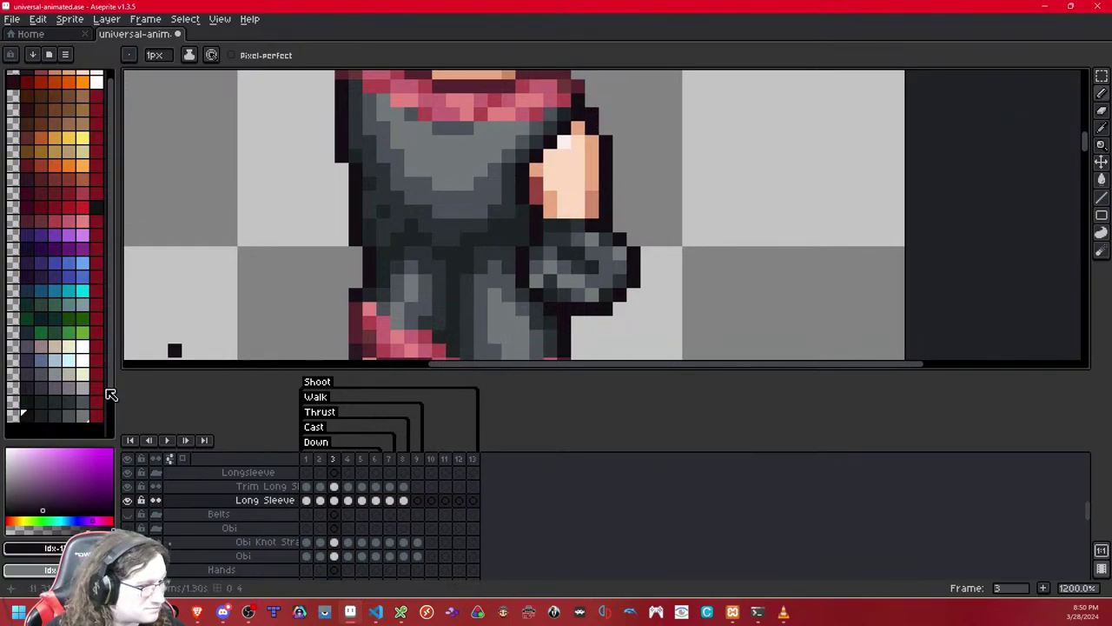
- Shade the shoulder and inner edge of frame 3's upper right sleeve in greys, with a darker tone along the torso side
left_click(69, 416)
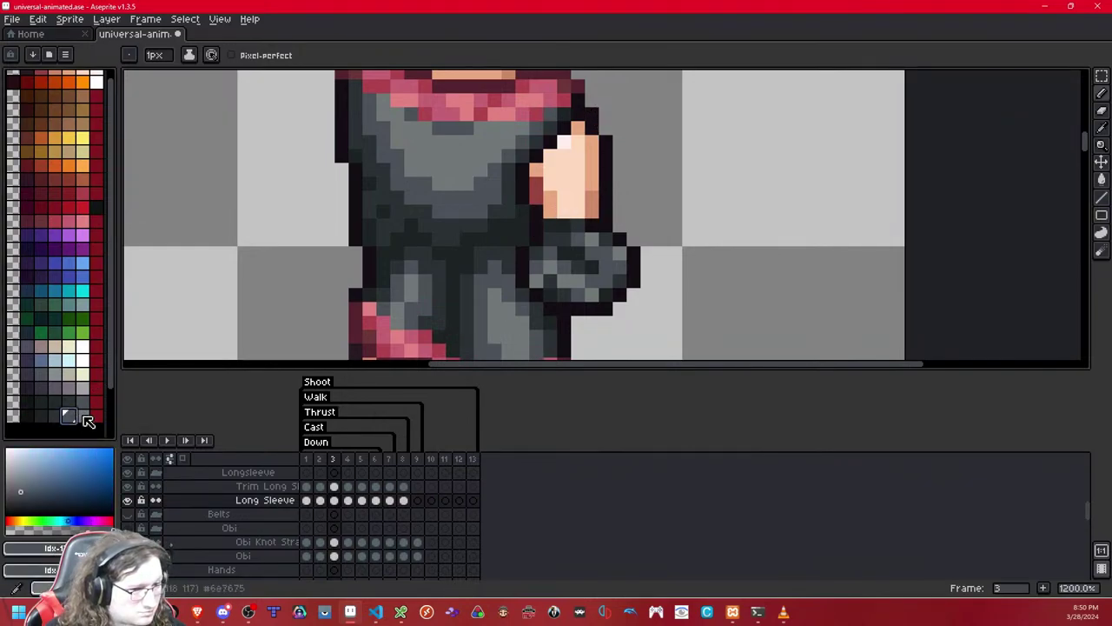
left_click(71, 416)
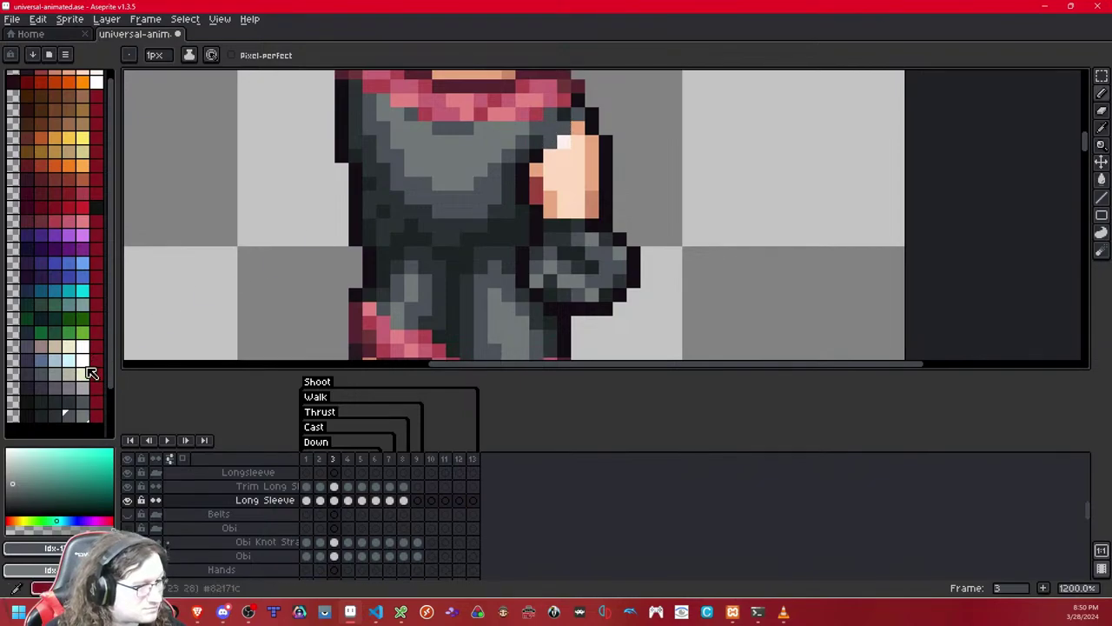
left_click(54, 419)
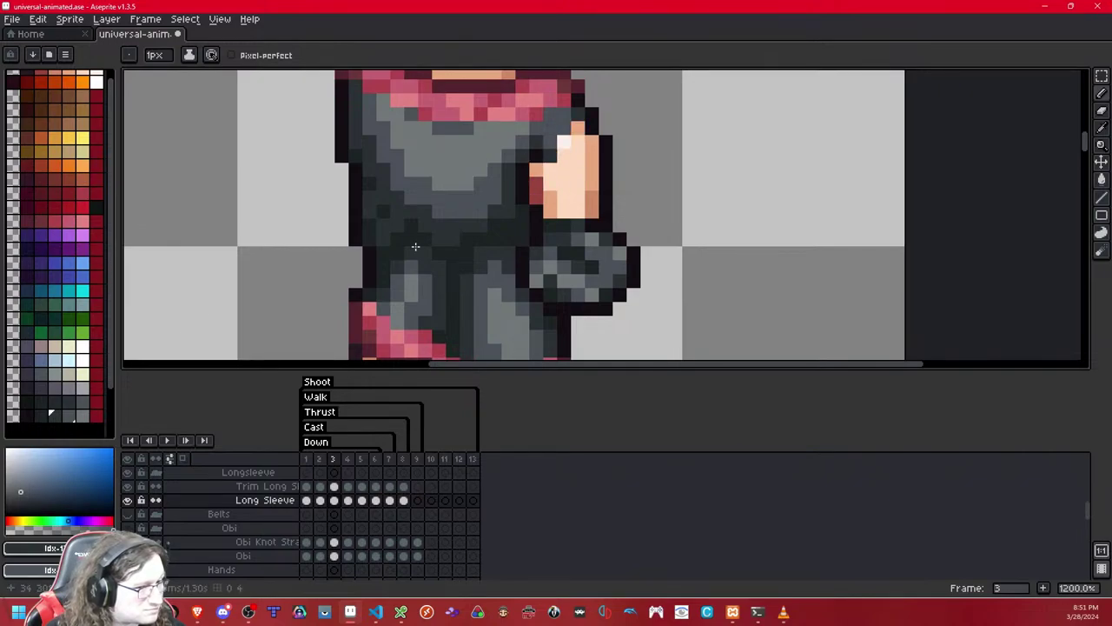
left_click(40, 416)
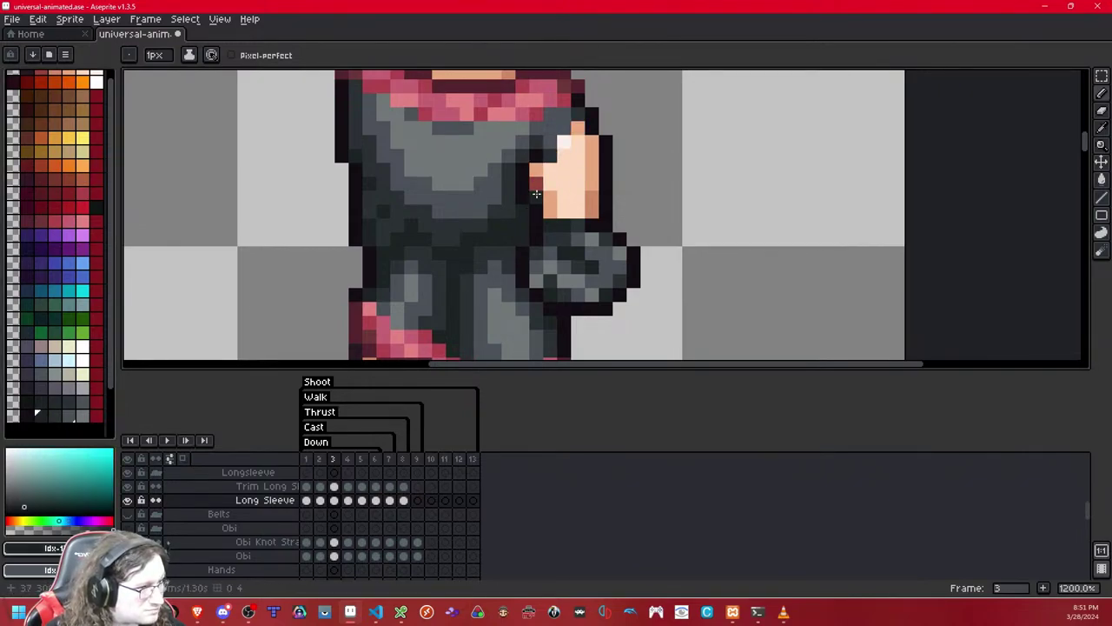
left_click(57, 417)
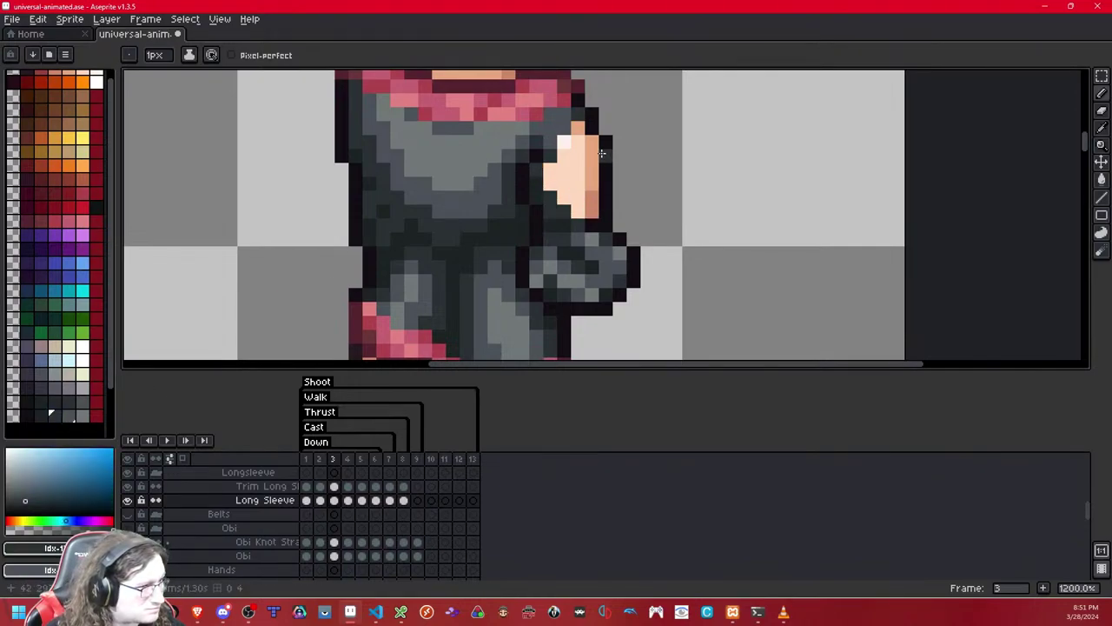
- Fill most of the remaining bare upper arm on frame 3 with dark grey sleeve pixels
left_click_drag(592, 142, 592, 156)
key("ctrl+z")
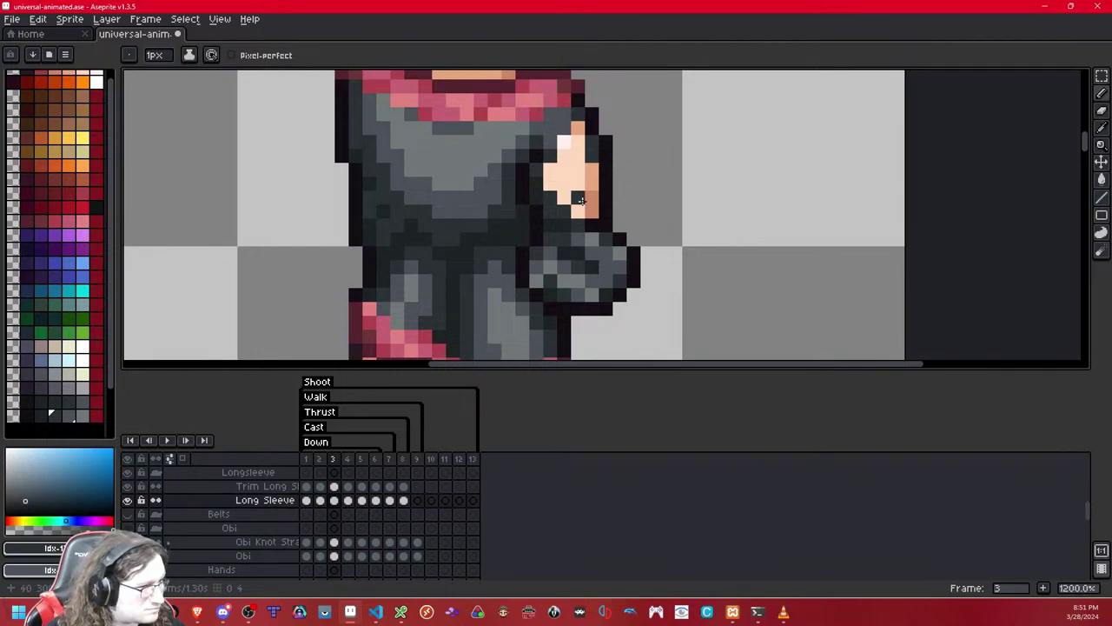
mouse_move(580, 213)
left_mouse_down()
mouse_move(575, 175)
mouse_move(565, 151)
left_mouse_up()
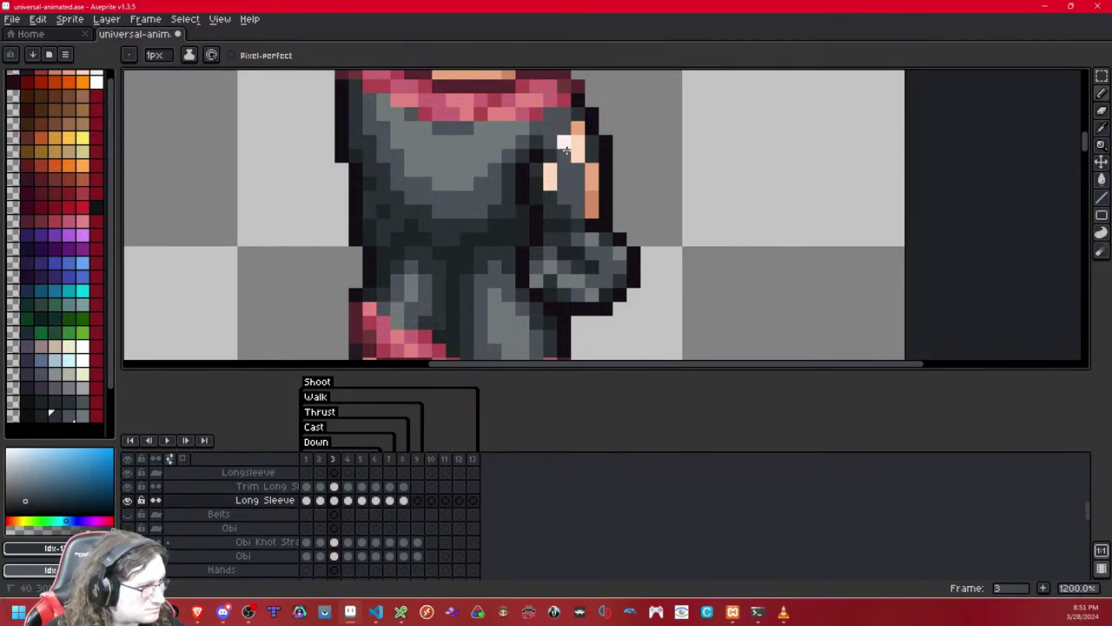
left_click(578, 141)
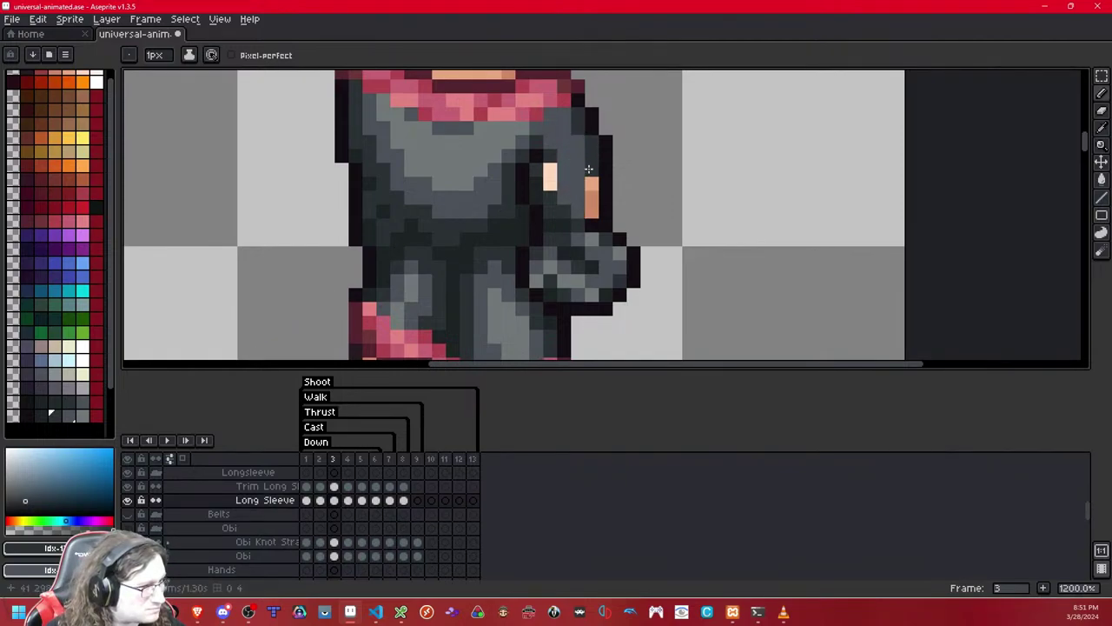
left_click_drag(592, 195, 591, 211)
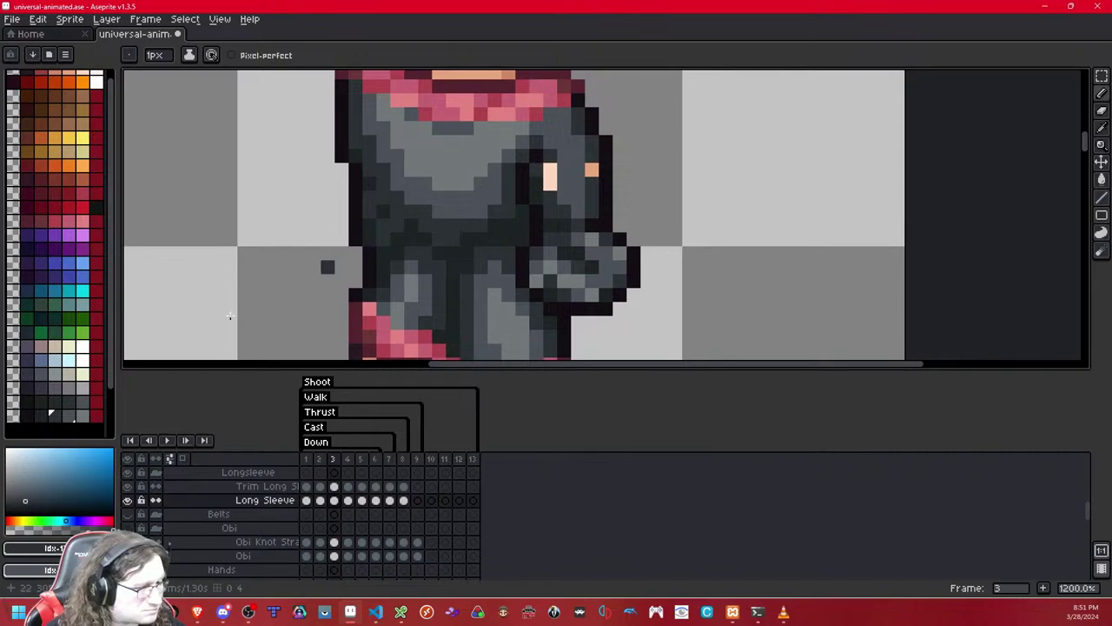
- Add darker fold pixels and light grey #6e7675 highlights to the upper right sleeve on frame 3
left_click(40, 415)
left_click(563, 155)
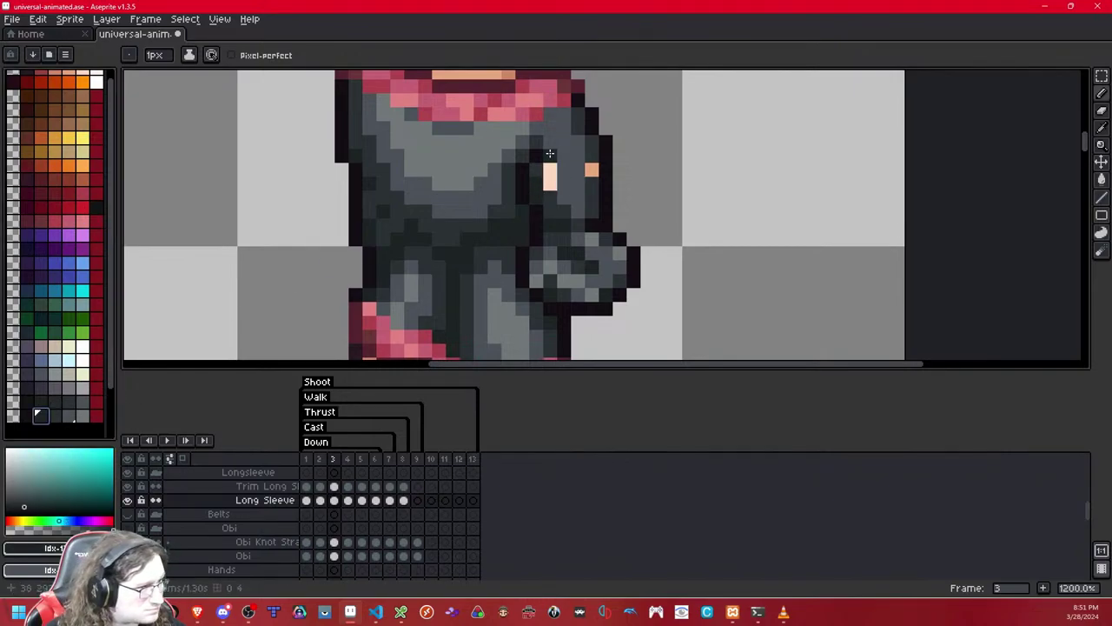
left_click(549, 212)
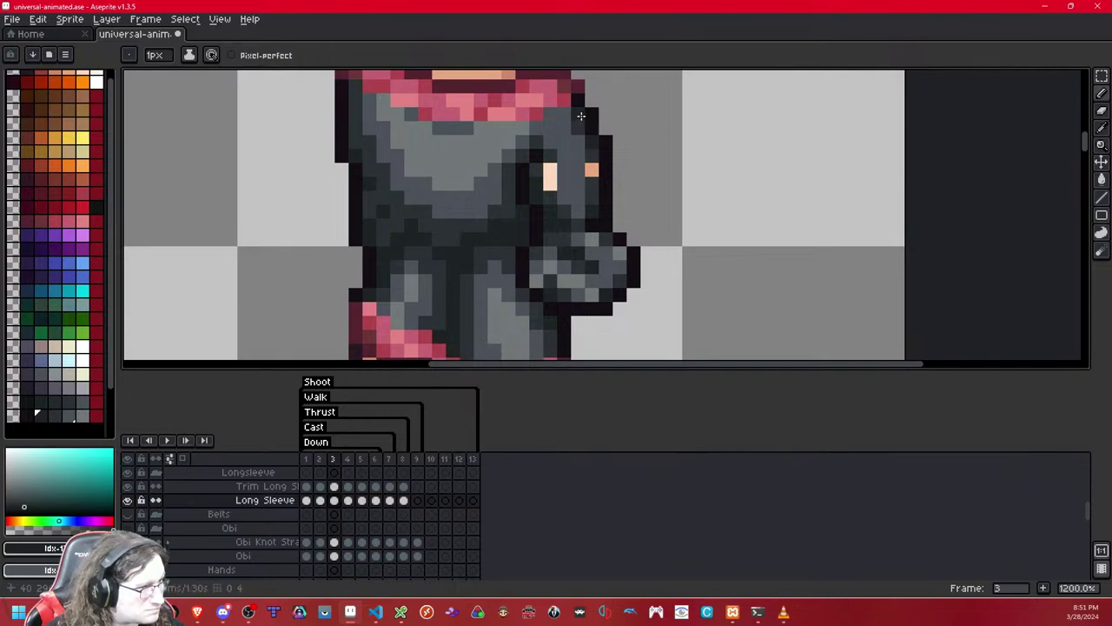
left_click(54, 415)
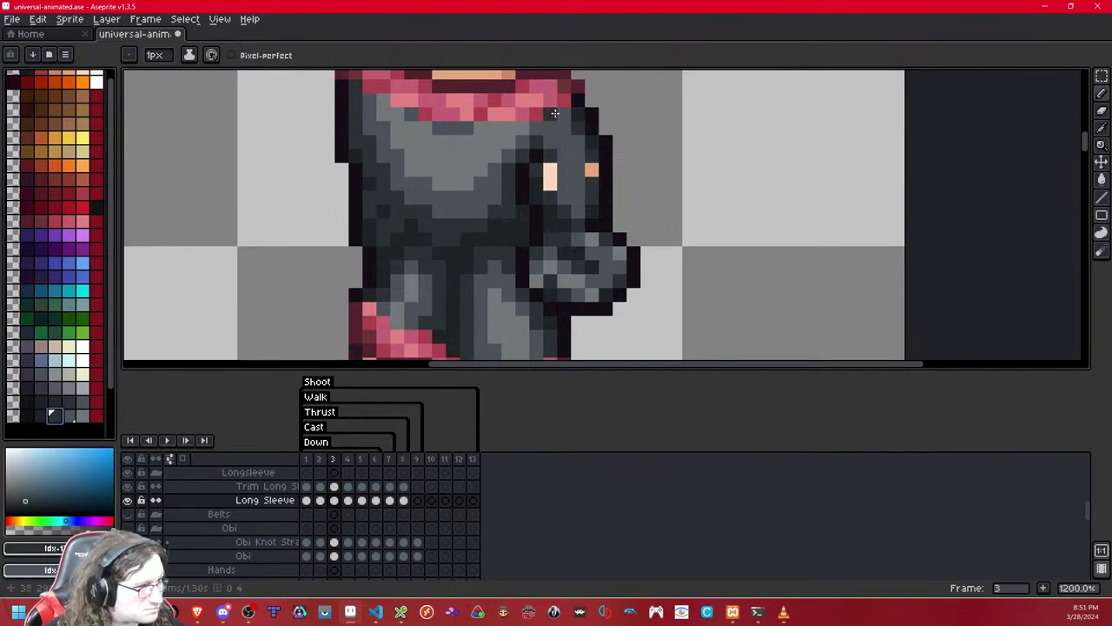
left_click(82, 415)
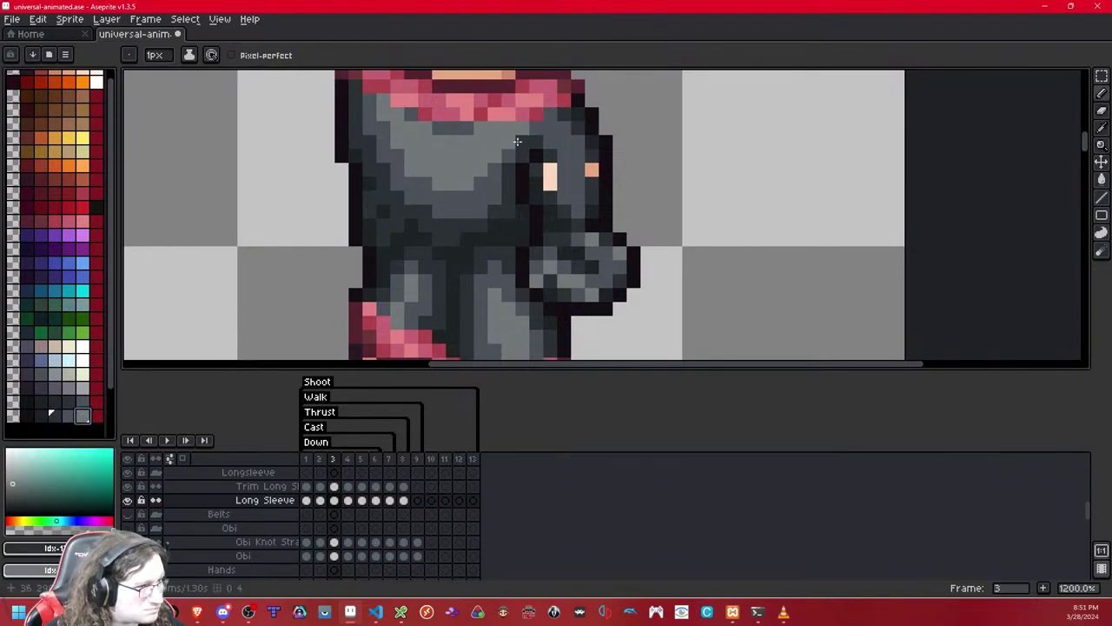
right_click(555, 129)
right_click(577, 171)
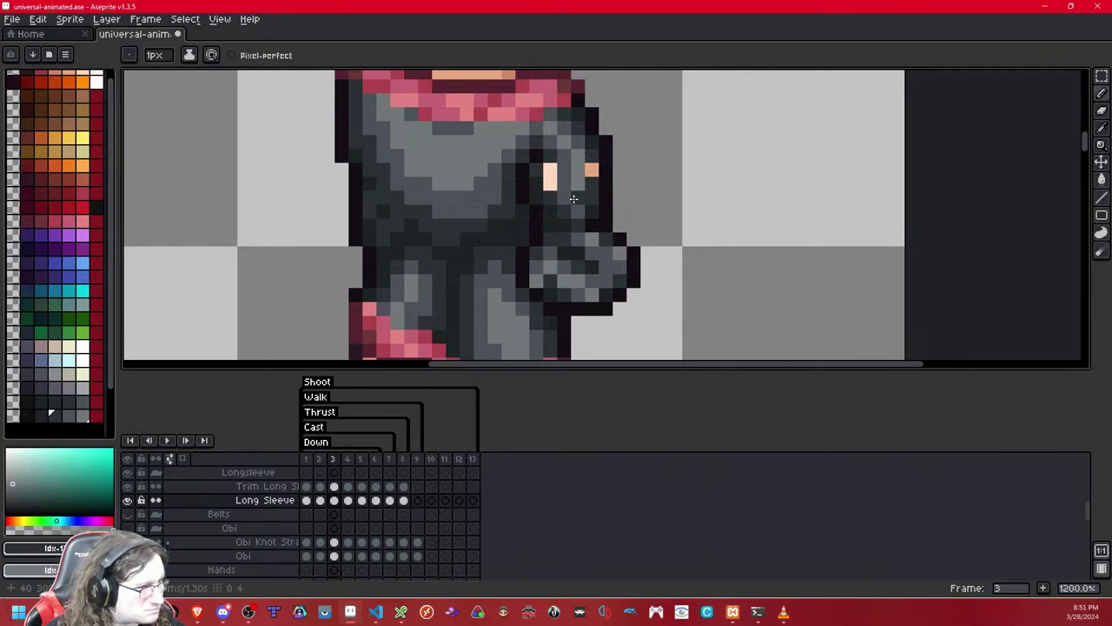
right_click(565, 198)
- Cover the last skin pixels on frame 3's upper right sleeve with mid grey and move its light highlight inward
scroll(573, 191, "down", 6)
scroll(594, 141, "up", 5)
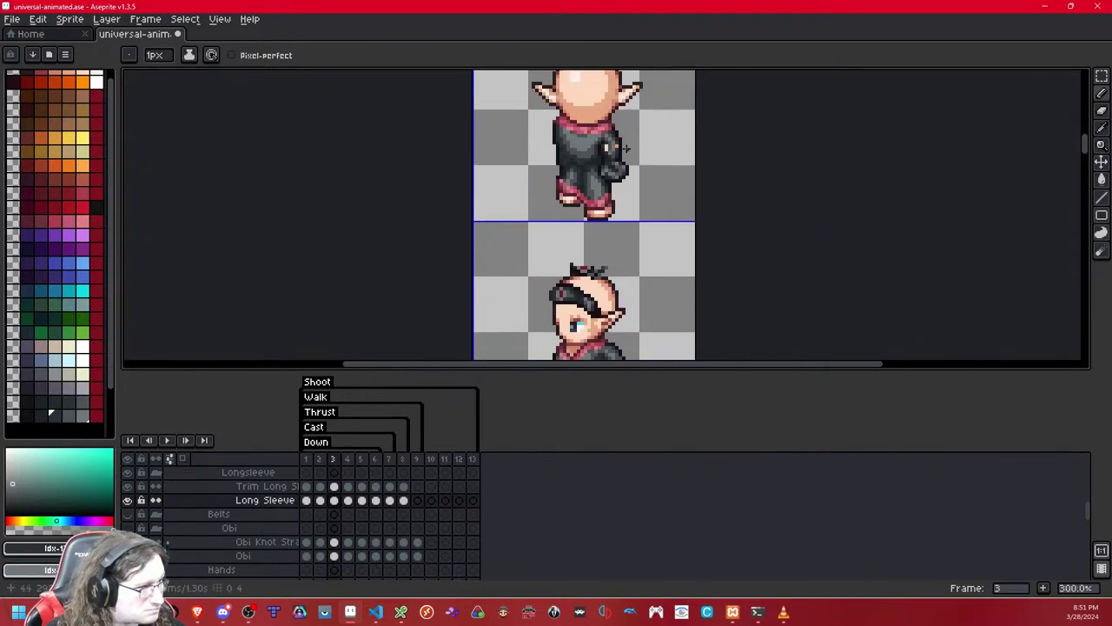
left_click(68, 415)
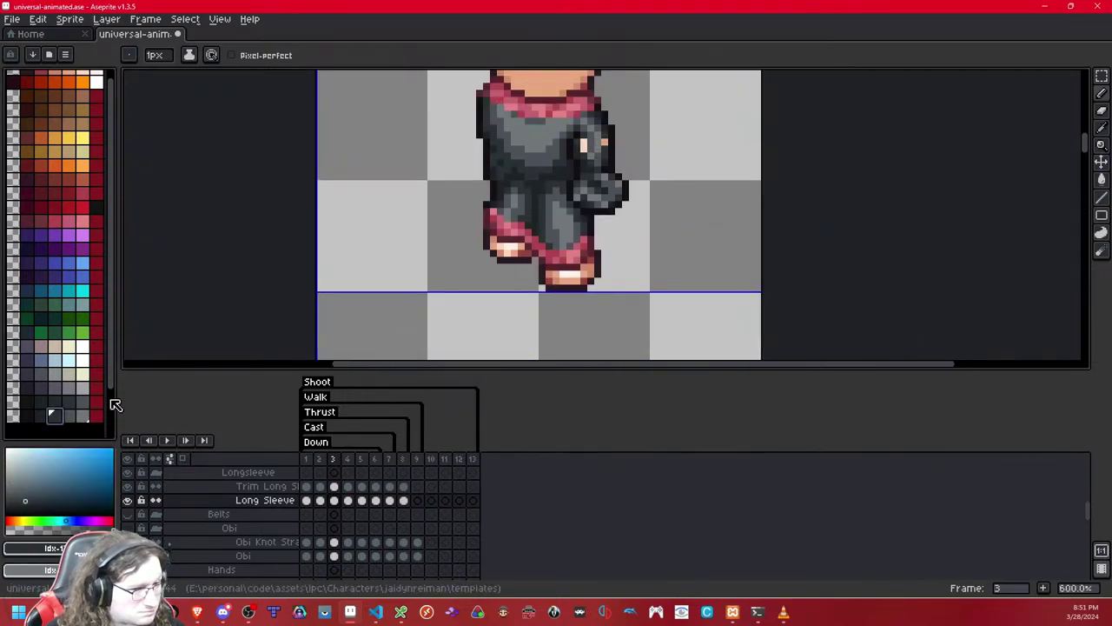
scroll(590, 148, "up", 4)
left_click(563, 143)
left_click(617, 132)
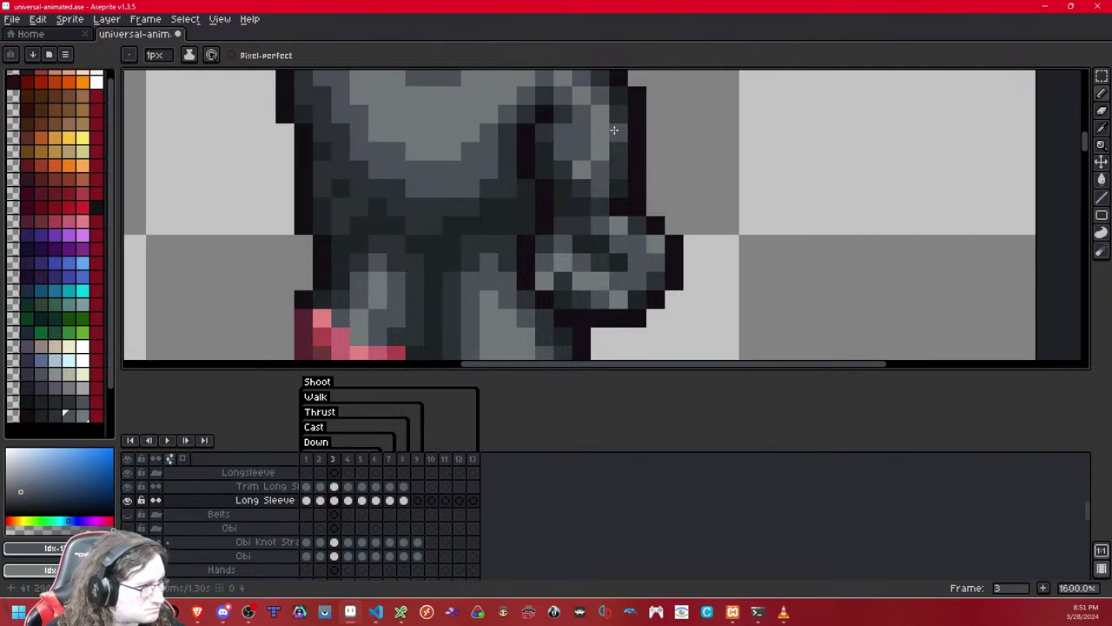
left_click(635, 115)
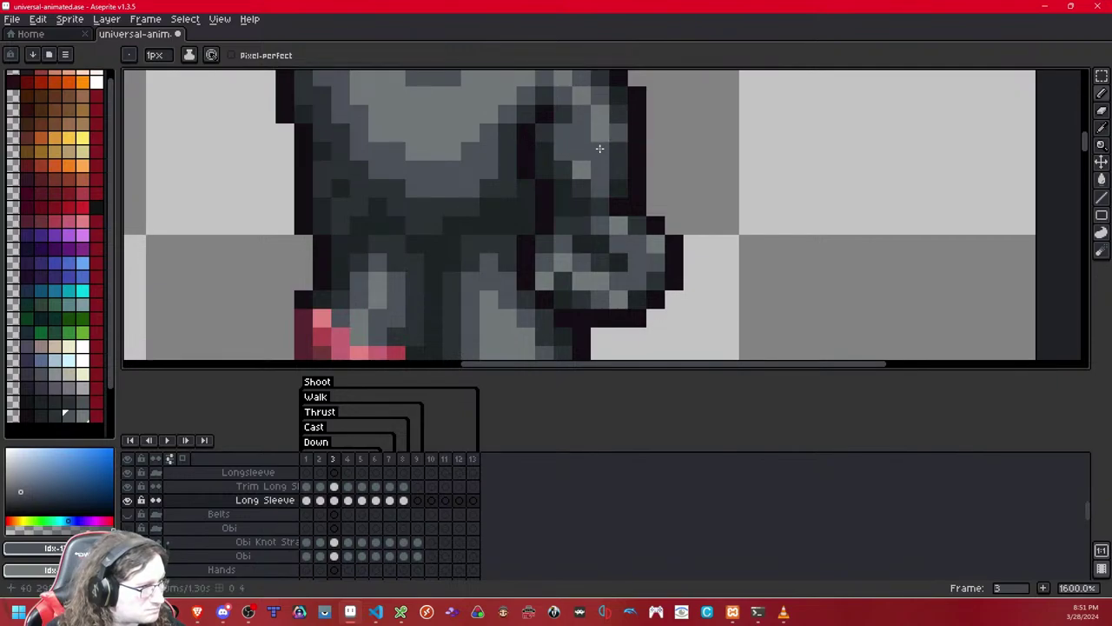
left_click_drag(600, 150, 597, 115)
right_click(583, 134)
right_click(582, 115)
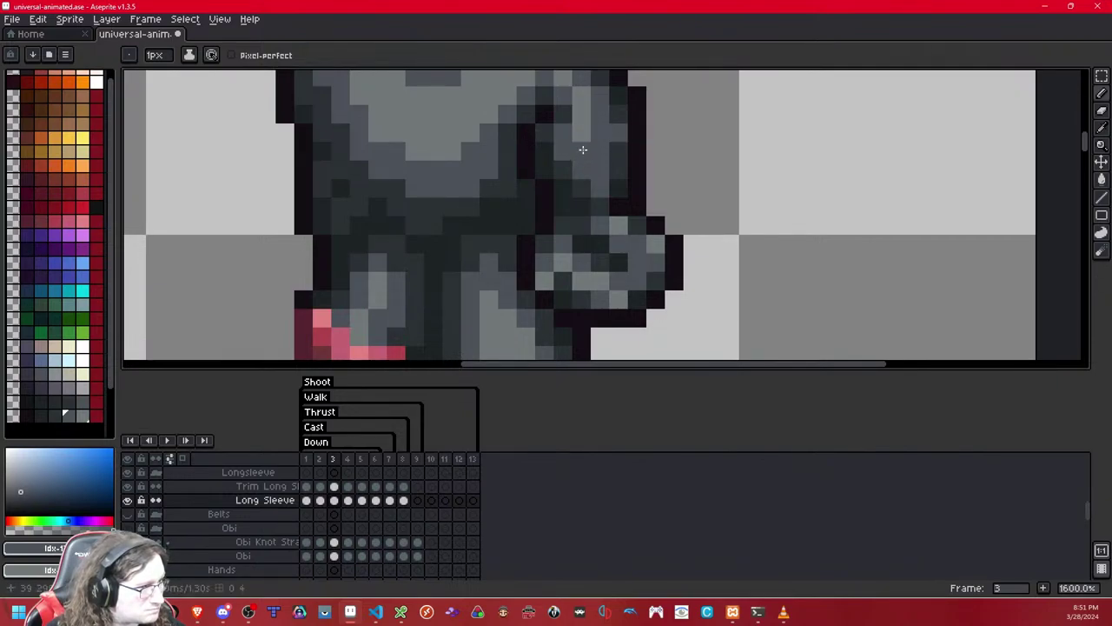
- Widen and lengthen the light grey highlight down the middle of frame 3's upper right sleeve
scroll(652, 130, "down", 8)
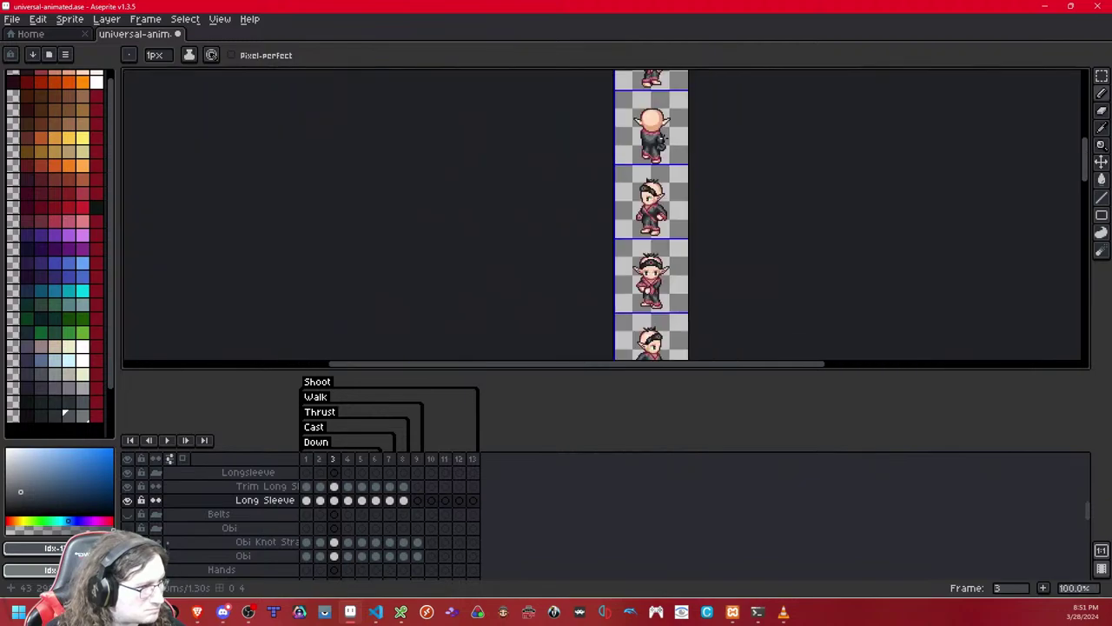
scroll(692, 132, "up", 1)
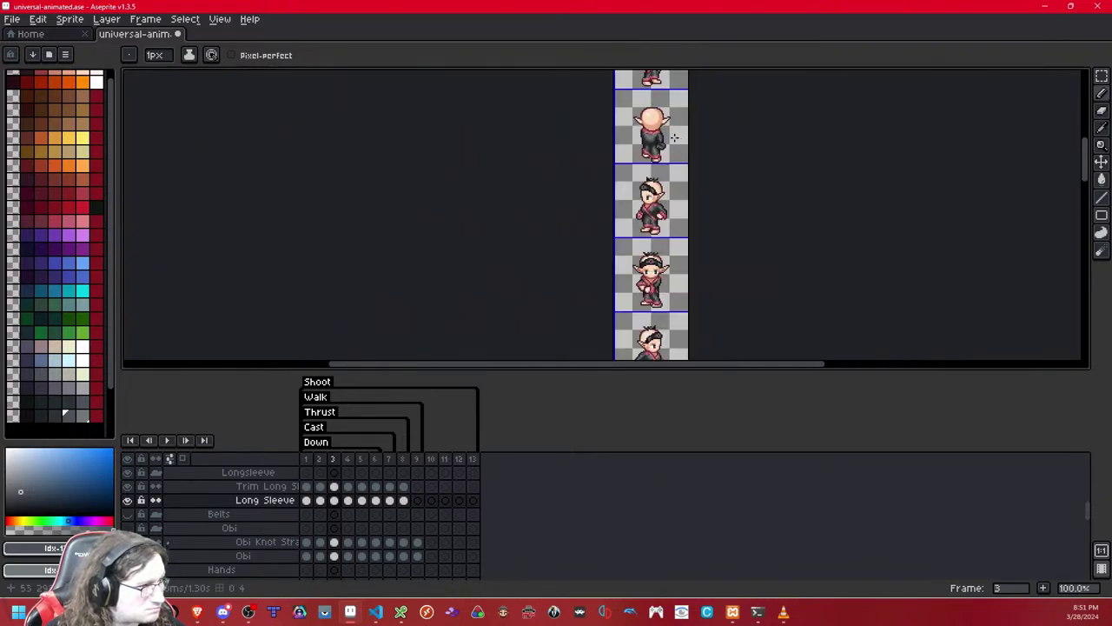
scroll(691, 132, "up", 5)
scroll(674, 136, "up", 5)
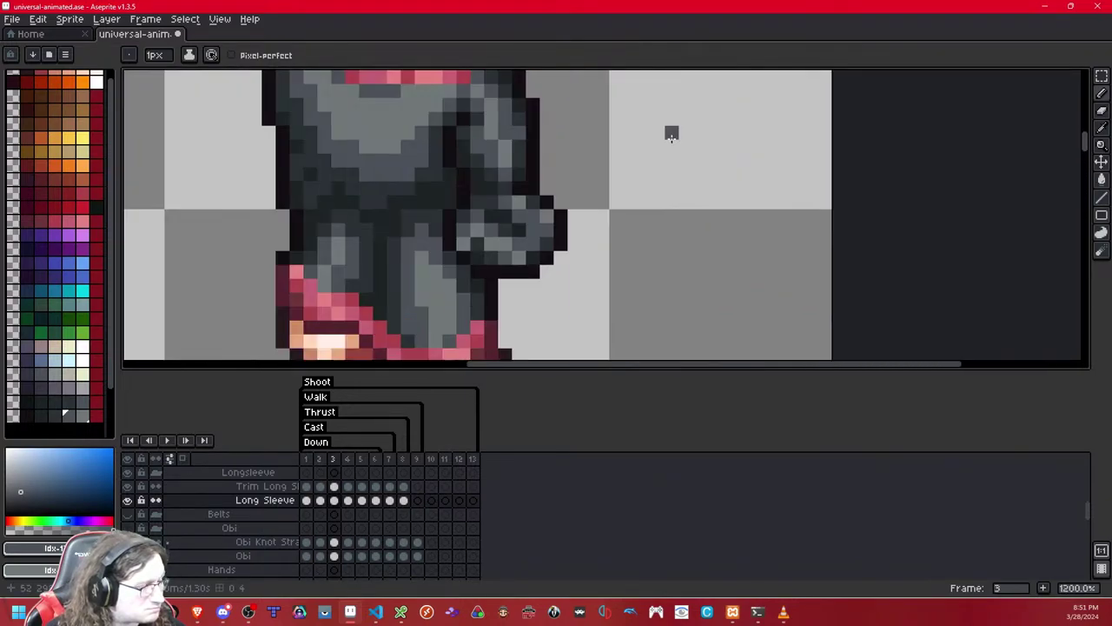
scroll(627, 149, "down", 8)
scroll(643, 152, "up", 5)
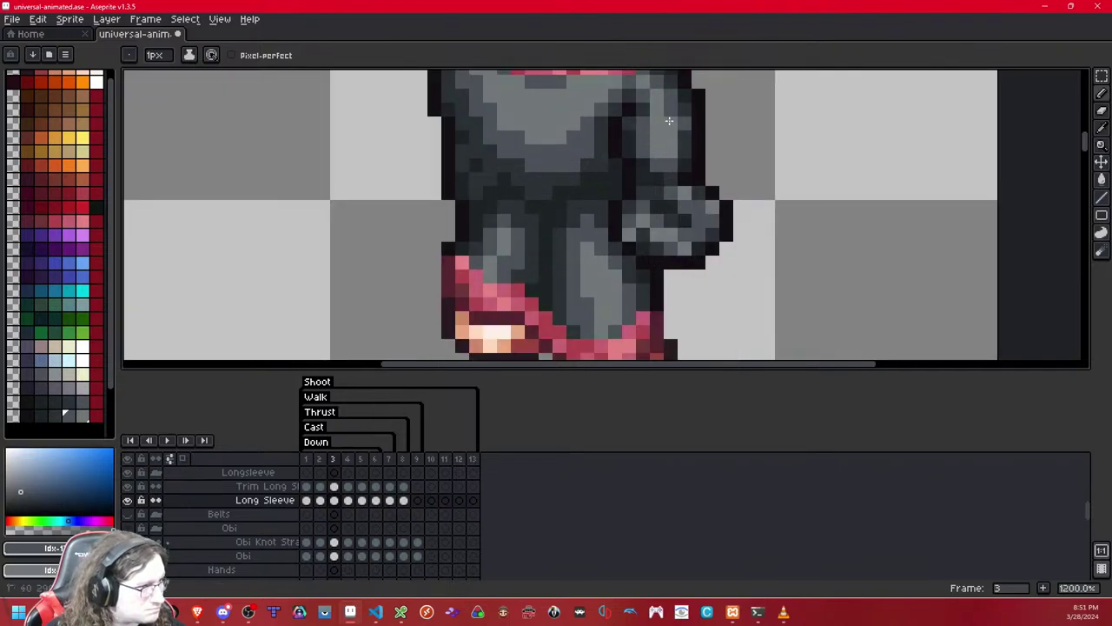
- Compare the back-facing character's right sleeve on frame 3 with frame 2, both at actual size and close up
scroll(713, 135, "down", 8)
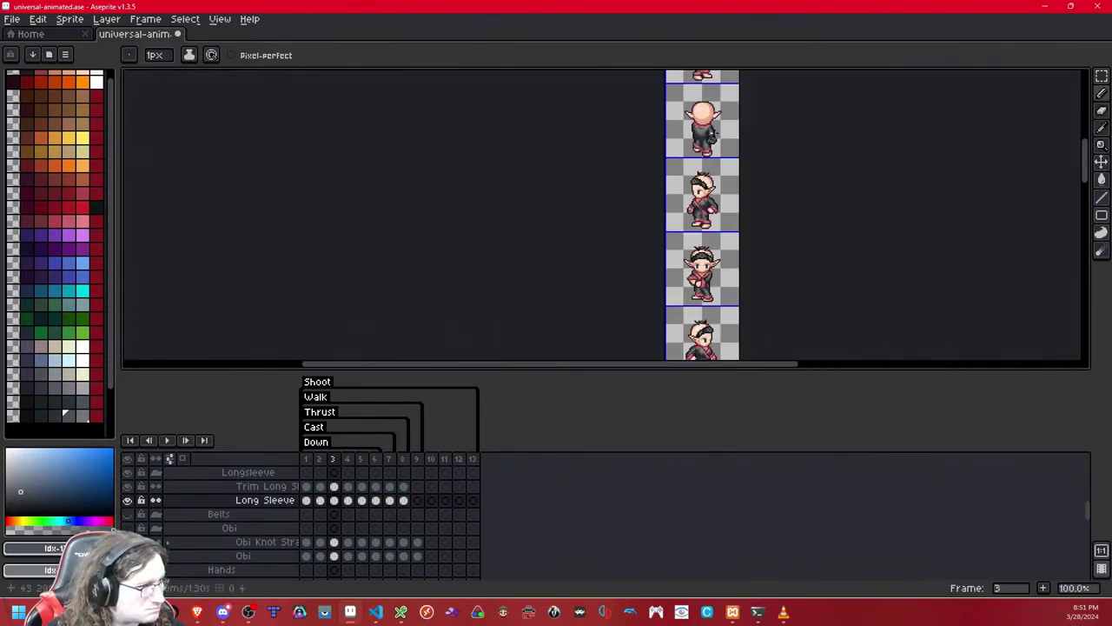
scroll(732, 130, "up", 1)
key("comma")
key("period")
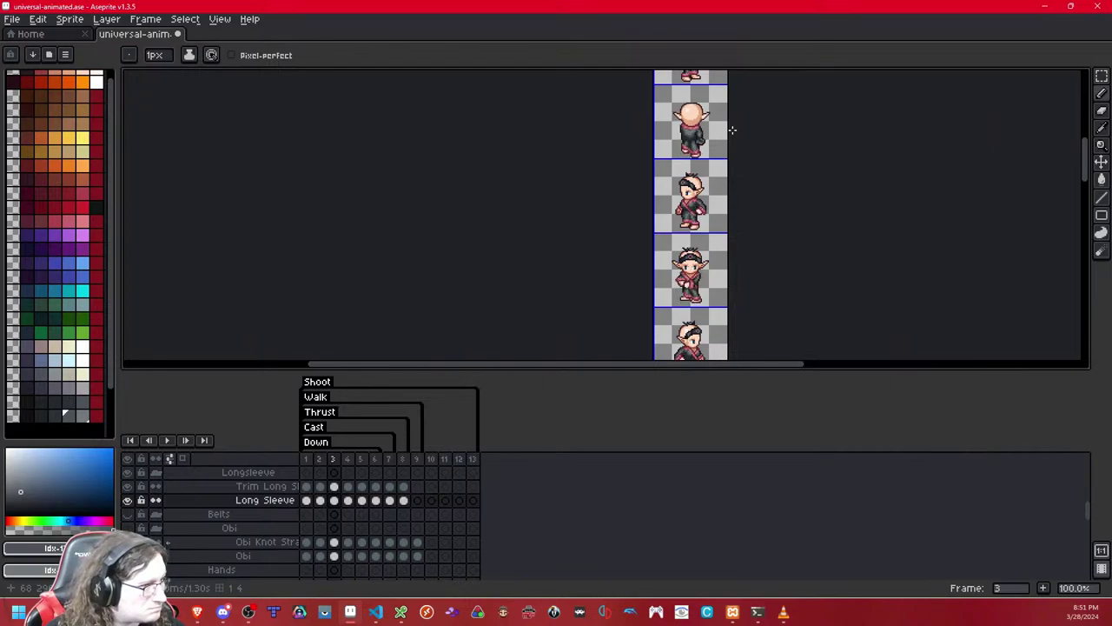
scroll(718, 135, "up", 5)
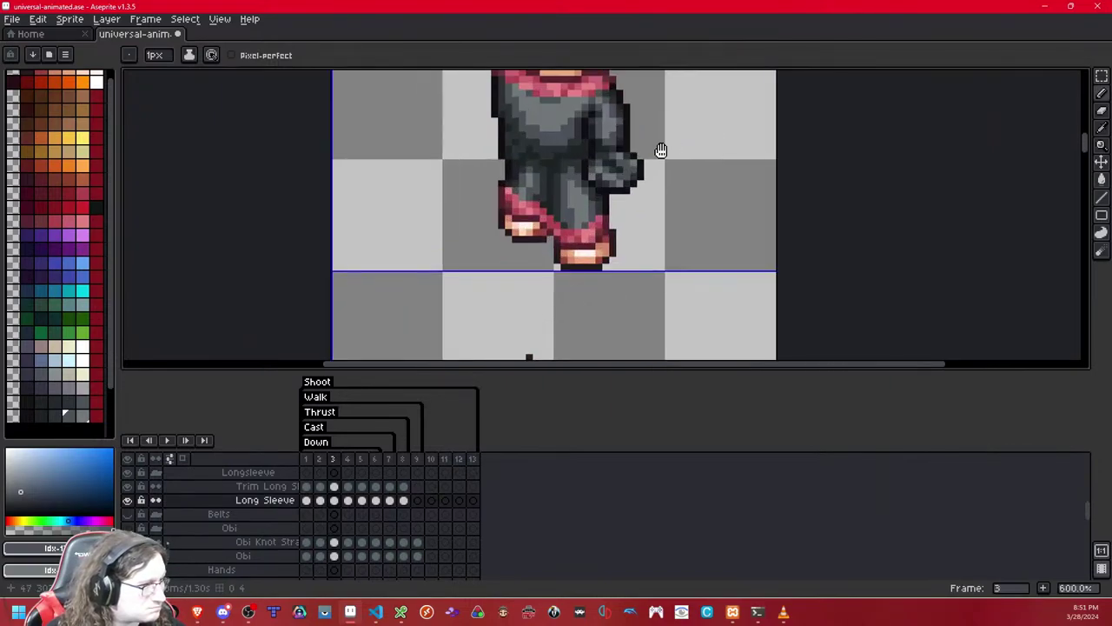
scroll(660, 150, "up", 4)
scroll(660, 150, "down", 3)
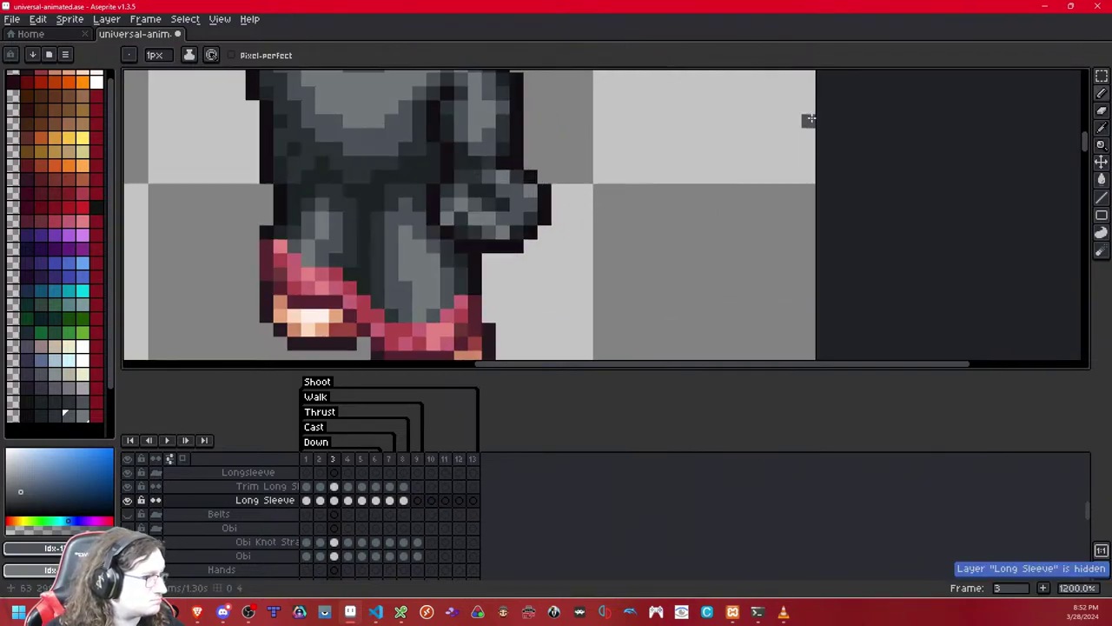
- Select the inner part of the lower right sleeve on back-facing frame 3 and shift it one pixel outward
scroll(808, 119, "up", 2)
left_click(1101, 75)
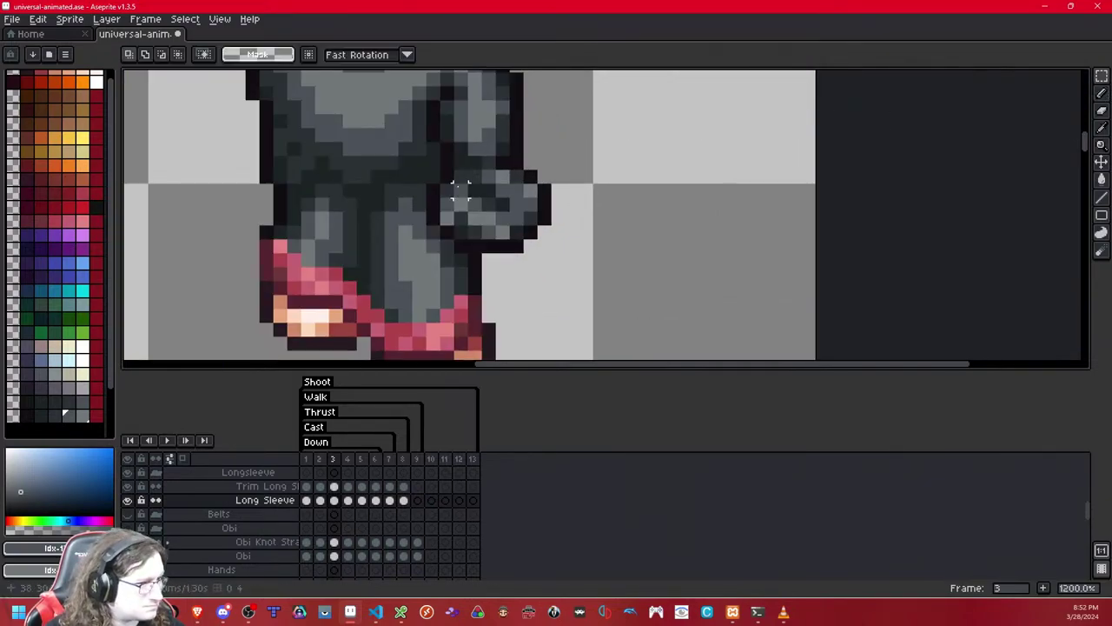
left_click_drag(461, 193, 403, 247)
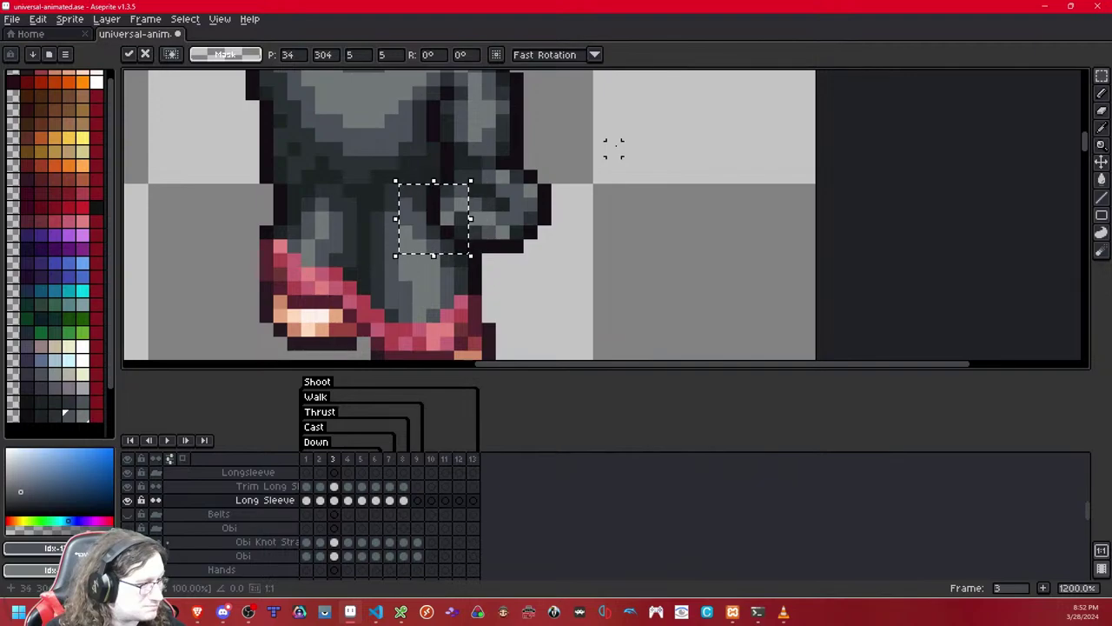
key("Right")
key("Left")
key("ctrl+d")
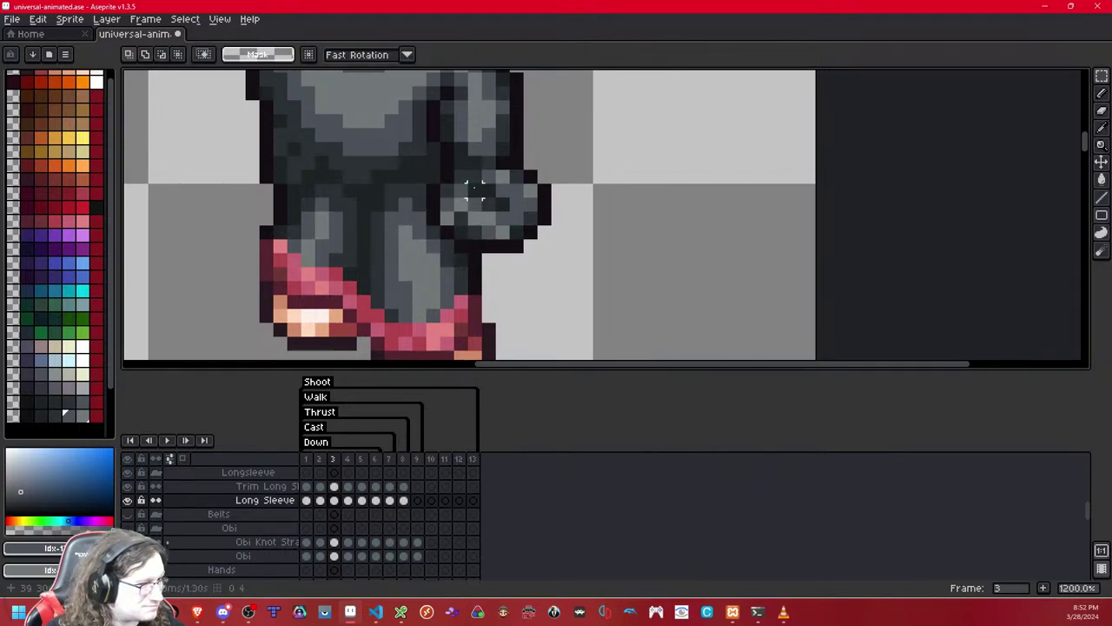
left_click_drag(475, 189, 403, 251)
key("Right")
key("ctrl+d")
scroll(602, 161, "down", 8)
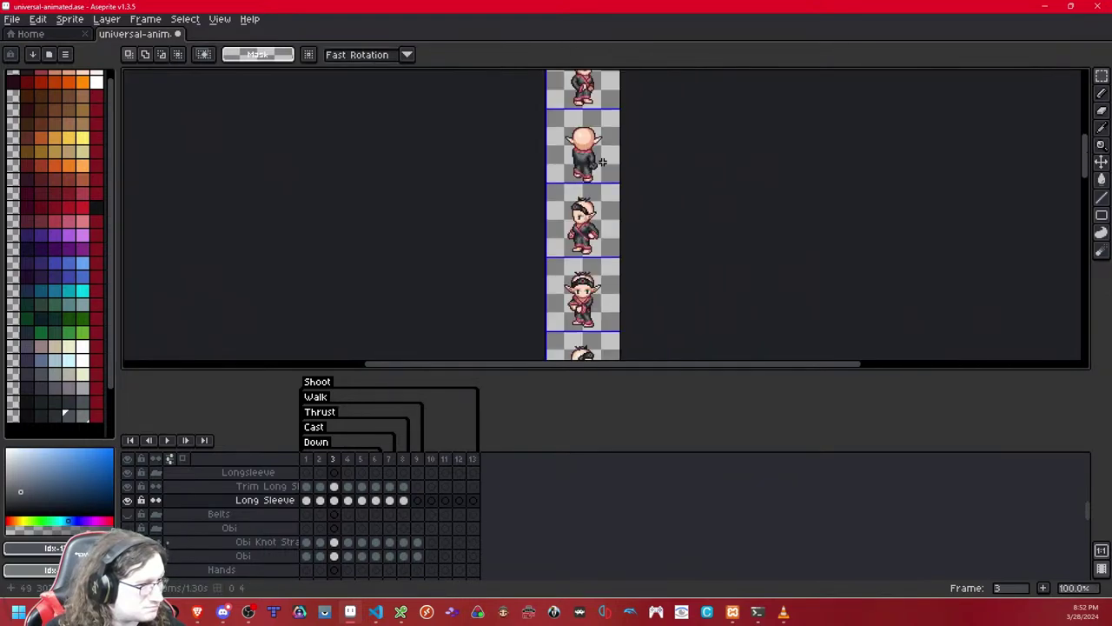
scroll(602, 162, "up", 8)
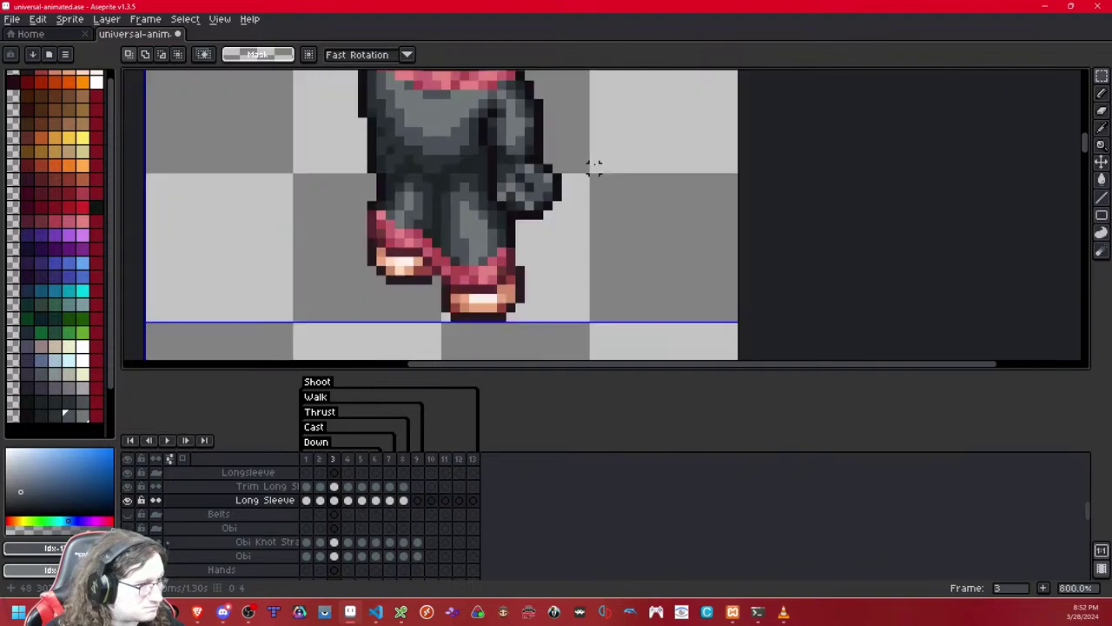
- Undo the stray spray marks around frame 3's right sleeve and switch back to the Pencil tool
left_click_drag(524, 207, 640, 149)
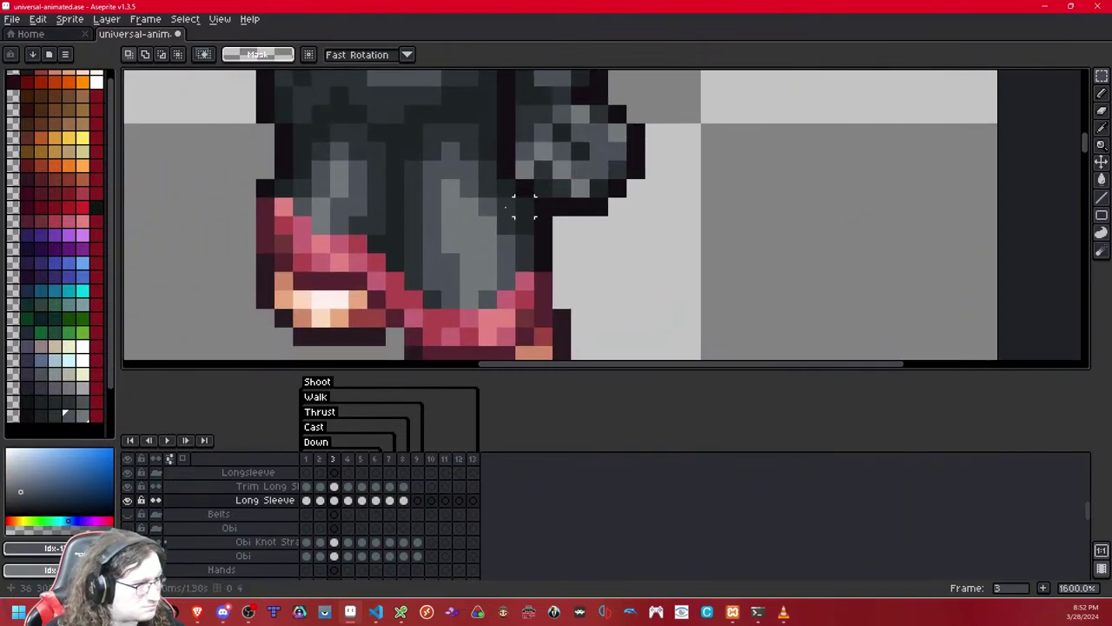
left_click(1101, 93)
left_click(571, 156, "alt")
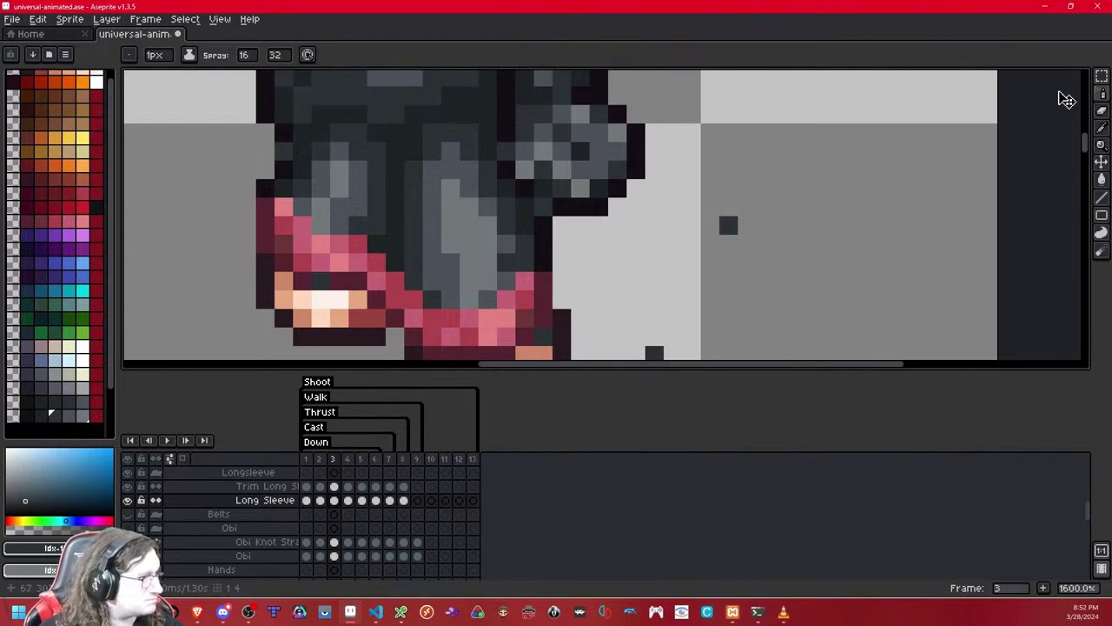
key("ctrl+z")
left_click(1100, 93)
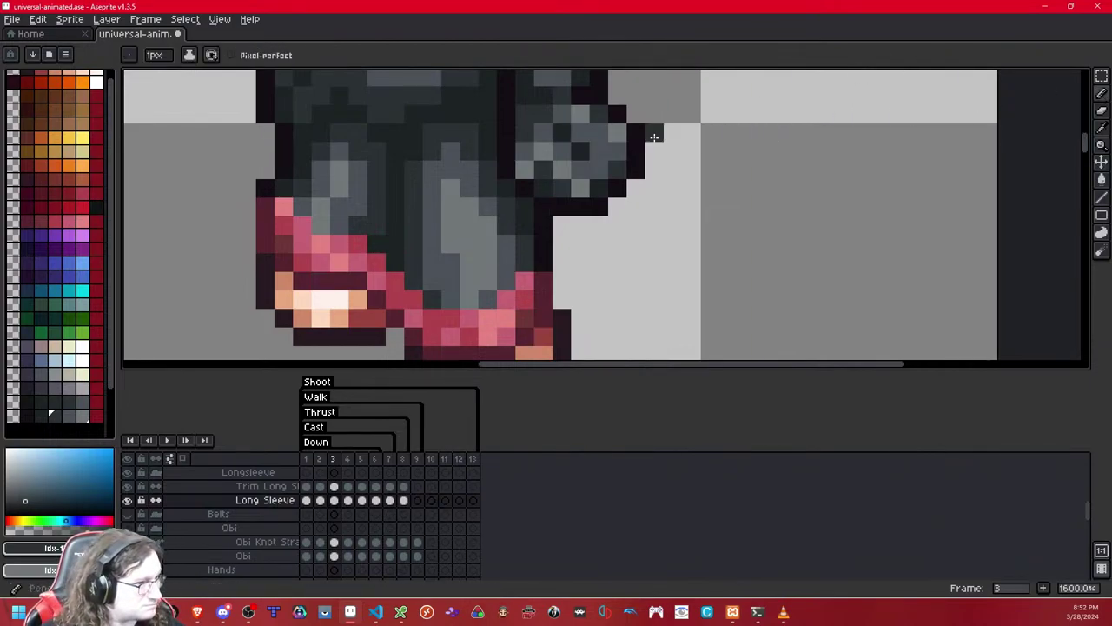
- Check frame 3's right sleeve at actual size and compare the back-facing arm between frames 3 and 4
scroll(522, 169, "down", 8)
scroll(628, 203, "up", 1)
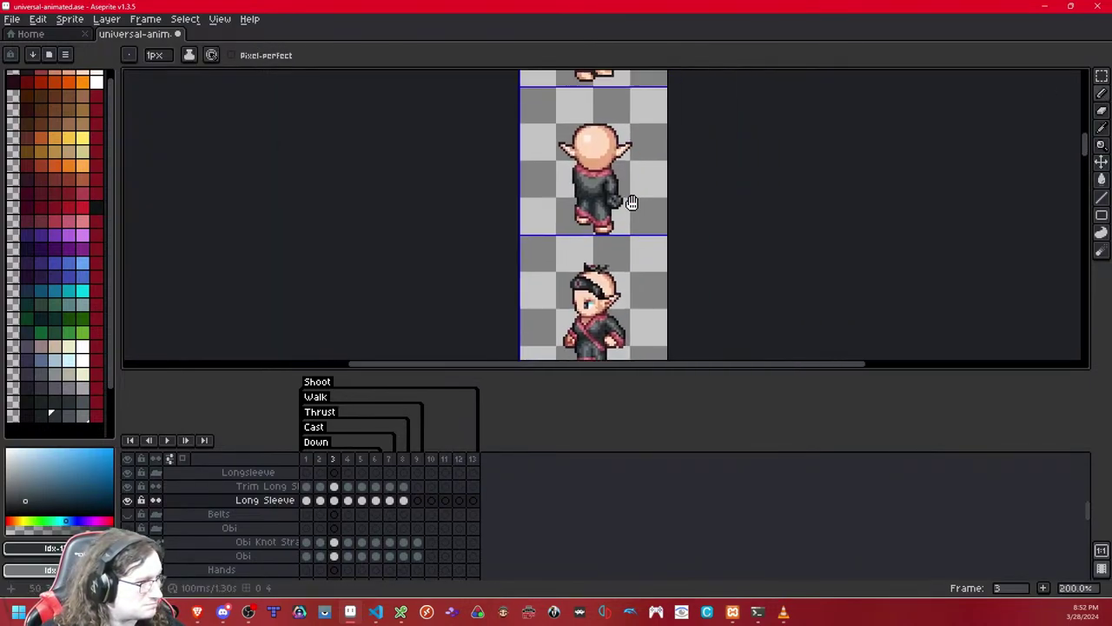
scroll(627, 198, "down", 2)
scroll(628, 198, "up", 2)
key("Right")
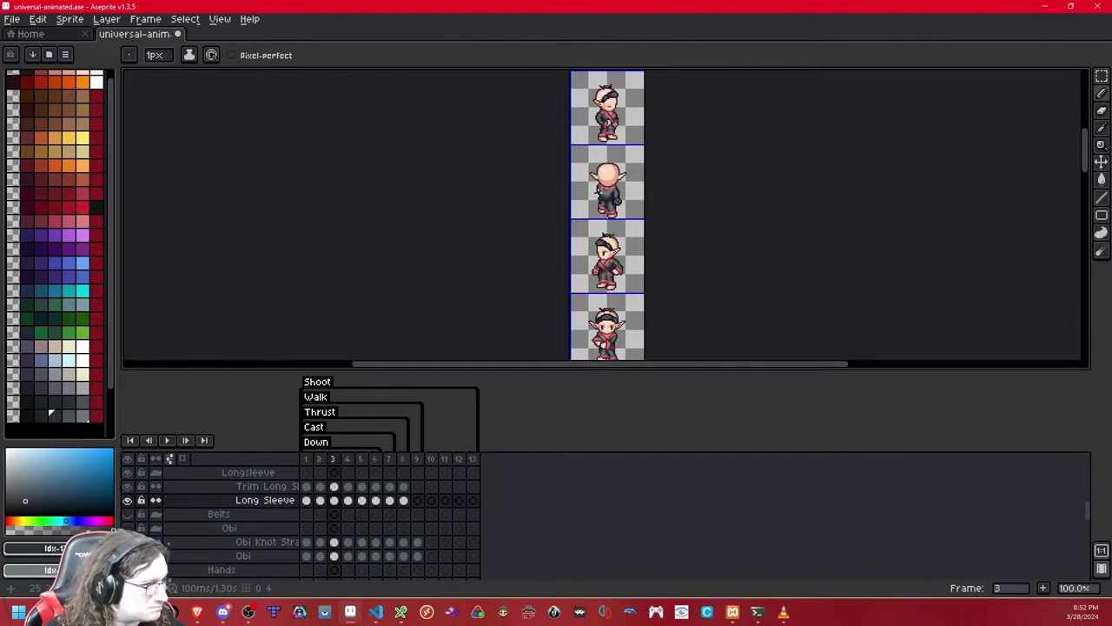
scroll(782, 170, "up", 4)
left_click_drag(765, 172, 673, 204)
key("Left")
key("Right")
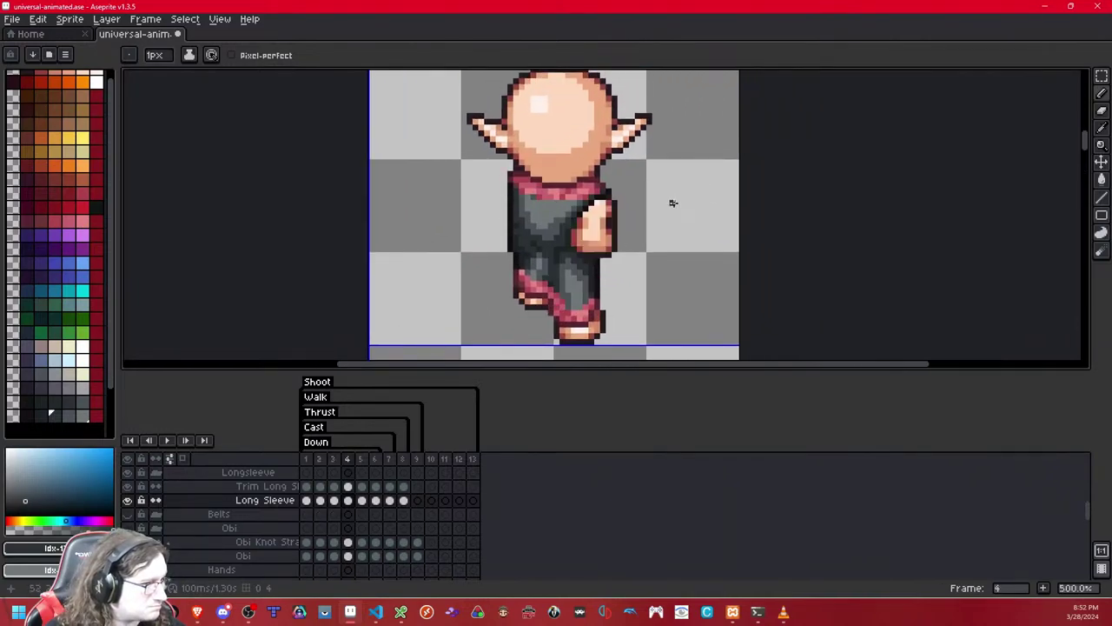
key("Left")
key("Right")
key("Left")
key("Right")
- Redraw the right arm's outline on frame 4 in near-black and lay dark grey #1c2222 along the sleeve's shoulder and outer edge
scroll(583, 218, "up", 4)
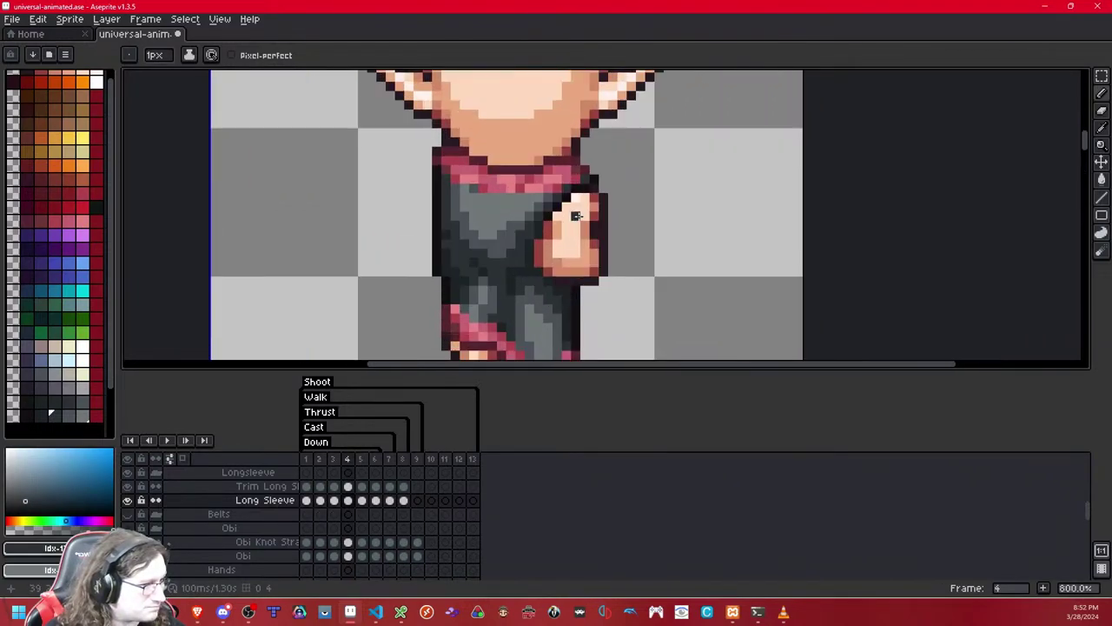
left_click_drag(581, 217, 552, 203)
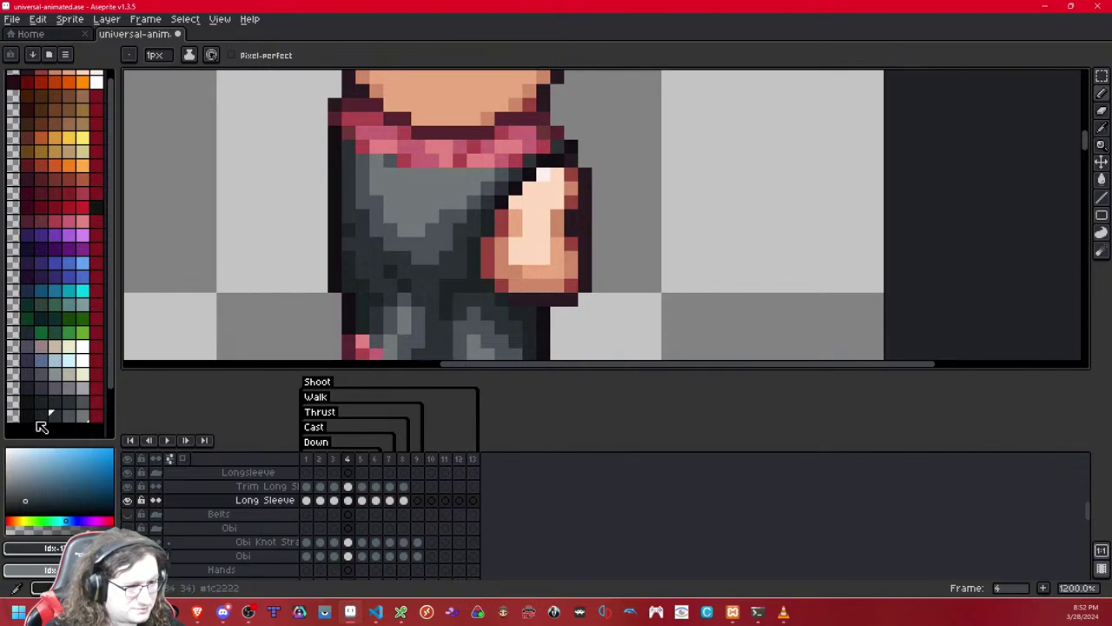
left_click(27, 416)
left_click(49, 416)
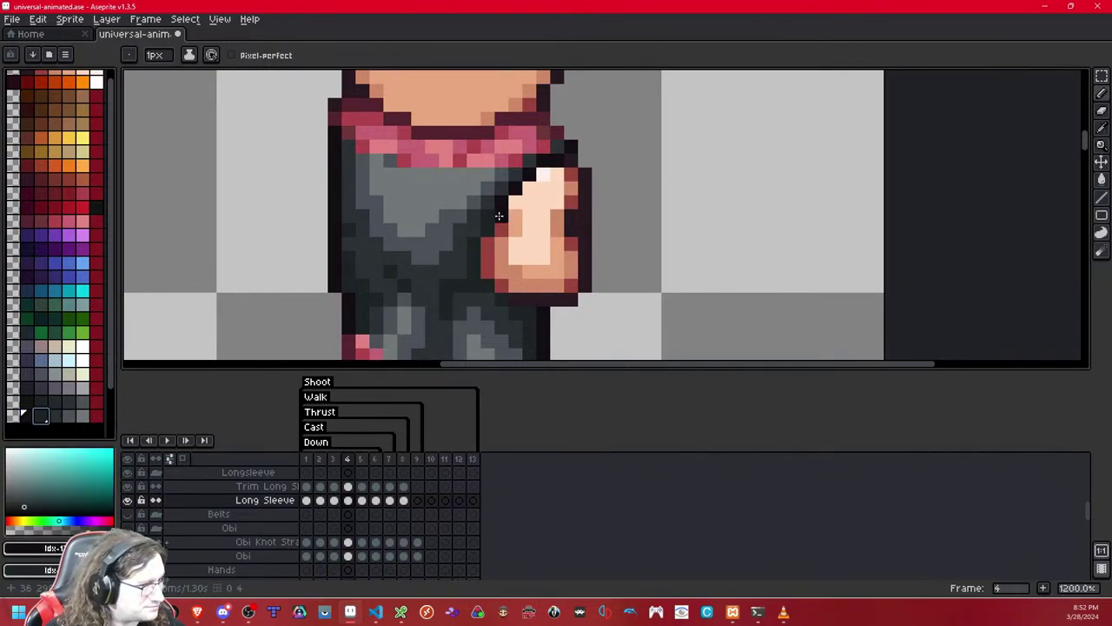
mouse_move(499, 215)
left_mouse_down()
mouse_move(484, 273)
mouse_move(509, 293)
mouse_move(571, 300)
mouse_move(588, 280)
mouse_move(584, 178)
mouse_move(569, 161)
mouse_move(541, 158)
mouse_move(551, 160)
left_mouse_up()
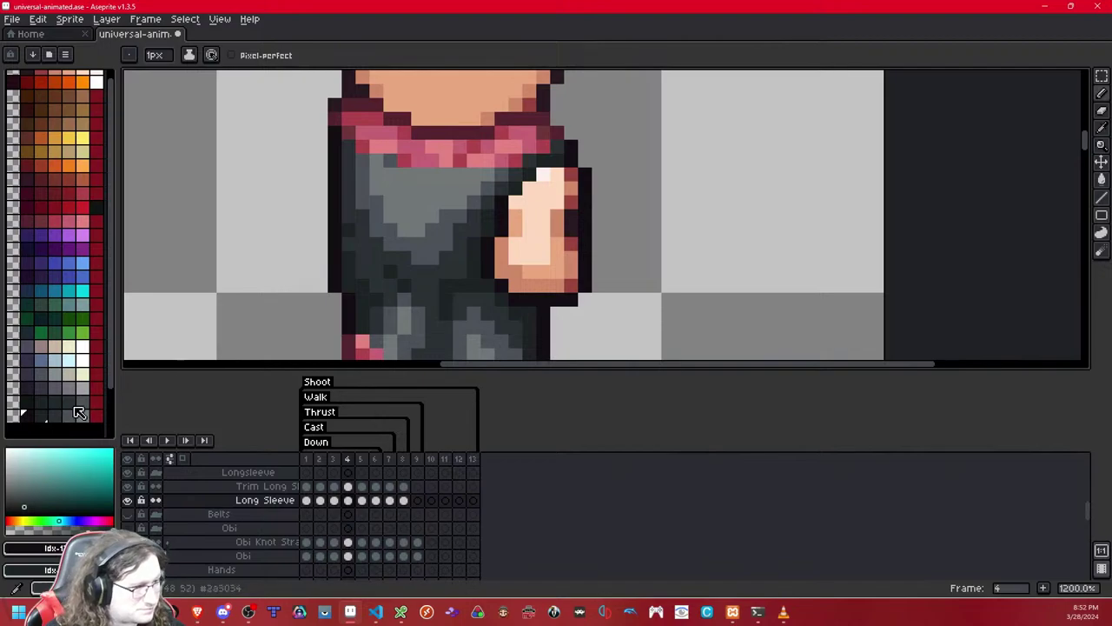
left_click_drag(572, 212, 571, 246)
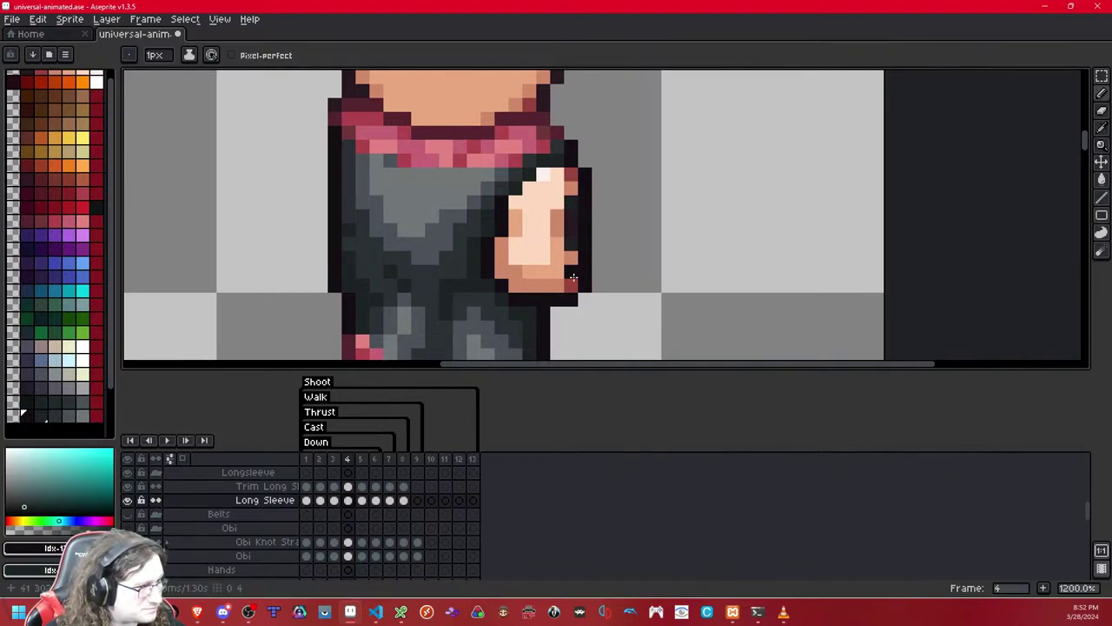
key("shift+x")
key("shift+x")
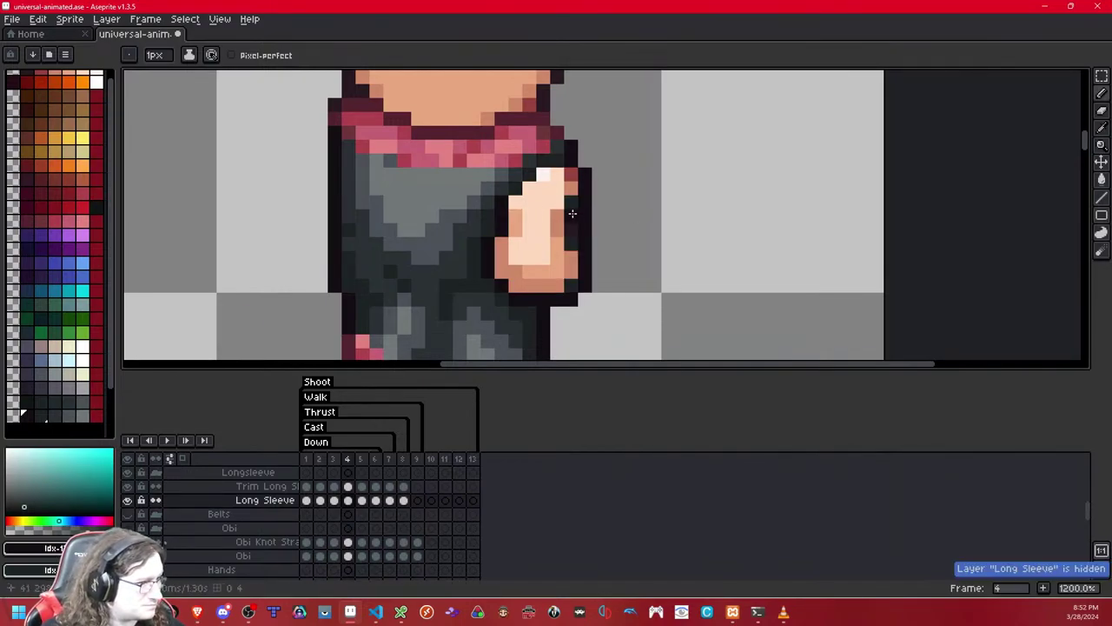
- Shade the sides and lower edge of frame 4's right sleeve with #2a3034, darkening the lower inner corner with #1c2222
left_click(59, 418)
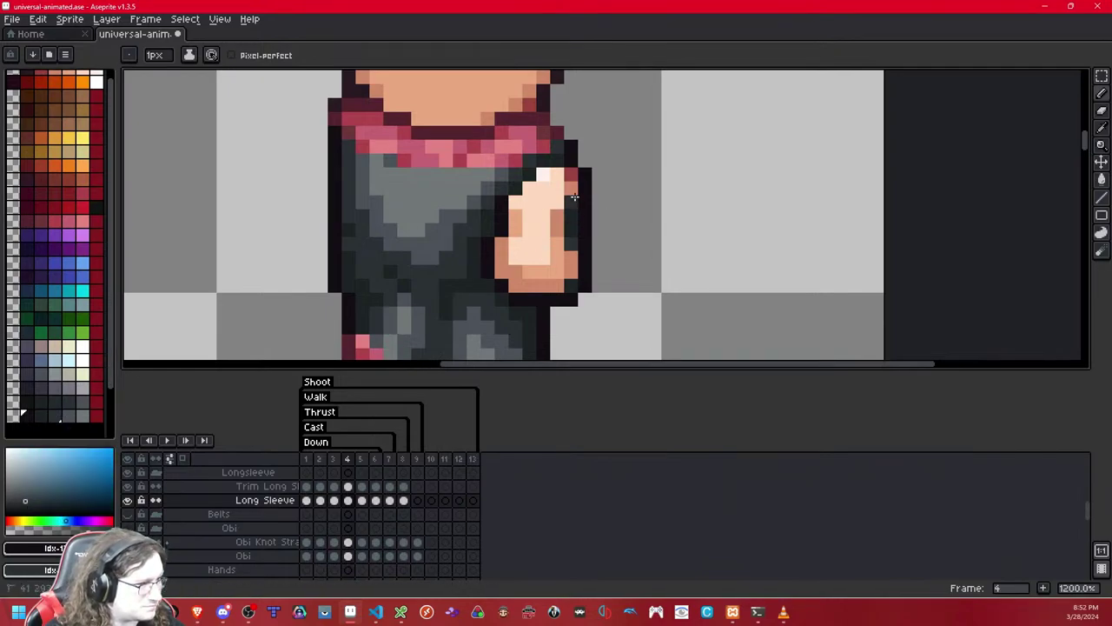
left_click(558, 270)
left_click(514, 289)
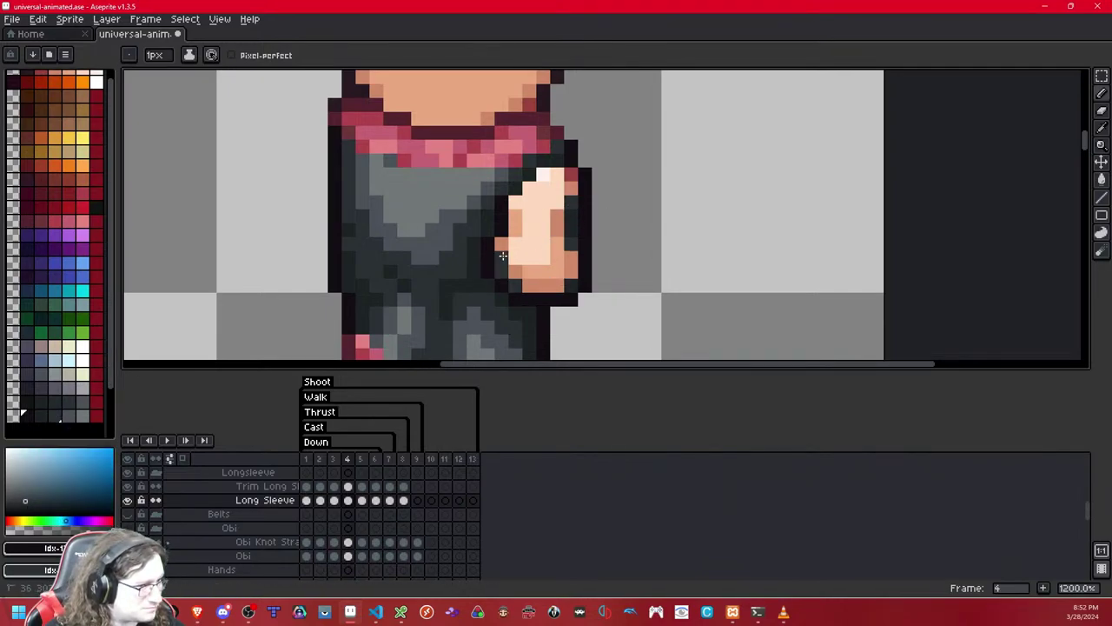
left_click_drag(528, 285, 541, 284)
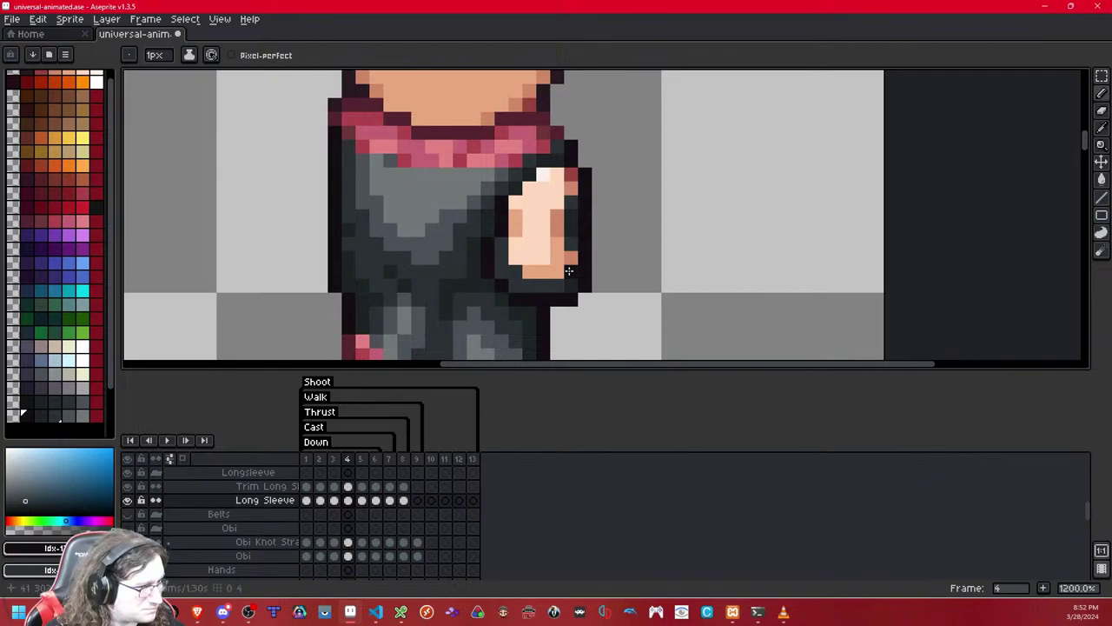
left_click(571, 258)
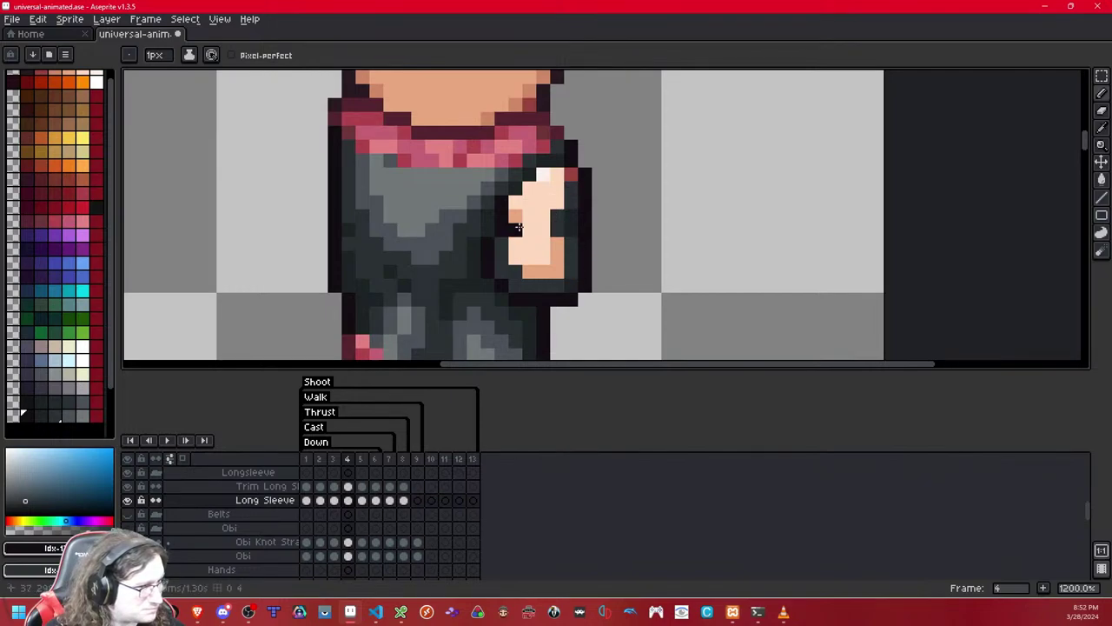
left_click(40, 414)
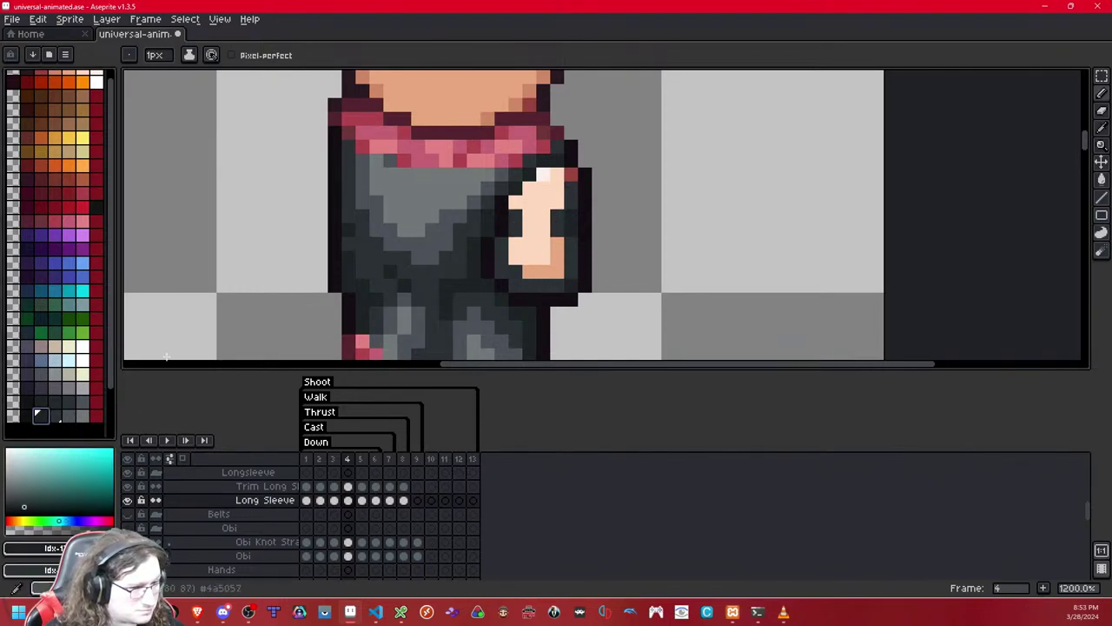
left_click(497, 275)
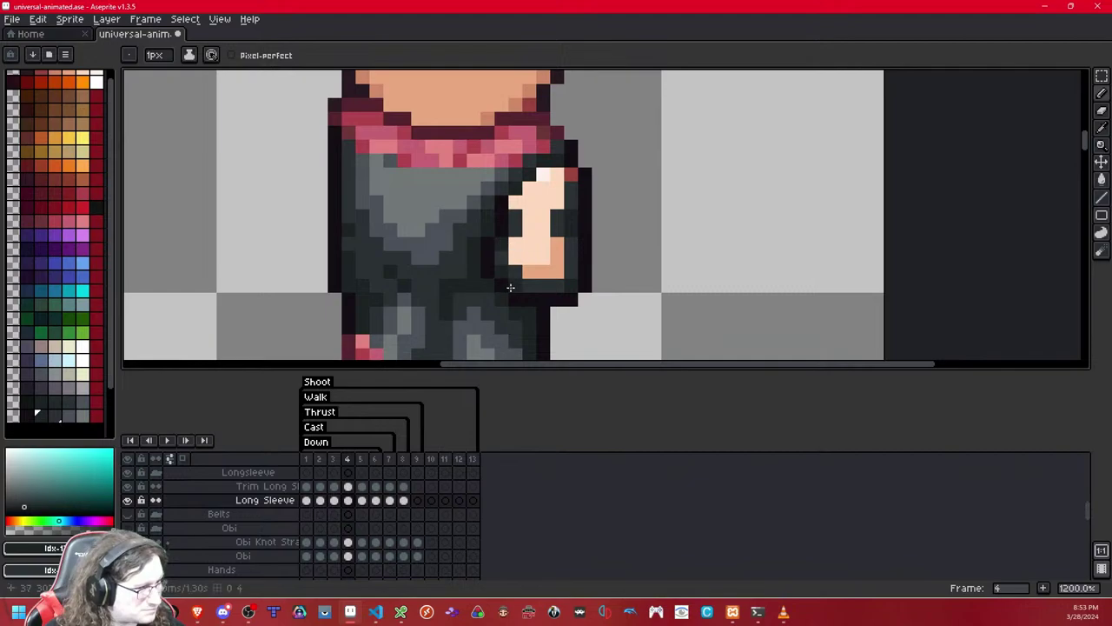
- Fill the upper and lower parts of frame 4's right sleeve with mid grey #4a5057 around the central skin strip
left_click(73, 417)
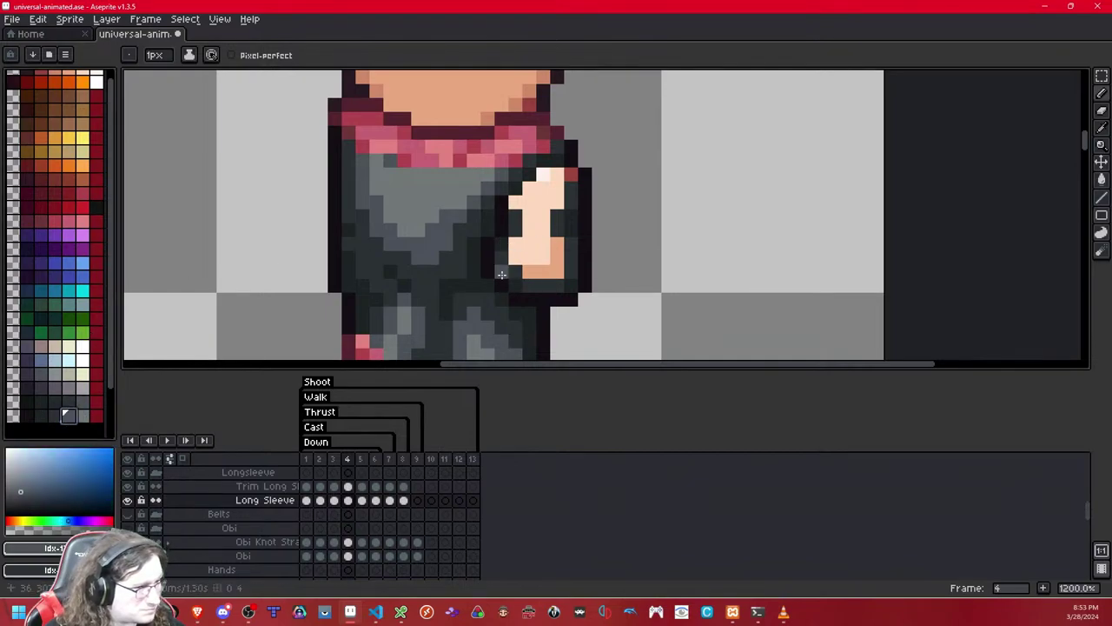
mouse_move(531, 273)
left_mouse_down()
mouse_move(565, 265)
mouse_move(557, 238)
mouse_move(550, 268)
mouse_move(516, 245)
left_mouse_up()
key("ctrl+z")
left_click(544, 256)
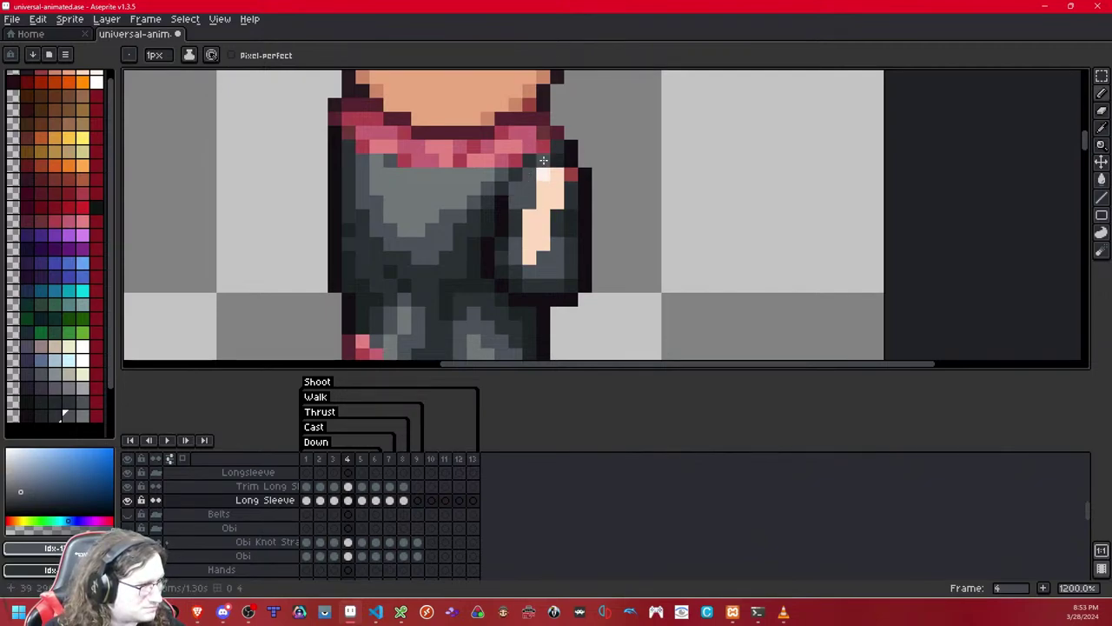
left_click_drag(557, 188, 542, 203)
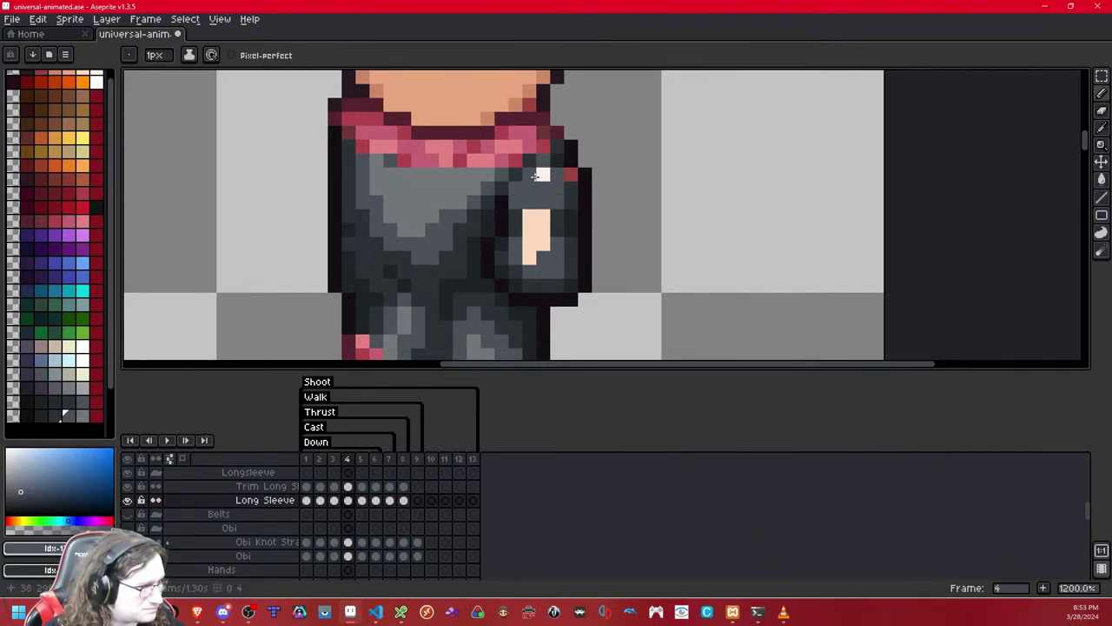
left_click(536, 175)
- Paint a light grey #6e7675 highlight down the middle of frame 4's right sleeve, covering the remaining central skin pixels
left_click(83, 416)
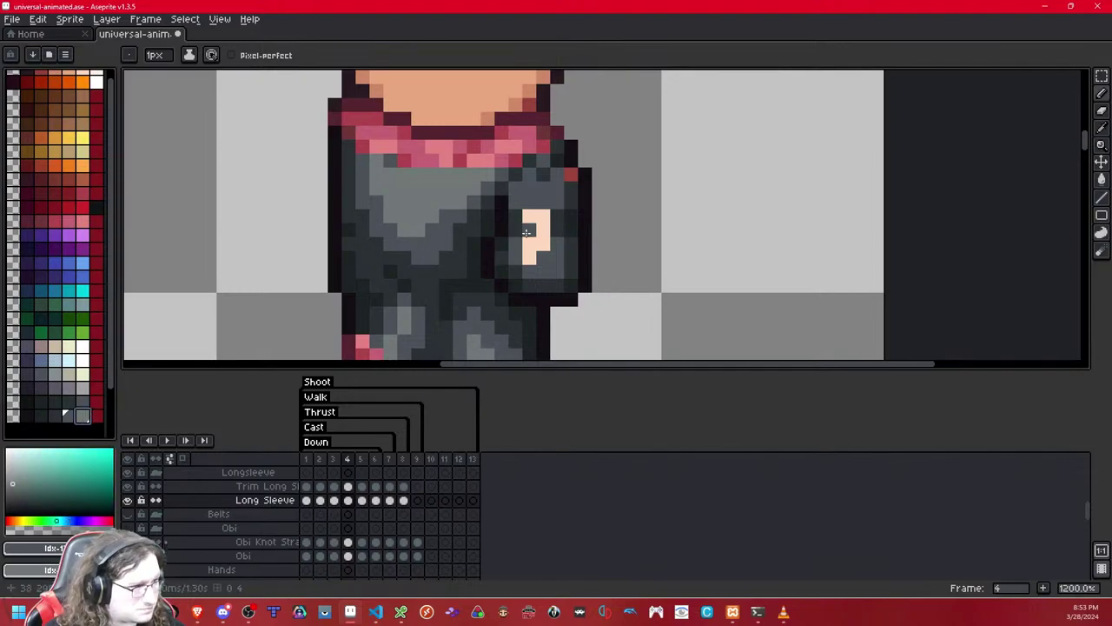
left_click(531, 177)
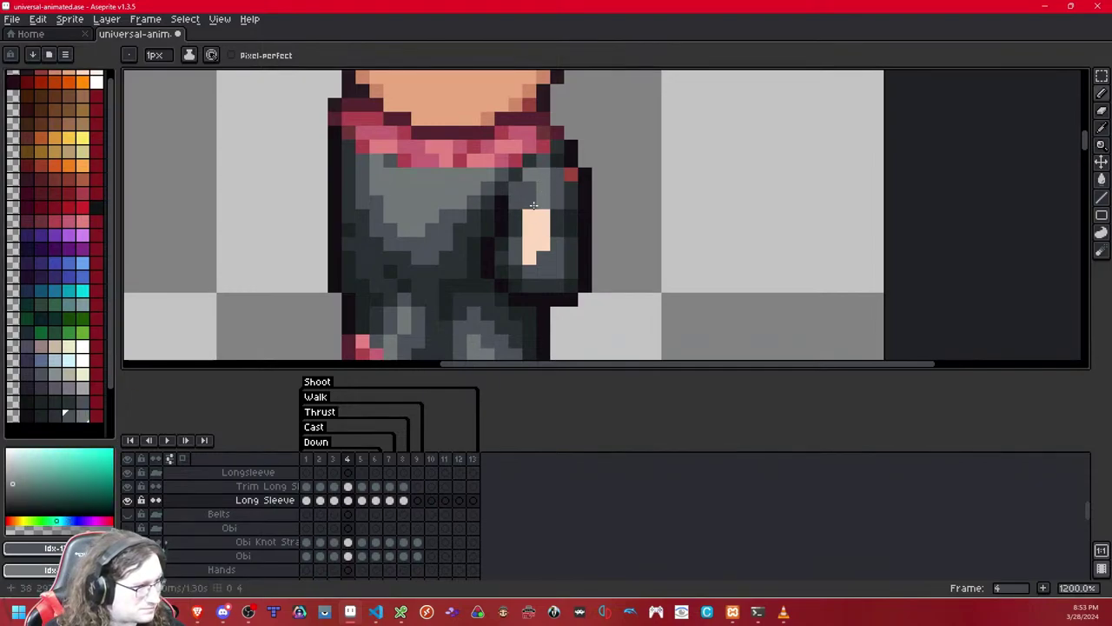
mouse_move(533, 205)
left_mouse_down()
mouse_move(534, 252)
mouse_move(544, 243)
mouse_move(533, 258)
mouse_move(543, 213)
left_mouse_up()
- Cover the last red pixel at the outer shoulder of frame 4's right sleeve with dark grey #1c2222
scroll(564, 208, "down", 8)
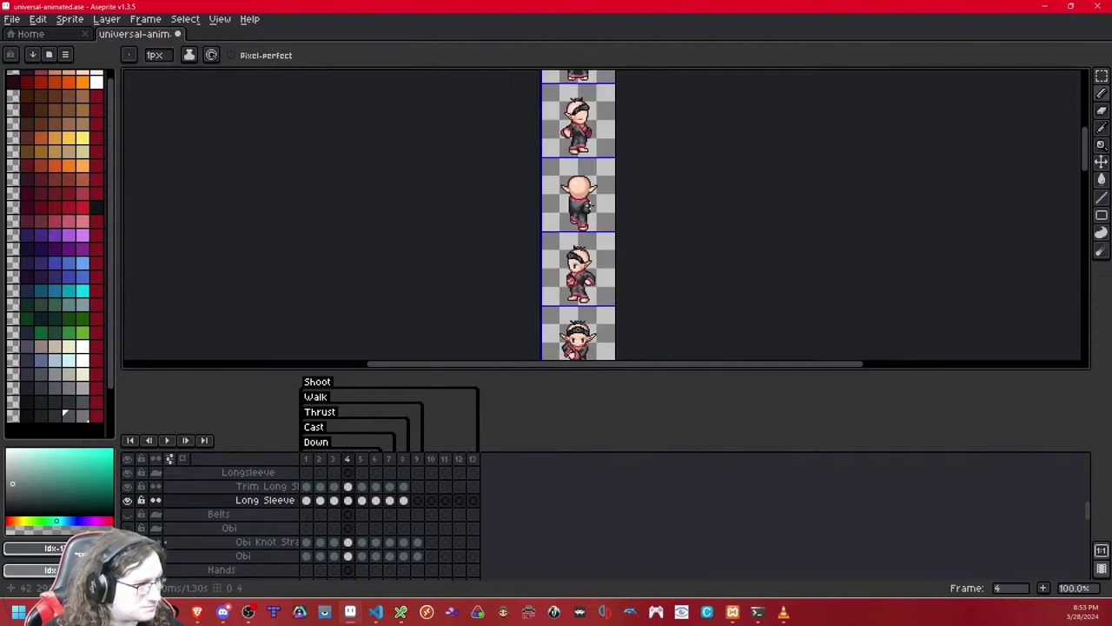
scroll(632, 204, "up", 5)
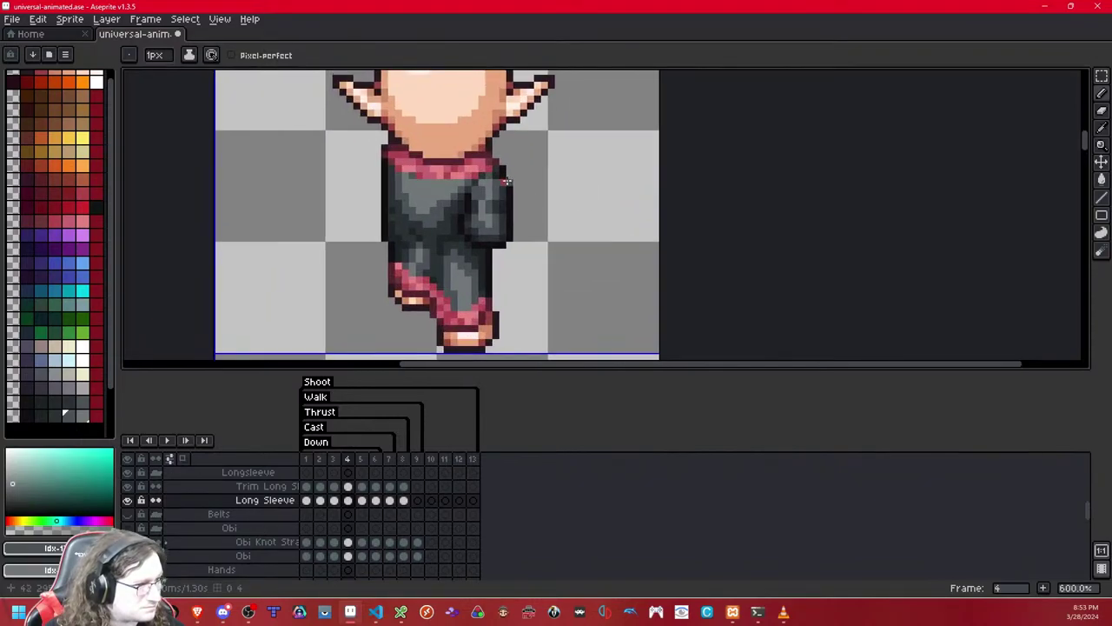
left_click(53, 415)
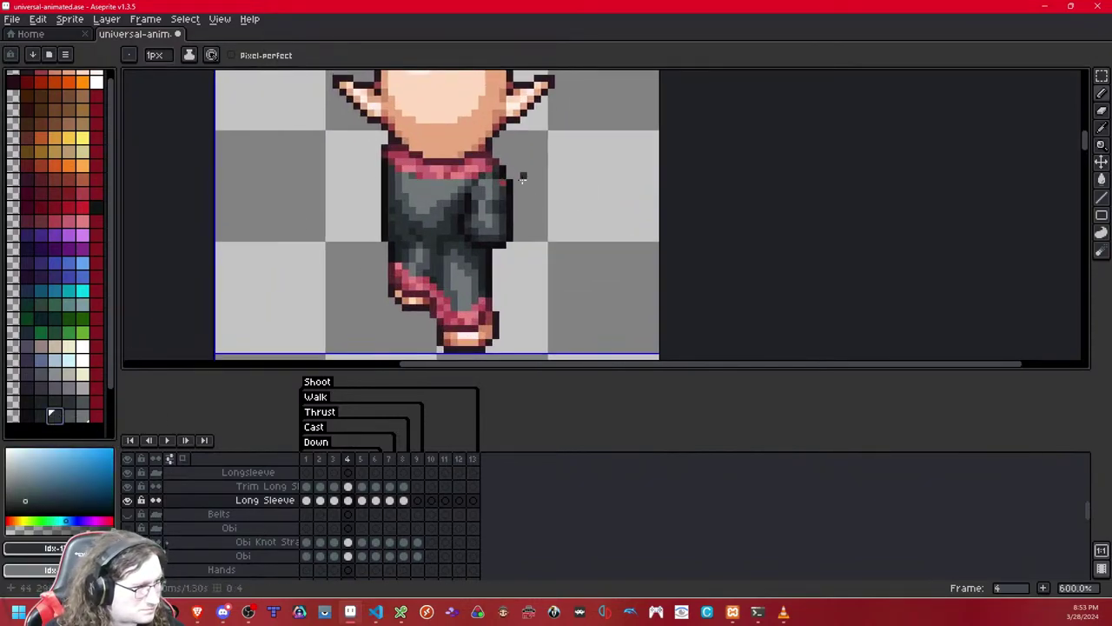
left_click(41, 415)
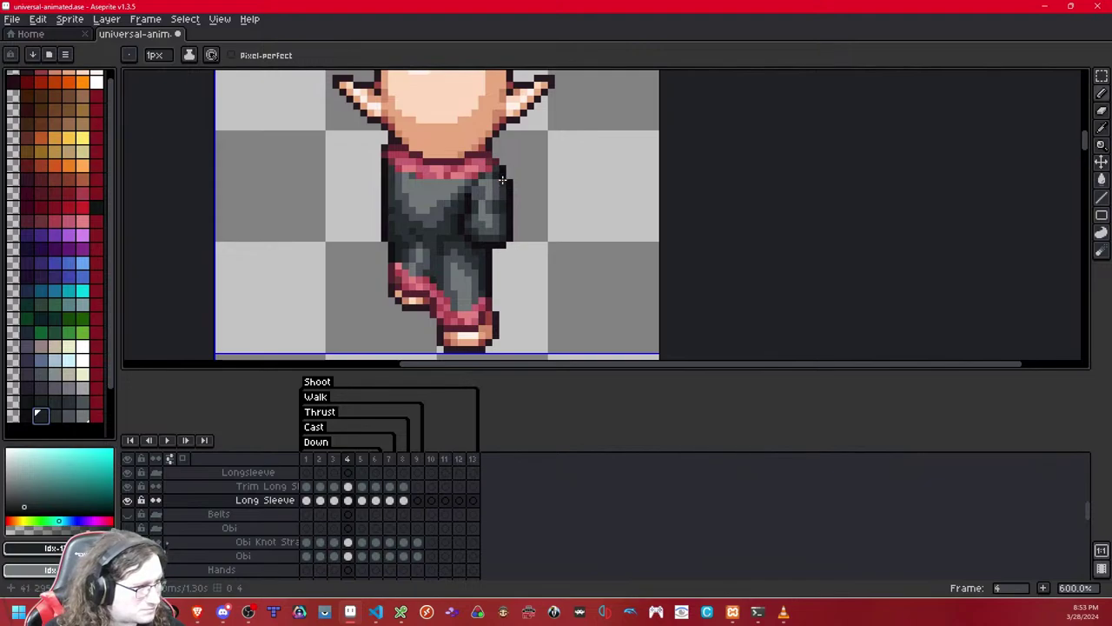
scroll(581, 143, "down", 5)
scroll(581, 143, "up", 8)
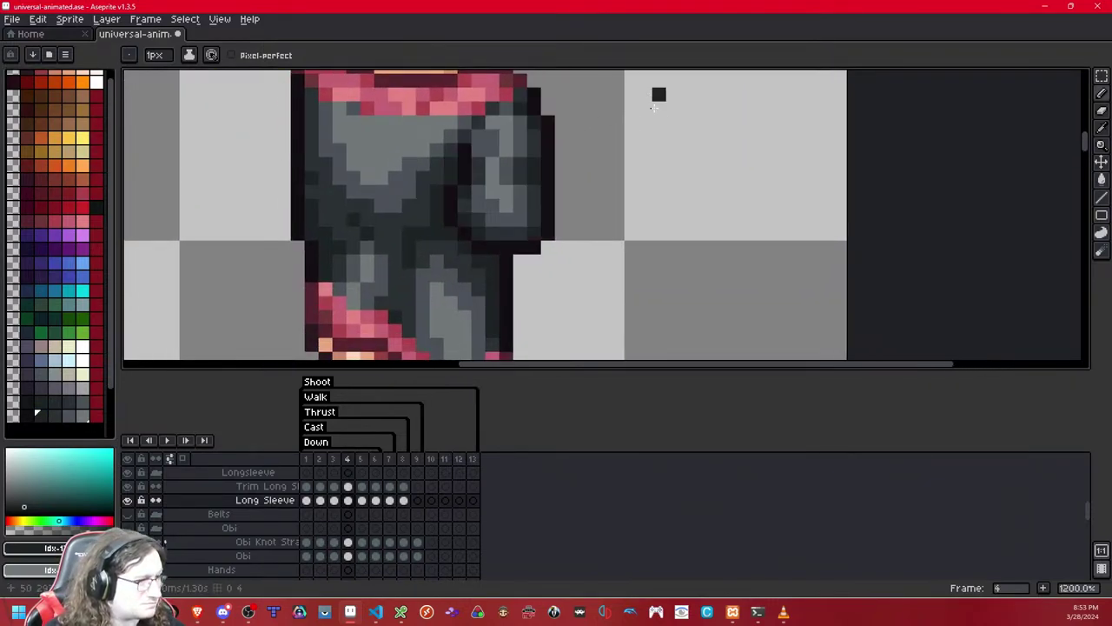
- Examine the back-facing character's right arm across walk frames 4 to 8
left_click_drag(646, 122, 566, 193)
key("Right")
key("Right")
key("Right")
key("Right")
key("Left")
key("Left")
key("Left")
key("Left")
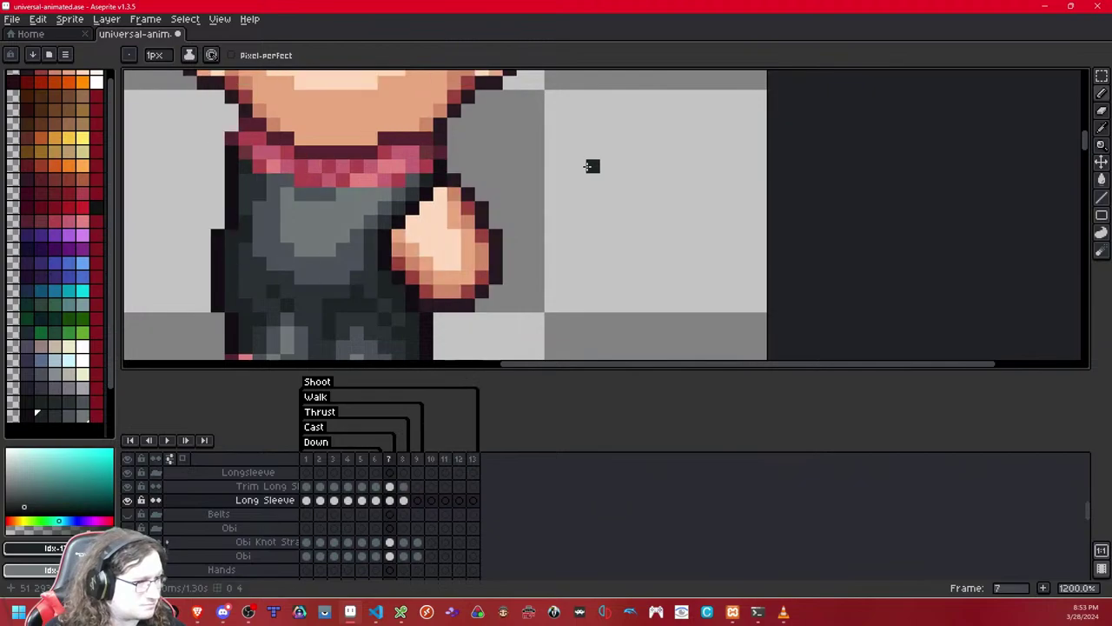
key("Right")
key("Right")
key("Right")
key("Right")
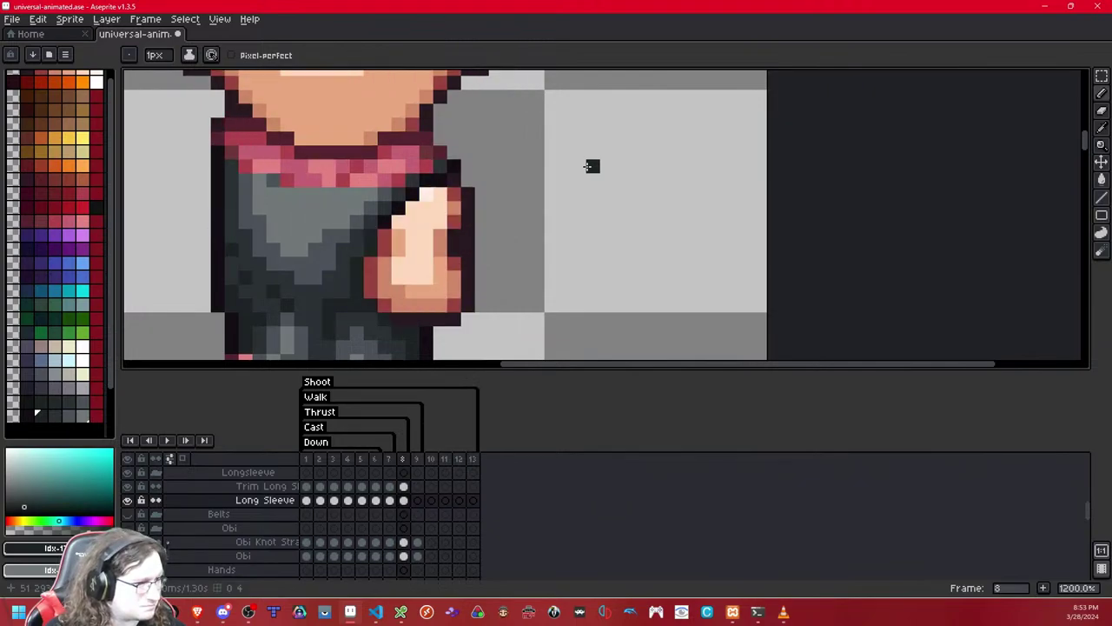
- Compare the back-facing character's right arm pose between walk frames 8 and 4 in a wider view
key("Left")
scroll(567, 191, "down", 5)
key("Right")
key("Right")
key("Left")
key("Left")
key("Left")
key("Left")
key("Left")
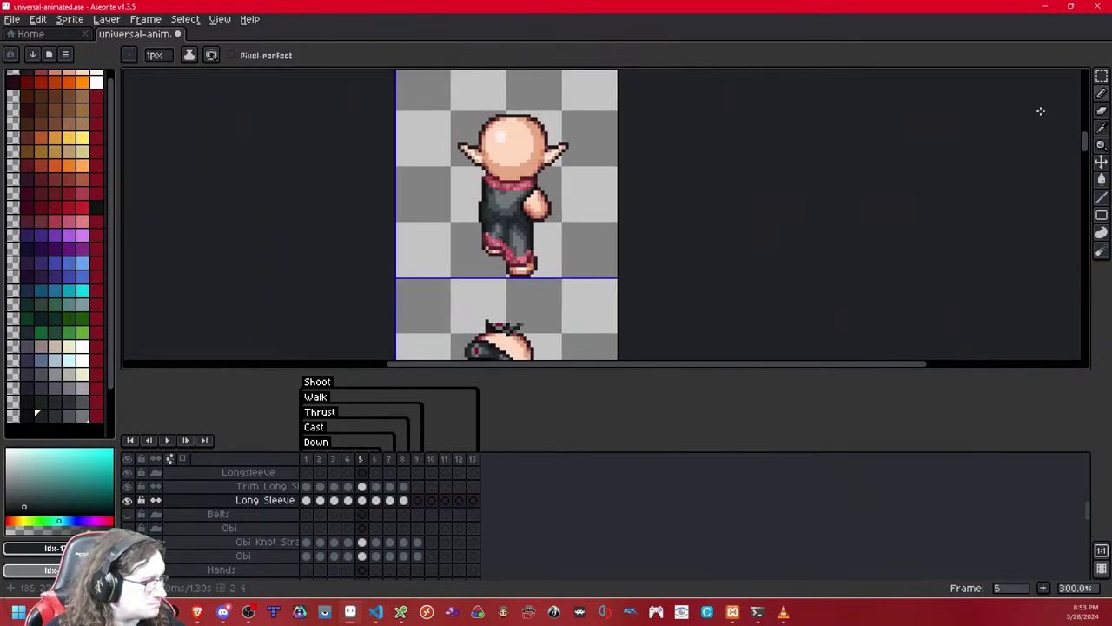
- Copy the back-facing character's long sleeve from walk frame 4 and paste it in the same place in frame 8
left_click(1100, 77)
double_click(546, 258)
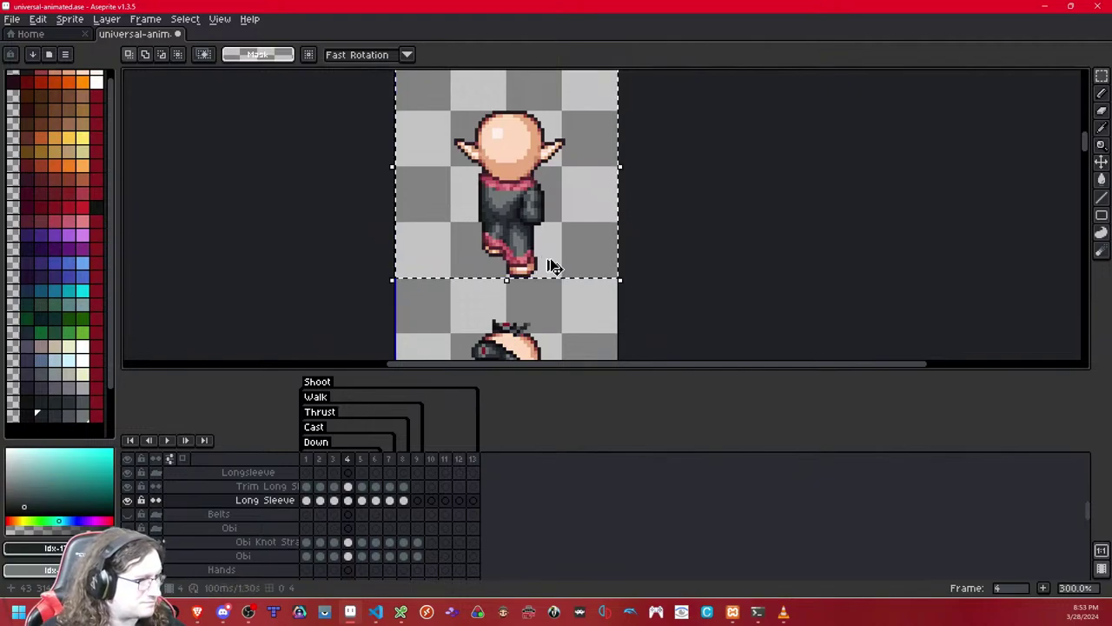
key("ctrl+c")
key("ctrl+d")
key("Right")
key("Right")
key("Right")
key("Right")
key("ctrl+v")
left_click(810, 199)
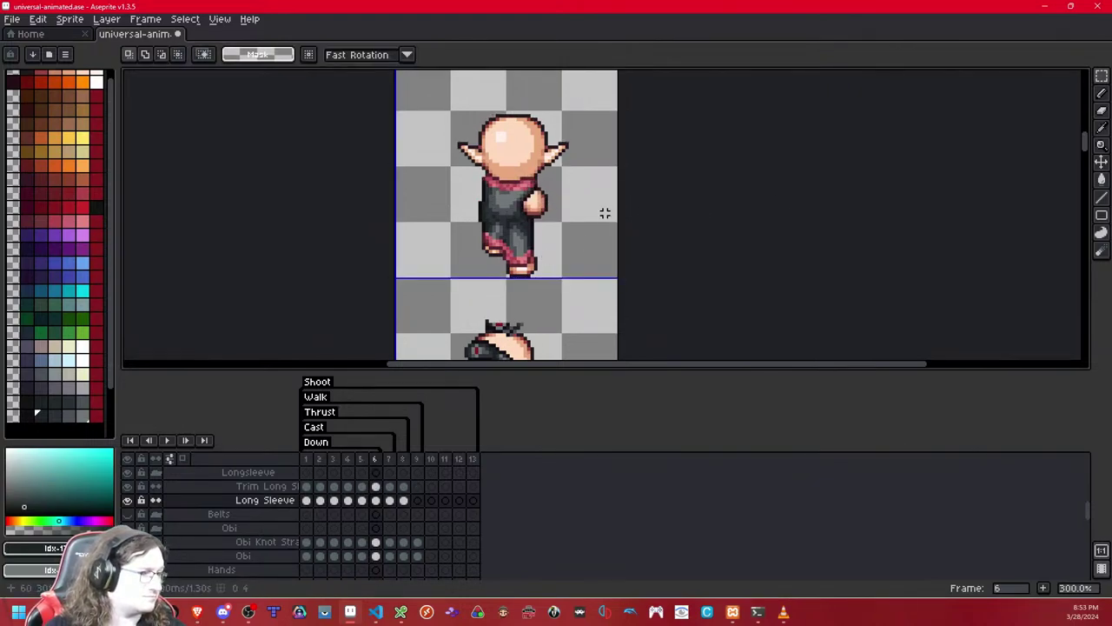
- Compare the covered right arm in frame 4 with the bare arm poses in frames 5 to 7
key("Left")
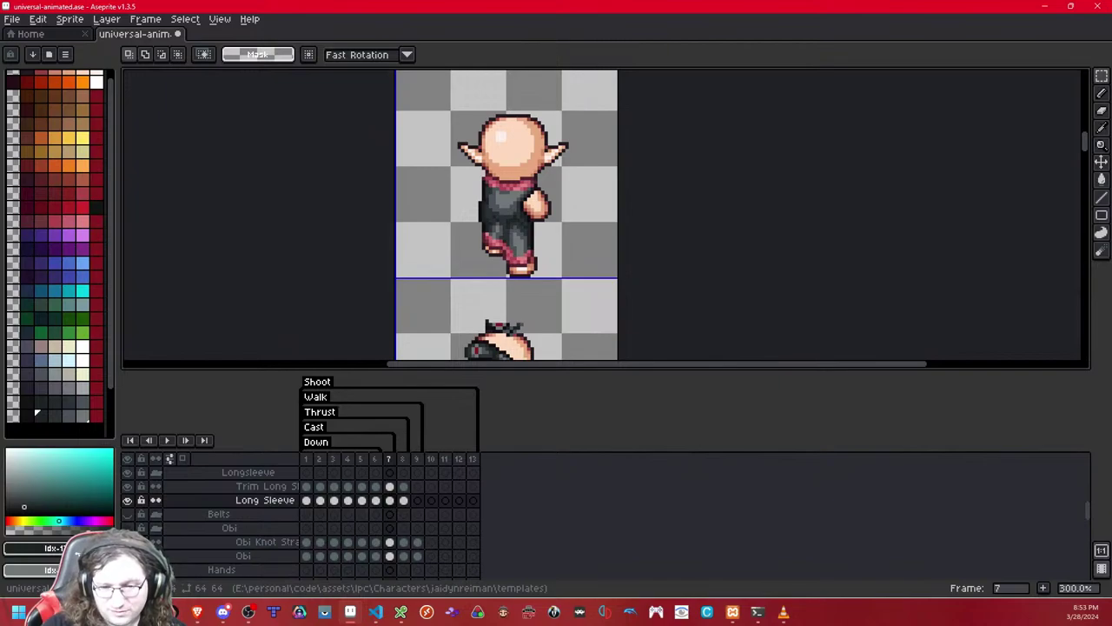
key("alt+Tab")
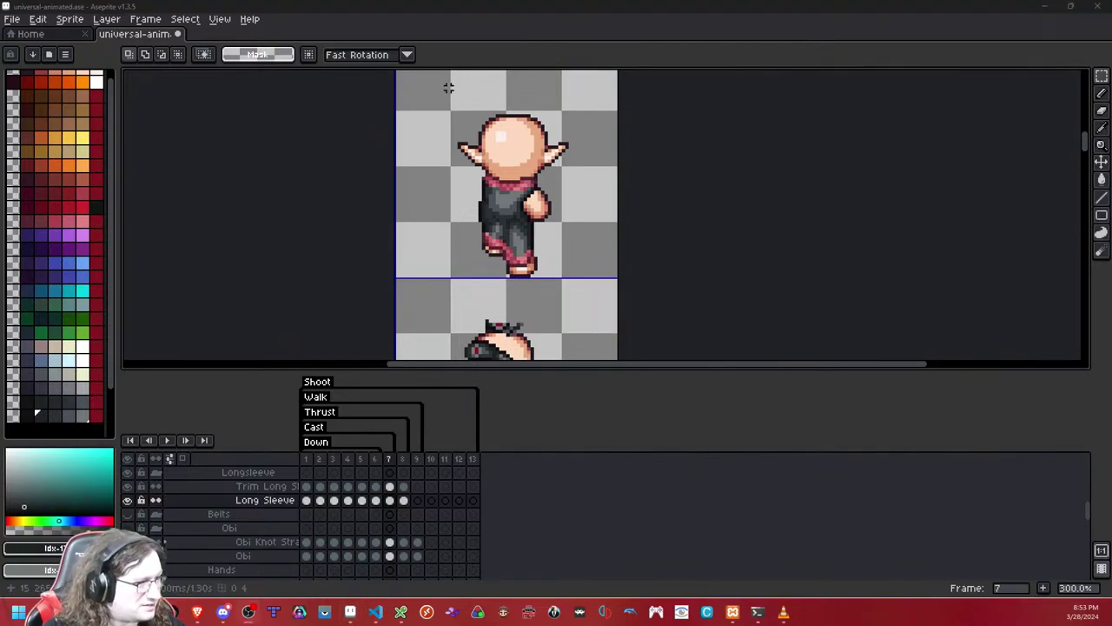
left_click(578, 38)
key("Left")
key("Left")
key("Left")
key("Left")
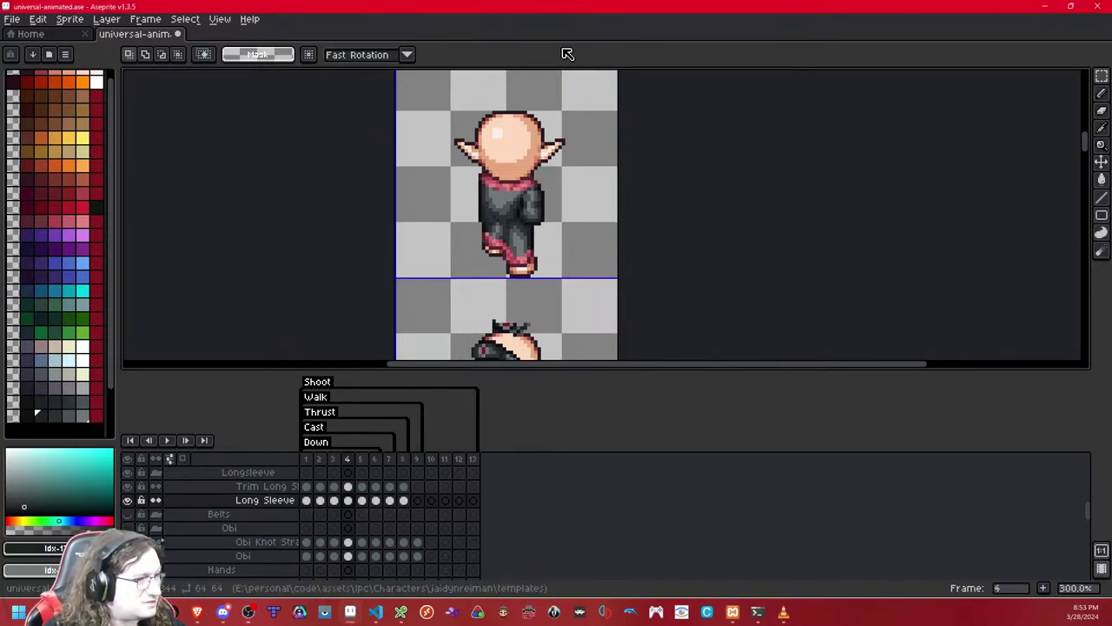
key("Right")
key("Left")
key("Right")
key("Right")
key("Right")
key("Right")
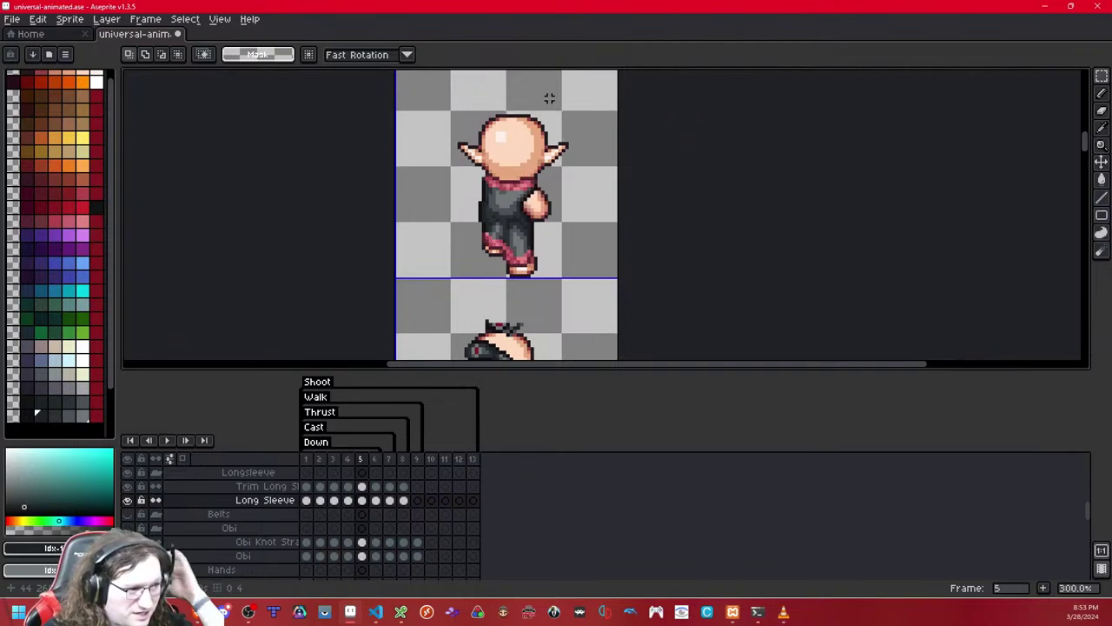
key("Left")
key("Left")
key("Left")
scroll(528, 233, "up", 1)
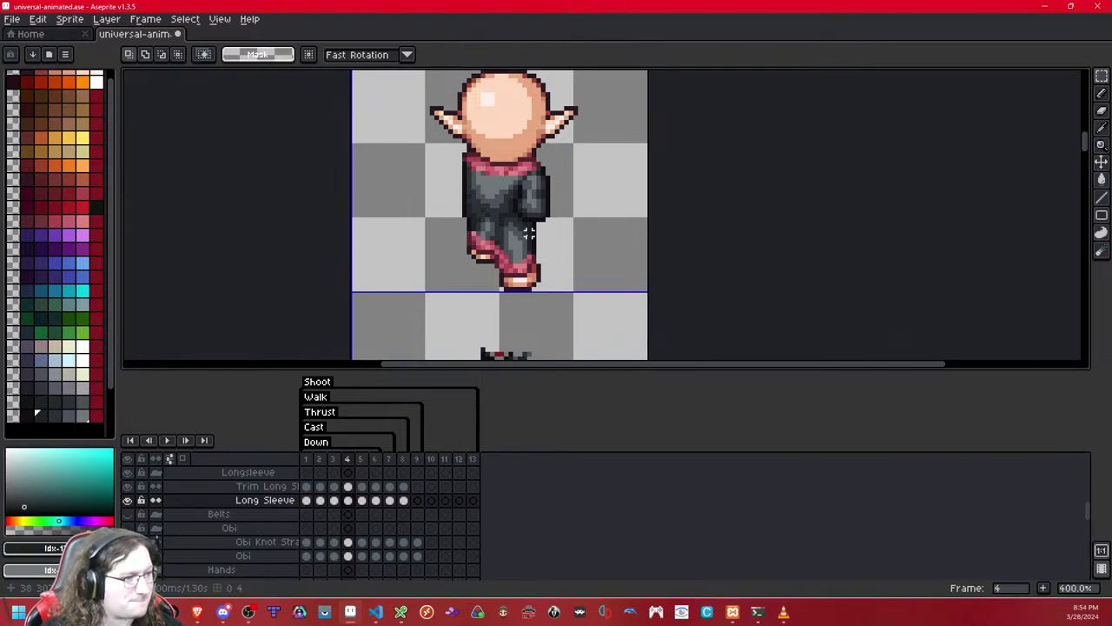
- Review the finished right sleeve shapes and shading in back-facing walk frames 3 and 4
key("Down")
key("Left")
key("Up")
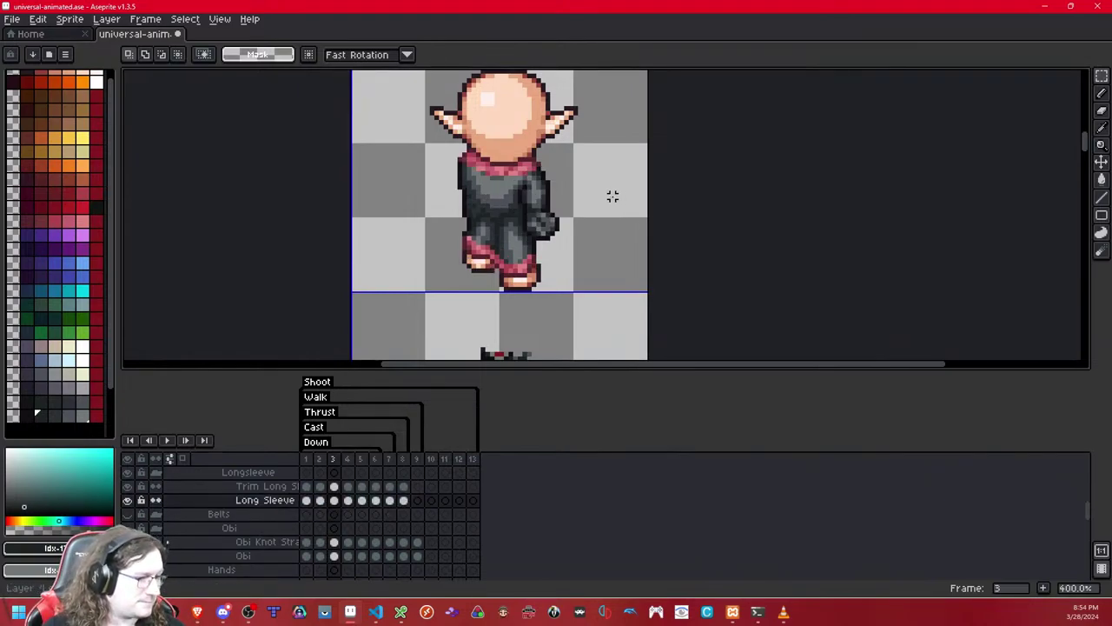
key("Left")
key("Left")
key("Left")
key("Right")
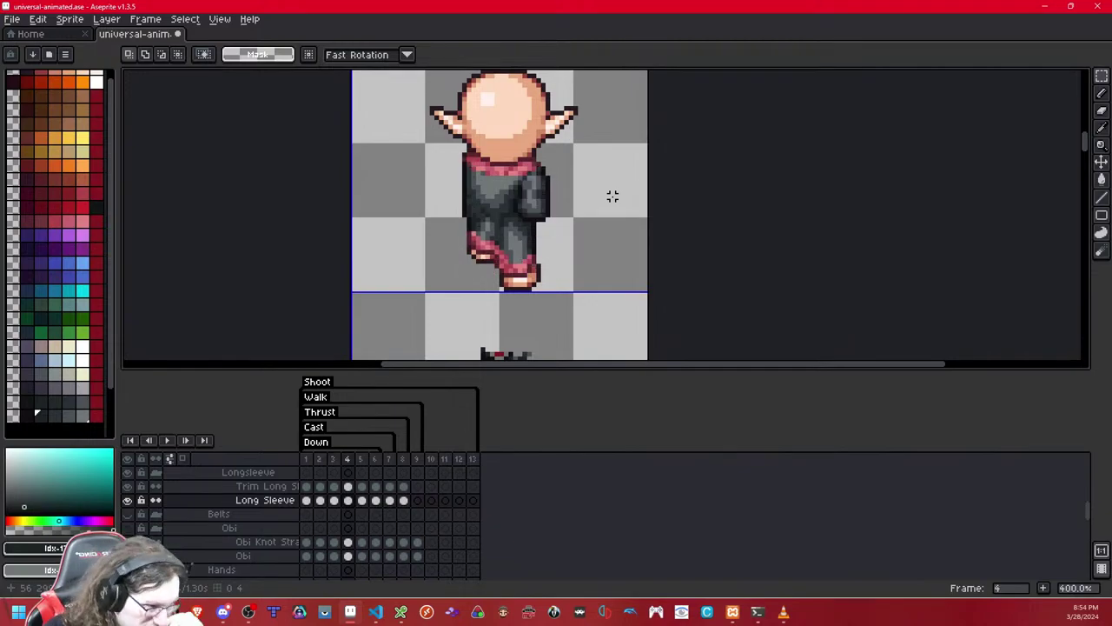
- Paint over the red edge pixels around frame 5's right arm with dark grey on the Long Sleeve layer
scroll(568, 223, "up", 3)
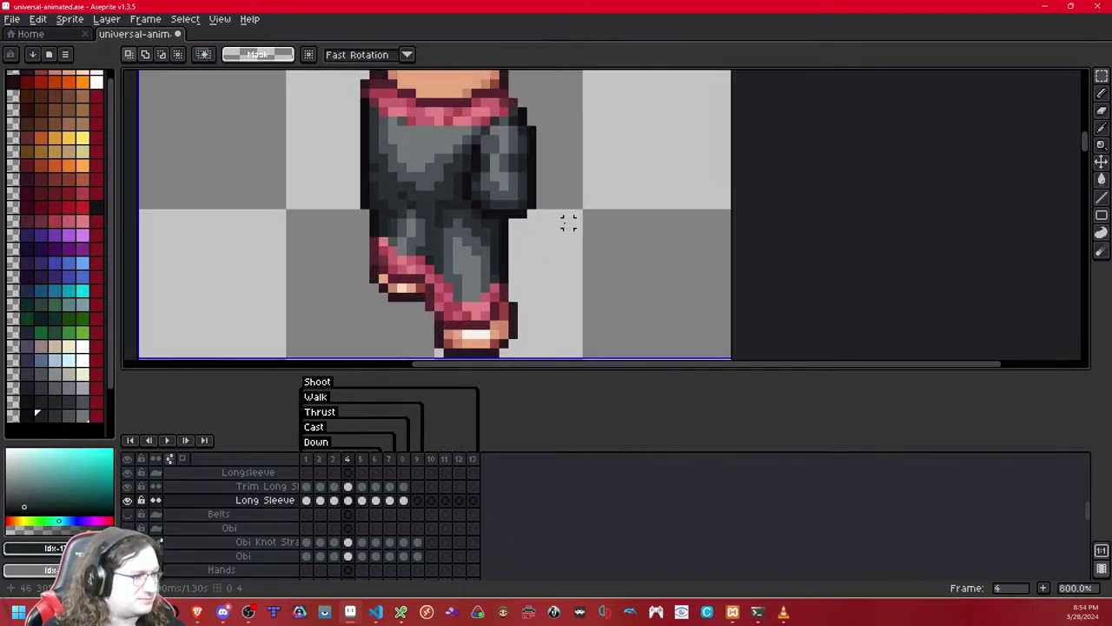
scroll(529, 225, "up", 2)
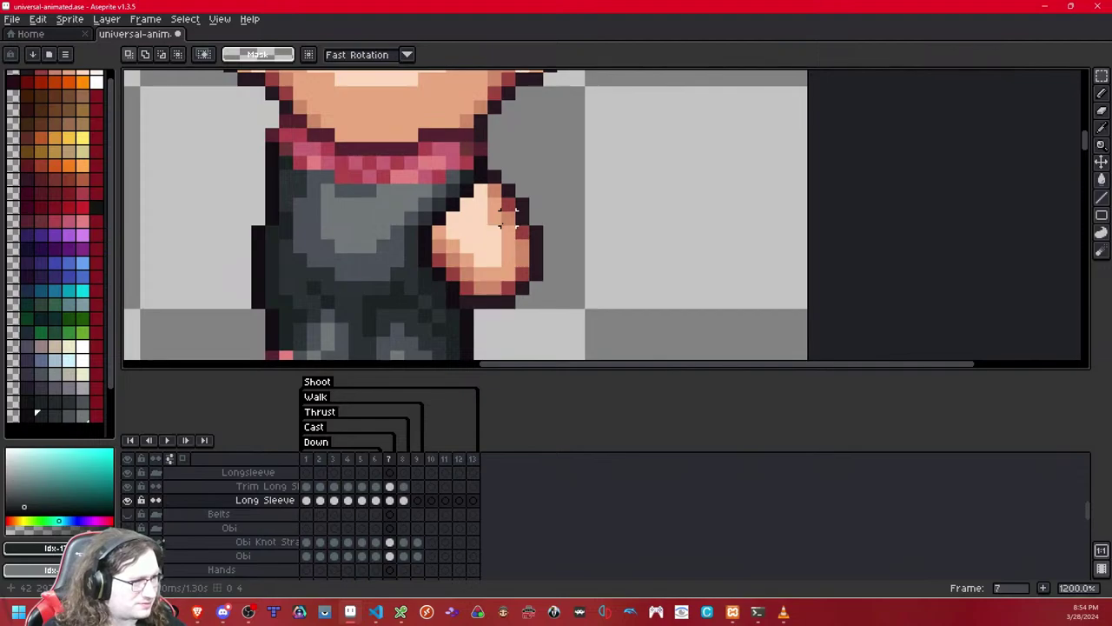
left_click(41, 416)
key("b")
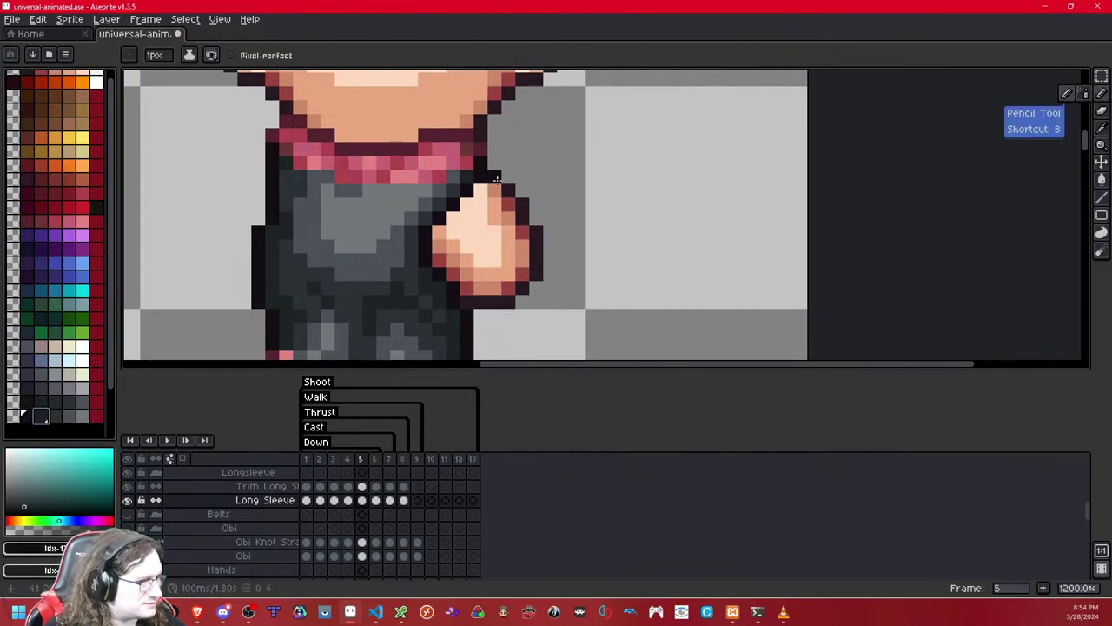
mouse_move(524, 224)
left_mouse_down()
mouse_move(536, 271)
mouse_move(522, 288)
mouse_move(462, 308)
left_mouse_up()
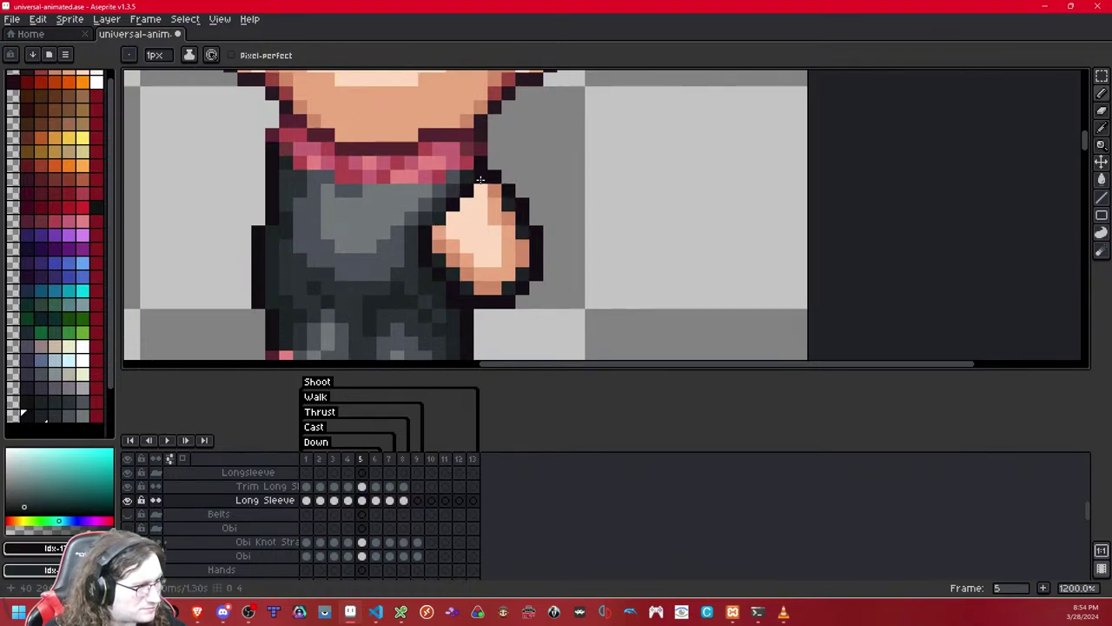
- Fill frame 5's right sleeve with dark slate and mid grey #4a5057 shading plus a light grey highlight down the middle
left_click(70, 415)
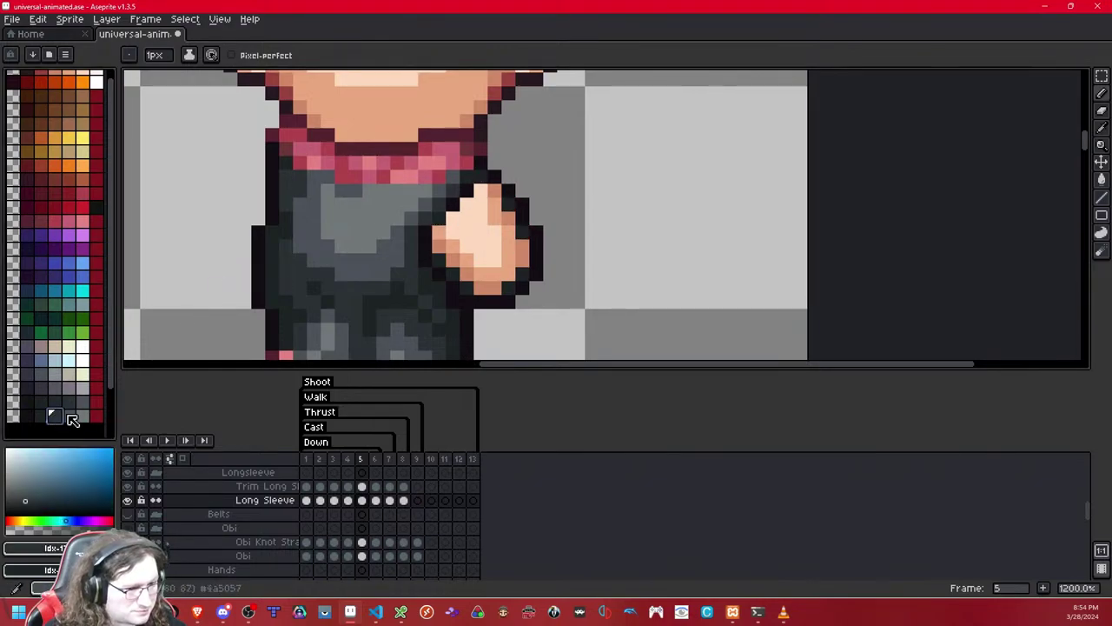
right_click(455, 207)
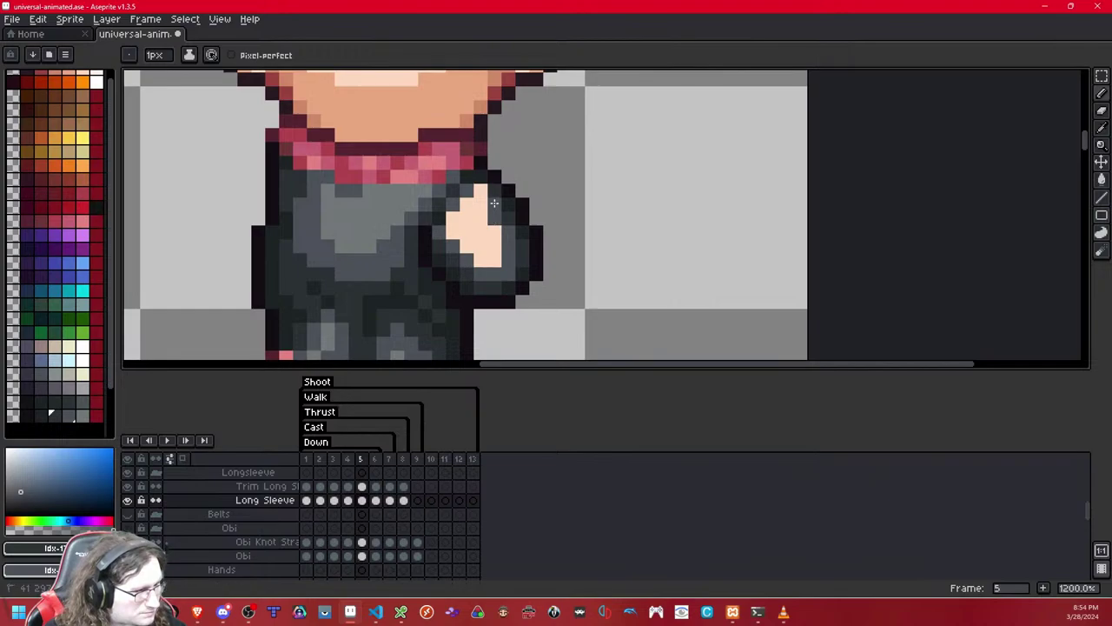
left_click(72, 416)
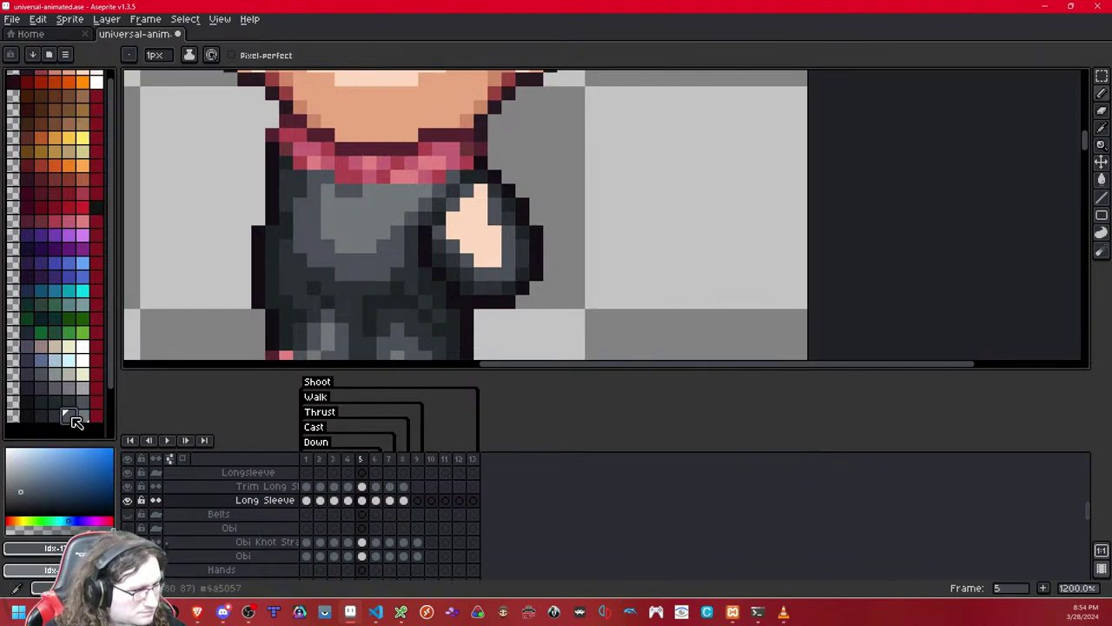
left_click(476, 202)
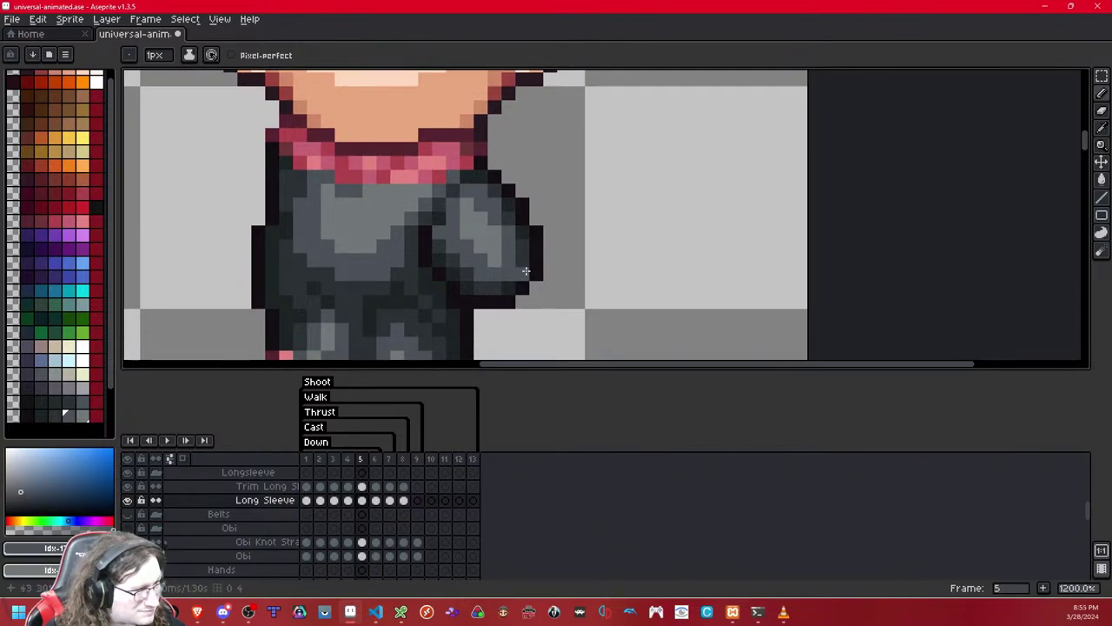
- Examine frame 5's right sleeve shading both close up and at sprite-sheet scale
scroll(526, 271, "down", 8)
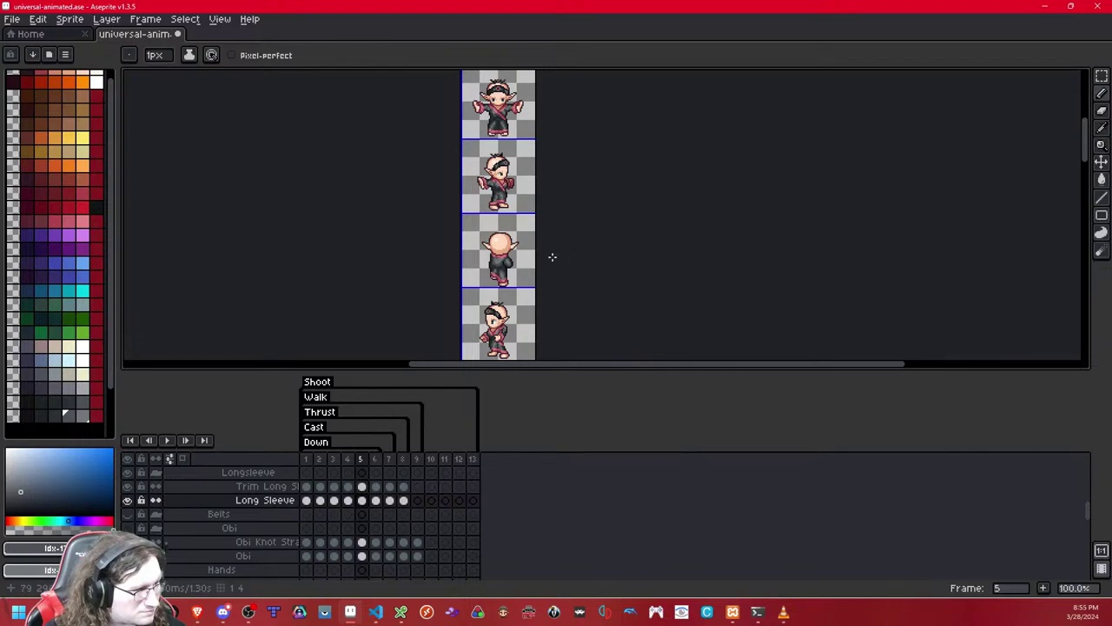
scroll(534, 257, "up", 6)
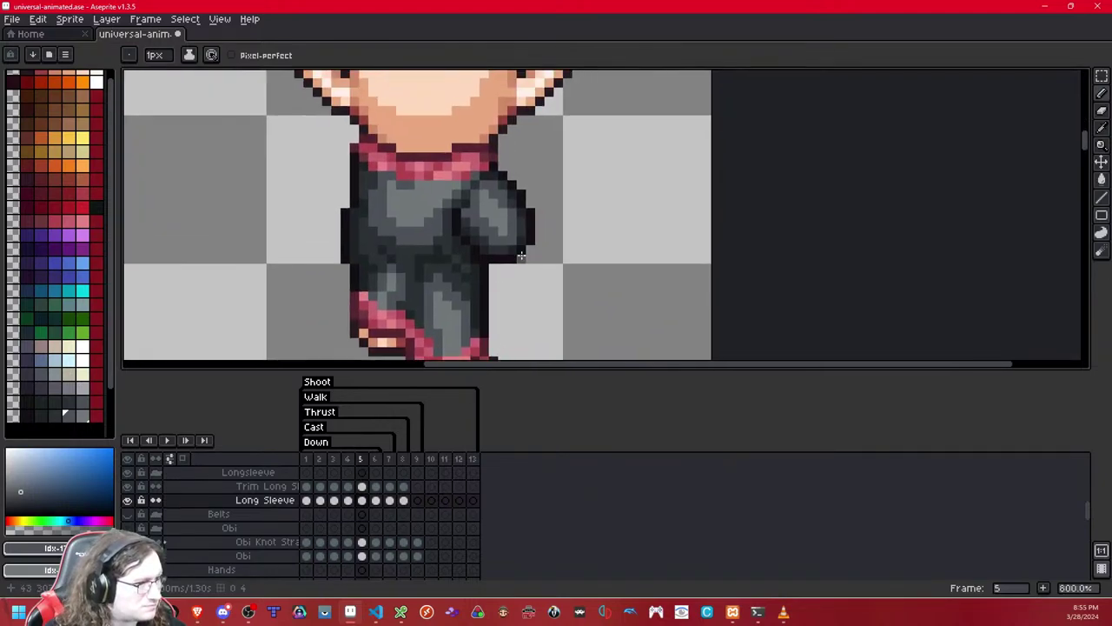
scroll(520, 255, "up", 1)
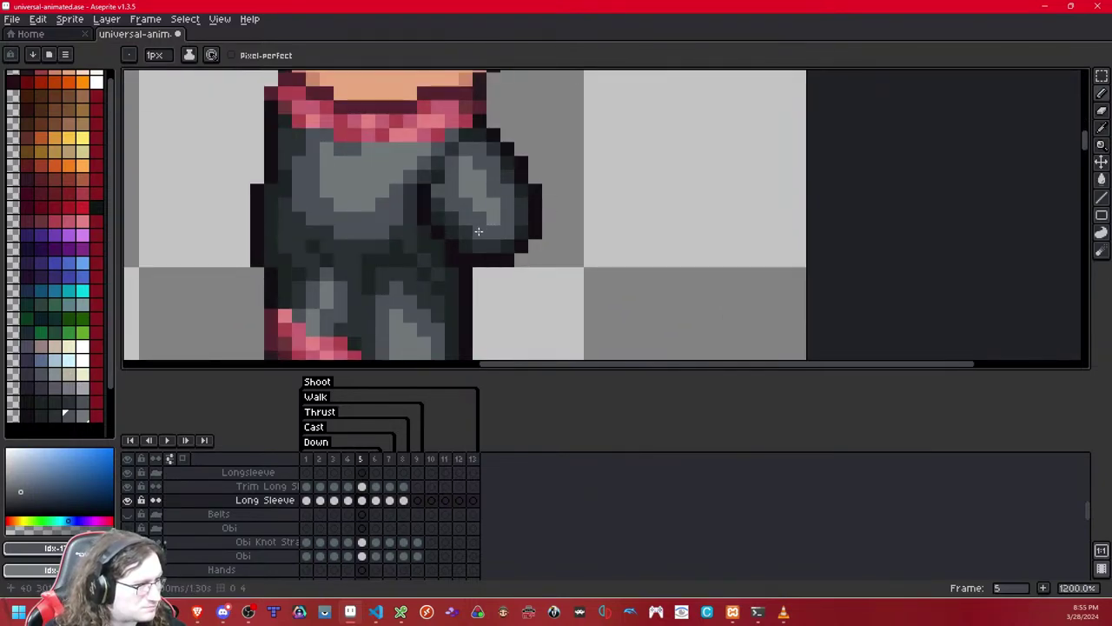
scroll(478, 231, "down", 8)
scroll(446, 281, "up", 8)
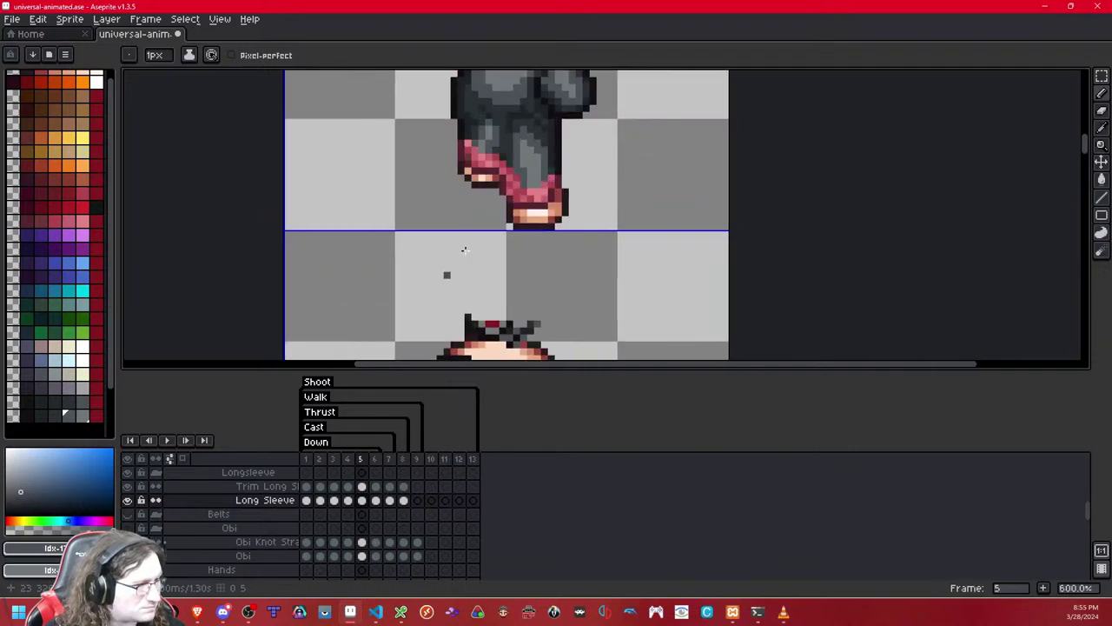
scroll(571, 161, "down", 8)
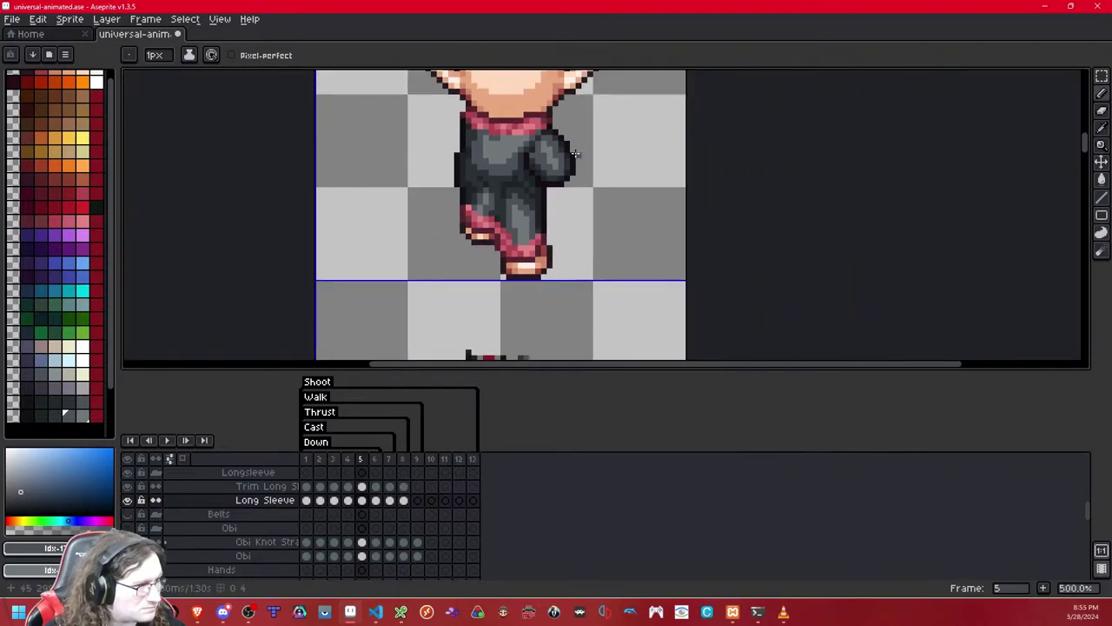
scroll(581, 165, "up", 8)
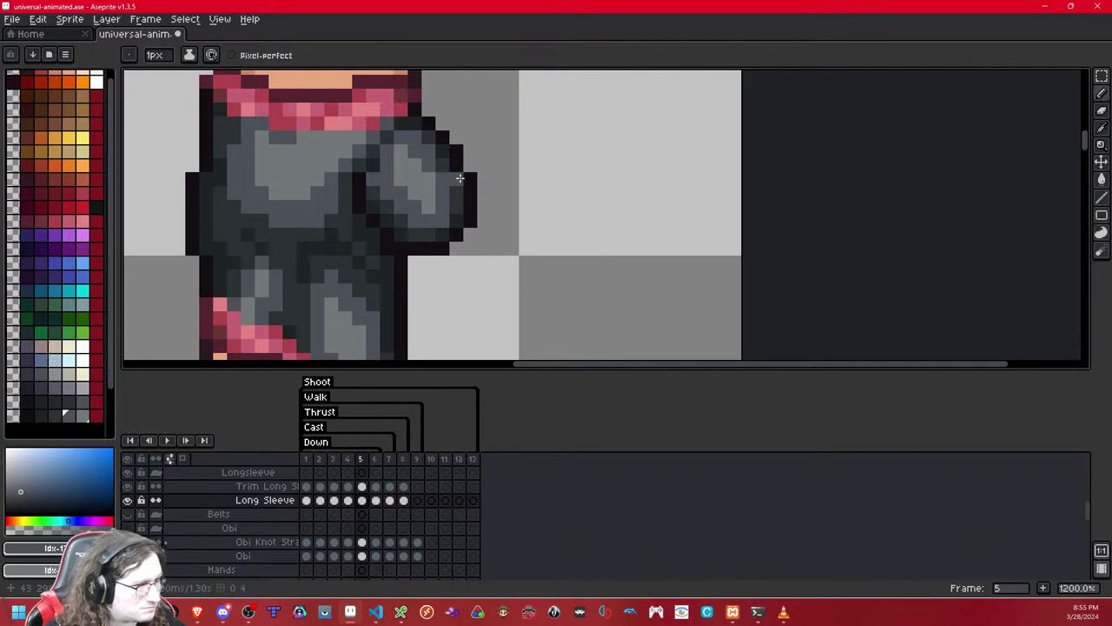
- Copy the right sleeve area of back-facing frame 5 and paste it over the bare arm in frame 7
left_click(1102, 77)
scroll(479, 148, "down", 3)
left_click_drag(391, 102, 501, 225)
key("ctrl+d")
left_click_drag(475, 130, 474, 201)
scroll(474, 201, "up", 3)
key("Right")
key("Right")
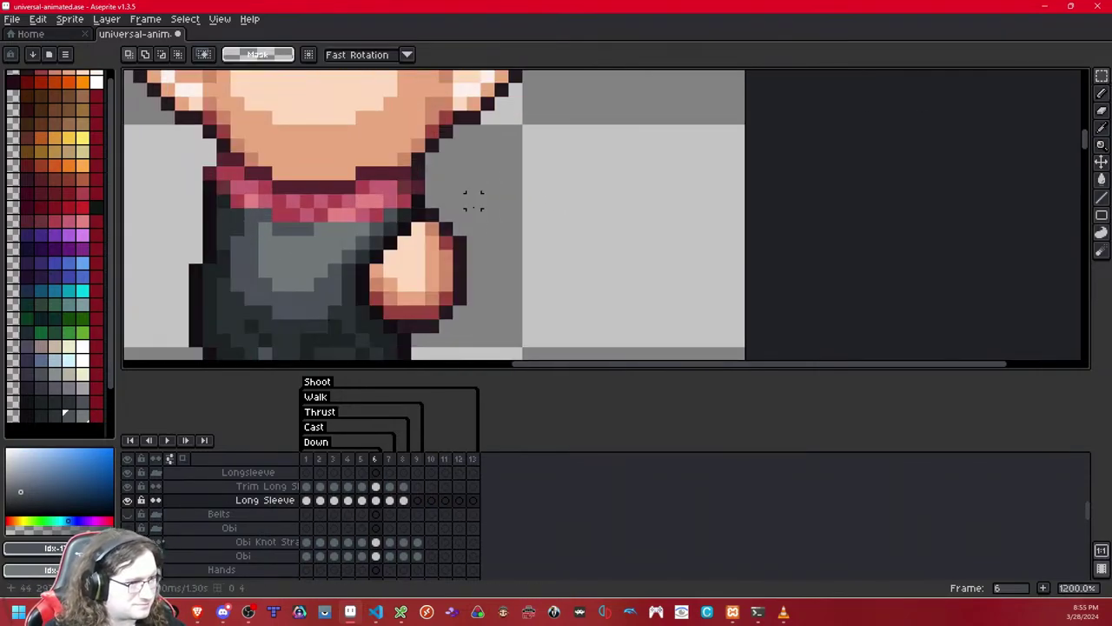
left_click_drag(543, 271, 574, 192)
key("ctrl+v")
key("ctrl+d")
key("Left")
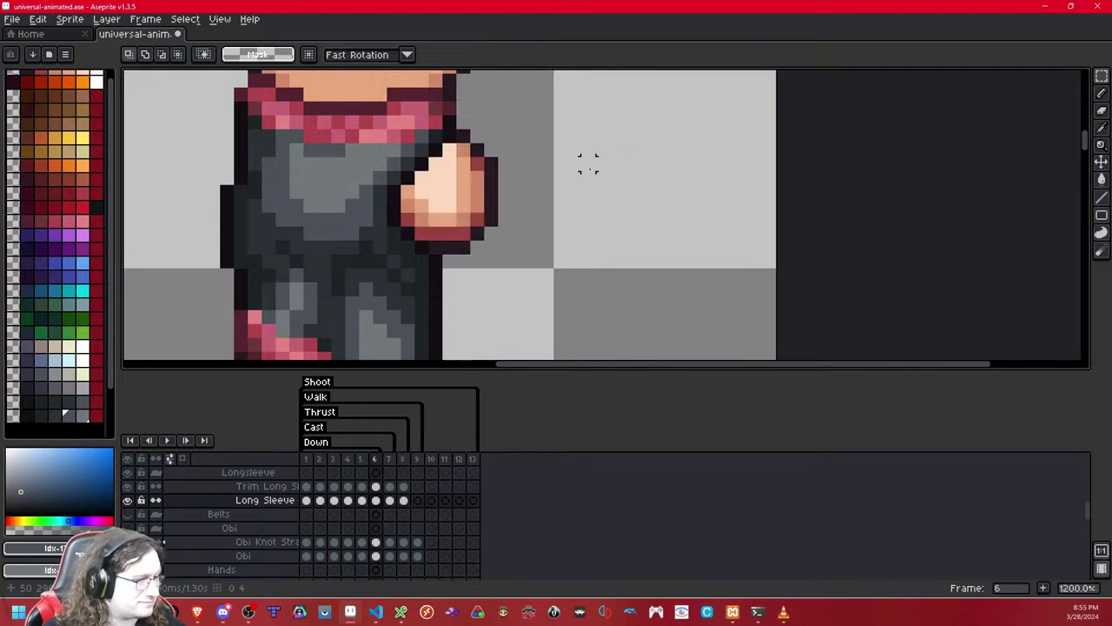
- Paste the copied sleeve into frame 6 and shift its lower outer part one pixel left and up to fit the arm
key("ctrl+v")
left_click(588, 177)
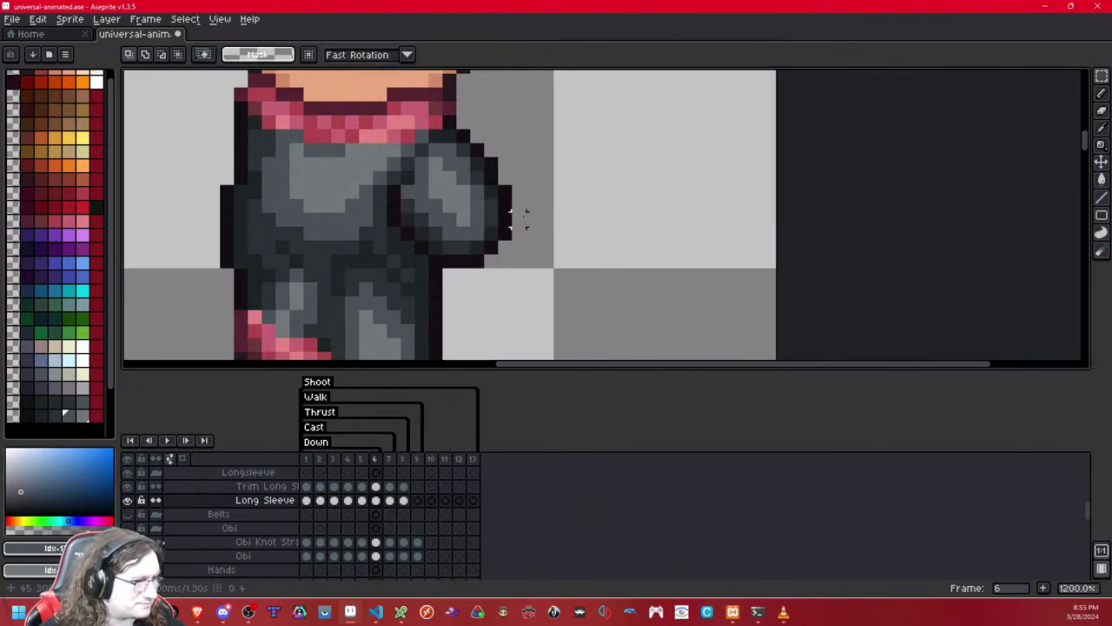
key("Right")
key("Left")
key("Right")
key("Left")
key("Right")
key("Left")
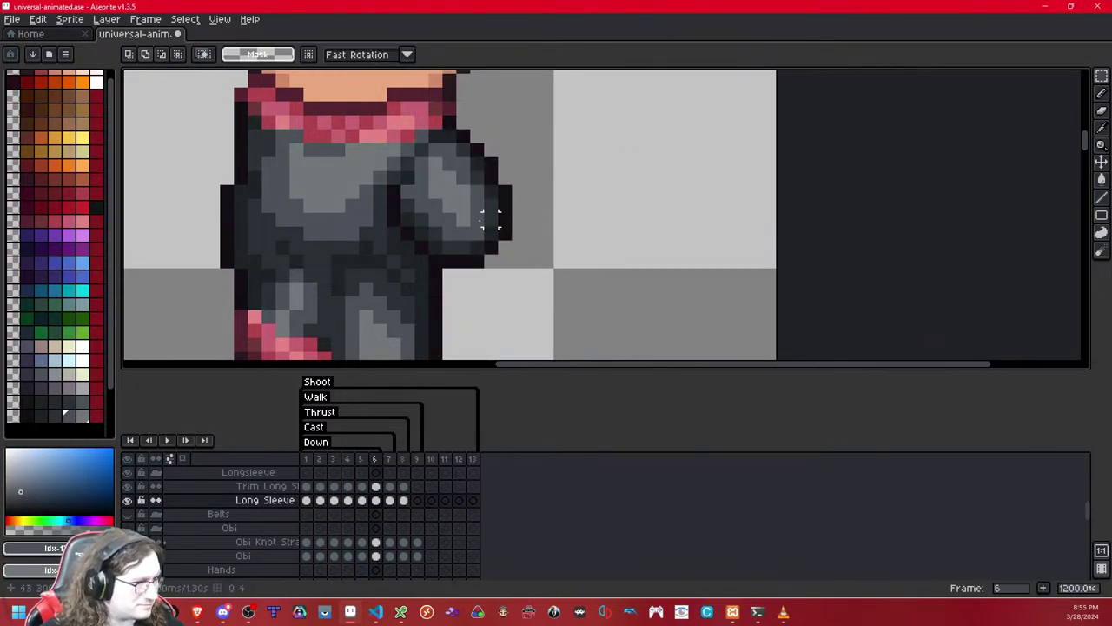
left_click_drag(461, 205, 570, 251)
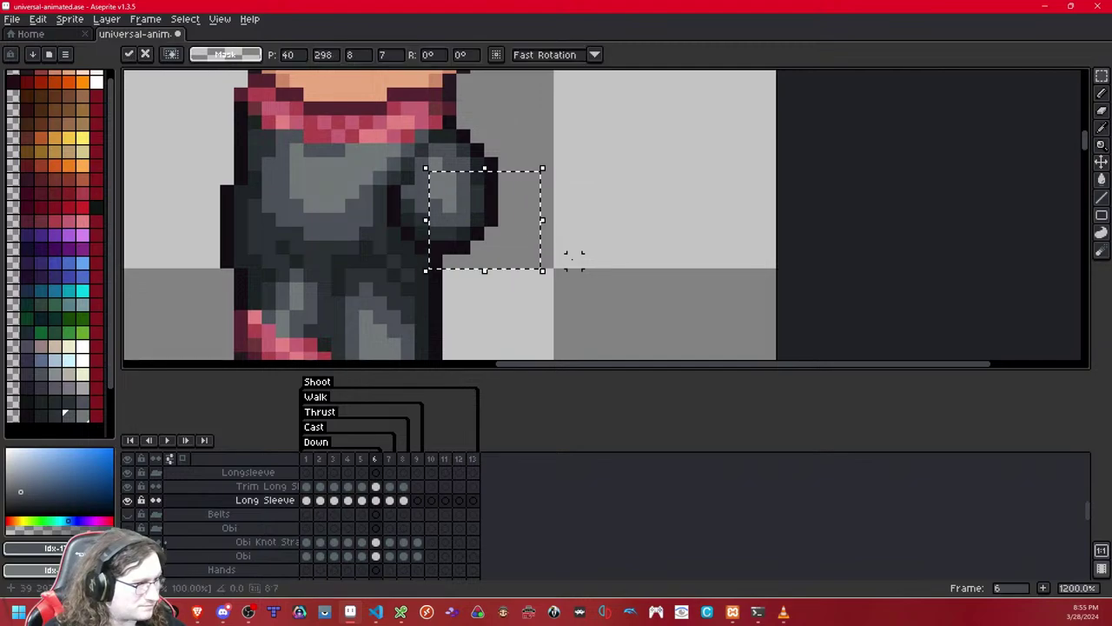
left_click(561, 246)
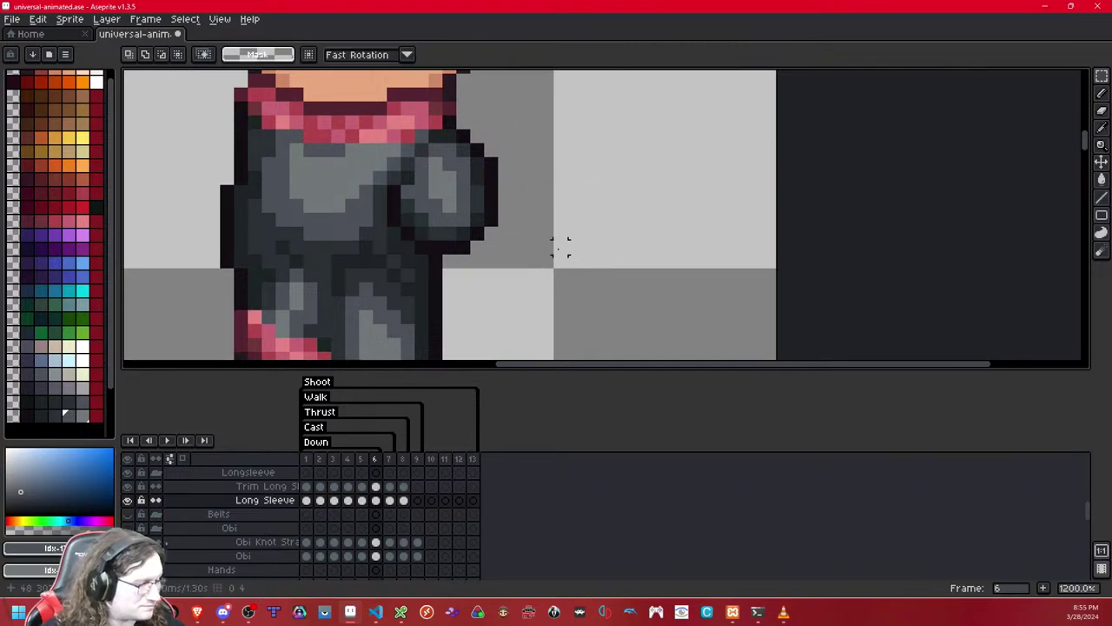
- Flip through frames 5 to 8 at 100% zoom and play the walk animation to check the back-facing sleeves
key("shift+x")
key("shift+x")
key("1")
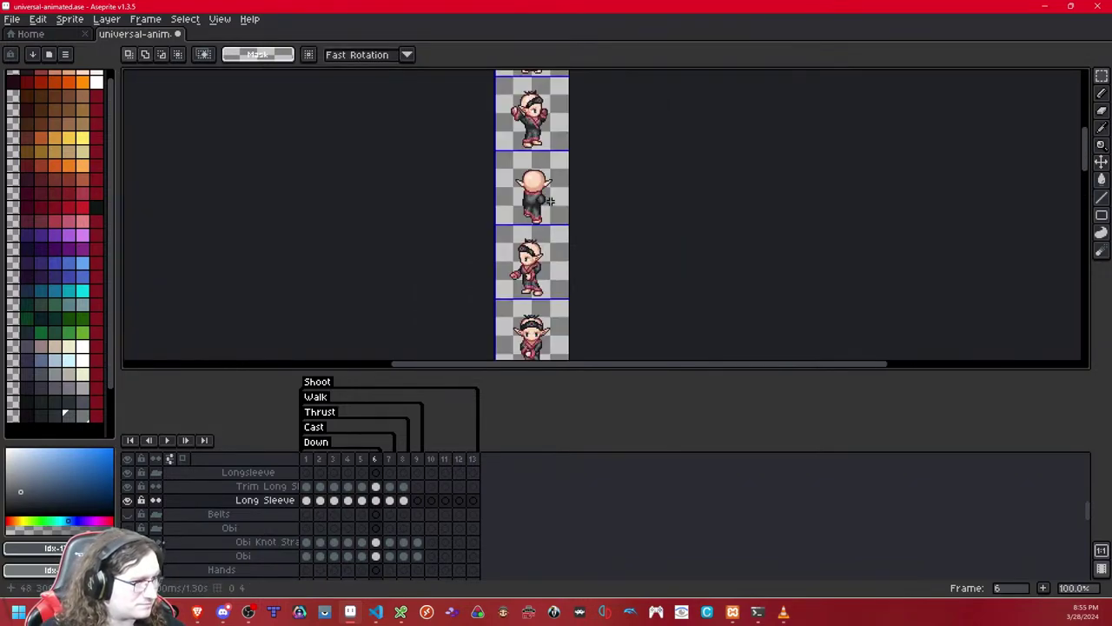
key("Left")
key("Right")
key("Right")
key("Right")
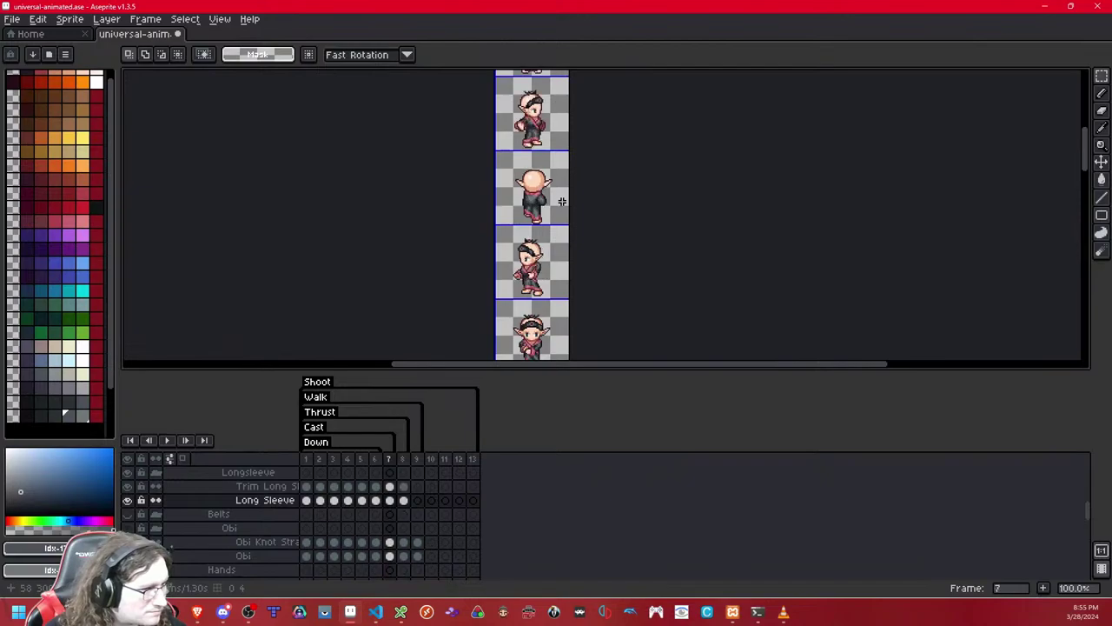
key("Left")
key("Right")
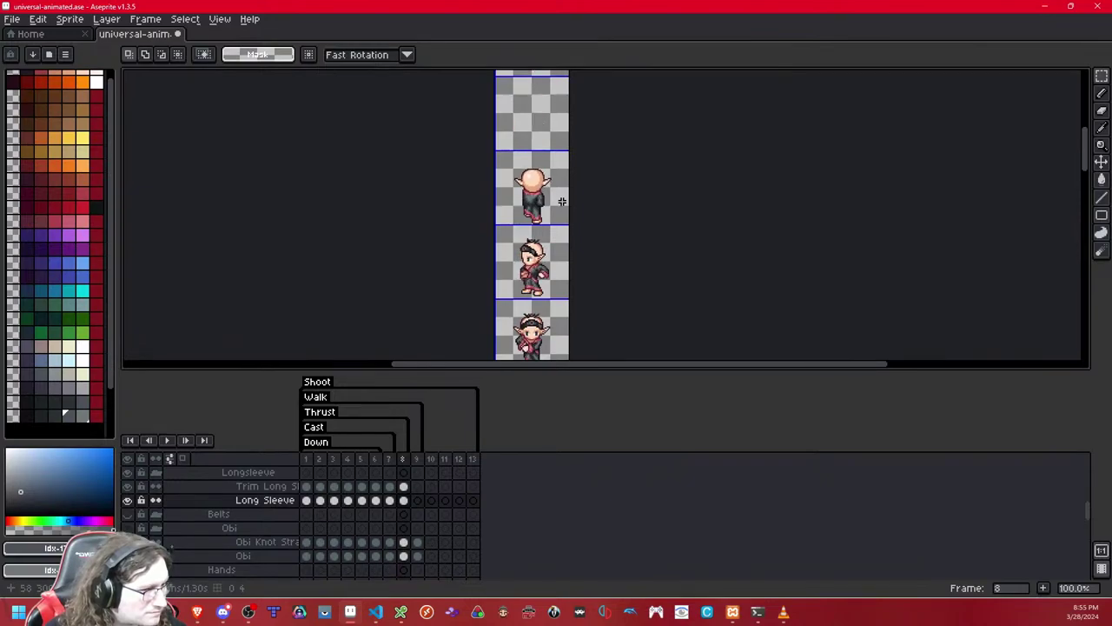
left_click(170, 441)
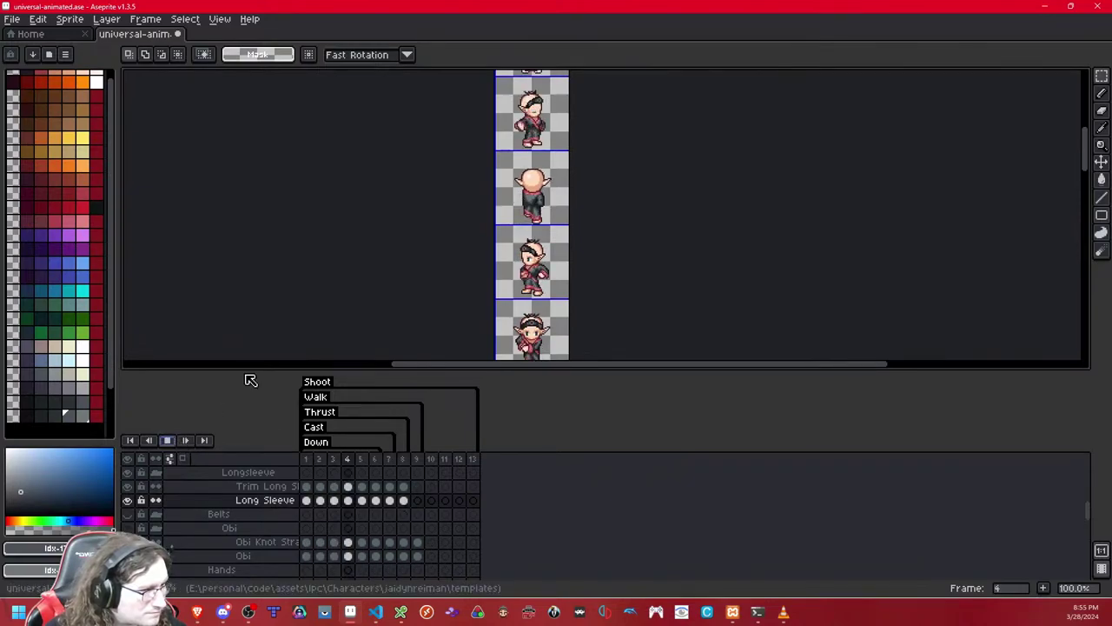
left_click_drag(650, 185, 666, 99)
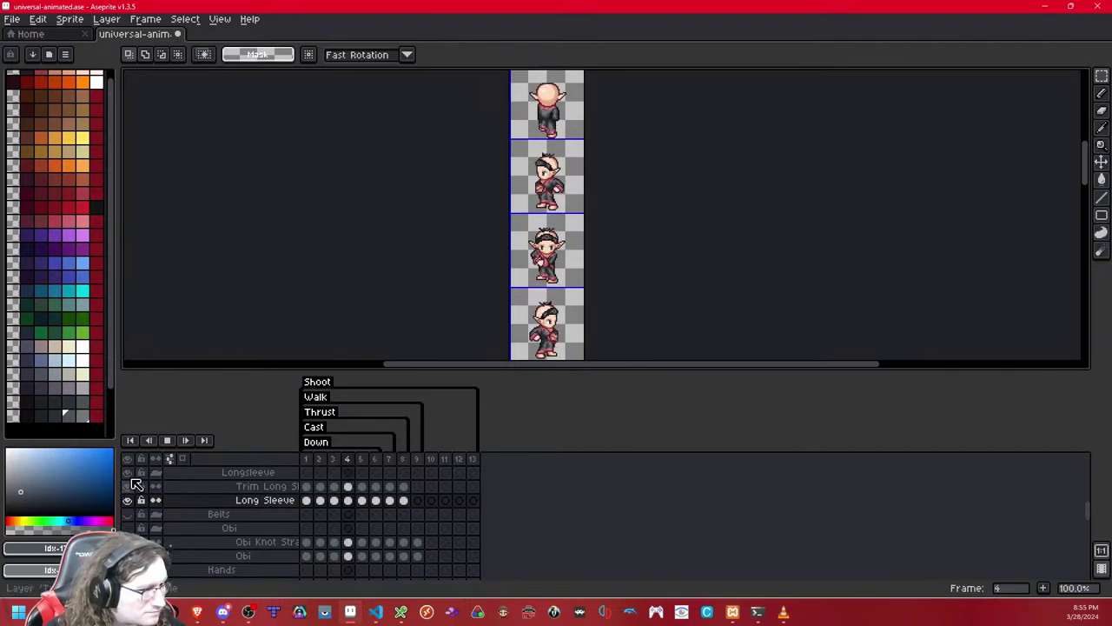
- Stop the playback and copy back-facing frame 8's long sleeve artwork into the Oversleeve layer of the same frame
left_click(167, 442)
left_click(153, 445)
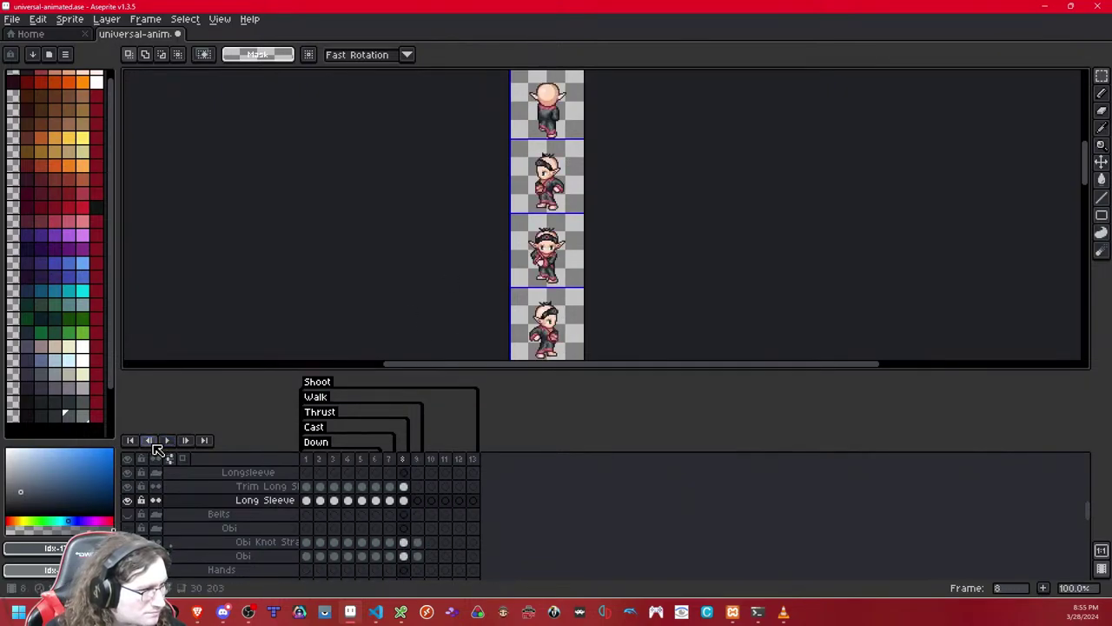
scroll(623, 107, "up", 5)
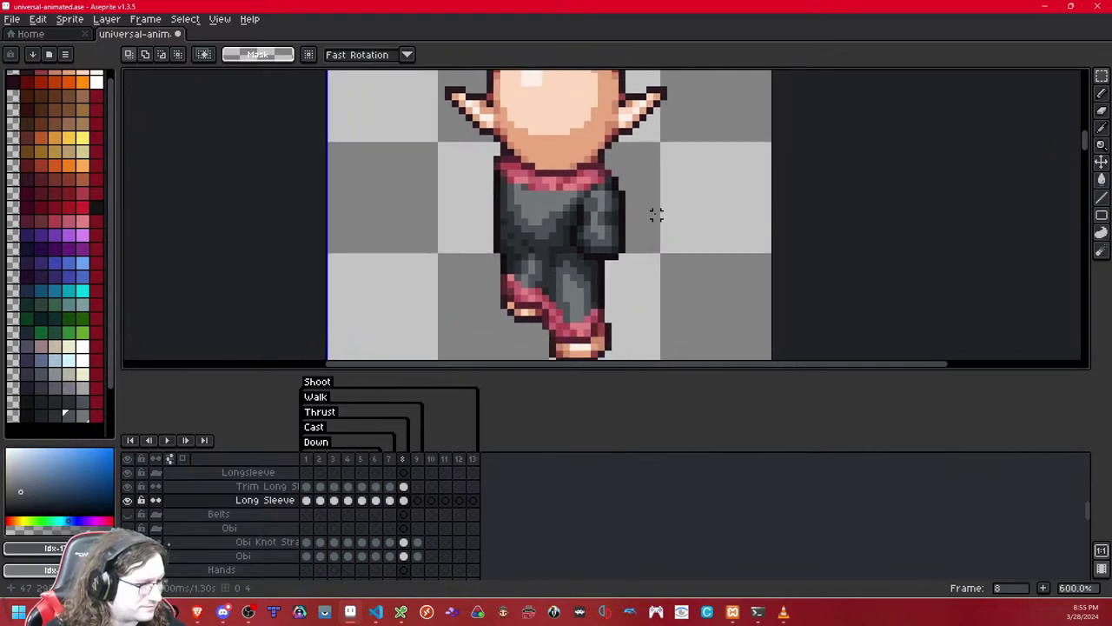
scroll(217, 495, "up", 2)
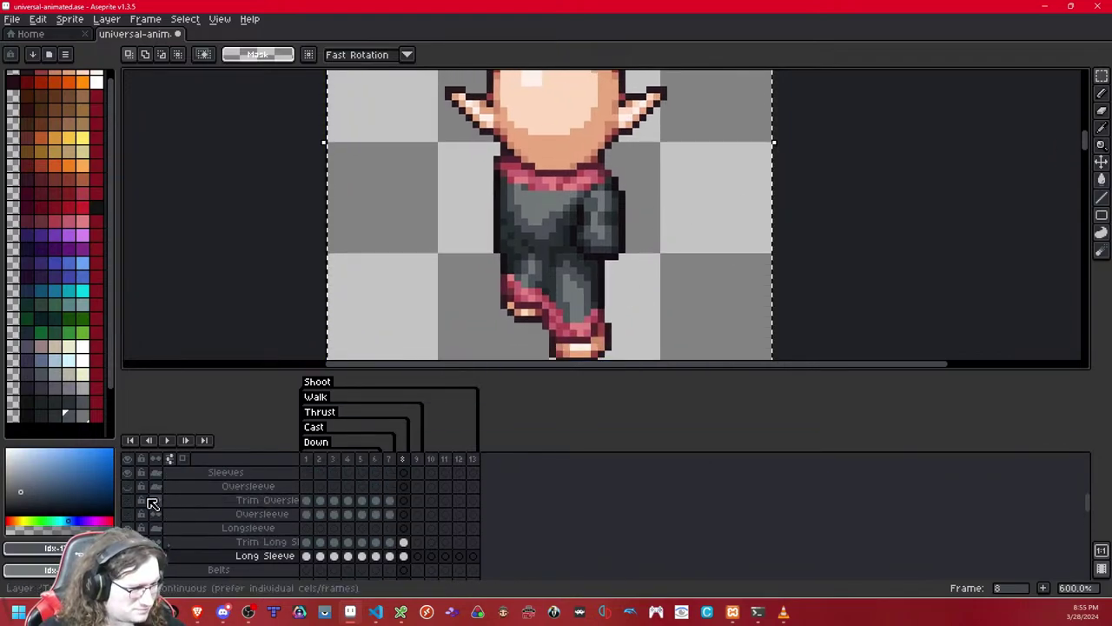
left_click(403, 513)
key("ctrl+v")
left_click(824, 220)
- Copy the back-facing long sleeve of frame 7 into the Oversleeve layer's frame 7
key("Left")
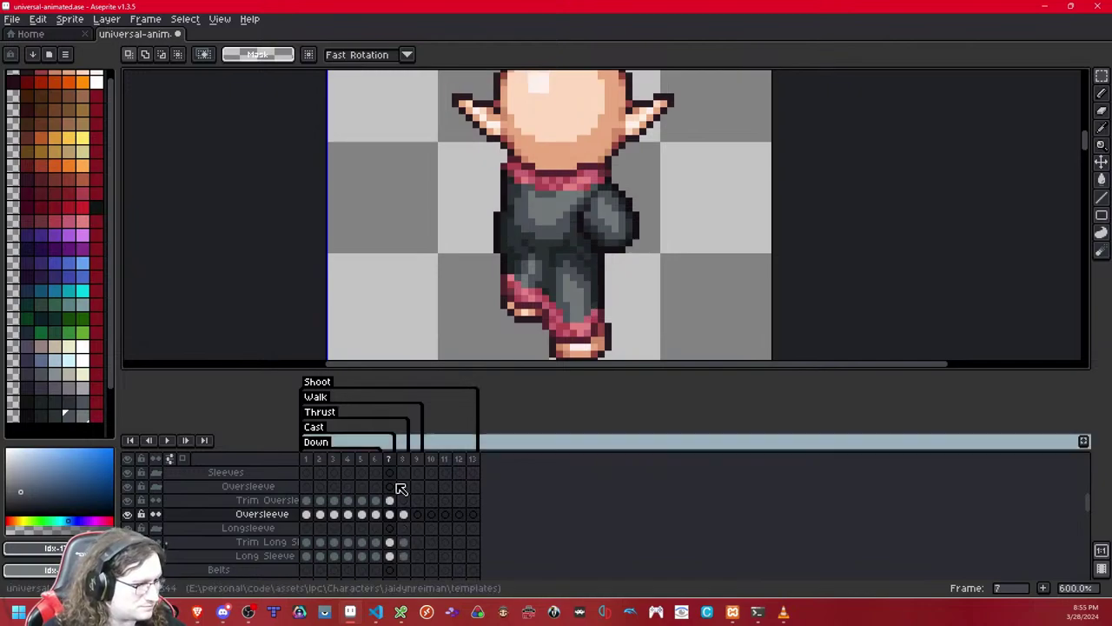
key("Down")
key("Down")
key("Down")
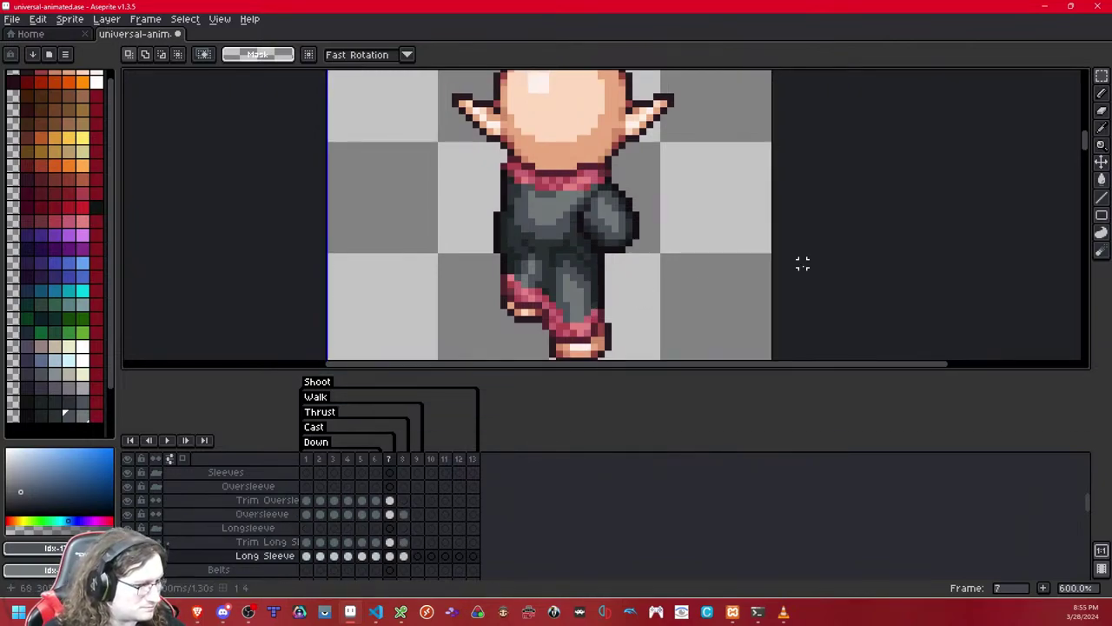
key("Up")
key("Up")
key("Up")
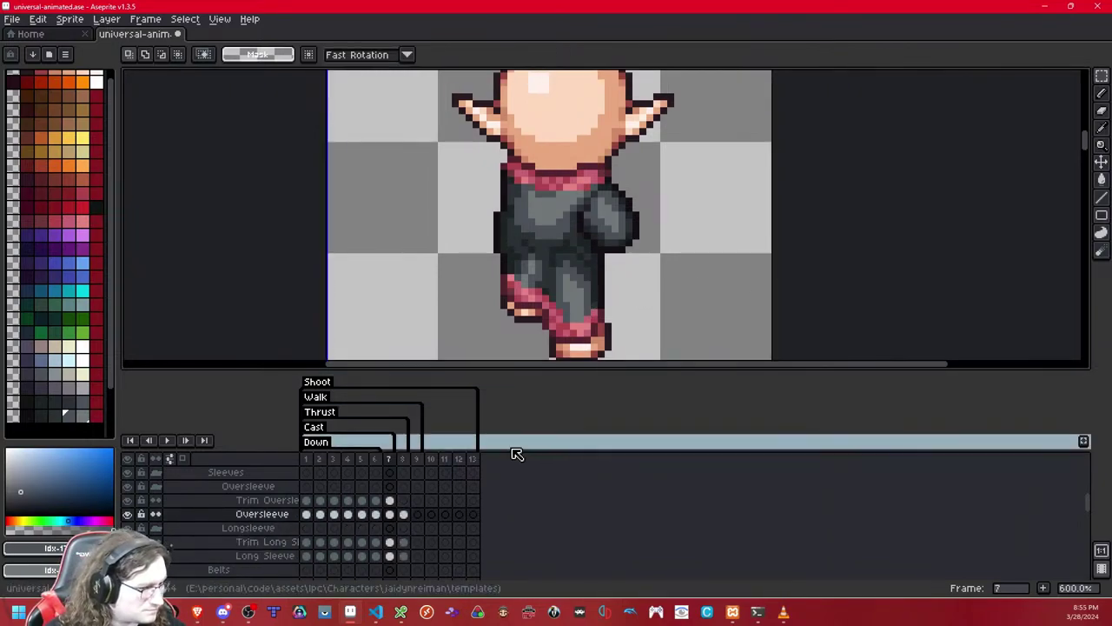
- Copy the back-facing long sleeve of frame 6 into the Oversleeve layer's frame 6
key("Left")
key("Down")
key("Down")
key("Down")
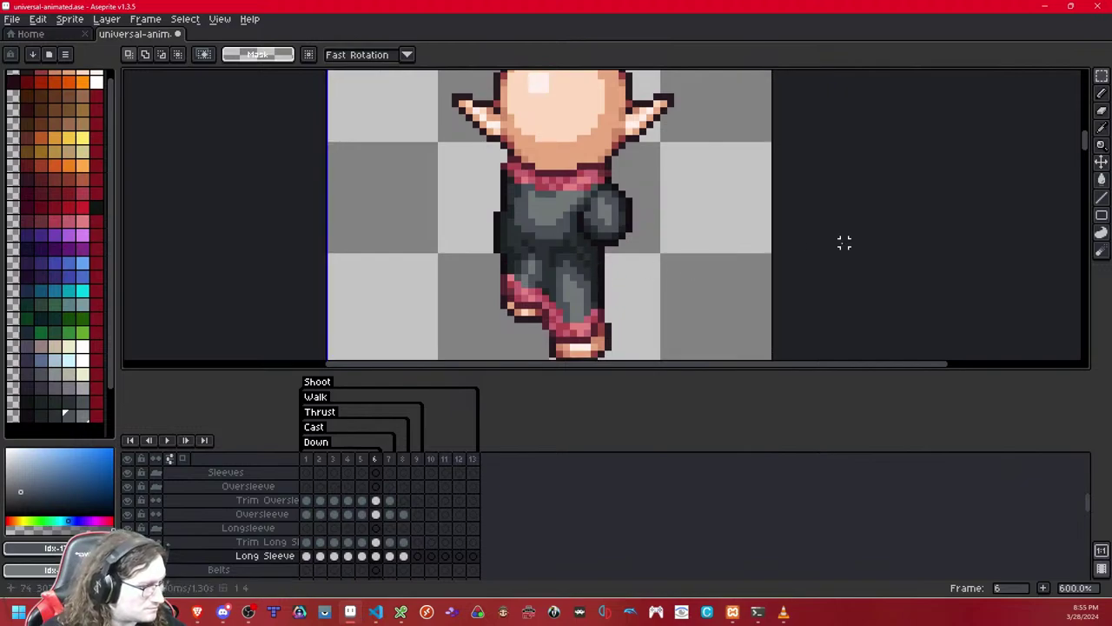
key("Up")
key("Up")
key("Up")
- Copy the back-facing long sleeve of frame 5 into the Oversleeve layer's frame 5
key("Left")
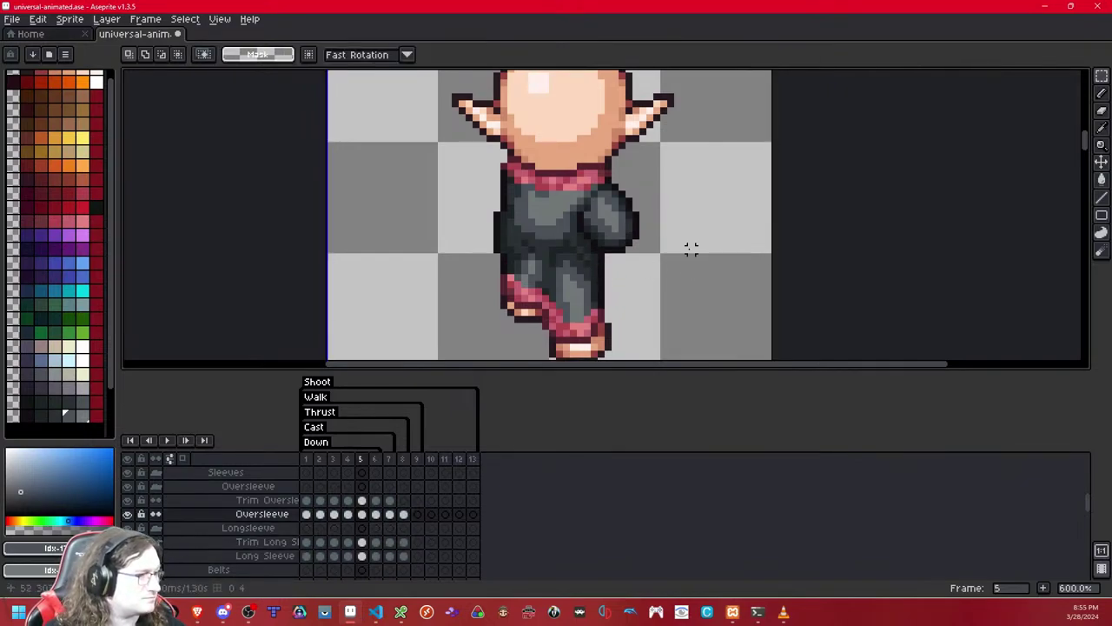
key("ctrl+a")
key("Down")
key("Down")
key("Down")
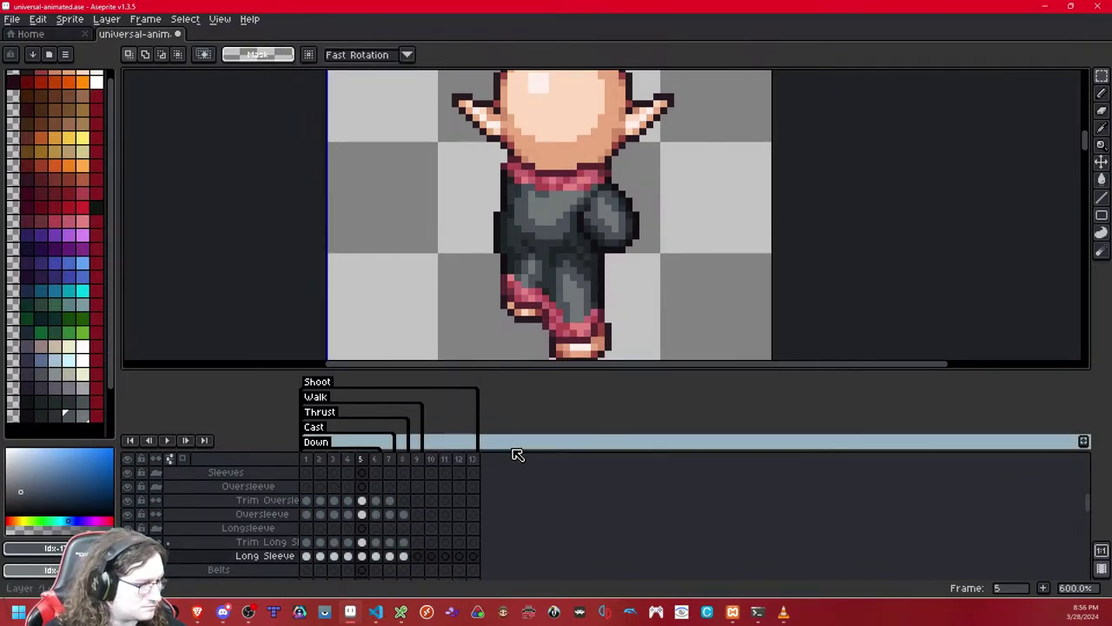
key("ctrl+d")
key("Up")
key("Up")
key("Up")
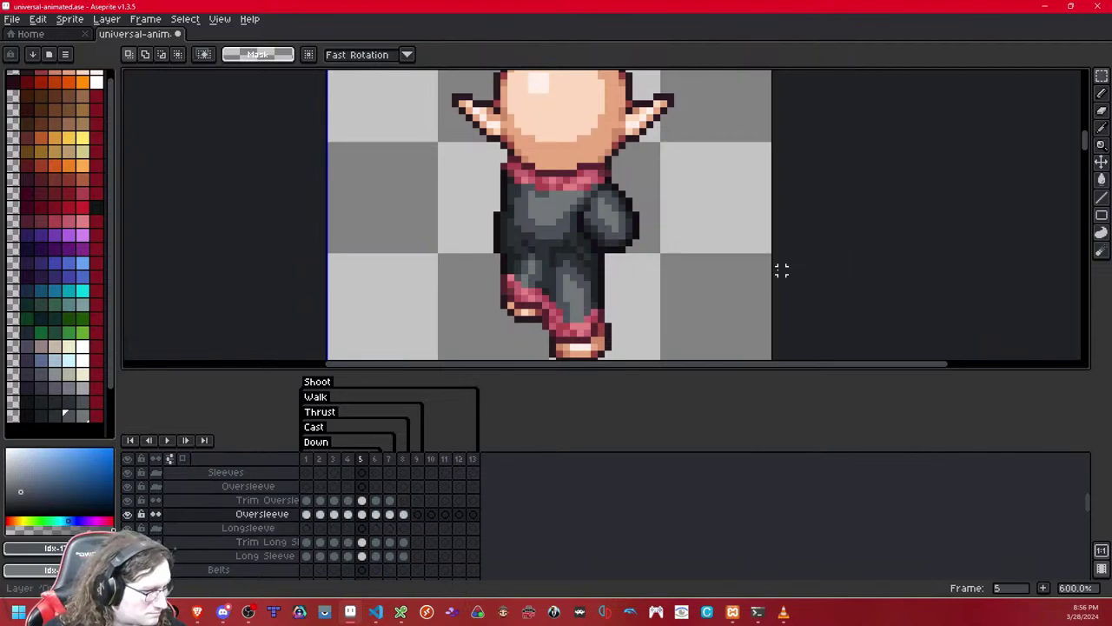
- Copy the back-facing long sleeve of frame 4 into the Oversleeve layer's frame 4
key("Left")
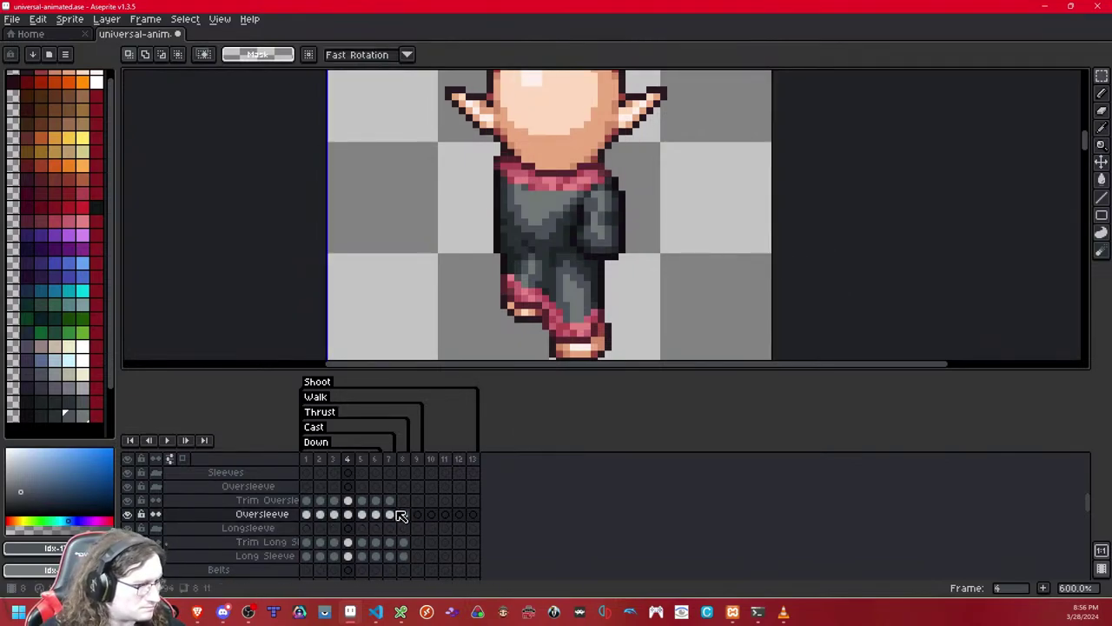
key("ctrl+a")
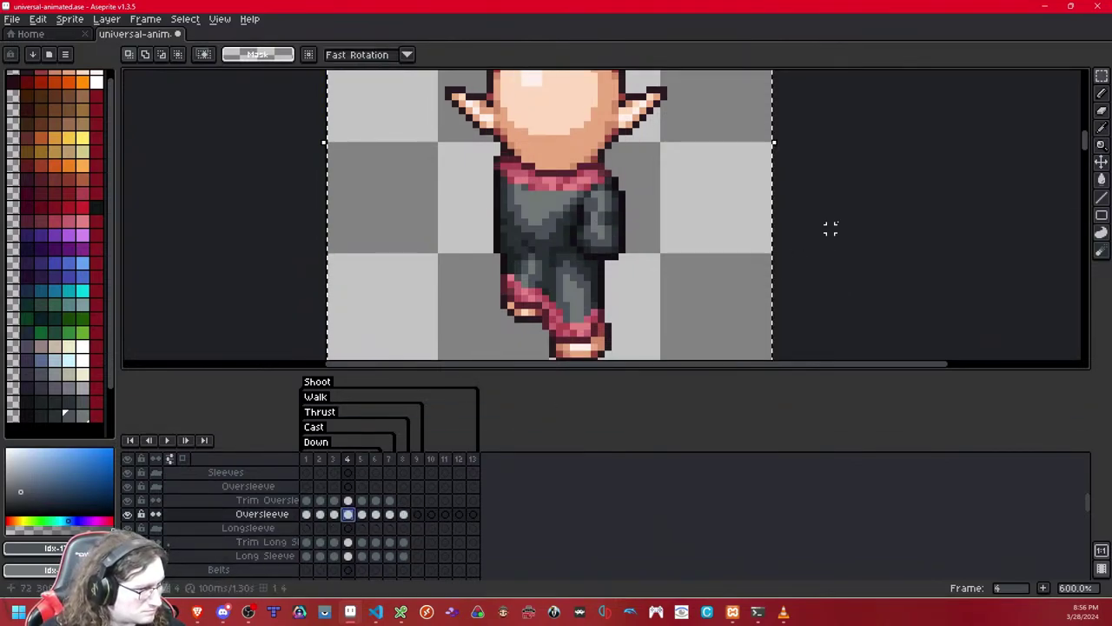
left_click(710, 236)
key("ctrl+d")
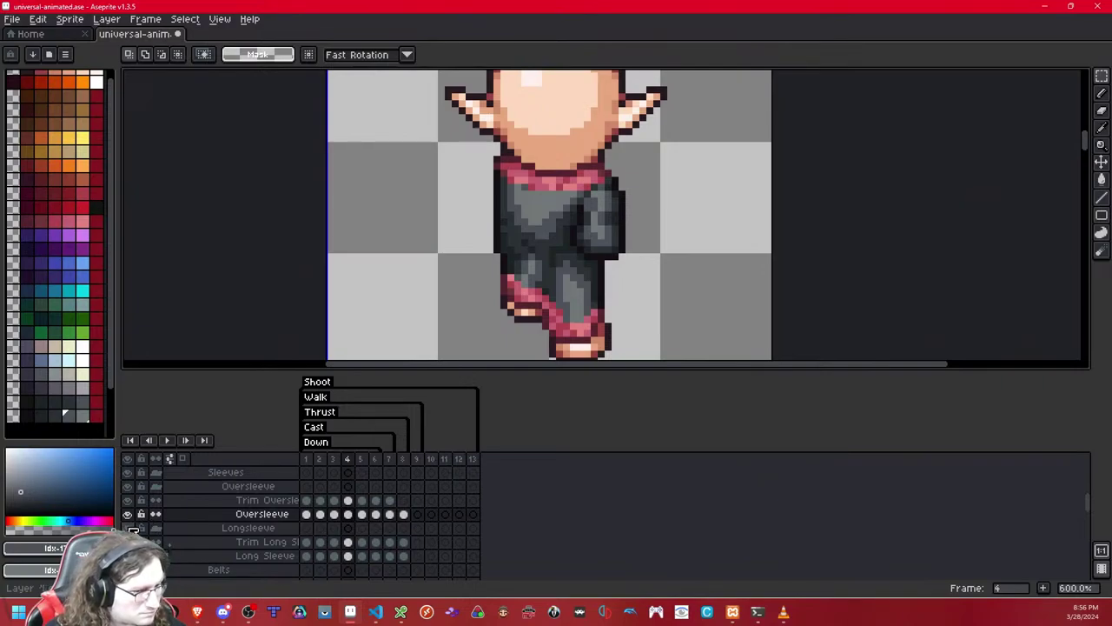
- Flip through the back-facing frames with the Longsleeve group hidden and toggle its visibility on frame 3 to compare the sleeves
key("Left")
key("Left")
key("Right")
key("Right")
key("Right")
key("Right")
key("Right")
key("Right")
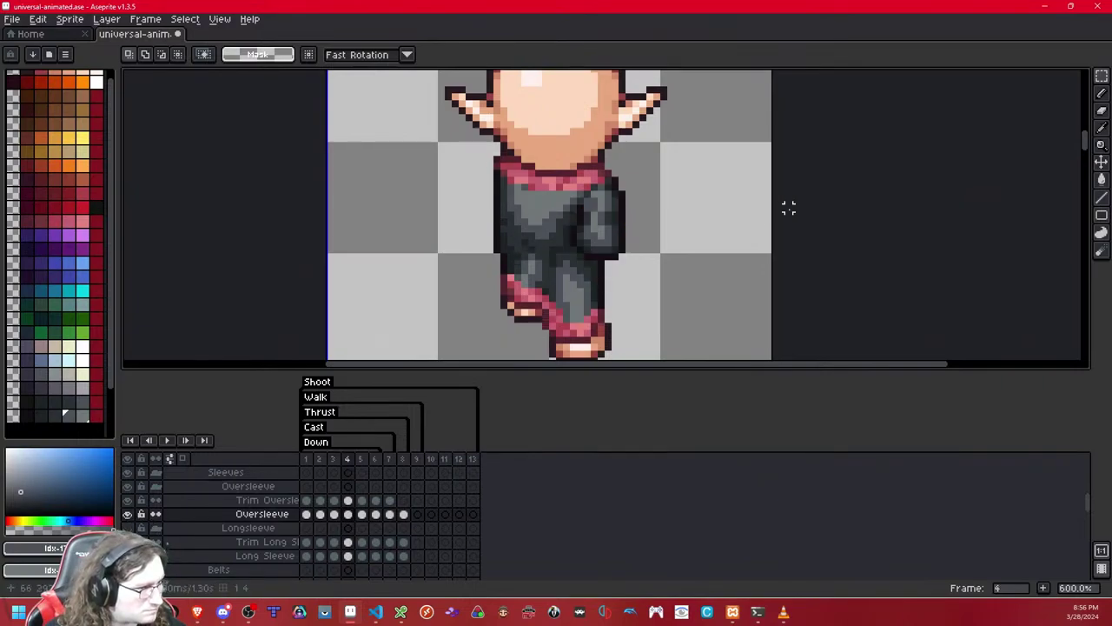
key("Left")
key("Left")
key("Left")
key("Left")
key("Left")
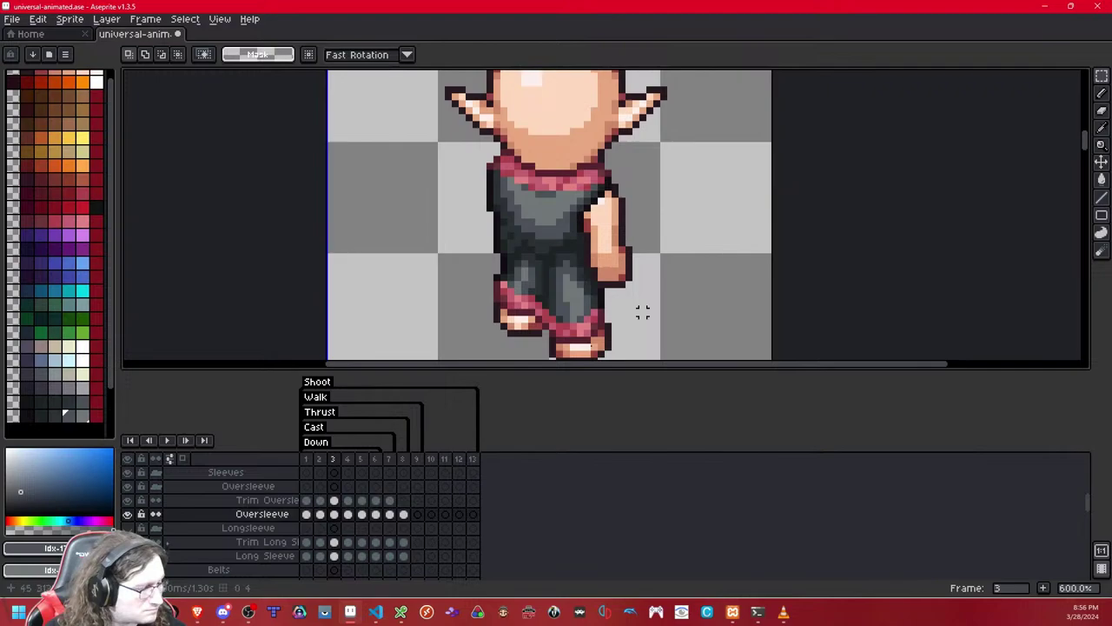
left_click(127, 528)
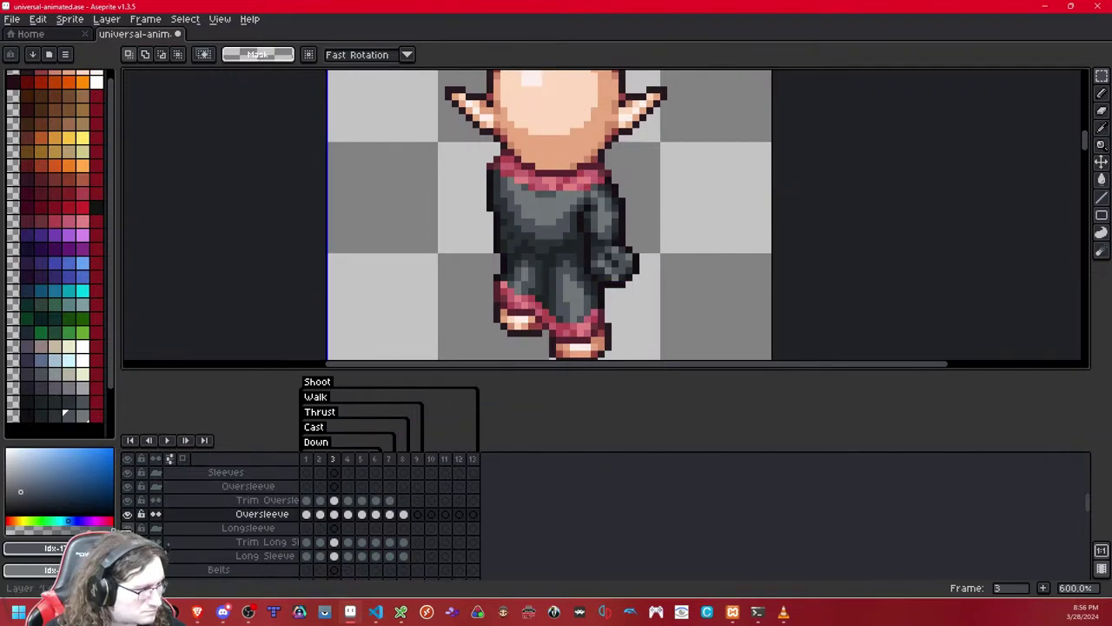
left_click(127, 527)
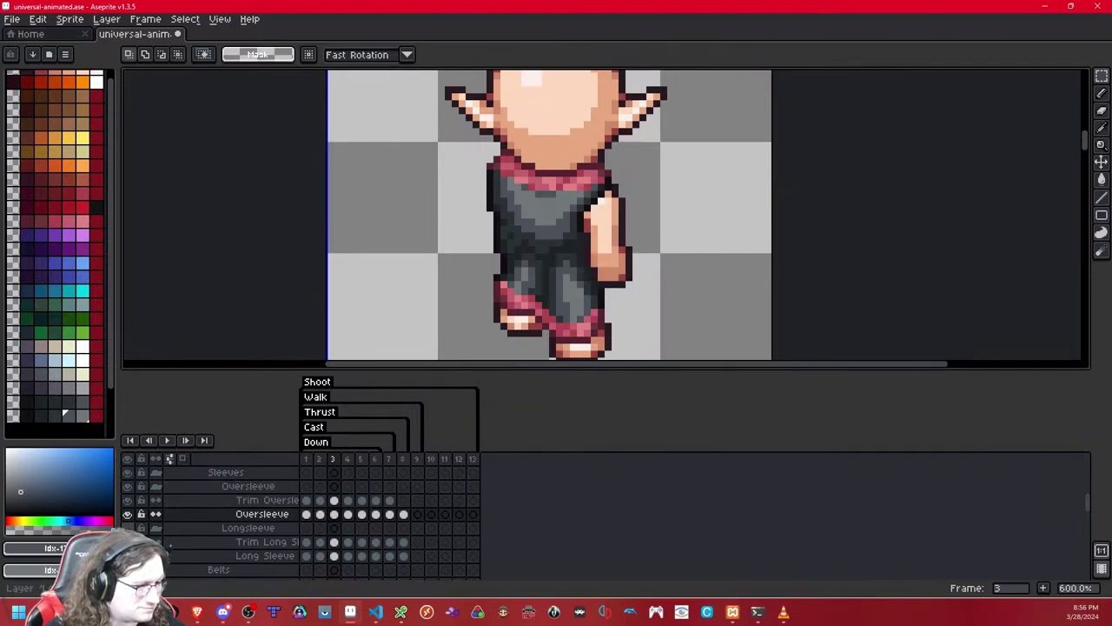
left_click(128, 515)
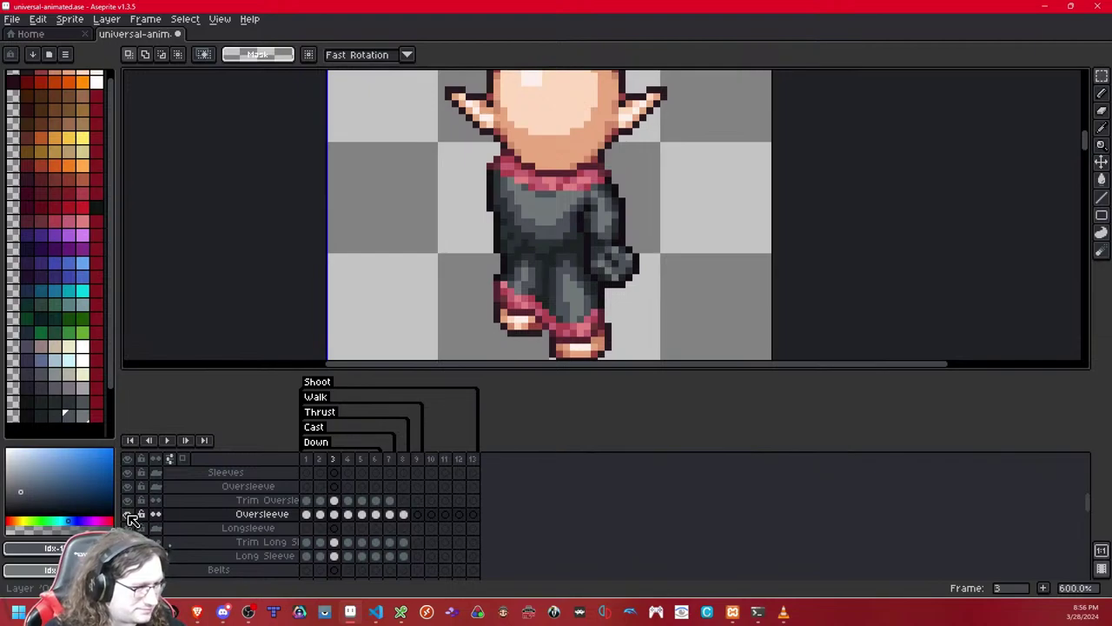
- On the long sleeve trim layer, copy the area around the left cuff trim of back-facing frame 1
left_click(402, 544)
key("Left")
key("Left")
key("Left")
key("Left")
key("Left")
key("Left")
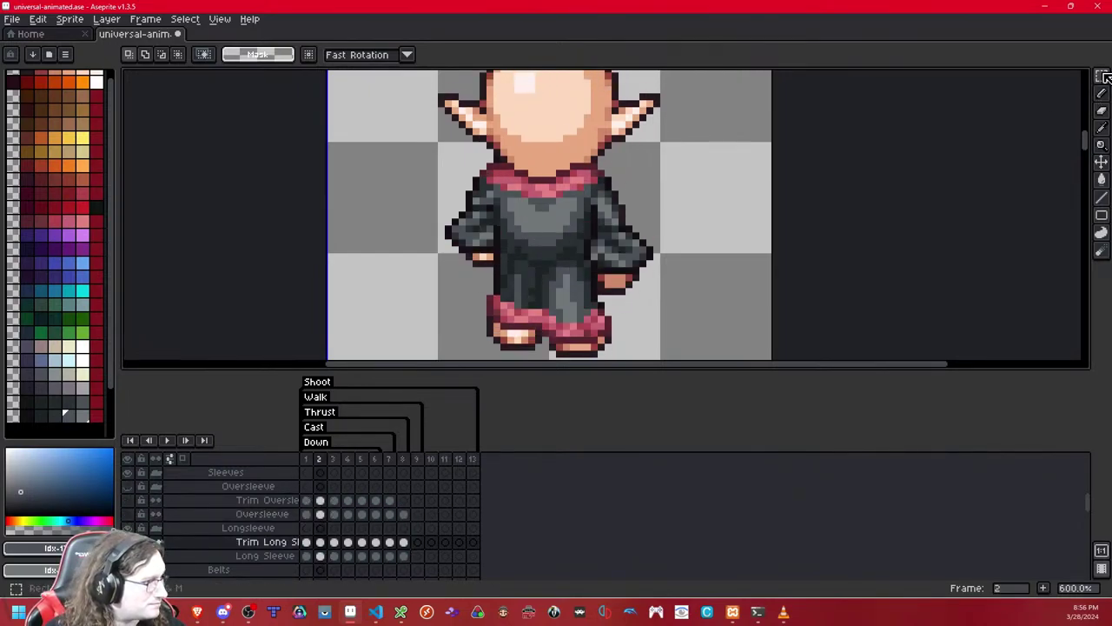
key("shift+q")
key("Left")
left_click_drag(564, 204, 390, 282)
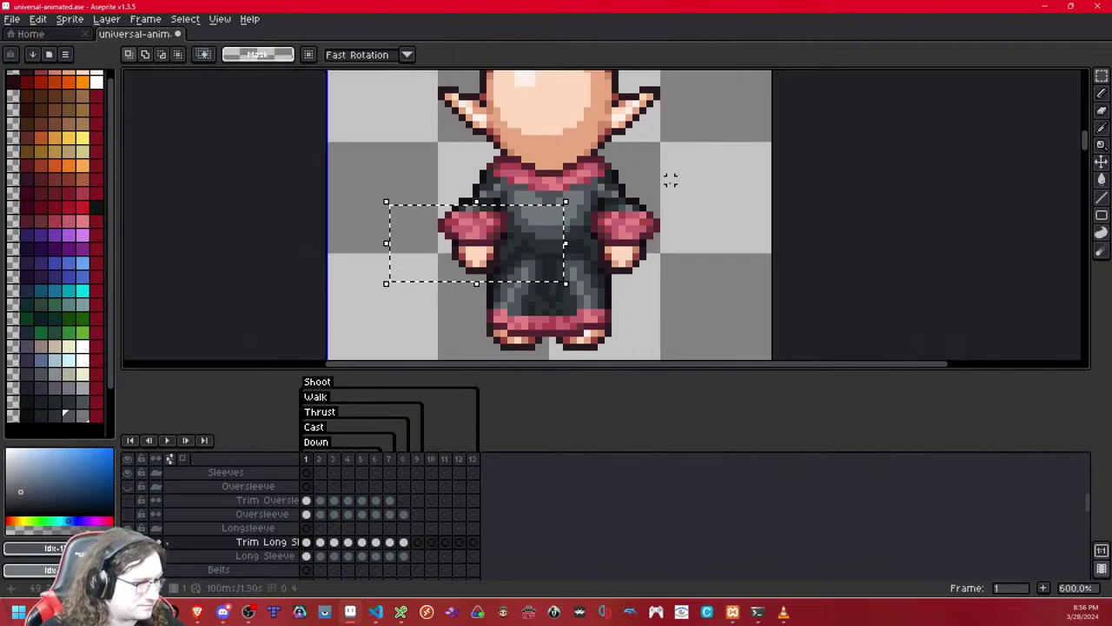
- Paste the copied cuff trim onto frame 2's left sleeve and delete the part overlapping the torso
left_click(663, 186)
key("Right")
scroll(539, 260, "up", 1)
key("ctrl+v")
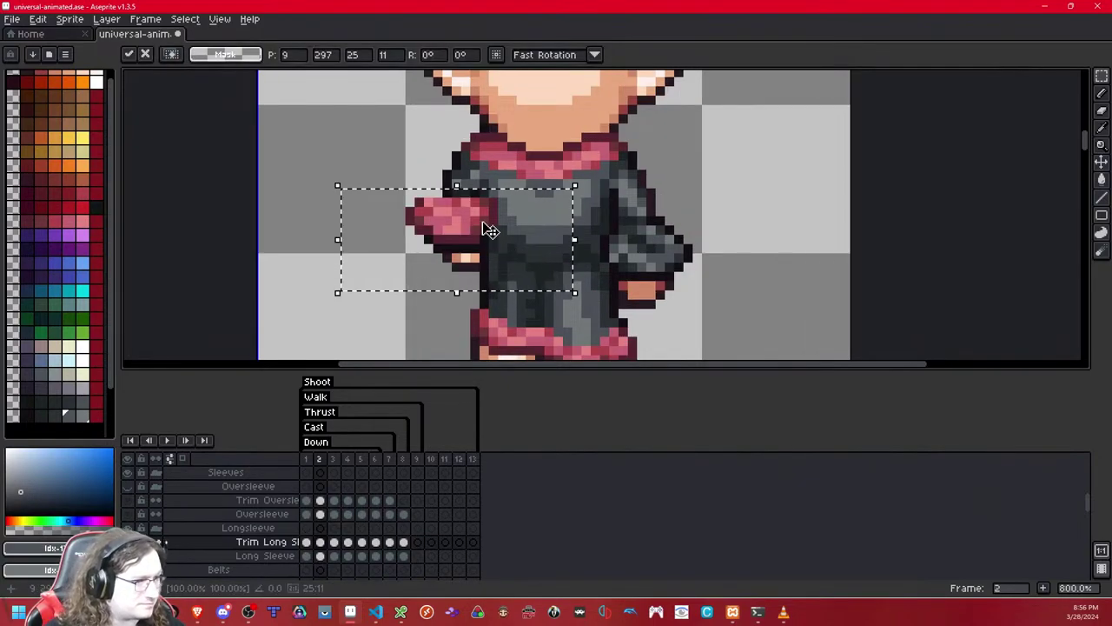
left_click(707, 194)
left_click_drag(564, 197, 483, 264)
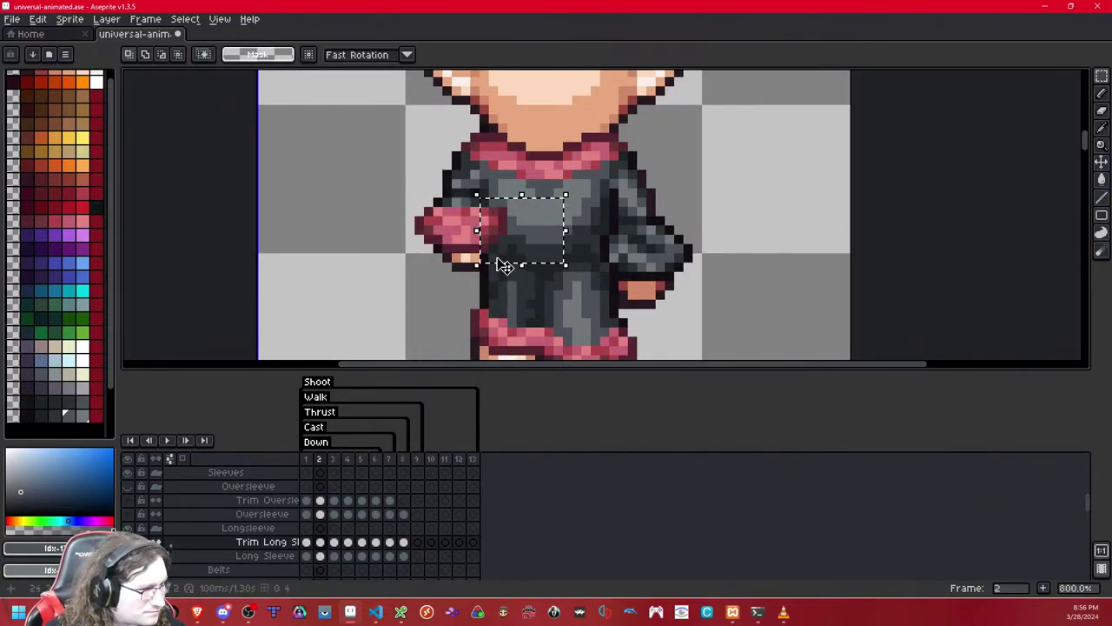
key("Delete")
- Paste another copy of the cuff trim over the right sleeve's cuff in back-facing frame 2
key("ctrl+v")
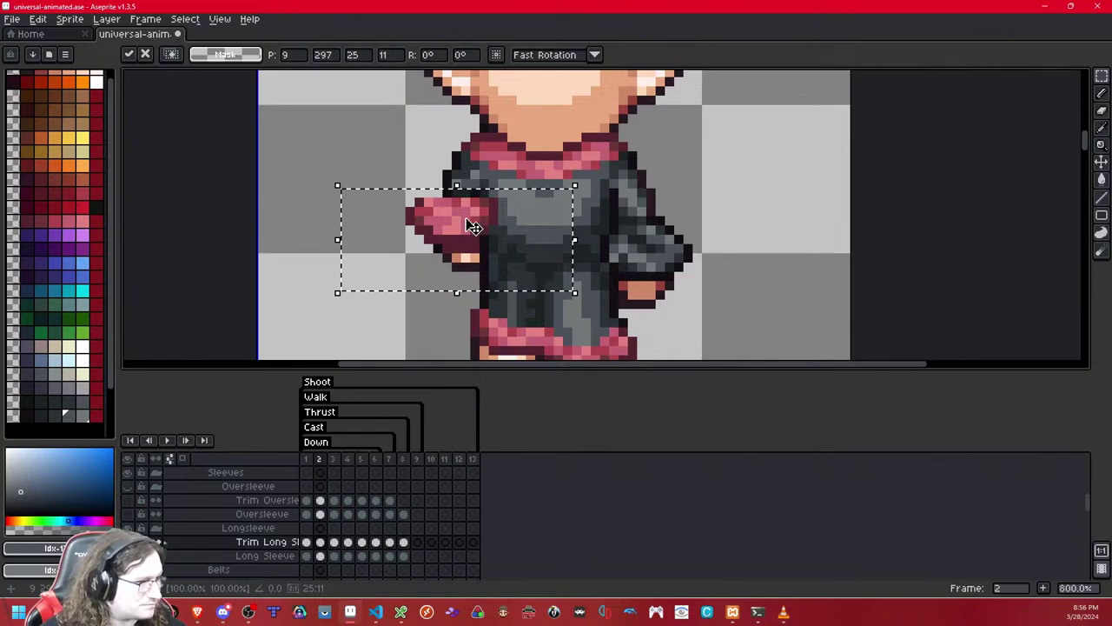
left_click_drag(472, 223, 672, 266)
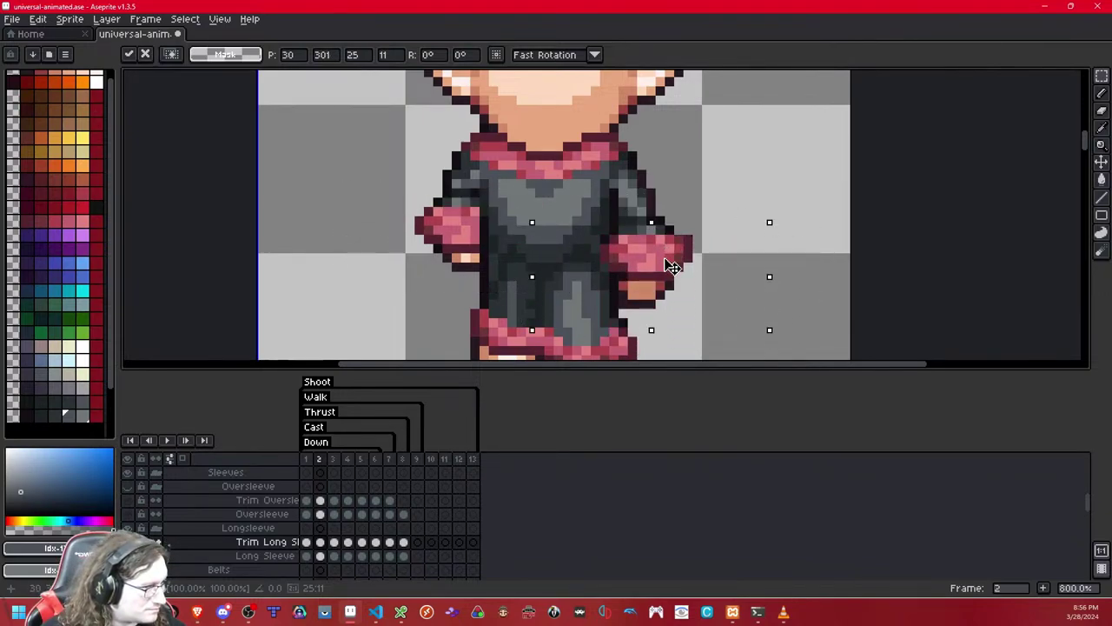
key("Return")
key("ctrl+d")
- Flip frame 2's right cuff trim horizontally and shift it four pixels left to sit on the sleeve
left_click_drag(541, 186, 769, 245)
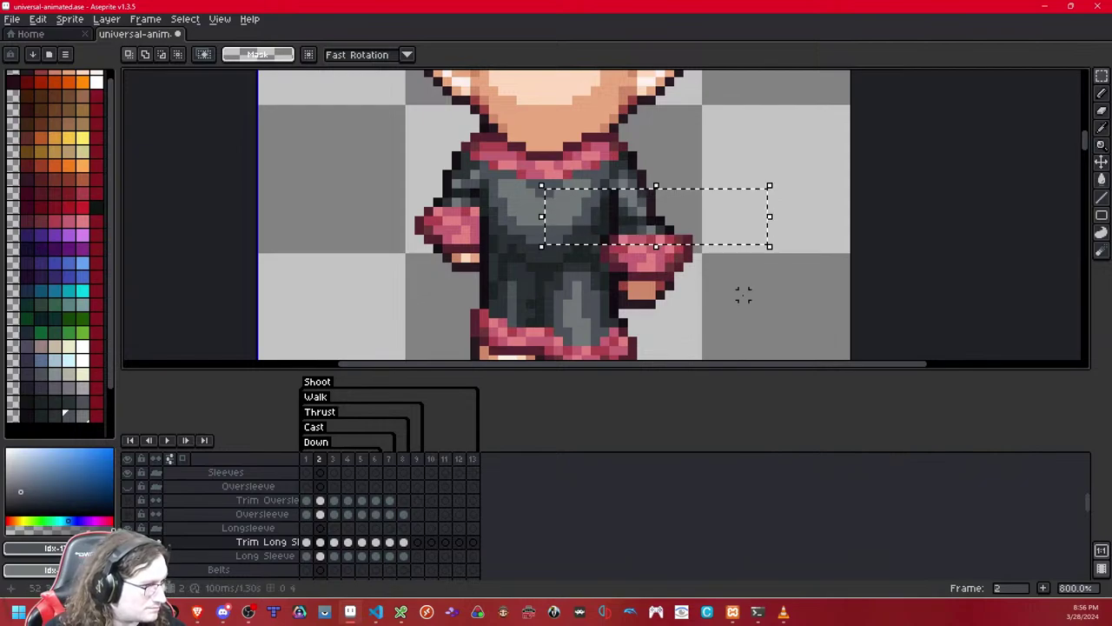
key("ctrl+d")
left_click_drag(766, 162, 564, 299)
key("shift+h")
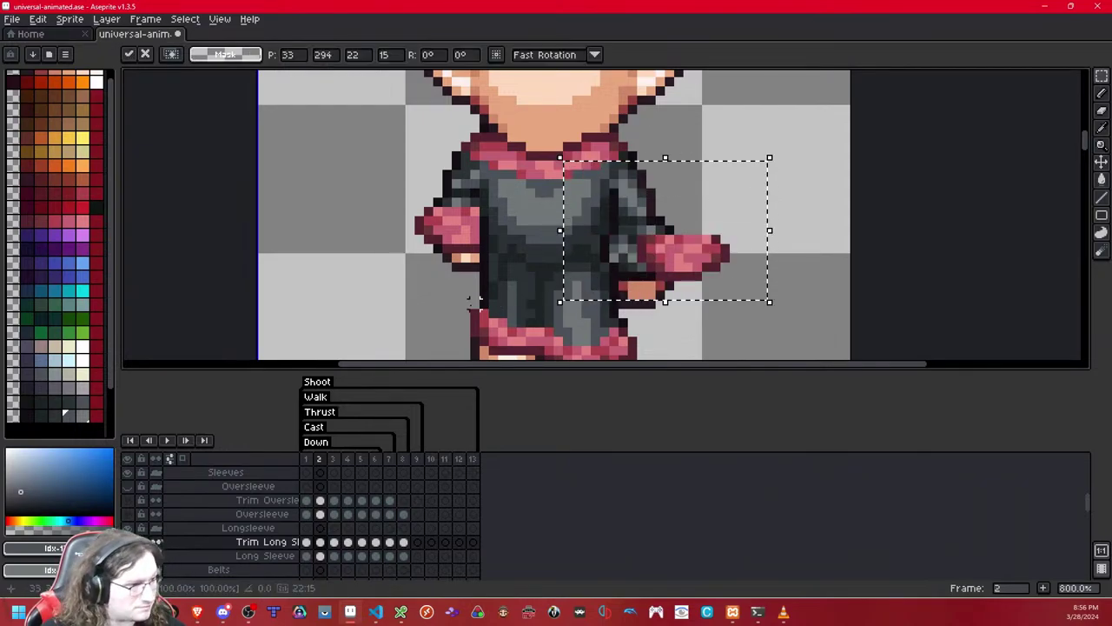
key("Left")
key("Left")
key("Left")
key("Left")
key("Return")
scroll(562, 246, "down", 4)
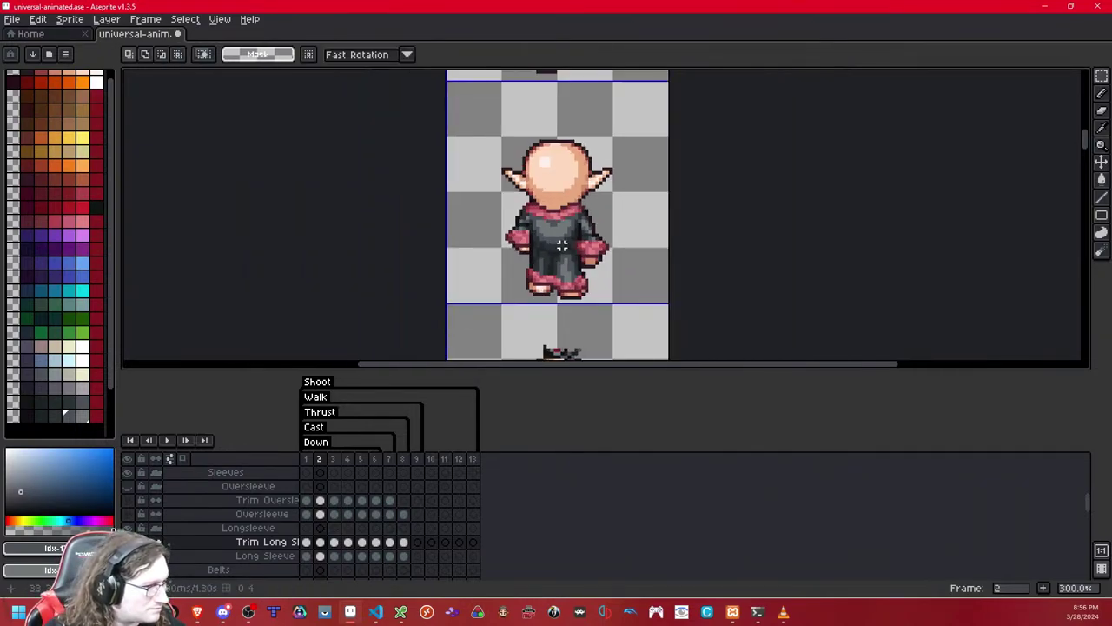
scroll(562, 246, "down", 2)
scroll(591, 205, "up", 4)
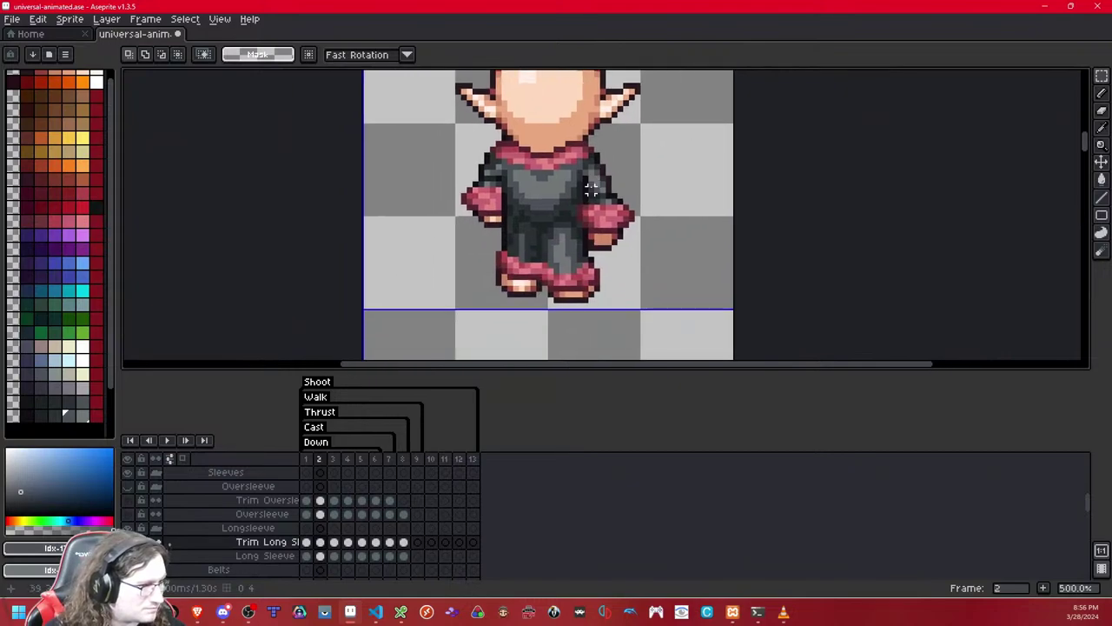
- Paste the cuff trim onto the end of the right sleeve in back-facing frame 3
key("Right")
scroll(591, 235, "up", 4)
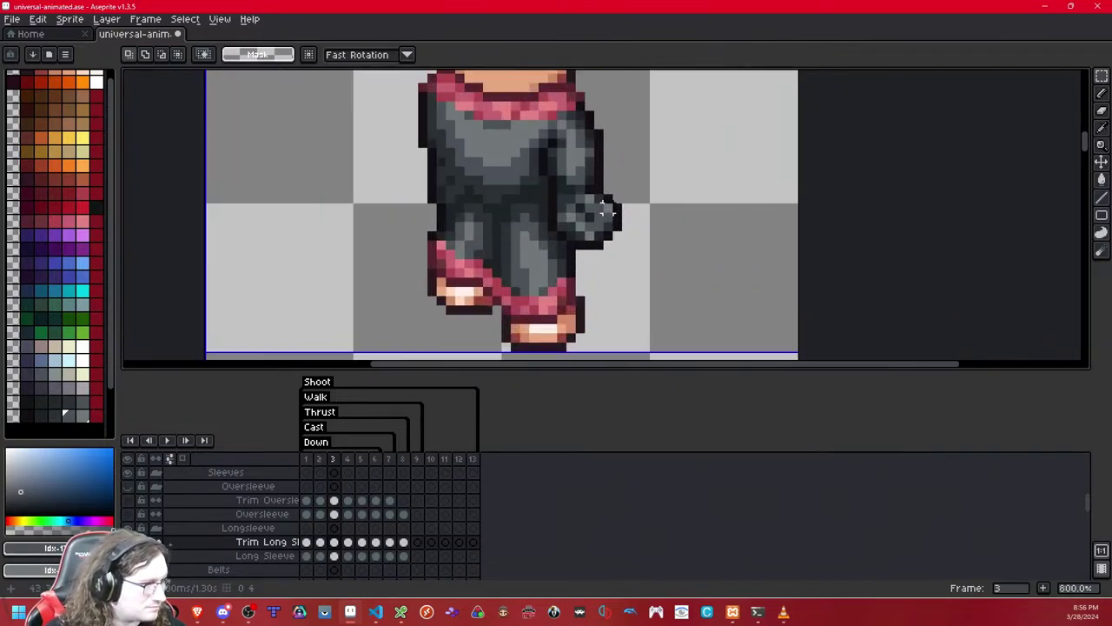
key("ctrl+v")
left_click_drag(452, 217, 624, 243)
left_click(777, 154)
left_click_drag(527, 196, 470, 276)
left_click(694, 180)
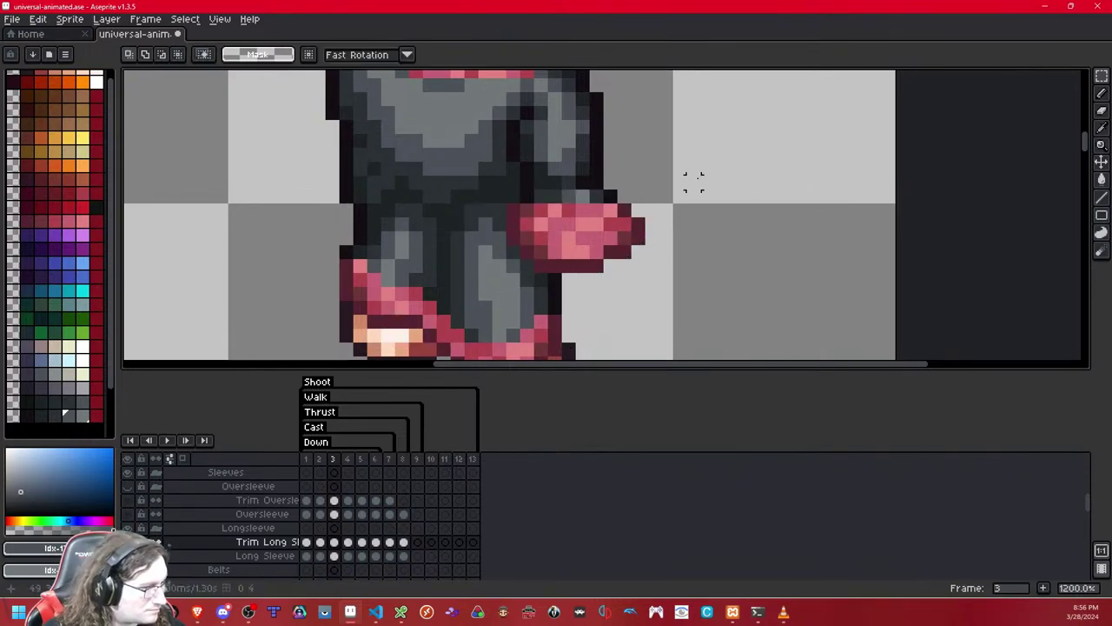
- Shift the inner edge of frame 3's cuff trim one pixel right to narrow it
key("shift+x")
key("shift+x")
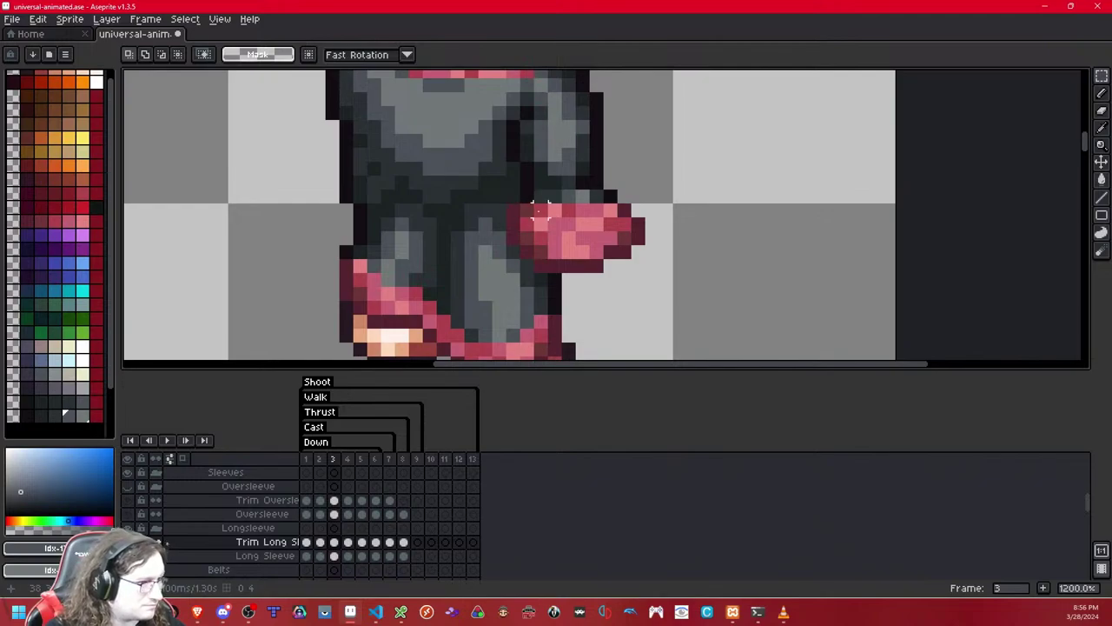
left_click_drag(539, 210, 484, 264)
key("Right")
left_click(666, 211)
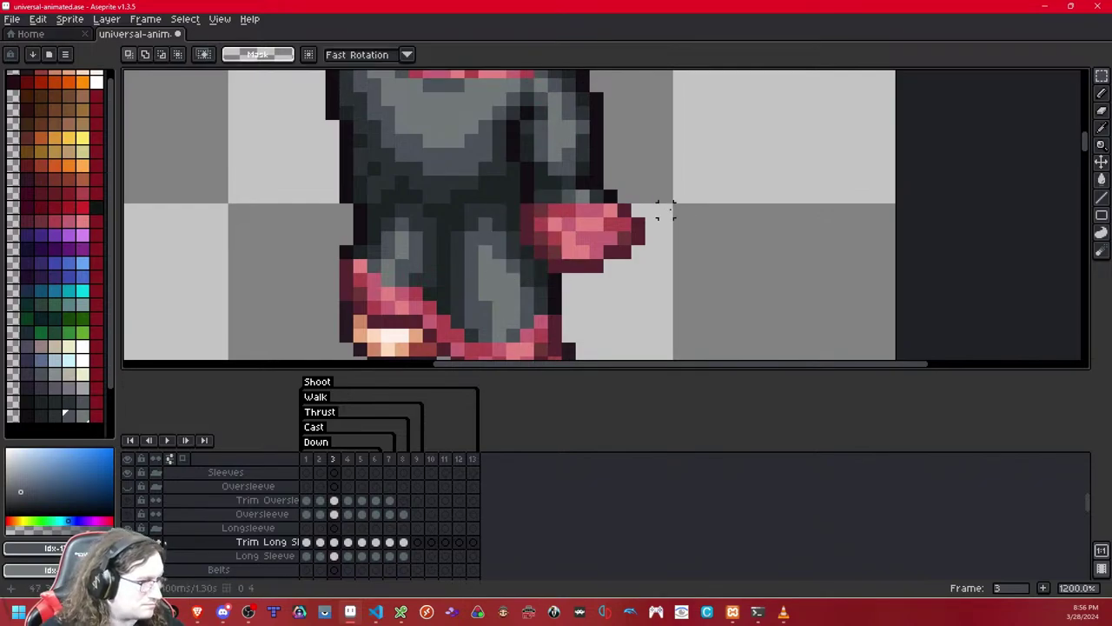
- Compare frame 3's sleeve with and without trim, and move the trim's outer end one pixel left
key("shift+x")
key("shift+x")
key("shift+x")
key("shift+x")
key("shift+x")
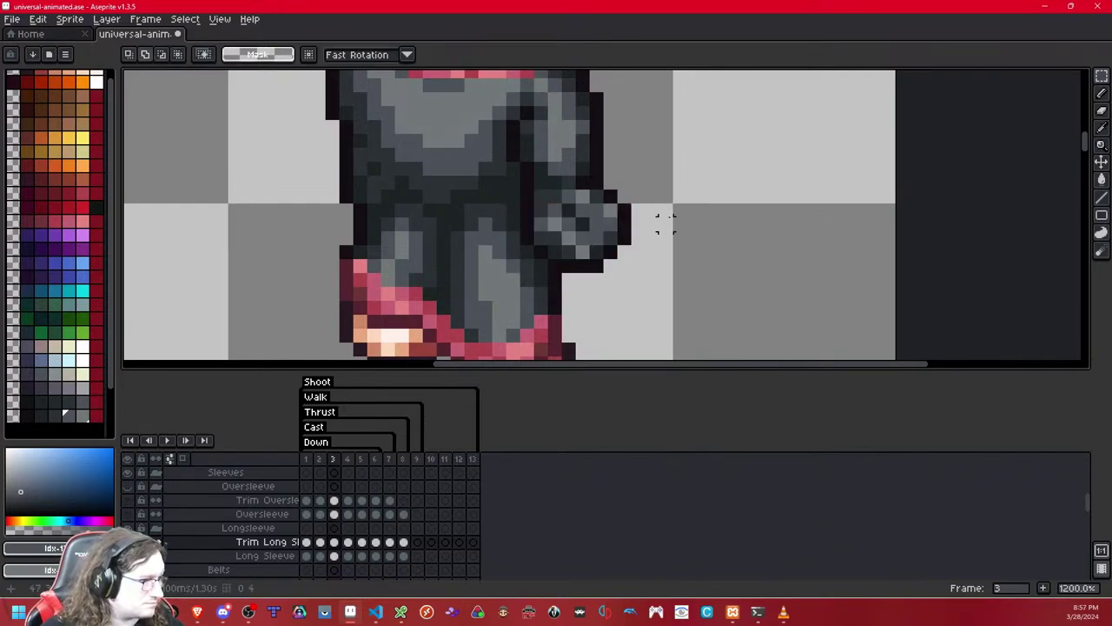
key("ctrl+y")
left_click_drag(624, 252, 666, 224)
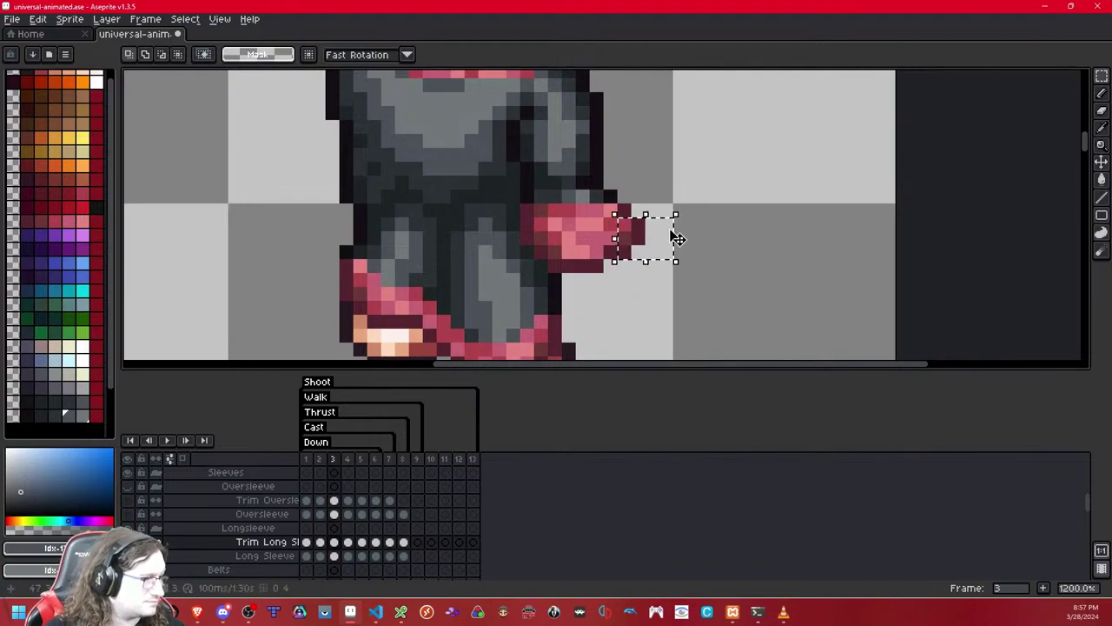
key("Left")
left_click(712, 201)
scroll(706, 209, "down", 9)
scroll(705, 212, "up", 1)
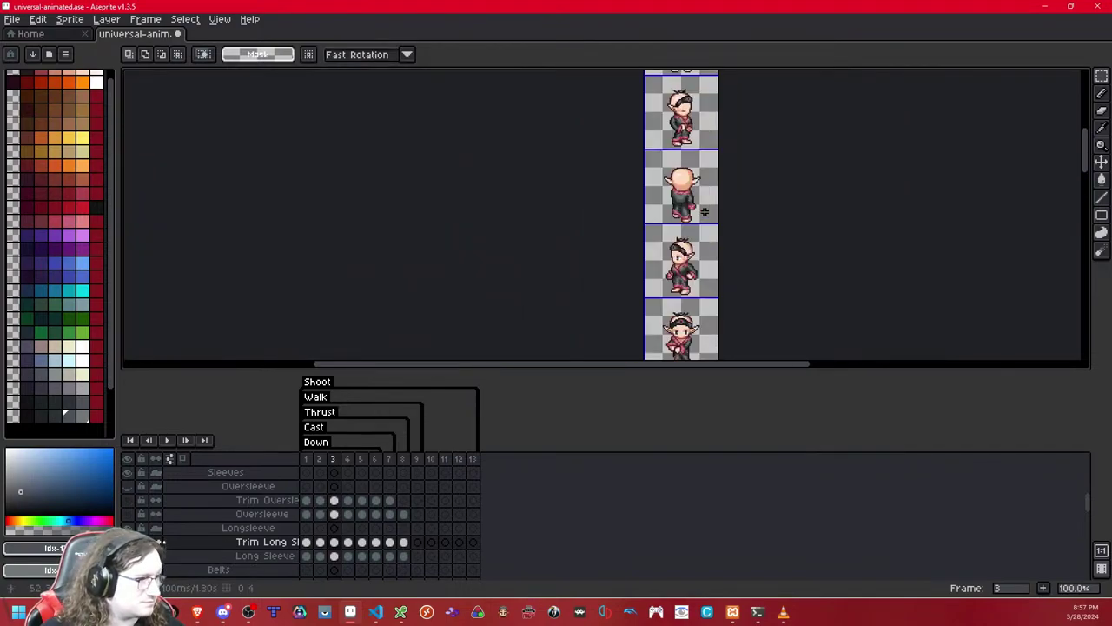
- Paint dark red trim pixels along the upper edge of the right cuff in back-facing frame 3
scroll(705, 212, "up", 7)
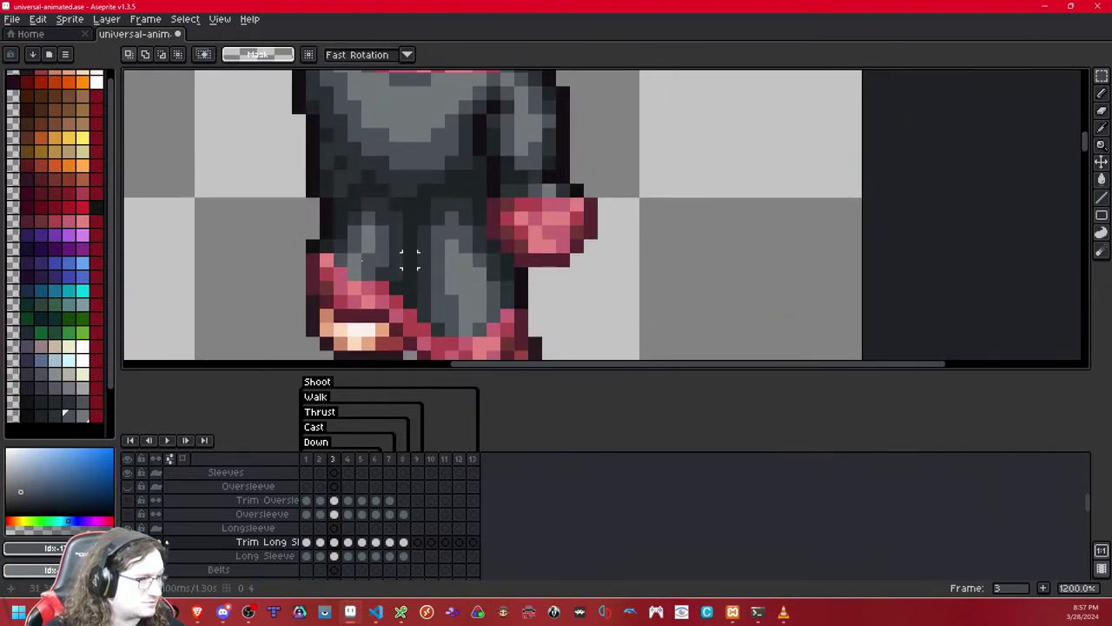
left_click(55, 221)
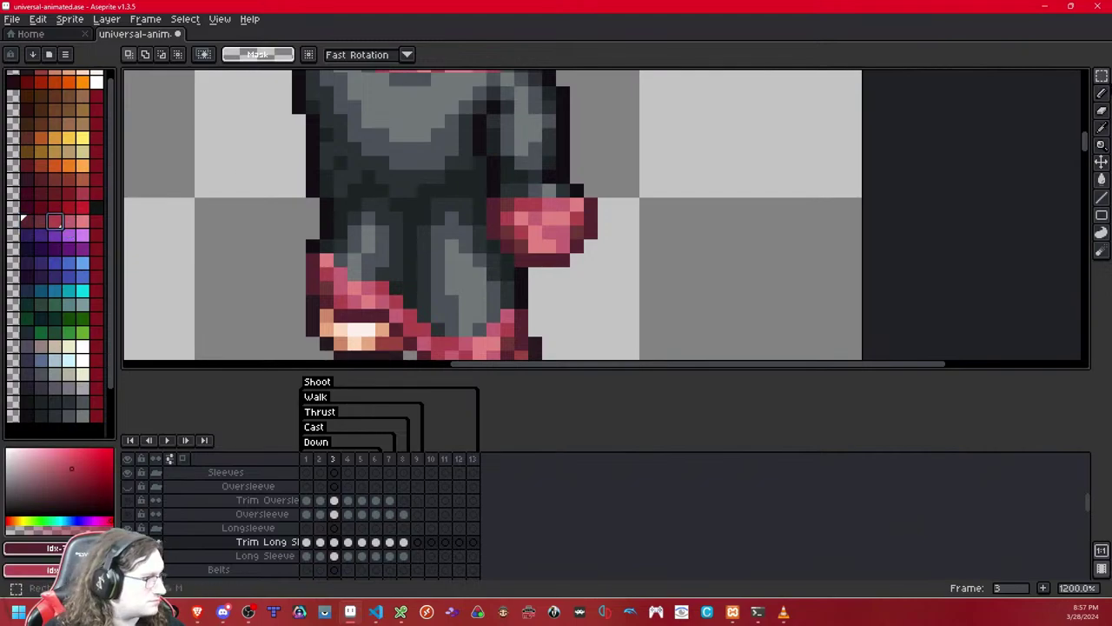
left_click(1101, 93)
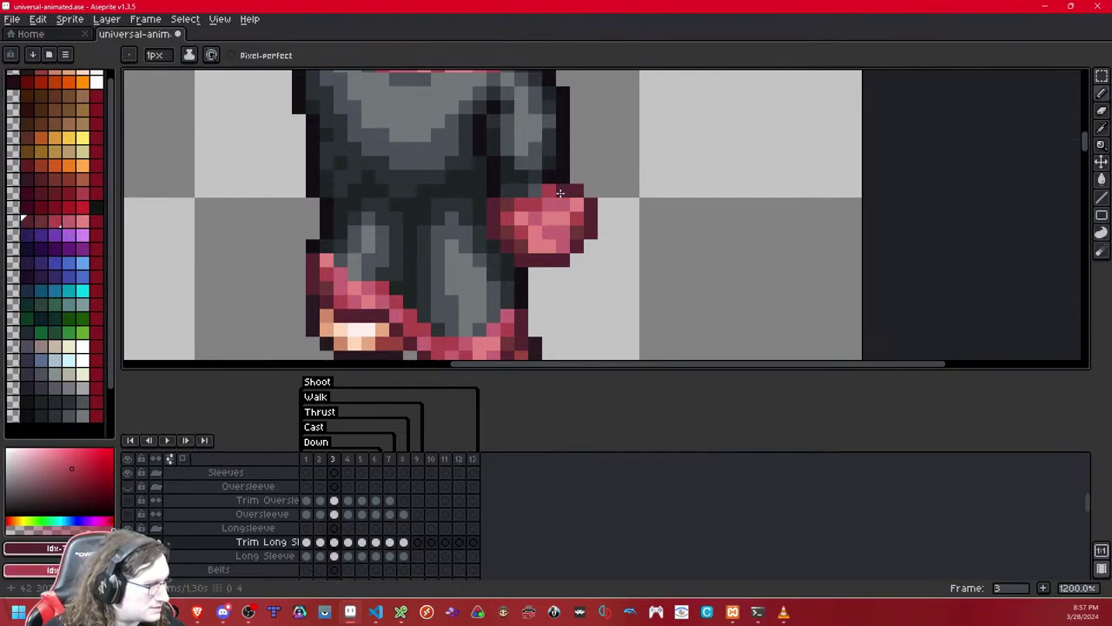
scroll(559, 270, "down", 7)
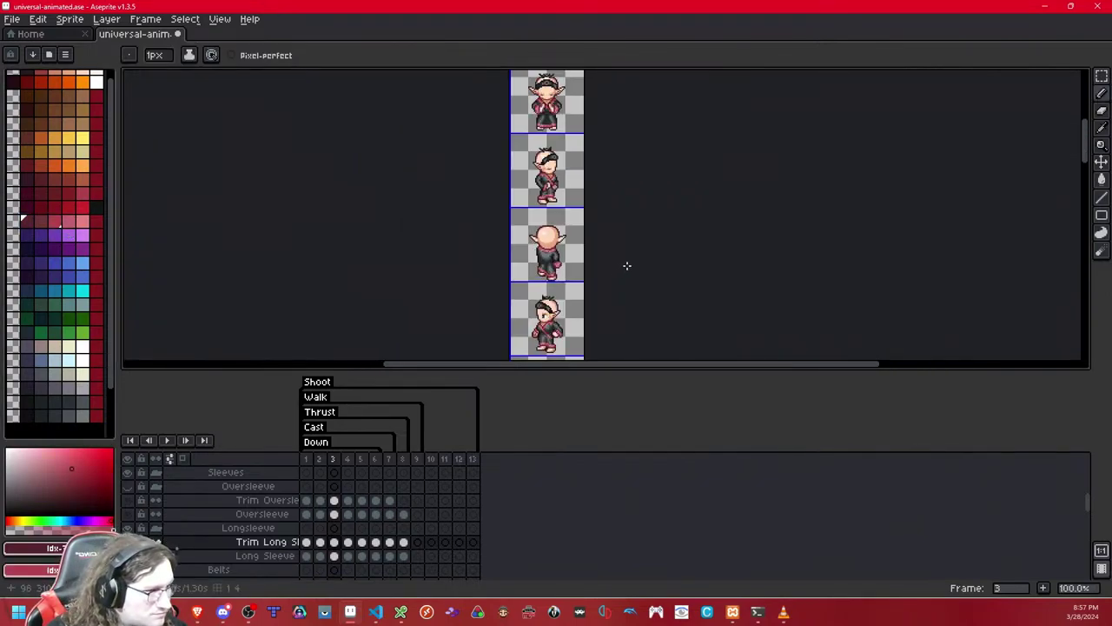
scroll(563, 266, "up", 5)
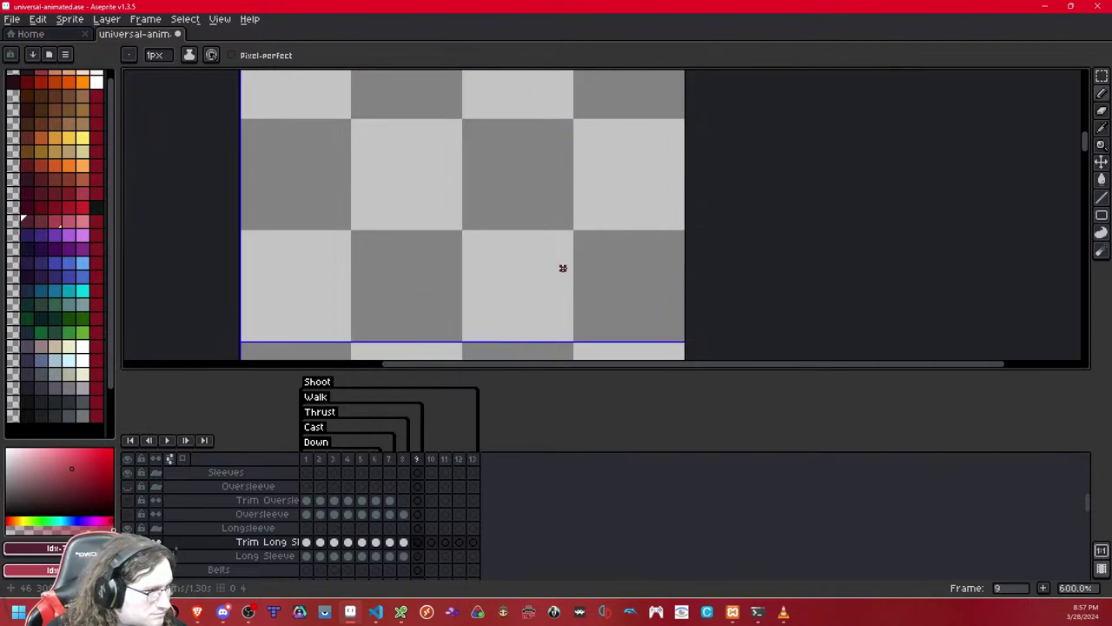
scroll(561, 266, "down", 5)
left_click_drag(580, 132, 584, 223)
- Preview the animation and save the sprite file
left_click(166, 441)
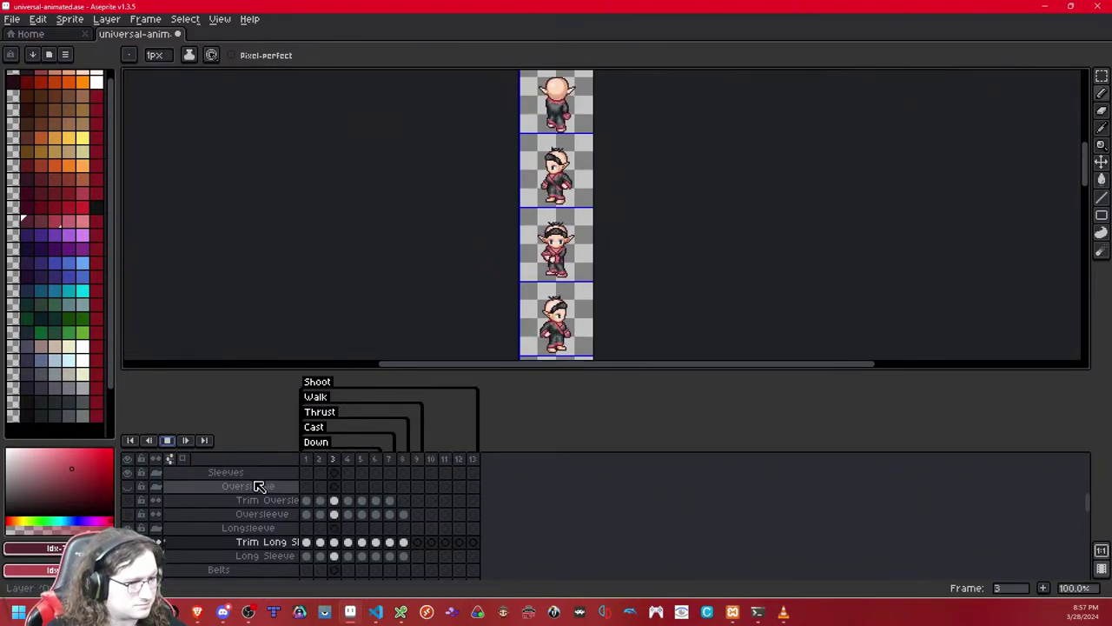
left_click(167, 439)
left_click(149, 439)
left_click(184, 443)
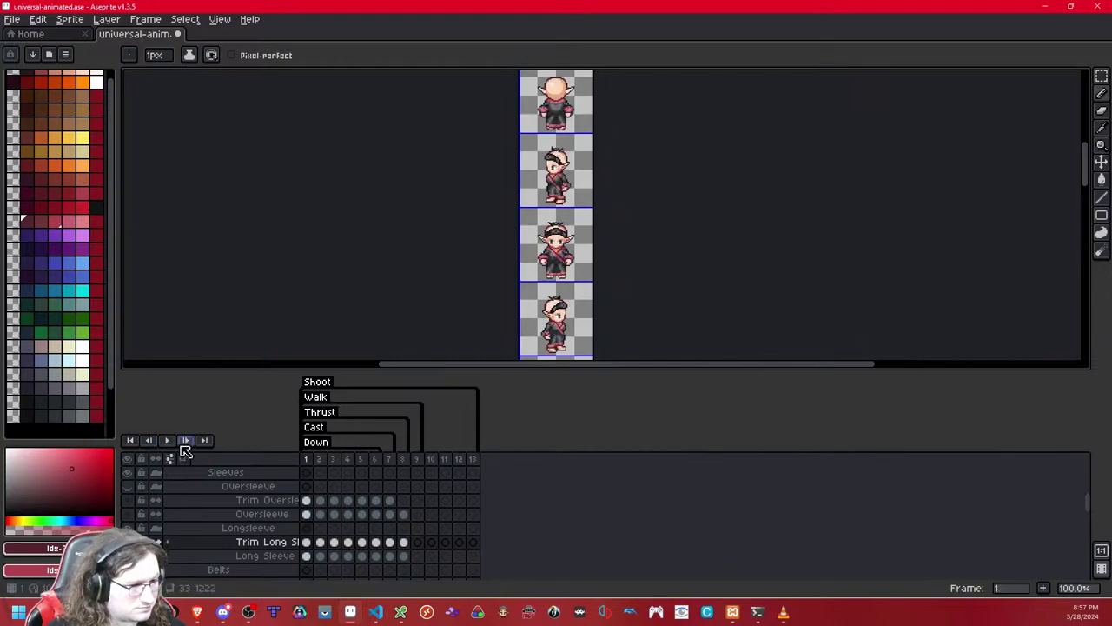
key("ctrl+s")
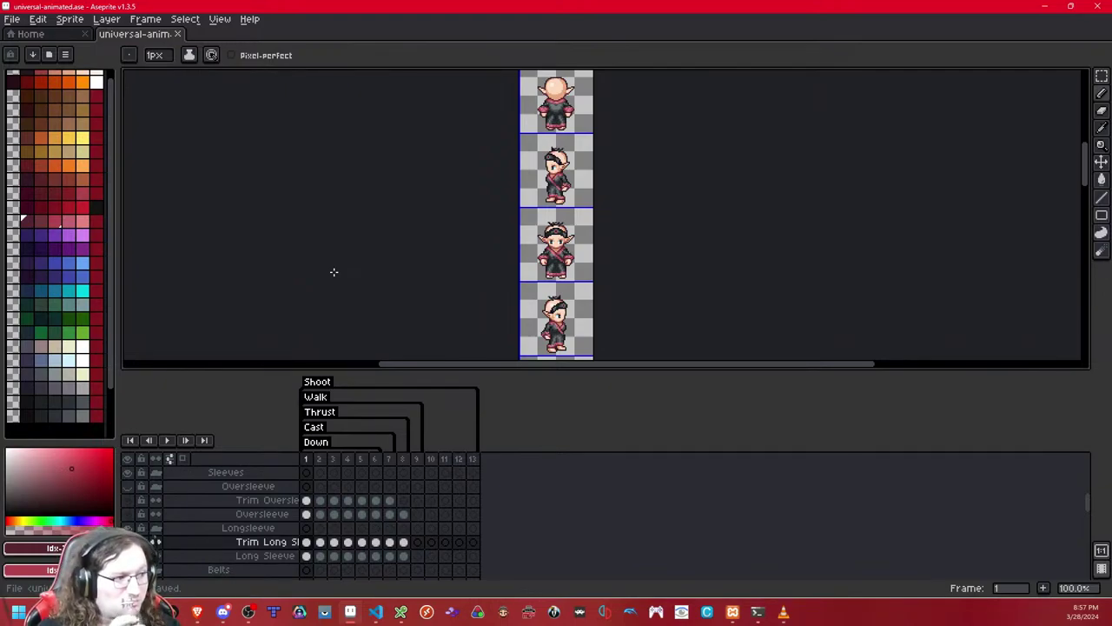
- Step forward through the frames from 1 to 9 and back to examine the finished long-sleeve trim
key("Right")
key("Right")
key("Right")
key("Right")
key("Right")
key("Right")
key("Right")
key("Right")
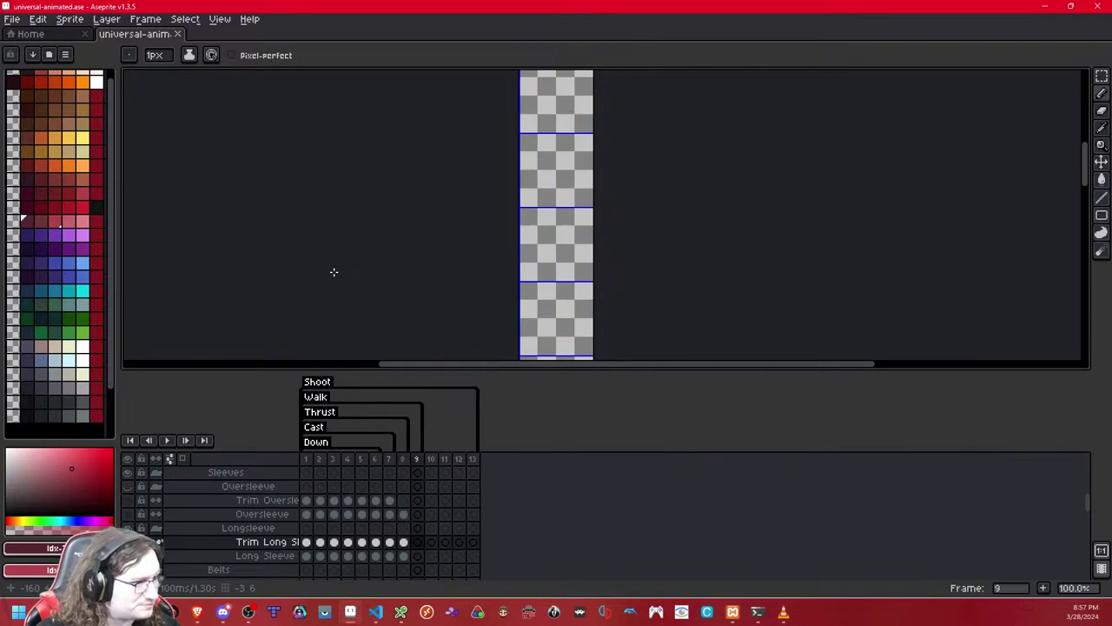
key("Left")
key("Left")
key("Left")
key("Left")
key("Left")
key("Left")
key("Left")
key("Left")
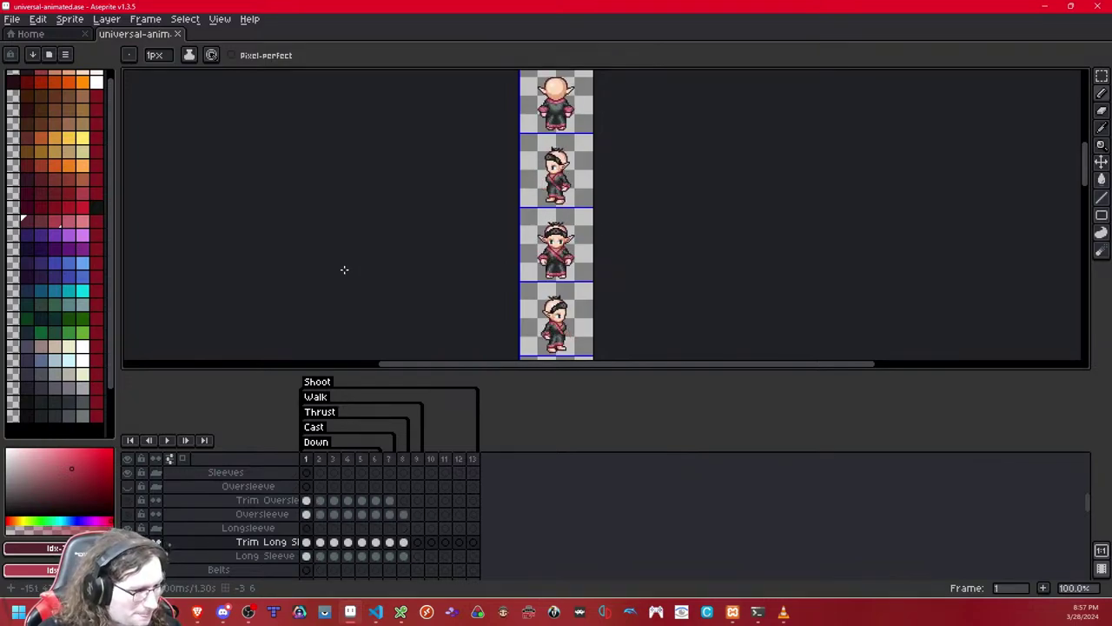
- Show the obi belt over the robe and step through the walk frames to check it against the sleeves
scroll(231, 526, "down", 1)
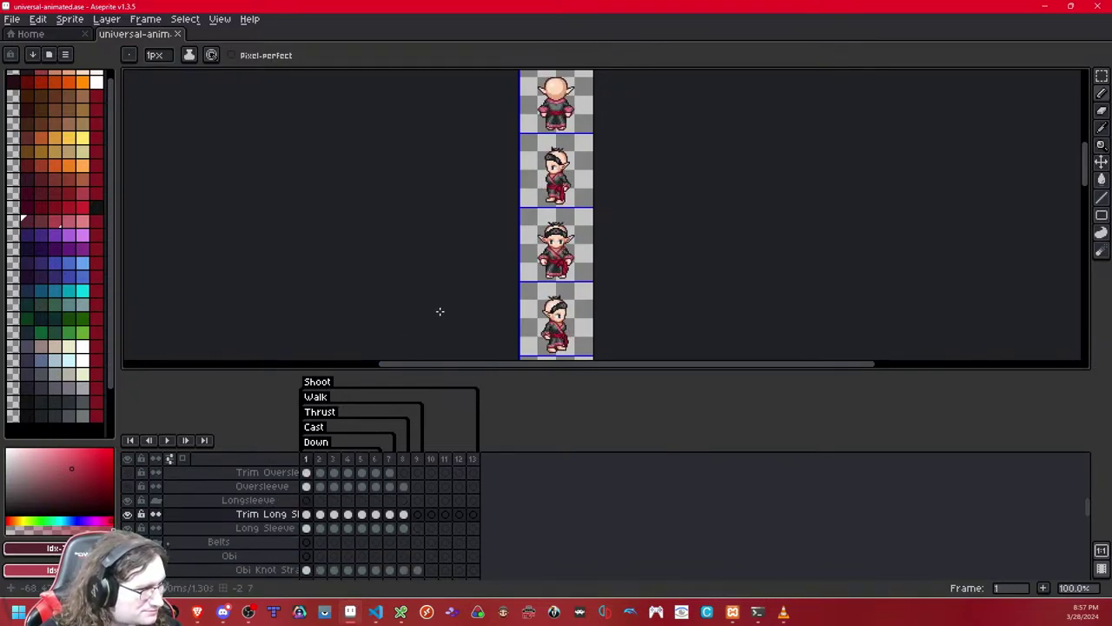
key("Right")
key("Right")
key("Right")
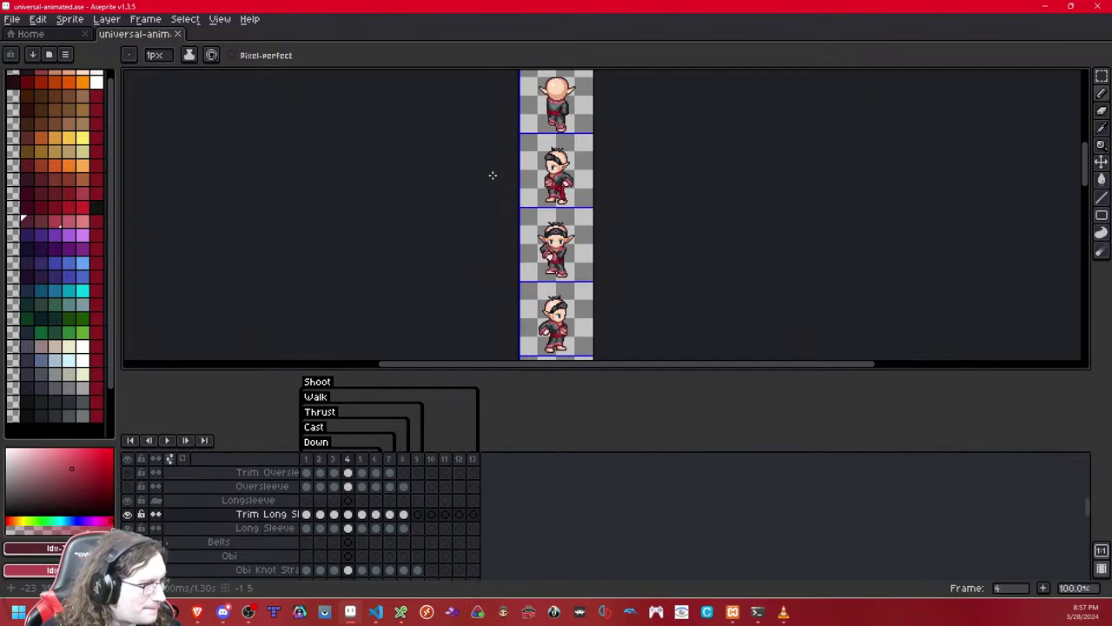
key("Right")
key("Right")
key("Right")
key("Right")
key("Right")
key("Left")
key("Left")
key("Left")
key("Left")
key("Left")
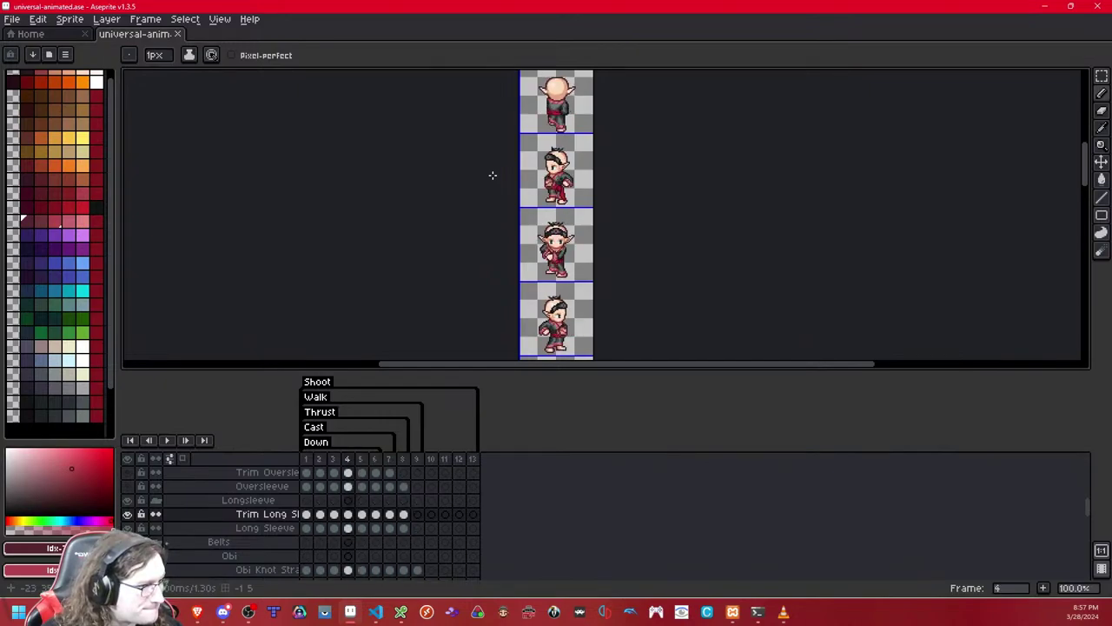
key("Left")
key("Left")
key("Left")
- Play the animation and examine the belted robe in every facing direction, including the sleeveless rows
scroll(593, 183, "up", 3)
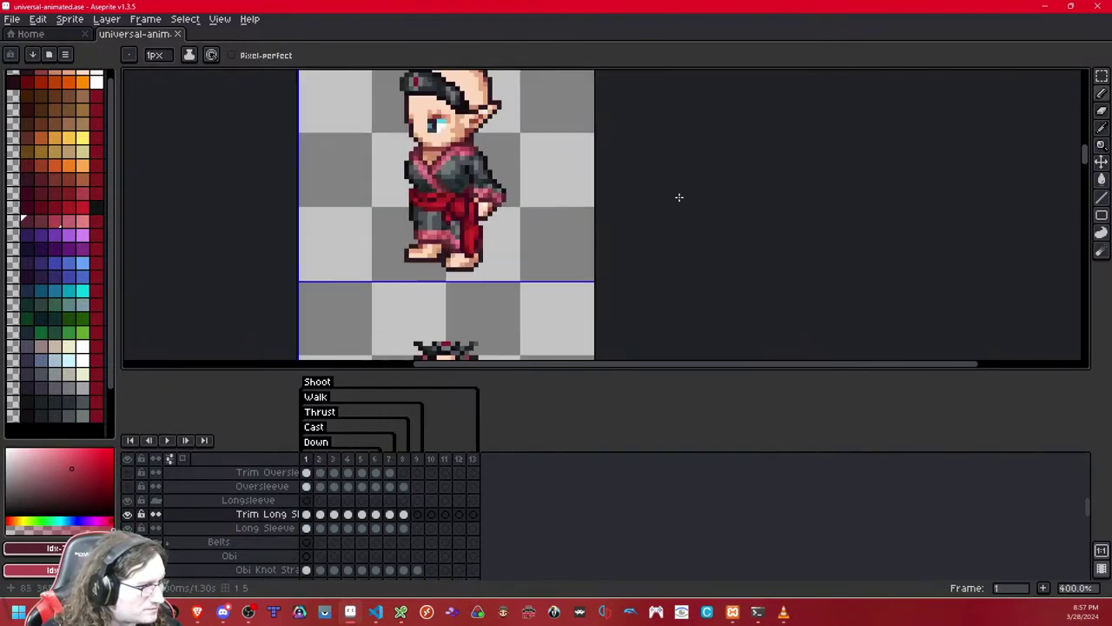
scroll(679, 197, "down", 2)
key("Left")
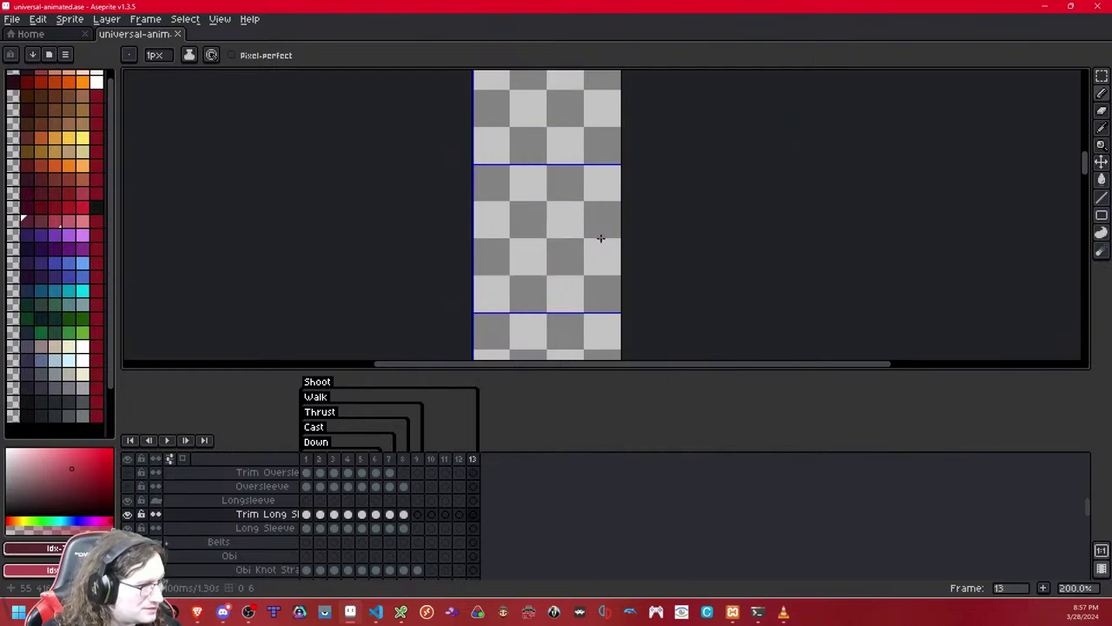
key("Return")
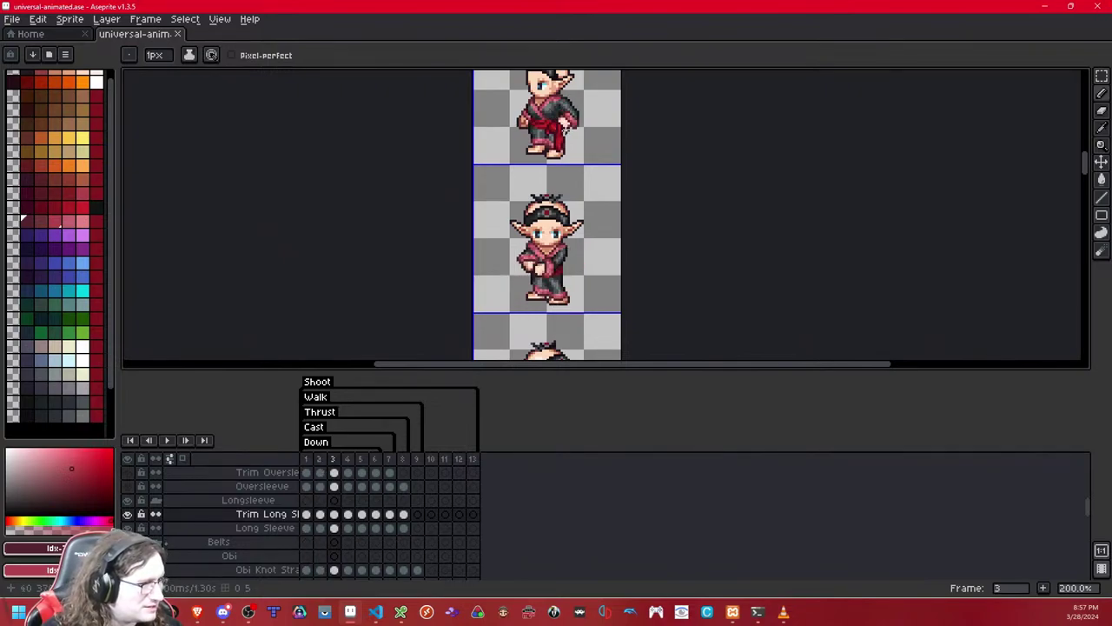
scroll(606, 166, "down", 3)
scroll(605, 166, "up", 2)
scroll(620, 240, "up", 1)
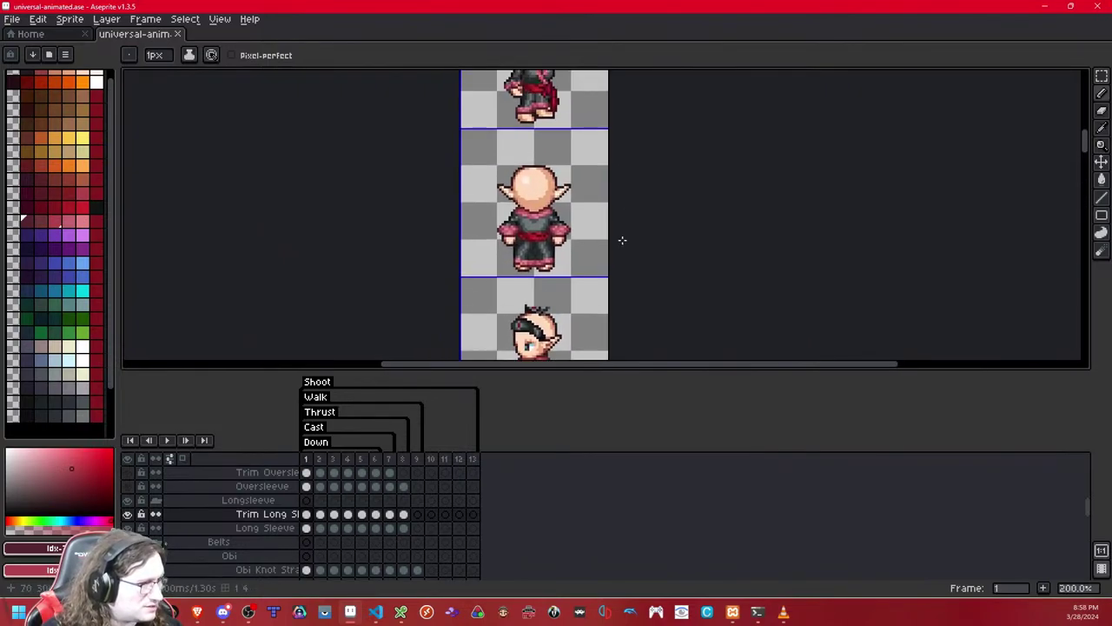
scroll(628, 301, "down", 1)
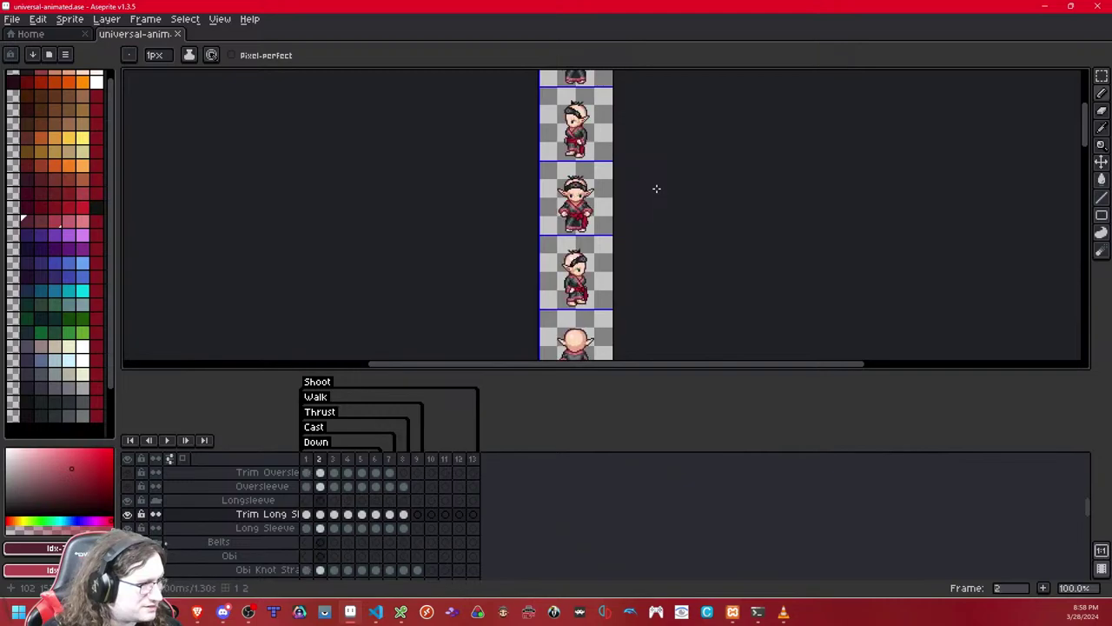
left_click_drag(646, 269, 662, 98)
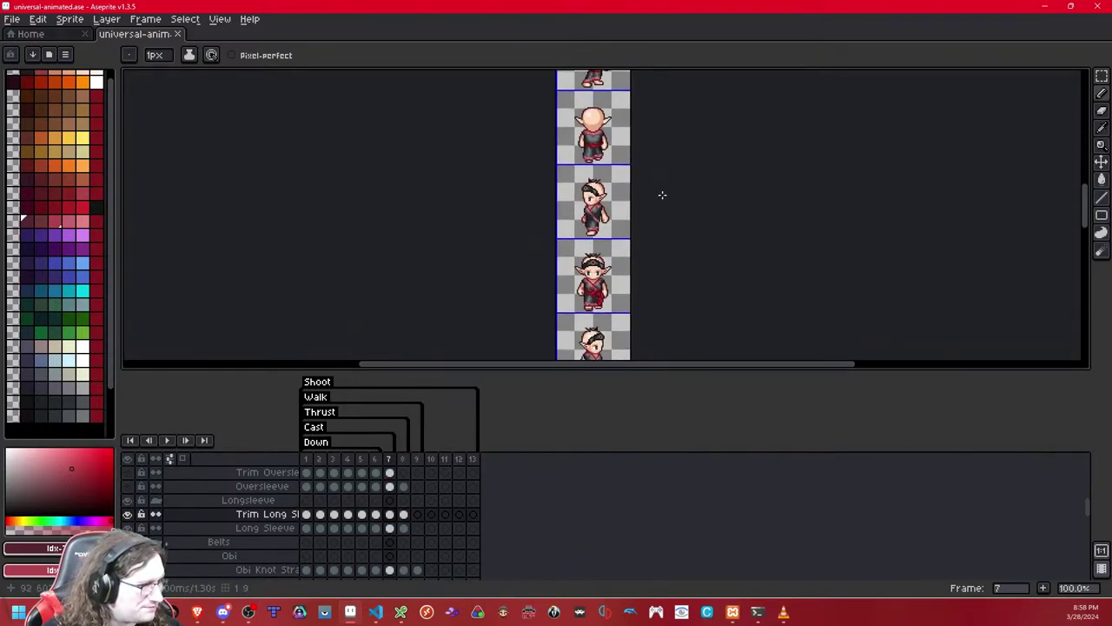
left_click_drag(662, 254, 670, 163)
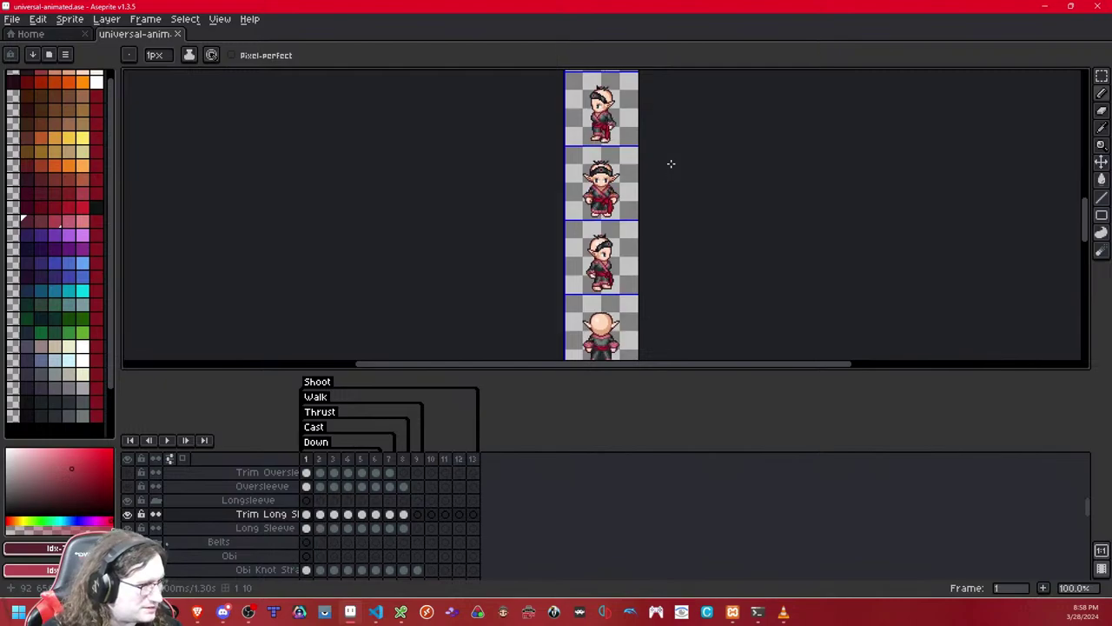
- Copy frame 2's obi knot straps from the sleeveless front-facing sprite onto the sleeved front-facing sprite higher in the sheet
scroll(671, 164, "up", 3)
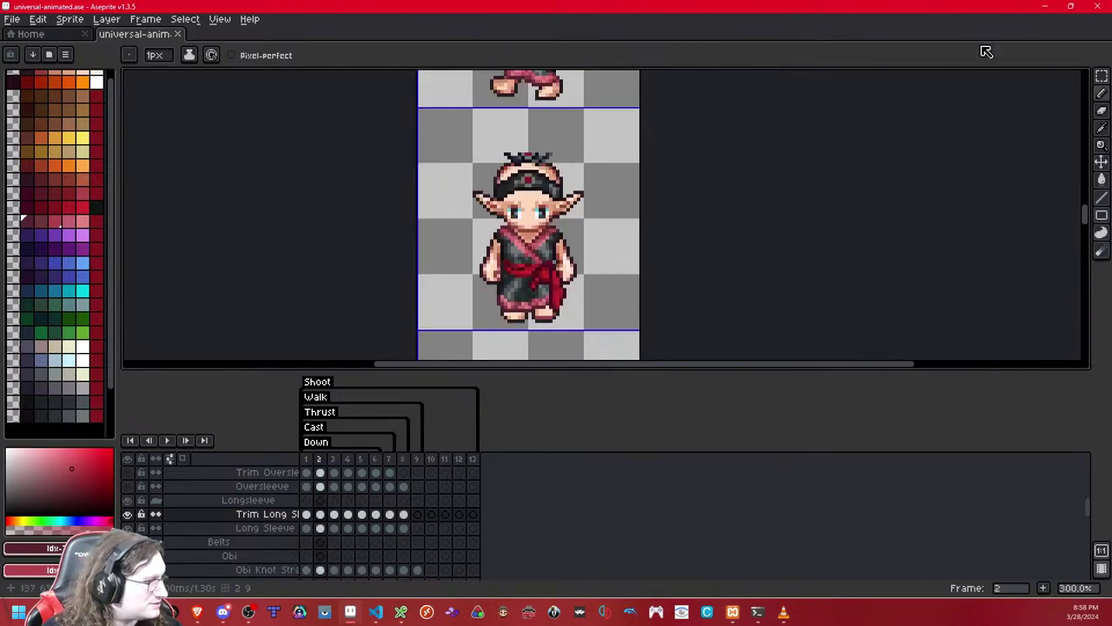
key("Down")
key("Down")
key("Down")
key("Down")
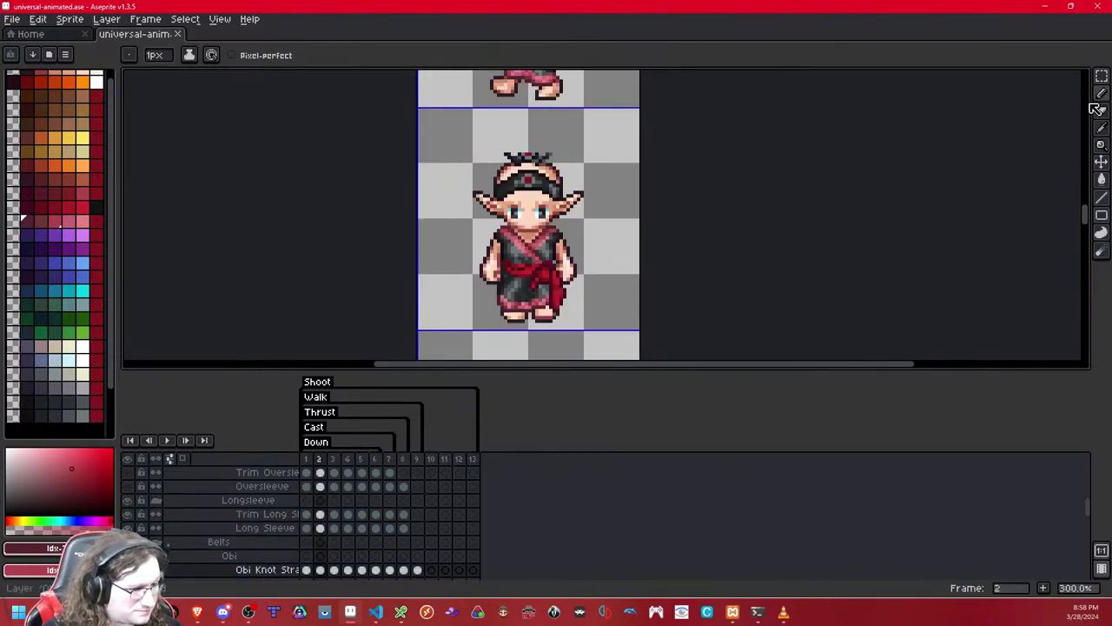
left_click(1099, 77)
double_click(536, 300)
left_click(744, 137)
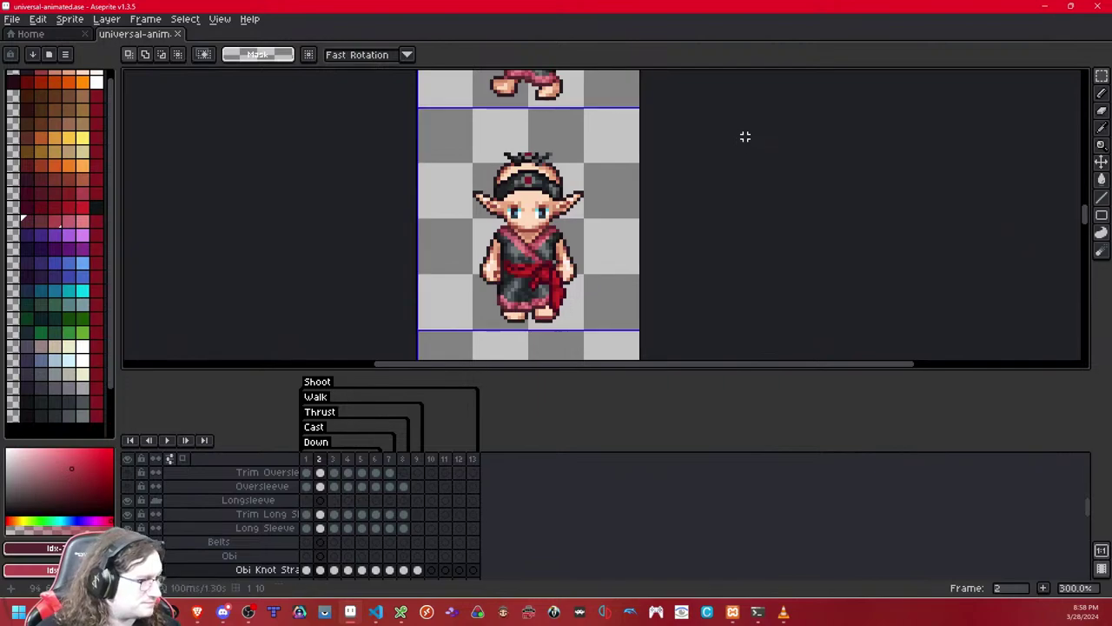
left_click_drag(744, 137, 722, 356)
scroll(668, 228, "down", 4)
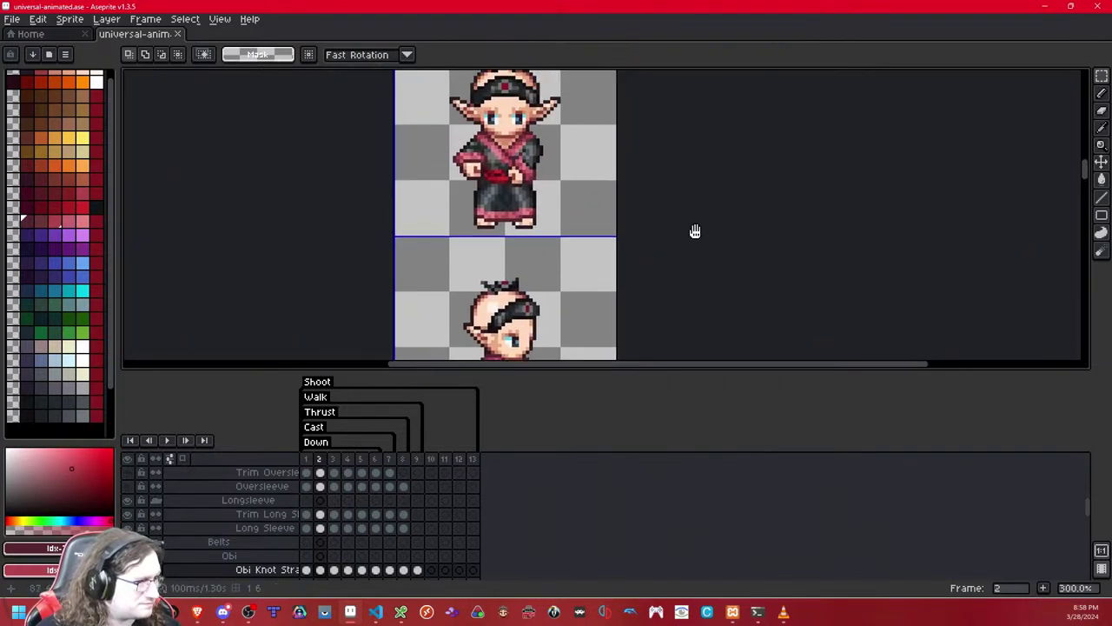
key("ctrl+v")
left_click_drag(539, 272, 535, 217)
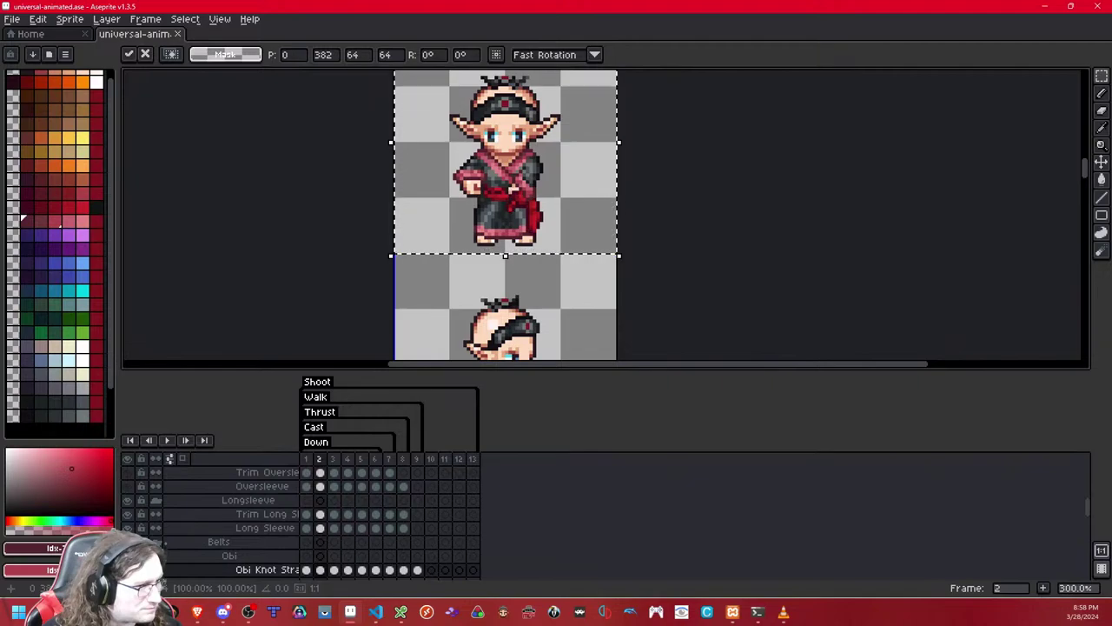
key("Return")
- Compare the obi knot straps on the sleeved front-facing sprite across frames 1 to 3
key("Left")
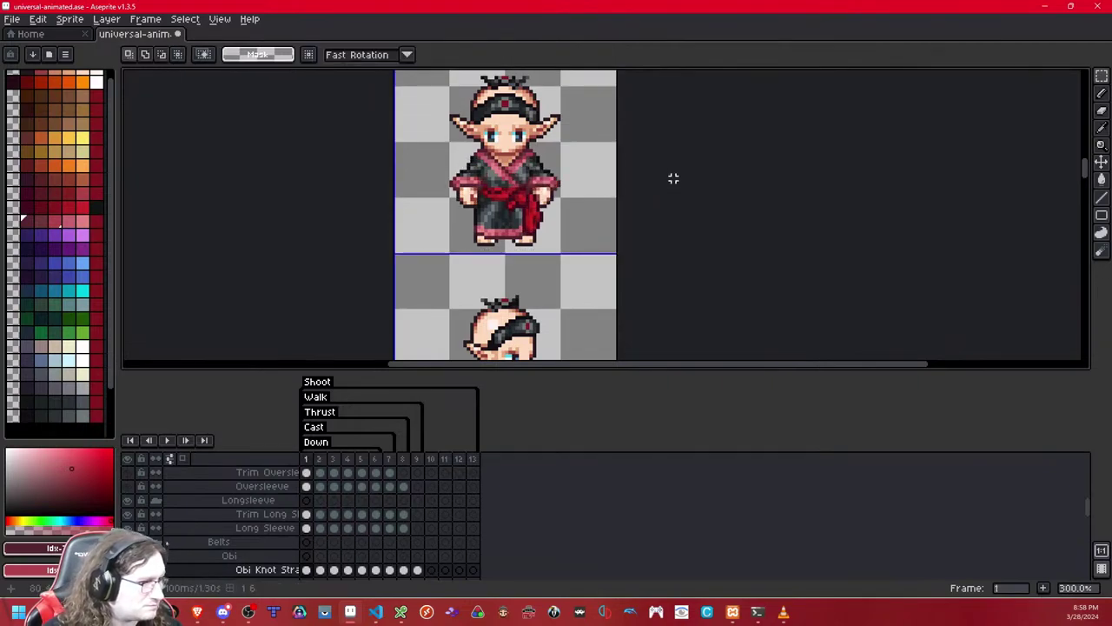
key("Right")
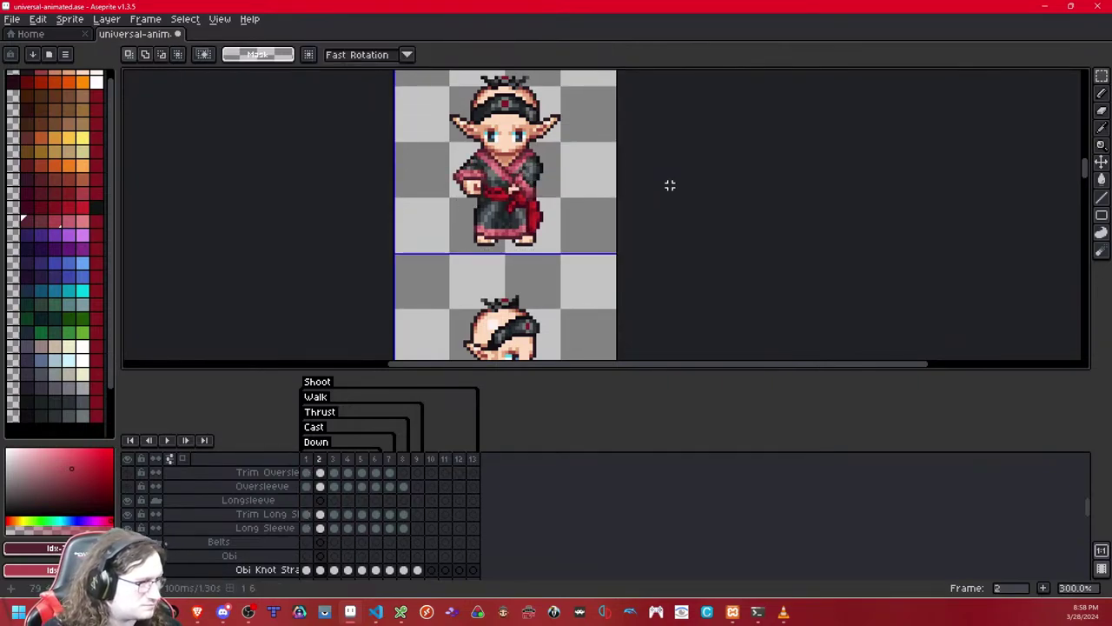
key("Right")
key("Left")
scroll(670, 187, "down", 4)
scroll(670, 188, "up", 2)
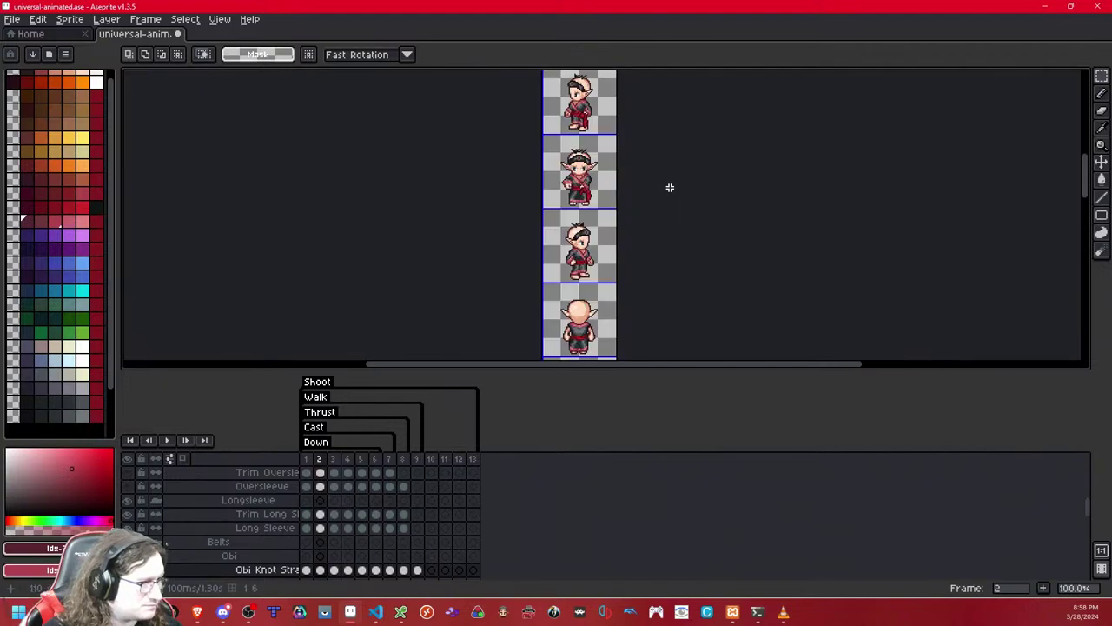
key("2")
key("Left")
key("Right")
key("Right")
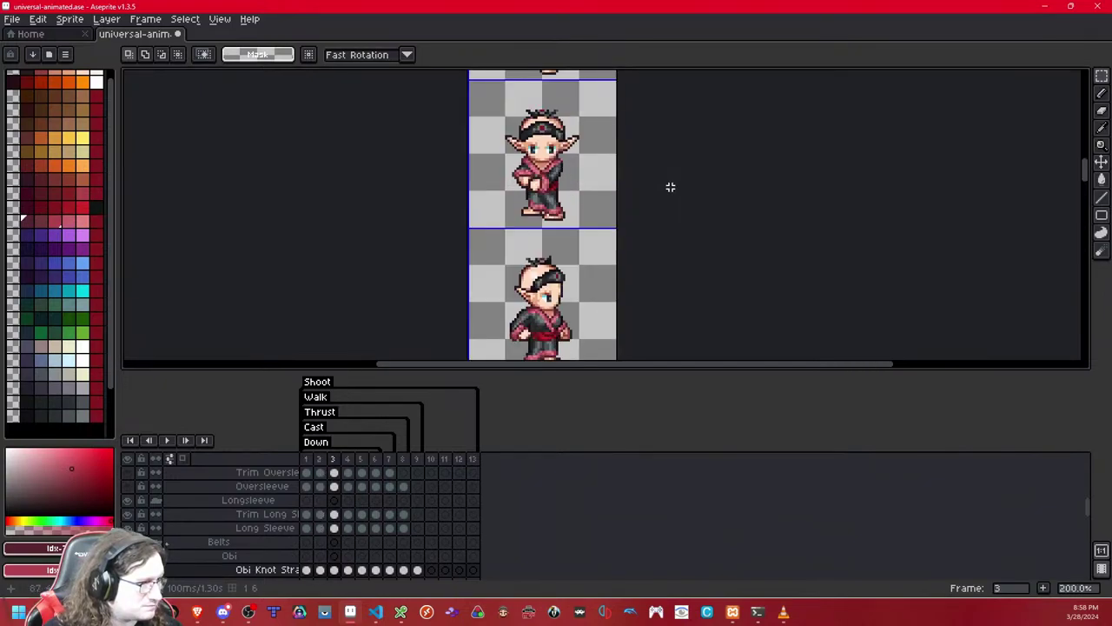
- Copy frame 3's obi knot straps from the sleeveless front-facing sprite and compare them with the straps in frame 4
left_click_drag(670, 234, 675, 87)
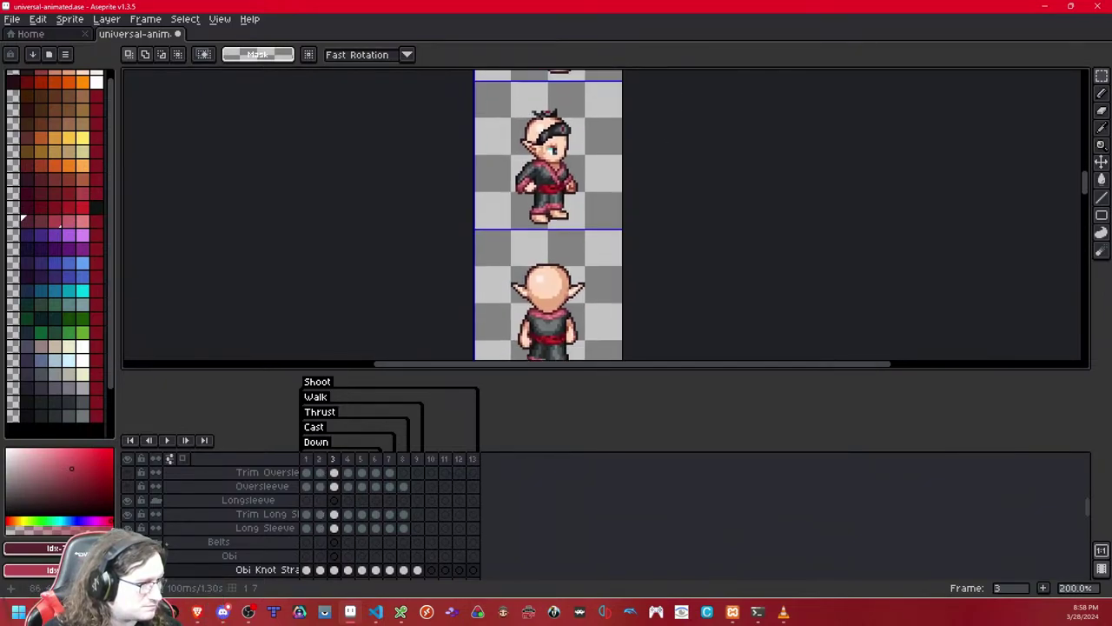
left_click_drag(677, 290, 677, 92)
left_click_drag(669, 341, 668, 161)
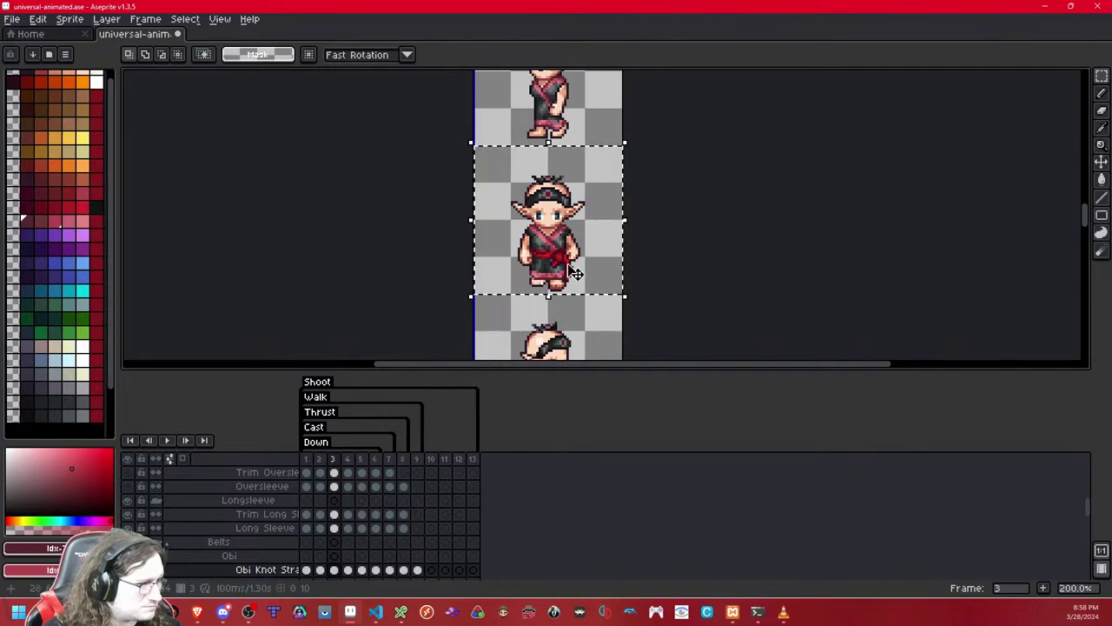
key("Left")
key("Right")
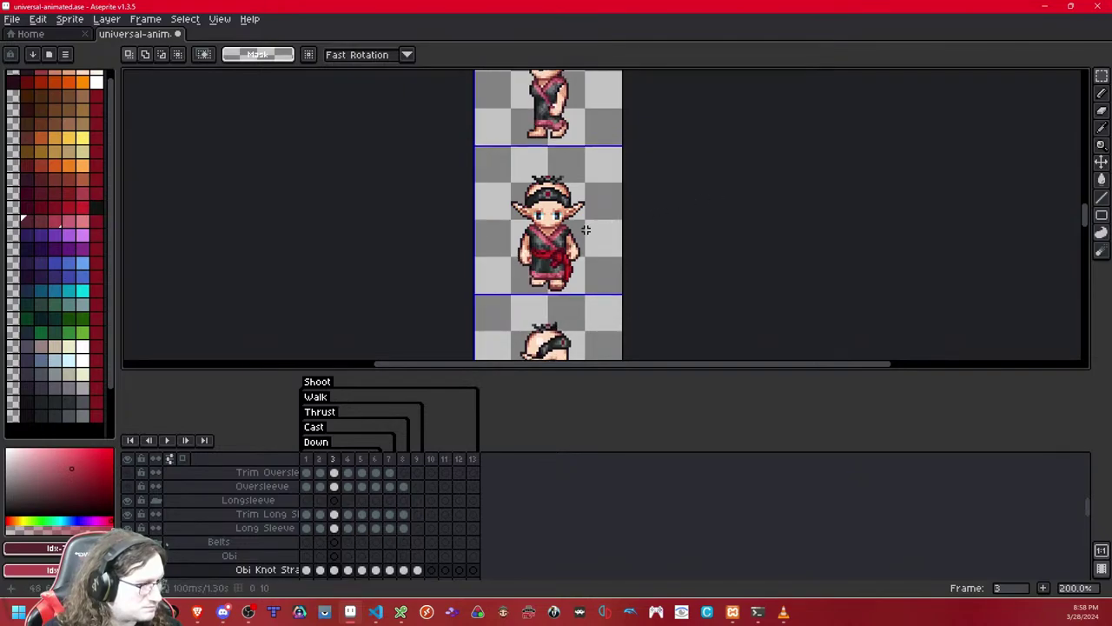
key("Right")
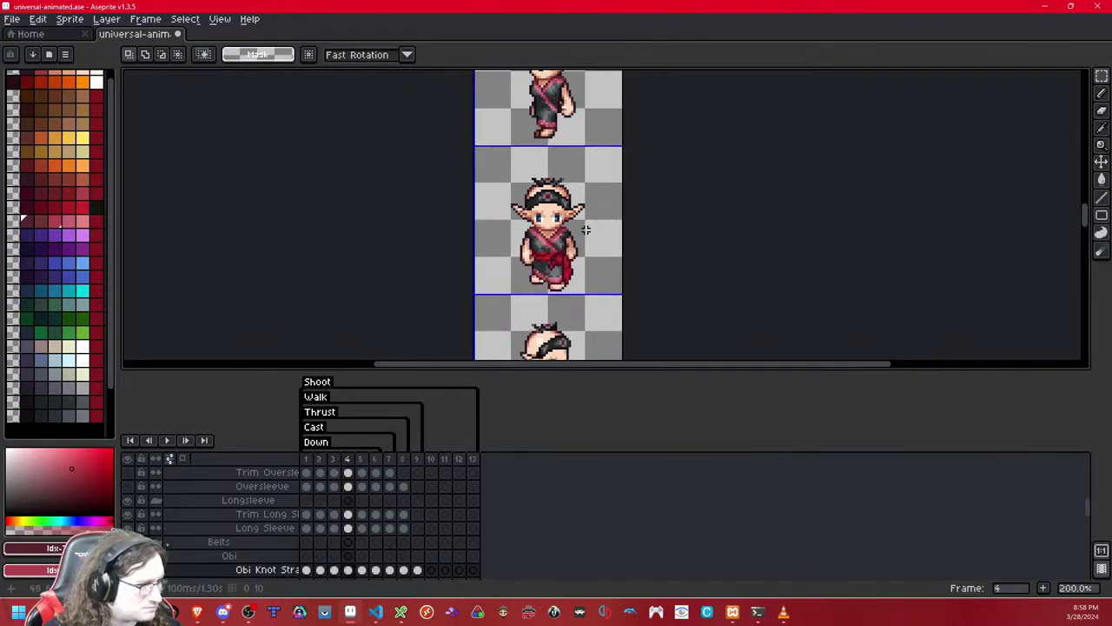
key("Left")
- Paste frame 3's obi knot straps onto the sleeved front-facing sprite and align the knot with the belt
left_click_drag(669, 174, 661, 402)
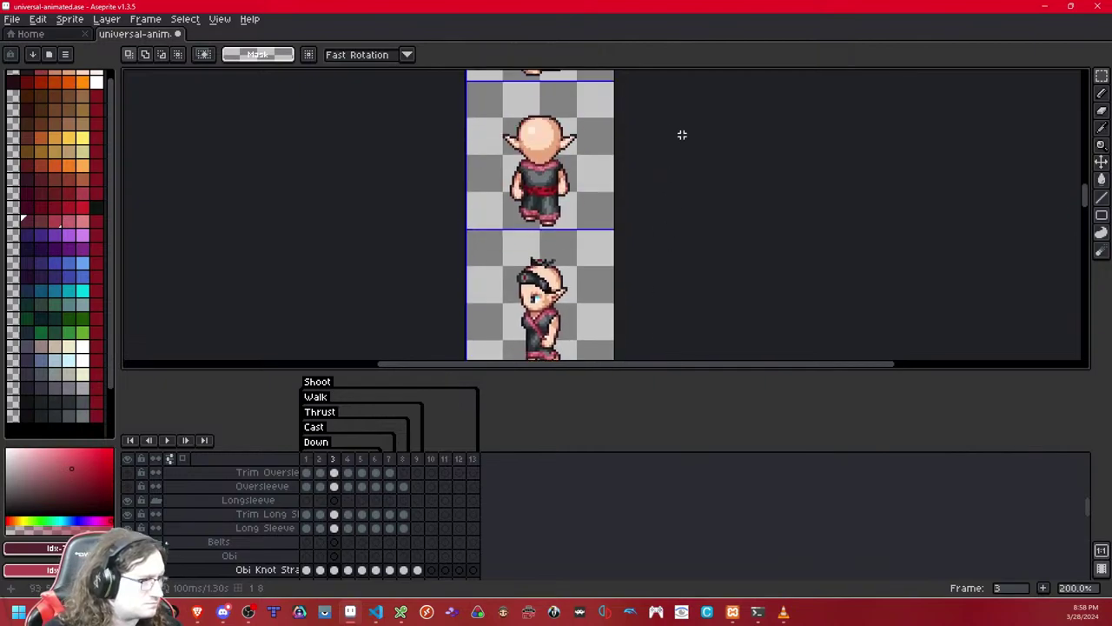
left_click_drag(683, 134, 668, 315)
mouse_move(669, 177)
left_mouse_down()
mouse_move(668, 268)
mouse_move(677, 178)
left_mouse_up()
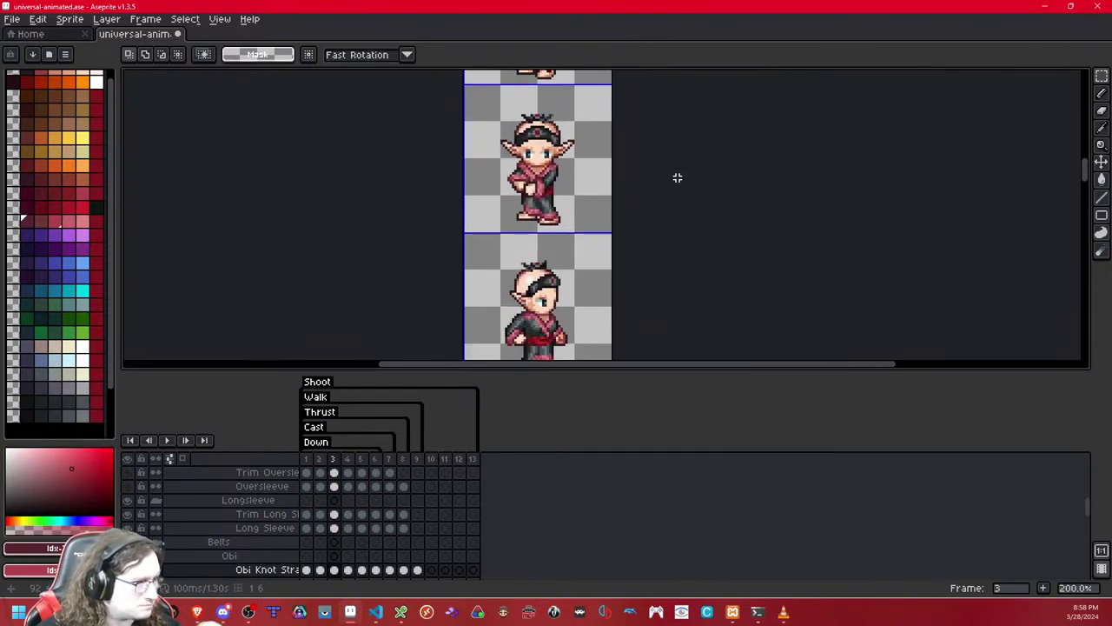
key("ctrl+v")
left_click_drag(567, 257, 561, 200)
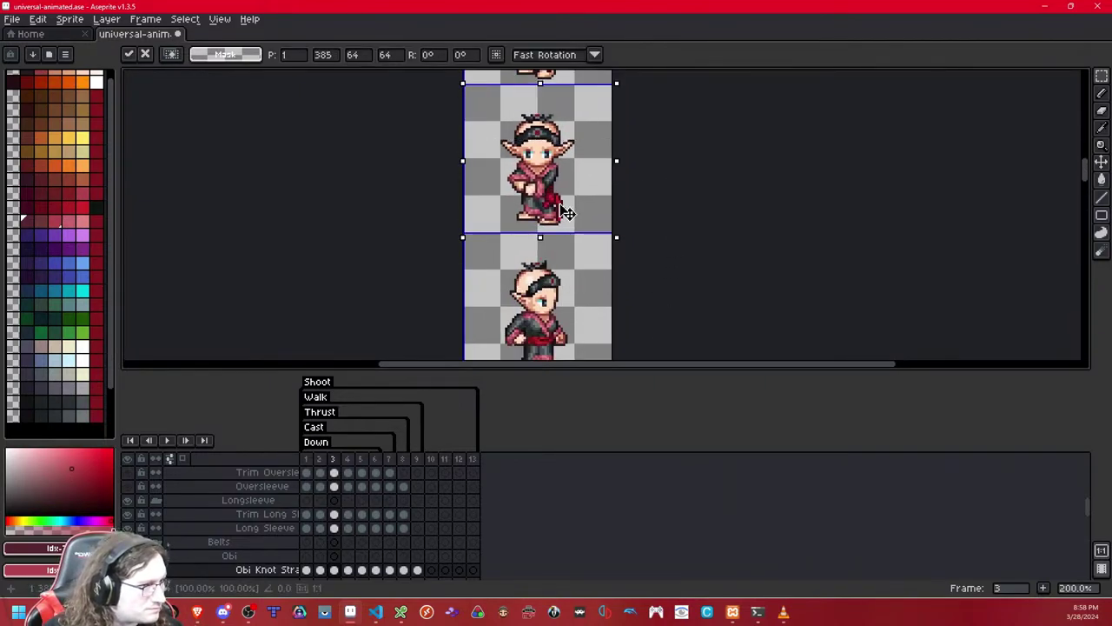
scroll(659, 135, "up", 2)
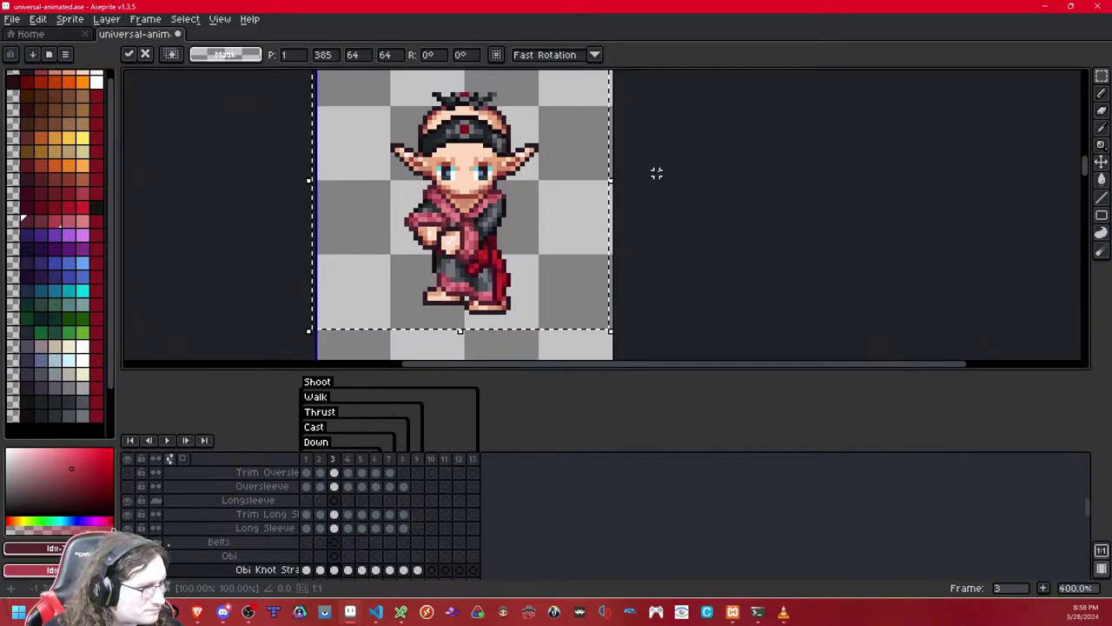
key("Right")
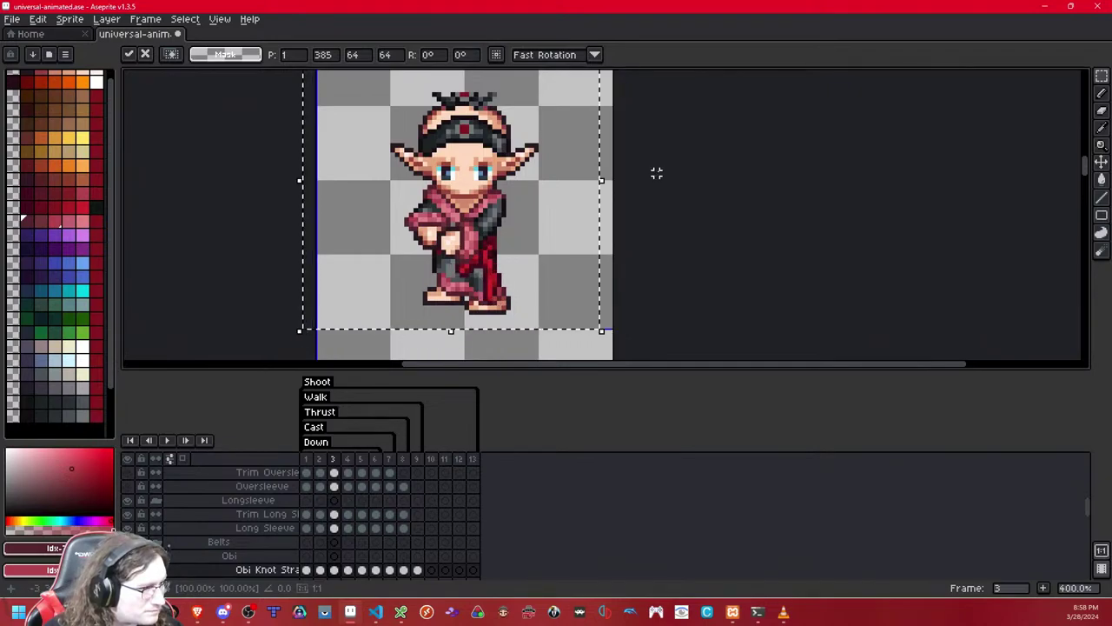
key("Right")
key("ctrl+d")
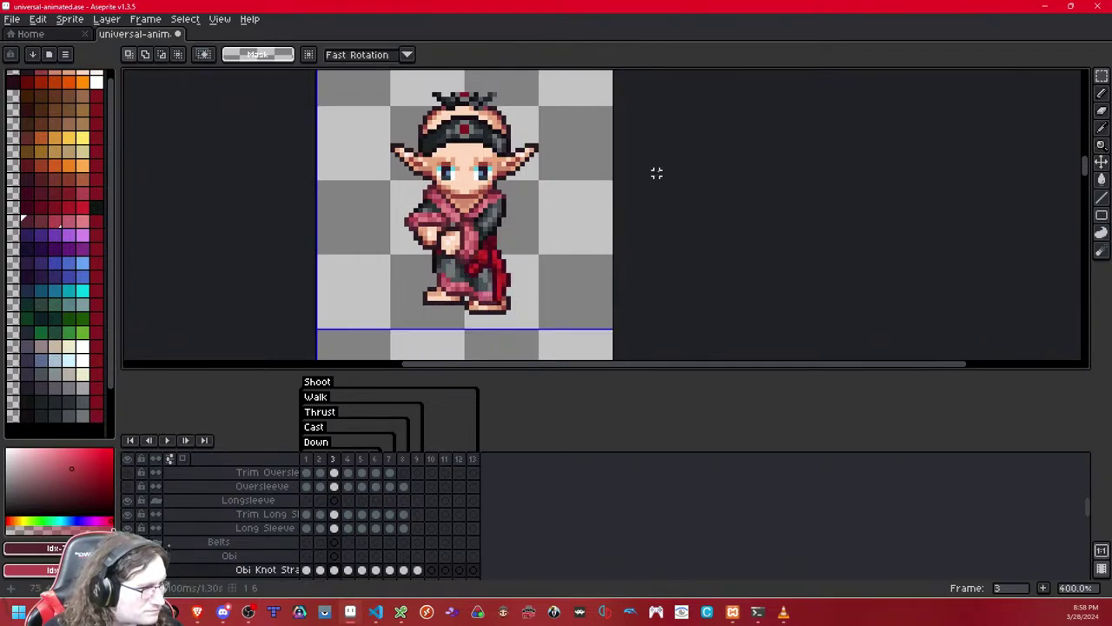
- Compare frame 3's sleeved sprite with its neighbouring frames and nudge its obi knot straps one pixel right
key("Right")
key("Left")
key("Right")
key("Left")
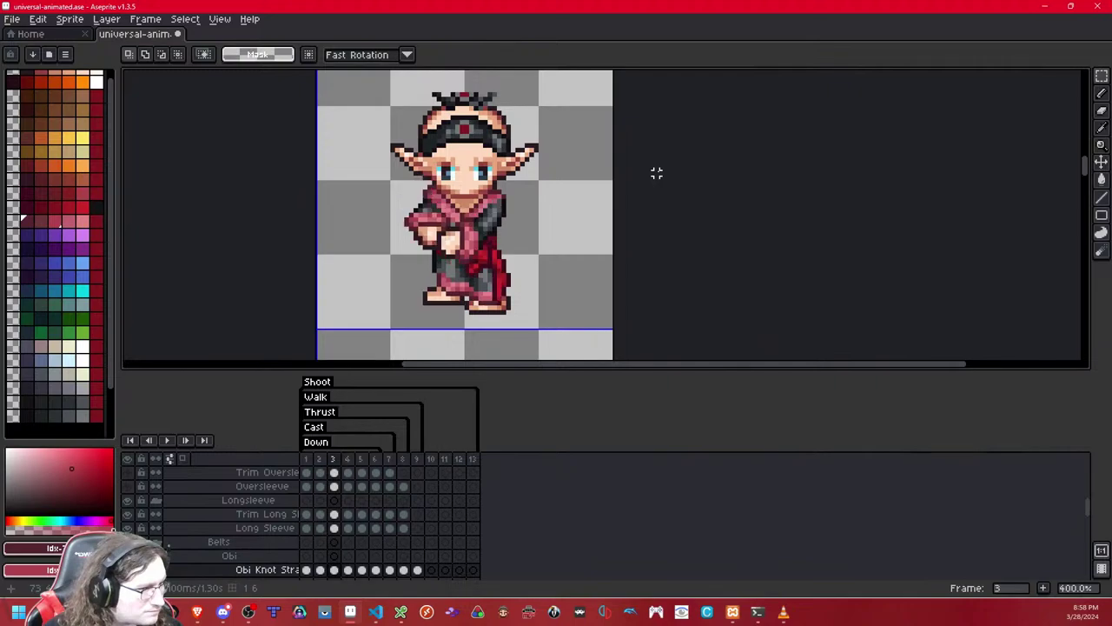
key("Left")
key("Right")
key("Right")
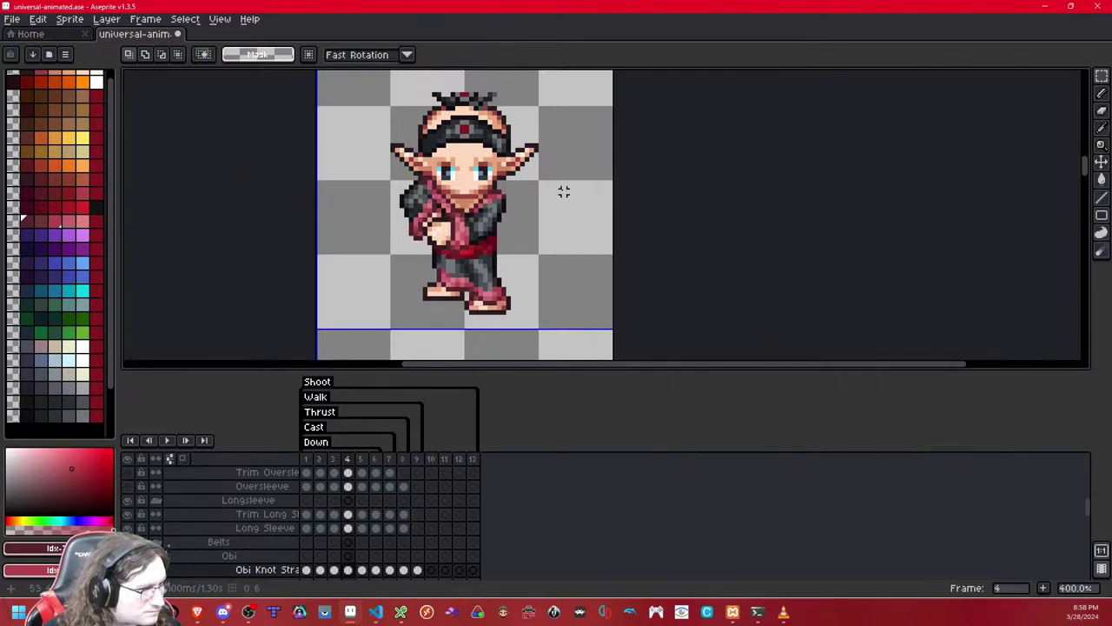
key("Left")
double_click(564, 191)
key("Right")
key("ctrl+d")
- Flip between frames 2 and 3 of the sleeved front-facing sprite to check how the knot straps move
key("Left")
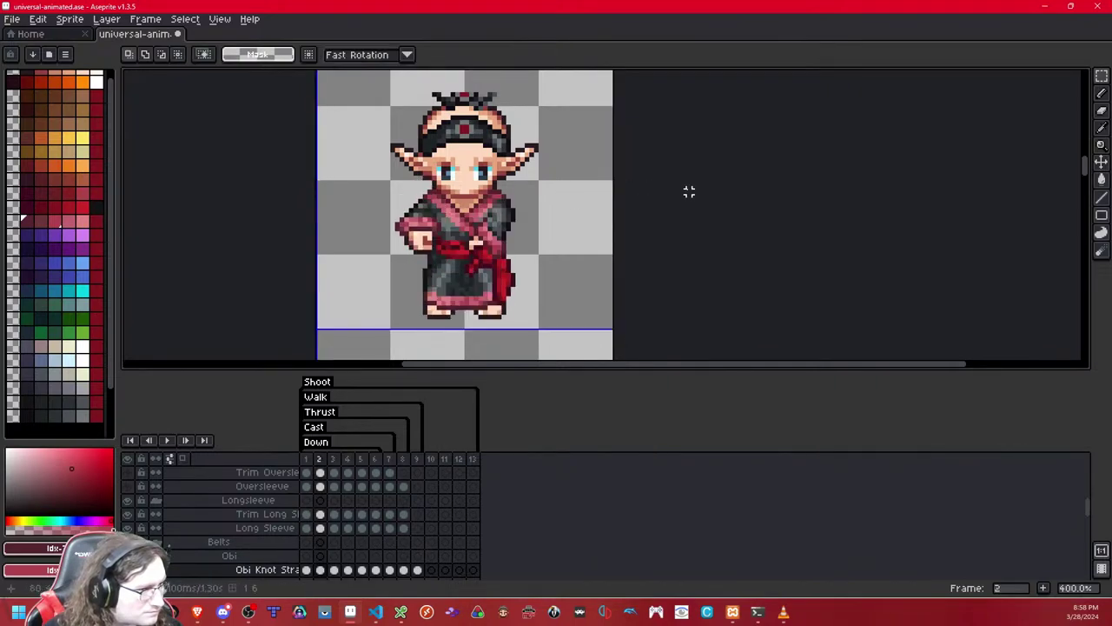
key("Right")
key("Left")
key("Right")
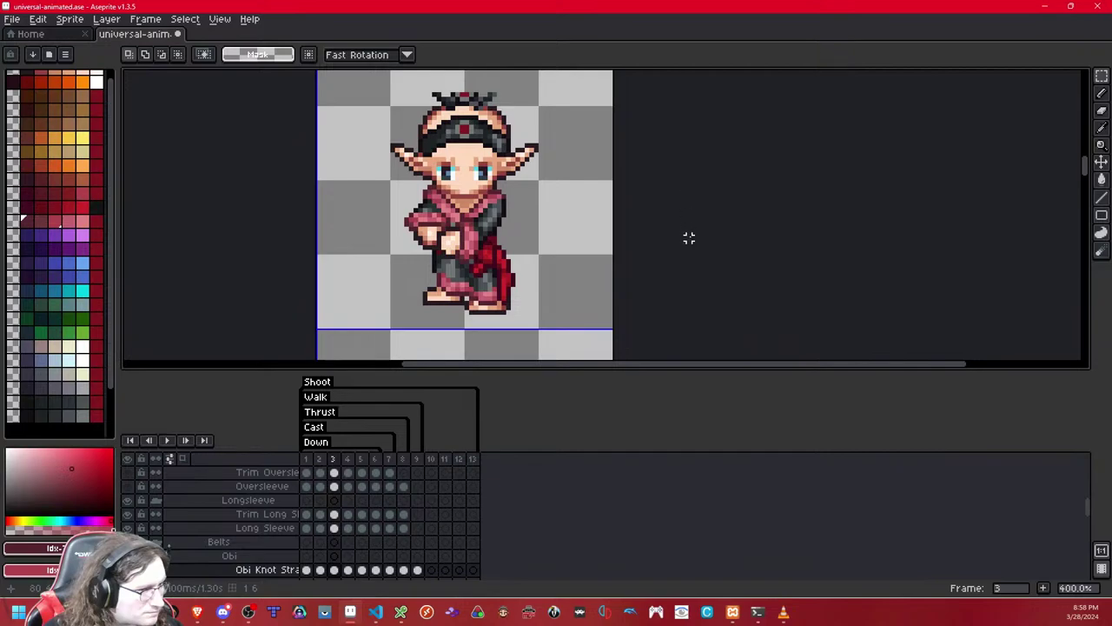
key("Left")
key("Right")
key("Left")
key("Right")
- Examine the obi knot straps on the sleeveless front-facing sprite from frame 4 onward through the remaining frames
left_click_drag(681, 261, 688, 96)
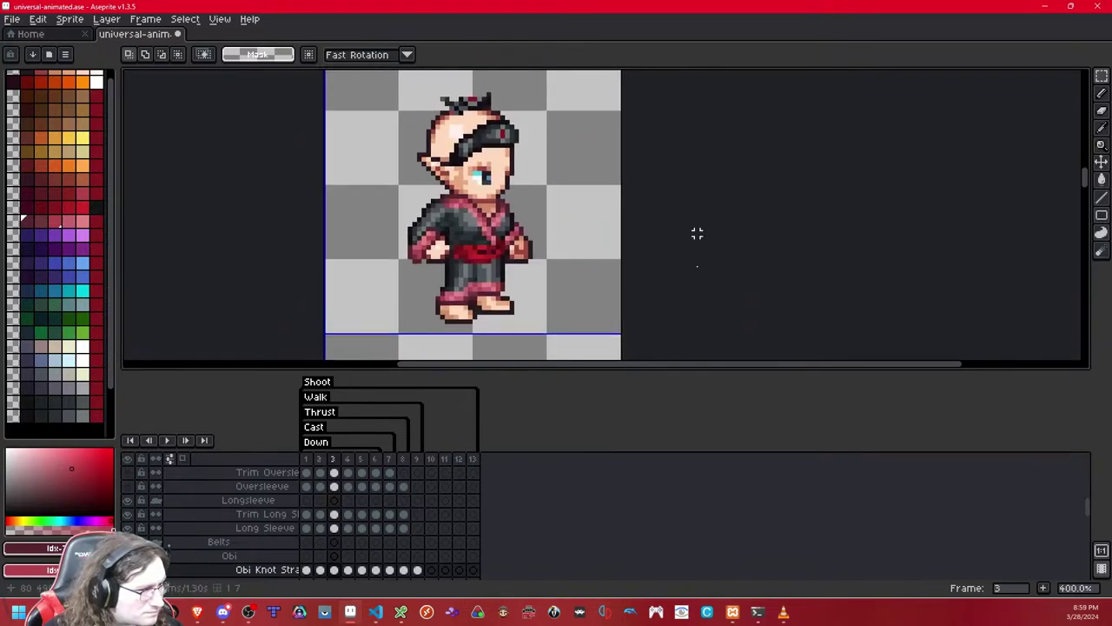
left_click_drag(695, 316, 702, 95)
left_click_drag(680, 292, 685, 186)
left_click_drag(678, 261, 675, 151)
key("Right")
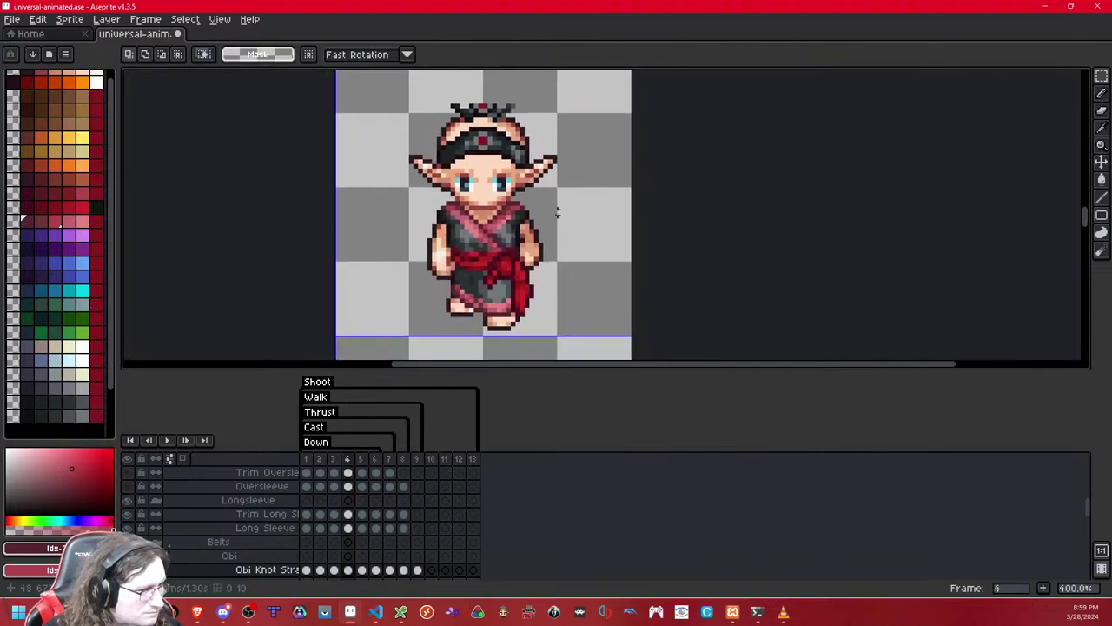
double_click(558, 214)
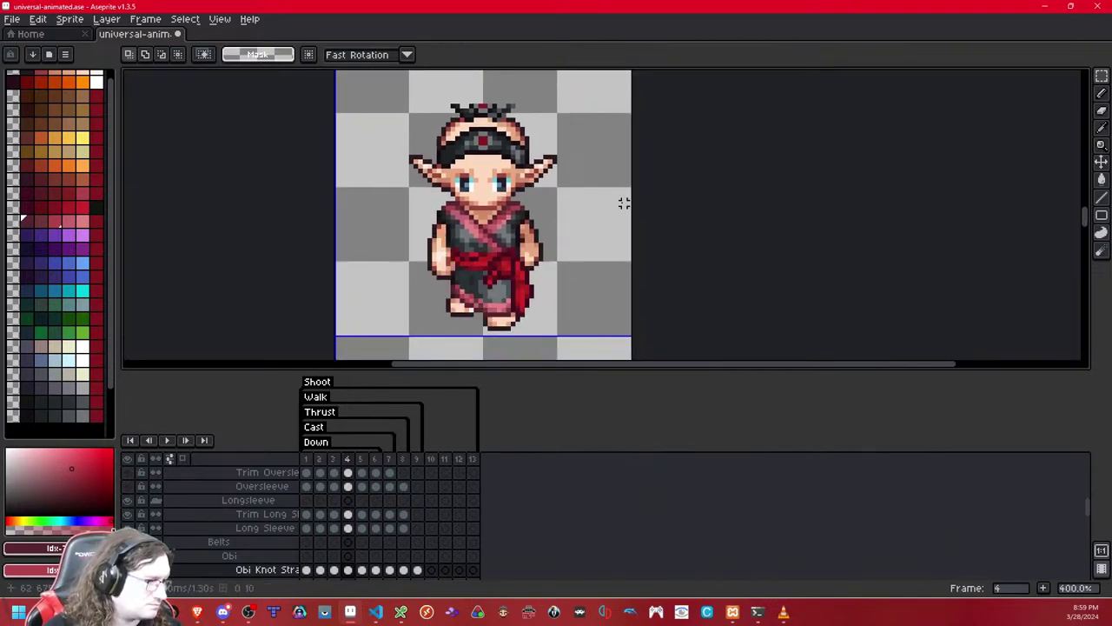
key("Right")
key("Right")
key("Right")
key("Right")
key("Right")
key("Right")
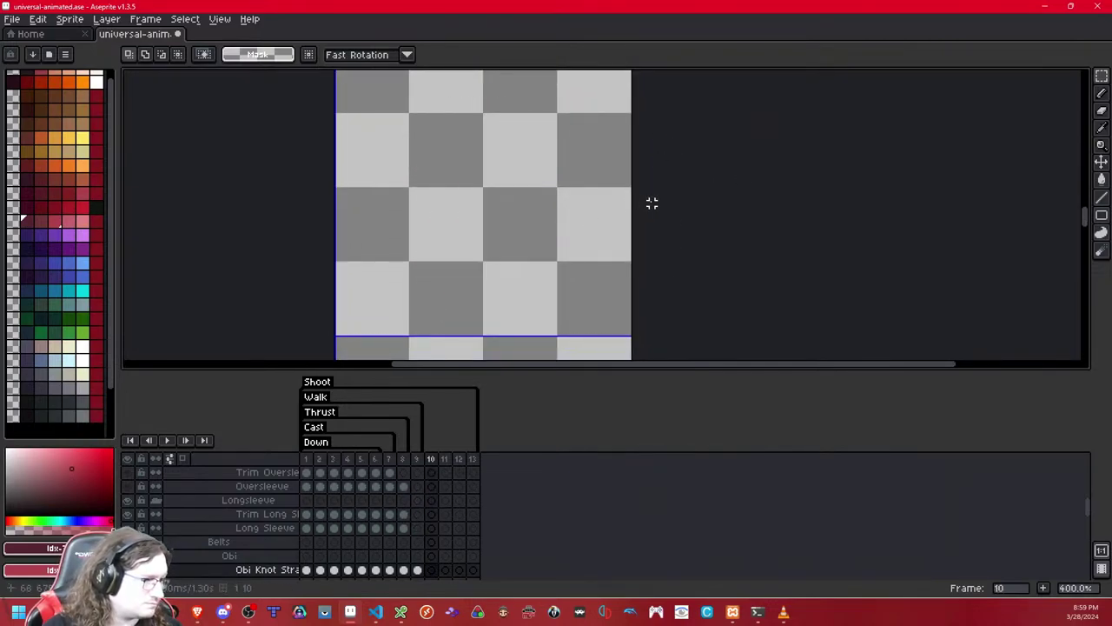
key("Left")
- Return to the sleeved front-facing sprite and review its obi knot straps in frames 1 to 4
scroll(715, 241, "up", 8)
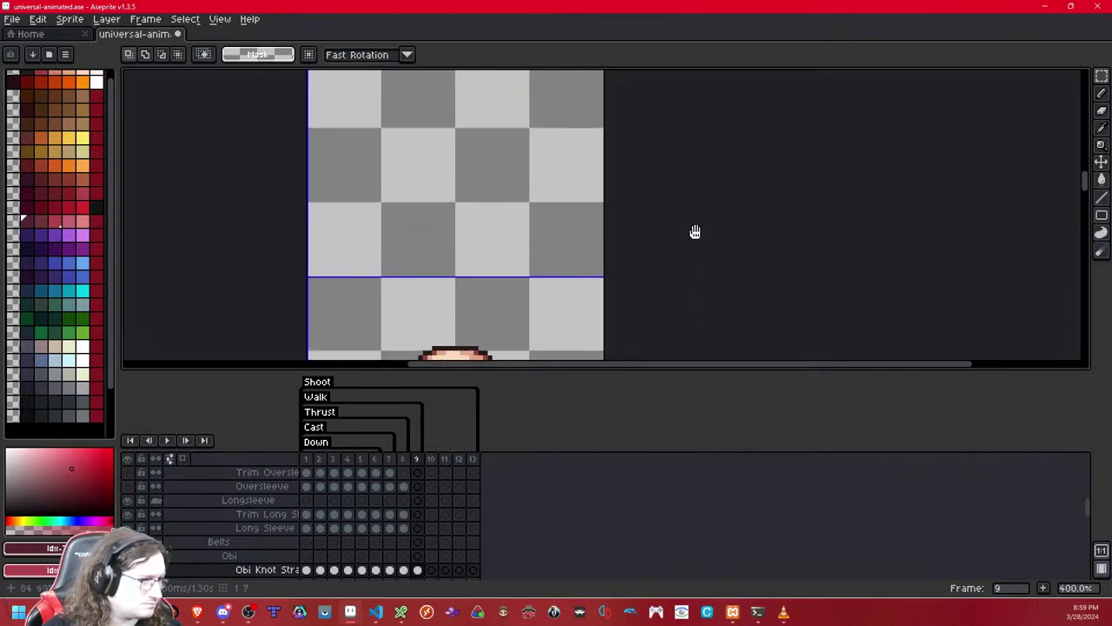
scroll(695, 232, "down", 4)
key("Left")
key("Left")
key("Left")
key("Left")
key("Left")
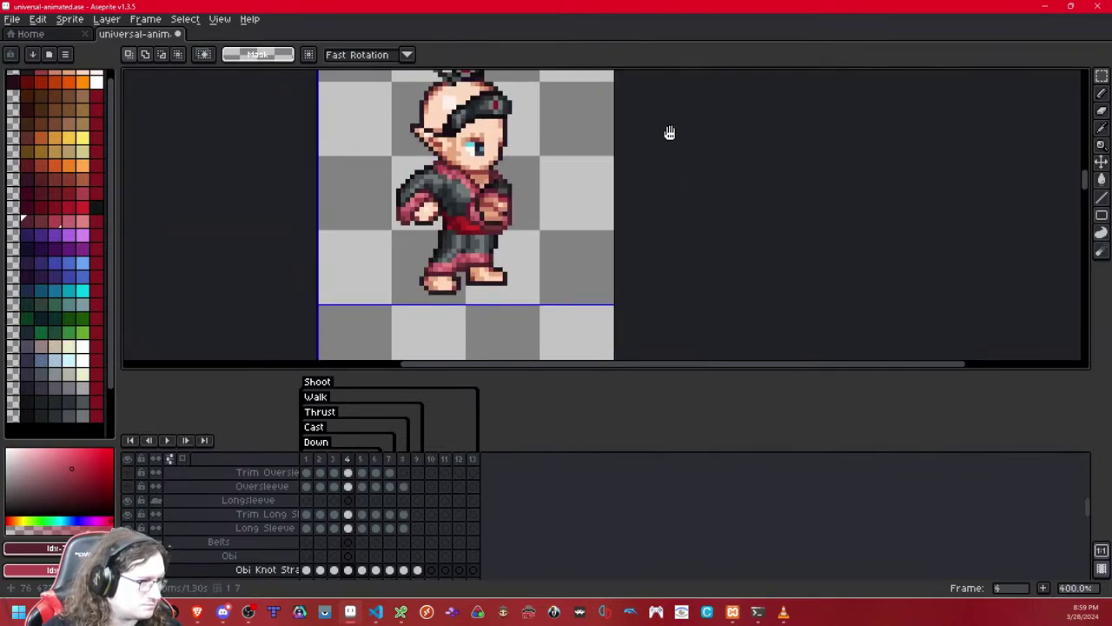
left_click_drag(670, 132, 682, 242)
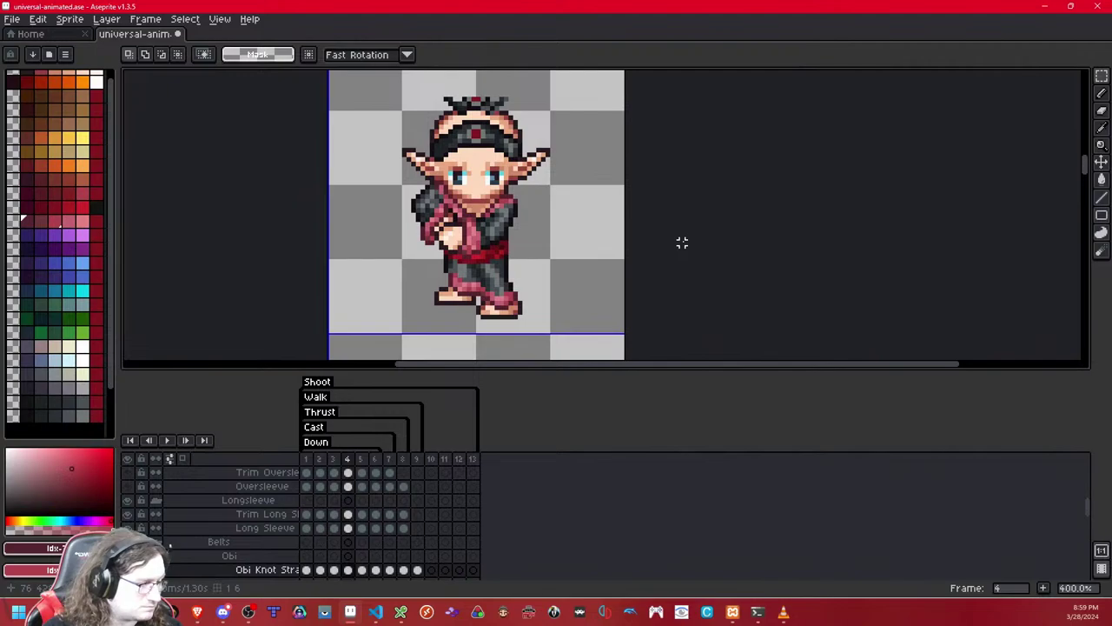
key("Left")
key("Left")
key("Left")
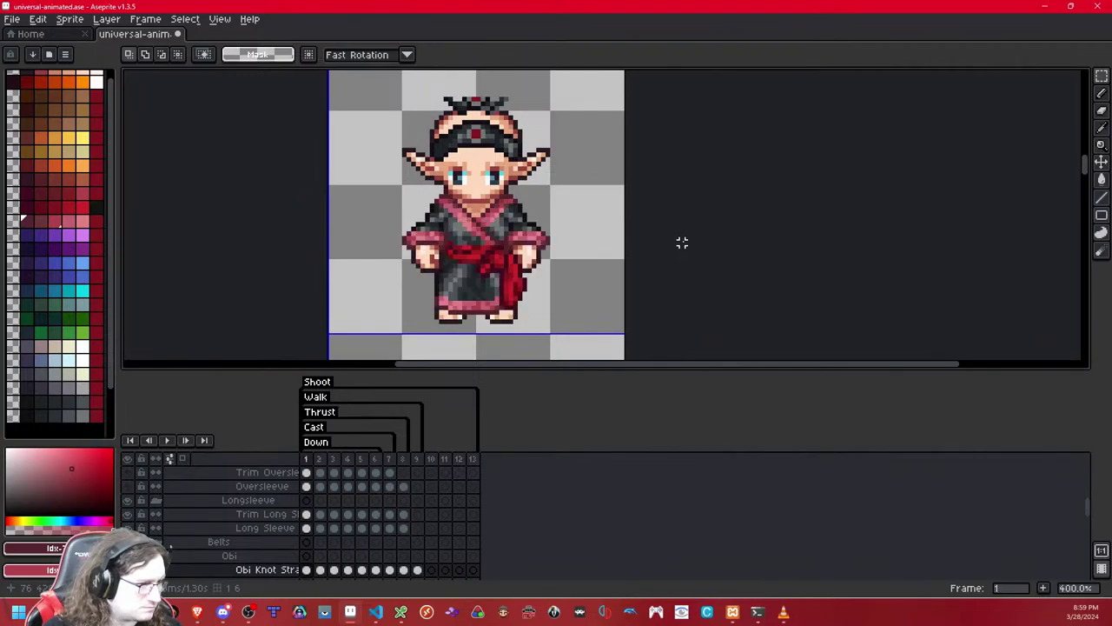
key("Left")
key("Right")
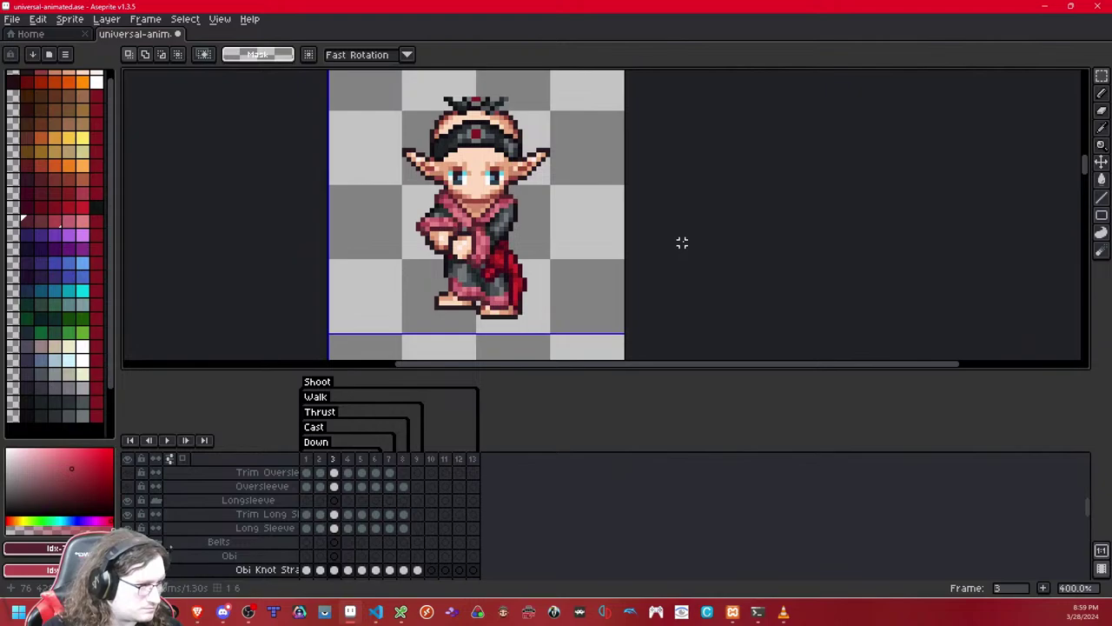
- Copy frame 4's obi knot straps from the sleeveless front-facing sprite
scroll(682, 242, "down", 10)
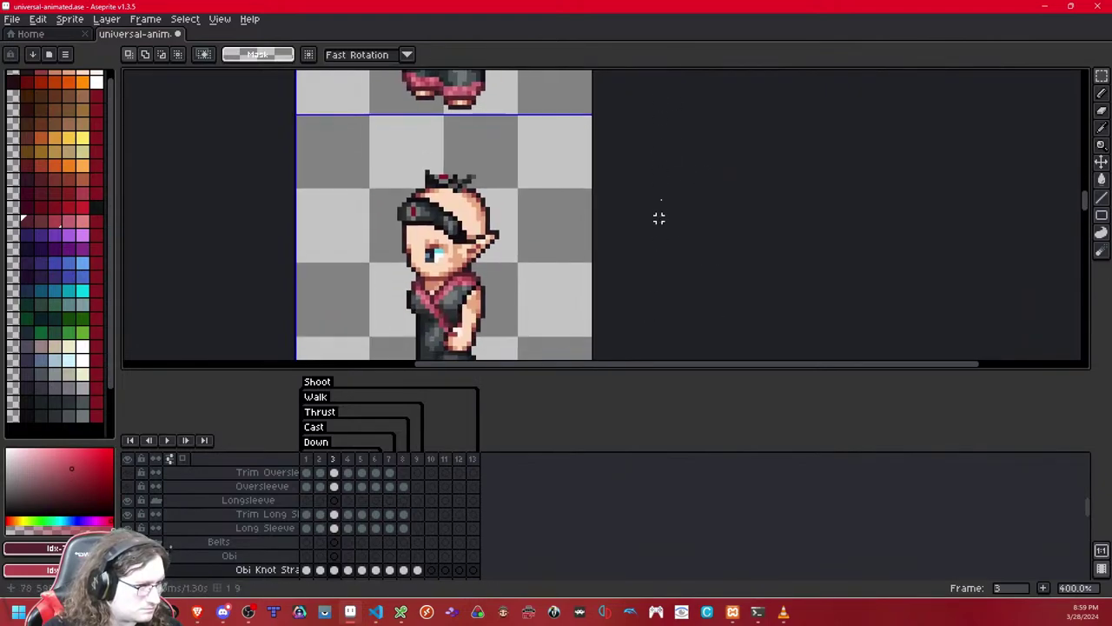
scroll(658, 218, "up", 5)
key("Right")
key("ctrl+a")
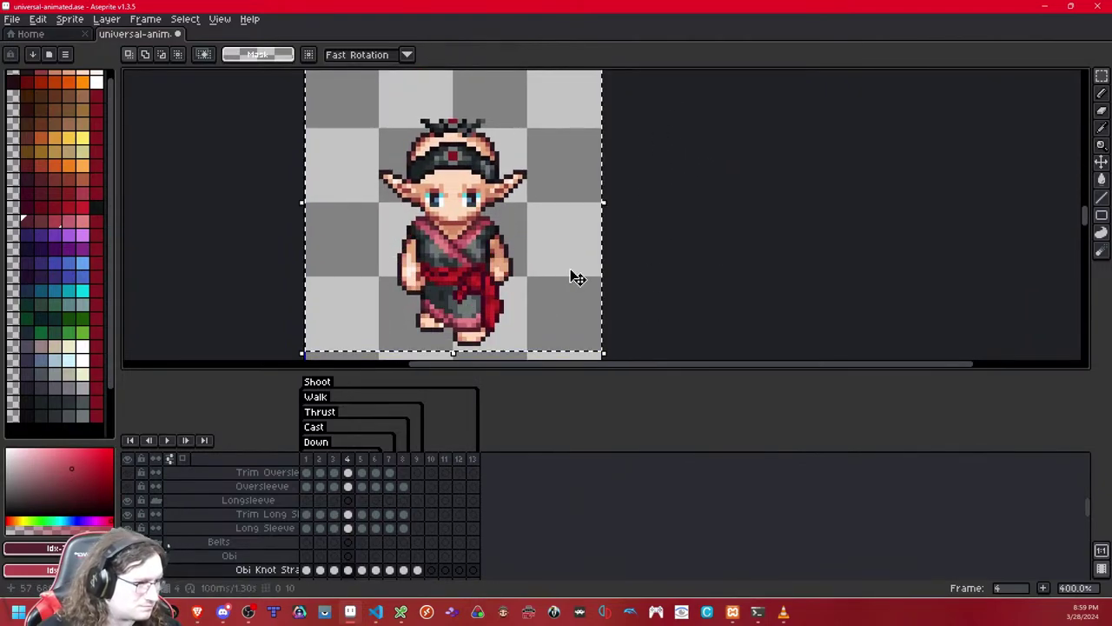
- Paste the straps onto frame 4's sleeved front-facing sprite and move them up to the belt, at X 0, Y 383
scroll(712, 208, "down", 6)
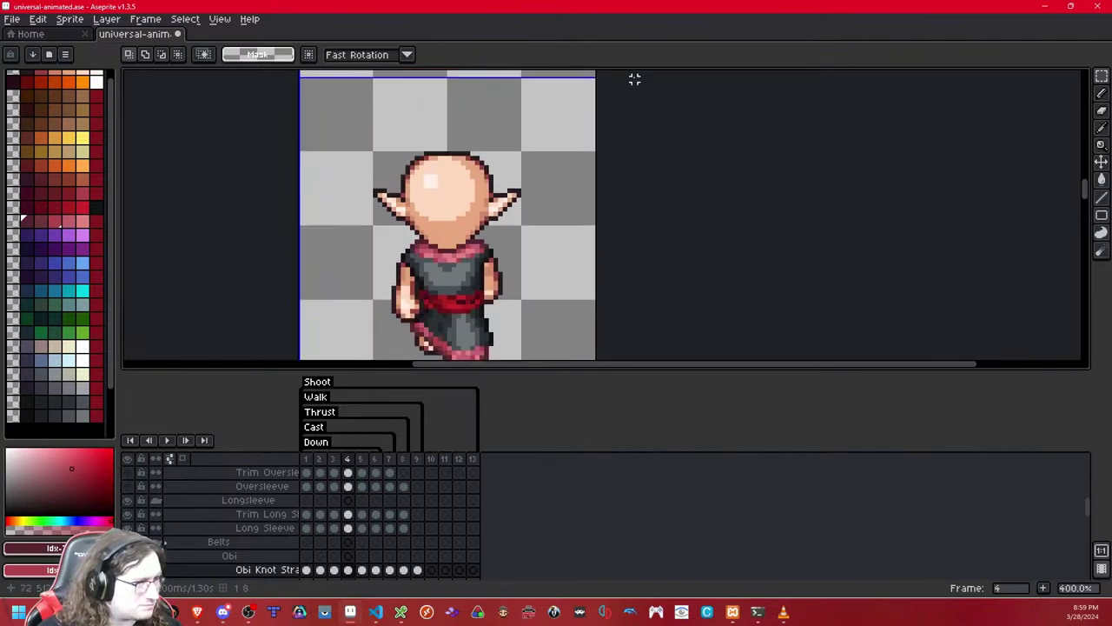
scroll(646, 261, "up", 6)
key("ctrl+t")
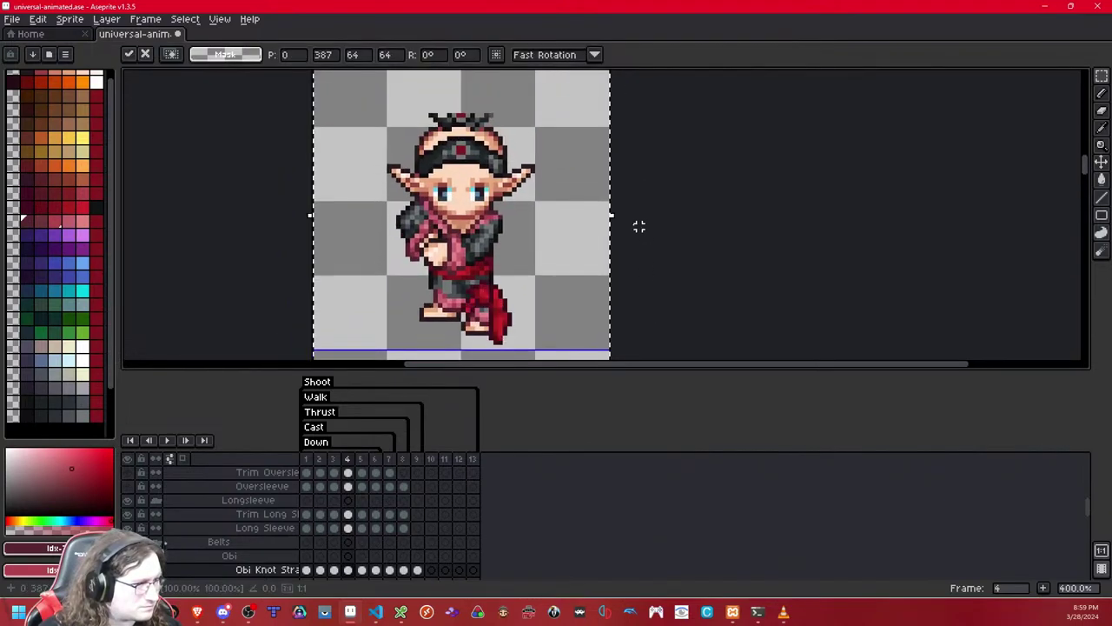
left_click_drag(521, 302, 513, 284)
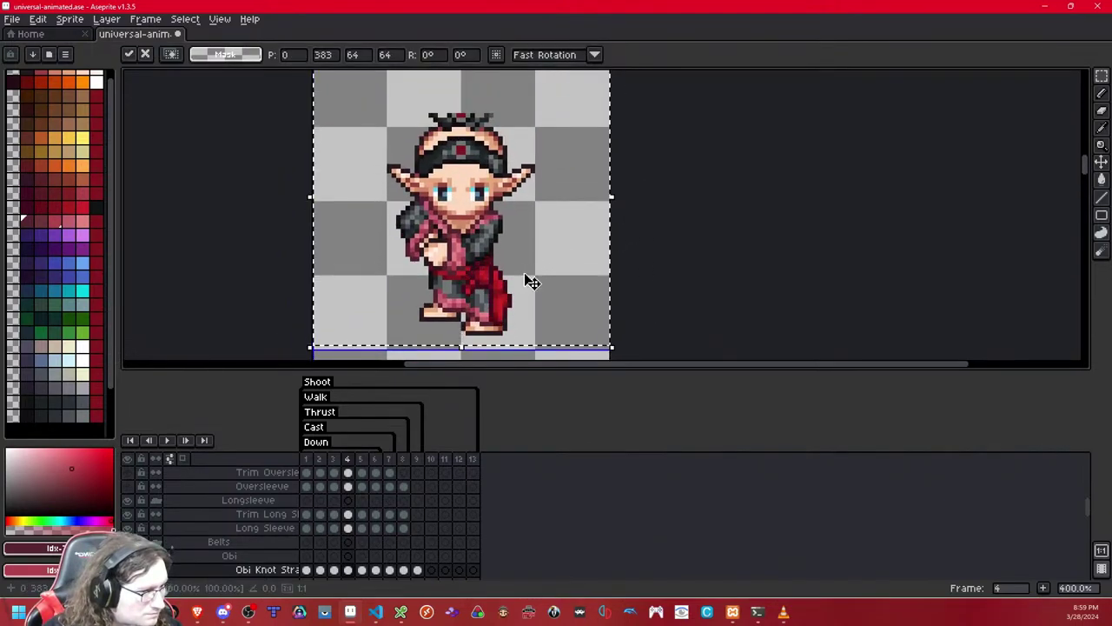
key("Up")
key("Up")
key("Up")
key("Up")
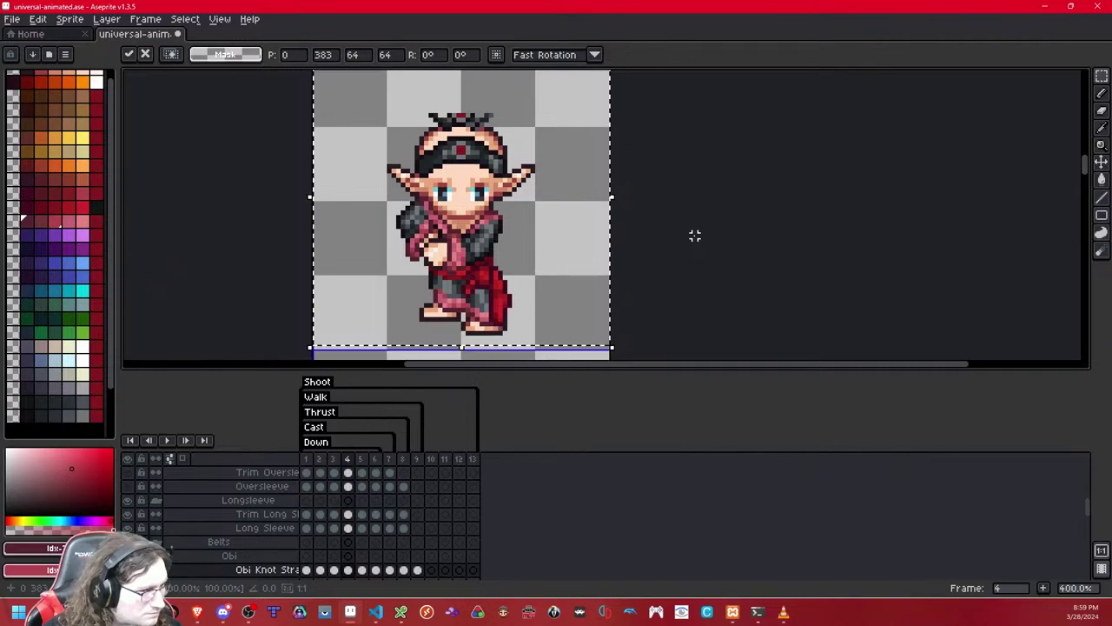
key("Return")
- Flip between frames 3 and 4 and nudge frame 4's obi knot straps to follow frame 3's position
key("comma")
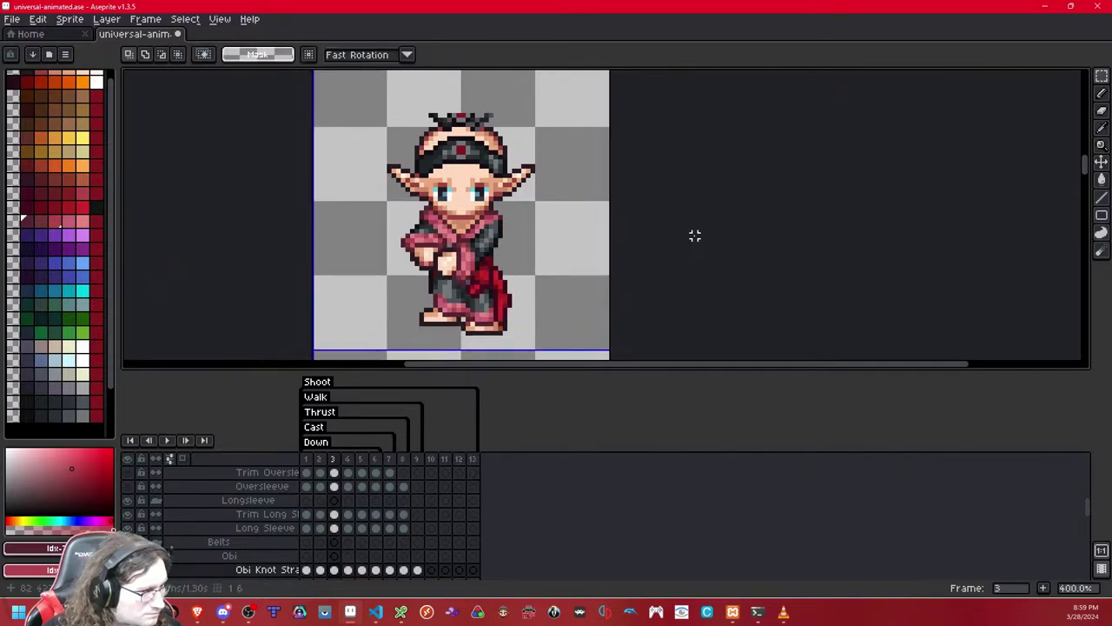
key("period")
double_click(593, 231)
key("Down")
key("ctrl+d")
key("comma")
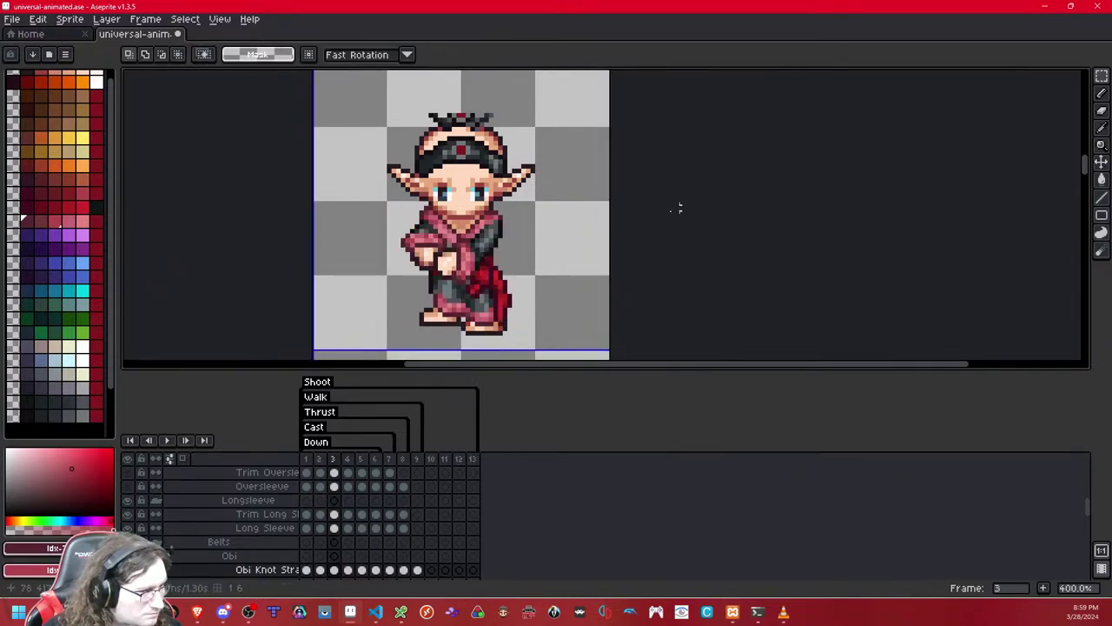
key("period")
double_click(596, 226)
key("Down")
key("ctrl+d")
- Check the strap motion across frames 2 to 4 and nudge frame 4's obi knot straps once more
key("comma")
key("comma")
key("period")
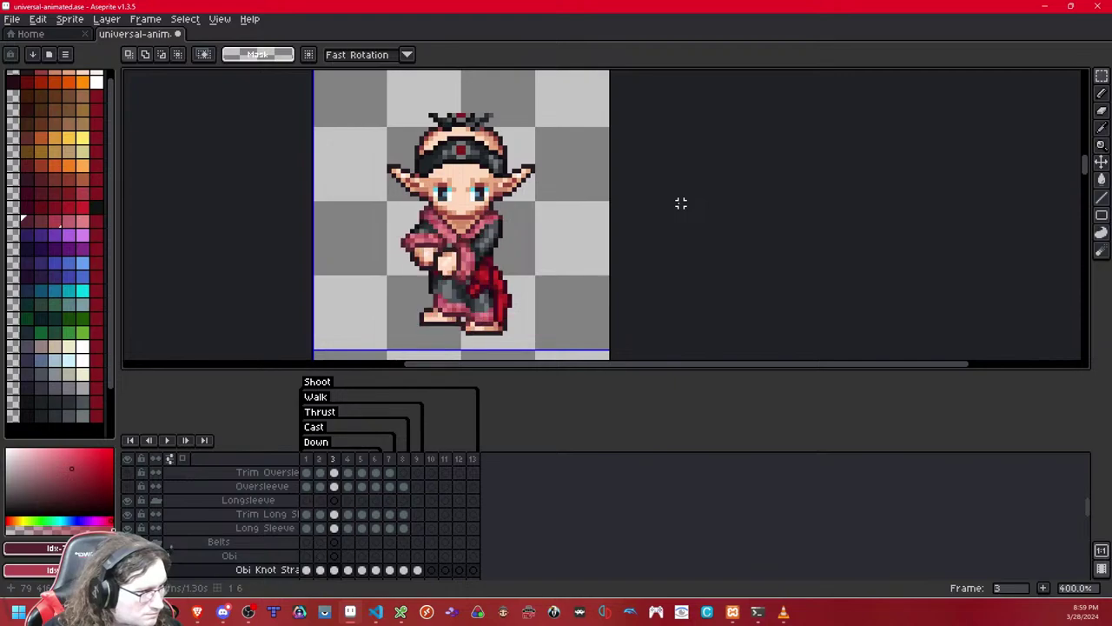
key("period")
double_click(509, 212)
key("Down")
key("ctrl+d")
key("comma")
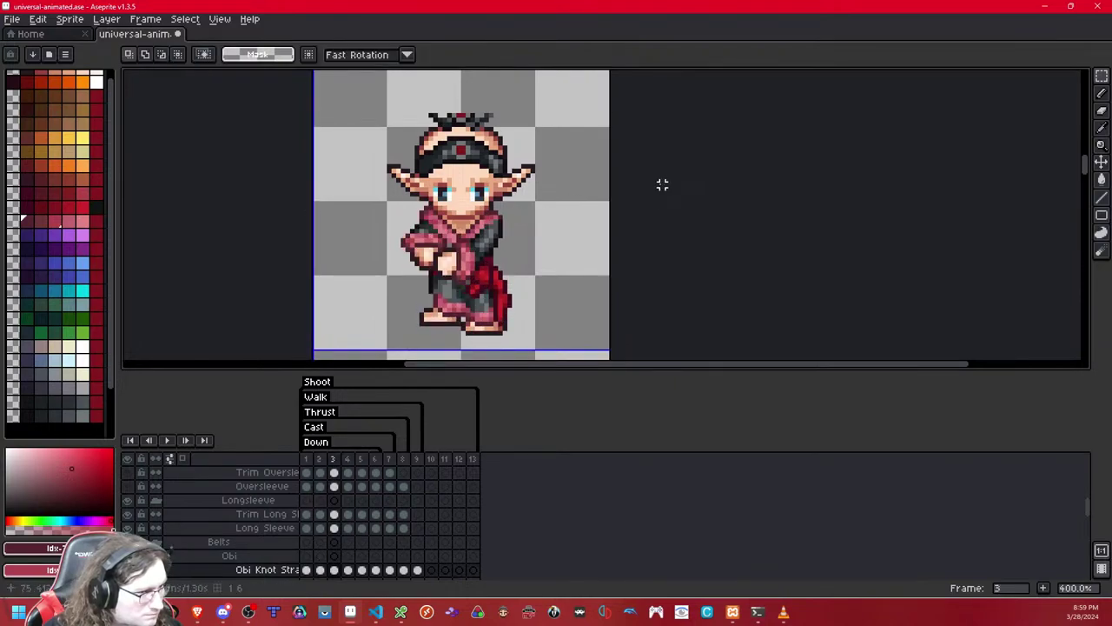
- Fine-tune frame 4's obi knot straps on the sleeved front-facing sprite while comparing them with frame 3
key("period")
key("comma")
key("period")
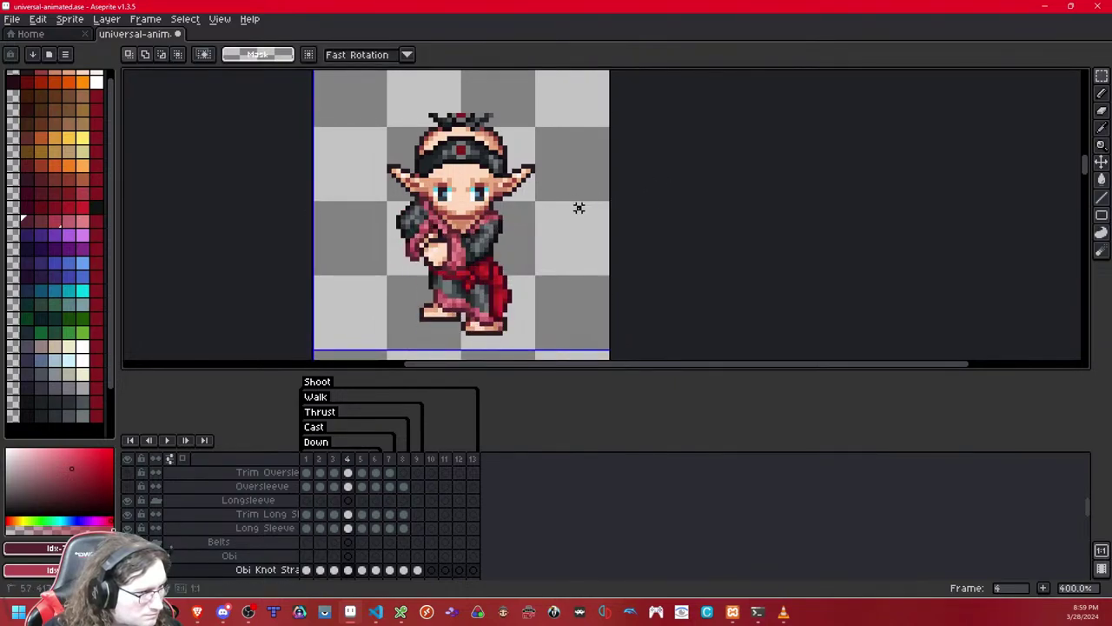
key("ctrl+d")
key("comma")
key("period")
key("comma")
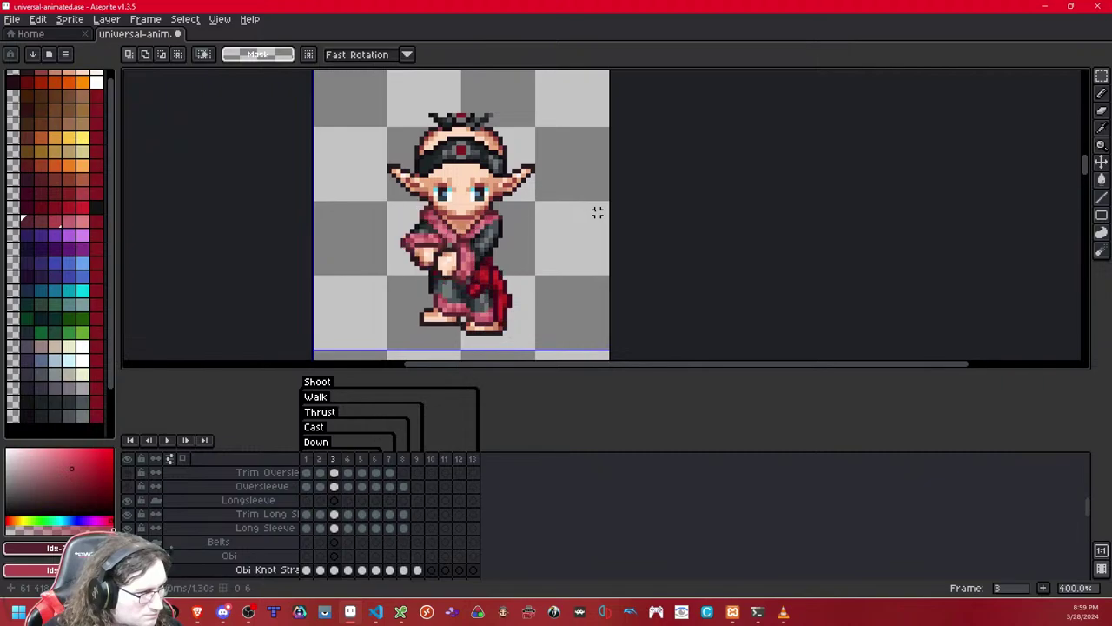
- Compare the obi knot straps on the sleeved front-facing sprite across frames 3 to 5
key("period")
key("period")
key("comma")
key("comma")
key("period")
key("period")
key("comma")
key("period")
left_click_drag(671, 249, 677, 71)
key("comma")
left_click_drag(685, 348, 701, 71)
left_click_drag(700, 161, 655, 221)
left_click_drag(663, 180, 674, 241)
key("Left")
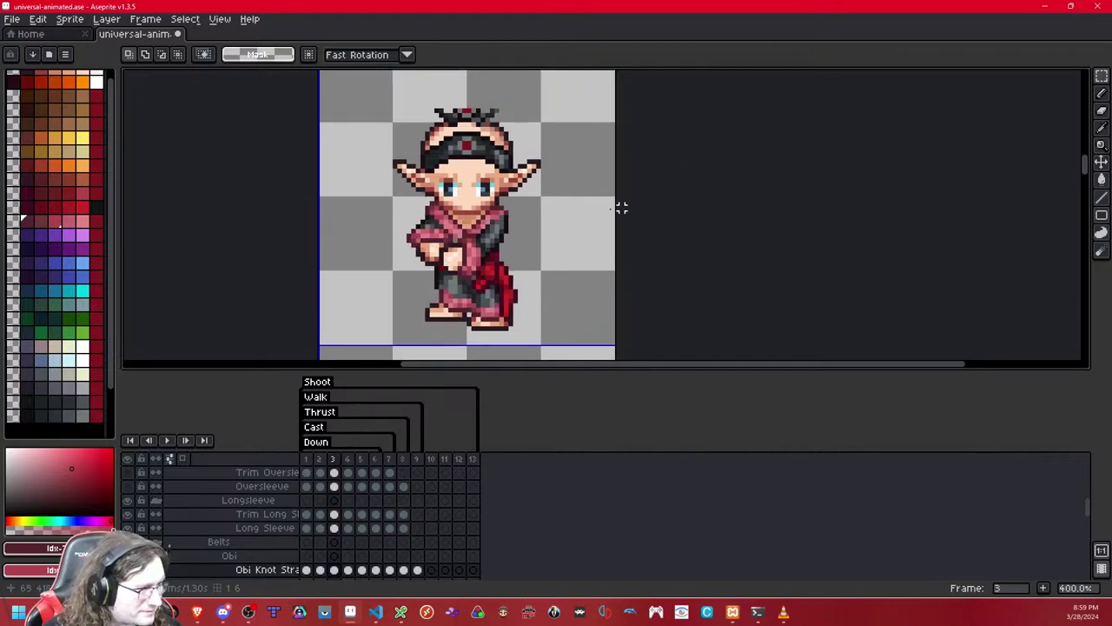
key("ctrl+z")
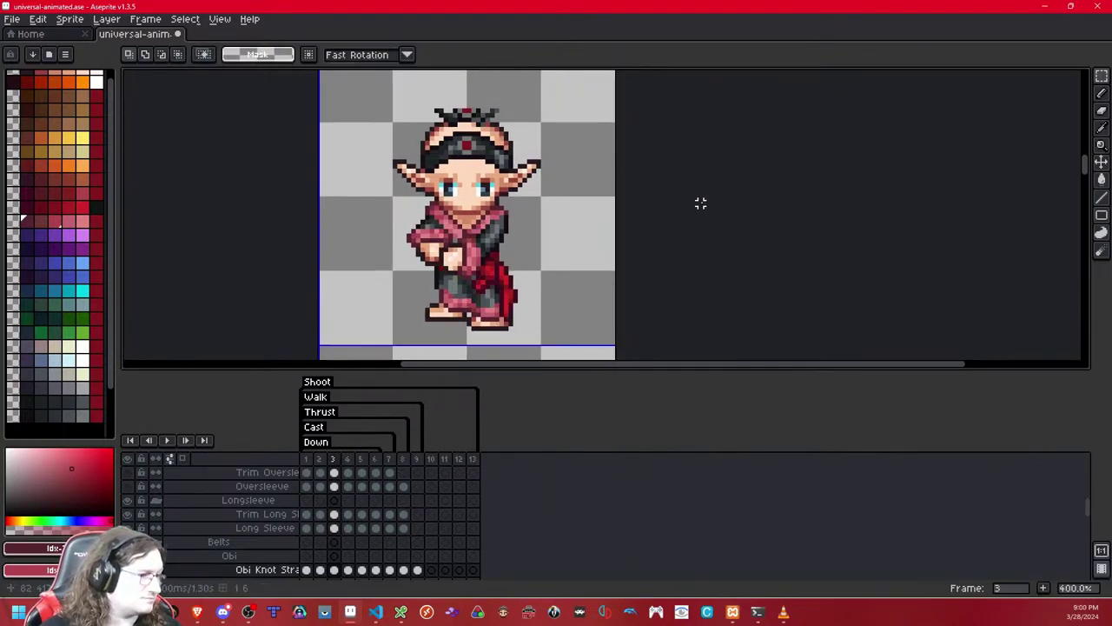
- Paste the obi knot straps onto frame 5's sleeved front-facing sprite and place them at X 0, Y 385
key("period")
key("period")
key("ctrl+v")
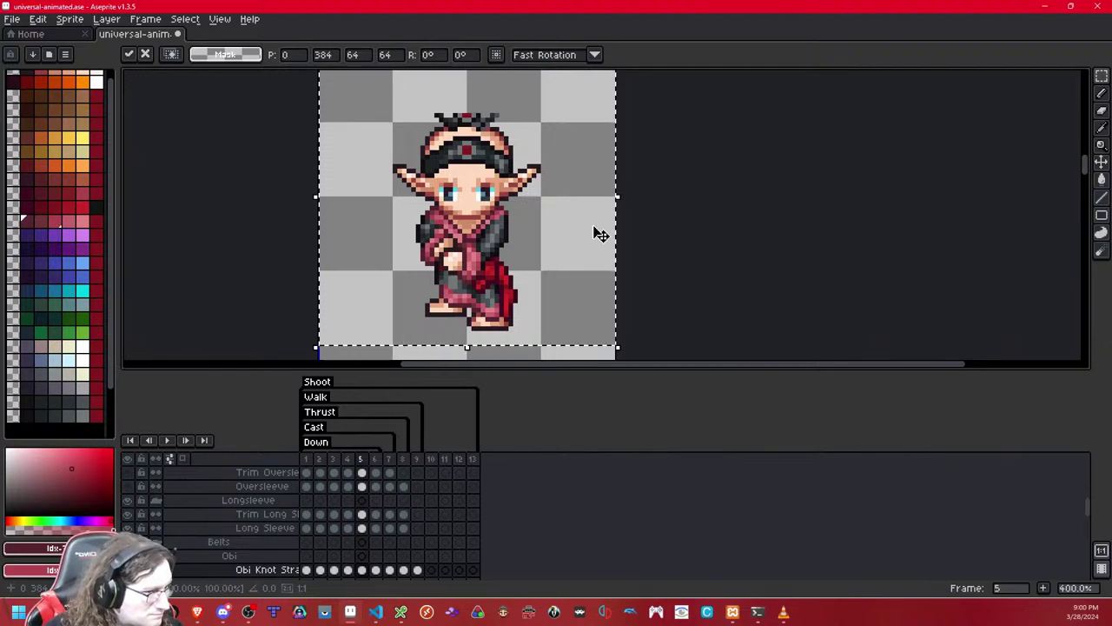
key("ctrl+d")
key("comma")
key("period")
key("ctrl+v")
key("Down")
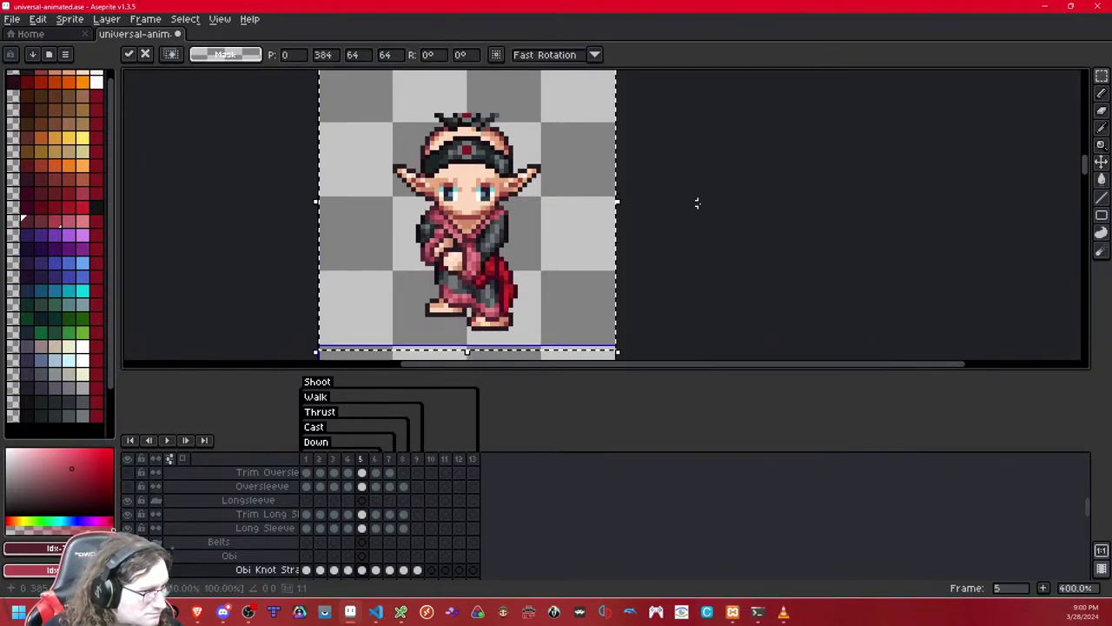
key("ctrl+d")
key("comma")
key("period")
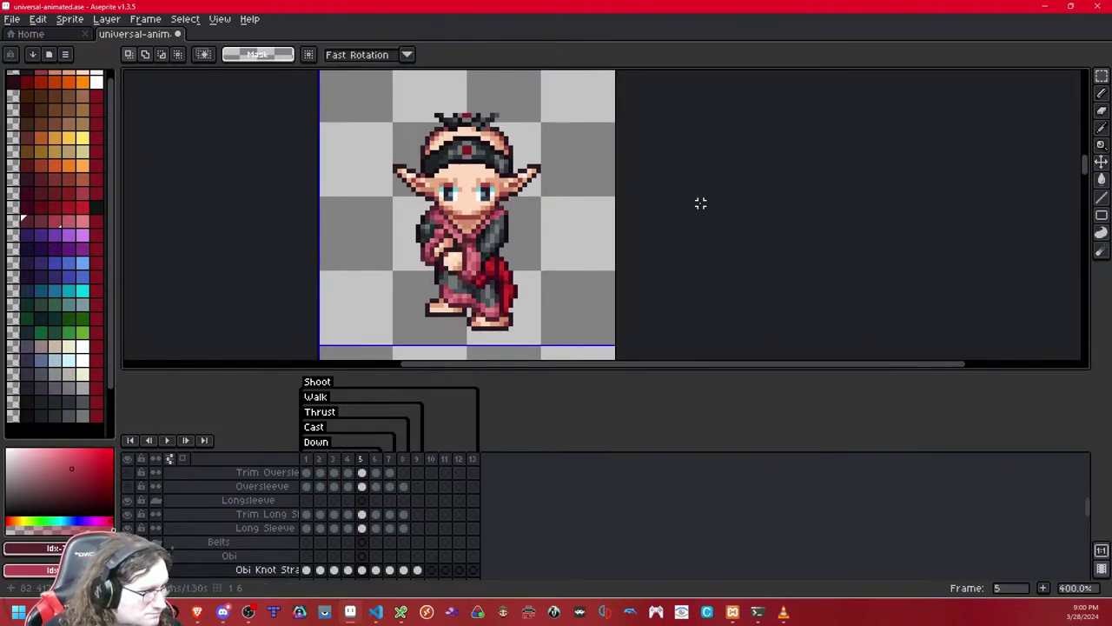
- Adjust the height of frame 5's obi knot straps and check them against the neighbouring frames
double_click(576, 214)
key("Down")
key("ctrl+d")
key("comma")
key("period")
key("period")
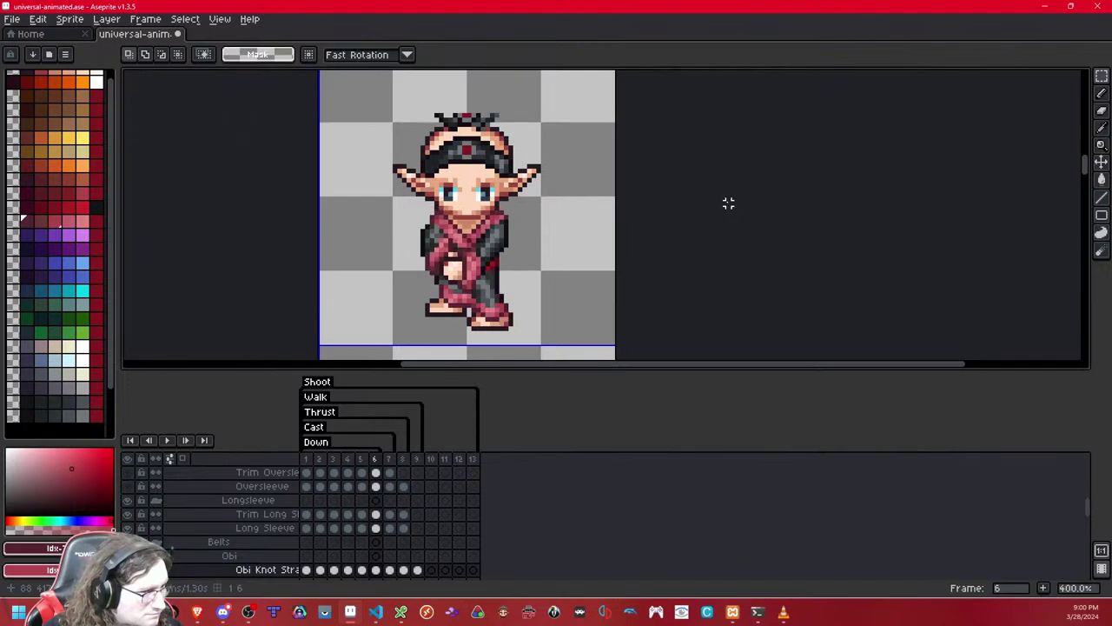
- Compare the belt and strap motion of the sleeved front-facing sprite across frames 5 to 8
key("comma")
key("period")
key("comma")
key("period")
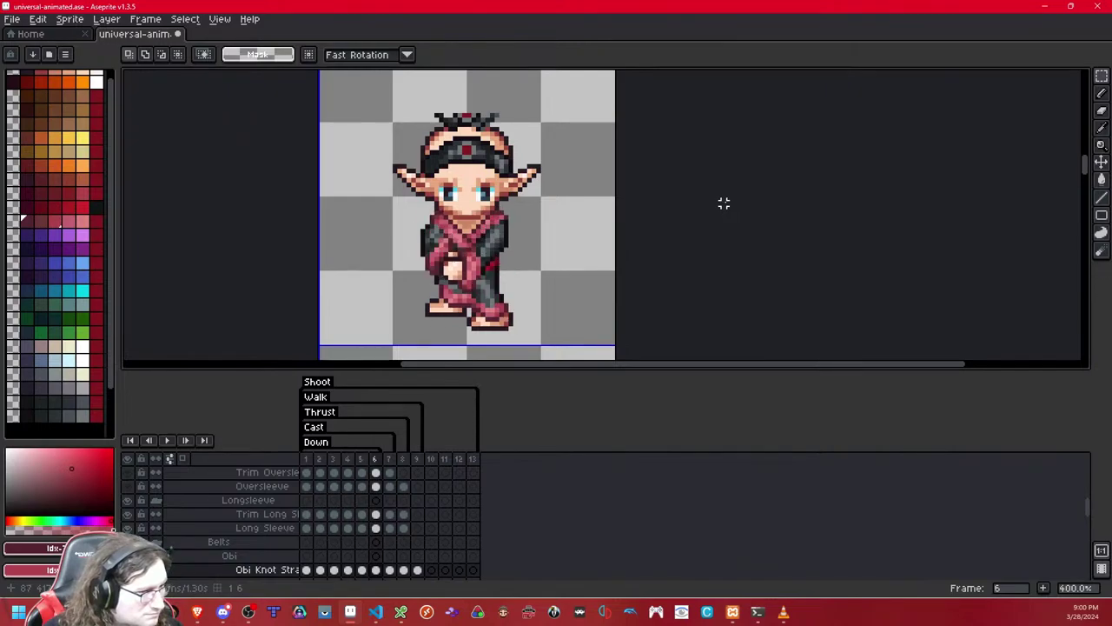
key("period")
key("comma")
key("comma")
key("period")
key("period")
key("comma")
key("comma")
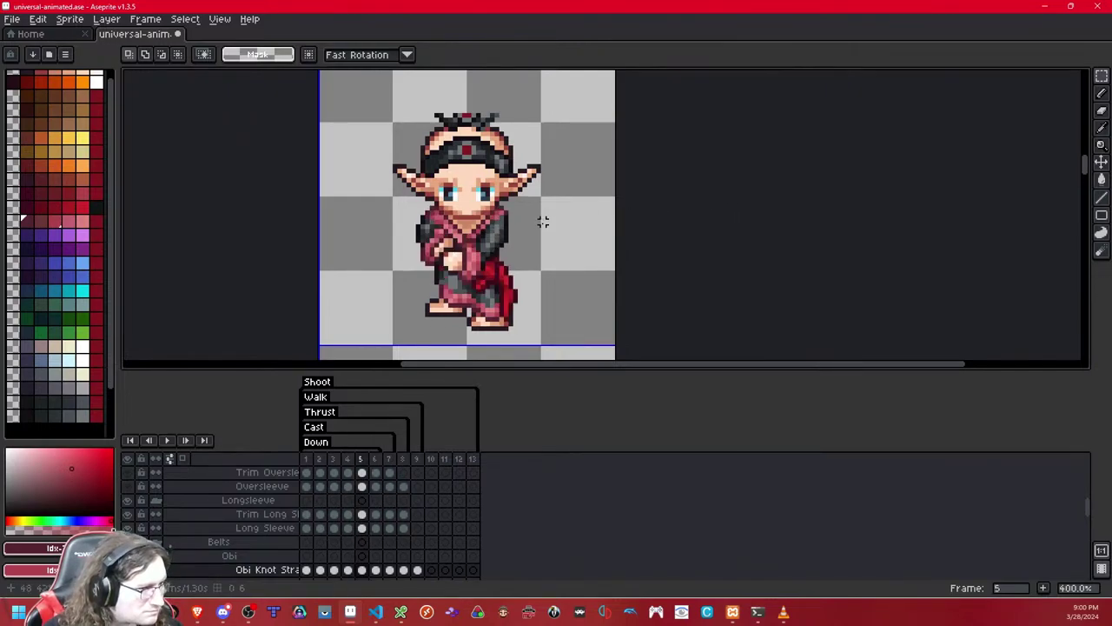
key("Right")
key("Right")
key("Right")
key("Left")
key("Left")
key("Left")
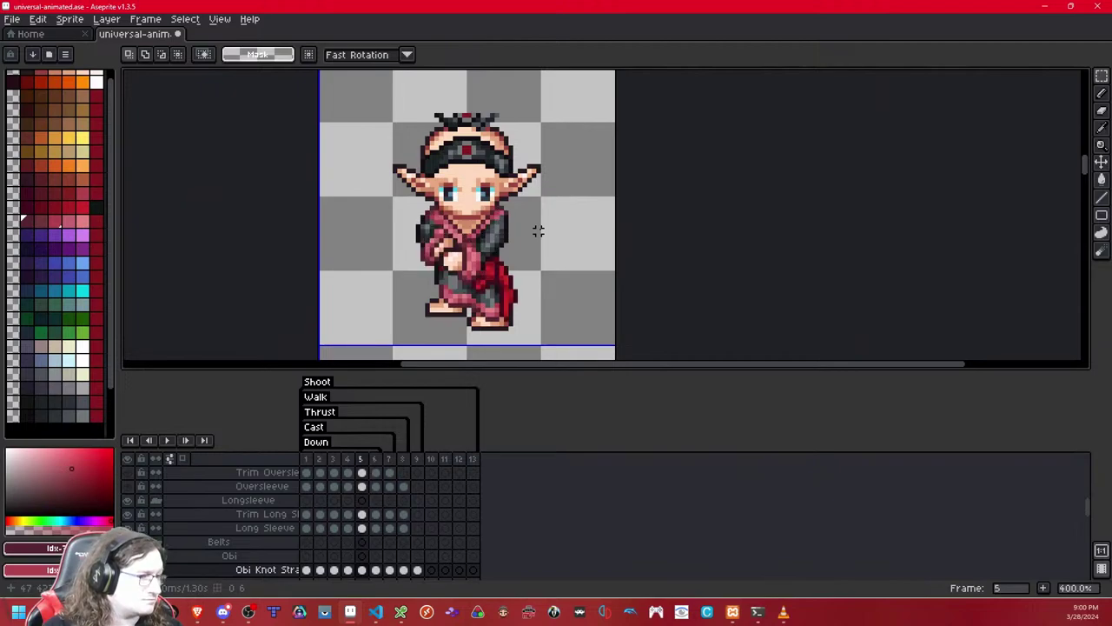
key("Right")
- Paste the obi knot straps onto frame 6's sleeved front-facing sprite and move them up to X 0, Y 381
scroll(536, 231, "up", 1)
key("comma")
scroll(537, 232, "up", 2)
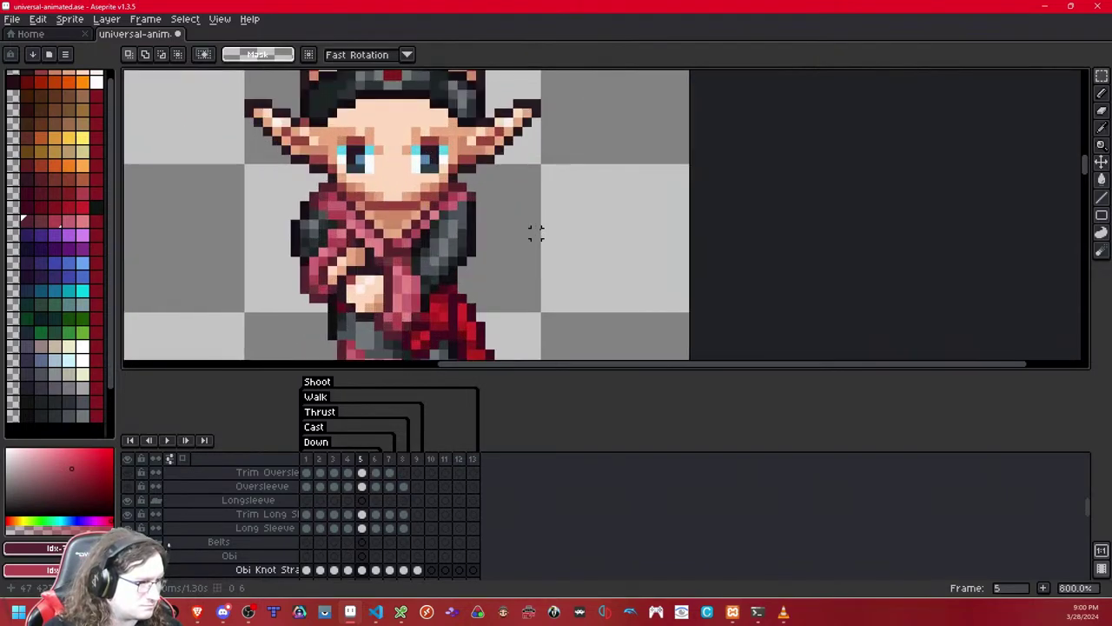
left_click_drag(537, 231, 764, 121)
key("Right")
key("ctrl+v")
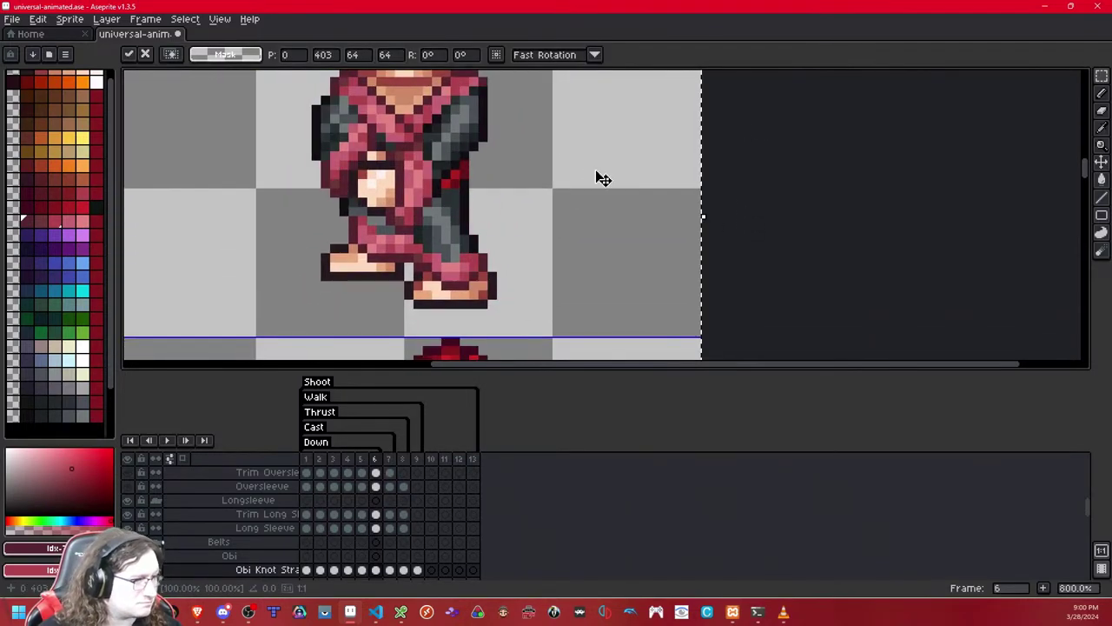
left_click_drag(530, 299, 524, 107)
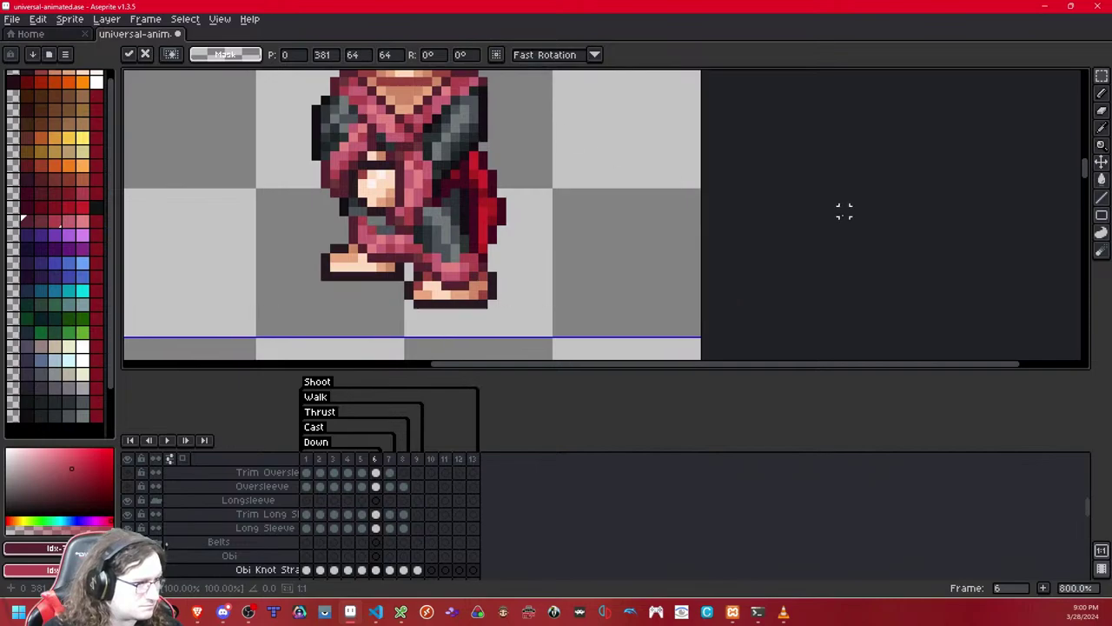
- Lower frame 6's obi knot straps to line up with the straps on frame 5
key("comma")
key("period")
key("ctrl+v")
key("comma")
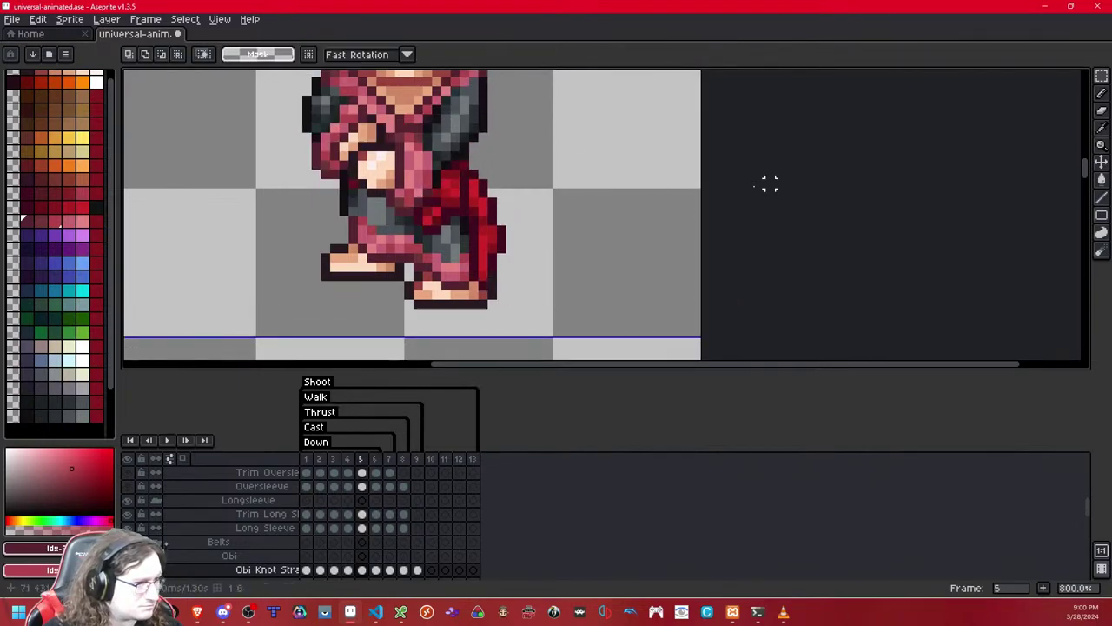
key("period")
key("comma")
key("period")
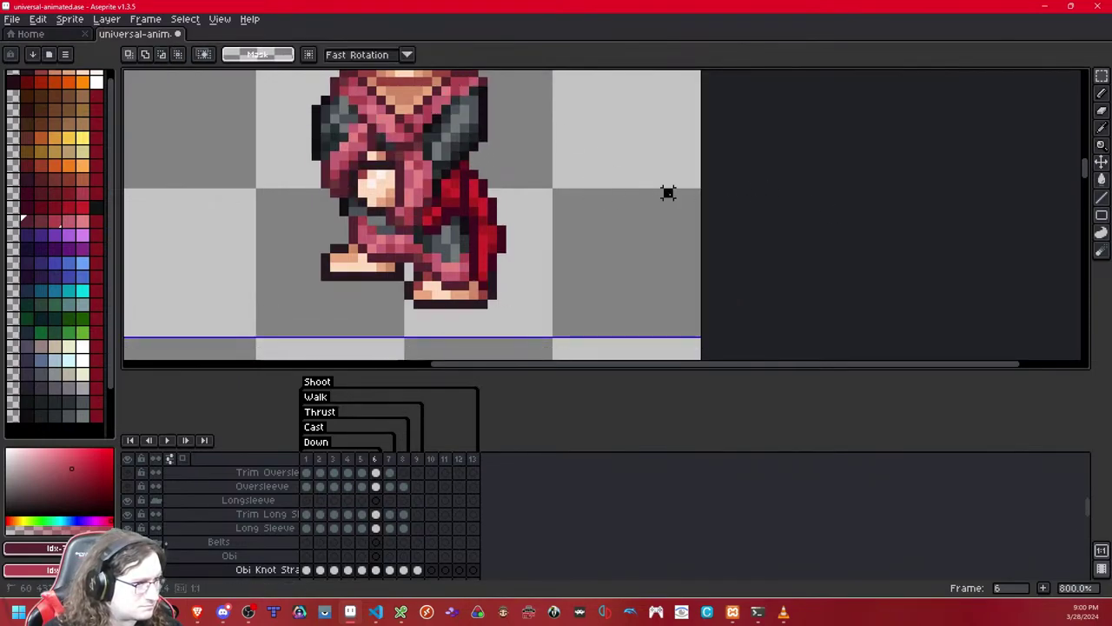
key("ctrl+d")
- Paste the obi knot straps onto frame 7's sleeved front-facing sprite and move them up to the belt, at X 0, Y 384
key("period")
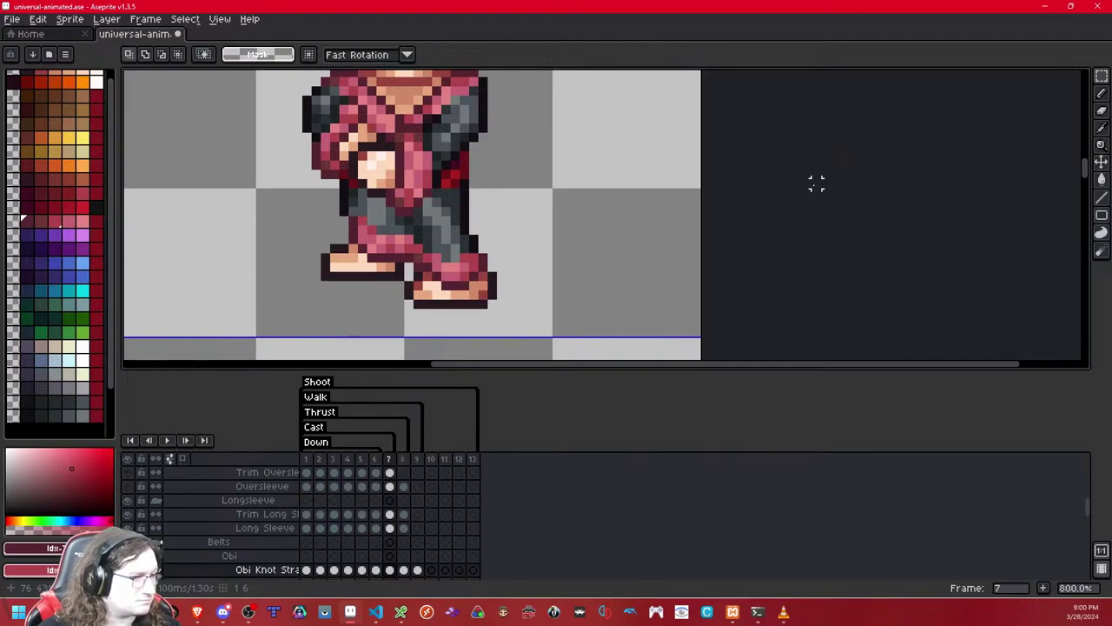
key("ctrl+t")
left_click_drag(560, 270, 536, 136)
left_click_drag(540, 175, 608, 192)
key("ctrl+d")
key("comma")
key("period")
double_click(598, 184)
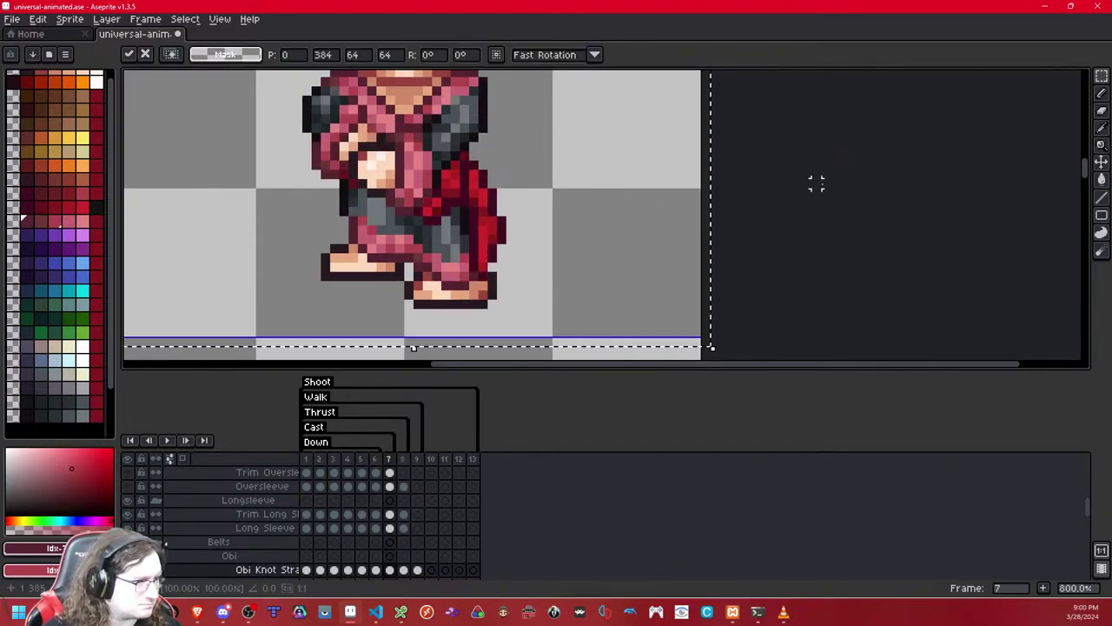
left_click(818, 184)
key("comma")
key("period")
key("period")
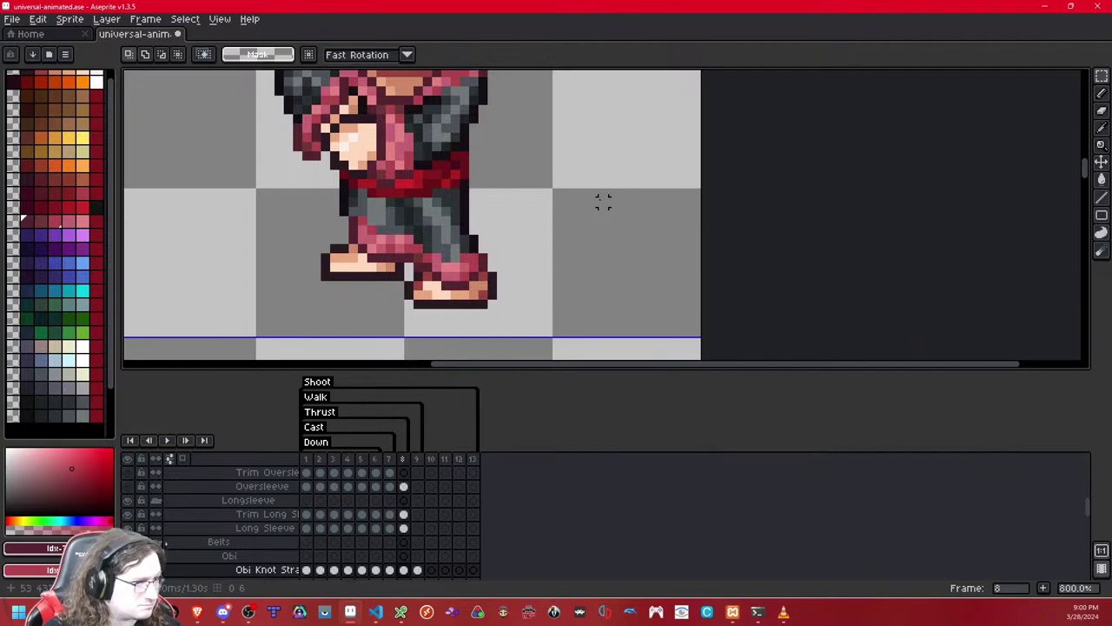
- Move frame 7's obi knot straps down one pixel to match frame 6
key("comma")
key("ctrl+t")
key("comma")
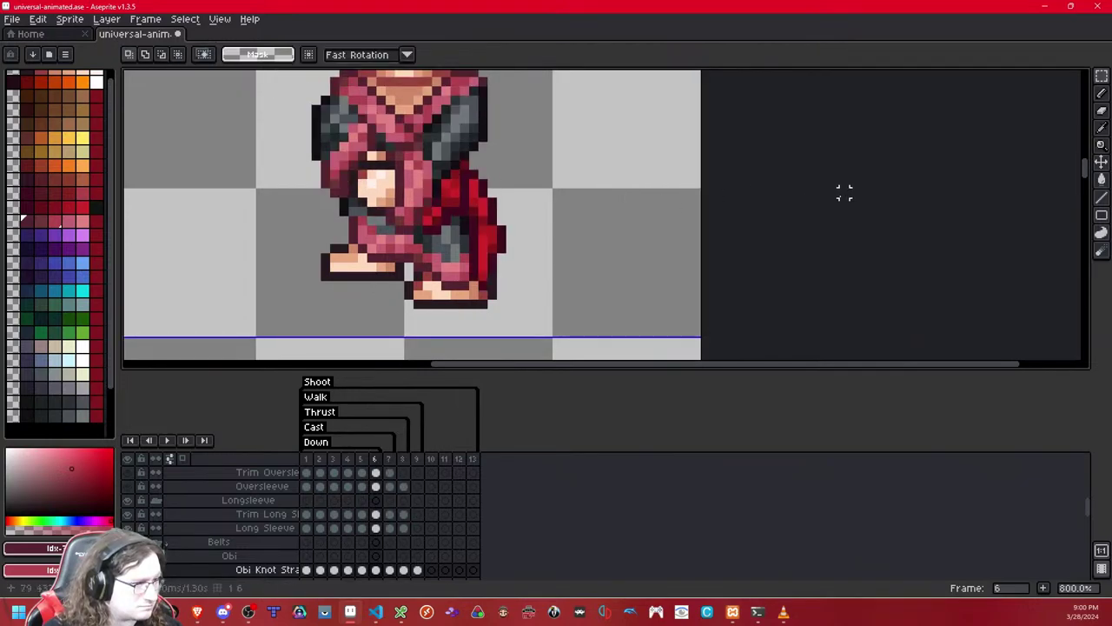
key("period")
double_click(659, 203)
left_click_drag(659, 203, 658, 212)
left_click(770, 182)
- Flip through frames 4 to 8 to check the motion of the obi knot straps
key("comma")
key("comma")
key("comma")
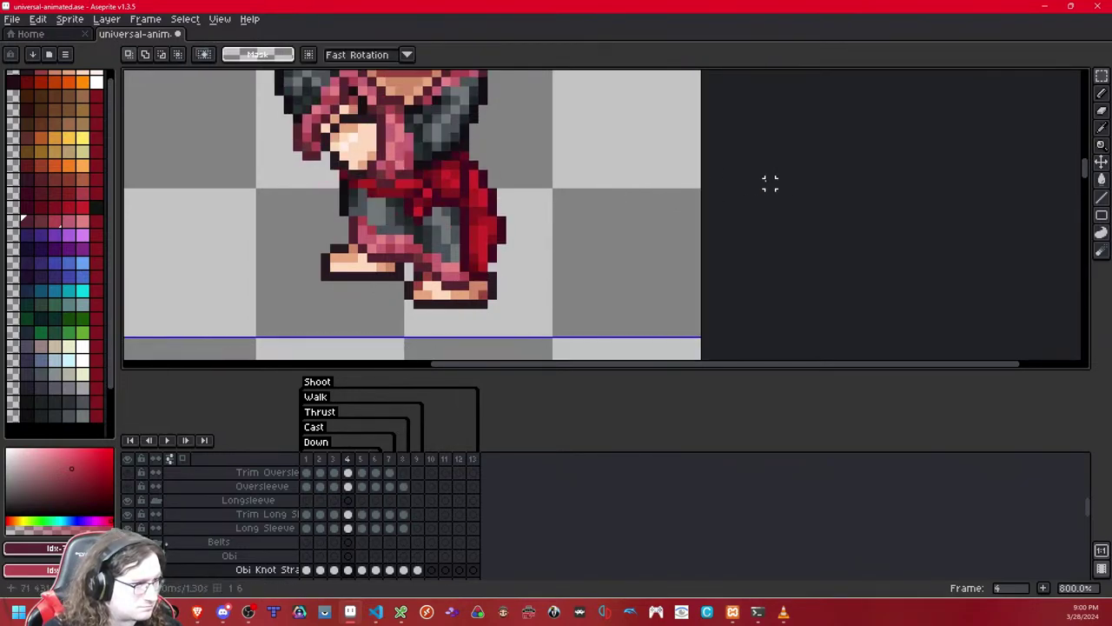
key("period")
key("period")
key("period")
key("period")
key("comma")
key("comma")
key("comma")
key("comma")
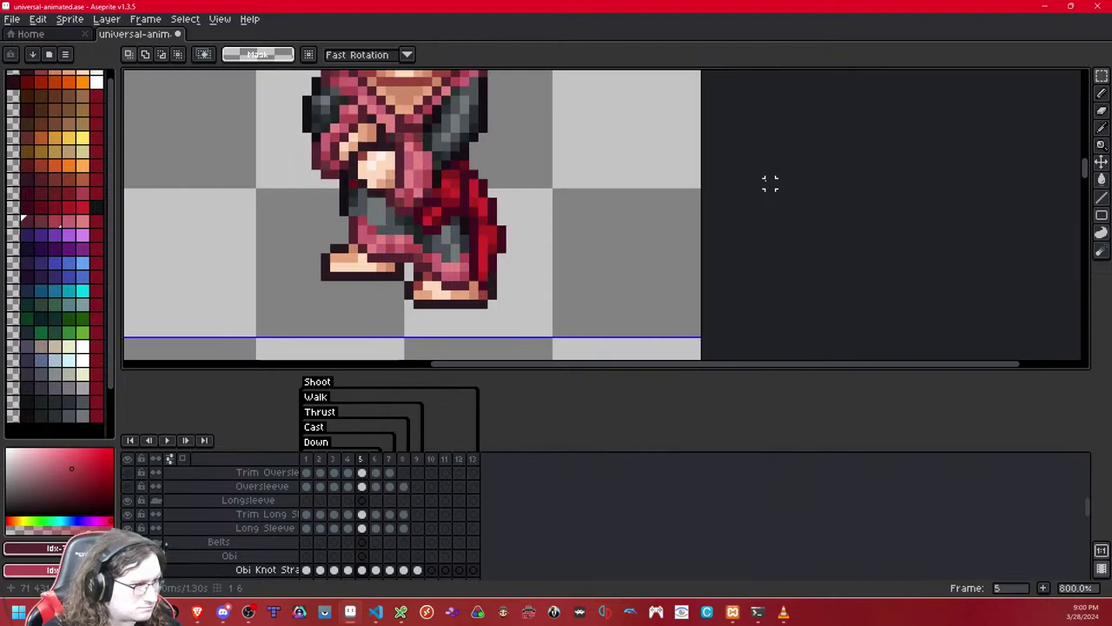
- Copy frame 4's obi knot straps onto frame 8's sleeved front-facing sprite, align them at X 0, Y 384, and compare with frame 7
key("period")
key("period")
key("period")
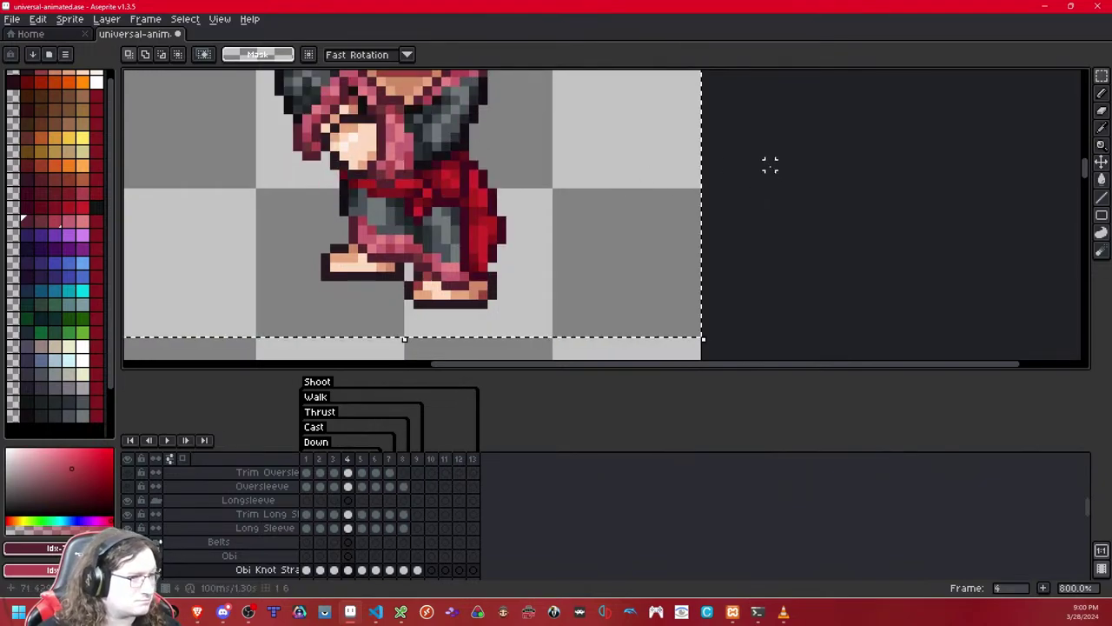
key("period")
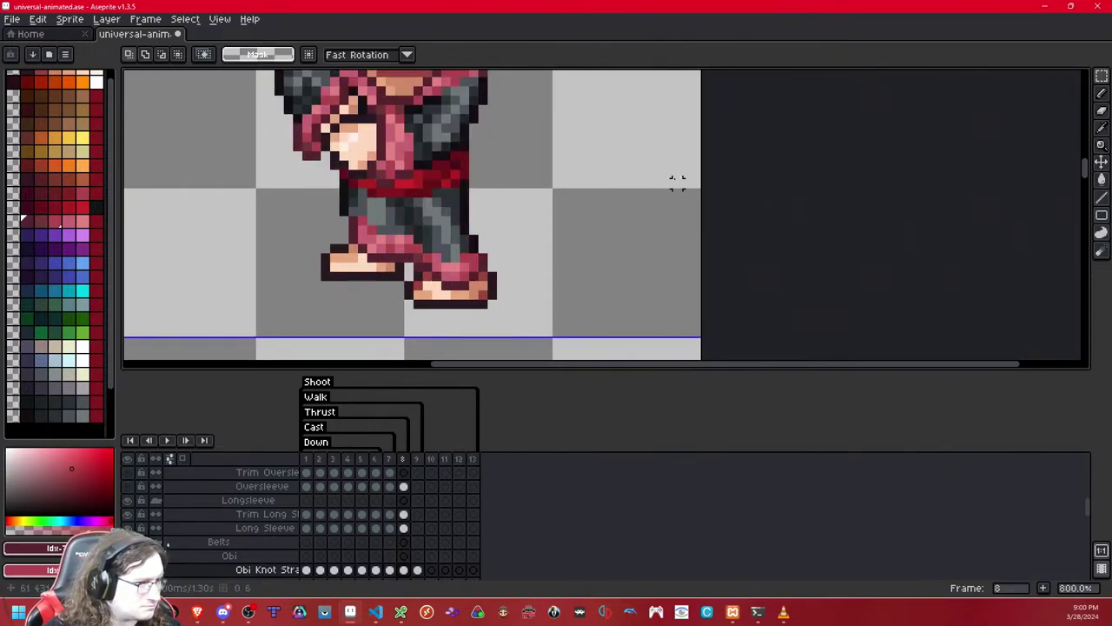
key("ctrl+v")
key("Up")
key("Up")
key("Up")
key("Up")
key("Up")
key("Up")
key("Up")
key("Up")
key("Up")
key("Up")
key("Up")
key("Up")
key("Up")
key("Up")
key("Up")
key("Up")
key("Up")
key("Up")
key("Up")
key("Up")
key("Left")
key("Left")
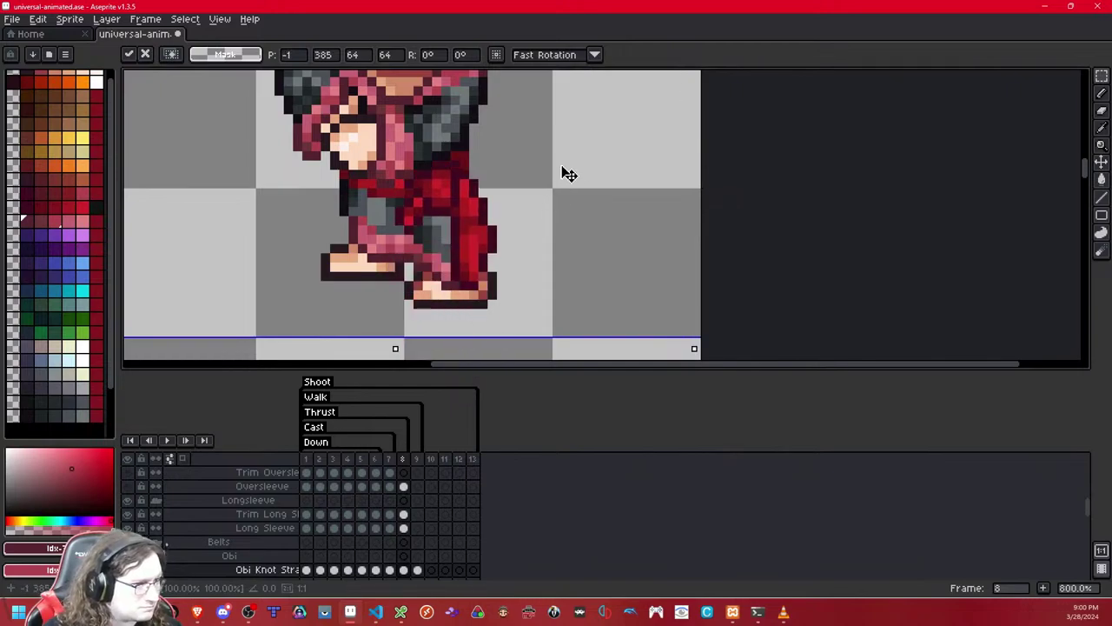
key("Right")
key("Right")
key("Right")
key("Left")
key("Down")
key("Down")
key("Left")
key("Right")
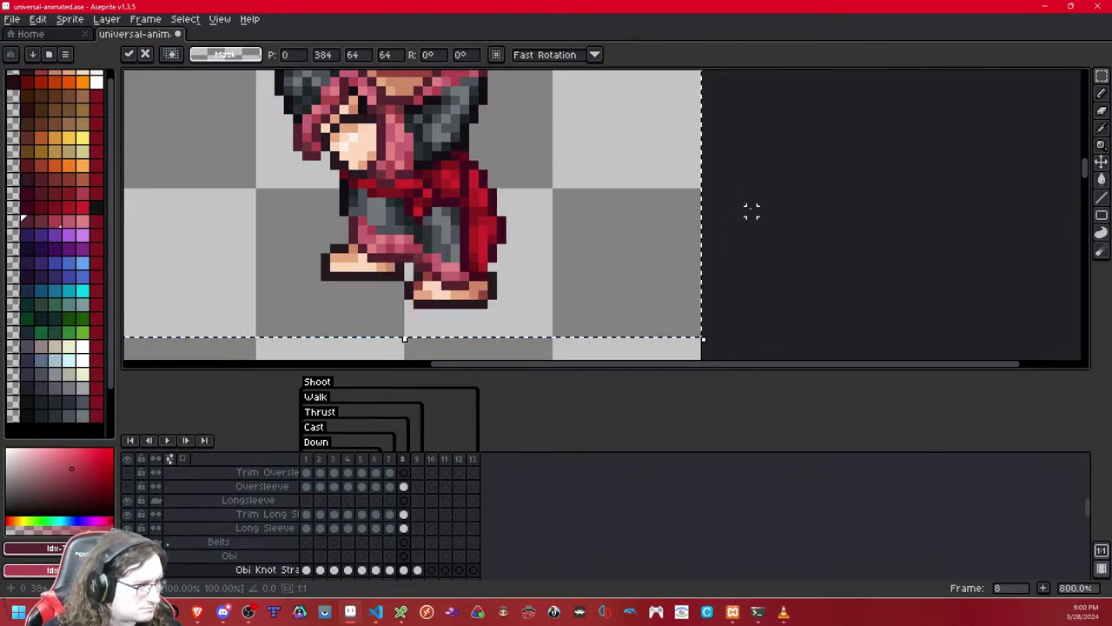
left_click(752, 211)
key("Left")
key("Right")
key("Left")
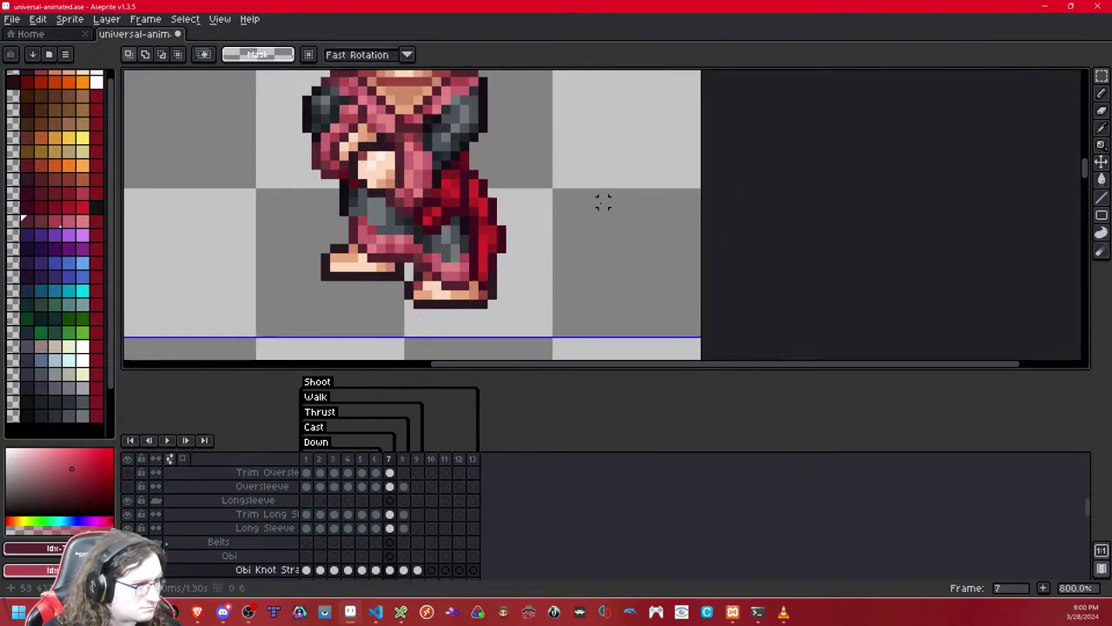
key("Right")
- Review the sprites with their obi knot straps from frame 8 back to frame 1 at full-sheet scale
scroll(603, 200, "down", 6)
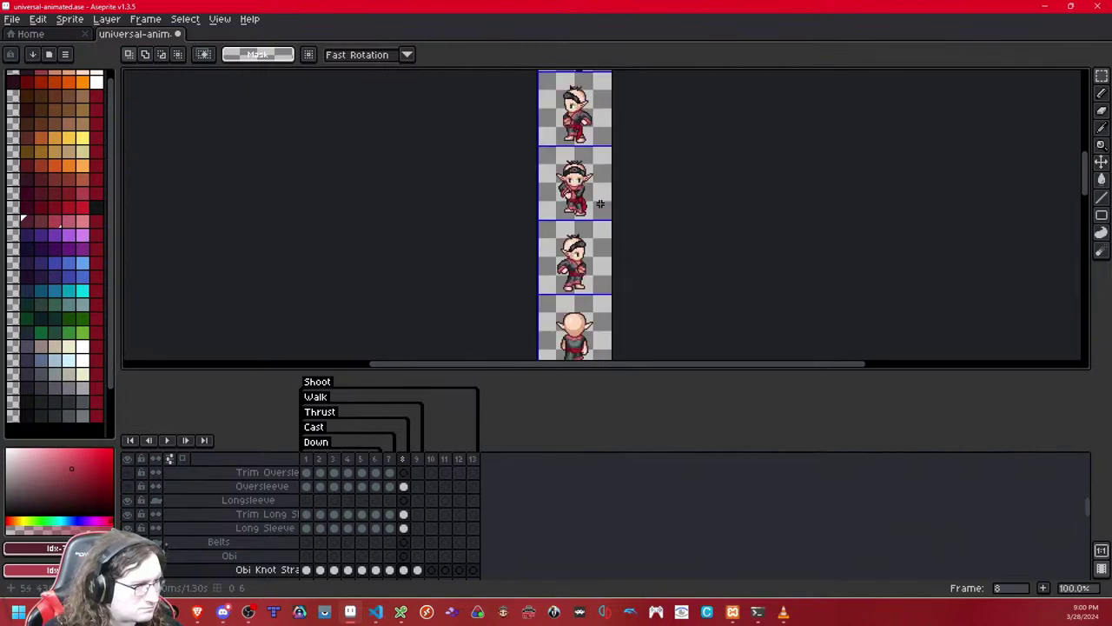
key("comma")
key("comma")
key("comma")
key("comma")
key("comma")
key("comma")
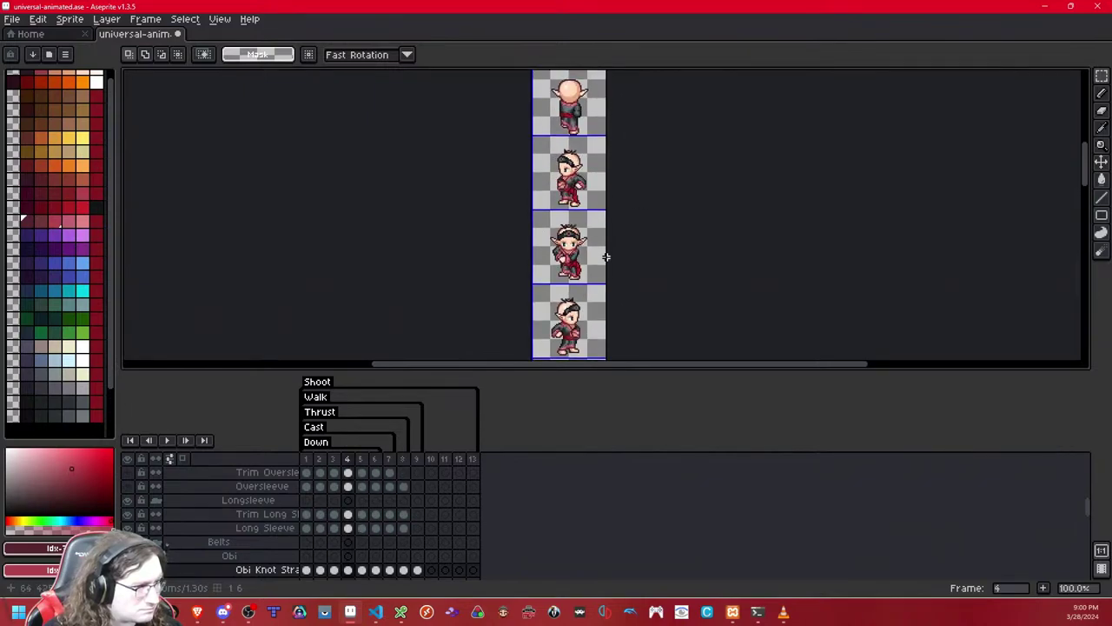
key("Left")
key("Left")
key("Right")
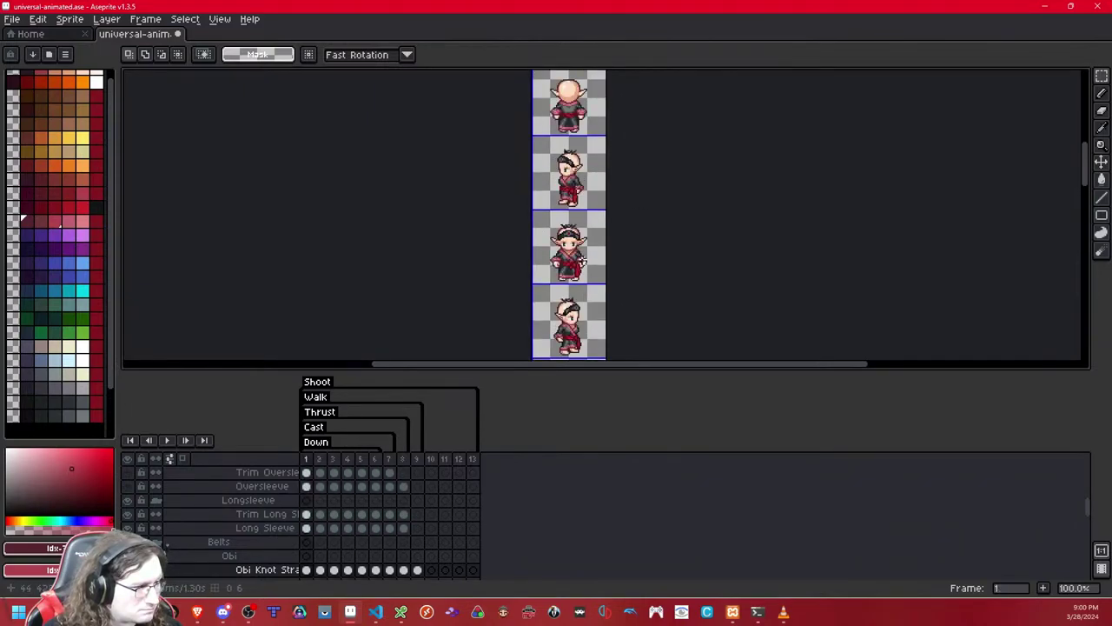
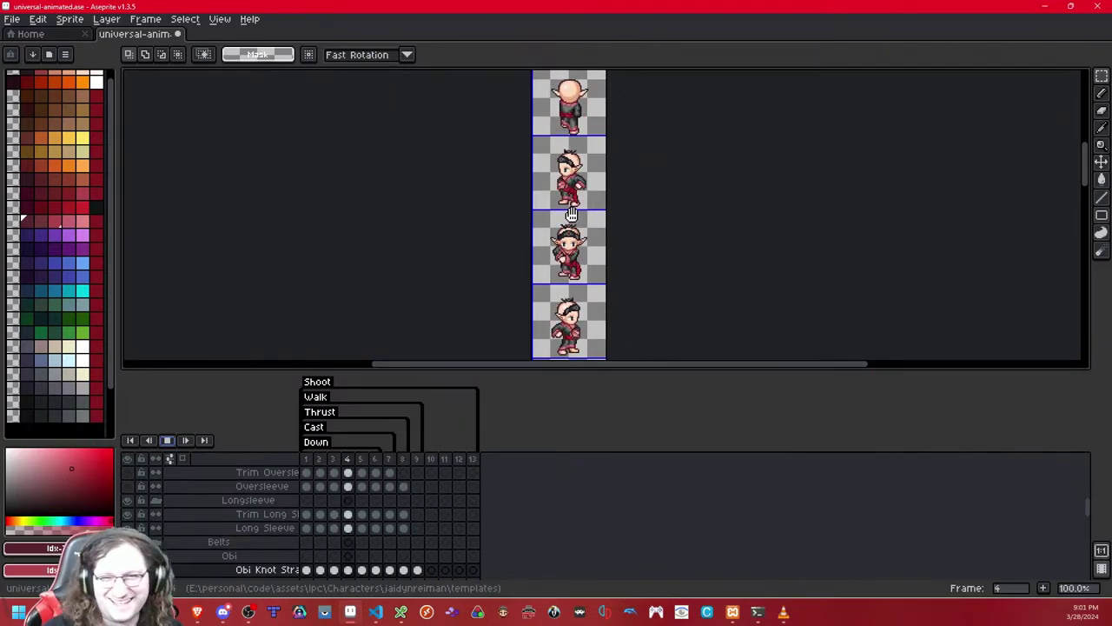
- Watch the front-facing sprite's animation up close and stop the playback
scroll(572, 267, "up", 3)
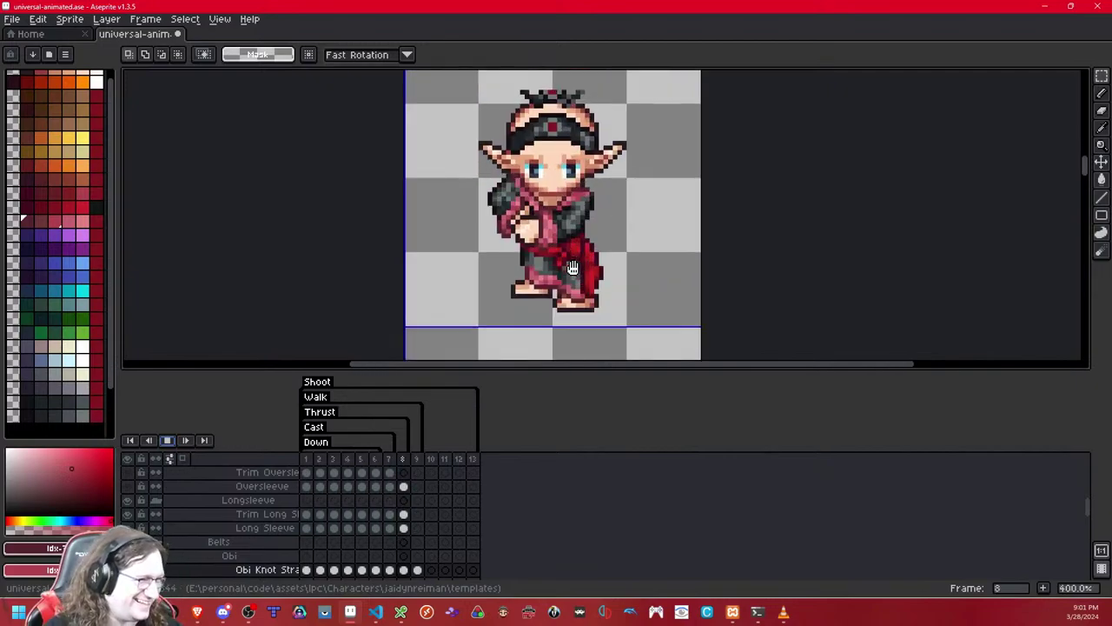
scroll(600, 241, "up", 3)
scroll(607, 224, "down", 3)
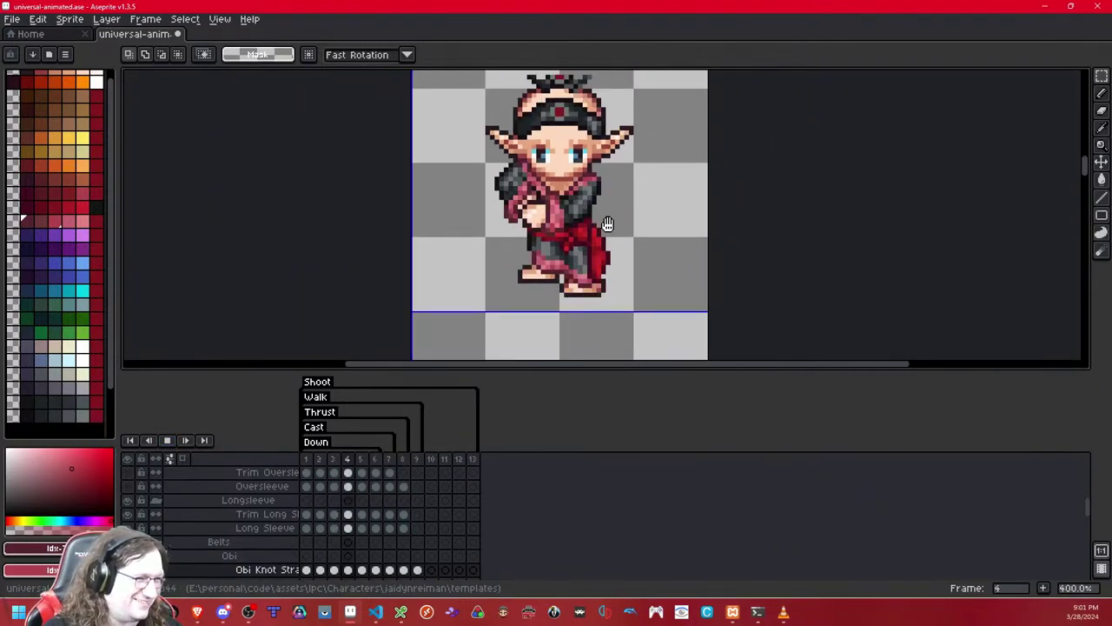
key("Return")
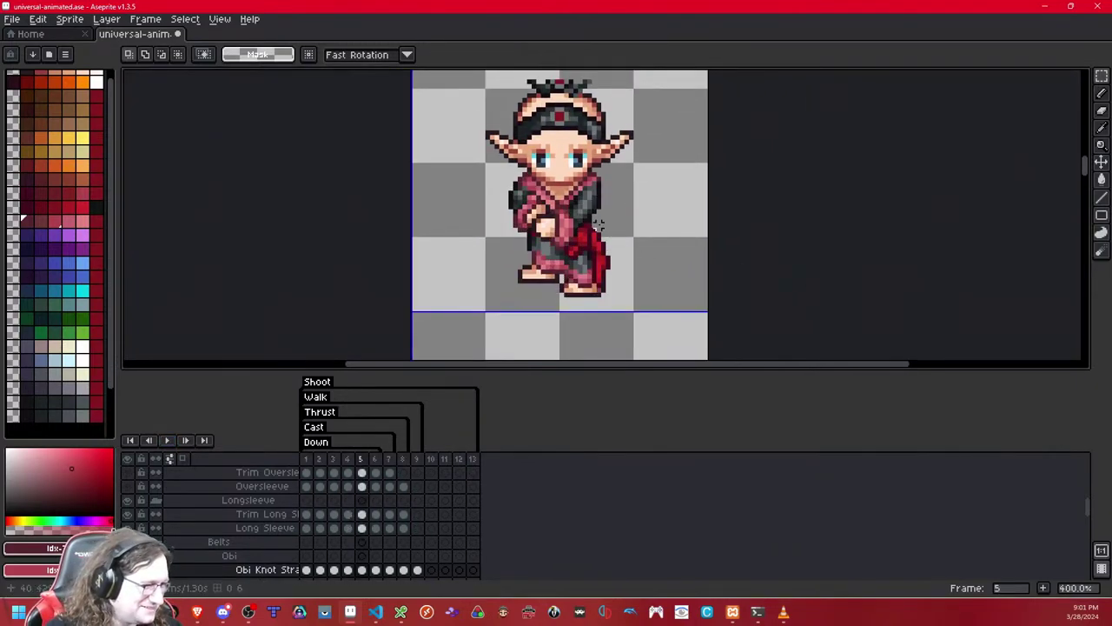
- Erase the obi knot strap pixels that cover the hand and sleeve on frame 1's front-facing sprite, checking against the layer hidden
key("Left")
key("Left")
key("Left")
key("Left")
key("Left")
key("Right")
scroll(607, 220, "up", 4)
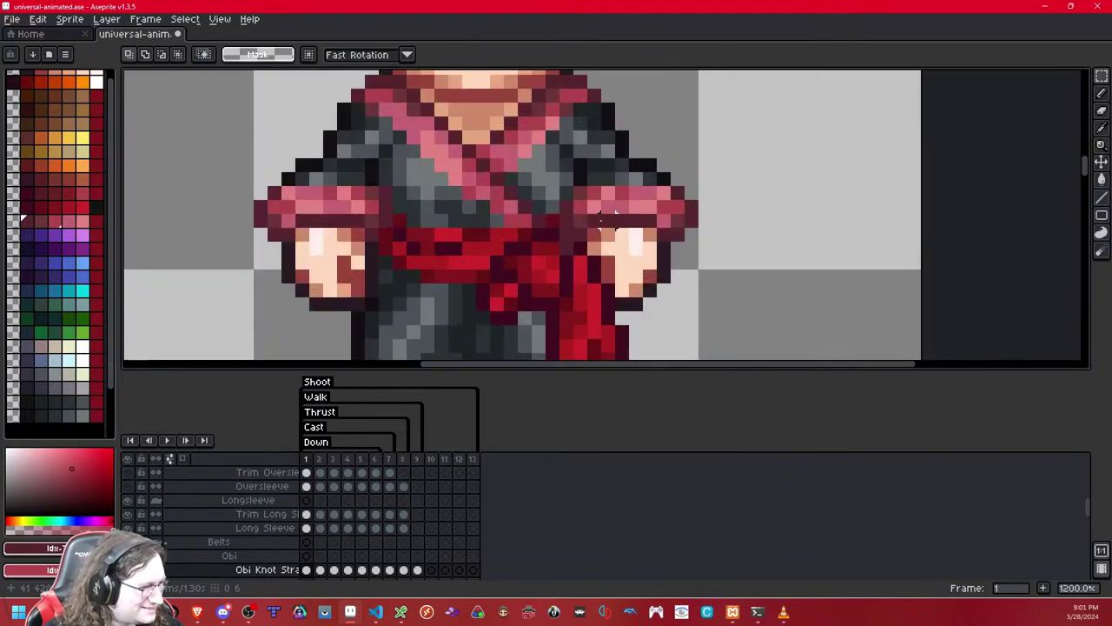
scroll(606, 219, "down", 5)
scroll(606, 226, "up", 3)
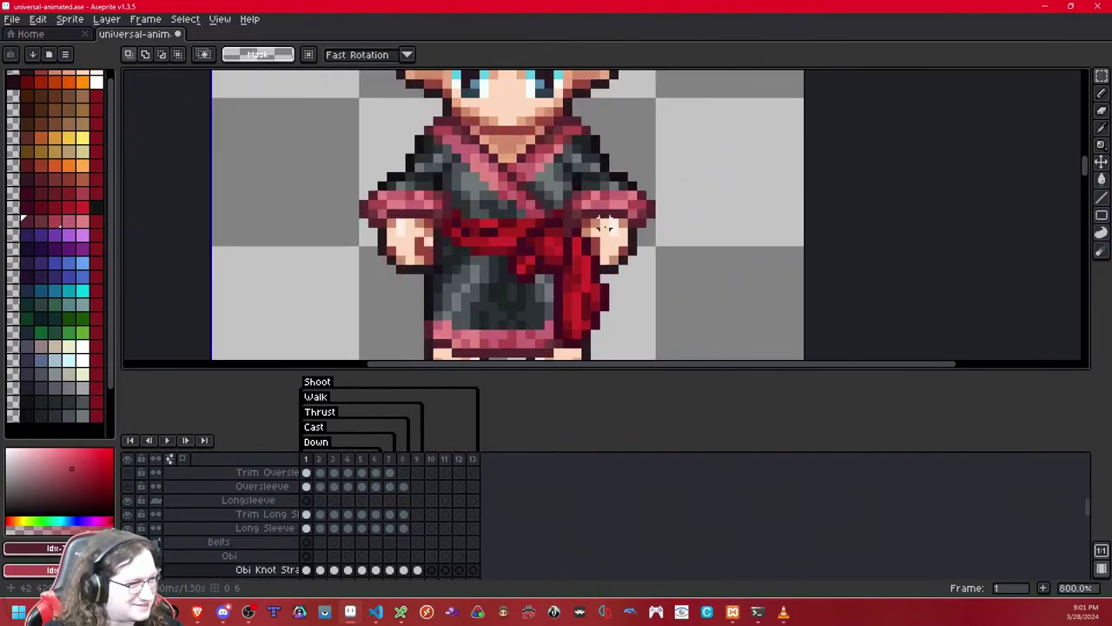
scroll(606, 226, "up", 2)
left_click(1103, 113)
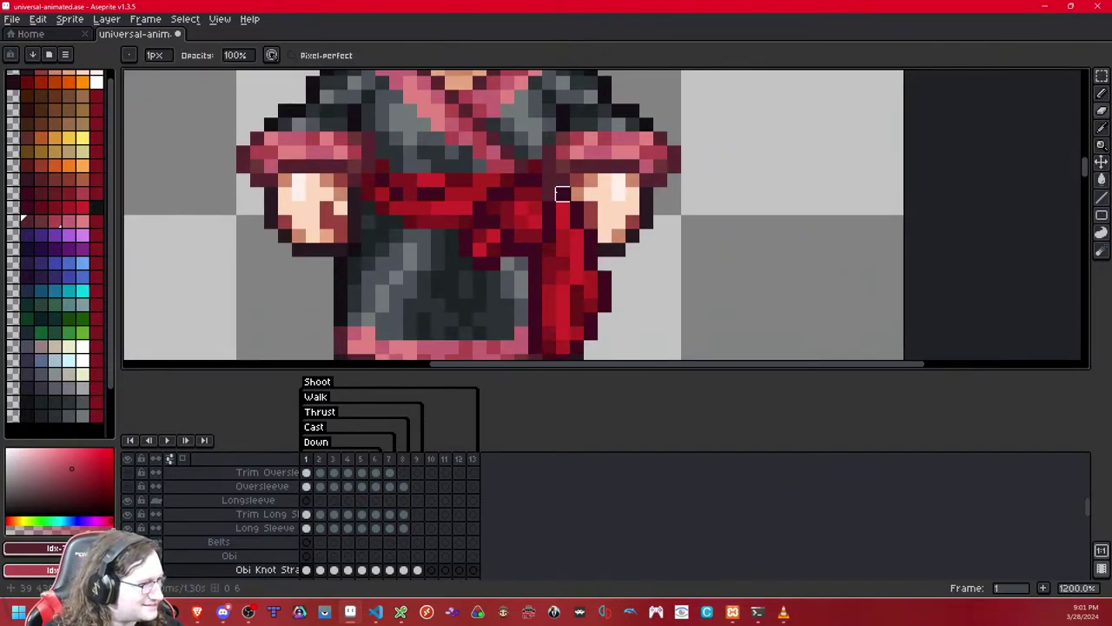
key("shift+x")
key("shift+x")
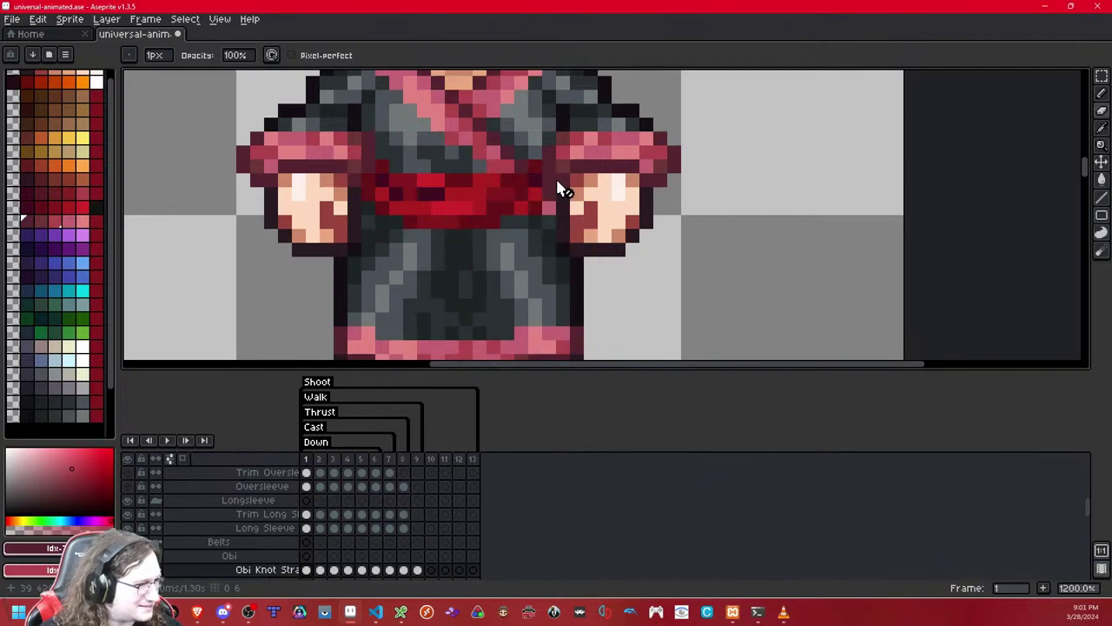
key("shift+x")
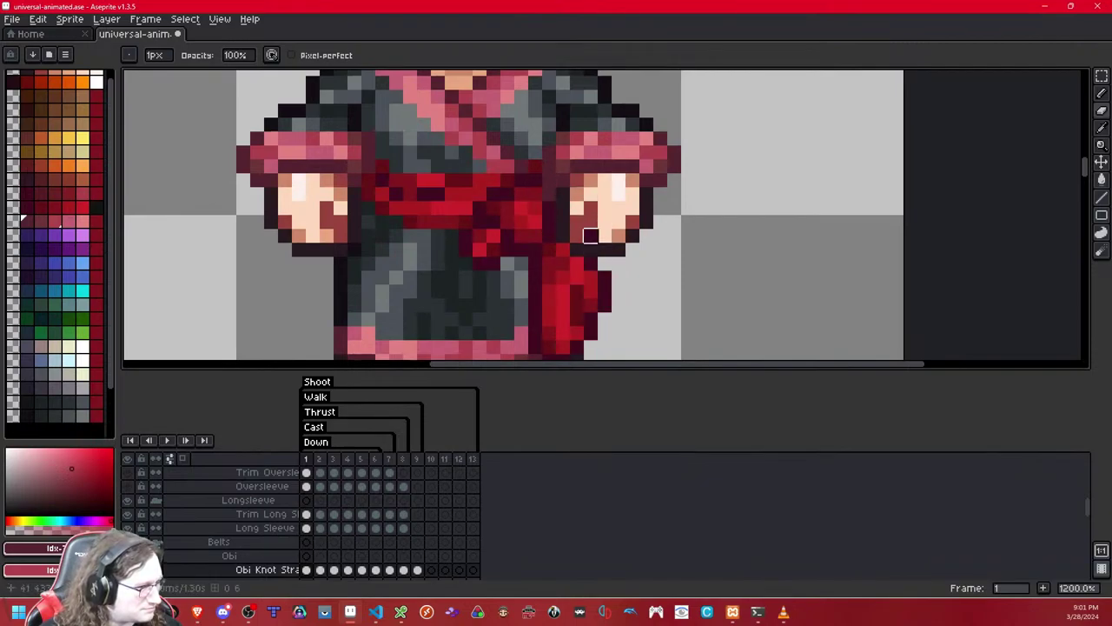
- Erase the obi knot strap pixels that overlap the sleeve cuff and hand on frame 2's front-facing sprite
key("Right")
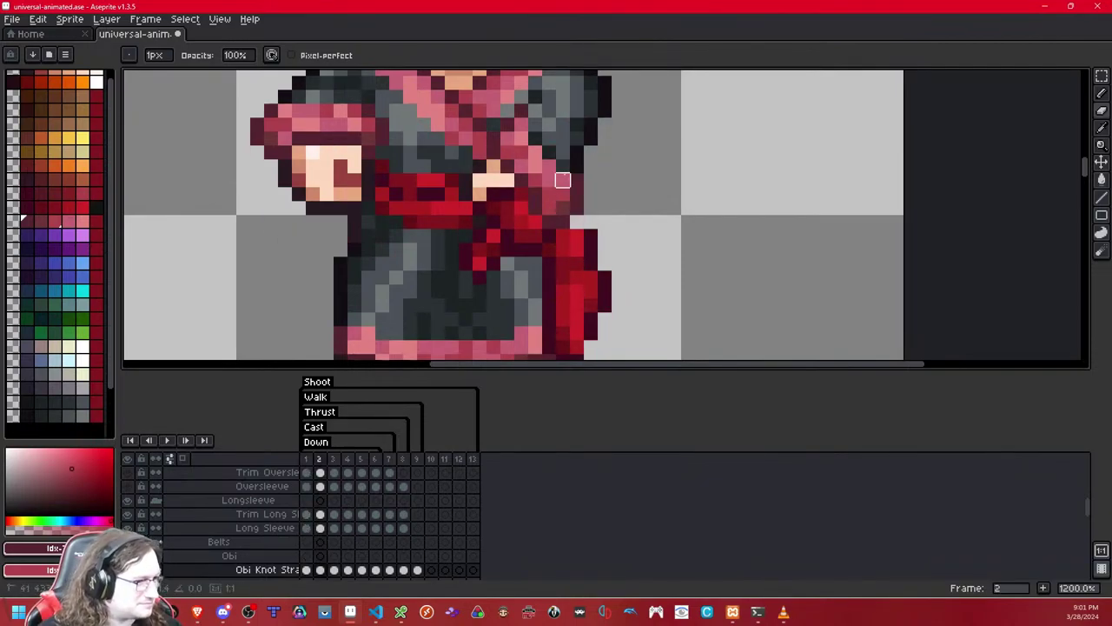
key("shift+x")
key("shift+x")
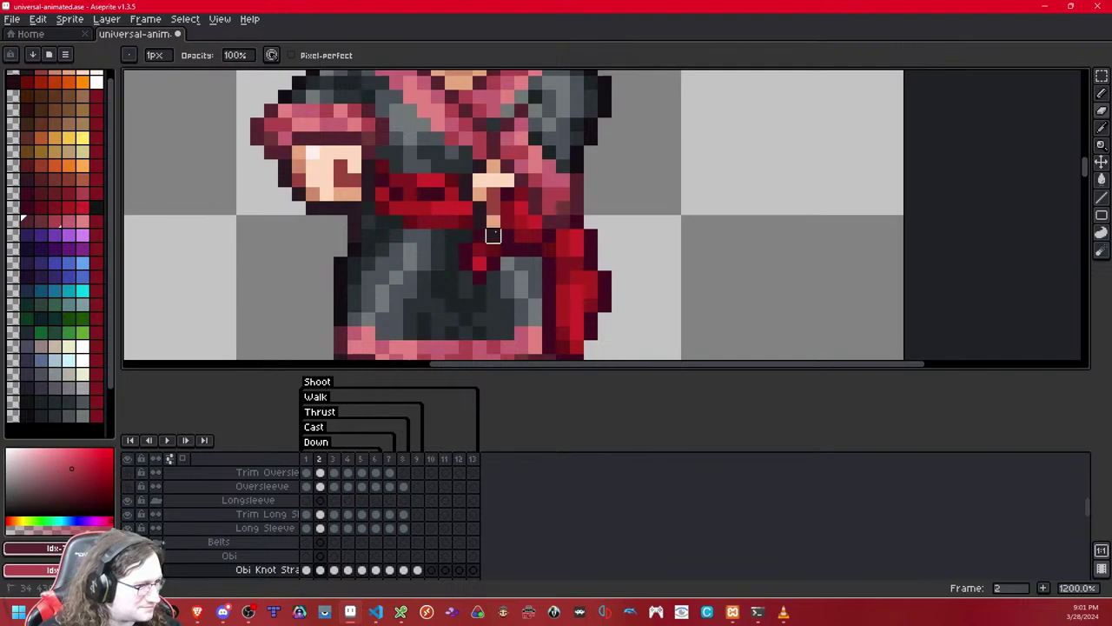
key("shift+x")
key("shift+x")
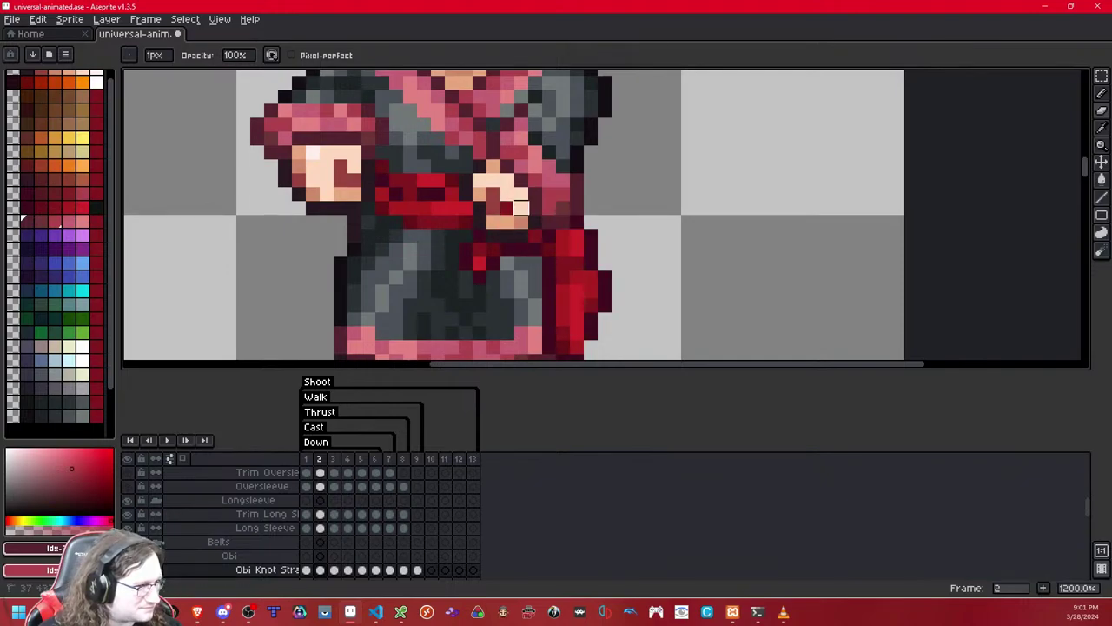
left_click(596, 174)
- Examine the front-facing sprite on frames 3 to 9 for strap overlaps with the sleeves and hands, and return to frame 1
scroll(603, 179, "down", 5)
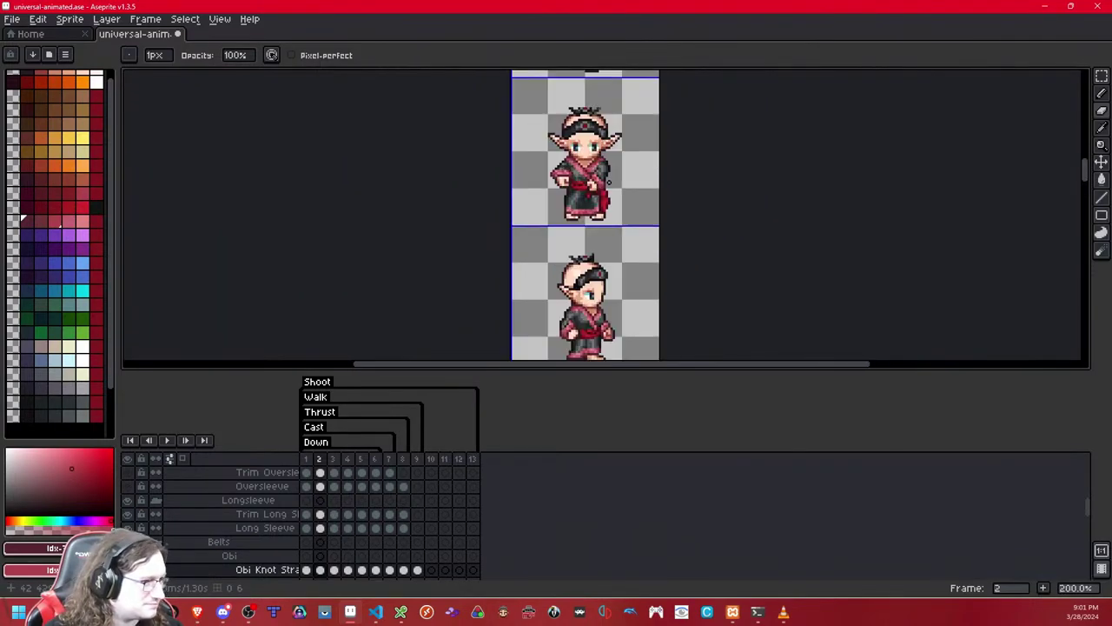
scroll(610, 181, "up", 1)
key("Right")
scroll(609, 182, "up", 4)
key("Right")
key("Left")
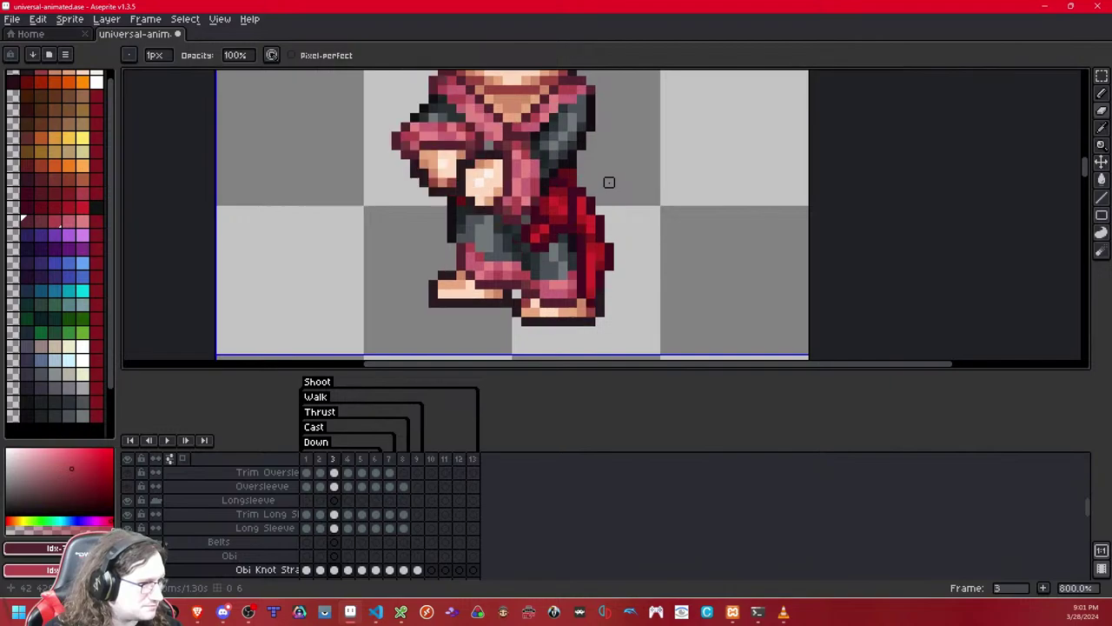
key("period")
key("comma")
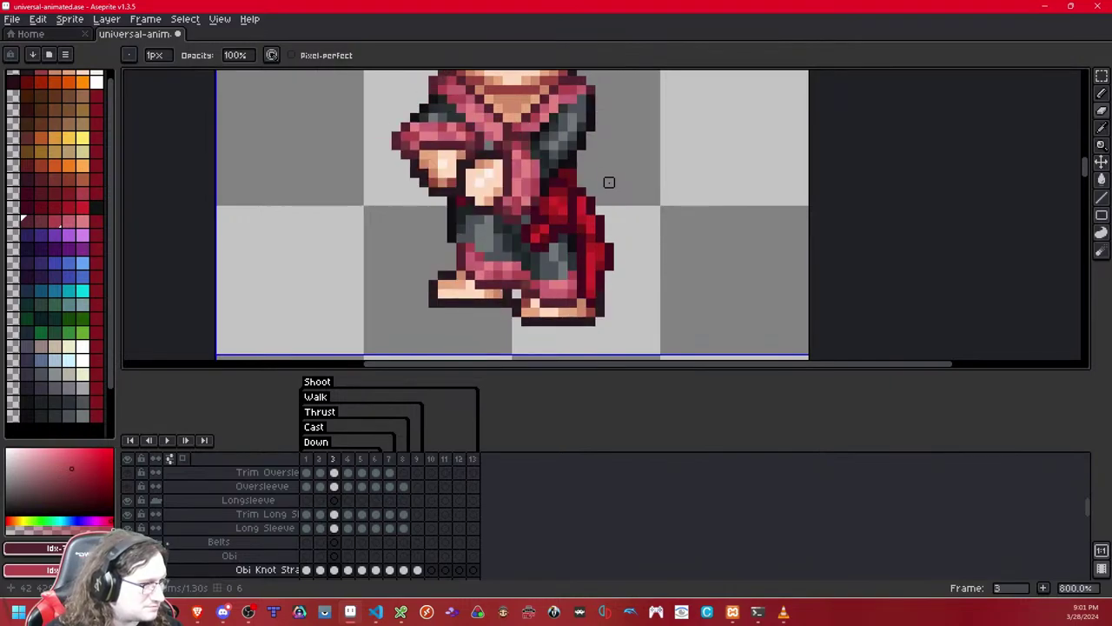
key("shift+x")
key("shift+x")
key("Right")
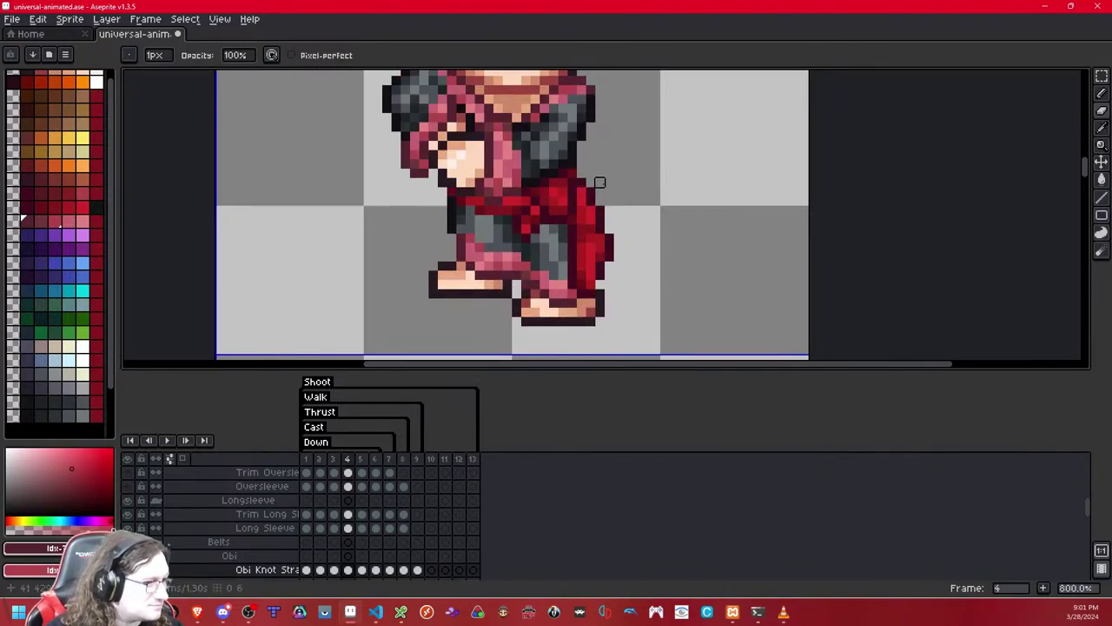
key("Right")
key("period")
key("period")
key("period")
key("period")
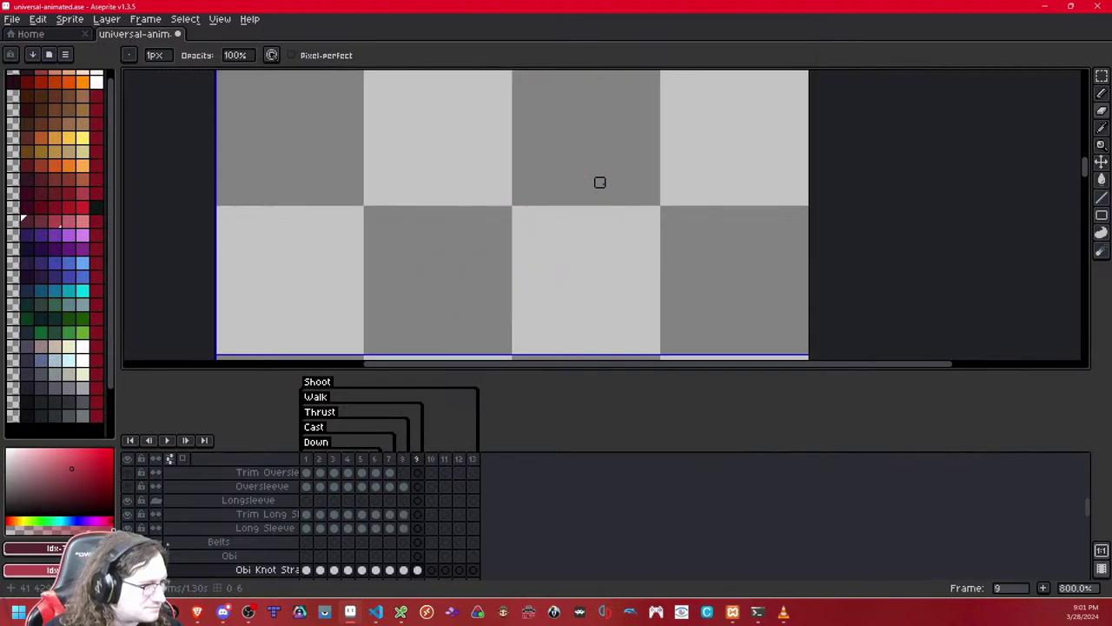
key("comma")
key("comma")
key("comma")
key("comma")
key("comma")
key("comma")
key("comma")
key("comma")
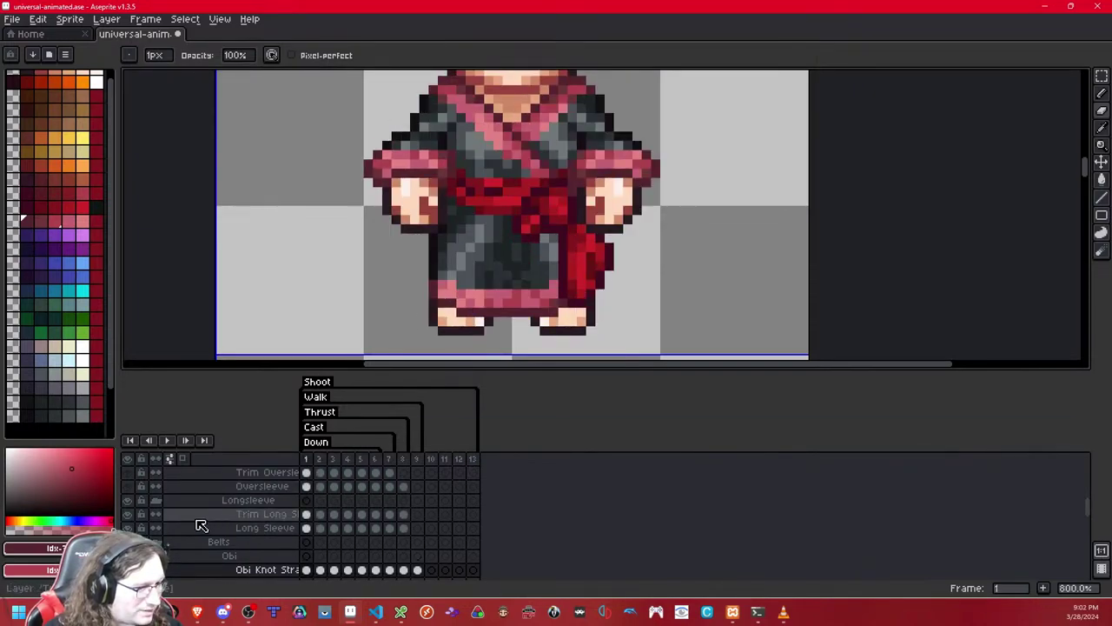
- Hide the Sleeves layer group to expose the sprite's bare arms
scroll(201, 526, "up", 5)
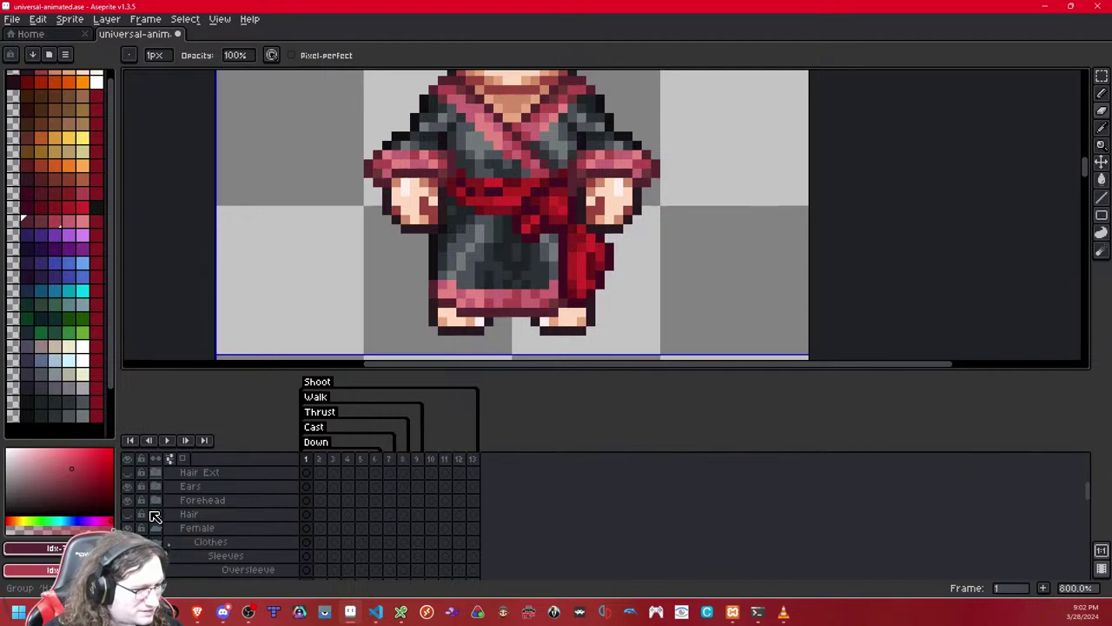
scroll(154, 516, "down", 3)
left_click(130, 478)
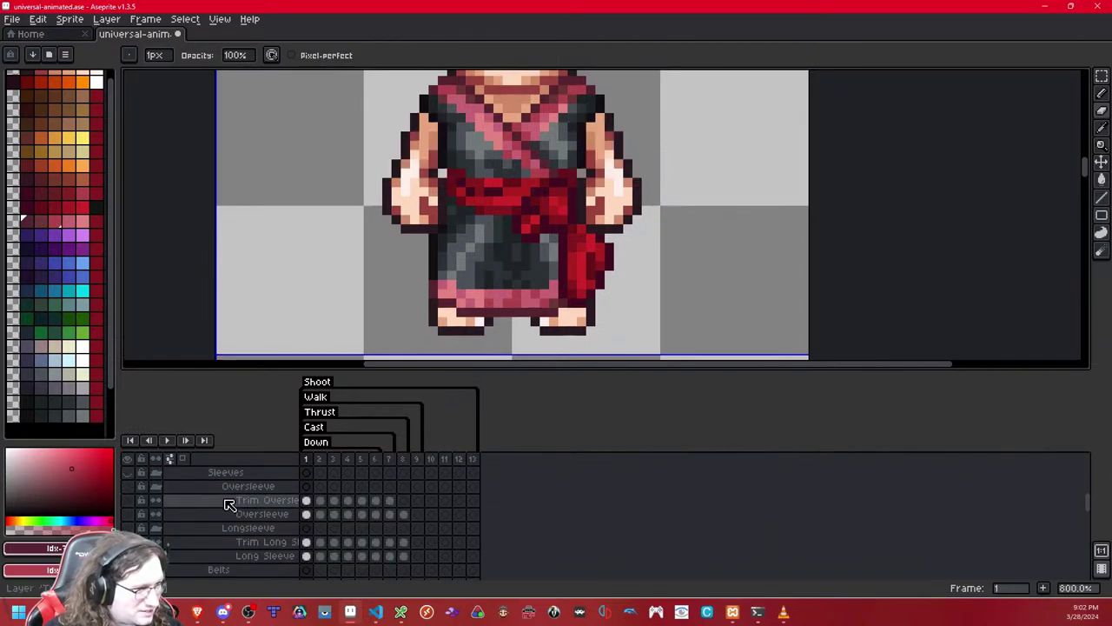
scroll(223, 504, "down", 5)
scroll(229, 504, "down", 2)
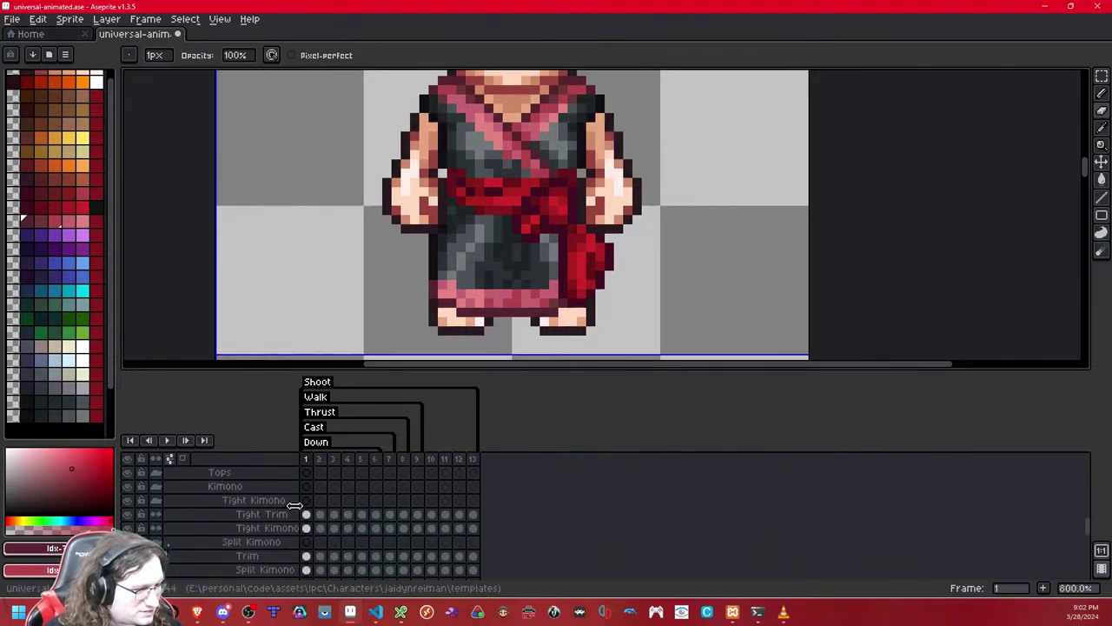
scroll(293, 504, "up", 5)
- Erase the obi knot strap pixels covering the bare forearm and wrist on frame 2's front-facing sprite
key("Right")
scroll(618, 221, "up", 1)
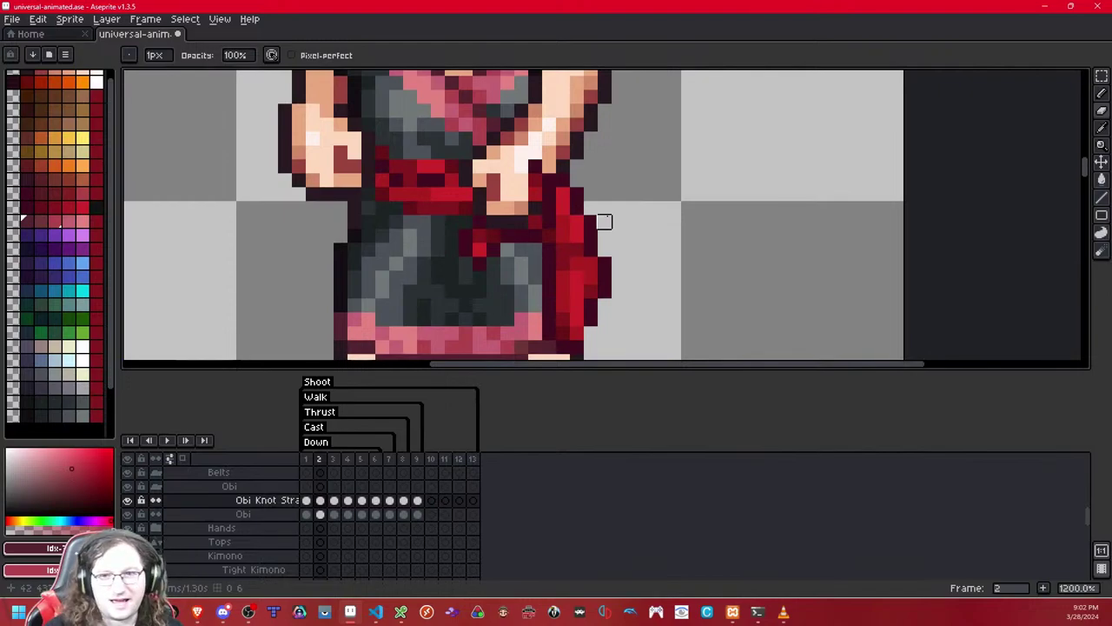
left_click_drag(549, 194, 521, 194)
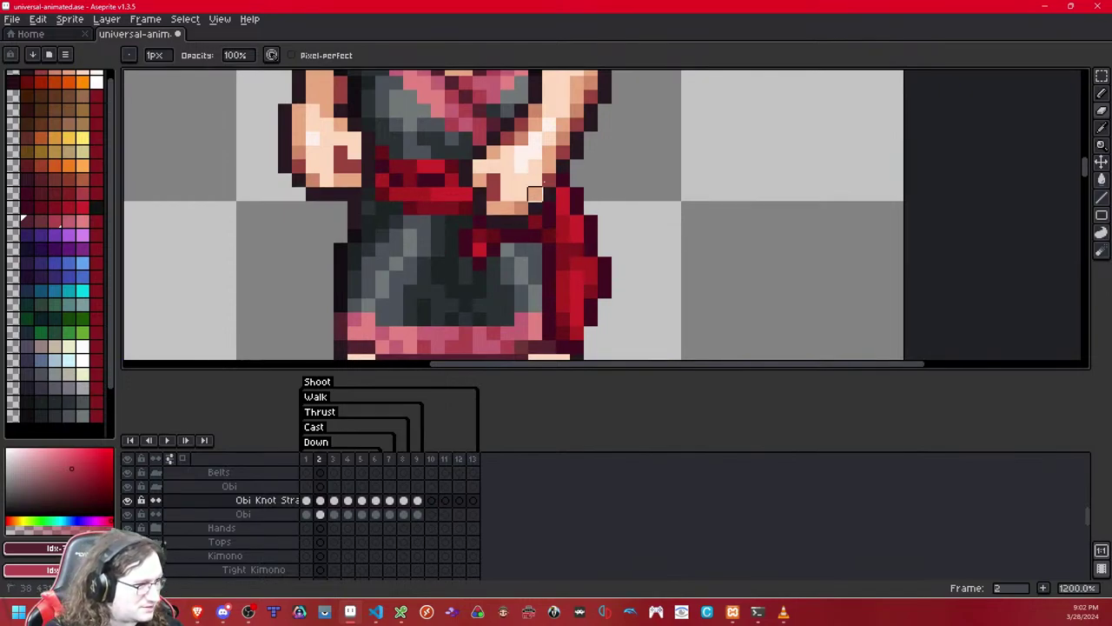
- Check the straps against the bare arms on frames 3 and 4, and erase the strap pixels overlapping the forearm on frame 5
key("Right")
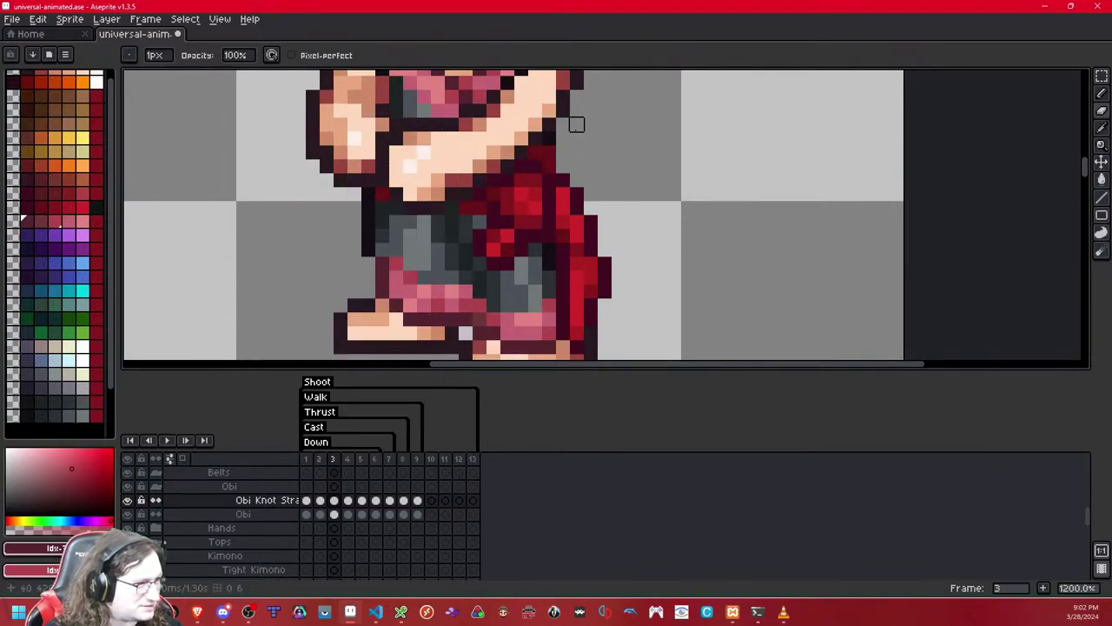
key("shift+x")
key("shift+x")
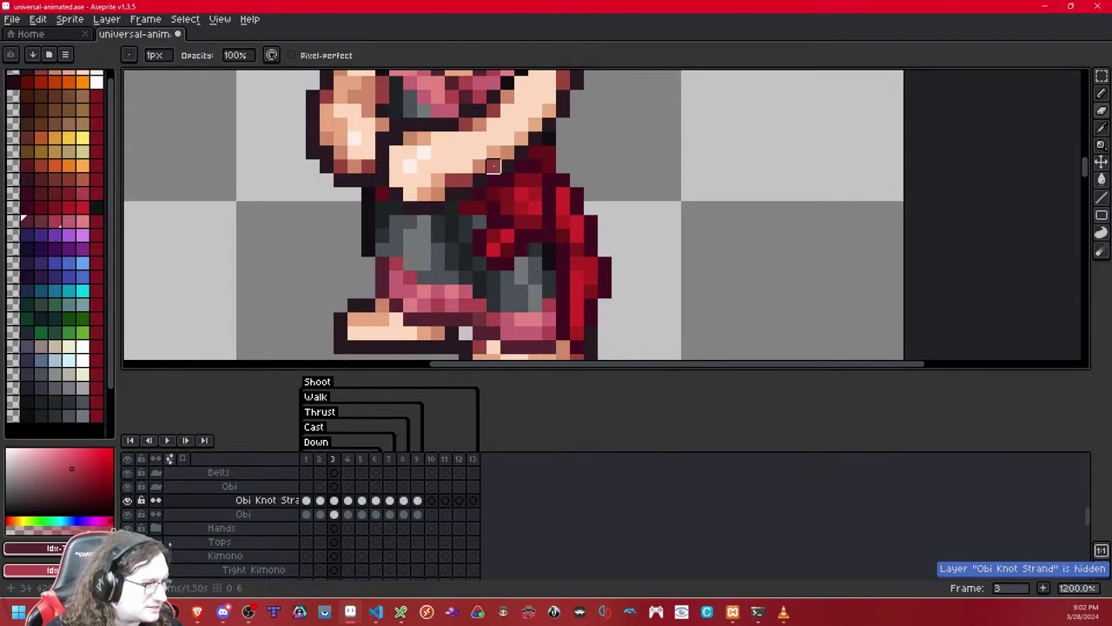
key("Right")
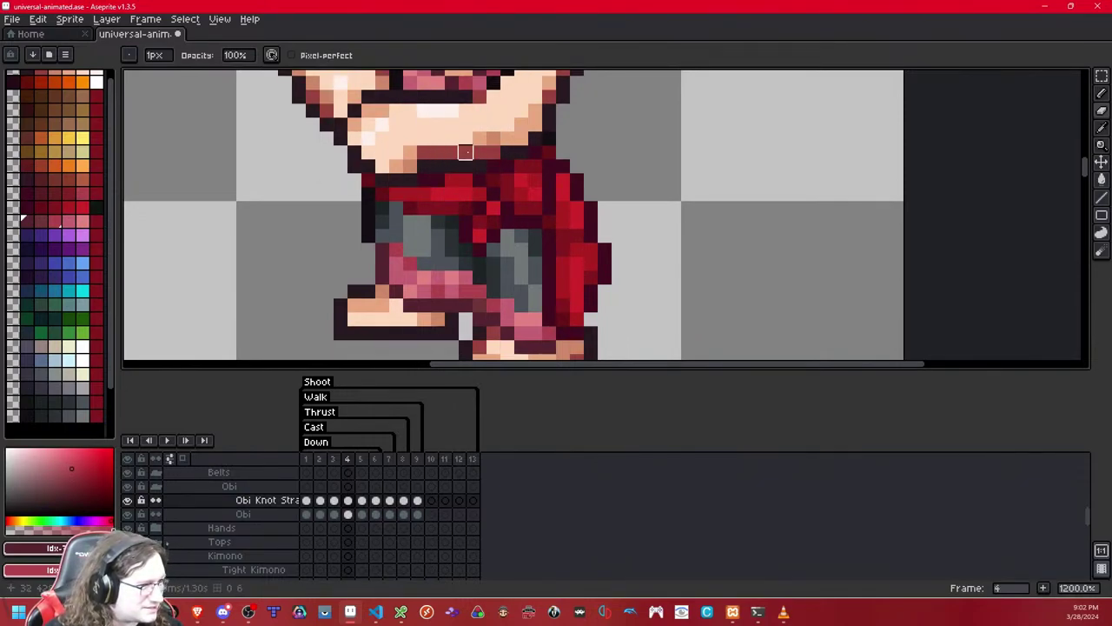
key("Right")
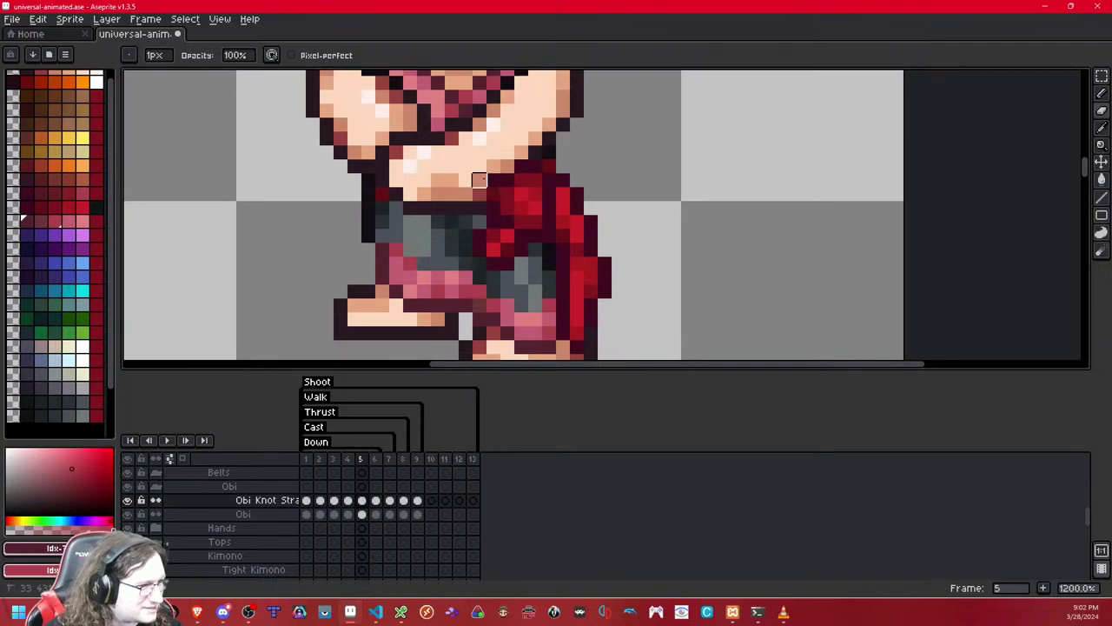
key("ctrl+z")
left_click(522, 166)
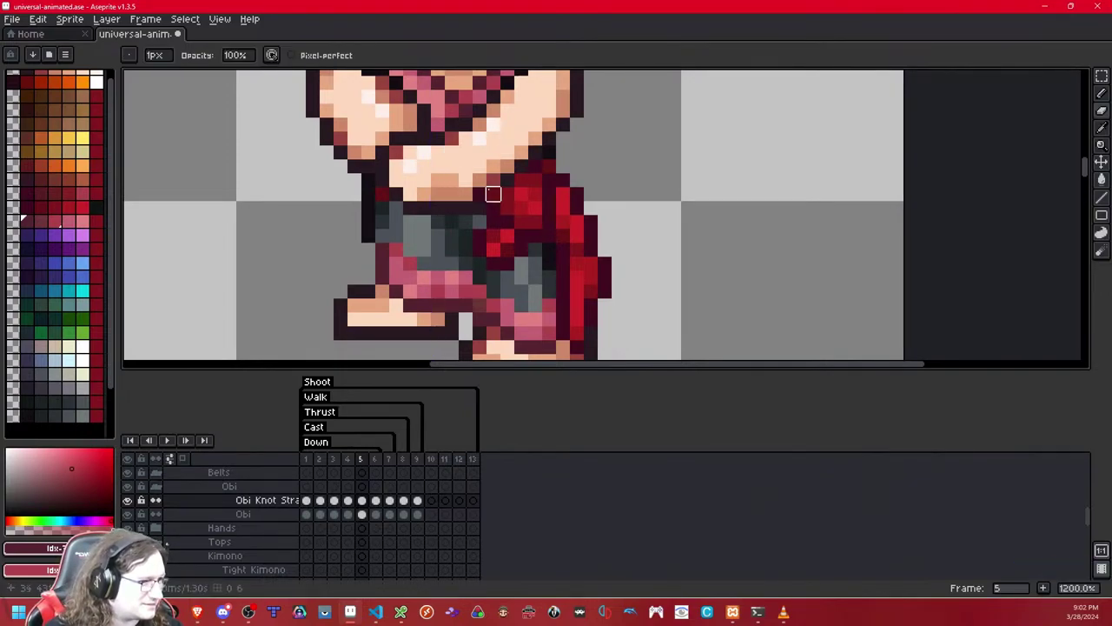
- Erase the obi knot strap pixels overlapping the bare forearm and hand on frame 6, using frame 5 for comparison
key("Right")
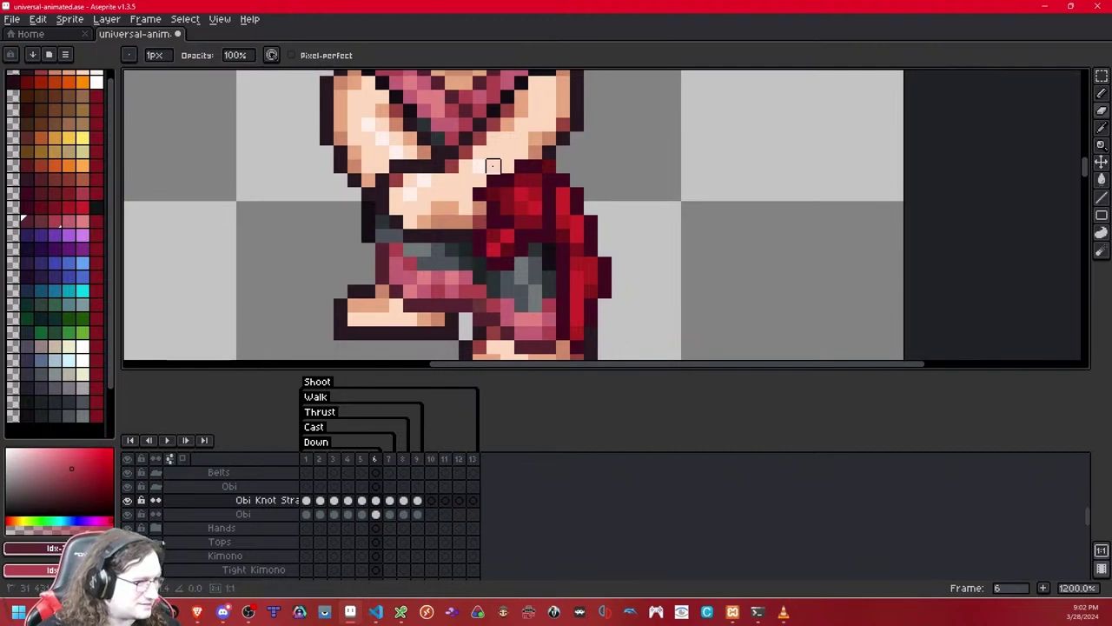
key("Left")
key("Right")
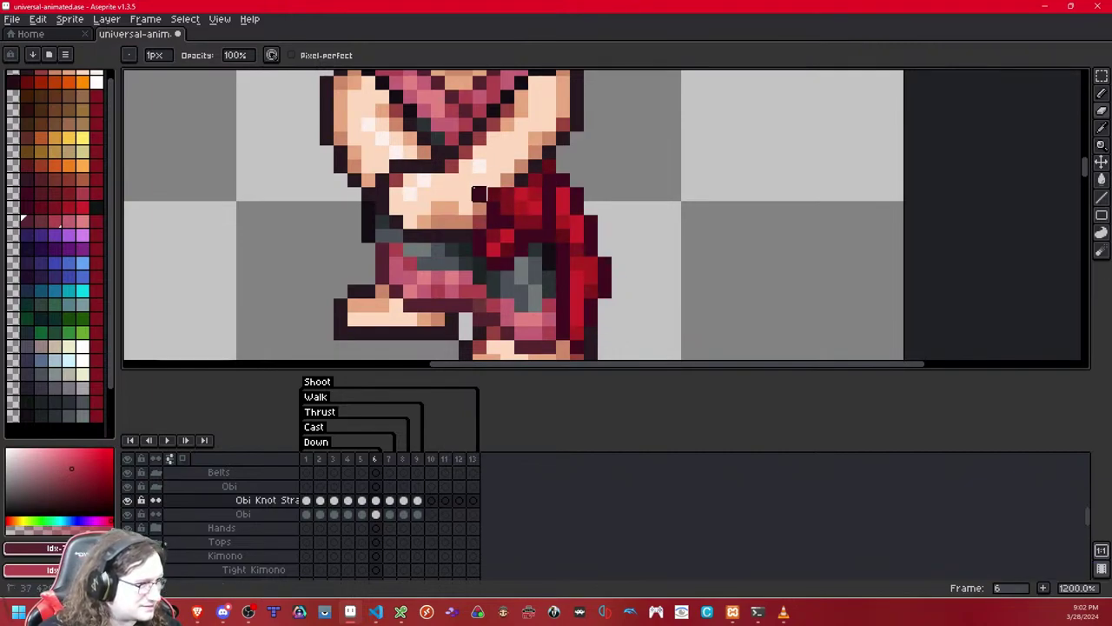
key("Left")
key("Right")
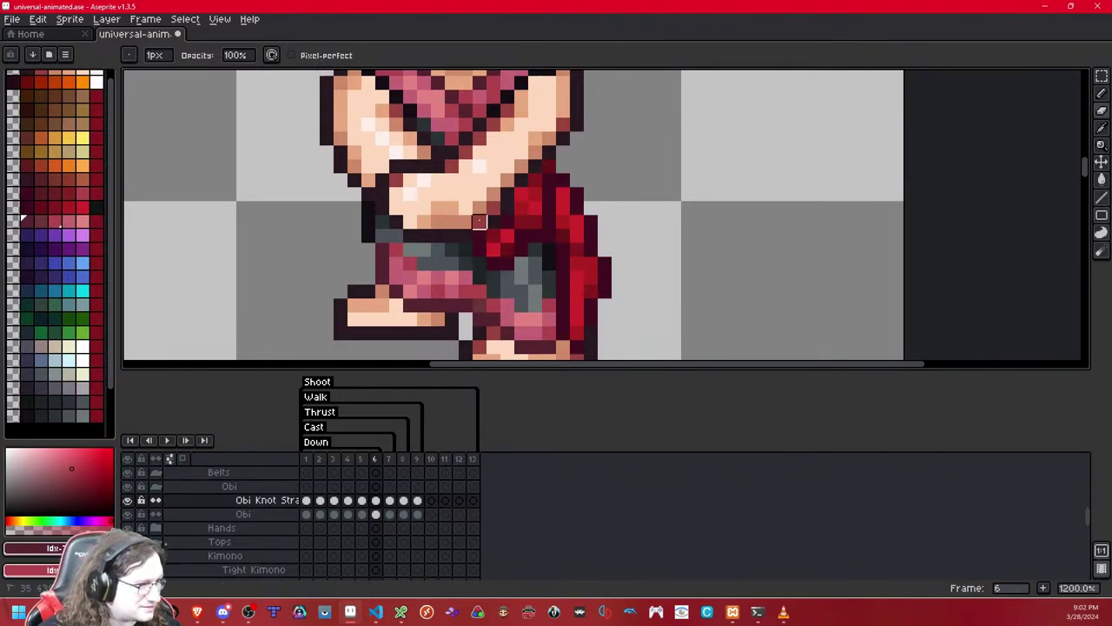
key("shift+x")
key("shift+x")
- Inspect the straps on frames 7 and 8 up close, and flip through all frames of the sleeveless sprite at a smaller scale
key("Right")
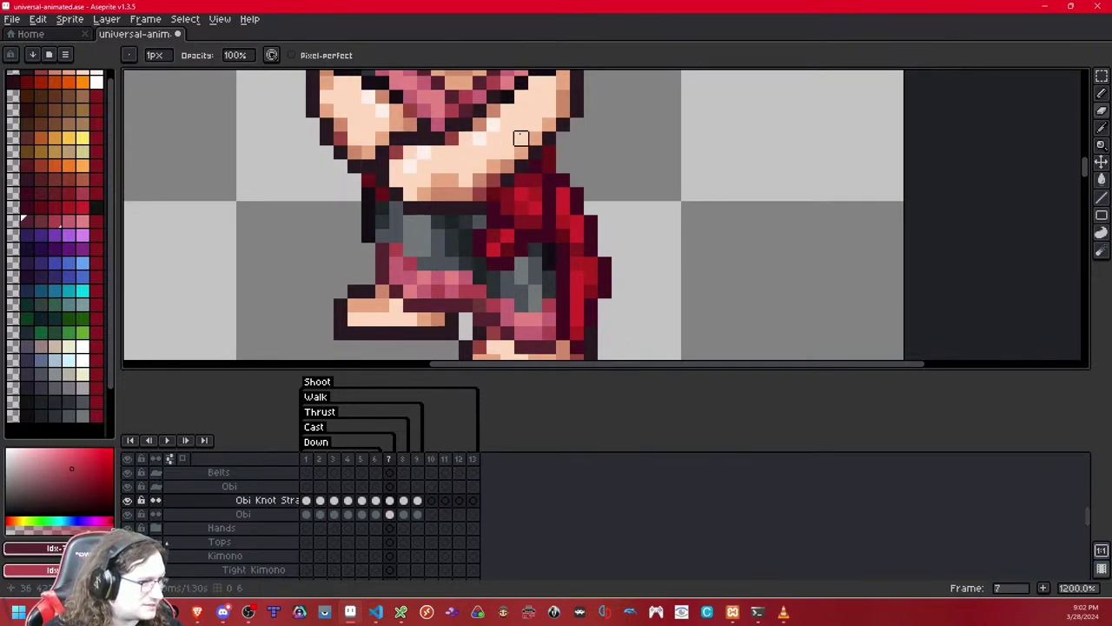
key("Right")
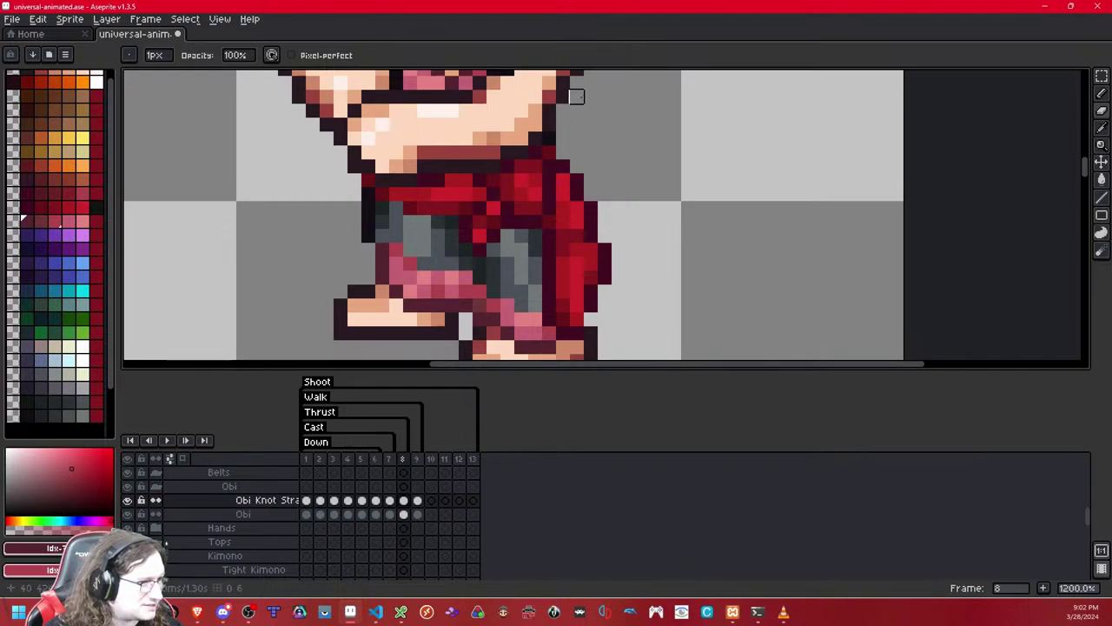
scroll(576, 95, "down", 6)
key("Left")
key("Left")
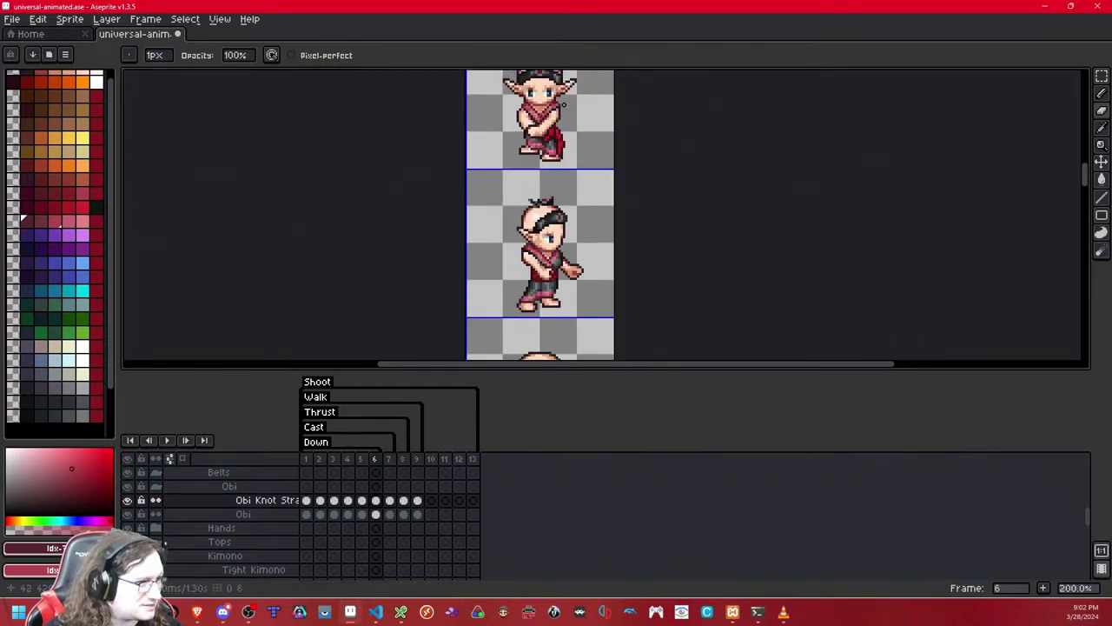
key("Left")
key("Left")
key("Left")
key("Left")
key("Left")
key("Left")
key("Right")
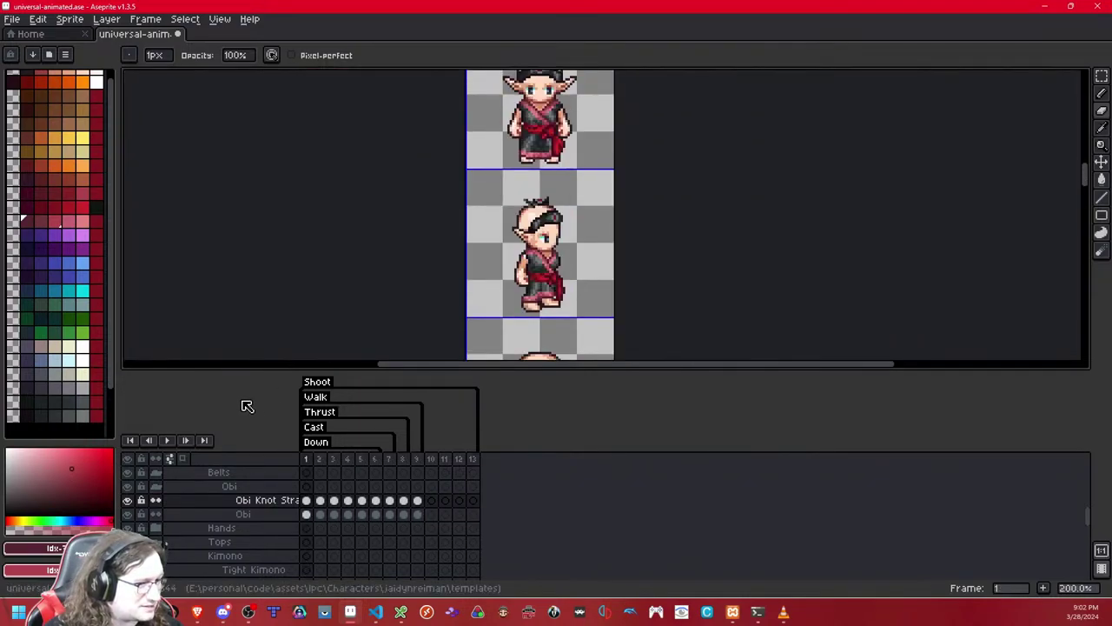
key("Right")
key("Right")
key("Right")
key("Right")
key("Right")
key("Right")
key("Right")
key("Right")
key("Left")
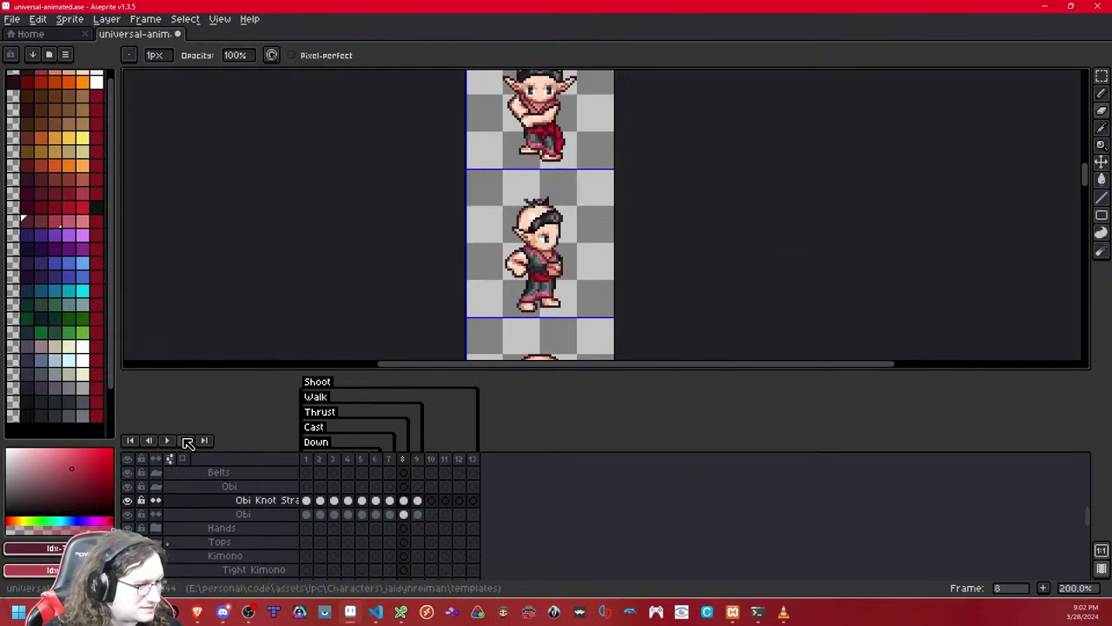
- Play the animation and review the obi straps in motion on the sprite rows facing each direction, then stop playback
left_click(168, 440)
left_click_drag(601, 177, 603, 240)
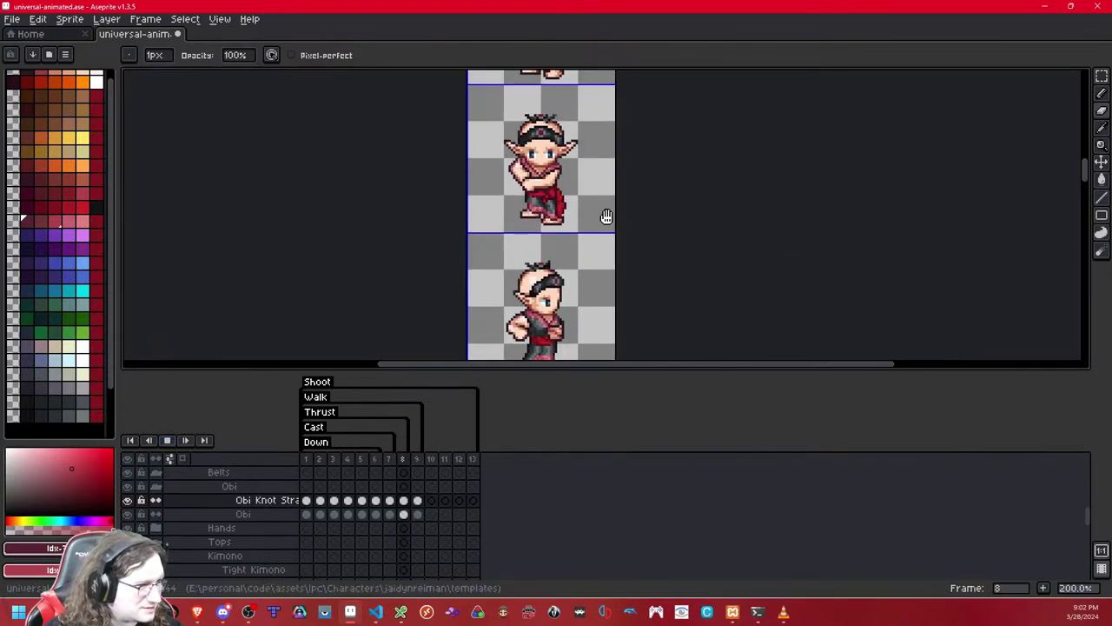
scroll(607, 217, "down", 3)
scroll(607, 213, "up", 2)
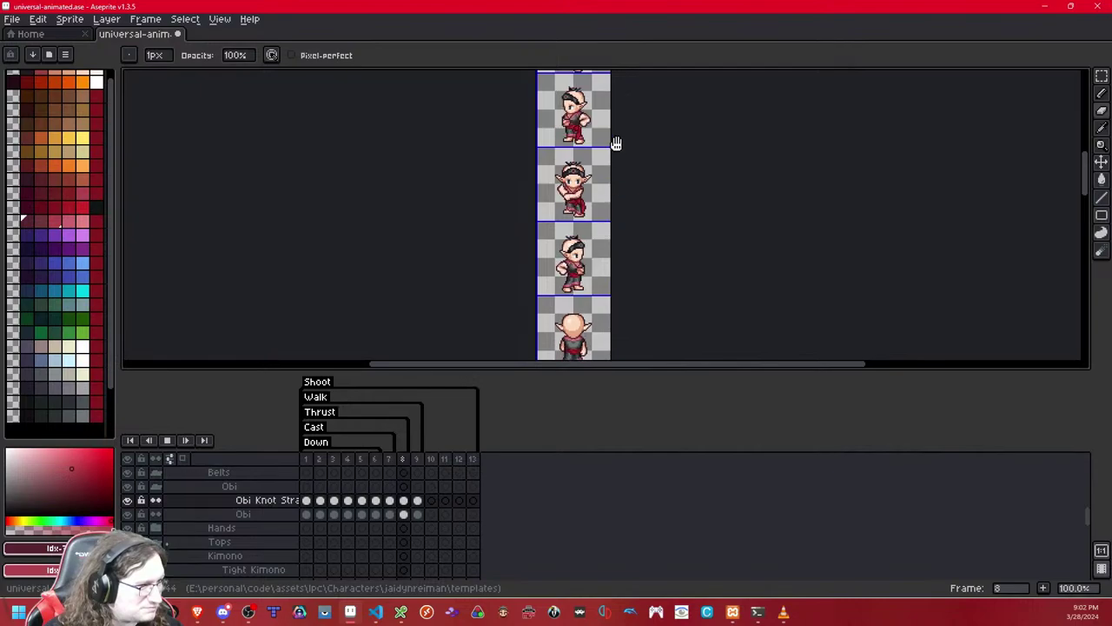
left_click_drag(616, 143, 615, 232)
left_click_drag(631, 113, 628, 224)
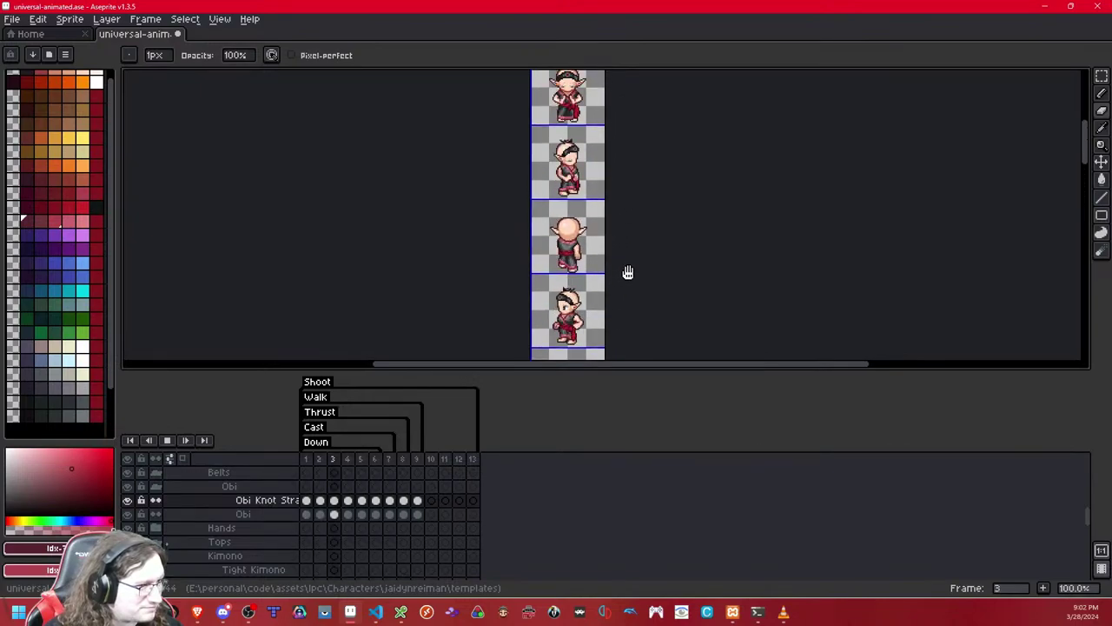
left_click_drag(627, 272, 632, 87)
left_click_drag(627, 254, 632, 78)
mouse_move(622, 352)
left_mouse_down()
mouse_move(626, 181)
mouse_move(601, 144)
mouse_move(592, 242)
left_mouse_up()
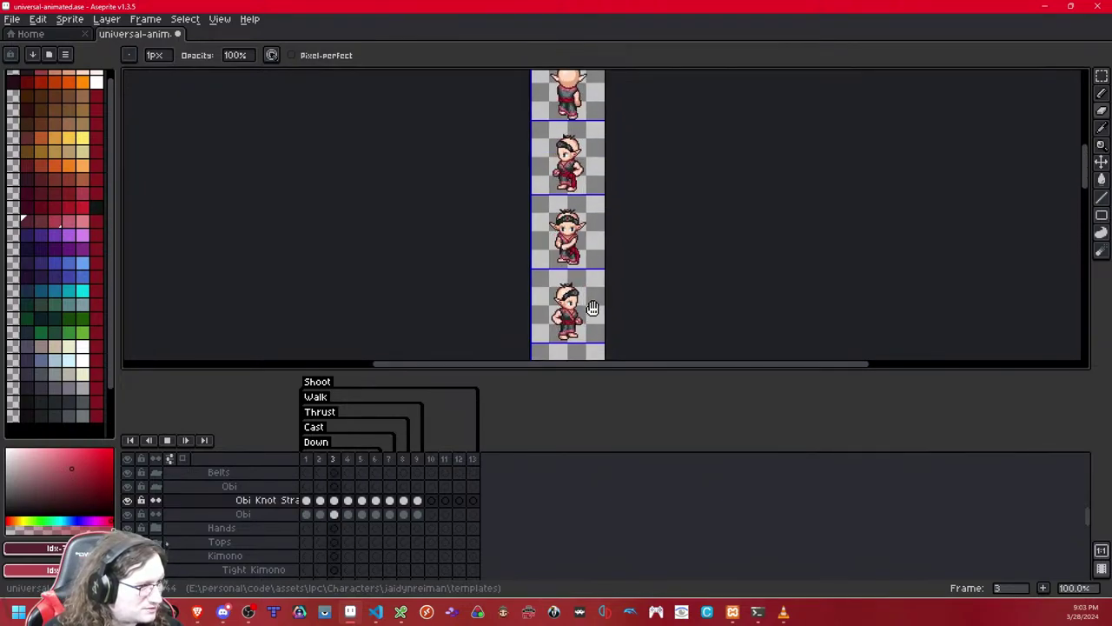
left_click(167, 442)
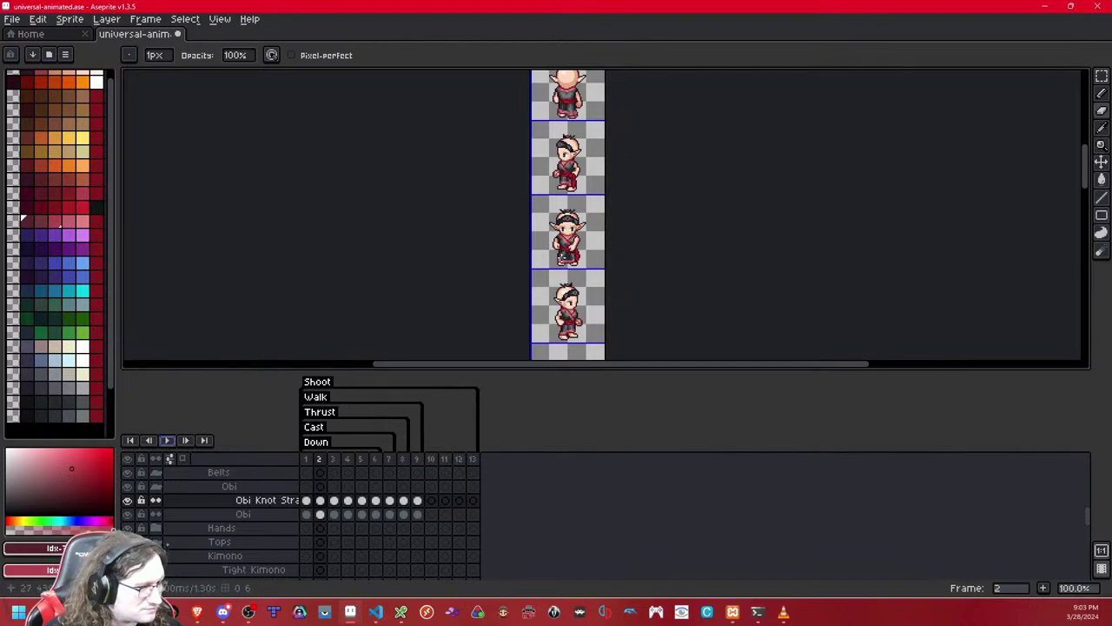
left_click(168, 440)
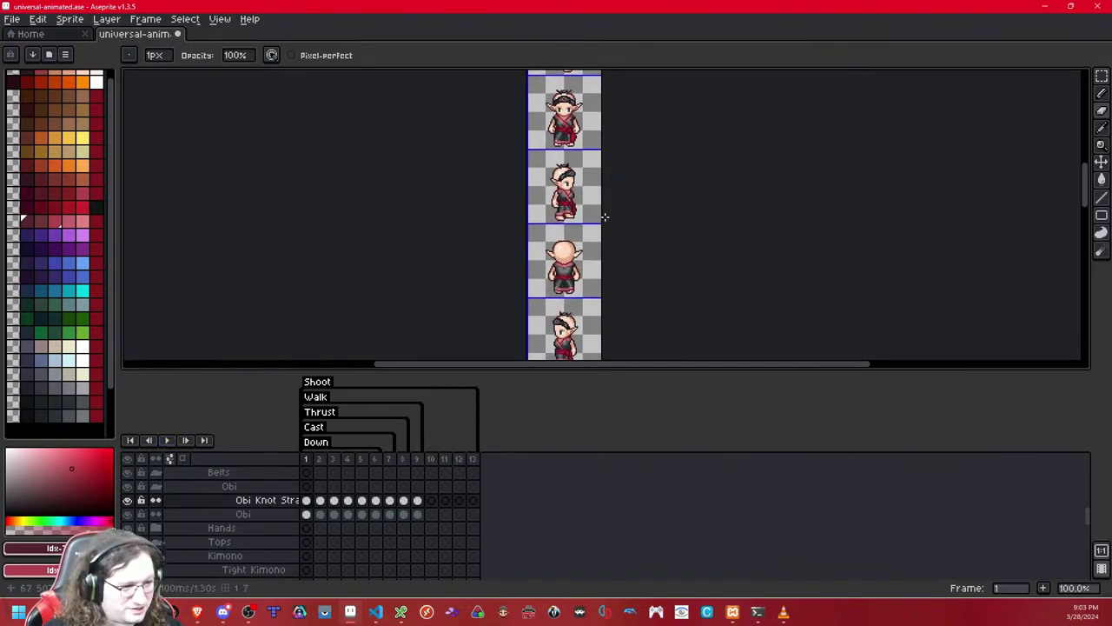
- Inspect the obi knot straps up close on the front-facing and right-facing sprites, comparing frames 1, 2 and 8
scroll(584, 243, "up", 3)
left_click_drag(585, 124, 584, 292)
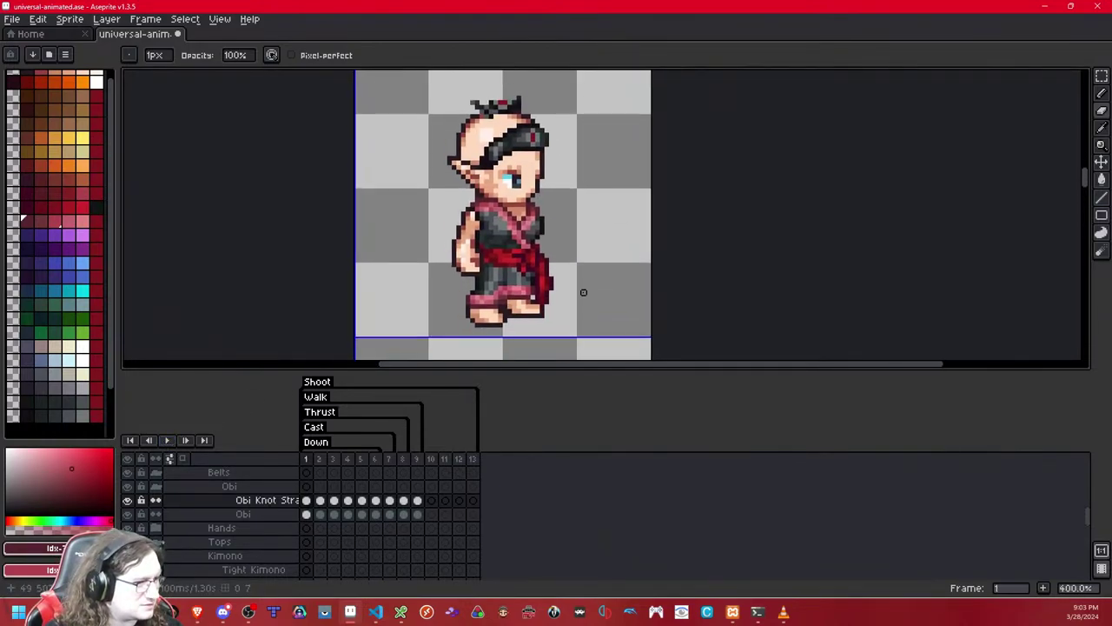
key("Left")
key("Right")
scroll(583, 287, "down", 2)
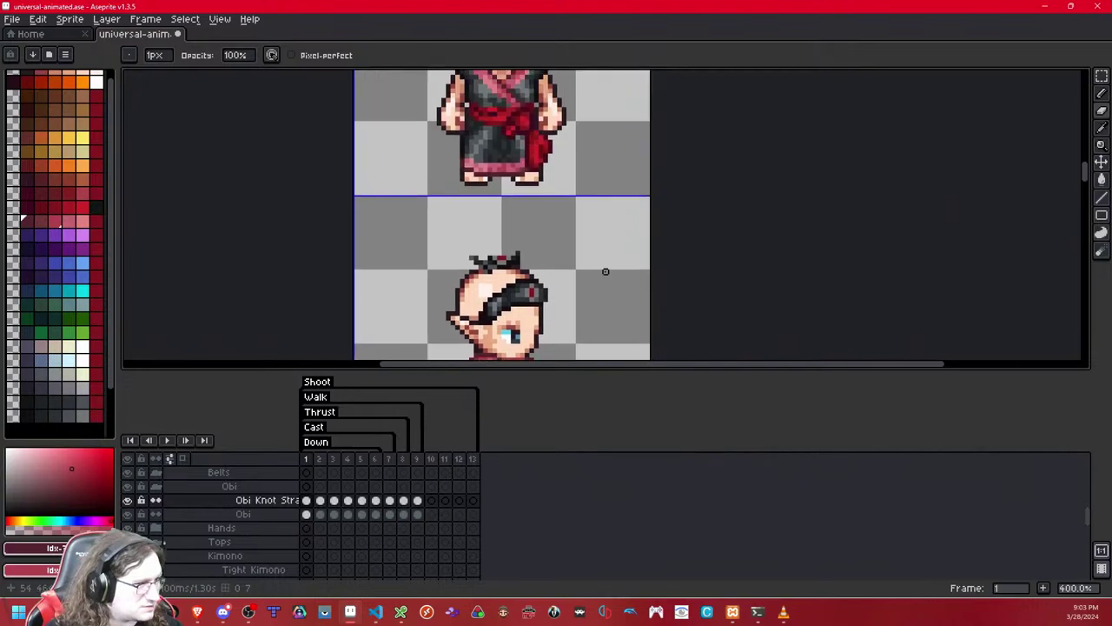
key("Return")
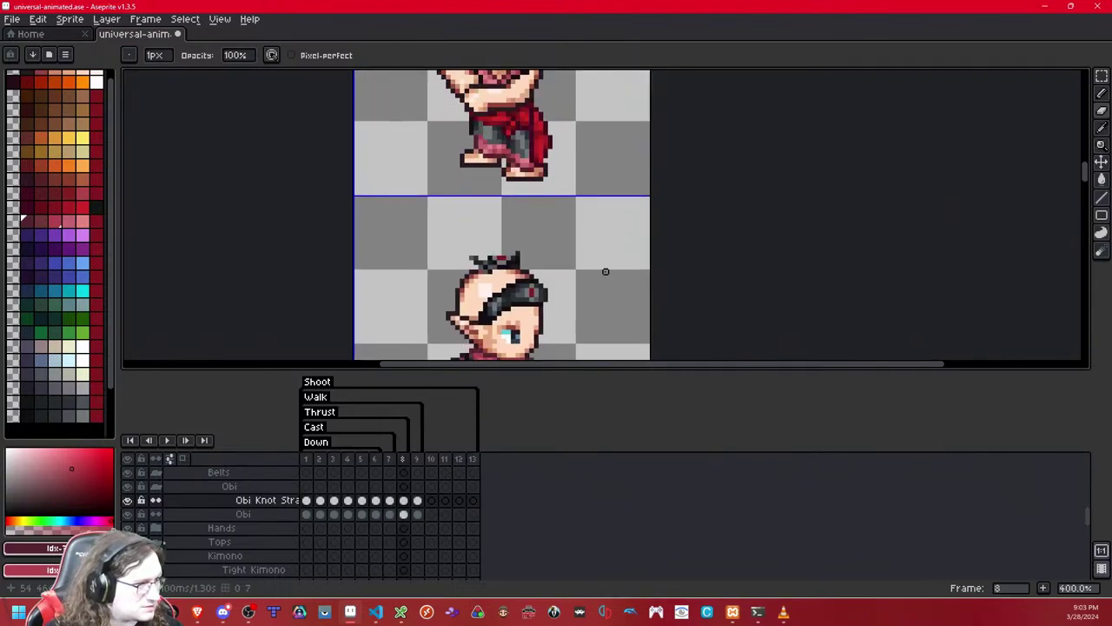
left_click_drag(605, 281, 610, 179)
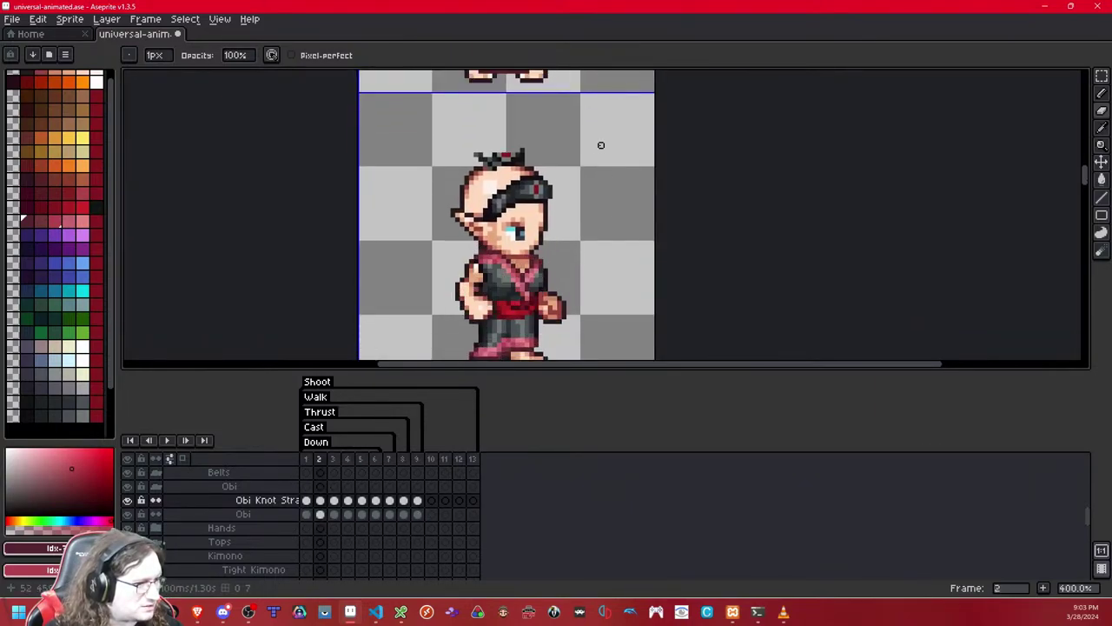
- Look over the obi straps on the sheet's other sprite rows at 100% zoom
scroll(600, 145, "down", 3)
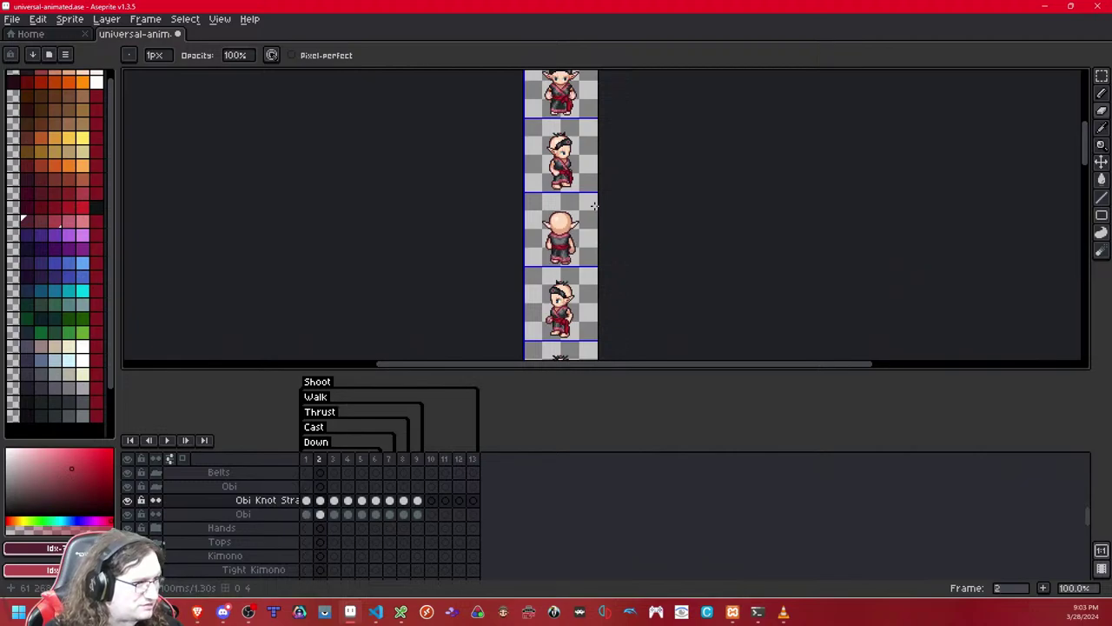
left_click_drag(588, 287, 588, 79)
left_click_drag(573, 356, 576, 256)
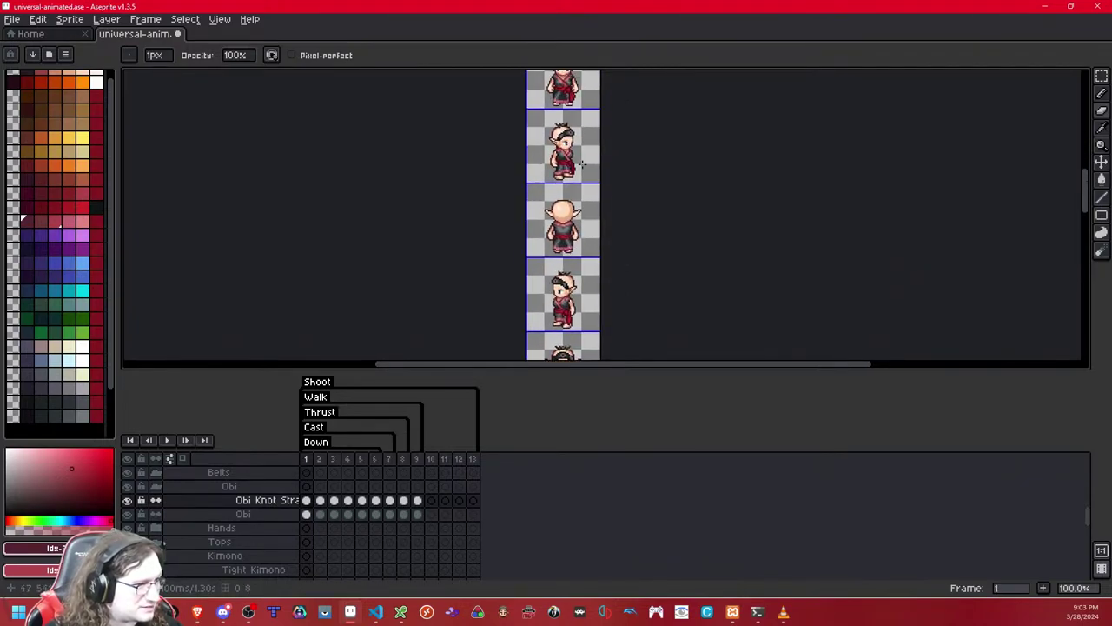
- Copy the contents of the right-facing sprite's full grid cell on the obi knot layer in frame 1
left_click_drag(578, 135, 578, 269)
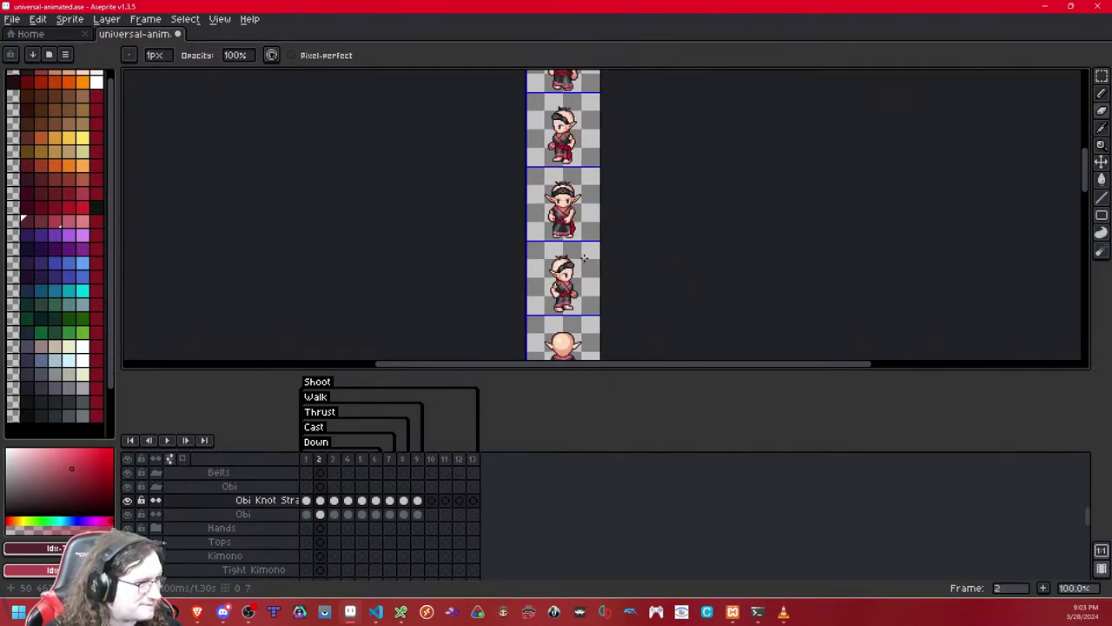
left_click_drag(584, 276, 586, 181)
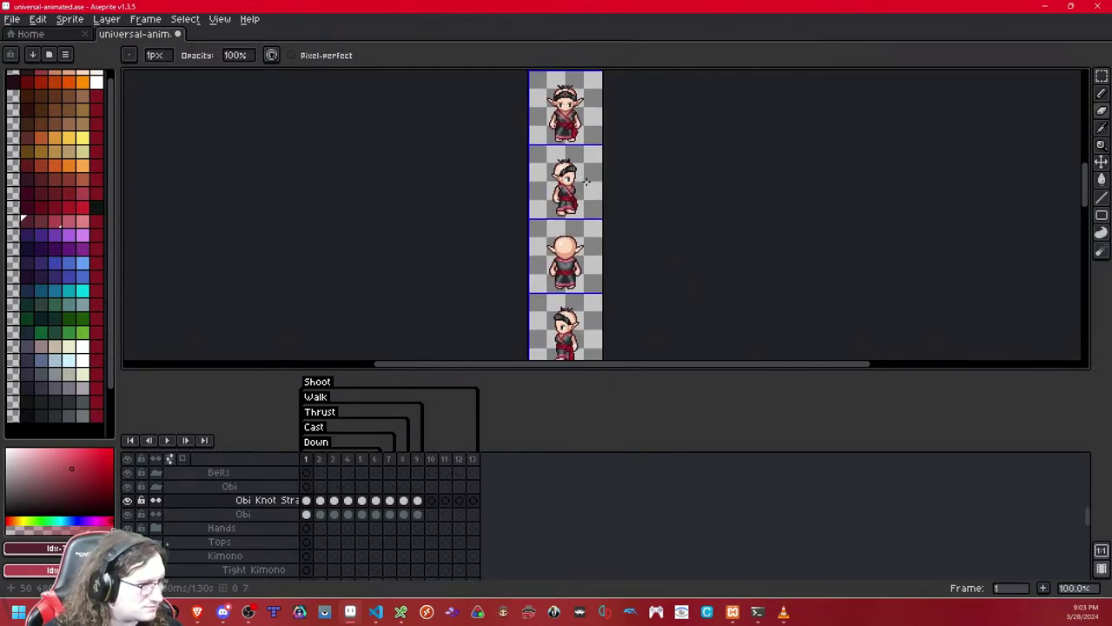
scroll(636, 209, "up", 5)
scroll(626, 236, "down", 2)
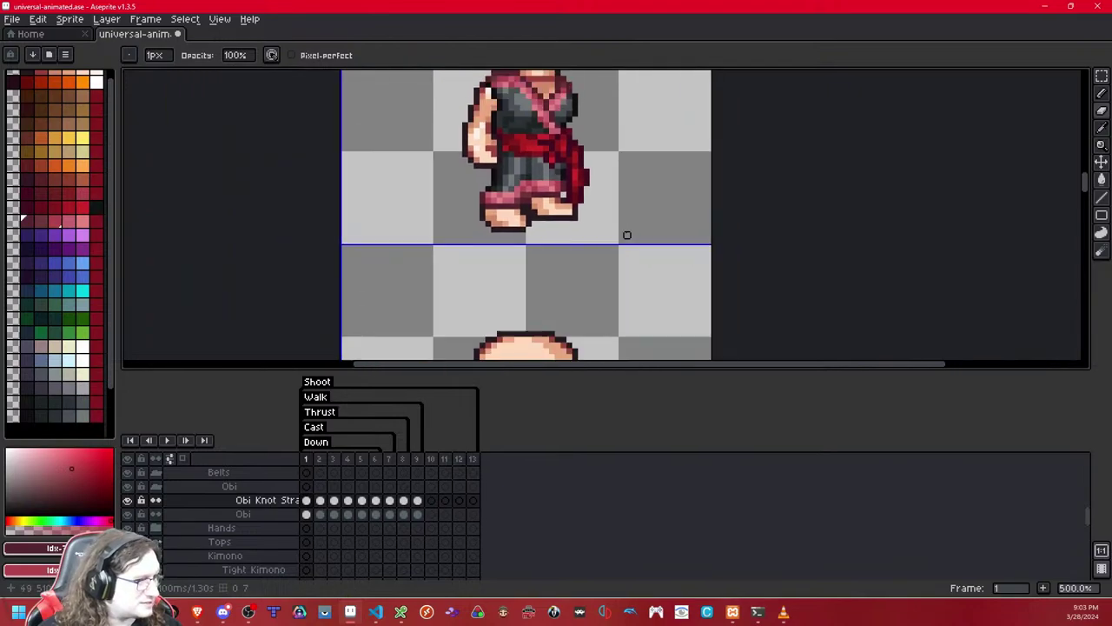
left_click(1100, 76)
double_click(591, 251)
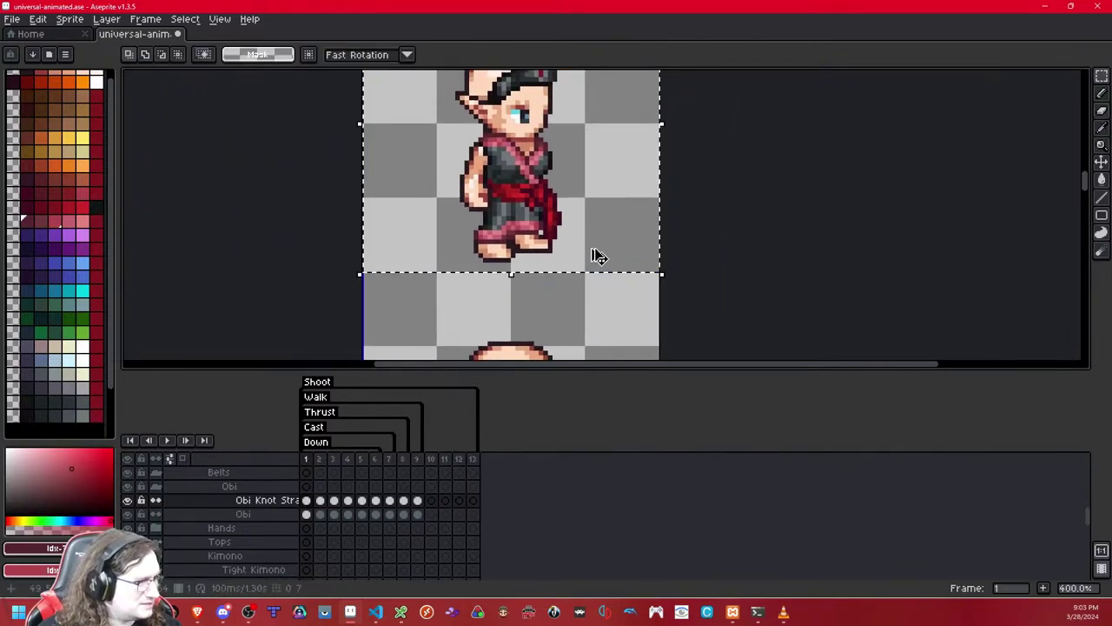
key("ctrl+c")
key("ctrl+d")
- Paste the copied obi knot into the same right-facing cell on the following frames, from frame 2 onward
key("Right")
key("ctrl+v")
key("period")
key("period")
key("period")
key("period")
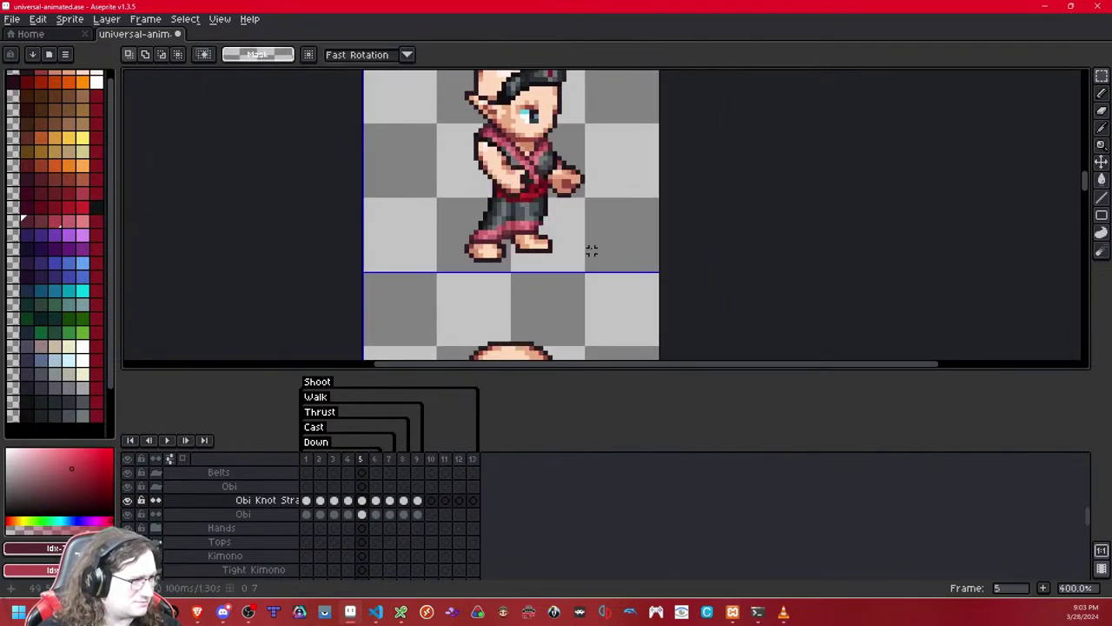
key("Right")
key("ctrl+v")
key("Right")
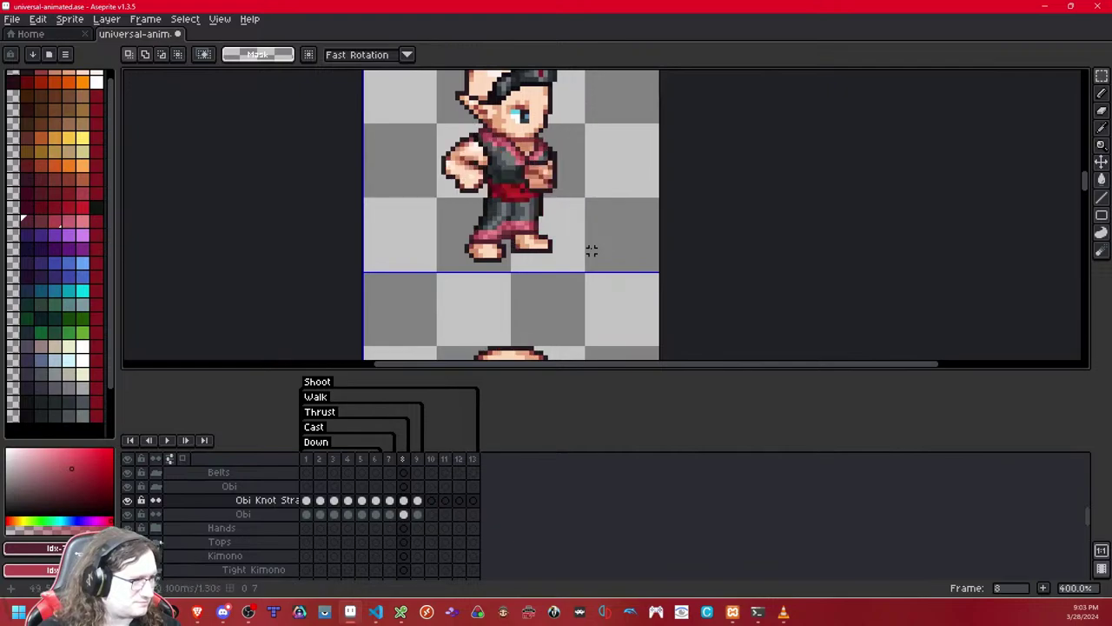
key("Right")
key("Left")
key("ctrl+v")
key("Left")
key("comma")
key("comma")
key("comma")
key("comma")
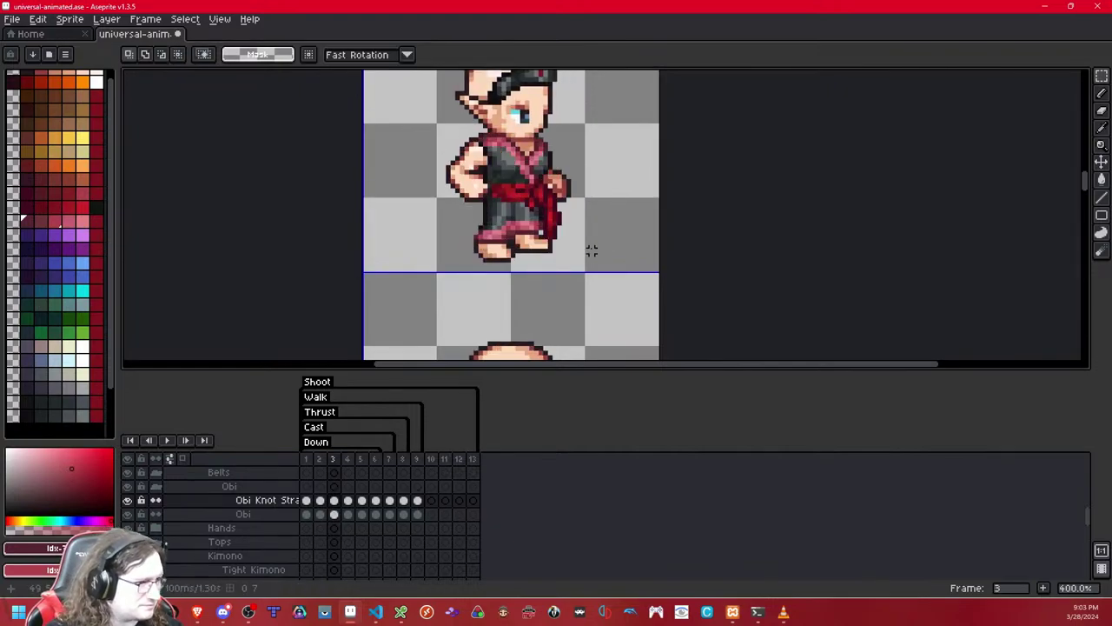
- Nudge the obi knot and its hanging strap one pixel left on the right-facing sprite in frame 2
key("Left")
key("Left")
key("Left")
scroll(565, 221, "up", 2)
key("Right")
key("Right")
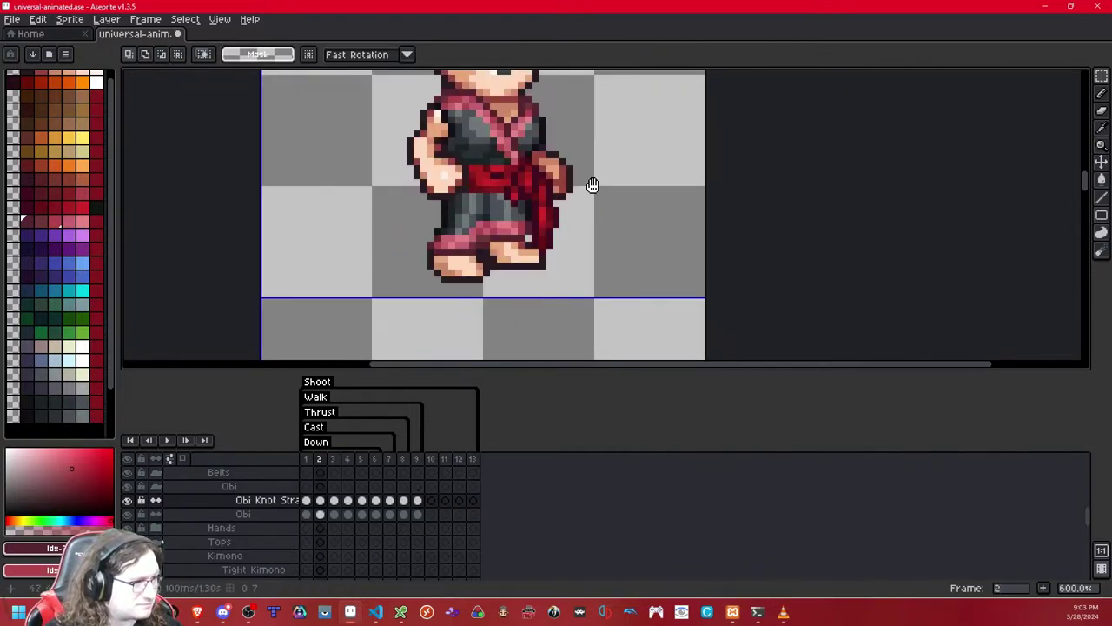
left_click_drag(592, 185, 580, 236)
key("period")
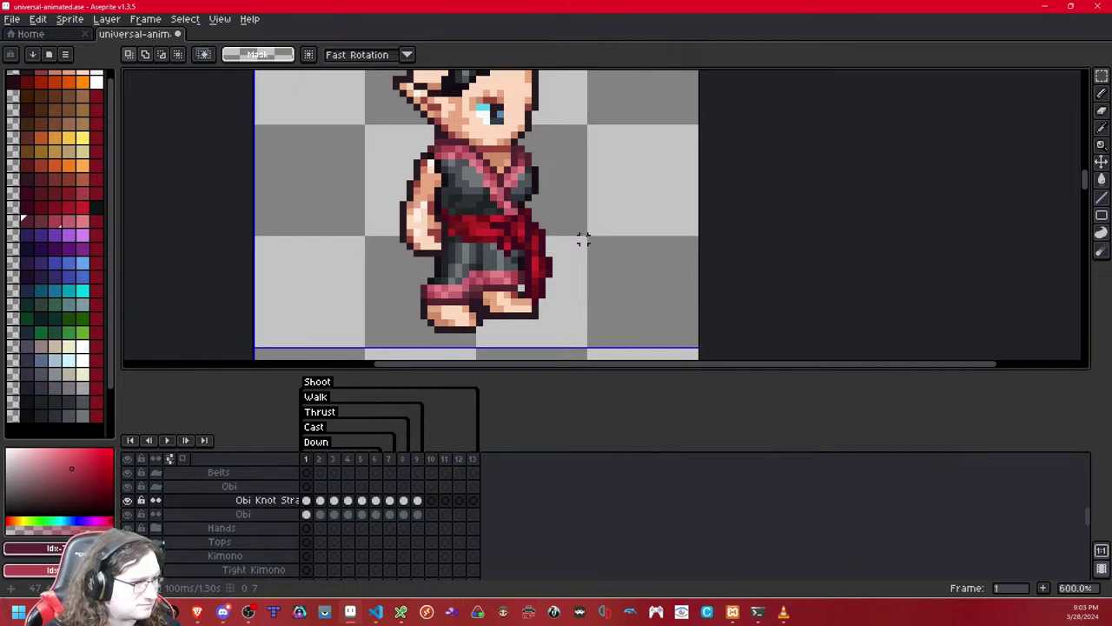
key("comma")
left_click_drag(588, 313, 493, 192)
key("Left")
left_click(625, 184)
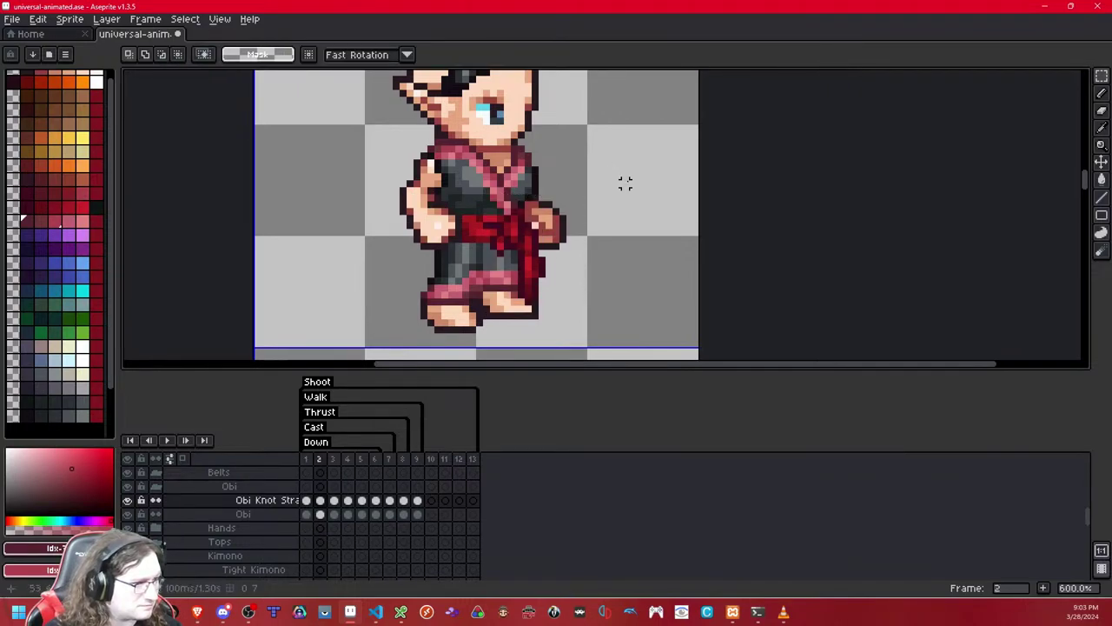
- Nudge the obi knot and its hanging strap one pixel left in frame 3
key("Left")
key("Right")
key("period")
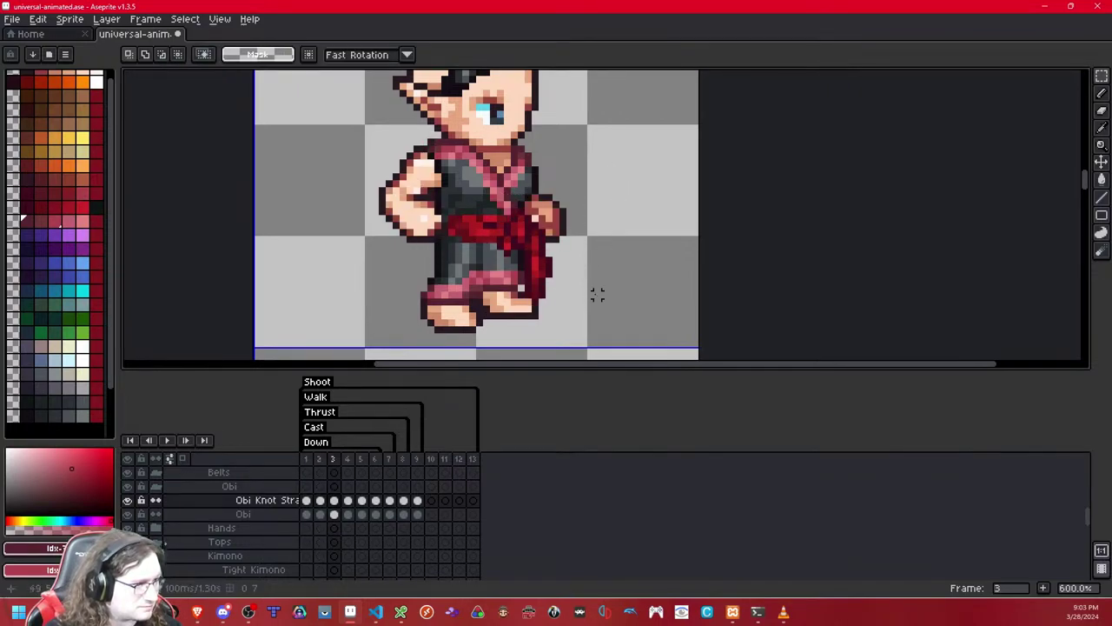
left_click_drag(596, 312, 456, 187)
key("Left")
left_click(666, 218)
- Try shifting the obi knot and strap one pixel left in frame 4 and compare with frame 3
key("Right")
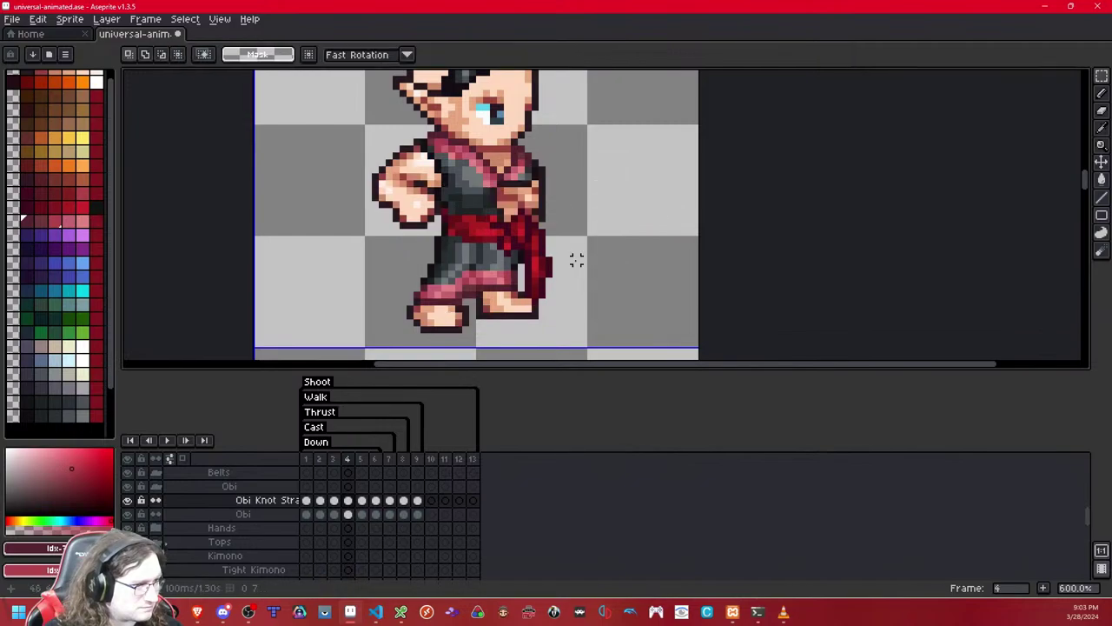
left_click_drag(577, 323, 473, 199)
key("Left")
left_click(667, 176)
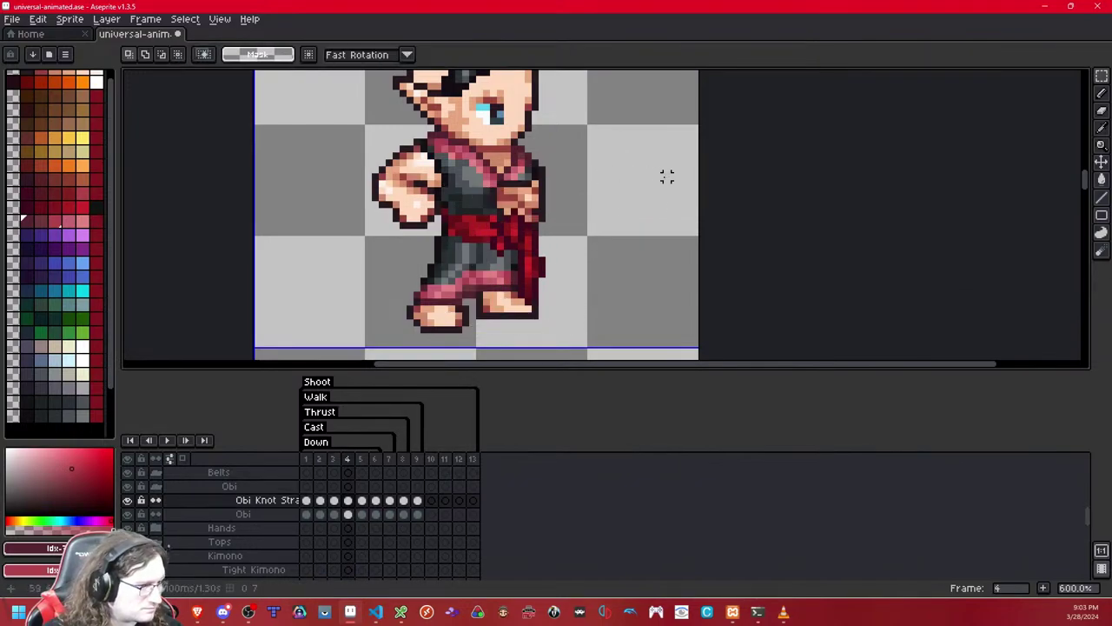
key("Left")
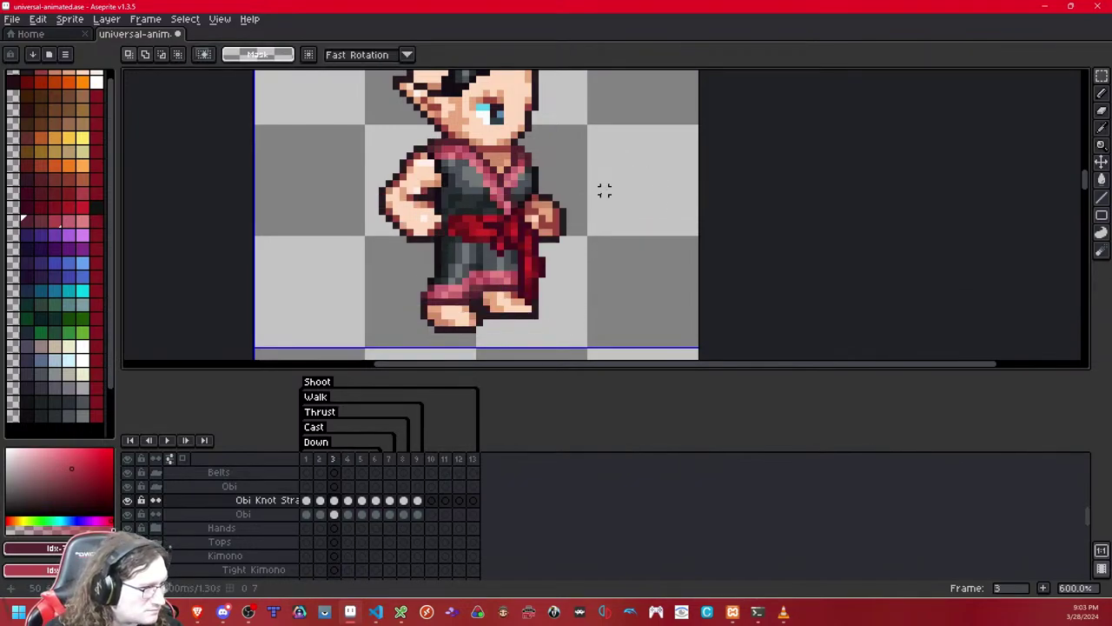
- Move the obi knot and strap in frame 4 back one pixel to the right
key("Right")
left_click_drag(587, 337, 435, 149)
key("Right")
left_click(674, 232)
key("ctrl+d")
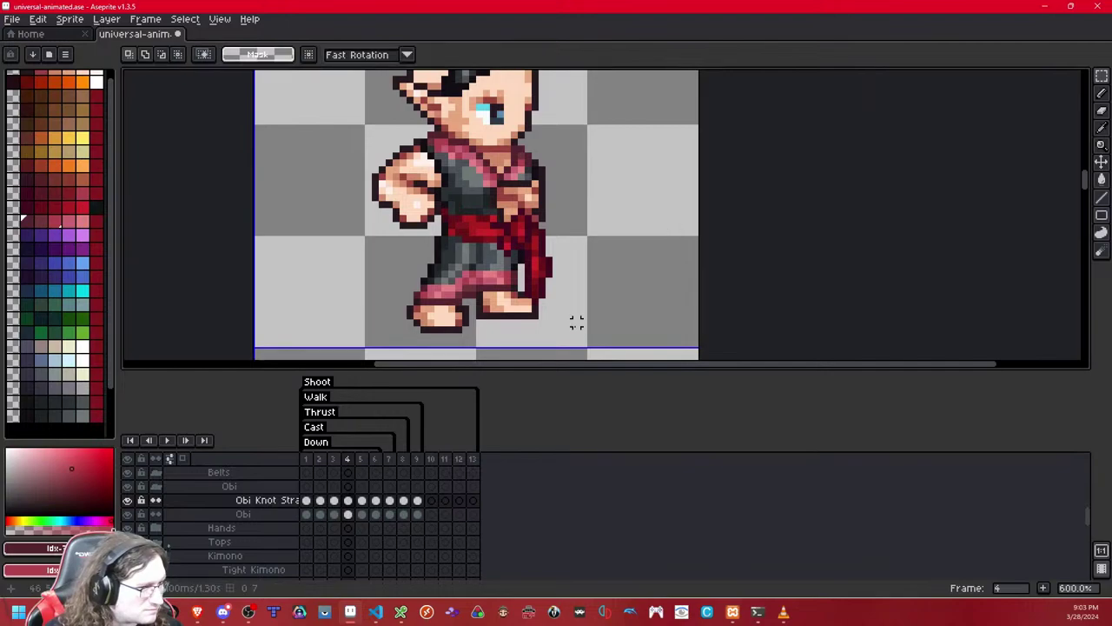
- Try rotating the small 3 by 3 pixel piece at the knot in frame 4, and undo the rotation
left_click_drag(573, 332, 520, 250)
key("ctrl+d")
scroll(535, 251, "up", 4)
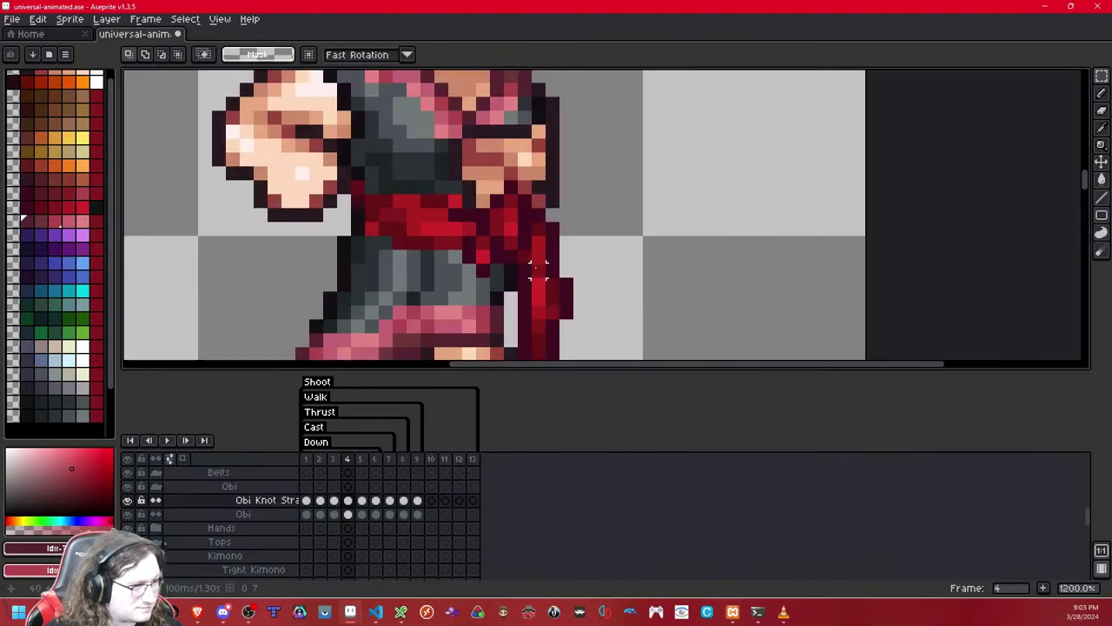
mouse_move(489, 213)
left_mouse_down()
mouse_move(451, 269)
mouse_move(452, 251)
mouse_move(492, 241)
left_mouse_up()
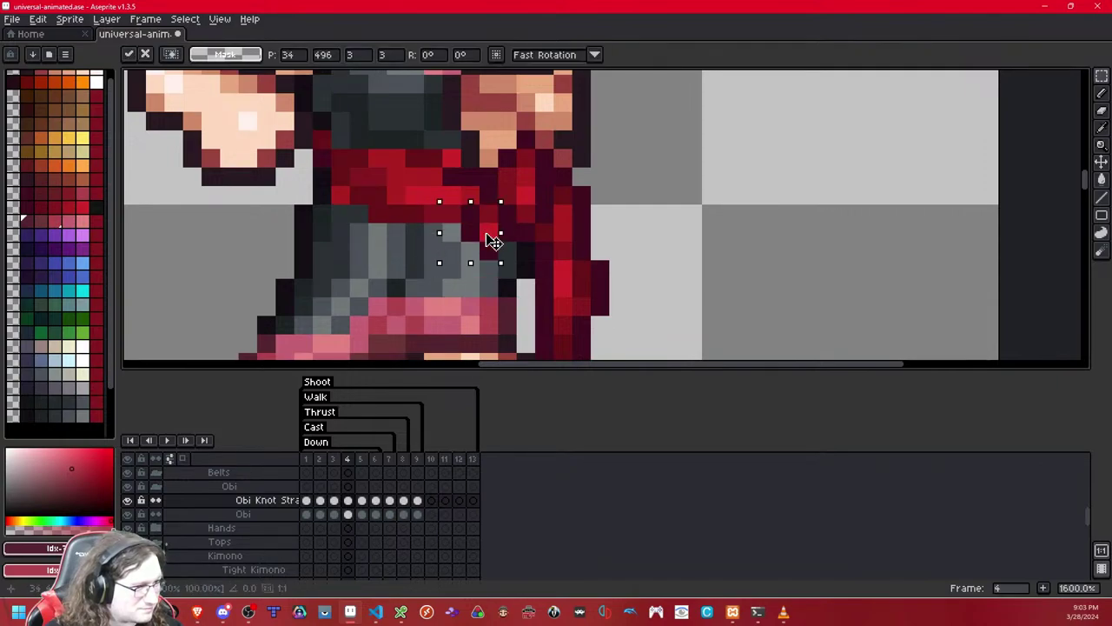
left_click_drag(511, 282, 363, 235)
scroll(565, 217, "down", 1)
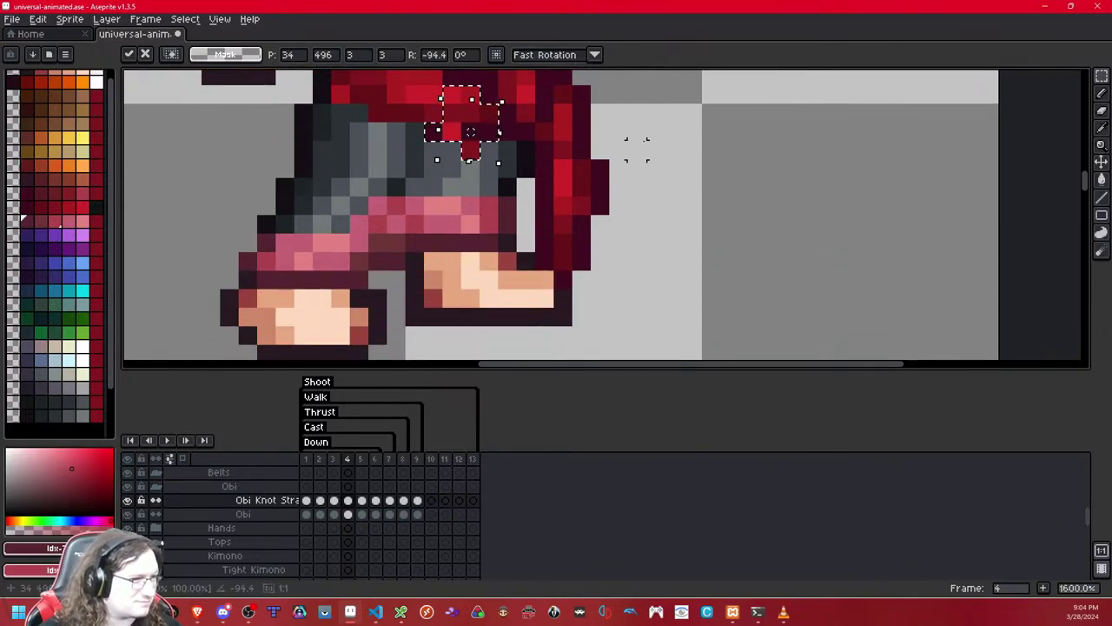
key("ctrl+z")
key("ctrl+d")
- Shift only the lower part of the hanging strap one pixel left in frame 4
scroll(469, 147, "up", 1)
key("Right")
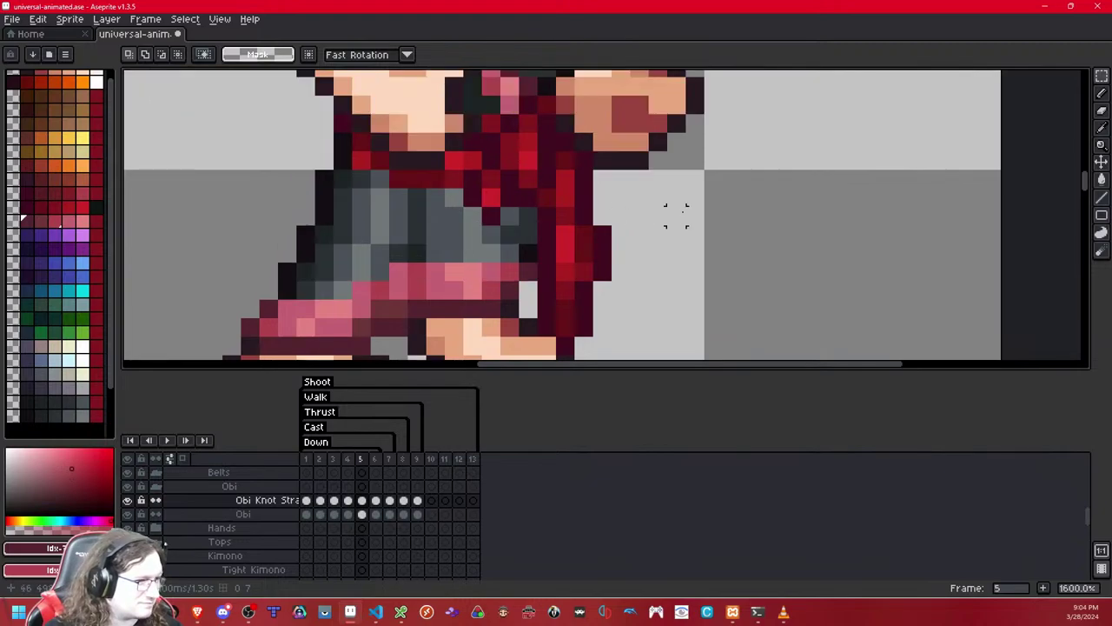
key("Left")
key("Right")
key("Left")
scroll(667, 290, "down", 1)
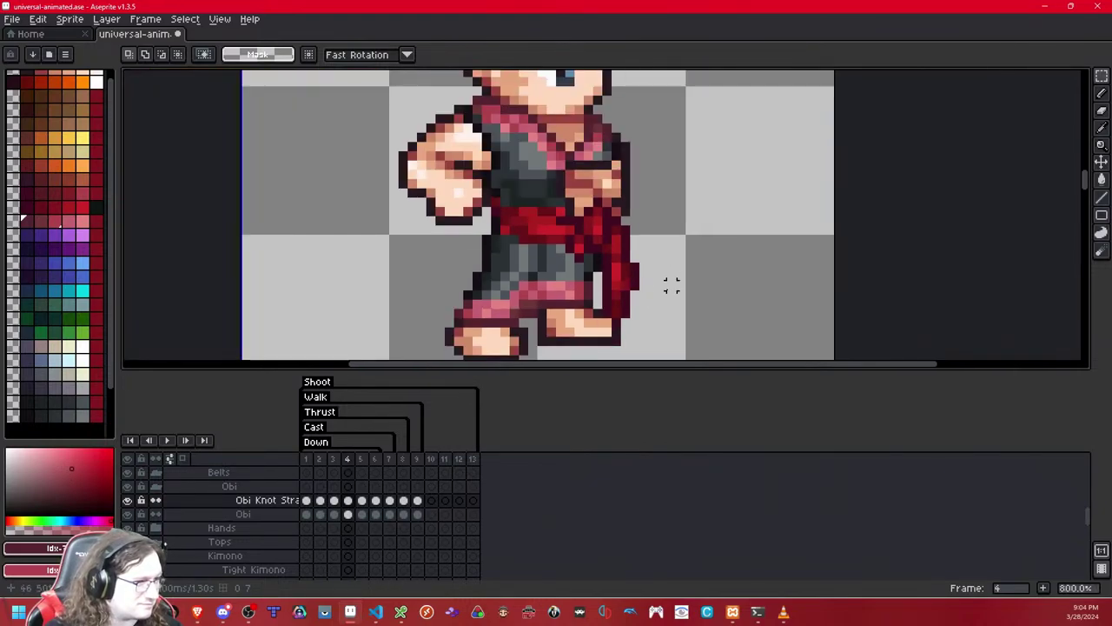
scroll(645, 309, "up", 1)
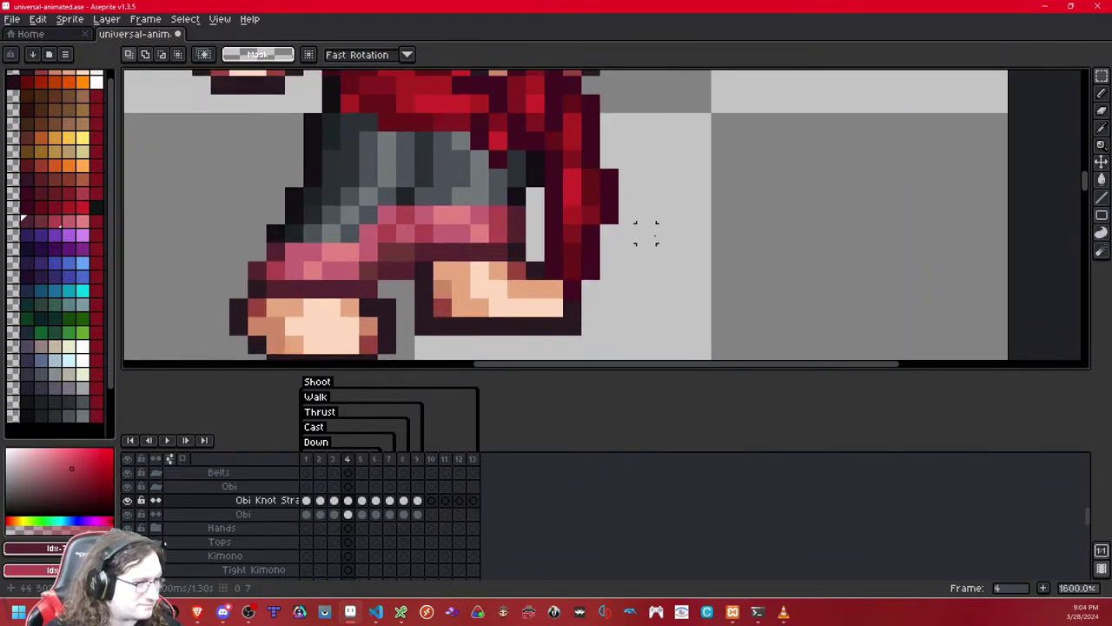
left_click_drag(656, 235, 655, 269)
key("Left")
key("Right")
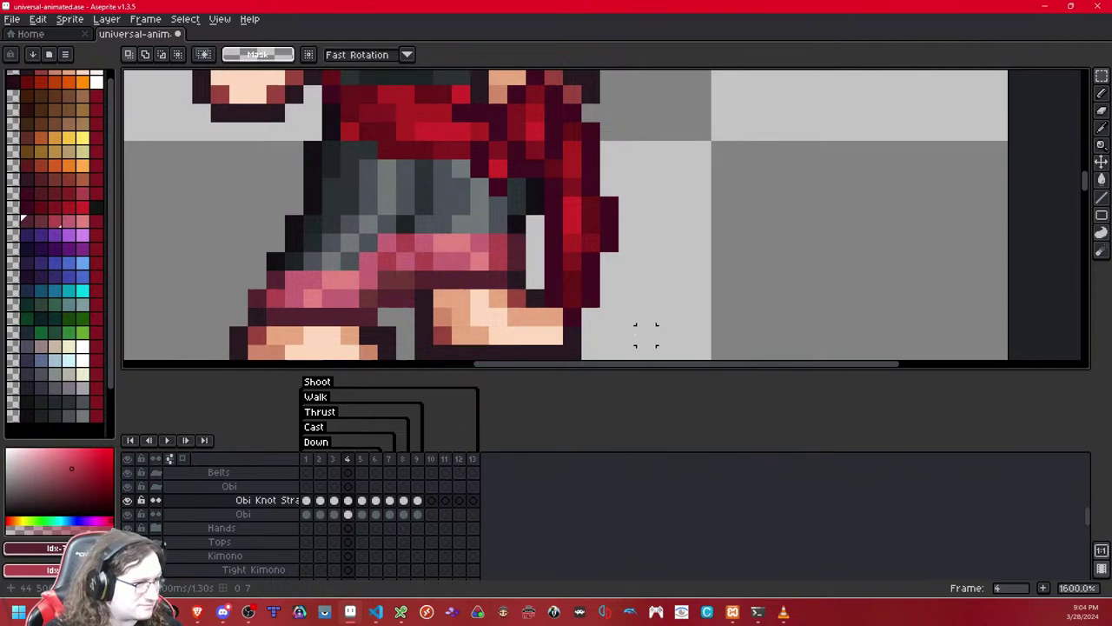
left_click_drag(634, 339, 553, 208)
key("Left")
key("ctrl+d")
- Compare the obi knot and strap positions across frames 3, 4 and 5
left_click_drag(659, 205, 654, 315)
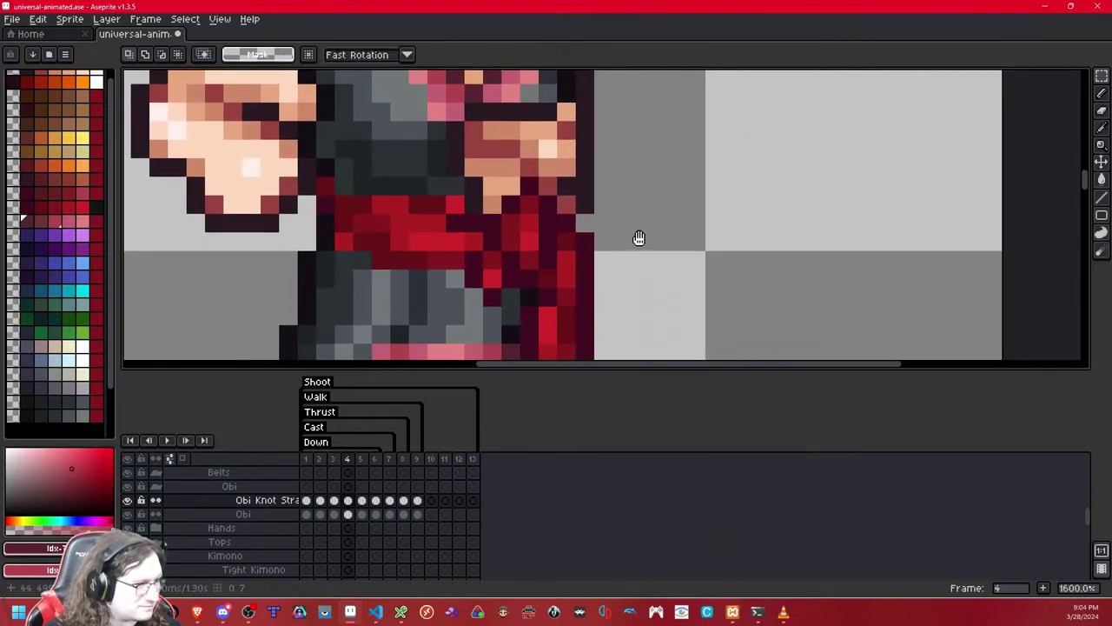
scroll(638, 237, "down", 4)
key("Left")
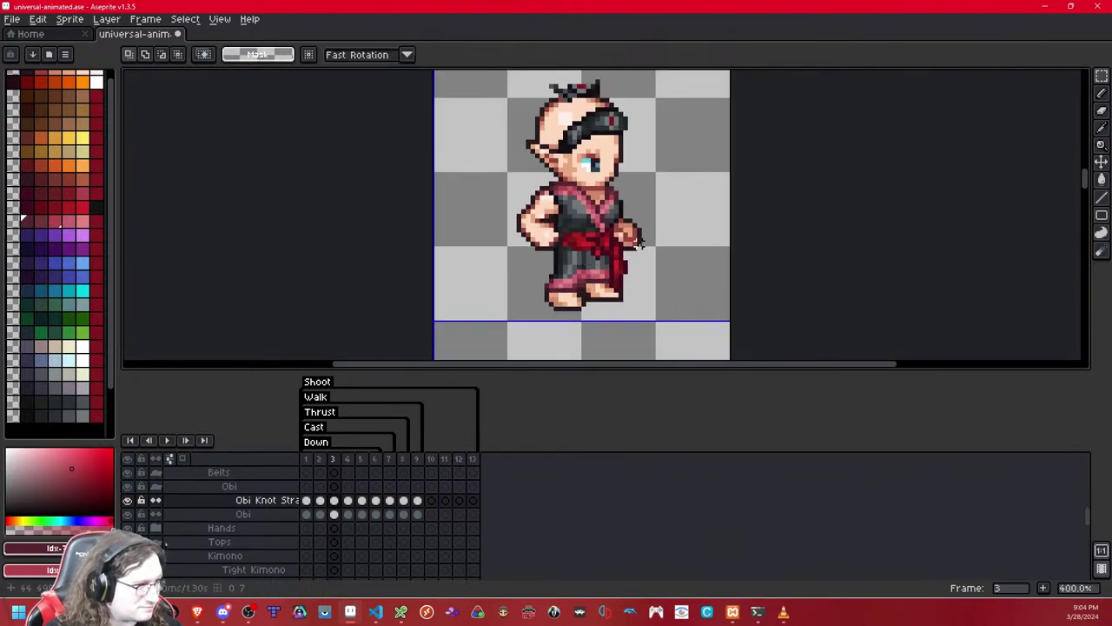
key("Right")
scroll(638, 243, "up", 1)
key("Left")
key("Right")
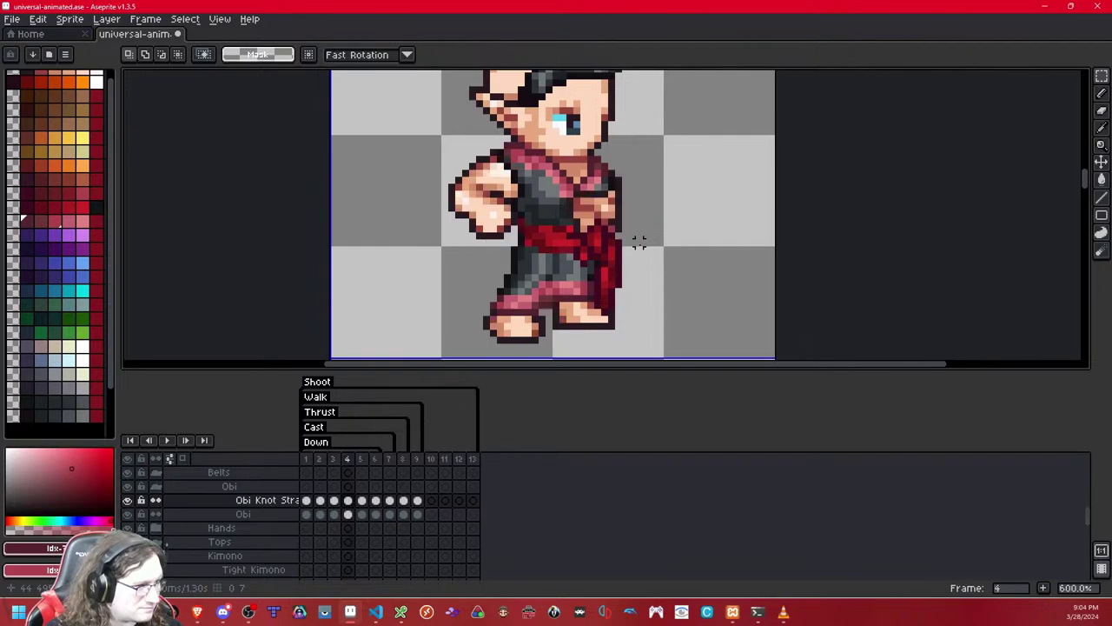
key("Right")
key("Left")
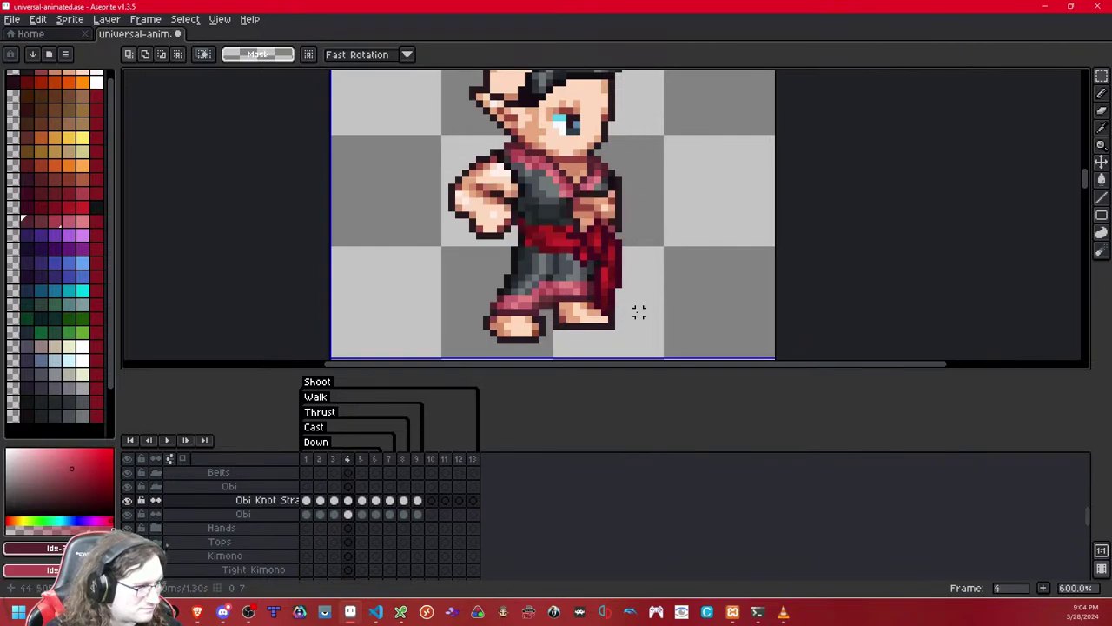
key("Left")
key("Right")
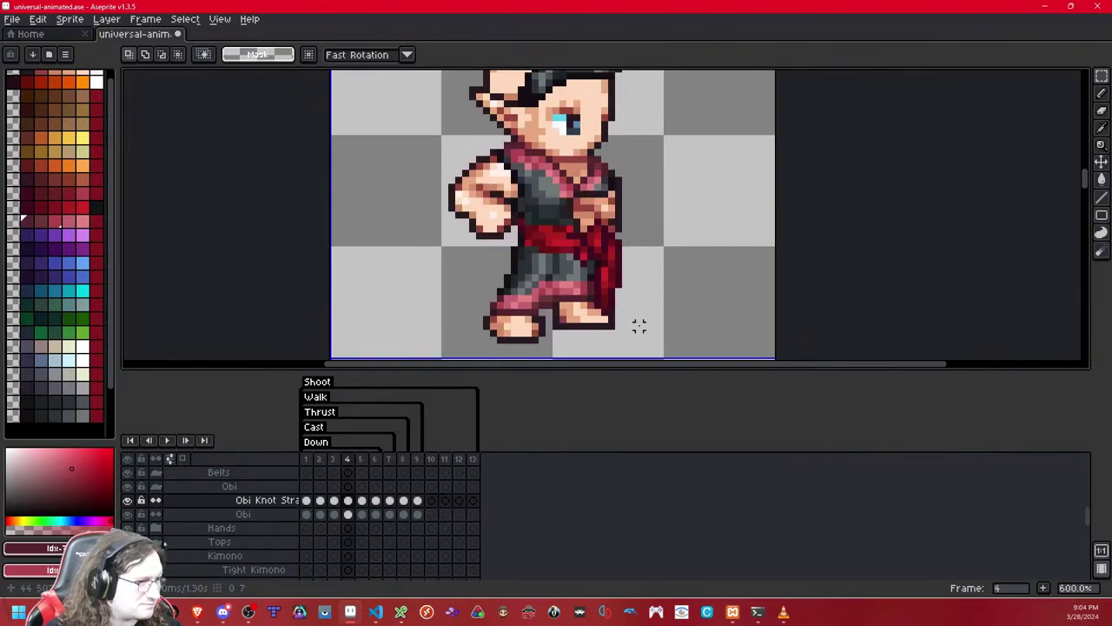
key("Right")
key("Left")
key("Right")
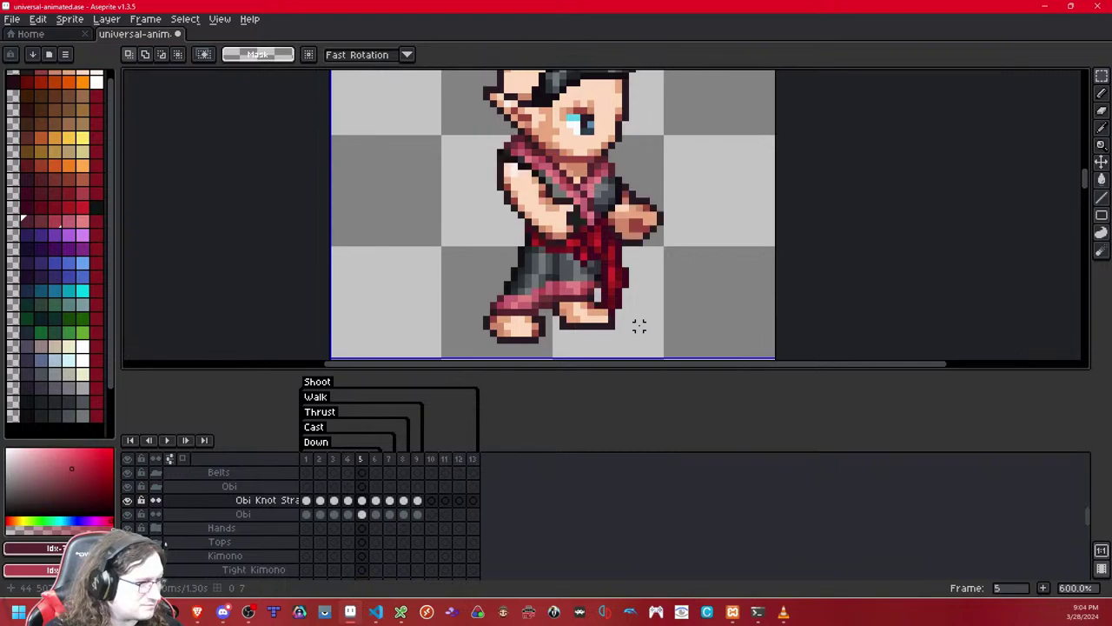
- Shift the obi knot and strap one pixel right in frame 5, checking it against the neighbouring frames
left_click_drag(638, 339, 521, 188)
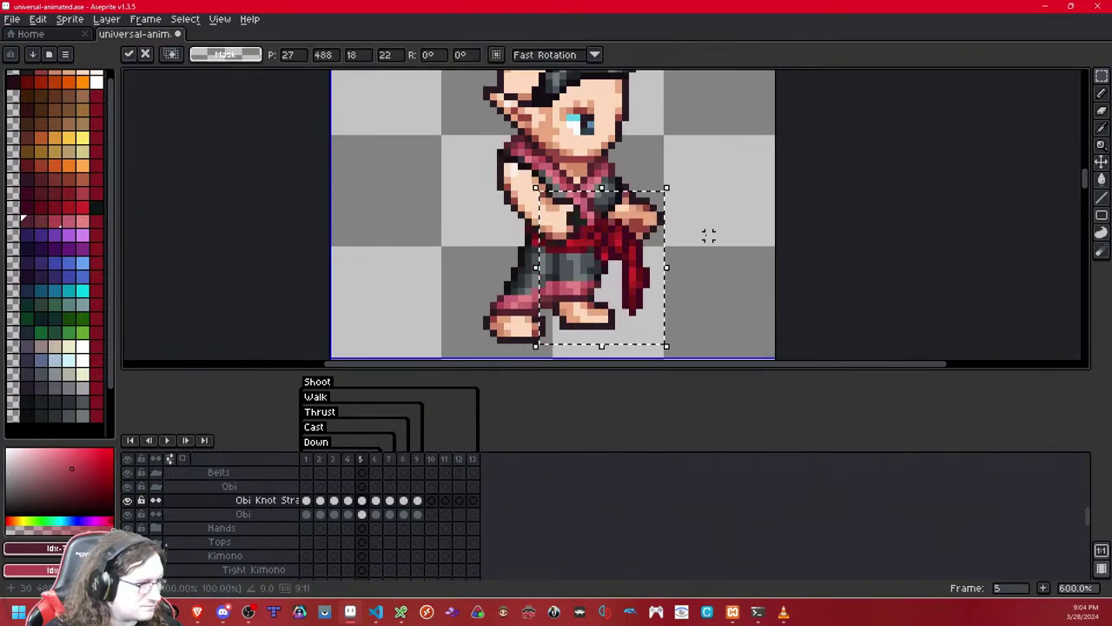
key("ctrl+d")
key("Left")
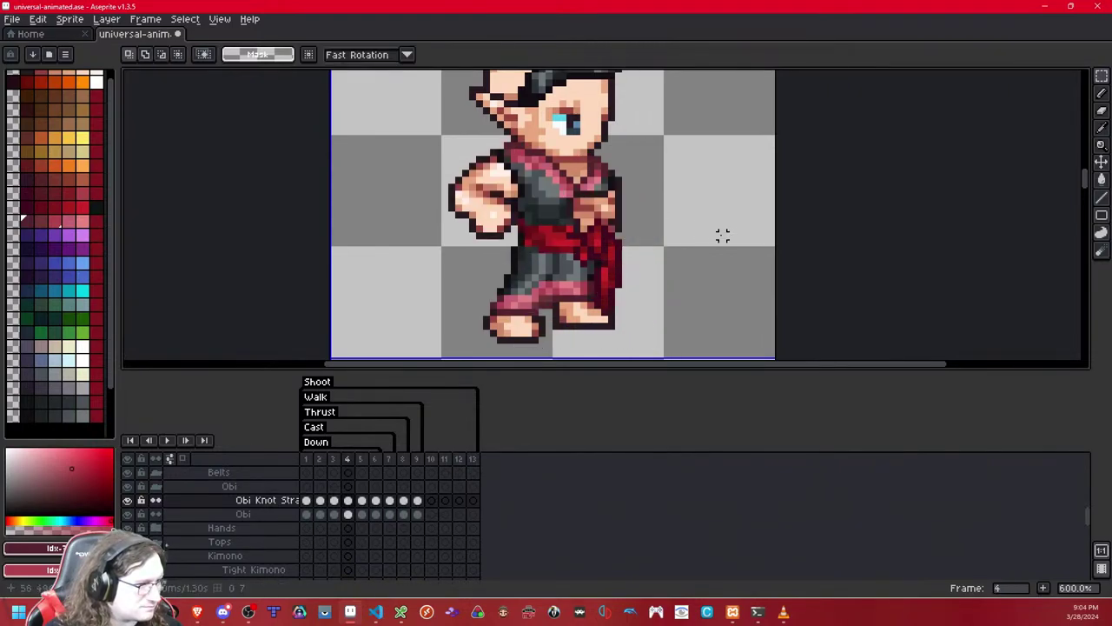
key("Right")
key("Left")
key("Left")
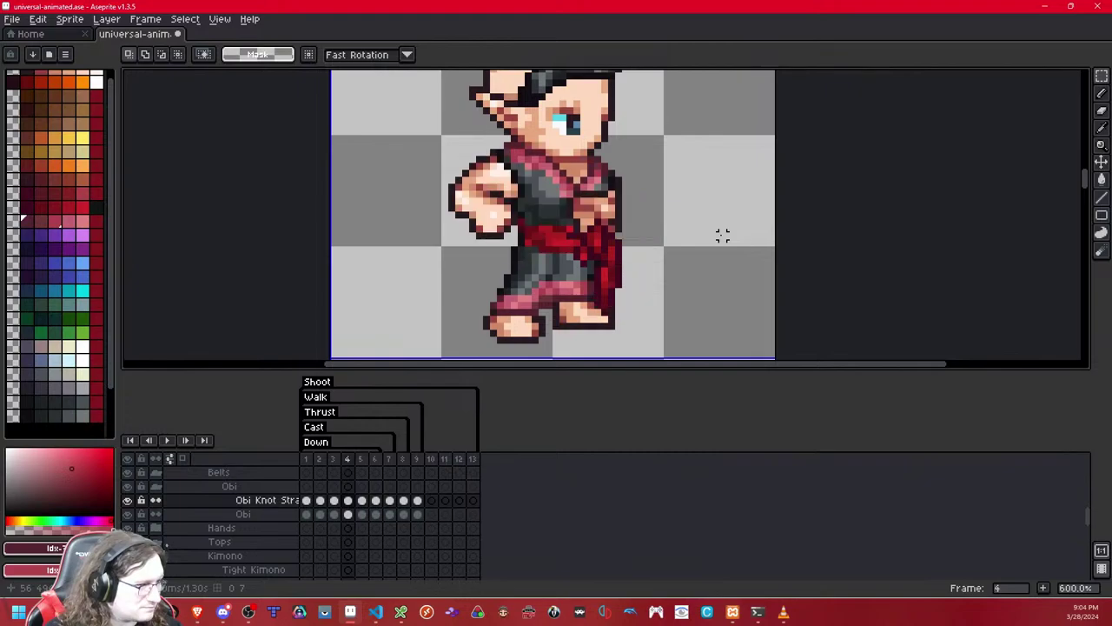
key("Right")
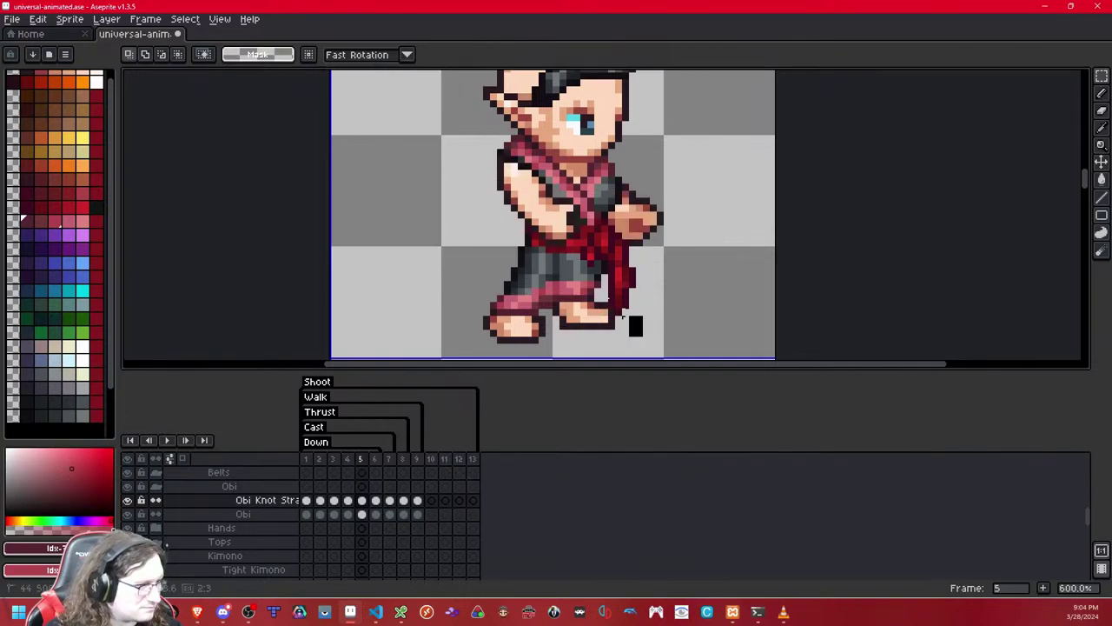
- Shift the lower part of the hanging strap left in frame 5 and clear the selection
left_click_drag(623, 317, 579, 295)
key("Left")
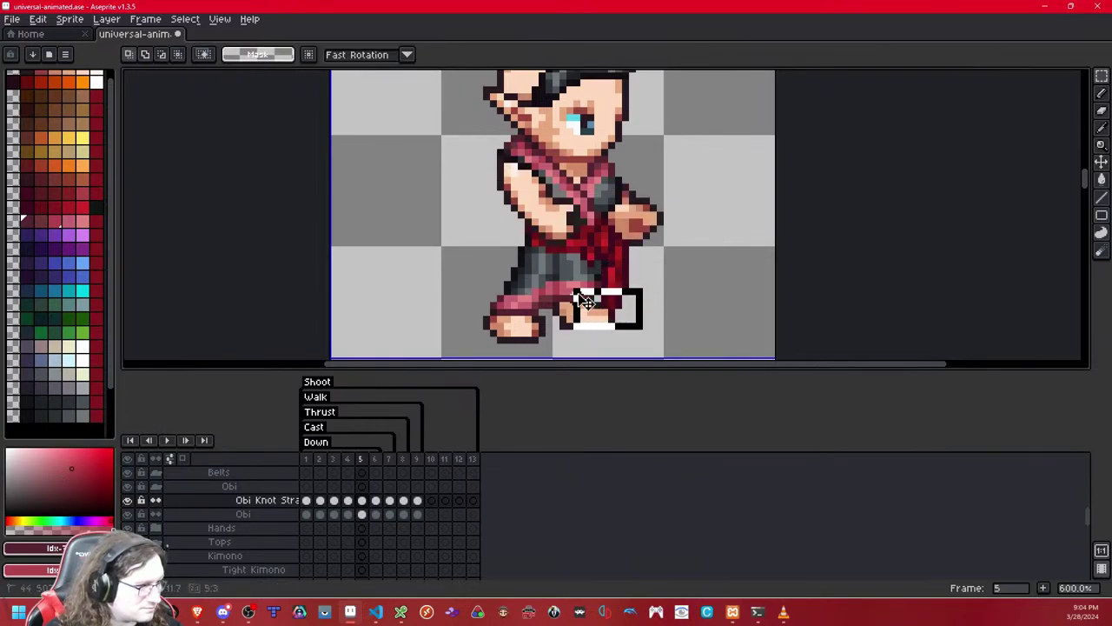
scroll(584, 300, "up", 4)
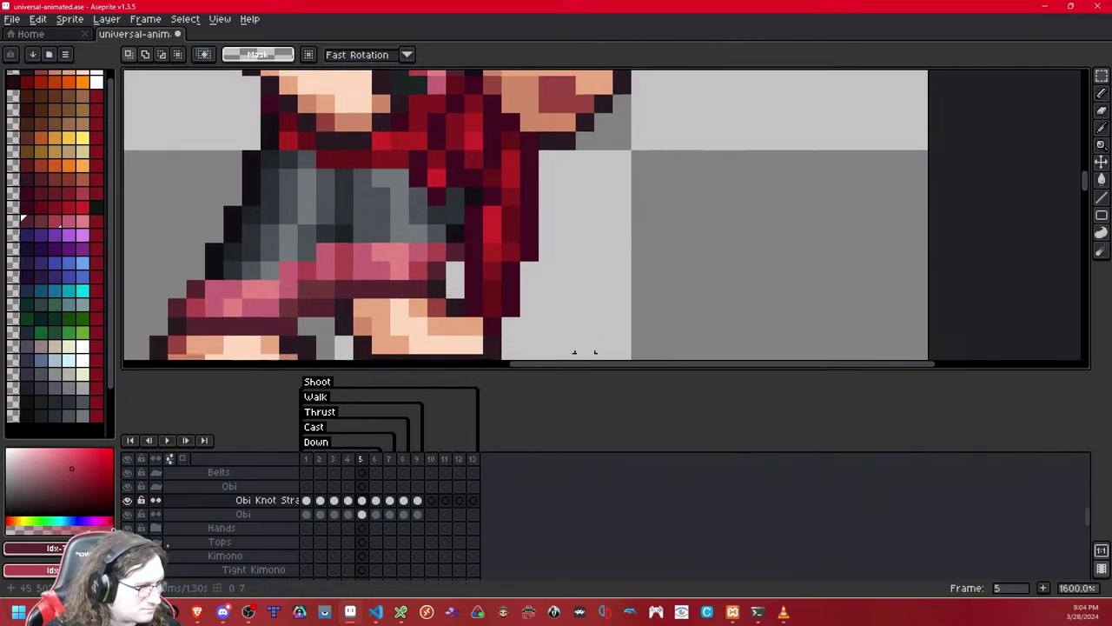
left_click_drag(567, 345, 472, 194)
key("Left")
left_click(568, 174)
scroll(571, 169, "down", 7)
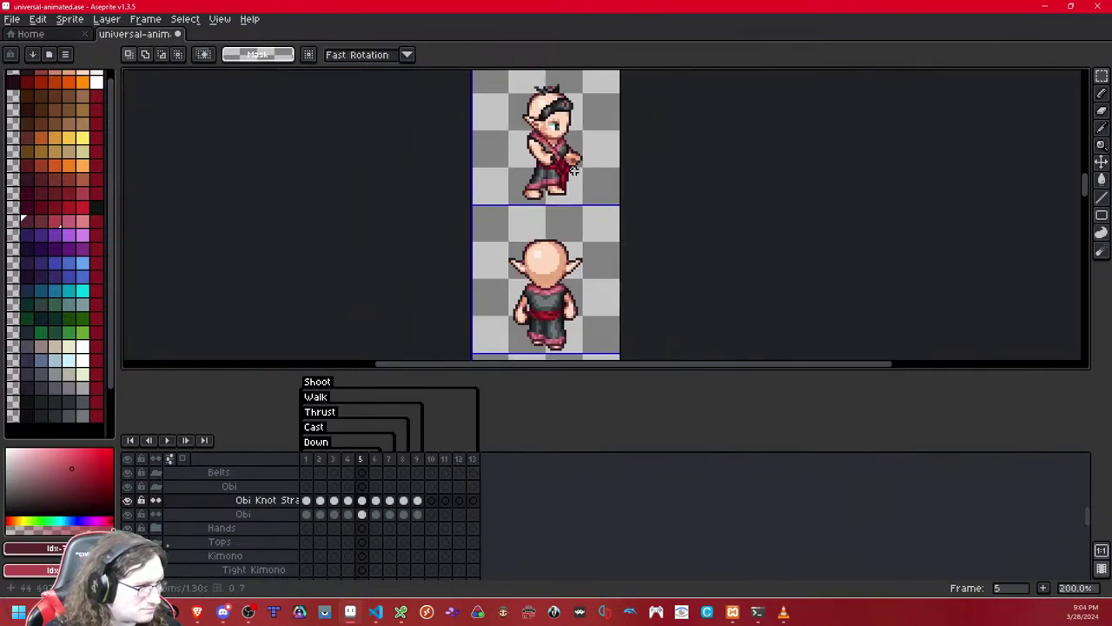
scroll(574, 174, "up", 7)
left_click_drag(540, 265, 428, 154)
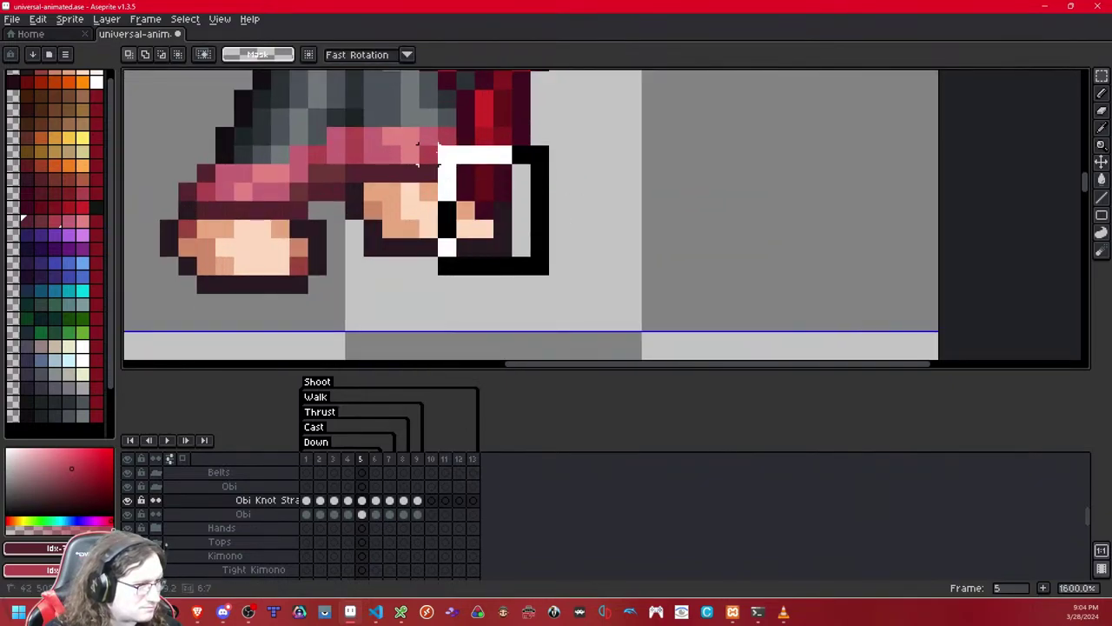
scroll(687, 156, "up", 3)
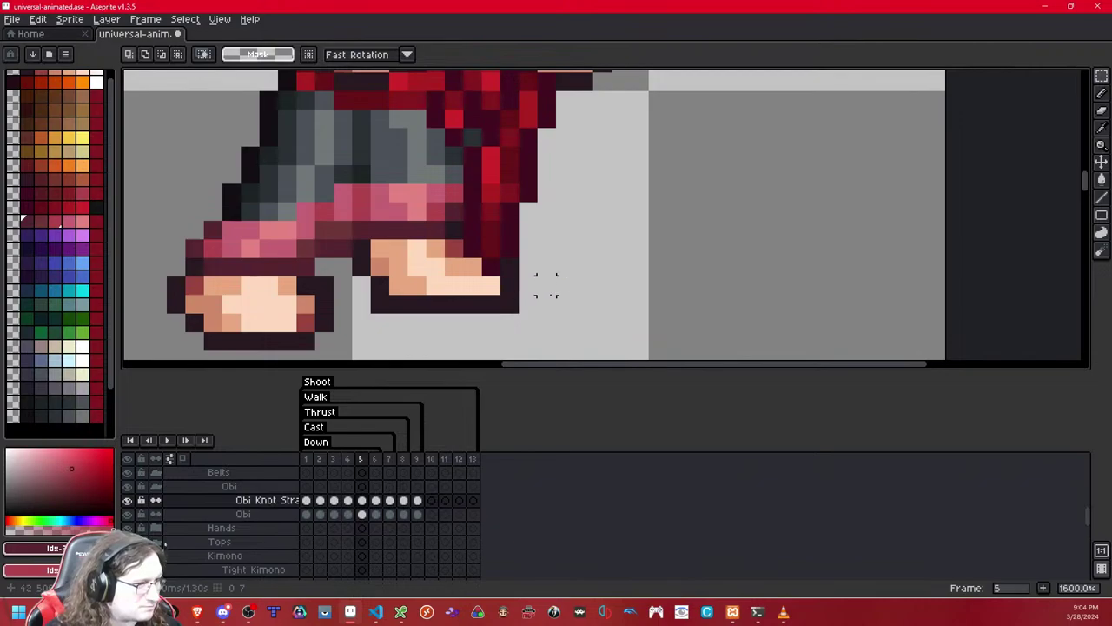
mouse_move(547, 304)
left_mouse_down()
mouse_move(436, 231)
mouse_move(433, 210)
left_mouse_up()
left_click(638, 155)
key("Left")
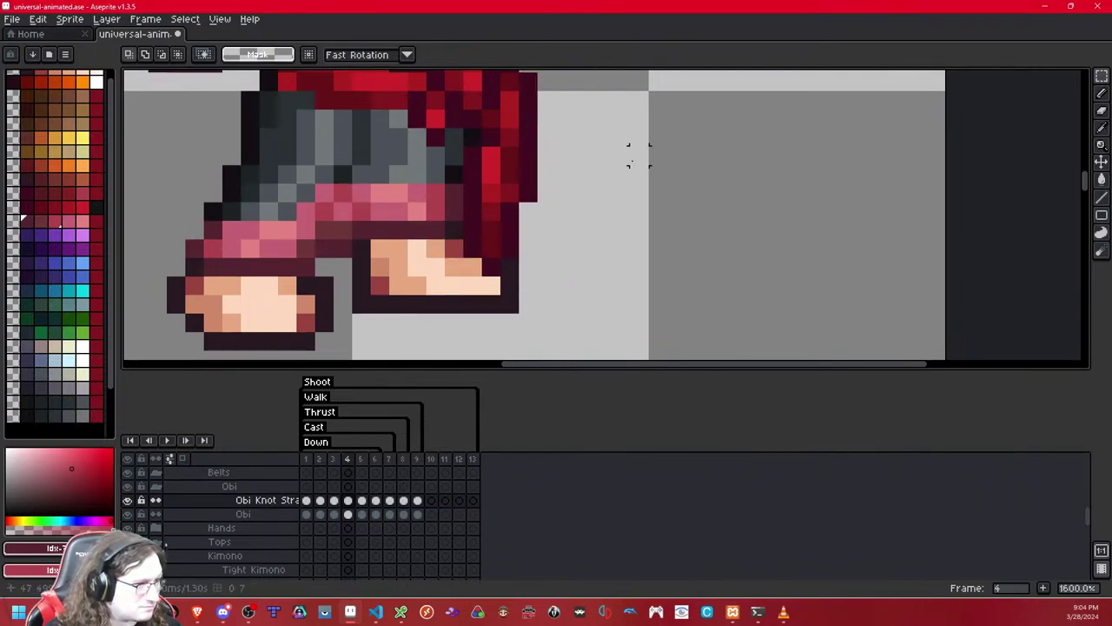
key("Right")
left_click_drag(547, 303, 446, 218)
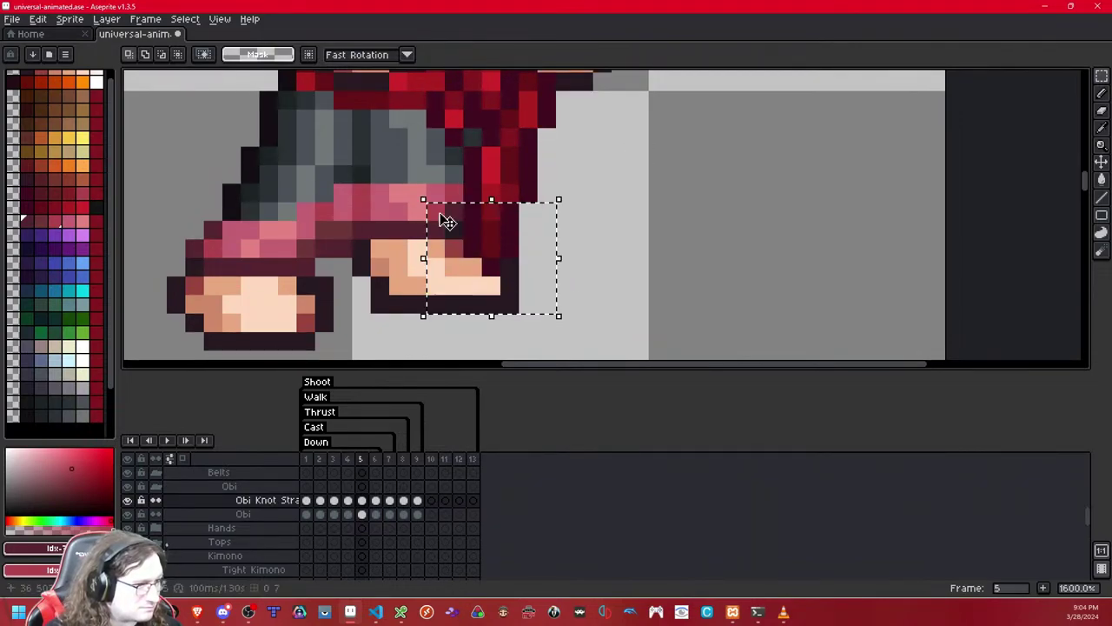
left_click(582, 244)
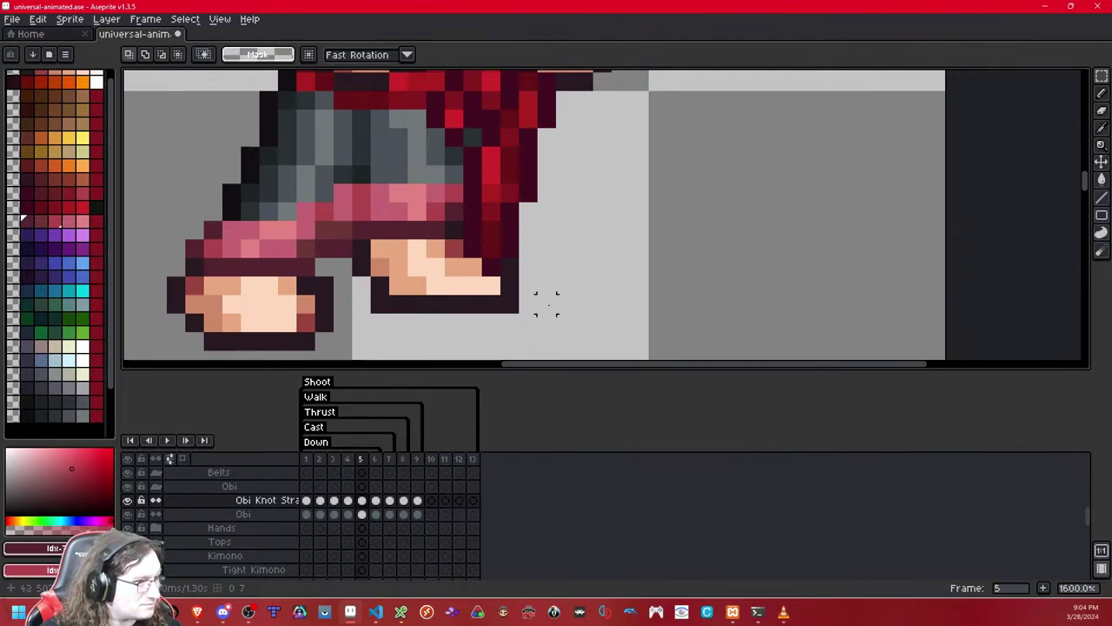
- Flip the lower part of the hanging strap horizontally in frame 5 and move it two pixels right
left_click_drag(547, 303, 423, 143)
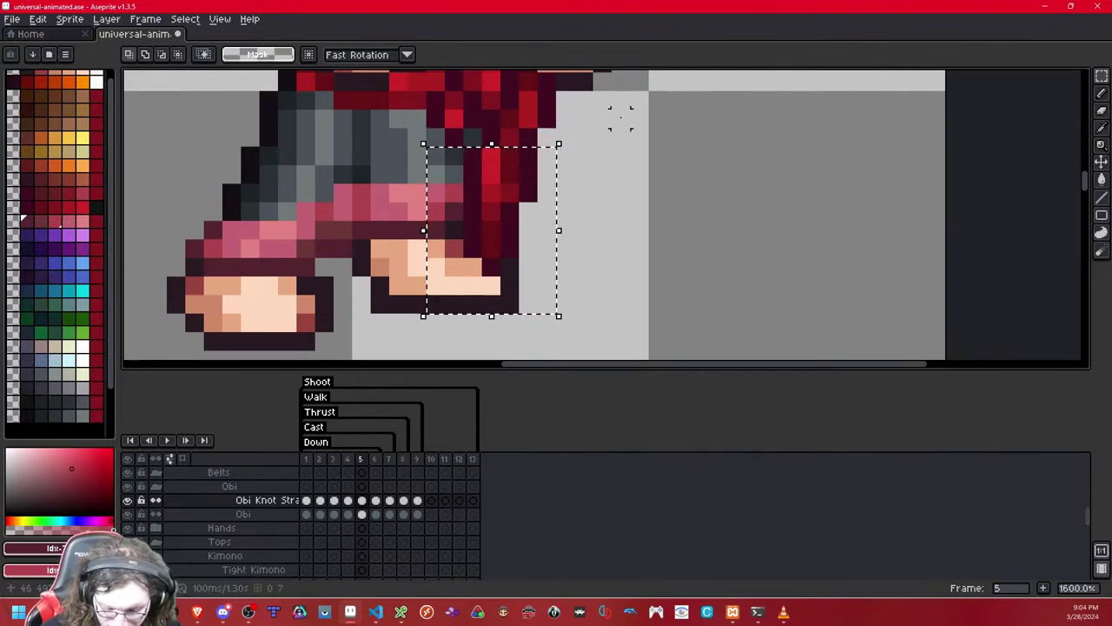
key("shift+h")
key("Right")
key("Right")
key("ctrl+d")
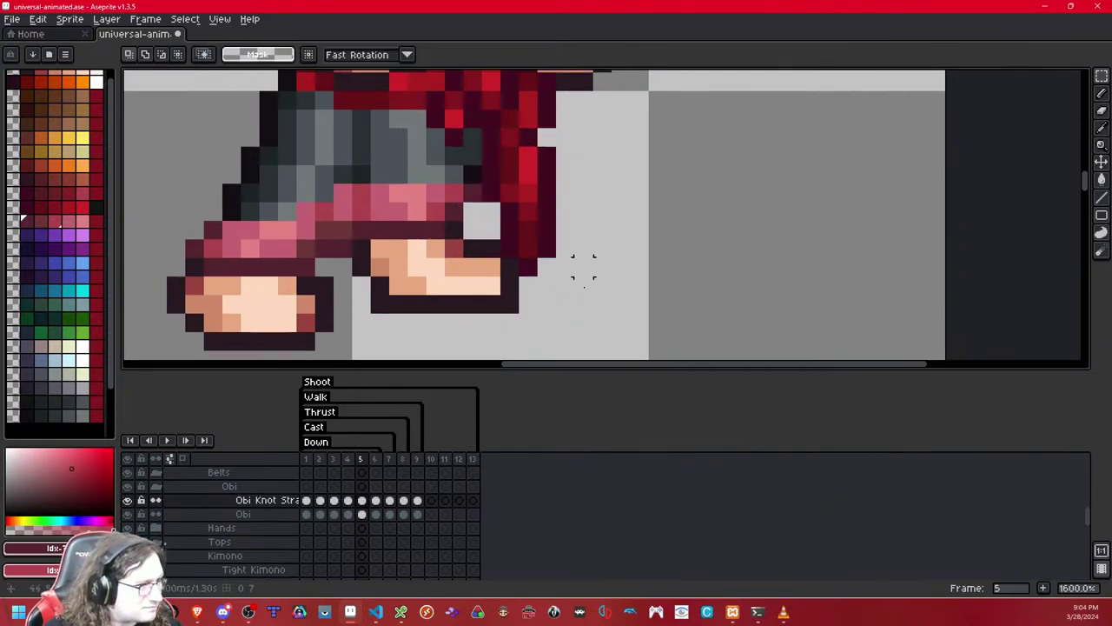
- Shift the strap's bottom end one pixel left in frame 5, and the whole lower strap one pixel left as well
left_click_drag(584, 304, 473, 211)
key("Left")
left_click(658, 136)
left_click_drag(490, 154, 589, 287)
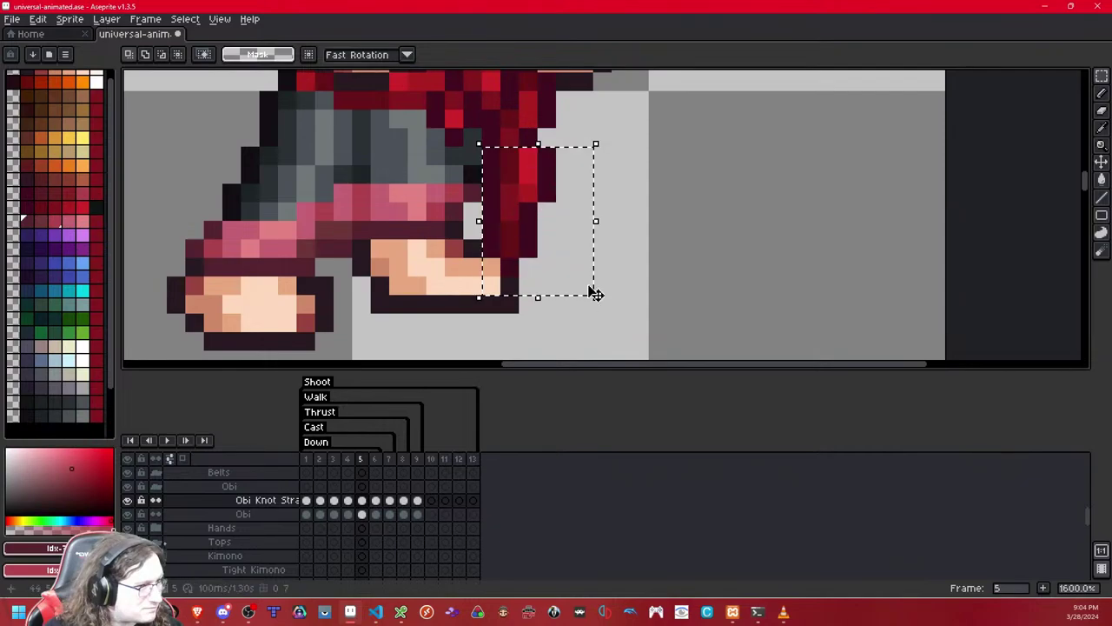
left_click(657, 154)
scroll(657, 154, "down", 5)
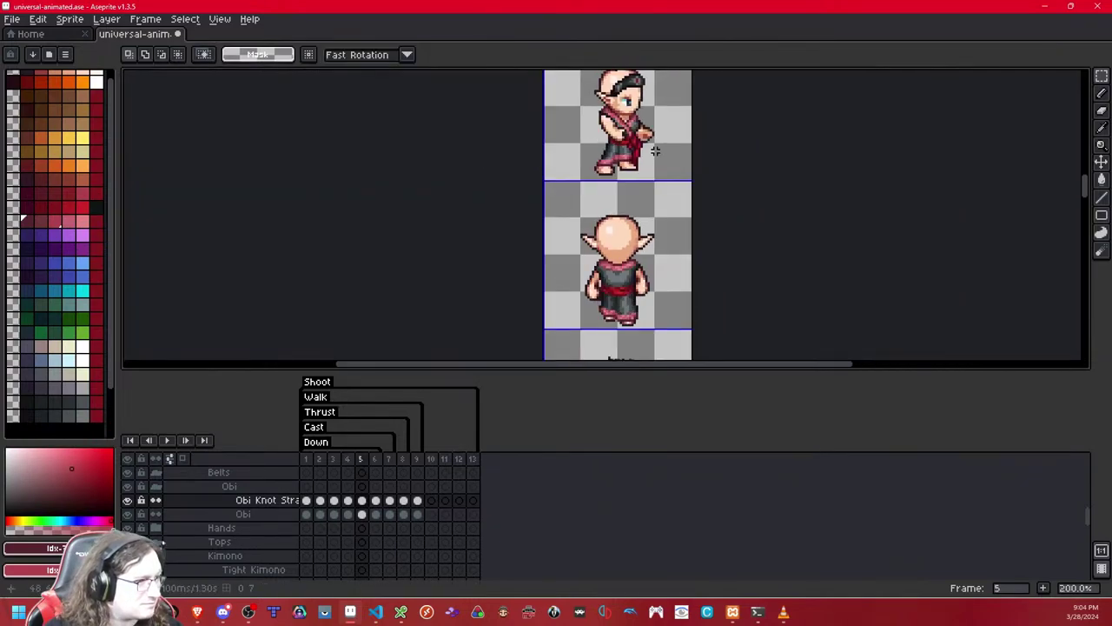
scroll(655, 152, "down", 2)
scroll(643, 183, "up", 2)
- Check frame 6 against frame 5 and shift its whole obi knot and strap two pixels right
key("Right")
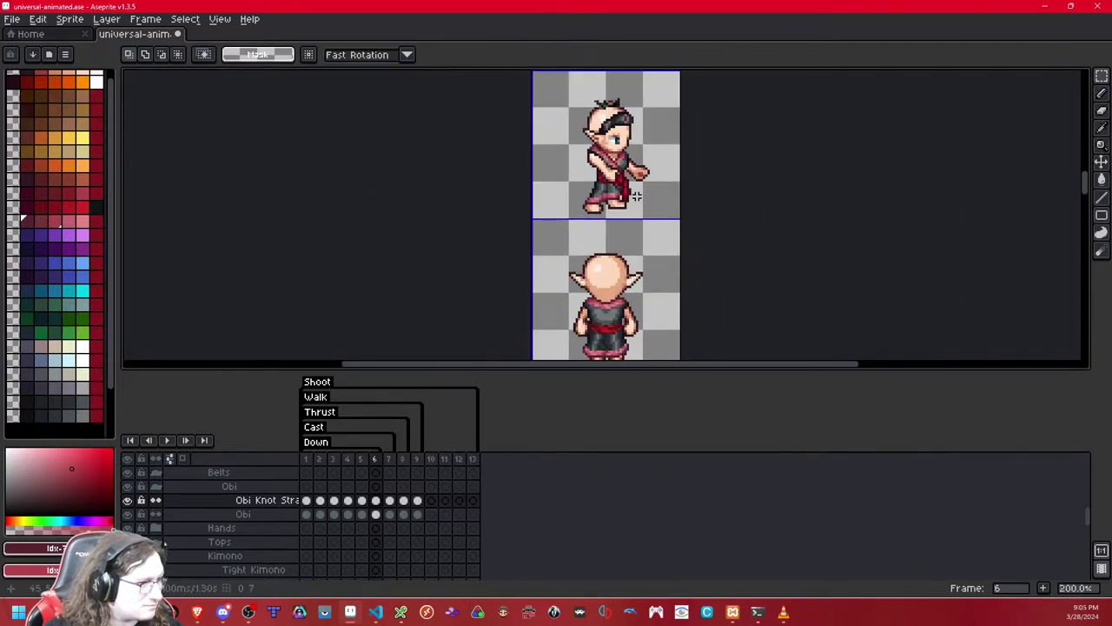
scroll(662, 182, "up", 4)
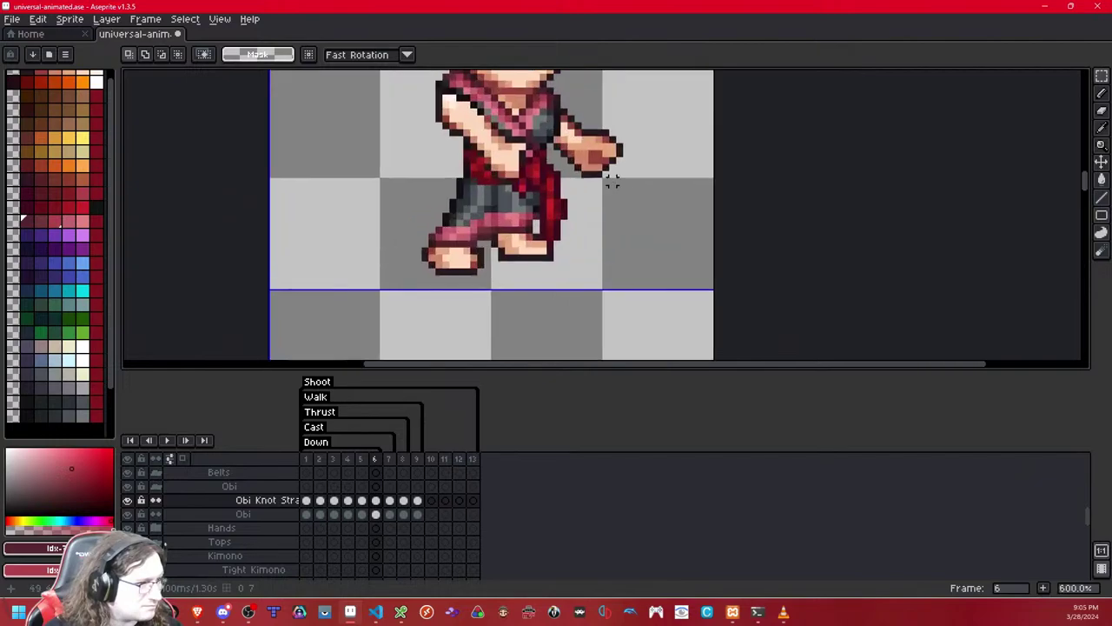
key("Left")
left_click_drag(596, 173, 596, 195)
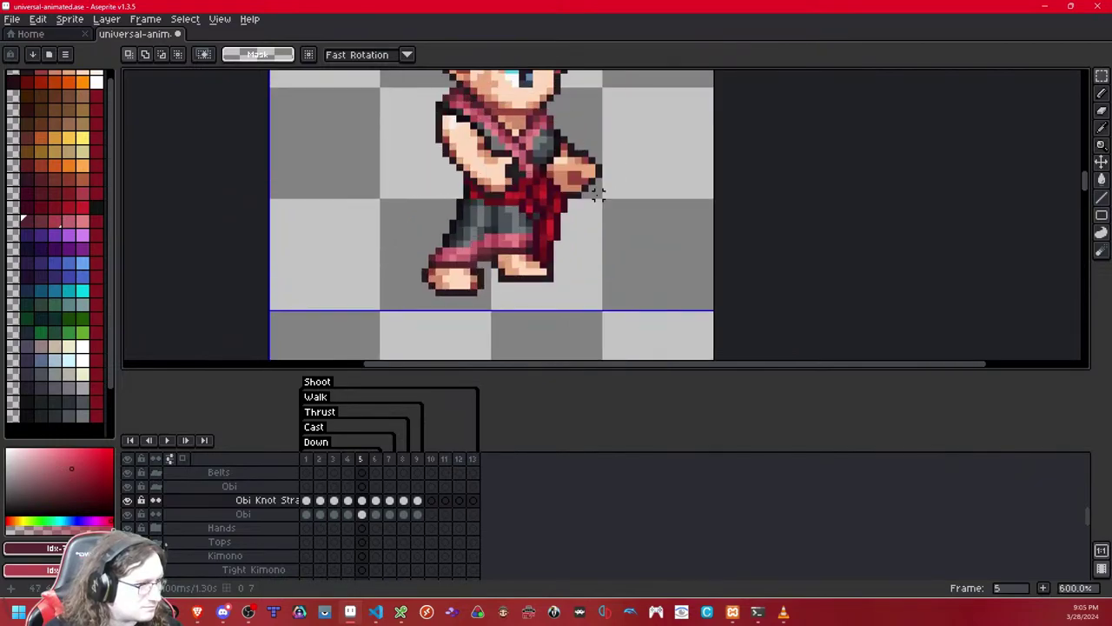
key("Right")
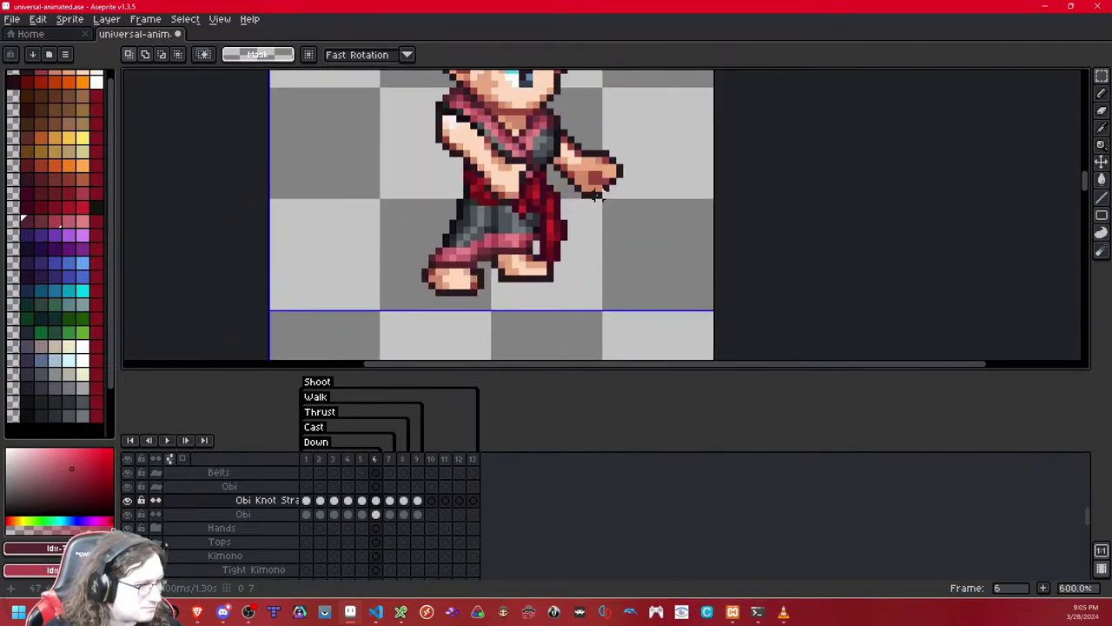
scroll(595, 195, "up", 3)
key("ctrl+a")
key("Right")
key("Right")
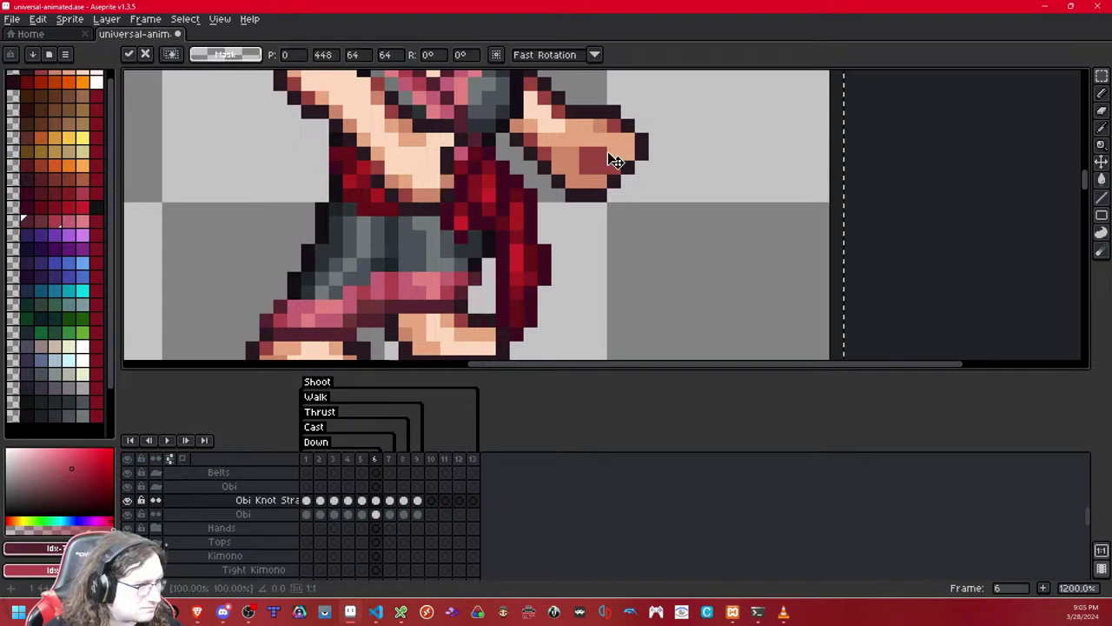
key("ctrl+d")
- Compare the obi knot and strap positions across frames 4, 5 and 6
key("Left")
key("Right")
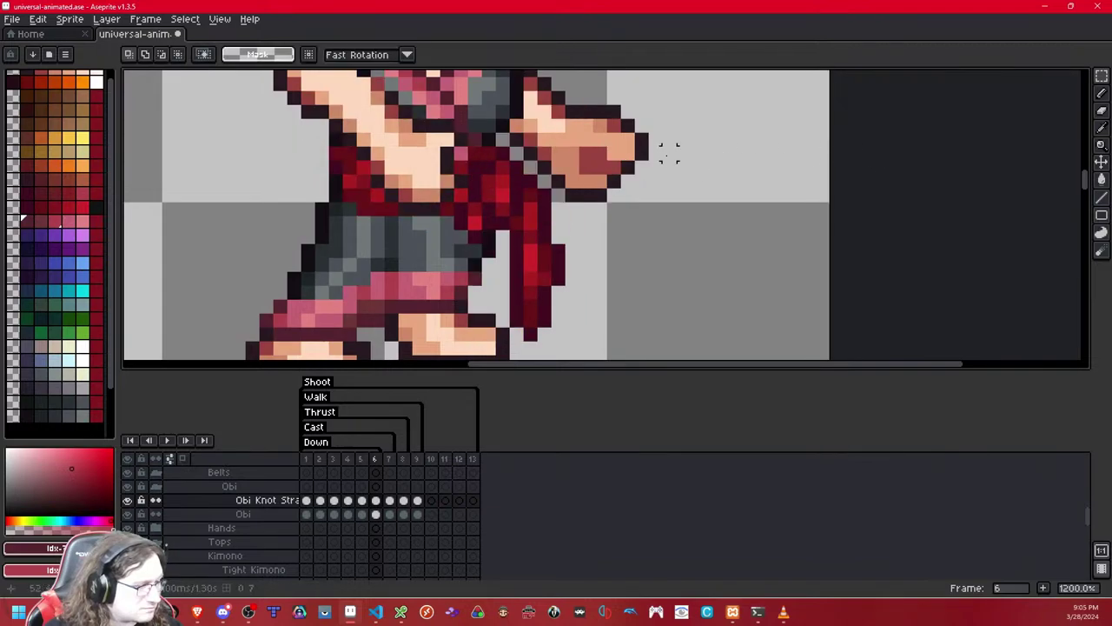
left_click_drag(669, 200, 730, 172)
key("Left")
key("Right")
key("Left")
key("Right")
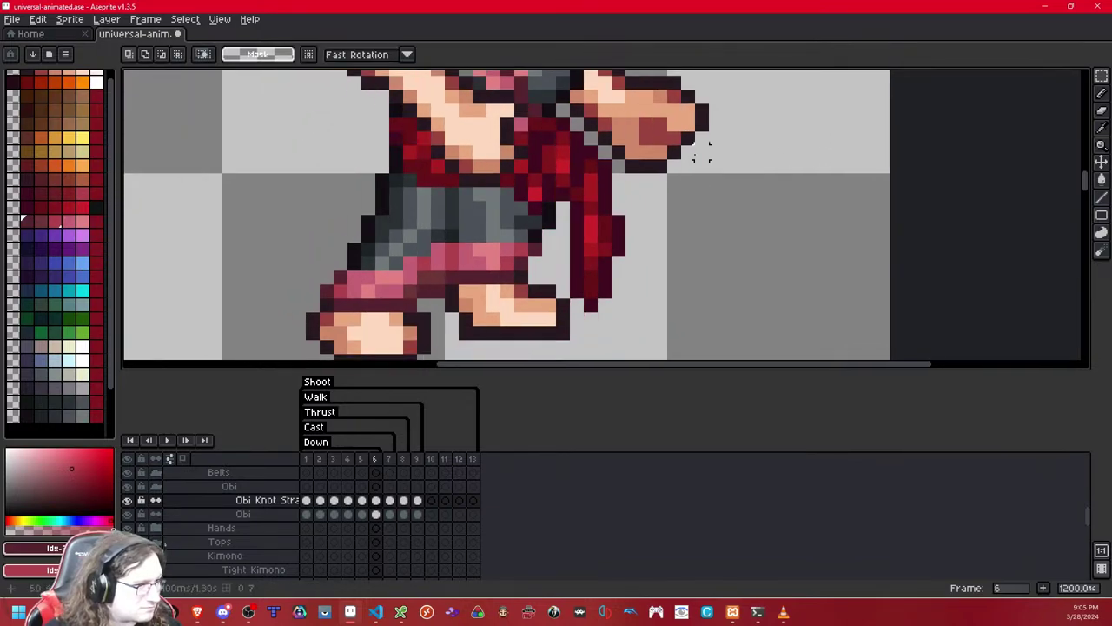
key("Left")
key("Left")
key("Right")
key("Right")
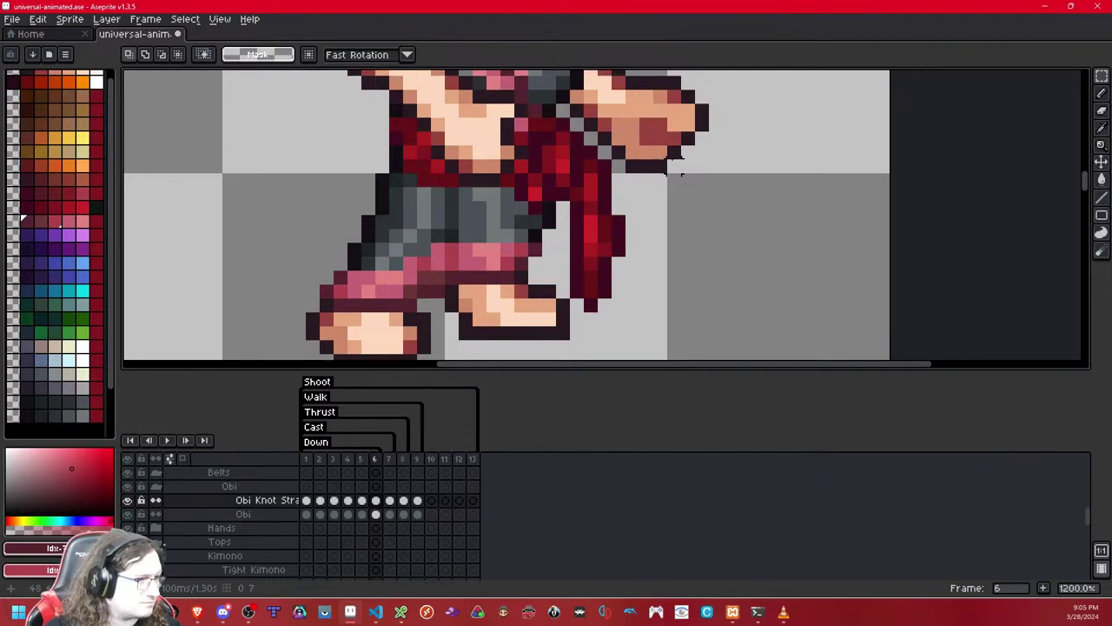
key("Left")
key("Right")
key("Left")
- Shift the whole obi knot and strap one pixel left in frame 6
key("ctrl+a")
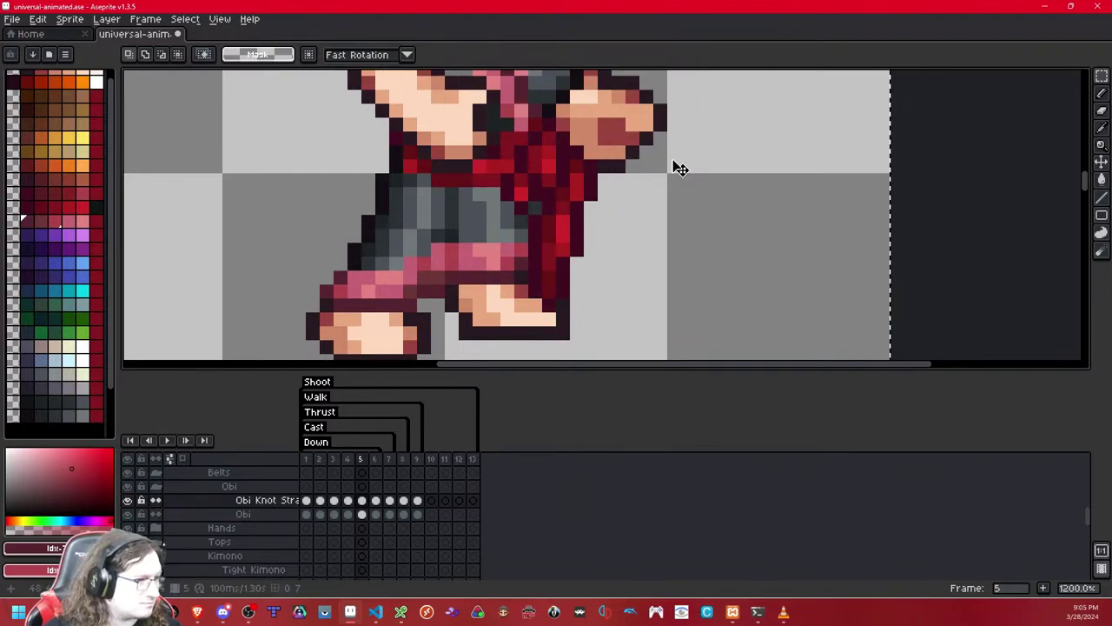
key("ctrl+d")
key("Right")
key("ctrl+a")
key("Left")
key("Return")
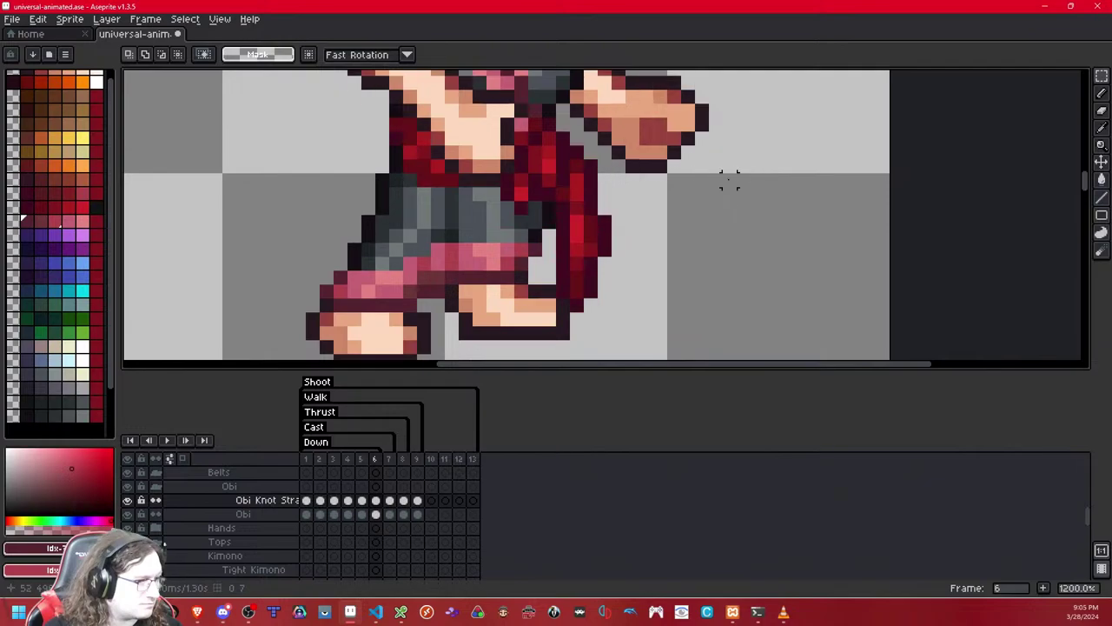
- Shift only the lower part of the hanging strap one pixel left in frame 6 and inspect the result
key("Left")
key("Right")
left_click_drag(618, 331, 534, 222)
key("Left")
key("Return")
scroll(633, 236, "down", 6)
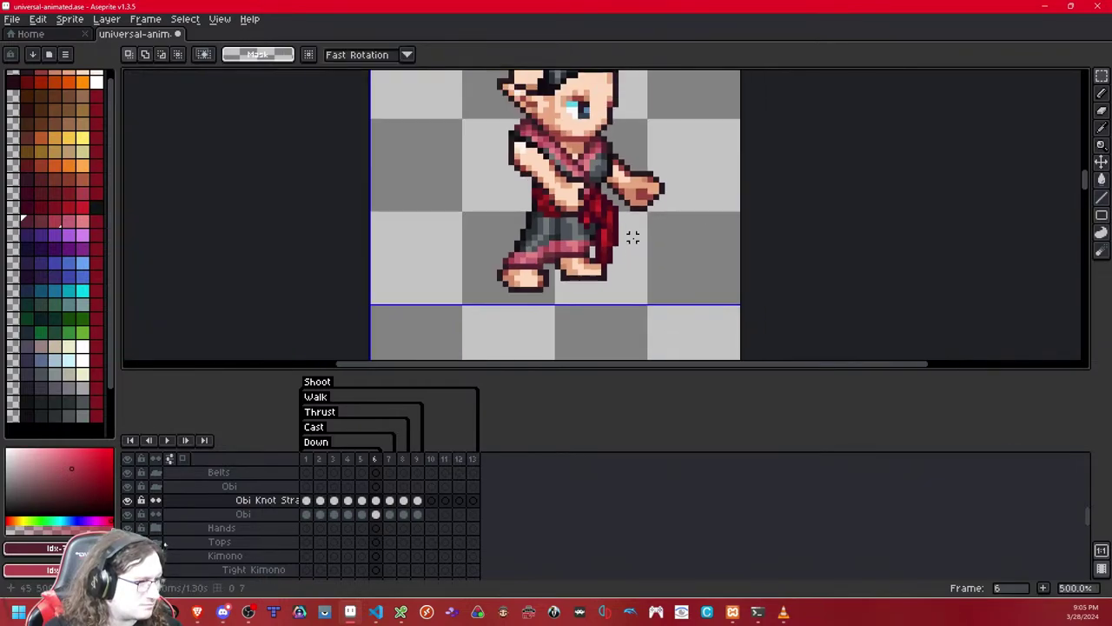
scroll(633, 237, "up", 2)
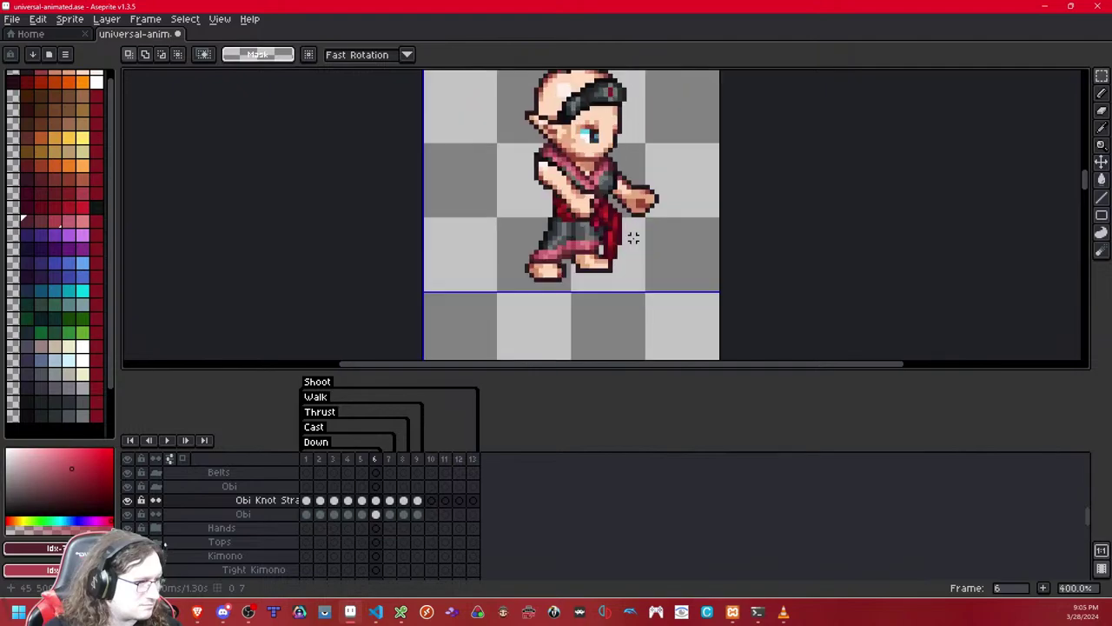
scroll(634, 236, "up", 1)
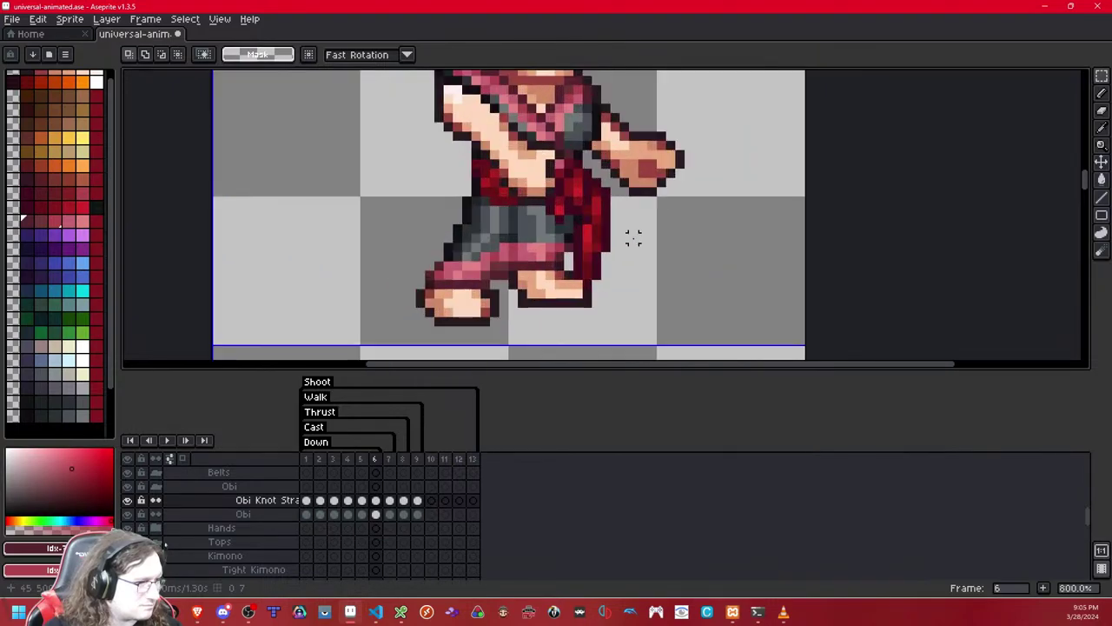
- Compare the obi knot and strap shapes and positions across frames 5, 6 and 7
key("comma")
key("period")
key("period")
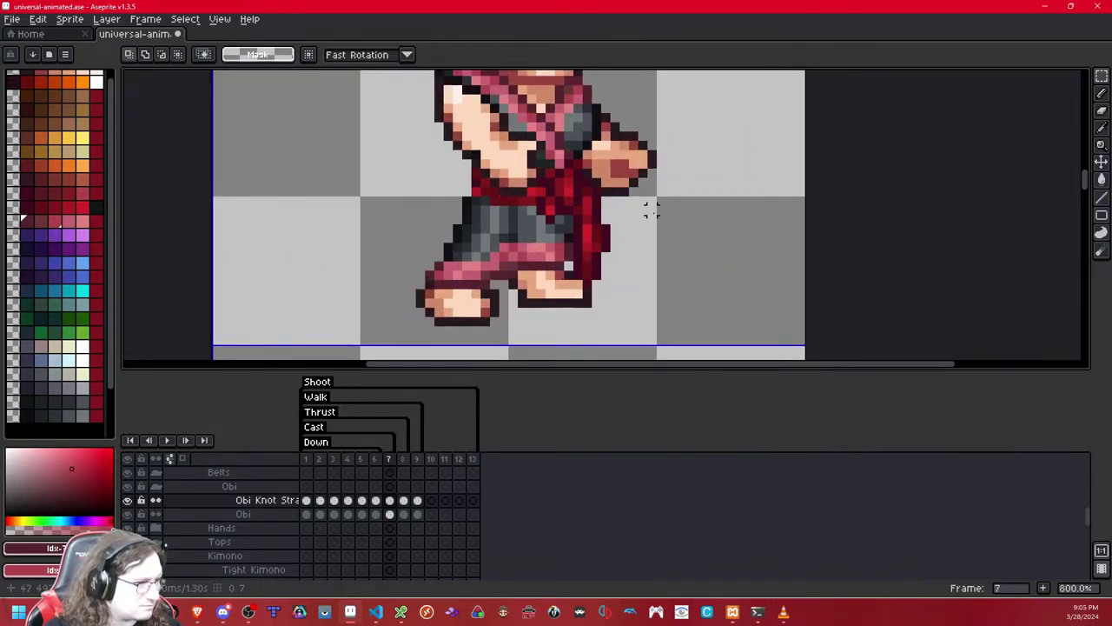
key("comma")
key("comma")
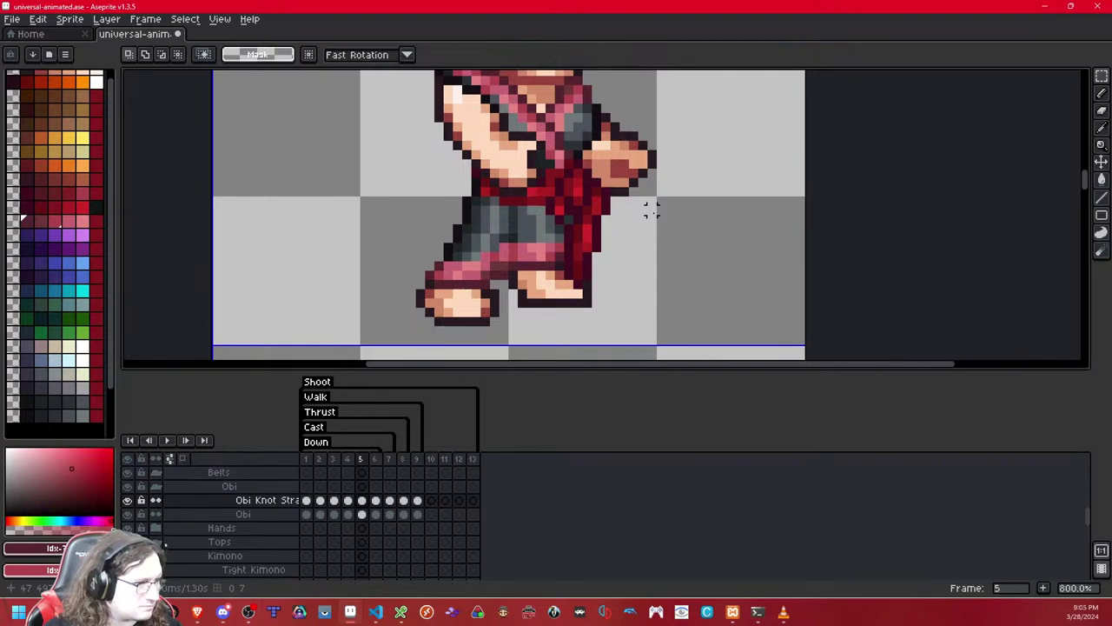
key("period")
key("period")
key("comma")
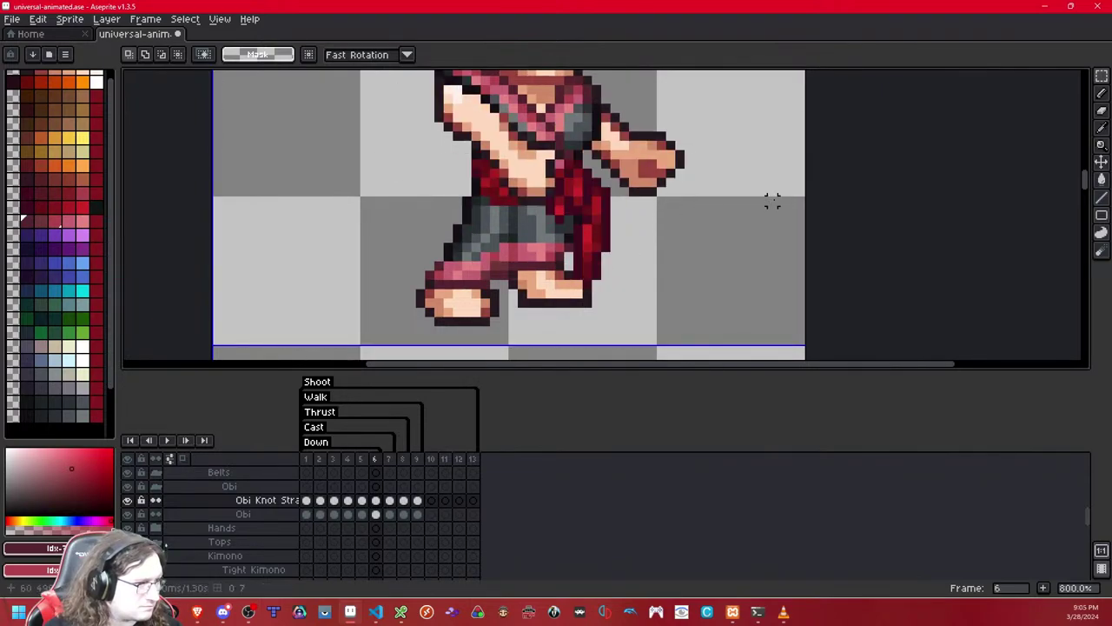
- Replace the obi knot and strap in frame 7 with a copy from frame 5, aligned at the waist
key("comma")
key("ctrl+a")
key("ctrl+d")
key("period")
key("period")
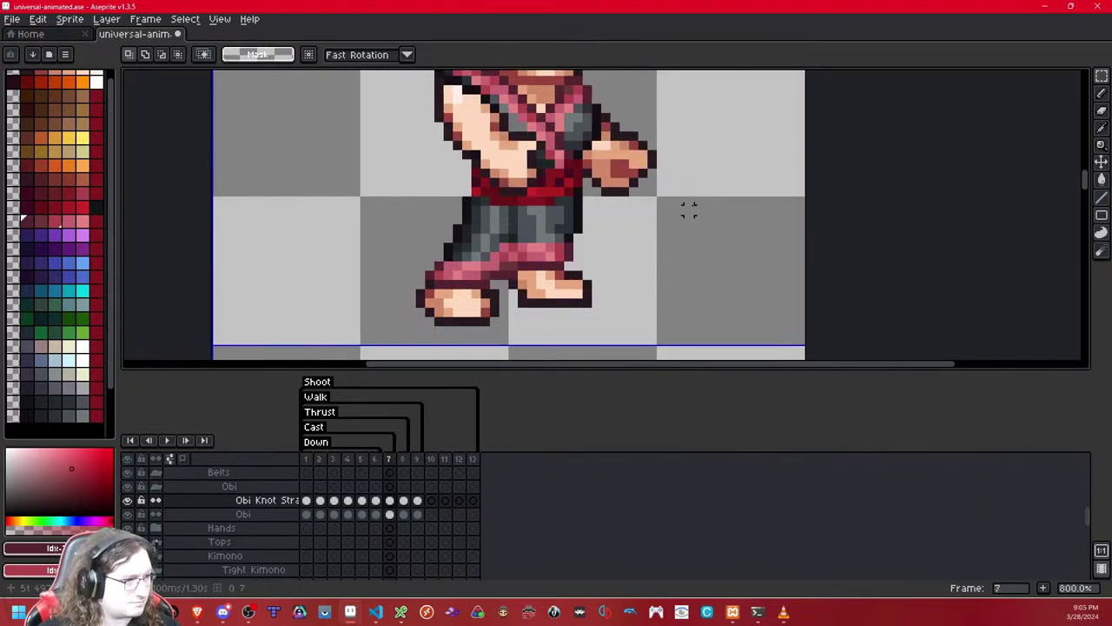
key("ctrl+v")
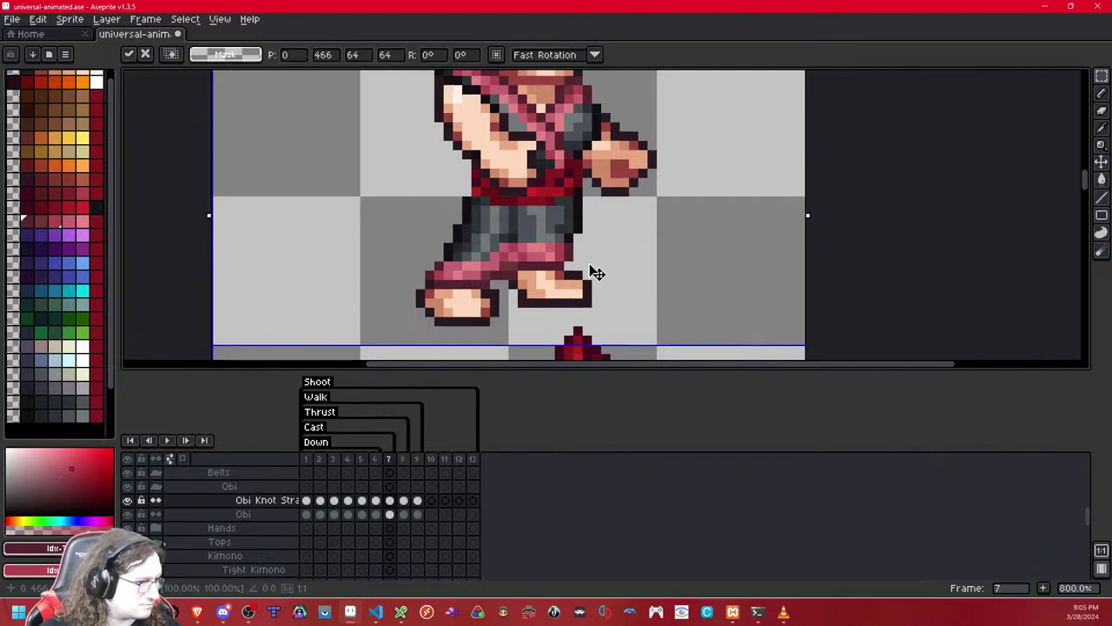
left_click_drag(591, 272, 608, 235)
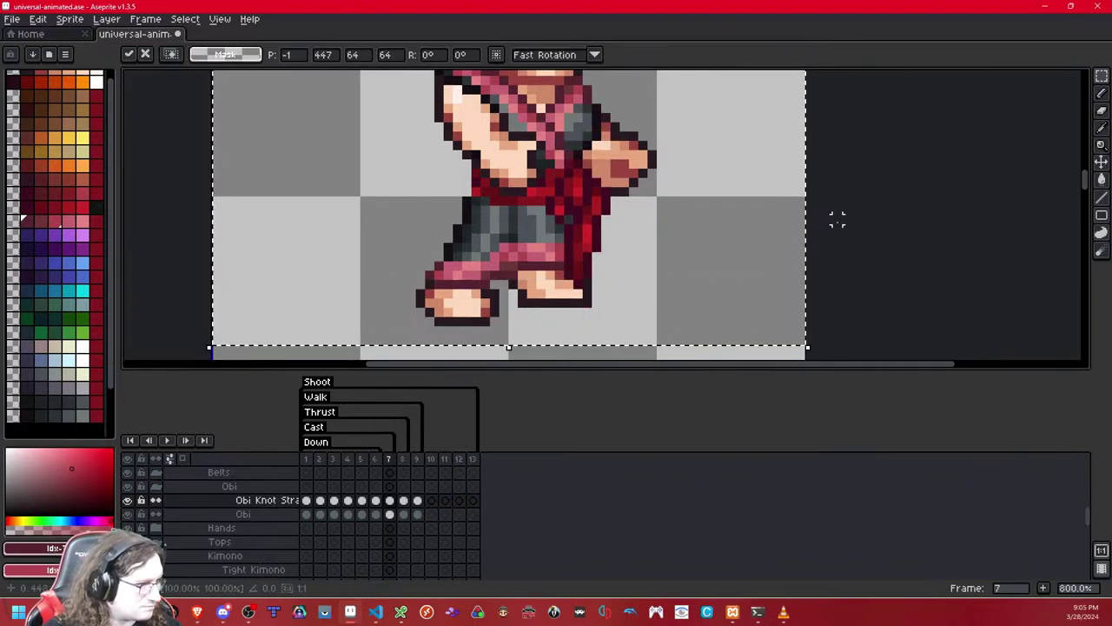
left_click(844, 218)
- Compare the obi knot and strap in frame 7 with those in frames 6 and 8
key("comma")
key("period")
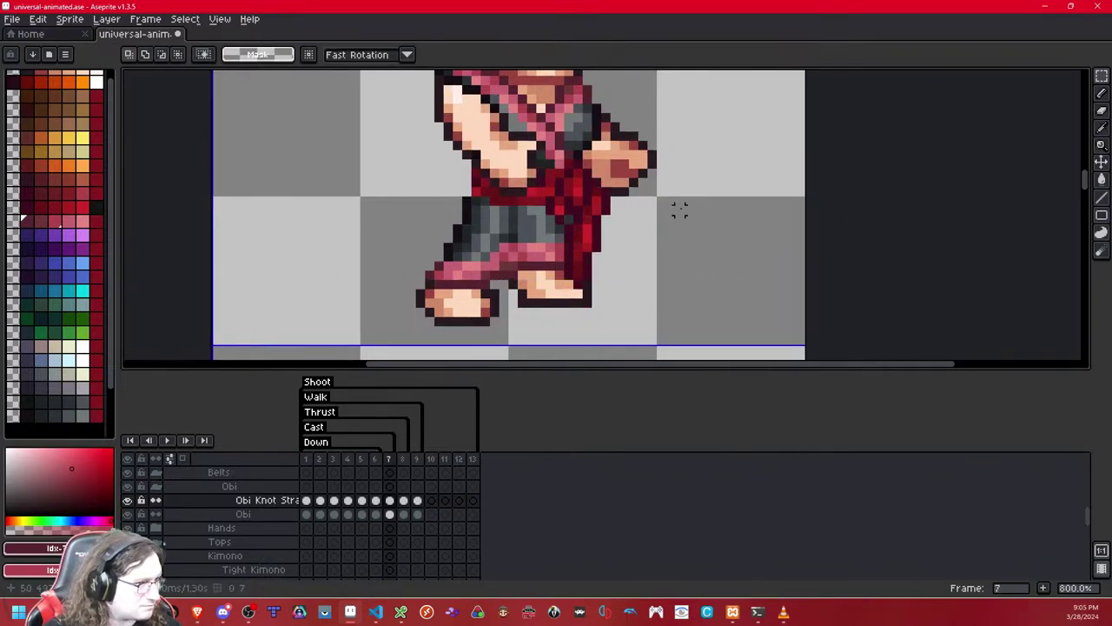
key("comma")
key("period")
key("comma")
key("period")
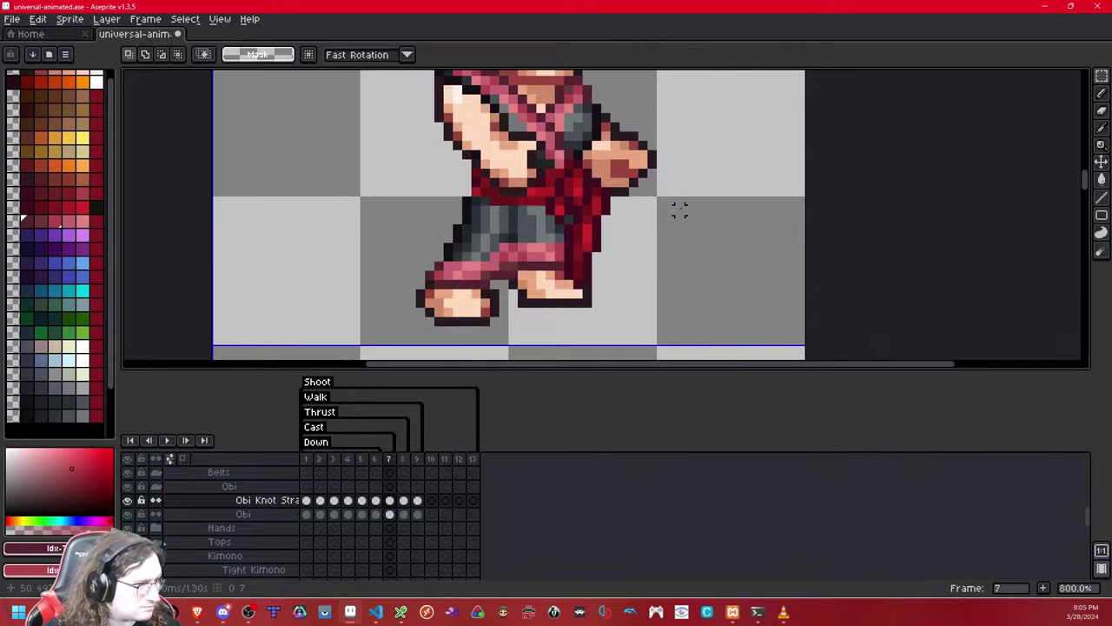
key("period")
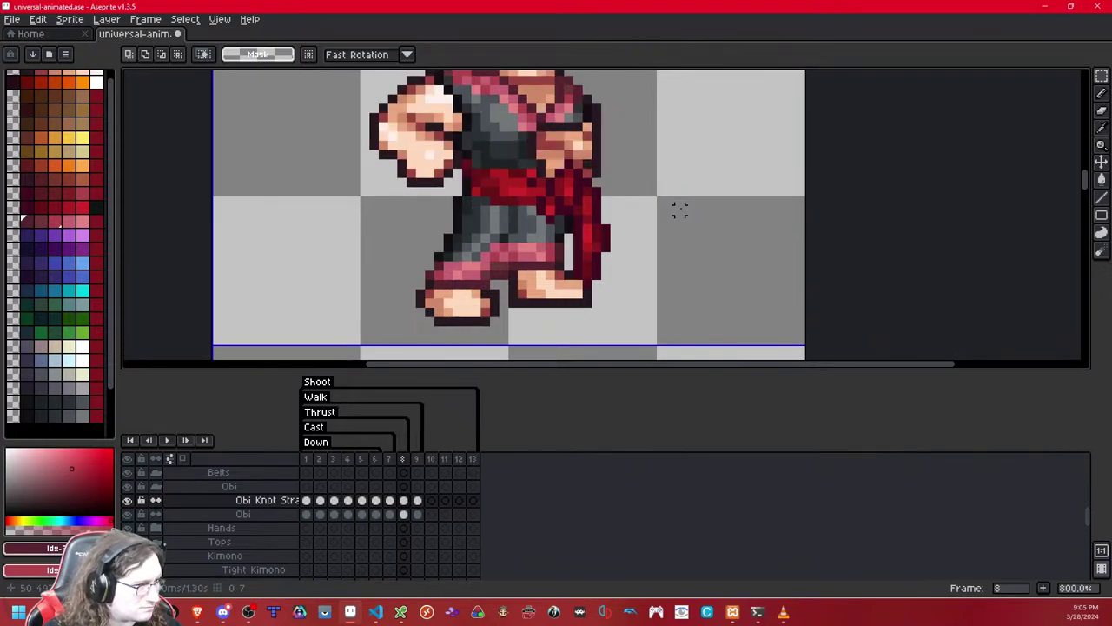
- Replace the obi knot and strap in frame 8 with a copy from frame 4, aligned at the waist
key("comma")
key("comma")
key("comma")
key("comma")
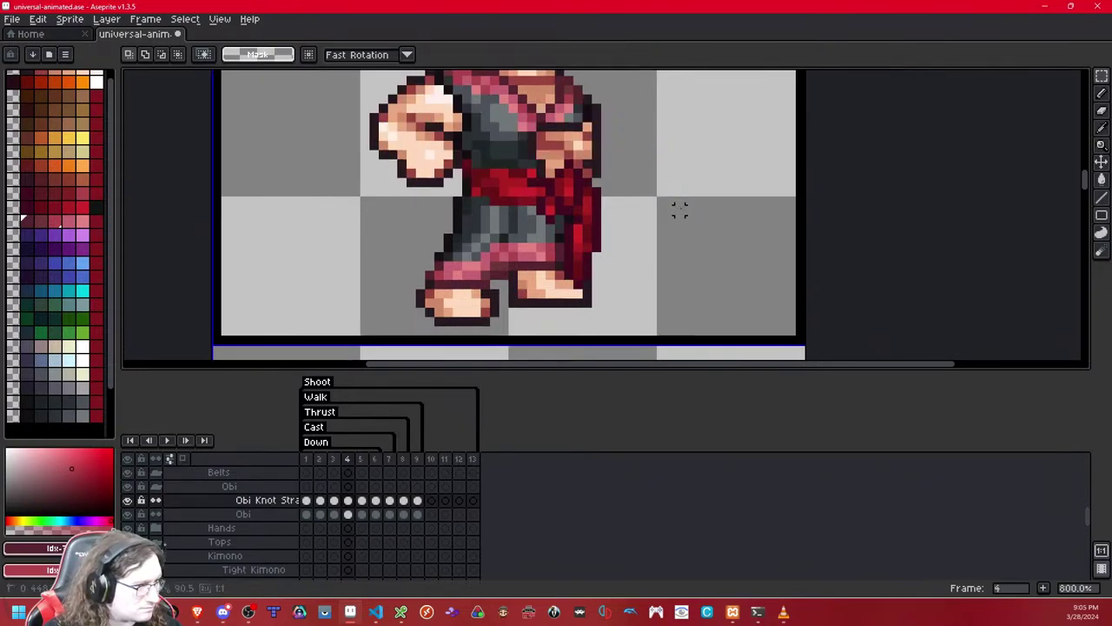
key("period")
key("period")
key("period")
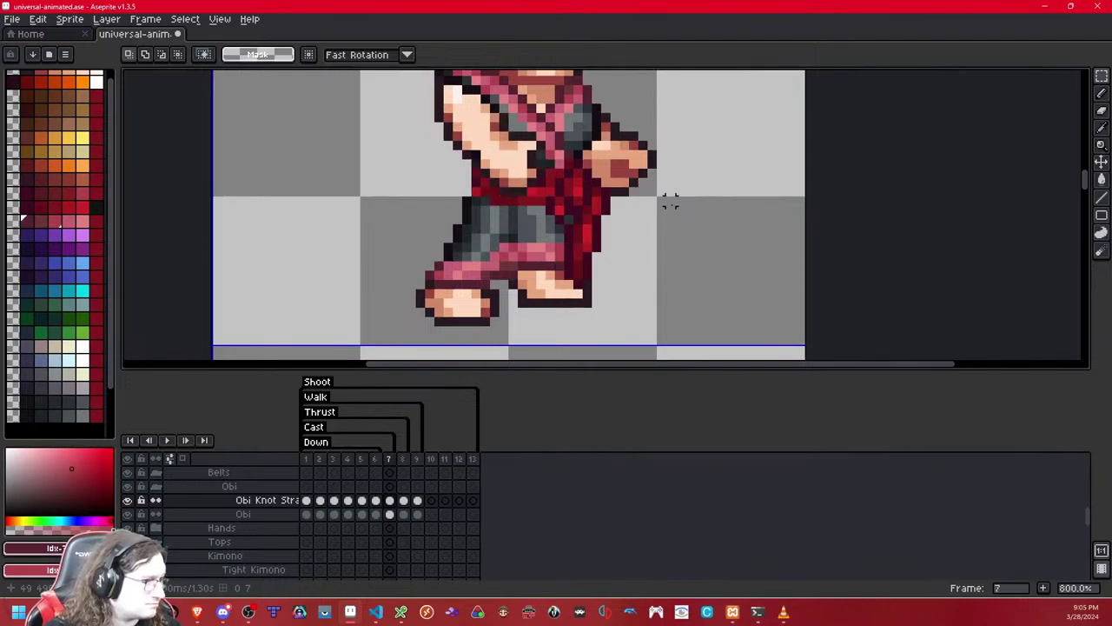
key("period")
double_click(670, 204)
key("ctrl+x")
key("ctrl+v")
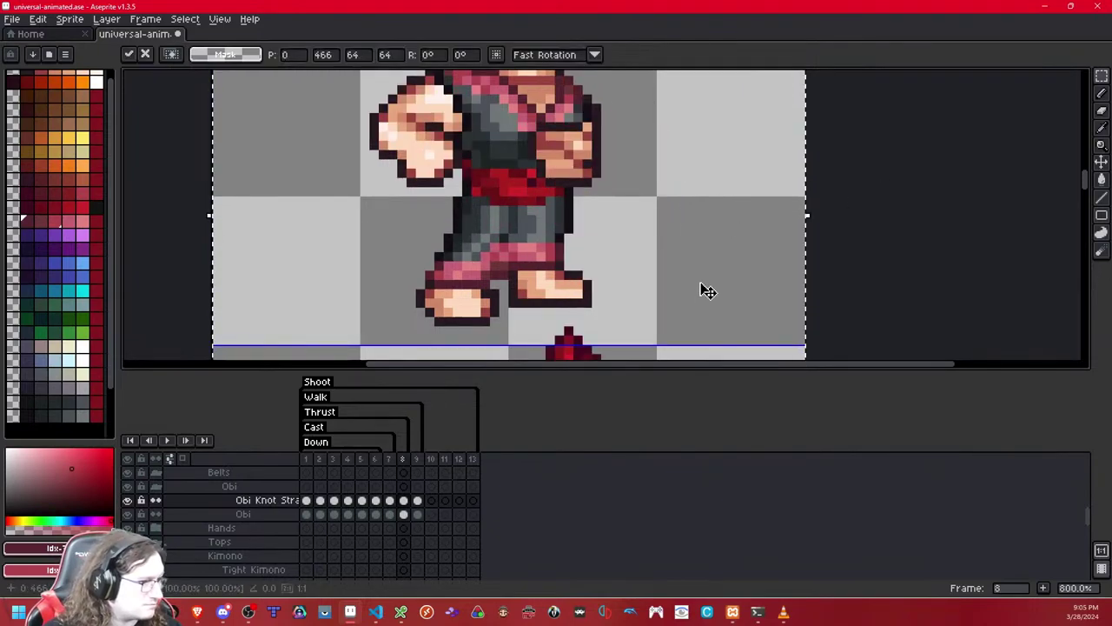
left_click_drag(702, 290, 670, 223)
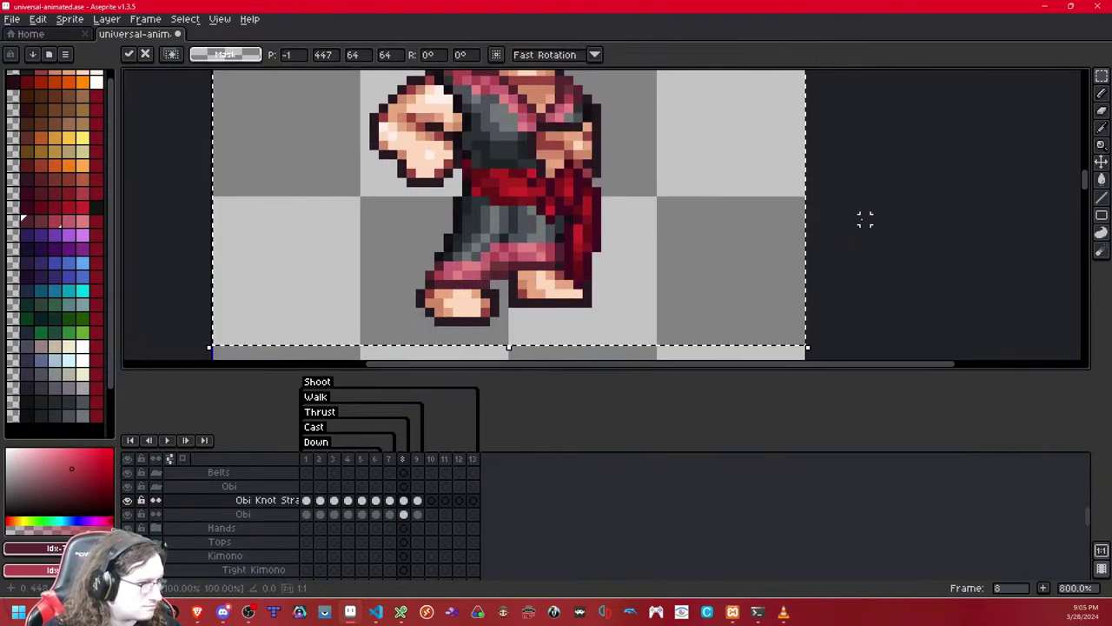
key("Return")
key("Return")
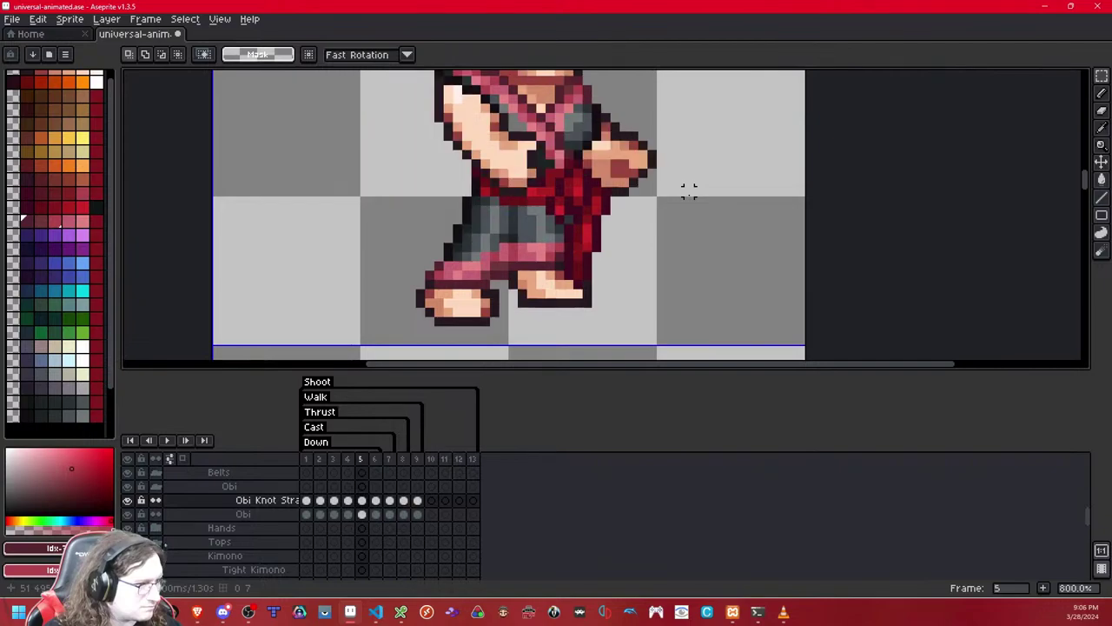
- Erase the obi knot pixels that overlap the character's fist in frame 8
scroll(698, 190, "up", 2)
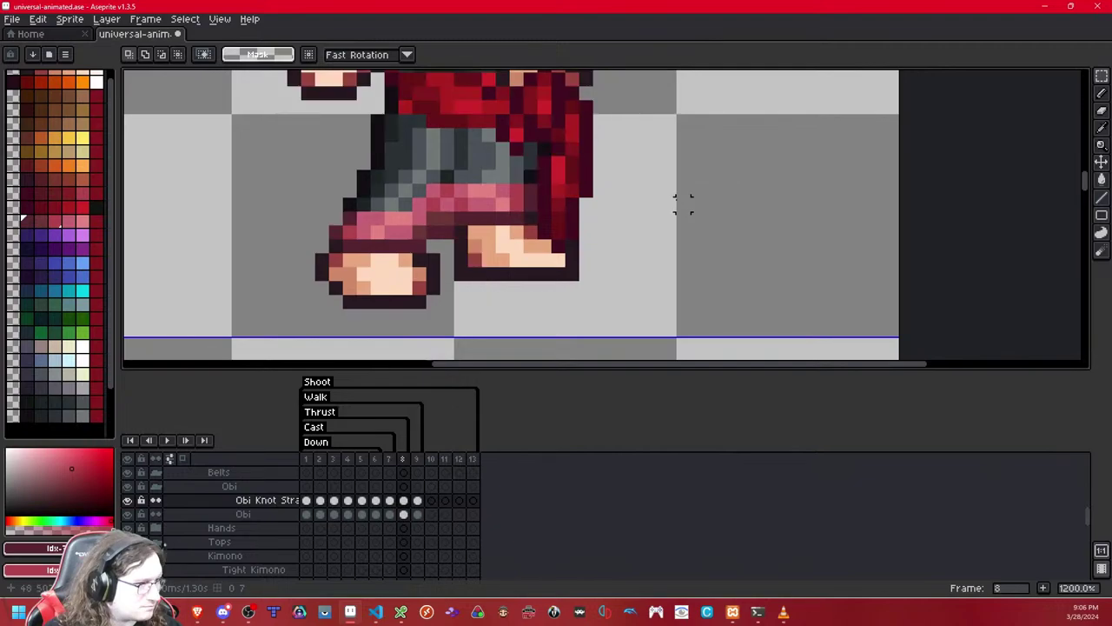
scroll(654, 189, "down", 8)
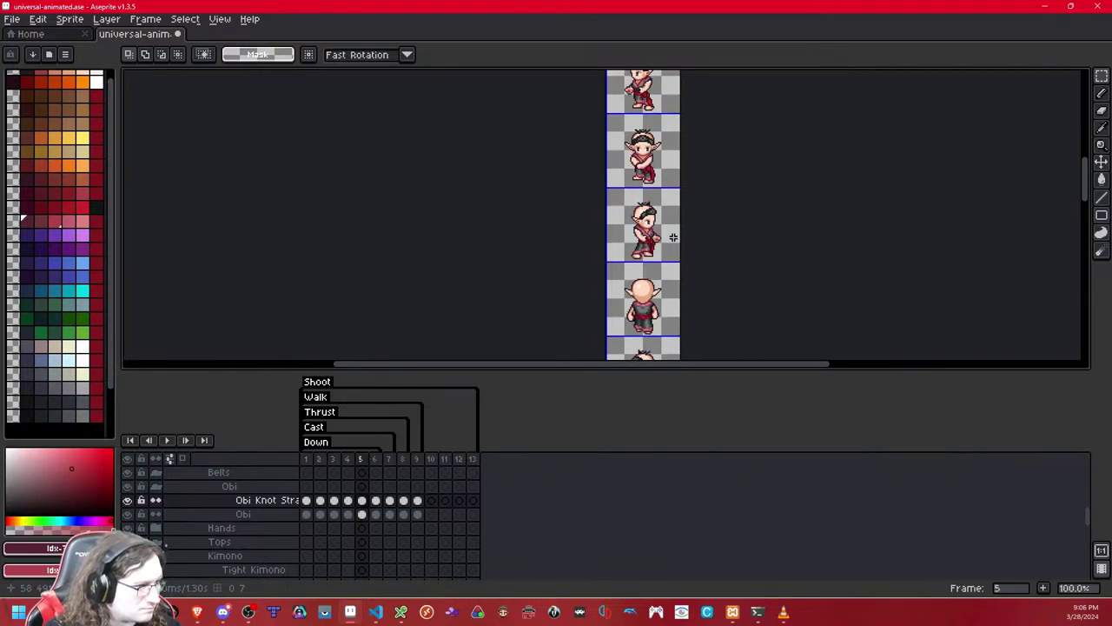
scroll(673, 236, "up", 8)
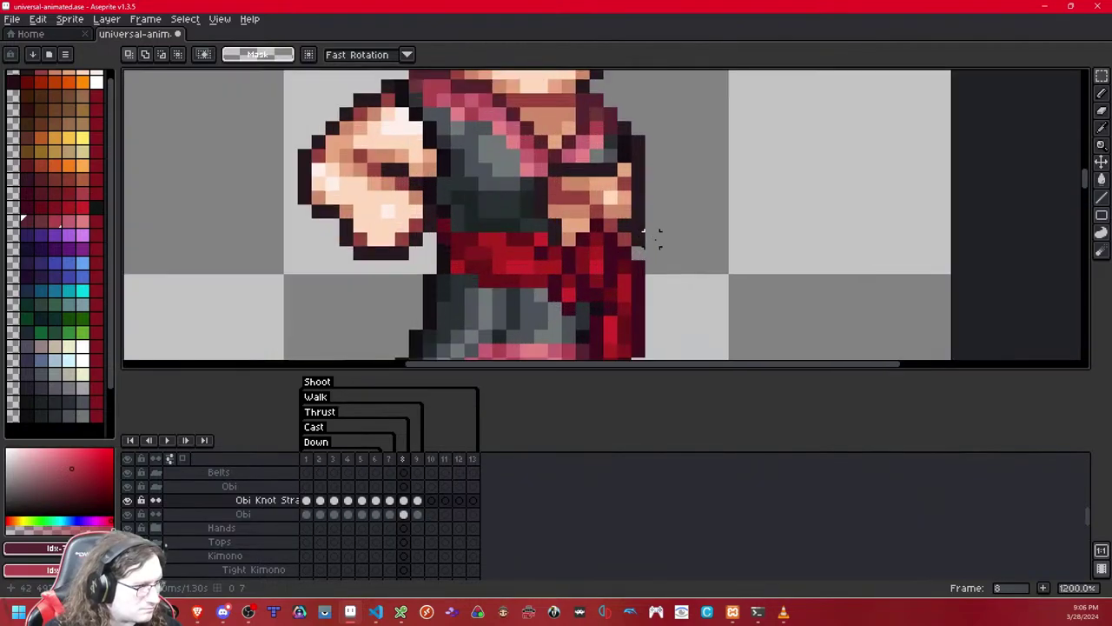
scroll(653, 236, "down", 4)
scroll(653, 236, "up", 6)
scroll(653, 239, "down", 3)
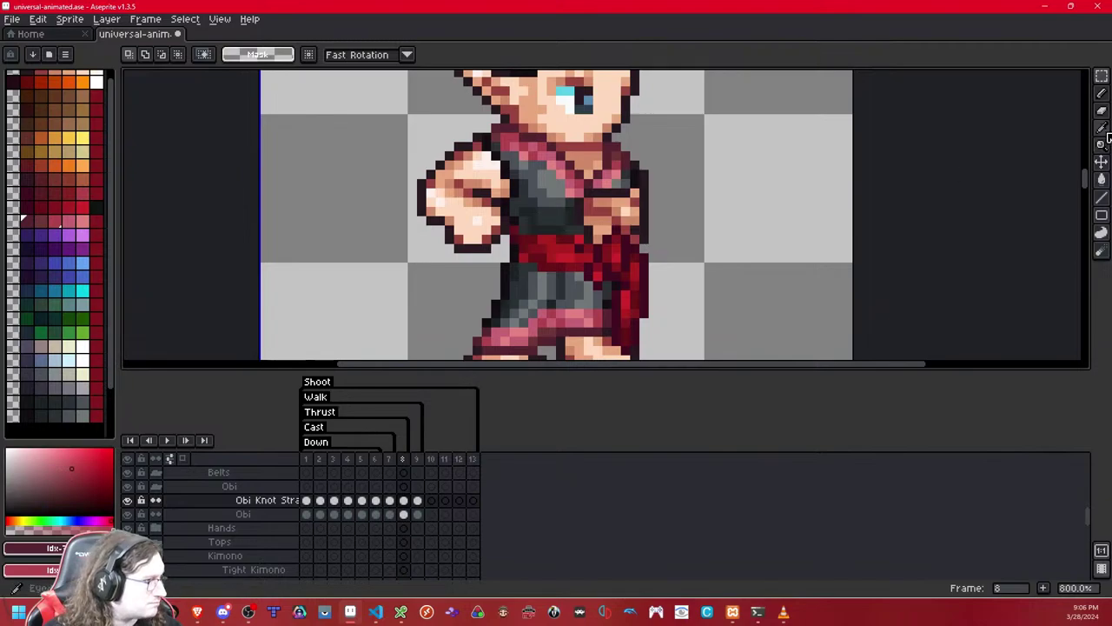
left_click(1102, 129)
scroll(673, 219, "up", 2)
key("shift+x")
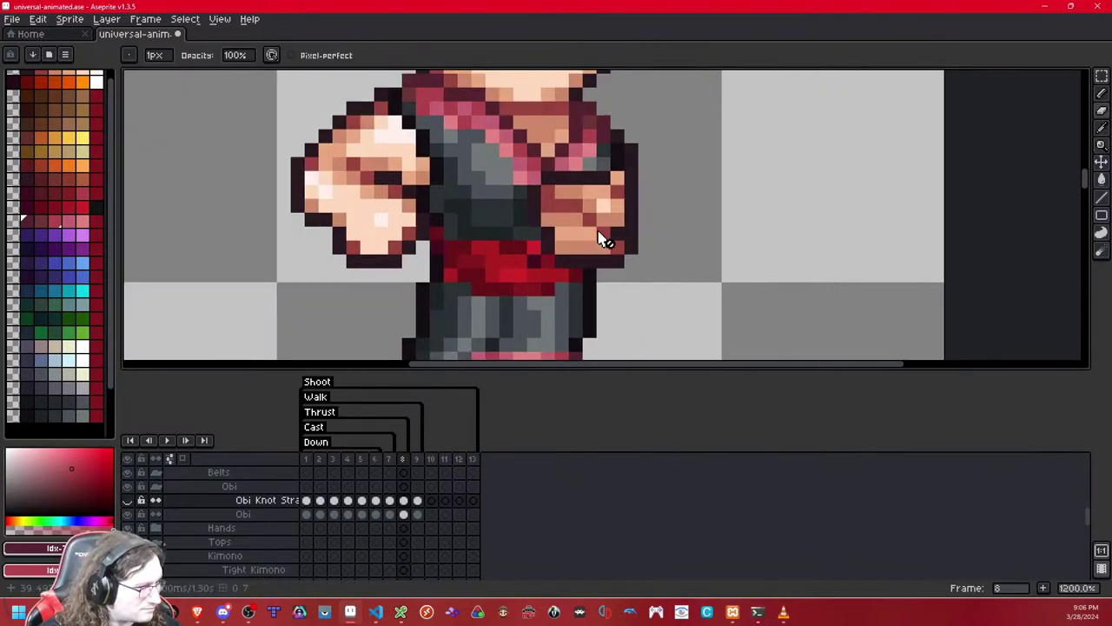
key("shift+x")
left_click_drag(561, 261, 589, 247)
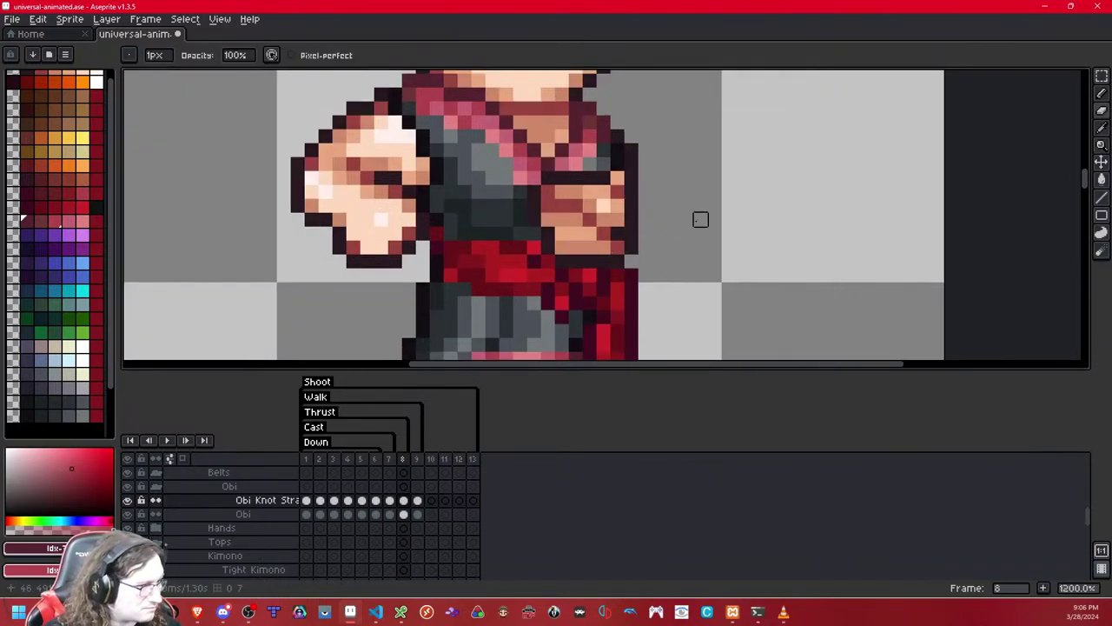
- Compare how the obi knot meets the arms in frames 5, 6 and 7
key("comma")
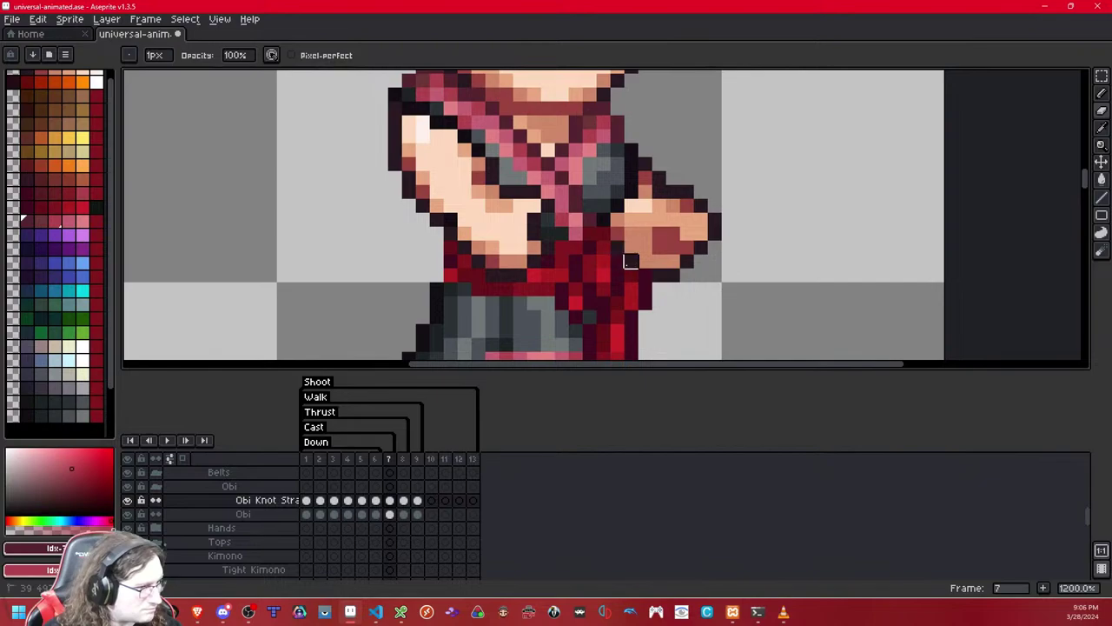
key("ctrl+z")
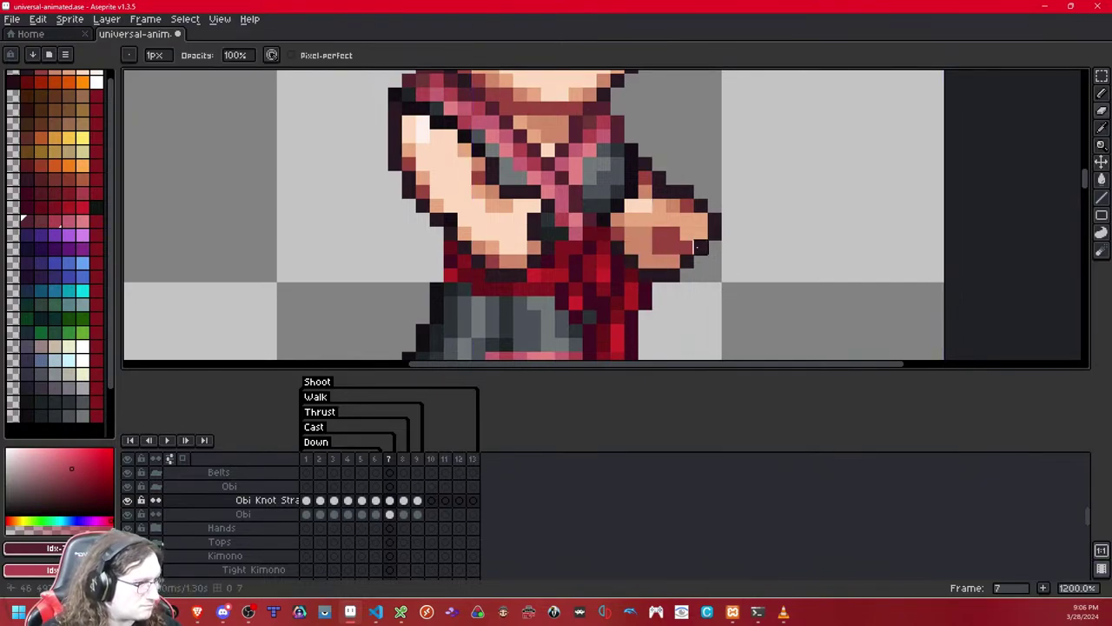
key("comma")
key("comma")
key("period")
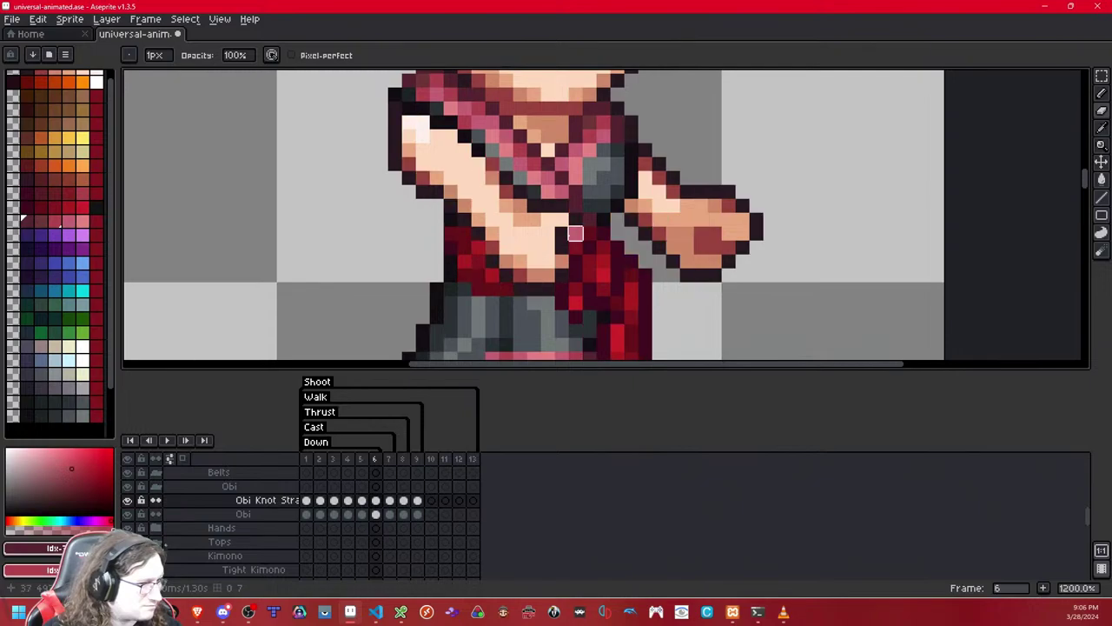
key("comma")
key("period")
key("period")
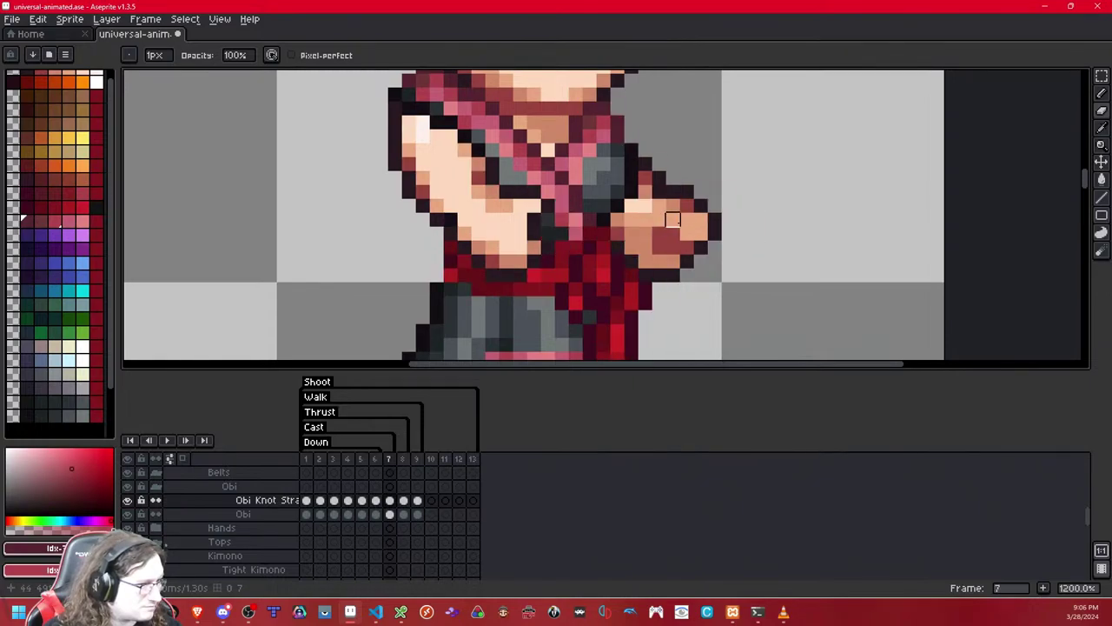
key("comma")
key("comma")
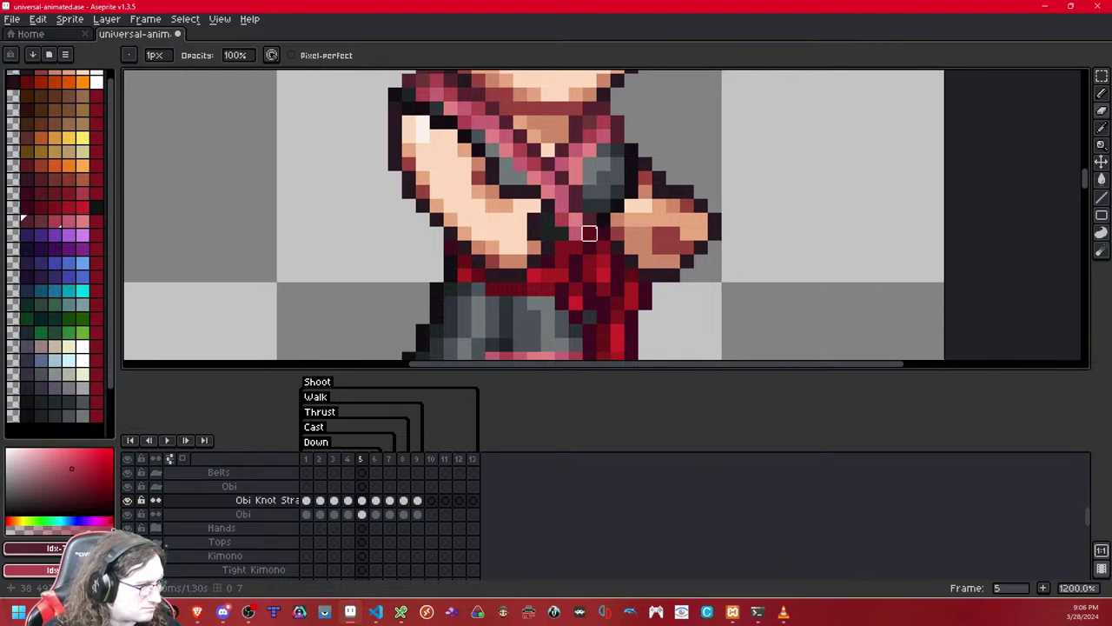
- Erase the obi knot pixels that overlap the character's fist in frame 4
key("comma")
key("comma")
key("period")
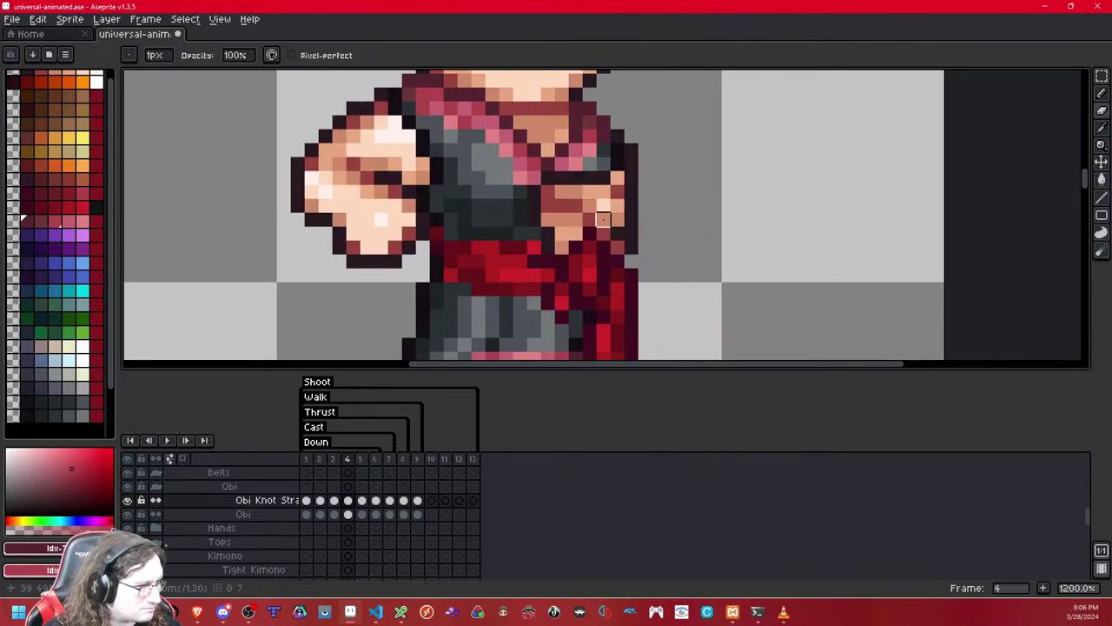
left_click_drag(589, 233, 603, 246)
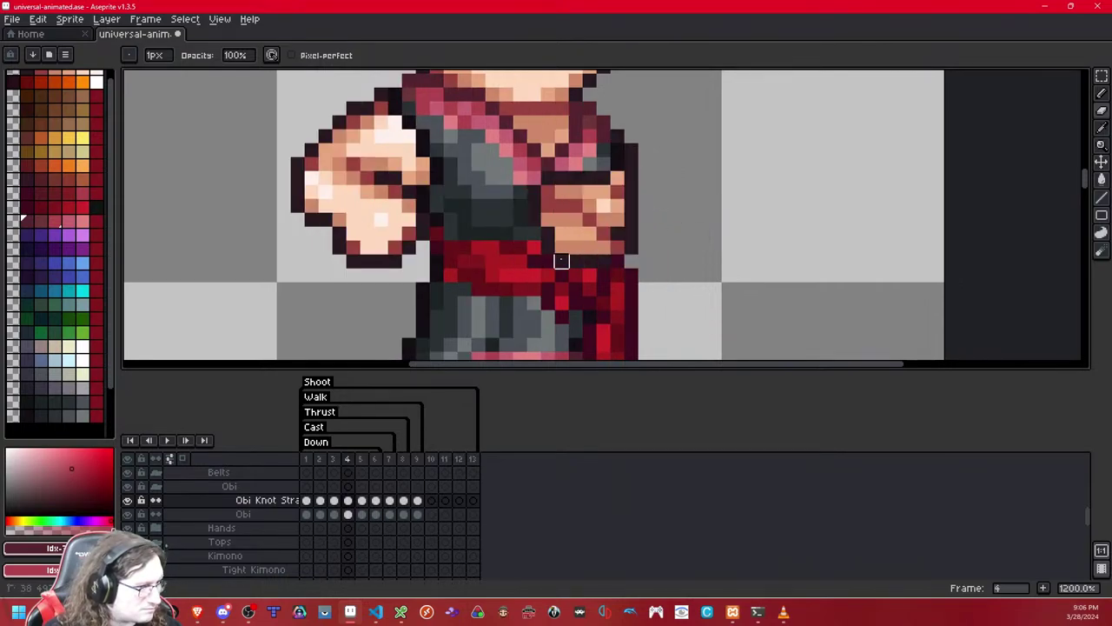
- Shift the Obi layer's sash one pixel left in frame 3, leaving the knot and strap in place
key("comma")
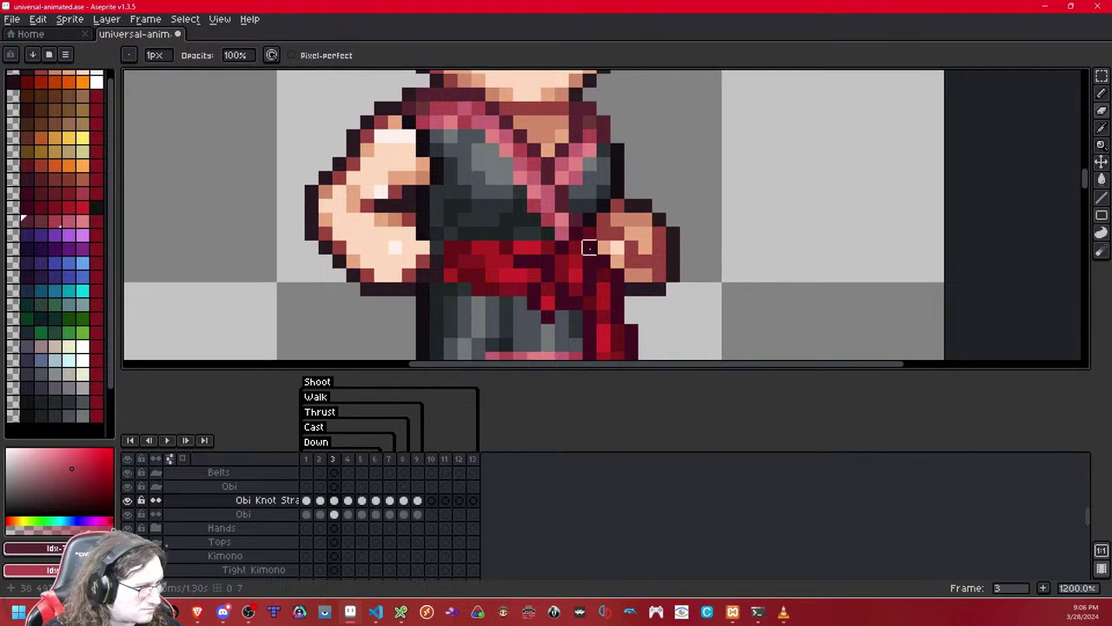
left_click(631, 261)
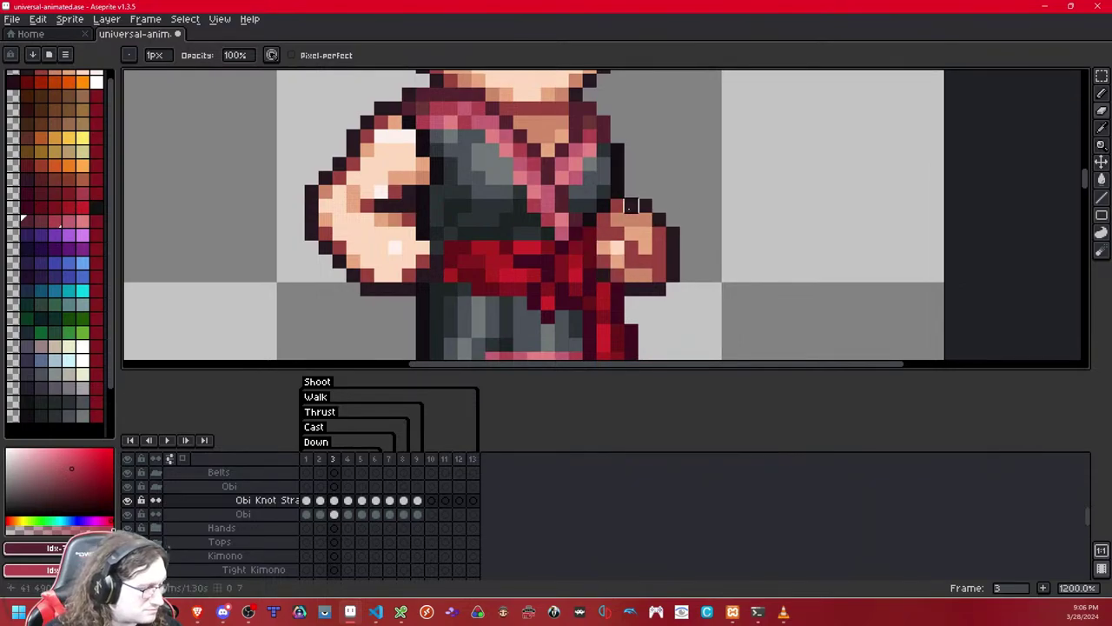
key("shift+x")
key("shift+x")
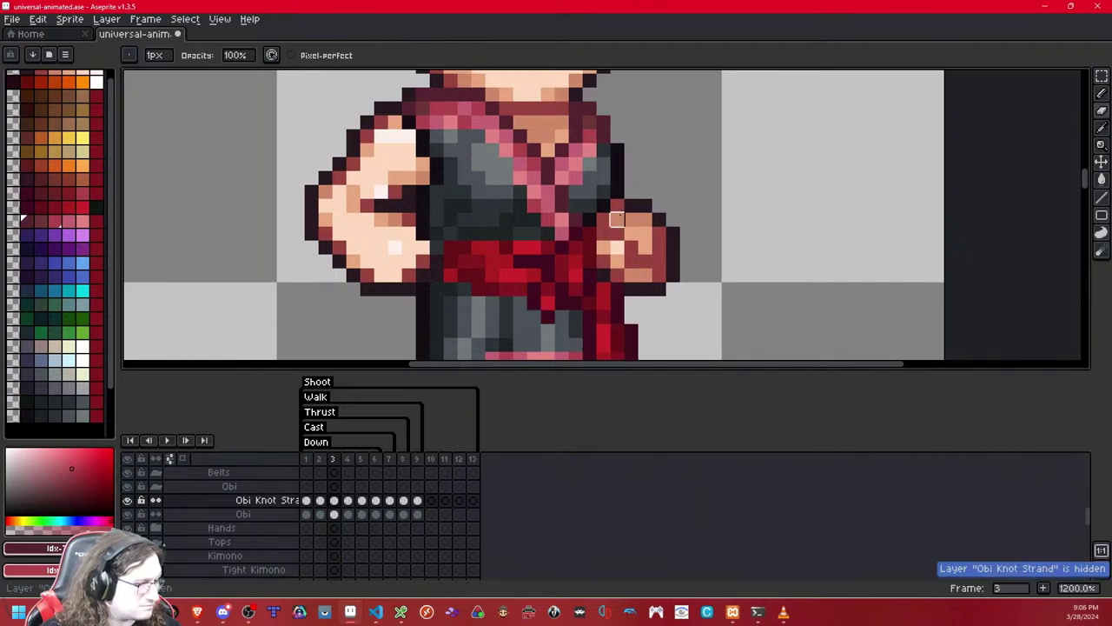
key("Down")
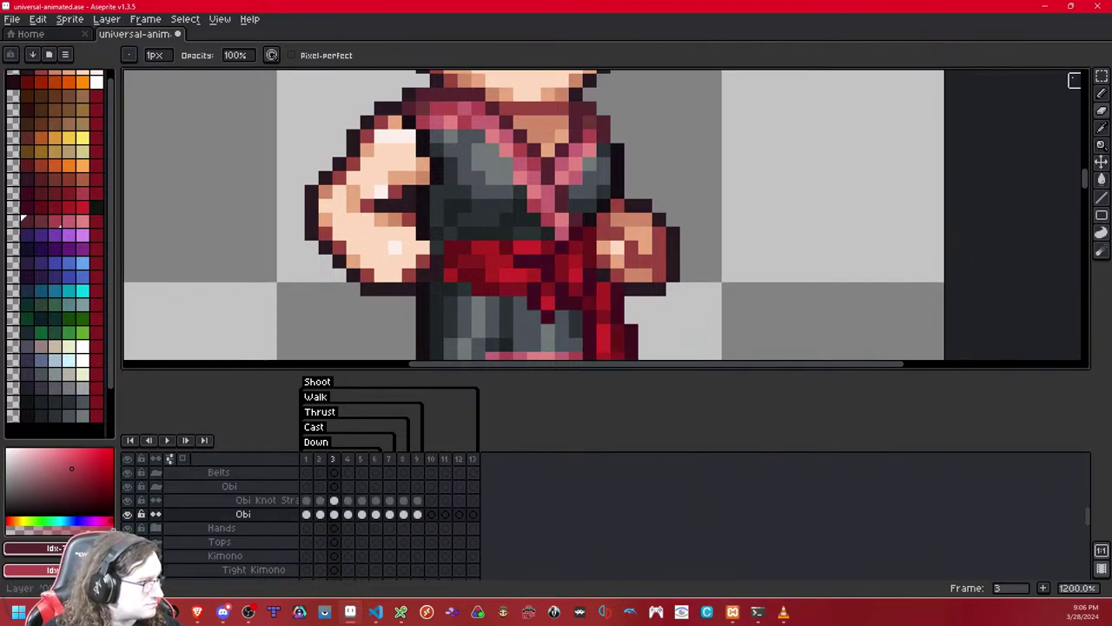
left_click(1099, 78)
key("Left")
key("Right")
key("ctrl+a")
key("Left")
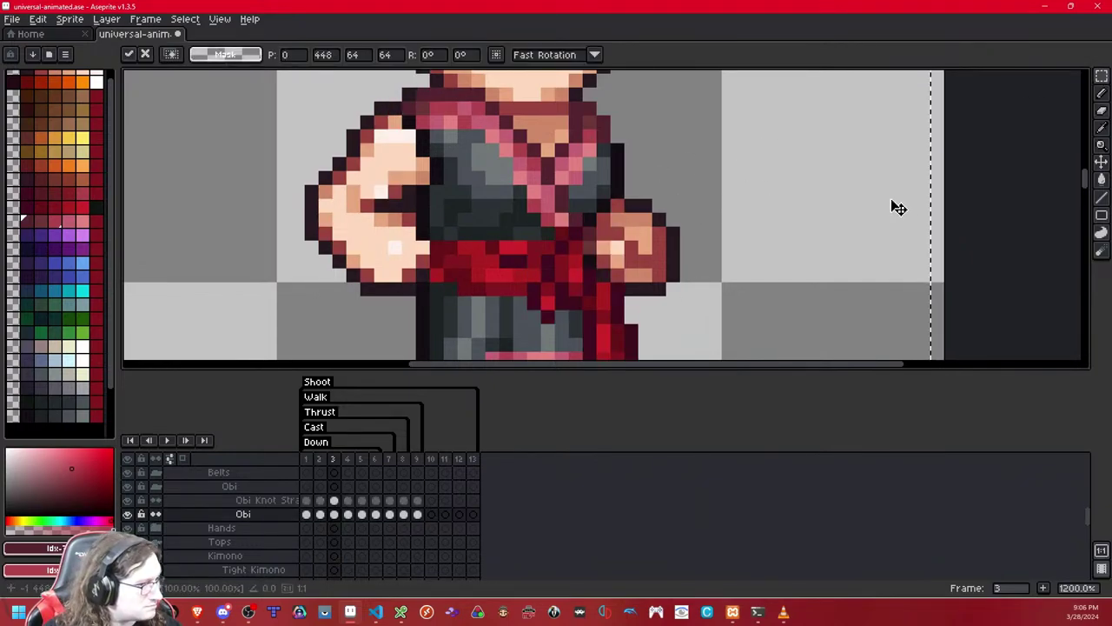
key("ctrl+d")
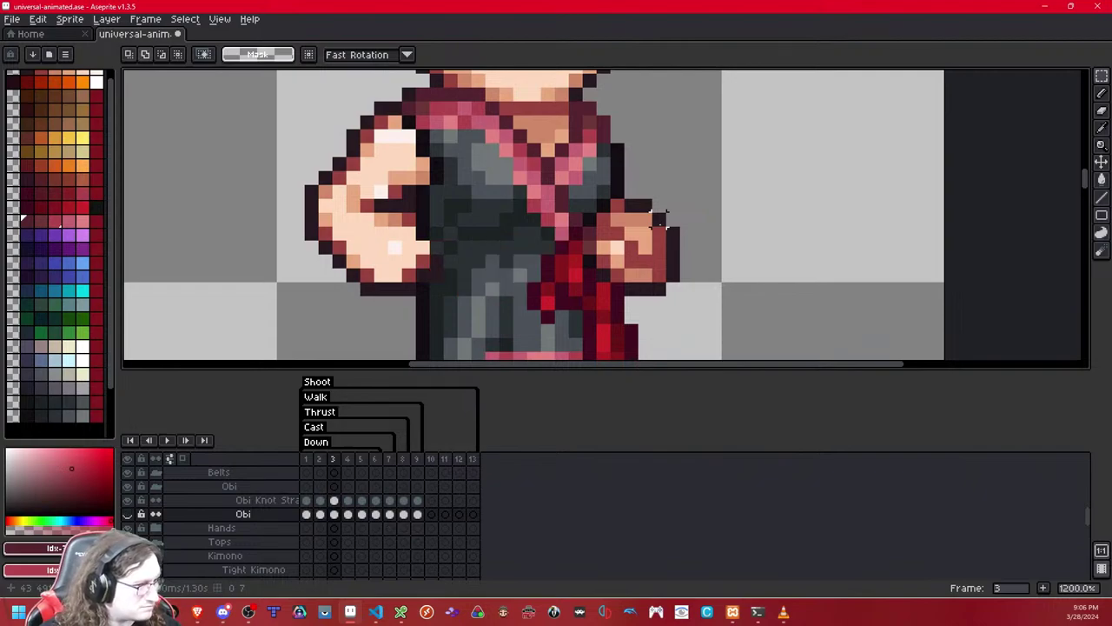
- Check how the sash and the knot fit together in frame 3 by hiding and showing their layers
left_click(250, 502)
key("shift+x")
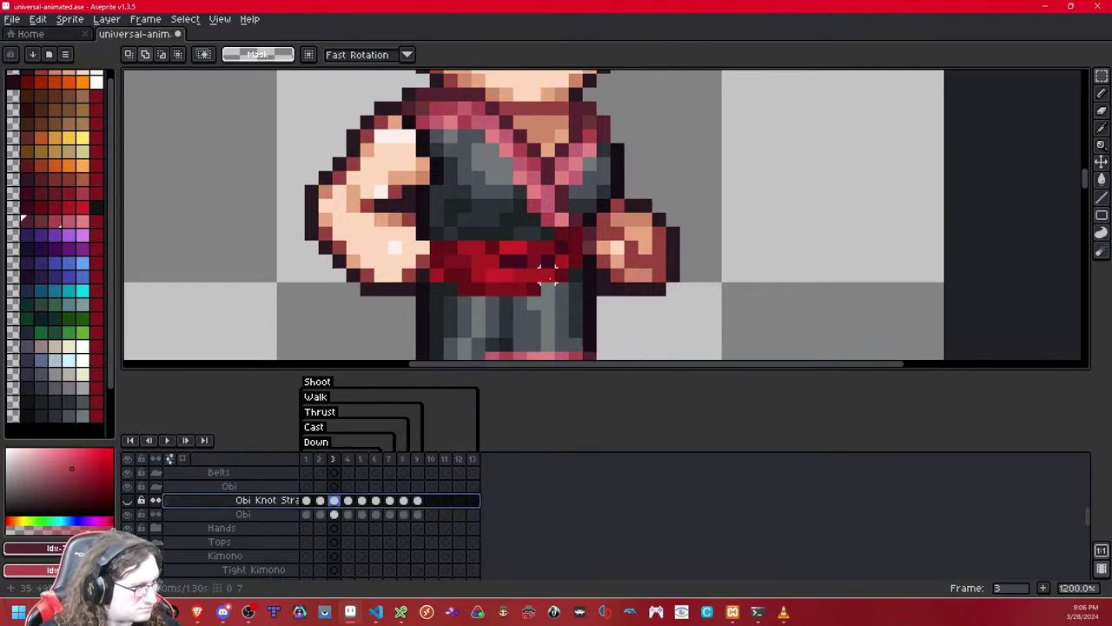
key("shift+x")
key("shift+x")
left_click(271, 515)
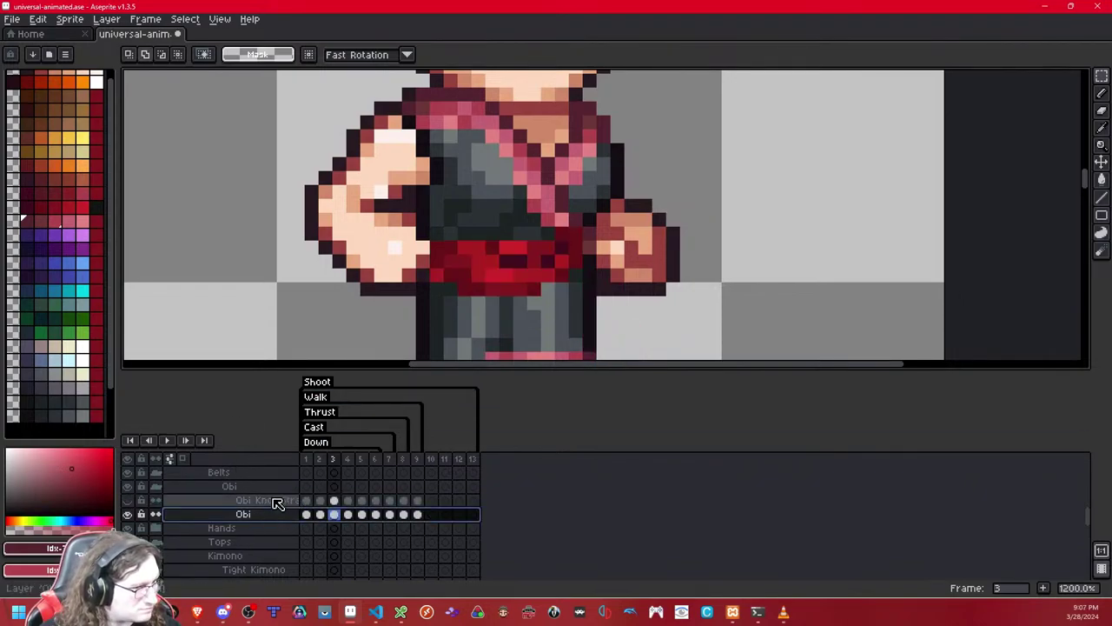
left_click(273, 501)
key("shift+x")
left_click(658, 205)
- Compare the sash, knot and strap positions in frame 2 with those in the neighbouring frames
scroll(666, 198, "down", 8)
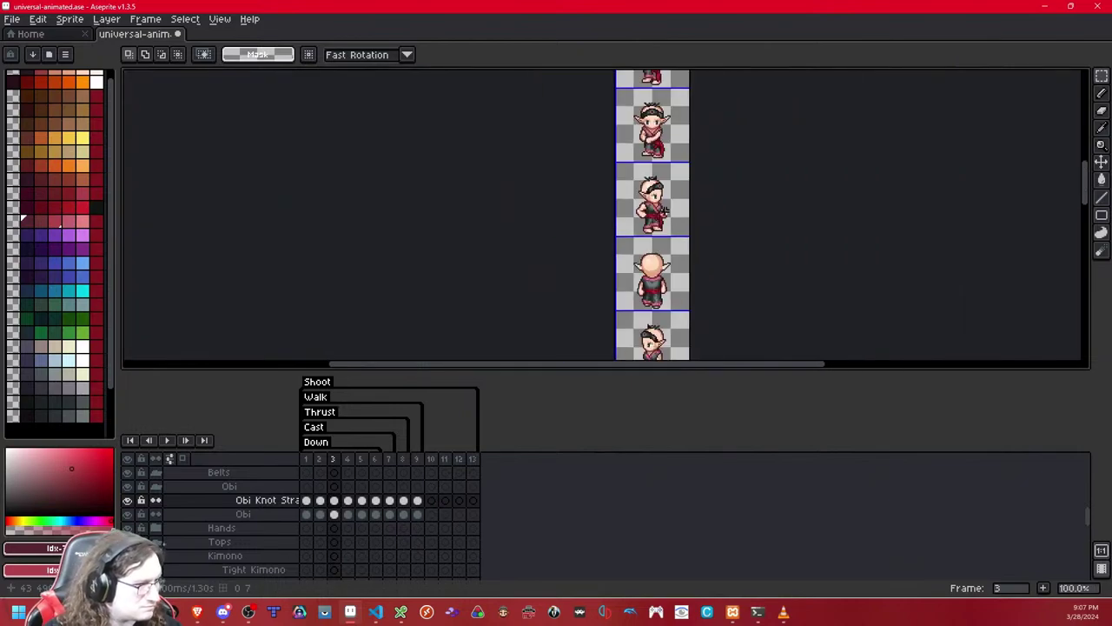
scroll(664, 209, "up", 1)
key("Left")
scroll(663, 211, "up", 7)
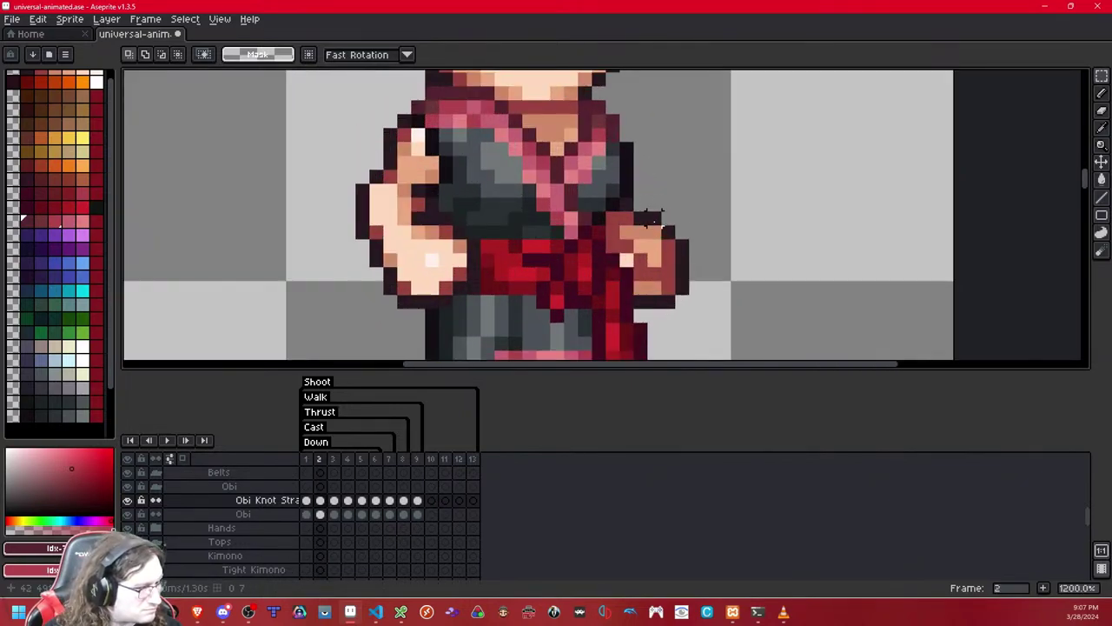
key("Down")
key("Left")
key("Right")
key("Right")
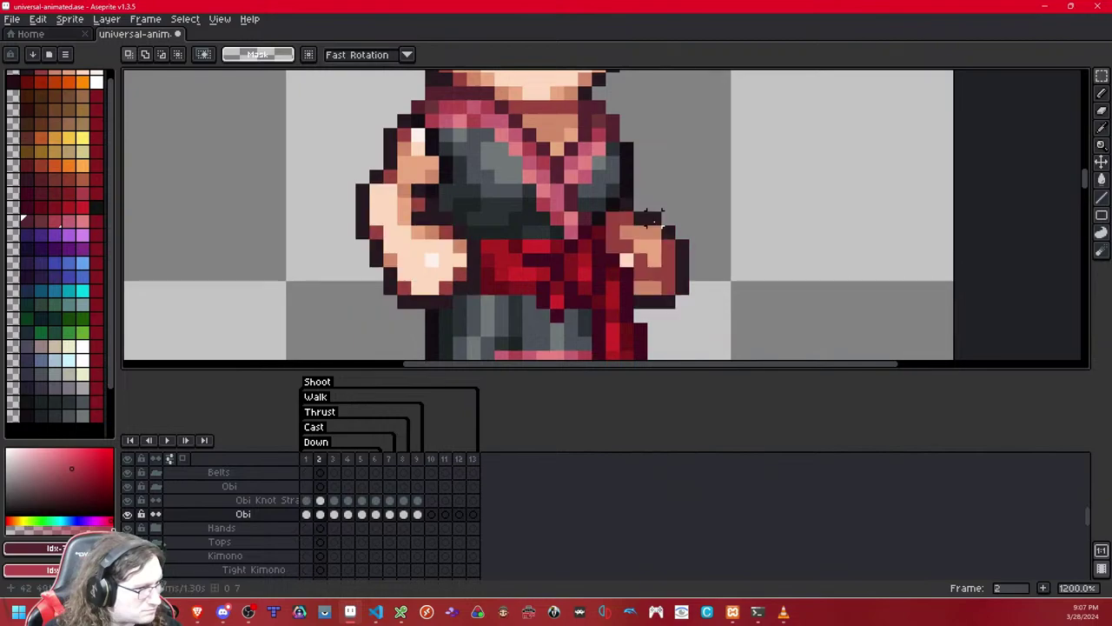
key("b")
key("Left")
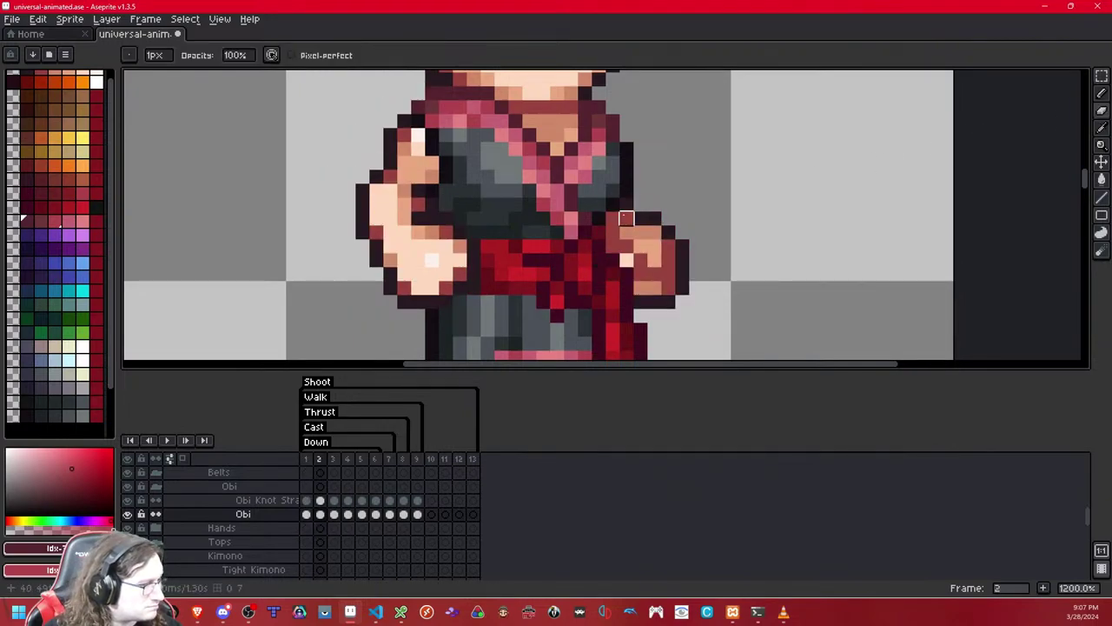
key("Right")
key("Left")
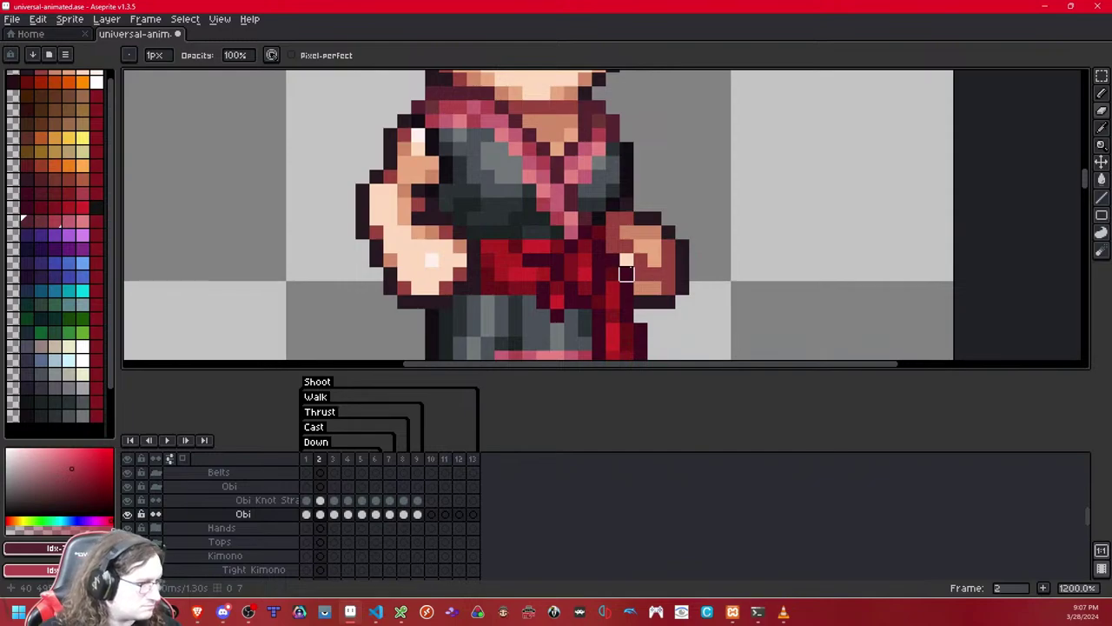
- Erase the Obi Knot Strap layer's pixels that cover the character's front fist in frame 2
key("ctrl+z")
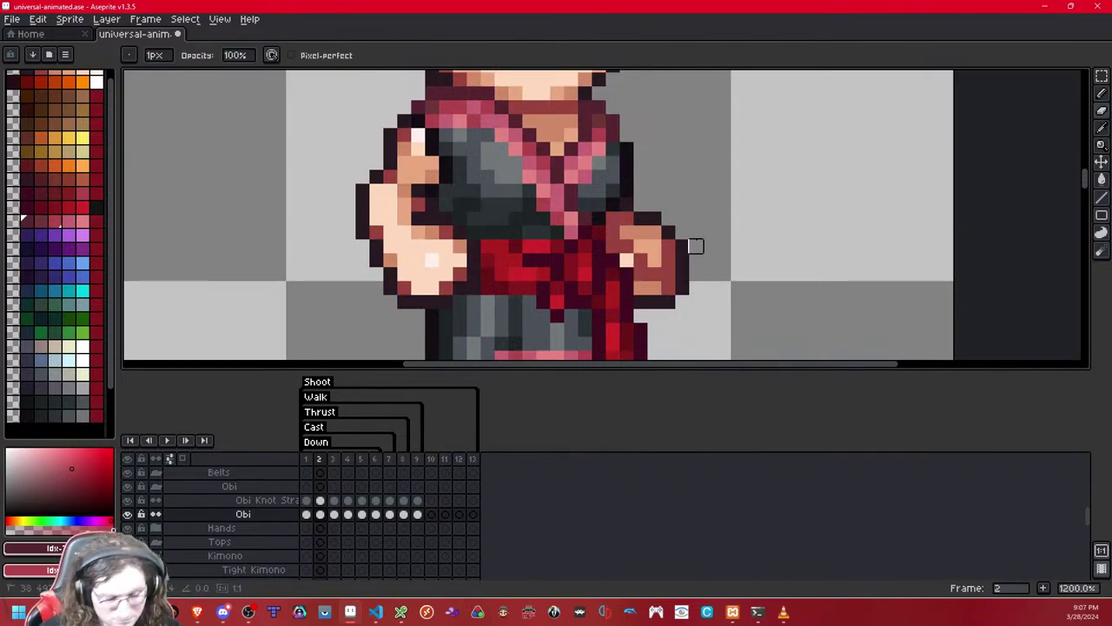
key("shift+x")
key("shift+x")
key("Up")
key("shift+x")
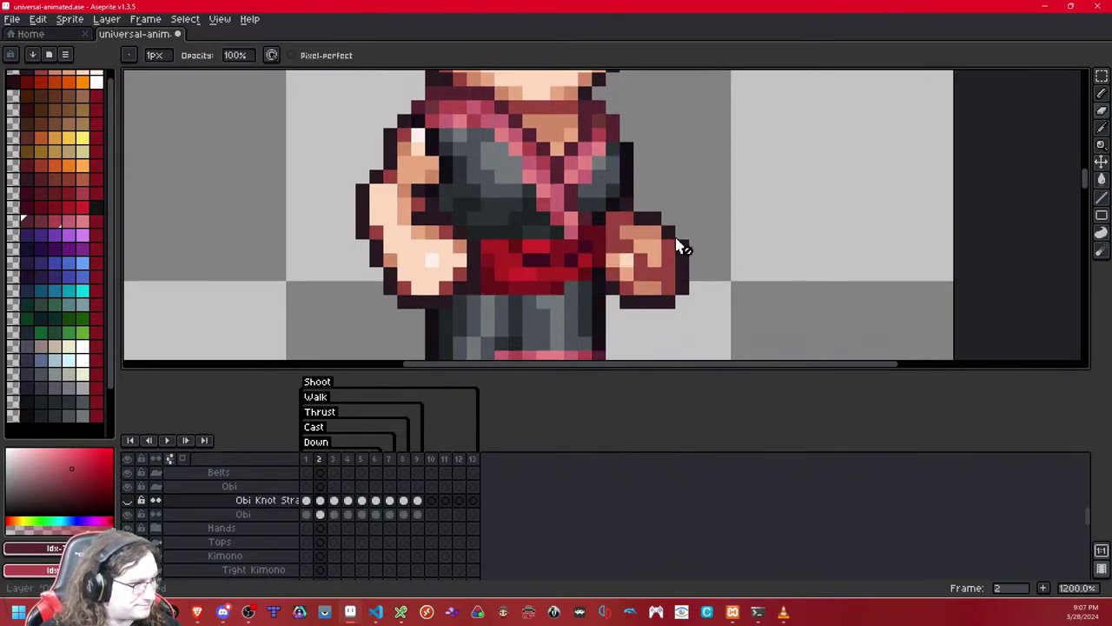
key("shift+h")
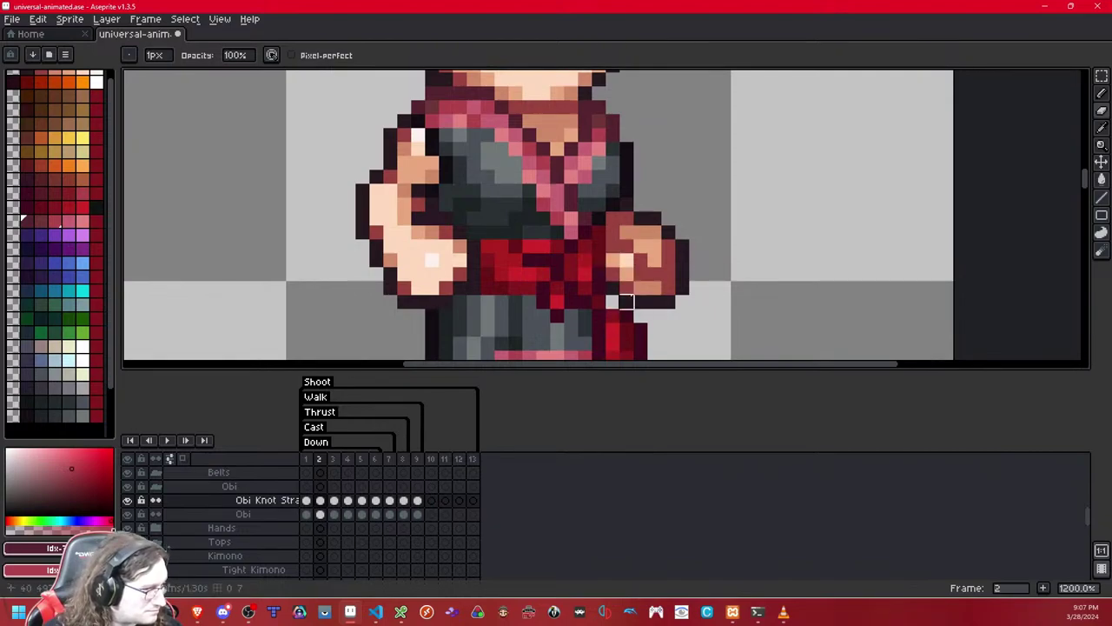
key("ctrl+z")
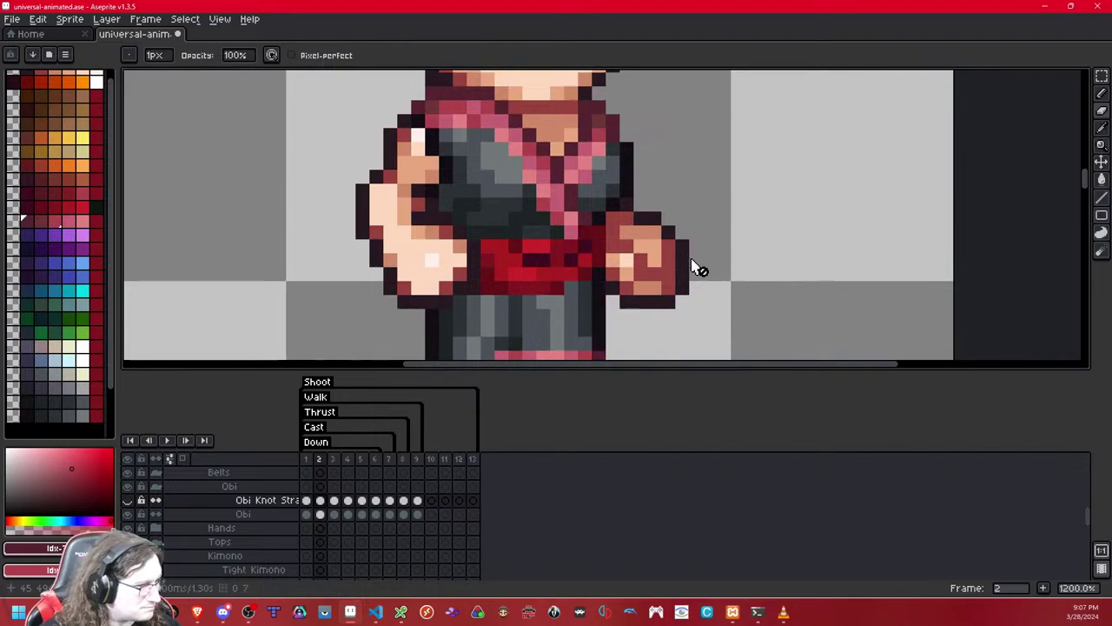
- Step through the right-facing walk frames to check how the sash, knot and strap sit against the hands
scroll(695, 265, "down", 7)
scroll(686, 232, "up", 1)
key("Right")
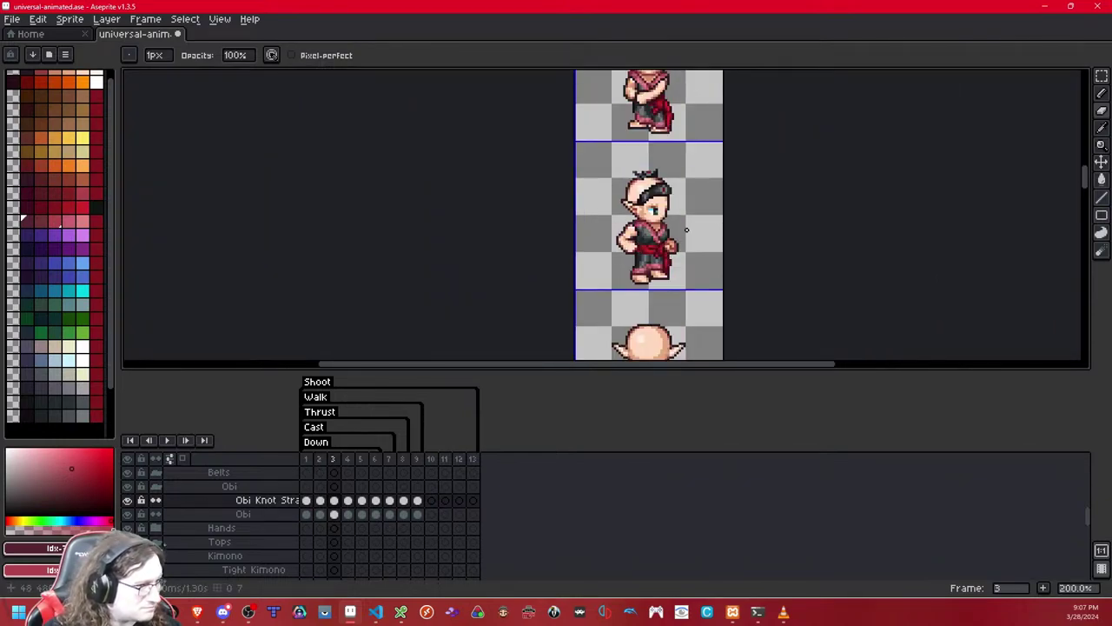
key("Left")
scroll(655, 232, "up", 4)
key("Down")
scroll(653, 231, "up", 2)
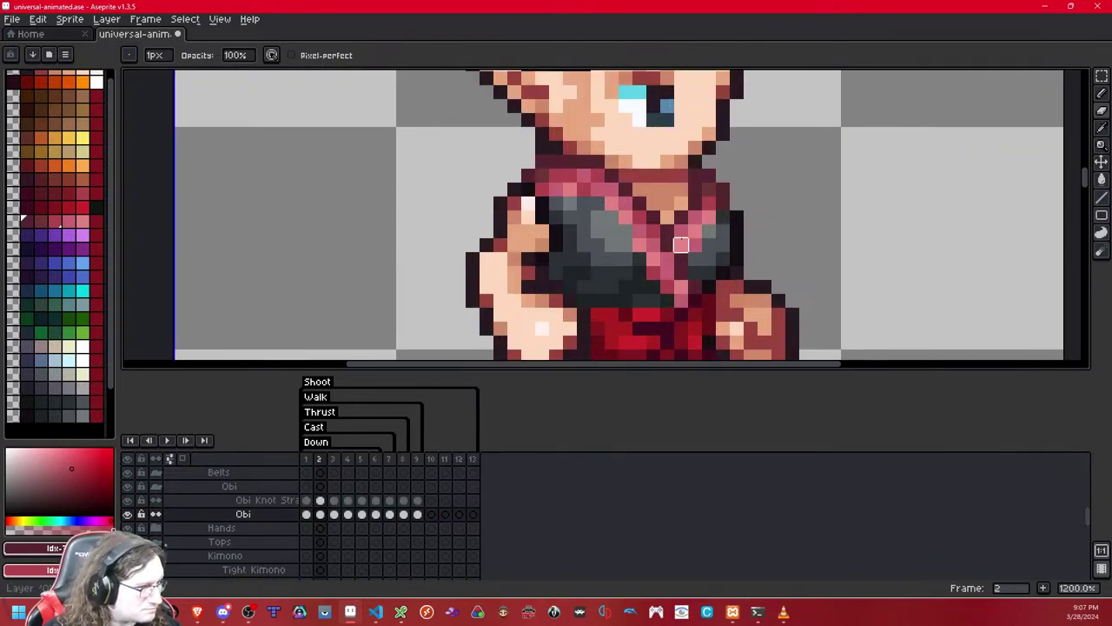
scroll(713, 247, "down", 8)
key("Right")
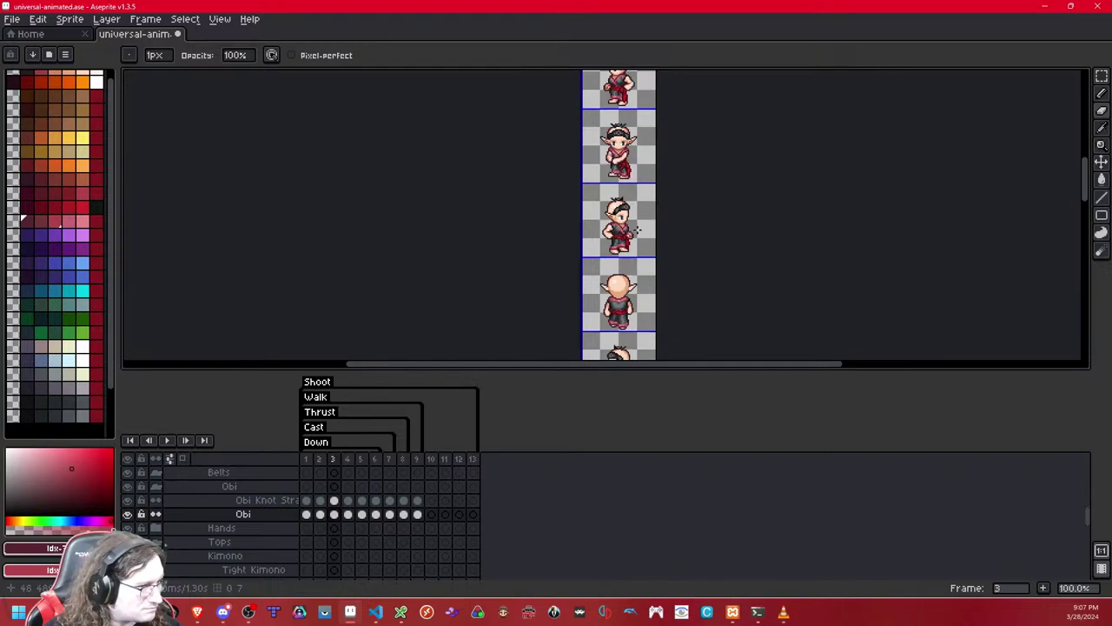
key("Right")
scroll(636, 230, "up", 6)
key("Right")
key("Right")
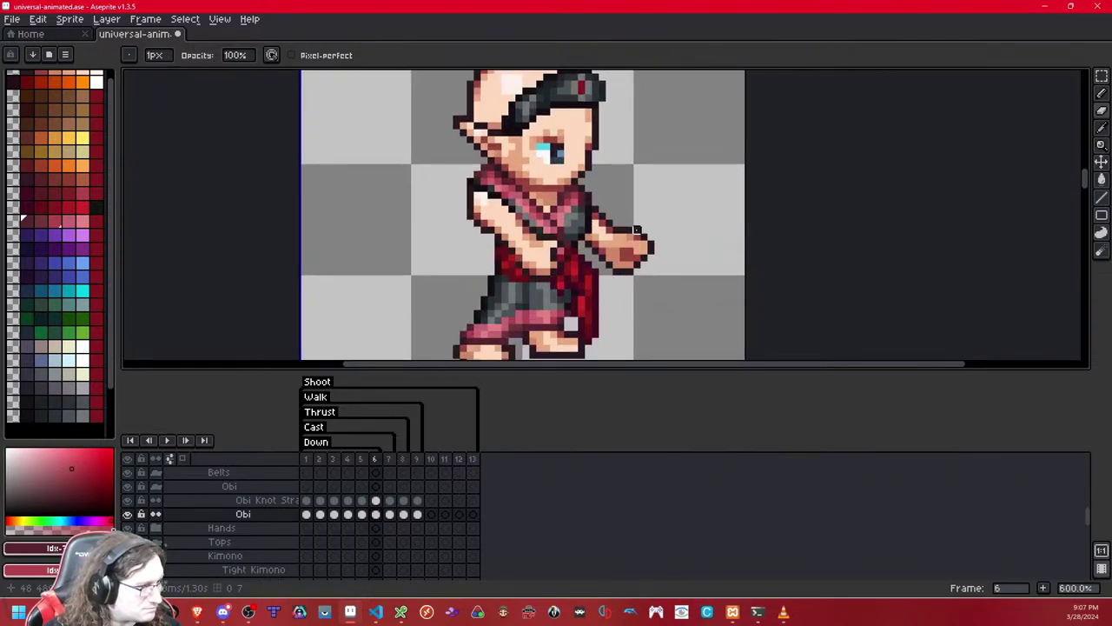
key("Right")
key("Right")
key("Right")
key("Left")
- Review the obi's movement at reduced size by flipping between walk frames 1 to 9 and playing the animation
scroll(615, 179, "down", 7)
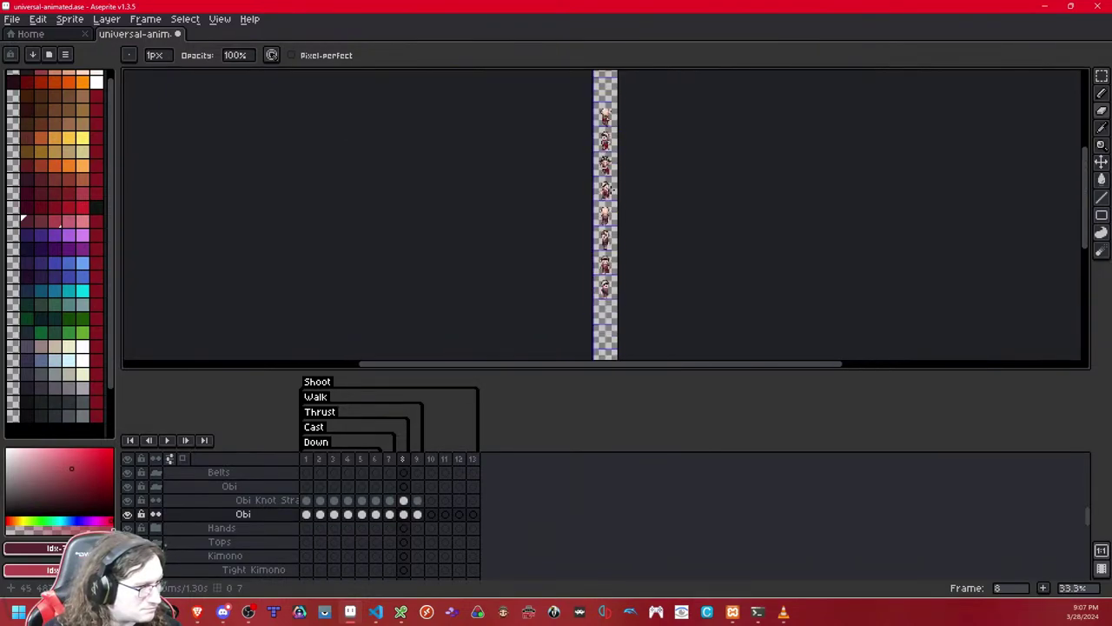
scroll(611, 189, "up", 3)
key("Right")
key("Left")
key("Left")
key("Left")
key("Left")
key("Left")
key("Left")
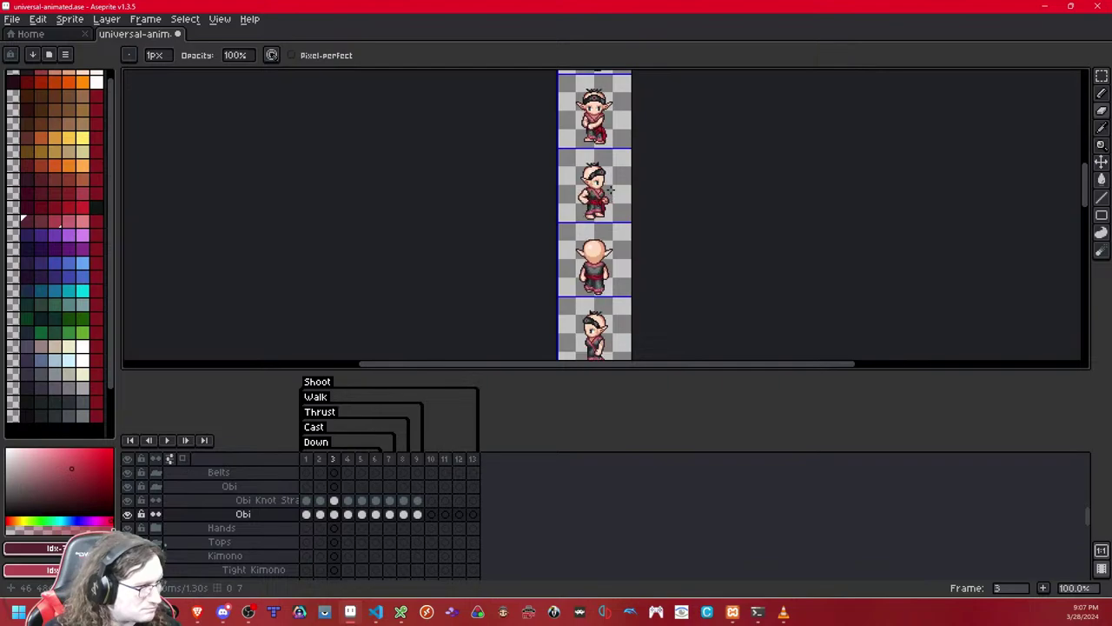
key("Left")
key("Left")
key("Right")
key("Right")
key("Right")
key("Right")
key("Right")
key("Right")
key("Right")
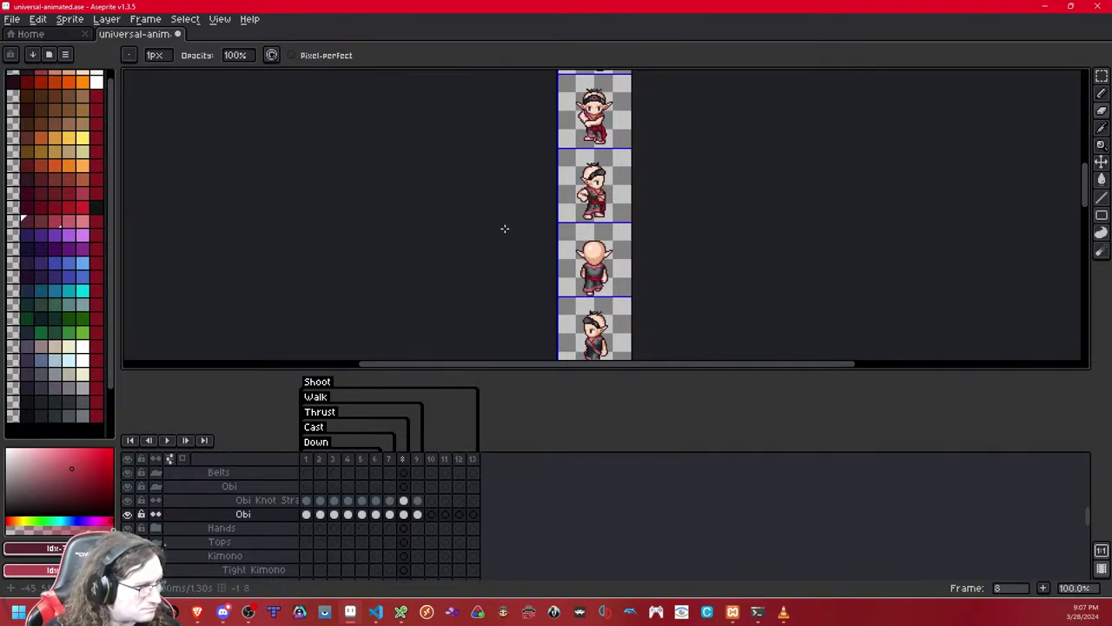
left_click(167, 440)
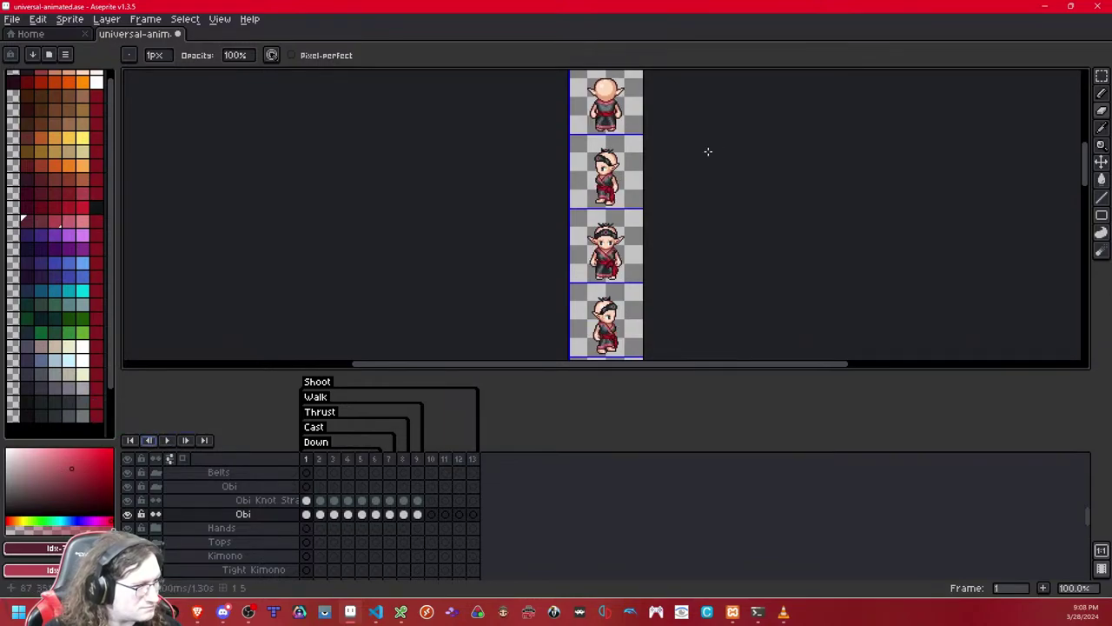
- Show the Longsleeve layers on the character together with the obi
scroll(614, 173, "up", 5)
scroll(614, 173, "down", 6)
scroll(615, 173, "up", 1)
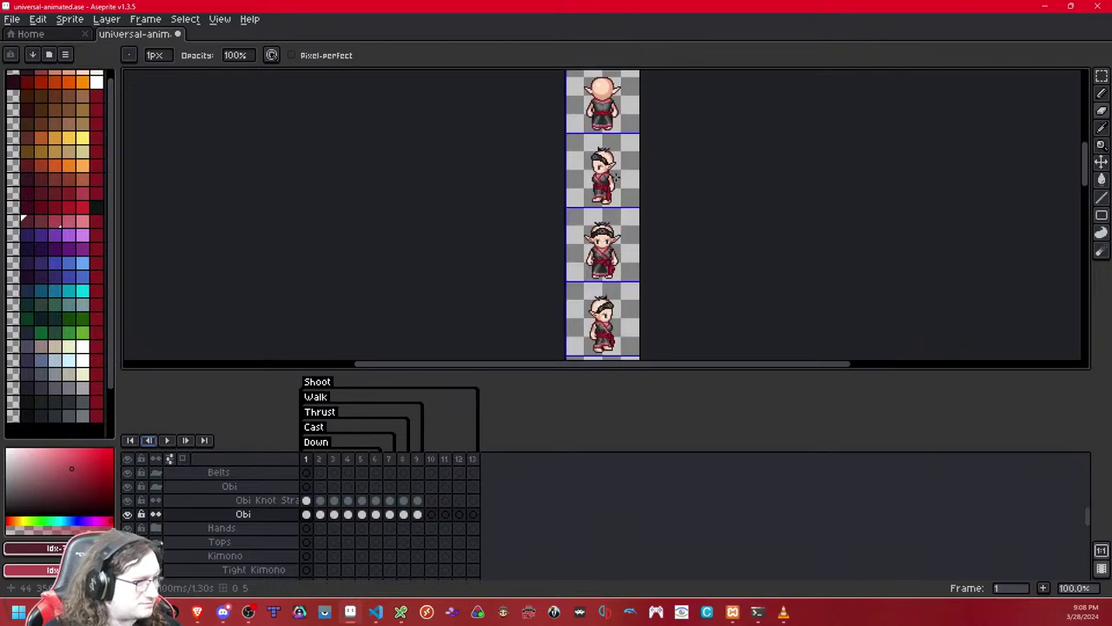
left_click_drag(617, 151, 618, 165)
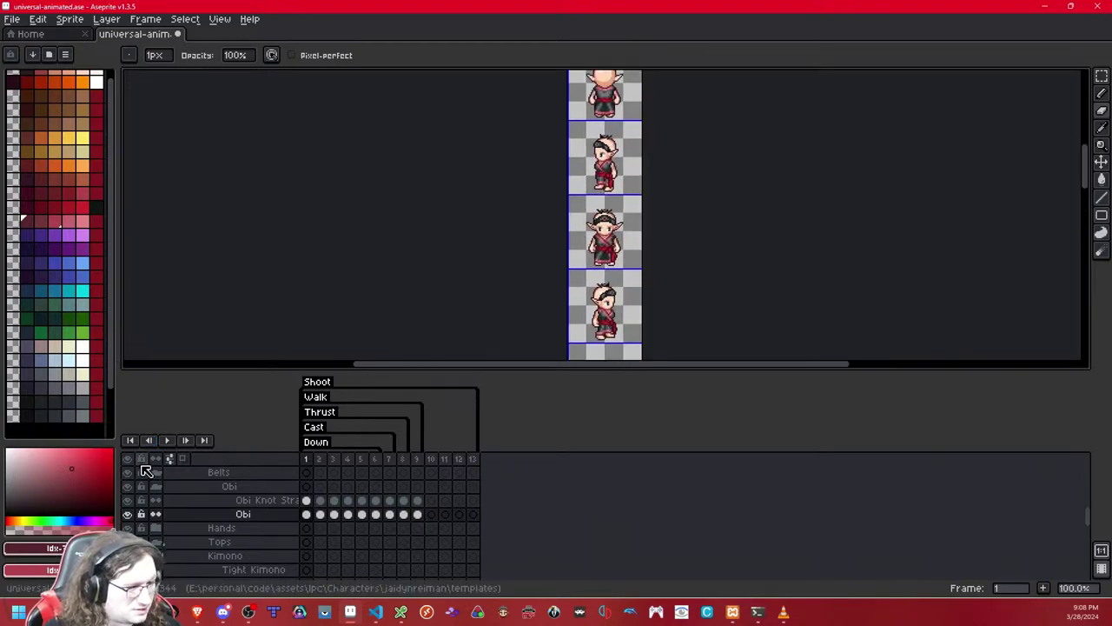
scroll(236, 506, "up", 5)
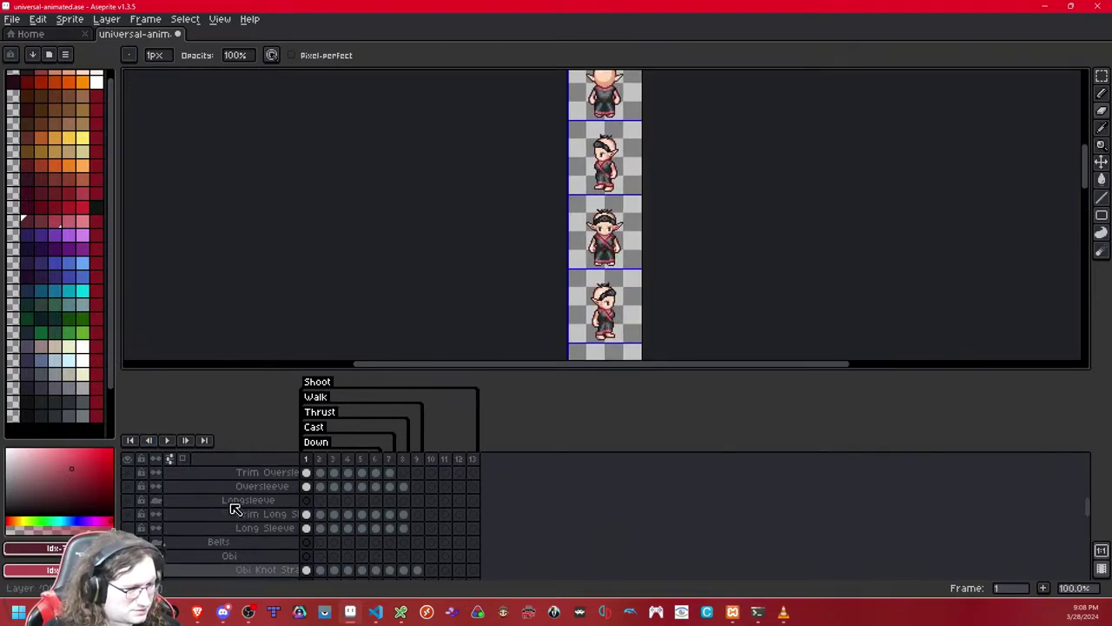
scroll(189, 498, "down", 4)
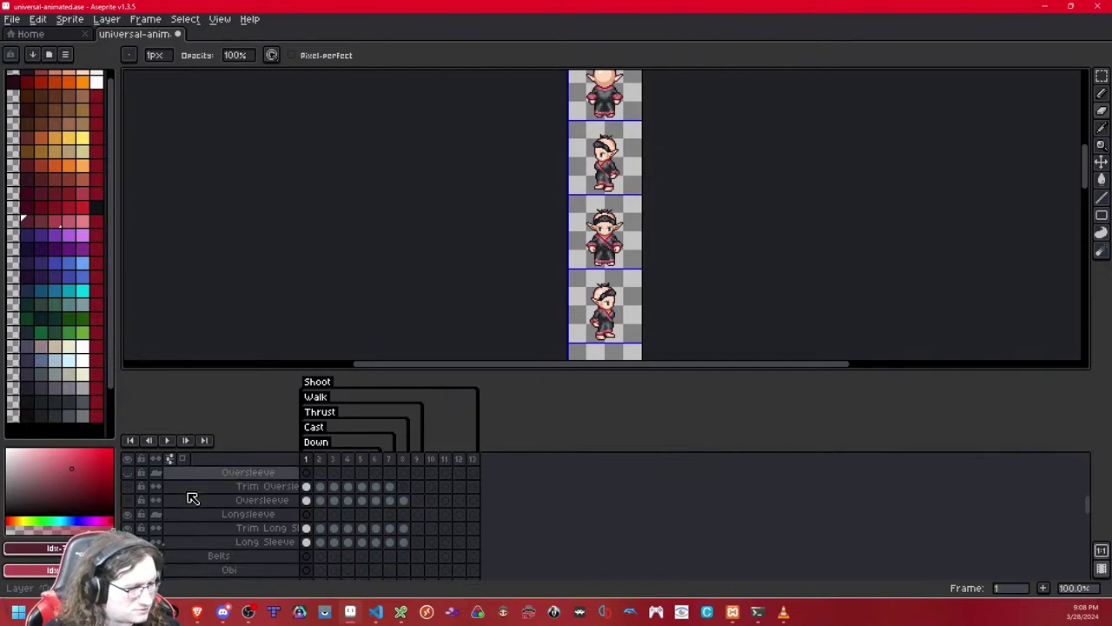
- Play the walk animation to check the obi with the long sleeves, and save the sprite file
left_click(170, 443)
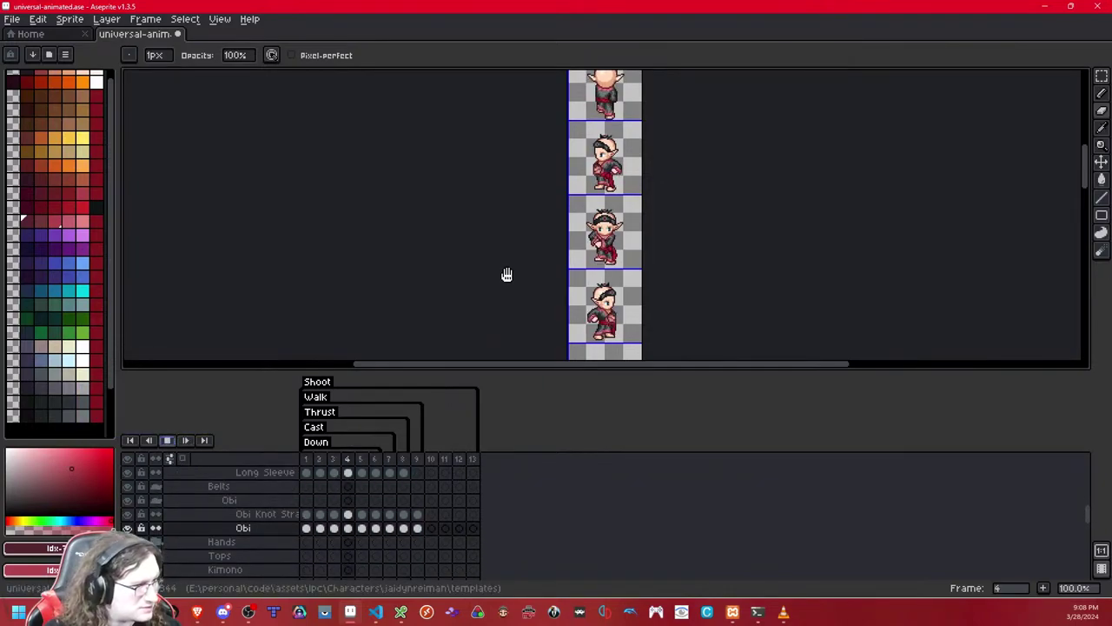
left_click_drag(687, 174, 694, 206)
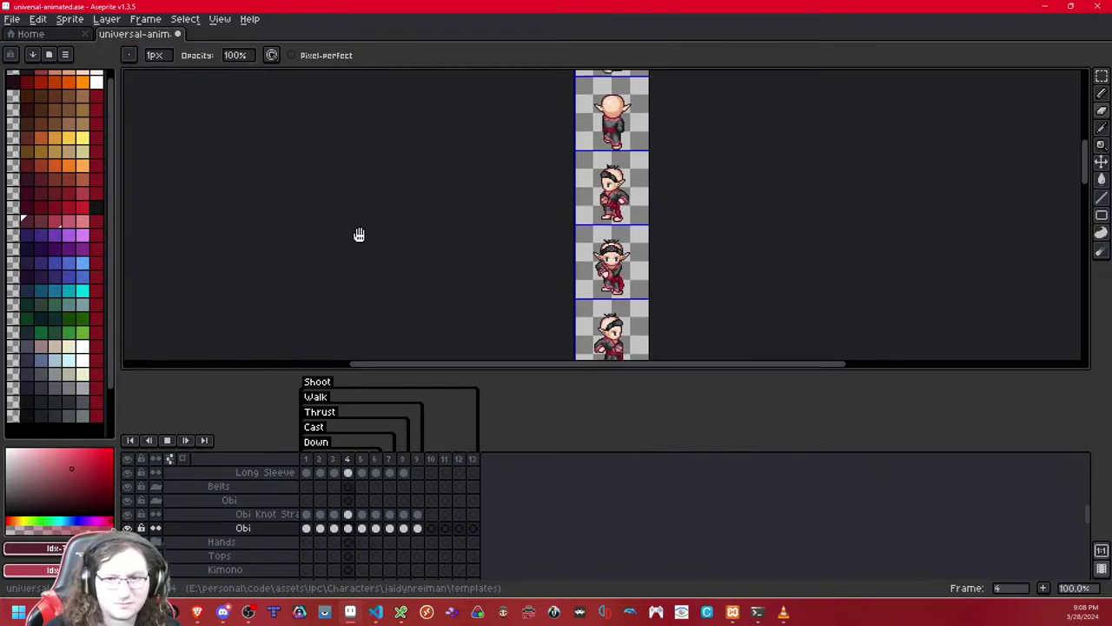
left_click(167, 440)
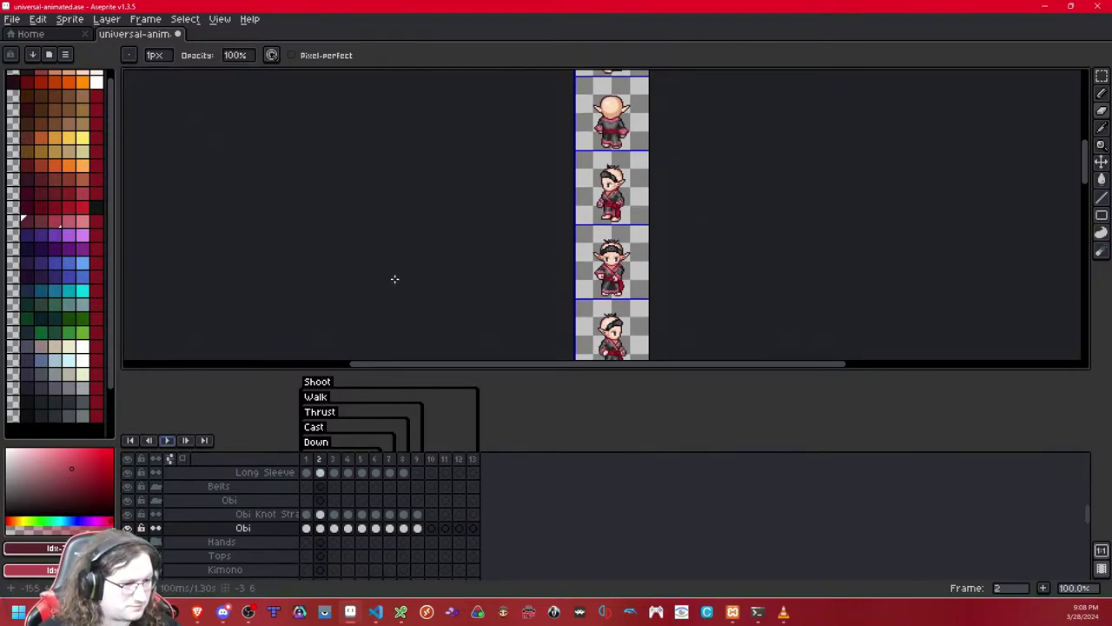
key("ctrl+s")
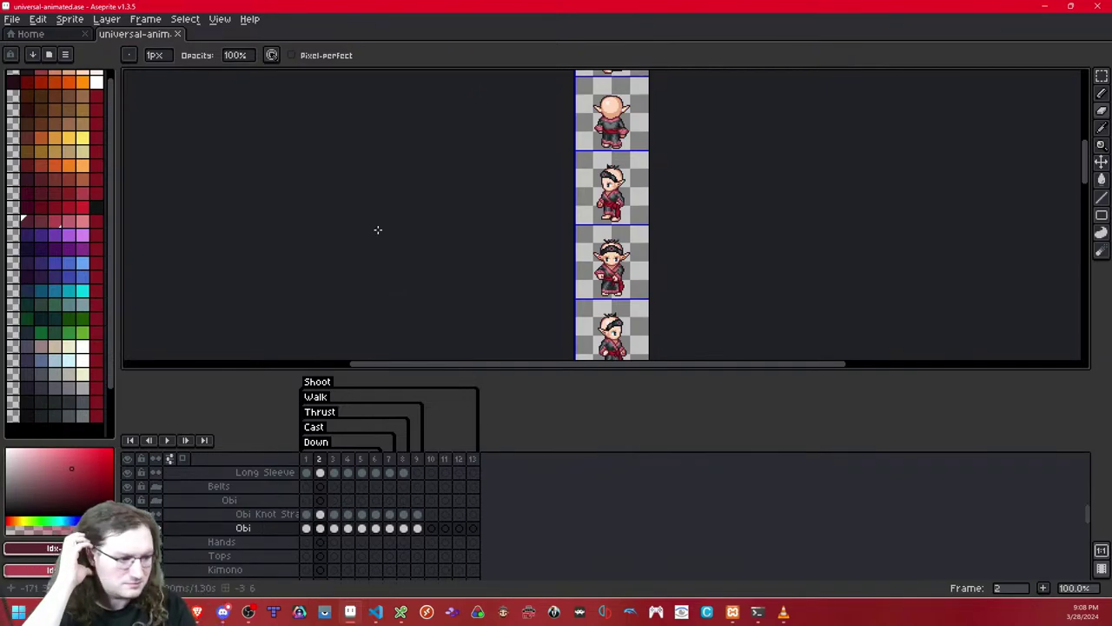
- Replay the walk animation with the long sleeves and obi, stop it at frame 3, and save the file again
left_click(166, 440)
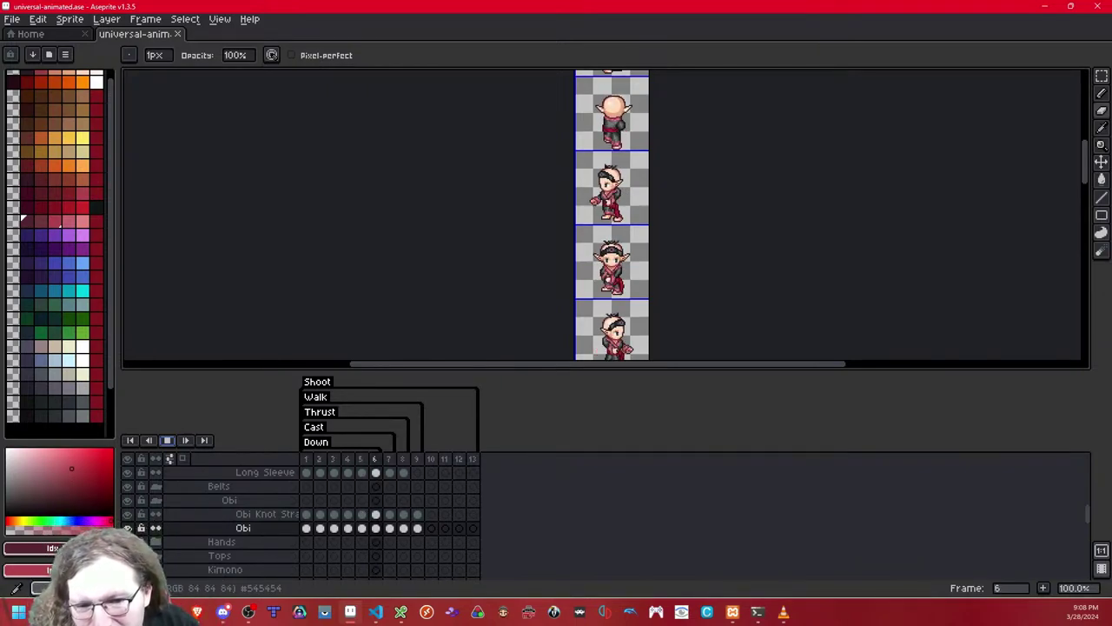
key("alt+Tab")
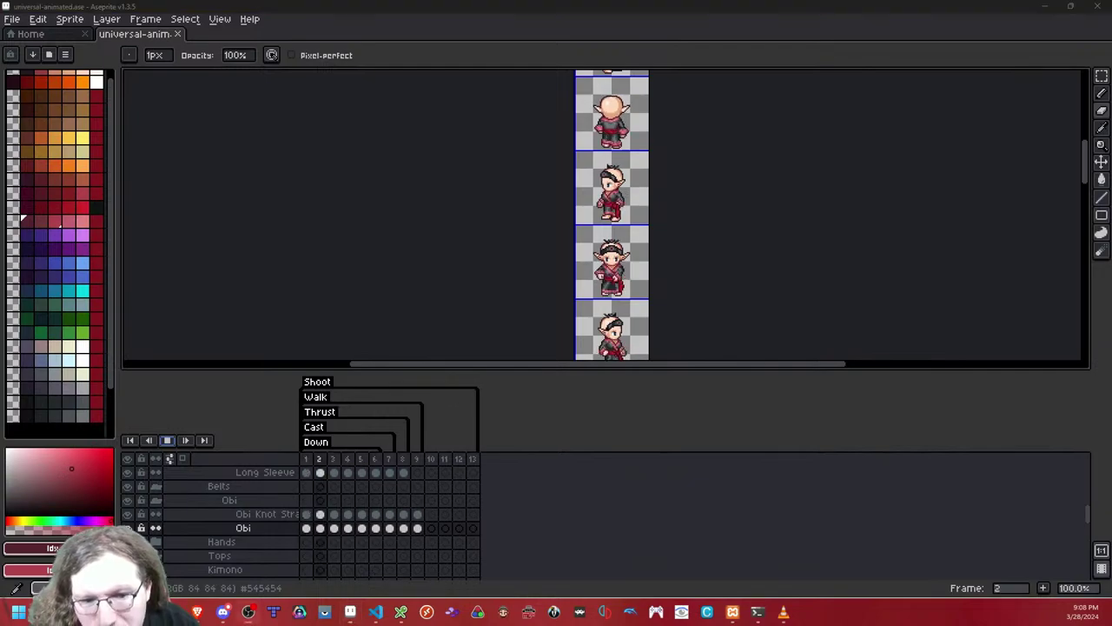
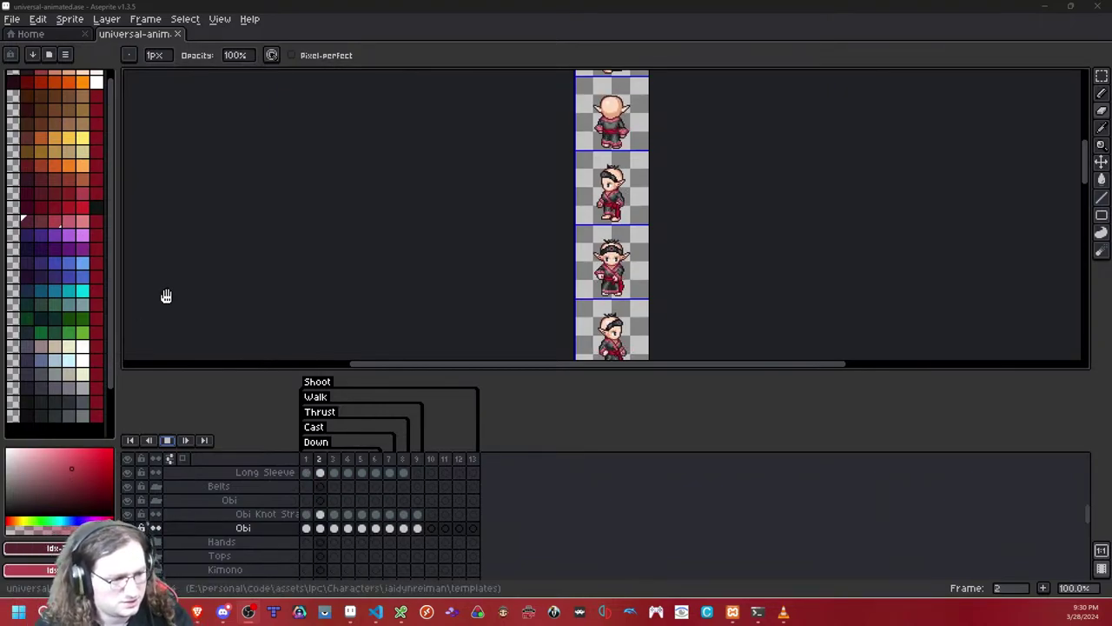
scroll(218, 521, "up", 2)
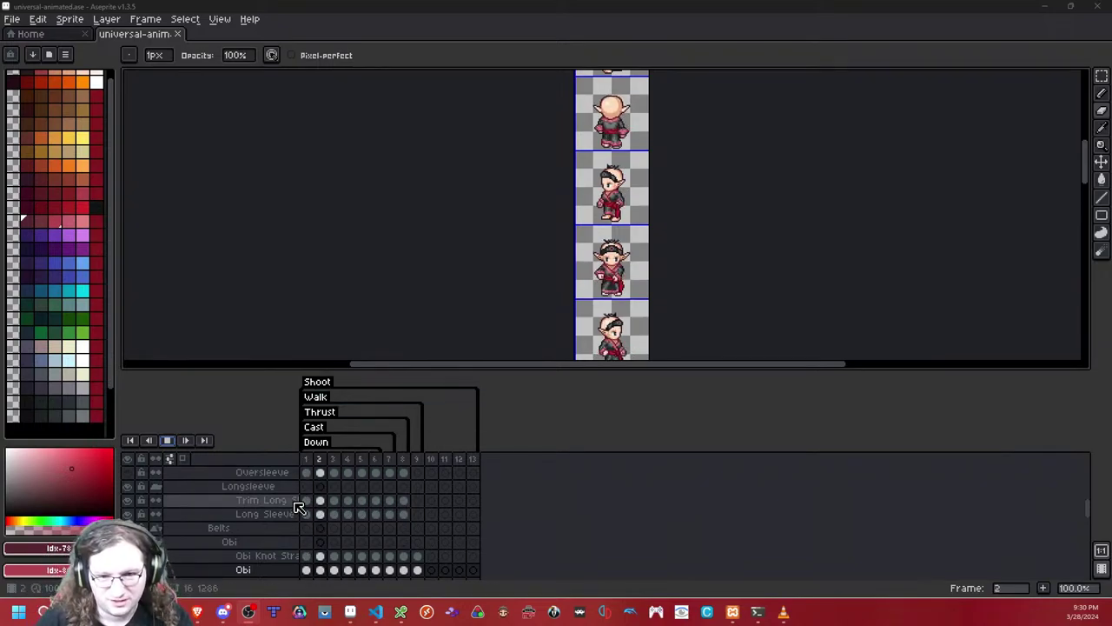
left_click(166, 439)
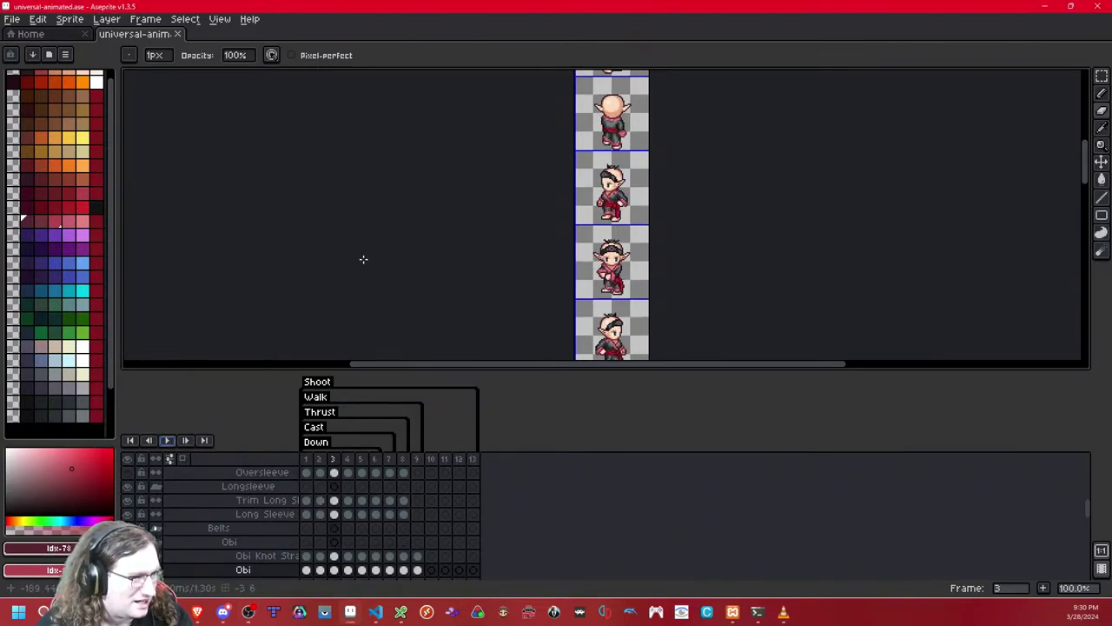
key("ctrl+s")
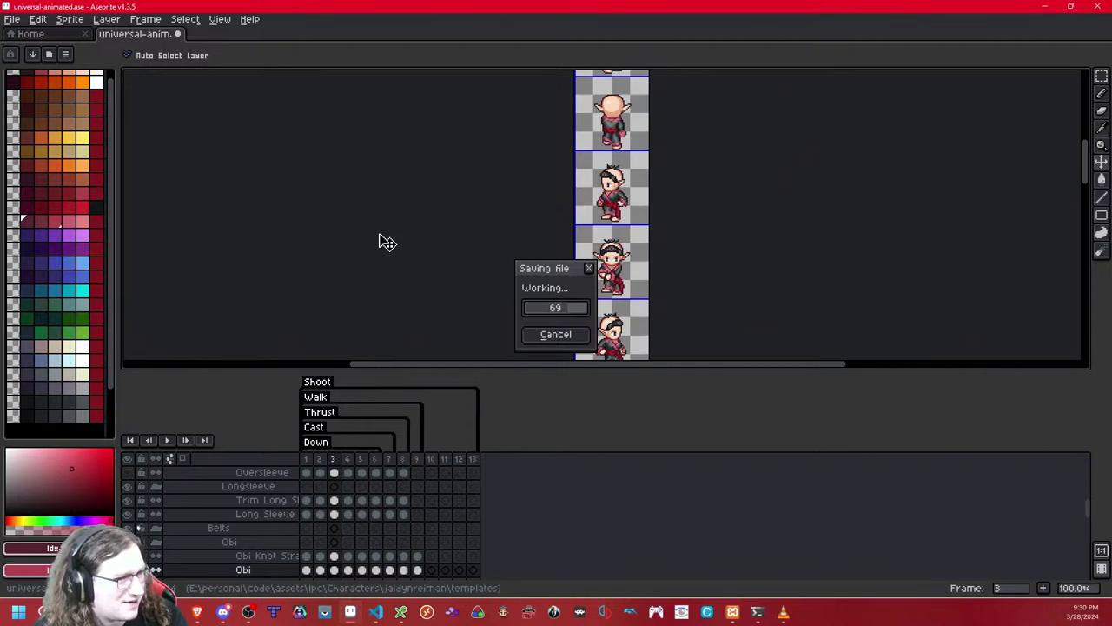
- Hide the Kimono and Belts layer groups on the character
scroll(261, 525, "down", 6)
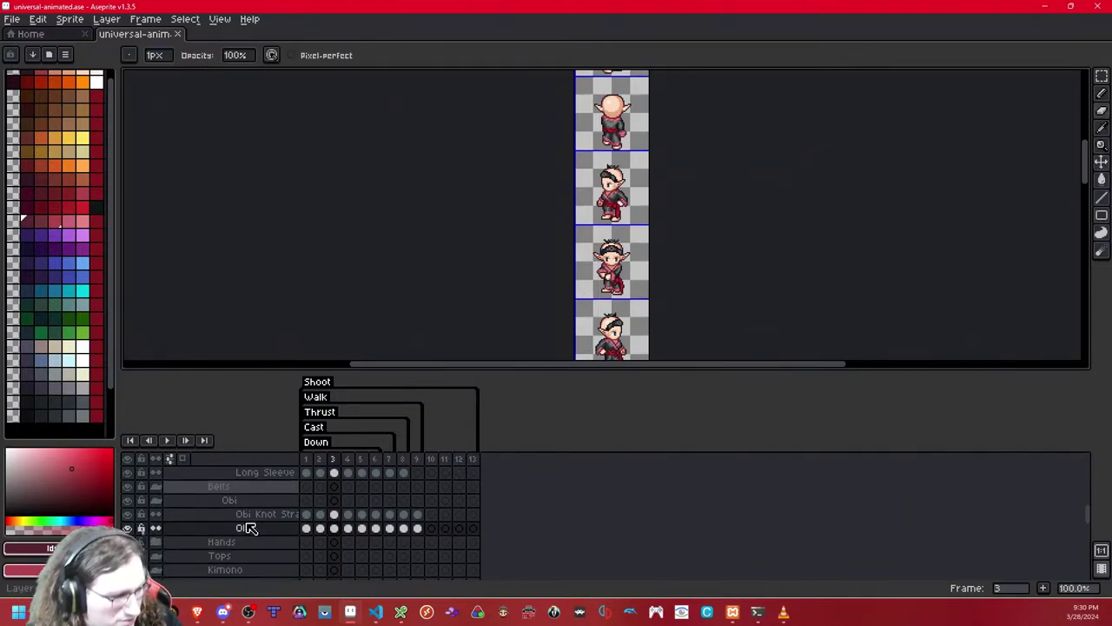
scroll(250, 527, "up", 3)
scroll(218, 516, "up", 3)
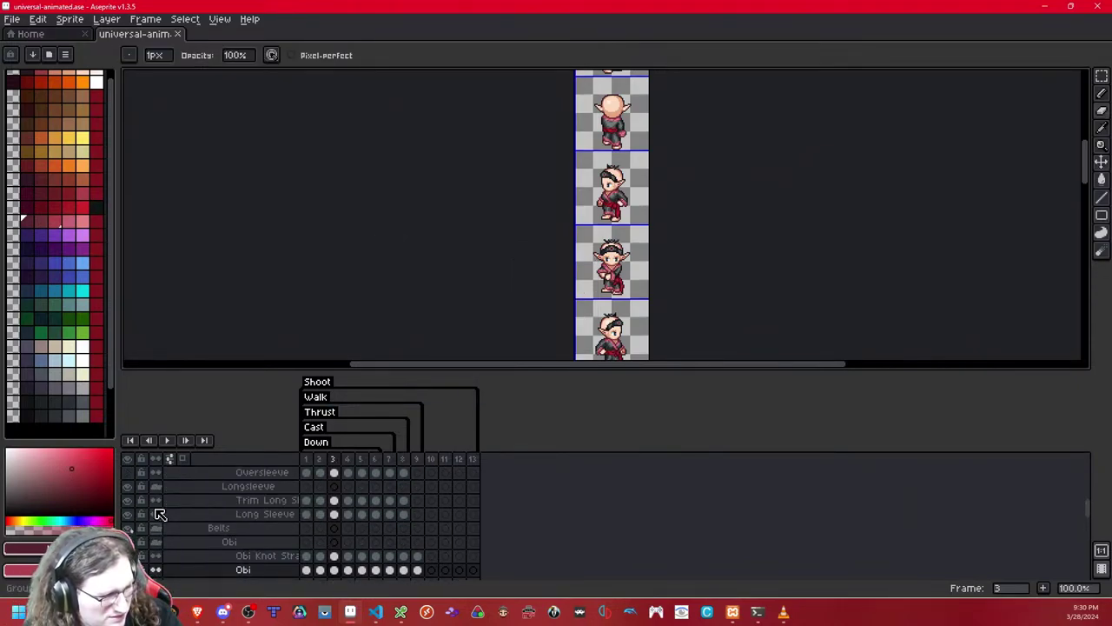
scroll(159, 519, "down", 5)
scroll(157, 515, "down", 2)
left_click(128, 514)
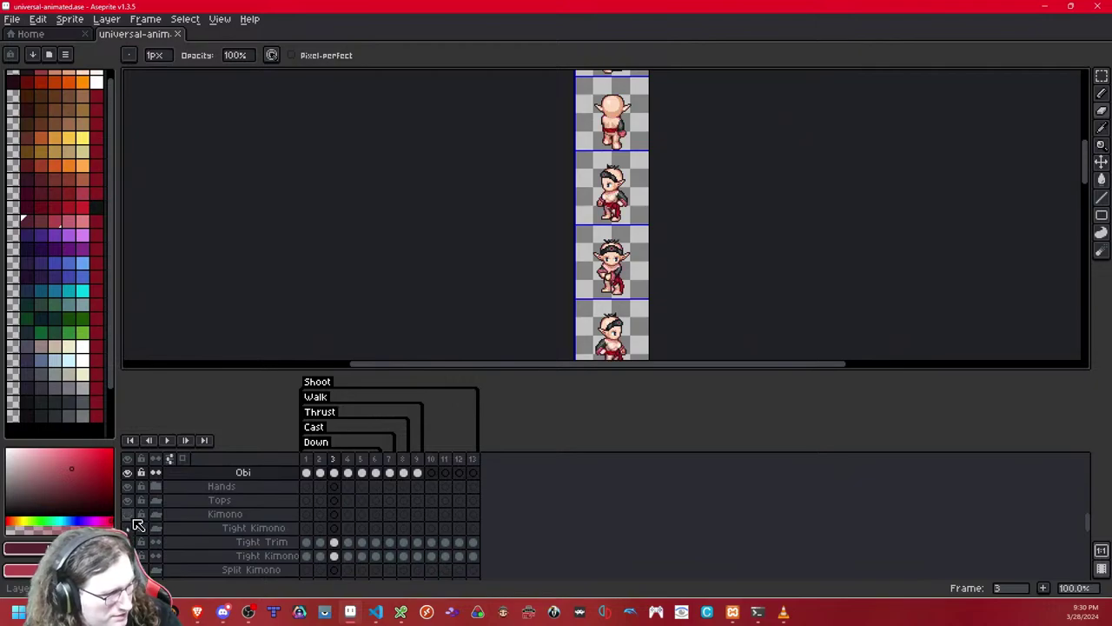
scroll(276, 510, "down", 1)
scroll(280, 513, "up", 9)
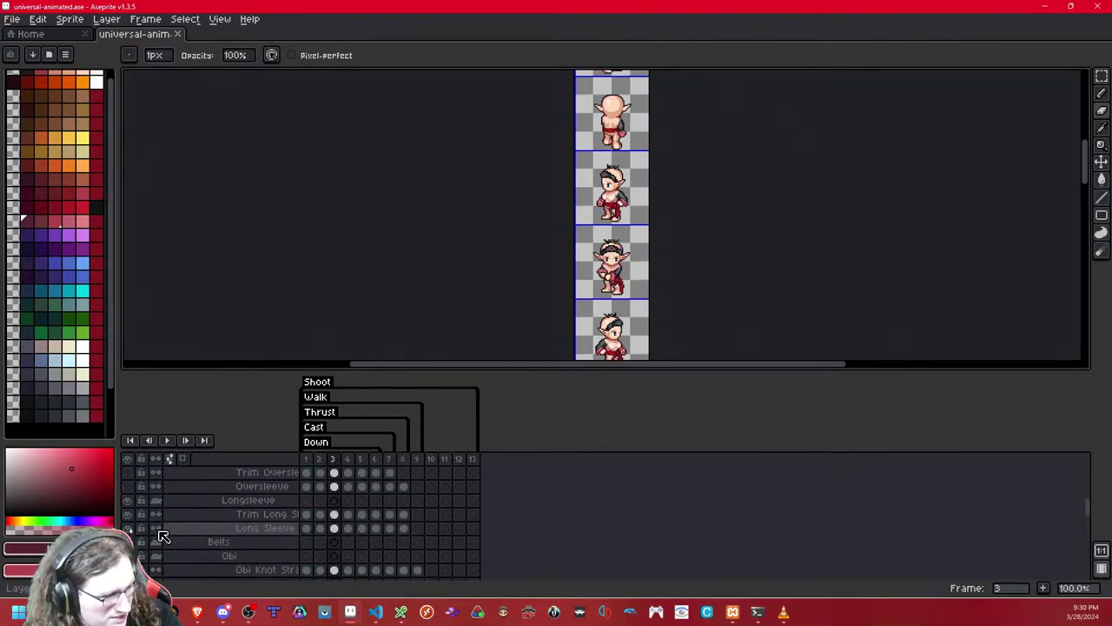
left_click(129, 541)
scroll(264, 528, "down", 4)
scroll(265, 529, "down", 5)
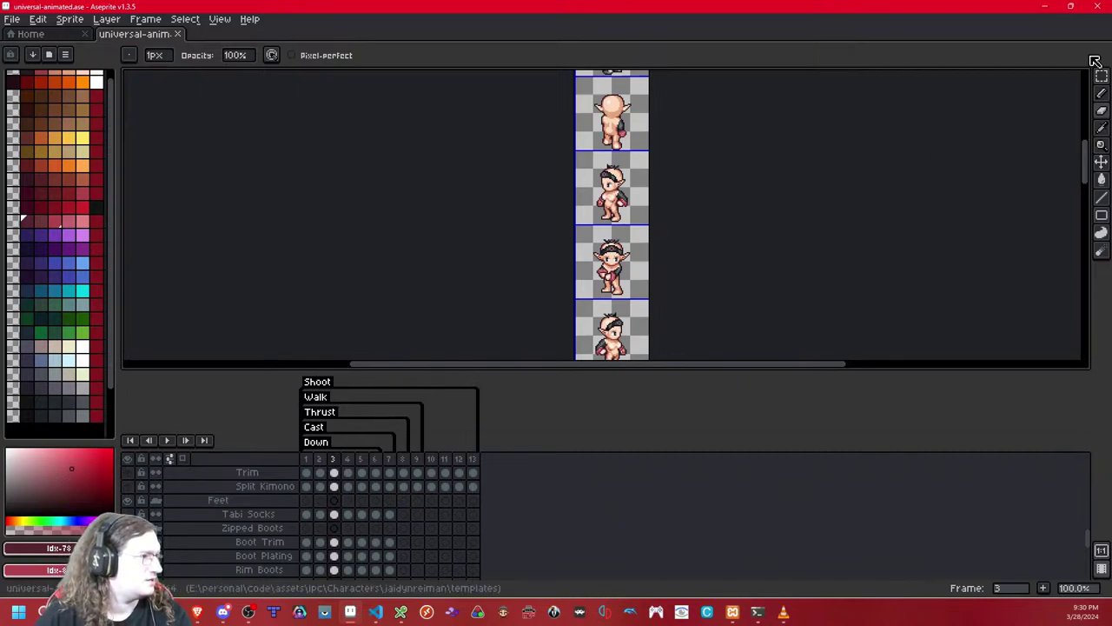
- Hide the long sleeves and save the sprite file with the Zipped Boots layer selected
scroll(219, 519, "up", 1)
scroll(200, 525, "up", 12)
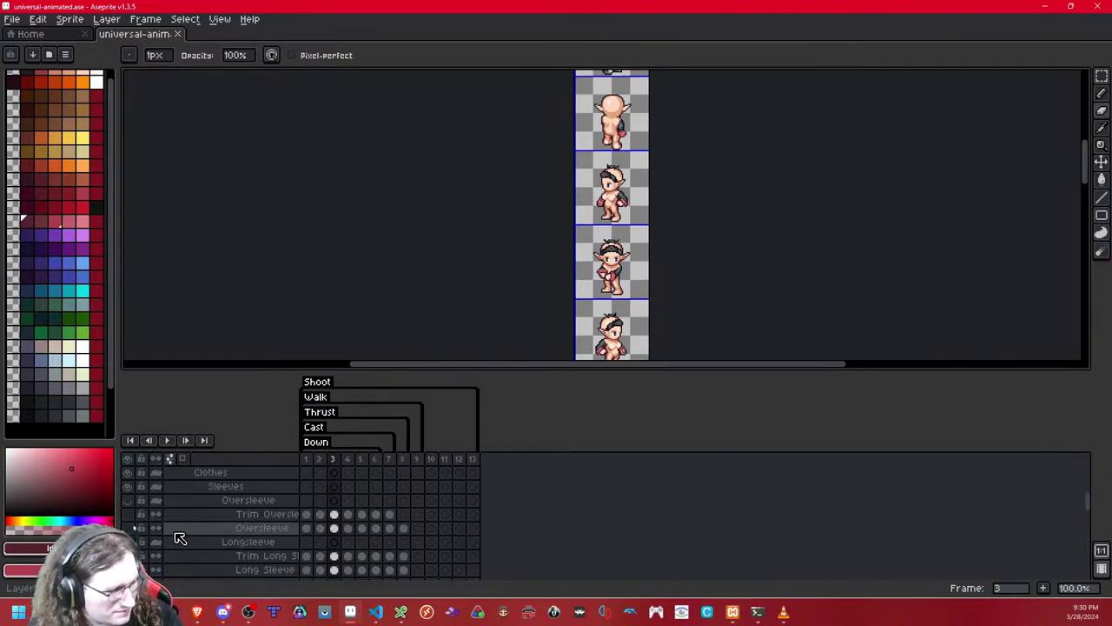
scroll(212, 496, "down", 14)
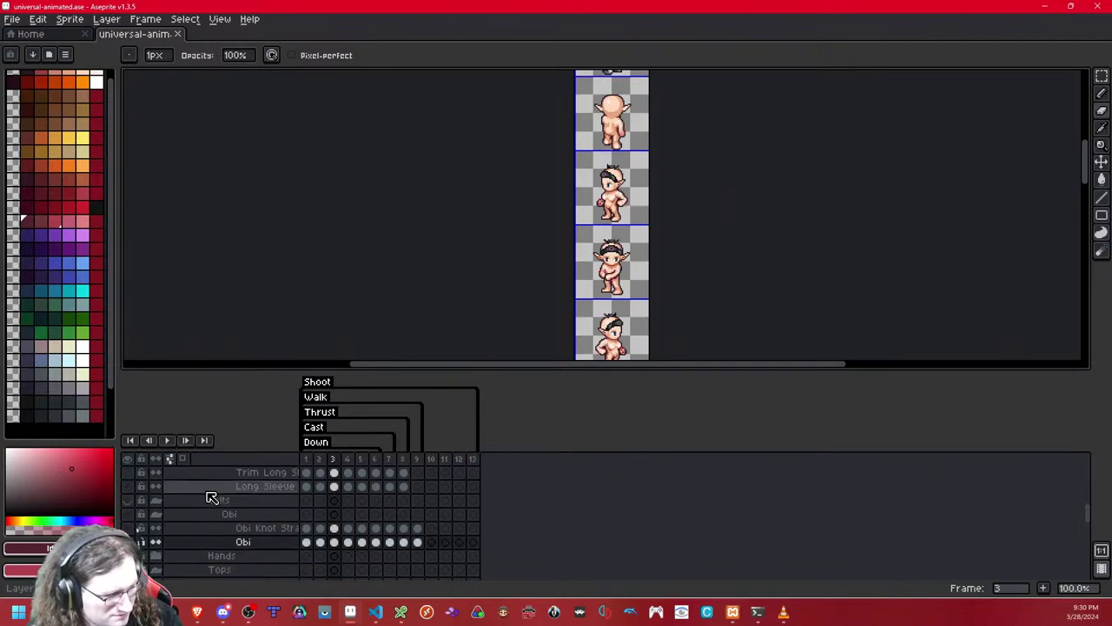
scroll(266, 521, "down", 2)
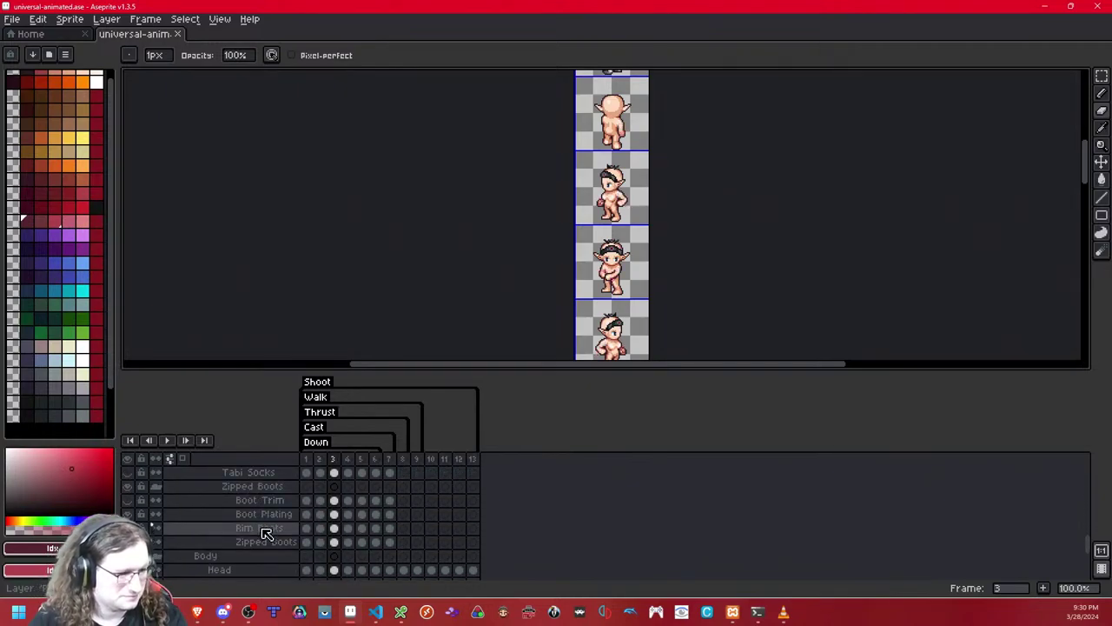
left_click(268, 539)
key("ctrl+s")
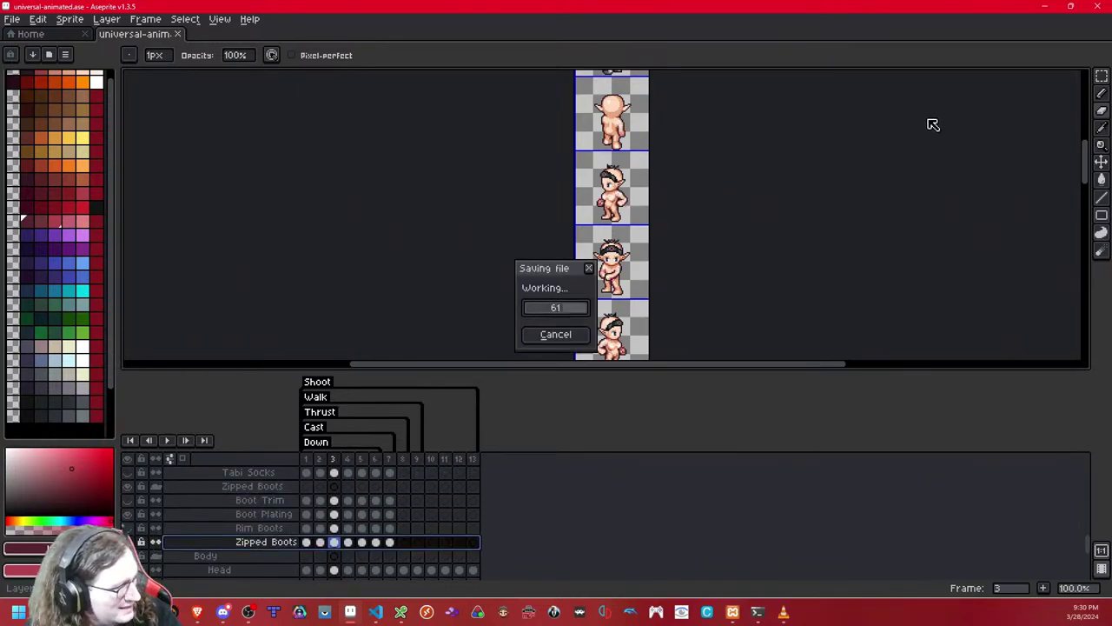
- Activate the Rectangular Marquee tool over the booted figures in the first rows of the sheet in frame 3
key("m")
scroll(669, 137, "up", 6)
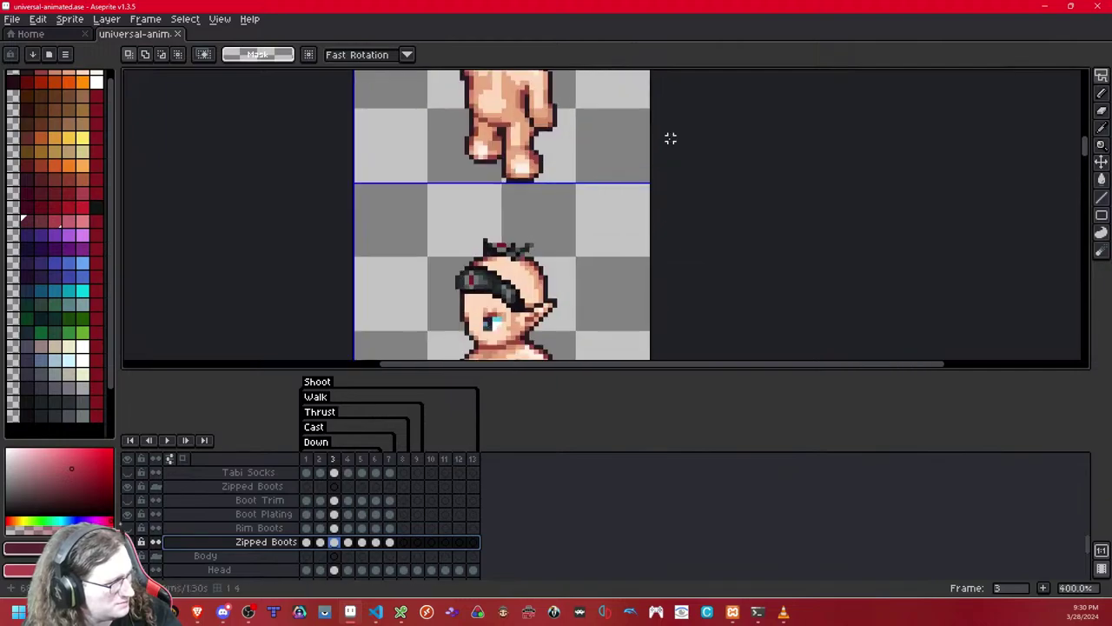
scroll(673, 156, "down", 4)
left_click_drag(673, 157, 667, 273)
left_click_drag(669, 182, 666, 317)
left_click_drag(668, 112, 643, 305)
left_click_drag(645, 188, 661, 293)
scroll(651, 207, "down", 2)
mouse_move(652, 207)
left_mouse_down()
mouse_move(632, 301)
mouse_move(652, 199)
left_mouse_up()
left_click(638, 331)
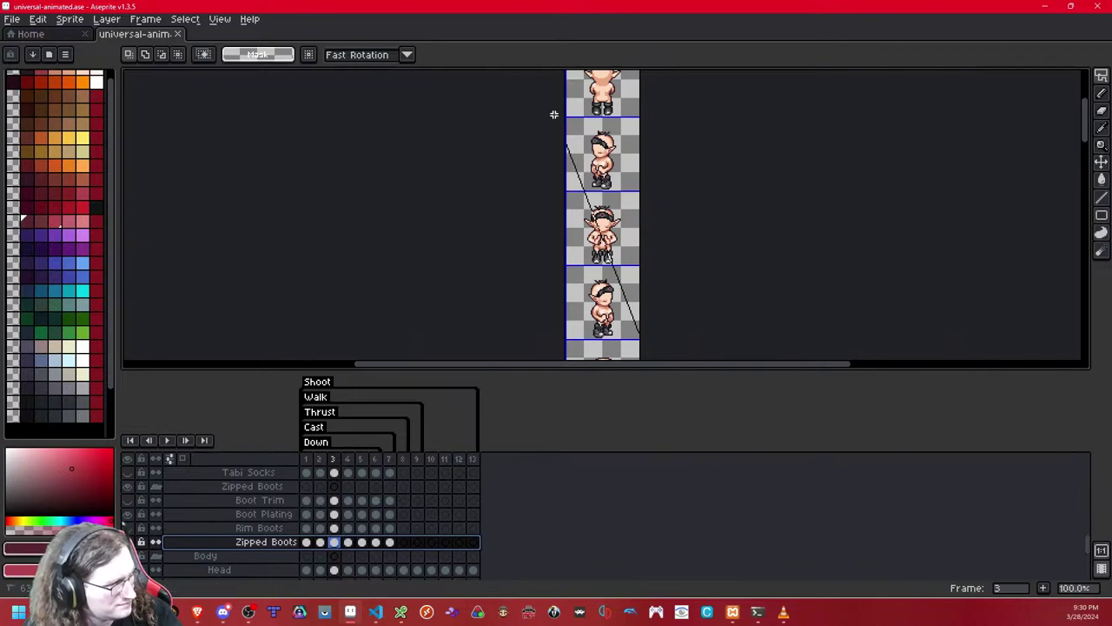
double_click(681, 186)
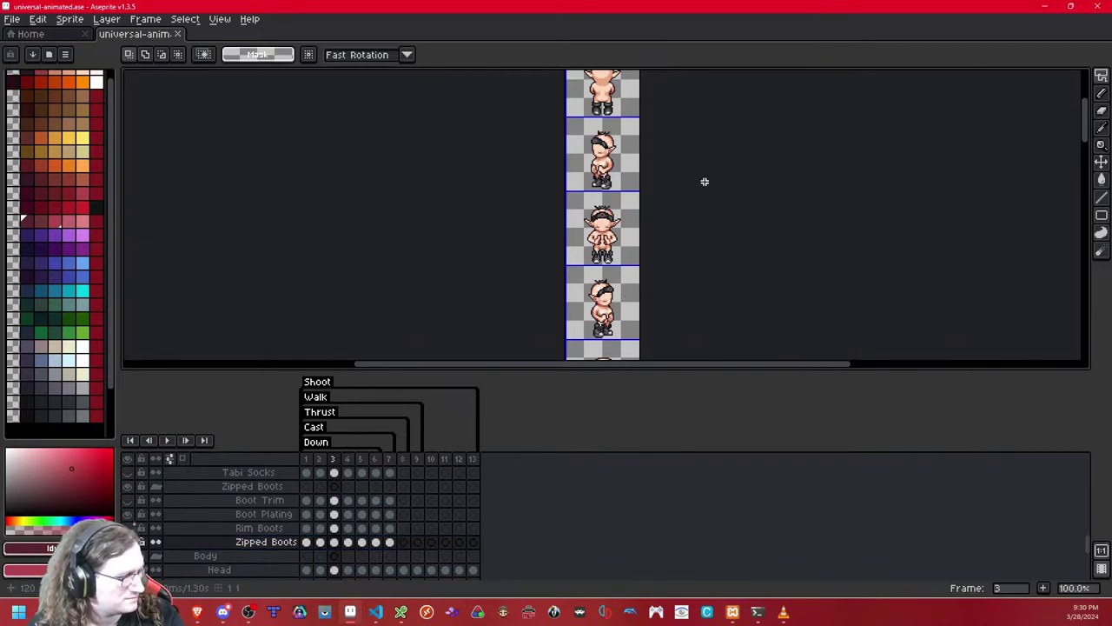
mouse_move(1100, 76)
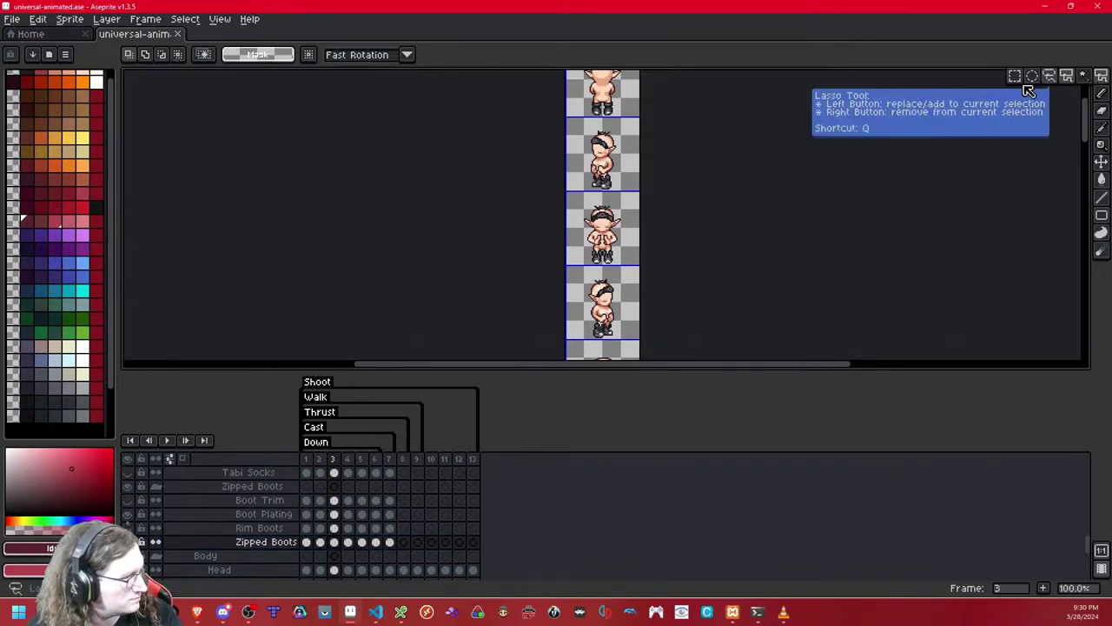
left_click(1017, 77)
- Turn on Snap to Grid and select the first four rows of the Zipped Boots layer in frame 3
left_click_drag(640, 322, 546, 82)
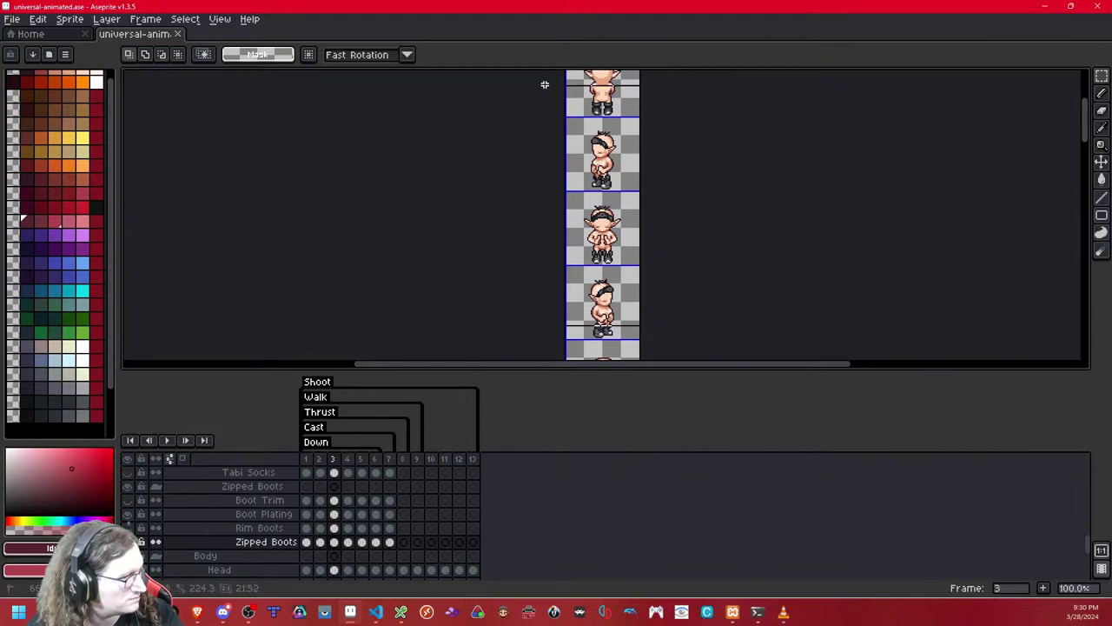
key("ctrl+d")
key("shift+s")
left_click_drag(634, 336, 527, 72)
- Copy the selected boots, place the copy at Y 256 in frame 3, and deselect
key("ctrl+c")
key("ctrl+v")
key("shift+Down")
key("shift+Down")
key("shift+Down")
key("shift+Down")
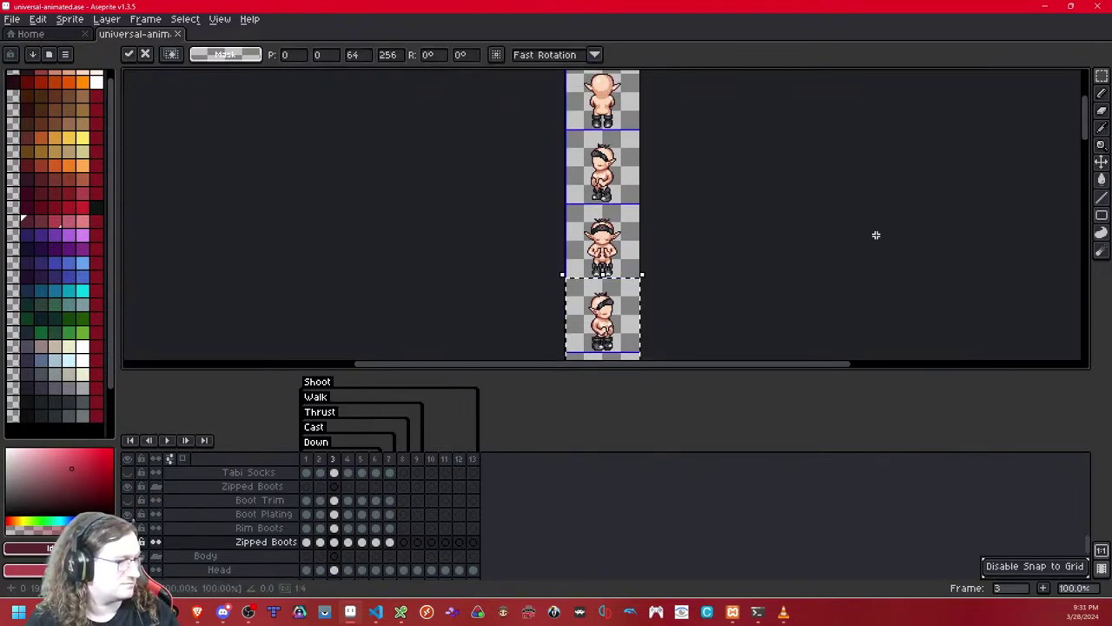
left_click_drag(772, 246, 727, 301)
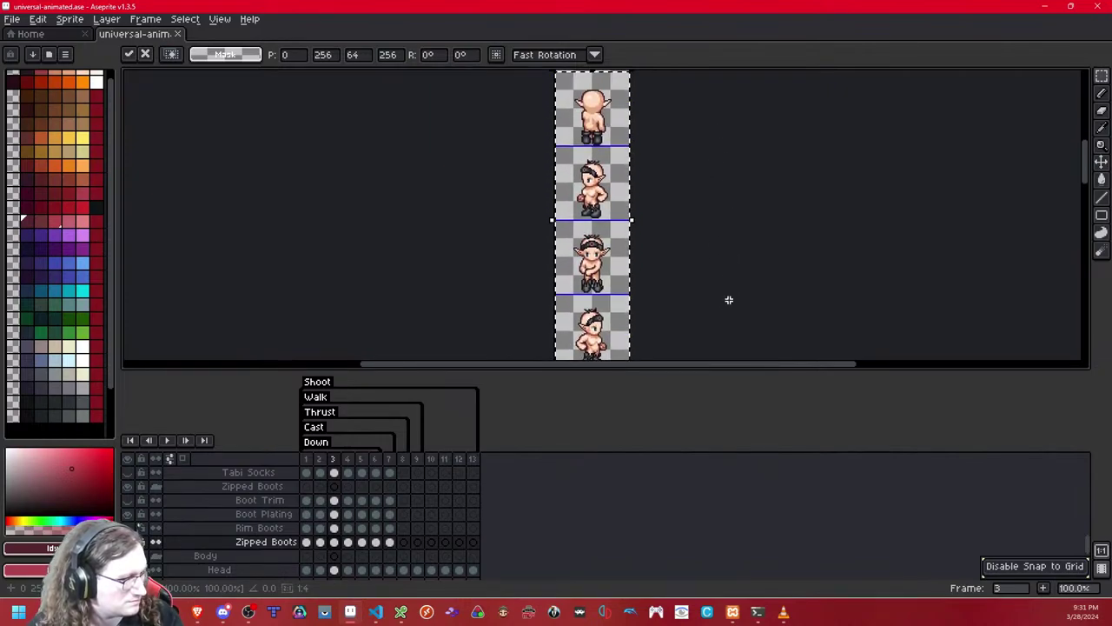
key("ctrl+d")
- In frame 1, copy the Zipped Boots from the first four rows and place the copy at Y 256
key("Left")
key("Left")
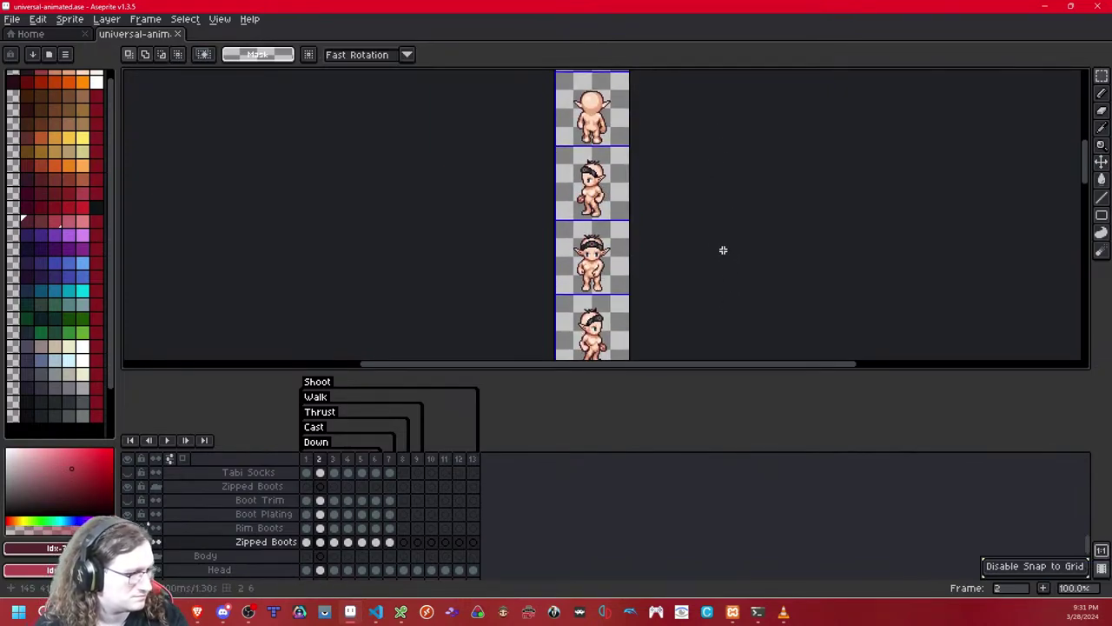
left_click_drag(688, 220, 685, 332)
left_click_drag(680, 171, 678, 316)
key("ctrl+a")
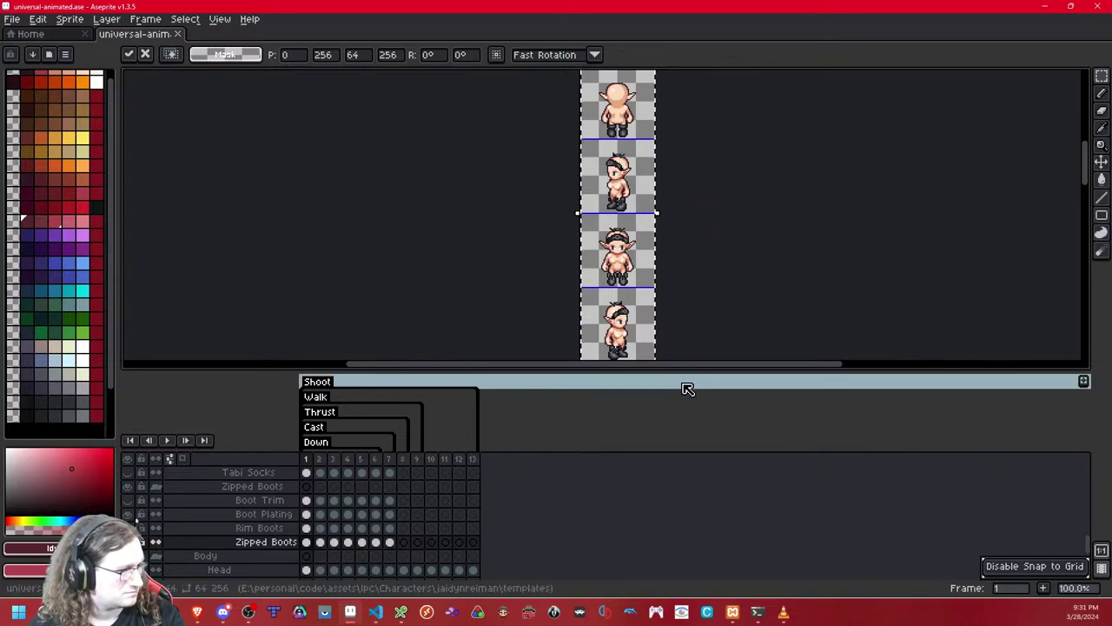
left_click_drag(687, 374, 682, 403)
left_click_drag(761, 250, 744, 244)
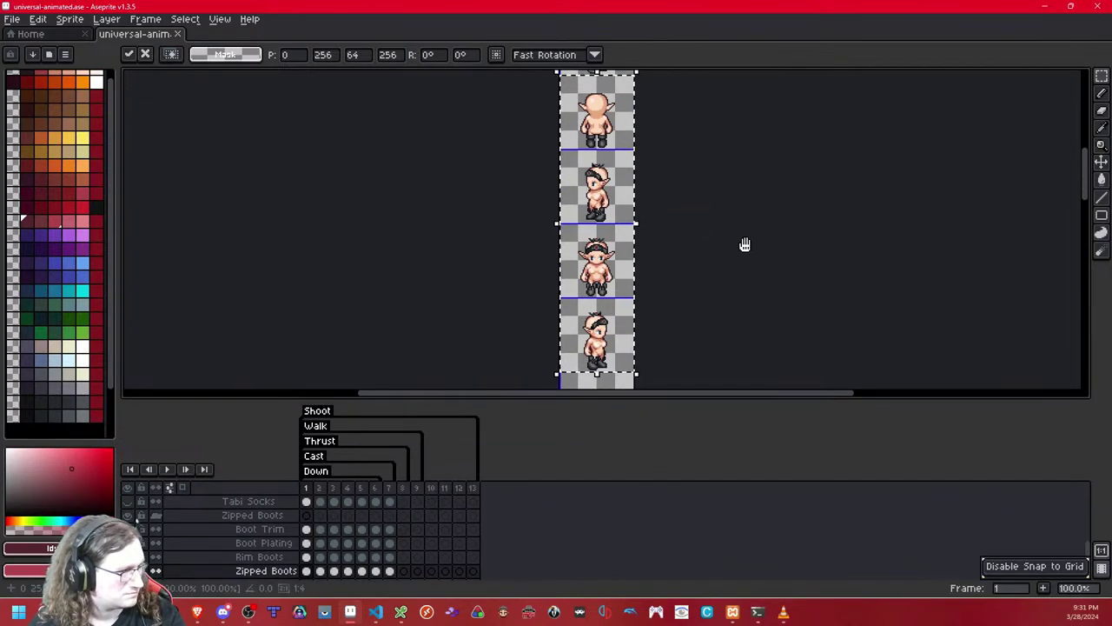
key("Return")
- Place further copies of the four-row boots block in frame 1 at Y 768 and Y 1024
key("shift+Down")
key("shift+Down")
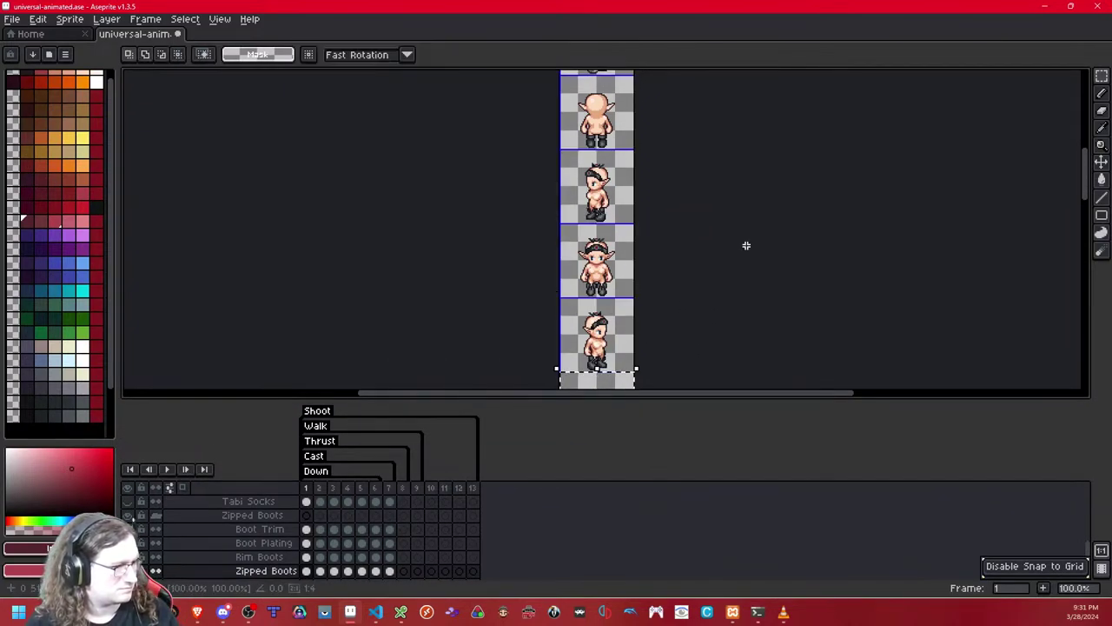
key("ctrl+v")
key("shift+Down")
key("shift+Down")
key("shift+Down")
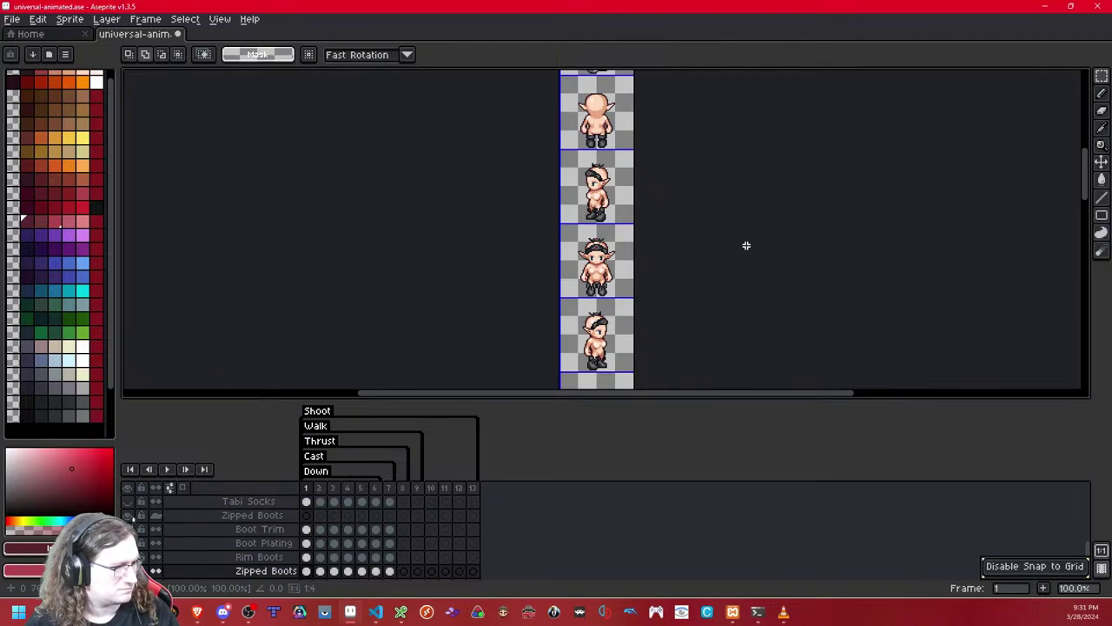
left_click_drag(718, 338, 691, 189)
key("shift+Up")
left_click_drag(644, 226, 635, 174)
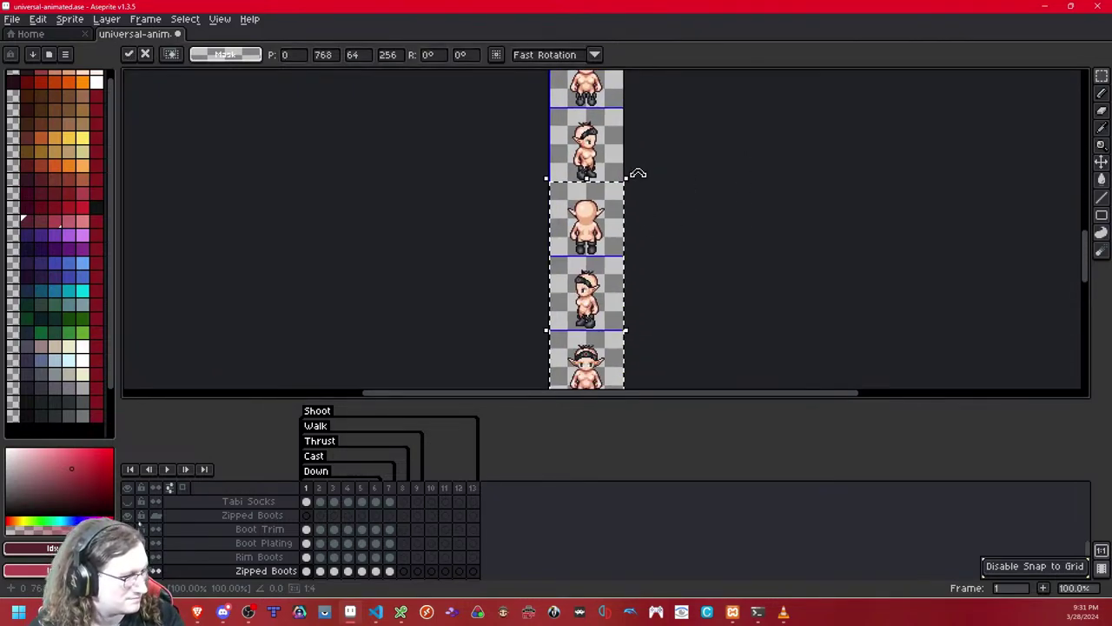
left_click_drag(681, 298, 683, 169)
scroll(689, 200, "down", 1)
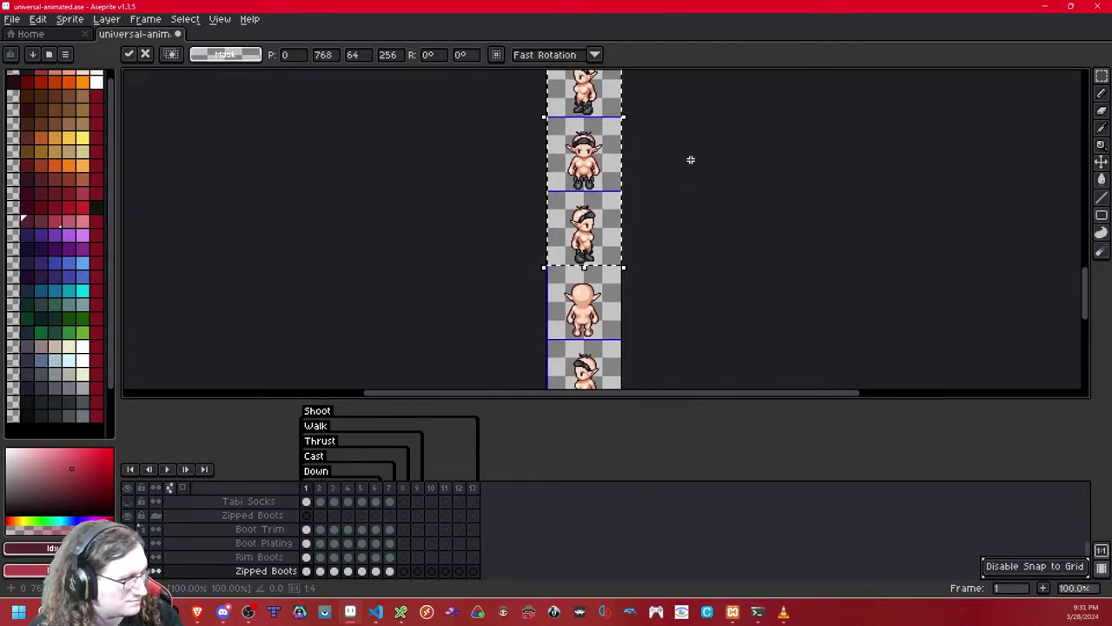
key("Return")
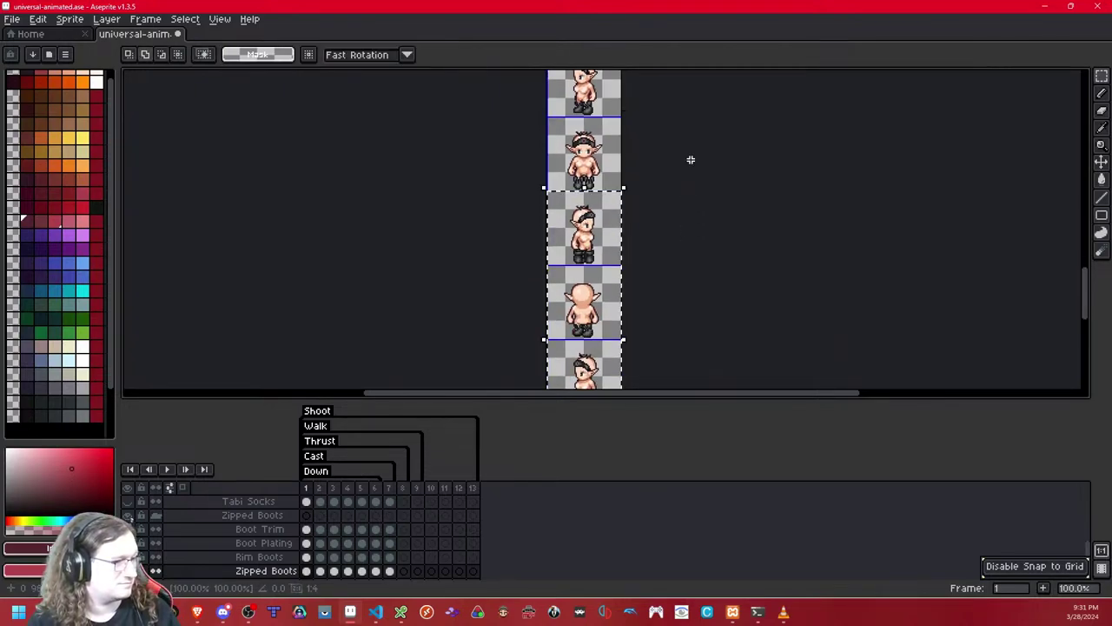
left_click_drag(694, 160, 682, 91)
- Align the boots cell by cell on the four figures from Y 1024 down, moving the last cell to X -1
double_click(594, 246)
left_click(673, 281)
left_click_drag(675, 296, 677, 218)
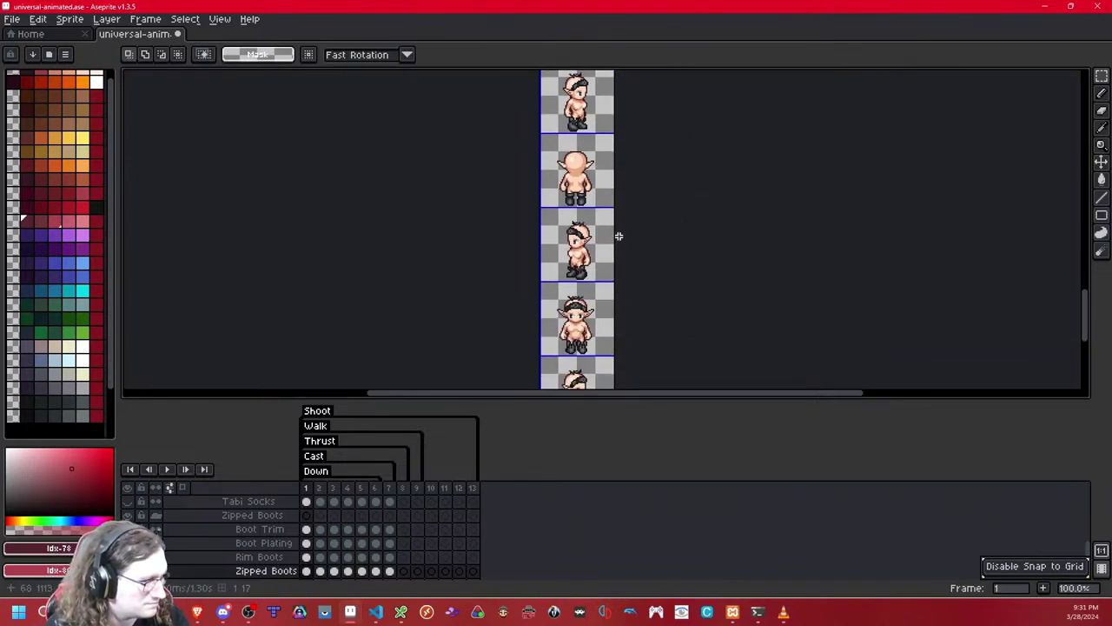
double_click(603, 246)
left_click(663, 268)
double_click(588, 316)
left_click(629, 335)
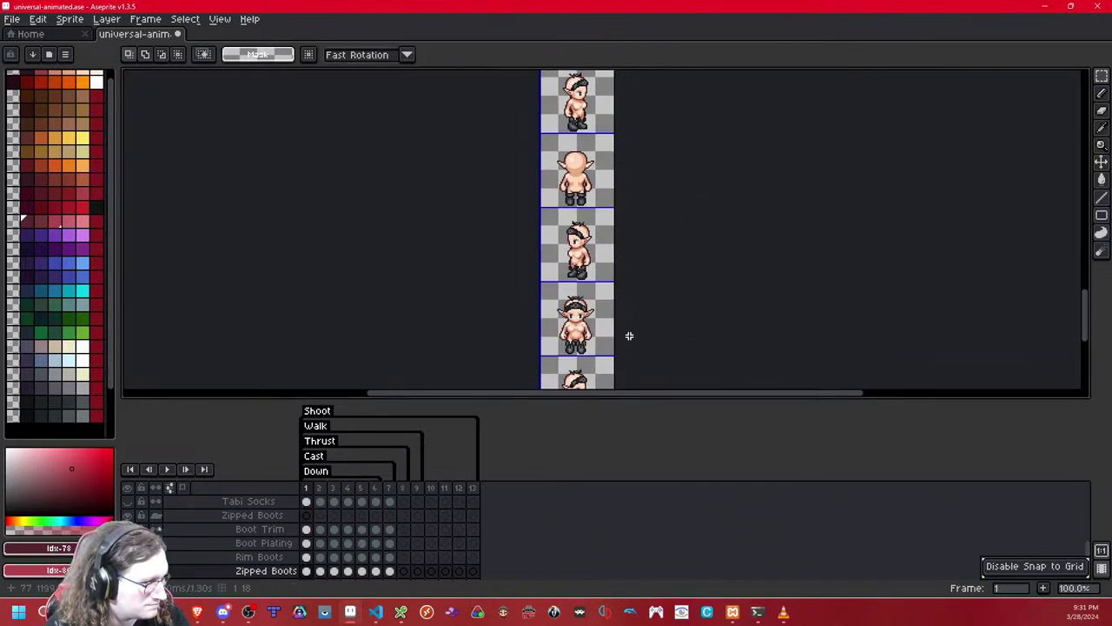
double_click(599, 371)
left_click_drag(655, 322, 661, 174)
key("ctrl+t")
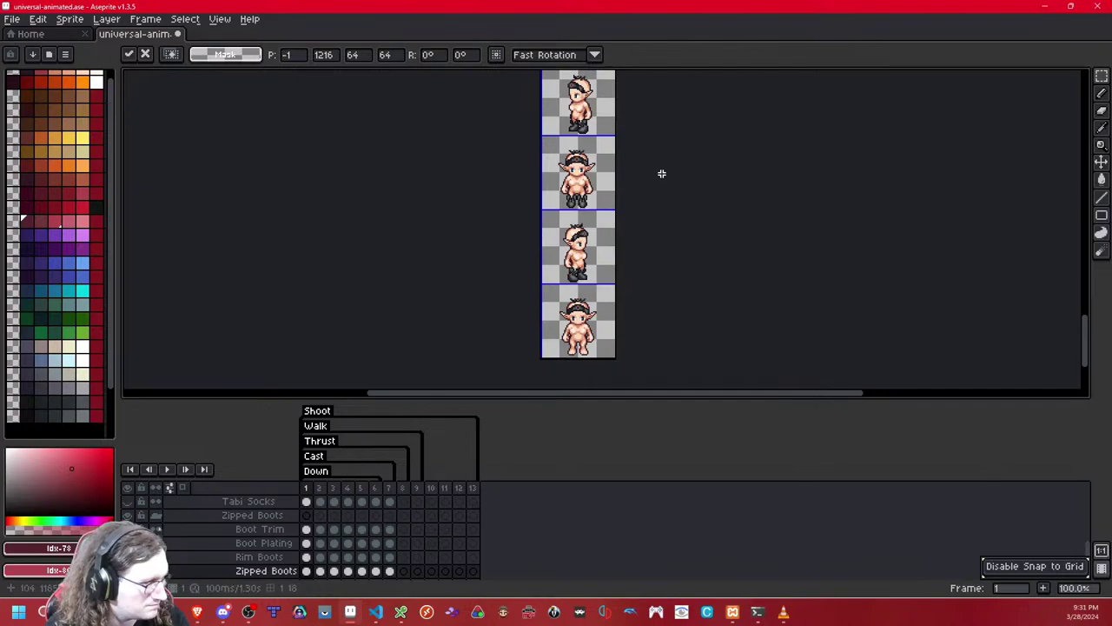
key("Return")
- Examine the boots' pixel alignment on the left-facing figure around Y 832, and compare the rows between frames 1 and 2
scroll(652, 169, "up", 2)
scroll(632, 171, "up", 4)
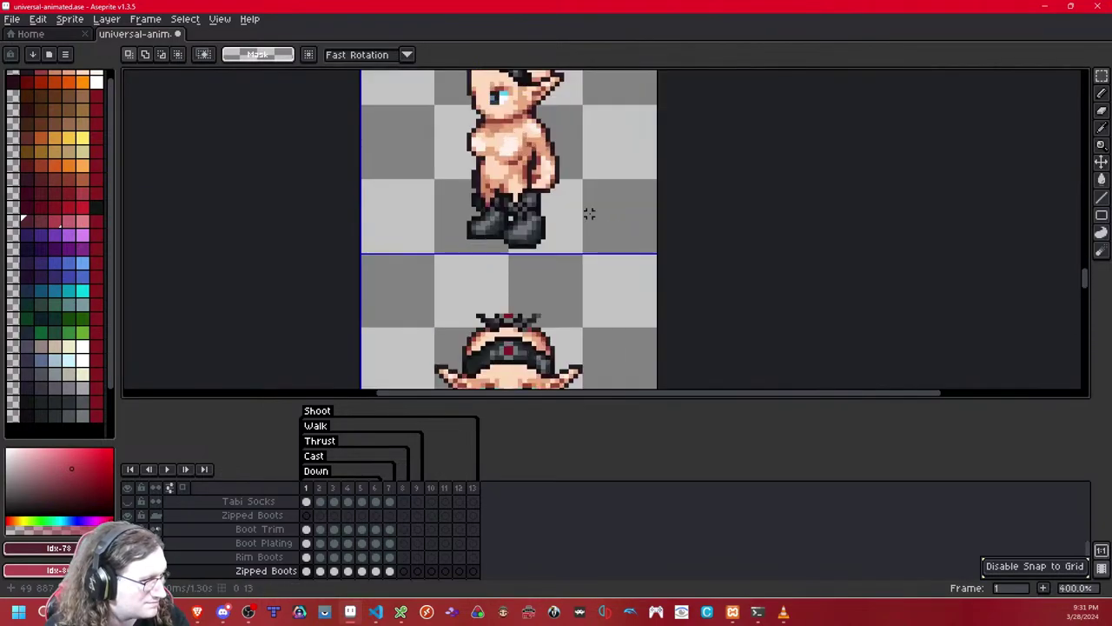
key("Right")
key("Left")
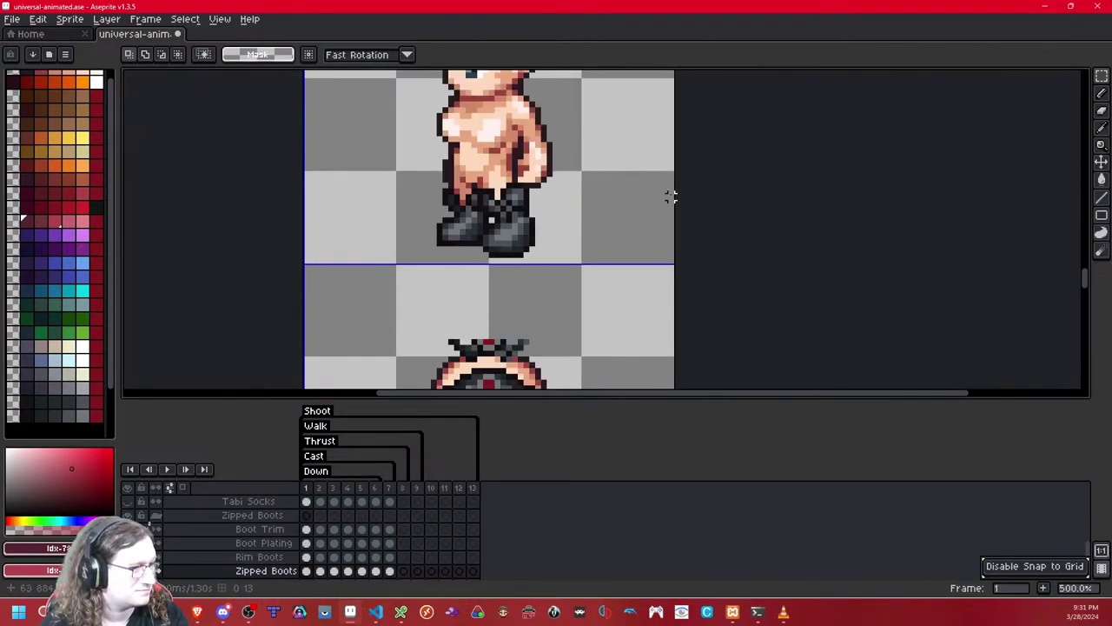
double_click(608, 199)
key("Left")
key("Right")
key("ctrl+d")
scroll(731, 199, "down", 5)
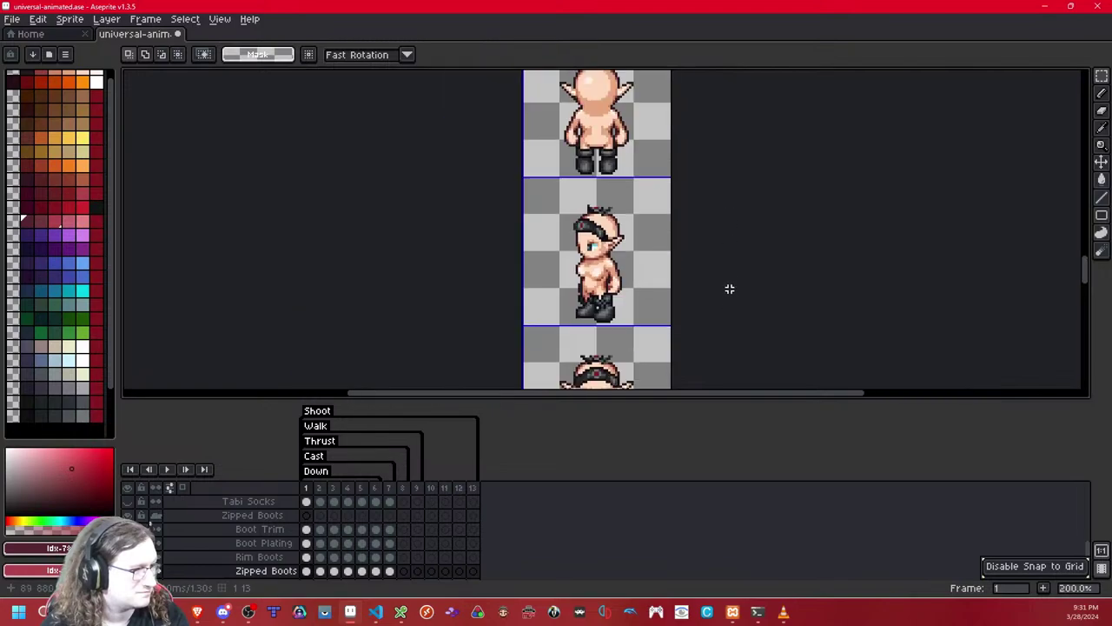
left_click_drag(703, 122, 695, 269)
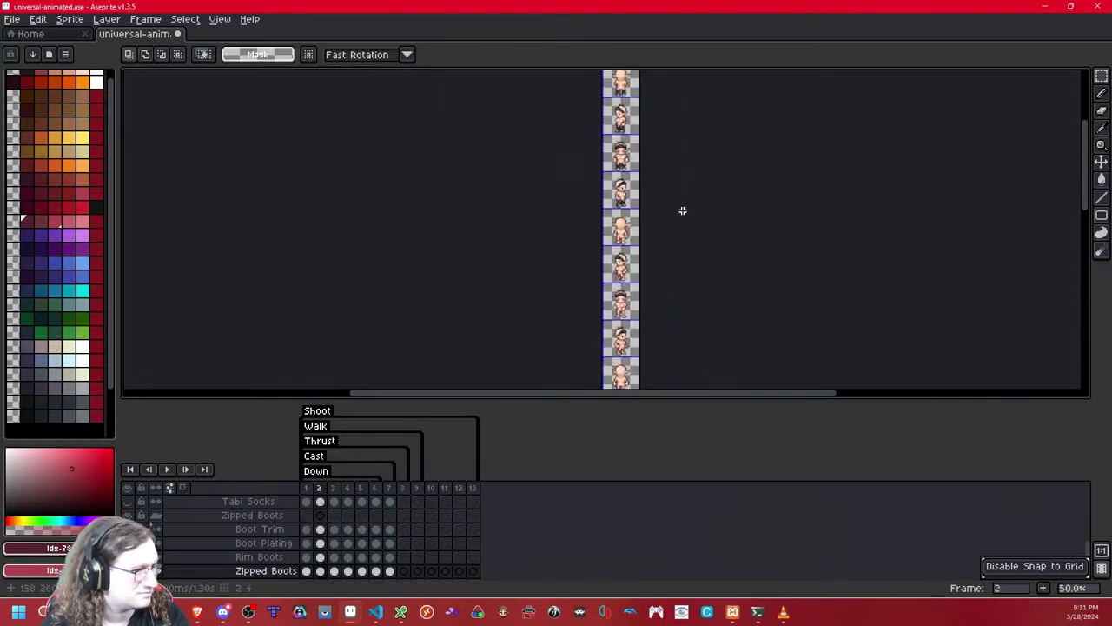
scroll(683, 209, "up", 2)
left_click_drag(635, 343, 660, 179)
scroll(660, 179, "down", 1)
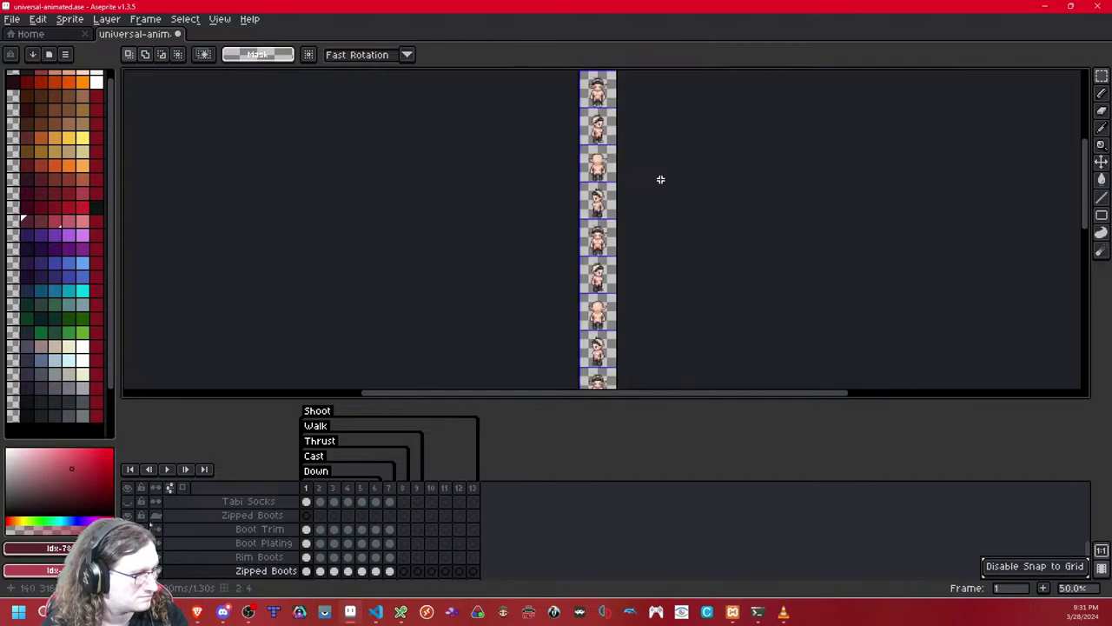
scroll(660, 179, "up", 1)
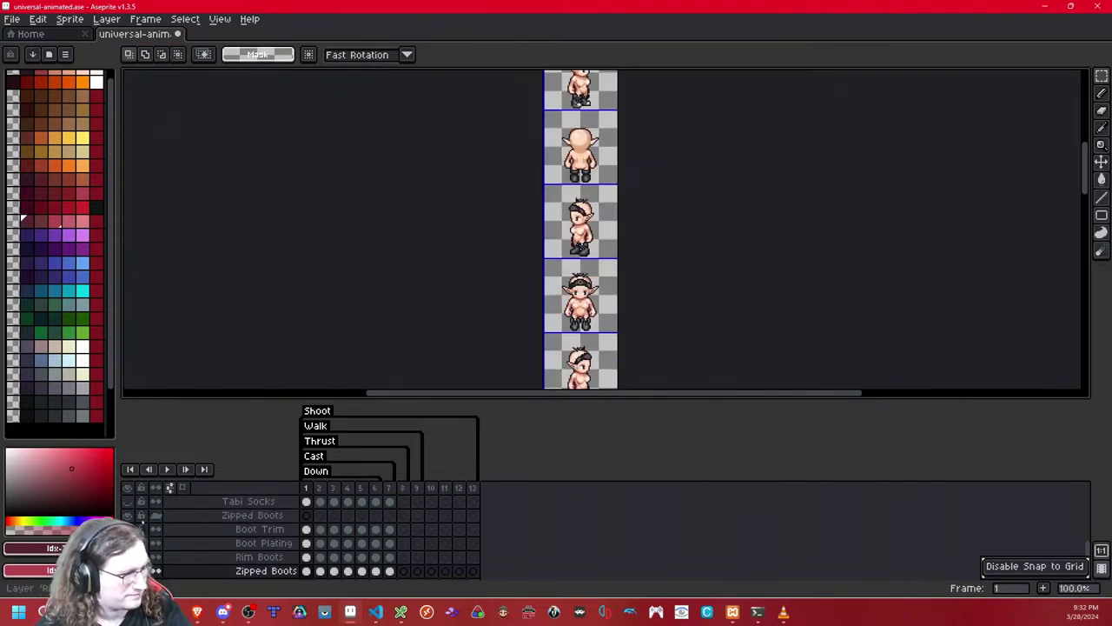
- Rename the Zipped Boots layer to Fold Boots
double_click(283, 573)
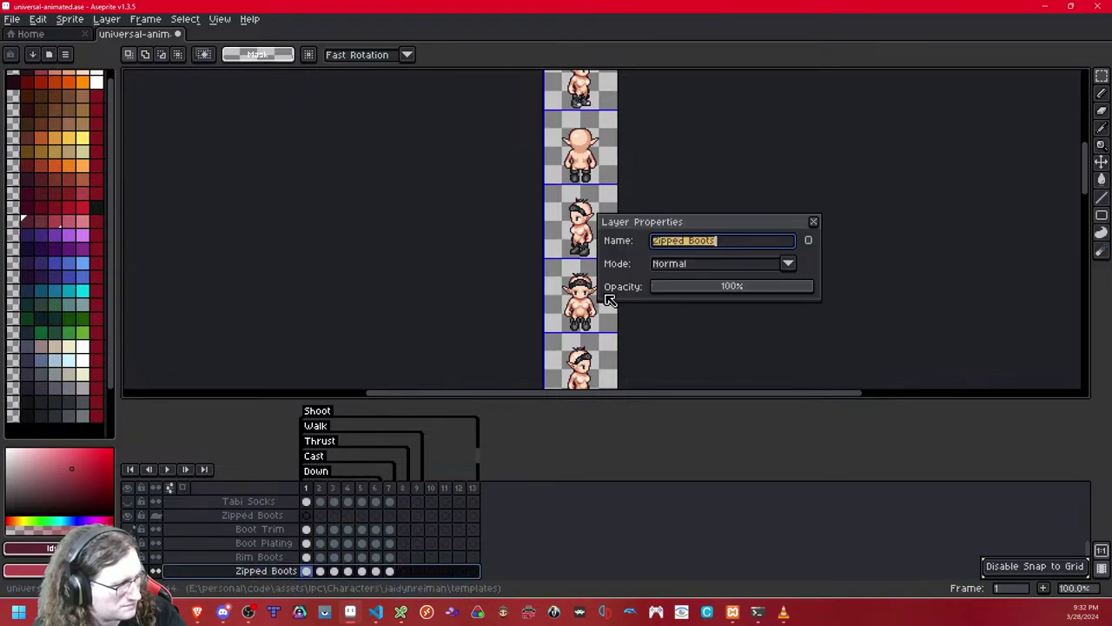
left_click(682, 242)
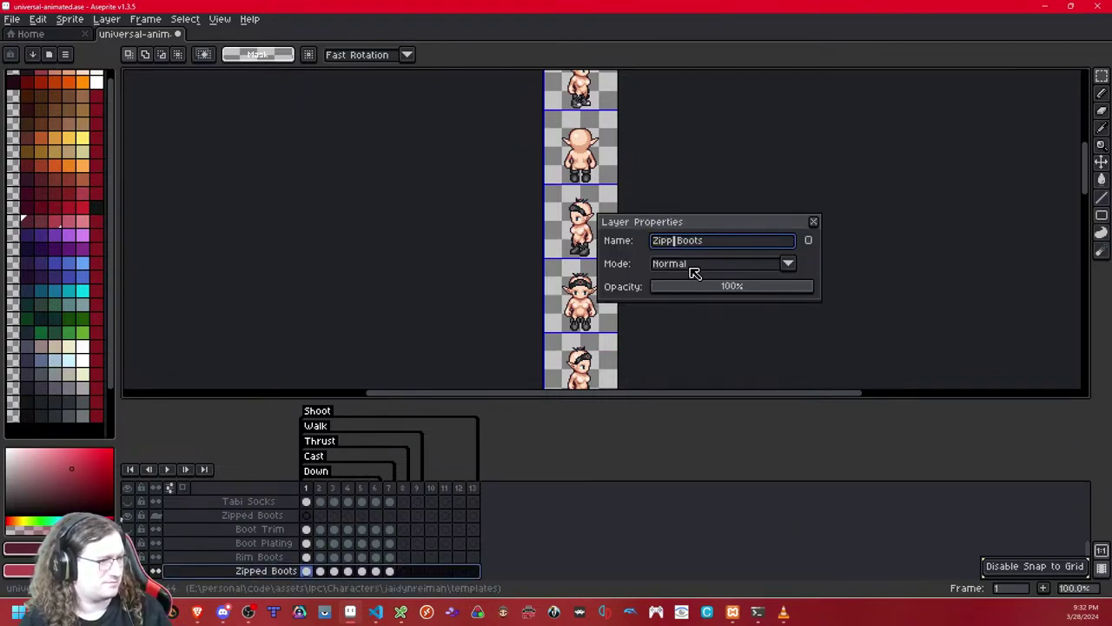
type("Fold")
key("Return")
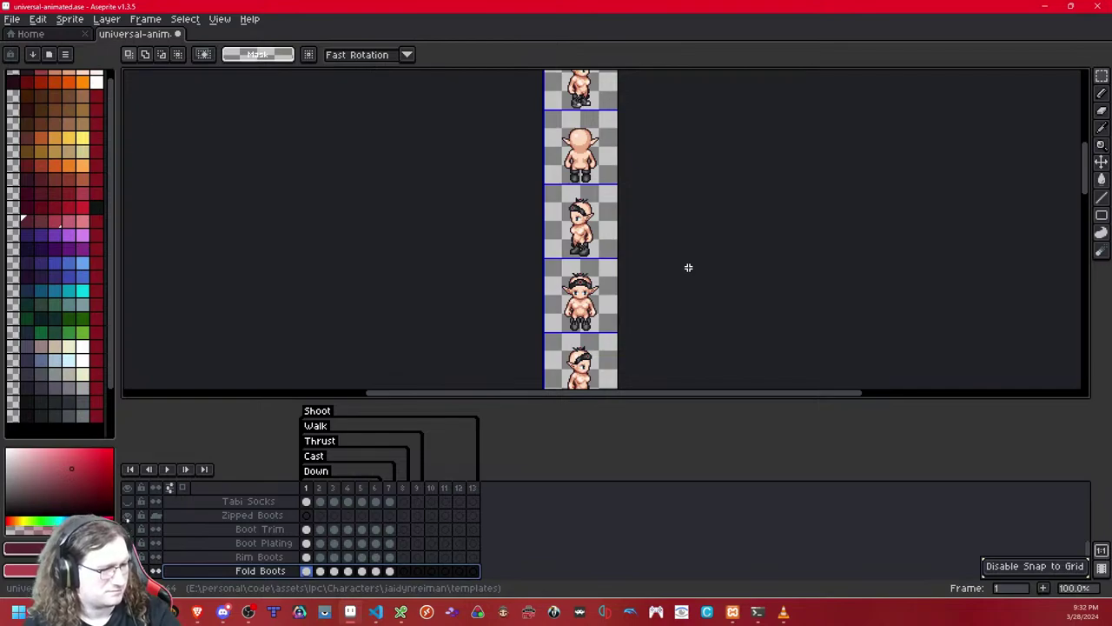
- Rename the Zipped Boots layer group to Fold Boots
double_click(266, 516)
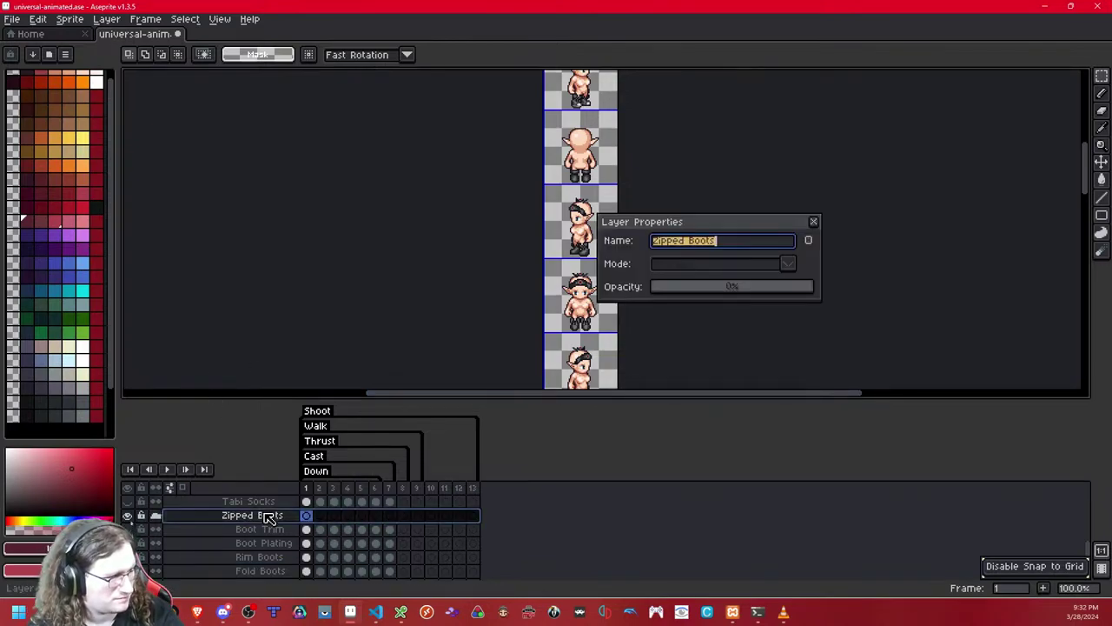
key("Home")
key("Delete")
key("Delete")
type("Fold")
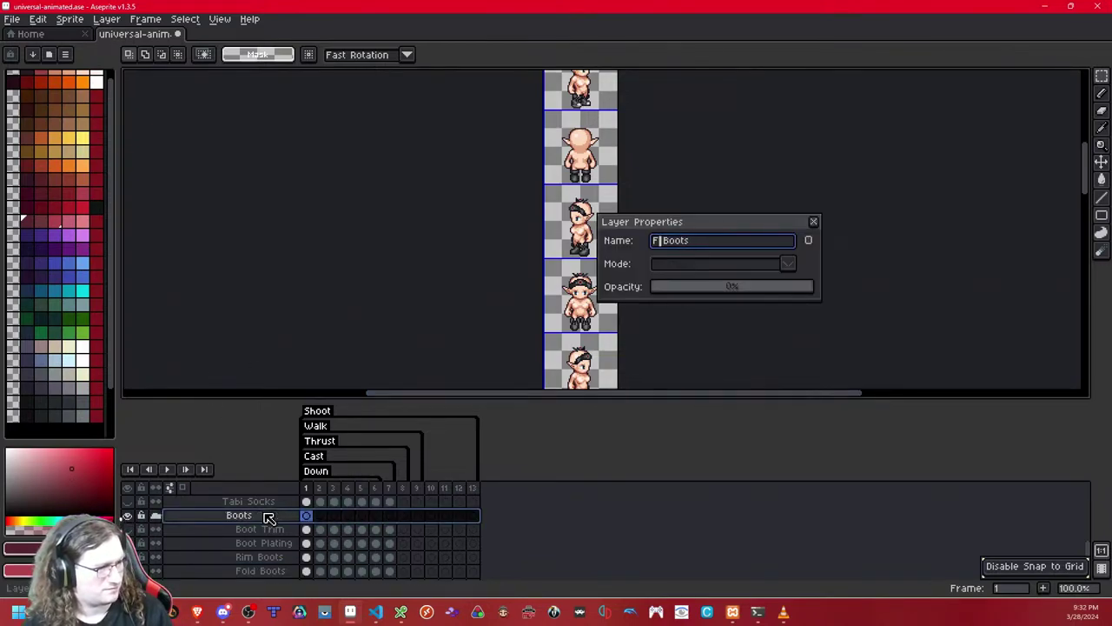
key("Return")
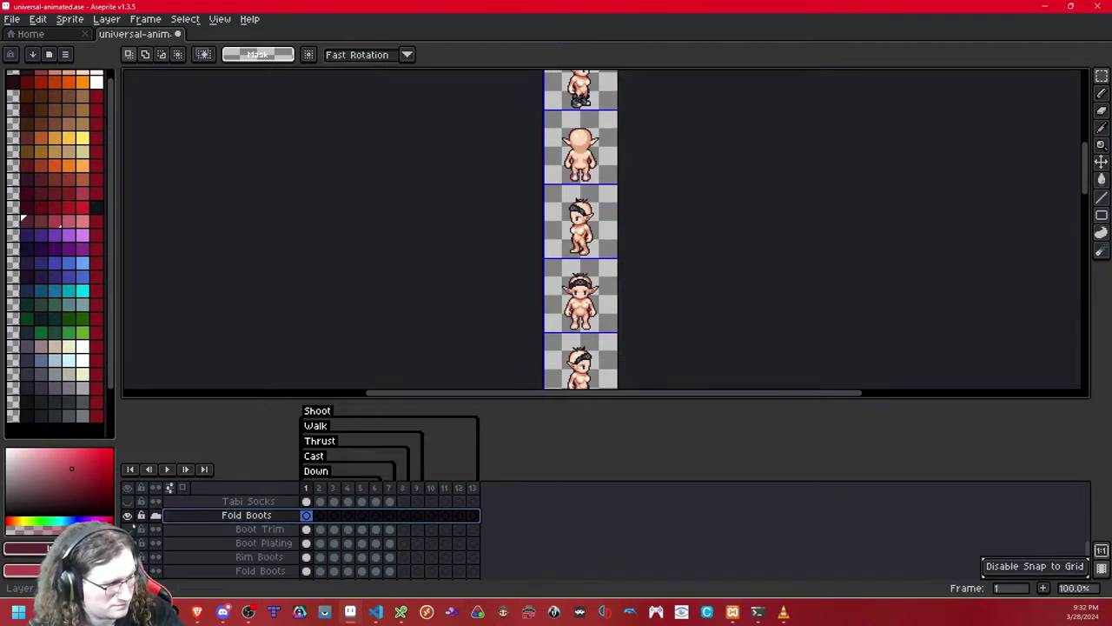
- Select the first four rows of the sheet and make frame 1 of the Rim Boots layer active
left_click_drag(587, 248, 577, 305)
left_click_drag(591, 179, 605, 290)
left_click_drag(611, 199, 612, 294)
key("ctrl+a")
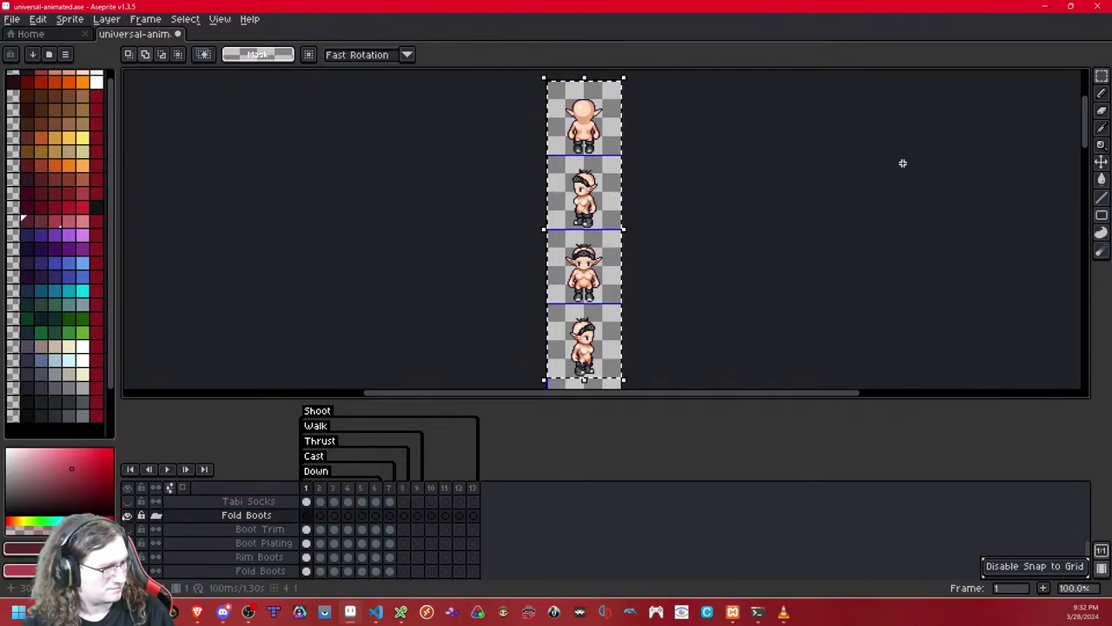
left_click(312, 557)
left_click(592, 239)
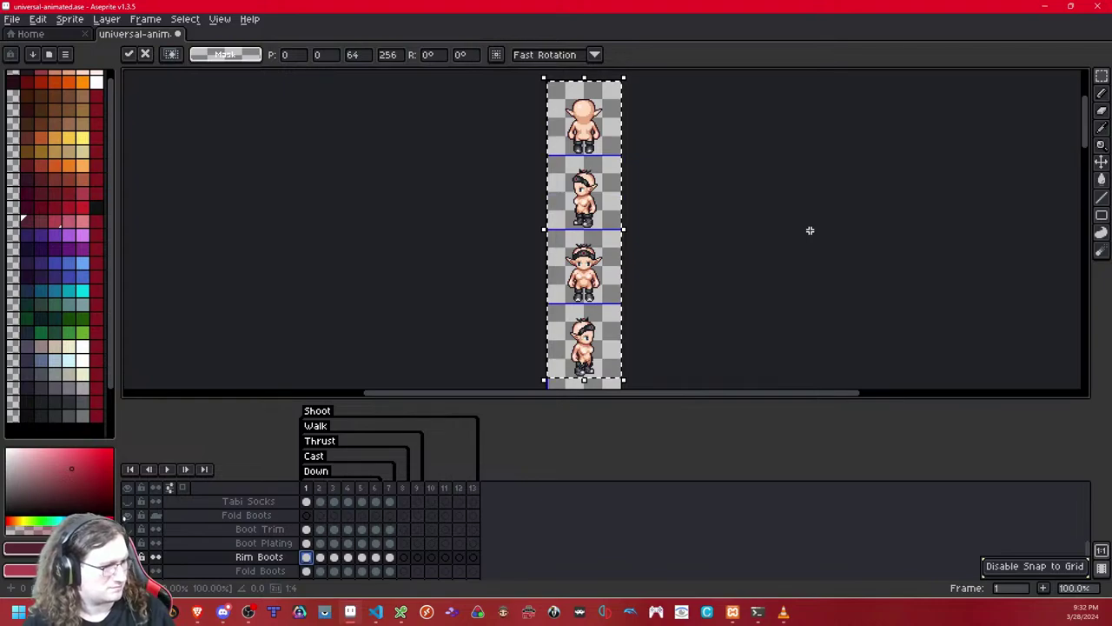
- Place a copy of the four-row rim boots block at Y 256 in frame 1
key("shift+Down")
key("shift+Down")
key("shift+Down")
key("shift+Down")
key("shift+Up")
key("shift+Up")
key("shift+Up")
key("shift+Down")
key("shift+Down")
key("shift+Down")
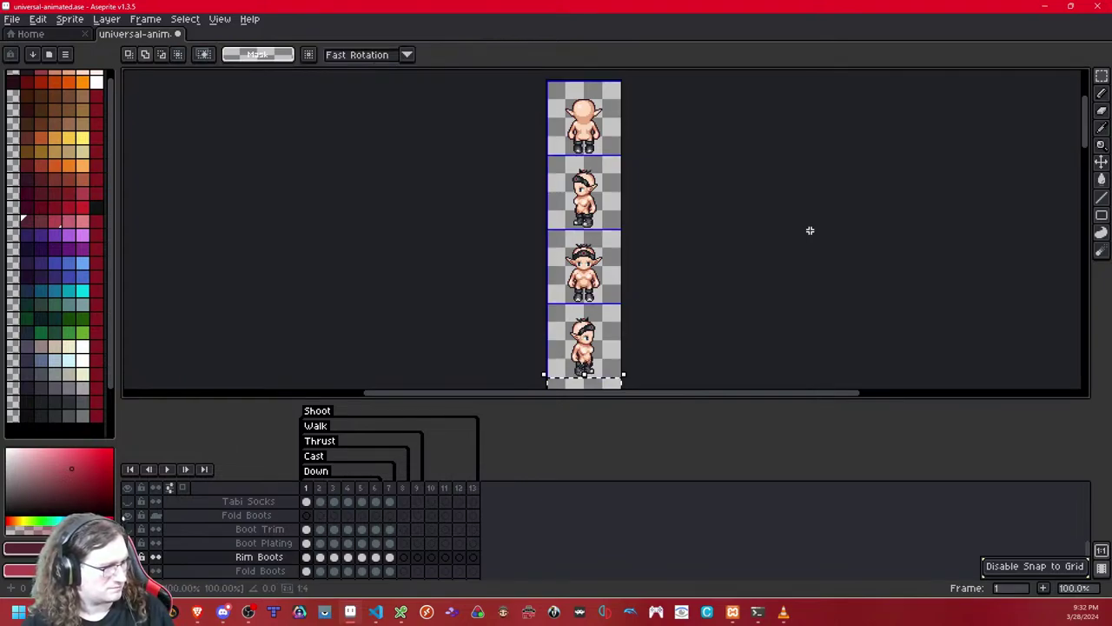
- Place further copies of the four-row rim boots block one below another in frame 1, filling every row except the last
left_click_drag(753, 217, 671, 176)
left_click_drag(669, 256, 678, 108)
key("ctrl+z")
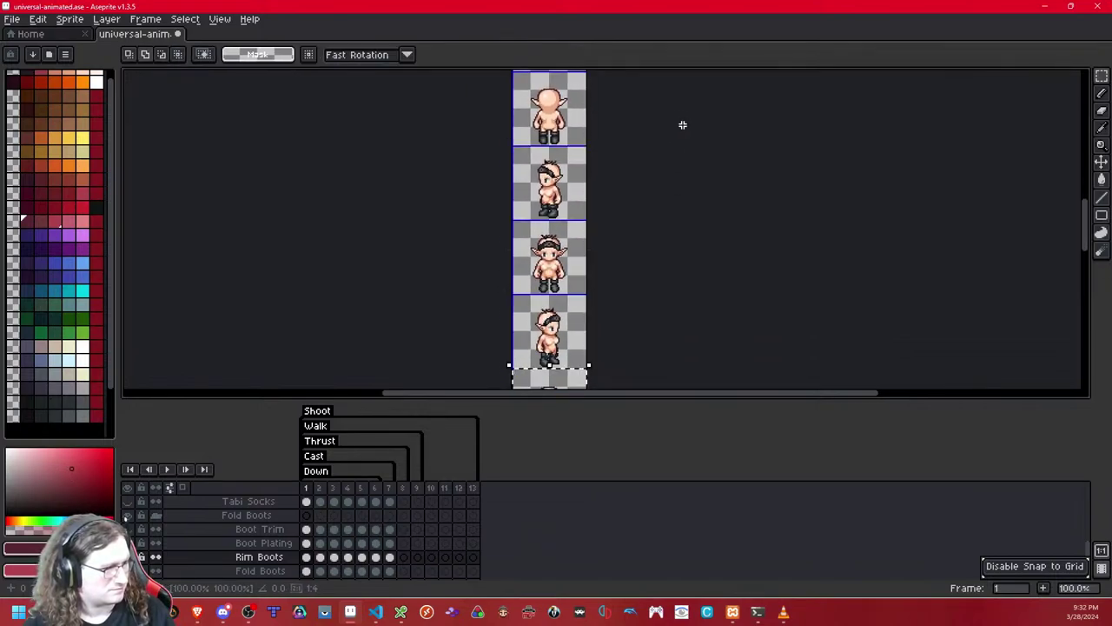
key("ctrl+v")
left_click_drag(718, 344, 710, 156)
left_click_drag(676, 318, 691, 223)
key("ctrl+z")
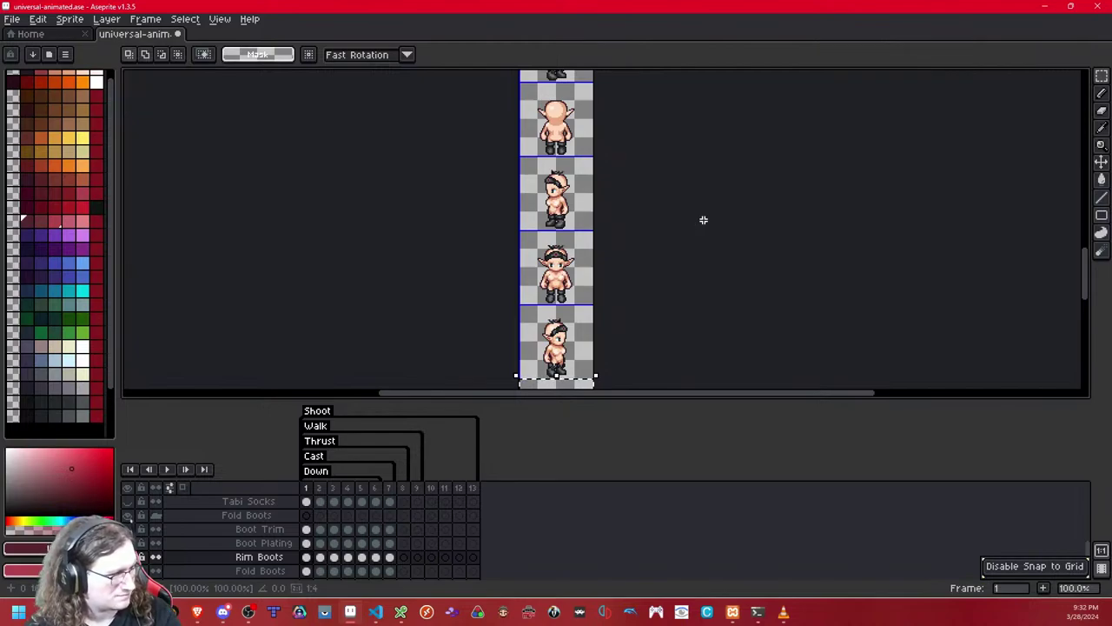
key("ctrl+v")
left_click_drag(683, 344, 662, 233)
left_click_drag(662, 365, 656, 243)
left_click_drag(637, 346, 644, 254)
key("ctrl+d")
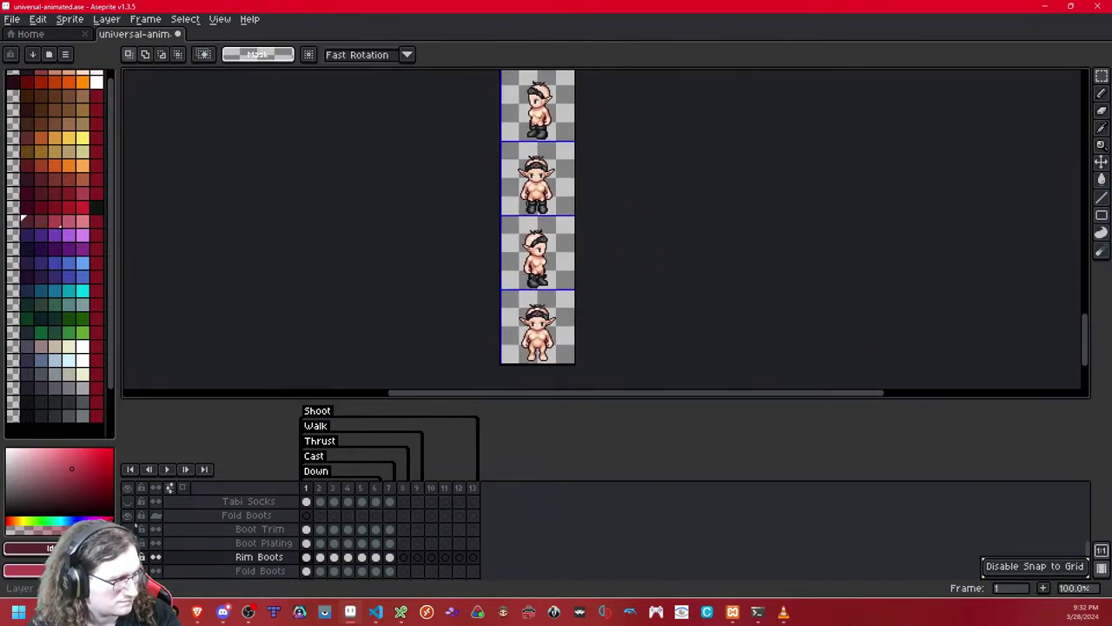
- Nudge the frame 1 rim boots one pixel left in the three 64 x 64 cells from Y 1024 to Y 1152
left_click_drag(564, 160, 574, 265)
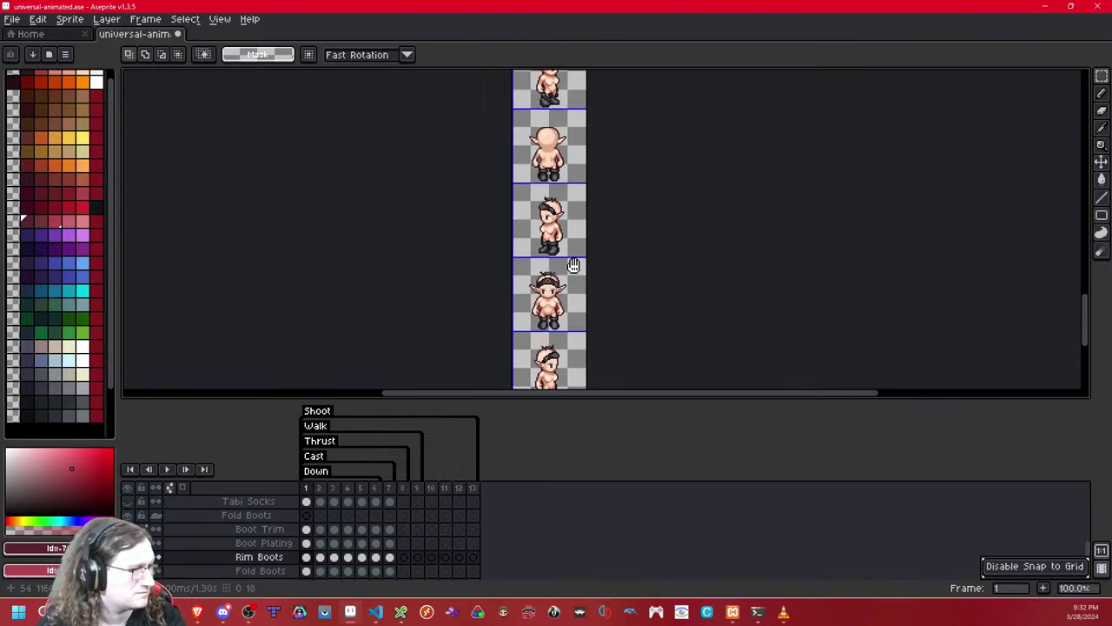
left_click_drag(566, 172, 596, 183)
key("ctrl+t")
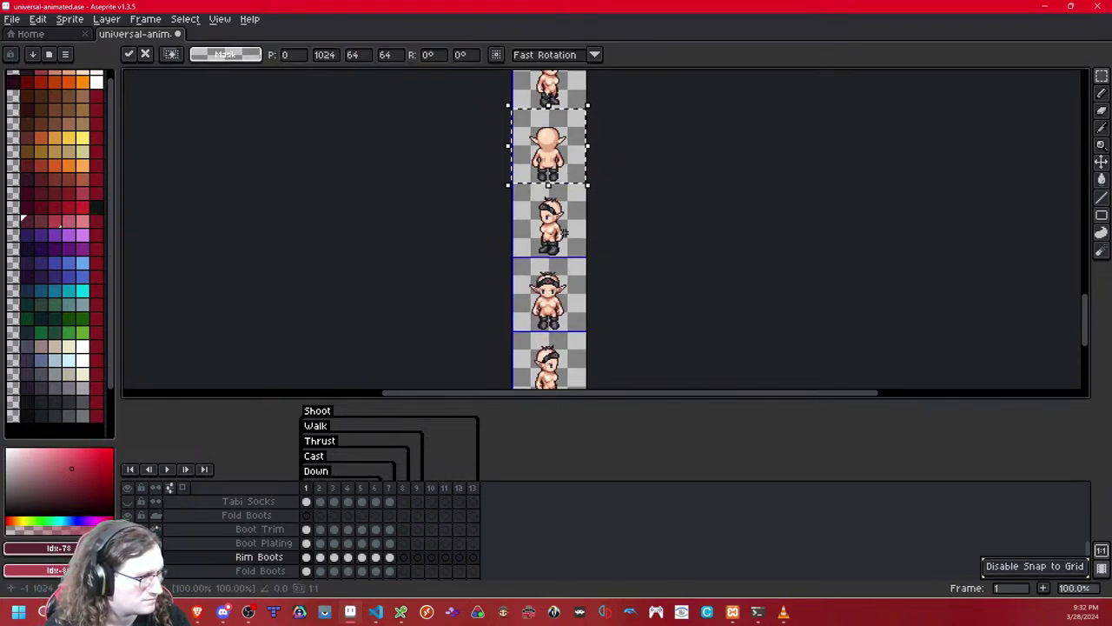
left_click_drag(559, 228, 568, 241)
key("ctrl+t")
left_click_drag(568, 310, 576, 318)
key("ctrl+t")
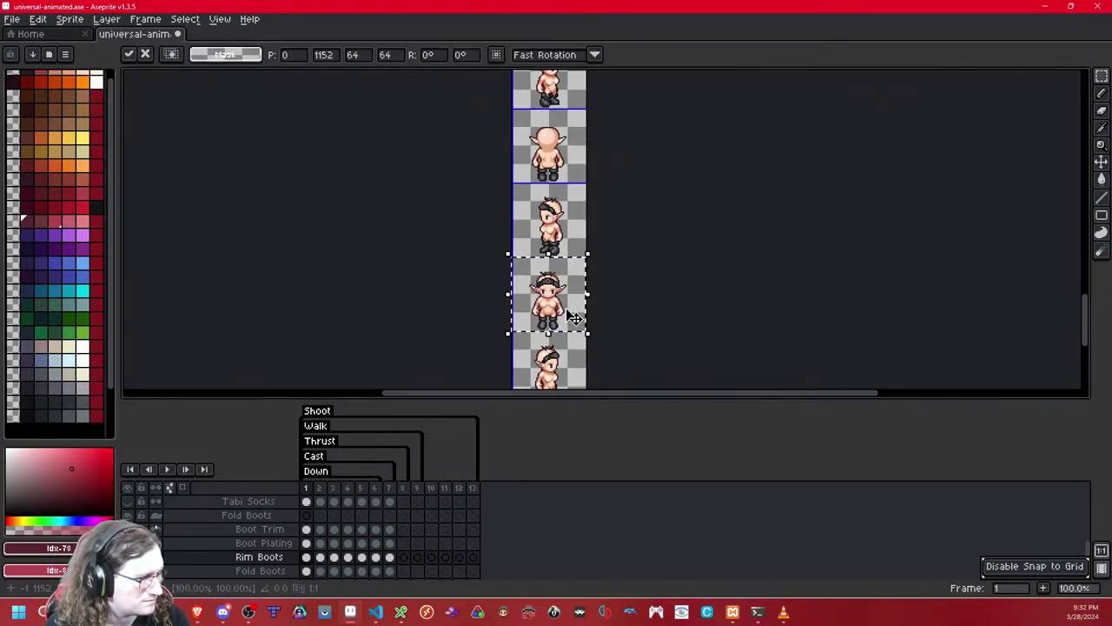
- Nudge the frame 1 rim boots at Y 1216 one pixel left and realign the ones in the Y 1088 cell
left_click_drag(554, 380, 566, 391)
left_click_drag(622, 318, 619, 245)
key("ctrl+t")
key("ctrl+d")
left_click_drag(539, 287, 581, 293)
key("ctrl+t")
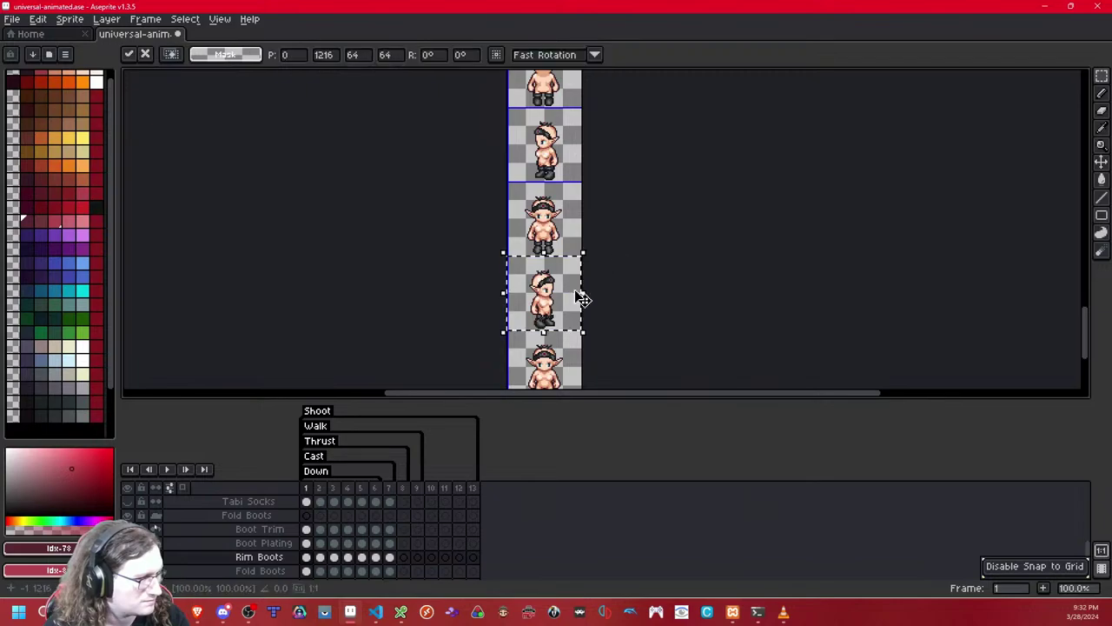
key("ctrl+d")
left_click_drag(547, 153, 568, 165)
key("ctrl+t")
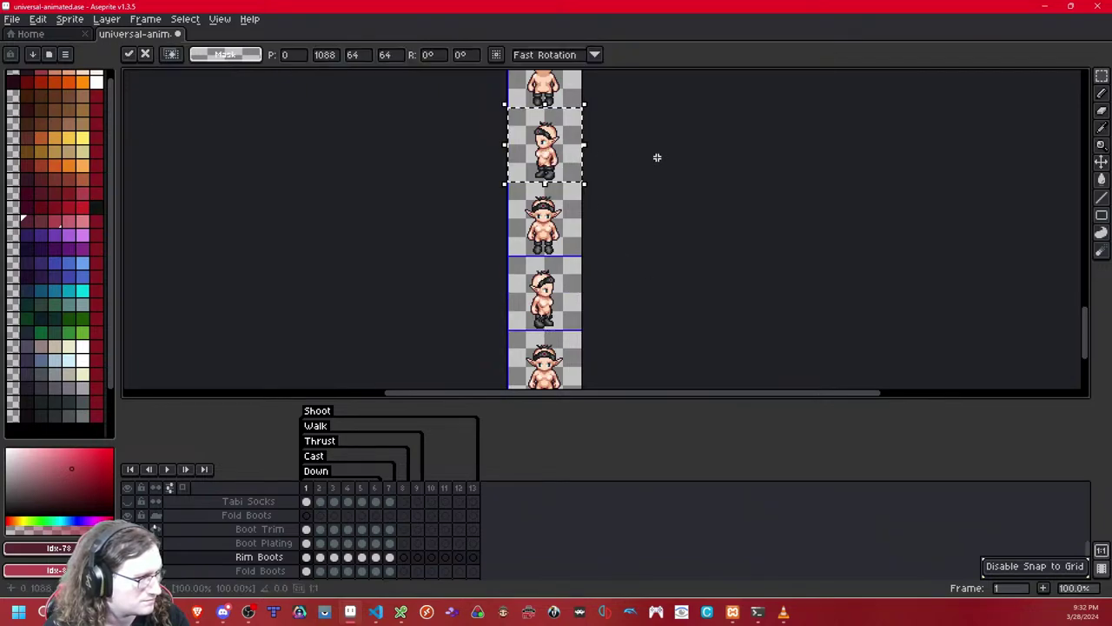
key("ctrl+d")
- Copy the front-facing rim boots from the Y 1152 cell into the last row of frame 1 and nudge them one pixel right
left_click_drag(618, 238, 577, 284)
left_click_drag(657, 336, 653, 217)
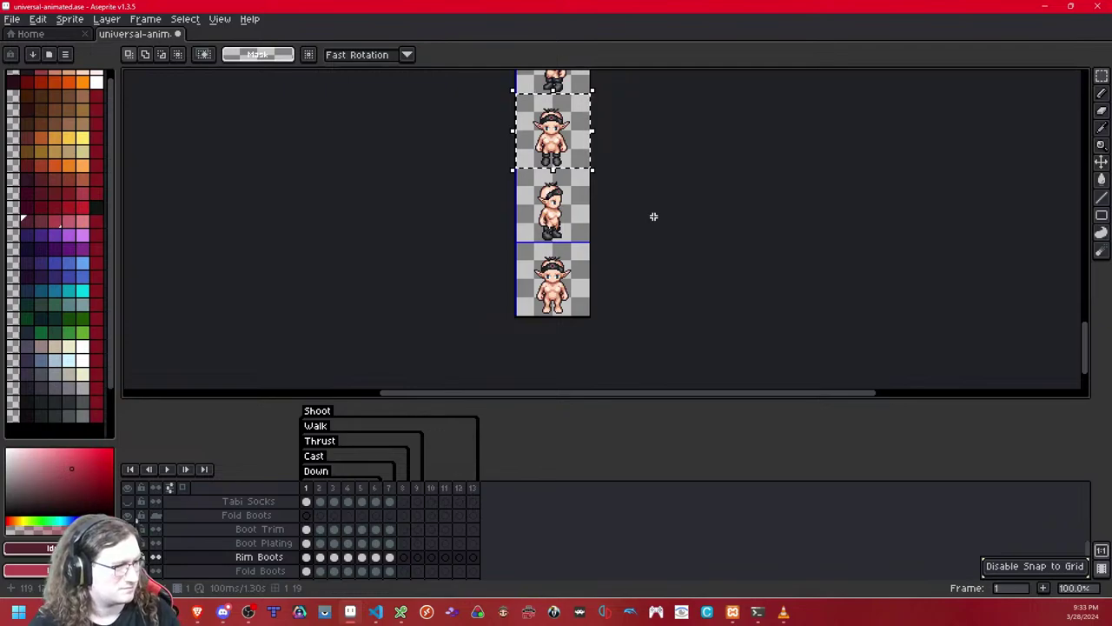
key("ctrl+v")
key("shift+Down")
key("shift+Down")
scroll(591, 240, "up", 4)
left_click_drag(660, 256, 710, 70)
key("Right")
key("Return")
key("ctrl+d")
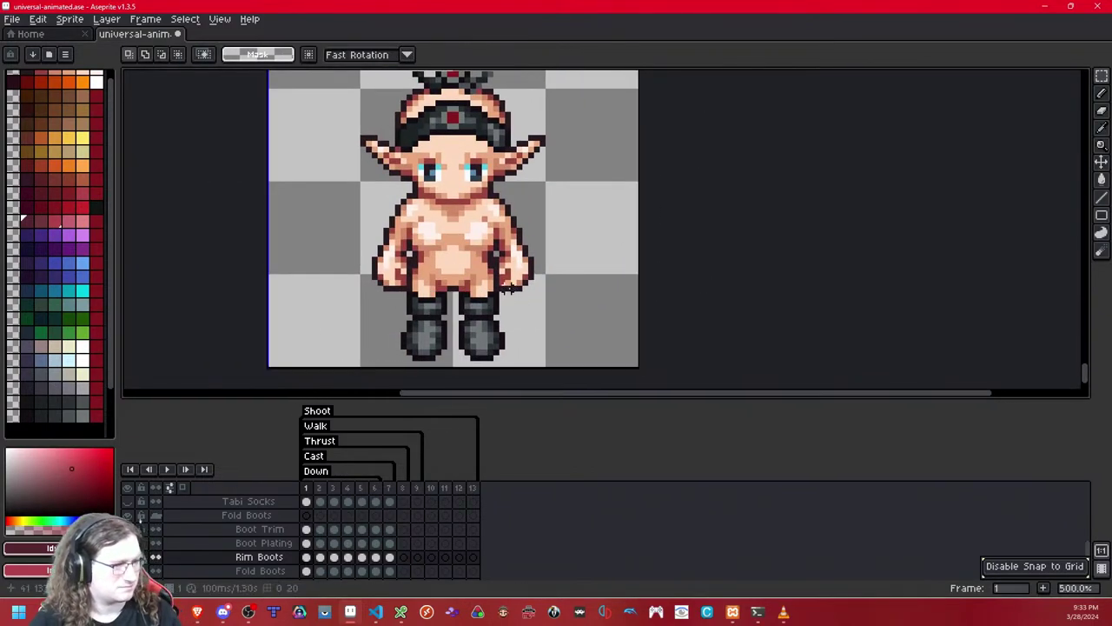
- Place the same front-facing boots at Y 1280 in frame 2 and shift them one pixel right
key("Right")
key("ctrl+t")
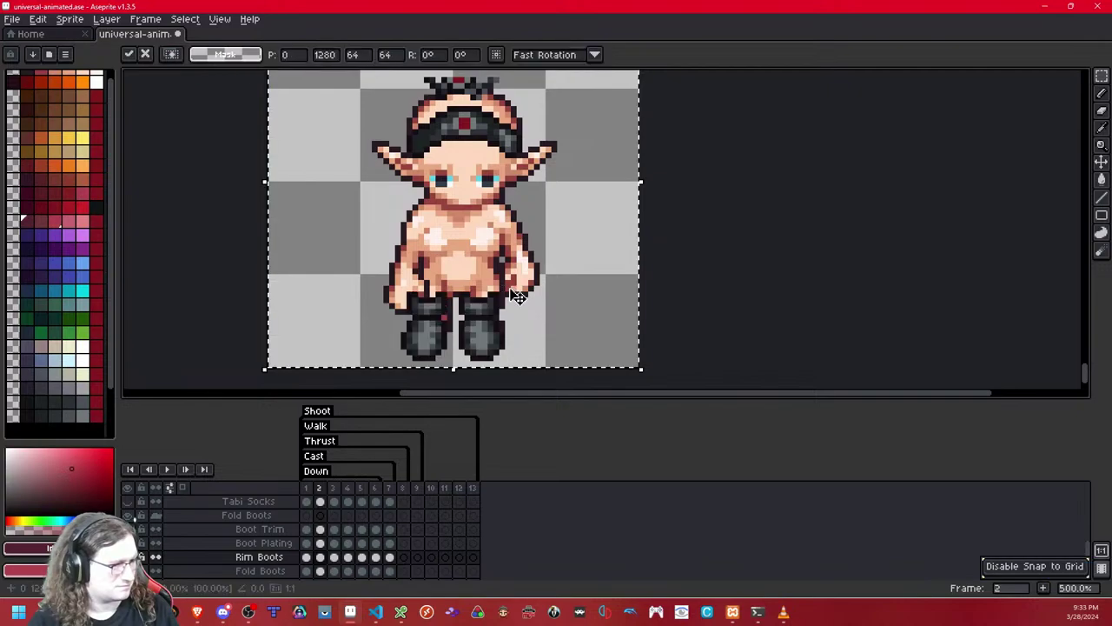
key("Right")
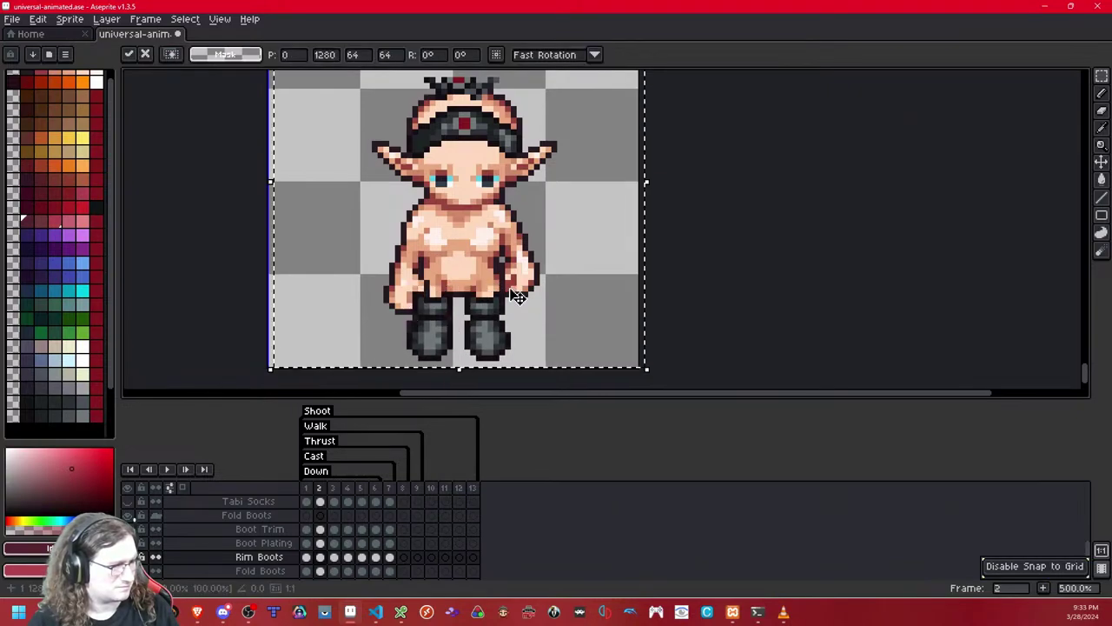
key("Return")
scroll(742, 230, "down", 1)
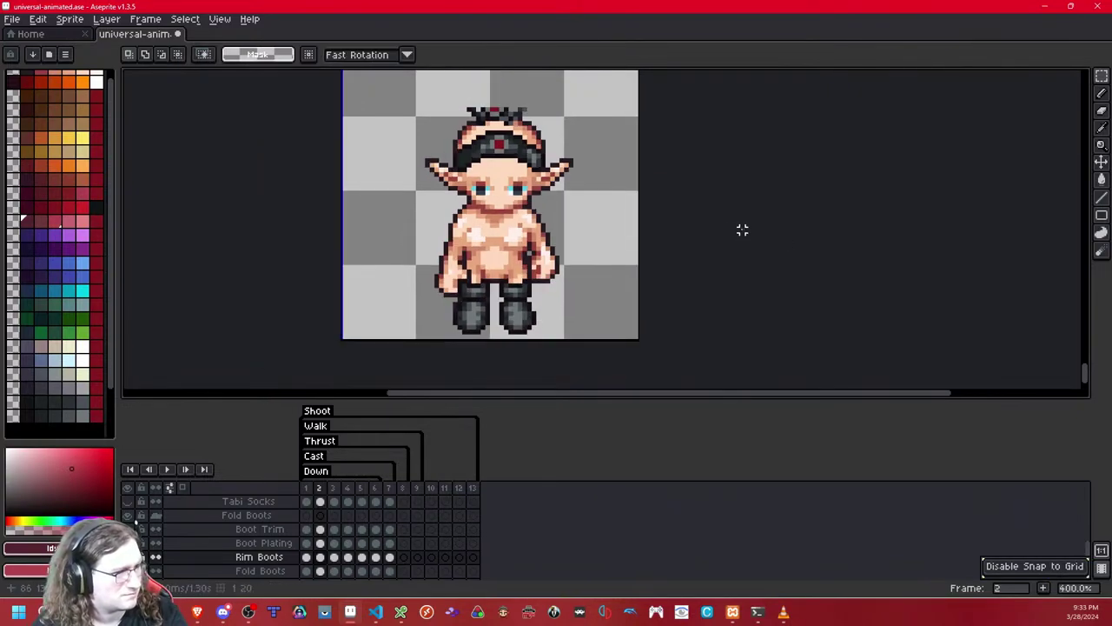
- Compare the placement of the last-row rim boots between frames 1 and 2
scroll(742, 230, "up", 10)
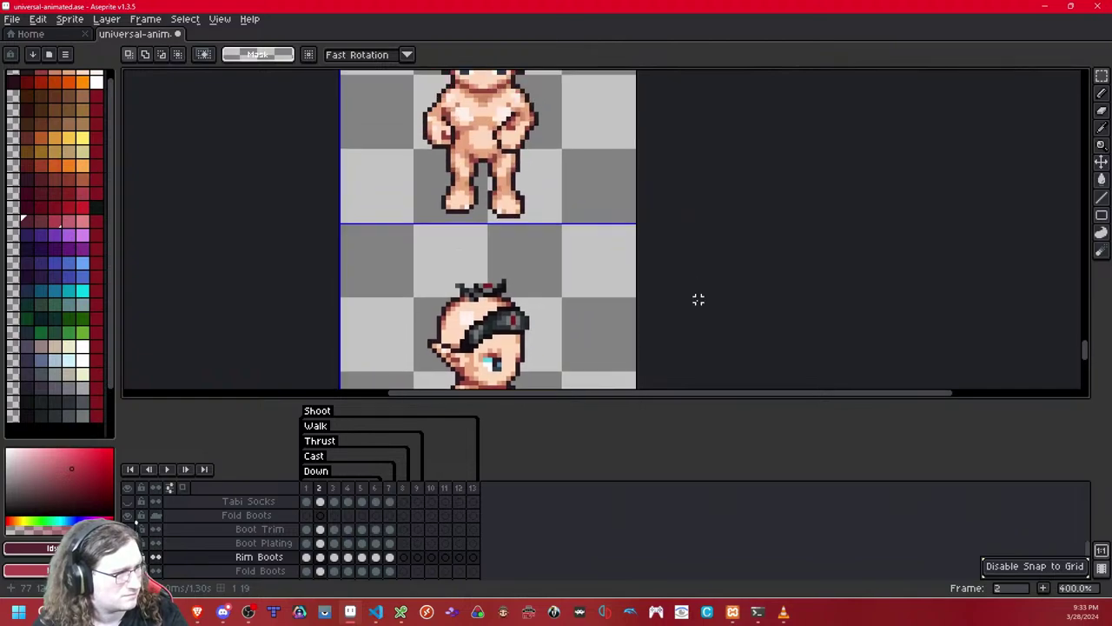
scroll(697, 299, "up", 10)
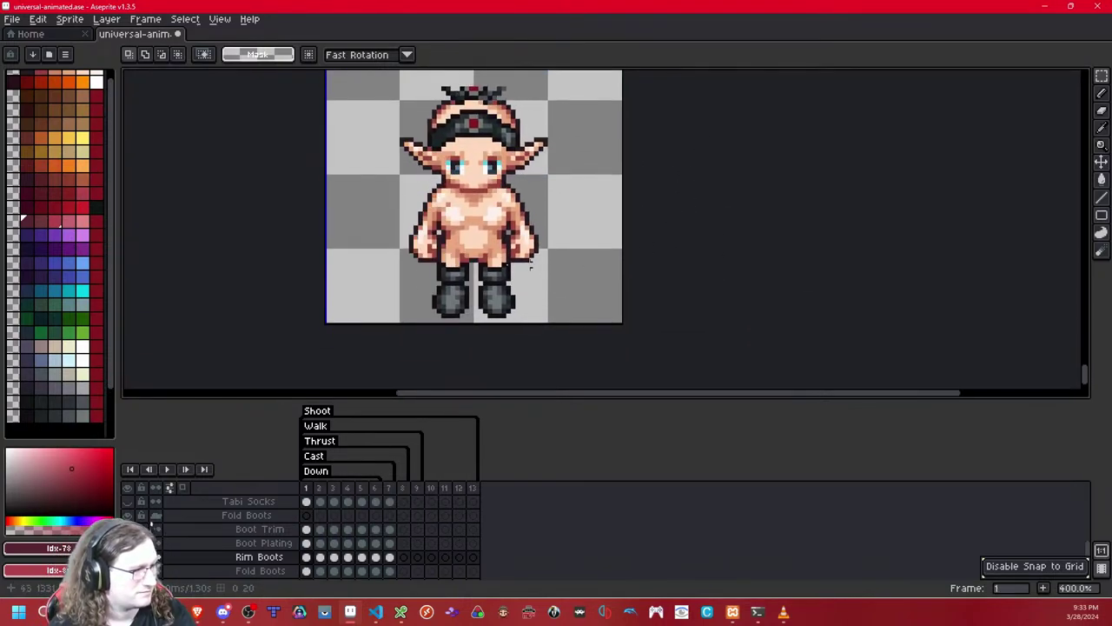
scroll(441, 266, "up", 2)
scroll(441, 267, "up", 1)
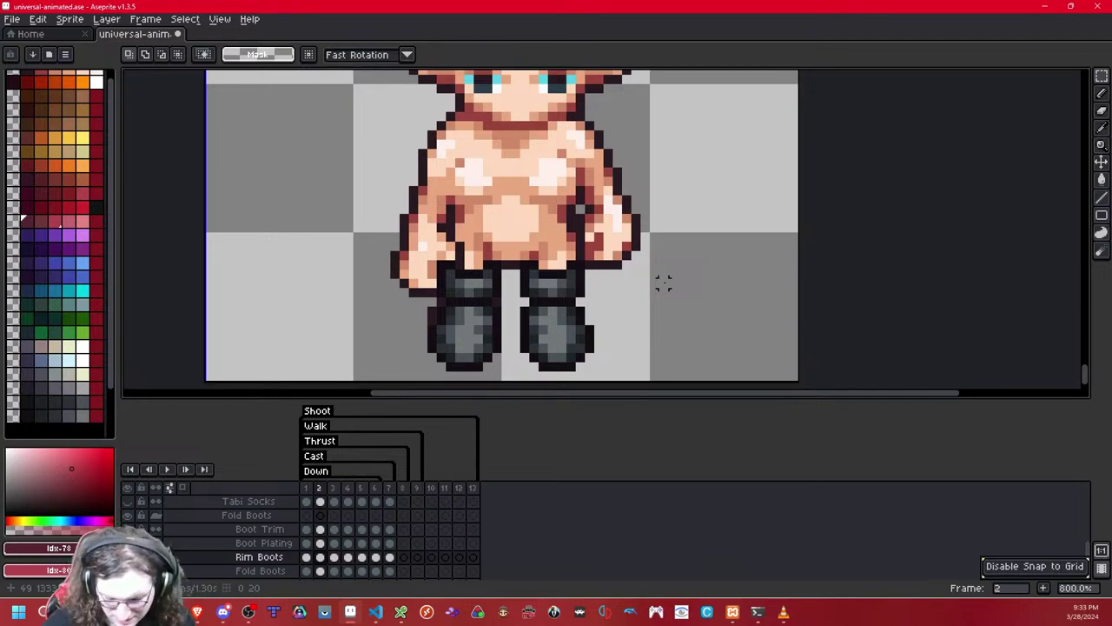
mouse_move(619, 181)
left_mouse_down()
mouse_move(516, 320)
mouse_move(516, 301)
mouse_move(610, 255)
left_mouse_up()
key("Down")
key("Up")
key("Left")
key("Right")
key("ctrl+d")
key("Down")
key("ctrl+d")
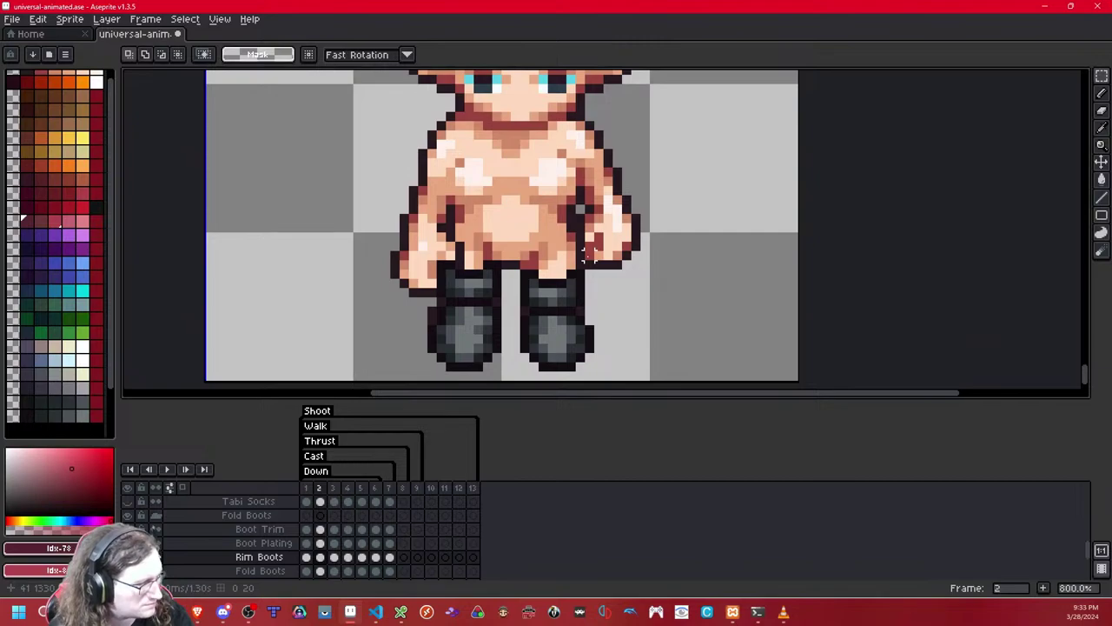
- Undo and redo the pasted frame 2 boots to compare them with the bare feet underneath
scroll(590, 252, "down", 3)
scroll(590, 252, "up", 2)
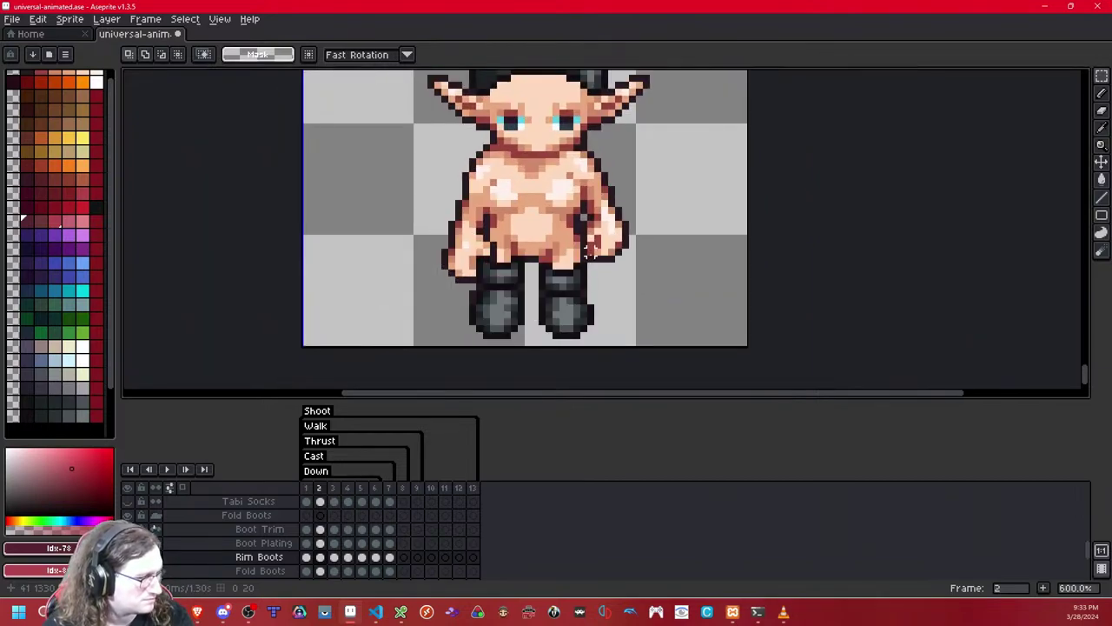
key("ctrl+z")
key("ctrl+z")
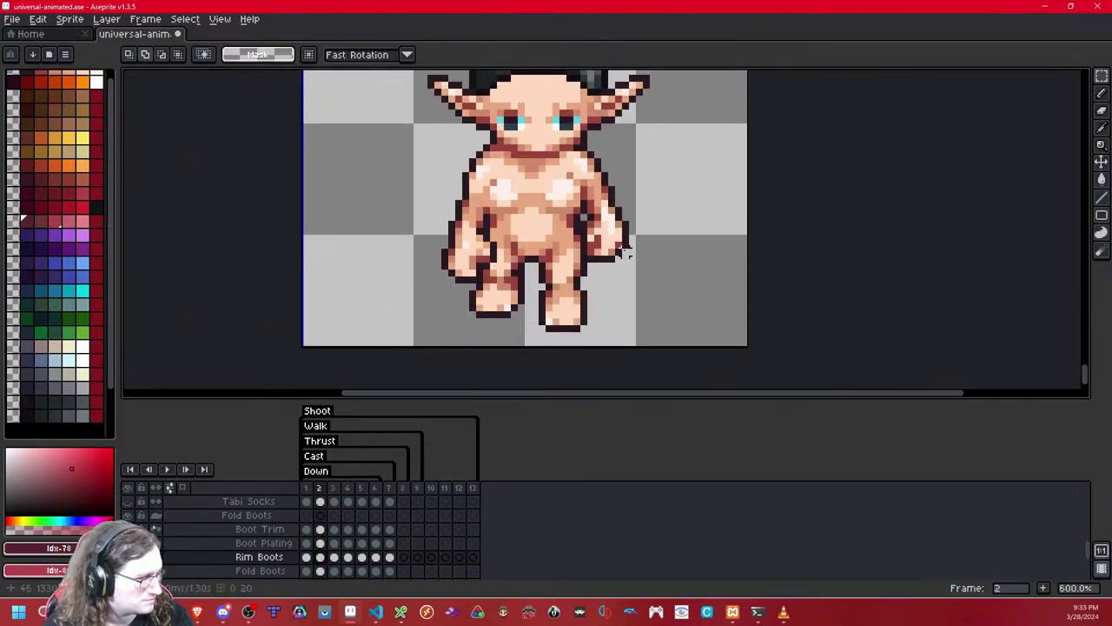
key("ctrl+y")
key("ctrl+z")
key("ctrl+y")
- Select the left-hand boot of the last-row figure in frame 2 and raise it two pixels
scroll(519, 283, "up", 3)
scroll(519, 282, "down", 2)
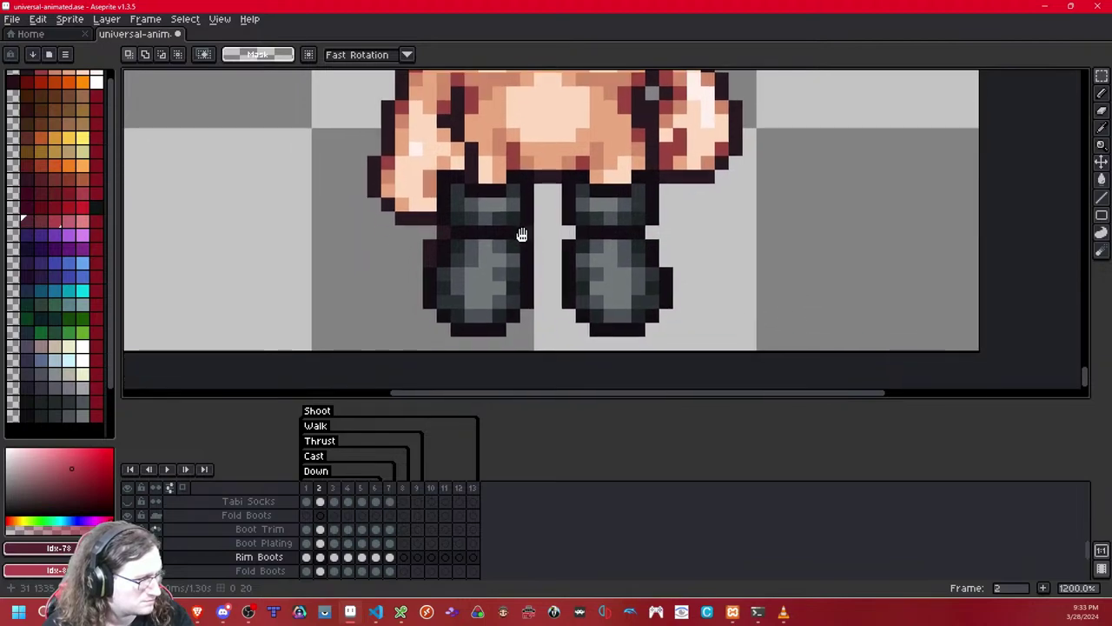
left_click_drag(402, 153, 532, 352)
key("Up")
key("Up")
key("Up")
key("Up")
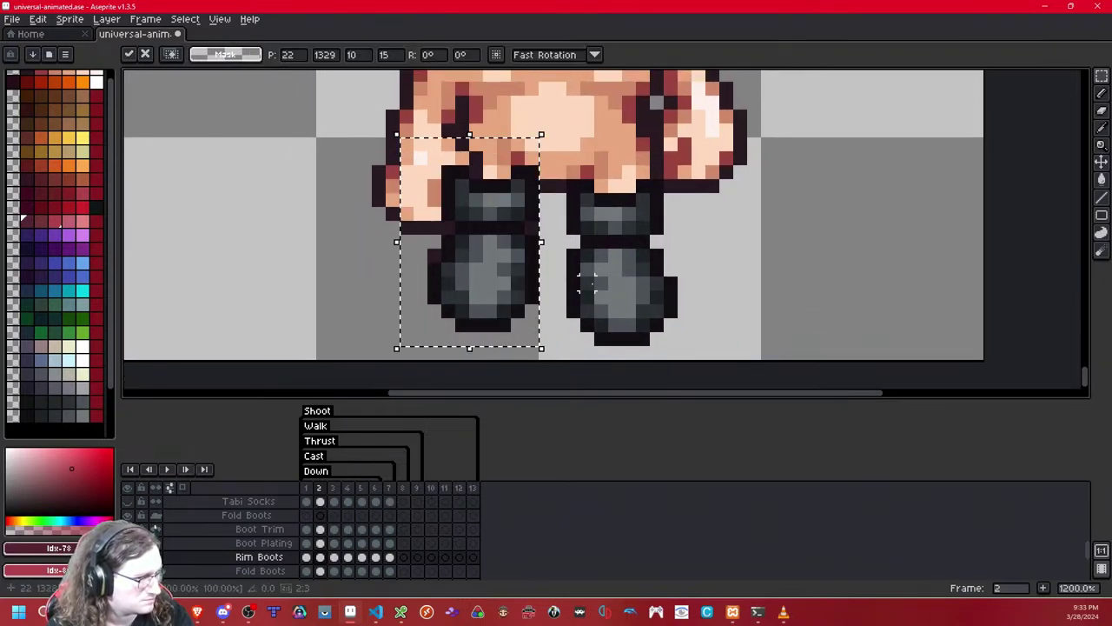
key("Down")
key("Down")
left_click(601, 284)
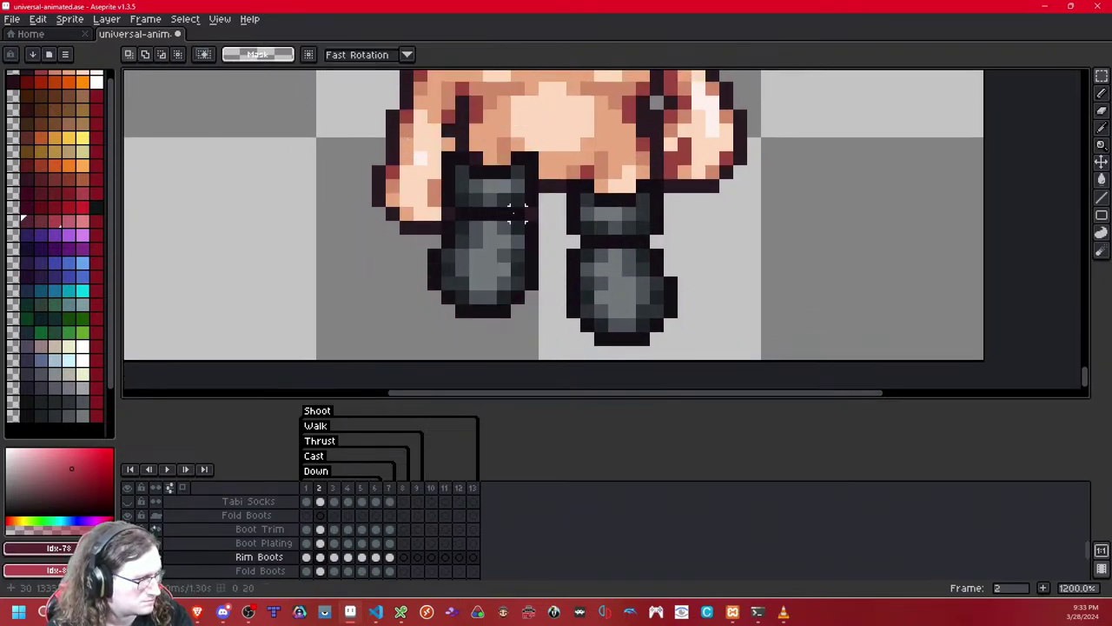
- Lower the upper part of the raised boot by one pixel using a 9 x 8 px selection
left_click_drag(532, 130, 437, 215)
key("Down")
key("Return")
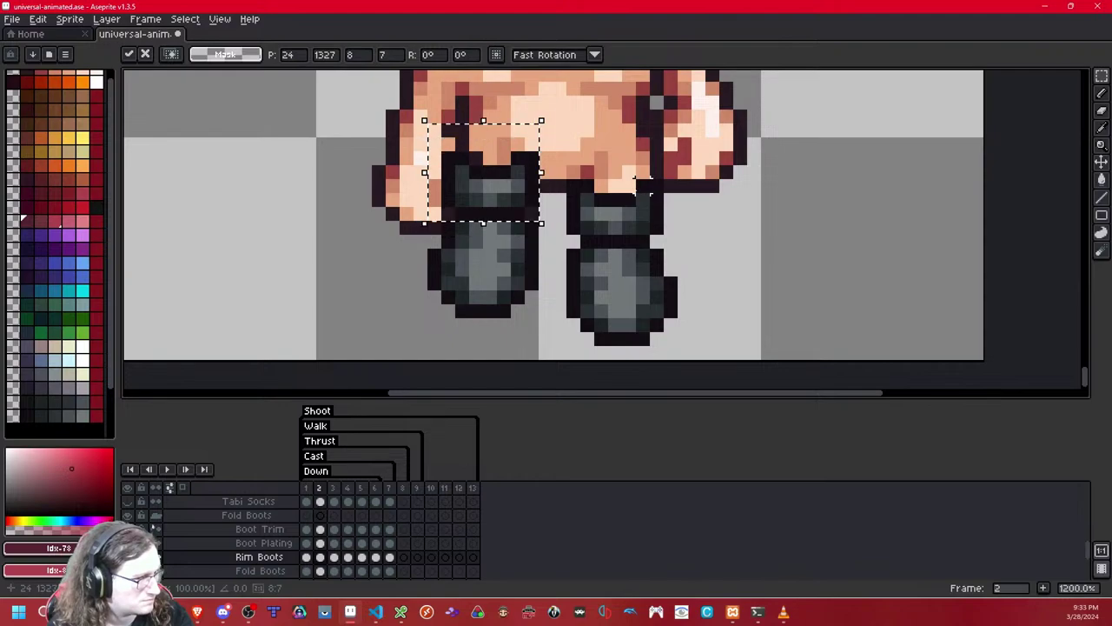
key("ctrl+d")
left_click_drag(423, 119, 554, 236)
key("Down")
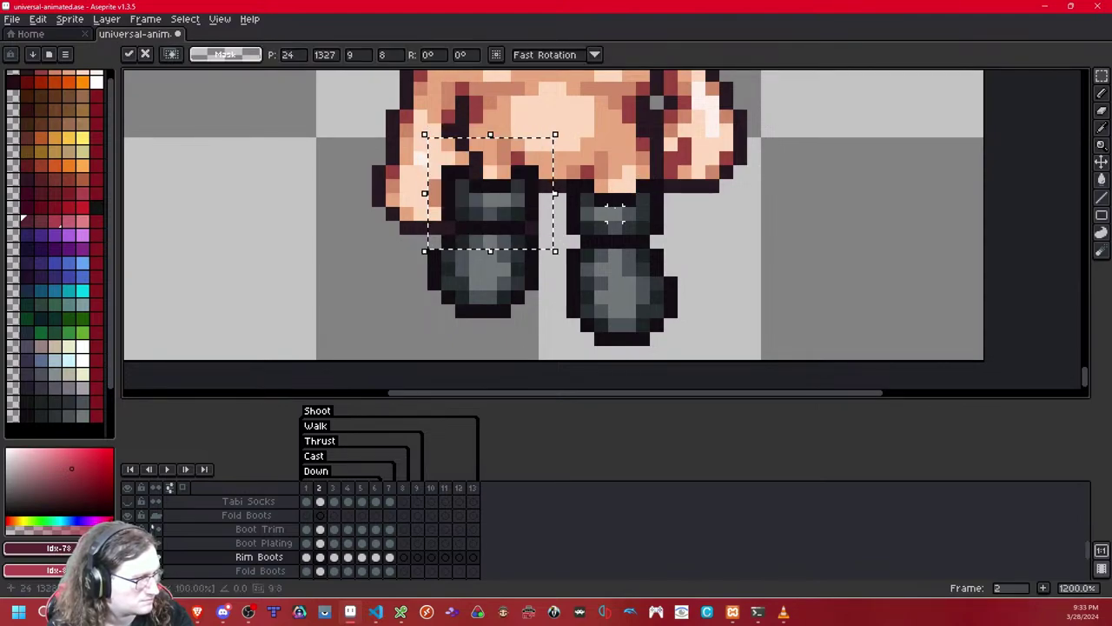
key("Return")
key("ctrl+d")
- Try lowering the raised boot's cuff by another pixel with 12 x 9 px and 9 x 7 px selections
left_click_drag(401, 139, 562, 268)
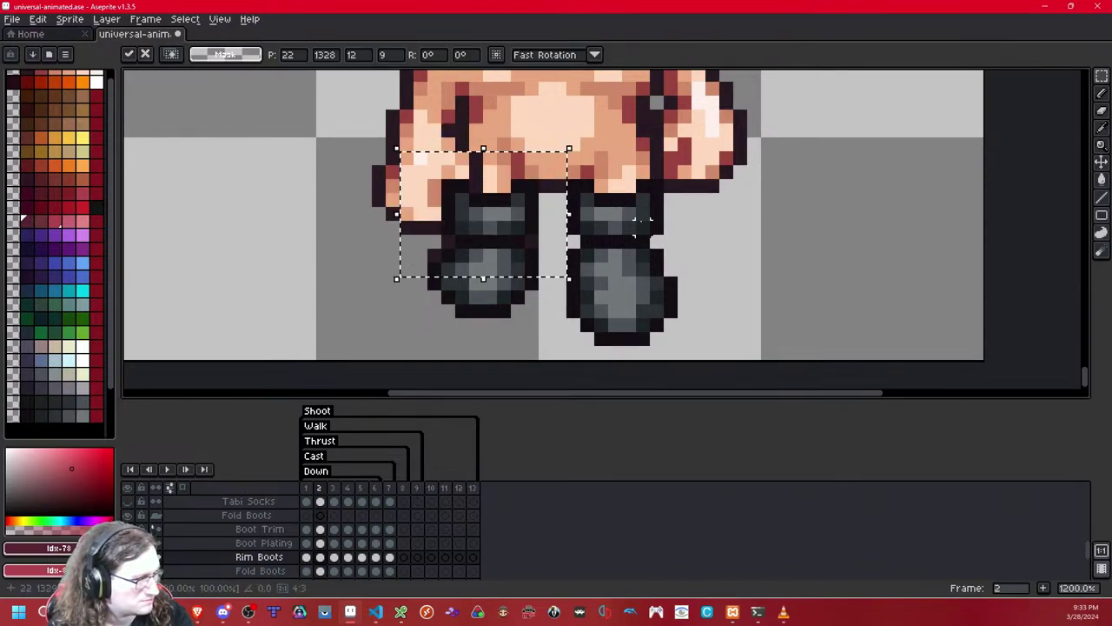
key("Up")
key("Return")
key("ctrl+d")
left_click_drag(429, 139, 531, 227)
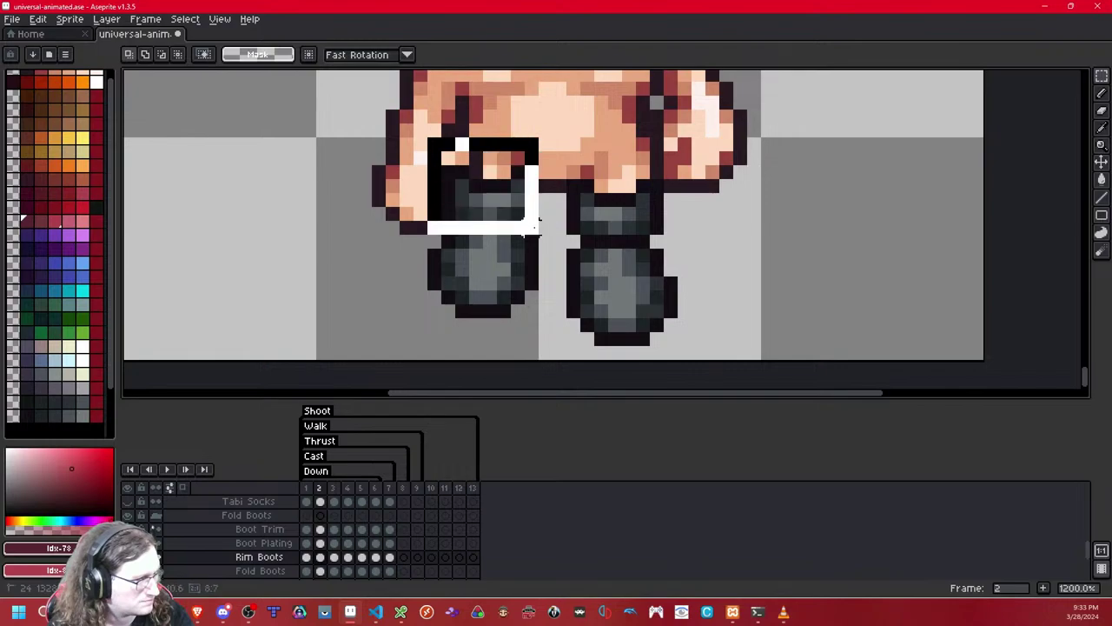
key("Down")
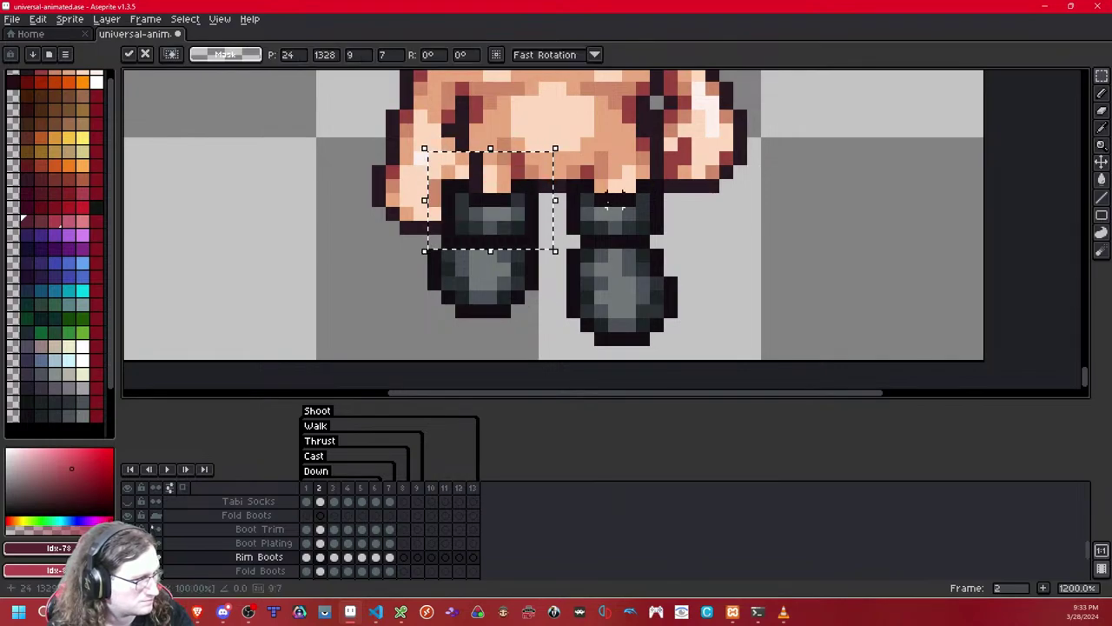
key("Return")
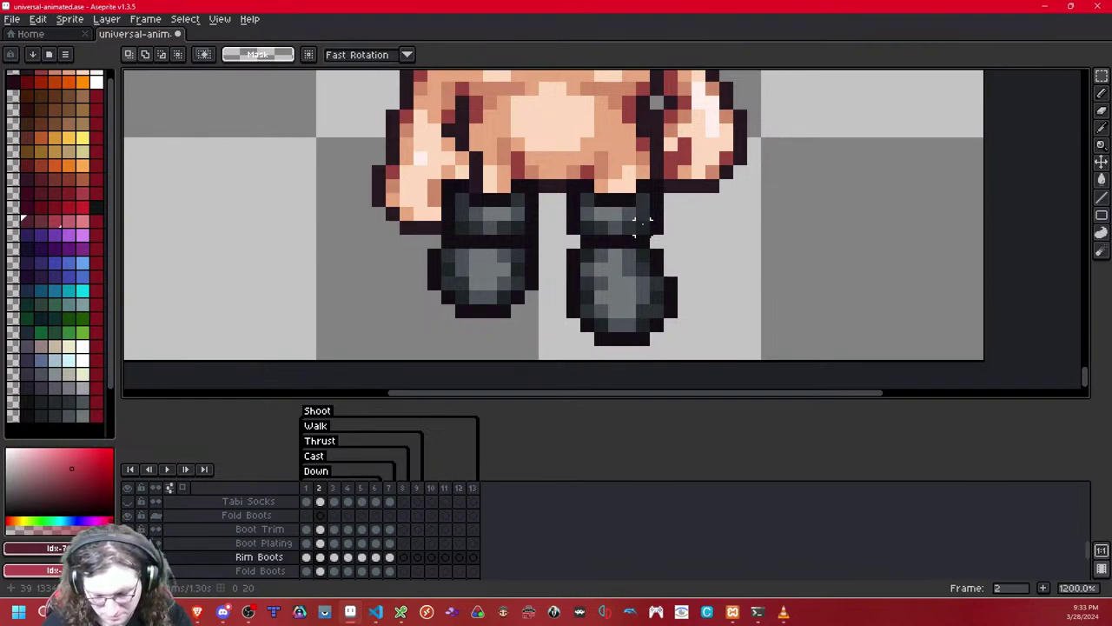
- Undo the extra lowering of the raised boot's cuff
key("shift+x")
key("shift+h")
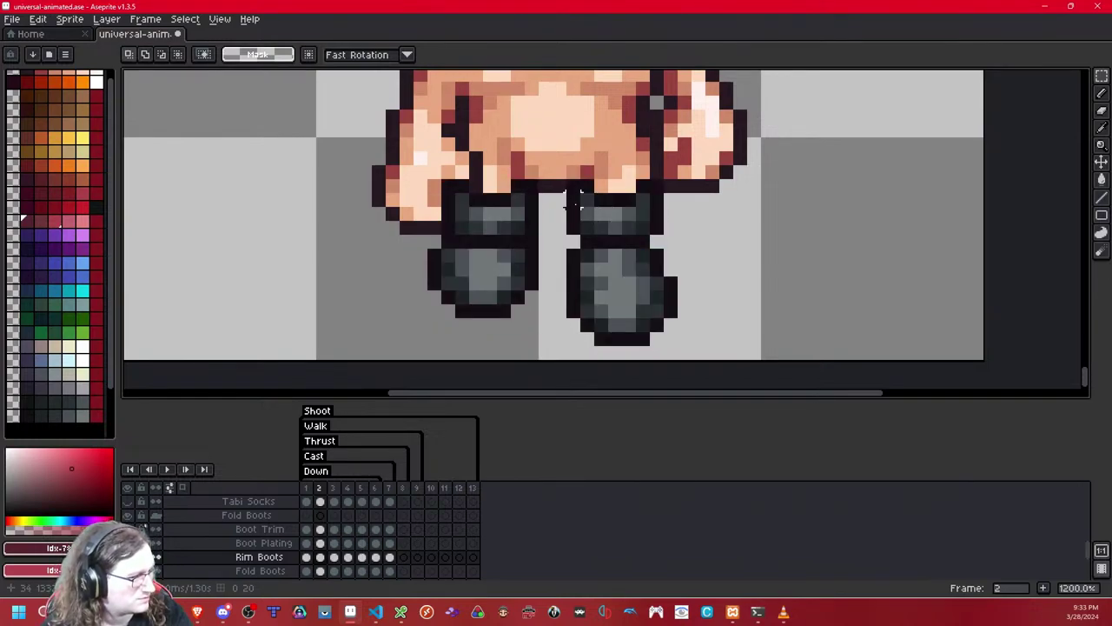
key("ctrl+z")
key("ctrl+z")
key("ctrl+z")
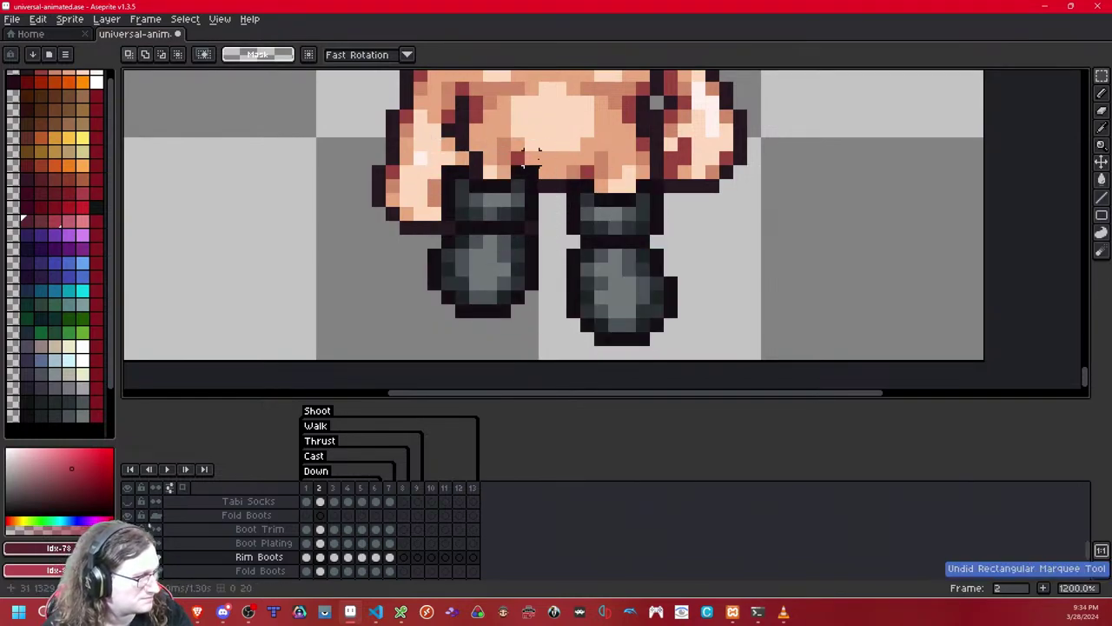
- Lower a 9 x 6 px selection of the raised boot's cuff by one pixel and narrow it from its left edge to 8 px
left_click_drag(525, 153, 547, 161)
left_click_drag(434, 213, 434, 227)
key("Right")
key("Down")
key("Left")
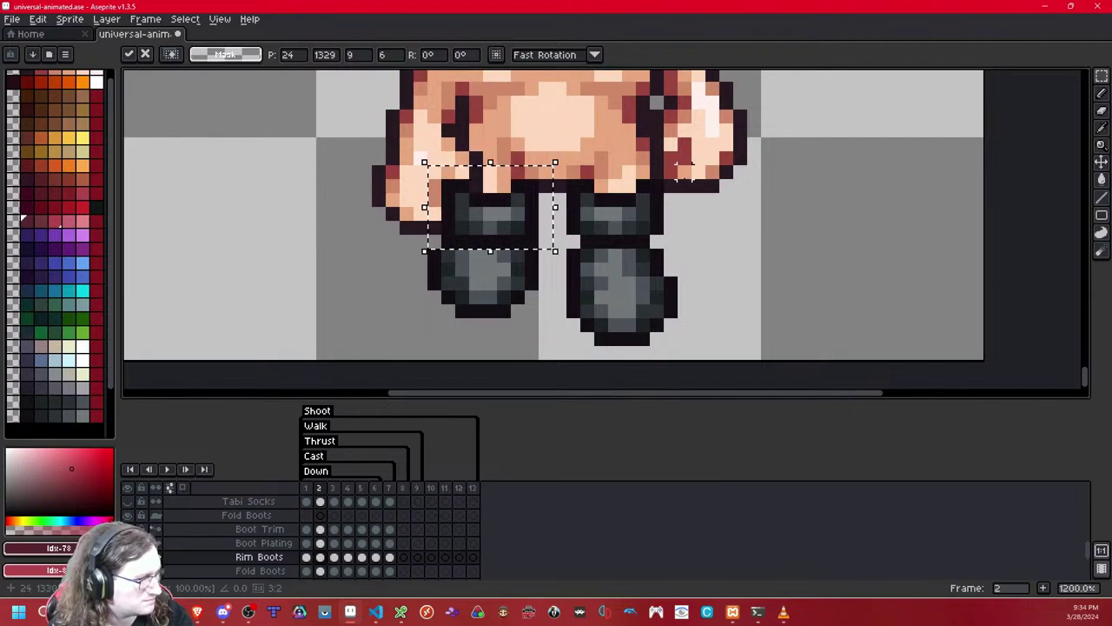
key("Right")
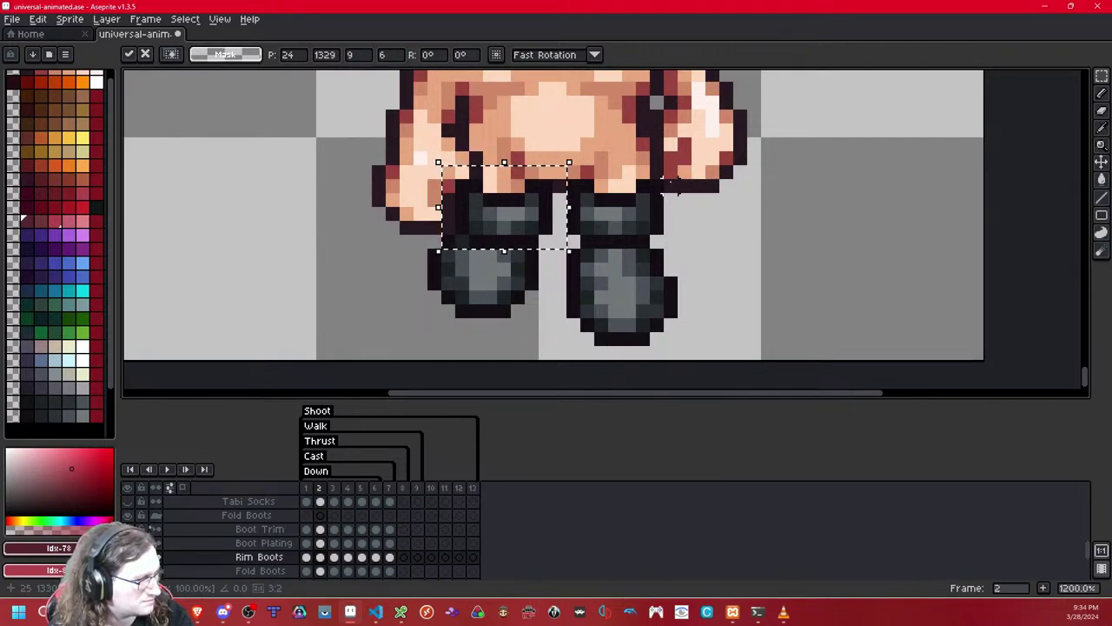
key("Left")
key("Up")
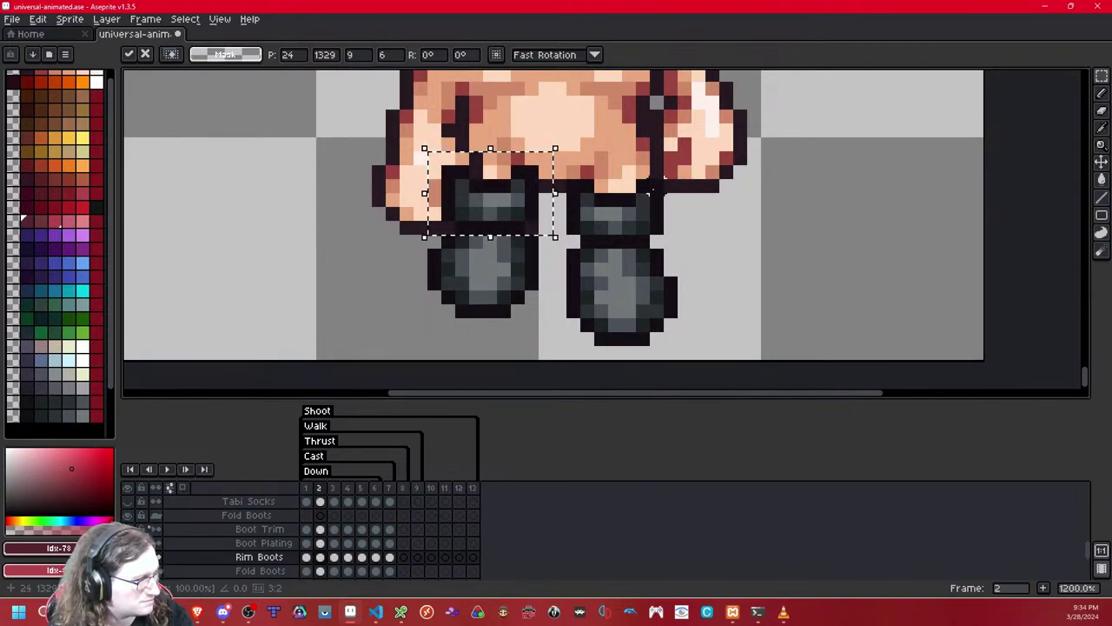
key("Down")
left_click_drag(423, 206, 440, 216)
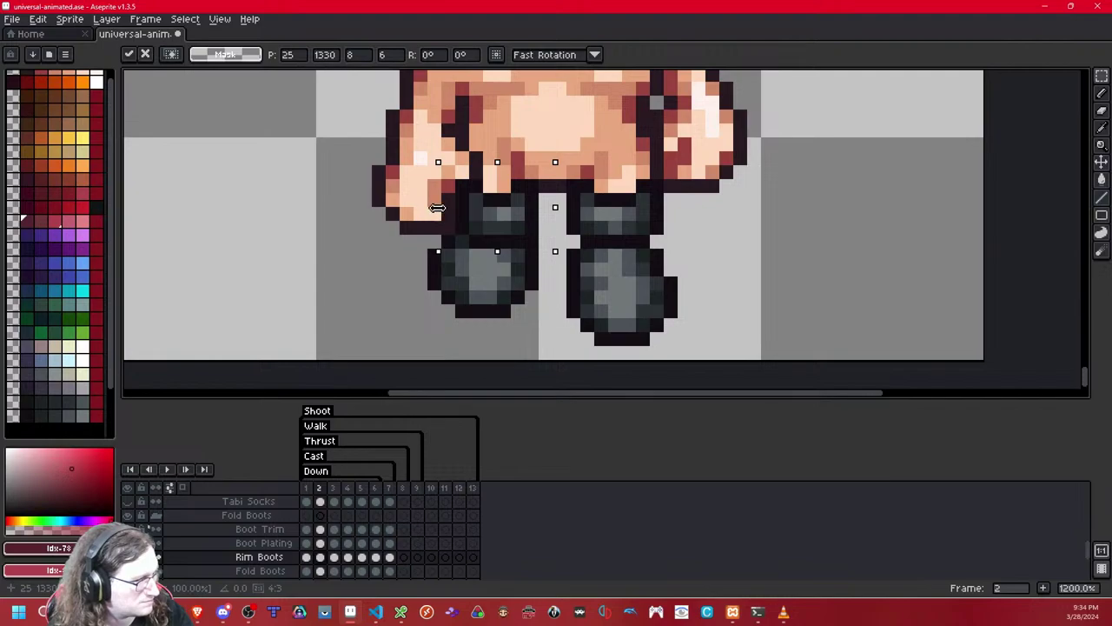
left_click(615, 198)
scroll(614, 196, "down", 8)
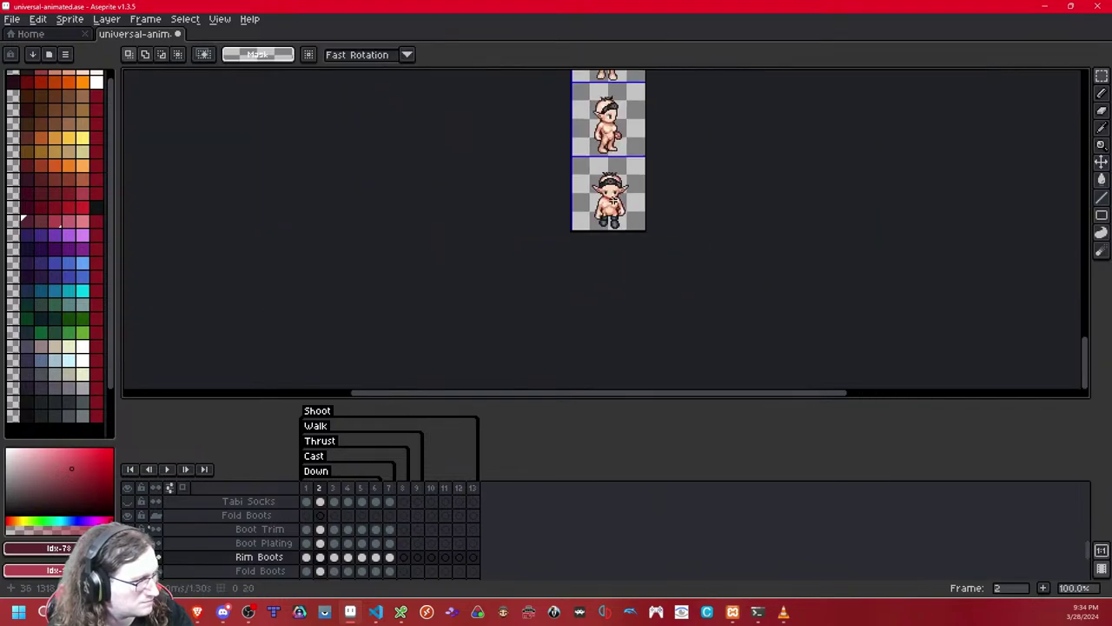
- Compare the boots with the bare feet in frame 2 by repeatedly hiding and showing the Rim Boots layer
scroll(614, 200, "up", 5)
scroll(613, 243, "up", 2)
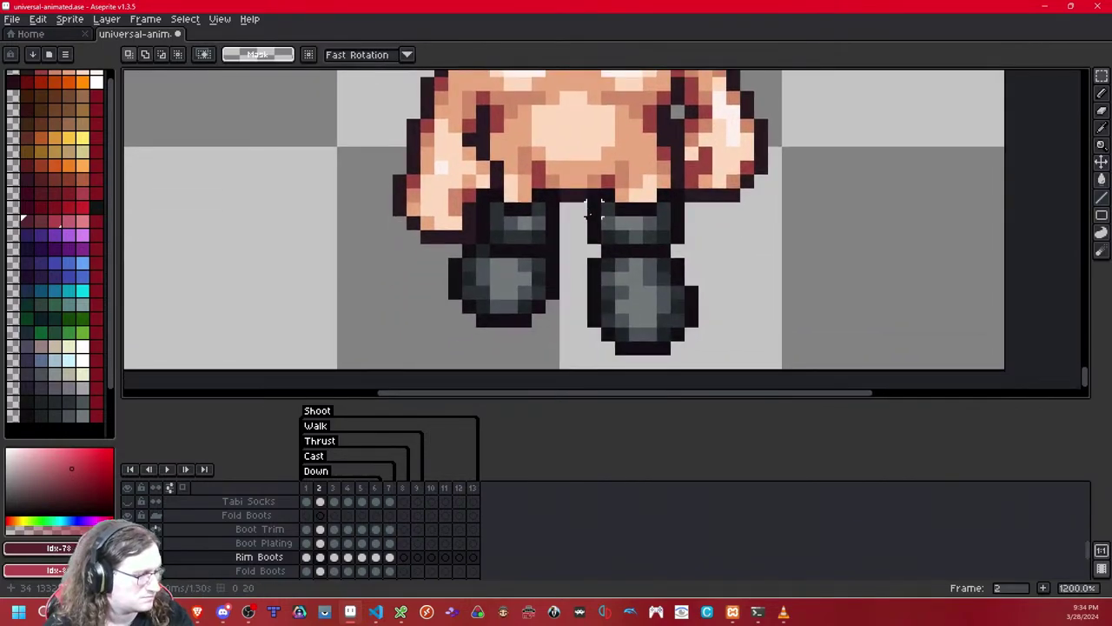
key("shift+x")
key("shift+x")
key("shift+x")
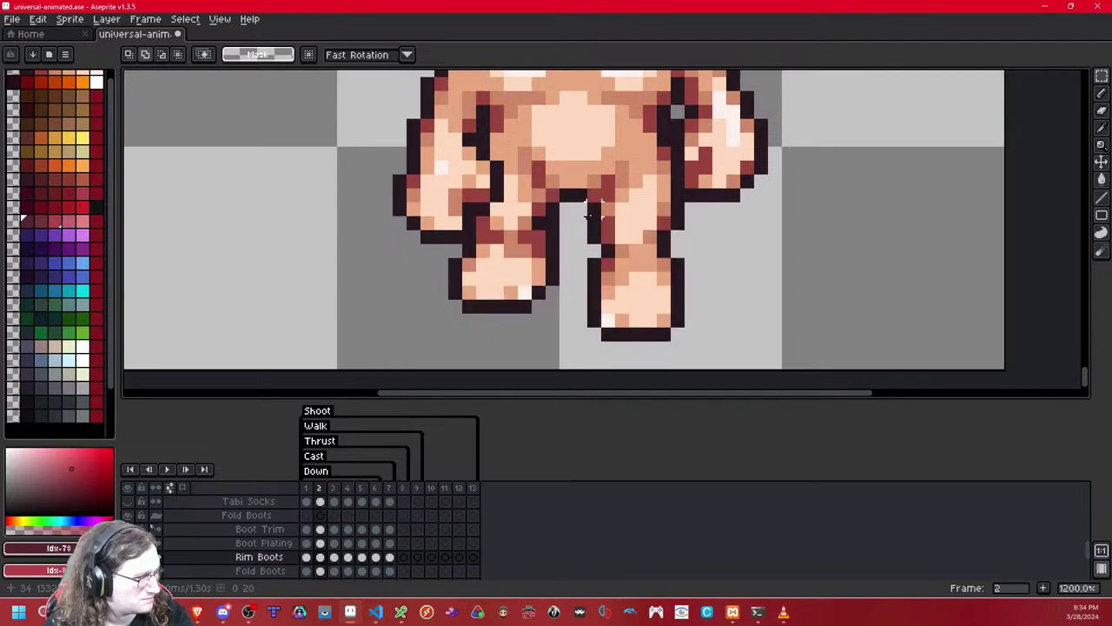
key("shift+x")
key("shift+x")
key("shift+x")
key("shift+x")
key("shift+x")
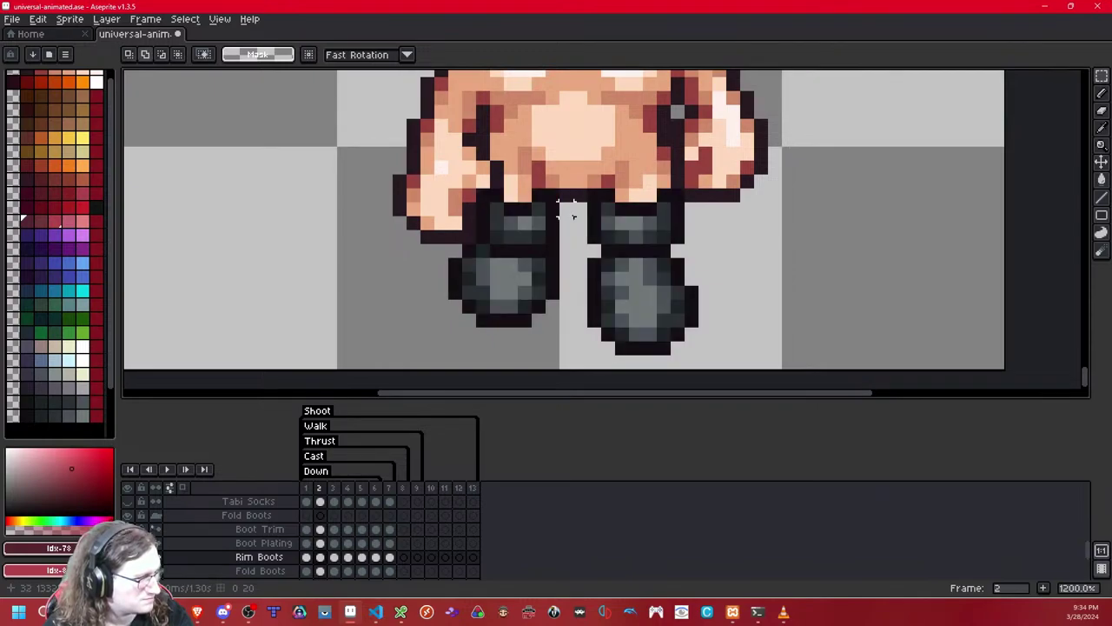
key("shift+x")
key("shift+x")
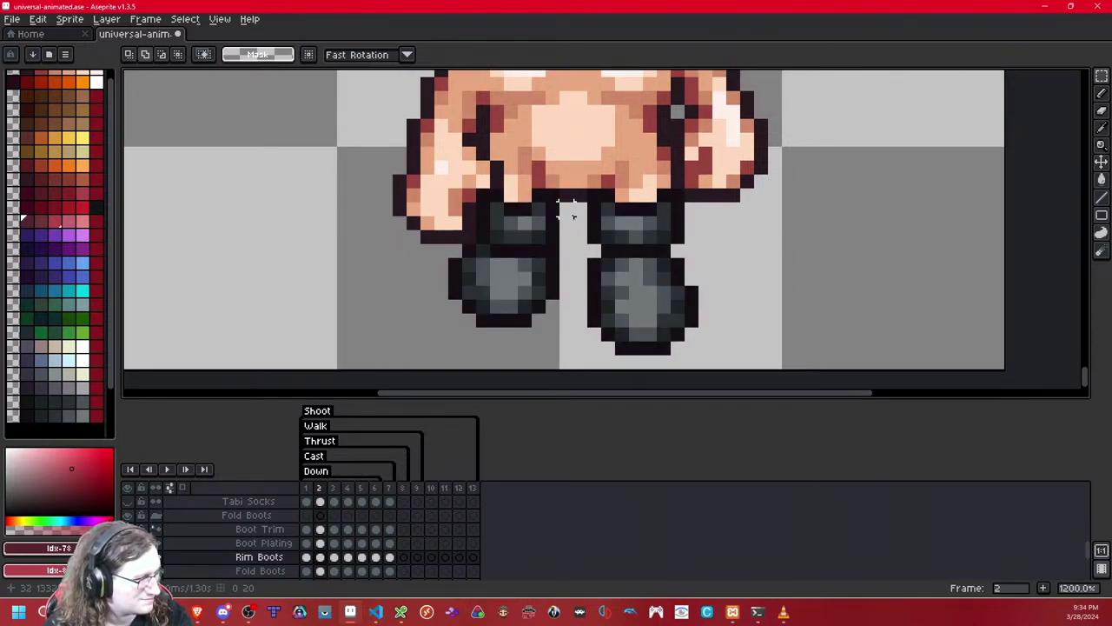
key("shift+x")
key("shift+x")
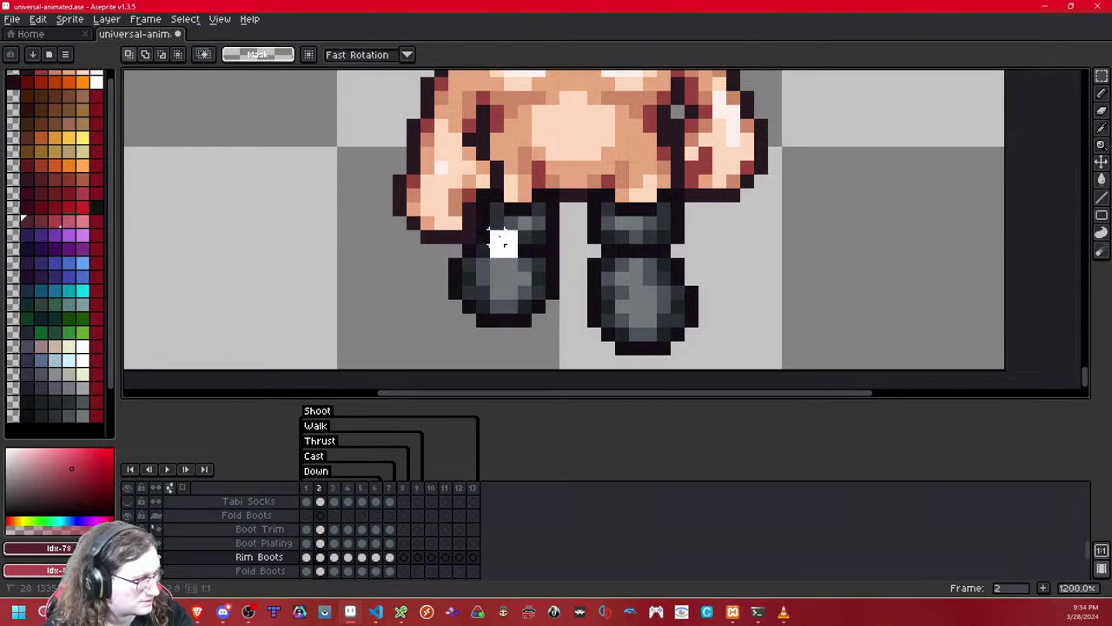
- Inspect the raised boot in frame 2 against the bare foot and against the state before its last edit
left_click_drag(488, 228, 522, 259)
left_click(566, 250)
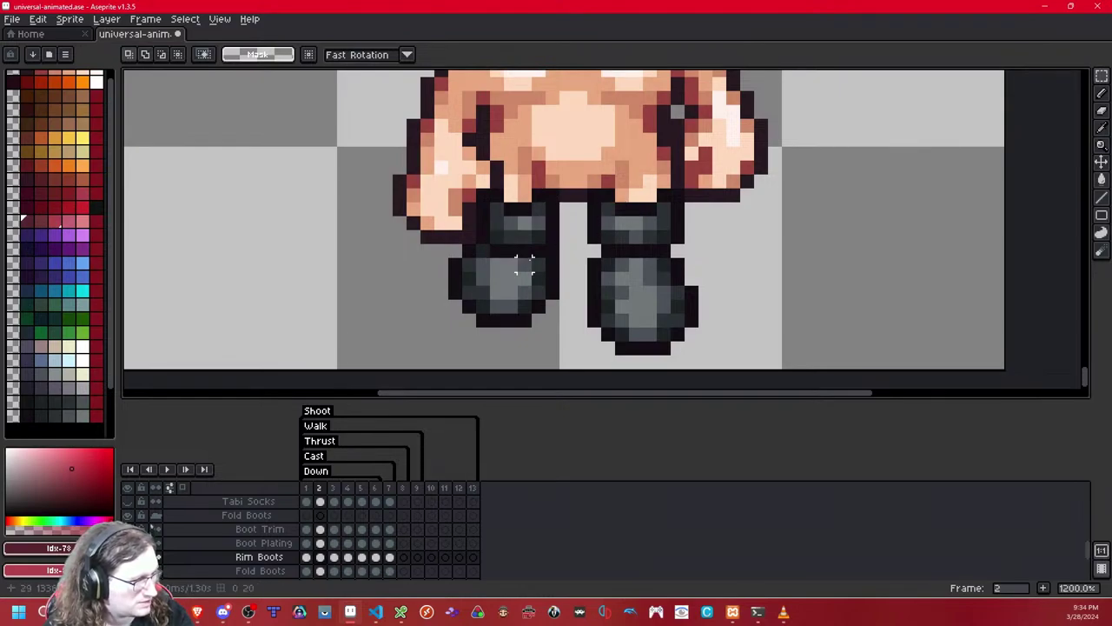
scroll(524, 265, "down", 3)
scroll(524, 265, "up", 3)
key("shift+x")
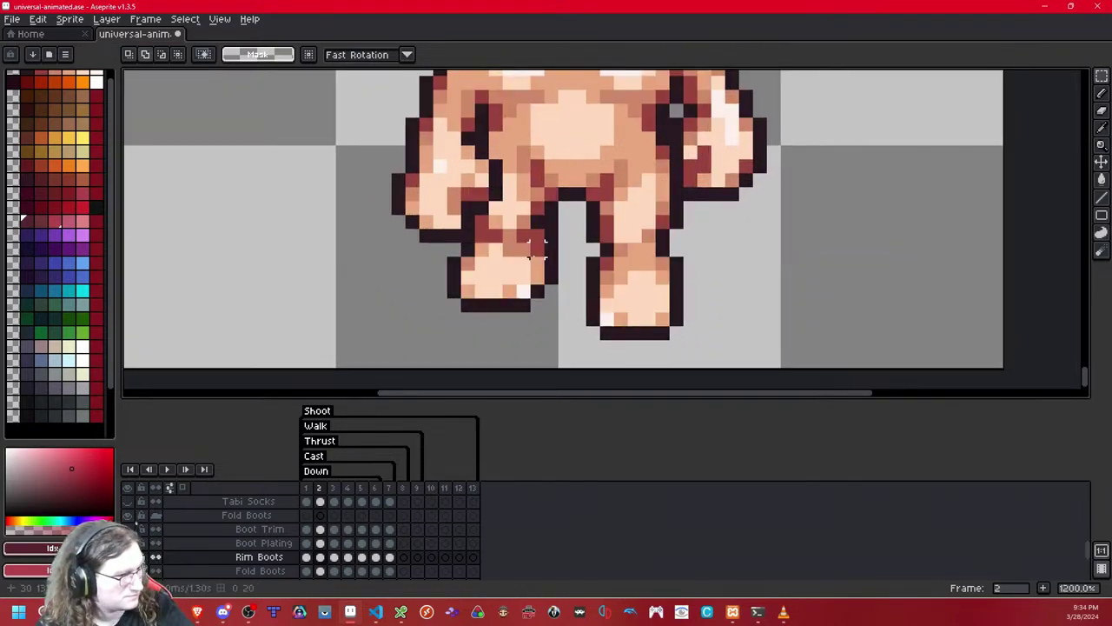
key("ctrl+y")
key("ctrl+z")
key("ctrl+y")
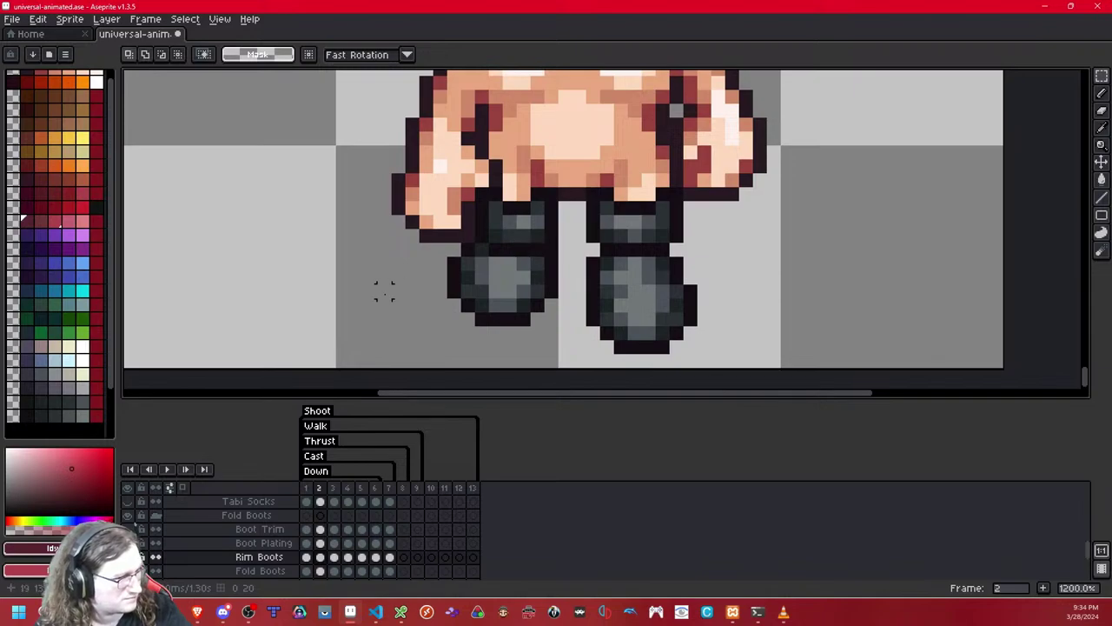
- Darken pixels along the upper edge of the raised boot's toe with the dark greys Idx-177 and Idx-178
left_click(54, 415)
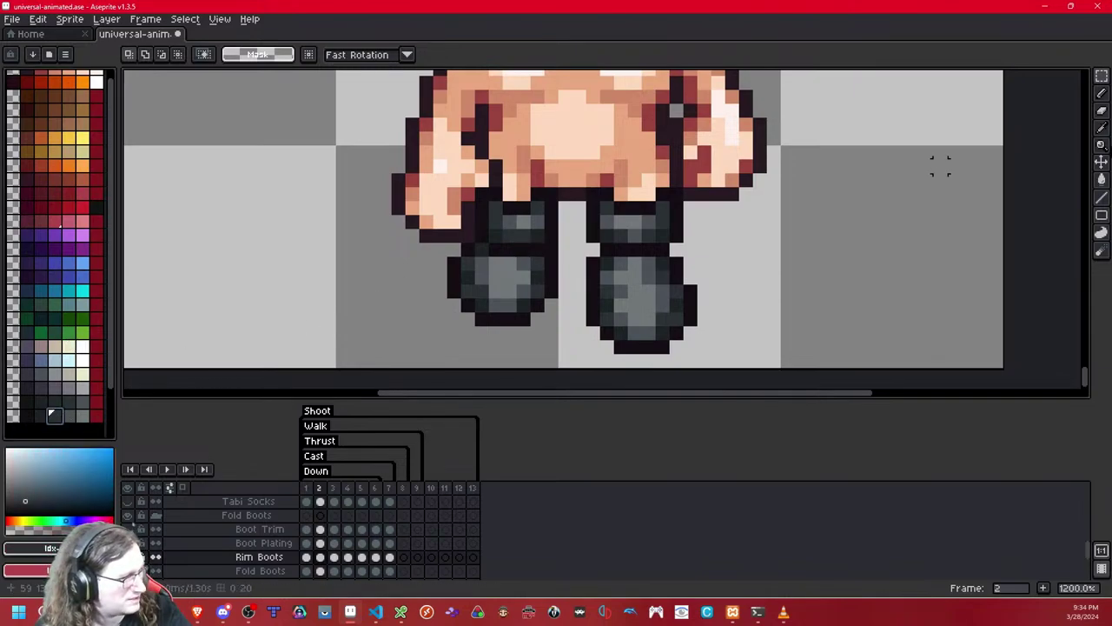
key("b")
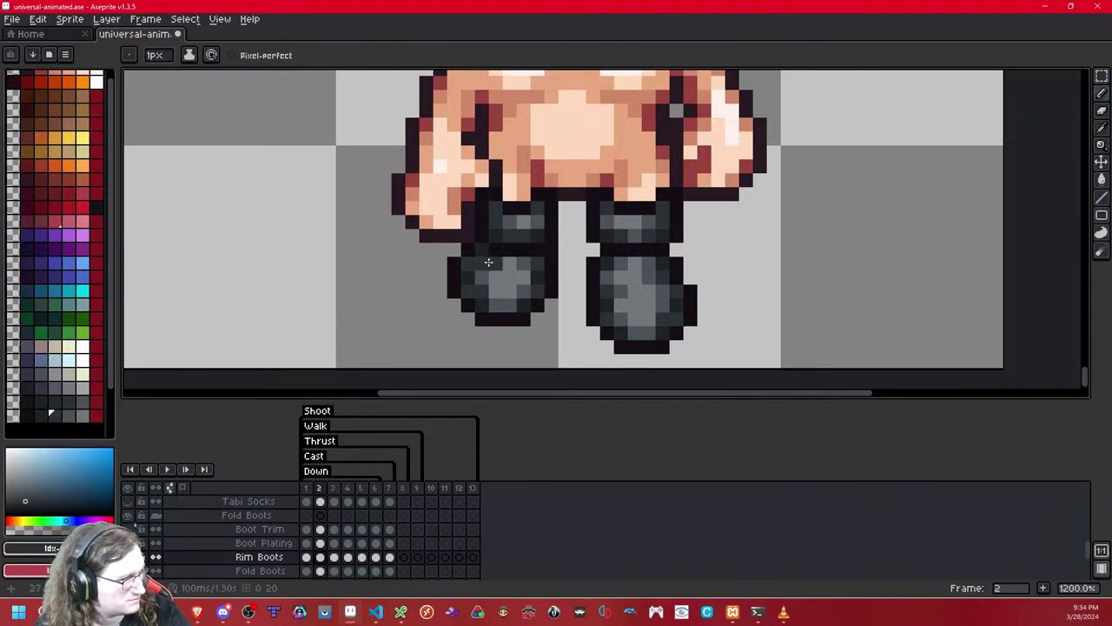
left_click(40, 417)
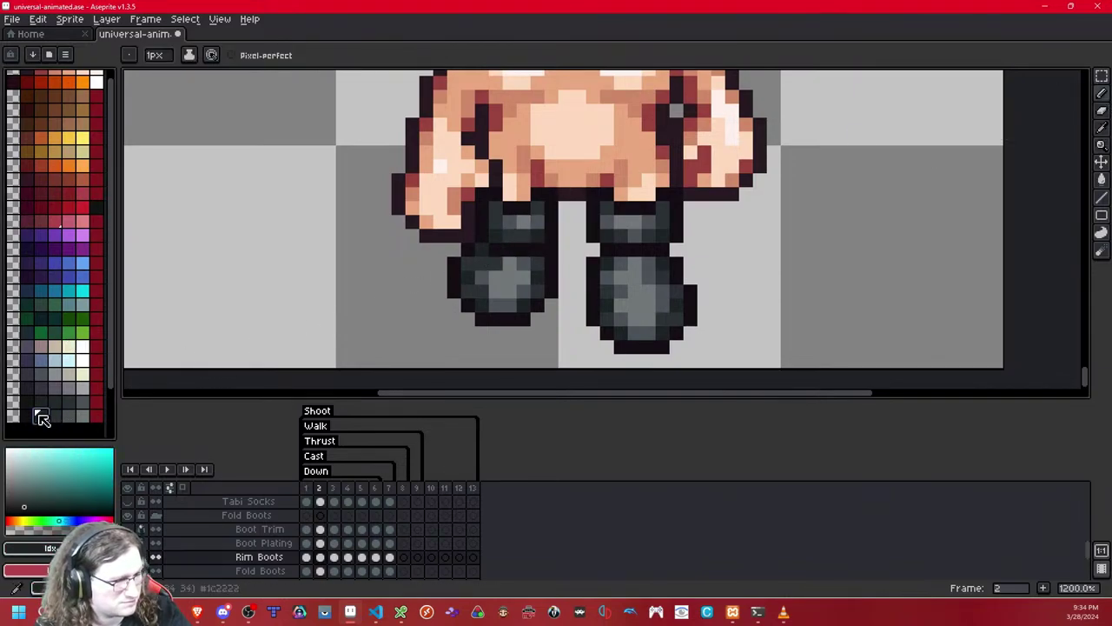
right_click(477, 262)
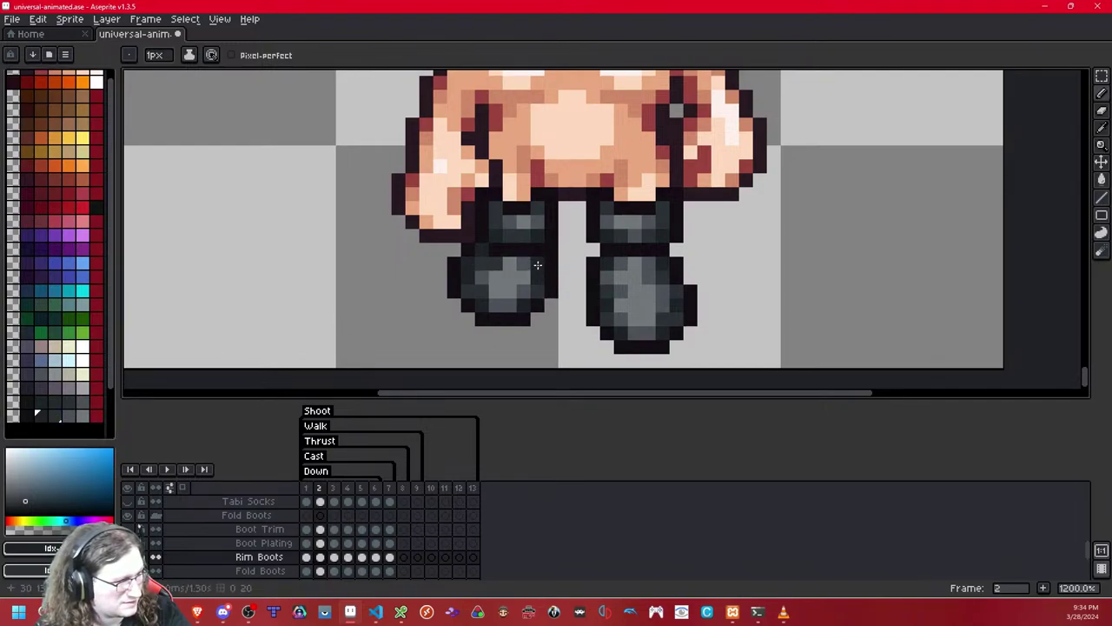
scroll(537, 264, "down", 8)
scroll(622, 242, "up", 5)
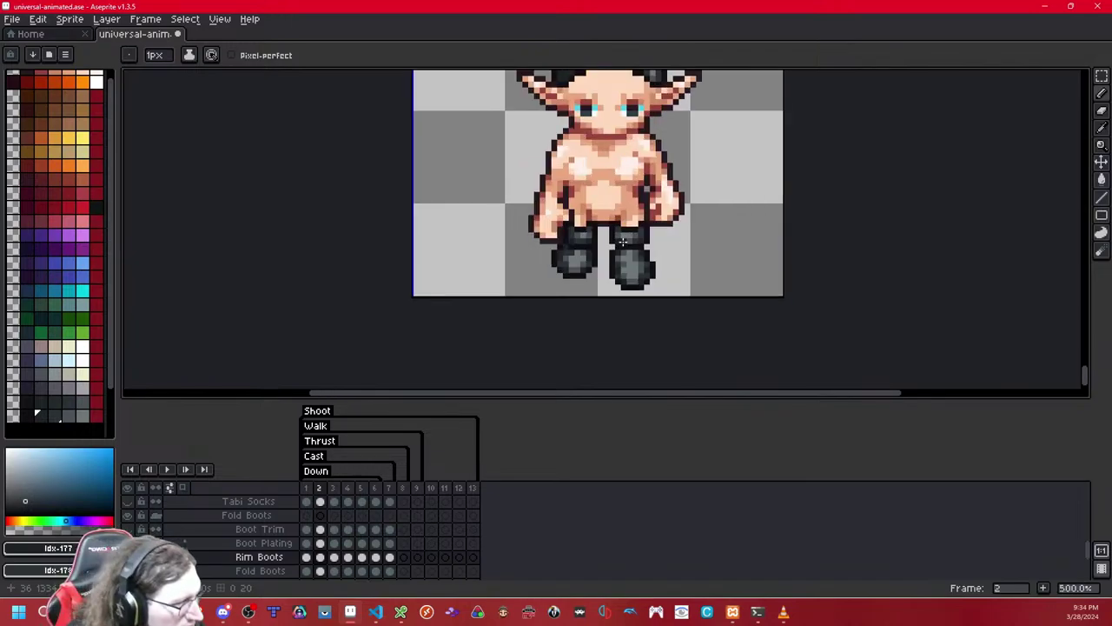
- Reshade the highlight on the raised boot's toe in frame 2 with the mid grey Idx-179
scroll(622, 242, "up", 5)
left_click(68, 414)
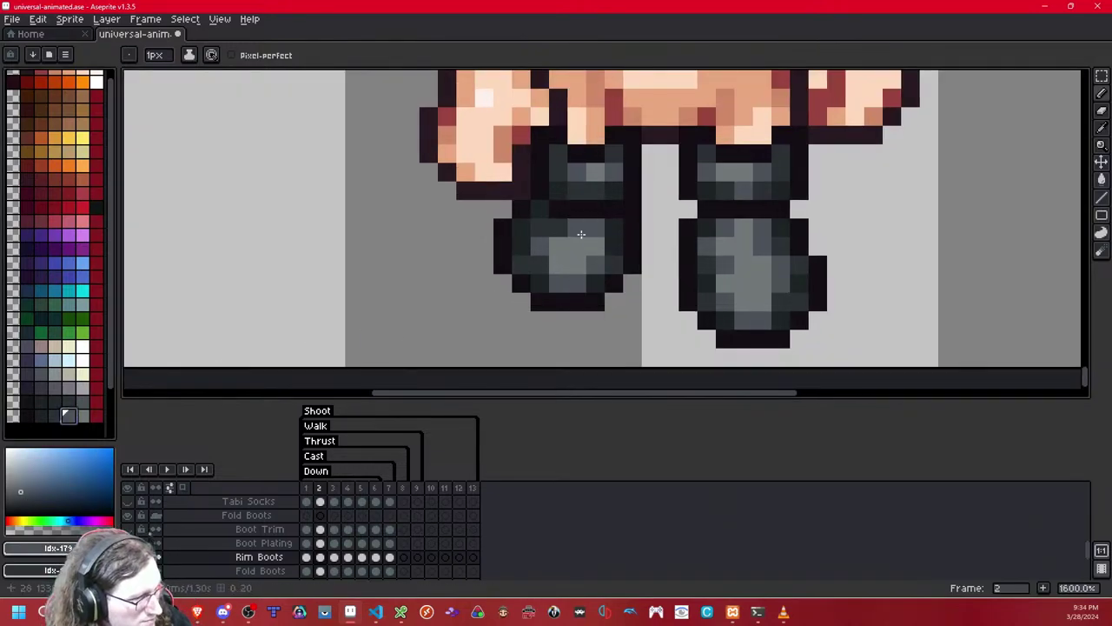
scroll(631, 244, "down", 7)
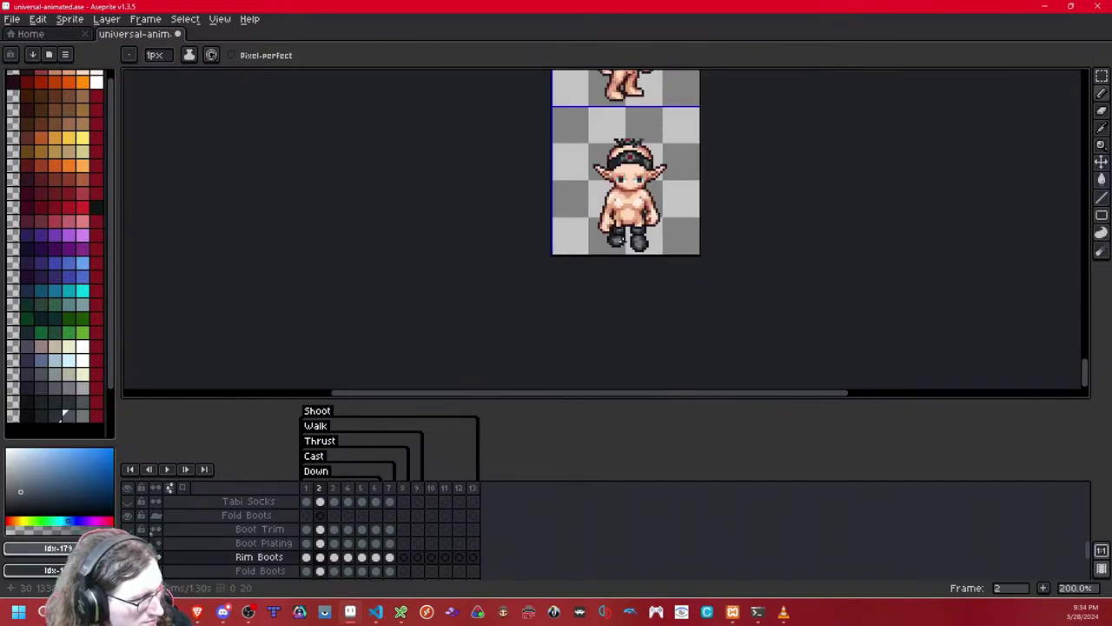
scroll(633, 243, "down", 1)
scroll(634, 242, "up", 8)
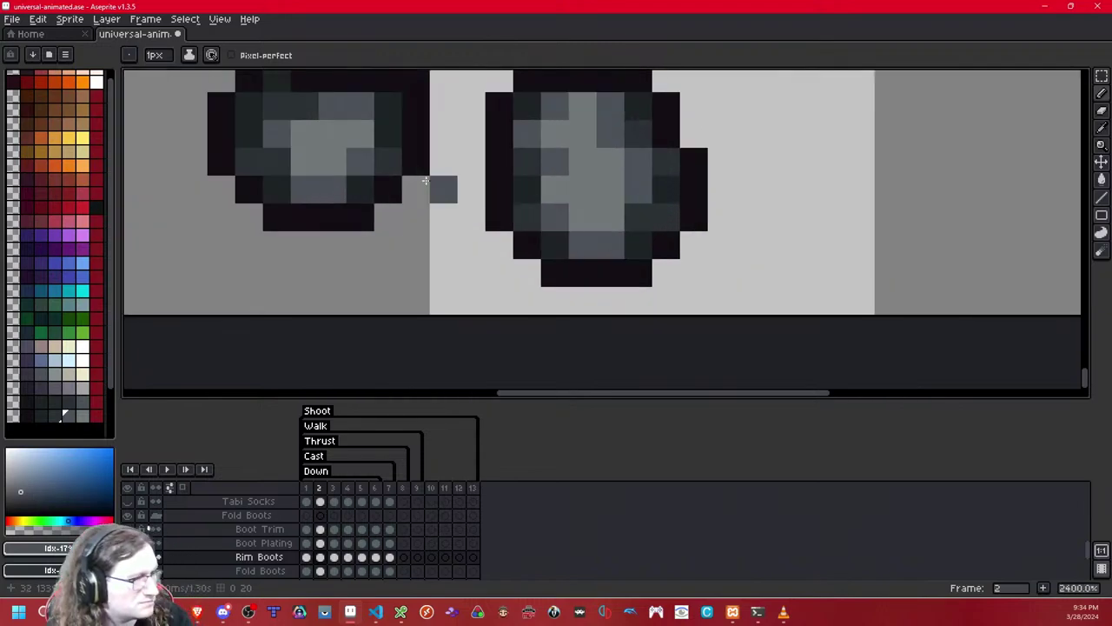
scroll(518, 172, "down", 8)
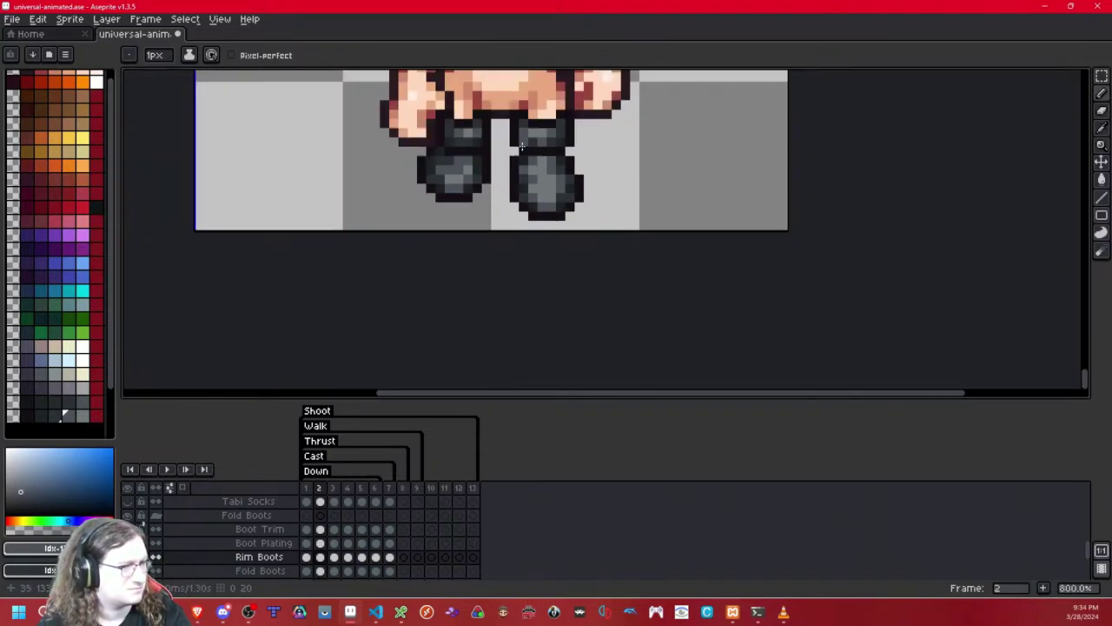
scroll(522, 203, "up", 7)
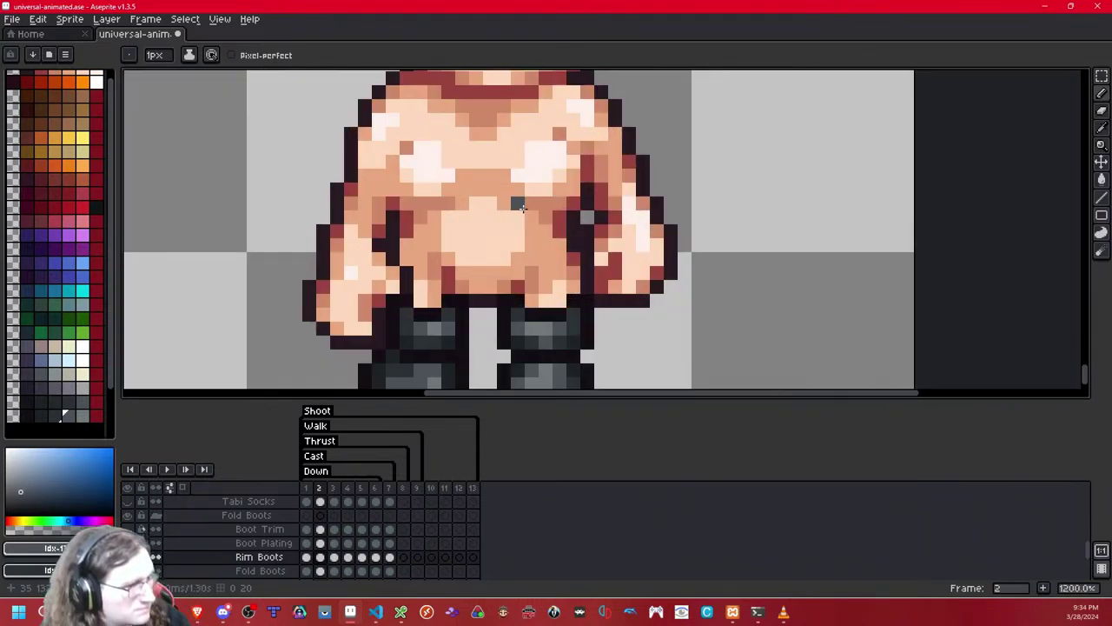
left_click_drag(496, 287, 566, 169)
key("shift+x")
key("shift+x")
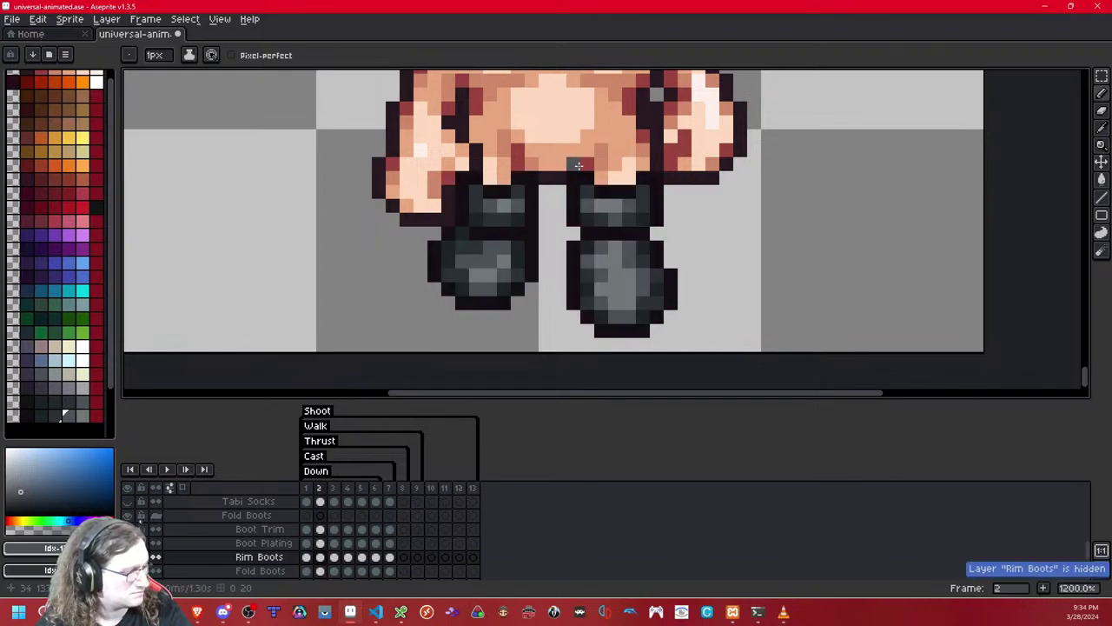
- Copy the raised boot from frame 2 with an 8 x 13 px selection and paste it mirrored horizontally over the visible foot in frame 3
left_click(1105, 79)
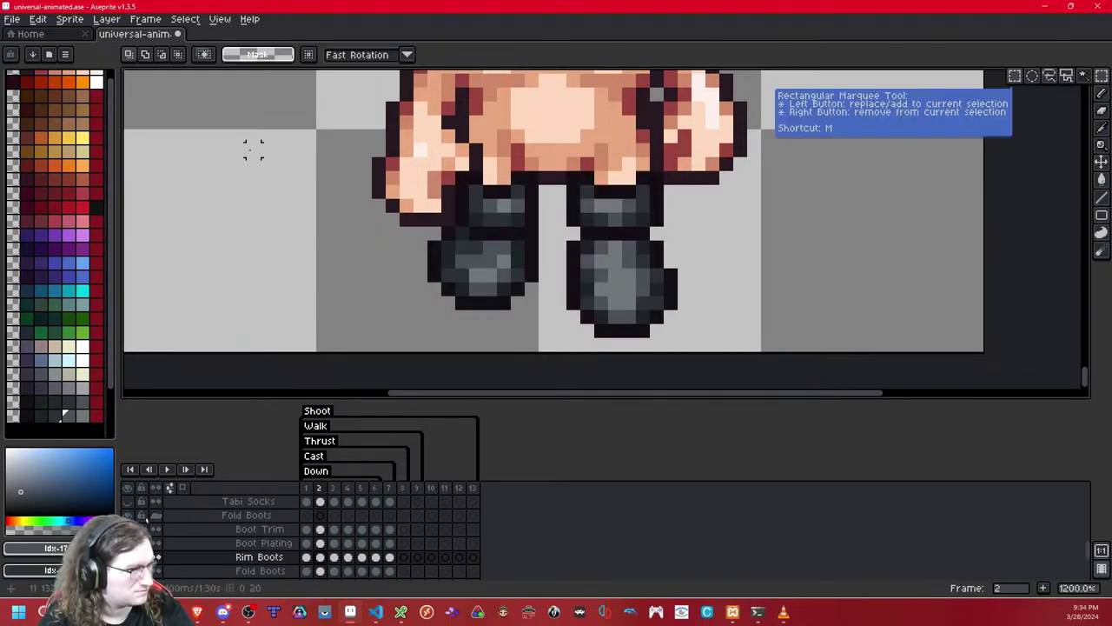
left_click_drag(261, 130, 738, 338)
left_click(726, 273)
key("Right")
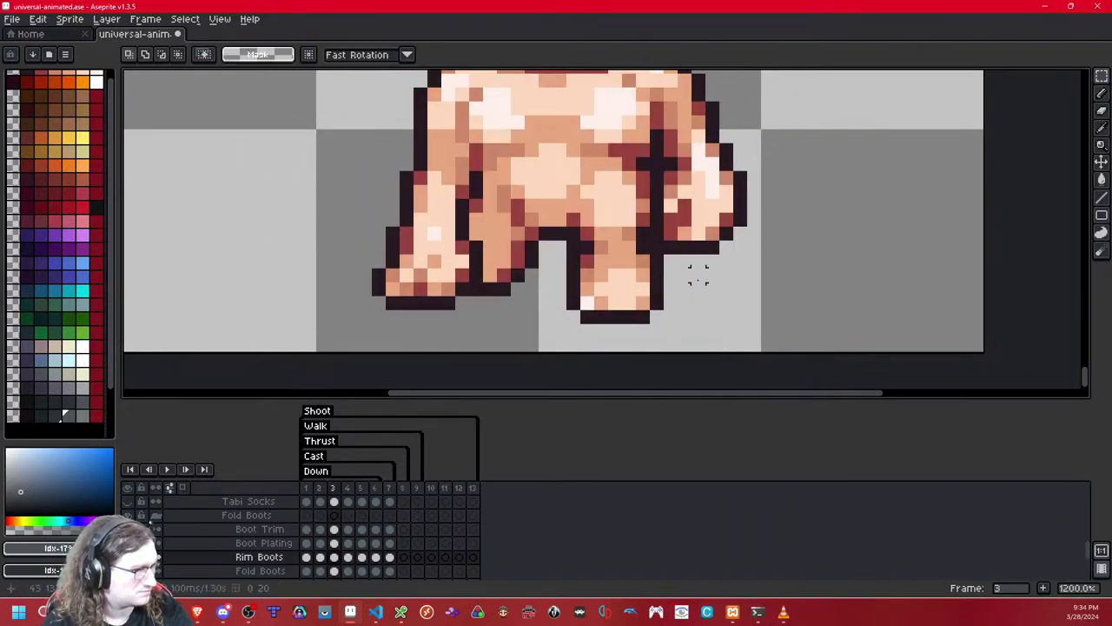
key("Left")
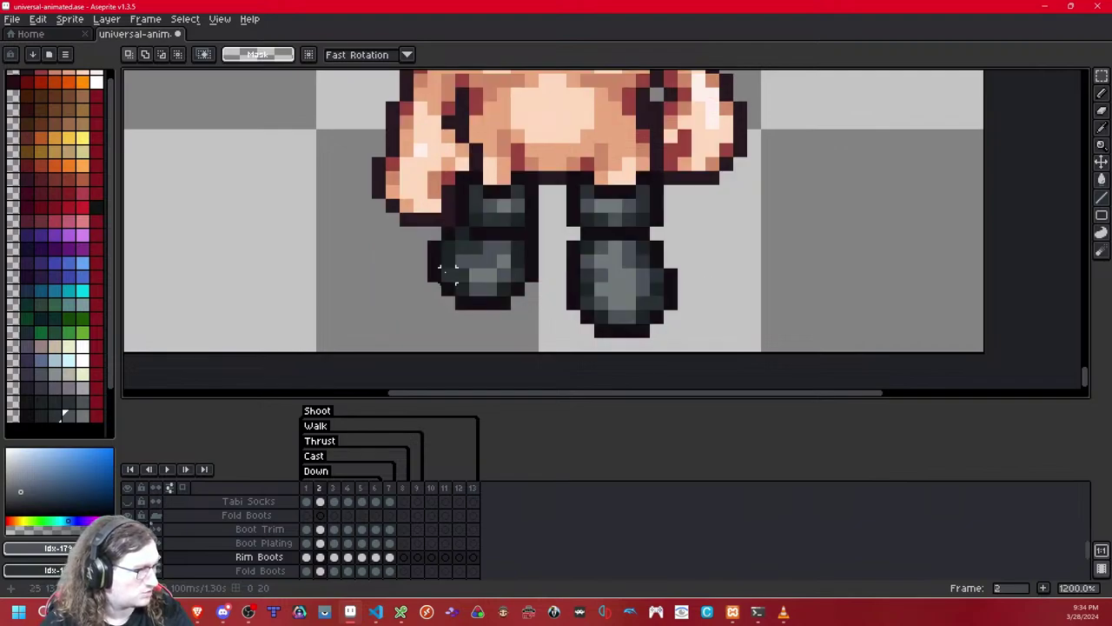
left_click_drag(538, 137, 424, 326)
left_click(650, 250)
key("Right")
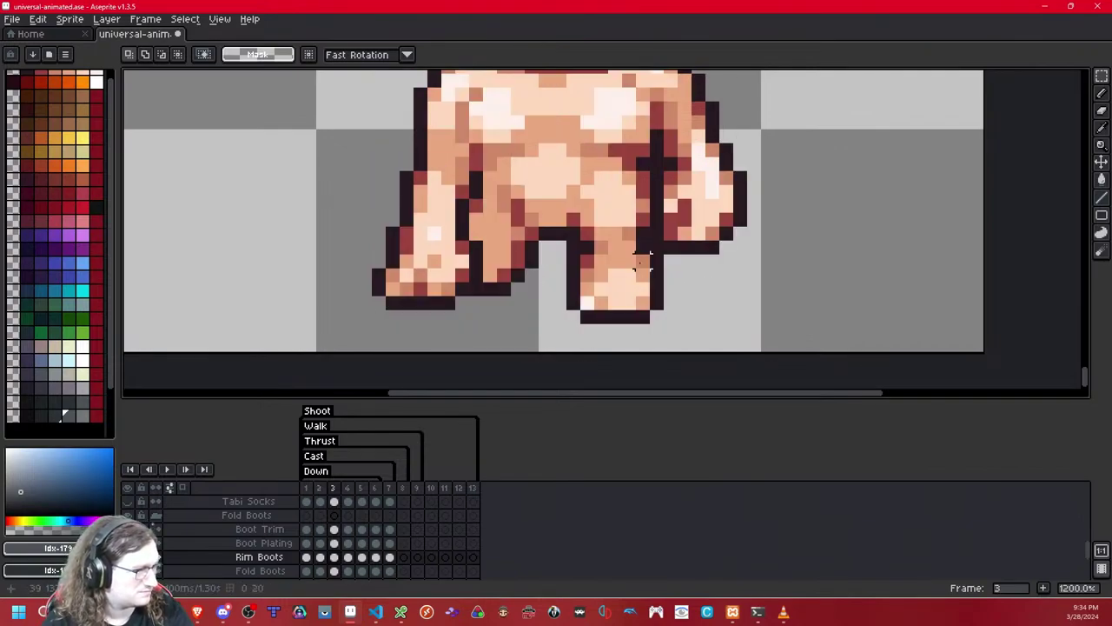
key("ctrl+v")
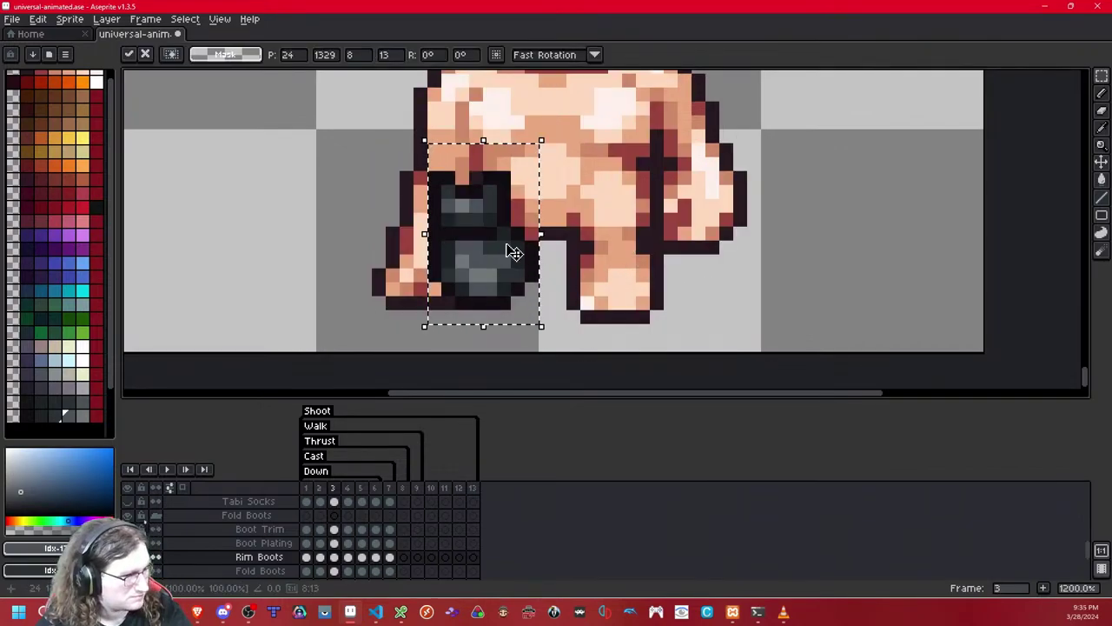
left_click_drag(511, 250, 653, 293)
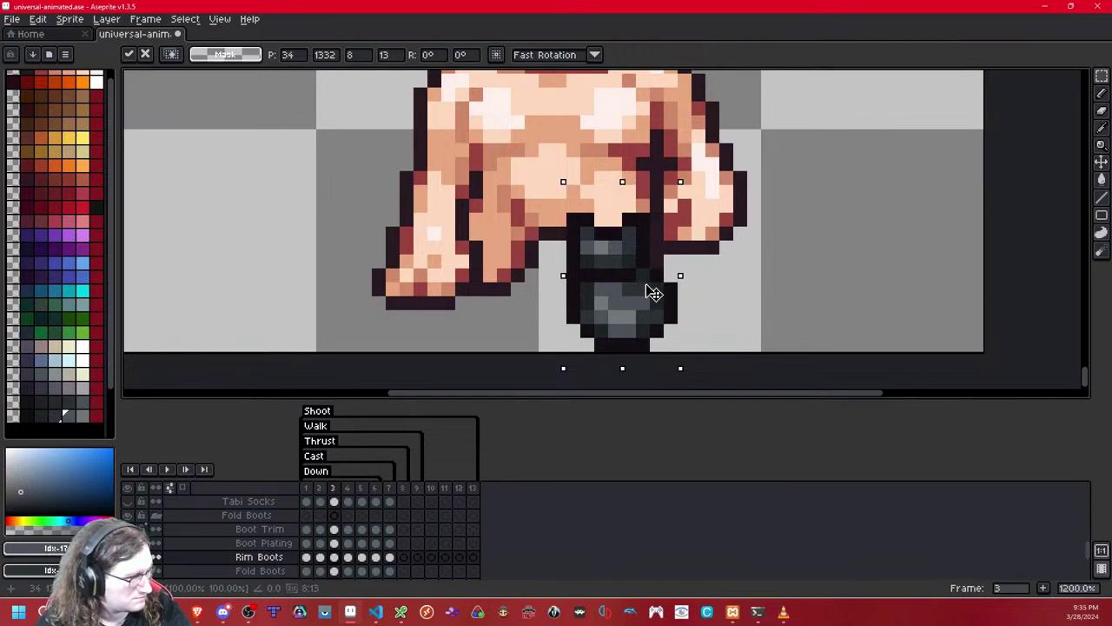
left_click(741, 246)
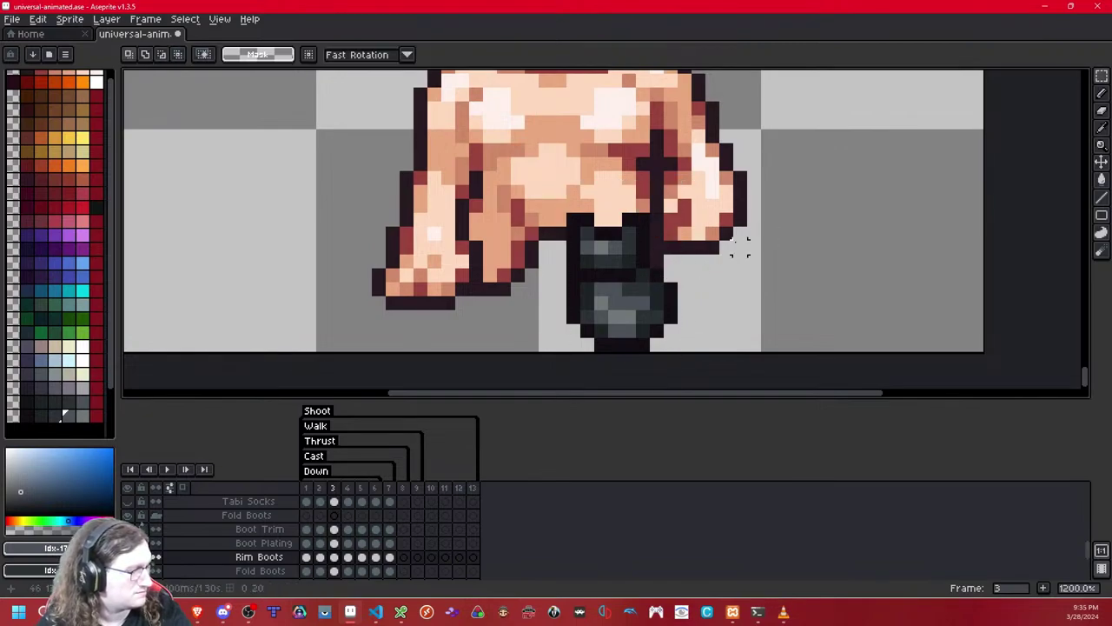
- Move the whole pasted boot in frame 3 up by one pixel
key("shift+x")
key("shift+x")
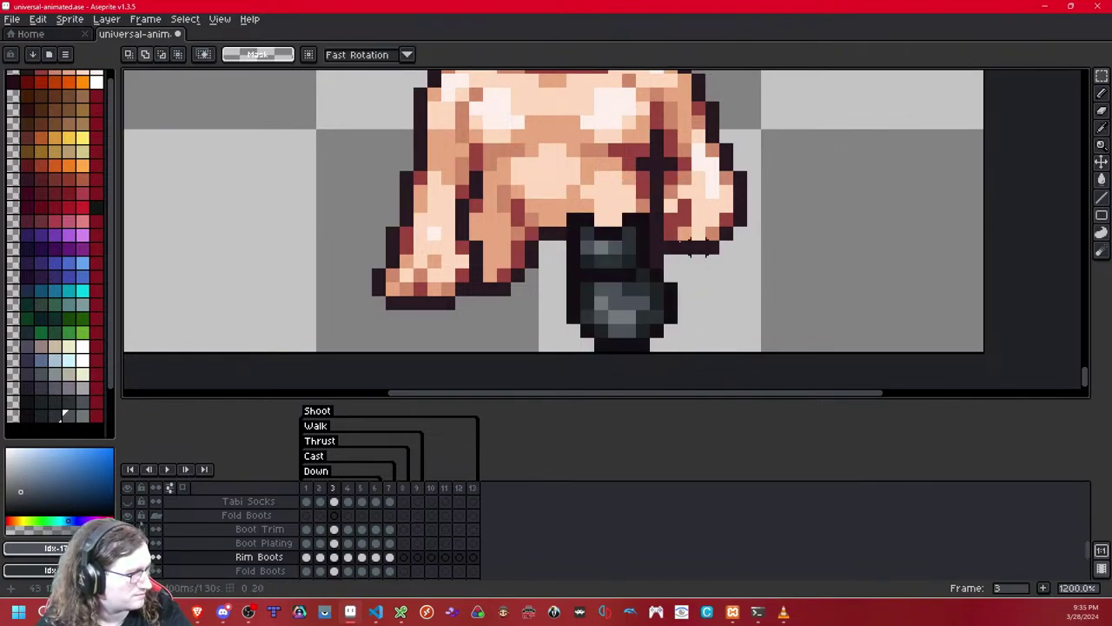
left_click_drag(545, 191, 743, 365)
key("Up")
left_click(808, 235)
- Lower the upper part of the boot in frame 3 by one pixel using a 17 x 7 px selection
left_click_drag(560, 178, 663, 279)
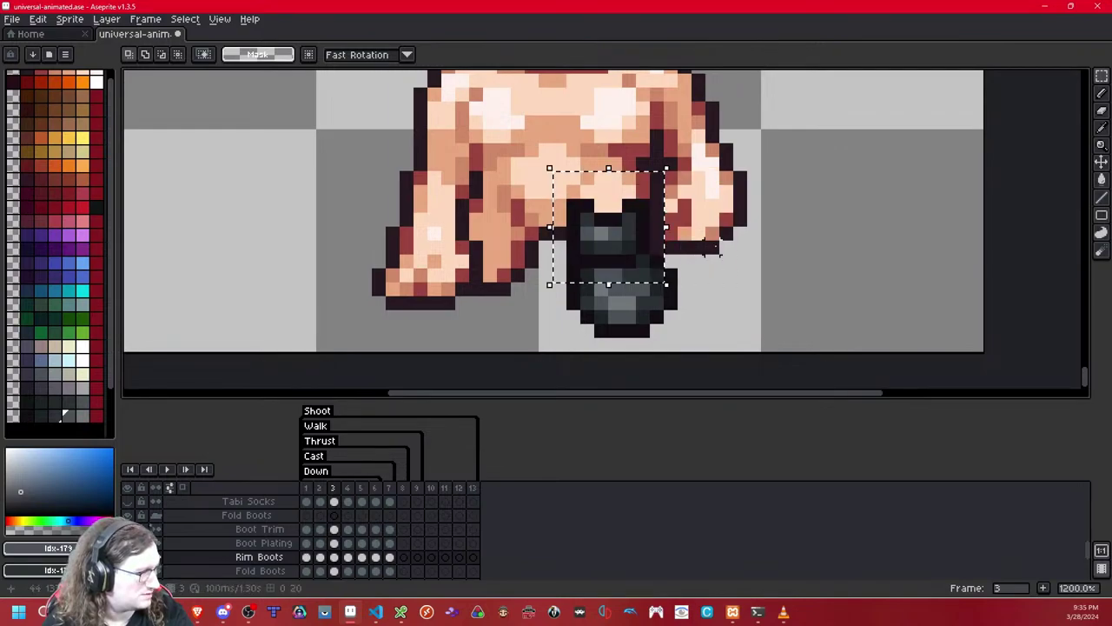
left_click(711, 248)
left_click_drag(492, 192, 708, 261)
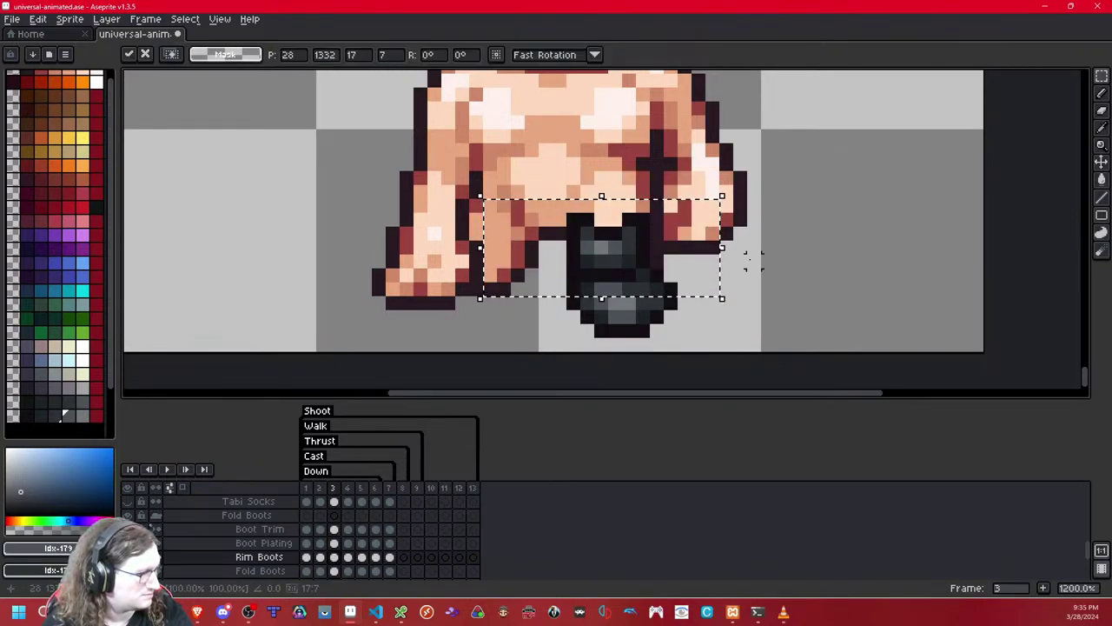
left_click(752, 261)
- Check the boot's fit over the bare foot in frame 3 by toggling the Rim Boots layer's visibility
scroll(752, 261, "down", 8)
scroll(621, 261, "up", 8)
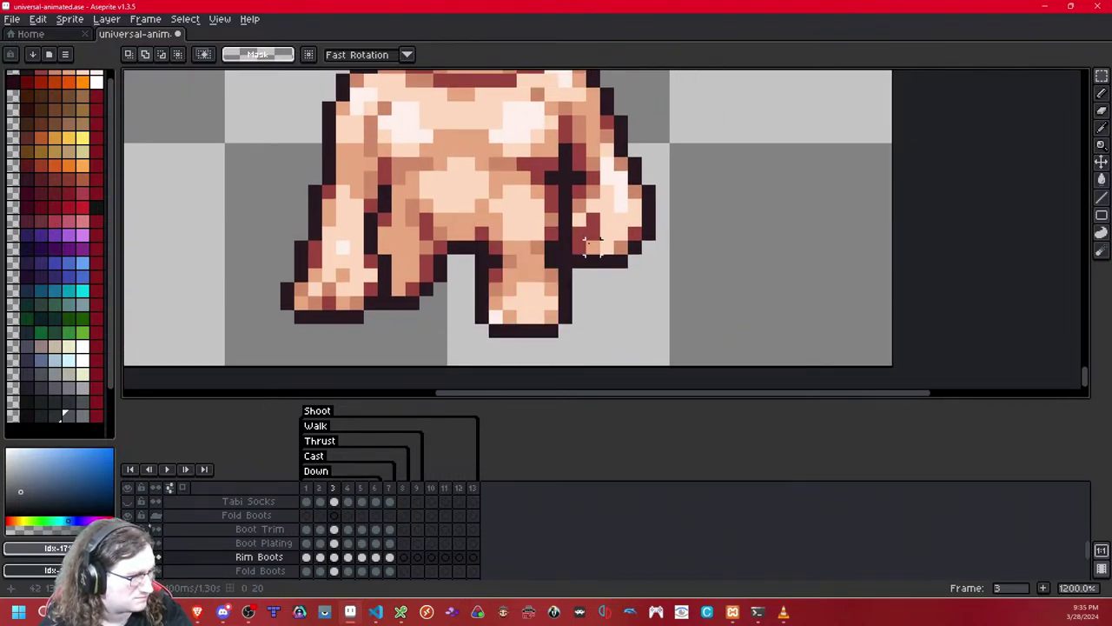
key("shift+x")
key("shift+x")
key("shift+x")
key("shift+x")
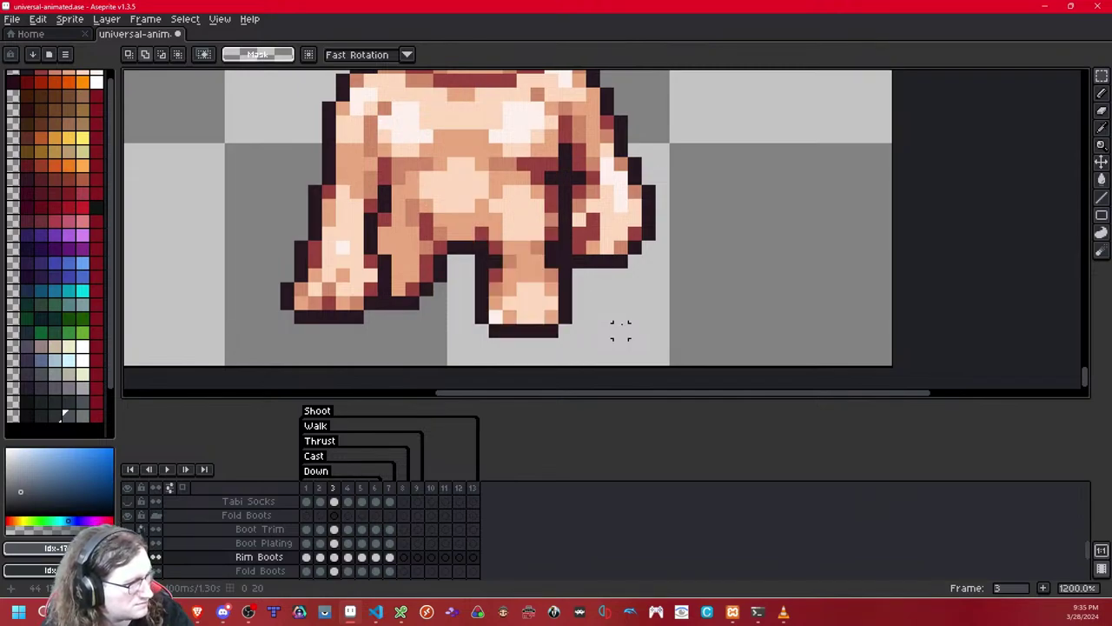
scroll(618, 326, "down", 9)
scroll(608, 297, "up", 1)
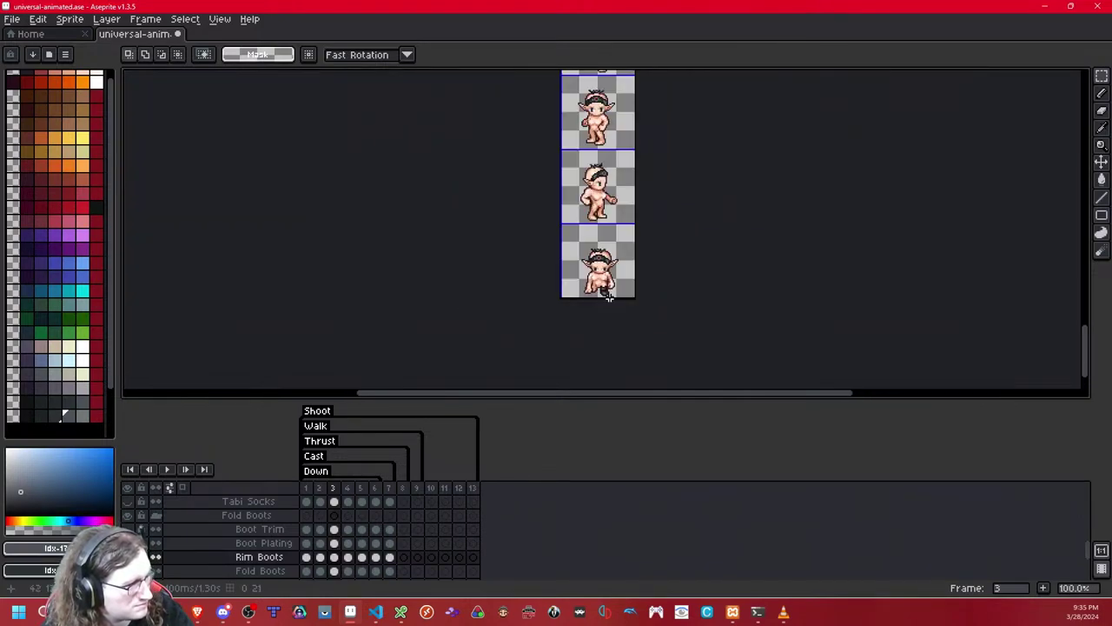
- Examine the bottom sprite row in frame 6 and return to frame 1 to review the boots
scroll(609, 304, "up", 7)
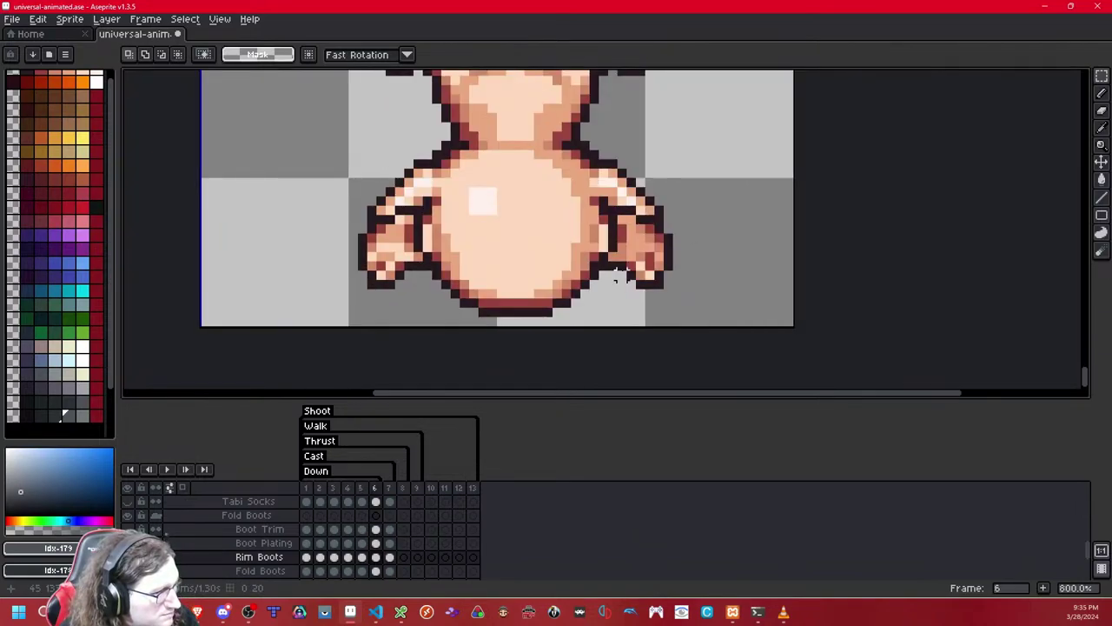
scroll(620, 193, "down", 7)
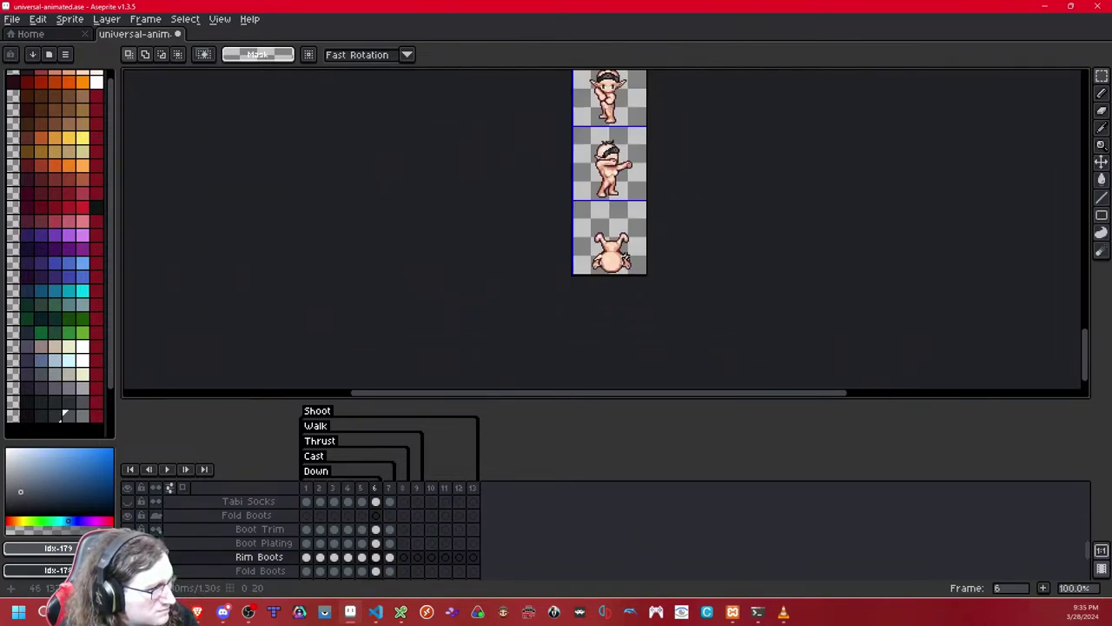
left_click_drag(626, 258, 618, 315)
key("Left")
key("Left")
key("Left")
key("Left")
key("Left")
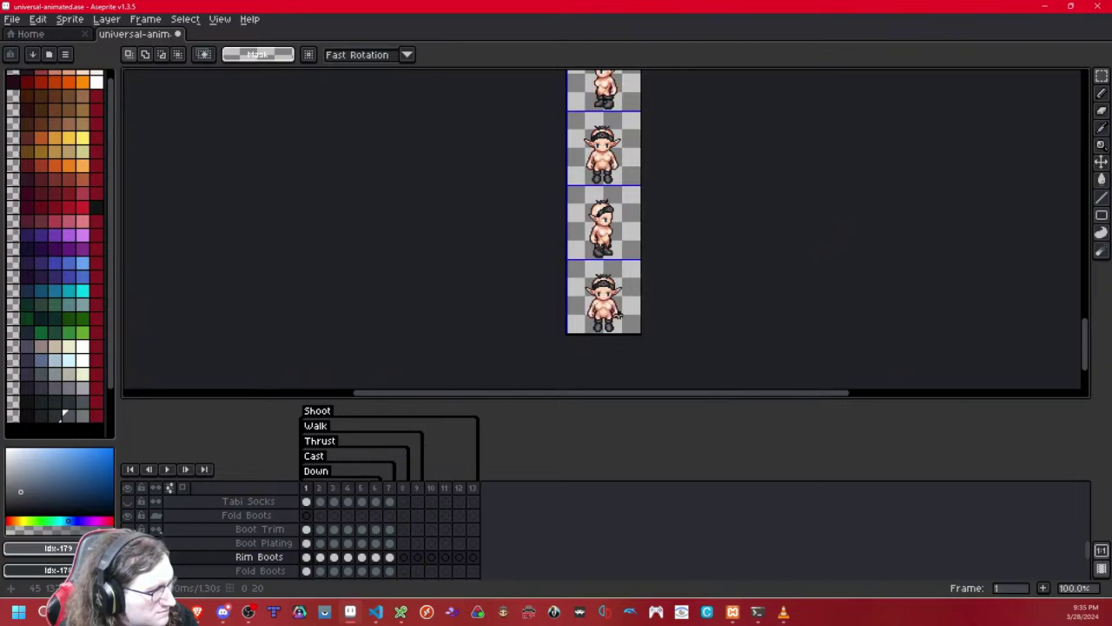
- Try to paste the copied boot onto the front foot of the bottom sprite in frame 4
key("Right")
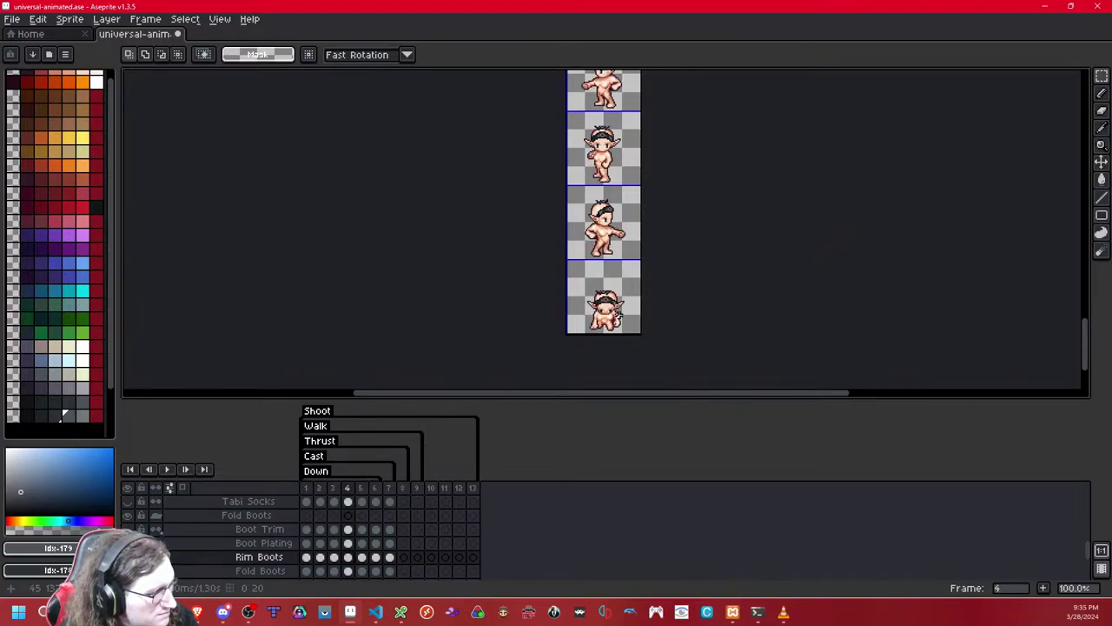
scroll(617, 314, "up", 6)
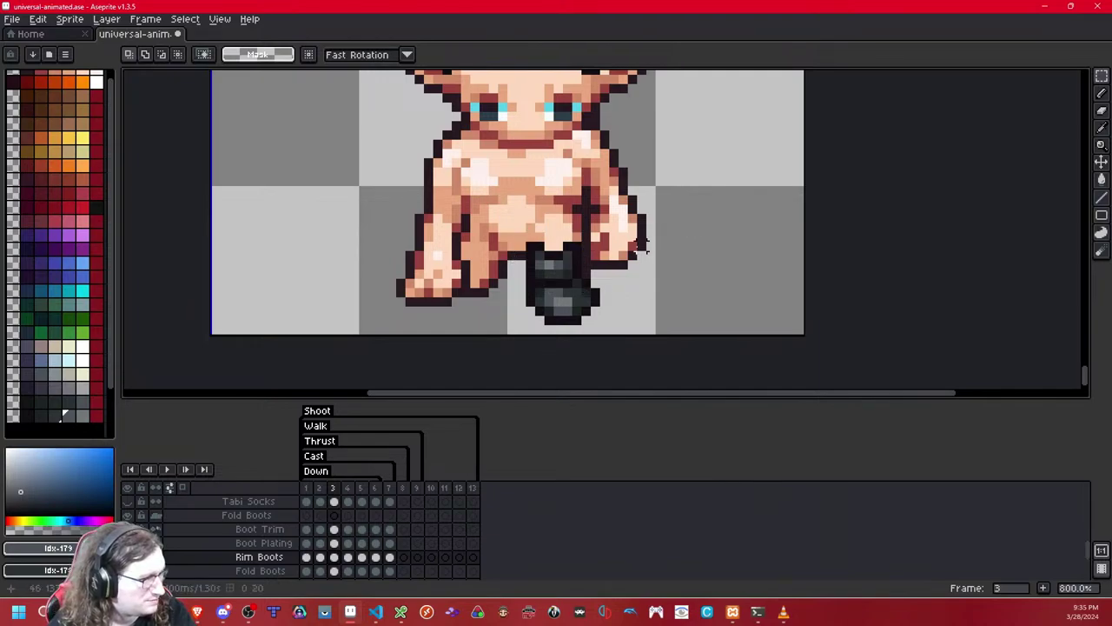
key("ctrl+v")
key("Down")
key("Down")
key("Right")
key("Down")
key("Down")
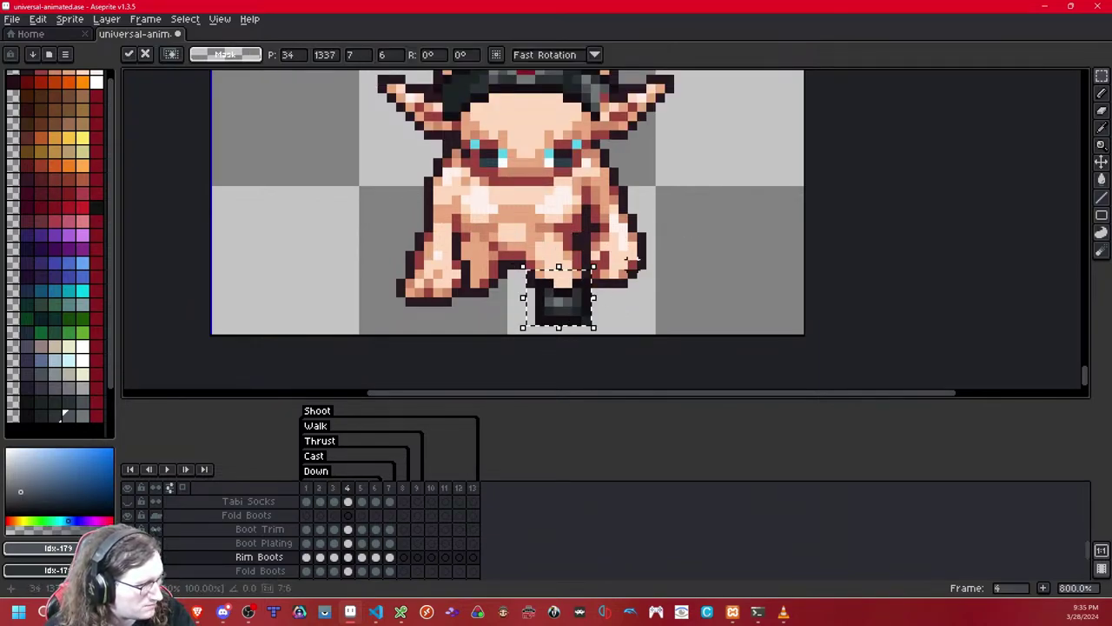
left_click(640, 254)
key("ctrl+z")
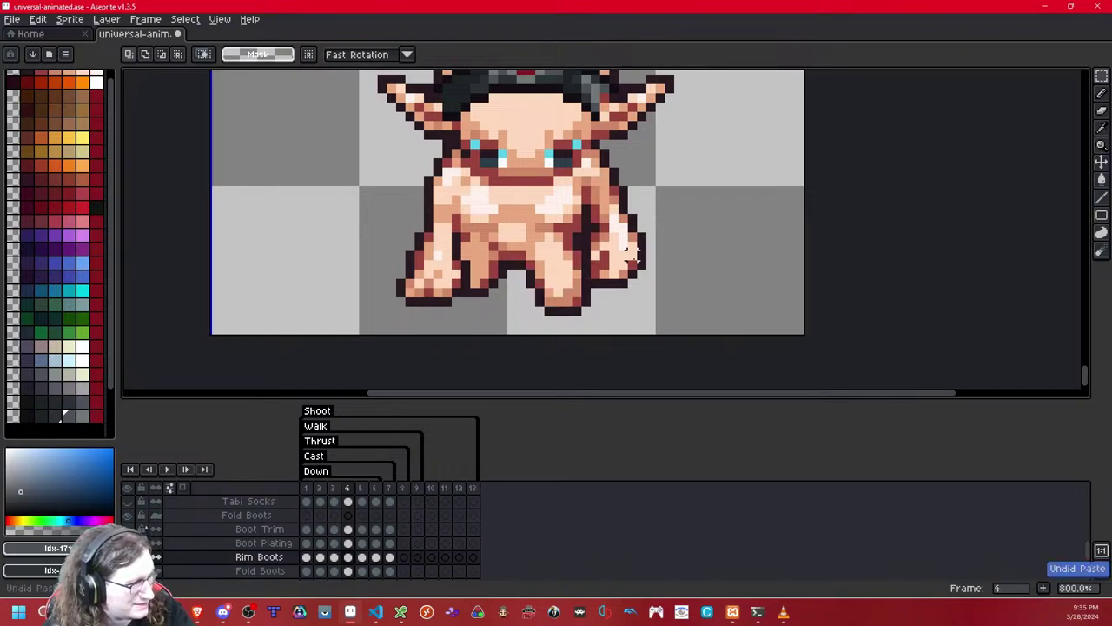
key("ctrl+z")
key("ctrl+d")
- Examine the feet of the bottom sprite in frames 4 and 6
scroll(633, 255, "down", 1)
scroll(633, 255, "up", 1)
scroll(635, 257, "down", 5)
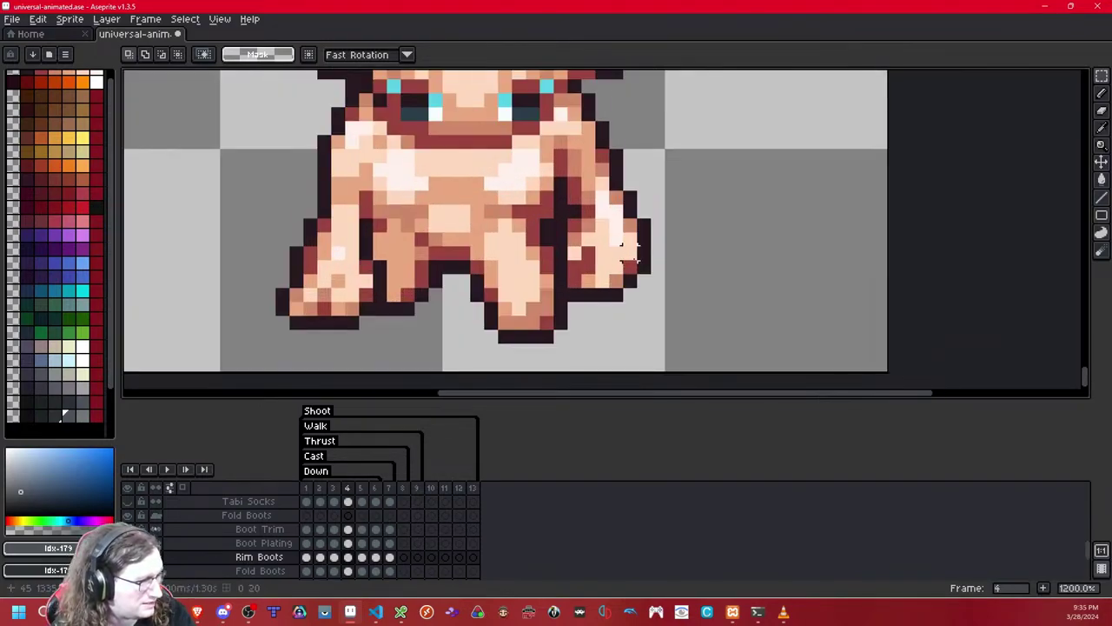
scroll(634, 265, "up", 2)
key("Return")
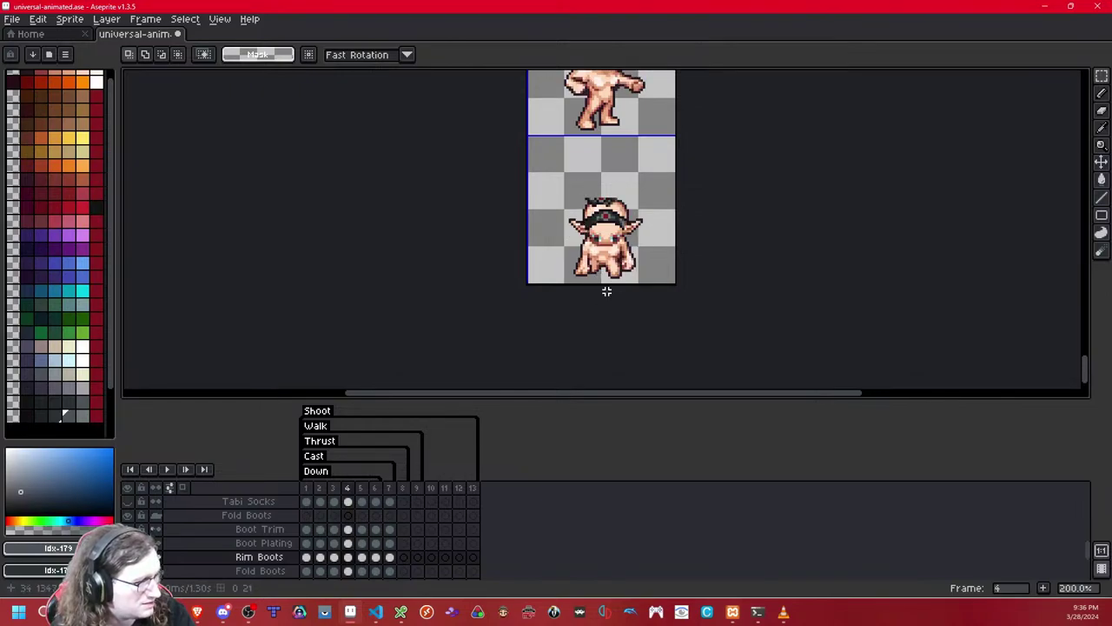
scroll(610, 276, "up", 6)
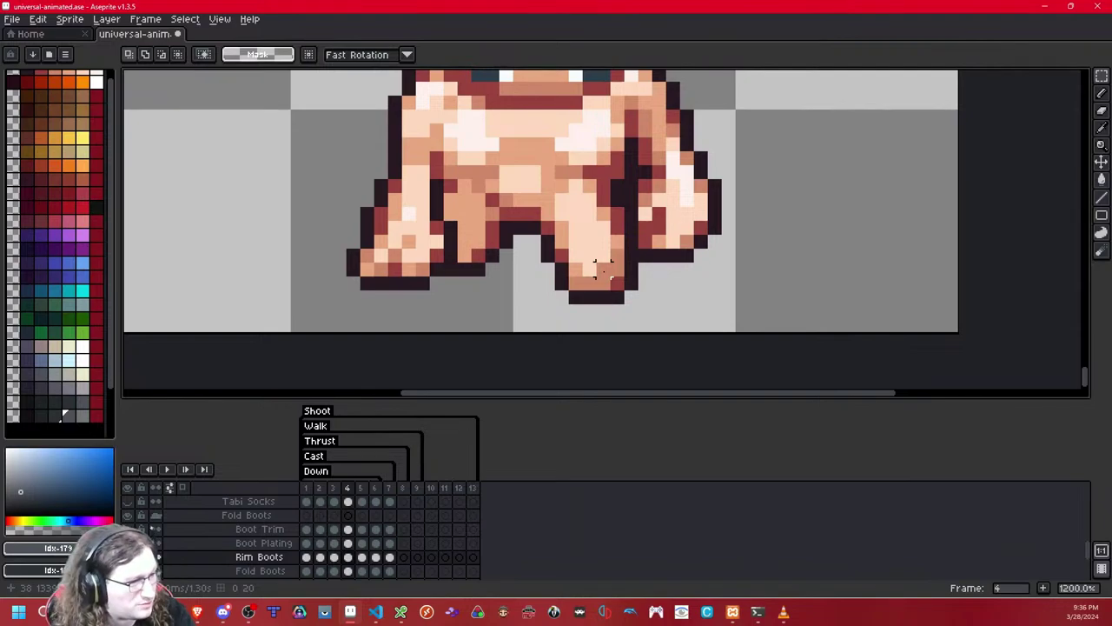
scroll(603, 270, "down", 4)
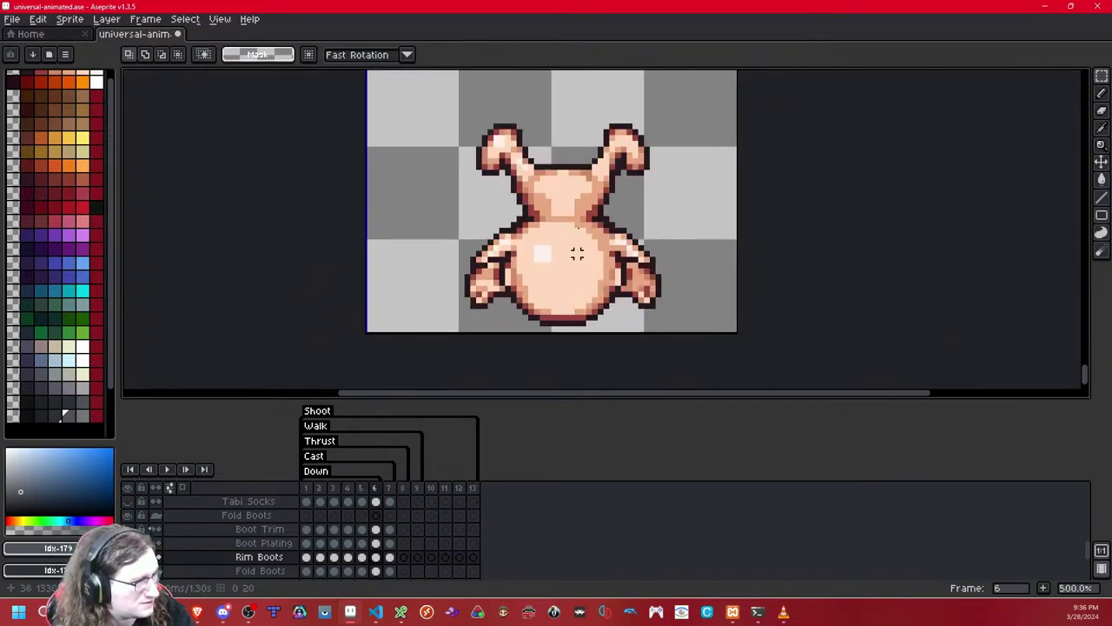
scroll(564, 226, "up", 2)
scroll(556, 254, "down", 7)
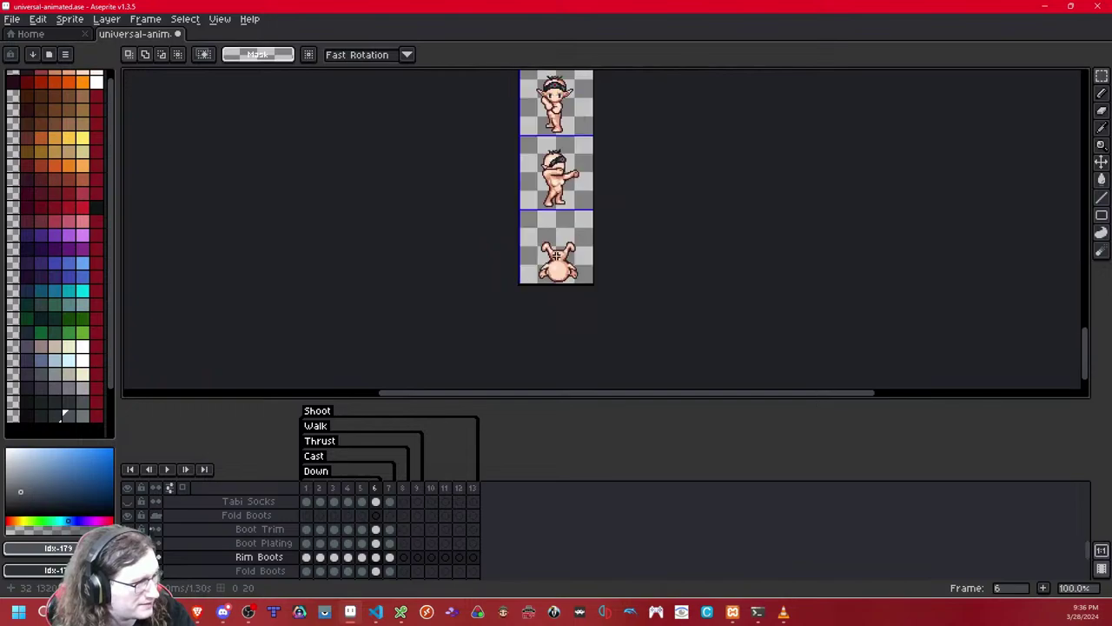
- Copy frame 1's bottom-row boots into frame 6, flipped vertically near the raised feet, and select the right-hand boot with a 12 x 19 px area
scroll(557, 152, "up", 3)
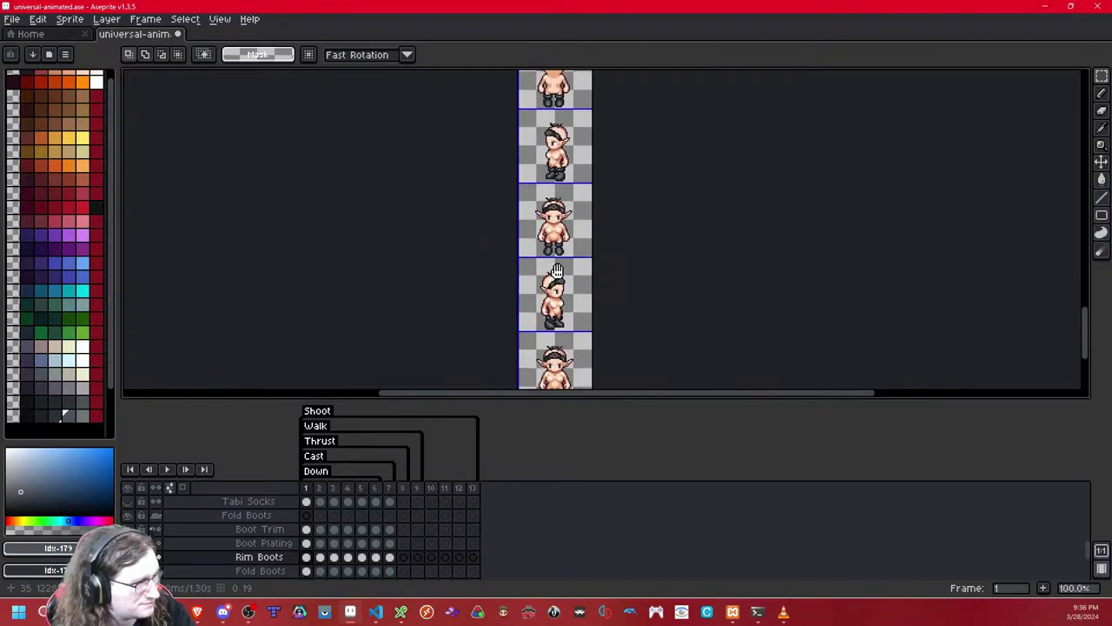
left_click_drag(575, 385, 562, 211)
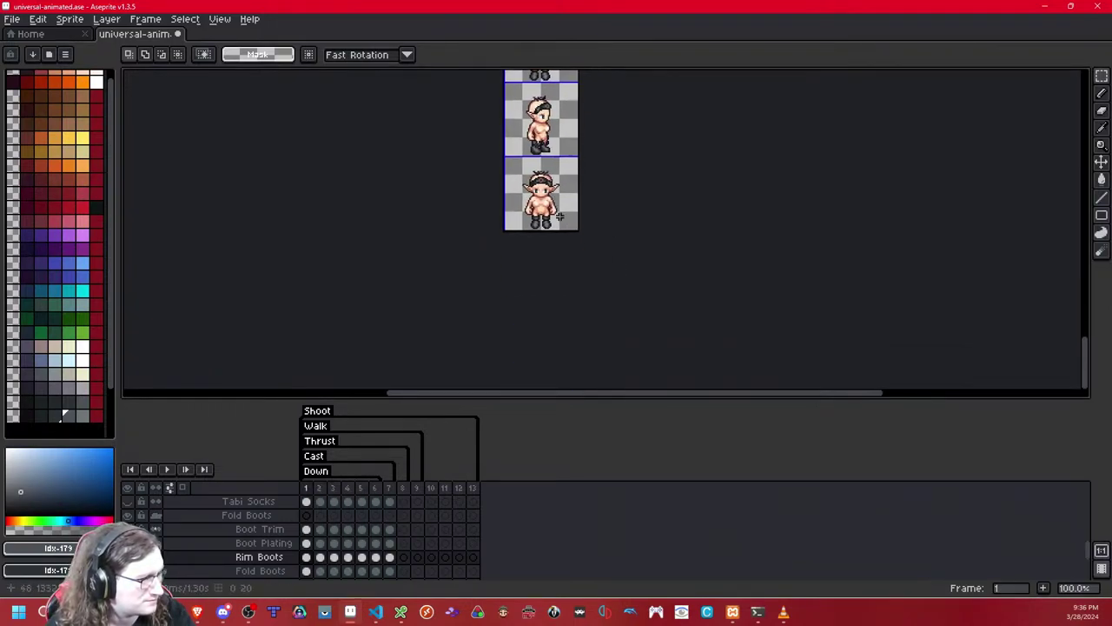
scroll(559, 226, "up", 5)
left_click_drag(521, 161, 646, 302)
key("Right")
key("Right")
key("Right")
key("Right")
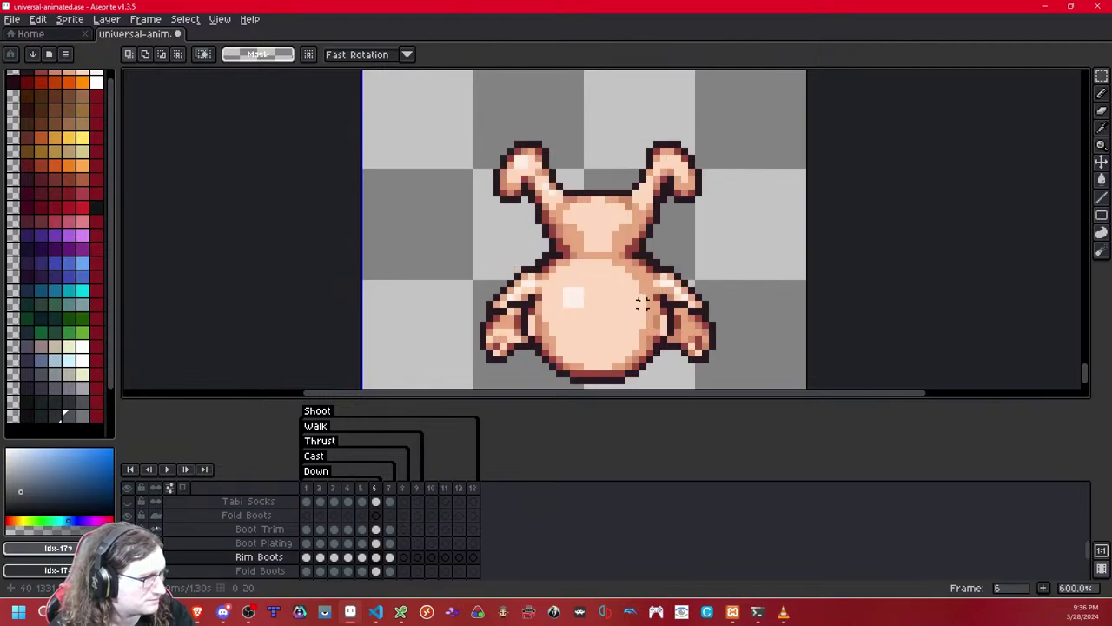
key("ctrl+a")
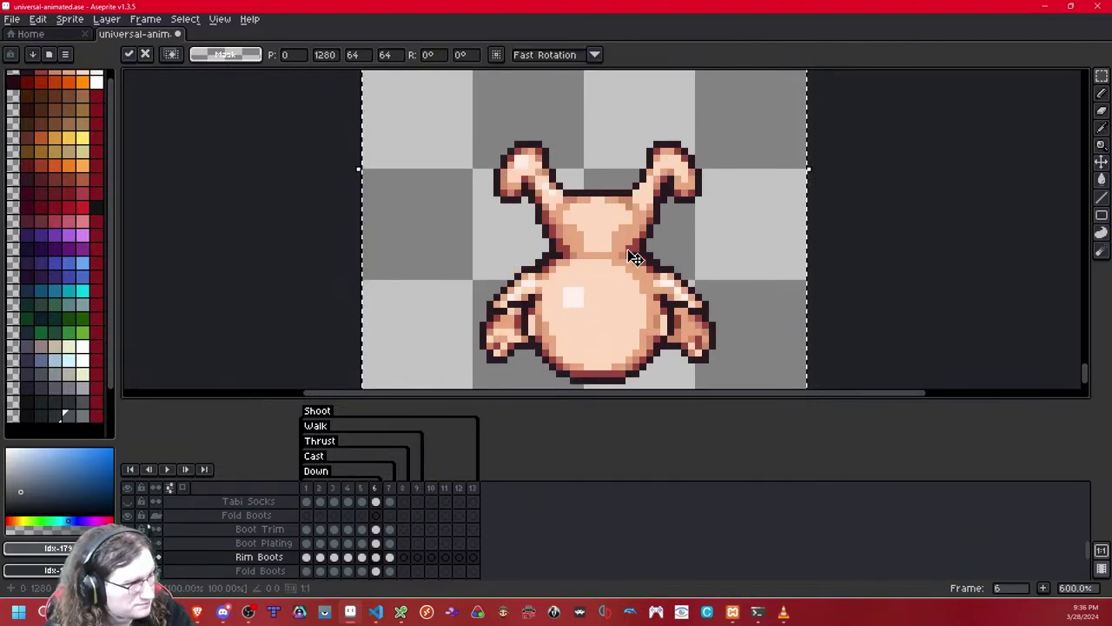
scroll(633, 173, "down", 2)
left_click_drag(621, 151, 641, 290)
scroll(670, 199, "up", 3)
left_click_drag(677, 122, 560, 304)
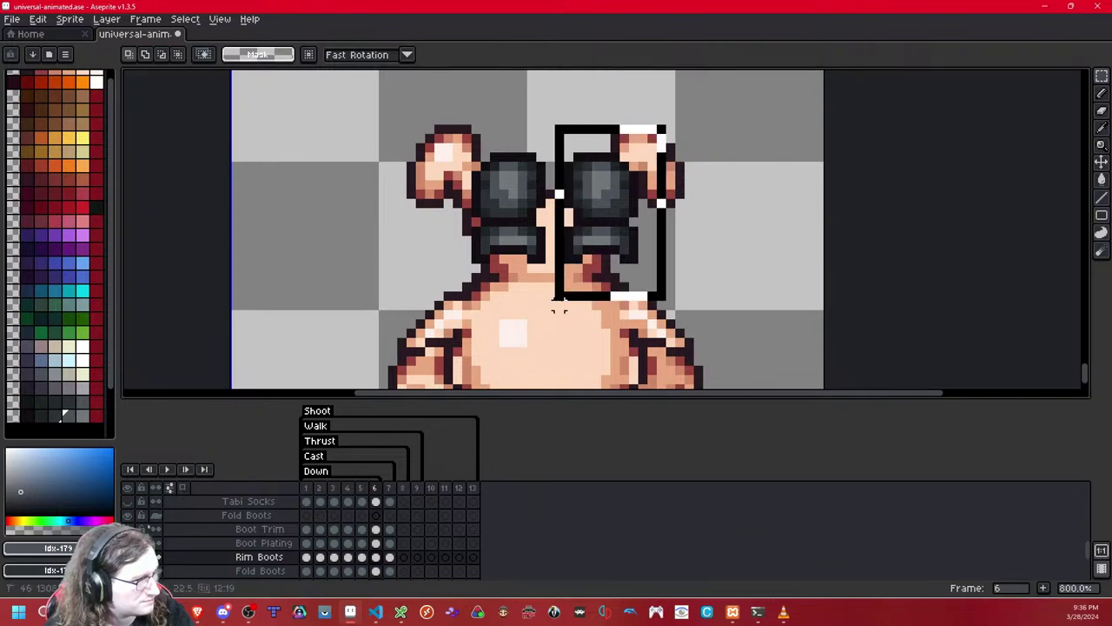
- Try to fit the selected boot over the right-hand raised foot in frame 6
mouse_move(626, 180)
left_mouse_down()
mouse_move(658, 150)
mouse_move(653, 184)
mouse_move(617, 163)
left_mouse_up()
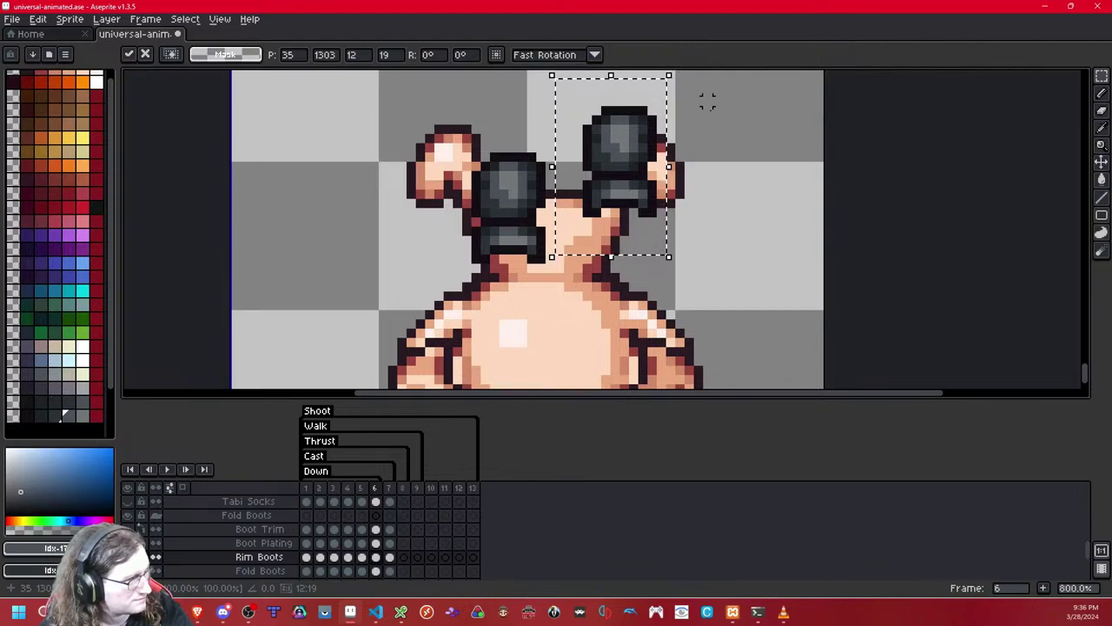
left_click_drag(707, 101, 756, 211)
left_click_drag(629, 220, 648, 232)
key("ctrl+z")
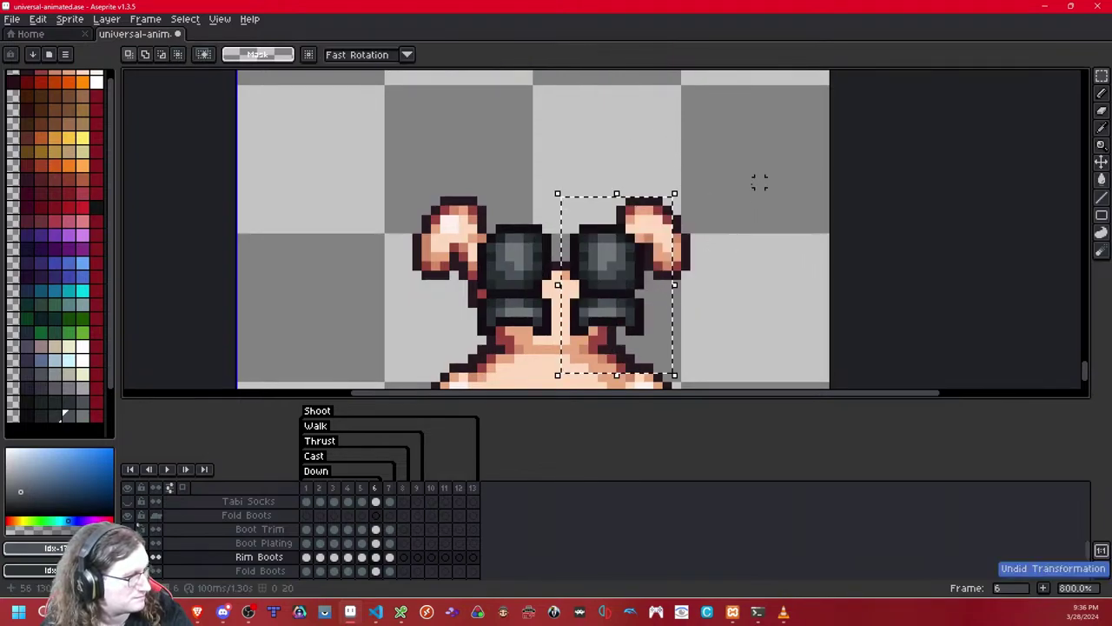
- Move the selected boot away from the foot to the right edge of the frame 6 cell and deselect it
left_click_drag(606, 263, 797, 297)
key("Return")
key("ctrl+d")
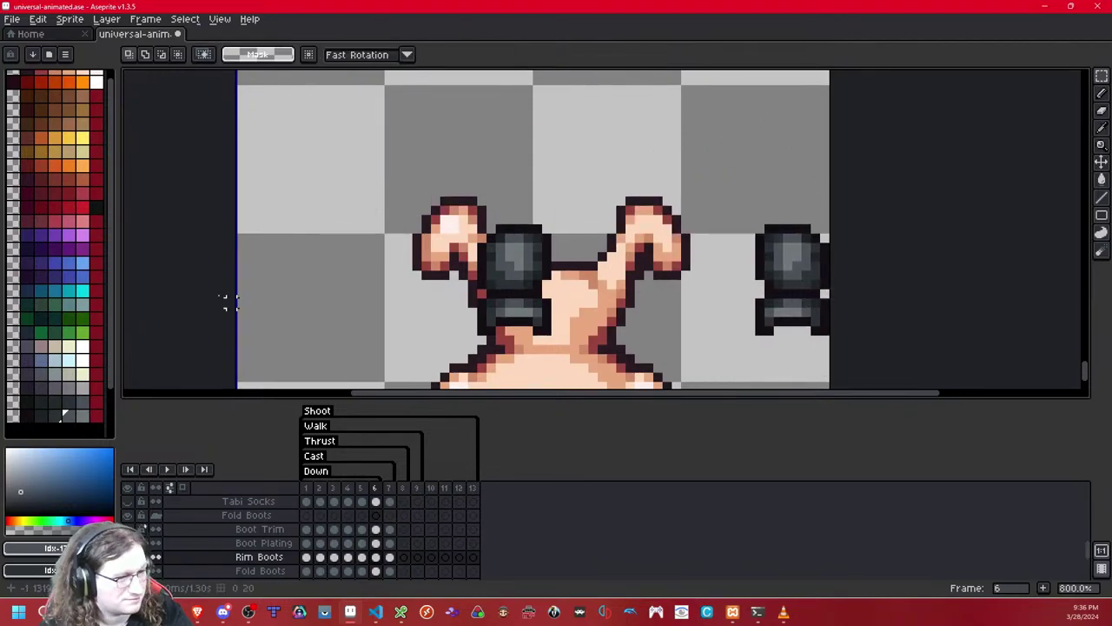
- Pencil a 1 px near-black boot outline around the top of the right-hand raised foot in frame 6, using palette colour 176
left_click(27, 418)
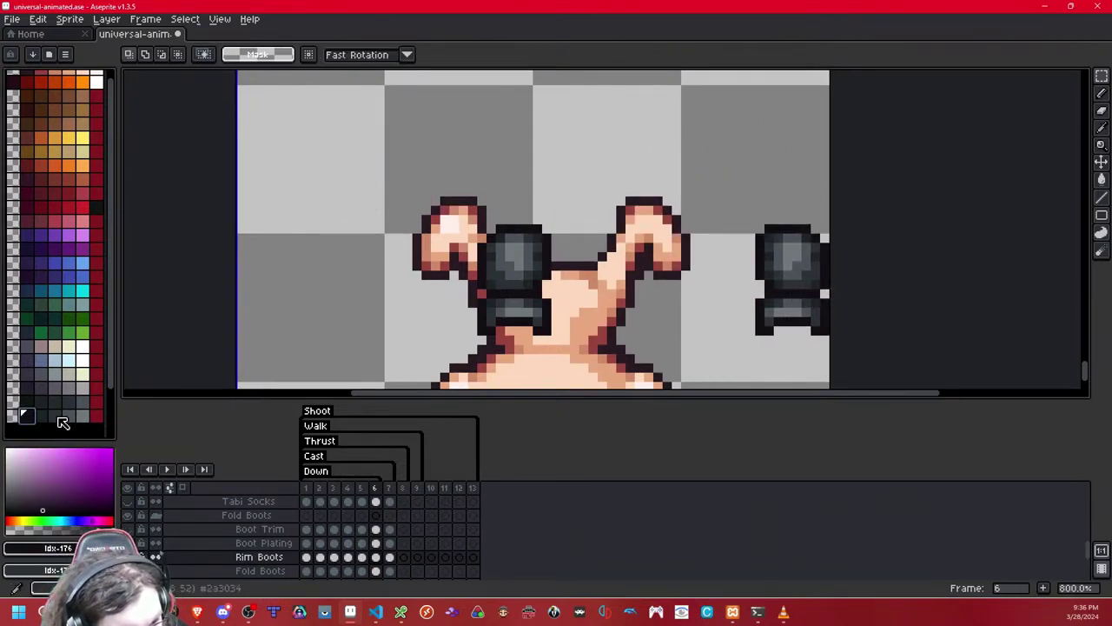
left_click(41, 416)
key("b")
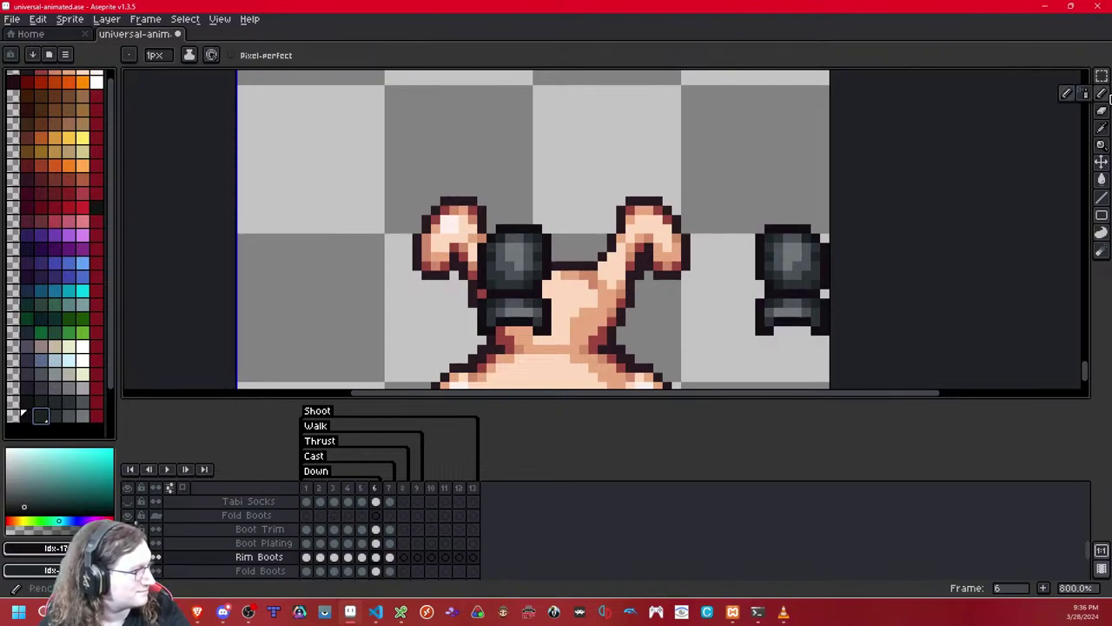
scroll(604, 260, "up", 2)
scroll(576, 218, "up", 1)
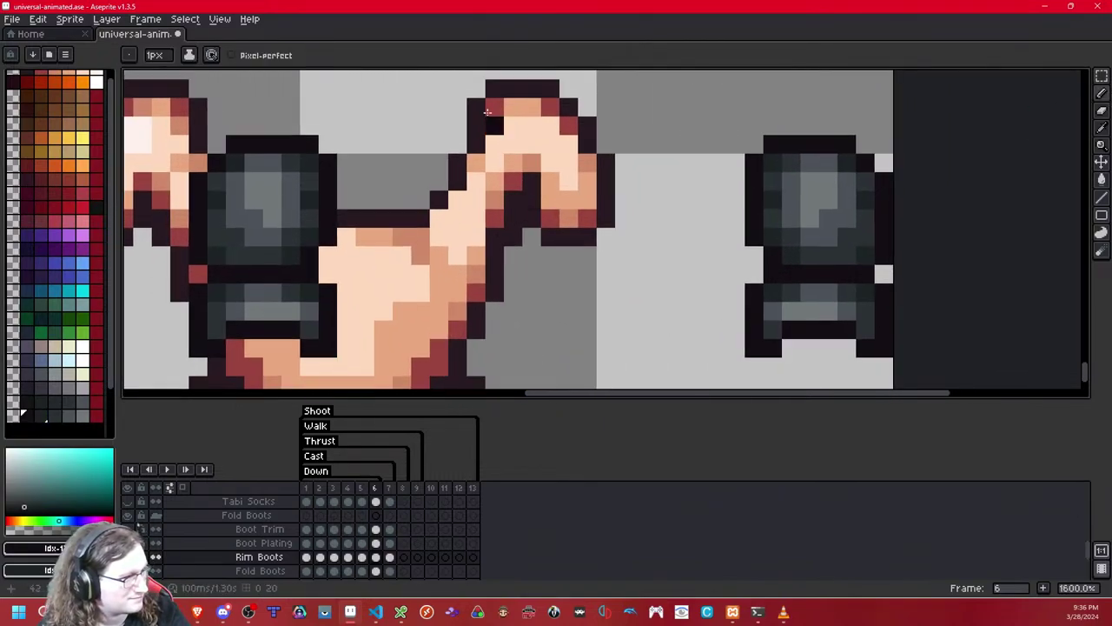
left_click_drag(475, 114, 475, 143)
left_click_drag(494, 85, 548, 84)
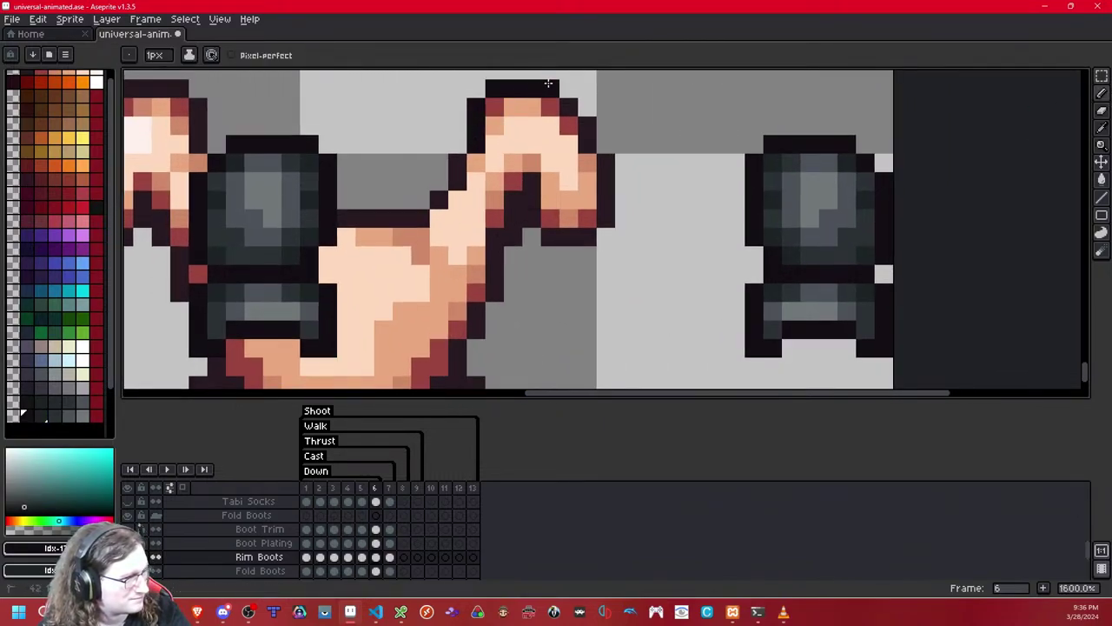
scroll(661, 108, "up", 1)
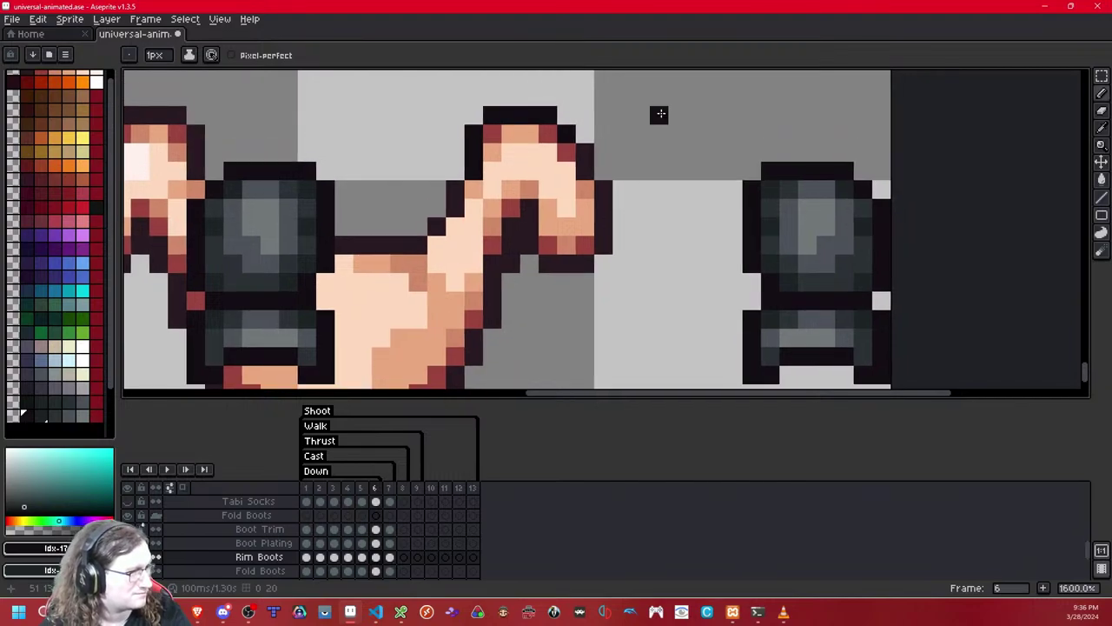
key("ctrl+z")
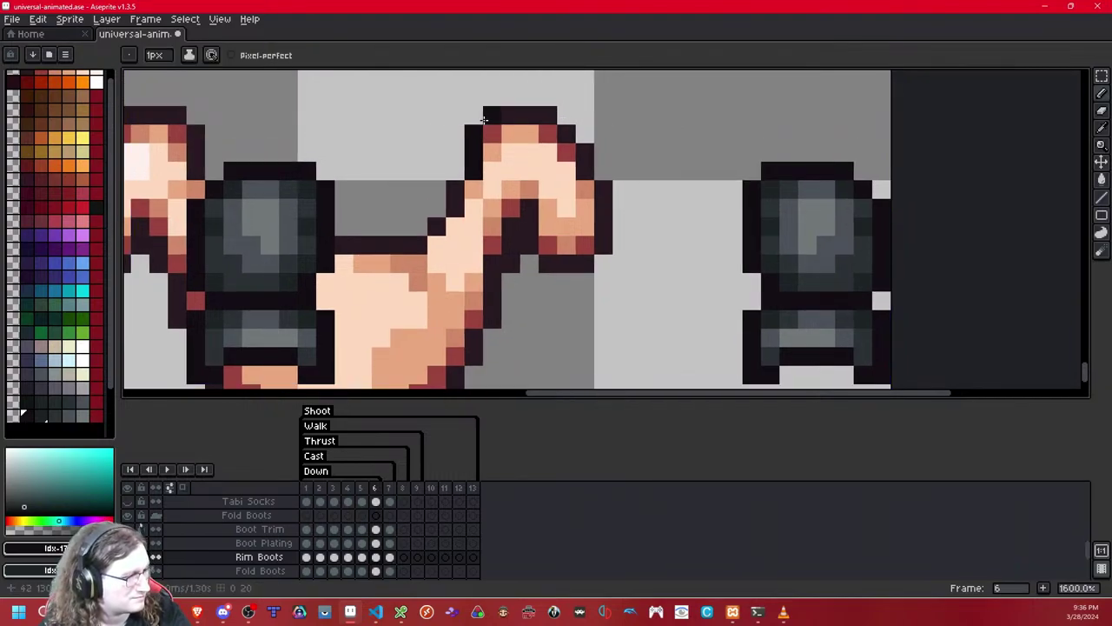
left_click(474, 116)
mouse_move(489, 101)
left_mouse_down()
mouse_move(544, 100)
mouse_move(569, 115)
left_mouse_up()
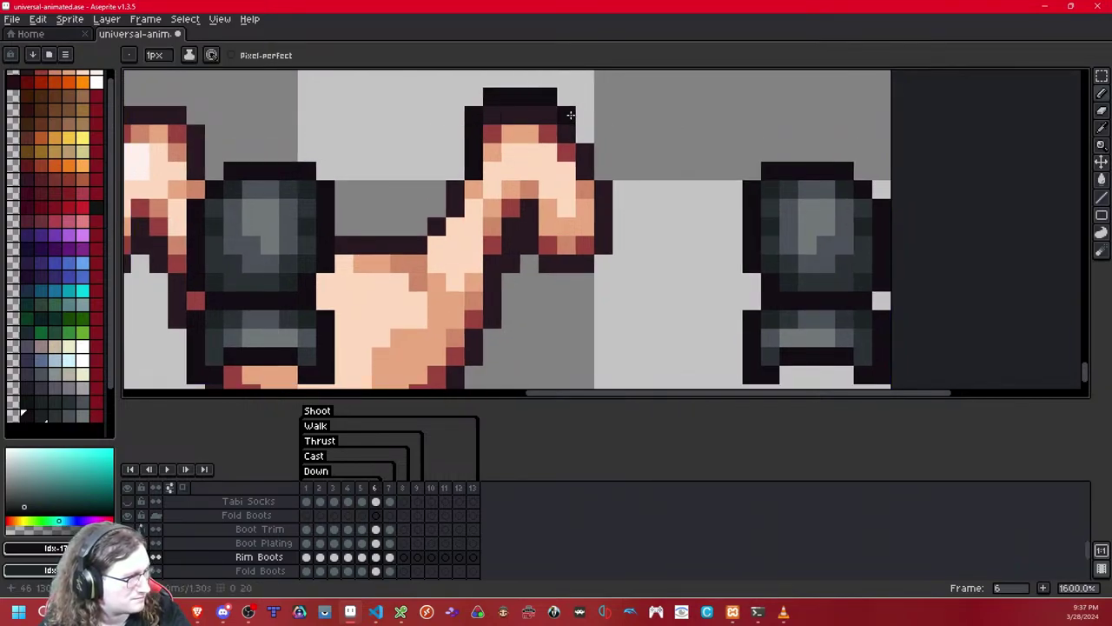
left_click_drag(604, 157, 605, 172)
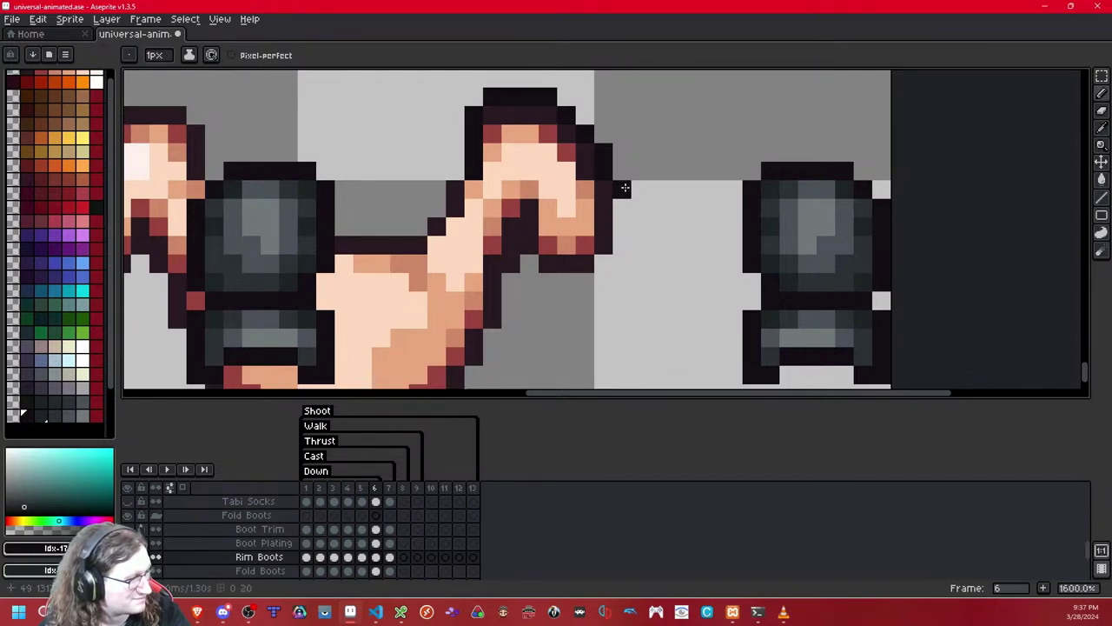
- Extend the boot outline down the outer side of the right-hand foot, along its lower edge and into the gap beside the leg
mouse_move(624, 187)
left_mouse_down()
mouse_move(625, 252)
mouse_move(613, 270)
mouse_move(588, 283)
mouse_move(552, 279)
left_mouse_up()
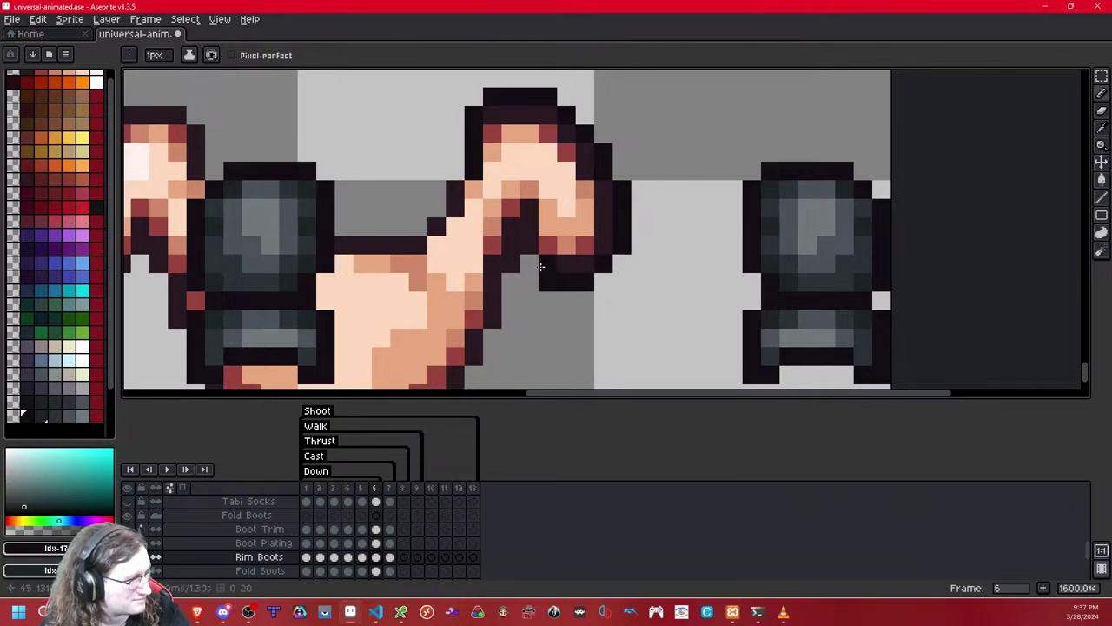
key("ctrl+z")
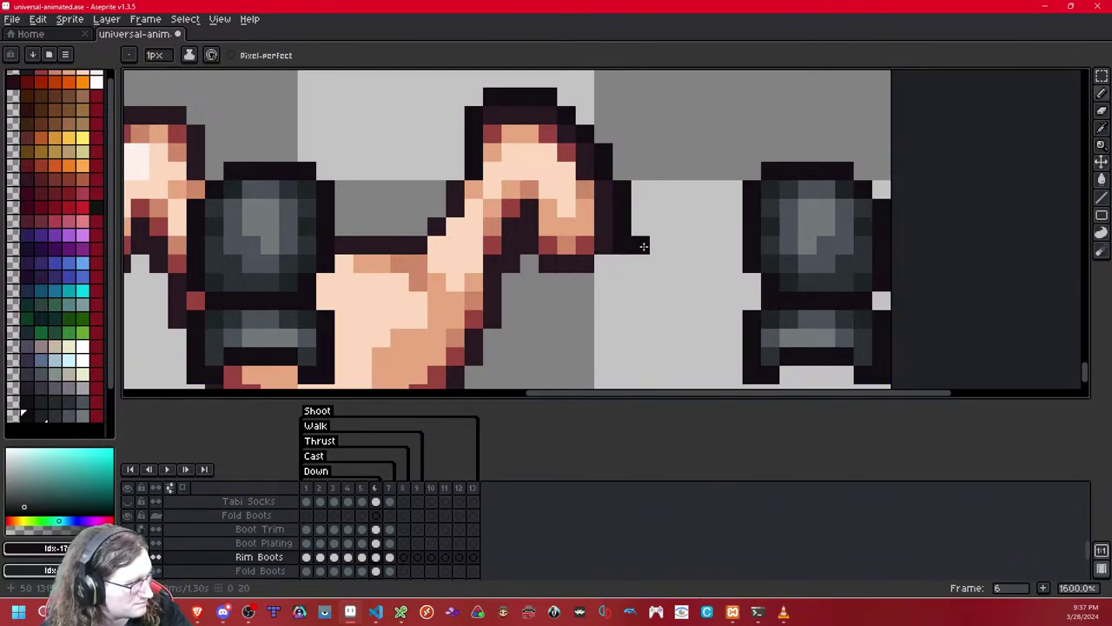
key("ctrl+z")
mouse_move(621, 170)
left_mouse_down()
mouse_move(622, 234)
mouse_move(575, 267)
mouse_move(551, 266)
mouse_move(512, 228)
left_mouse_up()
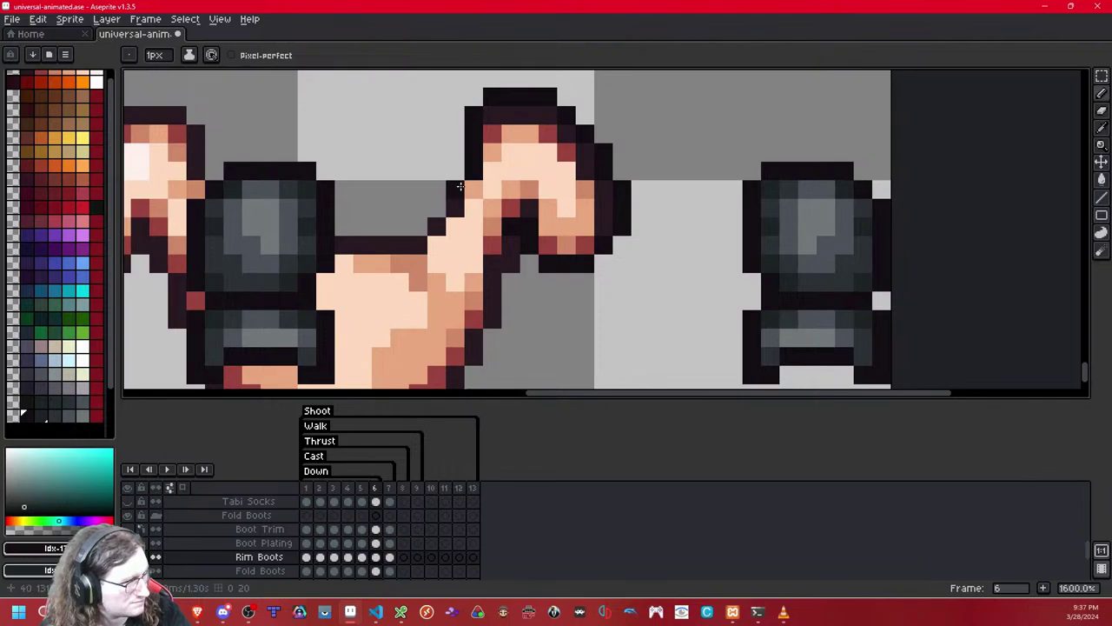
- Try to pencil a wider boot outline along the inner side of the right-hand ankle
left_click(494, 238)
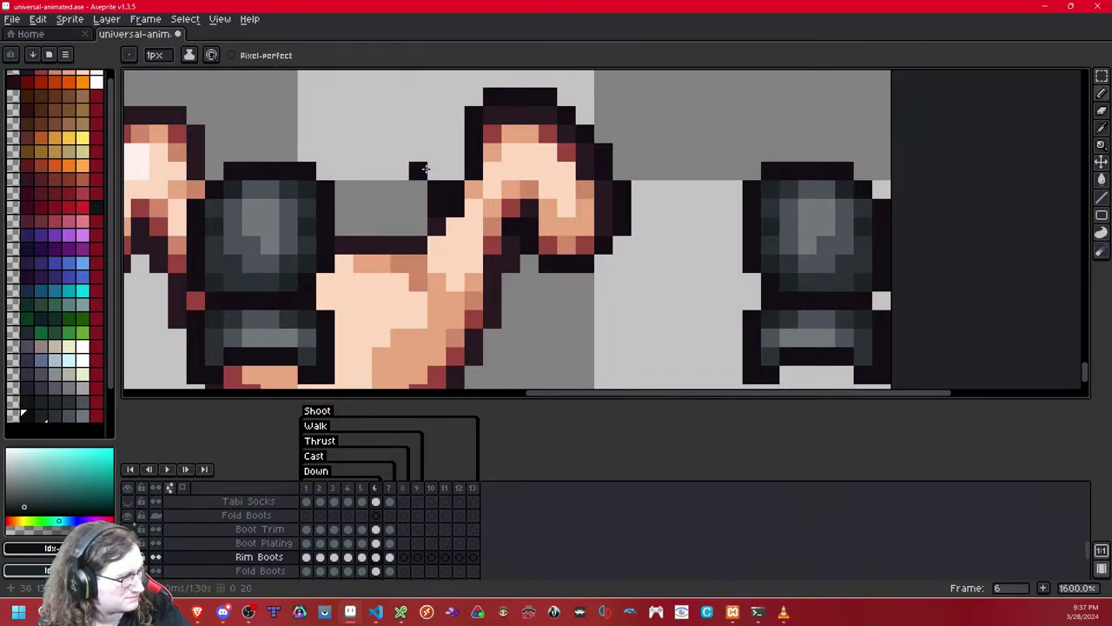
left_click_drag(433, 168, 431, 143)
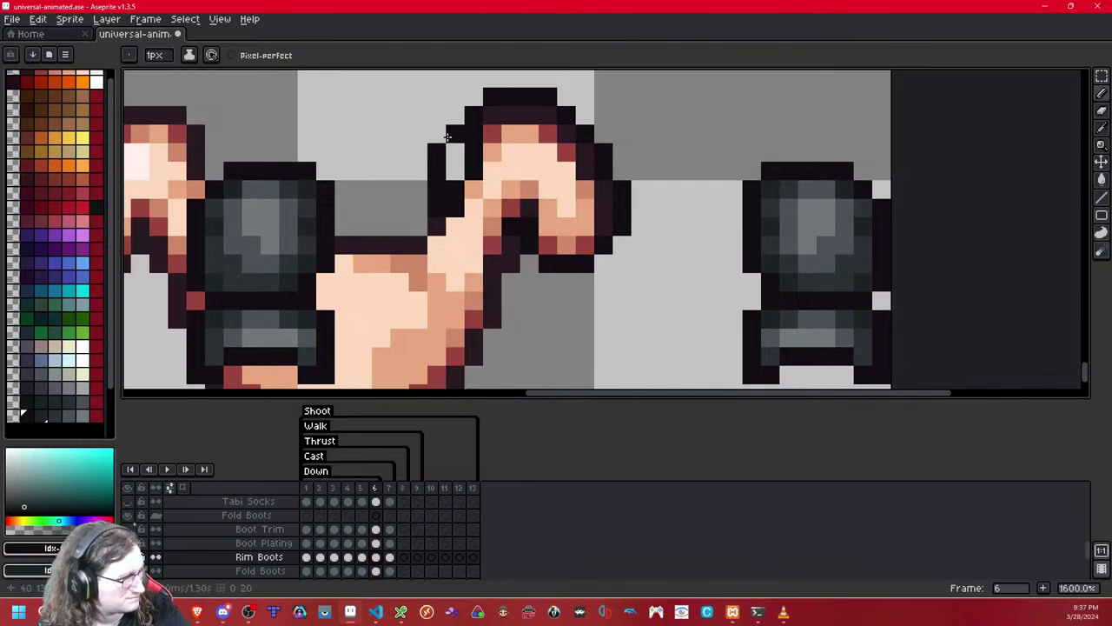
key("ctrl+z")
key("ctrl+z")
key("ctrl+z")
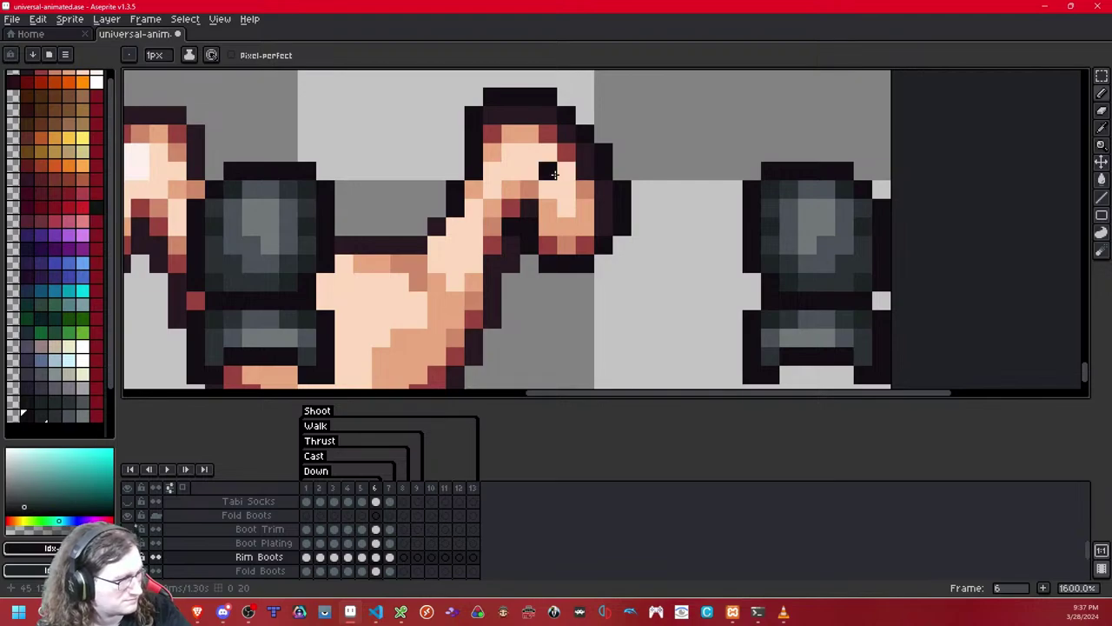
key("ctrl+z")
- Darken the gap between the right-hand foot and leg and pencil an outline row beneath it
key("b")
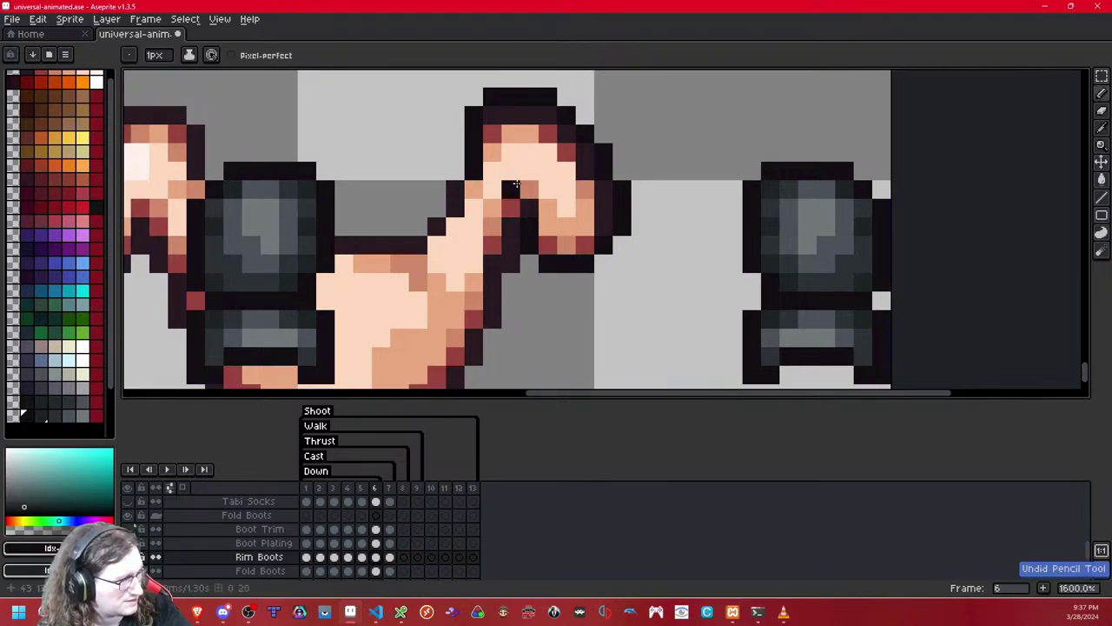
left_click(516, 185)
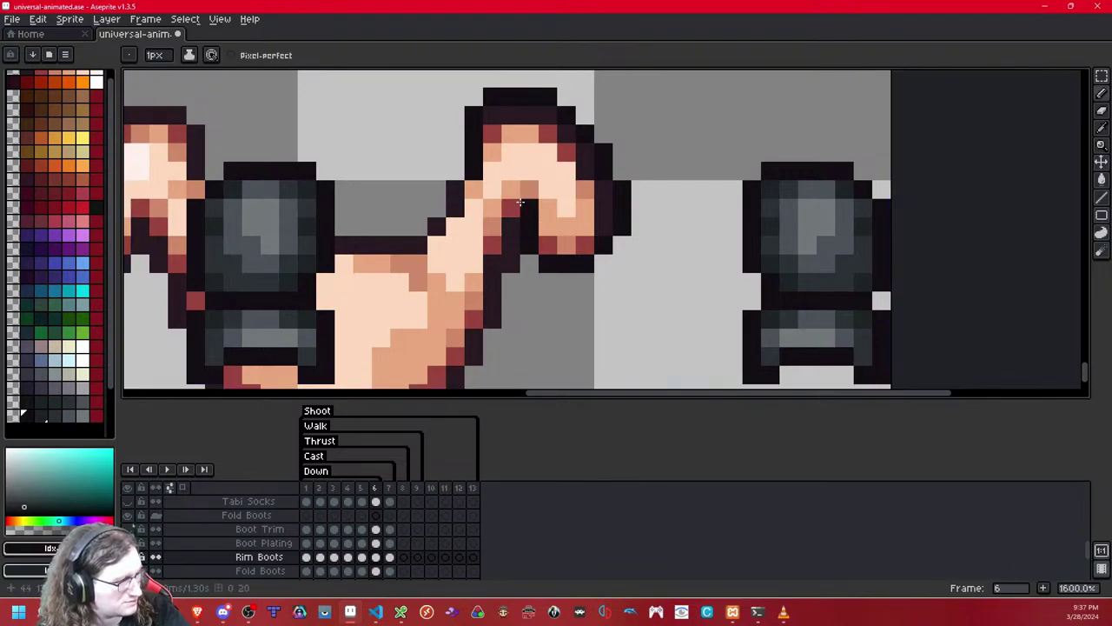
left_click(509, 256)
key("ctrl+z")
left_click(510, 282)
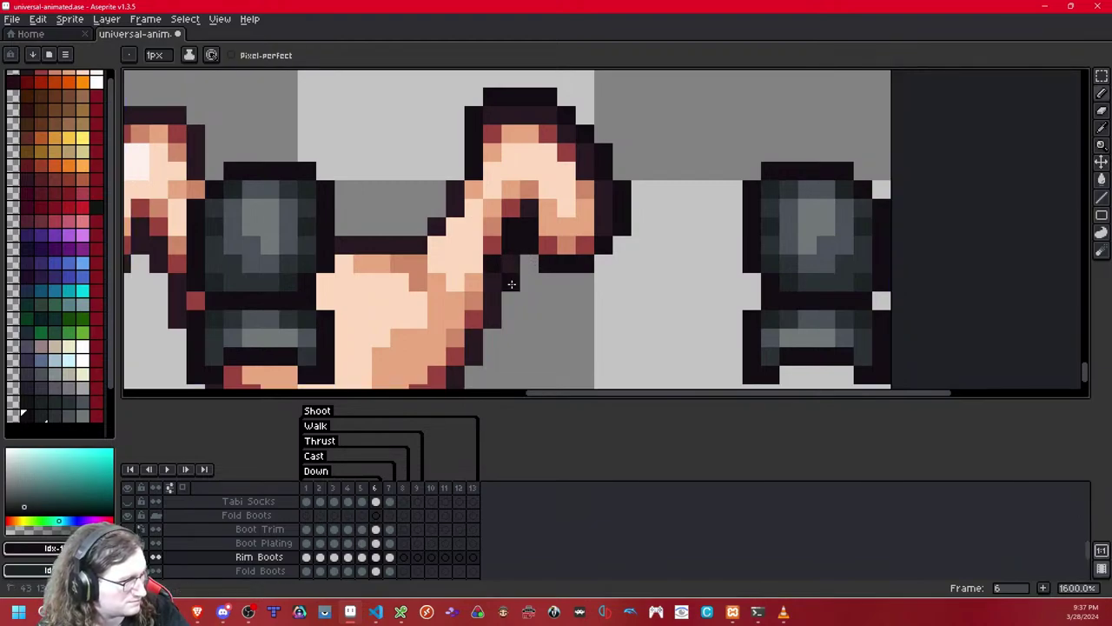
left_click(528, 282)
left_click(561, 247)
key("ctrl+z")
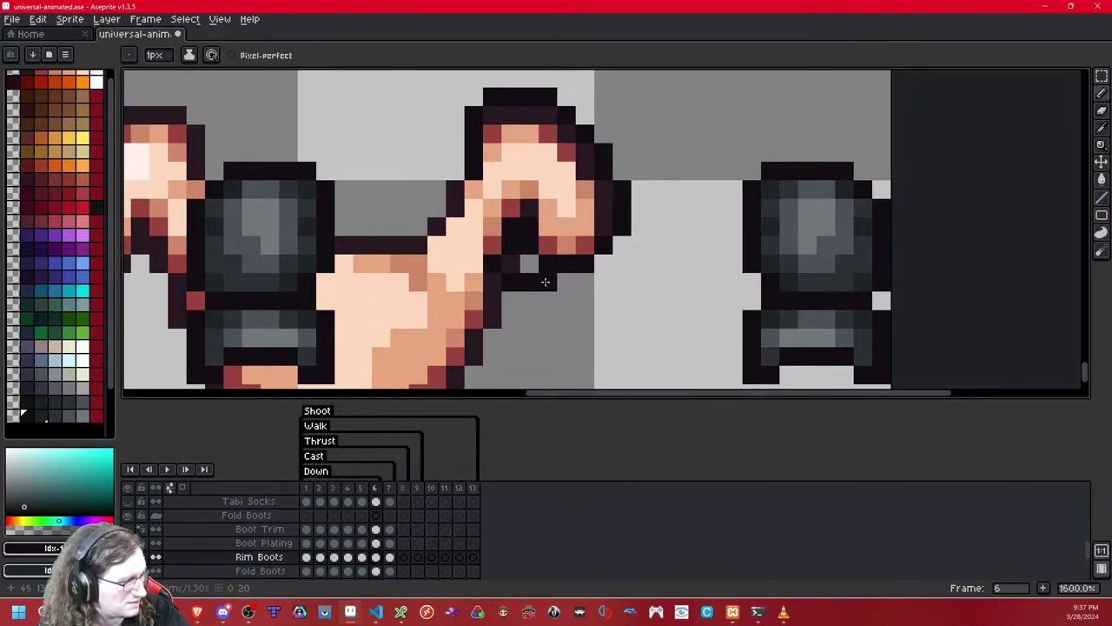
left_click(437, 209)
key("ctrl+z")
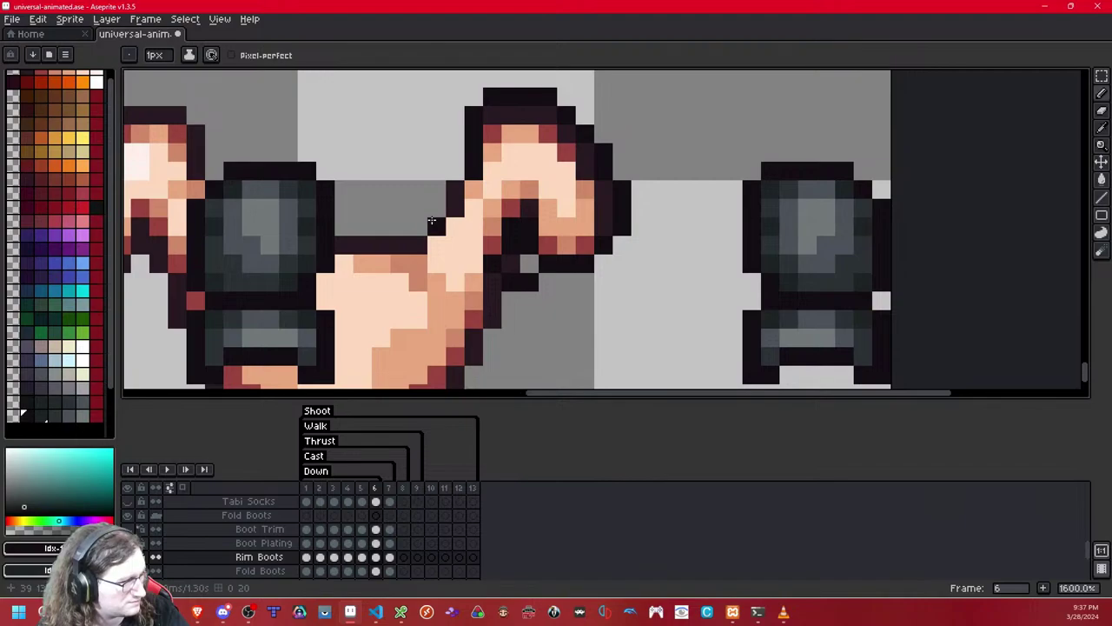
left_click(437, 209)
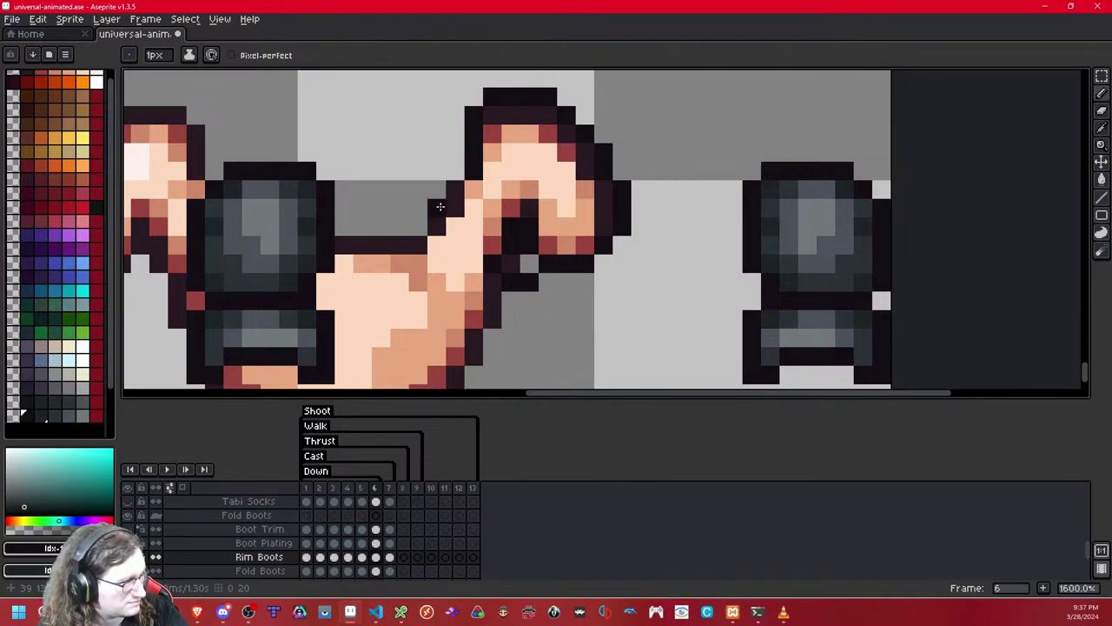
key("ctrl+z")
- Pencil the near-black boot outline along the inner side of the right-hand ankle and up to the raised foot
left_click(437, 208)
left_click(436, 191)
left_click_drag(455, 212, 455, 224)
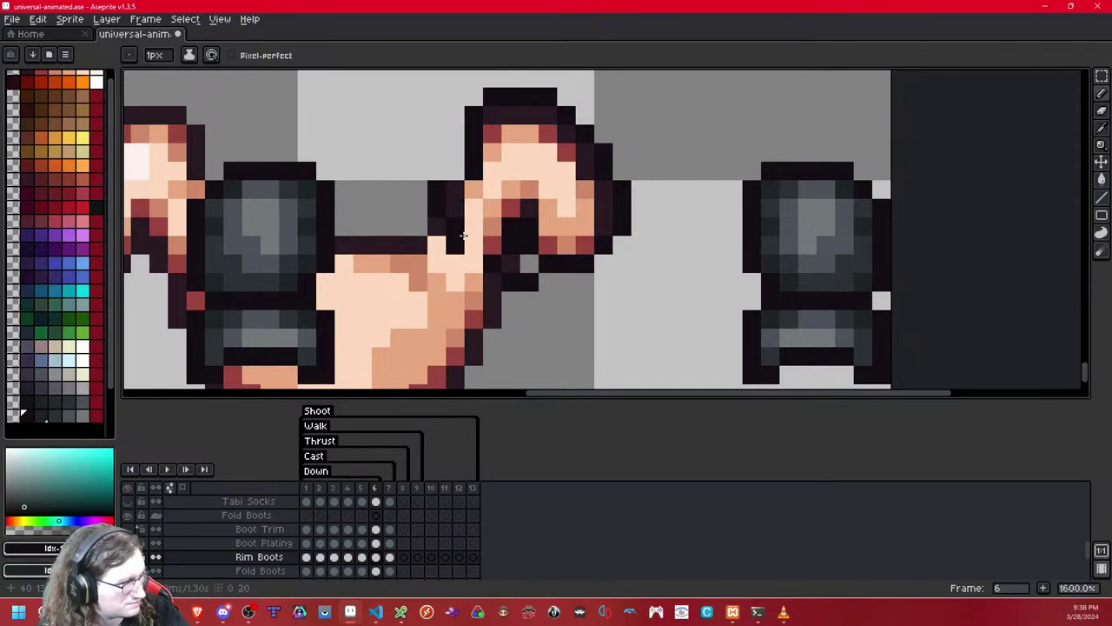
left_click(438, 172)
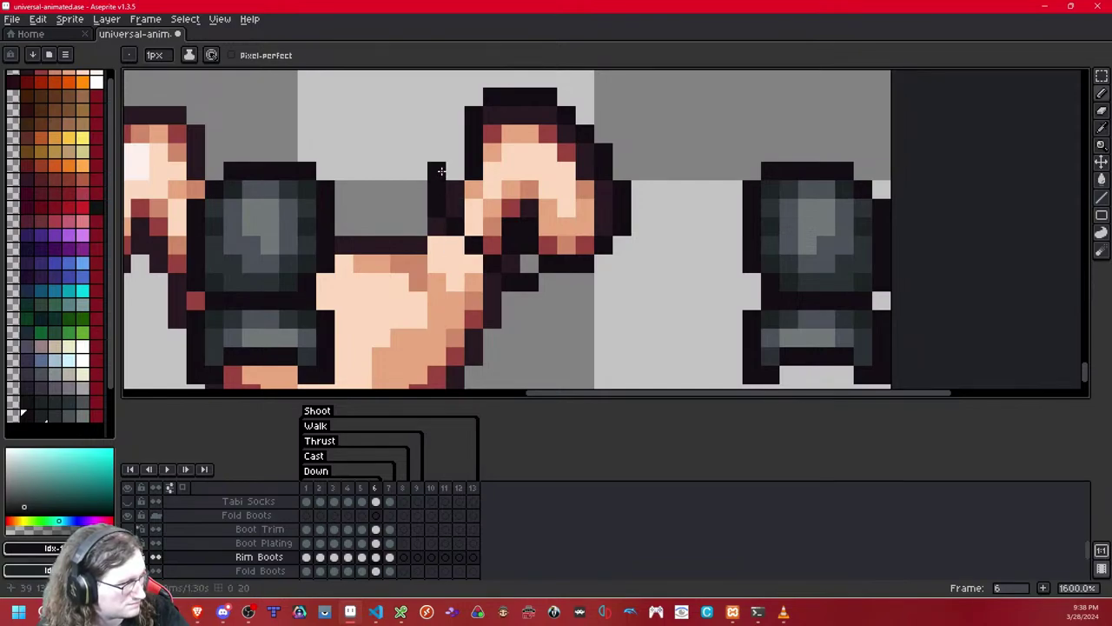
left_click(454, 149)
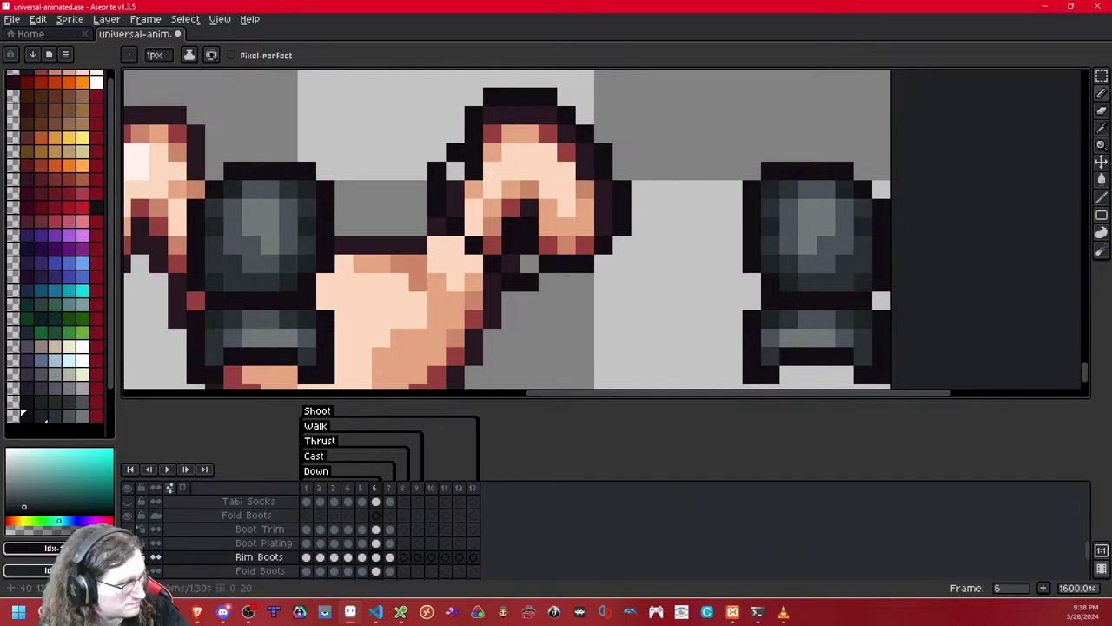
- Pencil a diagonal near-black line separating the right-hand foot from the boot cuff at the ankle
left_click(491, 190)
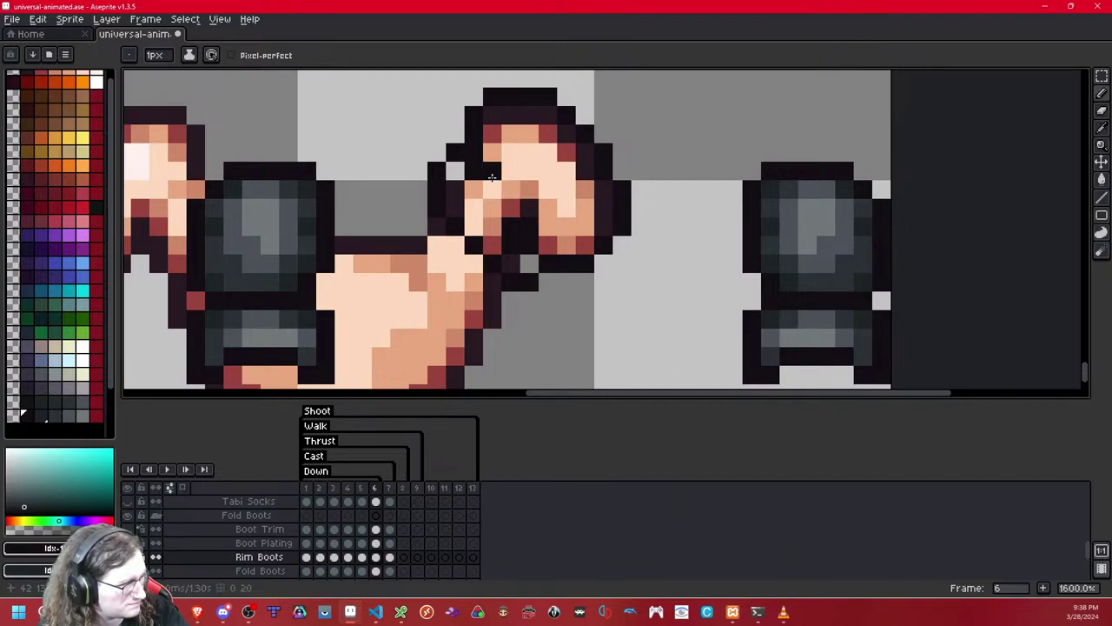
left_click(510, 207)
mouse_move(523, 230)
left_mouse_down()
mouse_move(554, 230)
mouse_move(550, 249)
mouse_move(561, 233)
mouse_move(546, 233)
left_mouse_up()
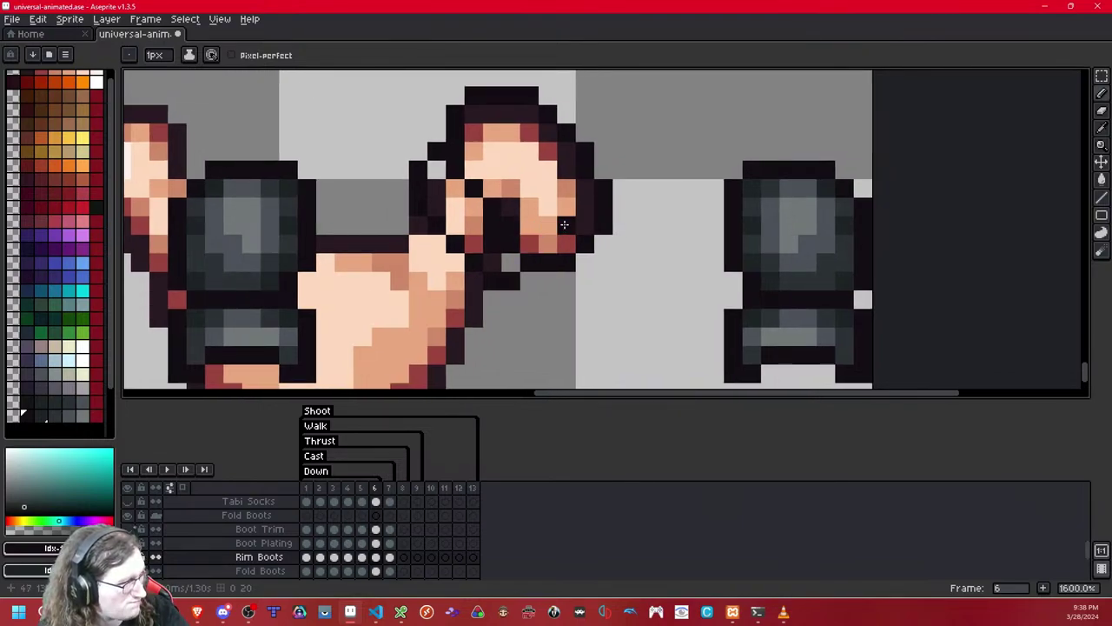
- Fill the cuff at the right-hand ankle with the darkest boot grey and start the same shade along the foot's top edge
left_click(1102, 77)
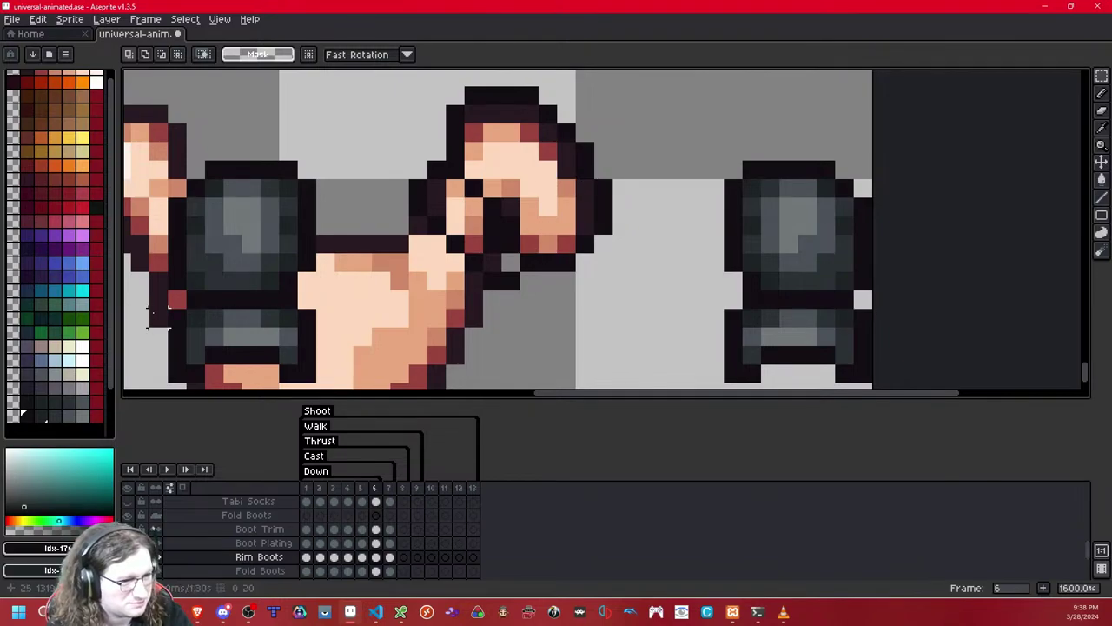
left_click(1101, 93)
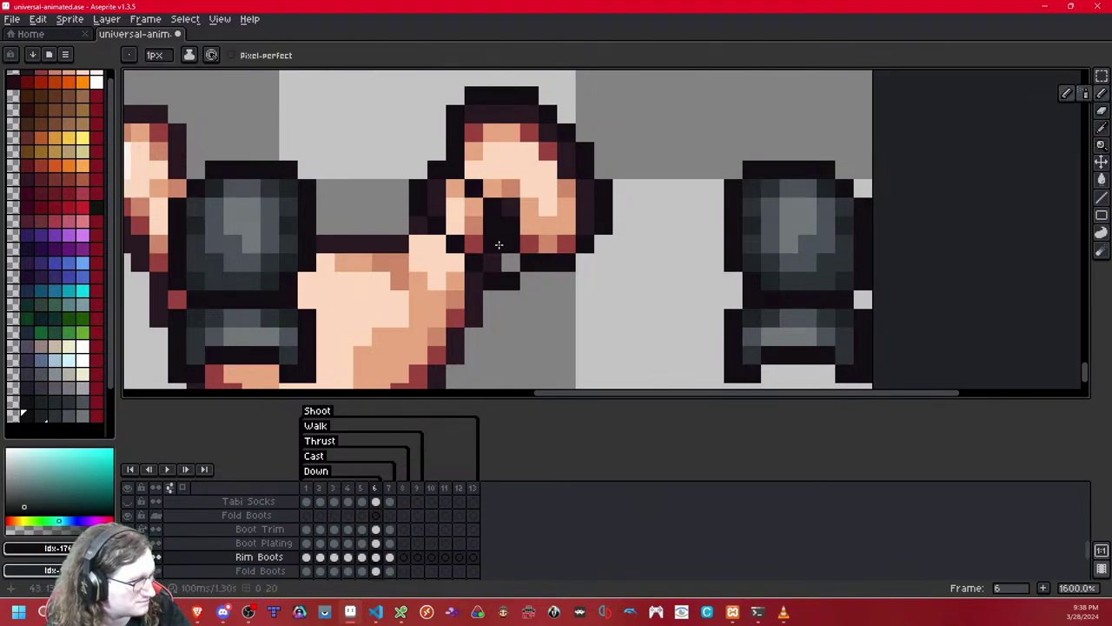
mouse_move(493, 225)
left_mouse_down()
mouse_move(476, 208)
mouse_move(457, 219)
mouse_move(450, 201)
left_mouse_up()
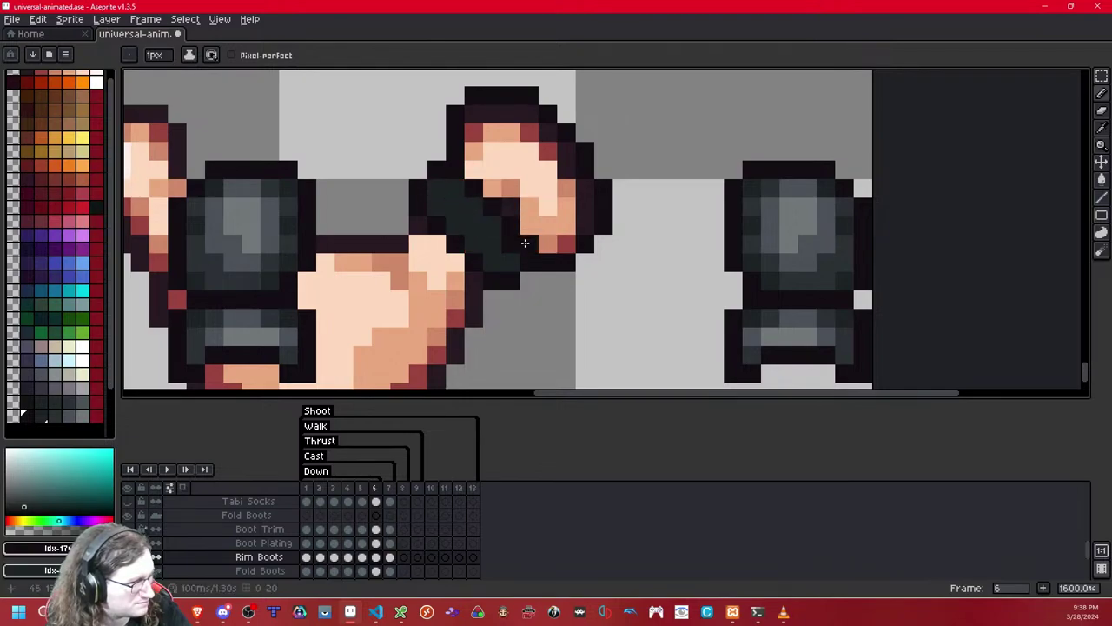
scroll(507, 250, "down", 8)
scroll(522, 238, "up", 5)
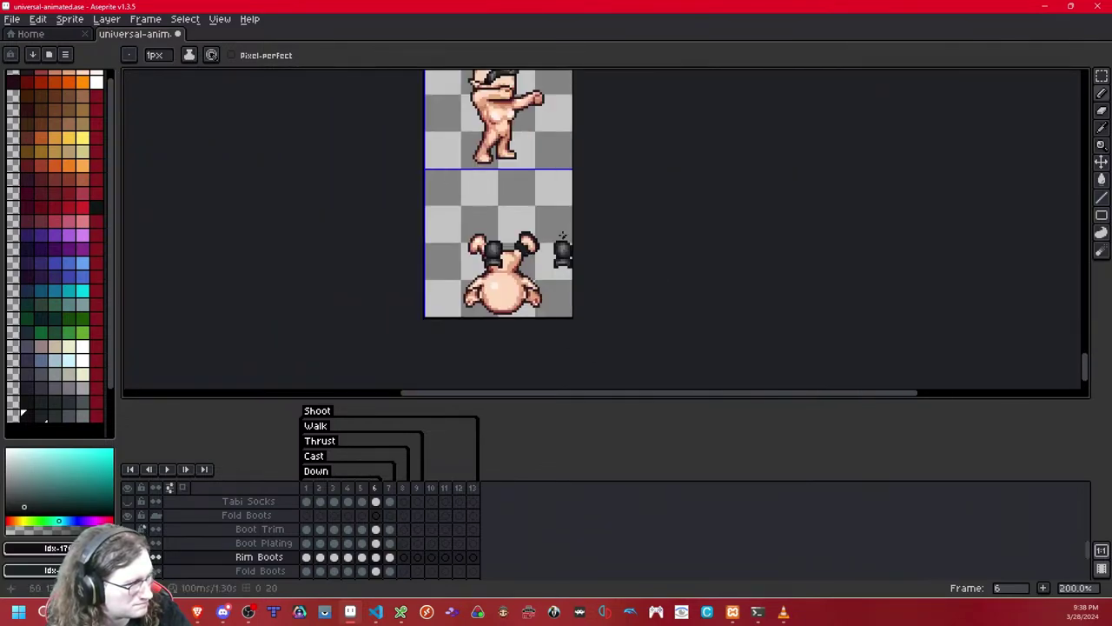
scroll(524, 235, "up", 4)
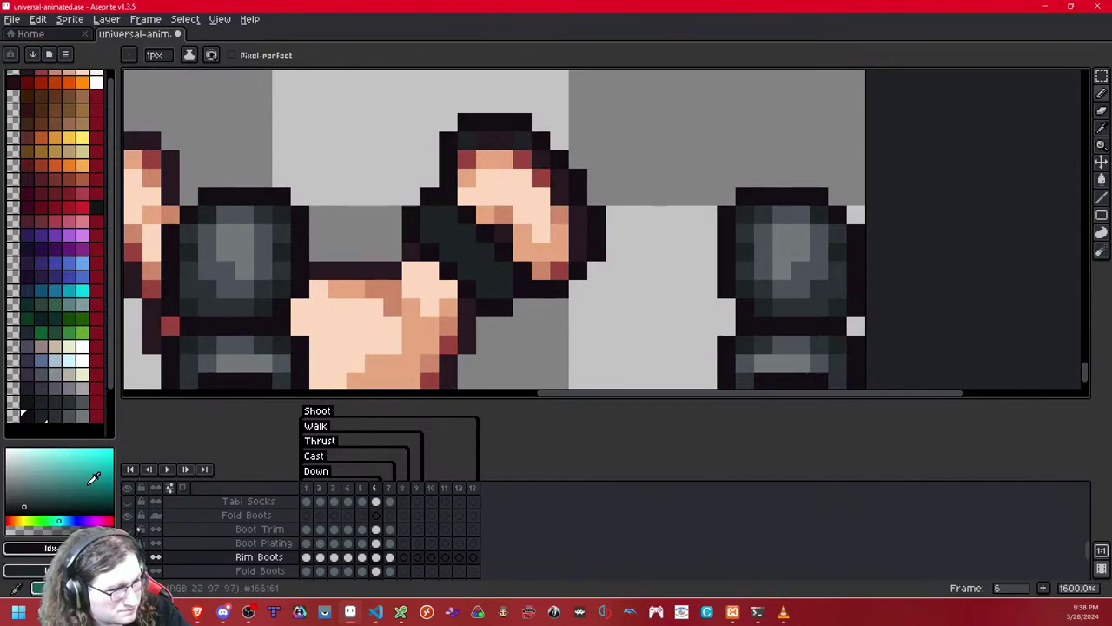
- Shade the middle and lower end of the right-hand cuff with the next lighter slate grey
left_click(41, 414)
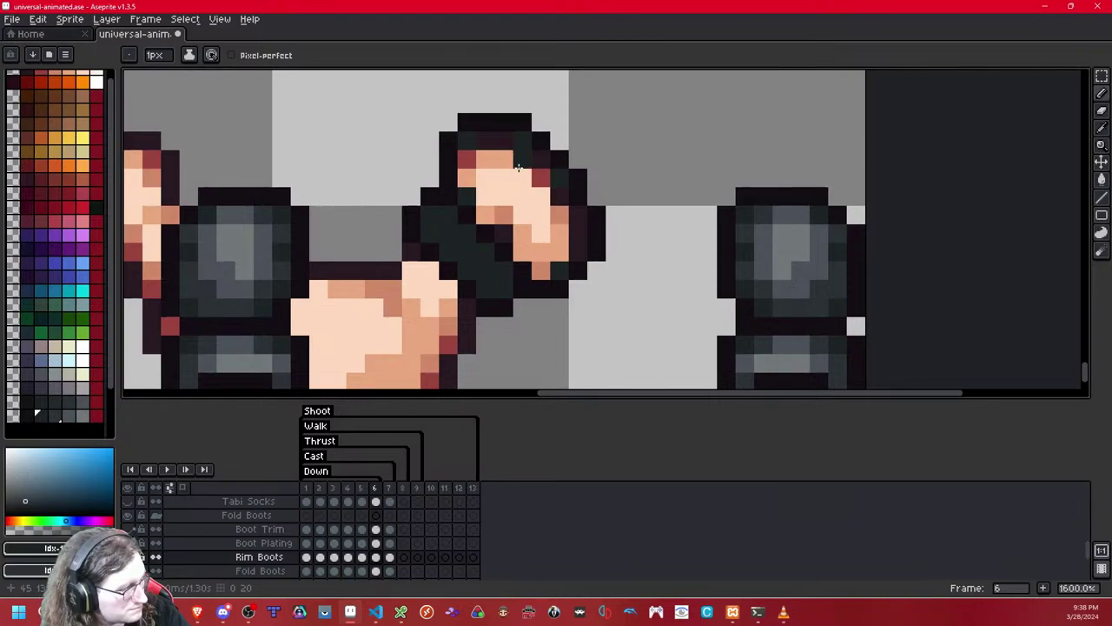
left_click_drag(518, 167, 480, 141)
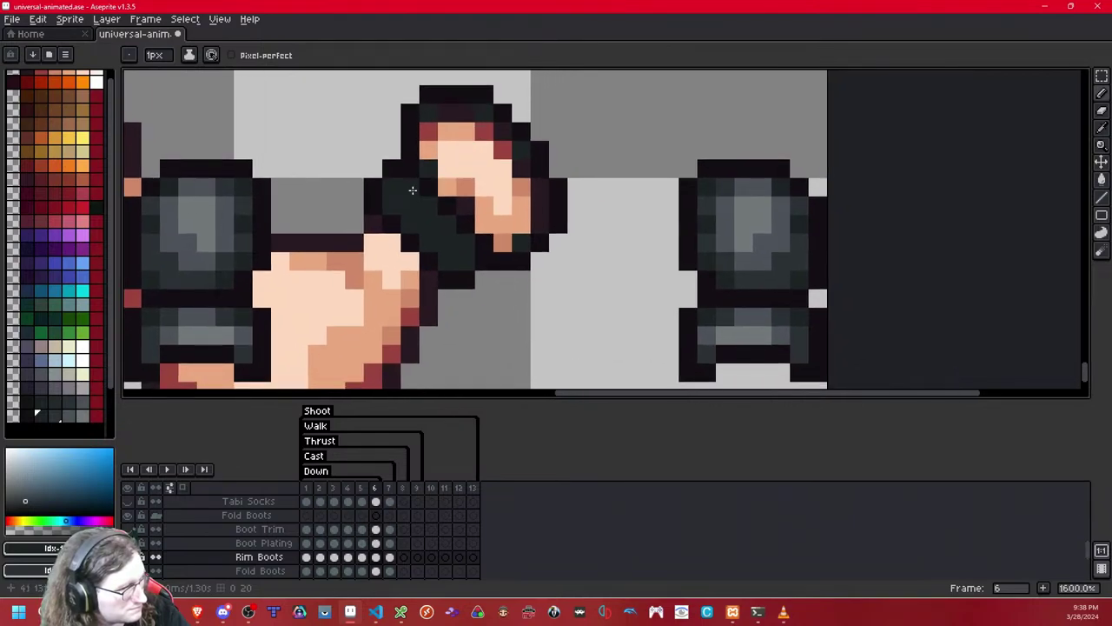
mouse_move(412, 190)
left_mouse_down()
mouse_move(417, 223)
mouse_move(442, 220)
mouse_move(448, 238)
mouse_move(467, 241)
mouse_move(456, 262)
mouse_move(470, 212)
left_mouse_up()
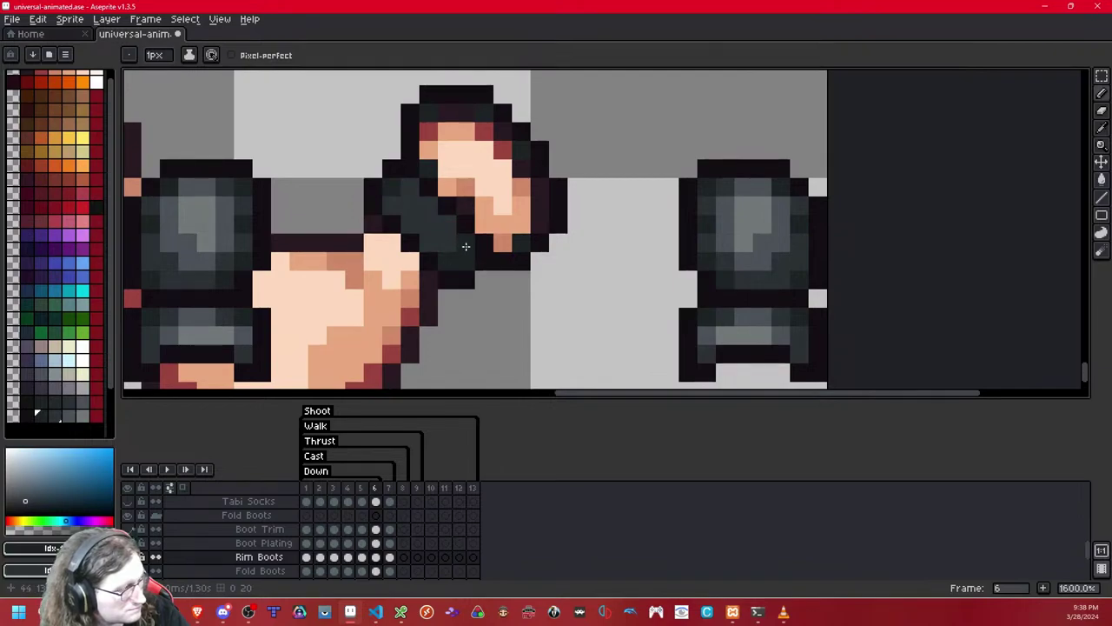
left_click_drag(466, 246, 468, 271)
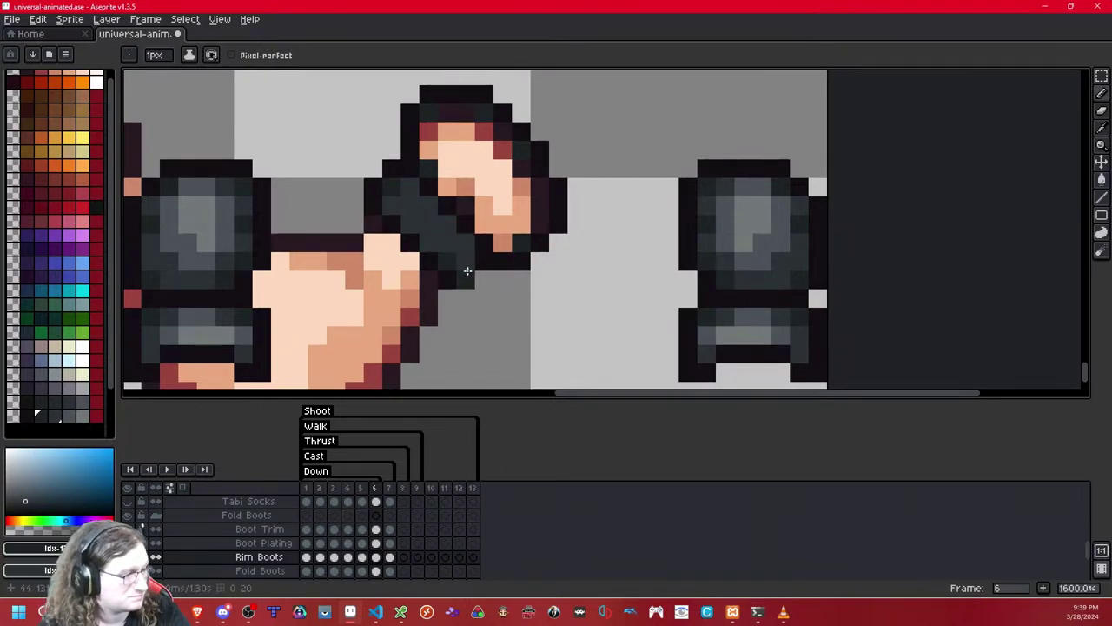
key("ctrl+z")
left_click(466, 253)
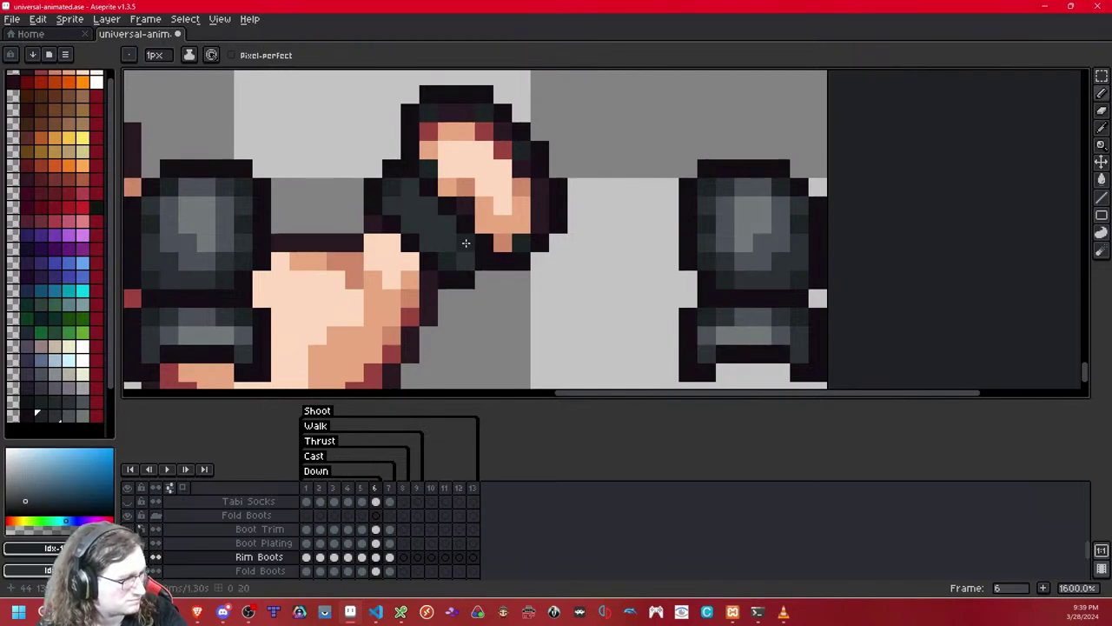
left_click(463, 258)
left_click(449, 263)
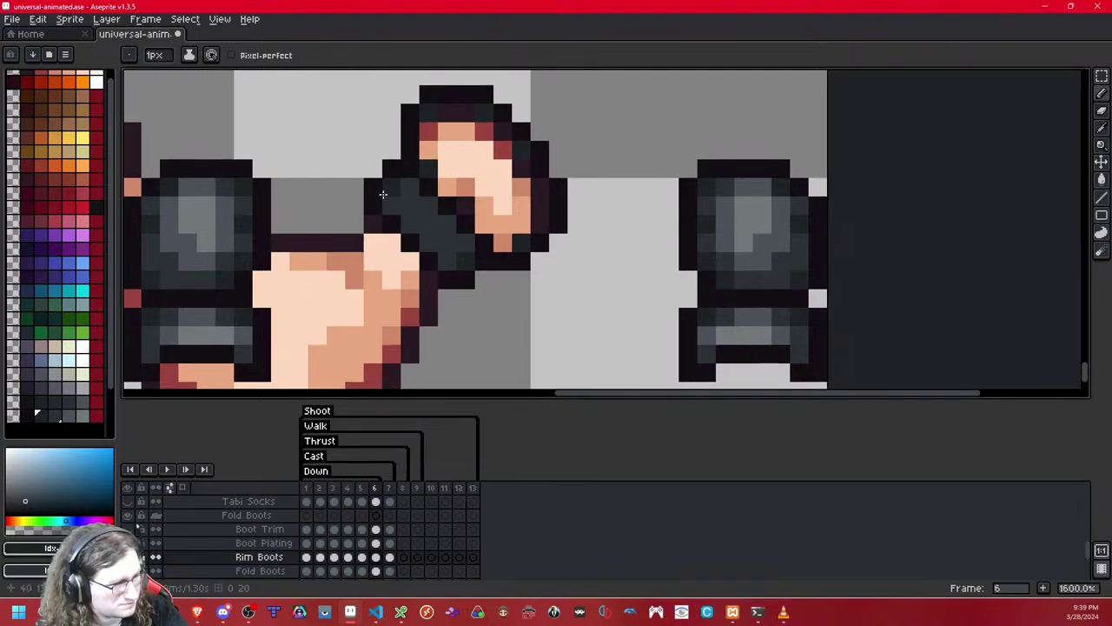
- Add a diagonal highlight along the right-hand cuff using the two lightest boot greys
left_click(68, 415)
mouse_move(428, 227)
left_mouse_down()
mouse_move(405, 201)
mouse_move(412, 195)
left_mouse_up()
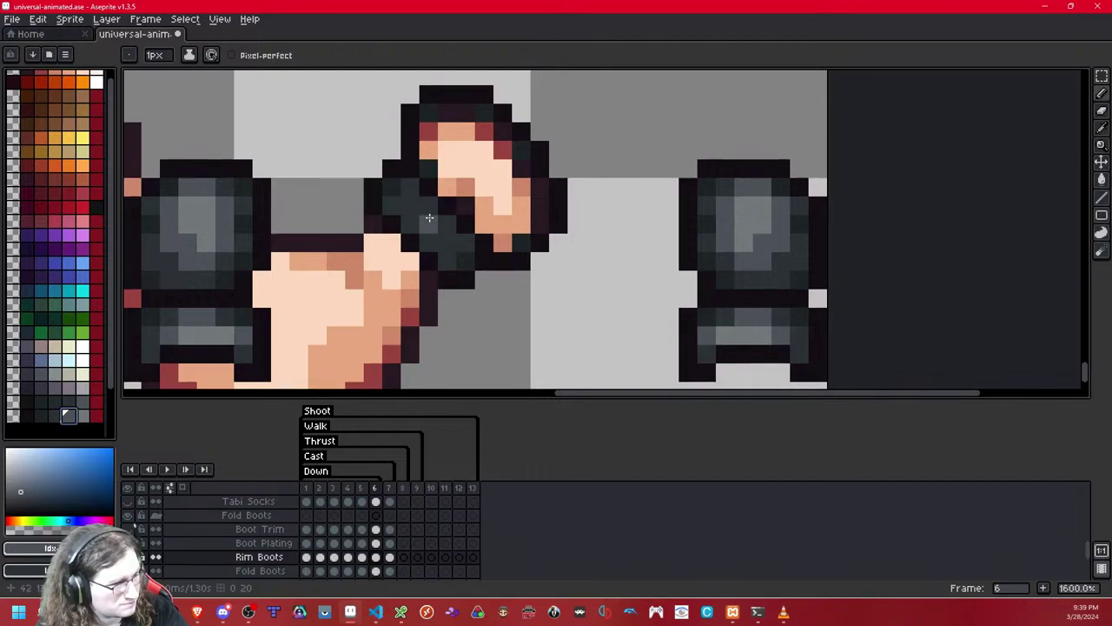
left_click(82, 414)
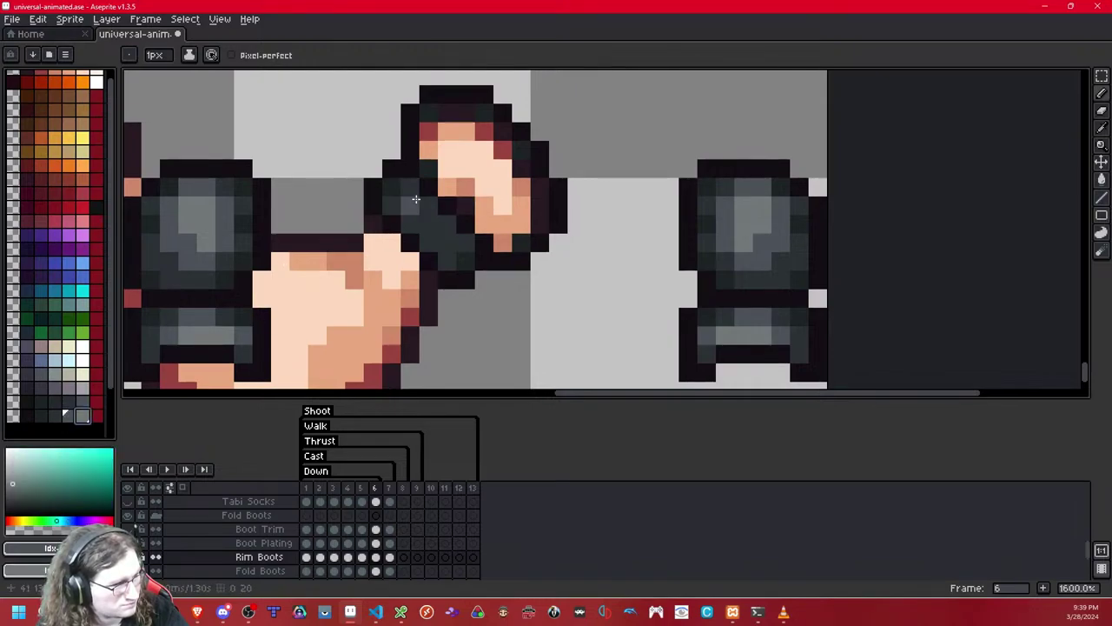
left_click_drag(417, 206, 421, 210)
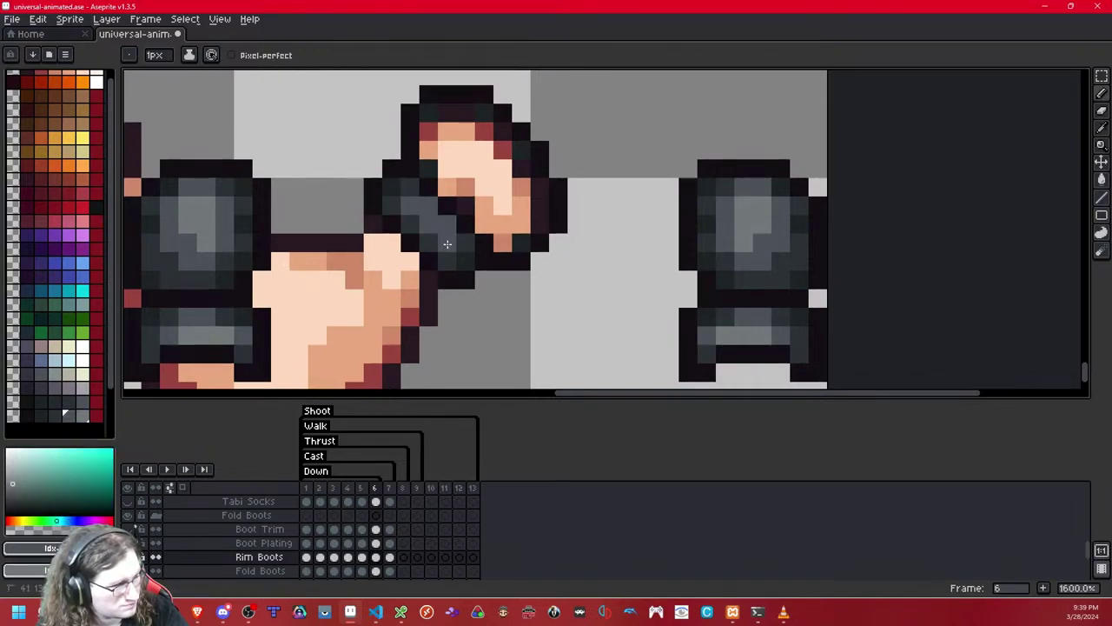
left_click(410, 206)
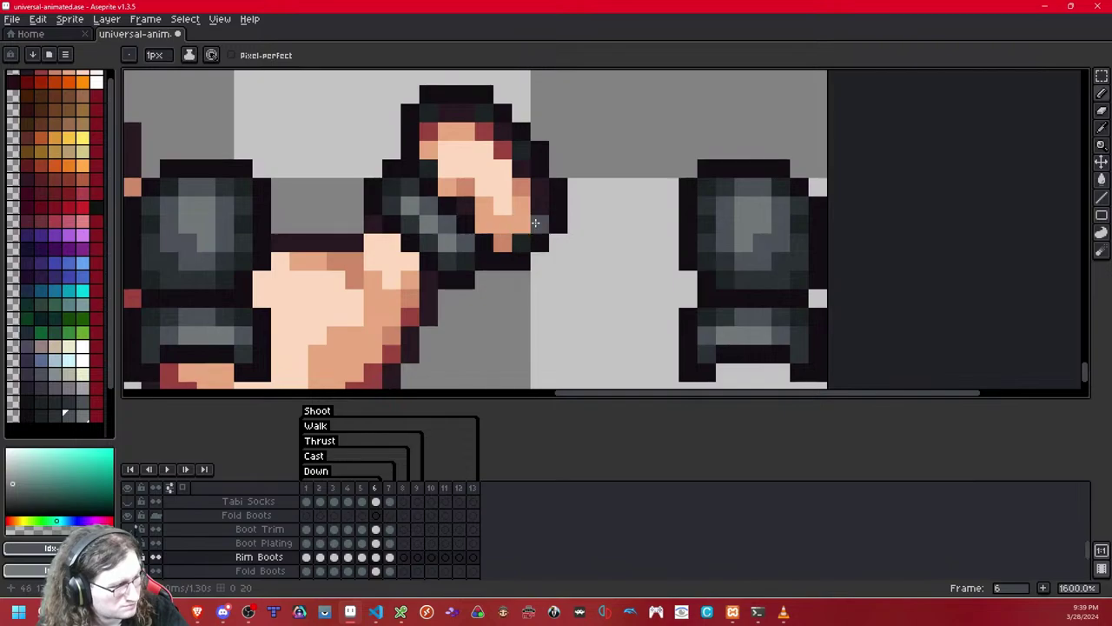
- Cover the skin on the upper half of the right-hand raised foot with the two lightest boot greys
scroll(442, 238, "down", 6)
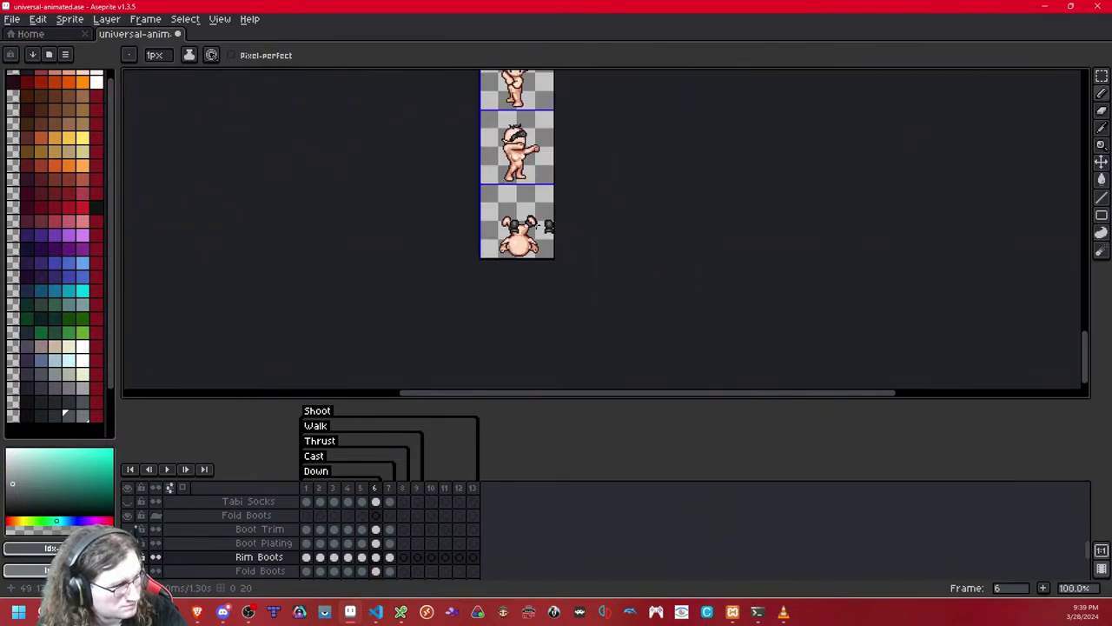
scroll(537, 224, "up", 8)
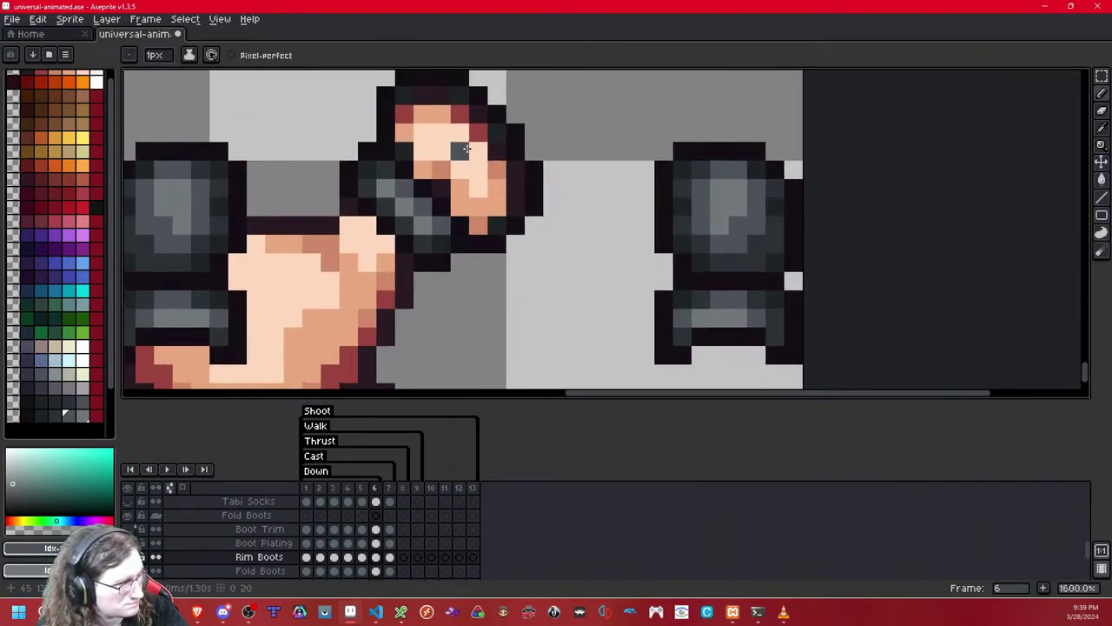
mouse_move(460, 139)
left_mouse_down()
mouse_move(421, 144)
mouse_move(445, 113)
mouse_move(459, 115)
mouse_move(463, 175)
mouse_move(428, 168)
mouse_move(427, 198)
mouse_move(470, 190)
mouse_move(439, 157)
mouse_move(442, 173)
mouse_move(429, 176)
mouse_move(432, 153)
mouse_move(412, 186)
left_mouse_up()
right_click(472, 149)
right_click(428, 171)
right_click(428, 187)
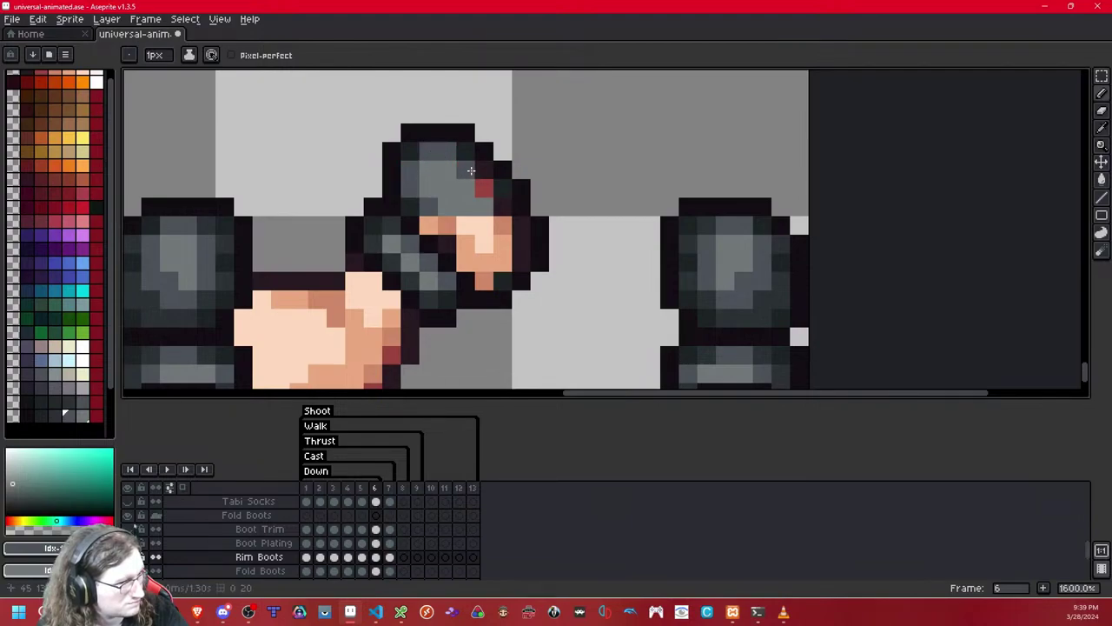
- Shade the outer and lower edges of the right-hand boot with dark slate grey
left_click(55, 415)
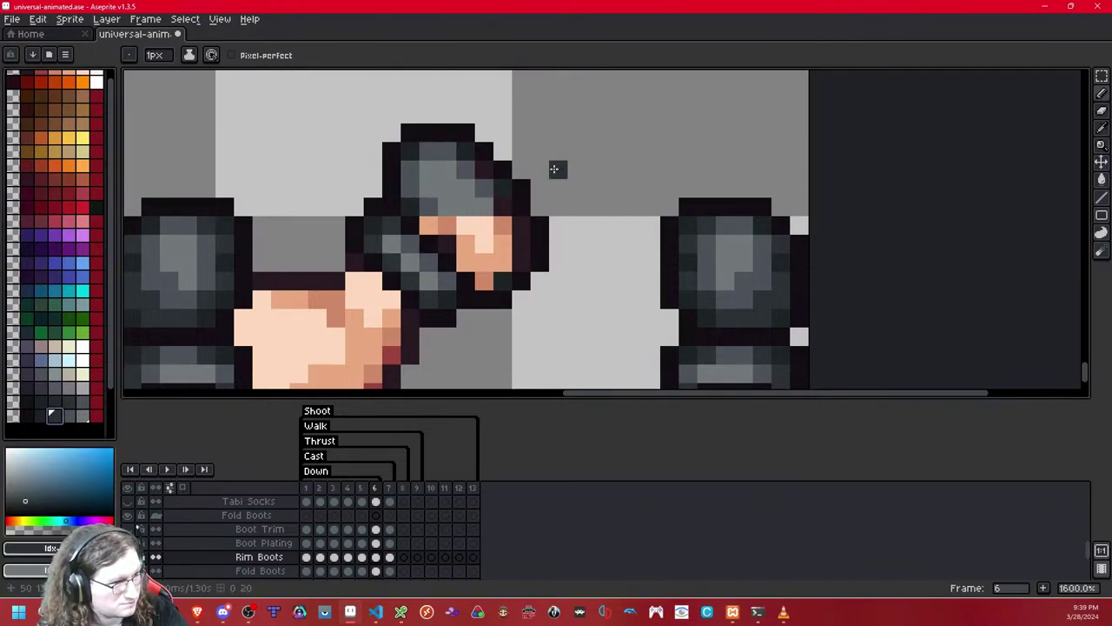
mouse_move(507, 205)
left_mouse_down()
mouse_move(519, 256)
mouse_move(462, 262)
left_mouse_up()
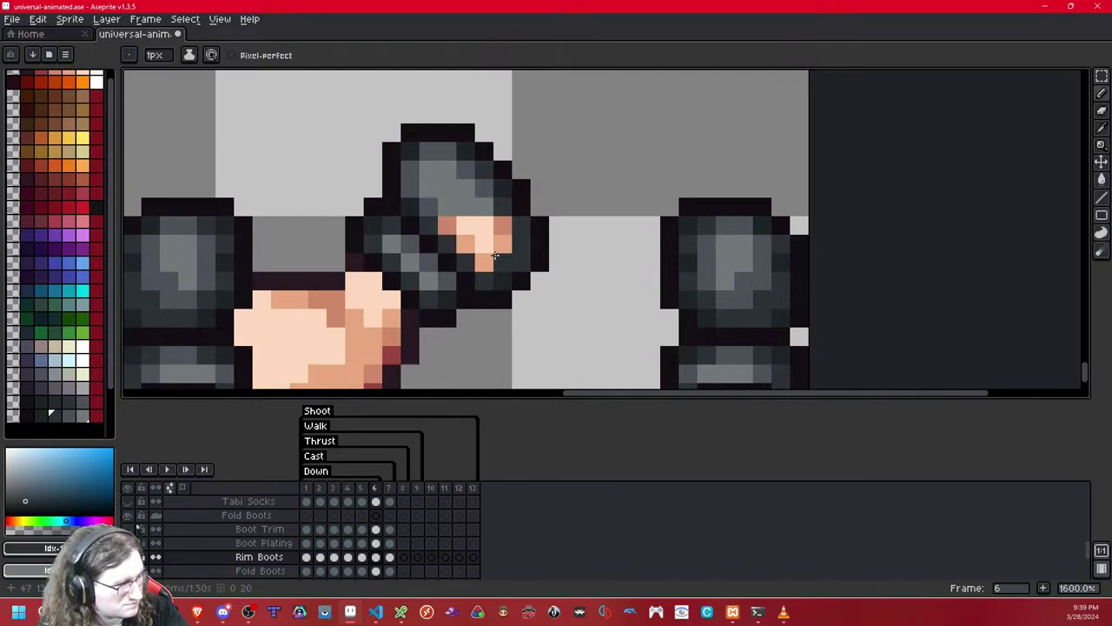
left_click(38, 416)
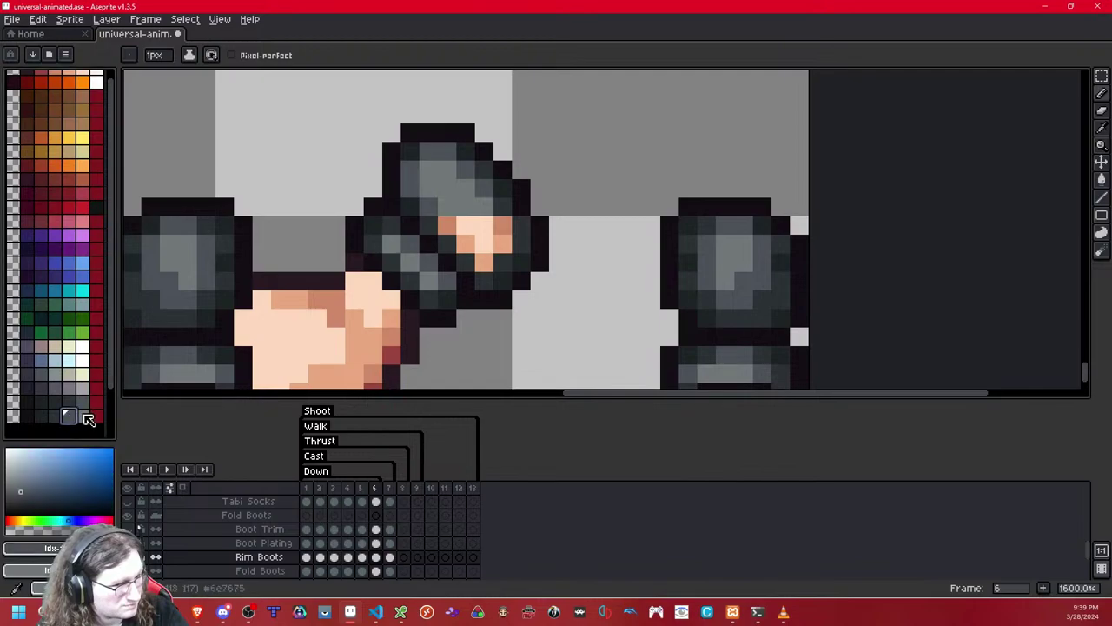
- Fill the remaining skin pixels on the lower half of the right-hand boot with palette colours 179 and 180
left_click(65, 416)
left_click(447, 226)
left_click(484, 263)
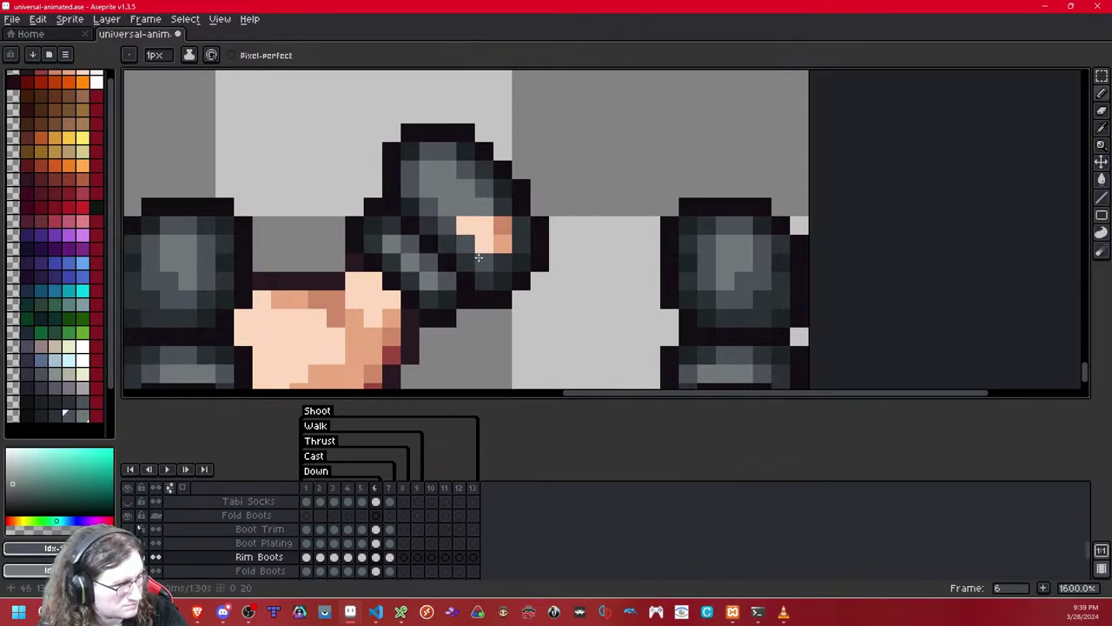
left_click(502, 243)
left_click(500, 226)
left_click_drag(465, 225, 484, 226)
left_click(481, 274)
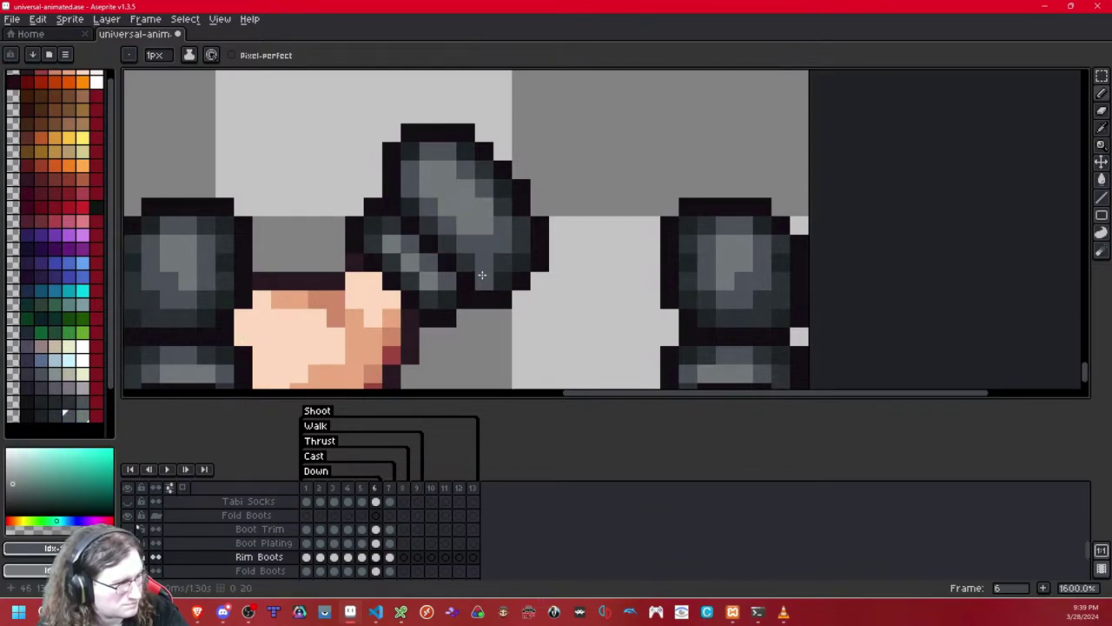
- Check the finished right-hand boot in frame 6 by toggling the Rim Boots layer's visibility to compare it with the bare foot
scroll(484, 241, "down", 8)
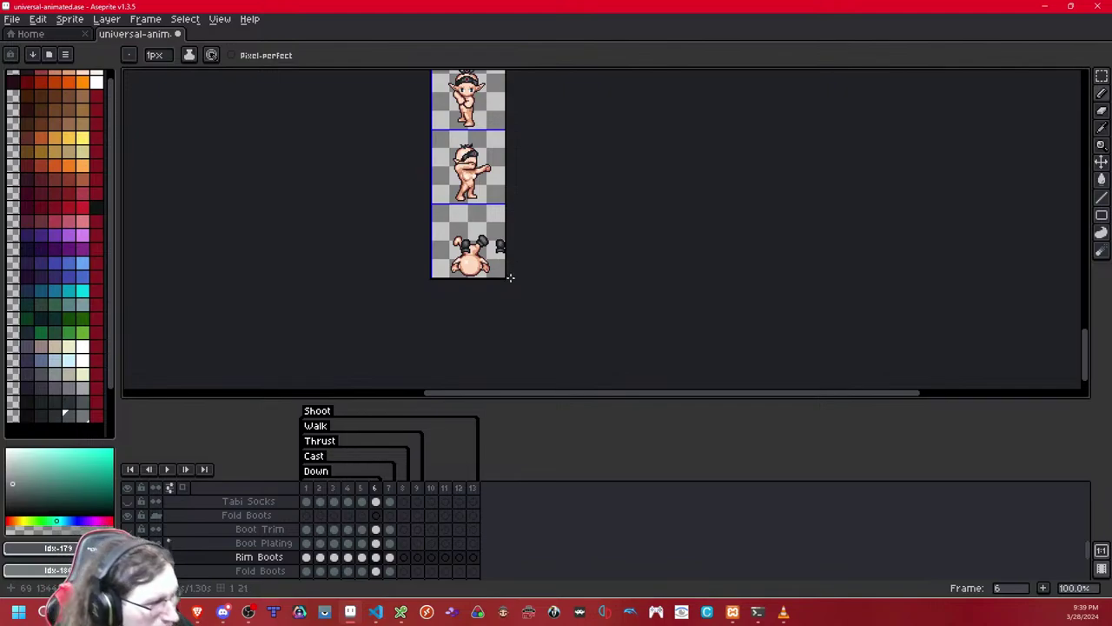
scroll(508, 278, "up", 5)
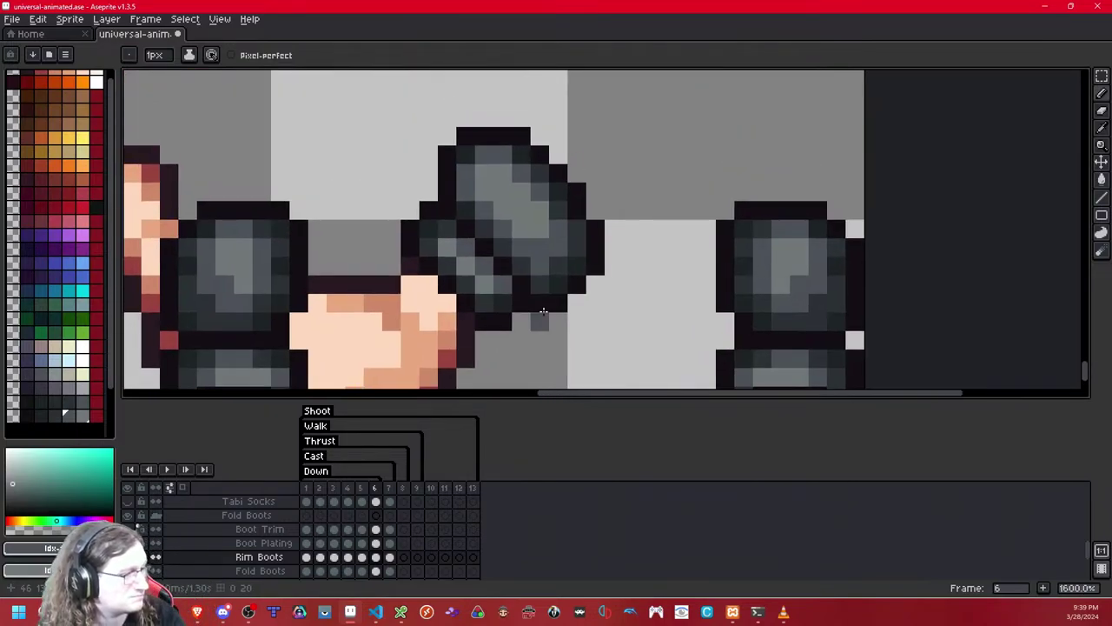
left_click(558, 282)
left_click(595, 301)
left_click(600, 284)
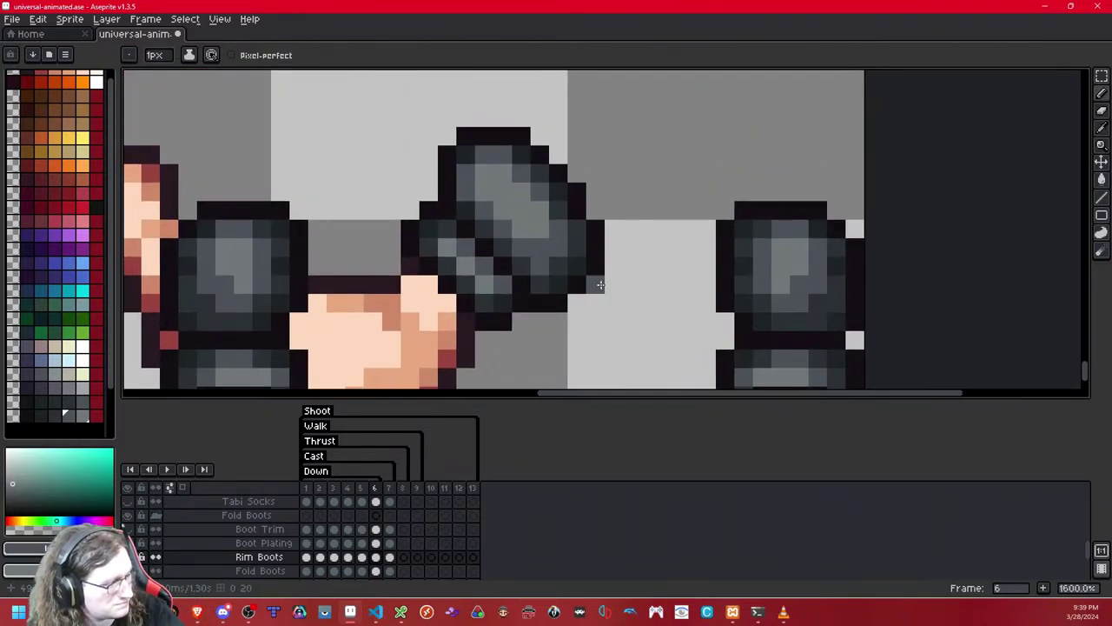
key("shift+x")
key("shift+x")
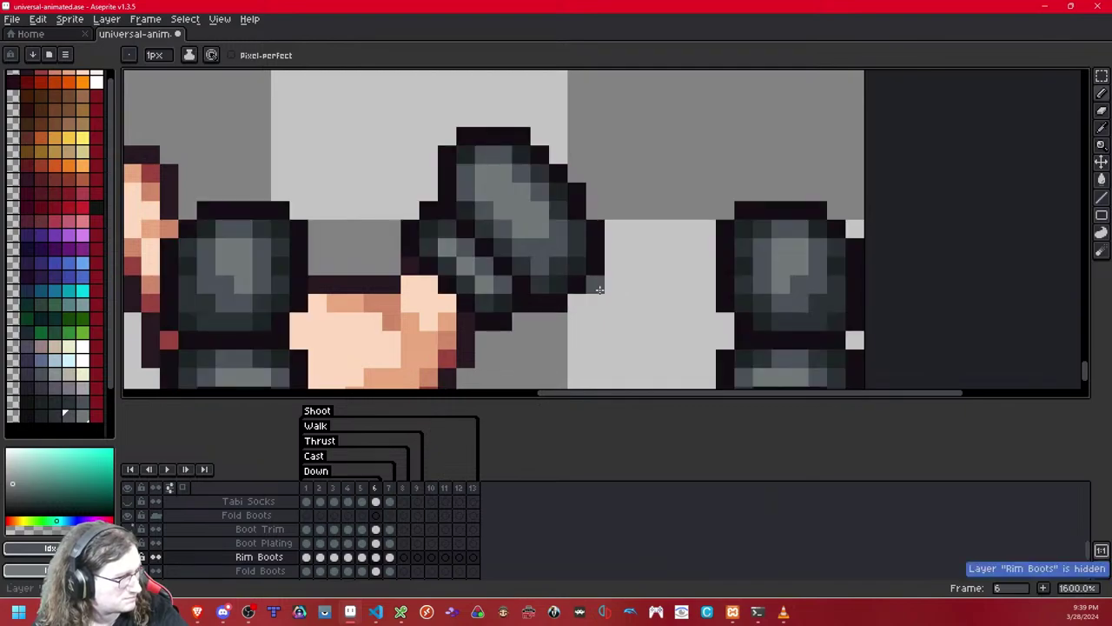
key("shift+x")
key("shift+x")
key("shift+x")
key("shift+x")
key("shift+x")
key("shift+x")
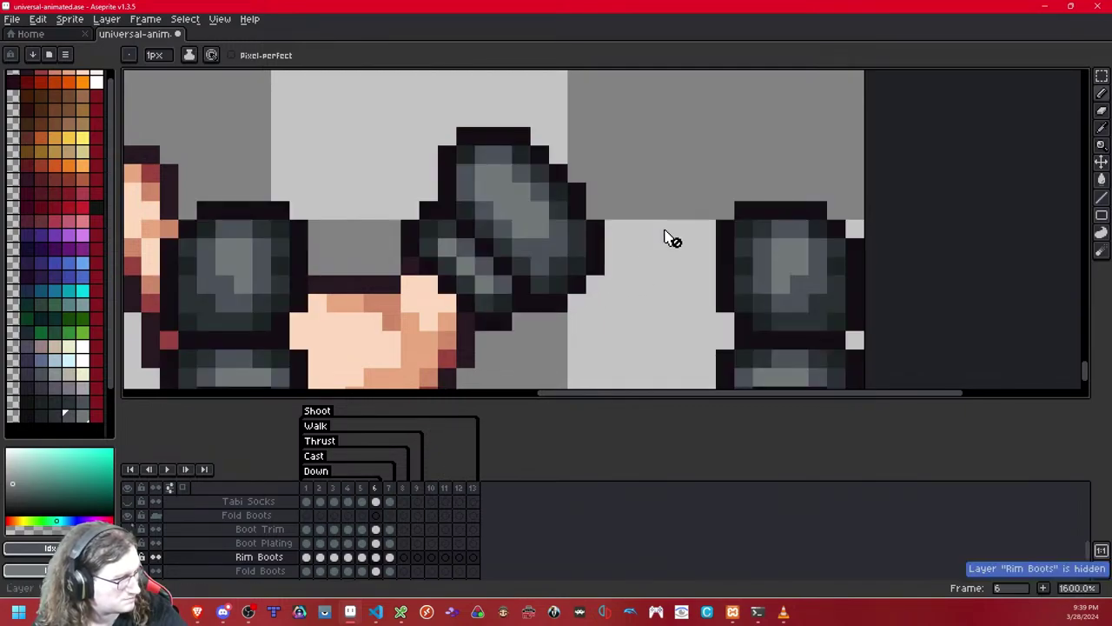
- Shift the outer edge of the right-hand boot in frame 6 one pixel inward
key("shift+x")
left_click(666, 229)
left_click(666, 230)
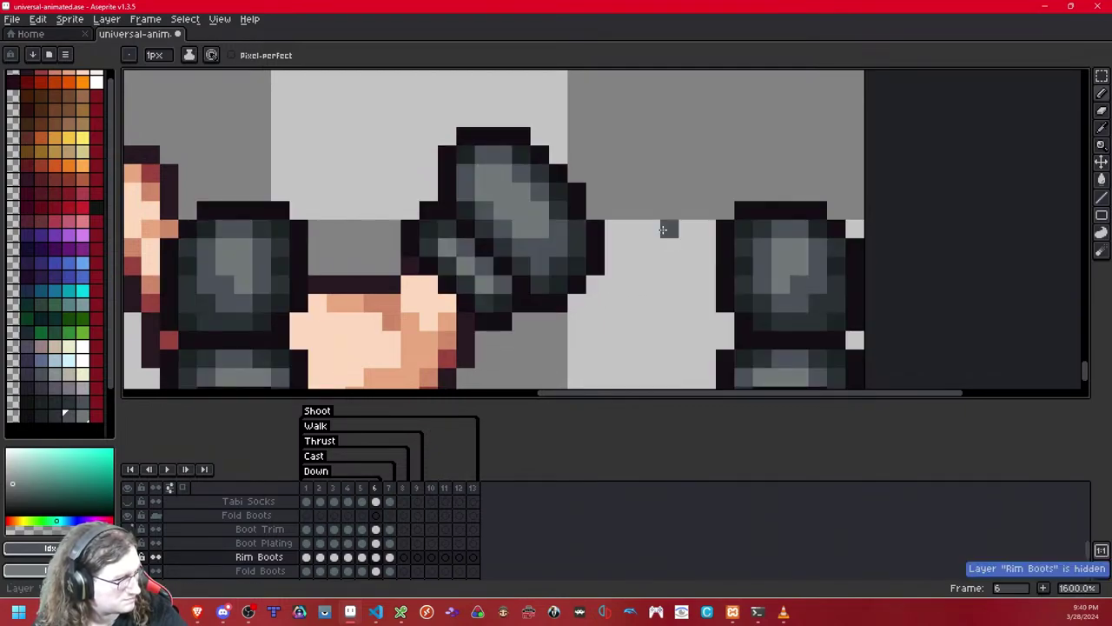
left_click(654, 232)
key("shift+q")
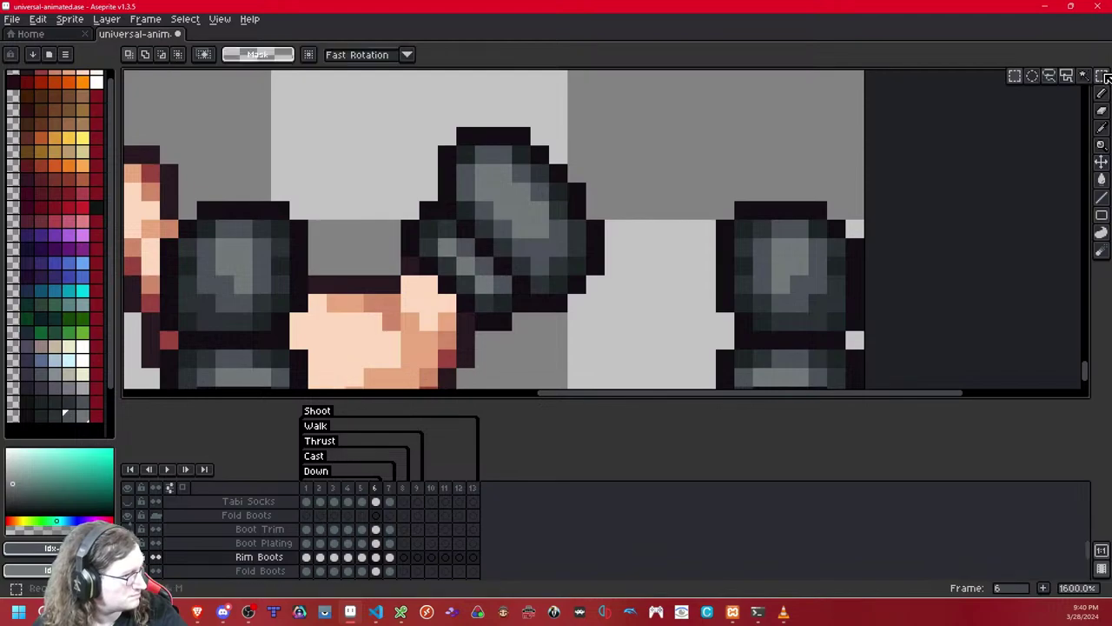
left_click_drag(577, 229, 633, 284)
key("Left")
left_click(670, 229)
scroll(643, 193, "down", 9)
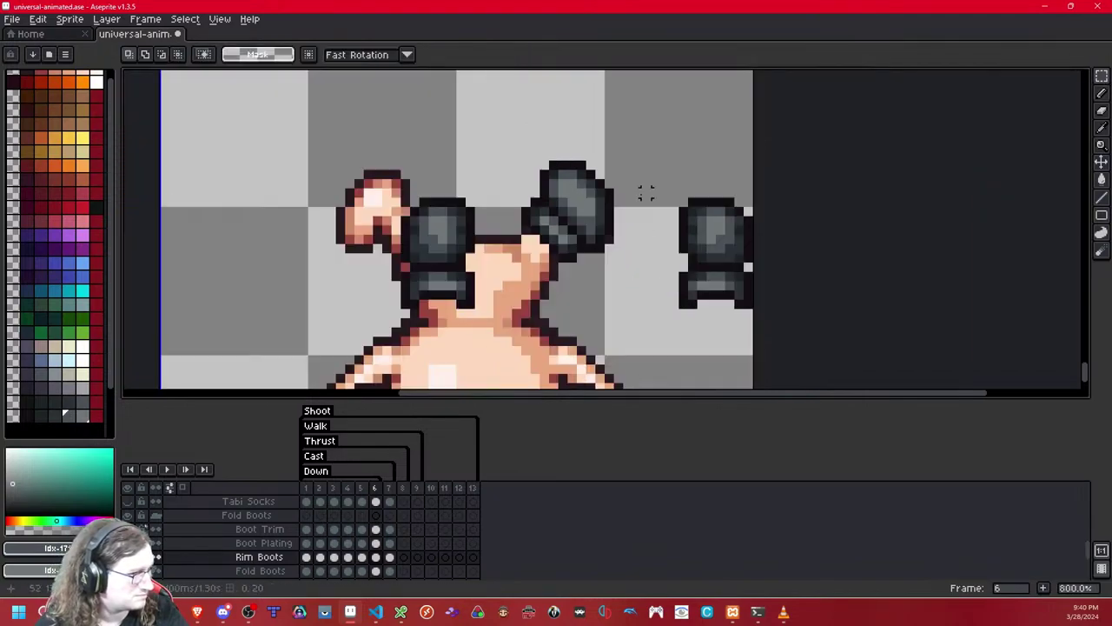
scroll(641, 200, "up", 2)
scroll(640, 200, "up", 7)
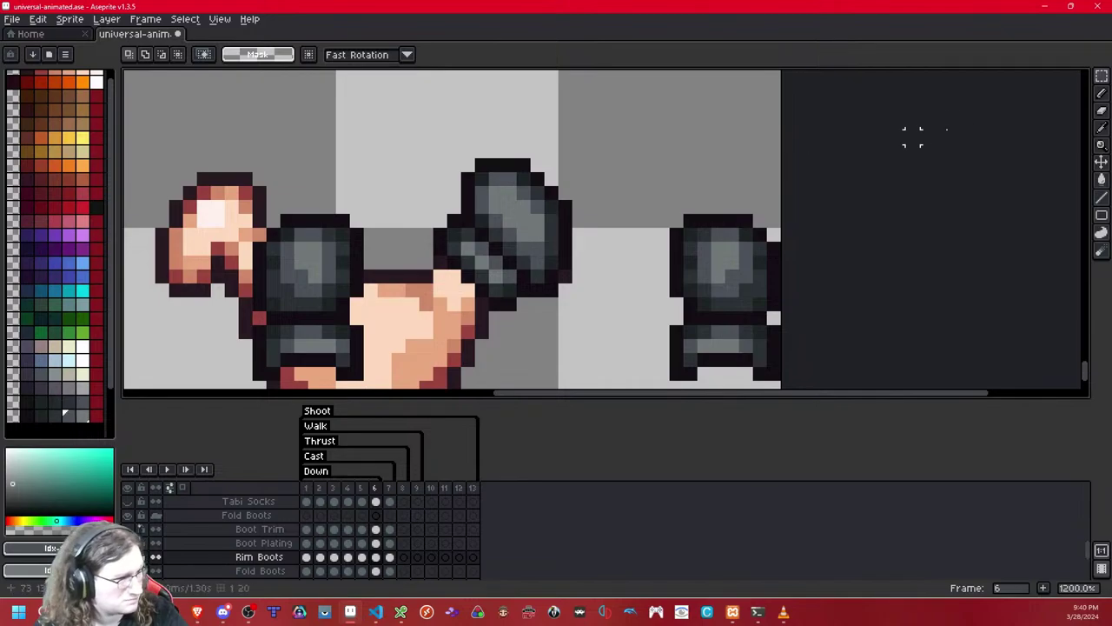
- Darken the inner and upper edges of the right-hand boot's foot section with palette colours 178 and 177
left_click(1101, 112)
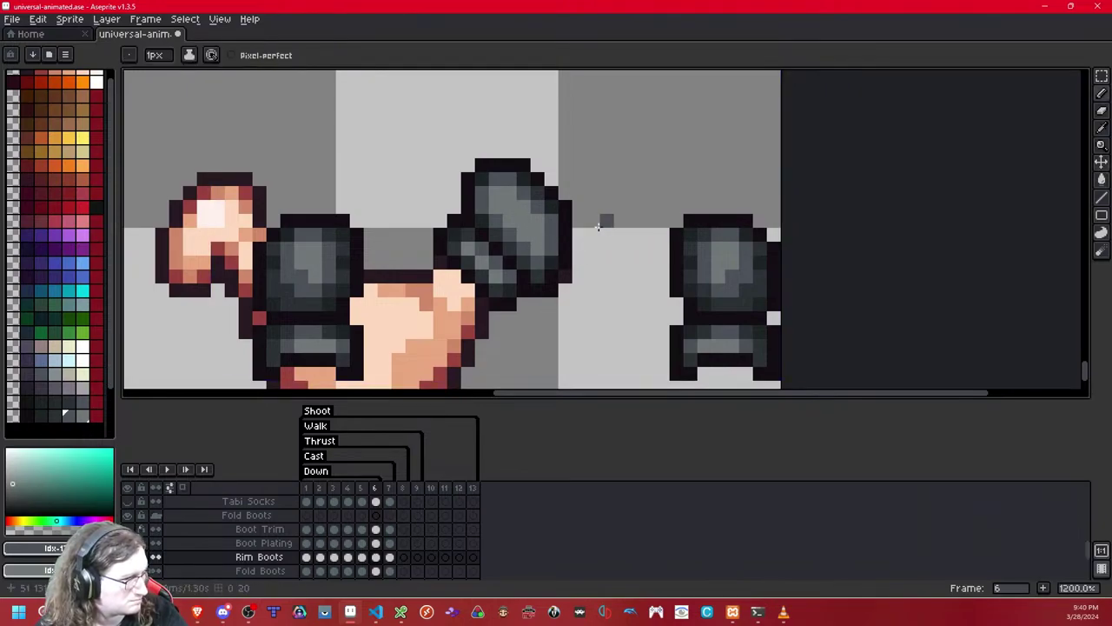
scroll(588, 226, "down", 5)
scroll(588, 226, "down", 2)
scroll(591, 223, "up", 5)
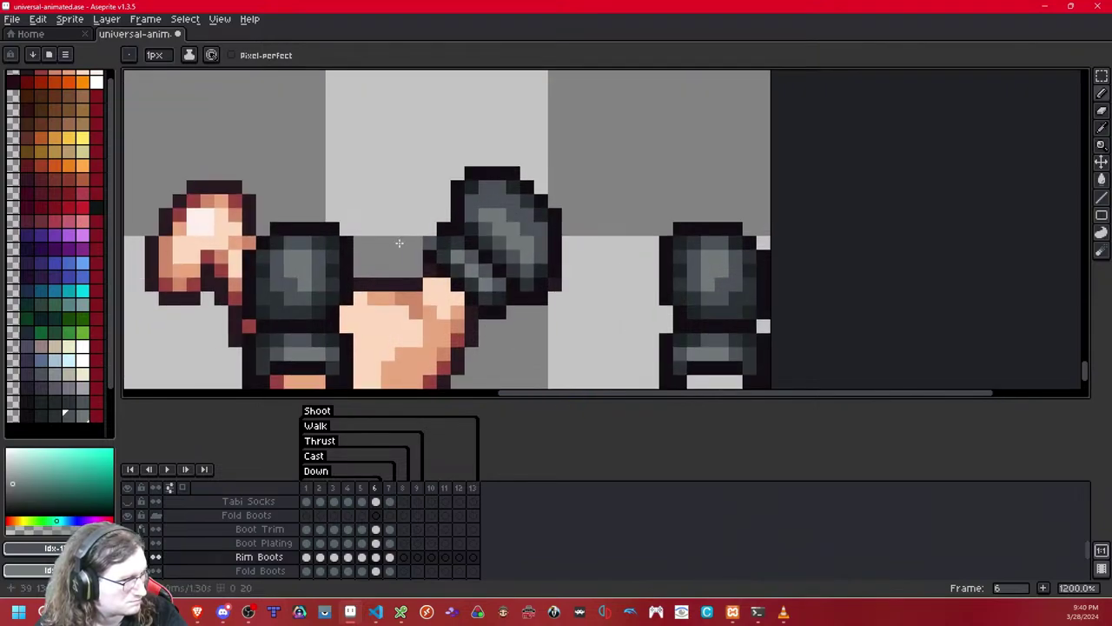
left_click(51, 417)
mouse_move(486, 188)
left_mouse_down()
mouse_move(496, 188)
mouse_move(469, 211)
left_mouse_up()
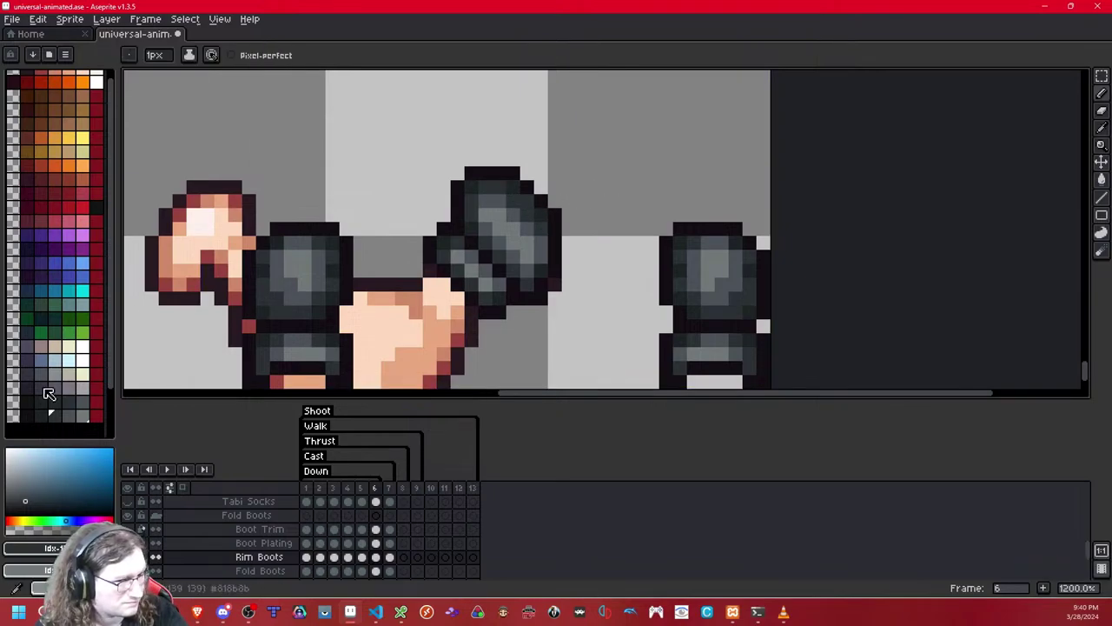
left_click(40, 415)
scroll(529, 202, "down", 8)
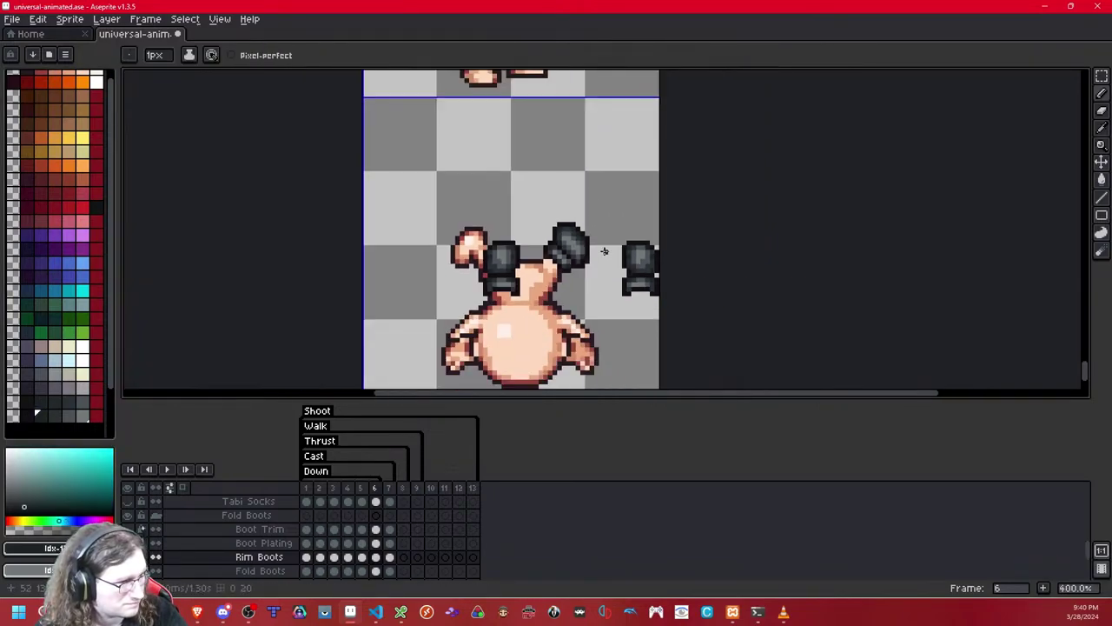
scroll(656, 310, "up", 1)
scroll(630, 252, "up", 8)
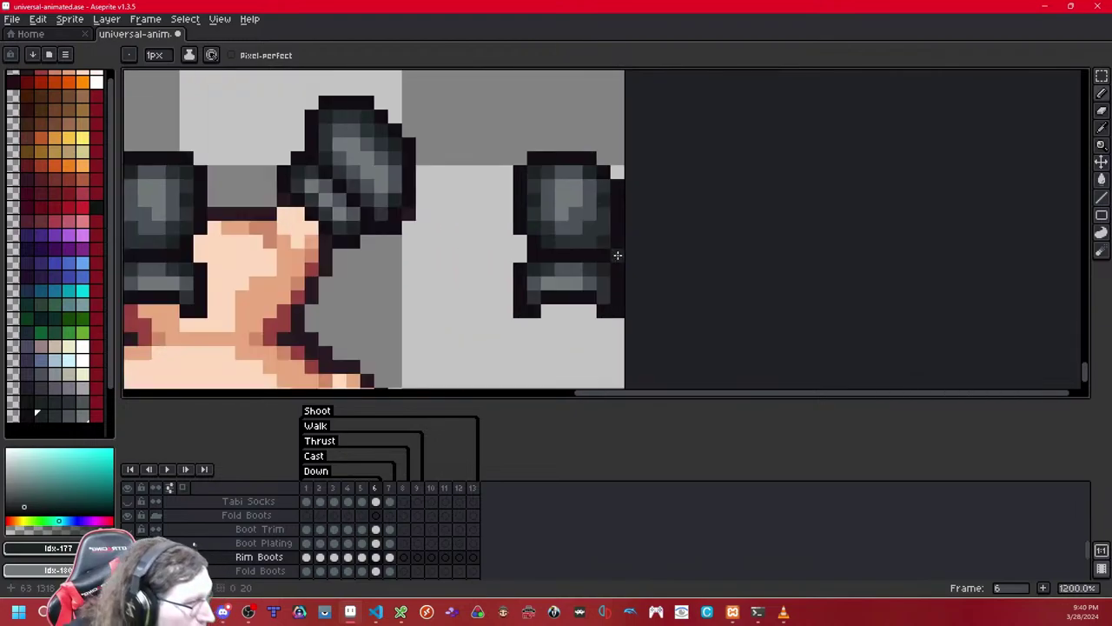
- Compare the reshaded right-hand boot with the bare foot by toggling the Rim Boots layer's visibility
scroll(617, 233, "down", 1)
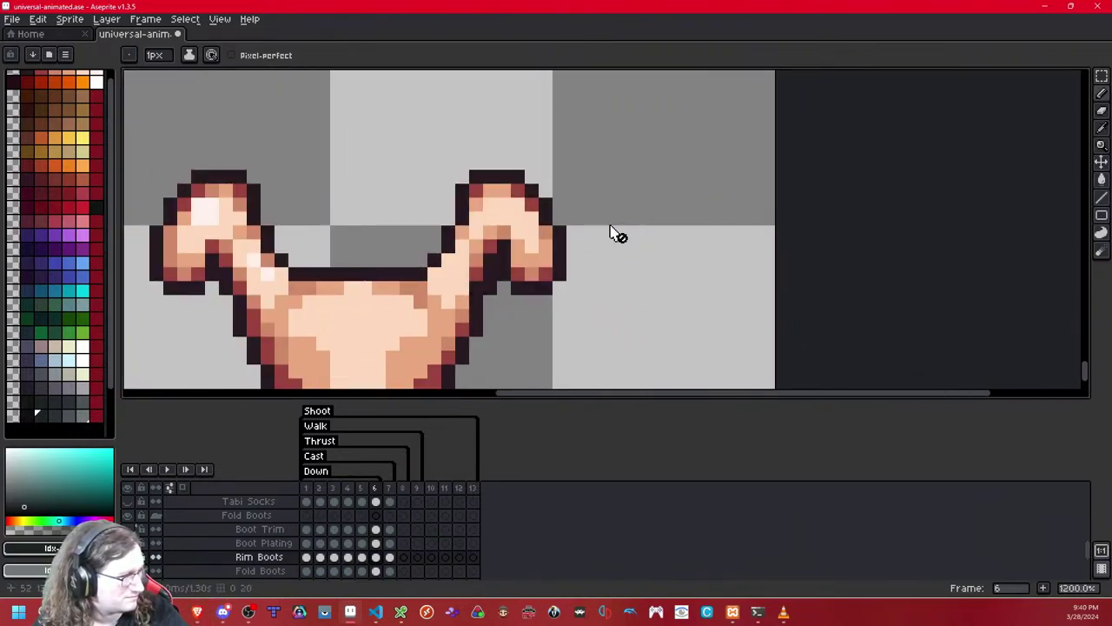
left_click(610, 227)
left_click(610, 228)
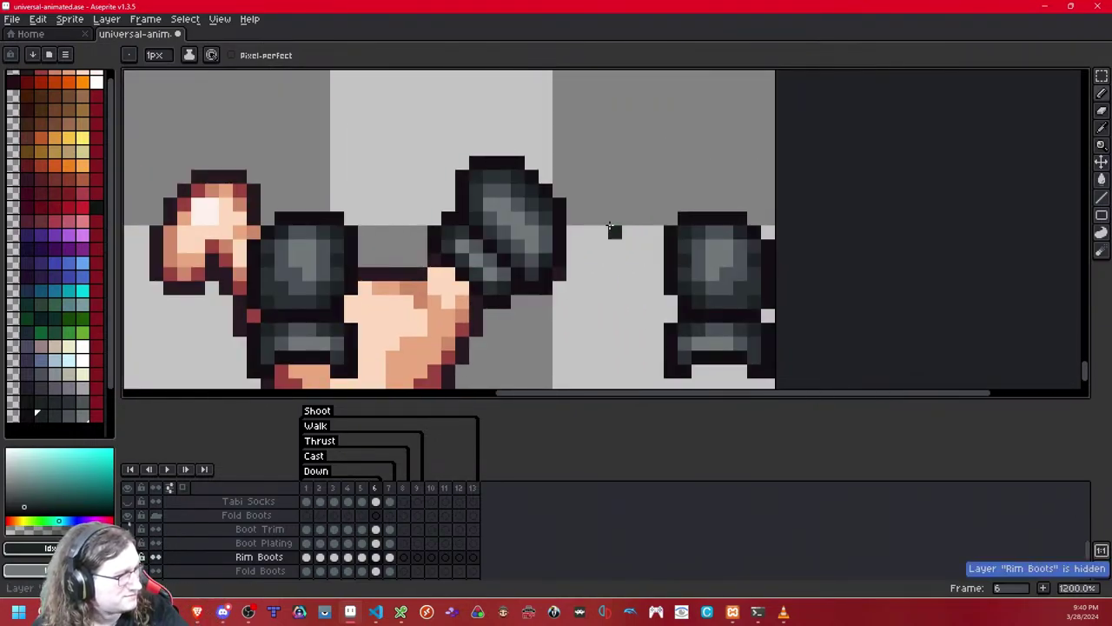
key("shift+x")
key("shift+x")
key("shift+x")
left_click(611, 233)
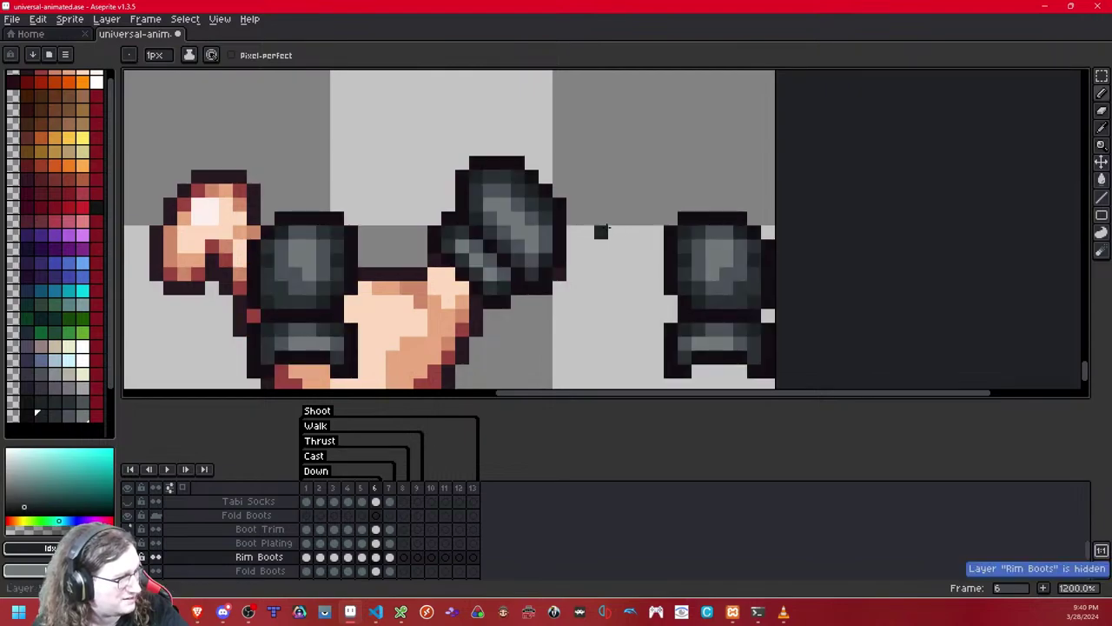
- Extend the outer lower part of the right-hand boot down one pixel and fill out its lower-right corner
left_click(1100, 77)
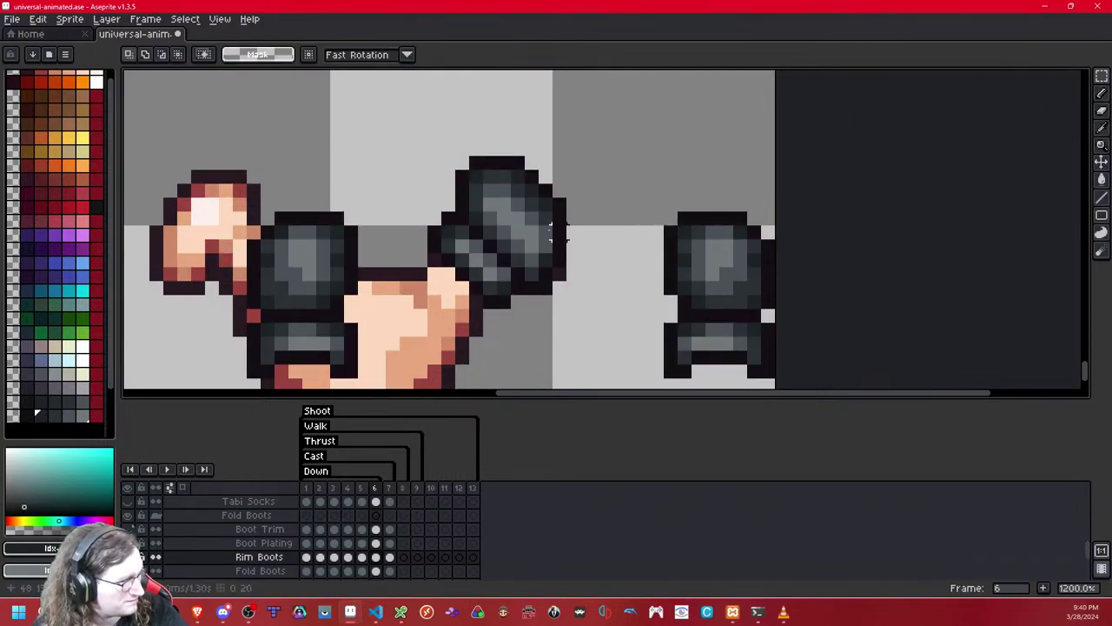
left_click_drag(508, 222, 565, 302)
key("ctrl+t")
key("Down")
key("ctrl+d")
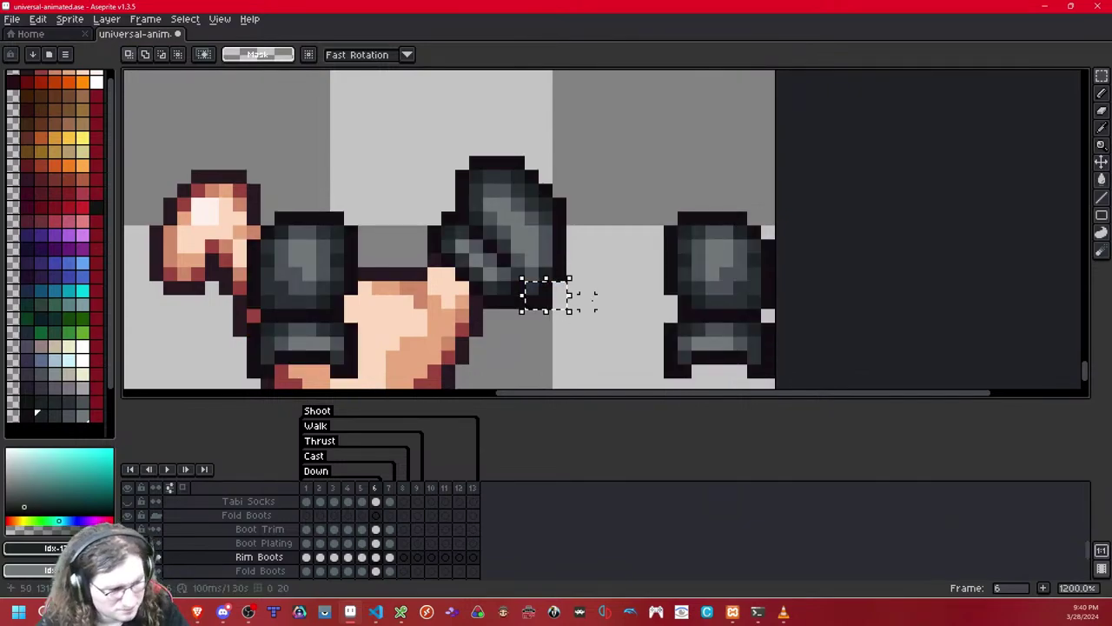
key("ctrl+v")
key("Right")
key("ctrl+d")
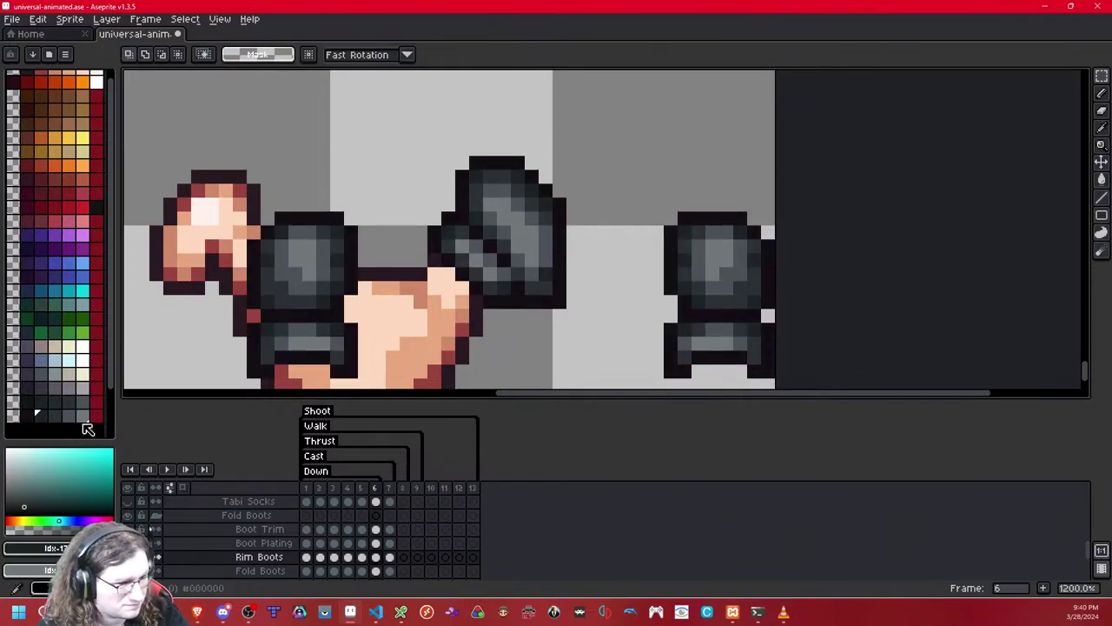
- Touch up the shading inside the boot's extended lower part with palette colour 178
left_click(54, 414)
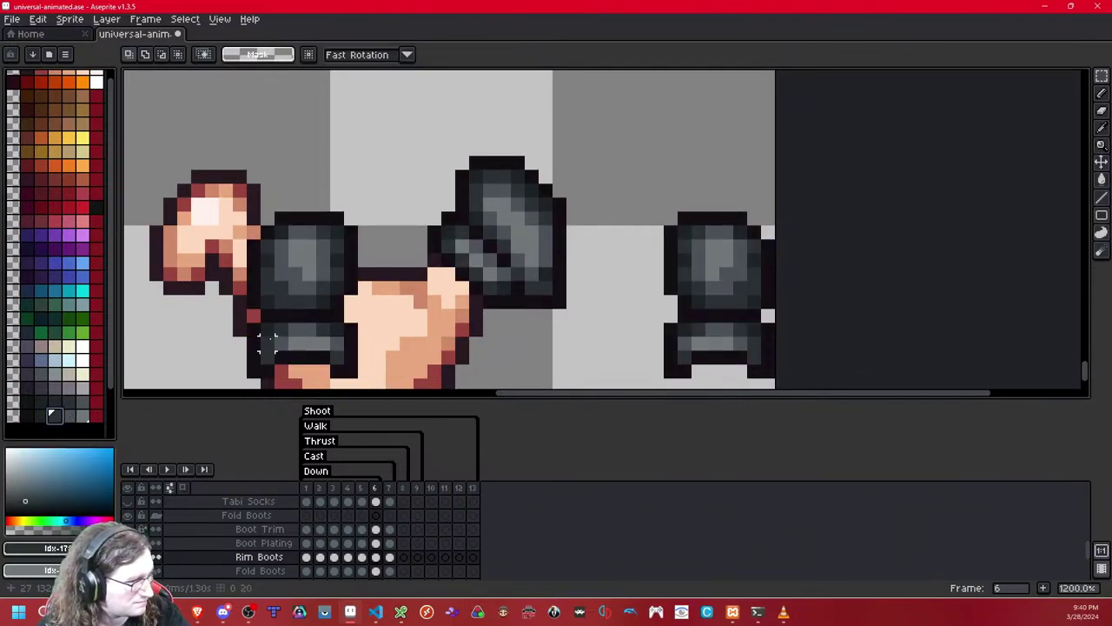
left_click(1100, 93)
scroll(574, 269, "down", 8)
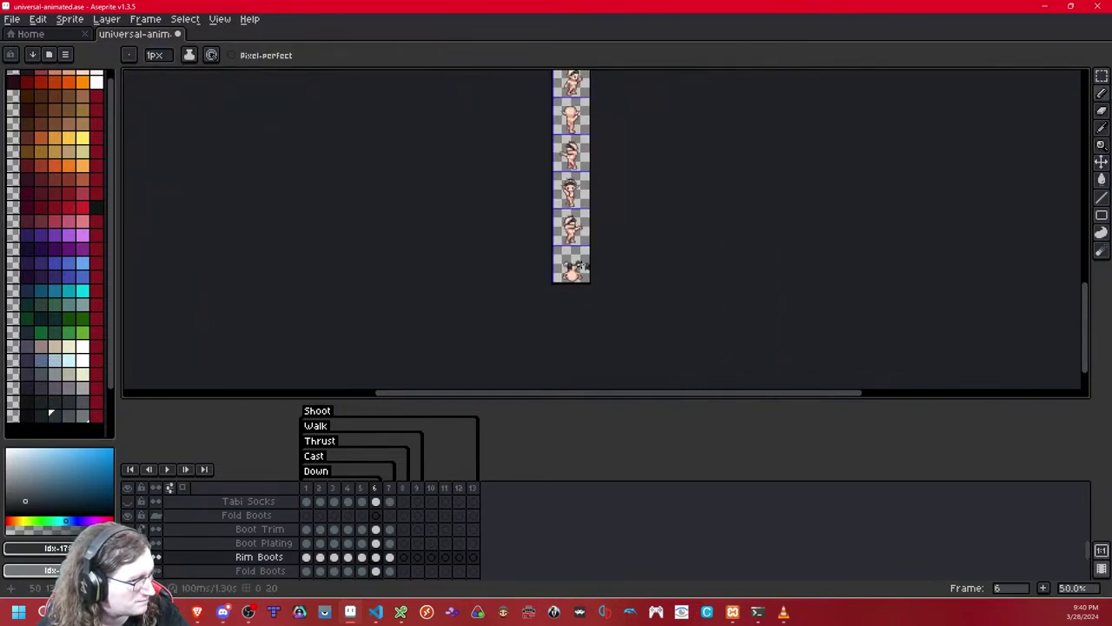
scroll(556, 271, "up", 6)
scroll(508, 275, "up", 4)
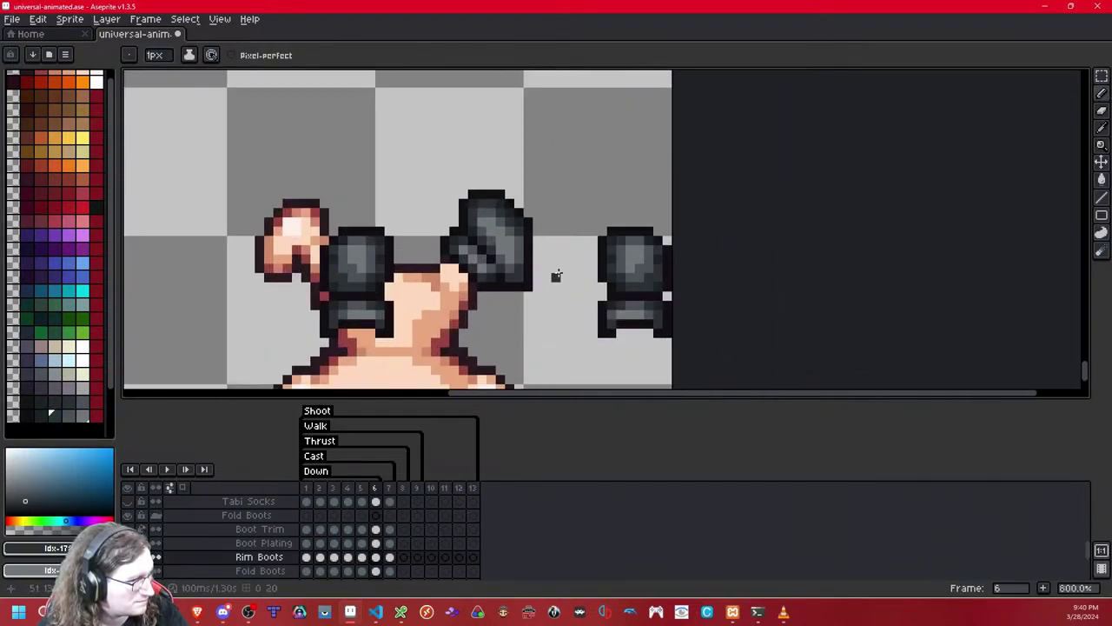
key("m")
left_click_drag(497, 300, 521, 307)
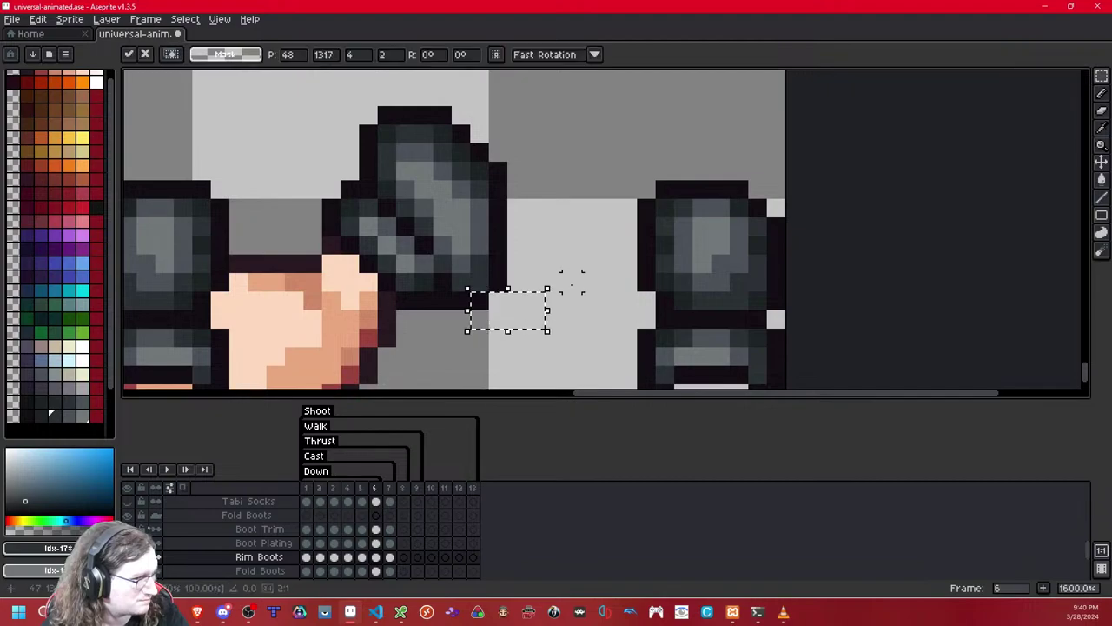
key("Delete")
left_click(572, 281)
key("ctrl+z")
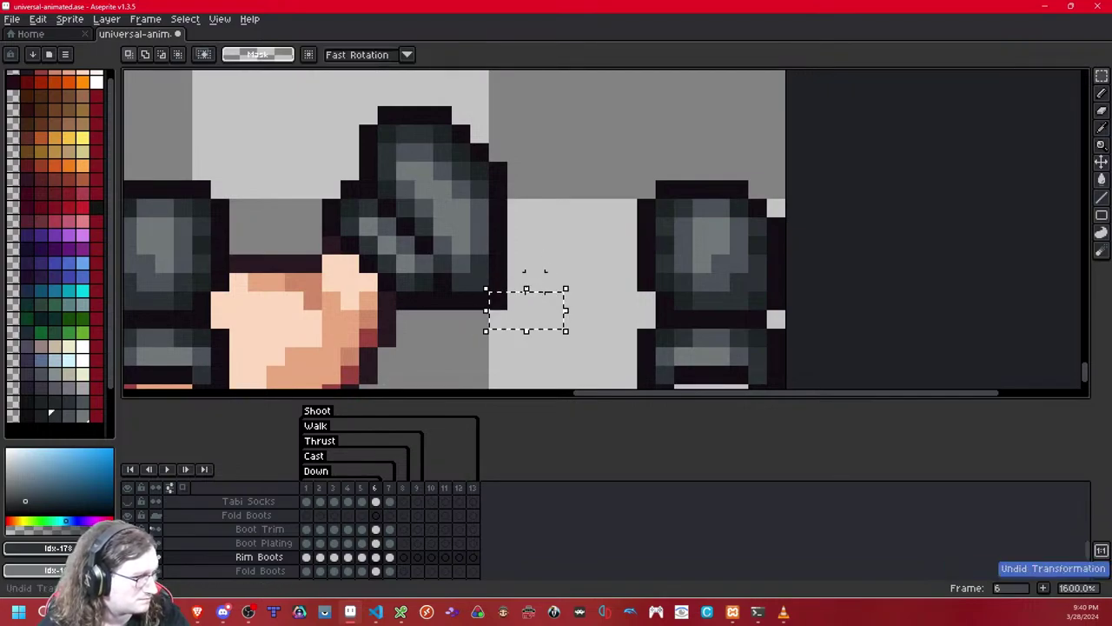
key("ctrl+z")
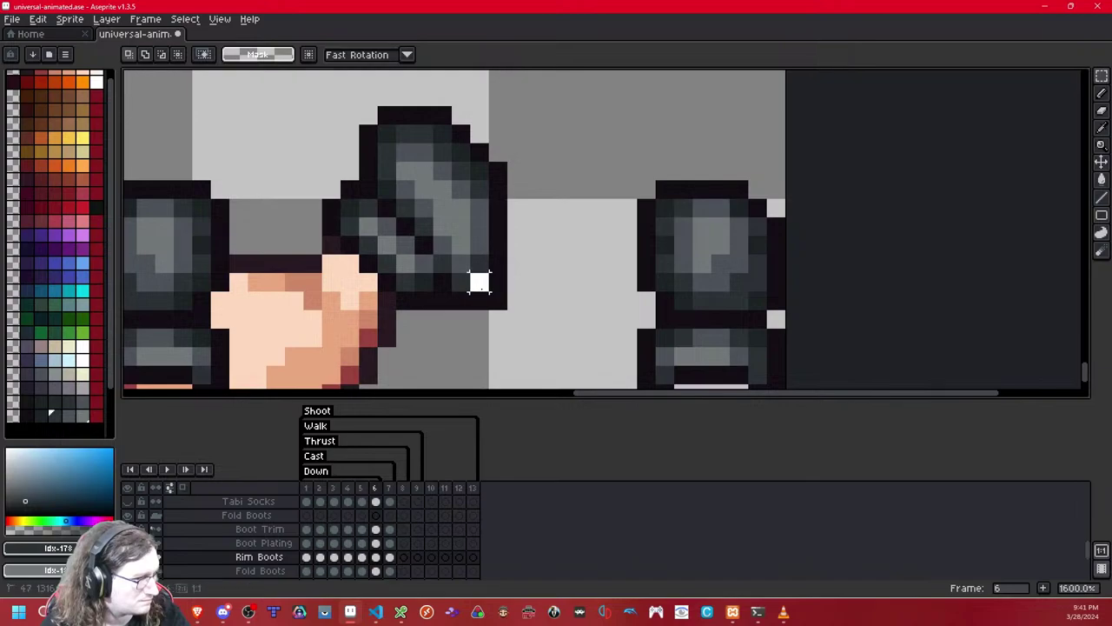
- Move the 2 by 2 pixel block at the boot's lower-right corner up one pixel to round the corner
left_click(540, 287)
left_click_drag(477, 280, 504, 306)
key("Up")
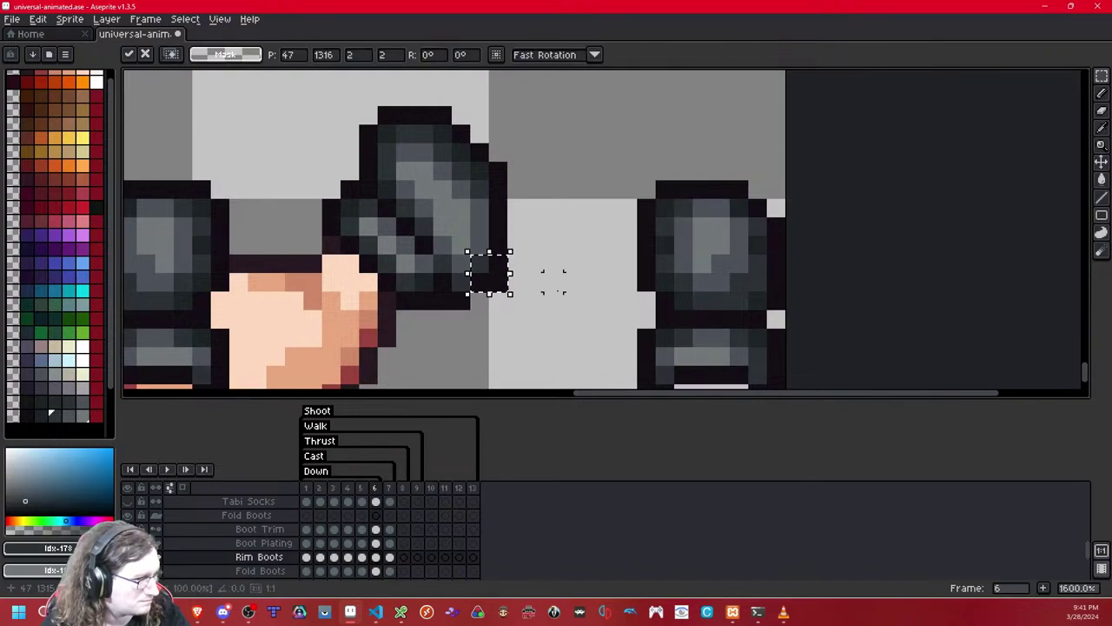
key("Return")
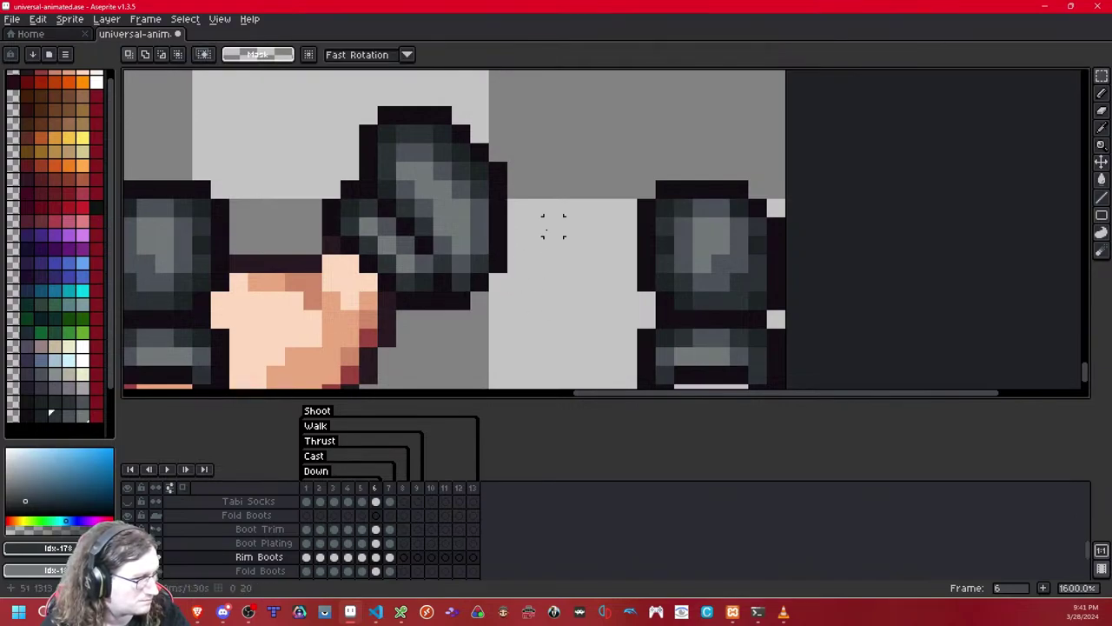
- Check the rounded boot's fit over the bare foot by toggling the Rim Boots layer's visibility repeatedly
scroll(551, 221, "down", 9)
scroll(545, 230, "up", 5)
scroll(546, 230, "up", 5)
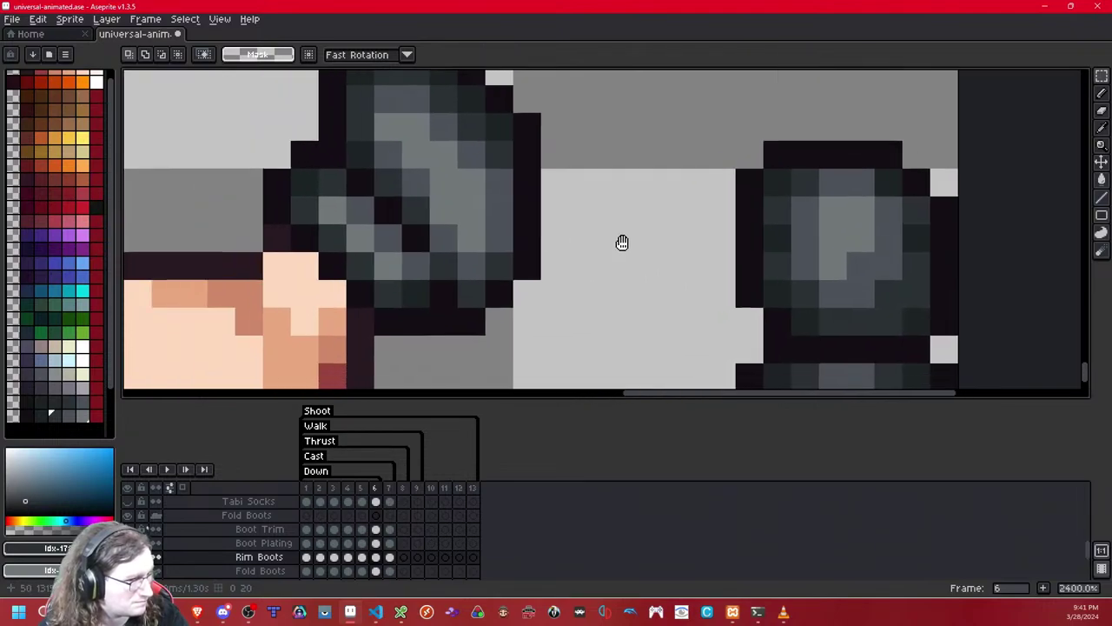
key("shift+x")
key("shift+x")
key("shift+x")
key("shift+x")
key("shift+x")
key("shift+x")
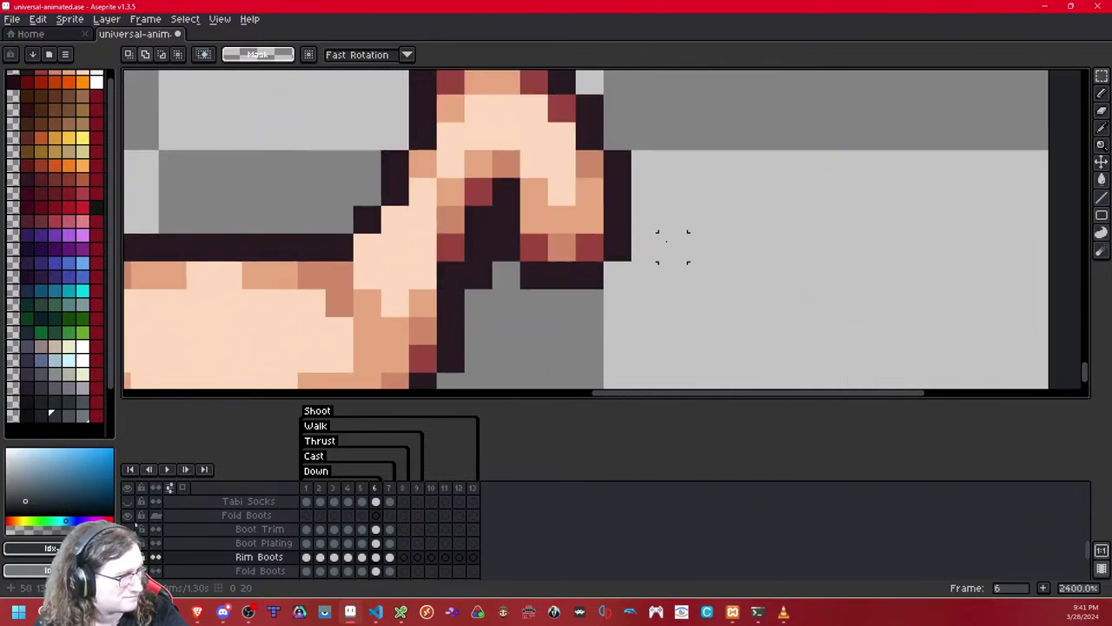
- Move a one-pixel-wide column on the boot's underside upward to carve a notch between the cuff and the toe
mouse_move(516, 294)
left_mouse_down()
mouse_move(513, 330)
mouse_move(543, 340)
left_mouse_up()
key("Up")
key("ctrl+d")
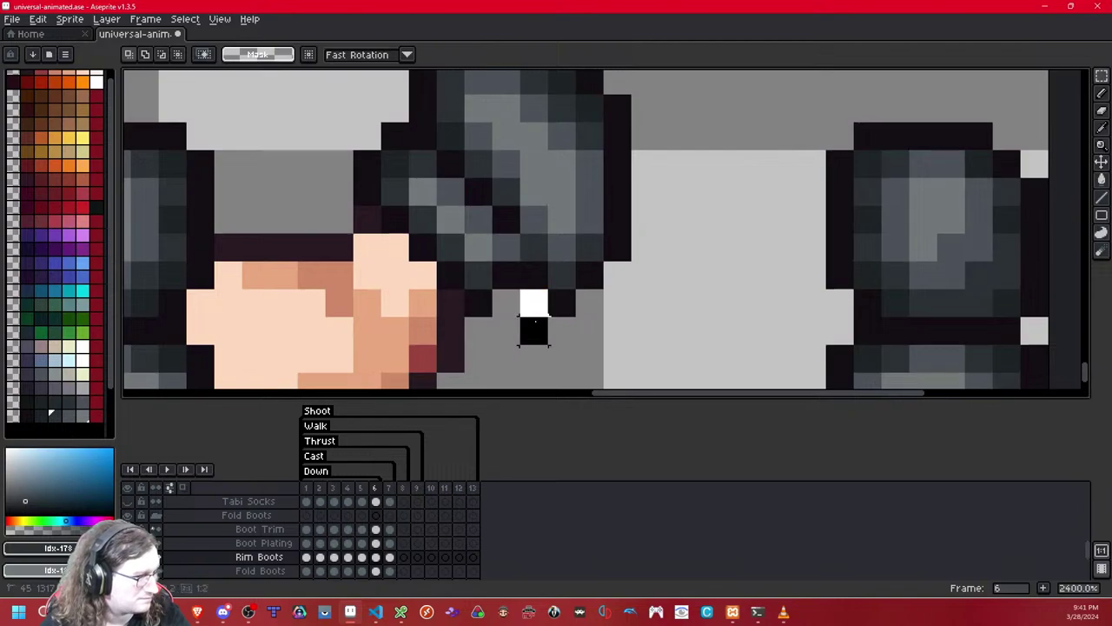
key("Delete")
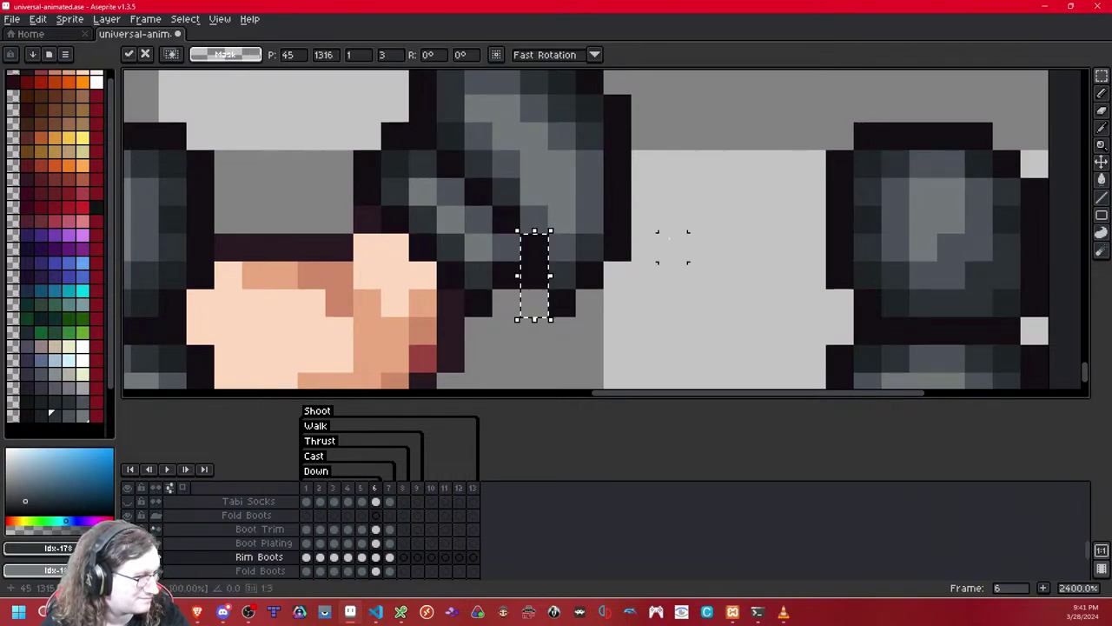
scroll(507, 247, "down", 6)
scroll(490, 234, "up", 4)
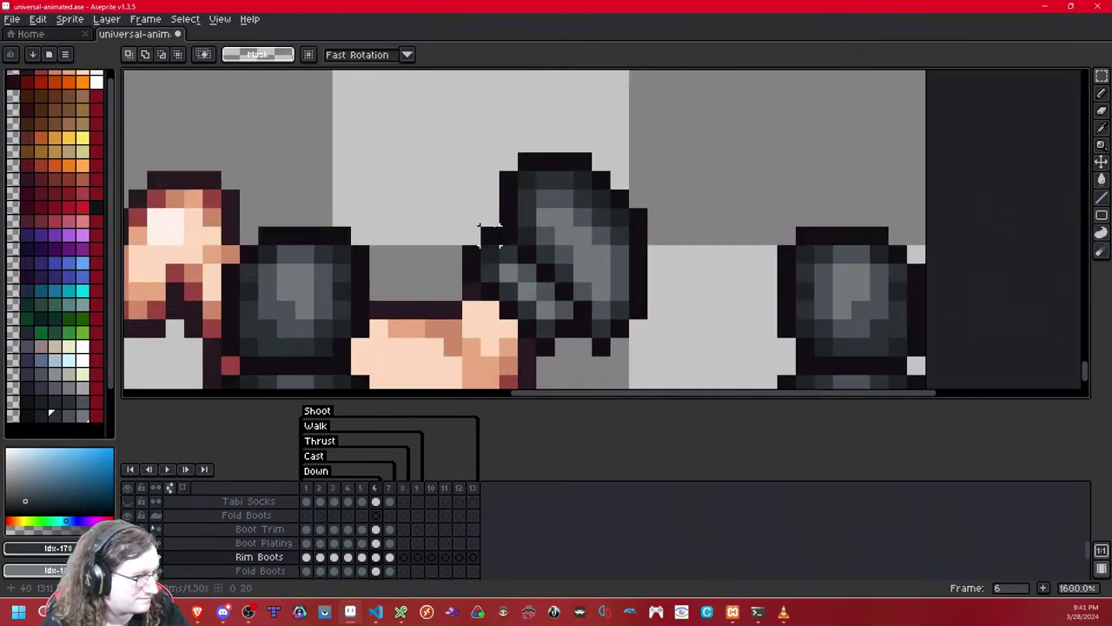
- Lower the upper-left outline corner of the right-hand boot's cuff by one pixel
left_click_drag(490, 235, 472, 217)
left_click_drag(478, 222, 477, 241)
left_click(545, 199)
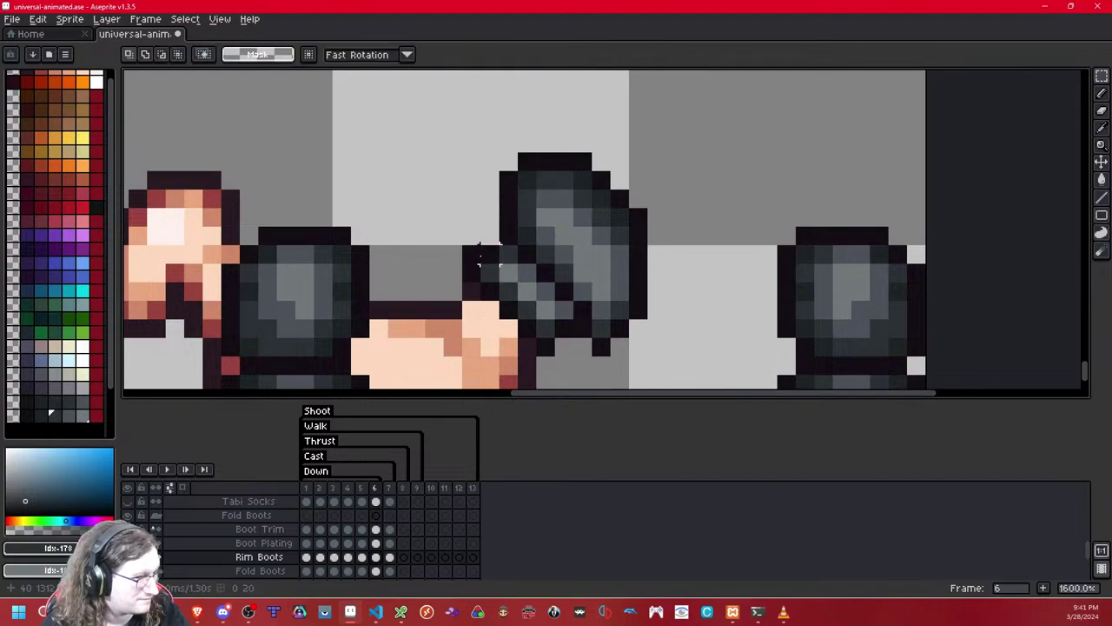
scroll(656, 234, "down", 5)
scroll(647, 240, "up", 5)
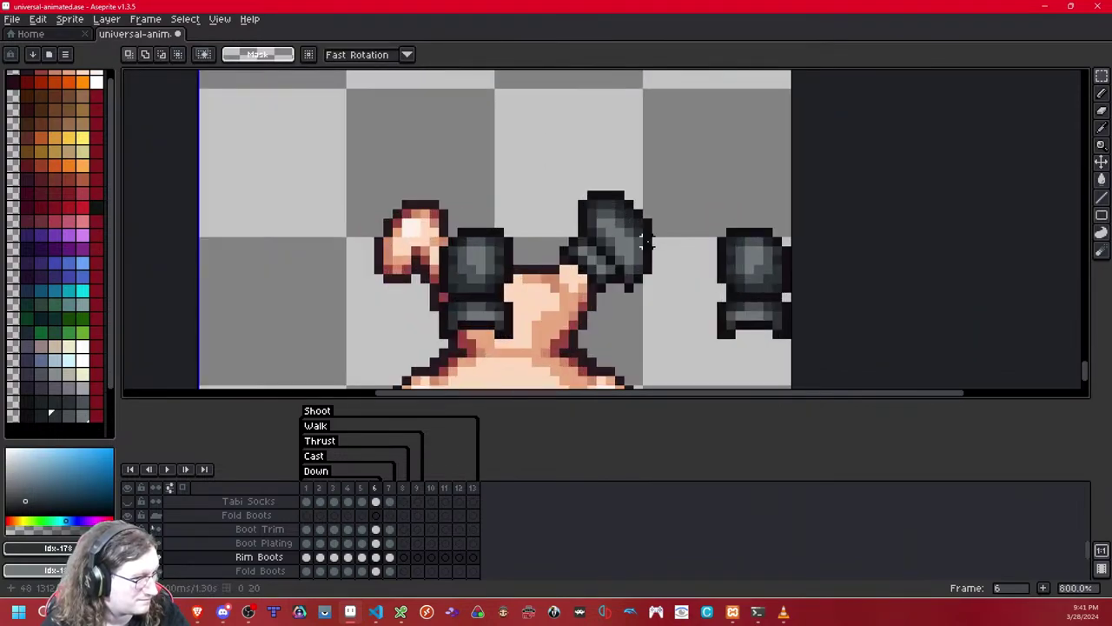
- Complete the dark outline under the boot's toe with palette colour 176 and touch up its shading with colour 178
left_click(26, 416)
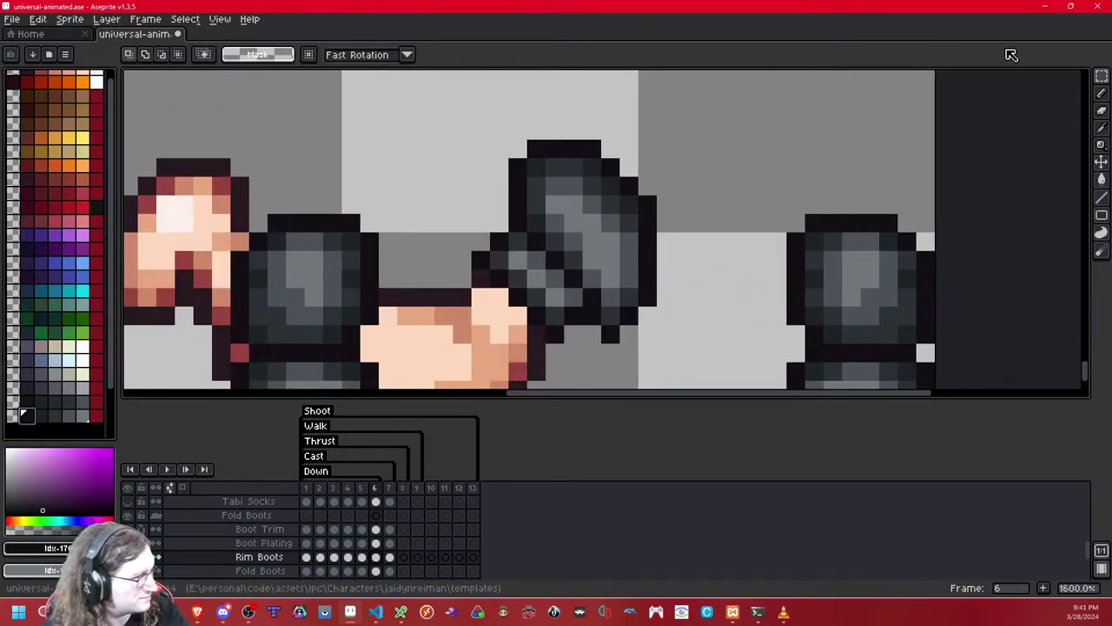
key("b")
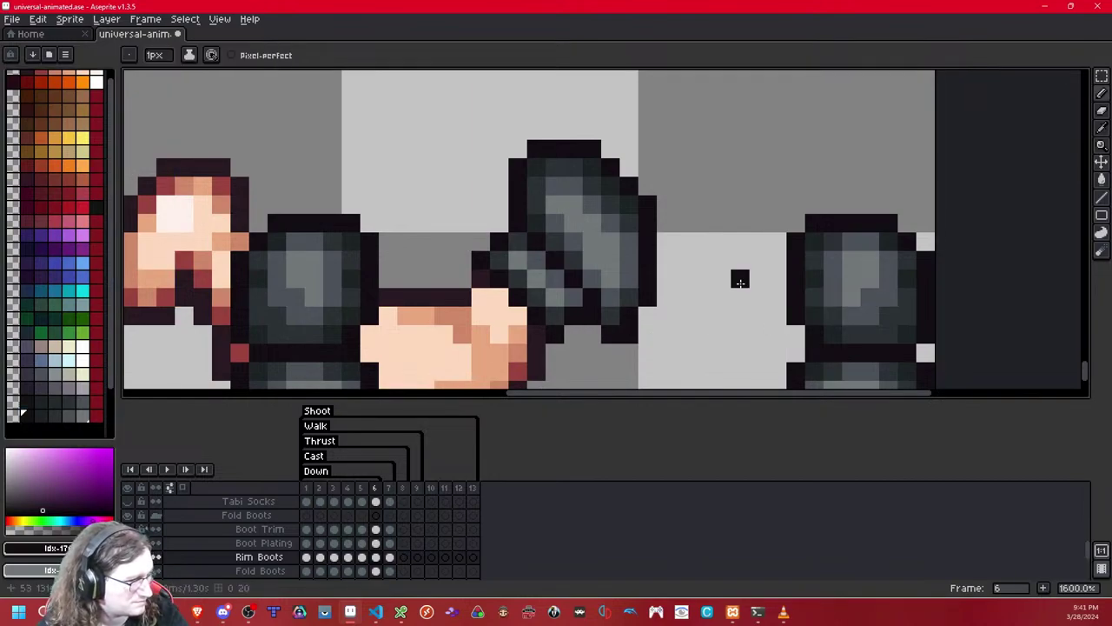
scroll(738, 278, "down", 7)
scroll(737, 280, "up", 7)
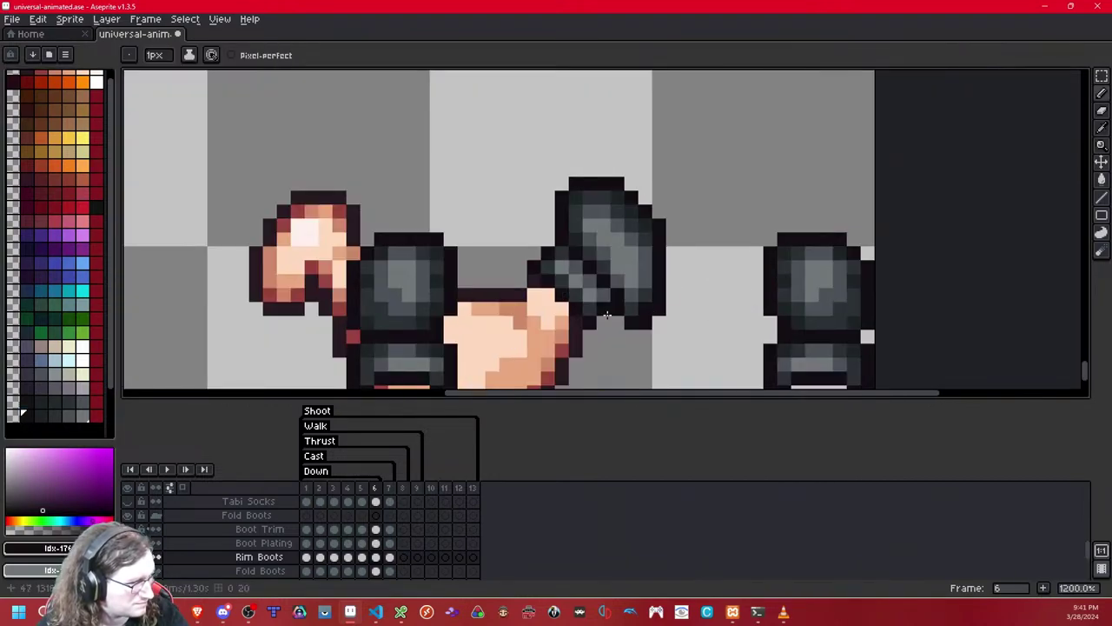
left_click(52, 416)
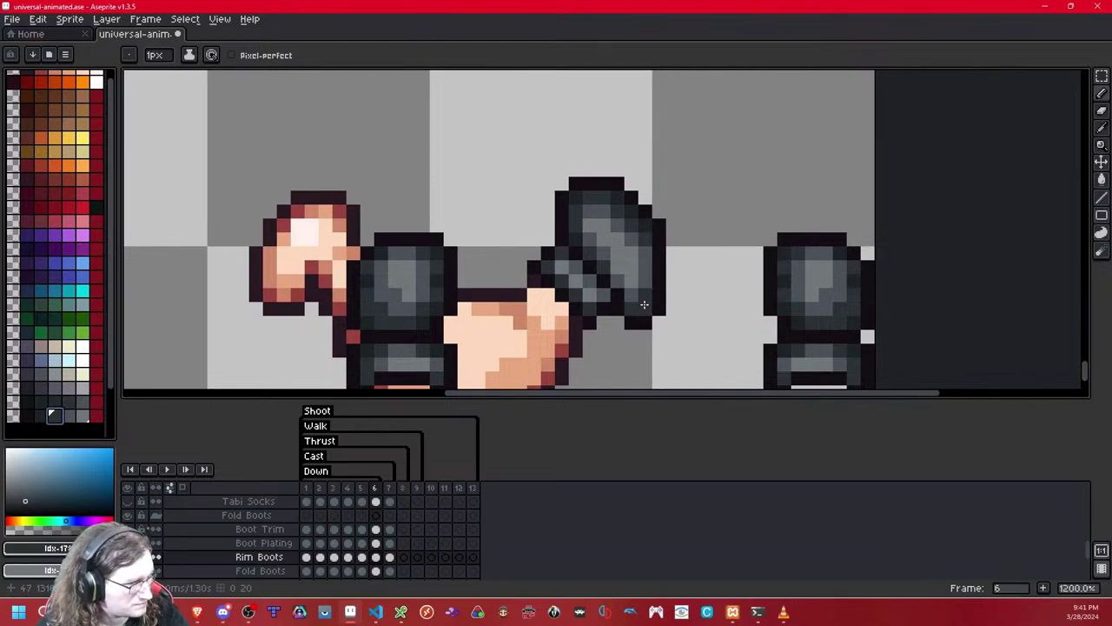
scroll(742, 234, "down", 6)
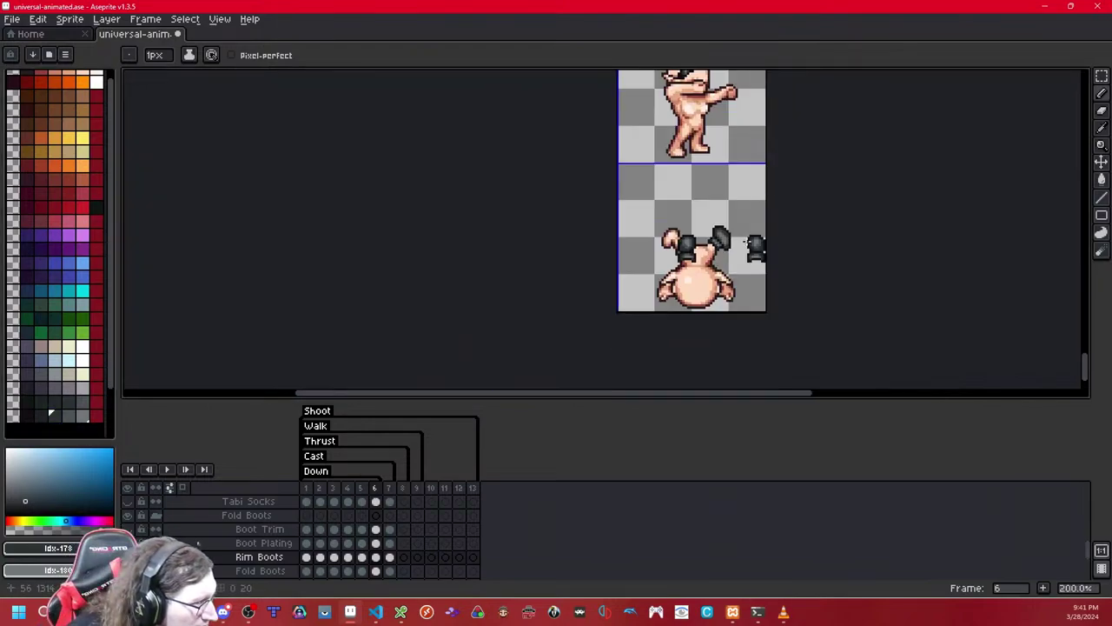
- Compare the right-hand boot with the bare foot in frame 6 by toggling the Rim Boots layer's visibility several times
scroll(746, 241, "up", 6)
key("shift+x")
key("shift+x")
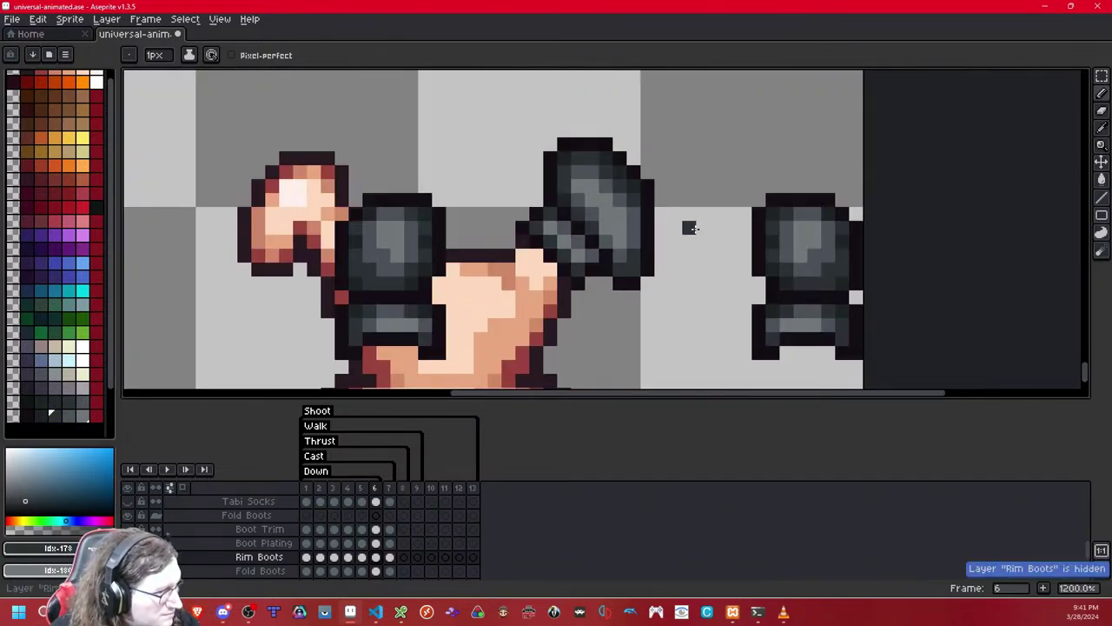
key("shift+x")
key("shift+x")
key("shift+x")
key("shift+x")
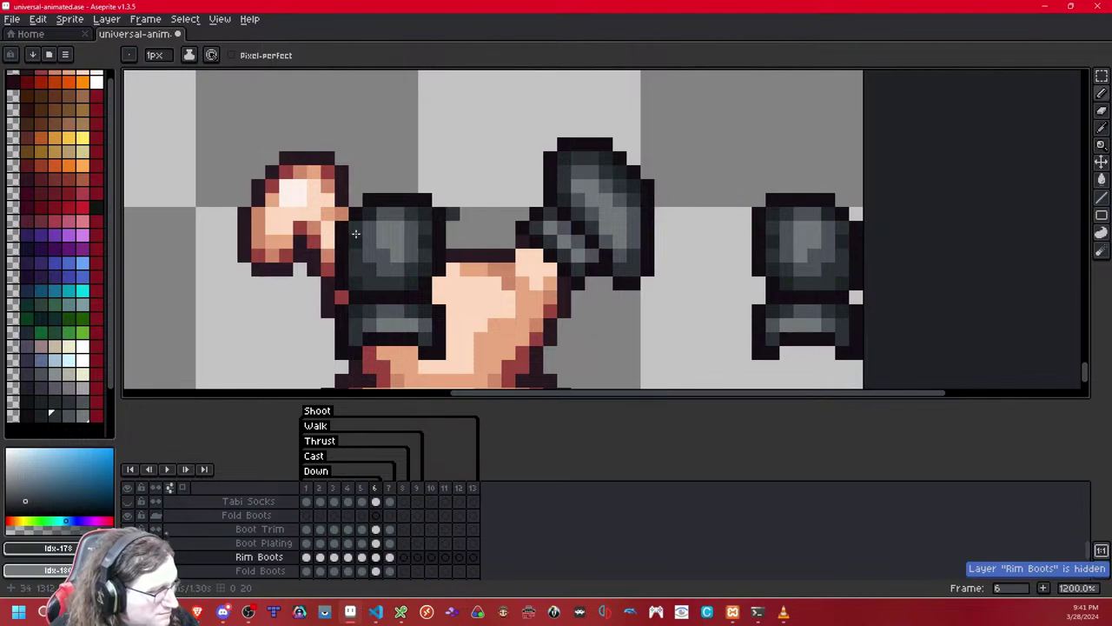
key("shift+x")
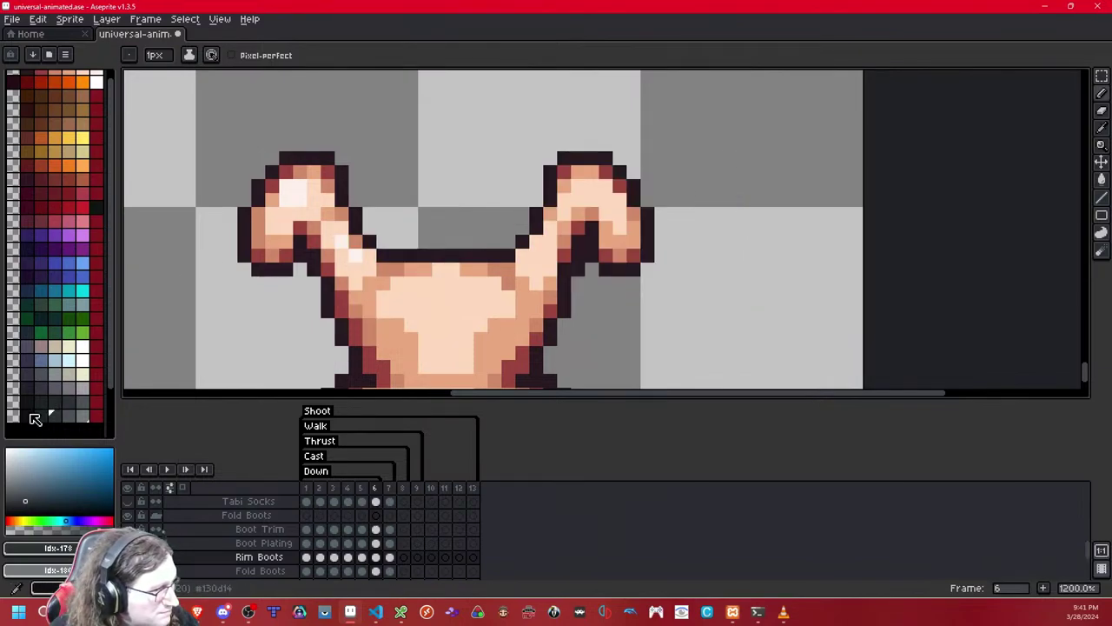
key("shift+x")
- Widen the right-hand boot's outer side by one pixel with outline colour 176 and fill its edge shading with colours 177 and 178
left_click(33, 418)
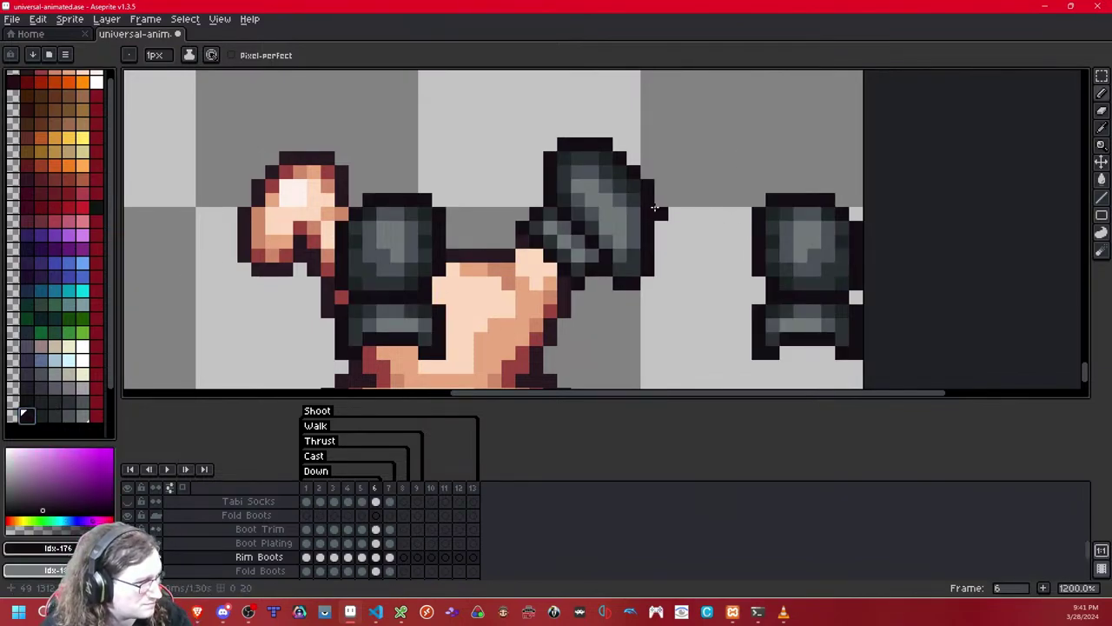
left_click(53, 415)
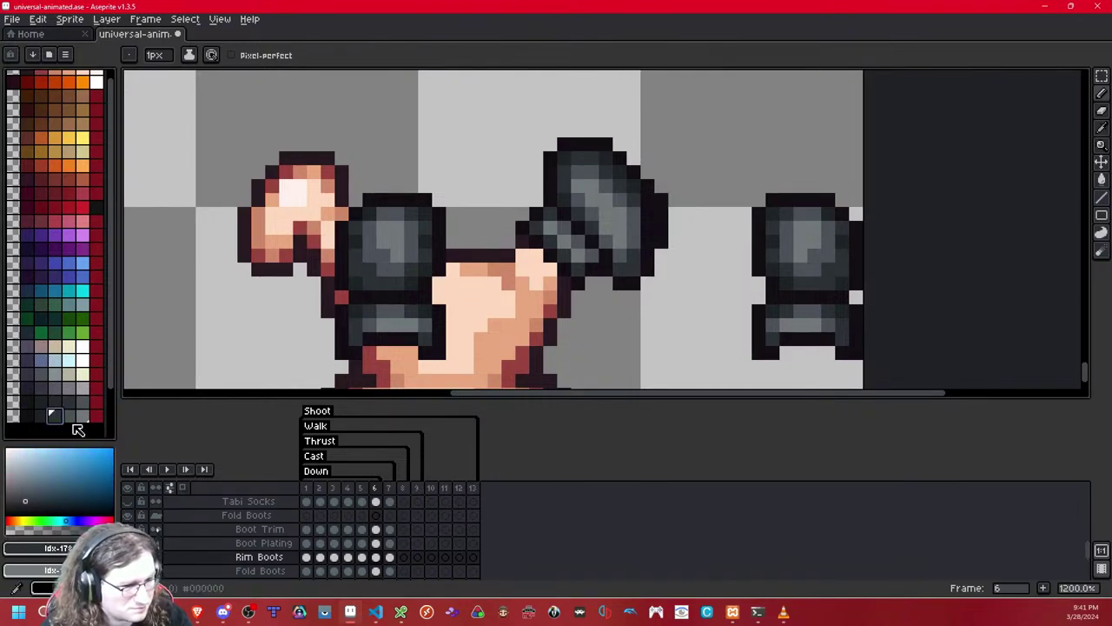
left_click(40, 415)
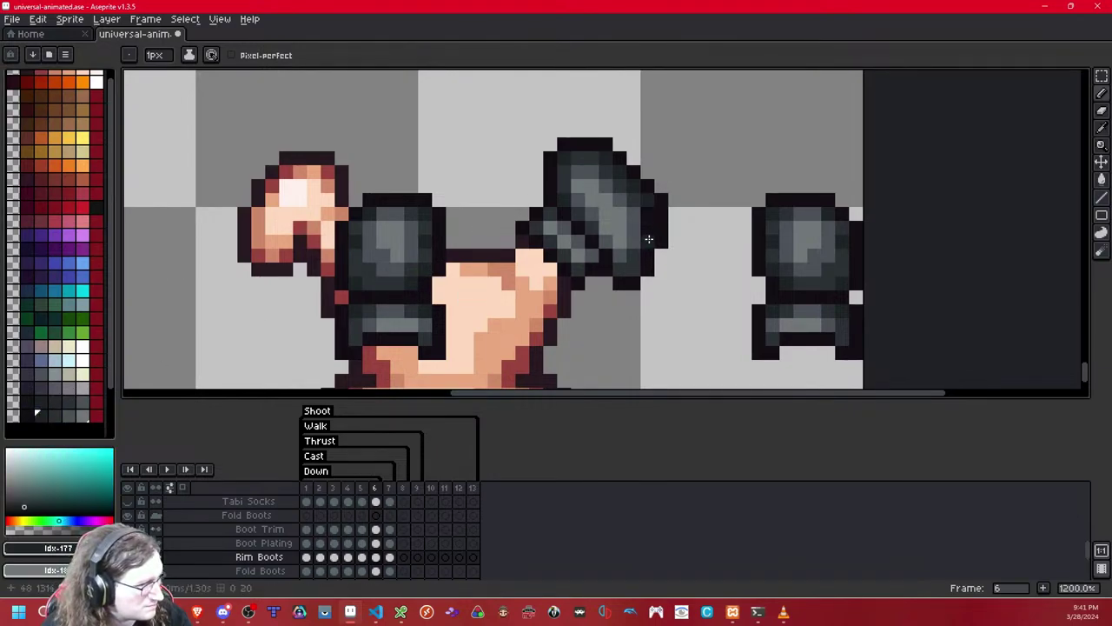
left_click(53, 414)
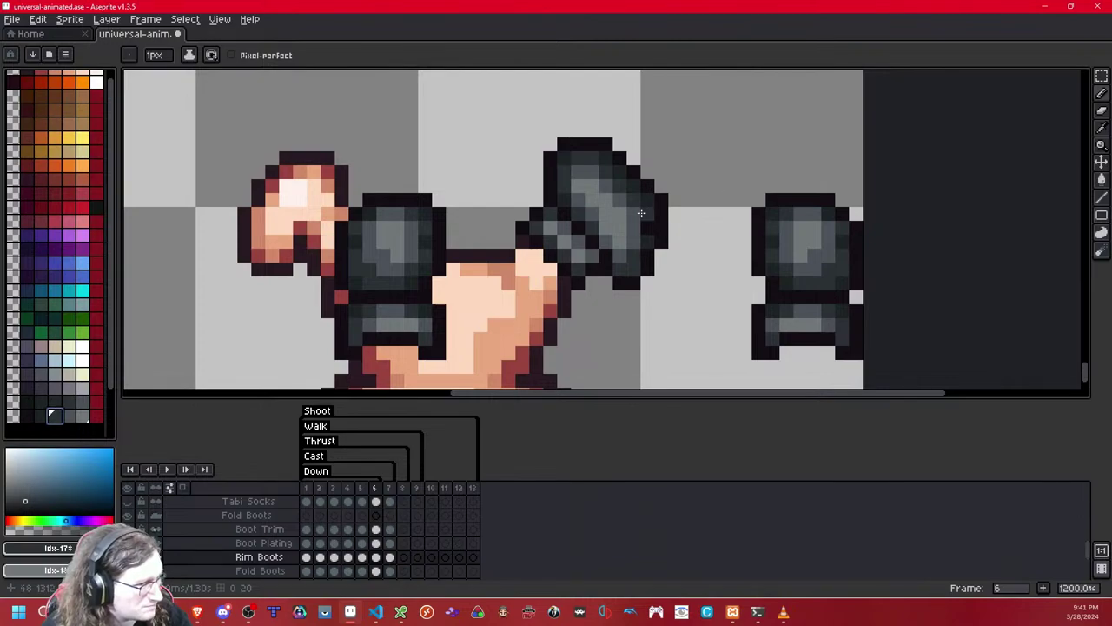
left_click(703, 214)
- Examine the widened boot at several zoom levels and against the bare foot by hiding and showing the Rim Boots layer
scroll(734, 146, "down", 8)
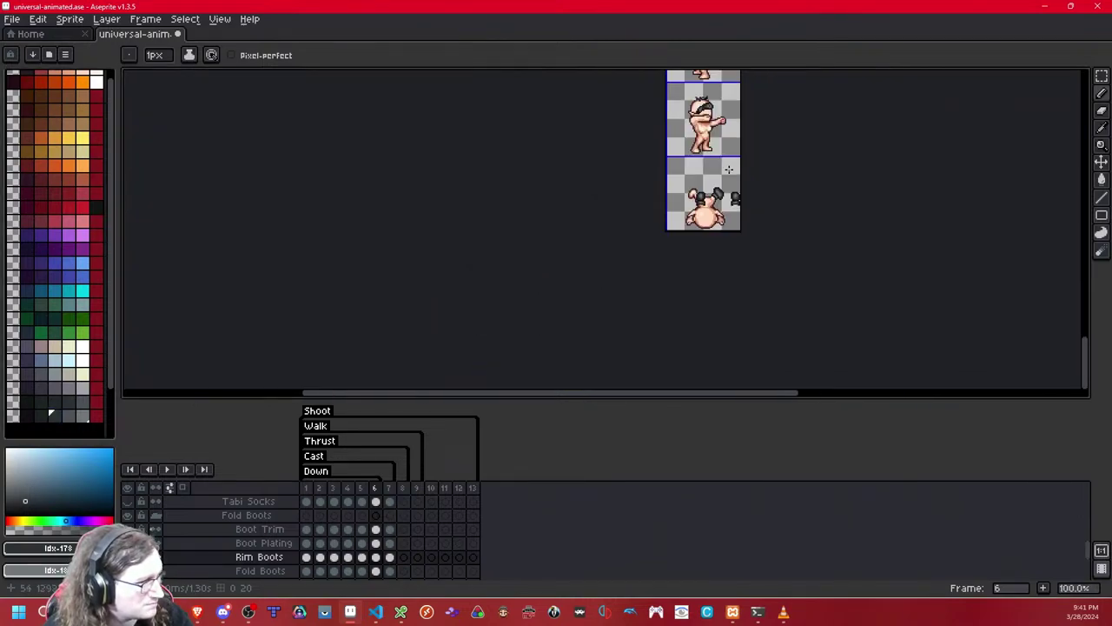
scroll(733, 182, "up", 10)
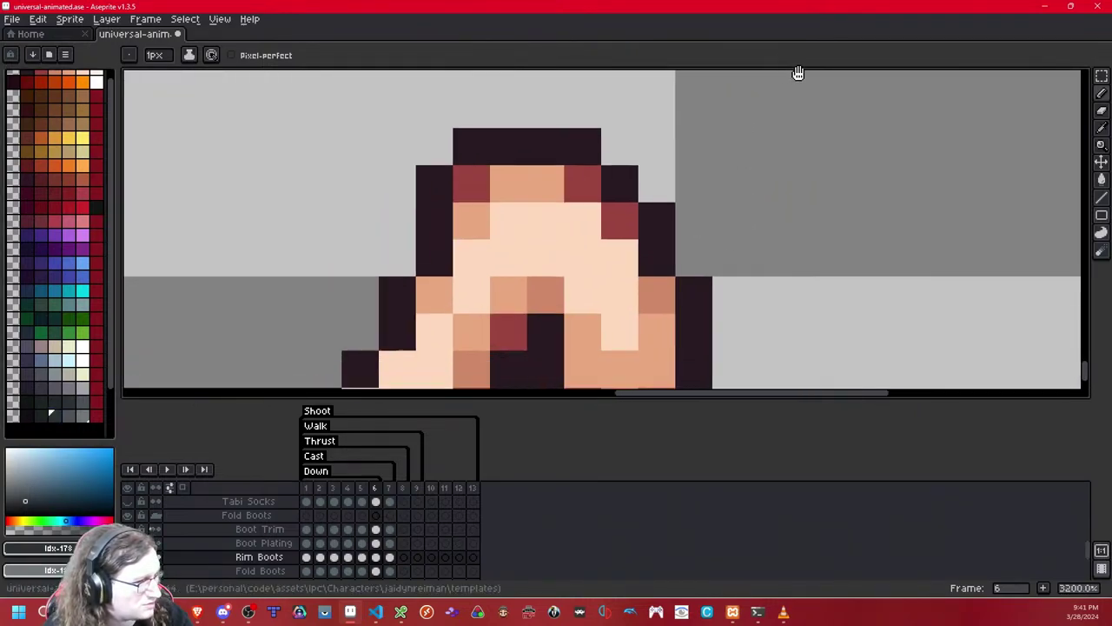
scroll(721, 257, "down", 10)
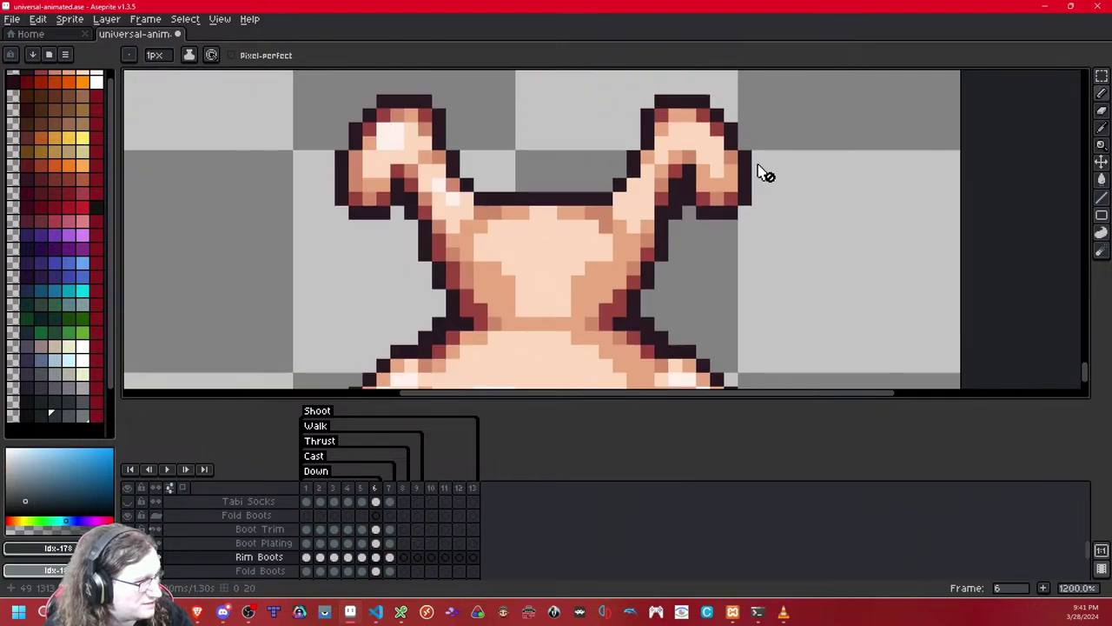
scroll(717, 170, "up", 2)
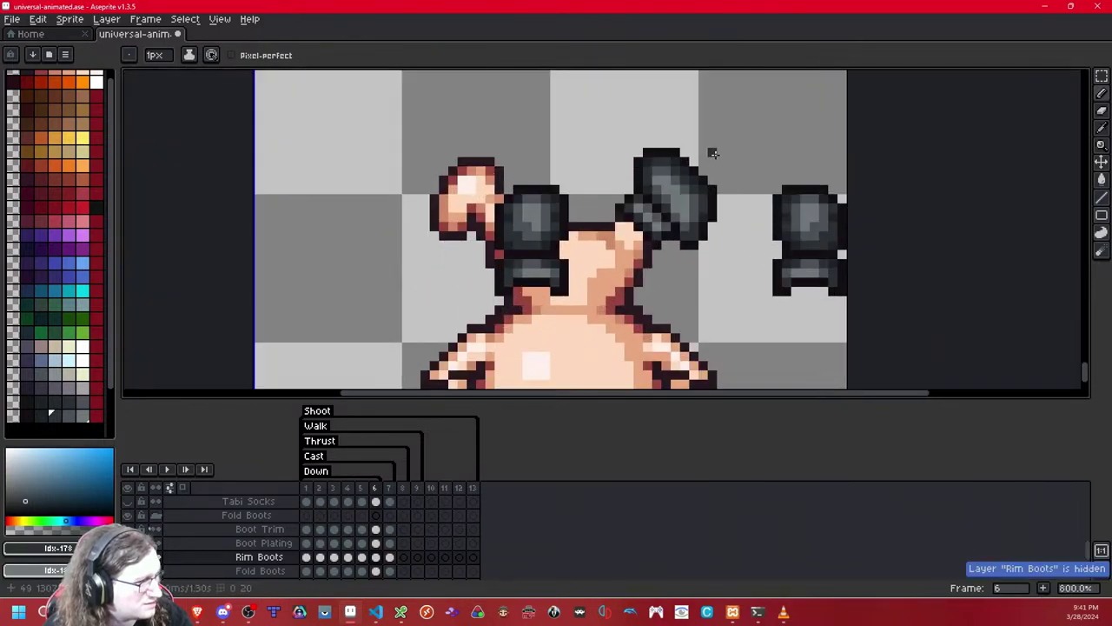
scroll(717, 168, "up", 3)
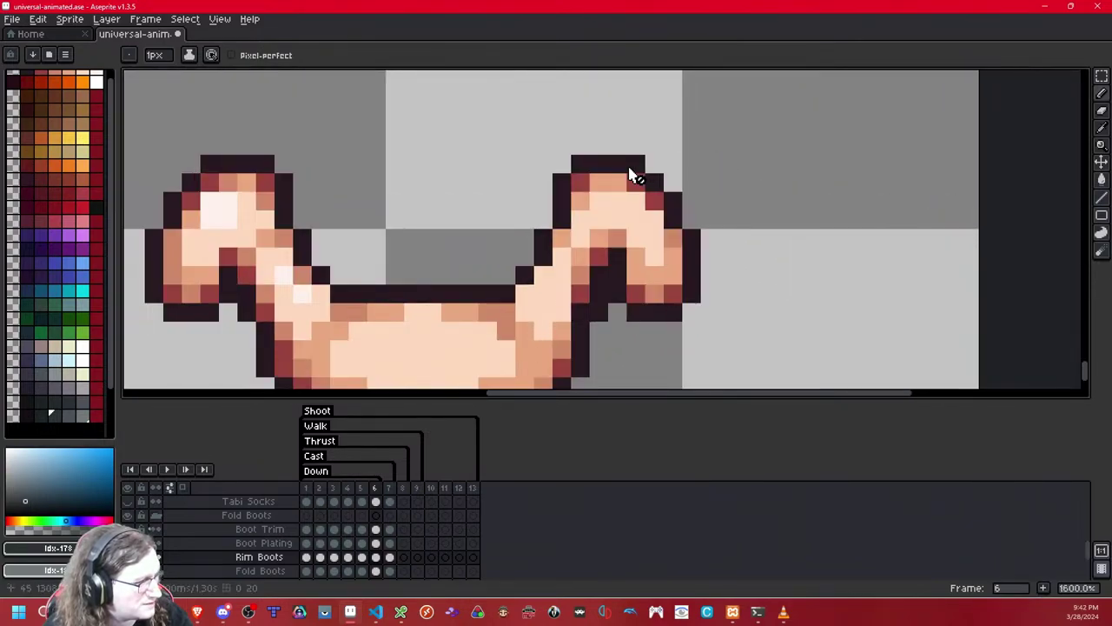
key("shift+x")
key("shift+x")
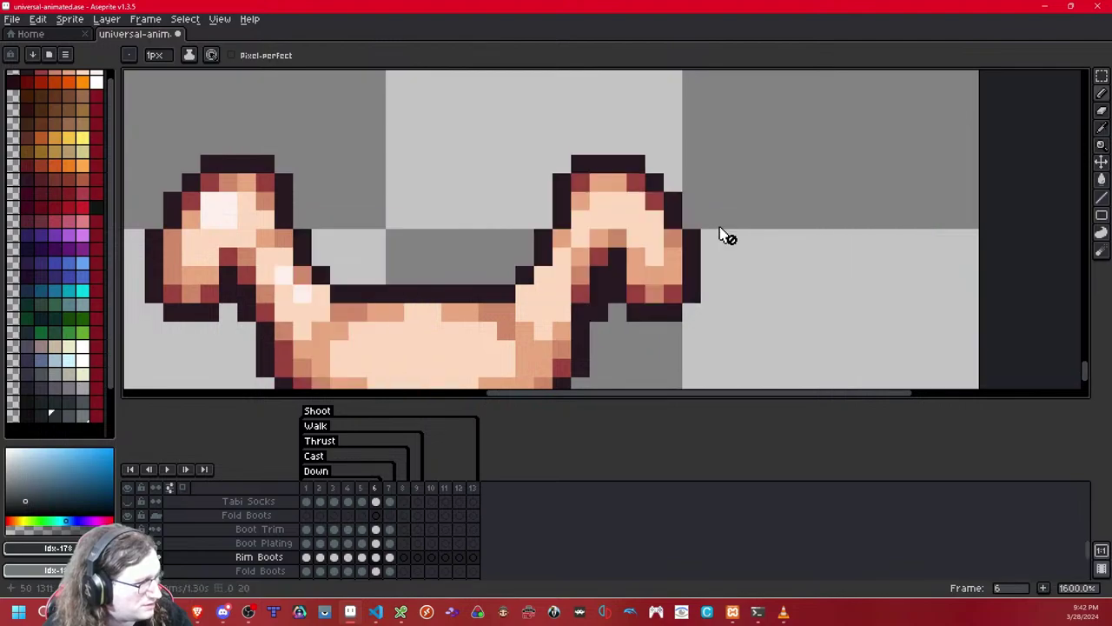
key("shift+x")
key("shift+x")
key("shift+x")
key("shift+x")
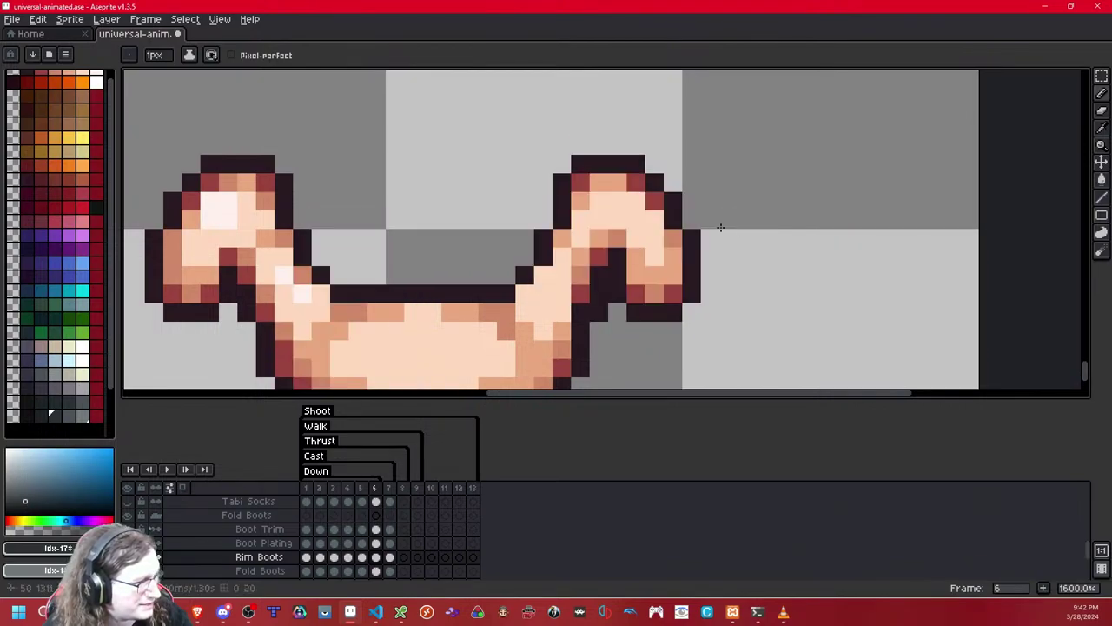
key("shift+x")
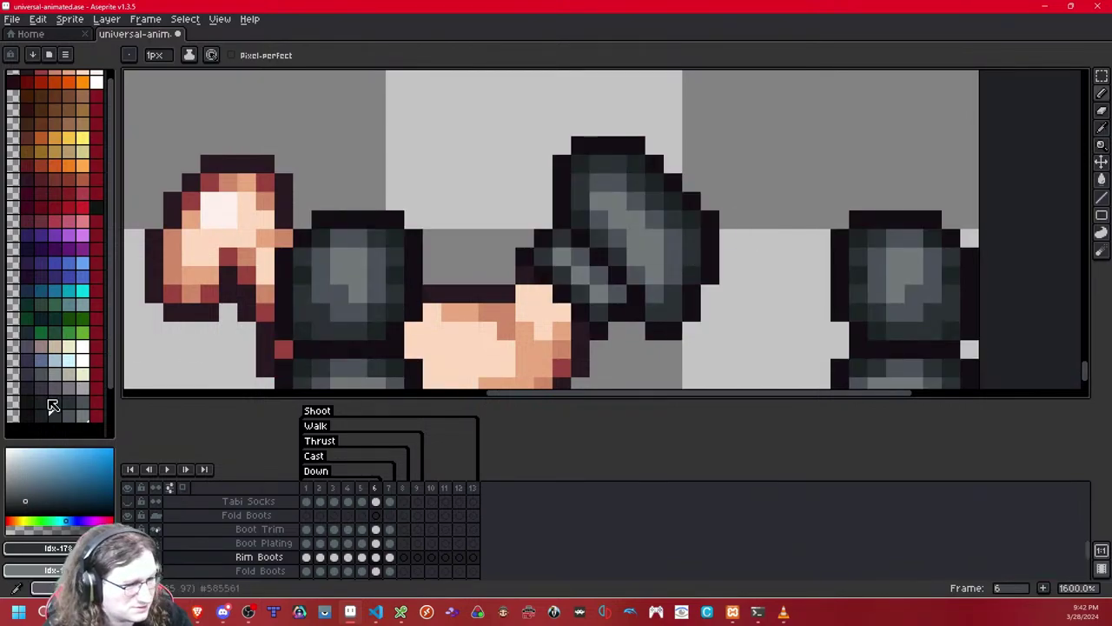
- Touch up the right-hand boot's shading with palette colours 176, 177 and 178 and erase the lowest pixel of its protruding outer outline
left_click(33, 421)
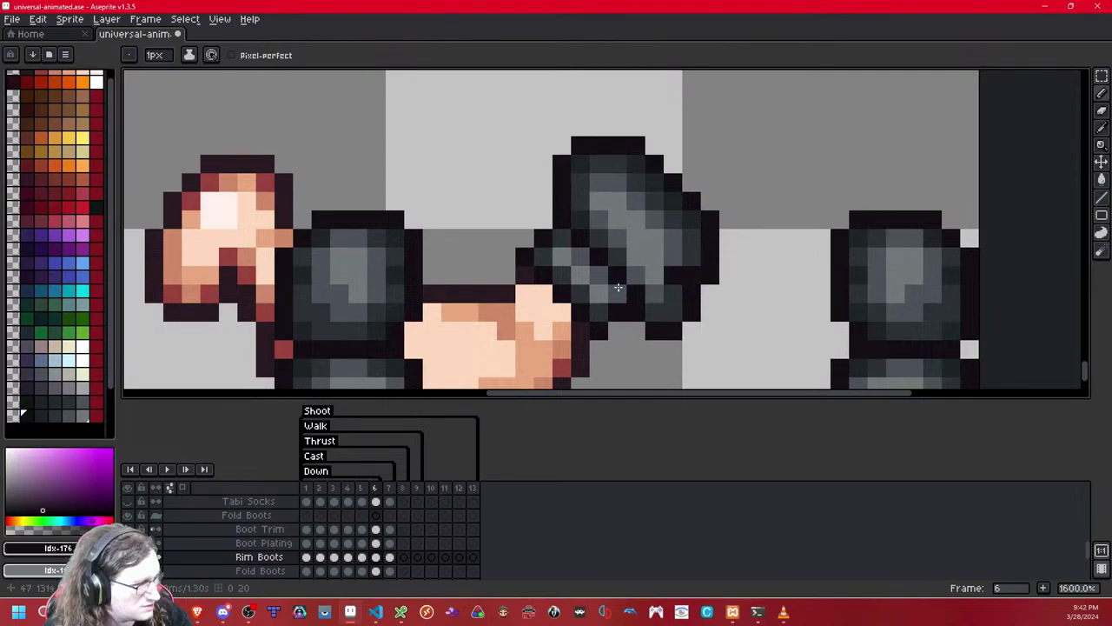
left_click(36, 414)
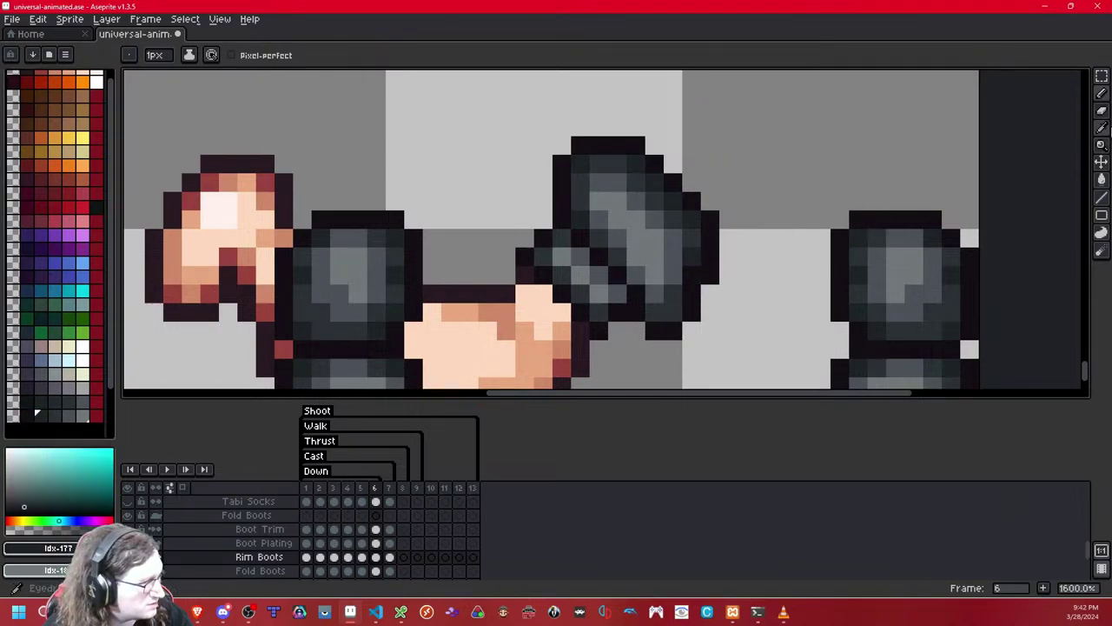
left_click(1104, 111)
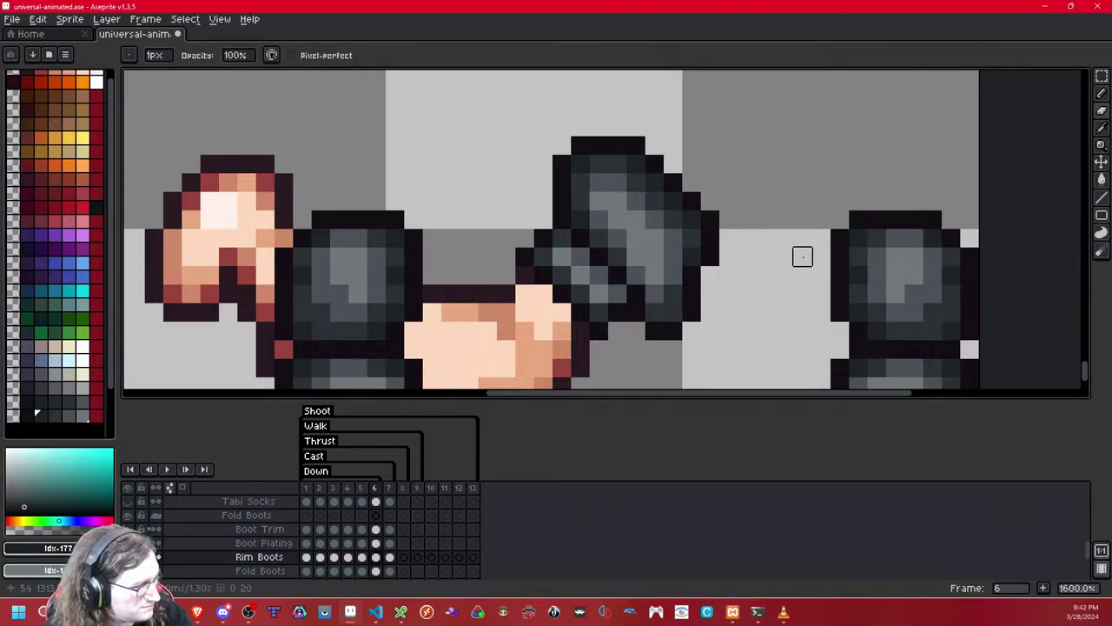
scroll(802, 256, "down", 8)
scroll(747, 257, "up", 7)
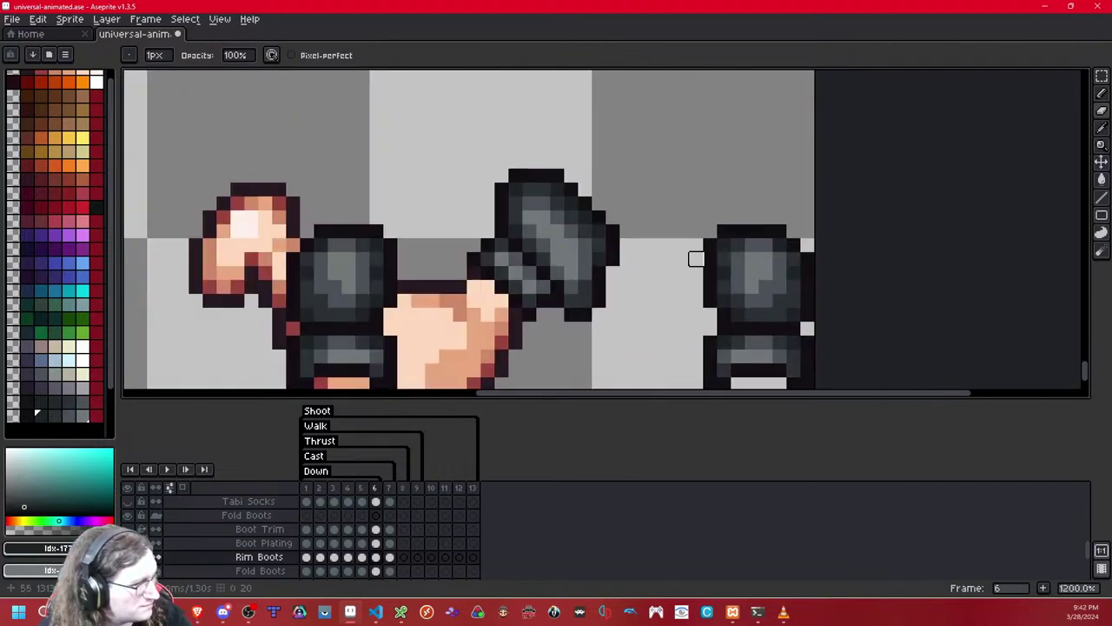
scroll(696, 259, "up", 3)
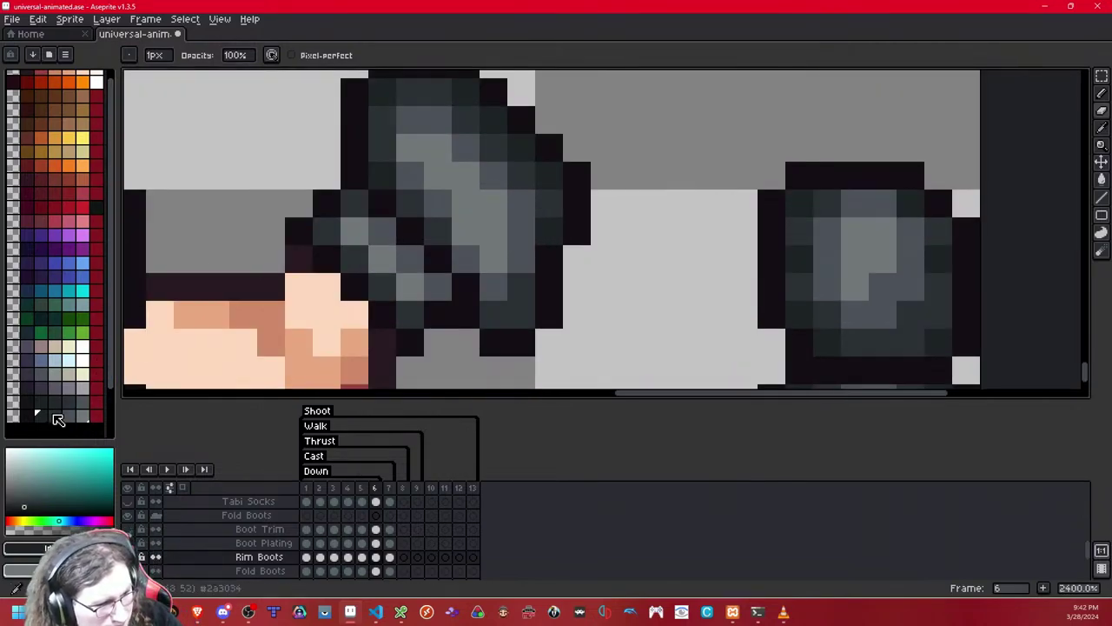
left_click(54, 414)
left_click(1101, 112)
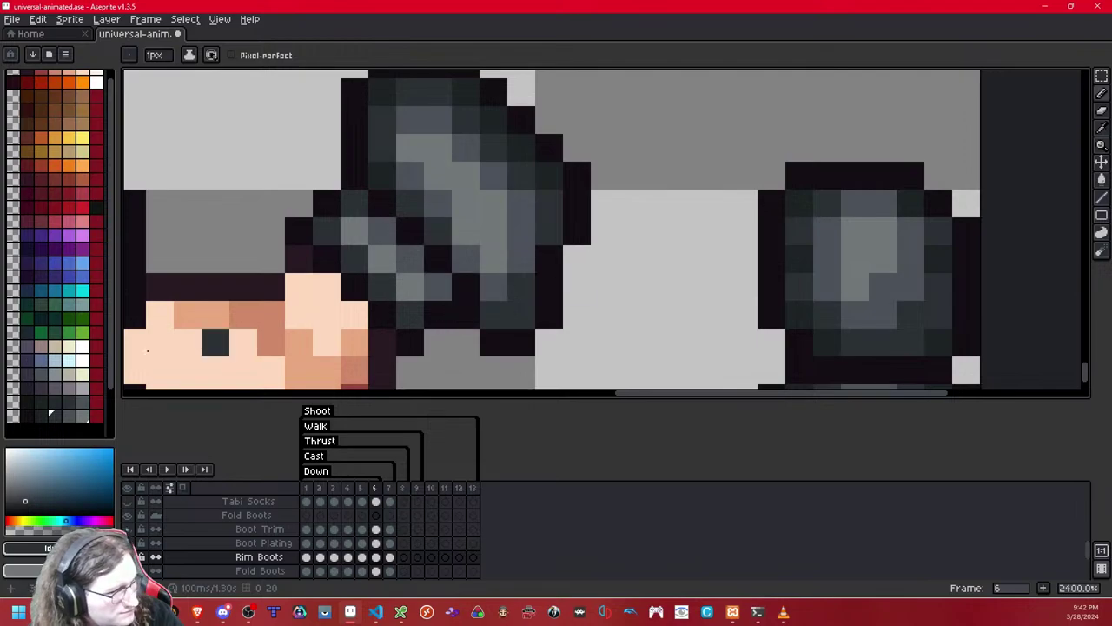
- Delete the two unused upright boot copies around the fallen figure, keeping only the redrawn boot on the right-hand foot
scroll(212, 319, "down", 10)
scroll(468, 260, "up", 4)
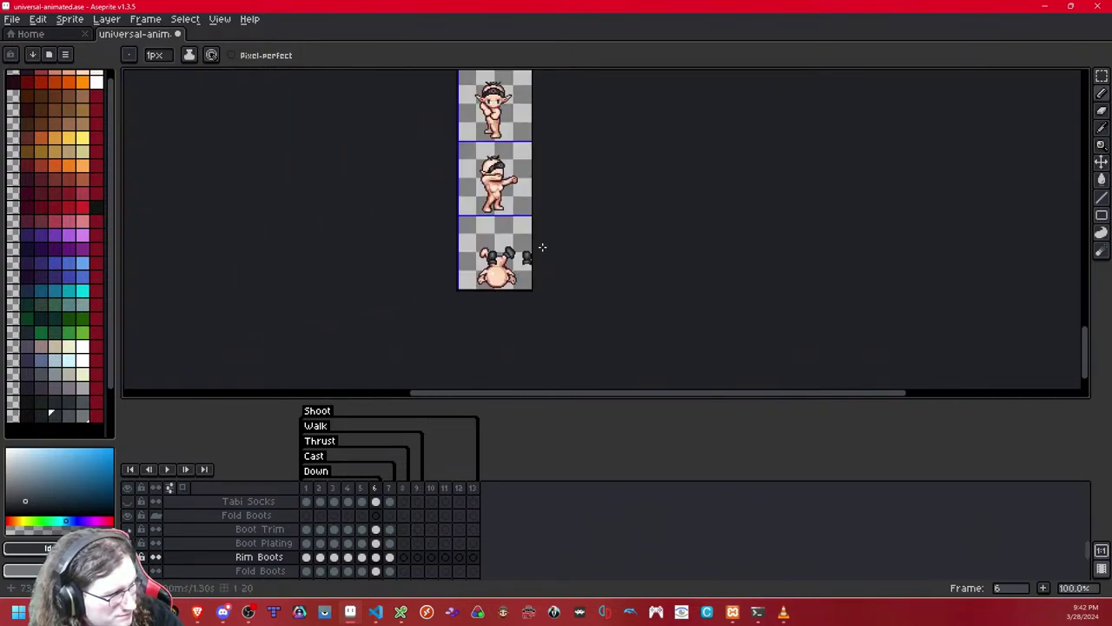
left_click_drag(515, 251, 632, 303)
left_click(1101, 76)
key("Delete")
left_click_drag(568, 234, 514, 299)
key("Delete")
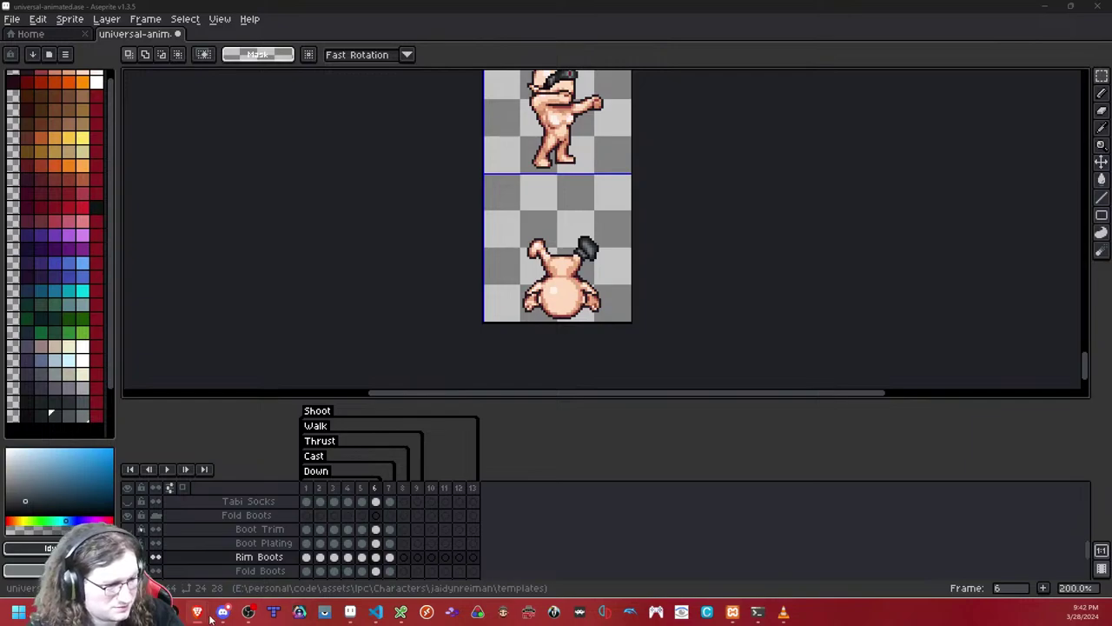
- Switch to the browser's local Universal LPC Spritesheet Generator page and reload it
mouse_move(200, 612)
left_click(275, 555)
left_click(538, 11)
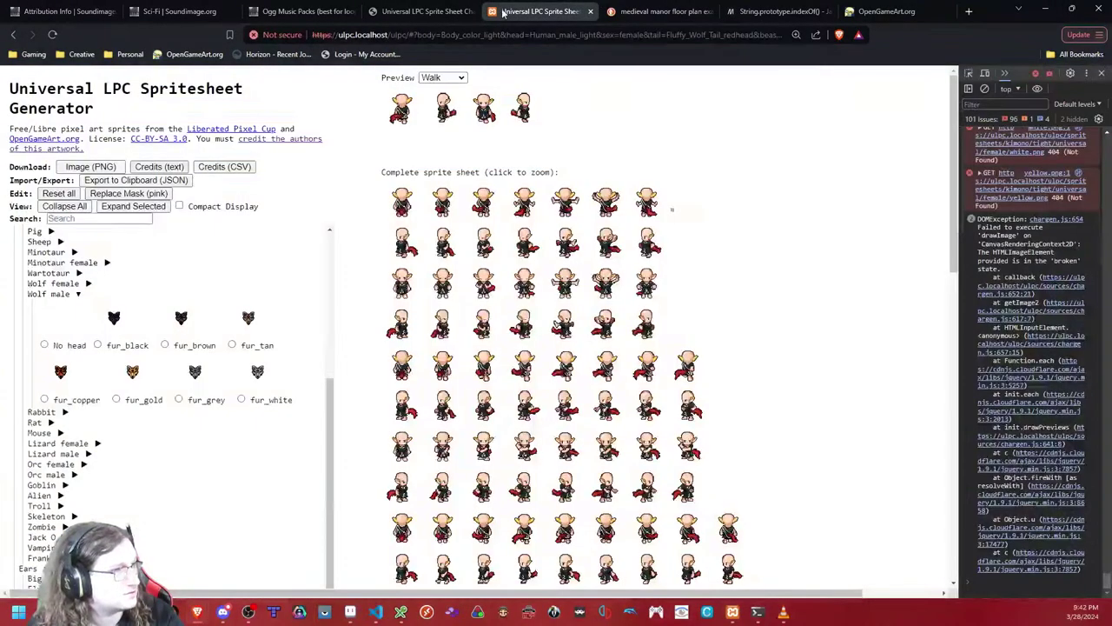
left_click(53, 34)
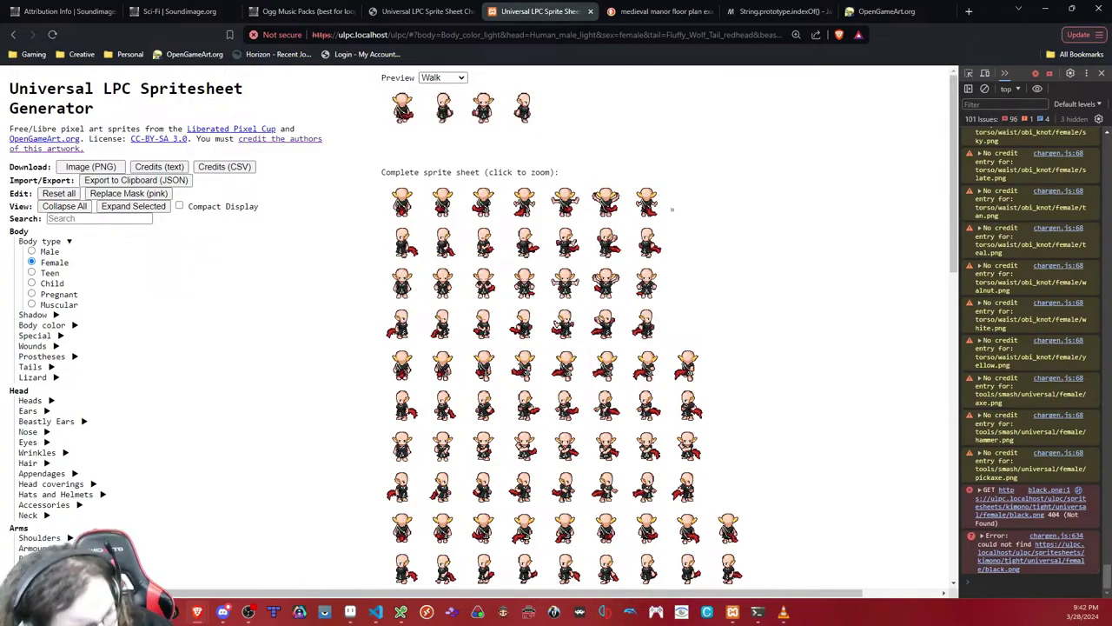
- Put the Sara shoes on the character, enlarge the sprite sheet and examine the feet in the last row's fallen pose
scroll(84, 412, "down", 8)
scroll(84, 412, "up", 2)
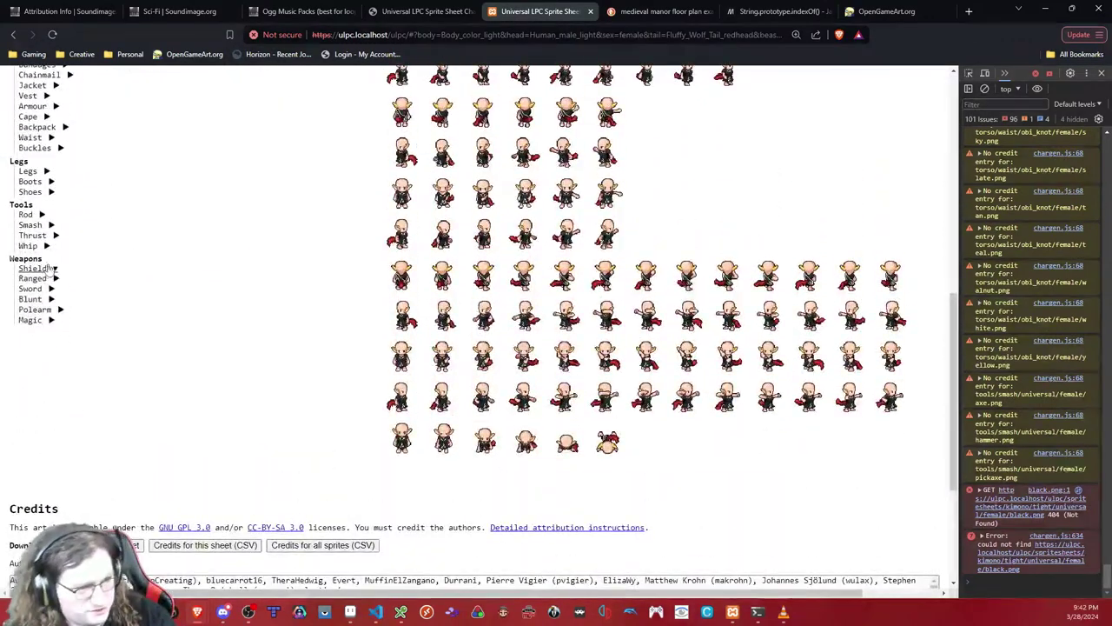
left_click(51, 193)
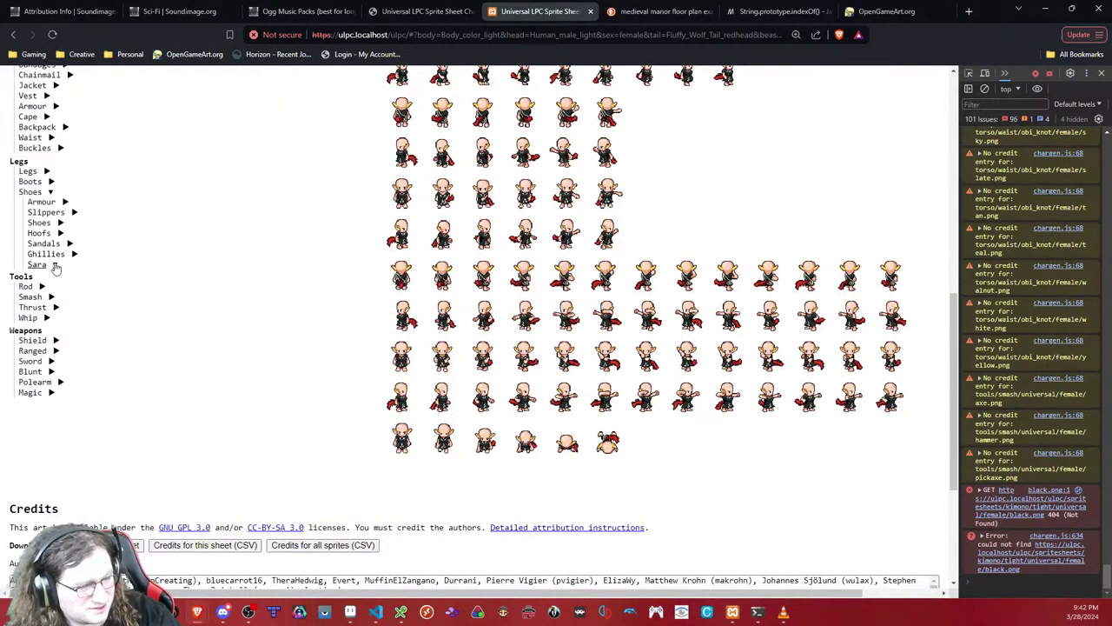
left_click(54, 265)
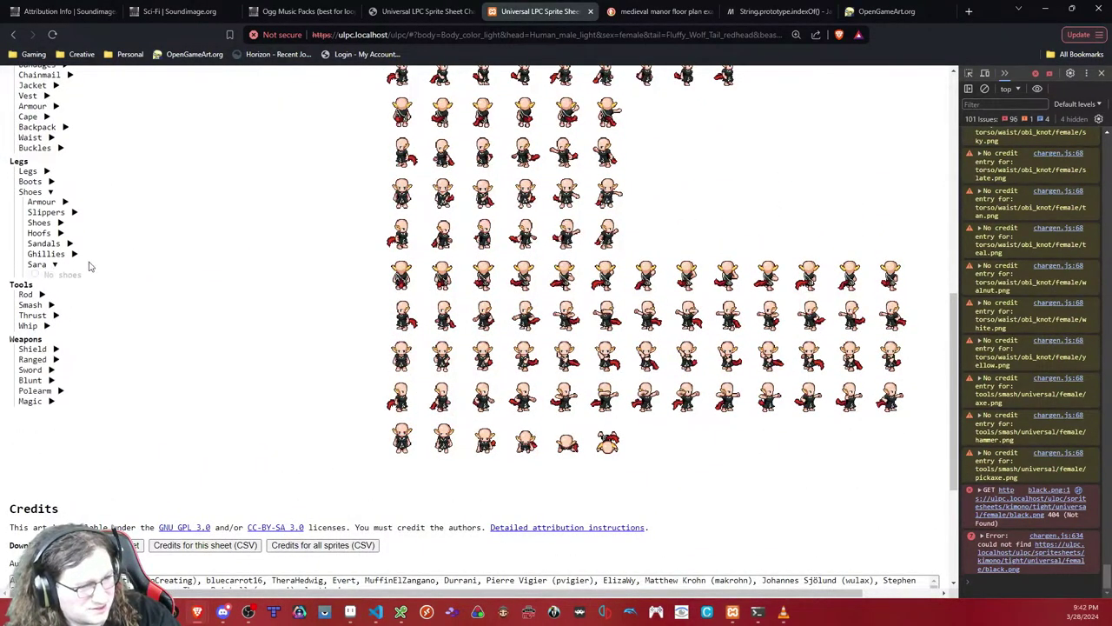
left_click(383, 326)
scroll(383, 325, "up", 10)
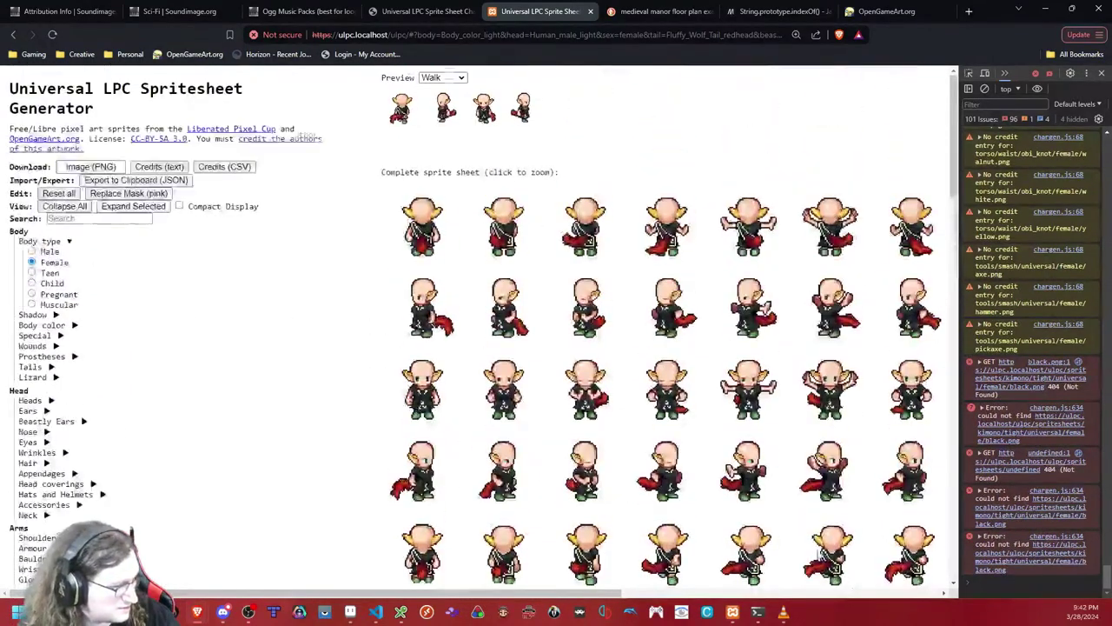
scroll(566, 443, "down", 15)
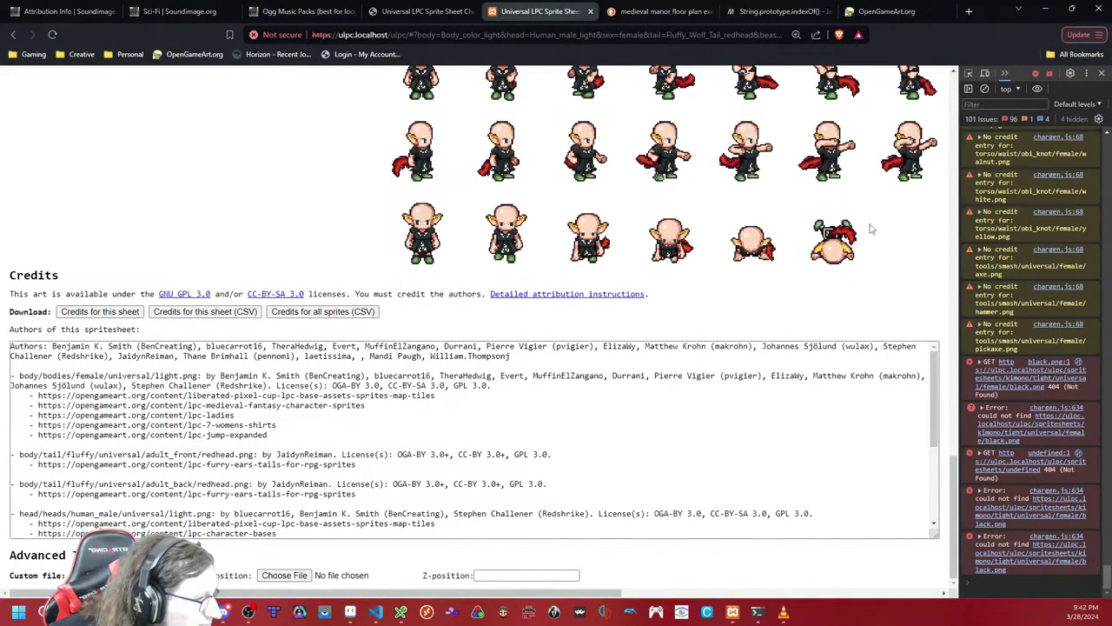
scroll(869, 225, "up", 1)
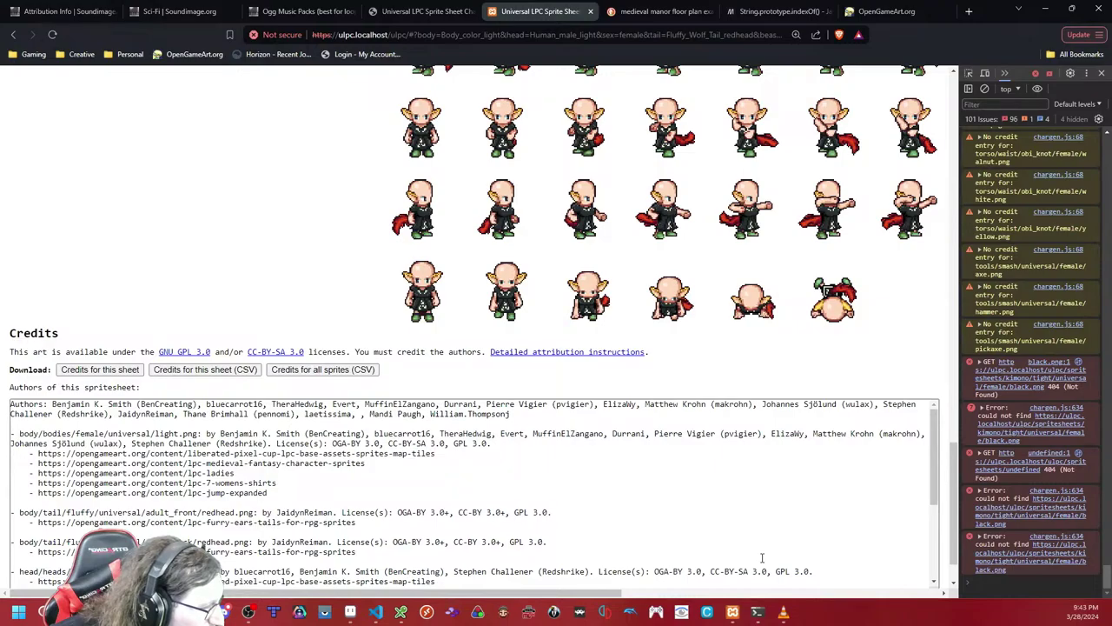
- Switch the character's footwear to the black boots and examine how they are drawn in the last row's fallen pose
scroll(377, 248, "up", 10)
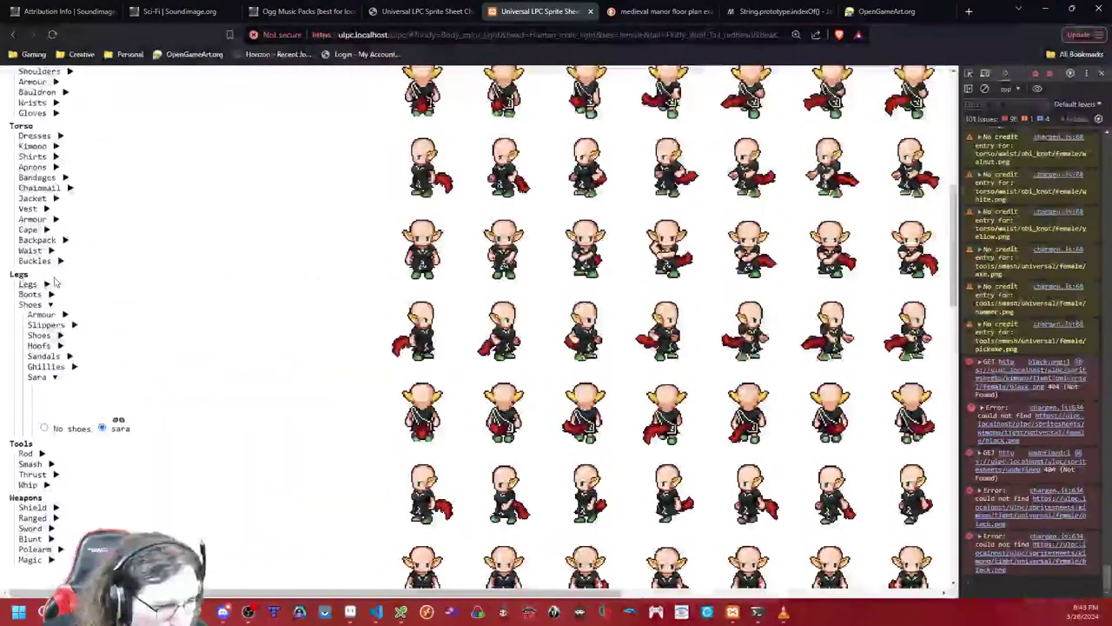
left_click(49, 294)
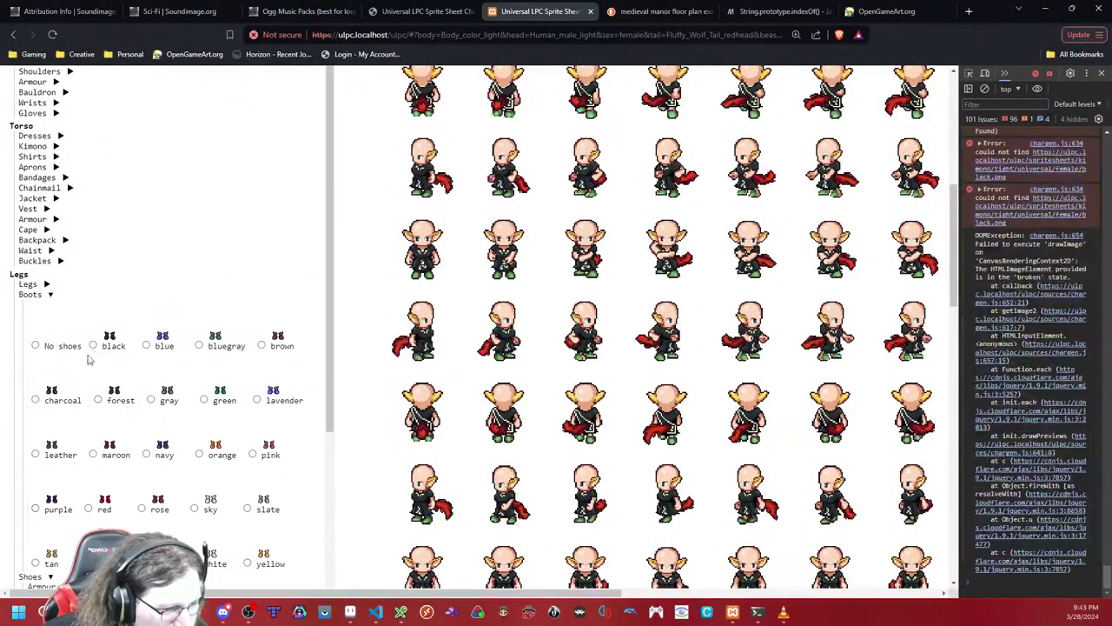
left_click(93, 345)
scroll(747, 348, "down", 10)
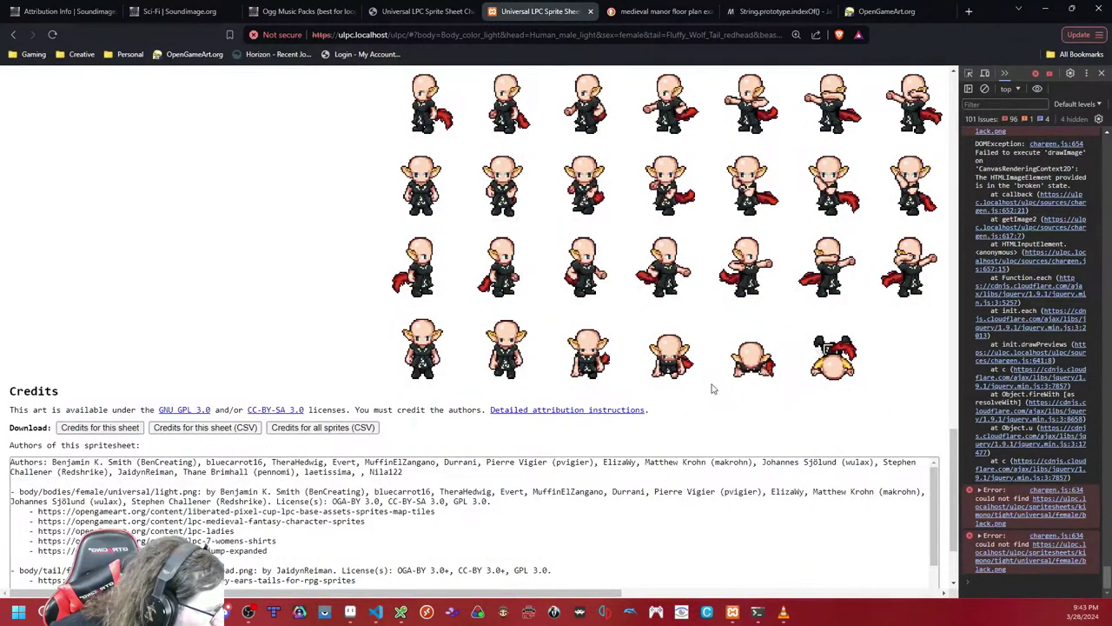
mouse_move(733, 614)
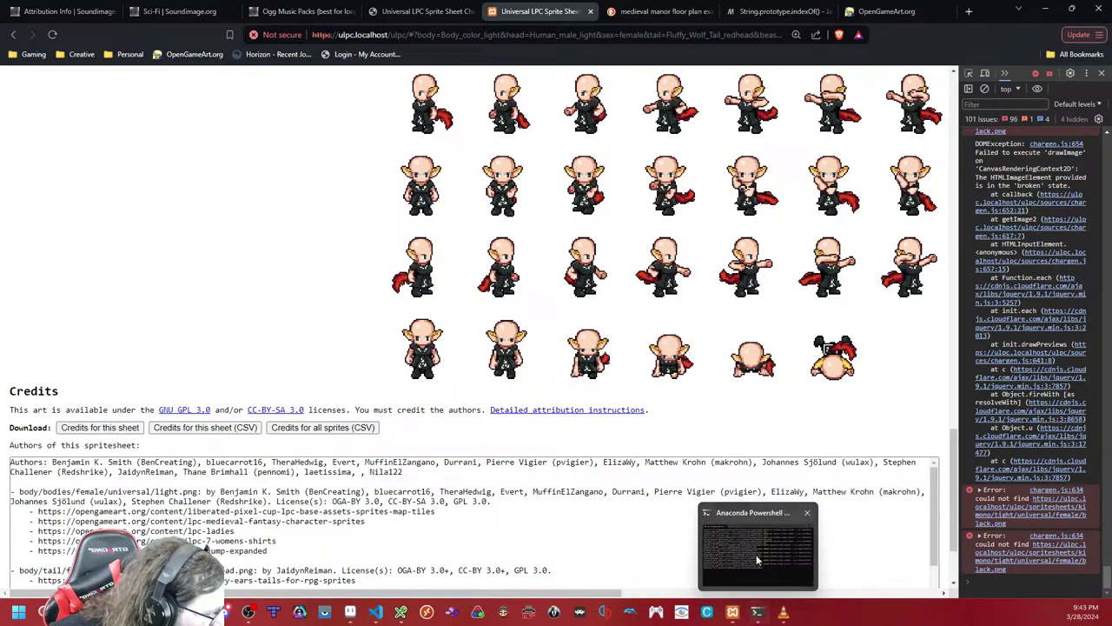
- Switch to Aseprite and compare the fallen figure's redrawn boot with the black boots in the browser's sprite generator
left_click(359, 612)
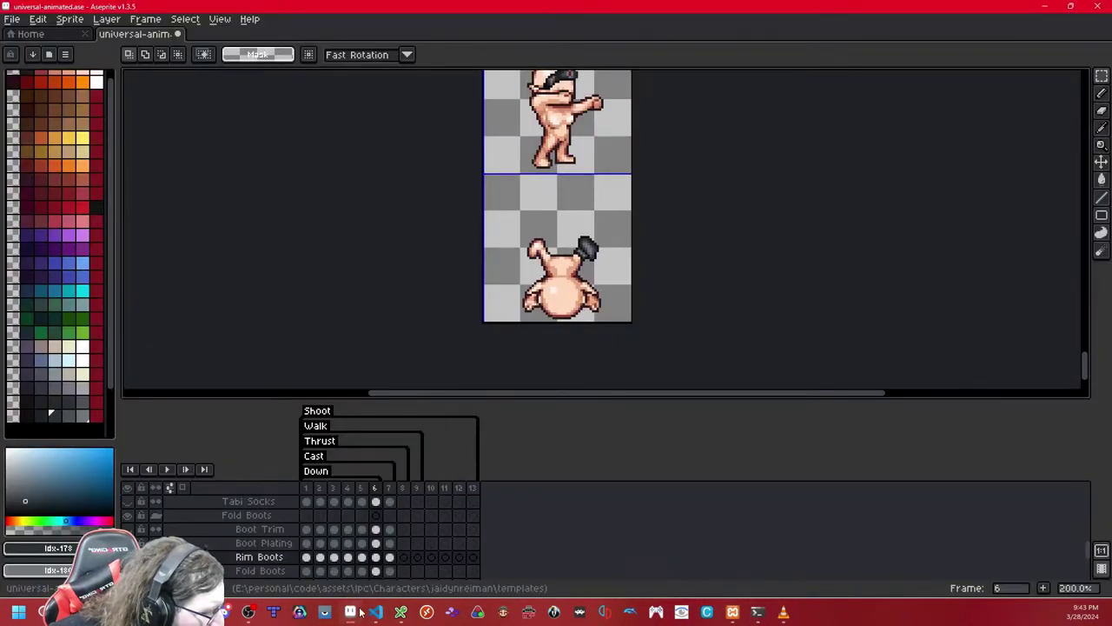
left_click(360, 612)
left_click(359, 612)
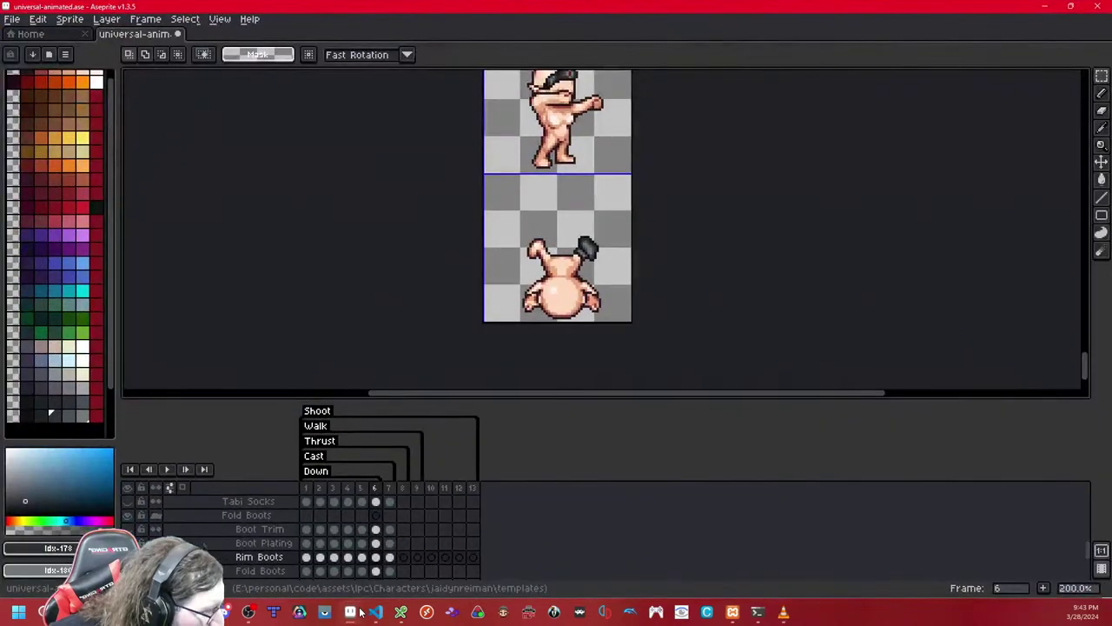
left_click(360, 613)
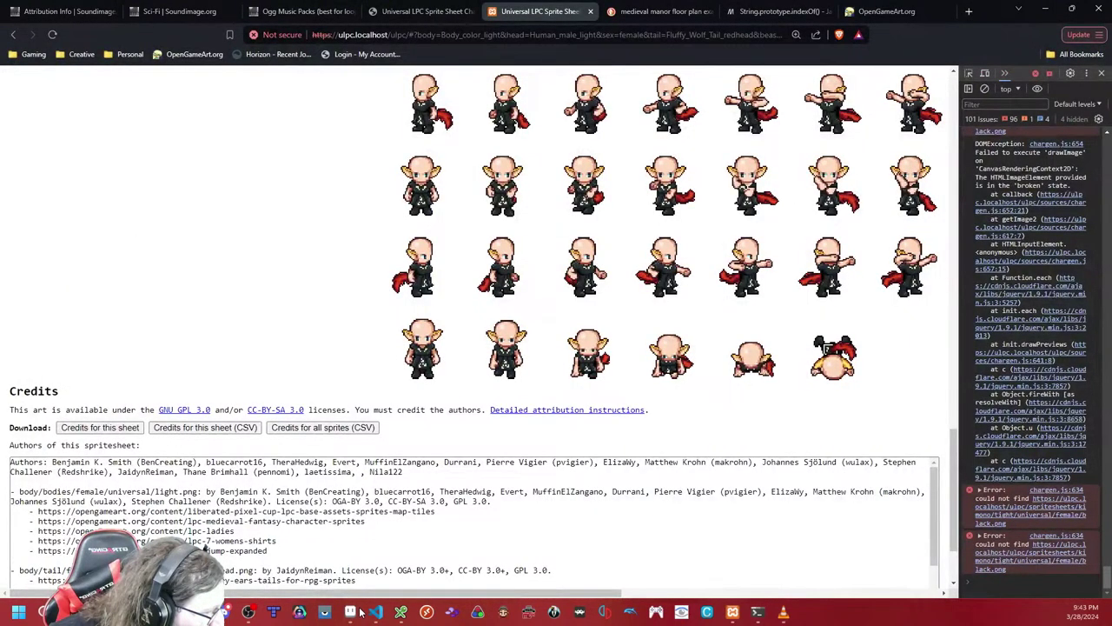
left_click(359, 612)
- Set up the Pencil tool with the near-black outline colour for retouching the boot on the fallen figure's right-hand foot
scroll(576, 269, "up", 6)
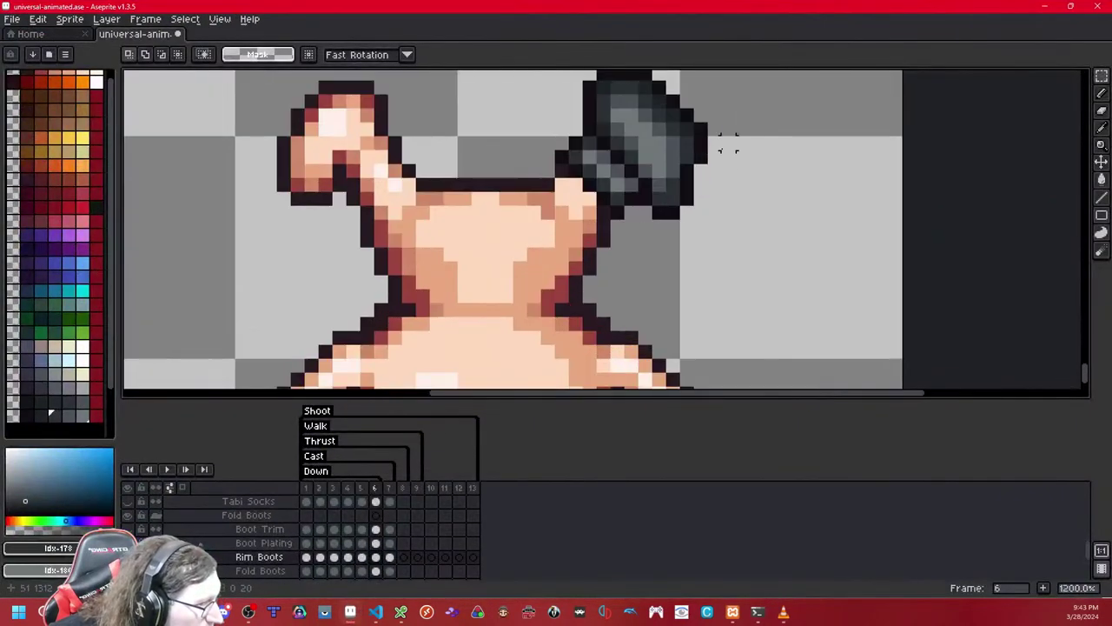
left_click_drag(608, 243, 558, 265)
scroll(558, 265, "down", 1)
scroll(484, 196, "up", 2)
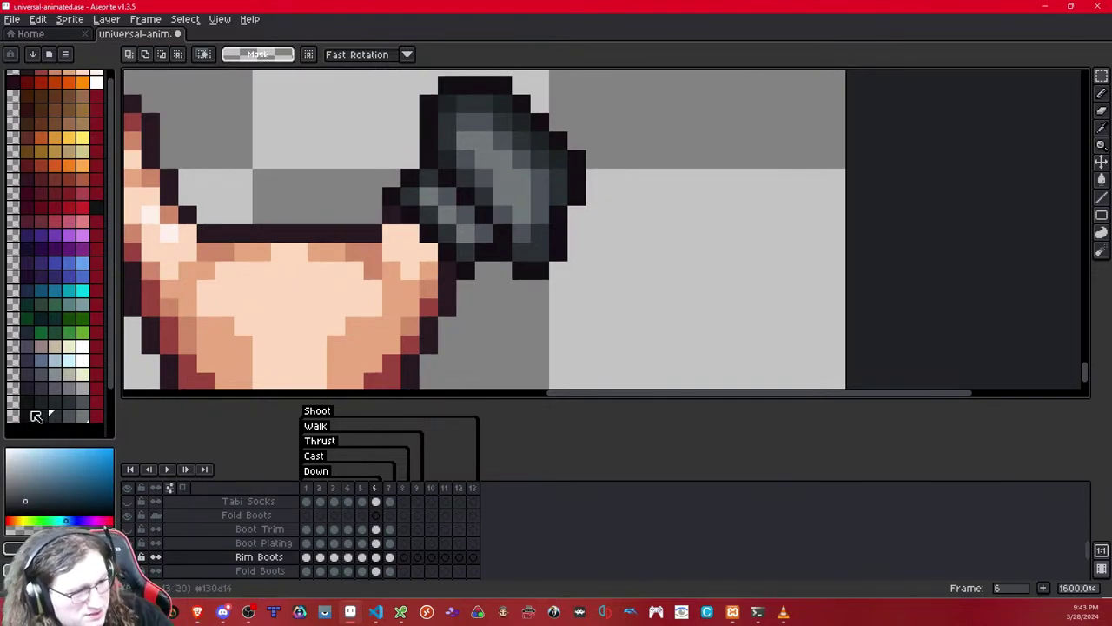
left_click(26, 415)
left_click(1101, 94)
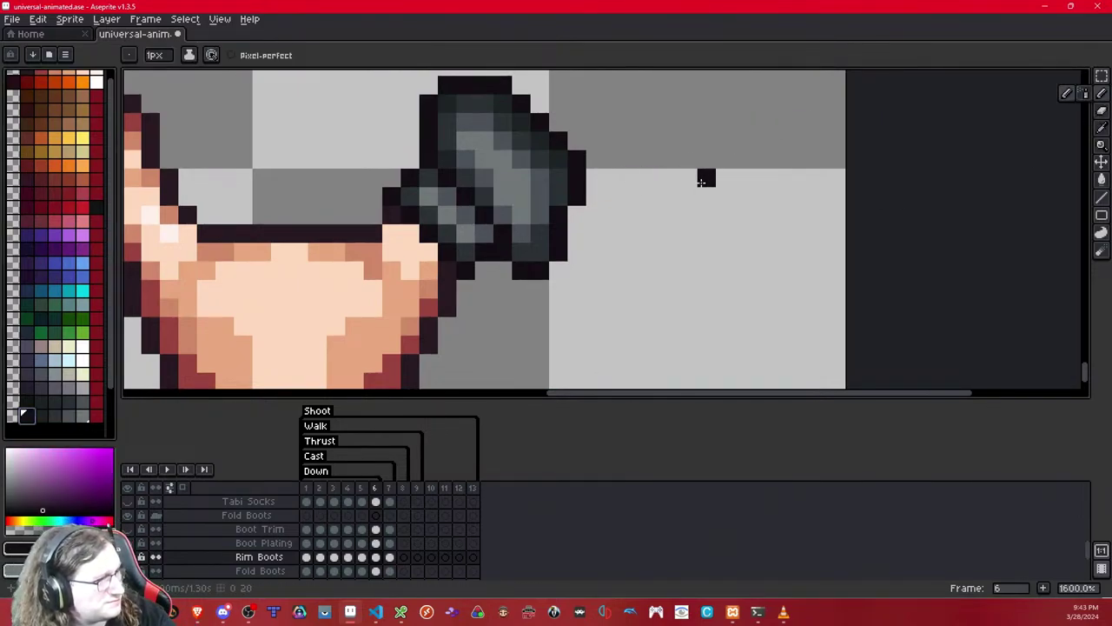